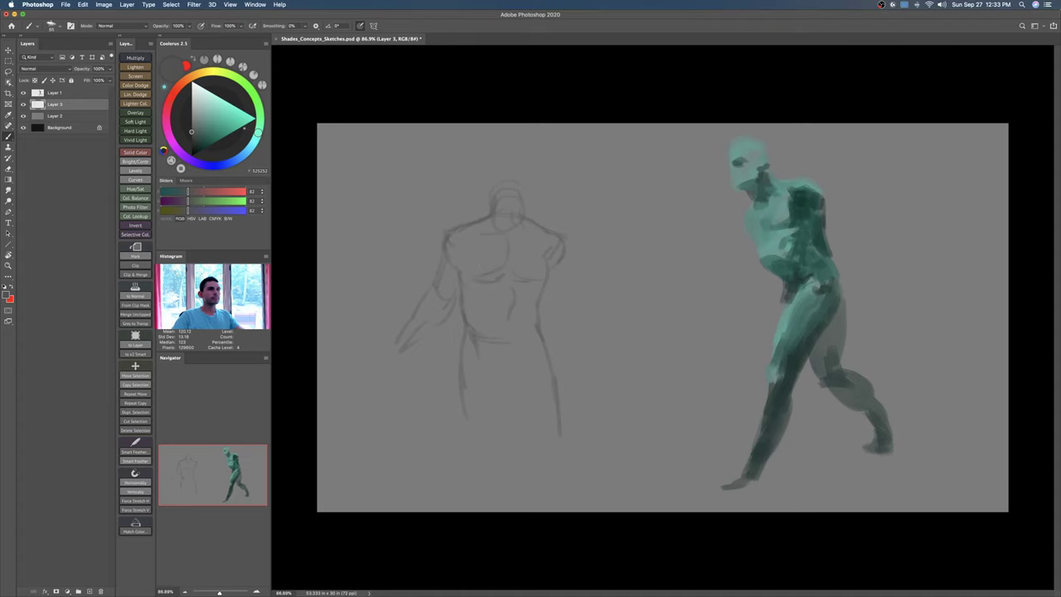
Step: Move the rough torso sketch upward on the canvas and strengthen the lines under the chest
key("v")
left_click_drag(516, 281, 522, 261)
key("b")
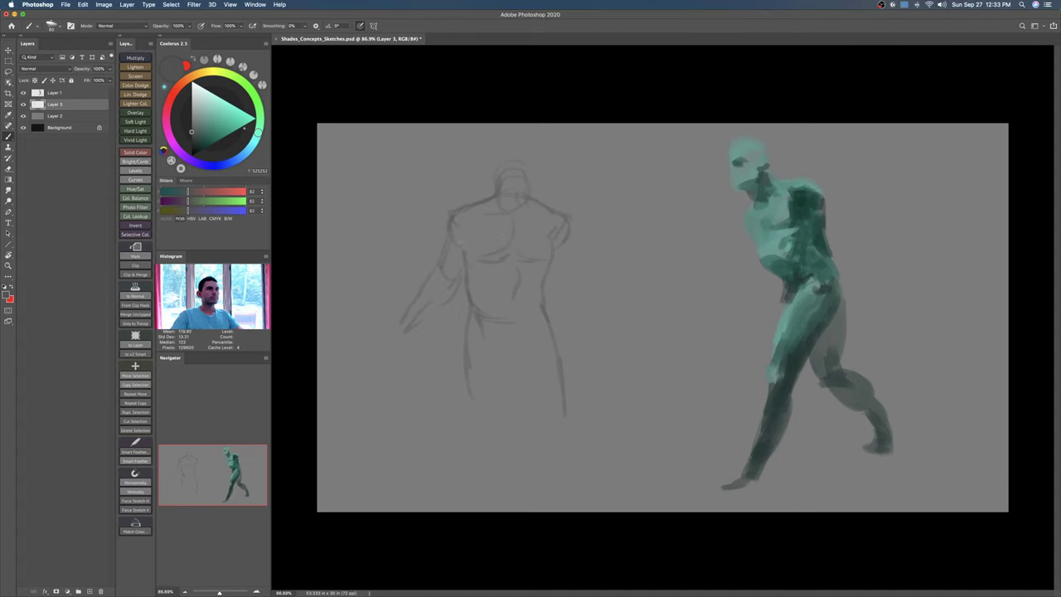
mouse_move(461, 251)
left_mouse_down()
mouse_move(486, 261)
mouse_move(552, 251)
left_mouse_up()
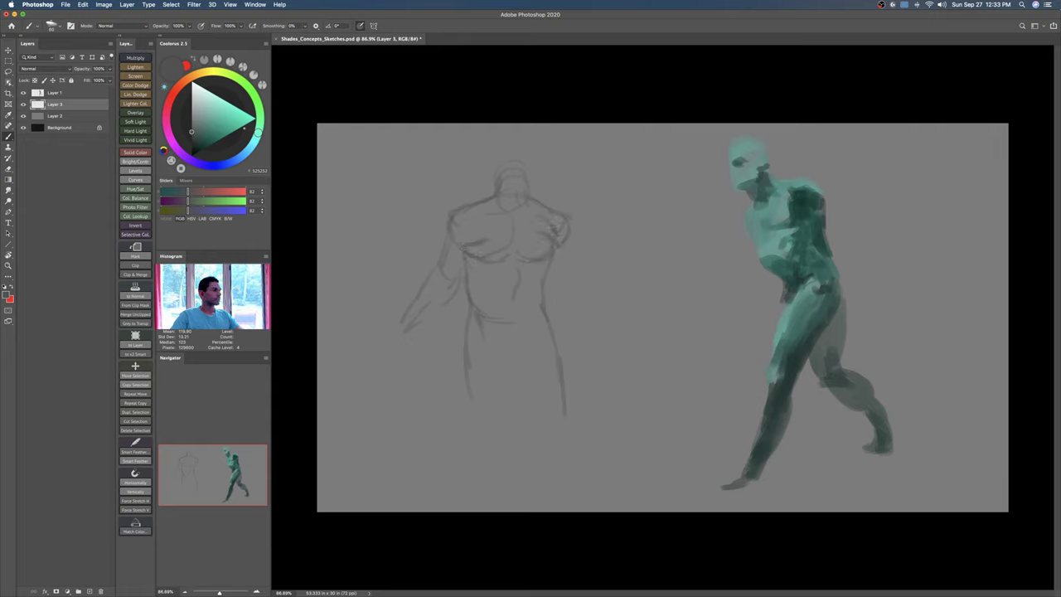
Step: Erase the whole torso sketch and the stray trial strokes from Layer 3
key("e")
mouse_move(541, 214)
left_mouse_down()
mouse_move(498, 331)
mouse_move(539, 390)
left_mouse_up()
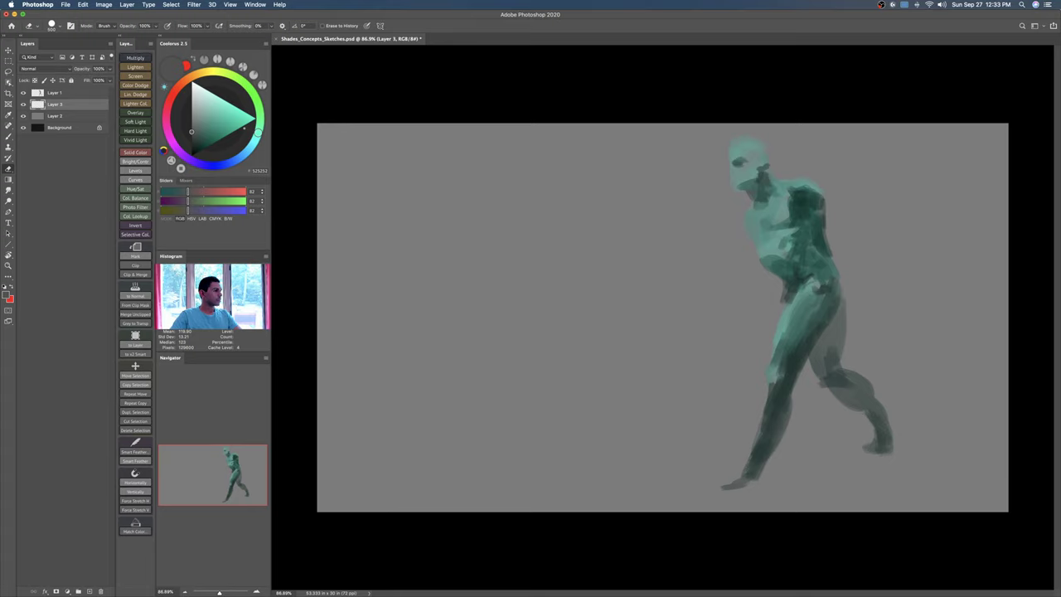
key("b")
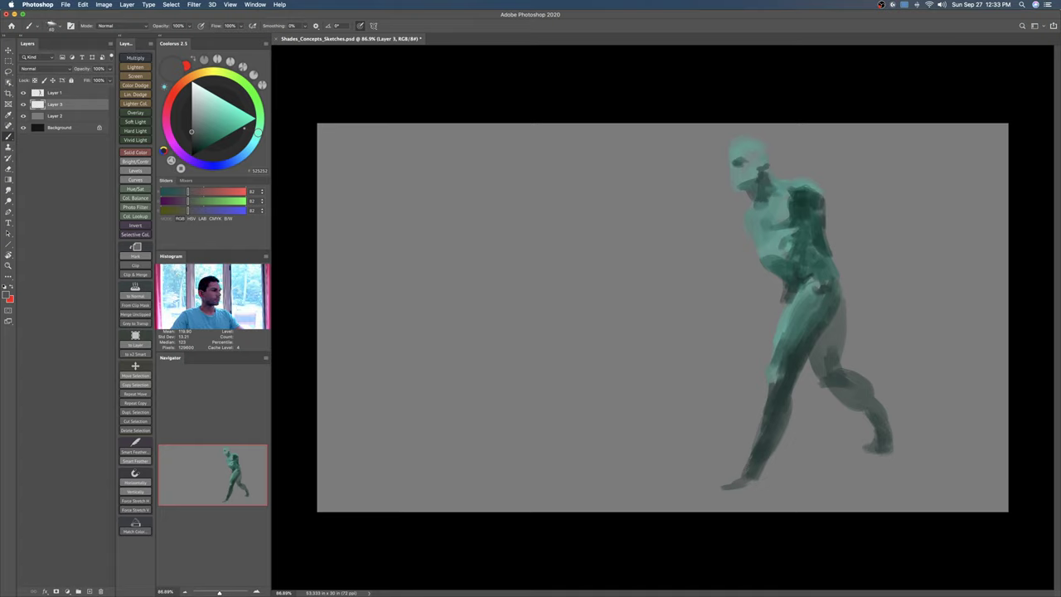
key("e")
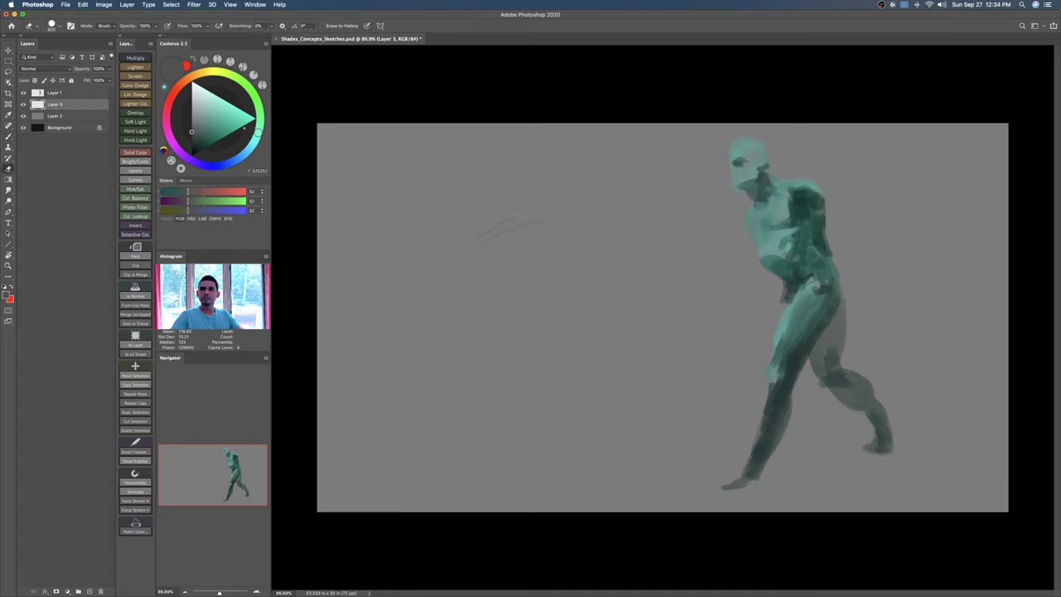
left_click_drag(519, 217, 491, 235)
Step: Sketch a new leaning torso with shoulder line, side contours, rib shading and waist on Layer 3
key("b")
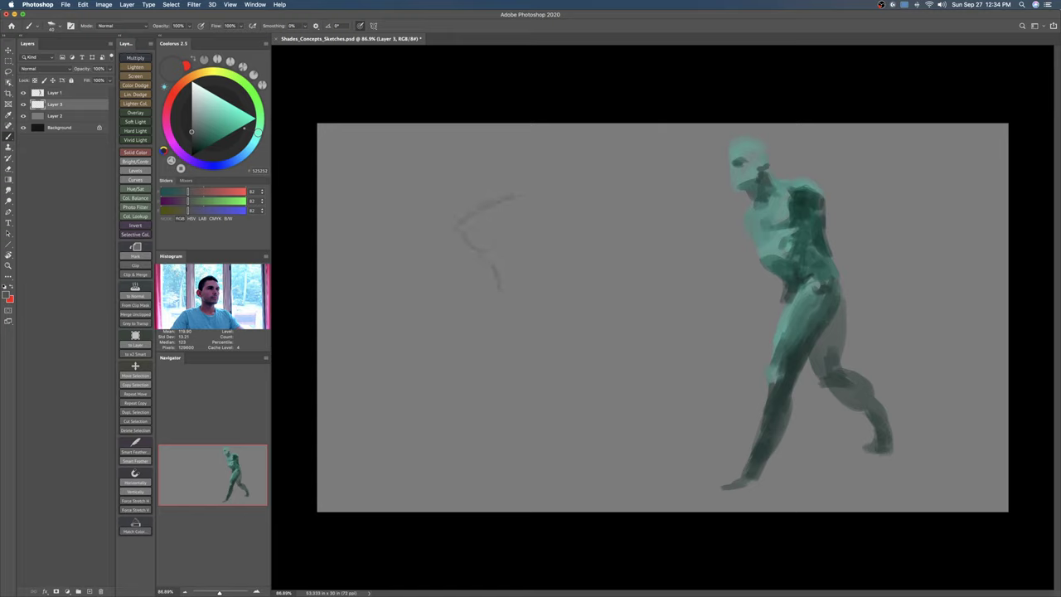
left_click_drag(564, 242, 565, 288)
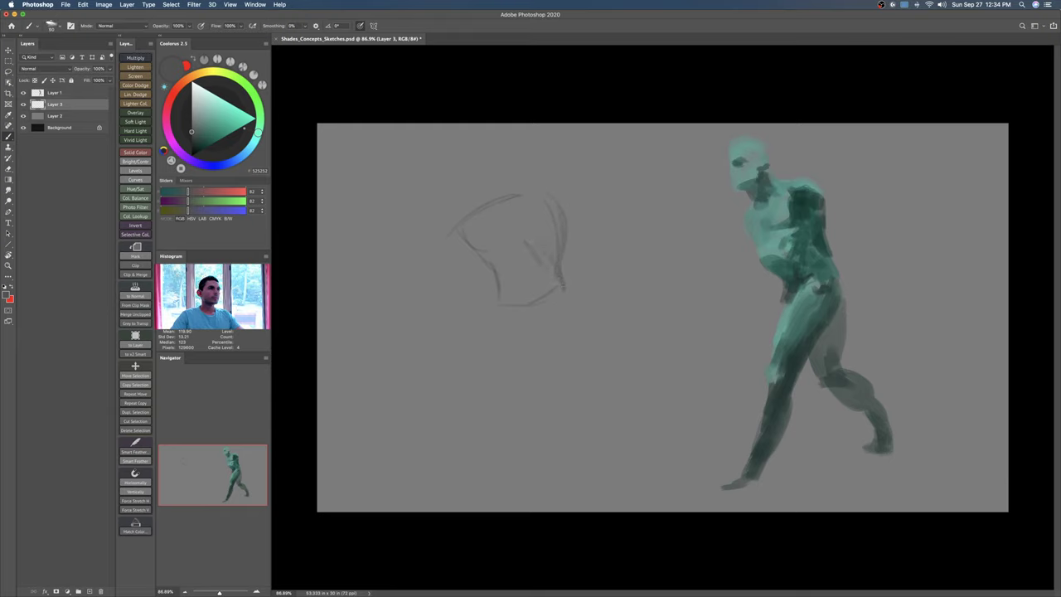
left_click_drag(533, 244, 555, 266)
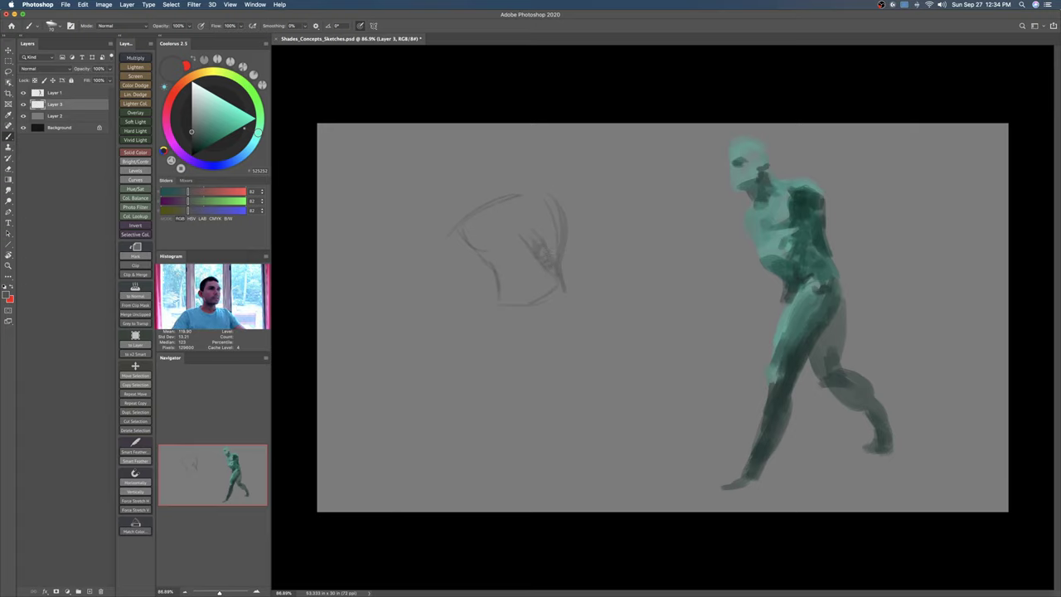
mouse_move(519, 233)
left_mouse_down()
mouse_move(525, 240)
mouse_move(502, 277)
mouse_move(515, 303)
left_mouse_up()
left_click_drag(494, 267, 504, 315)
mouse_move(560, 285)
left_mouse_down()
mouse_move(540, 312)
mouse_move(562, 298)
left_mouse_up()
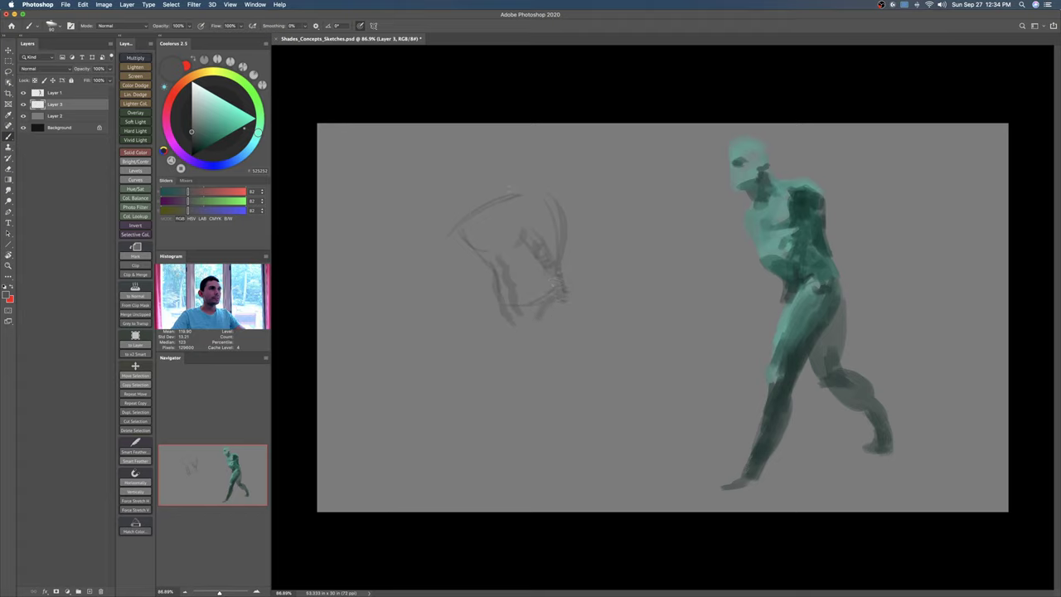
Step: Shift the torso sketch down and add the neck and the far shoulder curve above it
left_click_drag(509, 205, 517, 247)
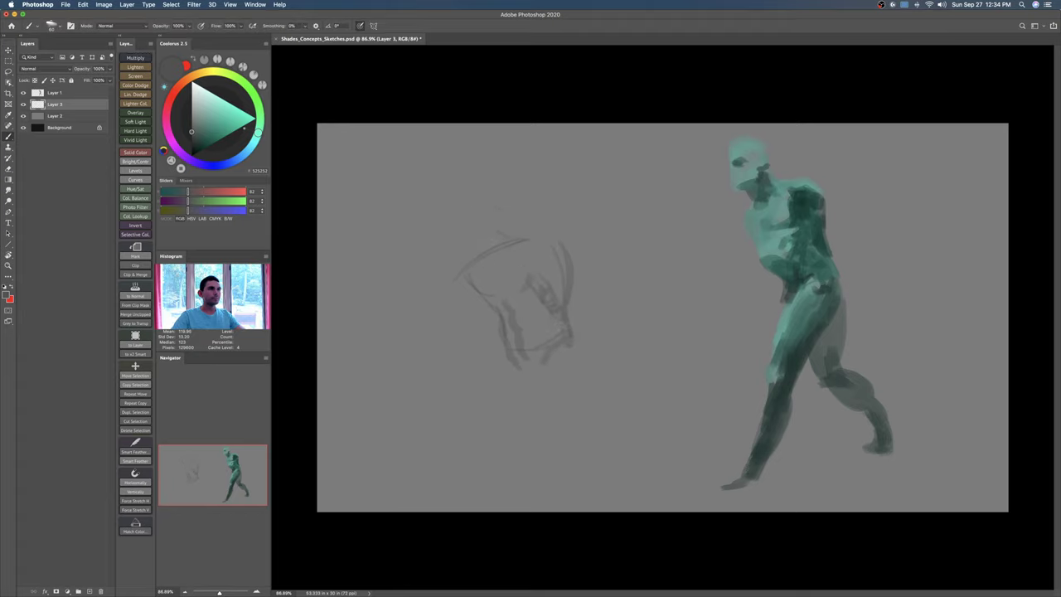
left_click_drag(487, 211, 496, 239)
left_click_drag(545, 267, 540, 276)
mouse_move(539, 232)
left_mouse_down()
mouse_move(581, 228)
mouse_move(593, 251)
left_mouse_up()
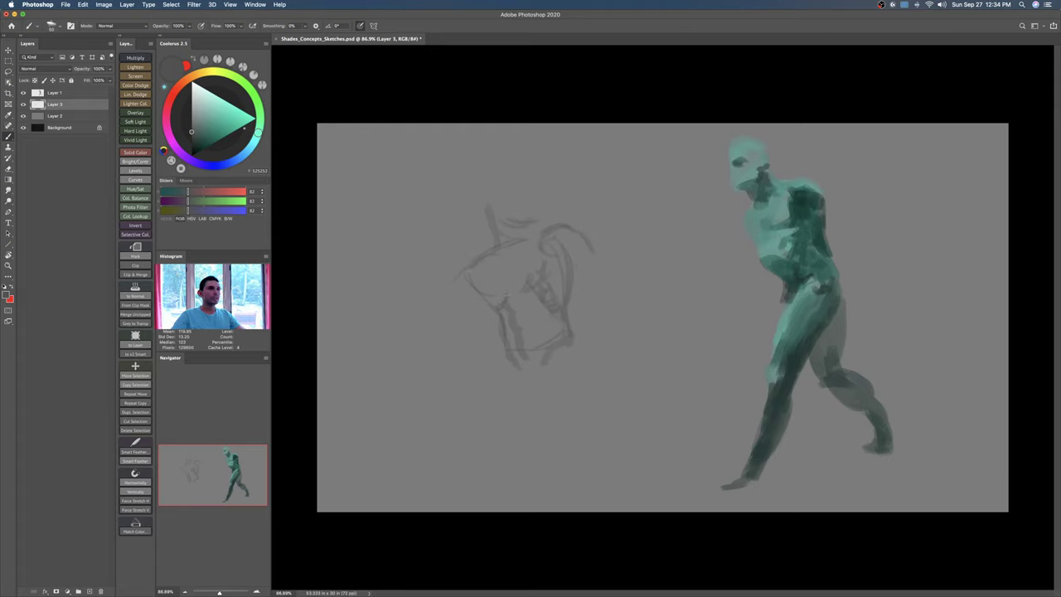
Step: Draw the chest centre line, the tilted head, and a bent arm raised with an open hand
left_click_drag(512, 271, 501, 307)
left_click_drag(460, 273, 446, 286)
mouse_move(487, 221)
left_mouse_down()
mouse_move(478, 252)
mouse_move(432, 306)
mouse_move(422, 342)
left_mouse_up()
key("[")
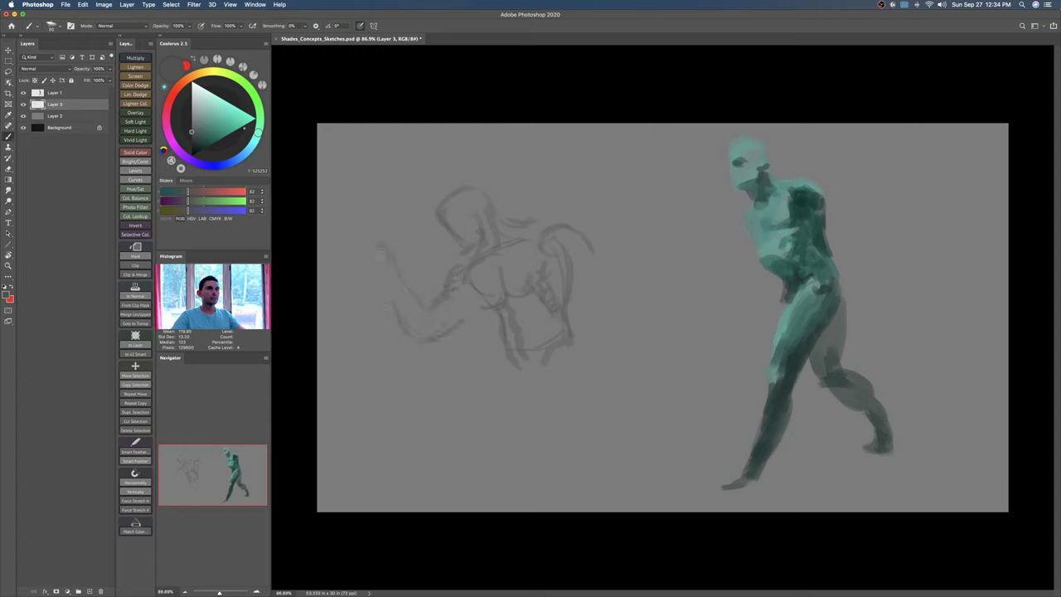
left_click_drag(380, 251, 393, 287)
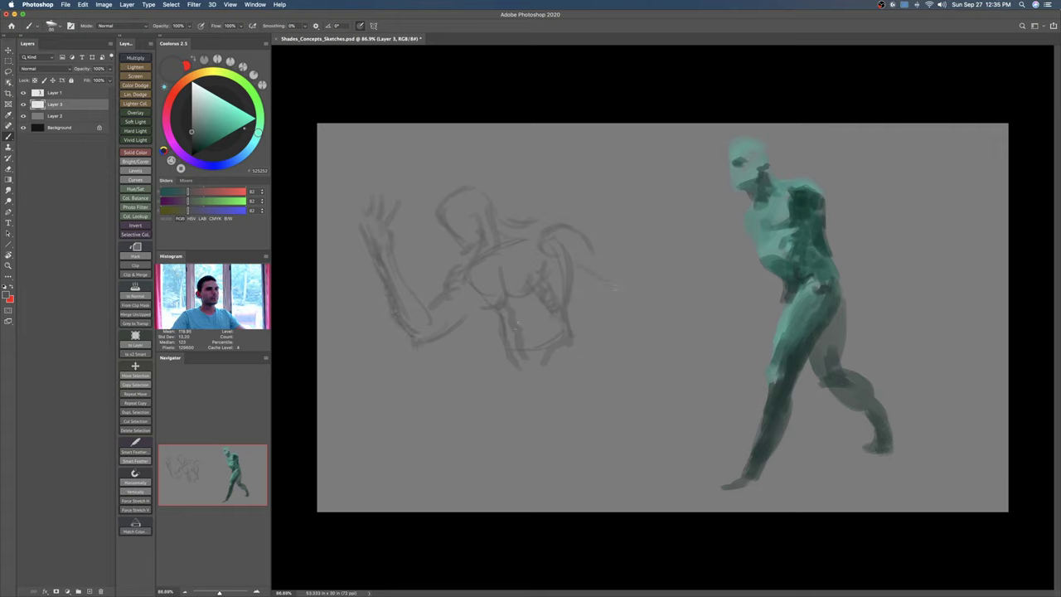
Step: Rework the torso with a longer waist, new side contours, abdominal lines and a curved lower edge
left_click_drag(506, 298, 535, 344)
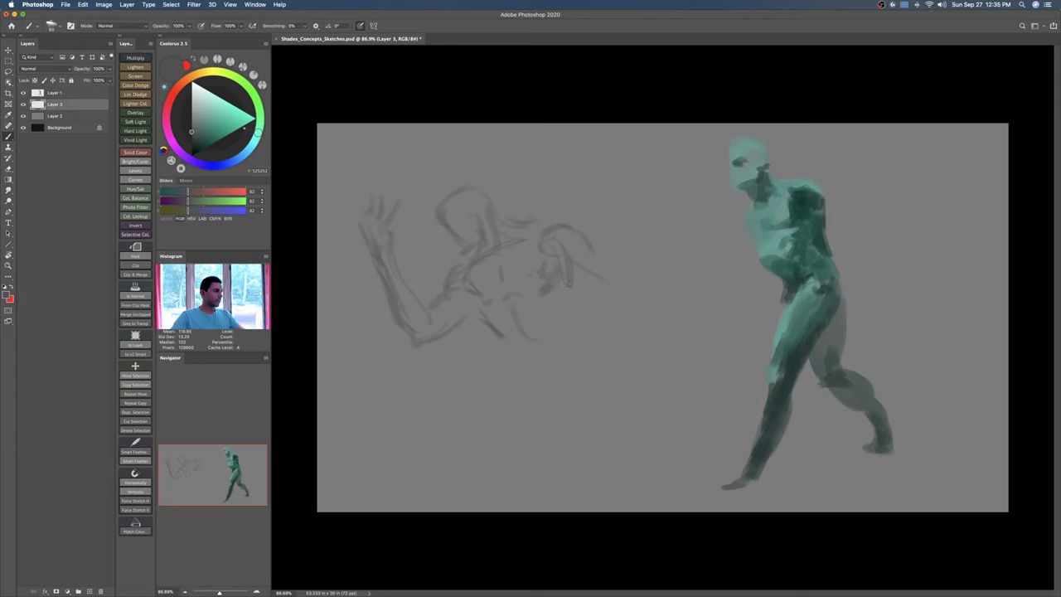
left_click_drag(567, 300, 580, 365)
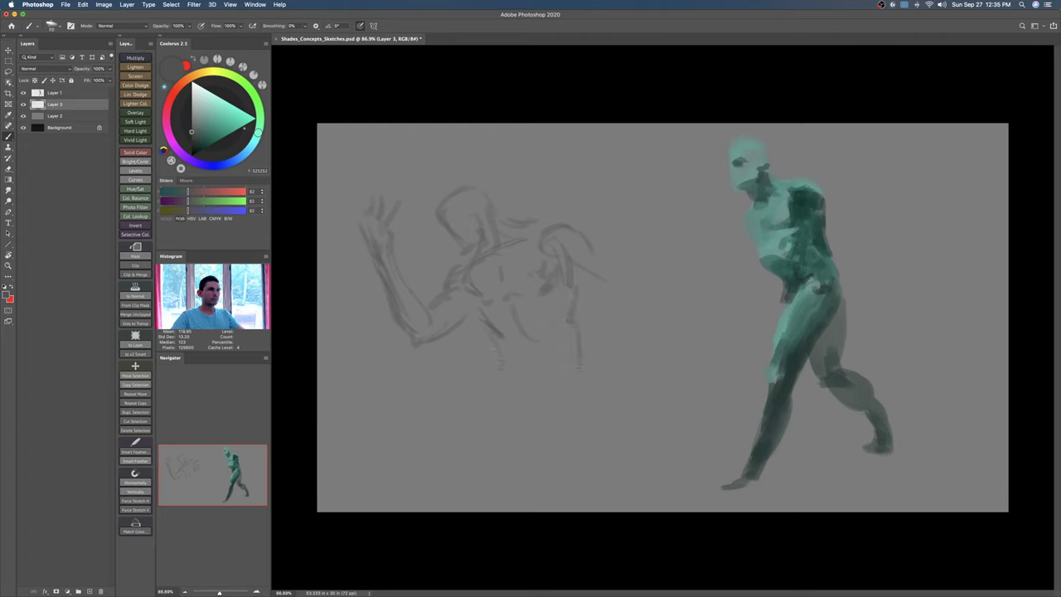
mouse_move(497, 346)
left_mouse_down()
mouse_move(523, 372)
mouse_move(549, 378)
left_mouse_up()
mouse_move(575, 280)
left_mouse_down()
mouse_move(554, 308)
mouse_move(570, 332)
mouse_move(554, 375)
mouse_move(604, 290)
left_mouse_up()
Step: Draw the lowered arm hanging away from the torso and refine the head and raised forearm
key("bracketleft")
left_click_drag(591, 247, 638, 290)
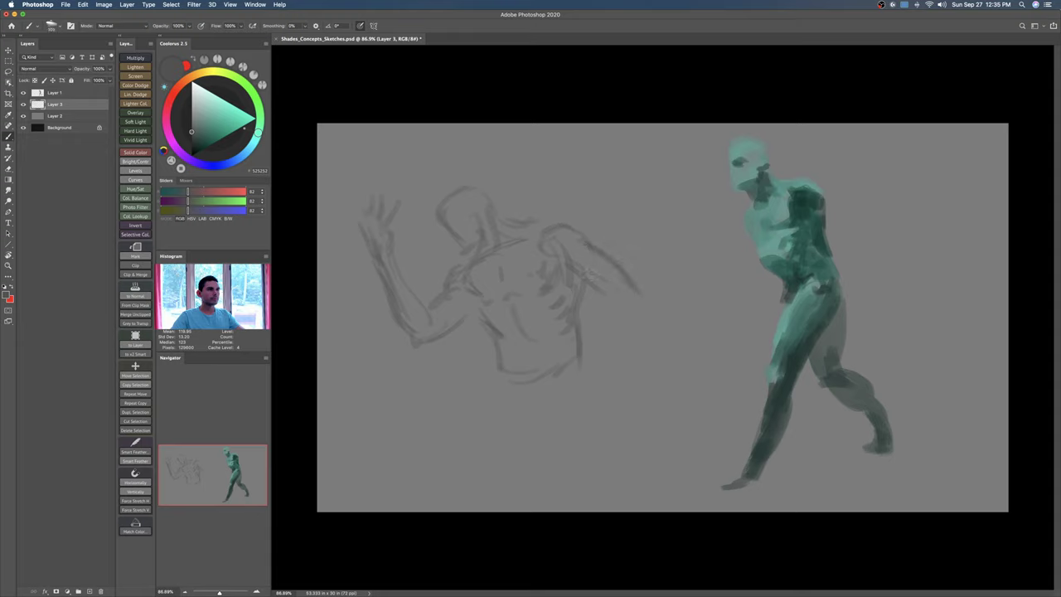
left_click_drag(597, 296, 642, 365)
left_click_drag(633, 295, 659, 394)
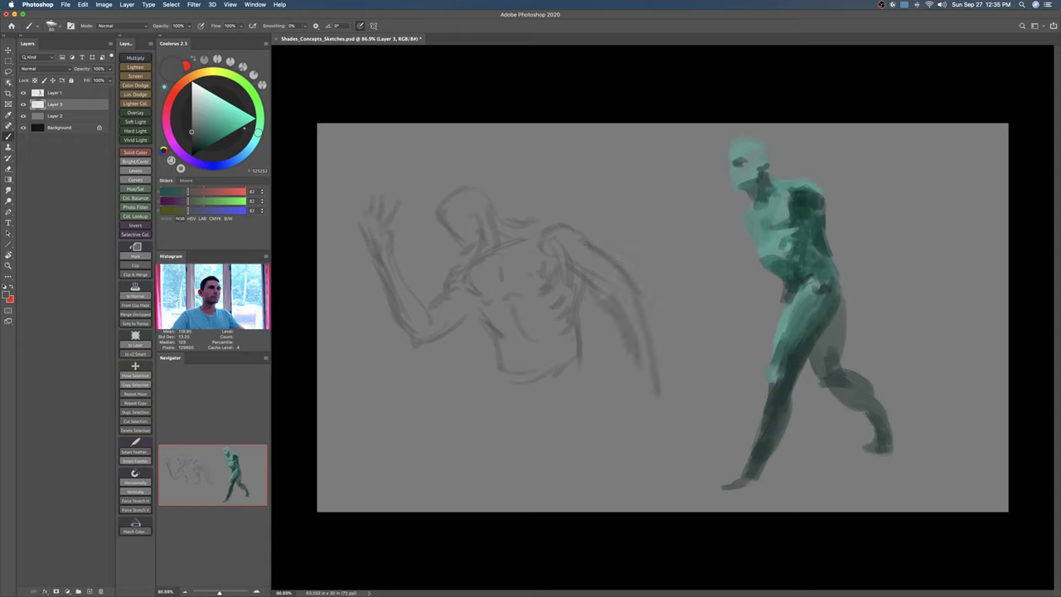
mouse_move(479, 214)
left_mouse_down()
mouse_move(459, 239)
mouse_move(482, 236)
mouse_move(448, 184)
mouse_move(485, 208)
left_mouse_up()
left_click_drag(400, 251, 391, 259)
Step: Scale the upper-body sketch down and move it up to make room for the legs
key("ctrl+t")
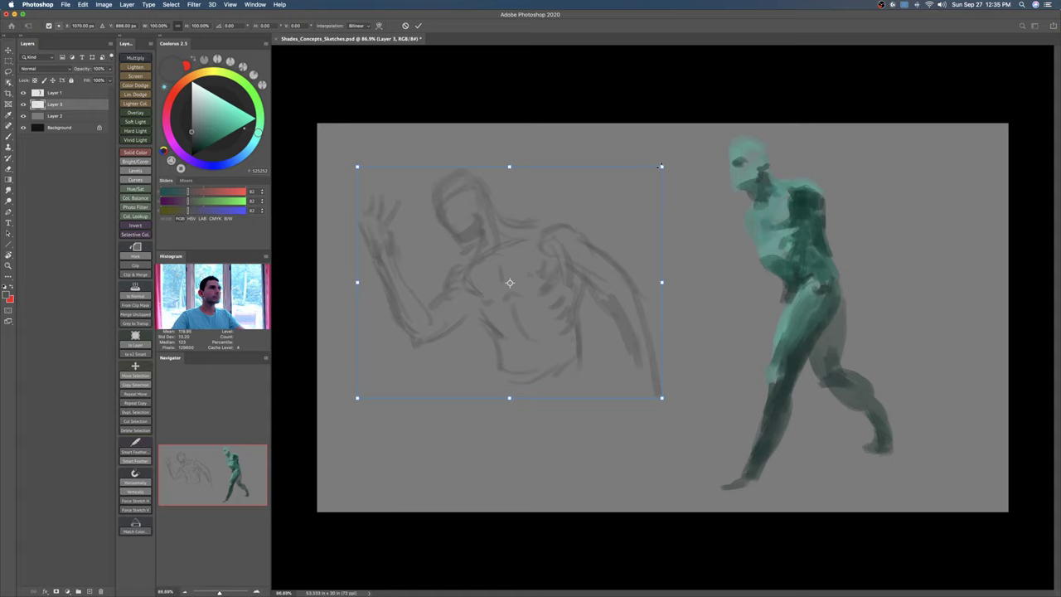
mouse_move(661, 166)
left_mouse_down()
mouse_move(602, 234)
mouse_move(592, 225)
left_mouse_up()
left_click_drag(547, 320, 571, 250)
key("Return")
Step: Sketch the hips, pelvis lines and the bent front thigh down to the knee
left_click_drag(501, 281, 511, 331)
left_click_drag(552, 288, 559, 303)
left_click_drag(564, 313, 564, 350)
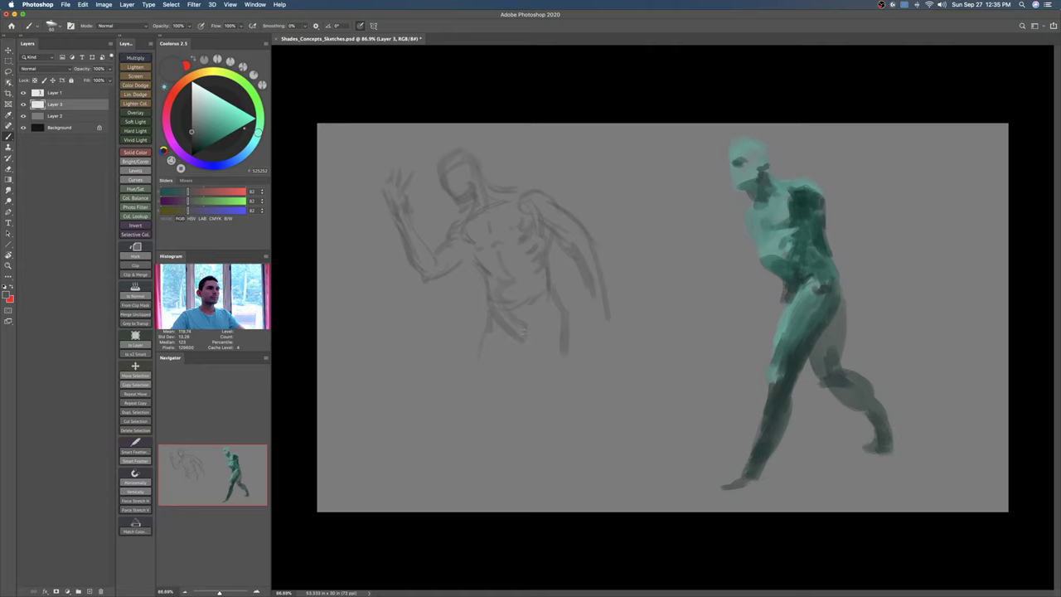
left_click_drag(564, 352, 535, 411)
mouse_move(514, 364)
left_mouse_down()
mouse_move(503, 441)
mouse_move(534, 414)
left_mouse_up()
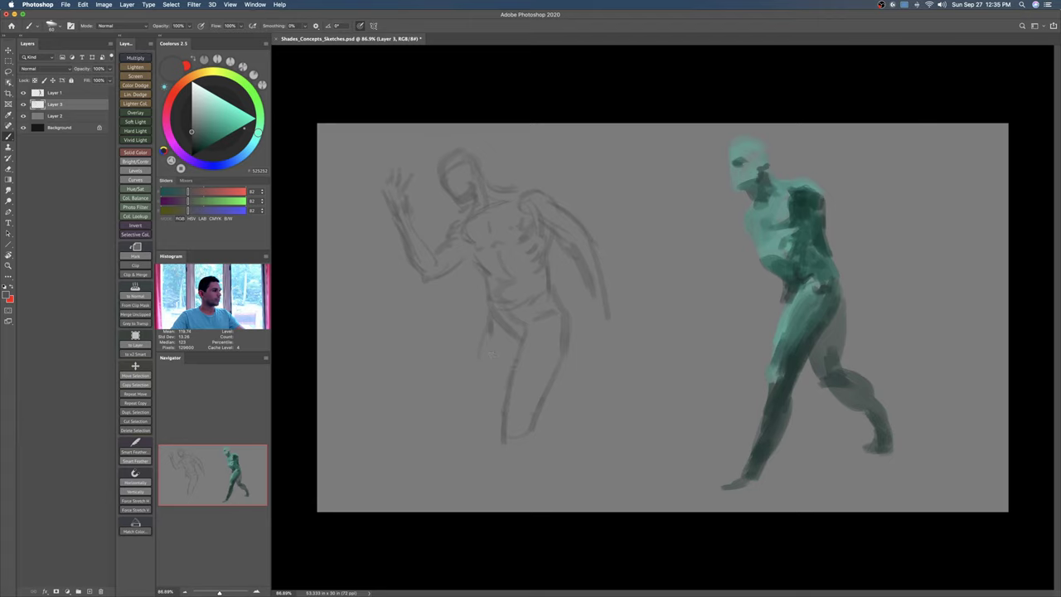
Step: Draw the outer thigh contour, both lower legs and the feet
left_click_drag(490, 347, 509, 465)
mouse_move(535, 425)
left_mouse_down()
mouse_move(533, 481)
mouse_move(510, 484)
left_mouse_up()
mouse_move(551, 431)
left_mouse_down()
mouse_move(562, 478)
mouse_move(516, 498)
mouse_move(543, 488)
mouse_move(594, 495)
mouse_move(573, 488)
left_mouse_up()
Step: Scale the full figure sketch down, move it up, and brush a ground stroke beneath the feet
key("super+t")
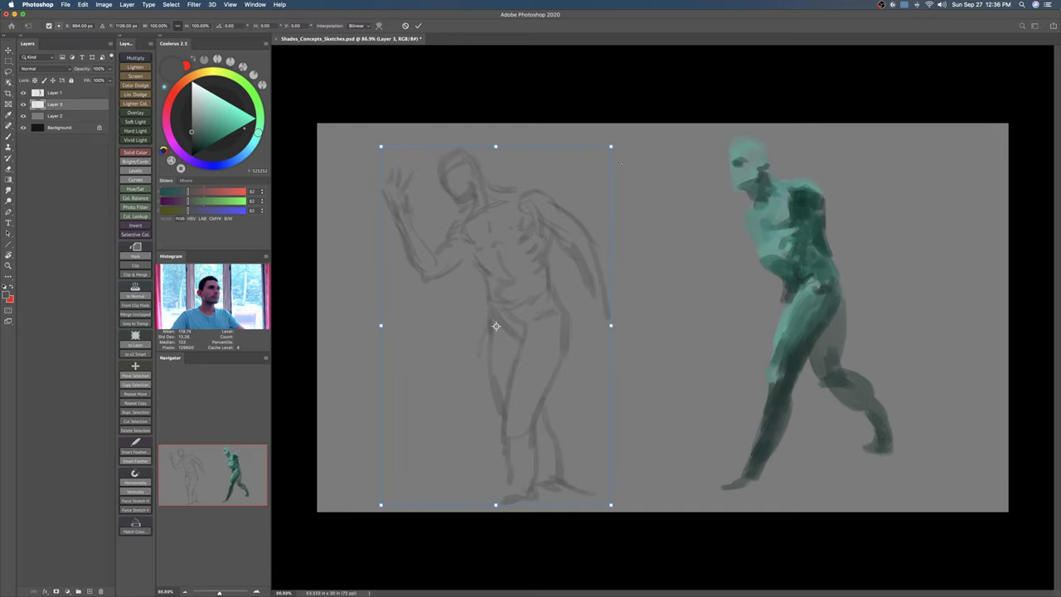
left_click_drag(612, 148, 563, 221)
left_click_drag(542, 334, 531, 256)
key("Return")
key("b")
left_click_drag(468, 431, 549, 422)
Step: Add a new layer above Layer 1 and choose a hard round brush with black as the colour
left_click(53, 93)
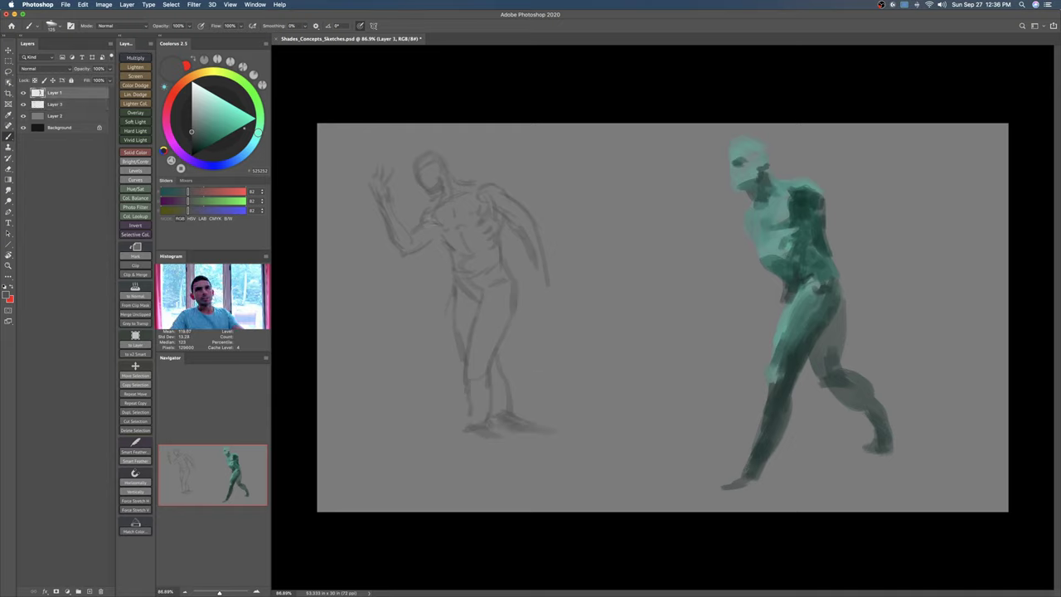
key("alt+shift+super+n")
right_click(559, 260)
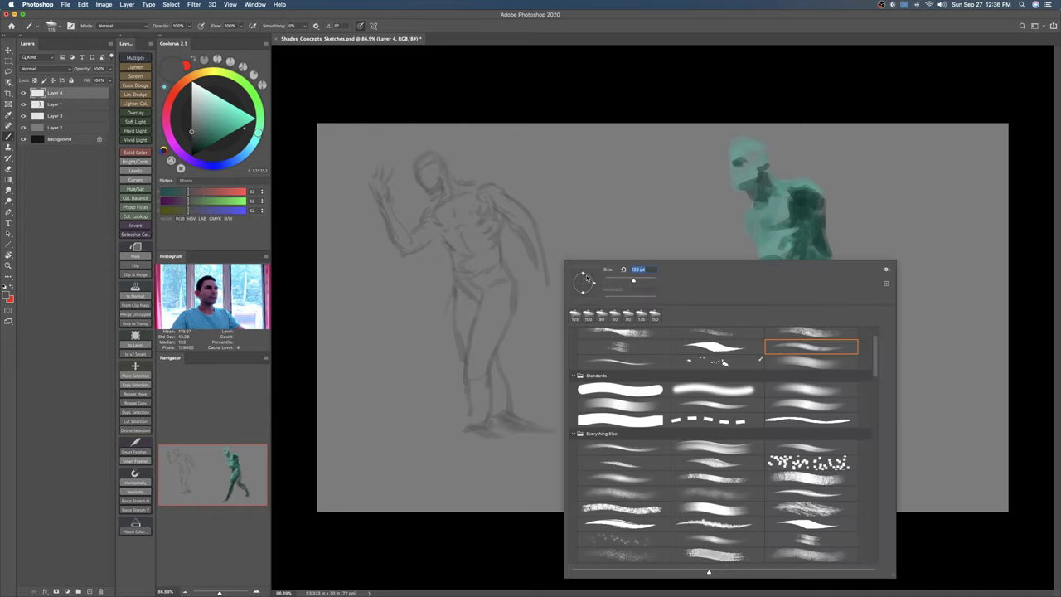
double_click(651, 392)
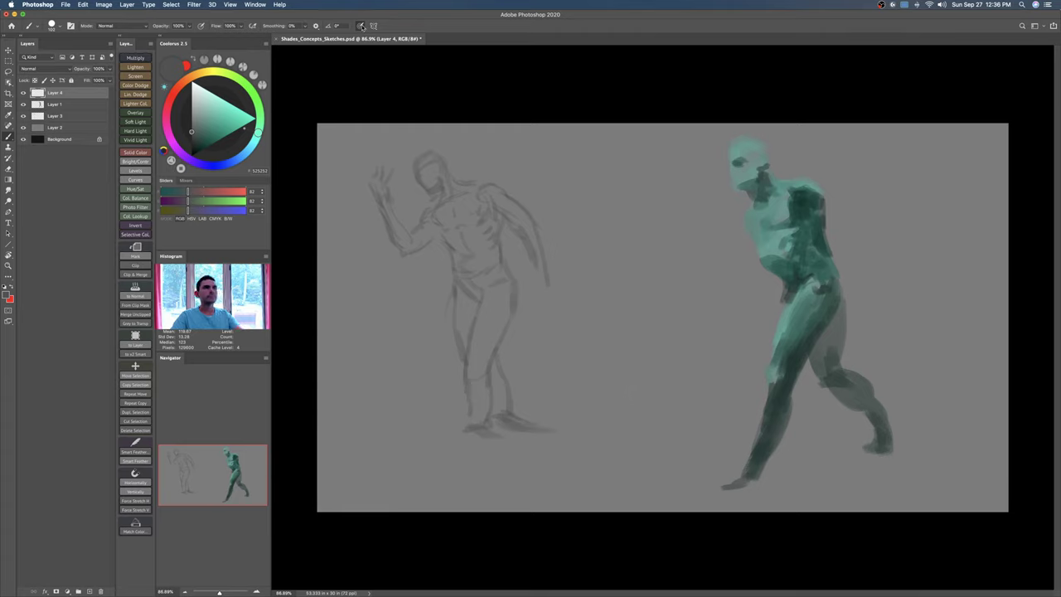
left_click(172, 166)
Step: Nudge the painted figure on Layer 1 and move the sketched figure on Layer 3 lower to clear space above it
left_click(87, 106)
key("v")
left_click_drag(470, 254, 544, 353)
left_click(83, 116)
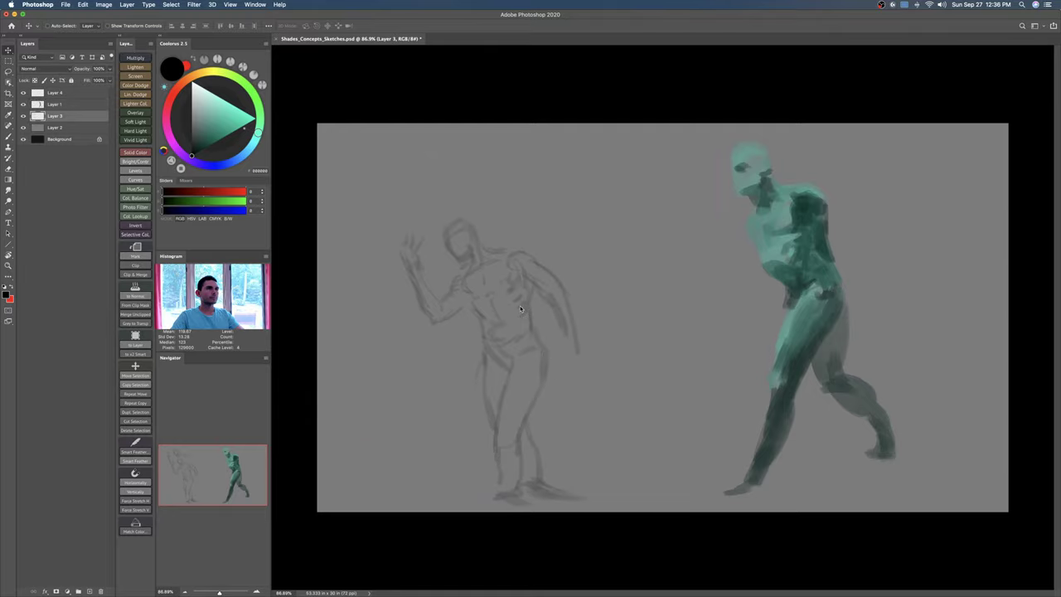
left_click_drag(520, 309, 514, 297)
Step: Handwrite an underlined "SHADES" heading followed by "NORMAL → TYPES" along the canvas's upper edge on Layer 4
left_click(75, 93)
key("b")
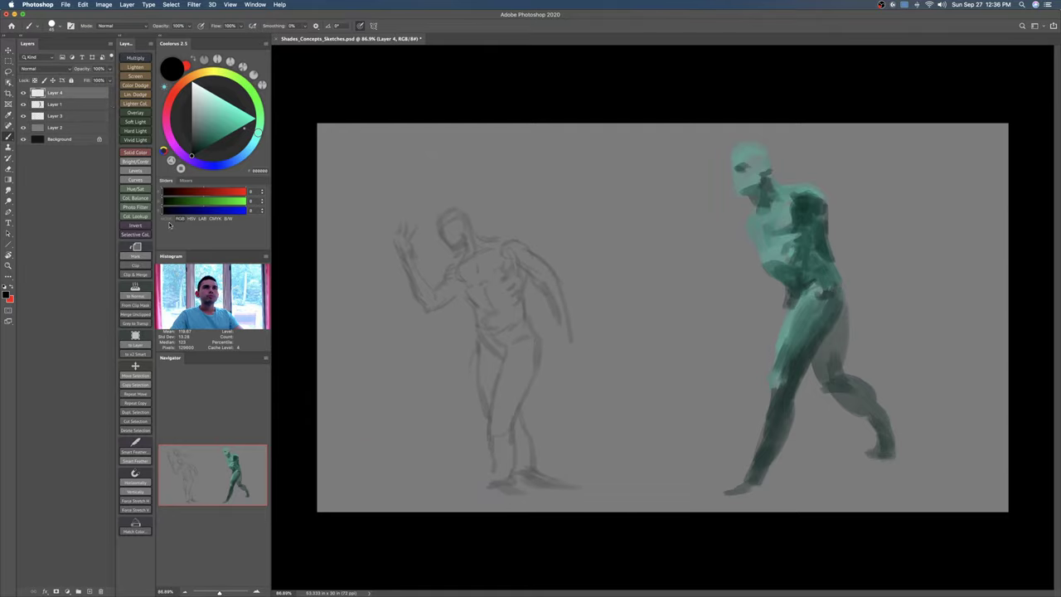
mouse_move(338, 134)
left_mouse_down()
mouse_move(327, 147)
mouse_move(411, 146)
left_mouse_up()
mouse_move(326, 150)
left_mouse_down()
mouse_move(463, 135)
mouse_move(519, 149)
left_mouse_up()
left_click_drag(542, 140, 561, 140)
mouse_move(553, 135)
left_mouse_down()
mouse_move(553, 145)
mouse_move(591, 130)
left_mouse_up()
left_click_drag(594, 132, 597, 149)
left_click_drag(608, 133, 609, 143)
left_click_drag(618, 134, 630, 147)
Step: Handwrite "WINDBLOWN" beneath "NORMAL", undoing and redrawing the misdrawn letters
left_click_drag(450, 163, 466, 162)
mouse_move(470, 159)
left_mouse_down()
mouse_move(470, 170)
mouse_move(490, 161)
mouse_move(495, 172)
mouse_move(479, 172)
mouse_move(487, 159)
mouse_move(492, 170)
left_mouse_up()
key("super+z")
key("super+z")
key("super+z")
key("super+z")
key("super+z")
left_click_drag(508, 158, 509, 169)
left_click_drag(520, 158, 527, 169)
left_click_drag(532, 158, 533, 159)
left_click_drag(538, 159, 559, 168)
left_click_drag(559, 157, 573, 155)
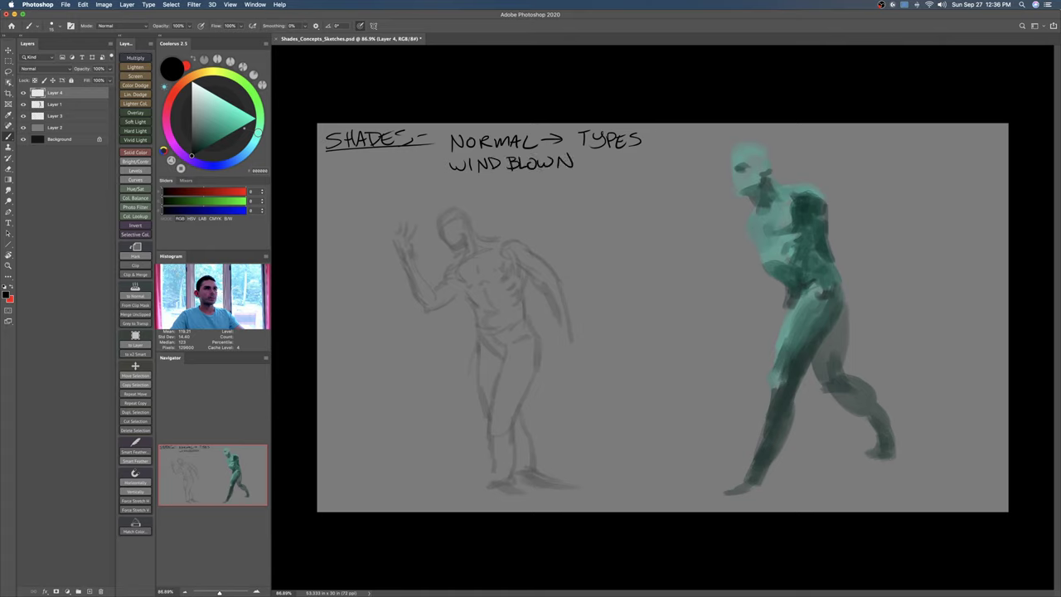
Step: Handwrite "SURFACE" as the third note beneath "WINDBLOWN"
left_click_drag(463, 182, 454, 191)
left_click_drag(467, 183, 475, 193)
left_click_drag(479, 182, 491, 190)
left_click_drag(492, 181, 523, 189)
left_click_drag(529, 181, 537, 184)
Step: Scale the handwritten notes down into the canvas's upper-left corner and fit the canvas to the window
key("ctrl+t")
left_click_drag(643, 199, 496, 158)
key("Return")
key("super+0")
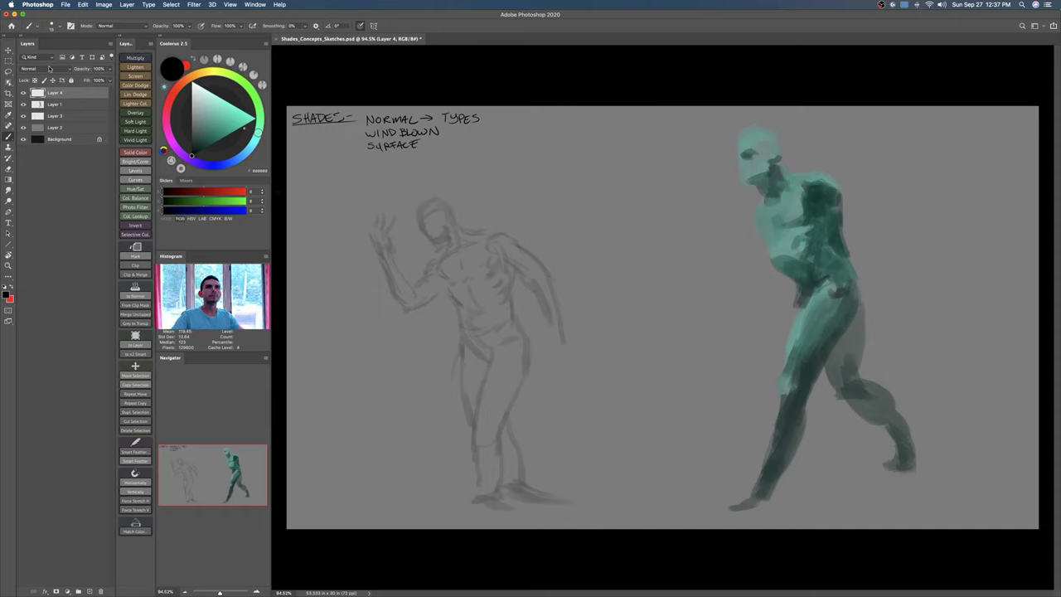
Step: Lock the notes layer and toggle Layer 1's visibility off and on to check its contents
left_click(71, 81)
left_click(78, 105)
left_click(23, 105)
left_click(23, 104)
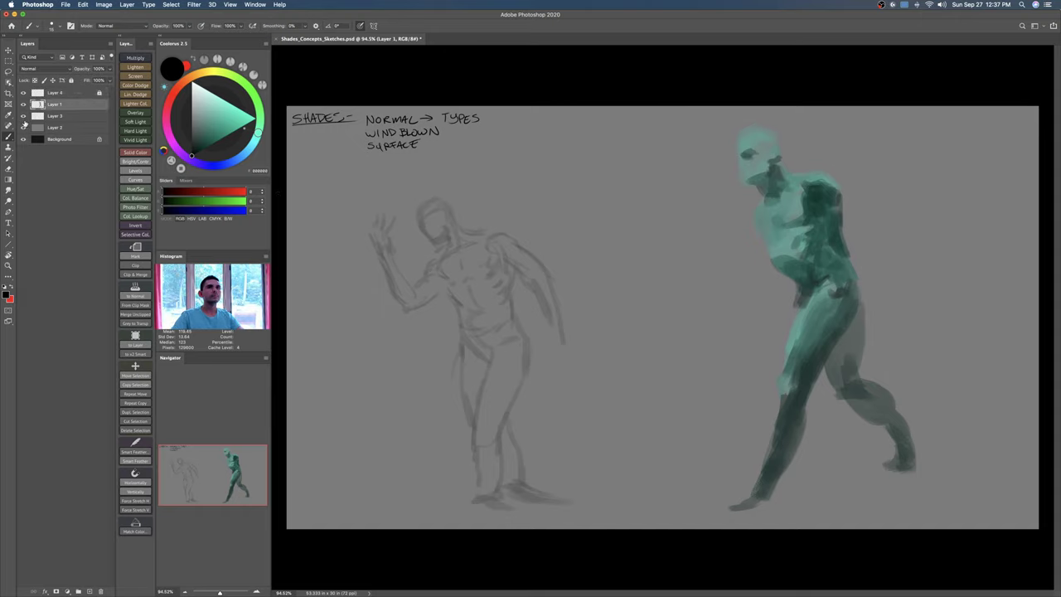
Step: Enlarge the sketched figure on Layer 3 slightly and move it up beneath the notes
left_click(77, 116)
key("ctrl+t")
left_click_drag(577, 195, 587, 165)
key("Return")
Step: Choose a textured sketching brush and set the colour to dark grey 2A2A2A
key("b")
key("e")
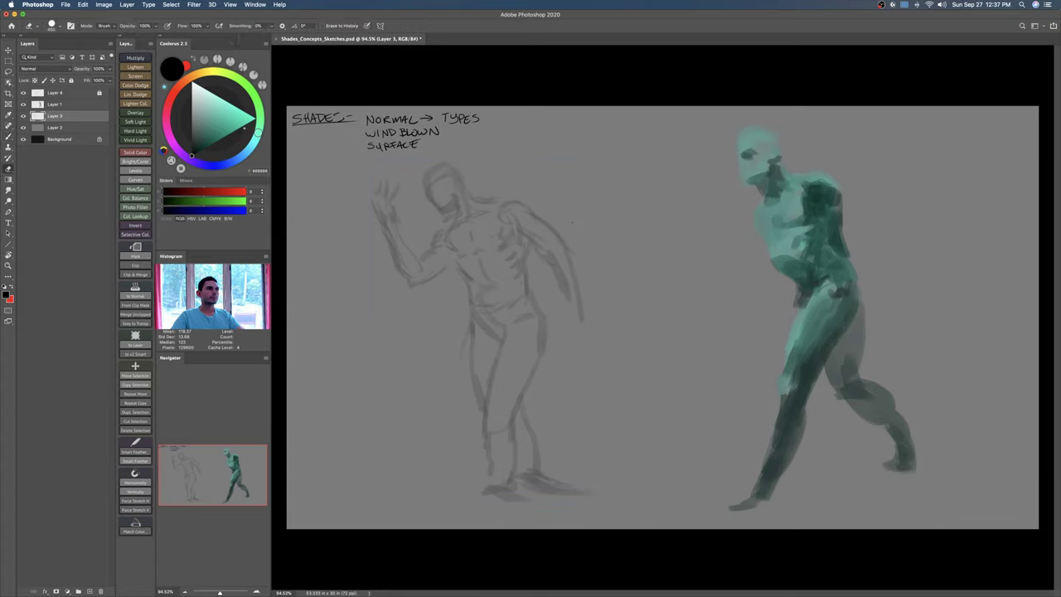
key("b")
right_click(589, 210)
double_click(659, 334)
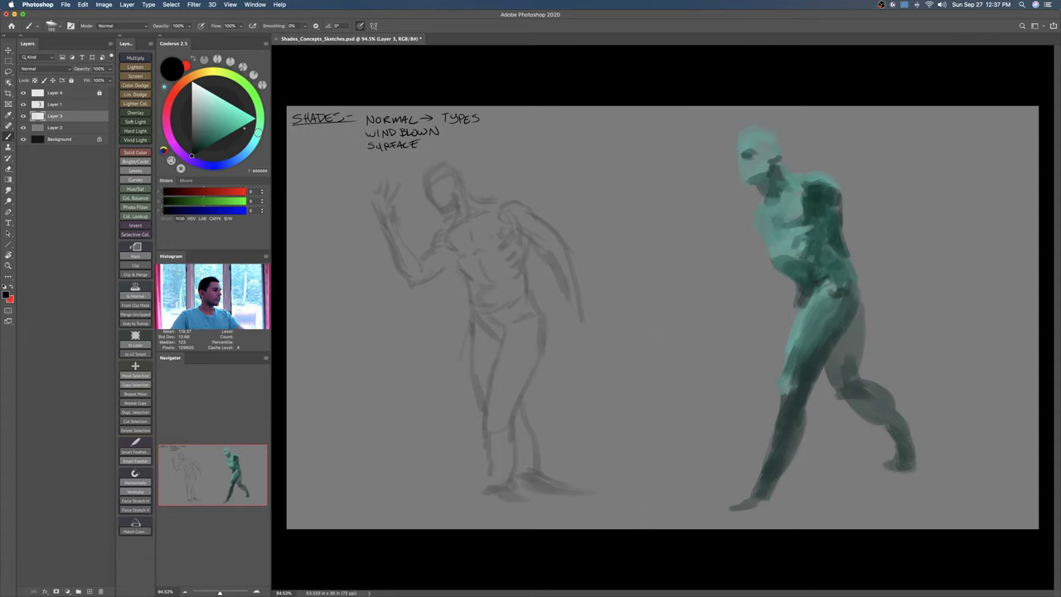
left_click(191, 144)
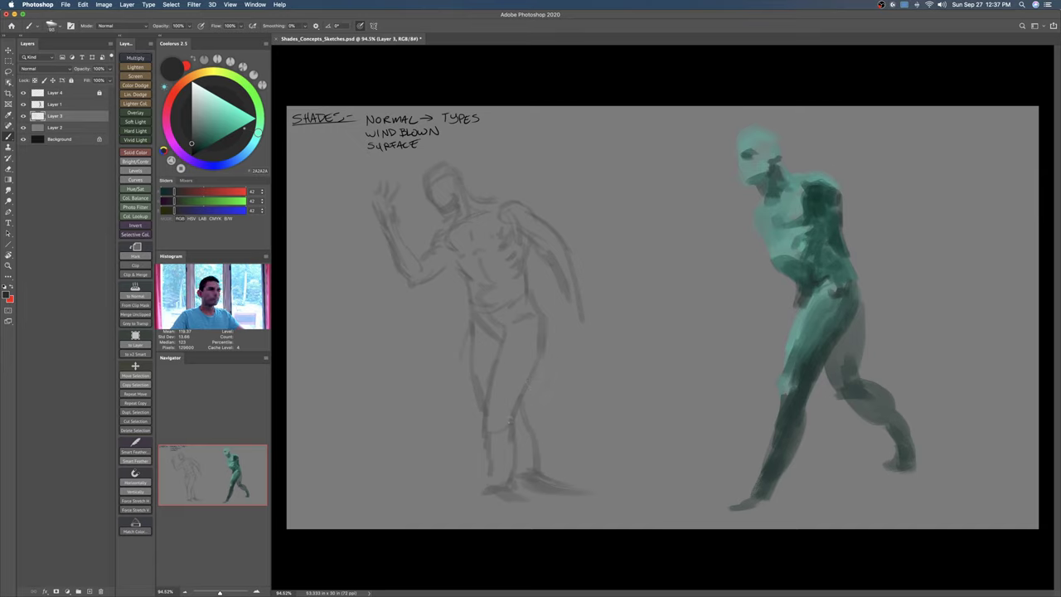
Step: Darken the sketched figure's lower legs and feet with shading strokes, and nudge the sketch slightly up and left
mouse_move(489, 423)
left_mouse_down()
mouse_move(487, 482)
mouse_move(510, 437)
mouse_move(491, 500)
left_mouse_up()
left_click_drag(531, 413, 531, 458)
mouse_move(516, 483)
left_mouse_down()
mouse_move(503, 499)
mouse_move(547, 506)
mouse_move(522, 506)
left_mouse_up()
left_click_drag(479, 501, 547, 509)
left_click_drag(527, 462, 596, 476)
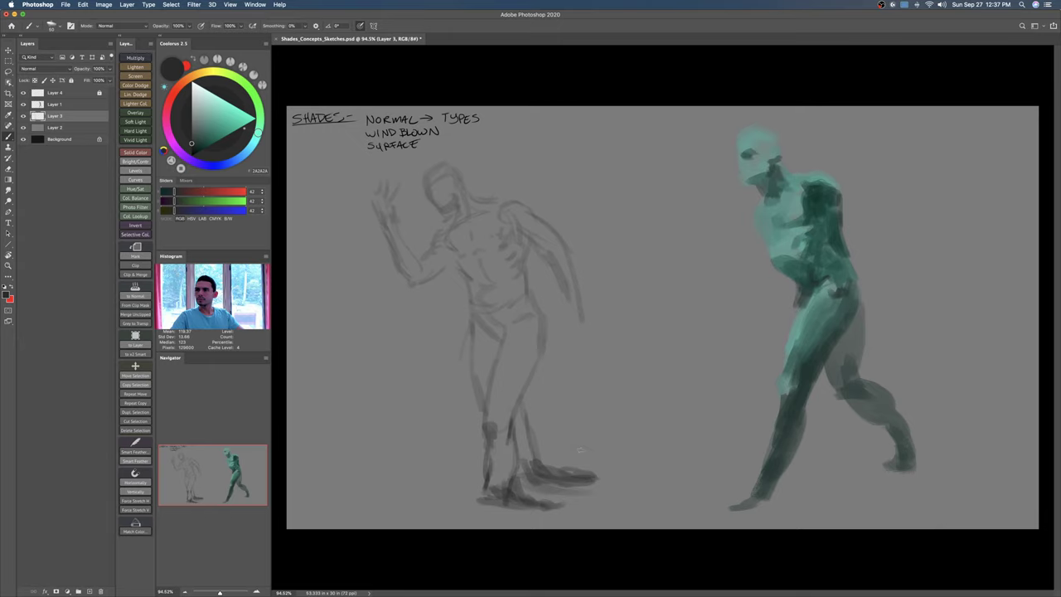
left_click_drag(538, 463, 607, 474)
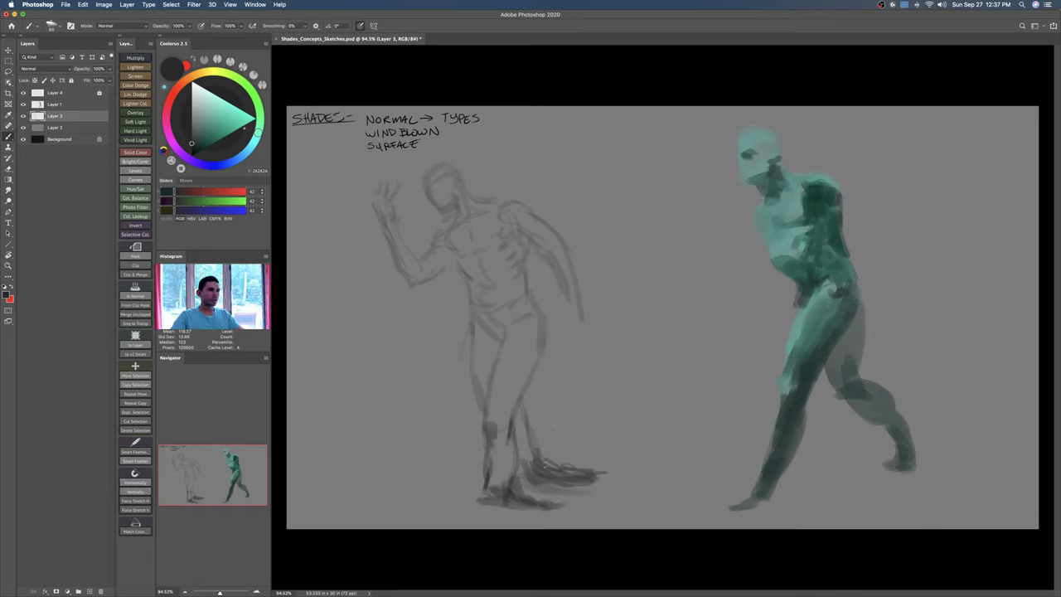
key("v")
left_click_drag(570, 456, 567, 452)
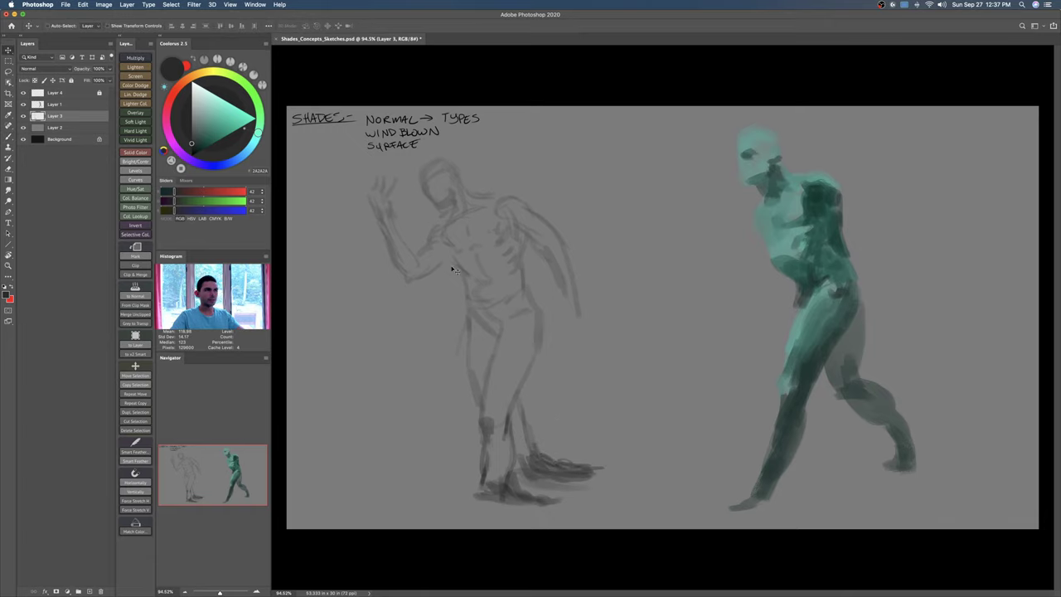
Step: Reinforce the sketched figure's torso side, hip and thigh contours with darker brush strokes
key("b")
left_click_drag(454, 257, 481, 327)
mouse_move(525, 267)
left_mouse_down()
mouse_move(539, 345)
mouse_move(498, 343)
mouse_move(481, 418)
left_mouse_up()
left_click_drag(490, 381, 485, 405)
left_click_drag(499, 343, 490, 371)
key("super+z")
key("super+z")
key("bracketright")
left_click_drag(501, 320, 481, 411)
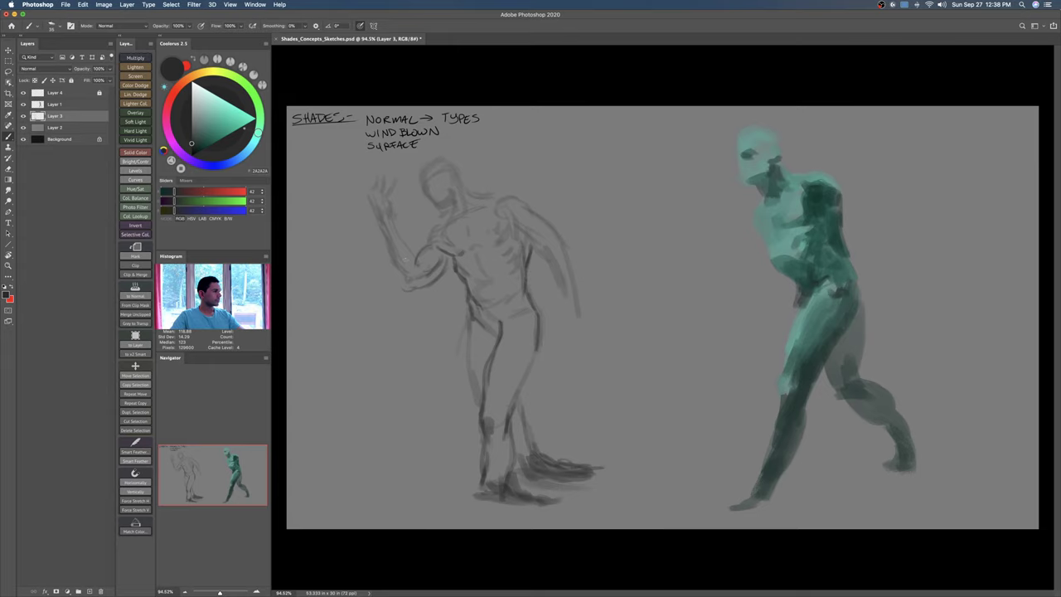
Step: Redraw the raised arm's forearm and elbow outlines with a larger brush
left_click_drag(389, 255, 412, 286)
key("super+z")
key("super+z")
key("bracketright")
key("bracketright")
left_click_drag(393, 247, 384, 275)
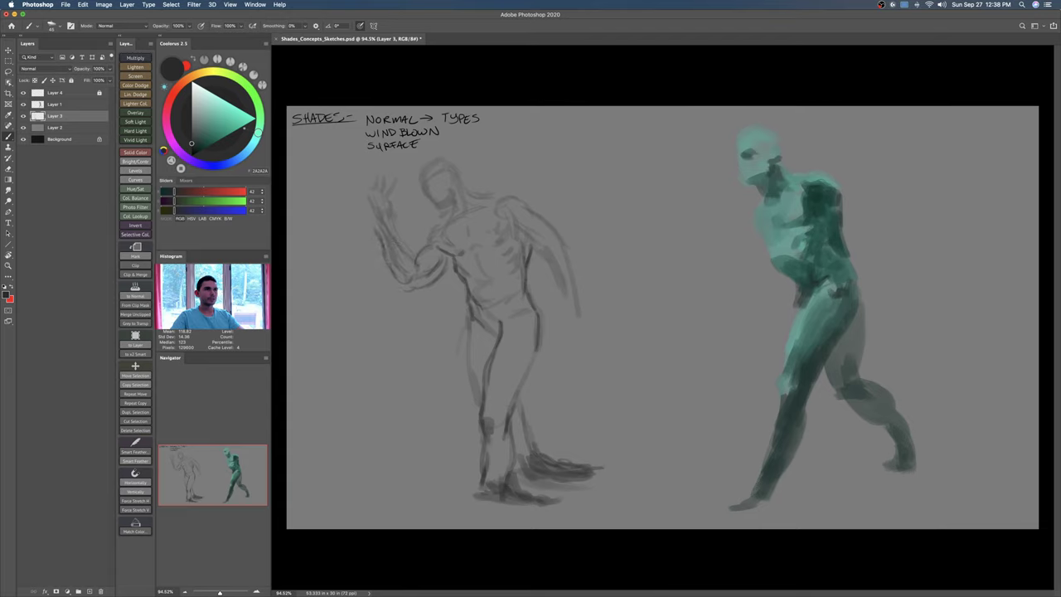
Step: Sketch an open, palm-up hand with curled fingers at the end of the raised arm, using a smaller brush
key("bracketleft")
key("bracketleft")
mouse_move(364, 198)
left_mouse_down()
mouse_move(375, 224)
mouse_move(360, 192)
mouse_move(393, 203)
mouse_move(396, 217)
mouse_move(356, 189)
mouse_move(377, 204)
mouse_move(361, 194)
mouse_move(380, 191)
mouse_move(359, 206)
mouse_move(368, 192)
mouse_move(358, 193)
mouse_move(384, 211)
mouse_move(370, 215)
mouse_move(344, 195)
left_mouse_up()
key("e")
key("b")
key("e")
key("b")
Step: Define the sketched figure's skull, brow, facial features and jaw with darker strokes, adding short lines at the shoulder
key("bracketright")
key("bracketright")
key("bracketright")
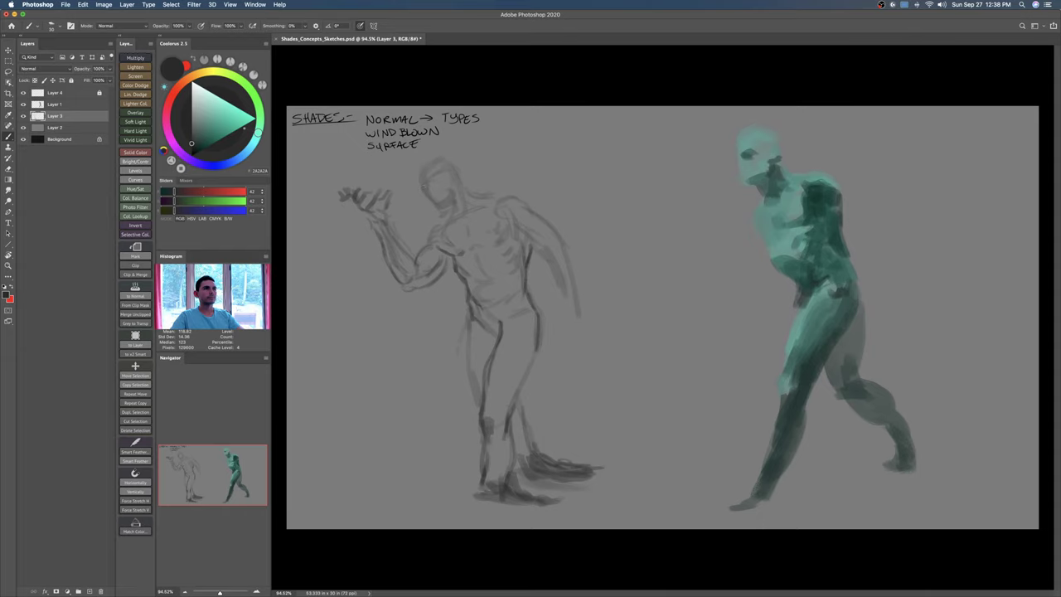
key("bracketright")
key("bracketright")
left_click_drag(439, 180, 431, 186)
key("bracketleft")
key("bracketleft")
mouse_move(462, 165)
left_mouse_down()
mouse_move(419, 165)
mouse_move(459, 162)
mouse_move(466, 189)
left_mouse_up()
key("super+z")
key("bracketleft")
key("bracketleft")
key("bracketleft")
left_click_drag(436, 222, 446, 231)
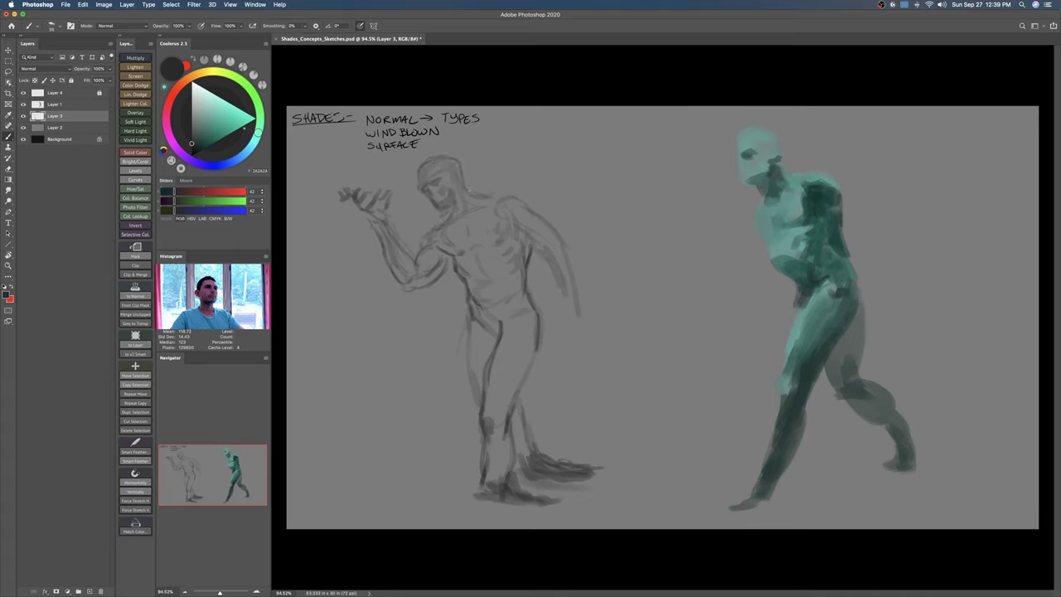
Step: Select the raised arm with the Lasso tool, rotate and reposition it slightly at the shoulder, and deselect
key("l")
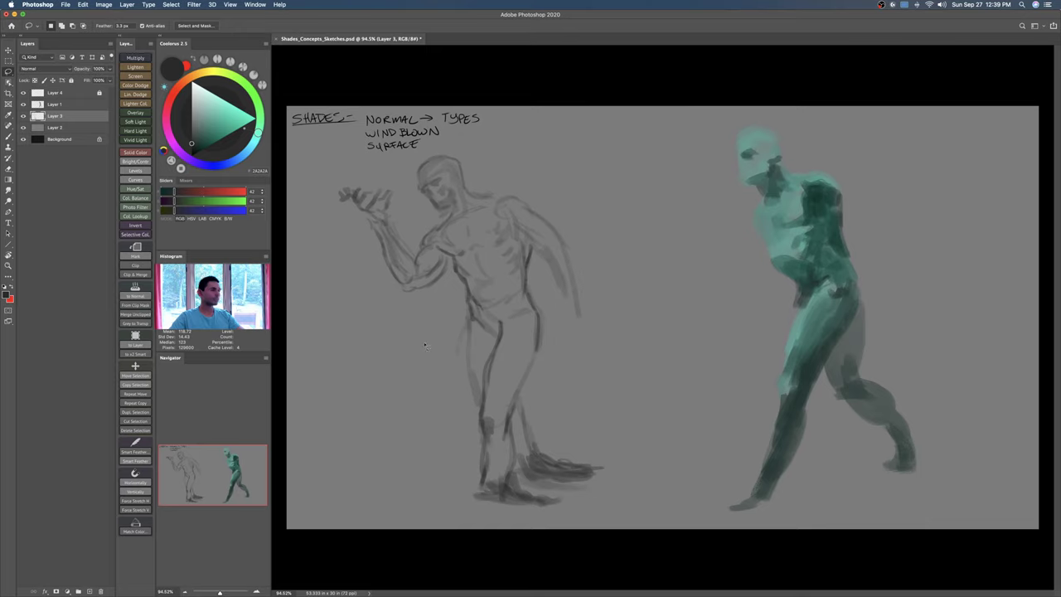
mouse_move(388, 302)
left_mouse_down()
mouse_move(450, 265)
mouse_move(394, 176)
mouse_move(348, 167)
mouse_move(324, 199)
left_mouse_up()
key("ctrl+t")
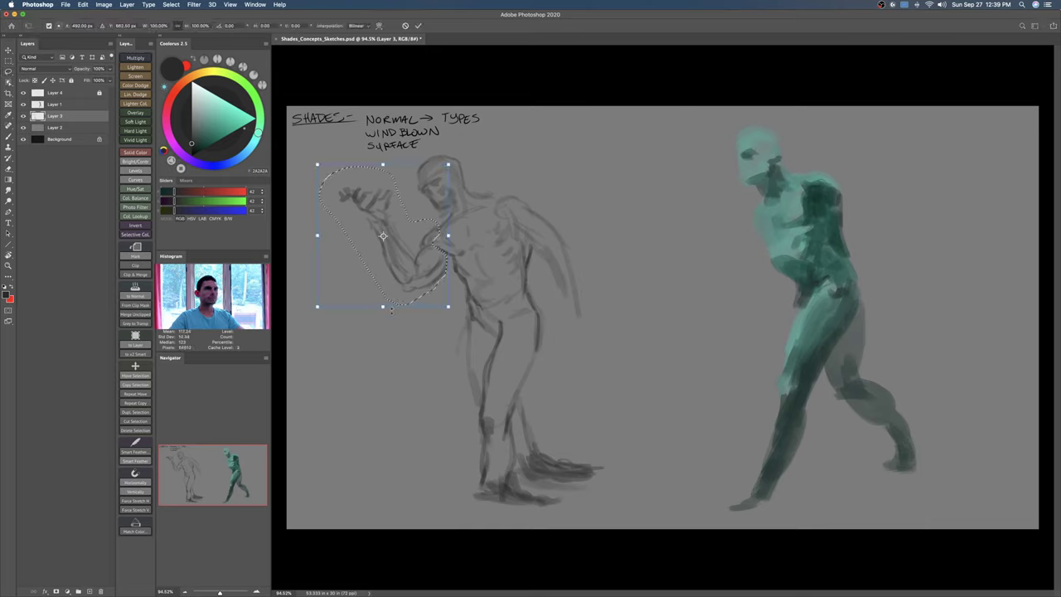
left_click_drag(383, 236, 430, 247)
left_click_drag(317, 307, 311, 312)
left_click_drag(497, 210, 499, 214)
left_click_drag(436, 241, 434, 237)
key("Return")
key("super+d")
Step: Outline the lowered arm from shoulder to forearm with darker strokes, and add a loosely closed hand at its end
key("b")
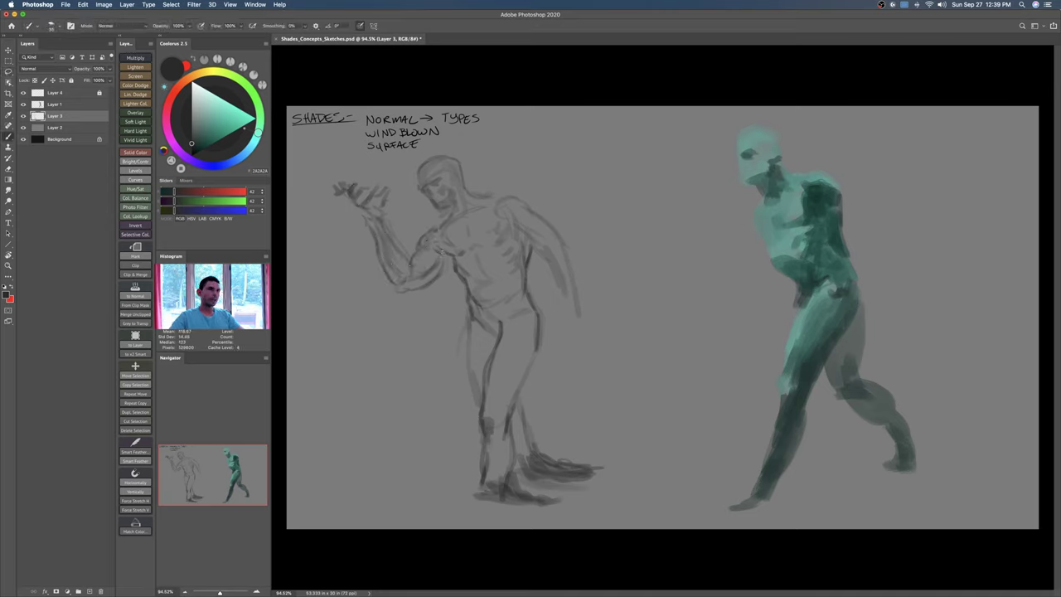
key("e")
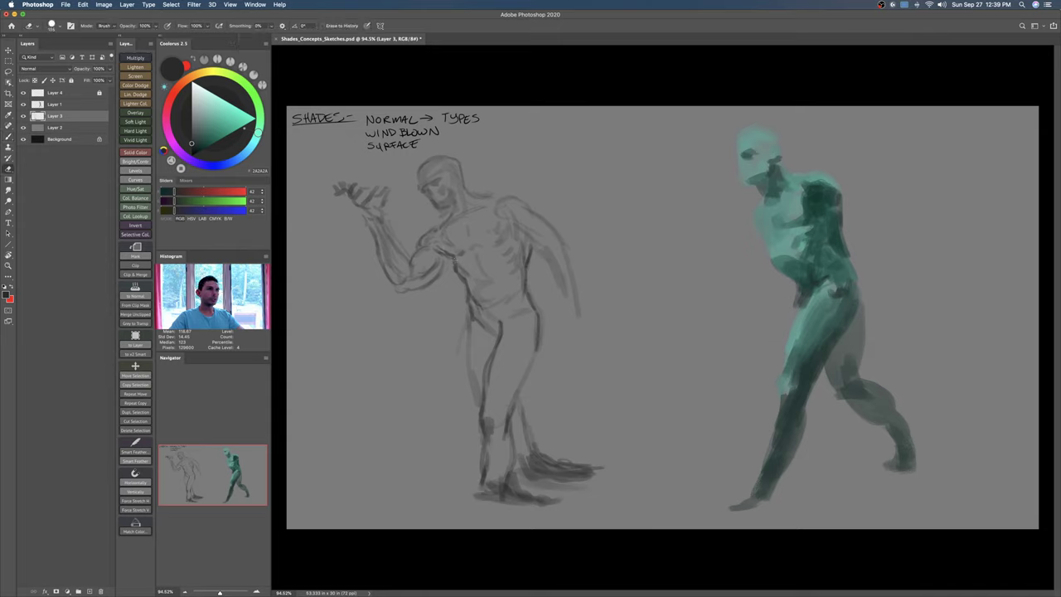
key("b")
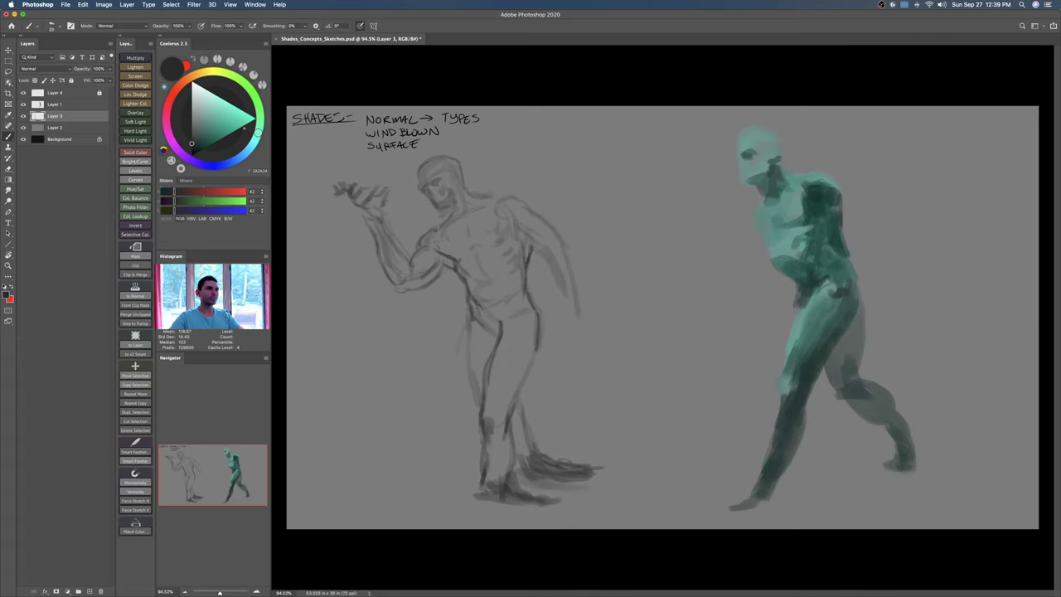
key("]")
mouse_move(519, 197)
left_mouse_down()
mouse_move(536, 221)
mouse_move(499, 197)
mouse_move(559, 235)
left_mouse_up()
key("super+z")
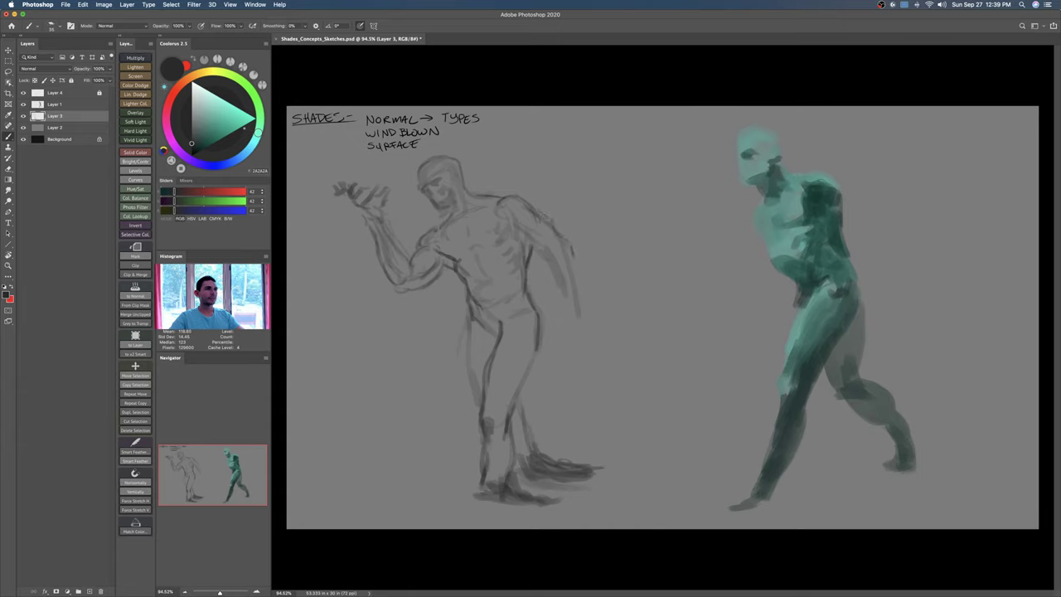
left_click_drag(512, 229, 503, 243)
mouse_move(520, 231)
left_mouse_down()
mouse_move(547, 247)
mouse_move(558, 278)
left_mouse_up()
mouse_move(582, 245)
left_mouse_down()
mouse_move(568, 278)
mouse_move(584, 305)
left_mouse_up()
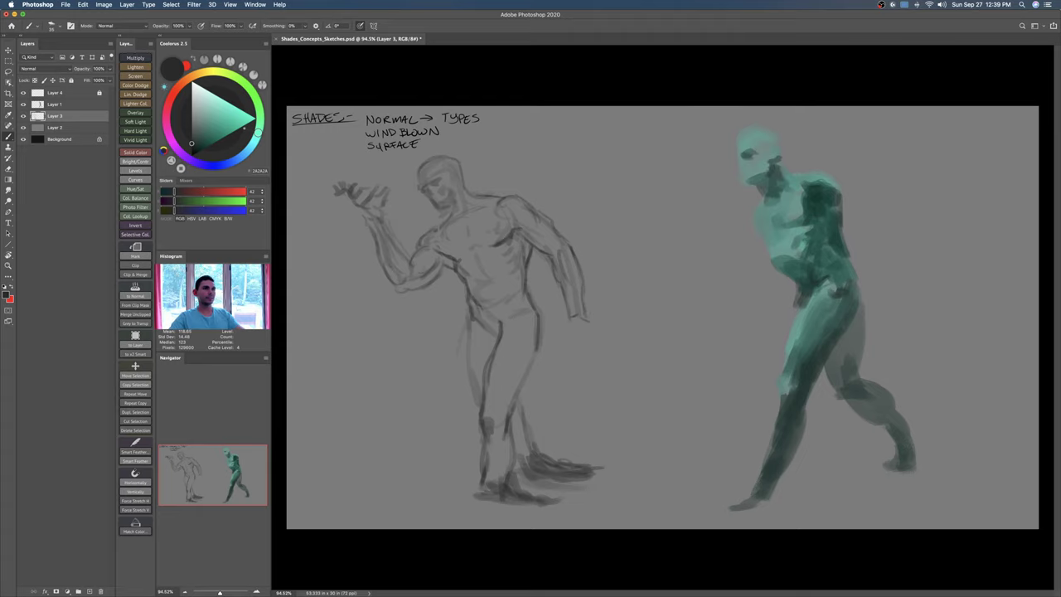
mouse_move(568, 326)
left_mouse_down()
mouse_move(562, 338)
mouse_move(583, 339)
mouse_move(577, 348)
left_mouse_up()
Step: Shade the figure's abdomen and hips with broad, soft strokes from an enlarged brush
key("bracketright")
key("bracketright")
key("bracketright")
key("bracketright")
key("bracketright")
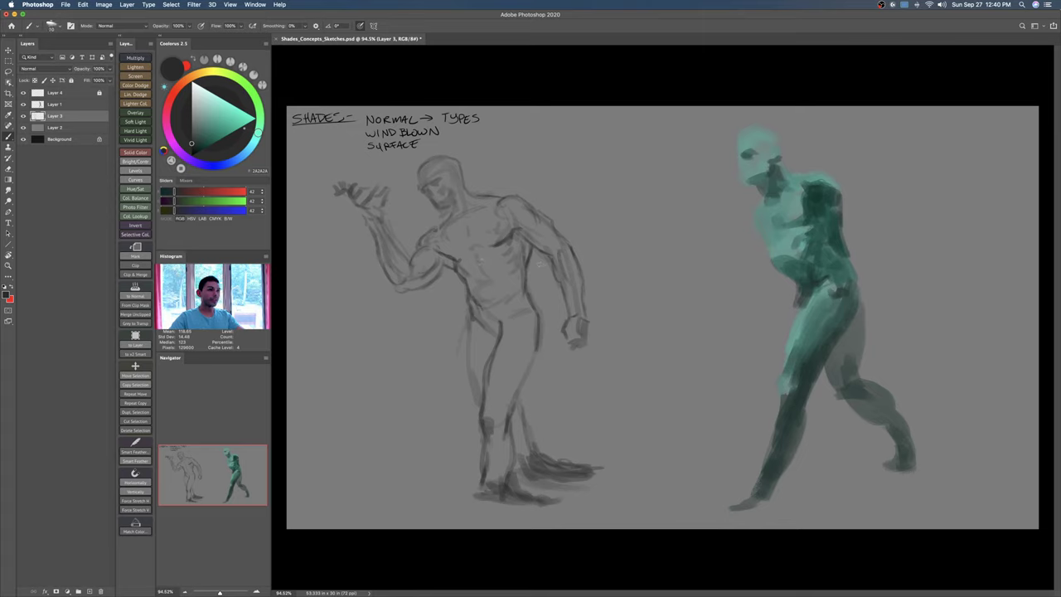
mouse_move(467, 274)
left_mouse_down()
mouse_move(500, 274)
mouse_move(478, 272)
mouse_move(500, 272)
mouse_move(480, 287)
mouse_move(489, 297)
mouse_move(509, 290)
mouse_move(496, 325)
mouse_move(507, 326)
mouse_move(492, 343)
left_mouse_up()
key("super+z")
key("bracketright")
key("bracketright")
mouse_move(482, 303)
left_mouse_down()
mouse_move(467, 343)
mouse_move(469, 331)
mouse_move(474, 393)
mouse_move(526, 419)
mouse_move(537, 456)
left_mouse_up()
key("super+z")
Step: Shade the thighs and the rear lower leg of the sketched figure with broad strokes
key("bracketleft")
key("bracketleft")
key("bracketleft")
key("bracketleft")
key("bracketleft")
key("bracketleft")
key("bracketleft")
key("bracketright")
key("bracketright")
key("bracketright")
key("bracketright")
key("bracketright")
key("bracketright")
key("bracketright")
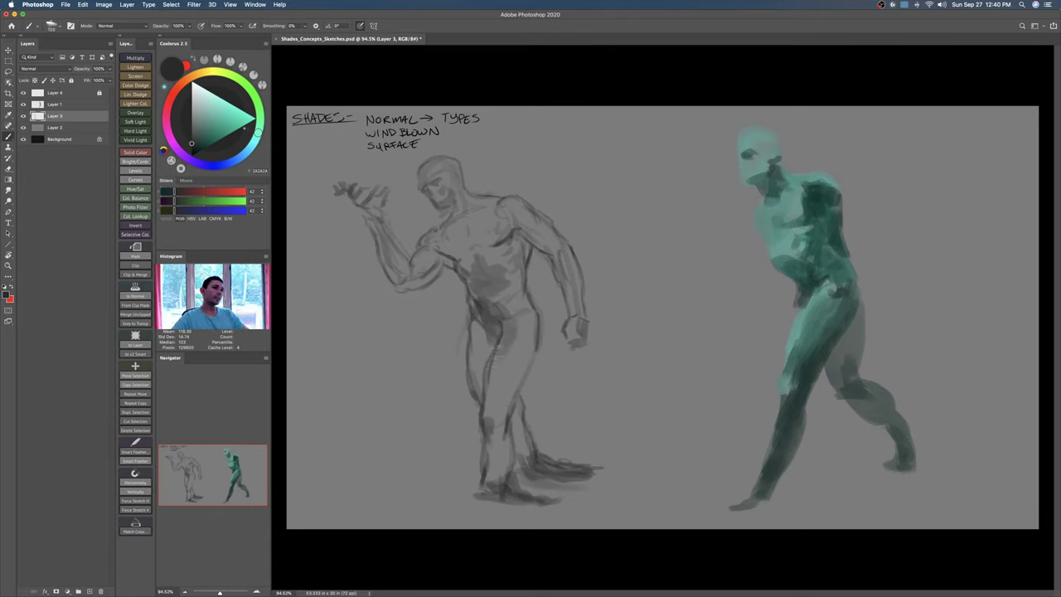
left_click_drag(492, 377, 503, 400)
mouse_move(529, 357)
left_mouse_down()
mouse_move(508, 408)
mouse_move(487, 397)
mouse_move(480, 327)
mouse_move(475, 365)
mouse_move(526, 463)
mouse_move(526, 430)
mouse_move(517, 470)
mouse_move(525, 429)
mouse_move(519, 453)
left_mouse_up()
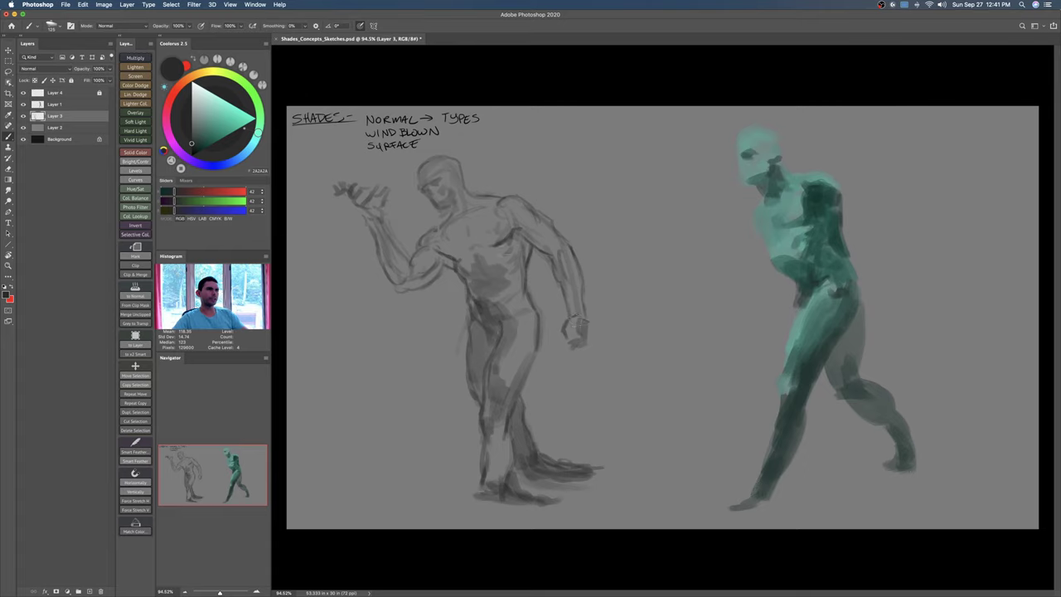
Step: Darken the shadows at the armpit, beneath the chest and where the raised arm meets the torso
key("bracketleft")
key("bracketleft")
key("bracketleft")
key("bracketright")
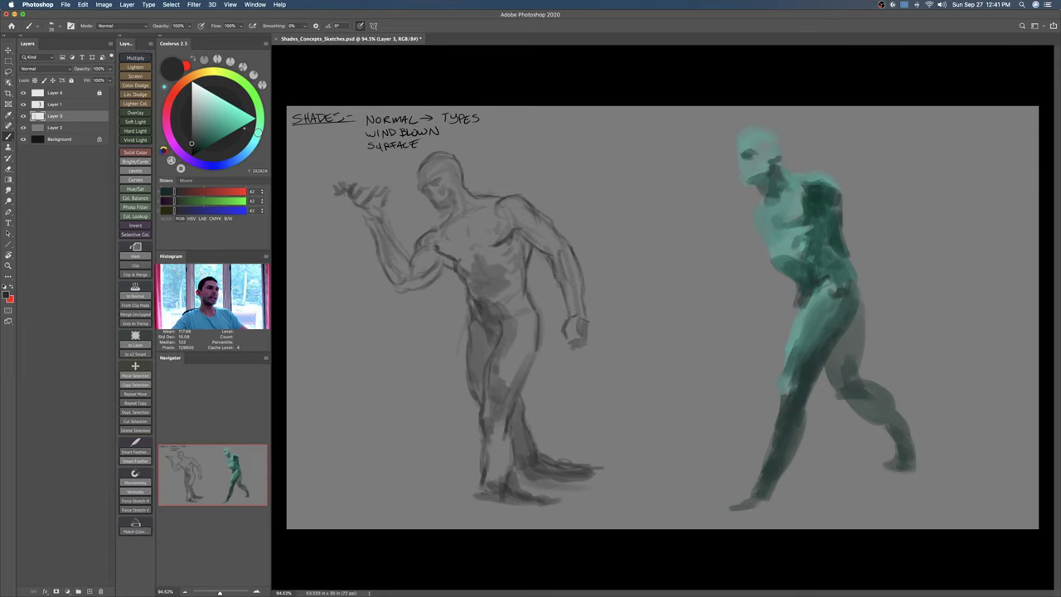
key("bracketright")
key("bracketright")
left_click_drag(513, 238, 528, 251)
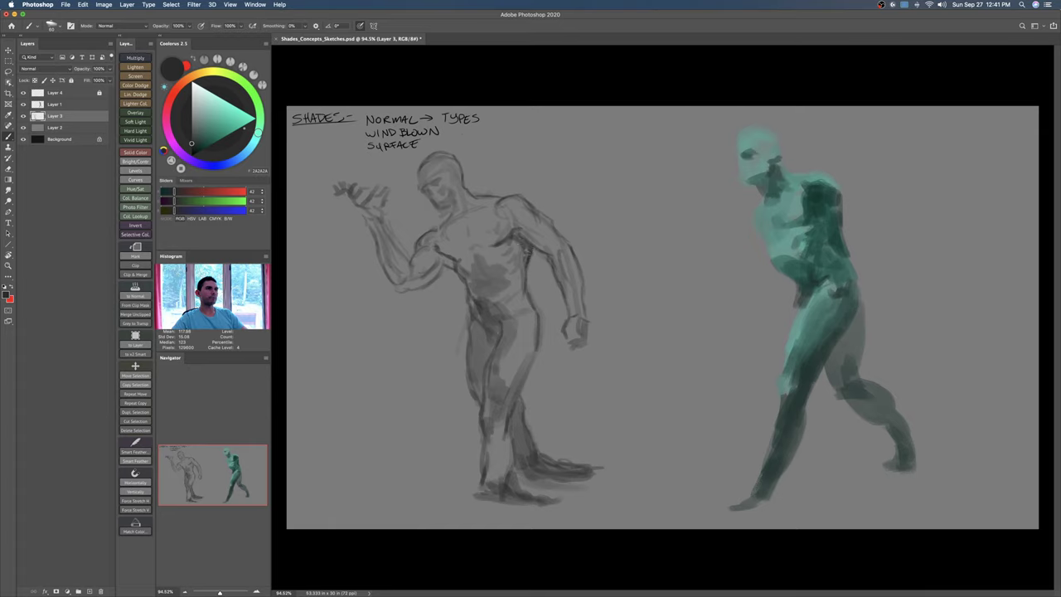
key("period")
left_click_drag(501, 242, 510, 248)
left_click_drag(443, 256, 456, 271)
Step: Strengthen both legs' contours down to the feet and deepen the shading across the abdomen
key("period")
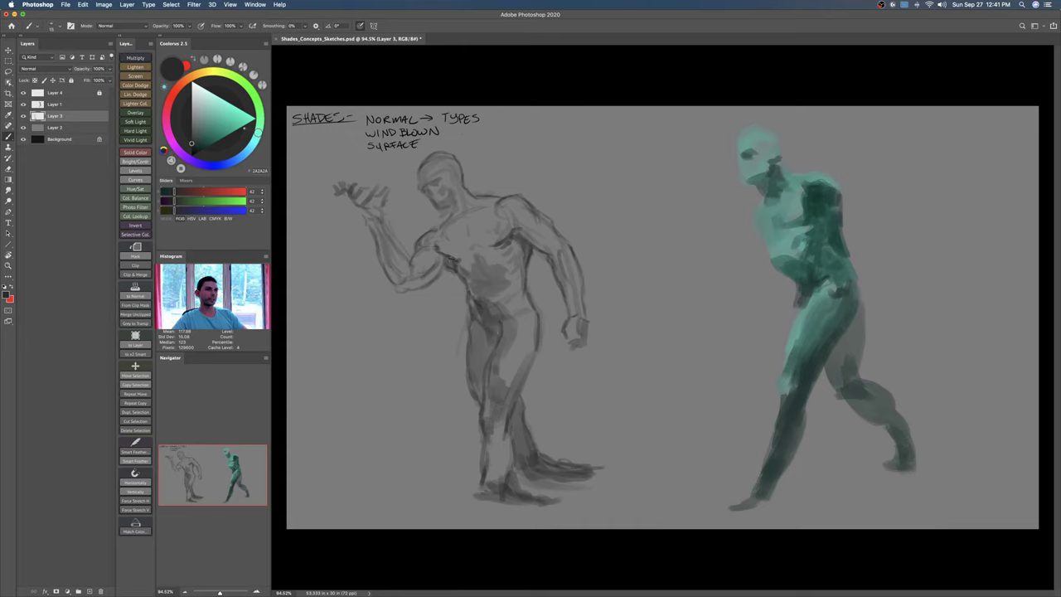
key("bracketright")
key("bracketright")
key("bracketright")
mouse_move(472, 321)
left_mouse_down()
mouse_move(486, 493)
mouse_move(506, 494)
left_mouse_up()
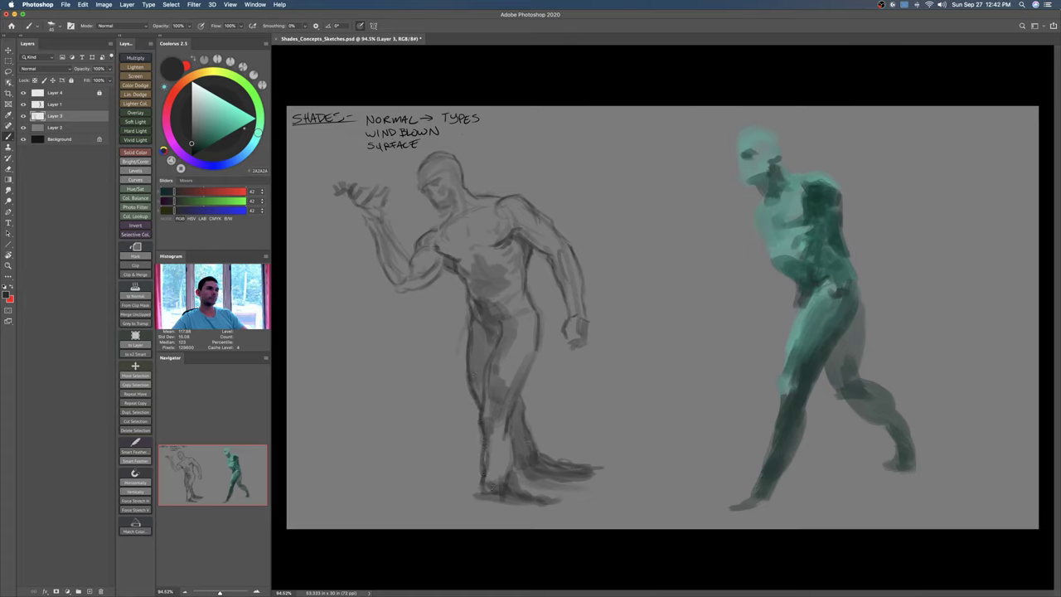
mouse_move(522, 393)
left_mouse_down()
mouse_move(537, 455)
mouse_move(564, 470)
left_mouse_up()
key("period")
mouse_move(495, 265)
left_mouse_down()
mouse_move(506, 271)
mouse_move(499, 305)
left_mouse_up()
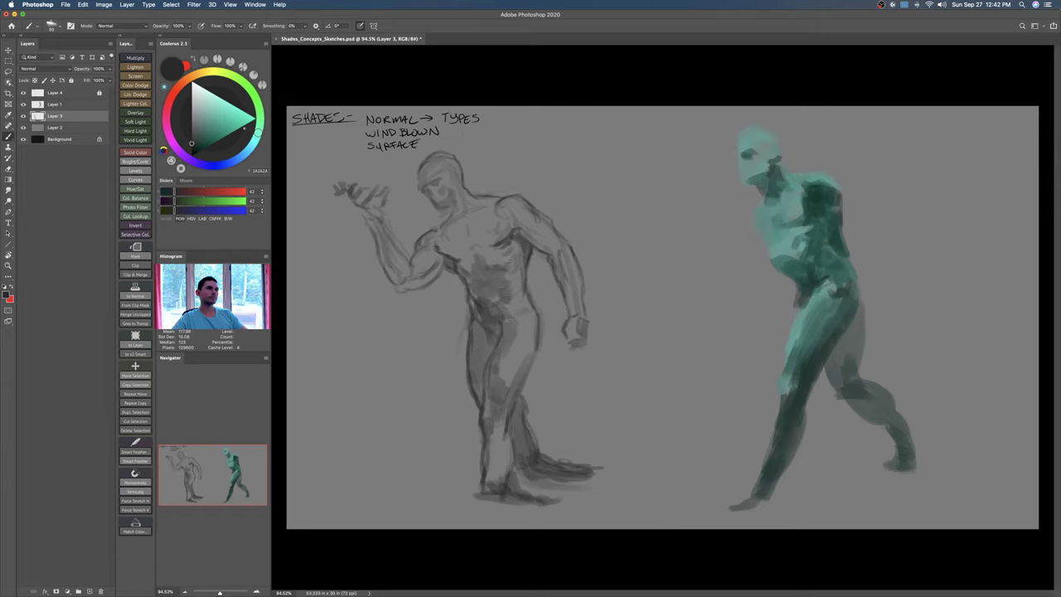
Step: Flip the sketched figure horizontally, scale it down slightly and move it closer to the painted figure
key("cmd+t")
right_click(526, 284)
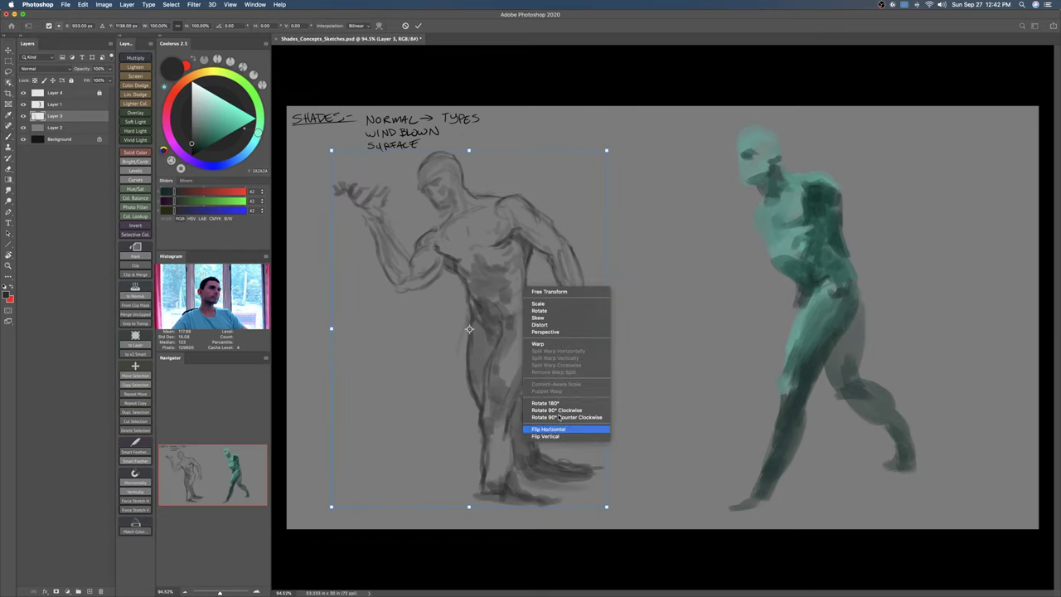
left_click(564, 430)
mouse_move(609, 152)
left_mouse_down()
mouse_move(584, 166)
mouse_move(655, 177)
mouse_move(673, 153)
mouse_move(668, 183)
left_mouse_up()
key("Return")
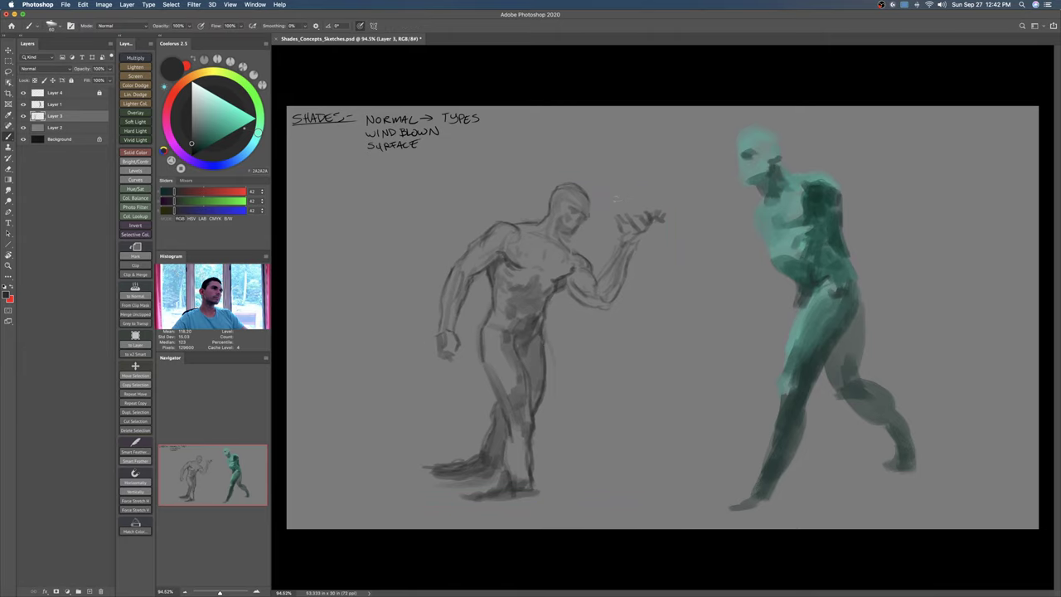
Step: Add fine dark strokes to the brow and eyes of the sketched head with a small brush, undoing the last stroke
left_click_drag(564, 206, 635, 204)
key("bracketleft")
key("bracketleft")
key("bracketleft")
key("bracketleft")
key("bracketleft")
key("bracketleft")
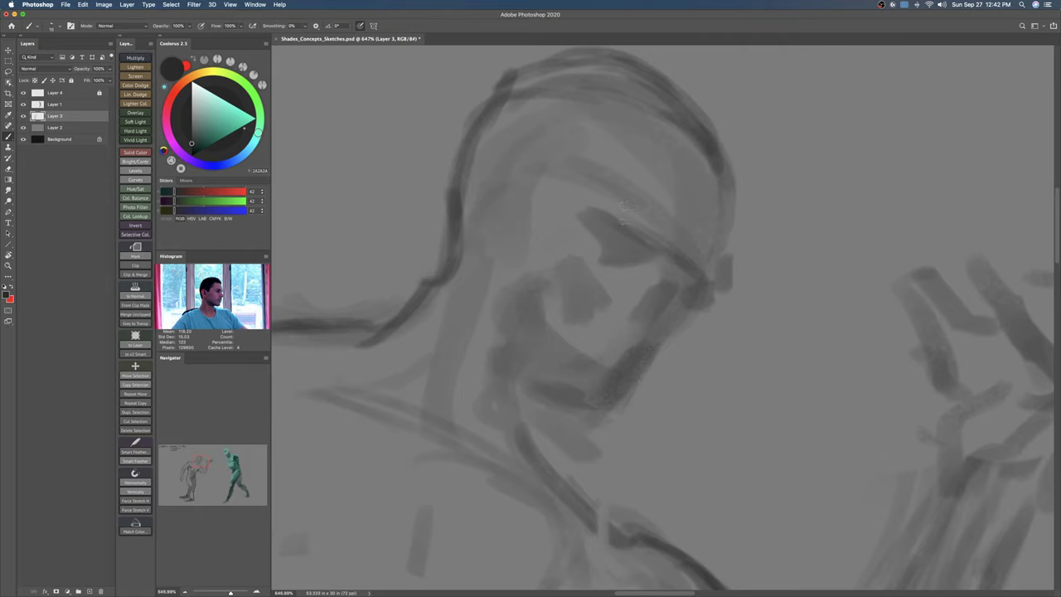
left_click_drag(624, 206, 651, 241)
left_click_drag(691, 272, 704, 276)
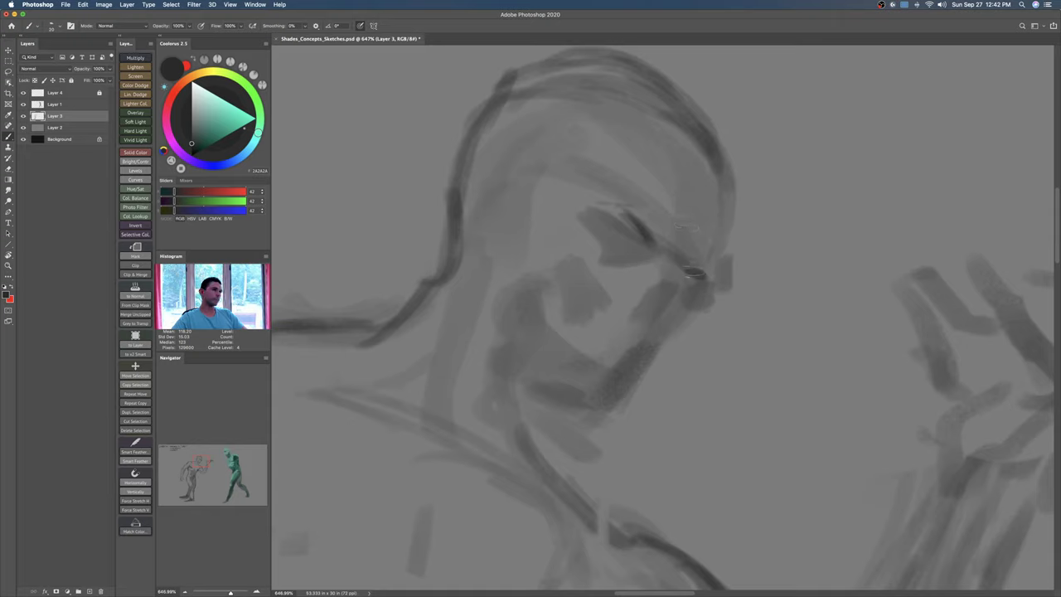
left_click_drag(690, 271, 705, 275)
mouse_move(607, 204)
left_mouse_down()
mouse_move(635, 216)
mouse_move(656, 255)
mouse_move(605, 229)
mouse_move(635, 250)
mouse_move(617, 244)
mouse_move(630, 240)
left_mouse_up()
key("super+z")
Step: Erase the rough brow marks with a smaller eraser and redraw the brow and both eye sockets
key("e")
right_click(626, 205)
double_click(673, 328)
key("bracketleft")
key("bracketleft")
left_click_drag(617, 204, 651, 232)
key("b")
mouse_move(590, 207)
left_mouse_down()
mouse_move(653, 220)
mouse_move(632, 217)
mouse_move(651, 232)
mouse_move(629, 221)
mouse_move(651, 242)
mouse_move(684, 232)
mouse_move(706, 245)
mouse_move(697, 263)
mouse_move(686, 235)
mouse_move(702, 258)
mouse_move(684, 264)
mouse_move(679, 282)
mouse_move(686, 270)
mouse_move(696, 286)
mouse_move(636, 245)
mouse_move(609, 241)
mouse_move(646, 243)
mouse_move(640, 232)
mouse_move(628, 247)
mouse_move(613, 234)
mouse_move(634, 249)
mouse_move(609, 247)
mouse_move(681, 204)
mouse_move(698, 242)
mouse_move(652, 181)
mouse_move(715, 232)
left_mouse_up()
Step: Add frown wrinkles and shading between the brows and along the far edge of the forehead
key("bracketright")
key("bracketright")
mouse_move(670, 185)
left_mouse_down()
mouse_move(706, 216)
mouse_move(703, 208)
left_mouse_up()
left_click_drag(698, 243, 713, 224)
mouse_move(705, 212)
left_mouse_down()
mouse_move(713, 219)
mouse_move(722, 161)
left_mouse_up()
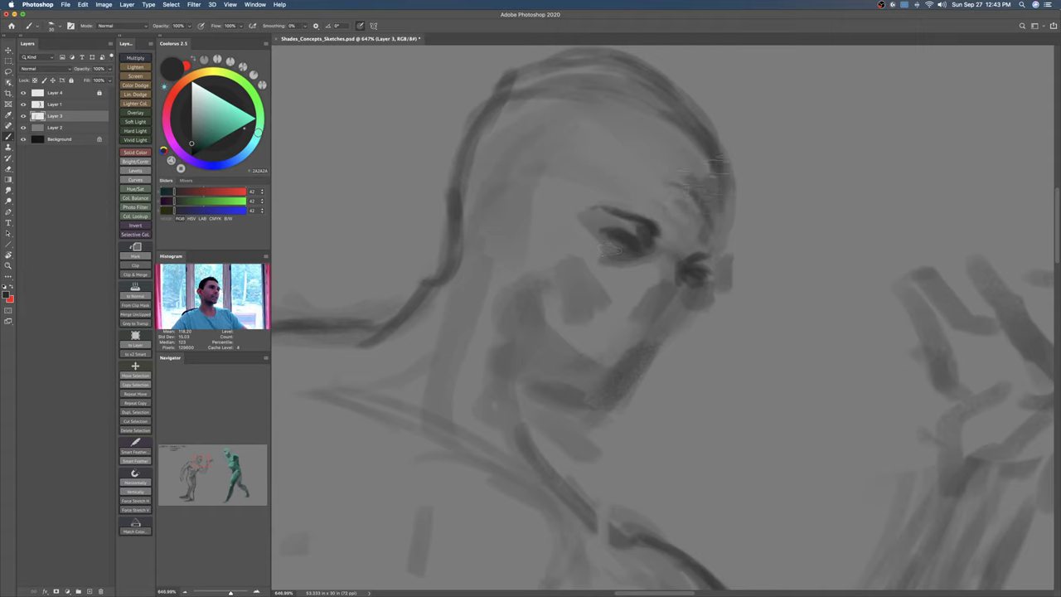
left_click_drag(703, 246, 728, 169)
mouse_move(708, 218)
left_mouse_down()
mouse_move(679, 235)
mouse_move(708, 258)
mouse_move(732, 175)
left_mouse_up()
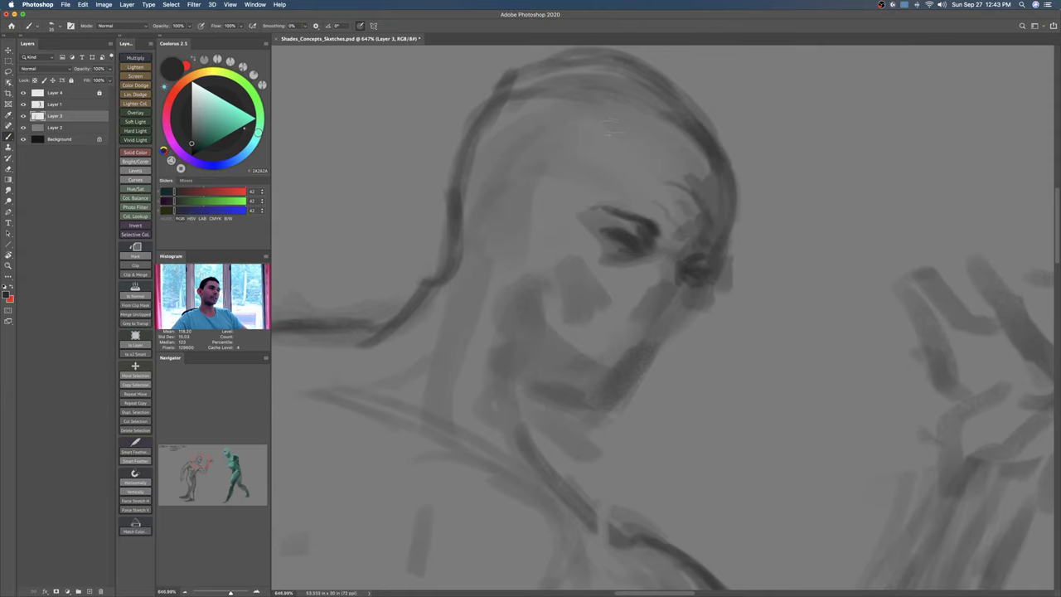
Step: Paint a dark, skull-like nose cavity and add strokes around the far eye socket
scroll(657, 190, "down", 2)
mouse_move(669, 271)
left_mouse_down()
mouse_move(643, 282)
mouse_move(654, 277)
mouse_move(655, 296)
mouse_move(673, 275)
mouse_move(657, 297)
mouse_move(675, 268)
mouse_move(660, 292)
left_mouse_up()
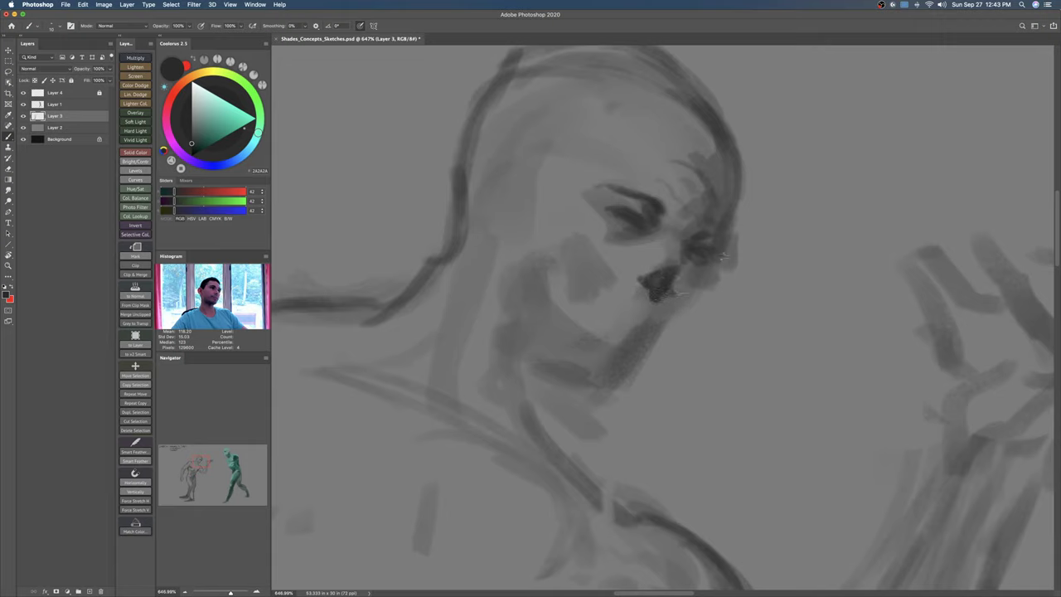
left_click_drag(701, 237, 717, 254)
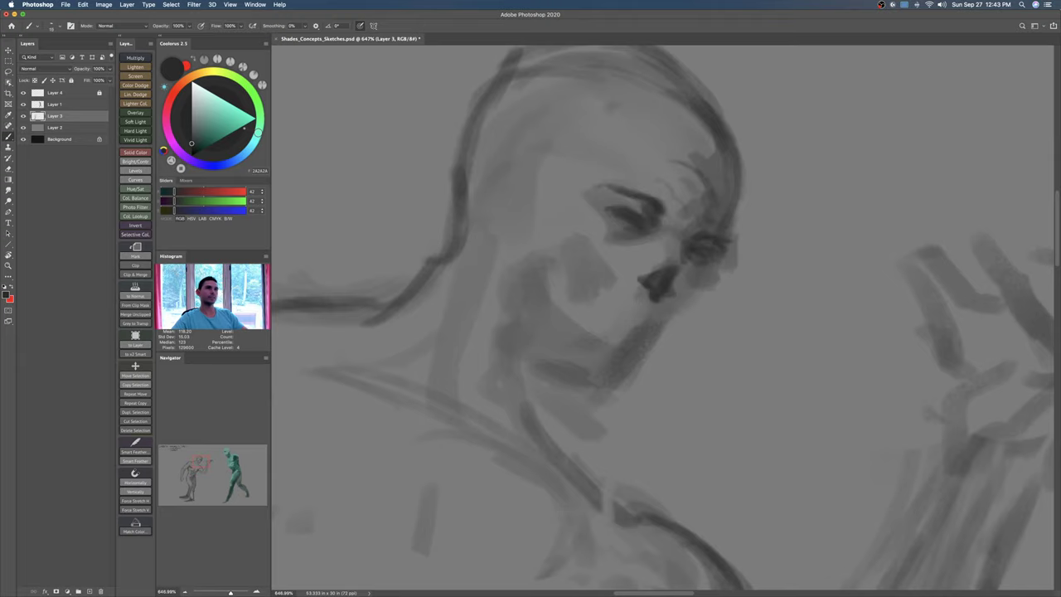
Step: Set the colour to near-black (RGB 14, 14, 14) and deepen both eye sockets and the nose cavity
left_click(192, 151)
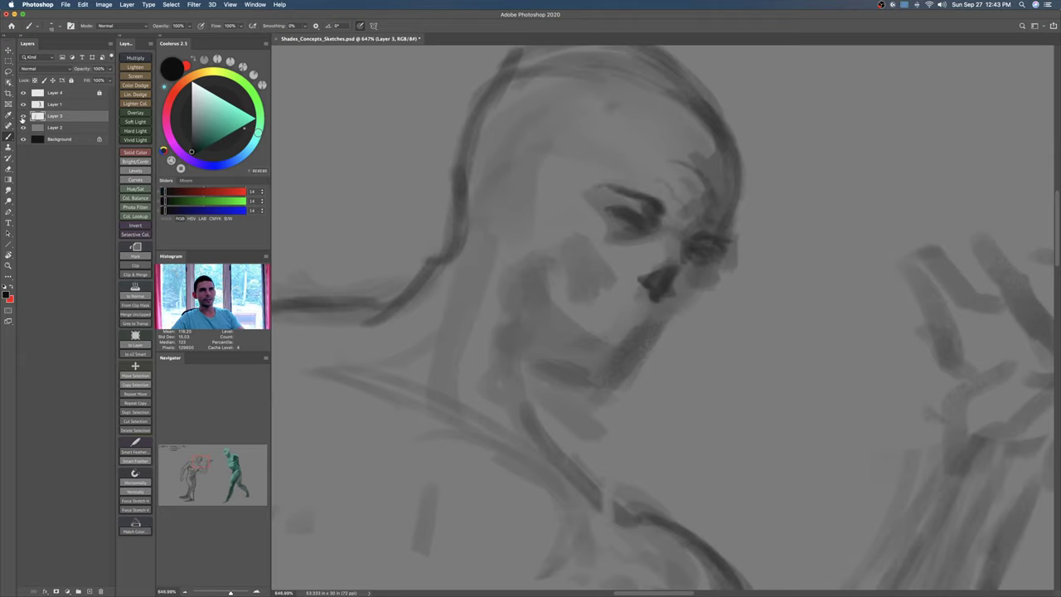
left_click_drag(697, 242, 693, 253)
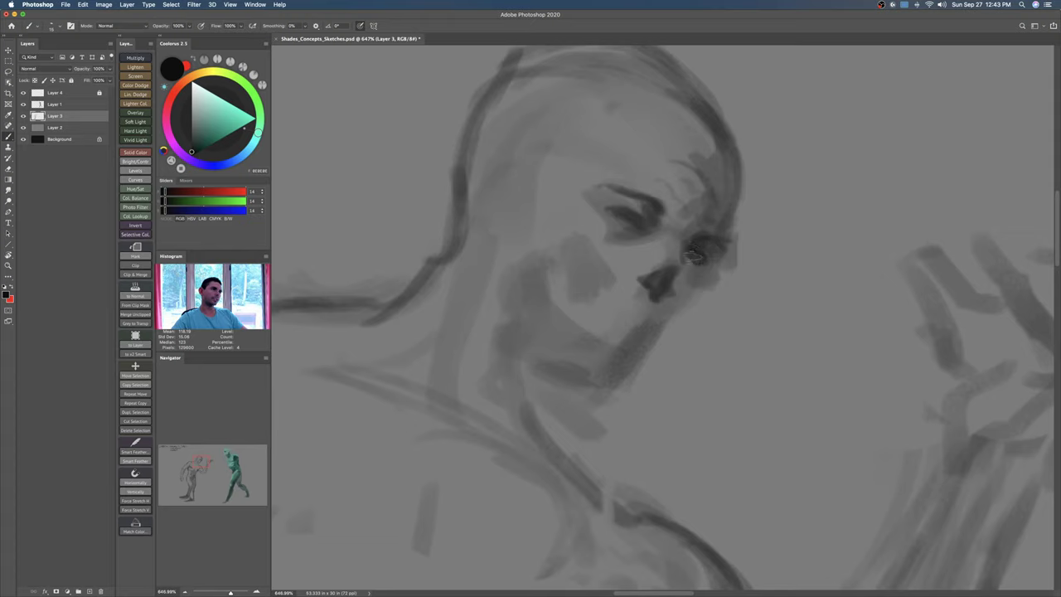
key("bracketright")
key("bracketright")
mouse_move(632, 217)
left_mouse_down()
mouse_move(648, 223)
mouse_move(629, 218)
left_mouse_up()
left_click_drag(693, 256, 673, 287)
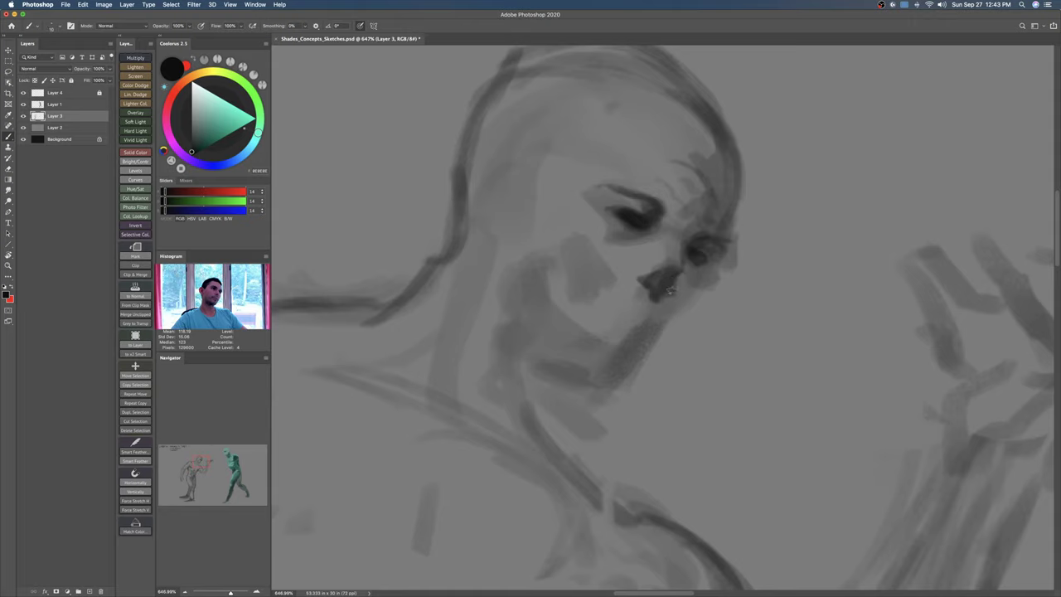
Step: Darken the far brow edge and add crease strokes above the brows and across the forehead with a larger brush
mouse_move(723, 257)
left_mouse_down()
mouse_move(712, 269)
mouse_move(737, 211)
left_mouse_up()
key("bracketright")
key("bracketright")
mouse_move(663, 179)
left_mouse_down()
mouse_move(693, 214)
mouse_move(679, 237)
left_mouse_up()
mouse_move(718, 197)
left_mouse_down()
mouse_move(707, 222)
mouse_move(735, 180)
left_mouse_up()
left_click_drag(689, 128, 681, 161)
left_click_drag(615, 133, 697, 154)
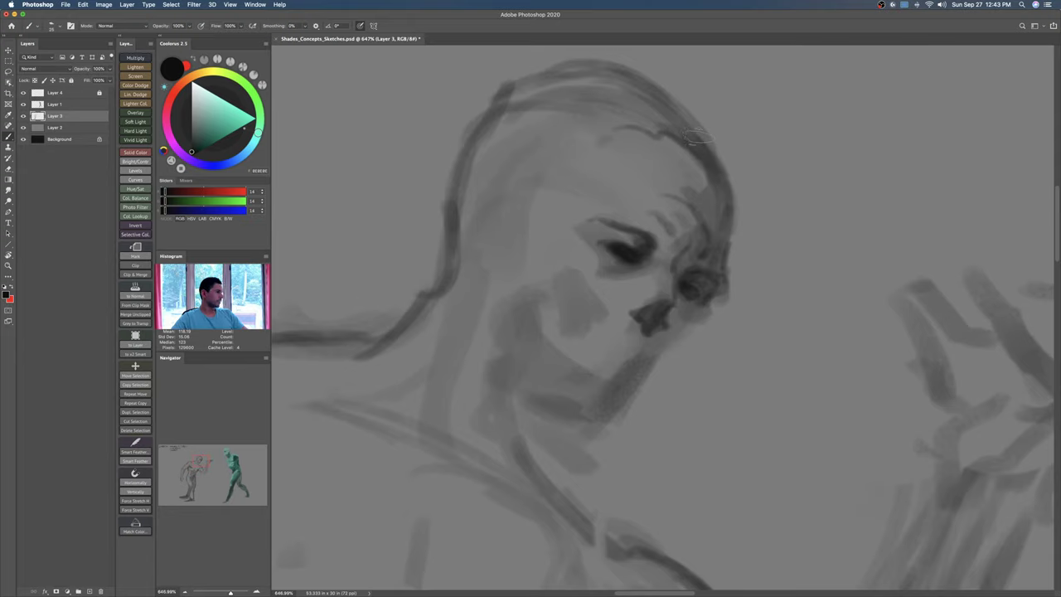
Step: Darken the far side of the hair and the head's edge above the forehead with a smaller brush
key("[")
mouse_move(698, 133)
left_mouse_down()
mouse_move(733, 182)
mouse_move(715, 133)
mouse_move(730, 163)
left_mouse_up()
left_click_drag(709, 120, 728, 171)
mouse_move(681, 108)
left_mouse_down()
mouse_move(703, 135)
mouse_move(676, 123)
left_mouse_up()
Step: Paint the hairline down the near temple, then the ear outline and the rear edge of the jaw with a larger brush
key("]")
key("]")
key("]")
key("]")
key("]")
mouse_move(614, 142)
left_mouse_down()
mouse_move(557, 146)
mouse_move(567, 159)
mouse_move(501, 222)
mouse_move(497, 197)
mouse_move(478, 253)
mouse_move(476, 223)
mouse_move(501, 287)
left_mouse_up()
left_click_drag(484, 208, 476, 261)
left_click_drag(499, 285, 497, 318)
mouse_move(488, 267)
left_mouse_down()
mouse_move(509, 331)
mouse_move(499, 305)
mouse_move(495, 316)
mouse_move(505, 352)
mouse_move(543, 398)
left_mouse_up()
Step: Outline the far cheek, paint a short downturned mouth line and darken the chin and lower jaw edge
left_click_drag(715, 323, 665, 383)
left_click_drag(653, 378, 670, 340)
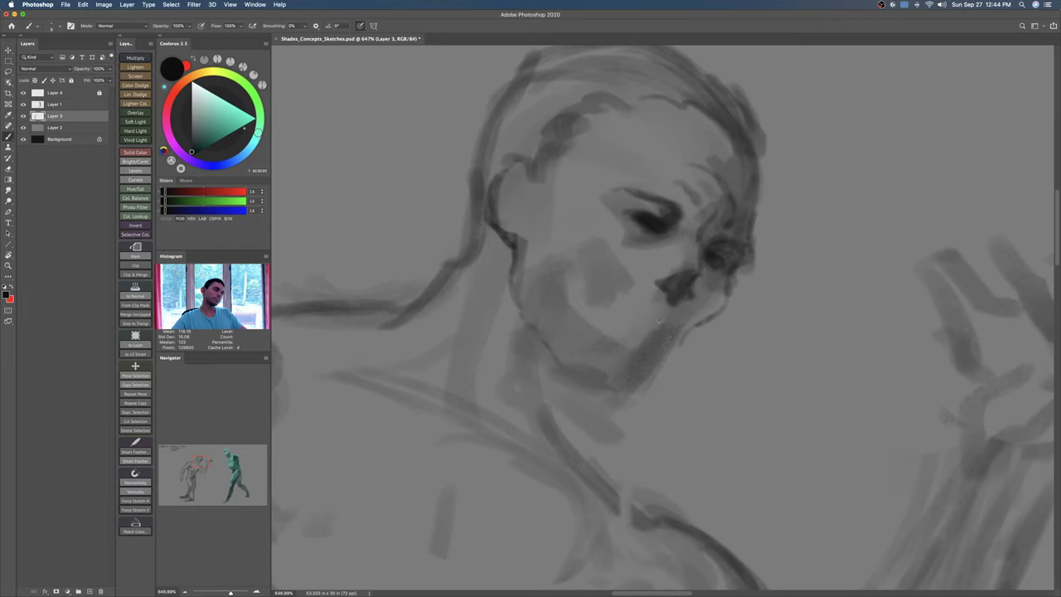
left_click_drag(595, 302, 673, 348)
mouse_move(604, 307)
left_mouse_down()
mouse_move(637, 346)
mouse_move(653, 344)
mouse_move(624, 387)
mouse_move(632, 376)
mouse_move(590, 388)
left_mouse_up()
key("super+z")
key("]")
left_click_drag(645, 361, 619, 388)
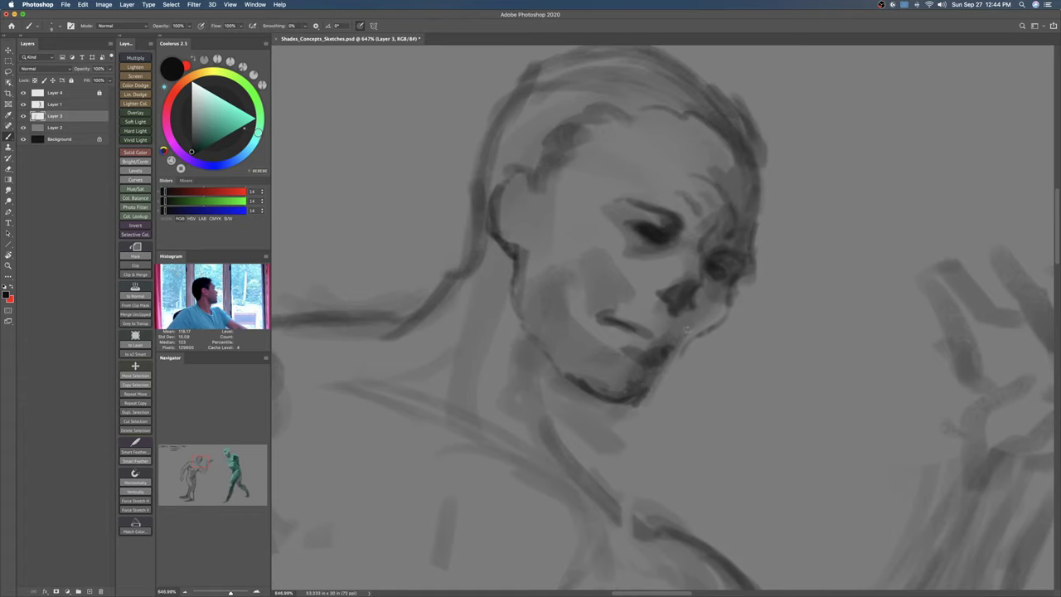
left_click_drag(641, 386, 669, 353)
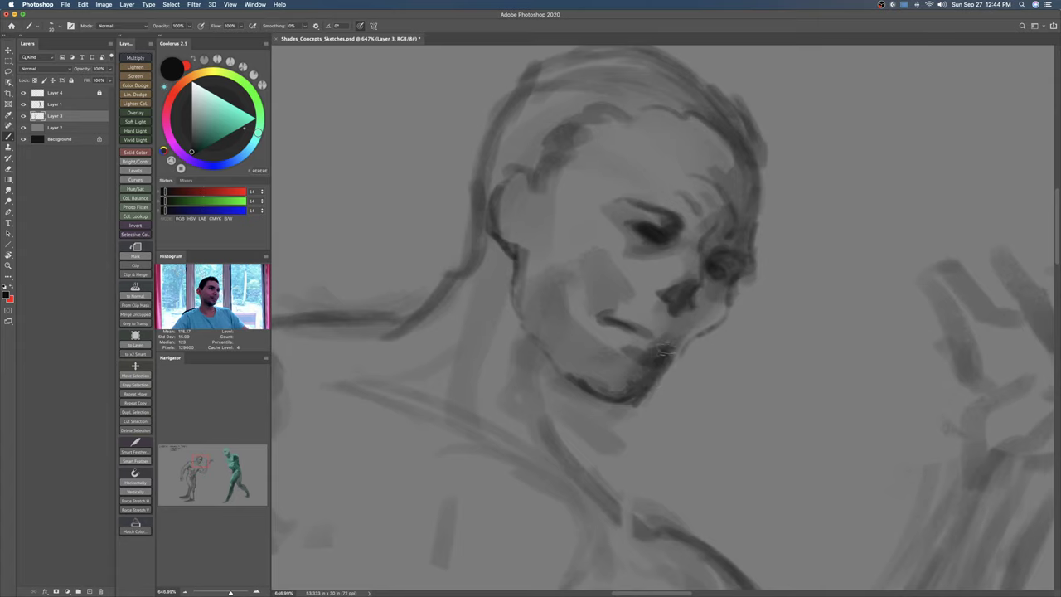
Step: Shade between the nose and the far cheek, deepen the mouth corners and paint a shadow under the near cheekbone
mouse_move(672, 317)
left_mouse_down()
mouse_move(675, 338)
mouse_move(721, 315)
mouse_move(727, 298)
left_mouse_up()
key("]")
left_click_drag(672, 352, 652, 364)
key("]")
left_click_drag(590, 314, 608, 315)
left_click_drag(580, 314, 598, 330)
key("[")
left_click_drag(618, 275, 539, 322)
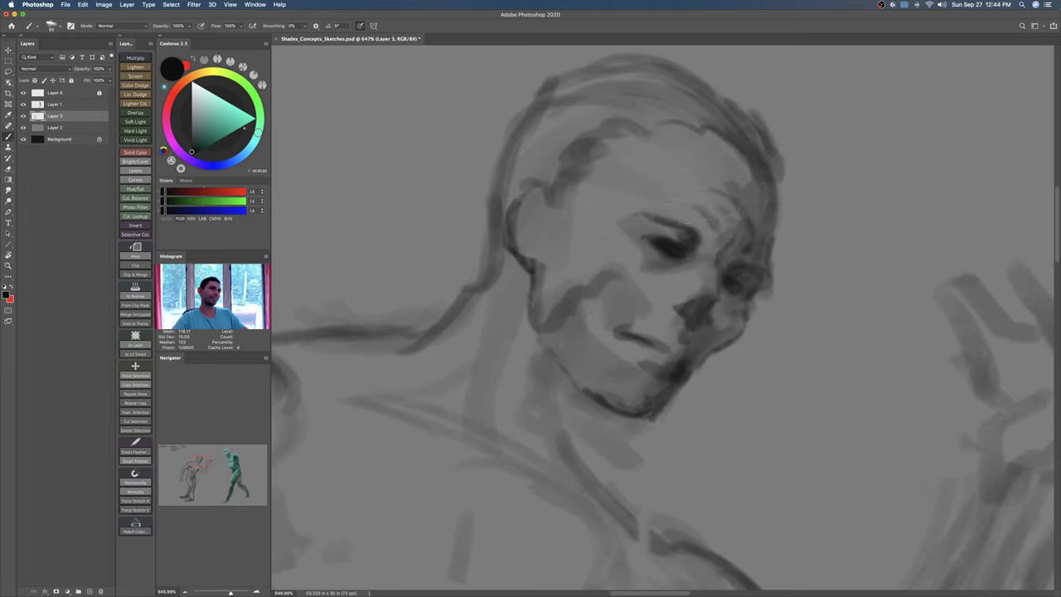
Step: Shade the forehead planes and extend the shadows around the eye sockets, near cheekbone and upper lip
mouse_move(666, 163)
left_mouse_down()
mouse_move(735, 195)
mouse_move(743, 228)
mouse_move(751, 158)
mouse_move(733, 231)
left_mouse_up()
mouse_move(610, 275)
left_mouse_down()
mouse_move(624, 265)
mouse_move(600, 255)
mouse_move(654, 270)
mouse_move(570, 316)
left_mouse_up()
left_click_drag(713, 282, 730, 279)
mouse_move(657, 283)
left_mouse_down()
mouse_move(629, 275)
mouse_move(671, 286)
left_mouse_up()
left_click_drag(678, 324, 698, 343)
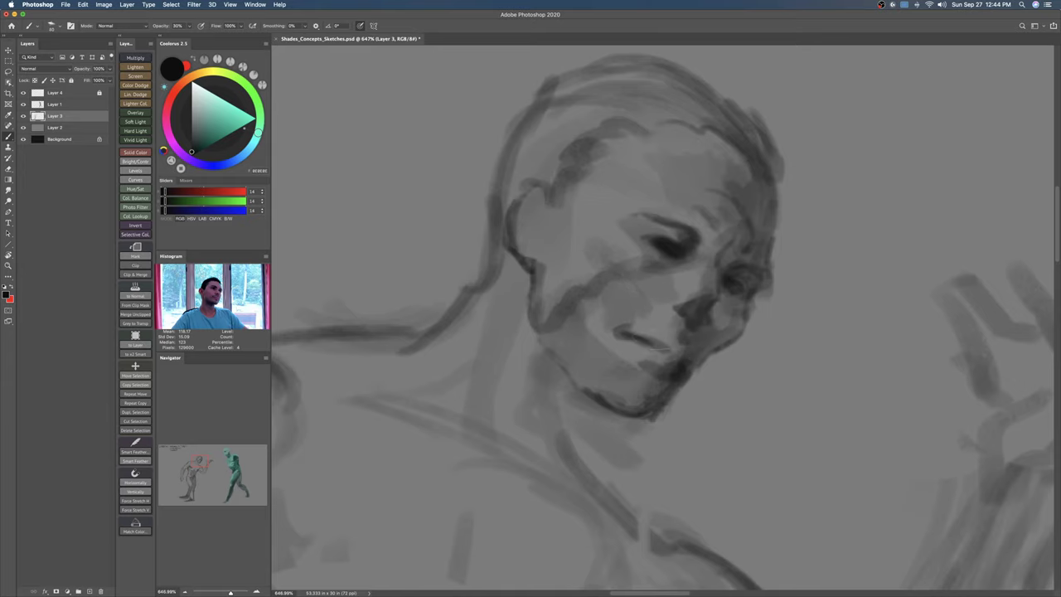
Step: Scale the whole sketched figure up slightly from its lower corner with Free Transform
key("z")
mouse_move(637, 235)
left_mouse_down()
mouse_move(600, 260)
mouse_move(624, 241)
mouse_move(623, 218)
left_mouse_up()
key("super+t")
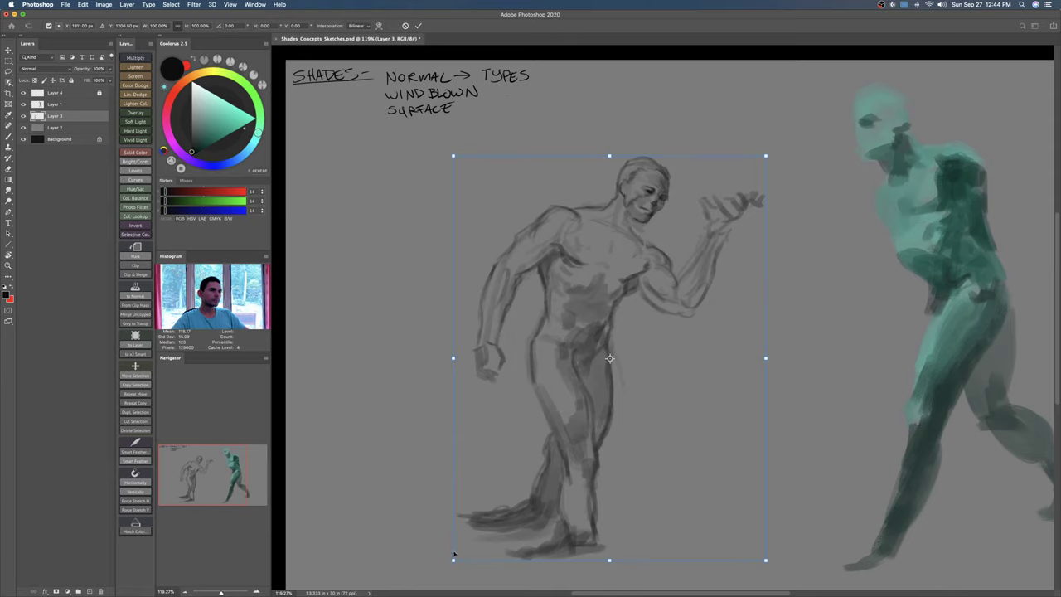
left_click_drag(453, 560, 448, 563)
key("Return")
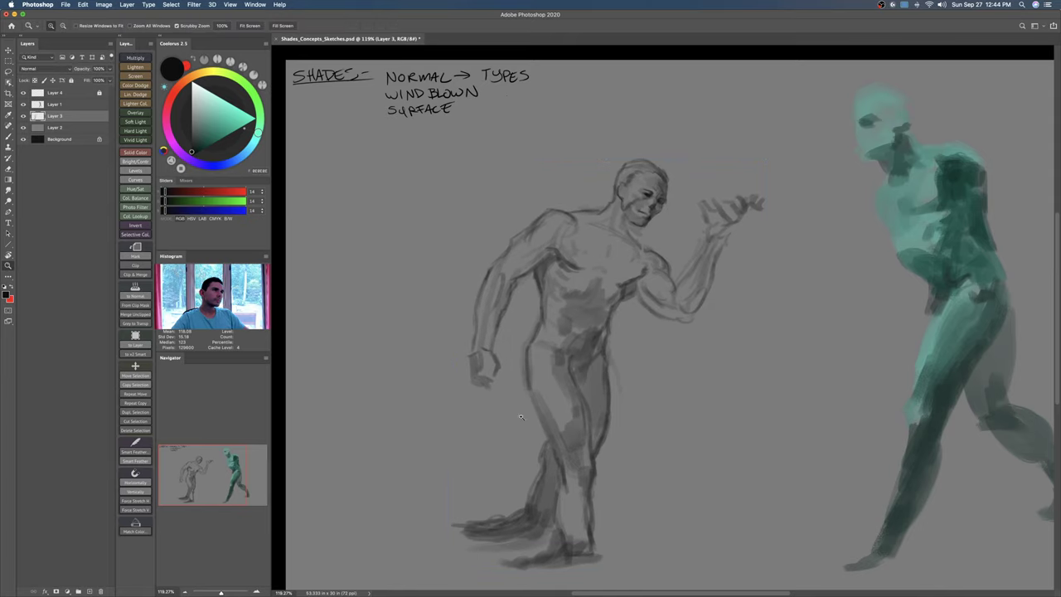
Step: Erase the lowered hand below the wrist, leaving only a faint trace
scroll(501, 364, "up", 4)
key("b")
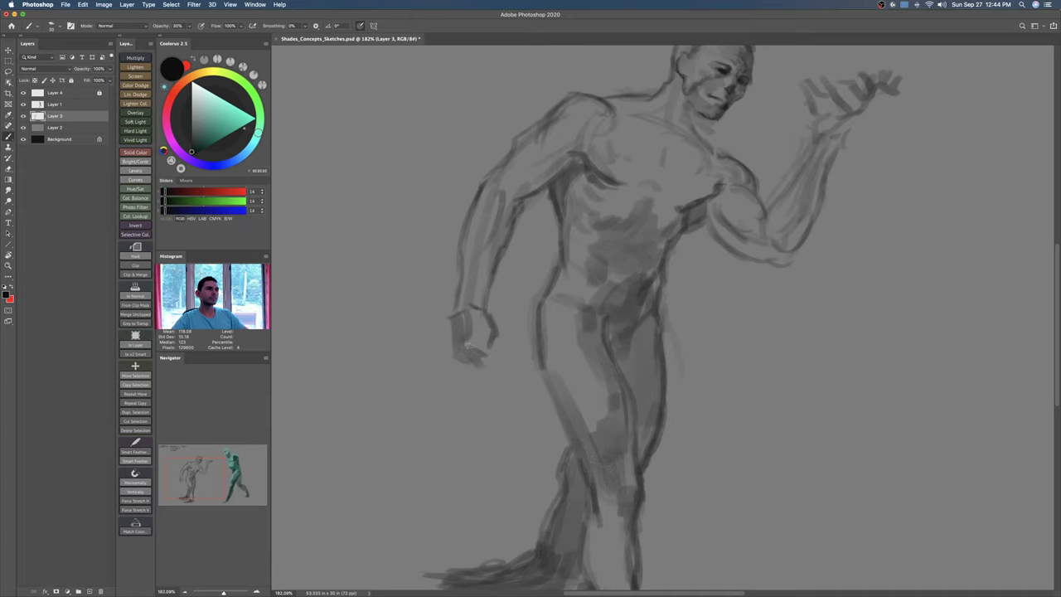
scroll(452, 332, "up", 1)
key("e")
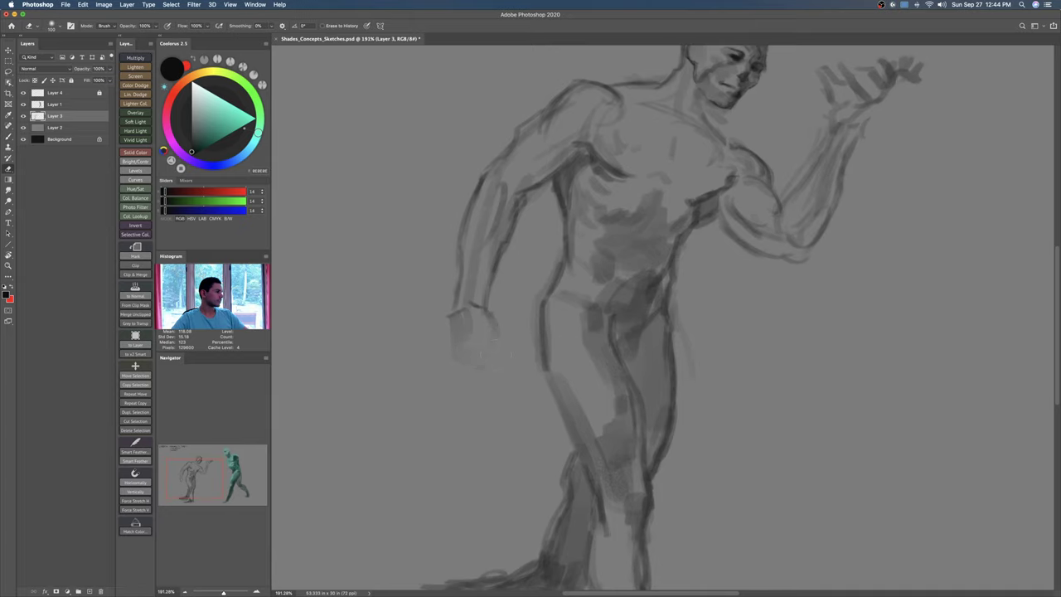
left_click_drag(491, 313, 496, 333)
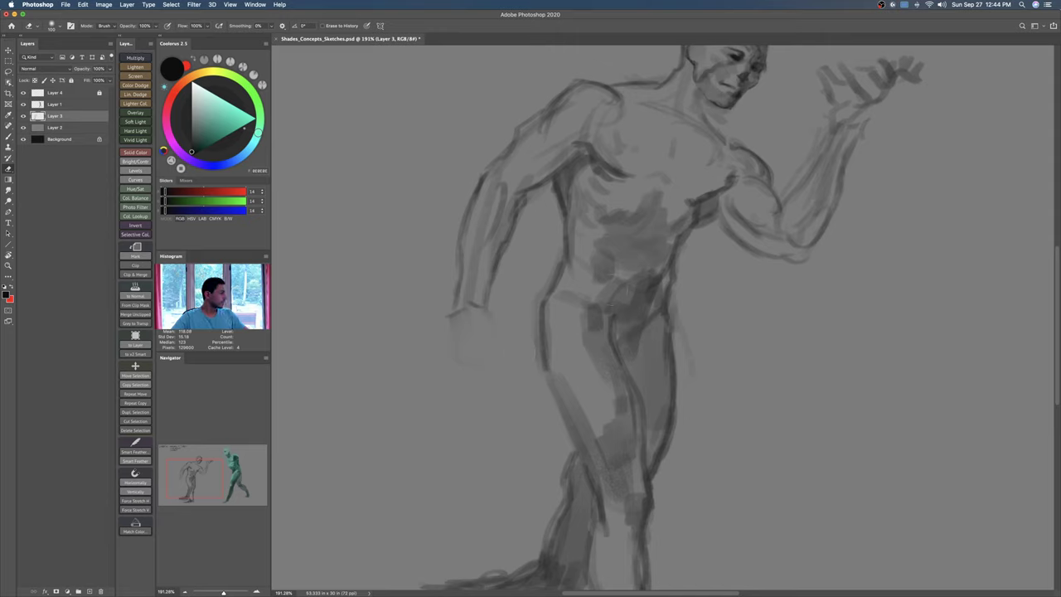
Step: Restore the brush to 100% opacity and rebuild the lowered wrist with shading and edge strokes in sampled dark grey (RGB 44, 44, 44)
key("b")
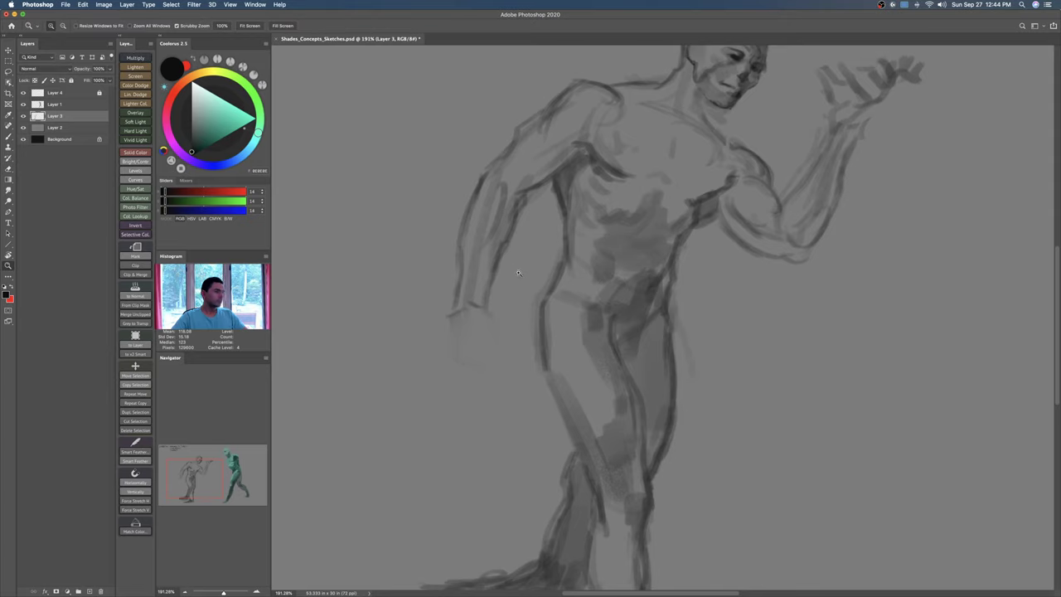
scroll(474, 291, "up", 3)
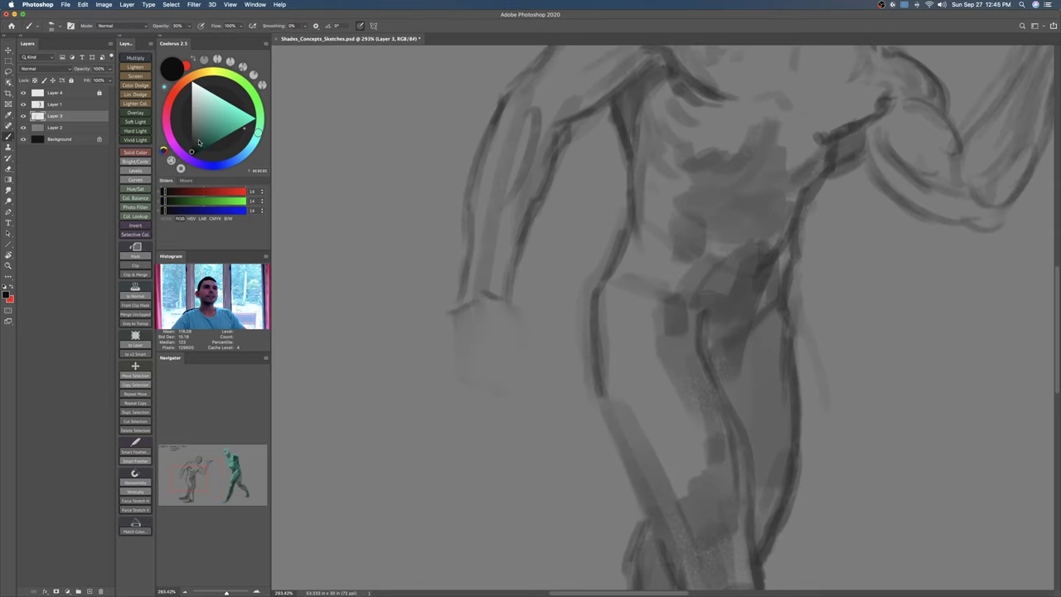
key("0")
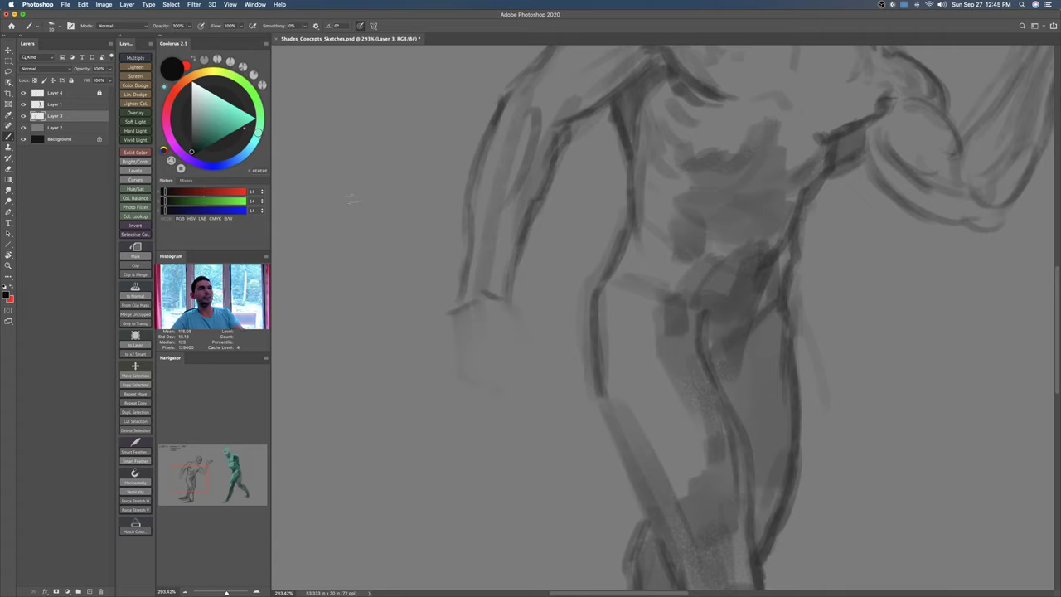
left_click_drag(462, 272, 453, 295)
mouse_move(519, 254)
left_mouse_down()
mouse_move(500, 312)
mouse_move(466, 306)
mouse_move(506, 301)
mouse_move(505, 329)
left_mouse_up()
left_click(502, 308, "alt")
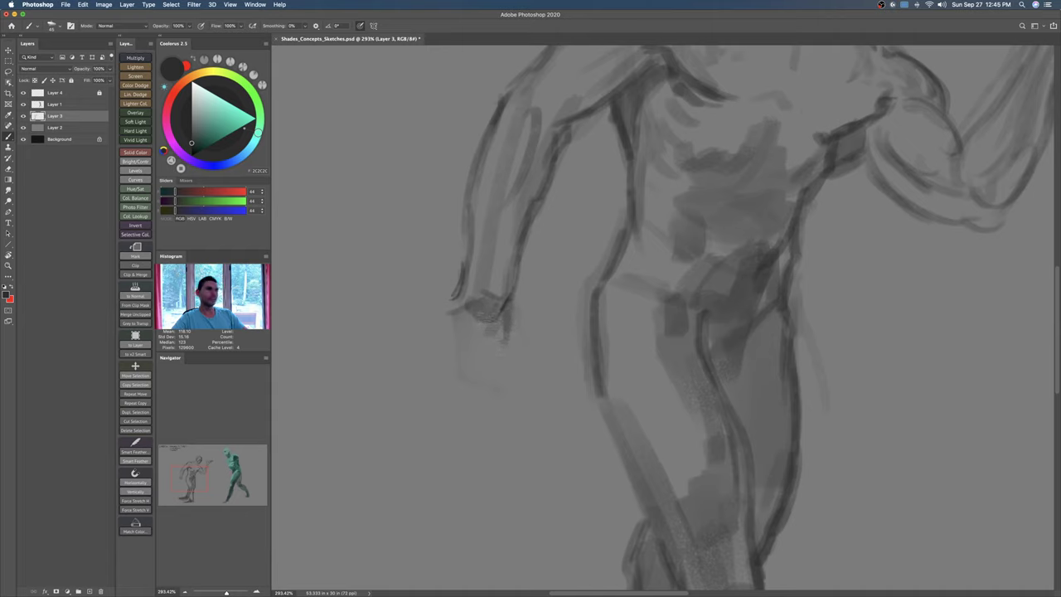
left_click_drag(476, 315, 489, 325)
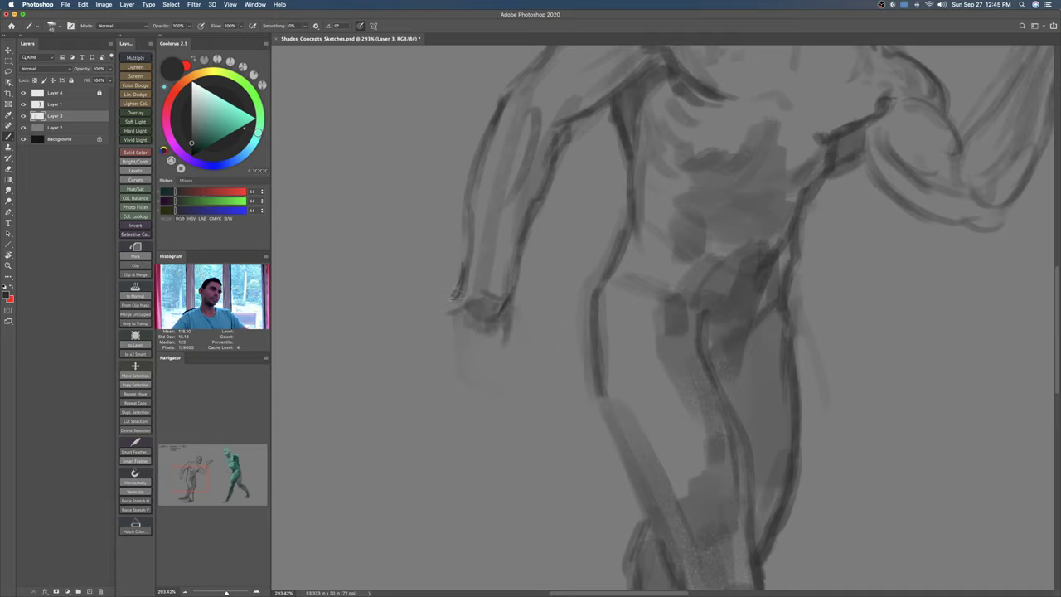
left_click_drag(454, 295, 462, 267)
Step: Strengthen the lowered forearm's outline and draw both sides of the hand with a first row of finger shadows
scroll(749, 318, "up", 2)
left_click_drag(466, 239, 463, 287)
mouse_move(491, 167)
left_mouse_down()
mouse_move(480, 235)
mouse_move(443, 270)
left_mouse_up()
scroll(664, 318, "down", 3)
mouse_move(524, 281)
left_mouse_down()
mouse_move(489, 317)
mouse_move(506, 308)
mouse_move(517, 319)
left_mouse_up()
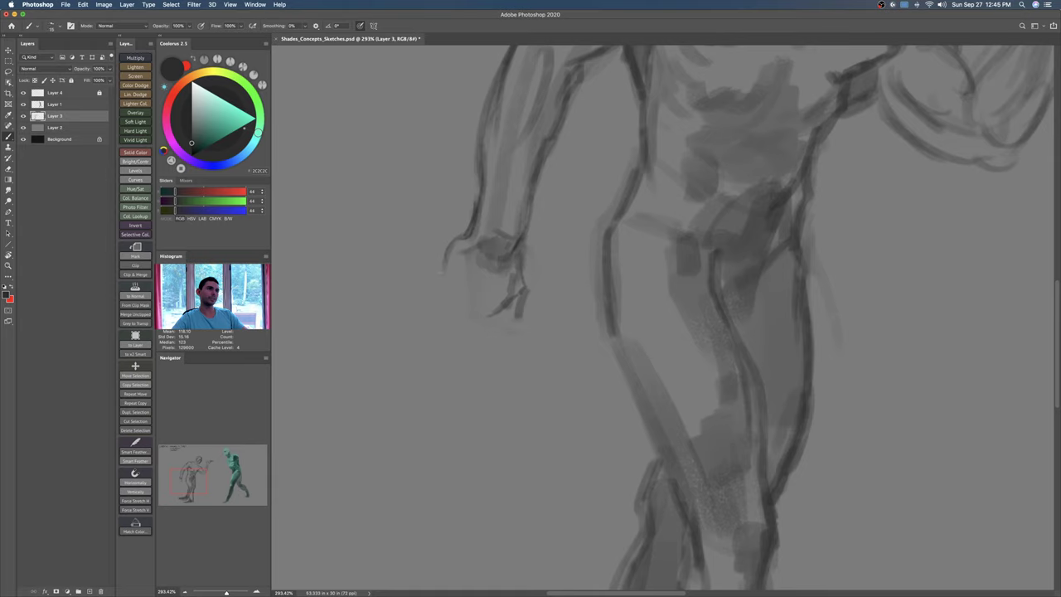
mouse_move(443, 266)
left_mouse_down()
mouse_move(431, 293)
mouse_move(446, 309)
mouse_move(476, 327)
mouse_move(503, 314)
left_mouse_up()
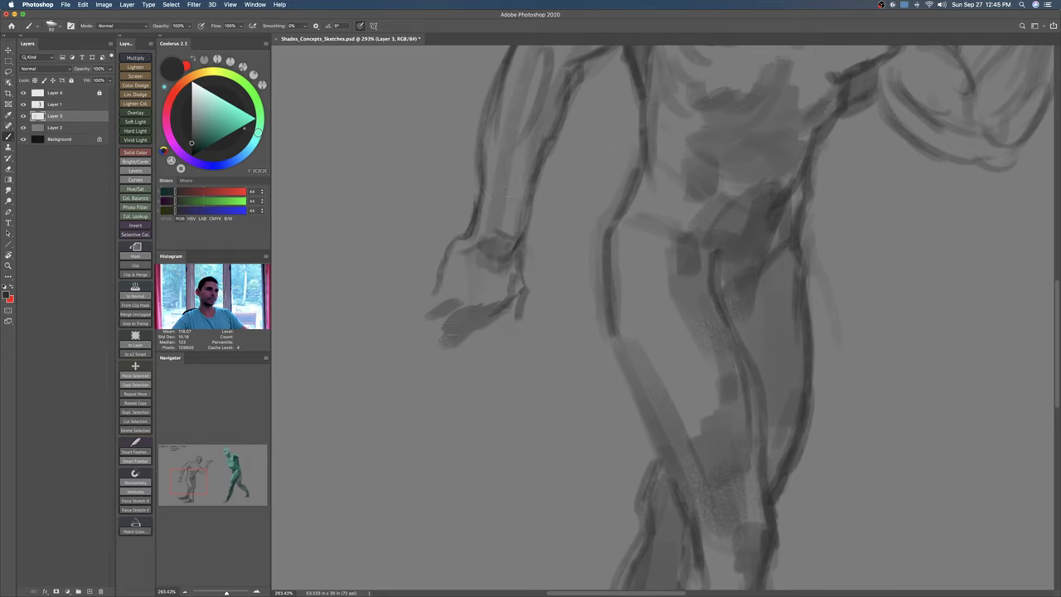
Step: Block in the curled fingers of the lowered hand and add a small thumb tip at its outer side
left_click_drag(509, 309, 481, 347)
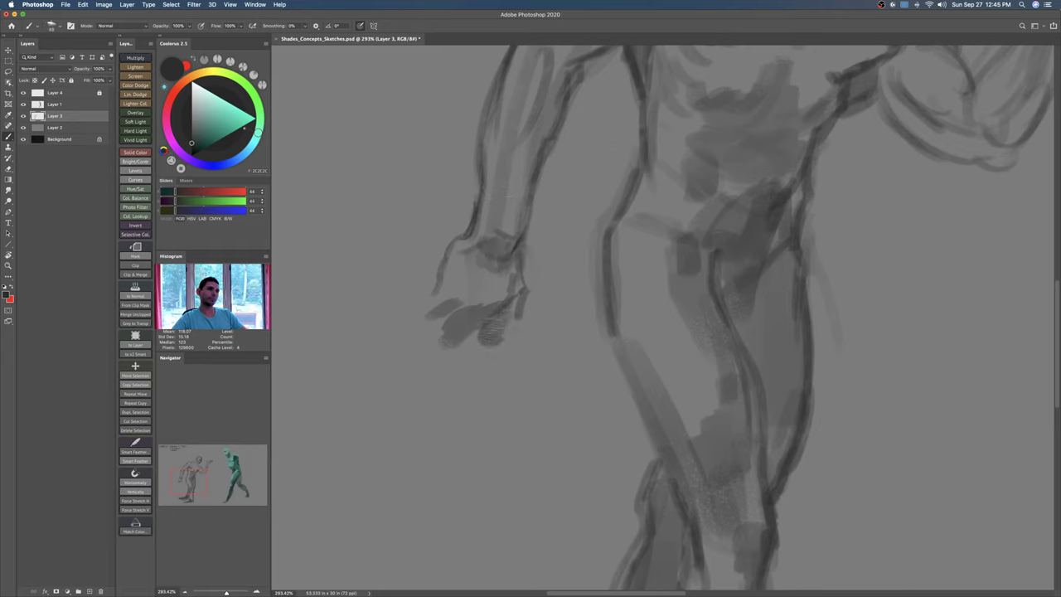
mouse_move(509, 307)
left_mouse_down()
mouse_move(481, 352)
mouse_move(466, 340)
mouse_move(452, 352)
left_mouse_up()
left_click_drag(476, 320, 443, 343)
mouse_move(454, 307)
left_mouse_down()
mouse_move(414, 323)
mouse_move(426, 303)
left_mouse_up()
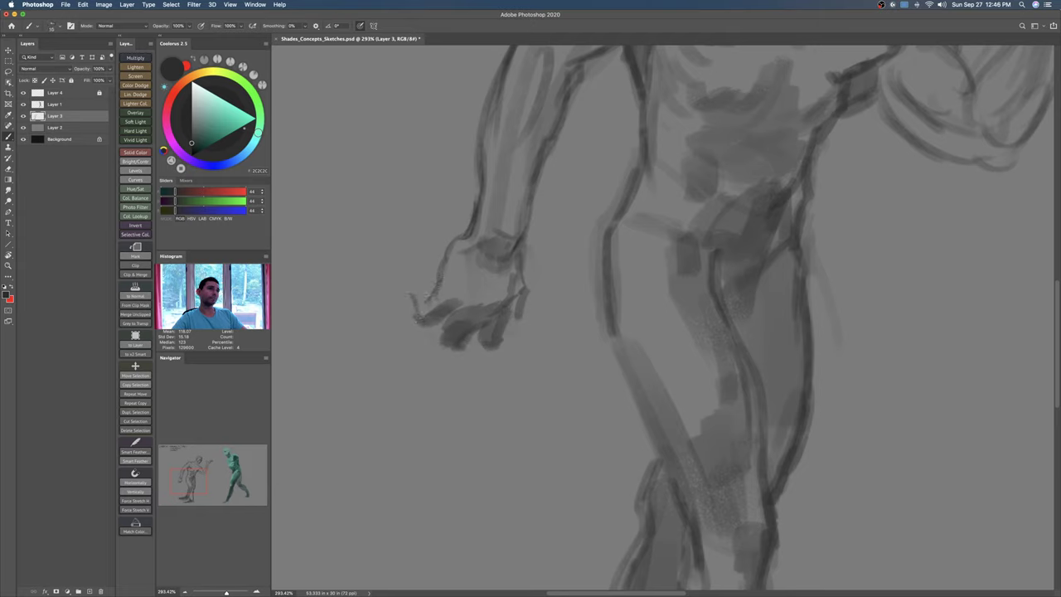
Step: Darken the gaps between the lowered hand's curled fingers and add crease lines across its palm
left_click_drag(479, 325, 484, 344)
left_click_drag(433, 322, 454, 339)
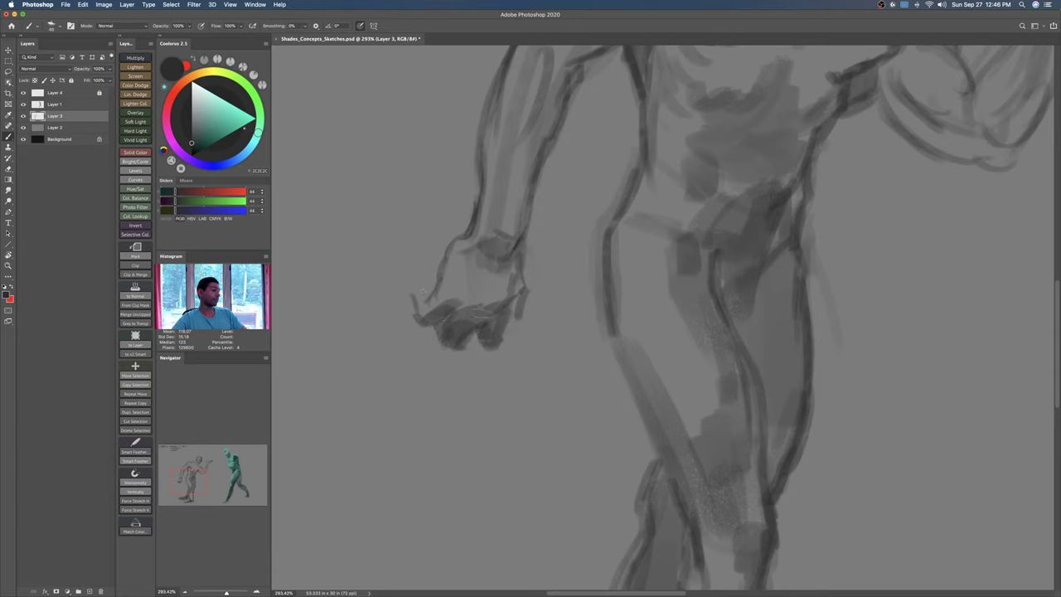
mouse_move(523, 292)
left_mouse_down()
mouse_move(503, 311)
mouse_move(512, 303)
left_mouse_up()
mouse_move(522, 263)
left_mouse_down()
mouse_move(521, 324)
mouse_move(457, 340)
mouse_move(463, 325)
mouse_move(483, 354)
left_mouse_up()
mouse_move(496, 326)
left_mouse_down()
mouse_move(493, 340)
mouse_move(435, 354)
mouse_move(488, 347)
left_mouse_up()
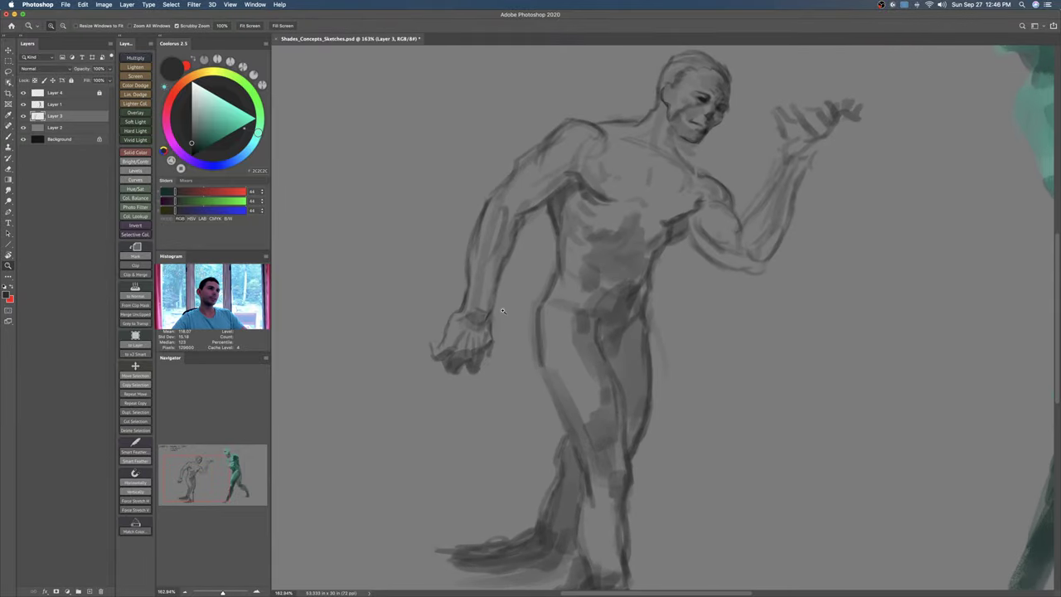
Step: Reinforce the raised arm's inner elbow crease and the outline along the underside of its upper arm
scroll(501, 315, "up", 3)
scroll(492, 340, "down", 2)
key("b")
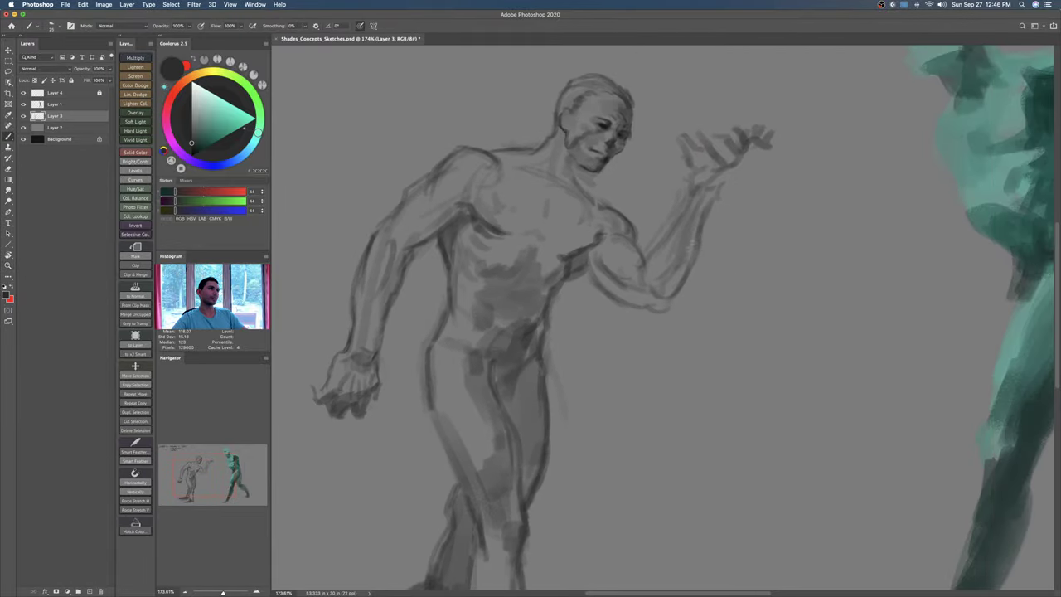
left_click_drag(643, 272, 639, 292)
left_click_drag(654, 246, 640, 265)
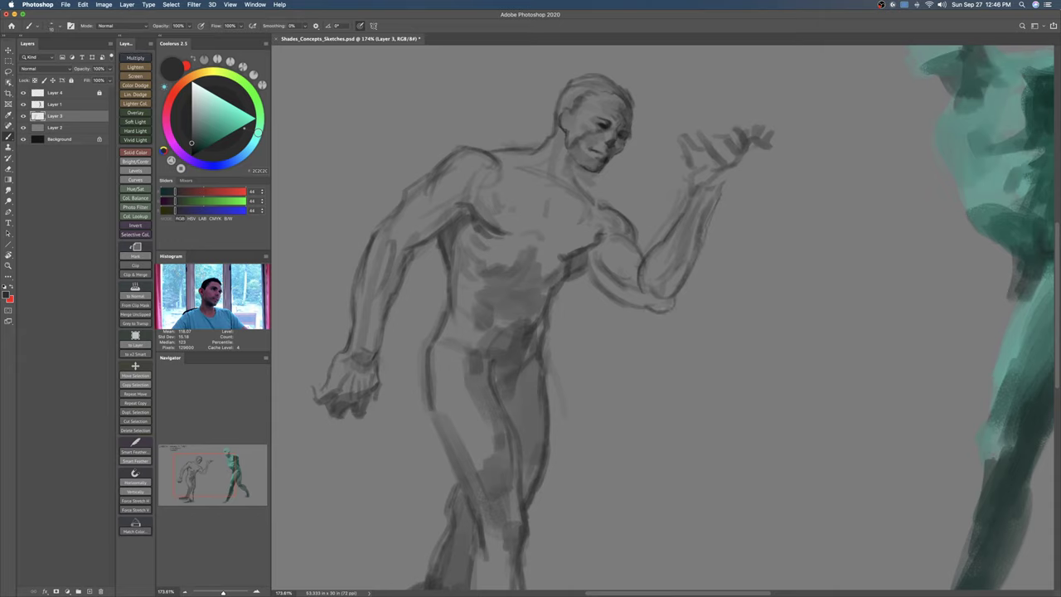
left_click_drag(649, 309, 588, 262)
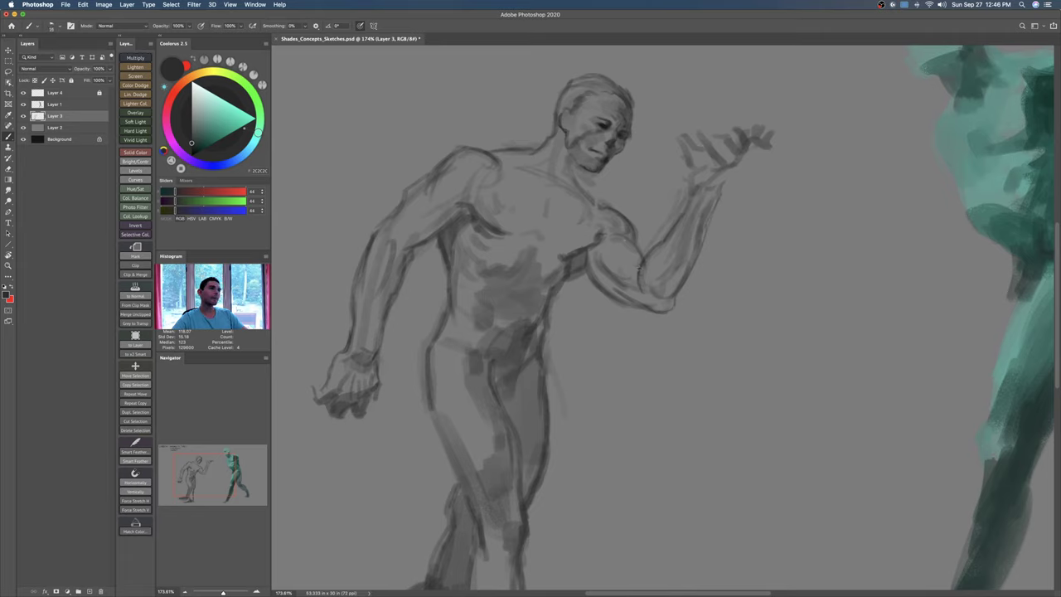
Step: Shade the underside of the raised upper arm and the forearm up towards the hand with a larger brush
key("]")
key("]")
key("]")
key("]")
key("]")
key("]")
mouse_move(597, 251)
left_mouse_down()
mouse_move(628, 284)
mouse_move(611, 298)
left_mouse_up()
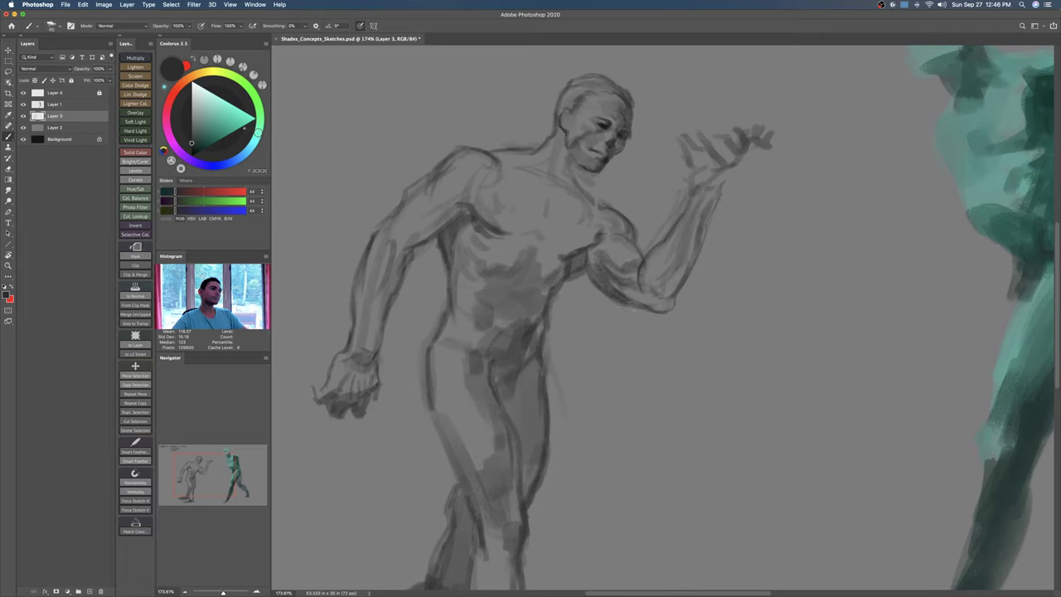
mouse_move(640, 282)
left_mouse_down()
mouse_move(680, 261)
mouse_move(711, 205)
mouse_move(663, 297)
mouse_move(655, 304)
mouse_move(711, 186)
mouse_move(747, 164)
mouse_move(712, 149)
mouse_move(761, 141)
left_mouse_up()
Step: Fade the raised hand with the eraser and redraw its wrist, thumb and palm edge
key("e")
key("b")
left_click_drag(679, 210, 693, 182)
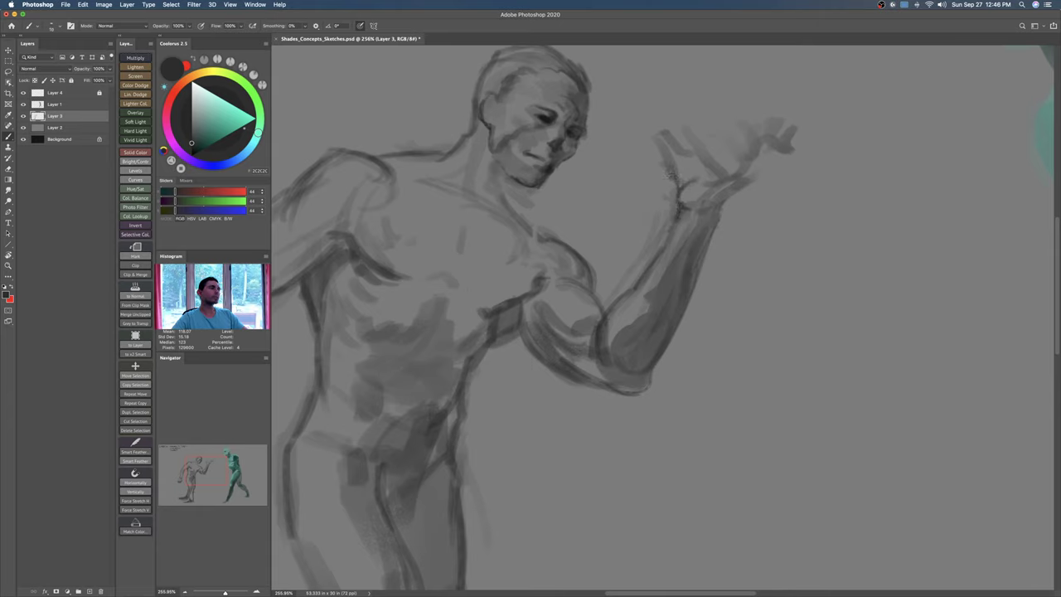
mouse_move(655, 144)
left_mouse_down()
mouse_move(690, 169)
mouse_move(705, 158)
mouse_move(744, 176)
mouse_move(725, 139)
left_mouse_up()
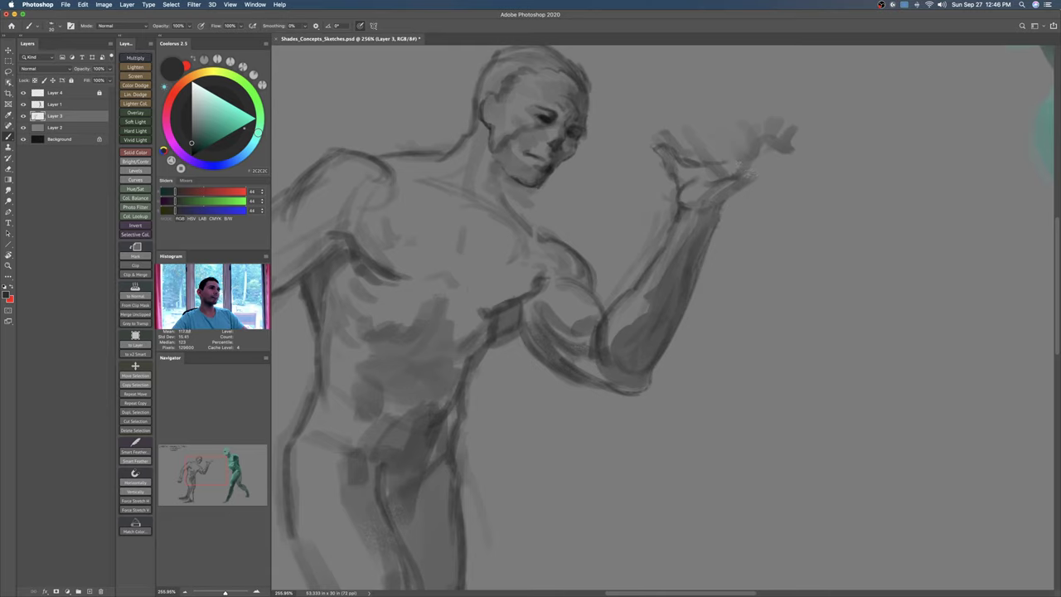
Step: Redraw the raised hand's fingers as curled inwards and darken the heel of the palm, erasing stray strokes
key("[")
left_click_drag(754, 138, 733, 178)
left_click_drag(768, 145, 746, 181)
mouse_move(756, 143)
left_mouse_down()
mouse_move(739, 125)
mouse_move(759, 137)
mouse_move(718, 125)
mouse_move(727, 162)
mouse_move(706, 205)
mouse_move(695, 213)
mouse_move(673, 204)
left_mouse_up()
key("e")
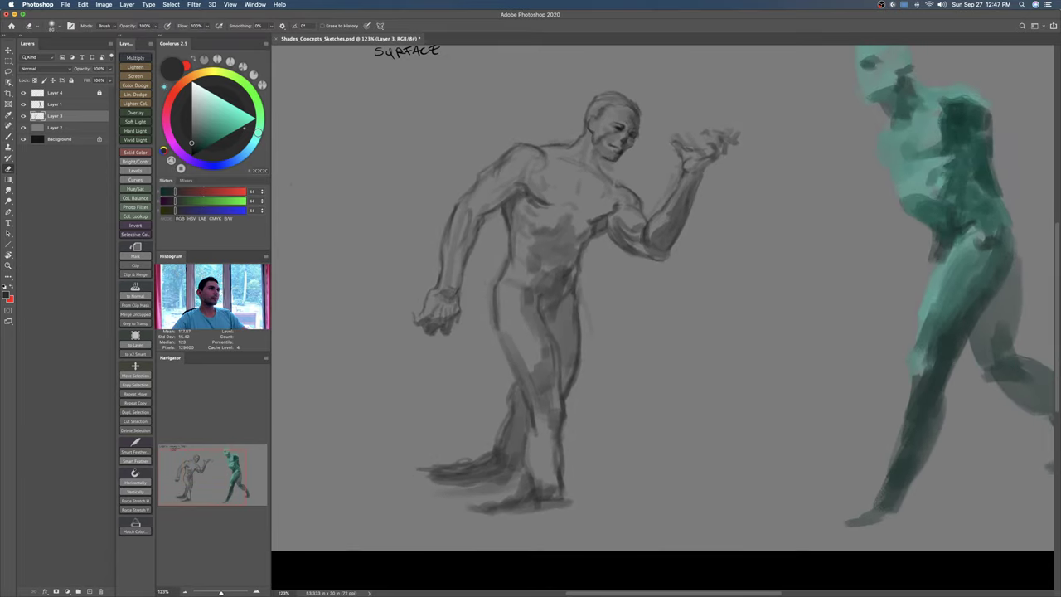
key("b")
scroll(678, 144, "up", 5)
left_click_drag(668, 144, 709, 163)
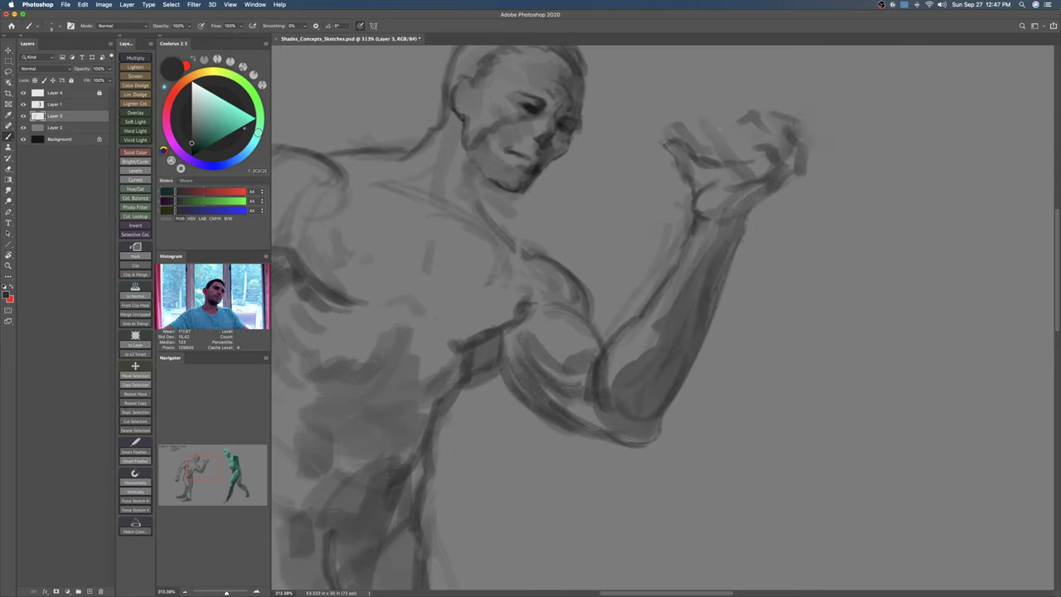
Step: Mark the base of the breastbone and sketch the collarbone lines across the upper chest
left_click_drag(519, 311, 644, 287)
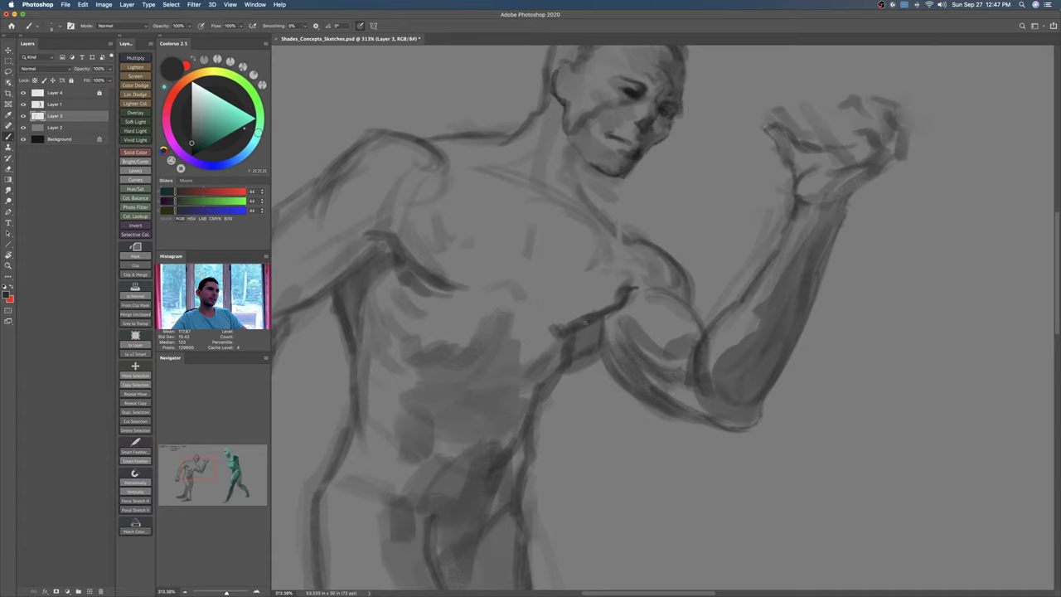
left_click_drag(495, 294, 511, 286)
left_click_drag(519, 294, 555, 308)
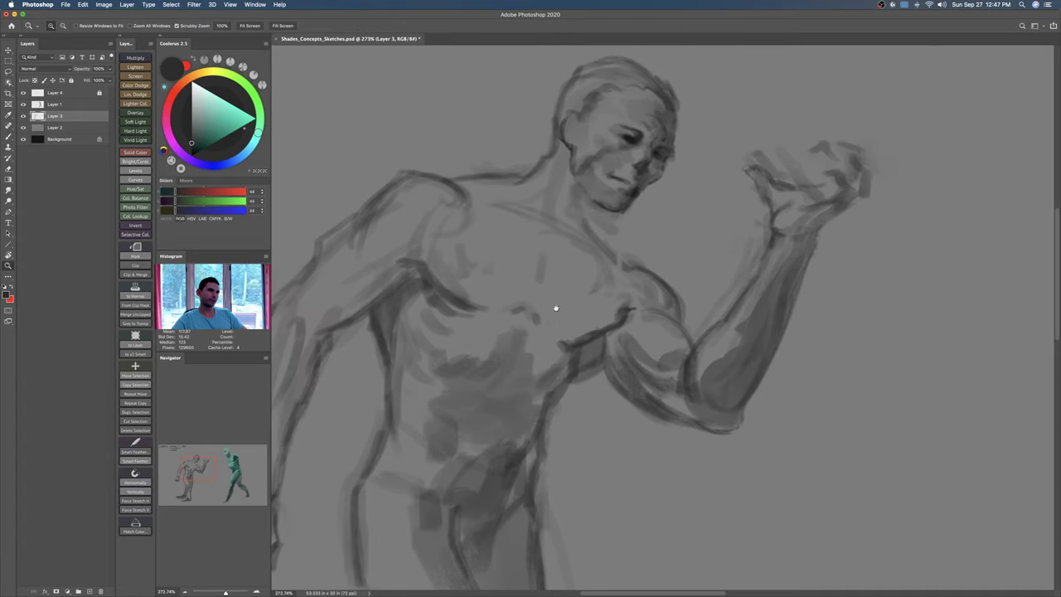
left_click_drag(511, 227, 544, 242)
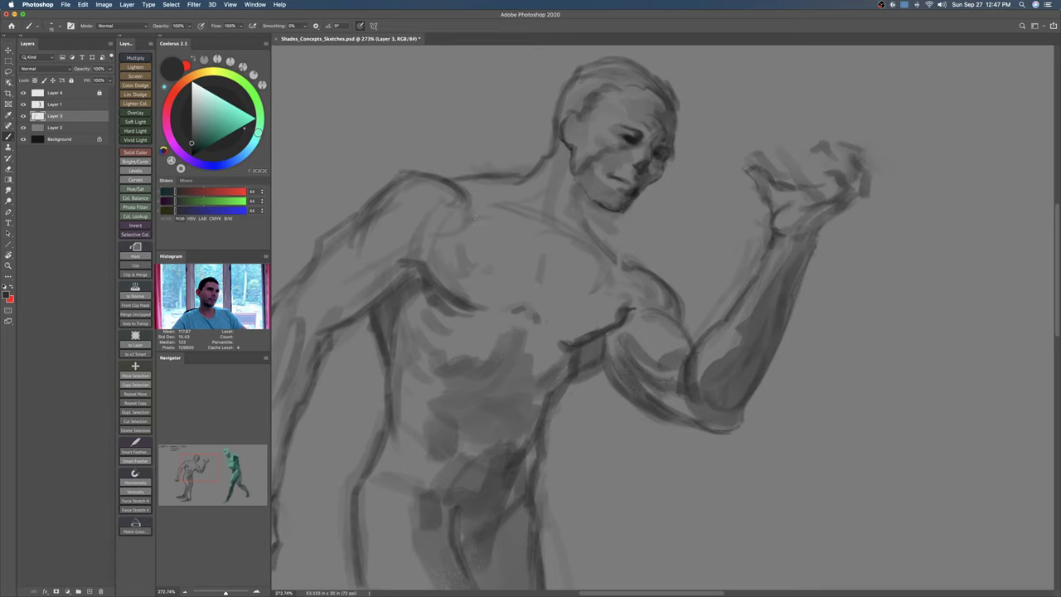
left_click_drag(476, 220, 504, 222)
left_click_drag(615, 211, 565, 225)
Step: Fill the neck below the jaw with a dark cast shadow reaching onto the upper chest, using a larger brush
key("bracketright")
key("bracketright")
mouse_move(572, 157)
left_mouse_down()
mouse_move(582, 213)
mouse_move(597, 206)
mouse_move(547, 239)
mouse_move(577, 258)
mouse_move(531, 222)
mouse_move(560, 260)
left_mouse_up()
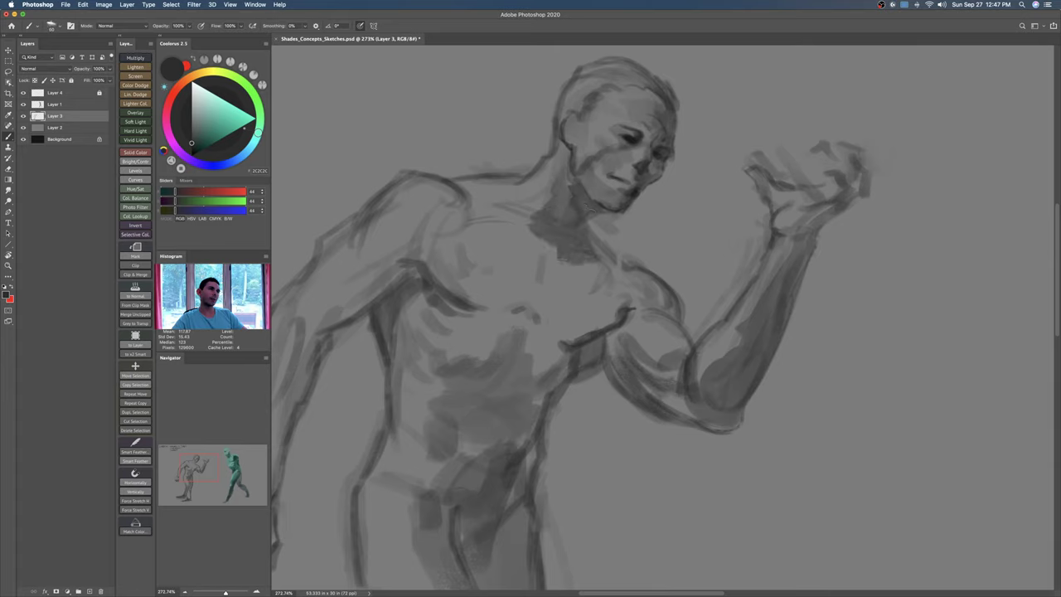
left_click_drag(568, 148, 554, 190)
left_click_drag(587, 227, 604, 256)
Step: Paint a shadow across the lowered arm's shoulder above the armpit with a smaller brush
key("bracketleft")
key("bracketleft")
key("bracketleft")
left_click_drag(663, 166, 621, 164)
mouse_move(497, 209)
left_mouse_down()
mouse_move(464, 228)
mouse_move(489, 227)
mouse_move(453, 229)
mouse_move(456, 254)
mouse_move(414, 280)
left_mouse_up()
left_click_drag(487, 246, 476, 256)
Step: Reduce the brush further and darken the underside of the raised upper arm beside the chest
key("bracketleft")
key("bracketleft")
key("bracketleft")
key("bracketleft")
key("bracketleft")
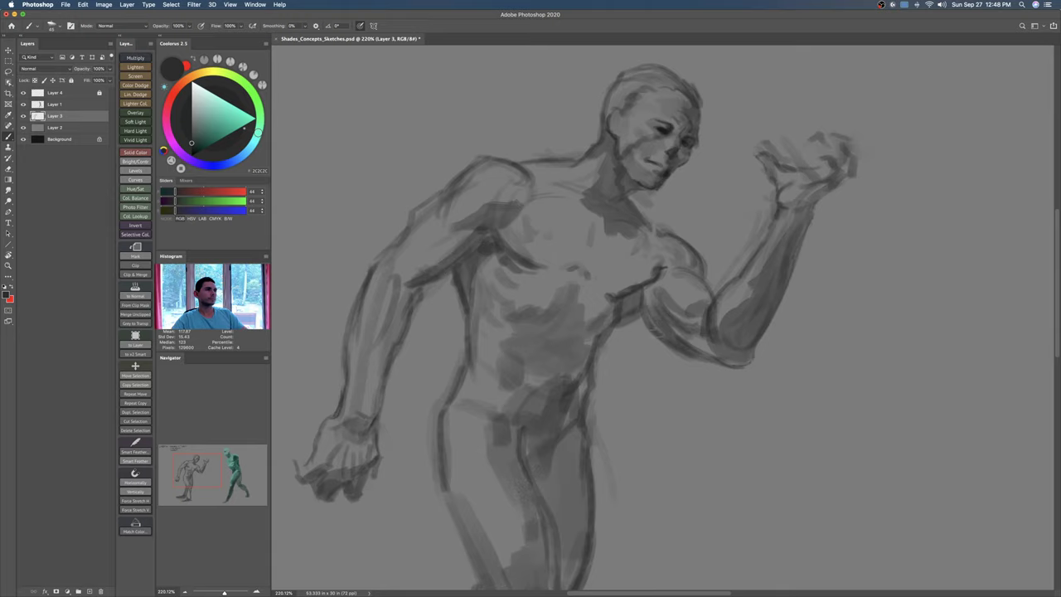
mouse_move(644, 312)
left_mouse_down()
mouse_move(700, 356)
mouse_move(688, 317)
mouse_move(670, 310)
mouse_move(685, 297)
mouse_move(622, 297)
mouse_move(615, 306)
mouse_move(663, 288)
left_mouse_up()
key("v")
key("z")
key("super+0")
left_click_drag(658, 288, 823, 303)
left_click_drag(574, 203, 614, 205)
mouse_move(538, 186)
left_mouse_down()
mouse_move(562, 220)
mouse_move(585, 221)
left_mouse_up()
key("b")
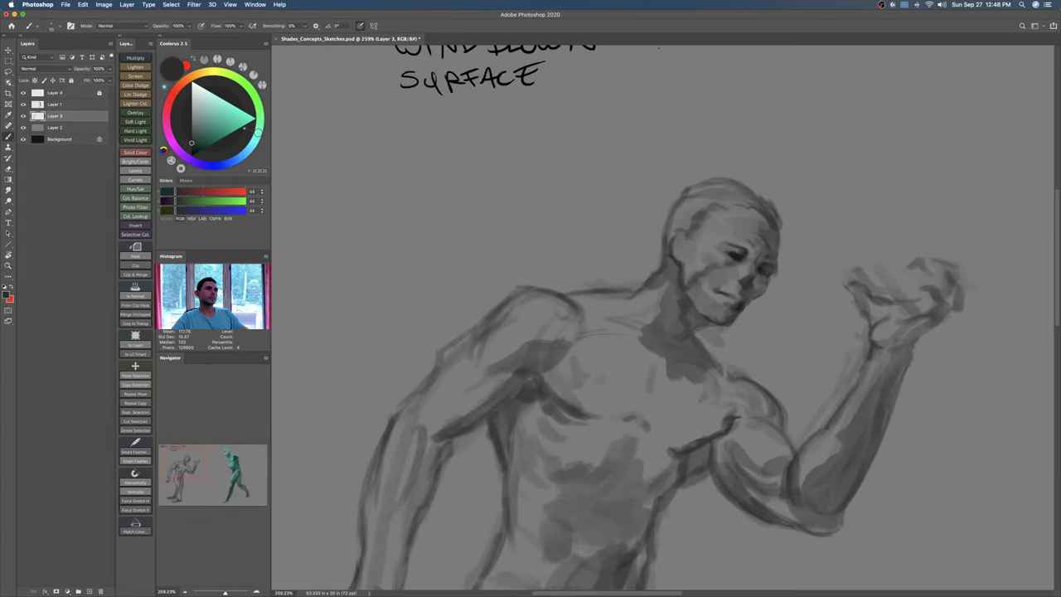
Step: Handwrite the note "CLASSICAL SHADE?" on two lines in the empty space above the sketched figure's lowered arm
mouse_move(426, 161)
left_mouse_down()
mouse_move(429, 176)
mouse_move(458, 169)
left_mouse_up()
left_click_drag(464, 170, 481, 167)
left_click_drag(500, 146, 484, 166)
left_click_drag(525, 140, 506, 164)
mouse_move(536, 139)
left_mouse_down()
mouse_move(533, 157)
mouse_move(576, 133)
mouse_move(588, 151)
mouse_move(608, 148)
left_mouse_up()
mouse_move(458, 200)
left_mouse_down()
mouse_move(439, 225)
mouse_move(465, 225)
left_mouse_up()
mouse_move(474, 197)
left_mouse_down()
mouse_move(476, 221)
mouse_move(502, 218)
left_mouse_up()
left_click_drag(487, 209, 512, 219)
left_click_drag(513, 194, 514, 218)
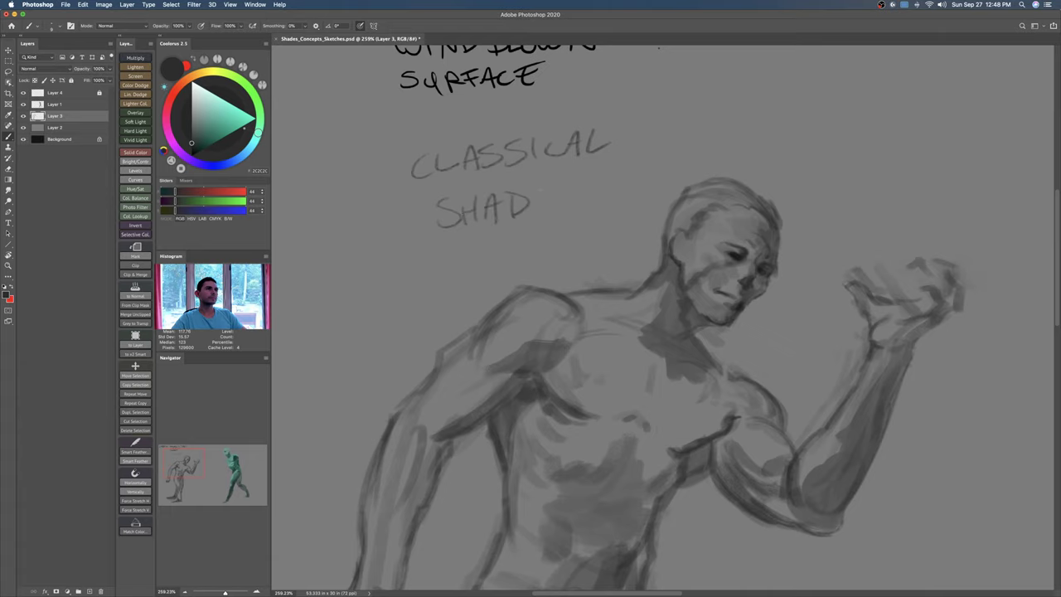
left_click_drag(558, 237, 548, 202)
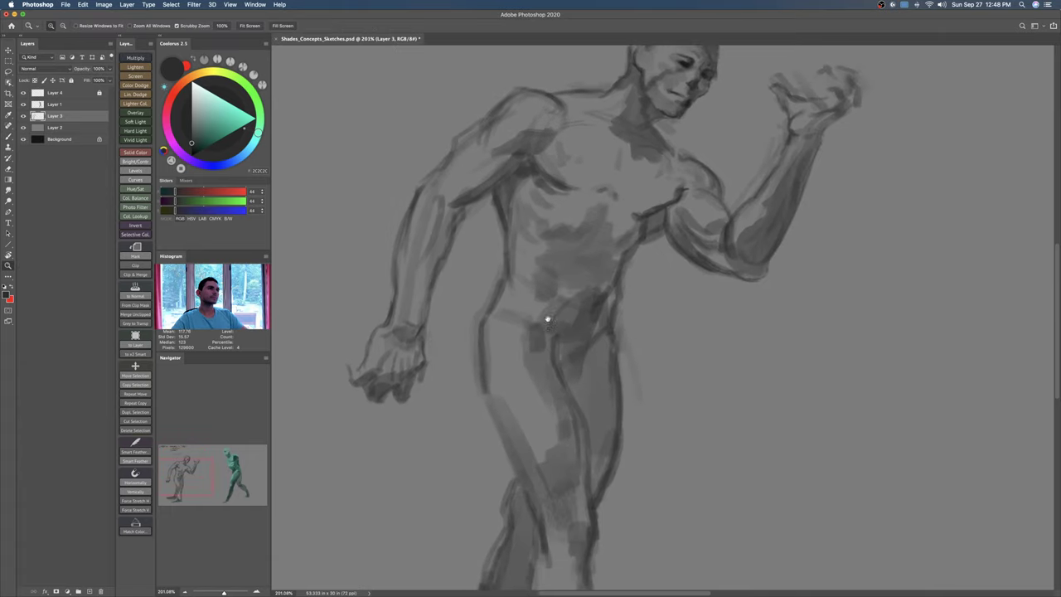
Step: Choose the muted olive green 627738 as the painting color and enlarge the brush
left_click_drag(545, 317, 501, 408)
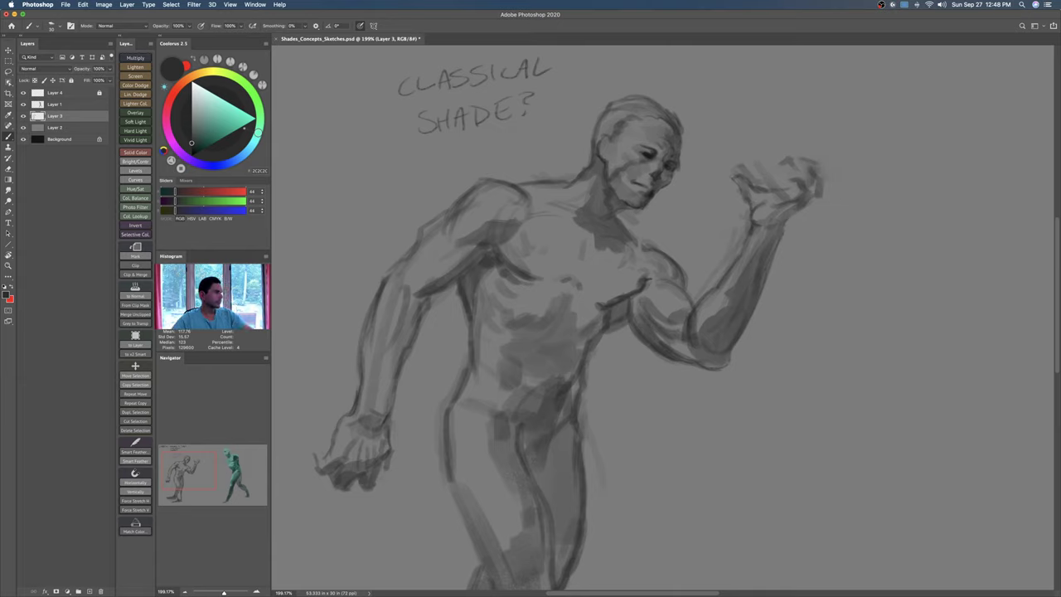
left_click_drag(242, 82, 231, 74)
left_click(208, 130)
key("bracketright")
key("bracketright")
key("bracketright")
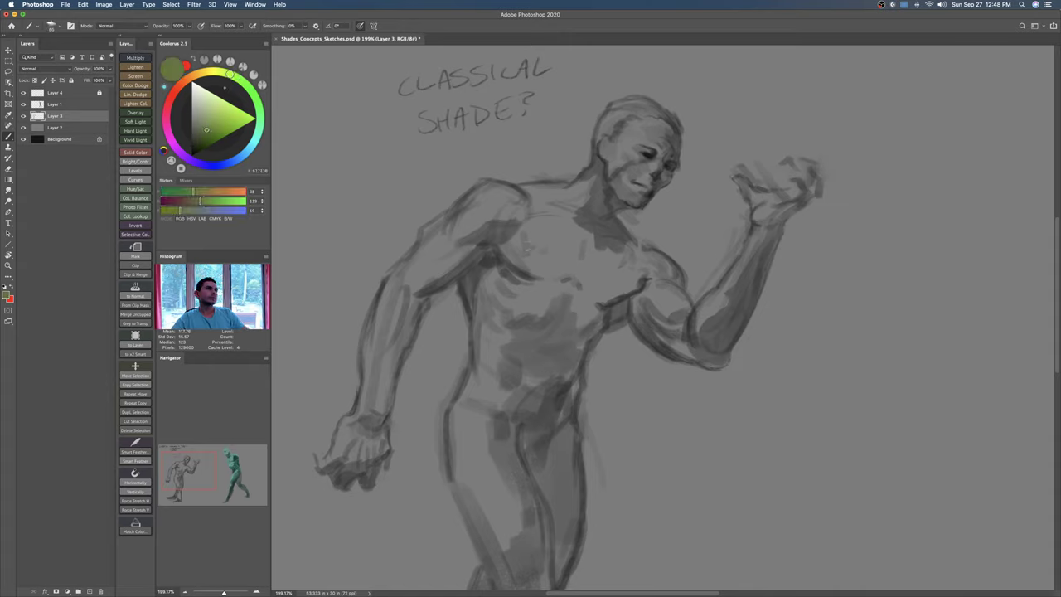
Step: Try tinting the lowered arm's shoulder and the neck green directly on the sketch layer
left_click_drag(475, 223, 497, 207)
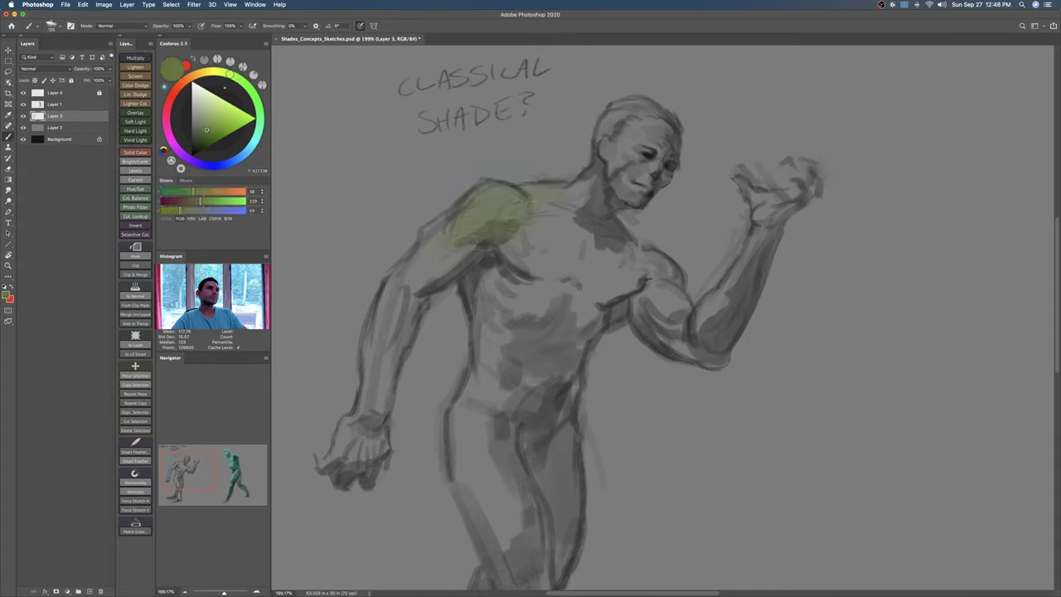
mouse_move(582, 185)
left_mouse_down()
mouse_move(605, 168)
mouse_move(617, 138)
mouse_move(670, 169)
left_mouse_up()
key("super+z")
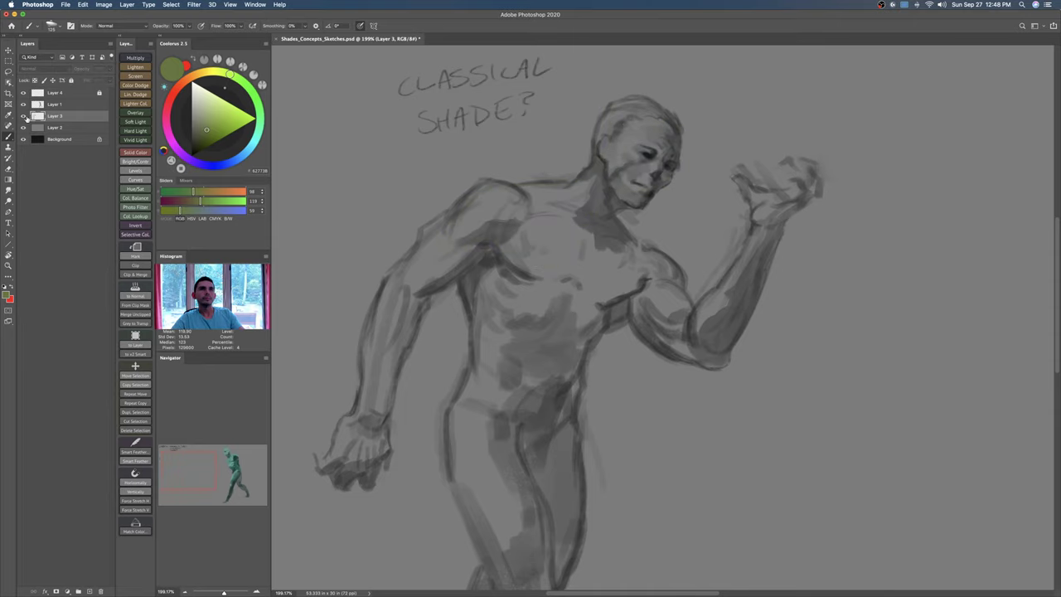
Step: Put the sketch layer in a group named "Classical Shade" and add a new layer above the sketch inside it
key("super+g")
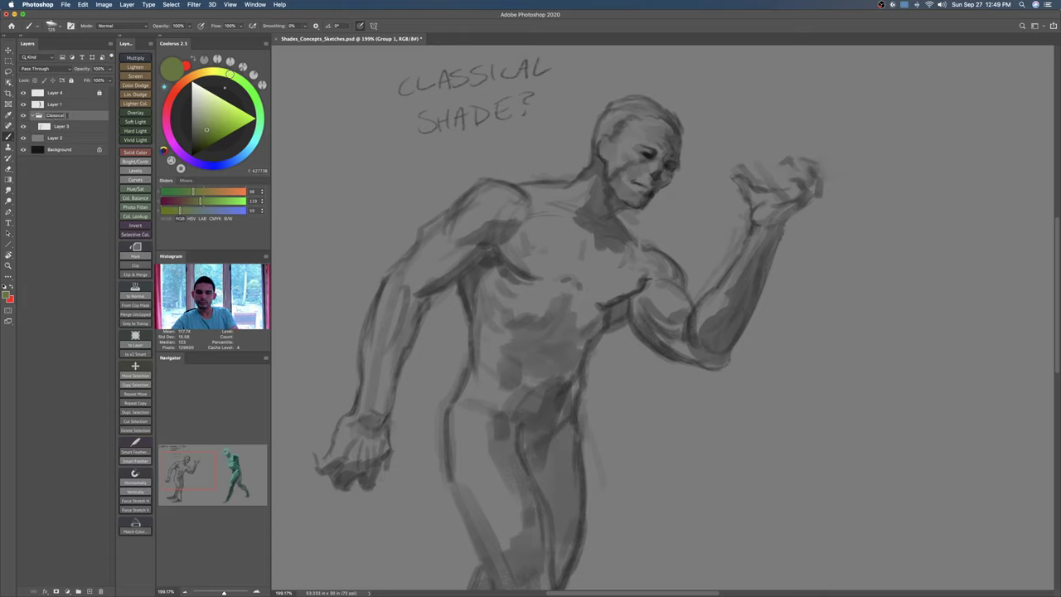
type("de")
key("Return")
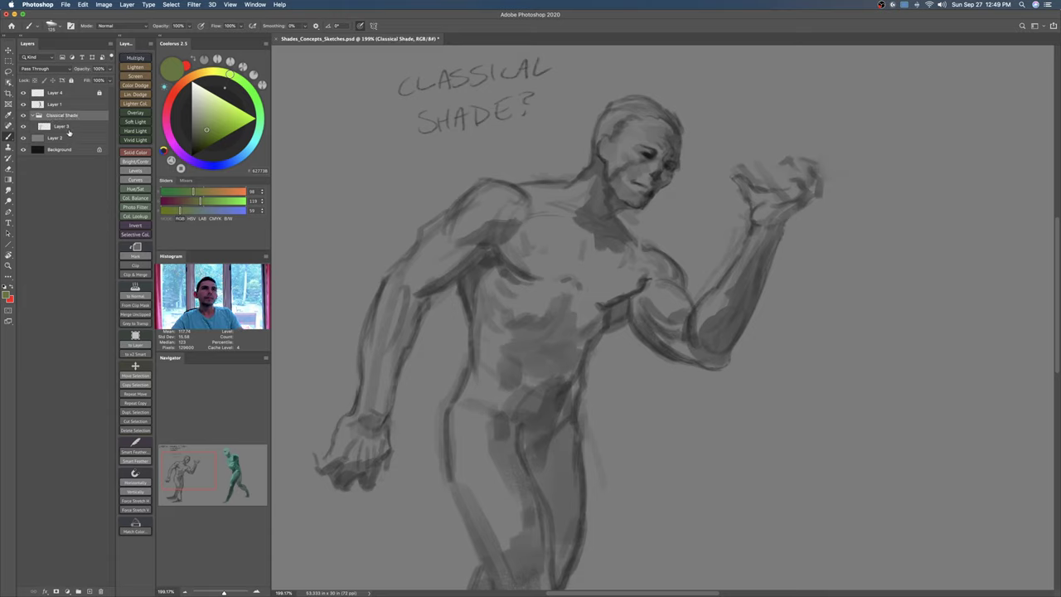
left_click(66, 127)
key("super+alt+shift+n")
Step: Paint olive green over the head, neck and lowered arm's shoulder, and set the new layer's blend mode to Multiply
mouse_move(611, 159)
left_mouse_down()
mouse_move(601, 175)
mouse_move(601, 161)
mouse_move(653, 124)
mouse_move(639, 196)
mouse_move(671, 129)
mouse_move(590, 214)
mouse_move(613, 246)
left_mouse_up()
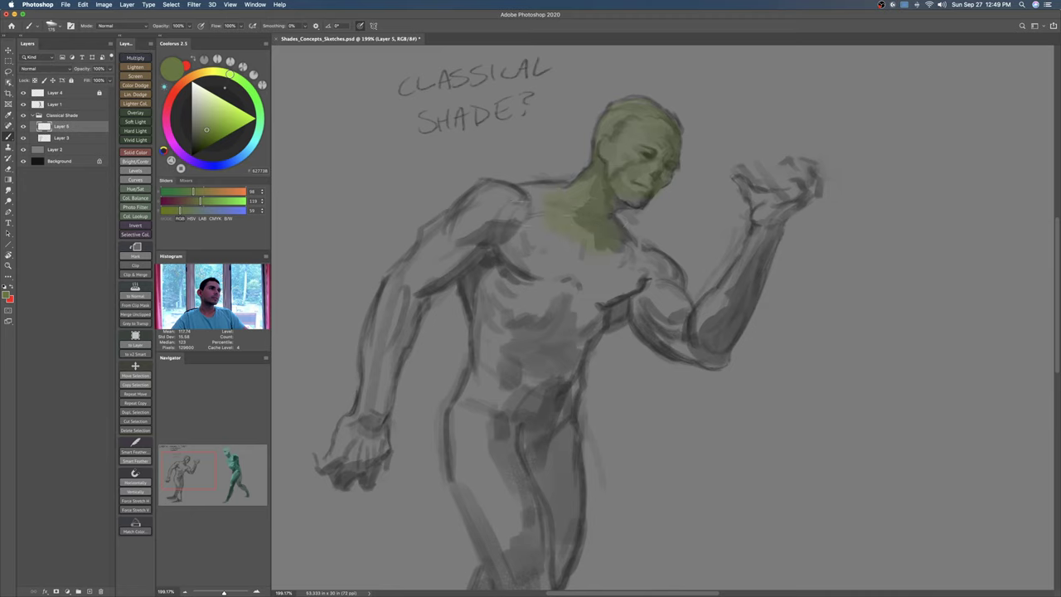
mouse_move(492, 192)
left_mouse_down()
mouse_move(459, 205)
mouse_move(451, 222)
mouse_move(464, 264)
left_mouse_up()
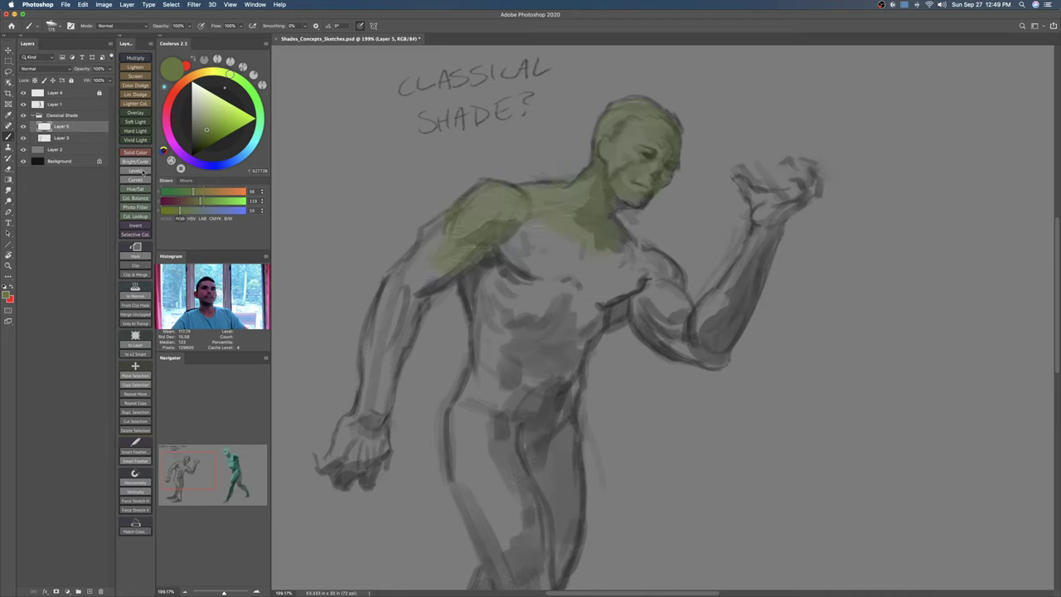
left_click(30, 66)
left_click(33, 92)
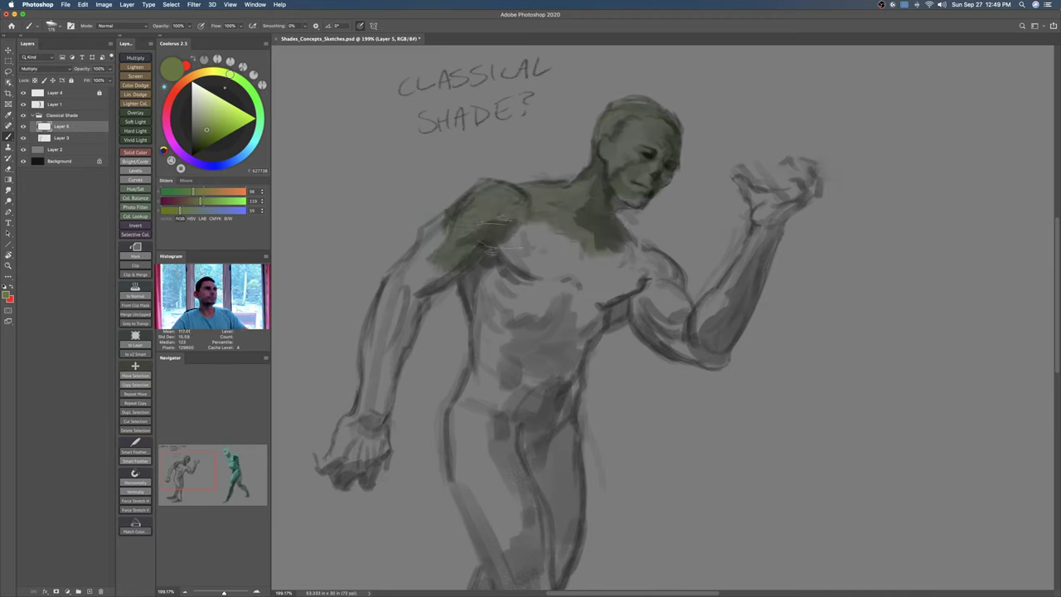
Step: Choose the pale green C3DC93 and tint the lowered arm from the shoulder down to the hand
left_click(208, 116)
key("bracketright")
left_click_drag(477, 232, 466, 236)
left_click(210, 101)
mouse_move(531, 208)
left_mouse_down()
mouse_move(410, 278)
mouse_move(373, 367)
left_mouse_up()
mouse_move(418, 310)
left_mouse_down()
mouse_move(402, 365)
mouse_move(364, 417)
mouse_move(392, 386)
left_mouse_up()
left_click_drag(356, 421, 336, 470)
mouse_move(371, 437)
left_mouse_down()
mouse_move(336, 479)
mouse_move(363, 466)
left_mouse_up()
left_click_drag(458, 274, 433, 290)
Step: Tint the chest and flank beside the lowered arm with the same pale green, using a larger brush
left_click_drag(539, 242, 485, 304)
left_click_drag(517, 286, 474, 323)
key("bracketright")
key("bracketright")
key("bracketright")
left_click_drag(557, 249, 524, 322)
mouse_move(575, 251)
left_mouse_down()
mouse_move(551, 322)
mouse_move(566, 308)
left_mouse_up()
Step: Tint the face, the neck base and the chest toward the raised arm in pale green
key("bracketleft")
mouse_move(612, 140)
left_mouse_down()
mouse_move(643, 133)
mouse_move(659, 165)
left_mouse_up()
left_click_drag(631, 124, 618, 165)
left_click_drag(607, 246, 600, 276)
left_click_drag(623, 248, 651, 293)
left_click_drag(660, 272, 679, 306)
mouse_move(658, 316)
left_mouse_down()
mouse_move(606, 277)
mouse_move(495, 308)
left_mouse_up()
Step: Extend the pale green tint down over the abdomen and waist with a larger brush
key("bracketright")
mouse_move(567, 262)
left_mouse_down()
mouse_move(489, 327)
mouse_move(439, 331)
mouse_move(464, 389)
left_mouse_up()
left_click_drag(506, 340, 526, 332)
mouse_move(465, 365)
left_mouse_down()
mouse_move(406, 414)
mouse_move(440, 292)
mouse_move(453, 377)
left_mouse_up()
key("bracketleft")
Step: Tint the hips and both legs down to the ankles in pale green, undoing one stray stroke
left_click_drag(411, 319, 452, 415)
mouse_move(454, 323)
left_mouse_down()
mouse_move(458, 431)
mouse_move(479, 418)
left_mouse_up()
left_click_drag(490, 294, 493, 415)
mouse_move(509, 283)
left_mouse_down()
mouse_move(502, 398)
mouse_move(467, 488)
left_mouse_up()
mouse_move(439, 546)
left_mouse_down()
mouse_move(471, 343)
mouse_move(473, 414)
left_mouse_up()
key("bracketleft")
key("super+z")
mouse_move(514, 256)
left_mouse_down()
mouse_move(492, 327)
mouse_move(509, 348)
mouse_move(511, 319)
left_mouse_up()
left_click_drag(475, 285, 483, 348)
left_click_drag(485, 311, 448, 380)
left_click_drag(476, 270, 460, 315)
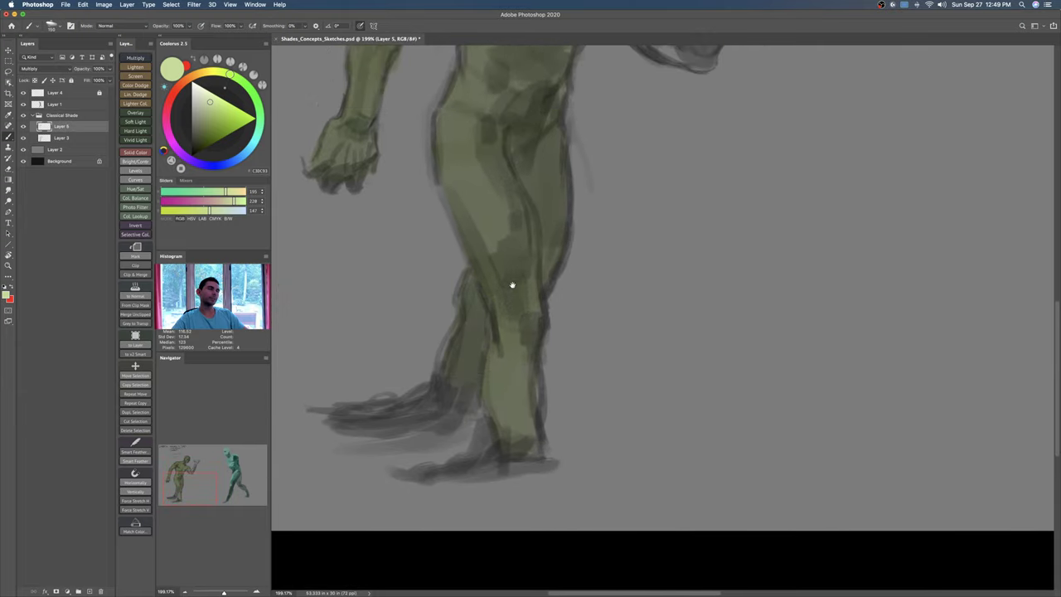
Step: Tint the raised arm from the shoulder to the open hand in pale green, reducing the brush for the forearm
scroll(497, 299, "up", 6)
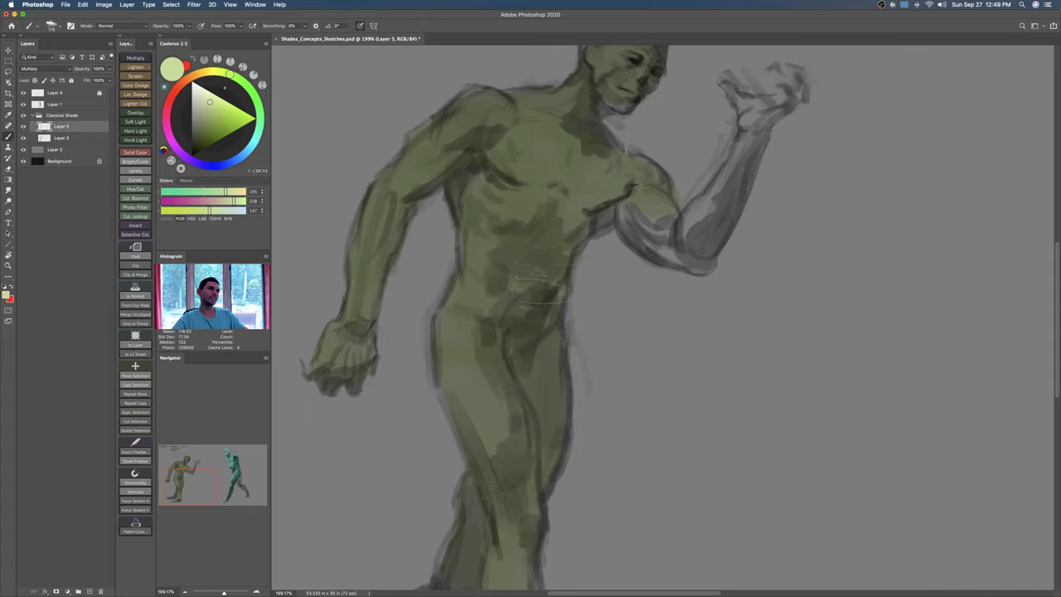
left_click_drag(639, 236, 670, 231)
left_click_drag(628, 164, 638, 220)
key("bracketleft")
key("bracketleft")
mouse_move(721, 261)
left_mouse_down()
mouse_move(693, 301)
mouse_move(693, 328)
mouse_move(742, 274)
left_mouse_up()
mouse_move(771, 189)
left_mouse_down()
mouse_move(735, 234)
mouse_move(775, 178)
mouse_move(750, 166)
mouse_move(787, 169)
mouse_move(819, 139)
mouse_move(814, 131)
mouse_move(806, 155)
left_mouse_up()
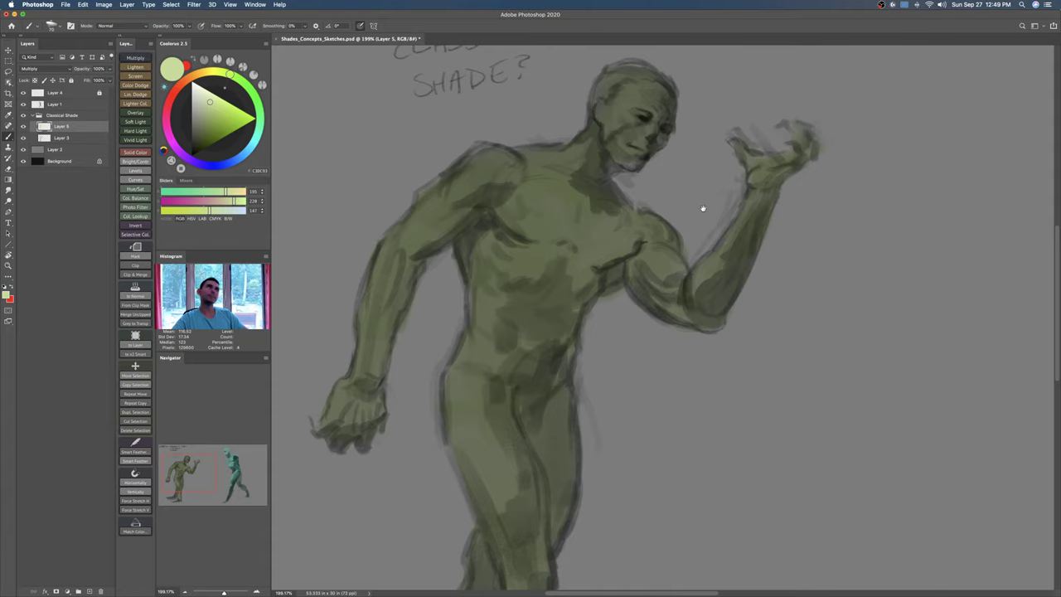
Step: Examine the green-tinted figure at different magnifications to judge its overall look beside the teal figure
scroll(701, 208, "up", 3)
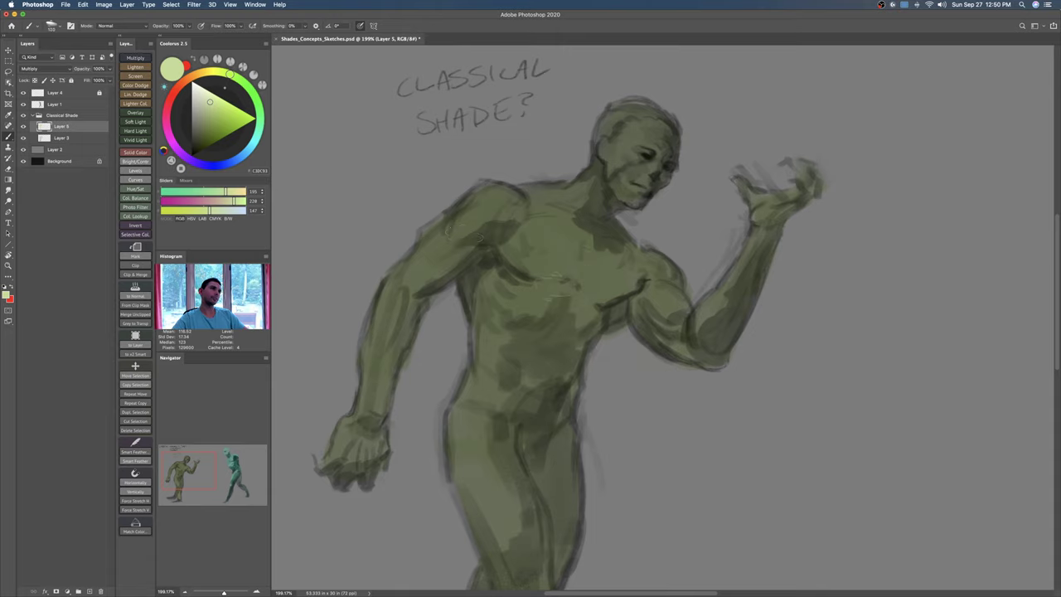
mouse_move(688, 314)
left_mouse_down()
mouse_move(645, 316)
mouse_move(657, 298)
left_mouse_up()
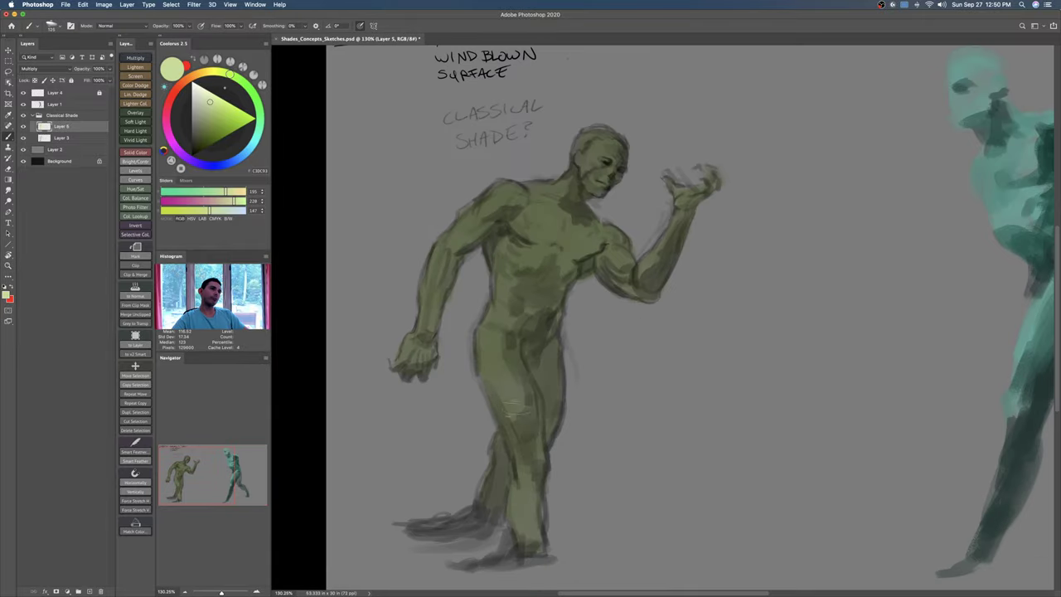
key("bracketright")
left_click_drag(621, 257, 646, 256)
mouse_move(654, 218)
left_mouse_down()
mouse_move(677, 230)
mouse_move(665, 245)
mouse_move(644, 229)
left_mouse_up()
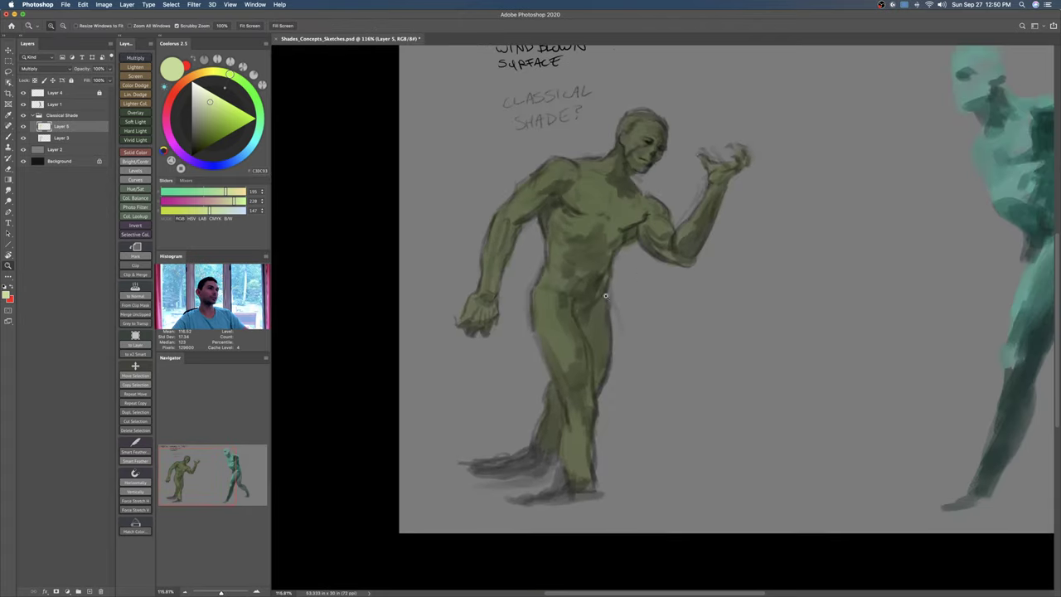
left_click_drag(586, 298, 620, 298)
left_click_drag(619, 299, 607, 310)
left_click_drag(653, 167, 607, 305)
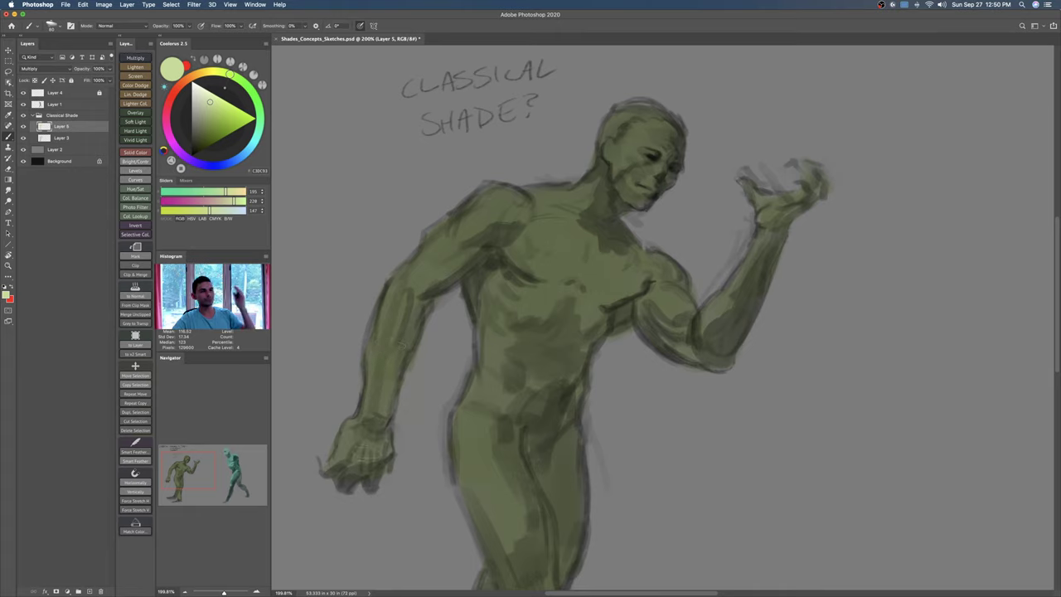
key("bracketleft")
key("bracketleft")
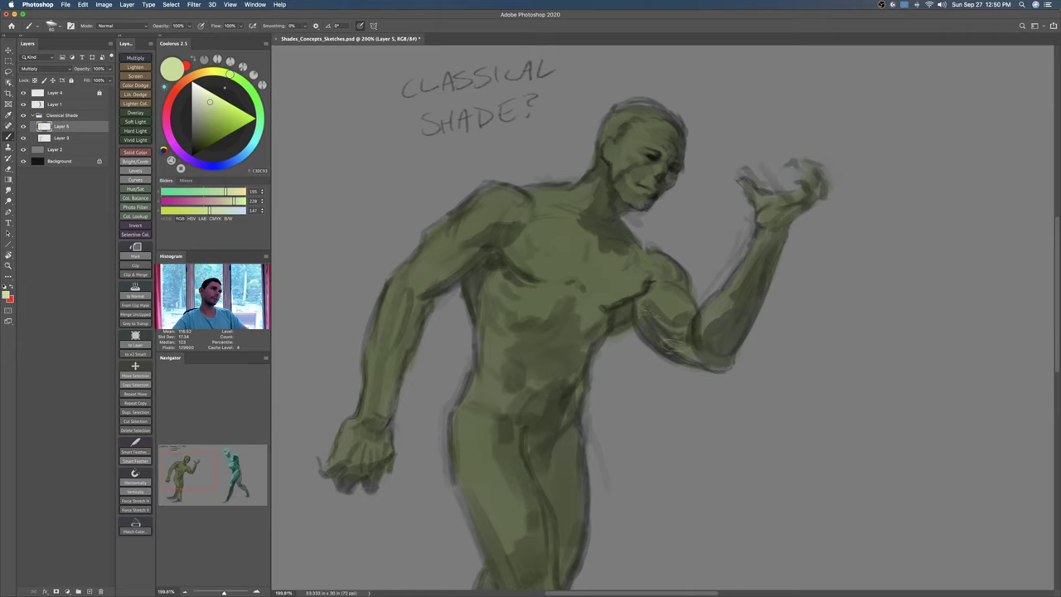
key("bracketright")
Step: Shade beneath the chest muscles with the mid green 86A358 and a smaller brush, undoing the last stroke
key("z")
left_click_drag(652, 158, 628, 158)
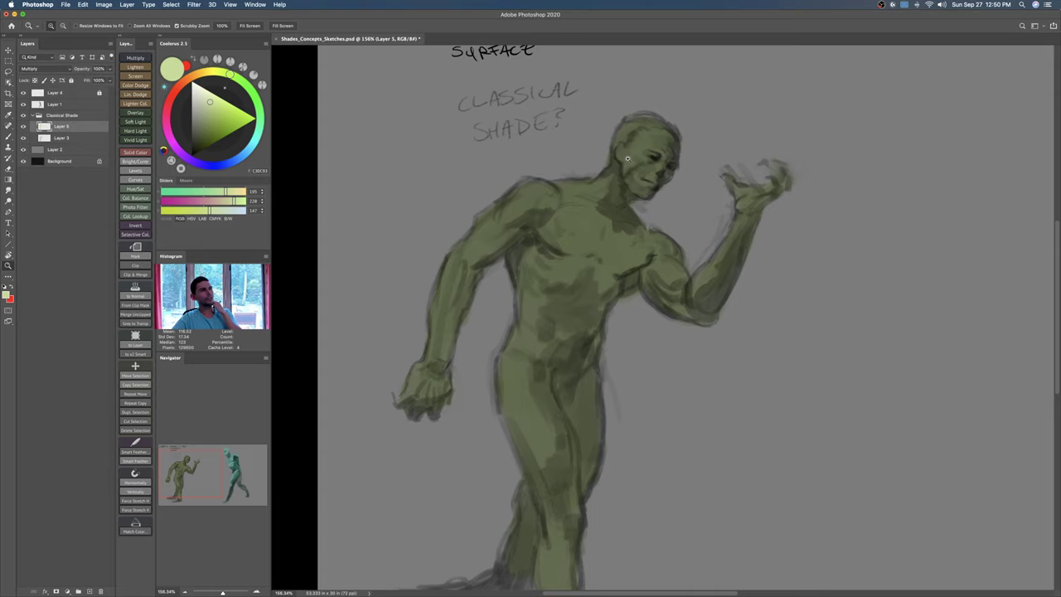
mouse_move(596, 306)
left_mouse_down()
mouse_move(542, 291)
mouse_move(554, 301)
left_mouse_up()
key("b")
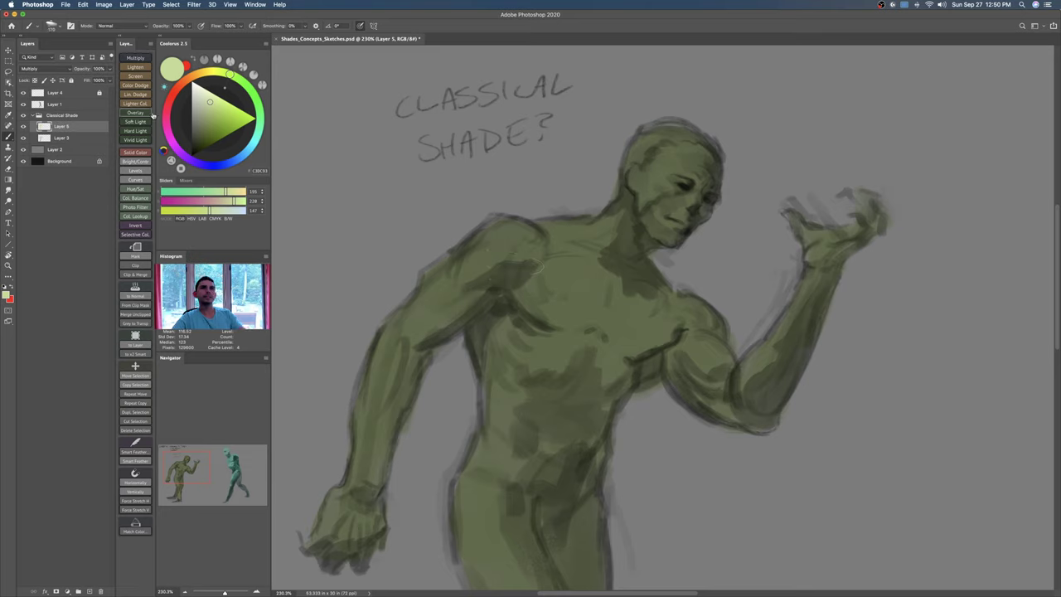
left_click(213, 121)
key("bracketleft")
key("bracketleft")
key("bracketleft")
key("bracketleft")
mouse_move(537, 324)
left_mouse_down()
mouse_move(579, 339)
mouse_move(600, 331)
mouse_move(552, 336)
mouse_move(595, 337)
mouse_move(654, 360)
left_mouse_up()
key("super+z")
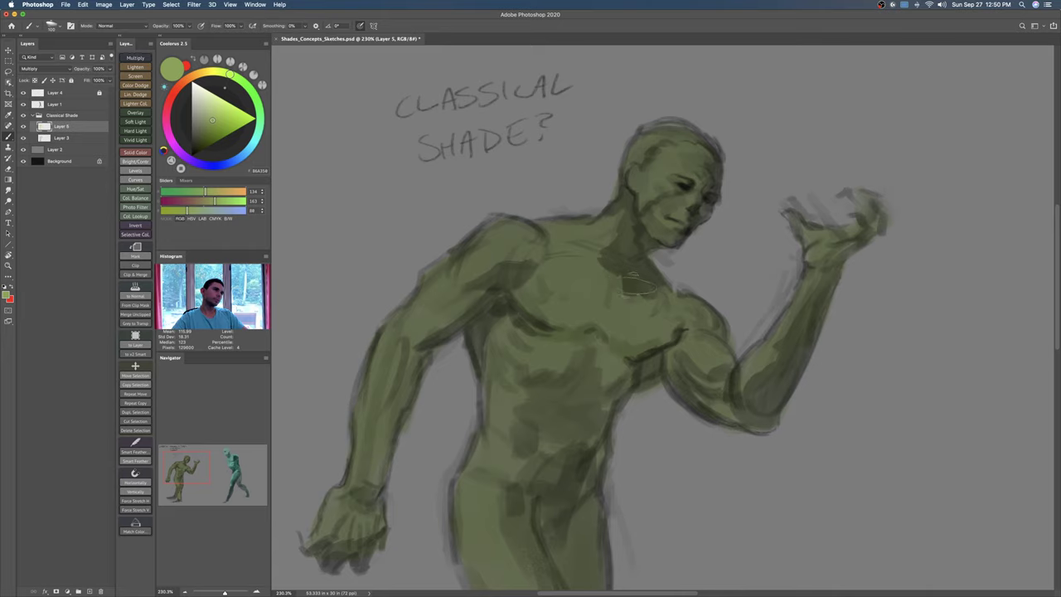
Step: Darken the abdomen from below the ribs to the groin with a dark olive and a larger brush
scroll(614, 266, "down", 2)
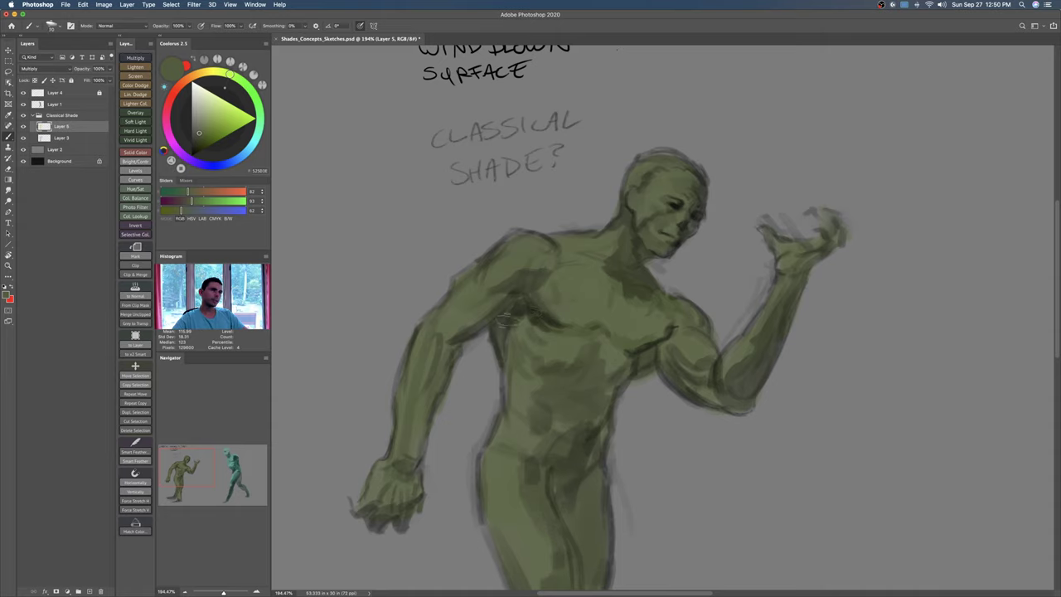
key("]")
mouse_move(604, 373)
left_mouse_down()
mouse_move(581, 386)
mouse_move(640, 364)
mouse_move(567, 378)
mouse_move(547, 395)
mouse_move(585, 416)
mouse_move(580, 429)
mouse_move(563, 361)
mouse_move(543, 362)
mouse_move(538, 350)
left_mouse_up()
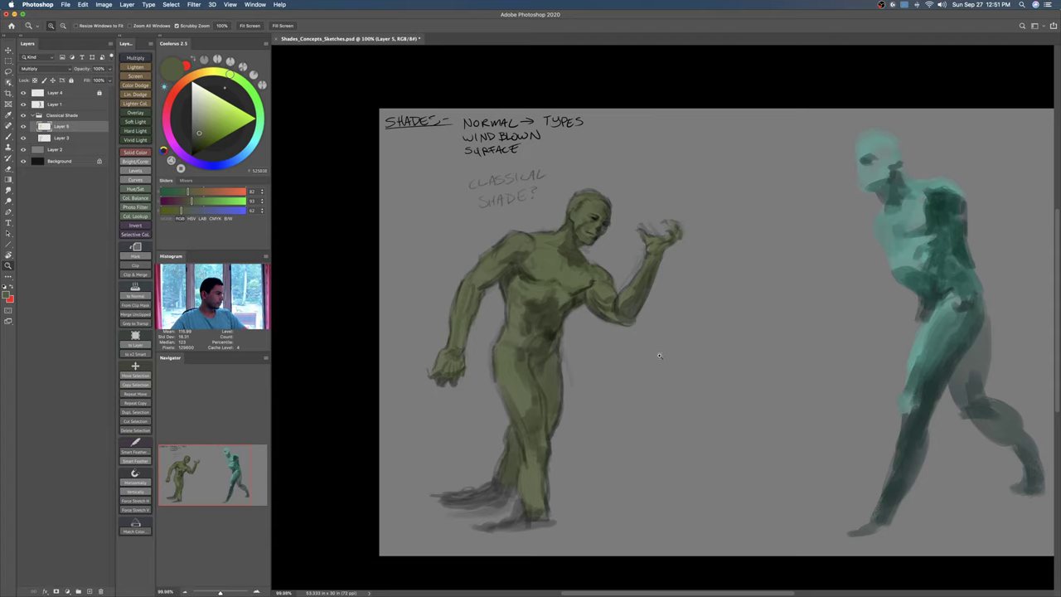
left_click_drag(598, 319, 621, 309)
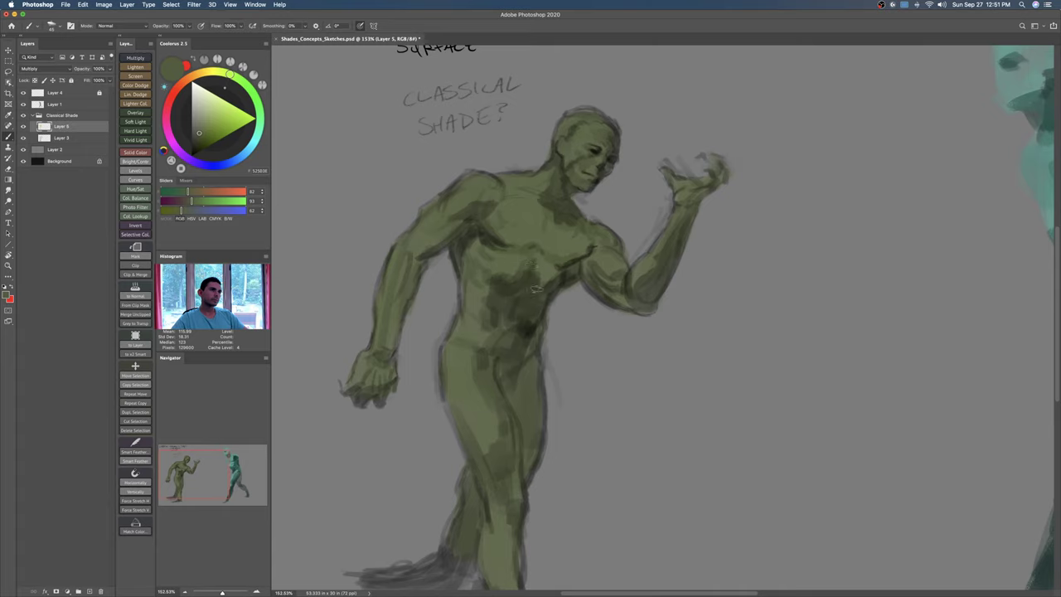
mouse_move(500, 282)
left_mouse_down()
mouse_move(491, 305)
mouse_move(505, 313)
mouse_move(482, 350)
mouse_move(507, 389)
mouse_move(529, 355)
left_mouse_up()
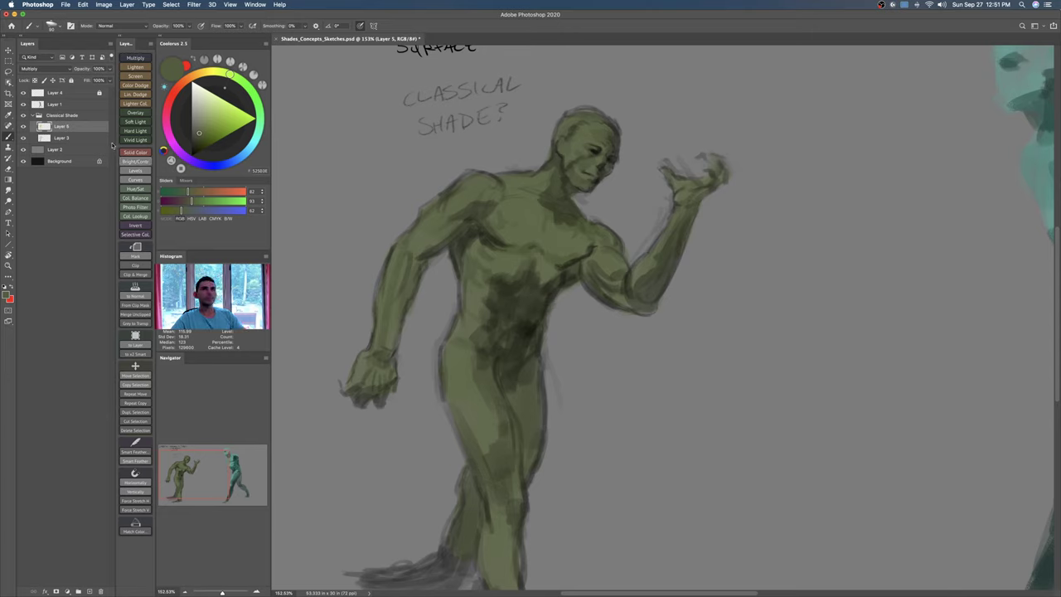
Step: Duplicate the sketch layer and try merging the copy with the green Multiply layer
left_click(68, 139)
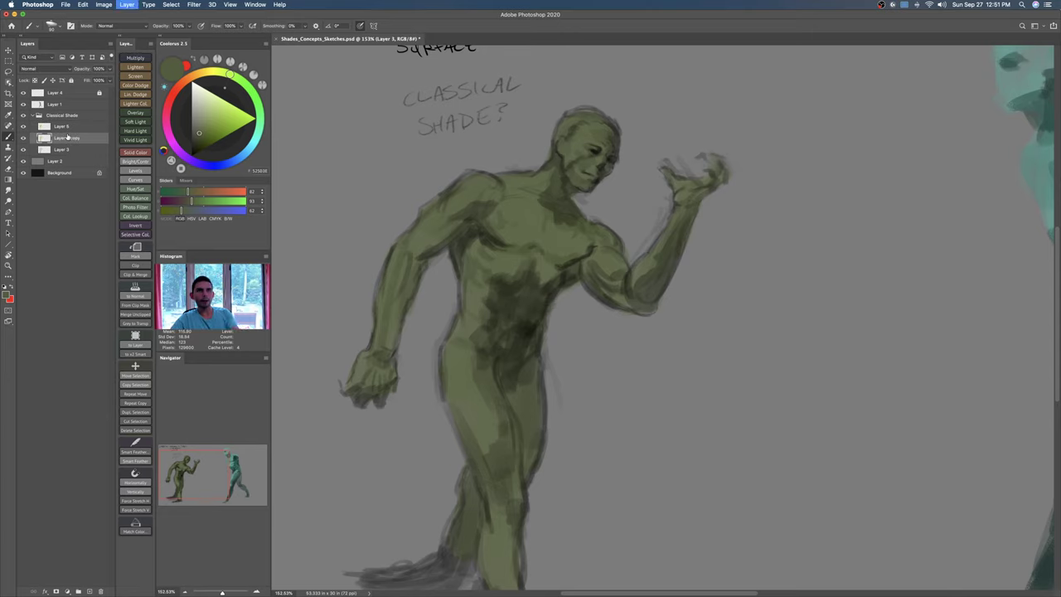
key("super+j")
left_click(91, 129, "shift")
key("super+e")
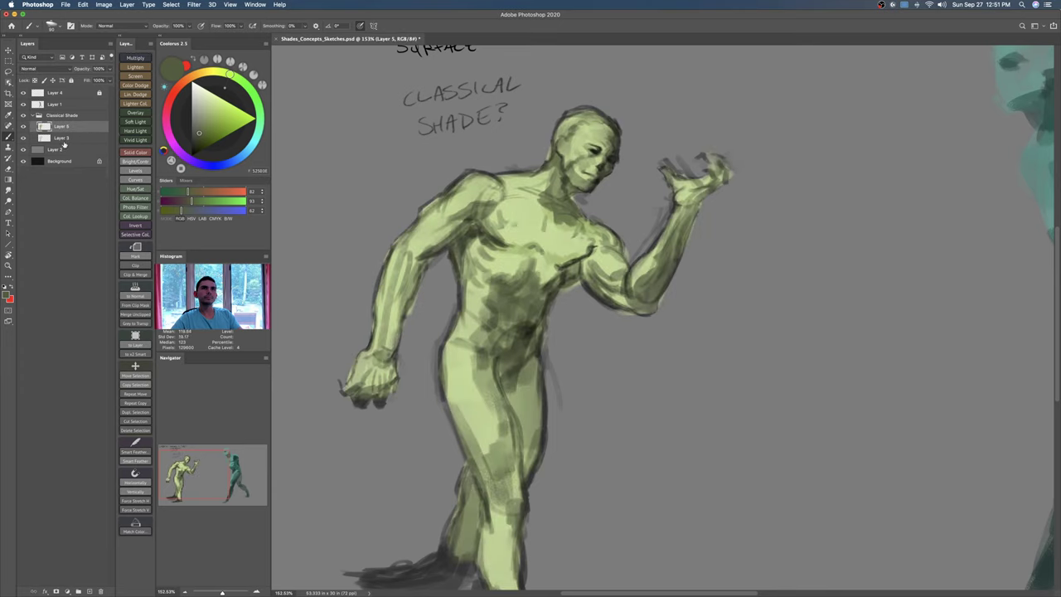
left_click(22, 139)
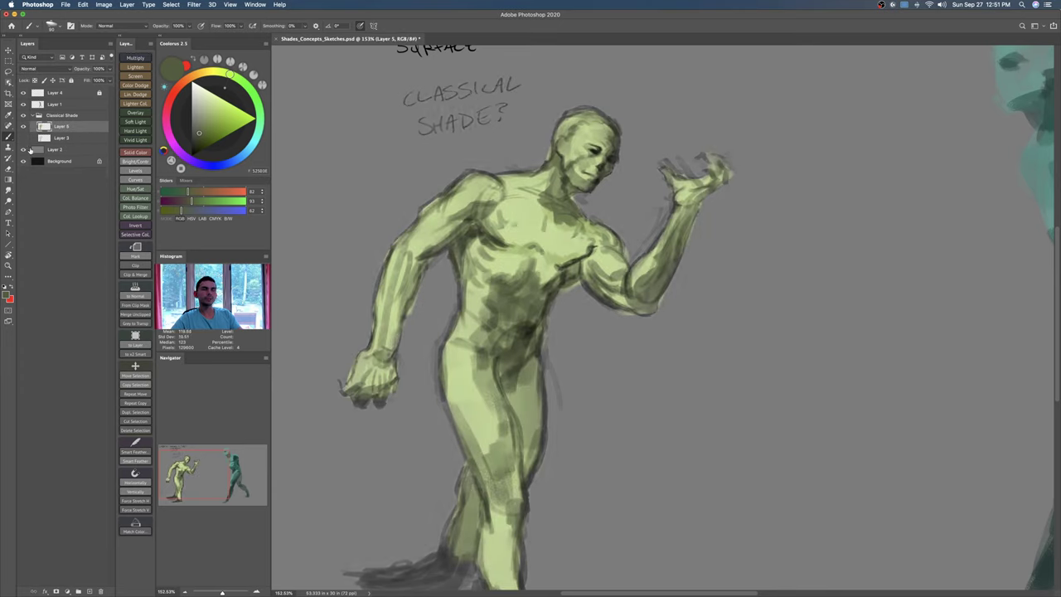
key("super+z")
key("ctrl+shift+z")
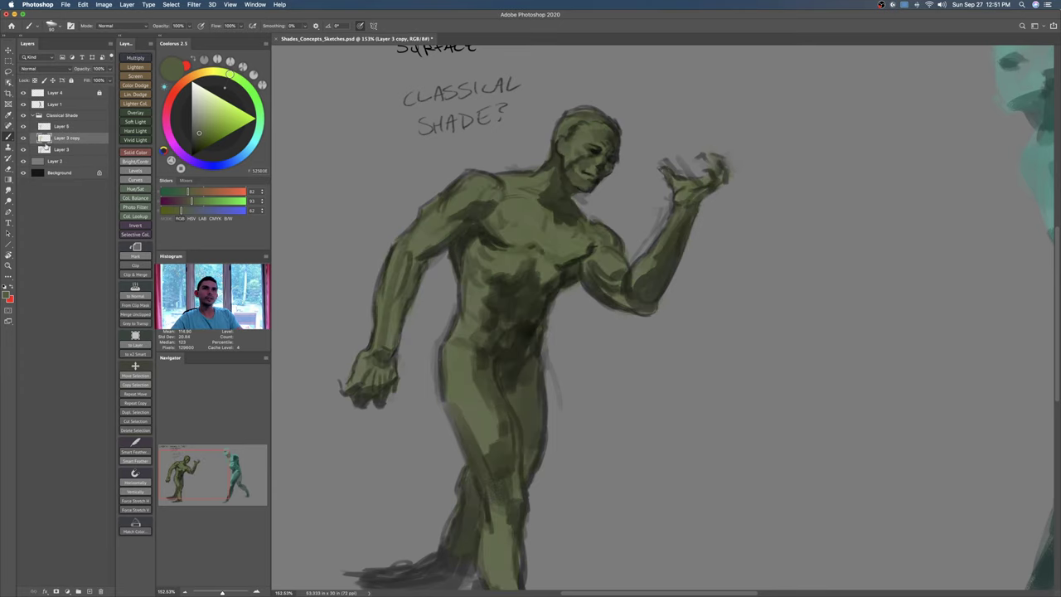
Step: Select the green Multiply layer with the sketch copy and bake both into Normal blending
left_click(45, 151)
left_click(58, 138)
left_click(63, 126, "shift")
left_click(141, 300)
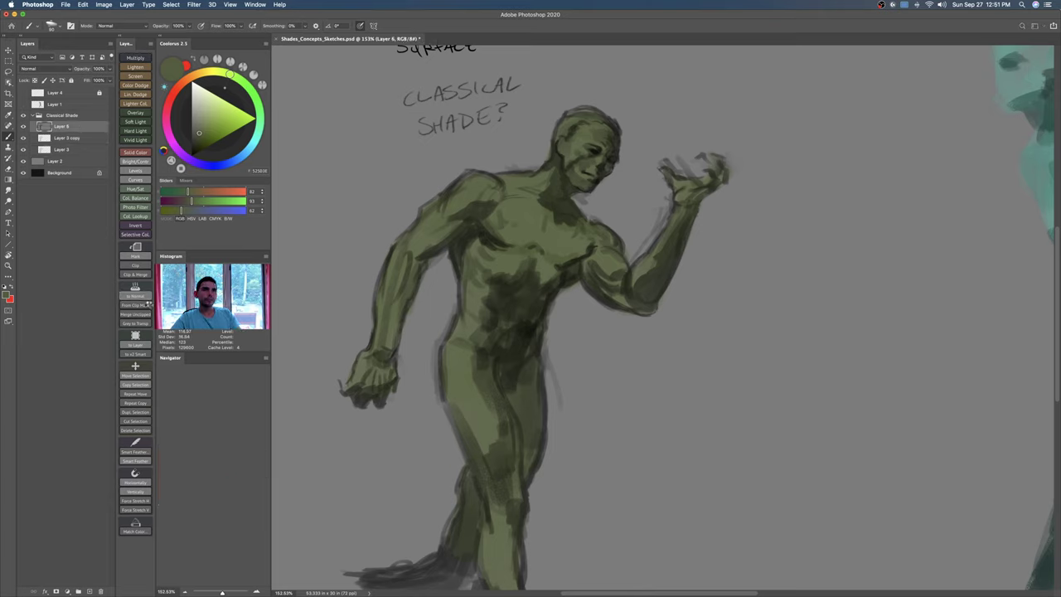
Step: Check the baked sketch copy by isolating it, and delete that layer
left_click(24, 139, "alt")
left_click(24, 139, "alt")
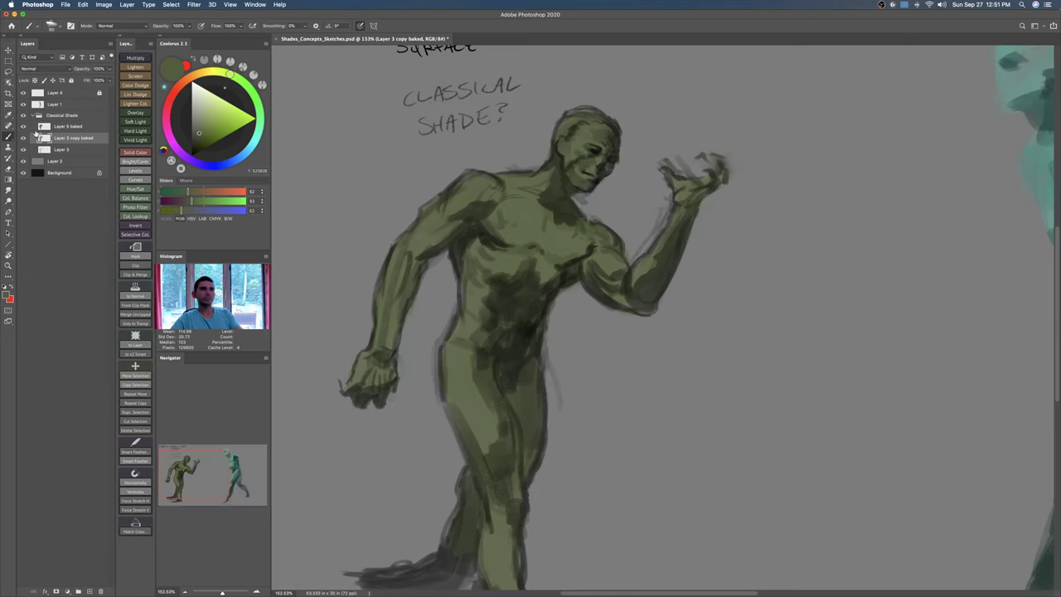
key("Delete")
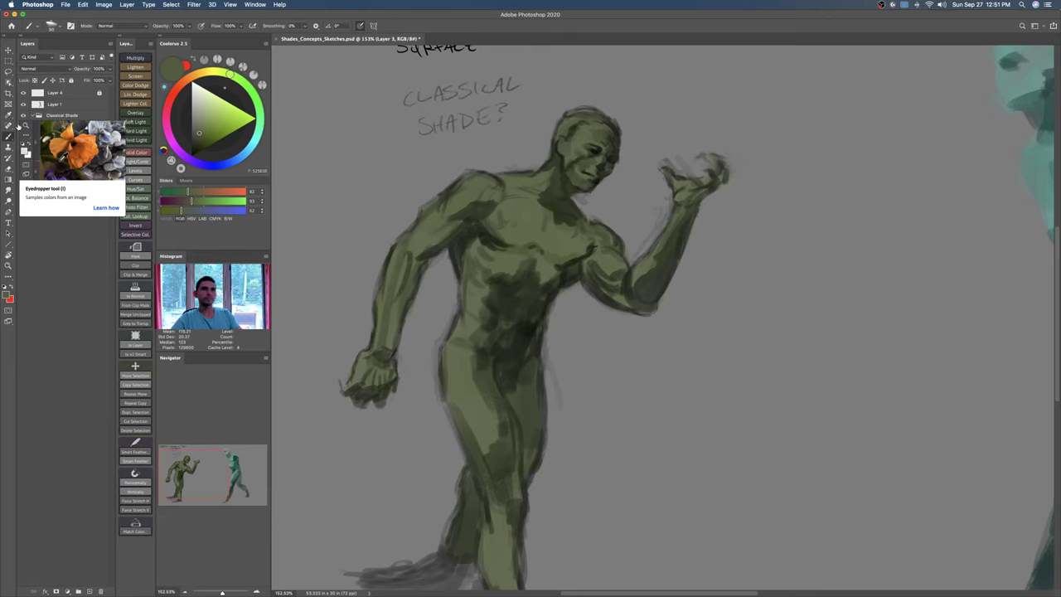
Step: Toggle the visibility of the original sketch layer and the baked green layer to compare what each contributes
left_click(23, 138)
left_click(23, 138)
left_click(24, 126)
left_click(24, 126)
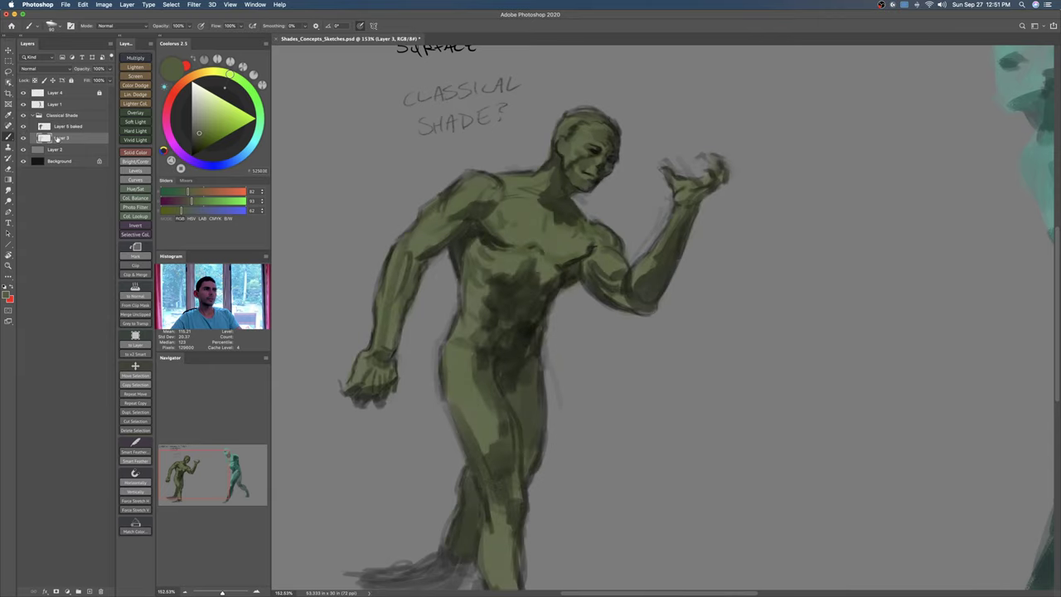
mouse_move(532, 350)
left_mouse_down()
mouse_move(557, 240)
mouse_move(535, 333)
left_mouse_up()
left_click(23, 137)
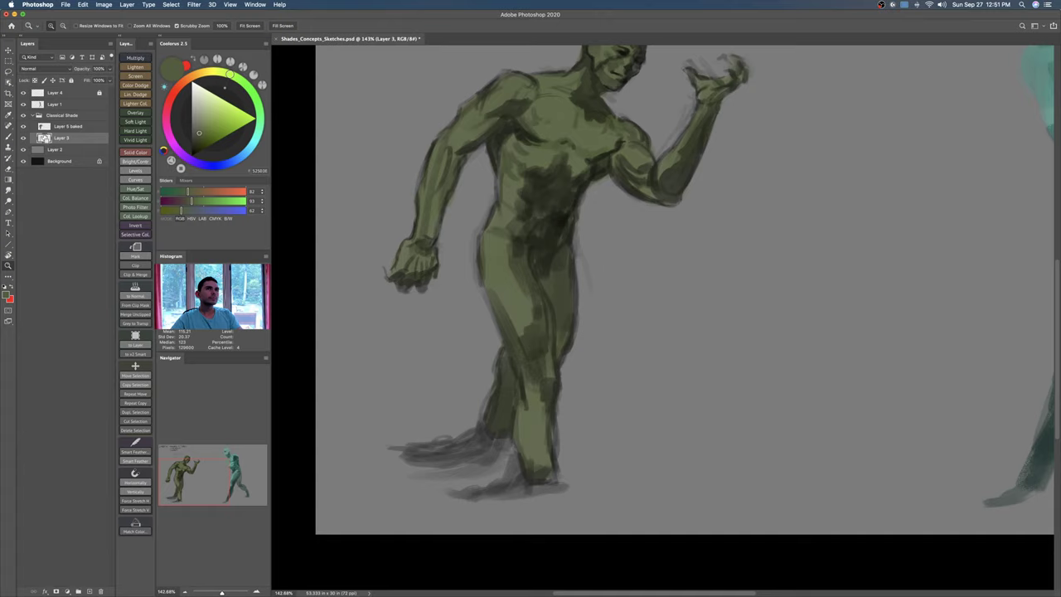
Step: Hide the original sketch layer, touch up the shoulder on the baked green layer with sampled green, and lock that layer's transparent pixels
left_click(23, 138)
left_click_drag(507, 274, 484, 325)
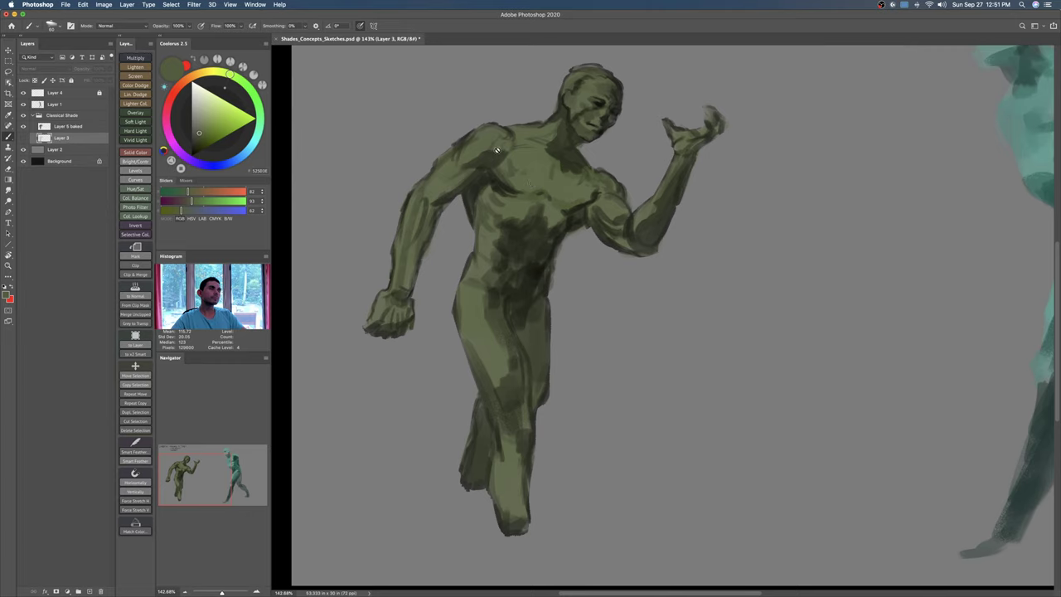
left_click(48, 129)
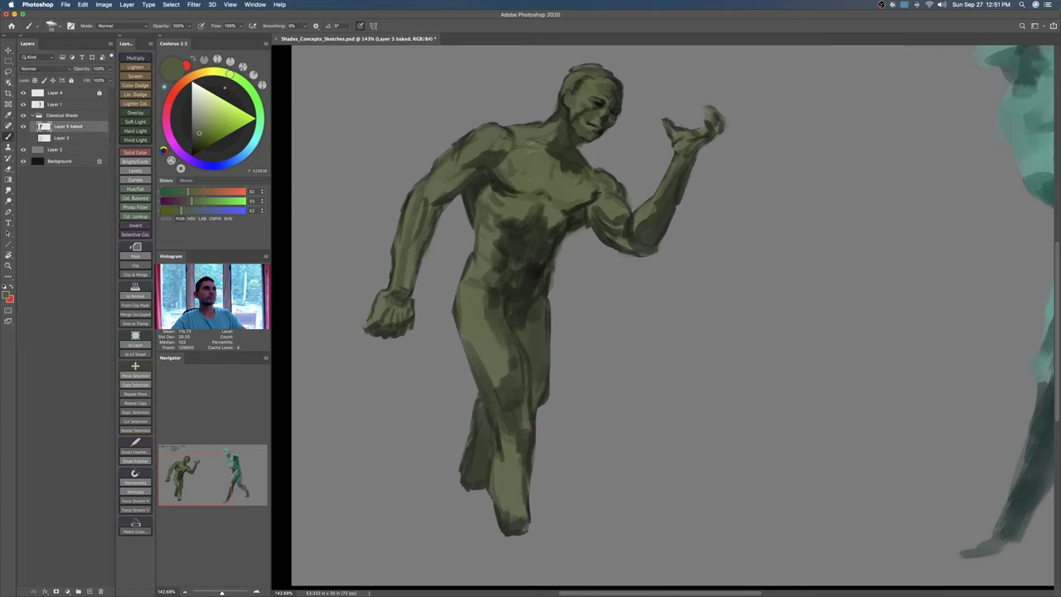
left_click(532, 188, "alt")
key("[")
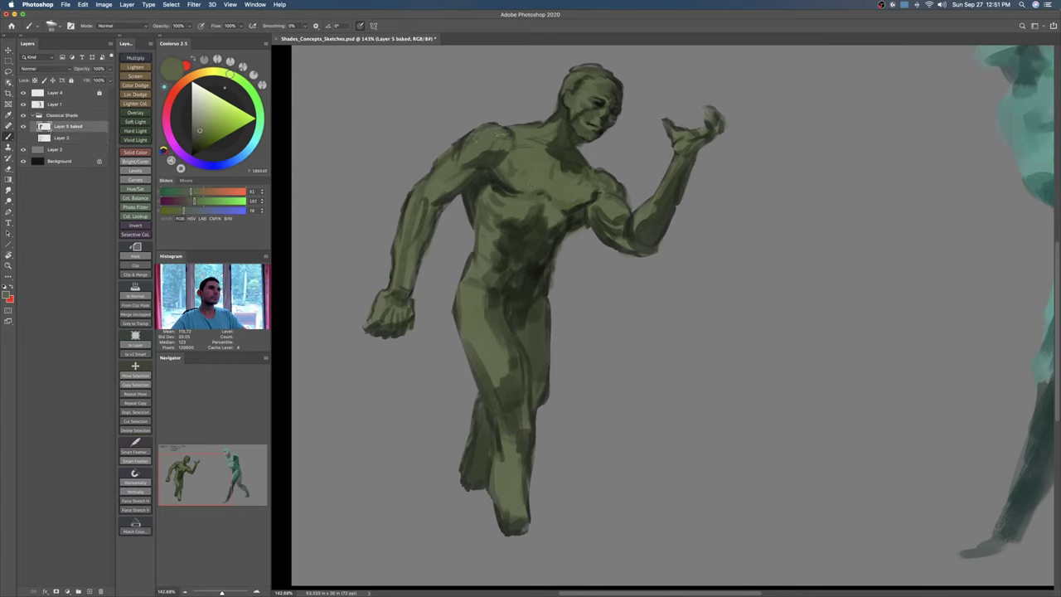
mouse_move(522, 131)
left_mouse_down()
mouse_move(507, 134)
mouse_move(519, 165)
mouse_move(510, 143)
left_mouse_up()
key("/")
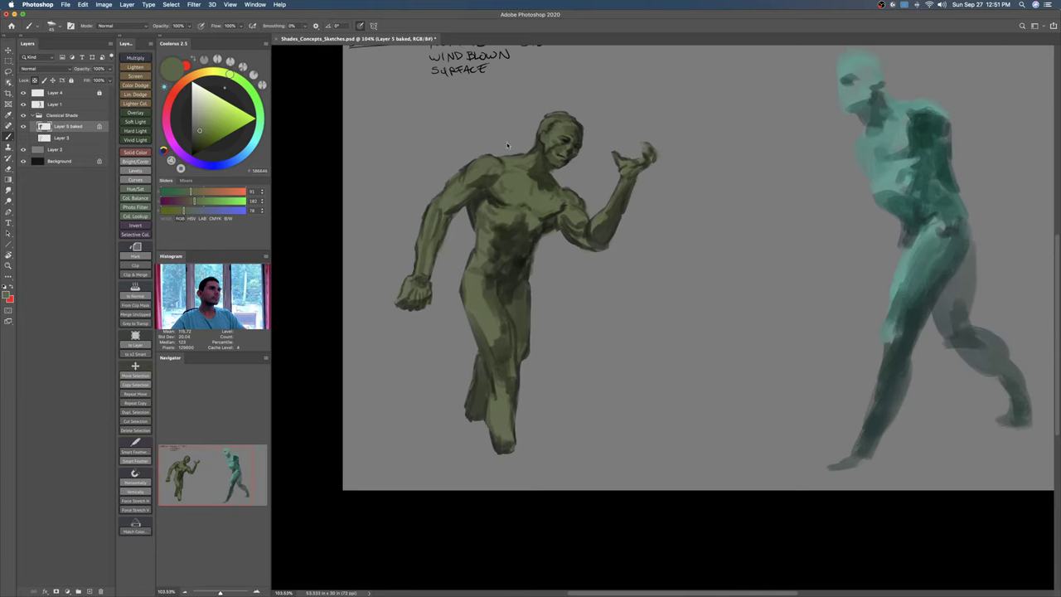
Step: Choose a different brush preset and set the brush's blending mode to Lighten
right_click(509, 142)
left_click(745, 280)
key("Return")
right_click(491, 163, "shift")
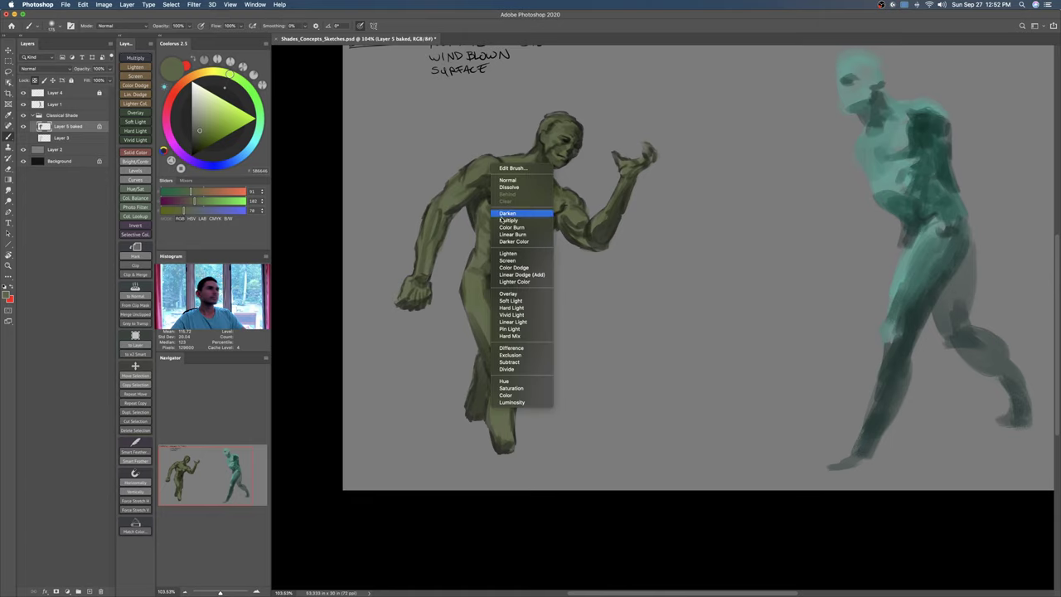
left_click(509, 249)
Step: Try brushing yellow-green highlights over the figure's chest and head, and undo the strokes
left_click(219, 117)
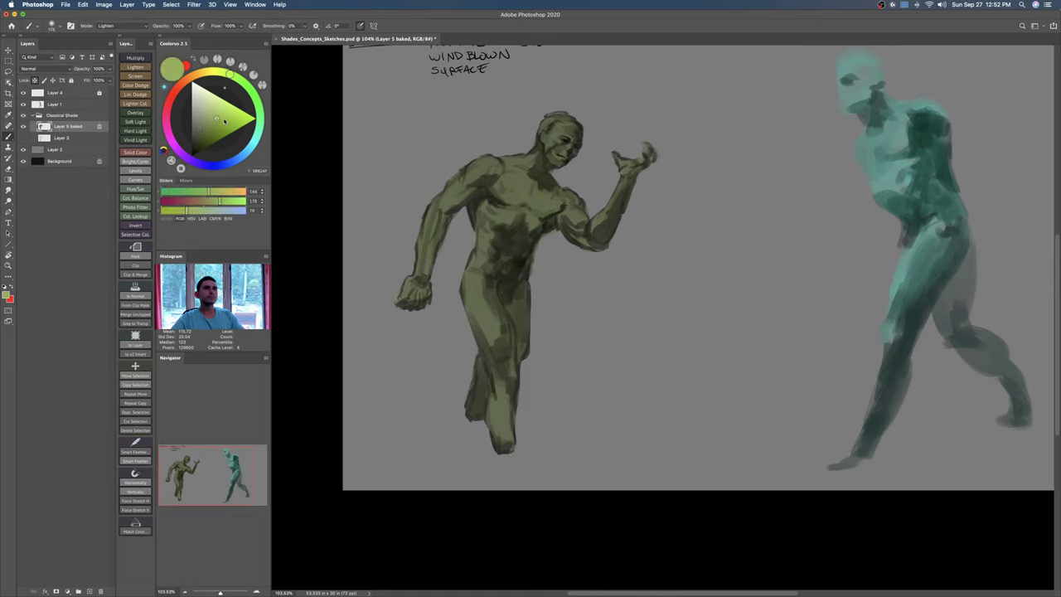
key("F2")
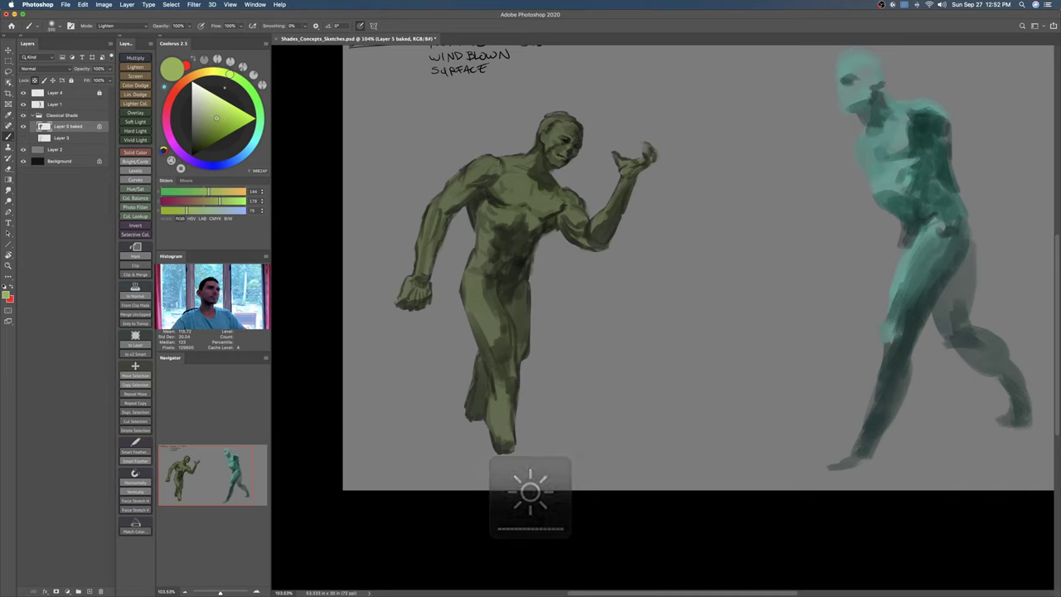
key("]")
left_click_drag(503, 199, 497, 199)
left_click_drag(551, 145, 554, 125)
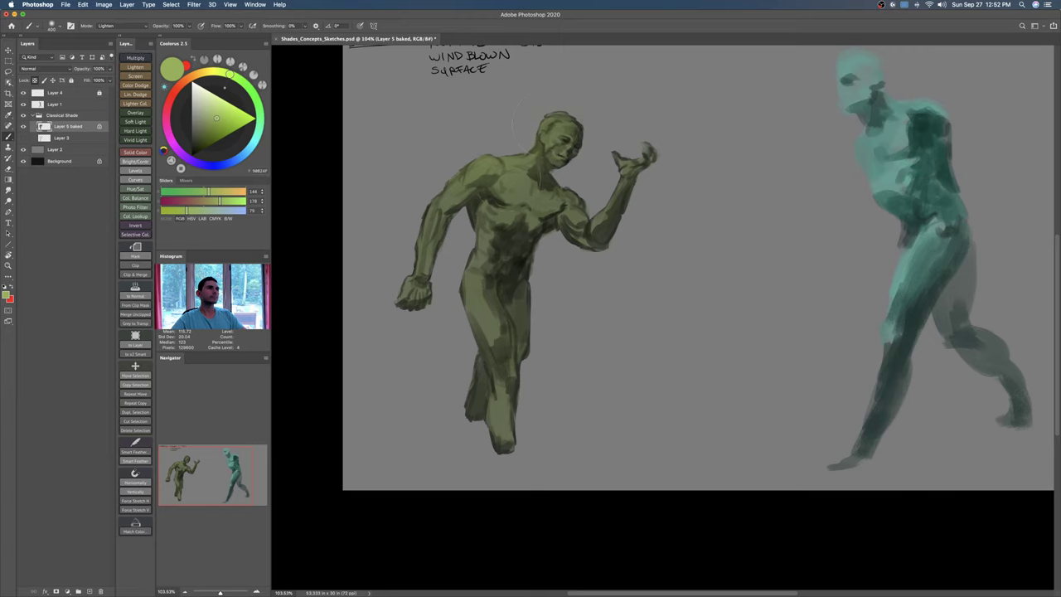
key("super+z")
key("super+z")
Step: Pick a cooler mint green and paint highlights over the green figure's head, shoulders, arms, torso and legs
left_click(259, 117)
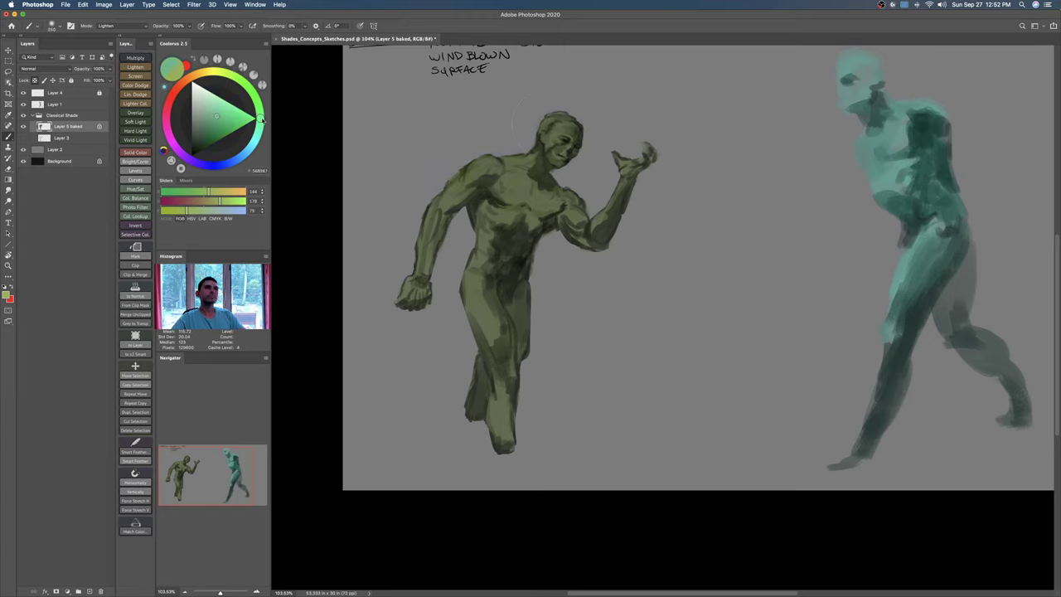
left_click_drag(219, 119, 216, 114)
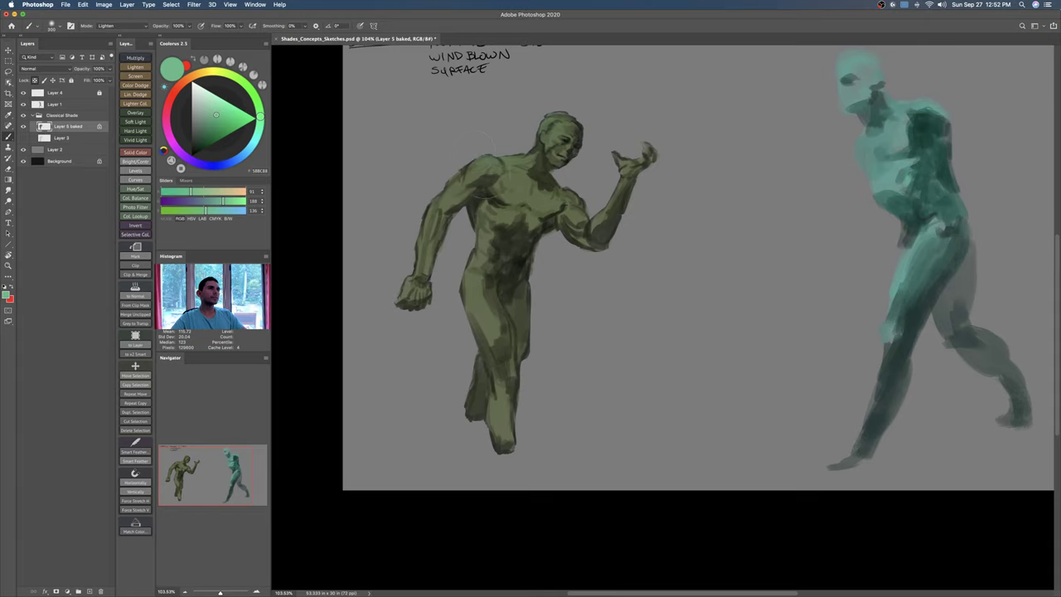
left_click_drag(439, 216, 429, 212)
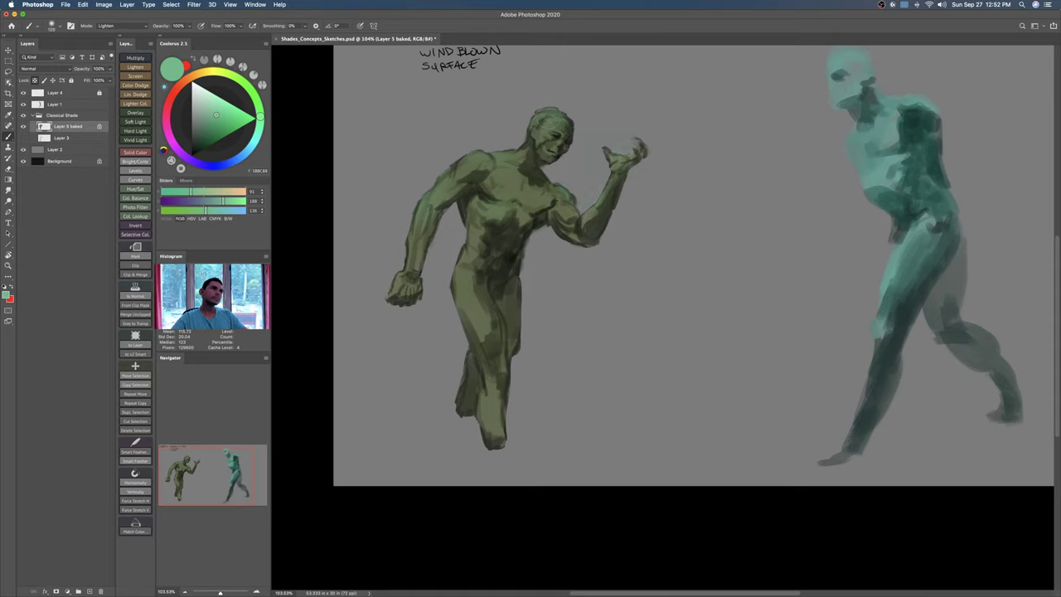
left_click_drag(485, 387, 489, 423)
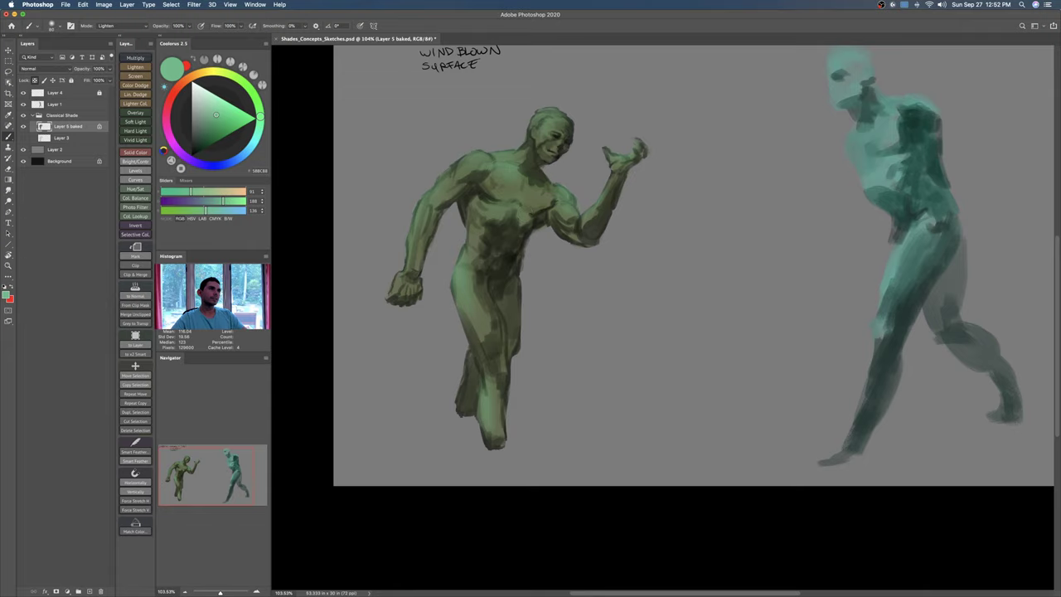
Step: Set the brush to Multiply with a desaturated grey-green and darken the shadow areas of the green figure's body and legs
key("z")
mouse_move(578, 192)
left_mouse_down()
mouse_move(618, 195)
mouse_move(541, 222)
left_mouse_up()
key("super+0")
key("b")
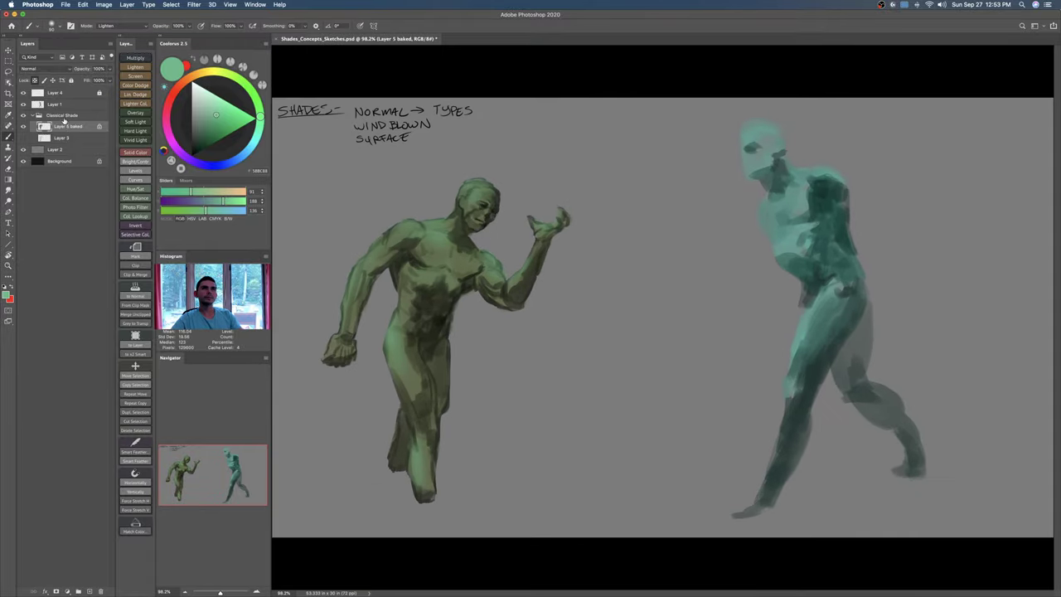
right_click(473, 253, "shift")
left_click(493, 311)
left_click(199, 112)
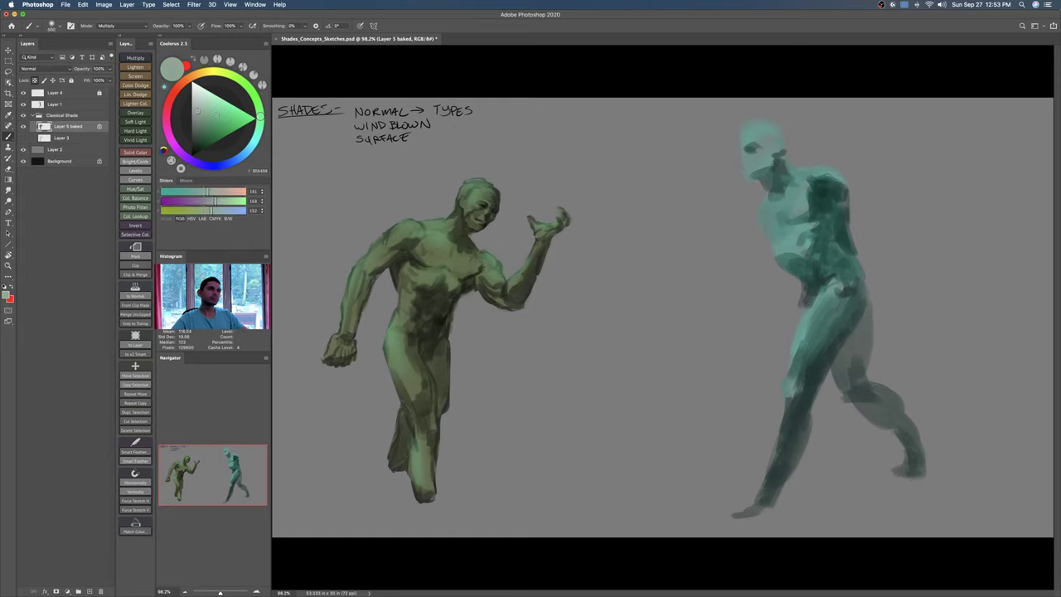
left_click_drag(413, 436, 446, 313)
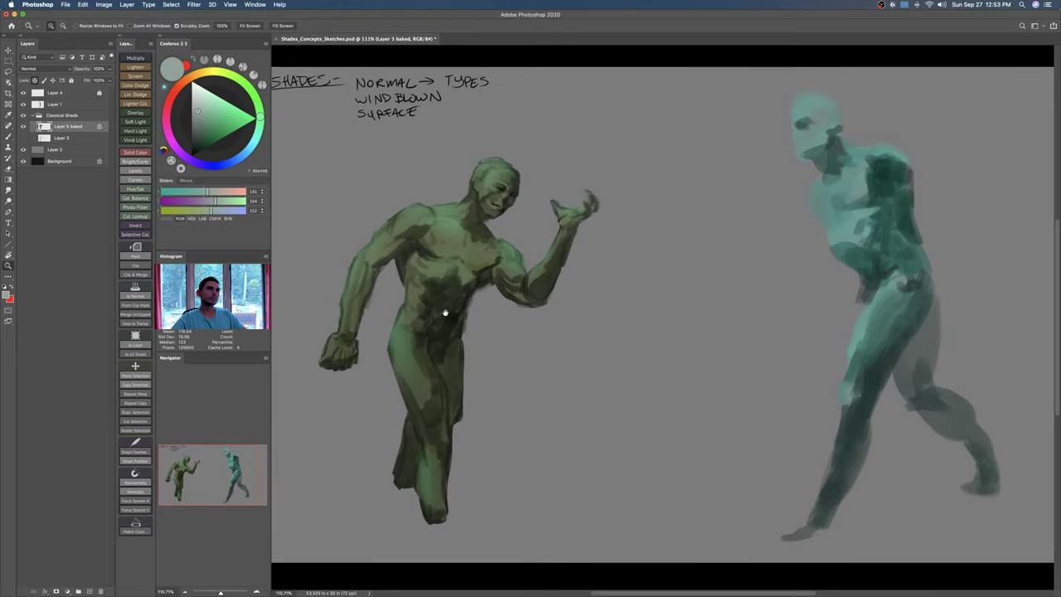
key("b")
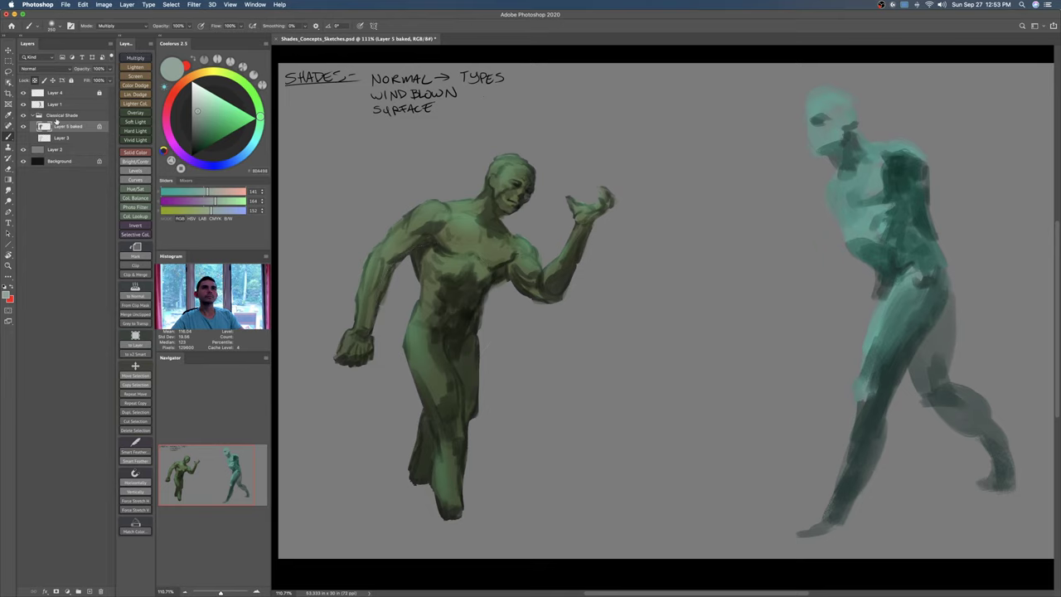
Step: Darken the mouth line on the green figure's face using a small brush and a sampled near-black green
double_click(752, 337)
key("super+space")
left_click_drag(459, 204, 583, 193)
left_click(597, 204, "alt")
key("bracketleft")
key("bracketleft")
key("bracketleft")
key("bracketleft")
key("bracketleft")
key("bracketleft")
key("bracketleft")
key("bracketleft")
key("bracketleft")
key("bracketleft")
key("bracketleft")
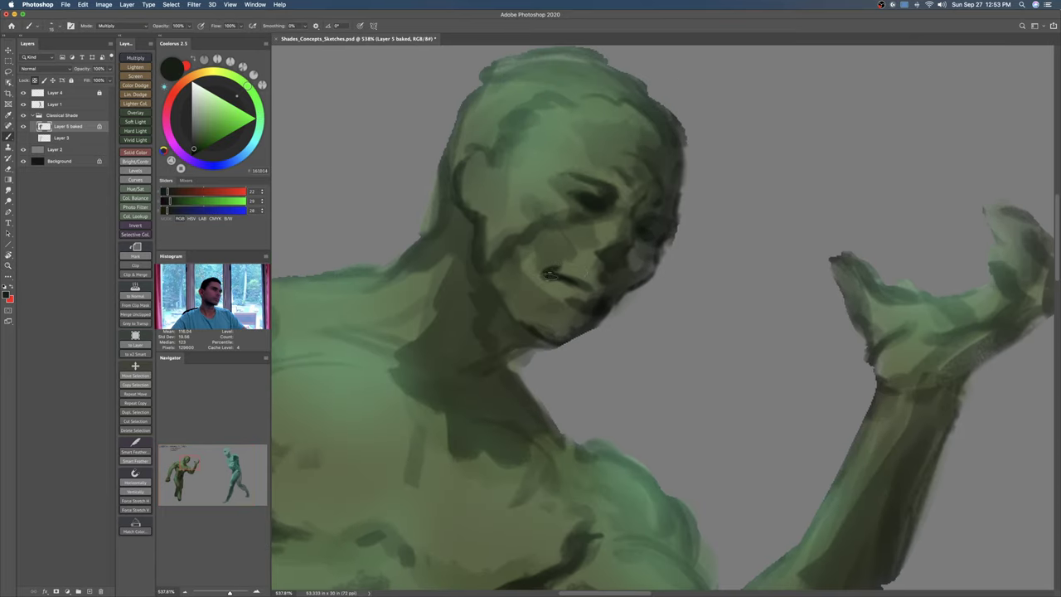
mouse_move(544, 304)
left_mouse_down()
mouse_move(570, 296)
mouse_move(563, 284)
left_mouse_up()
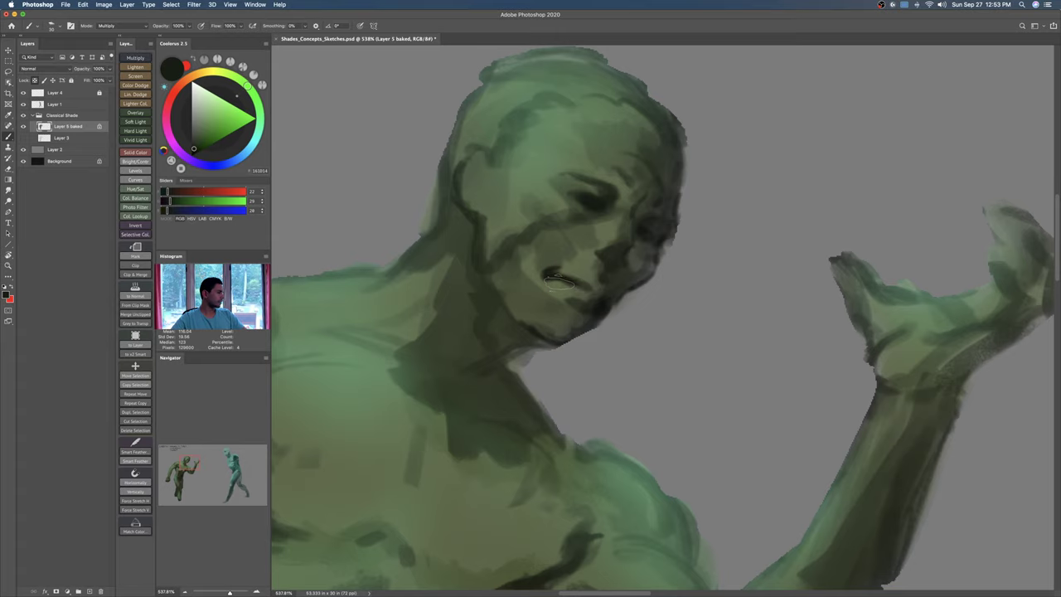
left_click_drag(562, 279, 547, 274)
key("r")
left_click_drag(545, 267, 554, 284)
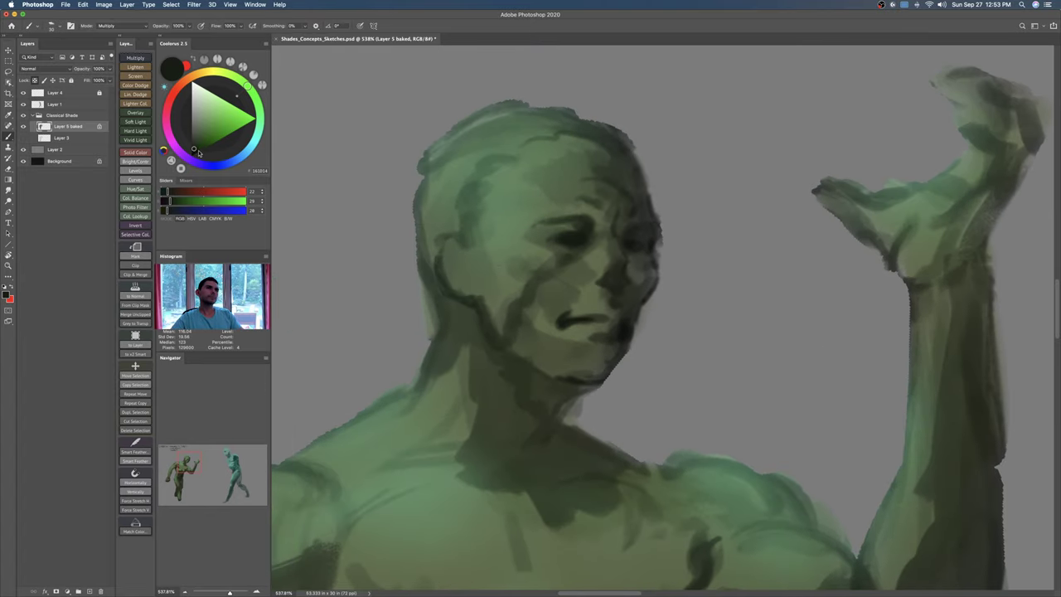
Step: Set the brush to Normal and extend the dark mouth line with a sampled near-black green
left_click_drag(259, 98, 258, 106)
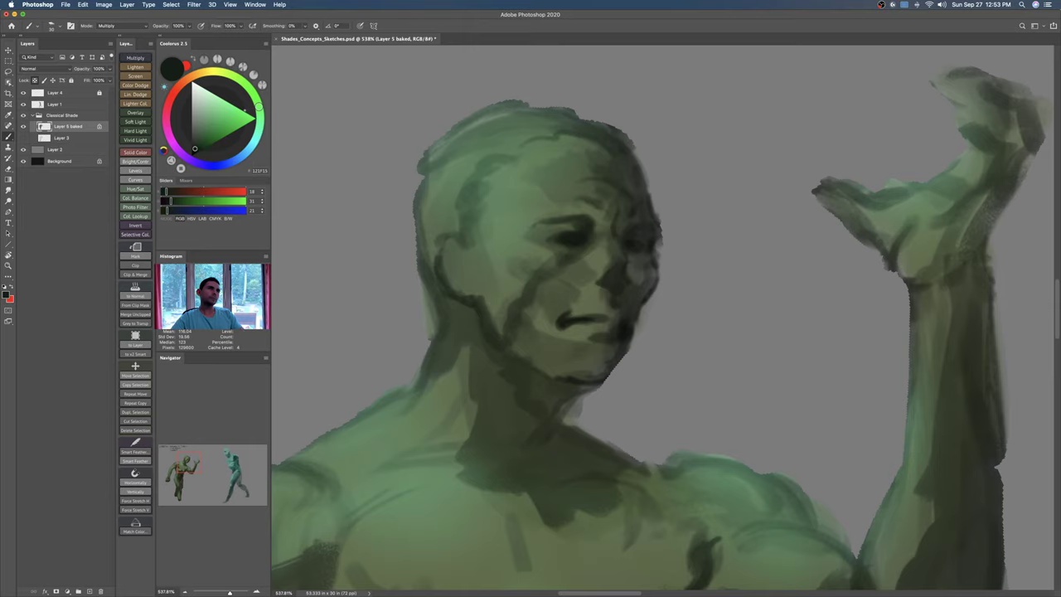
right_click(557, 323, "shift")
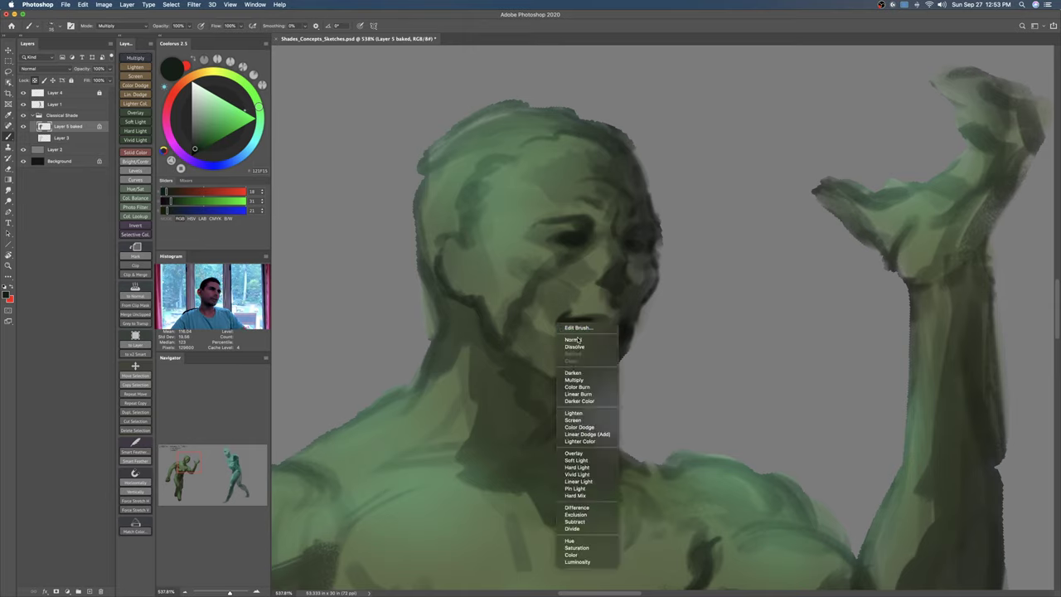
left_click(573, 340)
left_click(565, 315, "alt")
left_click_drag(559, 314, 616, 322)
key("bracketleft")
key("bracketleft")
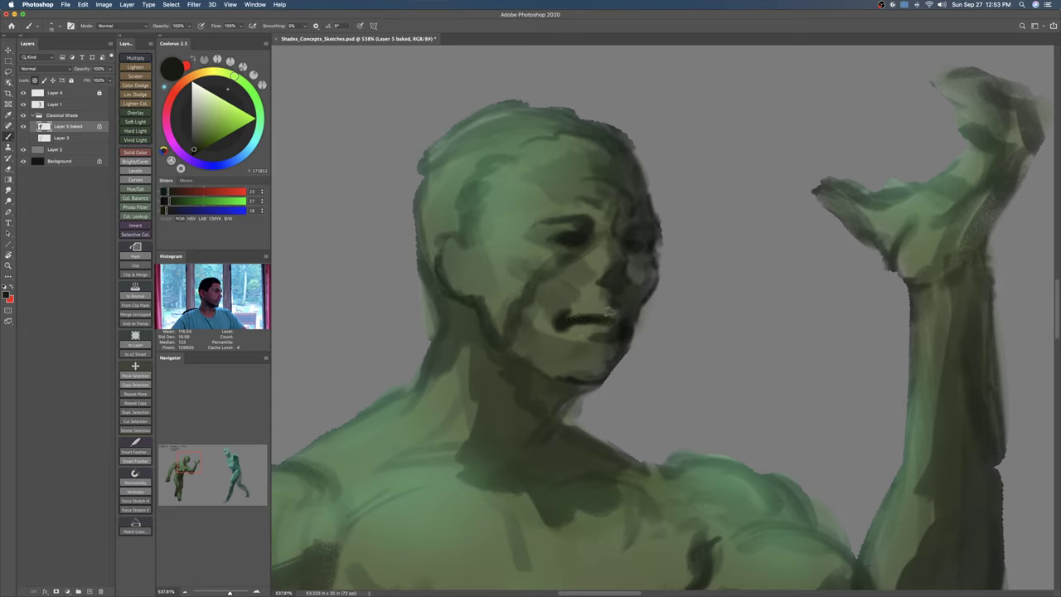
Step: Paint light green highlights on the temple, forehead, cheek beside the nose and upper lip
left_click(602, 326, "alt")
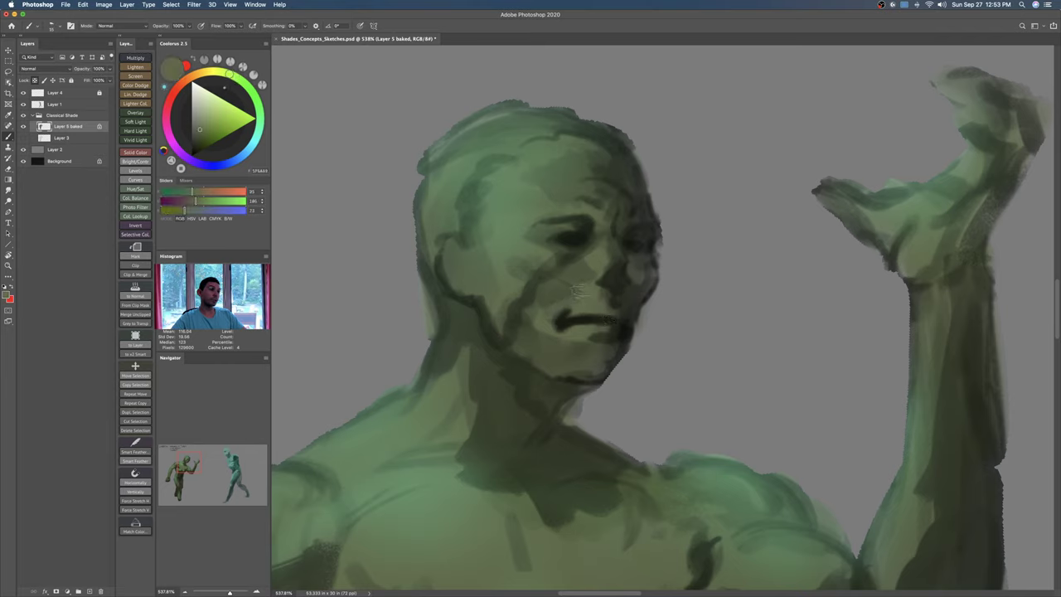
left_click(201, 122)
left_click_drag(245, 83, 259, 109)
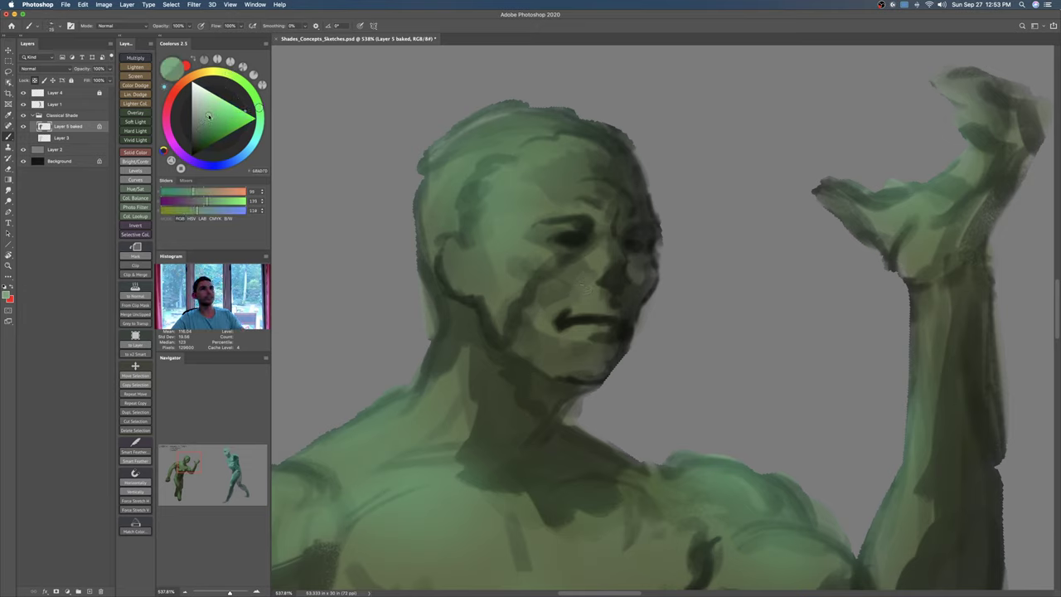
left_click_drag(508, 245, 520, 255)
key("super+z")
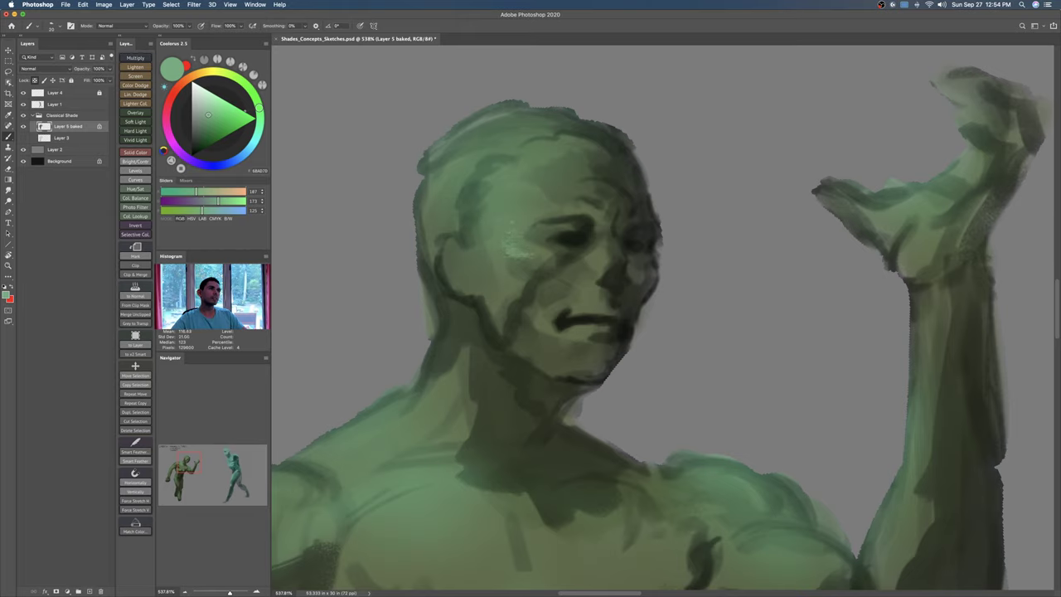
mouse_move(536, 209)
left_mouse_down()
mouse_move(536, 182)
mouse_move(524, 174)
mouse_move(555, 170)
left_mouse_up()
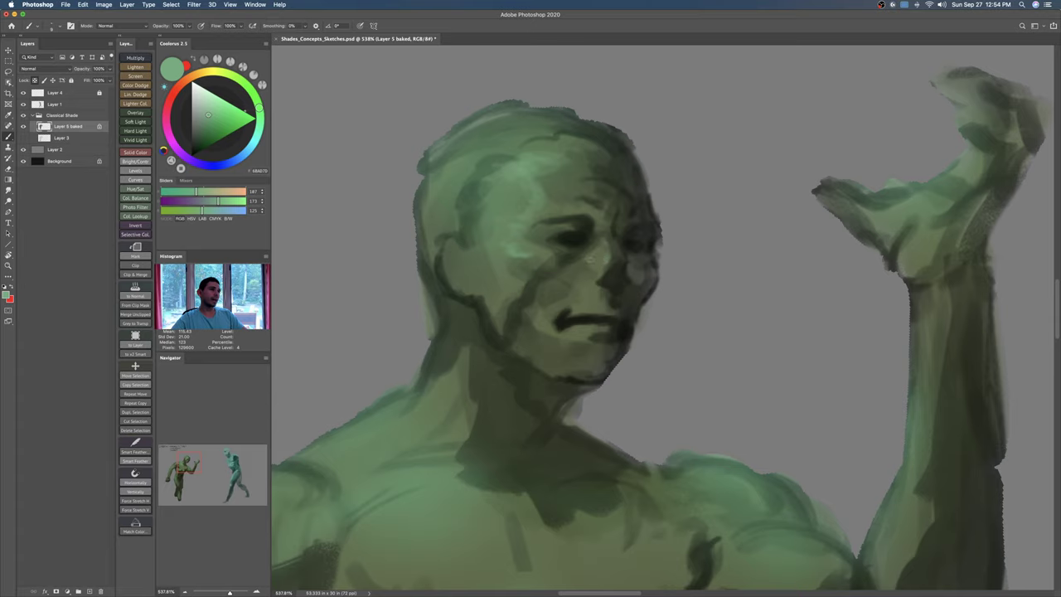
left_click_drag(585, 284, 576, 290)
left_click_drag(575, 312, 597, 306)
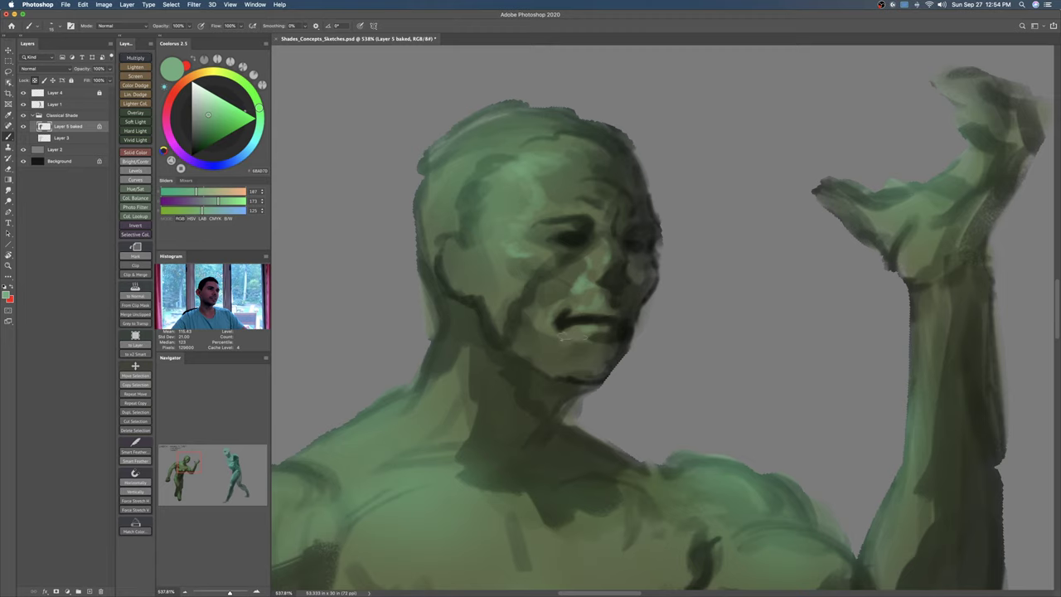
Step: Model the lower lip and chin with olive green tones sampled from around the mouth
left_click(581, 336, "alt")
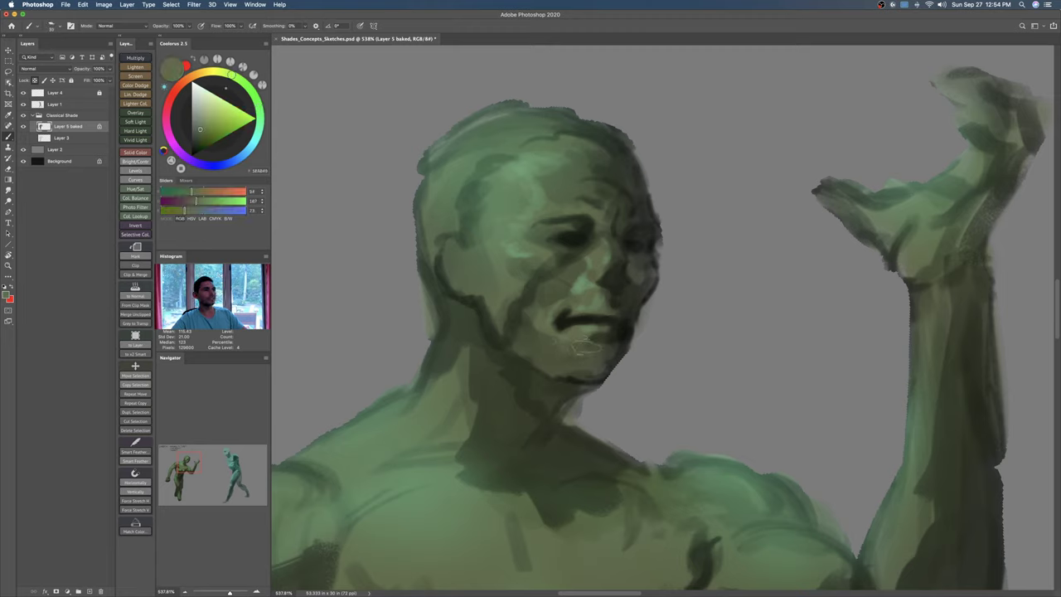
mouse_move(548, 339)
left_mouse_down()
mouse_move(605, 331)
mouse_move(582, 344)
mouse_move(537, 328)
mouse_move(564, 344)
mouse_move(612, 345)
mouse_move(608, 362)
mouse_move(629, 337)
mouse_move(606, 363)
left_mouse_up()
left_click(603, 336, "alt")
key("bracketleft")
key("bracketleft")
Step: Unlock the layer's transparent pixels and reshape the chin's shadowed edge and mouth corner with sampled dark green
left_click(629, 337, "alt")
key("slash")
left_click(622, 351, "alt")
mouse_move(621, 358)
left_mouse_down()
mouse_move(605, 380)
mouse_move(610, 370)
left_mouse_up()
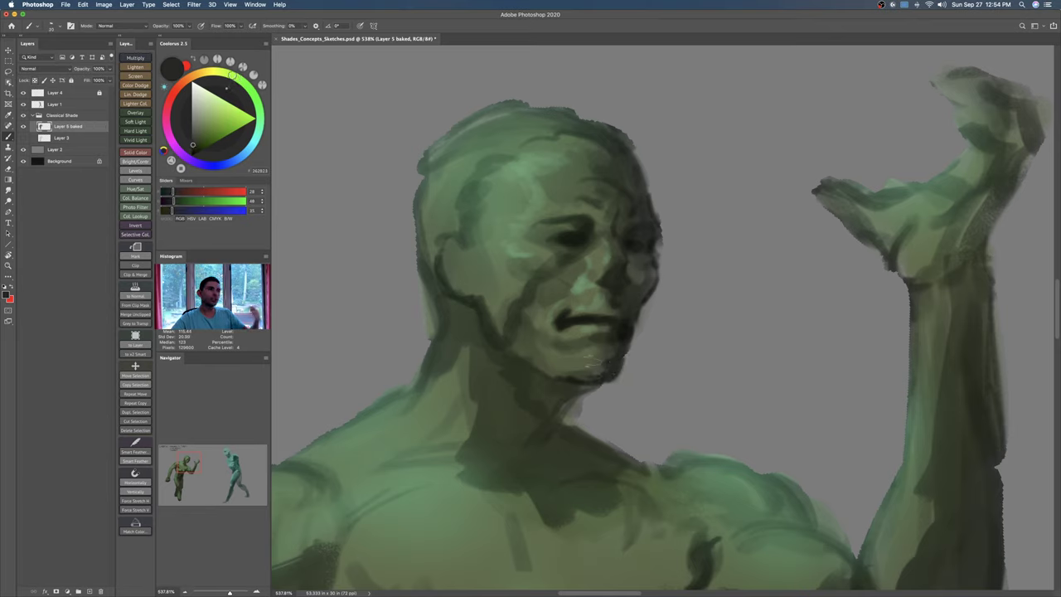
left_click_drag(562, 322, 560, 326)
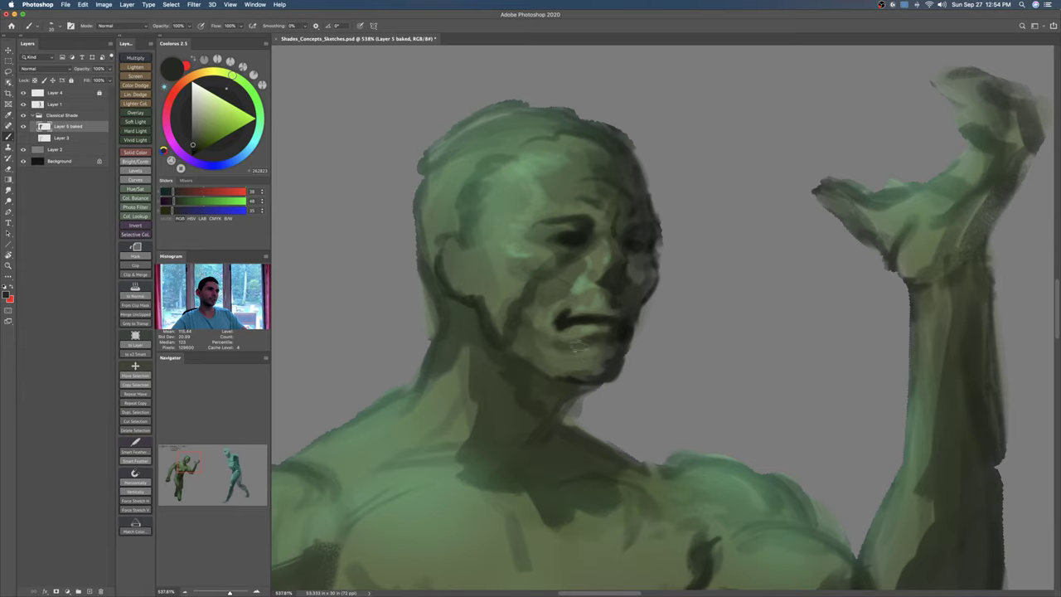
mouse_move(580, 377)
left_mouse_down()
mouse_move(556, 376)
mouse_move(550, 332)
mouse_move(581, 365)
left_mouse_up()
Step: Try brushing a sampled light green over the cheek, and undo the stroke
key("r")
key("space")
key("]")
left_click(641, 283, "alt")
mouse_move(635, 269)
left_mouse_down()
mouse_move(611, 245)
mouse_move(637, 267)
mouse_move(614, 242)
mouse_move(618, 251)
mouse_move(592, 243)
left_mouse_up()
key("super+z")
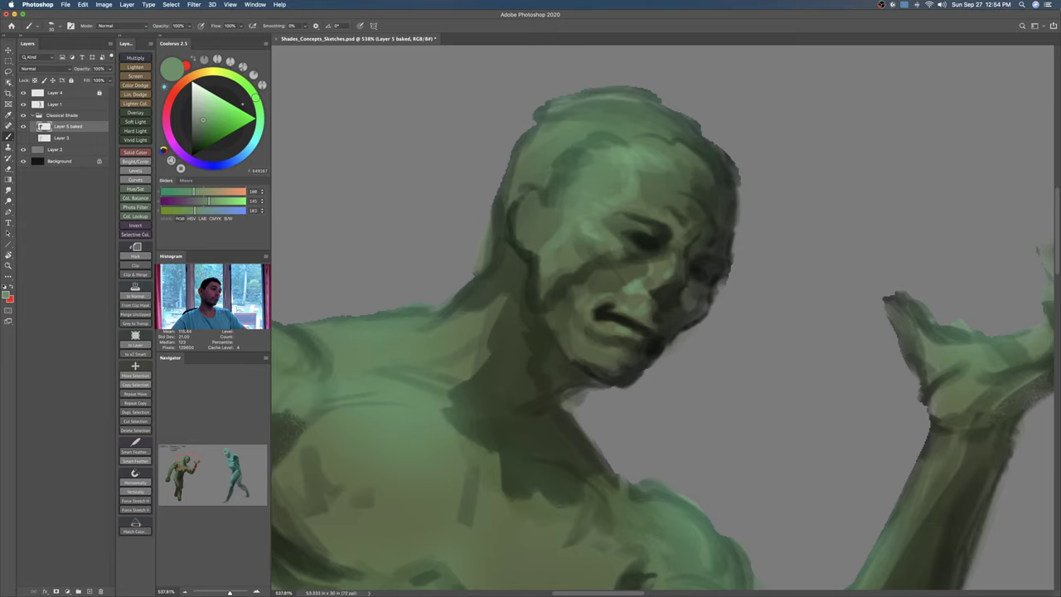
Step: Define the ear's upper rim with dark green sampled from the eye socket and green from the surrounding skin
key("r")
left_click_drag(647, 213, 575, 255)
left_click(607, 262, "alt")
left_click_drag(491, 298, 496, 308)
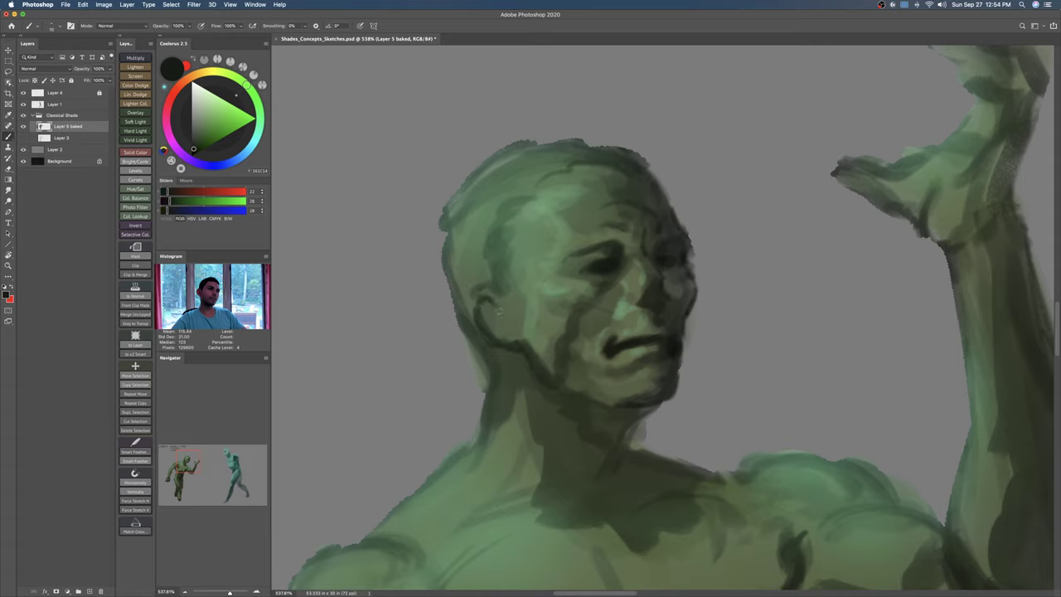
left_click(504, 307, "alt")
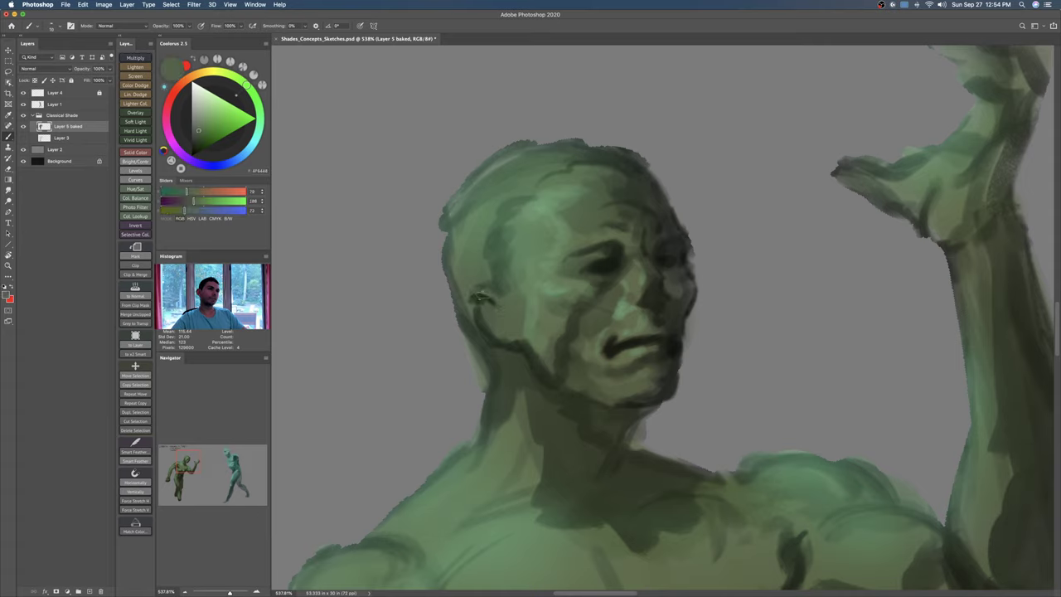
left_click(478, 293, "alt")
left_click_drag(488, 292, 502, 321)
Step: Carve the ear's inner folds and lobe with near-black green sampled from the eye socket and greens from the surrounding skin
left_click(607, 263, "alt")
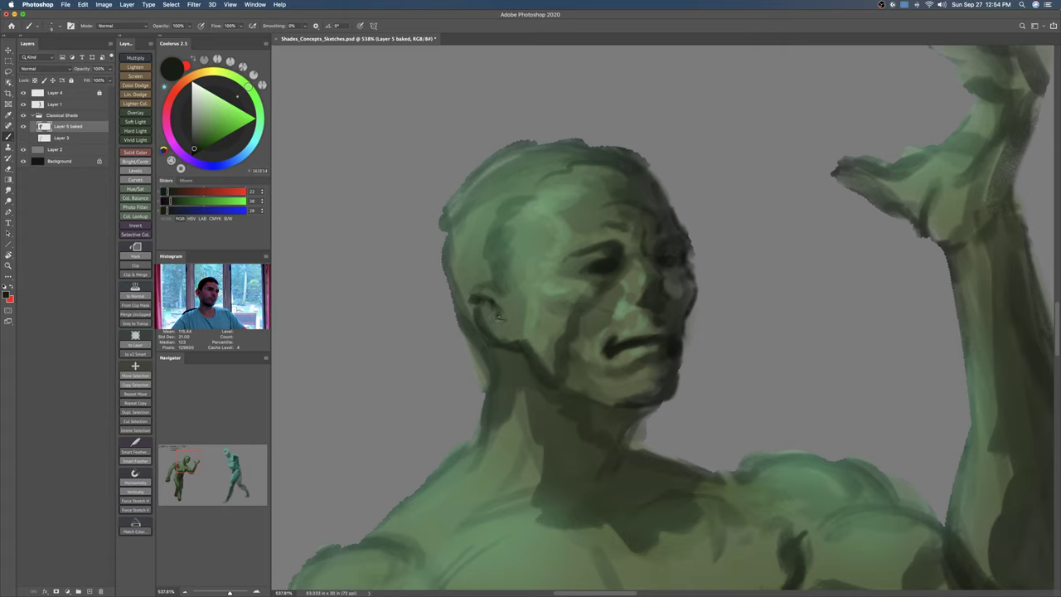
left_click(504, 333, "alt")
mouse_move(490, 332)
left_mouse_down()
mouse_move(483, 310)
mouse_move(478, 327)
mouse_move(499, 335)
mouse_move(561, 284)
mouse_move(571, 307)
left_mouse_up()
key("r")
left_click(664, 264, "alt")
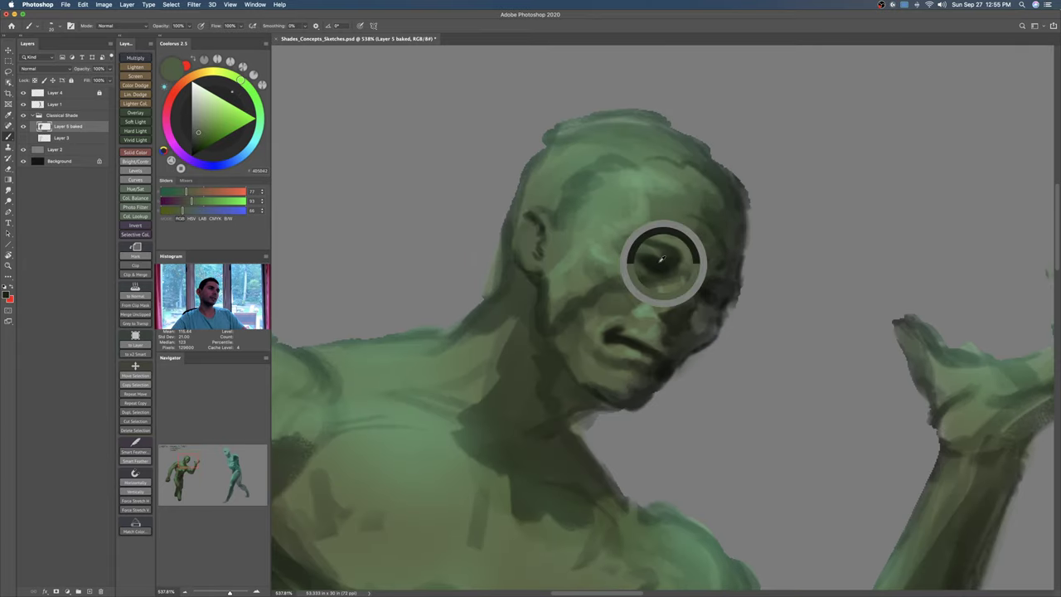
key("bracketleft")
left_click_drag(532, 224, 540, 236)
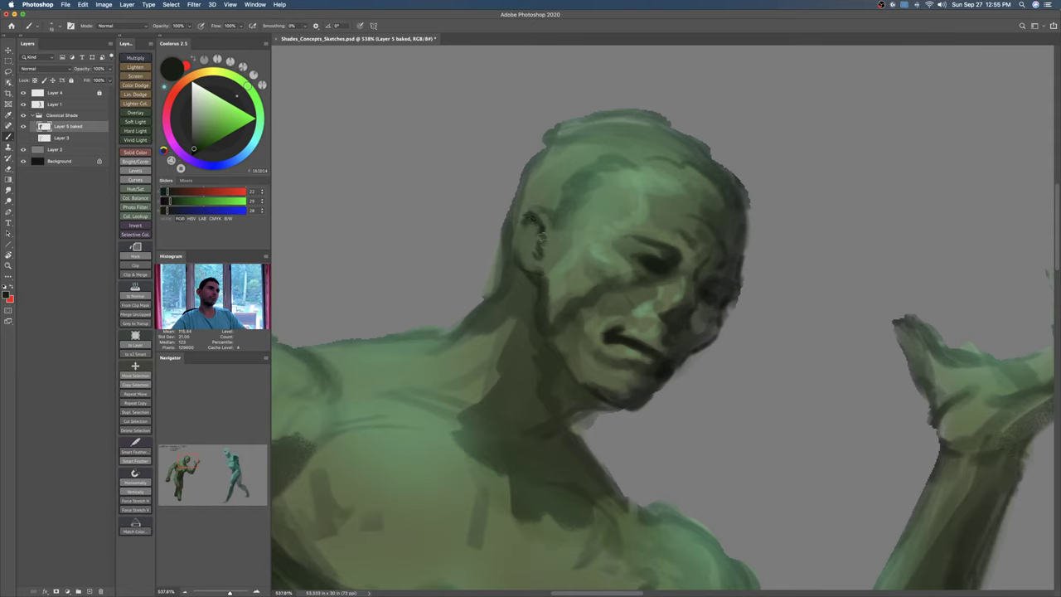
left_click(549, 199, "alt")
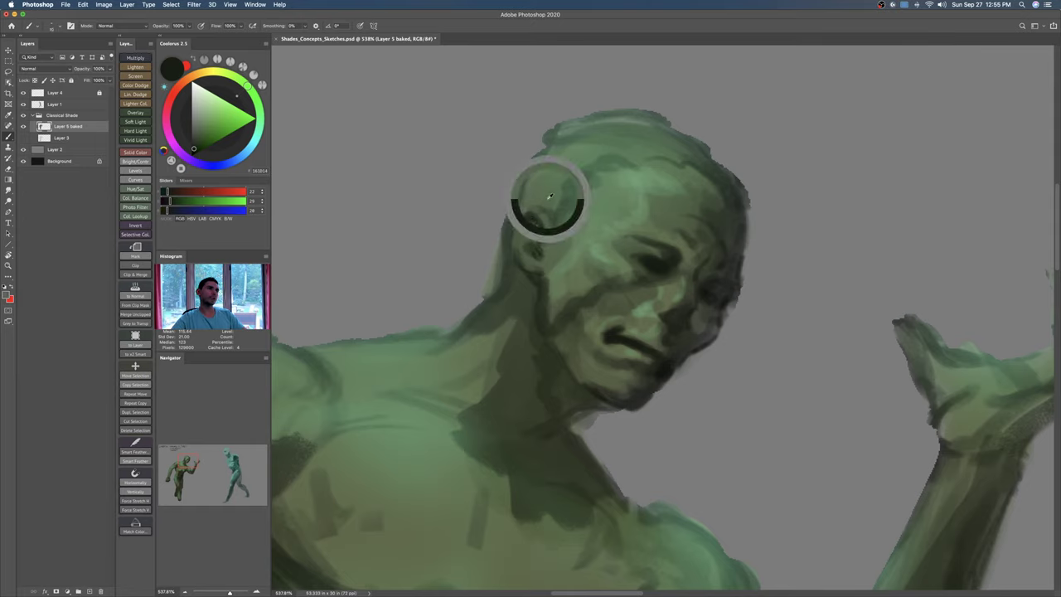
Step: Rough in the hairline above the ear and across the forehead with green sampled from the temple
mouse_move(514, 217)
left_mouse_down()
mouse_move(539, 158)
mouse_move(572, 151)
mouse_move(588, 210)
left_mouse_up()
key("r")
left_click_drag(628, 164, 573, 181)
left_click(599, 219, "alt")
left_click_drag(530, 224, 564, 203)
mouse_move(709, 192)
left_mouse_down()
mouse_move(729, 206)
mouse_move(634, 166)
mouse_move(730, 195)
mouse_move(742, 218)
mouse_move(655, 162)
mouse_move(575, 151)
mouse_move(554, 198)
left_mouse_up()
Step: Block in the hair over the crown with a larger brush and dark green sampled from the forehead's shadowed side
left_click(730, 209, "alt")
key("]")
left_click_drag(596, 159, 547, 186)
mouse_move(567, 179)
left_mouse_down()
mouse_move(522, 210)
mouse_move(604, 204)
mouse_move(668, 183)
left_mouse_up()
key("]")
key("]")
key("]")
left_click_drag(721, 211, 699, 189)
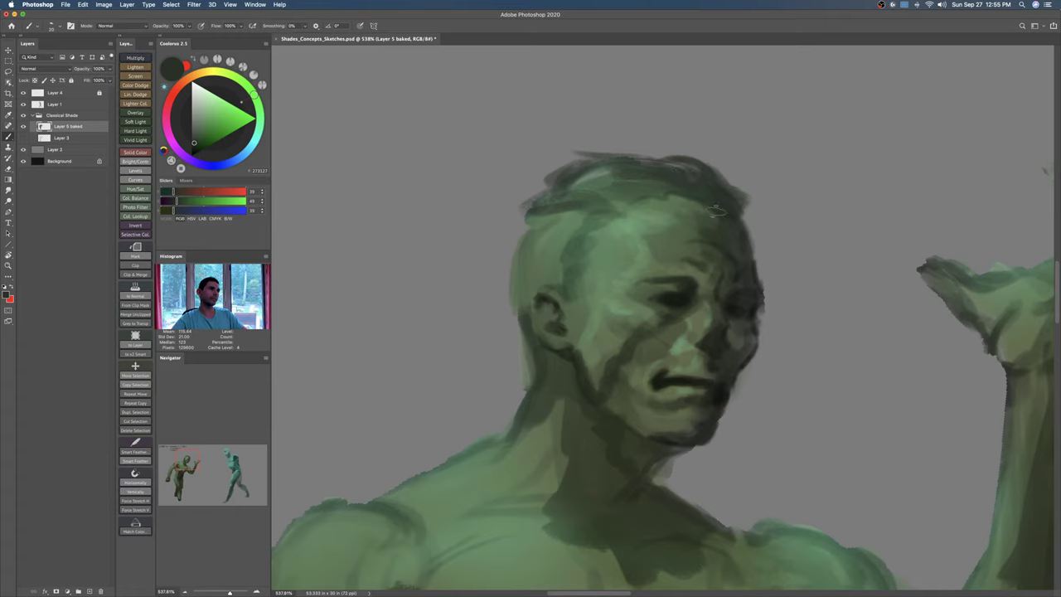
Step: Paint near-black green hair strands along the front hairline and across the top of the head
left_click(194, 150)
mouse_move(732, 191)
left_mouse_down()
mouse_move(748, 219)
mouse_move(750, 197)
left_mouse_up()
mouse_move(723, 180)
left_mouse_down()
mouse_move(677, 175)
mouse_move(709, 195)
left_mouse_up()
key("]")
left_click_drag(696, 191, 629, 196)
key("[")
mouse_move(657, 160)
left_mouse_down()
mouse_move(625, 156)
mouse_move(572, 175)
left_mouse_up()
left_click_drag(712, 191, 749, 219)
Step: Extend the dark, tufted hair strands down the back of the head to the nape
mouse_move(597, 208)
left_mouse_down()
mouse_move(575, 247)
mouse_move(573, 237)
mouse_move(567, 269)
mouse_move(567, 230)
mouse_move(535, 291)
mouse_move(524, 273)
mouse_move(521, 303)
mouse_move(544, 265)
mouse_move(525, 313)
mouse_move(511, 265)
mouse_move(551, 239)
mouse_move(557, 187)
mouse_move(545, 265)
mouse_move(529, 281)
mouse_move(549, 196)
mouse_move(572, 173)
mouse_move(508, 249)
mouse_move(517, 330)
left_mouse_up()
key("e")
key("b")
mouse_move(522, 234)
left_mouse_down()
mouse_move(504, 280)
mouse_move(527, 379)
left_mouse_up()
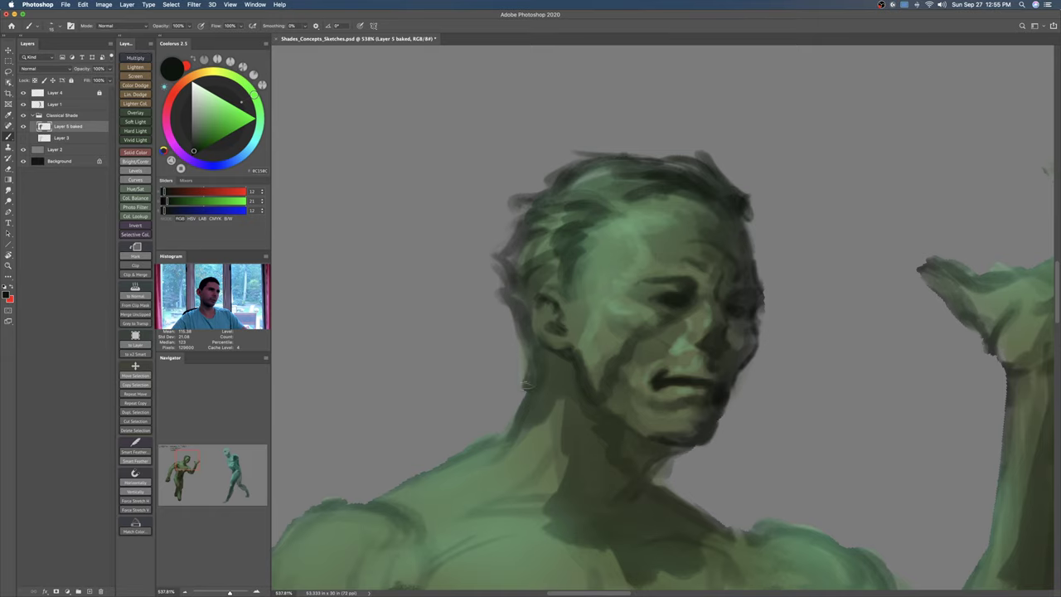
Step: Refine the shadow edge beneath the chest beside the raised arm with sampled dark and mid olive greens
key("Escape")
key("z")
left_click_drag(633, 257, 591, 284)
left_click_drag(585, 286, 566, 221)
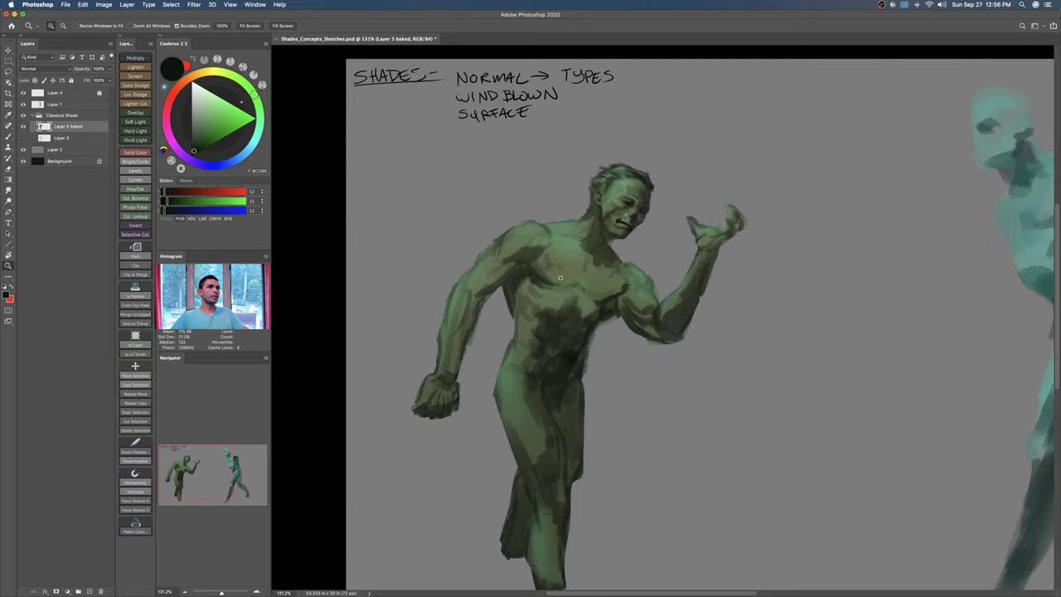
mouse_move(538, 266)
left_mouse_down()
mouse_move(556, 284)
mouse_move(548, 271)
left_mouse_up()
left_click(611, 288, "alt")
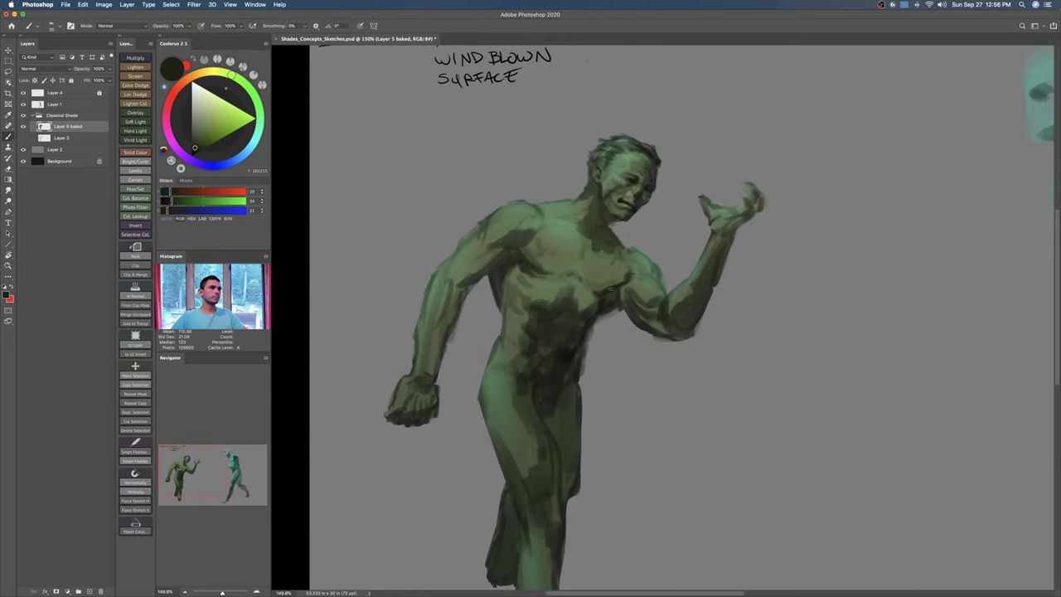
left_click(604, 287, "alt")
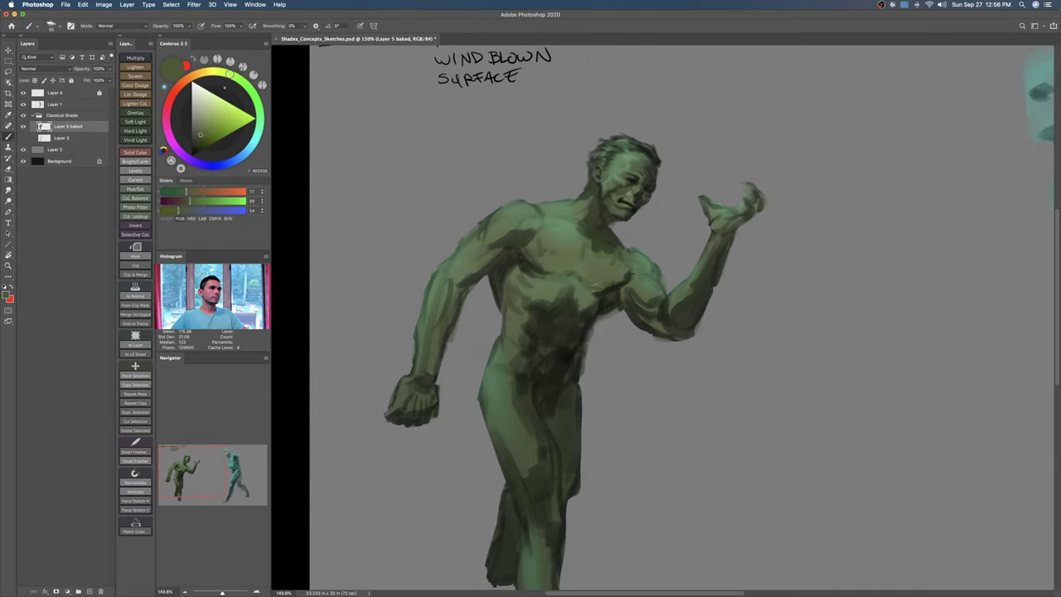
left_click(605, 292, "alt")
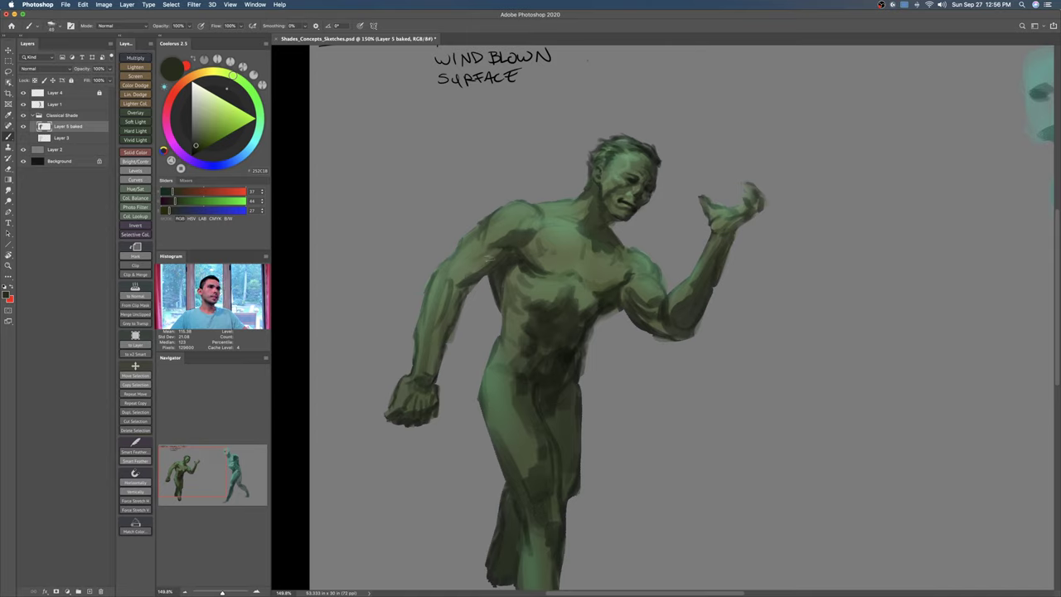
Step: Deepen the armpit and underside of the lowered arm with a near-black green
left_click(197, 150)
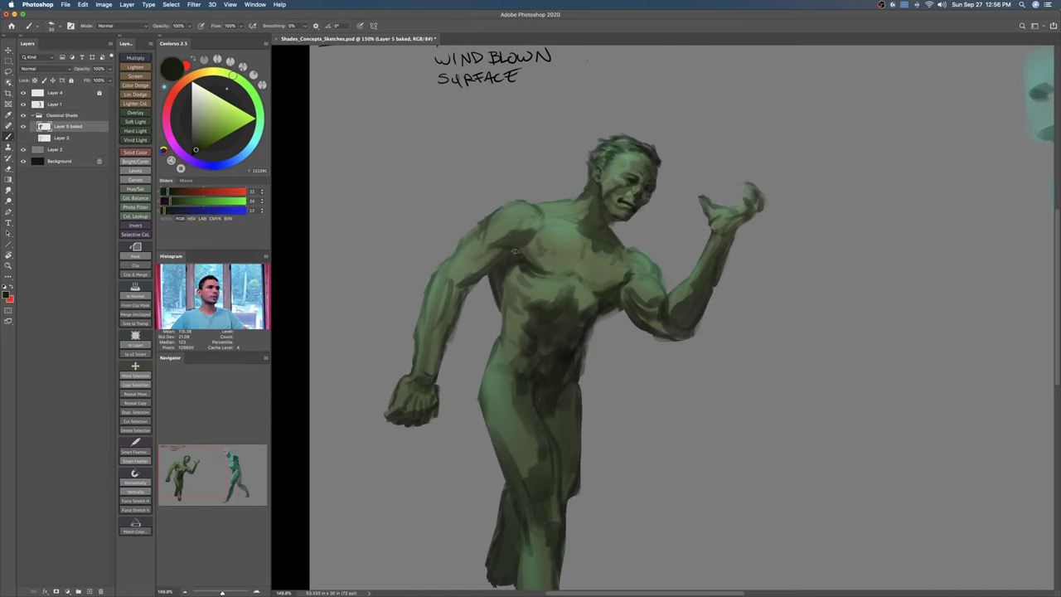
scroll(507, 249, "down", 2)
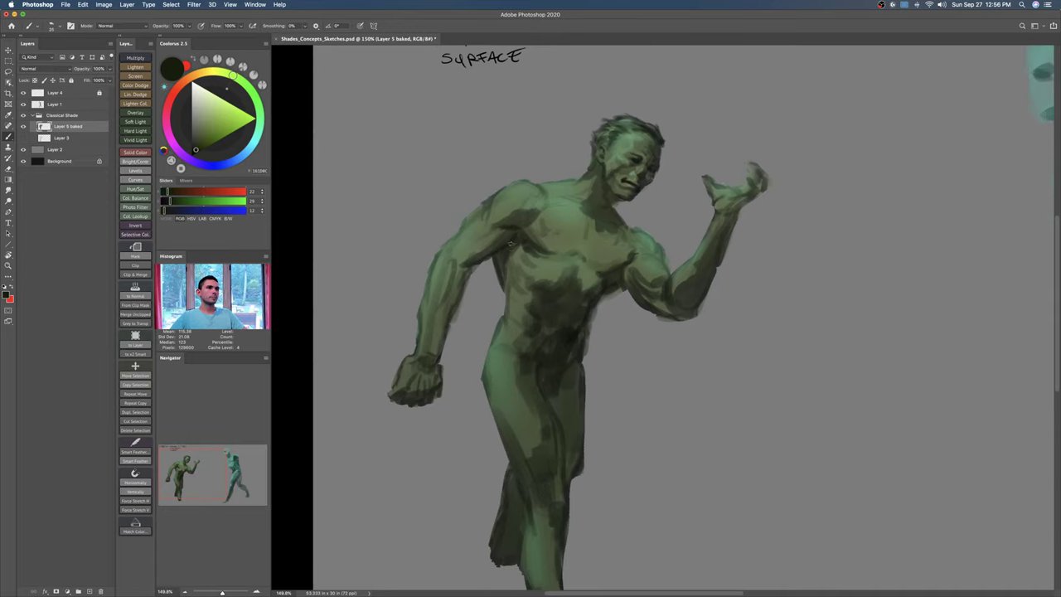
left_click_drag(501, 256, 473, 248)
key("bracketleft")
key("bracketleft")
Step: Rework the transition from the lowered arm's shoulder into the upper chest with sampled mid and dark greens
left_click(524, 221, "alt")
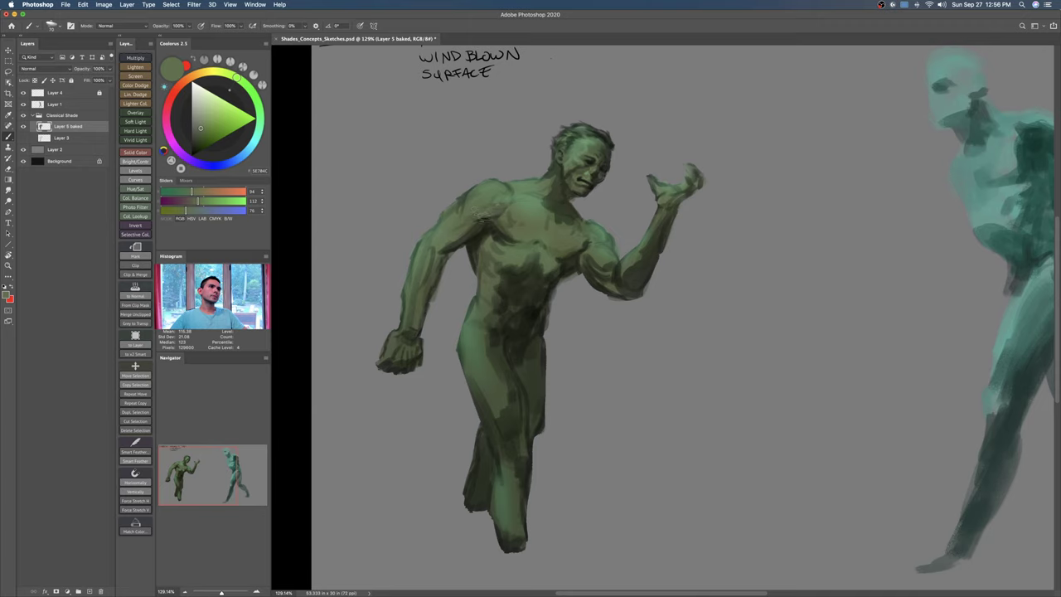
left_click(479, 218, "alt")
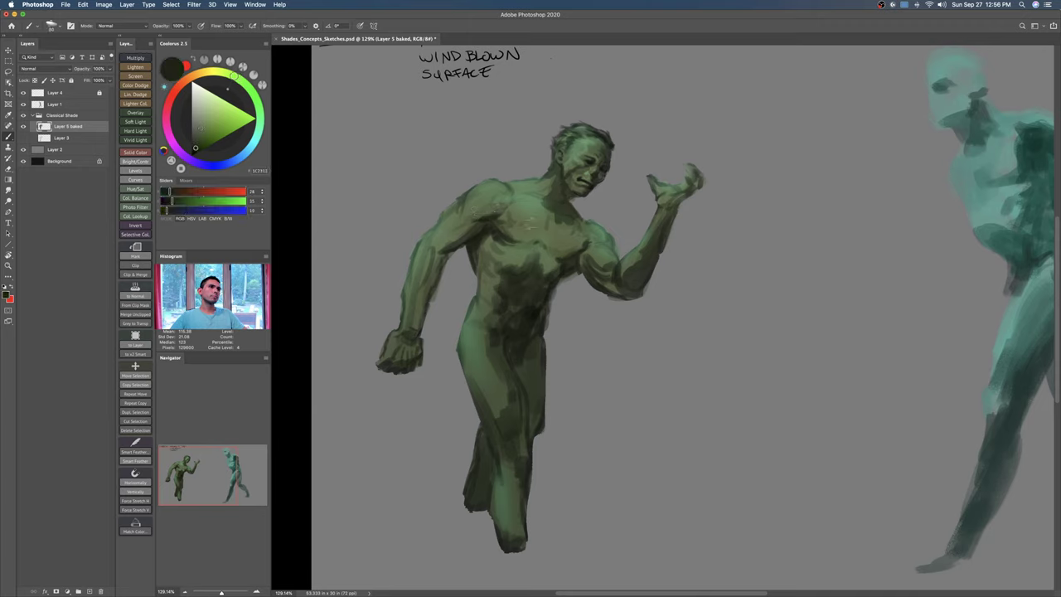
left_click(525, 240, "alt")
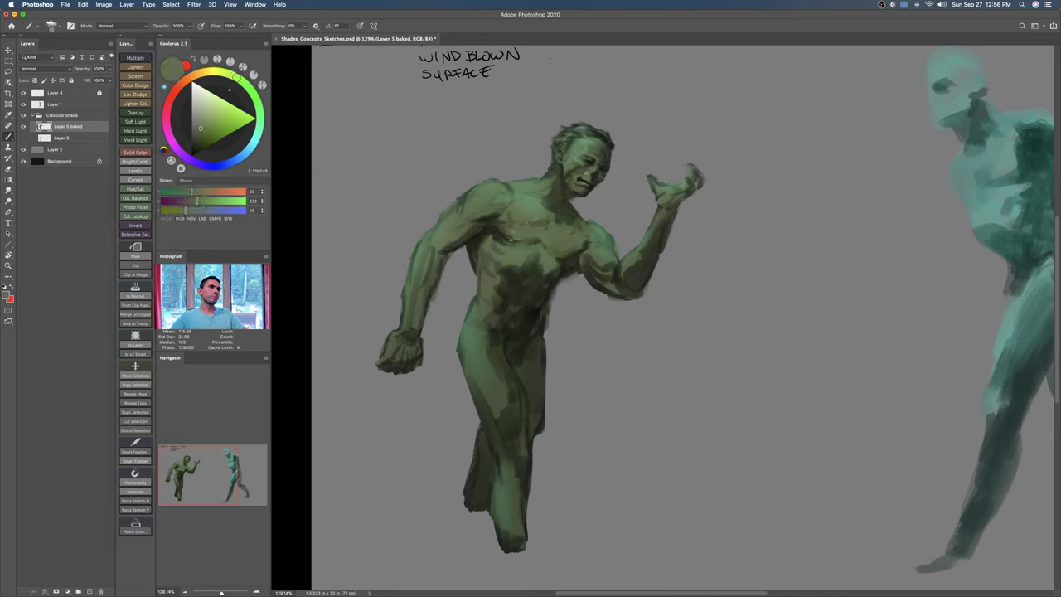
left_click(552, 223, "alt")
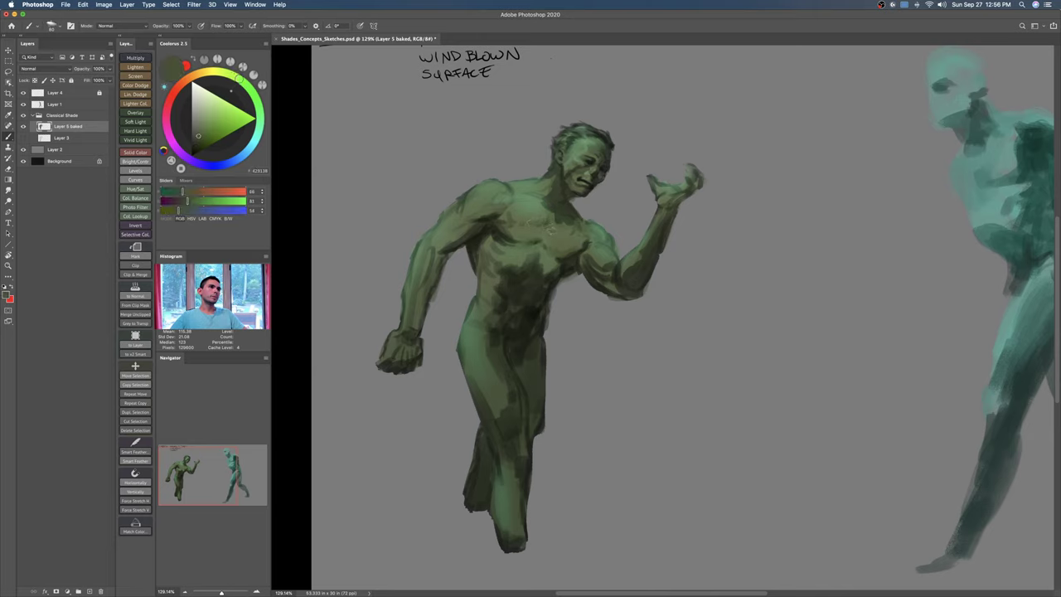
left_click(543, 244, "alt")
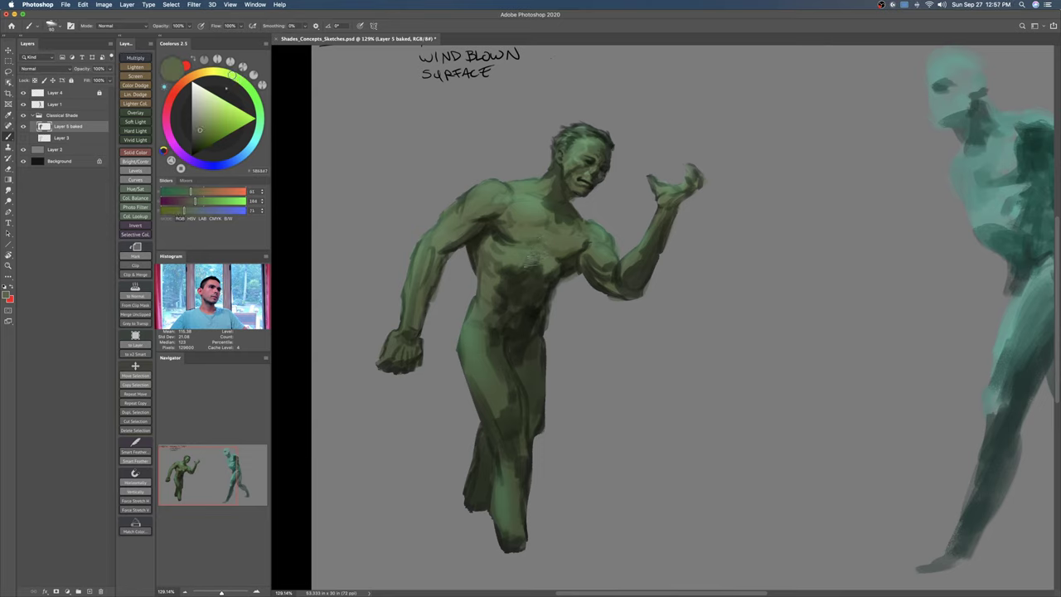
Step: Define the lower chest and the shadow beneath it with dark and mid greens sampled from the torso
left_click(531, 266, "alt")
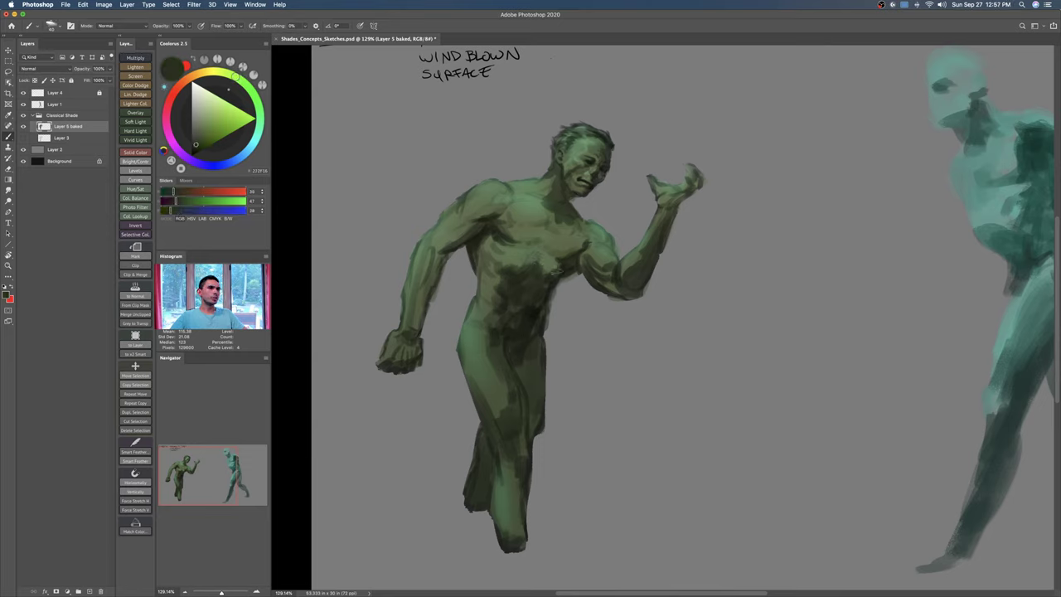
left_click(552, 266, "alt")
left_click(564, 276, "alt")
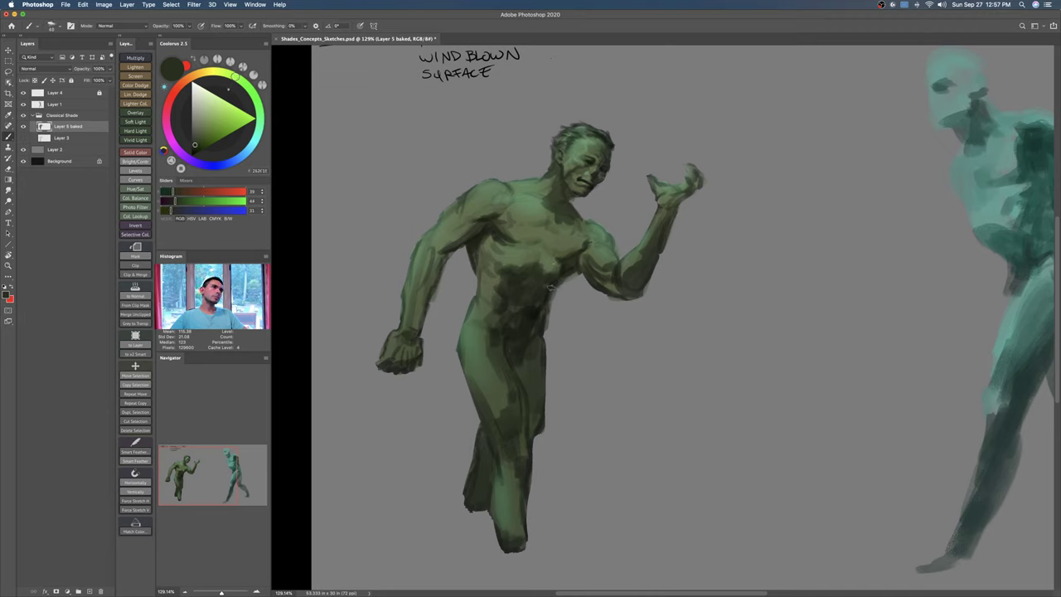
left_click(552, 258, "alt")
Step: Model the ribs and the lit side of the waist with light and dark greens sampled from the torso
mouse_move(514, 248)
left_mouse_down()
mouse_move(515, 265)
mouse_move(505, 253)
mouse_move(491, 260)
mouse_move(483, 290)
mouse_move(496, 309)
mouse_move(476, 304)
left_mouse_up()
left_click(495, 276, "alt")
key("]")
key("]")
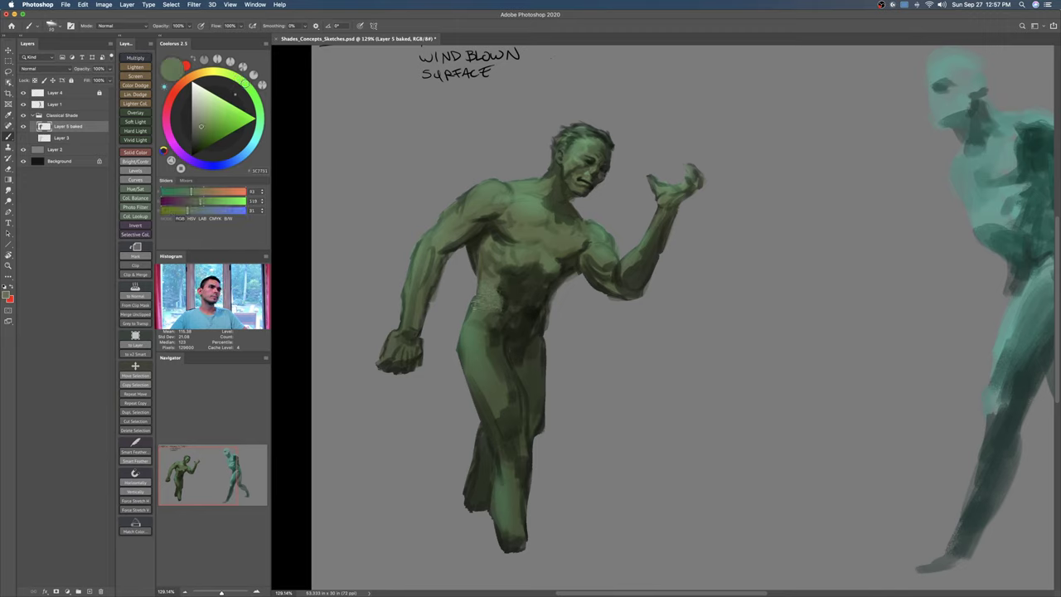
left_click(521, 280, "alt")
left_click_drag(492, 249, 487, 255)
Step: Shape the collarbones and upper chest with greens sampled from the shoulder and the base of the neck
left_click(495, 214, "alt")
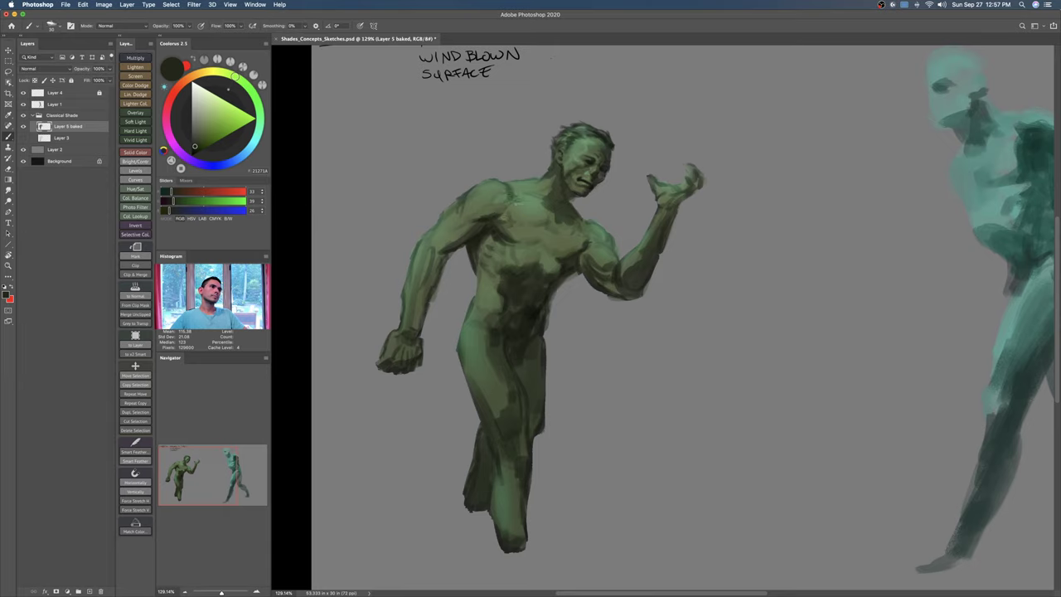
left_click(516, 199, "alt")
left_click(545, 191, "alt")
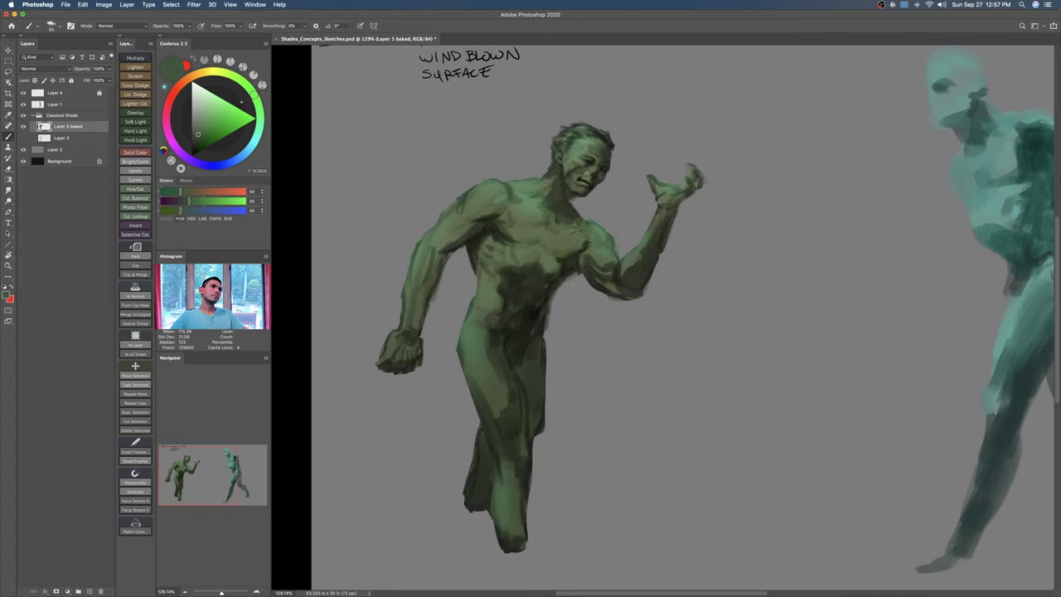
left_click(516, 195, "alt")
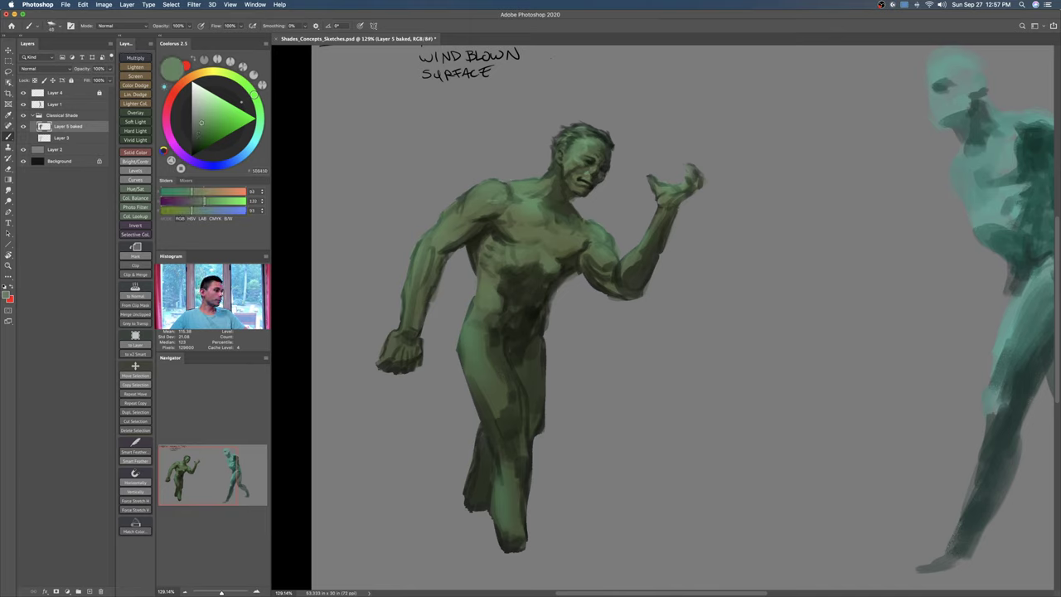
left_click(532, 206, "alt")
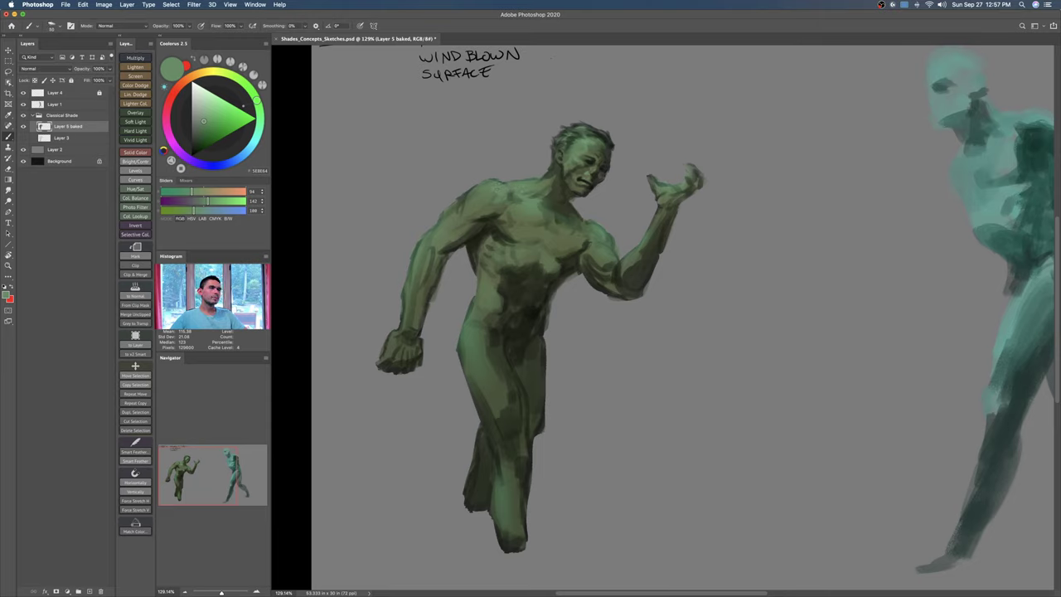
Step: Set the Eraser to the hard round brush in the Standards group
key("e")
right_click(514, 158)
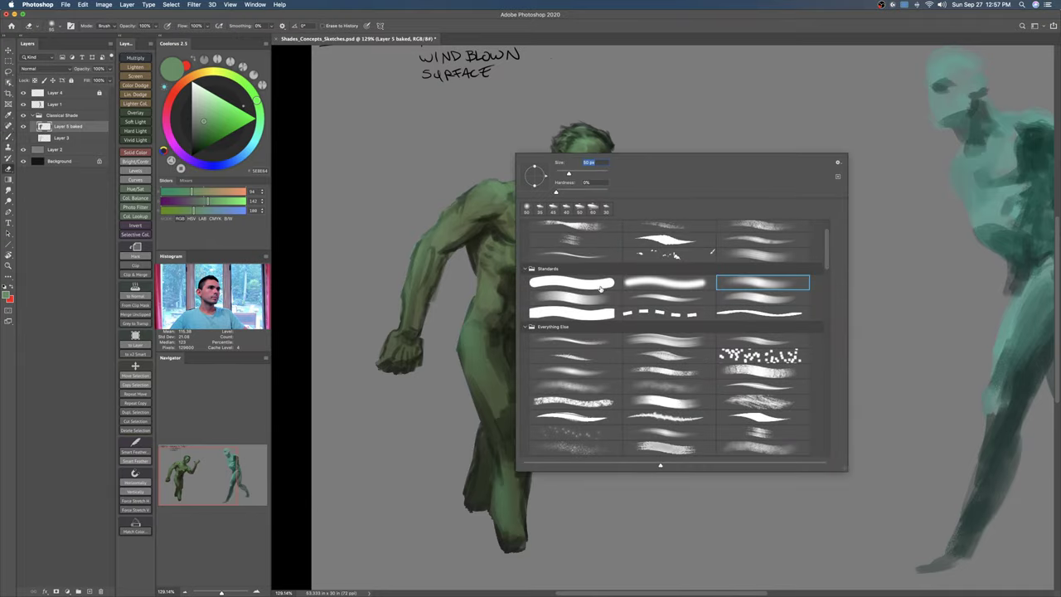
double_click(600, 287)
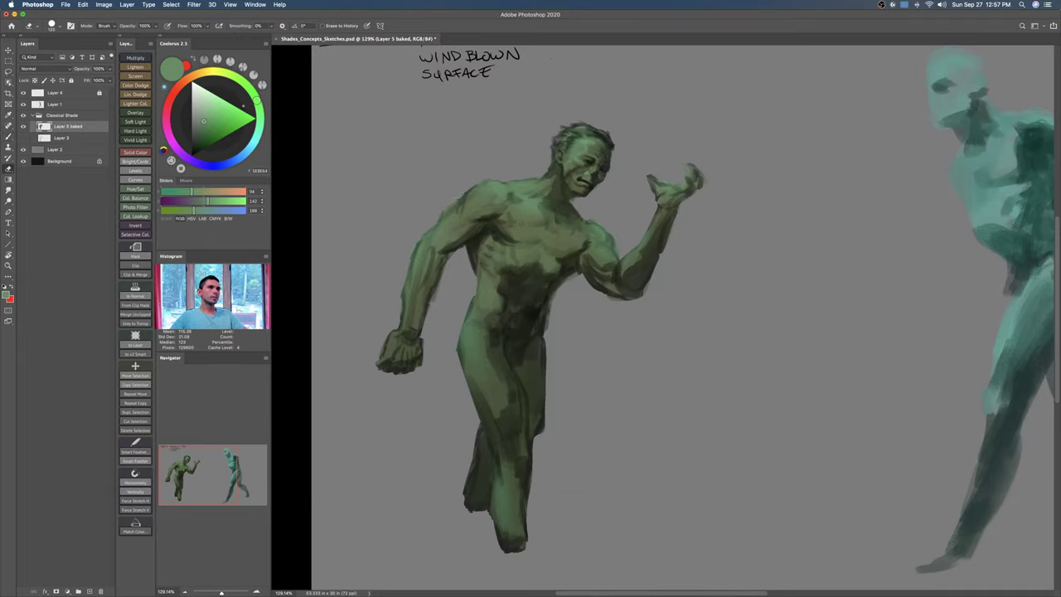
Step: Mix a lighter bluish green and brush highlights onto the lowered arm's shoulder and upper arm
key("b")
left_click(574, 156, "alt")
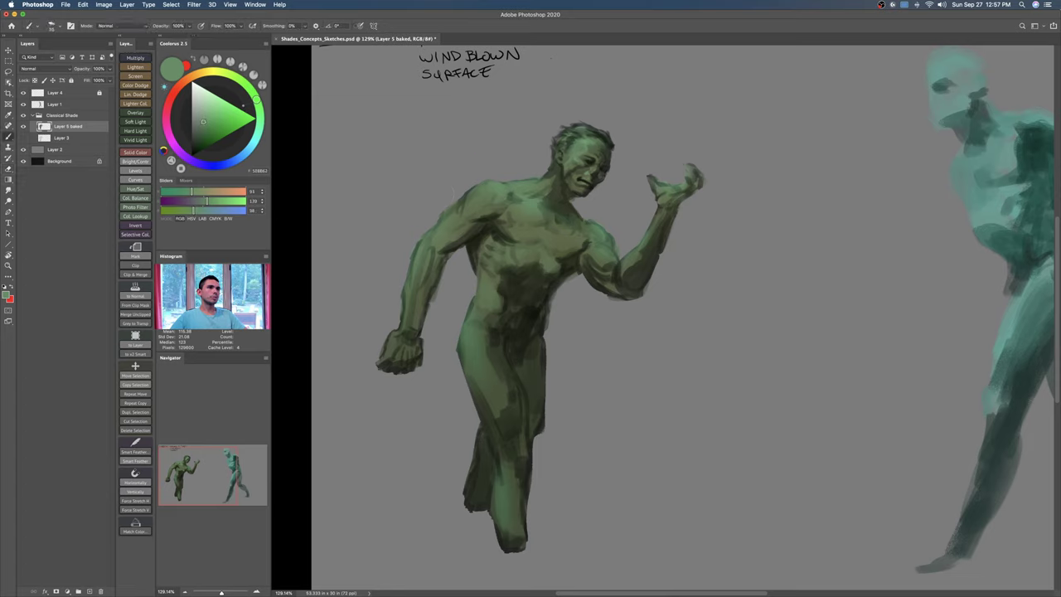
left_click(258, 113)
left_click(206, 117)
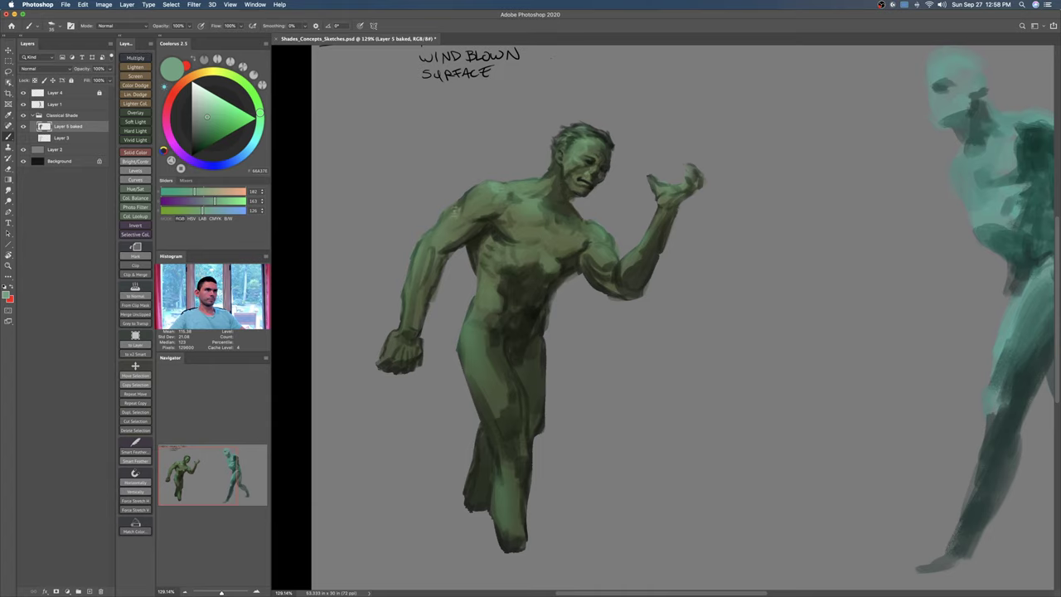
key("bracketleft")
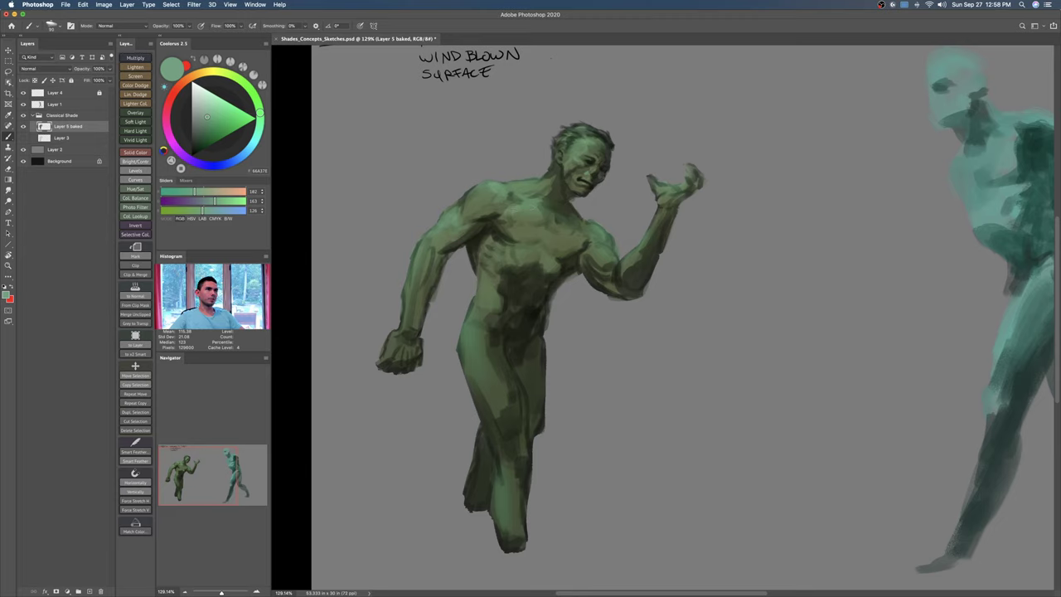
Step: Blend the shadow between the lowered arm's shoulder and upper arm with sampled greens and a resized brush
left_click(490, 218, "alt")
left_click(490, 217, "alt")
left_click_drag(485, 221, 495, 216)
key("bracketright")
key("bracketright")
left_click(492, 211, "alt")
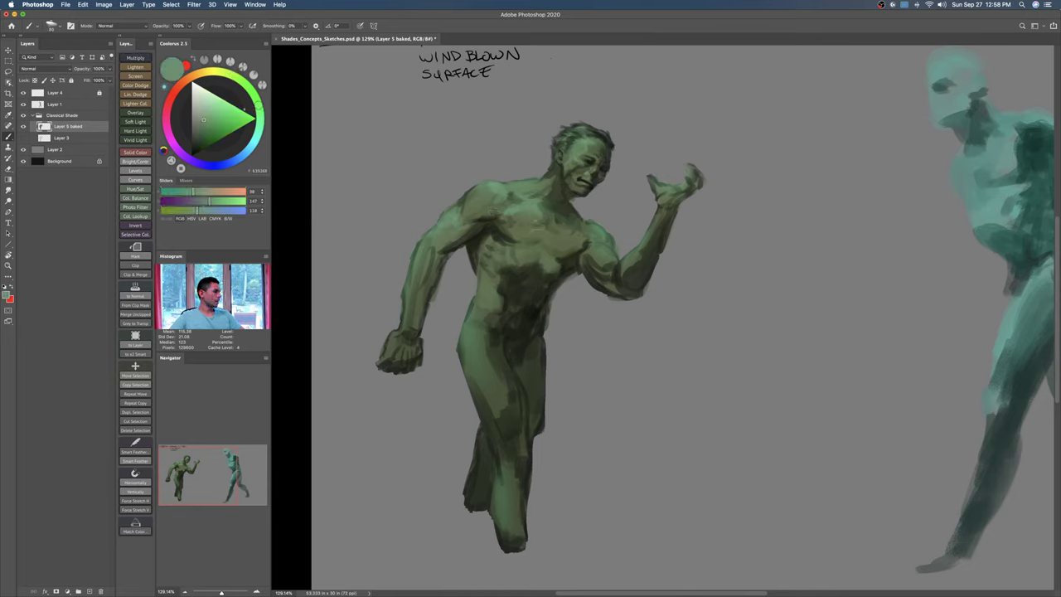
Step: Brush light green sampled near the collarbone over the upper chest with a smaller brush
left_click(546, 205, "alt")
key("bracketleft")
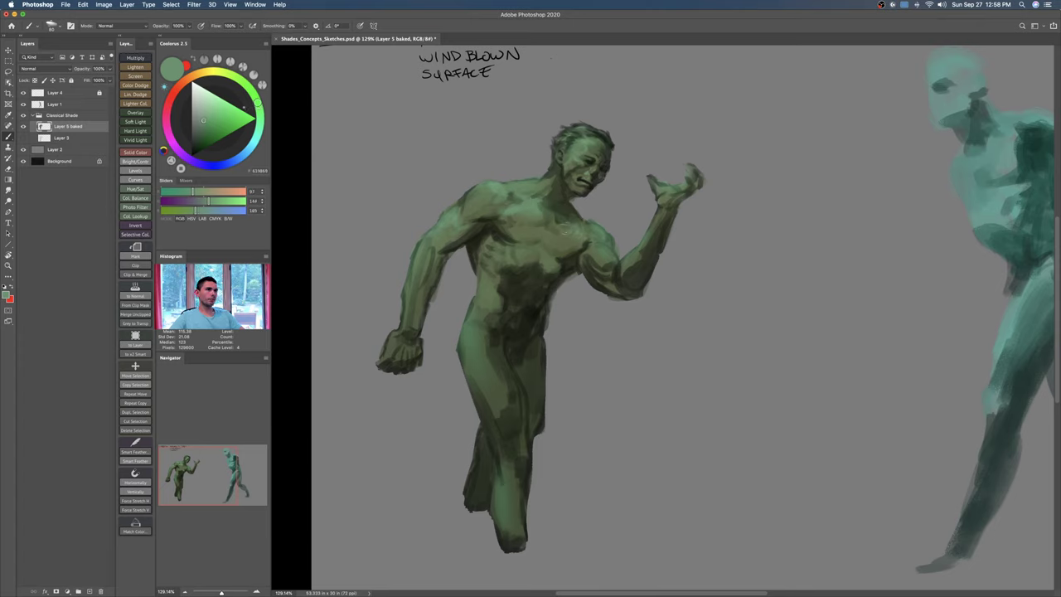
key("bracketleft")
Step: Try darkening the fold along the chest with a sampled dark green, and undo the stroke
left_click(518, 237, "alt")
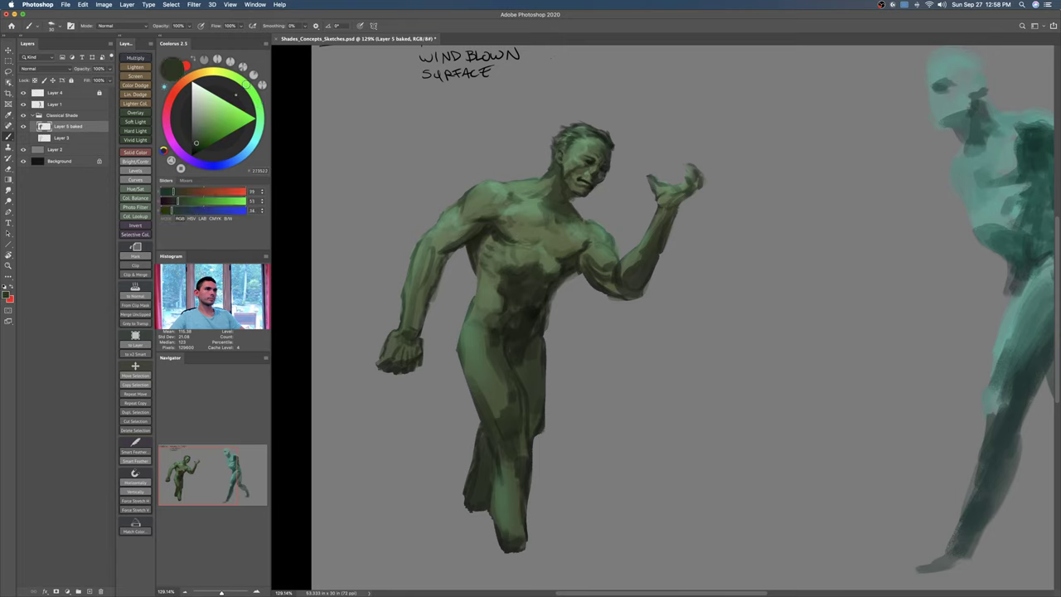
left_click_drag(514, 241, 525, 247)
key("super+z")
Step: Darken the chest's edge beside the raised arm and the lowered arm's shoulder crease with sampled dark green
key("bracketleft")
left_click(565, 258, "alt")
key("bracketright")
left_click_drag(567, 259, 577, 257)
key("bracketright")
left_click_drag(491, 221, 476, 222)
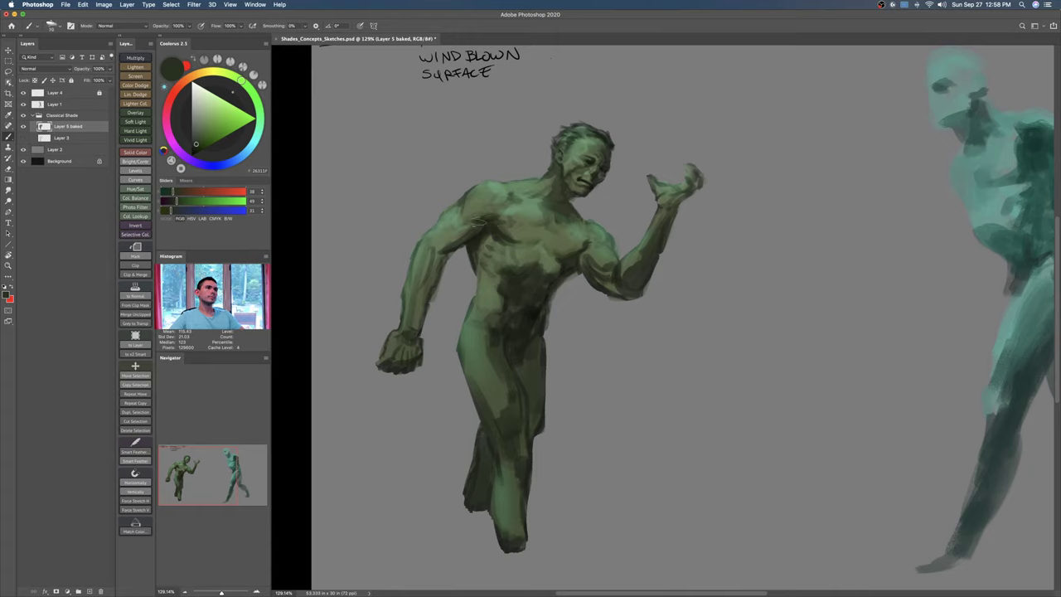
Step: Darken the crease inside the lowered arm's elbow with a smaller brush, and brighten the elbow with greens sampled from the upper arm
left_click(460, 243, "alt")
key("bracketleft")
left_click_drag(450, 247, 441, 247)
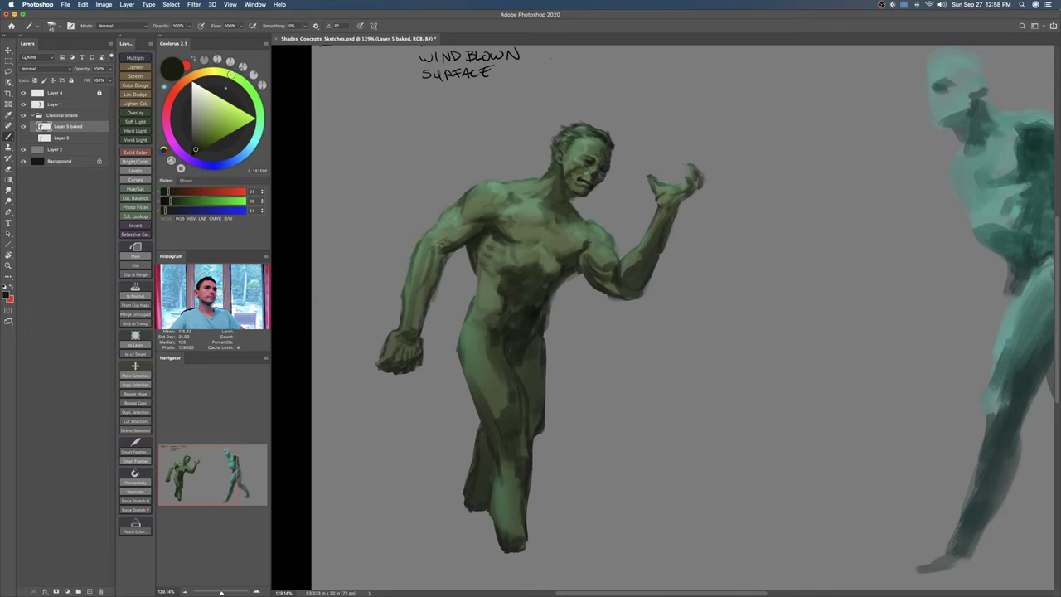
left_click(437, 242, "alt")
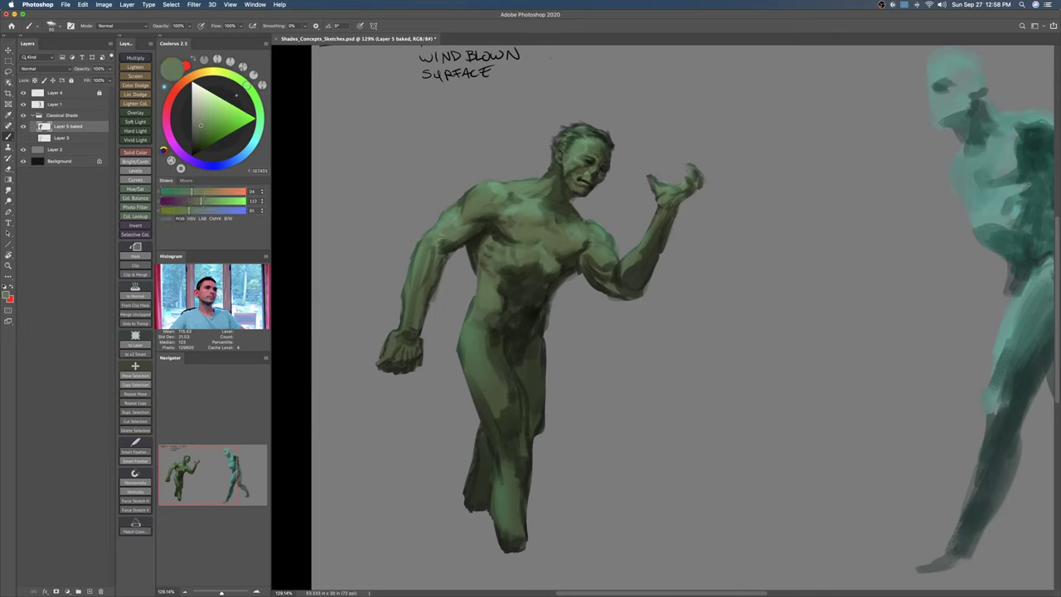
left_click(458, 223, "alt")
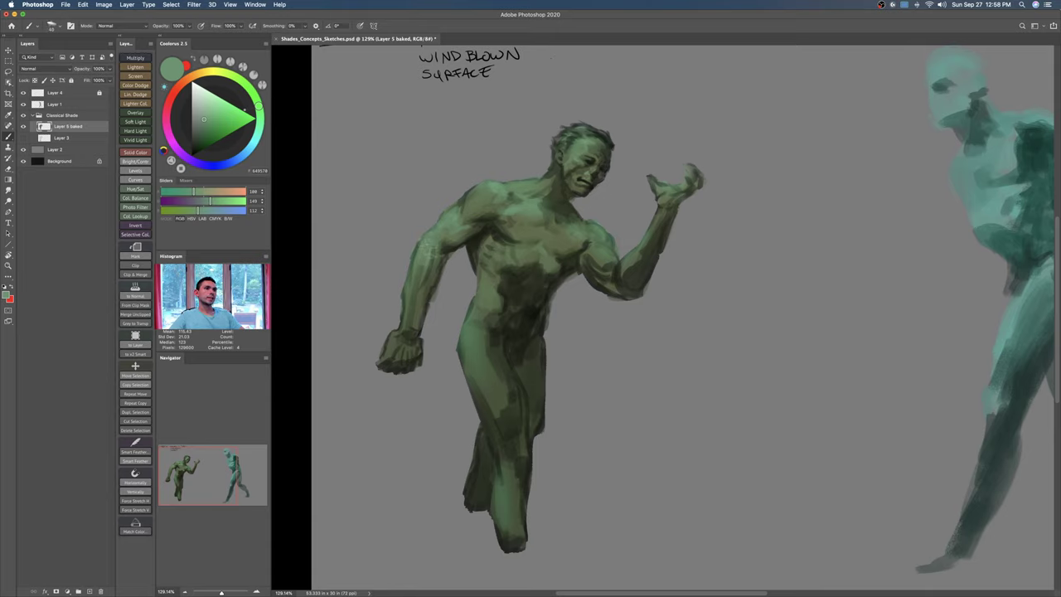
Step: Blend the lowered arm's upper forearm below the elbow with sampled mid and light greens
left_click(417, 285, "alt")
left_click_drag(419, 262, 418, 296)
key("bracketright")
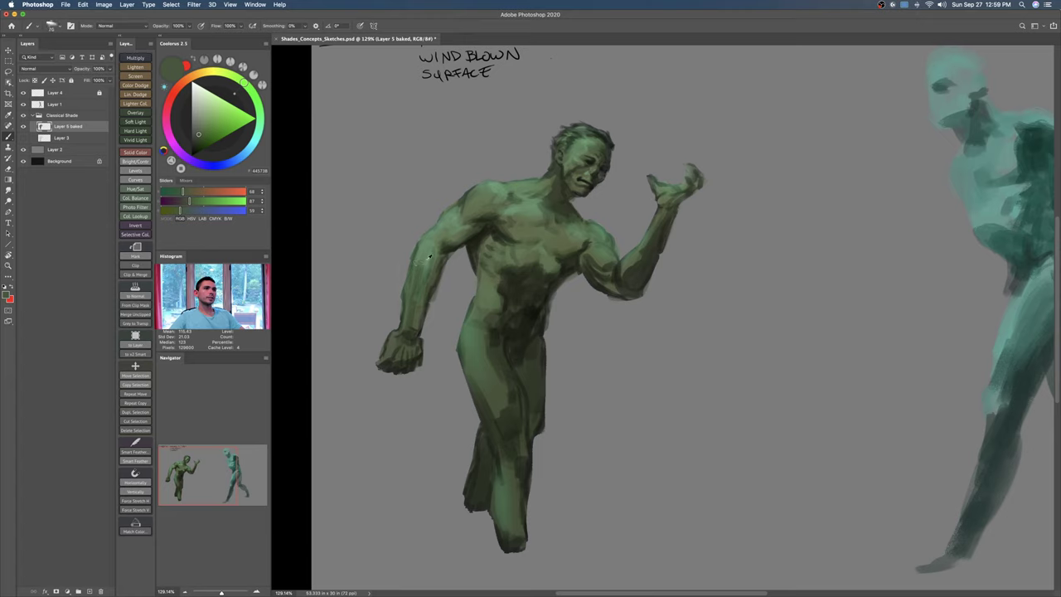
left_click(429, 257, "alt")
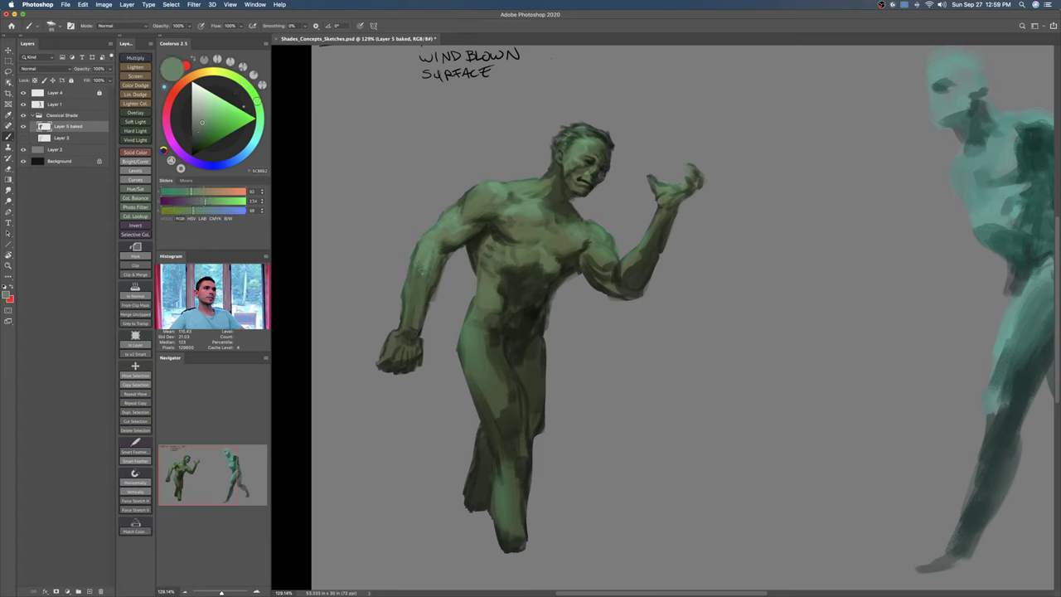
Step: Shade both edges of the lowered forearm with dark green sampled at the elbow crease, then resample its mid green
left_click(441, 254, "alt")
key("period")
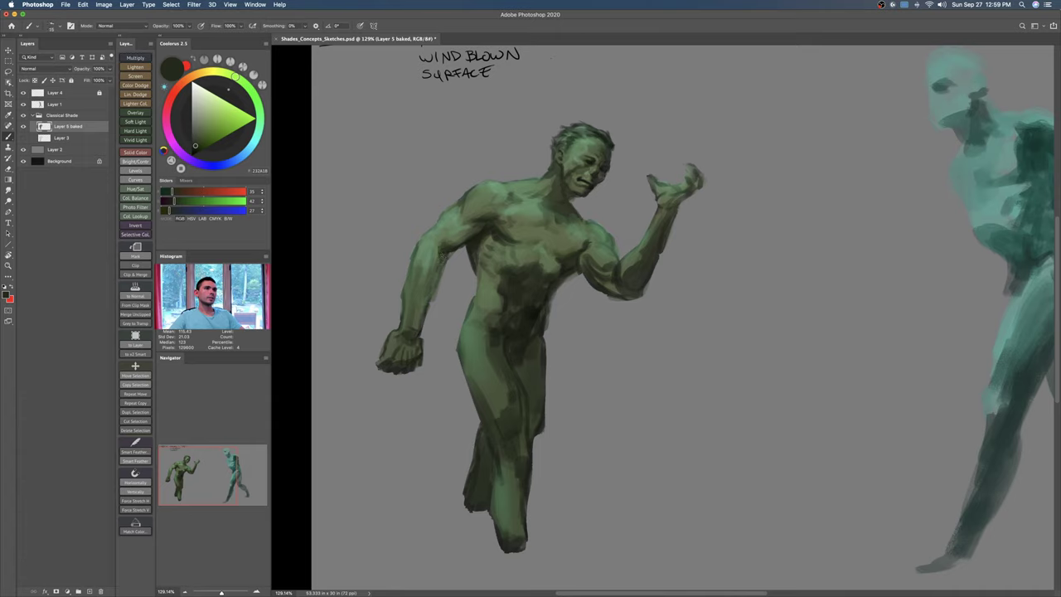
key("bracketright")
key("bracketright")
left_click_drag(443, 256, 426, 306)
left_click_drag(416, 258, 414, 286)
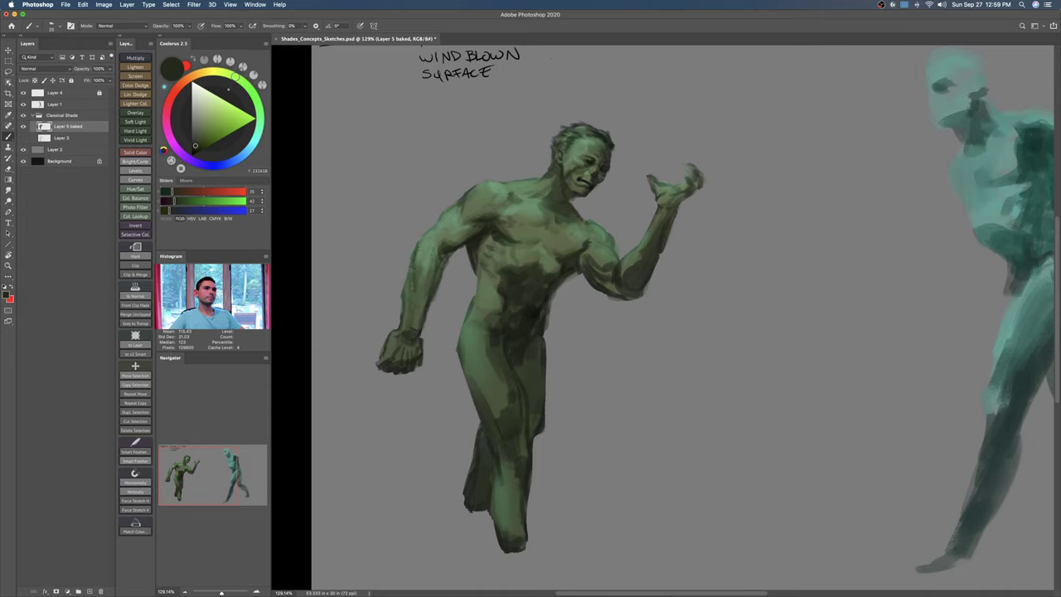
key("bracketleft")
key("bracketleft")
left_click(421, 275, "alt")
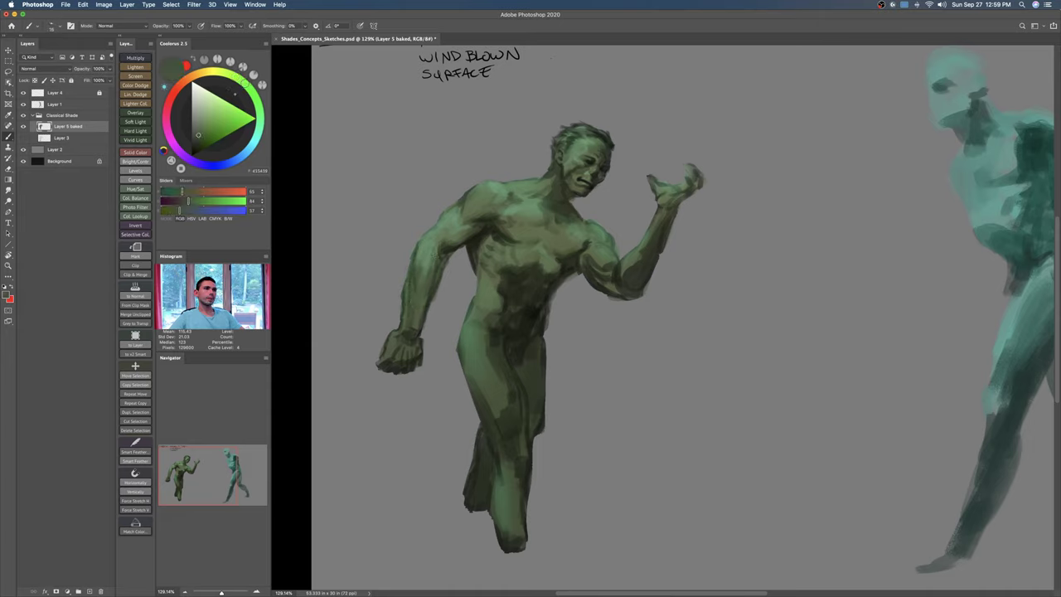
Step: Brush olive green sampled below the chest across the abdomen, and pick up light green near the collarbone with a smaller brush
left_click(530, 264, "alt")
key("period")
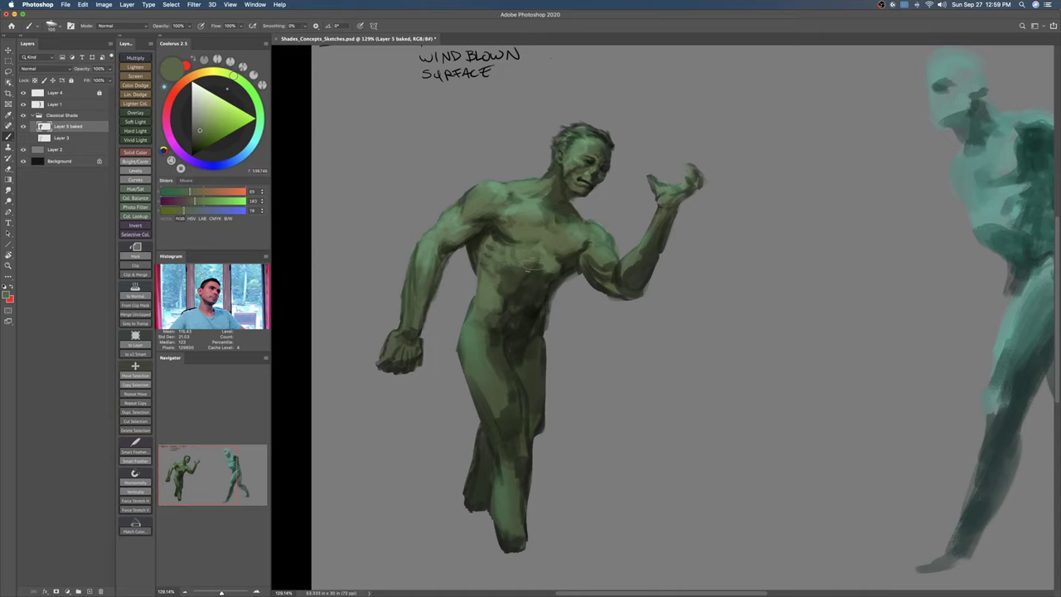
left_click_drag(530, 299, 492, 293)
key("bracketleft")
left_click(497, 211, "alt")
key("bracketleft")
key("bracketleft")
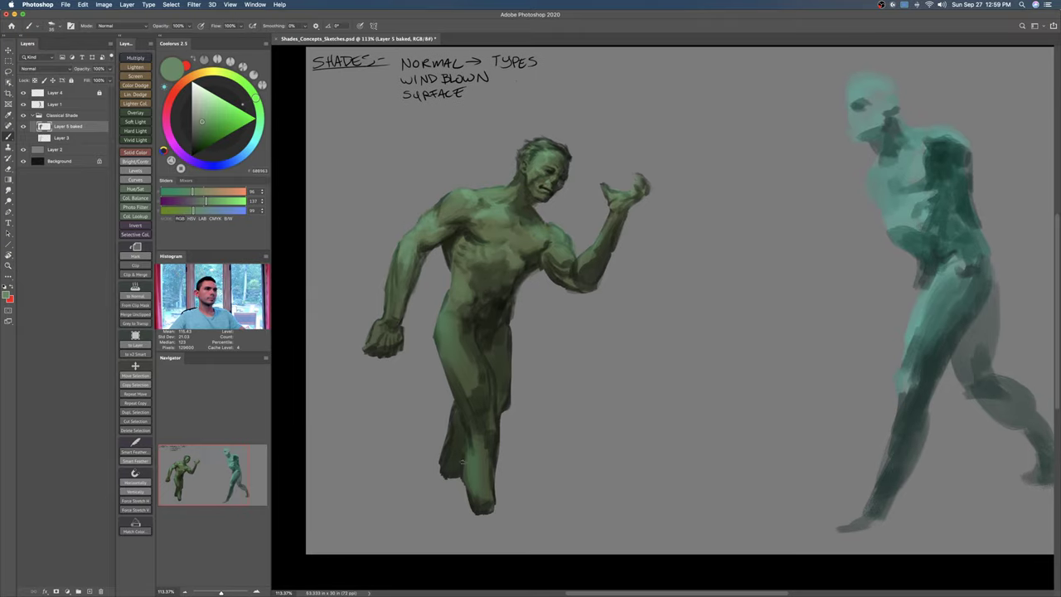
Step: Move the green figure up and closer to the teal one, and try a foot stroke below the front leg, undoing it
key("v")
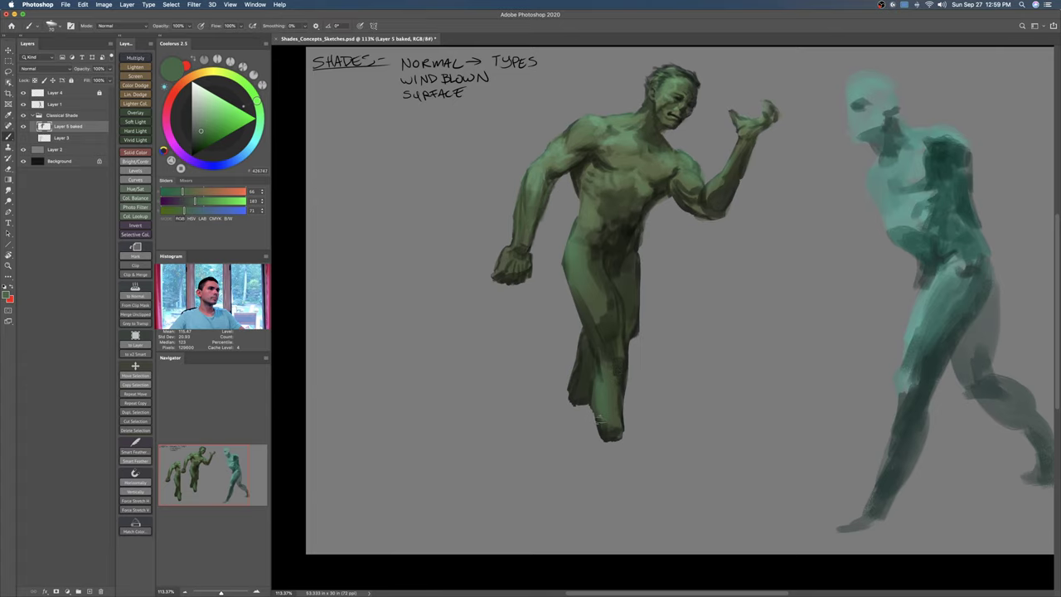
left_click_drag(603, 431, 574, 456)
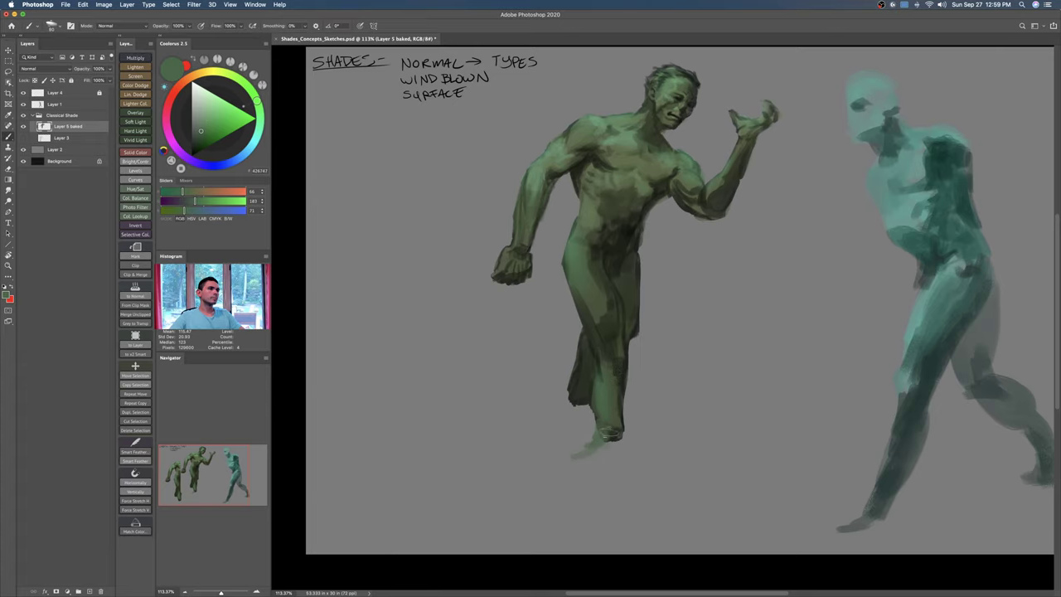
key("super+z")
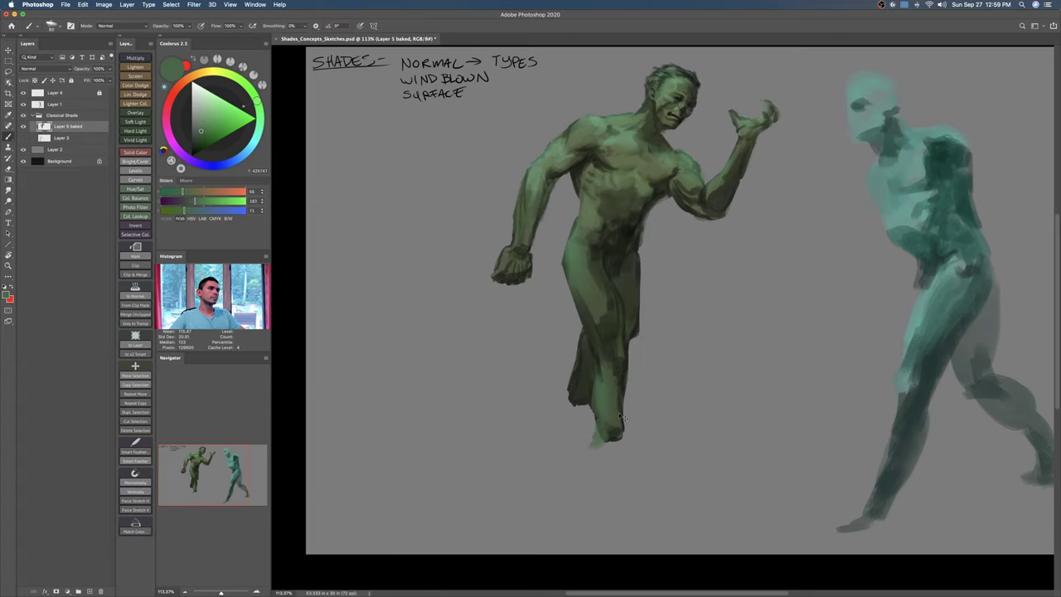
key("super+z")
Step: Paint the front leg's missing shin and foot with green sampled from the lower leg
left_click(612, 427, "alt")
mouse_move(610, 421)
left_mouse_down()
mouse_move(608, 472)
mouse_move(642, 498)
left_mouse_up()
key("bracketright")
mouse_move(623, 443)
left_mouse_down()
mouse_move(630, 480)
mouse_move(655, 499)
mouse_move(641, 499)
left_mouse_up()
Step: Try sweeping broad, faint green trails backward from both legs with a much larger brush
key("bracketright")
key("bracketright")
key("bracketright")
mouse_move(603, 419)
left_mouse_down()
mouse_move(591, 464)
mouse_move(507, 485)
mouse_move(531, 468)
left_mouse_up()
left_click_drag(572, 452, 460, 476)
left_click_drag(493, 440, 458, 448)
left_click_drag(547, 448, 515, 463)
mouse_move(584, 396)
left_mouse_down()
mouse_move(535, 439)
mouse_move(447, 448)
left_mouse_up()
left_click_drag(539, 398, 406, 431)
left_click_drag(543, 423, 421, 442)
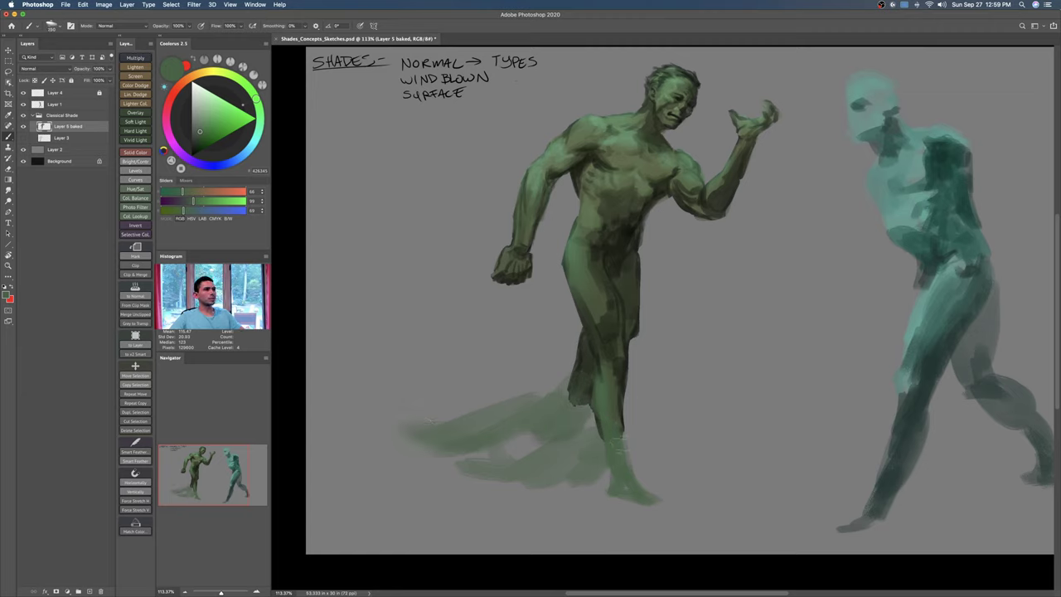
Step: Try a short small-brush stroke behind the rear leg, and undo it together with the broad trailing strokes
key("bracketleft")
key("bracketleft")
key("bracketleft")
key("bracketleft")
key("bracketleft")
key("bracketleft")
key("bracketleft")
key("bracketleft")
key("bracketleft")
key("bracketleft")
mouse_move(585, 390)
left_mouse_down()
mouse_move(576, 408)
mouse_move(576, 391)
mouse_move(553, 411)
left_mouse_up()
key("super+z")
key("super+z")
key("super+z")
key("super+z")
key("super+z")
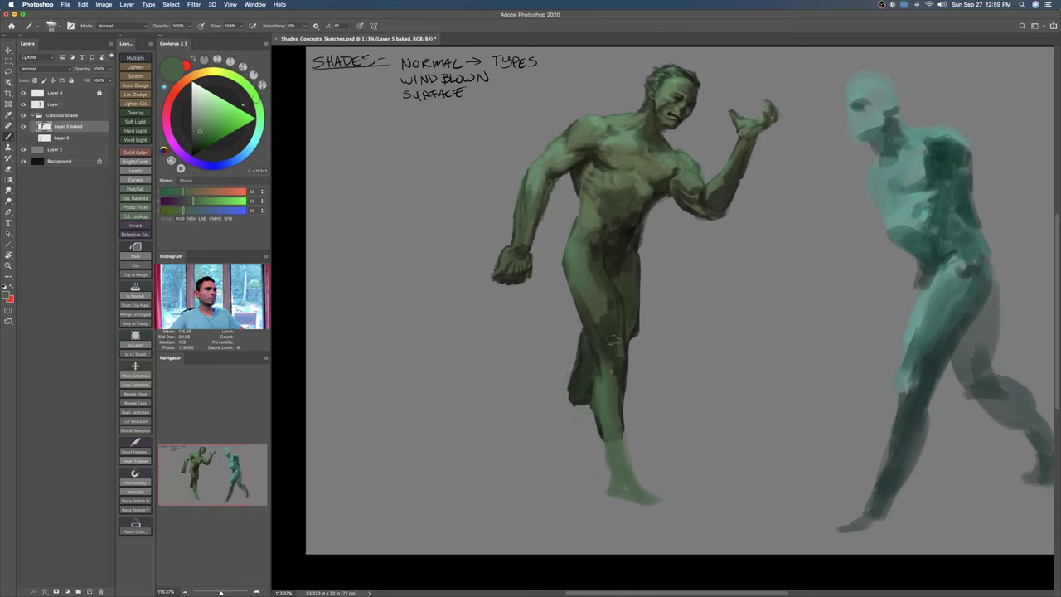
Step: Paint the rear shin and foot in dark green sampled from the hip, and outline the front shin and foot
left_click(627, 238, "alt")
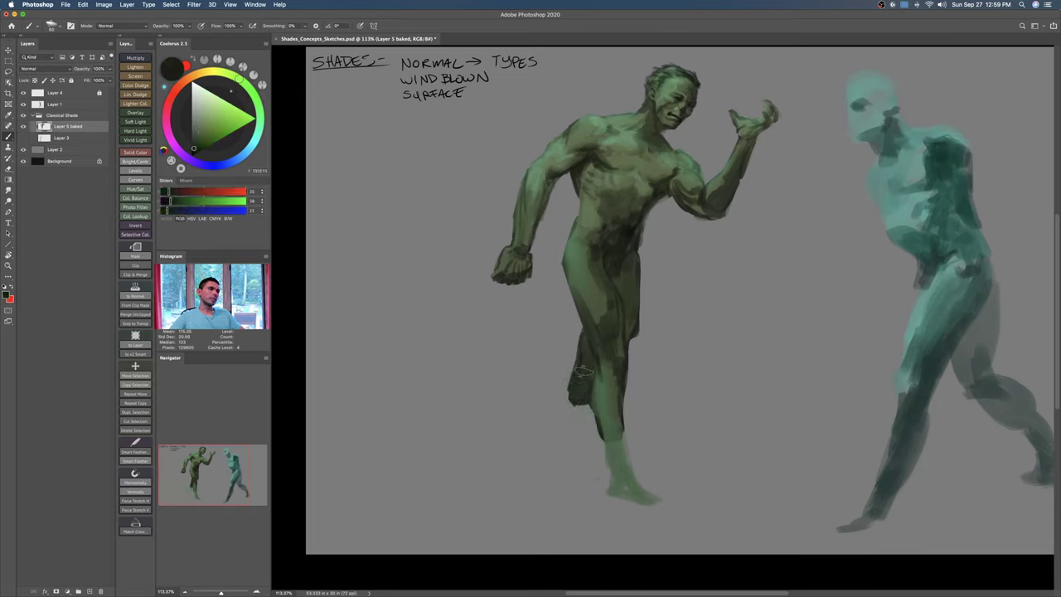
mouse_move(568, 383)
left_mouse_down()
mouse_move(531, 431)
mouse_move(549, 457)
left_mouse_up()
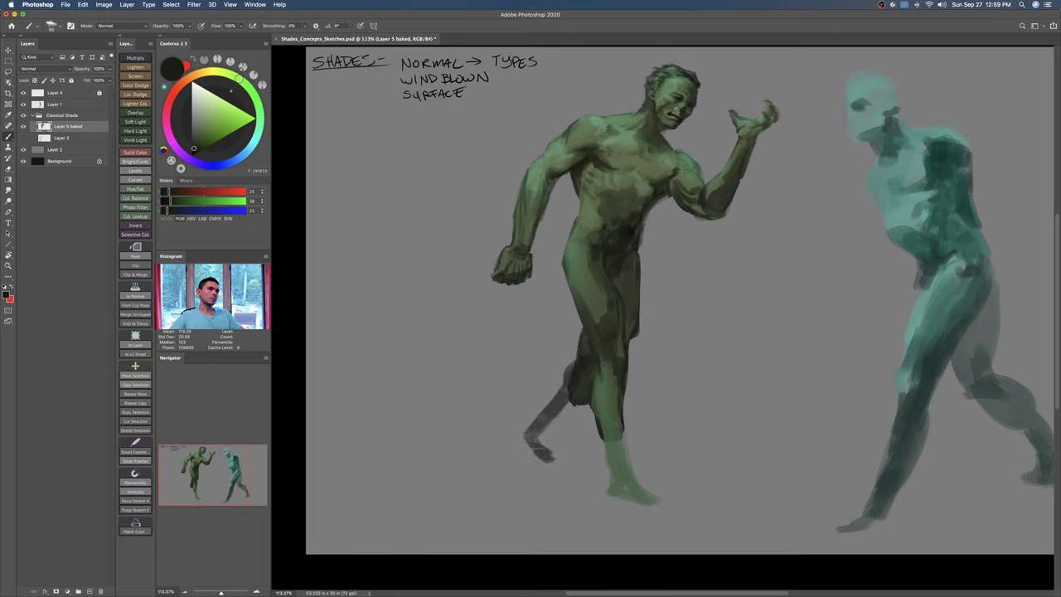
mouse_move(579, 406)
left_mouse_down()
mouse_move(566, 466)
mouse_move(607, 497)
mouse_move(645, 504)
left_mouse_up()
key("[")
key("[")
key("[")
left_click_drag(625, 441, 669, 511)
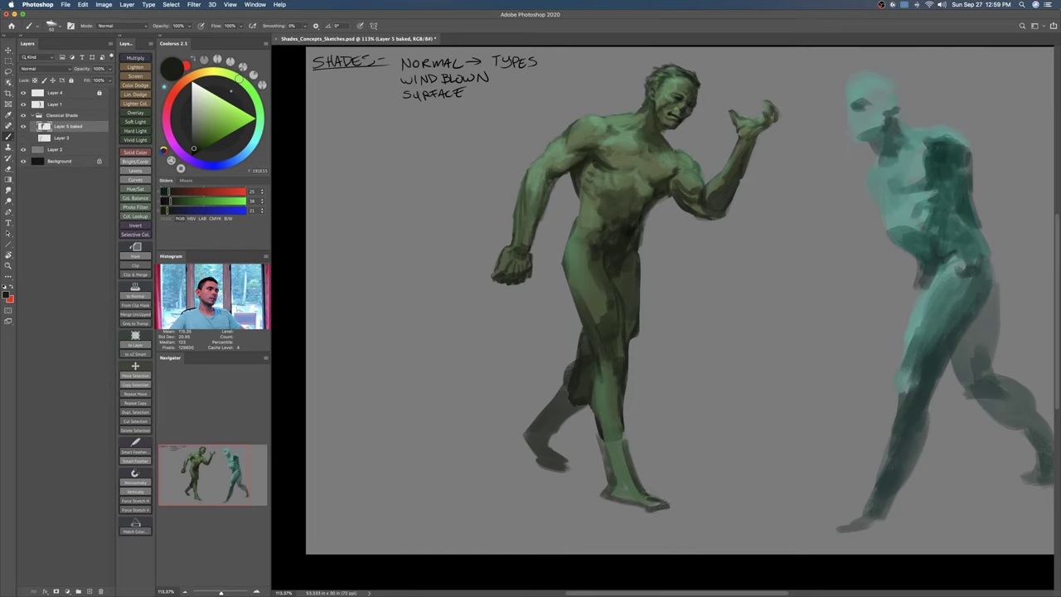
mouse_move(633, 477)
left_mouse_down()
mouse_move(675, 506)
mouse_move(604, 494)
left_mouse_up()
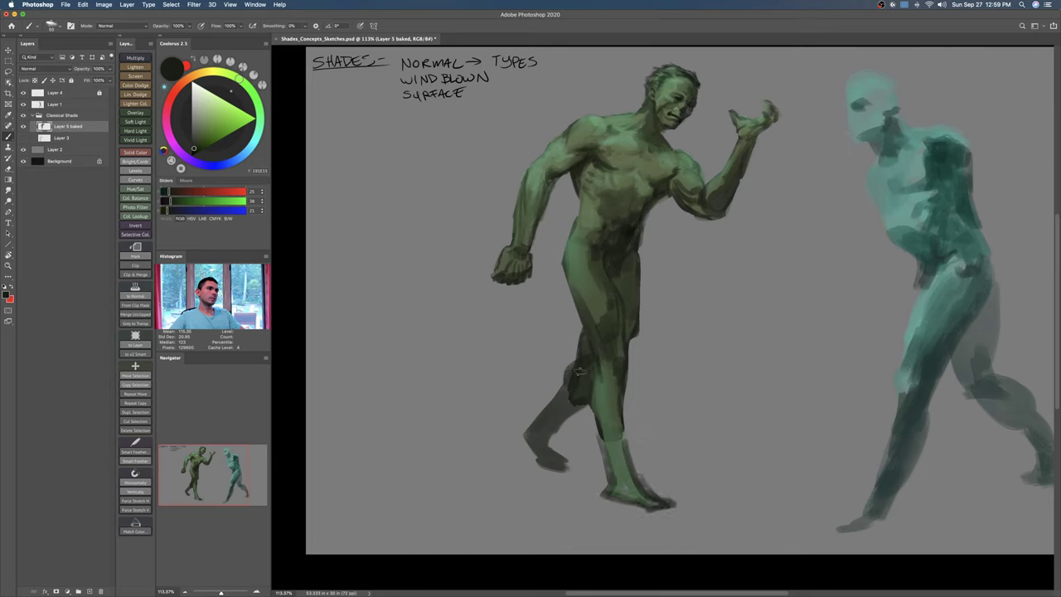
Step: Darken the rear leg's calf and heel with a larger dark green brush
key("]")
key("]")
mouse_move(568, 374)
left_mouse_down()
mouse_move(521, 428)
mouse_move(545, 467)
left_mouse_up()
key("bracketleft")
key("bracketleft")
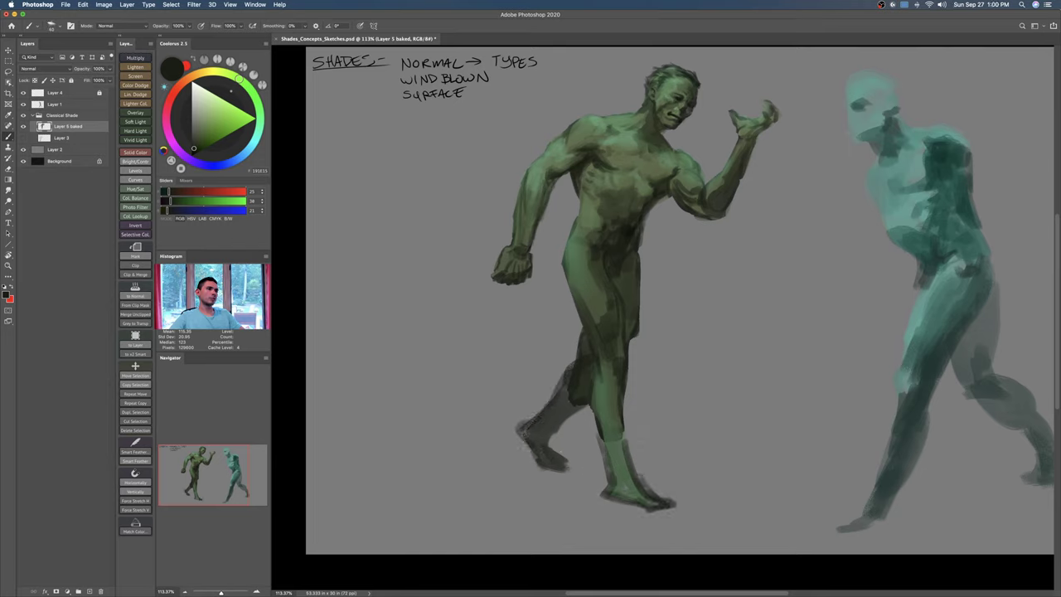
Step: Try sketching a ground plane outline around the feet, and undo its lines
left_click_drag(592, 434, 469, 456)
left_click_drag(632, 439, 763, 510)
left_click_drag(768, 510, 654, 537)
key("super+z")
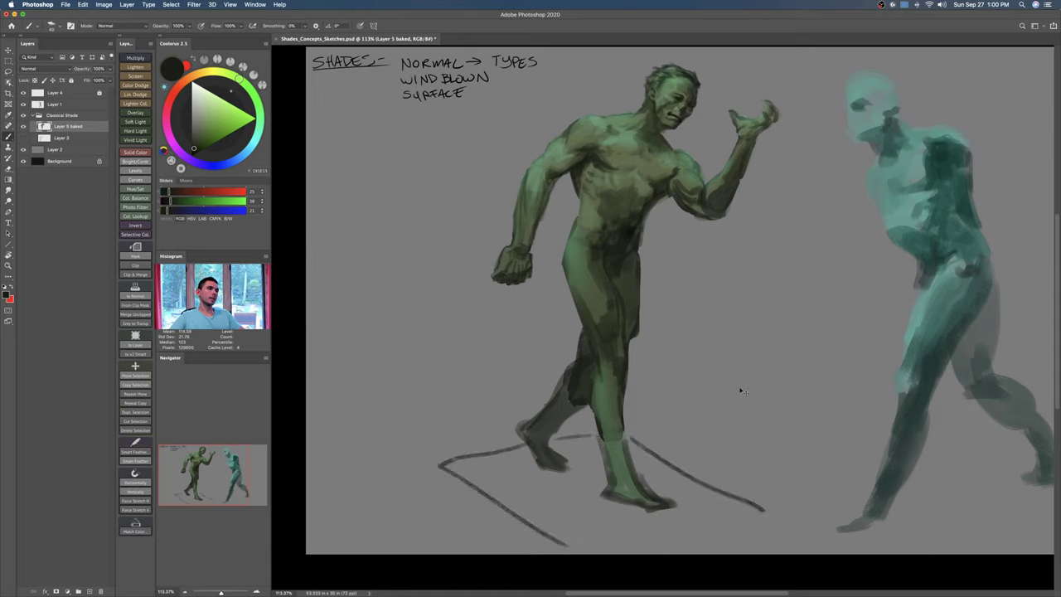
key("super+z")
key("super+z")
Step: Erase both feet and the lower shins of the green figure
key("e")
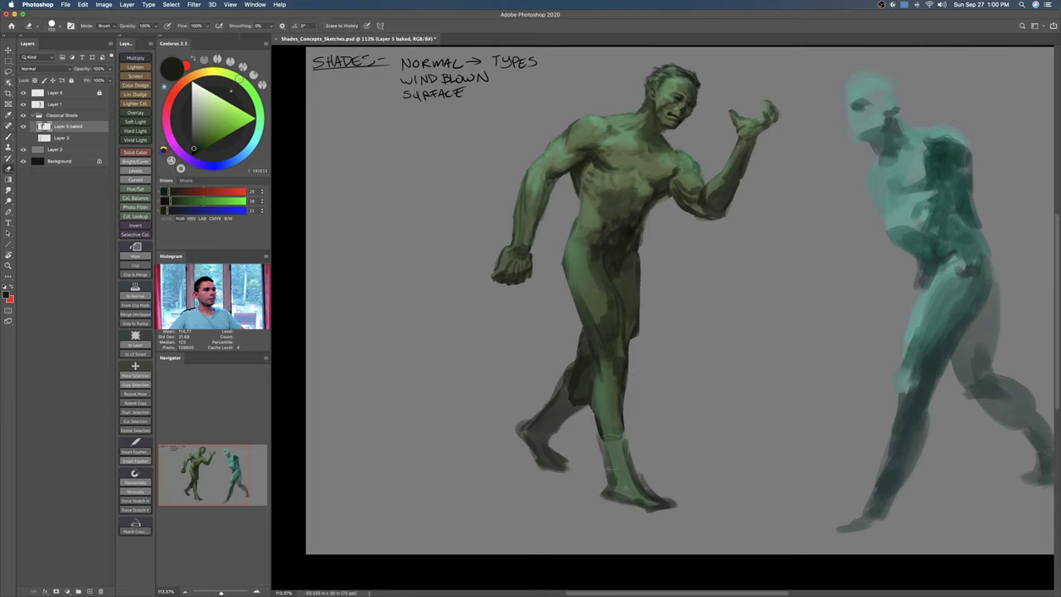
mouse_move(614, 452)
left_mouse_down()
mouse_move(633, 495)
mouse_move(535, 439)
mouse_move(555, 407)
left_mouse_up()
key("b")
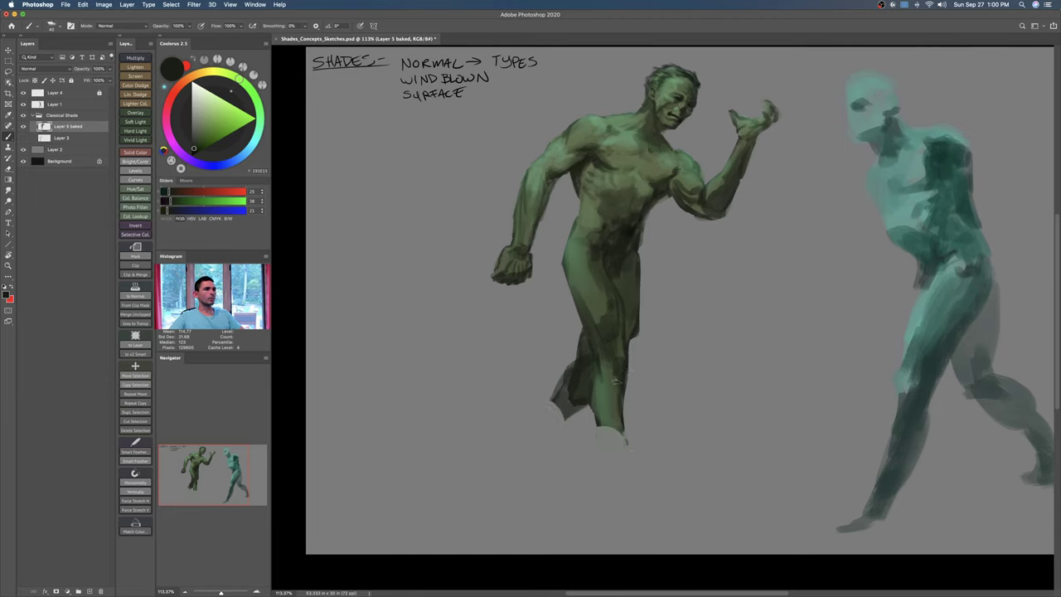
Step: Nudge the green figure slightly, and paint a soft green mist trailing from the front shin with an enlarged brush
key("v")
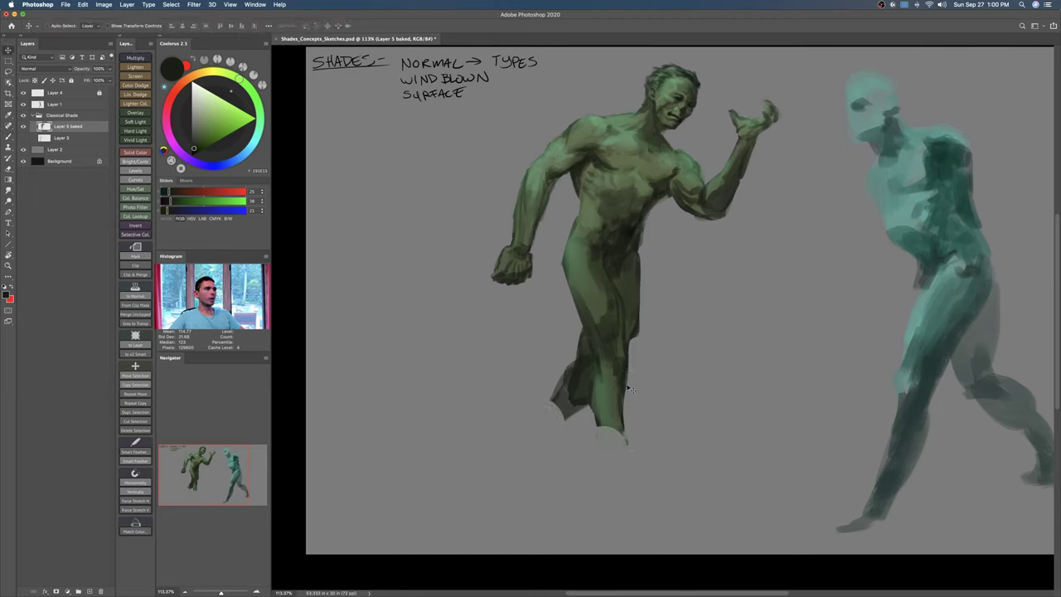
mouse_move(610, 430)
left_mouse_down()
mouse_move(598, 489)
mouse_move(584, 498)
mouse_move(565, 487)
left_mouse_up()
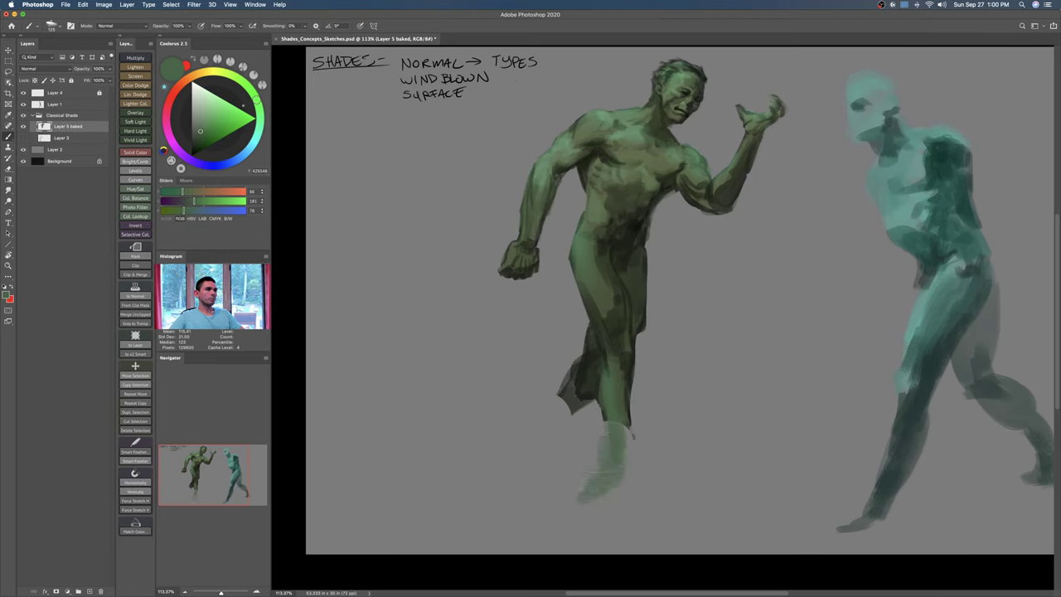
key("bracketright")
key("bracketright")
key("bracketright")
key("bracketright")
key("bracketright")
left_click_drag(619, 466, 544, 476)
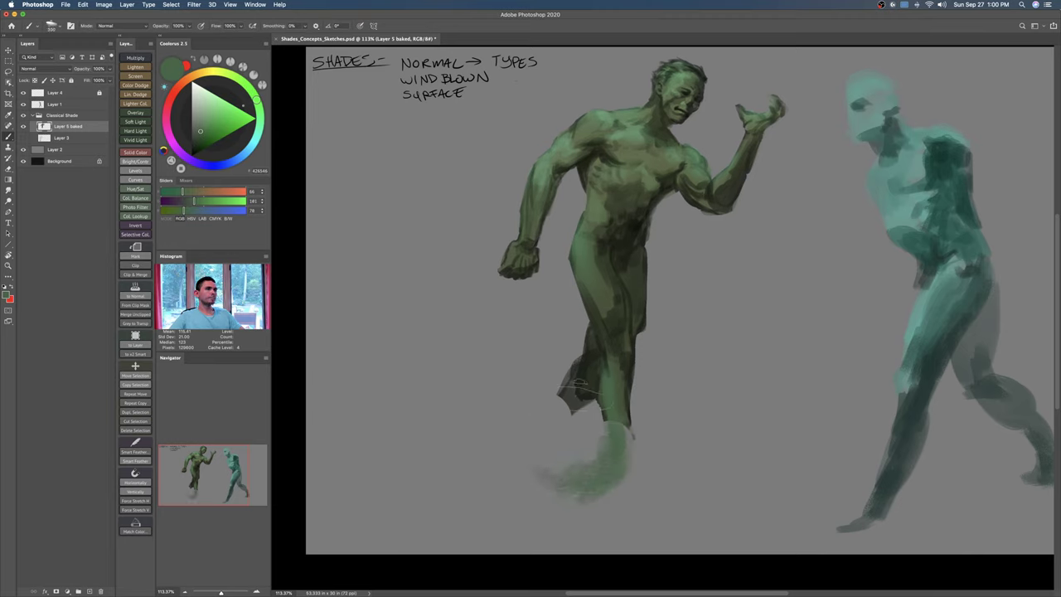
Step: Sweep dark grey-green mist backward from the rear leg, and blend it with green sampled from the front shin
left_click(581, 394, "alt")
mouse_move(578, 394)
left_mouse_down()
mouse_move(527, 433)
mouse_move(481, 427)
left_mouse_up()
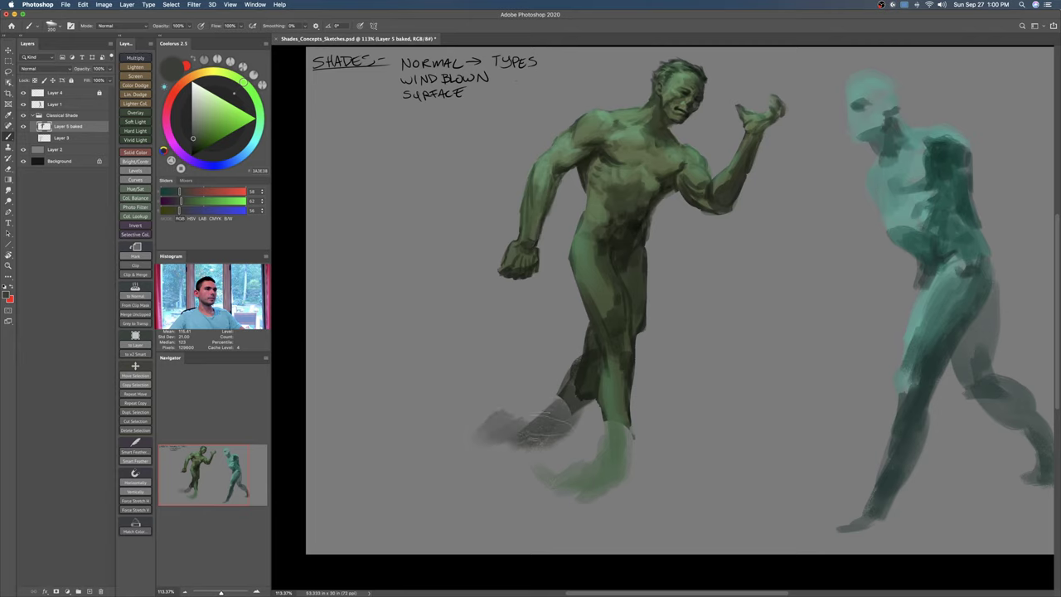
left_click_drag(572, 398, 494, 423)
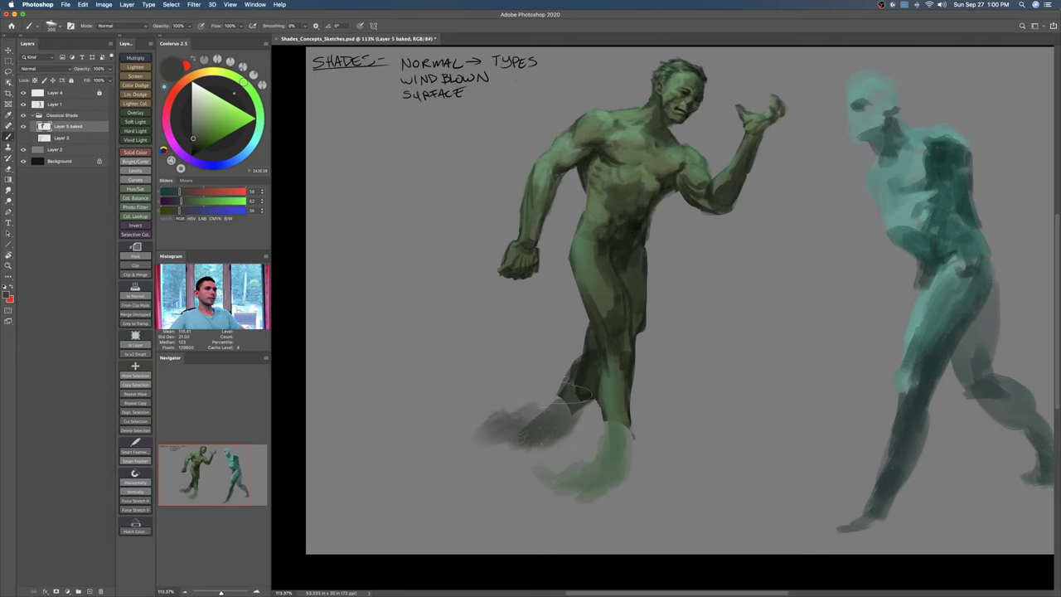
key("bracketright")
left_click_drag(568, 391, 443, 396)
left_click_drag(556, 447, 506, 464)
left_click_drag(539, 431, 502, 439)
left_click(619, 409, "alt")
mouse_move(612, 414)
left_mouse_down()
mouse_move(589, 461)
mouse_move(523, 432)
mouse_move(505, 394)
mouse_move(559, 436)
mouse_move(527, 432)
mouse_move(489, 399)
mouse_move(512, 414)
left_mouse_up()
Step: Flip the green figure horizontally, and adjust its position and tilt within the same transform
key("ctrl+t")
right_click(587, 407)
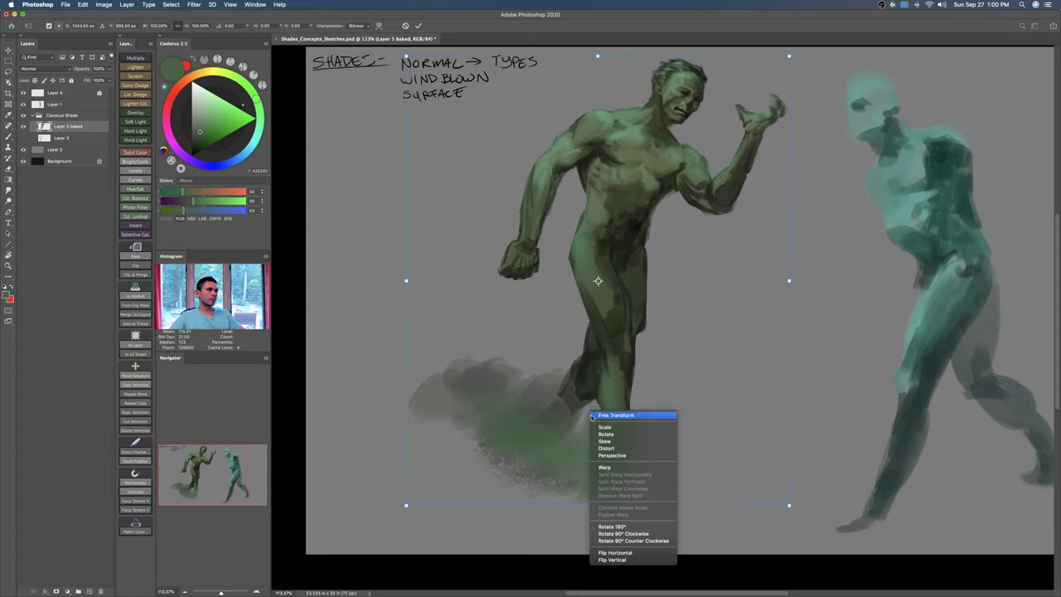
left_click(630, 552)
left_click_drag(599, 429, 572, 436)
left_click_drag(717, 217, 708, 224)
left_click_drag(753, 73, 737, 100)
key("Return")
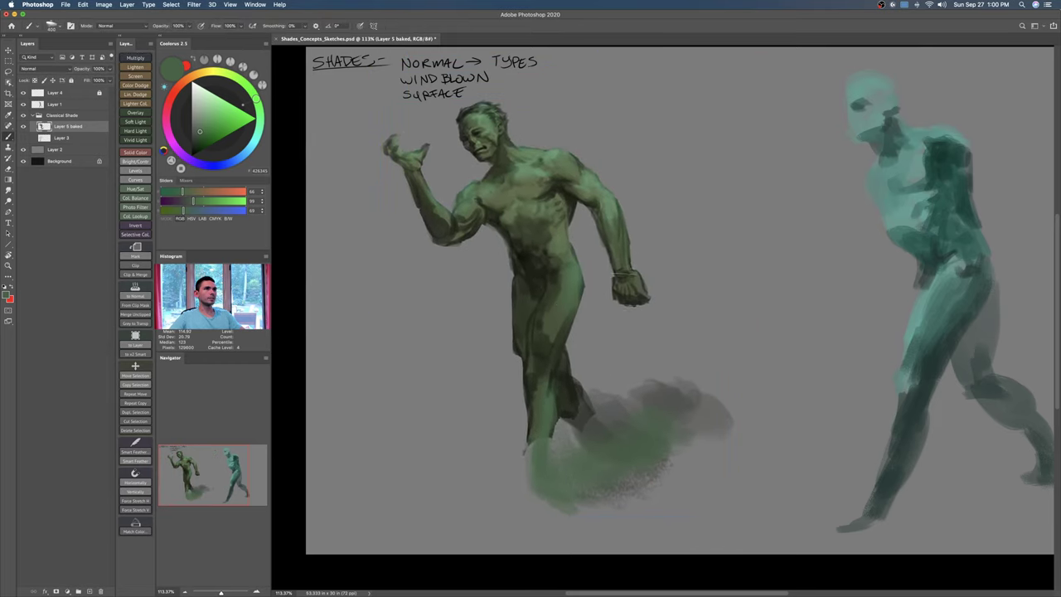
Step: Smooth the front thigh down to the knee with sampled mid green, and reduce the brush size
left_click(557, 409, "alt")
left_click(554, 300, "alt")
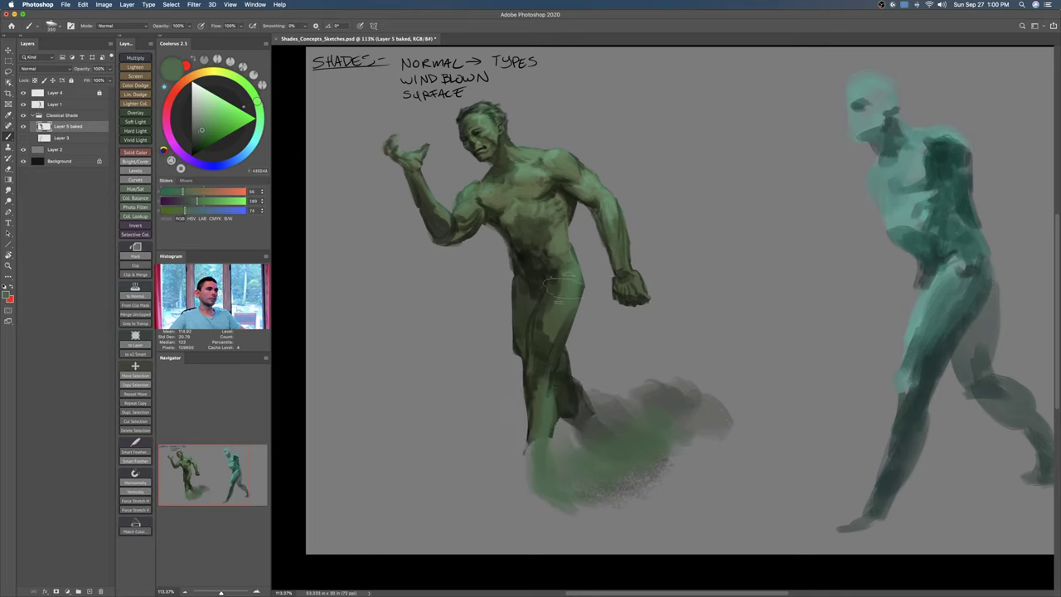
mouse_move(554, 292)
left_mouse_down()
mouse_move(541, 314)
mouse_move(547, 342)
mouse_move(565, 330)
mouse_move(541, 373)
mouse_move(538, 362)
left_mouse_up()
key("bracketleft")
key("bracketleft")
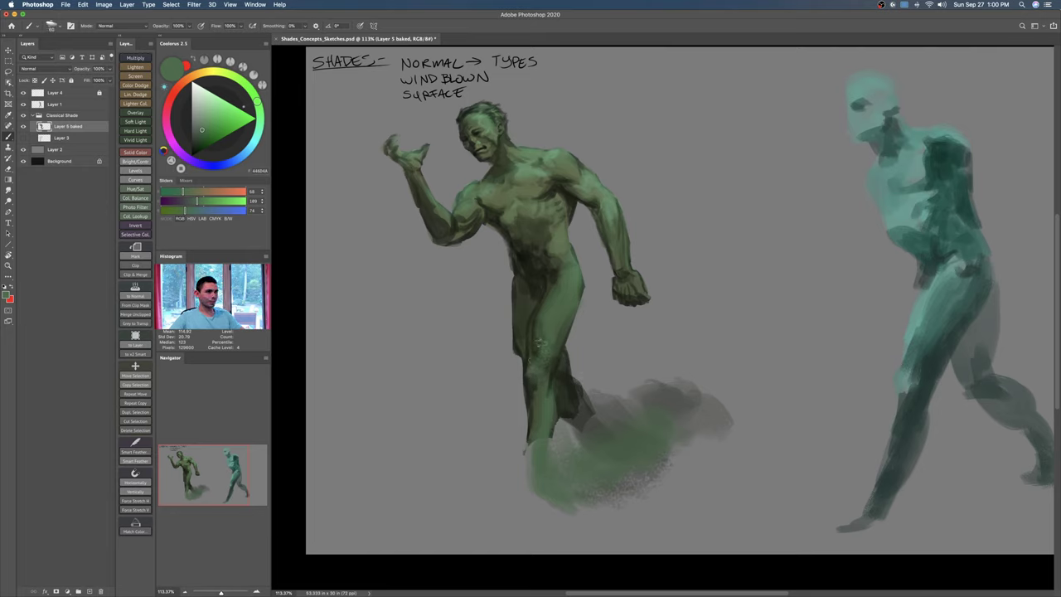
Step: Paint light-green highlights sampled from the shoulder down the front knee and shin into the mist, and enlarge the brush
left_click(559, 158, "alt")
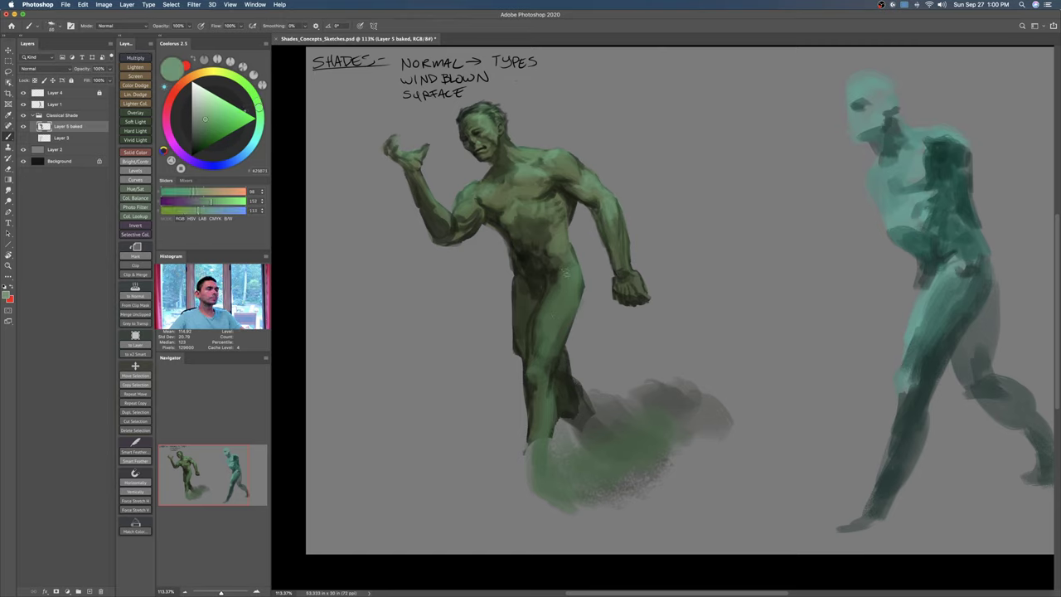
left_click_drag(543, 334, 537, 423)
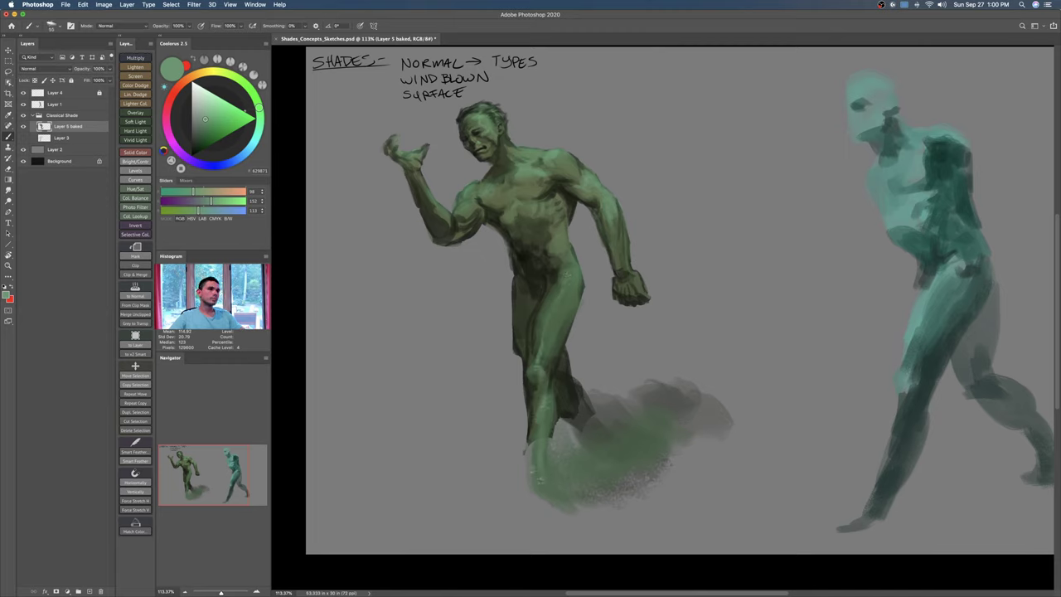
mouse_move(554, 459)
left_mouse_down()
mouse_move(586, 473)
mouse_move(606, 460)
left_mouse_up()
key("]")
key("]")
key("]")
key("]")
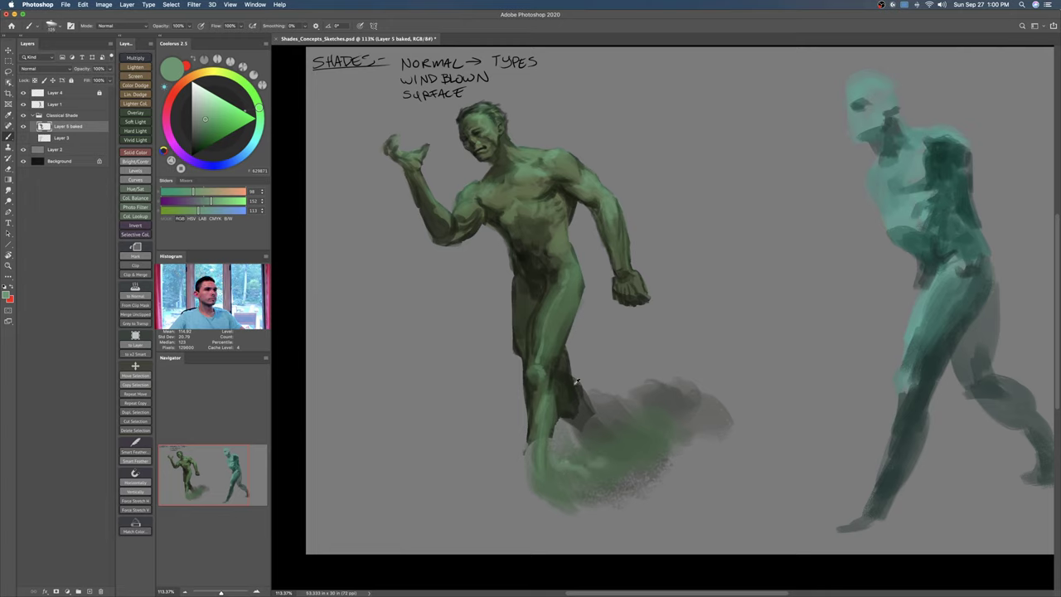
Step: Erase an opening between the rear leg and the front shin's mist, and paint sampled light and dark strands curving from the shin
key("e")
mouse_move(570, 422)
left_mouse_down()
mouse_move(585, 438)
mouse_move(597, 419)
mouse_move(605, 439)
left_mouse_up()
key("b")
left_click(571, 406, "alt")
left_click(538, 433, "alt")
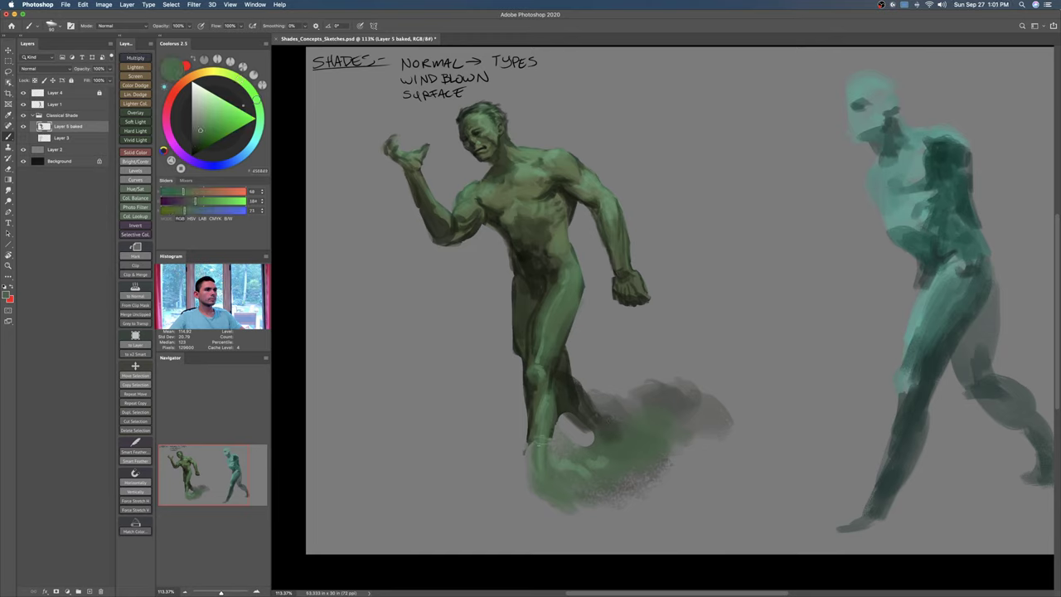
left_click(552, 433, "alt")
left_click_drag(553, 443, 556, 470)
mouse_move(538, 427)
left_mouse_down()
mouse_move(561, 482)
mouse_move(544, 496)
mouse_move(553, 499)
left_mouse_up()
mouse_move(533, 456)
left_mouse_down()
mouse_move(585, 488)
mouse_move(604, 480)
mouse_move(567, 480)
left_mouse_up()
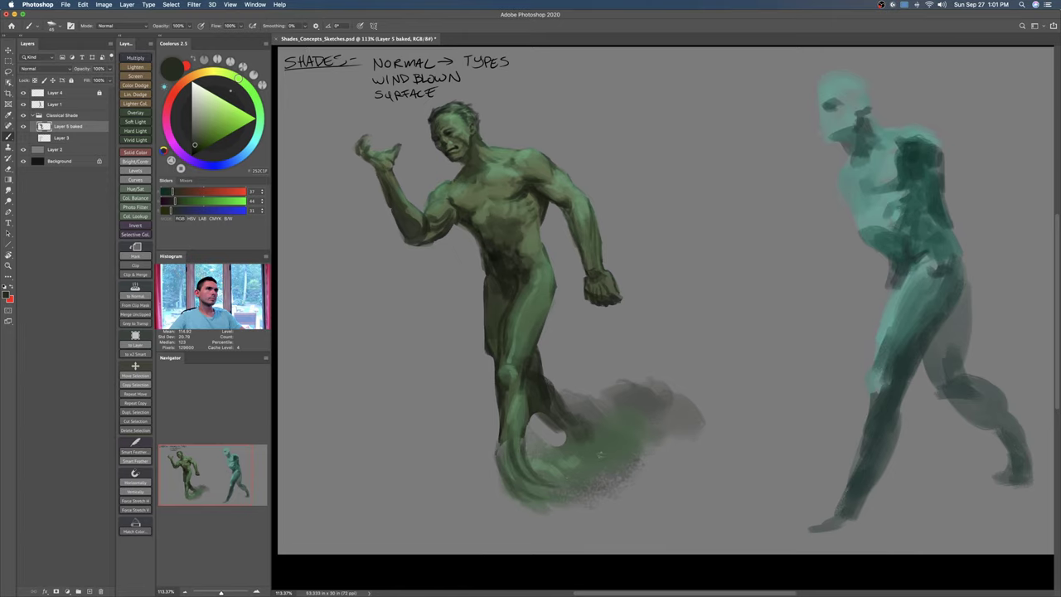
Step: Extend the mist backward with dark grey-green strokes forming a spiral curl and a low trailing wisp, and nudge the figure slightly
scroll(600, 455, "down", 1)
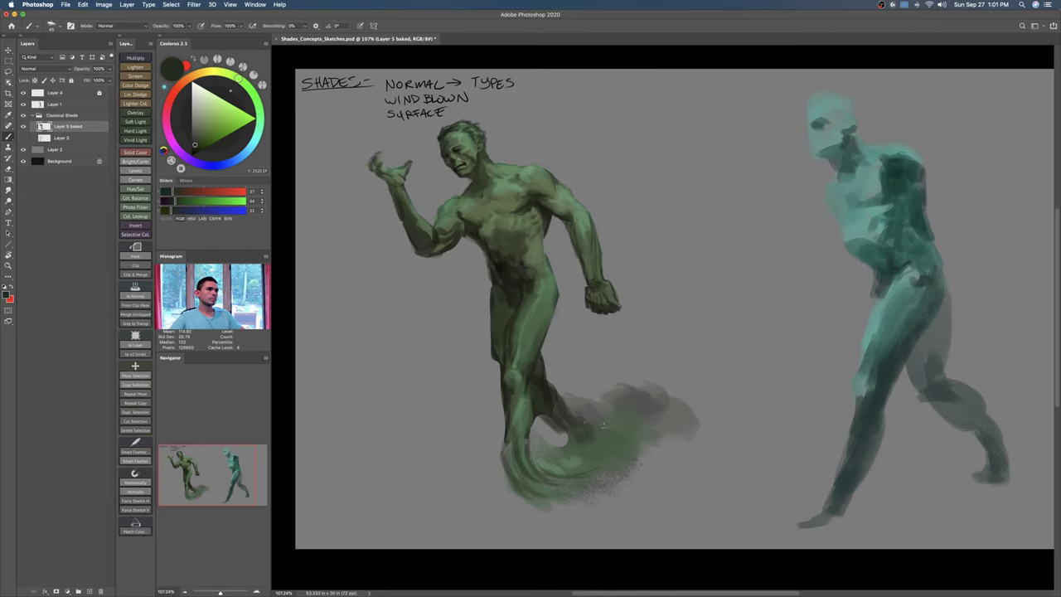
mouse_move(597, 418)
left_mouse_down()
mouse_move(637, 395)
mouse_move(665, 366)
mouse_move(635, 406)
mouse_move(660, 351)
mouse_move(641, 355)
mouse_move(653, 370)
mouse_move(600, 457)
mouse_move(661, 422)
mouse_move(632, 476)
mouse_move(690, 430)
mouse_move(745, 421)
left_mouse_up()
mouse_move(642, 452)
left_mouse_down()
mouse_move(742, 424)
mouse_move(702, 446)
left_mouse_up()
key("v")
left_click_drag(648, 382, 637, 386)
Step: Sample light green from the lowered arm, and trim the bulging outline at the rear knee with the eraser
key("b")
left_click(574, 218, "alt")
left_click(577, 214, "alt")
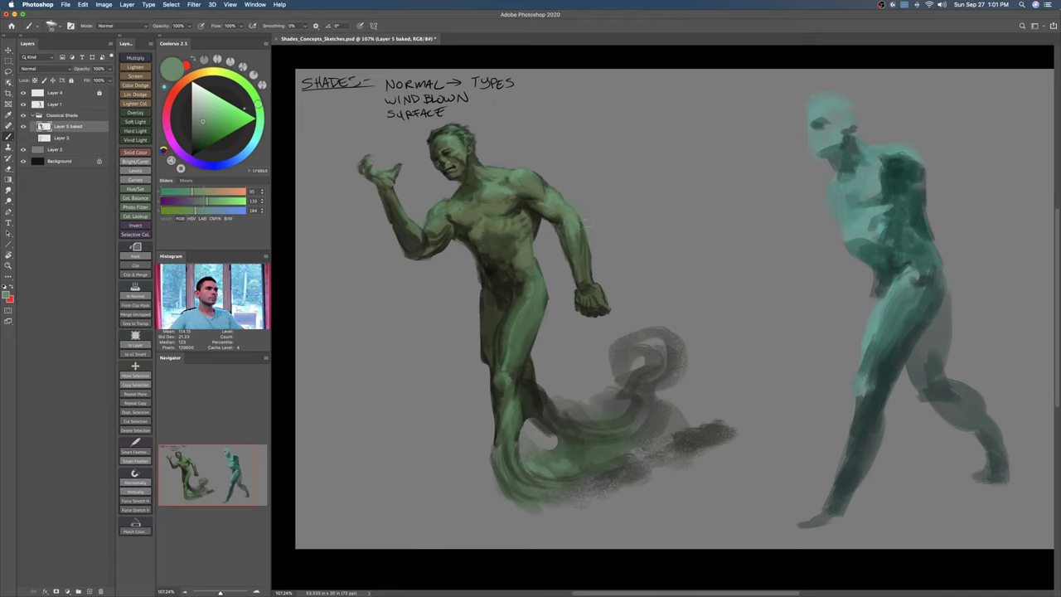
key("z")
left_click_drag(591, 225, 567, 239)
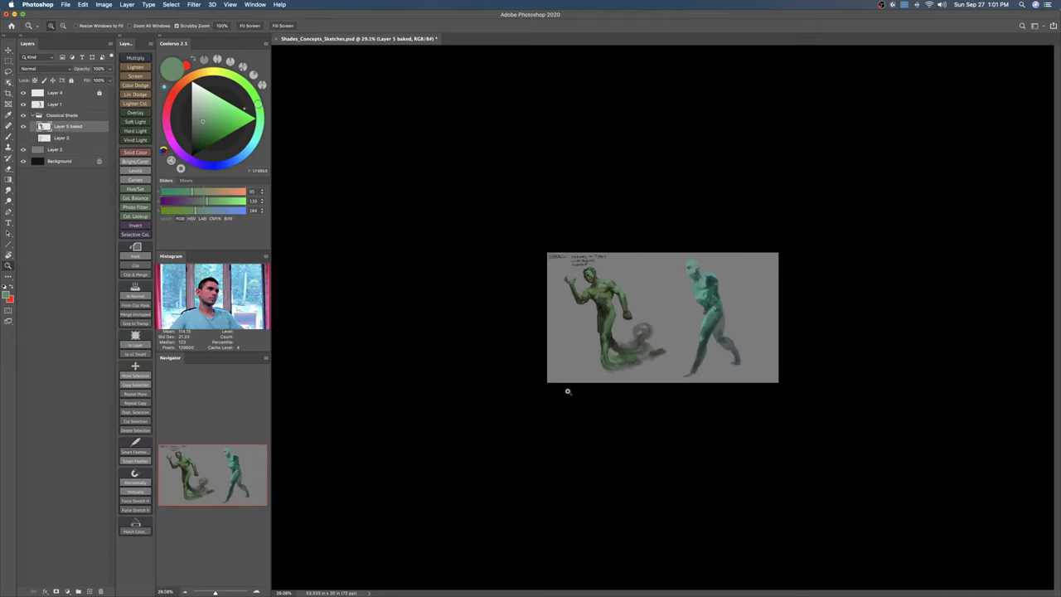
left_click_drag(637, 375, 643, 361)
key("b")
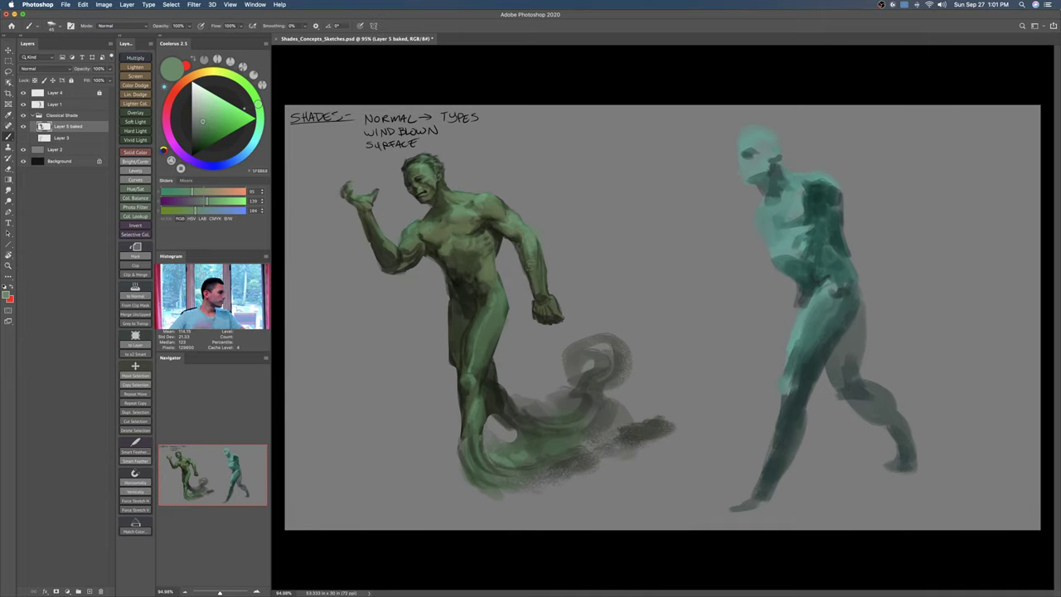
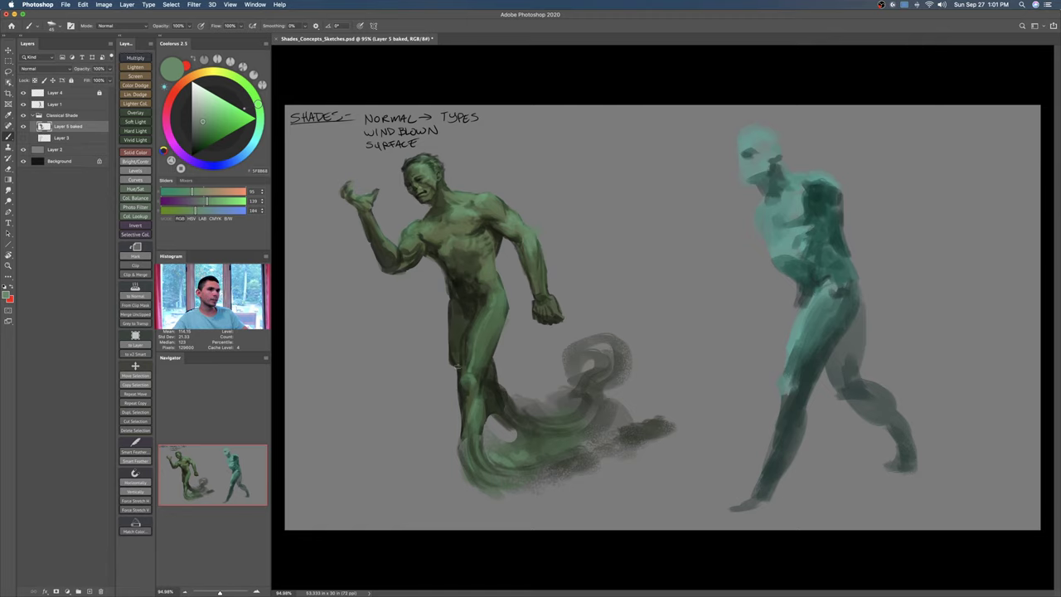
left_click_drag(461, 358, 465, 362)
key("e")
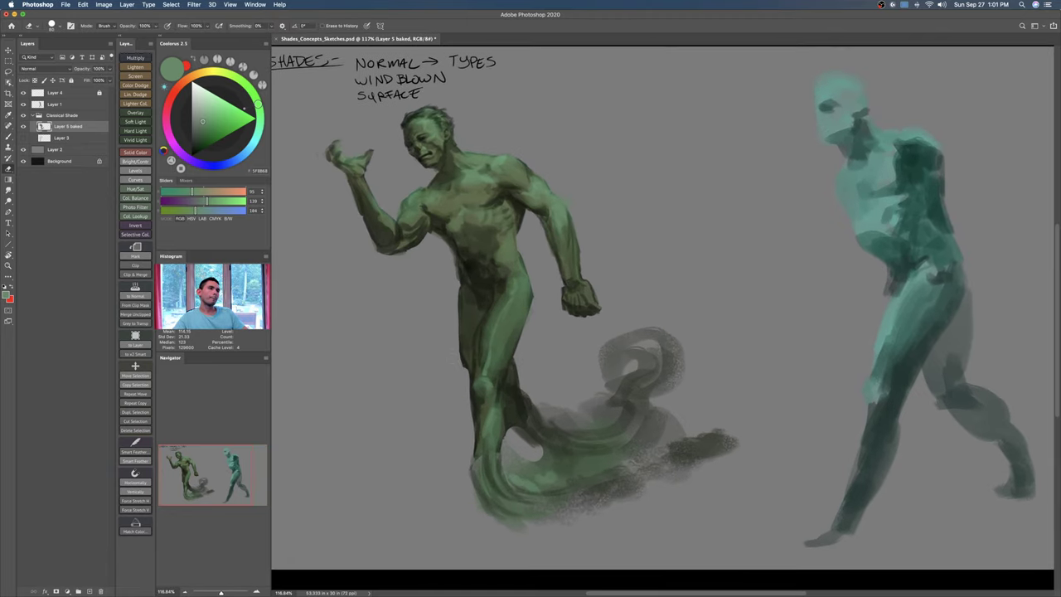
left_click_drag(490, 364, 475, 362)
Step: Darken the shadowed rear thigh down to the knee with a near-black teal
key("b")
left_click(194, 150)
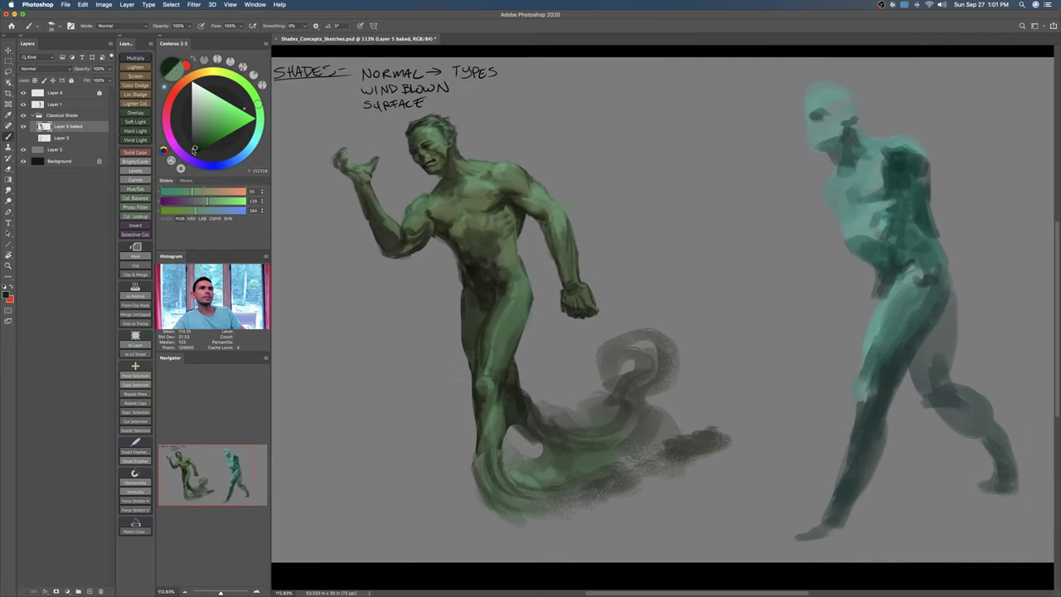
left_click(250, 122)
left_click(195, 152)
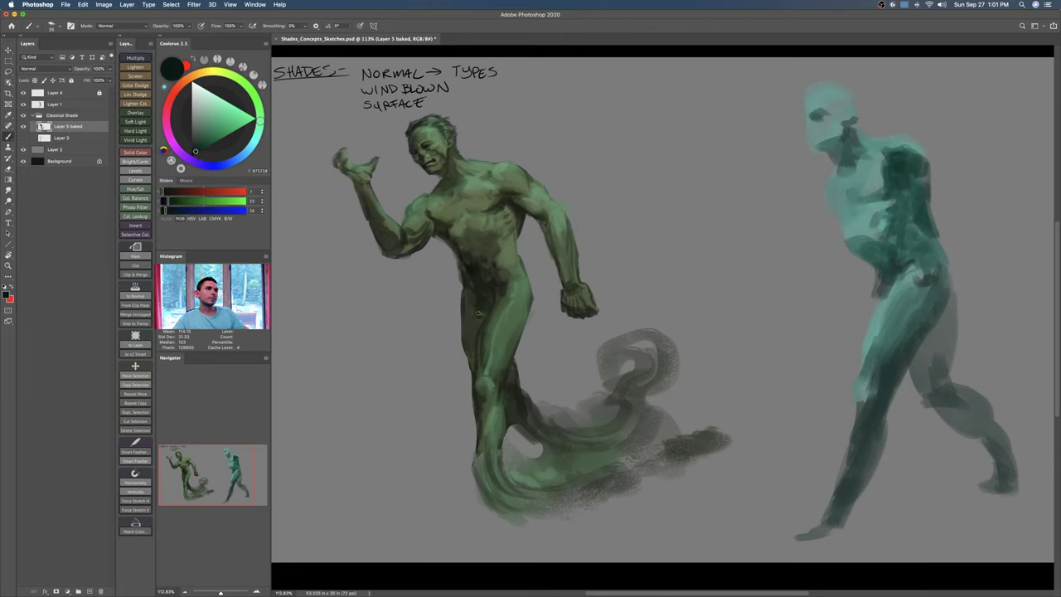
left_click_drag(471, 352, 471, 358)
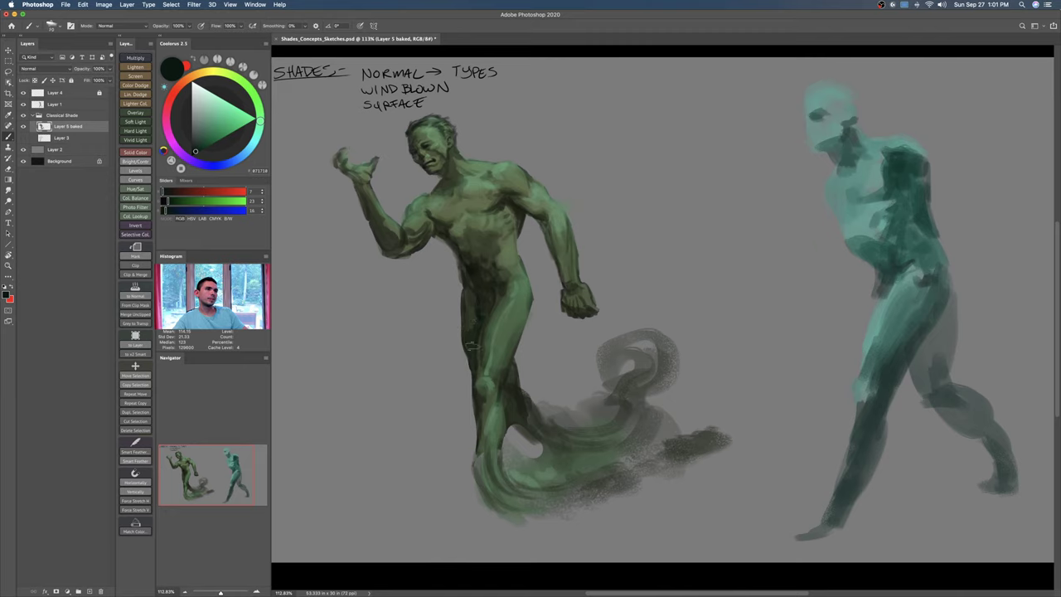
left_click_drag(475, 337, 471, 361)
key("e")
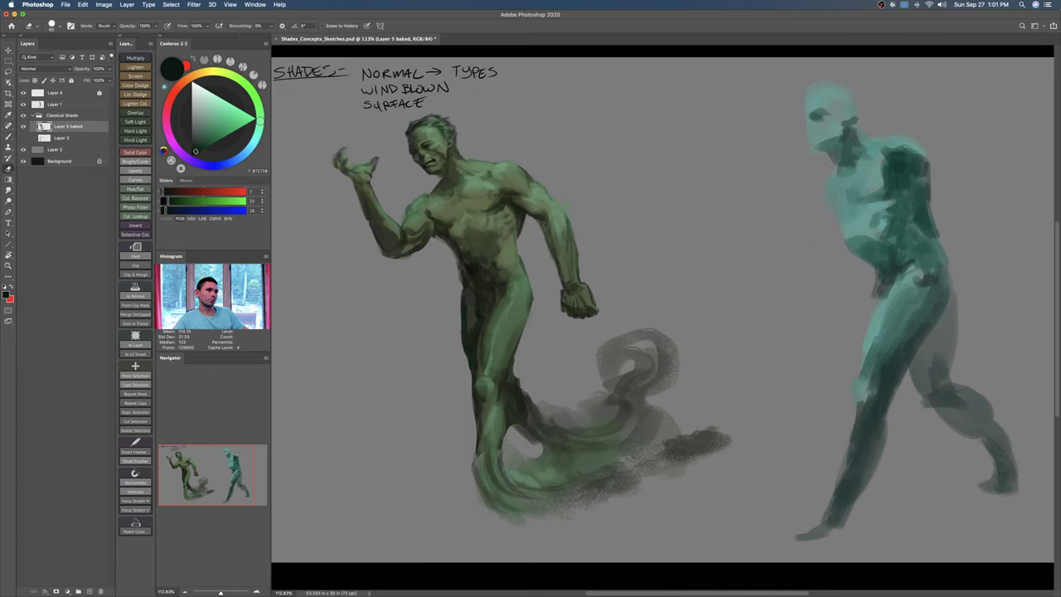
Step: Shade the front knee with sampled green, and sweep sampled dark green down the shin's shadowed edge and around the mist's base
key("b")
left_click(509, 356, "alt")
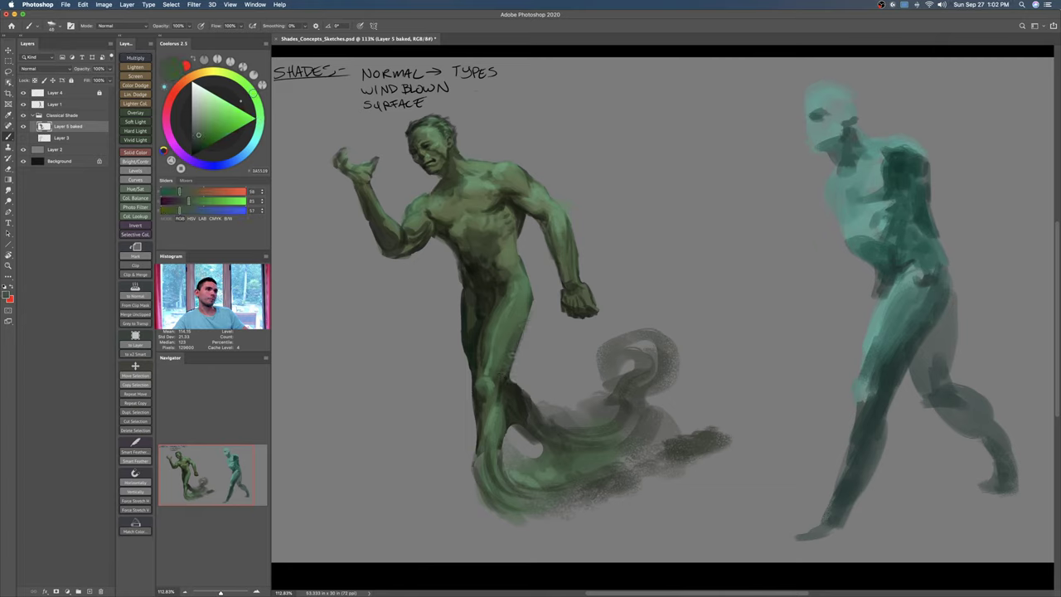
left_click_drag(497, 384, 499, 368)
left_click(482, 399, "alt")
left_click_drag(480, 410, 474, 485)
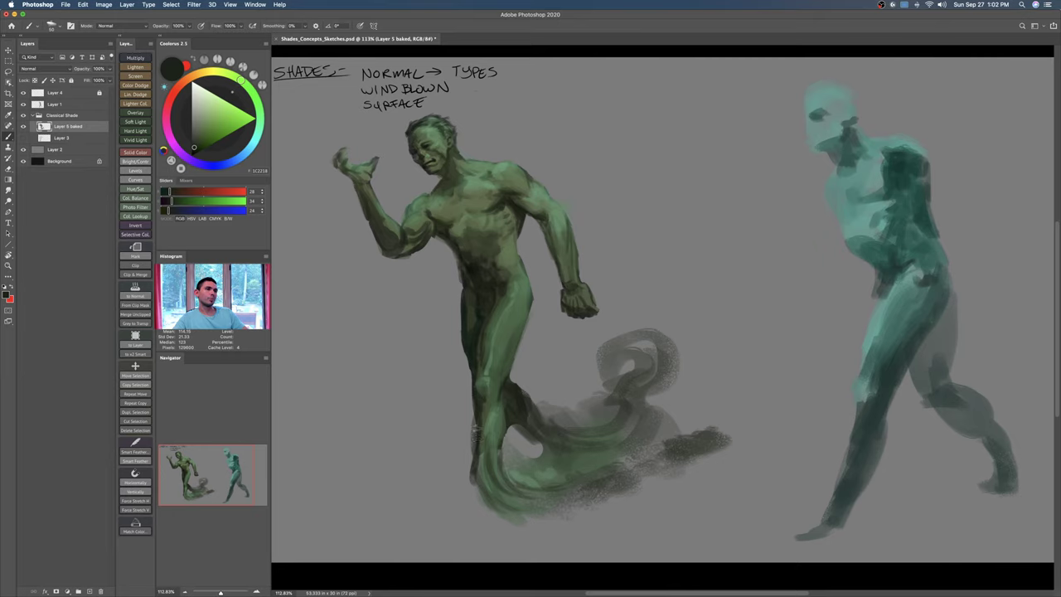
mouse_move(476, 428)
left_mouse_down()
mouse_move(501, 522)
mouse_move(514, 529)
mouse_move(495, 527)
mouse_move(515, 539)
mouse_move(544, 495)
mouse_move(597, 501)
left_mouse_up()
Step: Sweep broad mid-green strokes sampled from the mist back from the front shin and behind the rear leg
left_click(510, 474, "alt")
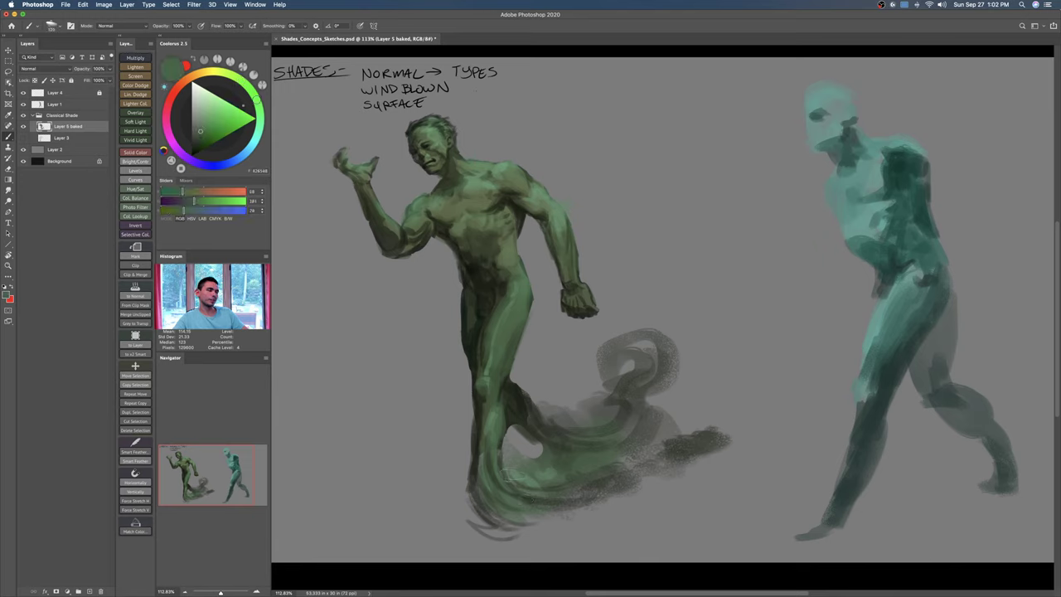
left_click_drag(509, 500, 572, 497)
mouse_move(506, 485)
left_mouse_down()
mouse_move(556, 455)
mouse_move(575, 481)
mouse_move(564, 486)
mouse_move(640, 496)
left_mouse_up()
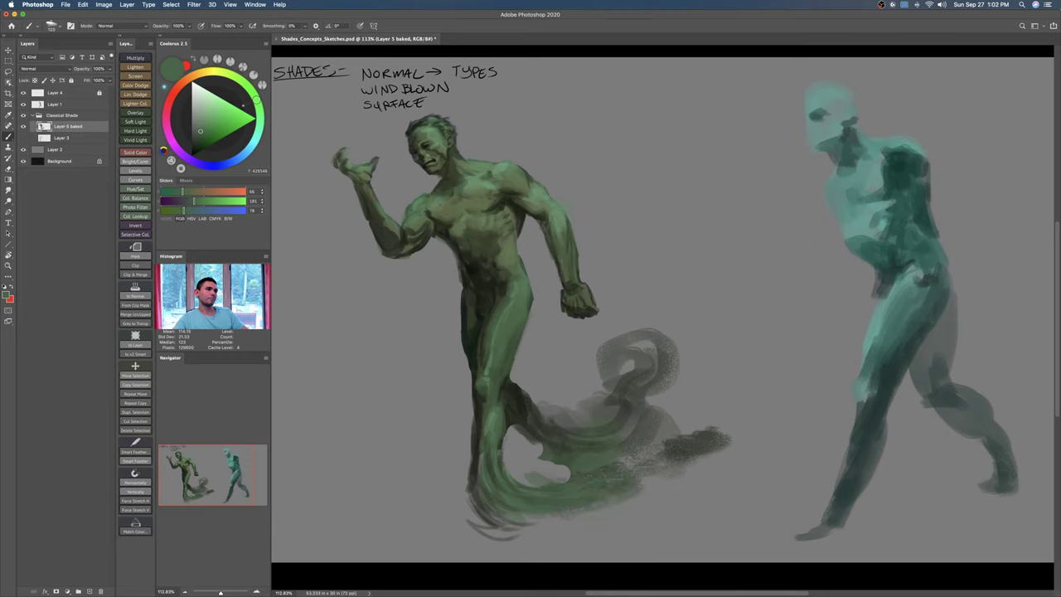
left_click_drag(612, 429, 552, 401)
Step: Darken the mist behind the rear leg and around the spiral curl with dark green #1F2D21 and a larger brush
left_click(196, 146)
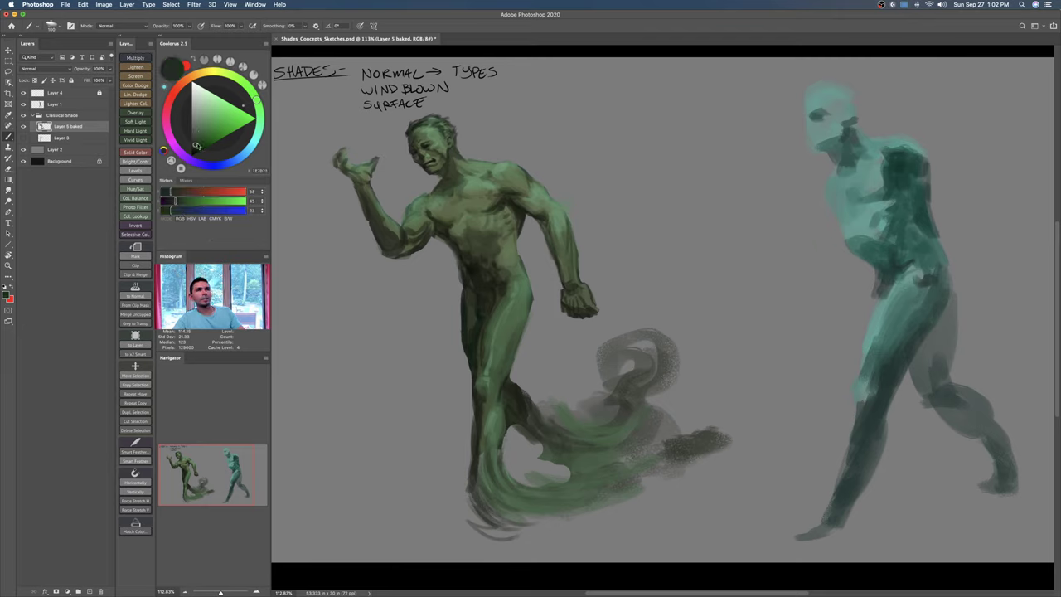
mouse_move(566, 414)
left_mouse_down()
mouse_move(604, 433)
mouse_move(649, 405)
left_mouse_up()
key("]")
left_click_drag(674, 366, 652, 394)
left_click_drag(680, 342, 622, 365)
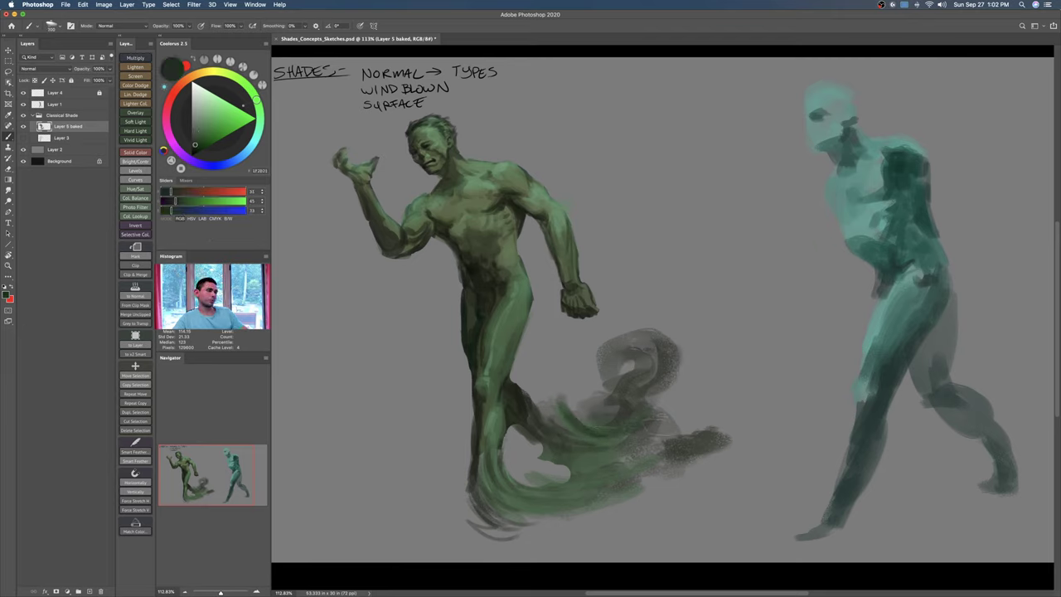
left_click_drag(698, 383, 655, 436)
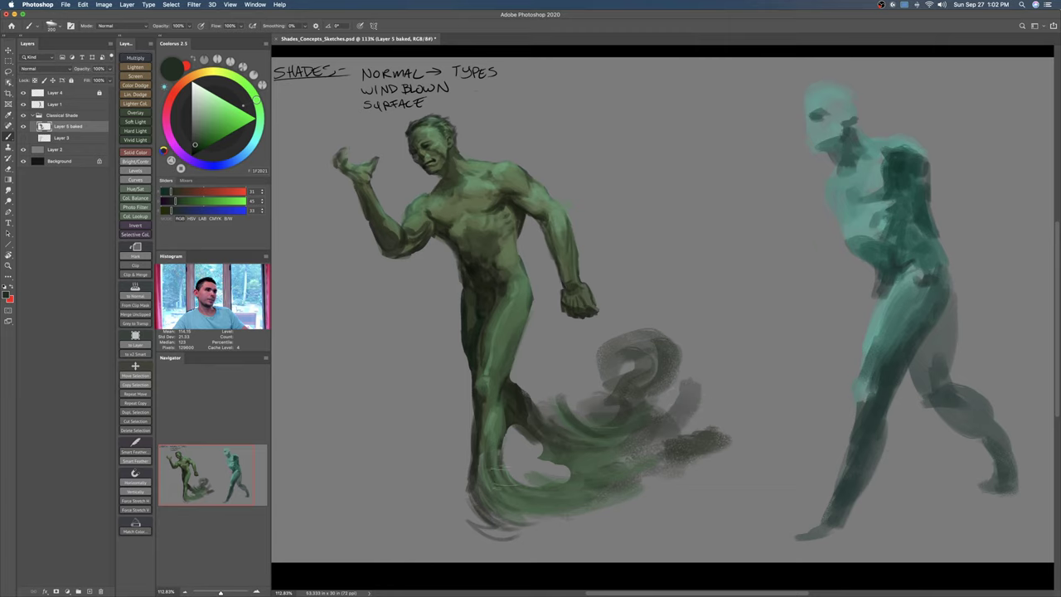
Step: Extend the mist's tail into a large dark curling plume, and erase a rounded notch beneath its crest
mouse_move(500, 481)
left_mouse_down()
mouse_move(638, 491)
mouse_move(660, 455)
mouse_move(705, 438)
left_mouse_up()
mouse_move(721, 403)
left_mouse_down()
mouse_move(676, 436)
mouse_move(726, 383)
mouse_move(741, 383)
mouse_move(685, 427)
left_mouse_up()
key("e")
mouse_move(688, 385)
left_mouse_down()
mouse_move(764, 405)
mouse_move(727, 433)
mouse_move(756, 408)
mouse_move(748, 426)
left_mouse_up()
key("b")
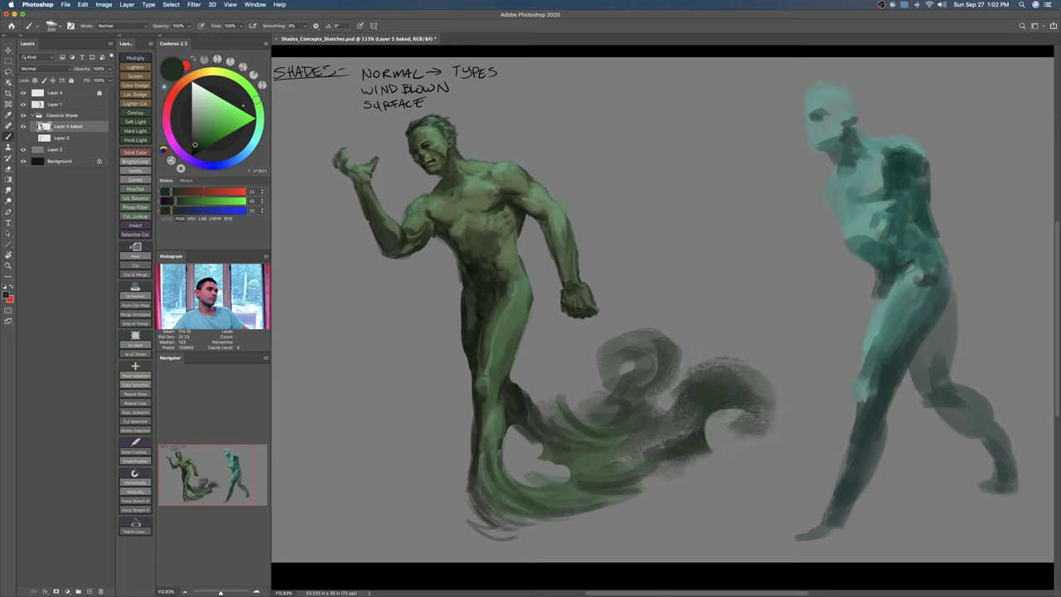
Step: Add dark strokes to the upper mist, and scale the green figure down and reposition it within one transform
mouse_move(690, 333)
left_mouse_down()
mouse_move(714, 377)
mouse_move(679, 385)
mouse_move(697, 380)
mouse_move(637, 373)
left_mouse_up()
left_click(717, 364, "super")
key("super+t")
left_click_drag(679, 194, 649, 223)
left_click_drag(595, 320, 581, 292)
key("Return")
Step: Resample the image to 7000 pixels wide with the proportions constrained
left_click_drag(472, 282, 480, 280)
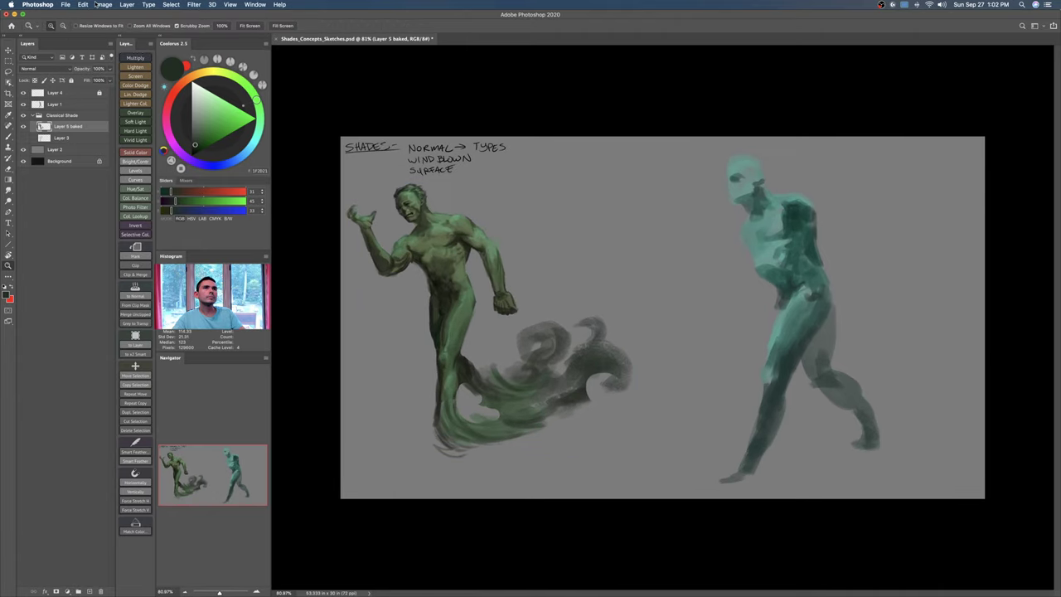
key("alt+super+i")
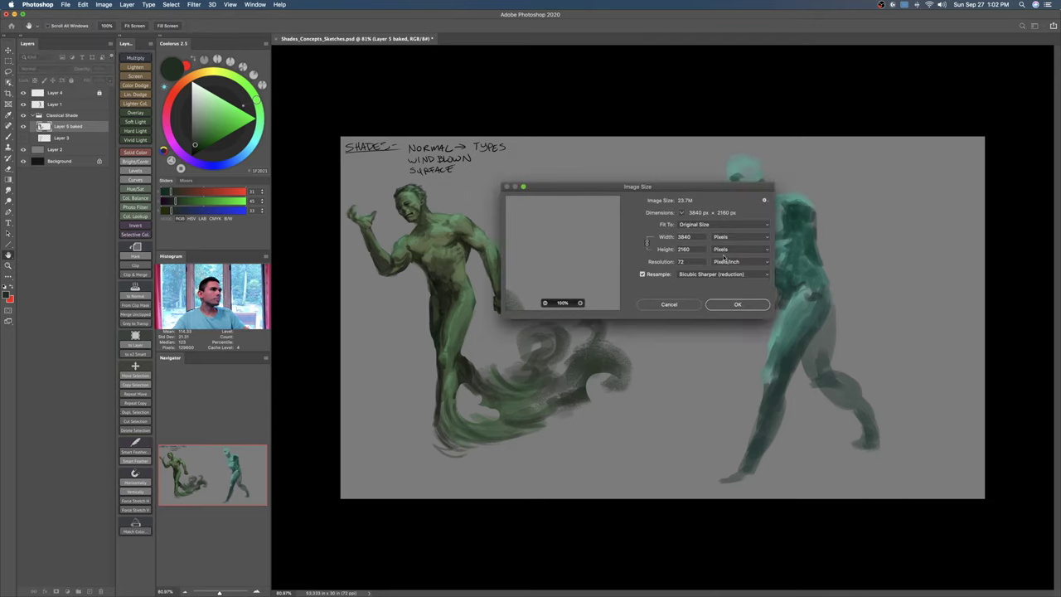
mouse_move(541, 294)
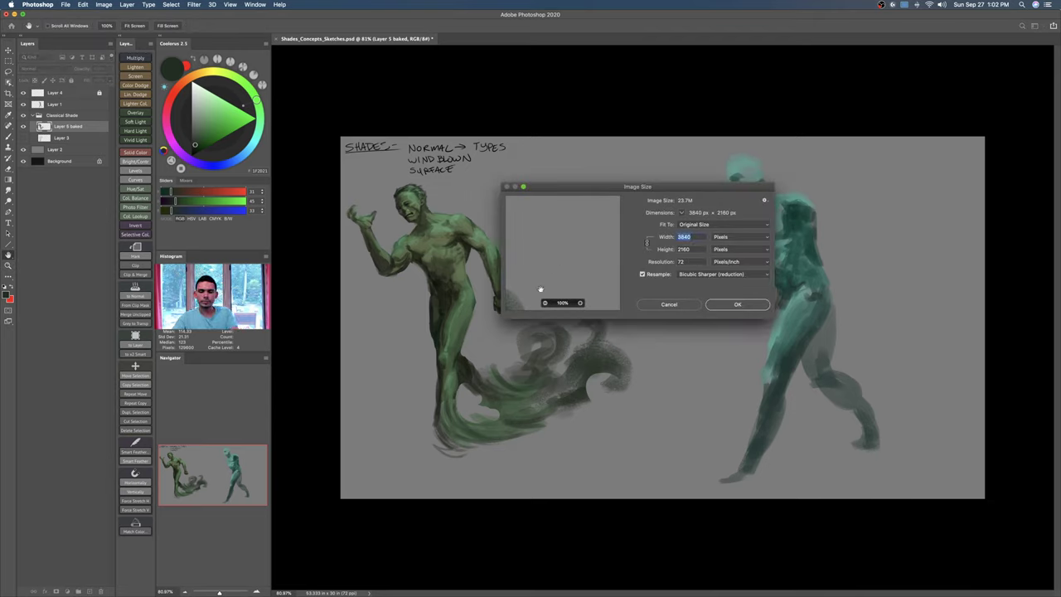
type("7000")
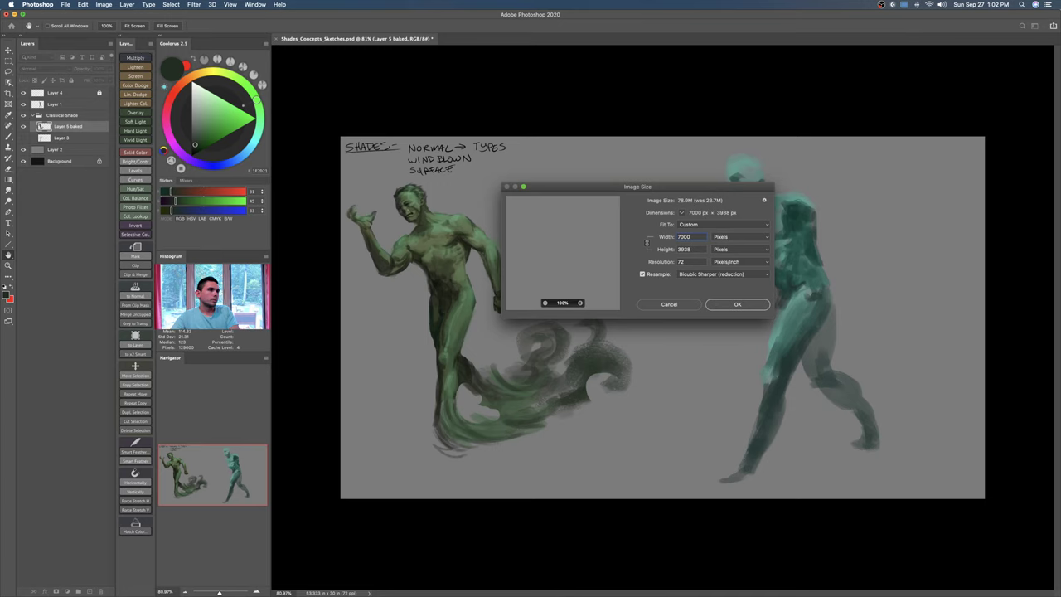
key("Return")
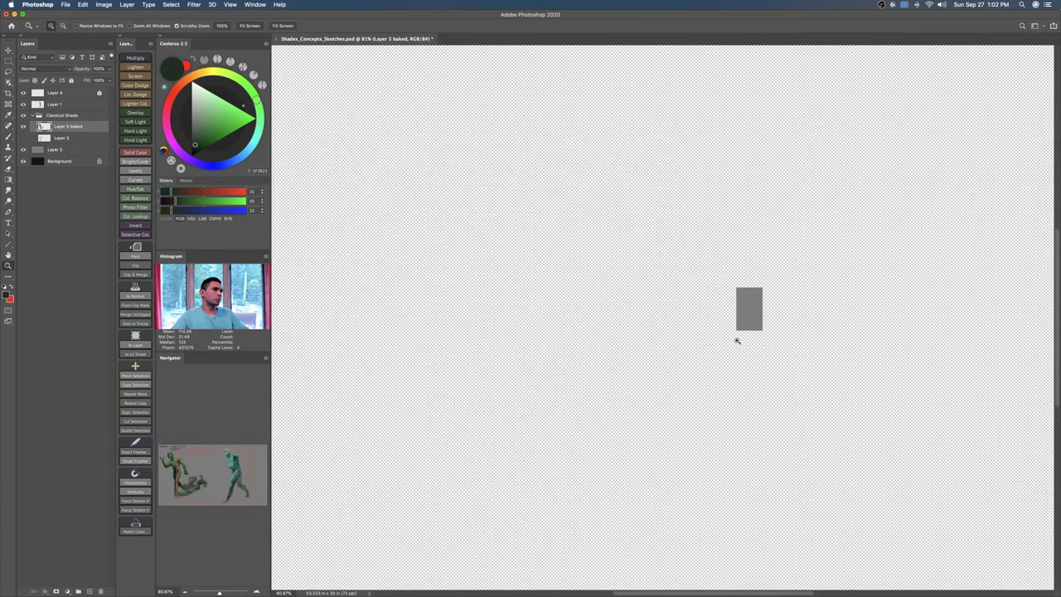
left_click_drag(737, 341, 711, 319)
left_click_drag(736, 365, 716, 362)
key("v")
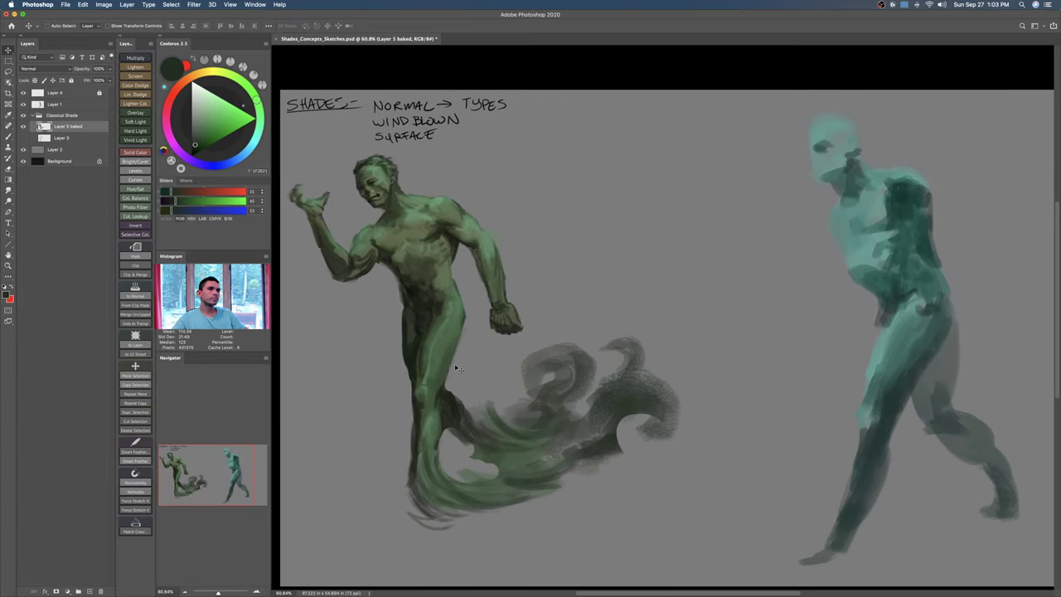
Step: Darken the rear thigh and the shadowed edge of the front shin with near-black green, enlarging the brush
key("b")
scroll(414, 348, "up", 3)
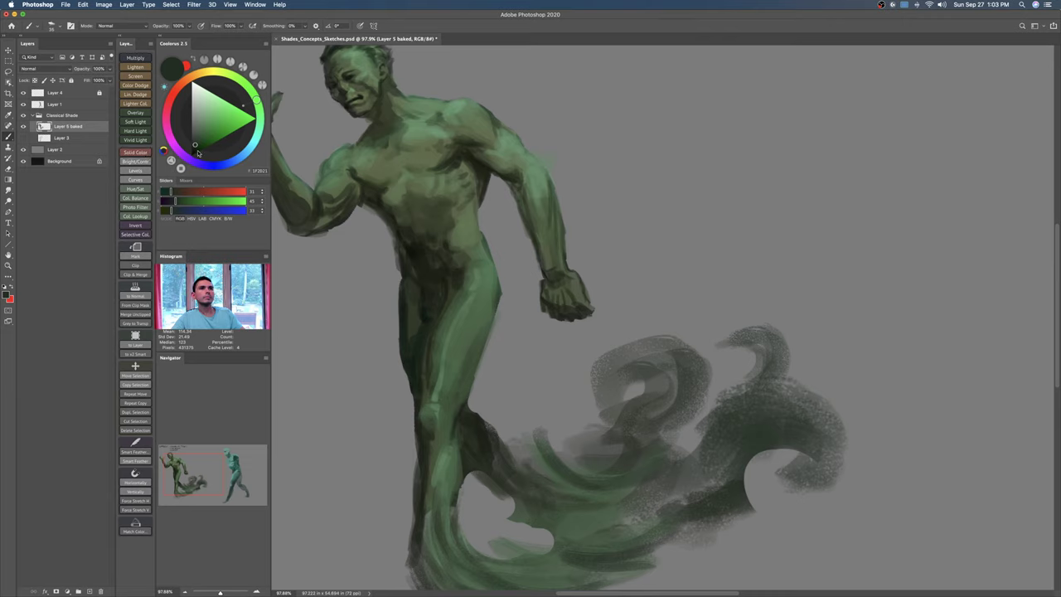
left_click(196, 153)
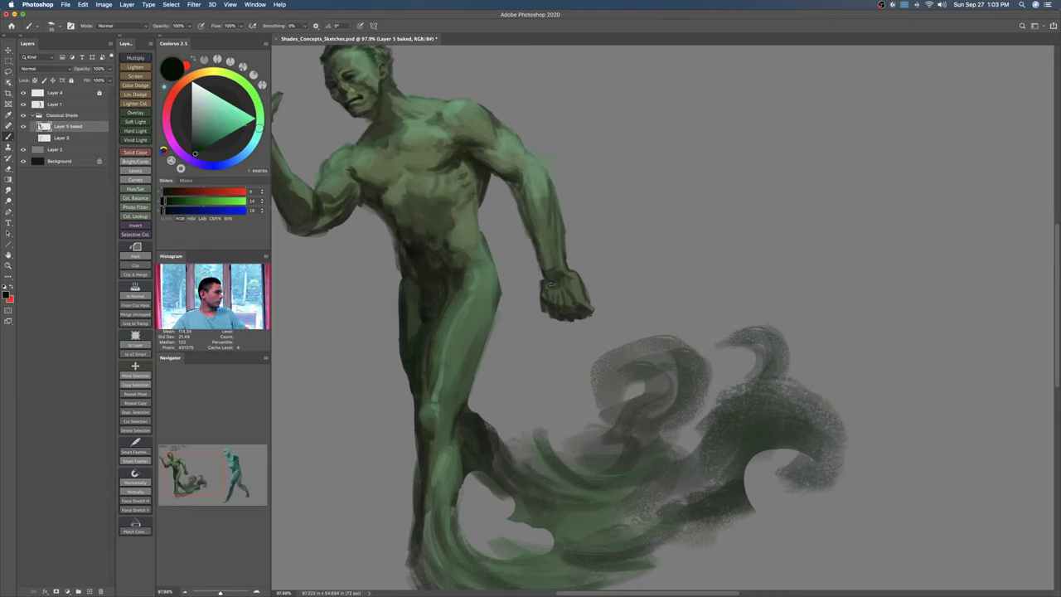
left_click_drag(426, 334, 425, 327)
mouse_move(414, 417)
left_mouse_down()
mouse_move(416, 446)
mouse_move(437, 381)
mouse_move(428, 456)
left_mouse_up()
key("bracketright")
key("bracketright")
key("bracketright")
left_click_drag(434, 396, 420, 501)
mouse_move(423, 511)
left_mouse_down()
mouse_move(455, 562)
mouse_move(446, 495)
left_mouse_up()
Step: Sweep near-black strands from the base of the front shin back through the lower mist with a larger brush
key("]")
mouse_move(417, 457)
left_mouse_down()
mouse_move(448, 523)
mouse_move(493, 522)
left_mouse_up()
left_click_drag(433, 484, 512, 516)
left_click_drag(436, 520, 519, 534)
key("]")
mouse_move(470, 511)
left_mouse_down()
mouse_move(514, 520)
mouse_move(592, 498)
left_mouse_up()
left_click_drag(499, 515, 596, 496)
mouse_move(479, 473)
left_mouse_down()
mouse_move(528, 507)
mouse_move(634, 497)
mouse_move(615, 463)
left_mouse_up()
Step: Paint near-black arcs along the front shin's outer edge, wrapping around the base of the mist
left_click_drag(427, 422, 416, 493)
left_click_drag(415, 455, 429, 496)
left_click_drag(403, 436, 411, 503)
mouse_move(398, 454)
left_mouse_down()
mouse_move(426, 511)
mouse_move(494, 515)
left_mouse_up()
Step: Darken the mist behind the rear leg and the inside of its spiral curl with an enlarged brush
key("]")
key("]")
key("]")
left_click_drag(489, 374, 529, 418)
mouse_move(504, 411)
left_mouse_down()
mouse_move(570, 425)
mouse_move(572, 449)
mouse_move(585, 428)
left_mouse_up()
key("]")
left_click_drag(557, 358, 583, 384)
mouse_move(547, 333)
left_mouse_down()
mouse_move(635, 382)
mouse_move(663, 371)
left_mouse_up()
left_click_drag(624, 284, 651, 297)
Step: Deepen the large trailing plume with near-black strokes following its curve to the tip
left_click_drag(744, 395, 836, 365)
mouse_move(736, 375)
left_mouse_down()
mouse_move(796, 332)
mouse_move(715, 408)
left_mouse_up()
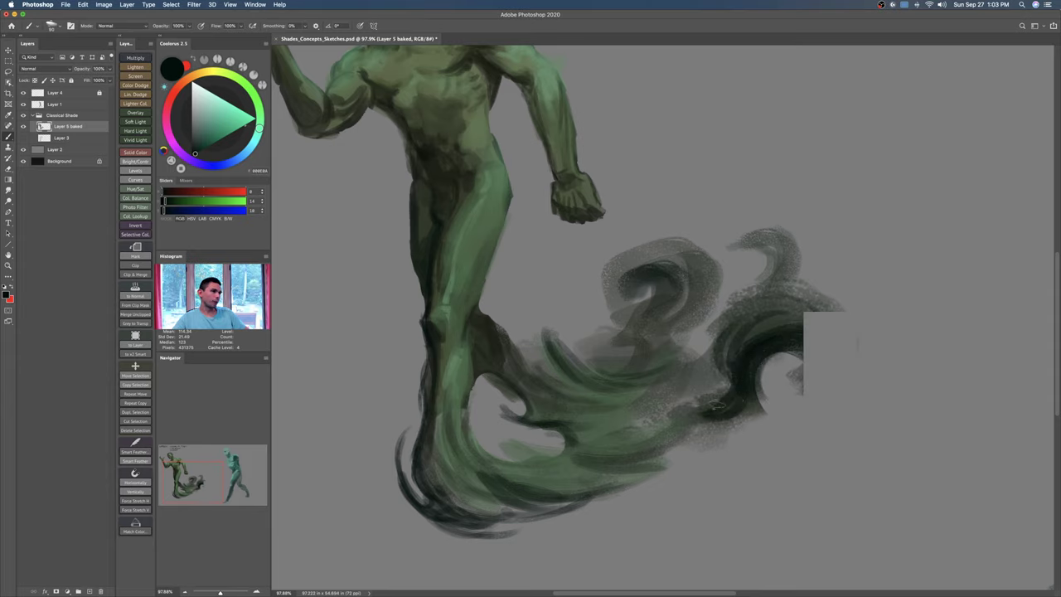
left_click_drag(817, 372, 801, 367)
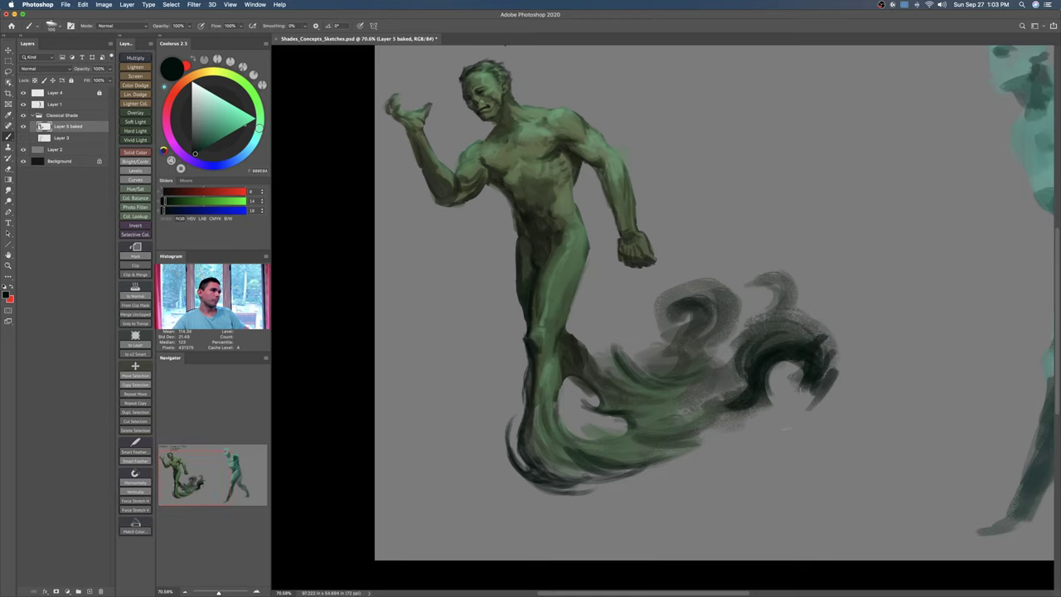
mouse_move(817, 381)
left_mouse_down()
mouse_move(817, 396)
mouse_move(765, 351)
mouse_move(750, 353)
left_mouse_up()
Step: Brighten the front thigh, knee and shin with sampled and lightened greens, lowering the brush opacity to 30%
key("b")
left_click(480, 290, "alt")
left_click_drag(499, 398, 538, 406)
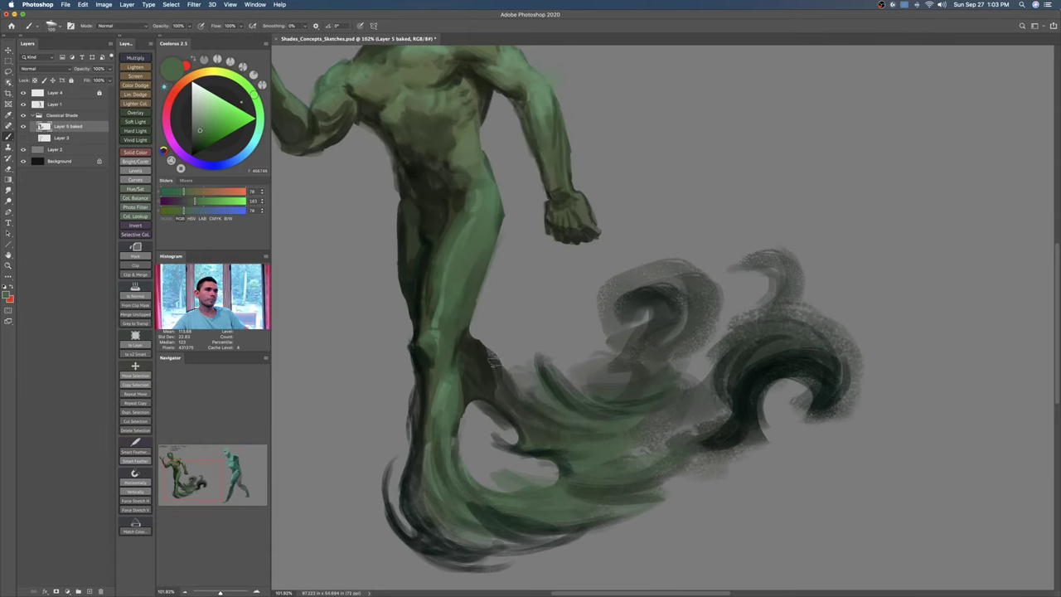
left_click(441, 329, "alt")
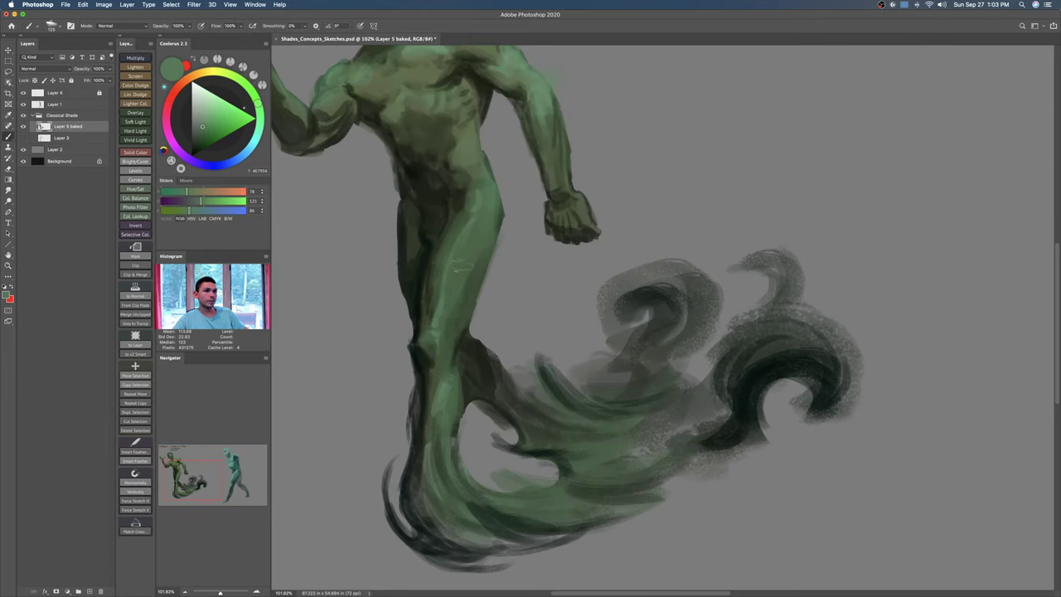
left_click(210, 119)
mouse_move(425, 336)
left_mouse_down()
mouse_move(439, 352)
mouse_move(451, 342)
mouse_move(447, 380)
left_mouse_up()
key("bracketright")
key("bracketright")
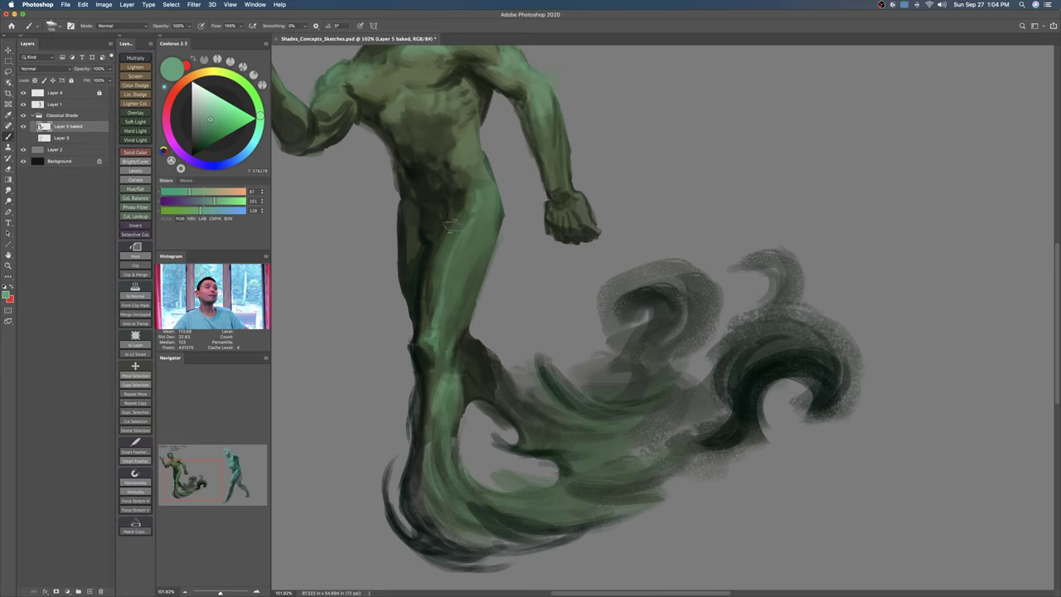
key("3")
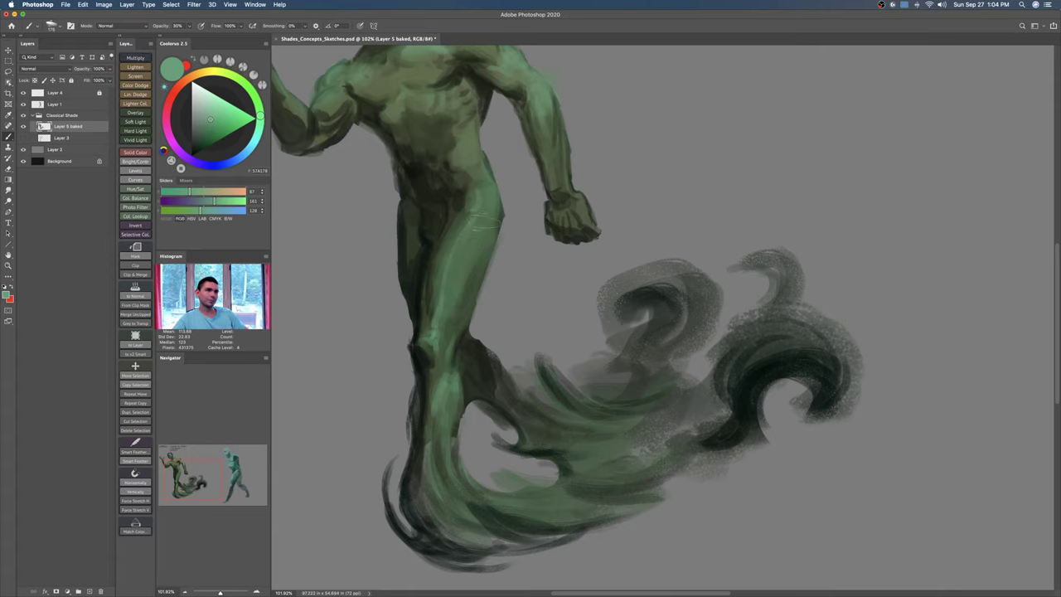
scroll(488, 228, "up", 3)
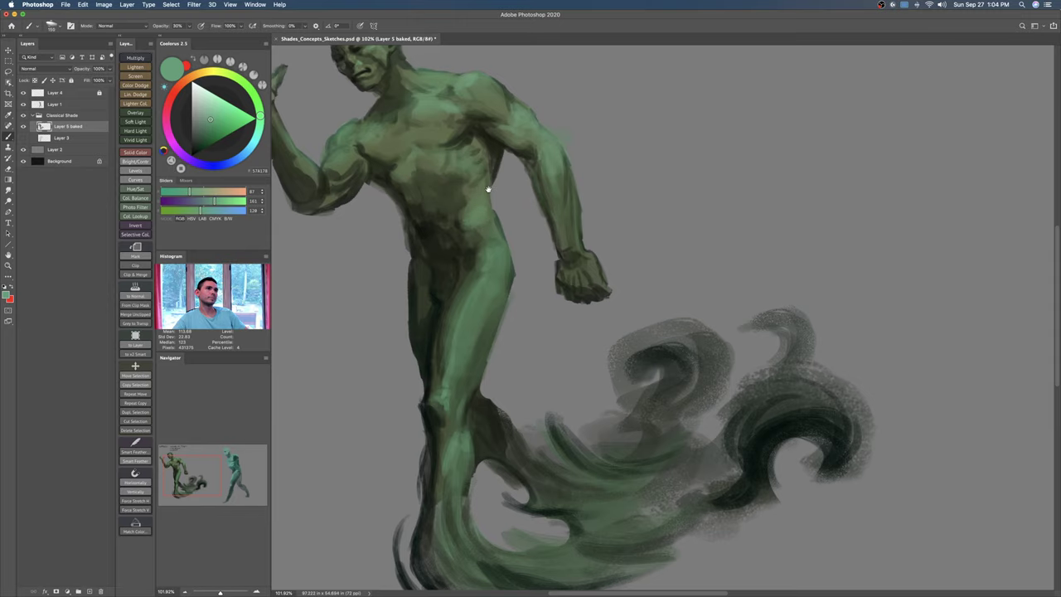
left_click_drag(489, 187, 573, 227)
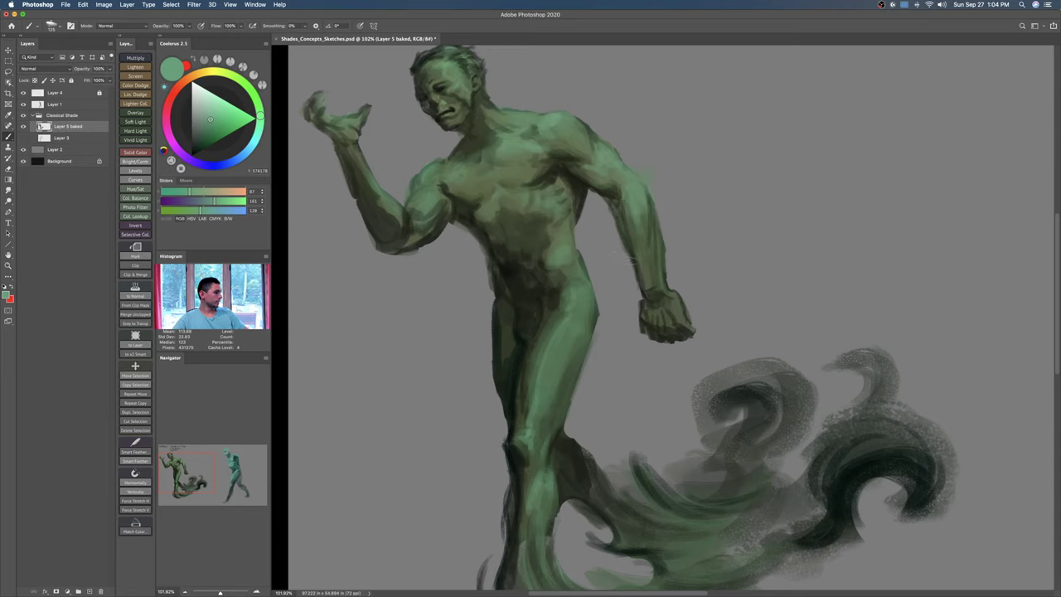
Step: Check the document's pixel dimensions and resolution in the Image Size settings without changing them
key("z")
left_click_drag(648, 303, 568, 306)
left_click(104, 5)
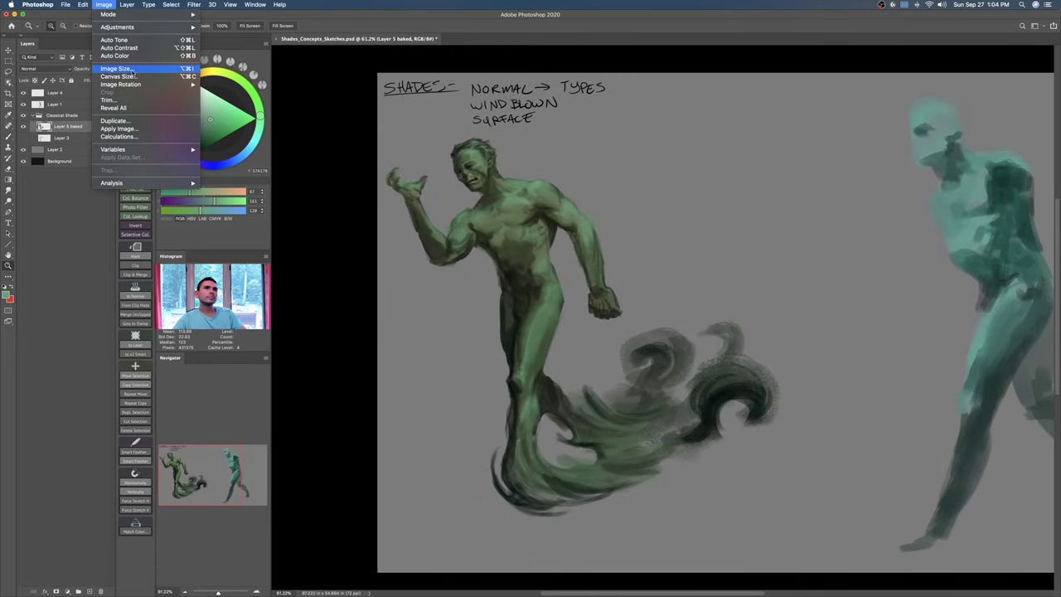
left_click(142, 69)
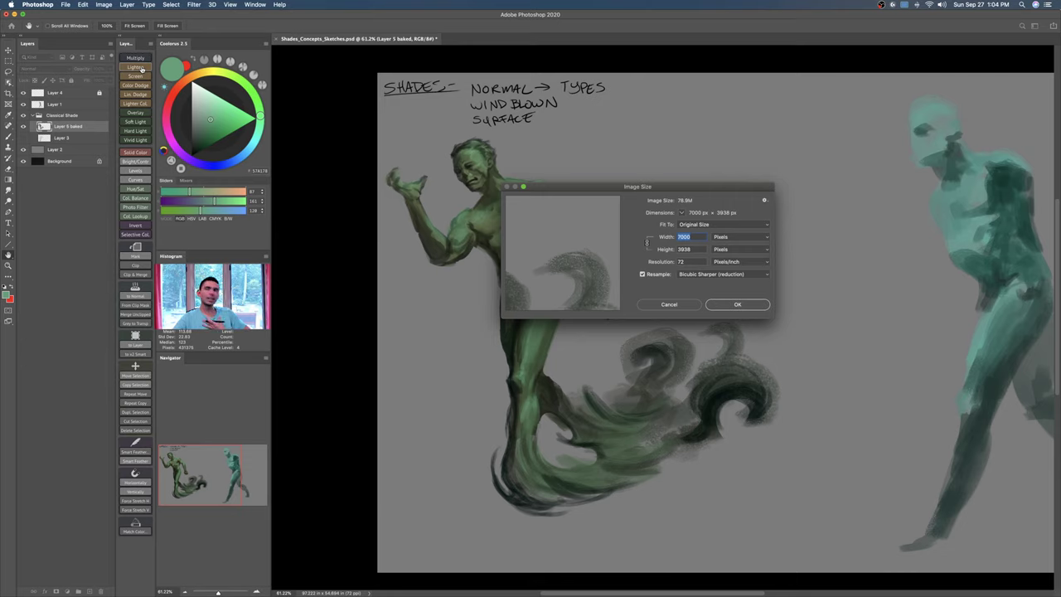
left_click(681, 236)
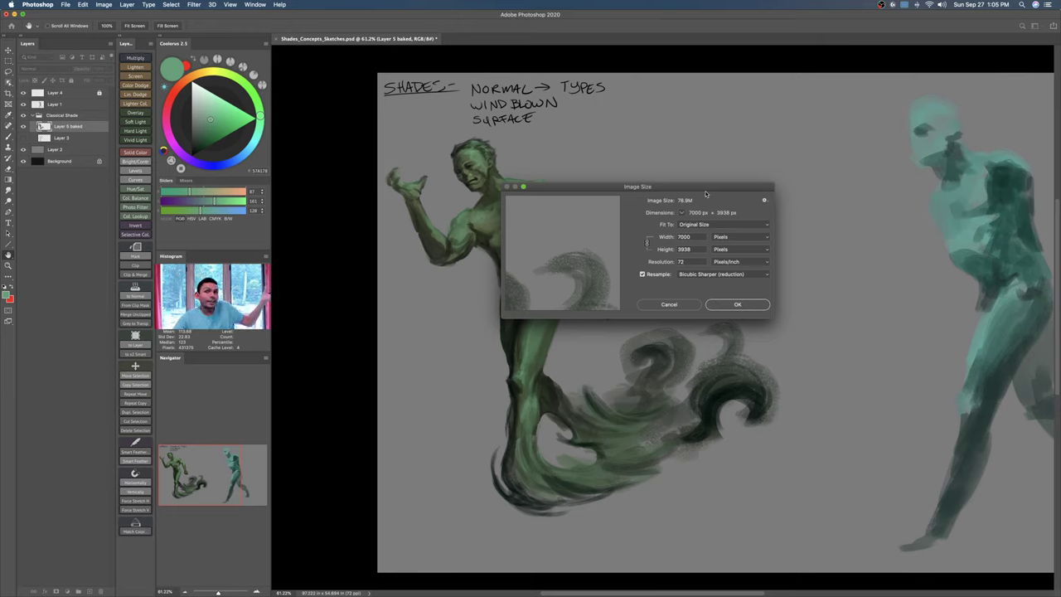
left_click(669, 304)
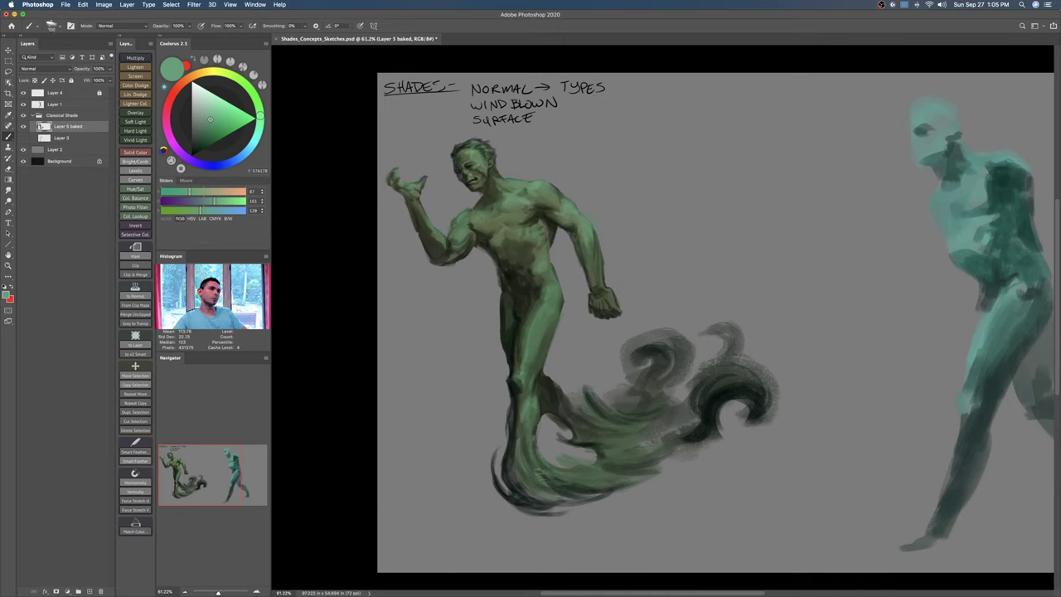
Step: Brush light green highlights along the lower mist and over the tops of the trailing curls
left_click_drag(604, 462, 664, 454)
left_click_drag(632, 468, 678, 443)
key("]")
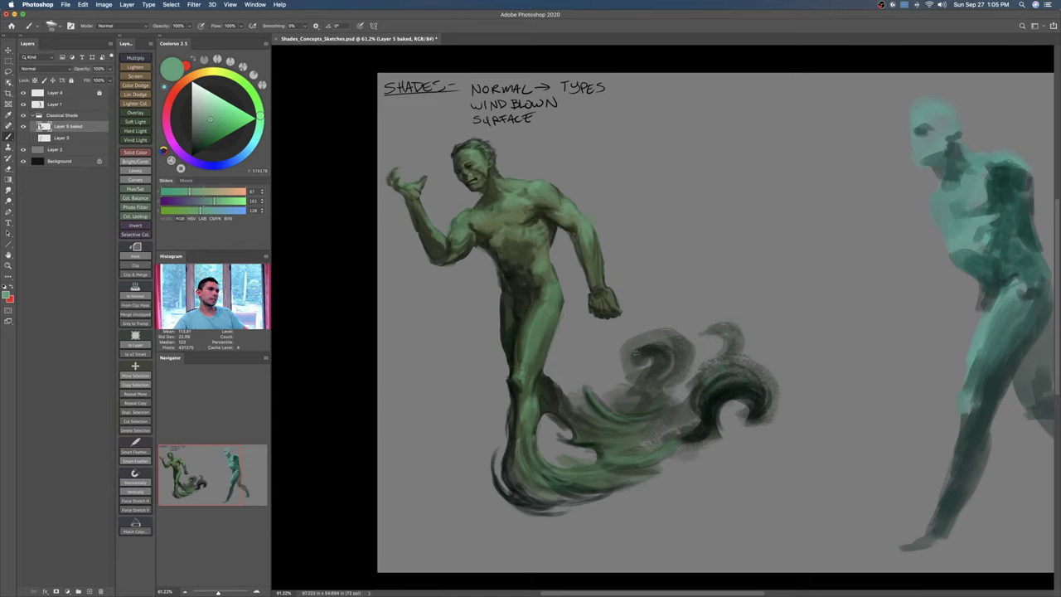
key("z")
left_click_drag(526, 296, 552, 296)
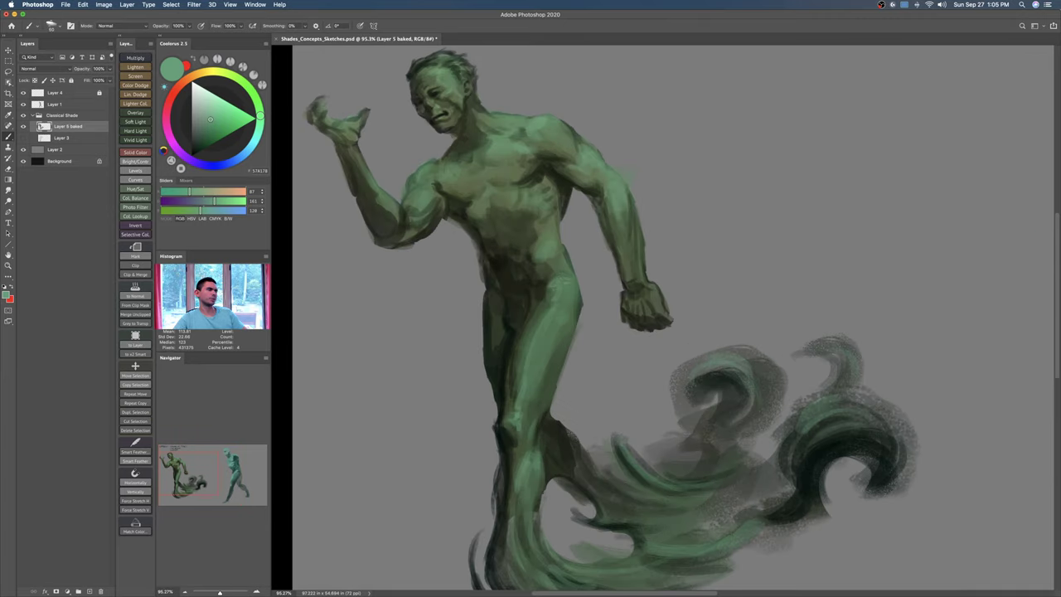
key("bracketright")
key("bracketright")
key("bracketright")
Step: Deepen the shadows beneath the chest muscles with sampled dark green and a larger brush, undoing the last stroke
scroll(529, 214, "up", 4)
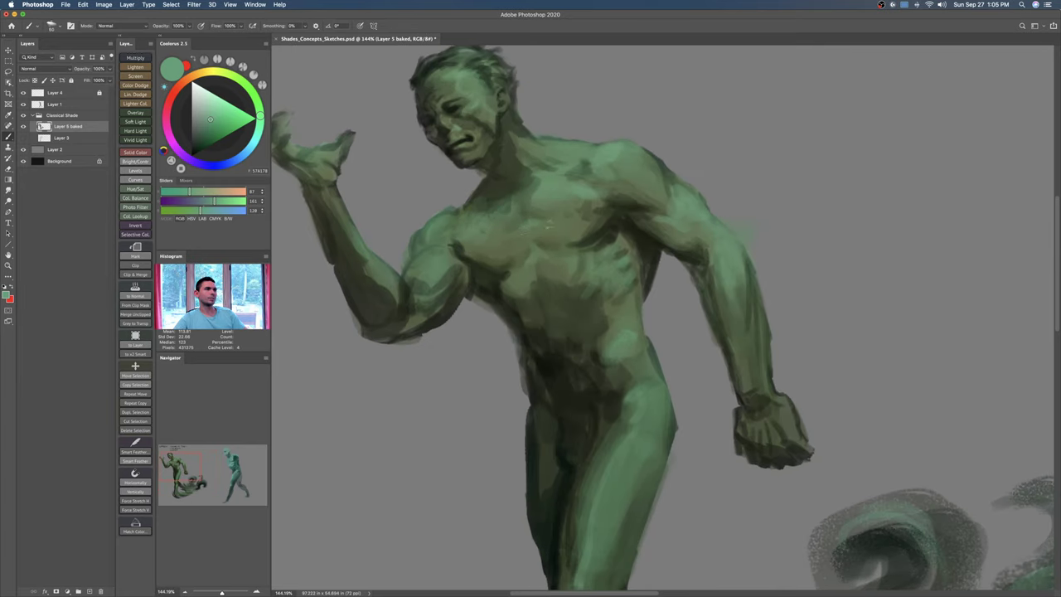
left_click(588, 241, "alt")
left_click_drag(536, 237, 543, 244)
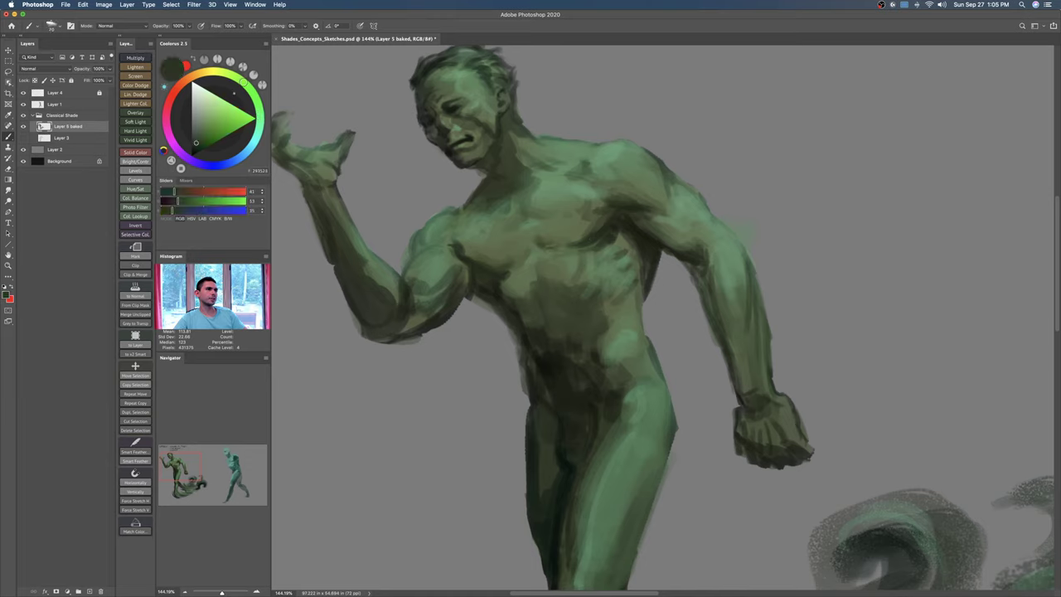
key("]")
key("]")
key("]")
key("]")
key("]")
mouse_move(463, 238)
left_mouse_down()
mouse_move(477, 257)
mouse_move(483, 245)
left_mouse_up()
left_click(497, 240, "alt")
key("ctrl+z")
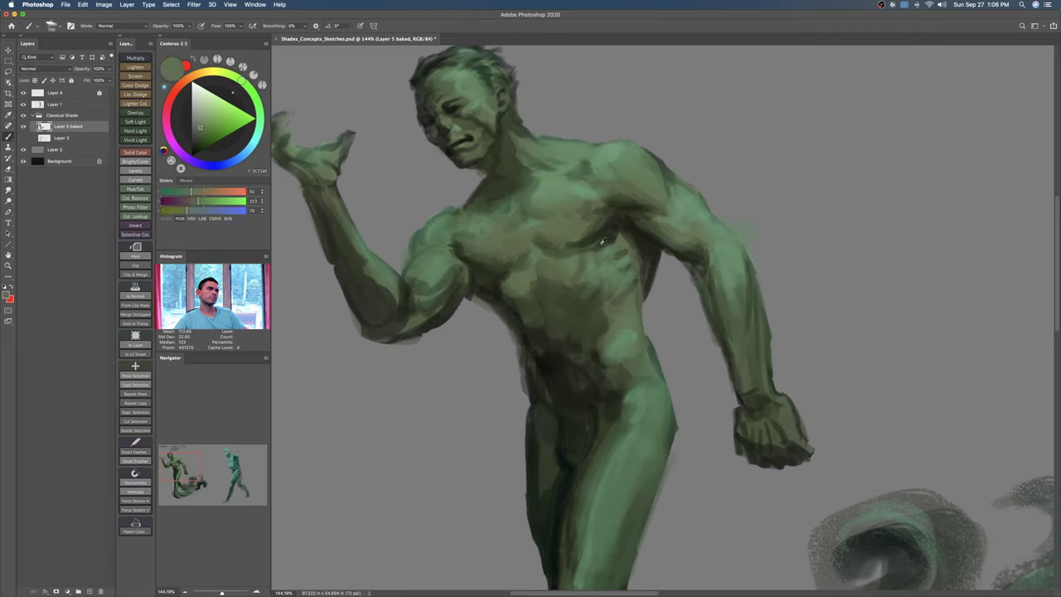
Step: Refine the inner elbow of the raised arm with mid green sampled from the ribs, using a smaller brush
left_click(604, 242, "alt")
key("[")
key("[")
mouse_move(424, 297)
left_mouse_down()
mouse_move(395, 290)
mouse_move(406, 307)
mouse_move(456, 275)
mouse_move(377, 285)
mouse_move(405, 300)
left_mouse_up()
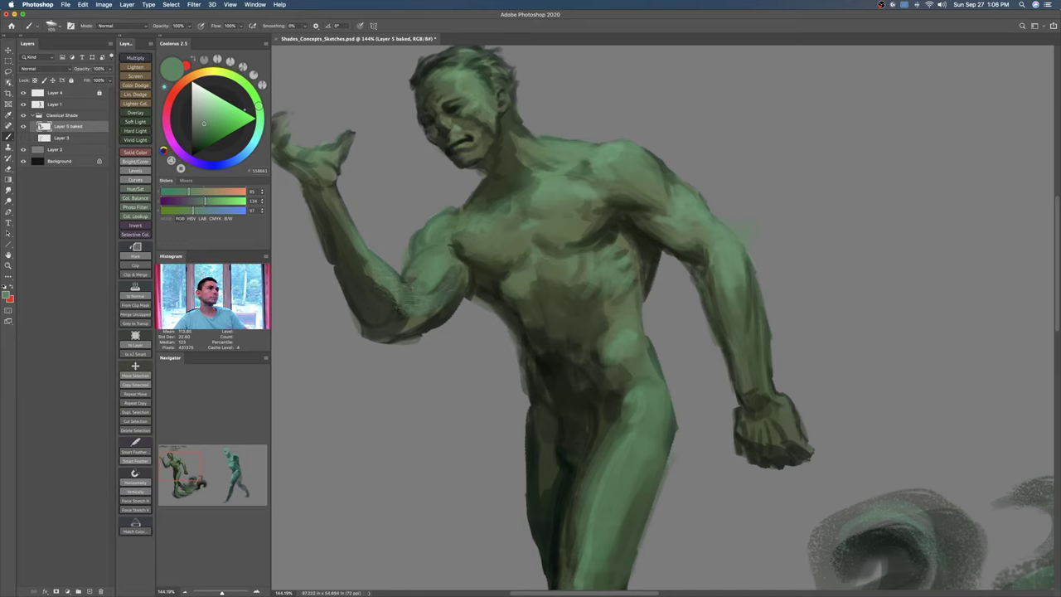
Step: Highlight the lowered arm's shoulder with its own light green, using a much smaller brush
left_click(615, 159, "alt")
key("[")
key("[")
key("[")
key("[")
left_click_drag(647, 161, 654, 174)
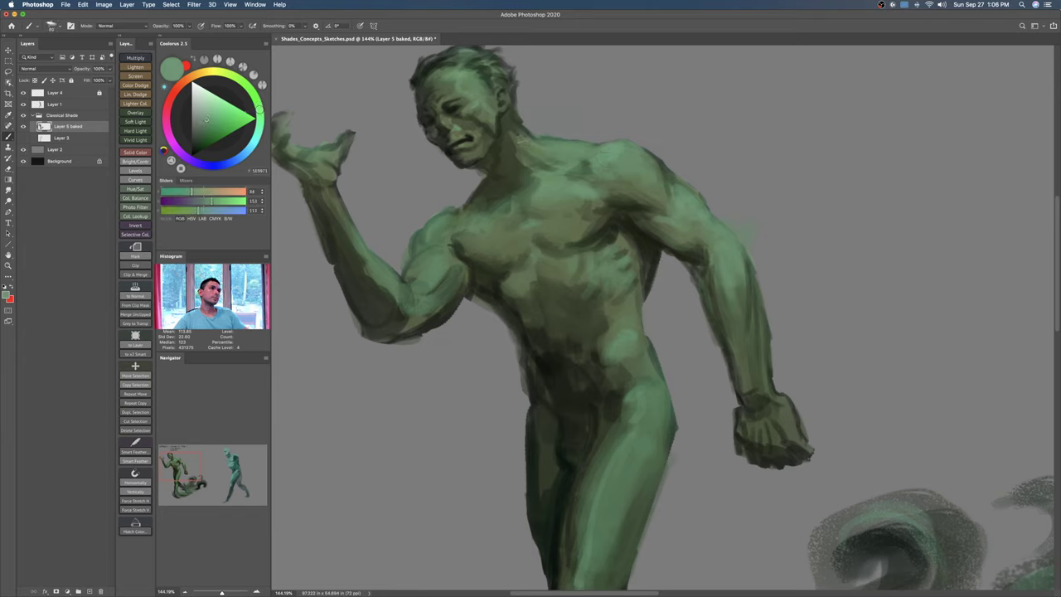
Step: Paint thin light green strokes at the base of the neck to define the tendons and collarbone
key("[")
left_click_drag(499, 207, 497, 183)
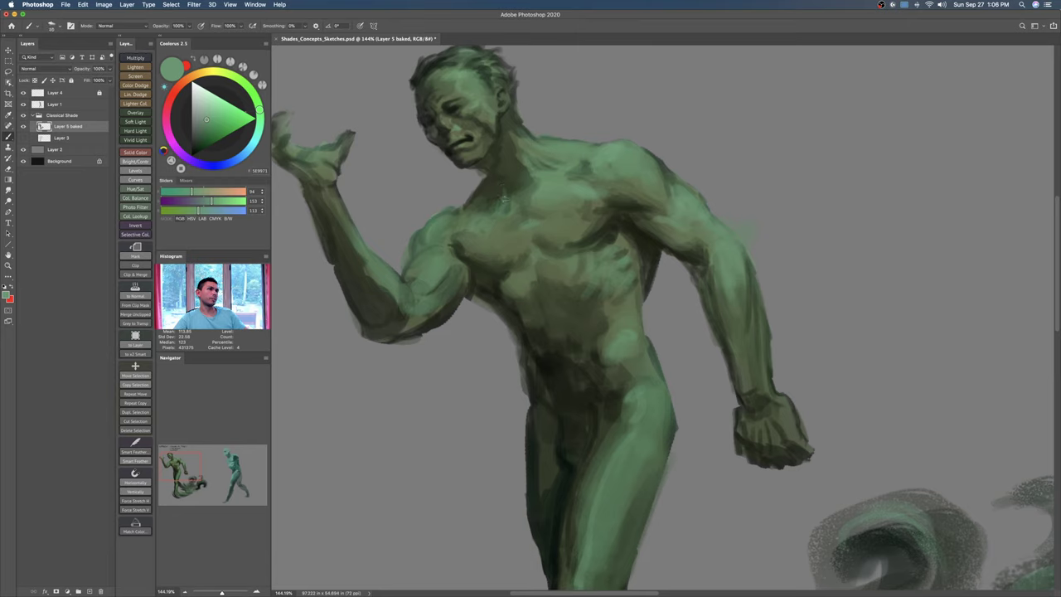
left_click_drag(497, 187, 494, 207)
key("]")
key("]")
key("]")
key("]")
key("]")
Step: Paint sampled green along the top edge between neck and lowered arm's shoulder, and clean the shoulder outline with the eraser
left_click(500, 199, "alt")
key("]")
key("]")
left_click_drag(538, 139, 580, 142)
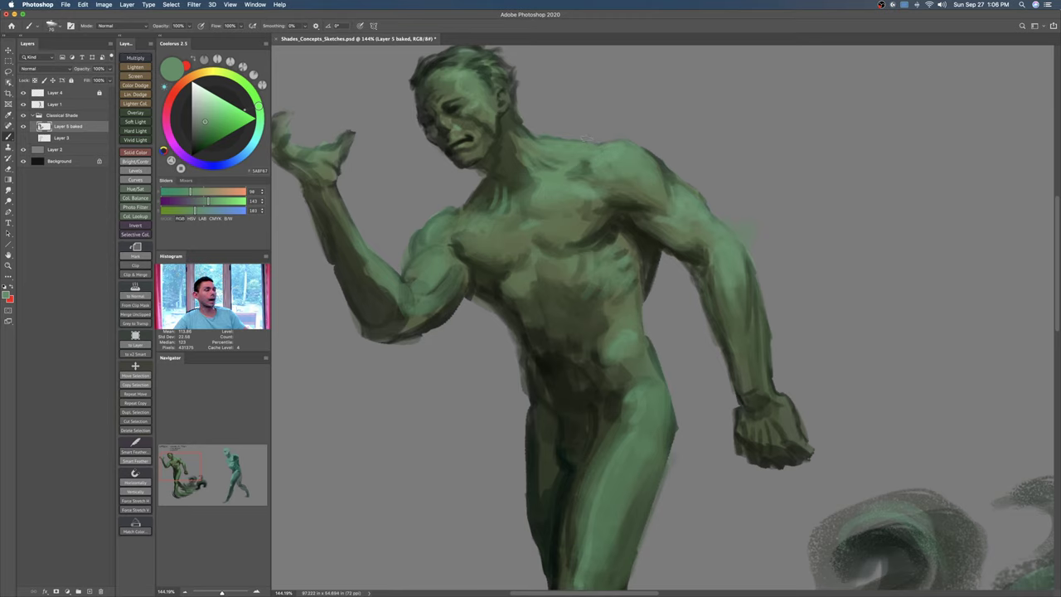
key("e")
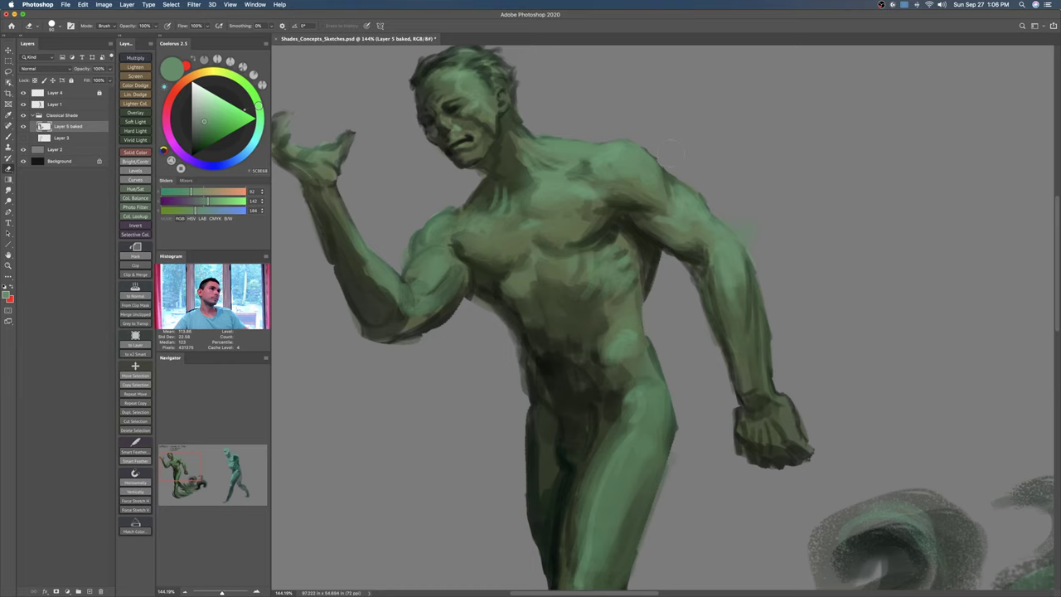
key("b")
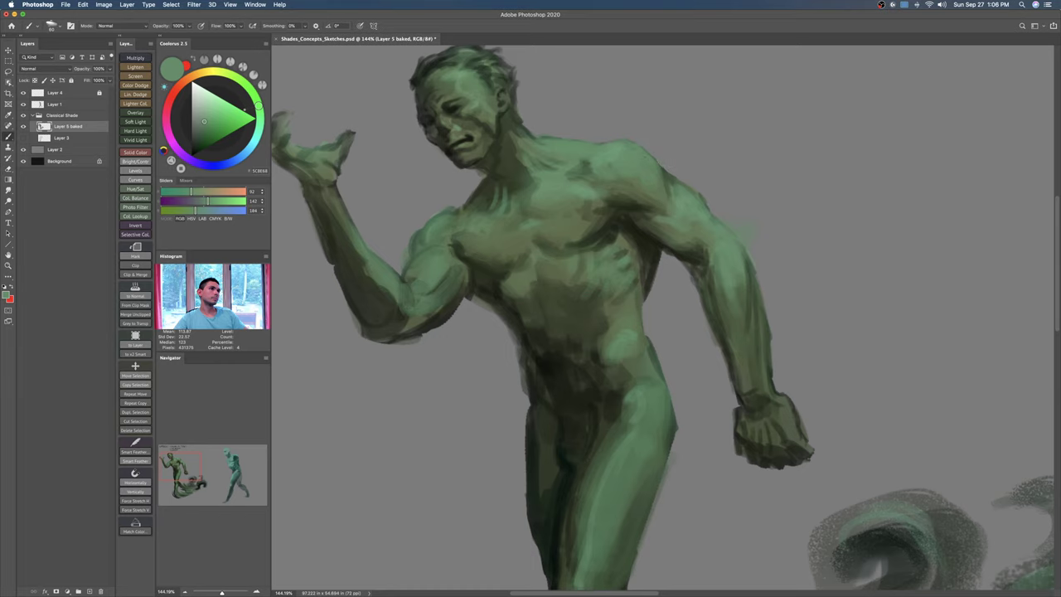
left_click_drag(669, 180, 645, 190)
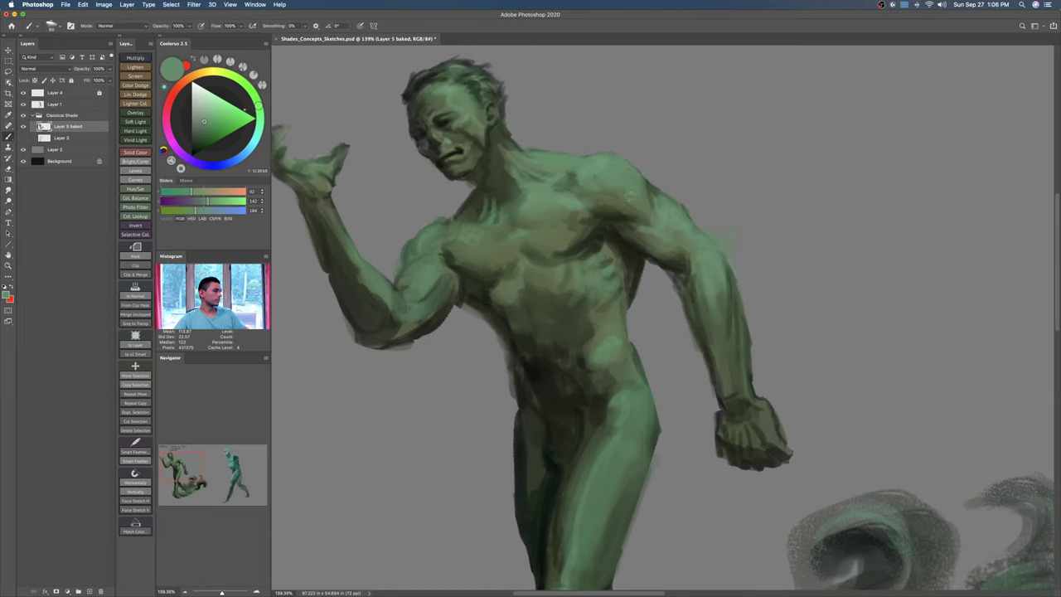
Step: Shade the shoulder, armpit, abdomen and raised arm's elbow with a darker, cooler green
left_click(261, 120)
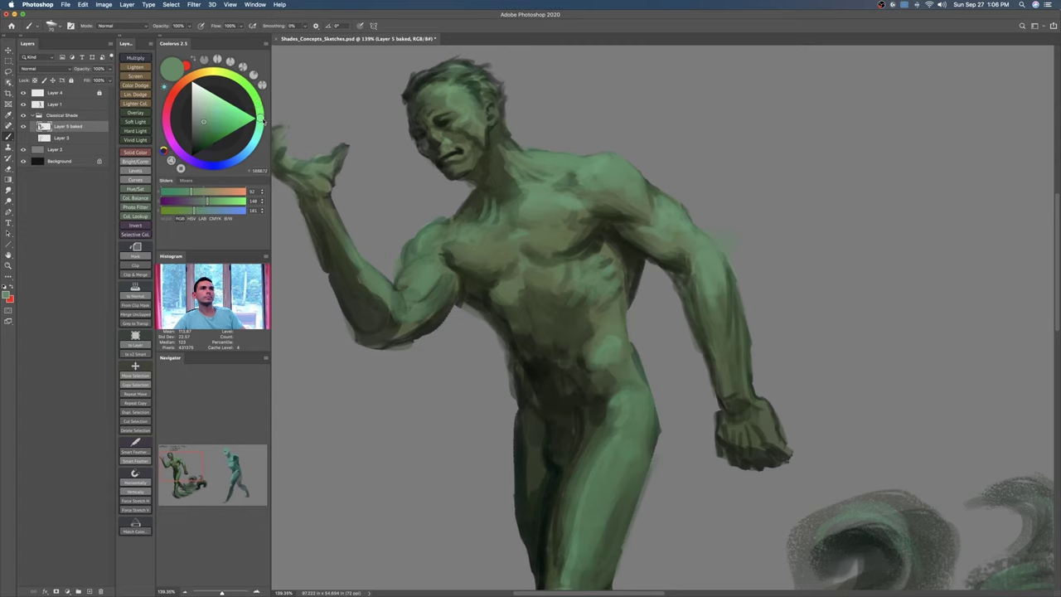
left_click(209, 139)
mouse_move(599, 201)
left_mouse_down()
mouse_move(632, 214)
mouse_move(587, 186)
mouse_move(603, 207)
left_mouse_up()
mouse_move(663, 222)
left_mouse_down()
mouse_move(644, 234)
mouse_move(651, 198)
mouse_move(637, 249)
left_mouse_up()
left_click_drag(555, 299, 570, 300)
left_click_drag(421, 306, 430, 362)
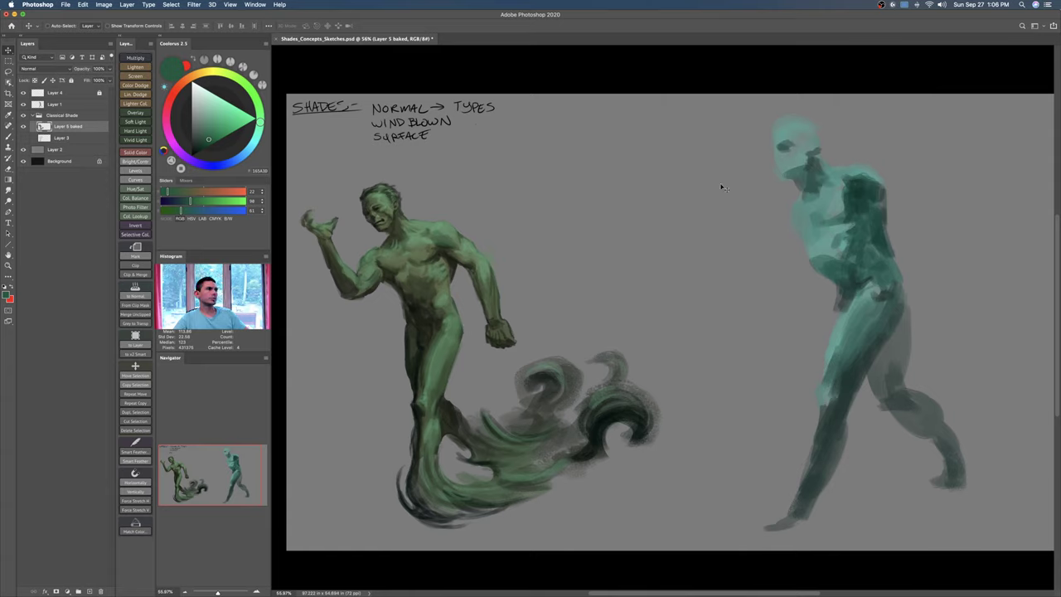
Step: Select the teal figure's layer and delete it
left_click(853, 222, "super")
left_click_drag(859, 229, 826, 240)
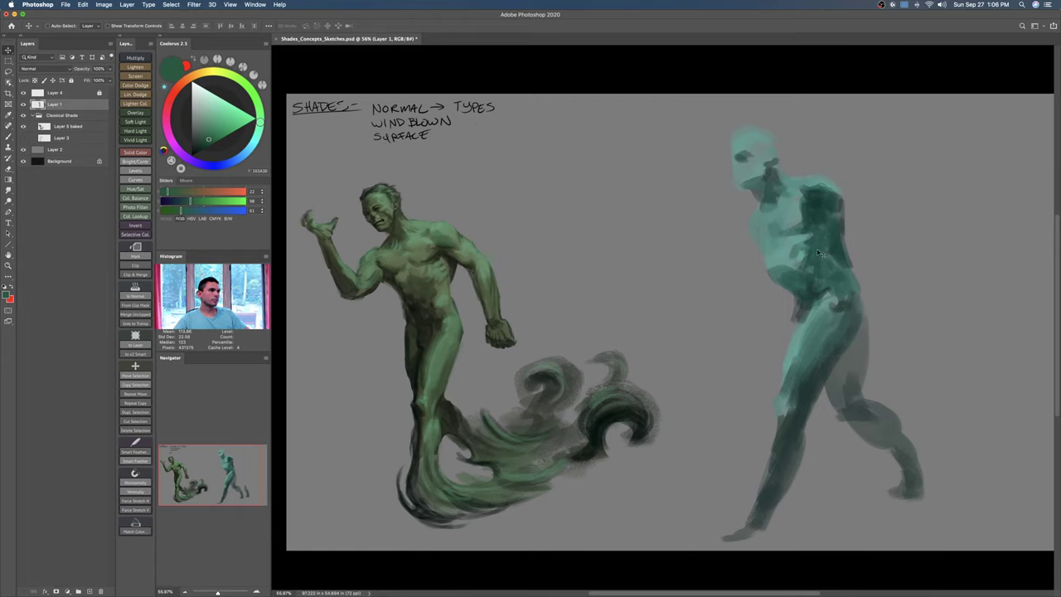
key("BackSpace")
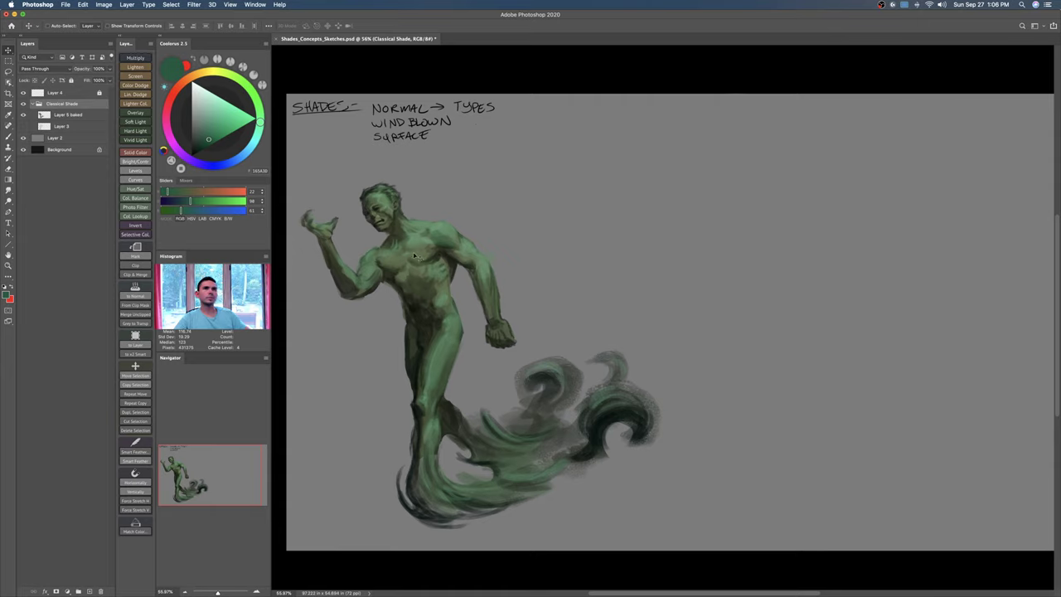
Step: Collapse the Classical Shade group and put it into Free Transform
left_click(23, 103)
left_click(23, 104)
left_click(34, 104)
key("super+t")
right_click(437, 284)
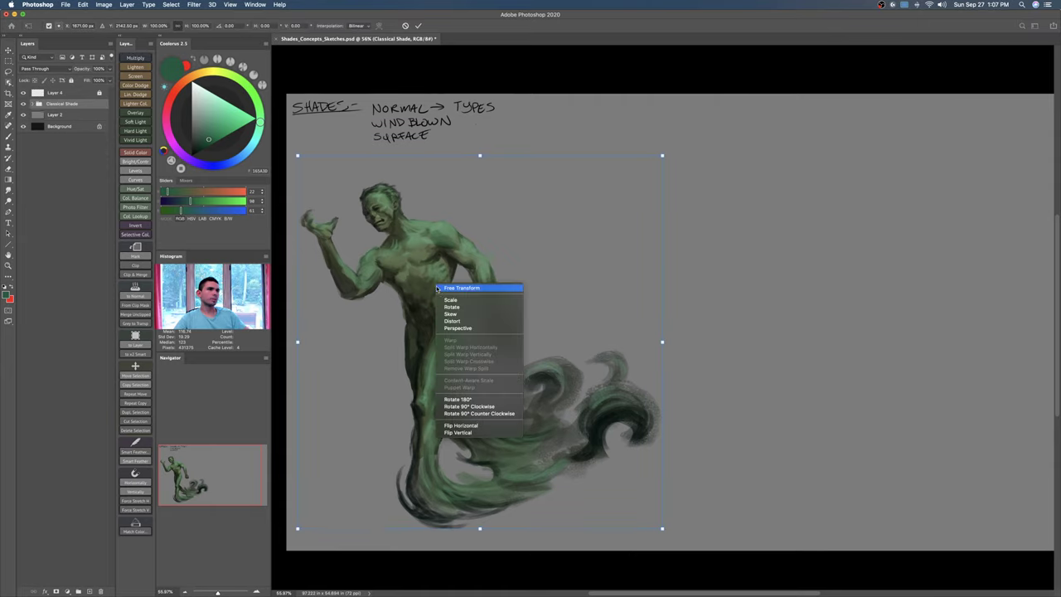
left_click(481, 431)
key("super+z")
Step: Flip the Classical Shade group horizontally, nudge it slightly and apply the transform
right_click(471, 382)
left_click(503, 523)
right_click(469, 383)
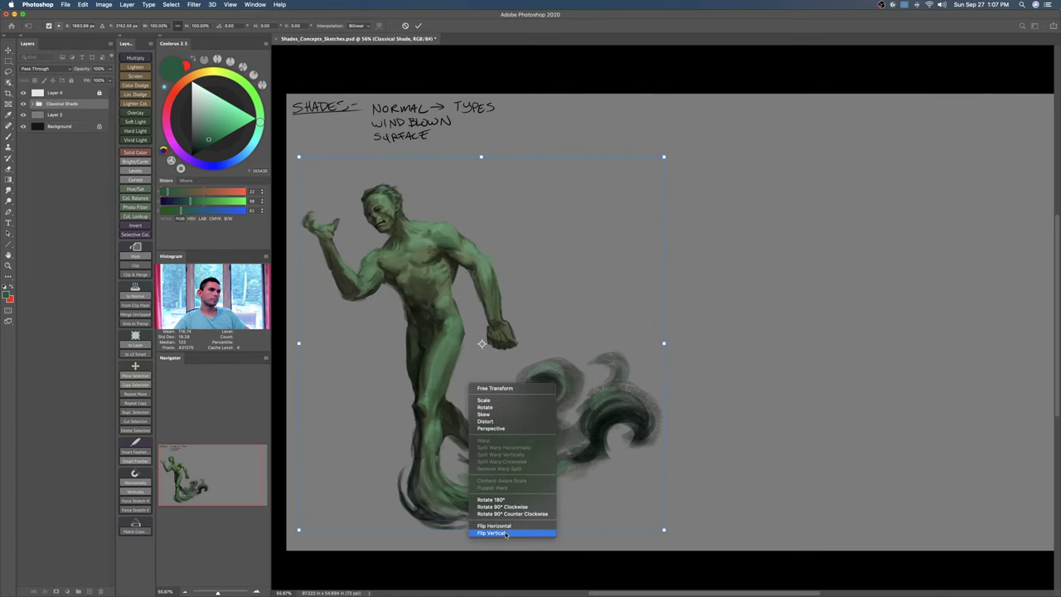
left_click(499, 523)
left_click_drag(491, 455, 496, 457)
key("Return")
Step: Activate Layer 5 baked inside the Classical Shade group and paint the lowered fist with light green sampled from the body
key("z")
left_click_drag(475, 281, 502, 271)
key("b")
left_click(497, 283, "alt")
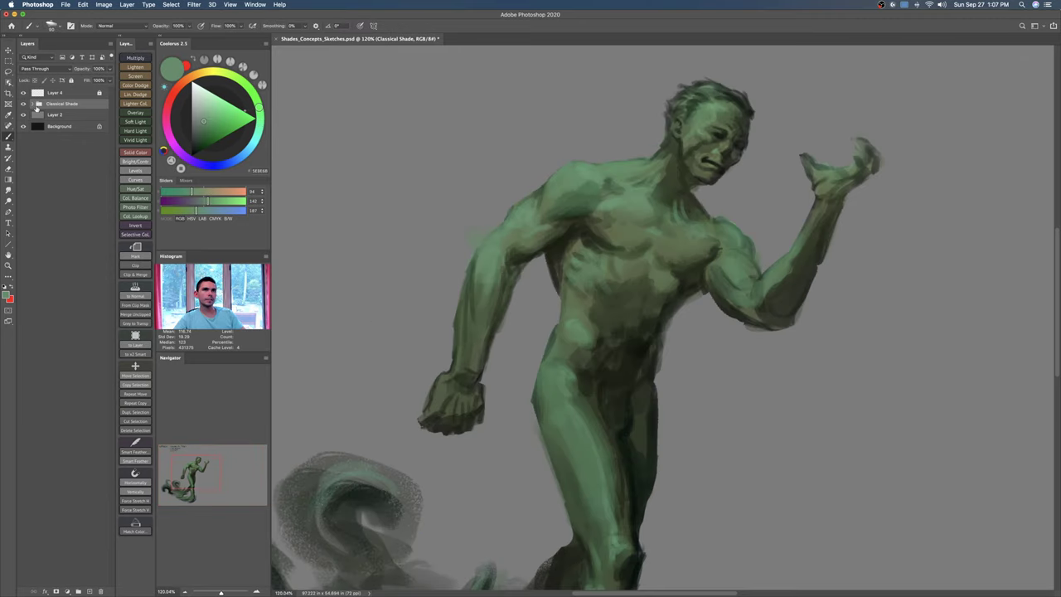
left_click(32, 104)
left_click(58, 114)
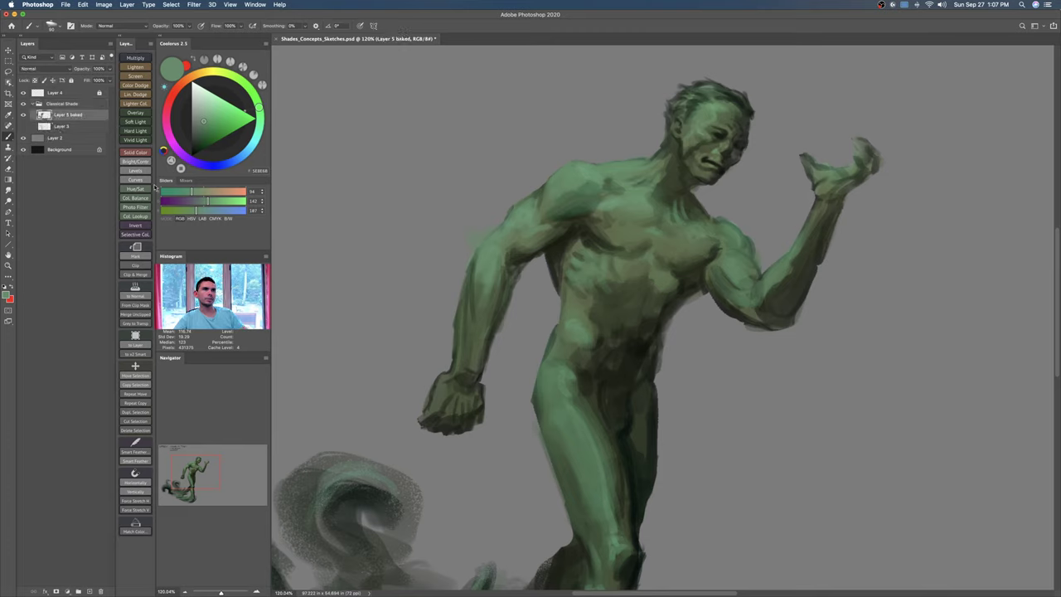
mouse_move(445, 374)
left_mouse_down()
mouse_move(427, 414)
mouse_move(445, 414)
left_mouse_up()
key("bracketleft")
key("bracketleft")
key("bracketleft")
Step: Examine the whole flipped figure and its mist trail on the canvas
key("super+space")
left_click_drag(562, 350, 541, 350)
scroll(615, 223, "down", 3)
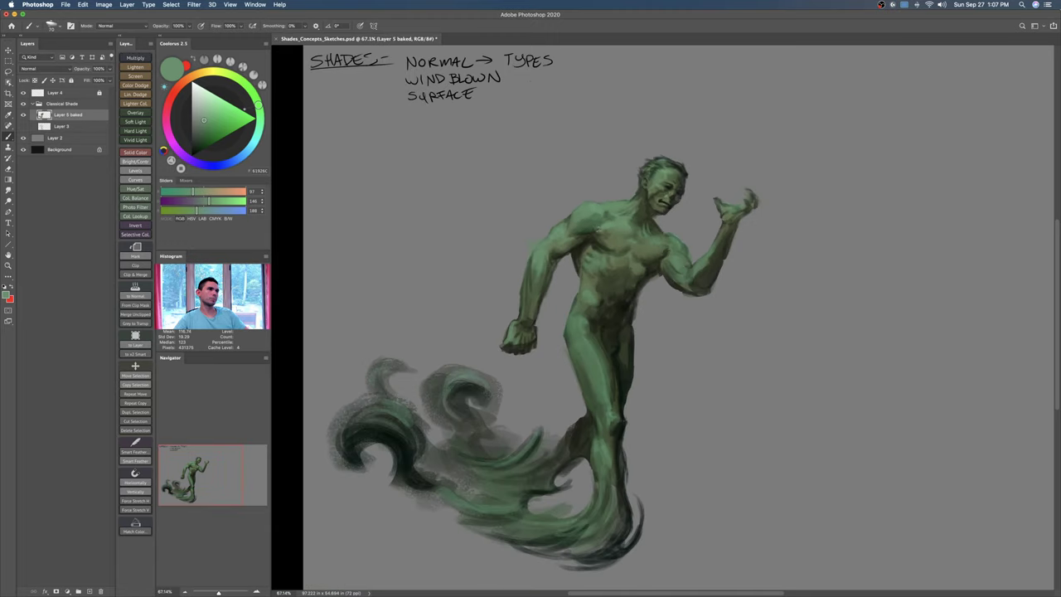
right_click(603, 229, "shift")
left_click(636, 214)
key("super+space")
left_click_drag(627, 218, 621, 219)
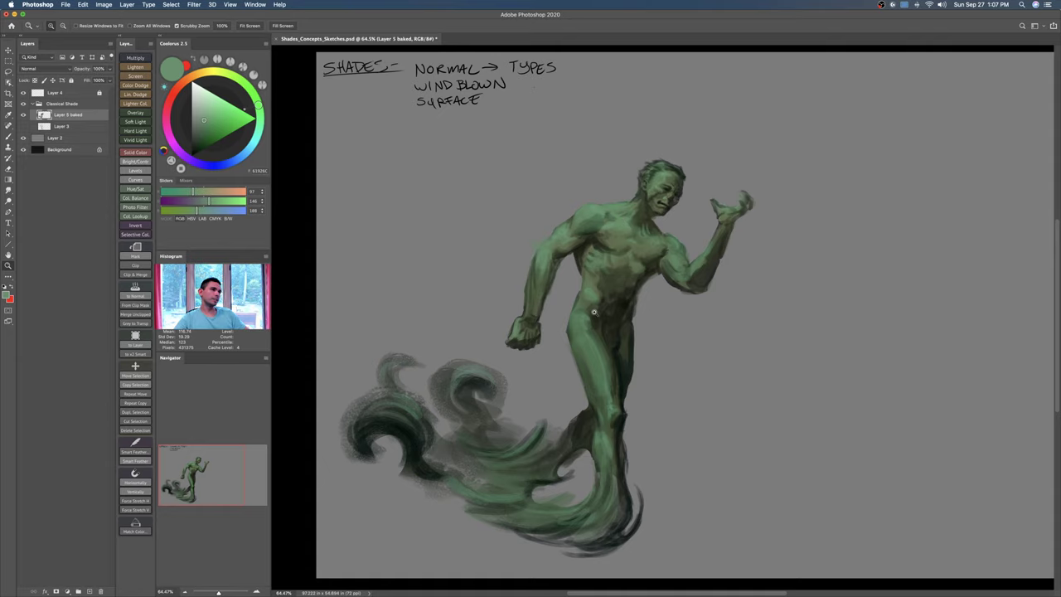
left_click_drag(596, 306, 585, 308)
Step: Shade the abdomen with olive and dark greens sampled from the torso, varying the brush size
left_click(582, 271, "alt")
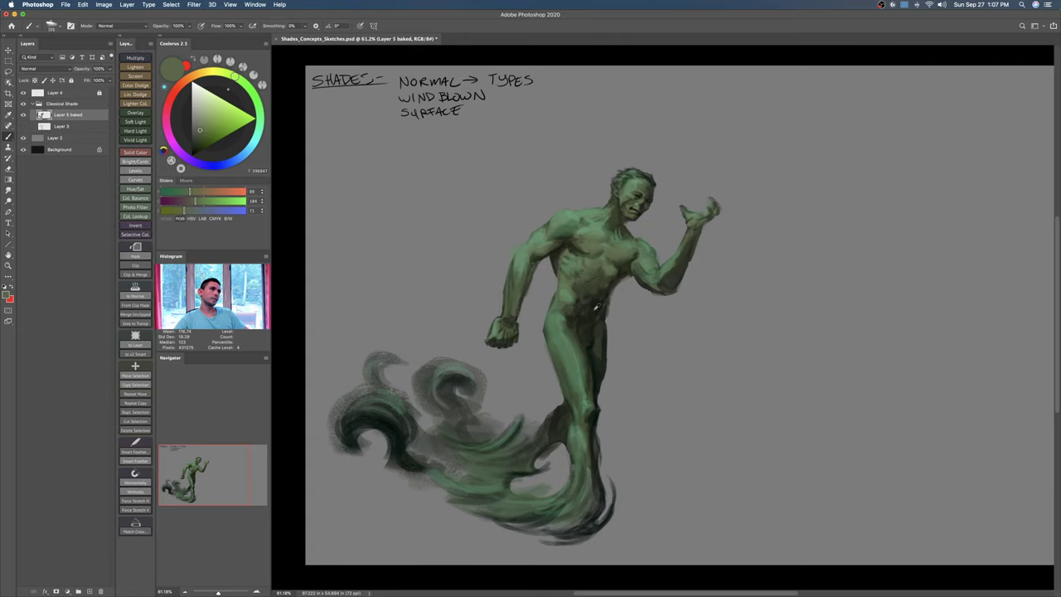
left_click(581, 290, "alt")
key("bracketright")
key("bracketright")
key("bracketright")
key("bracketright")
key("bracketright")
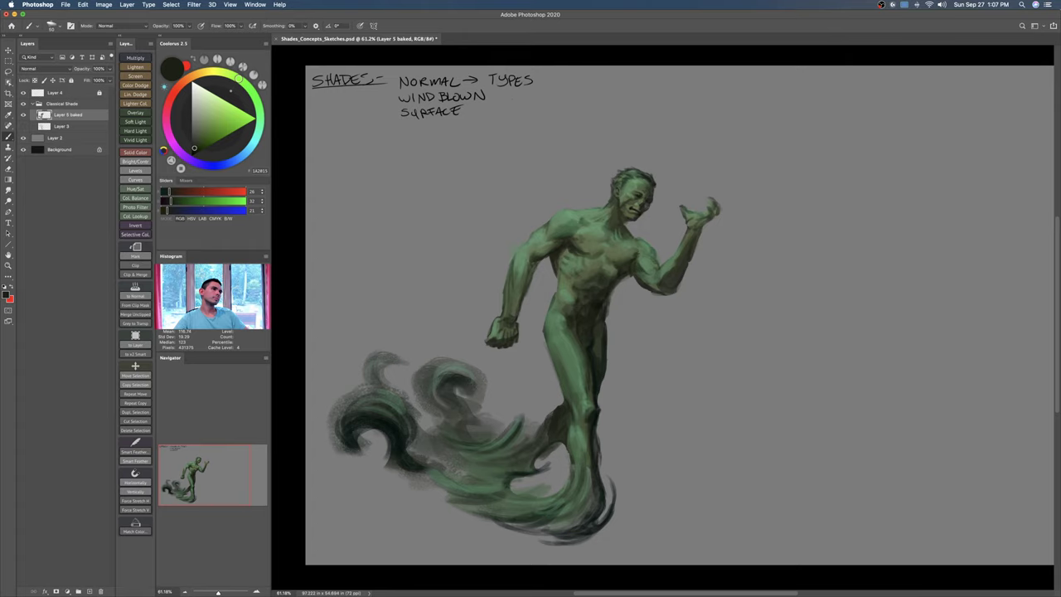
left_click_drag(649, 249, 691, 249)
key("[")
key("[")
key("[")
left_click_drag(614, 235, 638, 238)
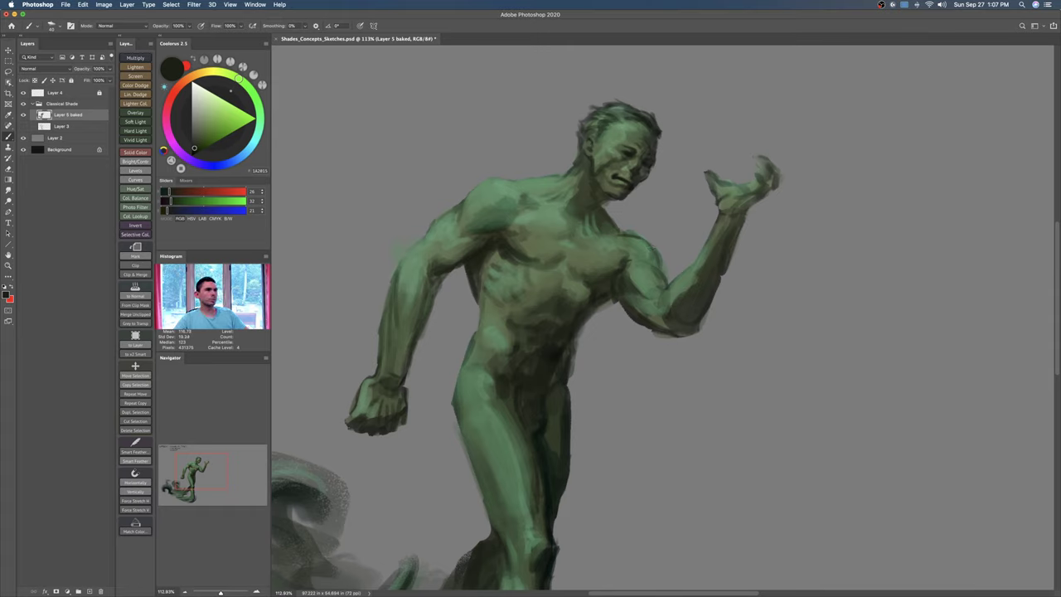
Step: Try light green highlights on the shoulder, chest, ribs and lowered arm with the brush in Linear Dodge (Add) mode
right_click(541, 222, "shift")
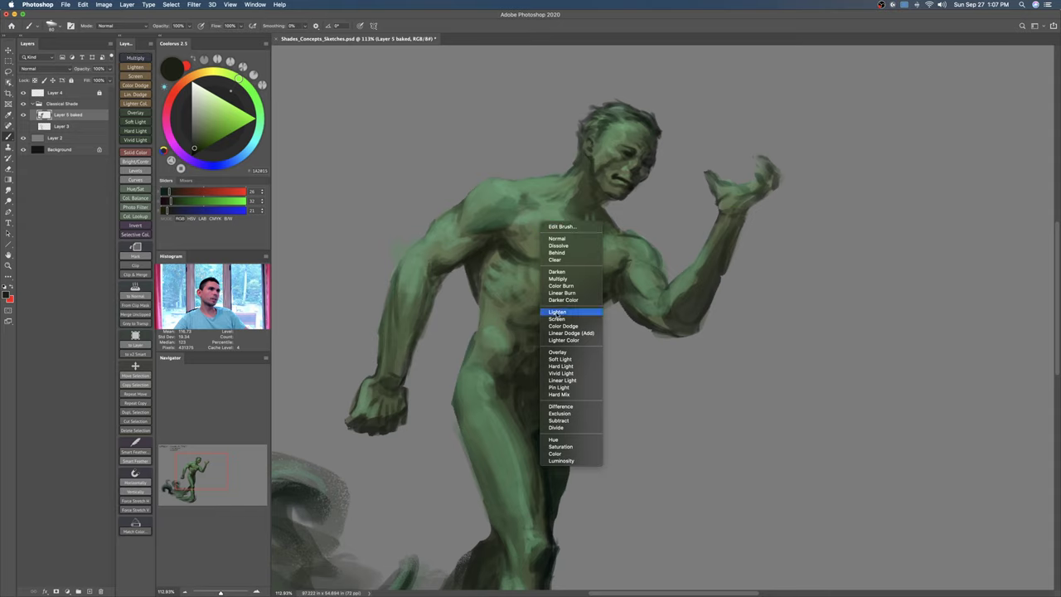
left_click(583, 332)
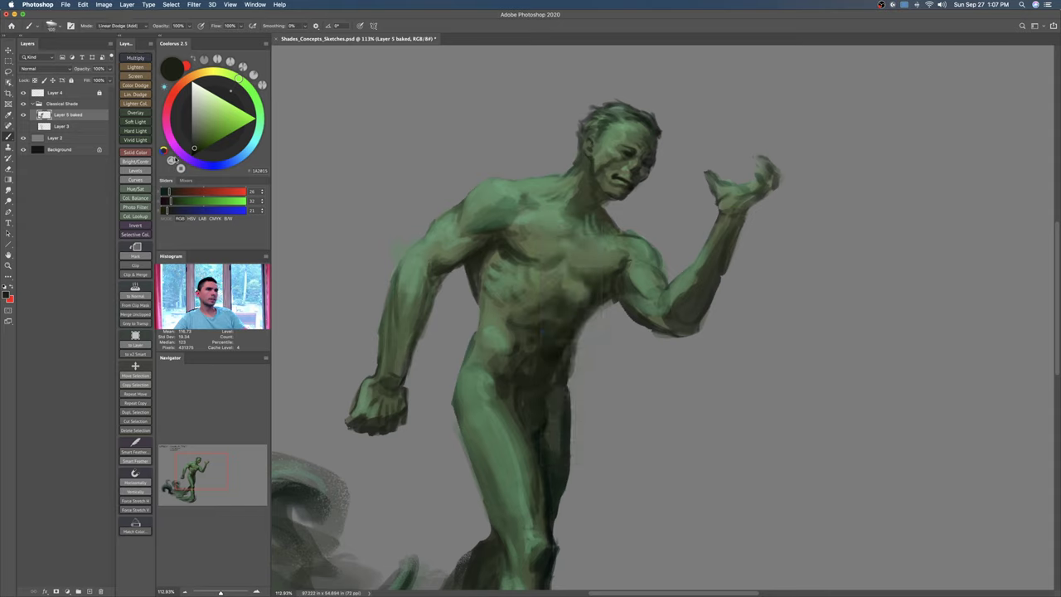
left_click_drag(497, 181, 512, 206)
key("super+z")
key("[")
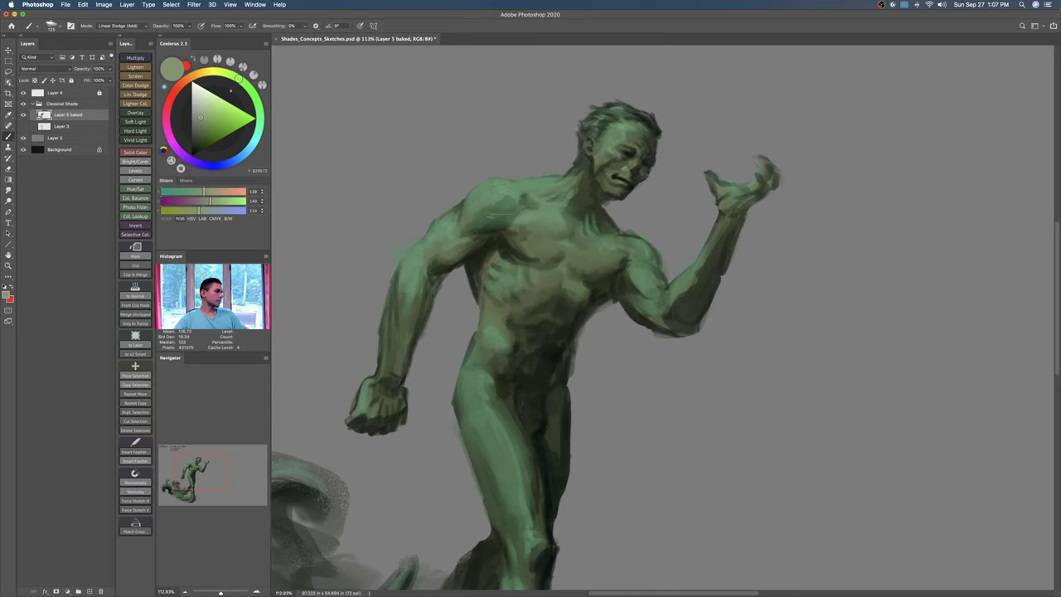
mouse_move(501, 194)
left_mouse_down()
mouse_move(535, 249)
mouse_move(510, 282)
mouse_move(494, 348)
left_mouse_up()
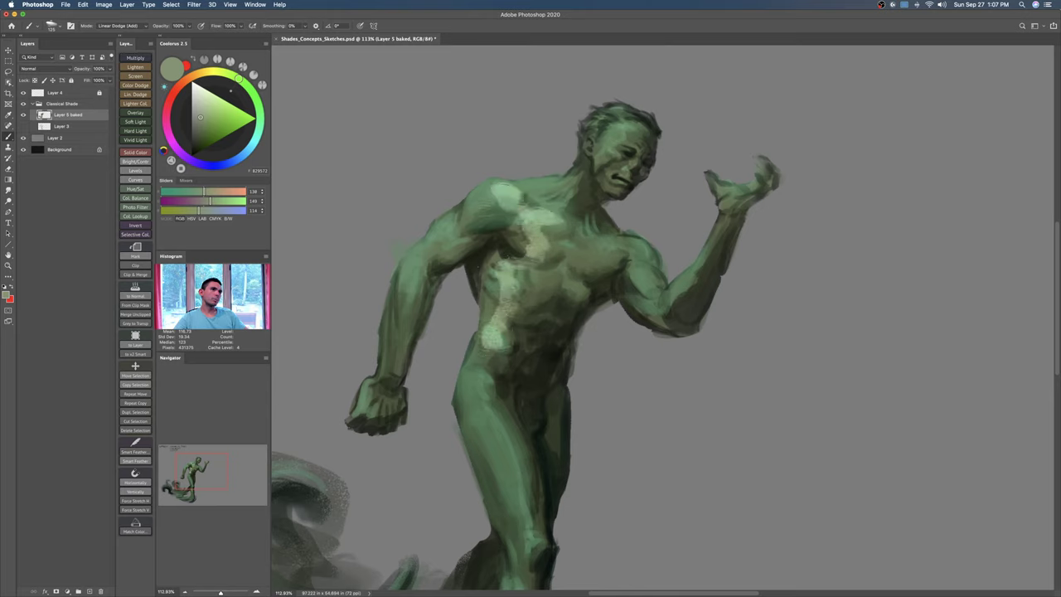
mouse_move(452, 226)
left_mouse_down()
mouse_move(413, 272)
mouse_move(394, 363)
left_mouse_up()
key("r")
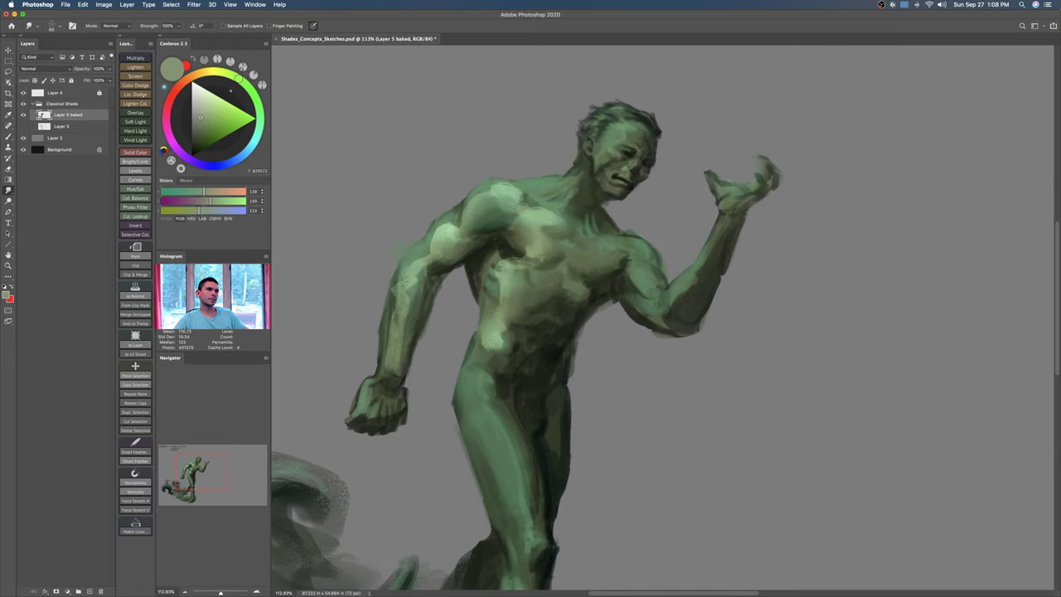
Step: Flip the canvas horizontally to check the whole figure mirrored
key("z")
left_click_drag(610, 412, 506, 415)
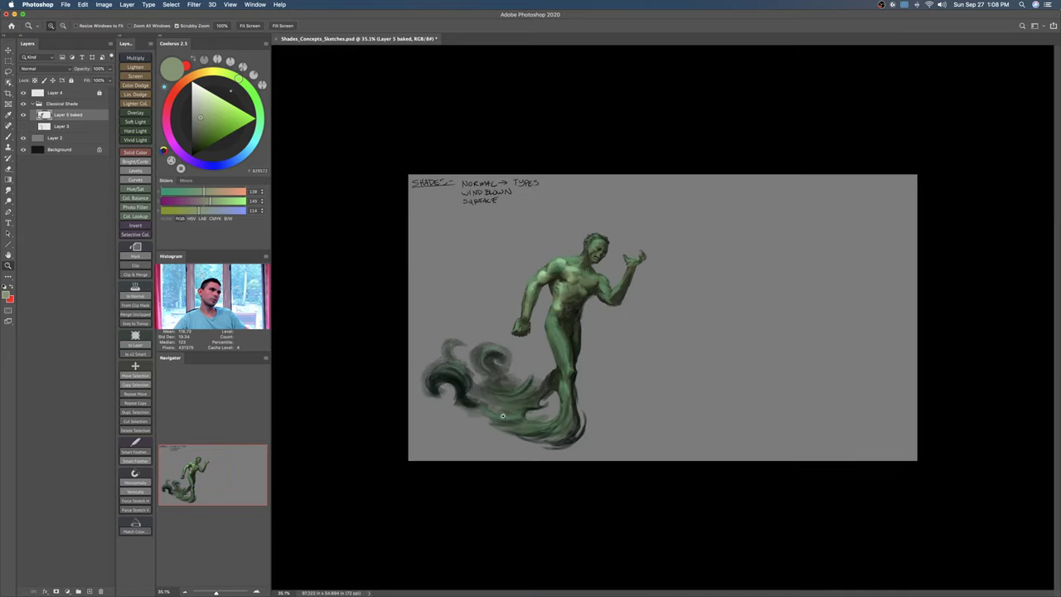
left_click(105, 6)
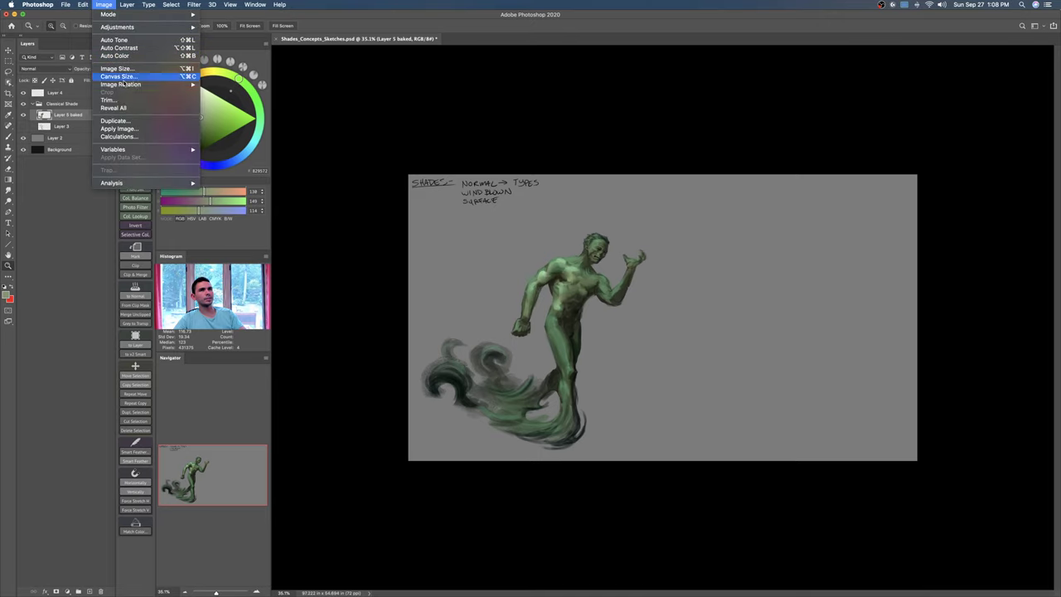
mouse_move(149, 85)
left_click(224, 121)
key("h")
left_click_drag(883, 341, 815, 429)
key("h")
Step: Undo the canvas flip and the light highlight strokes on the torso and arm
key("super+z")
key("super+z")
key("super+z")
key("super+z")
key("super+z")
key("super+z")
key("super+z")
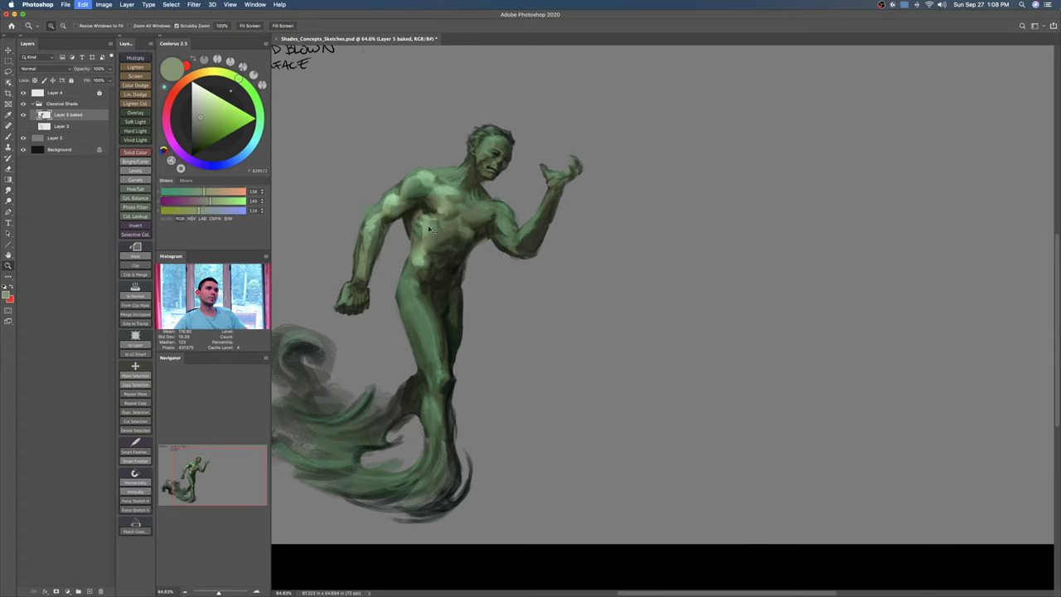
key("super+z")
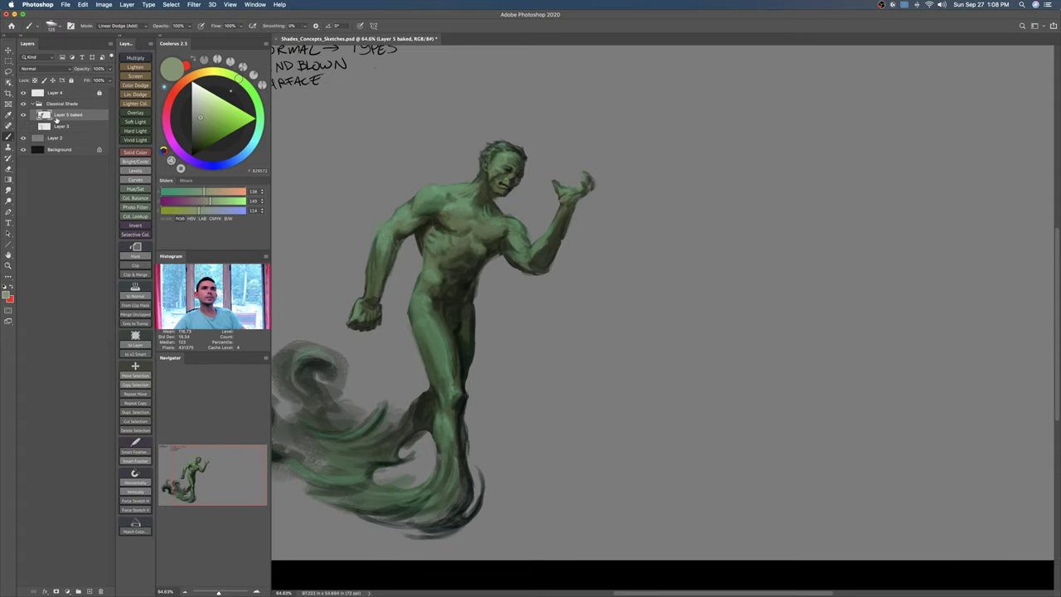
Step: Collapse the Classical Shade group and create a new group with an empty layer above it
left_click(39, 106)
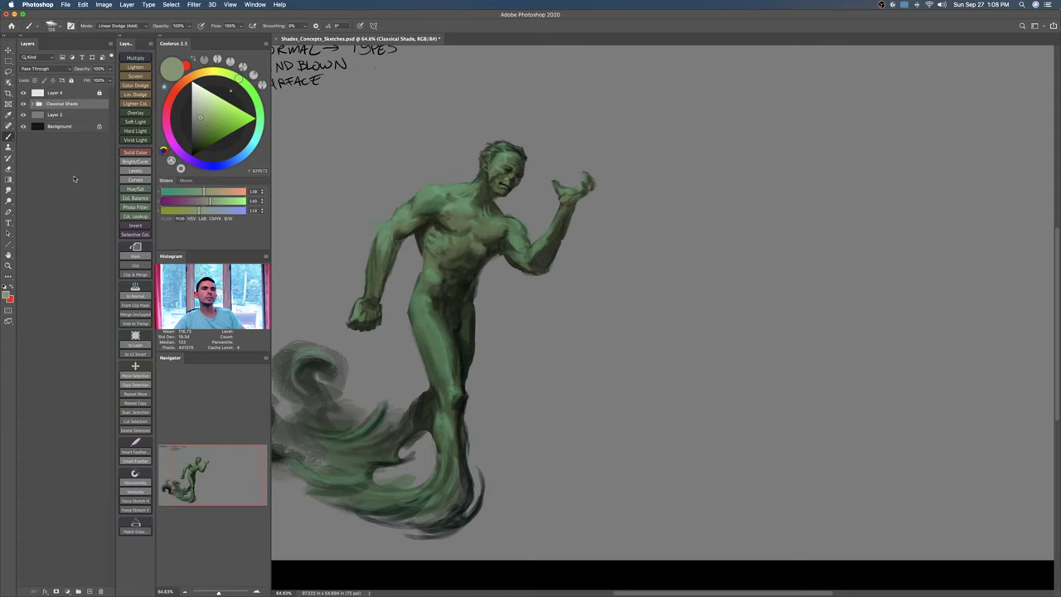
left_click(79, 592)
left_click(89, 591)
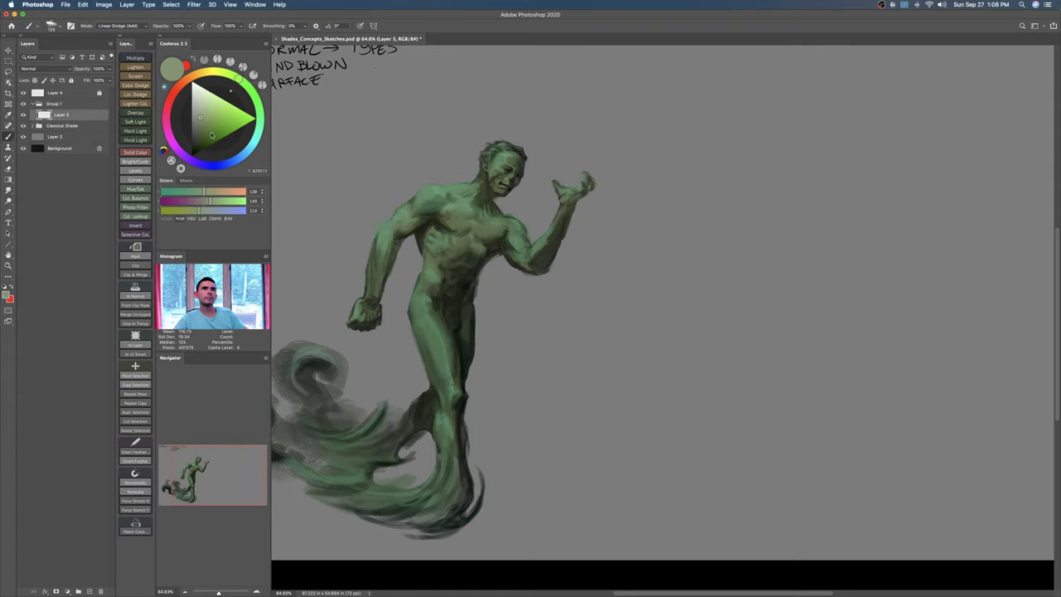
Step: Try dark grey brush strokes on the new layer, including an arrow toward the WINDBLOWN note, and undo them
left_click(193, 134)
mouse_move(716, 265)
left_mouse_down()
mouse_move(687, 296)
mouse_move(919, 364)
left_mouse_up()
mouse_move(609, 157)
left_mouse_down()
mouse_move(630, 239)
mouse_move(614, 317)
left_mouse_up()
mouse_move(616, 187)
left_mouse_down()
mouse_move(454, 283)
mouse_move(502, 184)
left_mouse_up()
key("super+z")
left_click_drag(708, 290, 699, 345)
scroll(698, 345, "right", 5)
scroll(699, 345, "down", 3)
key("b")
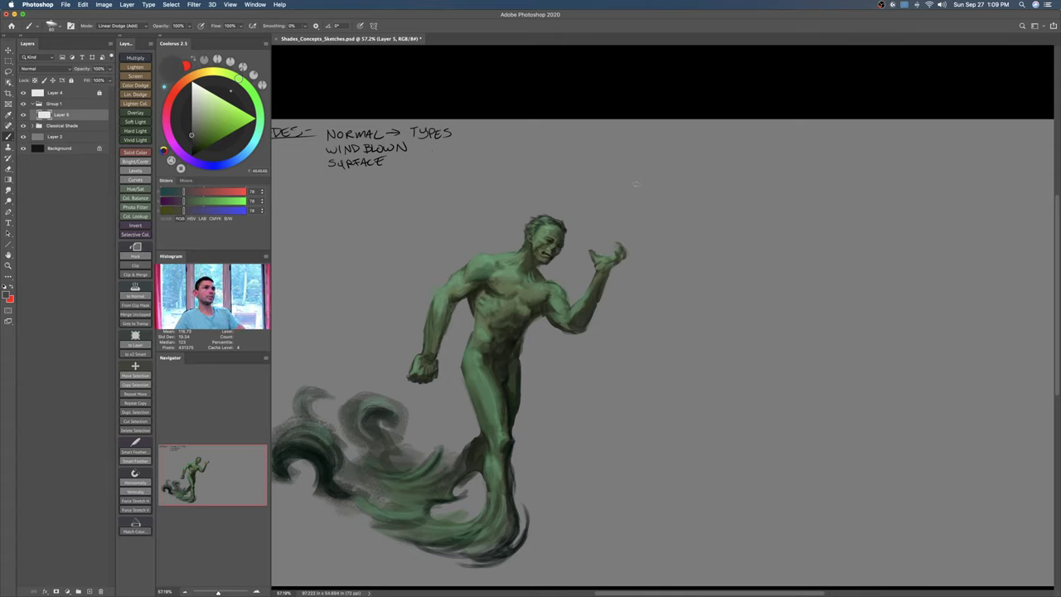
mouse_move(431, 145)
left_mouse_down()
mouse_move(412, 151)
mouse_move(507, 144)
left_mouse_up()
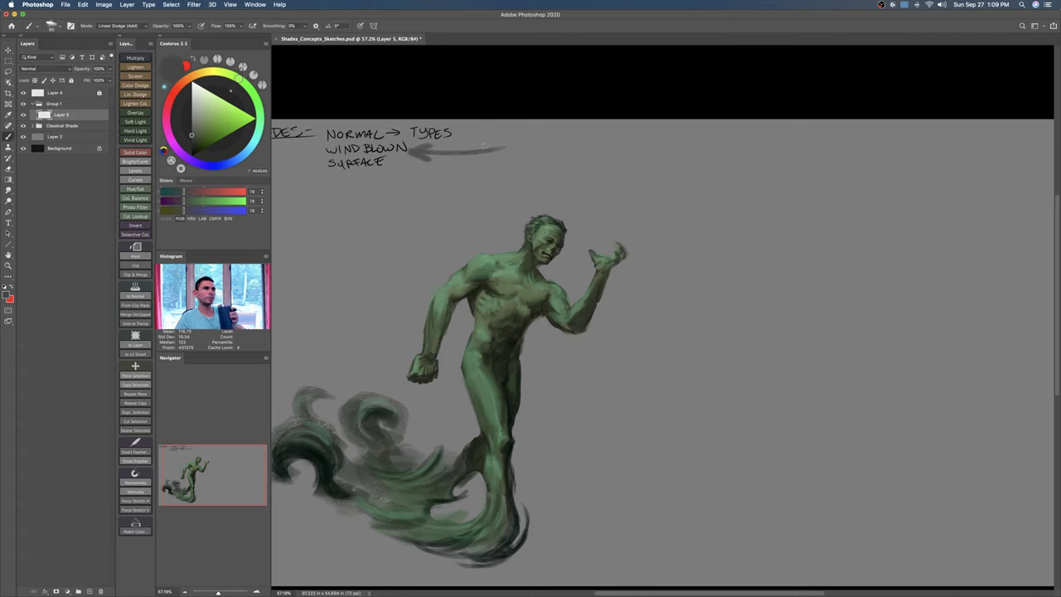
key("super+z")
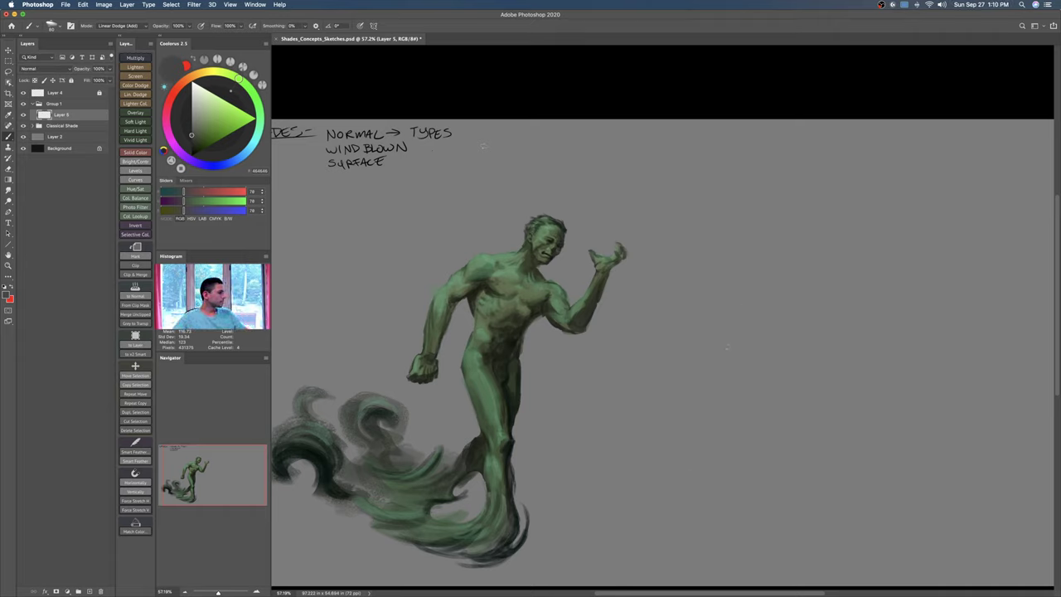
Step: Shift the Classical Shade group slightly down and to the left on the canvas
key("z")
left_click_drag(705, 377, 712, 375)
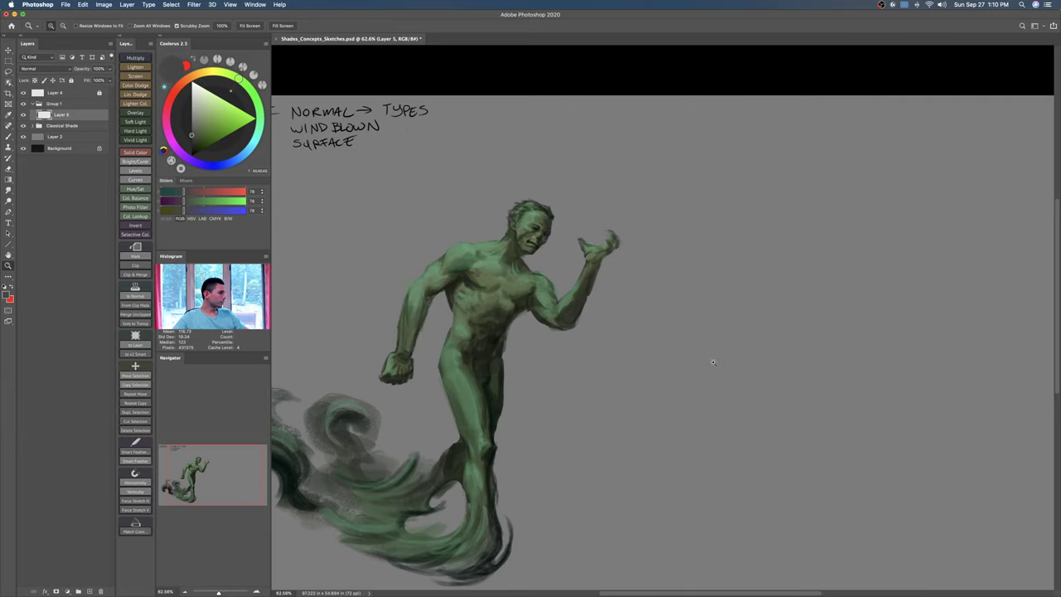
left_click_drag(756, 358, 742, 358)
left_click_drag(727, 365, 732, 362)
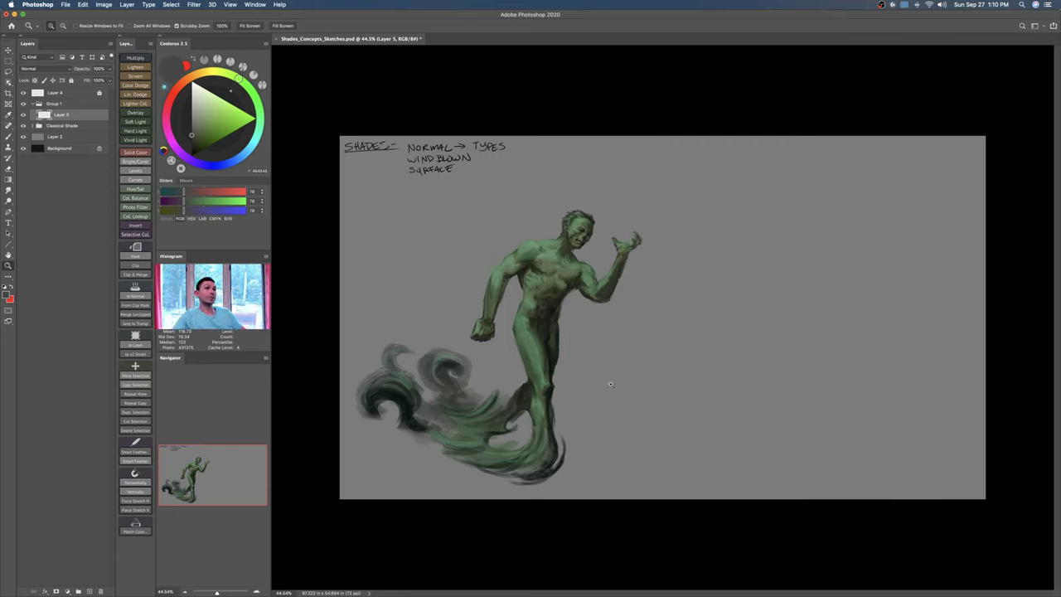
key("v")
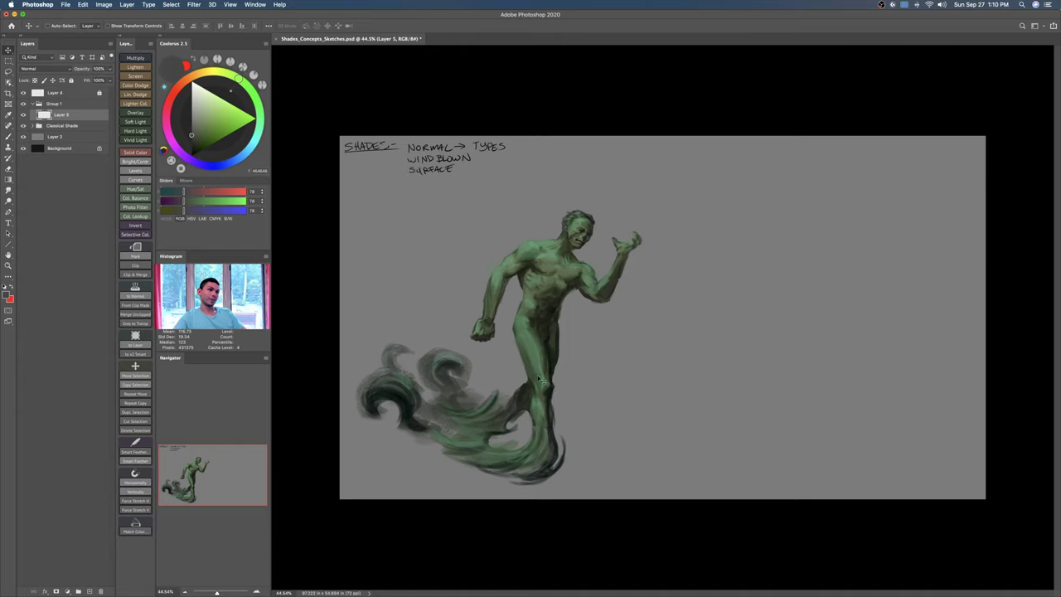
left_click(84, 127)
left_click_drag(511, 355, 504, 365)
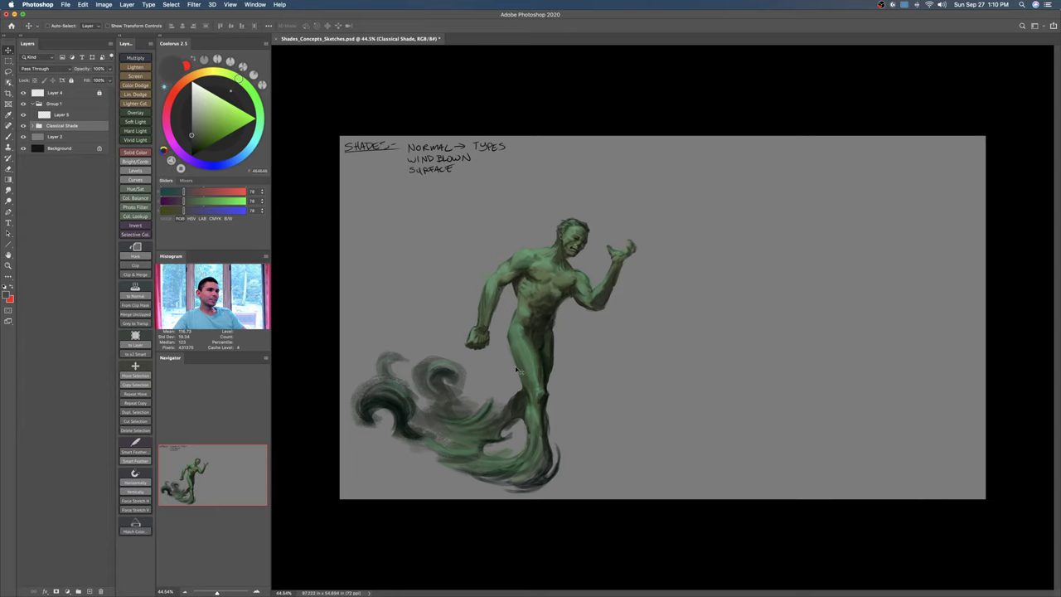
Step: Activate Layer 5 in Group 1 and start painting the raised upper arm with mid green sampled from it
left_click(58, 117)
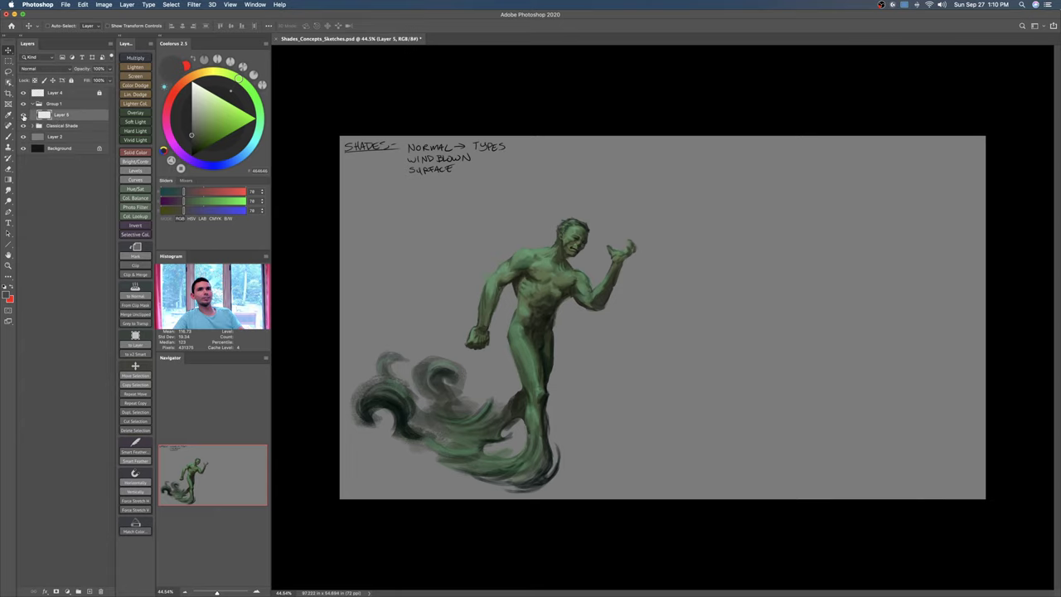
key("z")
left_click_drag(687, 273, 694, 277)
mouse_move(619, 244)
left_mouse_down()
mouse_move(638, 246)
mouse_move(660, 273)
left_mouse_up()
left_click_drag(569, 373, 582, 375)
left_click(536, 379, "alt")
left_click(537, 377, "alt")
key("[")
mouse_move(490, 392)
left_mouse_down()
mouse_move(510, 417)
mouse_move(497, 415)
mouse_move(503, 425)
left_mouse_up()
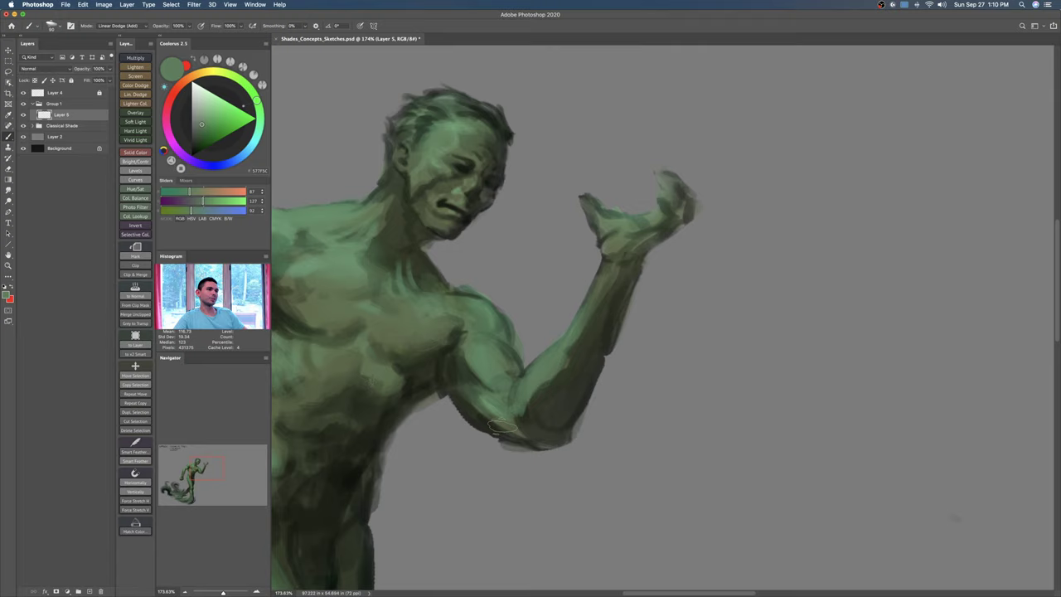
Step: Set the brush to Normal mode, refine the raised arm's elbow with sampled light and dark greens, and compare with Layer 5 hidden
right_click(516, 413, "shift")
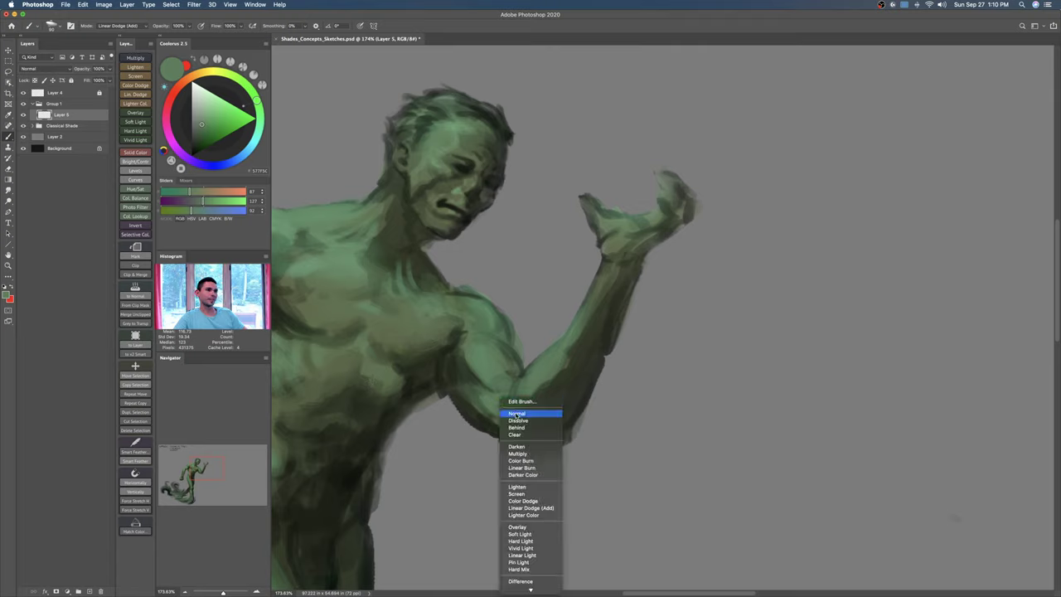
left_click(516, 413)
mouse_move(477, 405)
left_mouse_down()
mouse_move(509, 426)
mouse_move(485, 425)
mouse_move(526, 415)
mouse_move(573, 370)
mouse_move(582, 334)
mouse_move(593, 350)
mouse_move(585, 344)
mouse_move(597, 322)
mouse_move(550, 394)
left_mouse_up()
left_click(587, 357, "alt")
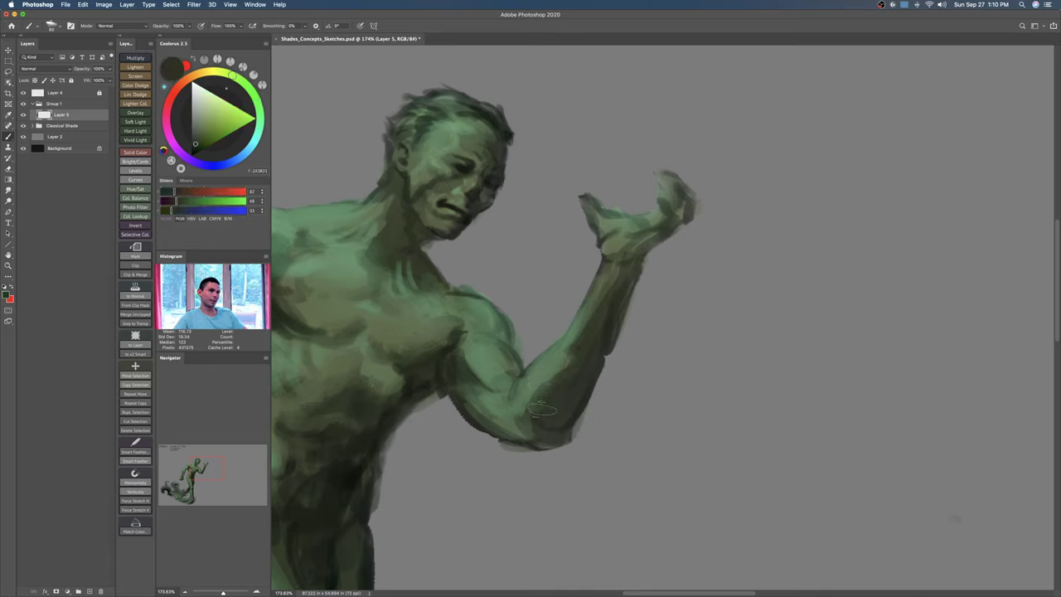
left_click(534, 414, "alt")
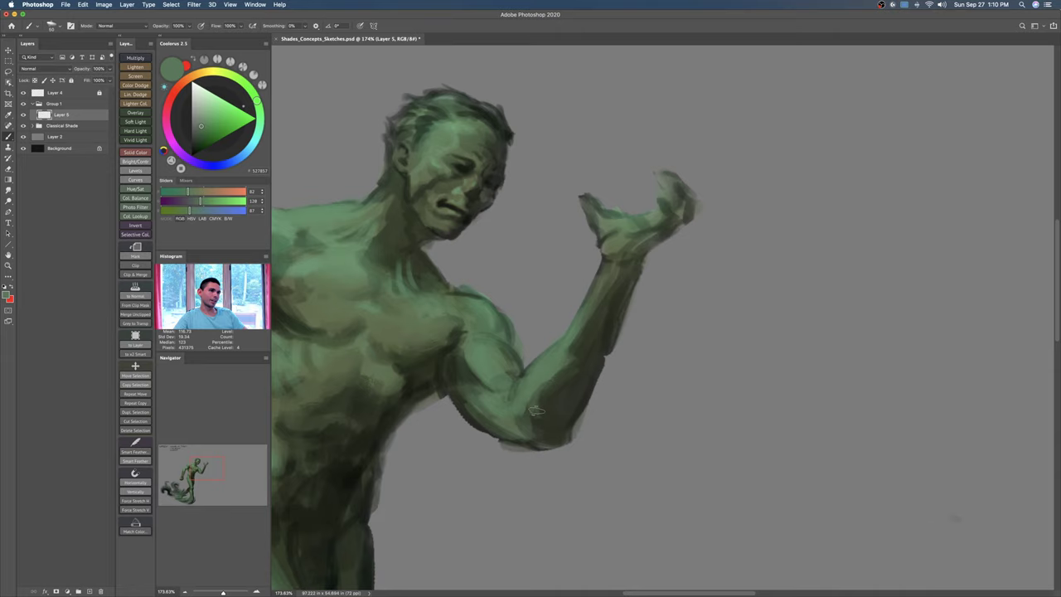
left_click(549, 403, "alt")
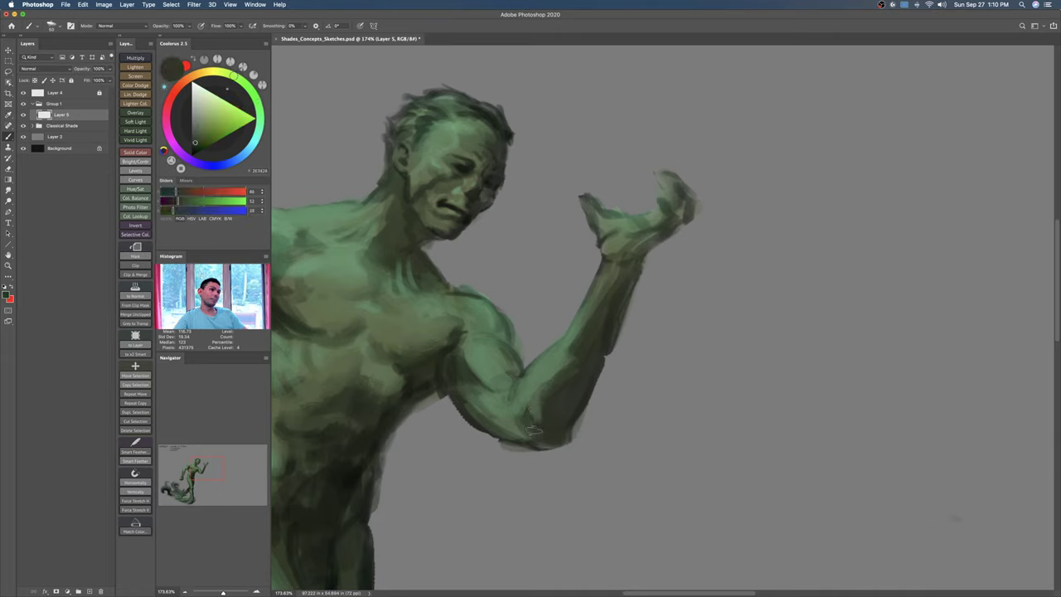
key("e")
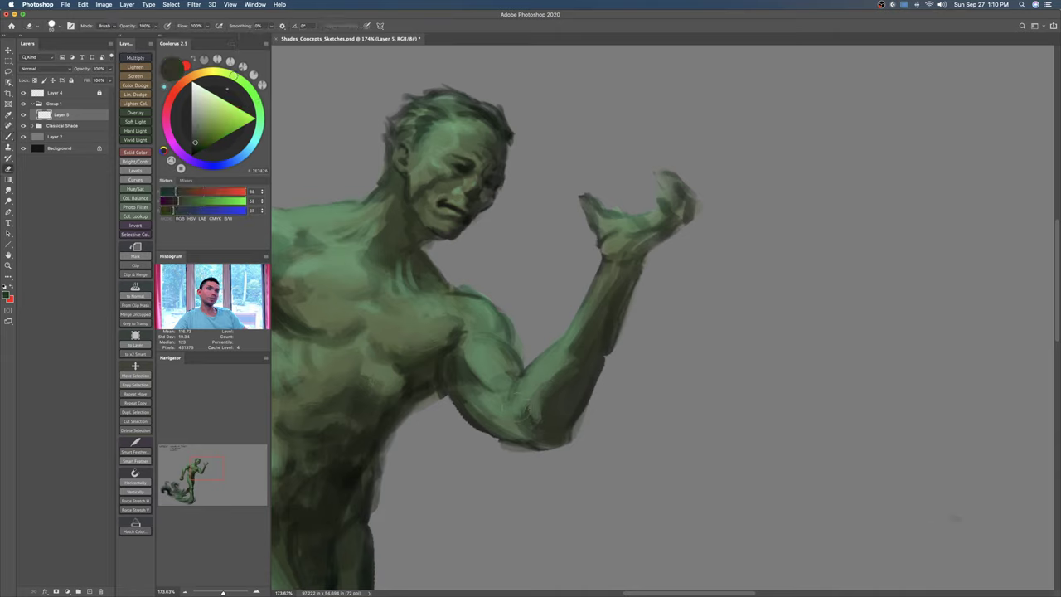
left_click(24, 115)
left_click(24, 115)
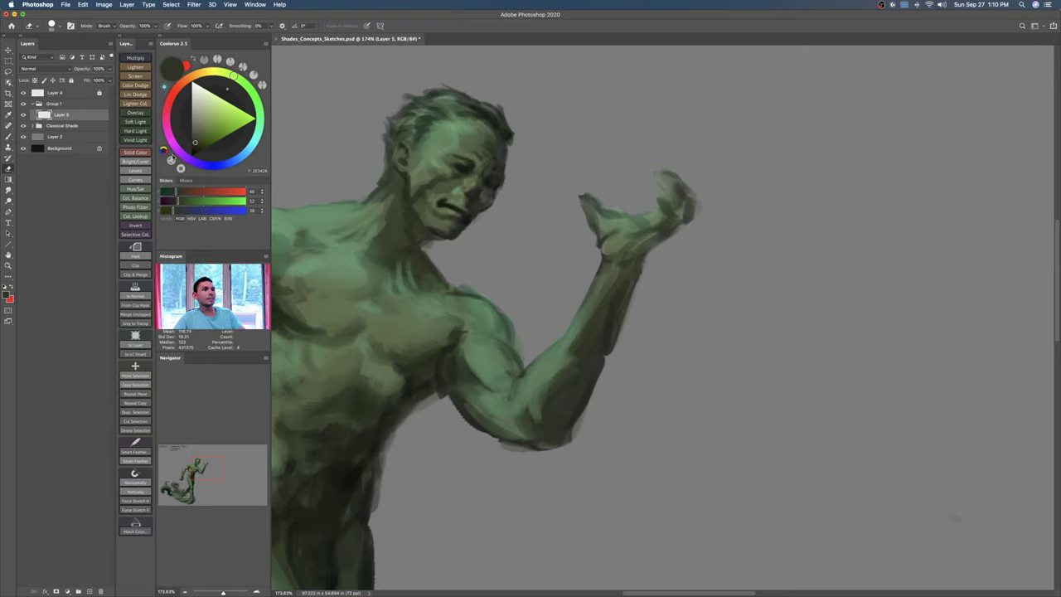
Step: Expand the Classical Shade group, move Layer 5 into it above Layer 5 baked, and merge the two layers
left_click(35, 126)
left_click(33, 125)
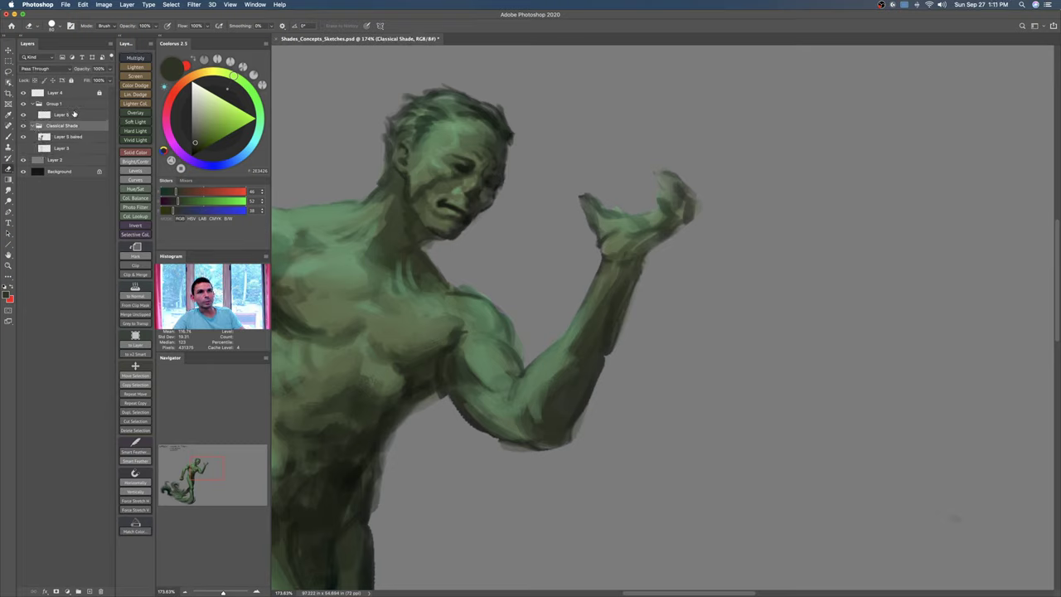
left_click(90, 106)
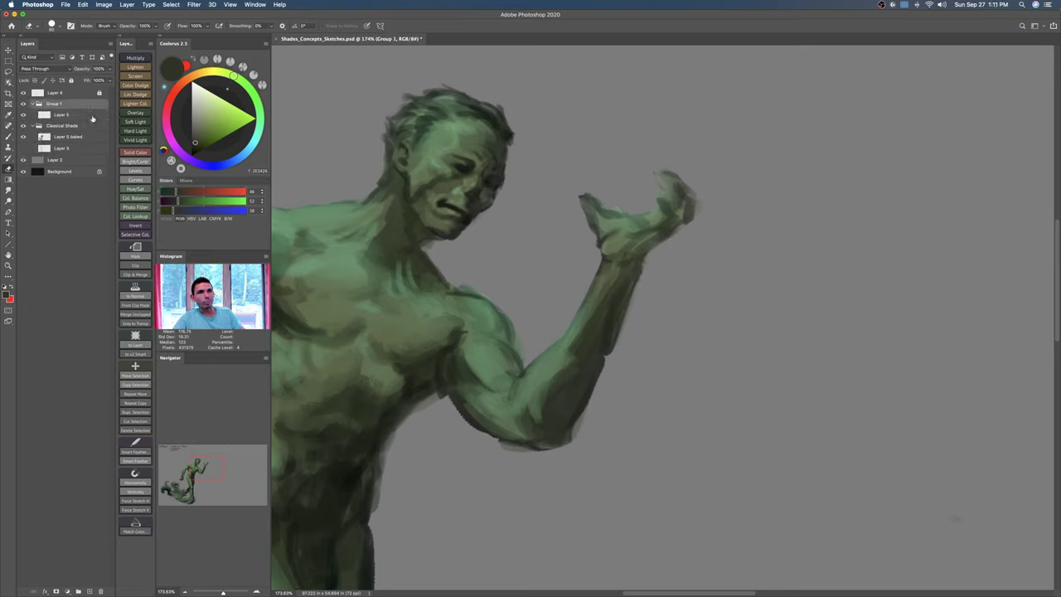
double_click(92, 117)
key("Escape")
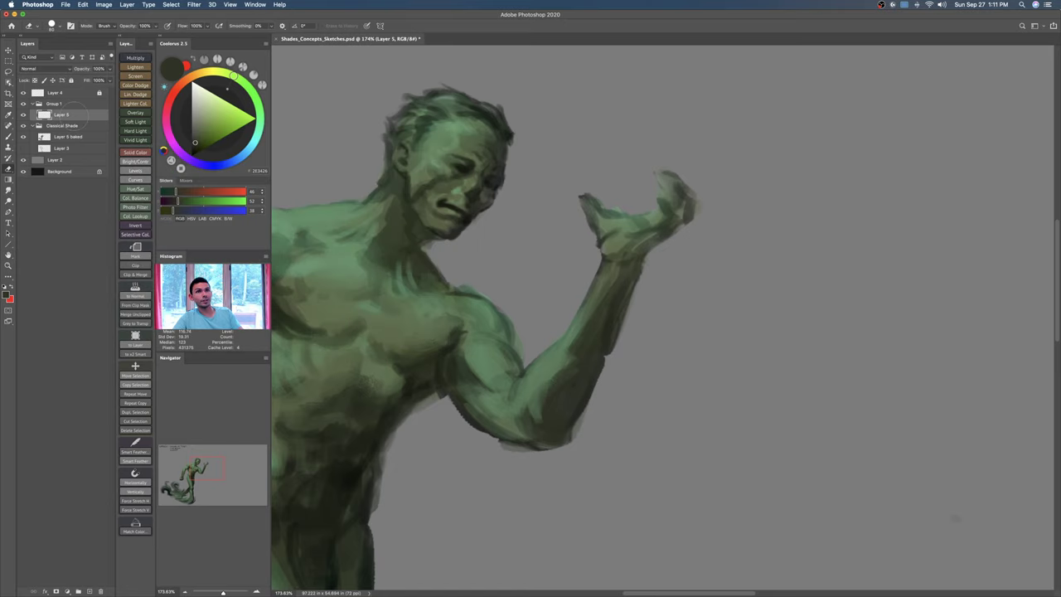
left_click_drag(83, 116, 77, 132)
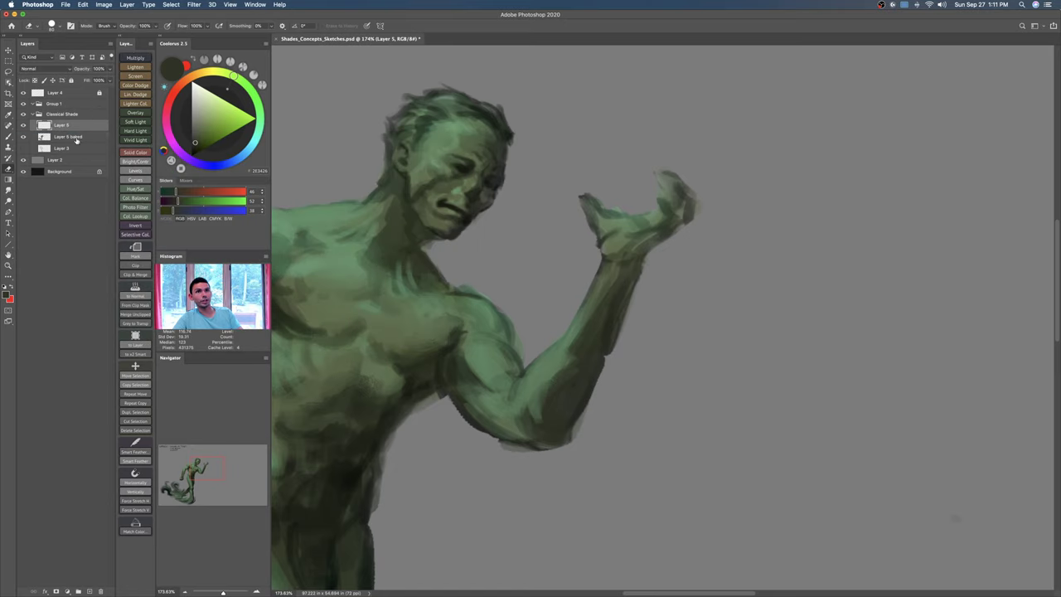
key("super+e")
Step: Check the group's layers by toggling their visibility, then collapse and hide Classical Shade and activate Group 1
left_click(23, 125)
left_click(24, 125)
left_click(23, 137)
left_click(24, 137)
left_click(37, 113)
left_click(23, 114)
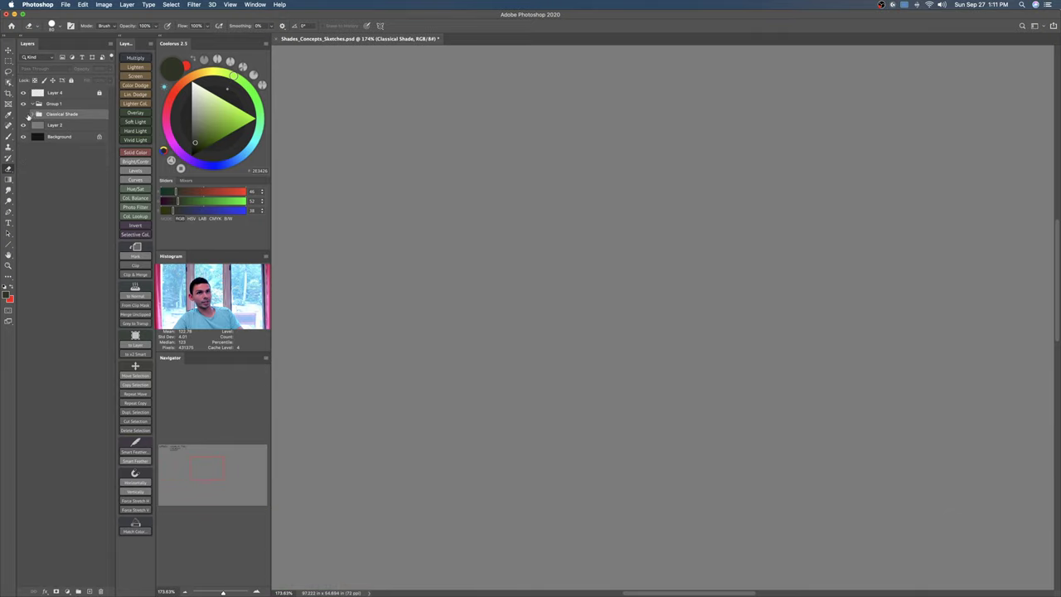
left_click(38, 104)
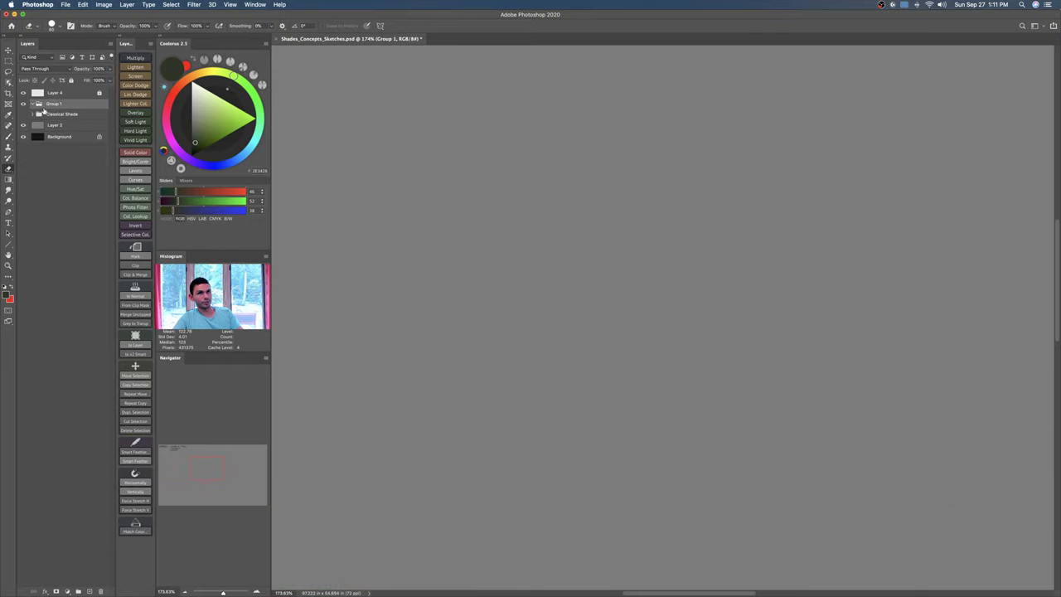
Step: Add a new layer inside Group 1 and rename the group "Body type"
key("super+shift+alt+n")
double_click(53, 105)
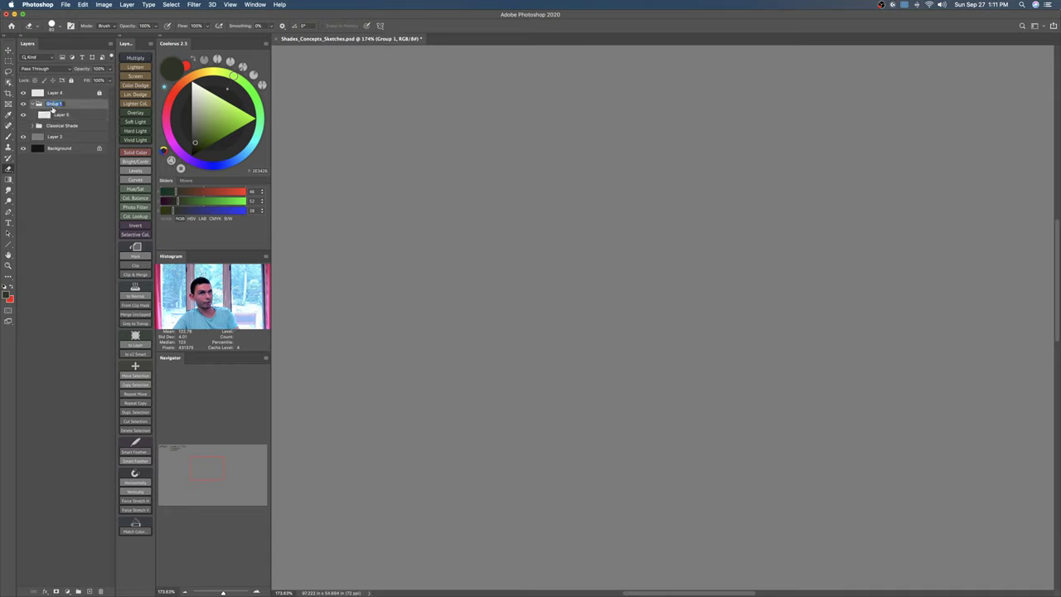
key("Return")
key("BackSpace")
key("BackSpace")
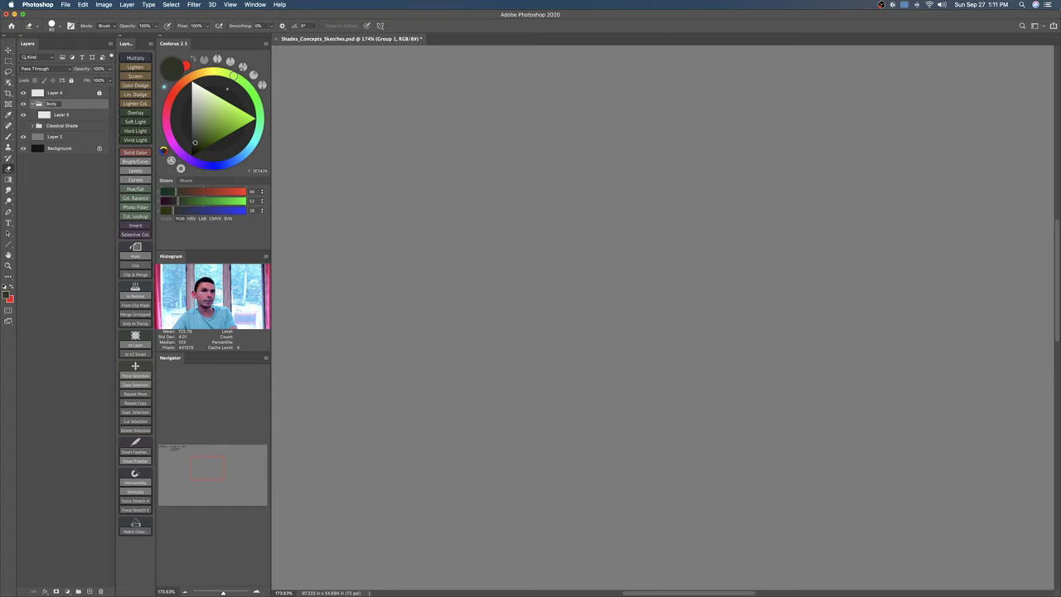
type("ype")
key("Return")
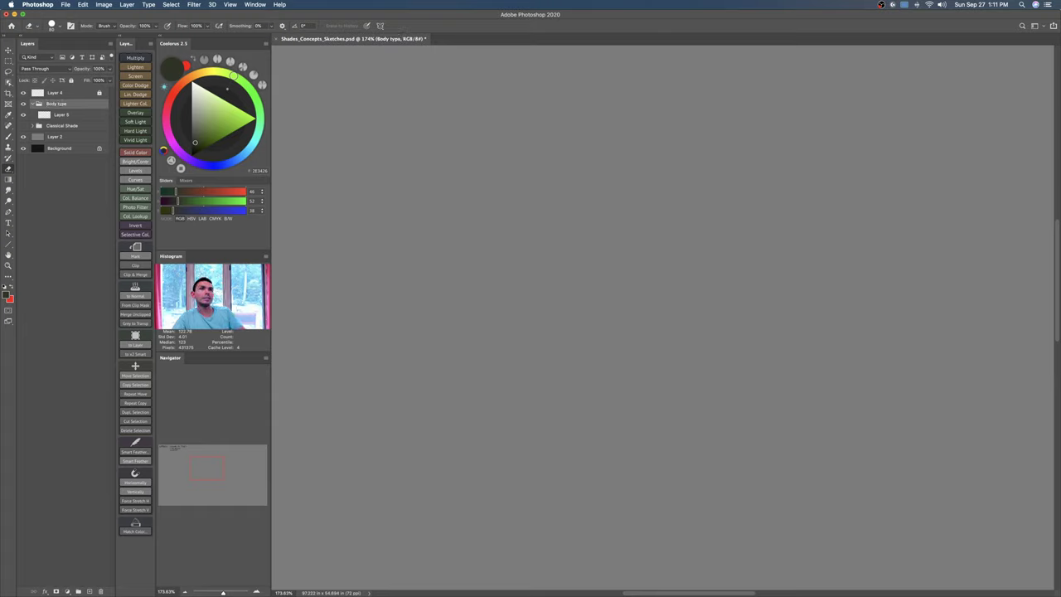
Step: Show the Classical Shade group for reference and activate Layer 5 in Body type, with empty canvas beside the green figure in view
left_click(22, 127)
left_click(51, 115)
left_click(23, 116)
left_click(23, 117)
left_click_drag(673, 346, 655, 345)
left_click_drag(685, 374, 647, 311)
mouse_move(703, 343)
left_mouse_down()
mouse_move(680, 345)
mouse_move(707, 336)
left_mouse_up()
left_click_drag(710, 340, 514, 388)
left_click_drag(675, 298, 687, 300)
left_click_drag(647, 308, 734, 362)
mouse_move(665, 324)
left_mouse_down()
mouse_move(685, 325)
mouse_move(667, 317)
mouse_move(659, 329)
left_mouse_up()
Step: Switch to the Brush with a dark neutral grey (RGB 75, 75, 75) and reduce the brush size
key("b")
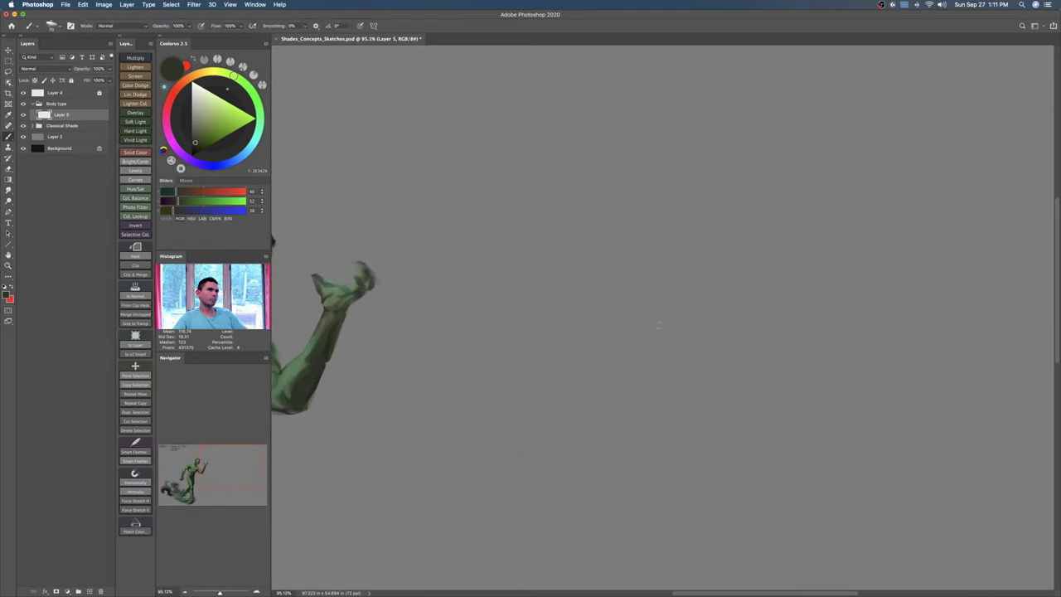
left_click_drag(196, 146, 191, 133)
key("bracketleft")
key("bracketleft")
key("bracketleft")
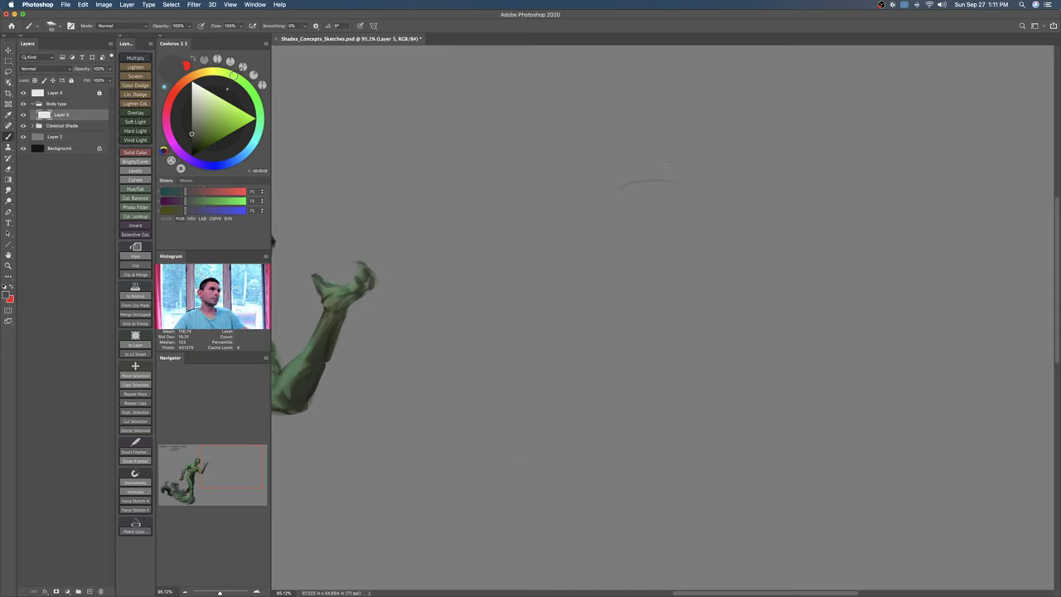
key("bracketright")
key("bracketright")
mouse_move(599, 196)
left_mouse_down()
mouse_move(692, 190)
mouse_move(713, 200)
left_mouse_up()
key("bracketleft")
mouse_move(600, 199)
left_mouse_down()
mouse_move(596, 247)
mouse_move(570, 220)
mouse_move(580, 246)
mouse_move(569, 240)
mouse_move(612, 234)
mouse_move(655, 259)
left_mouse_up()
mouse_move(582, 240)
left_mouse_down()
mouse_move(628, 252)
mouse_move(628, 264)
mouse_move(734, 246)
left_mouse_up()
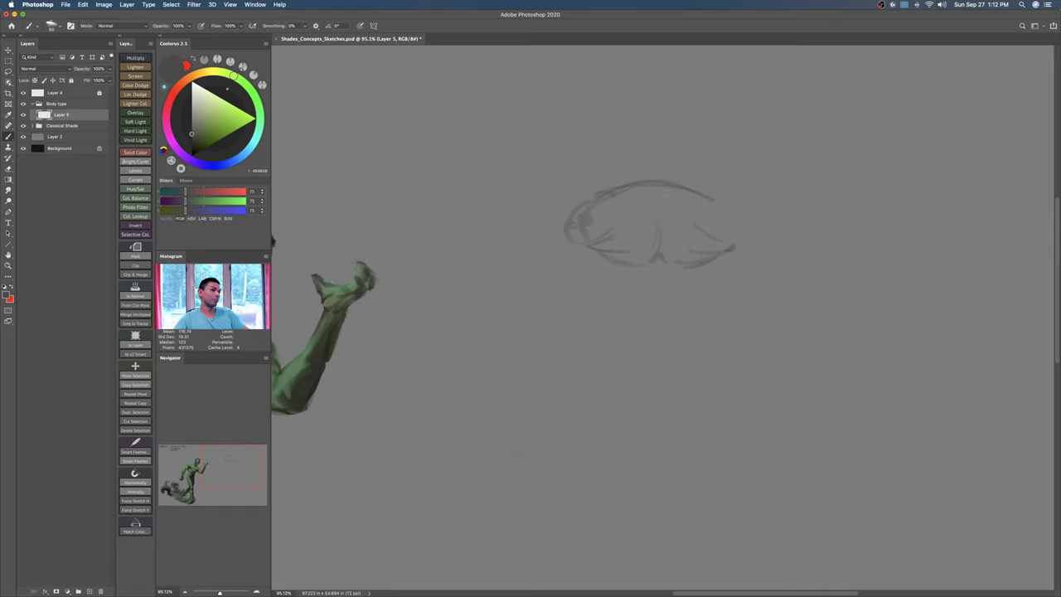
mouse_move(641, 143)
left_mouse_down()
mouse_move(643, 174)
mouse_move(666, 188)
mouse_move(653, 190)
mouse_move(667, 154)
mouse_move(655, 124)
left_mouse_up()
key("e")
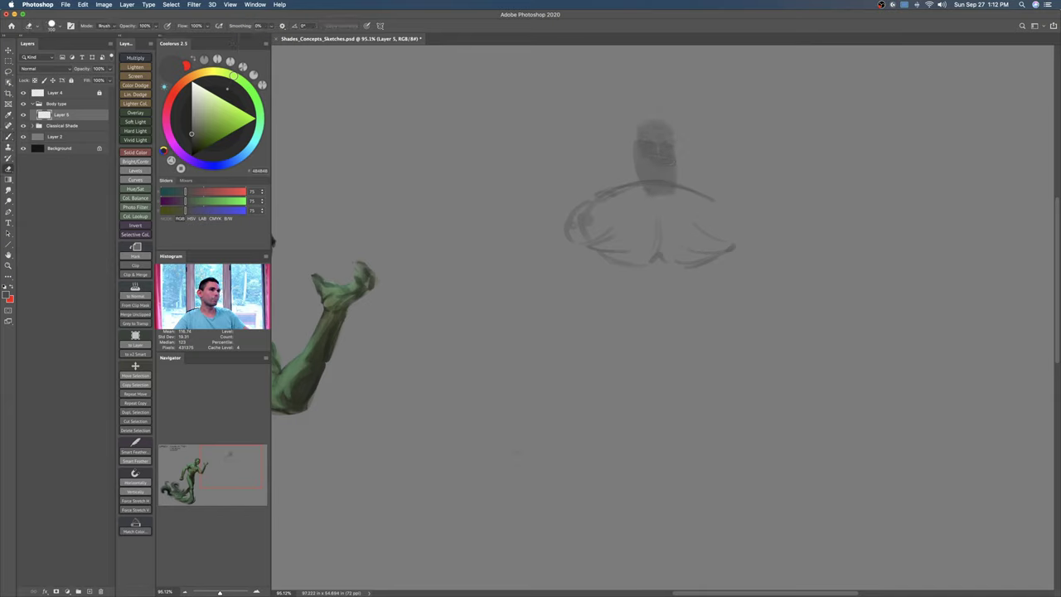
mouse_move(666, 161)
left_mouse_down()
mouse_move(599, 199)
mouse_move(660, 255)
mouse_move(711, 252)
left_mouse_up()
key("b")
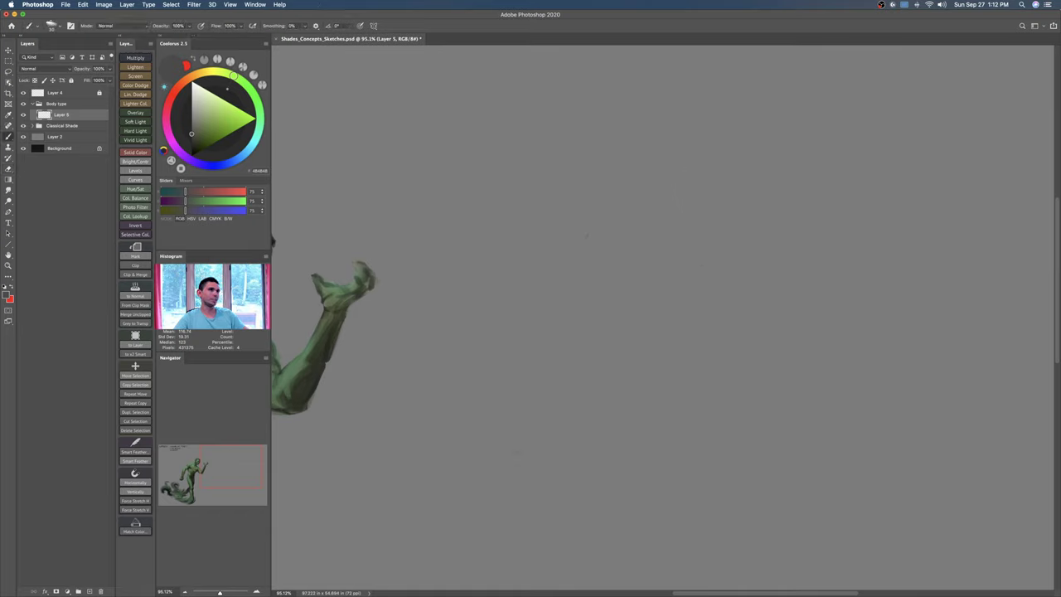
left_click_drag(604, 165, 564, 180)
left_click_drag(676, 174, 705, 188)
mouse_move(598, 161)
left_mouse_down()
mouse_move(551, 176)
mouse_move(594, 167)
left_mouse_up()
left_click_drag(676, 166, 737, 207)
mouse_move(584, 169)
left_mouse_down()
mouse_move(524, 201)
mouse_move(512, 221)
mouse_move(612, 242)
left_mouse_up()
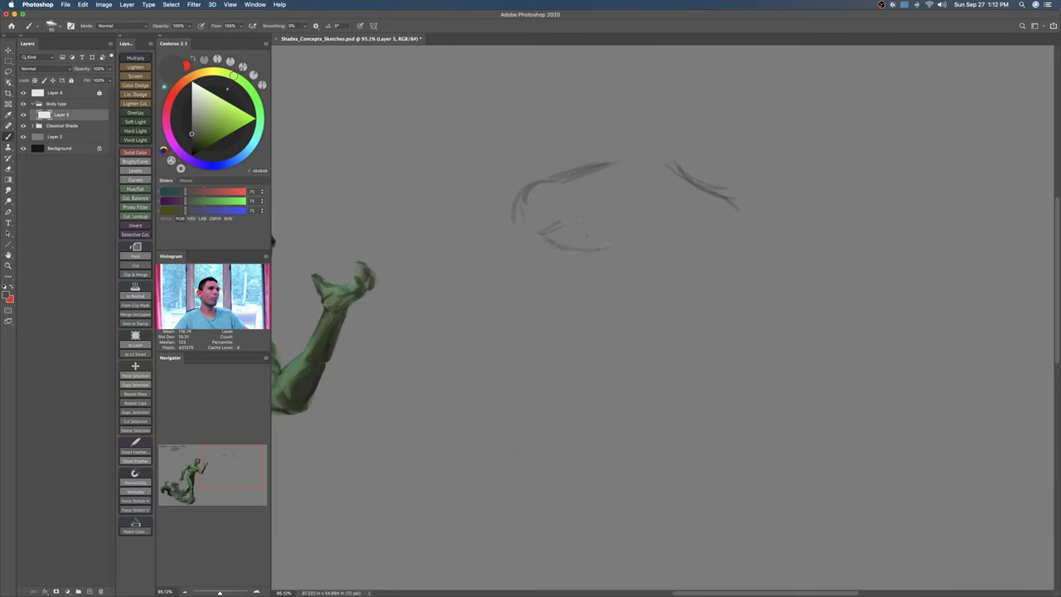
key("super+z")
key("e")
mouse_move(531, 199)
left_mouse_down()
mouse_move(704, 191)
mouse_move(732, 202)
left_mouse_up()
Step: Sketch the new figure's torso outline on Layer 5, from rounded shoulders down both sides to the hips
key("b")
left_click_drag(663, 145, 700, 182)
mouse_move(555, 181)
left_mouse_down()
mouse_move(569, 228)
mouse_move(562, 270)
left_mouse_up()
left_click_drag(695, 214, 690, 322)
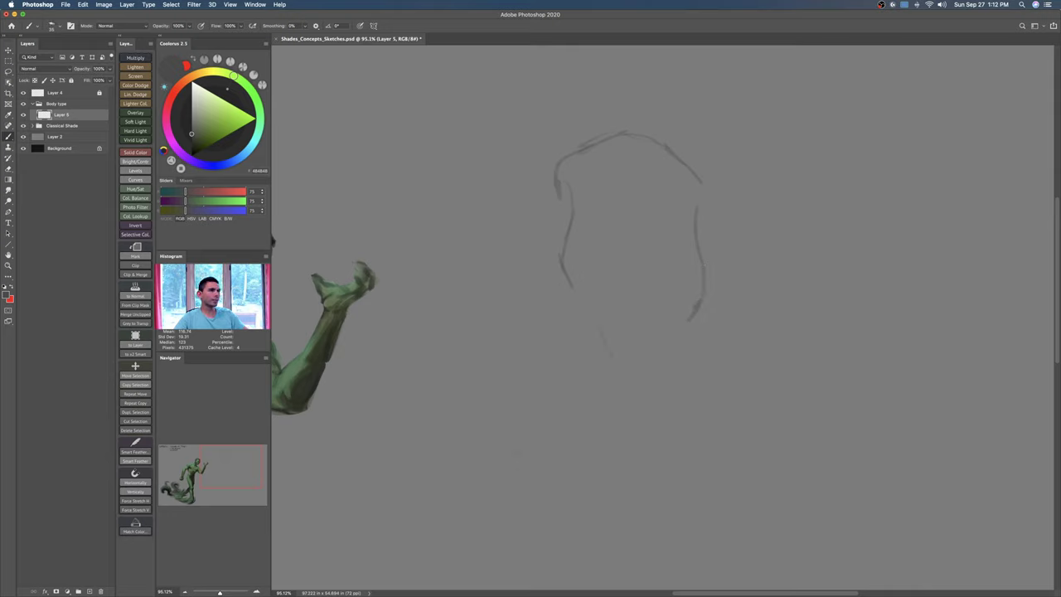
Step: Sketch the groin line and both thighs down to the knees, undoing and redrawing the inner thigh contour
left_click_drag(566, 300, 564, 328)
mouse_move(584, 461)
left_mouse_down()
mouse_move(594, 471)
mouse_move(602, 438)
mouse_move(578, 422)
mouse_move(609, 453)
mouse_move(583, 432)
left_mouse_up()
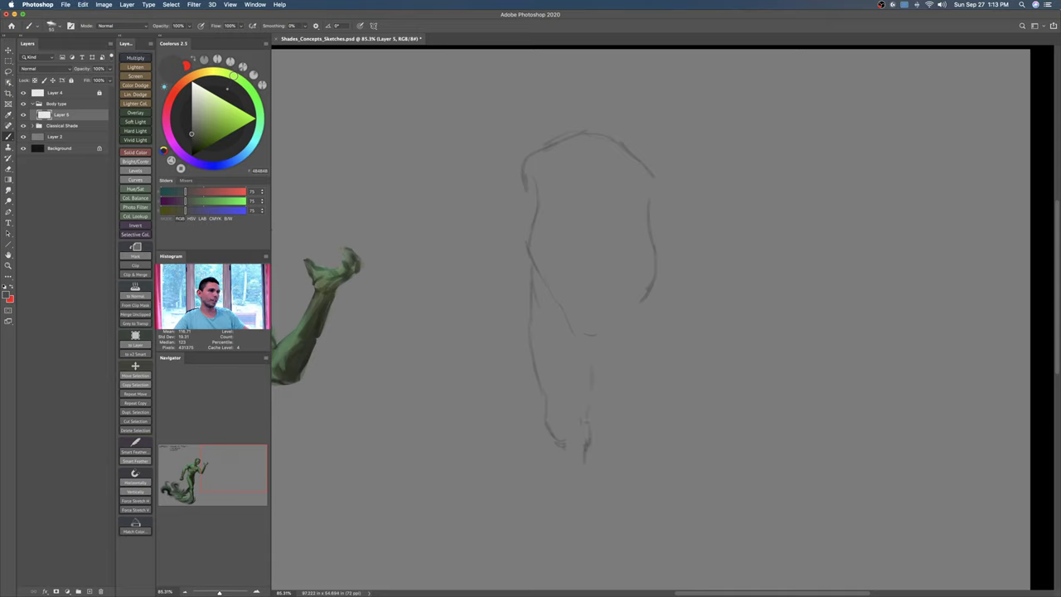
left_click_drag(606, 371, 613, 407)
key("super+z")
key("super+z")
left_click_drag(586, 358, 613, 473)
key("e")
key("b")
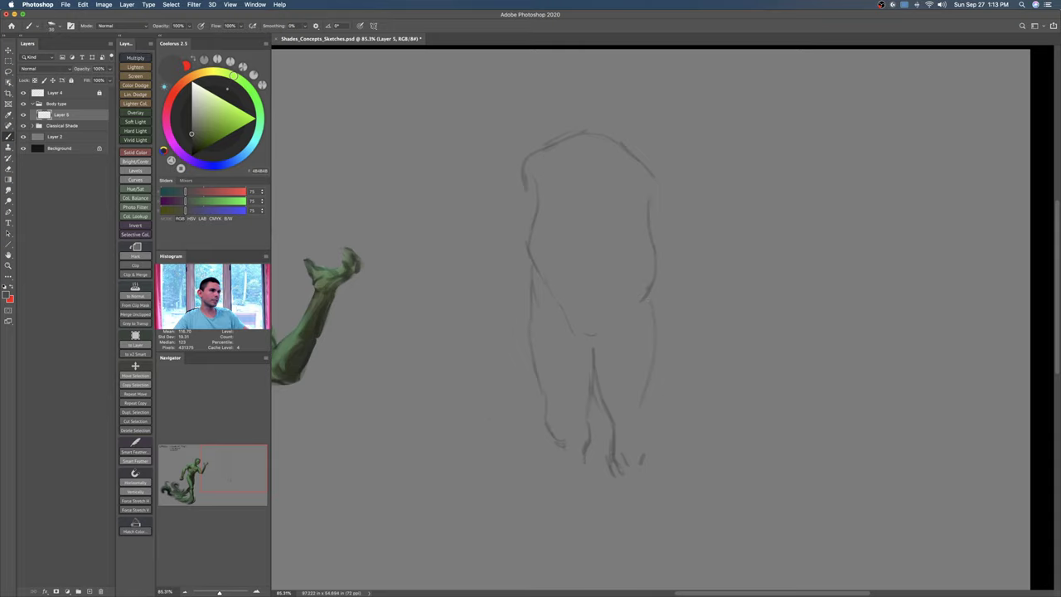
left_click_drag(651, 320, 643, 440)
mouse_move(652, 373)
left_mouse_down()
mouse_move(641, 453)
mouse_move(633, 464)
mouse_move(599, 464)
left_mouse_up()
Step: Draw the lower leg and foot below the first knee, undoing the stray calf strokes
key("super+space")
mouse_move(598, 464)
left_mouse_down()
mouse_move(594, 390)
mouse_move(621, 413)
left_mouse_up()
left_click_drag(543, 358, 548, 408)
key("super+z")
left_click_drag(575, 373, 574, 441)
key("super+z")
left_click_drag(569, 378, 567, 446)
left_click_drag(571, 377, 577, 463)
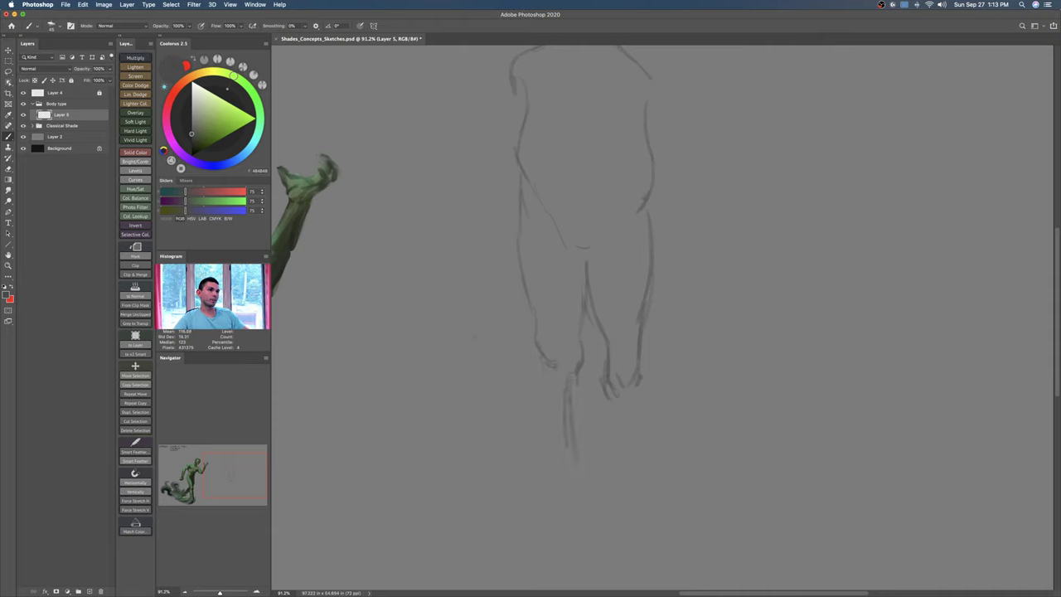
mouse_move(540, 357)
left_mouse_down()
mouse_move(565, 460)
mouse_move(606, 484)
mouse_move(569, 538)
left_mouse_up()
left_click_drag(578, 523, 583, 533)
mouse_move(593, 488)
left_mouse_down()
mouse_move(599, 553)
mouse_move(552, 558)
mouse_move(605, 541)
left_mouse_up()
Step: Erase the second leg's knee area and redraw its thigh angled outward, with a shaded knee and calf contours
key("e")
scroll(581, 562, "down", 1)
key("e")
left_click_drag(605, 340, 642, 323)
key("b")
mouse_move(587, 291)
left_mouse_down()
mouse_move(623, 347)
mouse_move(628, 394)
left_mouse_up()
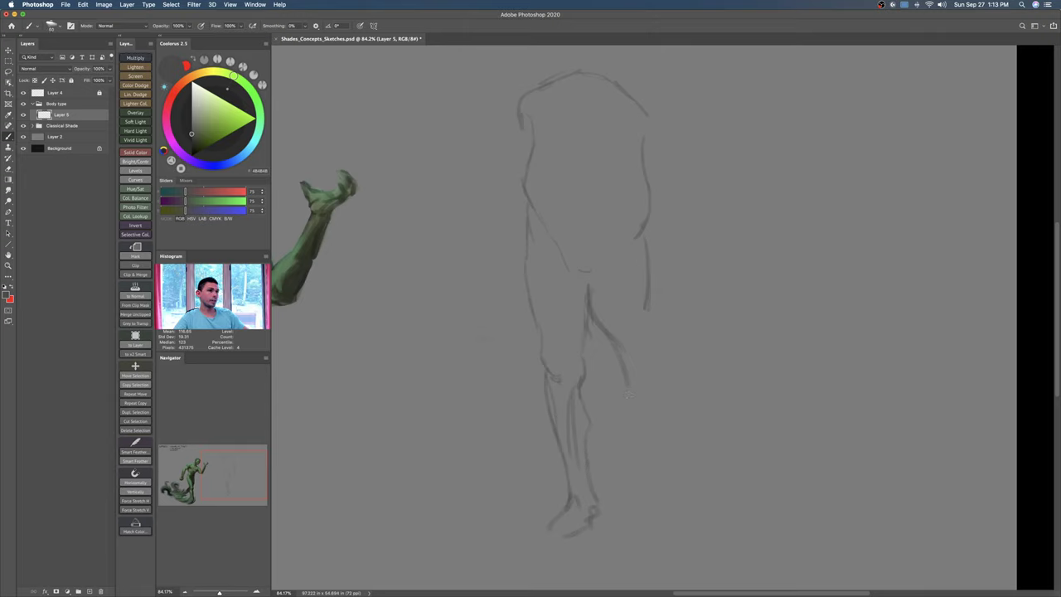
left_click_drag(656, 305, 663, 363)
mouse_move(625, 352)
left_mouse_down()
mouse_move(635, 380)
mouse_move(657, 385)
mouse_move(622, 418)
mouse_move(655, 451)
mouse_move(629, 448)
mouse_move(628, 482)
left_mouse_up()
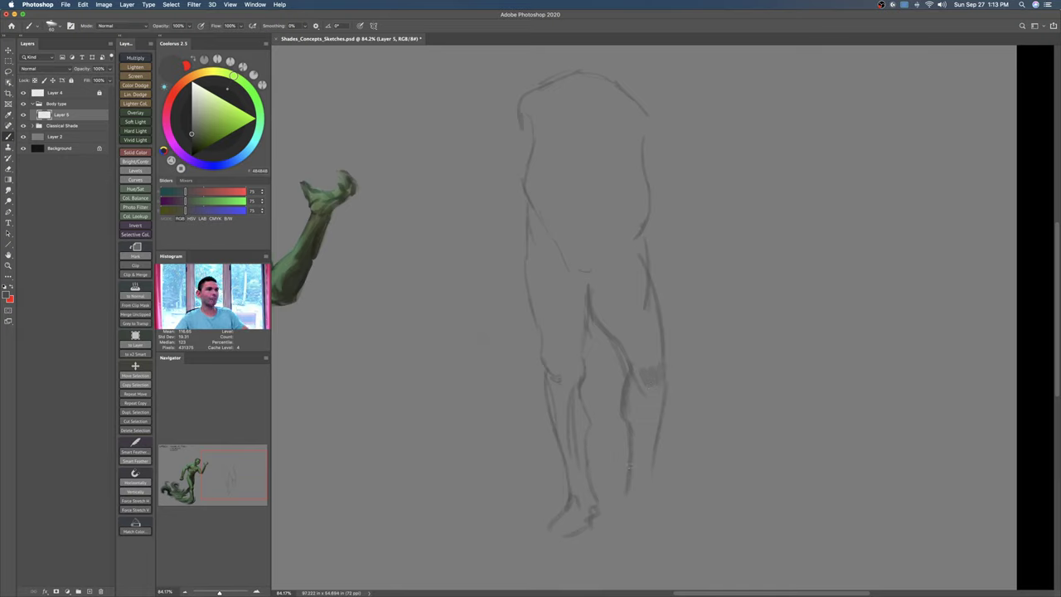
Step: Draw the second foot and fill both lower legs and feet with flat grey shading
mouse_move(619, 497)
left_mouse_down()
mouse_move(634, 534)
mouse_move(659, 547)
left_mouse_up()
left_click_drag(645, 472, 648, 496)
mouse_move(653, 390)
left_mouse_down()
mouse_move(643, 485)
mouse_move(642, 504)
mouse_move(650, 436)
mouse_move(669, 549)
left_mouse_up()
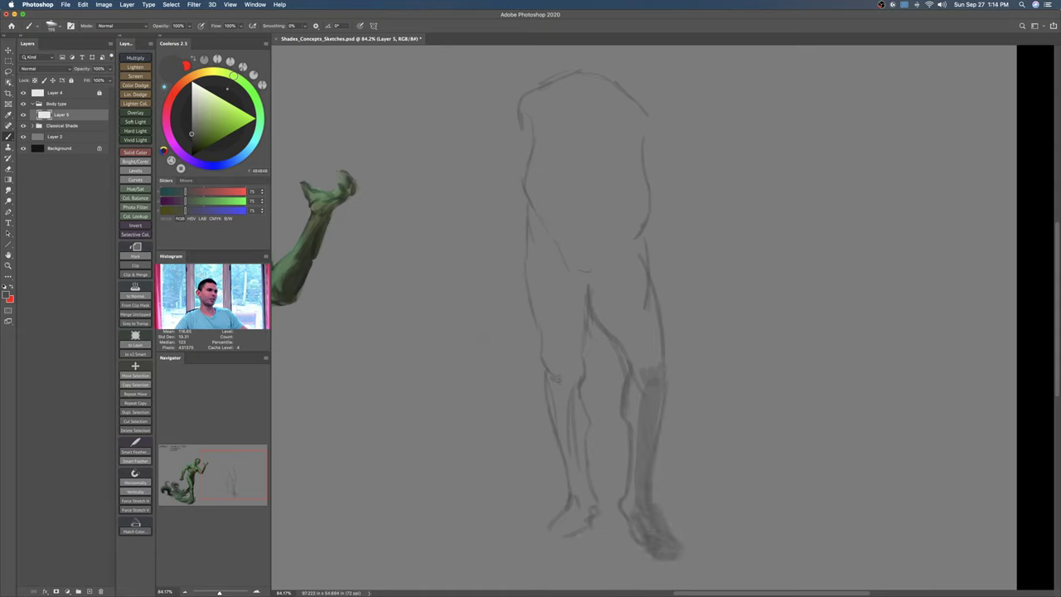
mouse_move(566, 515)
left_mouse_down()
mouse_move(536, 551)
mouse_move(532, 542)
mouse_move(564, 544)
left_mouse_up()
left_click_drag(552, 383, 572, 466)
left_click_drag(582, 399, 591, 516)
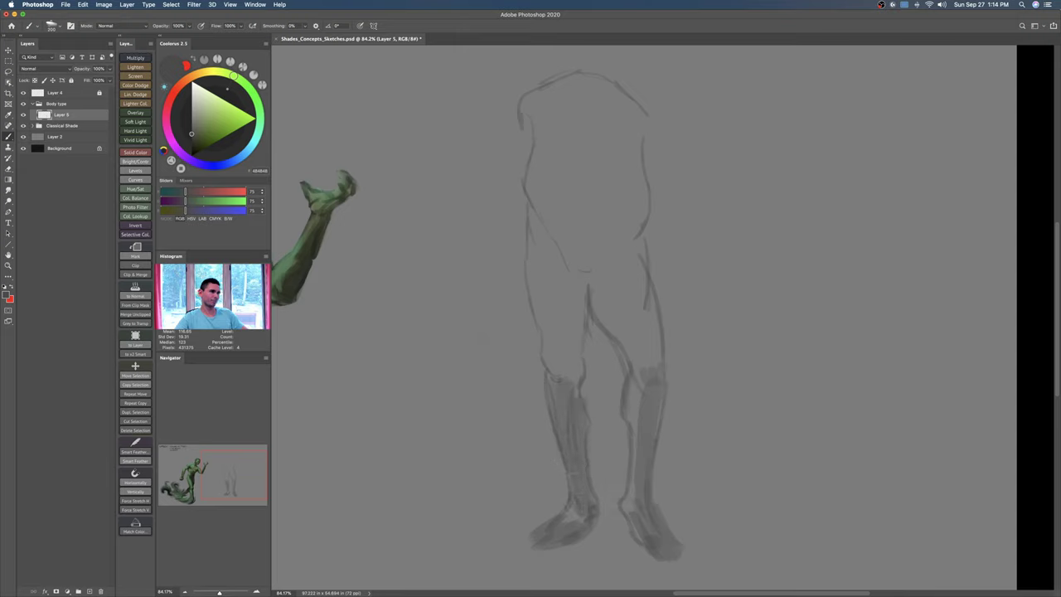
Step: Strengthen the torso's waist contour with a curved stroke running down to the groin
left_click_drag(622, 367, 641, 366)
mouse_move(637, 316)
left_mouse_down()
mouse_move(635, 372)
mouse_move(620, 373)
left_mouse_up()
key("bracketright")
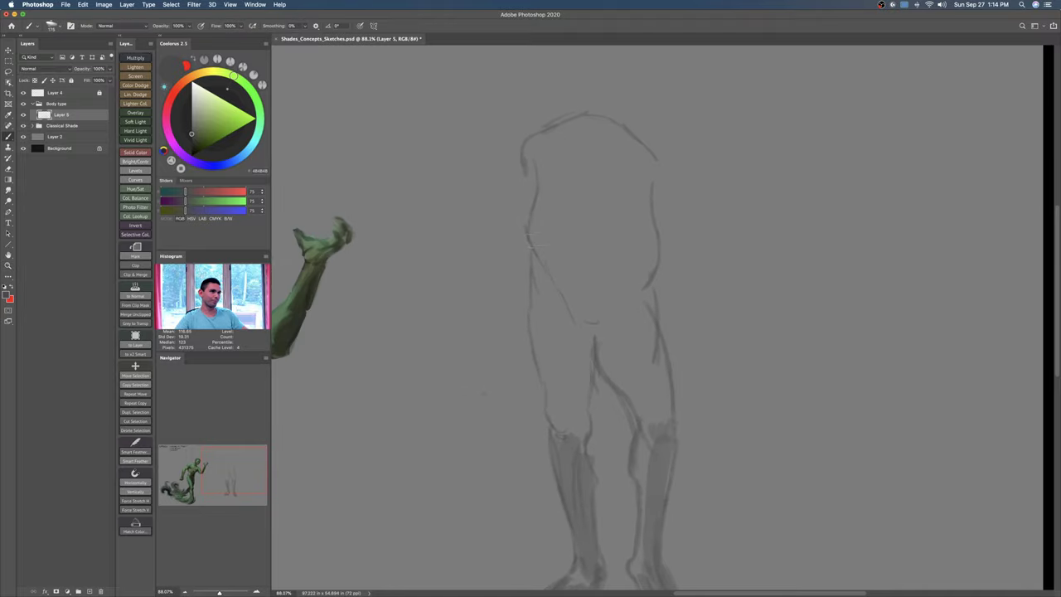
left_click_drag(522, 234, 559, 303)
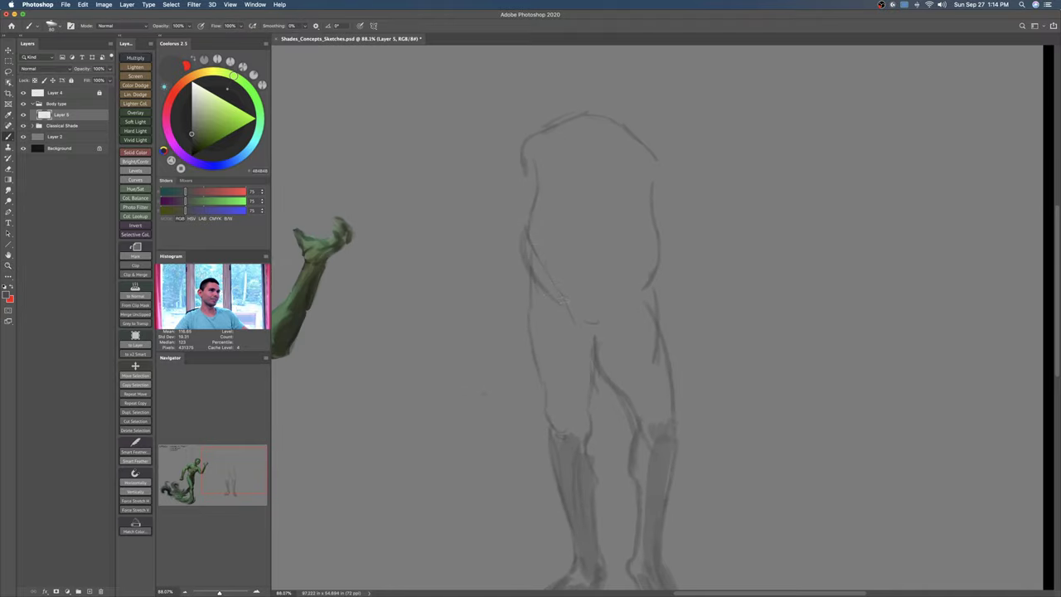
scroll(575, 289, "down", 3)
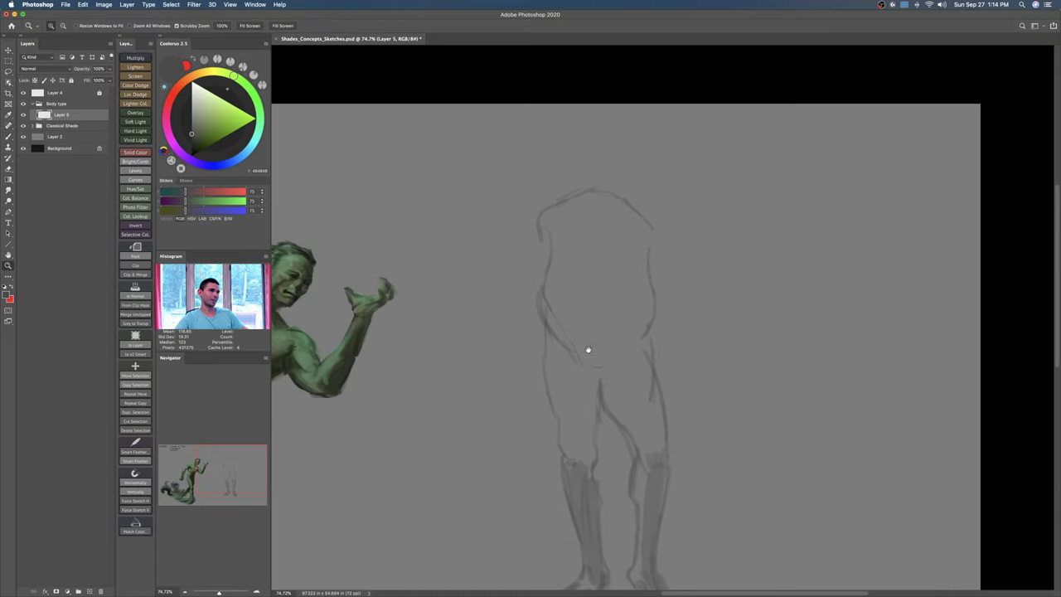
left_click_drag(537, 260, 545, 218)
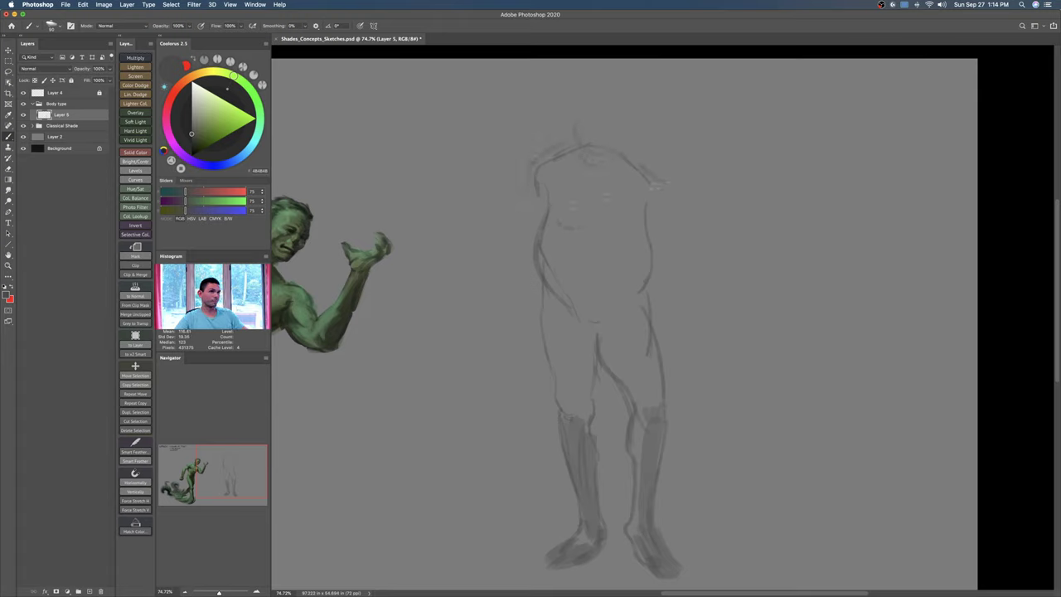
Step: Sketch the lower chest lines, both hanging arms, and a rough head and neck on the figure
mouse_move(582, 219)
left_mouse_down()
mouse_move(567, 227)
mouse_move(631, 233)
left_mouse_up()
mouse_move(548, 213)
left_mouse_down()
mouse_move(539, 167)
mouse_move(472, 363)
left_mouse_up()
mouse_move(669, 189)
left_mouse_down()
mouse_move(684, 276)
mouse_move(681, 340)
left_mouse_up()
mouse_move(574, 143)
left_mouse_down()
mouse_move(610, 125)
mouse_move(610, 177)
mouse_move(571, 119)
left_mouse_up()
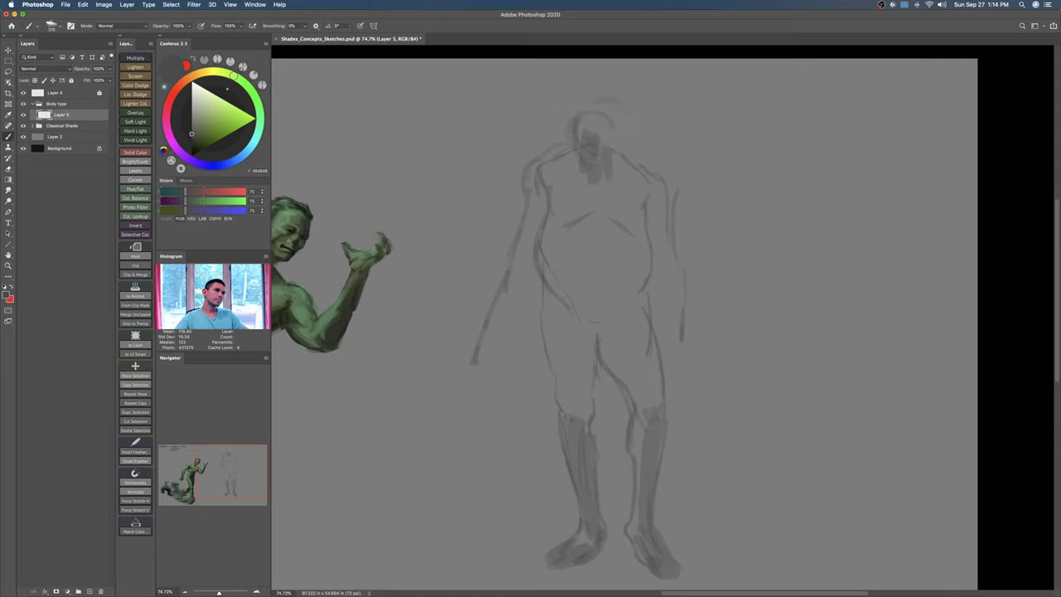
Step: Shade the centre and edges of the chest, the side of the waist, and the lower belly in grey
mouse_move(588, 170)
left_mouse_down()
mouse_move(583, 211)
mouse_move(594, 207)
mouse_move(564, 219)
left_mouse_up()
left_click_drag(635, 217, 648, 232)
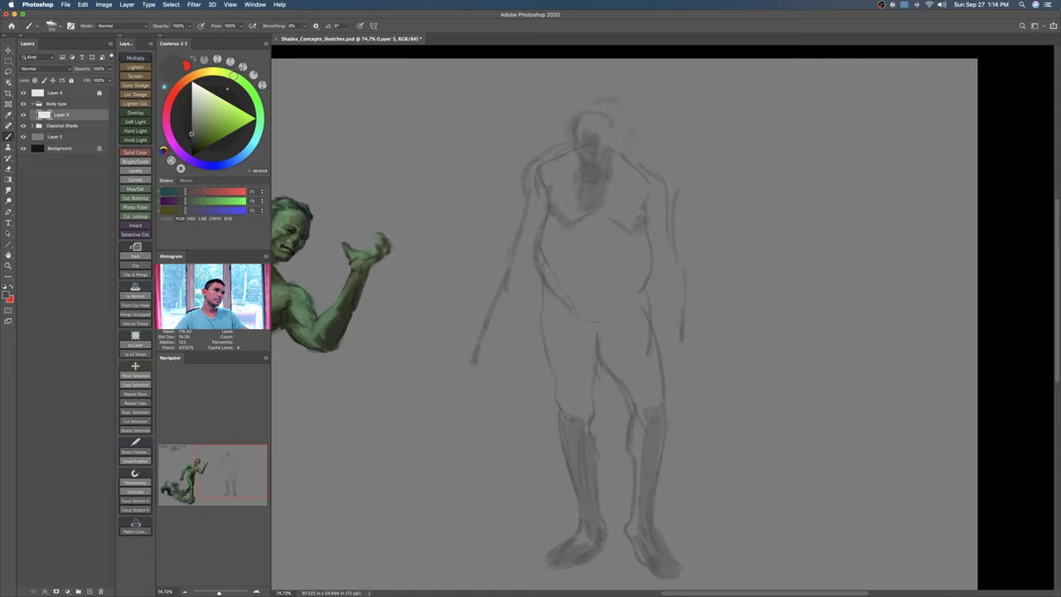
left_click_drag(544, 227, 555, 257)
left_click_drag(601, 275, 574, 282)
left_click_drag(562, 289, 577, 305)
Step: Erase the outstretched arm beside the shaded waist and restate that shoulder with darker strokes
key("e")
left_click_drag(537, 156, 481, 340)
key("b")
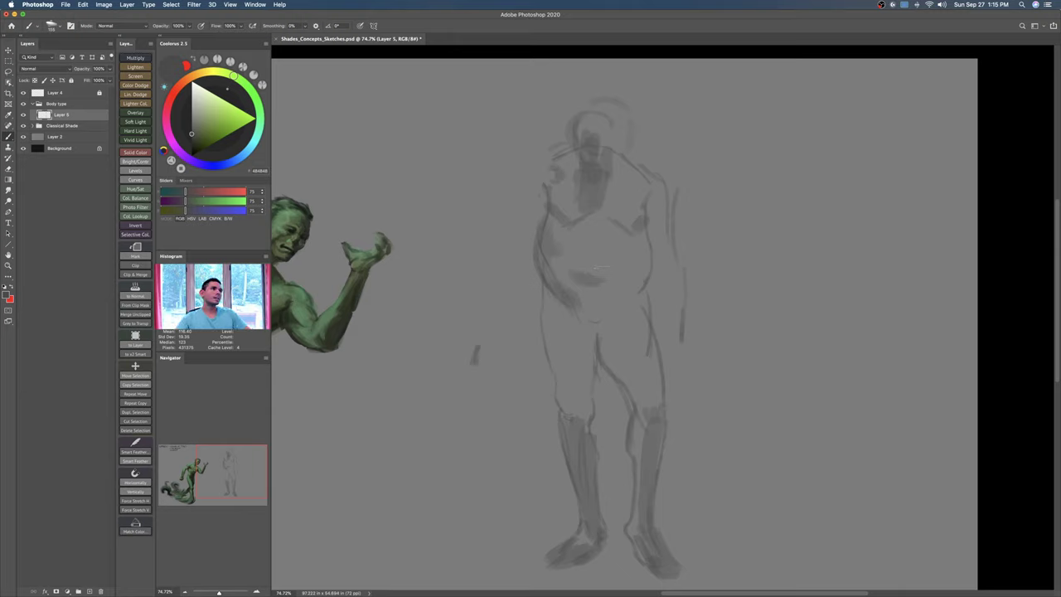
mouse_move(545, 176)
left_mouse_down()
mouse_move(559, 172)
mouse_move(572, 194)
mouse_move(540, 221)
mouse_move(570, 158)
left_mouse_up()
Step: Erase the rough head and the opposite shoulder's outline, then redraw the shoulder and block in a new head
key("e")
mouse_move(580, 116)
left_mouse_down()
mouse_move(606, 164)
mouse_move(603, 150)
mouse_move(669, 182)
mouse_move(687, 223)
left_mouse_up()
key("b")
key("e")
mouse_move(665, 169)
left_mouse_down()
mouse_move(645, 186)
mouse_move(674, 220)
mouse_move(668, 181)
mouse_move(673, 252)
left_mouse_up()
key("b")
mouse_move(594, 130)
left_mouse_down()
mouse_move(620, 139)
mouse_move(605, 159)
mouse_move(622, 157)
mouse_move(606, 123)
left_mouse_up()
mouse_move(594, 86)
left_mouse_down()
mouse_move(597, 110)
mouse_move(584, 118)
left_mouse_up()
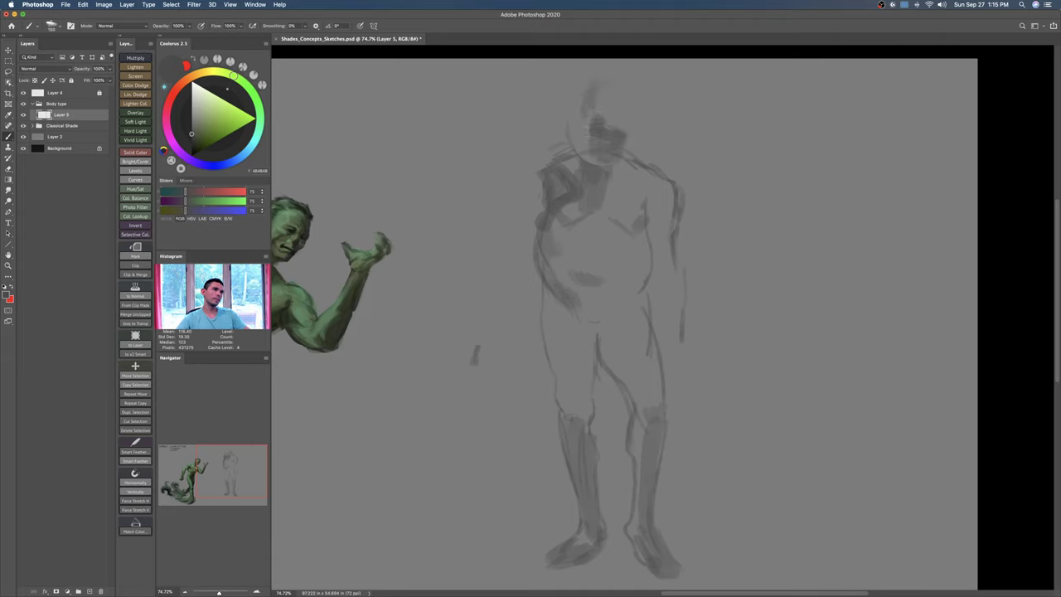
Step: Redraw the outline of the head, clean up the marks inside it, and erase the heavy contour along the belly
left_click_drag(632, 87, 637, 125)
key("e")
left_click_drag(618, 87, 589, 114)
left_click_drag(599, 118, 635, 119)
key("b")
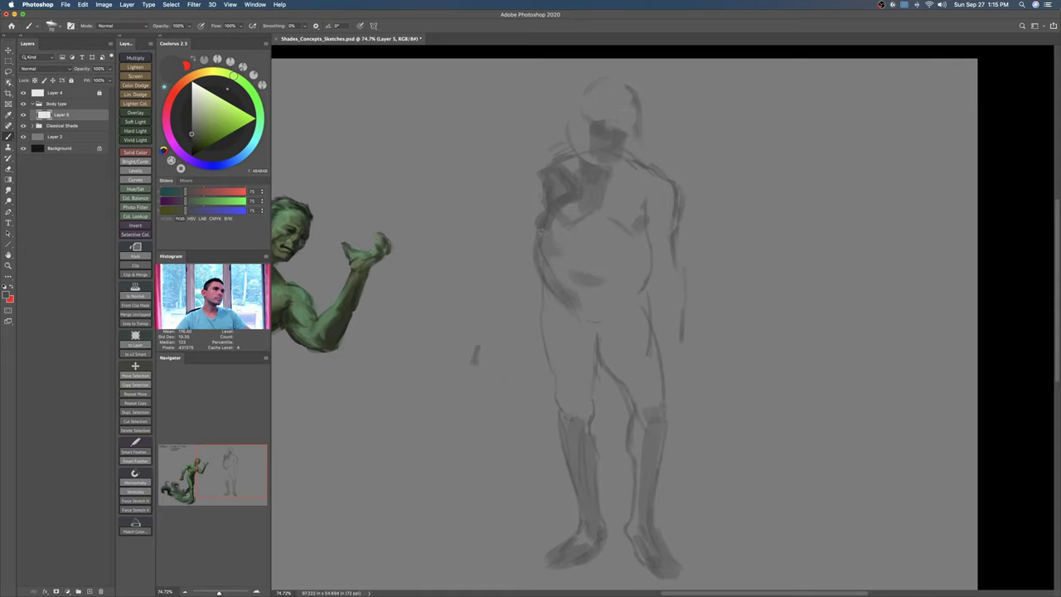
key("e")
mouse_move(540, 230)
left_mouse_down()
mouse_move(537, 265)
mouse_move(568, 305)
mouse_move(608, 267)
left_mouse_up()
key("z")
key("k")
mouse_move(652, 346)
left_mouse_down()
mouse_move(626, 296)
mouse_move(663, 334)
left_mouse_up()
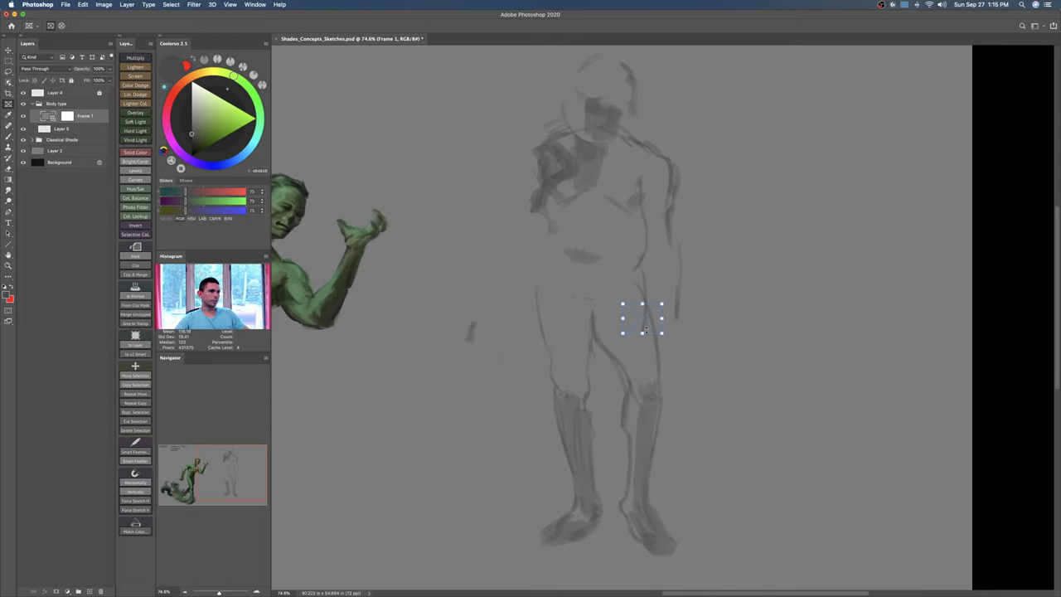
key("super+z")
Step: Lasso both legs of the sketched figure, transform them to be shorter, and deselect
key("l")
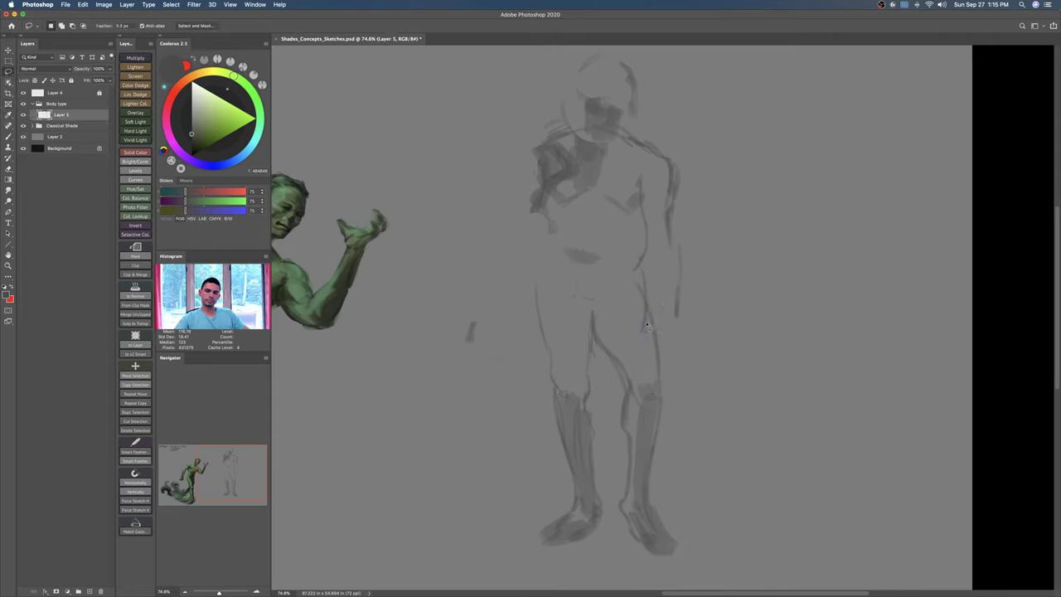
mouse_move(644, 267)
left_mouse_down()
mouse_move(688, 364)
mouse_move(643, 267)
left_mouse_up()
key("super+t")
left_click_drag(617, 585, 618, 536)
left_click_drag(624, 476, 621, 479)
key("Return")
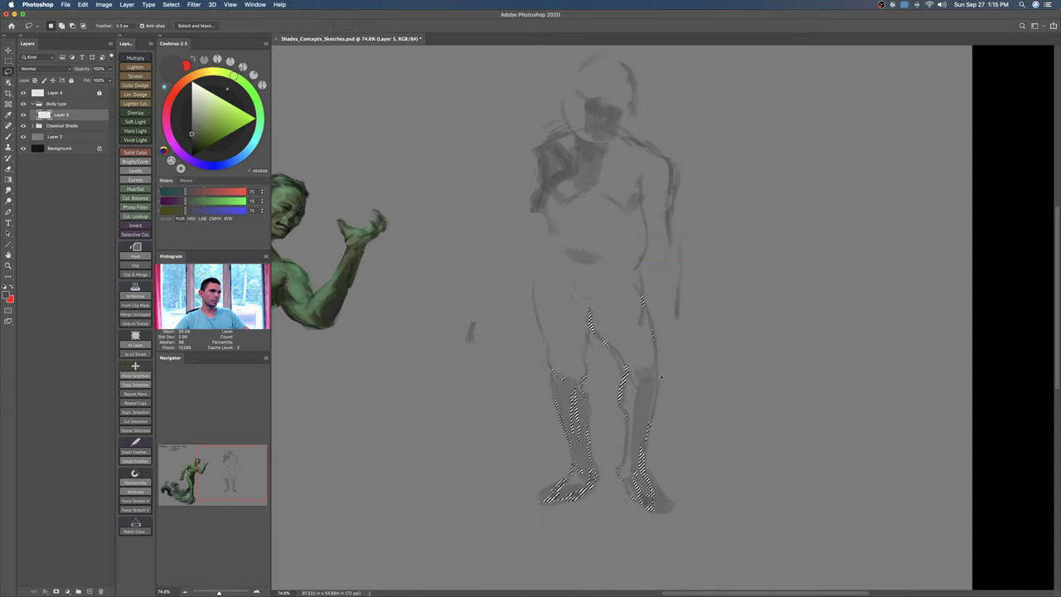
key("super+d")
Step: Lasso the leg below the hanging arm, adjust its placement with Free Transform, and deselect
key("z")
left_click_drag(621, 396, 616, 394)
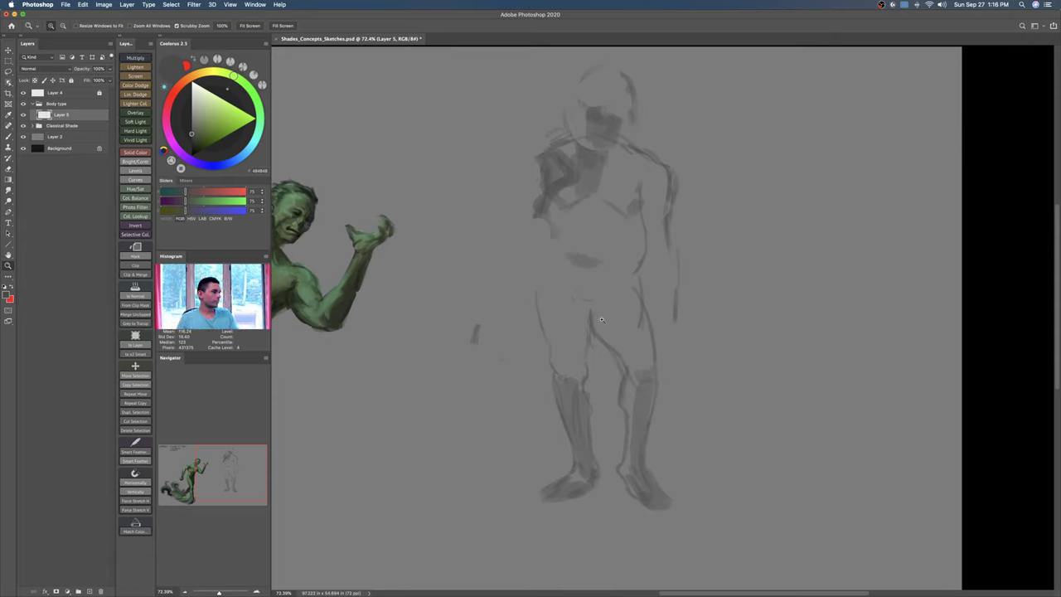
key("l")
mouse_move(649, 307)
left_mouse_down()
mouse_move(620, 283)
mouse_move(598, 305)
mouse_move(613, 491)
mouse_move(682, 518)
mouse_move(667, 356)
left_mouse_up()
key("super+t")
mouse_move(691, 524)
left_mouse_down()
mouse_move(696, 533)
mouse_move(665, 504)
left_mouse_up()
key("Return")
key("ctrl+d")
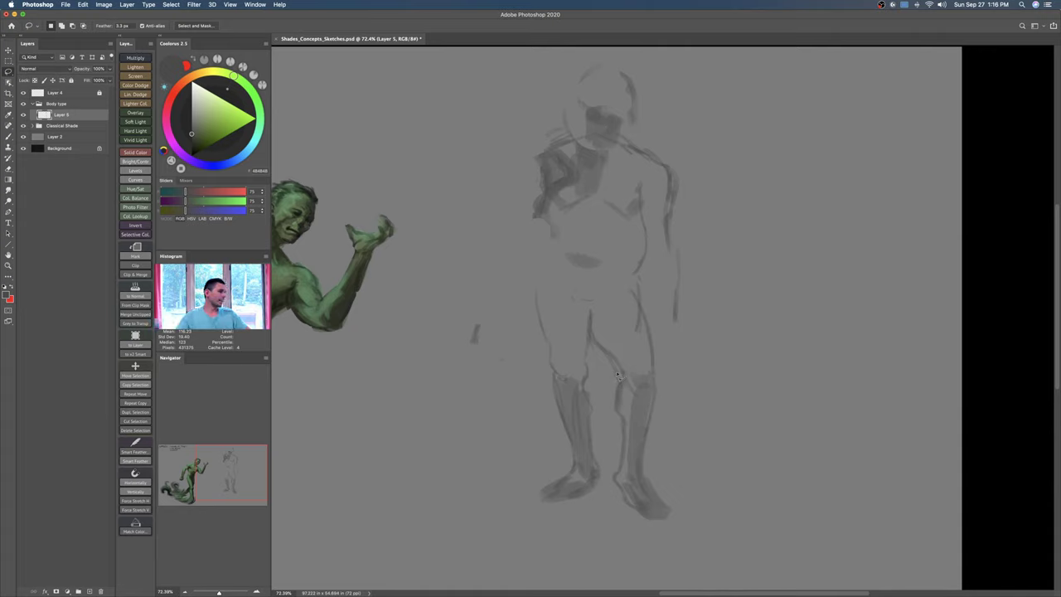
Step: Paint dark shading over both knees of the figure
key("b")
mouse_move(643, 396)
left_mouse_down()
mouse_move(645, 379)
mouse_move(648, 389)
left_mouse_up()
left_click_drag(557, 368, 572, 383)
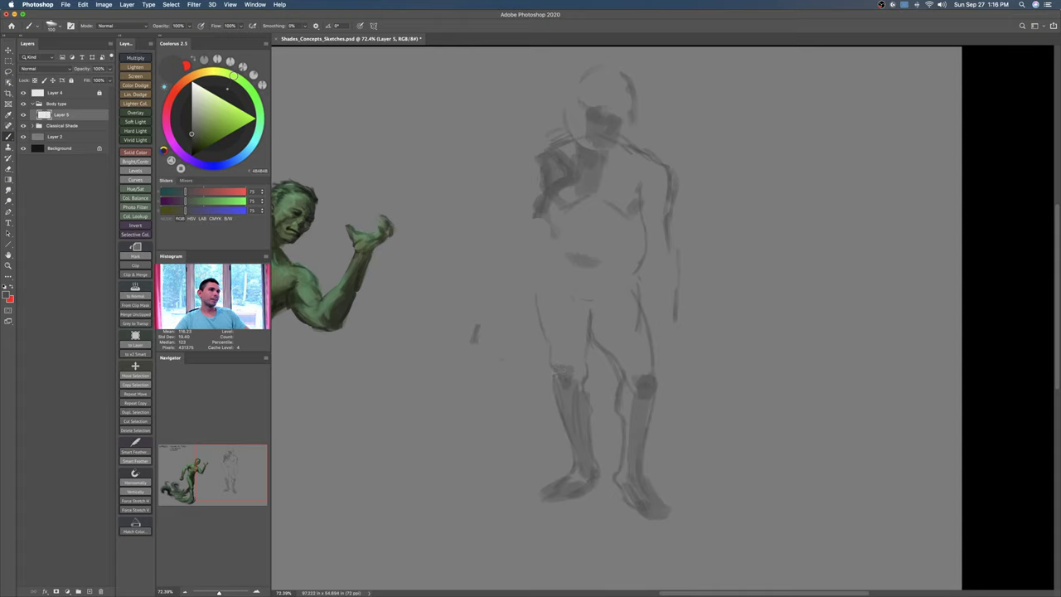
left_click_drag(556, 369, 566, 376)
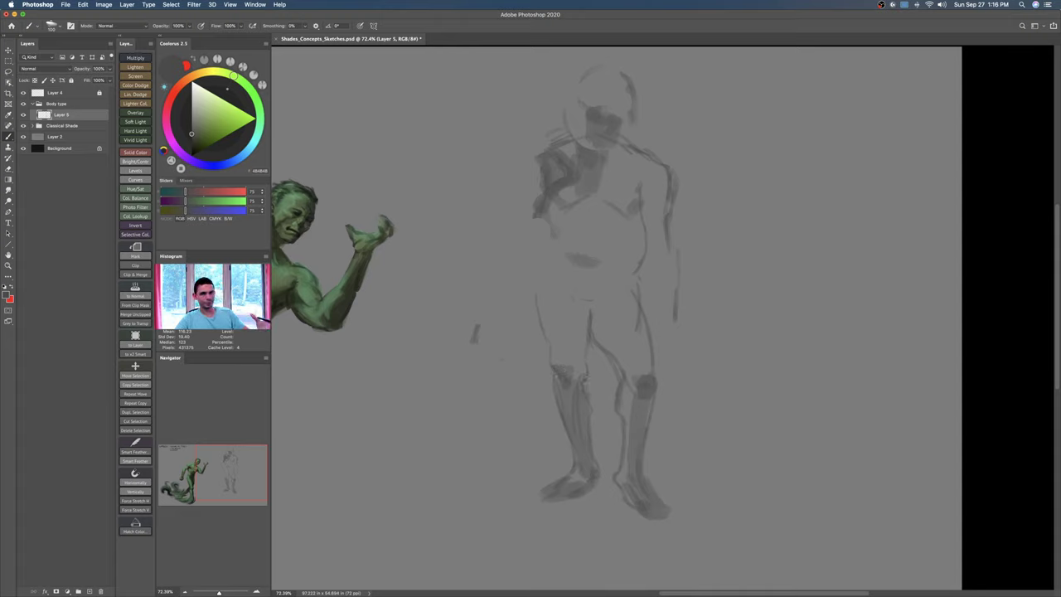
Step: Draw stronger outer contours down both thighs from the hips to the knees with a smaller brush
key("bracketleft")
key("bracketleft")
key("bracketleft")
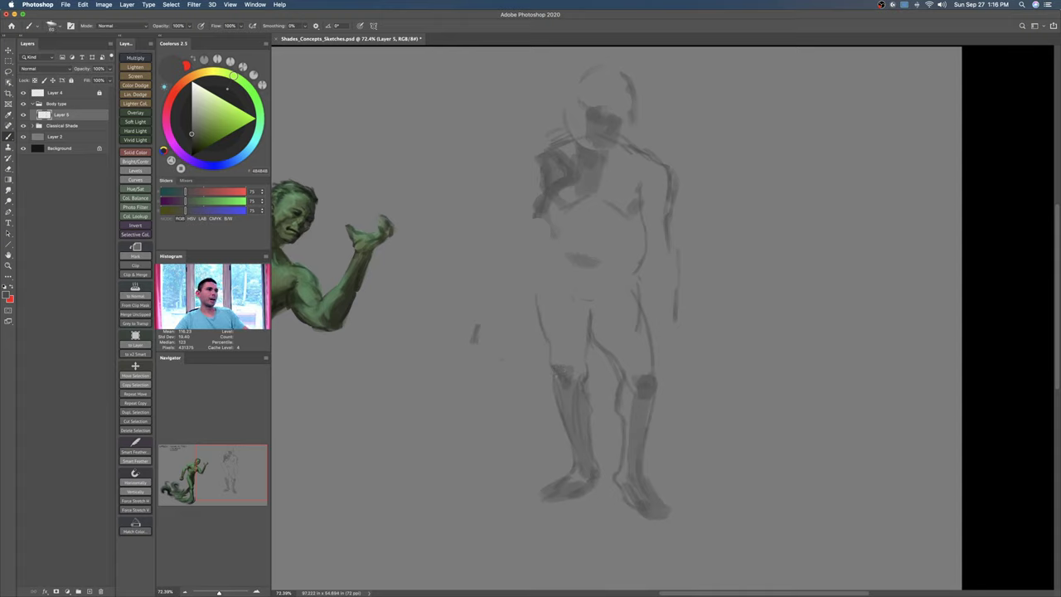
left_click_drag(538, 274, 546, 335)
left_click_drag(640, 292, 659, 350)
key("super+z")
left_click_drag(642, 299, 653, 375)
key("bracketleft")
key("bracketleft")
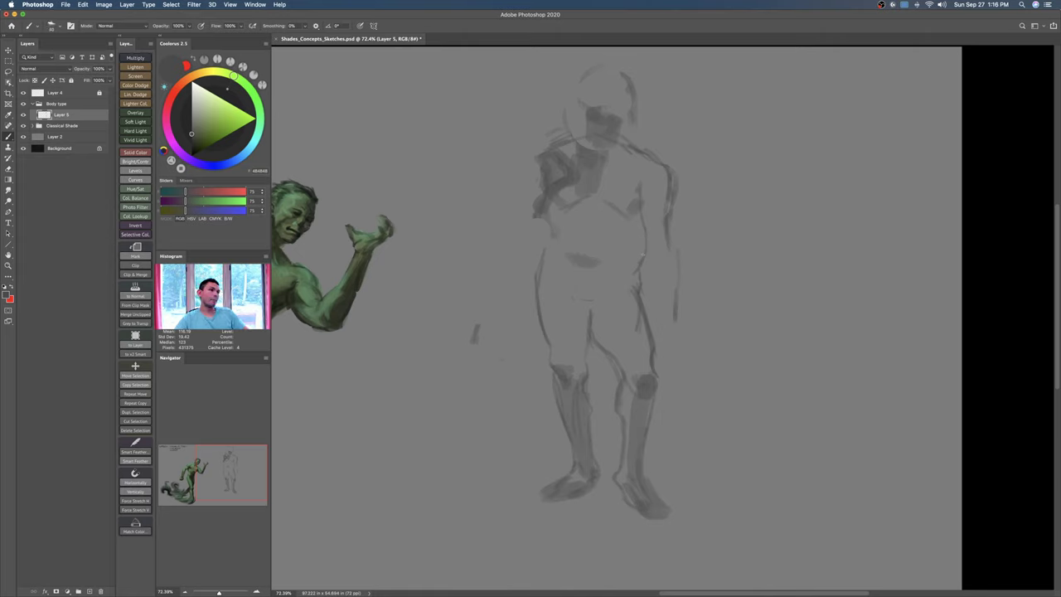
Step: Erase the dark raised-arm shape beside the chest, up to the shoulder
key("e")
mouse_move(535, 218)
left_mouse_down()
mouse_move(553, 232)
mouse_move(572, 186)
mouse_move(561, 209)
mouse_move(579, 199)
left_mouse_up()
key("b")
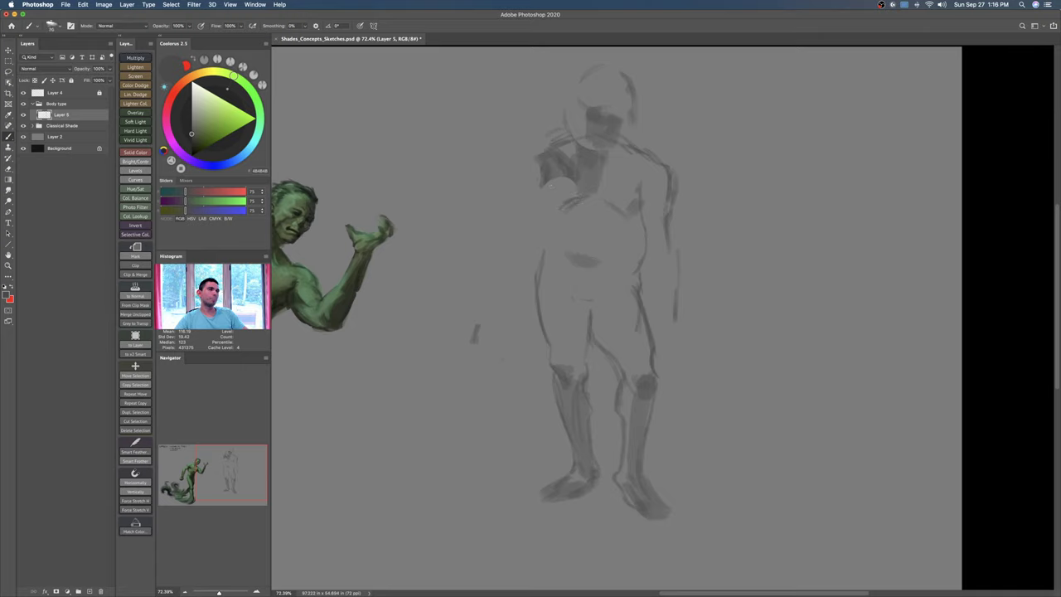
key("e")
mouse_move(547, 164)
left_mouse_down()
mouse_move(549, 186)
mouse_move(563, 175)
left_mouse_up()
key("b")
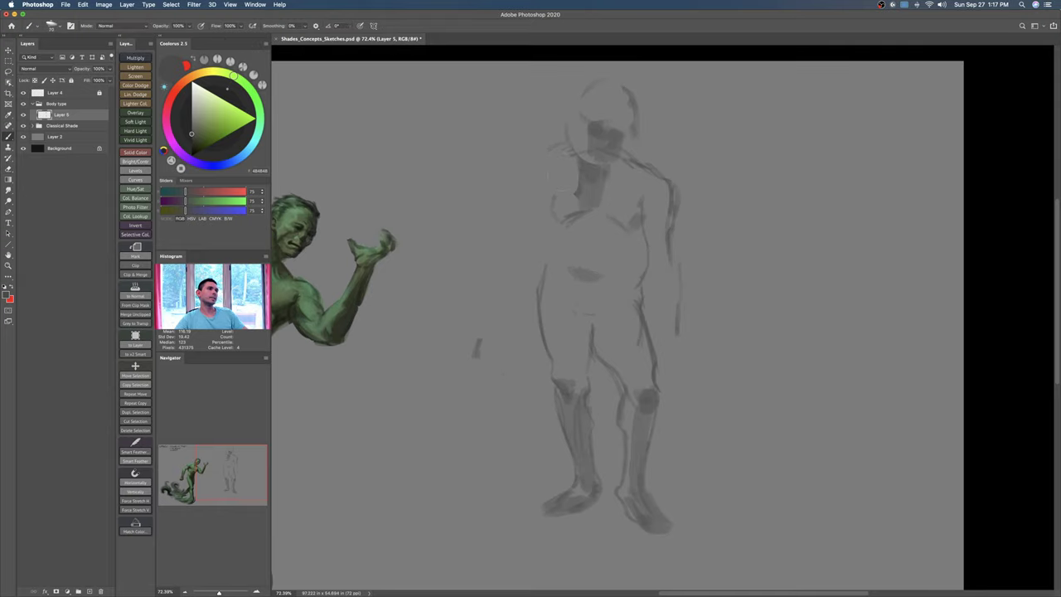
Step: Paint a short shaded upper-arm shape at the shoulder opposite the hanging arm
key("bracketleft")
key("bracketleft")
left_click_drag(572, 165, 559, 176)
mouse_move(560, 160)
left_mouse_down()
mouse_move(544, 191)
mouse_move(552, 211)
left_mouse_up()
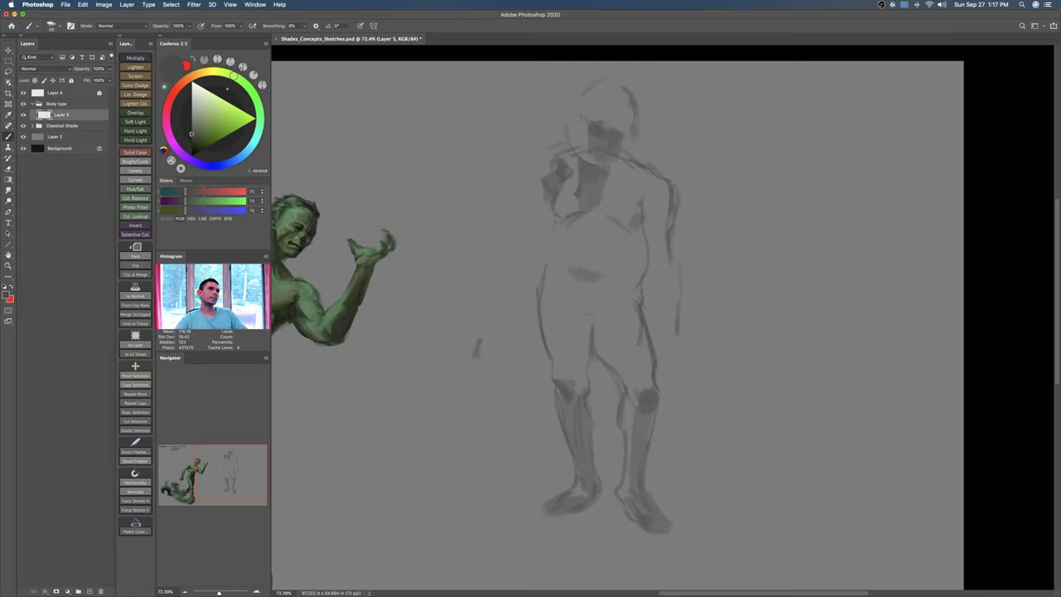
Step: Draw the rounded side contour of the belly and shade its underside down to the groin
left_click_drag(549, 242, 540, 268)
left_click_drag(557, 214, 541, 233)
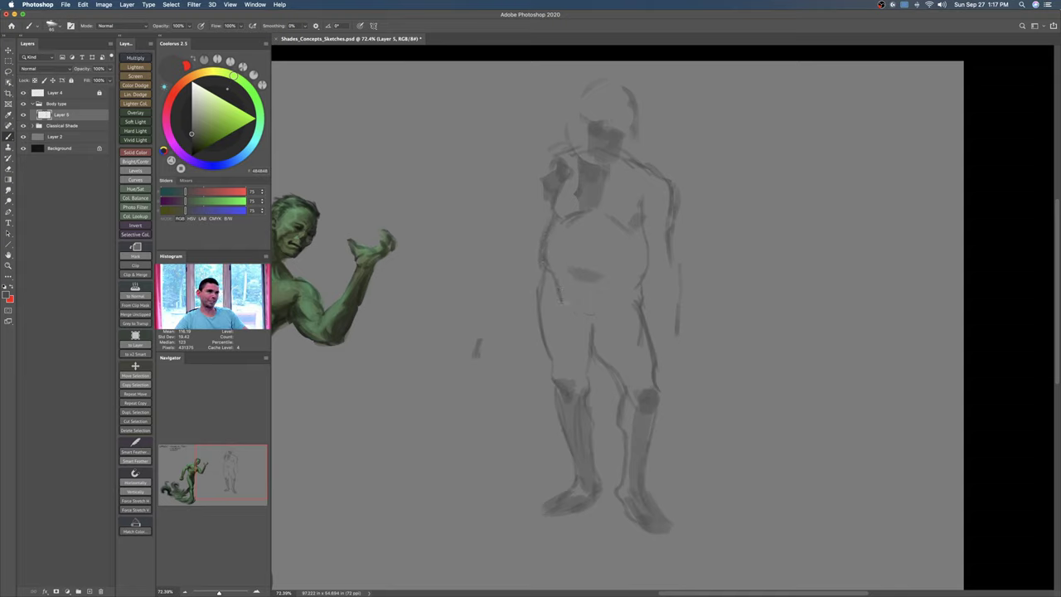
mouse_move(551, 273)
left_mouse_down()
mouse_move(582, 330)
mouse_move(613, 310)
left_mouse_up()
mouse_move(612, 291)
left_mouse_down()
mouse_move(636, 286)
mouse_move(622, 290)
mouse_move(648, 259)
left_mouse_up()
Step: Shade the hanging upper arm and draw its forearm and hand beside the thigh
mouse_move(652, 219)
left_mouse_down()
mouse_move(670, 256)
mouse_move(666, 246)
left_mouse_up()
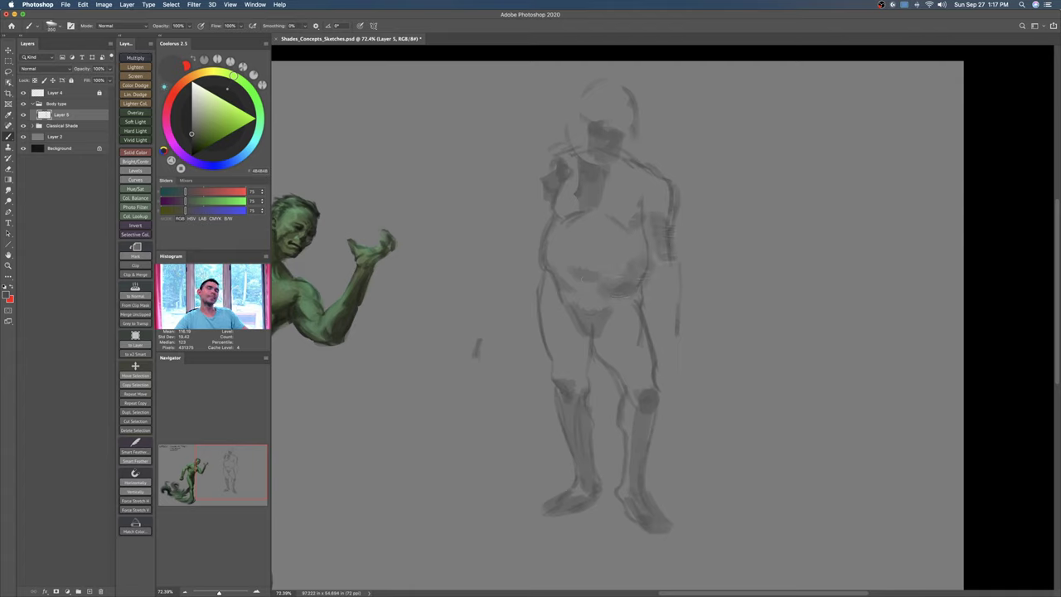
key("[")
key("[")
key("[")
key("]")
left_click_drag(685, 280, 685, 324)
left_click_drag(682, 330, 683, 340)
left_click_drag(670, 299, 672, 311)
mouse_move(673, 332)
left_mouse_down()
mouse_move(665, 363)
mouse_move(680, 368)
left_mouse_up()
key("]")
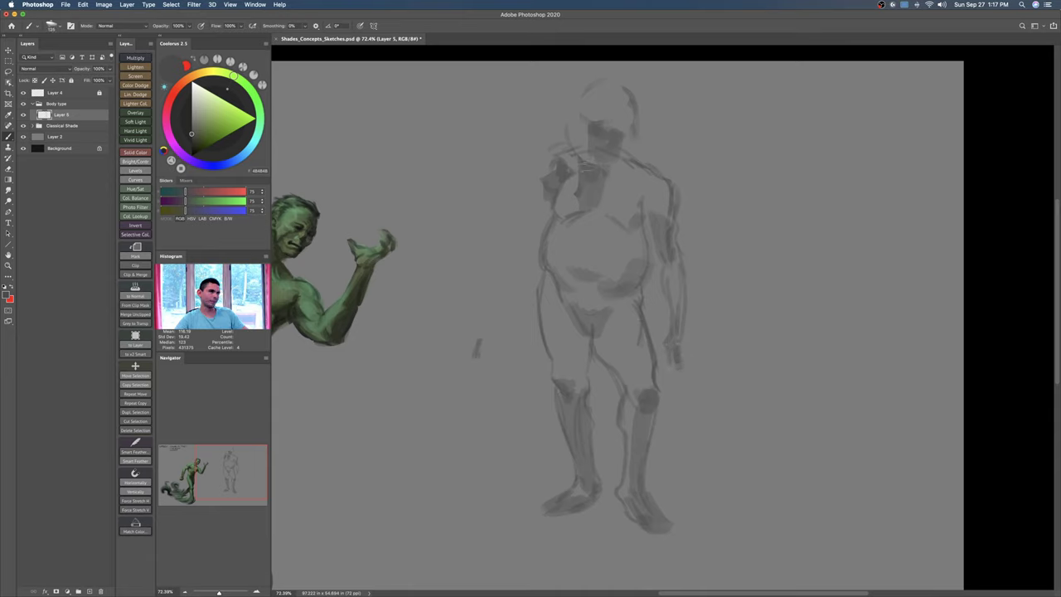
Step: Erase part of the face, then reposition and tilt the selected head with Free Transform
key("e")
mouse_move(589, 123)
left_mouse_down()
mouse_move(621, 124)
mouse_move(567, 129)
mouse_move(590, 156)
mouse_move(575, 183)
mouse_move(612, 209)
mouse_move(638, 91)
mouse_move(626, 112)
mouse_move(664, 119)
mouse_move(630, 109)
left_mouse_up()
key("l")
key("v")
key("ctrl+t")
left_click_drag(665, 108, 630, 120)
key("Return")
key("ctrl+d")
key("b")
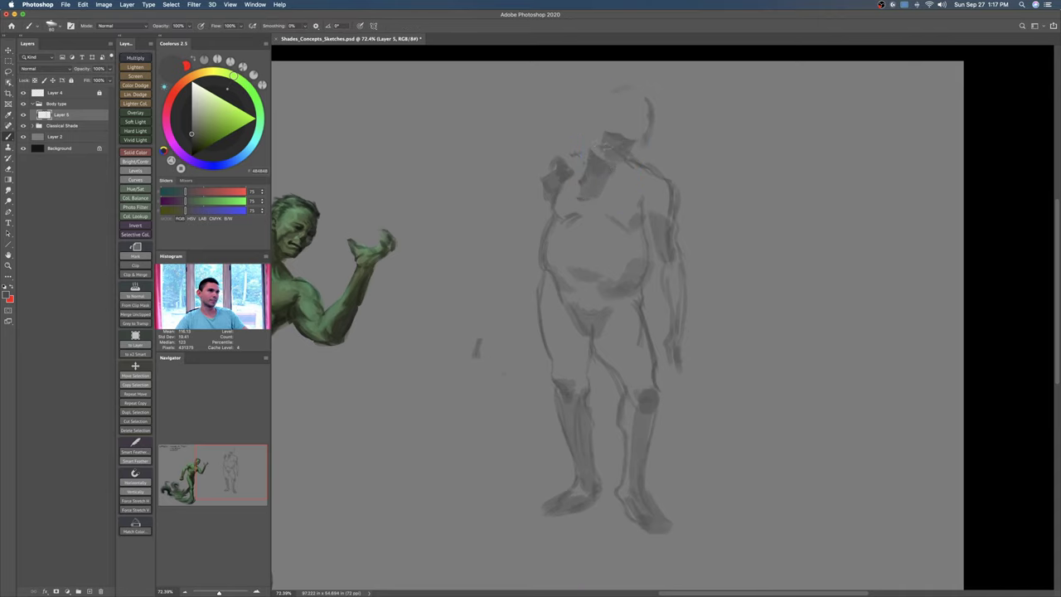
Step: Paint the dark jaw, neck and collarbone shadows and connect the neck to the shoulder with a line
key("bracketleft")
key("bracketright")
key("bracketright")
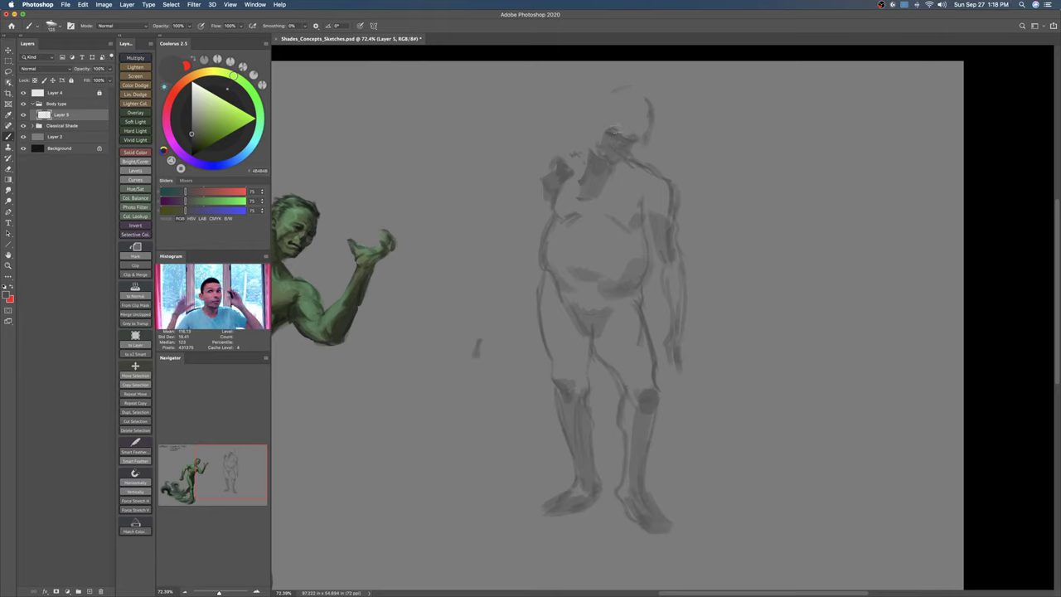
key("bracketleft")
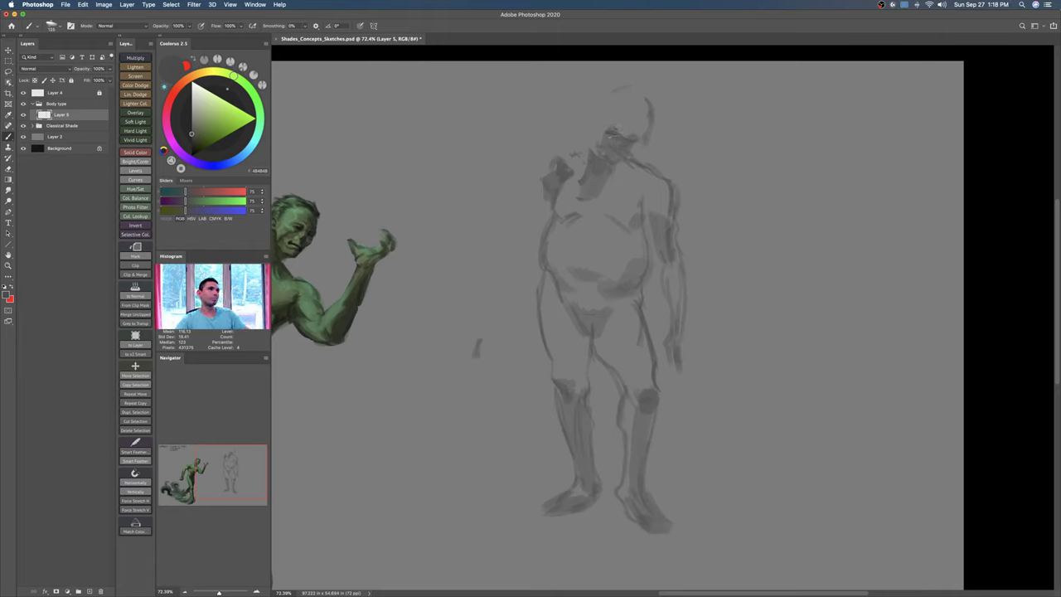
mouse_move(625, 135)
left_mouse_down()
mouse_move(635, 143)
mouse_move(640, 126)
mouse_move(645, 138)
mouse_move(614, 151)
mouse_move(617, 165)
mouse_move(586, 174)
mouse_move(608, 159)
mouse_move(613, 181)
left_mouse_up()
key("e")
key("b")
mouse_move(594, 170)
left_mouse_down()
mouse_move(630, 187)
mouse_move(635, 169)
left_mouse_up()
mouse_move(619, 177)
left_mouse_down()
mouse_move(642, 157)
mouse_move(643, 172)
left_mouse_up()
left_click_drag(614, 181, 621, 182)
left_click_drag(558, 163, 575, 156)
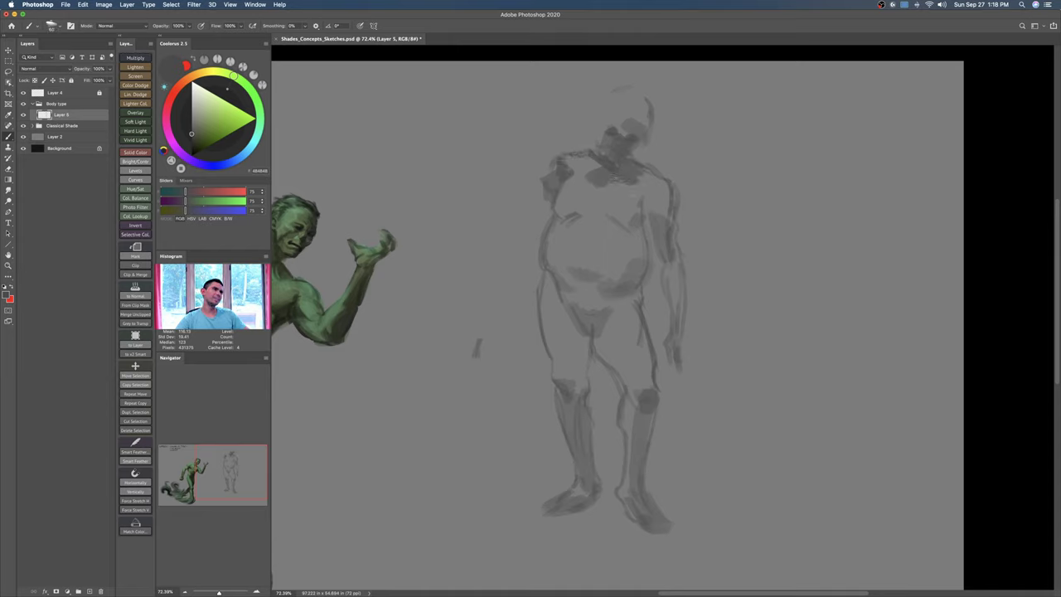
Step: Draw the shoulder and armpit folds, and darken the opposite shoulder and upper chest with a larger brush
mouse_move(648, 168)
left_mouse_down()
mouse_move(667, 183)
mouse_move(632, 226)
left_mouse_up()
key("[")
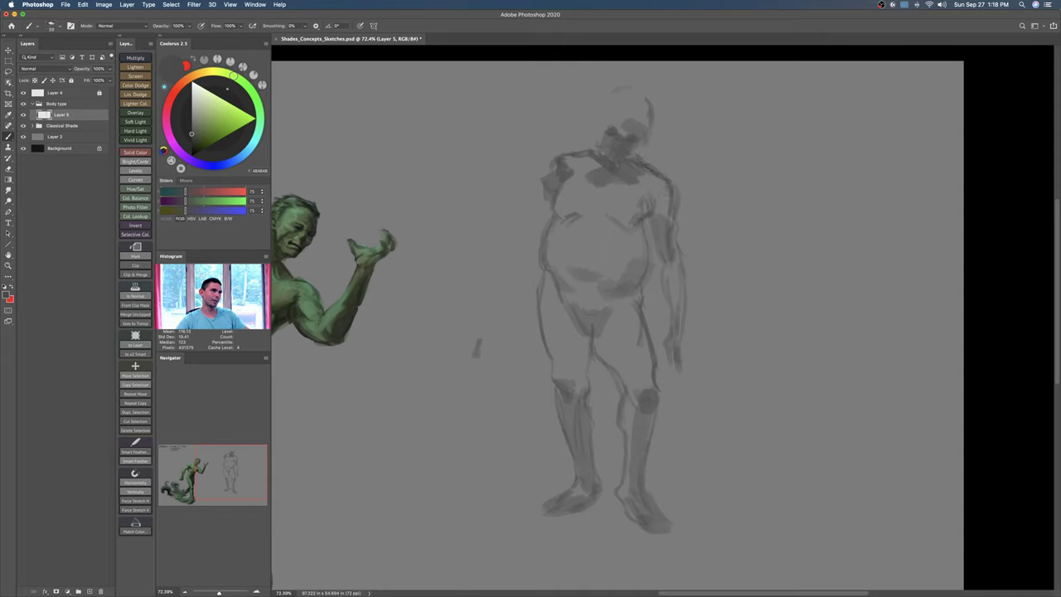
key("super+z")
key("]")
key("]")
key("]")
key("]")
key("]")
mouse_move(556, 167)
left_mouse_down()
mouse_move(553, 198)
mouse_move(605, 211)
mouse_move(605, 192)
left_mouse_up()
Step: Reinforce the side contour of the belly below the arm shape with a smaller brush
key("[")
key("[")
key("[")
key("[")
key("[")
key("[")
key("[")
left_click_drag(553, 219, 542, 258)
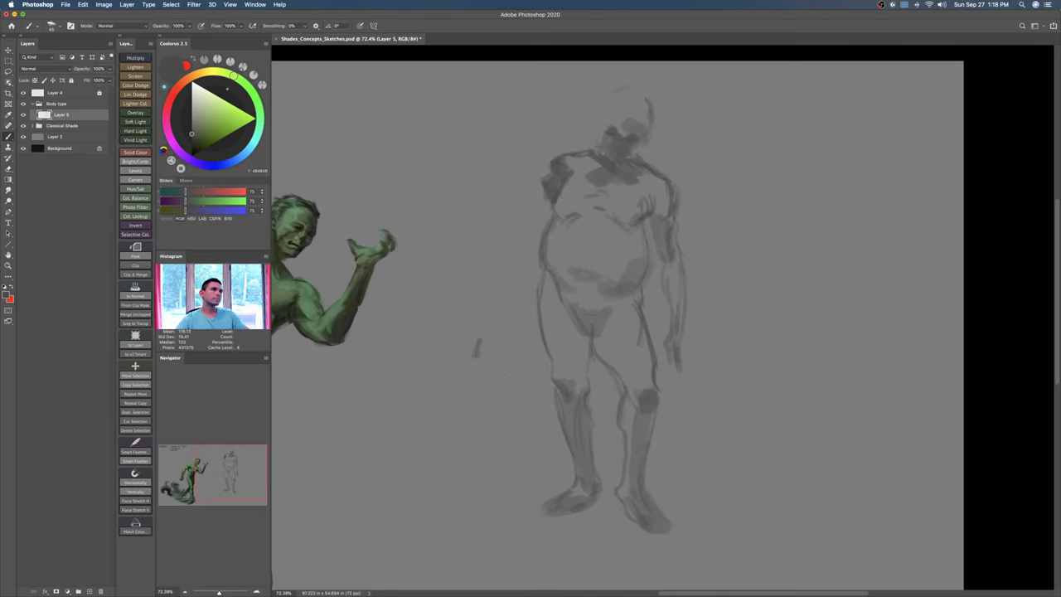
Step: Move the figure sketch closer to the green creature and remove the stray mark beside it
left_click_drag(718, 266, 689, 268)
key("v")
left_click_drag(757, 260, 708, 273)
scroll(711, 316, "up", 3)
key("b")
left_click_drag(509, 290, 504, 310)
key("b")
left_click_drag(649, 357, 625, 380)
mouse_move(670, 207)
left_mouse_down()
mouse_move(633, 200)
mouse_move(646, 222)
left_mouse_up()
Step: Warp the figure sketch so its torso and hips push out toward the green creature
key("super+t")
right_click(583, 231)
left_click(606, 288)
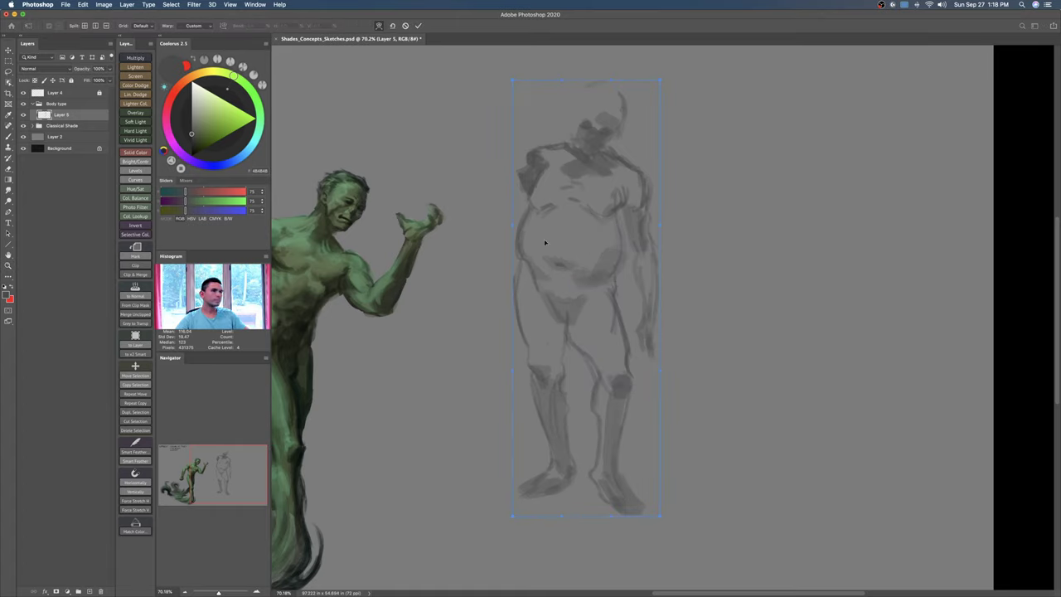
left_click_drag(546, 242, 533, 242)
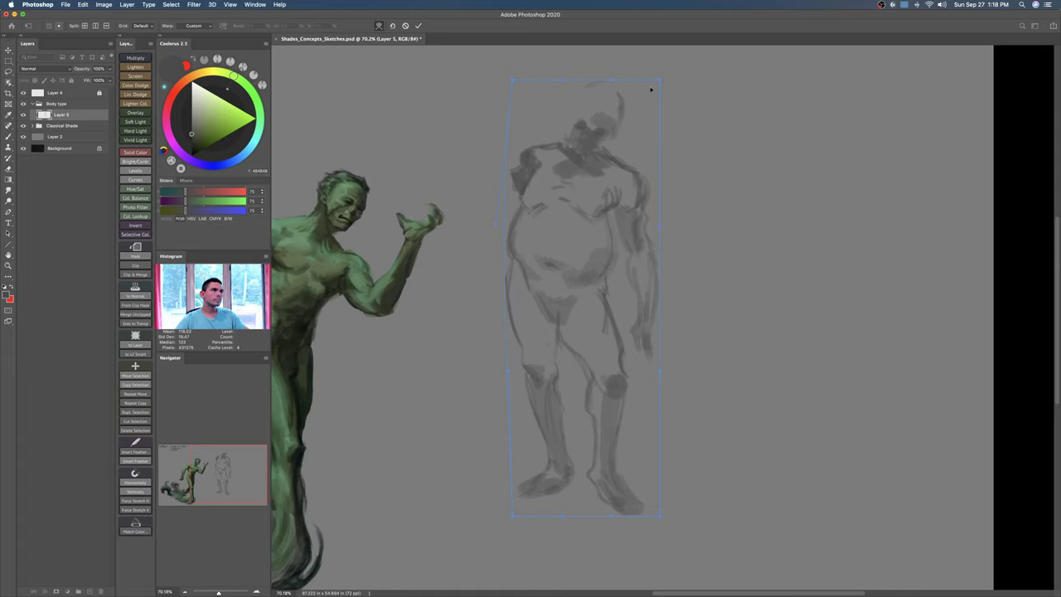
left_click_drag(667, 84, 670, 82)
left_click_drag(659, 267, 651, 267)
left_click_drag(505, 285, 501, 281)
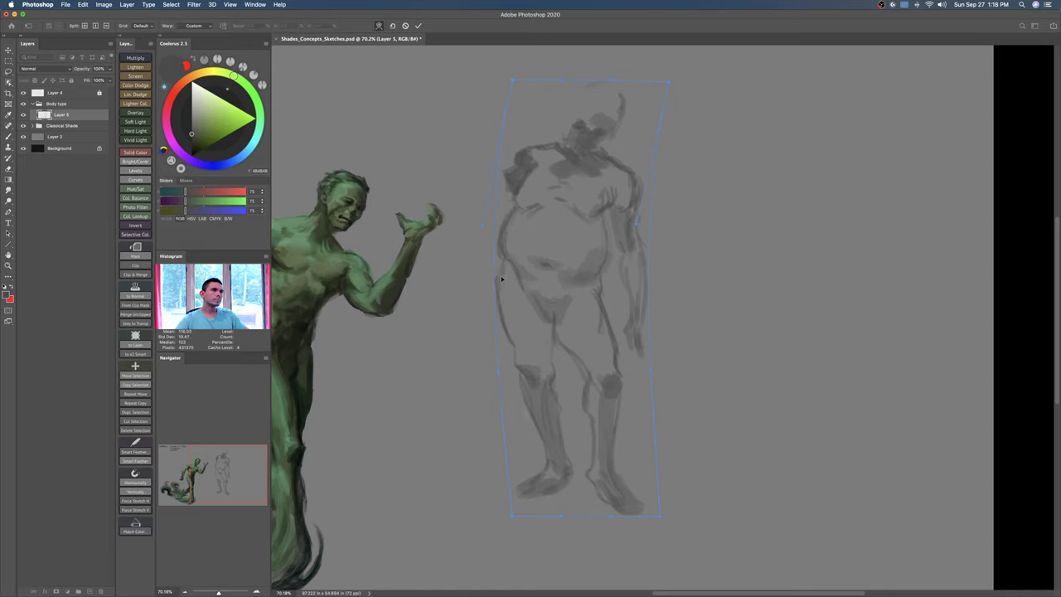
key("Return")
Step: Shade the inner thighs and the area above the knee with an enlarged brush
key("z")
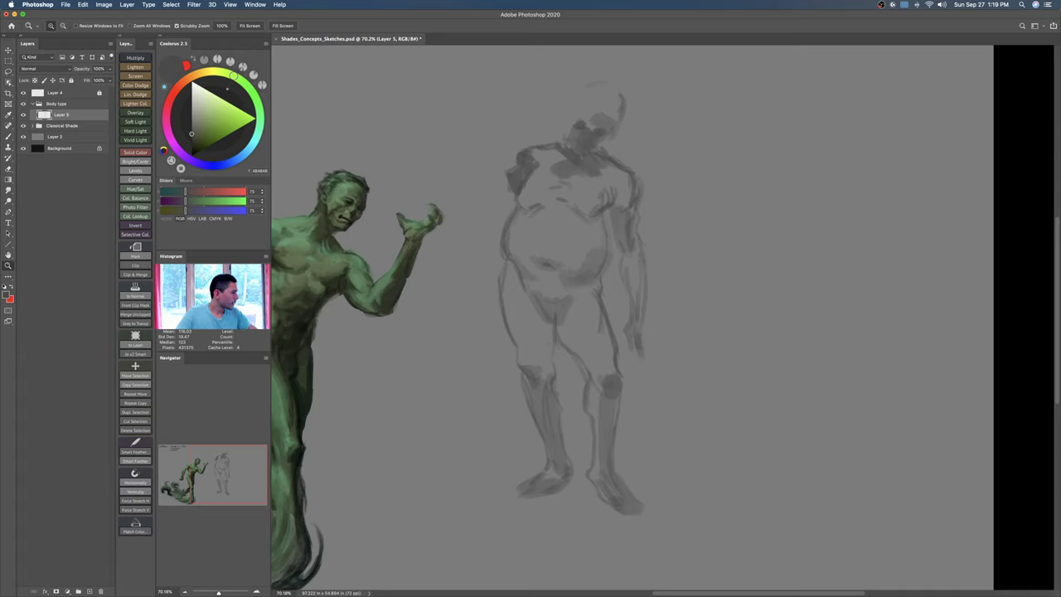
mouse_move(576, 275)
left_mouse_down()
mouse_move(606, 269)
mouse_move(595, 275)
left_mouse_up()
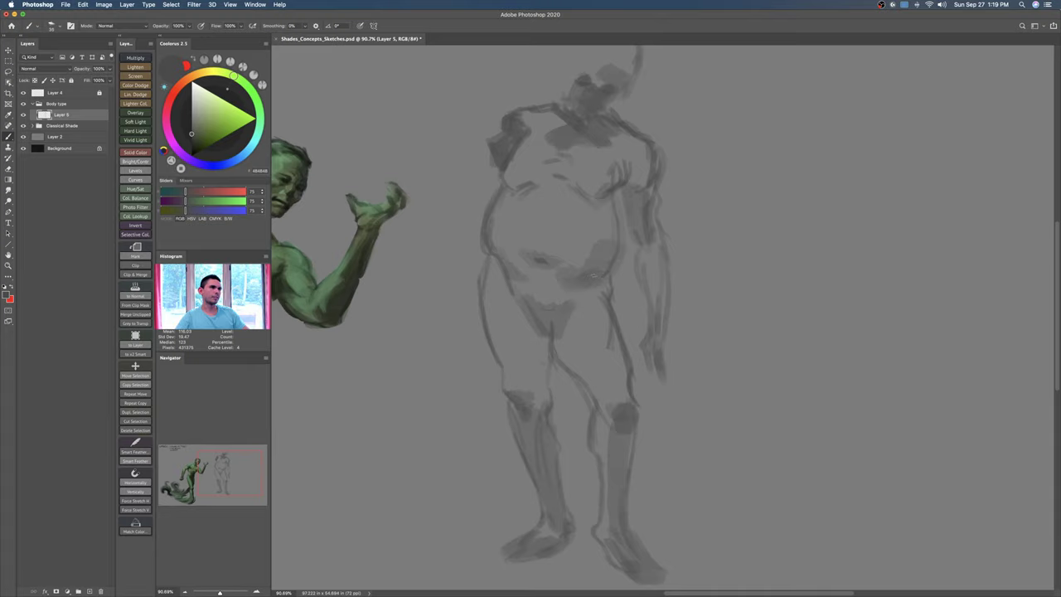
left_click_drag(612, 222, 594, 225)
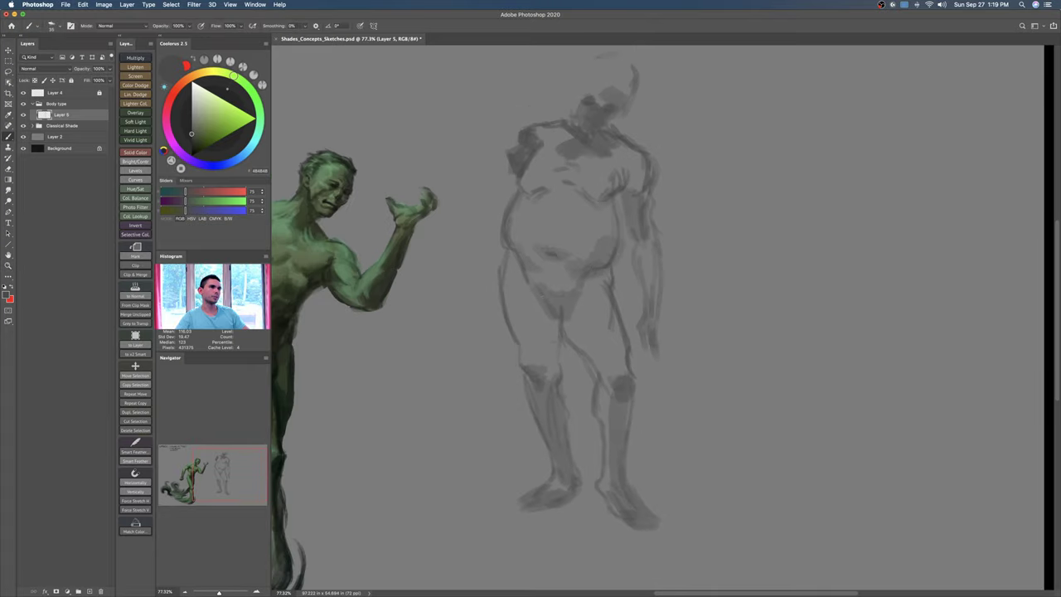
mouse_move(533, 288)
left_mouse_down()
mouse_move(543, 303)
mouse_move(517, 290)
mouse_move(541, 317)
mouse_move(532, 337)
mouse_move(551, 340)
mouse_move(560, 358)
left_mouse_up()
key("bracketright")
key("bracketright")
mouse_move(570, 299)
left_mouse_down()
mouse_move(604, 388)
mouse_move(556, 350)
mouse_move(564, 381)
left_mouse_up()
left_click_drag(530, 347, 546, 354)
Step: Darken the shading of the knees and both lower legs
mouse_move(541, 372)
left_mouse_down()
mouse_move(561, 394)
mouse_move(562, 378)
mouse_move(572, 433)
left_mouse_up()
mouse_move(618, 353)
left_mouse_down()
mouse_move(624, 381)
mouse_move(614, 390)
left_mouse_up()
left_click_drag(622, 367, 630, 433)
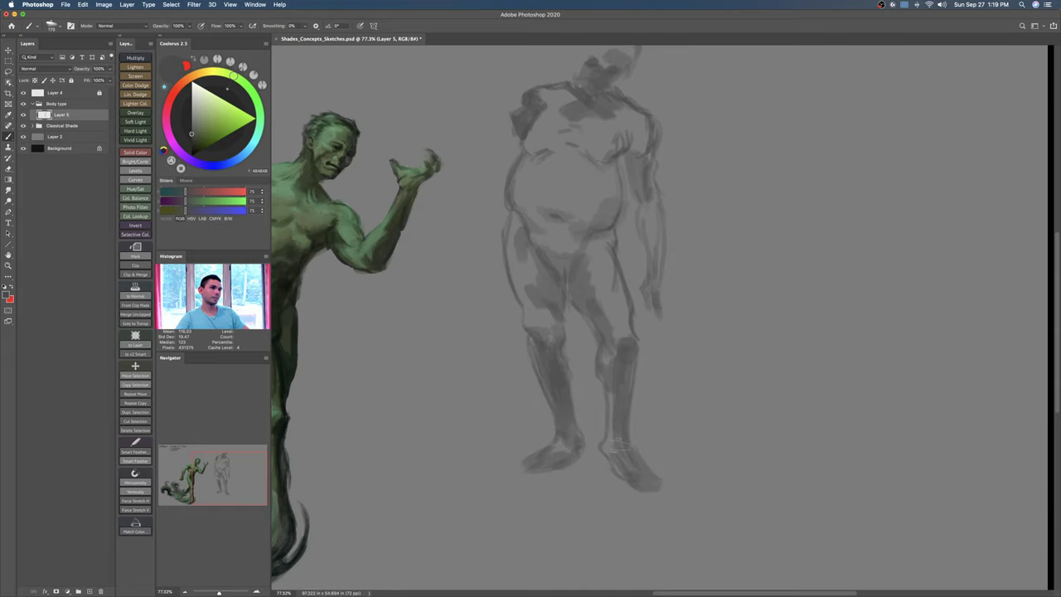
Step: Darken the short upper-arm shape with a smaller brush and erase part of the shoulder line next to it
left_click_drag(580, 249, 590, 289)
key("bracketleft")
key("bracketleft")
key("bracketleft")
key("bracketleft")
key("bracketleft")
key("bracketleft")
key("bracketleft")
left_click_drag(546, 131, 536, 126)
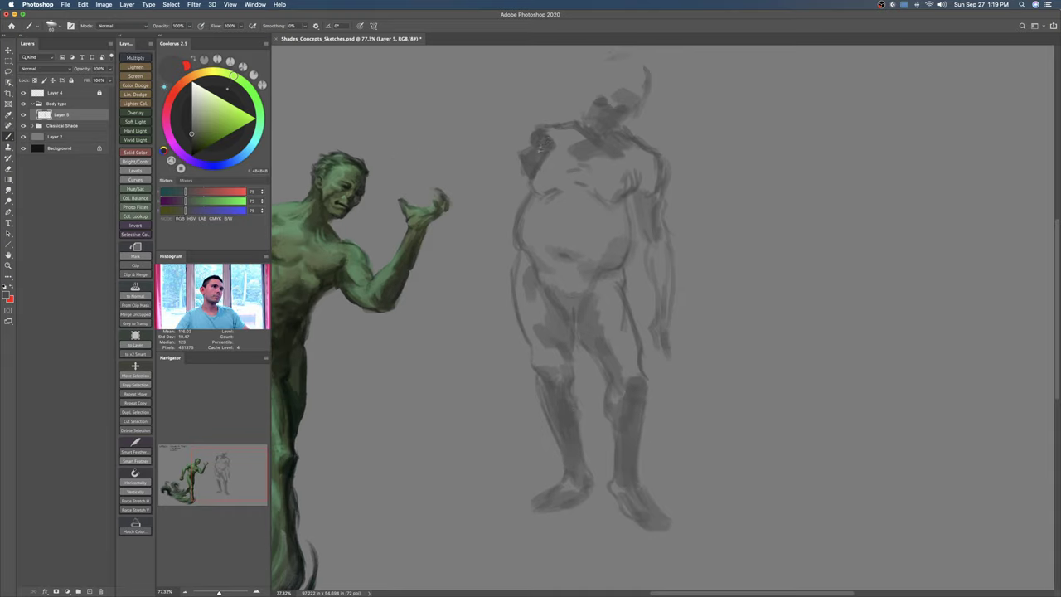
key("e")
key("b")
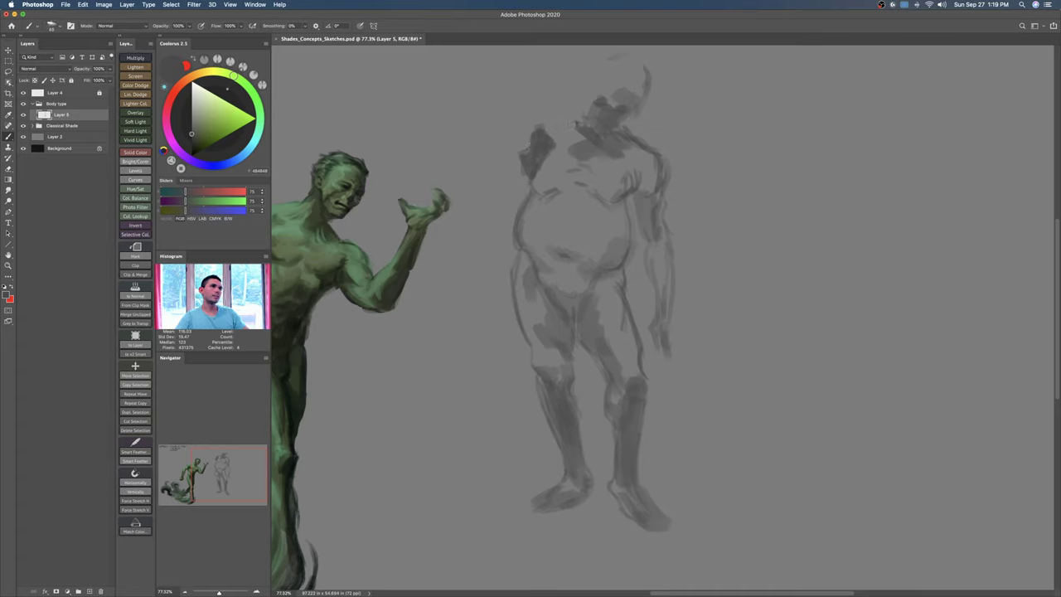
Step: Redraw the shoulder line toward the neck and block in shadow shapes on the face and side of the head
key("bracketright")
key("bracketright")
key("bracketright")
key("bracketright")
key("bracketright")
key("bracketright")
left_click_drag(557, 123, 630, 91)
left_click_drag(635, 90, 639, 69)
mouse_move(619, 68)
left_mouse_down()
mouse_move(602, 85)
mouse_move(627, 123)
left_mouse_up()
key("bracketleft")
Step: Shade the cheek and jaw, and draw the forehead contour of the tilted head
scroll(643, 129, "up", 2)
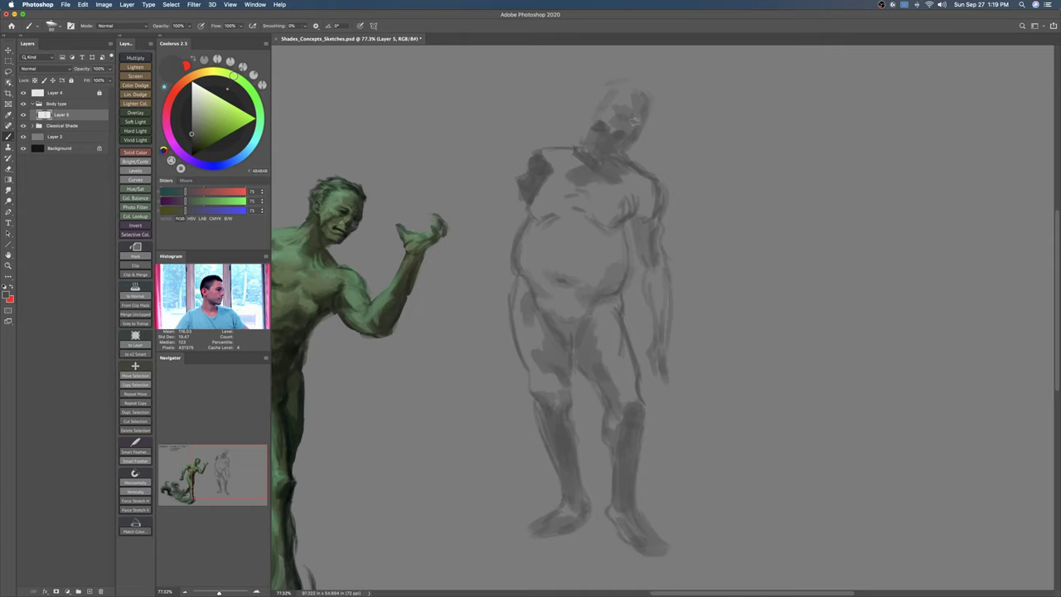
scroll(635, 122, "right", 1)
mouse_move(628, 135)
left_mouse_down()
mouse_move(623, 147)
mouse_move(607, 142)
mouse_move(616, 149)
left_mouse_up()
key("bracketleft")
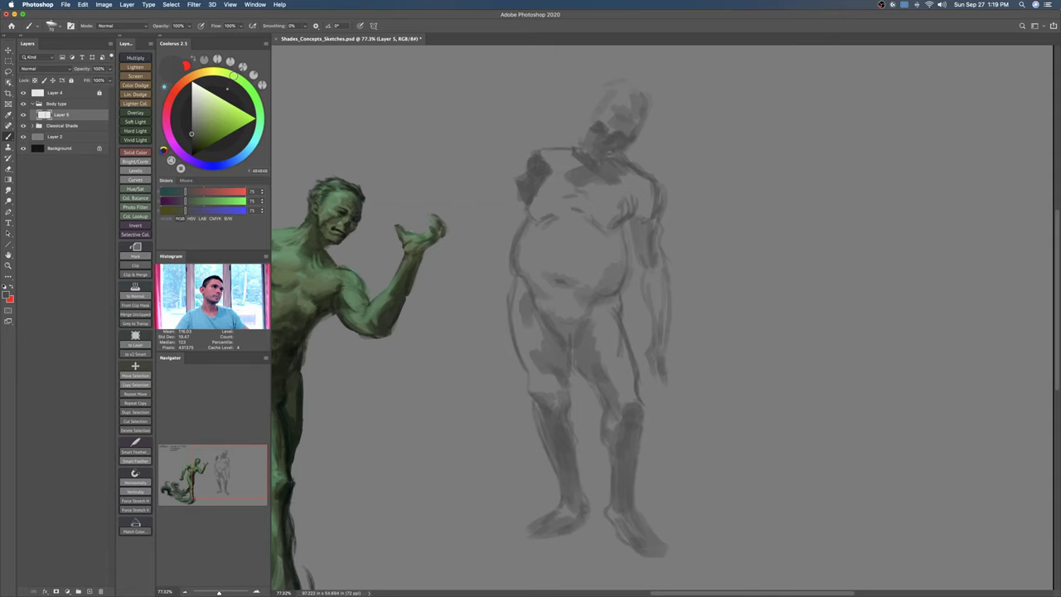
key("bracketleft")
key("bracketleft")
left_click_drag(595, 99, 594, 106)
key("bracketright")
key("bracketright")
key("bracketright")
left_click_drag(616, 147, 619, 135)
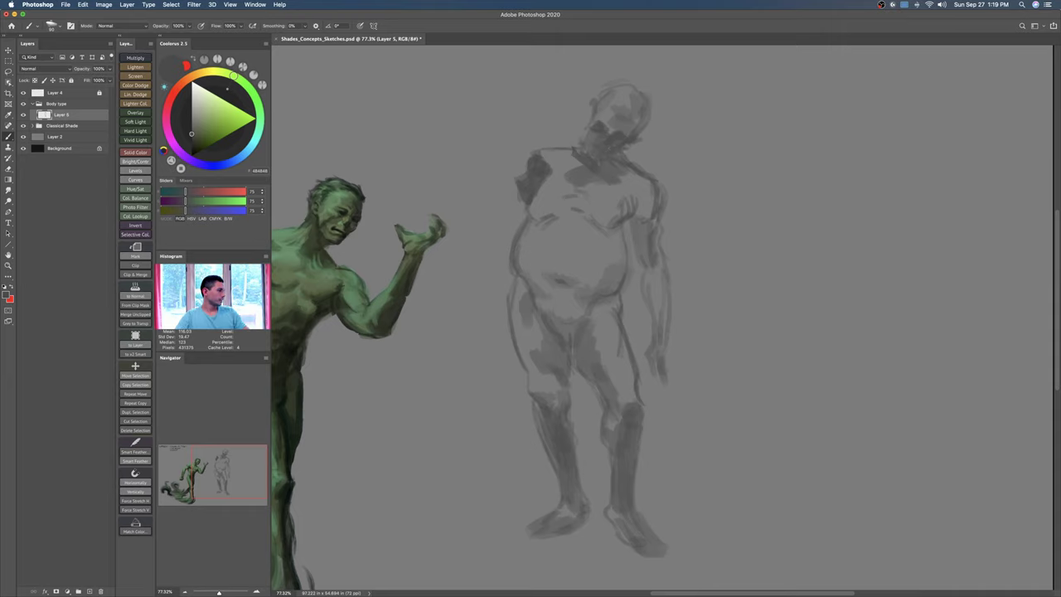
Step: Shade beneath the jaw, the neck and the collar area of the figure, varying the brush size
left_click_drag(615, 138, 620, 143)
key("bracketleft")
key("bracketleft")
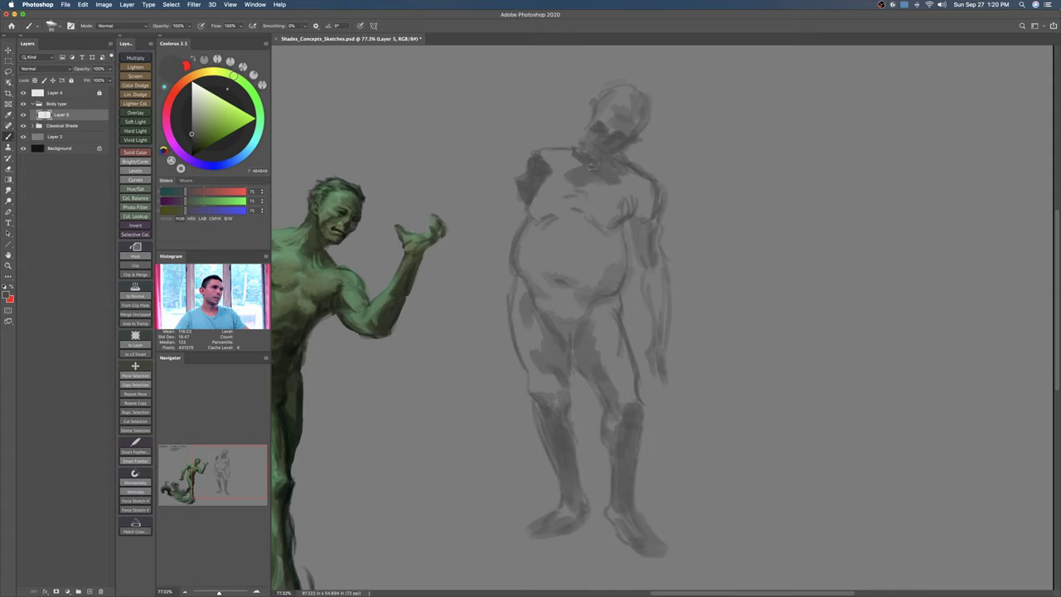
mouse_move(577, 174)
left_mouse_down()
mouse_move(622, 162)
mouse_move(630, 174)
mouse_move(579, 188)
mouse_move(623, 172)
mouse_move(631, 181)
left_mouse_up()
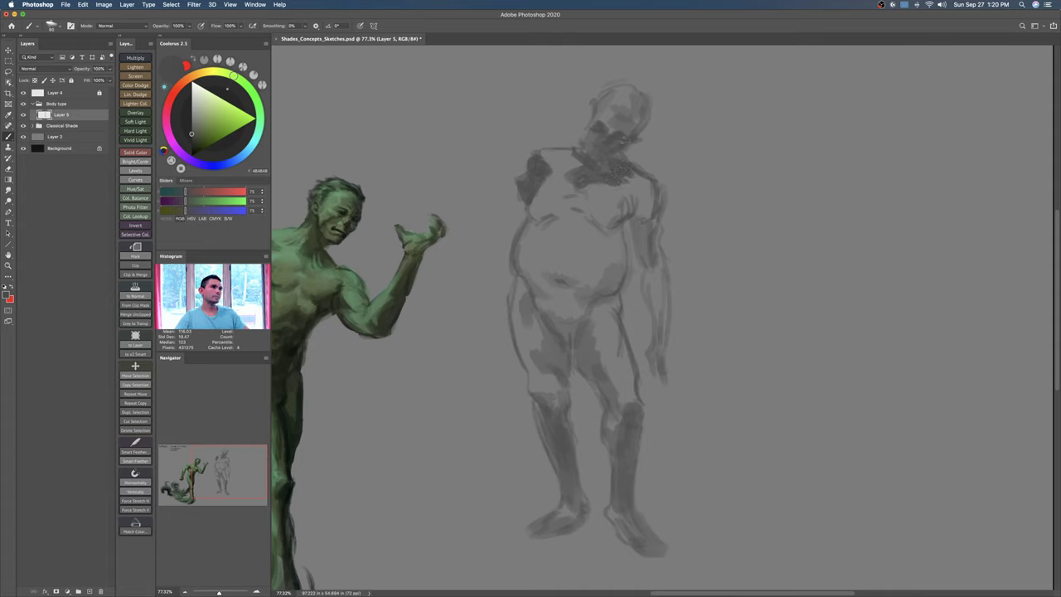
left_click_drag(600, 124, 615, 167)
key("bracketright")
left_click_drag(614, 170, 632, 172)
key("bracketleft")
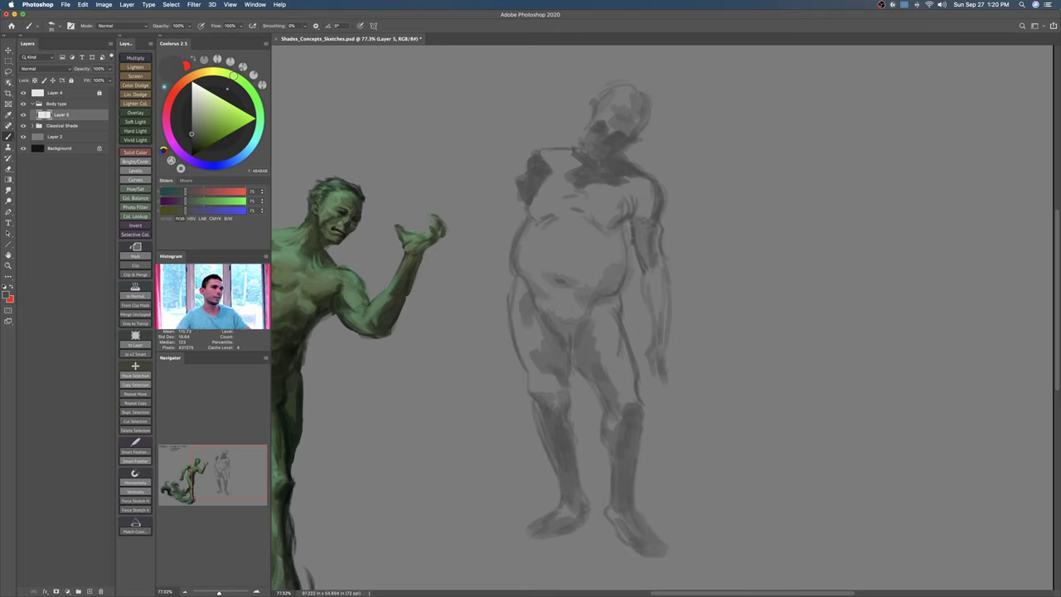
Step: Reinforce the belly's side contour beside the hanging arm and outline the outer forearm
key("bracketright")
key("bracketright")
left_click_drag(630, 257, 628, 280)
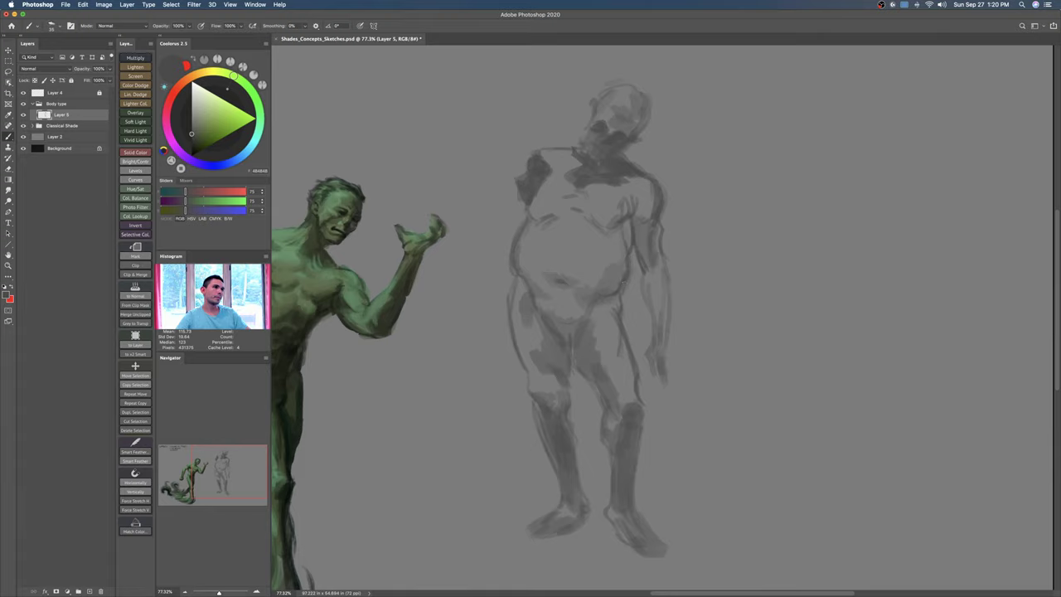
key("bracketleft")
left_click_drag(623, 285, 620, 282)
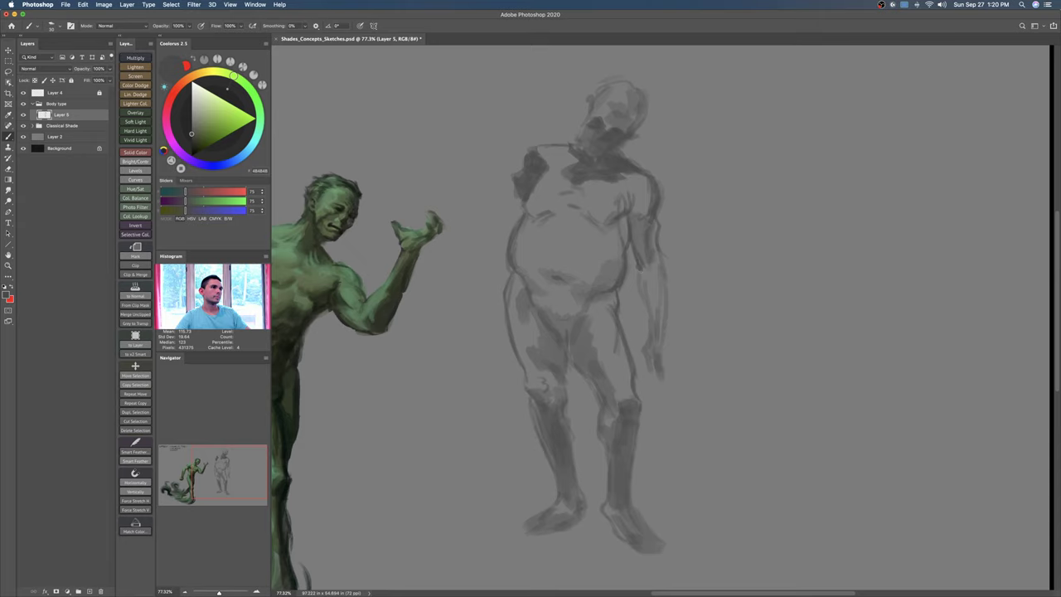
left_click_drag(666, 246, 672, 328)
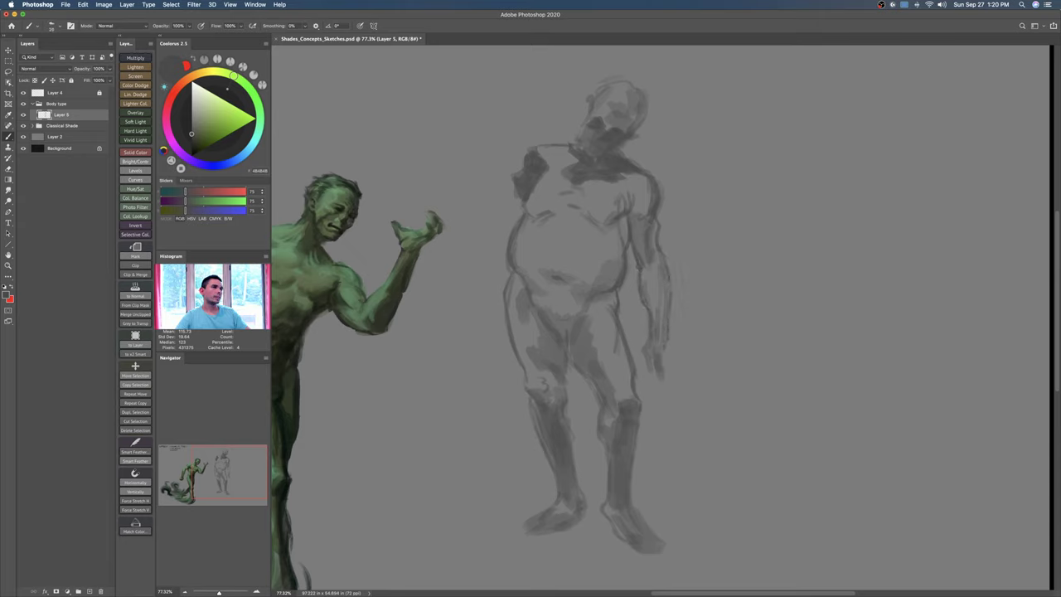
Step: Darken the brush colour to #232323 and deepen the crease under the chest and the shadow at the short upper arm
left_click(190, 146)
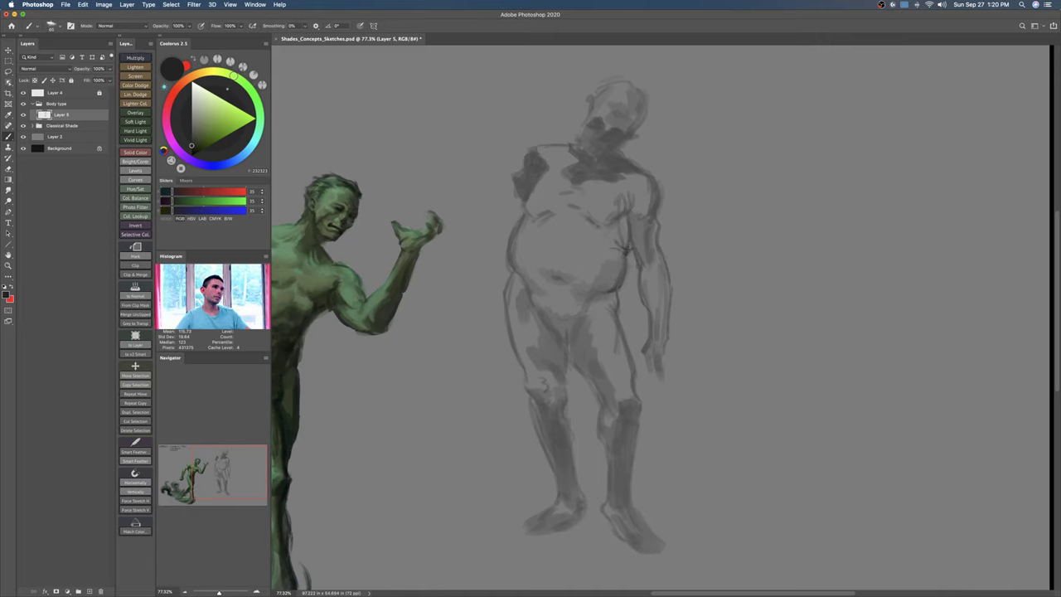
left_click_drag(592, 222, 628, 227)
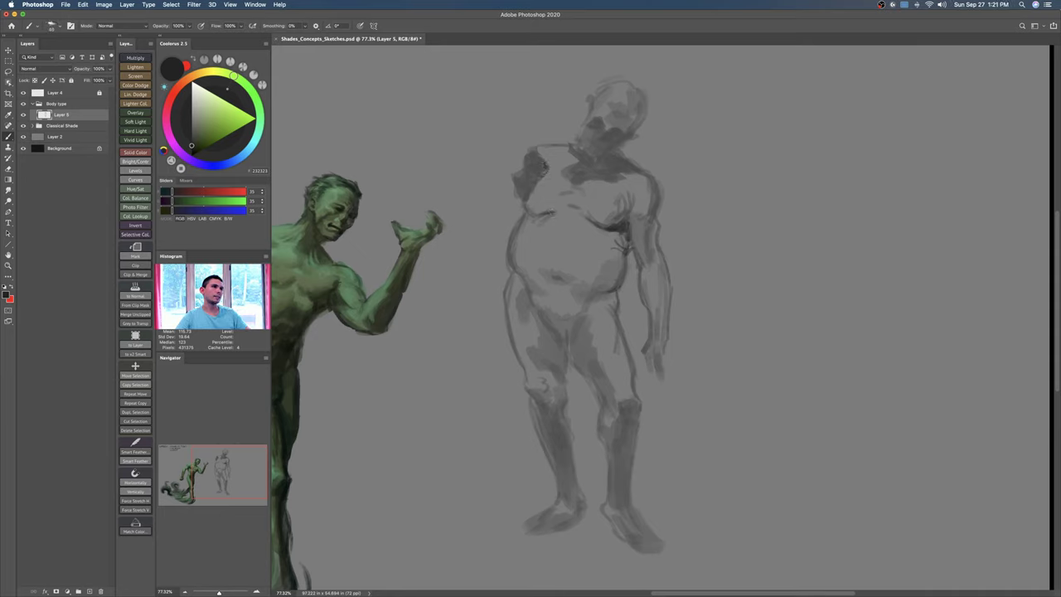
mouse_move(533, 174)
left_mouse_down()
mouse_move(544, 184)
mouse_move(534, 154)
mouse_move(541, 162)
mouse_move(573, 152)
left_mouse_up()
key("]")
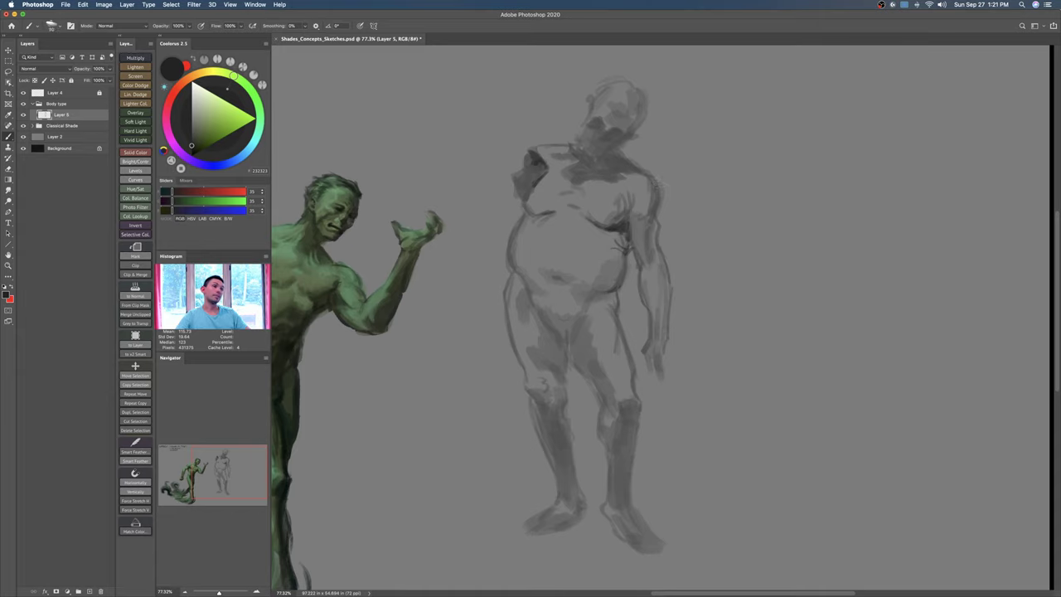
Step: Strengthen the belly's outer contour and the hip line in the darker tone, undoing unwanted strokes
left_click_drag(660, 184, 662, 202)
key("super+z")
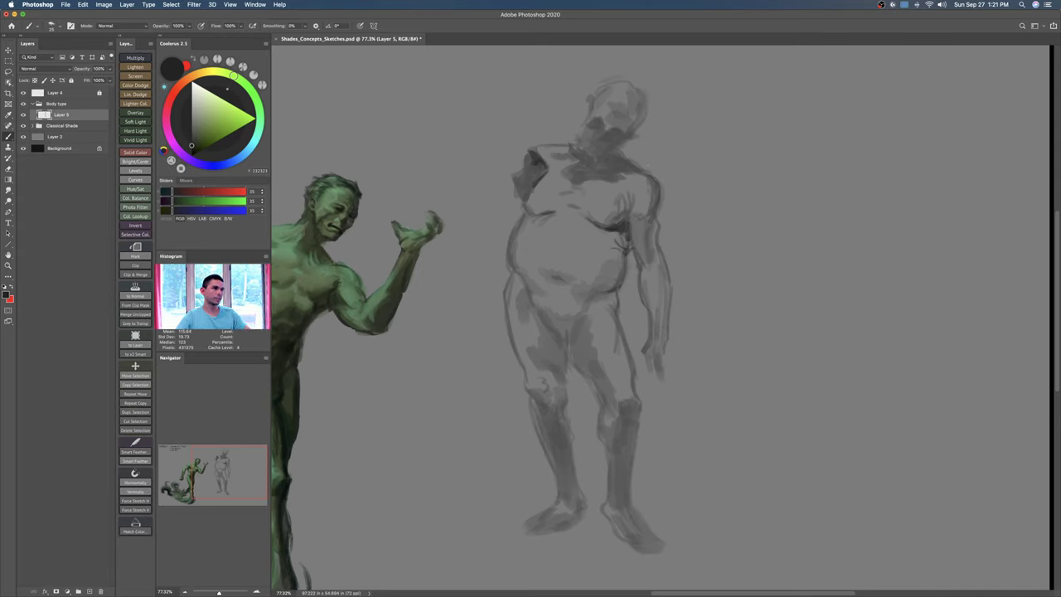
mouse_move(524, 210)
left_mouse_down()
mouse_move(506, 269)
mouse_move(545, 318)
left_mouse_up()
key("super+z")
left_click_drag(512, 278, 505, 307)
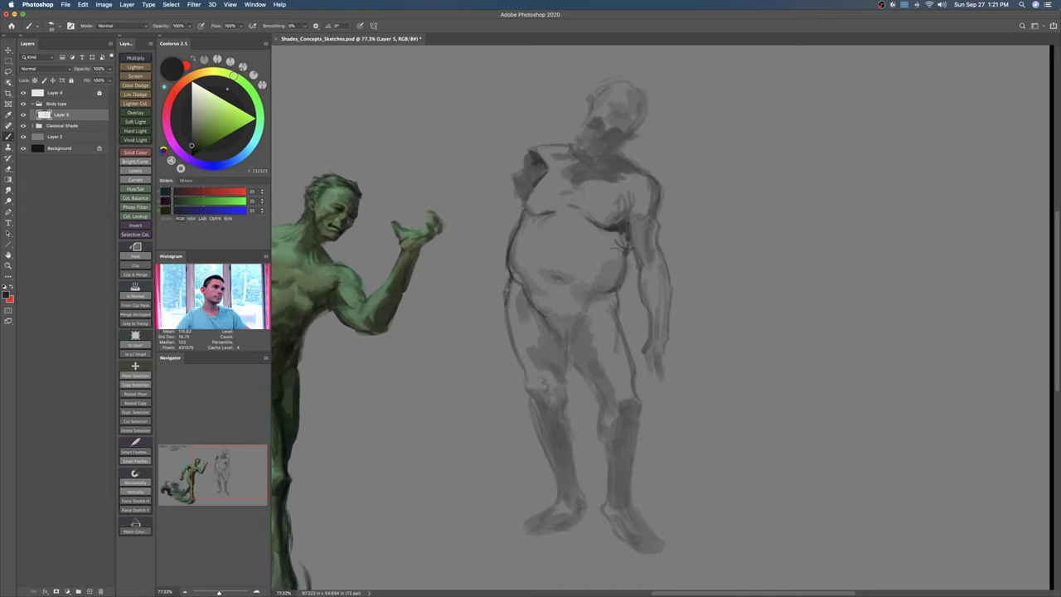
Step: Darken the top of the short upper-arm shape with a larger brush and trim its outer edge
key("bracketright")
key("bracketright")
key("bracketright")
key("bracketright")
key("bracketright")
key("bracketright")
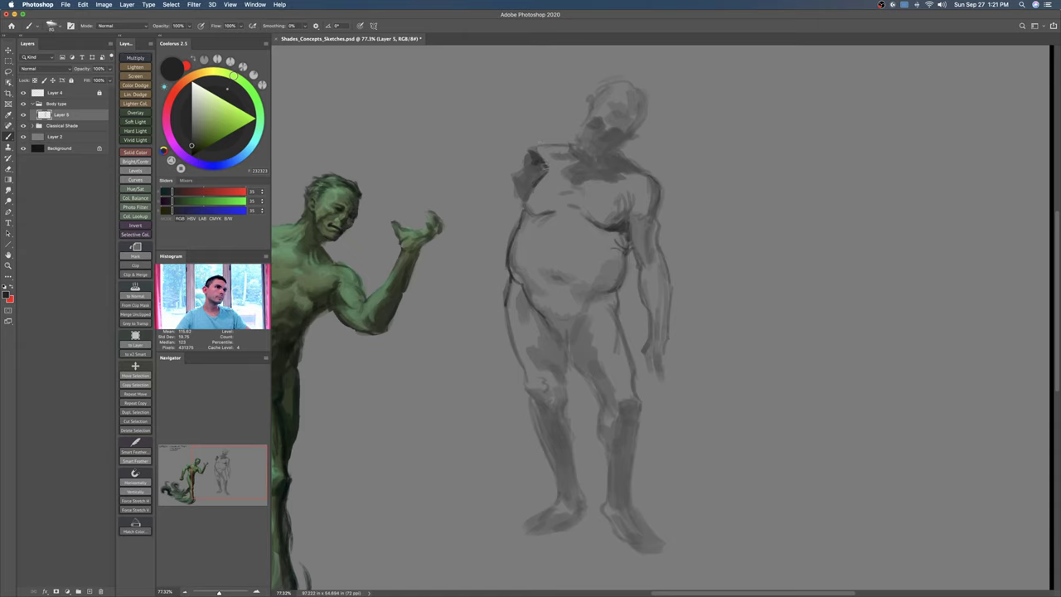
mouse_move(545, 167)
left_mouse_down()
mouse_move(517, 178)
mouse_move(518, 195)
mouse_move(531, 157)
mouse_move(532, 181)
left_mouse_up()
key("e")
key("b")
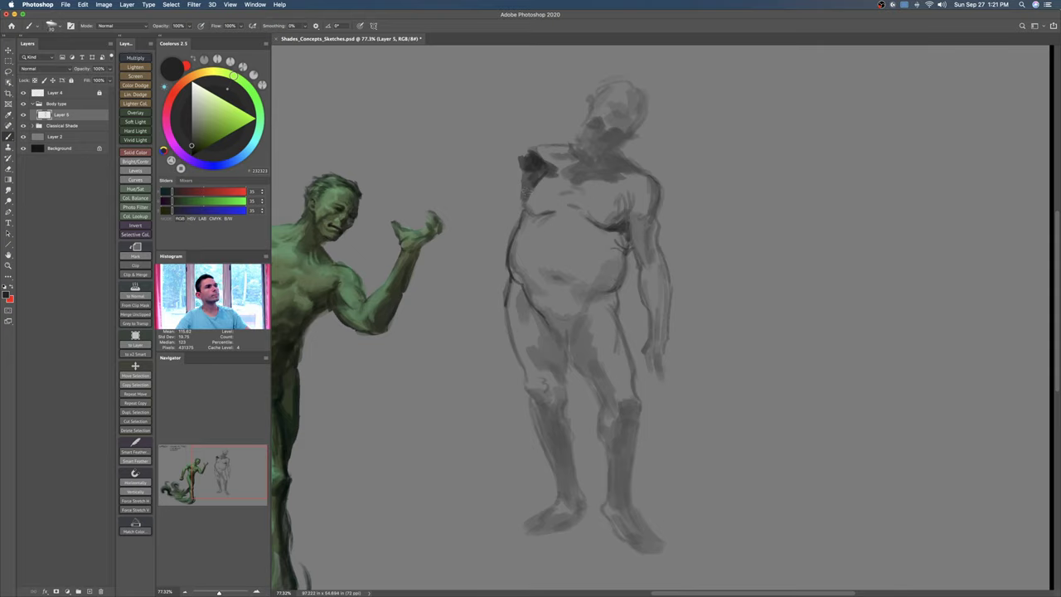
Step: Outline the outer shoulder and upper part of the hanging arm with a smaller brush
key("bracketleft")
key("bracketleft")
key("bracketleft")
mouse_move(659, 183)
left_mouse_down()
mouse_move(660, 248)
mouse_move(634, 248)
mouse_move(669, 284)
mouse_move(695, 259)
mouse_move(657, 258)
left_mouse_up()
key("bracketleft")
key("v")
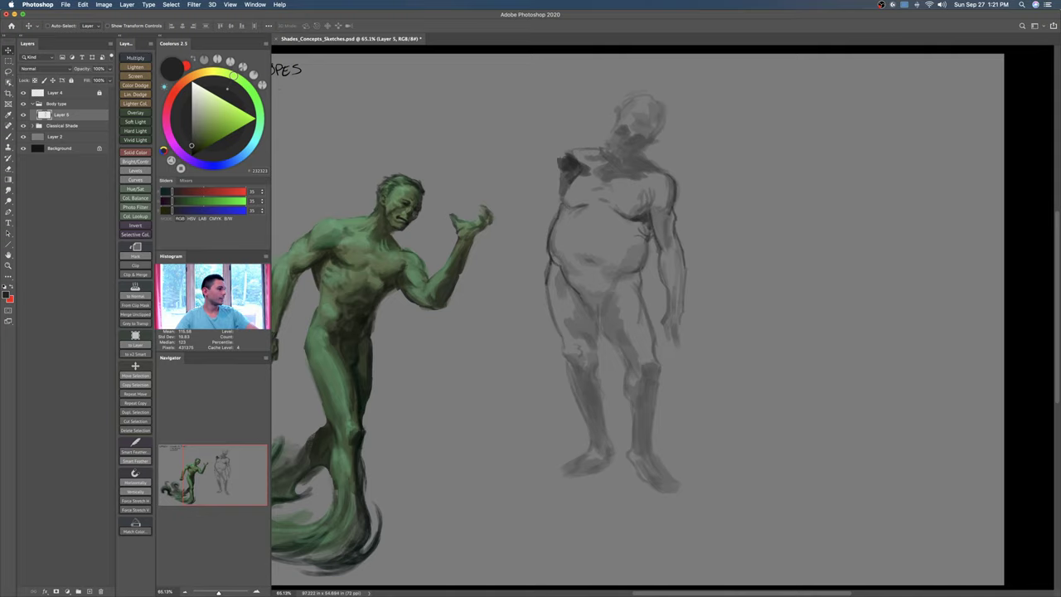
key("b")
scroll(617, 246, "up", 1)
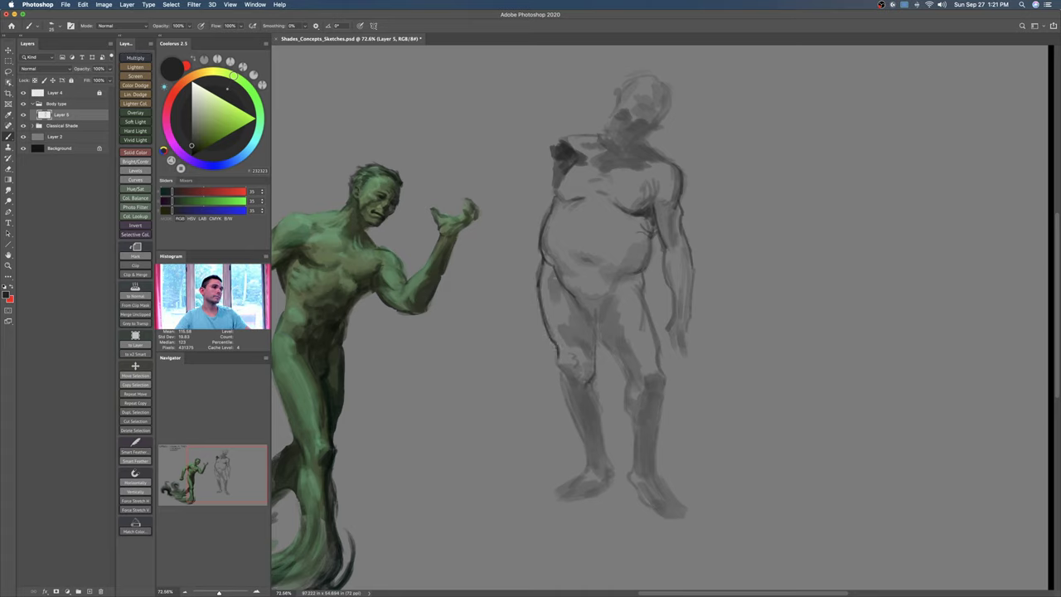
Step: Strengthen the calf contour and thigh outline of the leg nearer the creature
mouse_move(602, 396)
left_mouse_down()
mouse_move(607, 448)
mouse_move(605, 433)
left_mouse_up()
mouse_move(577, 302)
left_mouse_down()
mouse_move(594, 361)
mouse_move(565, 379)
left_mouse_up()
key("bracketright")
key("bracketright")
key("bracketright")
key("bracketright")
key("bracketright")
key("bracketright")
key("bracketright")
key("bracketright")
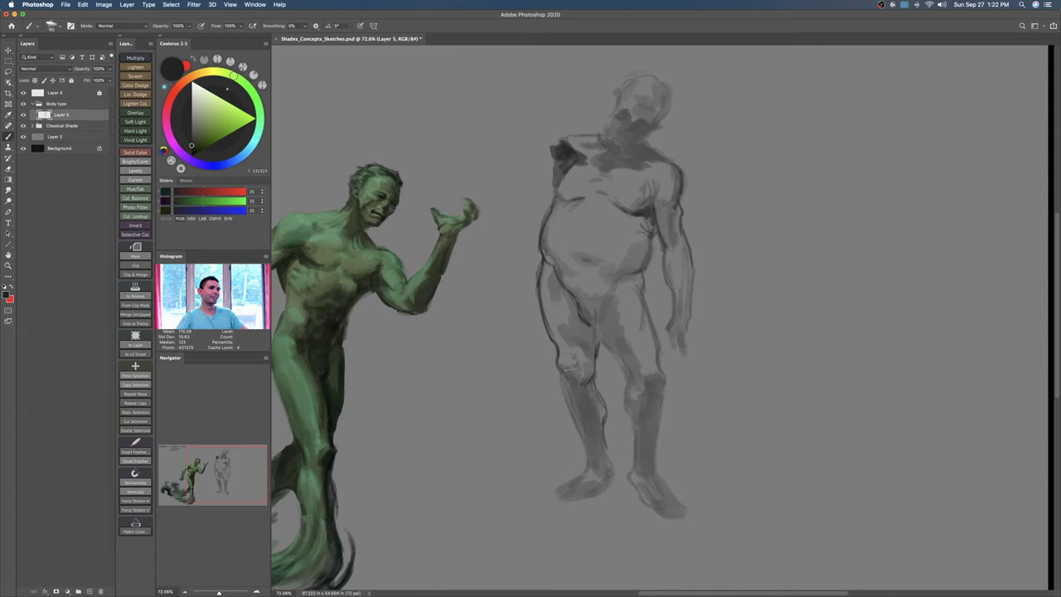
Step: Darken the kneecap of the leg nearer the creature and define its foot and toes
mouse_move(571, 368)
left_mouse_down()
mouse_move(579, 404)
mouse_move(605, 414)
mouse_move(607, 465)
mouse_move(603, 491)
mouse_move(564, 499)
left_mouse_up()
key("bracketright")
key("bracketright")
key("bracketleft")
key("super+z")
key("bracketleft")
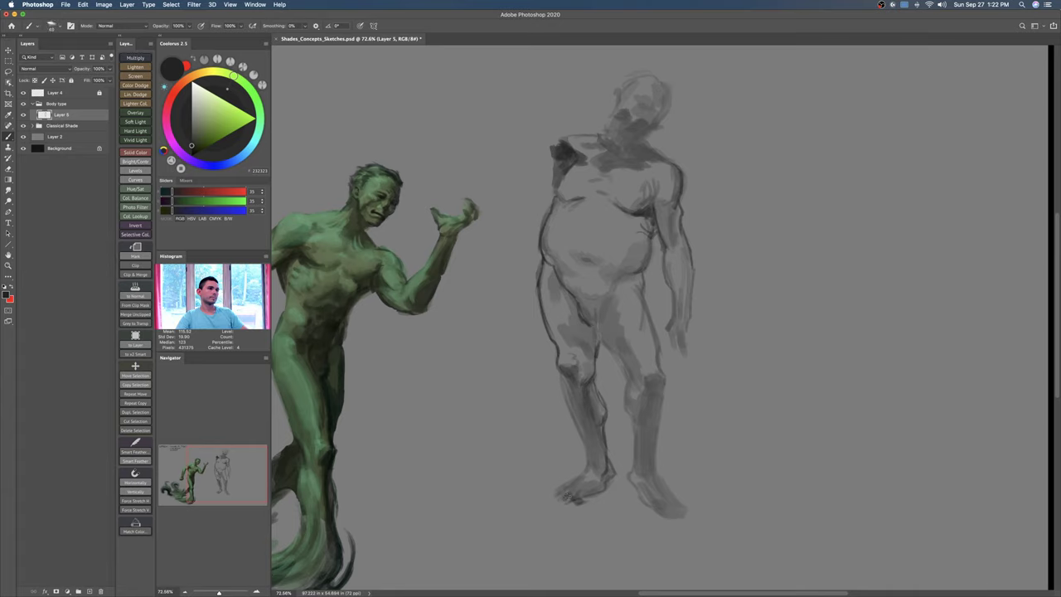
Step: Outline the shin and ankle of the leg nearer the creature with a finer brush, redoing unsatisfactory strokes
left_click_drag(587, 461, 568, 481)
key("bracketleft")
key("bracketleft")
key("bracketleft")
key("bracketleft")
left_click_drag(562, 372, 587, 461)
key("super+z")
key("super+z")
left_click_drag(562, 393, 587, 464)
Step: Clean up stray marks around the lower legs with the eraser and redraw the knee, shin and calf contours
key("bracketright")
key("bracketright")
left_click_drag(627, 393, 631, 411)
left_click_drag(639, 363, 627, 364)
key("e")
mouse_move(573, 405)
left_mouse_down()
mouse_move(584, 449)
mouse_move(621, 425)
left_mouse_up()
key("b")
left_click_drag(568, 378, 590, 456)
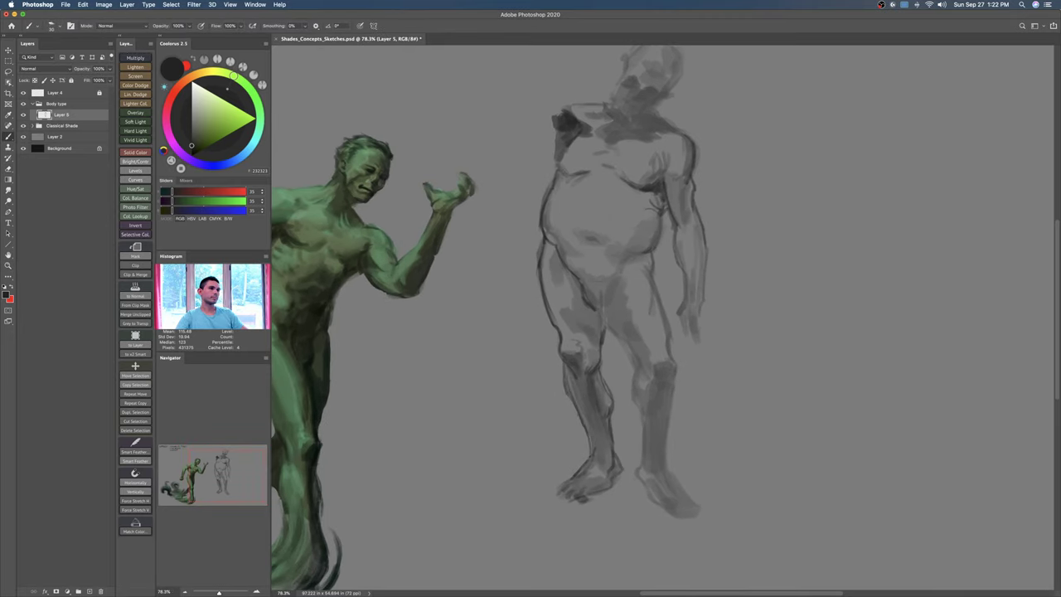
left_click_drag(643, 427, 628, 399)
left_click_drag(627, 400, 615, 455)
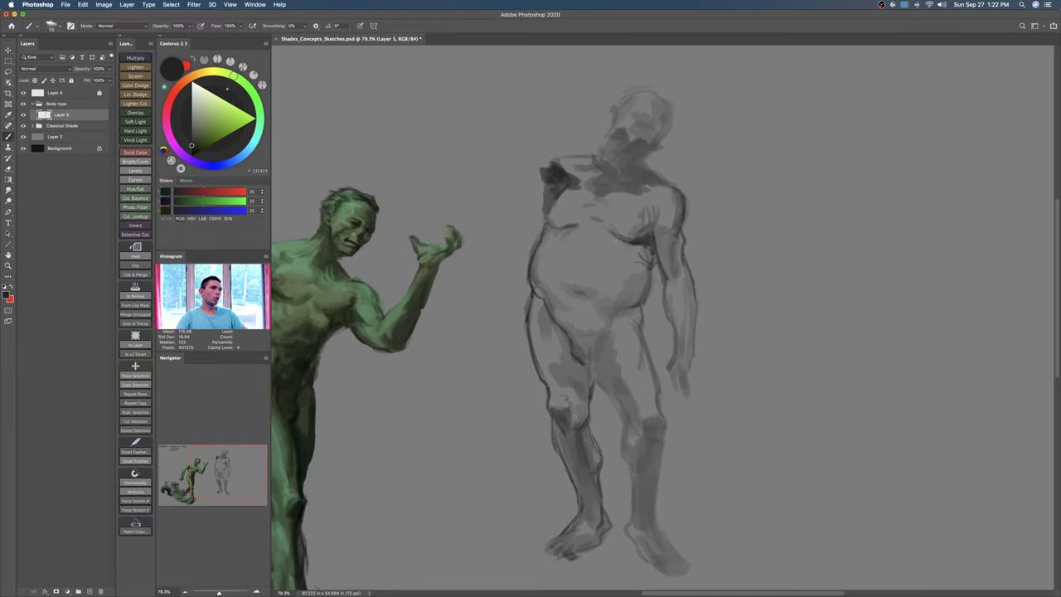
Step: Trim the crease under the chest and redraw its inner end with a smaller brush
left_click_drag(607, 231, 619, 243)
key("b")
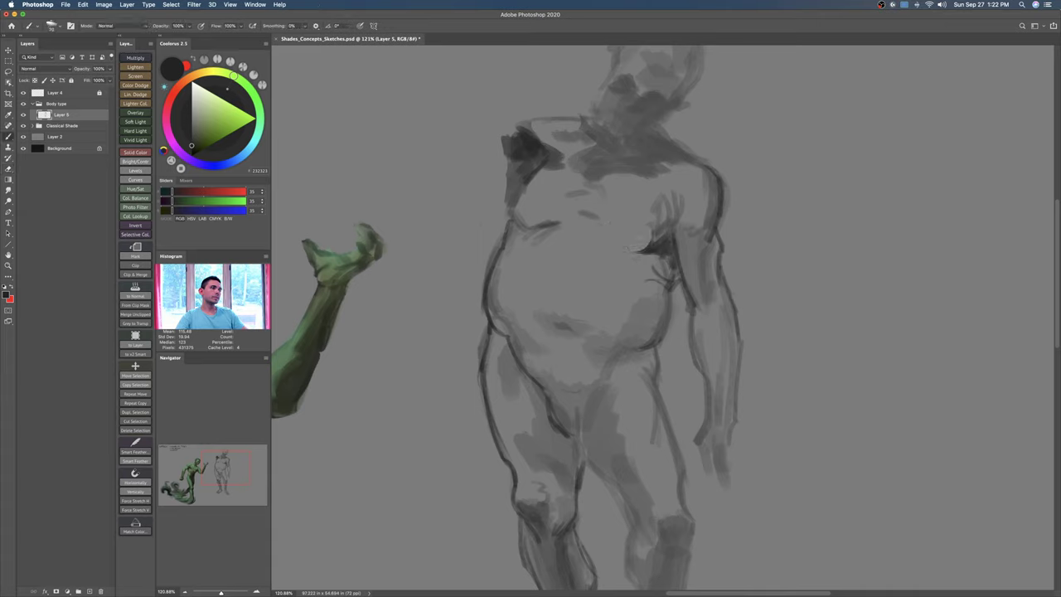
key("bracketleft")
key("bracketleft")
left_click_drag(660, 248, 621, 255)
key("e")
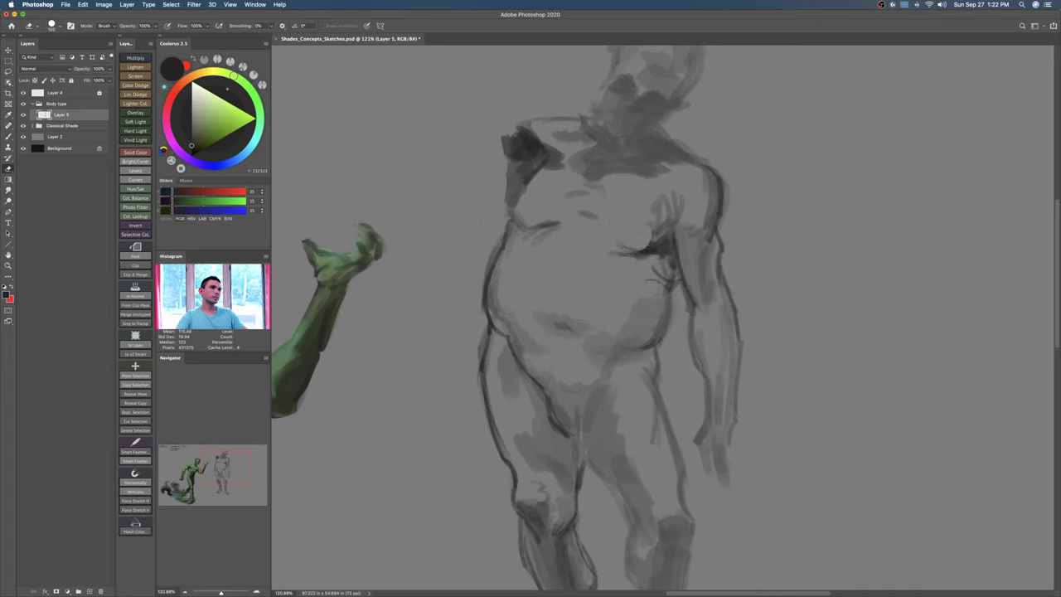
Step: Choose a different eraser brush, then refine the chest fold and draw the skin creases below the armpit
right_click(628, 218)
double_click(857, 345)
key("b")
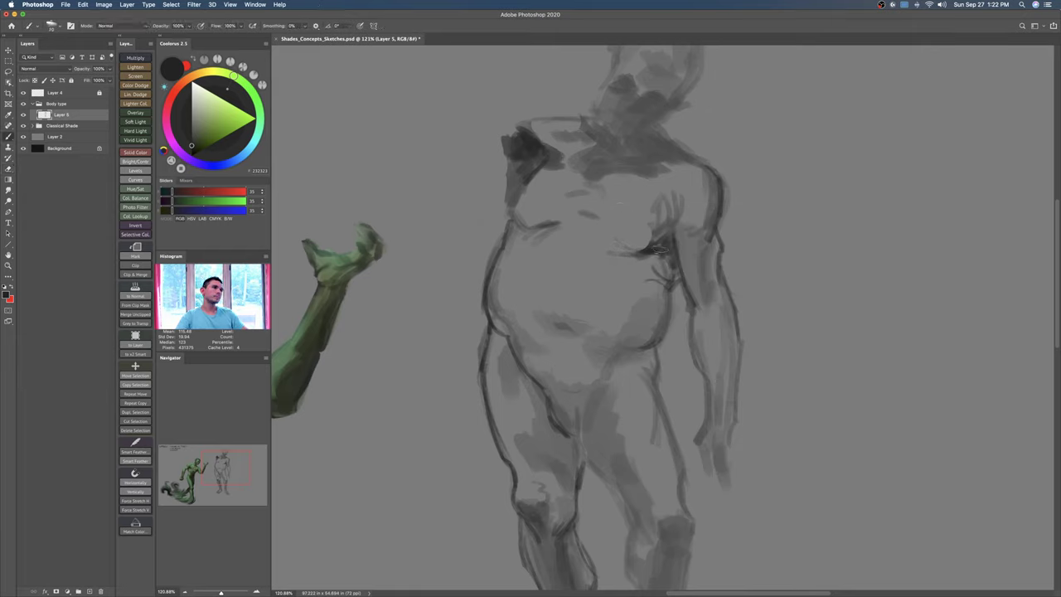
mouse_move(639, 255)
left_mouse_down()
mouse_move(660, 249)
mouse_move(666, 289)
left_mouse_up()
key("[")
key("[")
key("e")
key("b")
key("bracketleft")
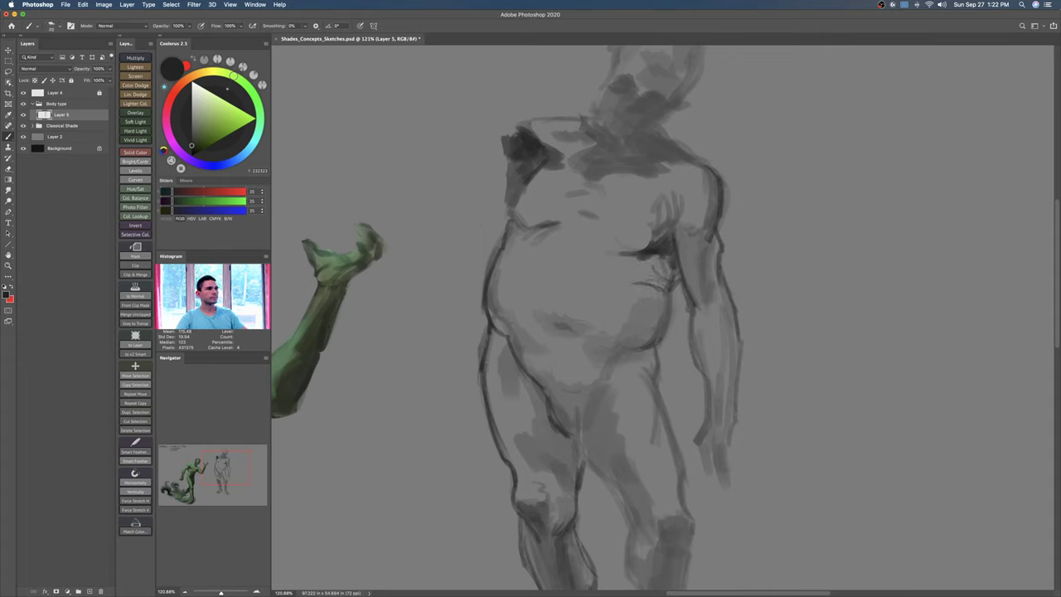
Step: Erase the hanging arm's outer contour around the elbow and start a new line down from the shoulder
key("e")
left_click_drag(716, 235, 738, 338)
key("b")
left_click_drag(721, 220, 718, 293)
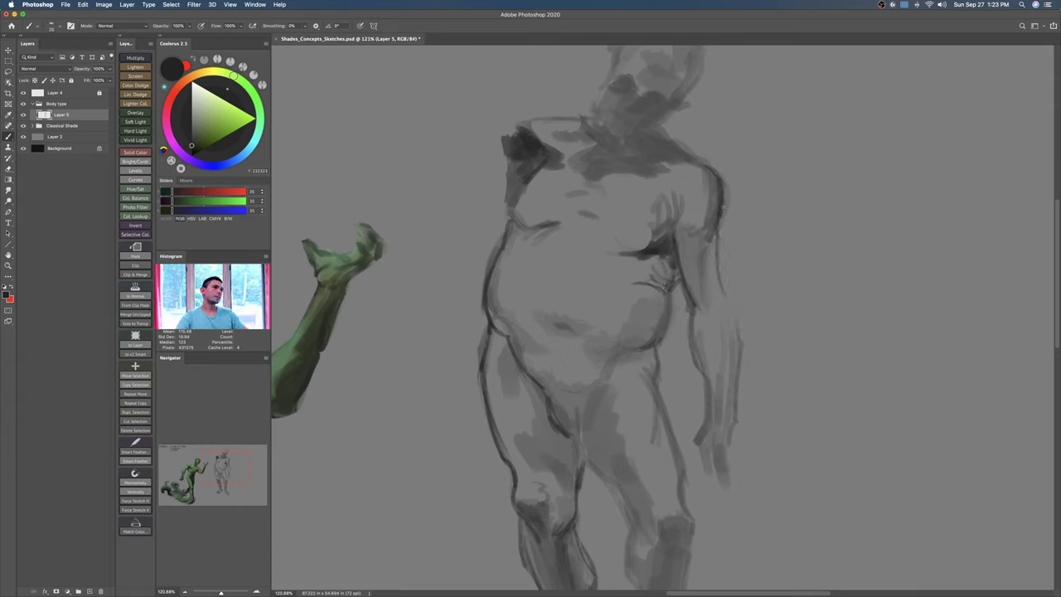
key("e")
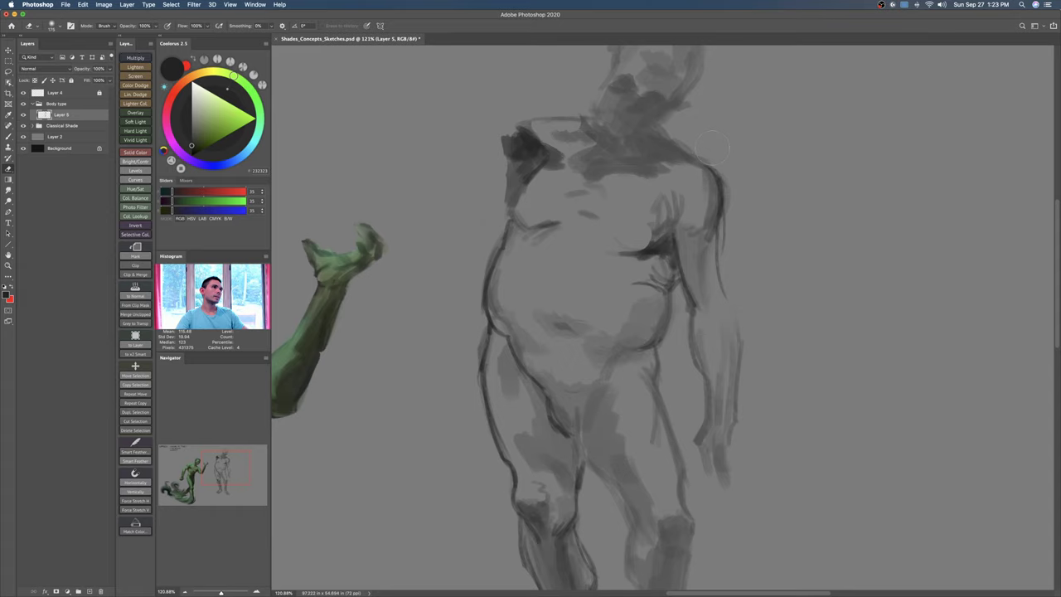
Step: Redraw the hanging arm's outer contour from shoulder to wrist and strengthen the inner forearm line
key("b")
left_click_drag(718, 178, 722, 277)
mouse_move(716, 231)
left_mouse_down()
mouse_move(734, 317)
mouse_move(735, 393)
left_mouse_up()
left_click_drag(721, 273, 738, 411)
left_click_drag(733, 373, 736, 405)
left_click_drag(692, 298, 710, 413)
mouse_move(694, 340)
left_mouse_down()
mouse_move(712, 422)
mouse_move(725, 359)
mouse_move(692, 359)
mouse_move(752, 294)
left_mouse_up()
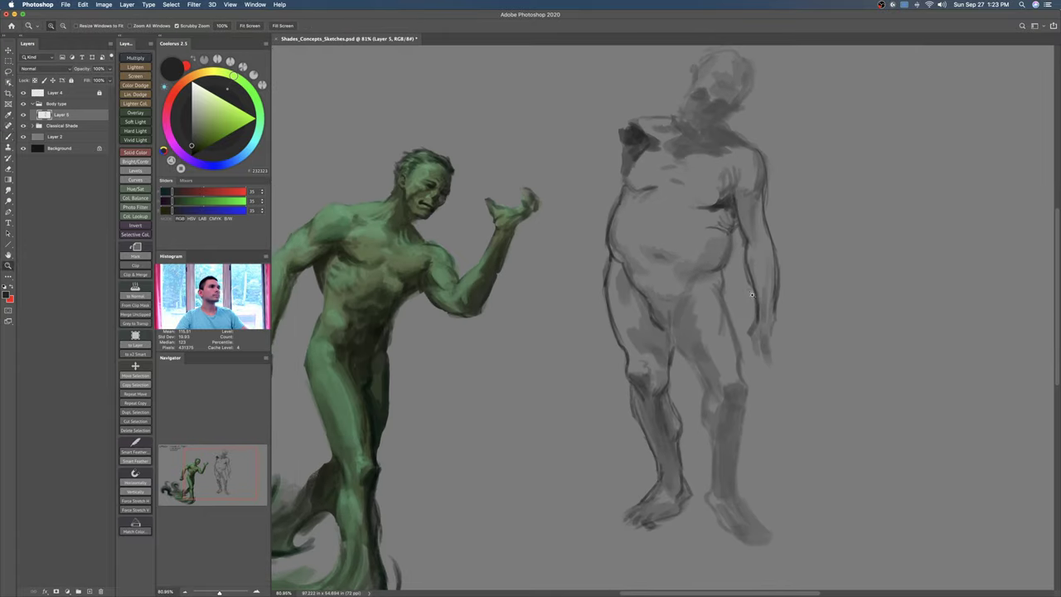
Step: Reinforce the inner contour of the hanging arm from the armpit to the wrist and darken the forearm edges
scroll(750, 282, "up", 1)
key("b")
key("b")
left_click_drag(734, 189, 742, 263)
left_click_drag(739, 226, 757, 340)
key("]")
key("]")
left_click_drag(752, 259, 783, 364)
left_click_drag(766, 295, 748, 248)
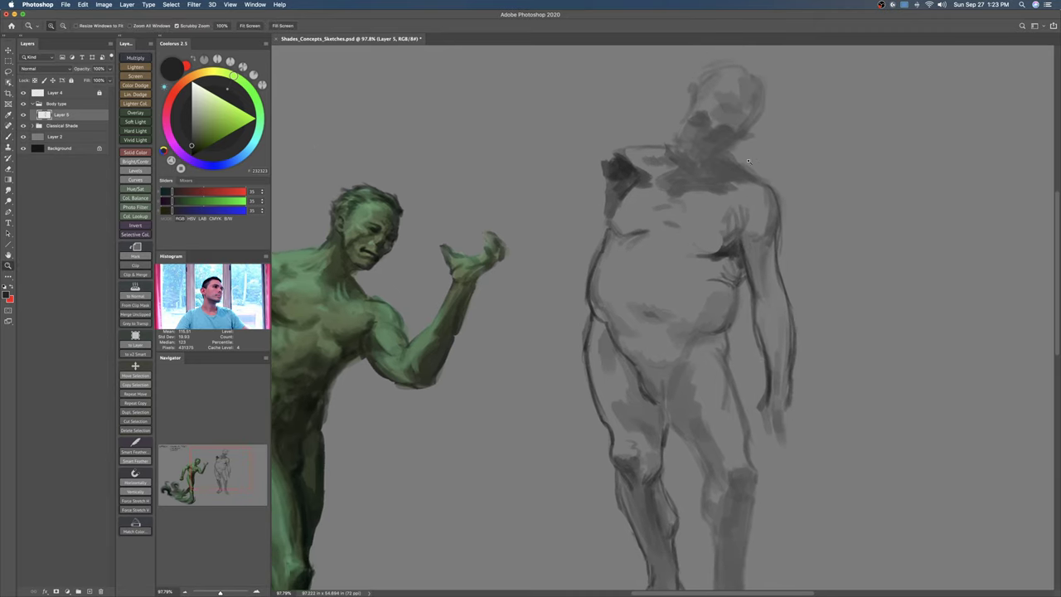
Step: Lighten the old shading on the head, face and neck with the eraser
scroll(750, 163, "up", 3)
key("e")
mouse_move(680, 204)
left_mouse_down()
mouse_move(713, 219)
mouse_move(690, 249)
left_mouse_up()
left_click_drag(736, 217, 723, 237)
scroll(706, 208, "up", 3)
key("b")
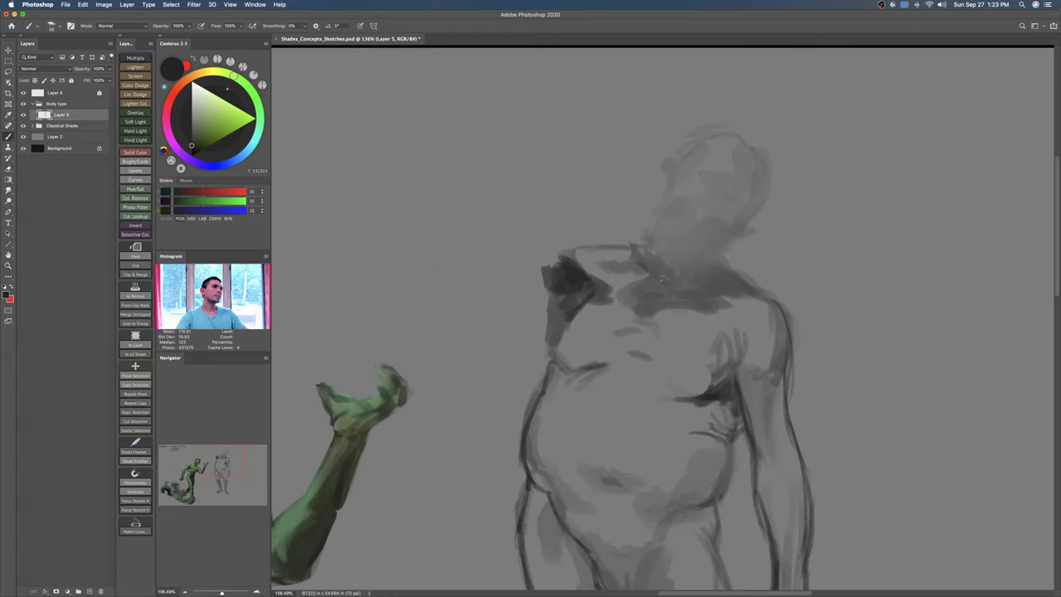
Step: Redraw the tilted head's outline with the forehead, nose, mouth and jaw
mouse_move(661, 272)
left_mouse_down()
mouse_move(645, 180)
mouse_move(740, 148)
mouse_move(764, 195)
mouse_move(760, 223)
mouse_move(726, 268)
left_mouse_up()
left_click_drag(636, 204, 666, 217)
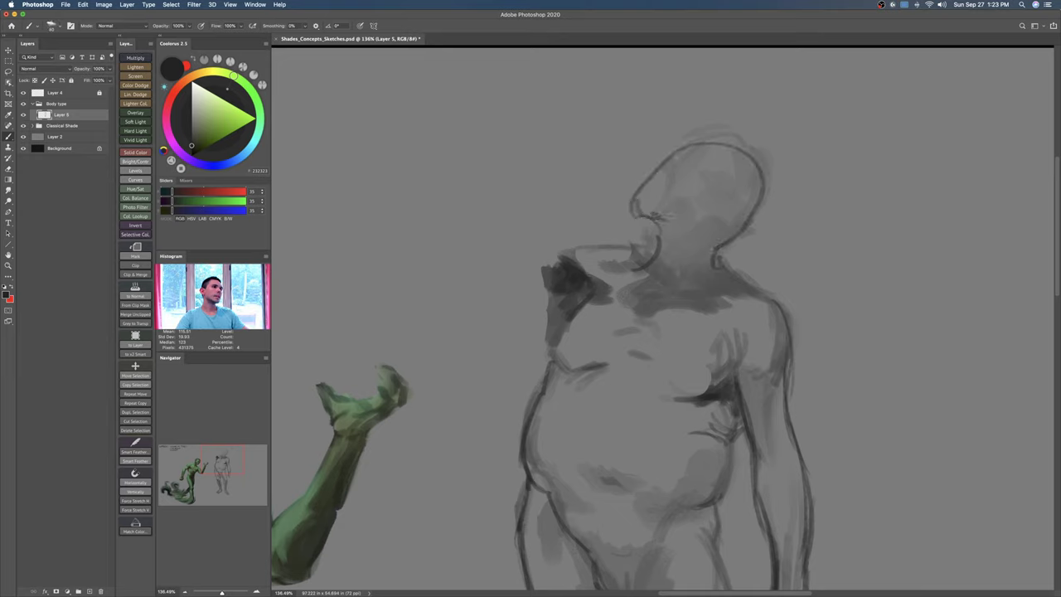
left_click_drag(650, 174, 673, 164)
left_click_drag(657, 189, 677, 200)
mouse_move(671, 163)
left_mouse_down()
mouse_move(681, 155)
mouse_move(706, 169)
mouse_move(724, 137)
left_mouse_up()
left_click_drag(731, 147, 763, 188)
Step: Define the back of the skull, the ear and the neck lines below the jaw
mouse_move(712, 134)
left_mouse_down()
mouse_move(756, 219)
mouse_move(731, 240)
mouse_move(739, 222)
left_mouse_up()
mouse_move(734, 224)
left_mouse_down()
mouse_move(709, 232)
mouse_move(690, 284)
left_mouse_up()
mouse_move(688, 258)
left_mouse_down()
mouse_move(701, 284)
mouse_move(715, 284)
left_mouse_up()
mouse_move(654, 237)
left_mouse_down()
mouse_move(620, 259)
mouse_move(629, 239)
left_mouse_up()
left_click_drag(694, 280, 679, 251)
left_click_drag(724, 371, 735, 367)
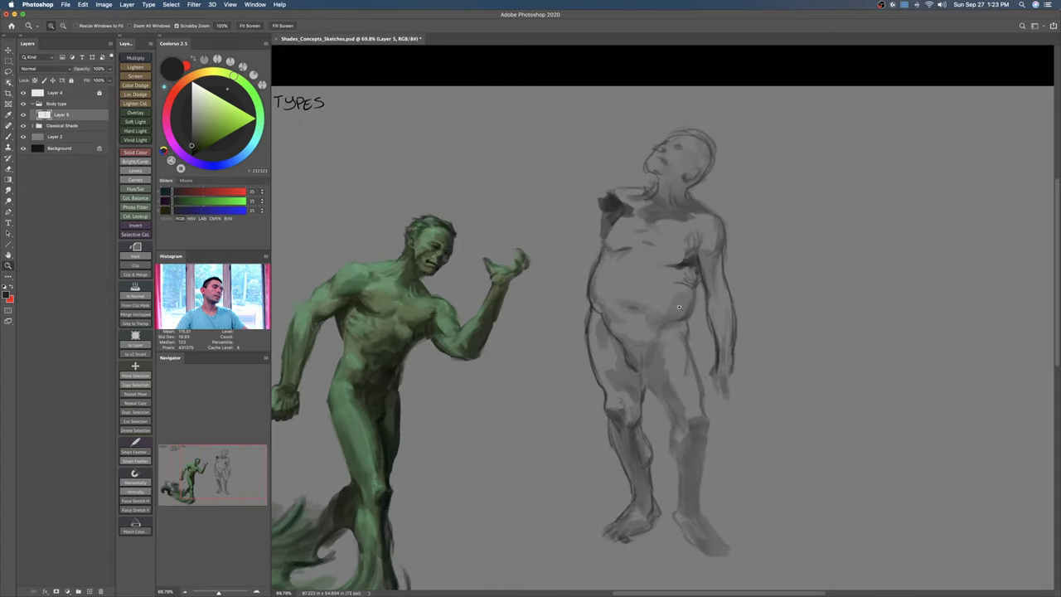
Step: Shift the figure slightly away from the creature and touch up the shoulder and arm contour
left_click_drag(668, 230, 699, 286, "super")
left_click_drag(720, 249, 729, 249)
mouse_move(729, 265)
left_mouse_down()
mouse_move(751, 185)
mouse_move(737, 175)
left_mouse_up()
left_click_drag(754, 238, 743, 287)
Step: Try sketching a raised arm from the short upper-arm shape with a larger brush, and erase the attempt
key("bracketright")
key("bracketright")
key("bracketright")
mouse_move(584, 129)
left_mouse_down()
mouse_move(602, 141)
mouse_move(630, 118)
mouse_move(636, 133)
mouse_move(664, 103)
mouse_move(655, 79)
mouse_move(629, 98)
mouse_move(618, 91)
left_mouse_up()
key("e")
key("b")
left_click_drag(575, 123, 510, 162)
left_click_drag(579, 144, 559, 169)
left_click_drag(510, 171, 548, 207)
mouse_move(565, 176)
left_mouse_down()
mouse_move(595, 196)
mouse_move(585, 131)
mouse_move(637, 92)
mouse_move(662, 101)
left_mouse_up()
key("e")
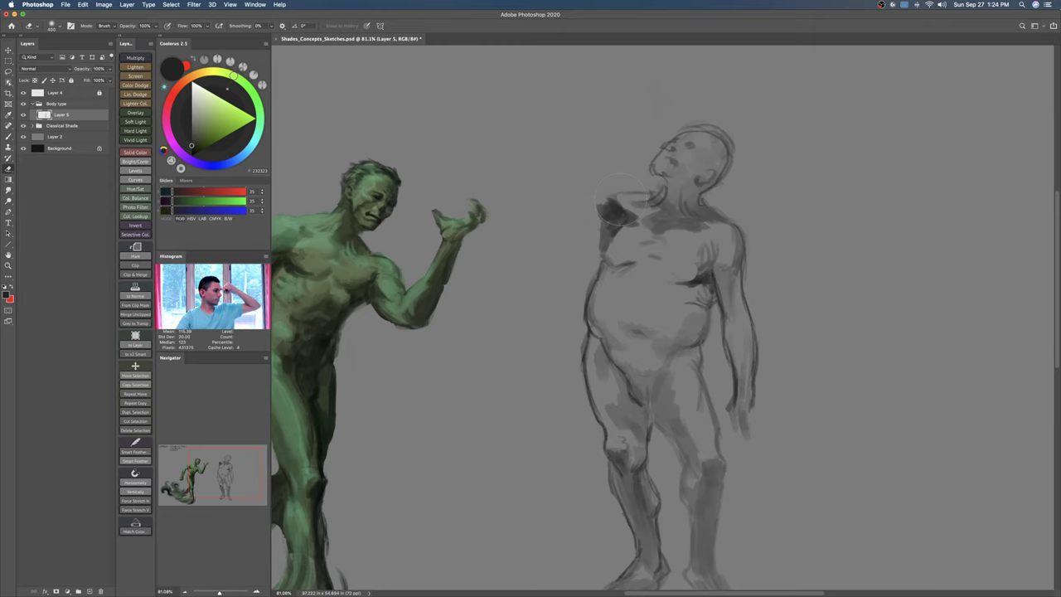
Step: Redraw the top line of the shoulder from the short upper arm toward the chin
key("z")
left_click_drag(630, 235, 651, 232)
key("b")
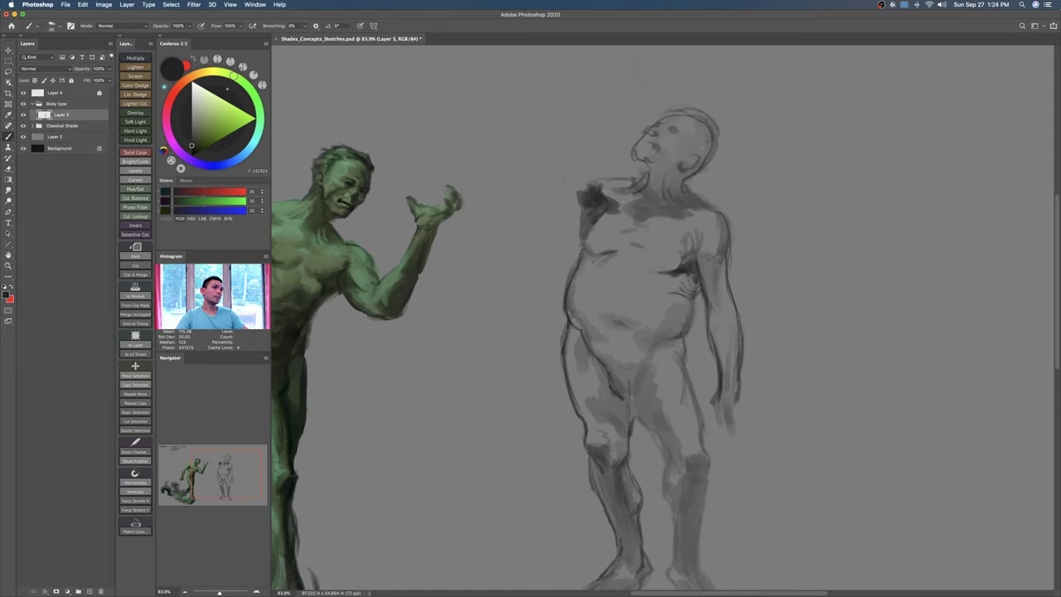
left_click_drag(606, 180, 633, 178)
key("super+z")
key("bracketright")
Step: Thicken the outer contour of the hanging arm's shoulder with a larger brush, redoing one stroke
left_click_drag(727, 218, 730, 241)
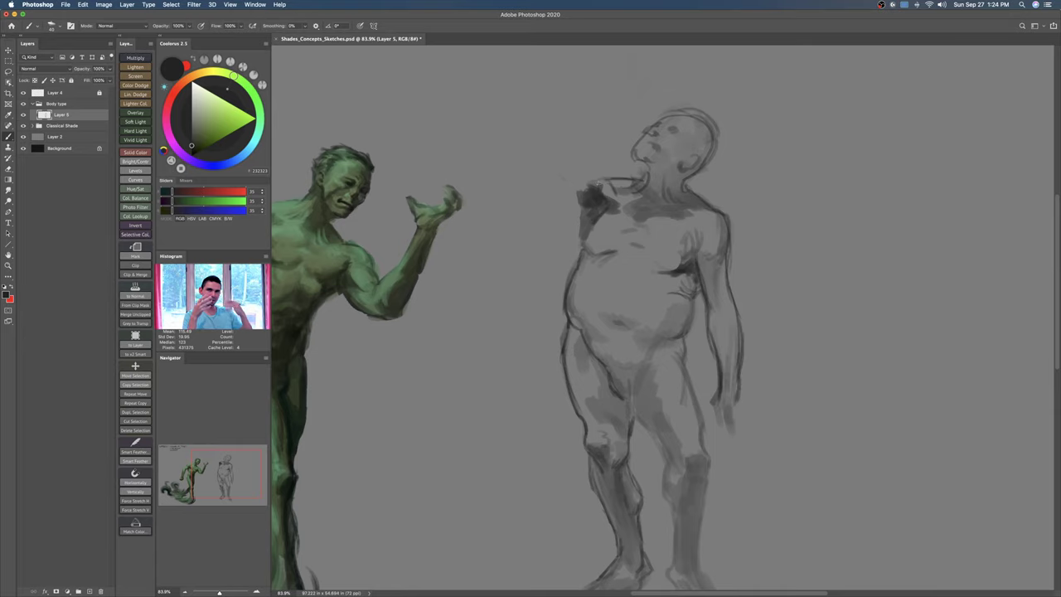
mouse_move(727, 218)
left_mouse_down()
mouse_move(729, 264)
mouse_move(718, 266)
left_mouse_up()
key("super+z")
key("bracketright")
key("bracketright")
mouse_move(730, 226)
left_mouse_down()
mouse_move(728, 248)
mouse_move(717, 247)
mouse_move(727, 256)
left_mouse_up()
key("bracketleft")
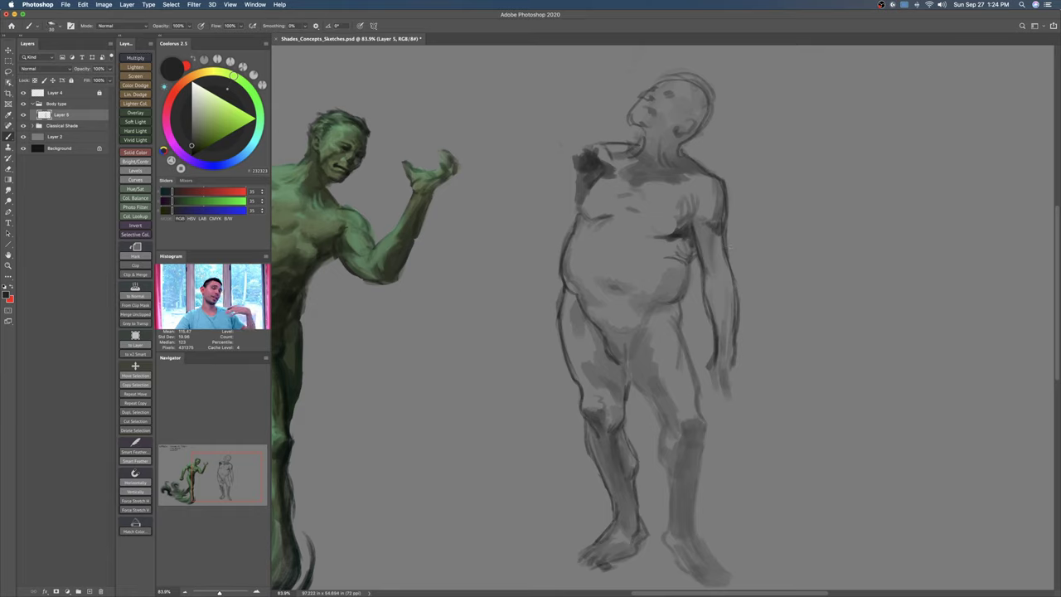
Step: Shade the elbow area of the hanging arm with a larger brush
key("bracketright")
key("bracketright")
key("bracketright")
mouse_move(707, 246)
left_mouse_down()
mouse_move(709, 270)
mouse_move(721, 255)
left_mouse_up()
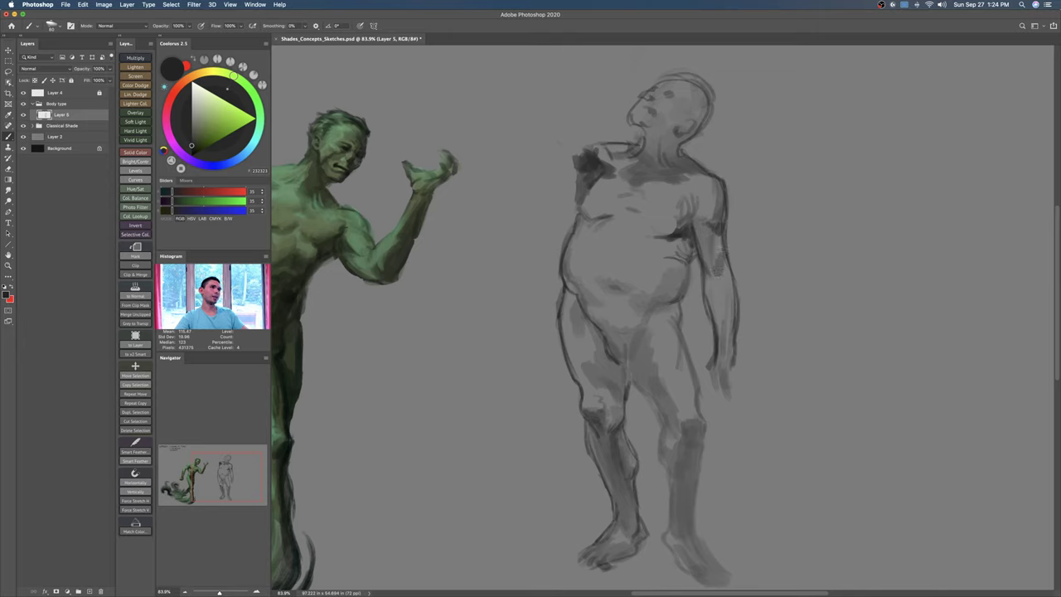
Step: Shade the folds under the chest, the side of the belly and the lower belly, undoing one stroke
key("bracketleft")
key("bracketleft")
mouse_move(650, 235)
left_mouse_down()
mouse_move(693, 250)
mouse_move(674, 262)
left_mouse_up()
left_click_drag(680, 255, 647, 268)
mouse_move(665, 278)
left_mouse_down()
mouse_move(605, 283)
mouse_move(641, 294)
left_mouse_up()
key("ctrl+z")
mouse_move(670, 253)
left_mouse_down()
mouse_move(657, 259)
mouse_move(667, 269)
left_mouse_up()
left_click_drag(650, 308, 620, 322)
left_click_drag(596, 309, 630, 335)
left_click_drag(574, 281, 587, 296)
Step: Try a stroke across the middle of the chest with a resized brush, and undo it
key("bracketleft")
key("bracketleft")
key("bracketleft")
mouse_move(606, 219)
left_mouse_down()
mouse_move(618, 214)
mouse_move(642, 233)
left_mouse_up()
key("super+z")
Step: Choose another eraser tip preset, and shade with the brush between the chest and the hanging arm
key("bracketleft")
key("bracketleft")
key("bracketleft")
key("bracketleft")
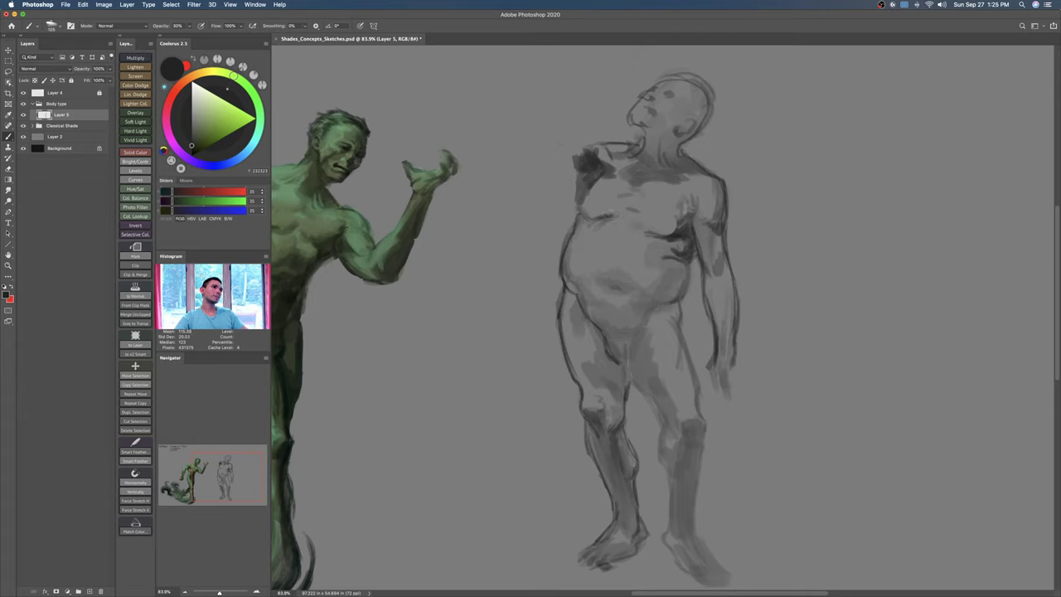
key("e")
right_click(685, 224)
left_click(917, 330)
key("Return")
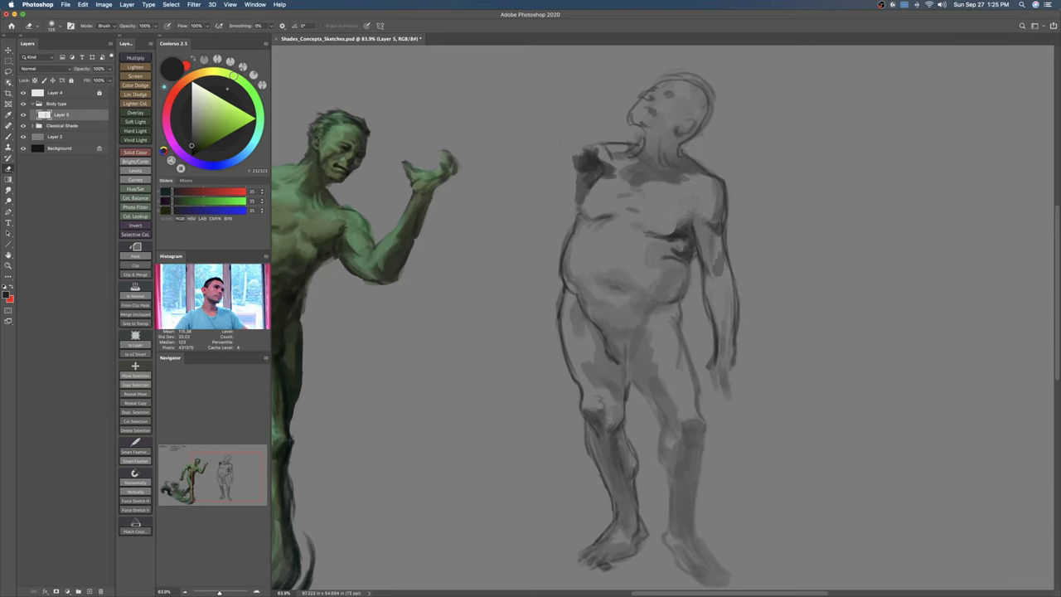
key("b")
mouse_move(683, 227)
left_mouse_down()
mouse_move(670, 233)
mouse_move(695, 218)
mouse_move(696, 203)
mouse_move(724, 221)
mouse_move(725, 206)
mouse_move(744, 237)
left_mouse_up()
Step: Shade the side of the belly beside the hanging arm at 50% brush opacity
key("5")
key("e")
key("b")
left_click_drag(682, 341, 669, 267)
Step: Firm up the contours of the thigh and lower leg below the hanging arm at 100% opacity
key("0")
key("[")
left_click_drag(638, 304, 684, 389)
mouse_move(698, 295)
left_mouse_down()
mouse_move(715, 396)
mouse_move(672, 423)
mouse_move(695, 372)
mouse_move(711, 396)
mouse_move(707, 454)
mouse_move(646, 458)
mouse_move(615, 475)
left_mouse_up()
Step: Draw the contour and toes of the unfinished foot with a larger brush, and add a cast shadow beneath it
key("bracketright")
key("bracketright")
key("bracketright")
key("bracketright")
key("bracketright")
key("bracketright")
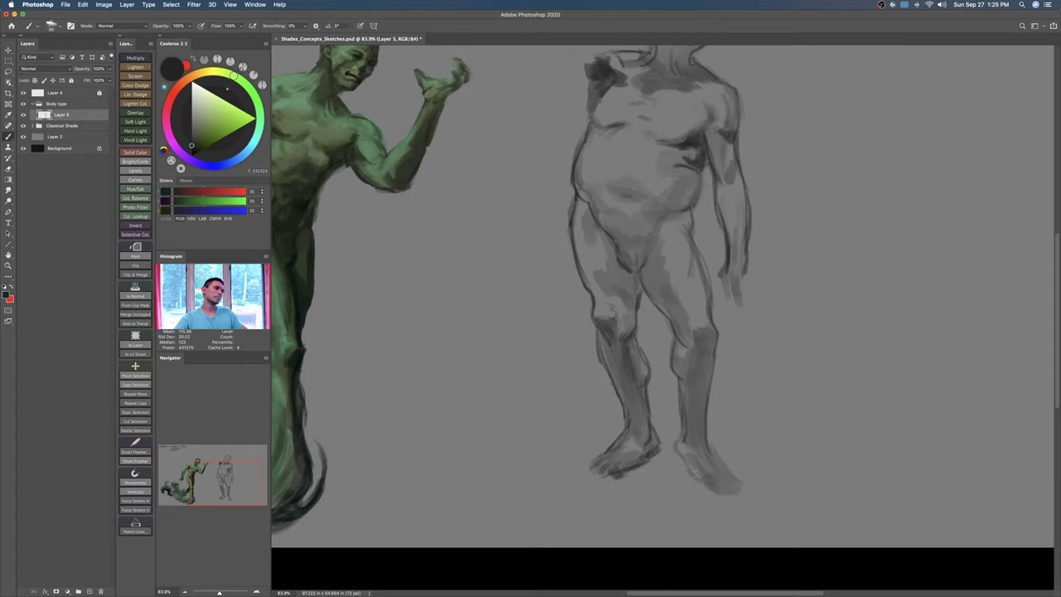
mouse_move(681, 436)
left_mouse_down()
mouse_move(680, 464)
mouse_move(735, 493)
left_mouse_up()
left_click_drag(710, 450, 742, 490)
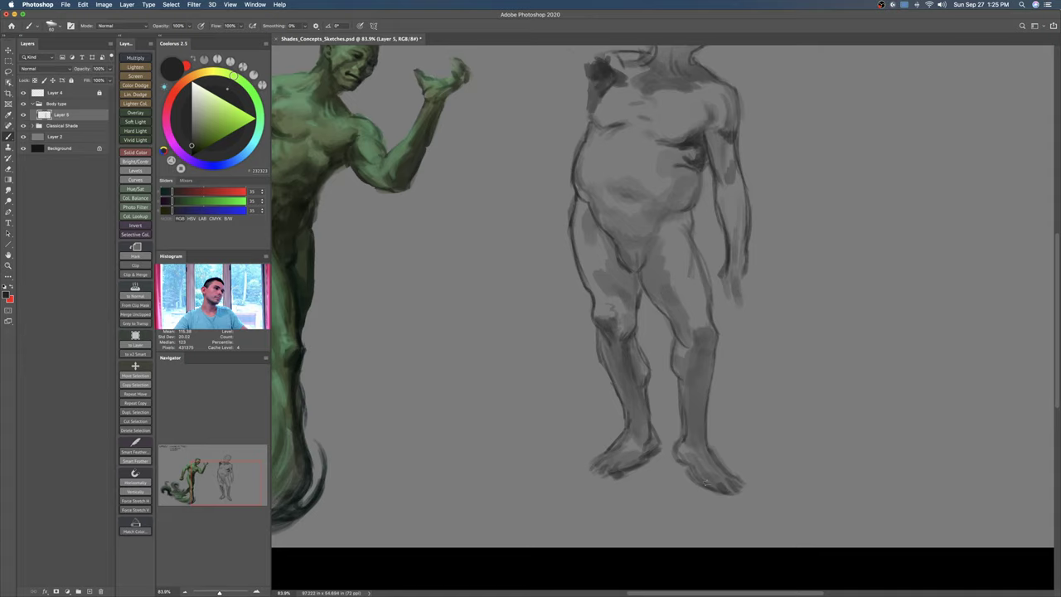
mouse_move(688, 468)
left_mouse_down()
mouse_move(668, 476)
mouse_move(710, 488)
left_mouse_up()
scroll(708, 461, "up", 4)
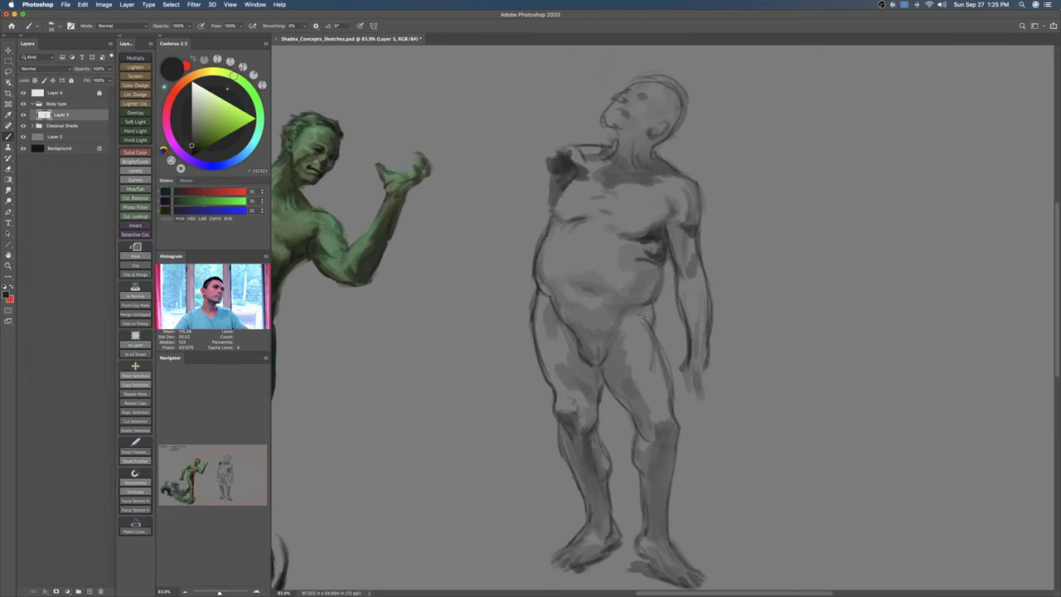
Step: Draw a dark crease for the navel, and erase the hard line where the belly meets the hip
left_click_drag(582, 288, 598, 298)
key("[")
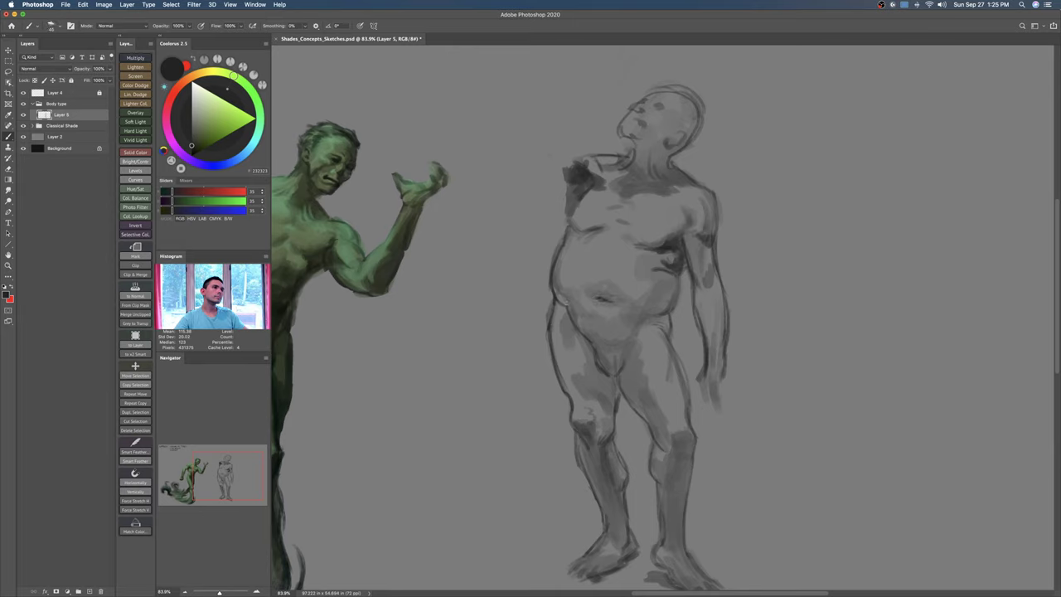
key("e")
left_click_drag(559, 290, 575, 328)
Step: Shade the thigh, knee and shin of the leg nearest the creature at 30% brush opacity
key("b")
key("bracketleft")
key("bracketleft")
key("bracketleft")
key("bracketleft")
key("bracketleft")
key("bracketleft")
key("bracketleft")
key("3")
key("bracketright")
left_click_drag(586, 337, 622, 333)
mouse_move(579, 394)
left_mouse_down()
mouse_move(577, 352)
mouse_move(568, 388)
mouse_move(616, 365)
mouse_move(600, 404)
left_mouse_up()
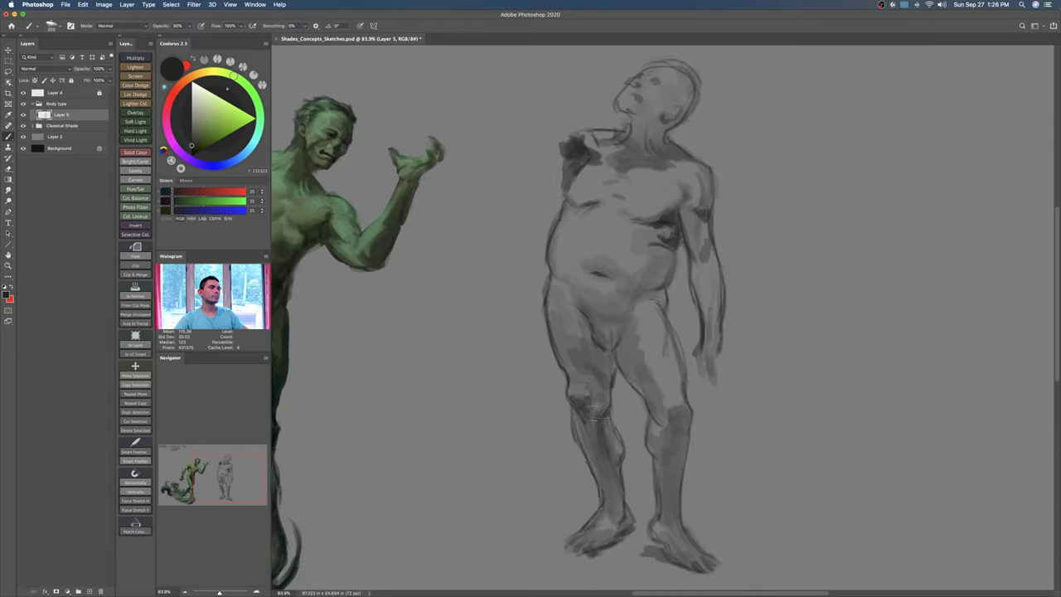
mouse_move(566, 321)
left_mouse_down()
mouse_move(574, 365)
mouse_move(609, 473)
left_mouse_up()
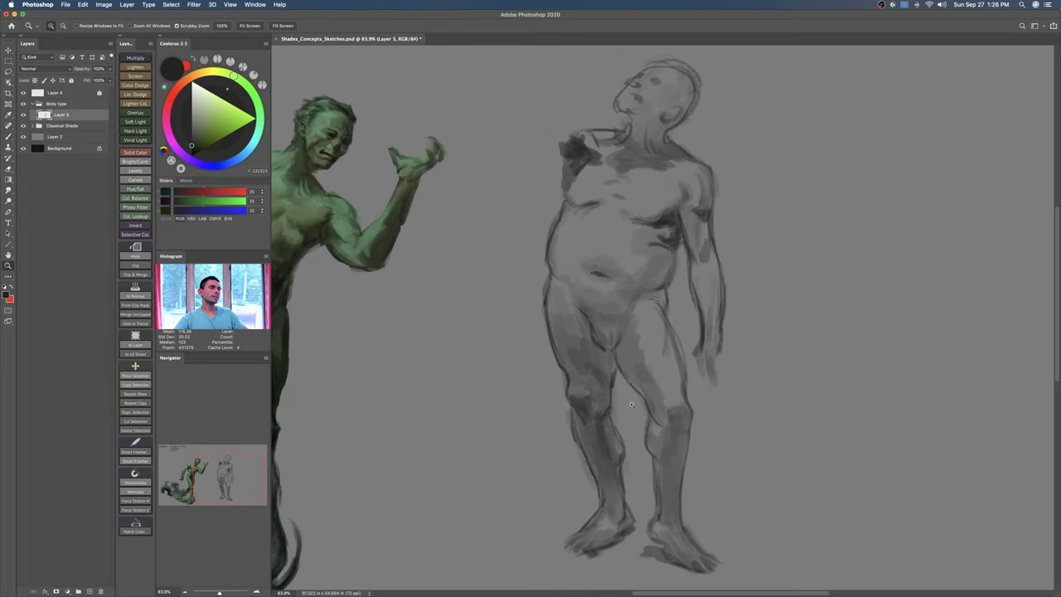
Step: Refine the thigh shading of the leg below the hanging arm, alternating brush and eraser, and reset brush opacity to 30%
left_click_drag(625, 411, 616, 418)
key("b")
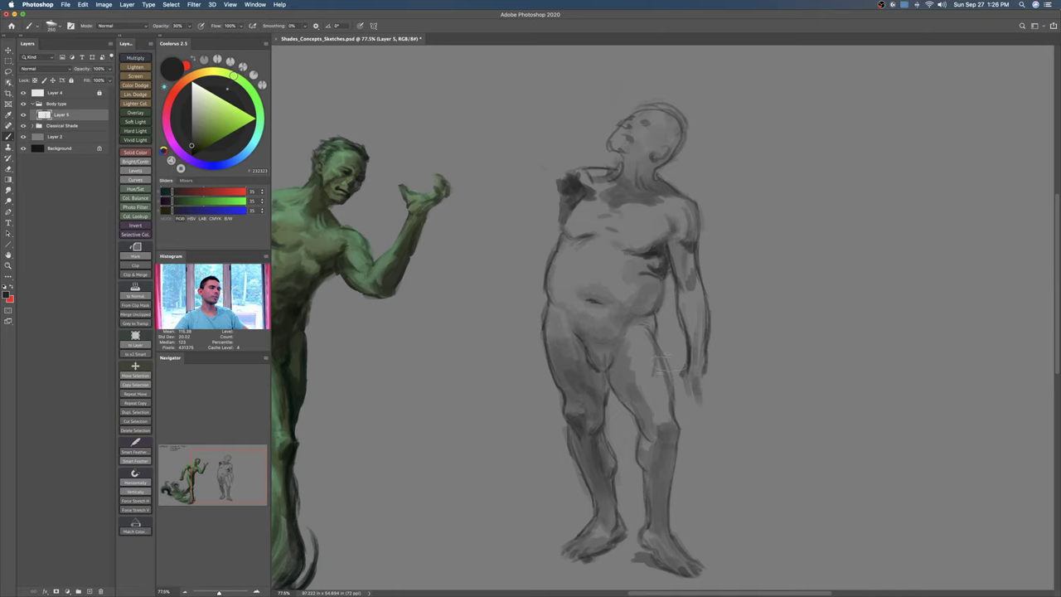
key("e")
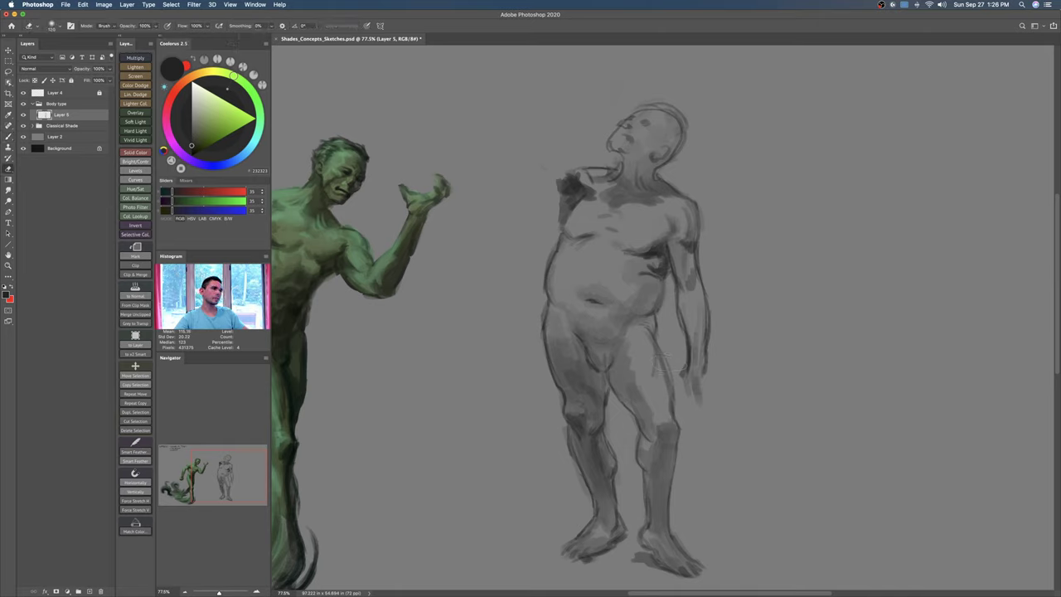
key("b")
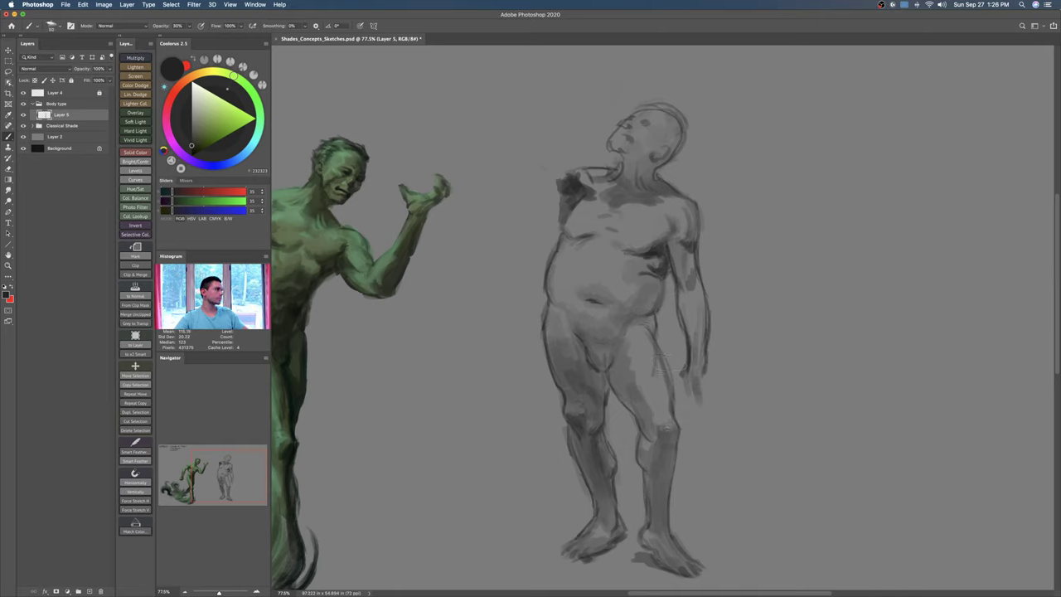
key("bracketright")
key("bracketright")
left_click_drag(646, 424, 637, 378)
key("e")
key("bracketleft")
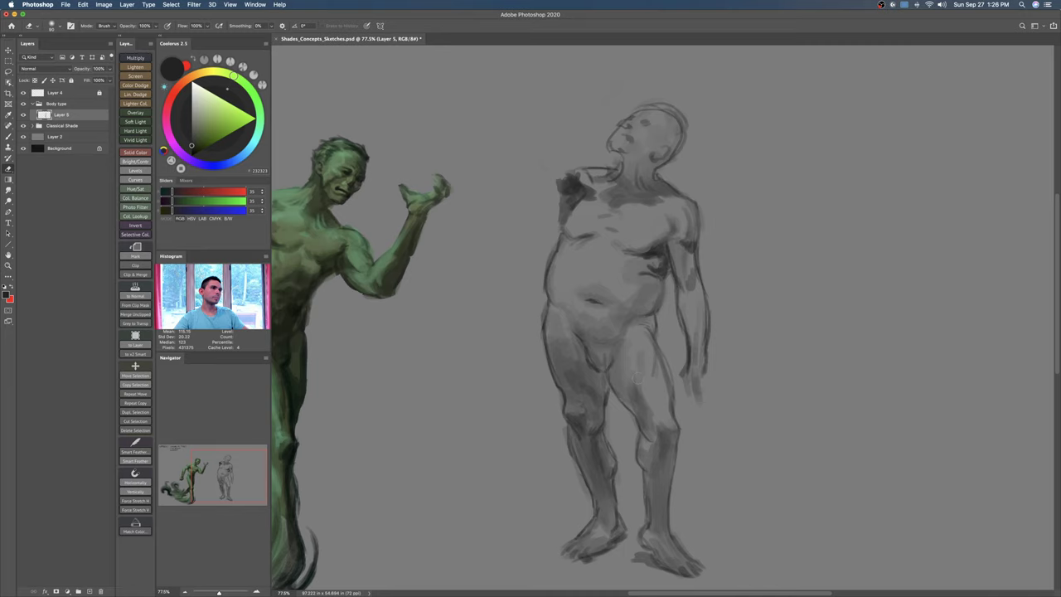
key("b")
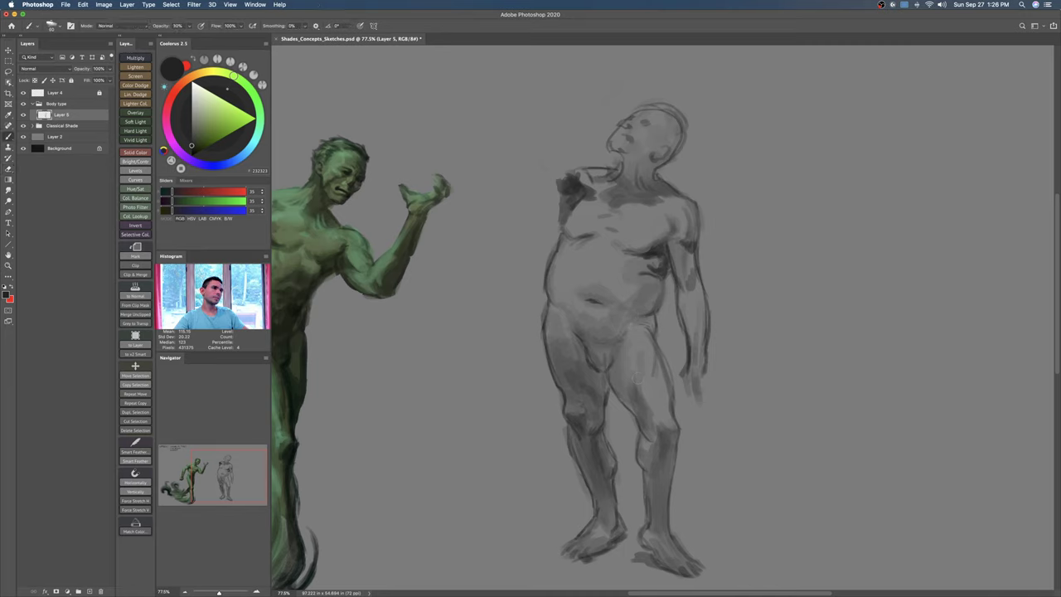
scroll(665, 315, "up", 1)
key("3")
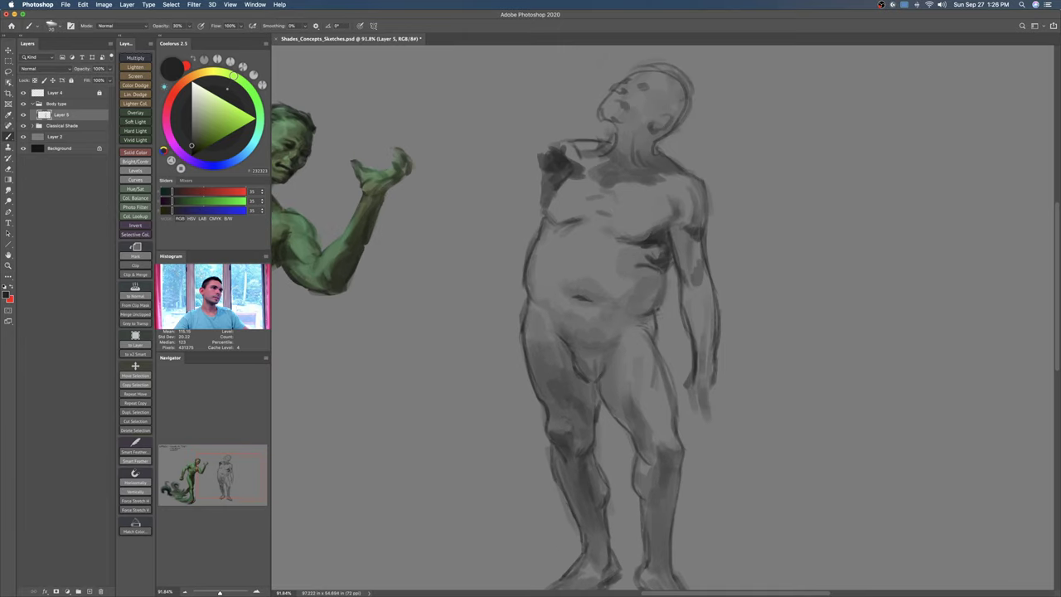
Step: Circle the fold between belly and thigh in red, and undo the circle
left_click(173, 97)
left_click(254, 119)
mouse_move(605, 340)
left_mouse_down()
mouse_move(664, 297)
mouse_move(644, 362)
left_mouse_up()
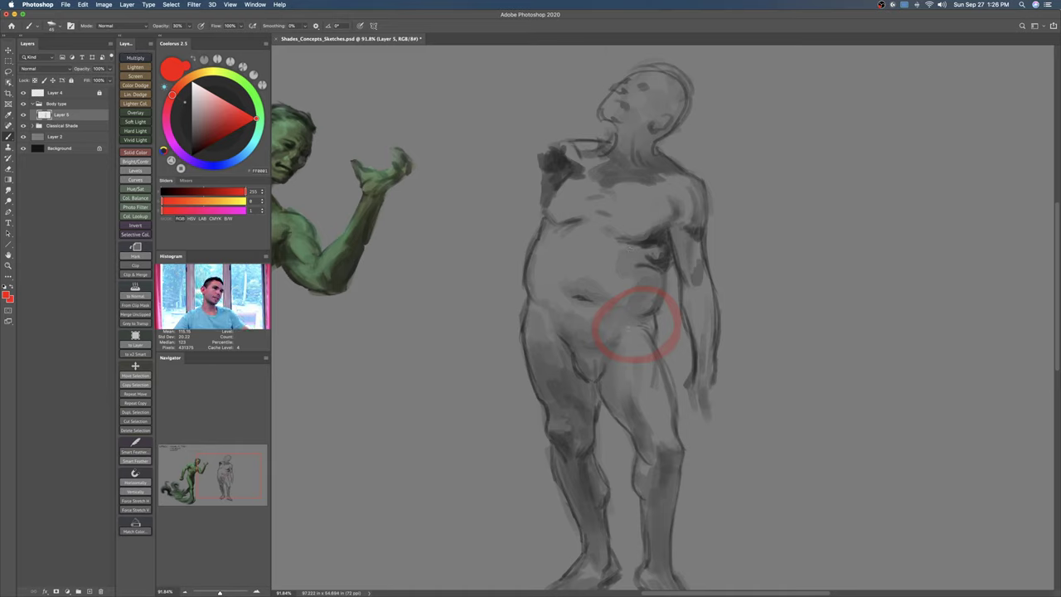
key("super+z")
Step: Sample a dark grey from the belly shading, and blend the fold where the belly meets the thigh
left_click(643, 300, "alt")
left_click(655, 308, "alt")
key("]")
key("]")
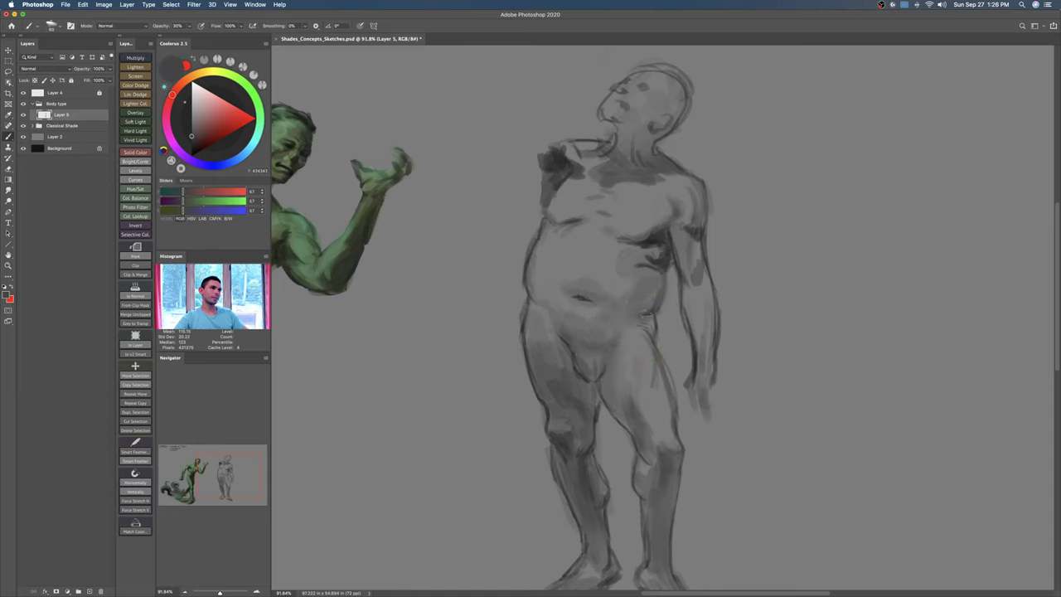
left_click_drag(635, 320, 644, 330)
key("]")
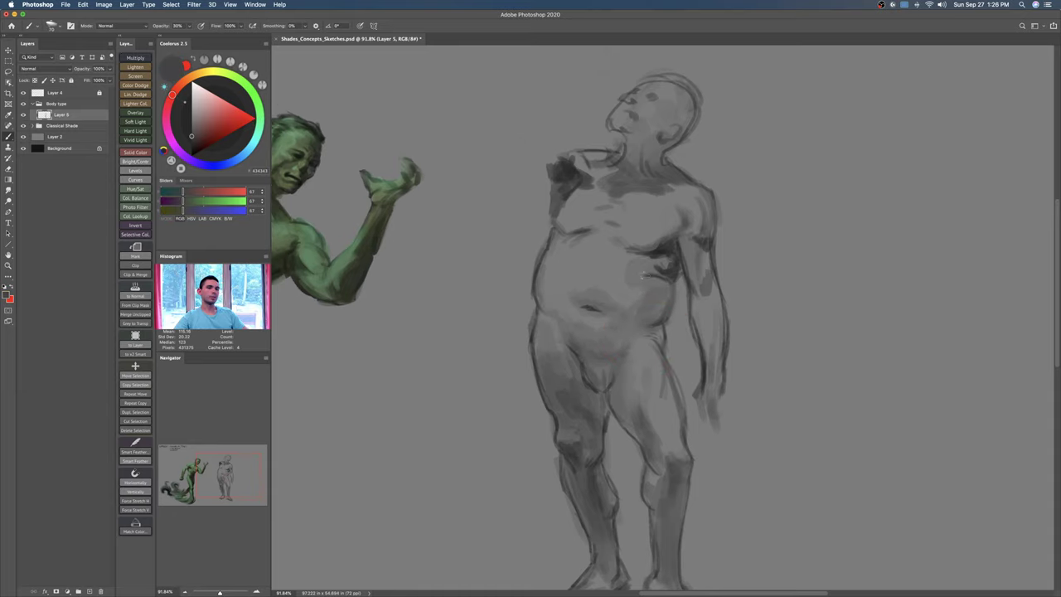
Step: Paint back the shoulder edge beside the short upper arm at 80% opacity, using tones sampled from the figure
key("8")
left_click(666, 241)
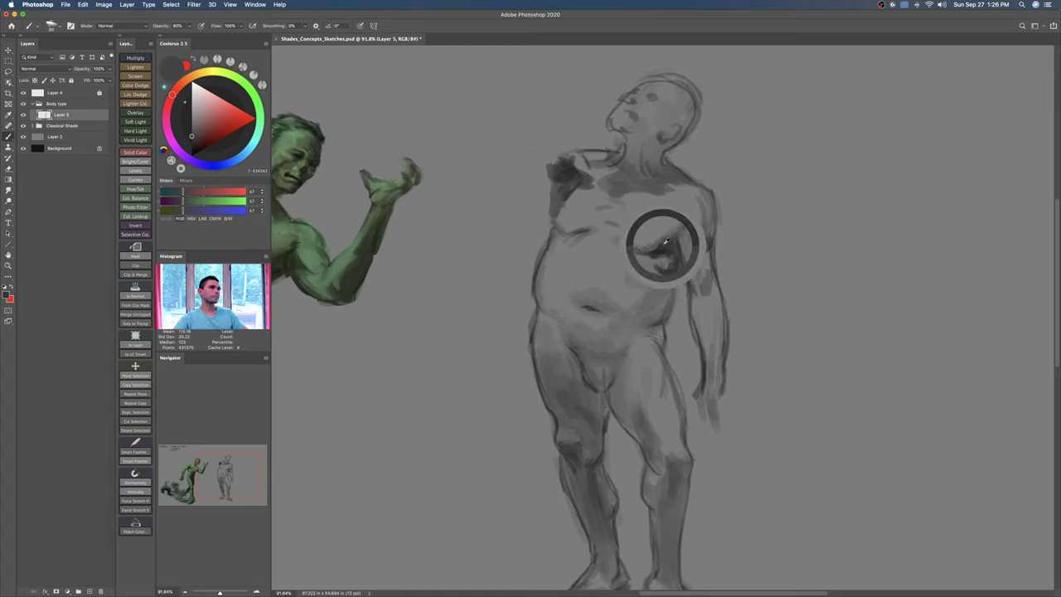
left_click(590, 200, "alt")
mouse_move(585, 187)
left_mouse_down()
mouse_move(573, 191)
mouse_move(575, 170)
mouse_move(567, 199)
left_mouse_up()
left_click(590, 200, "alt")
left_click(564, 156, "alt")
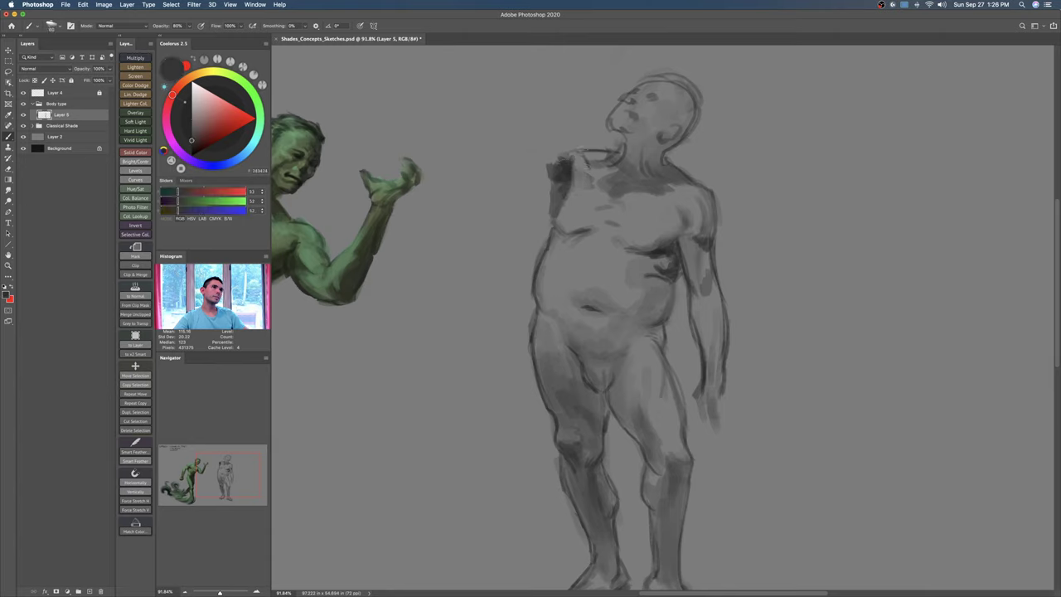
Step: Clean up the top of the short upper arm with the eraser, and extend its dark shape upward with a larger brush
key("e")
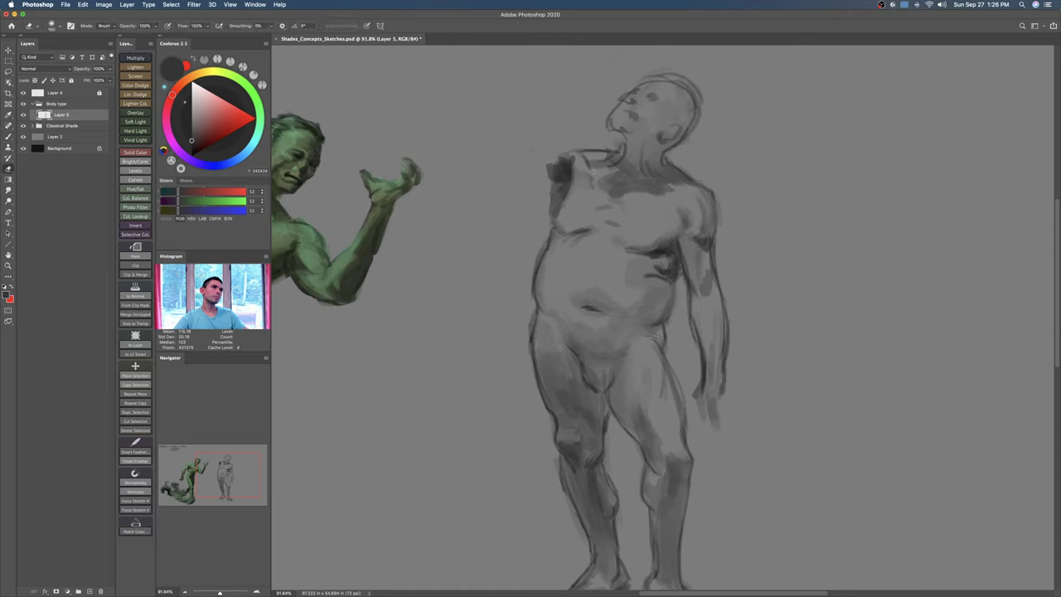
key("b")
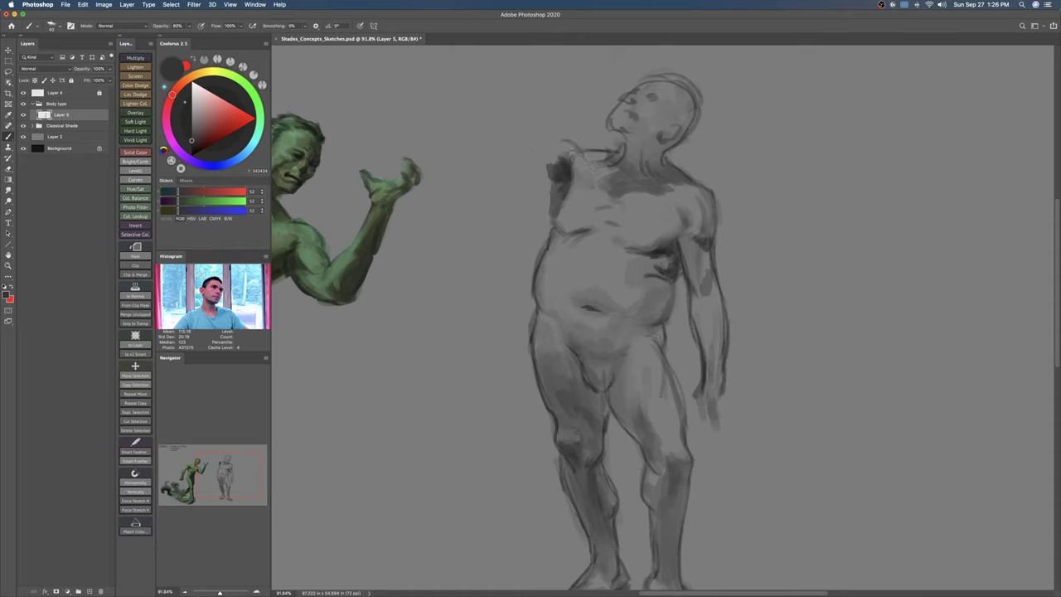
key("]")
key("]")
key("]")
key("]")
key("]")
left_click_drag(548, 145, 557, 173)
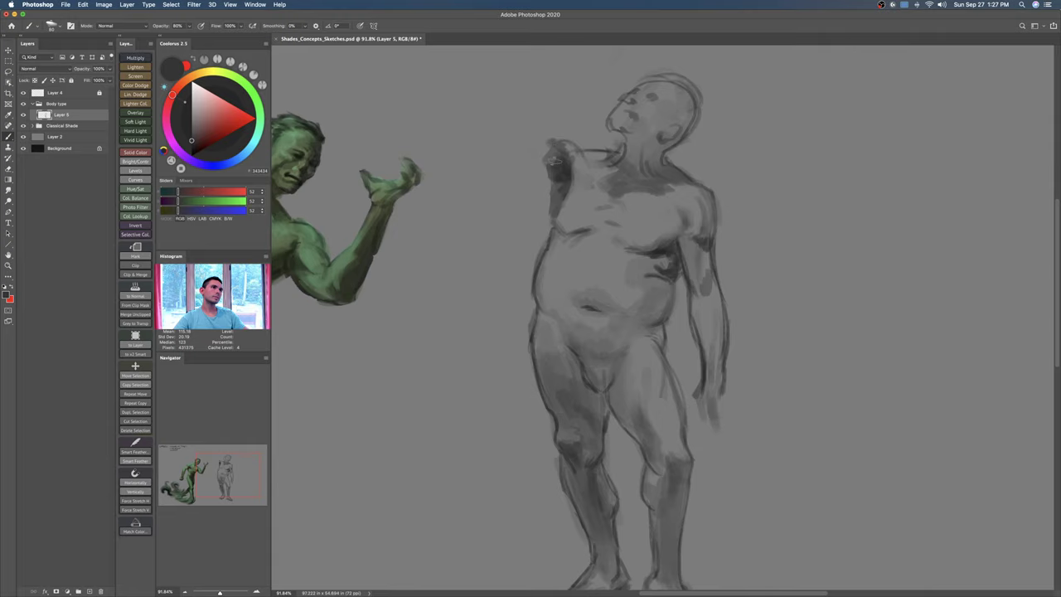
Step: Erase the rough nose, lip and brow marks along the face profile
mouse_move(635, 126)
left_mouse_down()
mouse_move(656, 128)
mouse_move(676, 163)
left_mouse_up()
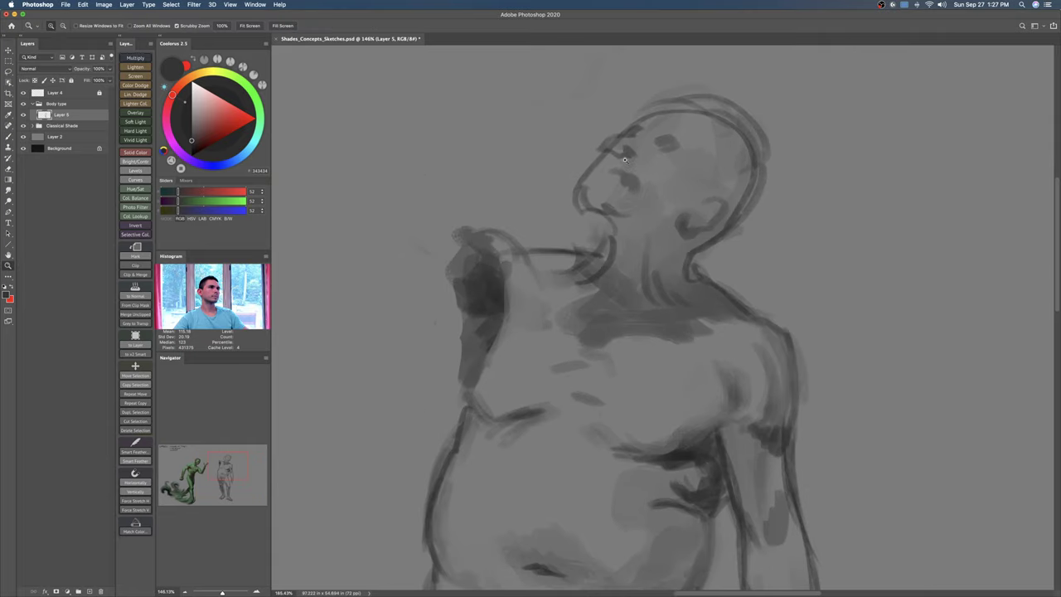
key("e")
key("b")
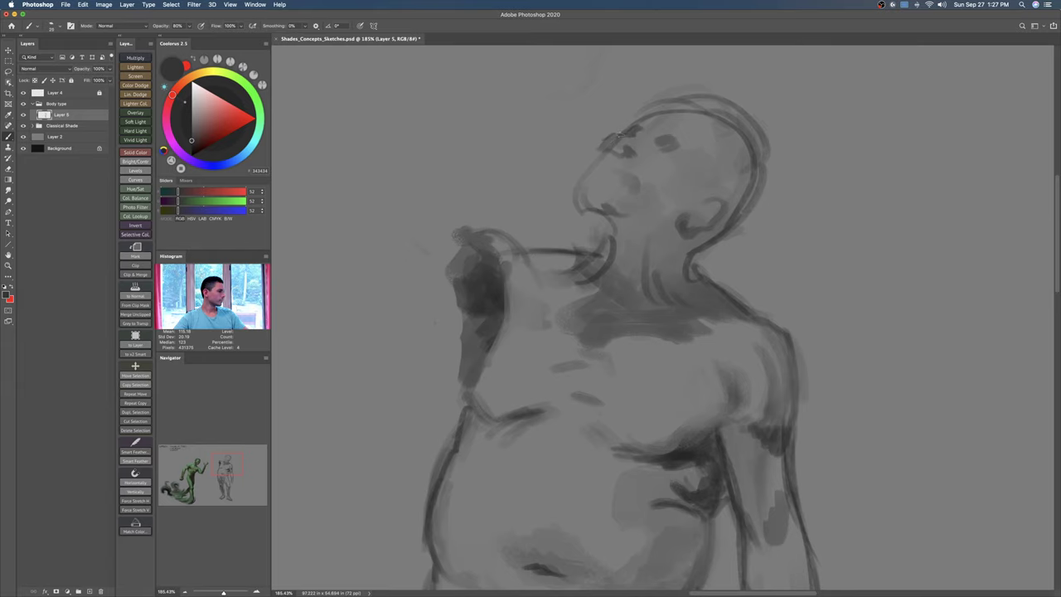
key("z")
mouse_move(619, 136)
left_mouse_down()
mouse_move(631, 146)
mouse_move(613, 164)
left_mouse_up()
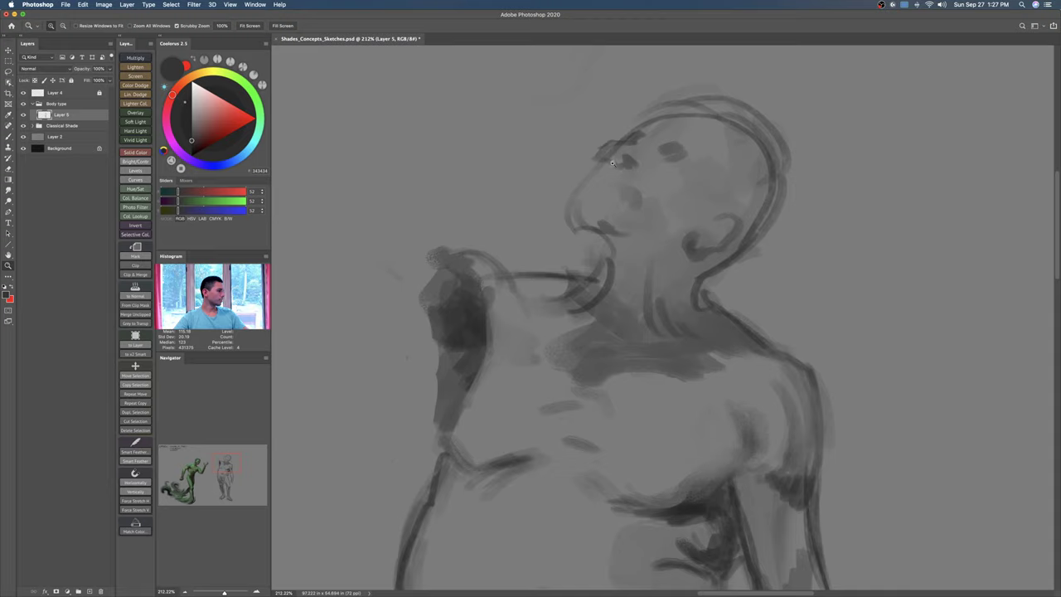
key("e")
left_click_drag(606, 151, 645, 141)
Step: Draw the upturned nose with its profile line and nostrils in near-black
key("b")
left_click(192, 148)
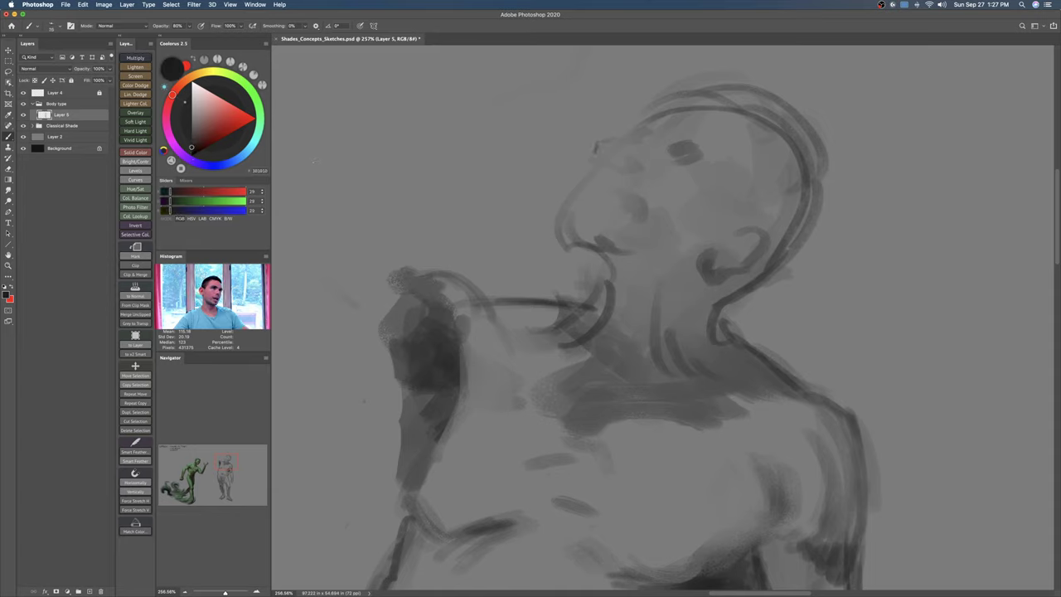
left_click_drag(610, 157, 619, 166)
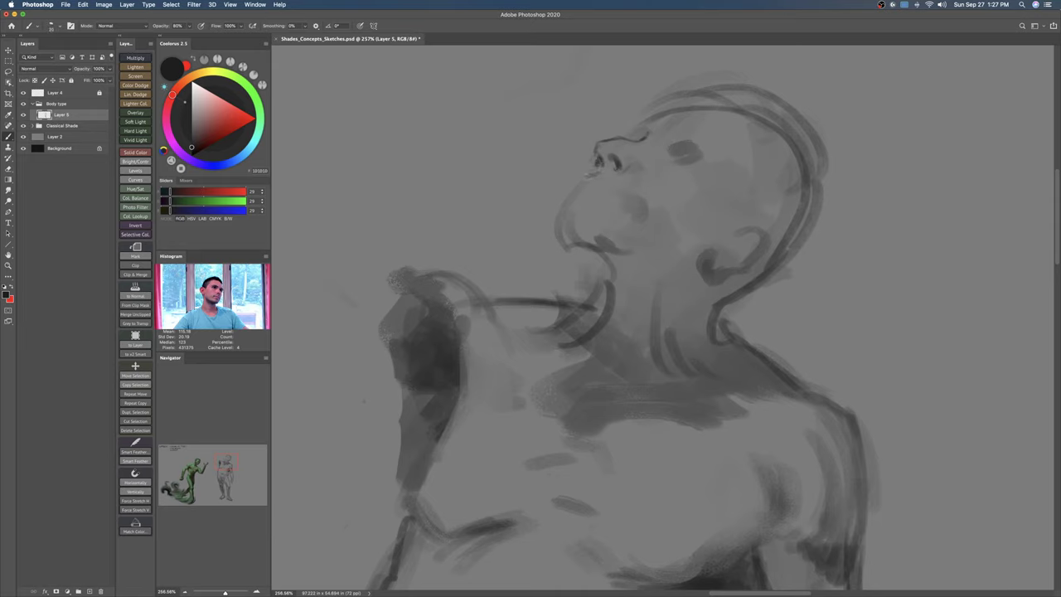
Step: Draw the eyebrow and eye detail beside the nose with a smaller brush, undoing the last stroke
key("e")
key("b")
mouse_move(627, 139)
left_mouse_down()
mouse_move(647, 130)
mouse_move(706, 154)
mouse_move(663, 143)
mouse_move(680, 157)
left_mouse_up()
scroll(681, 147, "up", 2)
key("[")
key("super+z")
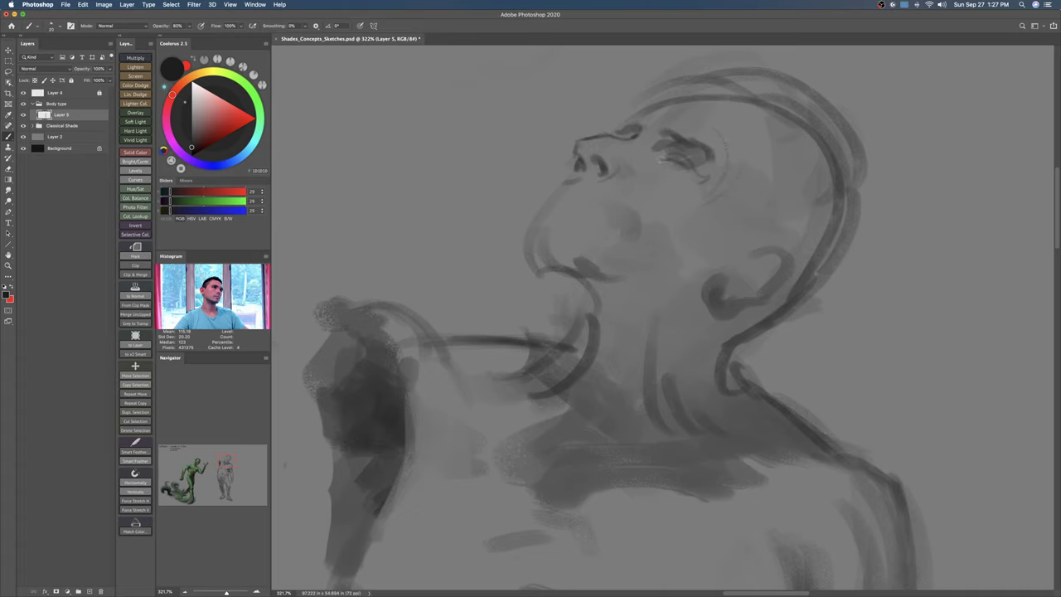
Step: Draw the bag under the eye, the cheek fold and the jaw line toward the ear
mouse_move(655, 164)
left_mouse_down()
mouse_move(685, 190)
mouse_move(652, 189)
mouse_move(639, 242)
left_mouse_up()
key("]")
mouse_move(649, 193)
left_mouse_down()
mouse_move(645, 222)
mouse_move(716, 222)
mouse_move(606, 274)
mouse_move(671, 251)
mouse_move(708, 254)
mouse_move(703, 267)
left_mouse_up()
Step: Shade the underside of the chin, the jaw, the neck and the side of the head in dark grey
left_click(191, 135)
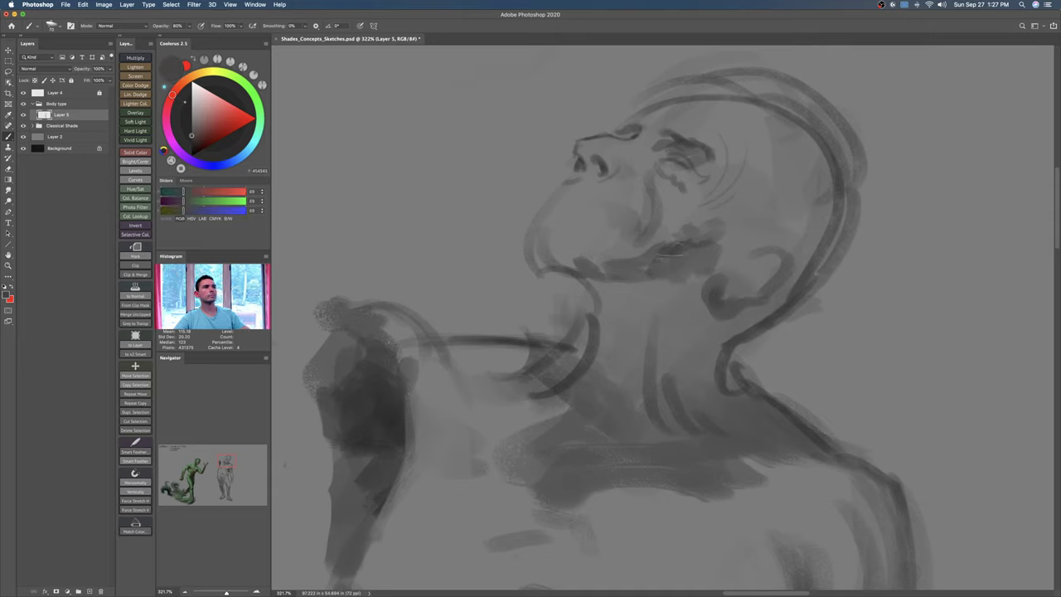
mouse_move(547, 249)
left_mouse_down()
mouse_move(607, 281)
mouse_move(663, 291)
mouse_move(729, 252)
mouse_move(604, 326)
mouse_move(627, 335)
mouse_move(705, 319)
mouse_move(737, 252)
left_mouse_up()
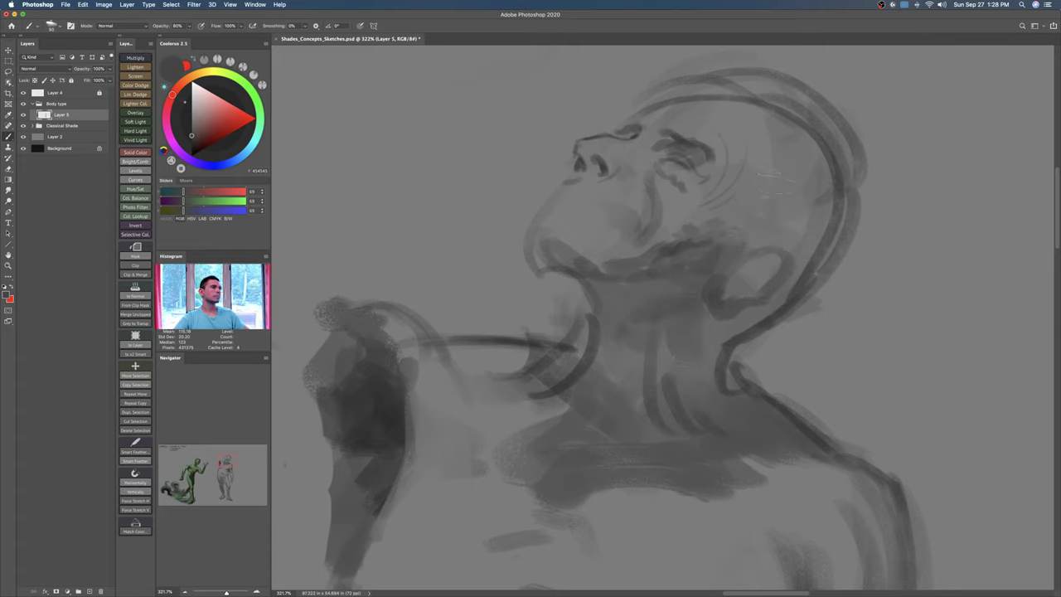
mouse_move(771, 158)
left_mouse_down()
mouse_move(779, 203)
mouse_move(742, 222)
mouse_move(775, 247)
mouse_move(792, 286)
mouse_move(704, 344)
mouse_move(699, 370)
left_mouse_up()
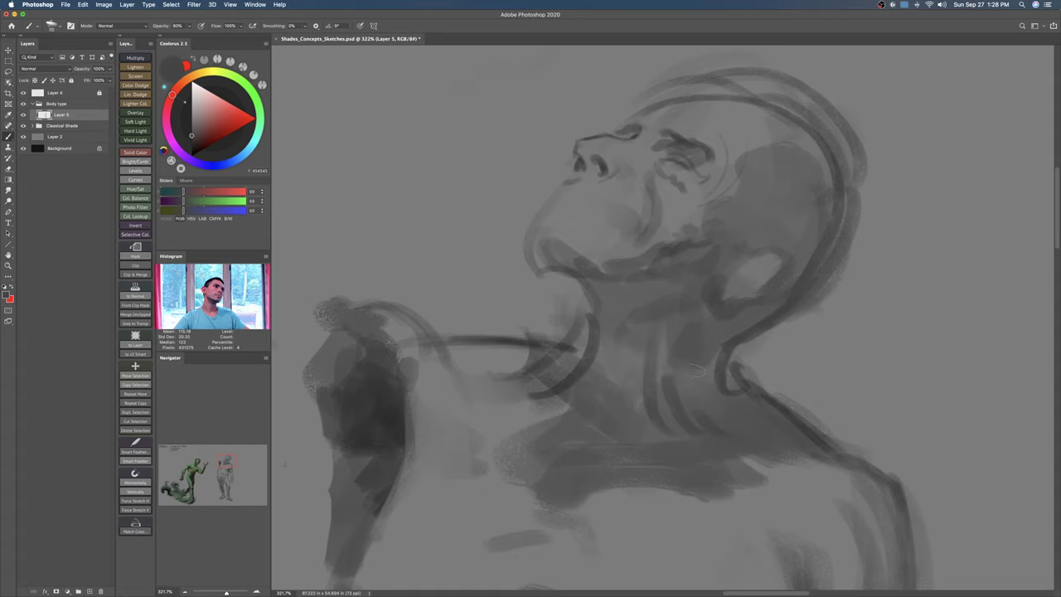
Step: Soften the old lip contour with the eraser, draw the open mouth, and darken the chin and underside of the jaw
key("e")
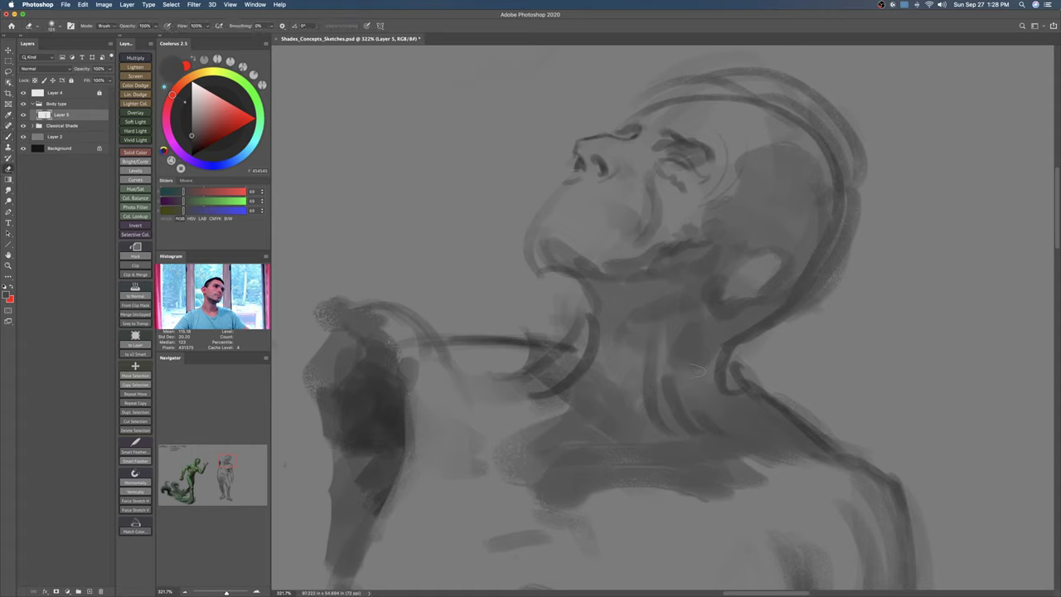
key("b")
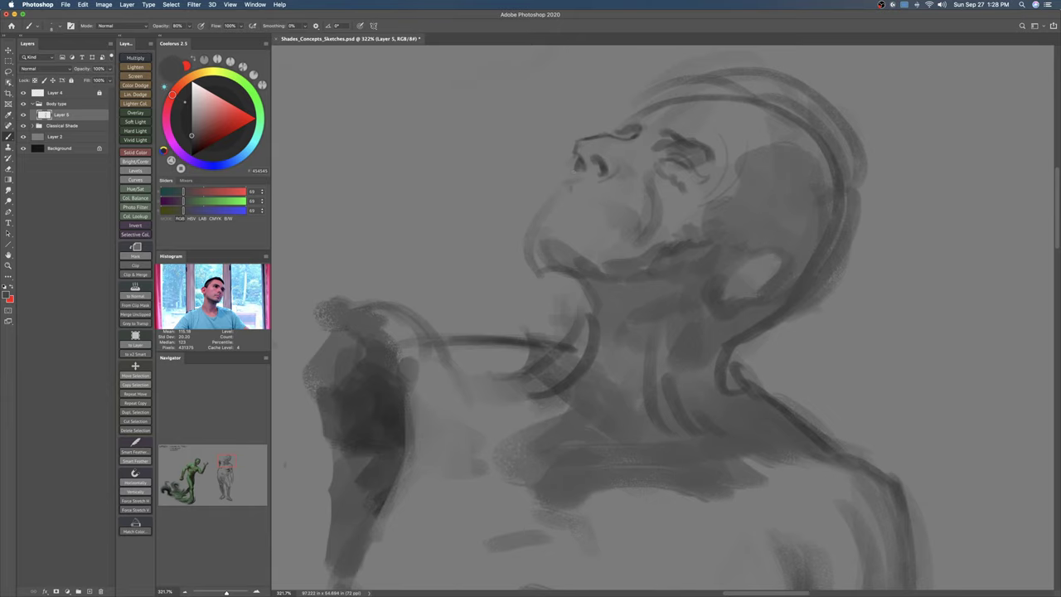
left_click_drag(571, 191, 594, 198)
left_click_drag(593, 197, 618, 223)
mouse_move(550, 215)
left_mouse_down()
mouse_move(537, 232)
mouse_move(579, 259)
mouse_move(539, 257)
left_mouse_up()
mouse_move(595, 282)
left_mouse_down()
mouse_move(653, 305)
mouse_move(674, 284)
left_mouse_up()
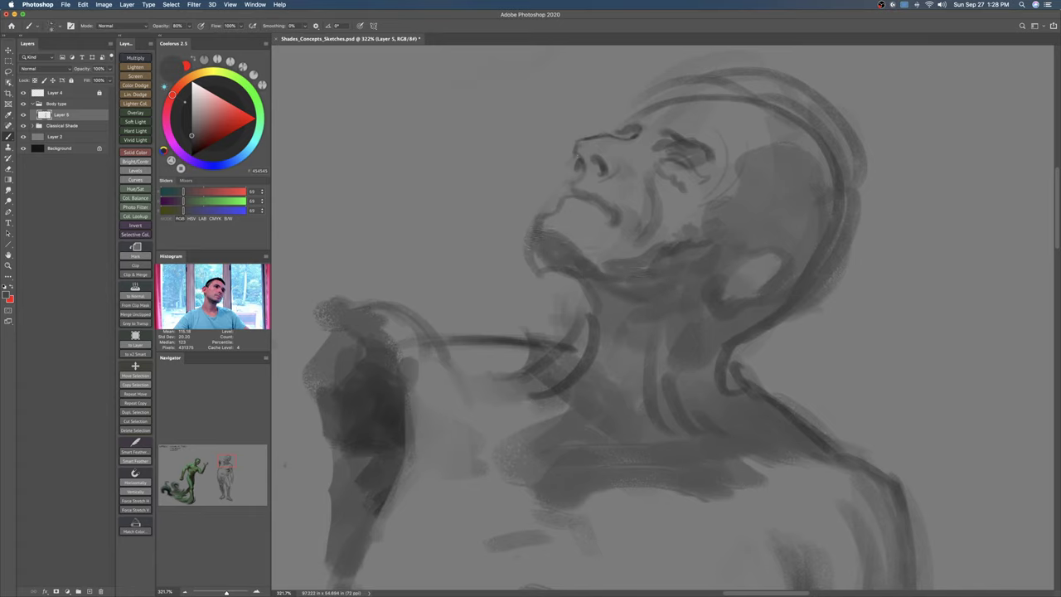
Step: Shade beneath the eye and across the cheek, and draw the lower lip and chin contour
key("e")
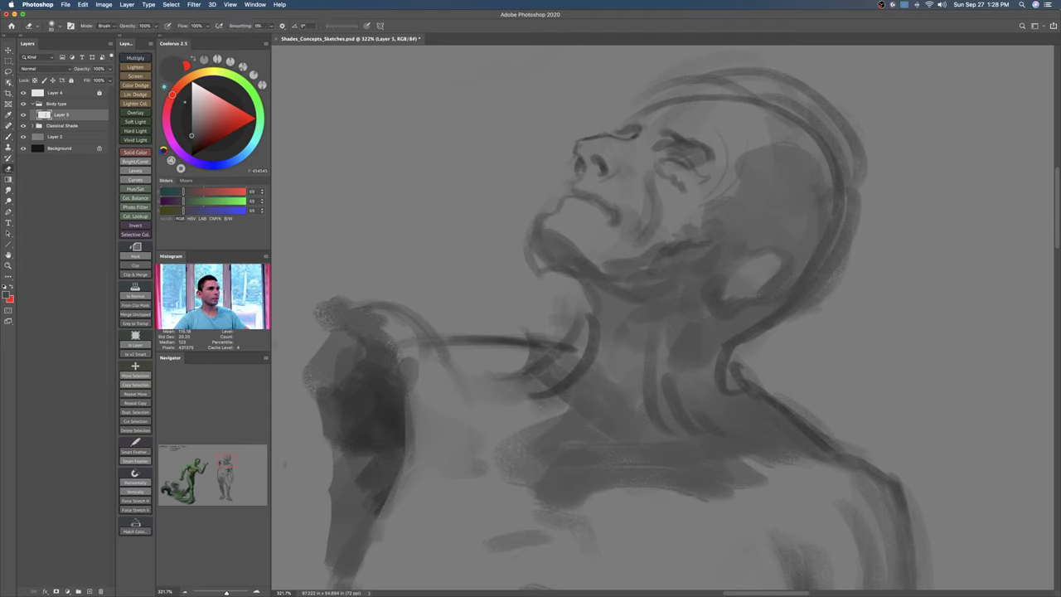
key("b")
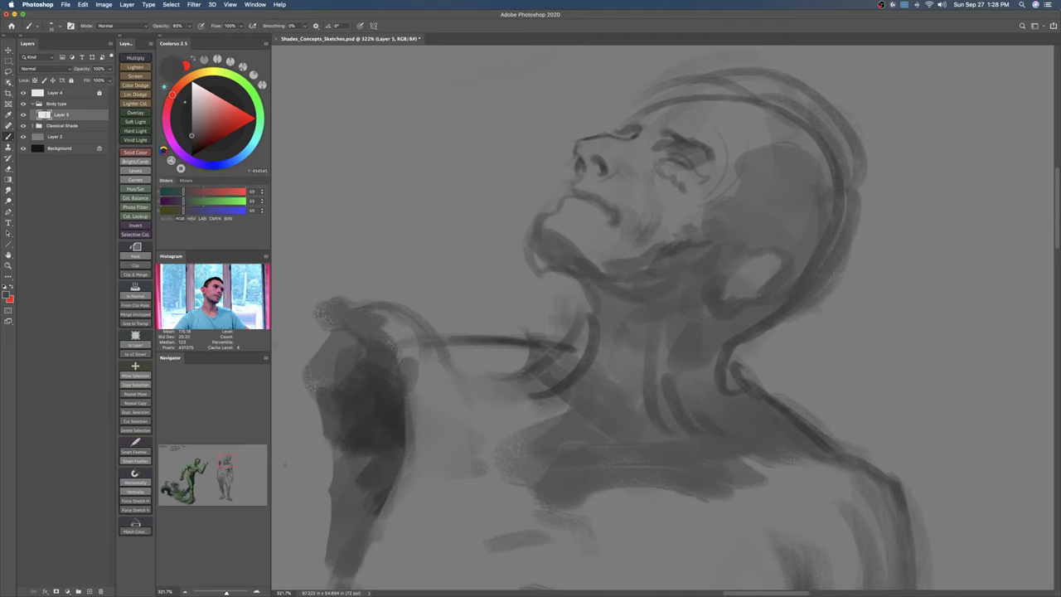
left_click_drag(663, 176, 723, 218)
key("[")
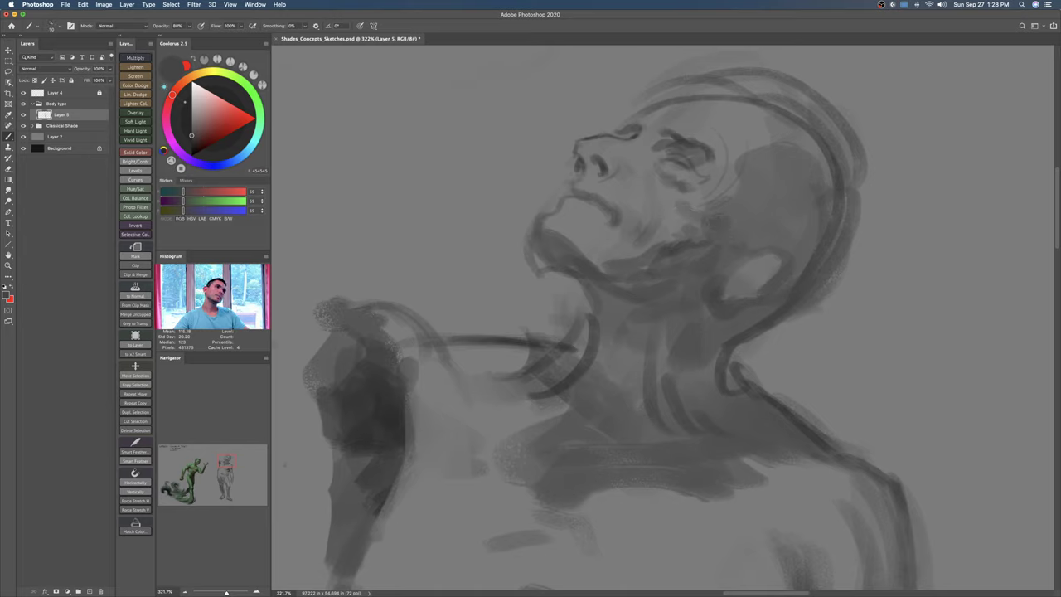
mouse_move(551, 212)
left_mouse_down()
mouse_move(532, 249)
mouse_move(534, 237)
mouse_move(576, 226)
mouse_move(582, 209)
mouse_move(596, 225)
mouse_move(584, 245)
mouse_move(619, 264)
mouse_move(635, 254)
left_mouse_up()
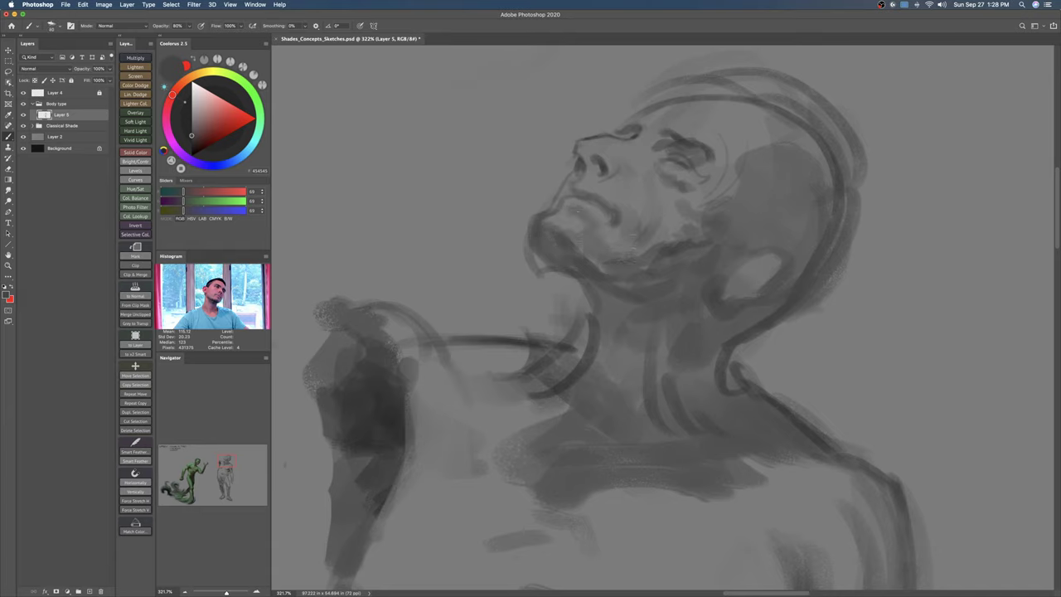
Step: Shade the area between the nose and cheek, and darken the side of the skull with a larger brush
mouse_move(591, 166)
left_mouse_down()
mouse_move(617, 151)
mouse_move(632, 173)
mouse_move(655, 138)
mouse_move(635, 166)
mouse_move(659, 177)
left_mouse_up()
key("bracketright")
key("bracketright")
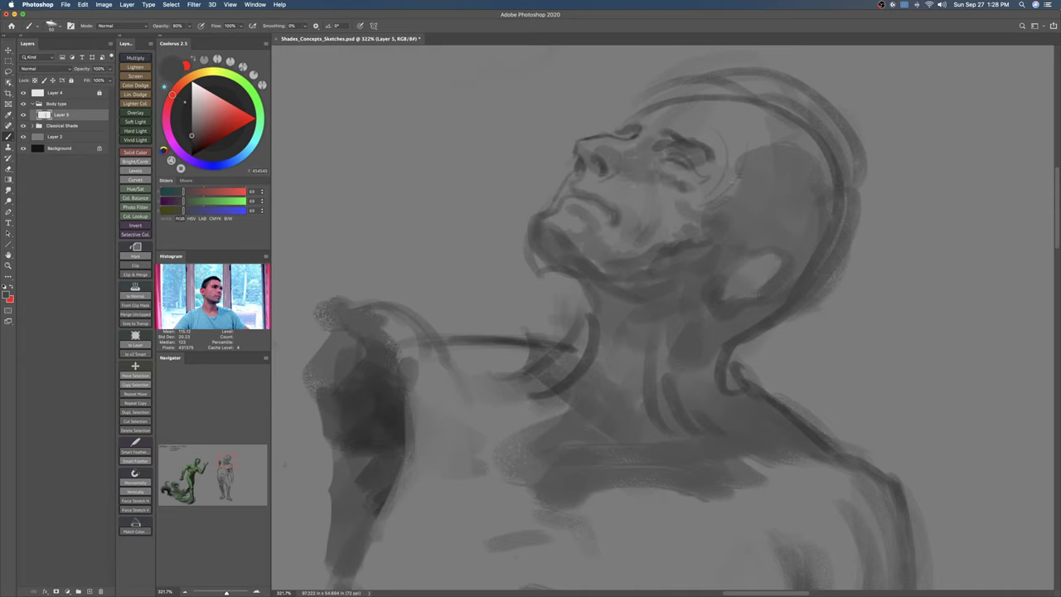
left_click_drag(751, 141, 821, 164)
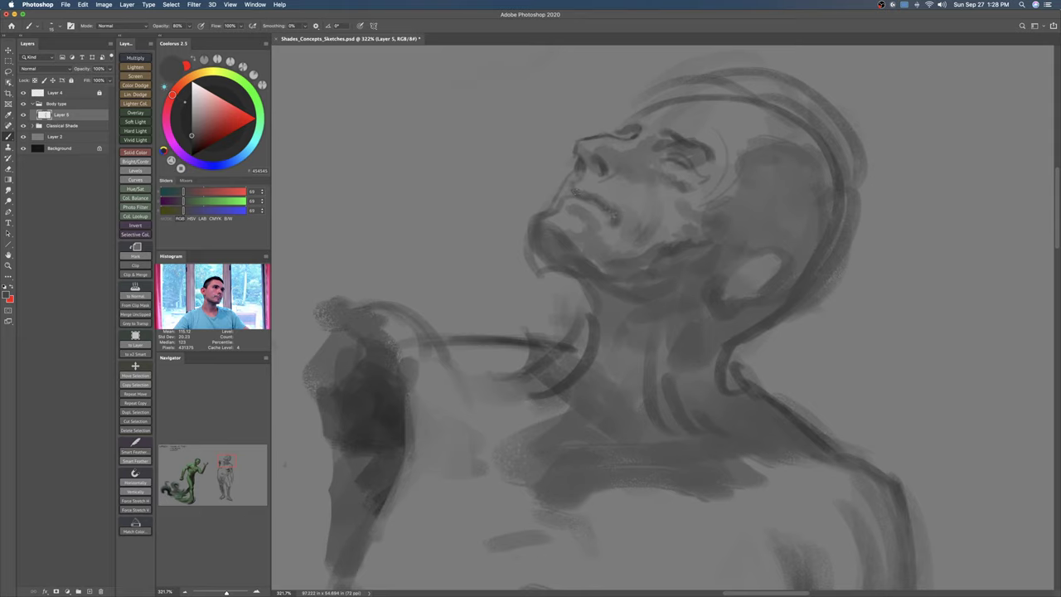
Step: Darken the corner of the mouth, try extra shading strokes on the cheek and jaw, and undo them
left_click_drag(619, 212, 619, 219)
key("bracketright")
key("bracketright")
left_click_drag(626, 164, 632, 202)
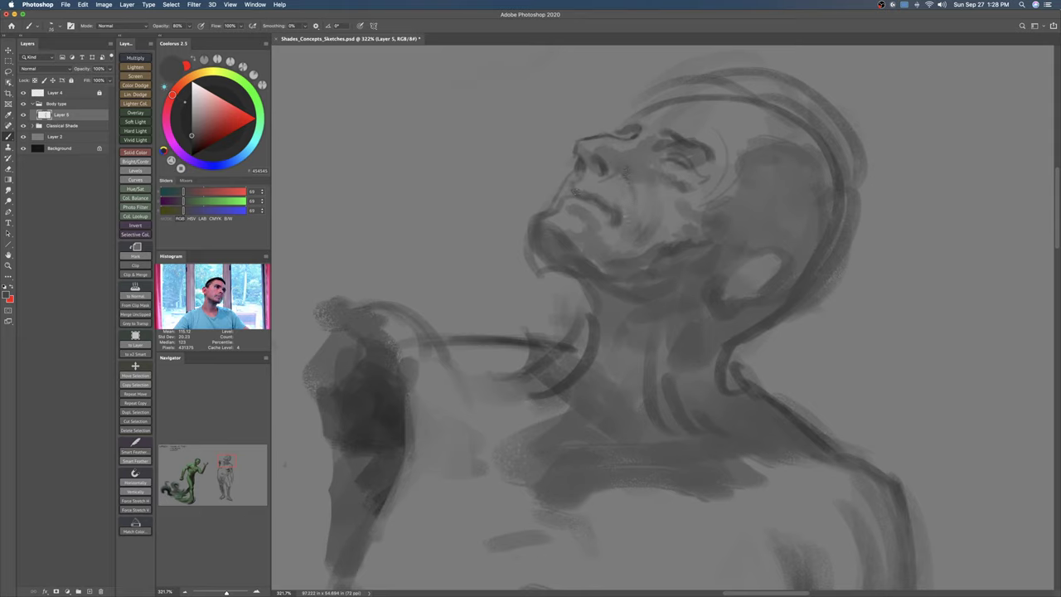
key("super+z")
mouse_move(644, 227)
left_mouse_down()
mouse_move(625, 248)
mouse_move(681, 217)
mouse_move(688, 231)
left_mouse_up()
key("super+z")
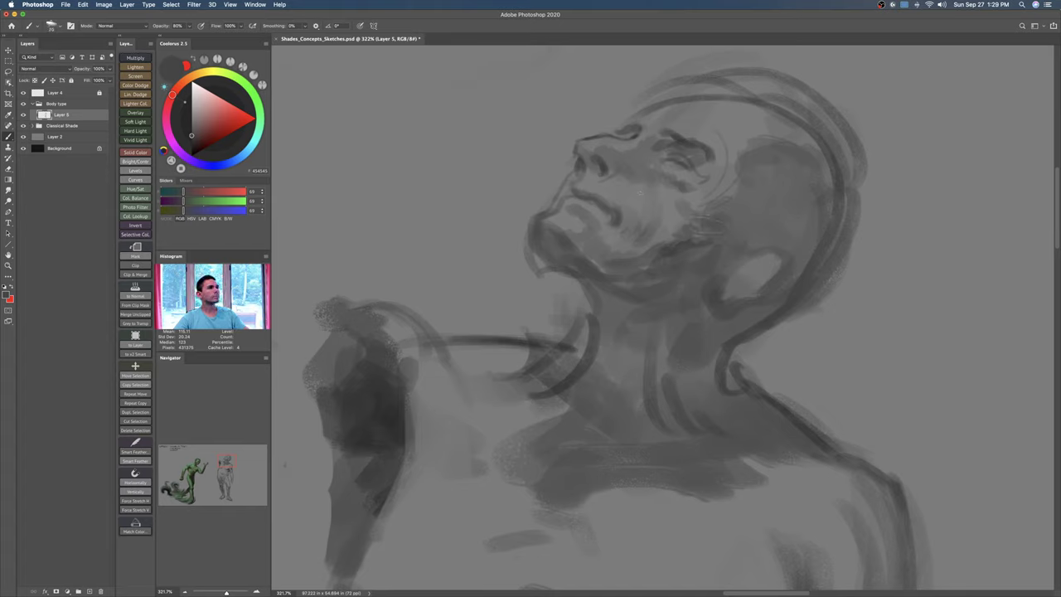
Step: Lighten the lower cheek with a smaller eraser, and darken the chin's edge with a sampled dark grey
left_click(723, 130, "alt")
key("e")
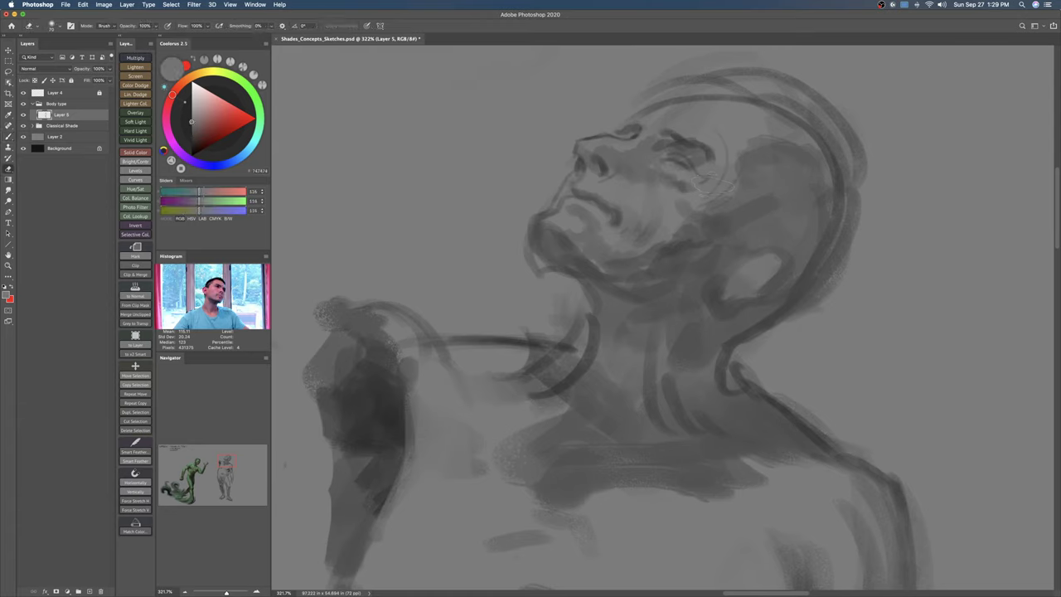
key("bracketleft")
key("bracketleft")
left_click_drag(642, 226, 637, 238)
key("b")
left_click(540, 241, "alt")
left_click_drag(536, 248, 544, 267)
Step: Darken the back of the head down to the nape, and erase the excess along the skull's outer edge
key("z")
mouse_move(678, 231)
left_mouse_down()
mouse_move(645, 259)
mouse_move(639, 244)
mouse_move(695, 213)
left_mouse_up()
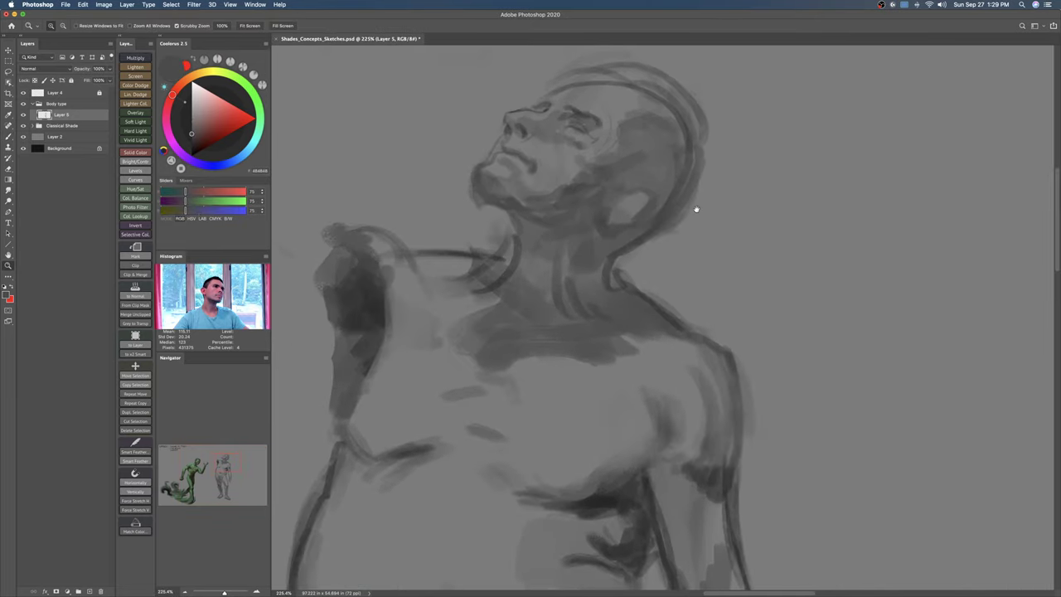
key("b")
mouse_move(635, 248)
left_mouse_down()
mouse_move(668, 238)
mouse_move(697, 169)
left_mouse_up()
left_click_drag(658, 232, 675, 218)
key("e")
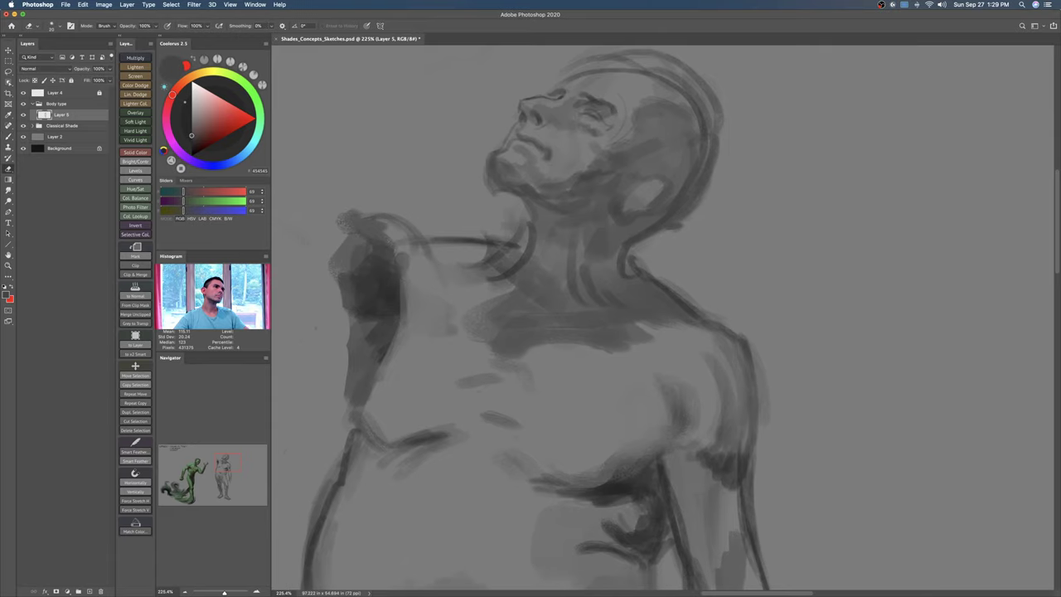
mouse_move(712, 161)
left_mouse_down()
mouse_move(689, 215)
mouse_move(702, 224)
left_mouse_up()
key("b")
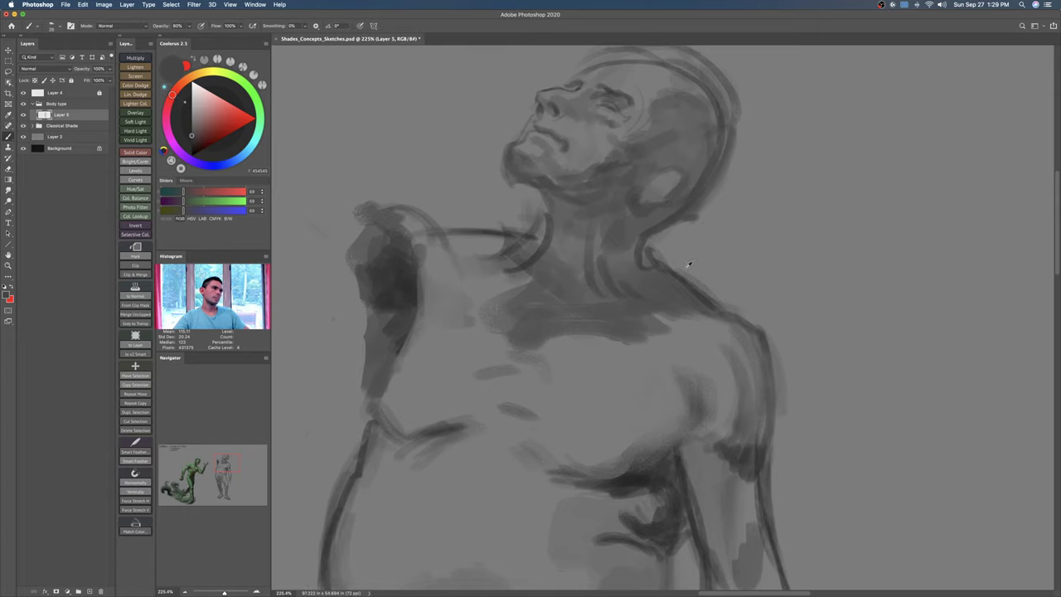
Step: Lasso the head, shift it slightly down toward the shoulders, and deselect it
scroll(680, 263, "down", 2)
key("l")
mouse_move(712, 130)
left_mouse_down()
mouse_move(618, 71)
mouse_move(513, 203)
mouse_move(602, 250)
mouse_move(655, 262)
mouse_move(750, 141)
mouse_move(722, 87)
left_mouse_up()
key("v")
mouse_move(658, 219)
left_mouse_down()
mouse_move(676, 189)
mouse_move(668, 213)
mouse_move(610, 241)
mouse_move(665, 222)
left_mouse_up()
key("super+d")
key("z")
key("b")
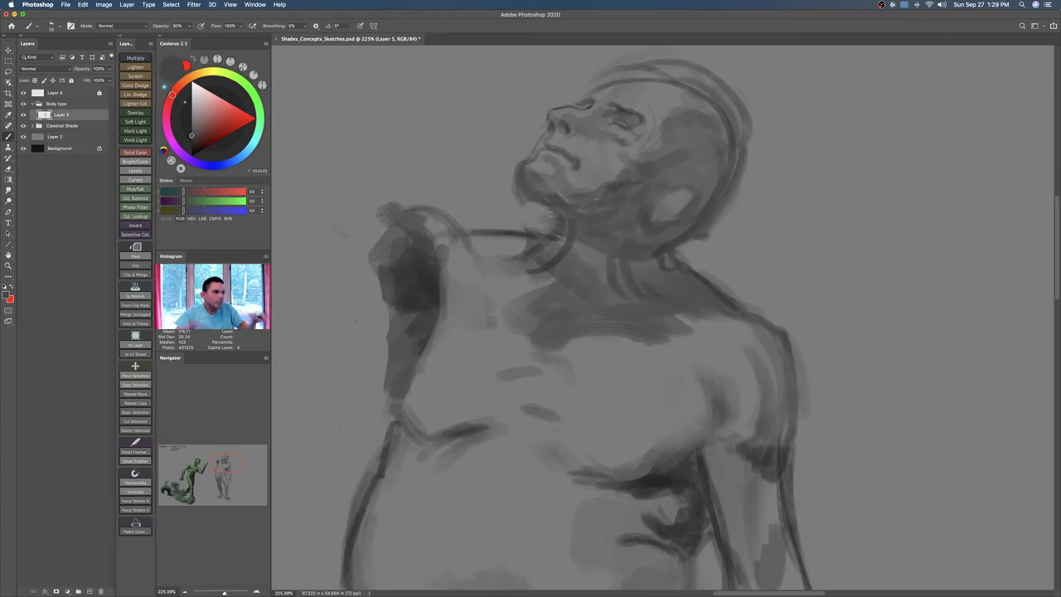
Step: Draw the throat contour and front neck tendons in near-black with a smaller brush
key("e")
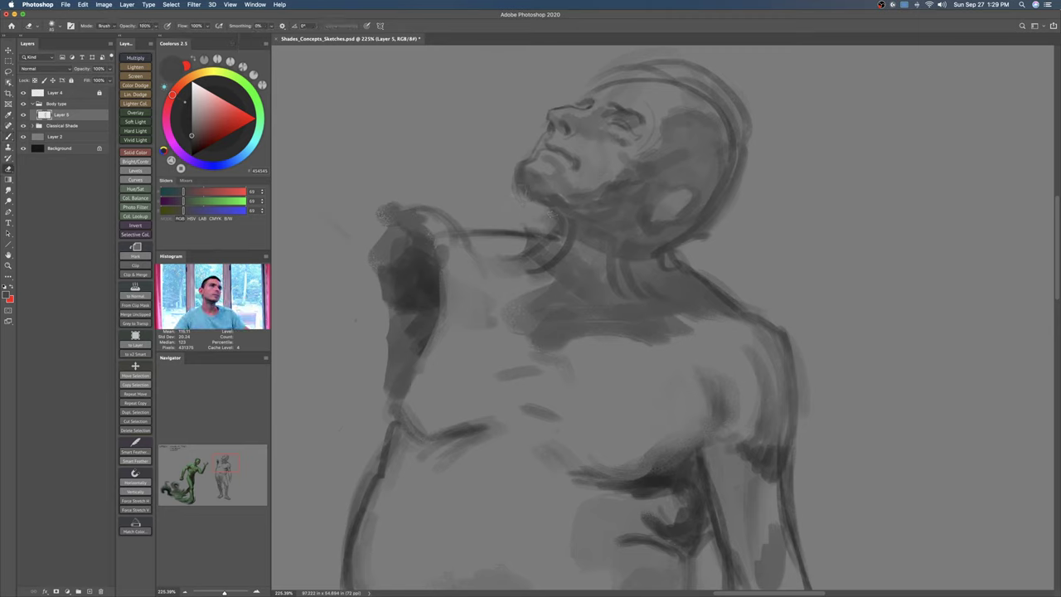
left_click(192, 148)
key("b")
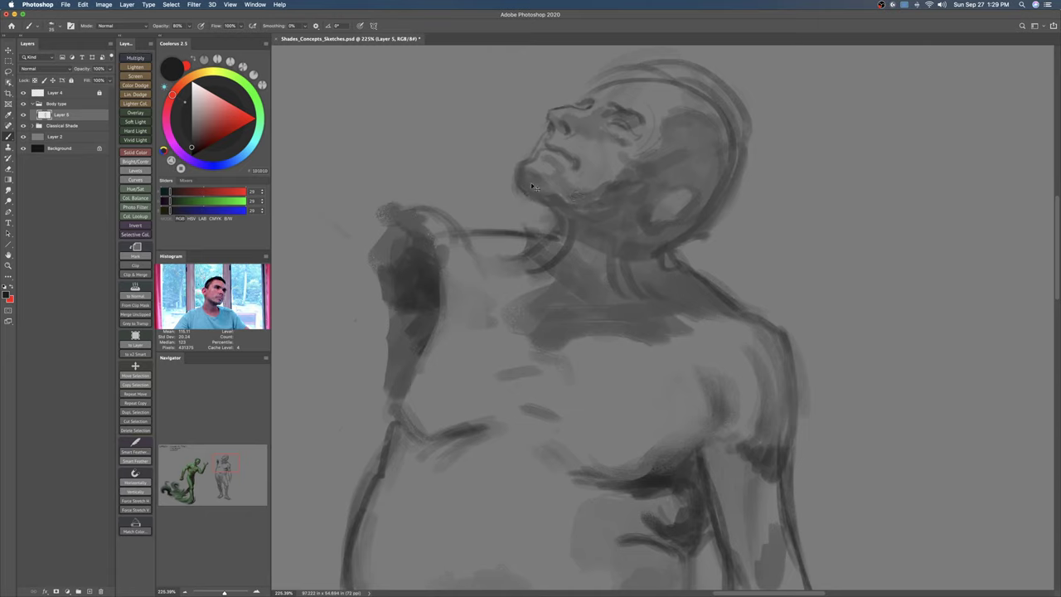
mouse_move(528, 194)
left_mouse_down()
mouse_move(551, 231)
mouse_move(536, 255)
left_mouse_up()
key("bracketleft")
key("bracketleft")
key("bracketleft")
key("bracketleft")
left_click_drag(530, 196, 586, 266)
left_click_drag(559, 216, 564, 255)
Step: Add broader dark strokes down the middle of the neck to define its muscles
key("bracketright")
key("bracketright")
key("bracketright")
key("bracketright")
key("bracketright")
mouse_move(612, 211)
left_mouse_down()
mouse_move(602, 276)
mouse_move(618, 204)
mouse_move(614, 240)
mouse_move(639, 220)
mouse_move(631, 267)
left_mouse_up()
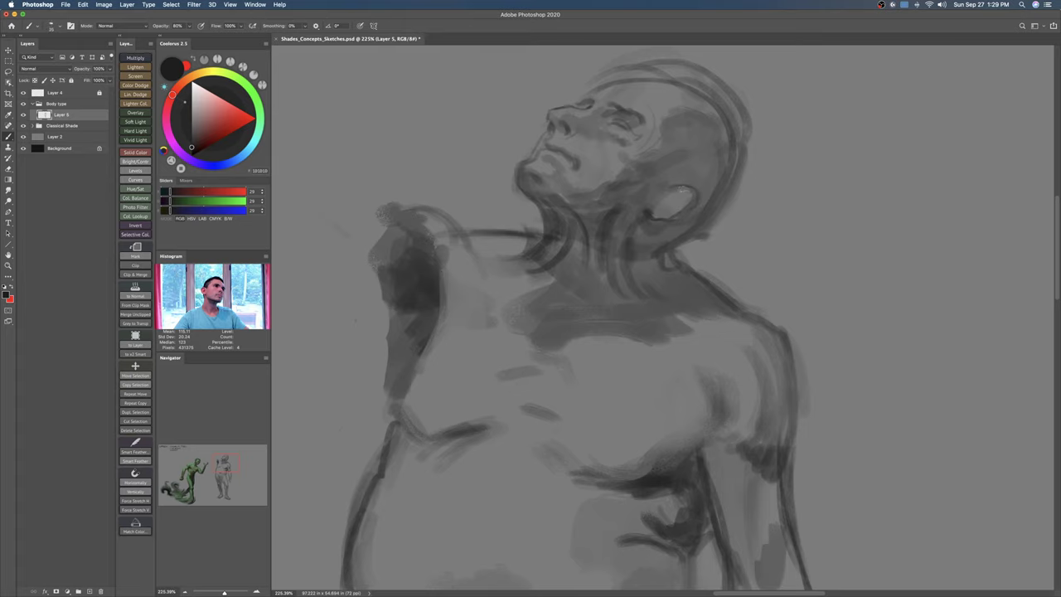
Step: Draw the ear's dark contour, and shade the nape and the base of the neck with a larger brush
mouse_move(691, 193)
left_mouse_down()
mouse_move(661, 211)
mouse_move(698, 220)
mouse_move(646, 231)
mouse_move(683, 267)
left_mouse_up()
key("bracketright")
key("bracketright")
key("bracketright")
key("bracketright")
mouse_move(730, 241)
left_mouse_down()
mouse_move(674, 255)
mouse_move(663, 236)
left_mouse_up()
left_click_drag(671, 273, 705, 283)
Step: Examine the figure's legs and unfinished hand, and compare the whole figure with the green creature
left_click_drag(746, 331, 648, 218)
mouse_move(650, 302)
left_mouse_down()
mouse_move(668, 297)
mouse_move(645, 263)
left_mouse_up()
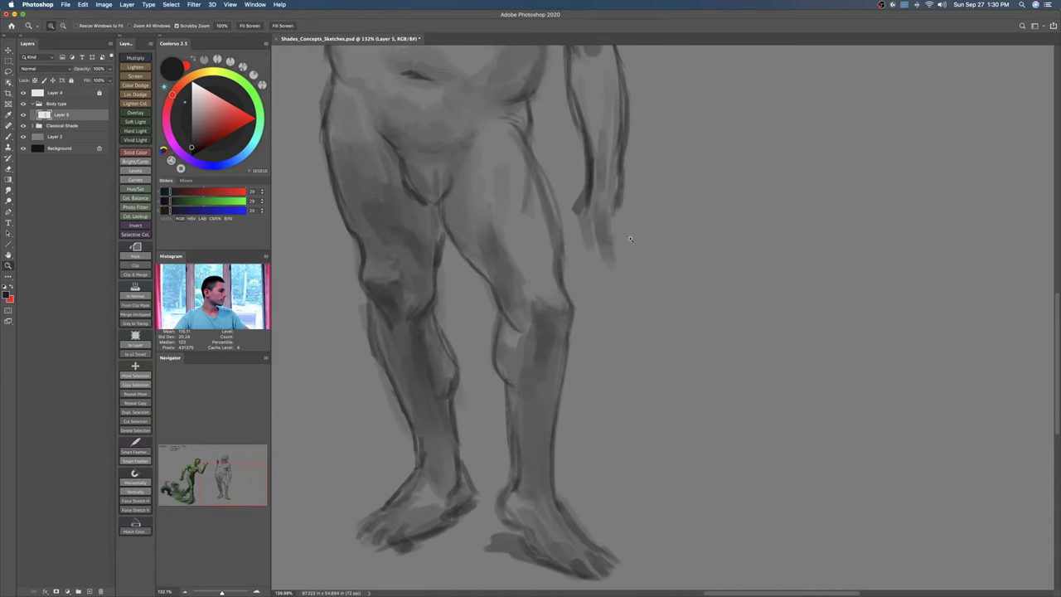
scroll(635, 305, "up", 2)
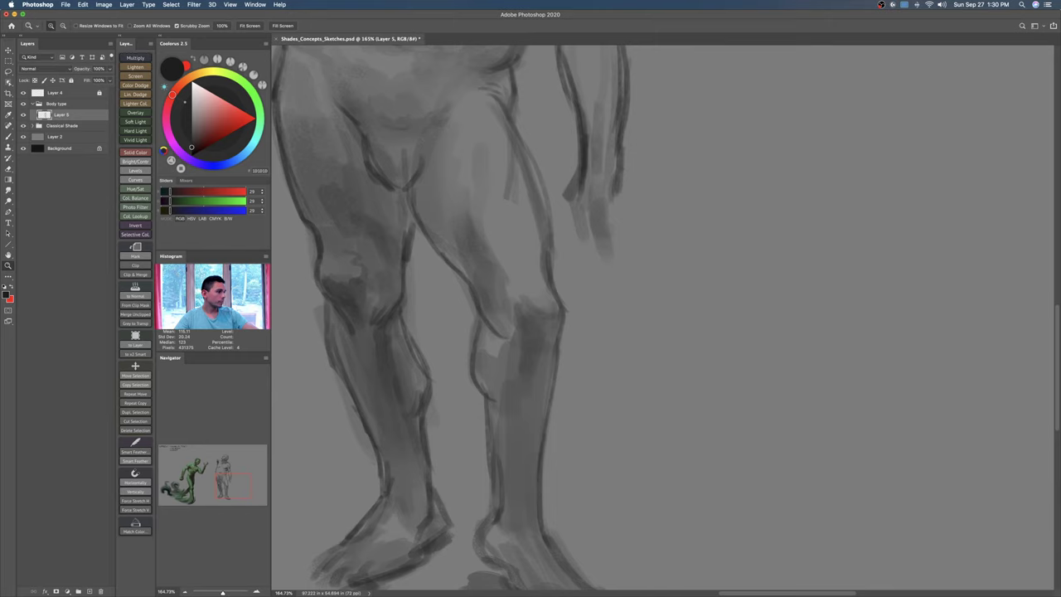
left_click(606, 229)
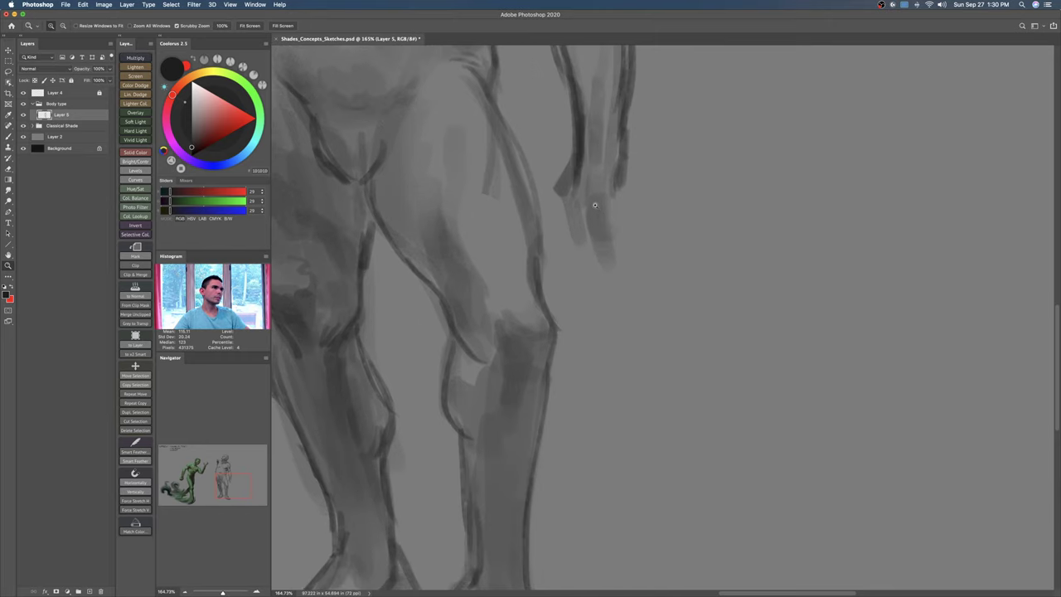
mouse_move(606, 228)
left_mouse_down()
mouse_move(597, 226)
mouse_move(601, 240)
mouse_move(620, 214)
mouse_move(610, 235)
left_mouse_up()
key("b")
key("super+z")
key("z")
left_click_drag(485, 208, 666, 242)
left_click_drag(504, 244, 603, 209)
left_click_drag(637, 154, 632, 152)
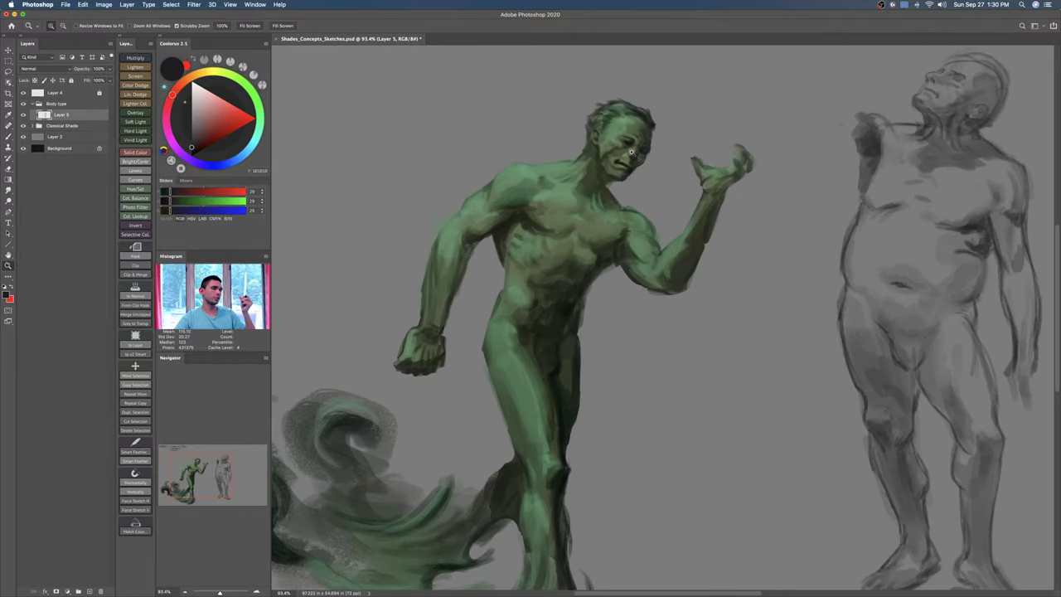
left_click_drag(801, 223, 791, 225)
mouse_move(797, 233)
left_mouse_down()
mouse_move(772, 227)
mouse_move(802, 242)
left_mouse_up()
mouse_move(778, 210)
left_mouse_down()
mouse_move(736, 213)
mouse_move(718, 237)
left_mouse_up()
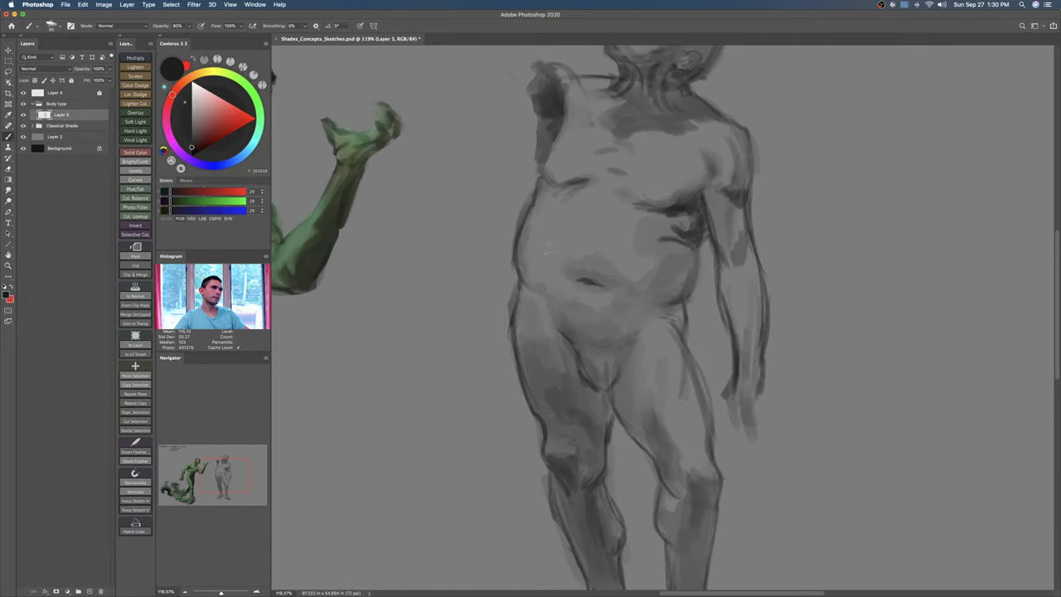
Step: Shade the outer edge of the belly and the hip below it on the raised-arm side
key("bracketleft")
key("bracketleft")
left_click_drag(544, 201, 557, 265)
left_click_drag(522, 276, 546, 291)
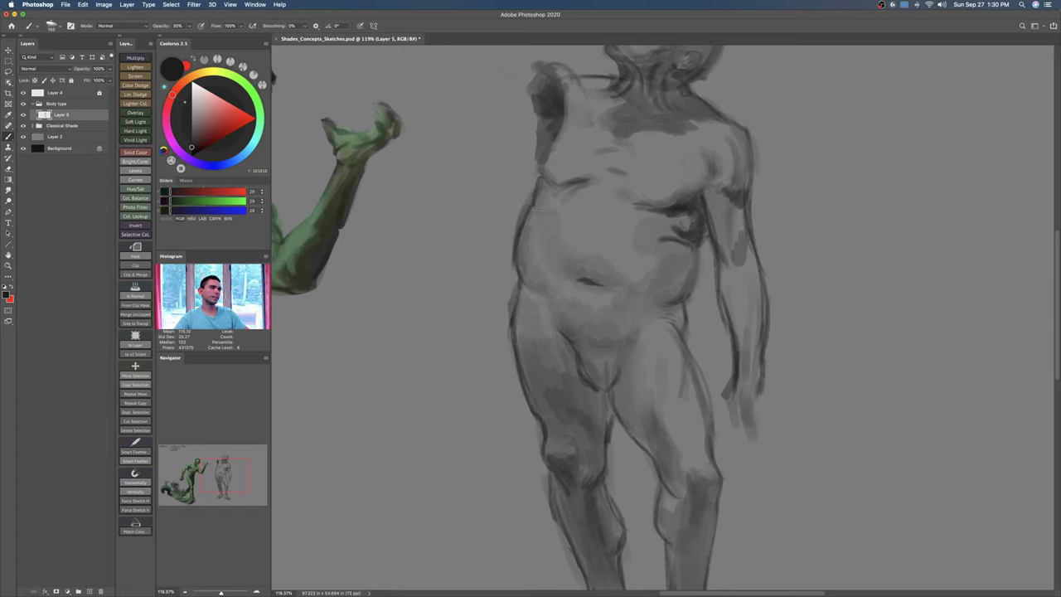
Step: Shade the flank below the chest and the lower belly with a larger brush at 30% opacity
key("bracketright")
key("bracketright")
key("bracketright")
key("bracketleft")
mouse_move(635, 214)
left_mouse_down()
mouse_move(663, 217)
mouse_move(683, 286)
left_mouse_up()
key("space")
mouse_move(618, 312)
left_mouse_down()
mouse_move(600, 287)
mouse_move(670, 298)
mouse_move(681, 354)
left_mouse_up()
left_click_drag(648, 196, 631, 227)
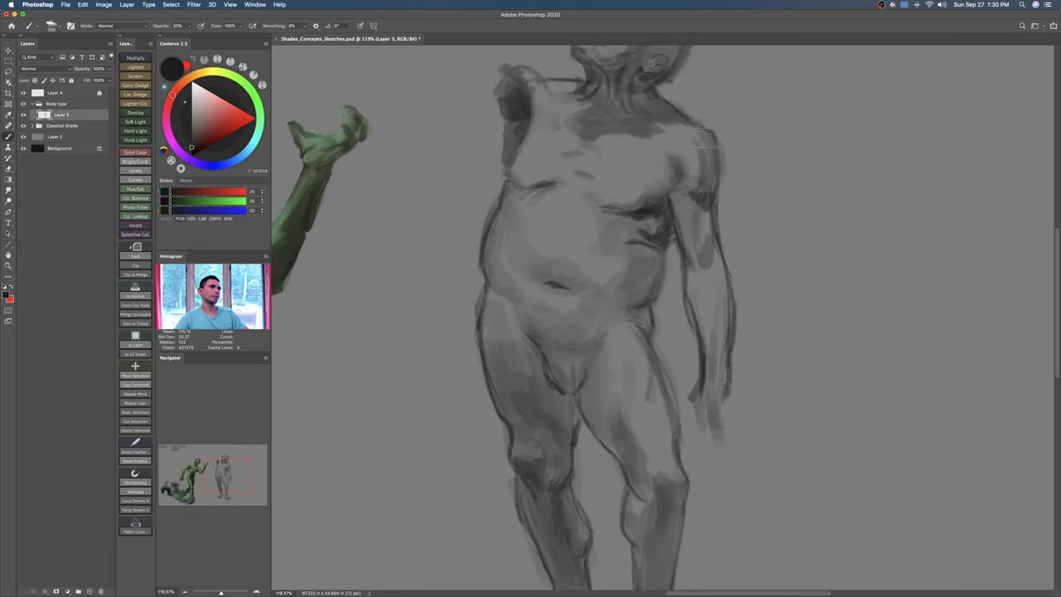
Step: Shade the upper part of the hanging arm with a sampled mid-grey at 100% opacity
key("bracketright")
key("bracketright")
key("bracketright")
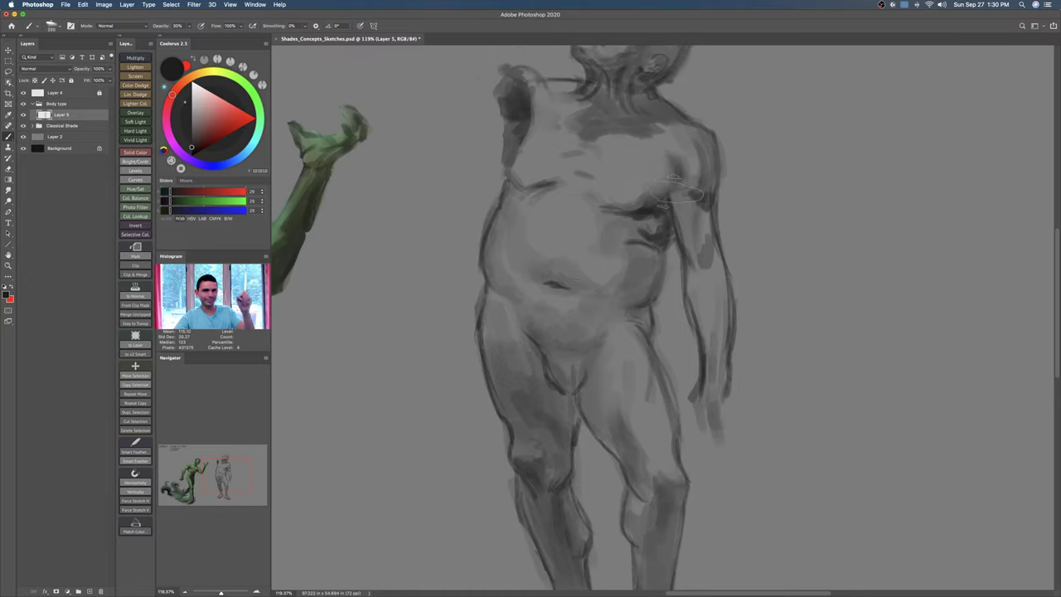
scroll(525, 315, "down", 2)
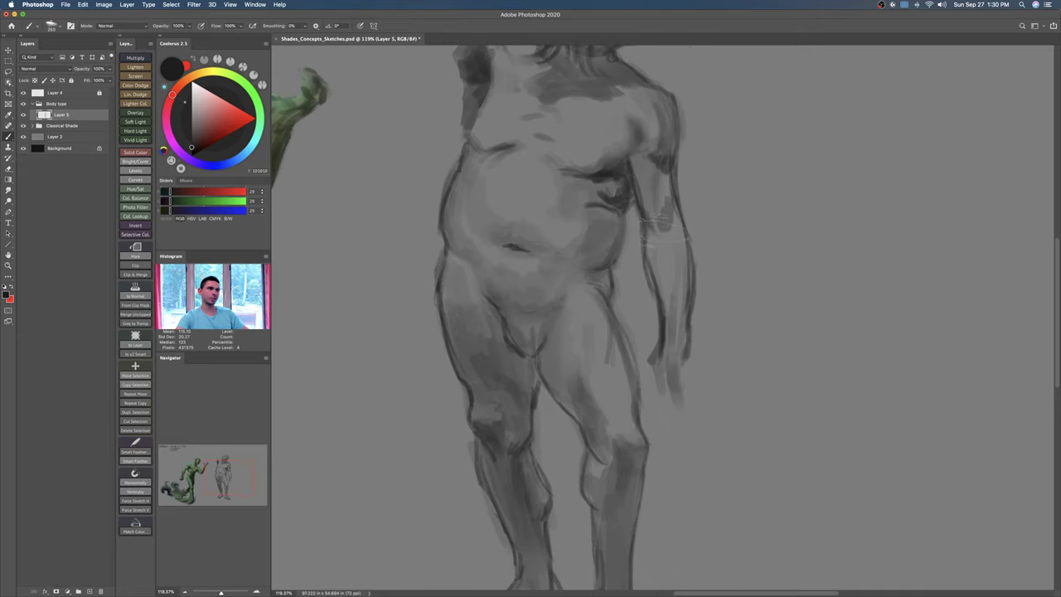
left_click(665, 199, "alt")
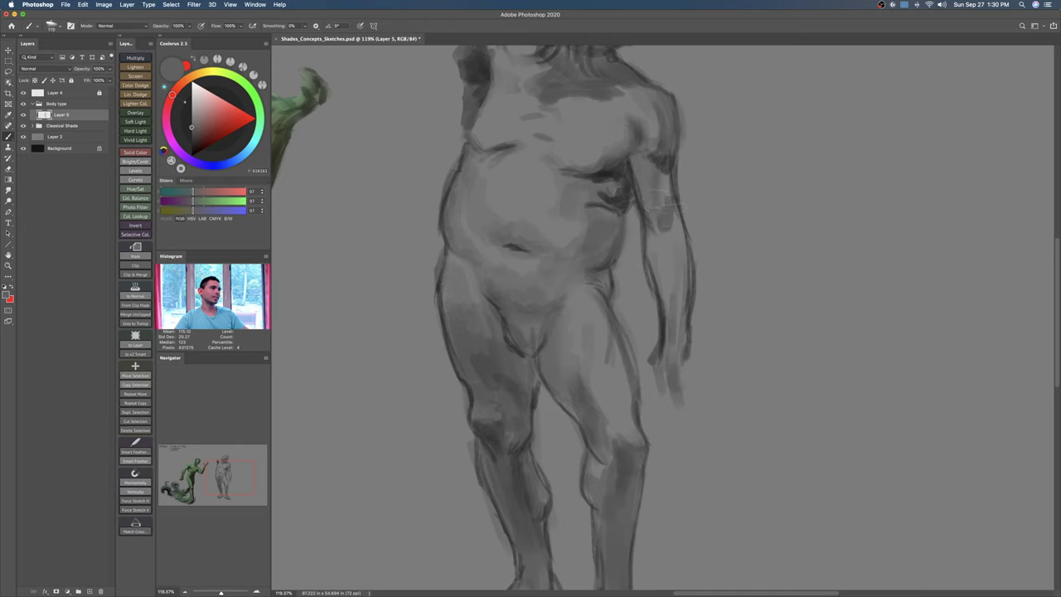
key("bracketleft")
key("bracketleft")
key("bracketleft")
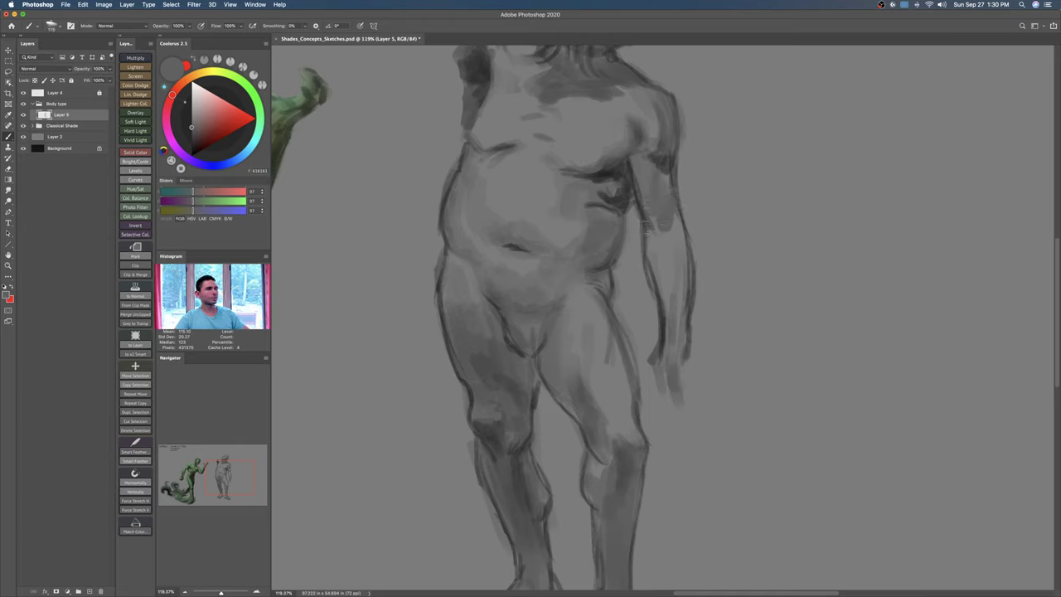
left_click_drag(632, 174, 668, 161)
key("bracketleft")
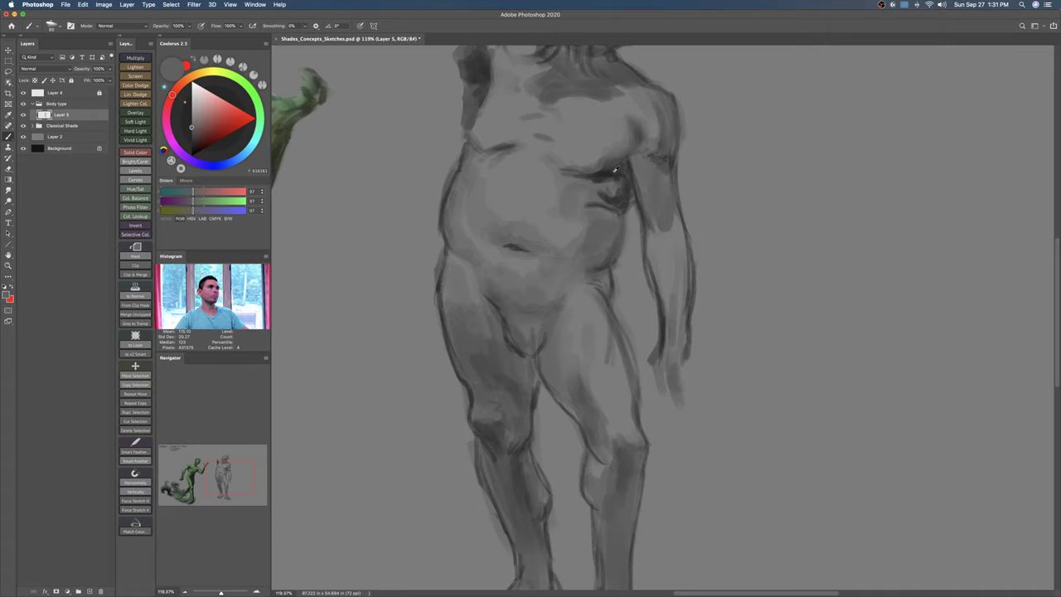
Step: Draw the elbow and forearm contours in a sampled dark grey, and darken the inner upper arm by the armpit
left_click(615, 169, "alt")
left_click_drag(678, 222, 687, 260)
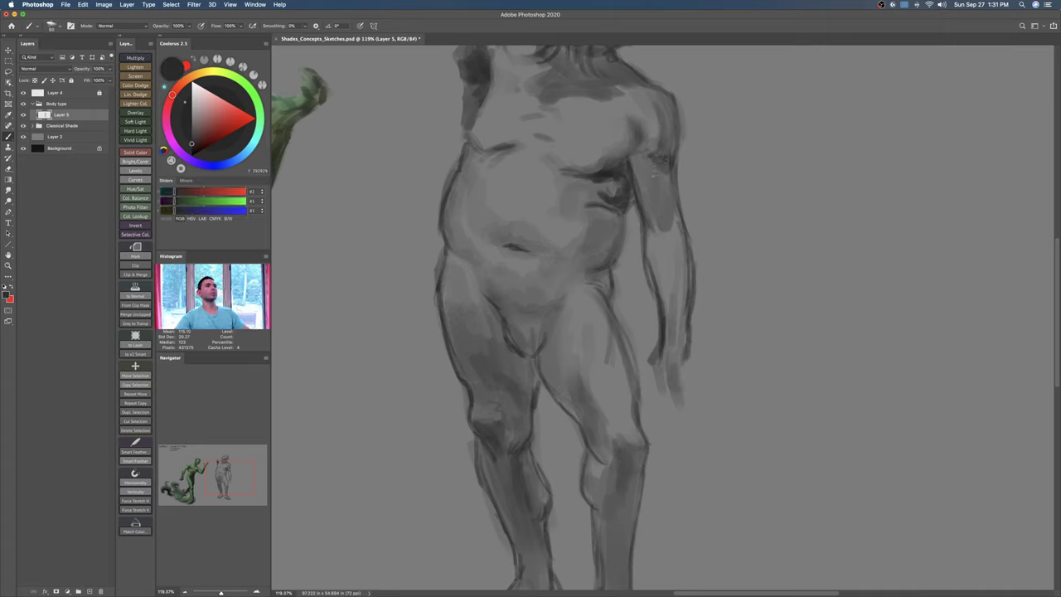
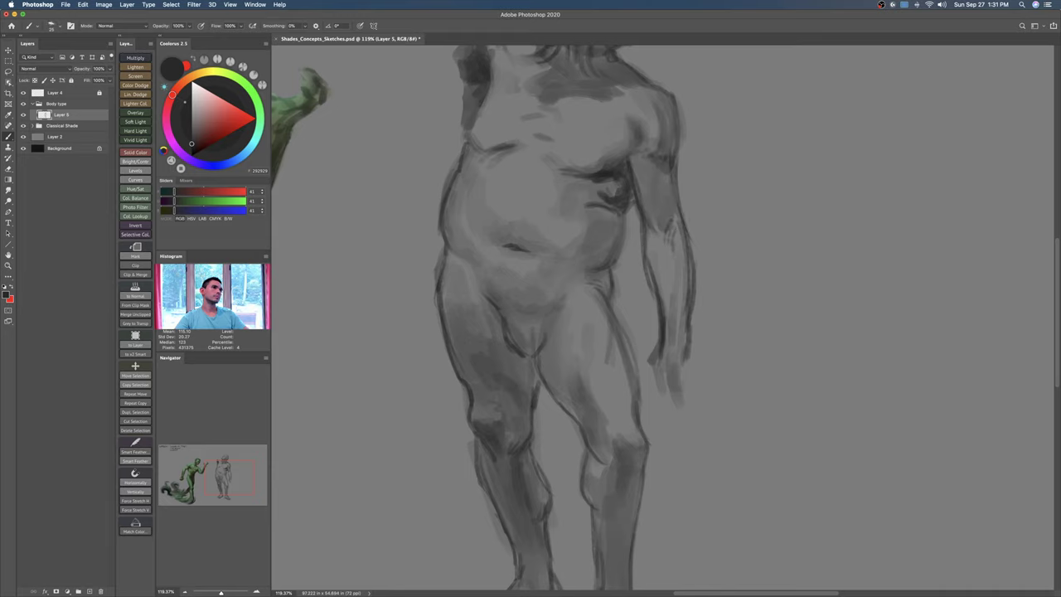
left_click_drag(647, 242, 659, 301)
key("[")
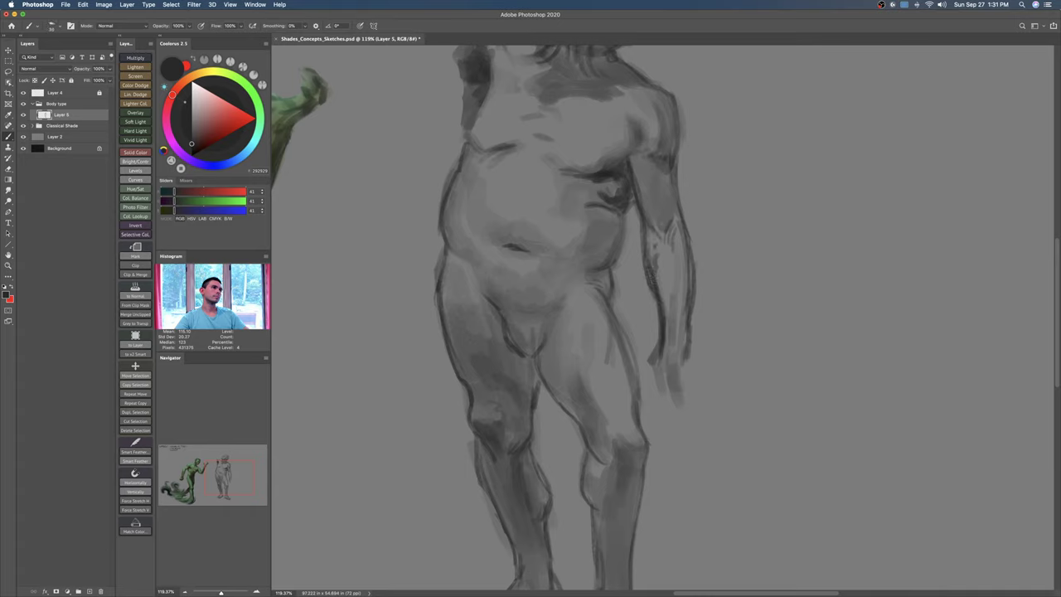
left_click_drag(642, 164, 652, 192)
mouse_move(635, 158)
left_mouse_down()
mouse_move(643, 201)
mouse_move(641, 178)
left_mouse_up()
key("]")
key("]")
key("]")
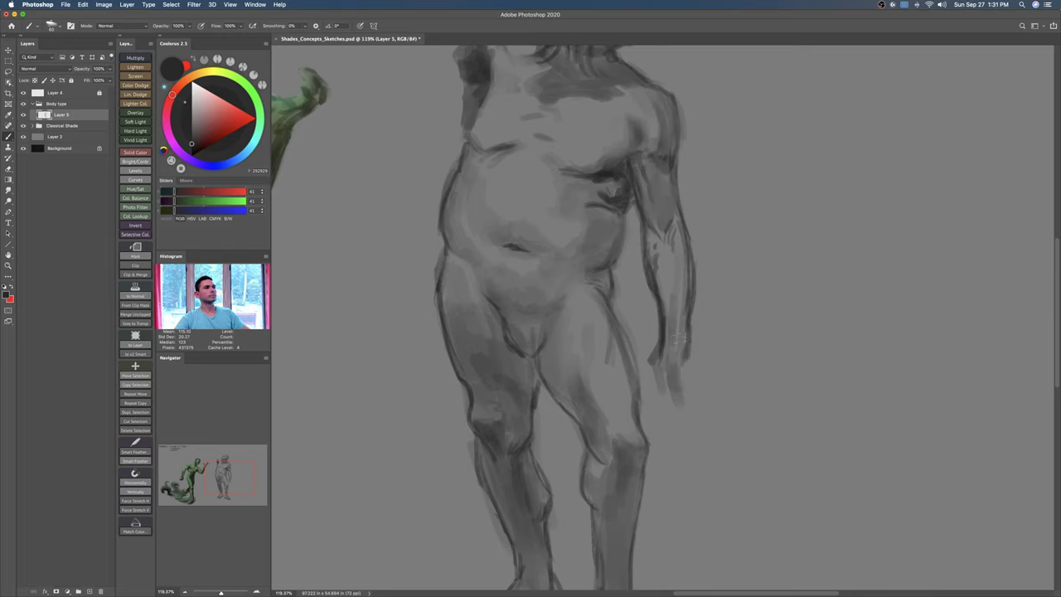
Step: Shade the wrist of the hanging arm with a smaller brush
key("[")
key("[")
mouse_move(672, 370)
left_mouse_down()
mouse_move(694, 353)
mouse_move(690, 339)
mouse_move(670, 344)
mouse_move(685, 326)
left_mouse_up()
key("[")
key("[")
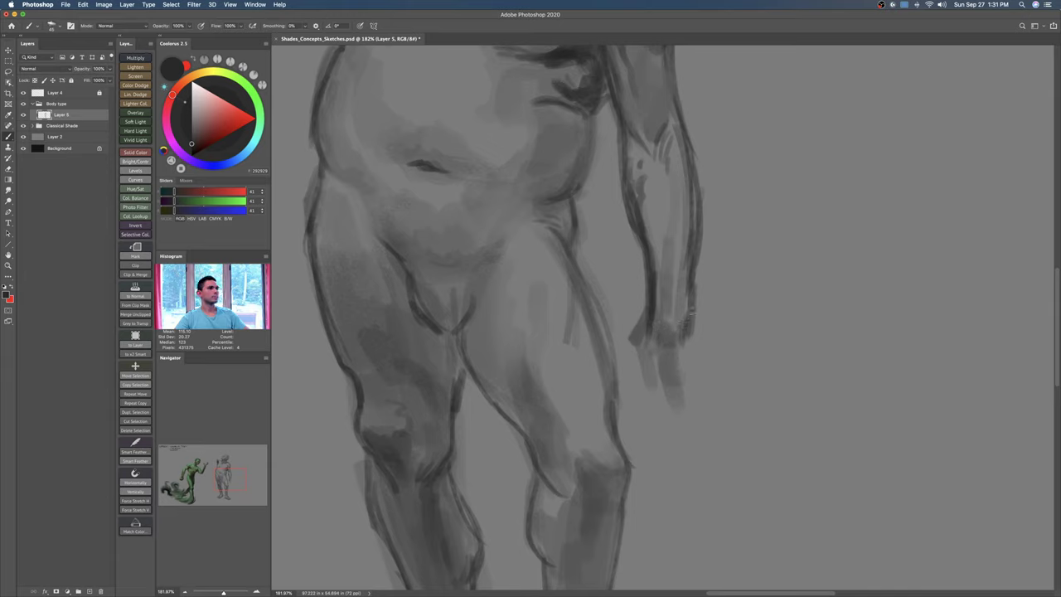
Step: Reinforce the wrist outline and block in the back of the hand, undoing the last stroke
mouse_move(694, 279)
left_mouse_down()
mouse_move(691, 311)
mouse_move(627, 335)
left_mouse_up()
left_click_drag(690, 320, 694, 354)
mouse_move(633, 314)
left_mouse_down()
mouse_move(630, 337)
mouse_move(675, 344)
mouse_move(635, 370)
mouse_move(693, 364)
mouse_move(701, 342)
left_mouse_up()
key("bracketleft")
key("super+z")
Step: Outline the hanging hand's knuckles and thumb side, and block in the curled fingers below them
mouse_move(628, 360)
left_mouse_down()
mouse_move(651, 326)
mouse_move(671, 342)
mouse_move(653, 338)
mouse_move(670, 364)
left_mouse_up()
mouse_move(647, 342)
left_mouse_down()
mouse_move(689, 363)
mouse_move(685, 353)
left_mouse_up()
mouse_move(627, 351)
left_mouse_down()
mouse_move(626, 406)
mouse_move(615, 410)
mouse_move(614, 373)
left_mouse_up()
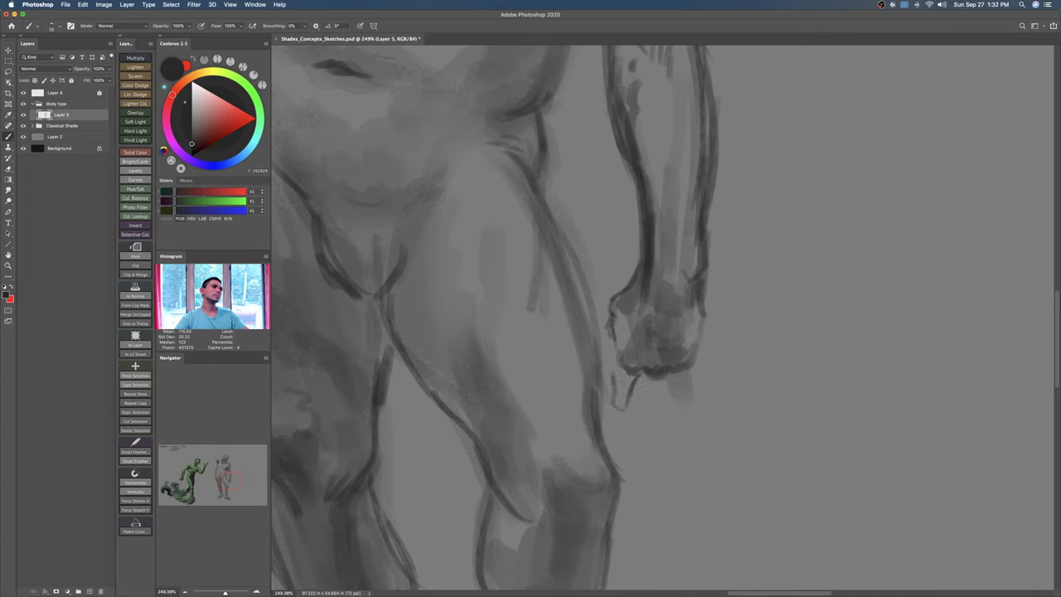
mouse_move(611, 302)
left_mouse_down()
mouse_move(601, 361)
mouse_move(610, 342)
mouse_move(623, 396)
mouse_move(685, 373)
mouse_move(652, 412)
mouse_move(685, 398)
left_mouse_up()
key("bracketright")
key("bracketright")
key("z")
key("b")
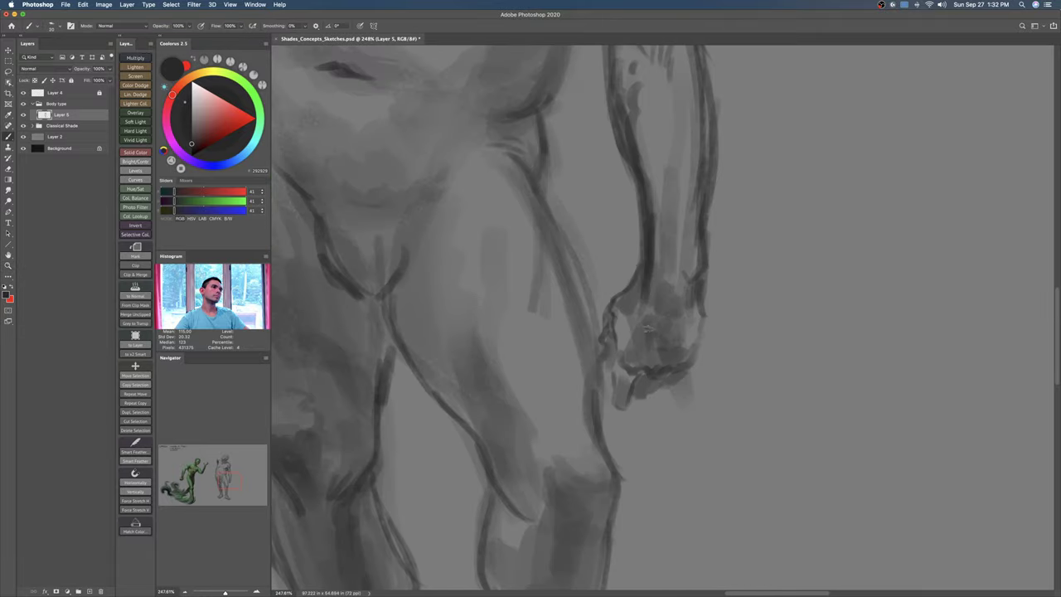
Step: Shade the back of the hanging hand between the knuckles and wrist, and add a tendon stroke up the forearm, varying the brush size
mouse_move(641, 351)
left_mouse_down()
mouse_move(658, 333)
mouse_move(636, 322)
left_mouse_up()
key("bracketright")
key("bracketright")
key("bracketright")
key("bracketright")
key("bracketright")
key("bracketright")
left_click_drag(669, 312, 637, 341)
left_click_drag(698, 315, 677, 338)
key("bracketleft")
key("bracketleft")
key("bracketleft")
key("bracketleft")
left_click_drag(661, 303, 676, 203)
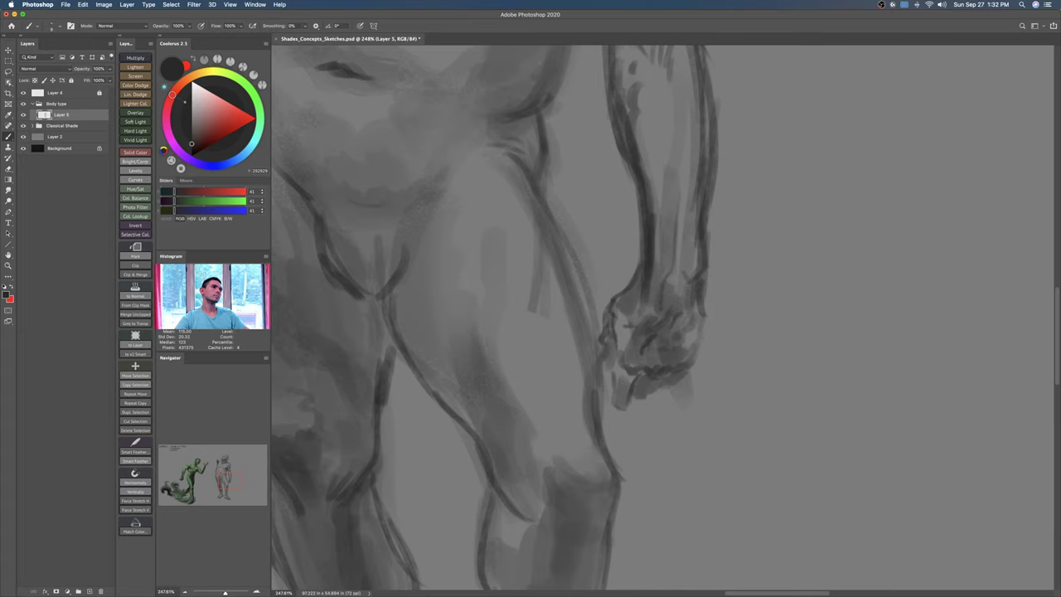
Step: Undo the last wrist strokes and draw a long muscle line down the inner forearm
scroll(661, 297, "up", 5)
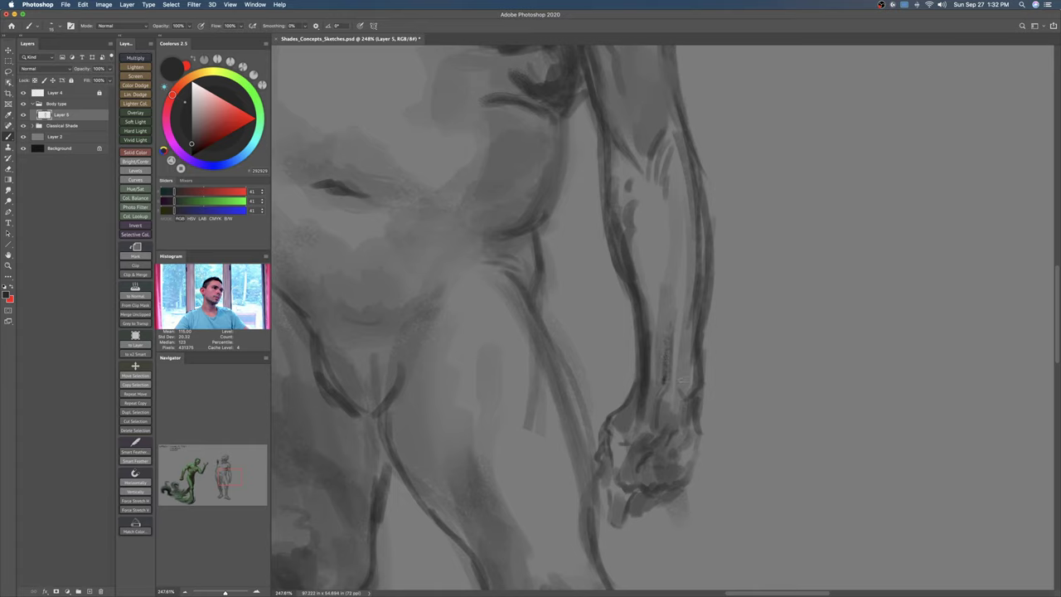
left_click_drag(684, 380, 686, 399)
key("super+z")
key("super+z")
mouse_move(666, 332)
left_mouse_down()
mouse_move(671, 274)
mouse_move(657, 344)
mouse_move(646, 236)
left_mouse_up()
Step: Erase light streaks along the forearm from elbow to wrist and beside its inner contour
key("e")
left_click_drag(694, 311, 686, 146)
mouse_move(693, 170)
left_mouse_down()
mouse_move(701, 331)
mouse_move(667, 366)
left_mouse_up()
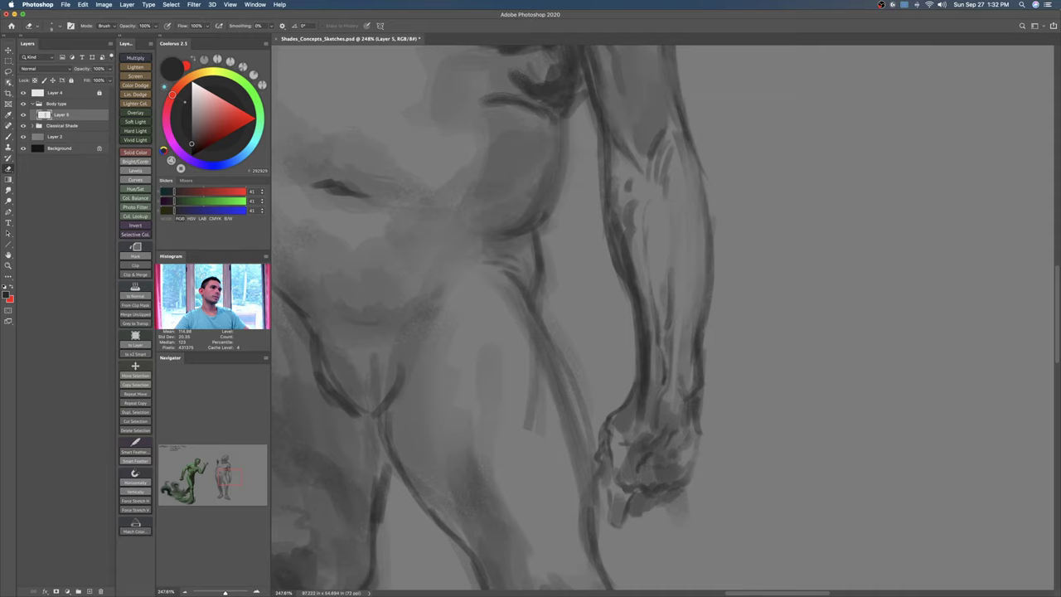
key("b")
key("e")
mouse_move(620, 214)
left_mouse_down()
mouse_move(628, 284)
mouse_move(620, 252)
mouse_move(625, 273)
left_mouse_up()
Step: Shade the elbow and inner forearm softly with the brush at 30% opacity
key("b")
key("3")
left_click_drag(664, 158, 645, 292)
left_click_drag(657, 177, 642, 237)
left_click_drag(620, 161, 617, 176)
left_click_drag(608, 136, 625, 139)
mouse_move(647, 285)
left_mouse_down()
mouse_move(662, 375)
mouse_move(572, 375)
left_mouse_up()
Step: Darken the near shoulder's outer contour down onto the upper arm at 100% opacity
key("z")
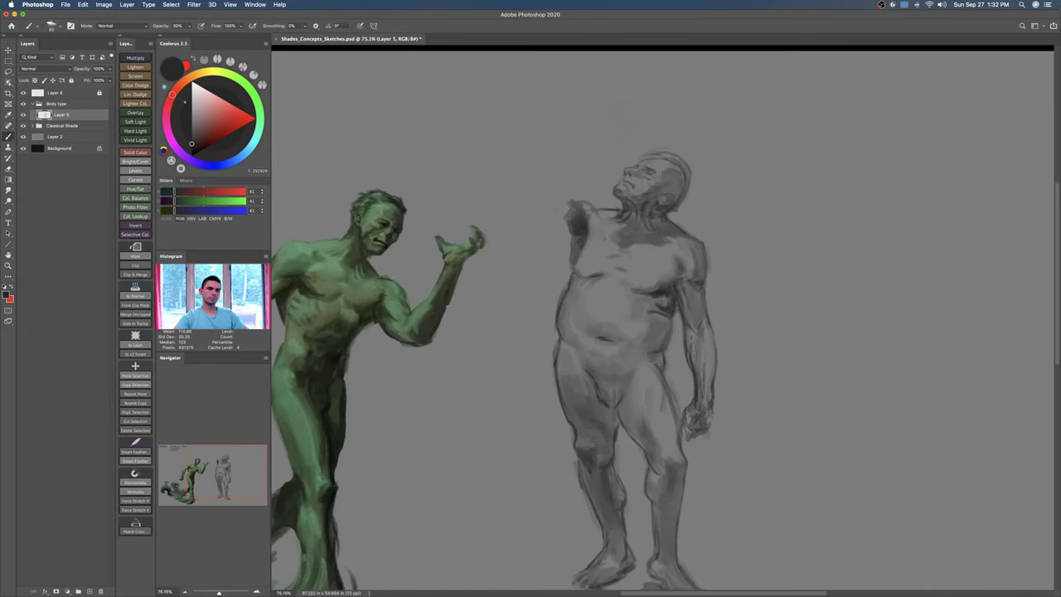
mouse_move(697, 242)
left_mouse_down()
mouse_move(720, 240)
mouse_move(727, 265)
mouse_move(770, 293)
mouse_move(776, 368)
left_mouse_up()
key("b")
key("ctrl+z")
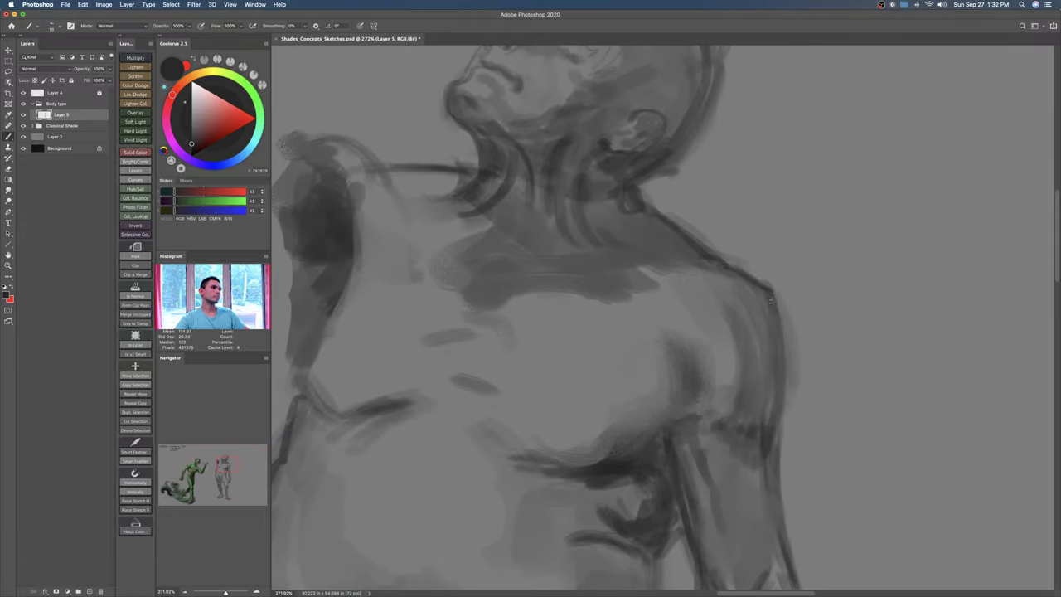
mouse_move(771, 292)
left_mouse_down()
mouse_move(786, 380)
mouse_move(779, 426)
mouse_move(785, 391)
mouse_move(762, 469)
left_mouse_up()
left_click_drag(694, 305, 760, 332)
Step: Strengthen the near collarbone line across the base of the neck with a larger brush
key("bracketright")
key("bracketright")
key("bracketright")
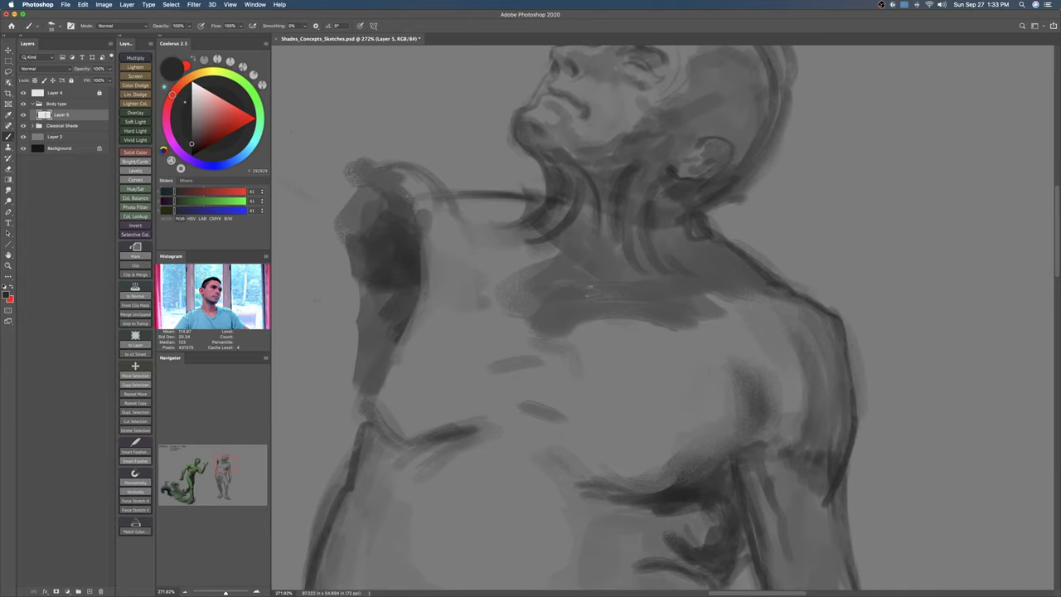
left_click_drag(589, 296, 664, 286)
left_click_drag(733, 292, 697, 304)
Step: Draw the pit of the neck and a short stroke for the far collarbone
key("bracketright")
key("bracketright")
mouse_move(585, 300)
left_mouse_down()
mouse_move(595, 307)
mouse_move(514, 259)
left_mouse_up()
left_click_drag(475, 217, 492, 223)
Step: Try to shade the near pectoral and mid-chest with a large brush at 30% opacity, and undo the strokes
key("bracketright")
key("bracketright")
key("bracketright")
key("bracketright")
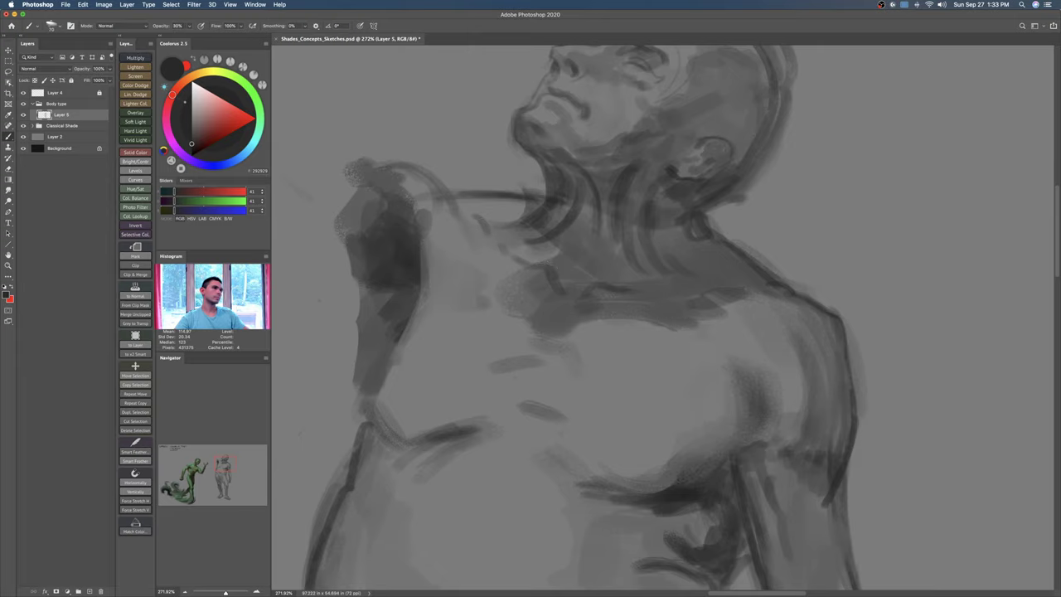
key("3")
scroll(709, 343, "down", 2)
key("super+z")
key("bracketright")
key("bracketright")
mouse_move(718, 330)
left_mouse_down()
mouse_move(737, 352)
mouse_move(710, 398)
mouse_move(670, 392)
left_mouse_up()
key("bracketright")
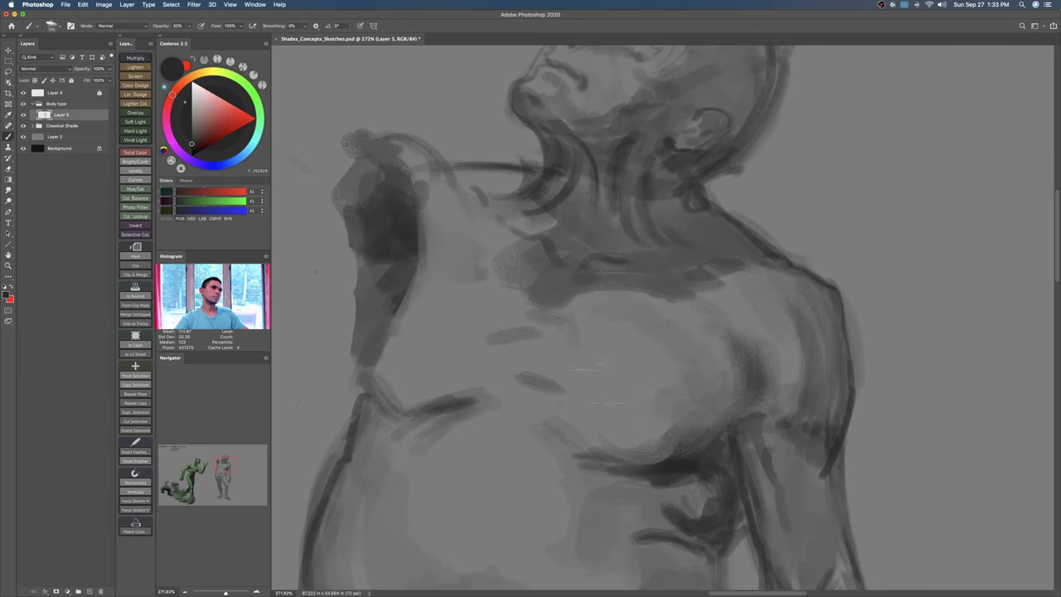
left_click_drag(598, 430, 624, 417)
key("super+z")
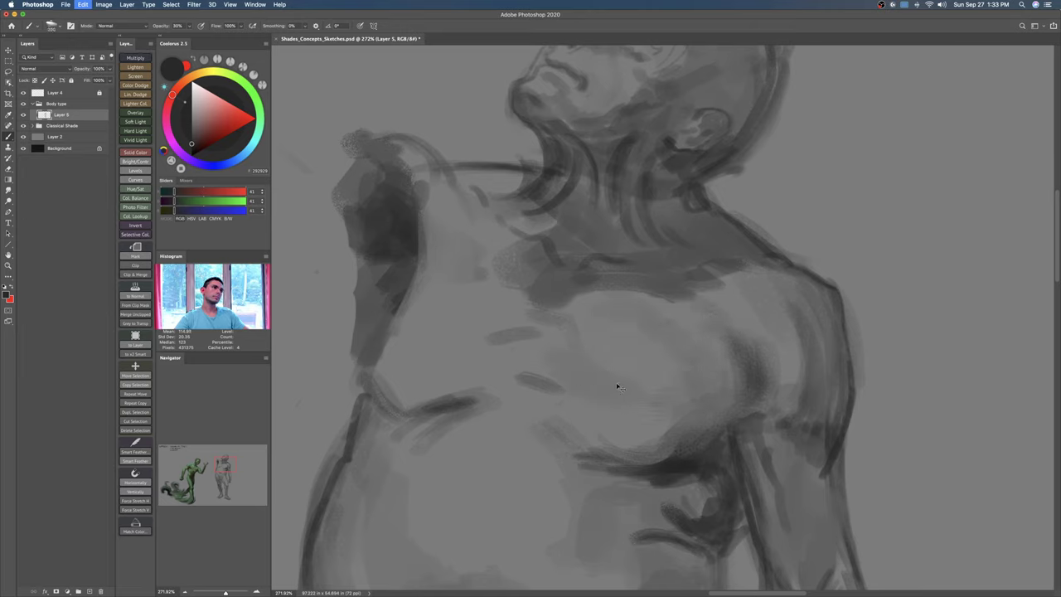
key("super+z")
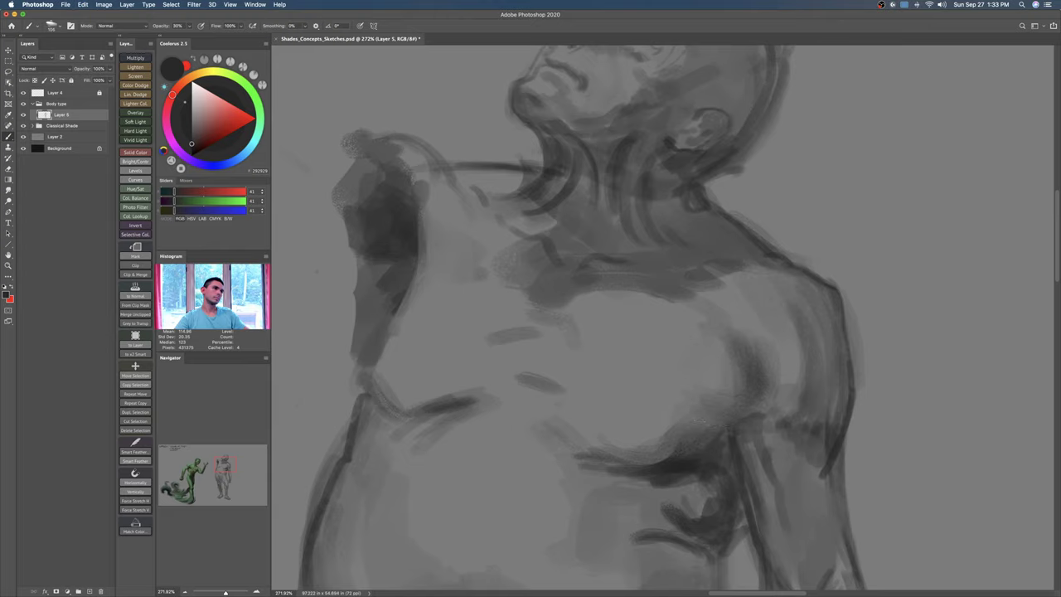
Step: Soften the crease under the far pectoral with a sampled mid-grey and the eraser
mouse_move(435, 396)
left_mouse_down()
mouse_move(472, 372)
mouse_move(494, 386)
mouse_move(463, 386)
left_mouse_up()
left_click(531, 408, "alt")
key("bracketright")
key("bracketright")
key("bracketright")
left_click_drag(531, 363, 556, 320)
key("e")
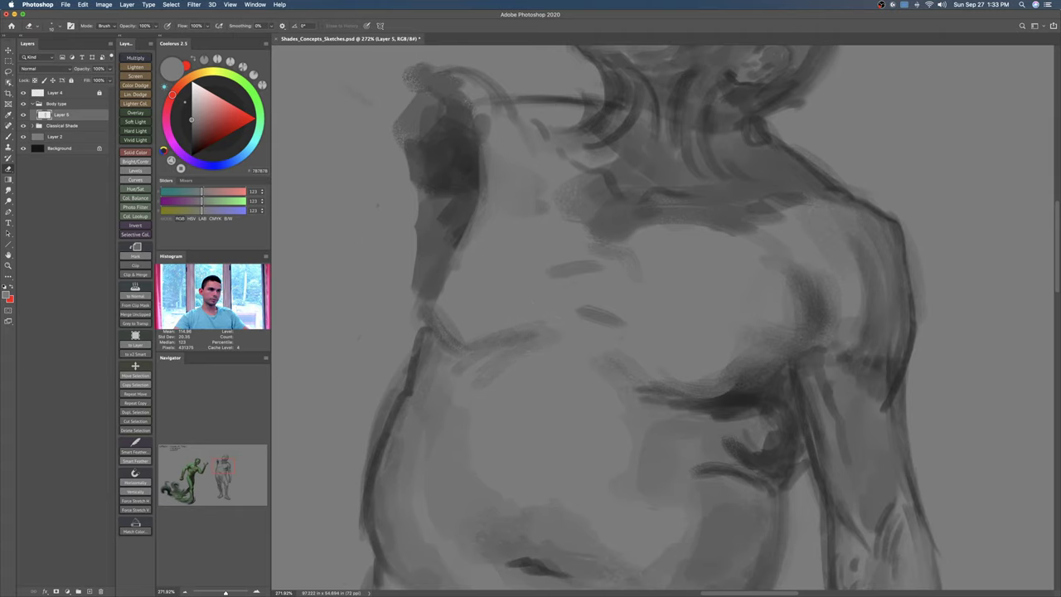
mouse_move(537, 333)
left_mouse_down()
mouse_move(505, 345)
mouse_move(534, 320)
mouse_move(480, 304)
left_mouse_up()
key("bracketleft")
Step: Sample a dark grey, set the brush opacity to 100%, and undo the trial crease strokes under the far pectoral
key("b")
left_click(747, 354, "alt")
left_click_drag(582, 279, 460, 308)
key("ctrl+z")
key("0")
left_click_drag(580, 276, 469, 305)
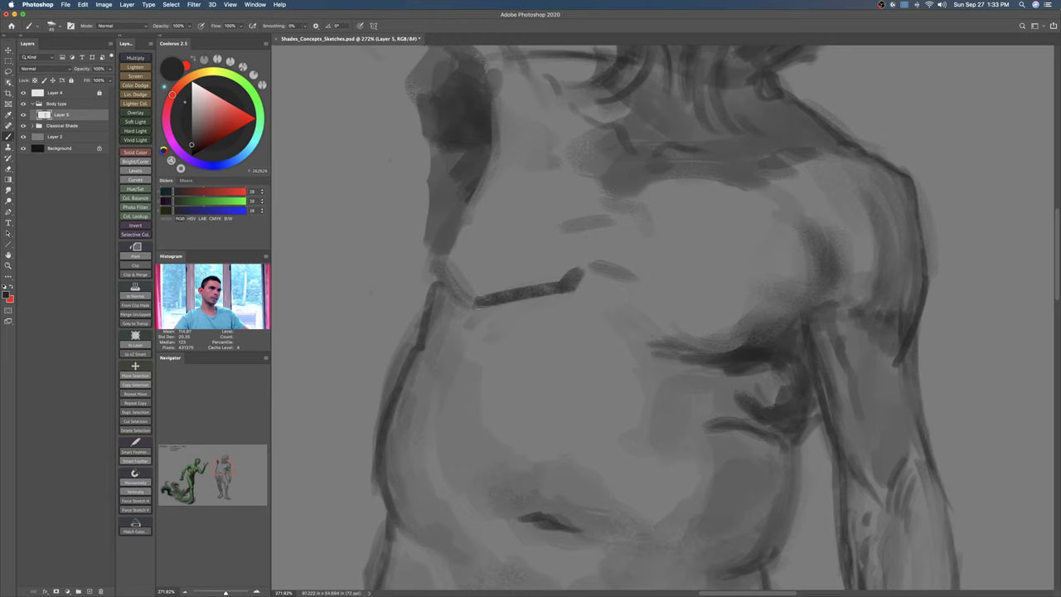
mouse_move(597, 288)
left_mouse_down()
mouse_move(683, 352)
mouse_move(632, 357)
mouse_move(674, 301)
mouse_move(673, 310)
left_mouse_up()
key("ctrl+z")
key("ctrl+z")
Step: Draw short strokes on the flank below the far arm, and continue the dark contour from that arm down to the waist
left_click_drag(565, 282, 571, 281)
key("b")
left_click_drag(456, 221, 448, 302)
mouse_move(469, 201)
left_mouse_down()
mouse_move(452, 257)
mouse_move(469, 303)
left_mouse_up()
mouse_move(482, 281)
left_mouse_down()
mouse_move(479, 291)
mouse_move(455, 268)
left_mouse_up()
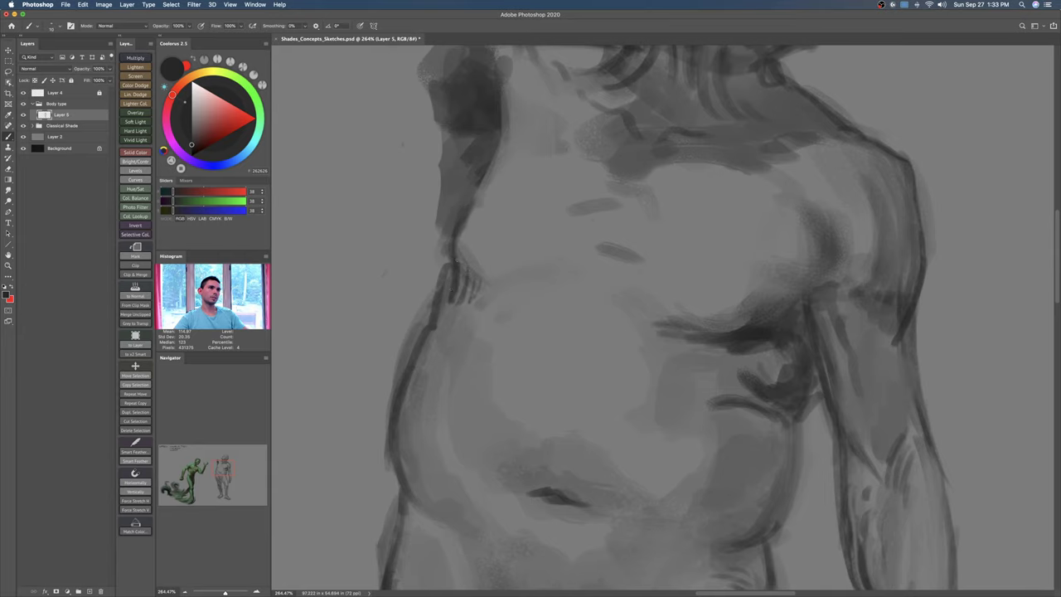
left_click_drag(453, 203, 457, 224)
mouse_move(429, 334)
left_mouse_down()
mouse_move(446, 226)
mouse_move(502, 84)
left_mouse_up()
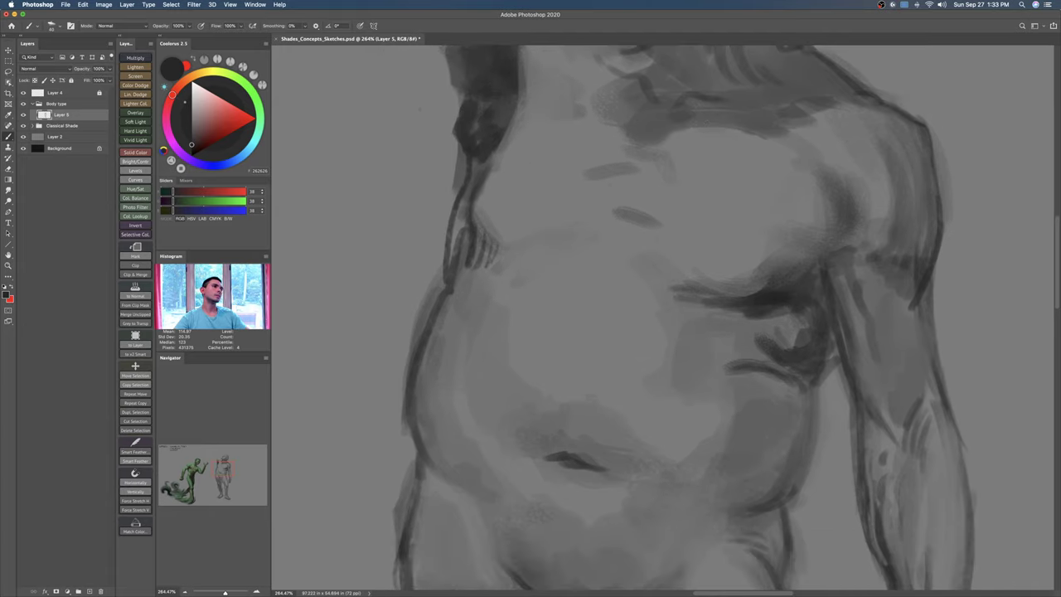
Step: Erase into the inner end of the crease under the near pectoral
key("e")
left_click_drag(678, 290, 734, 297)
mouse_move(735, 285)
left_mouse_down()
mouse_move(720, 285)
mouse_move(735, 307)
left_mouse_up()
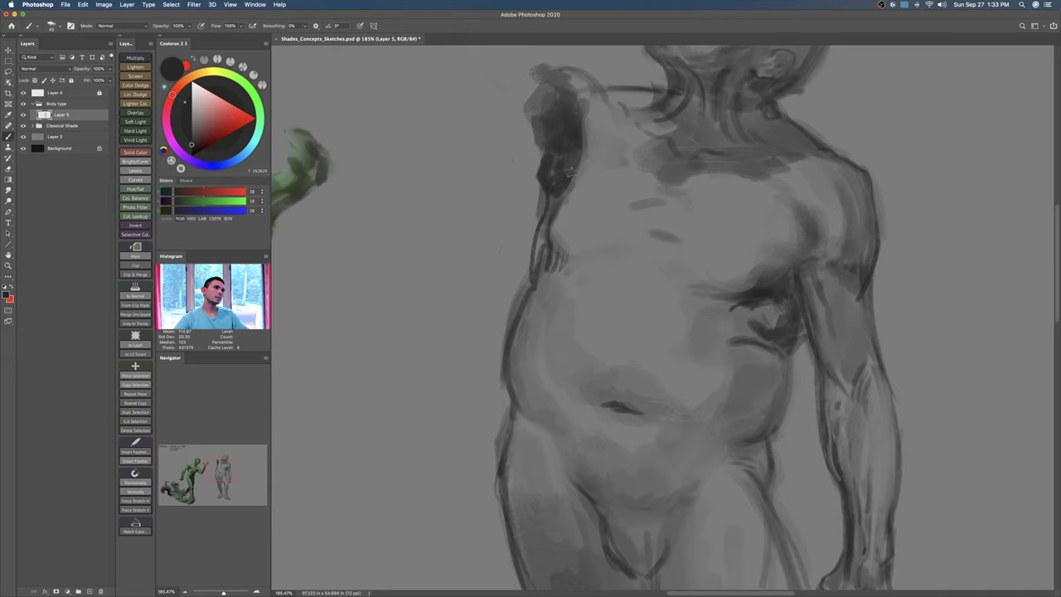
Step: Mark the nipples on the chest with a smaller brush, undoing a stray stroke
left_click_drag(565, 216, 582, 224)
key("bracketleft")
key("bracketleft")
key("bracketleft")
key("super+z")
mouse_move(717, 280)
left_mouse_down()
mouse_move(708, 293)
mouse_move(718, 304)
left_mouse_up()
key("z")
key("b")
key("b")
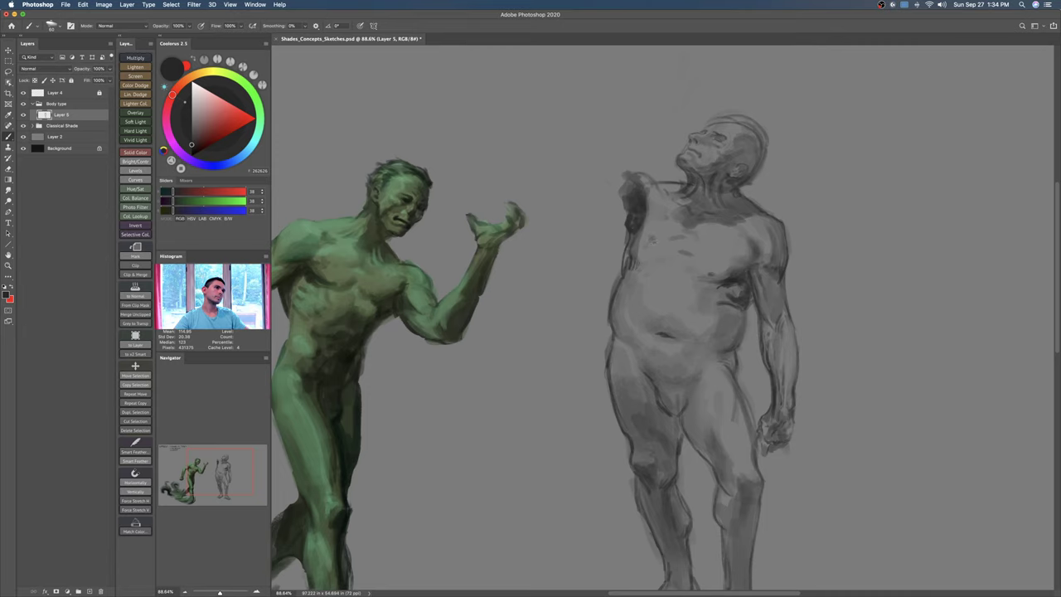
Step: Erase the dark far nipple mark and lighten the lower edge of the near pectoral
key("e")
key("b")
left_click_drag(672, 301, 637, 300)
left_click_drag(704, 297, 650, 298)
left_click_drag(746, 287, 854, 286)
key("e")
left_click_drag(658, 251, 674, 242)
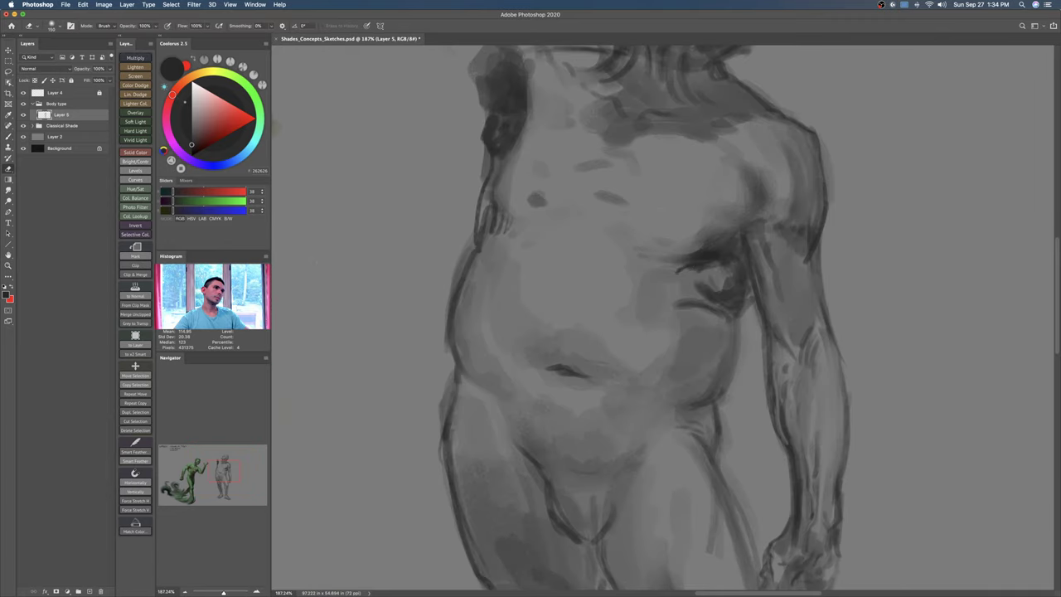
left_click(538, 199)
key("b")
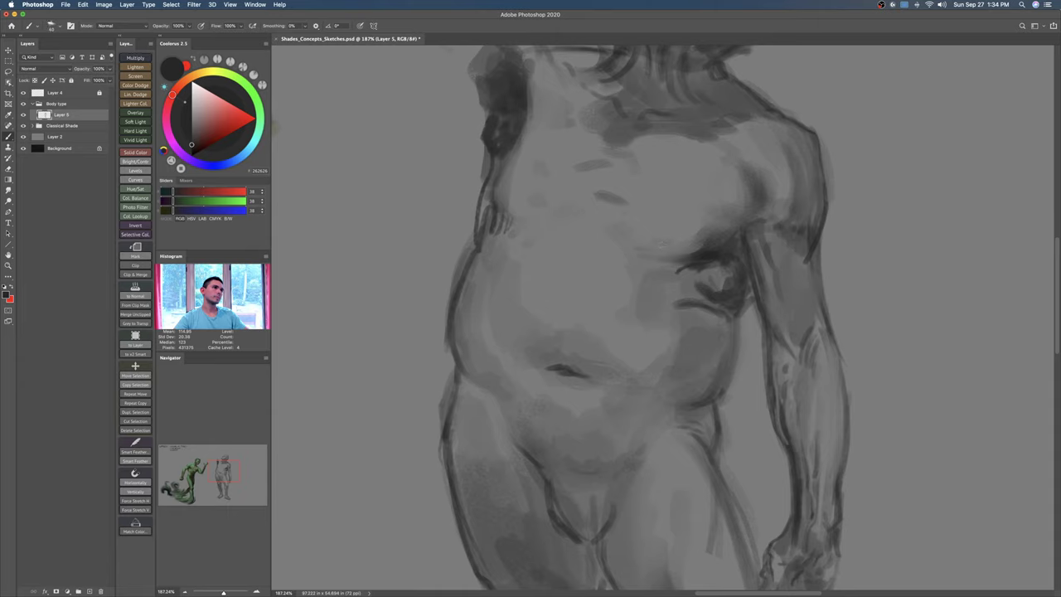
Step: Dot in a faint near nipple and darken the pit of the neck by the collarbone
left_click(664, 243)
left_click_drag(676, 263, 622, 266)
left_click_drag(660, 315, 624, 388)
left_click_drag(650, 200, 688, 203)
mouse_move(613, 221)
left_mouse_down()
mouse_move(625, 252)
mouse_move(596, 276)
left_mouse_up()
key("bracketright")
key("bracketright")
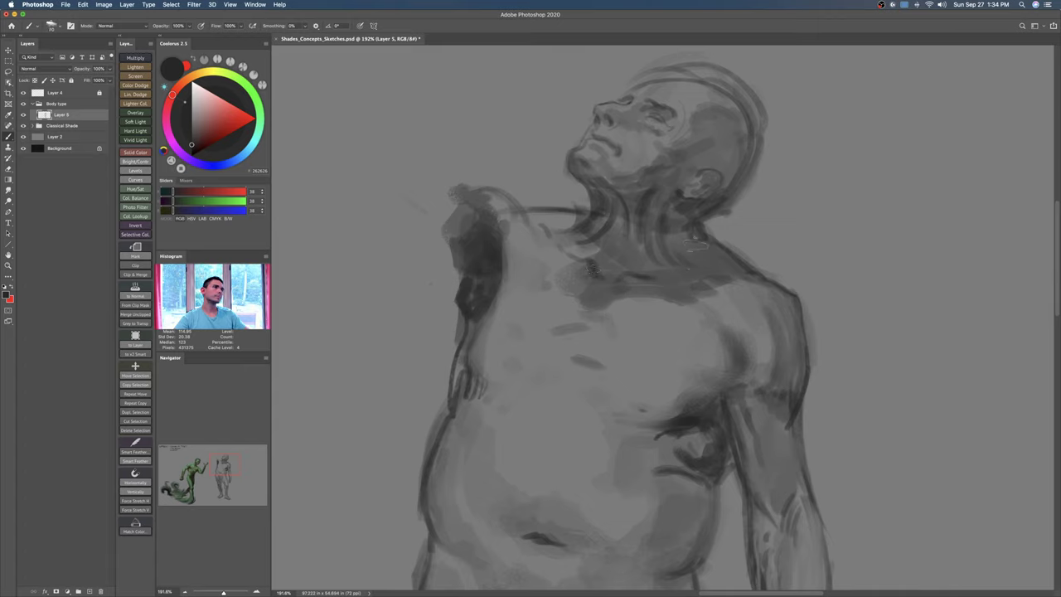
Step: Erase parts of the dark armpit fold between the near pectoral and the arm
key("e")
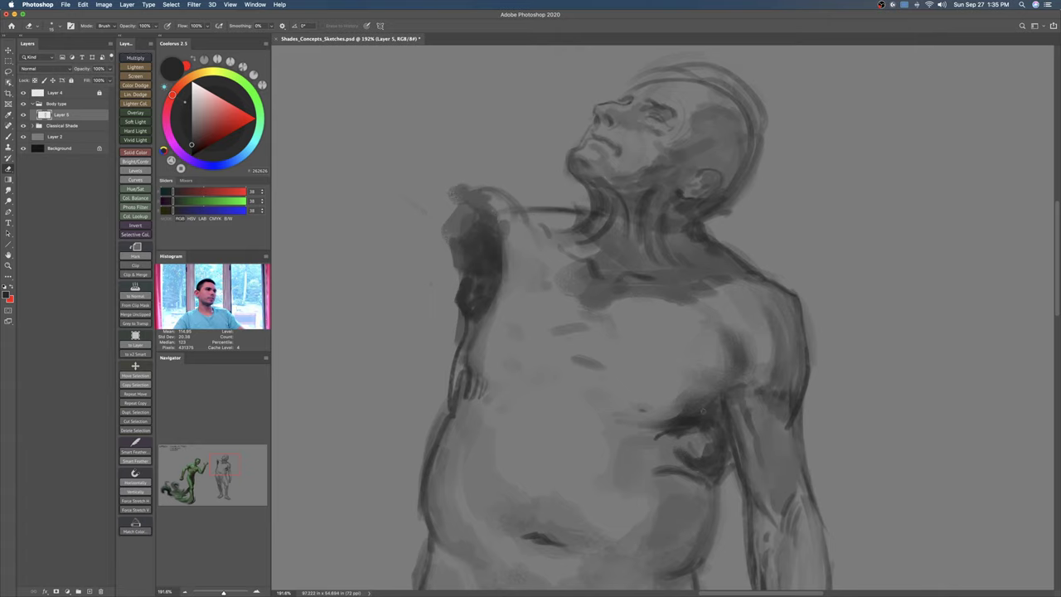
left_click_drag(727, 411, 696, 426)
left_click_drag(706, 505, 687, 407)
key("b")
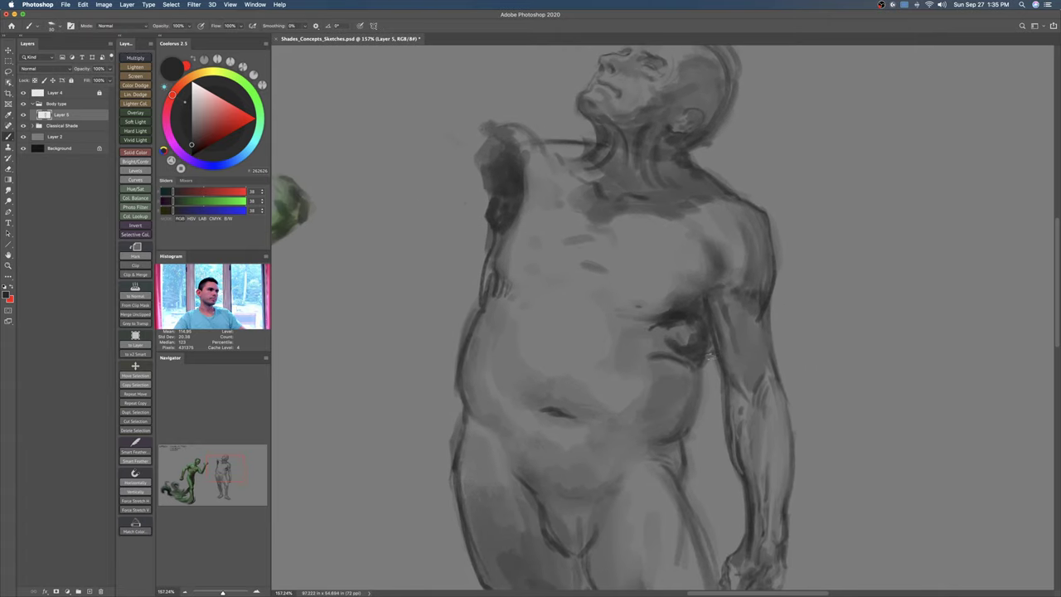
Step: Darken the outline of the belly's near side down to the hip with a larger brush, redoing one stroke
key("]")
left_click_drag(699, 373, 694, 421)
scroll(534, 318, "down", 2)
left_click_drag(683, 378, 691, 428)
key("super+z")
left_click_drag(682, 376, 684, 461)
Step: Trim the hip edge below the belly with the eraser and fill in the shadow behind the near hip
key("e")
mouse_move(672, 401)
left_mouse_down()
mouse_move(674, 434)
mouse_move(687, 413)
left_mouse_up()
key("b")
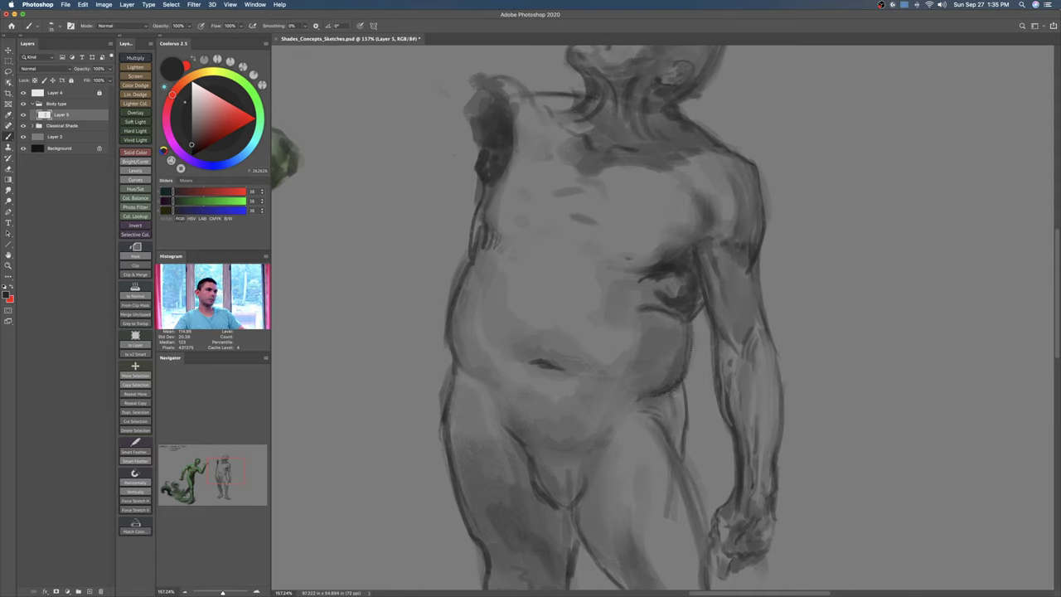
mouse_move(683, 422)
left_mouse_down()
mouse_move(678, 373)
mouse_move(669, 403)
left_mouse_up()
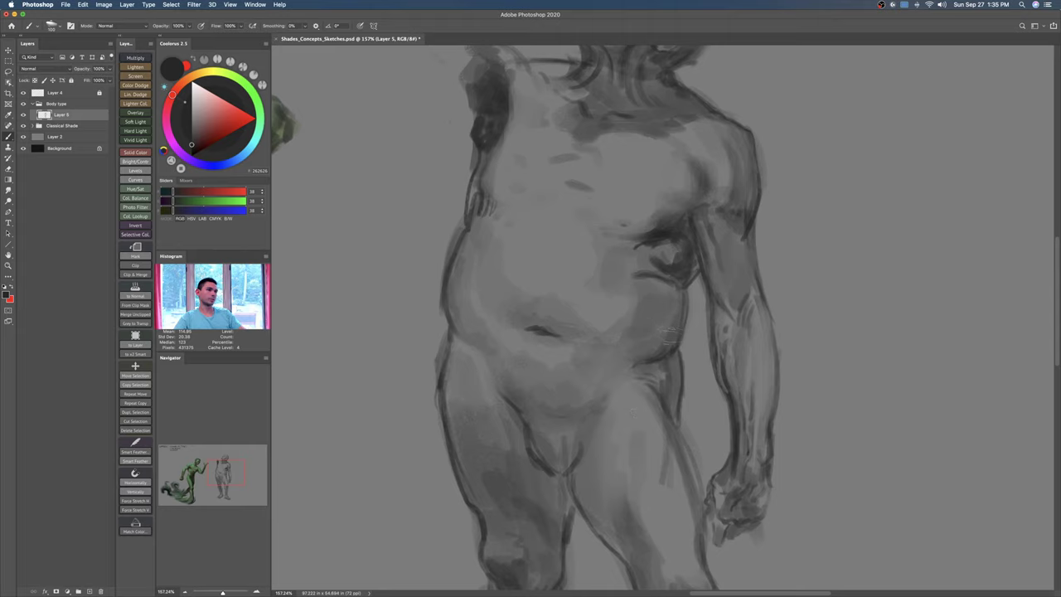
Step: Reshape the rounded top of the far arm with dark strokes, and erase the rough paint around its edge
key("z")
left_click_drag(673, 393, 587, 390)
left_click_drag(663, 297, 704, 297)
key("b")
scroll(647, 286, "up", 5)
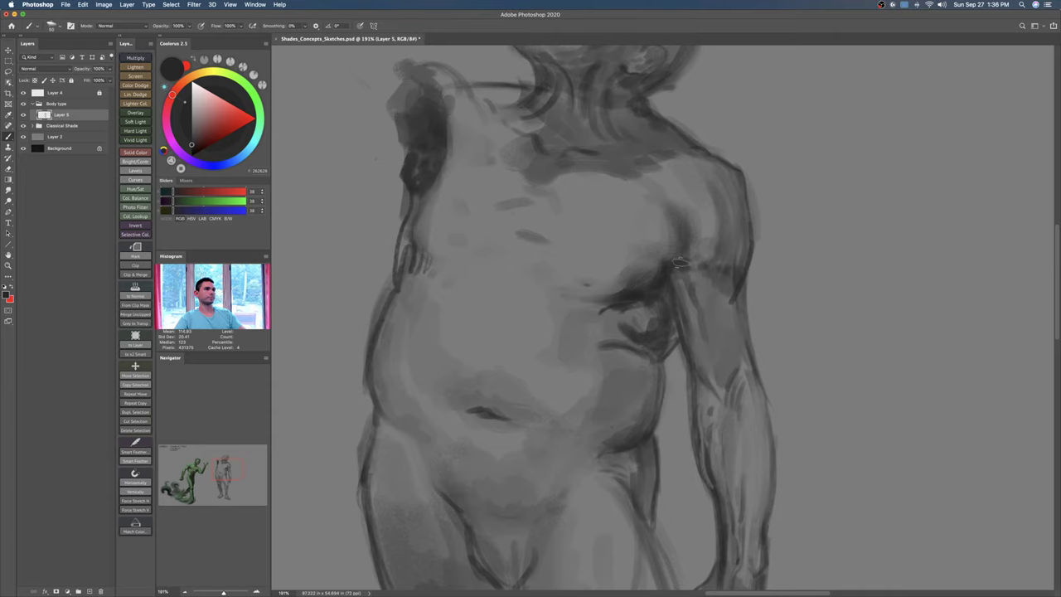
left_click_drag(681, 263, 802, 364)
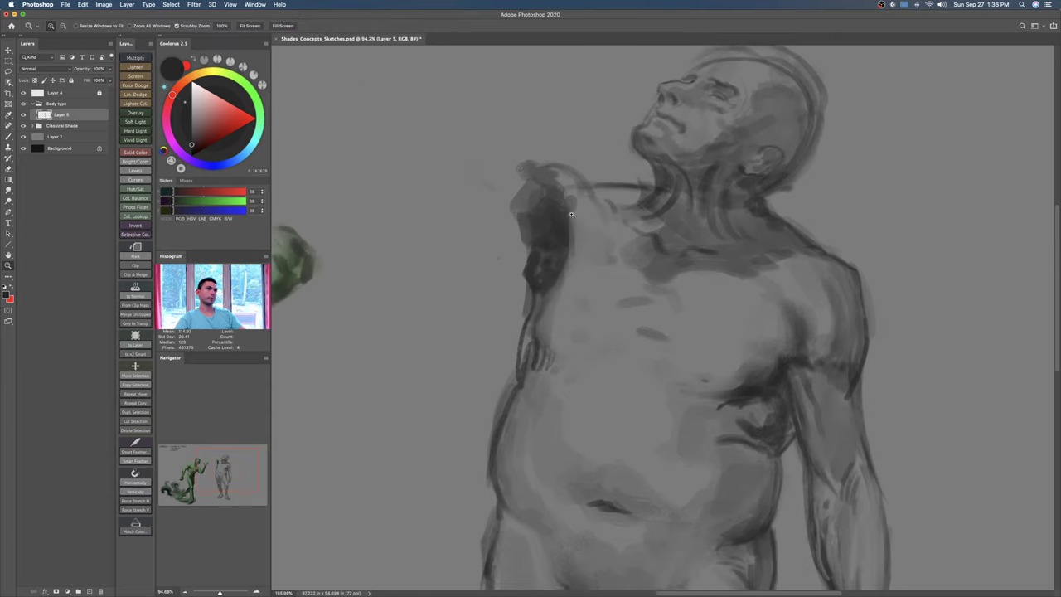
key("bracketright")
key("bracketright")
mouse_move(541, 190)
left_mouse_down()
mouse_move(531, 204)
mouse_move(521, 175)
mouse_move(553, 161)
mouse_move(570, 170)
mouse_move(519, 185)
mouse_move(512, 219)
left_mouse_up()
key("e")
key("bracketright")
key("b")
key("bracketleft")
Step: Add short strokes along the inner edge of the far arm where it meets the shoulder and chest
key("super+space")
mouse_move(561, 258)
left_mouse_down()
mouse_move(548, 269)
mouse_move(614, 261)
left_mouse_up()
key("super+space")
key("b")
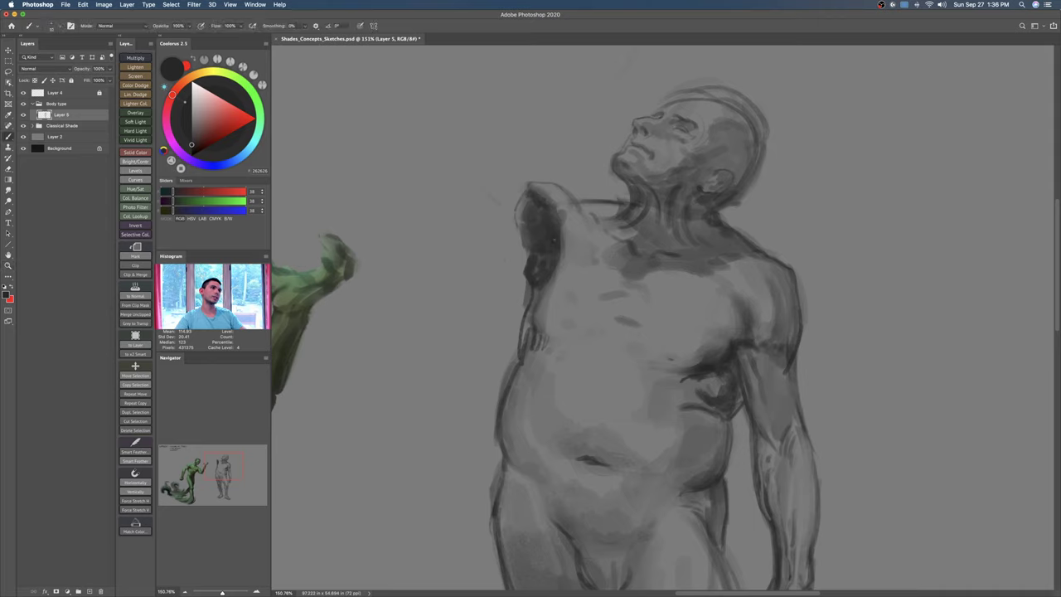
mouse_move(562, 229)
left_mouse_down()
mouse_move(561, 219)
mouse_move(583, 221)
mouse_move(574, 204)
left_mouse_up()
left_click_drag(573, 256, 582, 239)
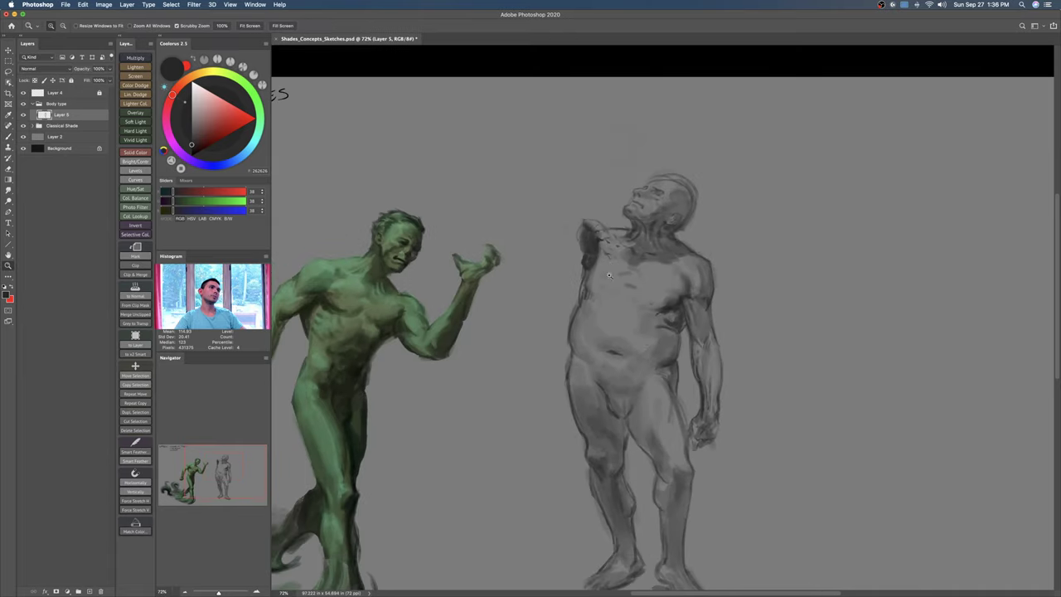
Step: Erase the rough construction lines above and behind the crown of the figure's head
left_click_drag(640, 336, 634, 321)
mouse_move(633, 151)
left_mouse_down()
mouse_move(700, 162)
mouse_move(817, 148)
left_mouse_up()
key("e")
left_click_drag(740, 146, 833, 183)
mouse_move(638, 168)
left_mouse_down()
mouse_move(741, 154)
mouse_move(803, 184)
left_mouse_up()
key("b")
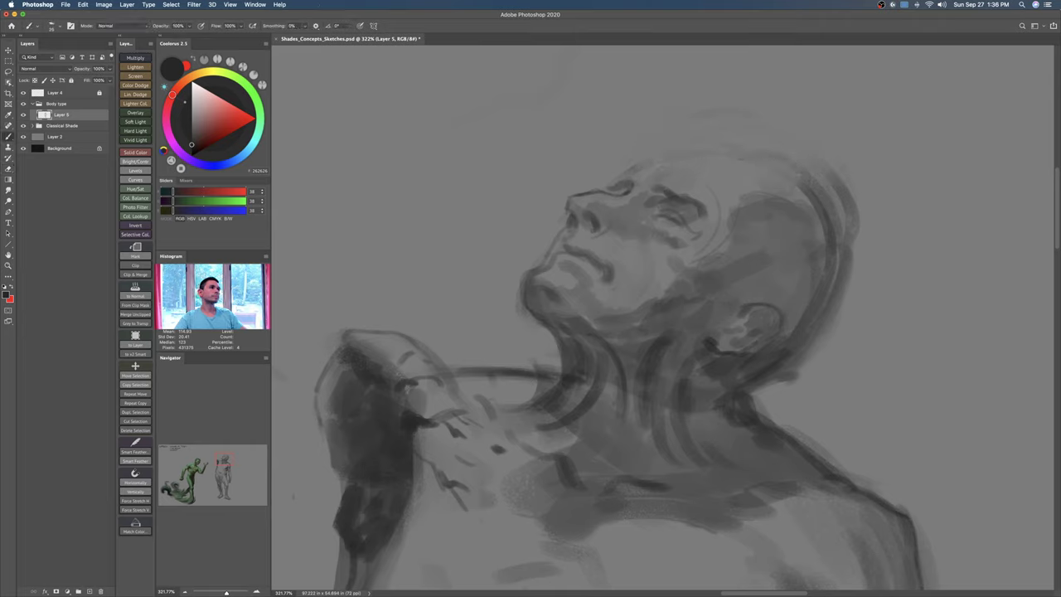
Step: Redraw the outline of the forehead and crown with a larger brush, redoing the first strokes
left_click_drag(618, 180, 604, 190)
key("super+z")
key("bracketright")
key("bracketright")
key("bracketright")
key("bracketright")
key("bracketright")
key("bracketright")
key("bracketright")
key("super+z")
key("bracketright")
mouse_move(606, 184)
left_mouse_down()
mouse_move(669, 153)
mouse_move(728, 148)
mouse_move(717, 147)
mouse_move(807, 191)
mouse_move(781, 187)
left_mouse_up()
mouse_move(760, 147)
left_mouse_down()
mouse_move(784, 170)
mouse_move(806, 237)
mouse_move(804, 226)
mouse_move(804, 289)
left_mouse_up()
key("super+z")
key("super+z")
key("bracketleft")
left_click_drag(807, 227, 803, 307)
key("super+z")
key("super+z")
Step: Darken the back of the skull down to the nape and erase the rough paint outside it
left_click_drag(798, 182, 812, 301)
left_click_drag(810, 258, 777, 344)
mouse_move(805, 302)
left_mouse_down()
mouse_move(770, 347)
mouse_move(736, 356)
left_mouse_up()
left_click_drag(814, 297, 729, 370)
mouse_move(780, 347)
left_mouse_down()
mouse_move(731, 367)
mouse_move(746, 365)
left_mouse_up()
key("e")
mouse_move(825, 145)
left_mouse_down()
mouse_move(783, 253)
mouse_move(808, 215)
left_mouse_up()
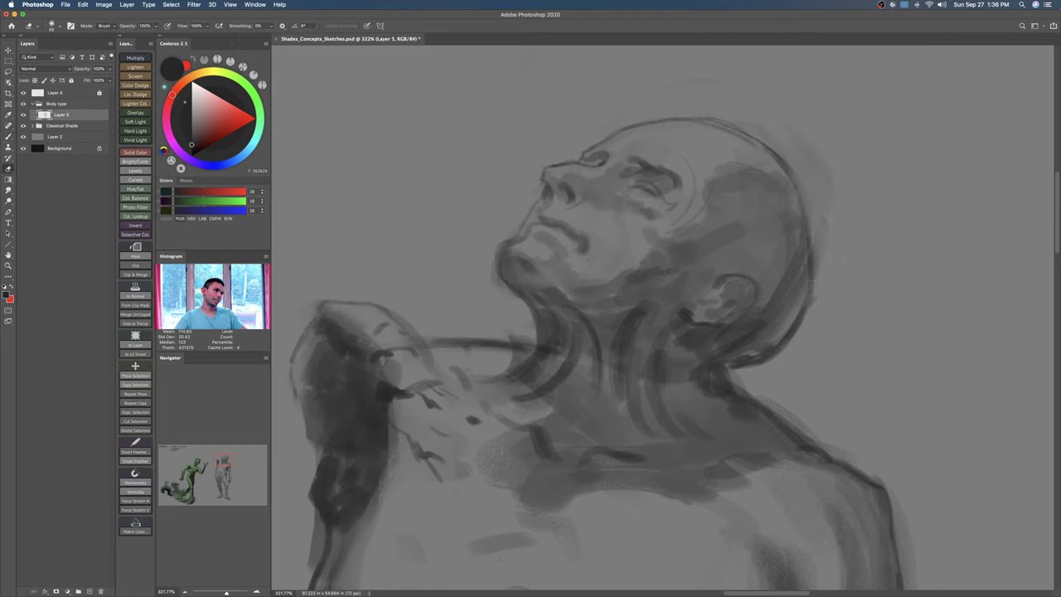
Step: Deepen the dark crease at the nape where the neck meets the shoulder, and the shadow under the ear
key("b")
key("]")
mouse_move(694, 377)
left_mouse_down()
mouse_move(717, 370)
mouse_move(724, 381)
left_mouse_up()
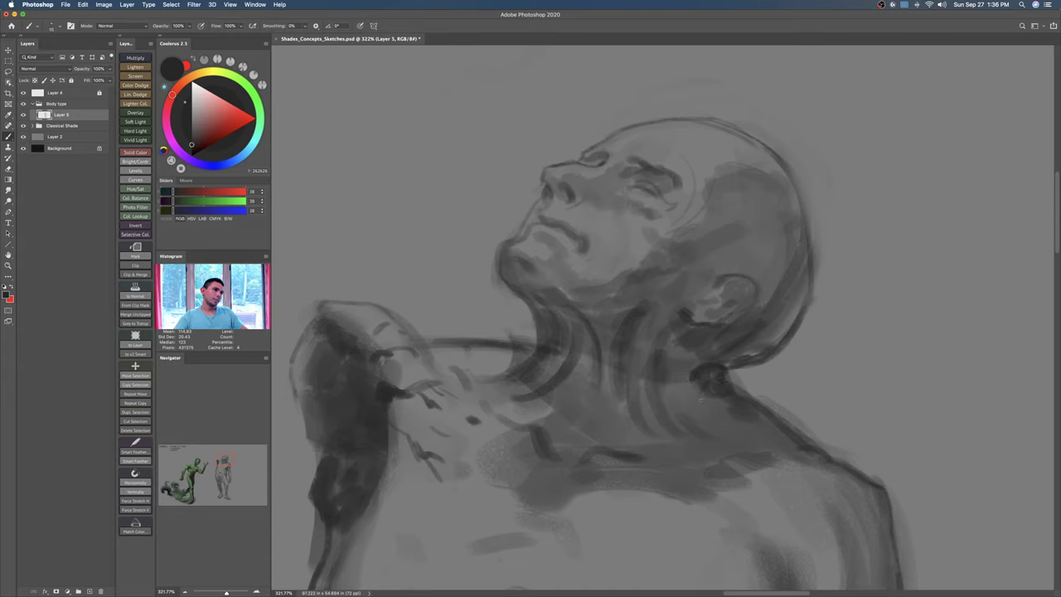
key(".")
mouse_move(717, 335)
left_mouse_down()
mouse_move(744, 351)
mouse_move(763, 348)
mouse_move(734, 352)
left_mouse_up()
Step: Extend the neck muscle line down to the collarbone with a larger brush, undoing one misplaced stroke
mouse_move(645, 315)
left_mouse_down()
mouse_move(602, 417)
mouse_move(599, 339)
mouse_move(596, 394)
mouse_move(605, 366)
mouse_move(620, 435)
mouse_move(595, 332)
mouse_move(644, 341)
mouse_move(636, 389)
mouse_move(659, 331)
mouse_move(690, 359)
left_mouse_up()
key("super+z")
key("bracketright")
key("bracketright")
key("bracketright")
key("bracketright")
mouse_move(602, 398)
left_mouse_down()
mouse_move(585, 430)
mouse_move(565, 436)
mouse_move(585, 370)
mouse_move(553, 417)
left_mouse_up()
key("super+space")
left_click_drag(617, 426, 607, 428)
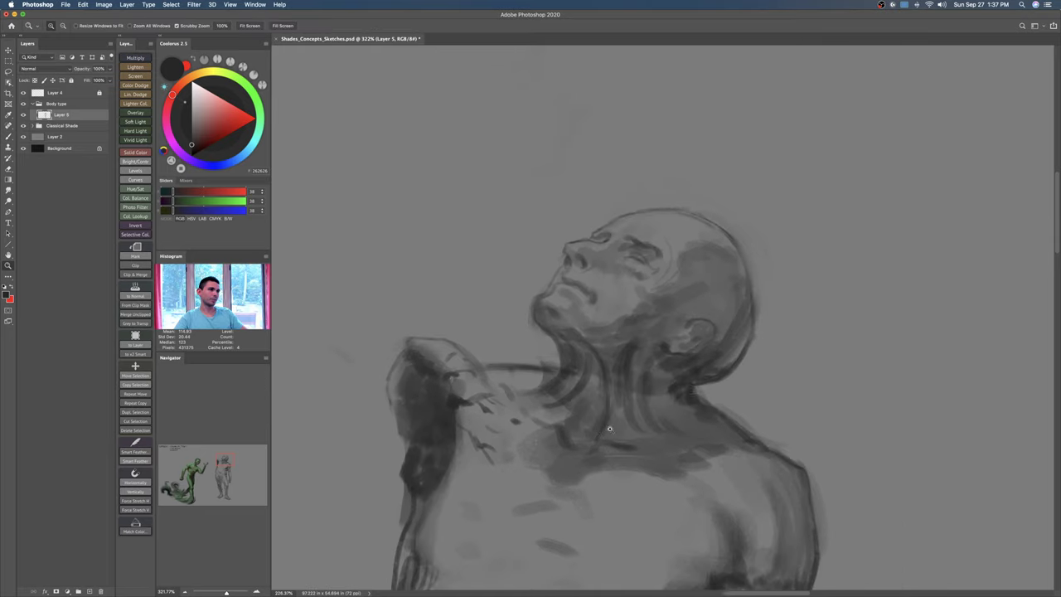
key("b")
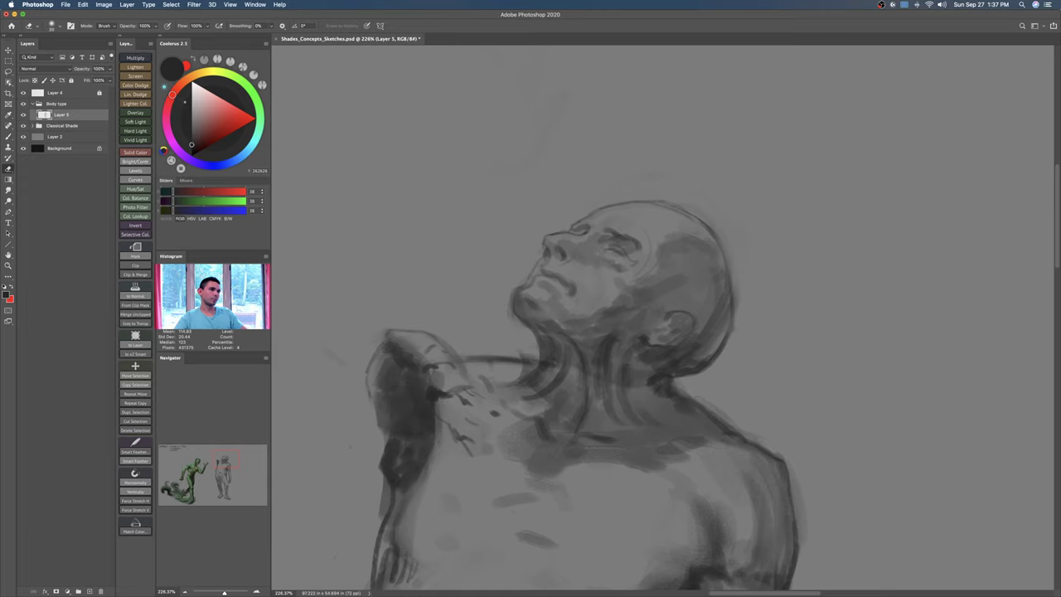
Step: Erase the rough paint outside the near shoulder and upper arm
key("super+space")
mouse_move(733, 351)
left_mouse_down()
mouse_move(666, 350)
mouse_move(655, 367)
mouse_move(688, 339)
mouse_move(694, 354)
left_mouse_up()
key("b")
key("]")
key("e")
left_click_drag(862, 394, 829, 448)
mouse_move(835, 475)
left_mouse_down()
mouse_move(788, 386)
mouse_move(771, 379)
mouse_move(757, 433)
left_mouse_up()
Step: Smooth the shading of the near shoulder and upper arm with mid greys sampled from the figure
key("b")
left_click(749, 439, "alt")
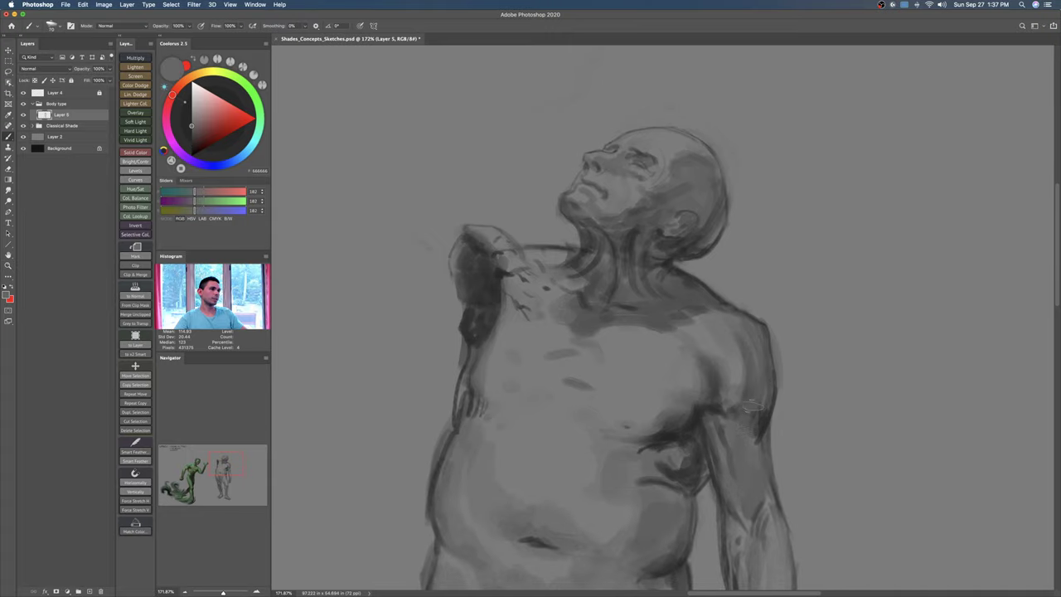
mouse_move(745, 365)
left_mouse_down()
mouse_move(725, 396)
mouse_move(746, 412)
left_mouse_up()
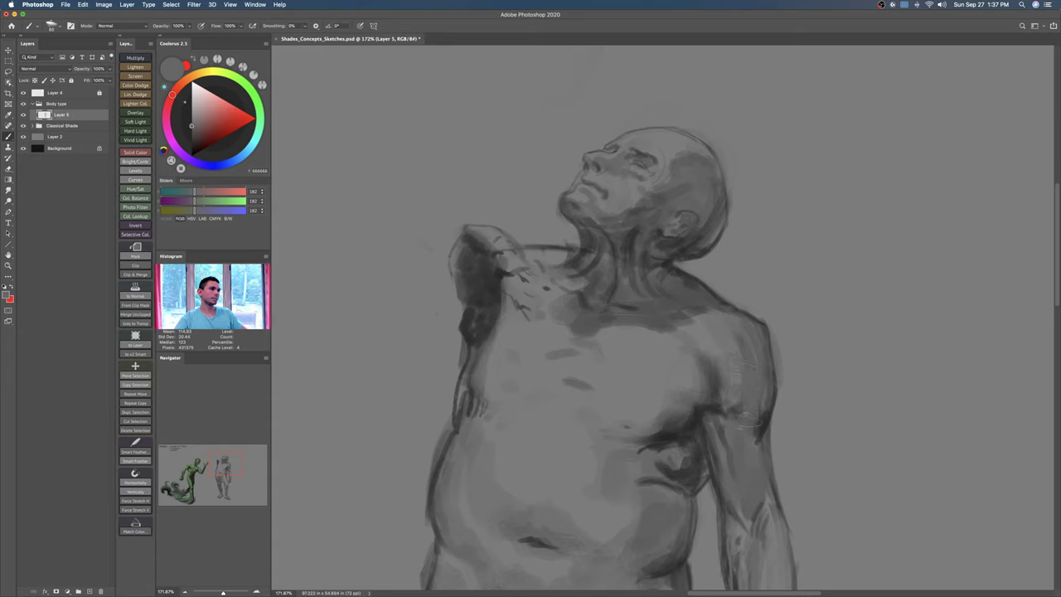
left_click(726, 341, "alt")
key("e")
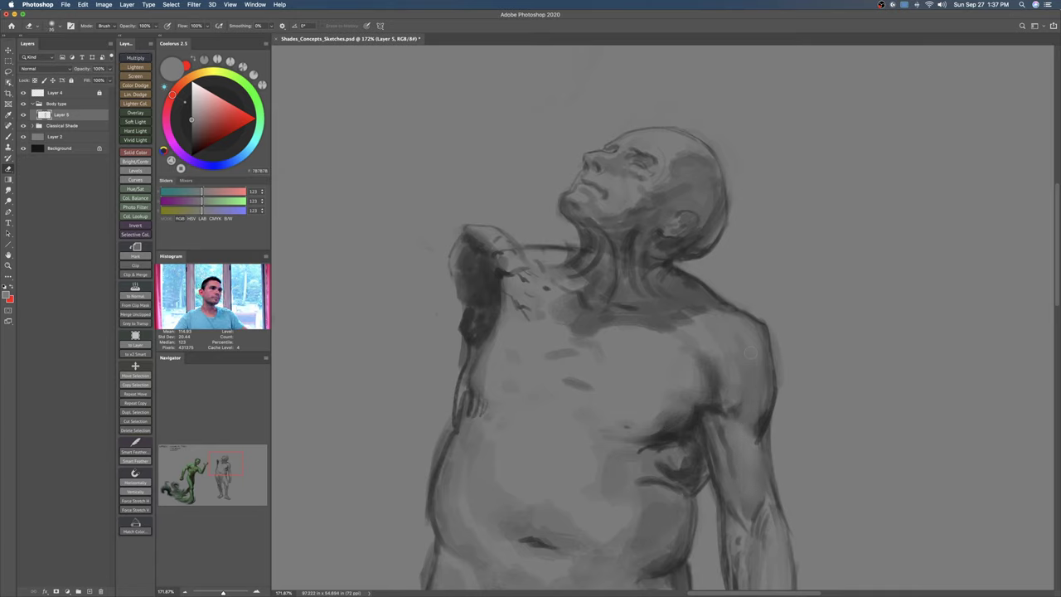
mouse_move(589, 311)
left_mouse_down()
mouse_move(552, 273)
mouse_move(558, 228)
left_mouse_up()
key("]")
key("]")
key("b")
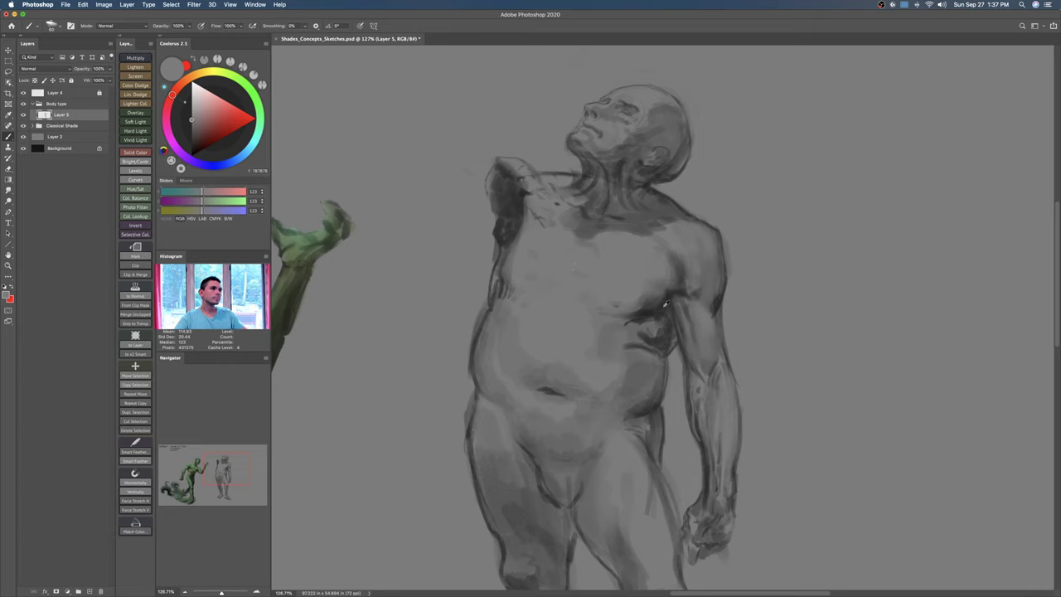
Step: Flip the figure's layer horizontally, scale it down slightly and move it up beside the green creature
left_click(665, 305, "alt")
scroll(634, 280, "down", 5)
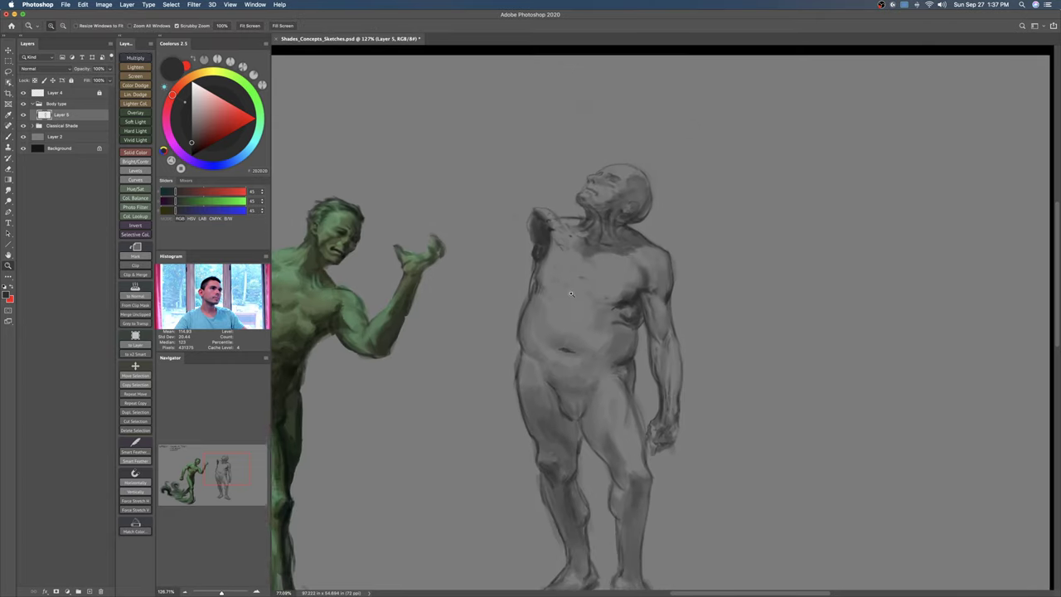
key("z")
scroll(638, 284, "down", 2)
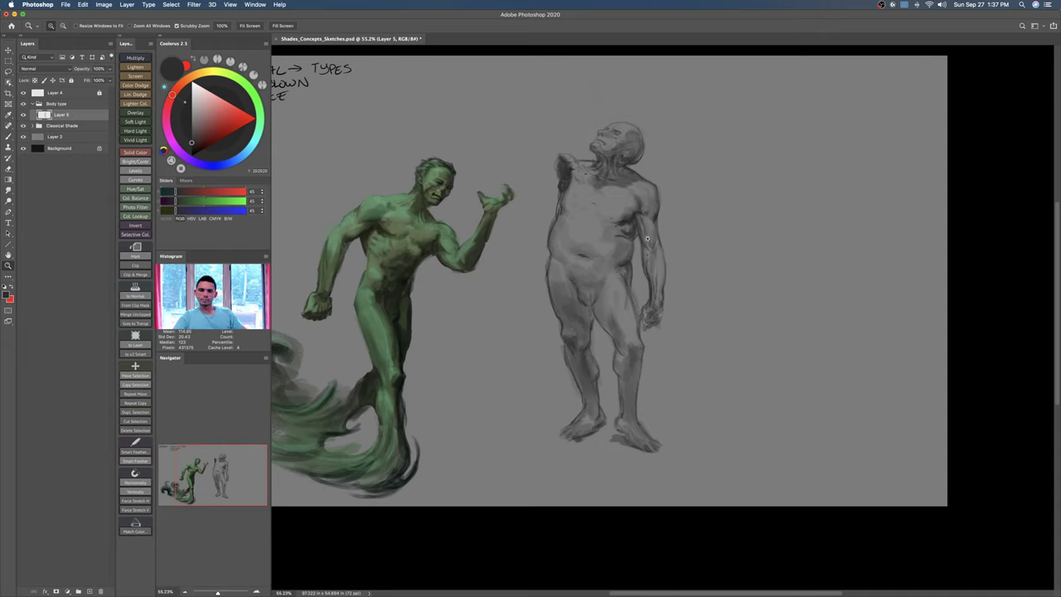
key("ctrl+t")
right_click(638, 303)
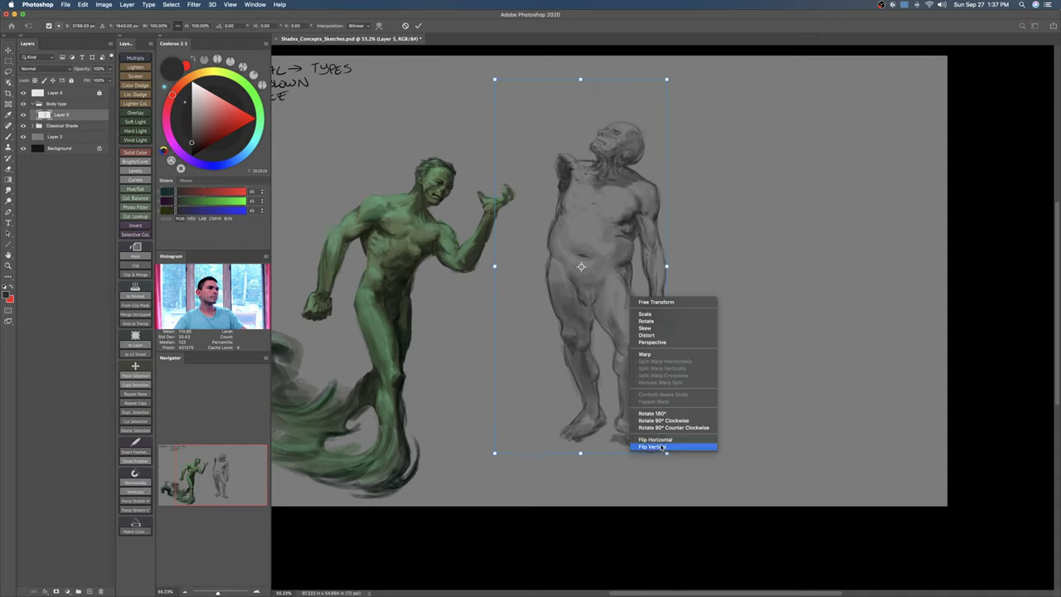
left_click(664, 441)
left_click_drag(643, 423, 657, 397)
left_click_drag(600, 358, 617, 351)
key("Return")
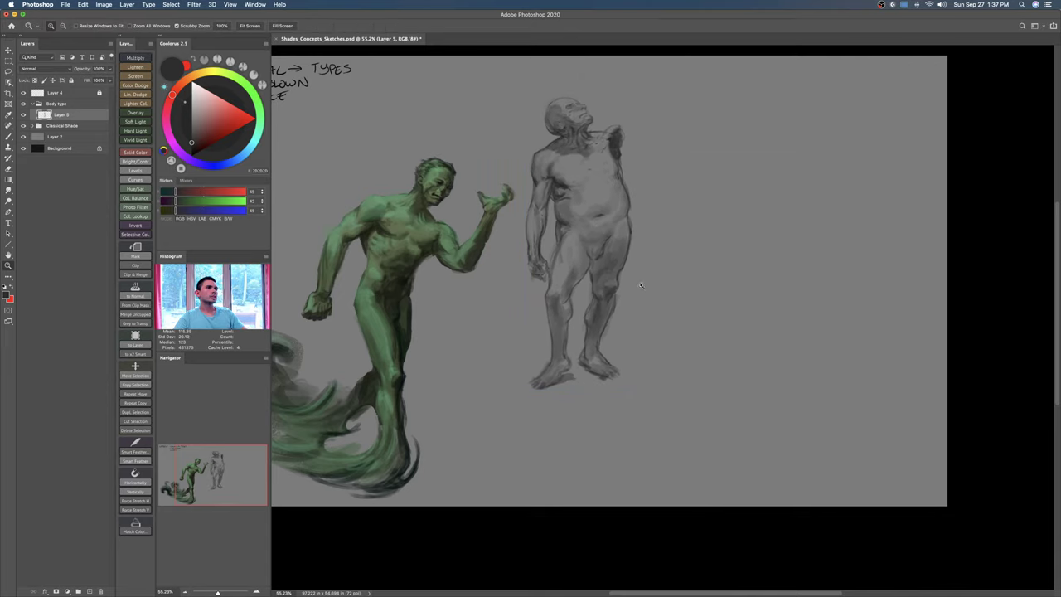
left_click_drag(640, 286, 625, 309)
left_click_drag(698, 236, 723, 227)
left_click_drag(722, 228, 709, 242)
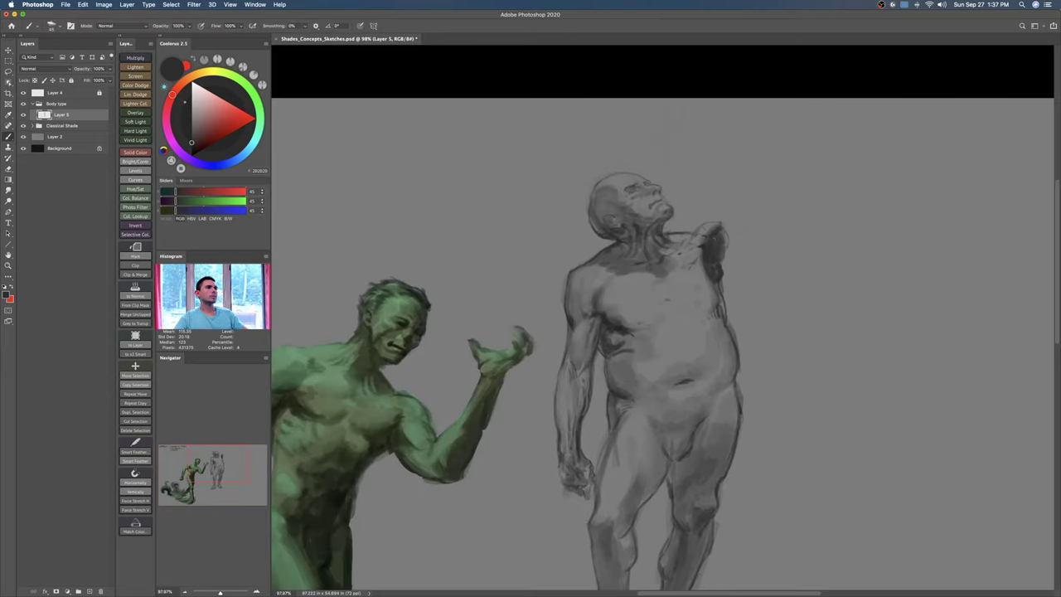
mouse_move(558, 138)
left_mouse_down()
mouse_move(590, 152)
mouse_move(572, 156)
mouse_move(648, 133)
left_mouse_up()
left_click_drag(650, 131, 660, 154)
key("super+z")
key("super+z")
key("super+z")
key("super+z")
key("super+z")
key("super+z")
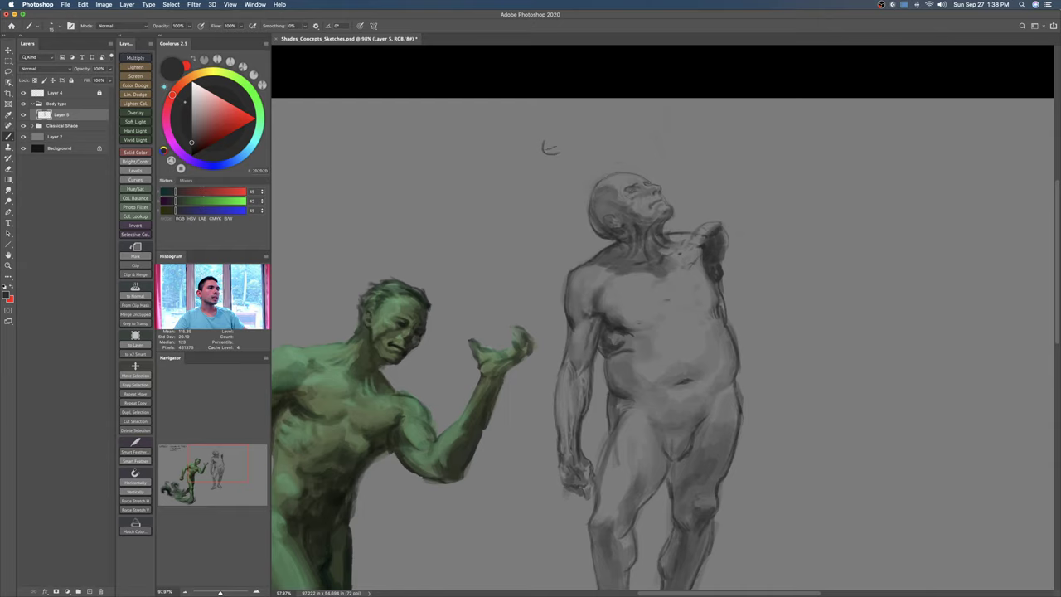
Step: Handwrite the title "ELDERLY SHADE" above the figure's head with a small dark brush
left_click_drag(618, 132, 663, 156)
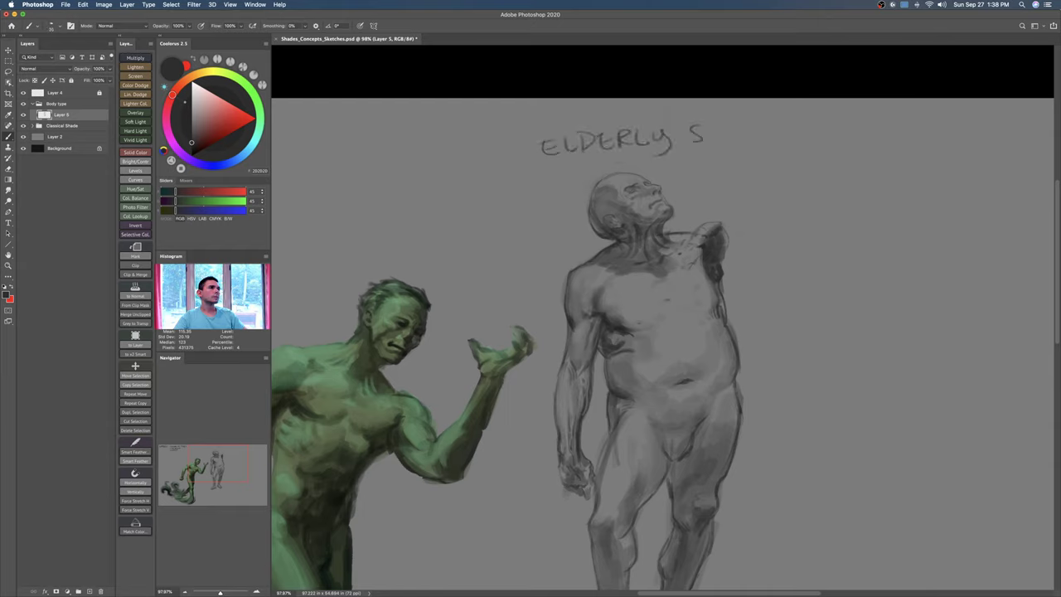
left_click_drag(718, 125, 718, 143)
left_click_drag(721, 143, 744, 143)
left_click_drag(763, 126, 775, 144)
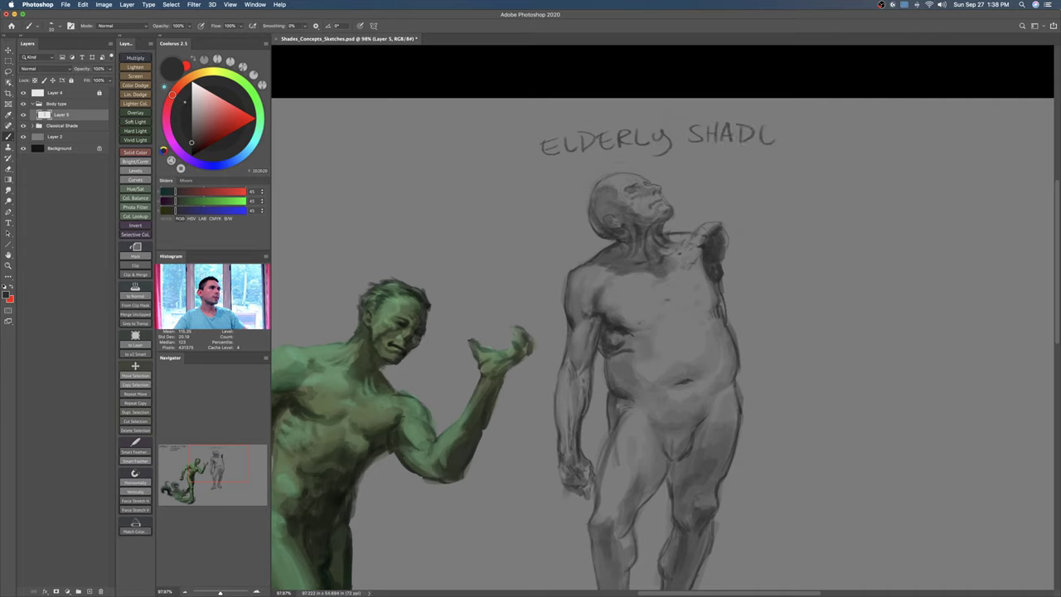
Step: Lasso the handwritten title, scale it down and centre it above the figure's head
key("l")
mouse_move(657, 106)
left_mouse_down()
mouse_move(516, 179)
mouse_move(693, 168)
mouse_move(821, 125)
mouse_move(711, 123)
mouse_move(697, 133)
mouse_move(740, 116)
mouse_move(710, 125)
left_mouse_up()
key("v")
key("super+t")
left_click_drag(680, 162, 701, 139)
key("Return")
key("ctrl+d")
Step: Examine the flipped figure's proportions and shading from head to feet, comparing it with the green creature
key("z")
left_click_drag(719, 179, 695, 184)
left_click_drag(564, 259, 690, 182)
left_click_drag(539, 300, 650, 247)
left_click_drag(700, 213, 661, 240)
mouse_move(673, 301)
left_mouse_down()
mouse_move(649, 287)
mouse_move(659, 302)
left_mouse_up()
left_click_drag(735, 197, 537, 254)
left_click_drag(691, 189, 699, 214)
left_click_drag(645, 140, 580, 141)
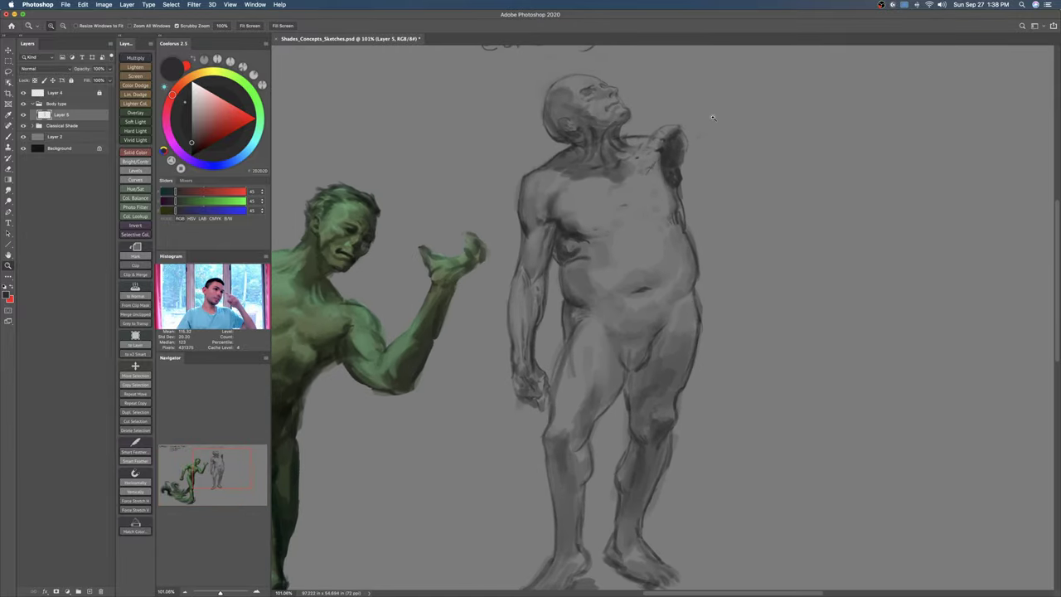
left_click_drag(689, 384, 673, 388)
left_click_drag(715, 396, 664, 385)
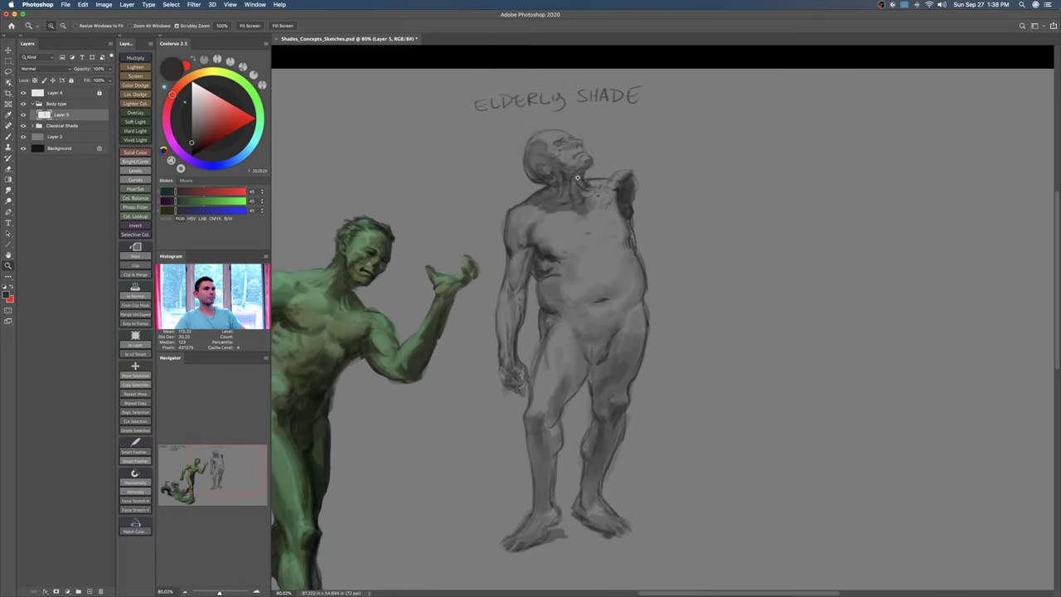
left_click_drag(608, 263, 618, 253)
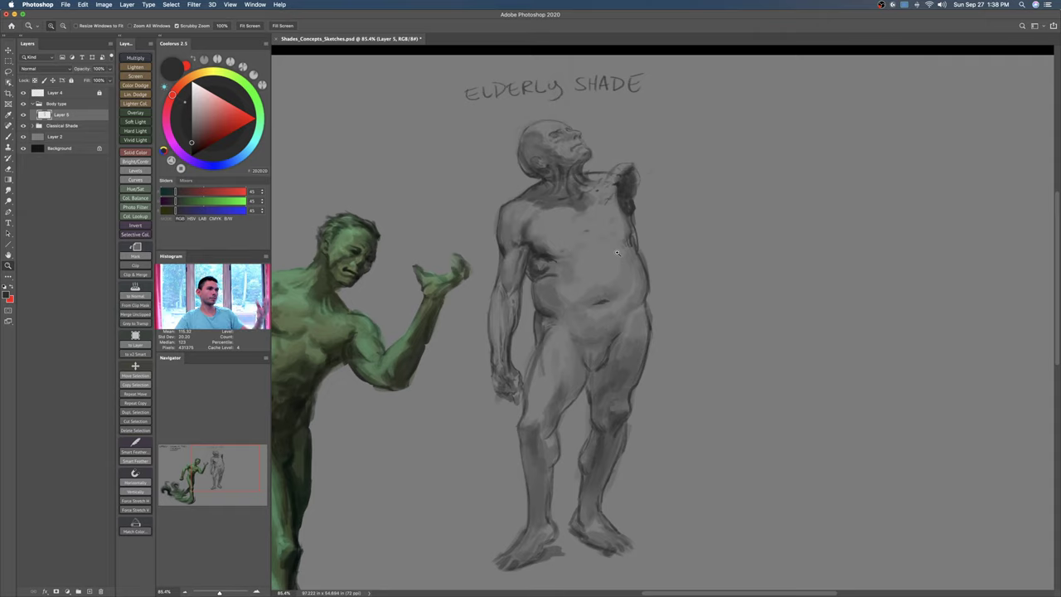
left_click_drag(613, 370, 587, 376)
left_click_drag(603, 403, 624, 384)
left_click_drag(574, 408, 576, 383)
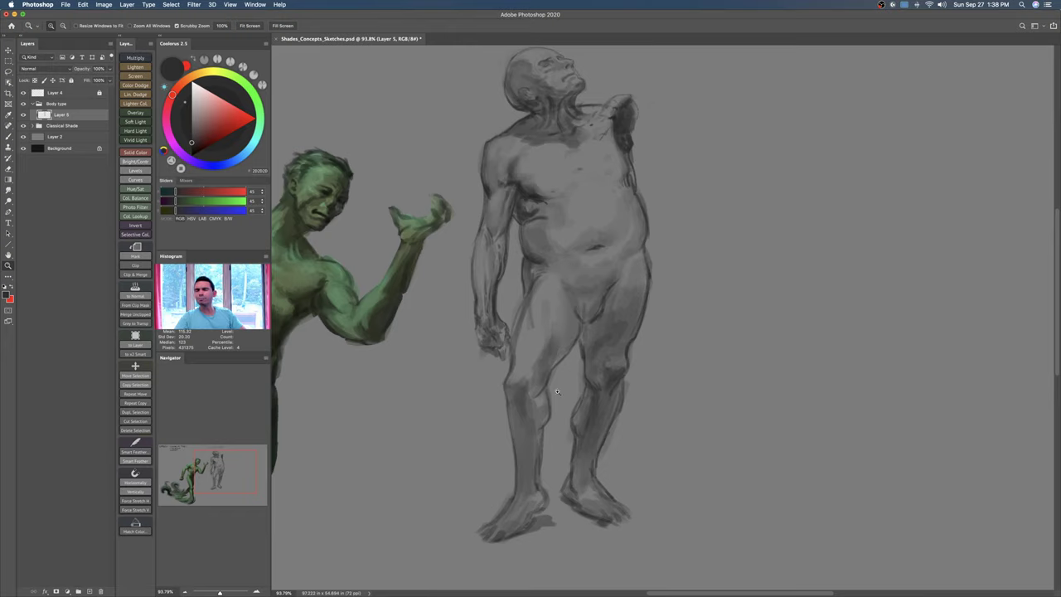
left_click_drag(576, 393, 555, 361)
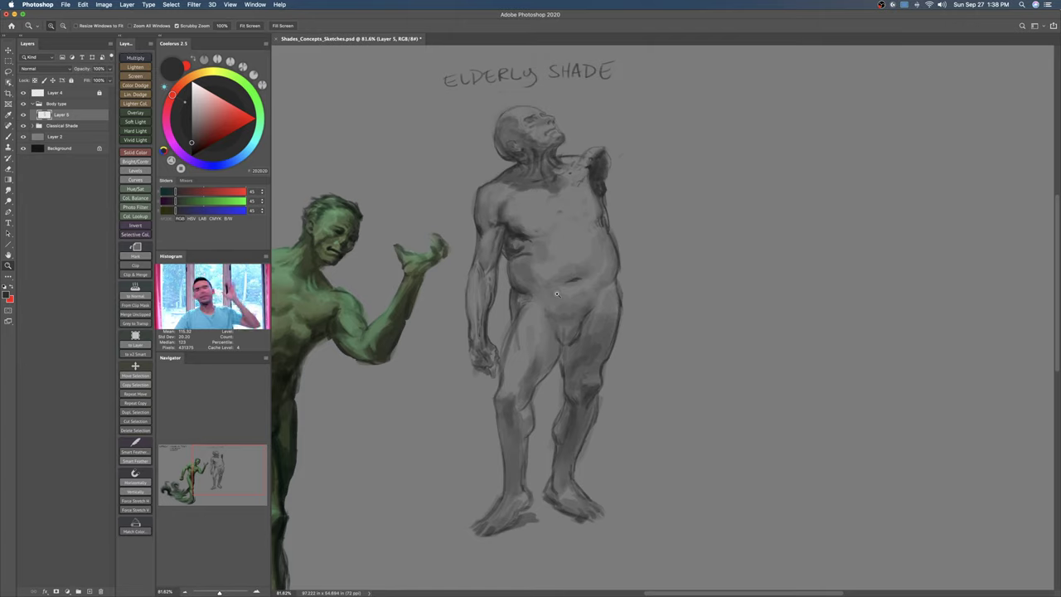
Step: Darken the outer contour of the near hand from the wrist to the knuckles with a darker grey
left_click_drag(457, 365, 579, 360)
left_click(191, 145)
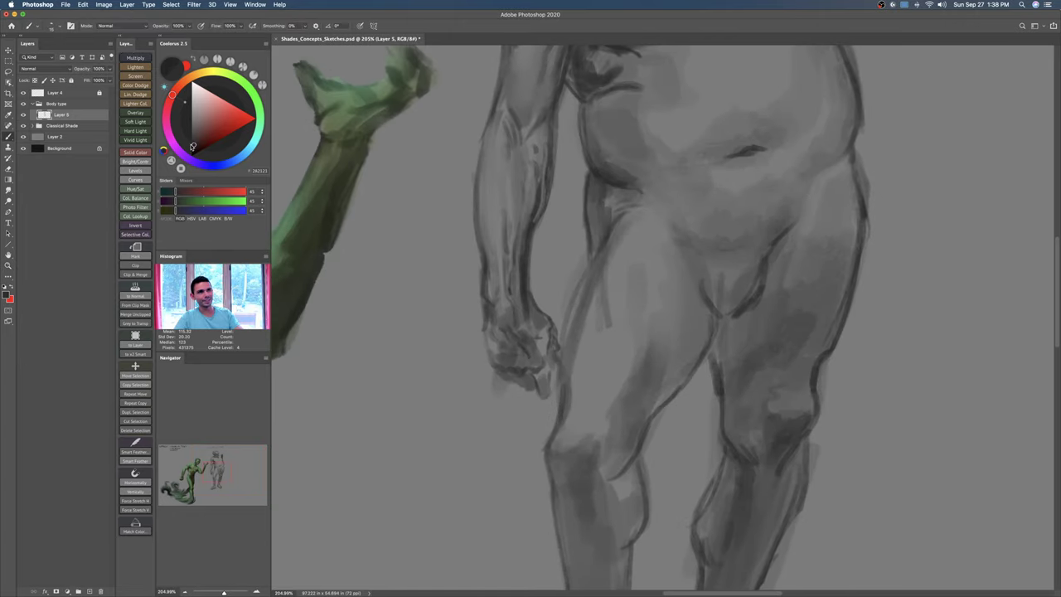
mouse_move(484, 305)
left_mouse_down()
mouse_move(494, 368)
mouse_move(511, 376)
left_mouse_up()
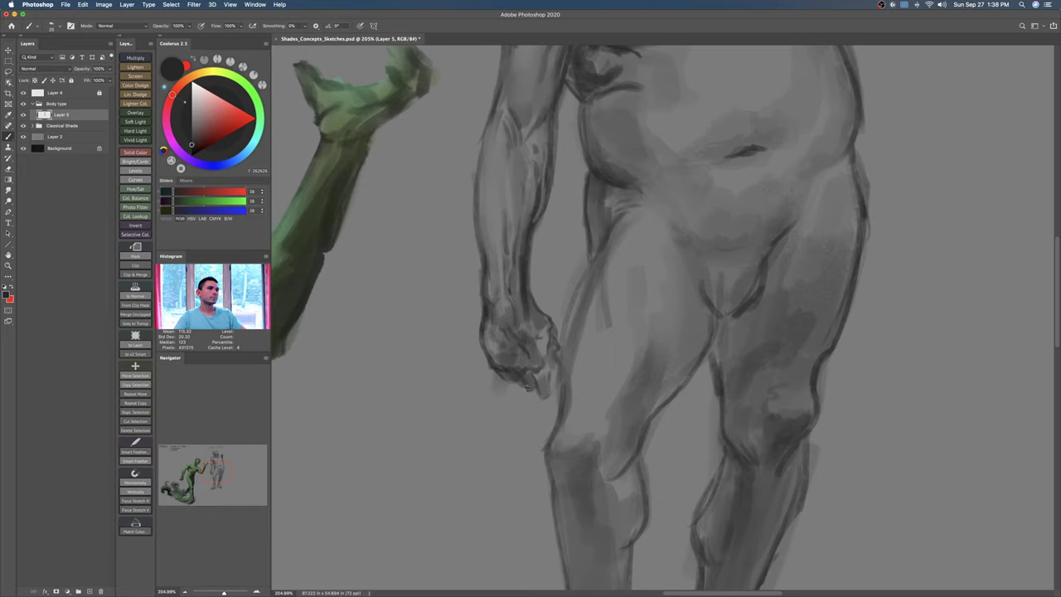
left_click_drag(535, 376, 552, 396)
Step: Strengthen the outer contour of the near thigh from the hip down to the knee with dark strokes
left_click_drag(582, 290, 564, 371)
left_click_drag(570, 314, 557, 417)
left_click_drag(597, 267, 565, 364)
mouse_move(600, 245)
left_mouse_down()
mouse_move(563, 345)
mouse_move(524, 340)
left_mouse_up()
key("z")
left_click_drag(603, 350, 528, 397)
left_click_drag(635, 322, 589, 302)
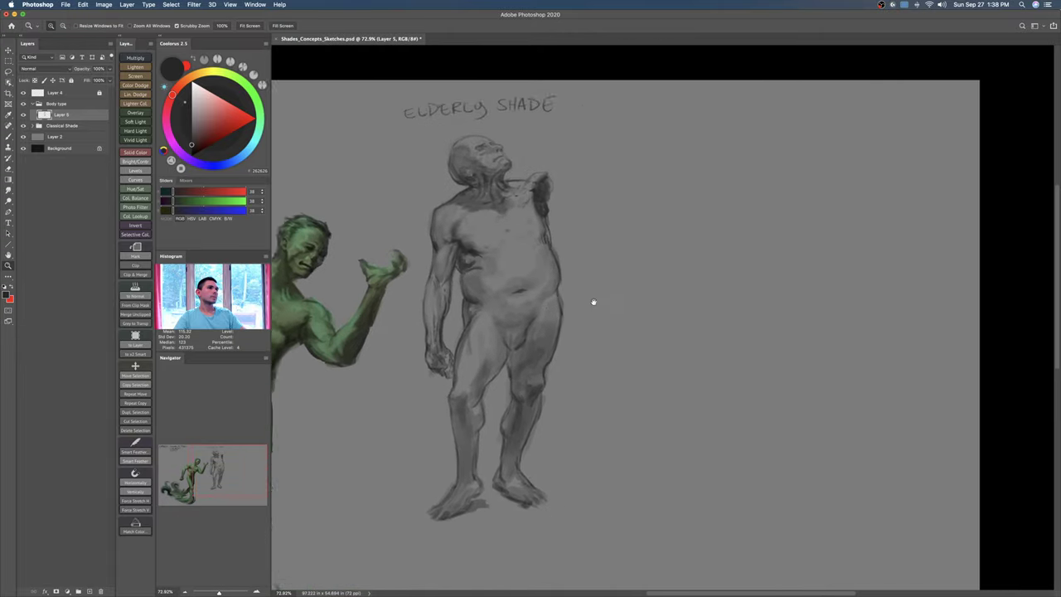
Step: Rename the Body type group as "elderly"
left_click(589, 301, "alt")
left_click_drag(818, 255, 802, 225)
left_click_drag(832, 233, 824, 208)
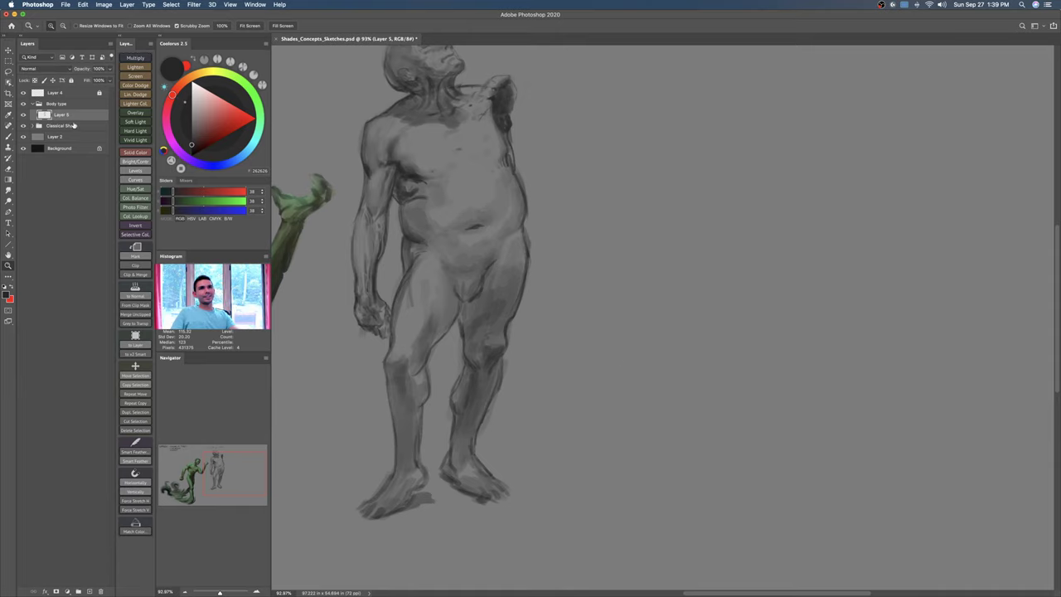
double_click(56, 105)
type("old")
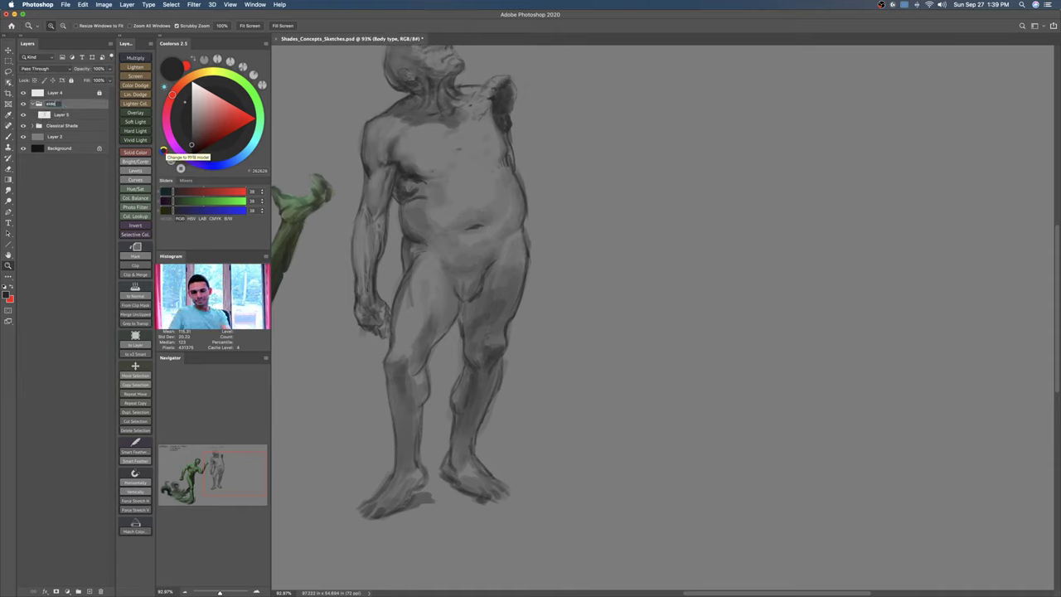
type("elderly")
key("Return")
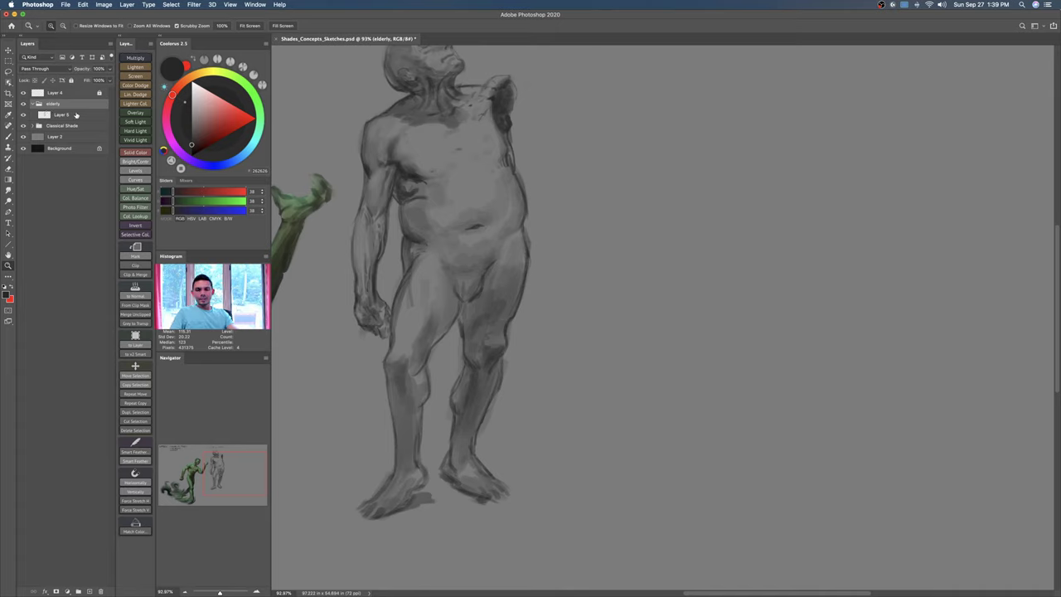
Step: Add a new layer above the elderly group and place it in its own group named "Thin"
key("ctrl+g")
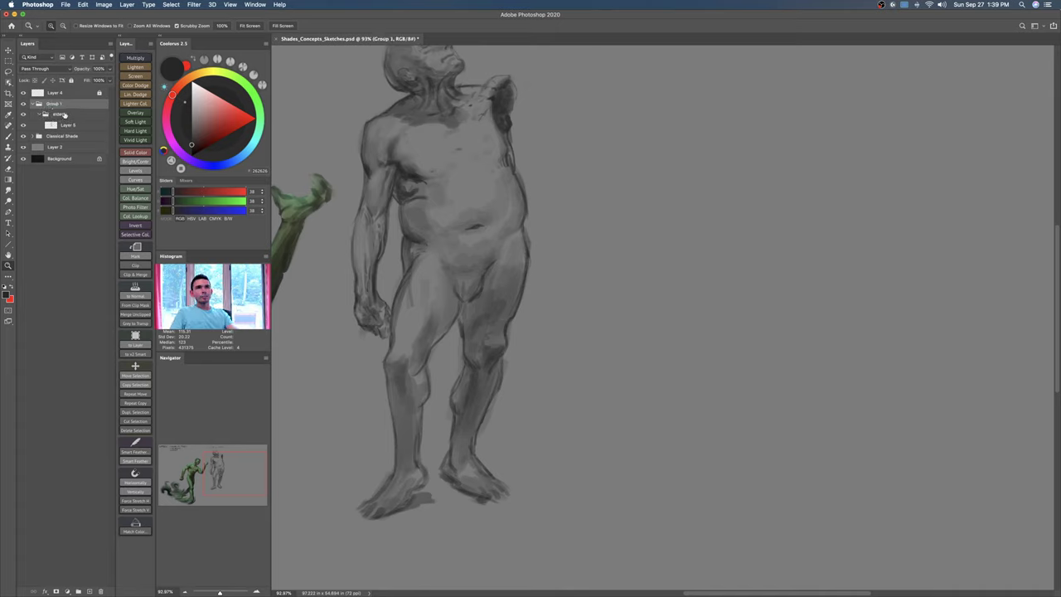
key("super+z")
key("alt+shift+super+n")
left_click_drag(74, 116, 73, 101)
key("super+g")
key("ctrl+g")
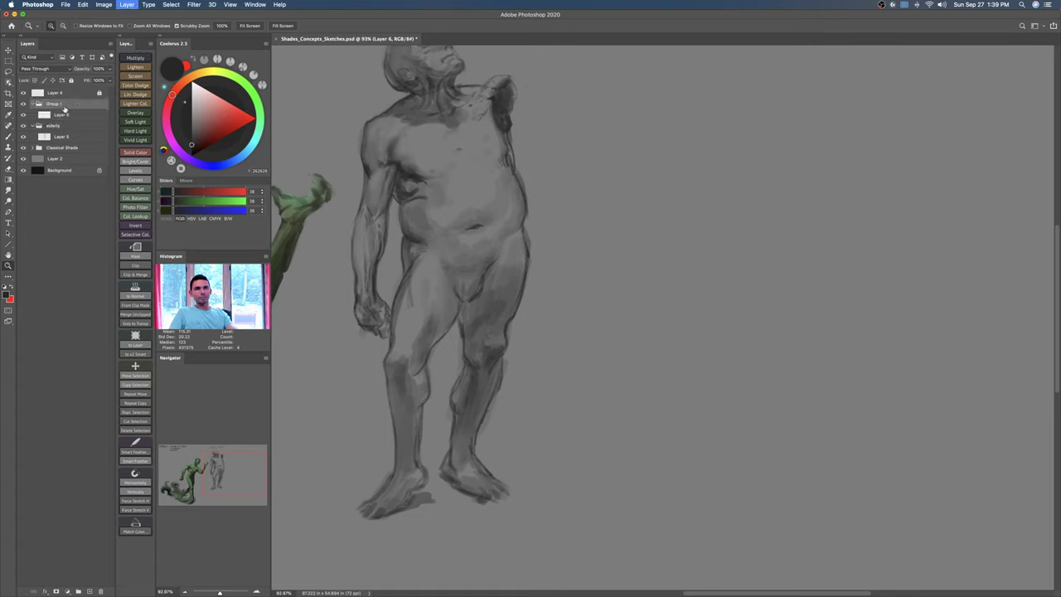
type("Thin")
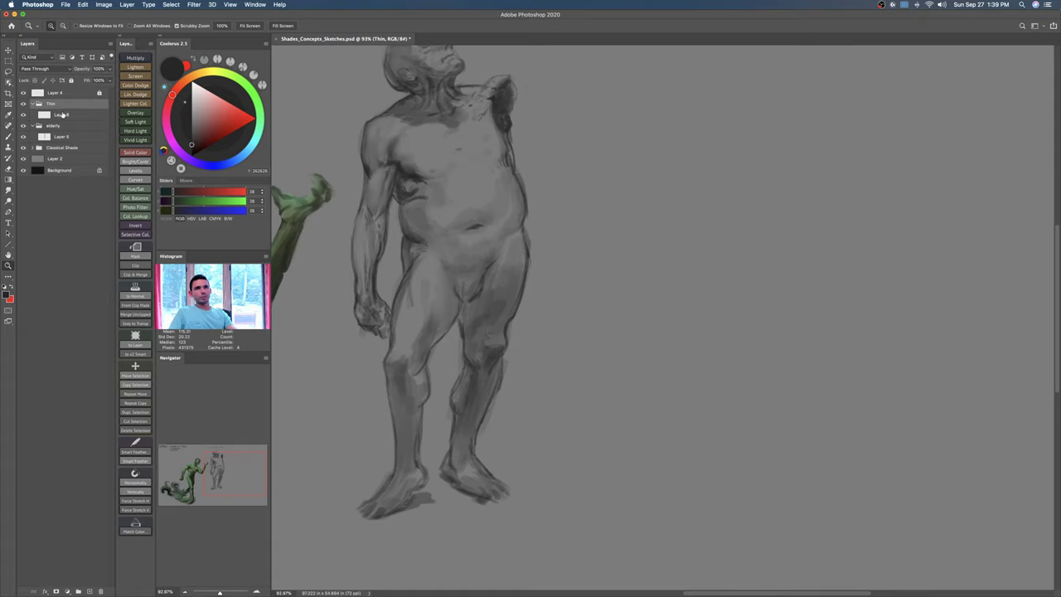
Step: Make the empty layer inside the Thin group active, choose a dark grey of RGB 72, and save the document
left_click(66, 115)
left_click_drag(205, 139, 192, 135)
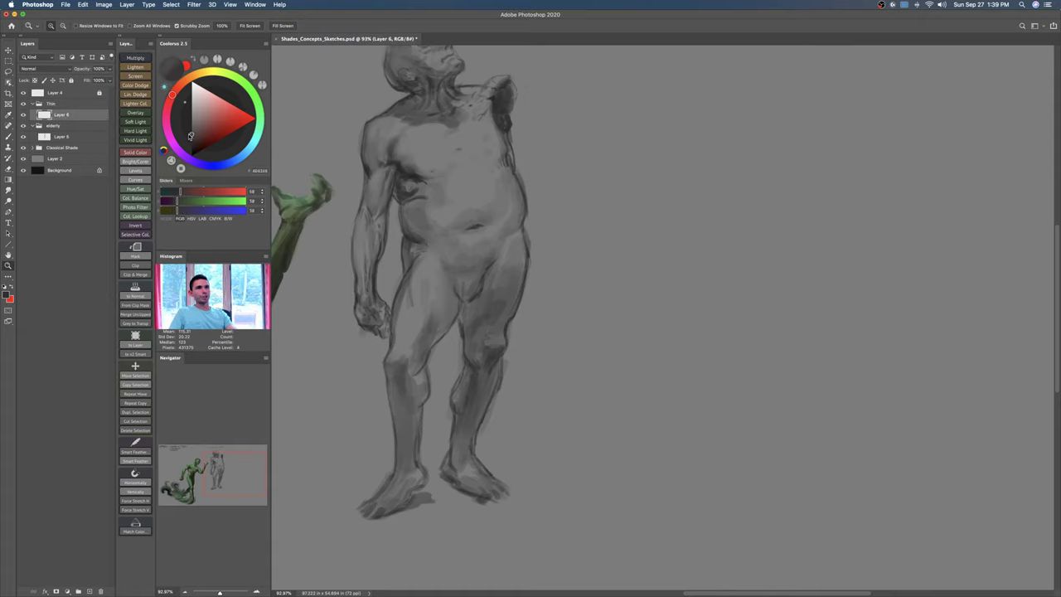
left_click_drag(814, 362, 753, 369)
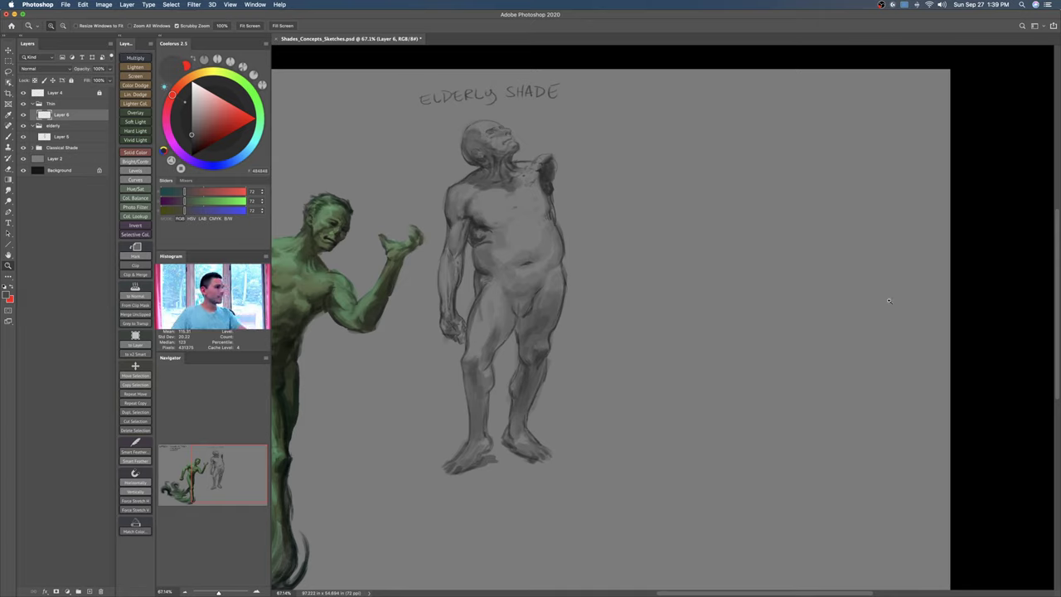
mouse_move(761, 348)
left_mouse_down()
mouse_move(779, 334)
mouse_move(768, 357)
mouse_move(764, 327)
left_mouse_up()
left_click_drag(680, 343, 670, 336)
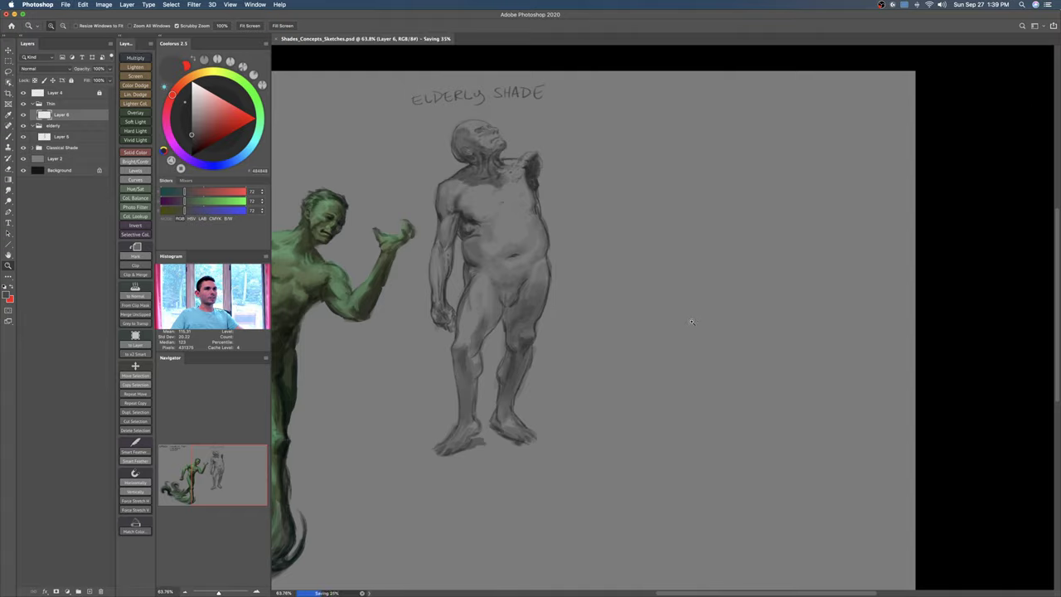
scroll(688, 322, "down", 2)
scroll(688, 328, "up", 4)
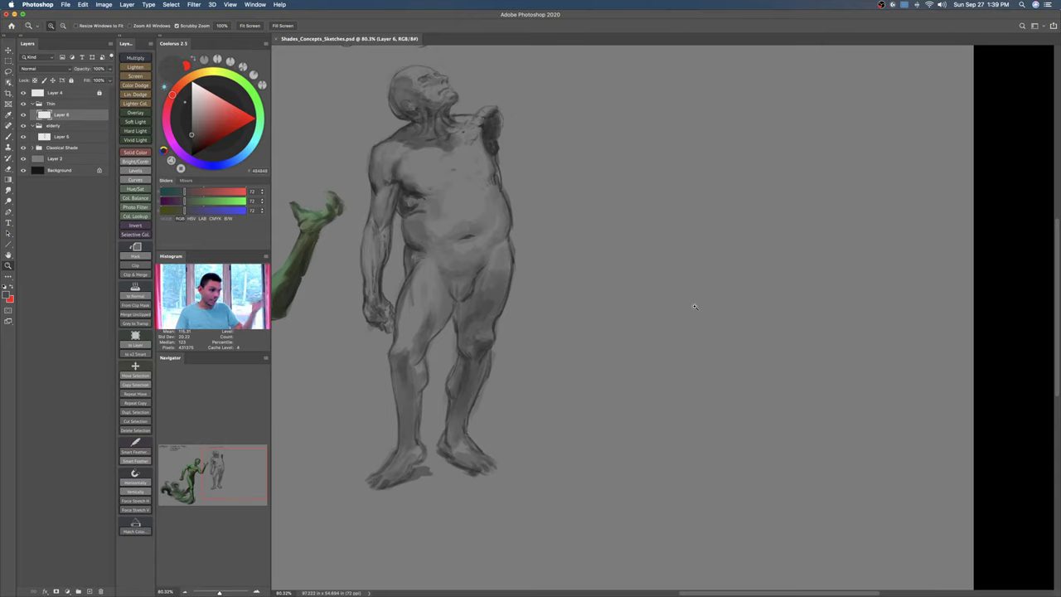
left_click_drag(637, 359, 717, 374)
left_click_drag(987, 355, 707, 391)
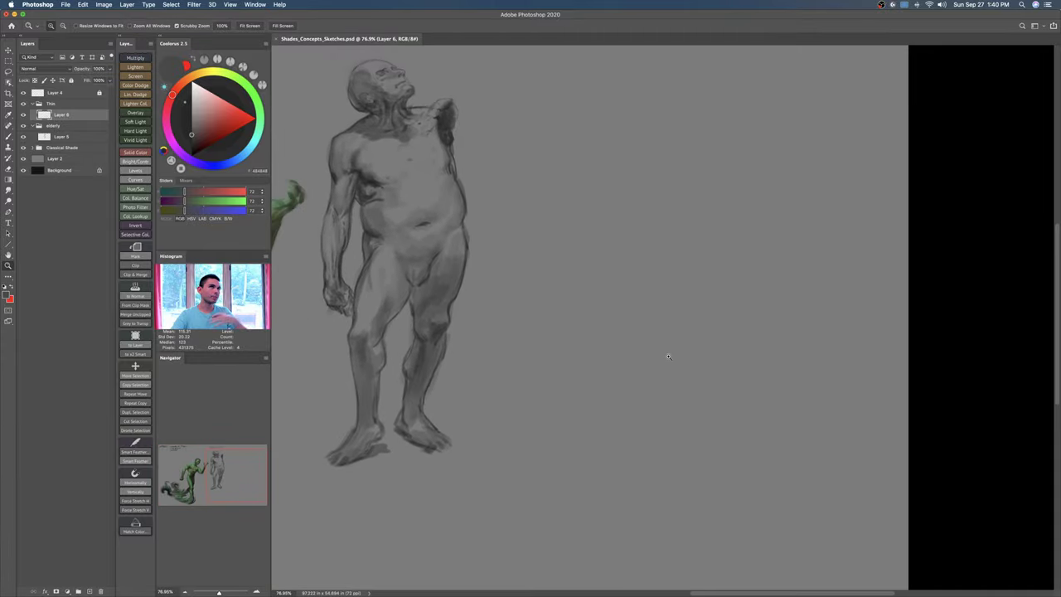
left_click_drag(591, 370, 567, 345)
key("b")
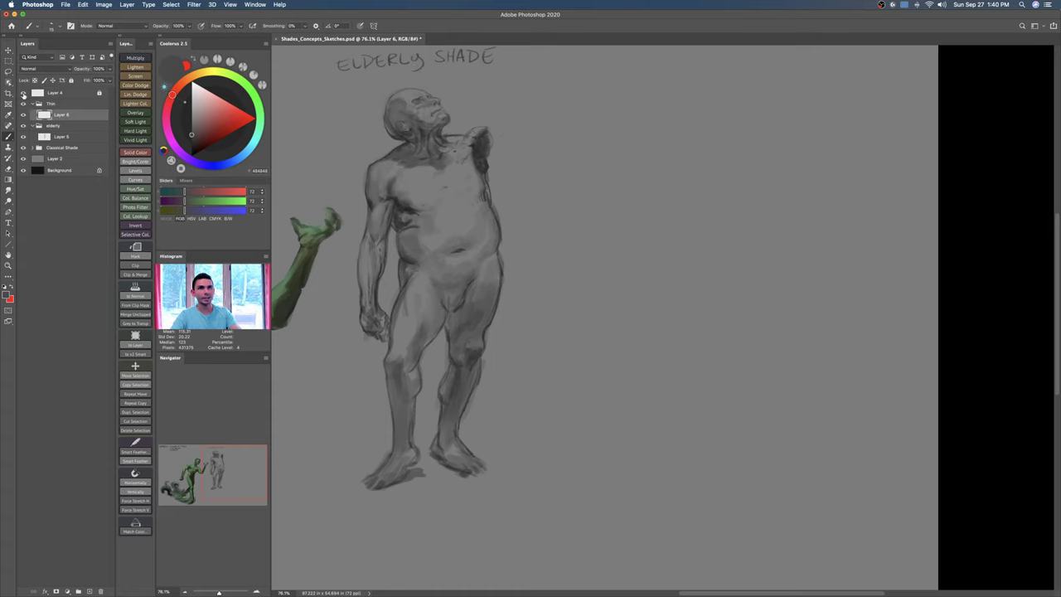
key("super+alt+shift+n")
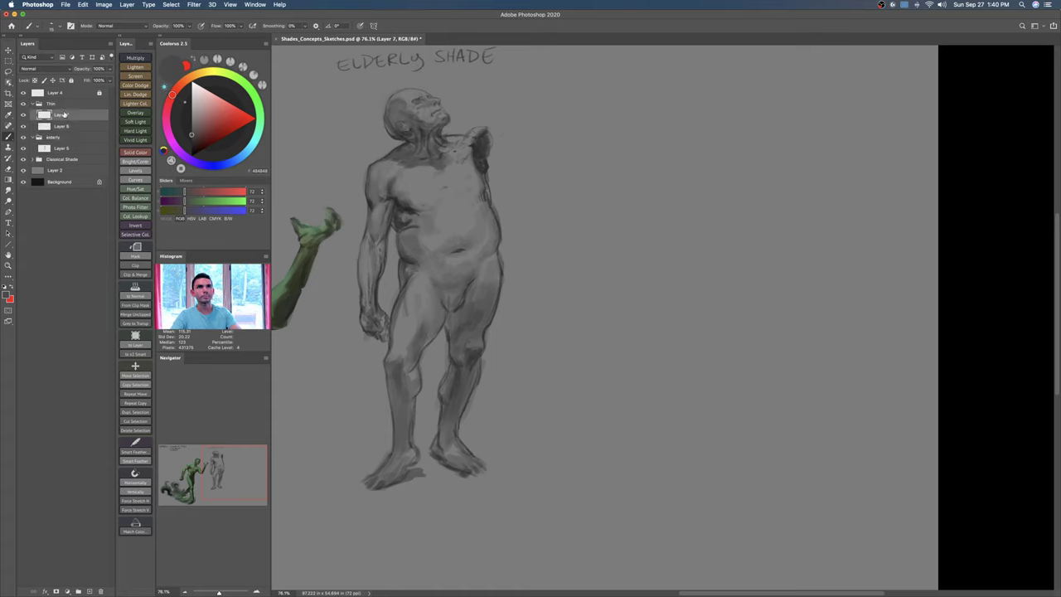
key("super+z")
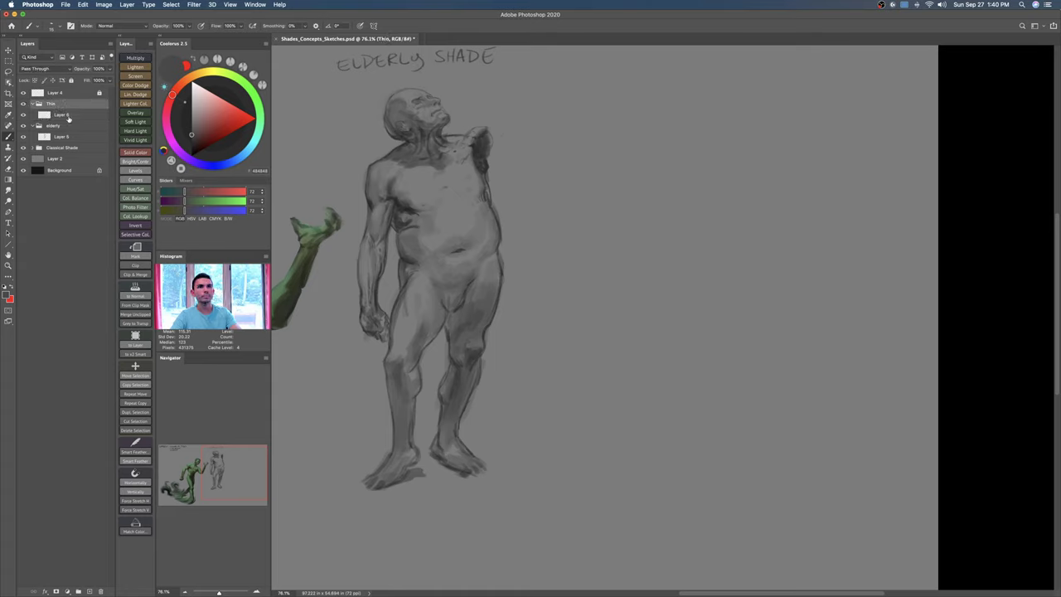
Step: Activate the layer inside the Thin group and choose a darker grey of RGB 52 for the brush
left_click(62, 117)
left_click(191, 141)
key("super+space")
left_click_drag(770, 281, 780, 280)
key("b")
left_click_drag(649, 207, 650, 242)
key("super+z")
Step: Rough in the sloping shoulder and ribcage of a thin, leaning figure beside the elderly shade
mouse_move(678, 189)
left_mouse_down()
mouse_move(659, 217)
mouse_move(680, 275)
mouse_move(703, 260)
left_mouse_up()
left_click_drag(712, 251, 721, 243)
left_click_drag(631, 295, 676, 284)
left_click_drag(725, 242, 703, 360)
left_click_drag(654, 169, 676, 183)
mouse_move(653, 171)
left_mouse_down()
mouse_move(673, 163)
mouse_move(679, 172)
left_mouse_up()
mouse_move(685, 180)
left_mouse_down()
mouse_move(693, 207)
mouse_move(677, 270)
left_mouse_up()
left_click_drag(643, 171, 610, 240)
Step: Add the arm contour, narrow waist and hip lines to the leaning figure's gesture sketch
left_click_drag(620, 188, 596, 279)
left_click_drag(672, 272, 652, 282)
left_click_drag(669, 278, 635, 203)
left_click_drag(658, 256, 643, 267)
left_click_drag(583, 241, 589, 277)
left_click_drag(633, 241, 638, 279)
left_click_drag(644, 255, 661, 319)
left_click_drag(596, 290, 614, 325)
mouse_move(666, 172)
left_mouse_down()
mouse_move(646, 270)
mouse_move(651, 318)
mouse_move(634, 353)
left_mouse_up()
Step: Draw the long, curved leg lines of the leaning figure down to the foot
left_click_drag(605, 328, 622, 366)
left_click_drag(640, 304, 599, 441)
left_click_drag(655, 337, 602, 490)
left_click_drag(615, 426, 594, 479)
left_click_drag(612, 376, 585, 491)
mouse_move(610, 292)
left_mouse_down()
mouse_move(592, 532)
mouse_move(602, 557)
left_mouse_up()
mouse_move(606, 443)
left_mouse_down()
mouse_move(593, 514)
mouse_move(601, 489)
left_mouse_up()
key("e")
left_click_drag(687, 259, 685, 258)
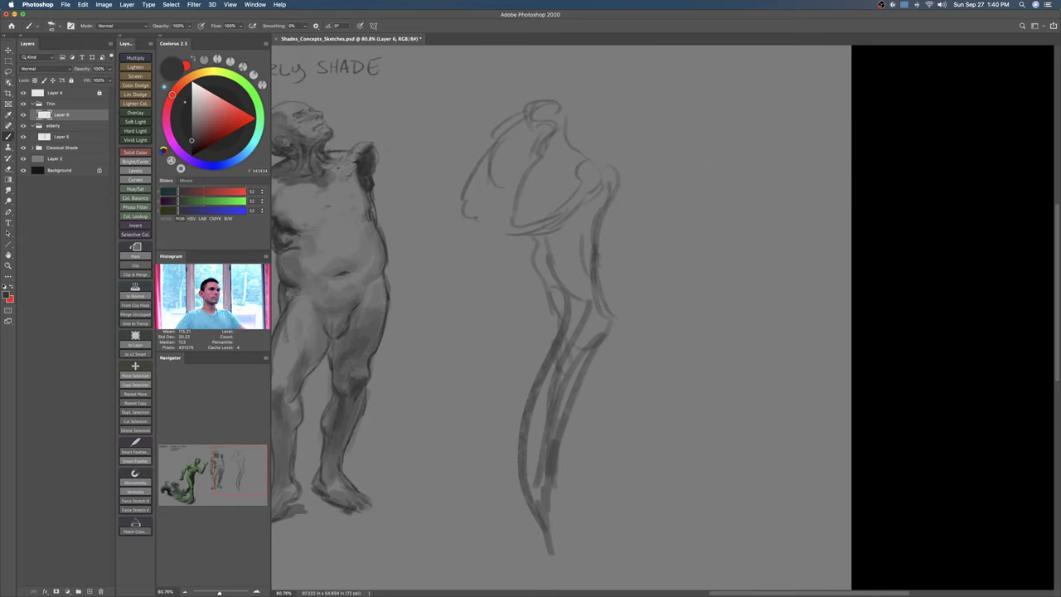
Step: Sketch a small bust study beside the leaning figure, with a rounded head, neck and shoulder line
mouse_move(686, 187)
left_mouse_down()
mouse_move(688, 200)
mouse_move(702, 189)
left_mouse_up()
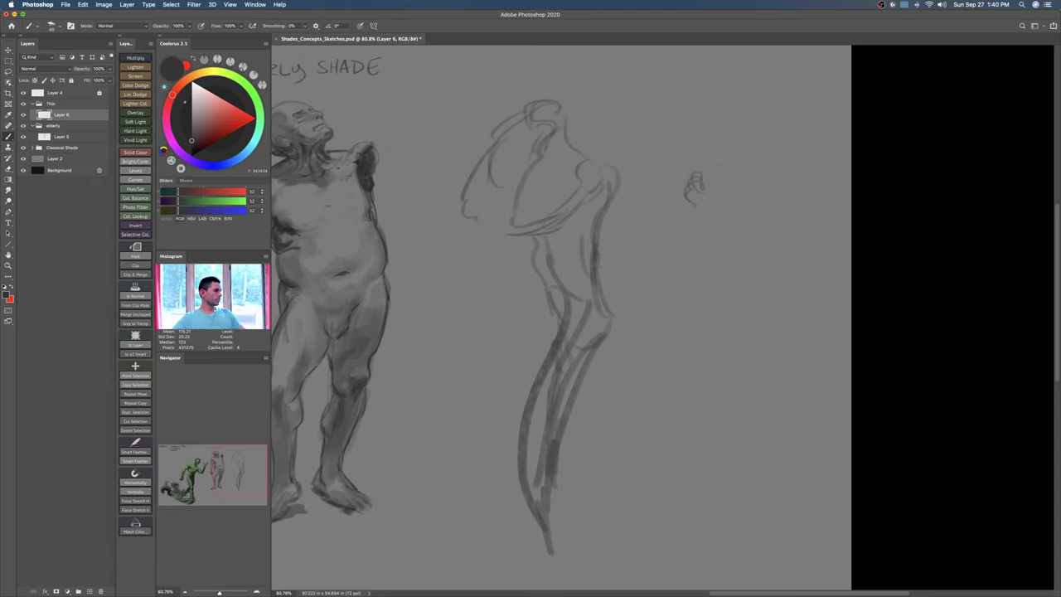
mouse_move(688, 175)
left_mouse_down()
mouse_move(709, 199)
mouse_move(690, 194)
mouse_move(725, 218)
mouse_move(702, 207)
left_mouse_up()
left_click_drag(684, 195, 678, 202)
mouse_move(668, 201)
left_mouse_down()
mouse_move(684, 194)
mouse_move(730, 219)
mouse_move(723, 236)
left_mouse_up()
mouse_move(695, 174)
left_mouse_down()
mouse_move(701, 151)
mouse_move(734, 203)
mouse_move(738, 148)
left_mouse_up()
mouse_move(741, 107)
left_mouse_down()
mouse_move(749, 154)
mouse_move(738, 102)
mouse_move(755, 125)
left_mouse_up()
left_click_drag(751, 126, 750, 146)
left_click_drag(738, 97, 756, 126)
mouse_move(682, 121)
left_mouse_down()
mouse_move(726, 156)
mouse_move(735, 177)
left_mouse_up()
mouse_move(708, 142)
left_mouse_down()
mouse_move(720, 172)
mouse_move(706, 158)
left_mouse_up()
Step: Build up the bust study's chest folds and shoulder with darker strokes
mouse_move(694, 156)
left_mouse_down()
mouse_move(715, 170)
mouse_move(703, 171)
left_mouse_up()
mouse_move(730, 164)
left_mouse_down()
mouse_move(735, 175)
mouse_move(671, 199)
mouse_move(761, 239)
left_mouse_up()
mouse_move(741, 192)
left_mouse_down()
mouse_move(754, 243)
mouse_move(729, 250)
left_mouse_up()
mouse_move(705, 204)
left_mouse_down()
mouse_move(738, 265)
mouse_move(726, 240)
left_mouse_up()
left_click_drag(670, 200, 697, 212)
left_click_drag(704, 209, 721, 257)
mouse_move(665, 196)
left_mouse_down()
mouse_move(718, 217)
mouse_move(688, 209)
mouse_move(636, 221)
mouse_move(701, 190)
mouse_move(722, 203)
mouse_move(715, 177)
left_mouse_up()
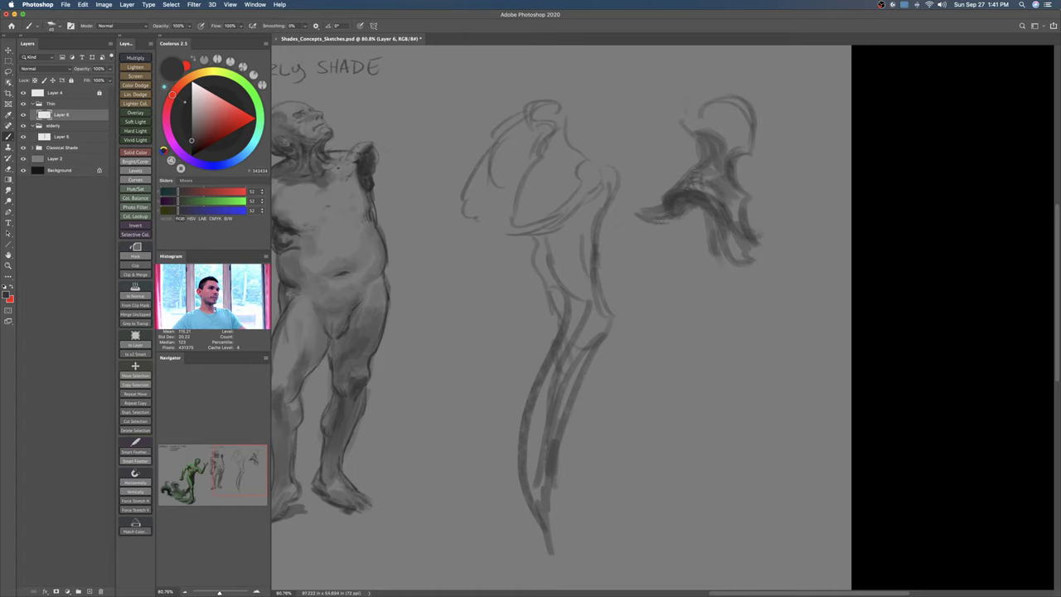
Step: Clean up the bust study's skull outline and redraw its face profile
key("bracketright")
key("bracketright")
key("e")
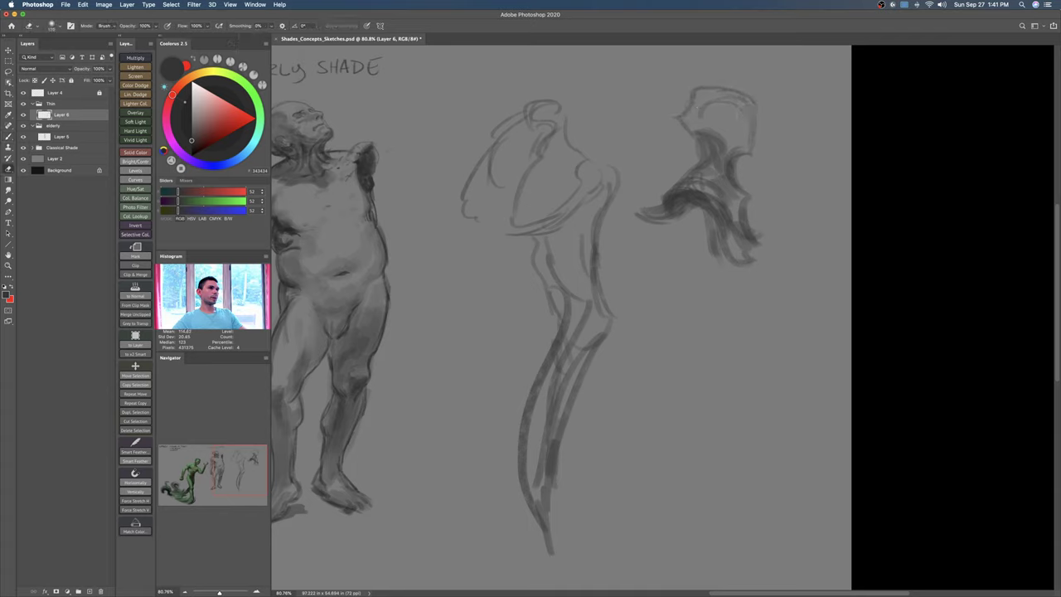
key("b")
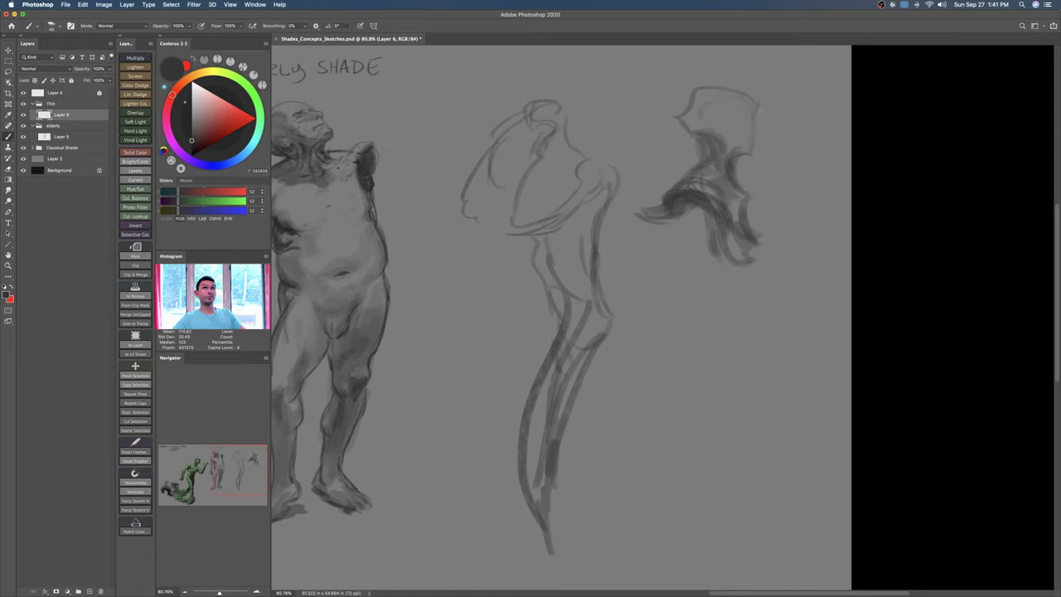
key("super+z")
key("[")
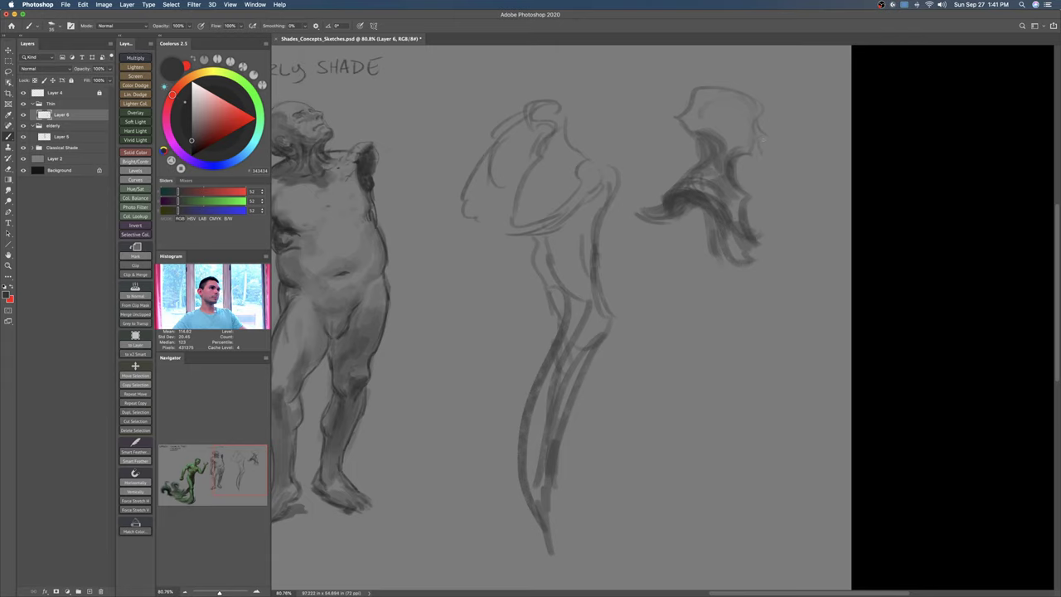
Step: Erase the bust study and the whole leaning figure sketch with an enlarged eraser
key("e")
mouse_move(758, 132)
left_mouse_down()
mouse_move(694, 183)
mouse_move(743, 236)
mouse_move(670, 203)
left_mouse_up()
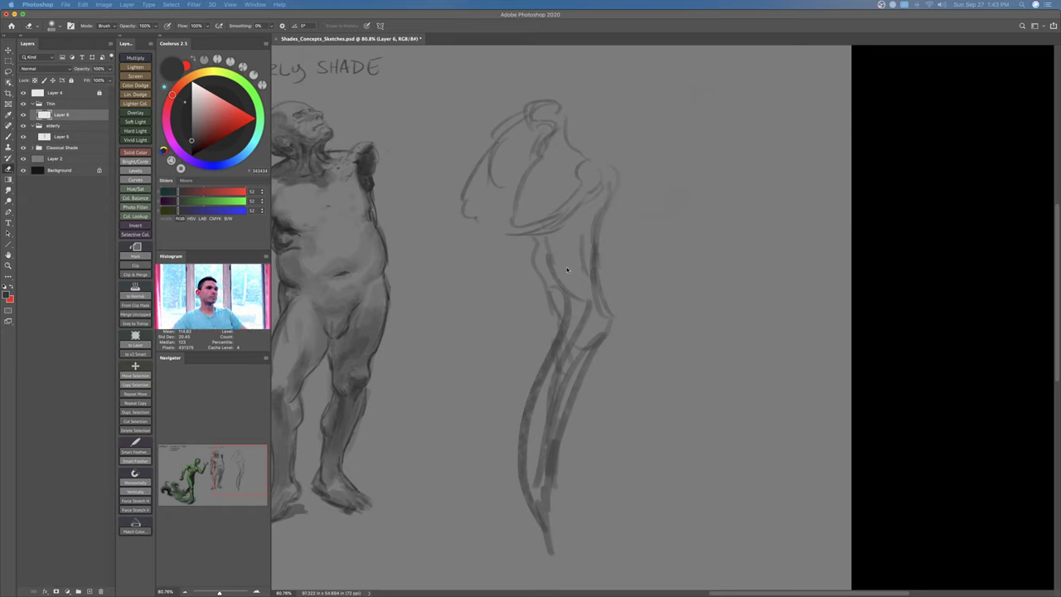
key("bracketright")
key("bracketright")
key("bracketright")
key("bracketright")
key("bracketright")
mouse_move(554, 178)
left_mouse_down()
mouse_move(564, 207)
mouse_move(547, 538)
left_mouse_up()
mouse_move(531, 241)
left_mouse_down()
mouse_move(481, 183)
mouse_move(543, 121)
left_mouse_up()
Step: Sketch a rounded front-view torso outline with neck lines in the cleared area beside the elderly figure
key("bracketleft")
key("b")
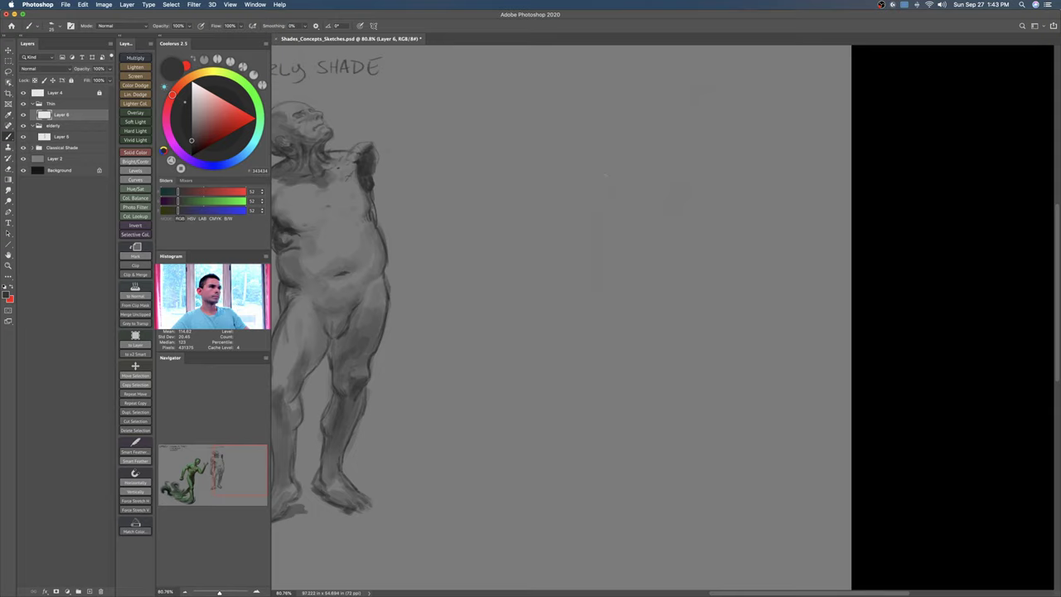
left_click_drag(572, 163, 567, 182)
left_click_drag(605, 150, 560, 223)
left_click_drag(644, 176, 638, 267)
mouse_move(598, 124)
left_mouse_down()
mouse_move(598, 150)
mouse_move(623, 185)
mouse_move(617, 209)
mouse_move(554, 200)
left_mouse_up()
key("bracketright")
key("bracketright")
key("bracketright")
key("bracketright")
key("bracketright")
mouse_move(615, 173)
left_mouse_down()
mouse_move(638, 193)
mouse_move(726, 187)
mouse_move(707, 190)
left_mouse_up()
Step: Examine the green creature and the elderly figure as references for the new torso sketch's scale and pose
key("z")
left_click_drag(619, 213, 748, 205)
left_click_drag(421, 281, 488, 270)
left_click_drag(511, 209, 542, 258)
left_click_drag(594, 256, 572, 261)
left_click_drag(585, 218, 595, 217)
scroll(597, 218, "down", 3)
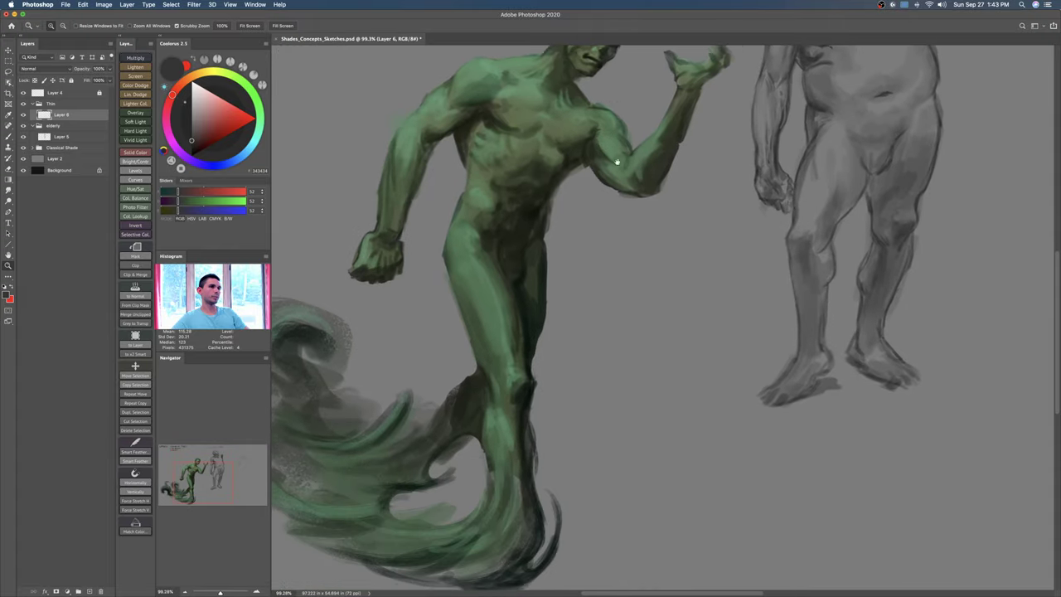
scroll(601, 217, "down", 3)
scroll(604, 218, "up", 3)
scroll(587, 238, "down", 3)
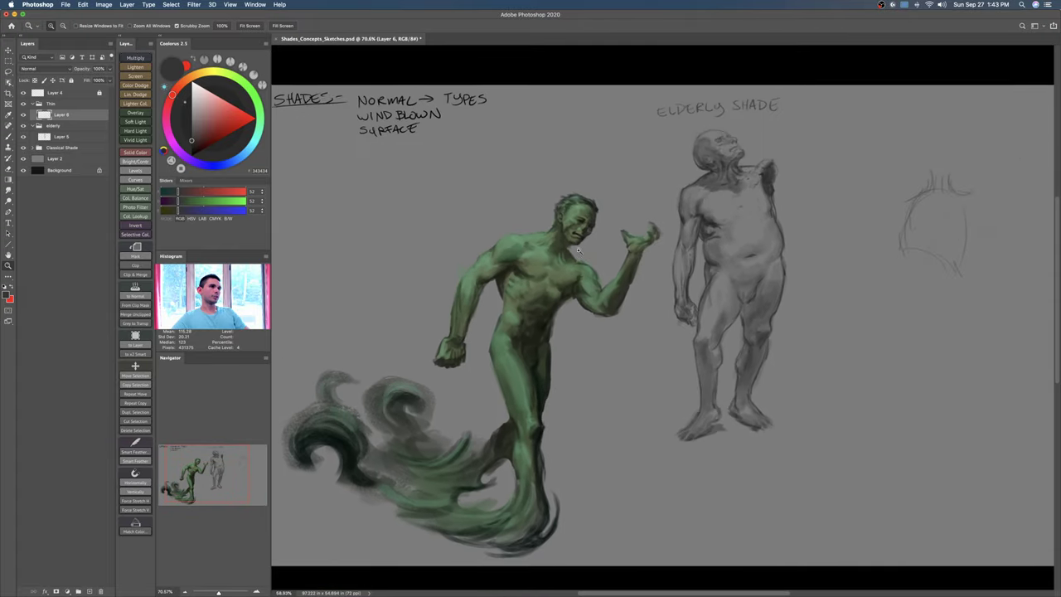
scroll(554, 257, "up", 2)
left_click_drag(570, 236, 583, 236)
left_click_drag(653, 253, 535, 243)
left_click_drag(771, 176, 793, 185)
left_click_drag(867, 160, 715, 198)
Step: Redraw the side contour of the neck where it flows into the shoulder of the torso sketch
key("super+z")
left_click_drag(680, 130, 685, 169)
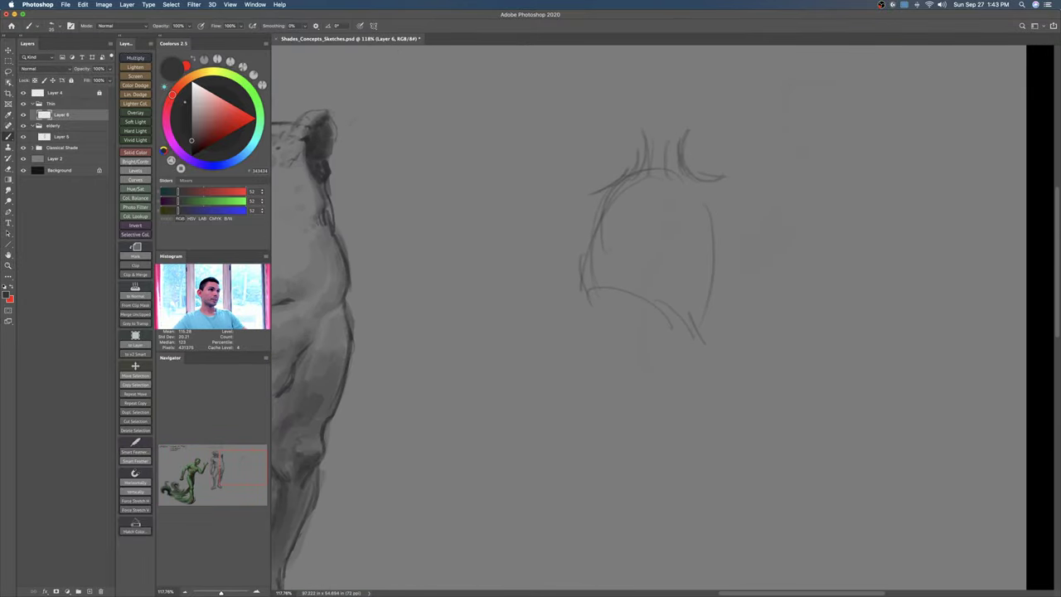
scroll(644, 171, "down", 2)
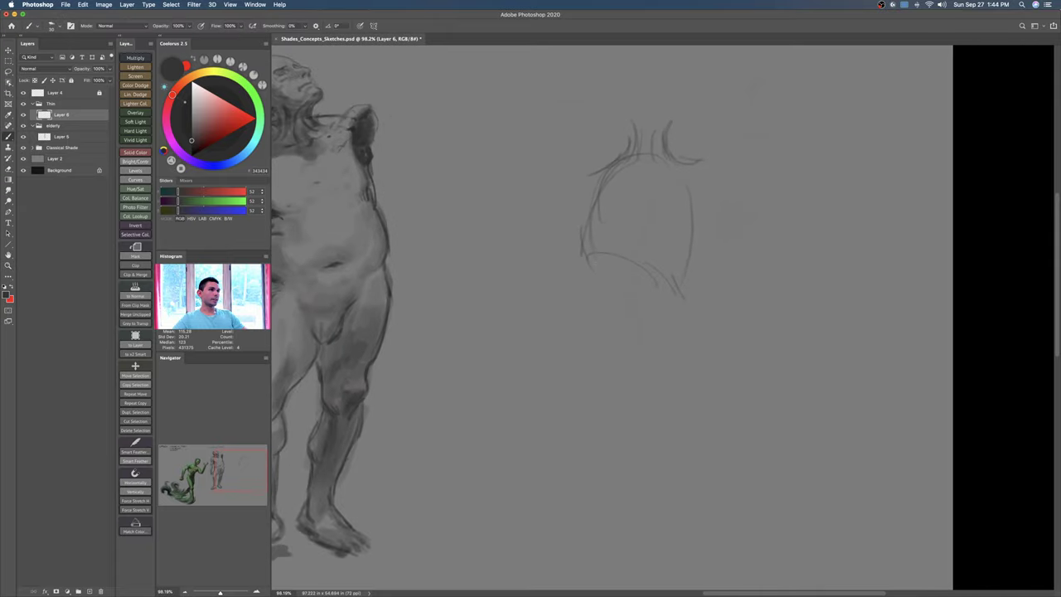
mouse_move(664, 224)
left_mouse_down()
mouse_move(700, 224)
mouse_move(670, 222)
left_mouse_up()
Step: Scale the torso sketch down with Free Transform and reposition it beside the elderly figure
key("ctrl+t")
left_click_drag(838, 79, 783, 165)
left_click_drag(715, 239, 724, 148)
left_click_drag(793, 68, 770, 102)
left_click_drag(711, 194, 713, 178)
key("Return")
Step: Draw an oval head above the neck and mark the chest lines across the torso
mouse_move(610, 128)
left_mouse_down()
mouse_move(633, 148)
mouse_move(645, 76)
left_mouse_up()
mouse_move(625, 69)
left_mouse_down()
mouse_move(602, 86)
mouse_move(647, 110)
left_mouse_up()
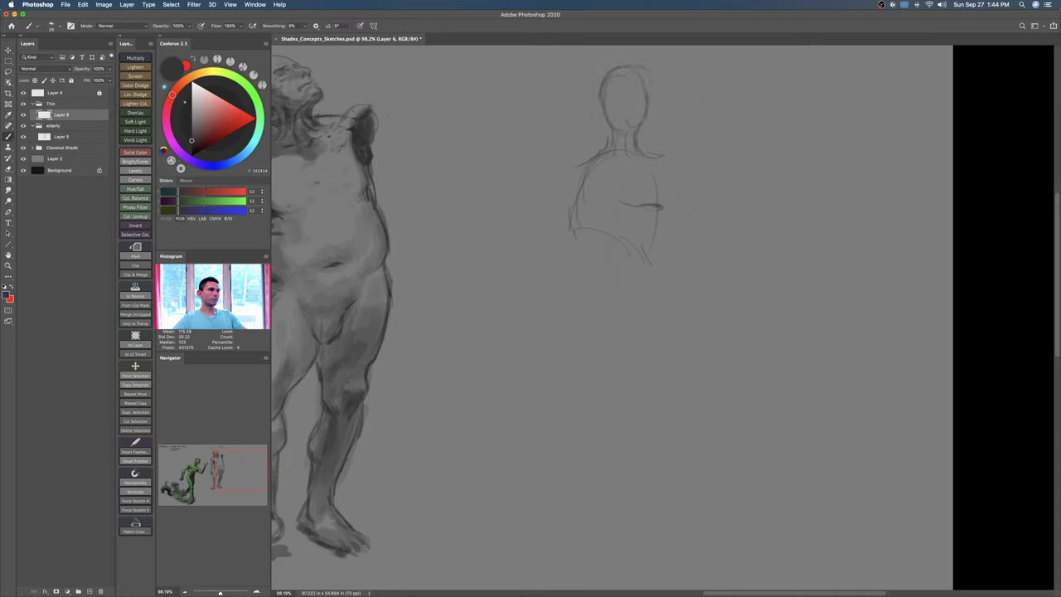
key("]")
mouse_move(577, 209)
left_mouse_down()
mouse_move(590, 202)
mouse_move(567, 215)
mouse_move(670, 210)
left_mouse_up()
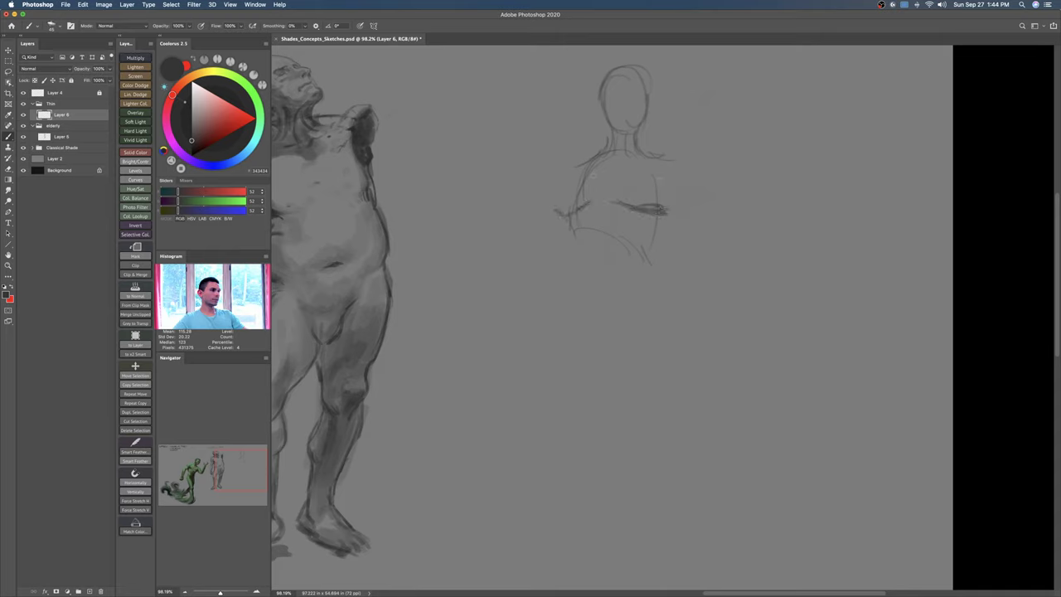
key("e")
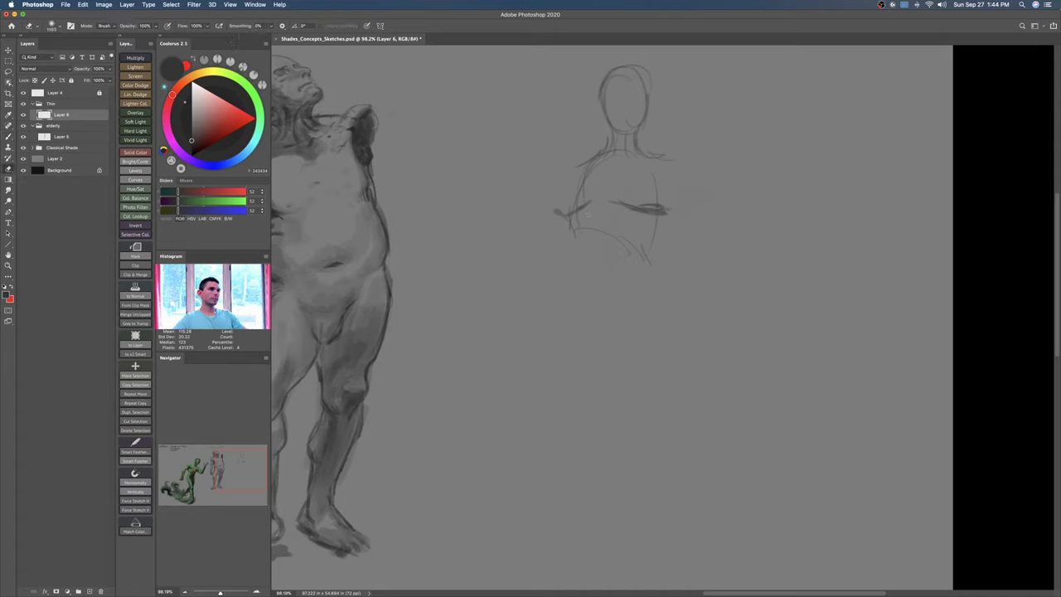
key("b")
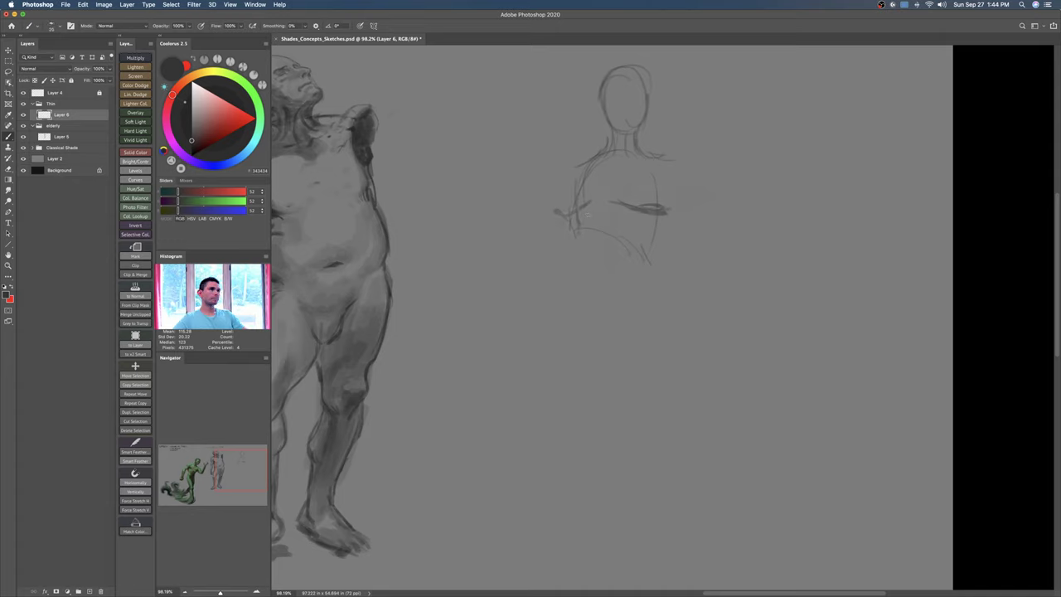
Step: Draw the tapering ribcage sides and the narrow waist contours below the chest
mouse_move(575, 214)
left_mouse_down()
mouse_move(580, 266)
mouse_move(572, 198)
mouse_move(584, 267)
left_mouse_up()
mouse_move(673, 226)
left_mouse_down()
mouse_move(655, 264)
mouse_move(636, 261)
mouse_move(650, 278)
left_mouse_up()
mouse_move(574, 245)
left_mouse_down()
mouse_move(593, 272)
mouse_move(600, 314)
left_mouse_up()
mouse_move(590, 264)
left_mouse_down()
mouse_move(610, 330)
mouse_move(621, 313)
mouse_move(598, 317)
left_mouse_up()
left_click_drag(666, 274, 665, 321)
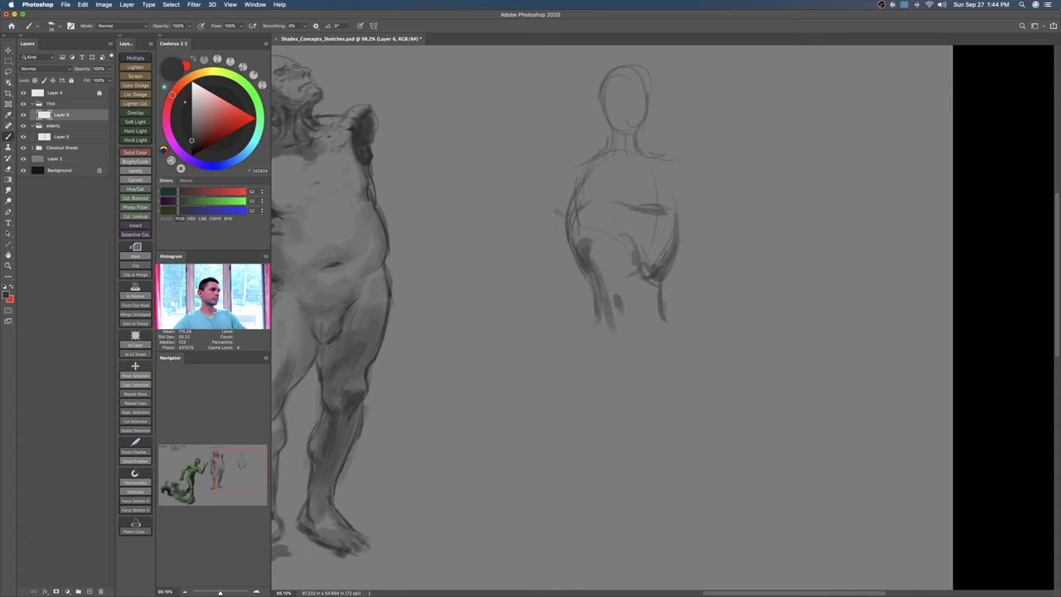
Step: Add the hip contours and the spread outer thigh lines below the waist
left_click_drag(678, 252, 671, 340)
left_click_drag(581, 271, 615, 358)
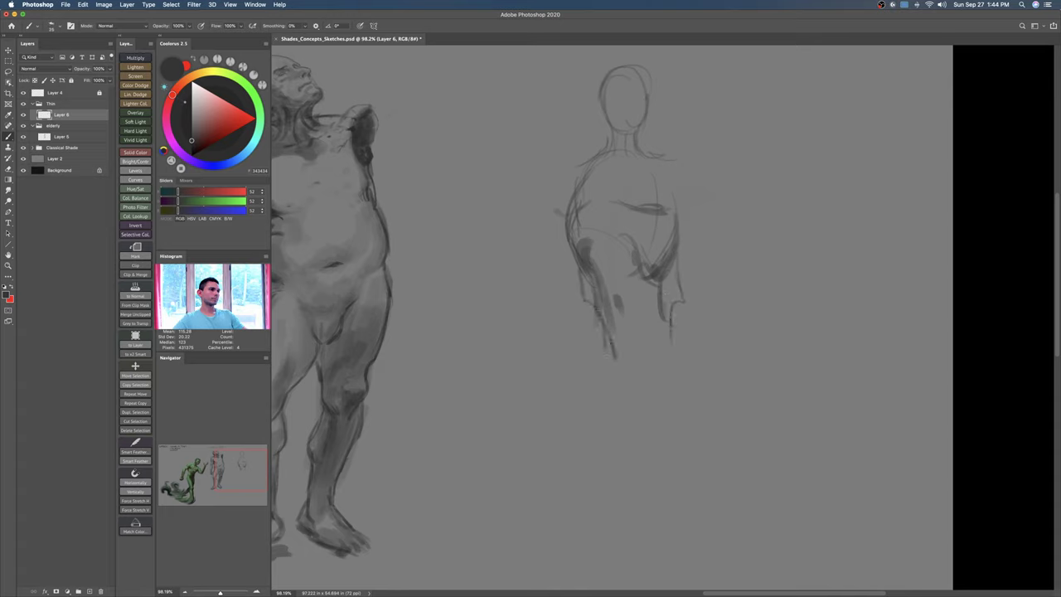
left_click_drag(585, 295, 566, 423)
left_click_drag(680, 300, 710, 411)
Step: Scale the entire front-view figure sketch down with Free Transform
key("ctrl+t")
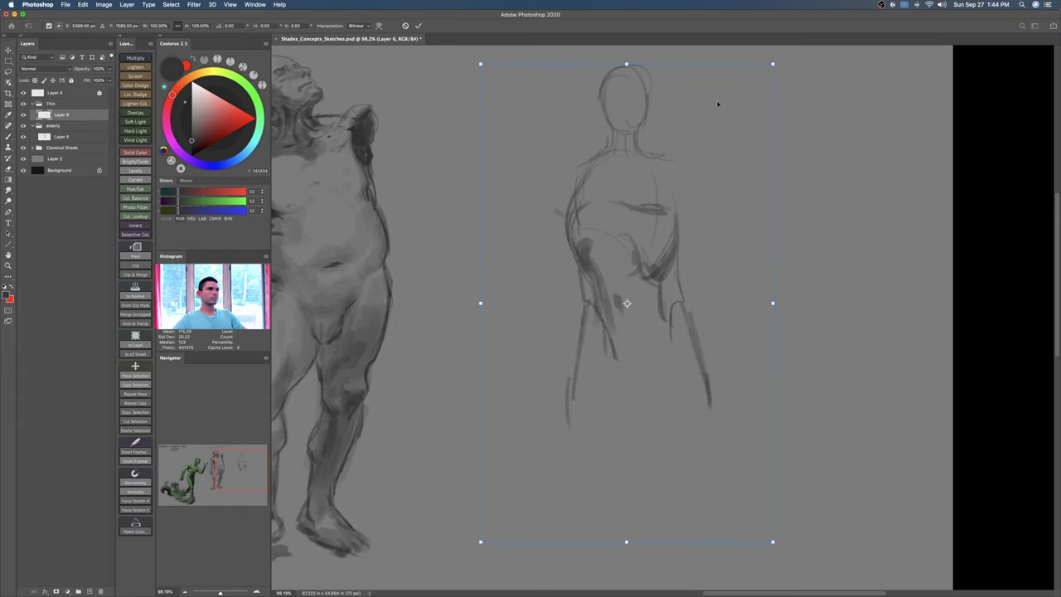
mouse_move(773, 65)
left_mouse_down()
mouse_move(704, 178)
mouse_move(711, 142)
left_mouse_up()
key("Return")
Step: Sketch the sloping shoulders and long, outstretched arms of the front-view figure
mouse_move(602, 126)
left_mouse_down()
mouse_move(633, 124)
mouse_move(597, 132)
mouse_move(622, 154)
left_mouse_up()
mouse_move(613, 147)
left_mouse_down()
mouse_move(554, 184)
mouse_move(547, 213)
left_mouse_up()
left_click_drag(656, 165, 667, 190)
left_click_drag(672, 185, 676, 207)
mouse_move(641, 162)
left_mouse_down()
mouse_move(685, 177)
mouse_move(758, 313)
mouse_move(786, 345)
left_mouse_up()
left_click_drag(561, 185, 469, 406)
Step: Extend the front-view figure's legs downward with long contour strokes
left_click_drag(569, 404, 553, 500)
left_click_drag(557, 463, 561, 534)
left_click_drag(686, 343, 706, 469)
Step: Erase the entire front-view thin figure sketch
key("e")
mouse_move(596, 249)
left_mouse_down()
mouse_move(630, 348)
mouse_move(713, 331)
mouse_move(564, 216)
left_mouse_up()
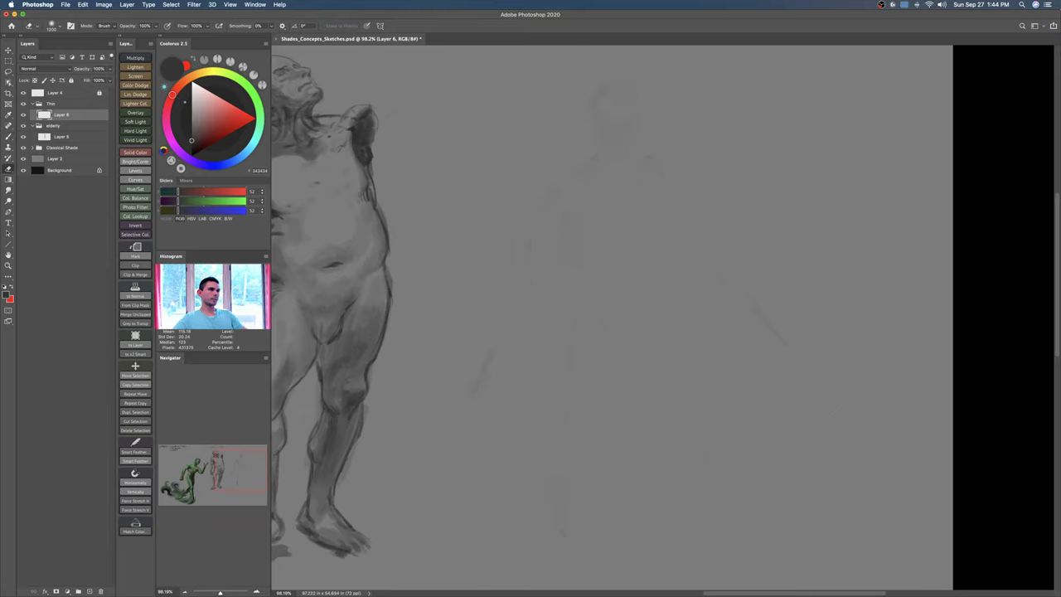
mouse_move(647, 249)
left_mouse_down()
mouse_move(621, 142)
mouse_move(530, 331)
left_mouse_up()
Step: Sketch a tilted oval ribcage, darken the hollow beneath it and add curved fold lines at the waist
key("b")
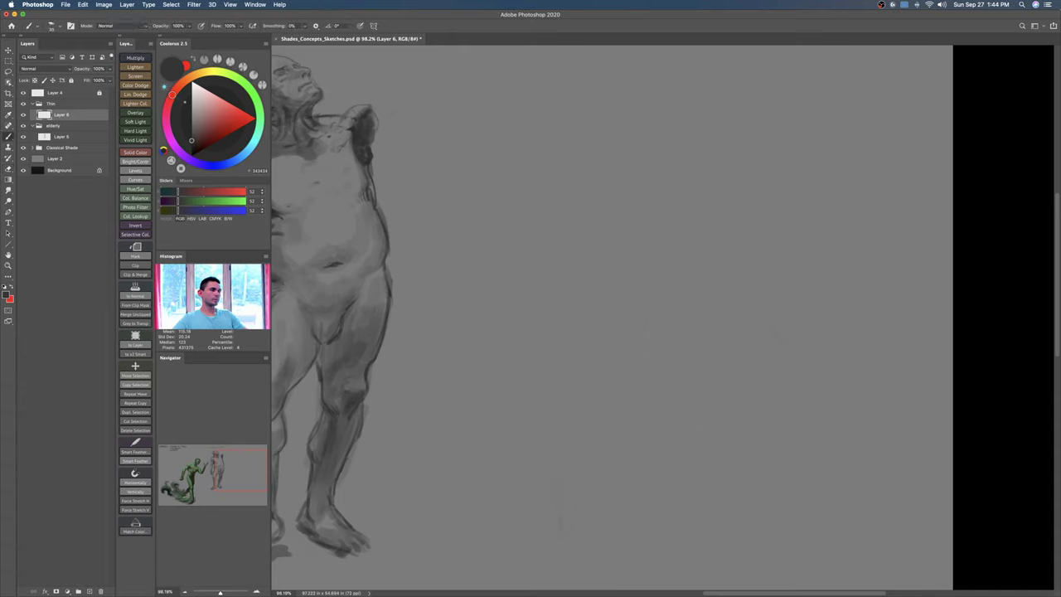
mouse_move(645, 171)
left_mouse_down()
mouse_move(635, 223)
mouse_move(703, 227)
mouse_move(691, 184)
left_mouse_up()
mouse_move(607, 177)
left_mouse_down()
mouse_move(639, 244)
mouse_move(687, 240)
left_mouse_up()
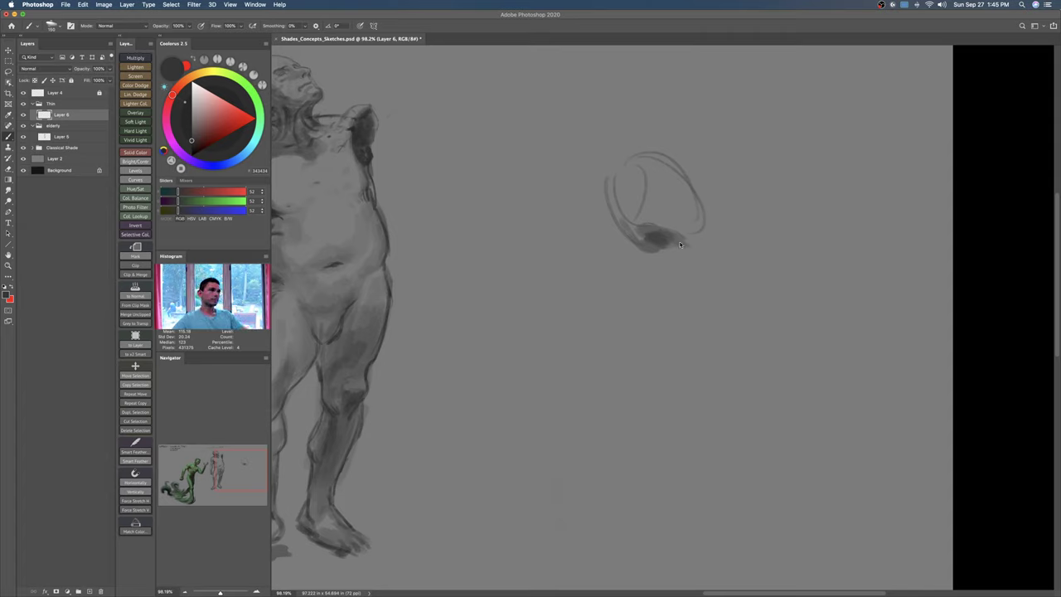
mouse_move(657, 241)
left_mouse_down()
mouse_move(713, 242)
mouse_move(659, 259)
mouse_move(684, 259)
mouse_move(659, 269)
mouse_move(668, 273)
mouse_move(641, 296)
left_mouse_up()
mouse_move(683, 262)
left_mouse_down()
mouse_move(713, 252)
mouse_move(673, 265)
mouse_move(698, 263)
left_mouse_up()
mouse_move(713, 265)
left_mouse_down()
mouse_move(683, 270)
mouse_move(697, 283)
left_mouse_up()
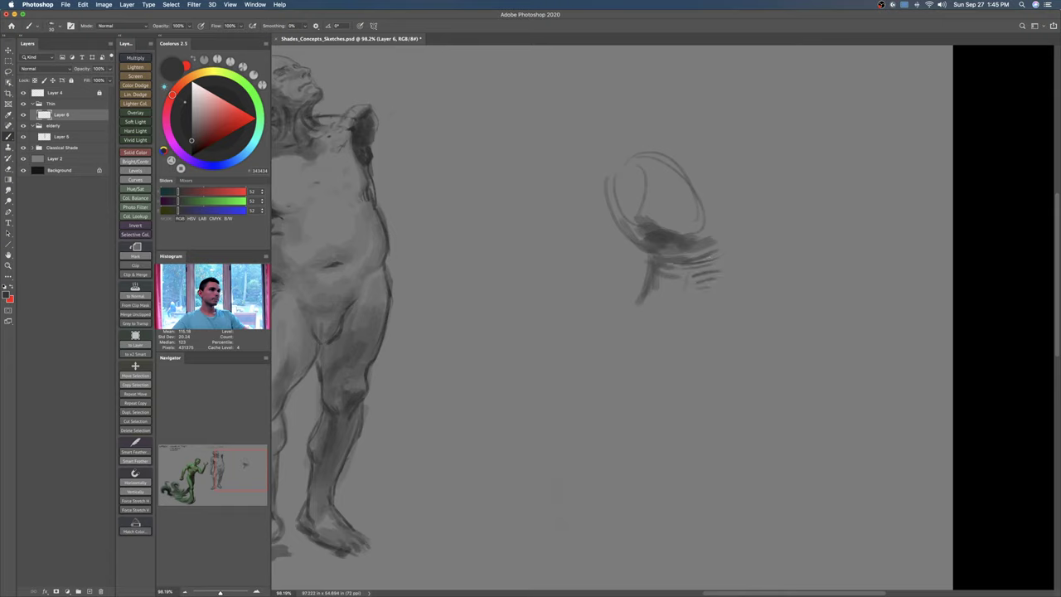
Step: Draw the outer flank and lower abdomen contours around the tilted ribcage
mouse_move(736, 255)
left_mouse_down()
mouse_move(733, 286)
mouse_move(688, 314)
left_mouse_up()
left_click_drag(647, 266, 638, 323)
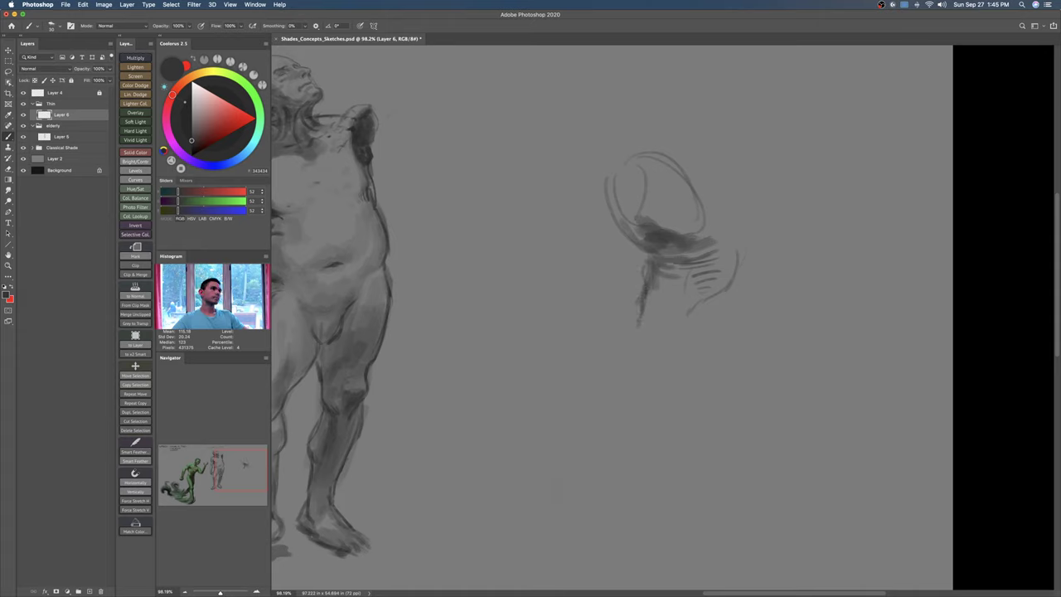
mouse_move(736, 241)
left_mouse_down()
mouse_move(729, 191)
mouse_move(704, 146)
mouse_move(729, 207)
mouse_move(705, 204)
left_mouse_up()
Step: Sketch a small head and neck outline above the ribcage, joining the shoulder contour
key("z")
key("b")
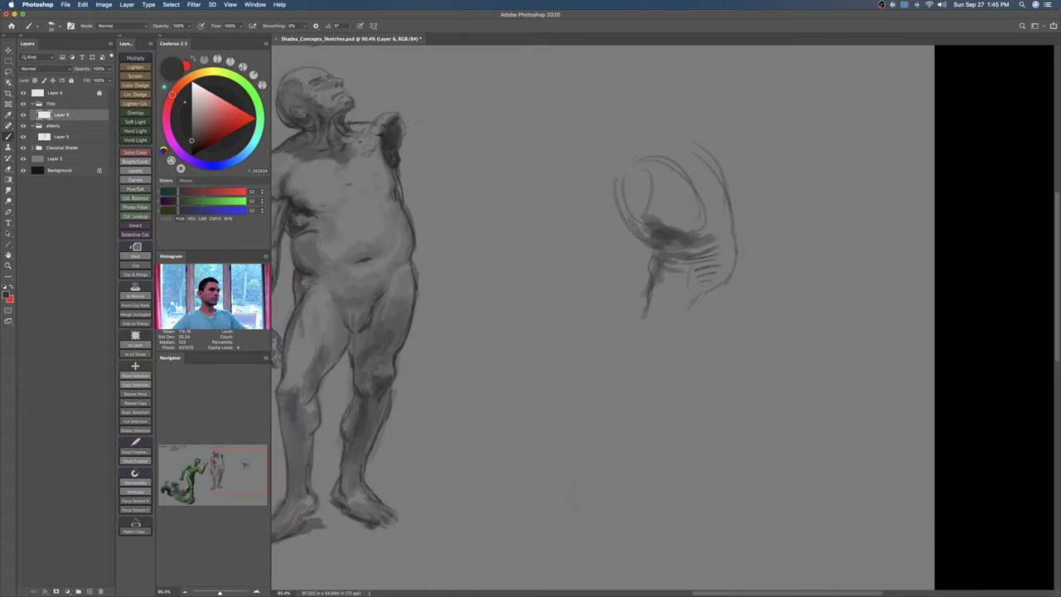
left_click_drag(605, 174, 621, 214)
mouse_move(716, 178)
left_mouse_down()
mouse_move(663, 143)
mouse_move(668, 179)
mouse_move(637, 127)
left_mouse_up()
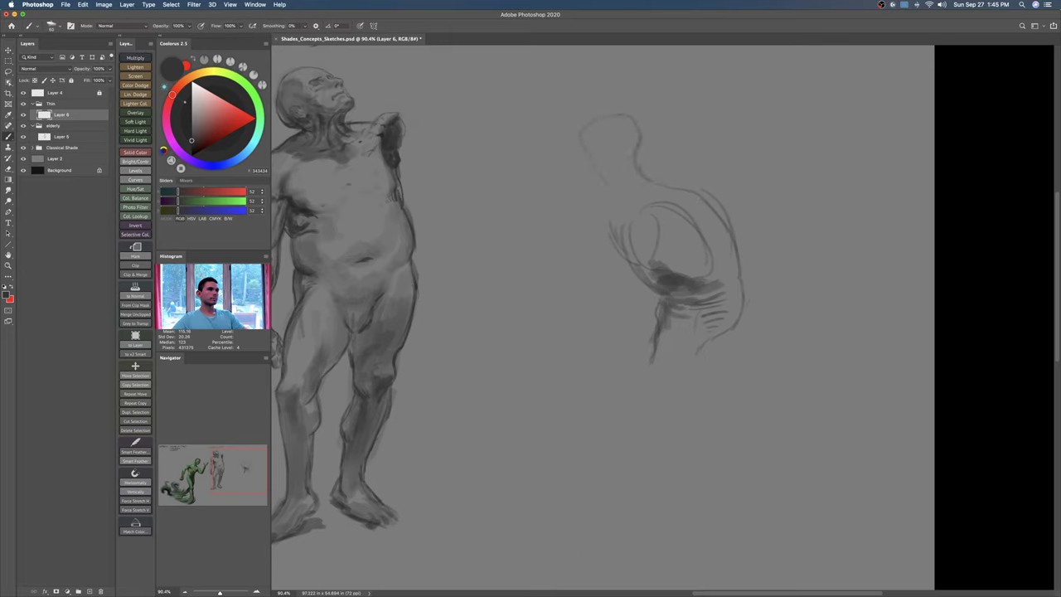
Step: Sketch the jaw and guide lines on the head, the shoulder curve and the beginnings of both upper arms
left_click_drag(586, 151, 602, 188)
left_click_drag(627, 136, 619, 184)
mouse_move(588, 147)
left_mouse_down()
mouse_move(579, 179)
mouse_move(597, 113)
mouse_move(635, 139)
left_mouse_up()
mouse_move(678, 206)
left_mouse_down()
mouse_move(686, 189)
mouse_move(709, 183)
left_mouse_up()
mouse_move(681, 189)
left_mouse_down()
mouse_move(711, 185)
mouse_move(778, 241)
left_mouse_up()
left_click_drag(594, 214, 609, 292)
Step: Lasso the abdomen part of the sketch and shift it slightly down to lengthen the torso
key("l")
mouse_move(753, 271)
left_mouse_down()
mouse_move(633, 273)
mouse_move(764, 338)
left_mouse_up()
left_click_drag(779, 302, 754, 271)
key("v")
left_click_drag(725, 314, 732, 331)
key("super+d")
Step: Redraw the tilted head as an elongated oval with facial guide lines, cleaning up stray marks at the jaw
key("b")
left_click_drag(594, 129, 613, 183)
key("e")
left_click_drag(606, 147, 612, 151)
key("b")
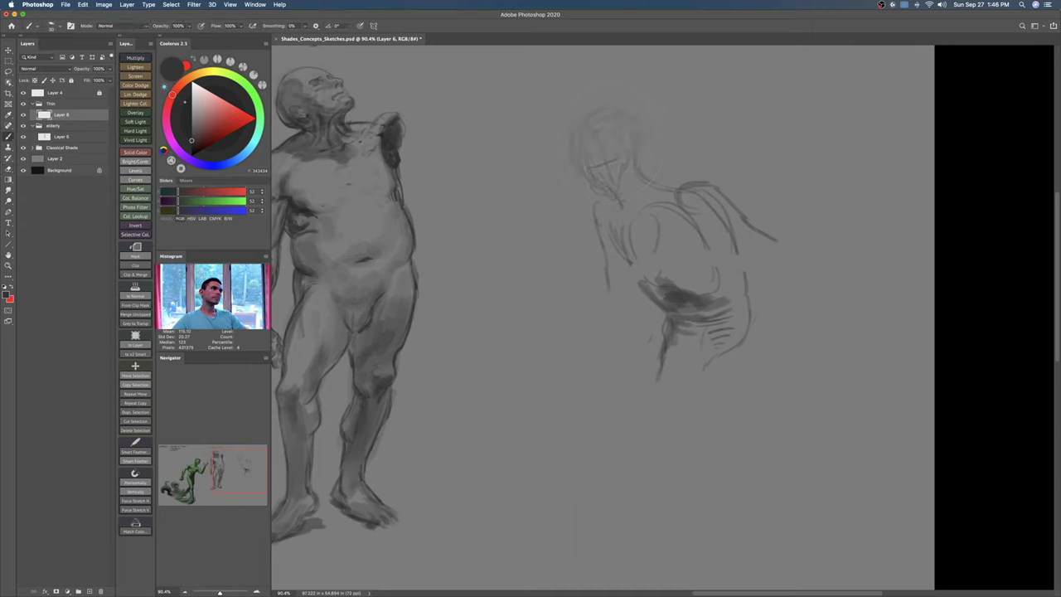
mouse_move(572, 125)
left_mouse_down()
mouse_move(580, 161)
mouse_move(593, 101)
mouse_move(617, 105)
left_mouse_up()
mouse_move(625, 120)
left_mouse_down()
mouse_move(632, 154)
mouse_move(624, 126)
left_mouse_up()
mouse_move(585, 99)
left_mouse_down()
mouse_move(610, 98)
mouse_move(575, 152)
left_mouse_up()
left_click_drag(579, 146, 588, 162)
left_click_drag(574, 124, 568, 110)
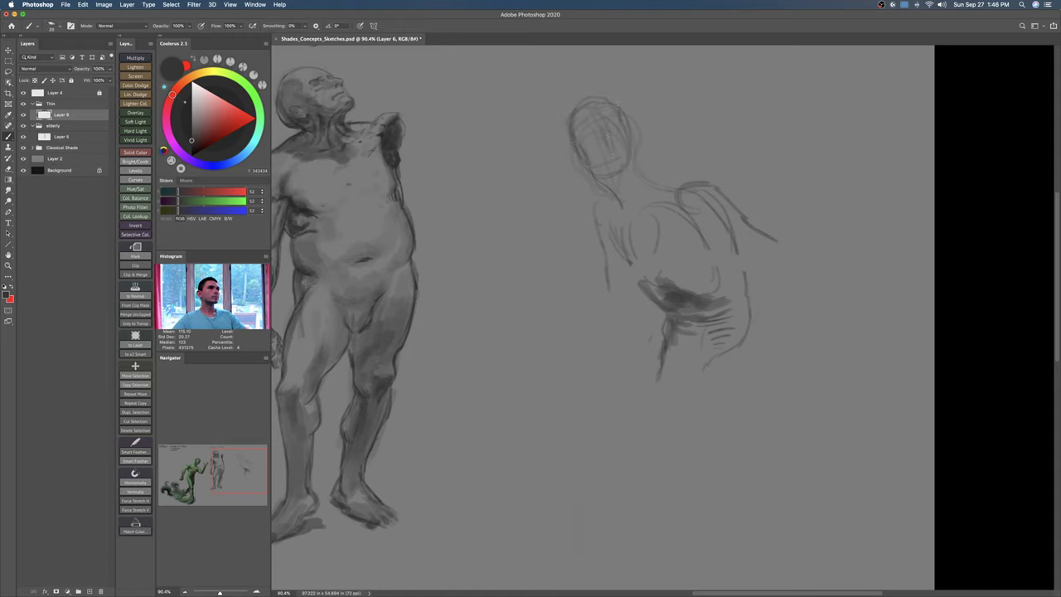
Step: Draw the neck lines and firm up the shoulder contour leading out to the extended arm
left_click_drag(660, 186, 687, 184)
left_click_drag(604, 189, 611, 201)
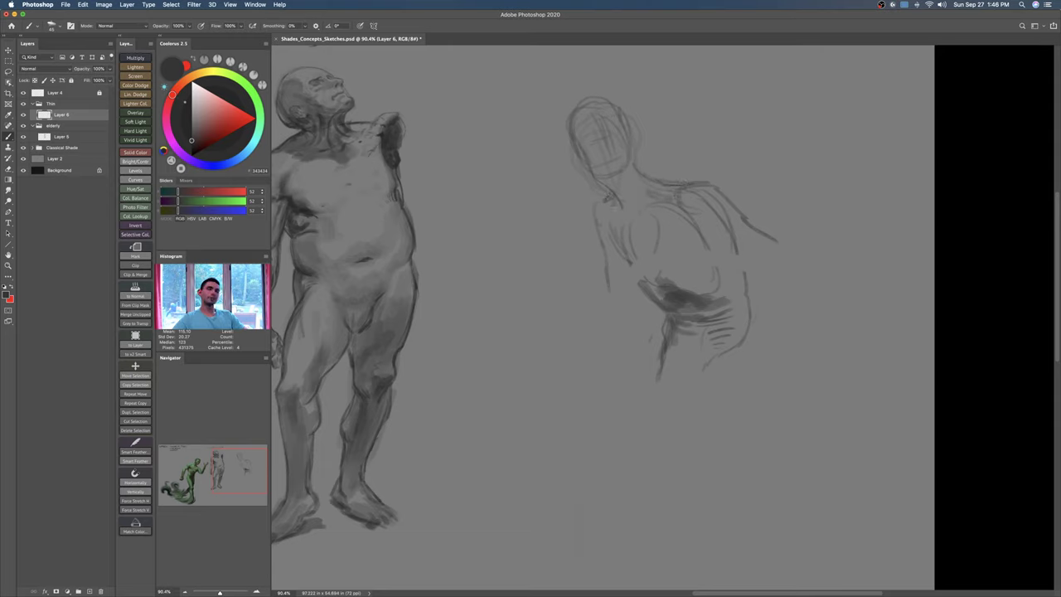
key("[")
mouse_move(676, 189)
left_mouse_down()
mouse_move(687, 184)
mouse_move(731, 208)
mouse_move(718, 201)
left_mouse_up()
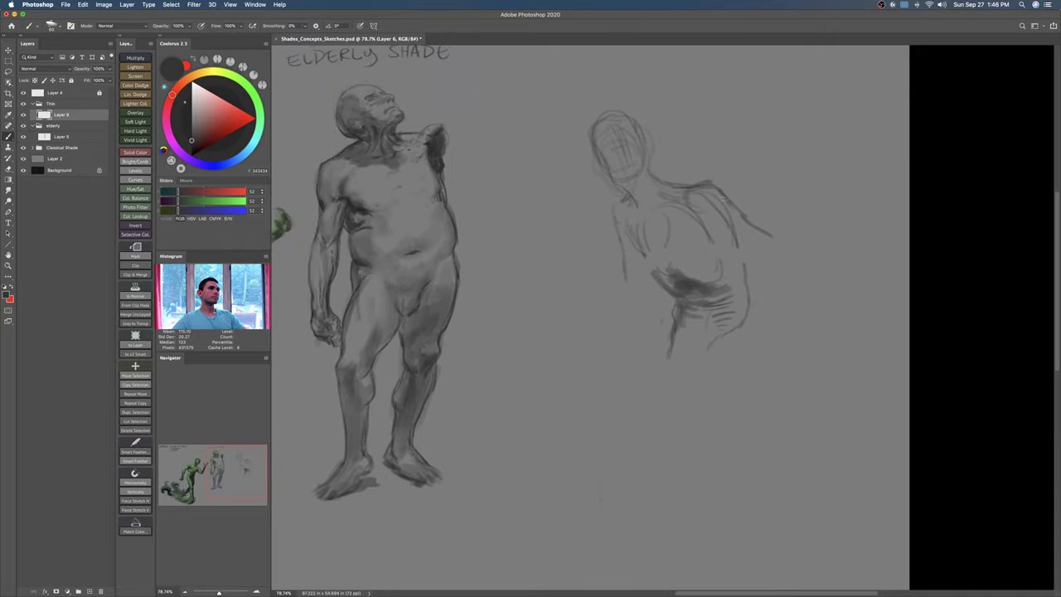
Step: Sketch the chest muscles and armpit hatching across the ribcage, lightening the lines with the eraser
mouse_move(618, 227)
left_mouse_down()
mouse_move(656, 268)
mouse_move(720, 233)
left_mouse_up()
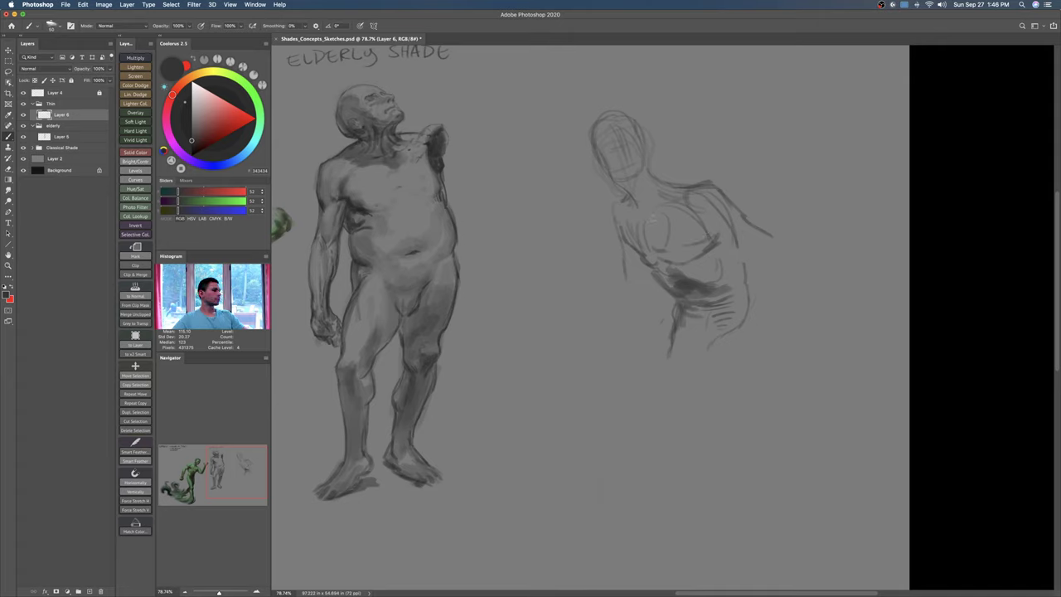
left_click_drag(650, 234, 711, 213)
key("e")
left_click_drag(650, 225, 725, 228)
key("b")
left_click_drag(627, 219, 626, 233)
left_click_drag(713, 183, 740, 208)
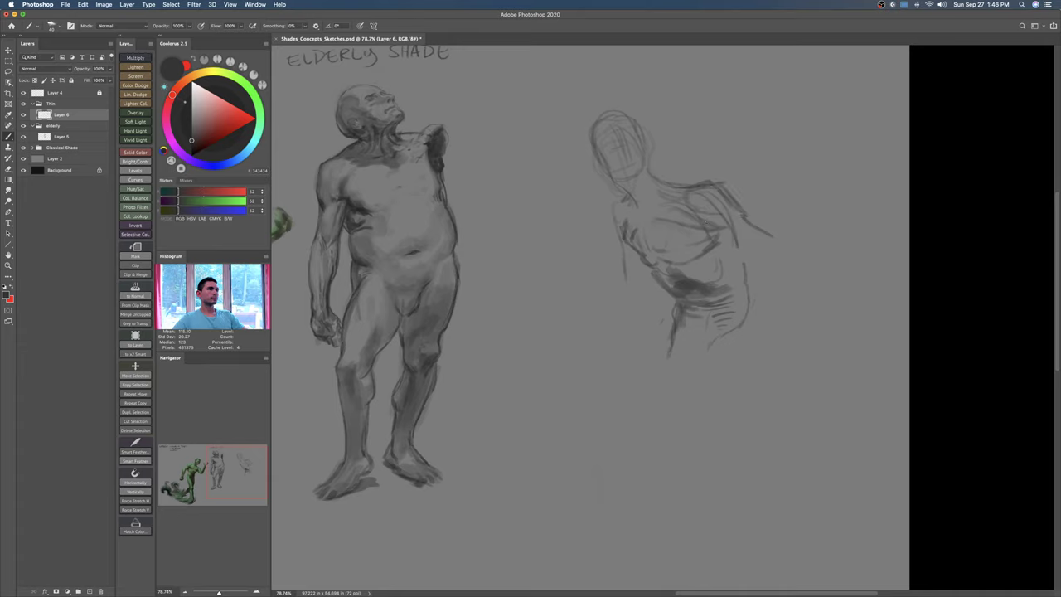
Step: Sketch the thin hanging arm below the head side's shoulder, from shoulder through bent elbow to wrist
mouse_move(626, 193)
left_mouse_down()
mouse_move(615, 203)
mouse_move(622, 309)
left_mouse_up()
key("super+z")
key("super+z")
key("bracketright")
mouse_move(630, 245)
left_mouse_down()
mouse_move(635, 294)
mouse_move(624, 316)
mouse_move(639, 351)
mouse_move(617, 385)
left_mouse_up()
mouse_move(630, 297)
left_mouse_down()
mouse_move(602, 382)
mouse_move(616, 384)
left_mouse_up()
Step: Draw the opposite arm angling outward from the shoulder to a sharp elbow, with a long forearm hanging straight down
key("bracketleft")
key("bracketleft")
key("bracketleft")
left_click_drag(705, 215, 733, 235)
key("e")
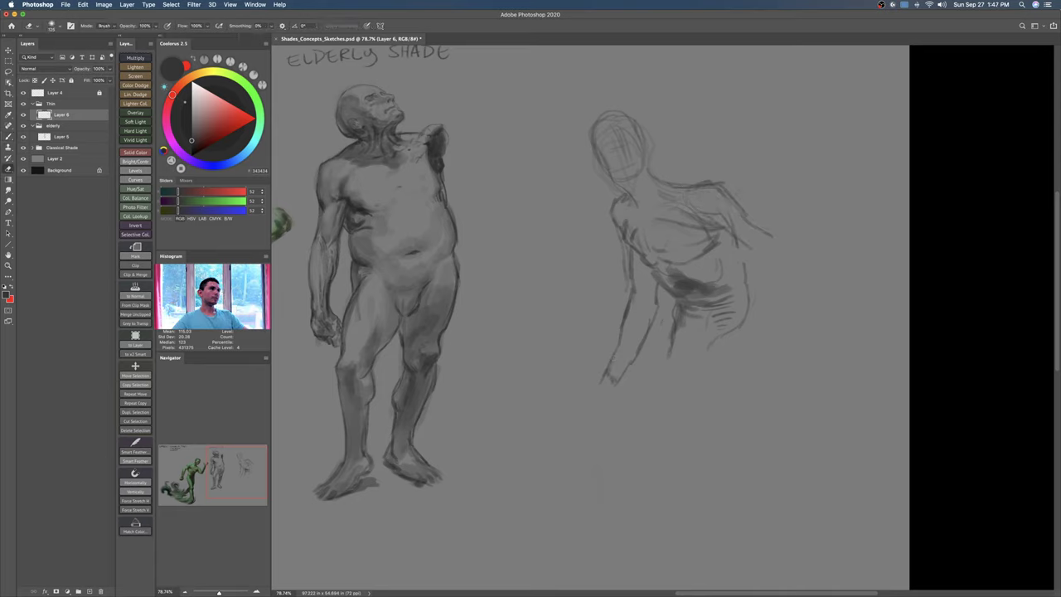
key("b")
left_click_drag(736, 201, 801, 263)
mouse_move(729, 230)
left_mouse_down()
mouse_move(794, 284)
mouse_move(788, 347)
left_mouse_up()
left_click_drag(784, 282, 796, 376)
left_click_drag(800, 258, 811, 383)
left_click_drag(802, 278, 810, 393)
left_click_drag(791, 352, 792, 395)
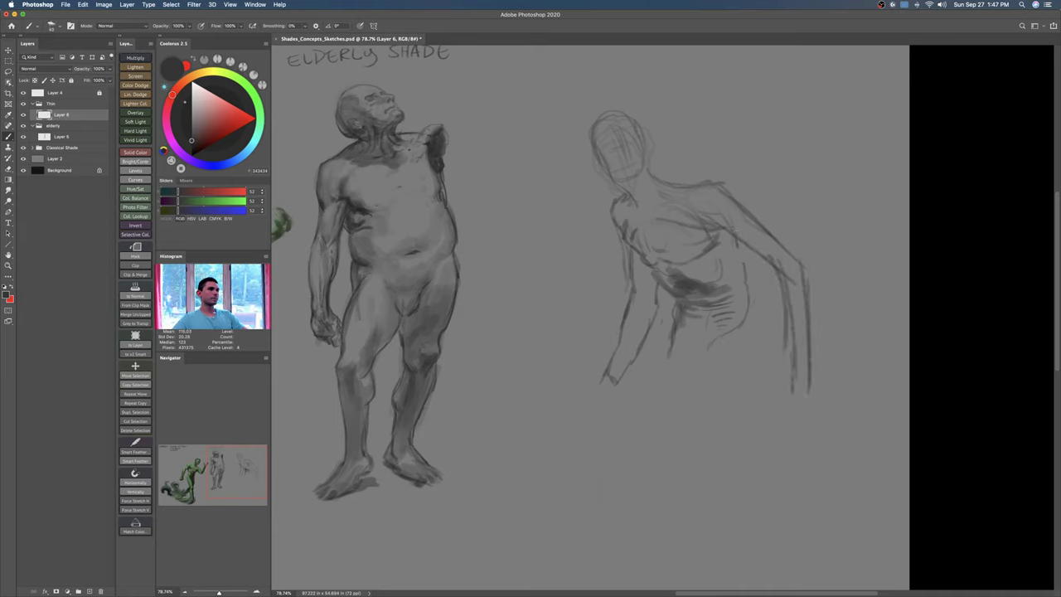
Step: Draw the flank line, erase the stray hip mark and outline both long thighs below the waist
mouse_move(743, 242)
left_mouse_down()
mouse_move(751, 328)
mouse_move(728, 338)
mouse_move(754, 353)
mouse_move(748, 382)
left_mouse_up()
key("e")
mouse_move(673, 350)
left_mouse_down()
mouse_move(680, 320)
mouse_move(679, 357)
left_mouse_up()
key("b")
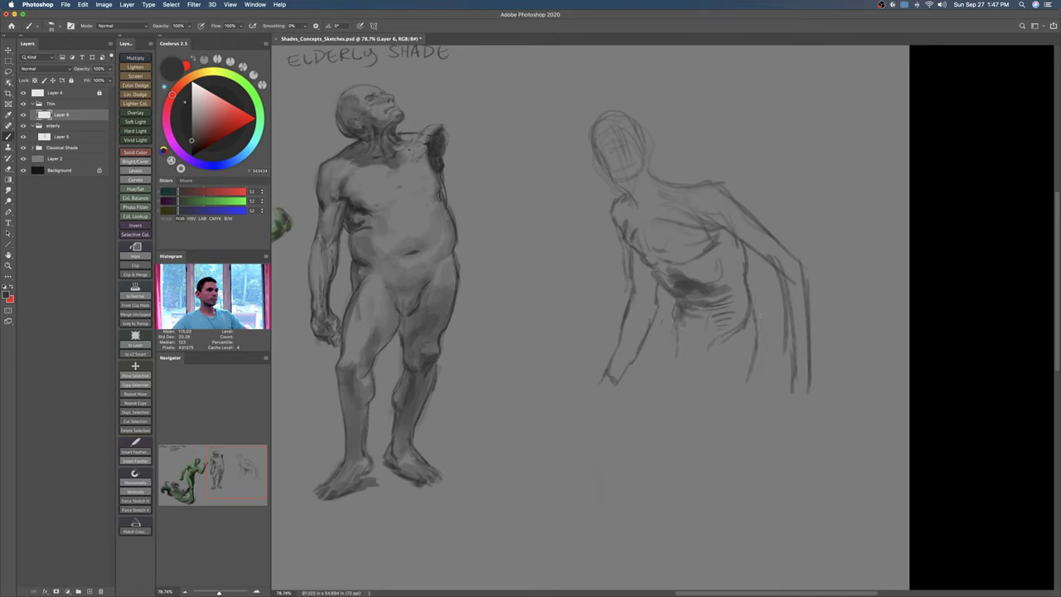
left_click_drag(675, 318, 659, 400)
left_click_drag(710, 345, 677, 469)
left_click_drag(758, 320, 710, 488)
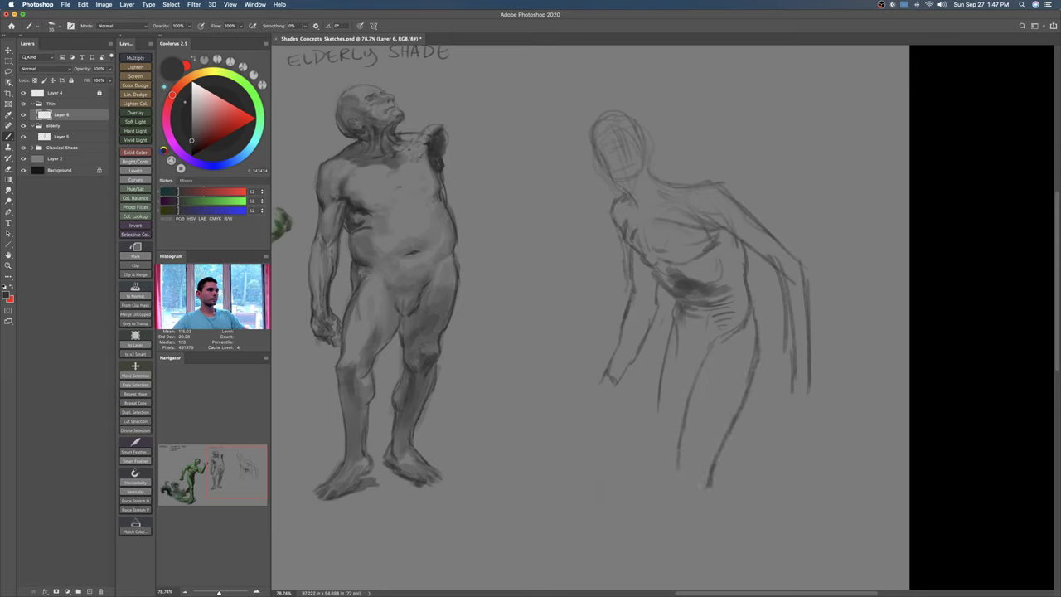
Step: Extend the far thigh to the knee and reinforce the inner thigh contours
key("v")
left_click_drag(727, 333, 692, 310)
key("b")
left_click_drag(645, 398, 649, 471)
key(".")
key("[")
left_click_drag(659, 472, 682, 326)
mouse_move(661, 411)
left_mouse_down()
mouse_move(668, 439)
mouse_move(706, 369)
mouse_move(721, 302)
left_mouse_up()
key("z")
mouse_move(646, 403)
left_mouse_down()
mouse_move(623, 403)
mouse_move(639, 390)
left_mouse_up()
Step: Sketch the front leg's bent knee and lower leg down to the ankle with a larger brush
key("b")
key("bracketright")
left_click_drag(635, 320, 617, 400)
key("super+z")
mouse_move(636, 288)
left_mouse_down()
mouse_move(611, 370)
mouse_move(613, 426)
mouse_move(612, 402)
mouse_move(651, 440)
mouse_move(673, 489)
left_mouse_up()
mouse_move(655, 446)
left_mouse_down()
mouse_move(681, 527)
mouse_move(669, 481)
left_mouse_up()
left_click_drag(671, 398, 690, 514)
left_click_drag(688, 436, 698, 527)
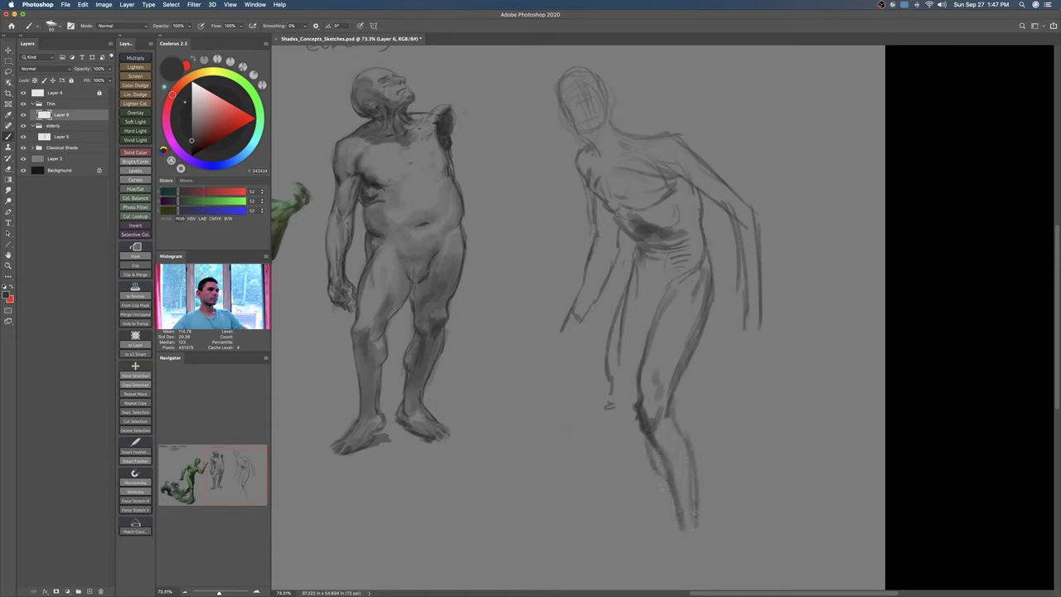
Step: Sketch the other lower leg slanting outward from the knee to the ankle
left_click_drag(610, 386, 584, 481)
left_click_drag(597, 444, 569, 516)
left_click_drag(577, 479, 566, 521)
left_click_drag(607, 393, 556, 521)
mouse_move(630, 421)
left_mouse_down()
mouse_move(578, 506)
mouse_move(591, 476)
left_mouse_up()
key("z")
left_click_drag(686, 406, 677, 410)
key("b")
left_click_drag(564, 388, 600, 394)
left_click_drag(574, 380, 600, 393)
left_click_drag(600, 396, 569, 407)
left_click_drag(755, 408, 681, 405)
left_click_drag(718, 423, 677, 412)
key("super+z")
key("super+z")
key("super+z")
key("super+z")
key("super+z")
key("super+z")
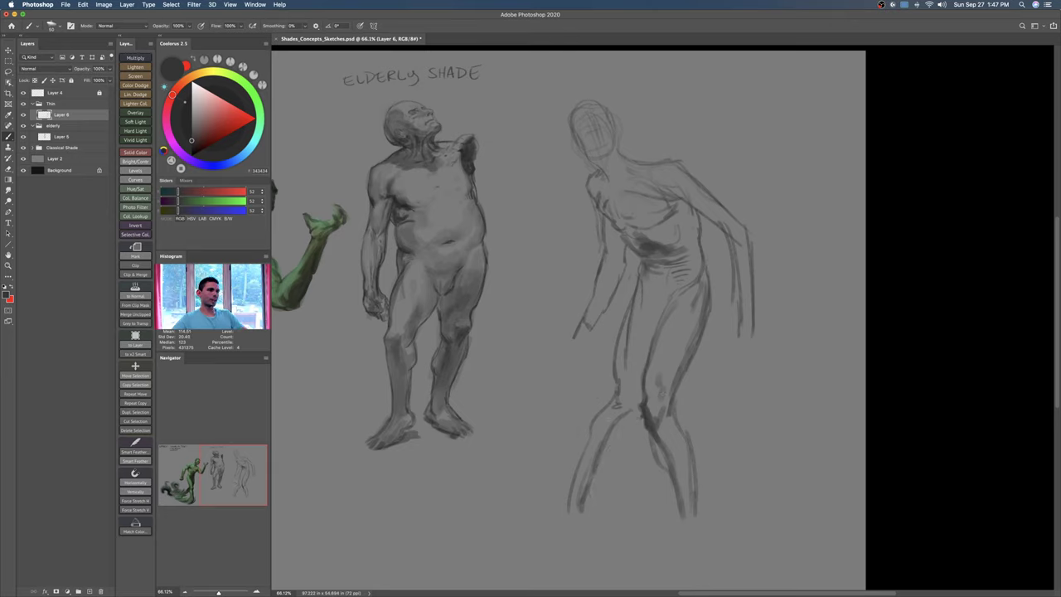
Step: Reinforce the calf contours of both legs and rough in the two feet
mouse_move(635, 420)
left_mouse_down()
mouse_move(557, 526)
mouse_move(555, 538)
mouse_move(595, 529)
mouse_move(572, 544)
left_mouse_up()
left_click_drag(685, 515, 678, 539)
left_click_drag(686, 428, 703, 515)
mouse_move(654, 441)
left_mouse_down()
mouse_move(681, 529)
mouse_move(707, 521)
mouse_move(706, 537)
mouse_move(695, 532)
mouse_move(709, 553)
left_mouse_up()
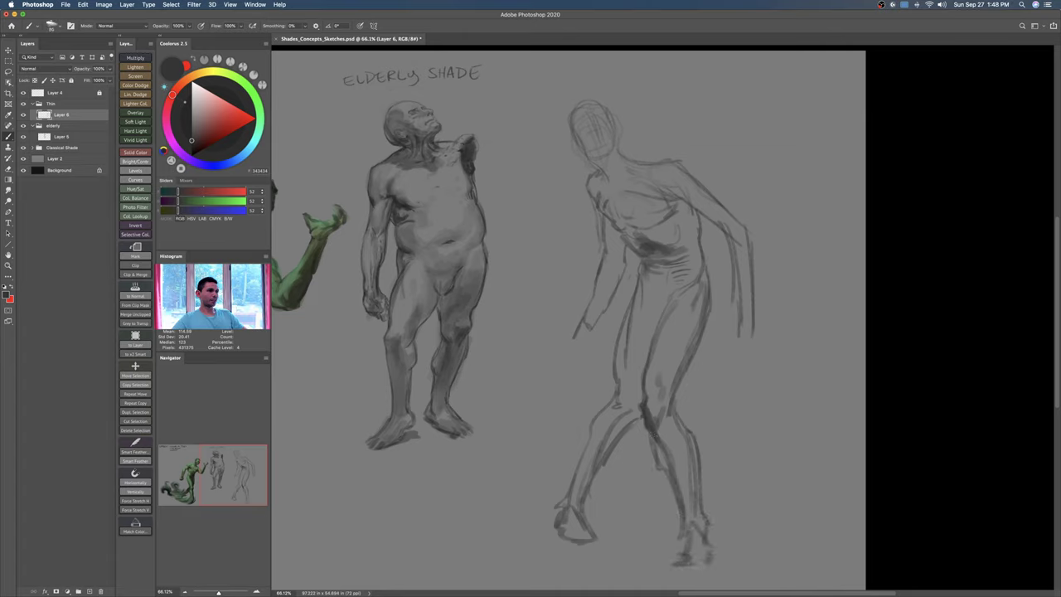
Step: Sketch a large drooping hand with curled fingers at the end of the outstretched arm
mouse_move(724, 226)
left_mouse_down()
mouse_move(747, 339)
mouse_move(725, 356)
mouse_move(747, 342)
mouse_move(735, 350)
mouse_move(749, 372)
left_mouse_up()
key("e")
key("b")
mouse_move(759, 334)
left_mouse_down()
mouse_move(756, 383)
mouse_move(717, 363)
left_mouse_up()
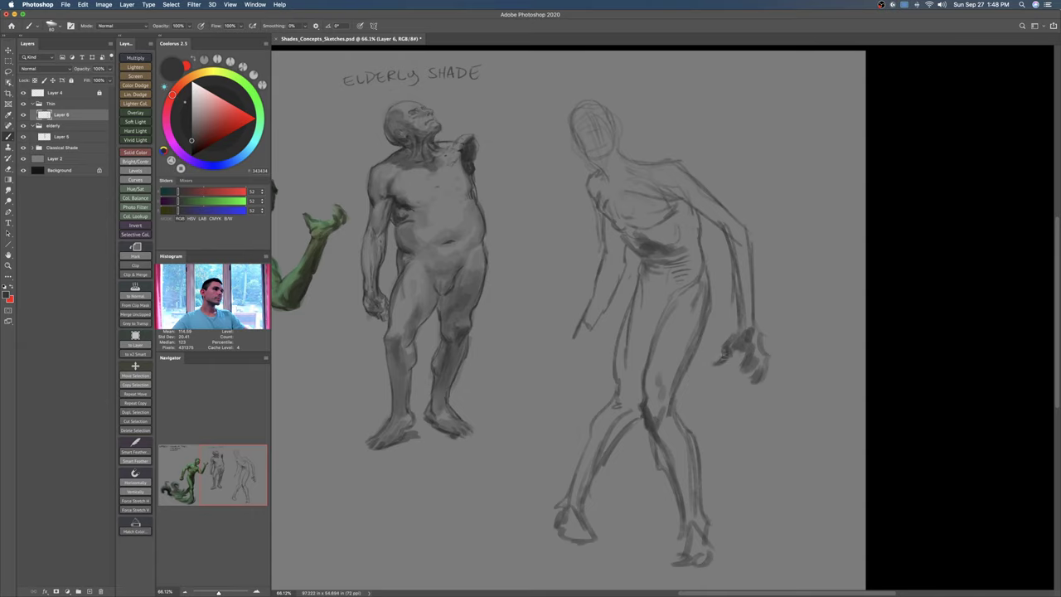
key("bracketleft")
key("bracketleft")
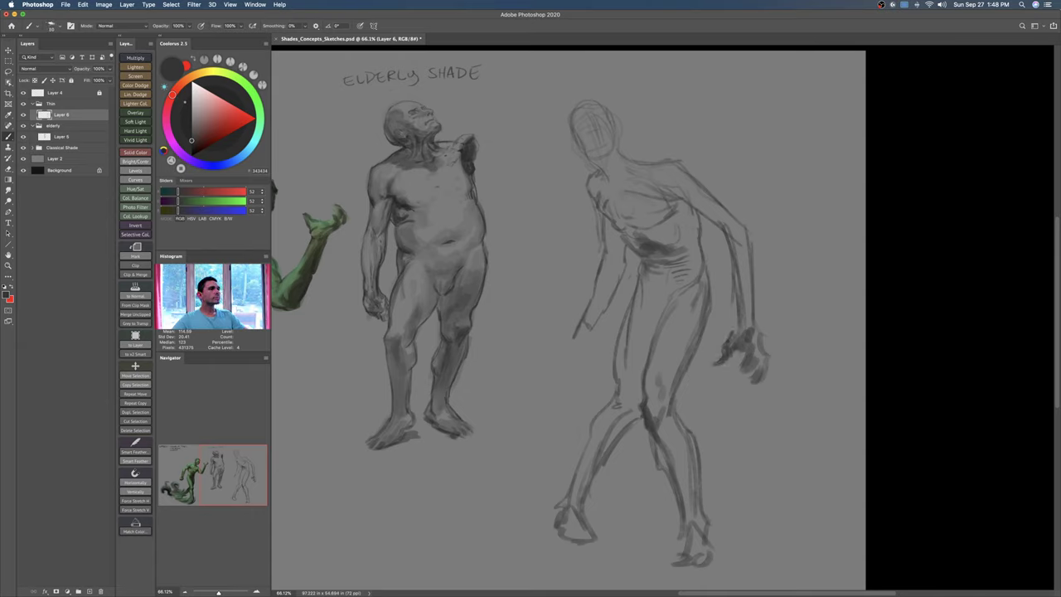
Step: Refine the outstretched arm's forearm by erasing the old inner line and redrawing a curved outer contour
mouse_move(735, 322)
left_mouse_down()
mouse_move(728, 259)
mouse_move(734, 296)
left_mouse_up()
key("e")
left_click_drag(737, 254, 738, 295)
key("b")
left_click_drag(750, 242, 757, 310)
key("e")
key("b")
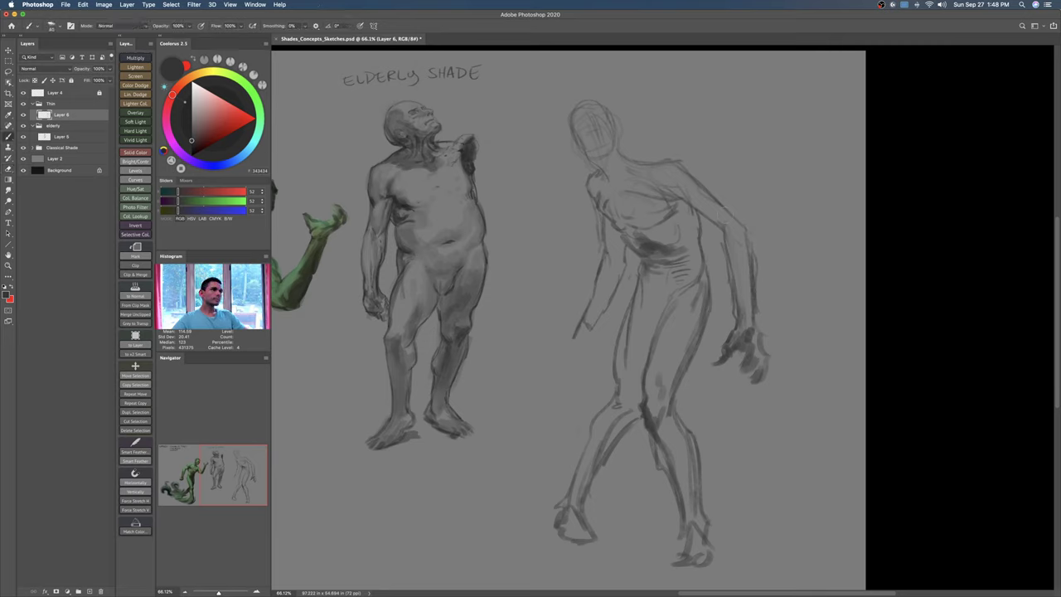
Step: Complete the other forearm and sketch its thin splayed hand
mouse_move(624, 277)
left_mouse_down()
mouse_move(562, 372)
mouse_move(565, 359)
left_mouse_up()
key("z")
mouse_move(723, 305)
left_mouse_down()
mouse_move(677, 308)
mouse_move(663, 324)
left_mouse_up()
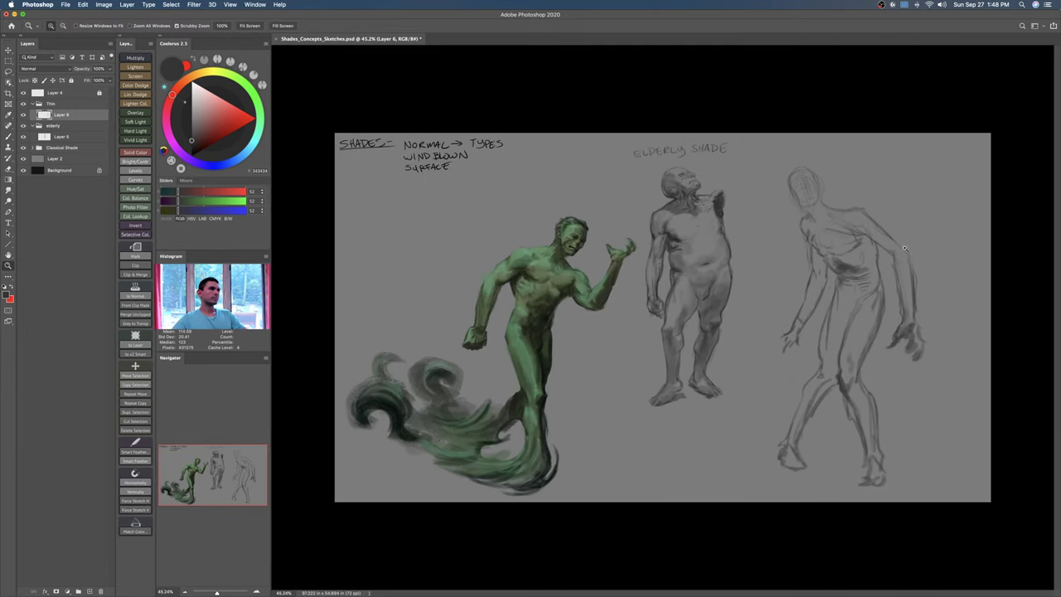
left_click_drag(897, 261, 902, 265)
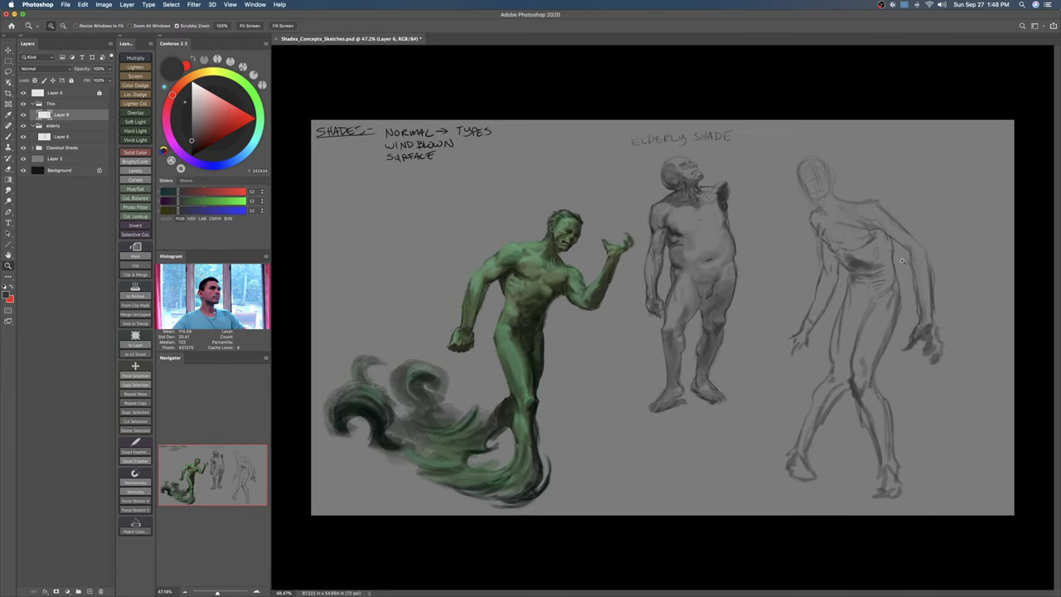
Step: Show Layer 3 in the Classical Shade group and cut the mirrored "Classical Shade" lettering from it
left_click(34, 148)
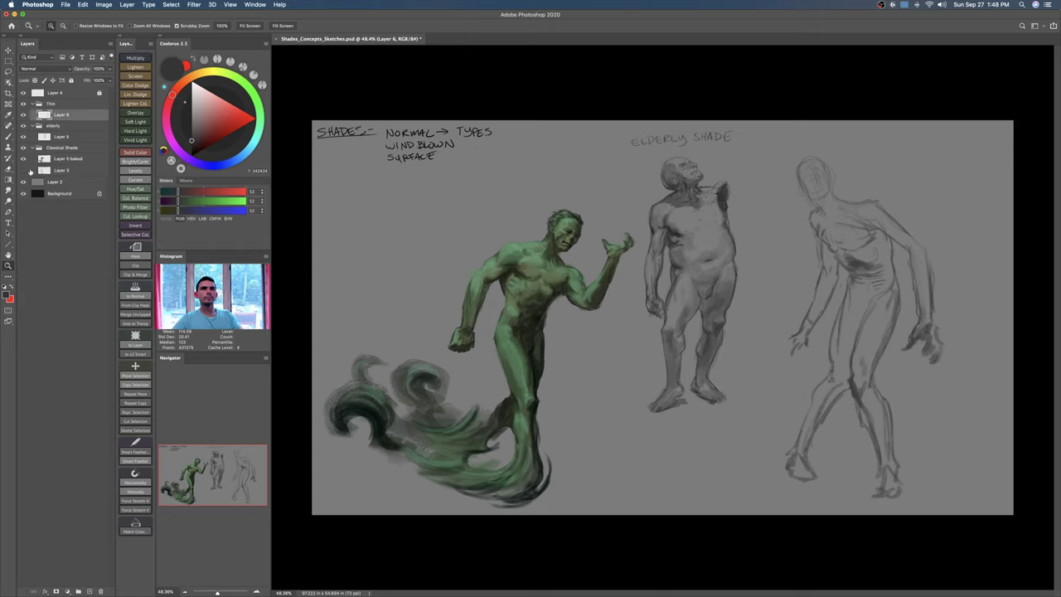
left_click(24, 170)
key("l")
mouse_move(507, 171)
left_mouse_down()
mouse_move(542, 236)
mouse_move(567, 177)
left_mouse_up()
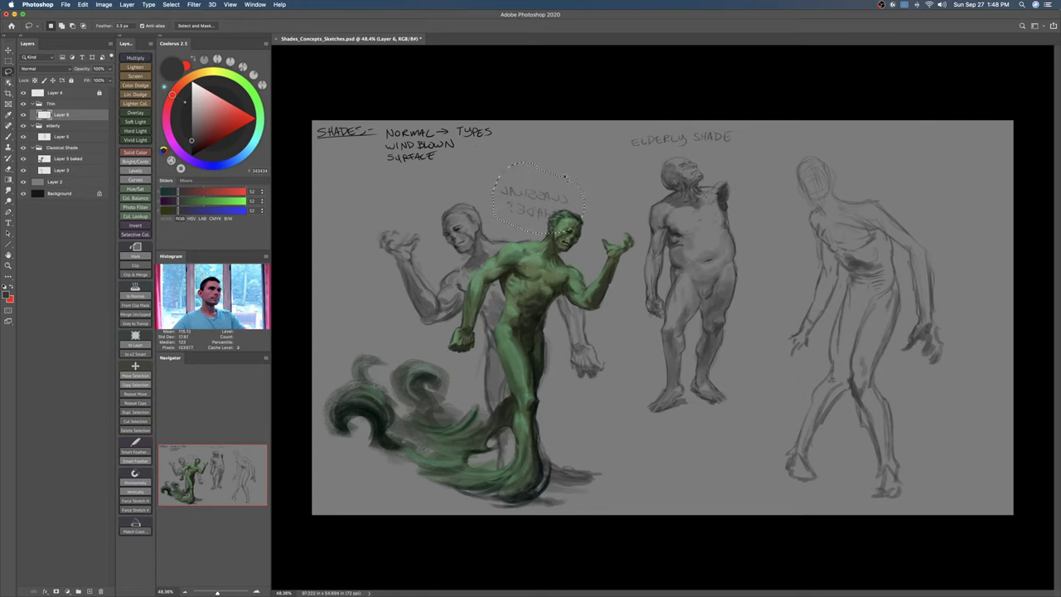
key("super+x")
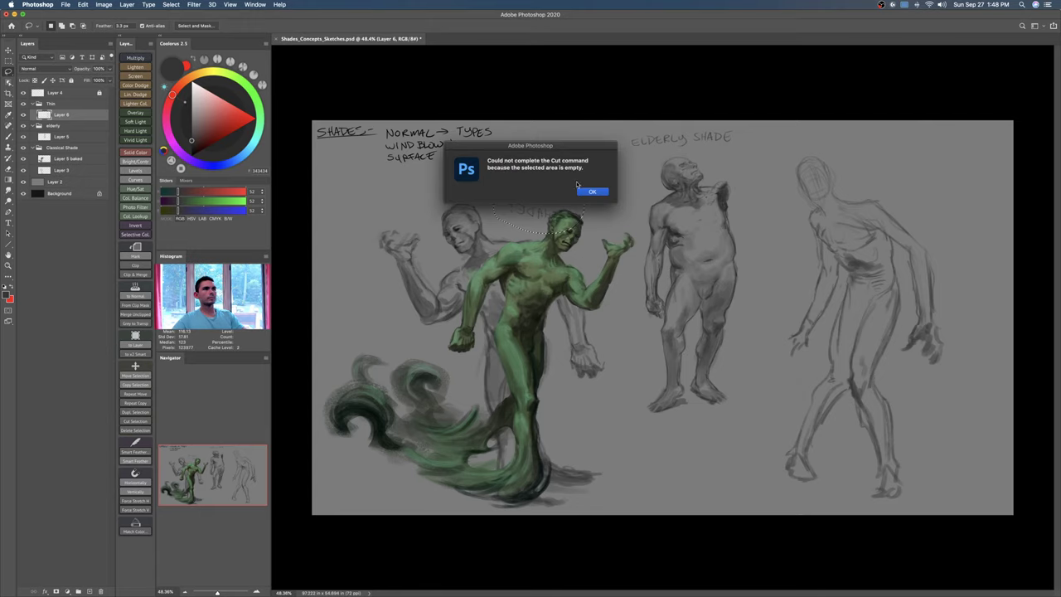
left_click(594, 191)
left_click(67, 173)
key("super+x")
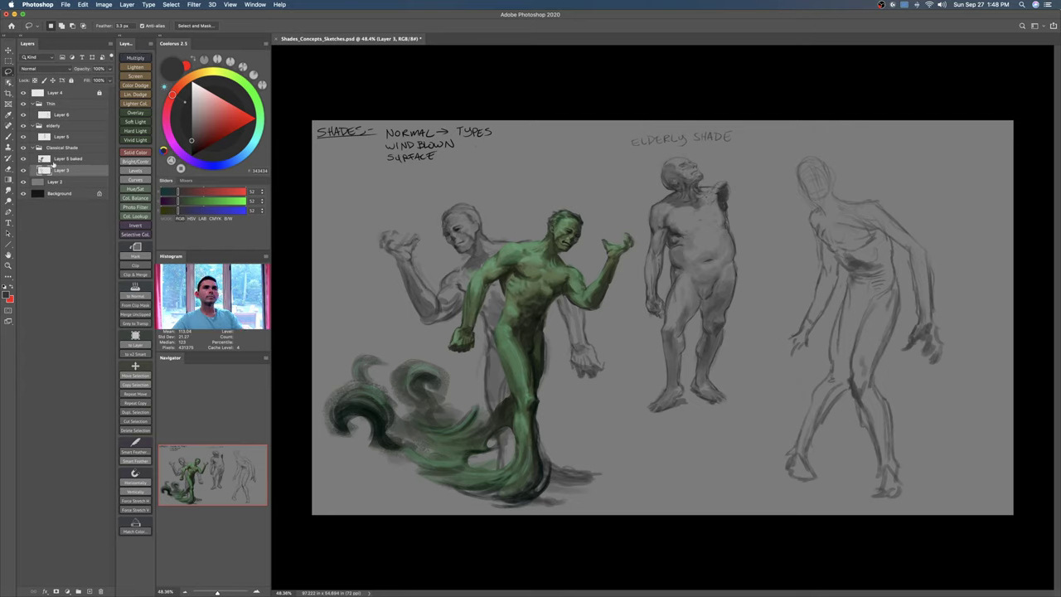
Step: Hide Layer 3, paste the lettering in place above the green figure's layer, flip it horizontally and position it beside the head
left_click(56, 160)
left_click(24, 171)
key("super+shift+v")
left_click_drag(568, 207, 506, 213)
key("super+t")
right_click(487, 222)
left_click(518, 366)
left_click_drag(493, 217, 506, 223)
key("Return")
Step: Collapse the Classical Shade group, check each figure's layer visibility and make Layer 6 in the Thin group active
left_click(87, 205)
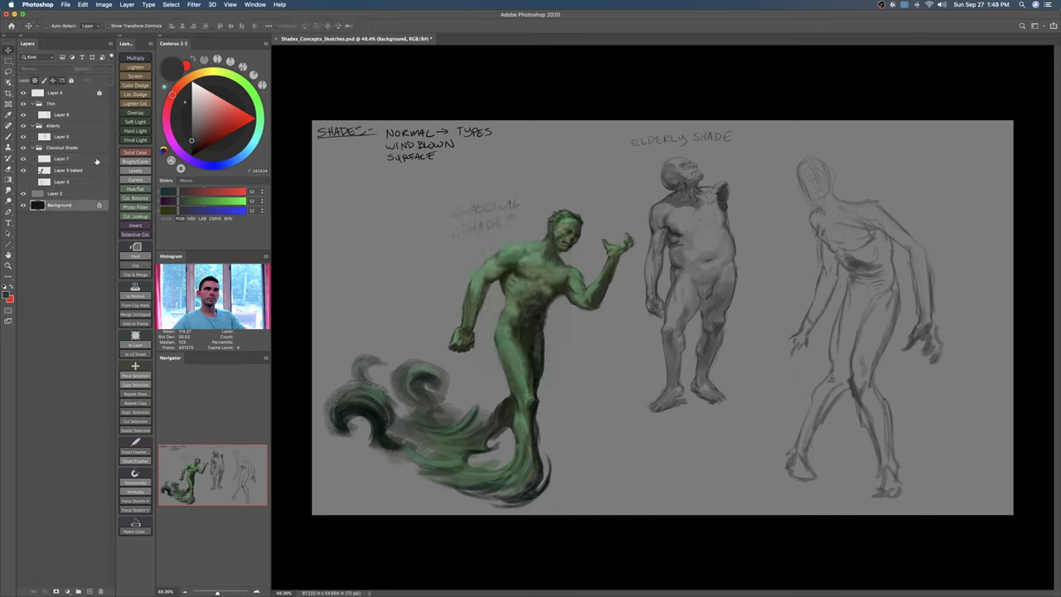
left_click(32, 148)
left_click(23, 149)
left_click(23, 148)
left_click(23, 126)
left_click(23, 127)
left_click(23, 114)
left_click(23, 114)
left_click(64, 106)
left_click(66, 114)
key("z")
left_click_drag(801, 280, 815, 280)
scroll(825, 286, "up", 1)
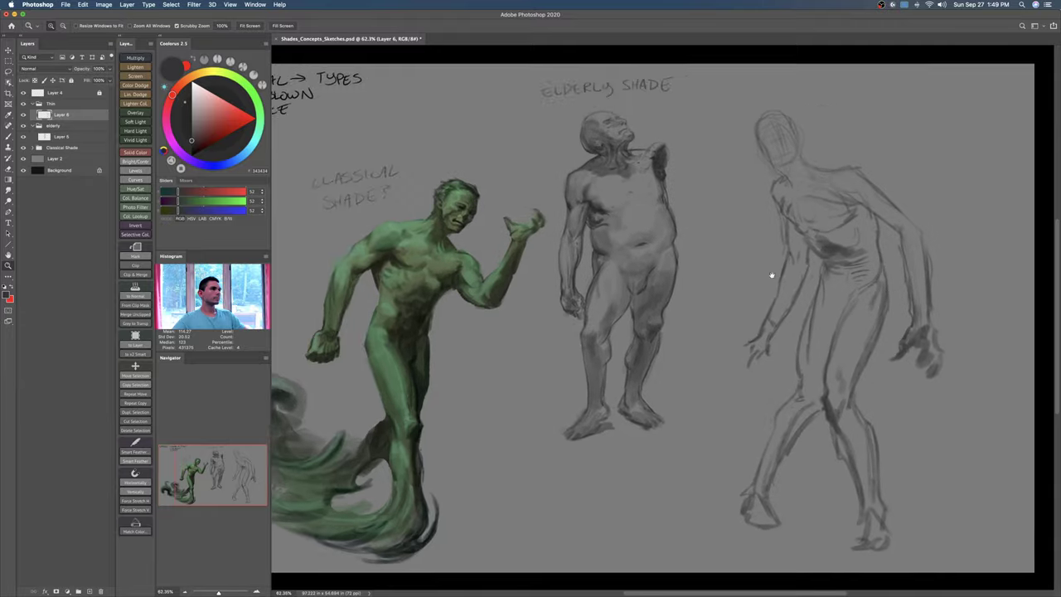
scroll(770, 282, "right", 10)
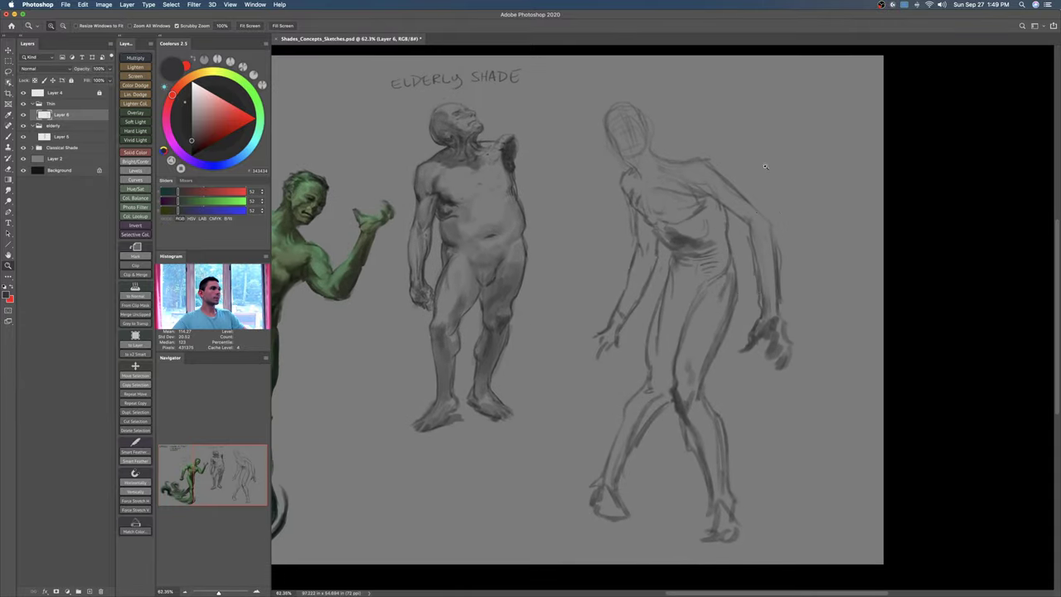
key("l")
left_click_drag(740, 313, 744, 274)
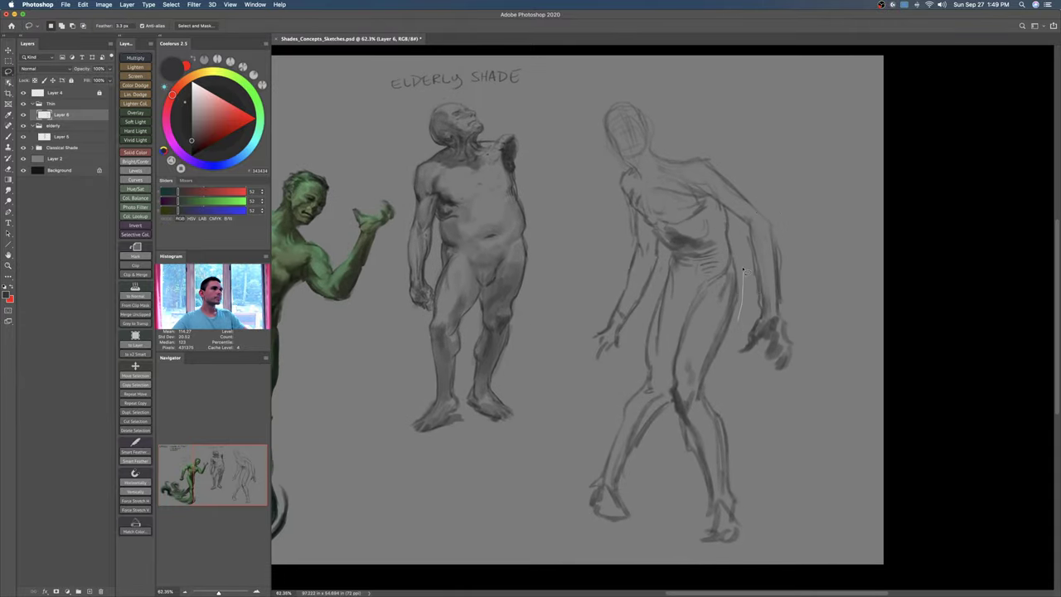
mouse_move(671, 276)
left_mouse_down()
mouse_move(573, 486)
mouse_move(609, 543)
mouse_move(713, 552)
mouse_move(764, 527)
mouse_move(735, 399)
mouse_move(737, 349)
left_mouse_up()
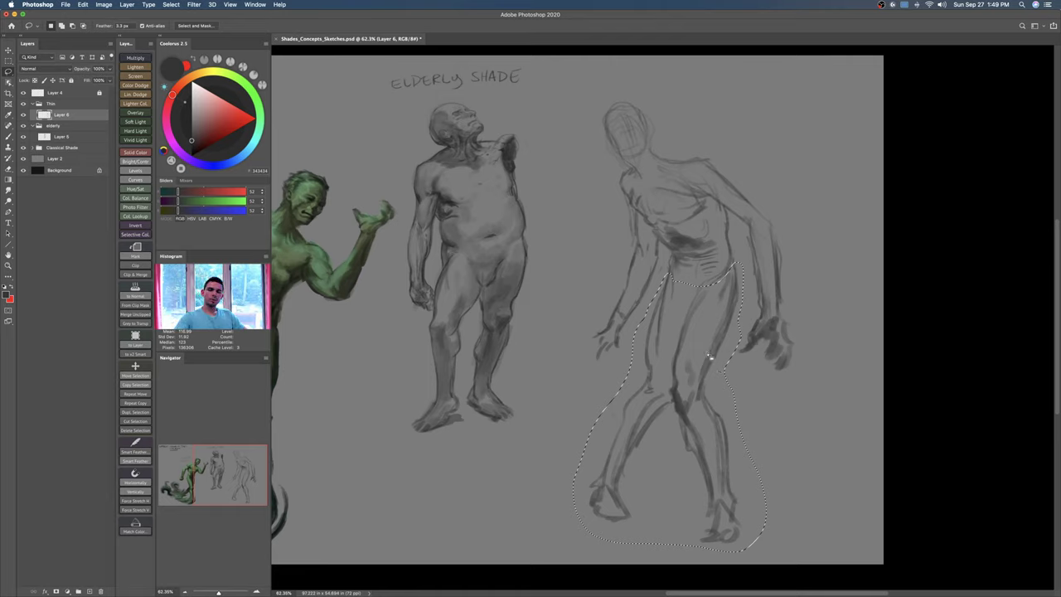
key("super+d")
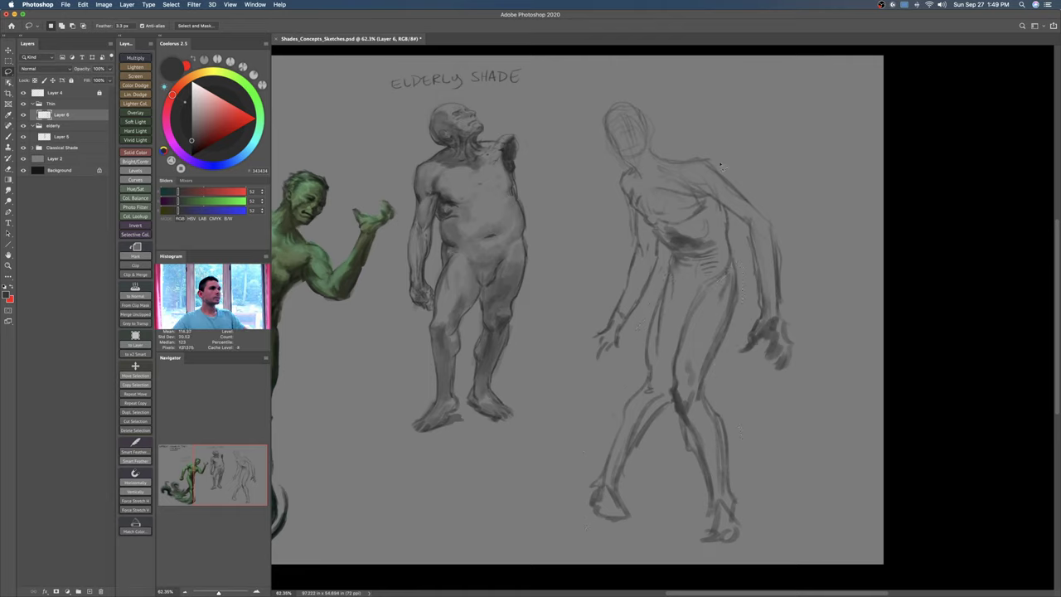
Step: Select the outstretched arm's forearm and hand and shorten them vertically with Free Transform
mouse_move(779, 214)
left_mouse_down()
mouse_move(742, 221)
mouse_move(741, 333)
mouse_move(753, 386)
mouse_move(794, 234)
left_mouse_up()
key("super+t")
left_click_drag(783, 388, 765, 370)
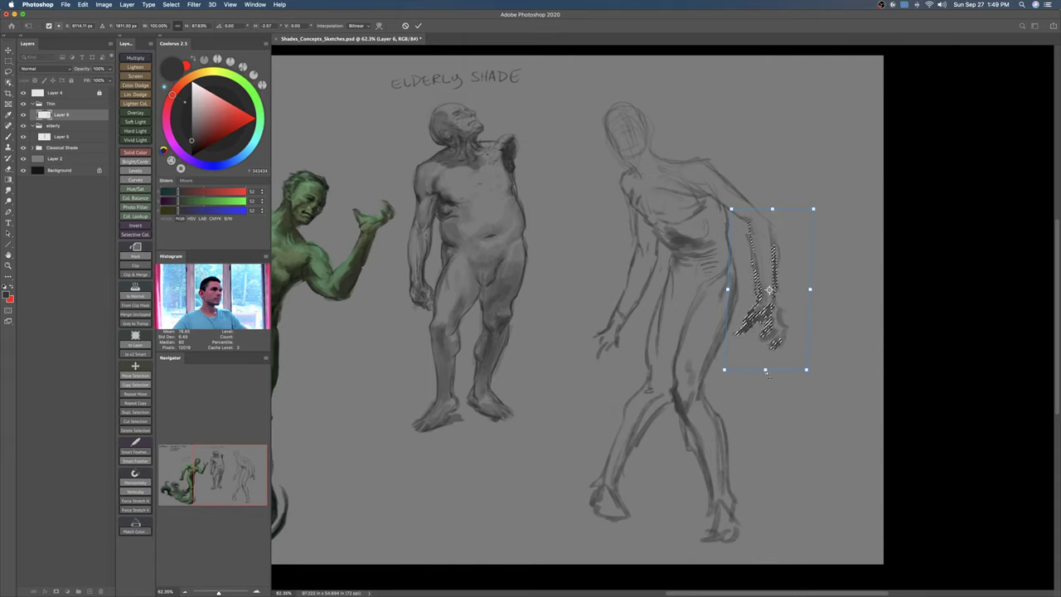
key("Return")
key("super+d")
Step: Erase the hand and forearm of the thin figure's arm nearest the Elderly Shade
key("b")
key("e")
mouse_move(602, 352)
left_mouse_down()
mouse_move(606, 330)
mouse_move(615, 340)
left_mouse_up()
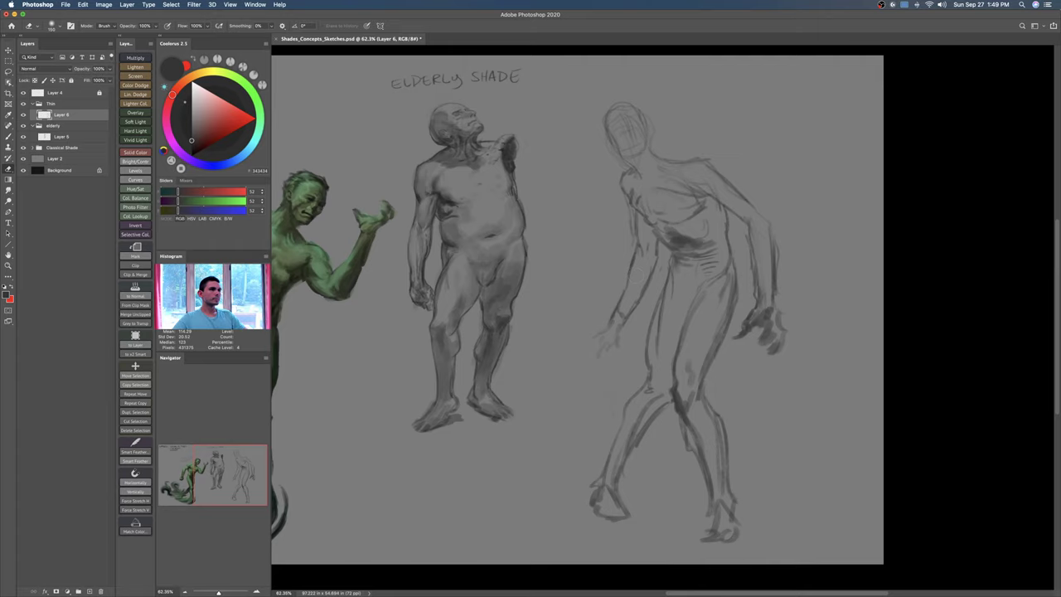
mouse_move(623, 302)
left_mouse_down()
mouse_move(617, 323)
mouse_move(663, 297)
left_mouse_up()
Step: Redraw that arm's forearm as a long taper reaching forward from the elbow and start its wrist and thumb
key("b")
left_click_drag(646, 213, 605, 313)
key("bracketleft")
key("bracketleft")
left_click_drag(635, 253, 604, 314)
mouse_move(656, 283)
left_mouse_down()
mouse_move(632, 318)
mouse_move(594, 339)
mouse_move(615, 385)
left_mouse_up()
key("bracketright")
key("bracketright")
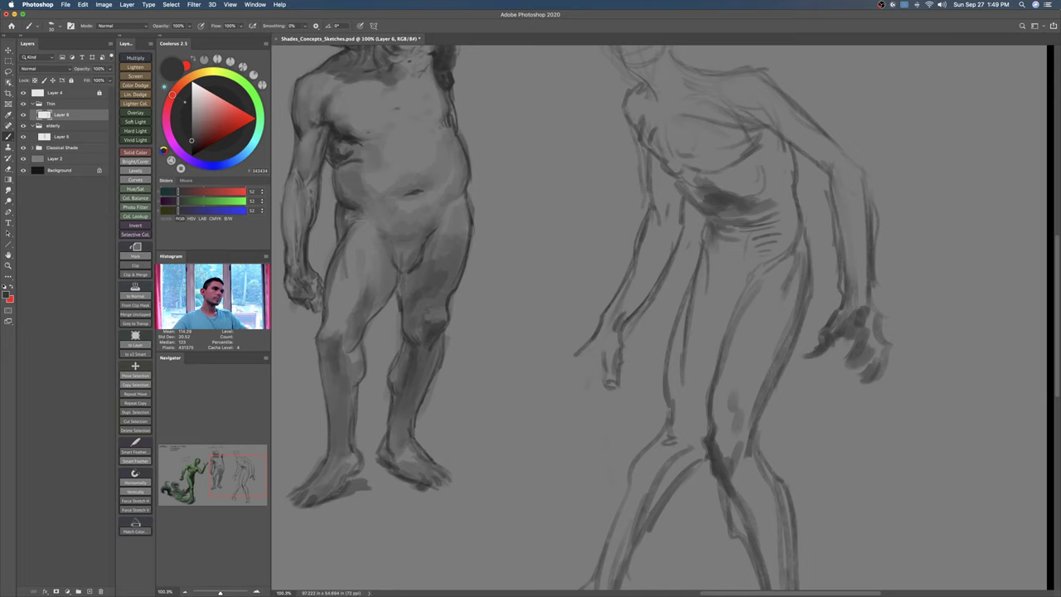
Step: Sketch the back of the reaching hand and its bent, drooping fingers
mouse_move(549, 369)
left_mouse_down()
mouse_move(539, 390)
mouse_move(552, 398)
mouse_move(554, 388)
left_mouse_up()
left_click_drag(549, 393, 539, 421)
mouse_move(561, 392)
left_mouse_down()
mouse_move(549, 406)
mouse_move(578, 377)
left_mouse_up()
mouse_move(601, 366)
left_mouse_down()
mouse_move(588, 373)
mouse_move(599, 334)
mouse_move(602, 368)
mouse_move(578, 398)
left_mouse_up()
scroll(592, 253, "up", 4)
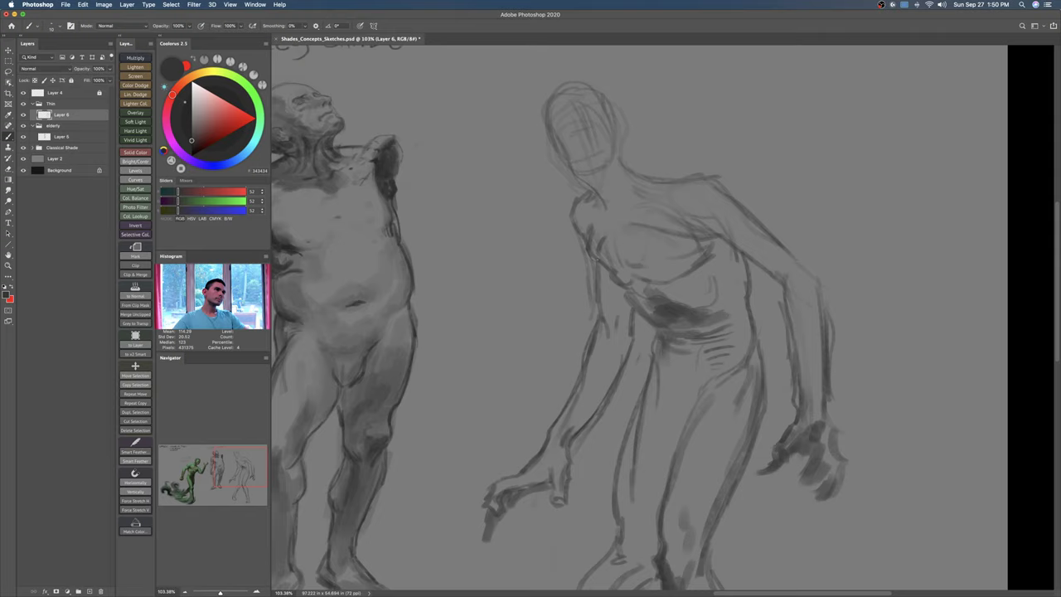
Step: Draw the front edge of the thin figure's lower ribcage where it curves in toward the belly
left_click_drag(585, 235, 612, 271)
mouse_move(668, 280)
left_mouse_down()
mouse_move(625, 277)
mouse_move(651, 277)
left_mouse_up()
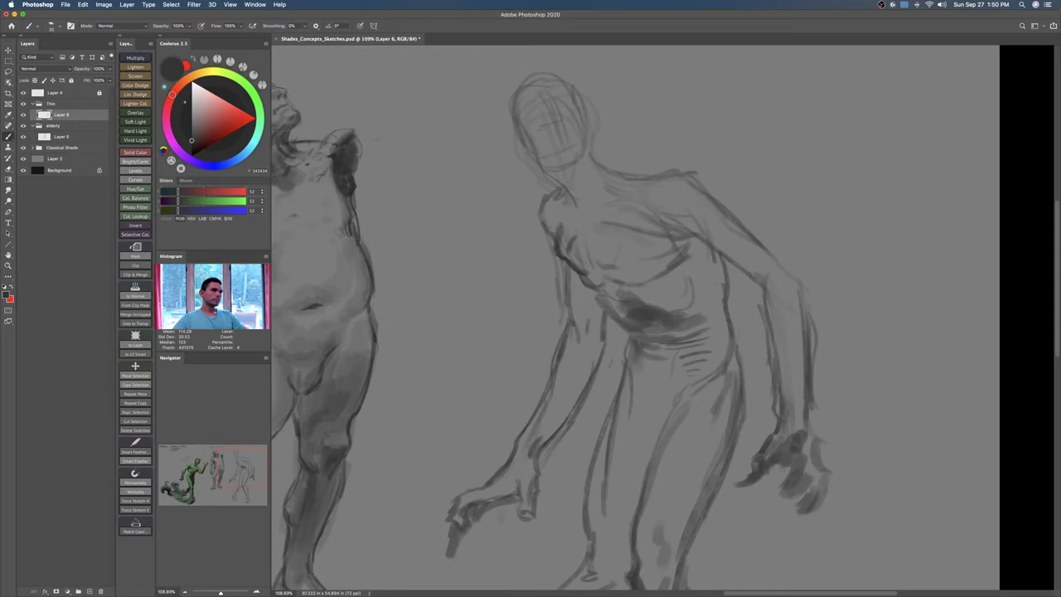
left_click_drag(587, 287, 636, 325)
left_click_drag(584, 290, 618, 322)
Step: Soften the rib curve on the far flank and shade the ribs and the waist creases below it
key("e")
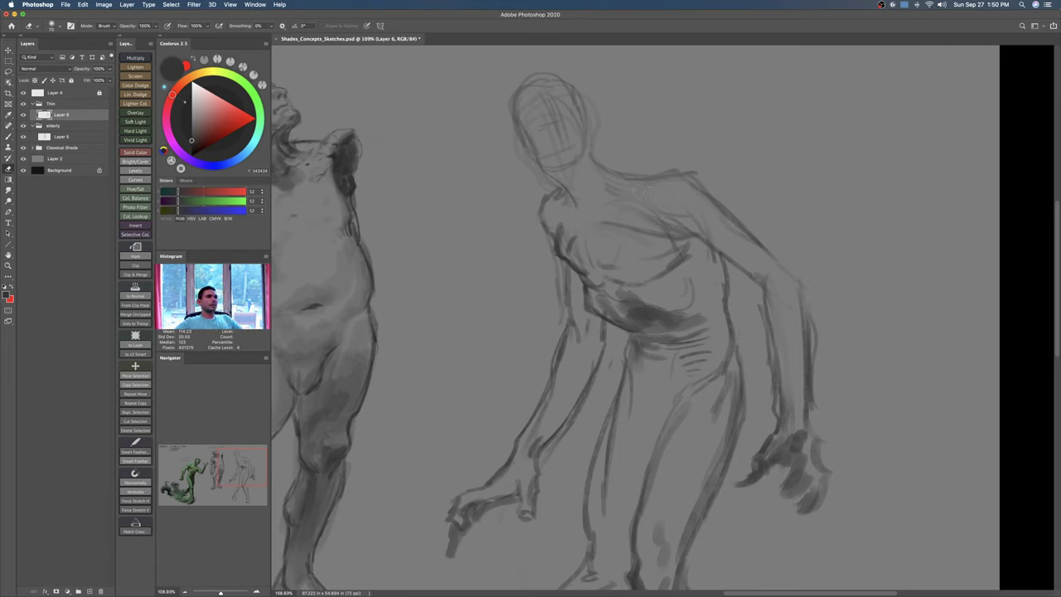
key("b")
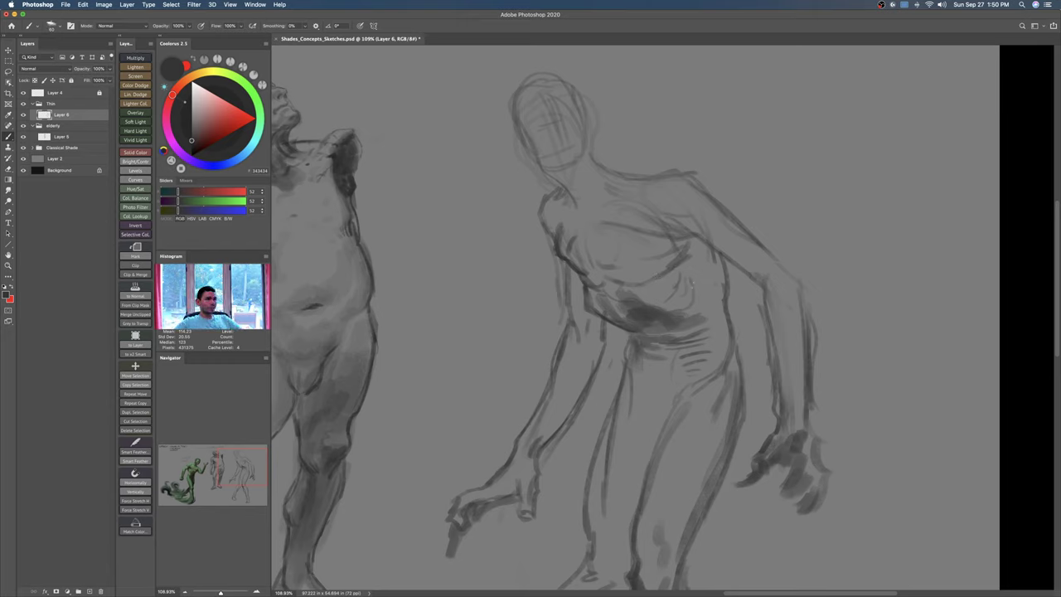
left_click_drag(689, 282, 687, 323)
left_click_drag(680, 255, 701, 278)
left_click_drag(701, 267, 728, 294)
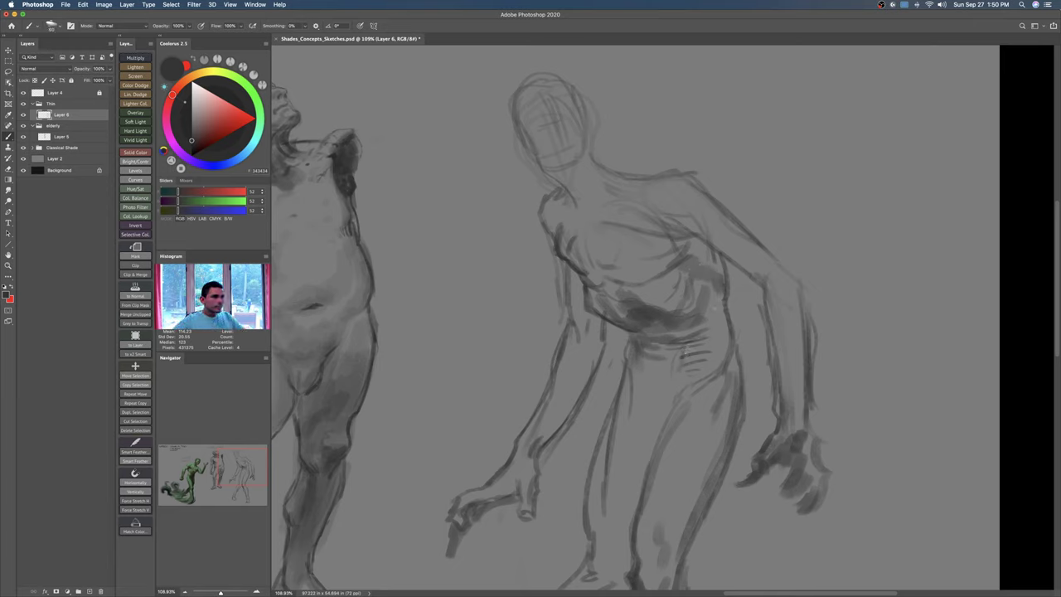
left_click_drag(689, 341, 678, 377)
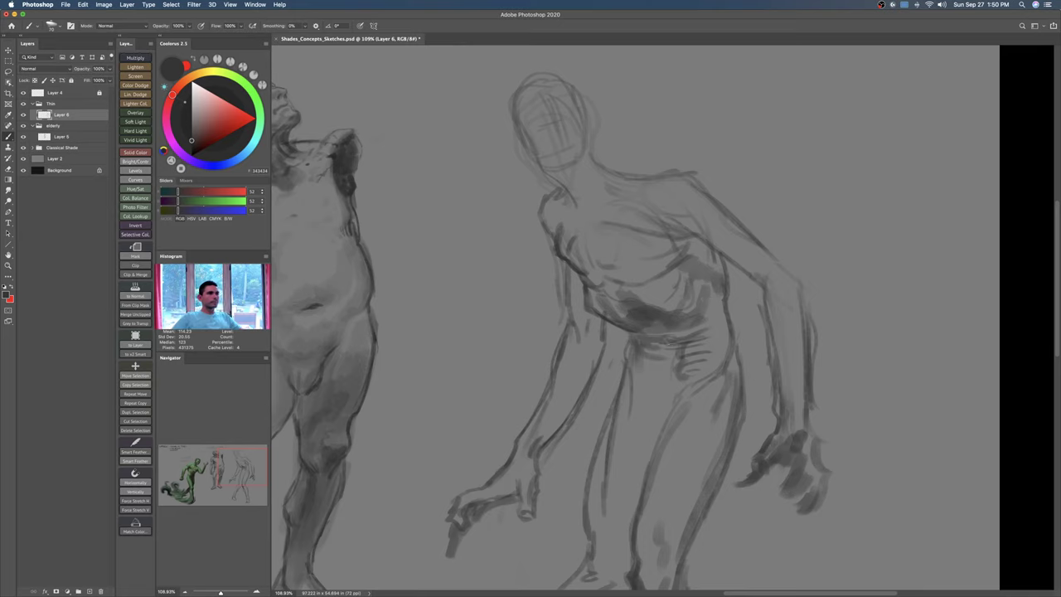
Step: Draw the groin contour and darken the front hip and outer thigh line with a smaller brush
key("bracketleft")
key("bracketleft")
key("bracketleft")
mouse_move(612, 309)
left_mouse_down()
mouse_move(666, 325)
mouse_move(652, 332)
mouse_move(662, 340)
mouse_move(648, 337)
mouse_move(675, 338)
mouse_move(638, 368)
mouse_move(647, 410)
left_mouse_up()
key("b")
key("[")
left_click_drag(635, 331, 618, 413)
left_click_drag(631, 368, 611, 440)
left_click_drag(620, 397, 606, 454)
Step: Clean up stray strokes on the lower ribcage and darken the shadow under the ribs and along the flank
key("e")
left_click_drag(630, 302, 680, 321)
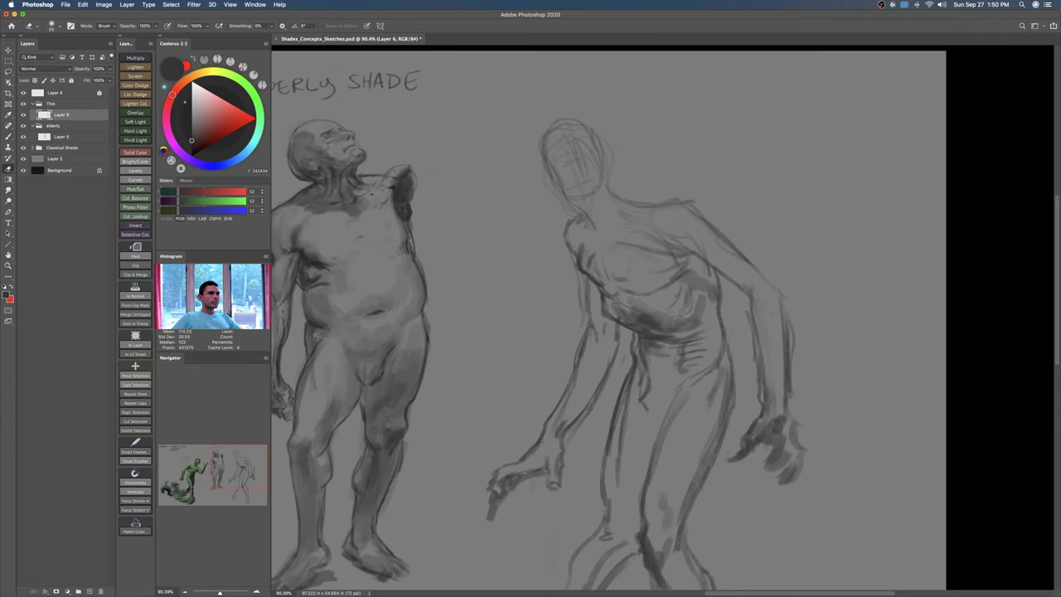
key("b")
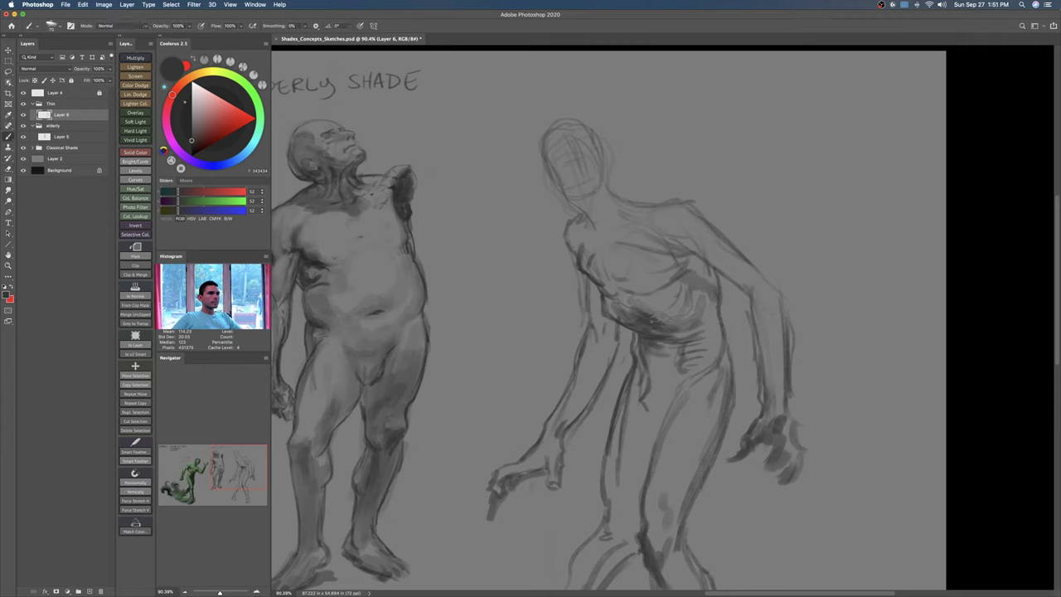
mouse_move(693, 316)
left_mouse_down()
mouse_move(673, 328)
mouse_move(692, 325)
mouse_move(669, 350)
left_mouse_up()
scroll(674, 365, "down", 2)
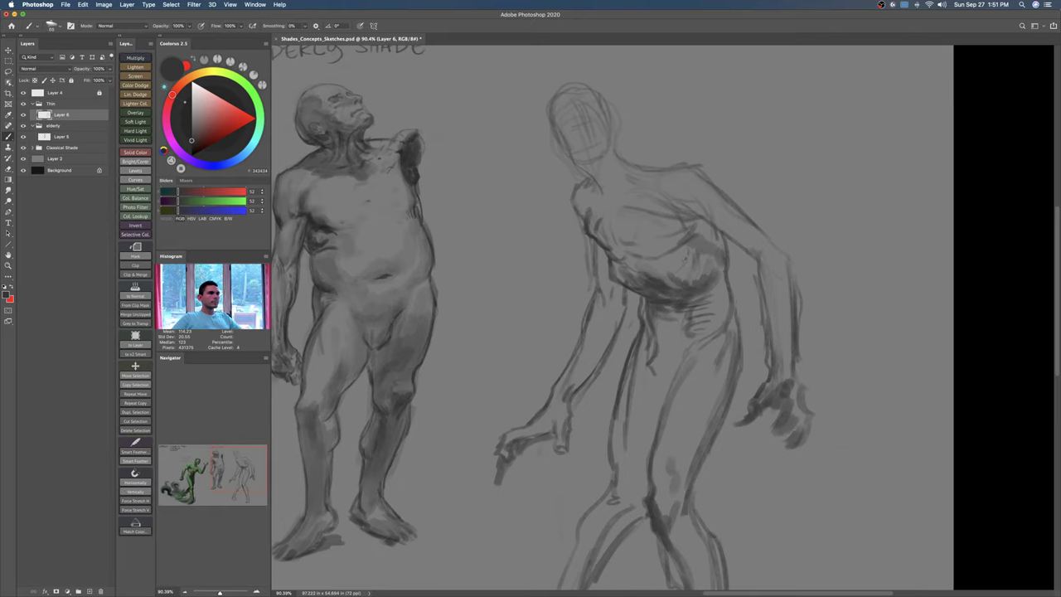
left_click_drag(693, 262, 683, 282)
left_click_drag(710, 260, 696, 268)
Step: Shade the top of the near thigh and fill the other thigh with a flat dark tone down to the knee
left_click_drag(709, 333, 669, 407)
left_click_drag(668, 356, 646, 431)
left_click_drag(657, 383, 637, 486)
key("bracketleft")
key("bracketleft")
left_click_drag(617, 418, 642, 439)
scroll(639, 412, "down", 2)
Step: Lasso the reaching forearm and hand, rotate them up from the elbow, shorten them with Free Transform, and deselect
key("l")
mouse_move(643, 335)
left_mouse_down()
mouse_move(645, 307)
mouse_move(540, 397)
mouse_move(569, 462)
mouse_move(648, 341)
left_mouse_up()
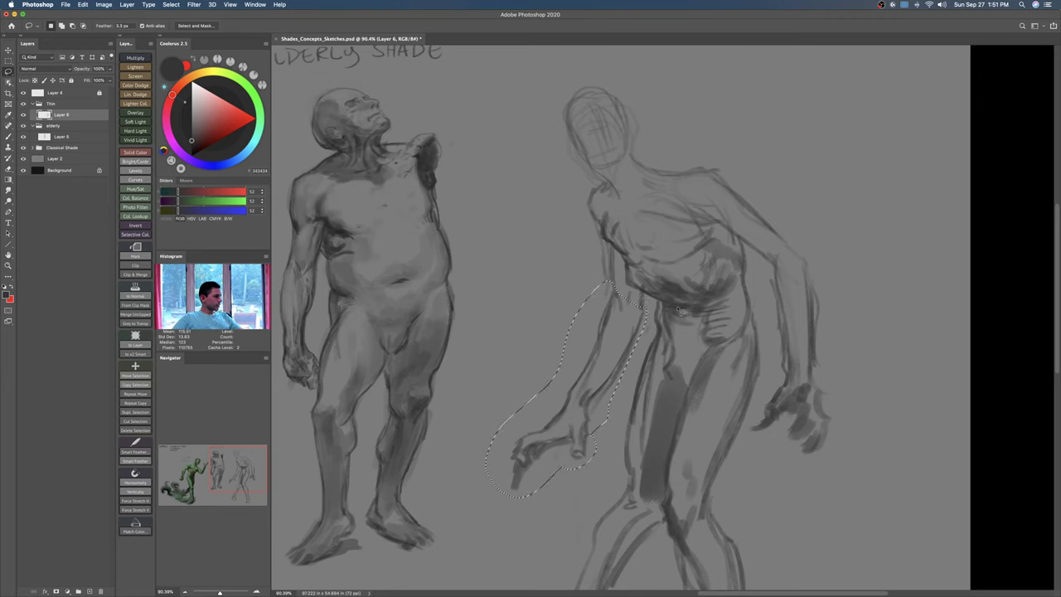
key("super+t")
left_click_drag(566, 389, 611, 318)
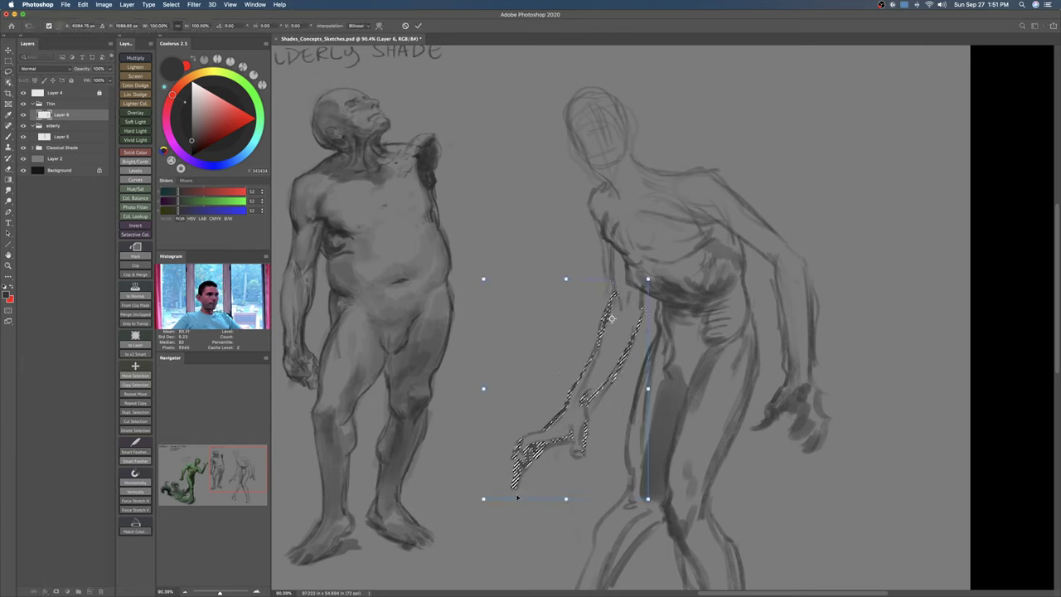
left_click_drag(701, 436, 685, 450)
left_click_drag(604, 414, 603, 416)
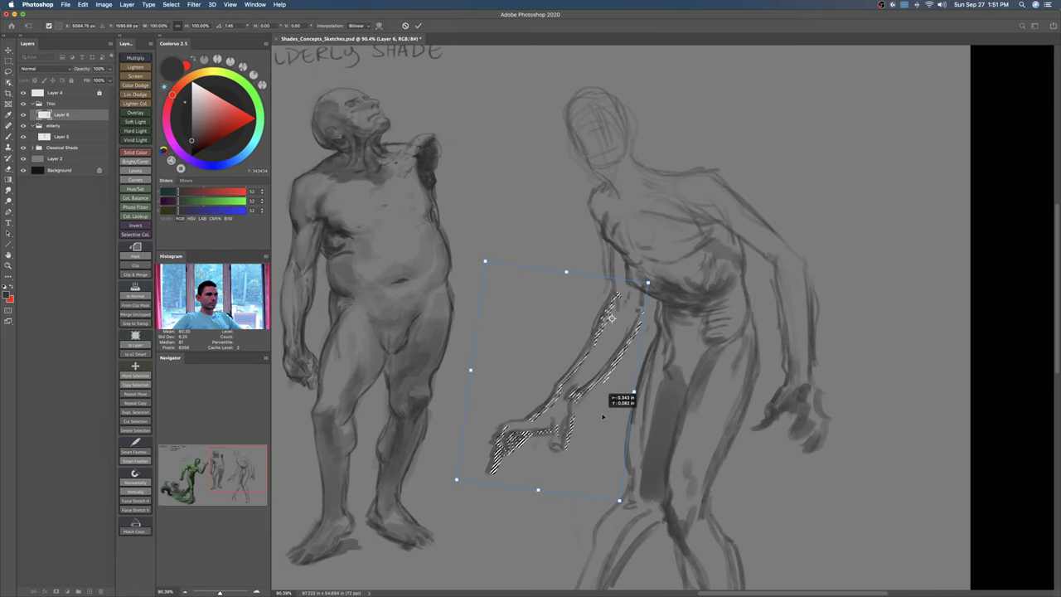
left_click_drag(538, 490, 539, 473)
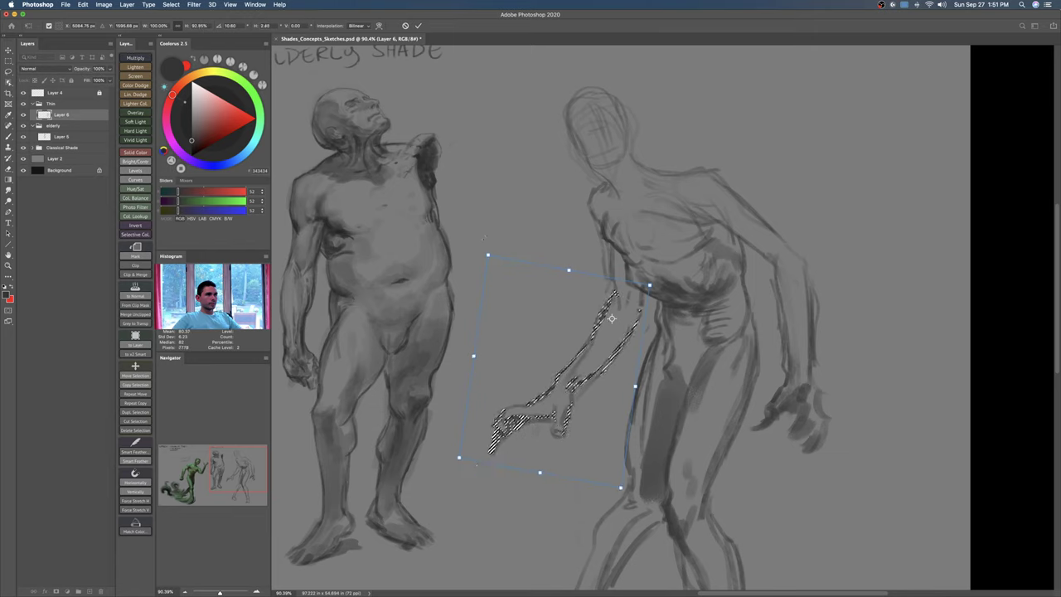
left_click_drag(487, 256, 494, 259)
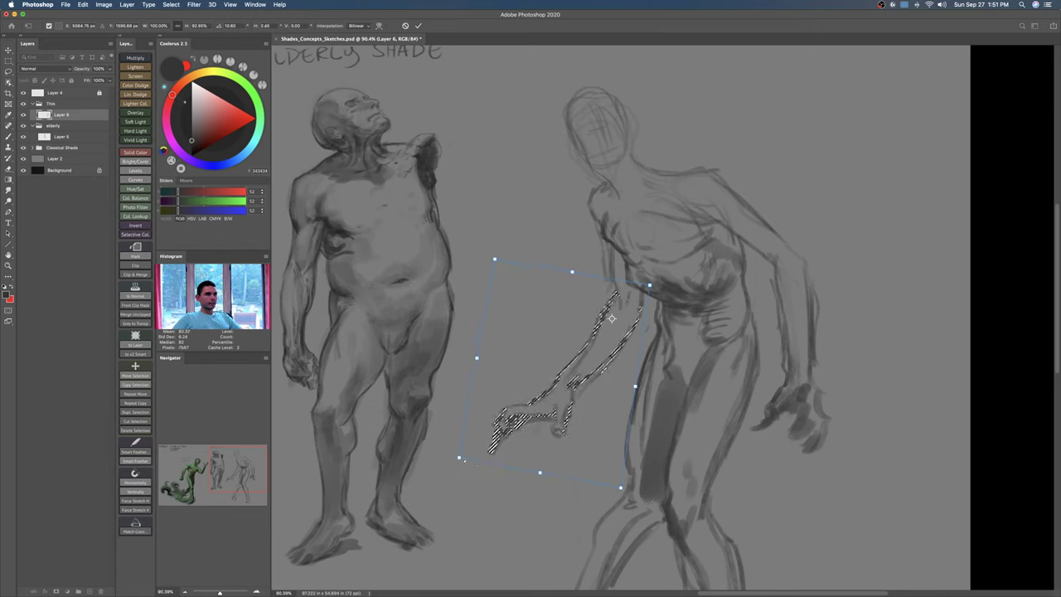
left_click_drag(542, 472, 542, 464)
left_click_drag(701, 363, 713, 358)
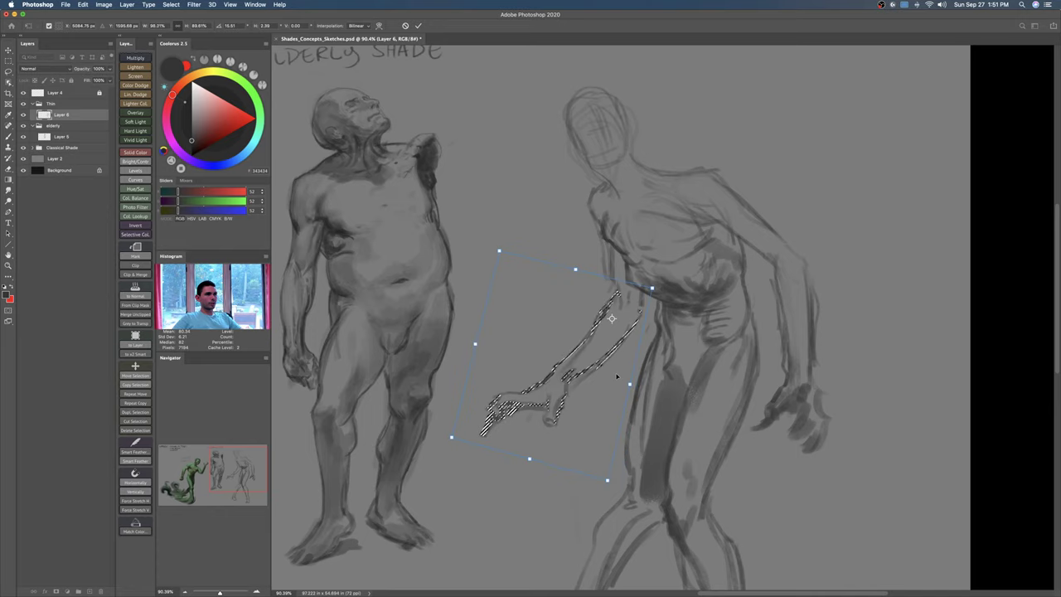
key("Return")
key("ctrl+d")
Step: Redraw the elbow and upper arm lines so they connect to the transformed forearm
key("b")
left_click_drag(645, 291, 644, 307)
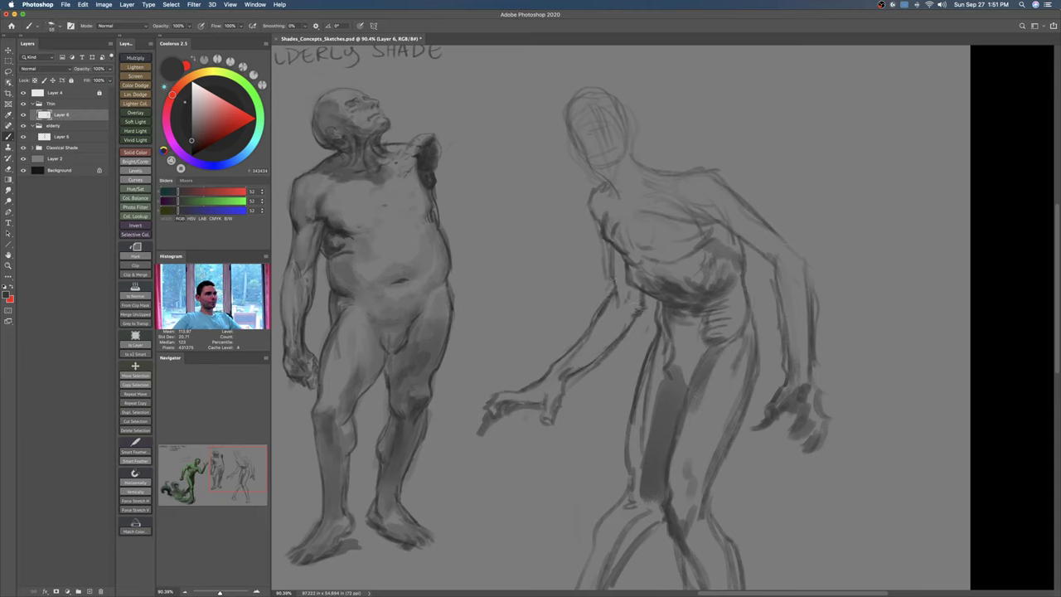
left_click_drag(613, 270, 631, 359)
key("[")
left_click_drag(617, 278, 614, 306)
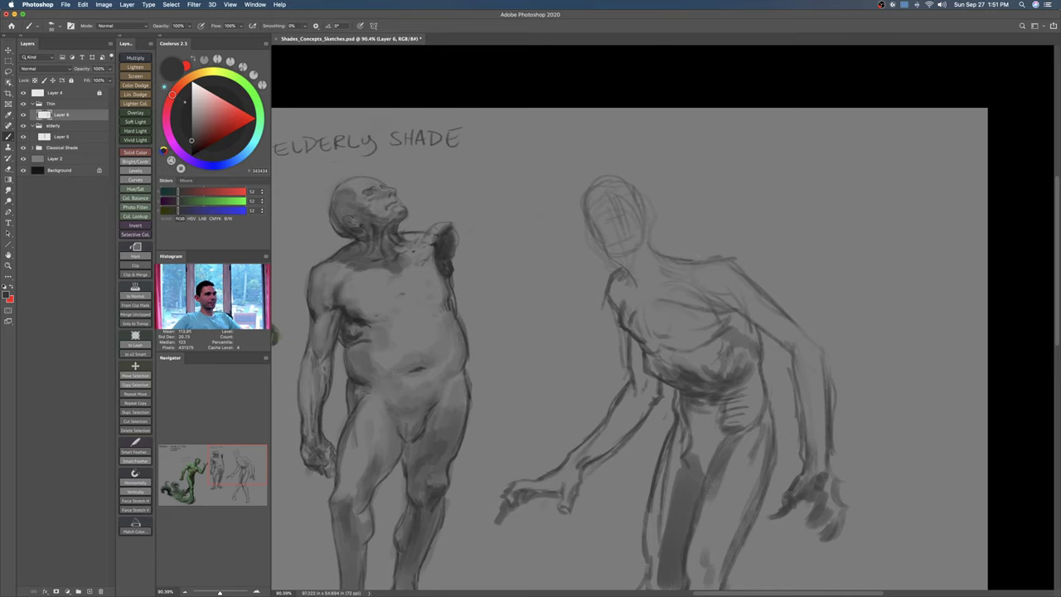
Step: Redraw the far shoulder contour more cleanly and shade the neck with a larger brush
key("e")
key("b")
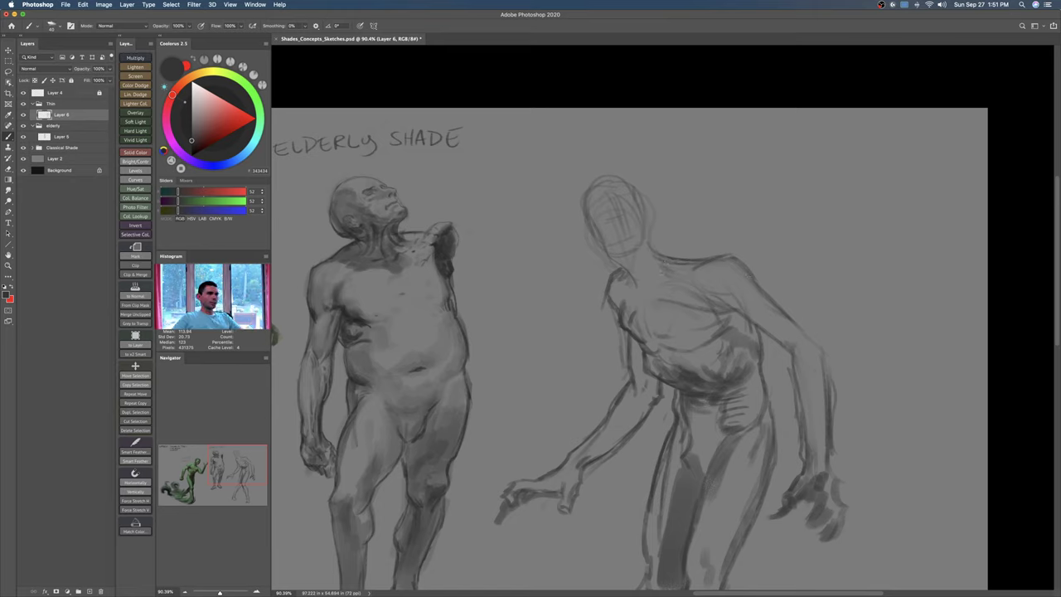
key("bracketright")
key("bracketright")
key("bracketright")
key("bracketright")
mouse_move(616, 259)
left_mouse_down()
mouse_move(644, 258)
mouse_move(628, 264)
mouse_move(641, 290)
mouse_move(638, 258)
mouse_move(635, 296)
mouse_move(676, 276)
left_mouse_up()
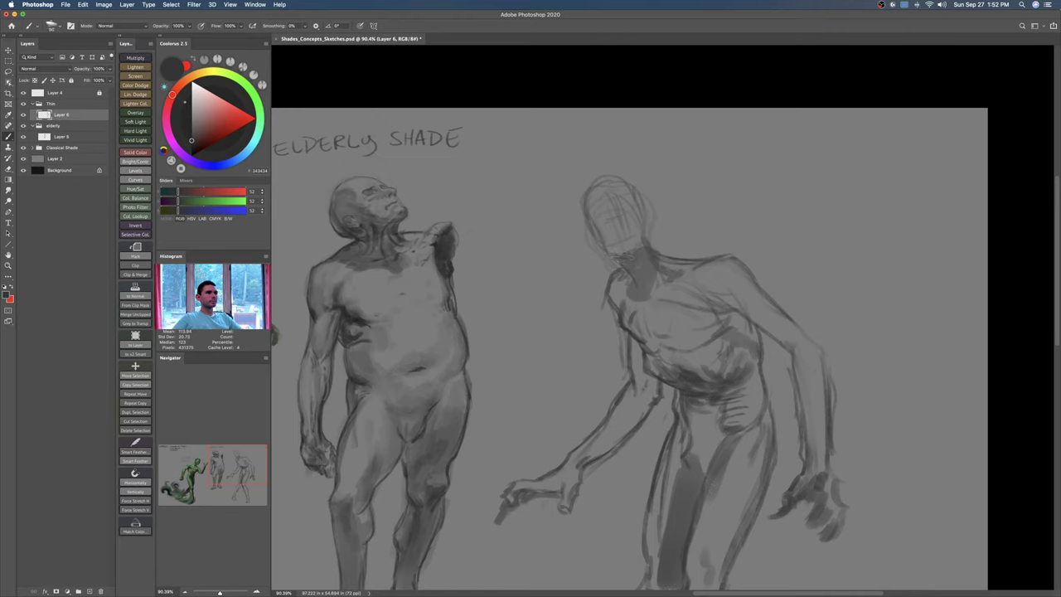
Step: Block in the thin figure's dark eye sockets and the shading around the nose and mouth
key("bracketleft")
key("bracketleft")
left_click_drag(604, 218, 611, 223)
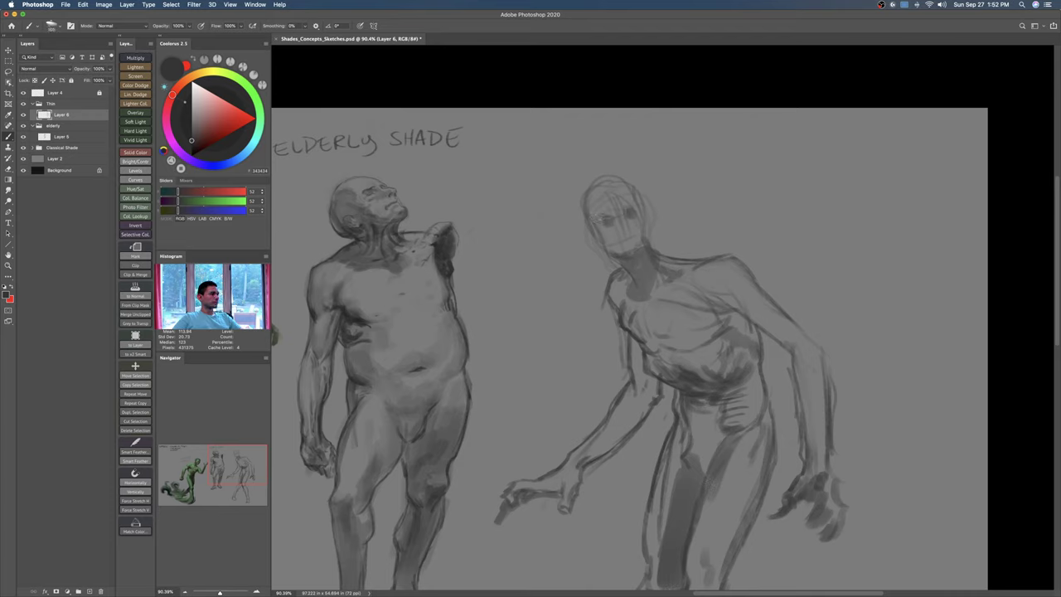
key("bracketleft")
mouse_move(609, 218)
left_mouse_down()
mouse_move(593, 217)
mouse_move(598, 226)
left_mouse_up()
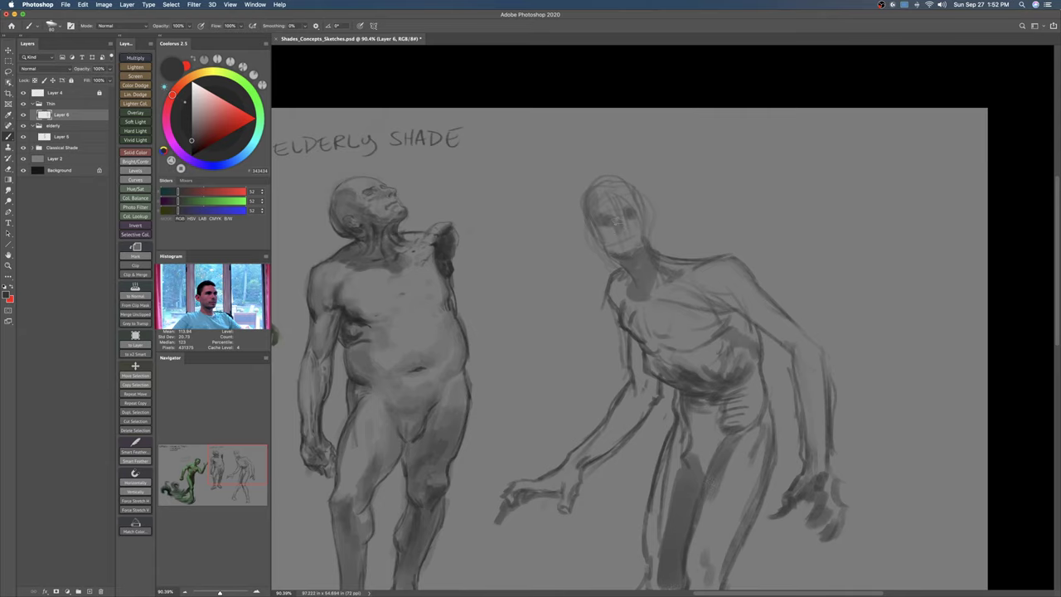
mouse_move(617, 220)
left_mouse_down()
mouse_move(613, 247)
mouse_move(628, 257)
left_mouse_up()
Step: Scale down the whole thin figure with Free Transform and reposition it beside the Elderly Shade
left_click(653, 266, "alt+super")
left_click_drag(677, 283, 670, 244)
left_click(686, 255, "alt+super")
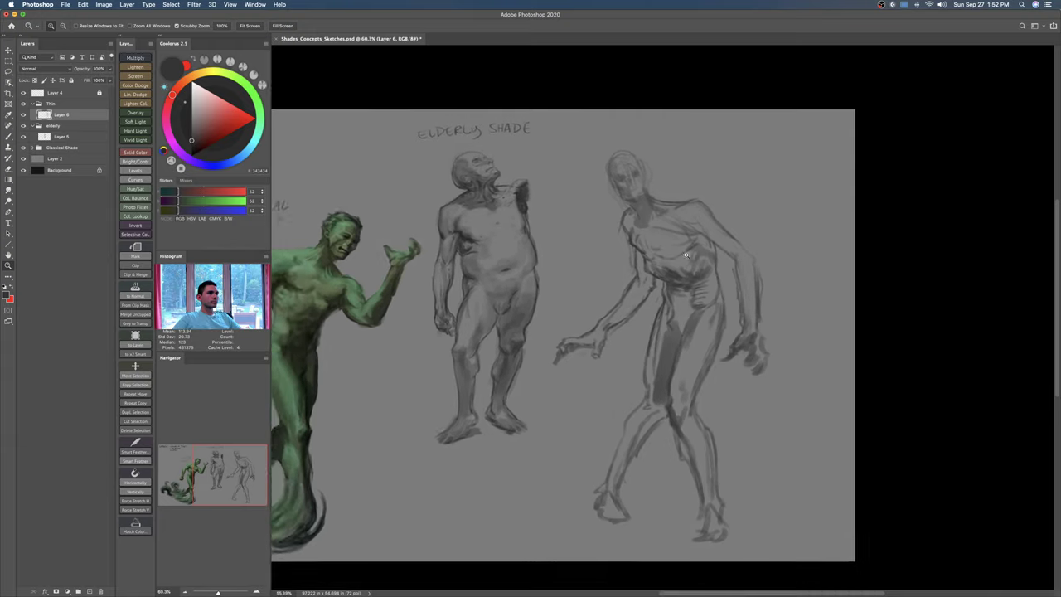
key("ctrl+t")
left_click_drag(772, 148, 722, 242)
left_click_drag(745, 197, 741, 201)
key("Return")
left_click_drag(715, 301, 724, 301)
Step: Select the reaching forearm and hand with the Lasso tool
key("l")
mouse_move(611, 366)
left_mouse_down()
mouse_move(645, 321)
mouse_move(550, 365)
mouse_move(782, 350)
left_mouse_up()
Step: Try a capped measuring line across the reaching arm's wrist and undo it
key("b")
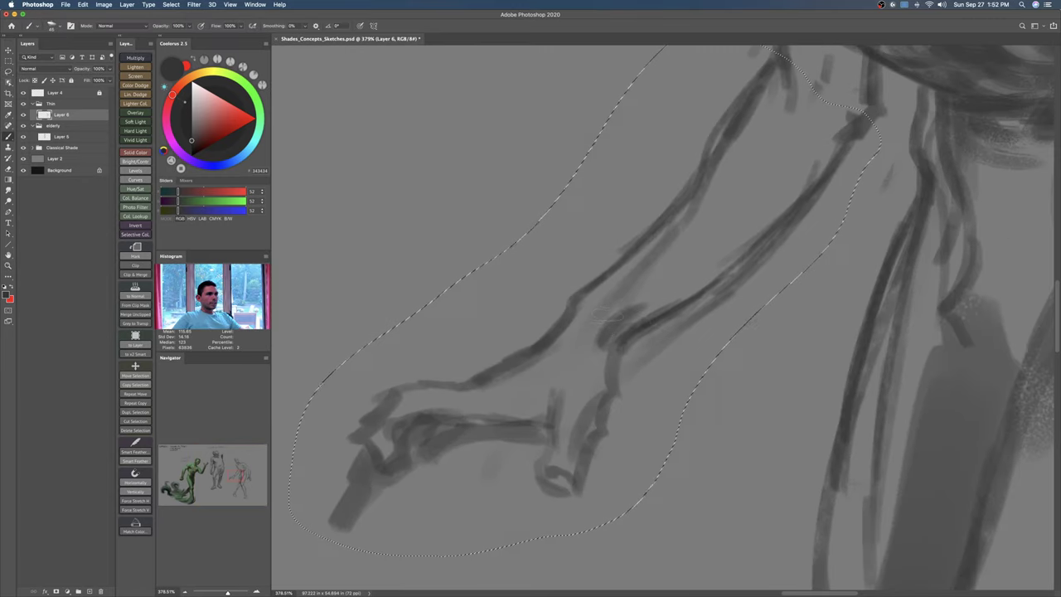
mouse_move(573, 271)
left_mouse_down()
mouse_move(547, 307)
mouse_move(641, 355)
mouse_move(635, 373)
left_mouse_up()
left_click_drag(663, 335, 631, 378)
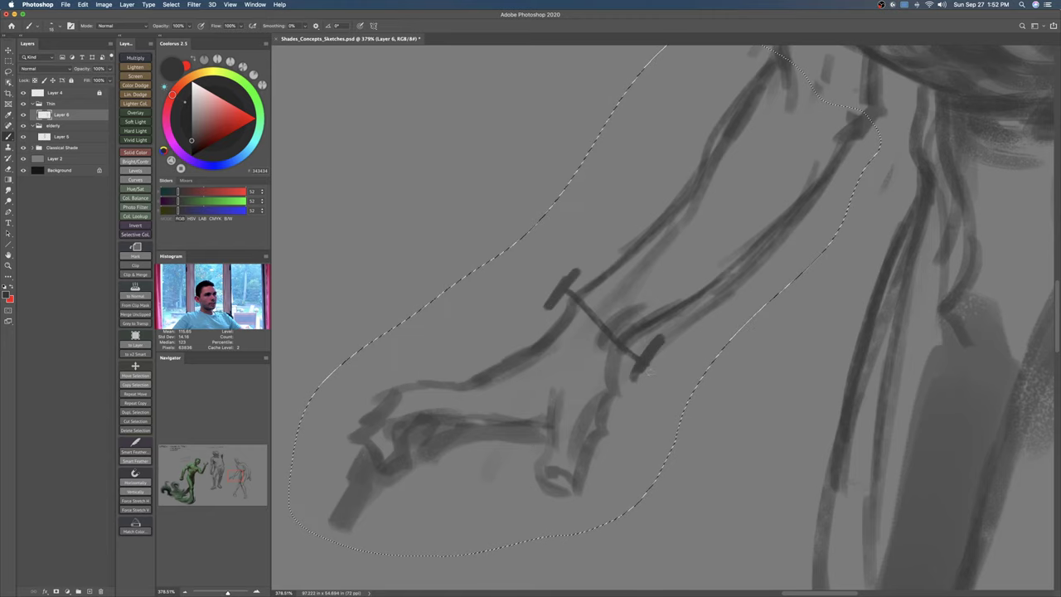
left_click_drag(557, 324, 477, 325)
left_click_drag(653, 396, 592, 366)
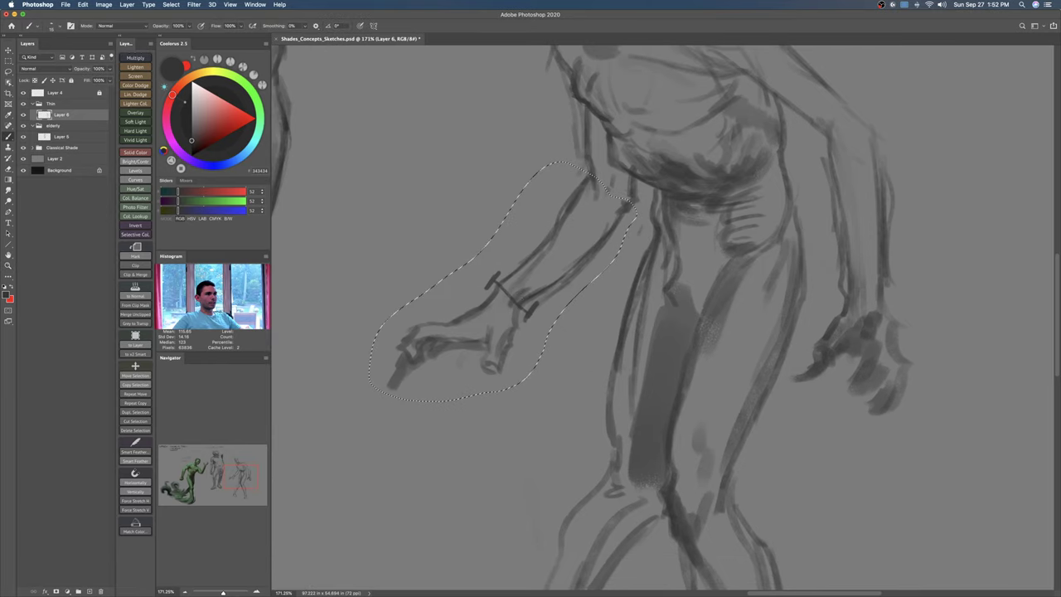
key("super+z")
key("super+z")
key("super+z")
key("super+z")
Step: Resize and rotate the selected forearm and hand with Free Transform to fit the elbow, and deselect
left_click_drag(623, 326, 610, 325)
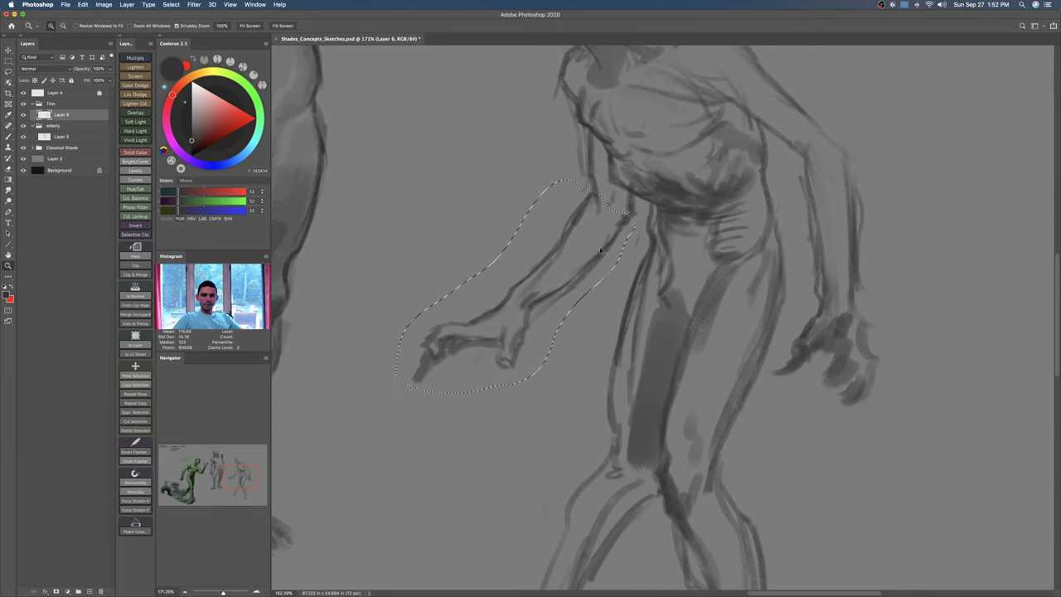
key("super+t")
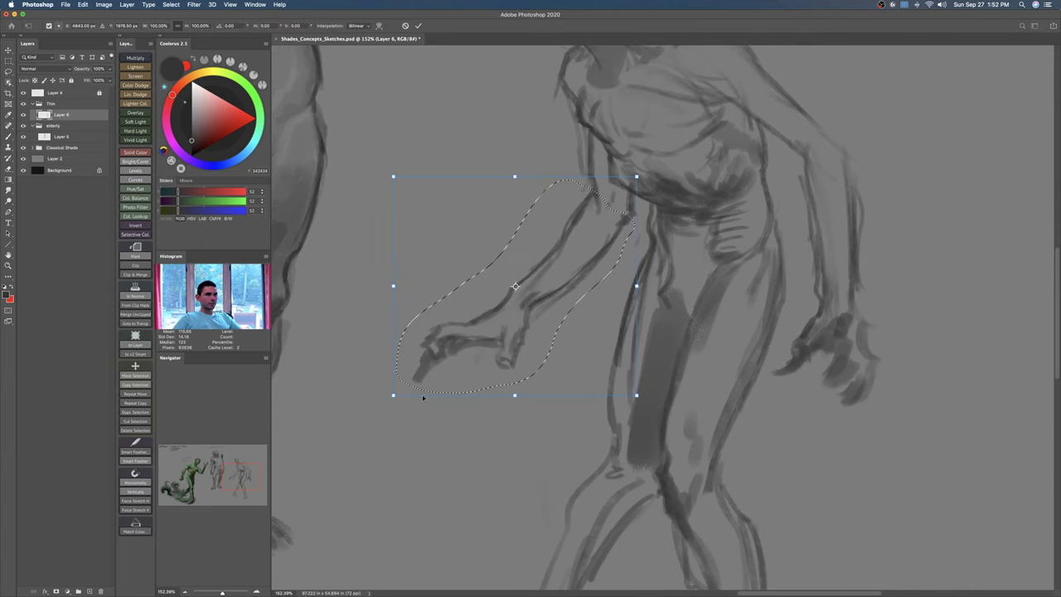
mouse_move(632, 388)
left_mouse_down()
mouse_move(616, 373)
mouse_move(562, 375)
left_mouse_up()
left_click_drag(618, 152, 624, 157)
left_click_drag(585, 225, 590, 222)
key("Return")
key("super+d")
Step: Lasso the reaching hand, enlarge it to about 117% and rotate it about 4.3° at the wrist, and deselect
left_click_drag(630, 311, 581, 325)
left_click_drag(827, 313, 736, 308)
key("l")
mouse_move(612, 342)
left_mouse_down()
mouse_move(521, 365)
mouse_move(615, 363)
left_mouse_up()
key("ctrl+t")
left_click_drag(510, 398, 493, 407)
left_click_drag(623, 300, 618, 294)
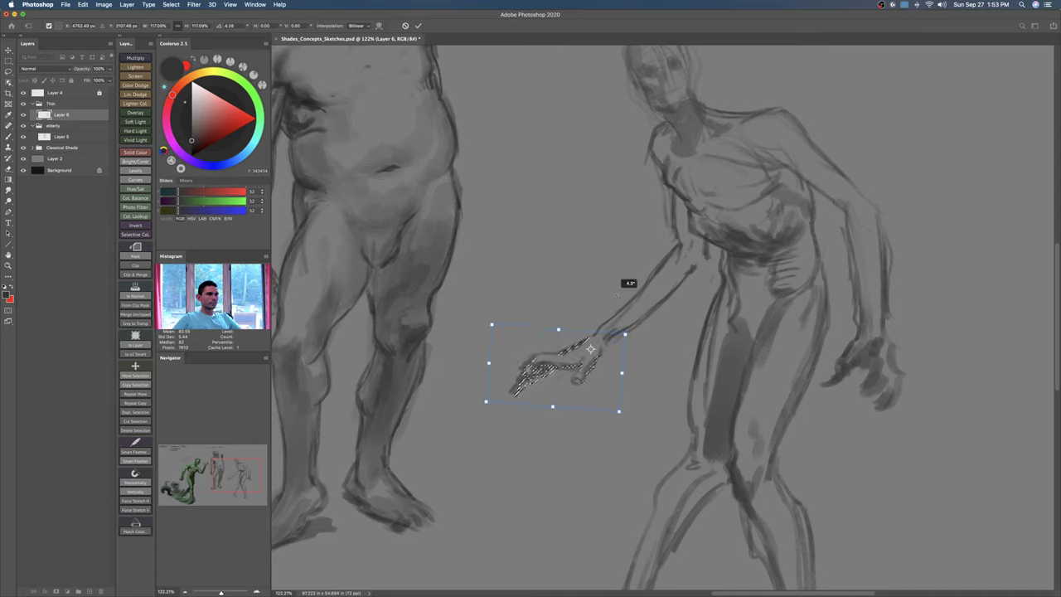
key("Return")
key("ctrl+d")
Step: Strengthen the reaching forearm's lower contour up to the elbow and erase the upper arm's old outline
key("b")
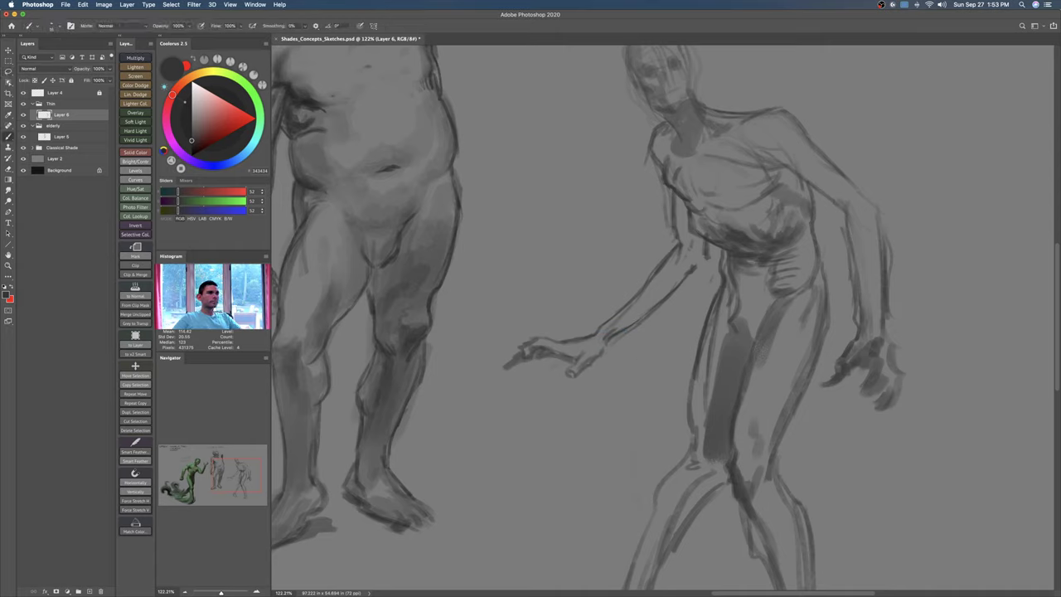
left_click_drag(629, 329, 697, 272)
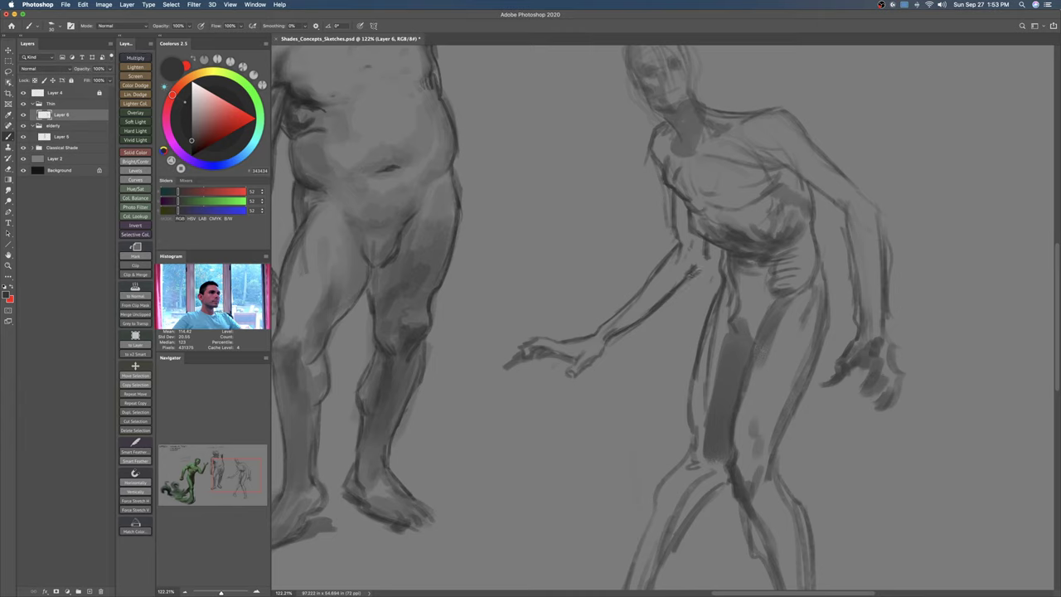
key("e")
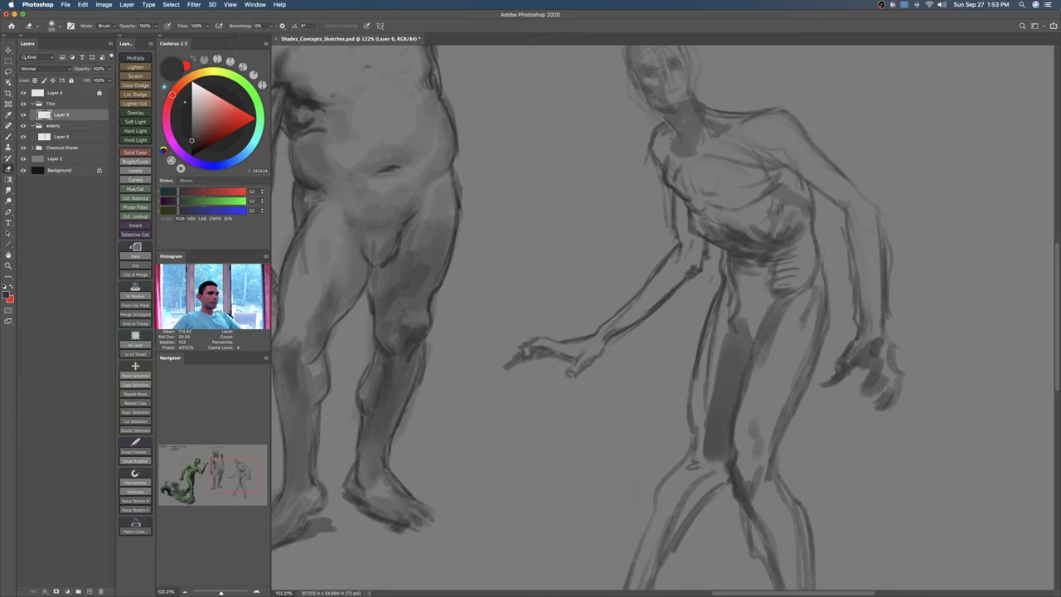
left_click_drag(673, 200, 679, 254)
Step: Redraw the reaching upper arm's contours from the shoulder down to the elbow, cleaning up stray lines
key("b")
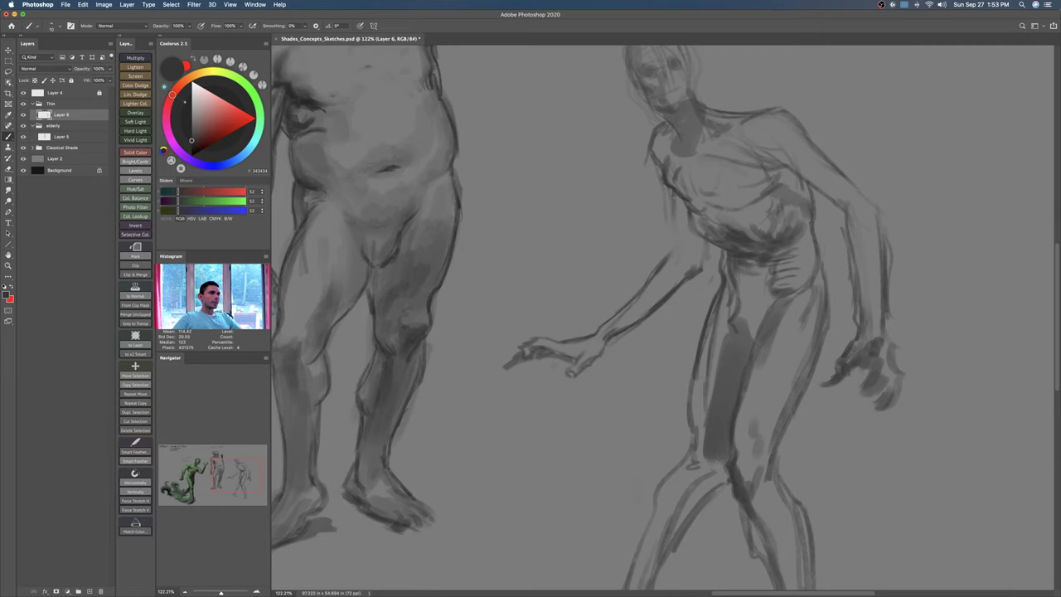
mouse_move(676, 199)
left_mouse_down()
mouse_move(694, 272)
mouse_move(682, 285)
mouse_move(662, 264)
left_mouse_up()
key("e")
key("b")
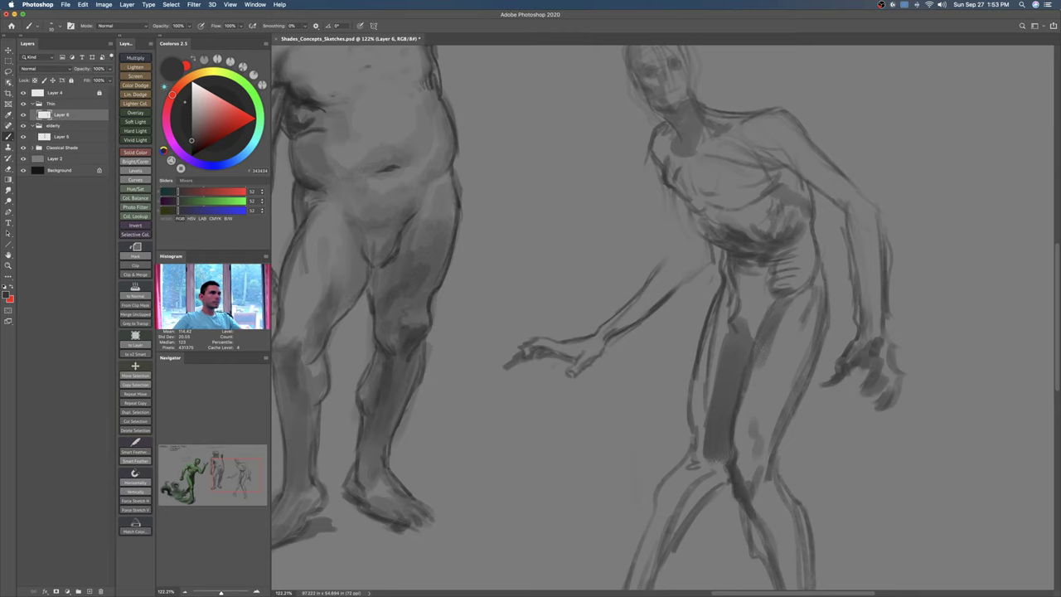
mouse_move(671, 188)
left_mouse_down()
mouse_move(678, 250)
mouse_move(702, 238)
mouse_move(650, 283)
left_mouse_up()
key("[")
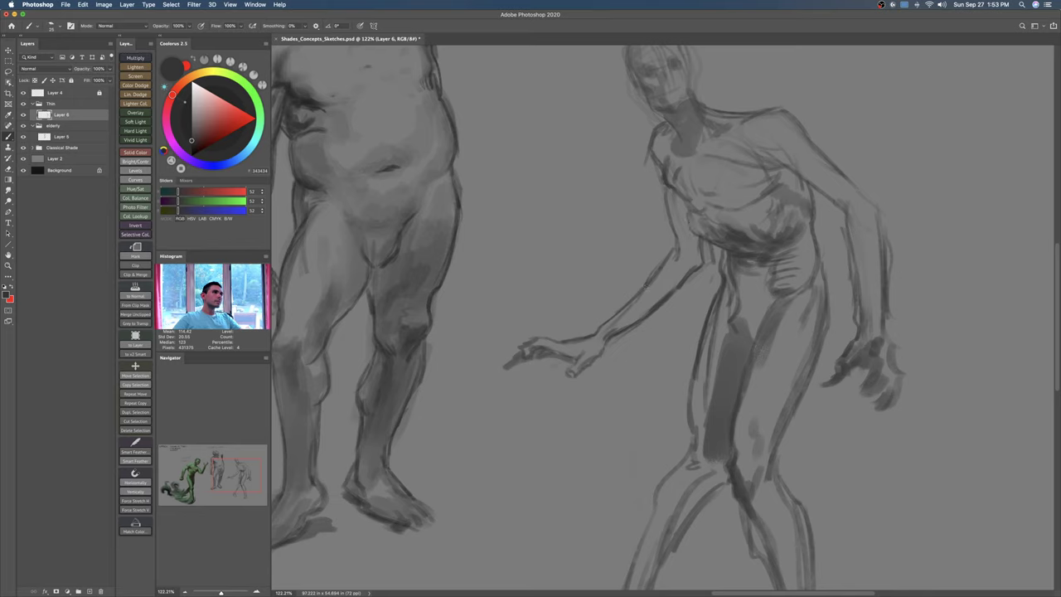
mouse_move(706, 240)
left_mouse_down()
mouse_move(684, 202)
mouse_move(703, 218)
mouse_move(647, 247)
mouse_move(665, 282)
left_mouse_up()
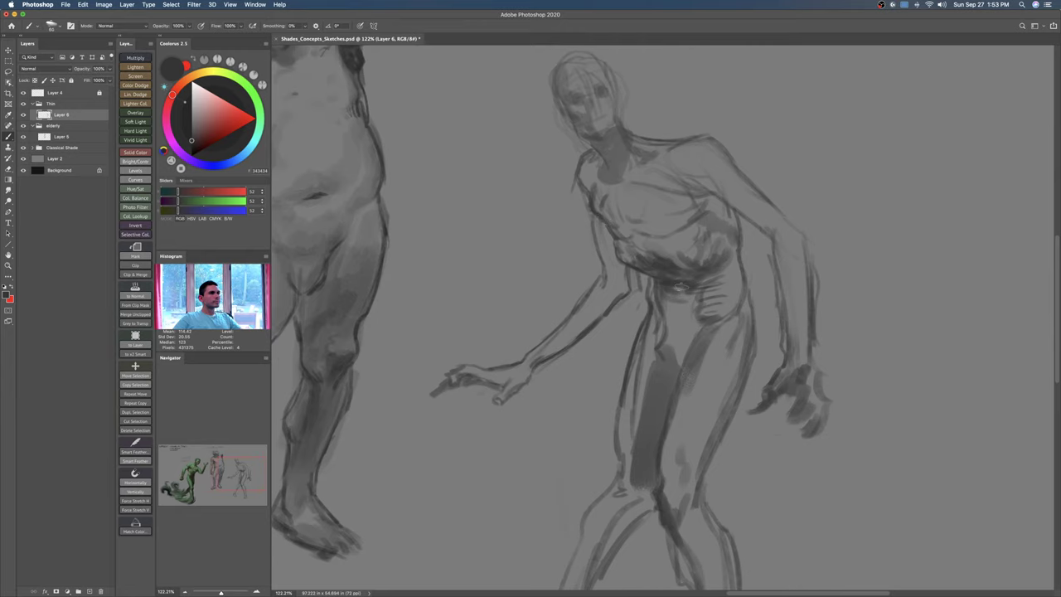
Step: Erase the old inner contour of the hanging forearm with a smaller eraser
scroll(679, 284, "right", 2)
scroll(678, 284, "down", 1)
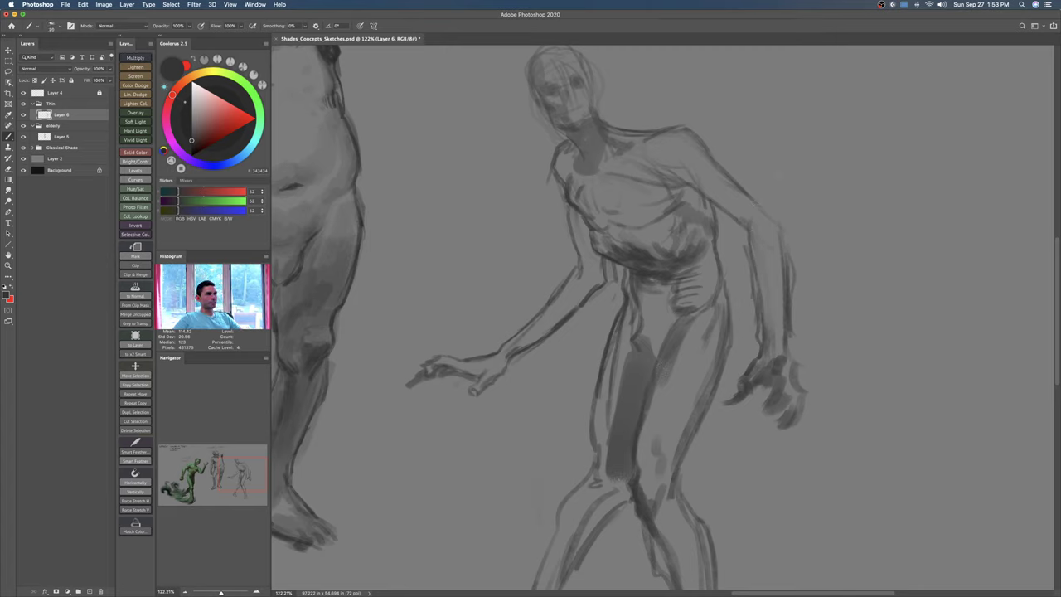
key("e")
key("bracketleft")
key("bracketleft")
key("bracketleft")
key("bracketleft")
key("bracketleft")
key("bracketleft")
key("bracketleft")
key("bracketleft")
left_click_drag(755, 333, 748, 286)
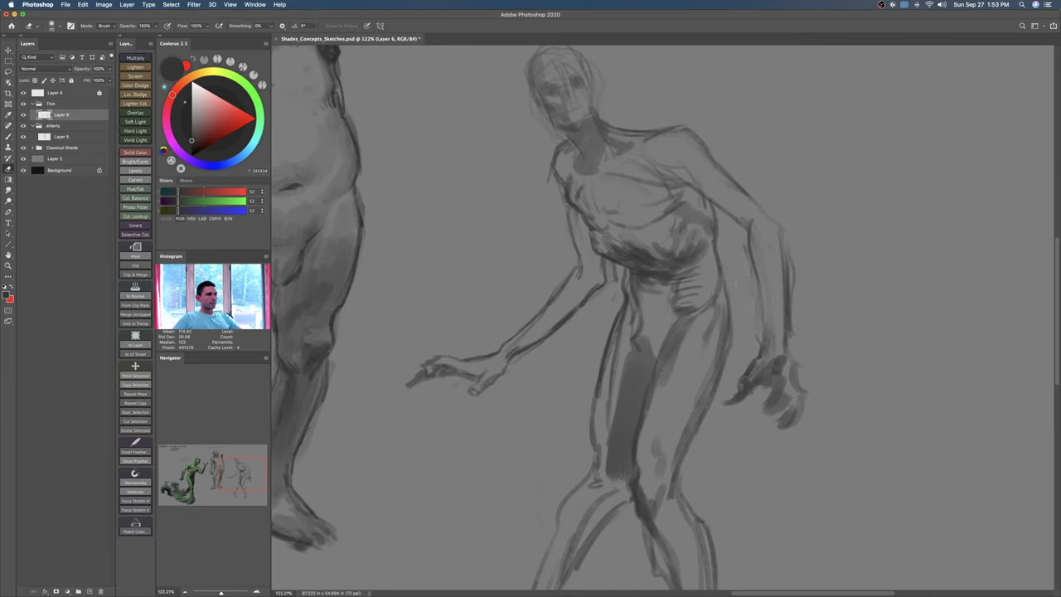
Step: Redraw the hanging forearm's contours between elbow and wrist, erasing the old outer line to slim it
key("b")
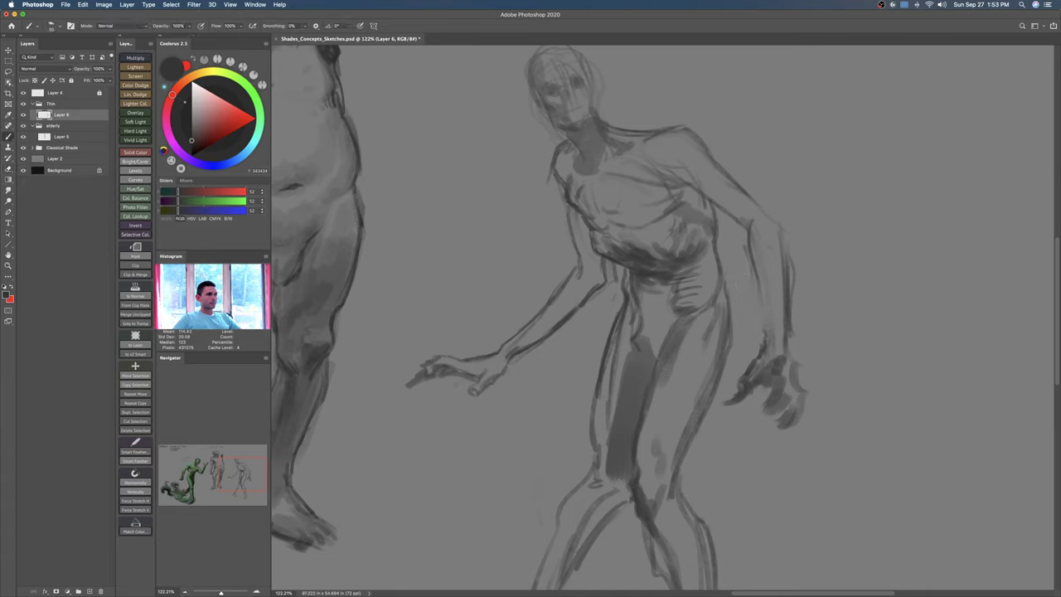
mouse_move(763, 338)
left_mouse_down()
mouse_move(755, 257)
mouse_move(790, 318)
left_mouse_up()
key("e")
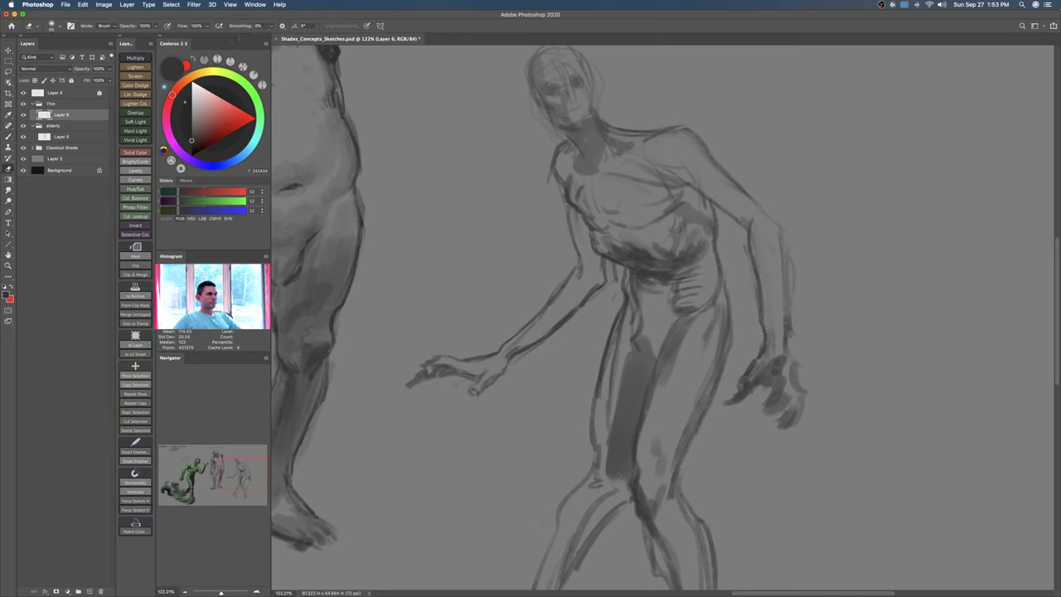
left_click_drag(787, 260, 789, 328)
key("b")
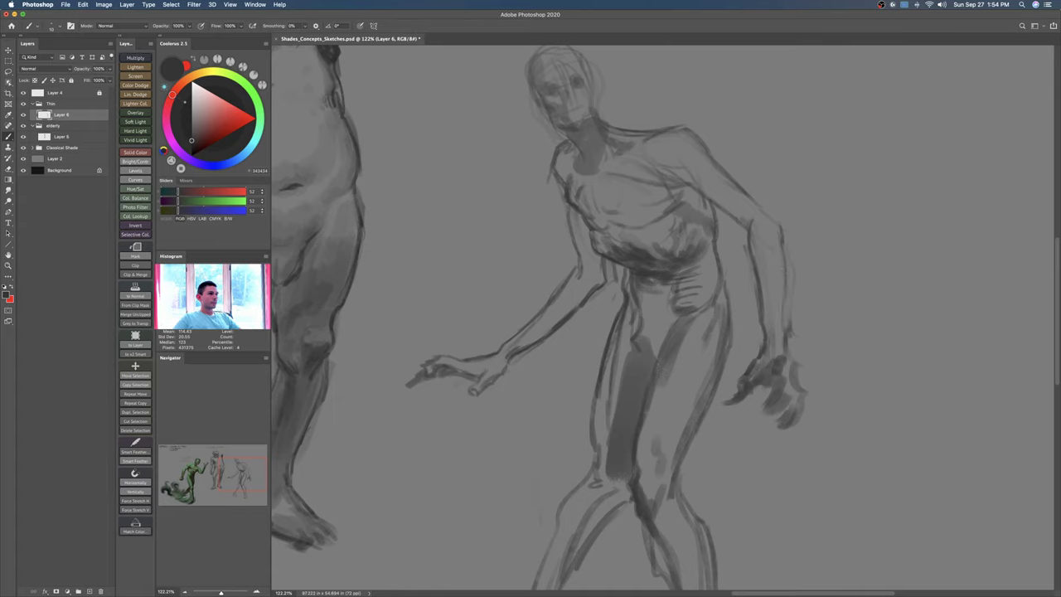
left_click_drag(787, 338, 784, 246)
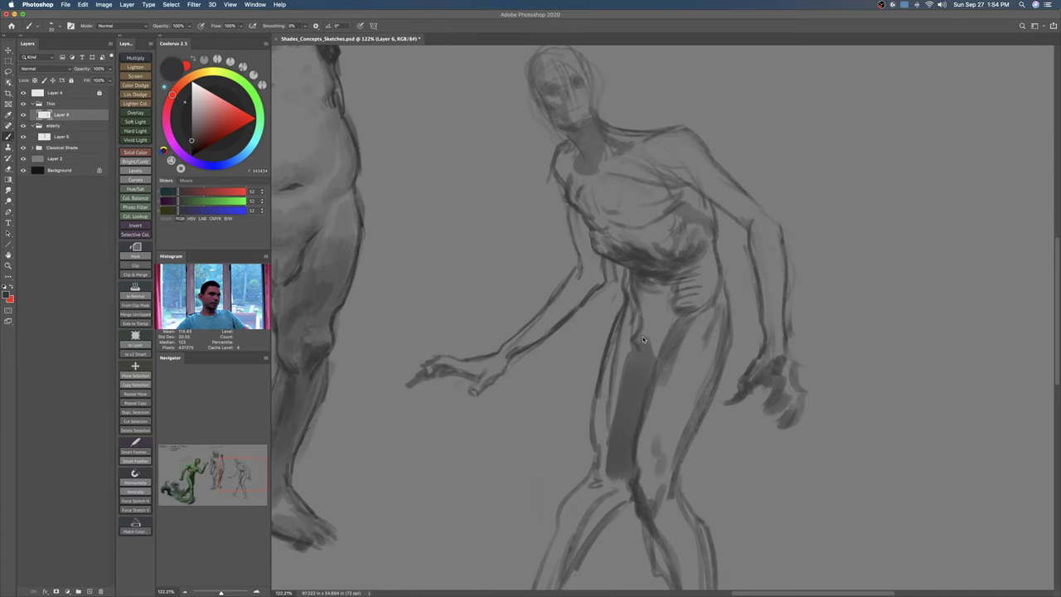
Step: Define the groin where the thighs meet and fill the lower abdomen with dark shading
left_click_drag(635, 338, 652, 373)
left_click_drag(685, 341, 668, 335)
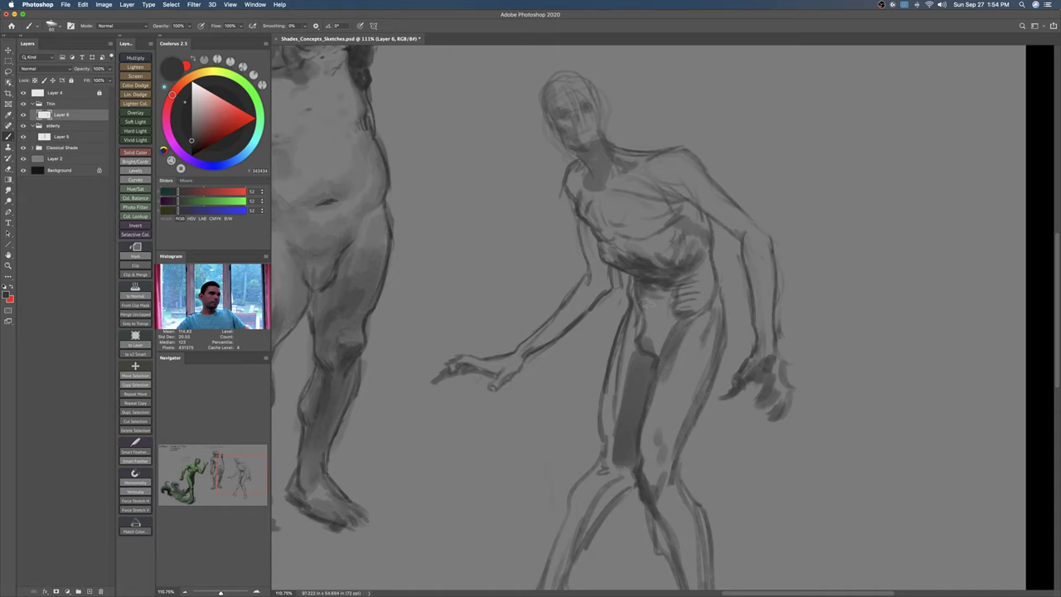
left_click_drag(640, 290, 684, 328)
left_click_drag(682, 290, 688, 309)
left_click_drag(635, 282, 630, 343)
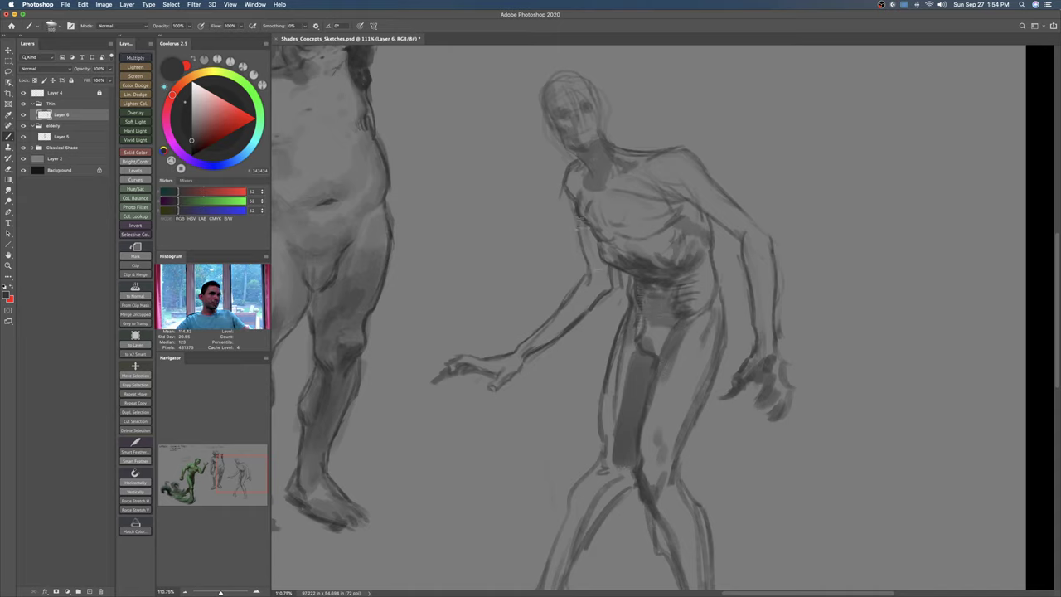
Step: Shade the reaching upper arm, and darken the underside of its forearm with a larger brush
mouse_move(579, 224)
left_mouse_down()
mouse_move(603, 292)
mouse_move(580, 295)
mouse_move(588, 304)
left_mouse_up()
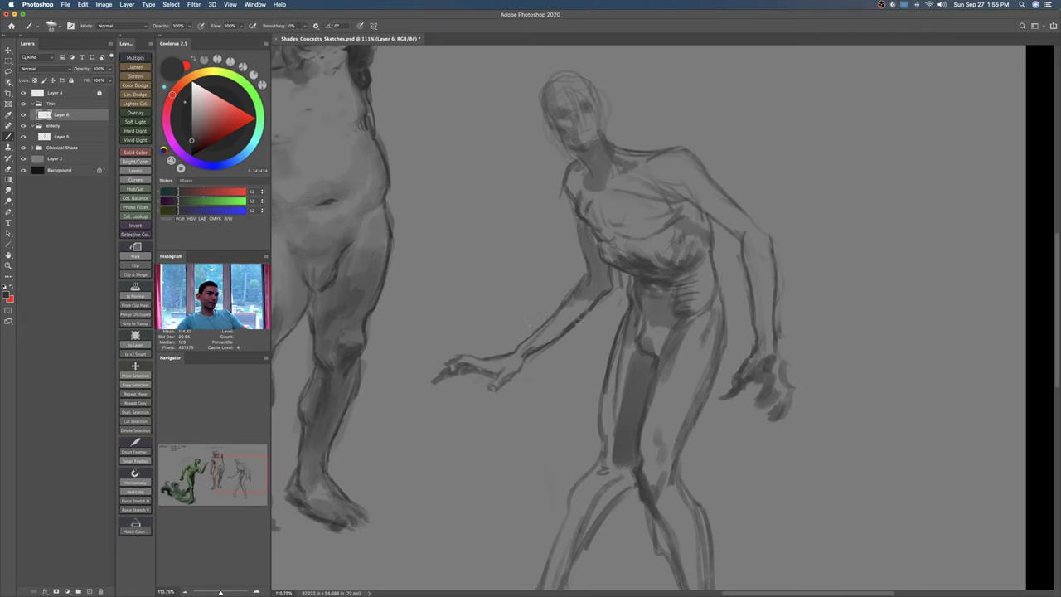
key("bracketright")
key("bracketright")
key("bracketright")
left_click_drag(595, 299, 532, 357)
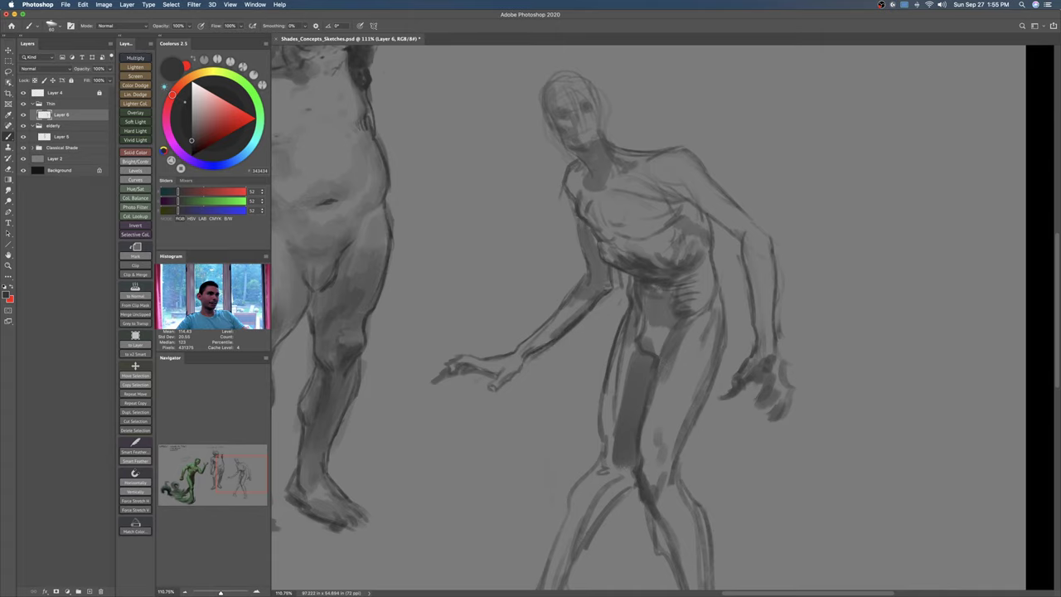
Step: Shade the hanging arm along the forearm, elbow and underside of the upper arm, continuing into the armpit
left_click_drag(745, 239, 753, 279)
left_click_drag(759, 240, 772, 353)
left_click_drag(675, 197, 740, 240)
mouse_move(682, 198)
left_mouse_down()
mouse_move(734, 236)
mouse_move(711, 252)
left_mouse_up()
Step: Lighten the old sketch lines across the upper chest with an enlarged eraser
key("super+space")
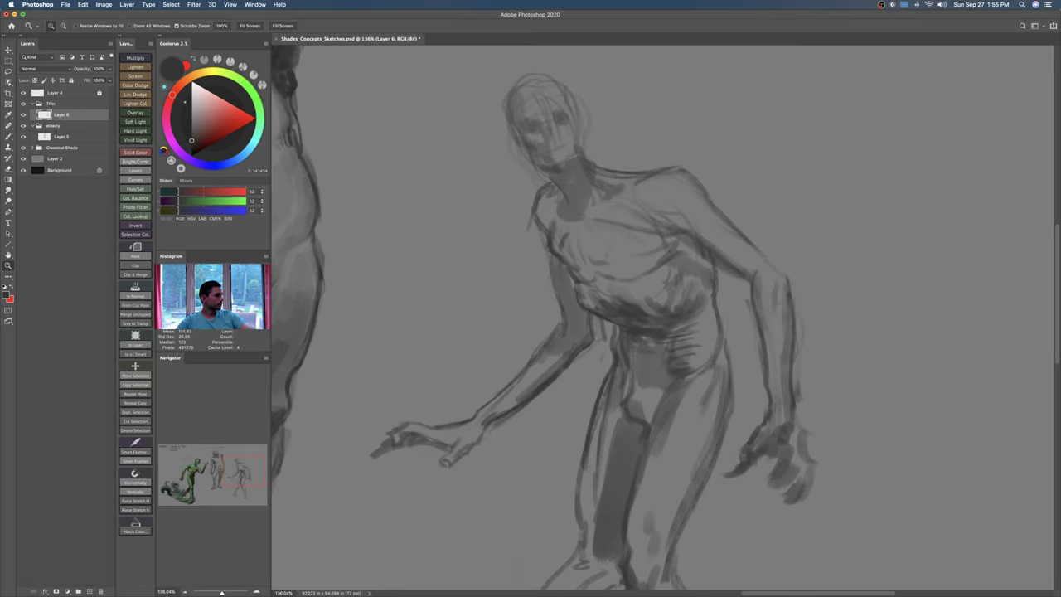
left_click(633, 247)
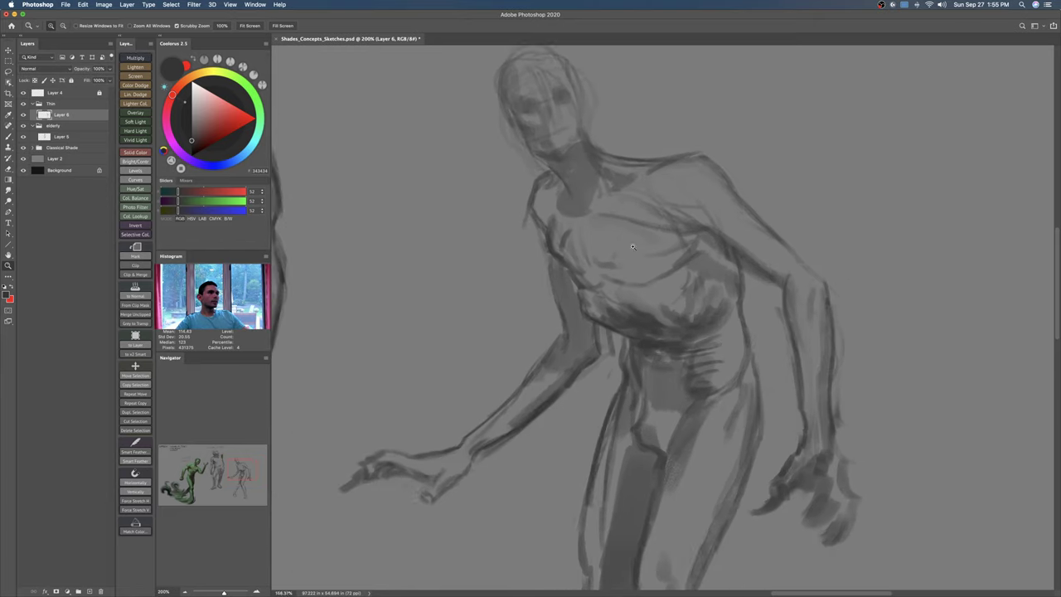
left_click_drag(632, 247, 623, 247)
key("bracketright")
key("bracketright")
mouse_move(558, 226)
left_mouse_down()
mouse_move(572, 247)
mouse_move(639, 223)
left_mouse_up()
mouse_move(576, 261)
left_mouse_down()
mouse_move(615, 262)
mouse_move(668, 224)
left_mouse_up()
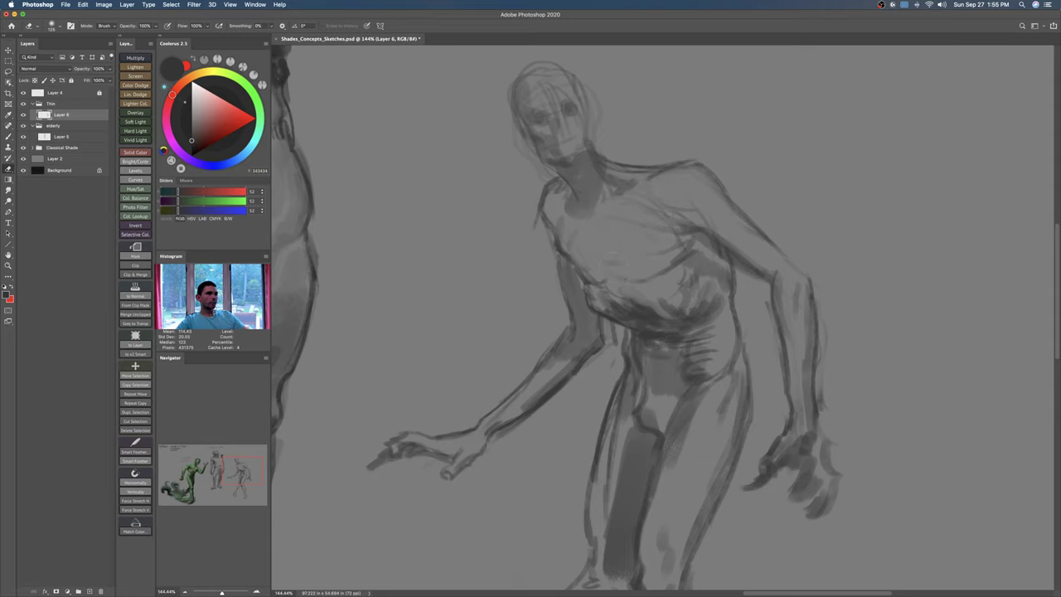
Step: Draw short rib marks beside the sternum and add curved rib strokes to the side of the rib cage
key("b")
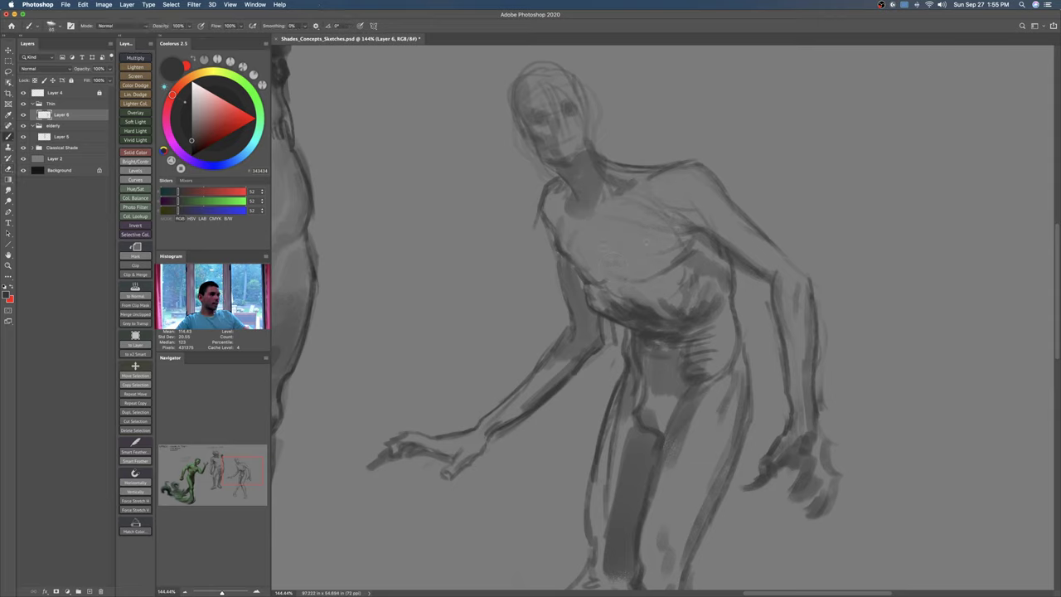
mouse_move(580, 224)
left_mouse_down()
mouse_move(601, 222)
mouse_move(612, 263)
left_mouse_up()
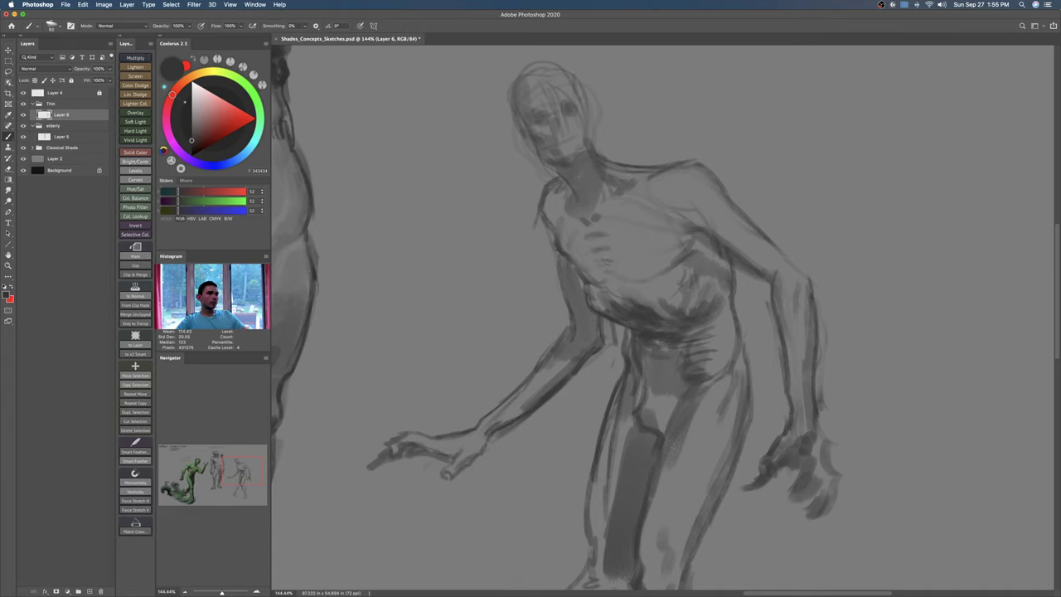
mouse_move(673, 286)
left_mouse_down()
mouse_move(703, 265)
mouse_move(663, 312)
mouse_move(650, 294)
mouse_move(705, 275)
mouse_move(707, 311)
mouse_move(669, 325)
left_mouse_up()
left_click_drag(715, 291, 695, 315)
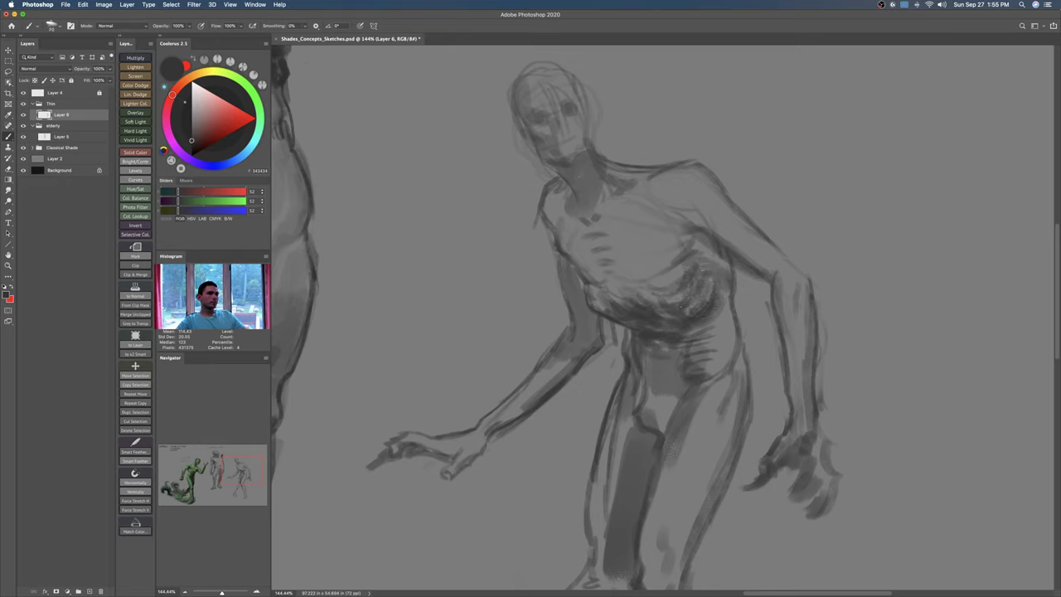
Step: Redraw the torso's side contour closer to the ribs and deepen its shading with a larger brush
key("e")
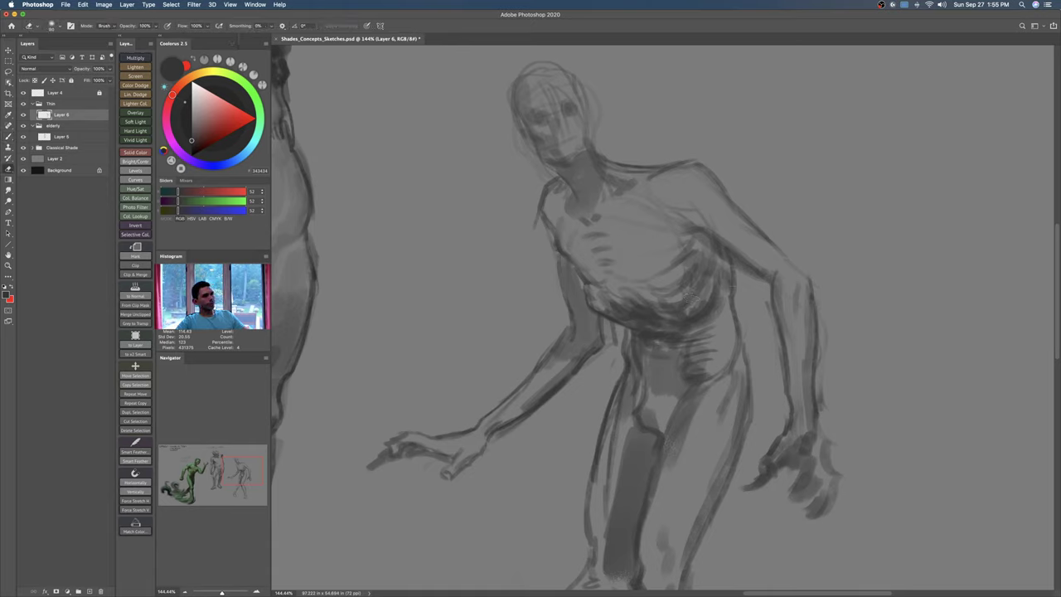
key("b")
mouse_move(721, 257)
left_mouse_down()
mouse_move(716, 299)
mouse_move(733, 315)
mouse_move(735, 360)
left_mouse_up()
key("bracketright")
key("bracketright")
key("bracketright")
key("bracketright")
key("bracketright")
left_click_drag(721, 288, 728, 320)
Step: Erase stray lines at the waist beside the reaching elbow and redraw the opposite hip contour below the rib cage
key("e")
mouse_move(625, 328)
left_mouse_down()
mouse_move(675, 328)
mouse_move(628, 350)
left_mouse_up()
key("b")
key("bracketleft")
key("bracketleft")
key("bracketleft")
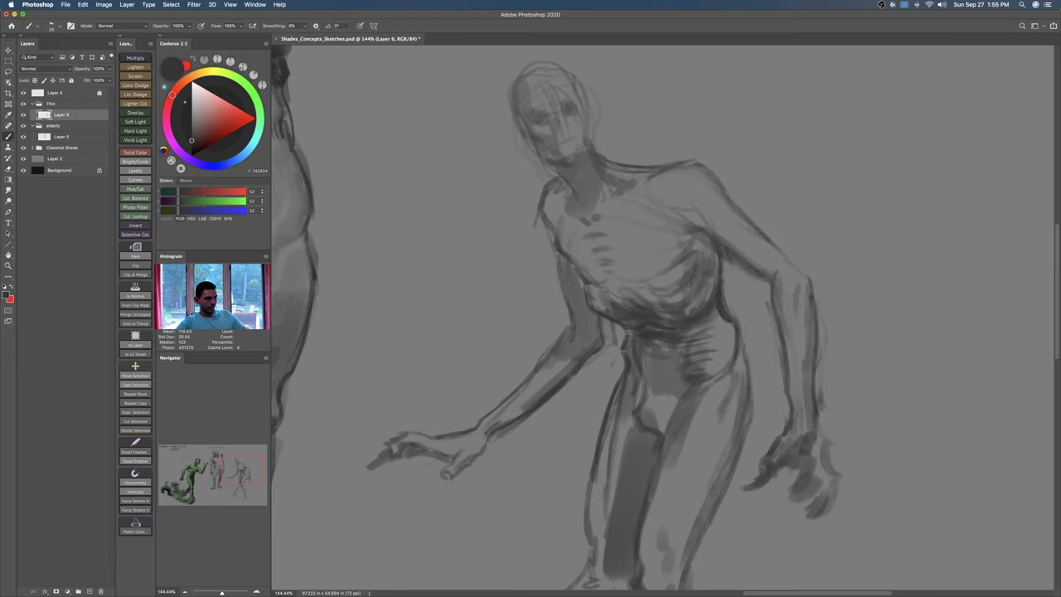
scroll(651, 368, "down", 2)
key("e")
key("b")
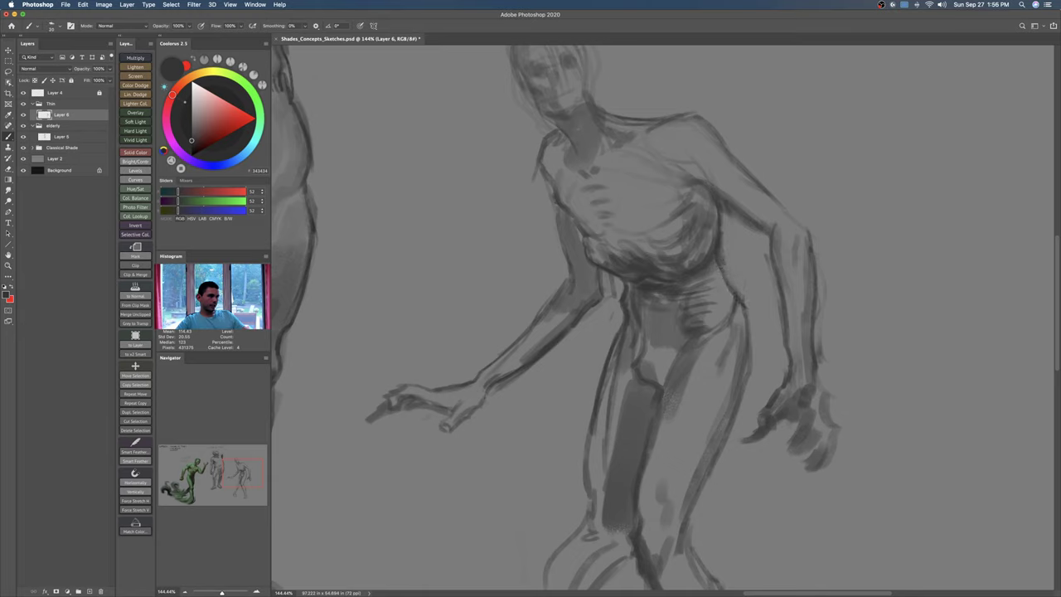
mouse_move(741, 291)
left_mouse_down()
mouse_move(748, 329)
mouse_move(719, 254)
left_mouse_up()
mouse_move(722, 263)
left_mouse_down()
mouse_move(746, 327)
mouse_move(767, 285)
mouse_move(744, 289)
left_mouse_up()
Step: Flip the thin figure horizontally with Free Transform
key("z")
key("super+t")
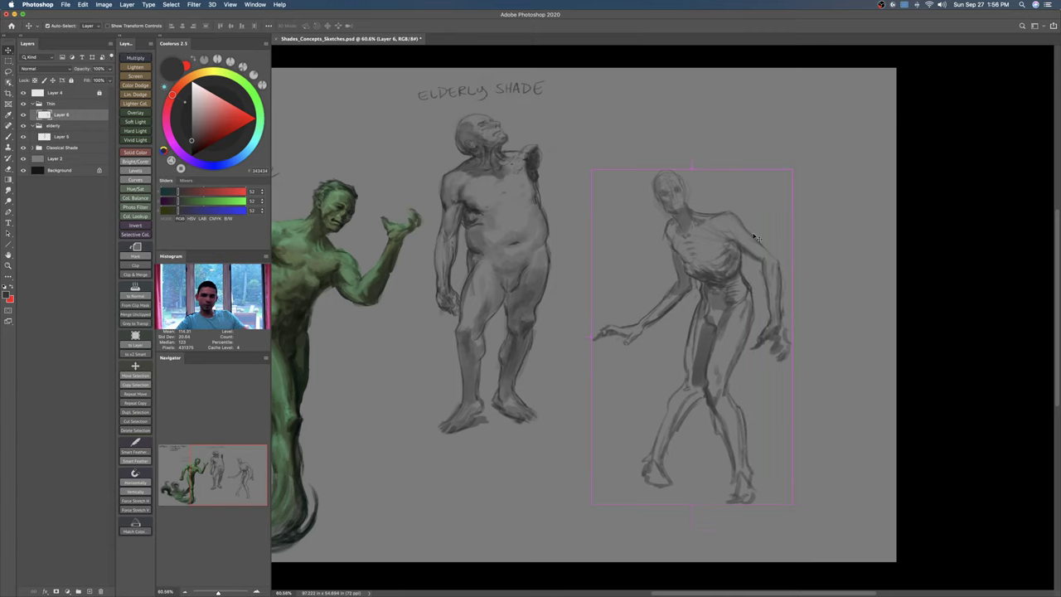
right_click(722, 300)
left_click(750, 435)
key("Return")
left_click_drag(673, 265, 652, 217)
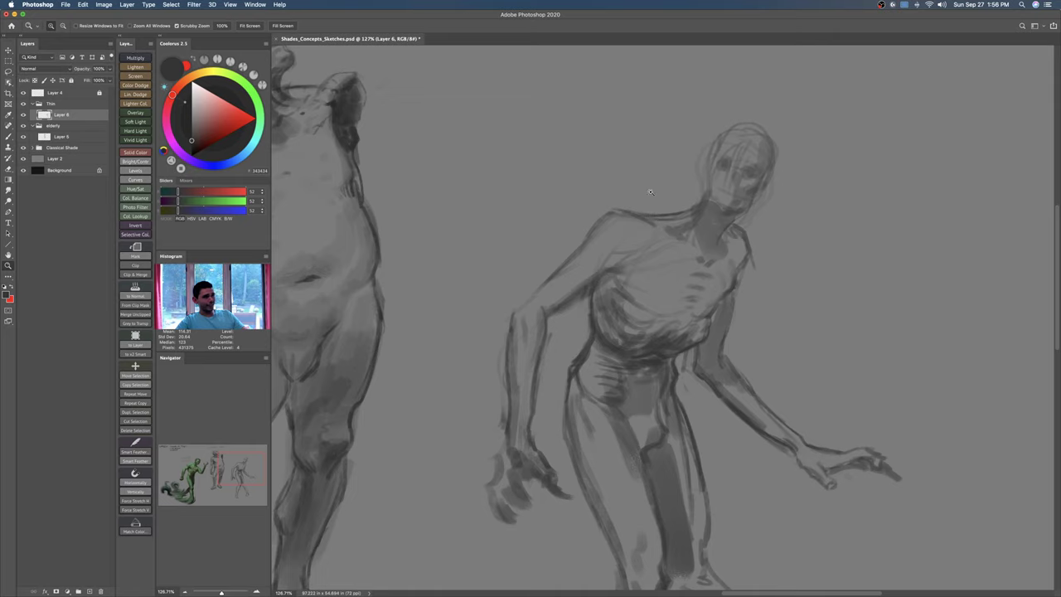
Step: Erase the hanging arm's rounded shoulder contour and rough in a new line from the neck
key("e")
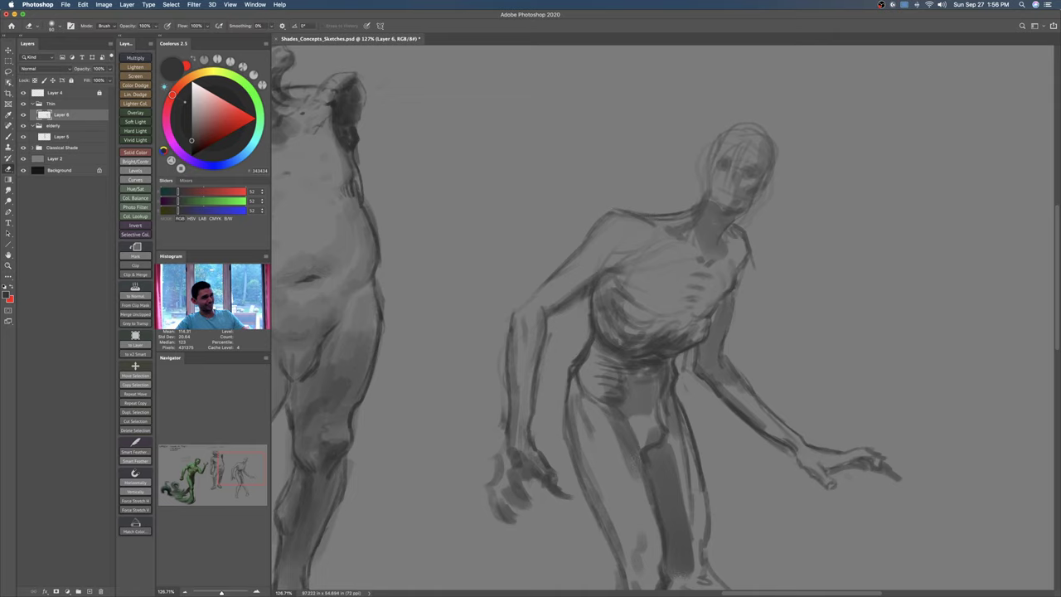
left_click_drag(574, 226, 738, 212)
key("b")
key("e")
key("b")
key("]")
key("]")
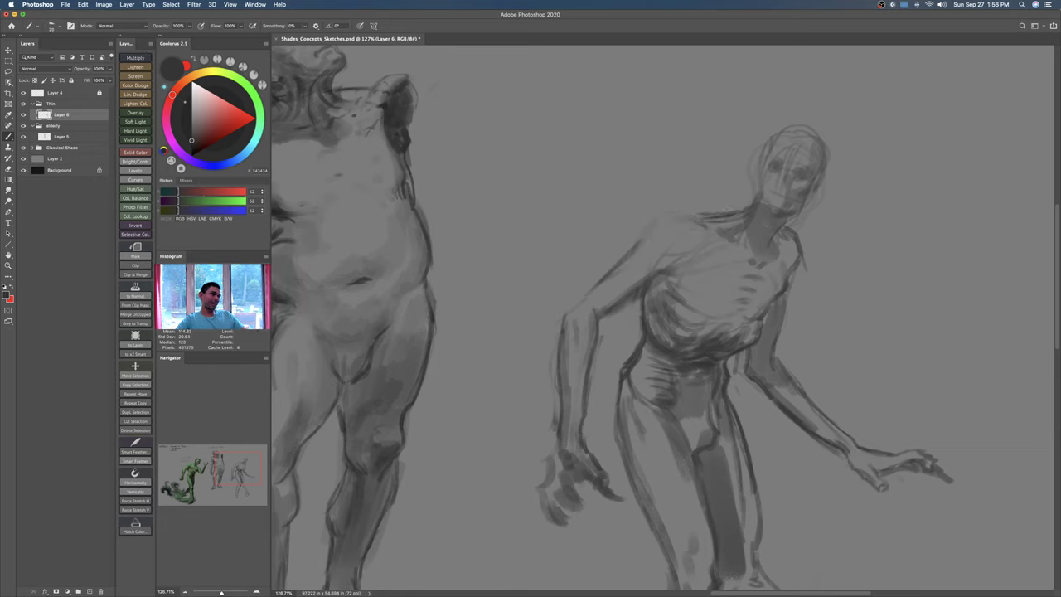
Step: Undo the last stroke, sketch a new shoulder curve, and clean up the outer upper-arm line with the eraser
key("super+z")
left_click_drag(647, 232, 668, 217)
left_click_drag(628, 256, 623, 268)
key("e")
left_click_drag(669, 217, 630, 257)
key("b")
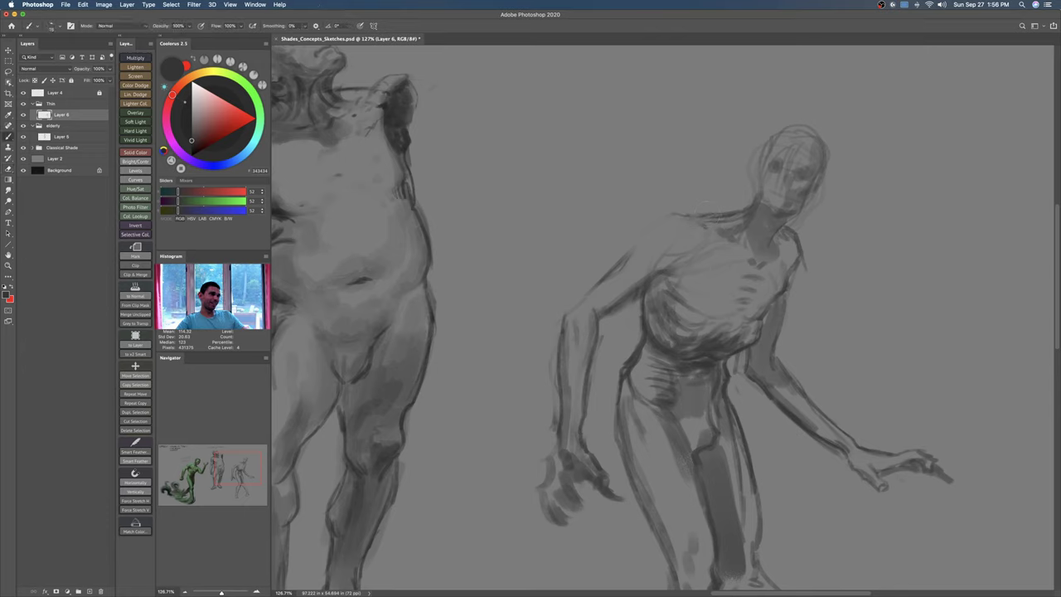
Step: Redraw the hanging arm's outer contour from the shoulder to a sharp, bony elbow, alternating brush and eraser
mouse_move(683, 217)
left_mouse_down()
mouse_move(668, 216)
mouse_move(626, 257)
mouse_move(679, 219)
mouse_move(698, 247)
left_mouse_up()
left_click_drag(614, 267, 574, 323)
key("e")
key("b")
mouse_move(628, 250)
left_mouse_down()
mouse_move(579, 297)
mouse_move(651, 274)
mouse_move(625, 298)
mouse_move(643, 271)
mouse_move(606, 263)
mouse_move(616, 255)
mouse_move(590, 295)
mouse_move(626, 242)
mouse_move(624, 303)
mouse_move(583, 348)
left_mouse_up()
key("e")
key("b")
key("[")
key("[")
key("[")
key("e")
key("b")
key("bracketleft")
key("bracketleft")
key("bracketleft")
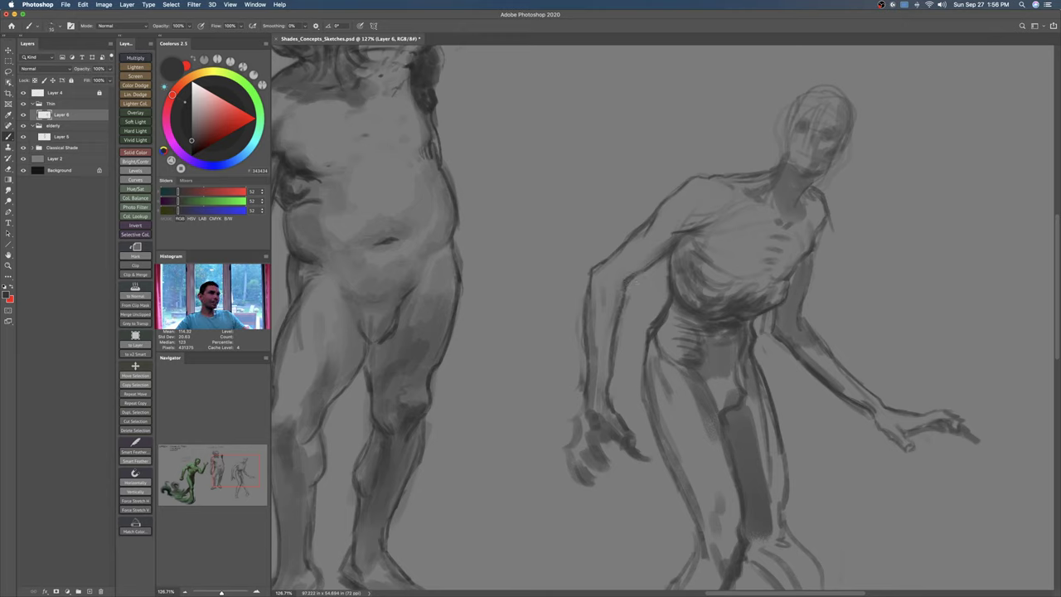
Step: Erase the hanging forearm's inner line near the elbow and redraw it with a smaller brush
key("e")
left_click_drag(628, 284, 614, 345)
key("b")
key("bracketleft")
key("bracketleft")
mouse_move(641, 267)
left_mouse_down()
mouse_move(618, 287)
mouse_move(633, 309)
left_mouse_up()
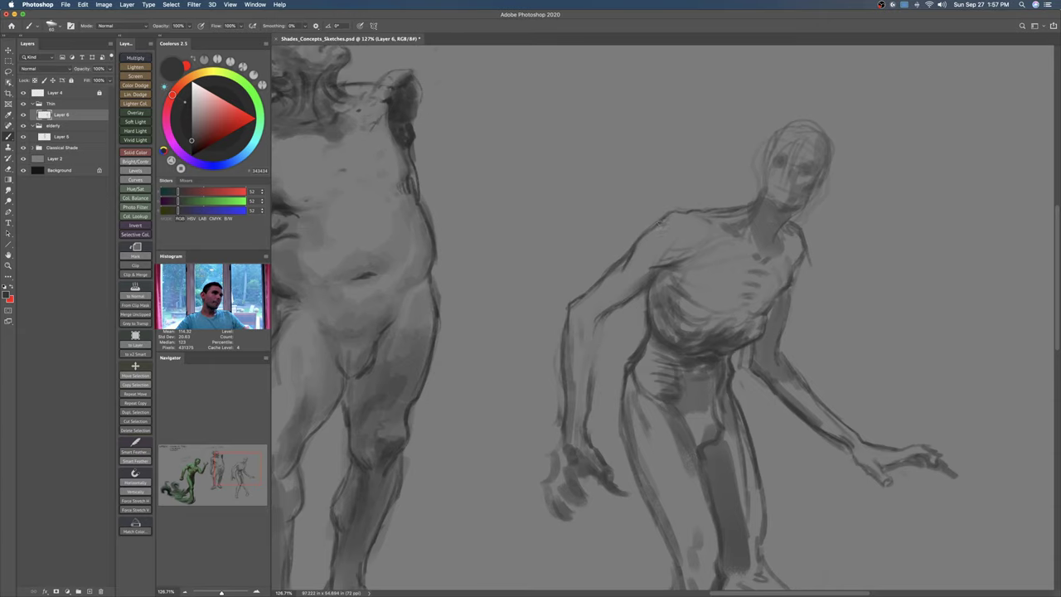
Step: Shade the front of the shoulder and the upper chest below the collarbones, continuing down the sternum
left_click_drag(686, 274, 677, 278)
mouse_move(667, 241)
left_mouse_down()
mouse_move(703, 235)
mouse_move(766, 280)
mouse_move(756, 255)
mouse_move(781, 247)
left_mouse_up()
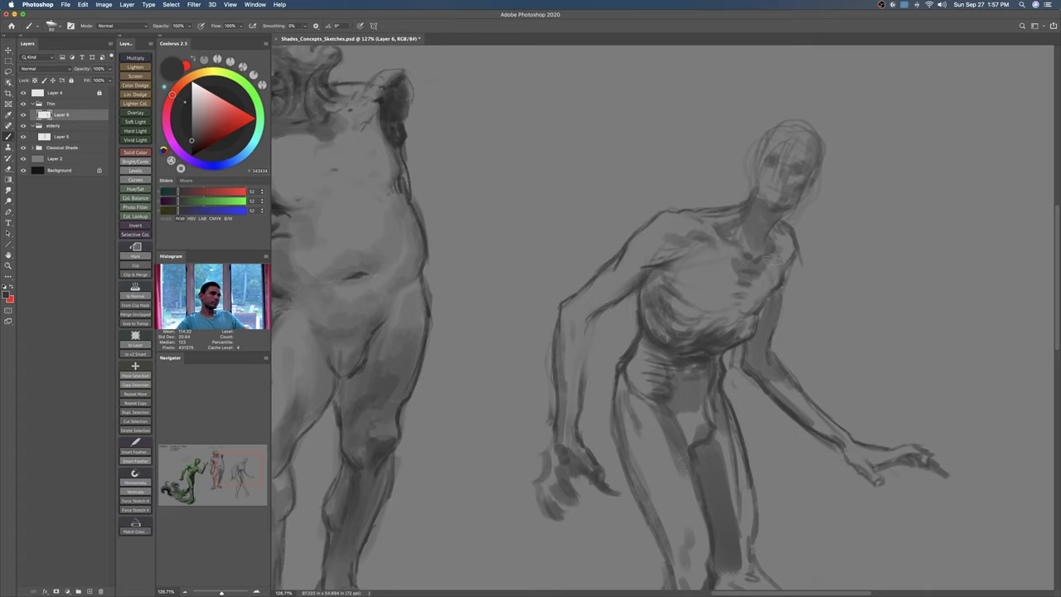
scroll(663, 318, "down", 2)
key("bracketleft")
mouse_move(730, 273)
left_mouse_down()
mouse_move(715, 277)
mouse_move(717, 295)
mouse_move(736, 292)
left_mouse_up()
Step: Shade the lower rib cage and its far side with a smaller brush
left_click_drag(683, 328, 710, 321)
key("bracketleft")
left_click_drag(769, 271, 719, 311)
left_click_drag(681, 310, 704, 295)
Step: Shade the hanging upper arm up to the shoulder and reduce the brush size
left_click_drag(603, 282, 661, 227)
mouse_move(658, 242)
left_mouse_down()
mouse_move(696, 221)
mouse_move(690, 212)
left_mouse_up()
key("bracketleft")
key("bracketleft")
key("bracketleft")
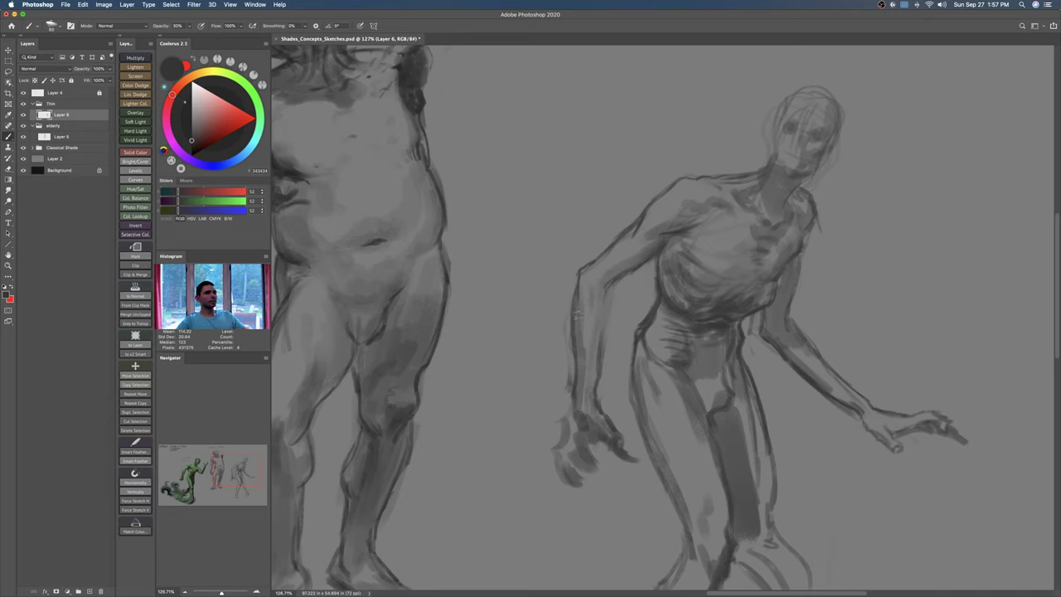
Step: Select the thin figure's hanging hand, scale it down to about 91%, rotate it slightly and fit it back onto the wrist
scroll(614, 307, "down", 3)
mouse_move(666, 285)
left_mouse_down()
mouse_move(658, 304)
mouse_move(666, 300)
left_mouse_up()
mouse_move(642, 273)
left_mouse_down()
mouse_move(672, 289)
mouse_move(662, 272)
left_mouse_up()
left_click_drag(706, 301, 612, 254)
key("b")
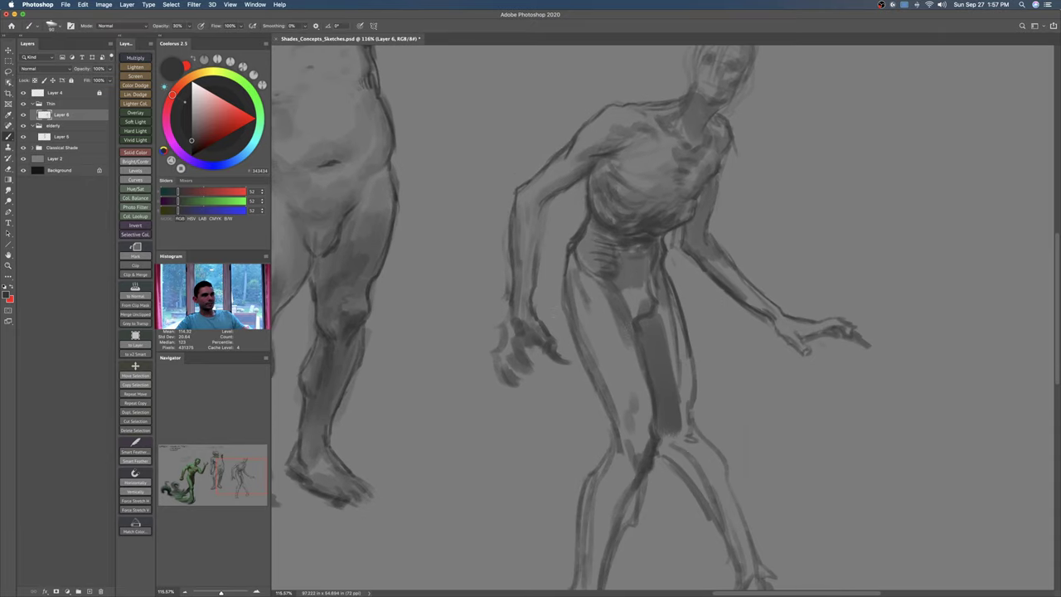
key("l")
mouse_move(536, 308)
left_mouse_down()
mouse_move(499, 300)
mouse_move(484, 363)
mouse_move(571, 372)
mouse_move(548, 342)
left_mouse_up()
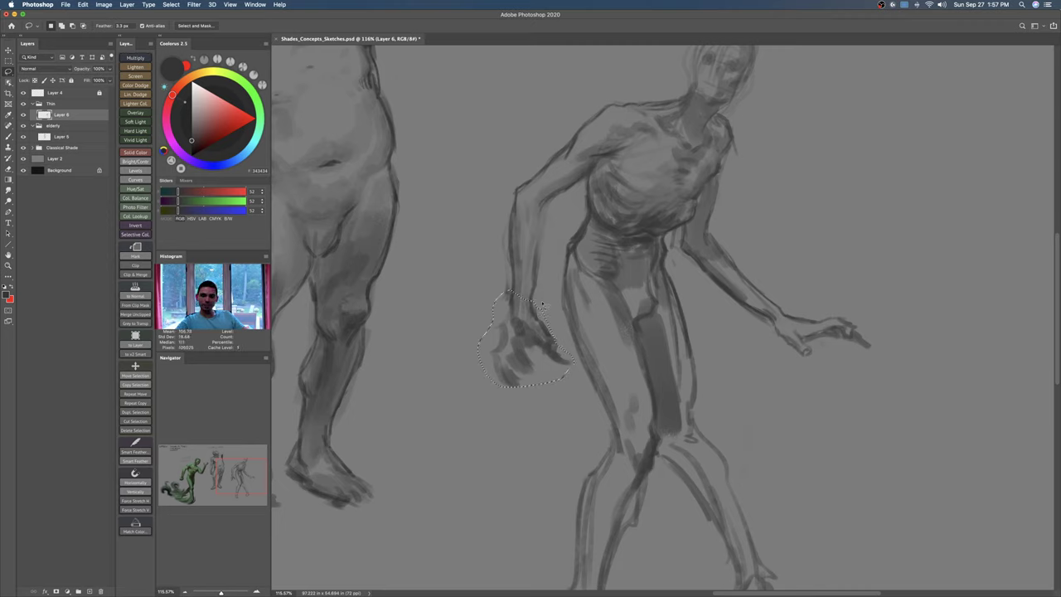
key("super+t")
left_click_drag(576, 389, 548, 362)
mouse_move(574, 317)
left_mouse_down()
mouse_move(591, 296)
mouse_move(564, 323)
left_mouse_up()
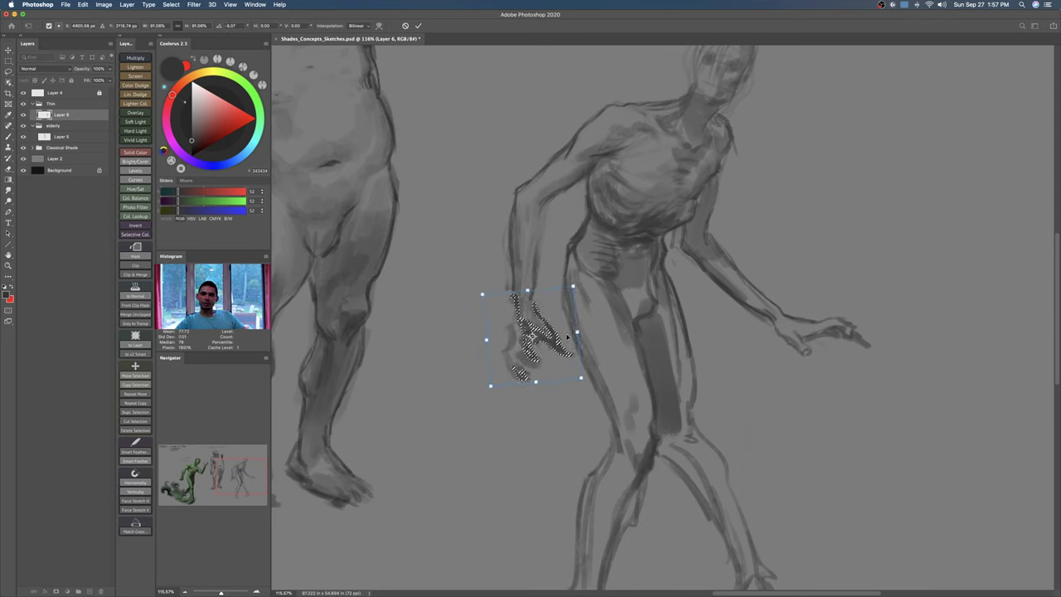
key("Return")
key("ctrl+d")
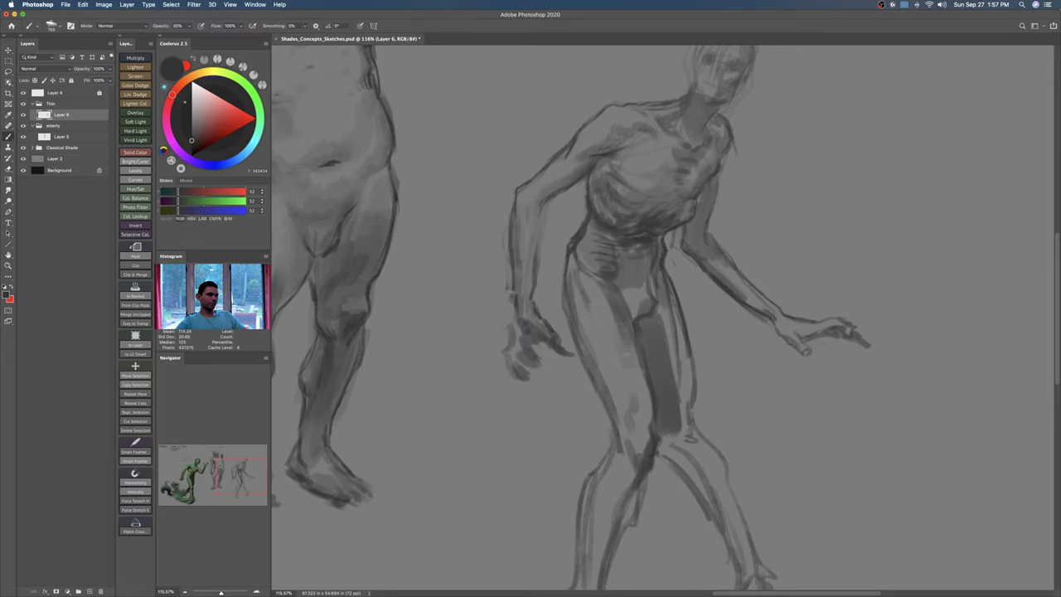
Step: Shade the near thigh down to the knee with a larger brush and set the brush opacity to 100%
key("bracketright")
mouse_move(625, 402)
left_mouse_down()
mouse_move(605, 350)
mouse_move(625, 361)
mouse_move(596, 359)
mouse_move(604, 430)
left_mouse_up()
key("bracketright")
left_click_drag(645, 270, 650, 385)
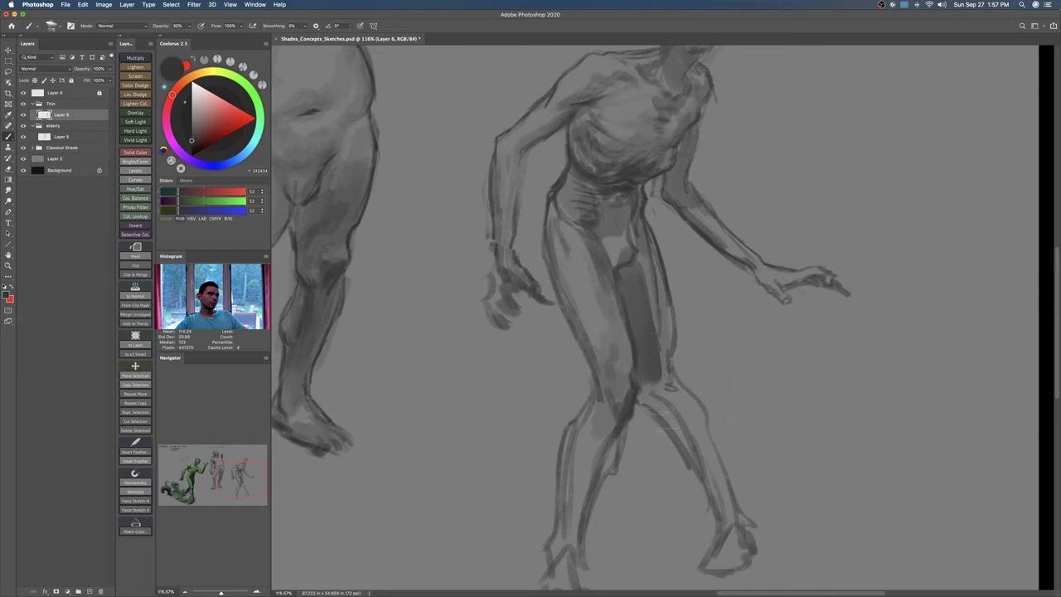
left_click_drag(701, 410, 670, 410)
key("0")
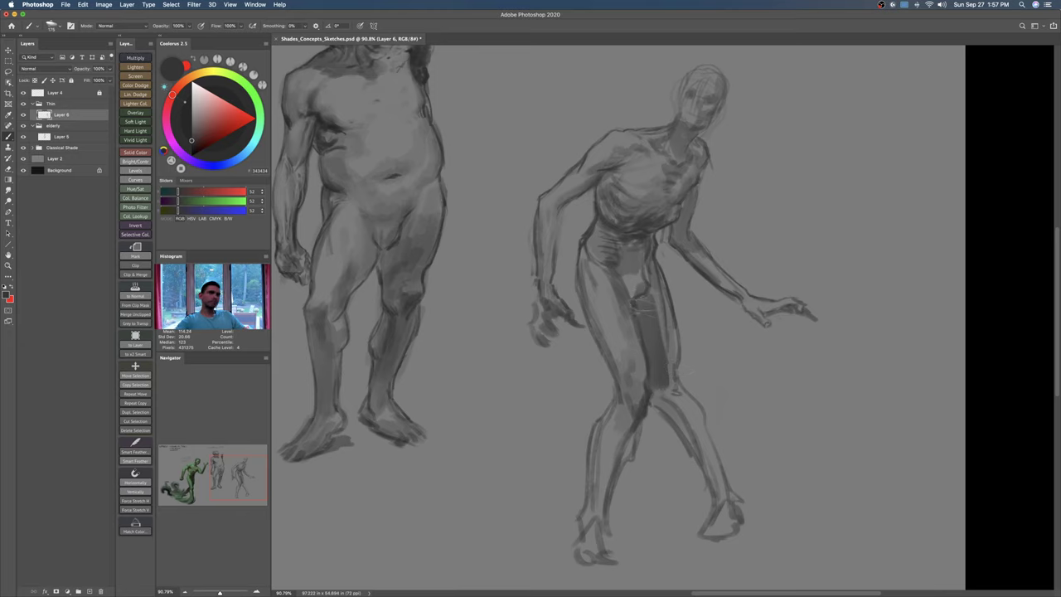
Step: Enlarge the whole thin figure to about 112% and reposition it beside the Elderly Shade
left_click_drag(703, 216, 666, 247)
left_click_drag(676, 256, 680, 262)
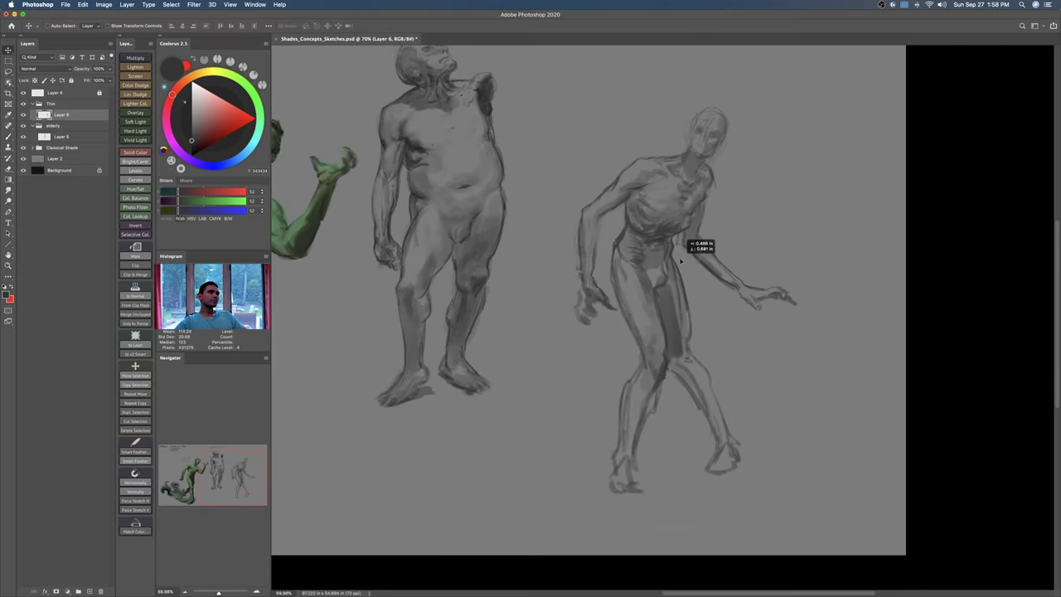
key("super+t")
left_click_drag(572, 106, 544, 64)
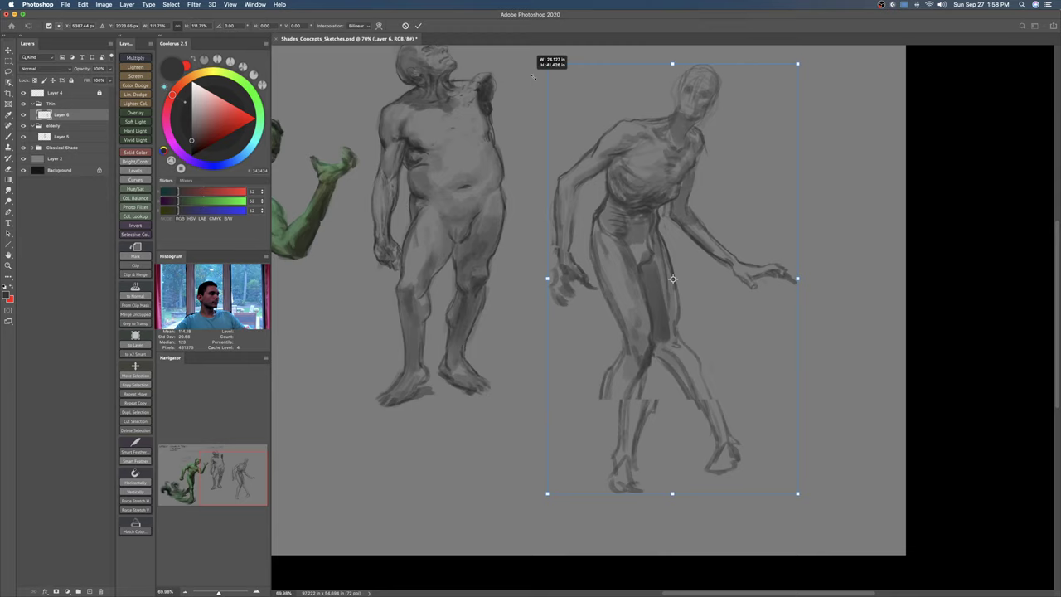
left_click_drag(675, 282, 690, 296)
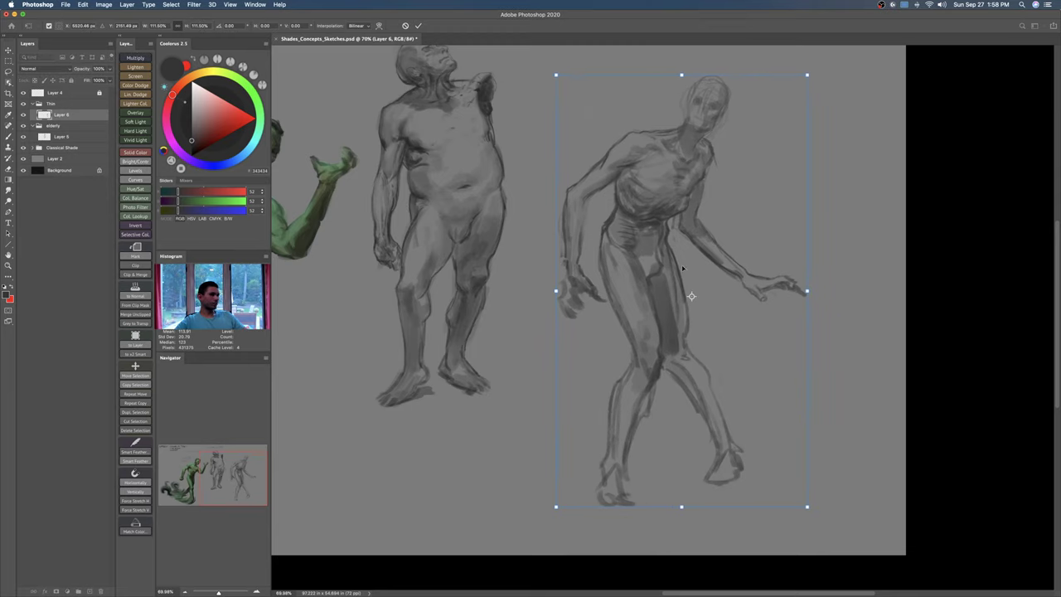
key("Return")
Step: Touch up the crotch with sampled tones and redraw the near thigh's inner contour in a darker grey with a smaller brush
key("z")
left_click(667, 266)
key("b")
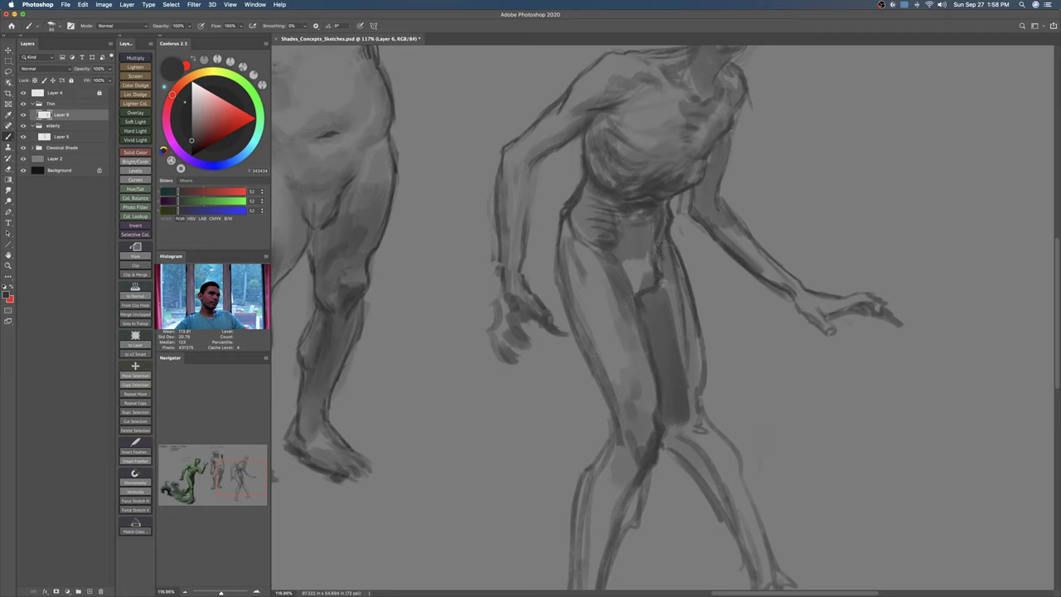
left_click(658, 270, "alt")
left_click_drag(654, 271, 651, 287)
left_click(642, 293, "alt")
key("bracketleft")
key("bracketleft")
left_click(191, 145)
key("bracketleft")
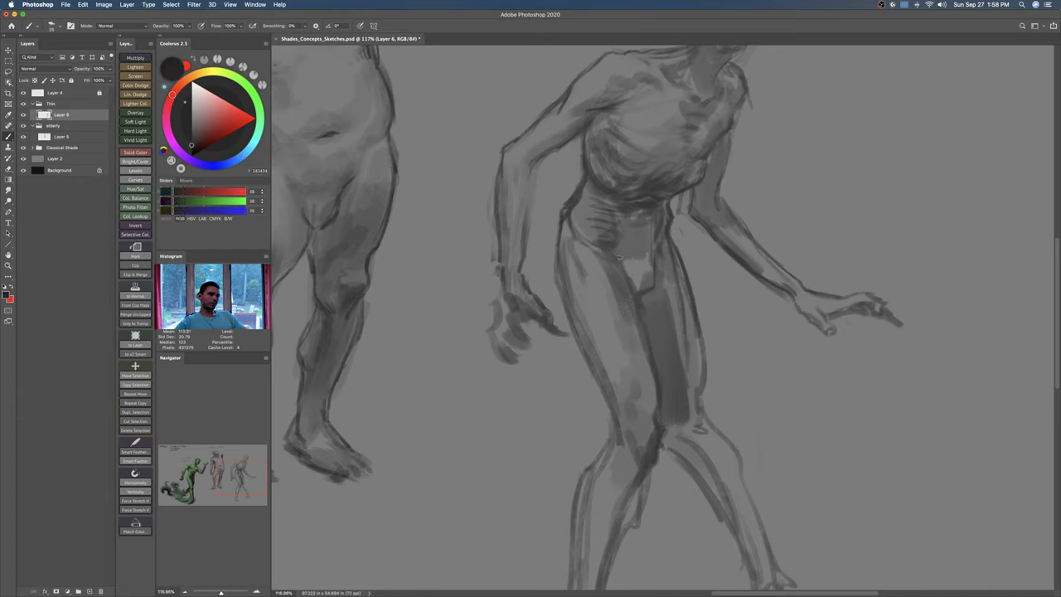
left_click_drag(642, 330, 649, 340)
left_click_drag(639, 384, 633, 398)
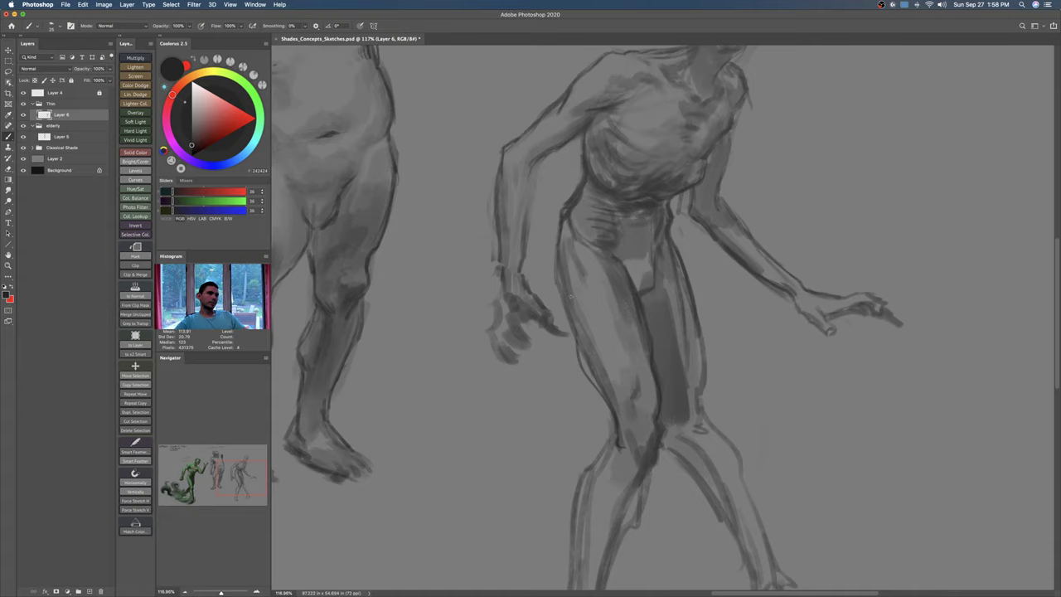
Step: Redraw the near thigh's outer contour down to the knee with a finer brush
key("bracketleft")
key("bracketleft")
key("bracketleft")
key("bracketleft")
key("bracketleft")
left_click_drag(598, 373, 612, 440)
scroll(611, 457, "down", 4)
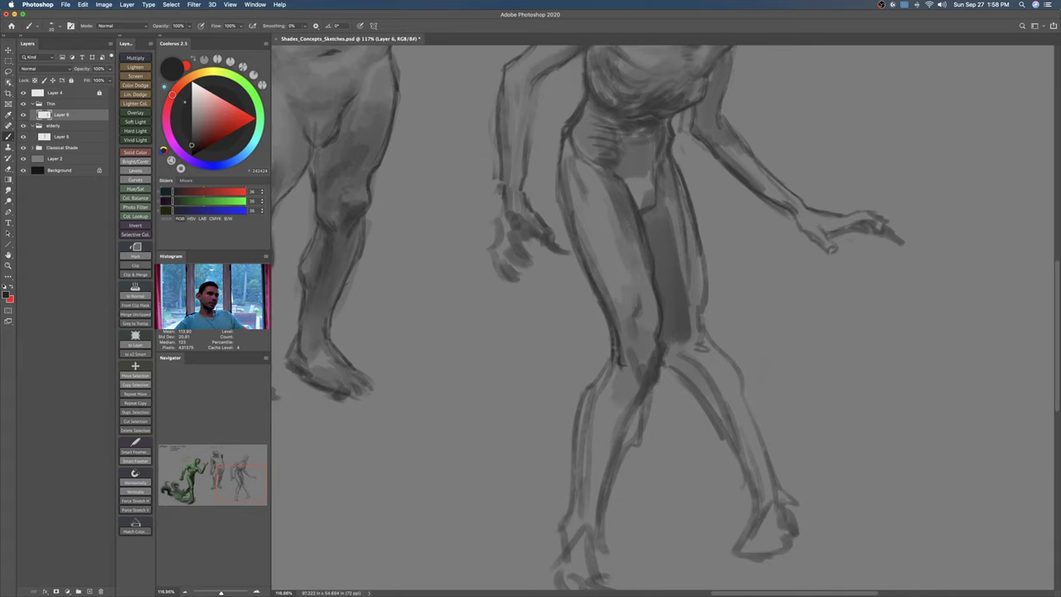
Step: Darken the shadow across the near knee with a larger brush and refine its upper edge using tones sampled nearby
mouse_move(613, 347)
left_mouse_down()
mouse_move(624, 387)
mouse_move(649, 369)
mouse_move(608, 360)
mouse_move(638, 395)
left_mouse_up()
key("bracketright")
key("bracketright")
key("bracketright")
key("bracketright")
key("bracketright")
key("bracketright")
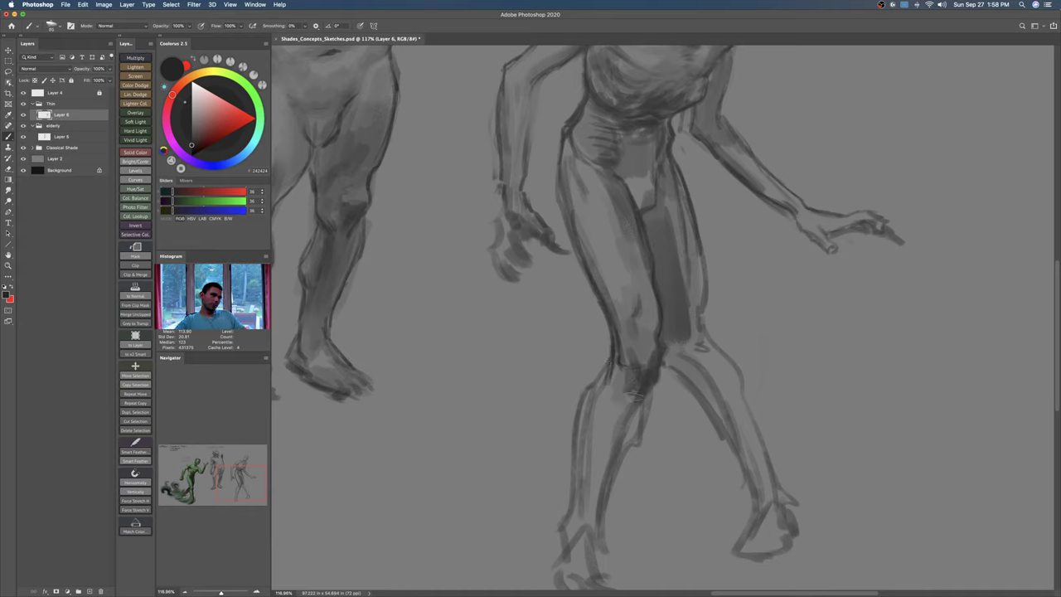
left_click(644, 352, "alt")
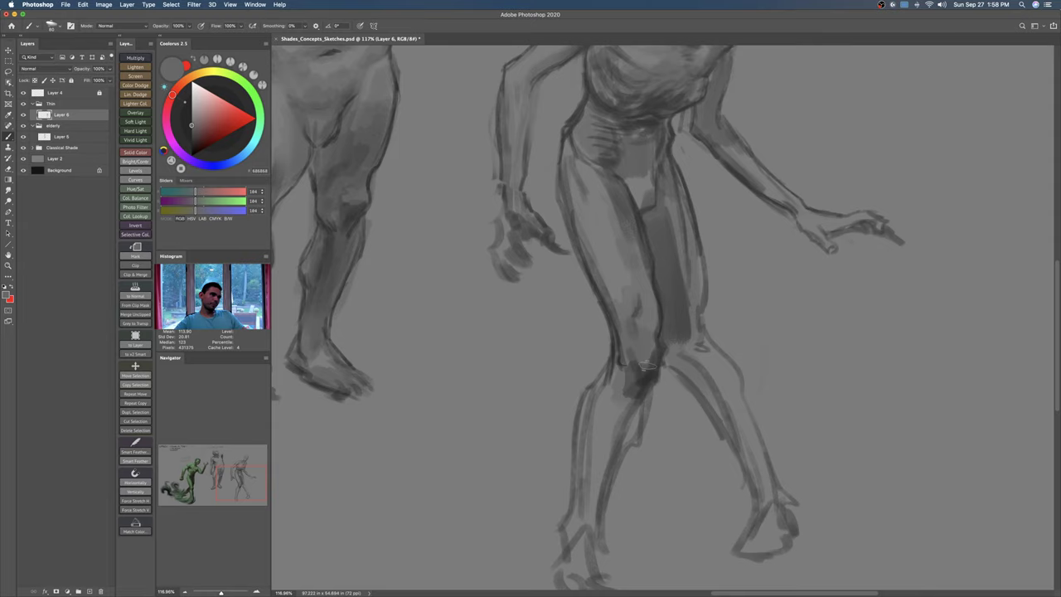
mouse_move(635, 366)
left_mouse_down()
mouse_move(627, 385)
mouse_move(648, 368)
mouse_move(629, 382)
mouse_move(630, 408)
mouse_move(648, 336)
mouse_move(640, 353)
left_mouse_up()
left_click(644, 379, "alt")
Step: Shade the near lower leg from the knee toward the foot, erasing and redrawing its contour
key("e")
key("b")
mouse_move(628, 290)
left_mouse_down()
mouse_move(636, 321)
mouse_move(628, 308)
mouse_move(623, 350)
left_mouse_up()
mouse_move(623, 320)
left_mouse_down()
mouse_move(619, 359)
mouse_move(637, 320)
mouse_move(634, 347)
mouse_move(608, 398)
left_mouse_up()
key("bracketright")
left_click_drag(613, 320, 600, 429)
key("e")
left_click_drag(642, 349, 610, 445)
key("b")
mouse_move(603, 321)
left_mouse_down()
mouse_move(581, 453)
mouse_move(596, 458)
mouse_move(596, 481)
mouse_move(594, 454)
mouse_move(597, 475)
mouse_move(573, 475)
mouse_move(571, 486)
mouse_move(624, 503)
left_mouse_up()
Step: Shade the far leg with a much larger brush, covering the thigh and lower leg
left_click_drag(741, 271, 698, 363)
key("]")
key("]")
key("]")
key("]")
mouse_move(671, 298)
left_mouse_down()
mouse_move(729, 388)
mouse_move(751, 456)
left_mouse_up()
left_click_drag(700, 154, 718, 400)
Step: Undo the last stroke, redraw a short rib mark on the middle of the chest and reduce the brush size
left_click_drag(632, 275, 699, 211)
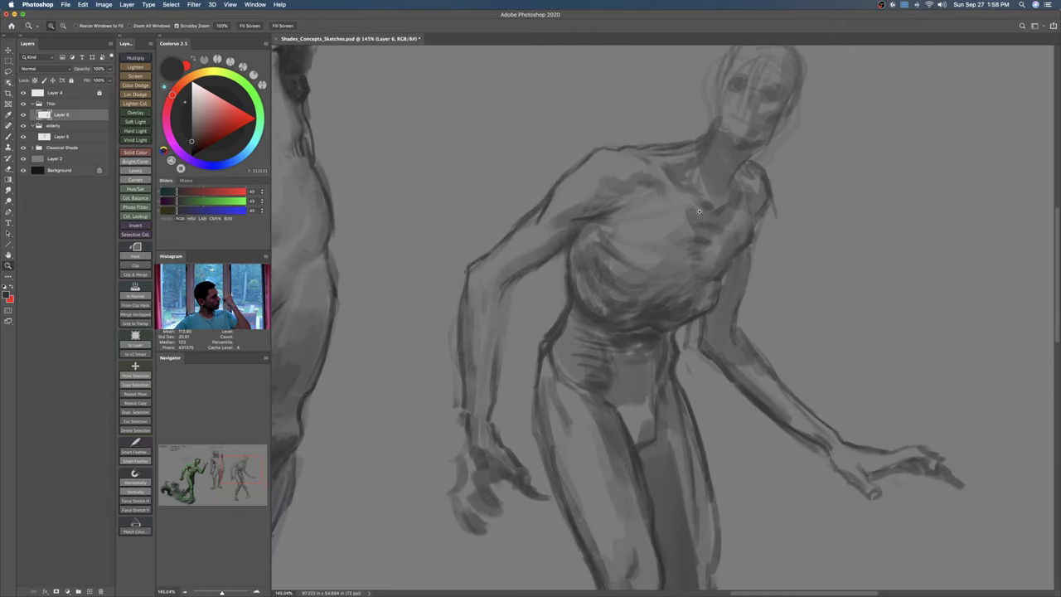
key("b")
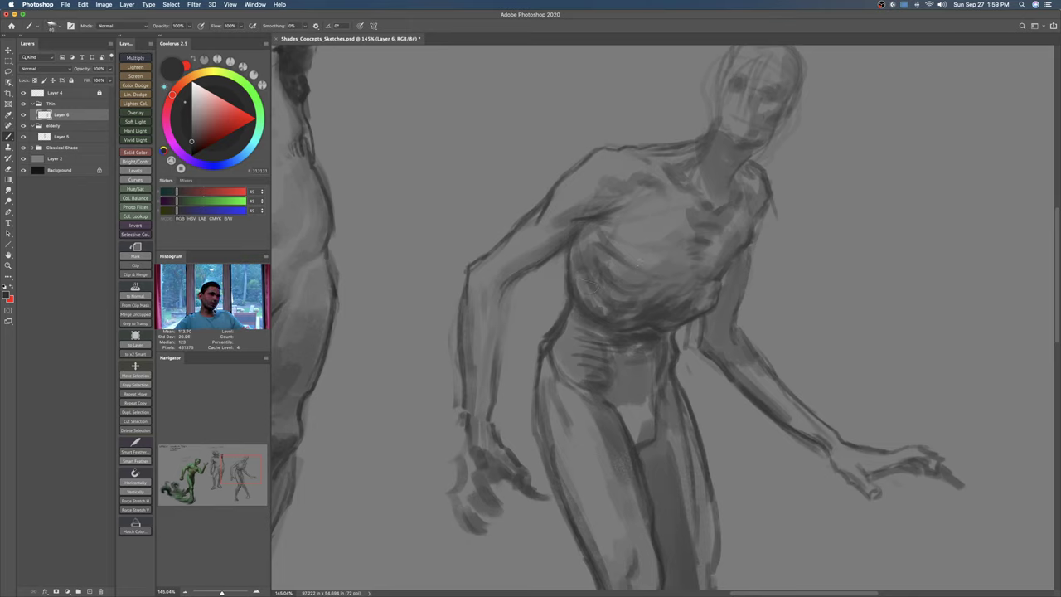
key("super+z")
left_click_drag(636, 263, 649, 264)
key("bracketleft")
key("bracketleft")
key("bracketleft")
key("bracketleft")
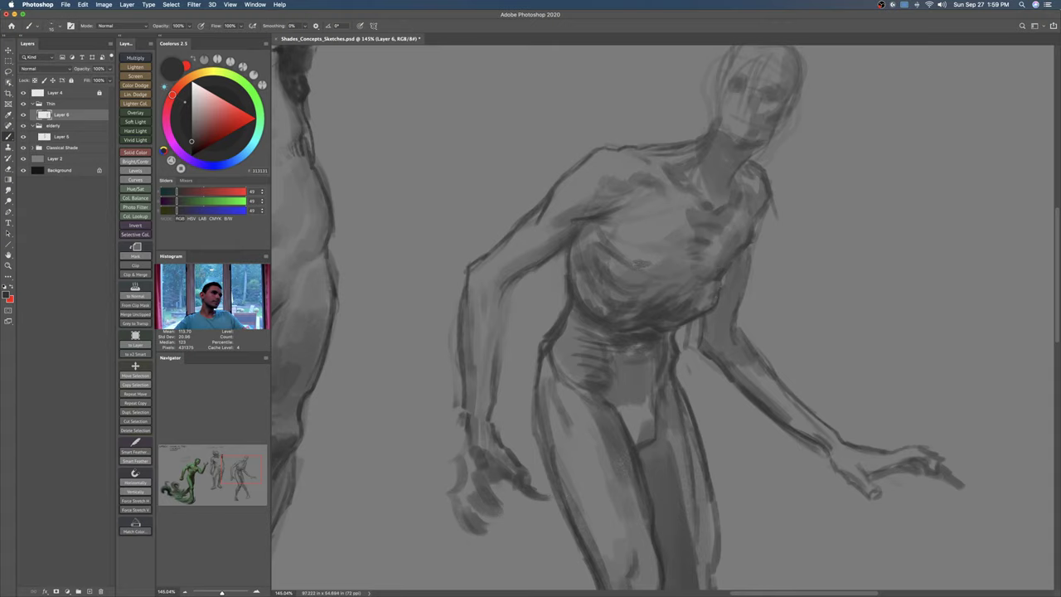
Step: Mark the torso's angular far contour in red and add outward arrows beside its two corners
left_click_drag(738, 270, 756, 273)
left_click(255, 119)
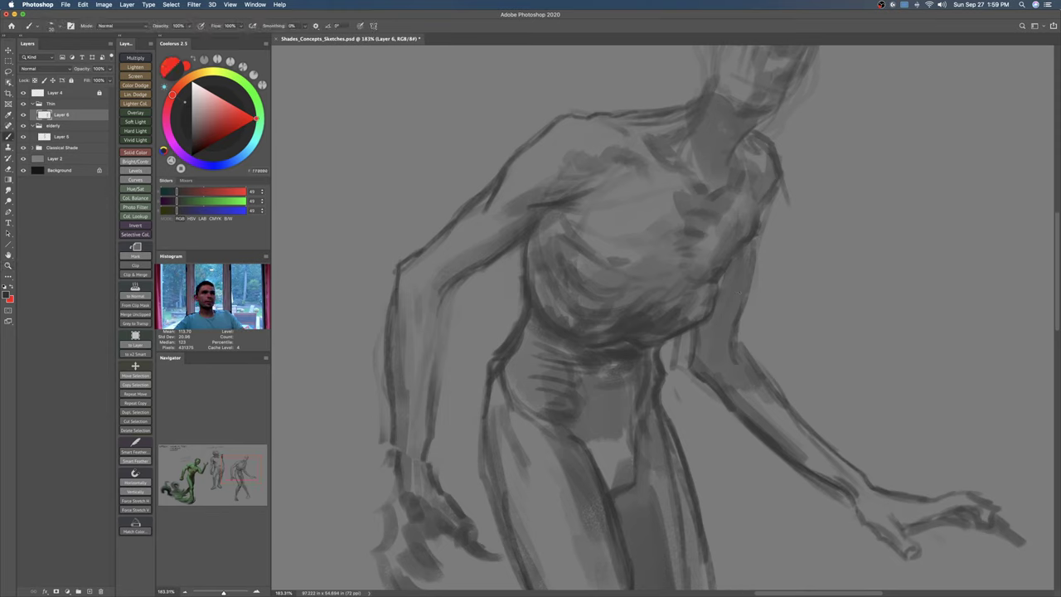
left_click_drag(703, 319, 752, 147)
key("super+z")
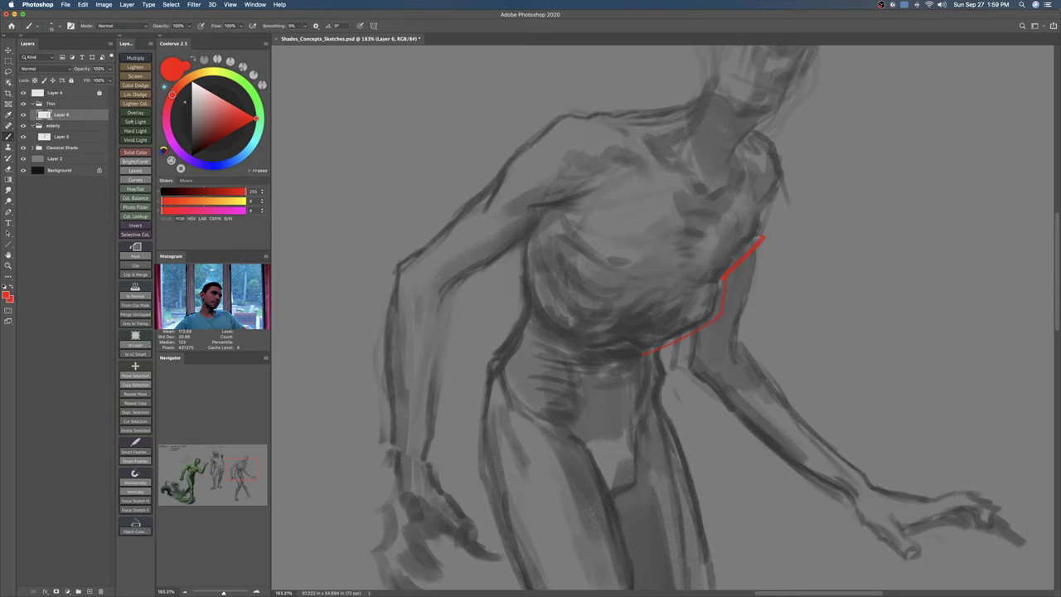
left_click_drag(757, 261, 758, 291)
key("super+z")
mouse_move(763, 218)
left_mouse_down()
mouse_move(768, 261)
mouse_move(727, 306)
left_mouse_up()
left_click_drag(782, 255, 821, 262)
mouse_move(804, 246)
left_mouse_down()
mouse_move(822, 262)
mouse_move(798, 275)
left_mouse_up()
left_click_drag(746, 334, 776, 341)
left_click_drag(763, 332, 764, 360)
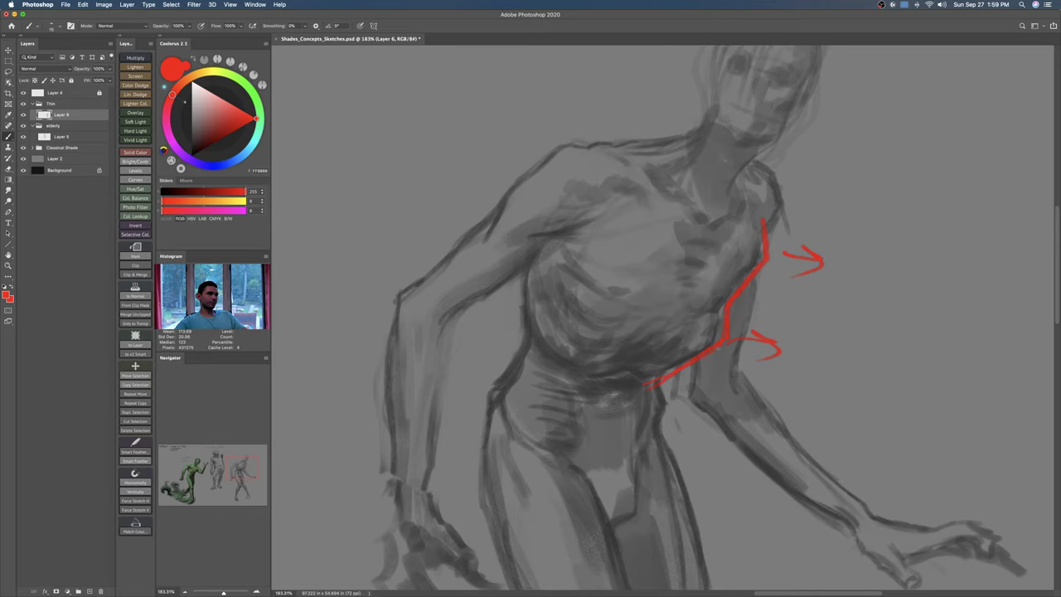
Step: Undo the red arrows and contour marks along the far side of the torso
key("super+z")
key("super+z")
key("super+z")
key("super+z")
key("super+z")
key("super+z")
key("super+z")
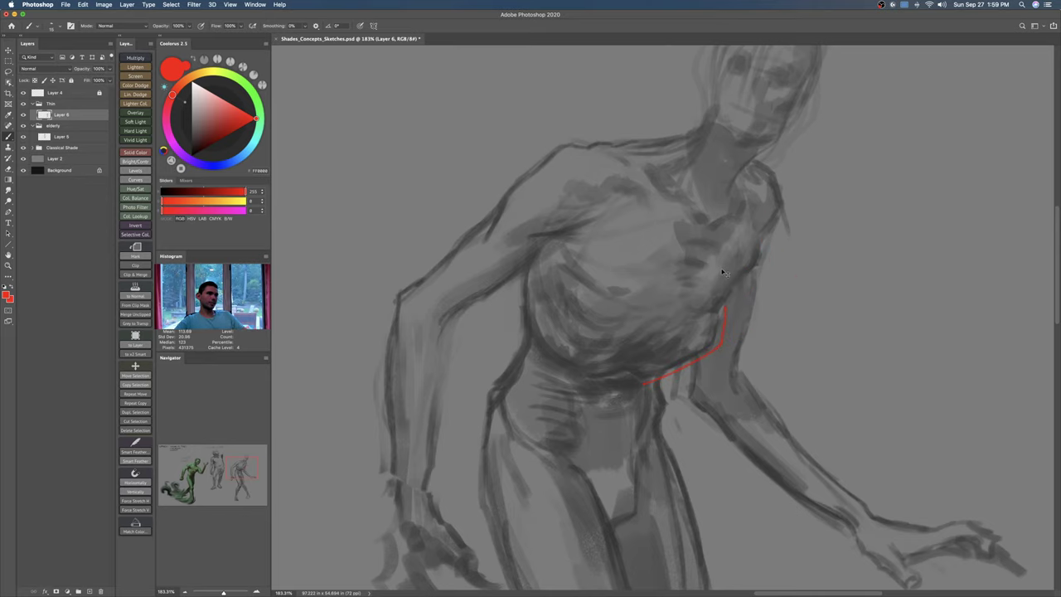
Step: Trace the far side of the rib cage as one smooth red curve, then undo it
mouse_move(778, 279)
left_mouse_down()
mouse_move(726, 286)
mouse_move(742, 217)
left_mouse_up()
key("b")
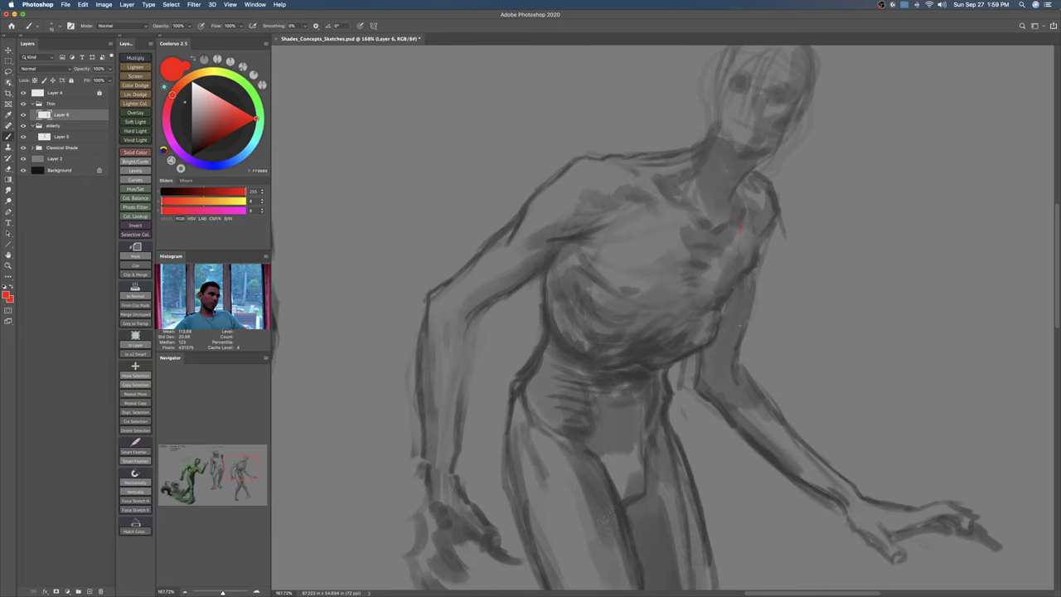
left_click_drag(747, 254, 743, 221)
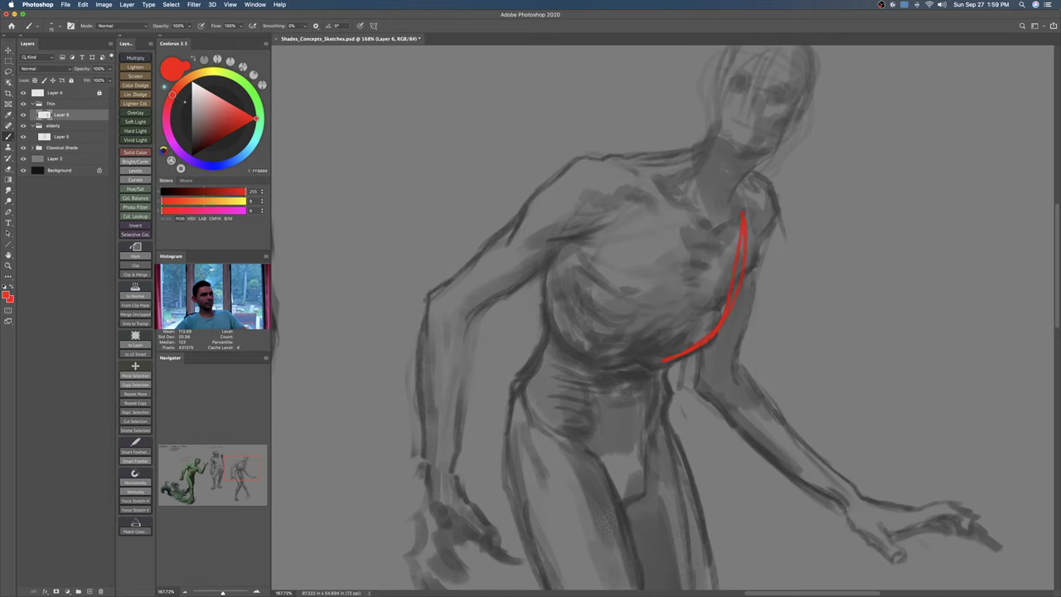
key("super+z")
key("super+z")
left_click_drag(653, 301, 666, 298)
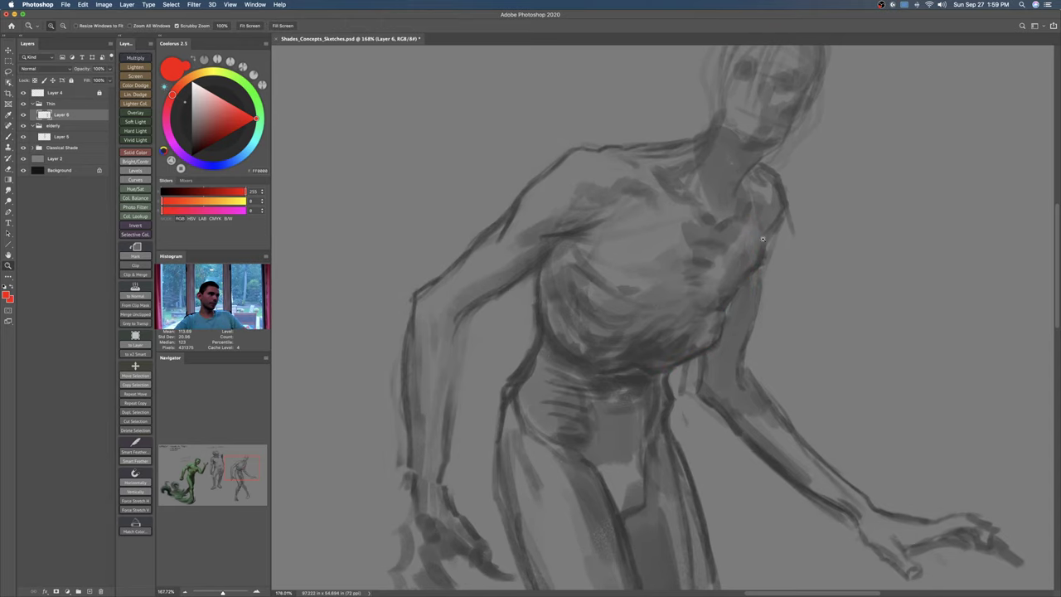
Step: Erase and paint over the chest's far contour in mid-grey, then redraw it as a smoother dark line down the ribs
left_click(191, 122)
key("e")
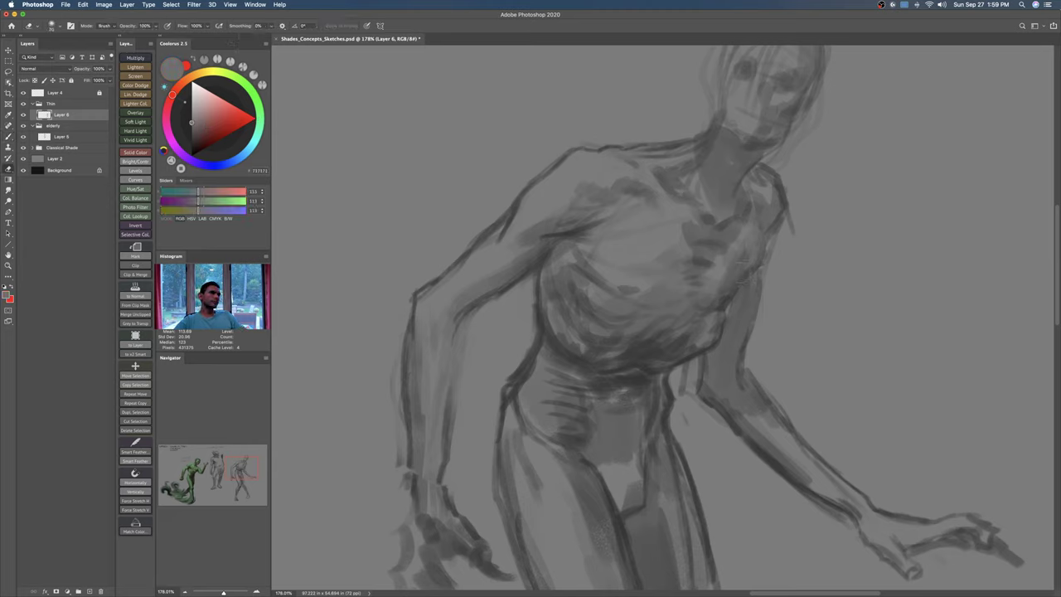
key("b")
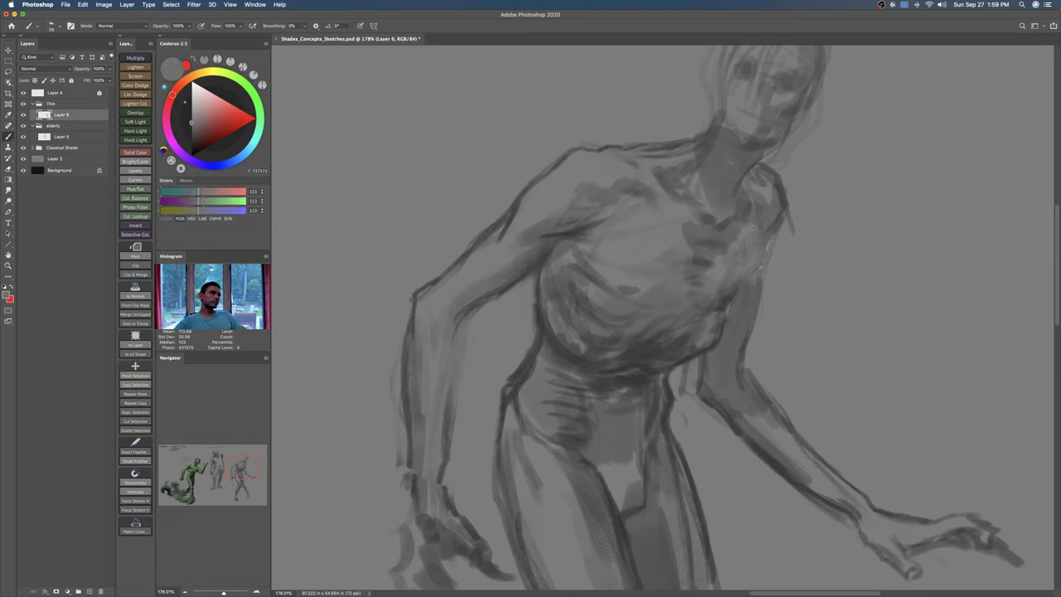
left_click(191, 134)
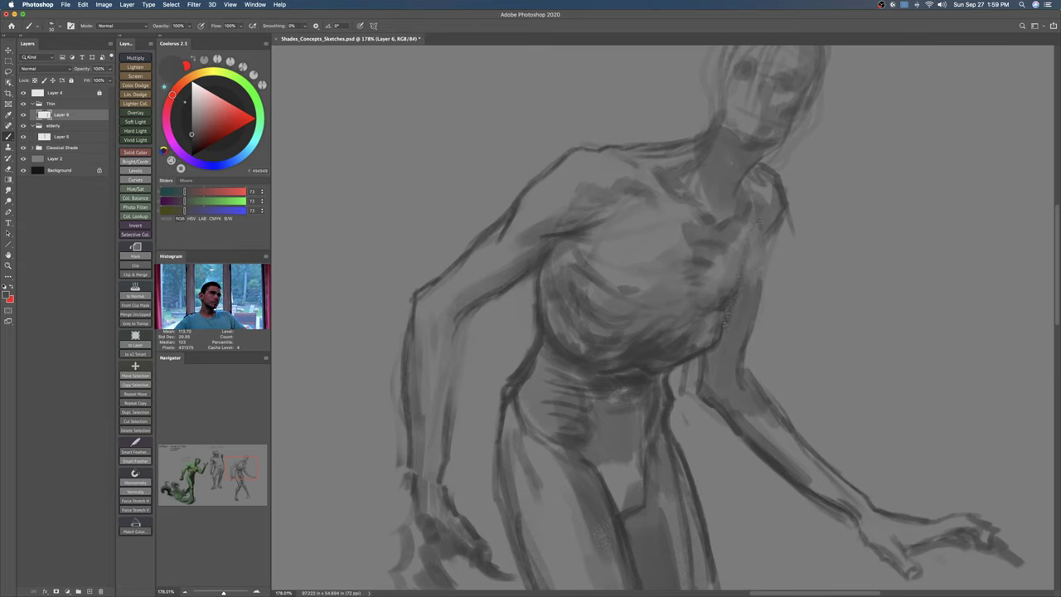
left_click(192, 142)
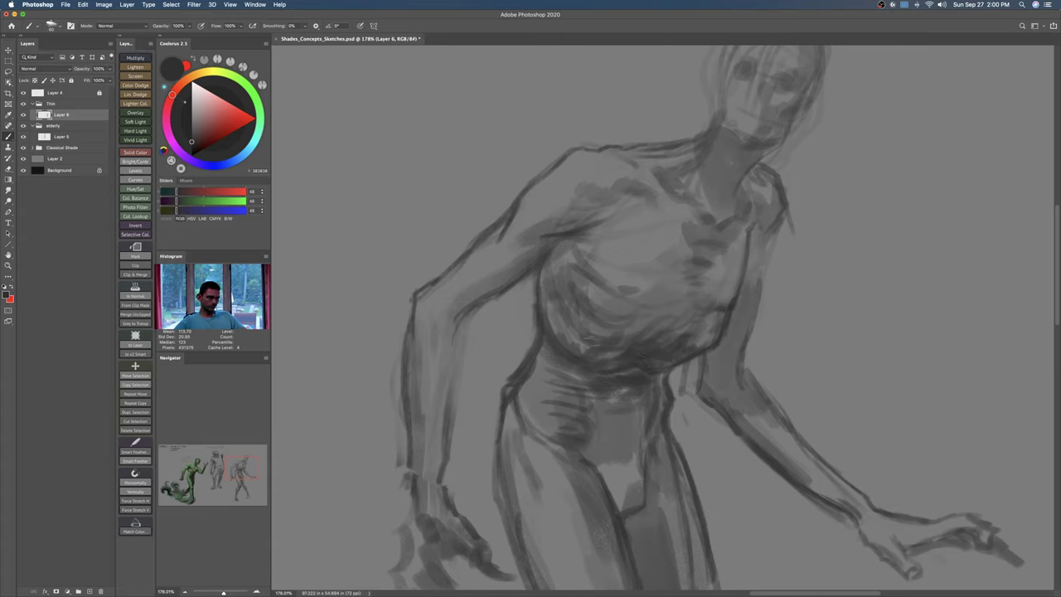
Step: Darken the shadow along the bottom of the rib cage with a larger brush and undo the last stroke
mouse_move(567, 351)
left_mouse_down()
mouse_move(631, 332)
mouse_move(601, 356)
mouse_move(618, 352)
left_mouse_up()
key("bracketright")
key("bracketright")
key("bracketright")
key("super+z")
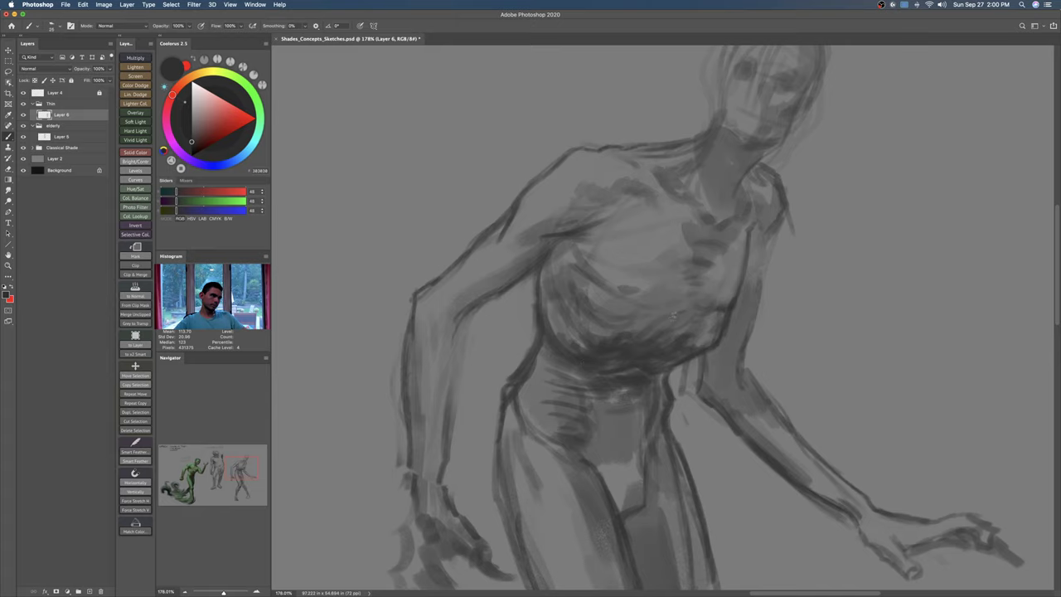
Step: Shade the far armpit below the shoulder and erase the stray line outside the far upper arm
mouse_move(798, 267)
left_mouse_down()
mouse_move(705, 276)
mouse_move(779, 295)
left_mouse_up()
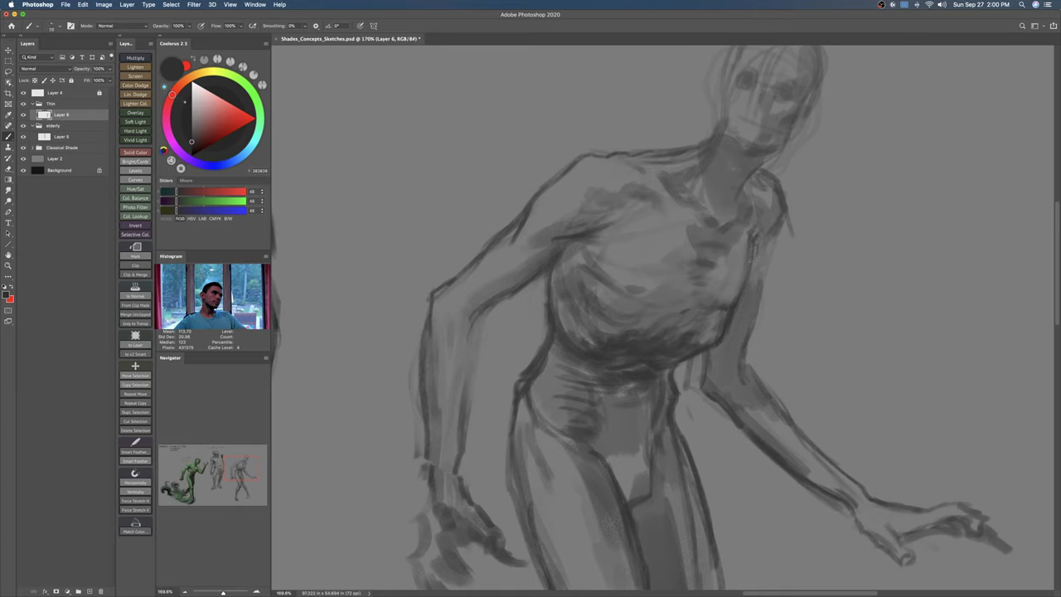
key("]")
left_click_drag(780, 222, 760, 272)
key("e")
mouse_move(791, 231)
left_mouse_down()
mouse_move(788, 219)
mouse_move(769, 242)
mouse_move(766, 276)
mouse_move(794, 262)
left_mouse_up()
Step: Flip the canvas horizontally and check the thin figure against the other shades
left_click(103, 4)
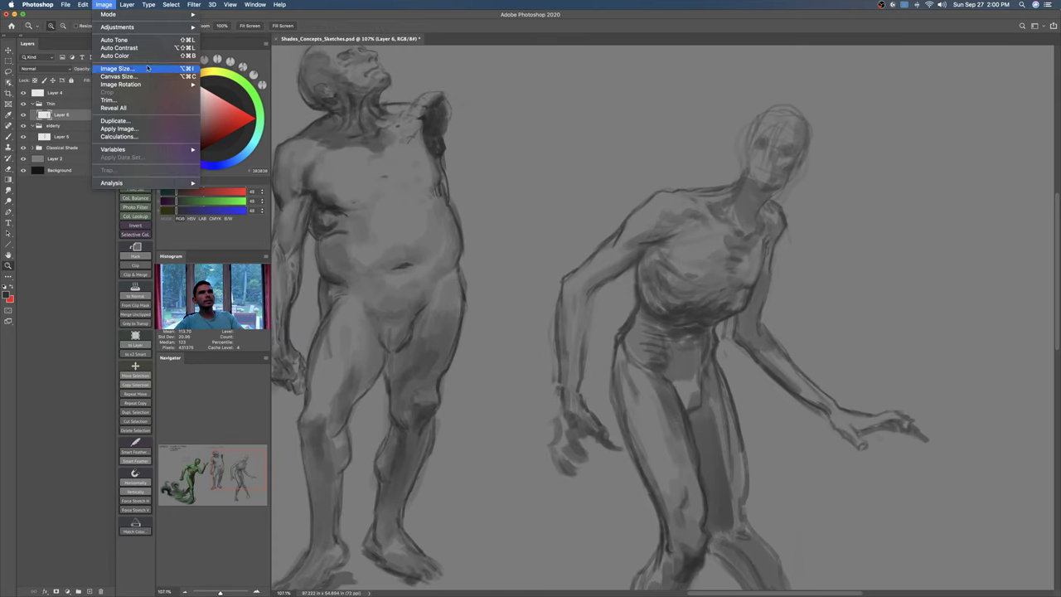
mouse_move(151, 86)
left_click(238, 121)
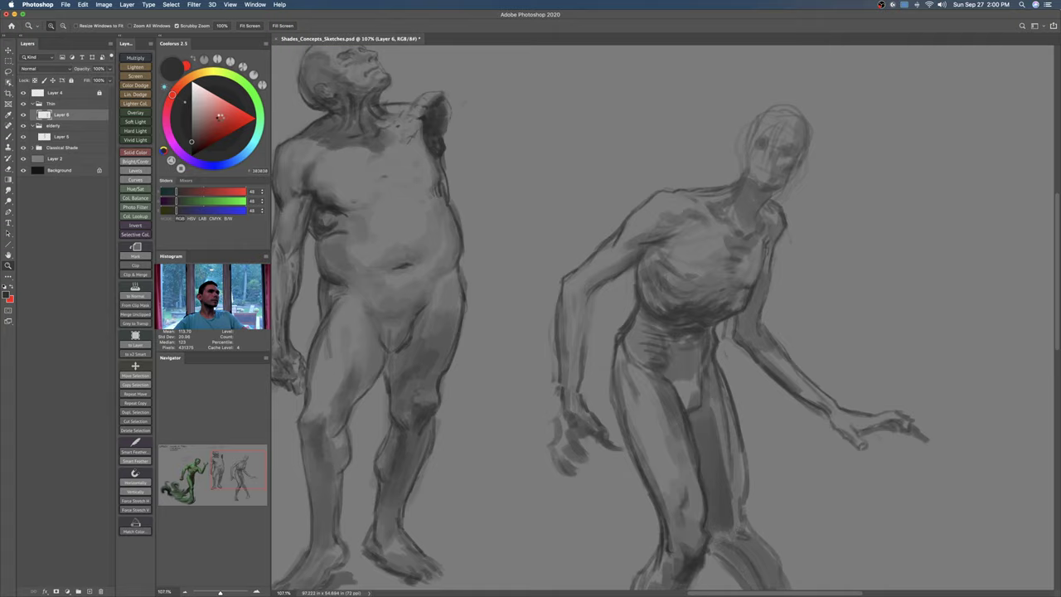
left_click_drag(683, 267, 862, 278)
left_click_drag(642, 285, 720, 283)
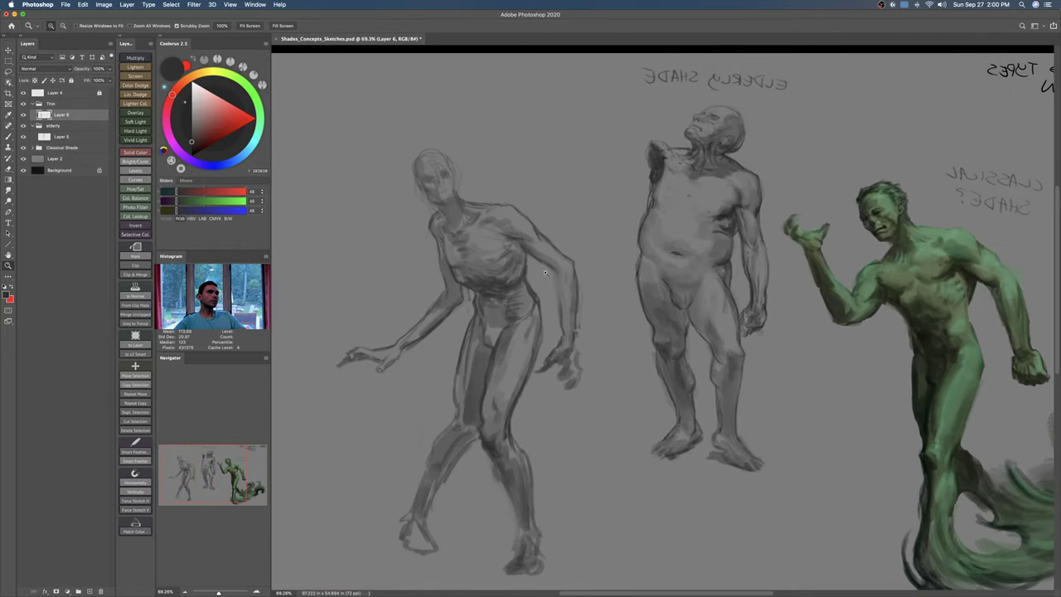
left_click_drag(456, 253, 487, 171)
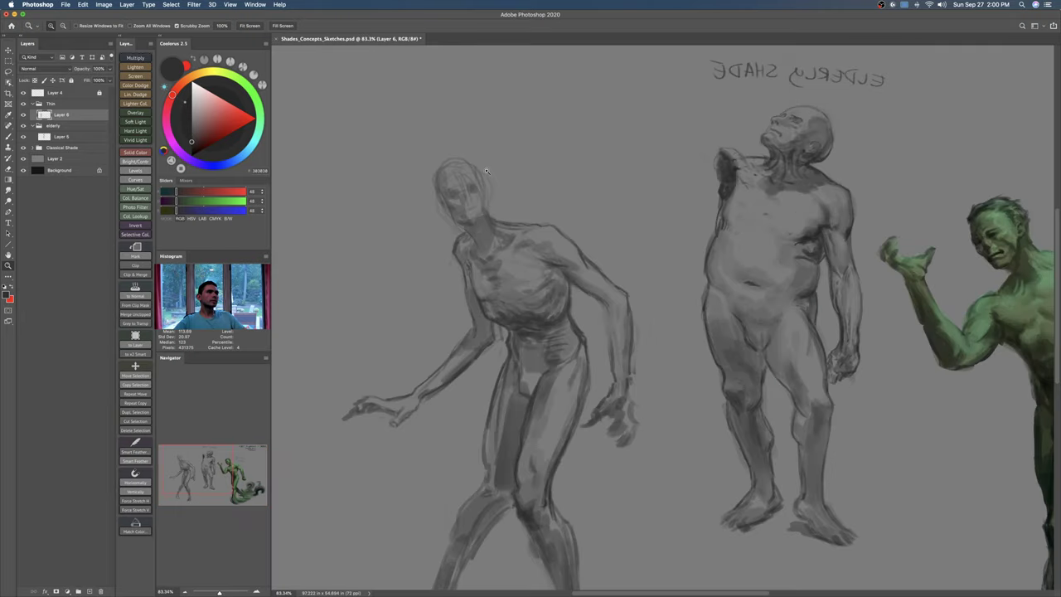
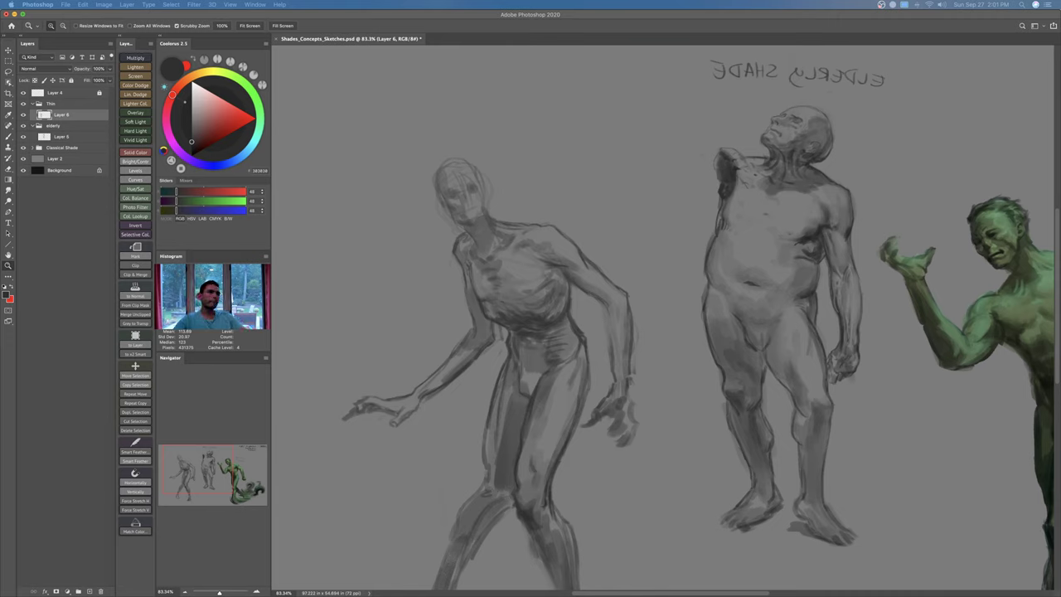
Step: Darken the line where the thin figure's outstretched arm meets its chest
key("b")
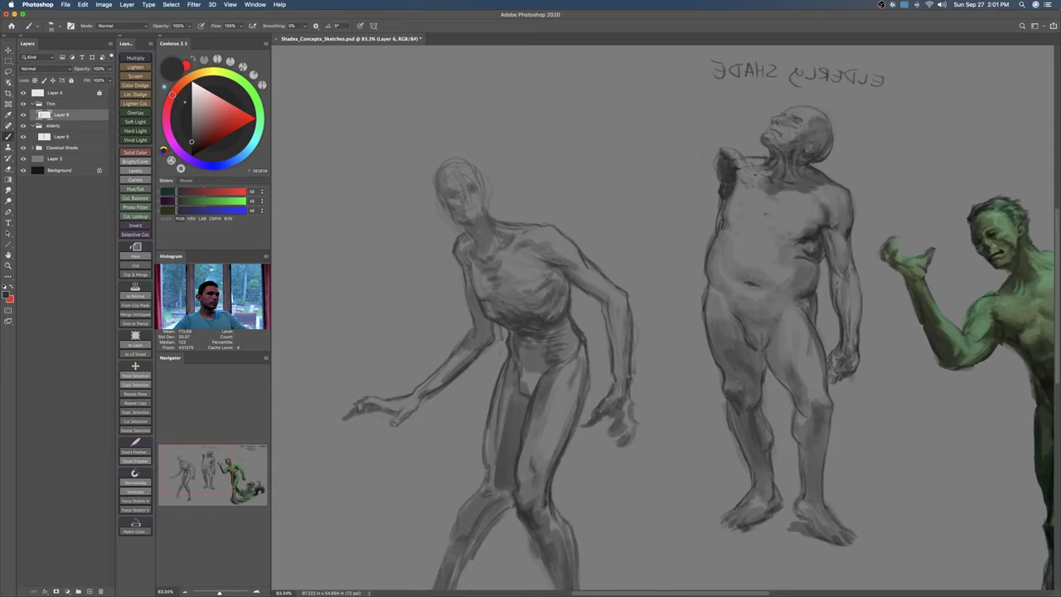
left_click_drag(619, 384, 665, 406)
key("z")
left_click_drag(501, 272, 581, 266)
key("r")
left_click_drag(649, 216, 756, 275)
key("z")
left_click_drag(683, 201, 804, 158)
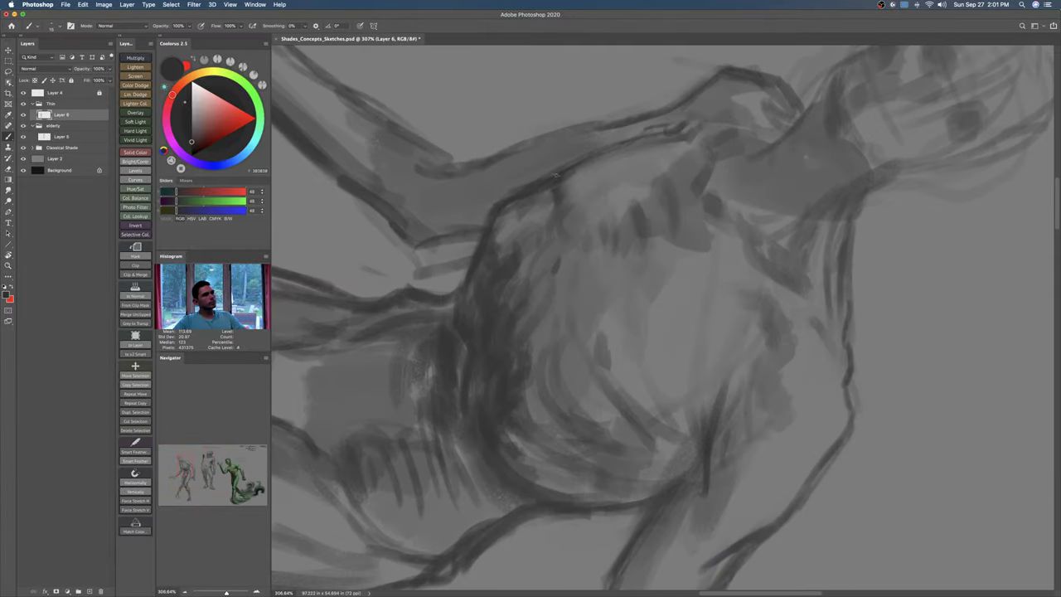
mouse_move(627, 142)
left_mouse_down()
mouse_move(694, 118)
mouse_move(688, 127)
left_mouse_up()
key("Escape")
Step: Shade the shoulder and upper part of the thin figure's outstretched arm with a larger brush
key("bracketright")
key("bracketright")
key("bracketright")
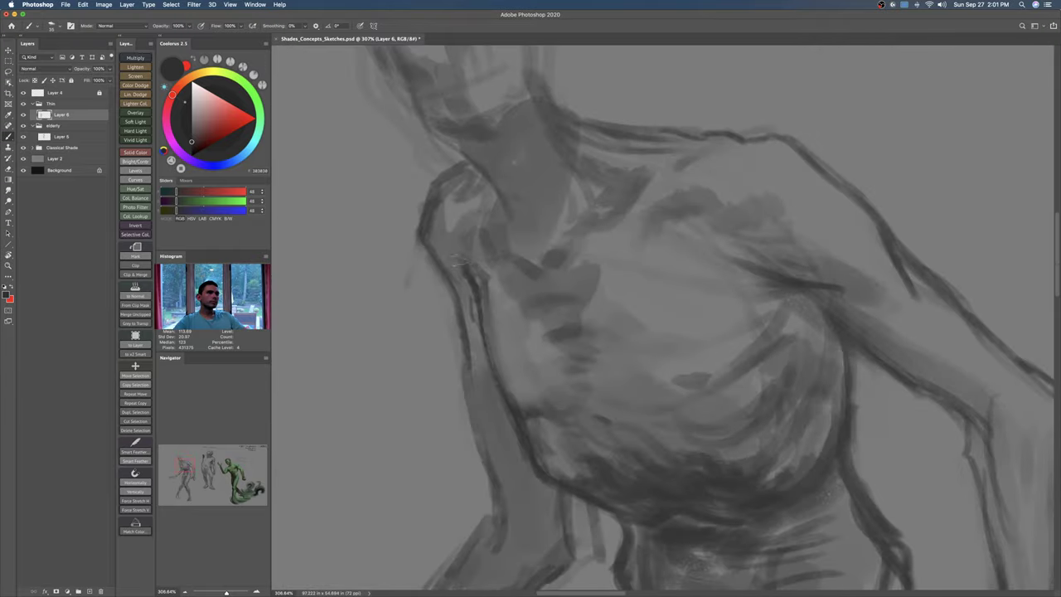
mouse_move(483, 238)
left_mouse_down()
mouse_move(497, 251)
mouse_move(447, 223)
mouse_move(438, 234)
mouse_move(474, 318)
mouse_move(471, 357)
mouse_move(469, 334)
left_mouse_up()
left_click_drag(495, 327, 468, 325)
left_click_drag(464, 305, 456, 205)
key("bracketleft")
key("bracketleft")
key("bracketleft")
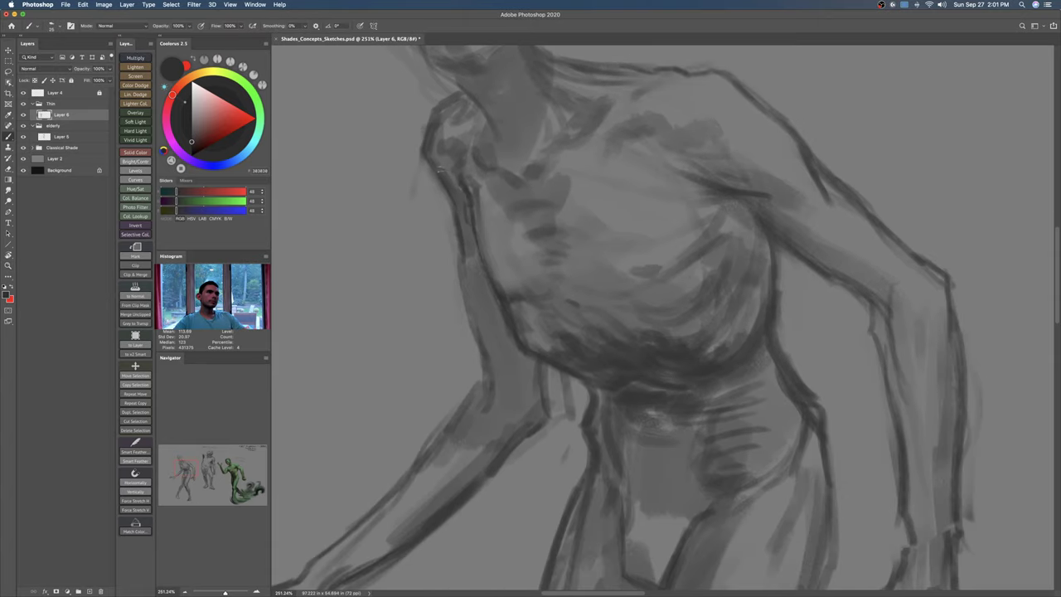
Step: Erase the loose outer edge of the outstretched upper arm and redraw its contour from shoulder to elbow
scroll(461, 240, "down", 2)
key("e")
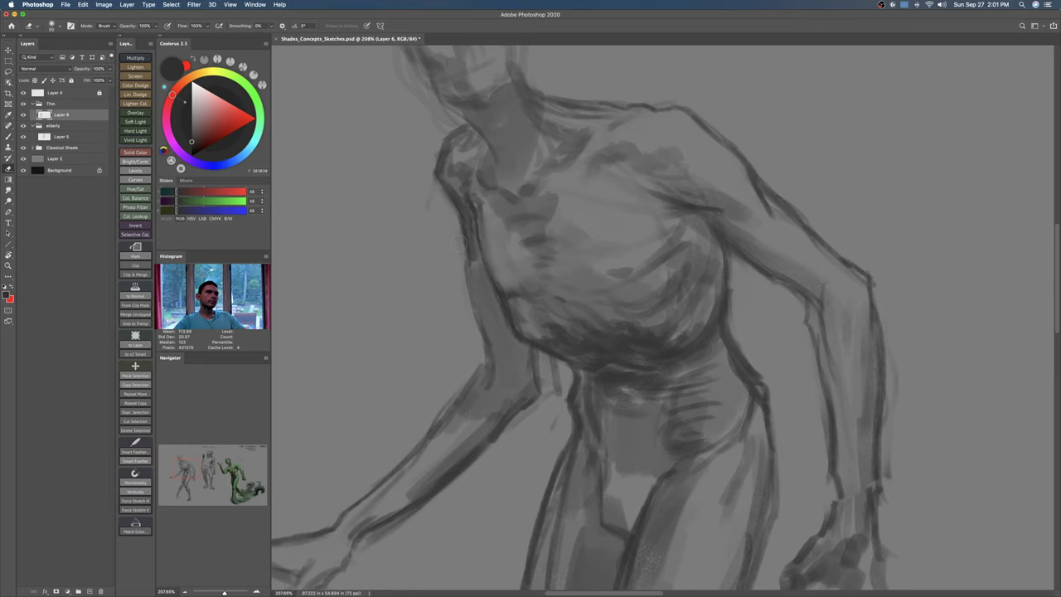
left_click_drag(466, 267, 491, 358)
key("b")
left_click_drag(471, 262, 466, 242)
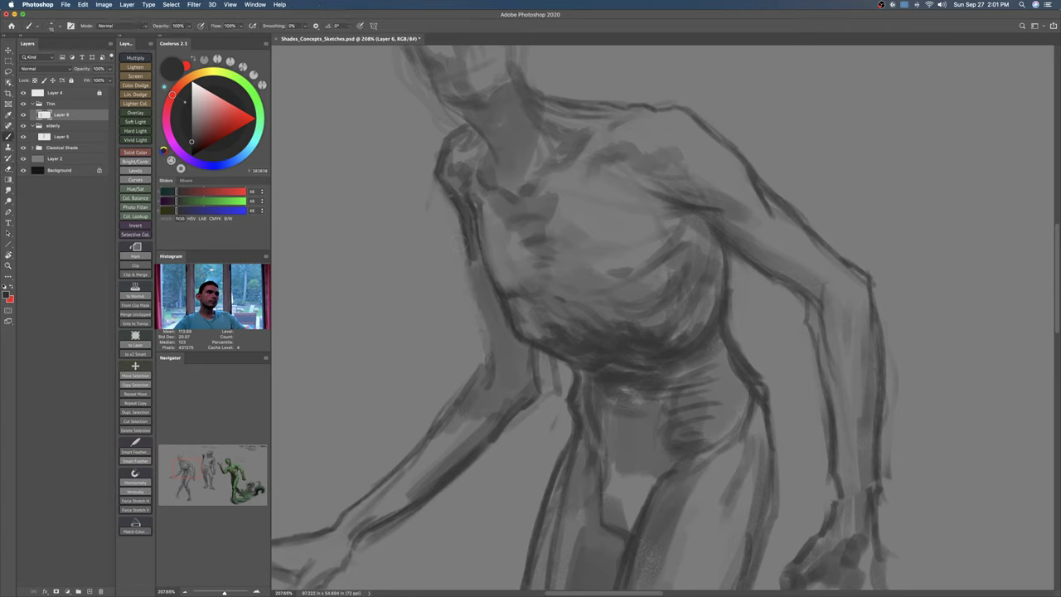
mouse_move(442, 185)
left_mouse_down()
mouse_move(467, 235)
mouse_move(453, 207)
mouse_move(475, 313)
mouse_move(495, 351)
left_mouse_up()
Step: Fill in dark tone along the outstretched upper arm and around its elbow with a larger brush
key("bracketright")
key("bracketright")
left_click_drag(465, 229, 496, 369)
left_click_drag(564, 397, 583, 381)
key("b")
mouse_move(562, 333)
left_mouse_down()
mouse_move(567, 372)
mouse_move(549, 391)
left_mouse_up()
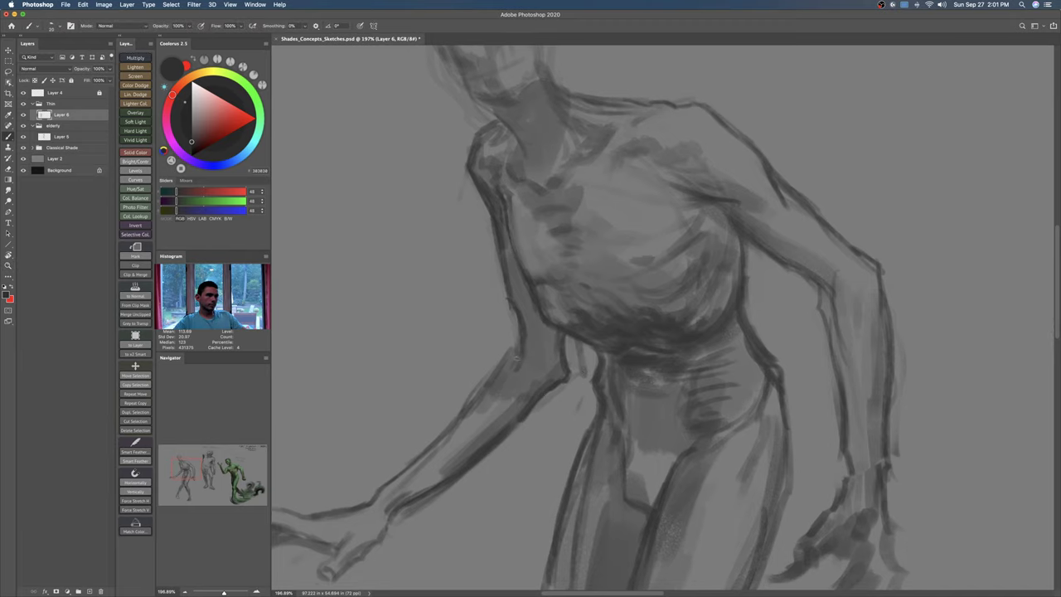
Step: Darken the underside of the outstretched forearm from the wrist up to the elbow
left_click_drag(519, 338, 467, 408)
key("super+z")
key("bracketright")
left_click_drag(461, 459, 494, 419)
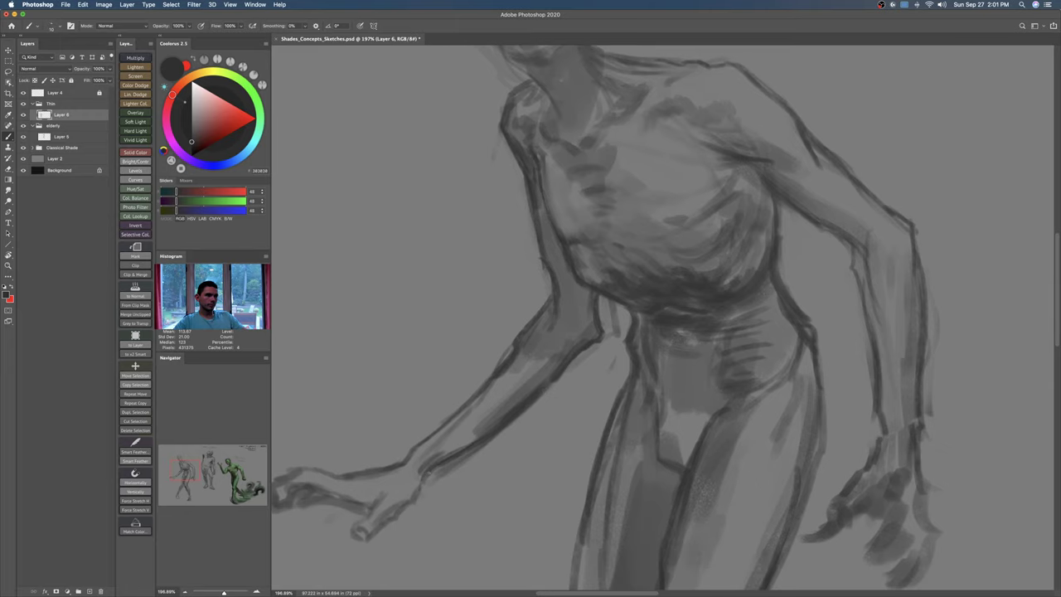
key("bracketright")
mouse_move(430, 465)
left_mouse_down()
mouse_move(500, 416)
mouse_move(440, 461)
left_mouse_up()
mouse_move(440, 461)
left_mouse_down()
mouse_move(547, 377)
mouse_move(507, 409)
mouse_move(580, 344)
left_mouse_up()
Step: Deepen the shadow on the outstretched arm's elbow and upper arm with a much larger brush
key("bracketleft")
key("bracketright")
key("bracketright")
key("bracketright")
key("bracketright")
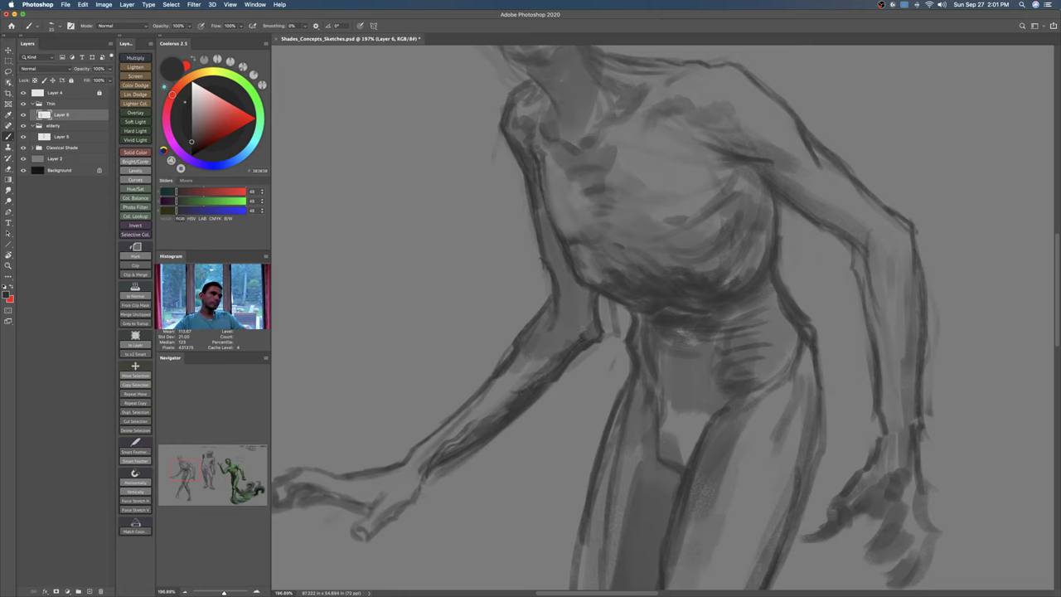
mouse_move(567, 330)
left_mouse_down()
mouse_move(596, 290)
mouse_move(573, 286)
left_mouse_up()
key("bracketright")
key("bracketright")
mouse_move(552, 238)
left_mouse_down()
mouse_move(553, 271)
mouse_move(572, 288)
left_mouse_up()
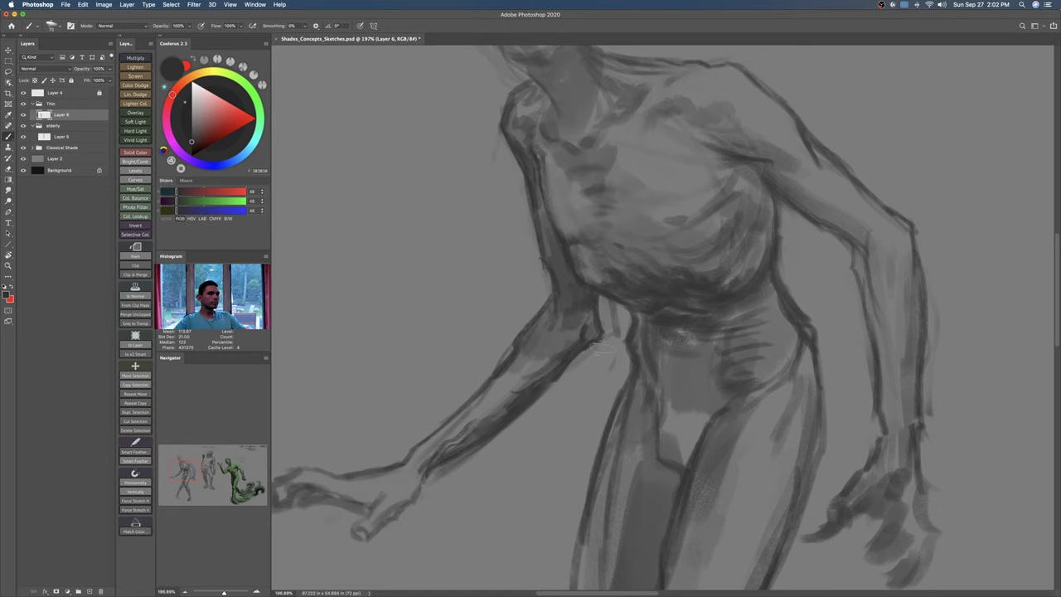
Step: Paint dark fold strokes below the hanging arm's armpit along the edge of the rib cage
key("z")
mouse_move(617, 366)
left_mouse_down()
mouse_move(589, 396)
mouse_move(605, 328)
left_mouse_up()
key("b")
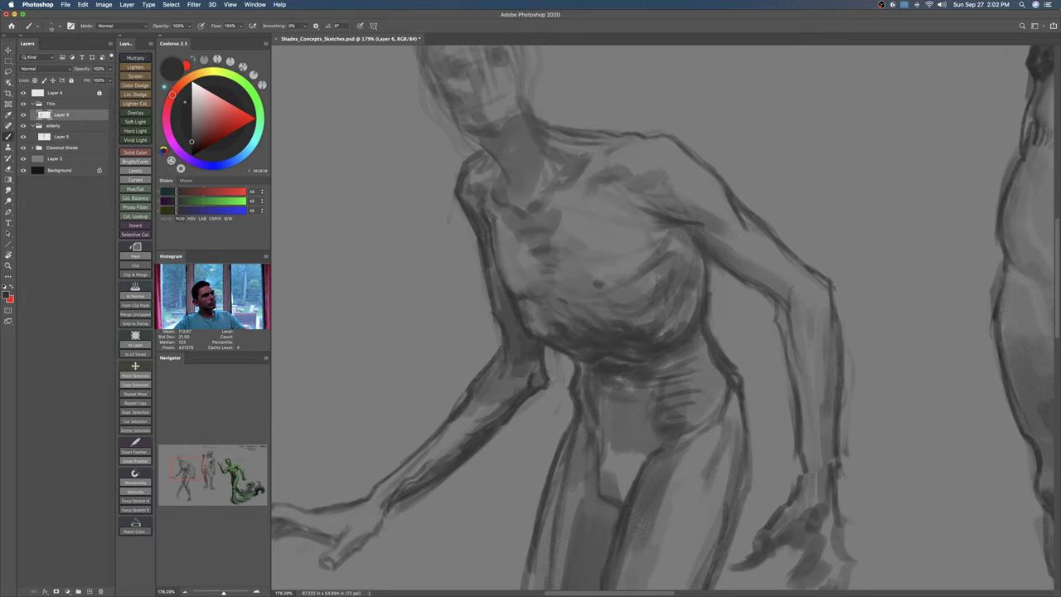
mouse_move(672, 230)
left_mouse_down()
mouse_move(651, 240)
mouse_move(655, 257)
left_mouse_up()
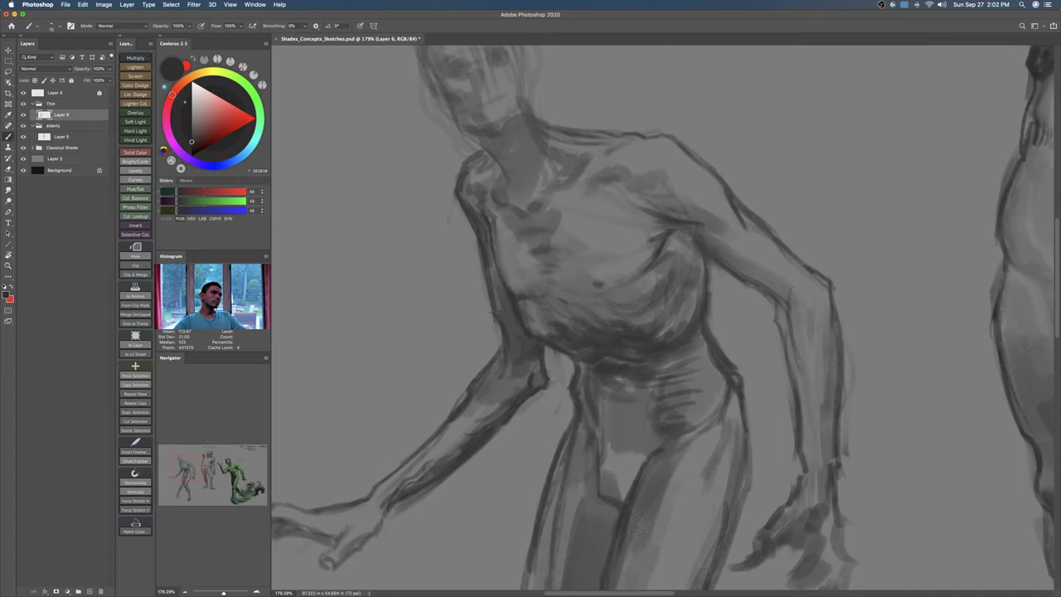
Step: Try several contour strokes from the neck across the top of the hanging arm's shoulder, undoing the attempts
key("z")
mouse_move(694, 243)
left_mouse_down()
mouse_move(681, 265)
mouse_move(690, 291)
left_mouse_up()
key("e")
mouse_move(571, 201)
left_mouse_down()
mouse_move(637, 220)
mouse_move(624, 224)
mouse_move(659, 207)
mouse_move(578, 226)
mouse_move(635, 220)
left_mouse_up()
key("z")
key("b")
key("super+z")
mouse_move(555, 174)
left_mouse_down()
mouse_move(706, 139)
mouse_move(690, 187)
left_mouse_up()
key("super+z")
key("super+z")
left_click_drag(550, 204, 619, 243)
key("super+z")
key("bracketright")
key("bracketright")
mouse_move(552, 197)
left_mouse_down()
mouse_move(619, 220)
mouse_move(565, 221)
mouse_move(598, 230)
mouse_move(668, 223)
left_mouse_up()
key("super+z")
key("super+z")
key("bracketright")
key("bracketright")
key("super+z")
Step: Redraw the sloping contour from the base of the neck over the hanging arm's shoulder
left_click_drag(575, 234, 692, 213)
mouse_move(617, 235)
left_mouse_down()
mouse_move(682, 209)
mouse_move(754, 218)
left_mouse_up()
key("e")
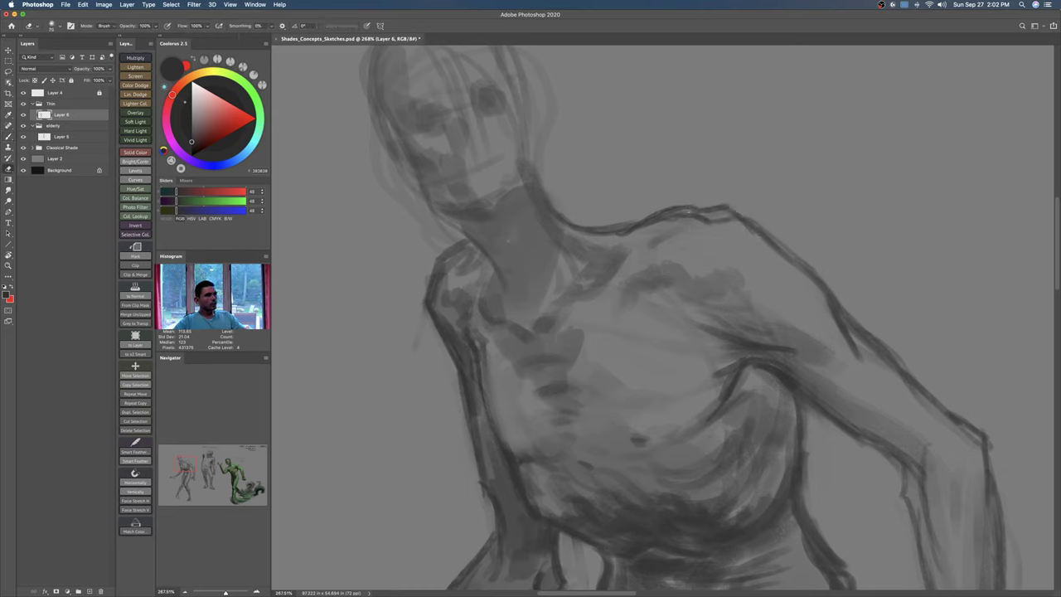
key("b")
left_click_drag(595, 232, 655, 214)
mouse_move(610, 231)
left_mouse_down()
mouse_move(673, 206)
mouse_move(689, 244)
mouse_move(677, 250)
mouse_move(705, 249)
left_mouse_up()
Step: Flip the entire canvas horizontally
key("z")
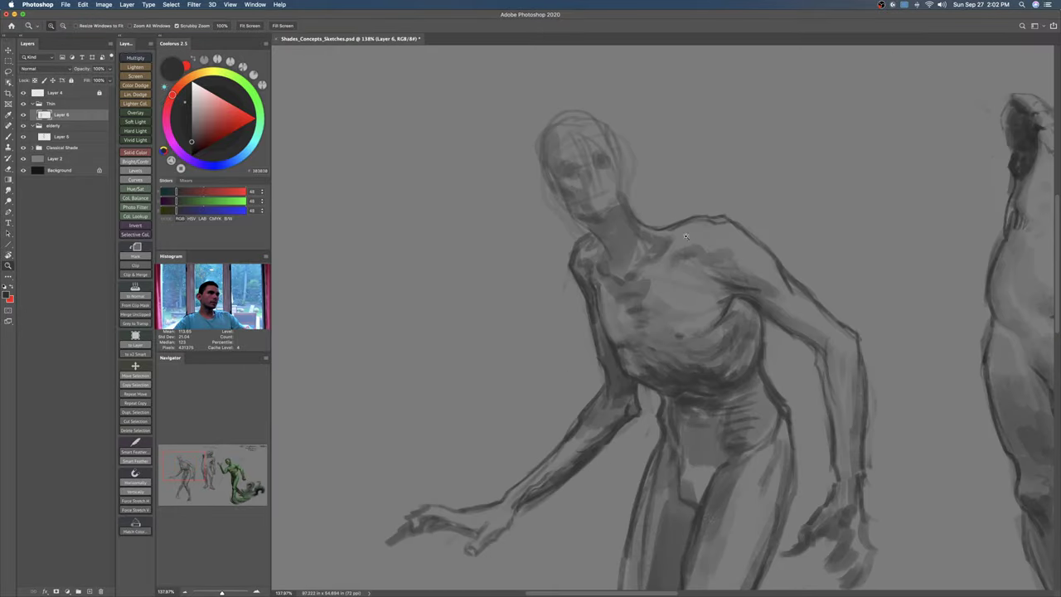
left_click(103, 5)
mouse_move(124, 84)
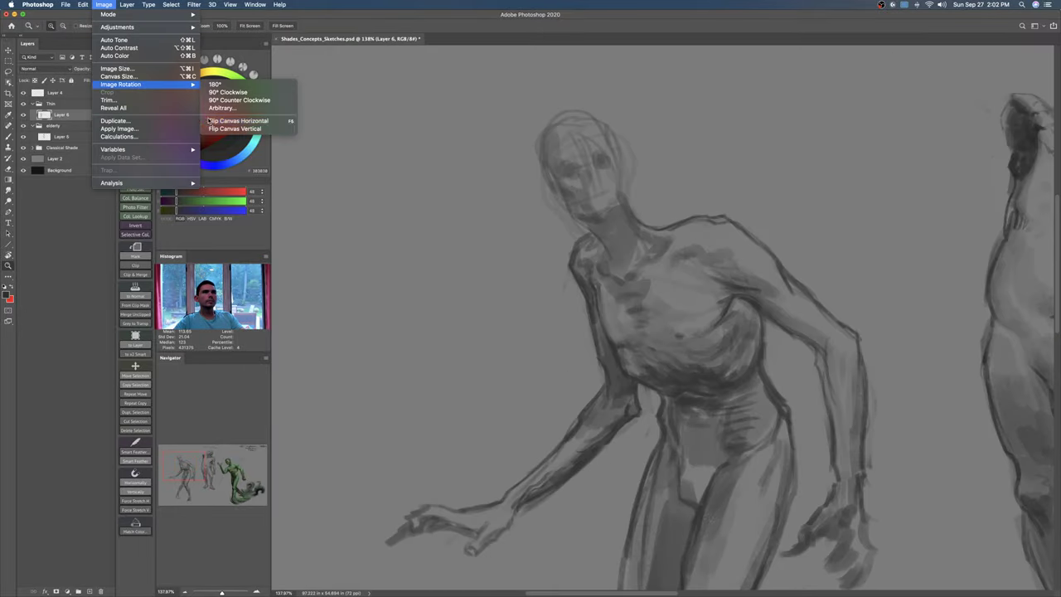
left_click(236, 124)
Step: Draw the thin figure's collarbone line and the shadow strokes beneath it on the hanging arm's side
left_click_drag(825, 266, 422, 226)
left_click_drag(423, 226, 406, 228)
left_click_drag(987, 300, 763, 308)
mouse_move(777, 192)
left_mouse_down()
mouse_move(766, 223)
mouse_move(777, 223)
left_mouse_up()
left_click_drag(713, 271, 724, 270)
key("e")
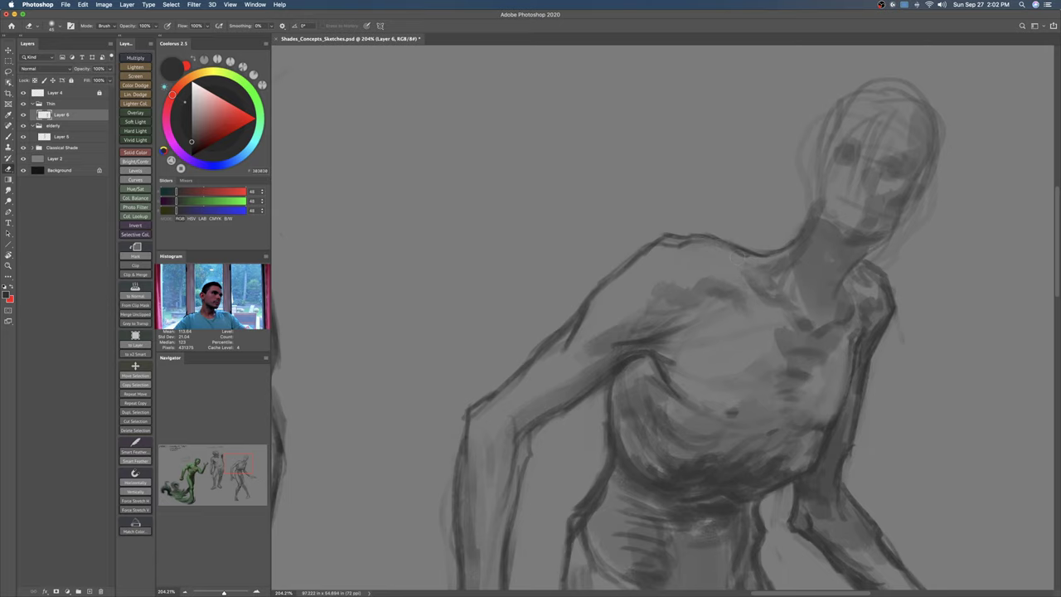
key("b")
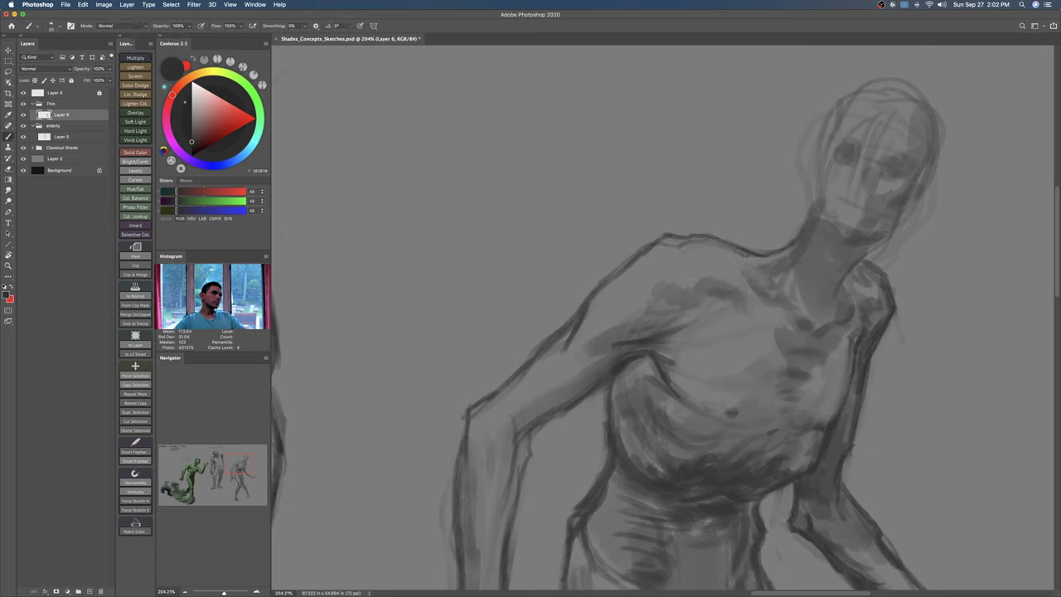
mouse_move(716, 266)
left_mouse_down()
mouse_move(791, 315)
mouse_move(748, 297)
left_mouse_up()
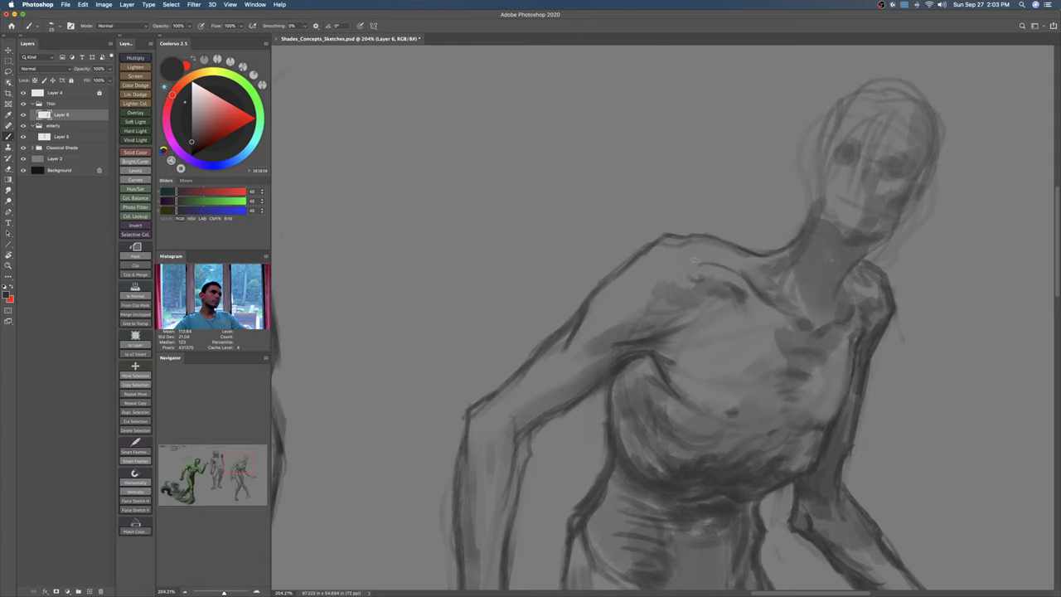
mouse_move(683, 271)
left_mouse_down()
mouse_move(697, 285)
mouse_move(736, 269)
left_mouse_up()
key("]")
key("]")
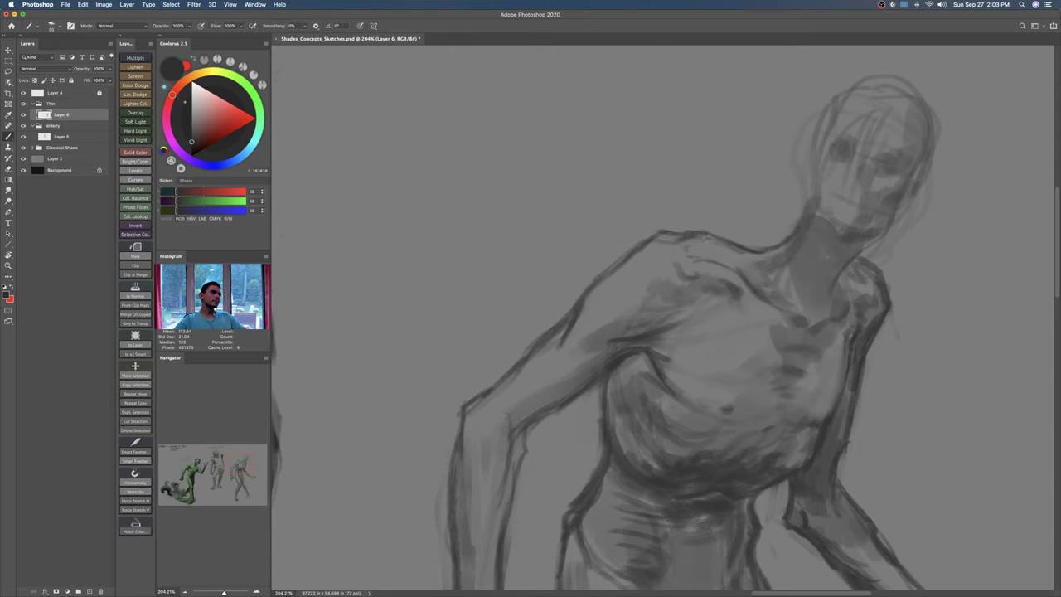
Step: Clean up the neck-to-shoulder contour with the eraser and restate it with thin brush lines
key("e")
key("]")
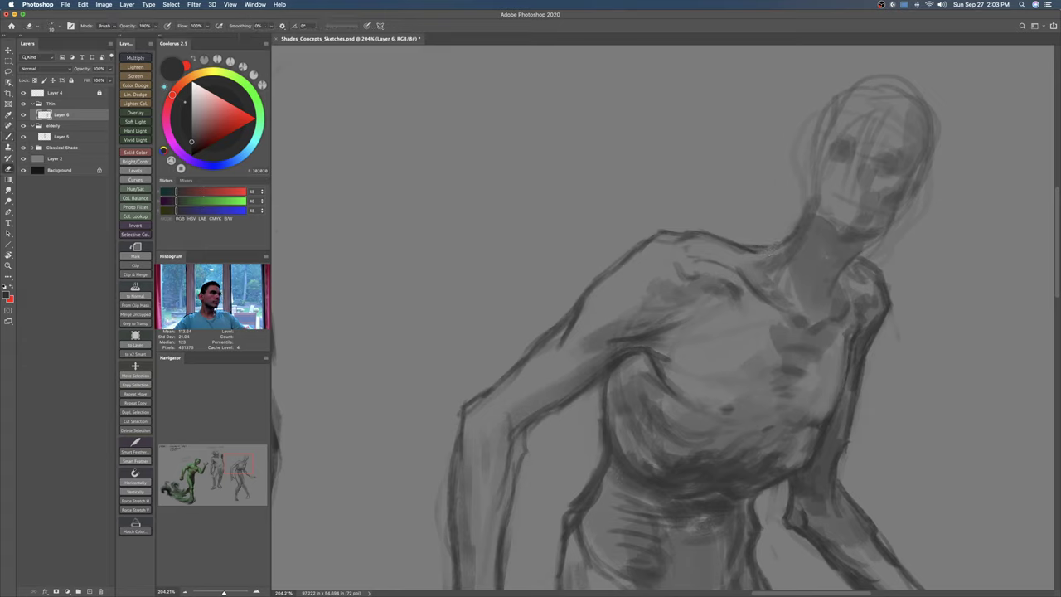
key("b")
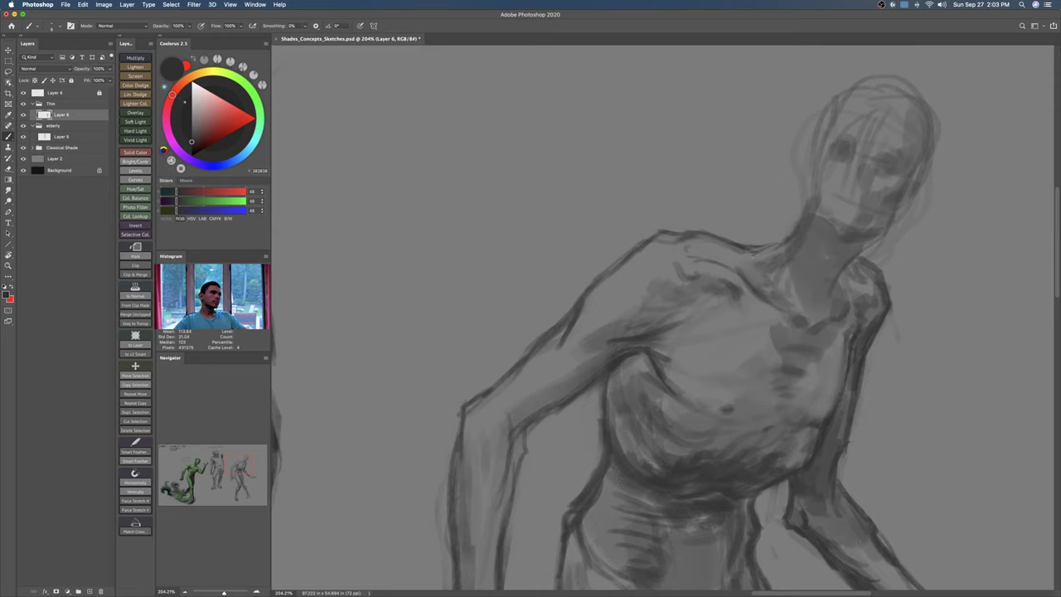
mouse_move(773, 248)
left_mouse_down()
mouse_move(787, 239)
mouse_move(736, 232)
left_mouse_up()
left_click_drag(671, 221, 712, 220)
key("[")
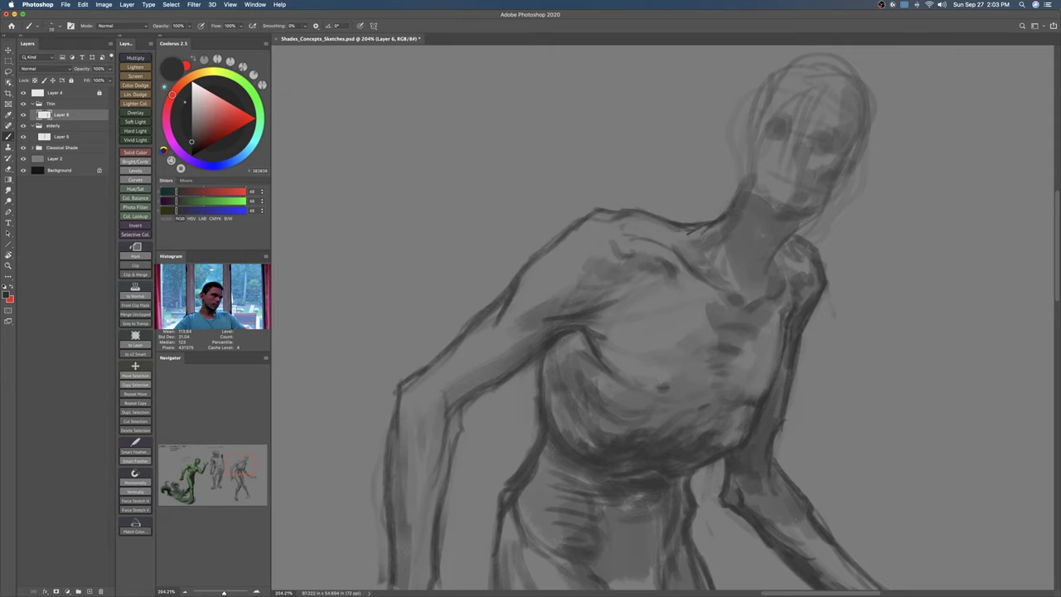
Step: Shade the thin figure's neck with dark strokes running down to the collarbones
left_click_drag(766, 292, 777, 239)
mouse_move(750, 268)
left_mouse_down()
mouse_move(762, 241)
mouse_move(801, 224)
left_mouse_up()
left_click_drag(766, 290, 763, 254)
left_click_drag(748, 294, 728, 262)
left_click_drag(723, 277, 721, 262)
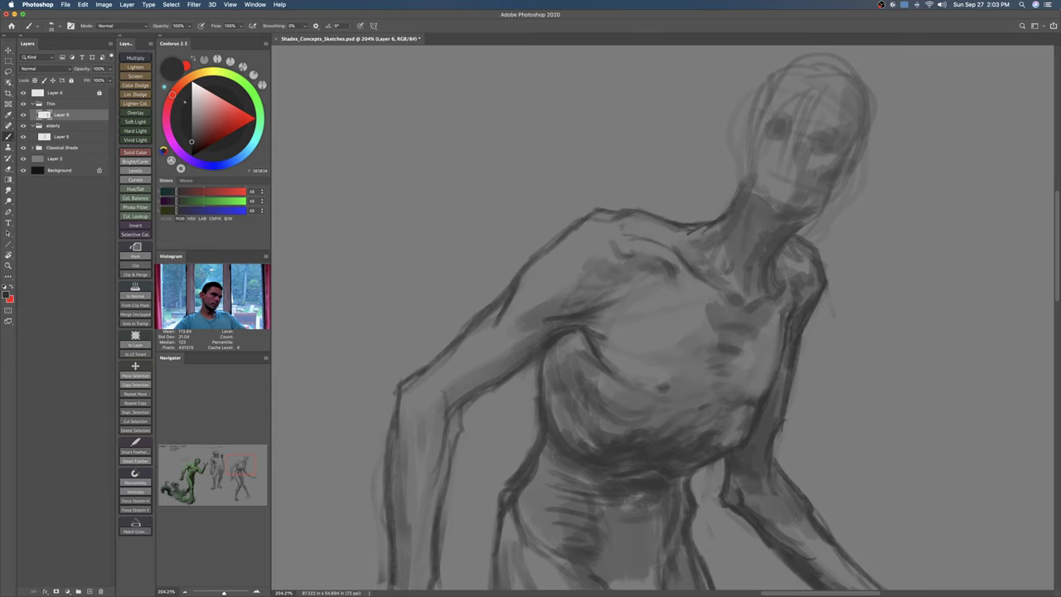
Step: Touch up the edges of the outstretched arm's shoulder and the adjacent side of the neck
left_click_drag(828, 287, 800, 292)
mouse_move(828, 311)
left_mouse_down()
mouse_move(829, 281)
mouse_move(819, 300)
mouse_move(821, 292)
left_mouse_up()
left_click_drag(826, 288, 821, 257)
left_click_drag(826, 242, 815, 191)
key("b")
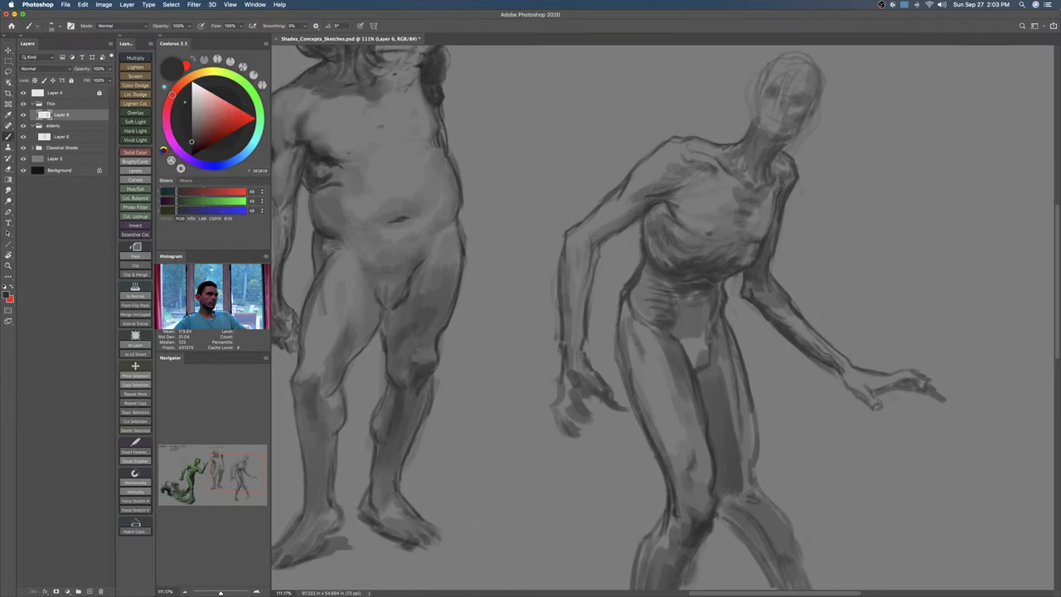
Step: Add shading strokes around the thin figure's groin and upper thighs
left_click_drag(668, 335, 703, 367)
mouse_move(713, 331)
left_mouse_down()
mouse_move(701, 370)
mouse_move(691, 351)
left_mouse_up()
left_click_drag(723, 362, 701, 364)
mouse_move(771, 371)
left_mouse_down()
mouse_move(757, 340)
mouse_move(796, 342)
mouse_move(772, 352)
mouse_move(734, 299)
mouse_move(705, 287)
left_mouse_up()
mouse_move(763, 325)
left_mouse_down()
mouse_move(782, 345)
mouse_move(854, 333)
left_mouse_up()
mouse_move(834, 346)
left_mouse_down()
mouse_move(863, 342)
mouse_move(836, 360)
left_mouse_up()
left_click_drag(836, 360, 844, 260)
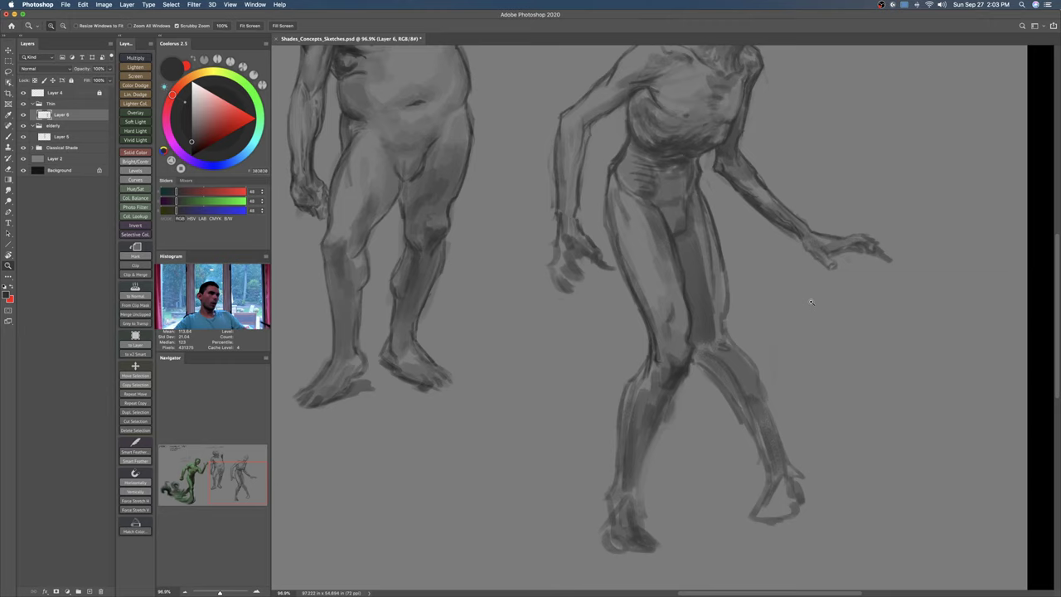
Step: Darken the shadow around the thin figure's front knee with a larger brush
mouse_move(653, 317)
left_mouse_down()
mouse_move(672, 347)
mouse_move(698, 352)
left_mouse_up()
mouse_move(731, 310)
left_mouse_down()
mouse_move(737, 333)
mouse_move(721, 311)
mouse_move(698, 375)
mouse_move(713, 368)
mouse_move(683, 377)
left_mouse_up()
key("]")
key("]")
key("]")
left_click_drag(702, 370, 677, 394)
scroll(676, 394, "up", 2)
Step: Refine the front shin's outer contour down to the ankle with a small brush and the eraser, undoing the final stroke
key("b")
key("[")
key("[")
key("[")
key("[")
key("[")
key("[")
key("[")
key("[")
mouse_move(643, 307)
left_mouse_down()
mouse_move(619, 337)
mouse_move(594, 447)
left_mouse_up()
key("e")
left_click_drag(595, 405, 594, 454)
key("b")
left_click_drag(607, 406, 597, 473)
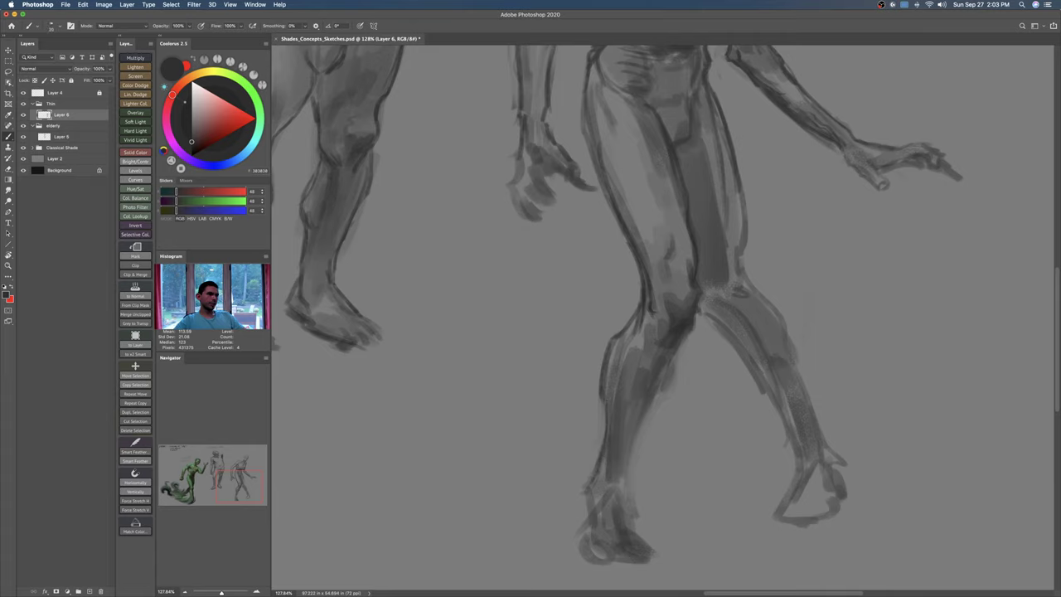
key("super+z")
Step: Shade the front lower leg from below the knee to the ankle with a larger brush
key("bracketright")
key("bracketright")
key("bracketright")
left_click_drag(660, 366, 633, 446)
key("super+z")
mouse_move(655, 369)
left_mouse_down()
mouse_move(625, 461)
mouse_move(634, 460)
left_mouse_up()
key("bracketright")
key("bracketright")
mouse_move(676, 349)
left_mouse_down()
mouse_move(639, 423)
mouse_move(625, 486)
left_mouse_up()
left_click_drag(645, 416, 629, 499)
left_click_drag(663, 466, 640, 503)
key("e")
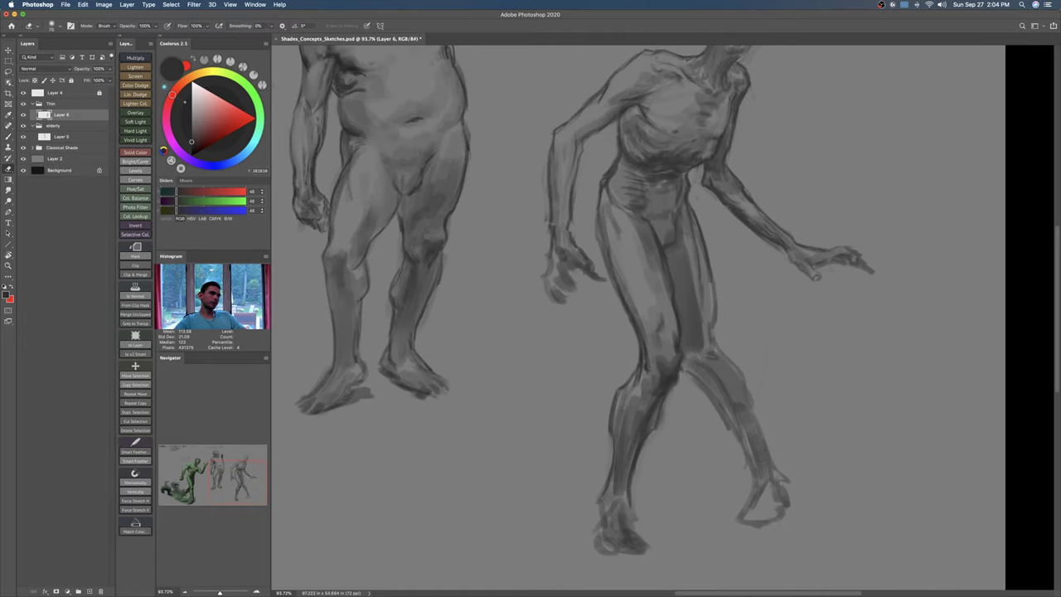
Step: Redraw the front lower leg's outer contour from the knee to the ankle, undoing the first attempts
left_click_drag(632, 372, 615, 448)
key("b")
left_click_drag(638, 380, 615, 448)
key("super+z")
key("super+z")
left_click_drag(640, 375, 603, 491)
Step: Trim the back edge of the front calf with the eraser and redraw the front foot's simplified outline
key("e")
left_click_drag(664, 403, 648, 444)
left_click_drag(652, 416, 637, 476)
key("super+z")
key("bracketleft")
left_click_drag(659, 400, 632, 501)
mouse_move(613, 462)
left_mouse_down()
mouse_move(606, 506)
mouse_move(625, 510)
mouse_move(608, 503)
mouse_move(605, 513)
mouse_move(633, 509)
mouse_move(606, 520)
mouse_move(603, 534)
mouse_move(631, 540)
left_mouse_up()
key("e")
key("b")
key("e")
key("b")
Step: Rotate the whole thin figure slightly clockwise with Free Transform and apply the change
key("z")
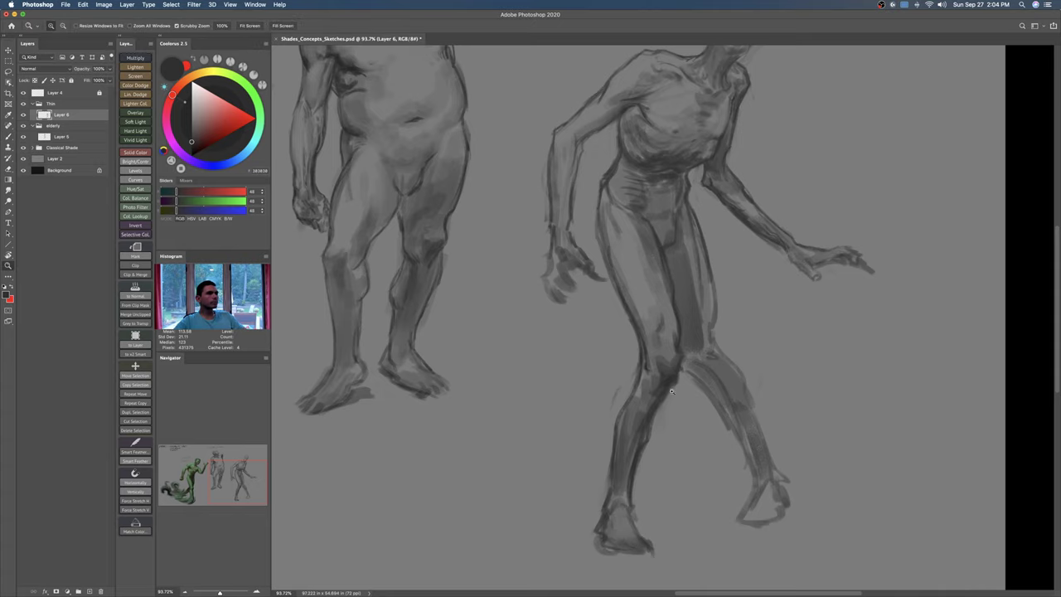
key("super+0")
left_click_drag(736, 416, 746, 408)
left_click_drag(838, 409, 663, 403)
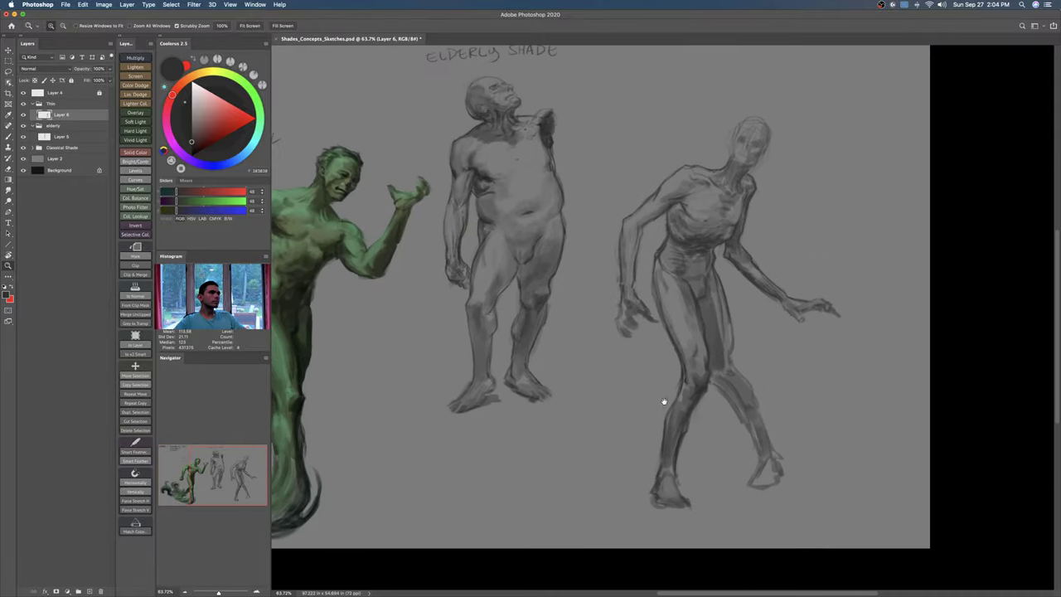
key("super+t")
left_click_drag(892, 124, 860, 182)
key("Return")
Step: Check the thin figure's balance against a temporary vertical guide, remove the guide, and compare the pose by undoing and redoing
key("super+r")
left_click_drag(276, 228, 738, 280)
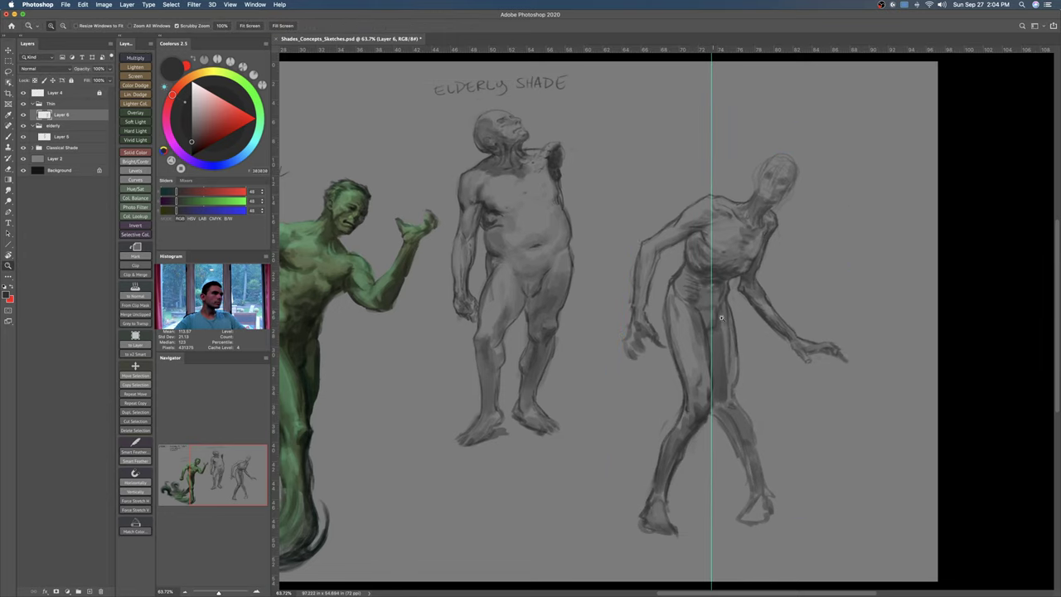
key("super+z")
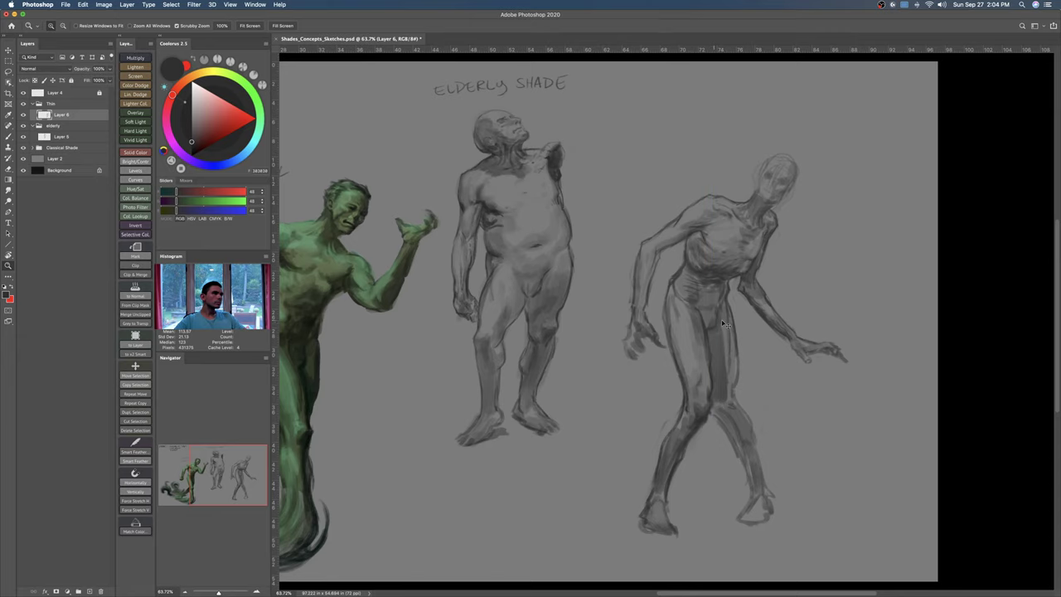
key("super+z")
key("super+shift+z")
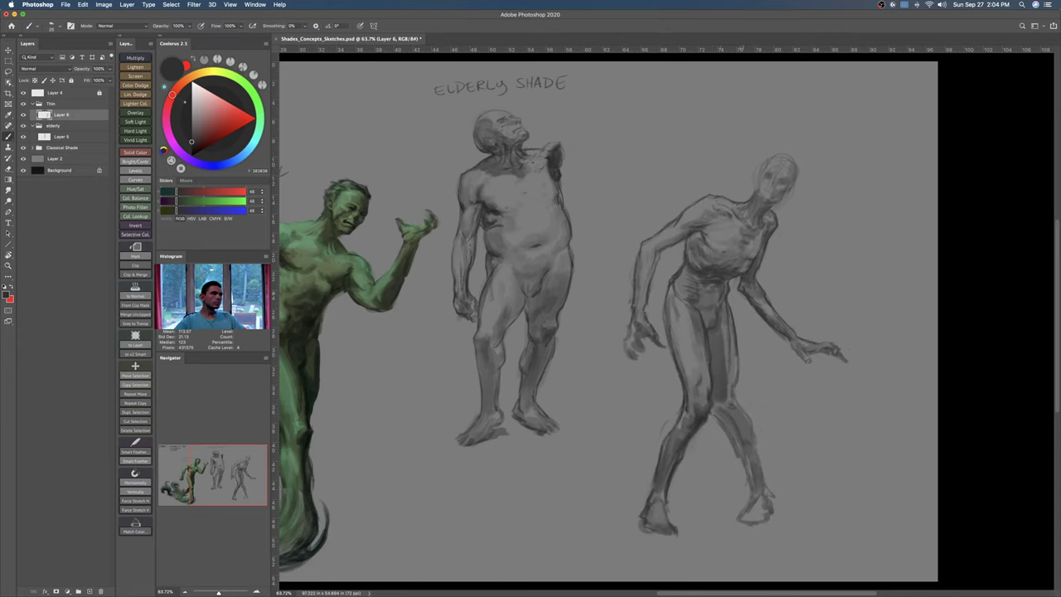
Step: Save the concept sketch document after looking closer at the thin figure's legs
left_click_drag(731, 322, 756, 325)
left_click_drag(760, 384, 725, 319)
scroll(726, 318, "up", 3)
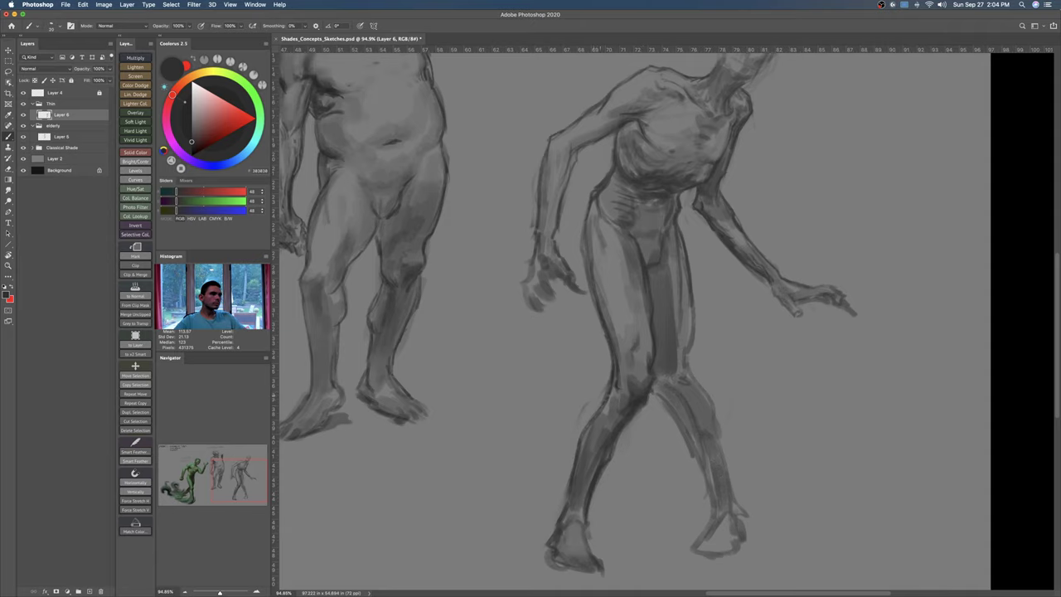
scroll(631, 304, "up", 3)
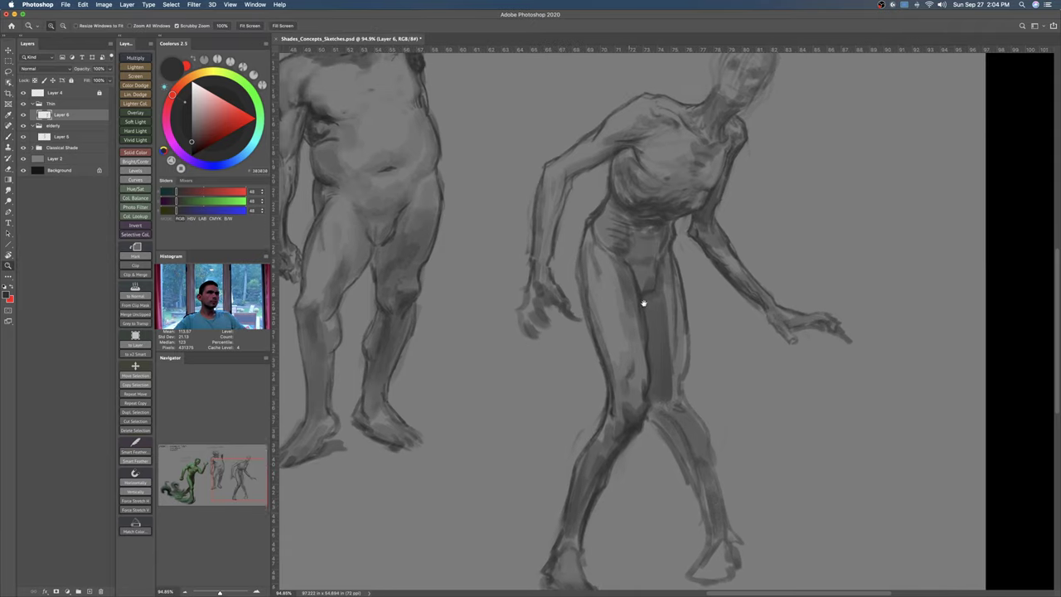
key("super+s")
Step: Slim and redraw the rear thigh's outer contour down to the knee with the brush and eraser
left_click_drag(668, 322, 701, 328)
left_click_drag(681, 395, 675, 264)
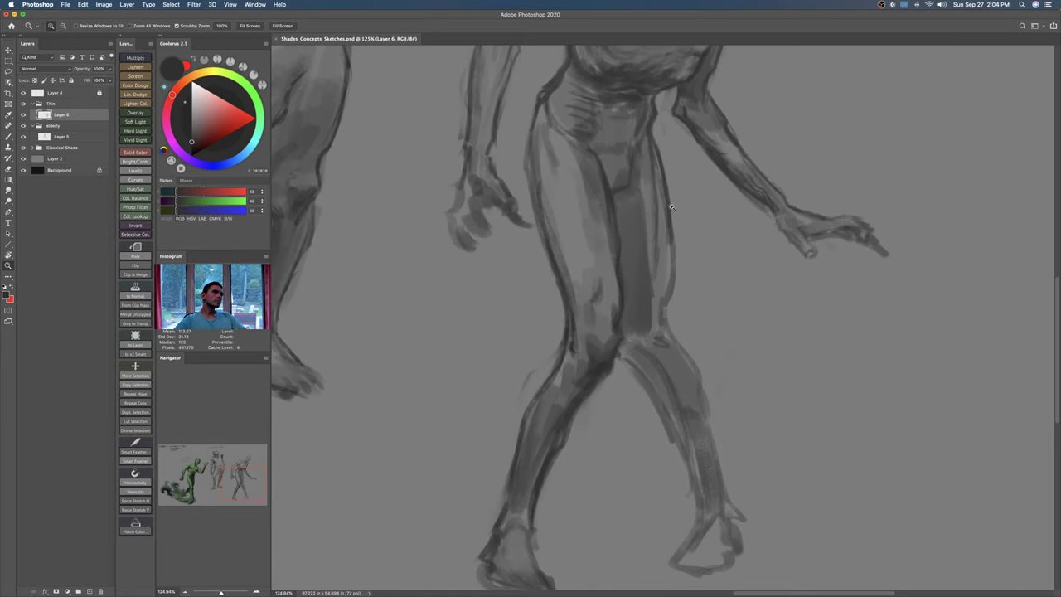
key("b")
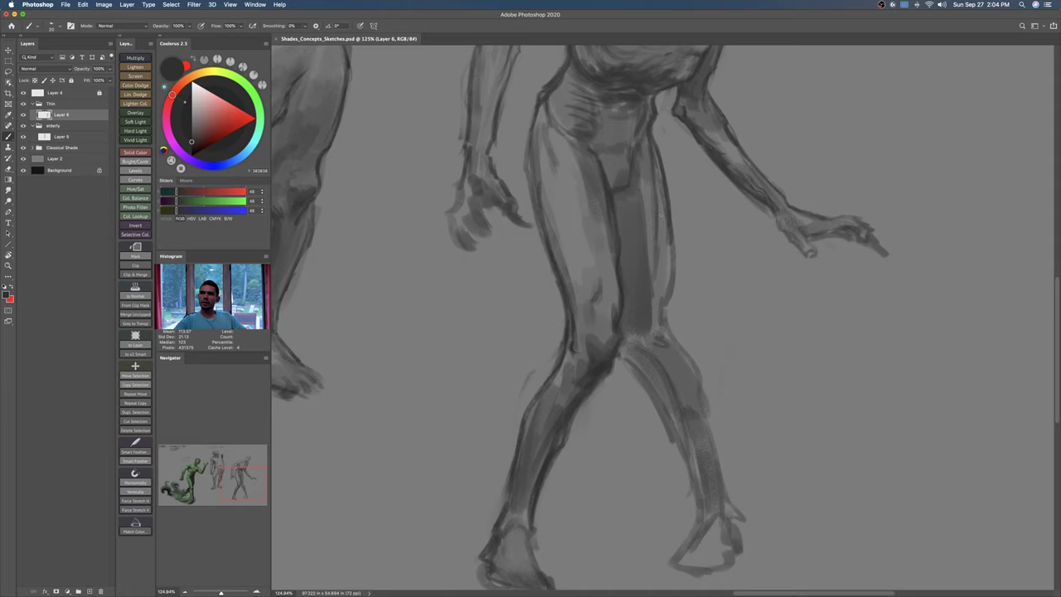
left_click_drag(661, 224, 665, 252)
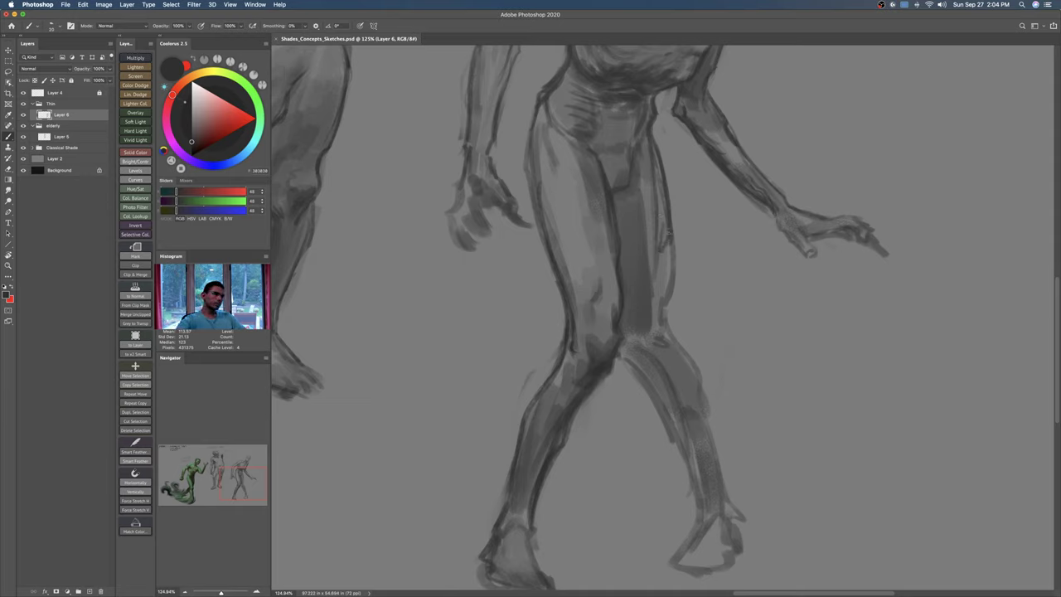
key("ctrl+z")
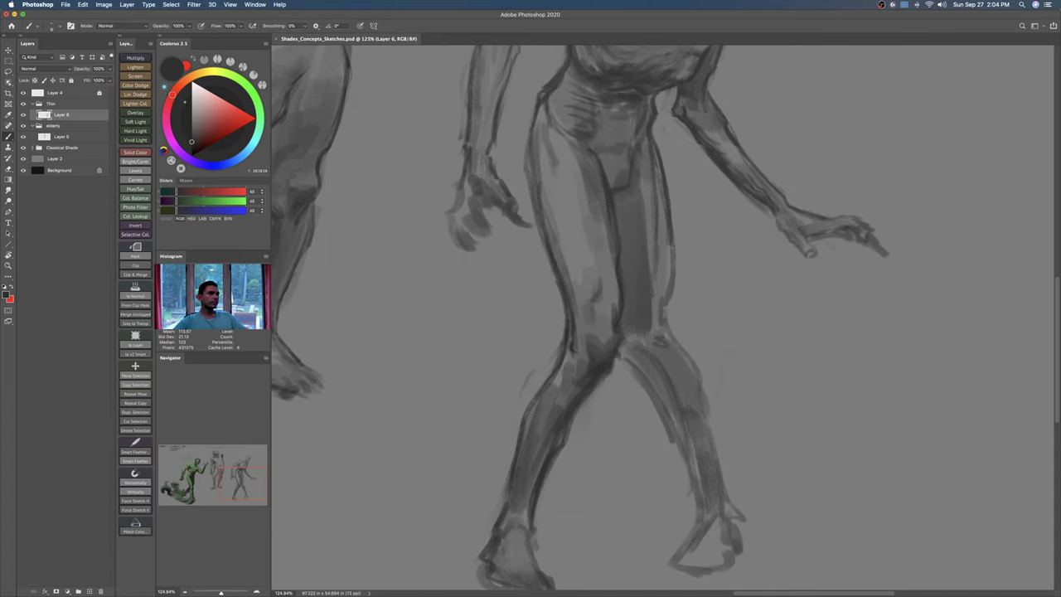
left_click_drag(672, 242, 666, 298)
key("e")
left_click_drag(673, 213, 668, 304)
key("b")
left_click_drag(670, 235, 660, 303)
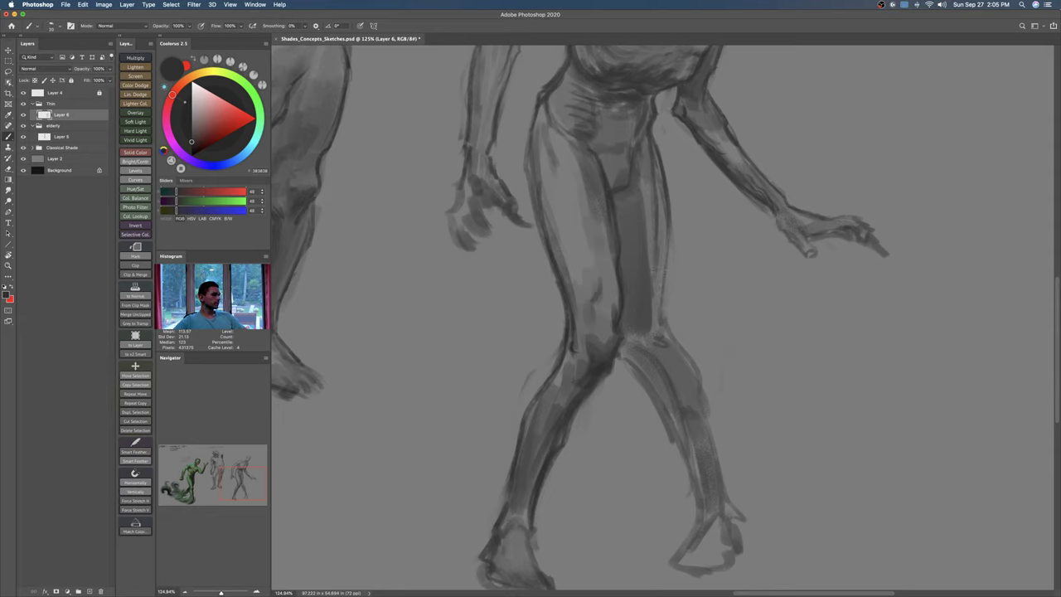
Step: Outline the rear thigh down to the knee and both edges of the upper shin with a smaller brush
key("bracketleft")
key("bracketleft")
mouse_move(668, 226)
left_mouse_down()
mouse_move(663, 359)
mouse_move(640, 363)
mouse_move(655, 363)
mouse_move(625, 337)
mouse_move(646, 353)
left_mouse_up()
key("bracketleft")
left_click_drag(655, 305, 701, 418)
left_click_drag(626, 336, 657, 408)
left_click_drag(639, 370, 680, 450)
Step: Shade the inner side of the rear lower leg below the knee with a larger brush
key("bracketright")
key("bracketright")
key("bracketright")
key("bracketright")
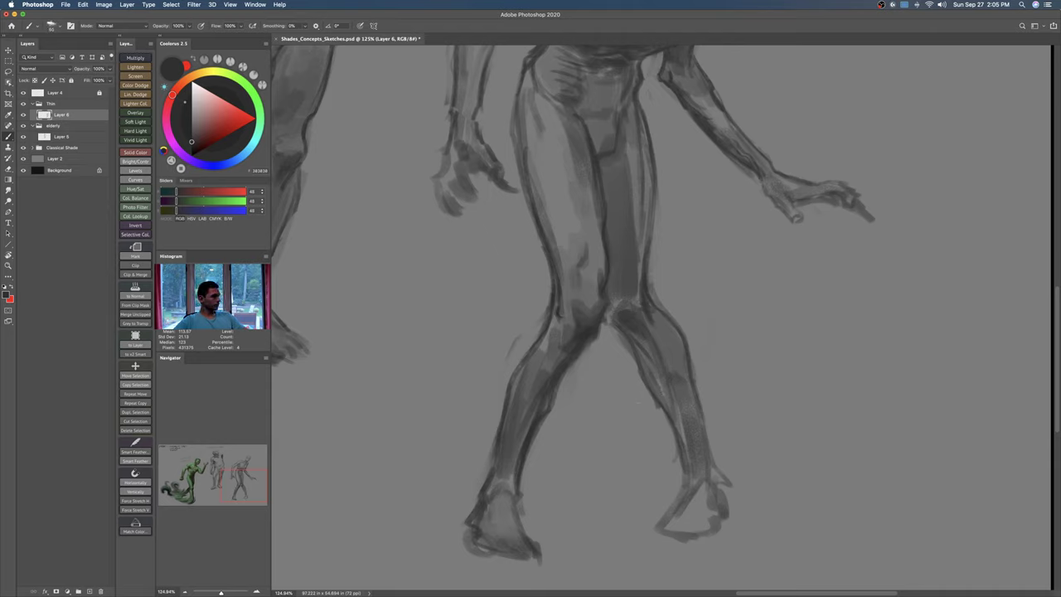
left_click_drag(647, 367, 679, 423)
key("bracketleft")
mouse_move(635, 334)
left_mouse_down()
mouse_move(651, 371)
mouse_move(648, 356)
left_mouse_up()
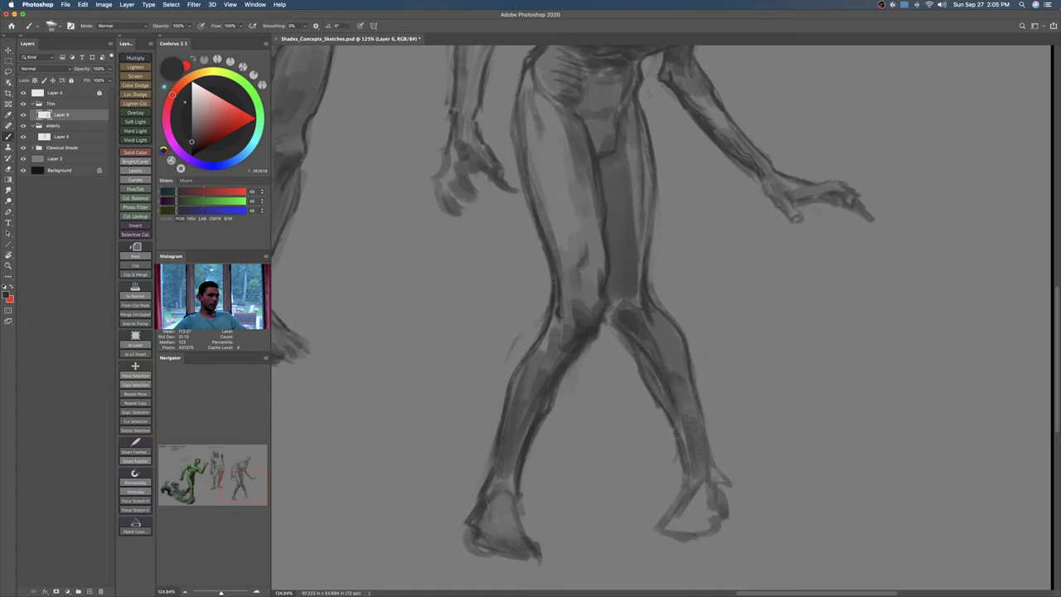
Step: Refine the rear shin's outer contour from the knee toward the ankle with a smaller brush and the eraser
key("bracketleft")
mouse_move(677, 427)
left_mouse_down()
mouse_move(680, 460)
mouse_move(659, 383)
mouse_move(685, 476)
mouse_move(713, 464)
left_mouse_up()
left_click_drag(691, 381, 694, 414)
left_click_drag(679, 325, 701, 432)
key("e")
left_click_drag(693, 350, 711, 454)
key("b")
mouse_move(693, 365)
left_mouse_down()
mouse_move(705, 446)
mouse_move(708, 389)
left_mouse_up()
Step: Darken the rear ankle with a larger brush and sketch small toes along the rear foot's front edge
key("bracketright")
mouse_move(690, 433)
left_mouse_down()
mouse_move(668, 476)
mouse_move(710, 493)
left_mouse_up()
mouse_move(730, 446)
left_mouse_down()
mouse_move(731, 461)
mouse_move(707, 495)
left_mouse_up()
key("super+z")
key("bracketright")
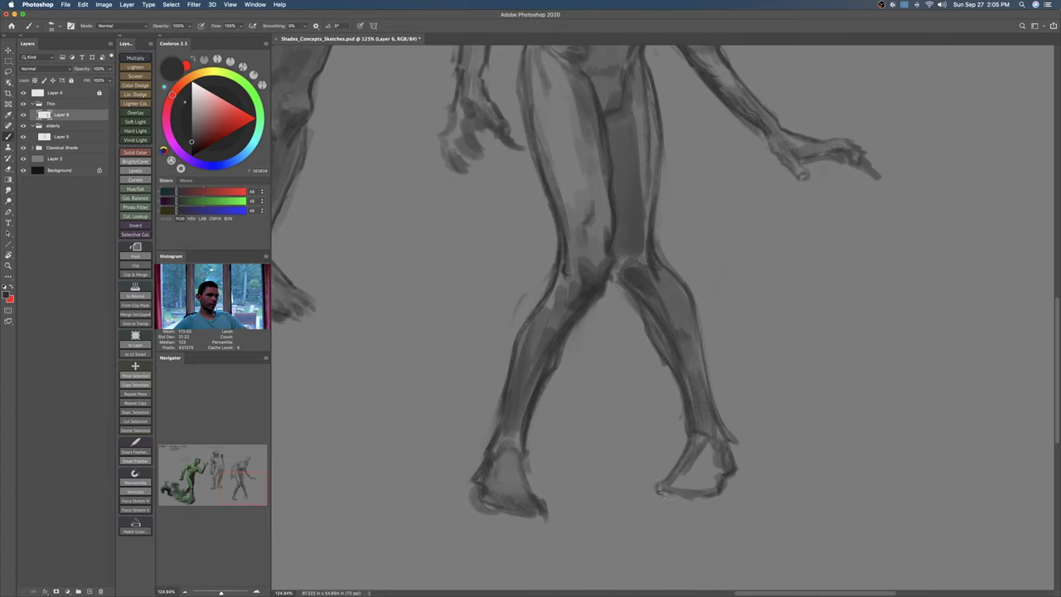
key("super+z")
mouse_move(680, 493)
left_mouse_down()
mouse_move(680, 501)
mouse_move(711, 498)
left_mouse_up()
key("super+z")
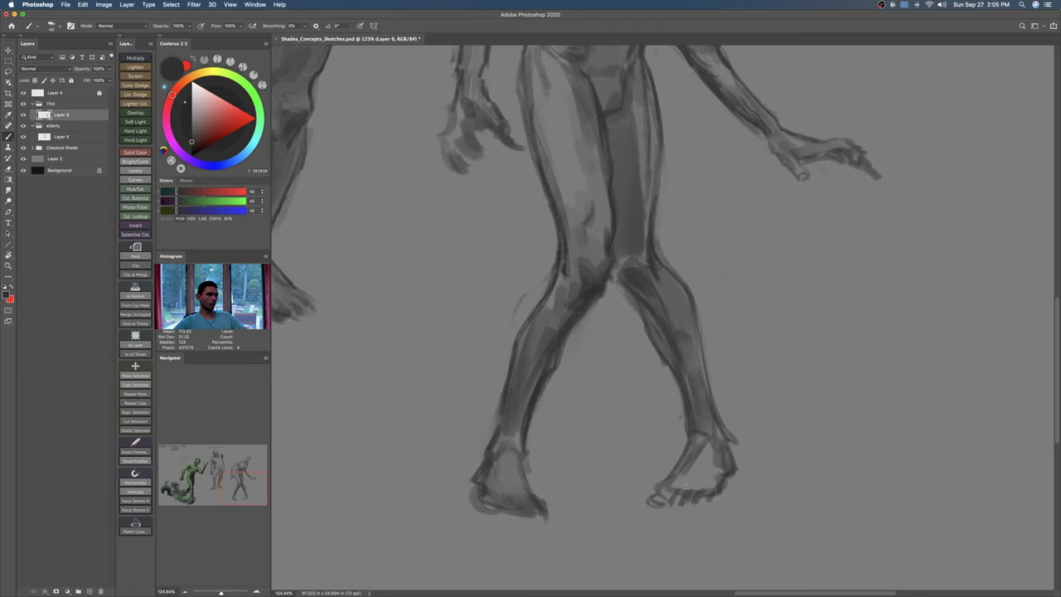
left_click_drag(720, 504, 698, 497)
Step: Strengthen the rear lower leg's contours and shade it from knee to ankle with a much larger brush
left_click_drag(675, 273, 692, 429)
mouse_move(681, 431)
left_mouse_down()
mouse_move(708, 445)
mouse_move(704, 473)
left_mouse_up()
mouse_move(738, 404)
left_mouse_down()
mouse_move(721, 405)
mouse_move(706, 337)
left_mouse_up()
key("b")
key("bracketright")
key("bracketright")
key("bracketright")
left_click_drag(690, 287, 701, 421)
key("super+z")
mouse_move(690, 286)
left_mouse_down()
mouse_move(707, 379)
mouse_move(707, 492)
left_mouse_up()
Step: Clean up the rear lower shin's edge with the eraser and retouch it with a smaller brush
key("bracketleft")
key("bracketleft")
key("e")
left_click_drag(707, 385, 705, 436)
key("b")
mouse_move(703, 375)
left_mouse_down()
mouse_move(703, 445)
mouse_move(727, 446)
mouse_move(713, 442)
mouse_move(731, 396)
left_mouse_up()
Step: Darken the thin figure's eye sockets and paint a dark brow band joining them
left_click_drag(755, 243, 753, 315)
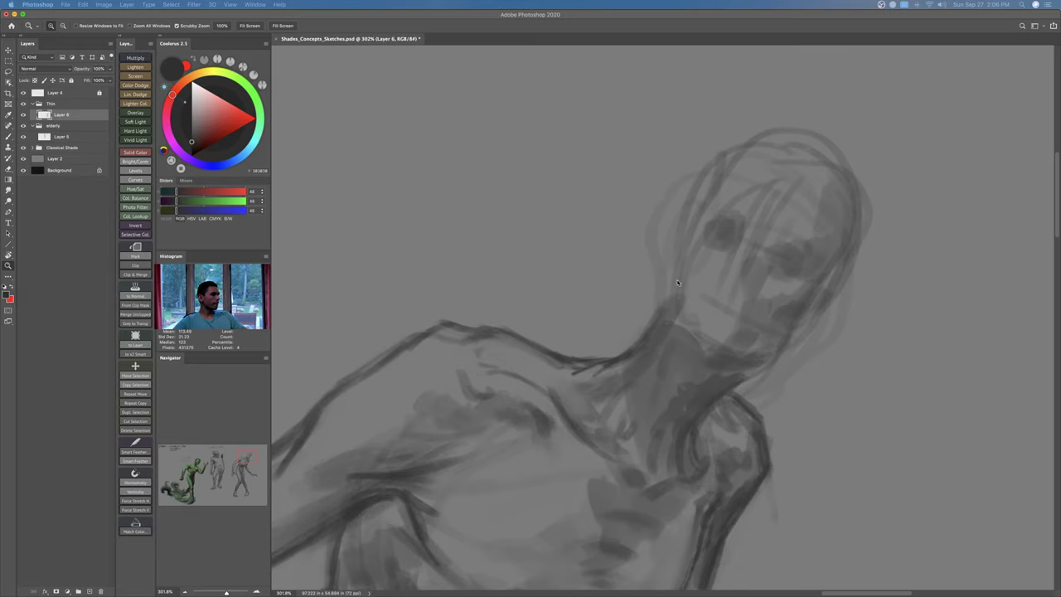
scroll(771, 266, "up", 5)
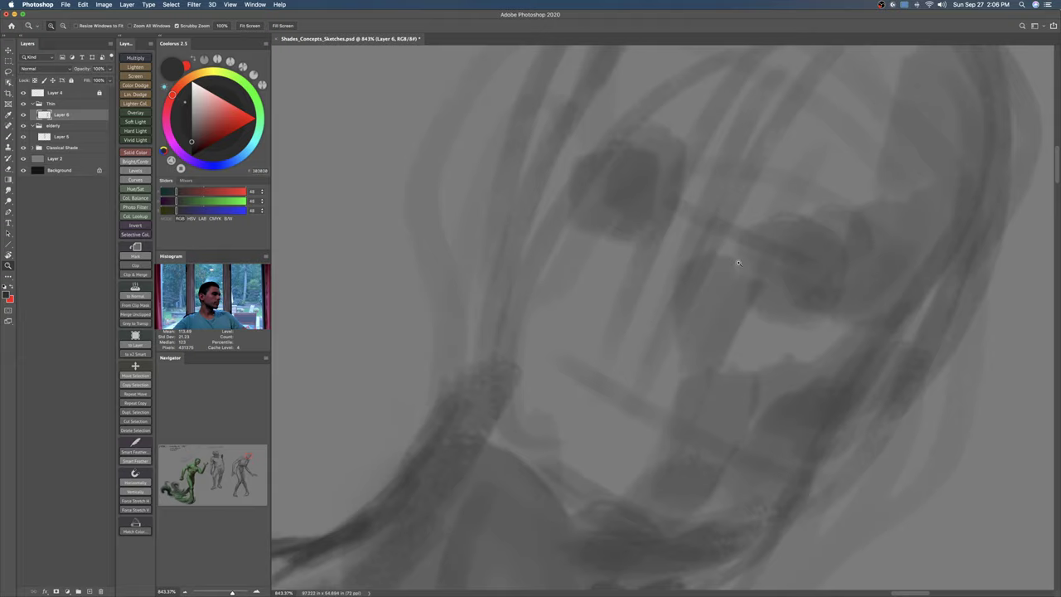
scroll(730, 265, "up", 2)
scroll(719, 263, "down", 3)
key("b")
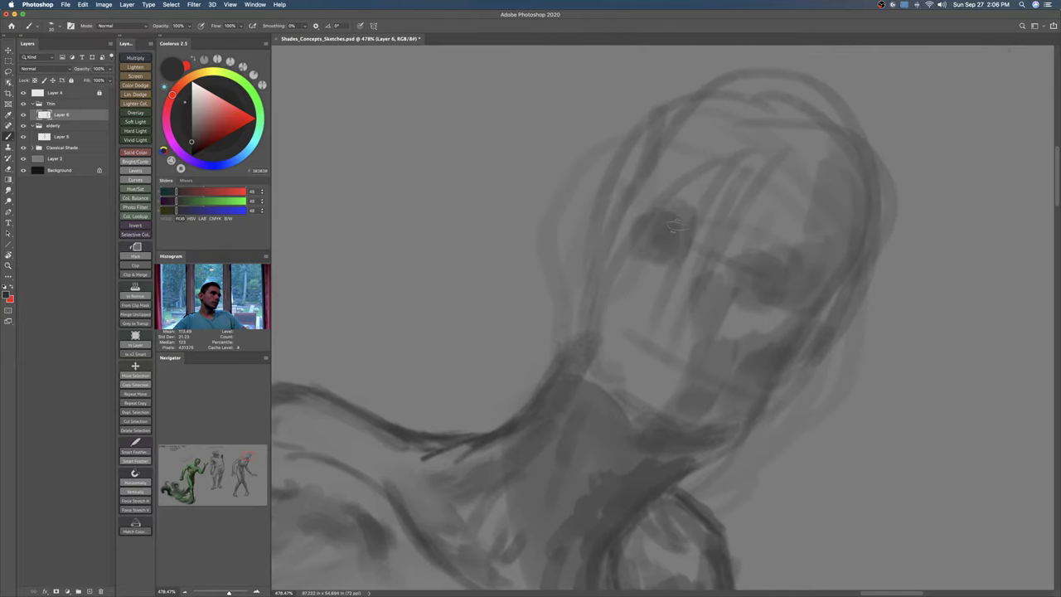
mouse_move(693, 240)
left_mouse_down()
mouse_move(727, 257)
mouse_move(715, 253)
mouse_move(735, 247)
mouse_move(723, 253)
mouse_move(734, 262)
mouse_move(706, 246)
mouse_move(752, 264)
mouse_move(667, 212)
mouse_move(682, 243)
left_mouse_up()
key("[")
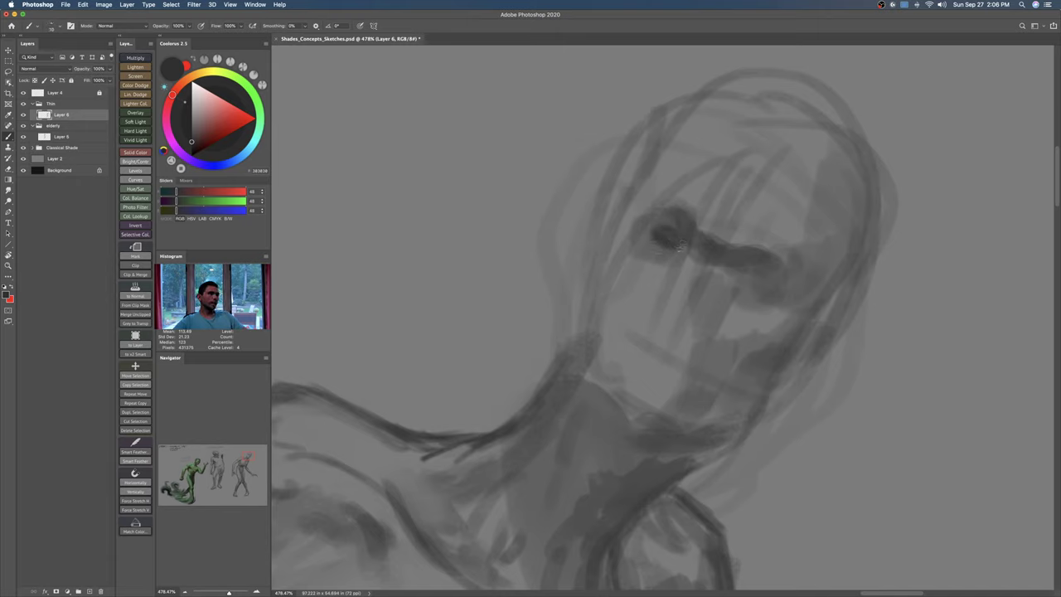
mouse_move(742, 267)
left_mouse_down()
mouse_move(756, 277)
mouse_move(734, 263)
mouse_move(759, 283)
mouse_move(771, 273)
left_mouse_up()
mouse_move(715, 247)
left_mouse_down()
mouse_move(766, 262)
mouse_move(695, 223)
mouse_move(759, 255)
left_mouse_up()
Step: Trim the brow band's upper edge with the eraser and blend the area between the eyes using sampled greys
left_click(682, 162, "alt")
key("e")
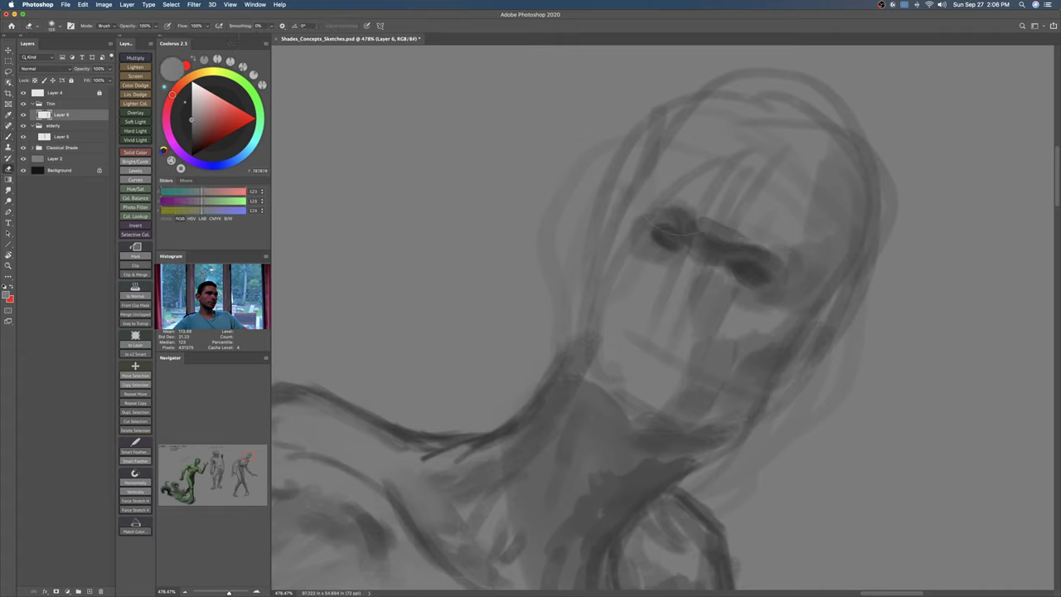
left_click_drag(685, 207, 736, 233)
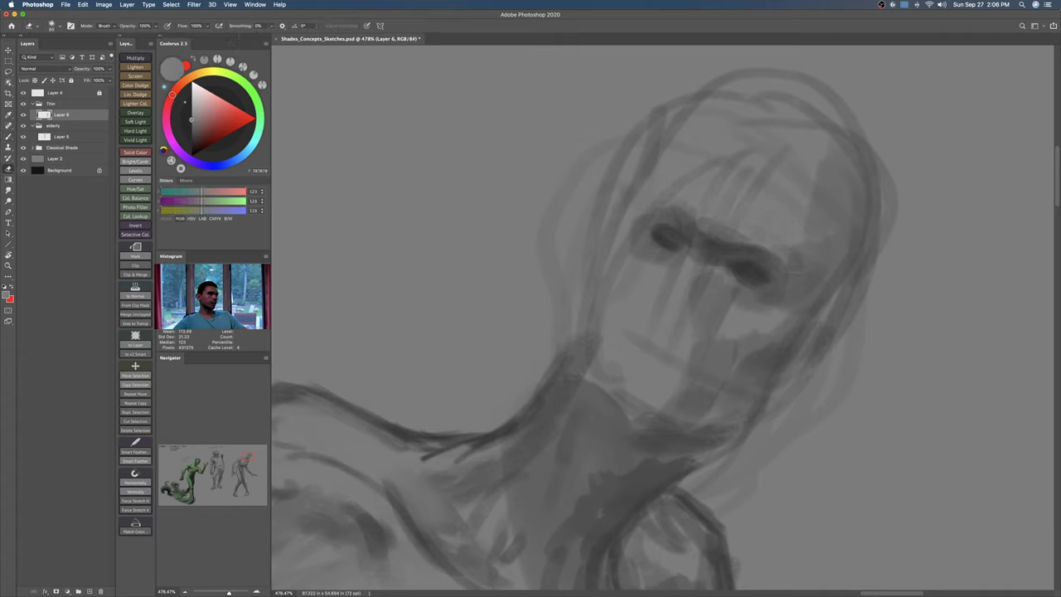
key("b")
mouse_move(670, 227)
left_mouse_down()
mouse_move(709, 224)
mouse_move(753, 252)
left_mouse_up()
left_click_drag(752, 252, 738, 259)
left_click(735, 275, "alt")
left_click_drag(686, 232, 718, 253)
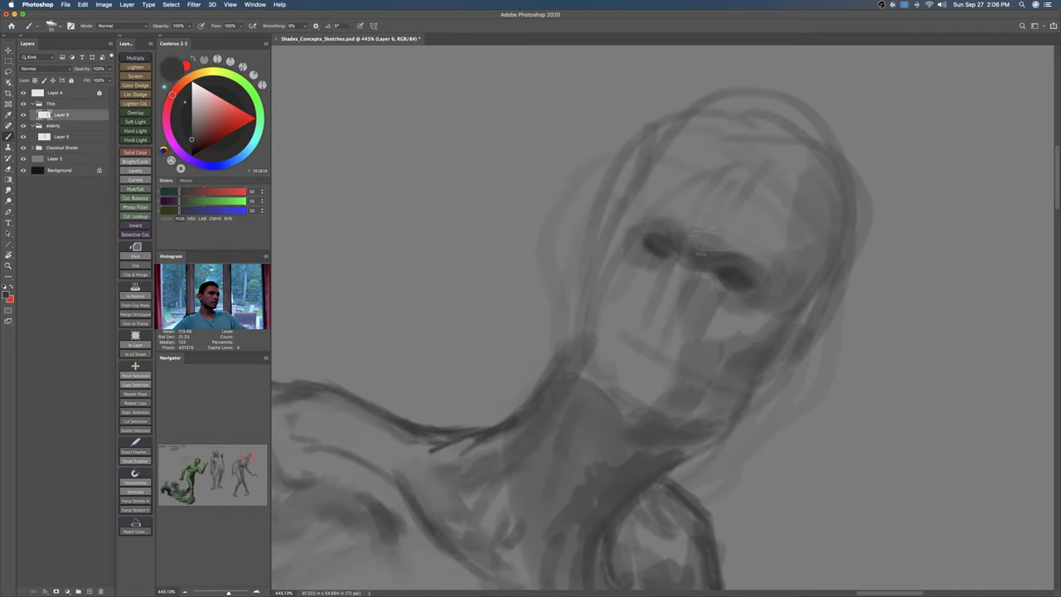
Step: Reinforce the brow line and try out a nose with a smaller brush, erasing the nose and lower-face strokes
key("bracketleft")
key("bracketleft")
key("bracketleft")
mouse_move(655, 240)
left_mouse_down()
mouse_move(751, 290)
mouse_move(688, 290)
mouse_move(681, 317)
mouse_move(701, 315)
mouse_move(685, 320)
mouse_move(694, 330)
mouse_move(686, 320)
left_mouse_up()
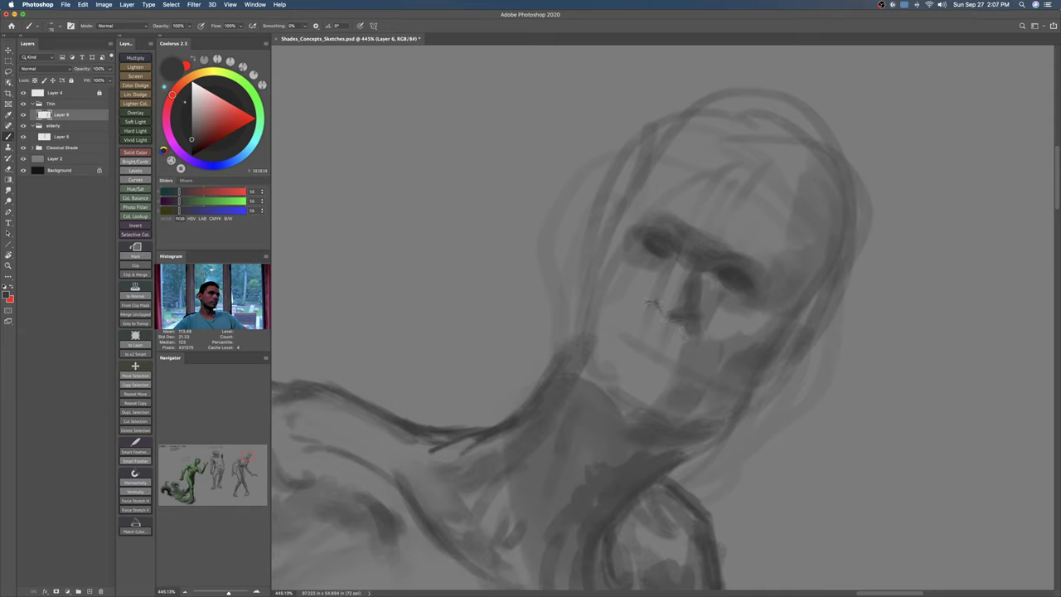
mouse_move(668, 312)
left_mouse_down()
mouse_move(682, 308)
mouse_move(693, 335)
mouse_move(697, 316)
mouse_move(671, 398)
left_mouse_up()
key("e")
key("z")
left_click_drag(710, 322, 691, 321)
key("b")
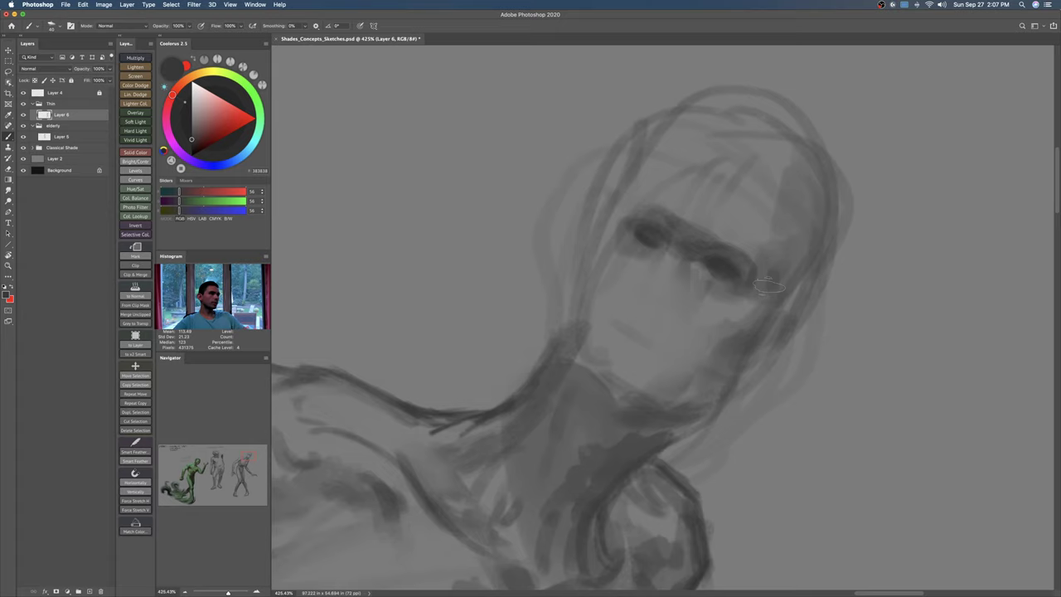
Step: Shade the temple and near cheek hollow, and paint a dark skull-like nose cavity
mouse_move(765, 271)
left_mouse_down()
mouse_move(800, 194)
mouse_move(821, 224)
mouse_move(806, 267)
mouse_move(783, 287)
left_mouse_up()
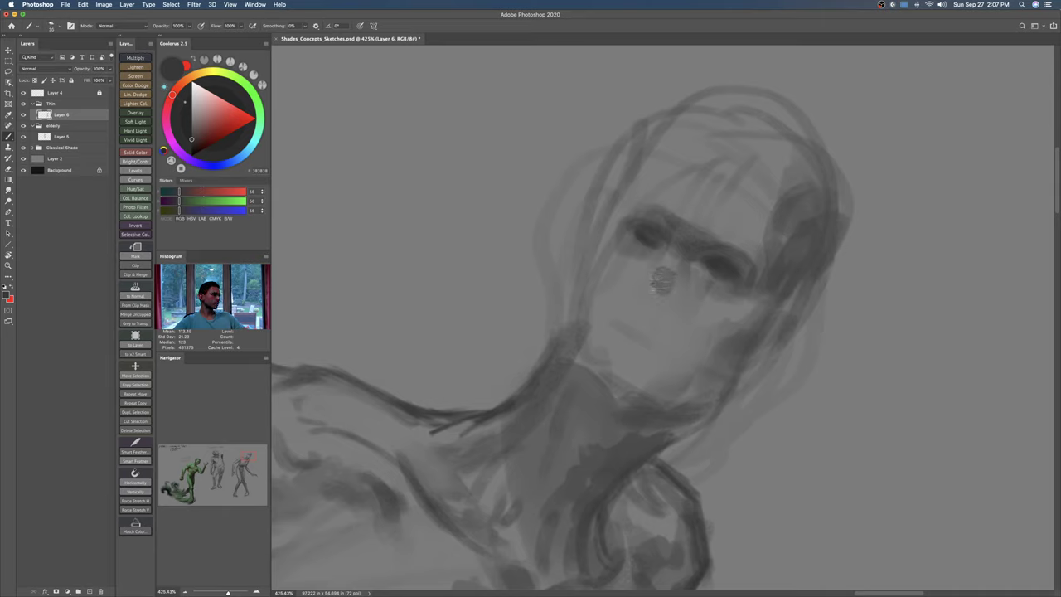
mouse_move(667, 264)
left_mouse_down()
mouse_move(664, 305)
mouse_move(662, 290)
mouse_move(655, 297)
mouse_move(666, 285)
mouse_move(663, 304)
left_mouse_up()
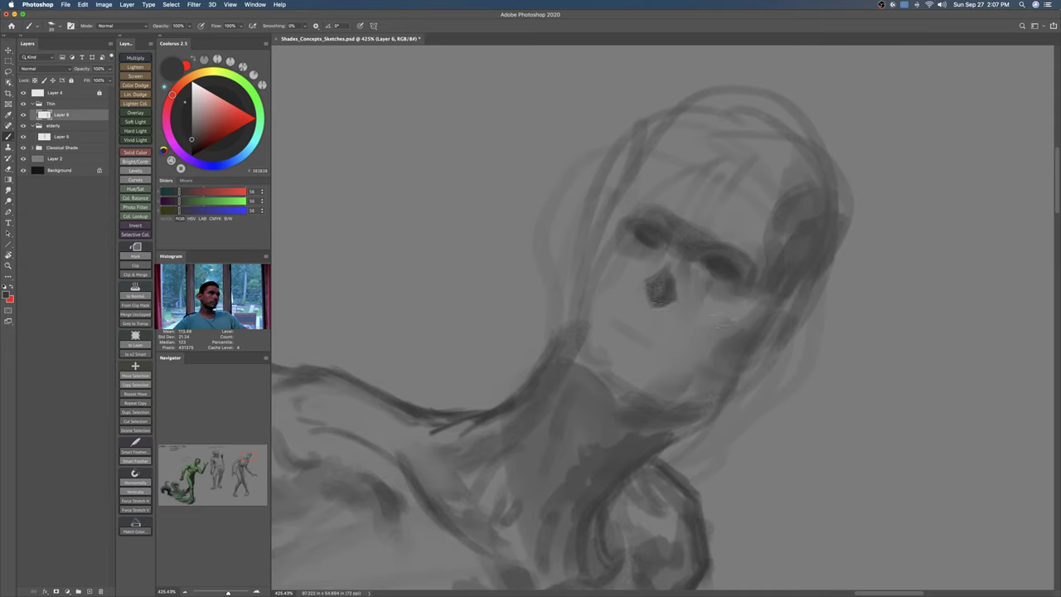
left_click_drag(720, 340, 768, 322)
Step: Add small shadow patches on the far cheek and a curved line at the near cheek hollow with a smaller brush
key("bracketleft")
key("bracketleft")
key("bracketleft")
key("bracketleft")
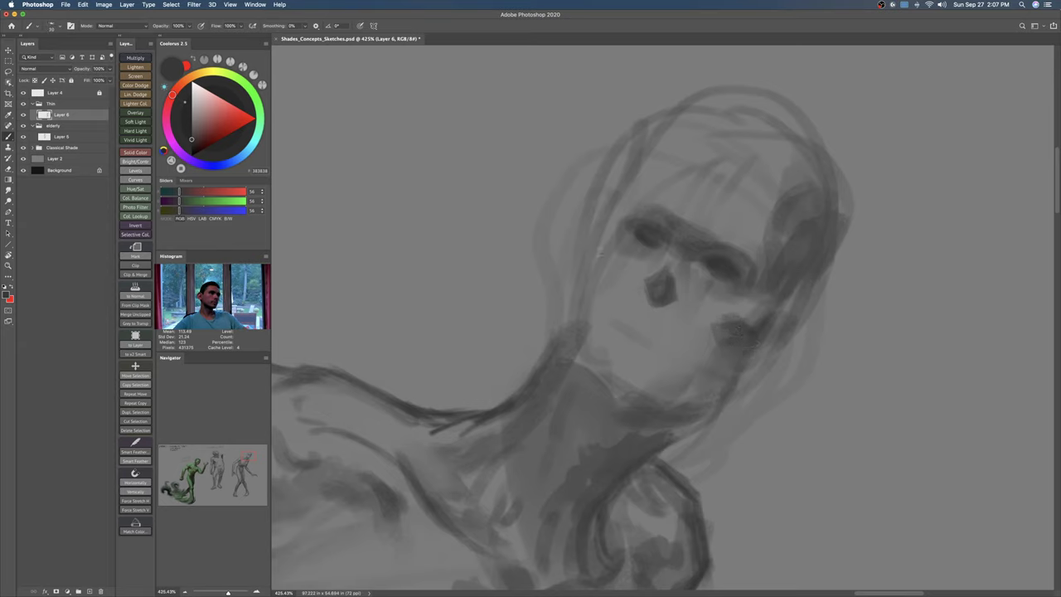
mouse_move(622, 258)
left_mouse_down()
mouse_move(607, 285)
mouse_move(599, 268)
mouse_move(606, 259)
mouse_move(612, 294)
left_mouse_up()
key("super+z")
key("bracketleft")
key("bracketleft")
key("bracketleft")
left_click_drag(737, 320, 688, 335)
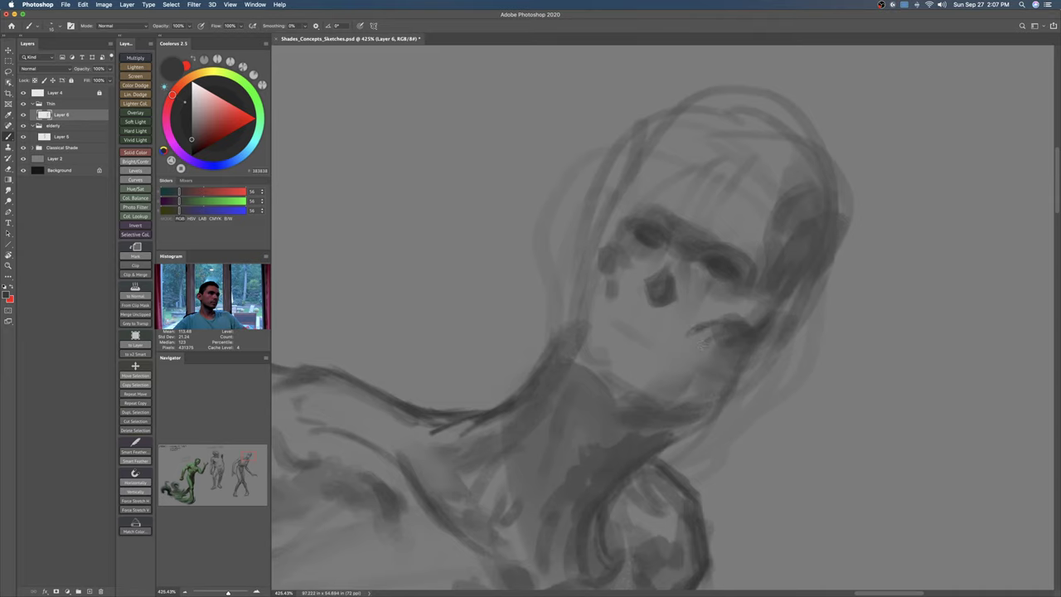
Step: Paint a downturned mouth with a short mark under it, and reshape the brow into darker, angled ridges
mouse_move(631, 318)
left_mouse_down()
mouse_move(613, 330)
mouse_move(663, 336)
mouse_move(679, 348)
mouse_move(674, 358)
mouse_move(627, 325)
mouse_move(606, 327)
left_mouse_up()
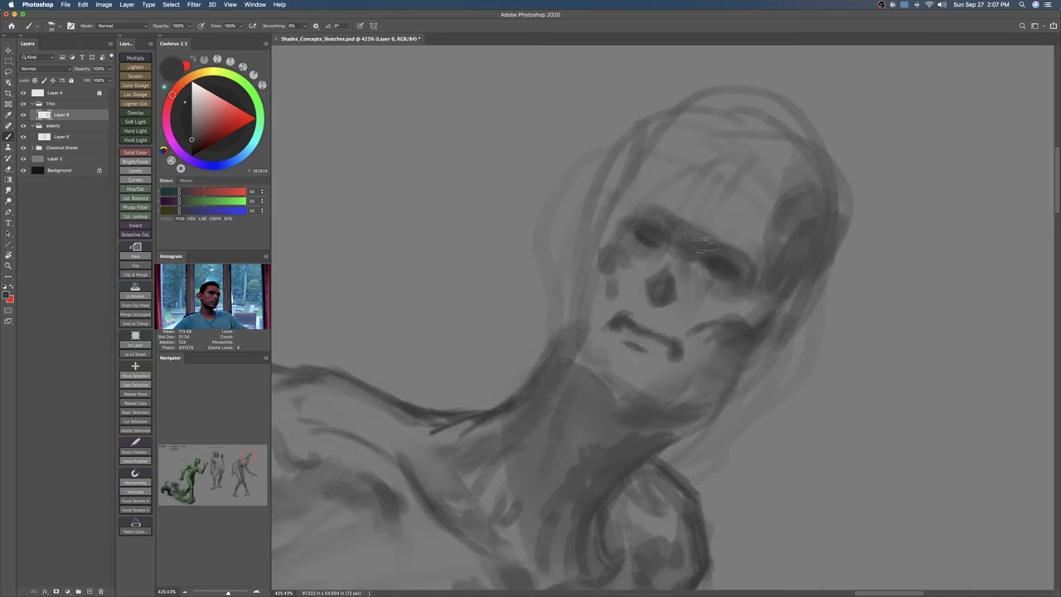
mouse_move(704, 236)
left_mouse_down()
mouse_move(736, 249)
mouse_move(667, 212)
mouse_move(623, 207)
mouse_move(665, 214)
left_mouse_up()
key("super+z")
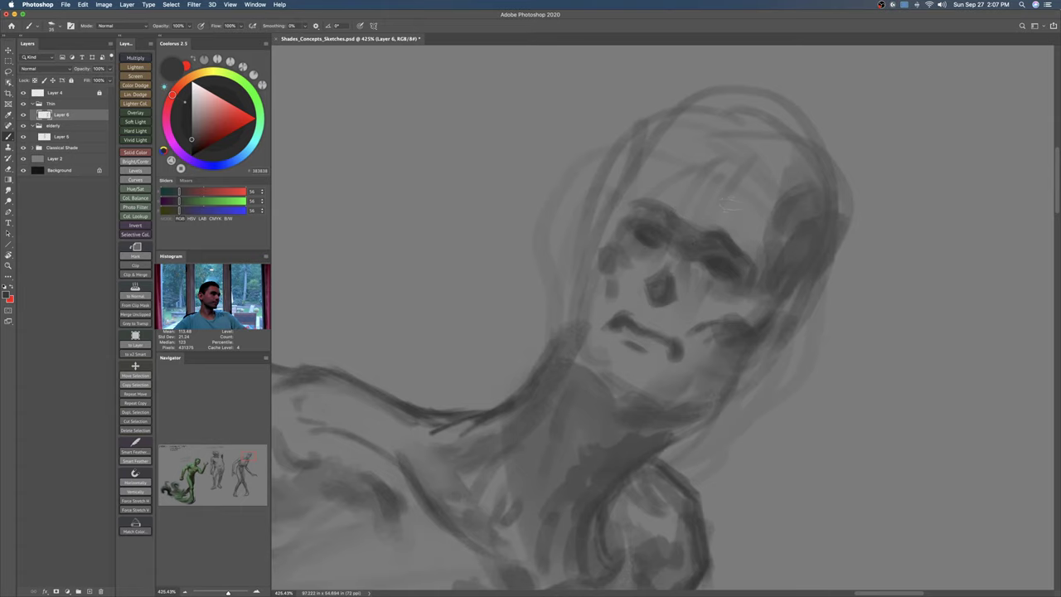
Step: Erase the construction lines on the forehead and shade the side of the head with the brush at 30% opacity
scroll(730, 207, "up", 2)
key("e")
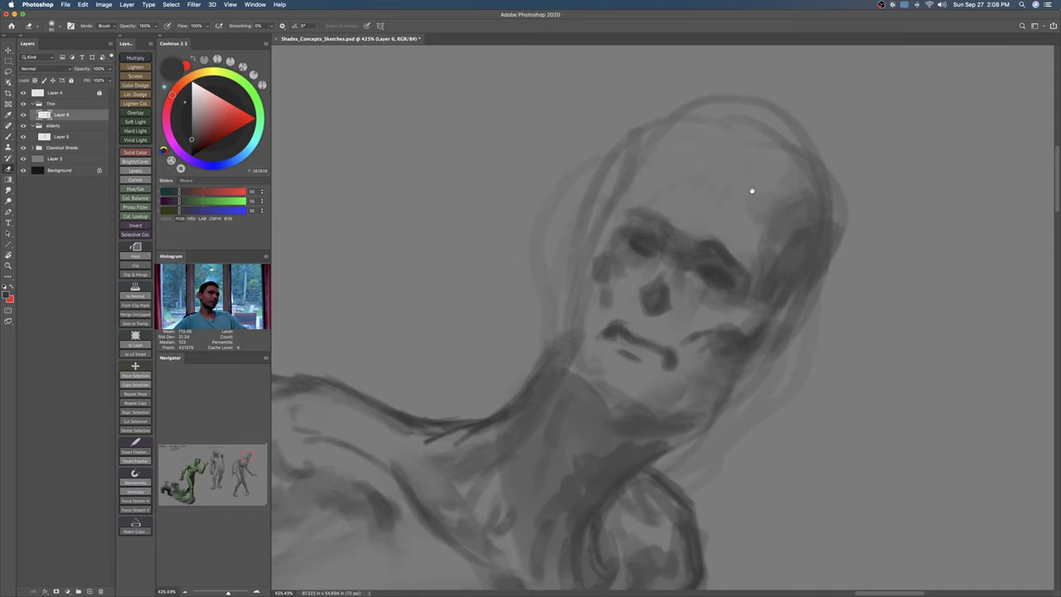
scroll(751, 190, "down", 2)
key("b")
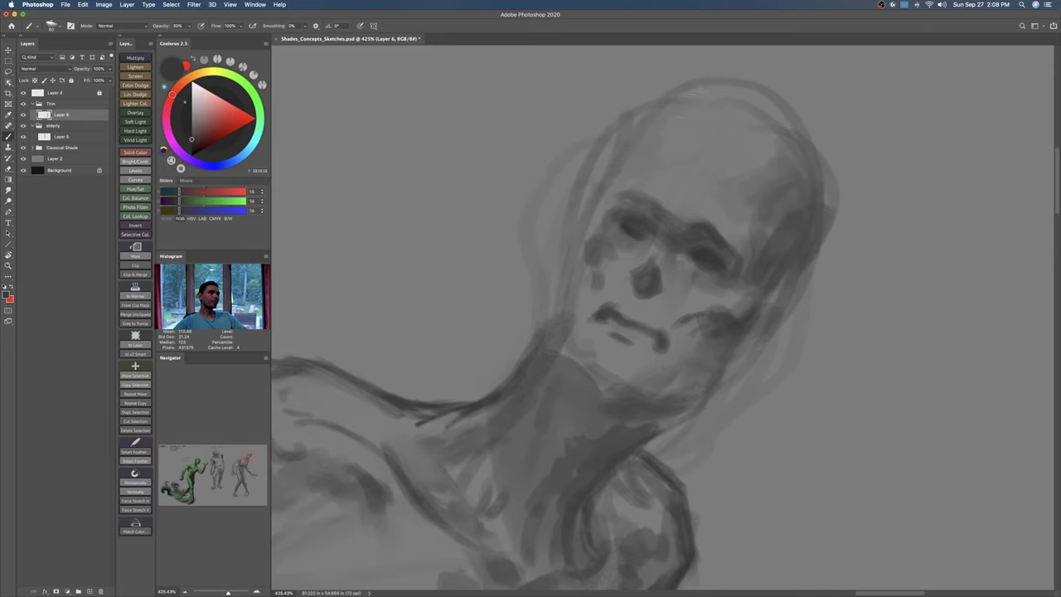
left_click_drag(787, 258, 799, 237)
mouse_move(727, 341)
left_mouse_down()
mouse_move(708, 357)
mouse_move(772, 173)
mouse_move(752, 246)
mouse_move(763, 237)
mouse_move(765, 258)
mouse_move(800, 261)
left_mouse_up()
Step: Lasso the head, enlarge it slightly with Free Transform, reposition it on the neck, and clear the selection
key("l")
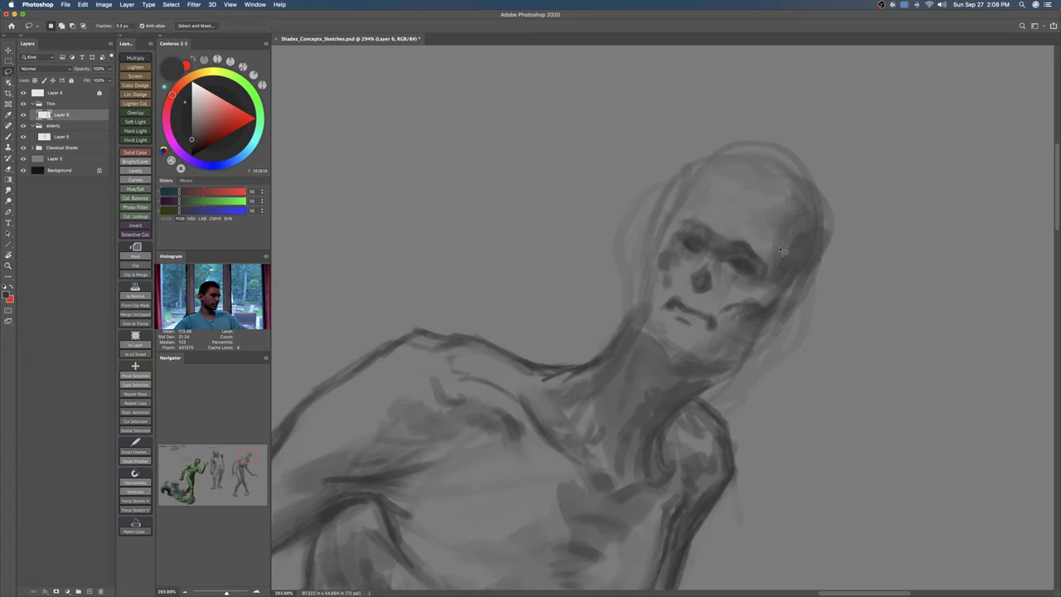
left_click_drag(736, 121, 651, 159)
mouse_move(608, 232)
left_mouse_down()
mouse_move(594, 255)
mouse_move(599, 300)
mouse_move(627, 313)
left_mouse_up()
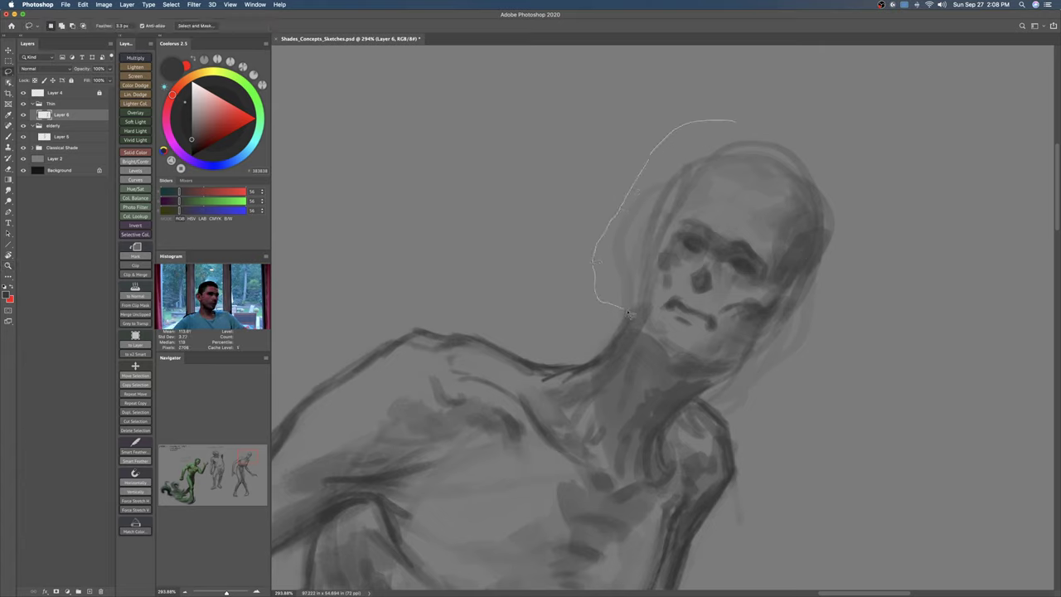
left_click_drag(753, 366, 735, 122)
key("ctrl+t")
left_click_drag(900, 120, 929, 99)
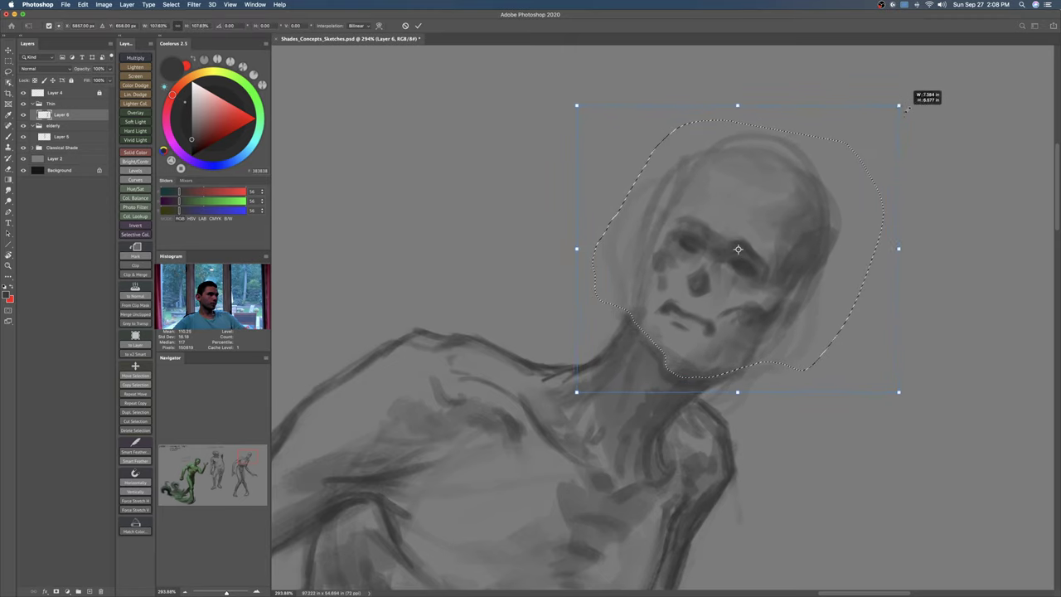
left_click_drag(904, 157, 833, 190)
key("Return")
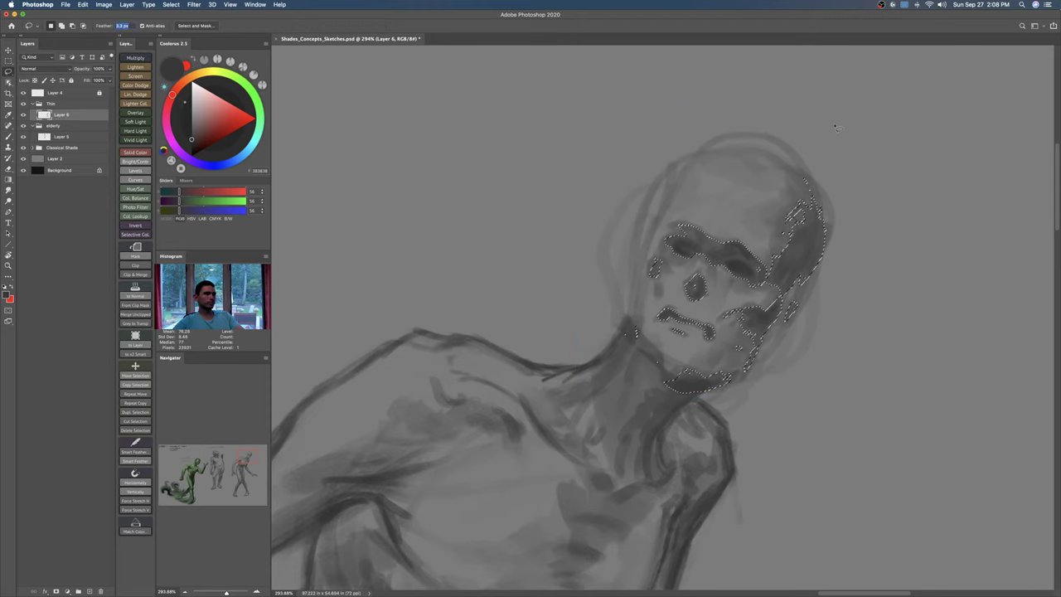
key("super+d")
key("b")
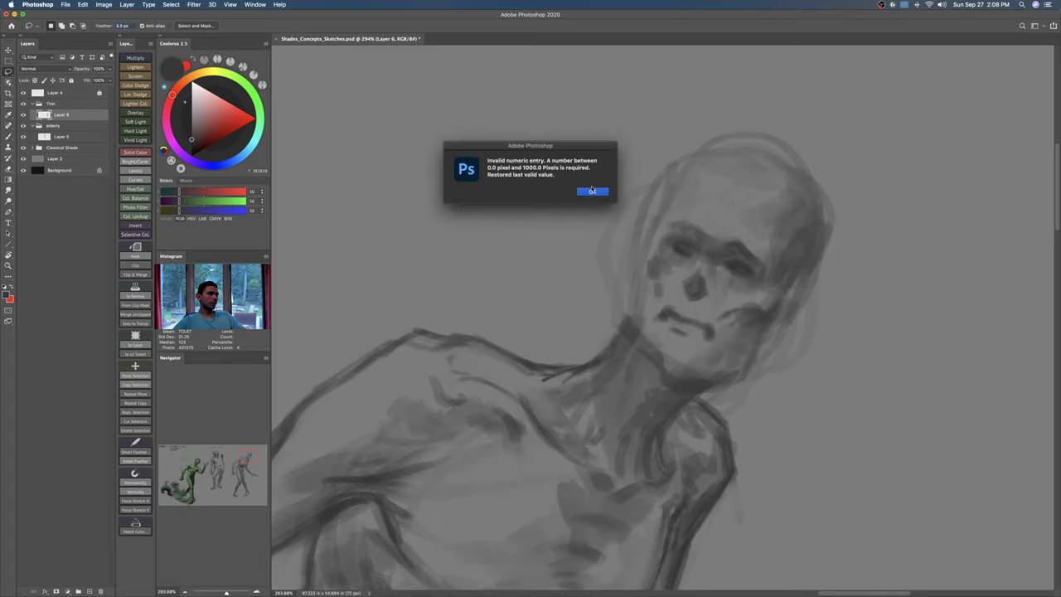
left_click(596, 191)
Step: Darken the near eye socket and the brow above it with black using a larger brush
key("z")
mouse_move(742, 265)
left_mouse_down()
mouse_move(709, 274)
mouse_move(745, 267)
left_mouse_up()
key("b")
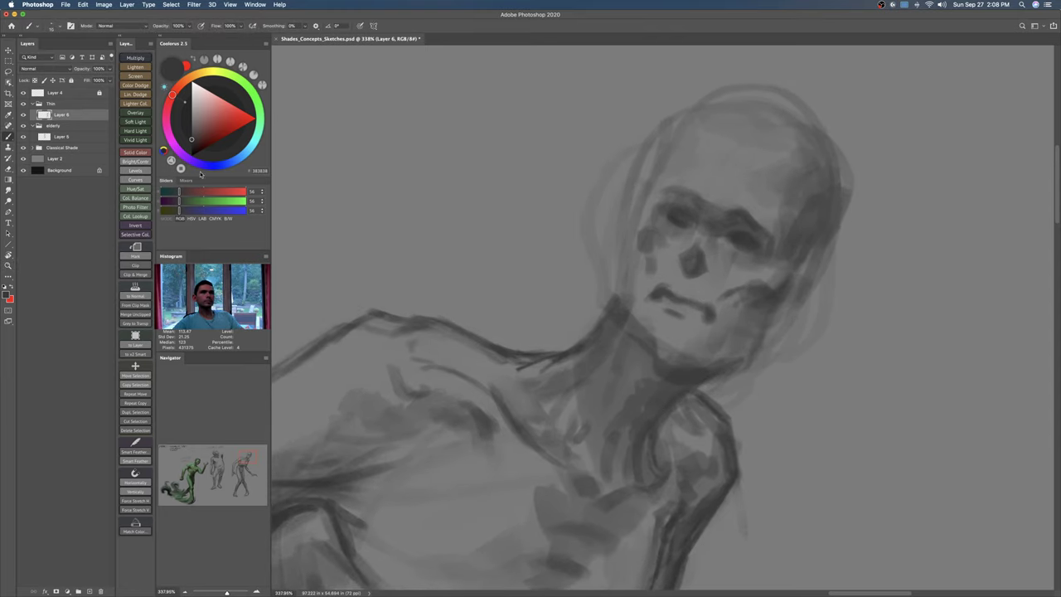
key("z")
left_click_drag(738, 335, 734, 334)
key("b")
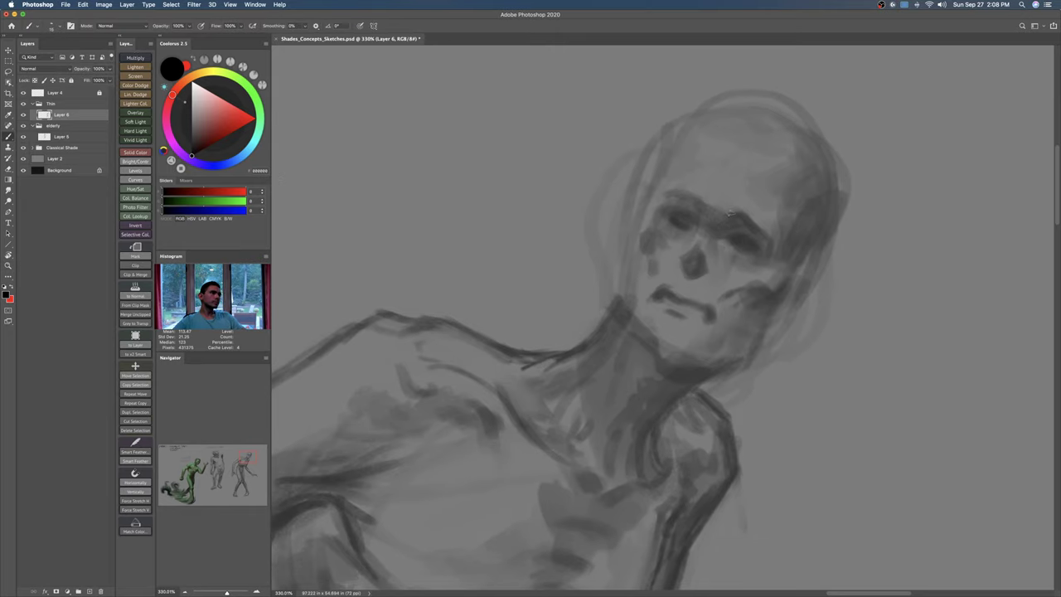
key("z")
mouse_move(739, 220)
left_mouse_down()
mouse_move(765, 226)
mouse_move(733, 234)
mouse_move(734, 218)
mouse_move(742, 253)
mouse_move(714, 231)
mouse_move(723, 197)
left_mouse_up()
key("b")
key("]")
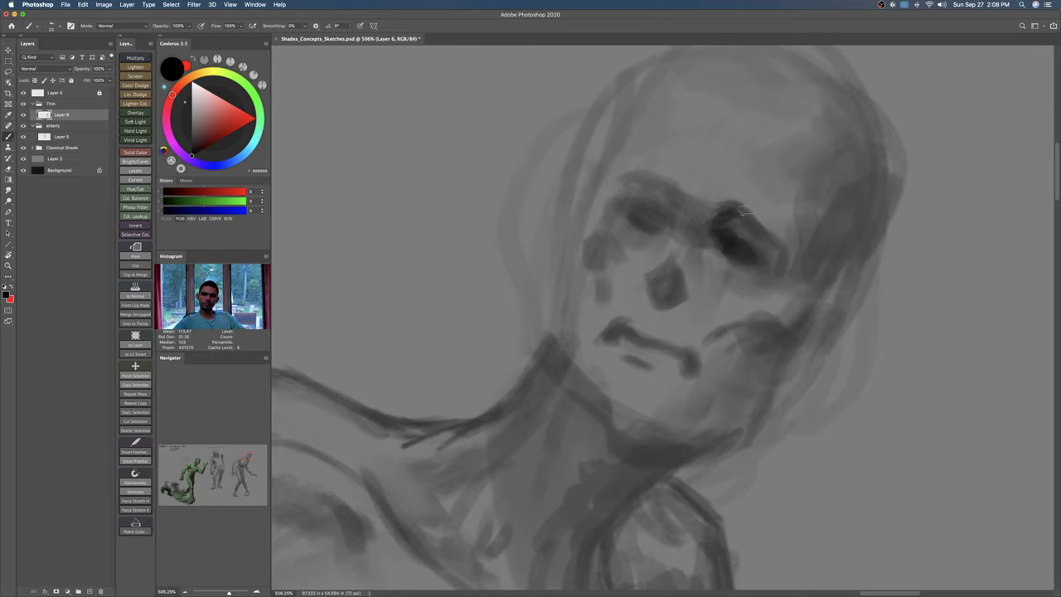
Step: Switch to dark grey 2C2C2C and reshape the brows and far eye socket into a sorrowful expression
left_click(191, 142)
key("z")
mouse_move(696, 223)
left_mouse_down()
mouse_move(668, 199)
mouse_move(679, 201)
mouse_move(653, 191)
mouse_move(684, 218)
mouse_move(671, 240)
left_mouse_up()
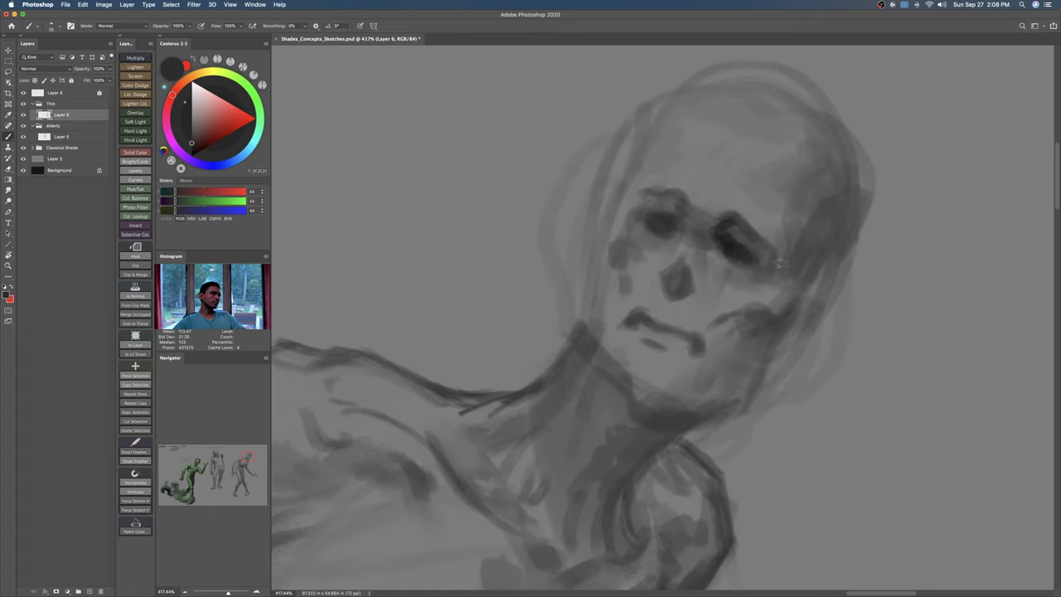
mouse_move(728, 224)
left_mouse_down()
mouse_move(766, 253)
mouse_move(734, 226)
mouse_move(694, 217)
mouse_move(688, 191)
mouse_move(695, 204)
mouse_move(713, 197)
mouse_move(746, 251)
mouse_move(720, 261)
left_mouse_up()
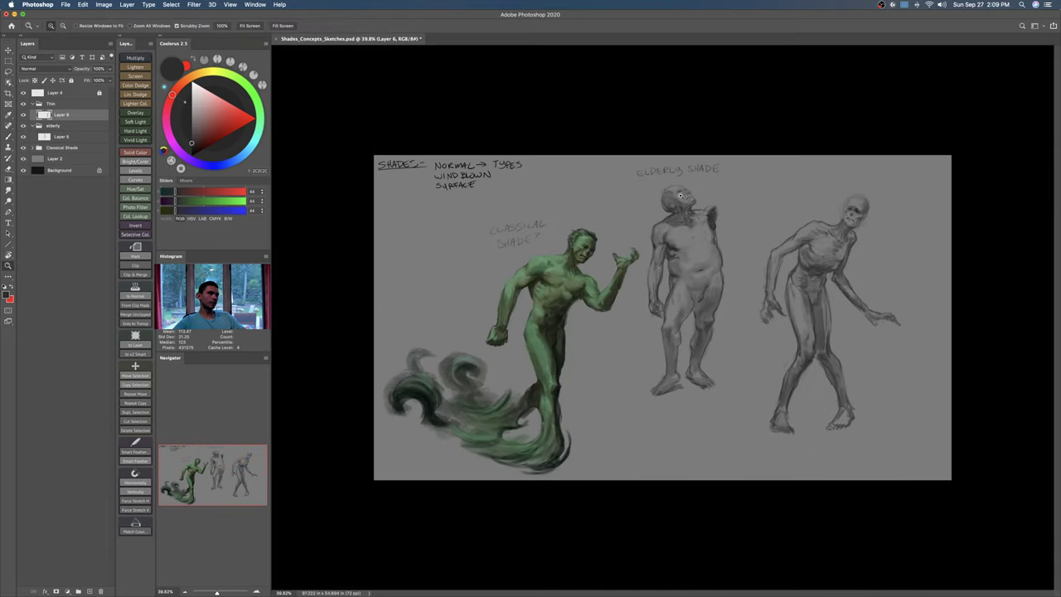
mouse_move(854, 216)
left_mouse_down()
mouse_move(921, 208)
mouse_move(810, 221)
mouse_move(749, 271)
mouse_move(727, 254)
left_mouse_up()
key("bracketleft")
key("bracketleft")
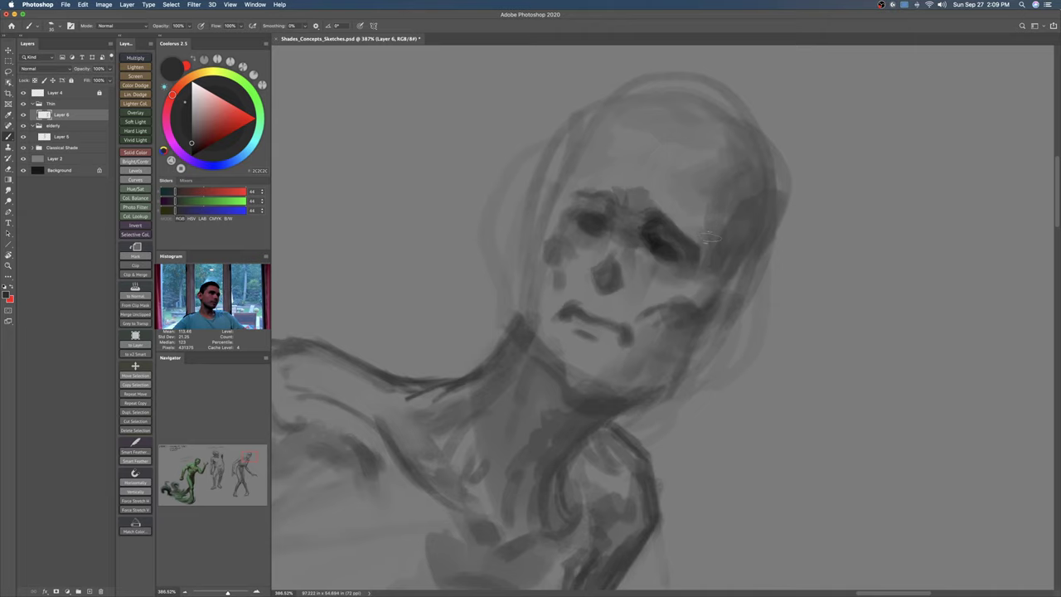
Step: Darken the temple beside the near eye and deepen the hollow under the near cheekbone
mouse_move(717, 265)
left_mouse_down()
mouse_move(718, 211)
mouse_move(721, 235)
mouse_move(736, 192)
left_mouse_up()
left_click_drag(662, 253, 679, 247)
key("bracketright")
key("bracketright")
key("bracketright")
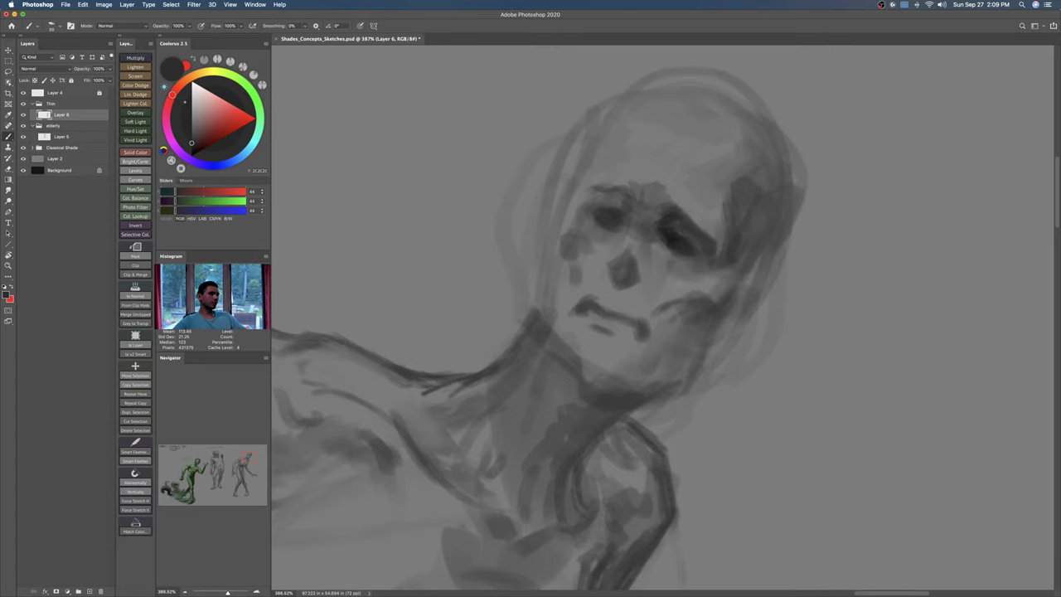
mouse_move(673, 308)
left_mouse_down()
mouse_move(712, 315)
mouse_move(669, 324)
mouse_move(691, 329)
left_mouse_up()
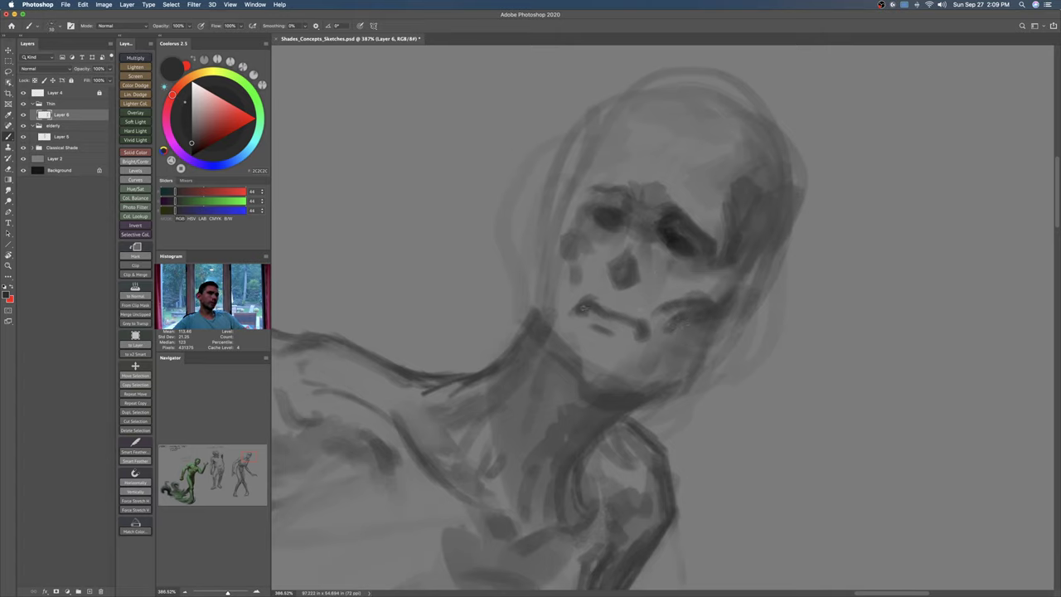
Step: Sample the near eye socket's dark tone and paint the lower lids and dark centres of both eyes
left_click(668, 242, "alt")
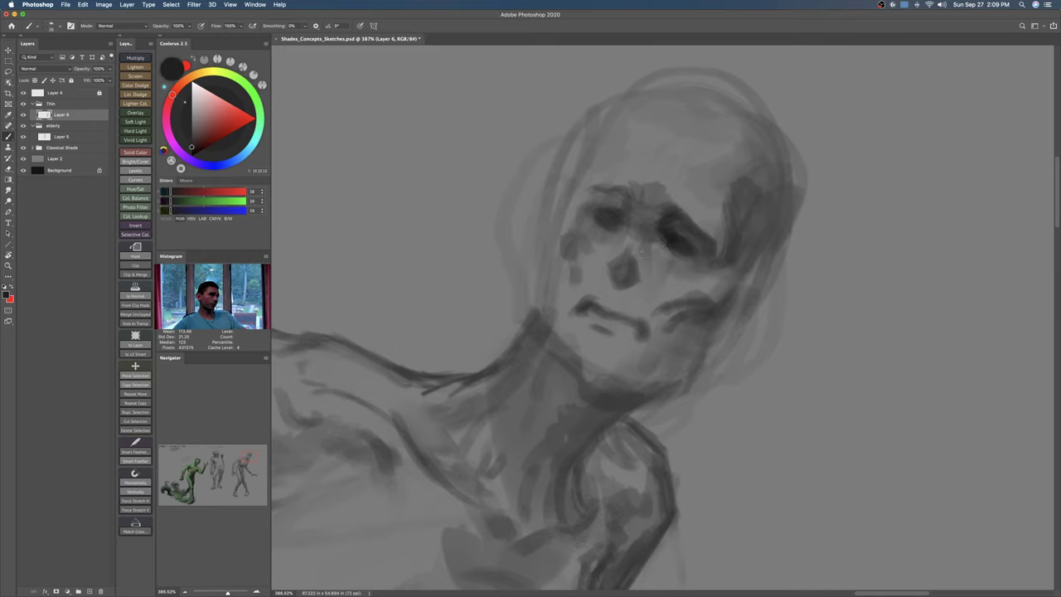
left_click_drag(590, 210, 607, 220)
left_click_drag(675, 259, 688, 264)
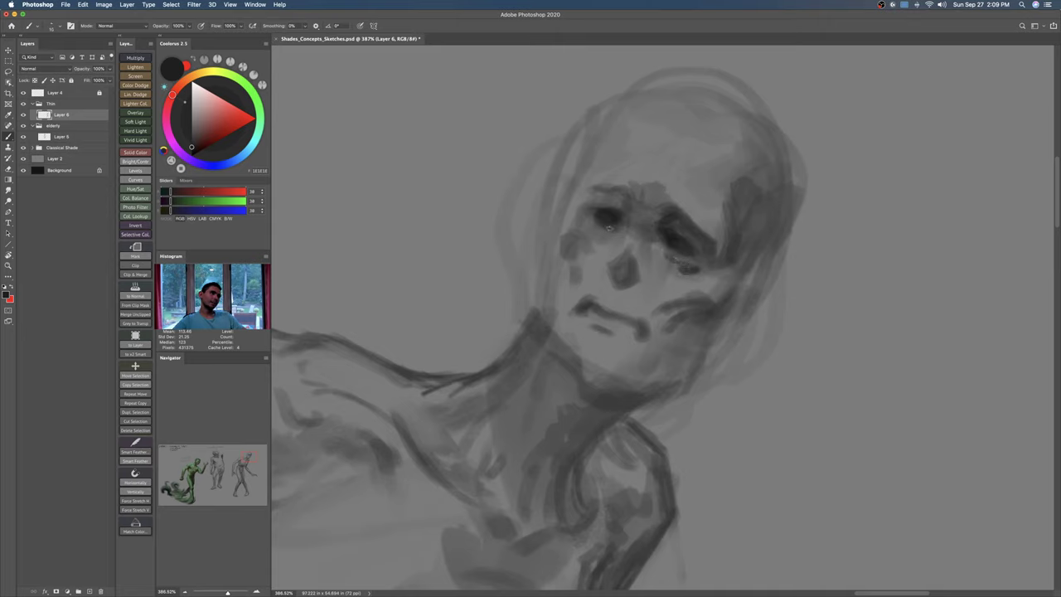
left_click_drag(595, 228, 602, 236)
mouse_move(666, 241)
left_mouse_down()
mouse_move(695, 248)
mouse_move(705, 260)
mouse_move(663, 233)
mouse_move(663, 257)
mouse_move(685, 274)
mouse_move(656, 235)
mouse_move(613, 215)
mouse_move(602, 236)
mouse_move(623, 196)
mouse_move(585, 209)
left_mouse_up()
Step: Darken the mouth line and shade the near cheek and underside of the jaw, softening the edges with the Smudge tool
mouse_move(693, 307)
left_mouse_down()
mouse_move(721, 321)
mouse_move(709, 317)
mouse_move(717, 310)
mouse_move(697, 316)
mouse_move(692, 300)
mouse_move(692, 319)
mouse_move(707, 327)
mouse_move(676, 348)
left_mouse_up()
mouse_move(577, 302)
left_mouse_down()
mouse_move(634, 322)
mouse_move(696, 317)
mouse_move(669, 340)
mouse_move(561, 359)
mouse_move(585, 373)
mouse_move(561, 370)
mouse_move(638, 366)
mouse_move(660, 377)
mouse_move(659, 365)
mouse_move(707, 329)
mouse_move(674, 379)
mouse_move(721, 315)
left_mouse_up()
key("r")
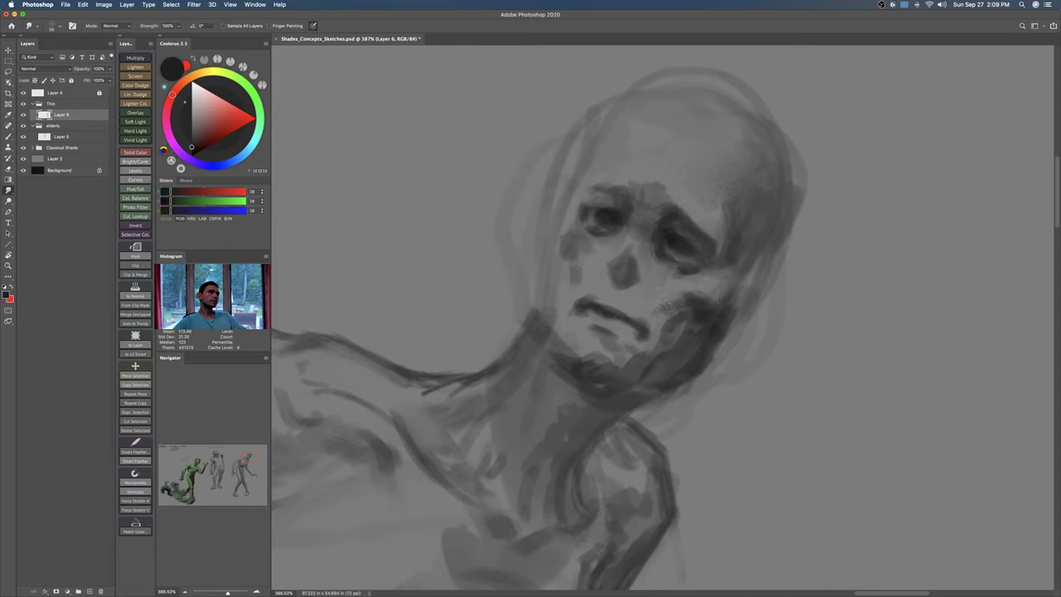
Step: Erase the shadow patches on the far cheek and the construction lines beside the far eye and forehead
key("e")
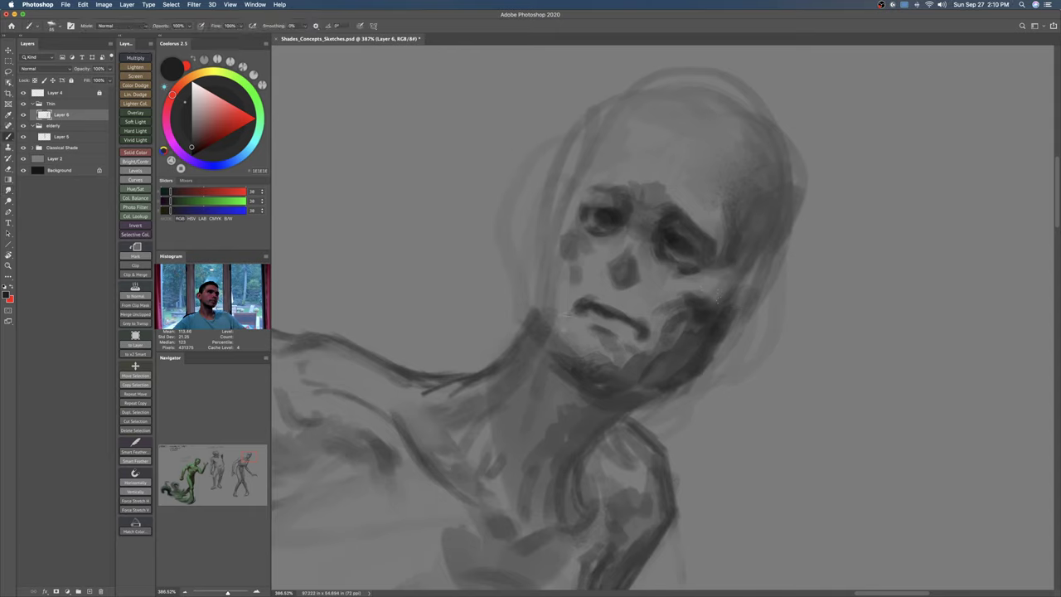
left_click_drag(571, 237, 576, 278)
left_click_drag(568, 198, 588, 152)
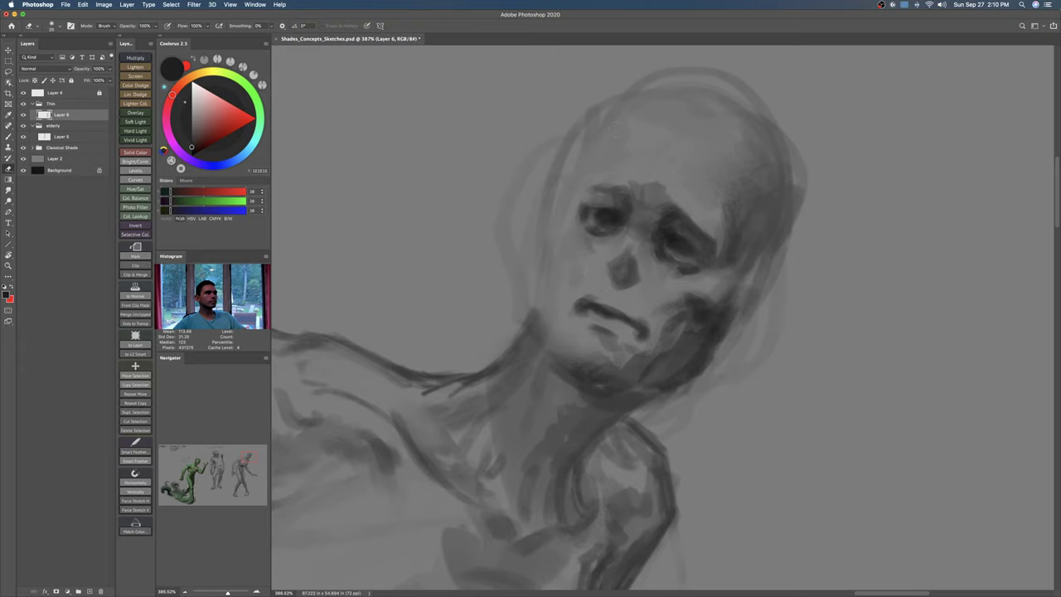
Step: Paint fine hatched strokes over the near temple and the side of the head
key("b")
left_click_drag(727, 233, 742, 262)
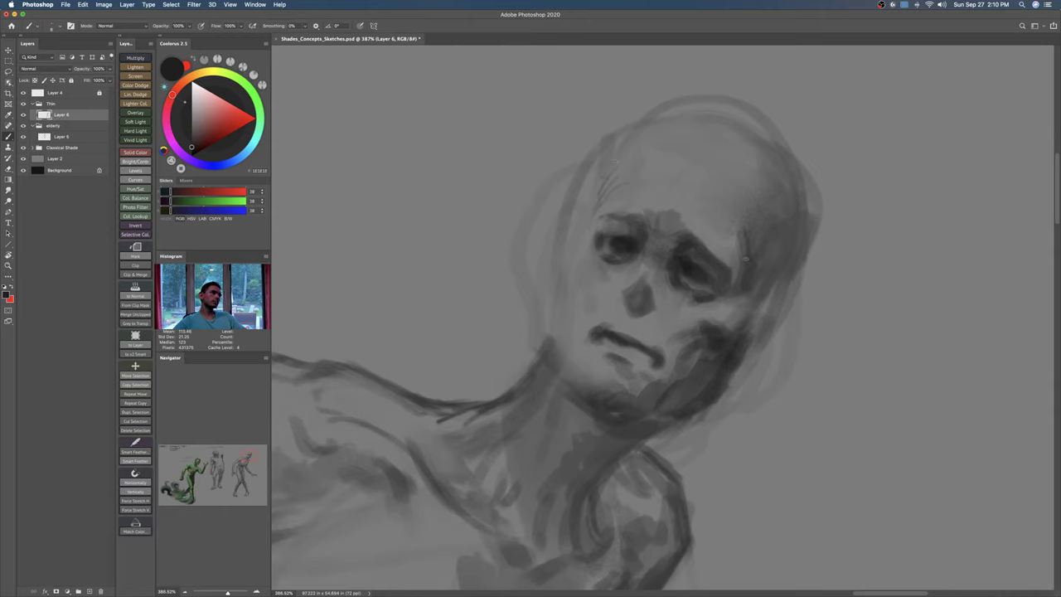
left_click_drag(774, 235, 803, 219)
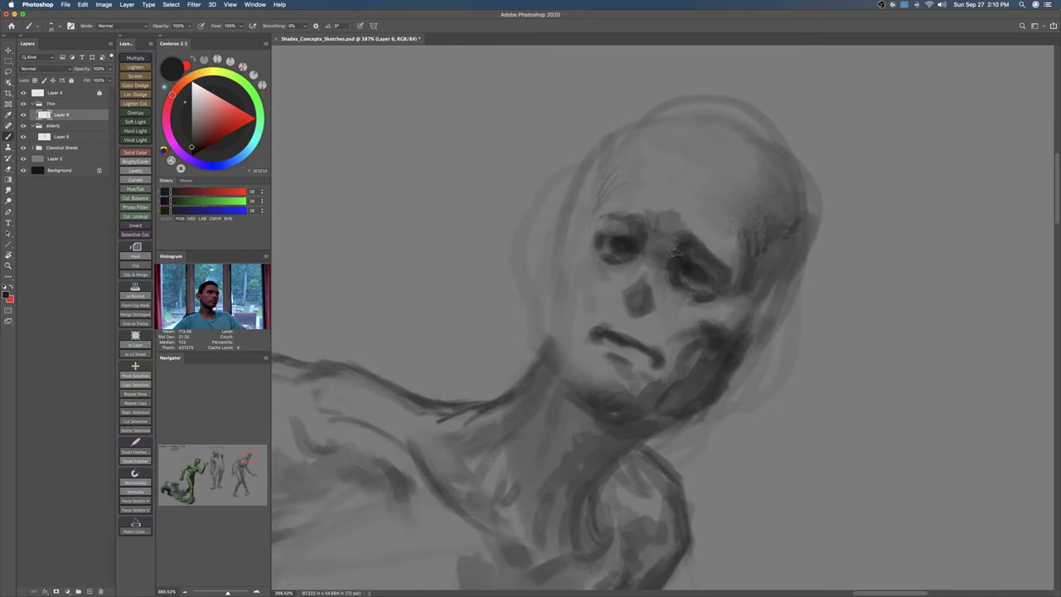
Step: Shade the bridge and side of the nose, and clean up the area under the near eye with the eraser
left_click_drag(660, 235, 666, 301)
key("e")
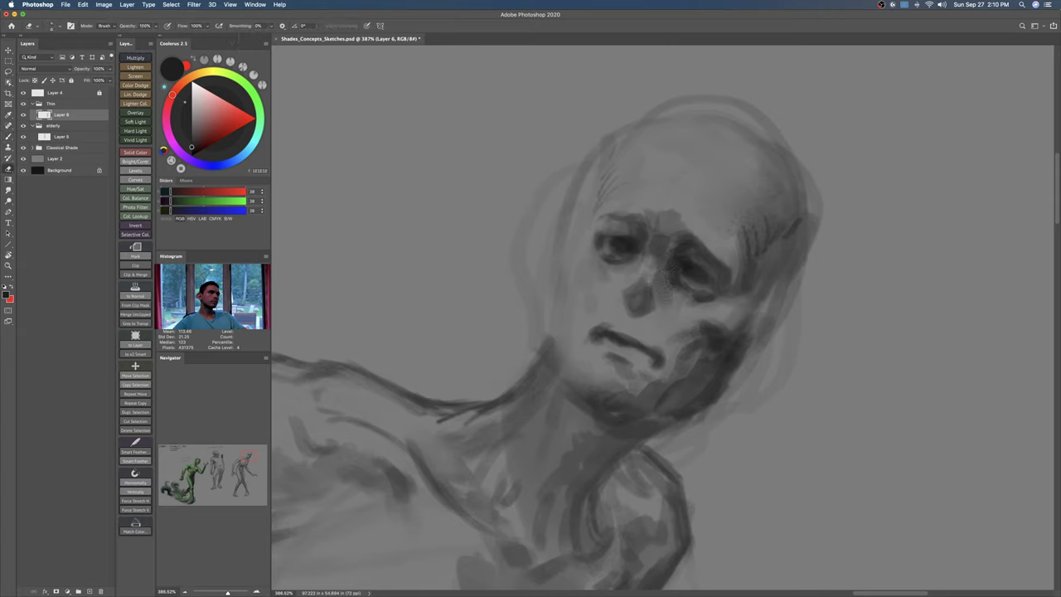
key("]")
left_click_drag(691, 303, 702, 302)
Step: Draw the far side contour of the face from the brow over the cheekbone and down to the neck
key("b")
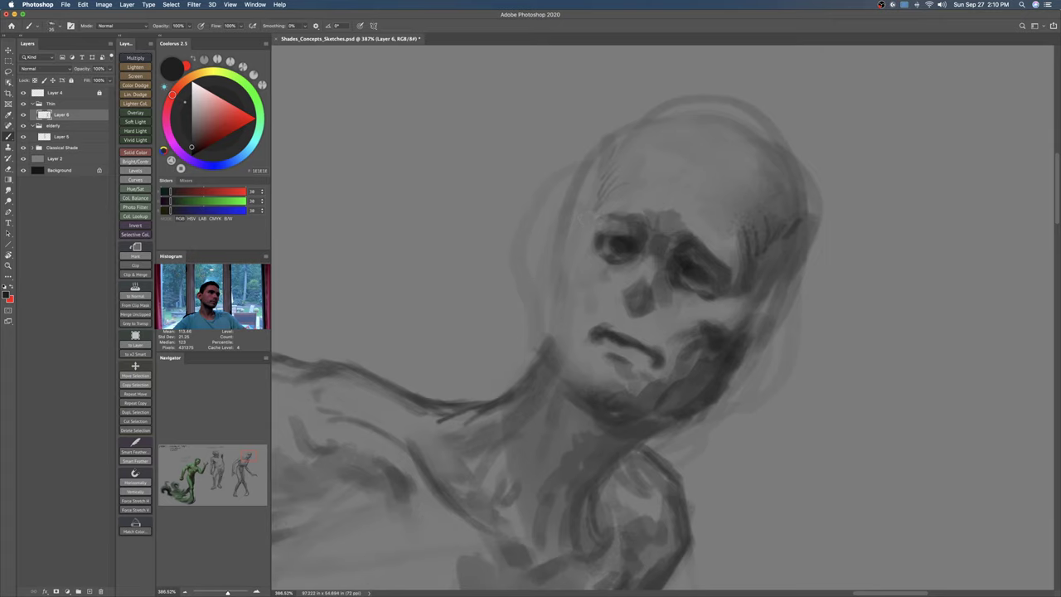
left_click_drag(579, 235, 572, 343)
key("]")
key("]")
key("]")
key("]")
left_click_drag(572, 295, 547, 357)
key("[")
key("[")
key("[")
key("[")
left_click_drag(572, 288, 547, 355)
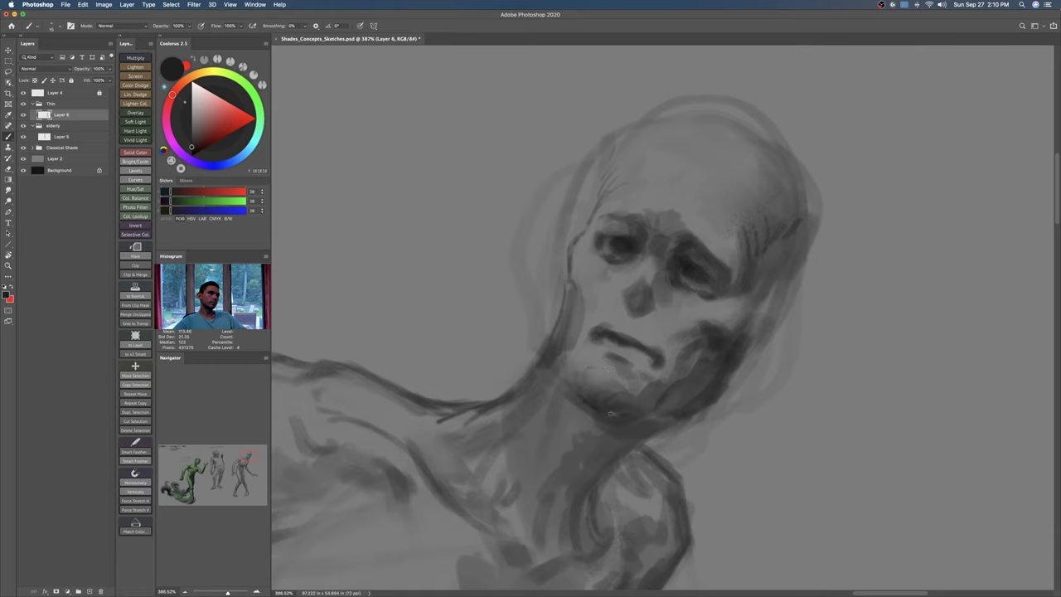
Step: Outline the chin, the far ear and the top of the skull with dark contour lines
left_click_drag(610, 417, 640, 421)
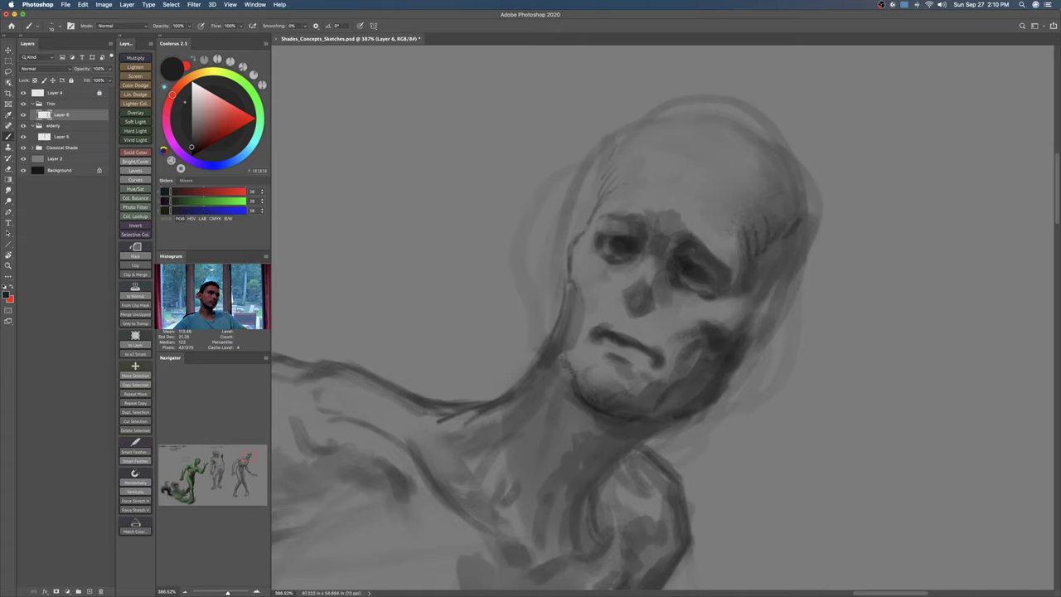
left_click_drag(569, 203, 561, 268)
mouse_move(616, 134)
left_mouse_down()
mouse_move(669, 116)
mouse_move(746, 114)
left_mouse_up()
mouse_move(649, 109)
left_mouse_down()
mouse_move(781, 151)
mouse_move(804, 214)
mouse_move(785, 287)
left_mouse_up()
Step: Paint a pointed near ear and fill in dark shading on the side of the head above it
mouse_move(728, 340)
left_mouse_down()
mouse_move(799, 302)
mouse_move(746, 355)
mouse_move(791, 320)
mouse_move(782, 342)
mouse_move(751, 357)
left_mouse_up()
mouse_move(777, 299)
left_mouse_down()
mouse_move(804, 229)
mouse_move(797, 222)
mouse_move(755, 281)
mouse_move(787, 249)
mouse_move(748, 263)
left_mouse_up()
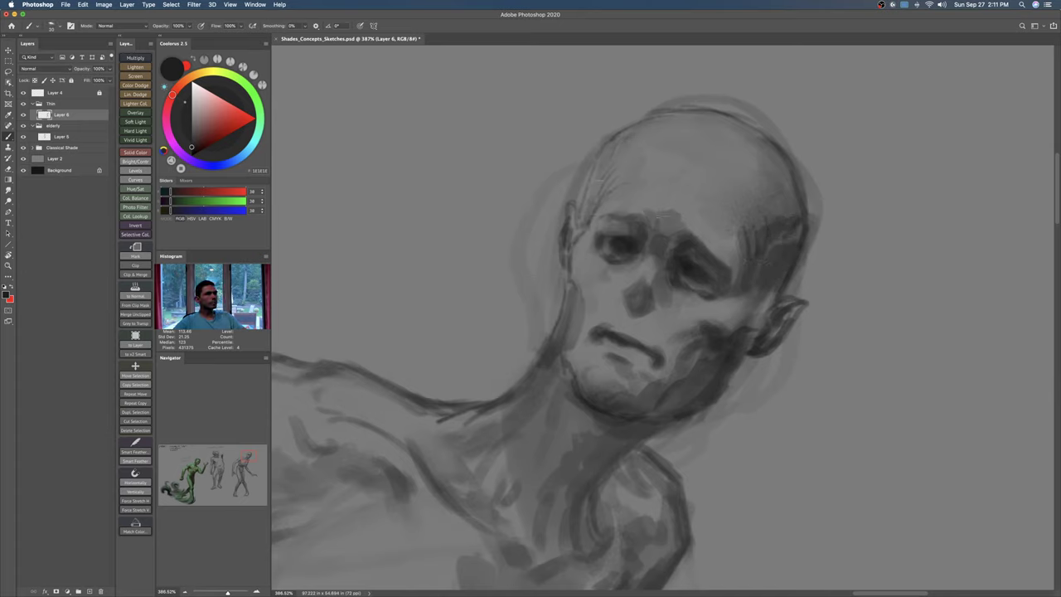
key("e")
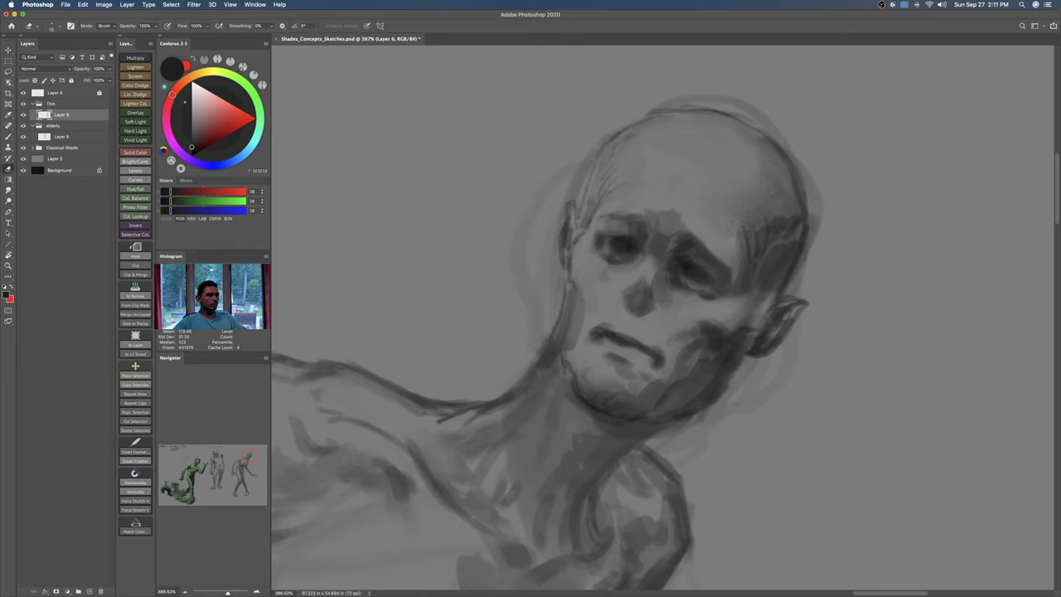
key("b")
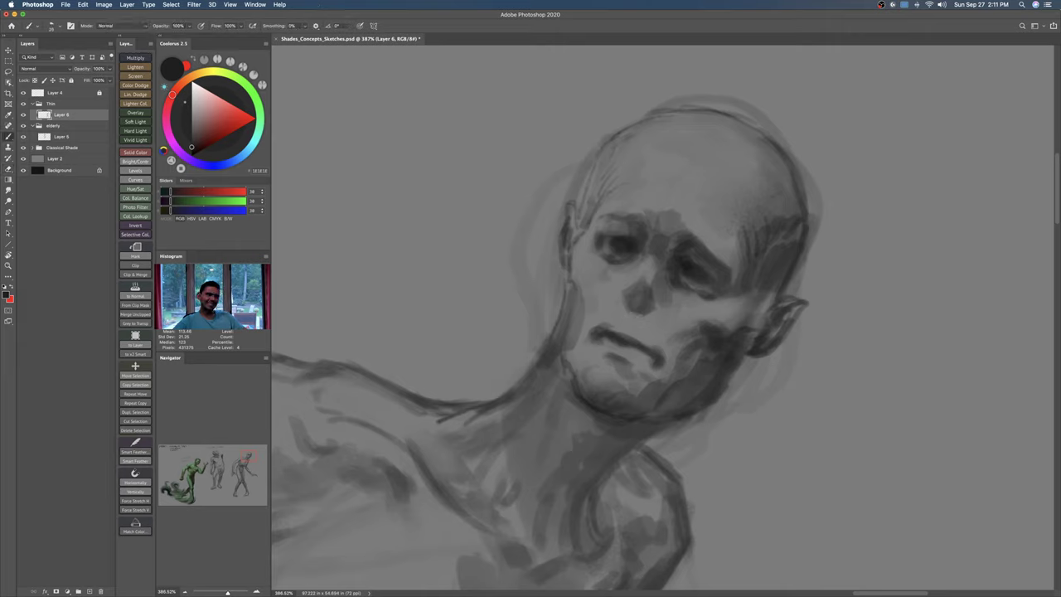
Step: Add small shadow marks beneath the far cheekbone and beside the near cheek hollow with a smaller brush
key("bracketleft")
key("bracketleft")
key("bracketleft")
key("super+z")
mouse_move(591, 287)
left_mouse_down()
mouse_move(589, 317)
mouse_move(587, 277)
mouse_move(600, 277)
mouse_move(590, 287)
left_mouse_up()
mouse_move(689, 316)
left_mouse_down()
mouse_move(707, 308)
mouse_move(671, 353)
mouse_move(704, 295)
mouse_move(699, 329)
mouse_move(704, 310)
mouse_move(677, 327)
mouse_move(688, 326)
left_mouse_up()
Step: Darken the rib cage shadow below the armpit and the contour along the underside of the bent arm
key("z")
scroll(541, 329, "up", 3)
key("b")
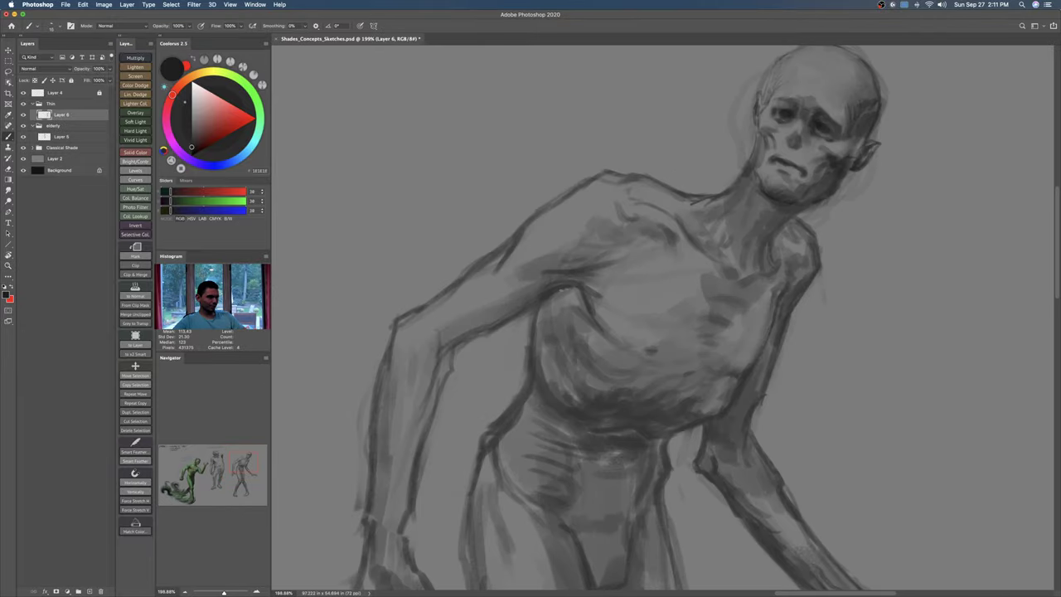
key("]")
key("]")
key("]")
mouse_move(529, 313)
left_mouse_down()
mouse_move(454, 345)
mouse_move(580, 293)
mouse_move(539, 337)
mouse_move(558, 295)
mouse_move(576, 290)
mouse_move(541, 322)
mouse_move(567, 295)
mouse_move(541, 321)
mouse_move(532, 365)
left_mouse_up()
key("super+z")
key("super+z")
key("]")
key("[")
key("[")
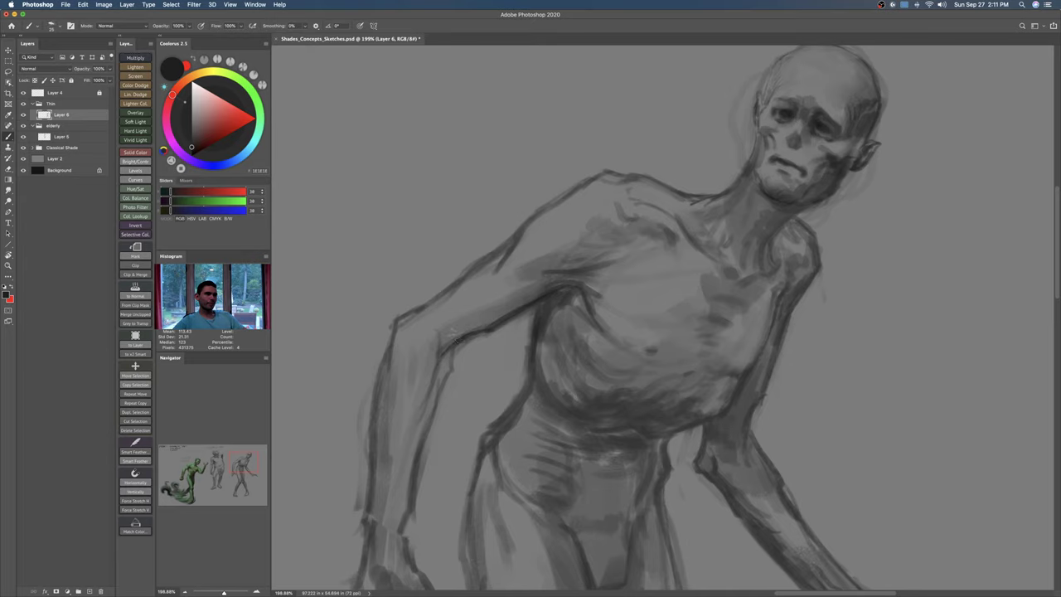
Step: Shade the front of the shoulder and upper arm above the armpit with a larger brush
key("]")
mouse_move(509, 270)
left_mouse_down()
mouse_move(592, 243)
mouse_move(586, 229)
mouse_move(611, 231)
left_mouse_up()
key("super+z")
key("z")
left_click_drag(514, 199, 464, 203)
mouse_move(602, 251)
left_mouse_down()
mouse_move(601, 272)
mouse_move(587, 241)
mouse_move(605, 252)
left_mouse_up()
key("b")
Step: Erase the old collarbone and upper chest shadow and rework the shading above the armpit
key("e")
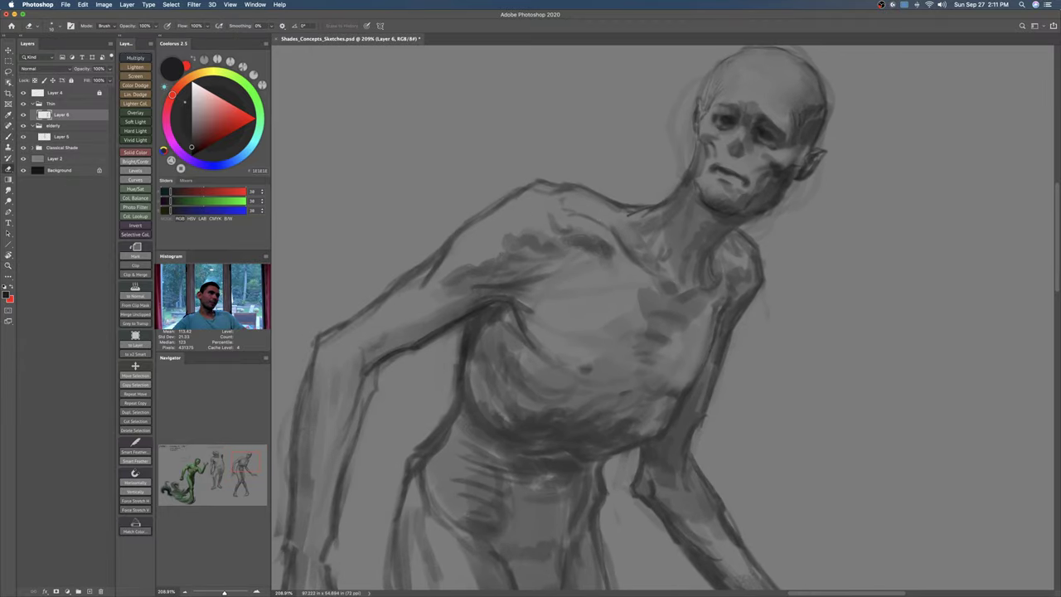
mouse_move(611, 253)
left_mouse_down()
mouse_move(555, 229)
mouse_move(589, 249)
mouse_move(505, 290)
mouse_move(539, 248)
mouse_move(584, 276)
mouse_move(583, 310)
mouse_move(564, 318)
left_mouse_up()
key("b")
key("super+z")
key("z")
key("e")
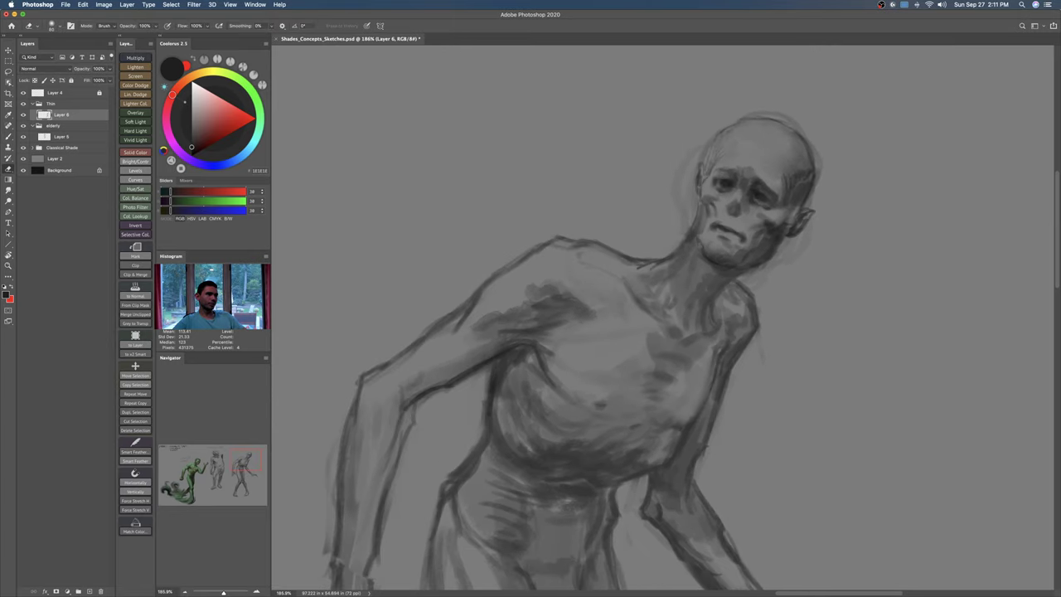
scroll(585, 286, "up", 2)
Step: Undo the last shoulder mark and extend the armpit shadow toward the upper chest with a larger brush
key("b")
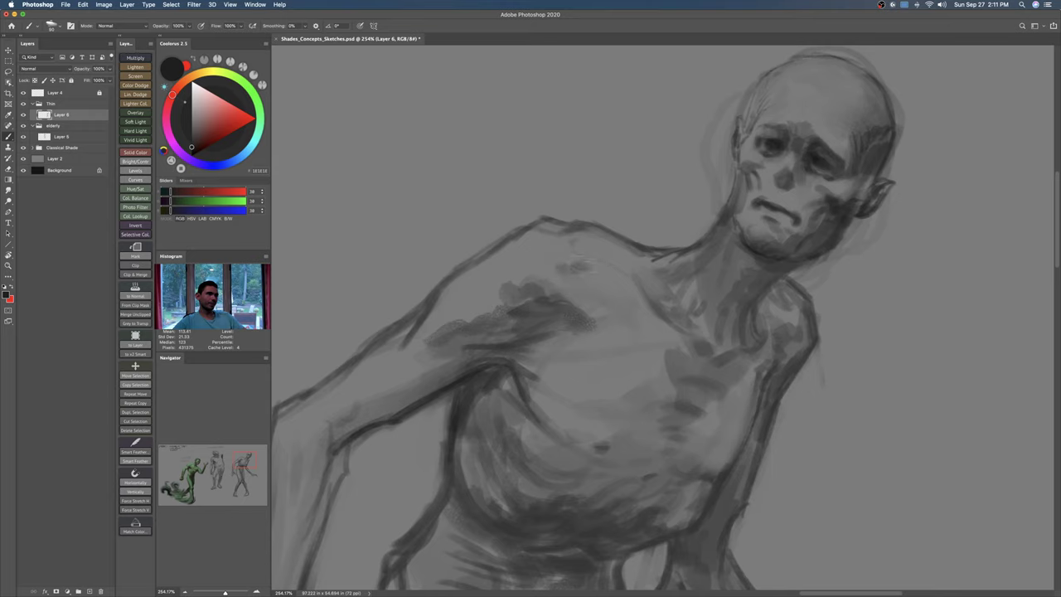
key("super+z")
key("bracketright")
key("bracketright")
left_click_drag(550, 299, 599, 295)
key("e")
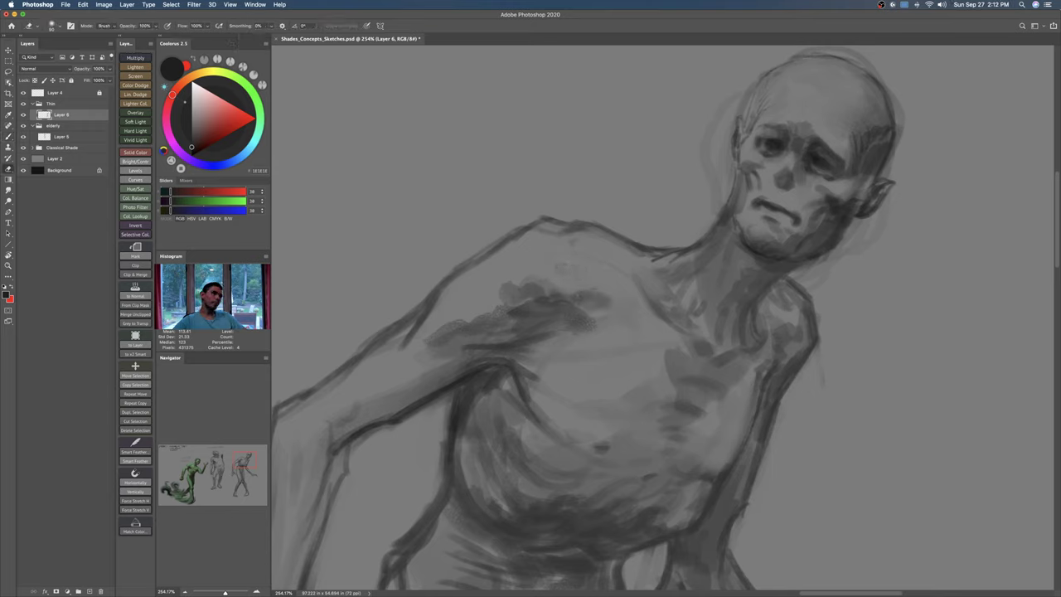
Step: Rework the tone below the collarbone, darkening the inner end of the chest shadow and adding a soft shoulder patch
key("b")
left_click_drag(617, 276, 644, 298)
key("super+z")
key("e")
key("b")
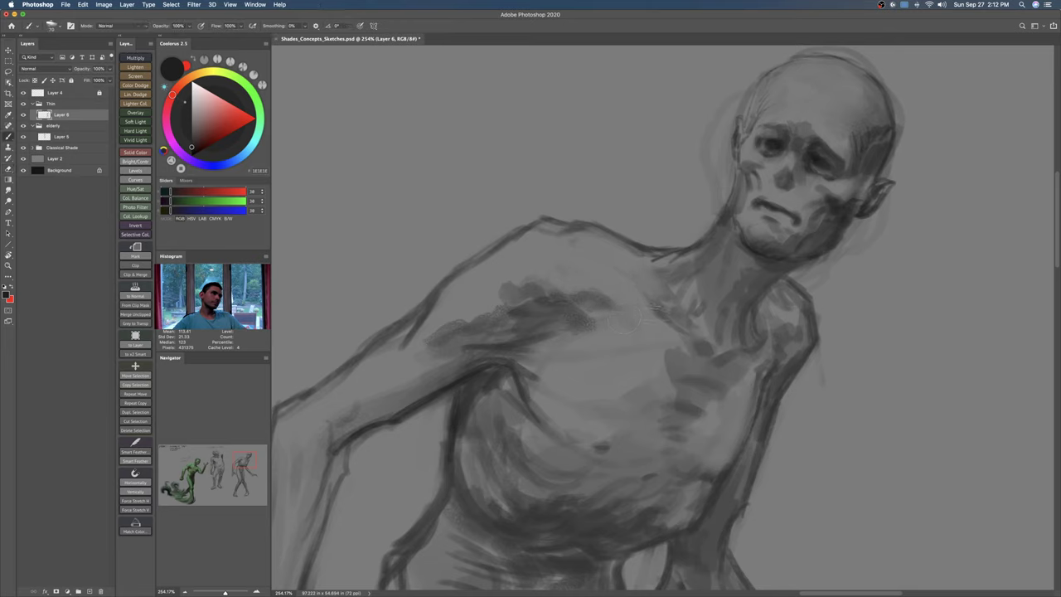
left_click_drag(589, 300, 620, 316)
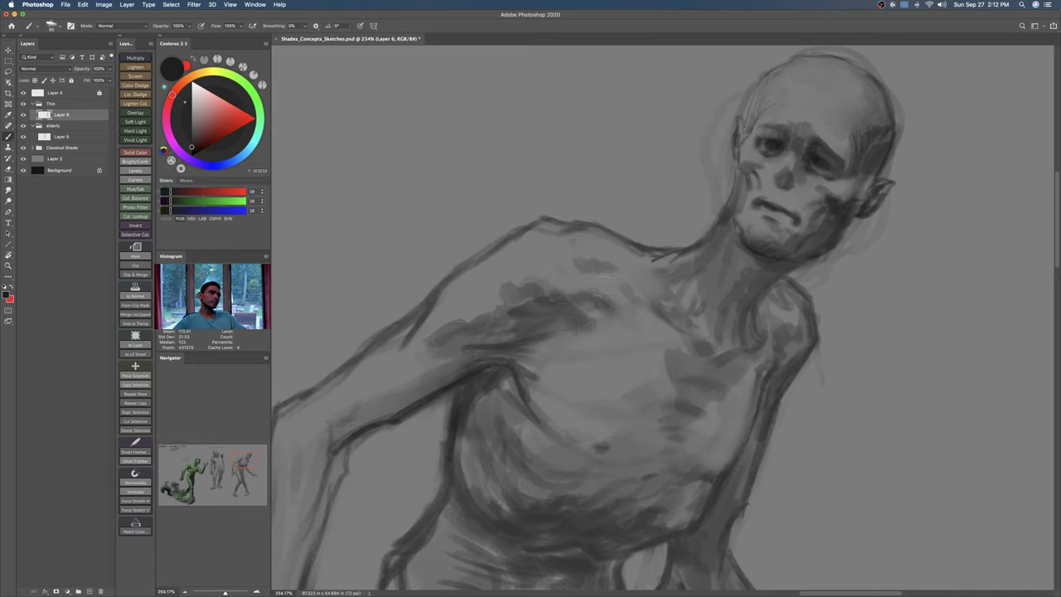
Step: Darken the hollow at the base of the neck and shade down along the neck muscles with a larger brush
key("z")
left_click(633, 321, "alt")
left_click(700, 278)
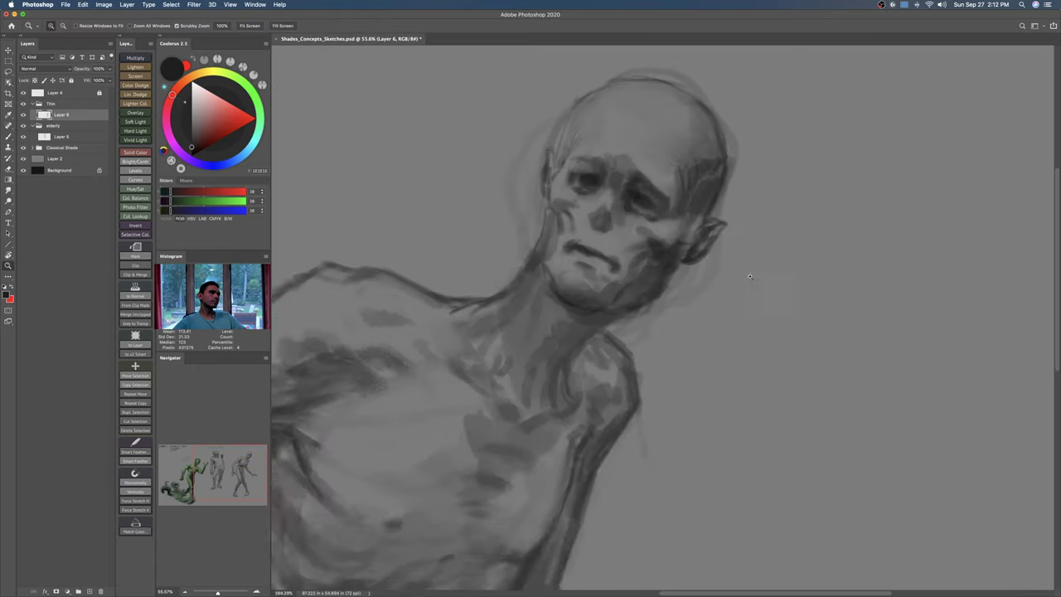
key("b")
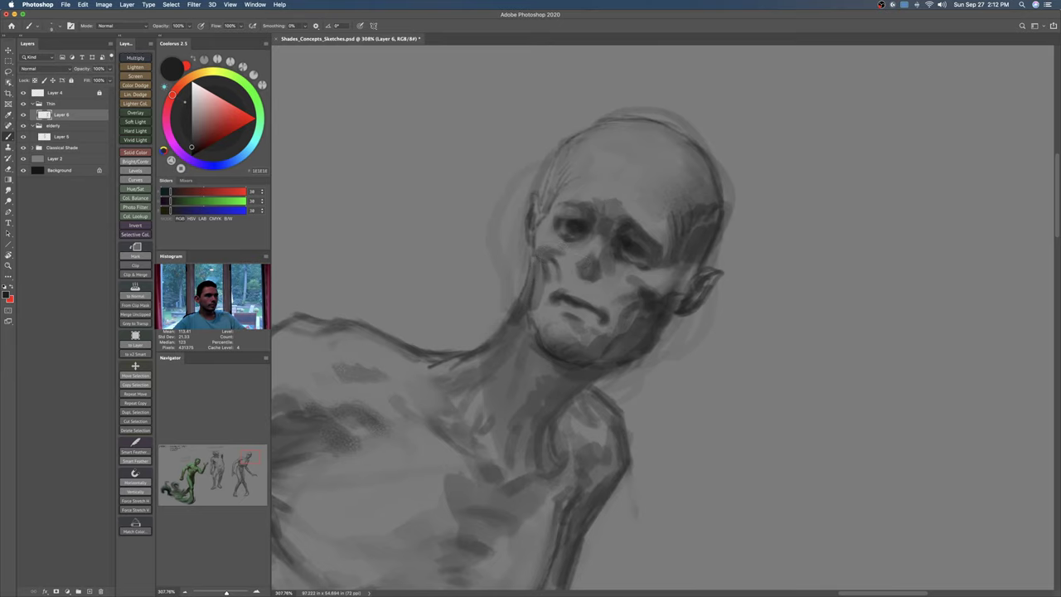
key("z")
left_click(534, 286)
key("b")
key("z")
left_click(503, 359, "alt")
left_click_drag(485, 349, 561, 307)
key("b")
key("]")
left_click_drag(565, 456, 576, 385)
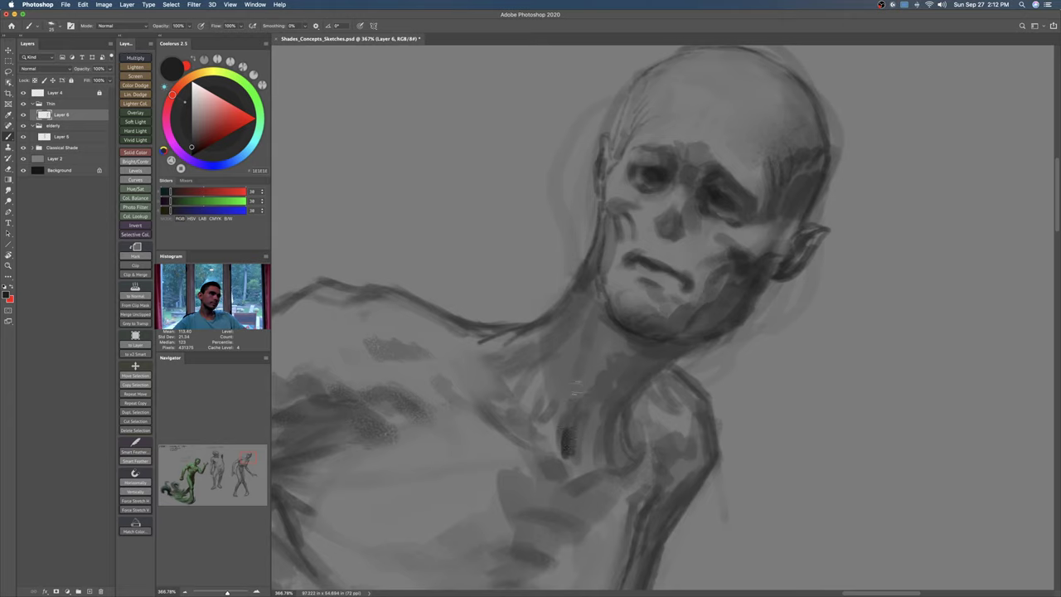
mouse_move(594, 286)
left_mouse_down()
mouse_move(579, 363)
mouse_move(628, 390)
left_mouse_up()
mouse_move(628, 347)
left_mouse_down()
mouse_move(613, 317)
mouse_move(621, 364)
mouse_move(625, 332)
mouse_move(640, 339)
mouse_move(618, 375)
mouse_move(657, 353)
mouse_move(655, 343)
mouse_move(630, 444)
left_mouse_up()
Step: Deepen the shadow under the jaw and down the far neck muscle, varying the brush size
key("bracketleft")
key("bracketleft")
mouse_move(629, 406)
left_mouse_down()
mouse_move(632, 448)
mouse_move(645, 385)
mouse_move(613, 440)
left_mouse_up()
left_click_drag(651, 381, 609, 419)
mouse_move(675, 355)
left_mouse_down()
mouse_move(616, 411)
mouse_move(677, 334)
mouse_move(673, 315)
left_mouse_up()
key("bracketright")
key("bracketright")
mouse_move(628, 347)
left_mouse_down()
mouse_move(611, 332)
mouse_move(614, 390)
mouse_move(630, 369)
left_mouse_up()
key("bracketleft")
key("bracketleft")
key("bracketright")
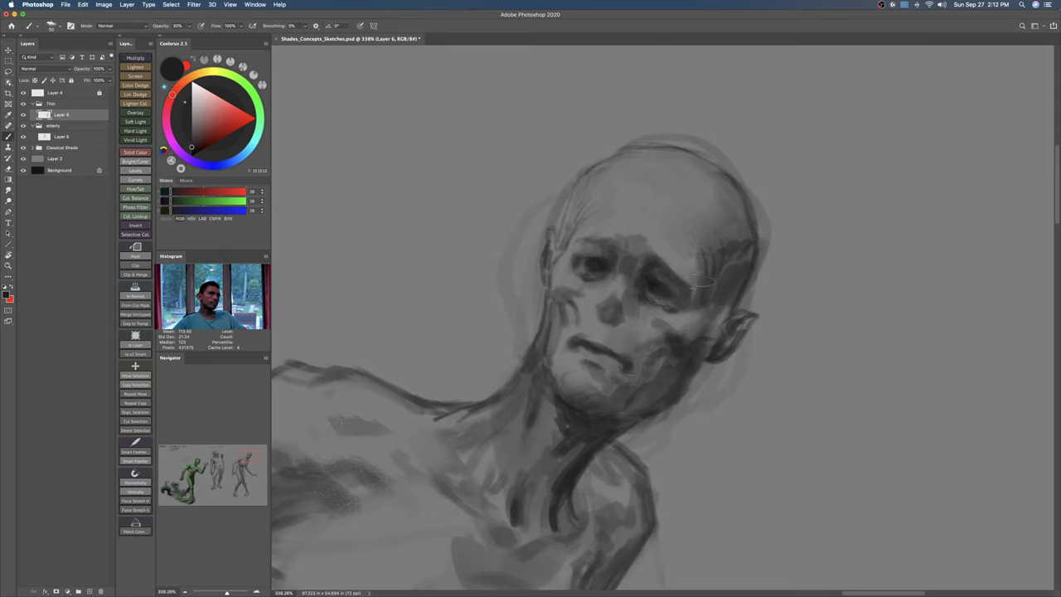
Step: Soften the shading on the temple, cheek, nose, eye socket and mouth of the thin figure with a larger brush
key("bracketright")
key("bracketright")
key("bracketright")
left_click_drag(698, 285, 717, 256)
mouse_move(699, 348)
left_mouse_down()
mouse_move(727, 317)
mouse_move(693, 334)
left_mouse_up()
left_click_drag(633, 294, 625, 315)
left_click_drag(568, 289, 590, 277)
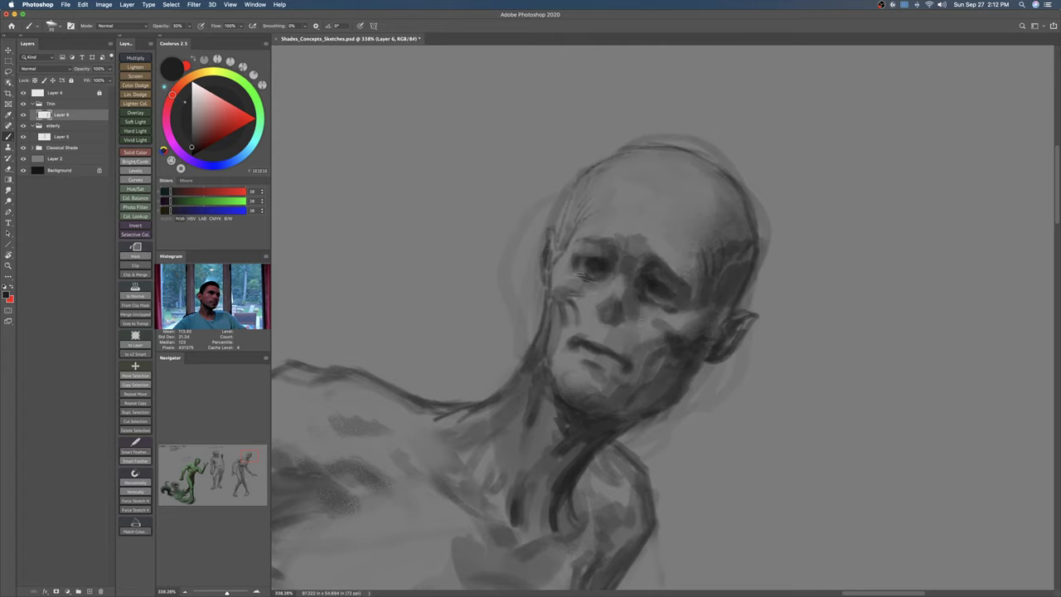
left_click_drag(625, 335, 584, 364)
left_click_drag(584, 364, 589, 346)
Step: Move the thin figure slightly lower on the canvas and toggle the Thin group's visibility to check the placement
key("super+0")
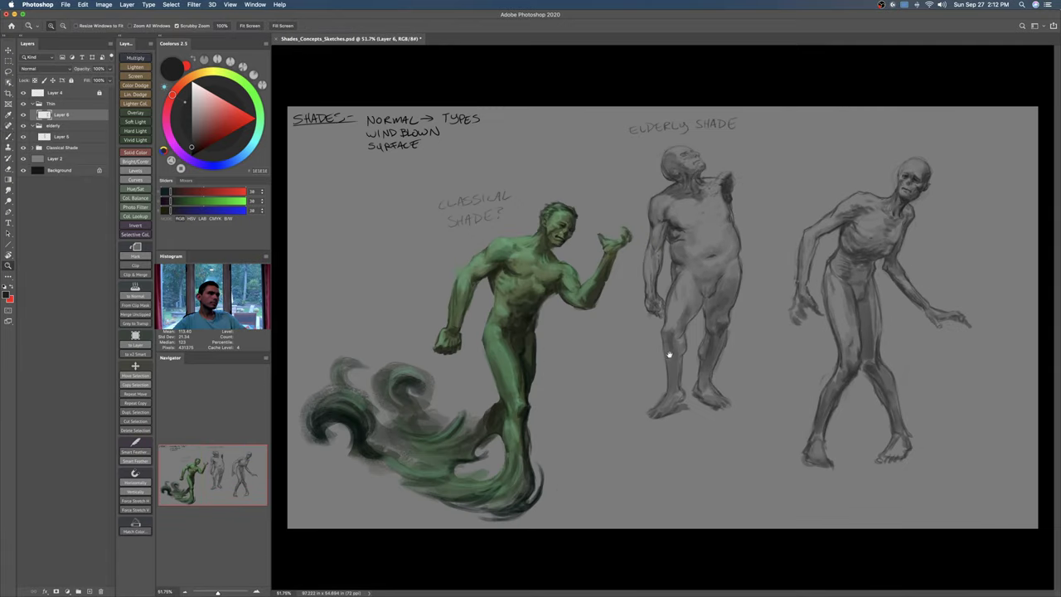
key("v")
left_click_drag(808, 265, 805, 289)
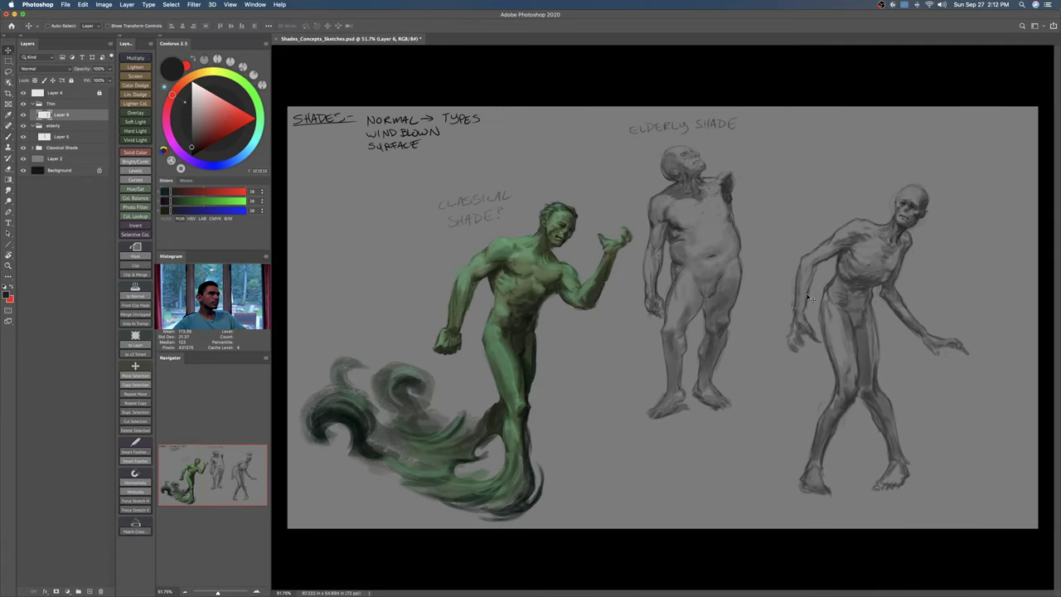
left_click(23, 104)
left_click(22, 104)
Step: Erase the pointed corner at the top of the near shoulder outline and redraw it rounder in black with a smaller brush
key("z")
mouse_move(813, 236)
left_mouse_down()
mouse_move(886, 235)
mouse_move(751, 269)
left_mouse_up()
key("b")
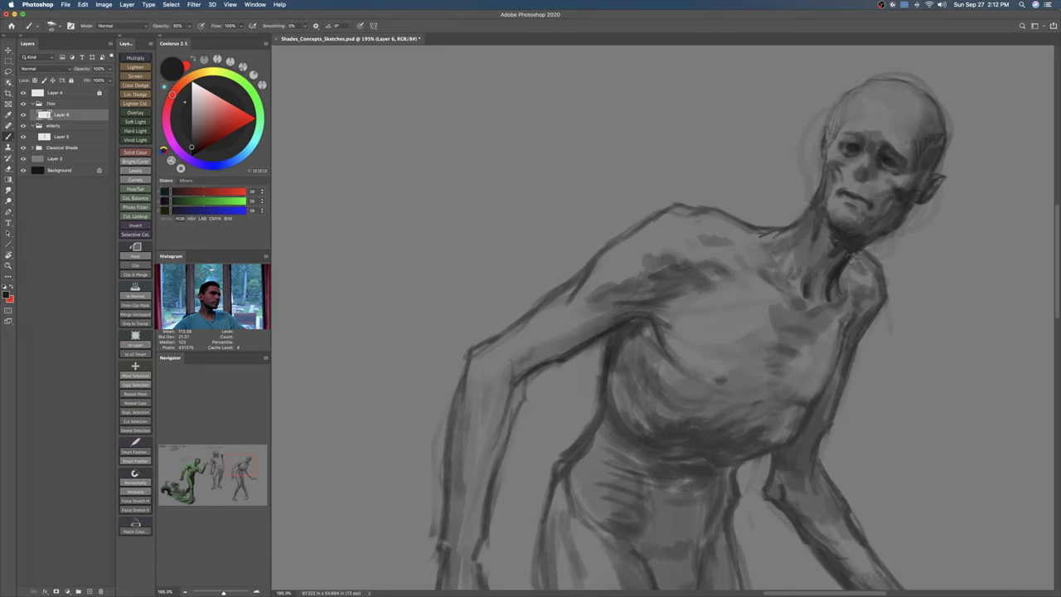
left_click(822, 270, "alt")
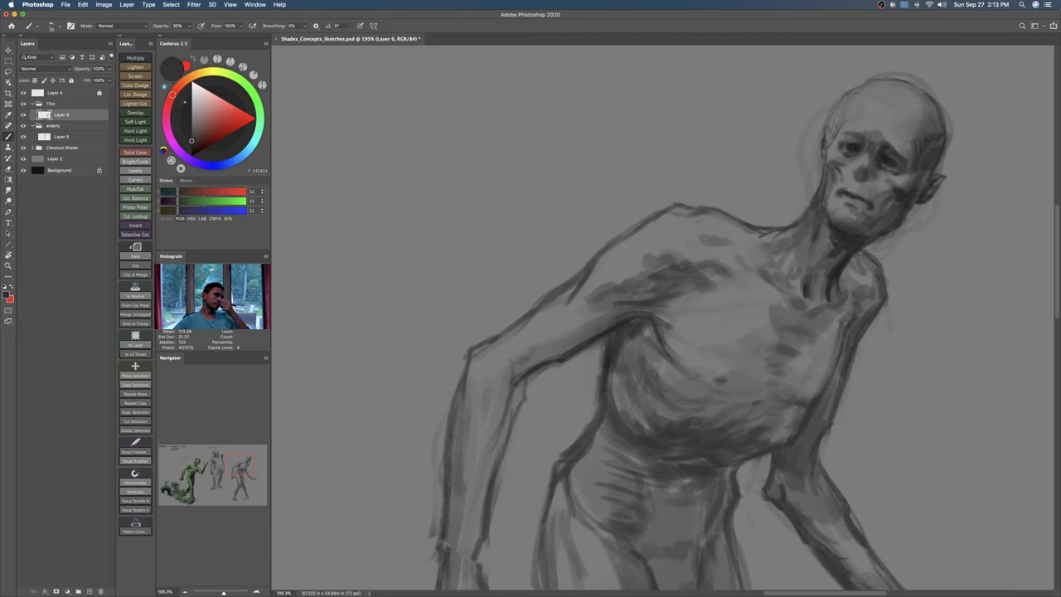
key("e")
left_click_drag(646, 221, 685, 205)
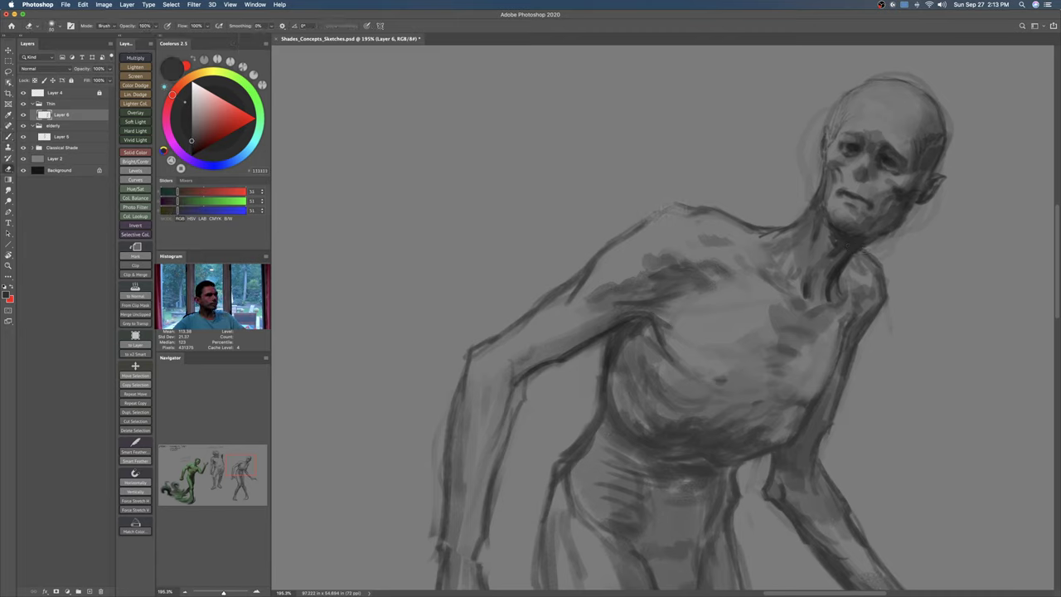
key("b")
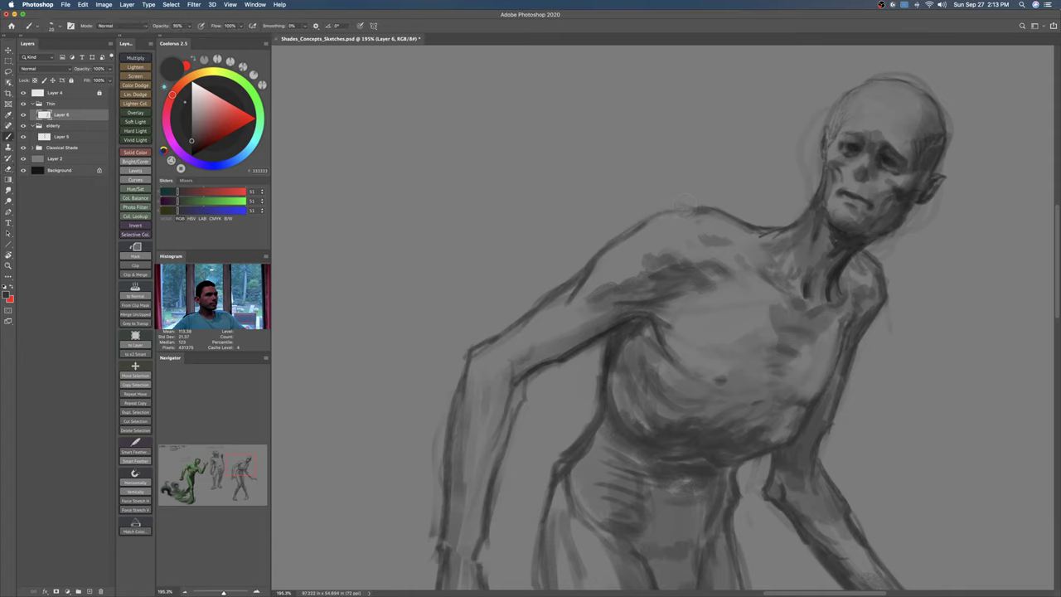
left_click(191, 156)
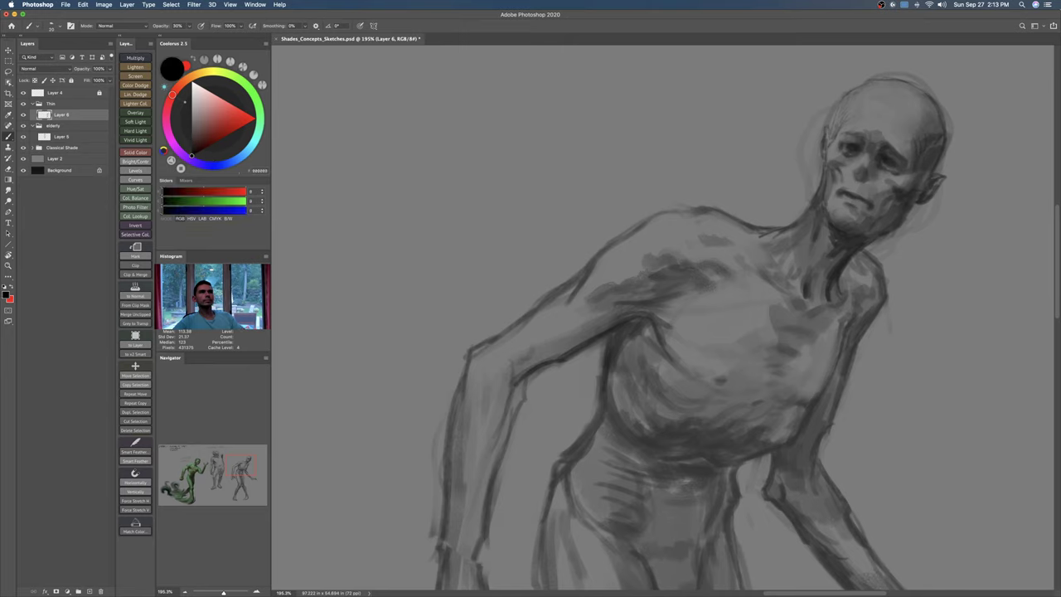
key("bracketleft")
key("bracketleft")
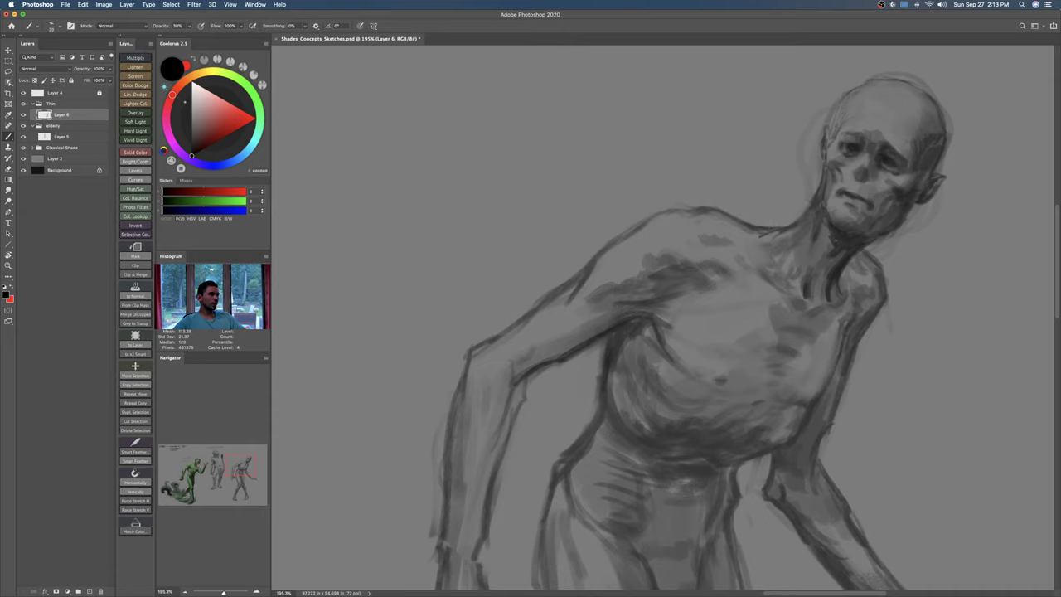
Step: Undo the stray strokes and rework the outer contour of the far shoulder
key("super+z")
key("super+z")
mouse_move(864, 247)
left_mouse_down()
mouse_move(884, 276)
mouse_move(881, 300)
left_mouse_up()
key("super+z")
key("super+z")
key("z")
mouse_move(891, 253)
left_mouse_down()
mouse_move(863, 303)
mouse_move(880, 281)
mouse_move(847, 279)
mouse_move(902, 276)
left_mouse_up()
Step: Erase the old line from the near shoulder to the neck and redraw it as a lower, dipping curve
key("e")
left_click_drag(681, 190, 778, 207)
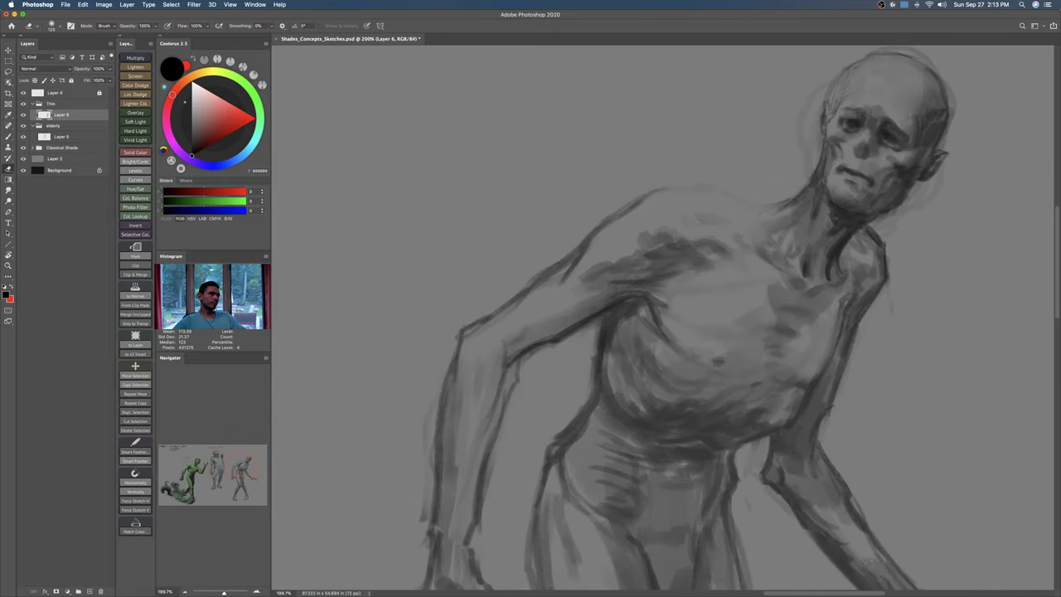
key("z")
left_click_drag(769, 297, 753, 235)
key("b")
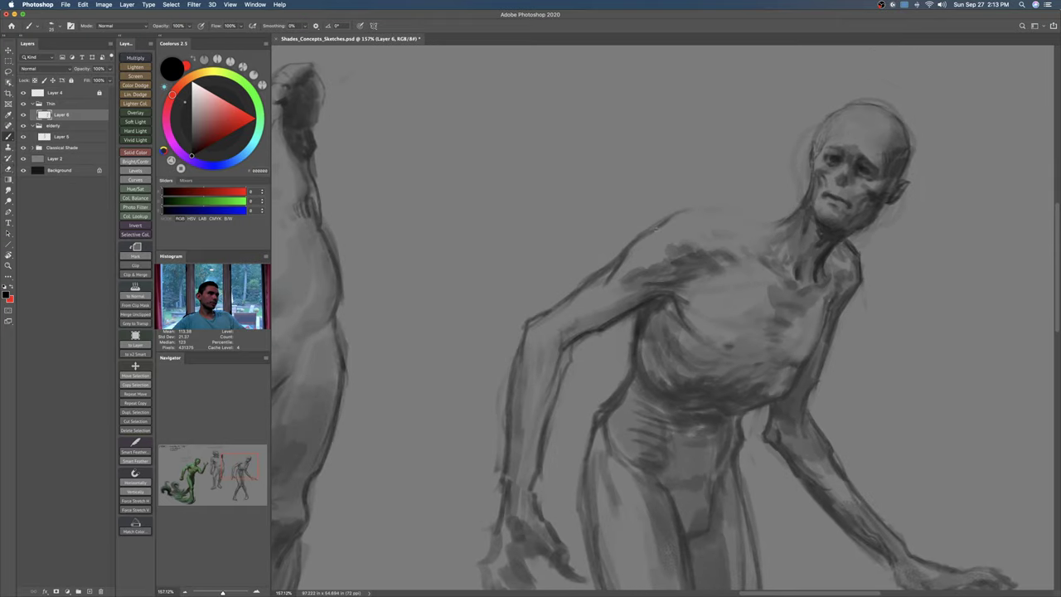
mouse_move(688, 210)
left_mouse_down()
mouse_move(778, 222)
mouse_move(720, 235)
mouse_move(780, 235)
left_mouse_up()
Step: Sketch a curved arrow above the near shoulder, scribble over the area below the shoulder line, and undo the scribble
key("z")
key("b")
key("bracketleft")
left_click_drag(681, 146, 794, 192)
left_click_drag(722, 154, 669, 144)
left_click_drag(669, 145, 693, 195)
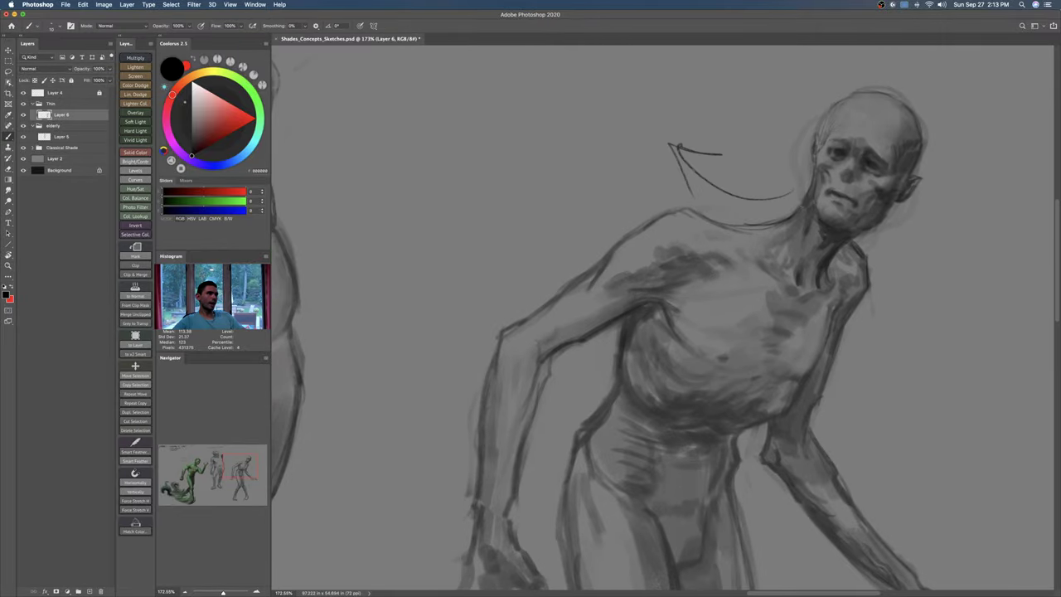
mouse_move(687, 232)
left_mouse_down()
mouse_move(738, 238)
mouse_move(713, 257)
mouse_move(756, 249)
mouse_move(744, 286)
mouse_move(692, 273)
mouse_move(775, 249)
left_mouse_up()
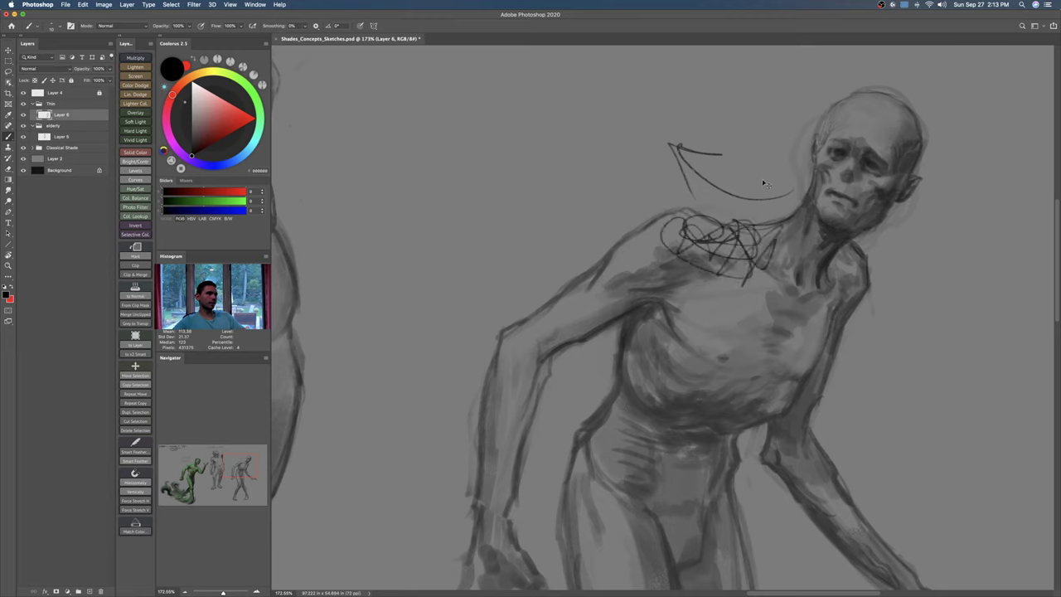
key("ctrl+z")
Step: Reinforce the dipping contour between the near shoulder and the neck with a smaller brush
key("bracketleft")
left_click_drag(693, 211, 791, 216)
key("bracketright")
key("super+space")
left_click_drag(889, 243, 829, 266)
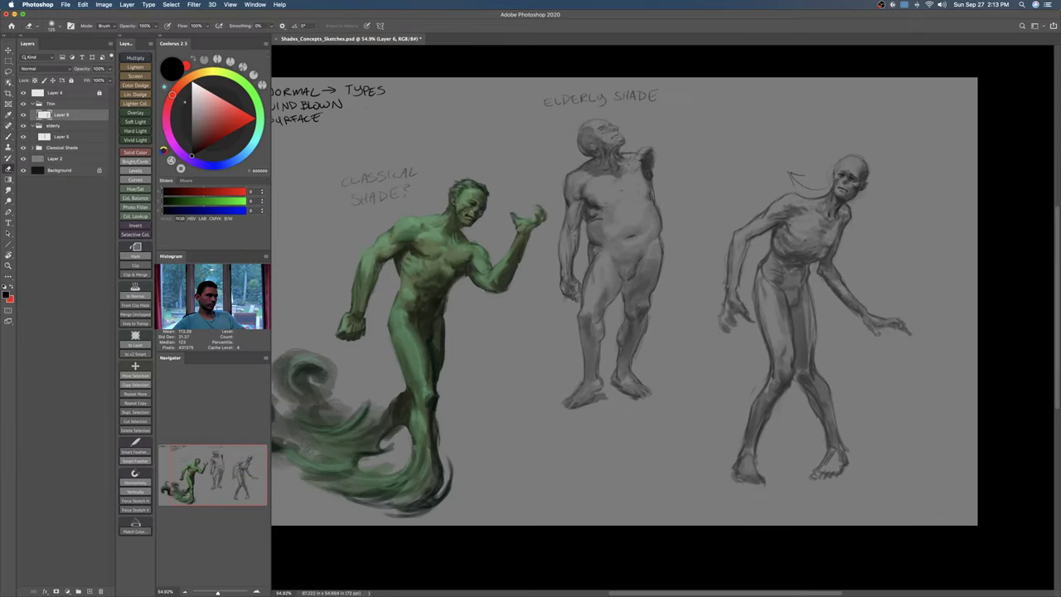
Step: Switch the eraser to a hard round tip and erase the curved arrow and stray marks above the shoulder
key("b")
scroll(798, 178, "up", 10)
right_click(916, 274)
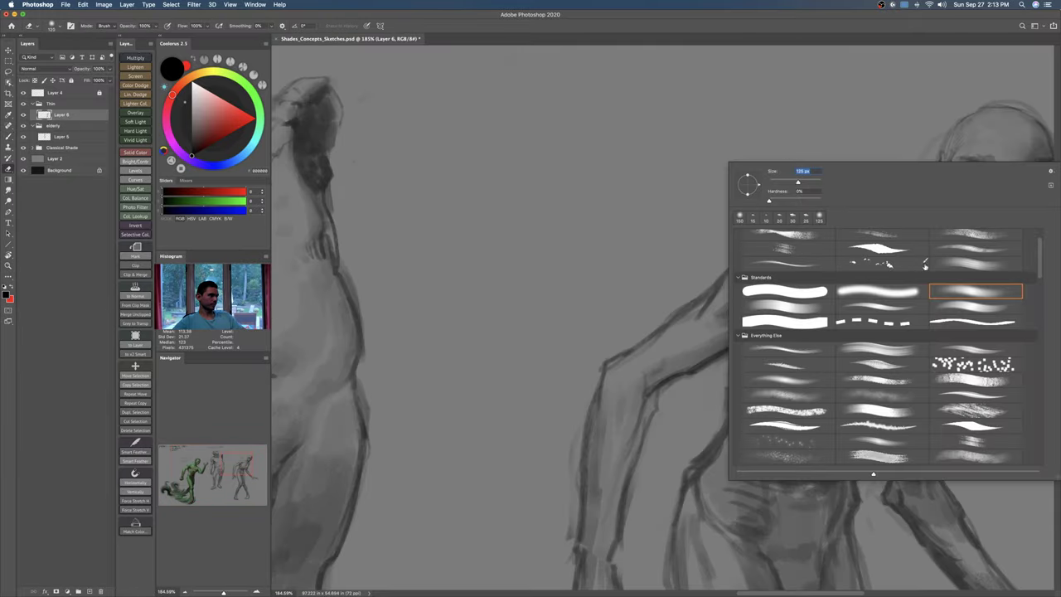
double_click(814, 289)
mouse_move(797, 171)
left_mouse_down()
mouse_move(863, 213)
mouse_move(875, 191)
left_mouse_up()
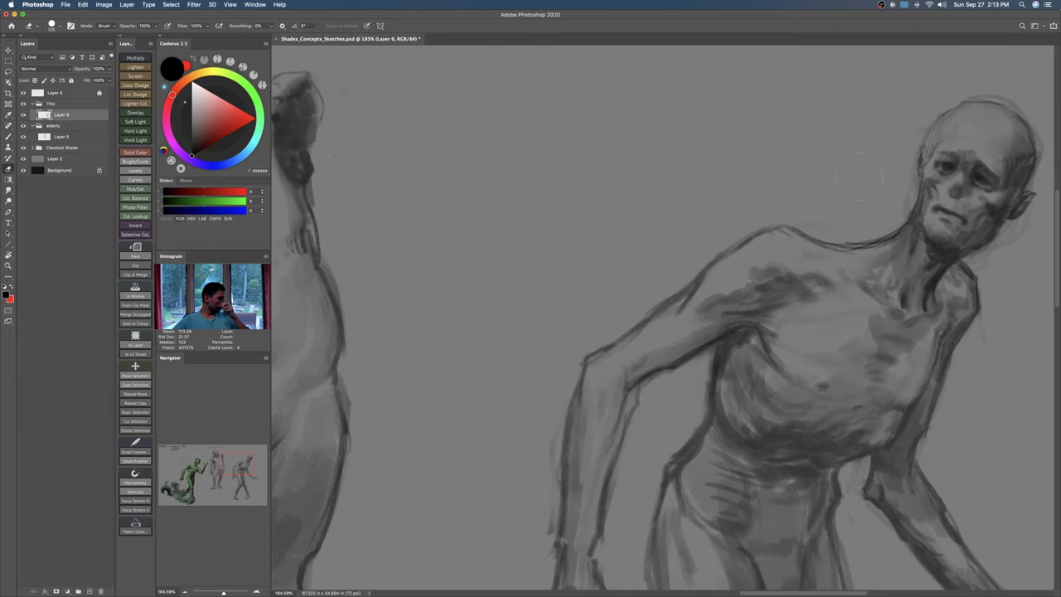
mouse_move(912, 220)
left_mouse_down()
mouse_move(877, 234)
mouse_move(769, 230)
left_mouse_up()
key("[")
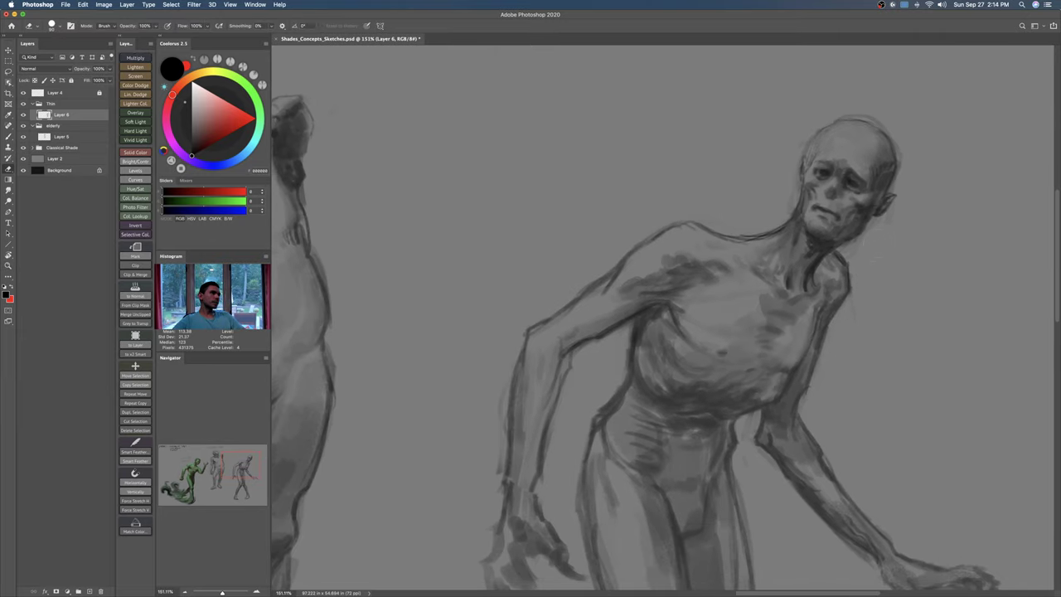
Step: Erase the faint construction lines around the back, top and face side of the head, reducing the eraser size
scroll(858, 244, "up", 4)
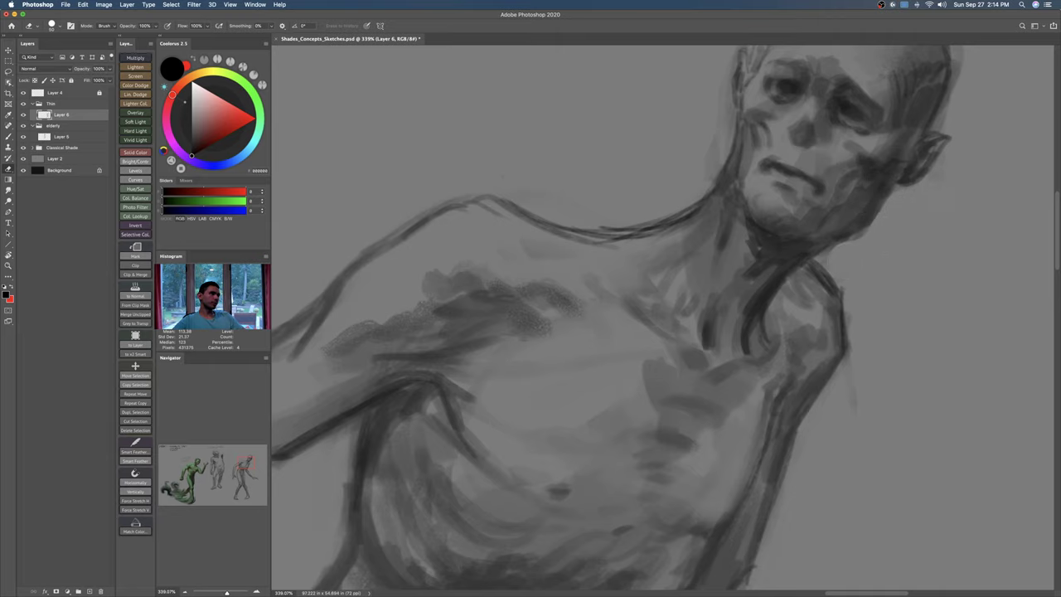
scroll(931, 221, "down", 2)
left_click_drag(887, 180, 892, 219)
key("super+z")
left_click_drag(887, 180, 892, 217)
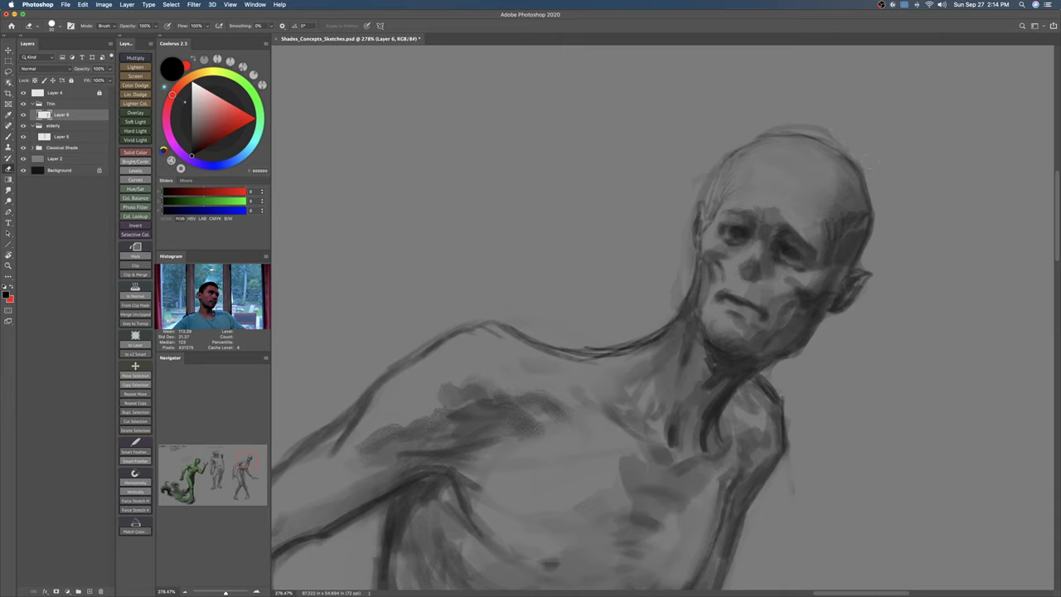
left_click_drag(821, 128, 757, 135)
key("[")
key("[")
mouse_move(704, 180)
left_mouse_down()
mouse_move(688, 266)
mouse_move(693, 257)
mouse_move(635, 352)
left_mouse_up()
mouse_move(634, 352)
left_mouse_down()
mouse_move(708, 254)
mouse_move(929, 91)
left_mouse_up()
left_click_drag(928, 91, 808, 243)
Step: Darken the shadow edge beneath the chin and jaw with the black brush
key("b")
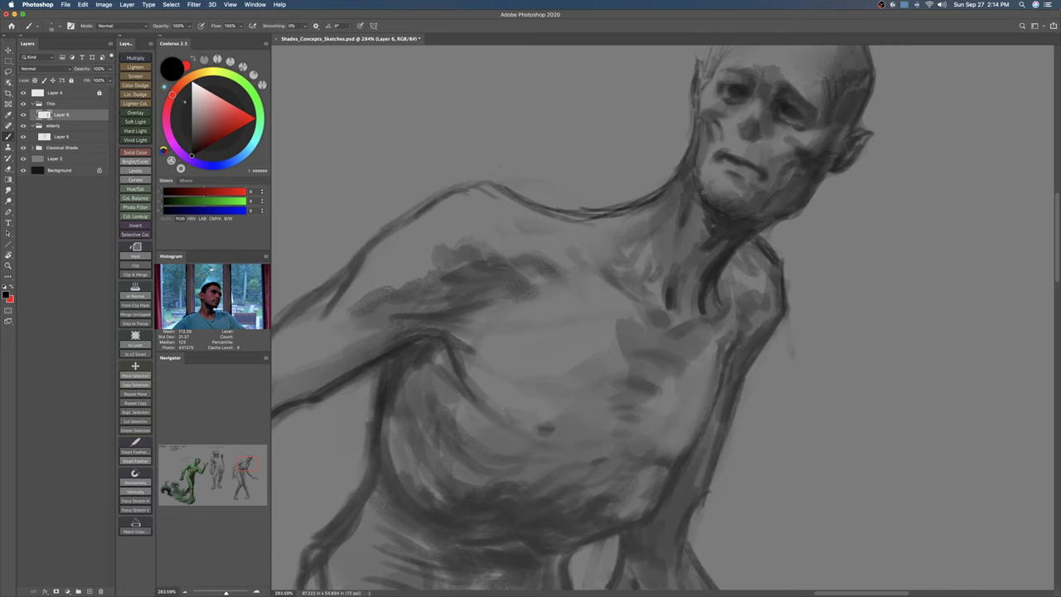
left_click_drag(716, 175, 734, 175)
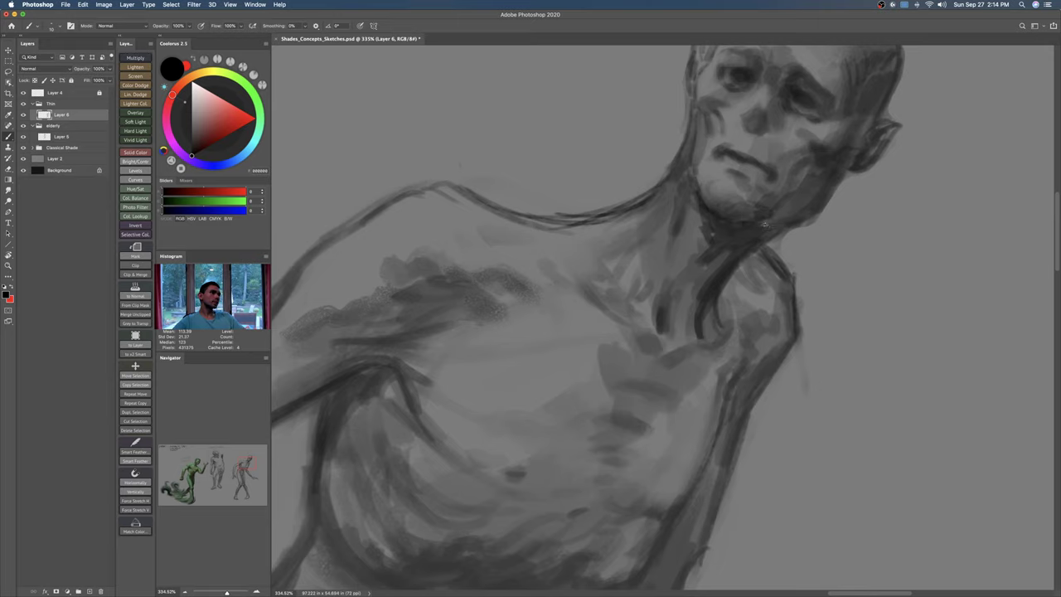
mouse_move(773, 224)
left_mouse_down()
mouse_move(760, 240)
mouse_move(781, 237)
left_mouse_up()
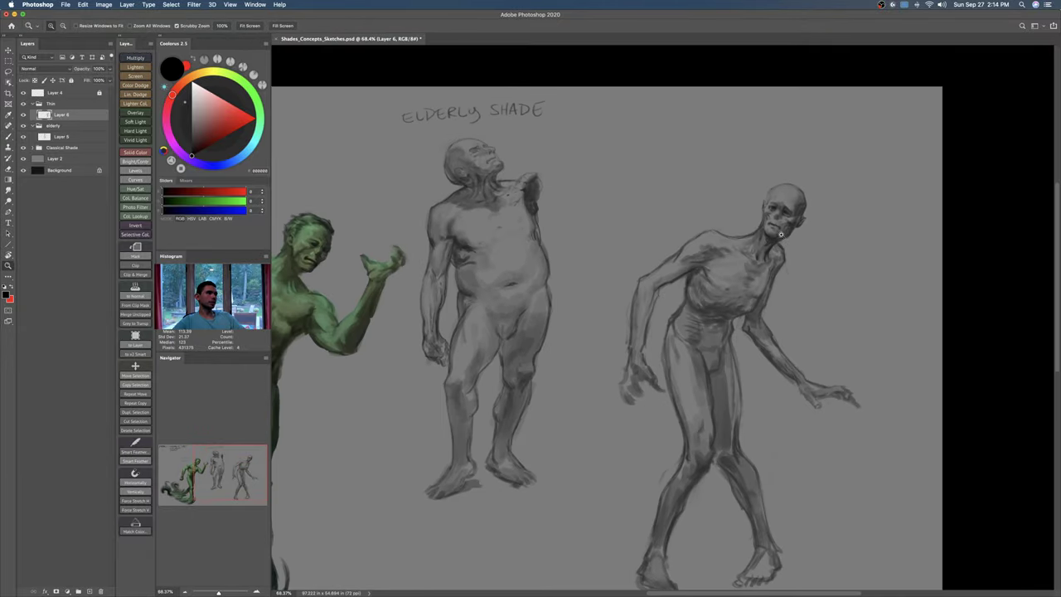
key("super+0")
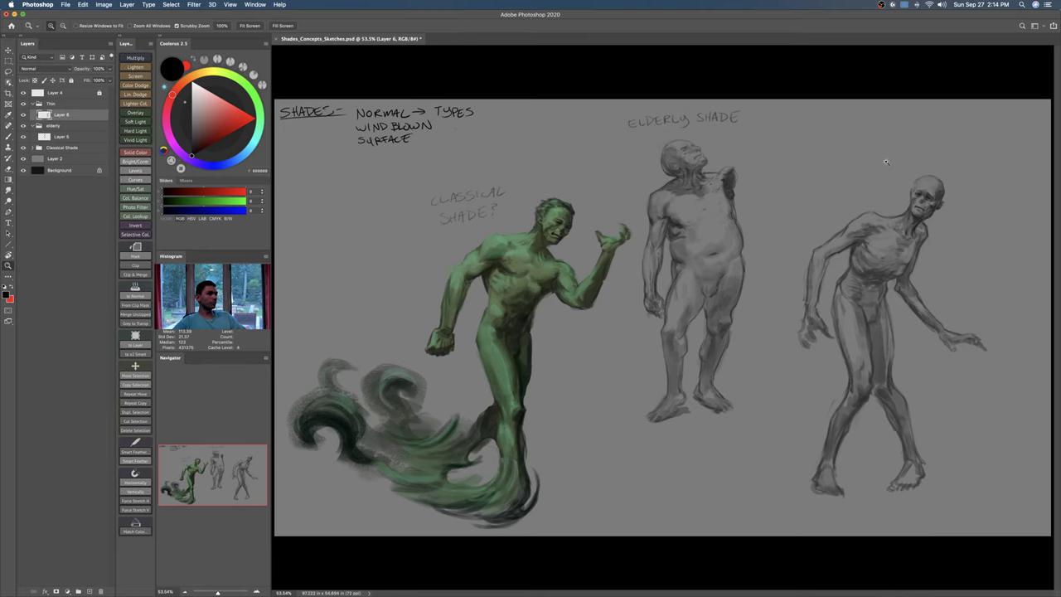
Step: Outline the rounded tip of the extended hand's downward-pointing digit and darken the crease where it meets the palm
left_click_drag(825, 290, 857, 282)
left_click_drag(857, 282, 721, 261)
left_click_drag(848, 293, 688, 112)
key("r")
mouse_move(698, 190)
left_mouse_down()
mouse_move(698, 256)
mouse_move(771, 268)
mouse_move(753, 260)
mouse_move(812, 263)
mouse_move(875, 240)
left_mouse_up()
scroll(698, 256, "up", 2)
key("b")
key("super+z")
key("super+z")
key("bracketright")
key("bracketright")
key("r")
mouse_move(814, 154)
left_mouse_down()
mouse_move(879, 364)
mouse_move(756, 176)
left_mouse_up()
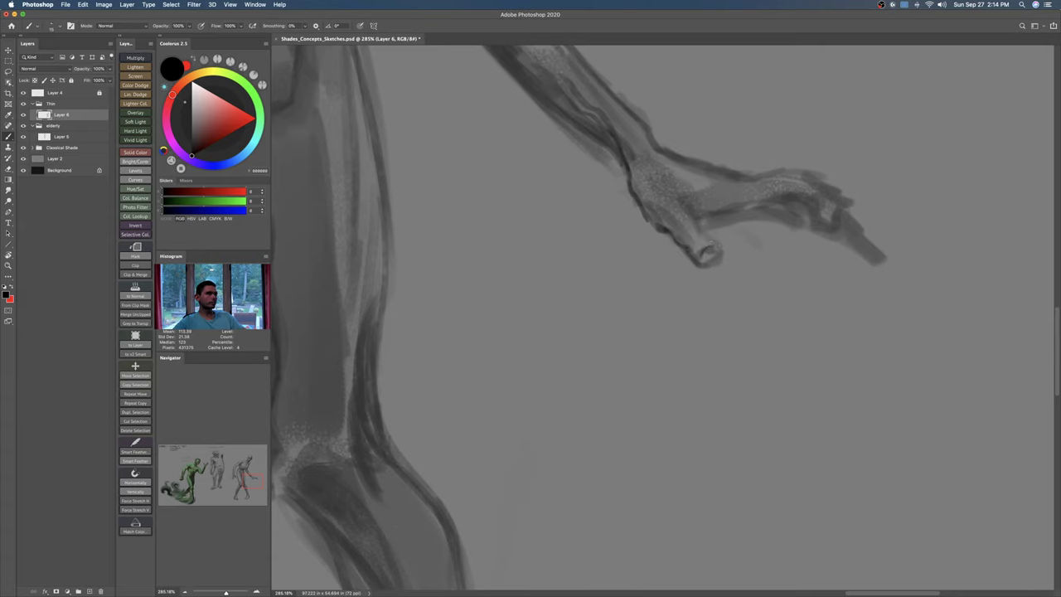
left_click_drag(693, 254, 702, 263)
mouse_move(698, 192)
left_mouse_down()
mouse_move(712, 236)
mouse_move(694, 263)
mouse_move(723, 253)
left_mouse_up()
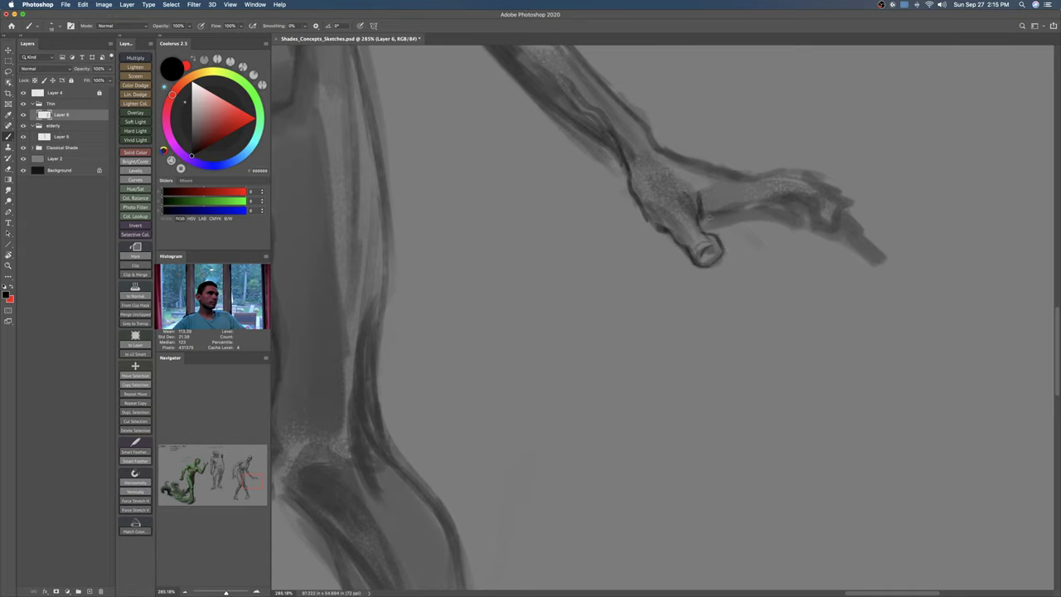
Step: Darken the underside contour of the extended hand from the crease toward the fingers
left_click_drag(700, 217, 712, 210)
mouse_move(712, 215)
left_mouse_down()
mouse_move(704, 261)
mouse_move(717, 225)
left_mouse_up()
key("bracketright")
mouse_move(696, 264)
left_mouse_down()
mouse_move(715, 248)
mouse_move(759, 250)
left_mouse_up()
scroll(674, 234, "up", 3)
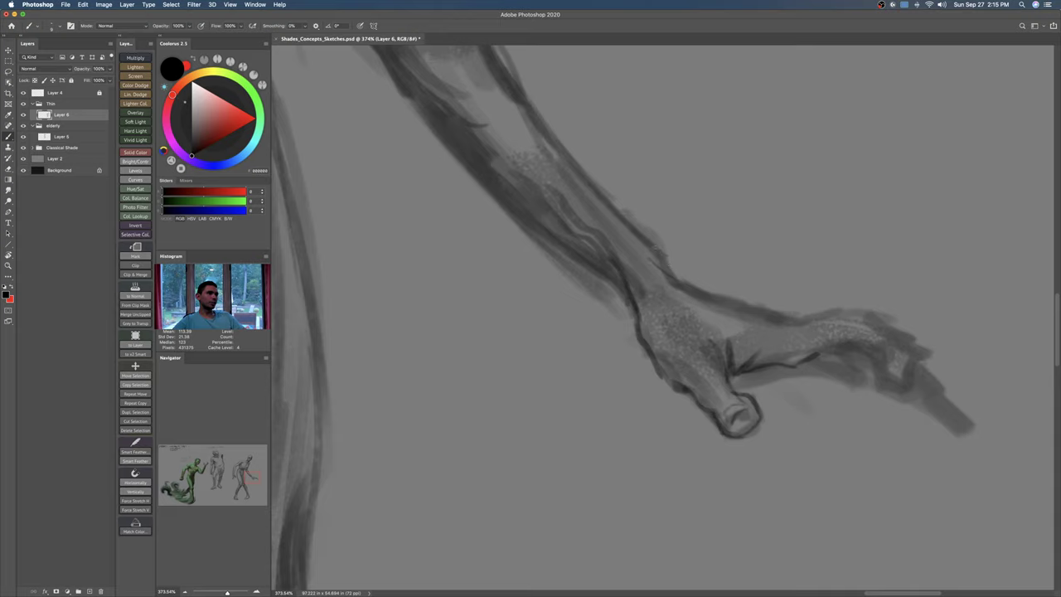
Step: Rotate the view and darken the contour from the wrist along the back of the extended hand, undoing the stray fingertip stroke
key("r")
mouse_move(774, 249)
left_mouse_down()
mouse_move(765, 235)
mouse_move(675, 219)
left_mouse_up()
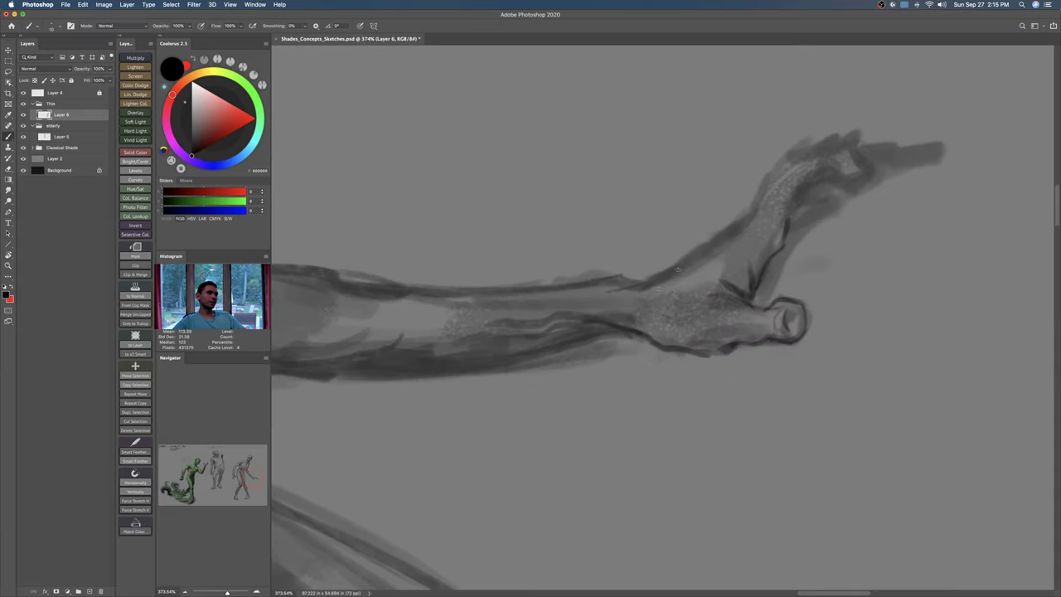
mouse_move(604, 292)
left_mouse_down()
mouse_move(653, 281)
mouse_move(638, 285)
mouse_move(718, 236)
left_mouse_up()
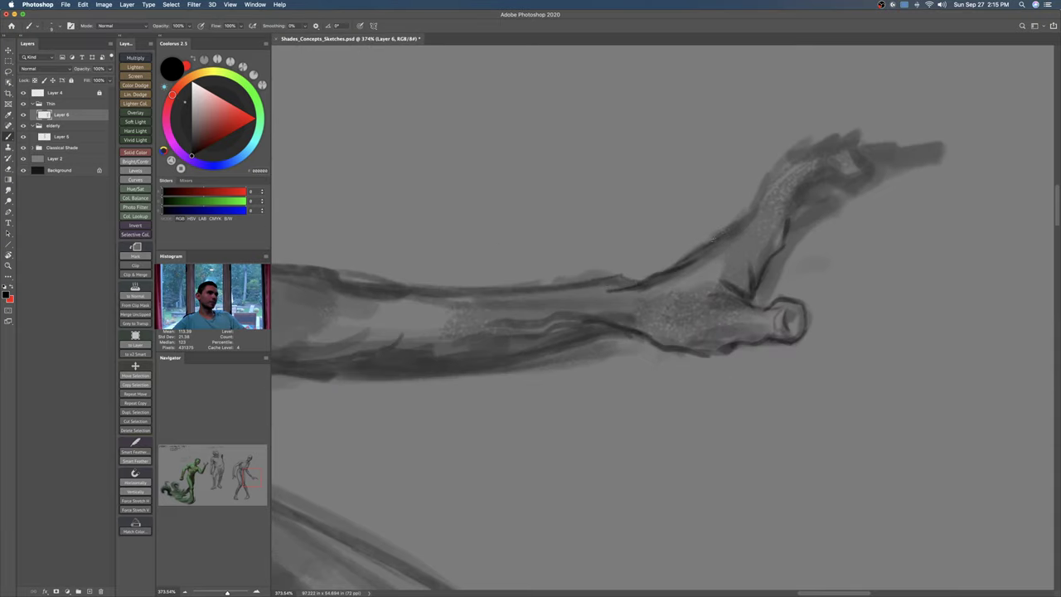
key("Escape")
mouse_move(772, 310)
left_mouse_down()
mouse_move(734, 290)
mouse_move(795, 295)
mouse_move(779, 298)
mouse_move(801, 310)
left_mouse_up()
key("super+z")
Step: Paint a broad, soft dark grey patch (#272727) over and around the thin figure's lower legs
key("bracketright")
key("bracketright")
right_click(801, 310)
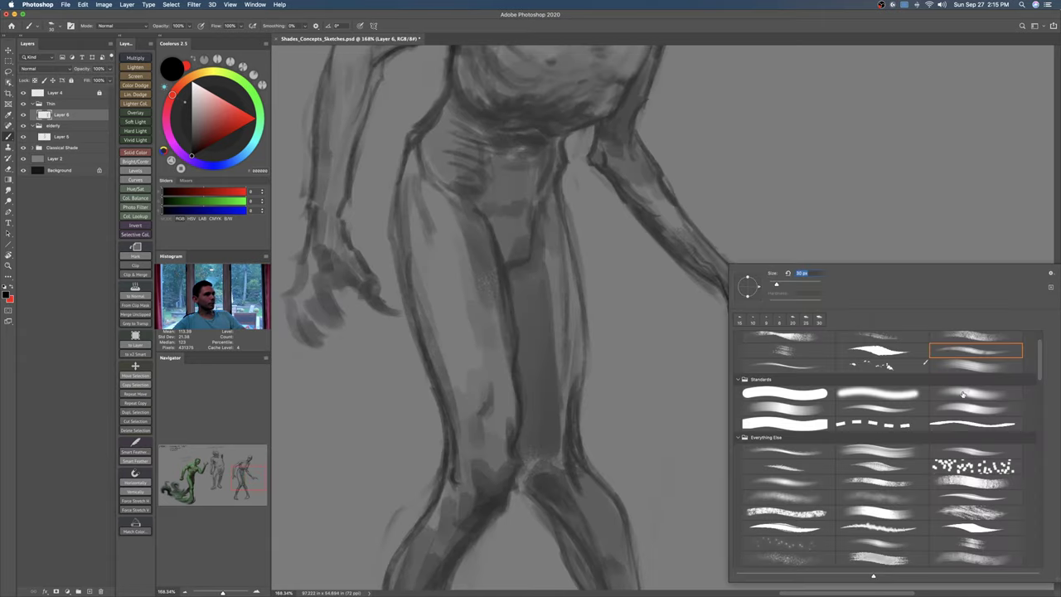
double_click(965, 393)
left_click_drag(907, 365, 845, 301)
left_click_drag(844, 366, 853, 367)
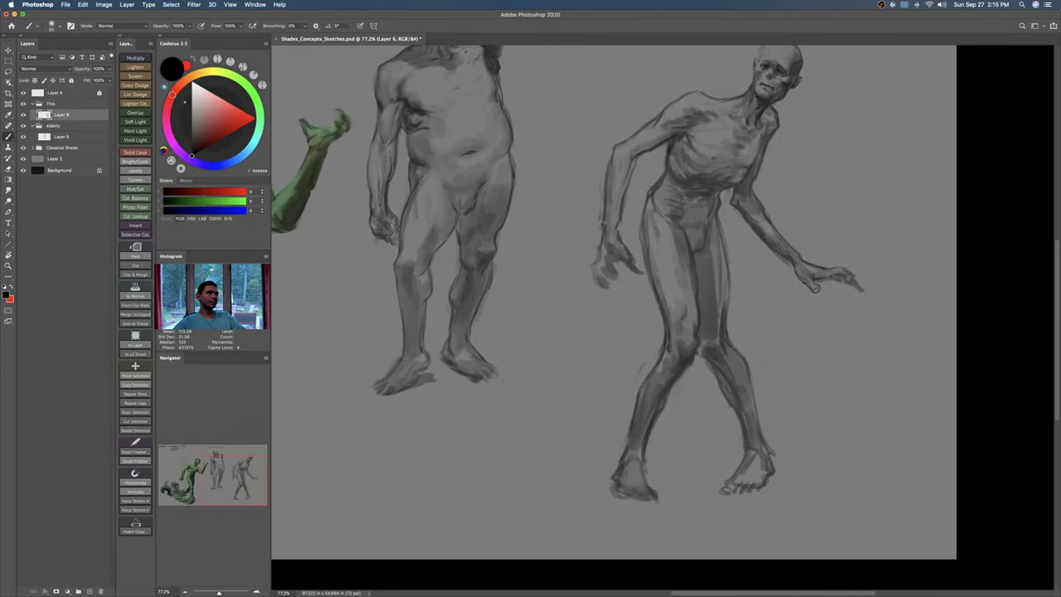
left_click(191, 143)
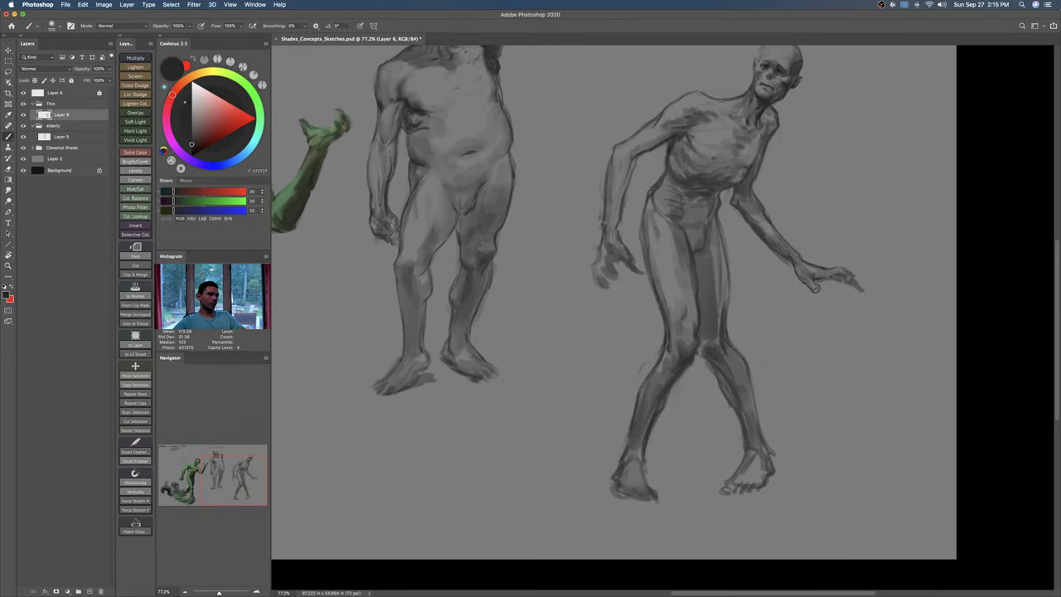
mouse_move(431, 440)
left_mouse_down()
mouse_move(604, 426)
mouse_move(881, 451)
mouse_move(1031, 426)
left_mouse_up()
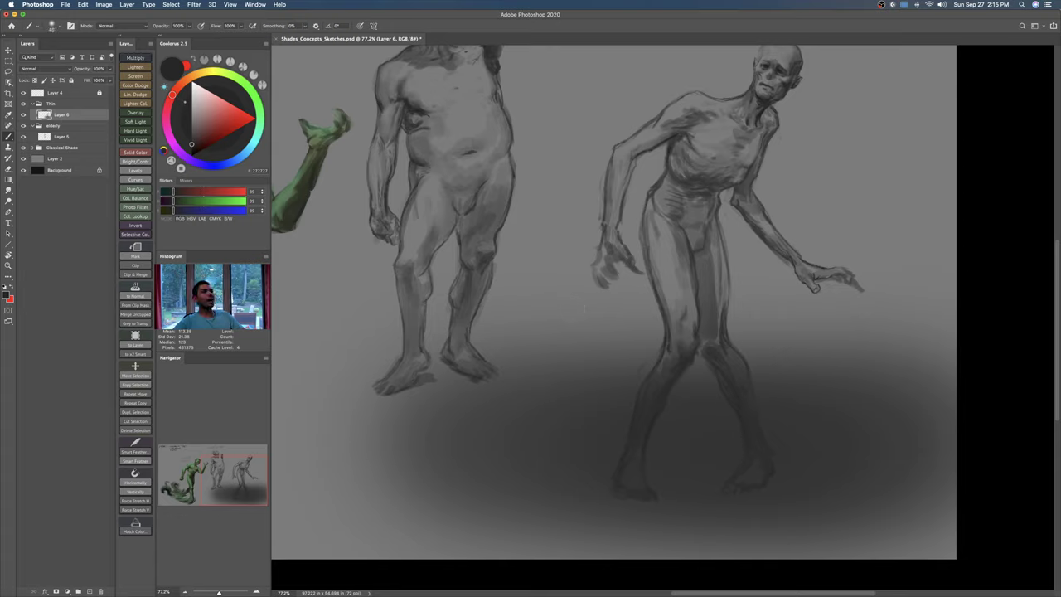
Step: Sketch a downward arrow between the two grey figures and undo it together with the soft dark patch
left_click_drag(552, 267, 593, 373)
left_click_drag(598, 299, 595, 371)
left_click_drag(529, 334, 590, 373)
key("super+z")
key("super+z")
key("super+z")
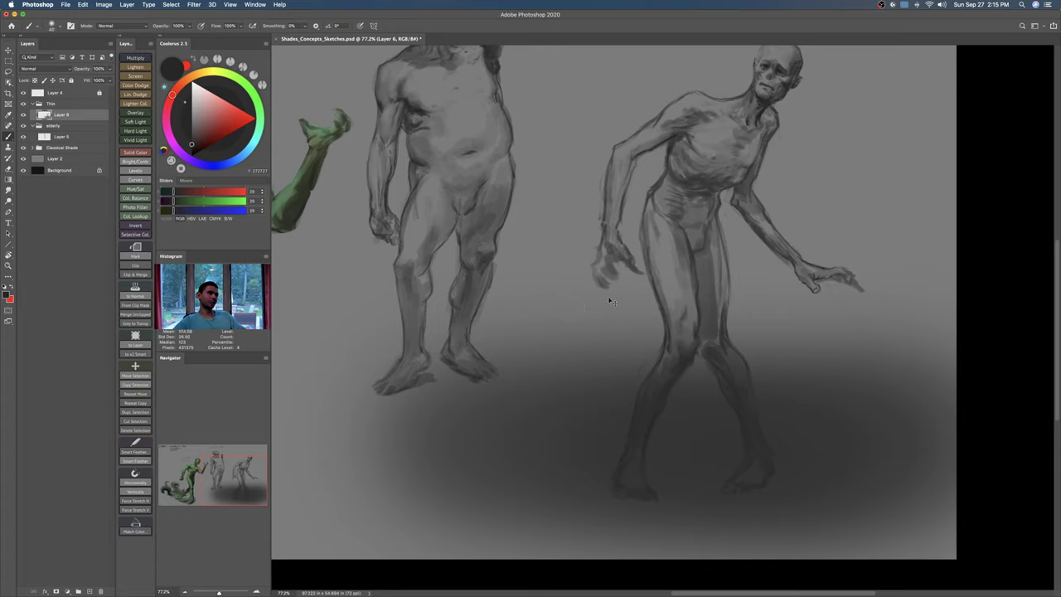
key("super+z")
Step: Darken the knuckles and fingers of the thin figure's extended hand with a small brush
left_click_drag(756, 319, 680, 398)
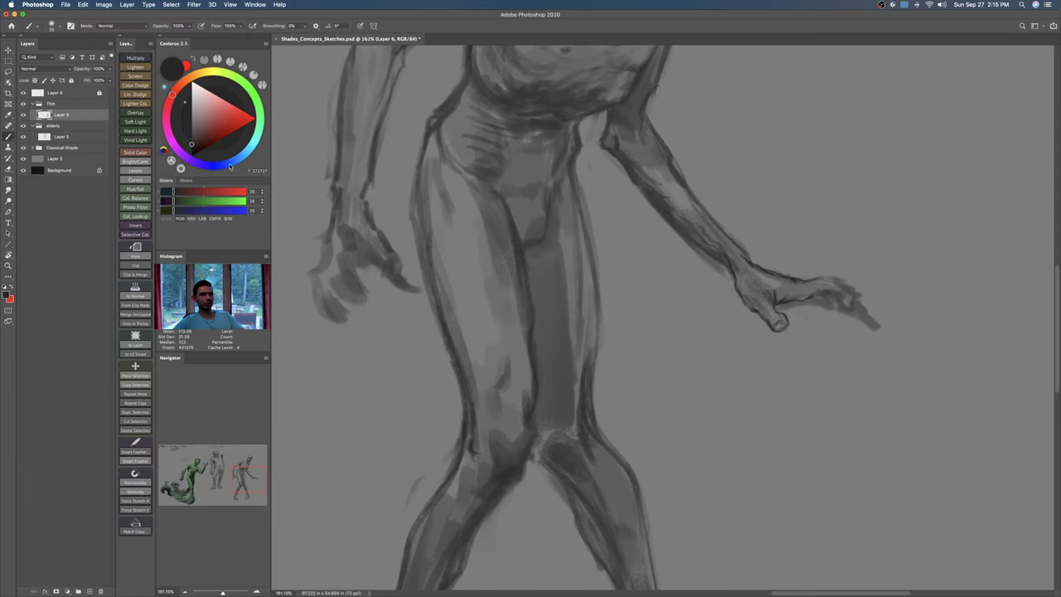
right_click(645, 258)
double_click(900, 344)
left_click_drag(815, 355, 854, 348)
key("b")
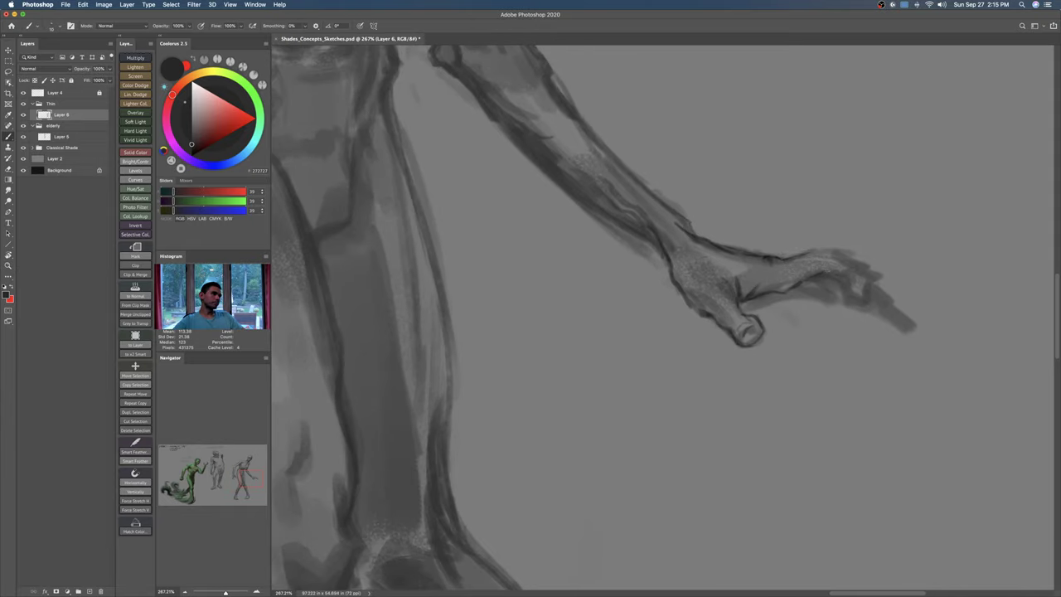
mouse_move(792, 259)
left_mouse_down()
mouse_move(825, 242)
mouse_move(881, 295)
left_mouse_up()
left_click_drag(832, 269, 873, 297)
mouse_move(804, 290)
left_mouse_down()
mouse_move(884, 305)
mouse_move(877, 298)
mouse_move(860, 304)
mouse_move(887, 310)
mouse_move(900, 332)
left_mouse_up()
Step: Outline the rounded thumb tip of the thin figure's hanging hand with a smaller, darker grey brush
key("r")
key("z")
mouse_move(837, 303)
left_mouse_down()
mouse_move(836, 320)
mouse_move(800, 331)
left_mouse_up()
left_click_drag(551, 307, 580, 308)
key("b")
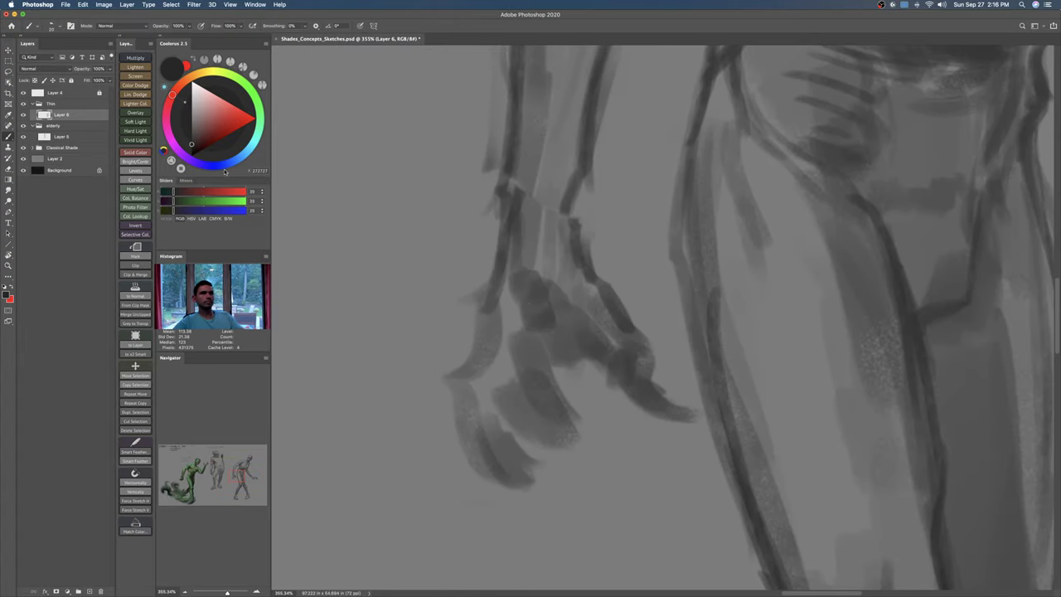
key("z")
mouse_move(656, 311)
left_mouse_down()
mouse_move(649, 321)
mouse_move(663, 322)
left_mouse_up()
key("b")
key("bracketleft")
key("bracketleft")
key("bracketleft")
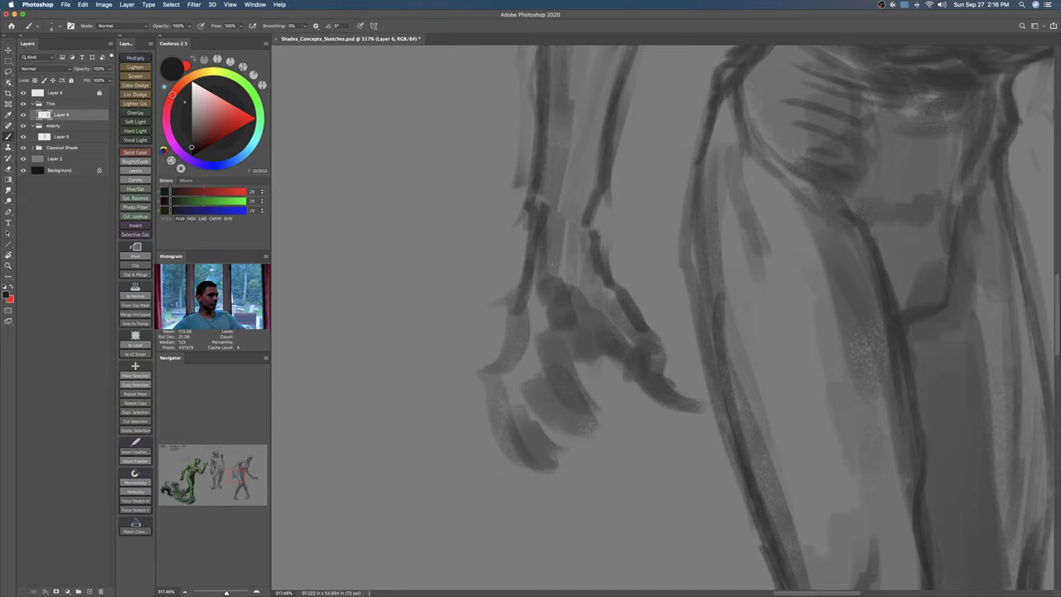
key("super+z")
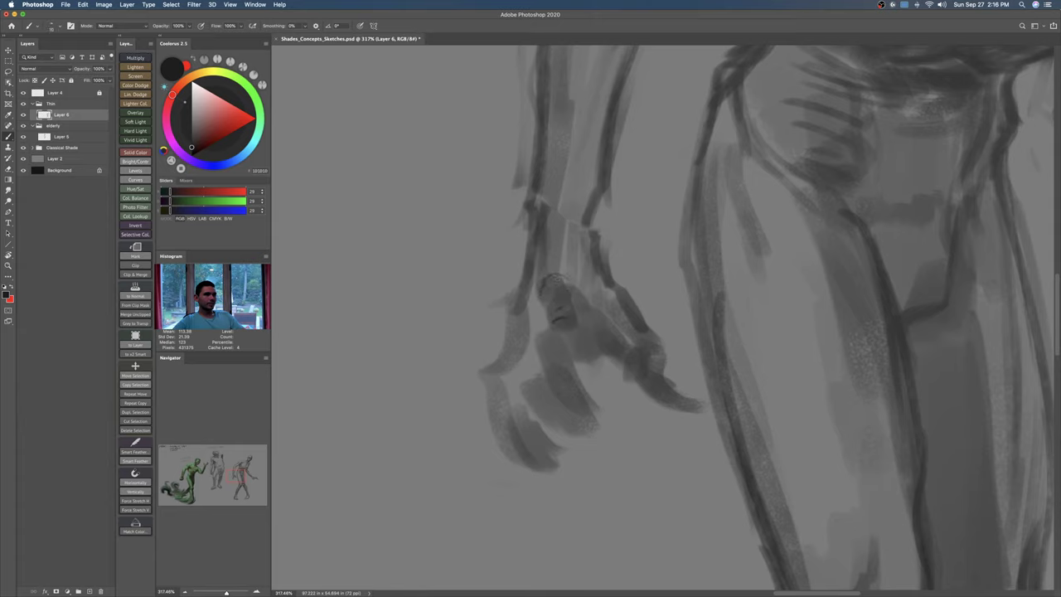
mouse_move(572, 299)
left_mouse_down()
mouse_move(566, 331)
mouse_move(543, 292)
mouse_move(567, 331)
left_mouse_up()
left_click_drag(570, 275, 581, 287)
key("super+z")
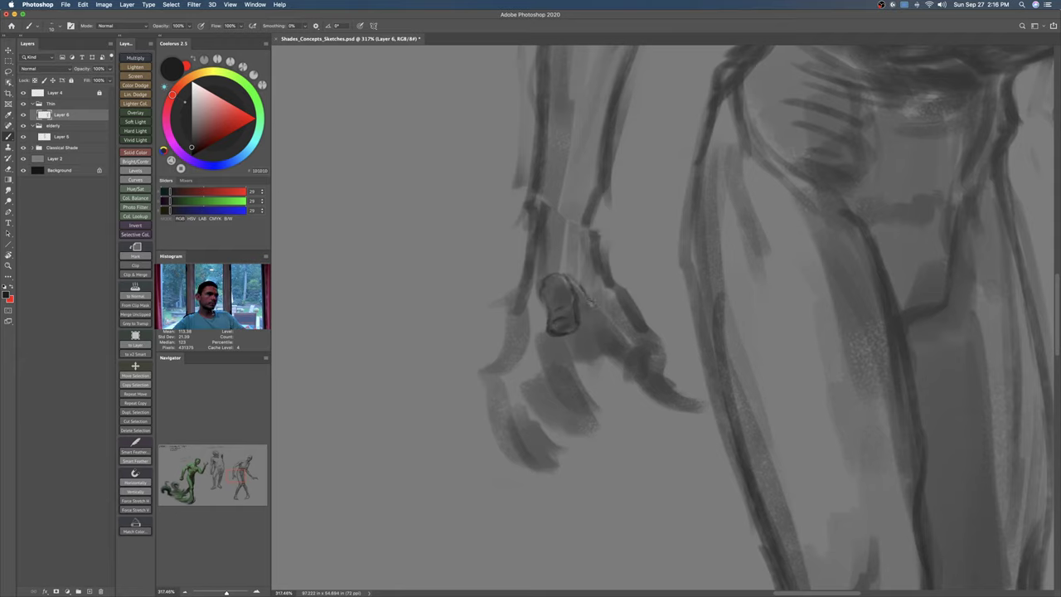
Step: Define the palm edge and contour the bent finger nearest the thigh on the hanging hand, undoing stray strokes
left_click_drag(572, 328, 632, 361)
left_click_drag(626, 323, 615, 347)
mouse_move(629, 304)
left_mouse_down()
mouse_move(657, 333)
mouse_move(664, 377)
mouse_move(635, 399)
mouse_move(678, 388)
mouse_move(683, 401)
mouse_move(673, 403)
mouse_move(688, 406)
left_mouse_up()
key("super+z")
key("super+z")
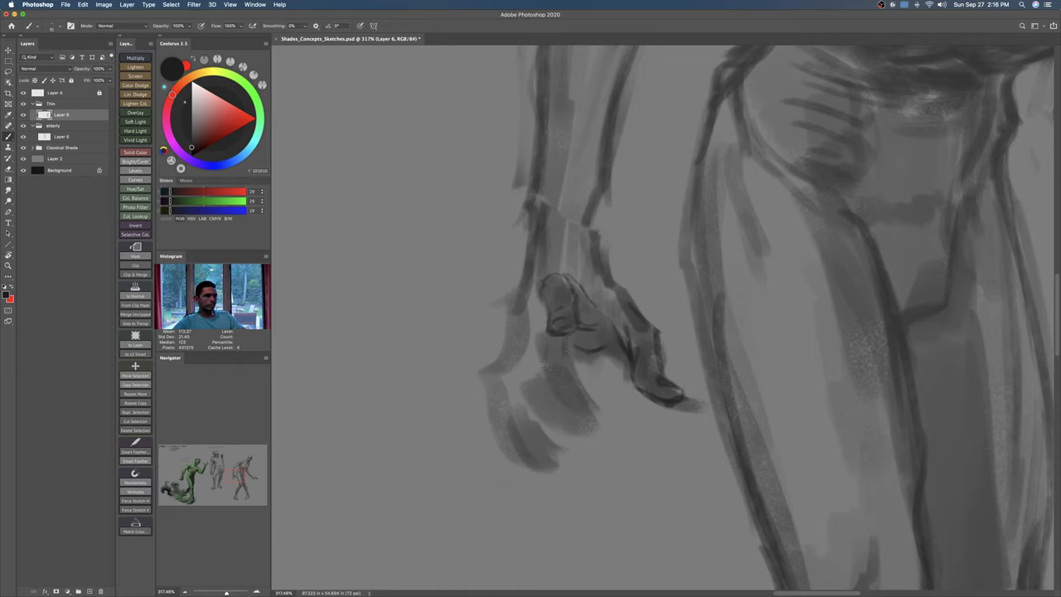
Step: Outline the hanging hand's long pointed middle finger and the edge of the finger beside it
mouse_move(537, 372)
left_mouse_down()
mouse_move(548, 408)
mouse_move(599, 471)
left_mouse_up()
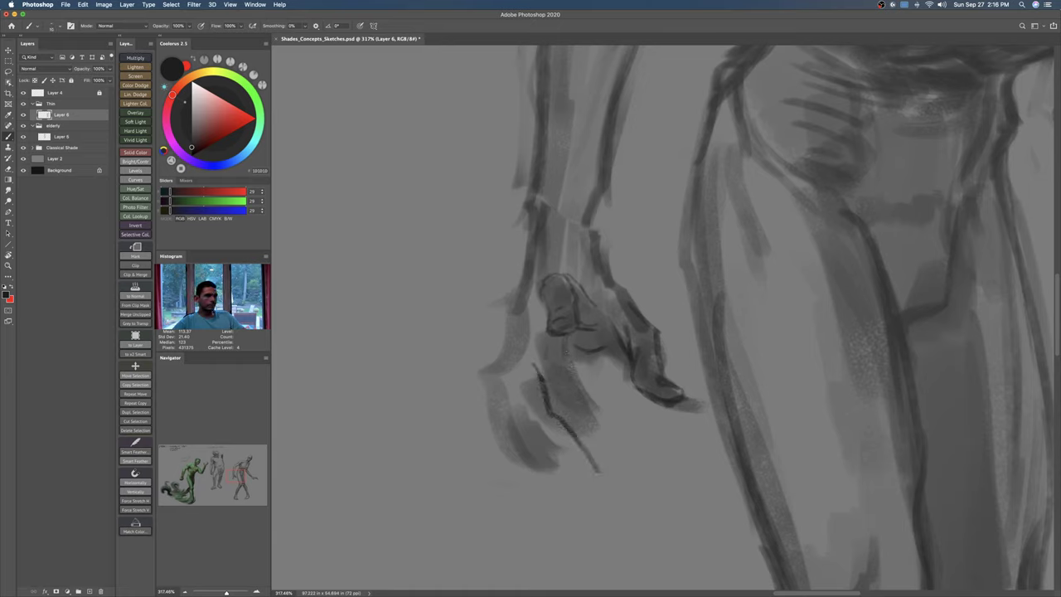
left_click_drag(583, 410, 602, 471)
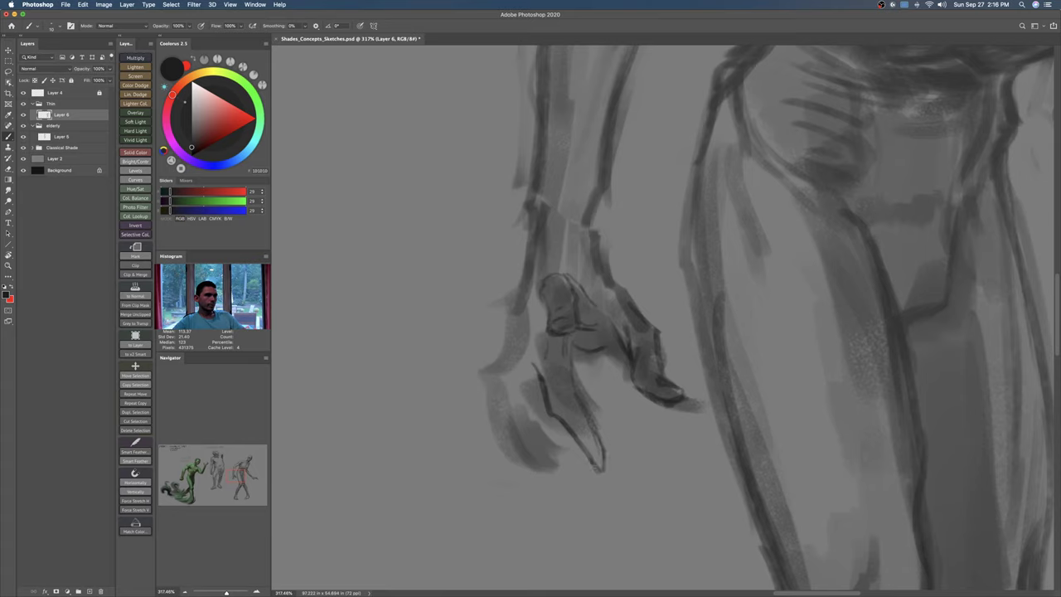
key("[")
mouse_move(534, 361)
left_mouse_down()
mouse_move(543, 334)
mouse_move(513, 363)
mouse_move(562, 448)
left_mouse_up()
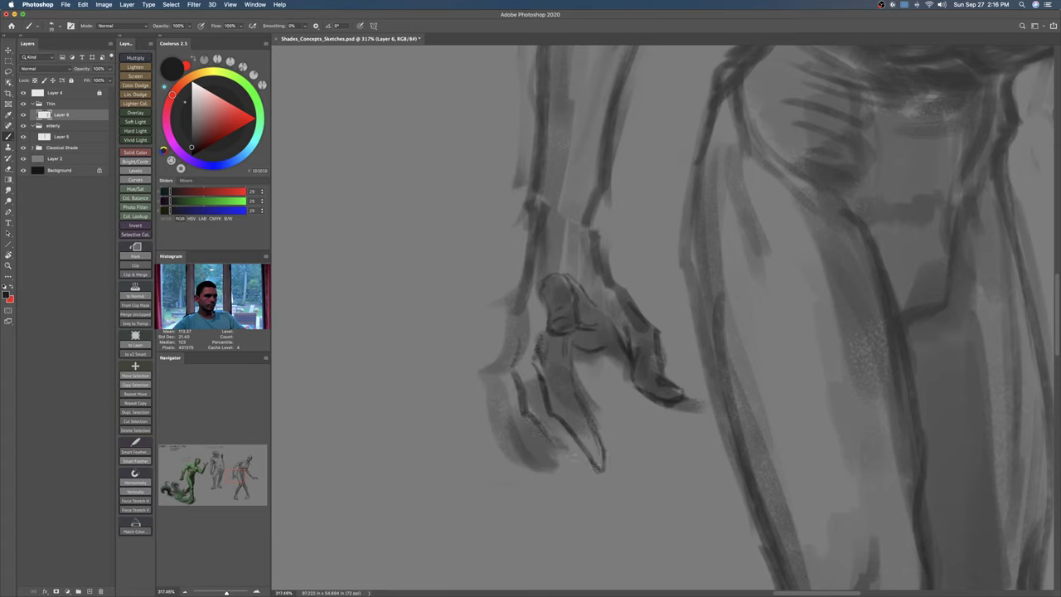
Step: Outline the hanging hand's outermost finger, darken the contour up to the wrist and shade the wrist
key("]")
key("]")
mouse_move(504, 374)
left_mouse_down()
mouse_move(512, 393)
mouse_move(464, 376)
mouse_move(471, 414)
mouse_move(489, 406)
mouse_move(493, 438)
left_mouse_up()
mouse_move(505, 352)
left_mouse_down()
mouse_move(514, 300)
mouse_move(512, 331)
left_mouse_up()
mouse_move(531, 331)
left_mouse_down()
mouse_move(524, 398)
mouse_move(515, 333)
mouse_move(526, 278)
mouse_move(529, 316)
mouse_move(531, 305)
mouse_move(583, 309)
mouse_move(595, 278)
left_mouse_up()
Step: Darken the hanging hand's palm and fill the shaded sides of its middle fingers
key("]")
key("[")
key("[")
key("[")
key("[")
mouse_move(573, 384)
left_mouse_down()
mouse_move(578, 408)
mouse_move(585, 397)
mouse_move(588, 411)
mouse_move(626, 413)
left_mouse_up()
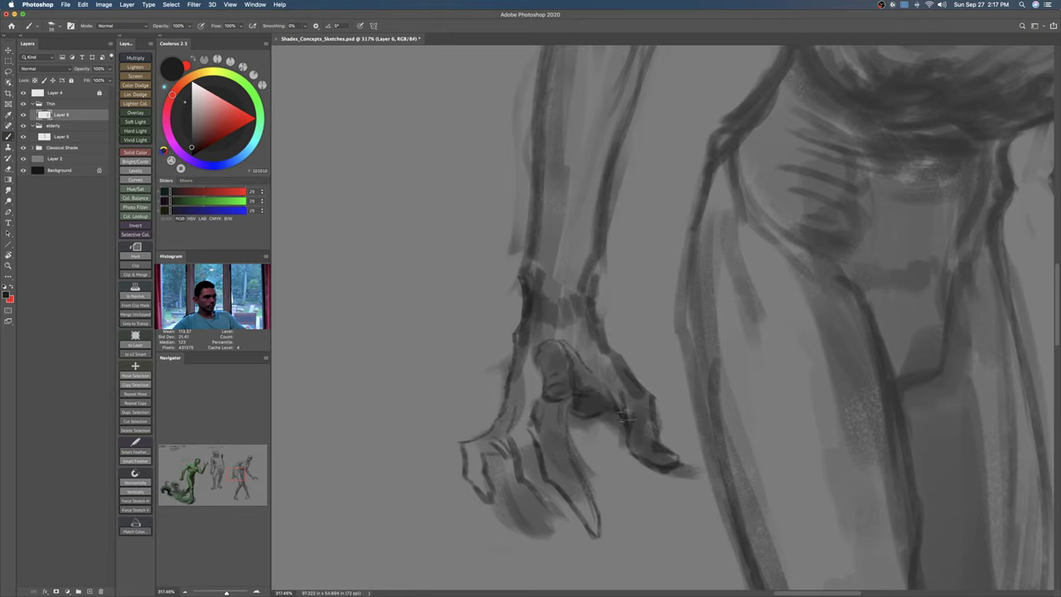
mouse_move(561, 470)
left_mouse_down()
mouse_move(532, 410)
mouse_move(554, 460)
left_mouse_up()
left_click_drag(531, 419, 562, 465)
mouse_move(495, 420)
left_mouse_down()
mouse_move(534, 460)
mouse_move(507, 431)
mouse_move(501, 475)
mouse_move(521, 472)
mouse_move(474, 431)
mouse_move(468, 466)
left_mouse_up()
Step: Erase the loose shading around the hanging hand's lower fingers and darken the tips of the outer and middle fingers
key("e")
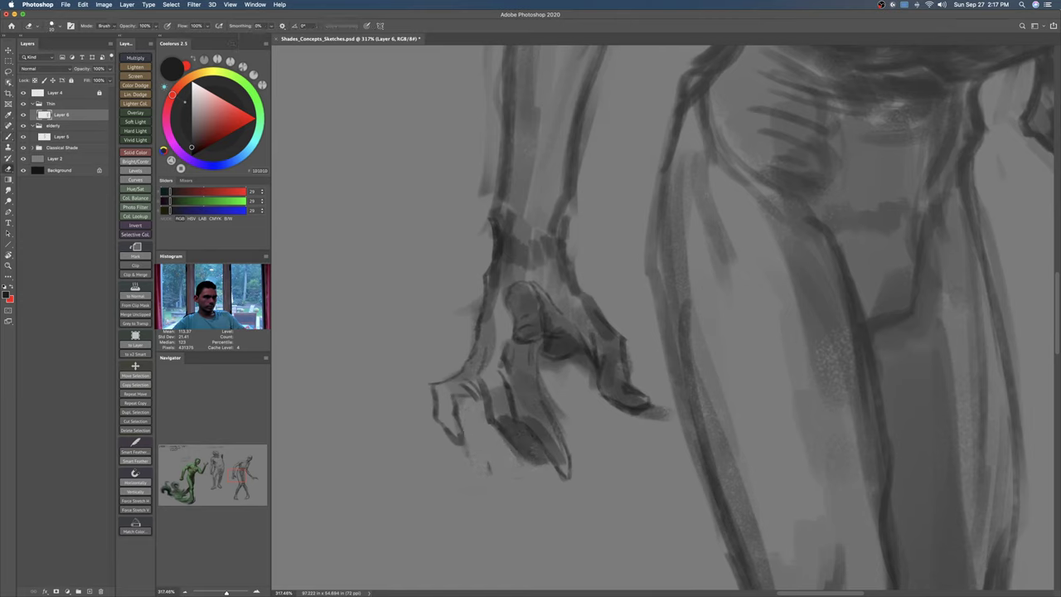
key("b")
left_click_drag(446, 428, 463, 443)
left_click_drag(520, 446, 571, 481)
key("super+z")
key("[")
key("e")
left_click_drag(525, 456, 547, 466)
Step: Darken the tip of the finger nearest the thigh and the thumbnail on the hanging hand
key("b")
key("[")
key("[")
key("[")
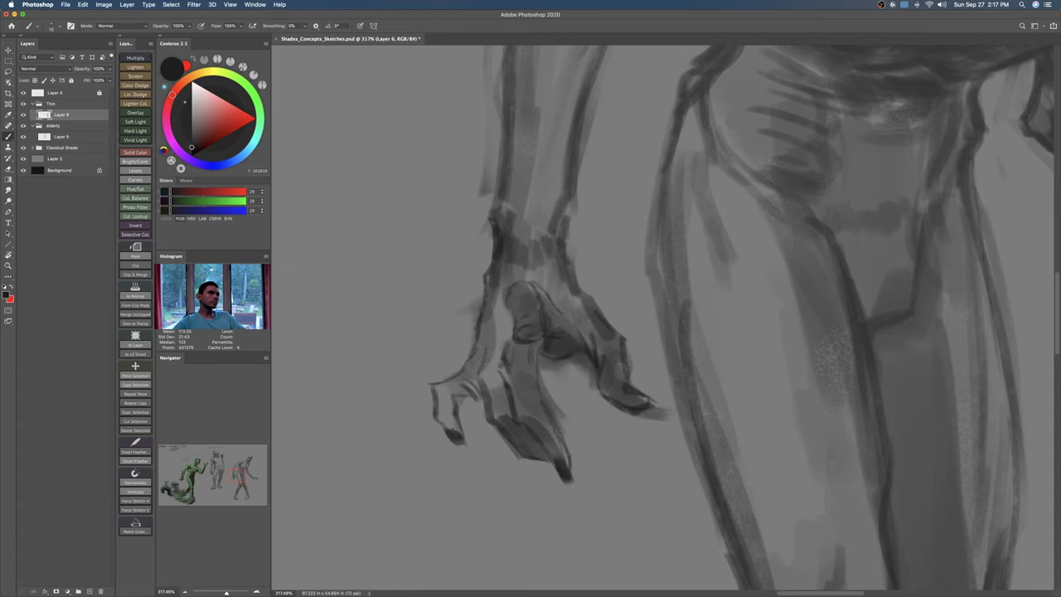
left_click_drag(630, 390, 653, 403)
left_click_drag(520, 332, 534, 317)
key("z")
left_click_drag(580, 353, 626, 396)
key("b")
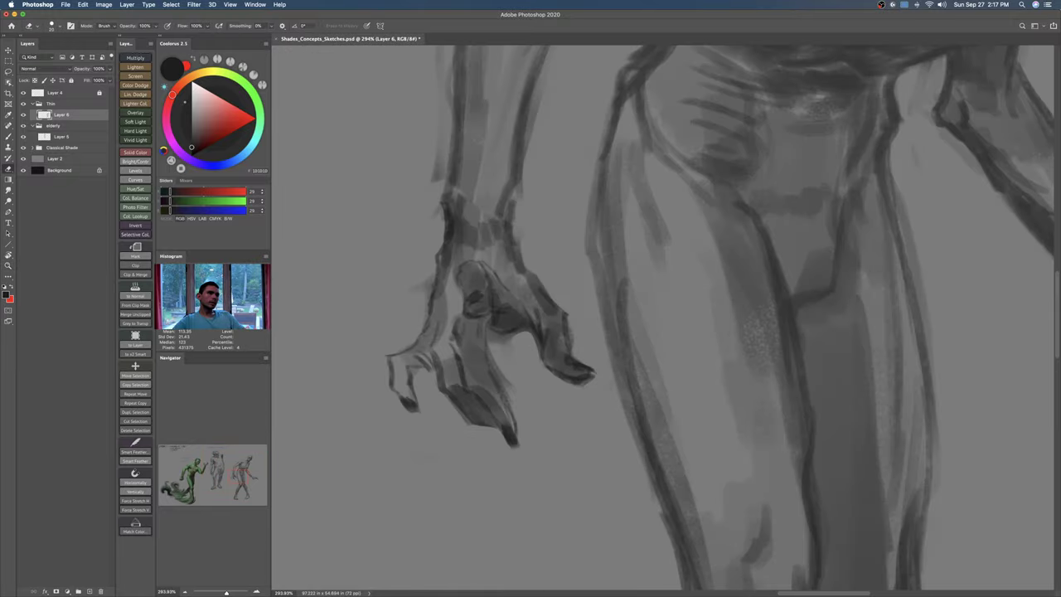
Step: Erase small highlights into the thumb tip and nail of the hanging hand with a small eraser
key("z")
left_click_drag(539, 370, 520, 374)
scroll(535, 377, "down", 3)
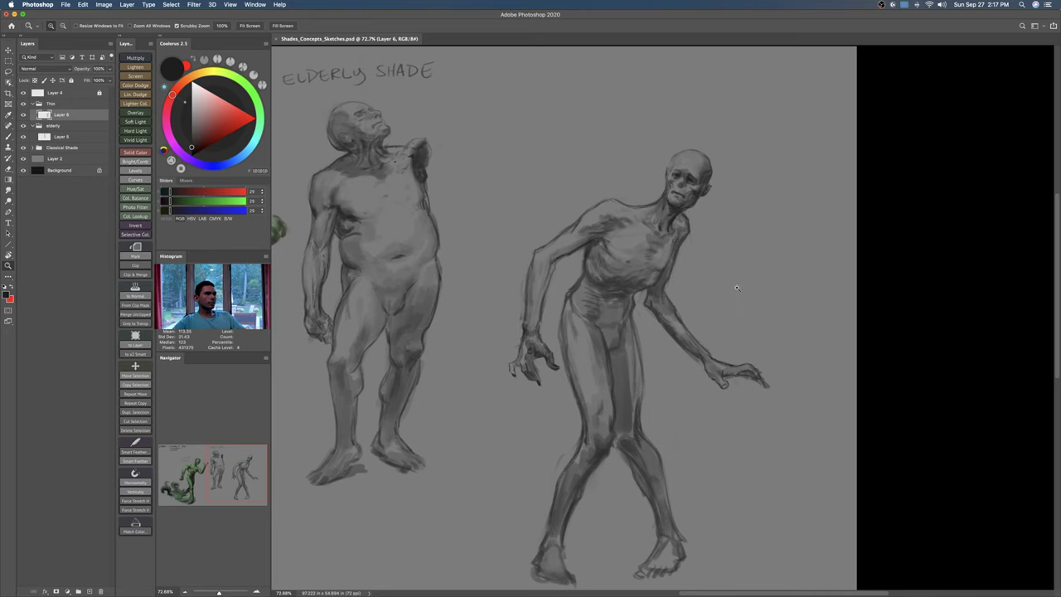
scroll(735, 290, "down", 2)
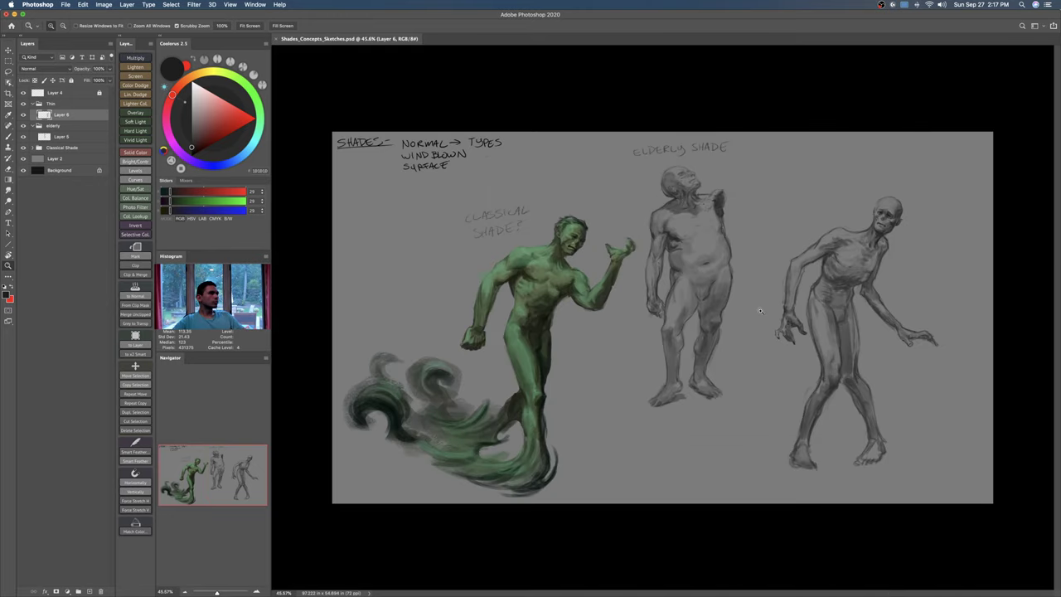
scroll(759, 311, "up", 5)
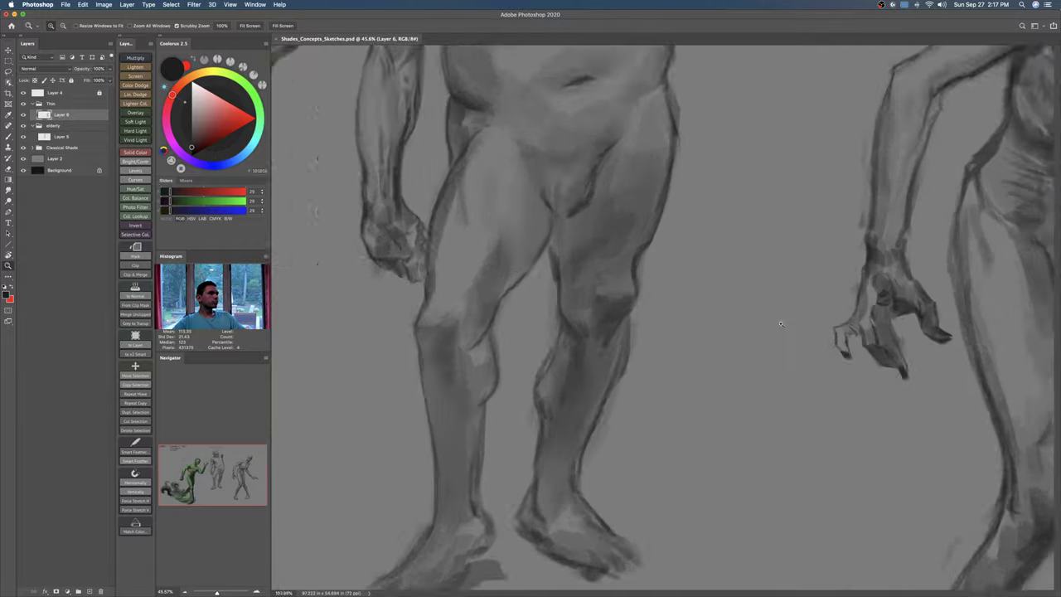
scroll(695, 335, "up", 3)
key("b")
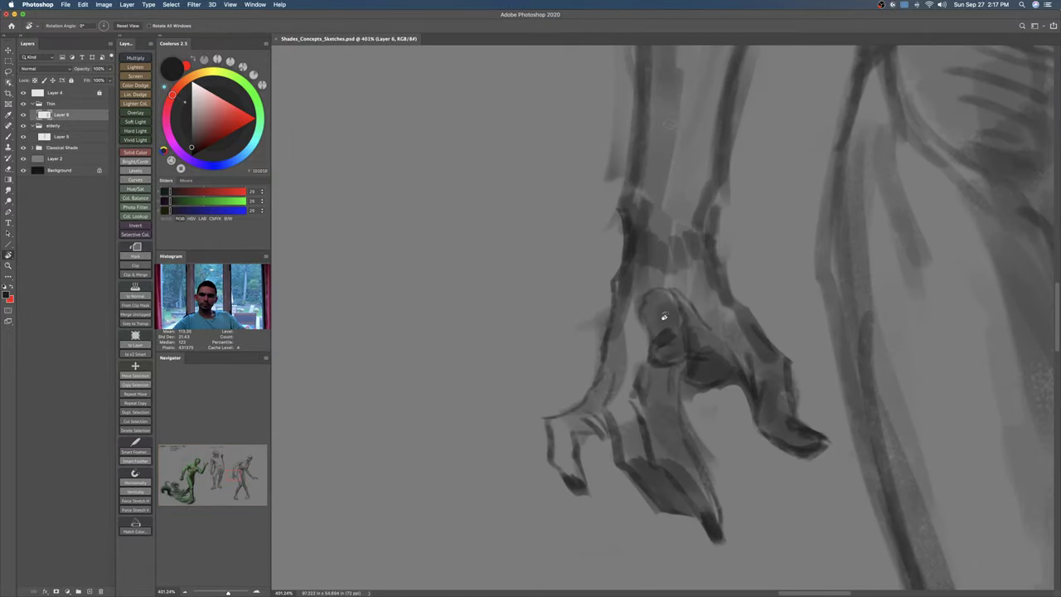
right_click(667, 319)
key("Return")
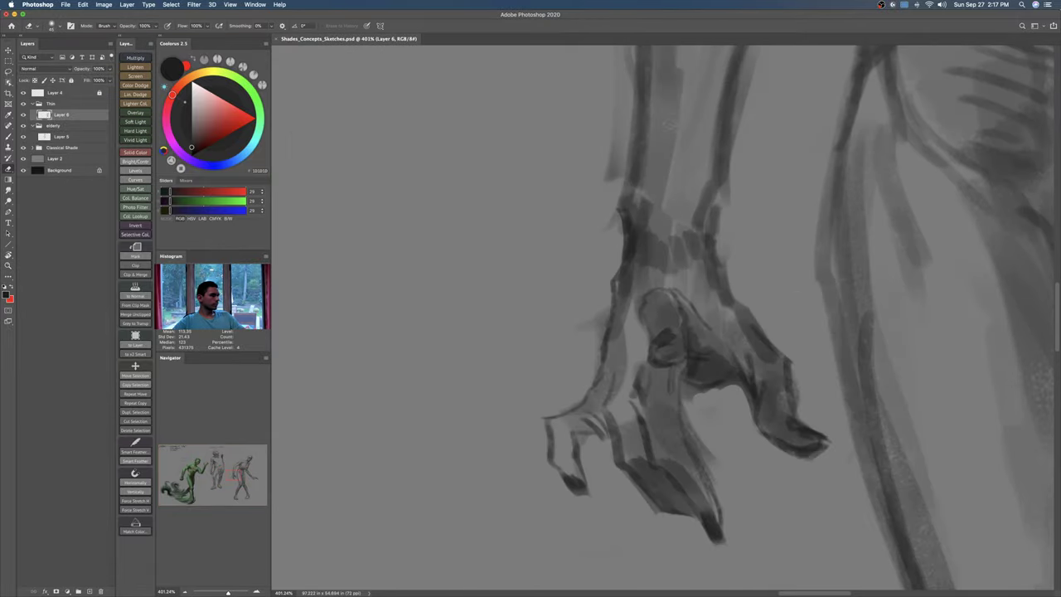
key("bracketleft")
key("bracketleft")
key("bracketleft")
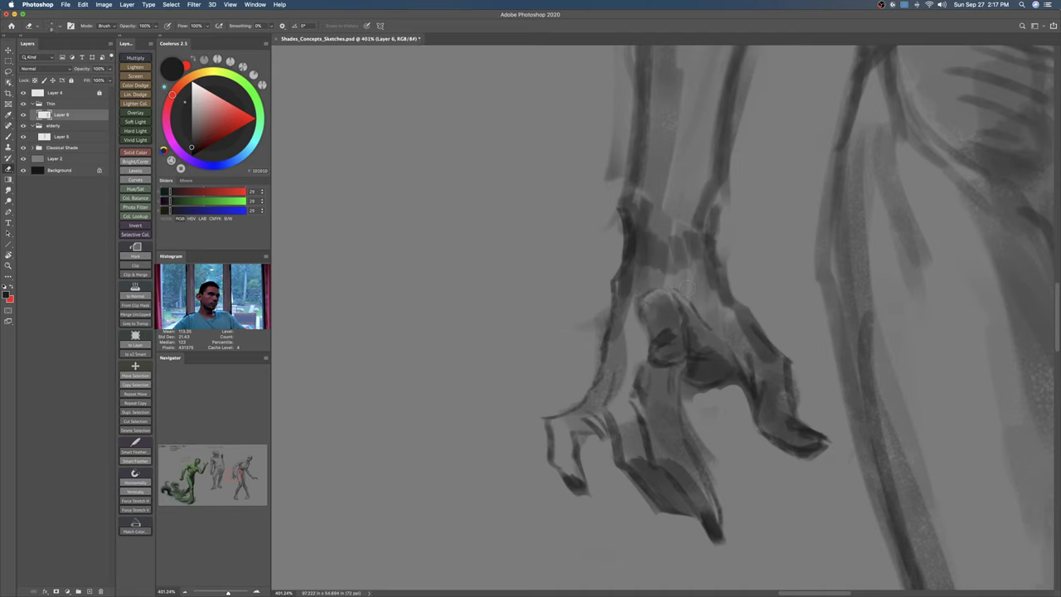
left_click_drag(658, 348, 677, 346)
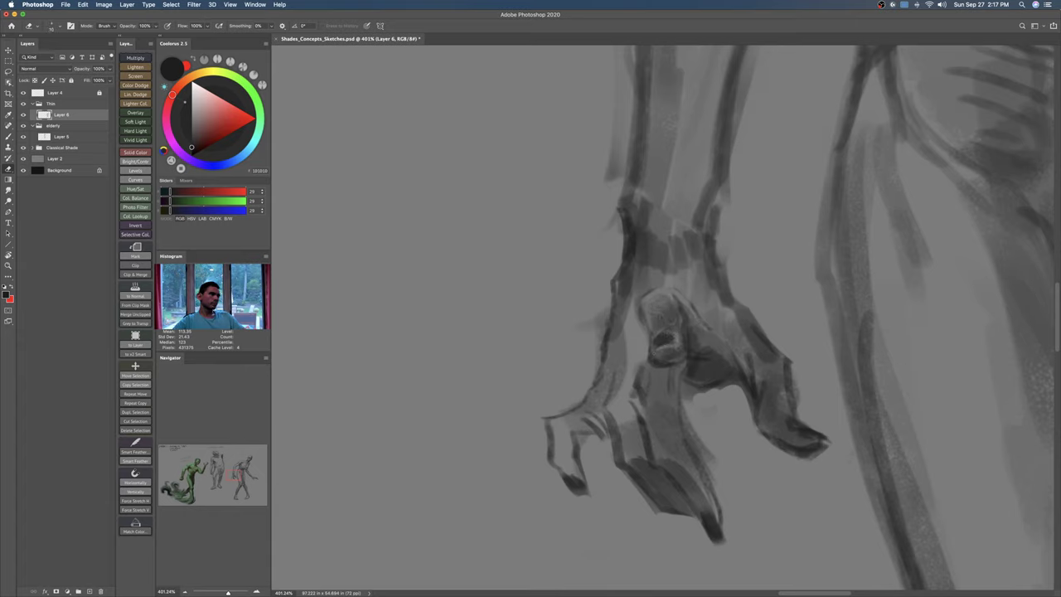
mouse_move(737, 320)
left_mouse_down()
mouse_move(758, 337)
mouse_move(681, 338)
left_mouse_up()
left_click_drag(753, 323, 673, 355)
Step: Handwrite the label THIN above the thin figure with the dark grey brush
key("b")
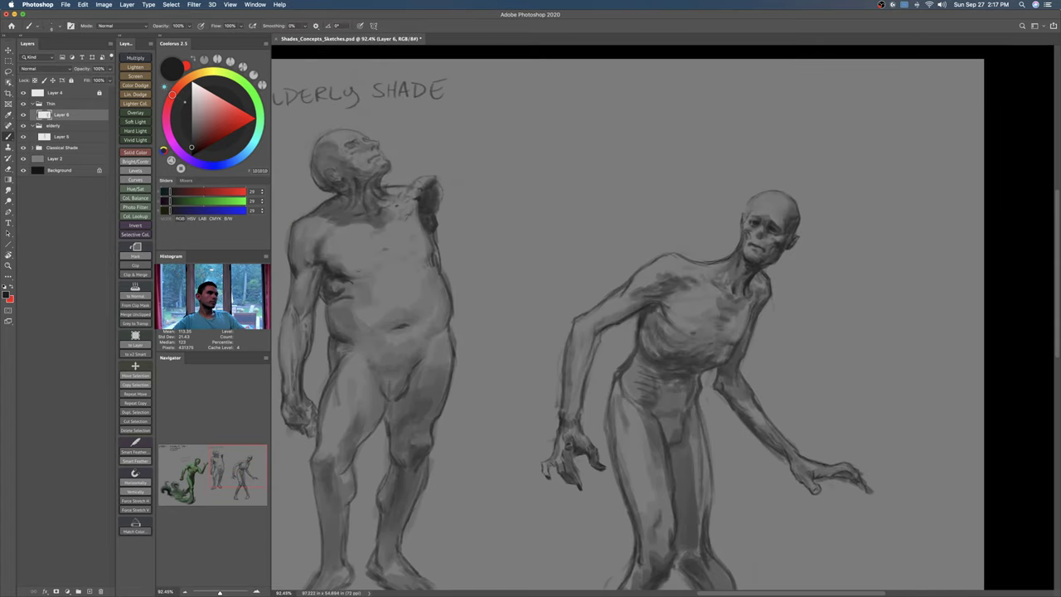
key("z")
left_click_drag(683, 279, 673, 281)
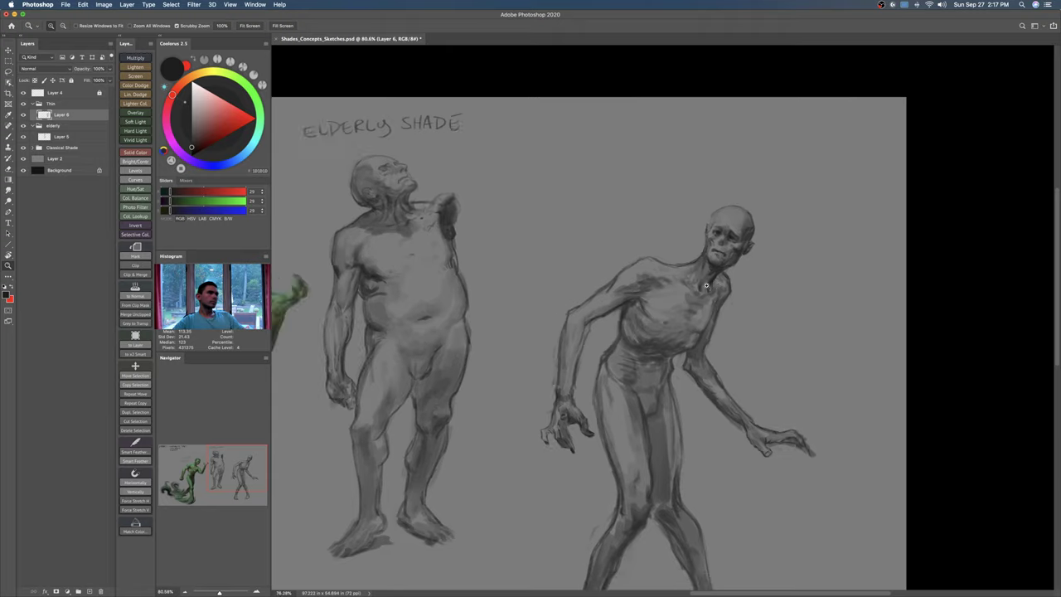
left_click_drag(746, 270, 726, 267)
key("b")
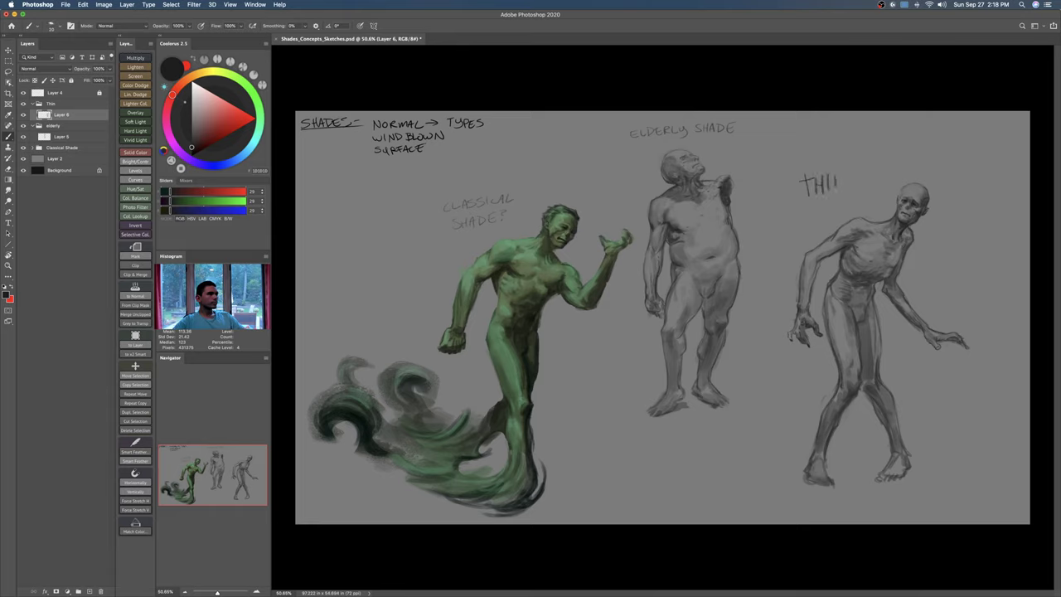
Step: Scale the thin figure and its label to about 91.5% and move them up beside the elderly shade
left_click_drag(900, 230, 891, 217, "super")
key("super+t")
left_click_drag(961, 152, 944, 184)
left_click_drag(903, 266, 901, 206)
mouse_move(942, 123)
left_mouse_down()
mouse_move(917, 127)
mouse_move(945, 119)
left_mouse_up()
left_click_drag(915, 230, 889, 194)
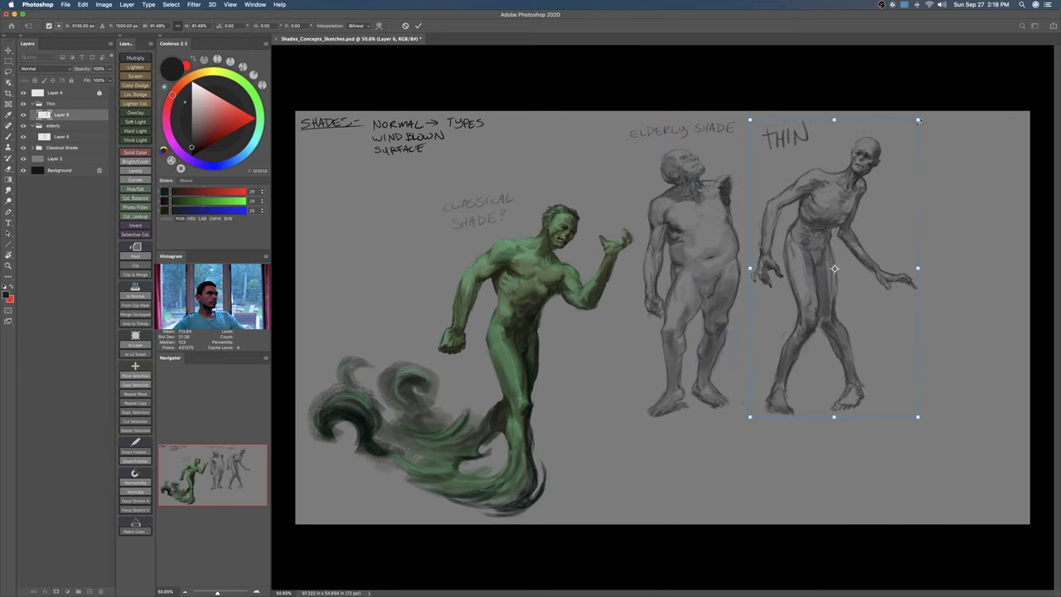
key("Return")
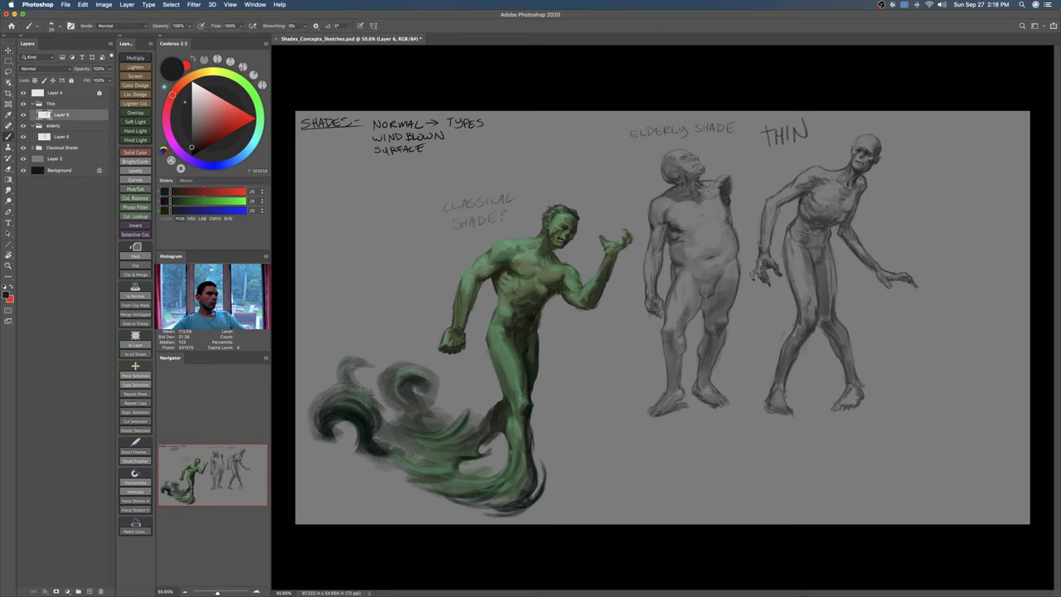
Step: Sketch temporary arrows around the classical shade and its smoke trail, and undo them
left_click_drag(382, 247, 378, 332)
left_click_drag(393, 288, 380, 331)
left_click_drag(343, 308, 379, 334)
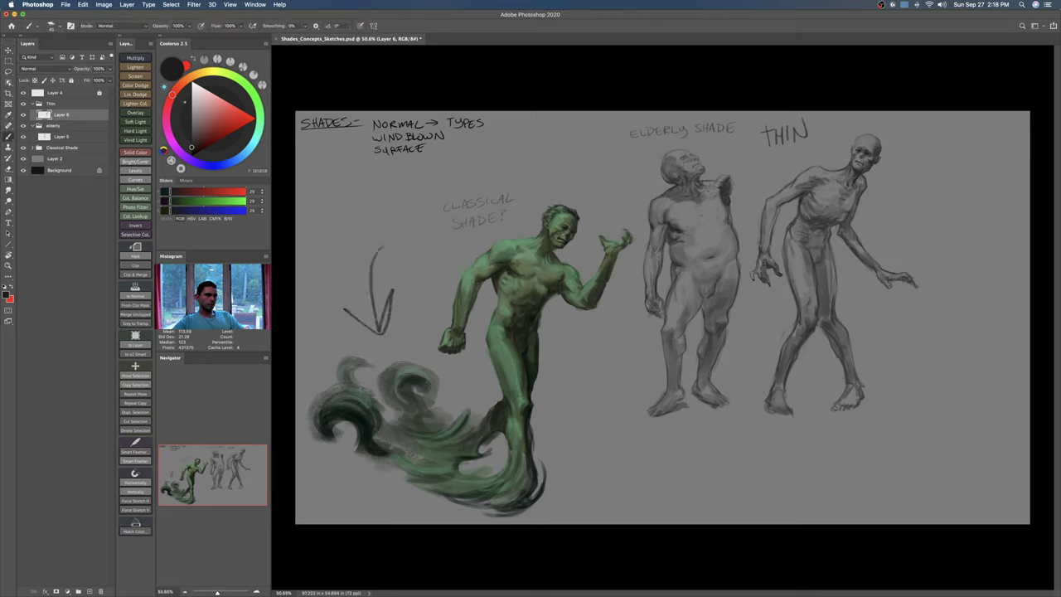
left_click_drag(617, 152, 580, 207)
left_click_drag(583, 176, 581, 209)
mouse_move(445, 259)
left_mouse_down()
mouse_move(428, 345)
mouse_move(441, 339)
left_mouse_up()
key("super+z")
key("super+z")
key("super+z")
key("super+z")
key("super+z")
key("super+z")
key("super+z")
key("super+z")
Step: Sketch a curved arrow from the thin figure toward the classical shade's torso and undo it
mouse_move(911, 176)
left_mouse_down()
mouse_move(621, 204)
mouse_move(808, 140)
left_mouse_up()
key("super+z")
left_click_drag(564, 337, 565, 370)
mouse_move(566, 339)
left_mouse_down()
mouse_move(582, 349)
mouse_move(766, 311)
left_mouse_up()
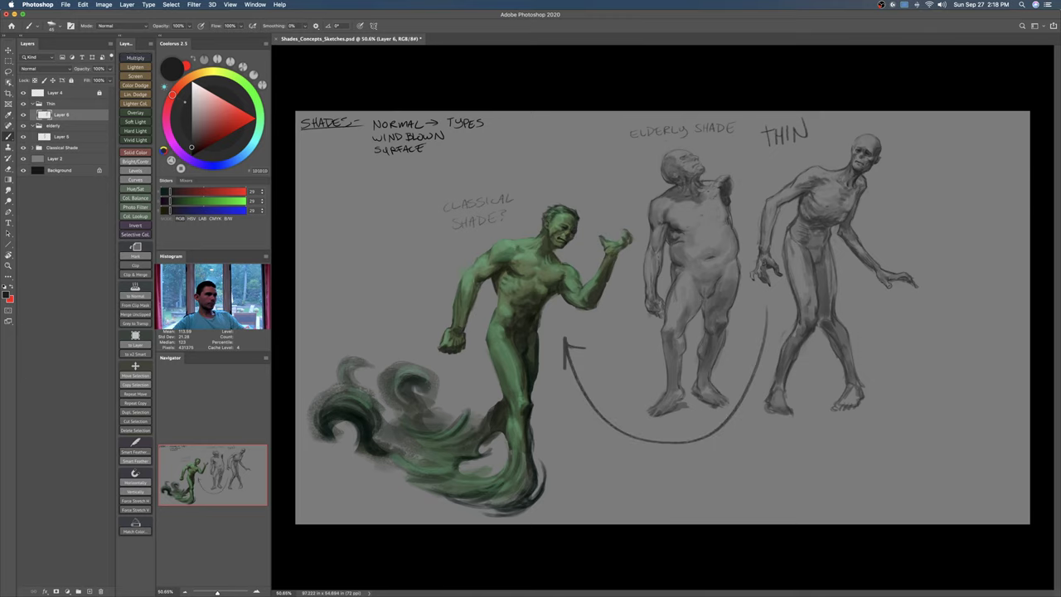
key("super+z")
Step: Select the green classical shade's painted layer and nudge the figure slightly away from the elderly shade
key("z")
scroll(718, 324, "up", 1)
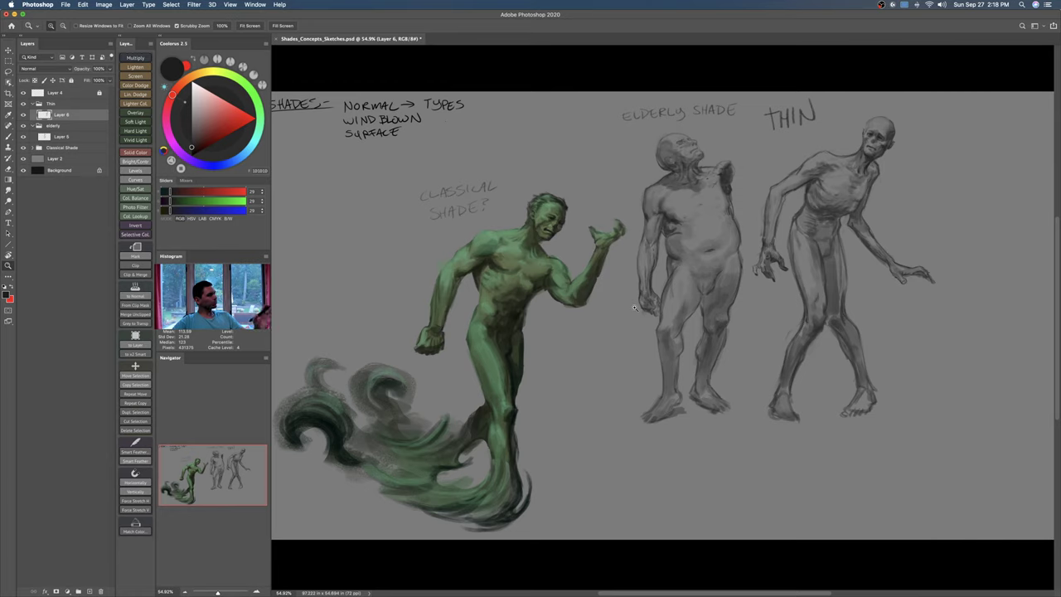
mouse_move(464, 480)
left_mouse_down()
mouse_move(718, 372)
mouse_move(692, 371)
left_mouse_up()
left_click_drag(664, 291, 635, 396)
key("v")
left_click(536, 393, "super")
left_click_drag(535, 406, 532, 381)
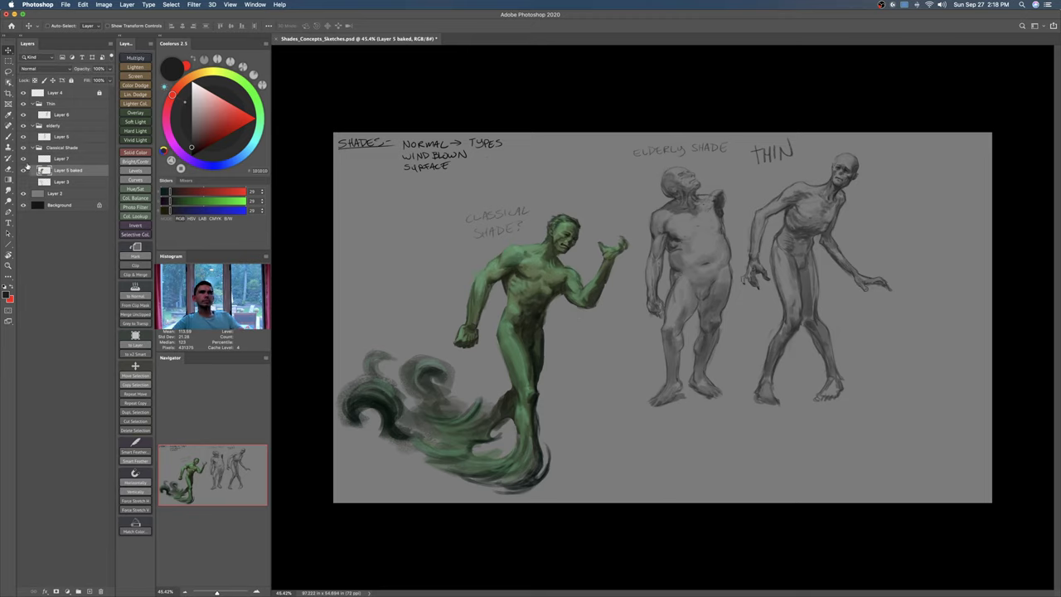
Step: Collapse the three figure groups, then scale down the Classical Shade group and move it up toward the handwritten notes
left_click(39, 148)
left_click(39, 126)
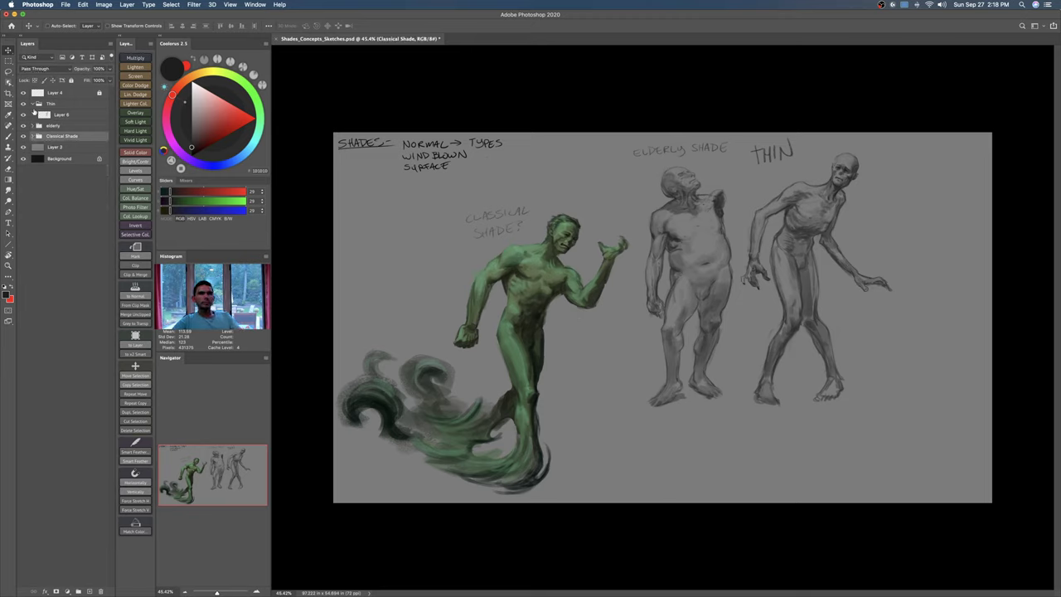
left_click(39, 103)
key("super+t")
left_click_drag(698, 206, 639, 255)
left_click_drag(590, 289, 591, 241)
key("Return")
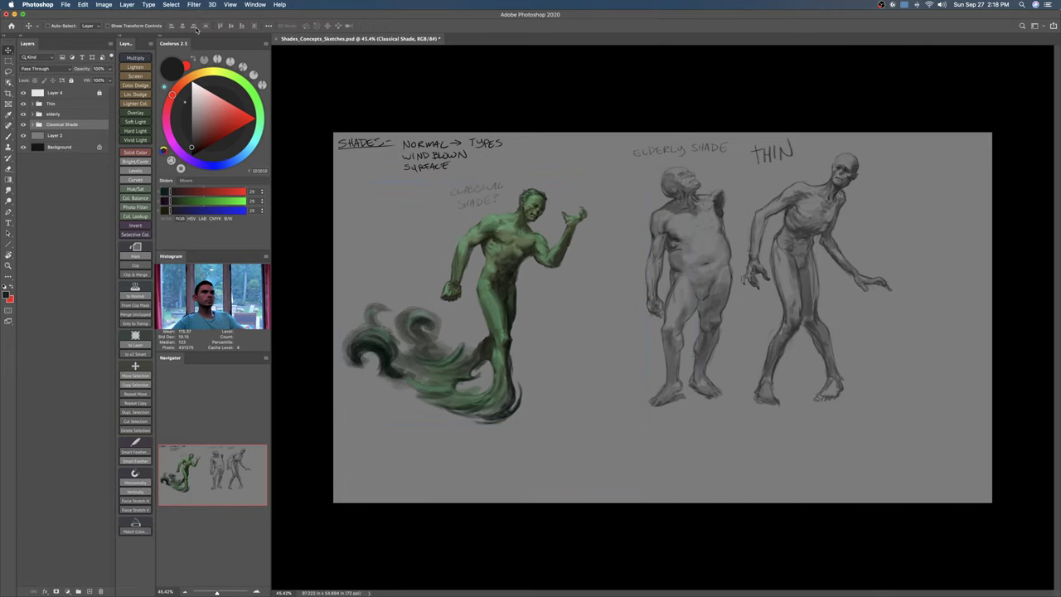
Step: Check the document's pixel dimensions in the Image Size settings without changing them
left_click(104, 4)
left_click(117, 68)
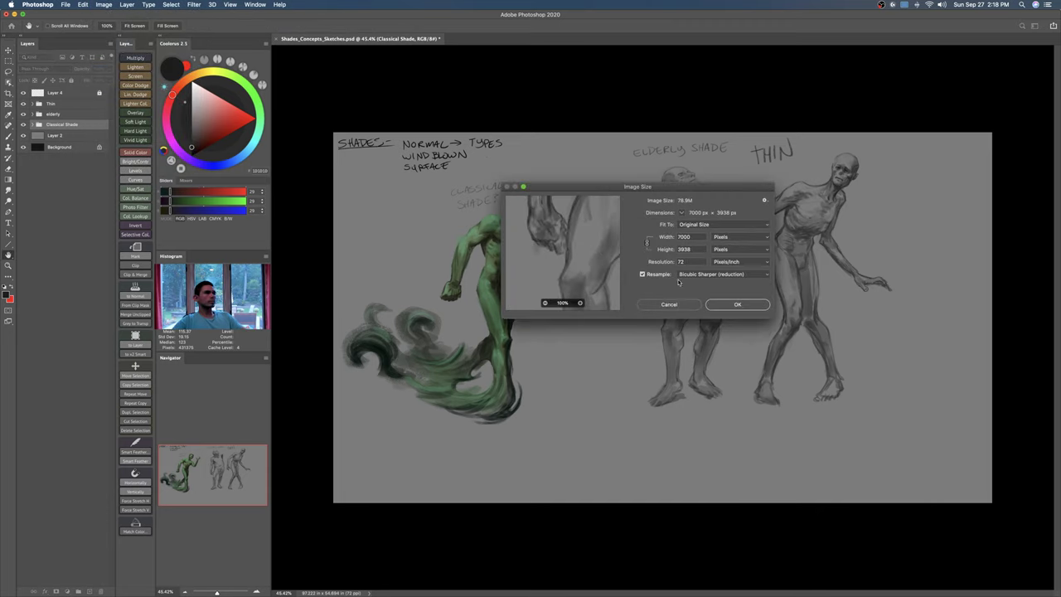
left_click(670, 304)
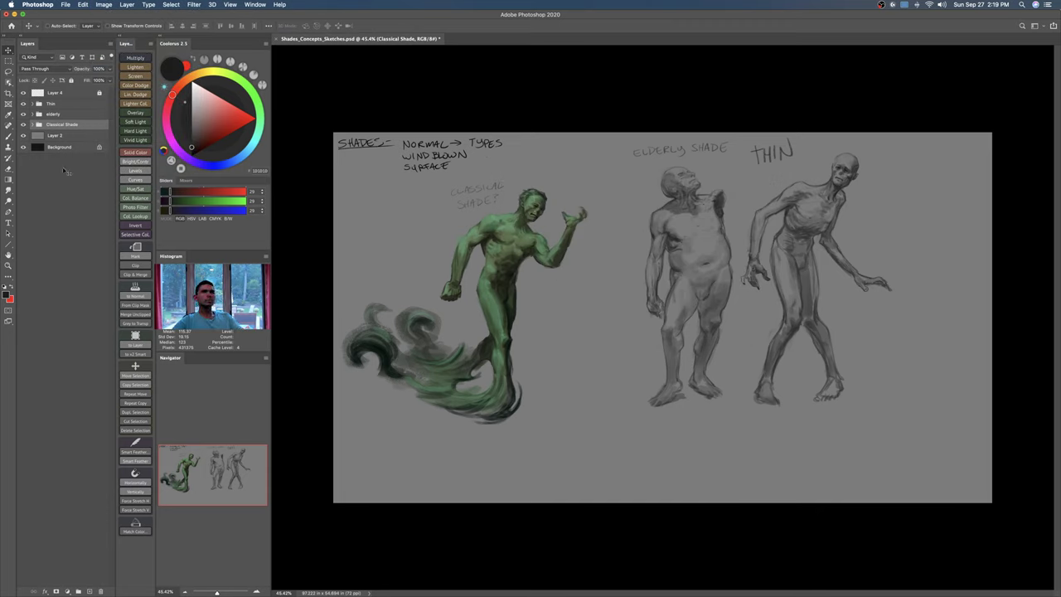
Step: Scale the elderly group down and place the figure and its label closer to the classical shade
left_click(63, 114)
left_click(32, 115)
key("super+t")
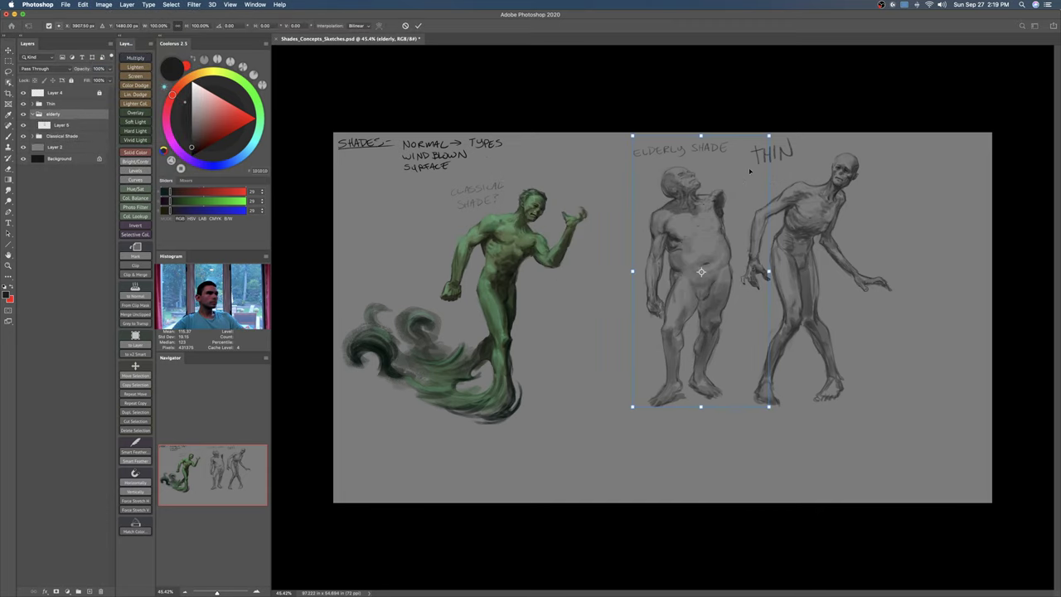
left_click_drag(769, 137, 704, 164)
key("Return")
left_click_drag(674, 228, 680, 228)
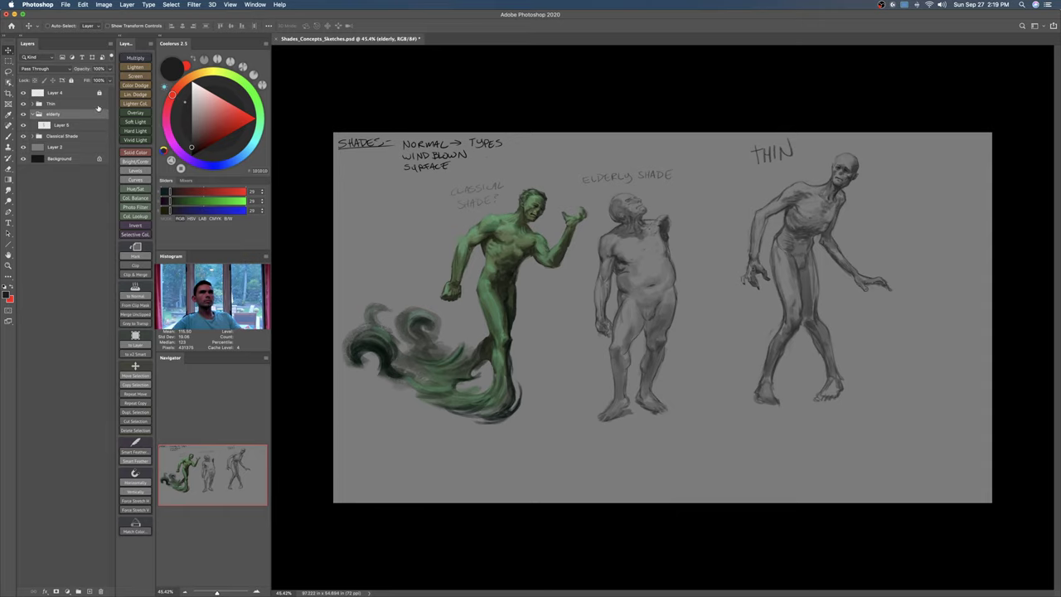
Step: Move the Thin group closer to the elderly shade, scale it down slightly, and adjust its placement
left_click(97, 106)
left_click_drag(798, 238, 764, 251)
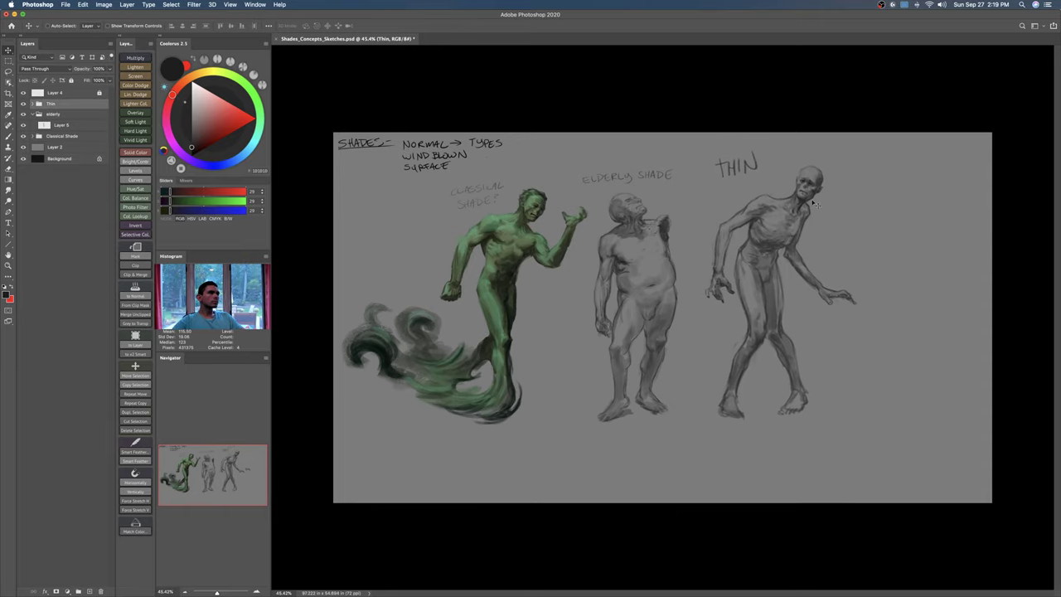
key("super+t")
left_click_drag(857, 151, 854, 157)
left_click_drag(814, 209, 807, 192)
key("Return")
Step: Collapse the elderly group, add a blank layer above the figure groups, and select the handwritten notes layer
key("z")
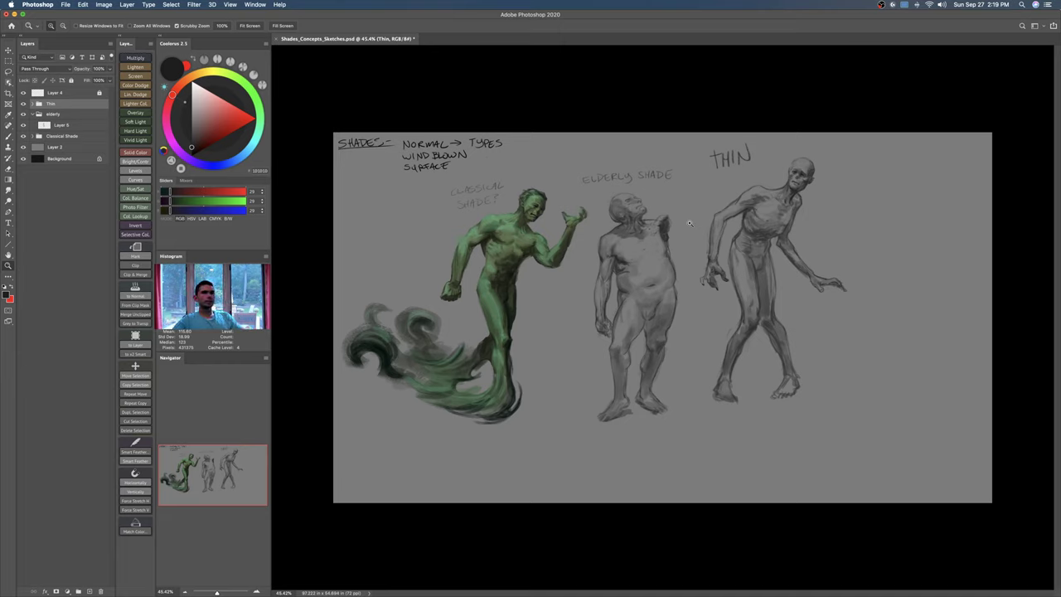
left_click(32, 114)
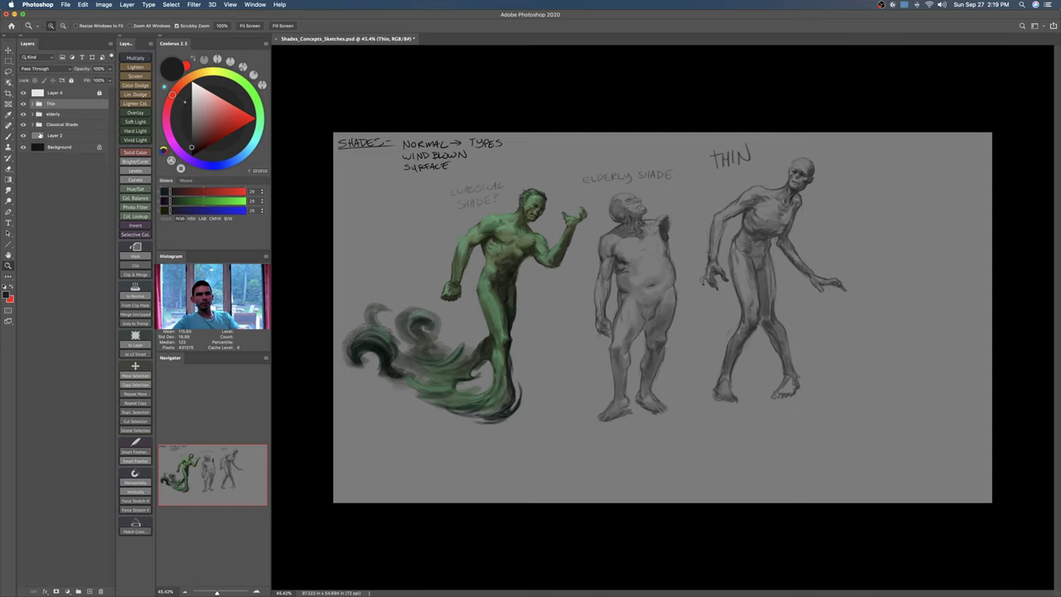
key("super+alt+shift+n")
left_click_drag(481, 145, 496, 145)
left_click(56, 94)
left_click(23, 93)
left_click(23, 93)
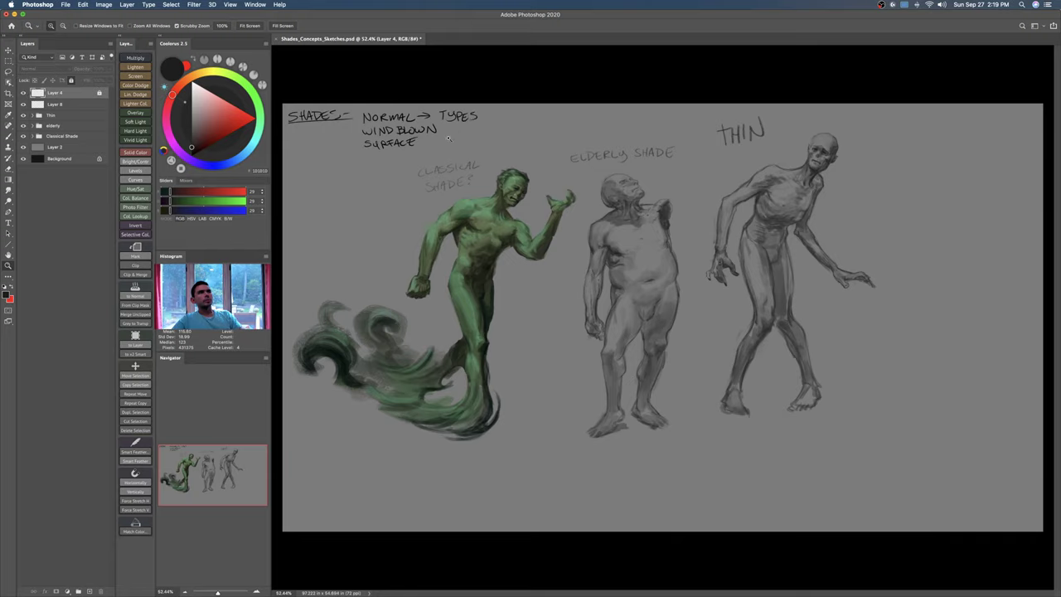
Step: Unlock Layer 4 and set up a standard hard round brush in pure black for writing notes
scroll(470, 119, "up", 4)
key("b")
right_click(531, 147)
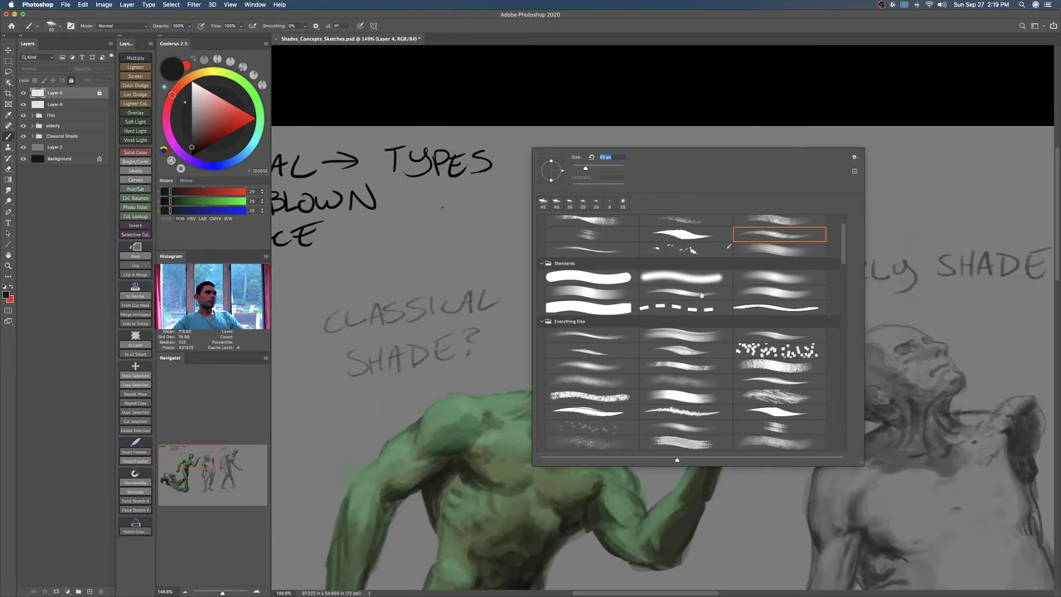
left_click(618, 277)
key("Return")
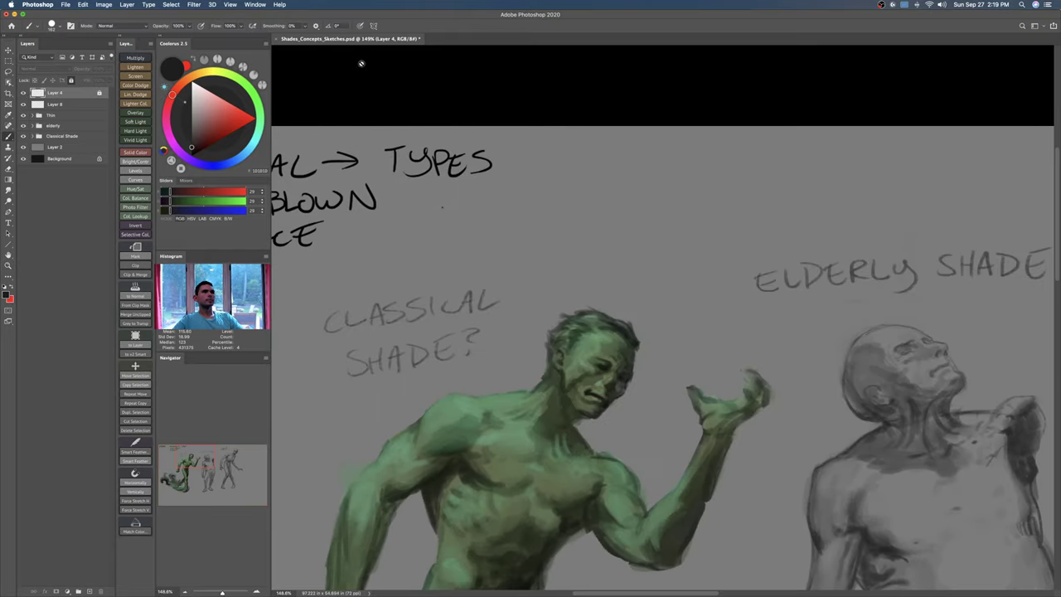
left_click_drag(196, 151, 190, 170)
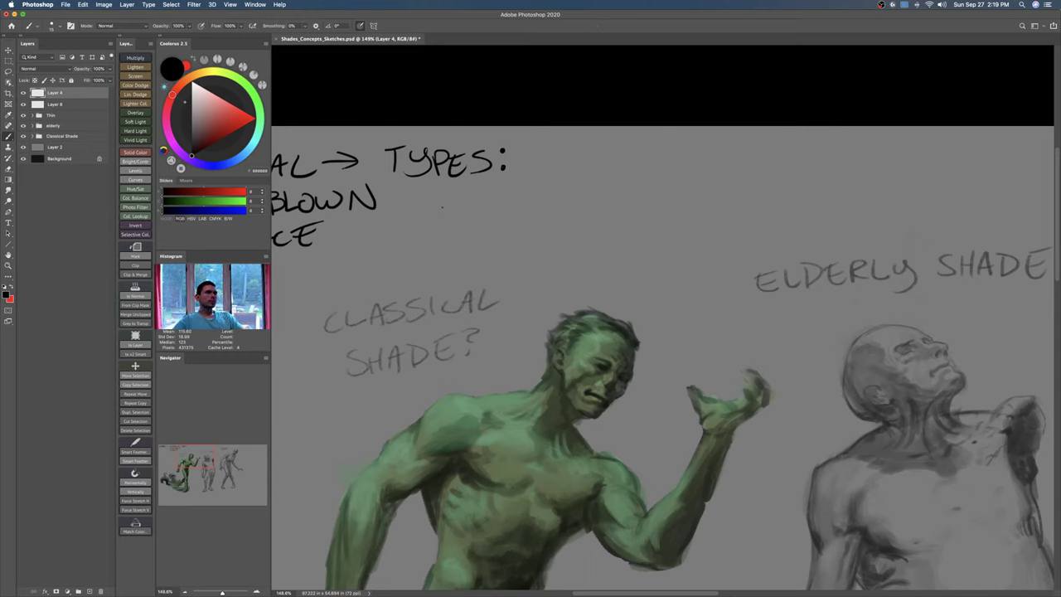
Step: Handwrite "CLASSICAL, ELDERLY," after "TYPES:" in the notes at the head of the sheet
left_click_drag(556, 149, 564, 168)
left_click_drag(551, 162, 561, 162)
left_click_drag(574, 149, 566, 165)
left_click_drag(597, 148, 584, 166)
mouse_move(605, 147)
left_mouse_down()
mouse_move(605, 164)
mouse_move(643, 164)
left_mouse_up()
mouse_move(634, 158)
left_mouse_down()
mouse_move(655, 144)
mouse_move(676, 171)
mouse_move(712, 160)
left_mouse_up()
left_click_drag(702, 153, 713, 143)
left_click_drag(719, 143, 740, 162)
mouse_move(736, 144)
left_mouse_down()
mouse_move(737, 161)
mouse_move(769, 163)
left_mouse_up()
left_click_drag(756, 155, 815, 160)
mouse_move(817, 149)
left_mouse_down()
mouse_move(826, 157)
mouse_move(816, 174)
mouse_move(601, 165)
left_mouse_up()
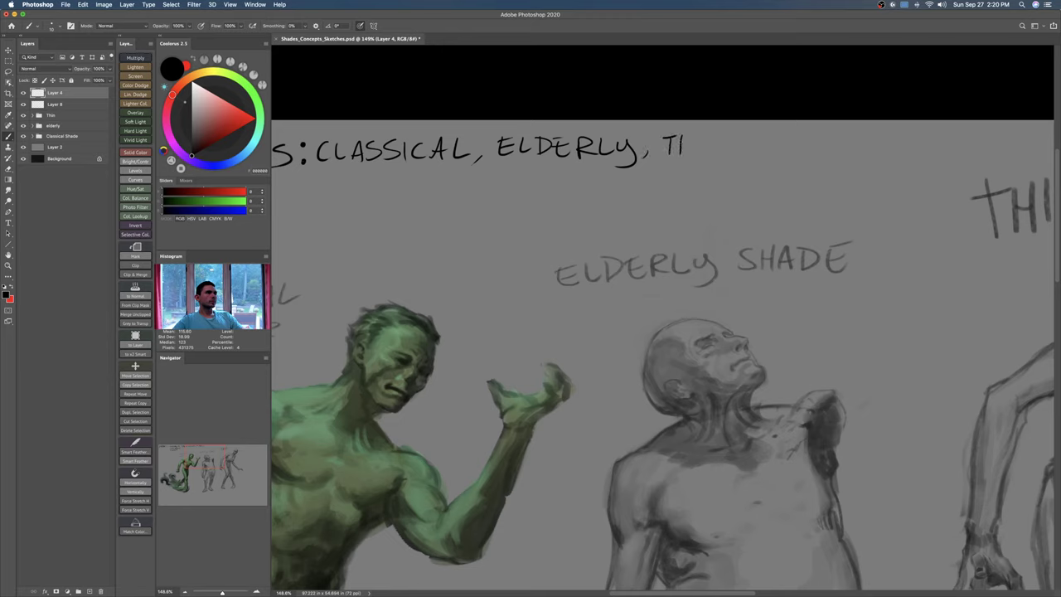
Step: Continue the handwritten types list with "THIN, YOUNG,"
left_click_drag(705, 136, 705, 156)
mouse_move(706, 138)
left_mouse_down()
mouse_move(723, 136)
mouse_move(728, 161)
mouse_move(757, 146)
left_mouse_up()
mouse_move(764, 134)
left_mouse_down()
mouse_move(756, 154)
mouse_move(773, 139)
mouse_move(796, 137)
mouse_move(802, 150)
left_mouse_up()
left_click_drag(804, 136, 829, 145)
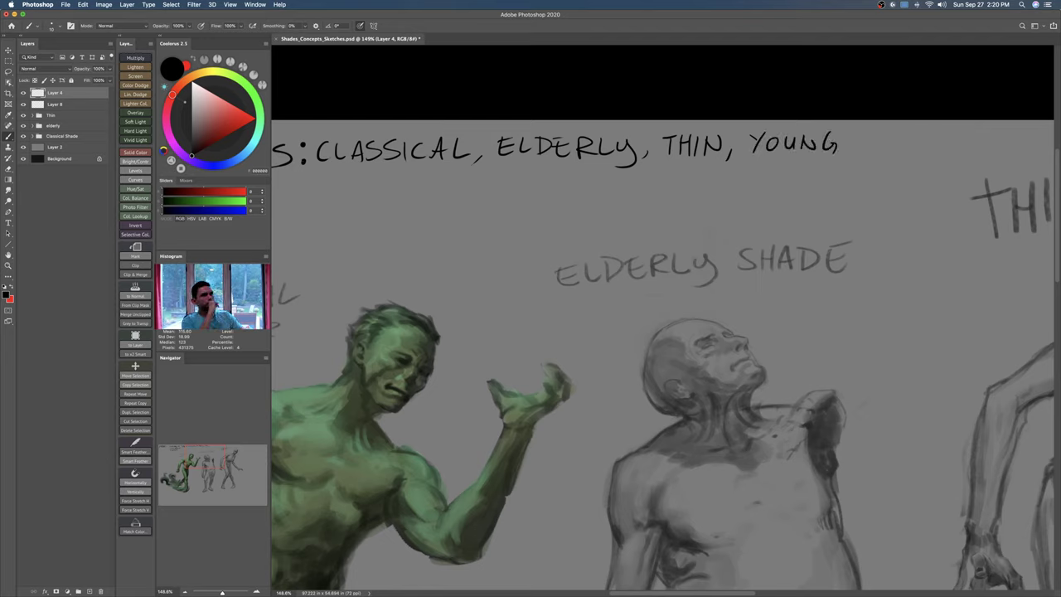
left_click_drag(823, 166, 710, 175)
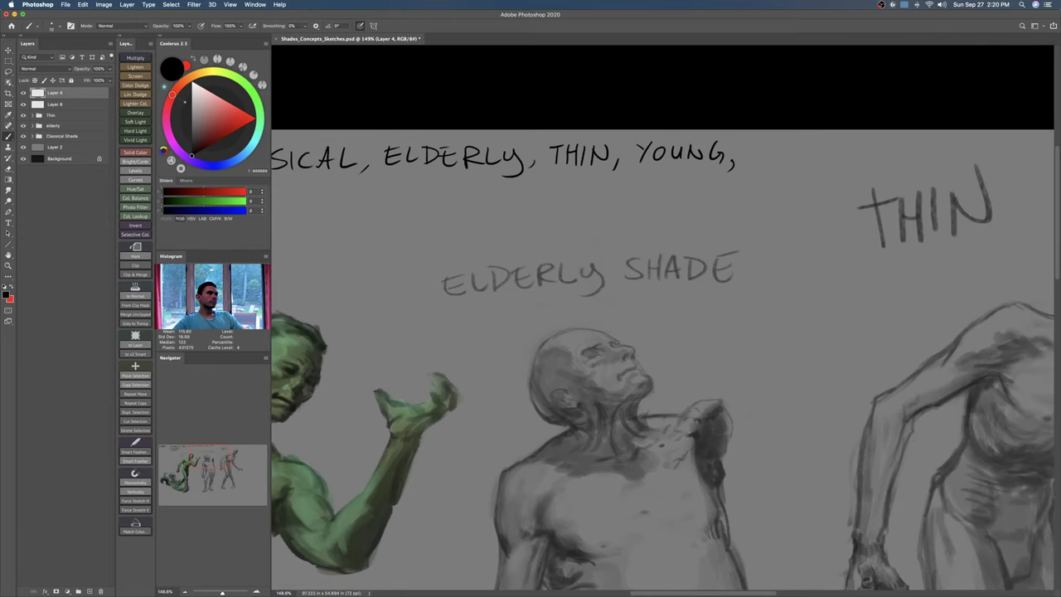
Step: Add "FEMALE VARIANTS," to the handwritten types list after "YOUNG,"
mouse_move(779, 153)
left_mouse_down()
mouse_move(763, 155)
mouse_move(782, 155)
mouse_move(741, 195)
mouse_move(706, 206)
left_mouse_up()
left_click_drag(701, 179, 777, 200)
left_click_drag(762, 193, 804, 201)
left_click_drag(803, 191, 814, 190)
left_click_drag(915, 199, 772, 199)
left_click_drag(701, 184, 776, 200)
left_click_drag(763, 190, 804, 181)
left_click_drag(816, 183, 815, 201)
left_click_drag(807, 183, 827, 181)
left_click_drag(843, 183, 830, 201)
mouse_move(851, 205)
left_mouse_down()
mouse_move(724, 209)
mouse_move(793, 200)
left_mouse_up()
Step: Write "HEAVY" after "FEMALE VARIANTS," in the types list
left_click_drag(735, 194, 694, 215)
mouse_move(693, 205)
left_mouse_down()
mouse_move(709, 204)
mouse_move(709, 217)
left_mouse_up()
mouse_move(720, 189)
left_mouse_down()
mouse_move(734, 216)
mouse_move(733, 204)
left_mouse_up()
mouse_move(718, 188)
left_mouse_down()
mouse_move(738, 188)
mouse_move(762, 217)
left_mouse_up()
mouse_move(746, 203)
left_mouse_down()
mouse_move(790, 187)
mouse_move(818, 193)
mouse_move(799, 233)
left_mouse_up()
Step: Draw a temporary circle around the elderly shade's severed arm stump and undo it
left_click_drag(772, 236, 621, 232)
left_click_drag(724, 214, 655, 232)
left_click_drag(551, 323, 659, 208)
left_click_drag(557, 308, 588, 289)
mouse_move(685, 319)
left_mouse_down()
mouse_move(590, 160)
mouse_move(680, 207)
mouse_move(670, 286)
left_mouse_up()
mouse_move(668, 174)
left_mouse_down()
mouse_move(559, 222)
mouse_move(613, 165)
left_mouse_up()
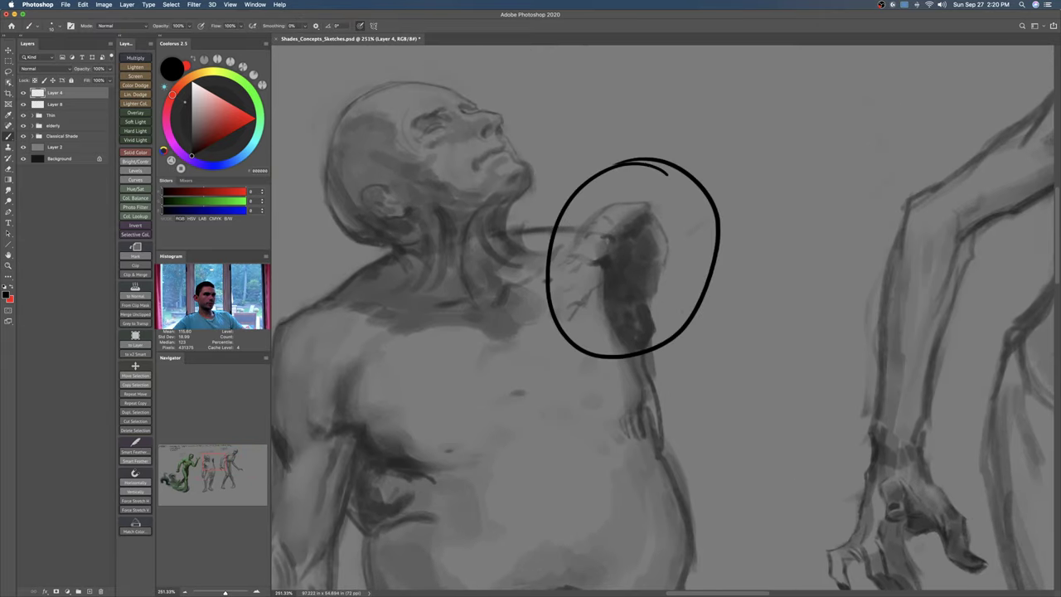
key("super+z")
Step: Start a word after "HEAVY" in the types list with the letters "DIS"
left_click_drag(746, 157, 672, 218)
left_click_drag(861, 86, 560, 364)
mouse_move(694, 256)
left_mouse_down()
mouse_move(720, 268)
mouse_move(729, 197)
mouse_move(691, 196)
mouse_move(680, 231)
left_mouse_up()
mouse_move(673, 197)
left_mouse_down()
mouse_move(709, 209)
mouse_move(682, 232)
left_mouse_up()
left_click_drag(716, 199, 716, 230)
left_click_drag(757, 195, 724, 226)
key("super+z")
Step: Erase the letters "DIS" after "HEAVY" using a standard hard round eraser
key("e")
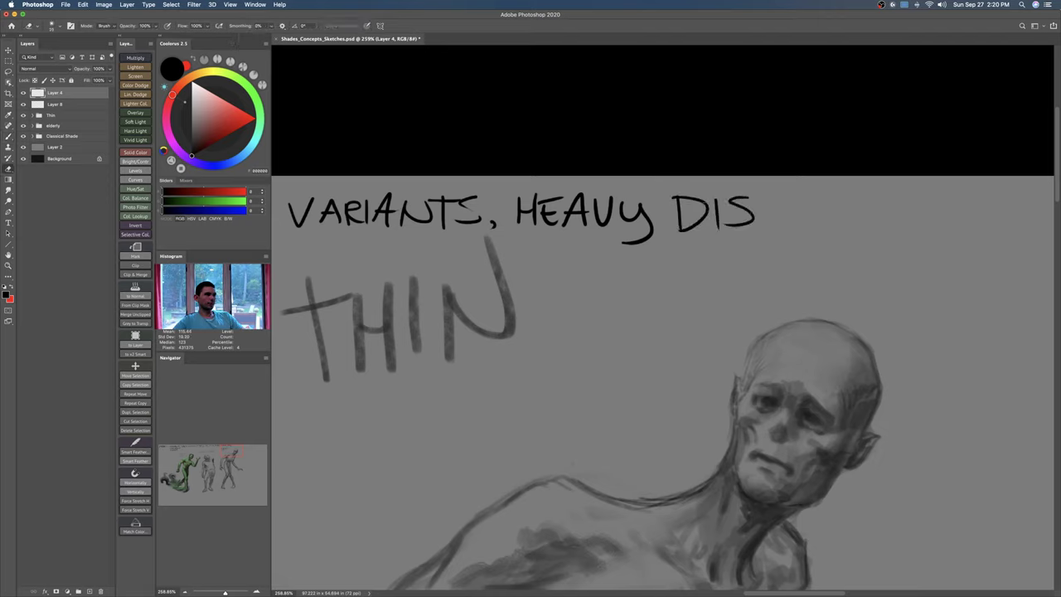
mouse_move(680, 201)
left_mouse_down()
mouse_move(694, 224)
mouse_move(739, 201)
left_mouse_up()
right_click(736, 189)
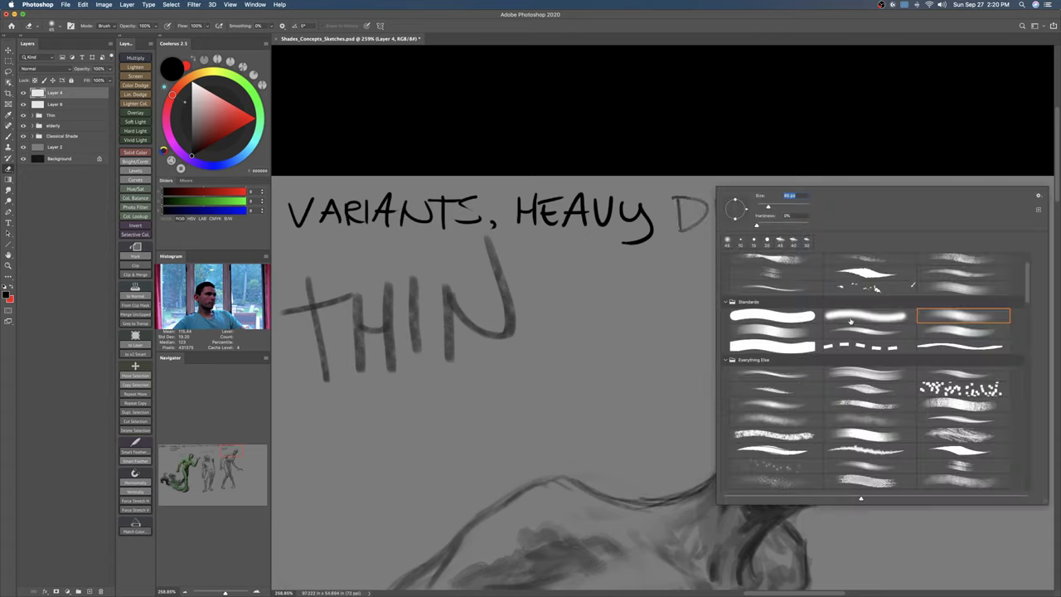
double_click(800, 320)
left_click_drag(675, 214, 750, 207)
Step: Finish the handwritten types list with a word beginning with "MISS" after "HEAVY"
key("b")
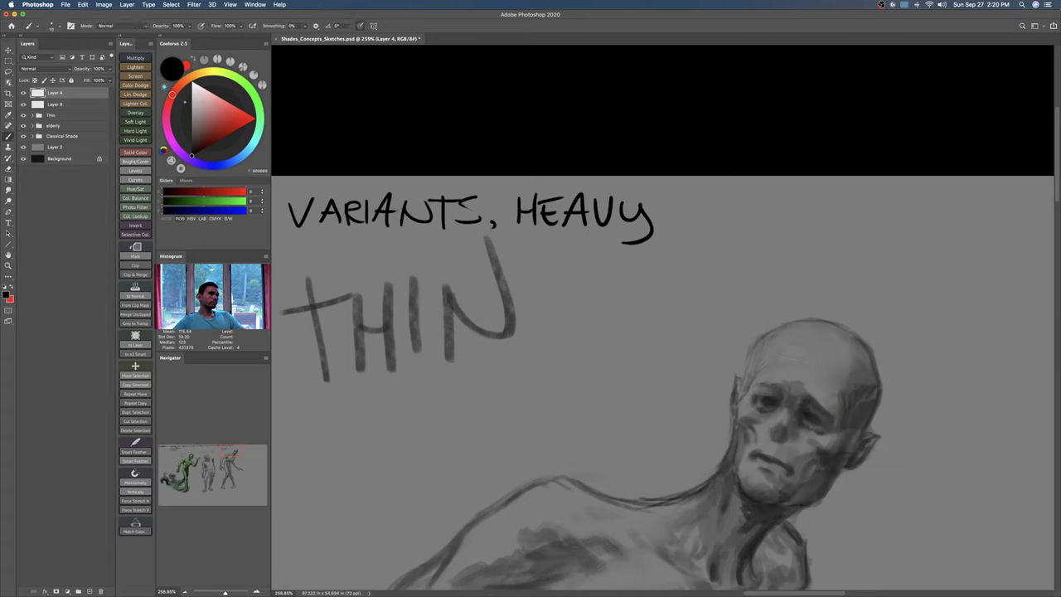
left_click_drag(683, 202, 681, 231)
left_click_drag(685, 202, 708, 233)
left_click_drag(715, 209, 727, 227)
mouse_move(718, 217)
left_mouse_down()
mouse_move(729, 215)
mouse_move(722, 205)
left_mouse_up()
mouse_move(746, 201)
left_mouse_down()
mouse_move(738, 225)
mouse_move(761, 224)
left_mouse_up()
mouse_move(821, 204)
left_mouse_down()
mouse_move(802, 241)
mouse_move(854, 207)
mouse_move(858, 230)
left_mouse_up()
left_click_drag(874, 235, 895, 199)
mouse_move(917, 199)
left_mouse_down()
mouse_move(917, 237)
mouse_move(917, 219)
left_mouse_up()
left_click_drag(992, 217, 734, 245)
mouse_move(749, 222)
left_mouse_down()
mouse_move(748, 245)
mouse_move(773, 216)
mouse_move(800, 242)
left_mouse_up()
left_click_drag(779, 235, 797, 229)
left_click_drag(777, 223, 800, 215)
mouse_move(818, 217)
left_mouse_down()
mouse_move(801, 240)
mouse_move(816, 242)
left_mouse_up()
mouse_move(879, 266)
left_mouse_down()
mouse_move(841, 304)
mouse_move(848, 298)
left_mouse_up()
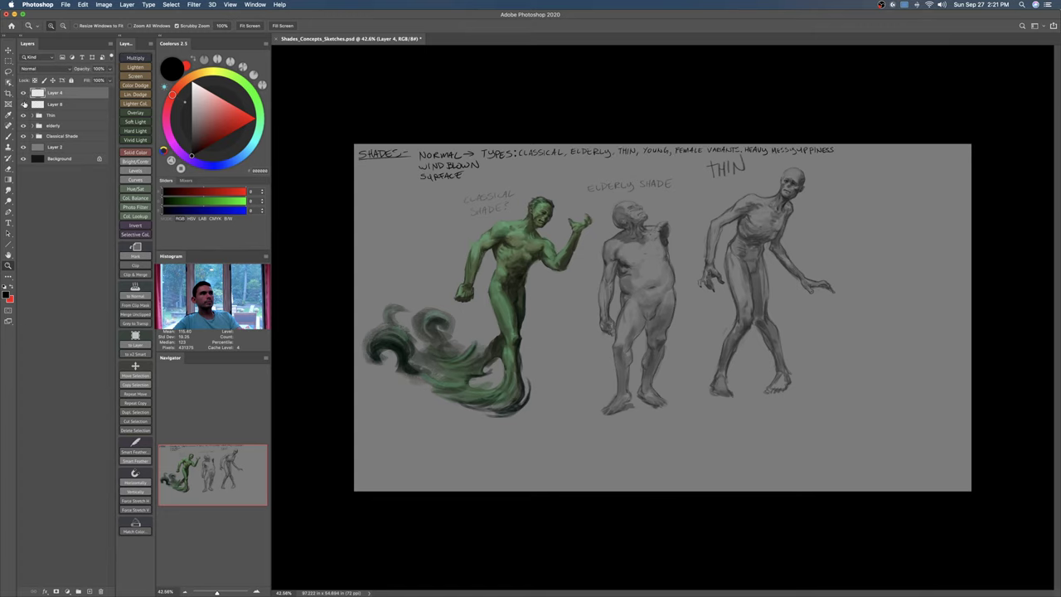
Step: Delete the blank spare layer beneath the notes and lock Layer 4
left_click(24, 103, "alt")
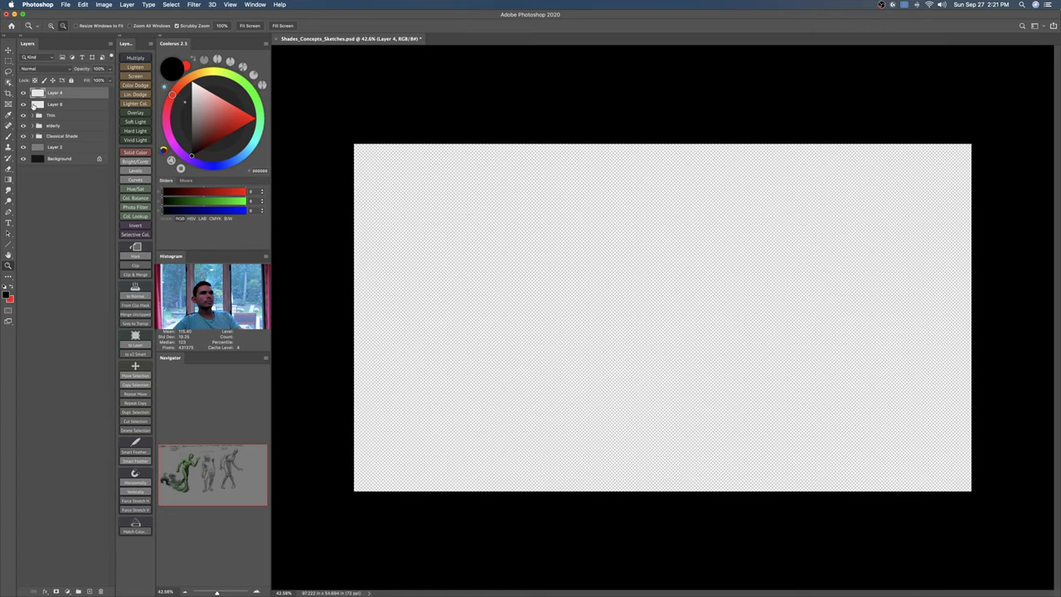
left_click(24, 104, "alt")
left_click(68, 105)
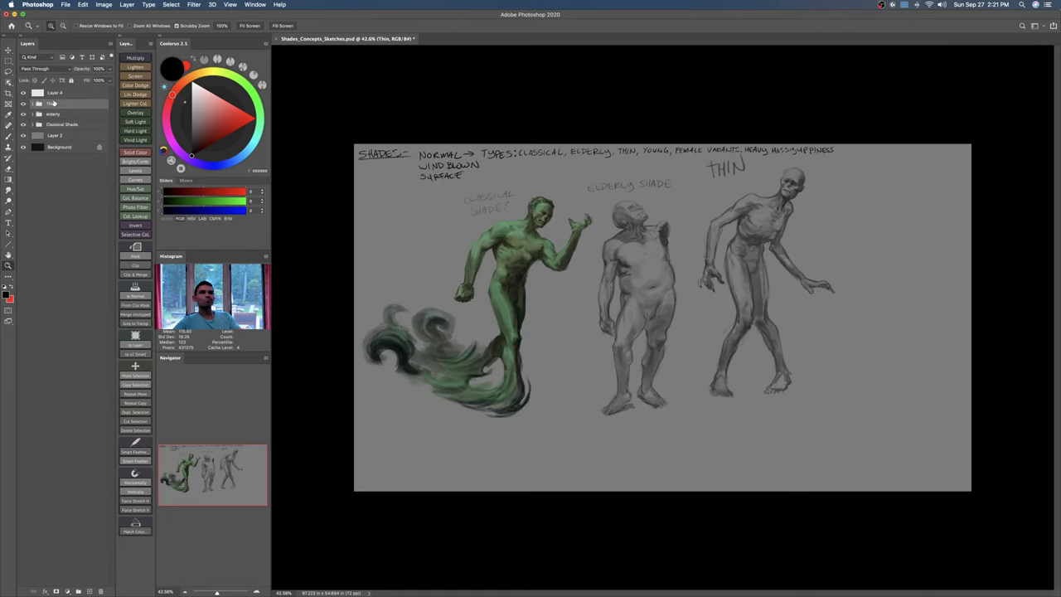
key("Delete")
left_click(70, 80)
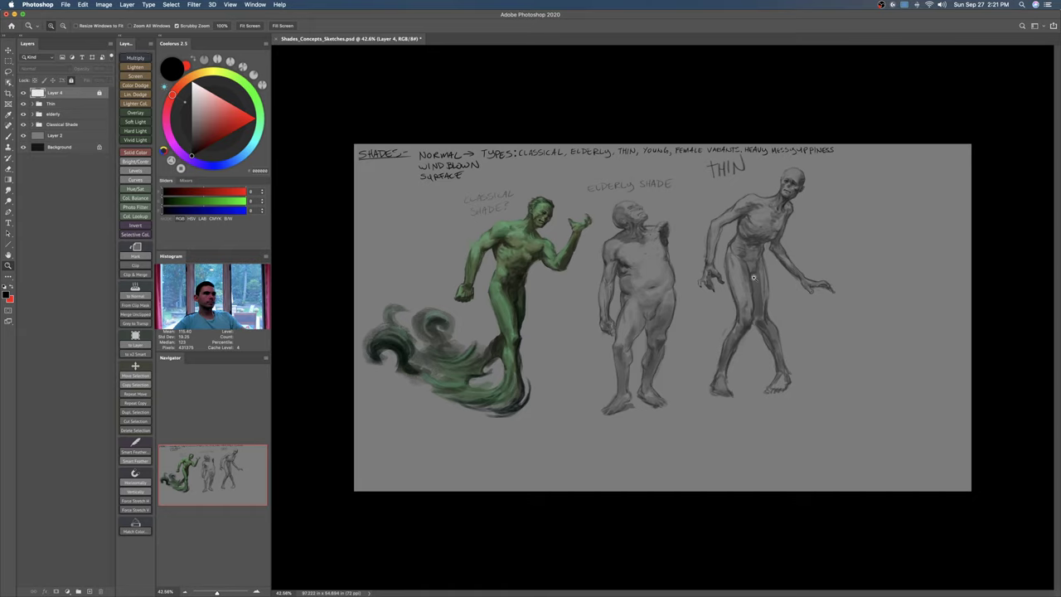
Step: Select the Thin, elderly and Classical Shade groups and shift all three figures toward the sheet's left edge
left_click_drag(752, 243, 759, 243)
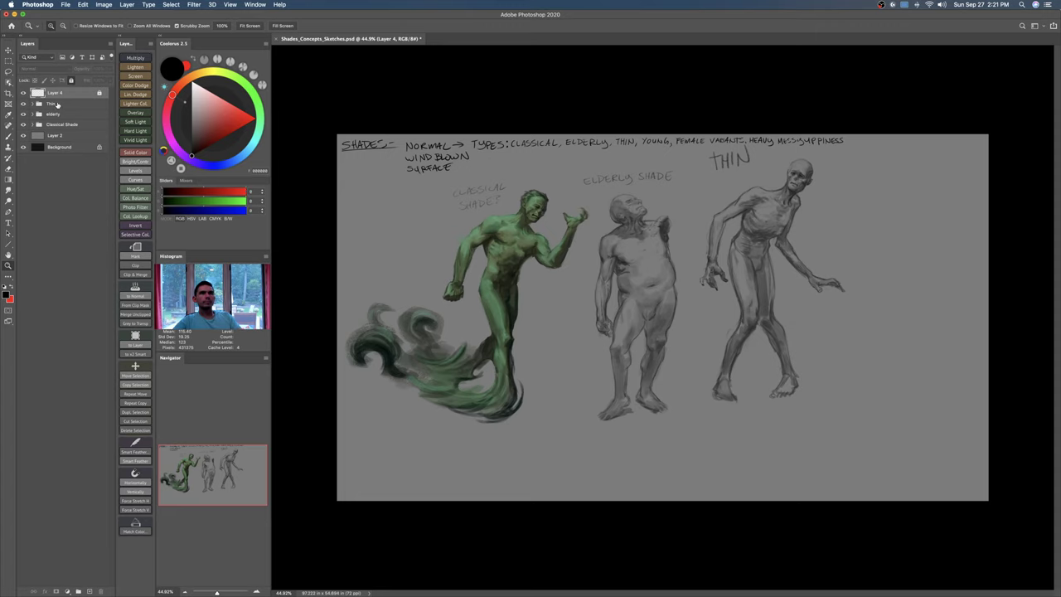
left_click(58, 104)
left_click(63, 126, "shift")
key("v")
left_click_drag(724, 277, 702, 278)
left_click_drag(444, 270, 450, 267)
Step: Lower the thin figure slightly, then move all three figure groups further left to free space on the sheet
left_click(60, 104)
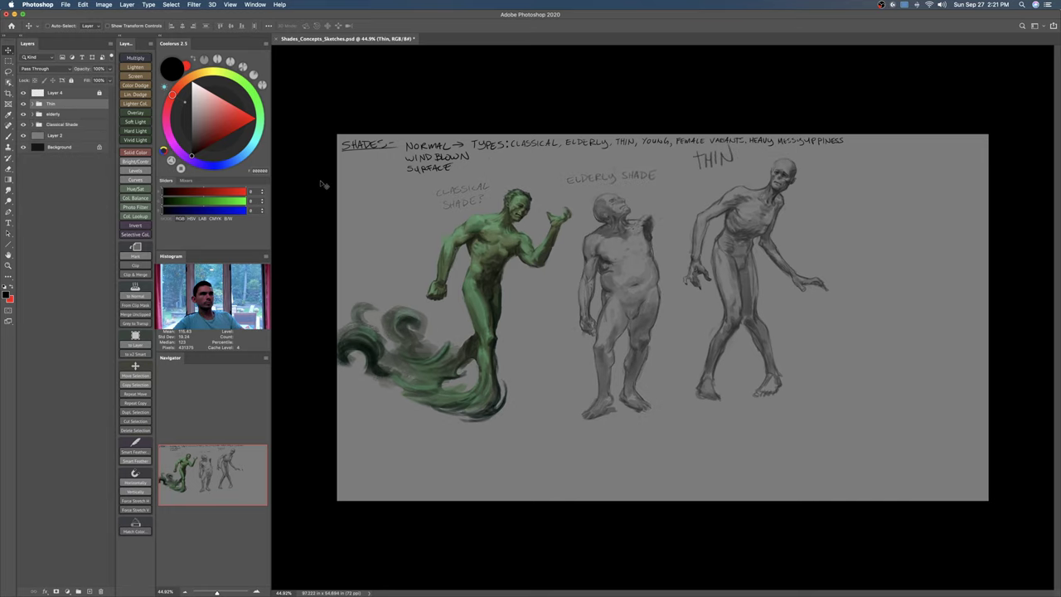
left_click_drag(781, 225, 777, 242)
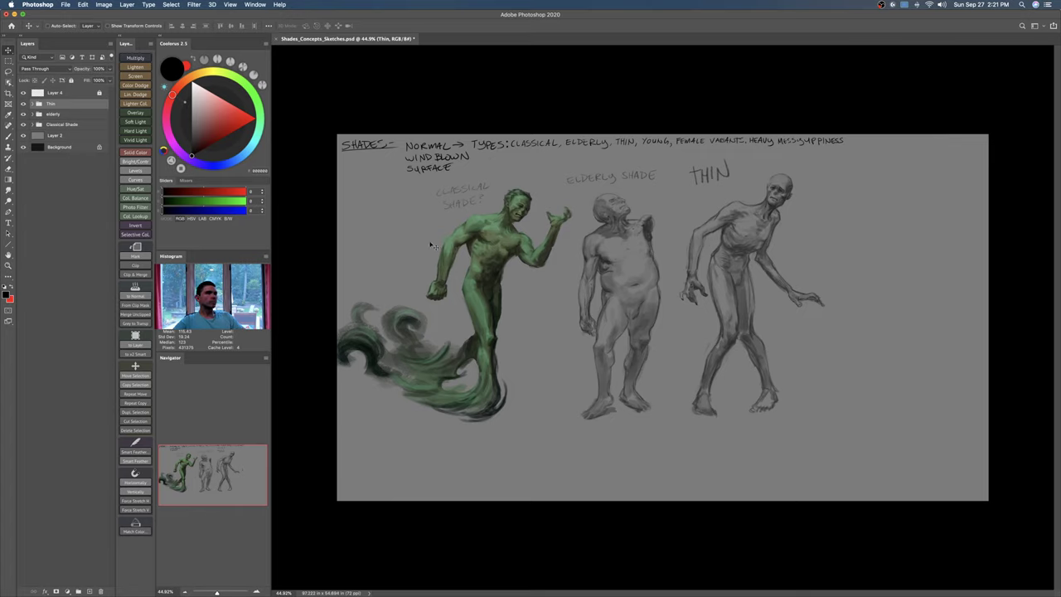
left_click(80, 121, "shift")
left_click_drag(757, 251, 688, 257)
key("c")
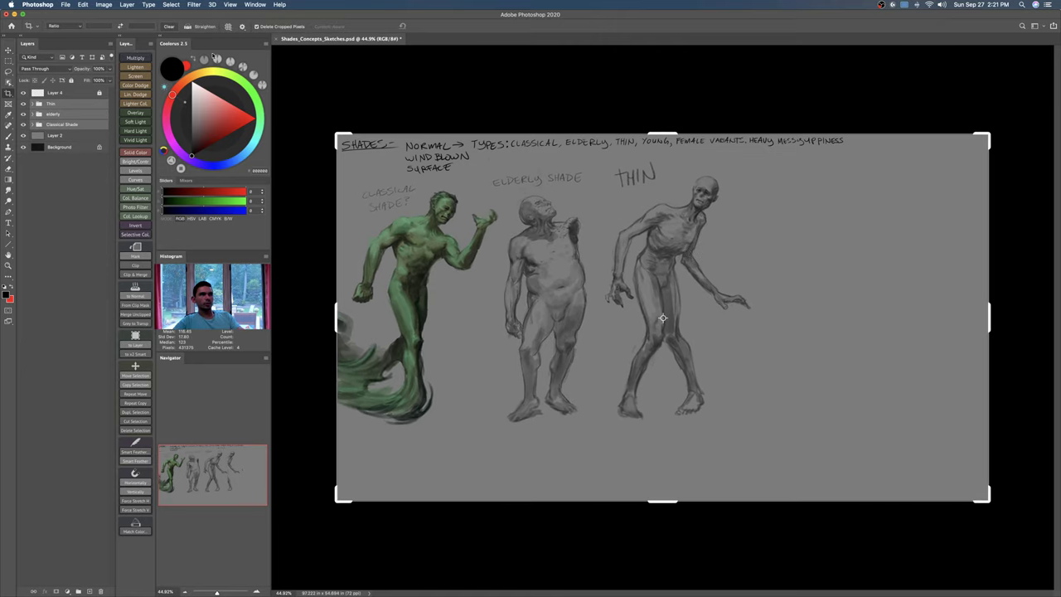
left_click(10, 63)
key("c")
left_click(9, 62)
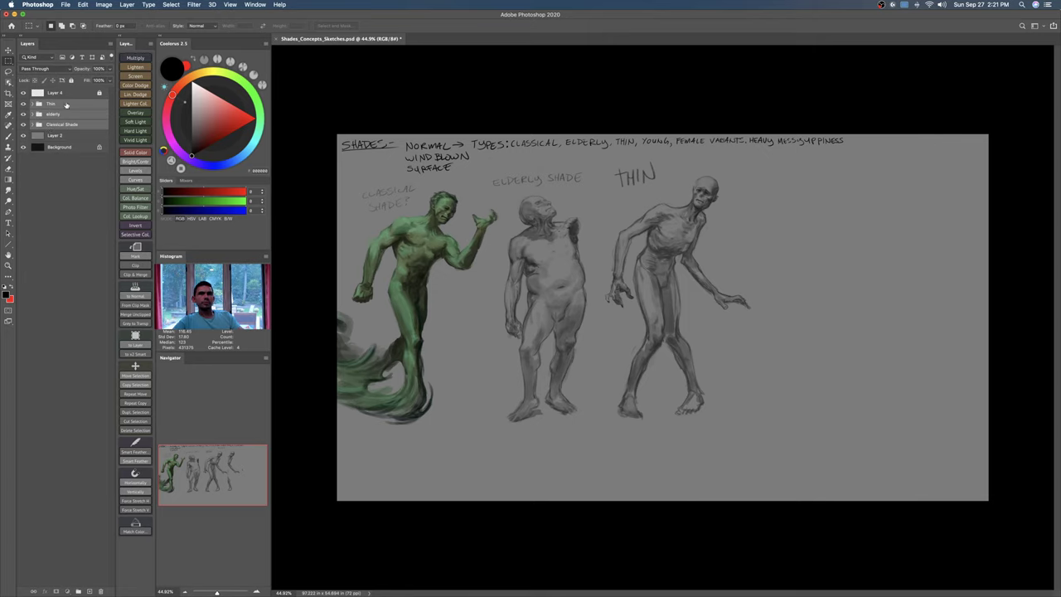
Step: Create a group named "More Abstract" above the Thin group and add a new blank layer inside it
left_click(73, 103)
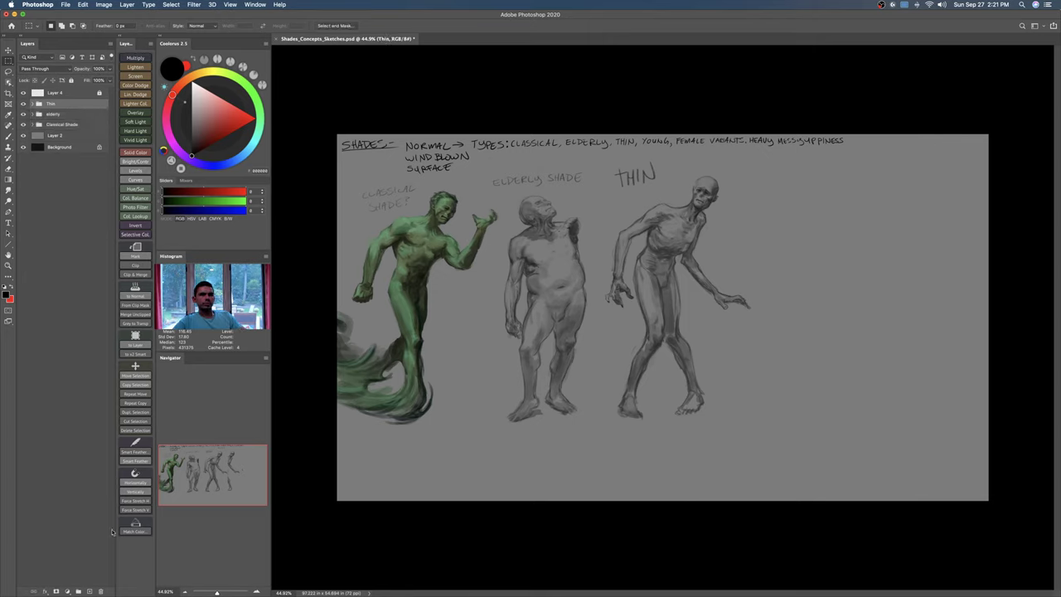
left_click(77, 591)
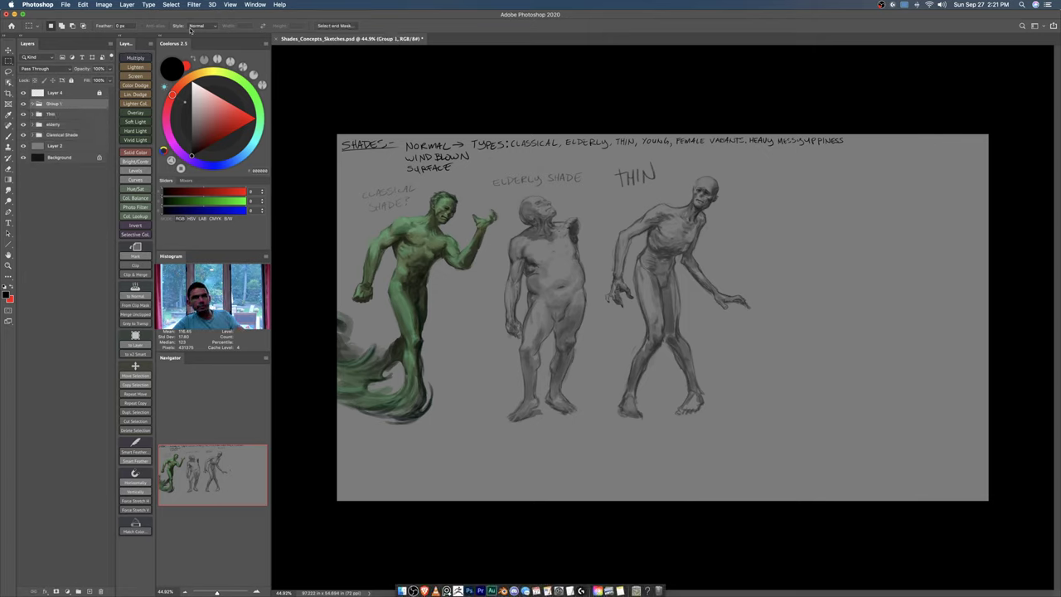
double_click(59, 103)
type("More Abstract")
key("Return")
key("super+alt+shift+n")
Step: Set up a soft-edged sketching brush in dark grey (RGB 25, 25, 25) for the empty area beside the thin figure
key("z")
left_click_drag(788, 278, 819, 287)
left_click_drag(824, 299, 769, 294)
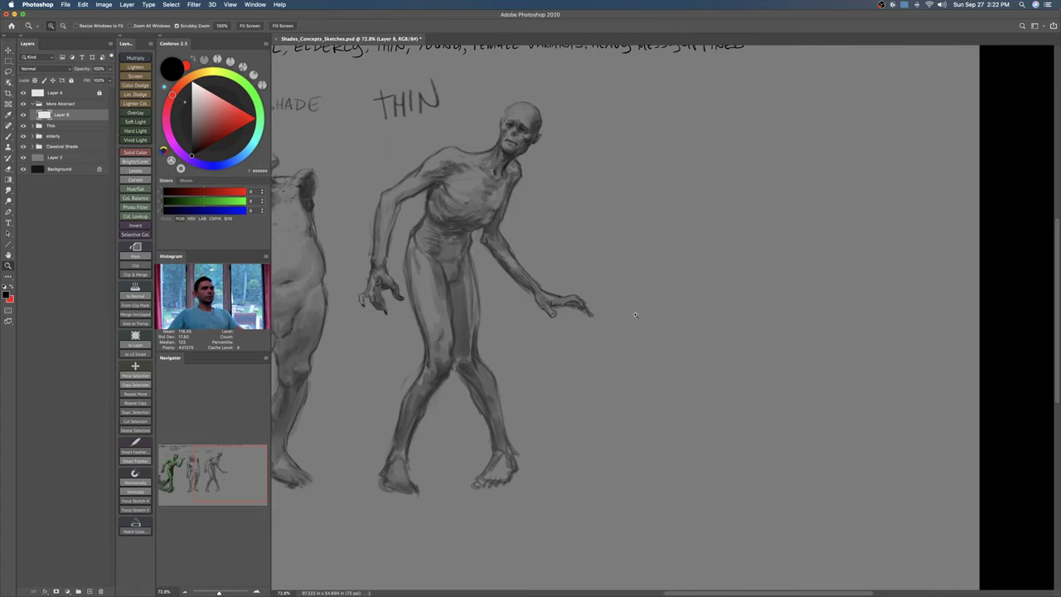
scroll(680, 296, "up", 3)
key("b")
left_click(192, 144)
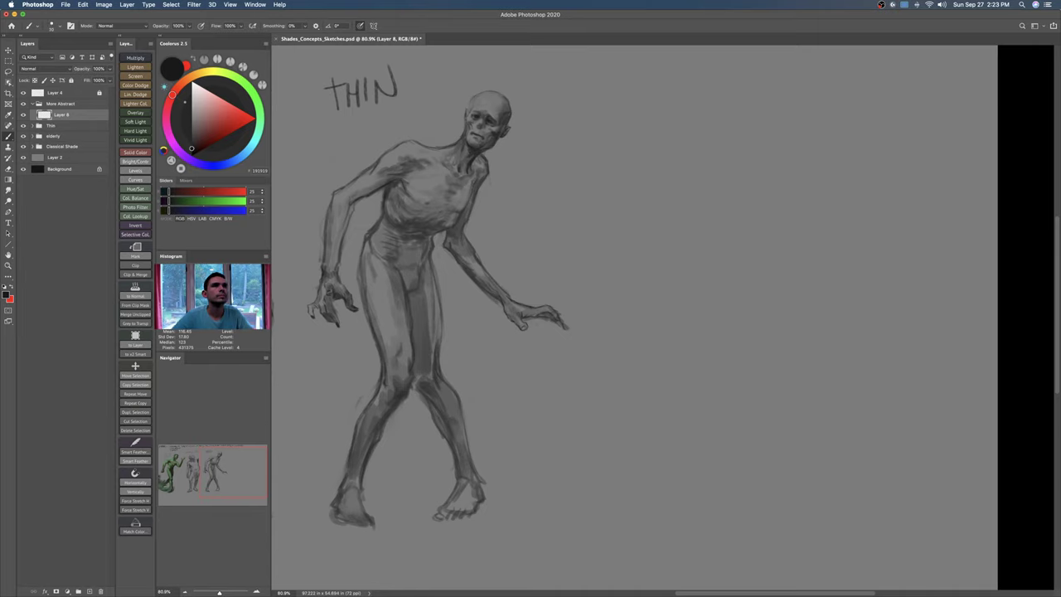
right_click(754, 306)
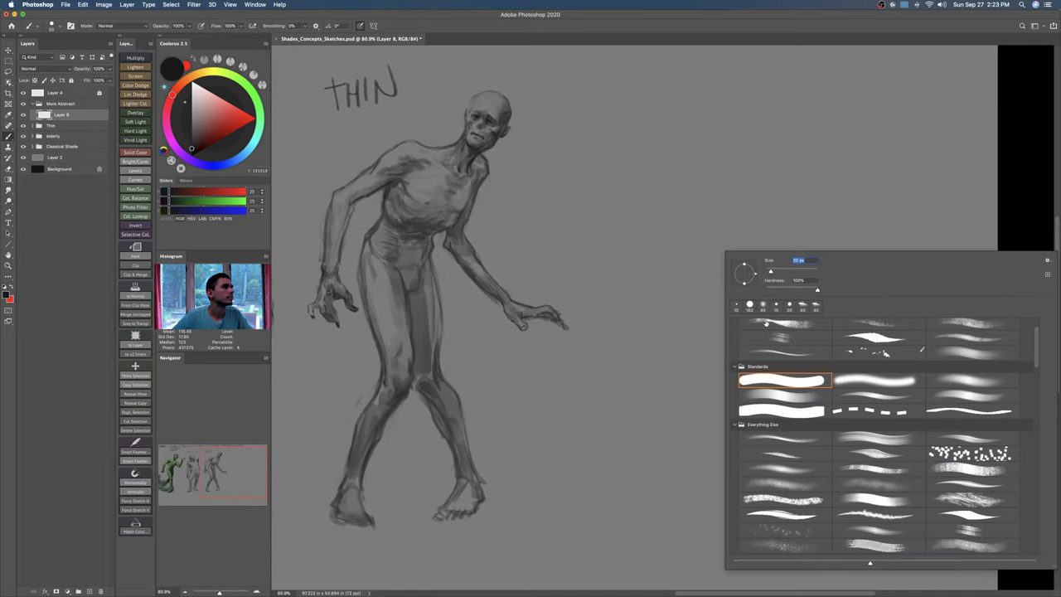
double_click(972, 339)
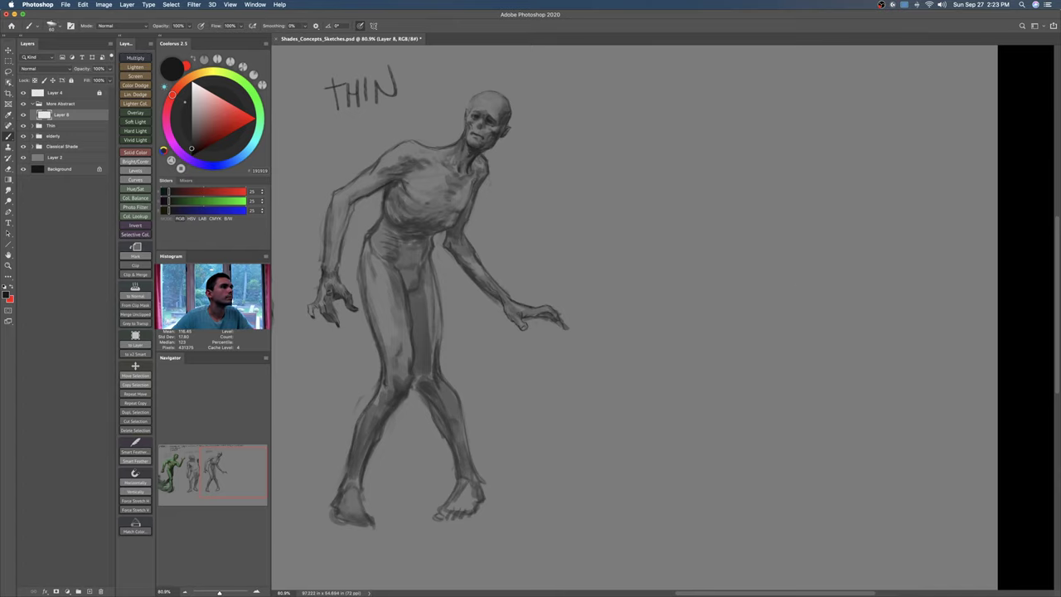
Step: Sketch a crouching figure's bowed head, hunched shoulder line and hanging arm in the empty area beside the thin figure
left_click_drag(676, 174, 786, 174)
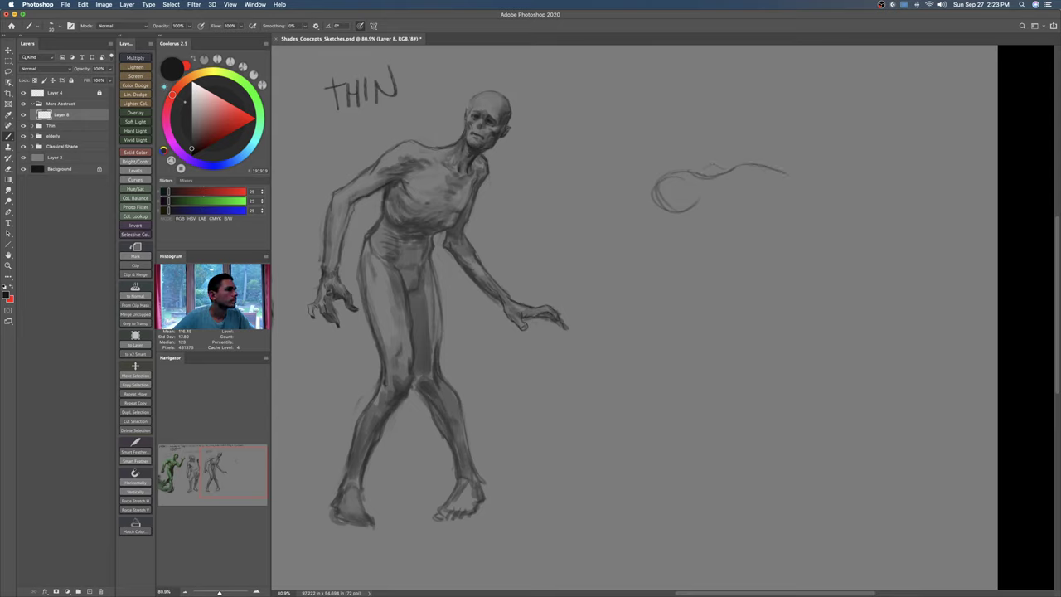
mouse_move(719, 197)
left_mouse_down()
mouse_move(734, 191)
mouse_move(733, 232)
mouse_move(766, 236)
left_mouse_up()
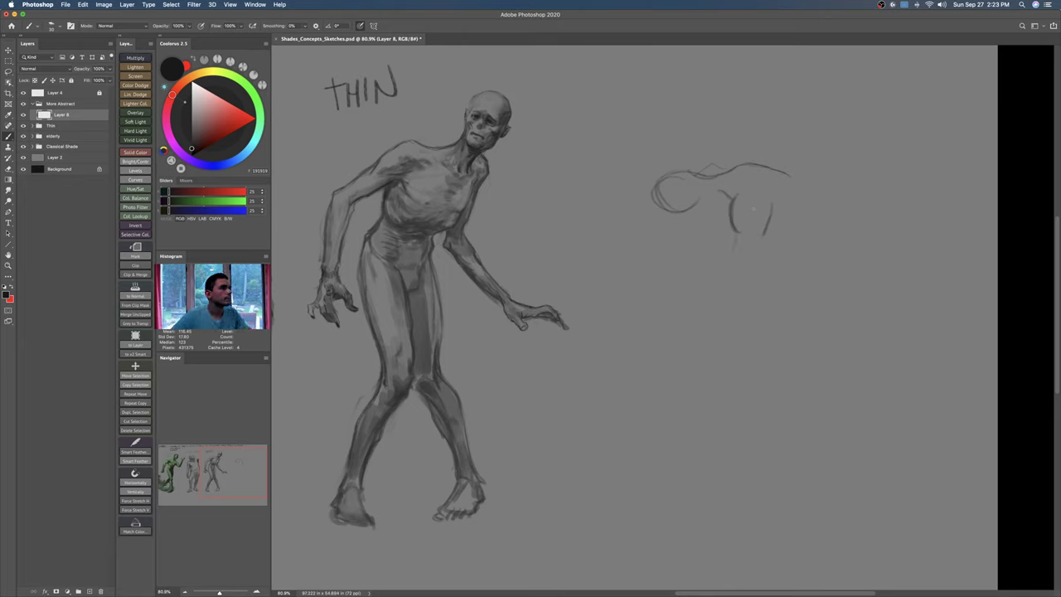
left_click_drag(770, 227, 766, 265)
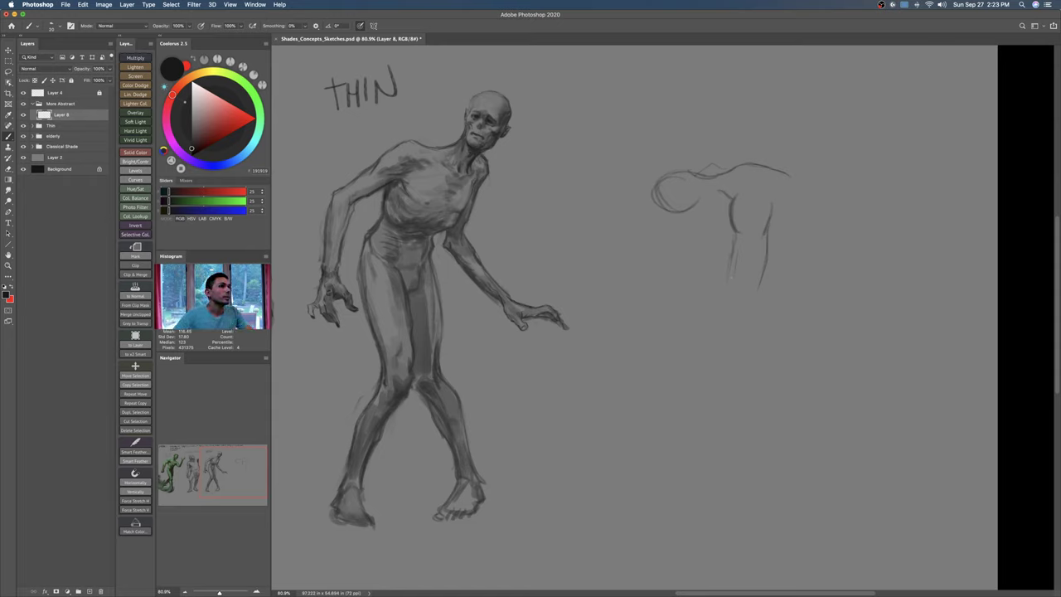
key("bracketleft")
left_click_drag(733, 221, 740, 242)
mouse_move(744, 239)
left_mouse_down()
mouse_move(755, 229)
mouse_move(727, 293)
left_mouse_up()
left_click_drag(748, 254, 715, 379)
left_click_drag(748, 280, 718, 388)
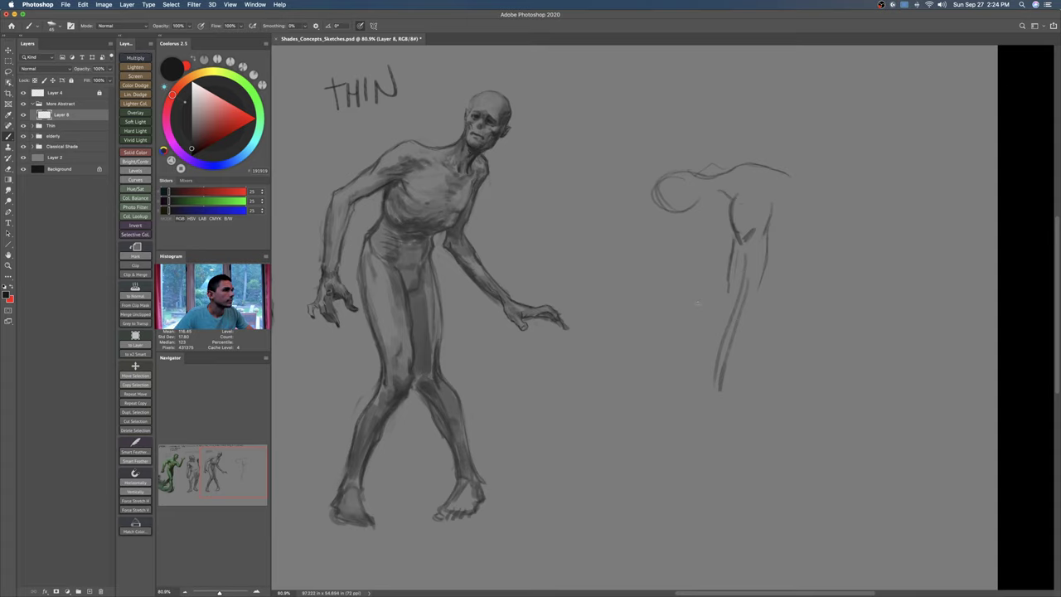
Step: Rough in the crouching figure's raised knee, waist folds and the underside of the hips
left_click_drag(684, 235, 688, 220)
left_click_drag(697, 214, 720, 226)
left_click_drag(775, 260, 795, 289)
left_click_drag(771, 253, 807, 286)
left_click_drag(699, 254, 719, 274)
left_click_drag(758, 322, 799, 334)
Step: Outline the figure's curved back down to the hips and define the long contours of the hanging forearm
key("bracketleft")
key("bracketleft")
mouse_move(788, 176)
left_mouse_down()
mouse_move(819, 221)
mouse_move(817, 286)
left_mouse_up()
key("super+z")
mouse_move(814, 224)
left_mouse_down()
mouse_move(836, 298)
mouse_move(811, 355)
mouse_move(820, 328)
left_mouse_up()
mouse_move(686, 237)
left_mouse_down()
mouse_move(682, 263)
mouse_move(703, 290)
mouse_move(716, 345)
mouse_move(705, 389)
left_mouse_up()
left_click_drag(761, 280, 722, 385)
left_click_drag(756, 325, 729, 370)
left_click_drag(729, 303, 707, 381)
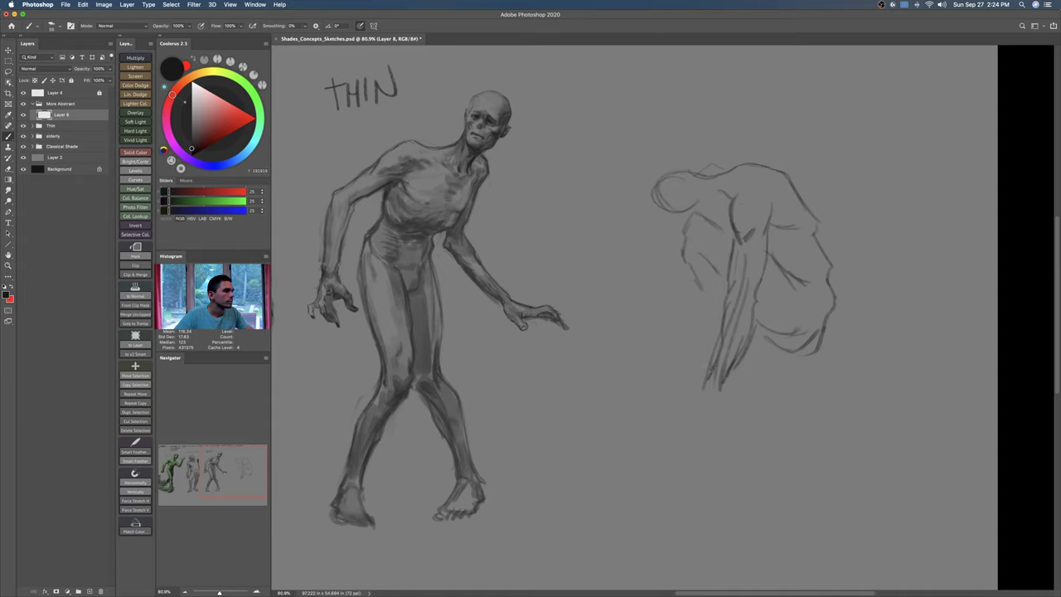
Step: Define the drooping head with inner face lines and add angular contours sweeping over its top and back
key("]")
key("]")
mouse_move(668, 220)
left_mouse_down()
mouse_move(694, 220)
mouse_move(682, 224)
mouse_move(705, 189)
mouse_move(660, 217)
left_mouse_up()
left_click_drag(684, 182, 655, 209)
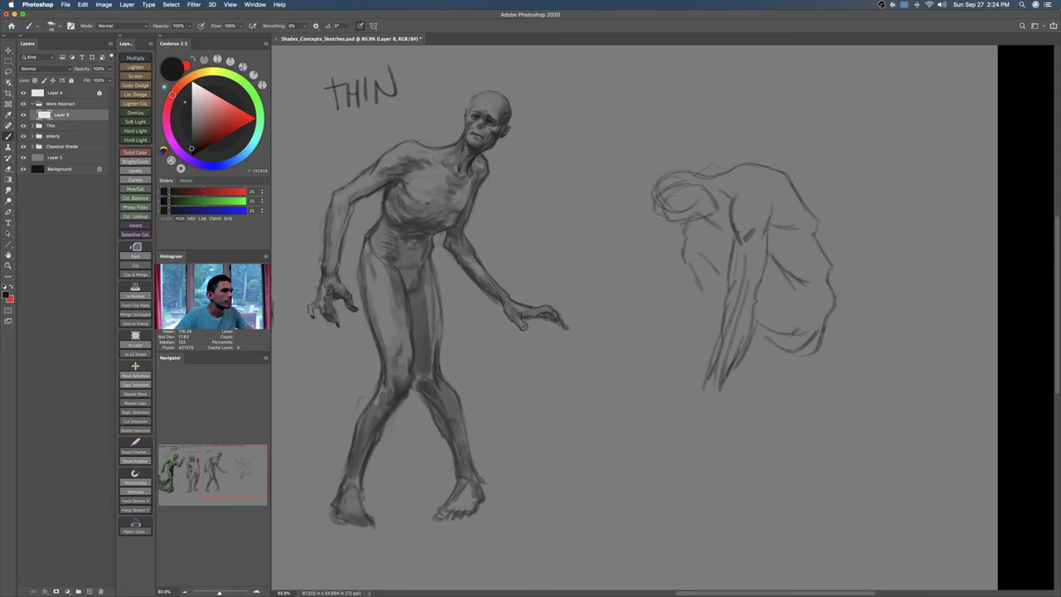
mouse_move(676, 164)
left_mouse_down()
mouse_move(648, 184)
mouse_move(684, 206)
mouse_move(726, 192)
left_mouse_up()
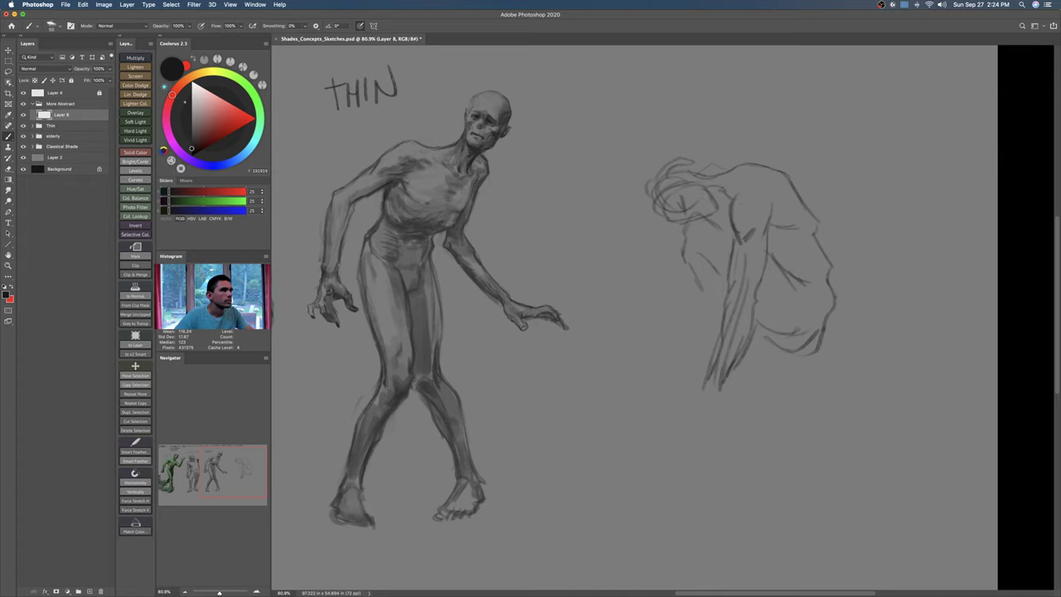
mouse_move(698, 153)
left_mouse_down()
mouse_move(679, 178)
mouse_move(651, 171)
left_mouse_up()
left_click_drag(660, 174, 635, 209)
left_click_drag(695, 171, 728, 169)
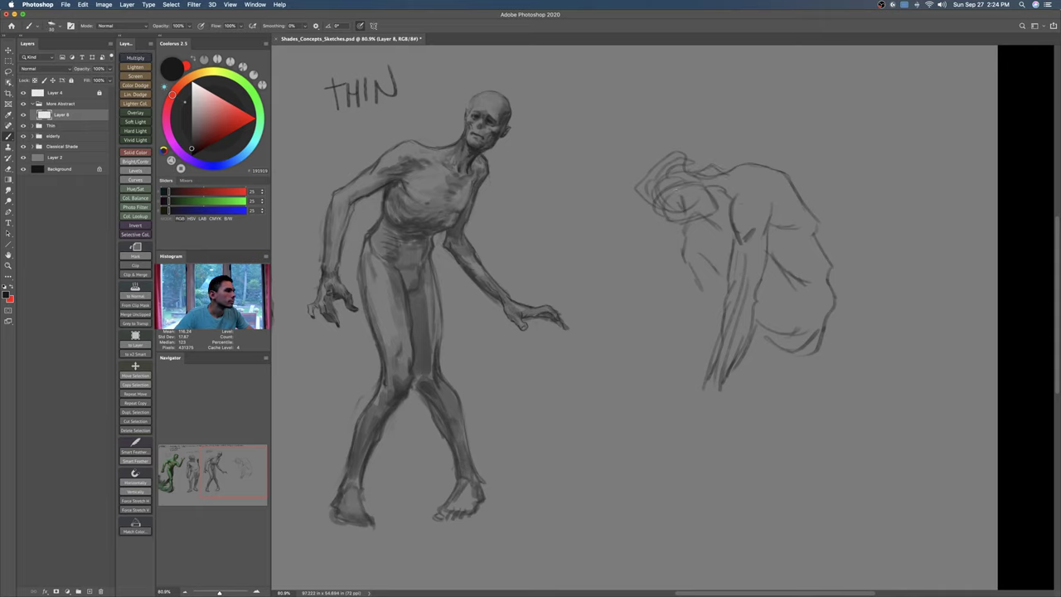
Step: Draw the second long limb line from beneath the head to the ground and sketch the hand with dark fingers
left_click_drag(669, 221, 698, 358)
key("super+z")
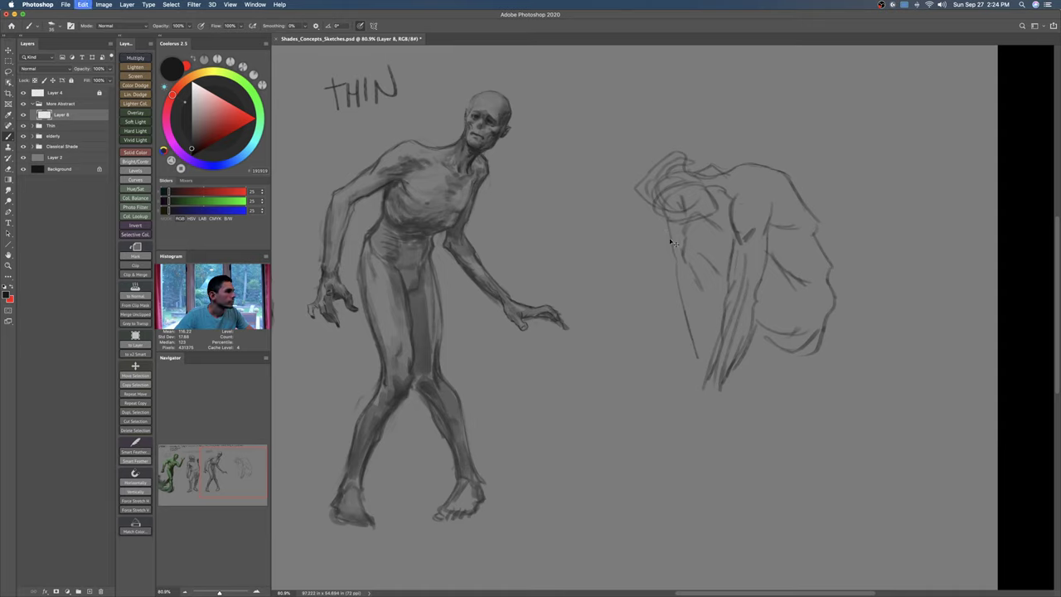
key("]")
key("]")
mouse_move(666, 222)
left_mouse_down()
mouse_move(664, 264)
mouse_move(701, 365)
left_mouse_up()
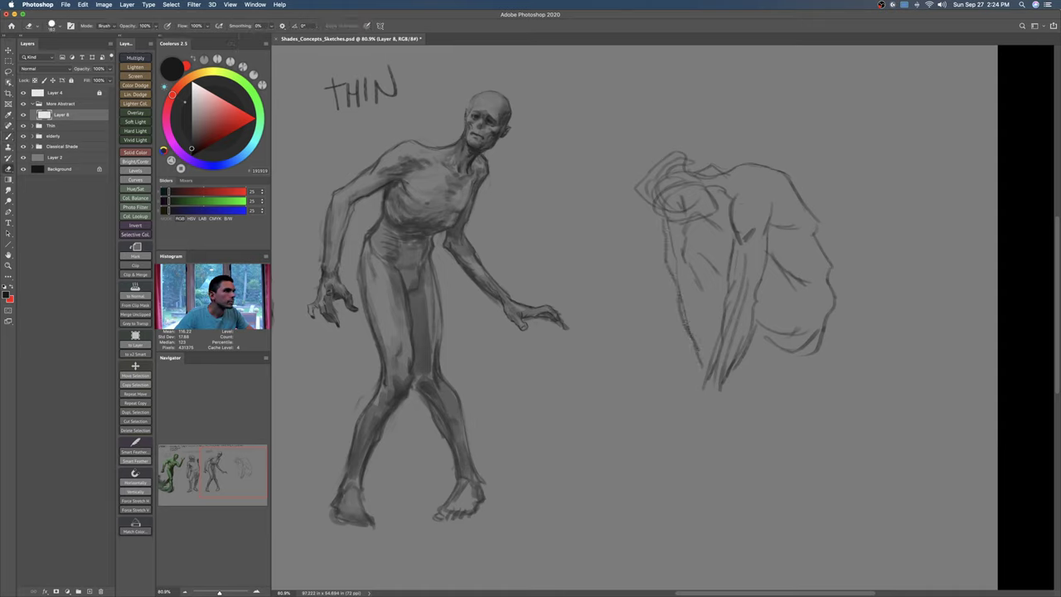
key("super+z")
left_click_drag(699, 288, 730, 366)
key("]")
mouse_move(693, 333)
left_mouse_down()
mouse_move(705, 370)
mouse_move(723, 371)
left_mouse_up()
mouse_move(720, 368)
left_mouse_down()
mouse_move(747, 382)
mouse_move(745, 403)
mouse_move(734, 399)
mouse_move(749, 408)
mouse_move(705, 390)
left_mouse_up()
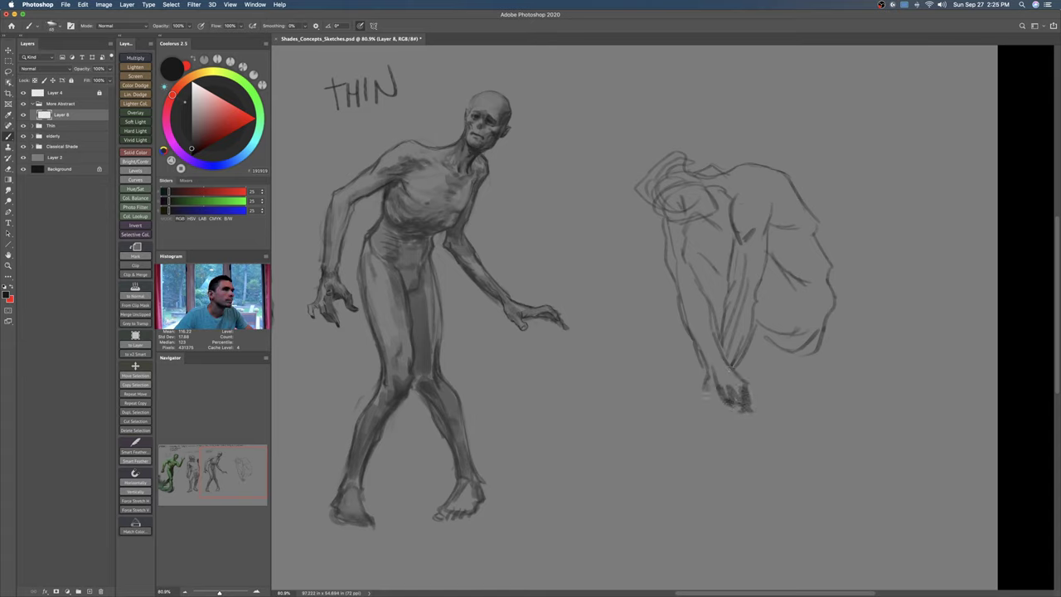
Step: Add the inner thigh line, the foot contour beneath the hips and the top of the raised knee
left_click_drag(708, 245, 736, 280)
left_click_drag(758, 320, 774, 349)
mouse_move(768, 345)
left_mouse_down()
mouse_move(779, 353)
mouse_move(771, 367)
left_mouse_up()
key("super+z")
key("]")
mouse_move(757, 328)
left_mouse_down()
mouse_move(781, 357)
mouse_move(749, 386)
left_mouse_up()
key("]")
mouse_move(694, 220)
left_mouse_down()
mouse_move(691, 262)
mouse_move(734, 238)
left_mouse_up()
Step: Sketch the other bent leg projecting out in front of the figure, closed off with a boxy knee
key("]")
mouse_move(674, 287)
left_mouse_down()
mouse_move(638, 284)
mouse_move(653, 327)
mouse_move(675, 339)
left_mouse_up()
mouse_move(670, 284)
left_mouse_down()
mouse_move(627, 318)
mouse_move(688, 350)
left_mouse_up()
left_click_drag(628, 320, 676, 342)
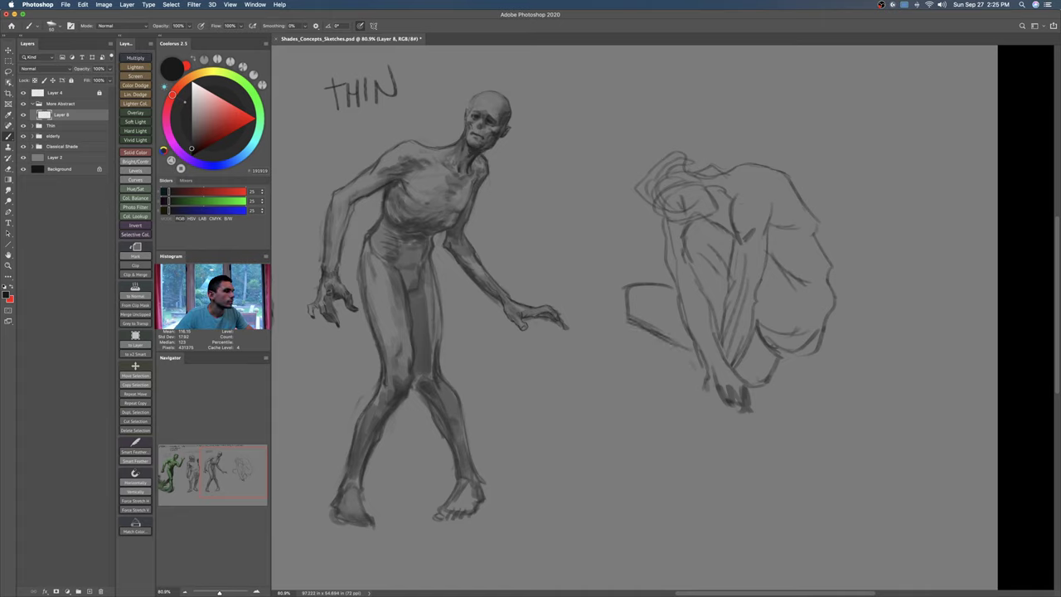
mouse_move(693, 348)
left_mouse_down()
mouse_move(635, 325)
mouse_move(618, 297)
mouse_move(668, 283)
mouse_move(653, 289)
mouse_move(678, 315)
left_mouse_up()
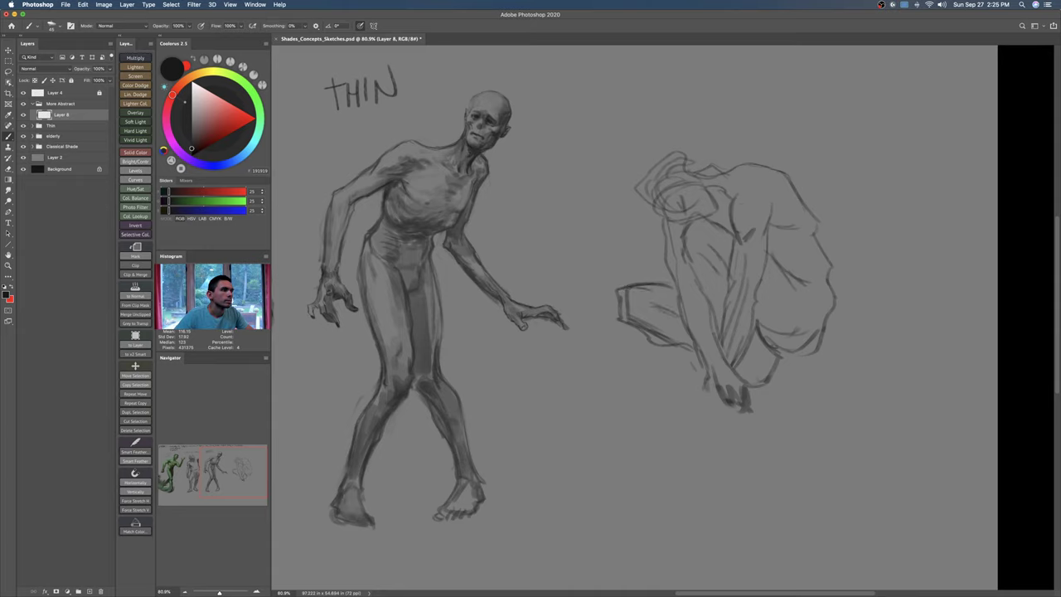
Step: Move the crouching figure higher on the sheet and block in the first edges and shaded planes of a rock beneath it
key("v")
mouse_move(778, 369)
left_mouse_down()
mouse_move(785, 298)
mouse_move(754, 308)
mouse_move(786, 310)
left_mouse_up()
key("b")
mouse_move(800, 328)
left_mouse_down()
mouse_move(765, 313)
mouse_move(738, 321)
left_mouse_up()
mouse_move(738, 281)
left_mouse_down()
mouse_move(759, 297)
mouse_move(785, 362)
mouse_move(774, 323)
left_mouse_up()
mouse_move(759, 277)
left_mouse_down()
mouse_move(798, 292)
mouse_move(816, 363)
left_mouse_up()
key("e")
mouse_move(760, 292)
left_mouse_down()
mouse_move(785, 364)
mouse_move(755, 305)
mouse_move(767, 342)
mouse_move(738, 346)
left_mouse_up()
key("b")
left_click_drag(798, 313, 792, 367)
left_click_drag(727, 310, 701, 318)
mouse_move(739, 286)
left_mouse_down()
mouse_move(713, 313)
mouse_move(727, 309)
left_mouse_up()
mouse_move(711, 305)
left_mouse_down()
mouse_move(705, 335)
mouse_move(730, 378)
left_mouse_up()
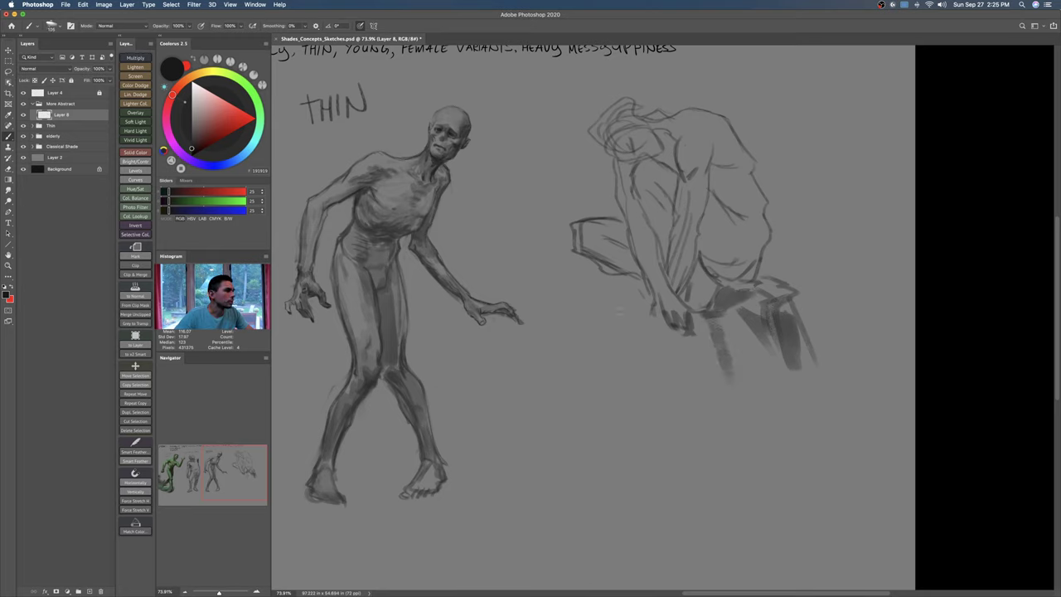
Step: Extend the rock under the hands and front leg with a top edge, shaded planes and descending side strokes
mouse_move(653, 295)
left_mouse_down()
mouse_move(634, 336)
mouse_move(635, 365)
left_mouse_up()
left_click_drag(619, 281, 577, 302)
left_click_drag(608, 357, 627, 404)
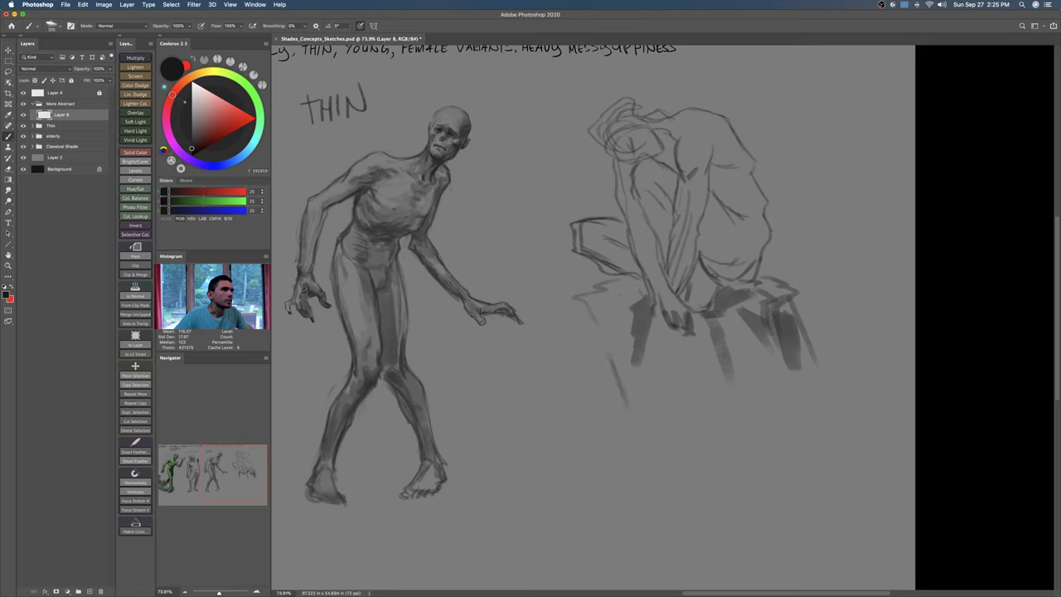
left_click_drag(796, 303, 824, 403)
left_click_drag(641, 371, 664, 393)
left_click_drag(703, 383, 708, 386)
mouse_move(617, 333)
left_mouse_down()
mouse_move(630, 339)
mouse_move(628, 360)
left_mouse_up()
Step: Outline both outer sides of the rock with a smaller brush, from the top surface down to the base
key("bracketleft")
key("bracketleft")
key("bracketleft")
key("bracketleft")
key("bracketleft")
key("bracketleft")
mouse_move(577, 296)
left_mouse_down()
mouse_move(584, 357)
mouse_move(614, 426)
left_mouse_up()
mouse_move(773, 276)
left_mouse_down()
mouse_move(822, 298)
mouse_move(852, 388)
left_mouse_up()
Step: Clean up stray marks inside the rock with the eraser and restate its lower edge and near side
key("e")
mouse_move(605, 418)
left_mouse_down()
mouse_move(607, 406)
mouse_move(722, 398)
left_mouse_up()
left_click_drag(812, 396, 826, 391)
key("b")
mouse_move(598, 340)
left_mouse_down()
mouse_move(590, 380)
mouse_move(621, 399)
mouse_move(810, 393)
mouse_move(611, 415)
left_mouse_up()
key("e")
mouse_move(624, 355)
left_mouse_down()
mouse_move(663, 399)
mouse_move(698, 364)
left_mouse_up()
key("b")
mouse_move(702, 406)
left_mouse_down()
mouse_move(664, 348)
mouse_move(709, 413)
left_mouse_up()
mouse_move(697, 411)
left_mouse_down()
mouse_move(630, 413)
mouse_move(602, 389)
mouse_move(580, 324)
mouse_move(590, 384)
left_mouse_up()
Step: Shade dark facets and rounded hollows across the rock's front and side faces
left_click_drag(572, 332, 579, 380)
mouse_move(567, 305)
left_mouse_down()
mouse_move(596, 277)
mouse_move(587, 281)
left_mouse_up()
mouse_move(761, 277)
left_mouse_down()
mouse_move(831, 299)
mouse_move(776, 353)
left_mouse_up()
mouse_move(718, 391)
left_mouse_down()
mouse_move(776, 364)
mouse_move(755, 365)
mouse_move(718, 390)
mouse_move(813, 378)
mouse_move(762, 366)
mouse_move(771, 390)
left_mouse_up()
left_click_drag(673, 356, 705, 403)
left_click_drag(639, 346, 603, 390)
left_click_drag(602, 352, 631, 412)
left_click_drag(570, 296, 586, 348)
Step: Strengthen the rock's upper corner and top edge with dark strokes around the figure's hands and seat
left_click_drag(612, 295, 568, 346)
mouse_move(564, 287)
left_mouse_down()
mouse_move(606, 277)
mouse_move(589, 286)
left_mouse_up()
left_click_drag(732, 297, 759, 279)
mouse_move(643, 286)
left_mouse_down()
mouse_move(582, 300)
mouse_move(637, 290)
left_mouse_up()
key("[")
left_click_drag(695, 310, 737, 306)
Step: Lower the figure and rock slightly on the sheet, then add rib and muscle marks along the figure's back and side
key("shift+b")
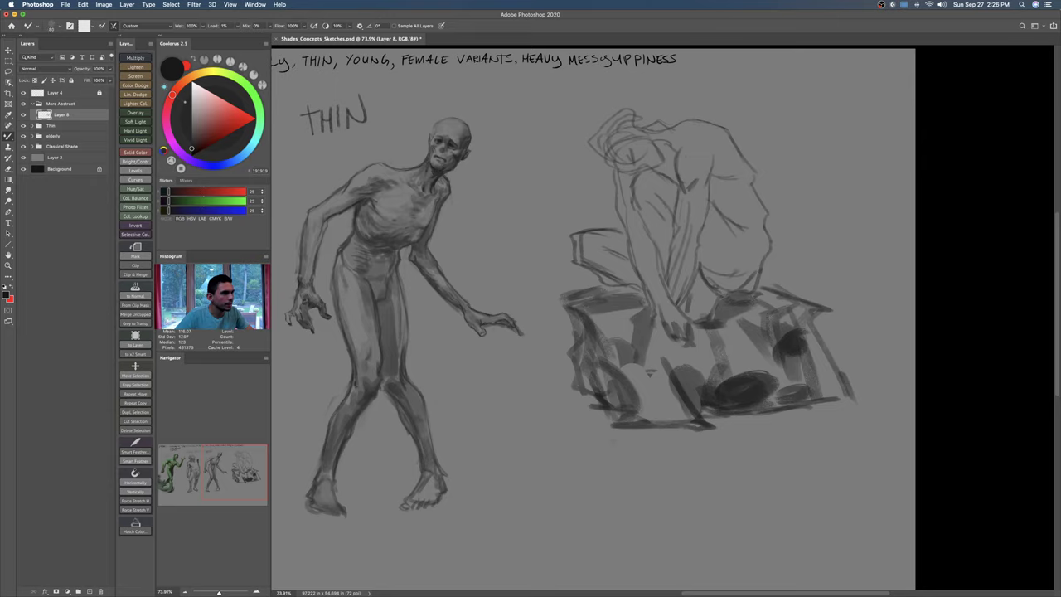
key("shift+b")
left_click_drag(691, 242, 688, 254)
left_click_drag(703, 267, 707, 310)
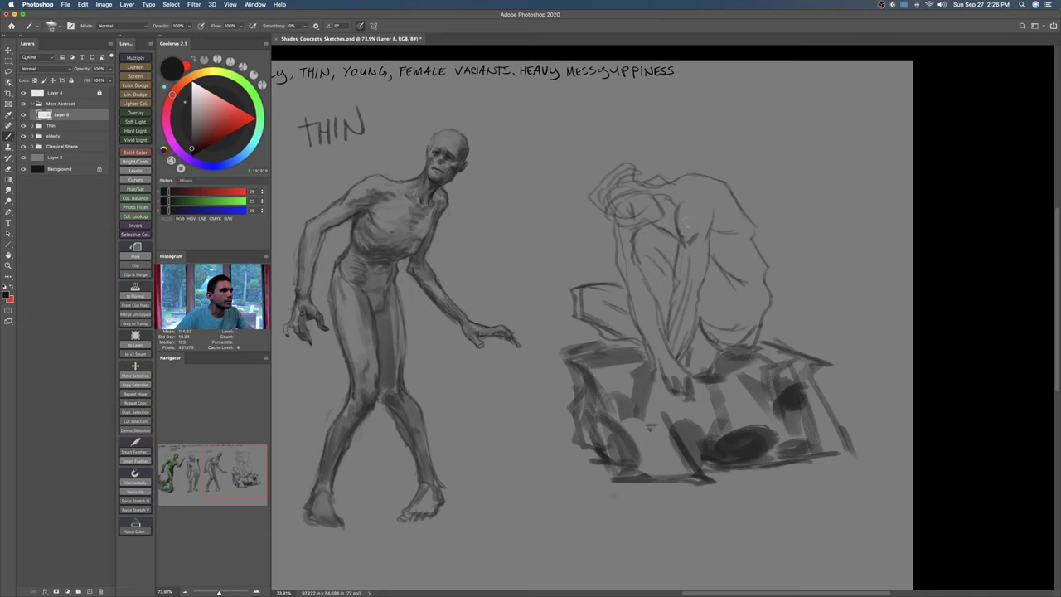
key("bracketright")
key("bracketright")
key("bracketright")
mouse_move(728, 189)
left_mouse_down()
mouse_move(718, 203)
mouse_move(758, 244)
mouse_move(726, 251)
mouse_move(748, 267)
left_mouse_up()
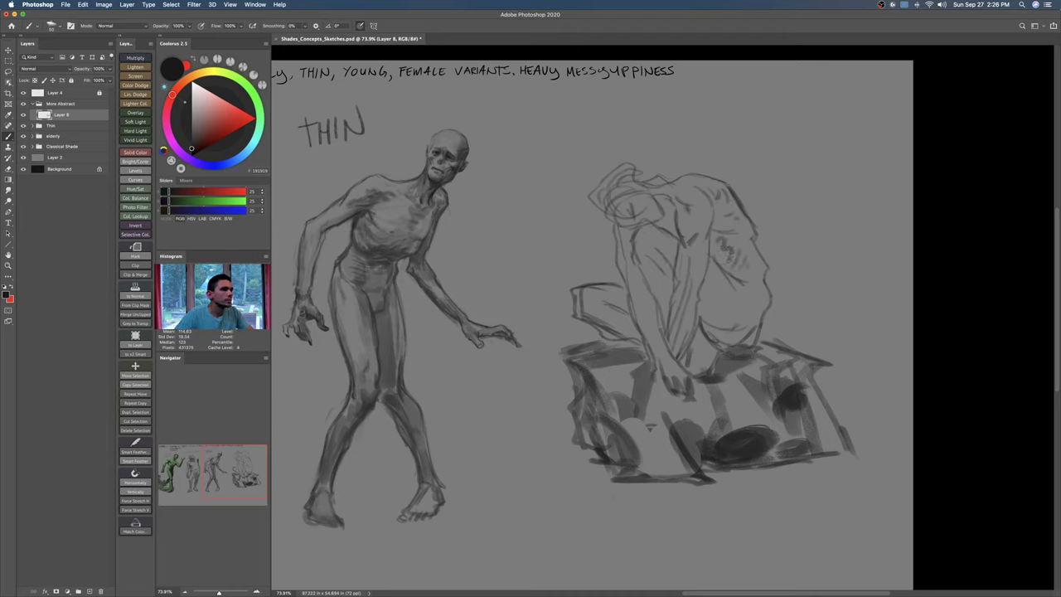
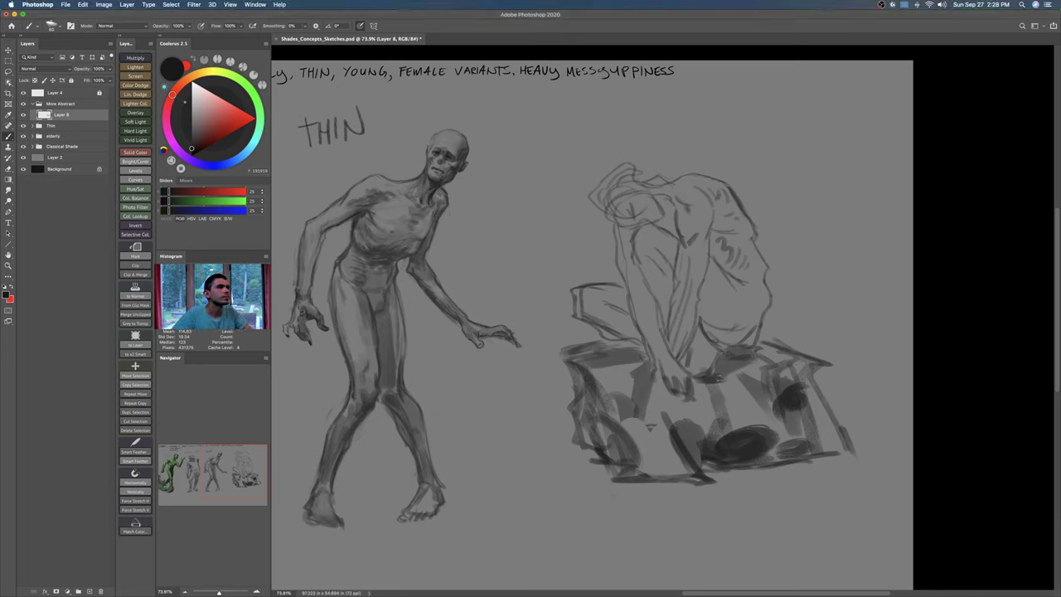
Step: Paint a deep curved shadow across the rock's front face and reshape its far end into pointed ledges
mouse_move(783, 382)
left_mouse_down()
mouse_move(700, 407)
mouse_move(684, 437)
mouse_move(707, 463)
mouse_move(729, 464)
mouse_move(718, 477)
left_mouse_up()
key("z")
key("b")
mouse_move(697, 443)
left_mouse_down()
mouse_move(787, 412)
mouse_move(750, 409)
mouse_move(762, 394)
mouse_move(749, 394)
mouse_move(802, 378)
left_mouse_up()
key("e")
mouse_move(771, 374)
left_mouse_down()
mouse_move(813, 382)
mouse_move(800, 393)
mouse_move(845, 382)
mouse_move(730, 409)
mouse_move(733, 446)
left_mouse_up()
key("b")
left_click_drag(824, 397, 799, 413)
left_click_drag(837, 411, 764, 432)
left_click_drag(781, 428, 718, 446)
Step: Lighten the middle of the rock's front face with a different eraser brush and restate the dark shadow along its rim
key("r")
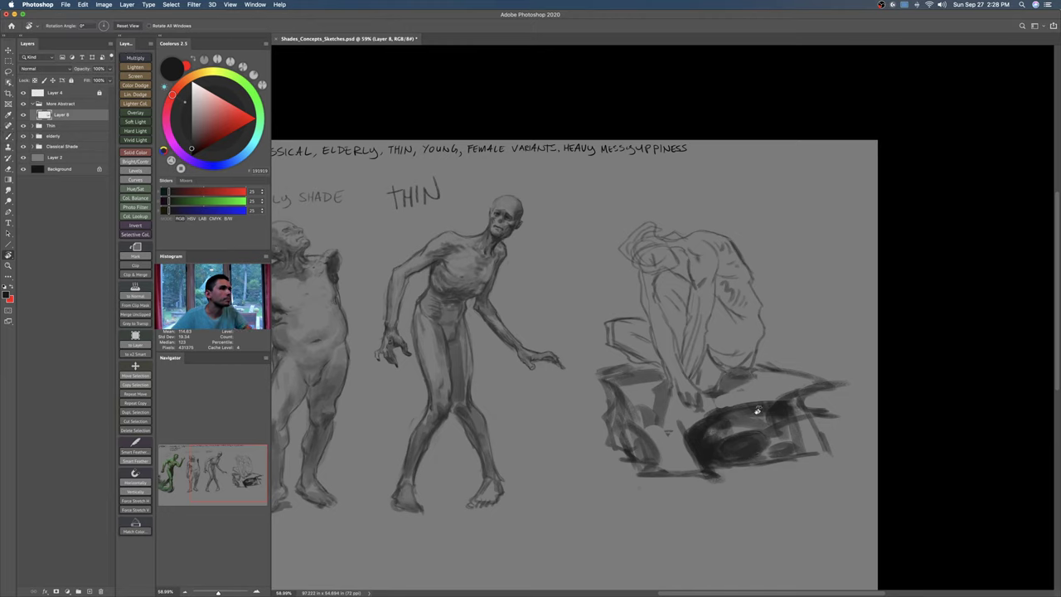
left_click_drag(756, 402, 704, 332)
key("e")
right_click(707, 328)
double_click(935, 404)
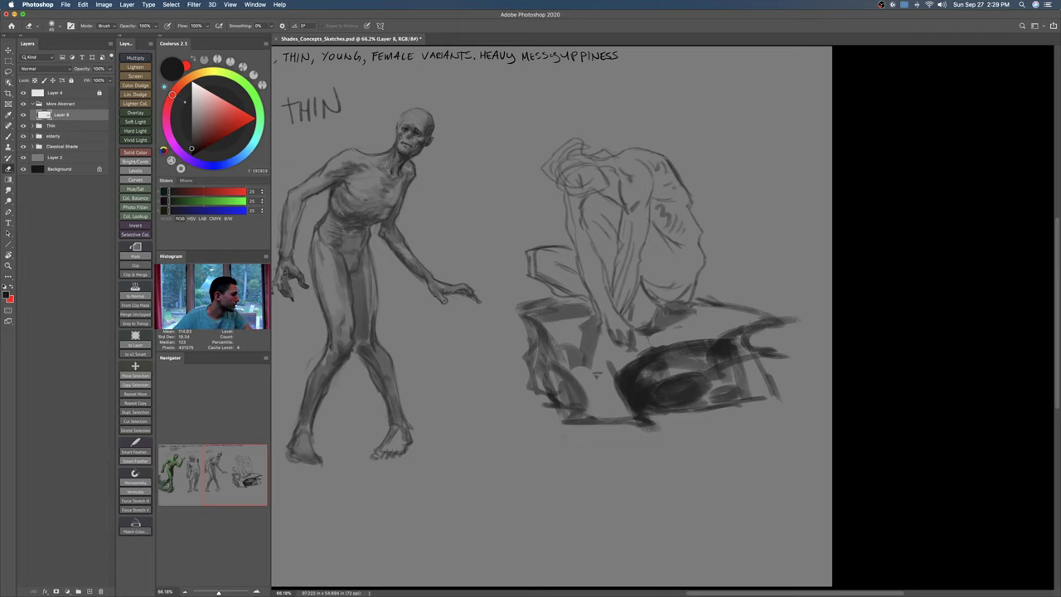
scroll(597, 374, "up", 2)
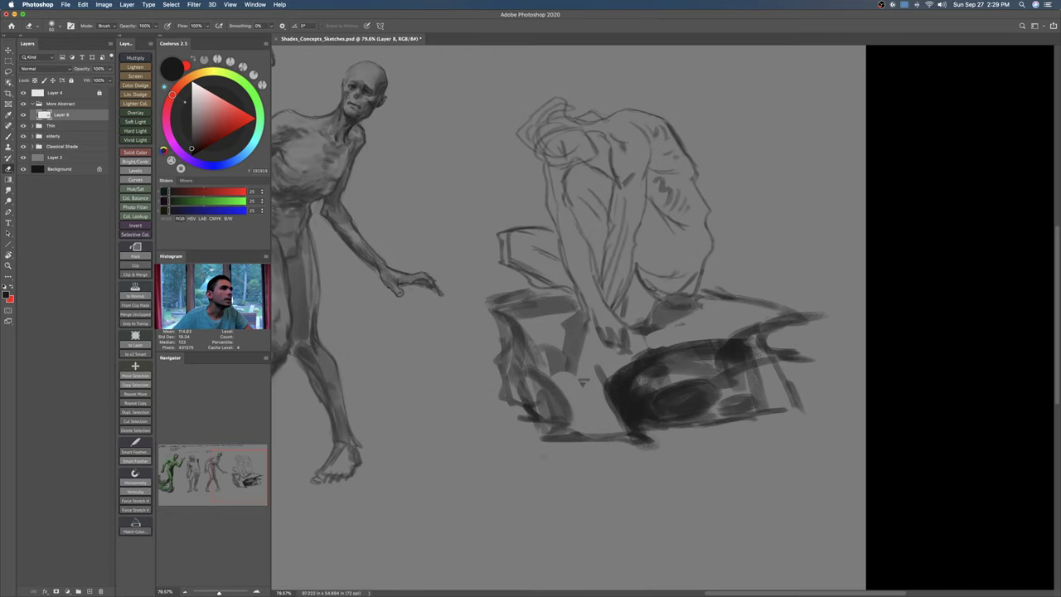
mouse_move(645, 355)
left_mouse_down()
mouse_move(732, 341)
mouse_move(721, 354)
mouse_move(758, 350)
left_mouse_up()
mouse_move(655, 383)
left_mouse_down()
mouse_move(751, 352)
mouse_move(771, 329)
mouse_move(758, 375)
mouse_move(705, 390)
left_mouse_up()
key("b")
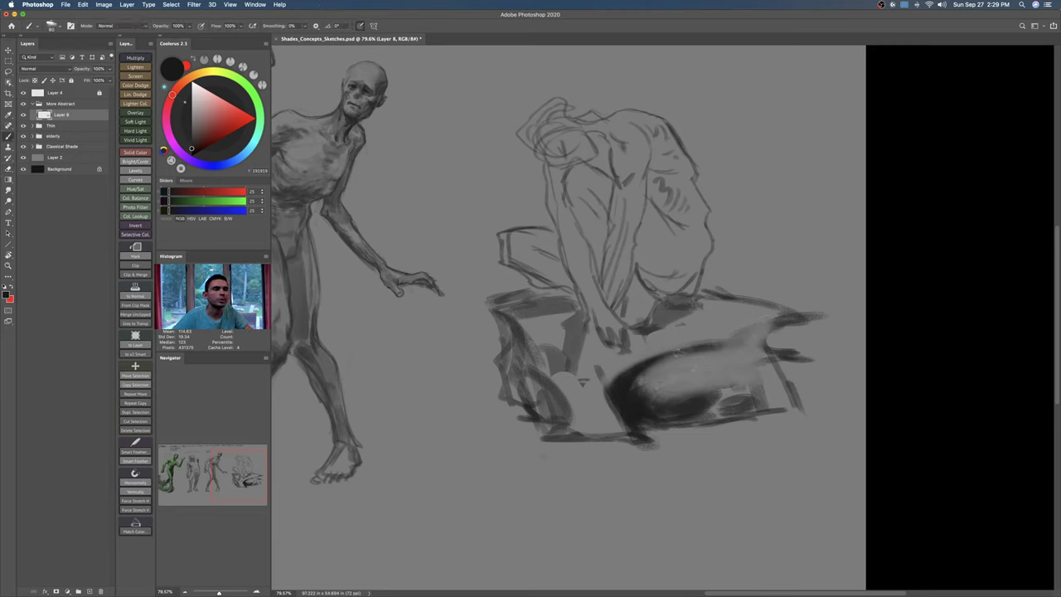
left_click_drag(628, 376, 749, 339)
mouse_move(653, 363)
left_mouse_down()
mouse_move(636, 395)
mouse_move(664, 404)
left_mouse_up()
Step: Pick a dark grey (RGB 31, 31, 31), nudge the drawing slightly sideways and darken the rock's lower front and far end
left_click(191, 148)
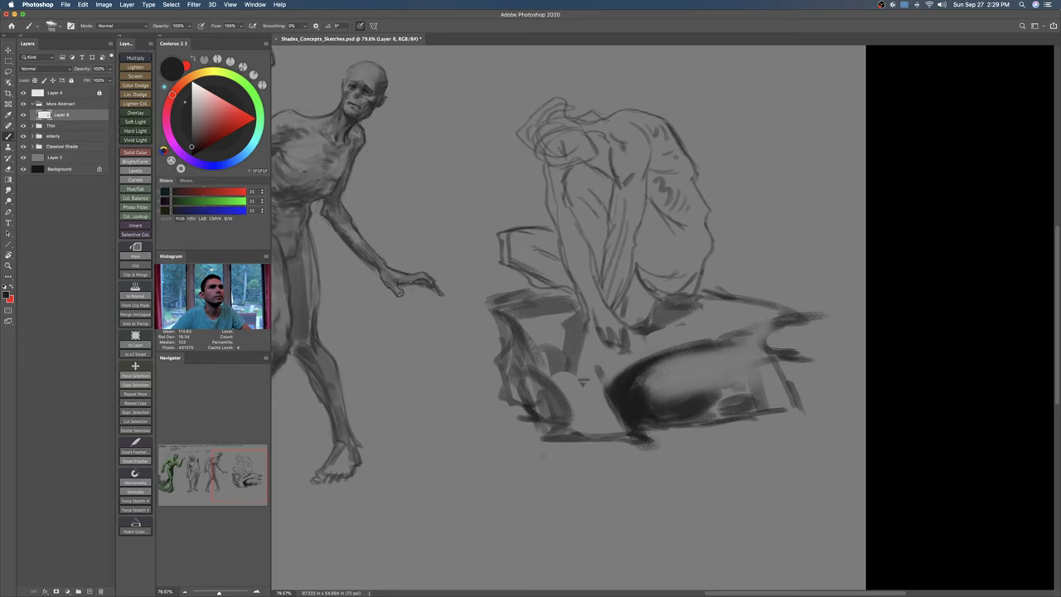
key("v")
left_click_drag(725, 360, 718, 361)
key("b")
mouse_move(634, 404)
left_mouse_down()
mouse_move(651, 388)
mouse_move(746, 361)
mouse_move(664, 405)
mouse_move(781, 404)
mouse_move(660, 424)
left_mouse_up()
mouse_move(739, 388)
left_mouse_down()
mouse_move(778, 371)
mouse_move(780, 354)
mouse_move(758, 345)
mouse_move(778, 346)
mouse_move(779, 361)
mouse_move(795, 360)
mouse_move(768, 373)
mouse_move(759, 402)
mouse_move(786, 403)
left_mouse_up()
Step: Deepen the shadow low on the rock's front face and erase along its near corner to sharpen the edge
key("e")
key("b")
key("e")
key("b")
left_click_drag(701, 404, 628, 407)
key("e")
left_click_drag(593, 373, 621, 431)
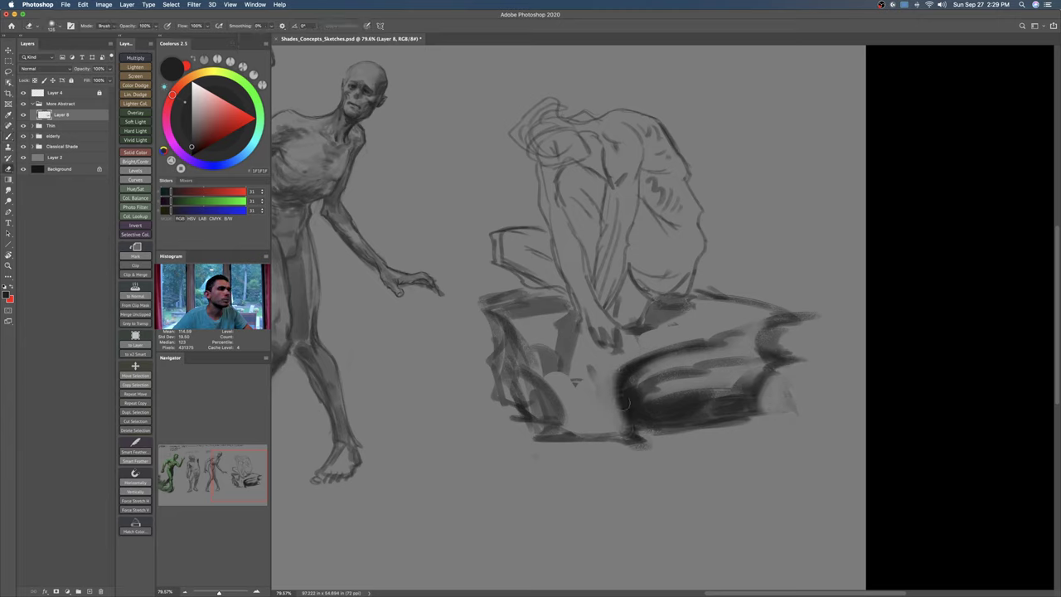
left_click_drag(623, 367, 618, 414)
key("b")
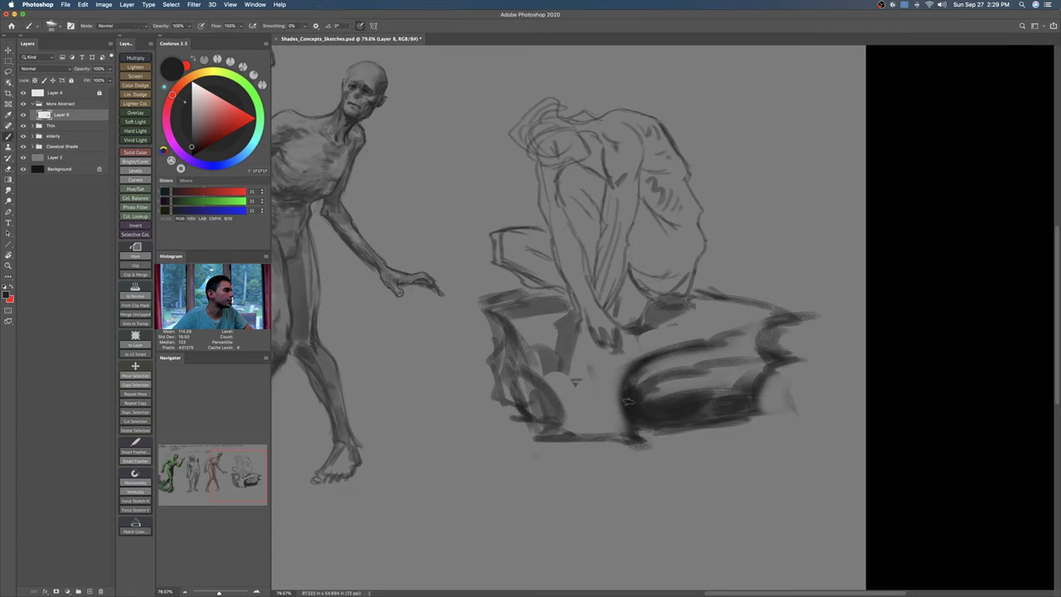
Step: Lay broad grey shading over the rock's near front face and lower edge with an enlarged brush
left_click_drag(634, 369, 630, 415)
mouse_move(528, 381)
left_mouse_down()
mouse_move(545, 406)
mouse_move(597, 417)
mouse_move(639, 445)
mouse_move(626, 434)
mouse_move(637, 439)
mouse_move(630, 413)
mouse_move(546, 370)
mouse_move(567, 333)
mouse_move(508, 310)
mouse_move(499, 325)
mouse_move(567, 373)
mouse_move(603, 431)
mouse_move(754, 348)
left_mouse_up()
key("e")
key("]")
key("b")
key("]")
key("]")
key("]")
key("]")
left_click_drag(680, 377, 643, 419)
mouse_move(572, 365)
left_mouse_down()
mouse_move(522, 389)
mouse_move(497, 352)
mouse_move(517, 385)
mouse_move(529, 377)
left_mouse_up()
key("[")
key("Tab")
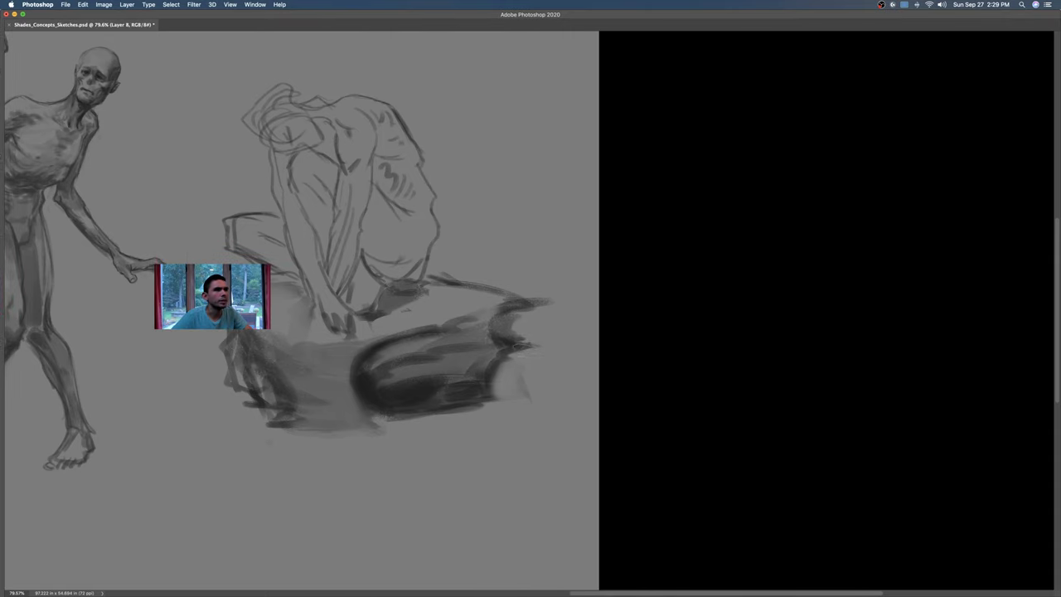
key("Tab")
Step: Paint dark rough streaks down the rock's near side and grey bands across the adjoining front face
key("[")
key("[")
mouse_move(516, 350)
left_mouse_down()
mouse_move(539, 403)
mouse_move(527, 388)
mouse_move(617, 403)
mouse_move(620, 428)
mouse_move(620, 416)
left_mouse_up()
key("]")
mouse_move(541, 378)
left_mouse_down()
mouse_move(605, 383)
mouse_move(639, 370)
left_mouse_up()
mouse_move(509, 350)
left_mouse_down()
mouse_move(543, 364)
mouse_move(528, 368)
mouse_move(544, 442)
mouse_move(565, 452)
mouse_move(675, 448)
mouse_move(628, 418)
mouse_move(652, 440)
left_mouse_up()
Step: Erase along the rock's lower front and paint curved strokes that carry the deep shadow into its bottom edge
key("e")
left_click_drag(620, 406, 666, 448)
key("b")
mouse_move(632, 416)
left_mouse_down()
mouse_move(728, 443)
mouse_move(729, 454)
mouse_move(635, 464)
left_mouse_up()
mouse_move(683, 421)
left_mouse_down()
mouse_move(740, 428)
mouse_move(691, 423)
left_mouse_up()
key("e")
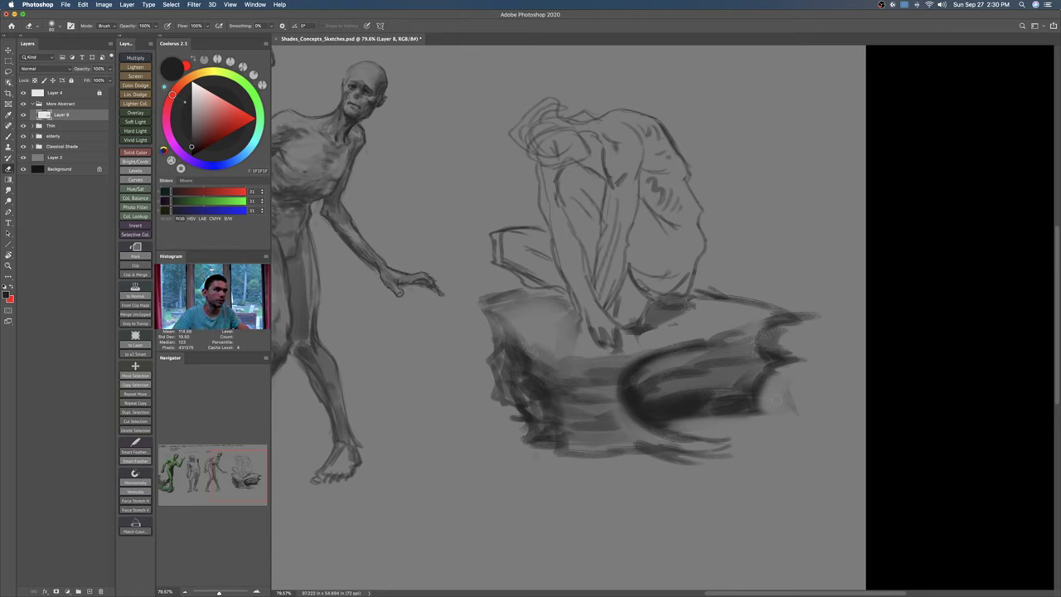
key("super+z")
mouse_move(743, 332)
left_mouse_down()
mouse_move(711, 340)
mouse_move(740, 333)
mouse_move(776, 347)
mouse_move(752, 339)
left_mouse_up()
Step: Restate the rock's near top corner and its upper edge with dark strokes from a smaller brush
key("b")
key("[")
key("[")
key("[")
mouse_move(515, 348)
left_mouse_down()
mouse_move(539, 380)
mouse_move(523, 348)
left_mouse_up()
mouse_move(466, 314)
left_mouse_down()
mouse_move(499, 330)
mouse_move(512, 353)
mouse_move(492, 336)
mouse_move(501, 358)
left_mouse_up()
left_click_drag(491, 352, 505, 365)
mouse_move(471, 308)
left_mouse_down()
mouse_move(496, 323)
mouse_move(484, 310)
mouse_move(527, 291)
mouse_move(562, 303)
mouse_move(596, 349)
left_mouse_up()
key("e")
Step: Block in flat grey shadows on the crouching figure's lower torso, ribs and side
key("z")
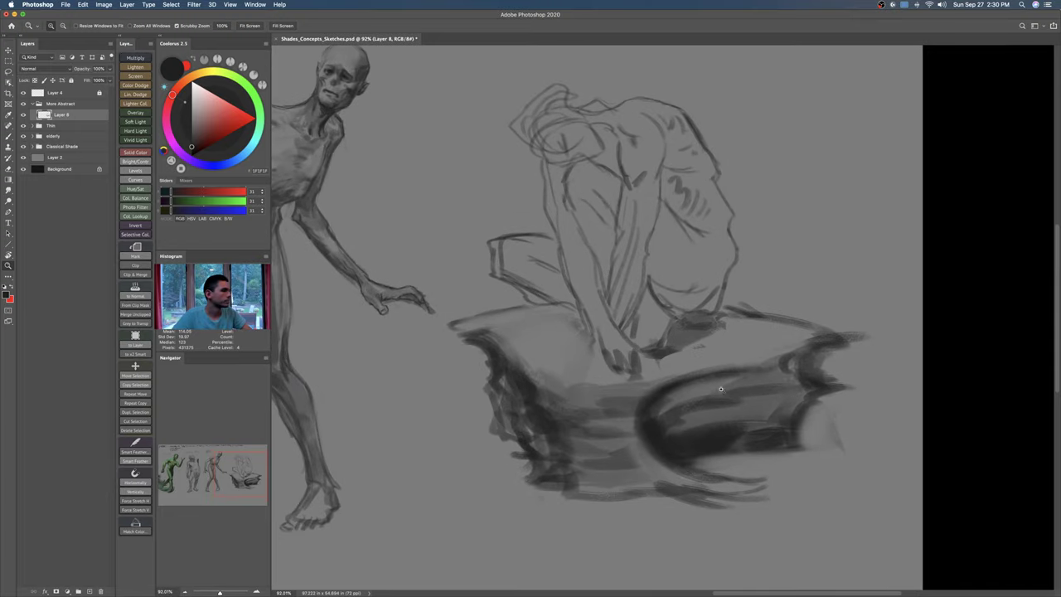
key("super+1")
key("b")
key("z")
left_click_drag(720, 282, 696, 270)
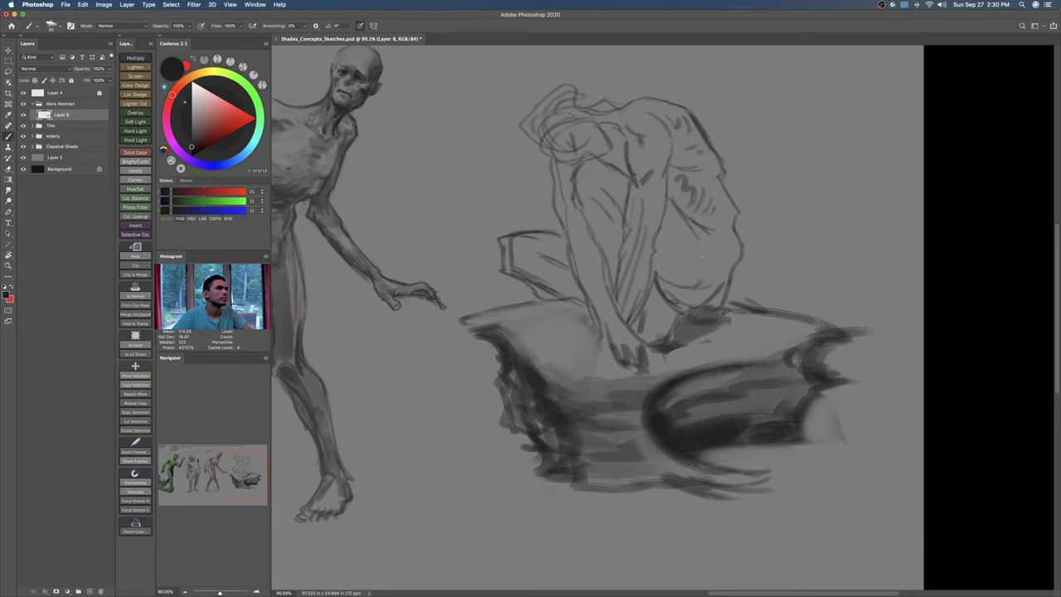
mouse_move(683, 234)
left_mouse_down()
mouse_move(715, 282)
mouse_move(703, 312)
mouse_move(712, 286)
mouse_move(692, 295)
mouse_move(675, 270)
mouse_move(683, 246)
mouse_move(661, 277)
mouse_move(678, 229)
left_mouse_up()
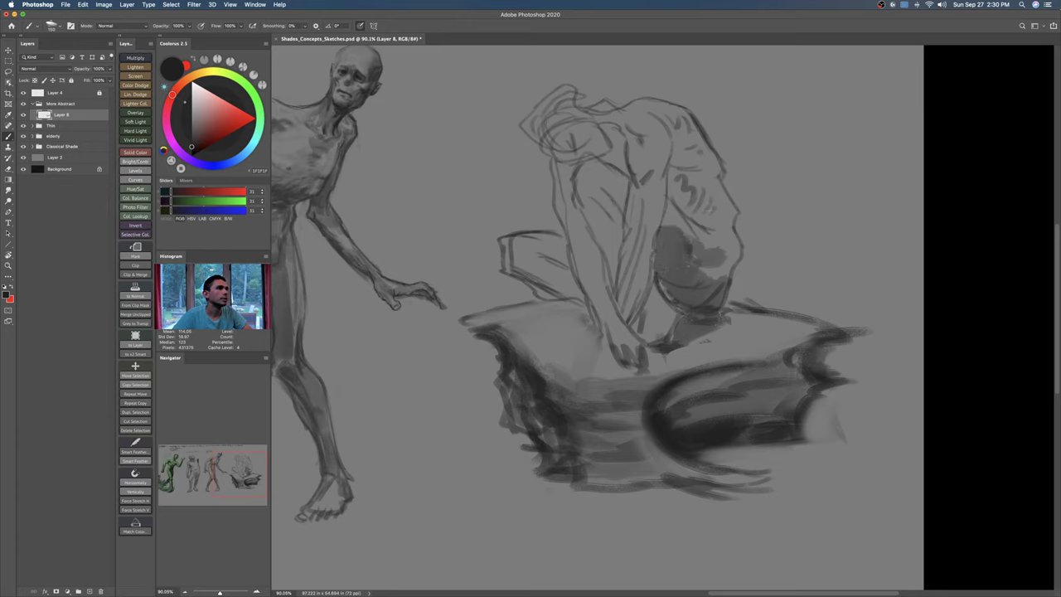
mouse_move(720, 226)
left_mouse_down()
mouse_move(699, 195)
mouse_move(681, 193)
mouse_move(701, 222)
left_mouse_up()
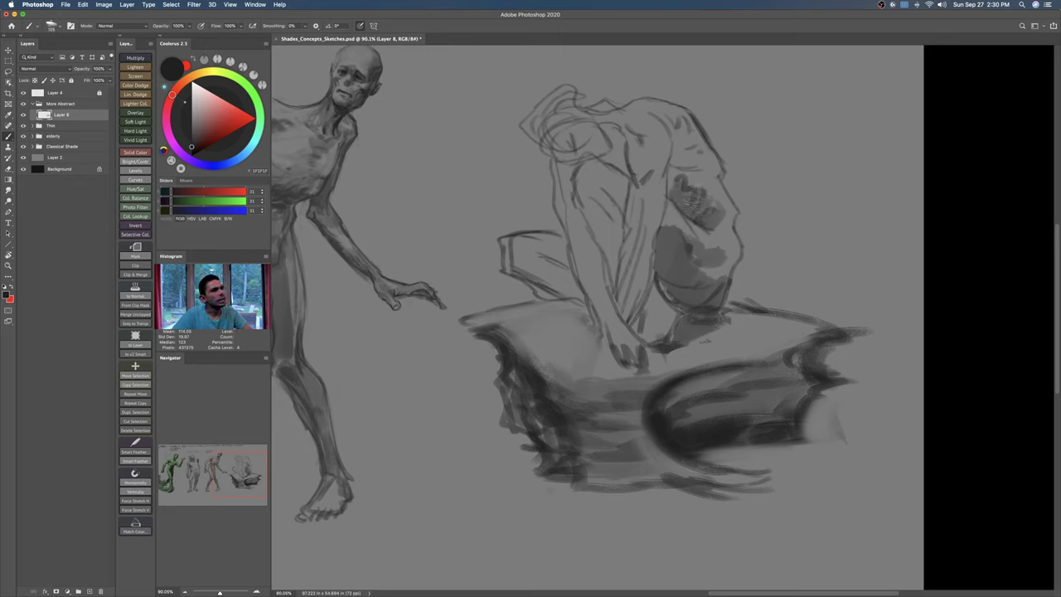
mouse_move(683, 177)
left_mouse_down()
mouse_move(670, 189)
mouse_move(688, 178)
left_mouse_up()
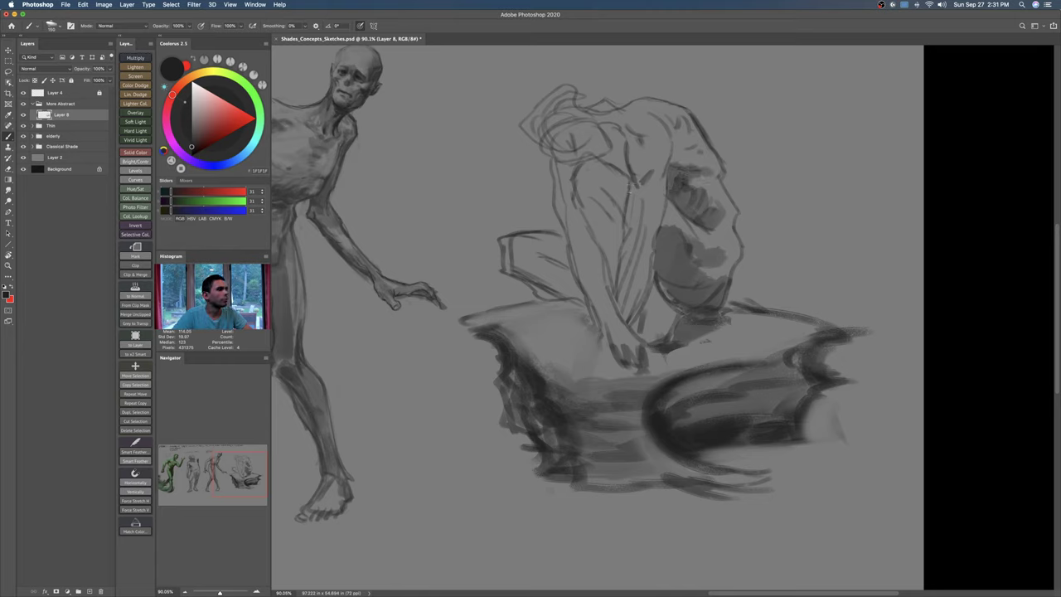
Step: Soften the lines of the figure's near arm with the eraser and redraw the contours of its forearm
key("e")
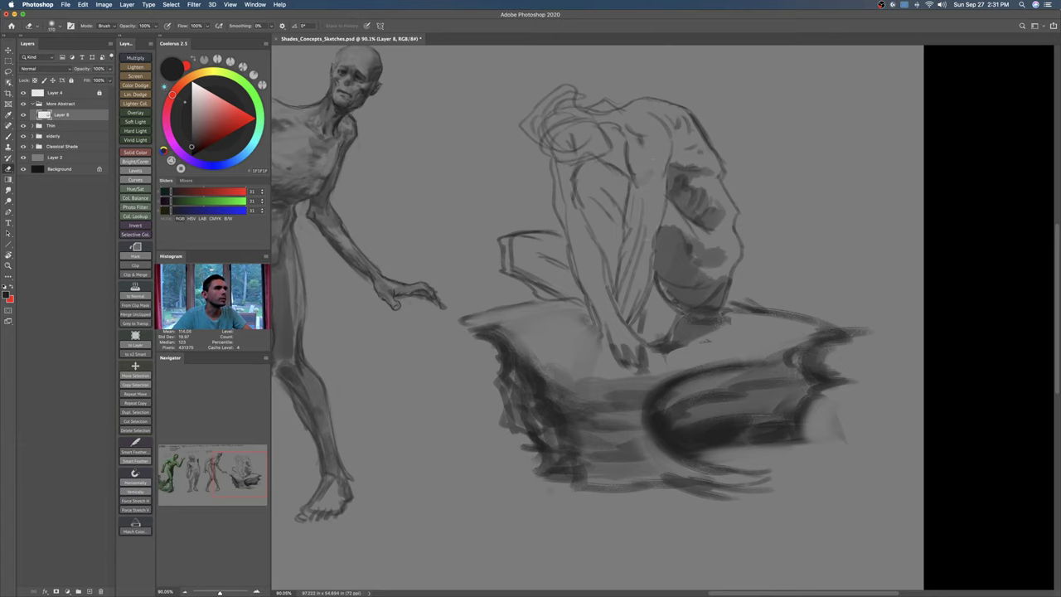
left_click_drag(630, 182, 633, 131)
key("b")
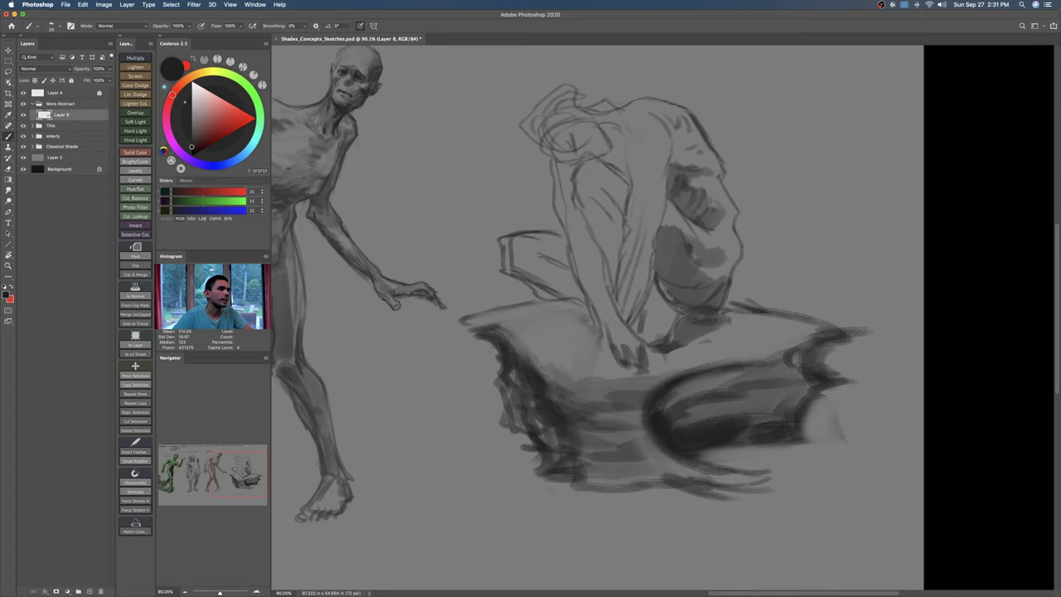
left_click_drag(631, 165, 620, 269)
key("bracketright")
left_click_drag(633, 232, 632, 311)
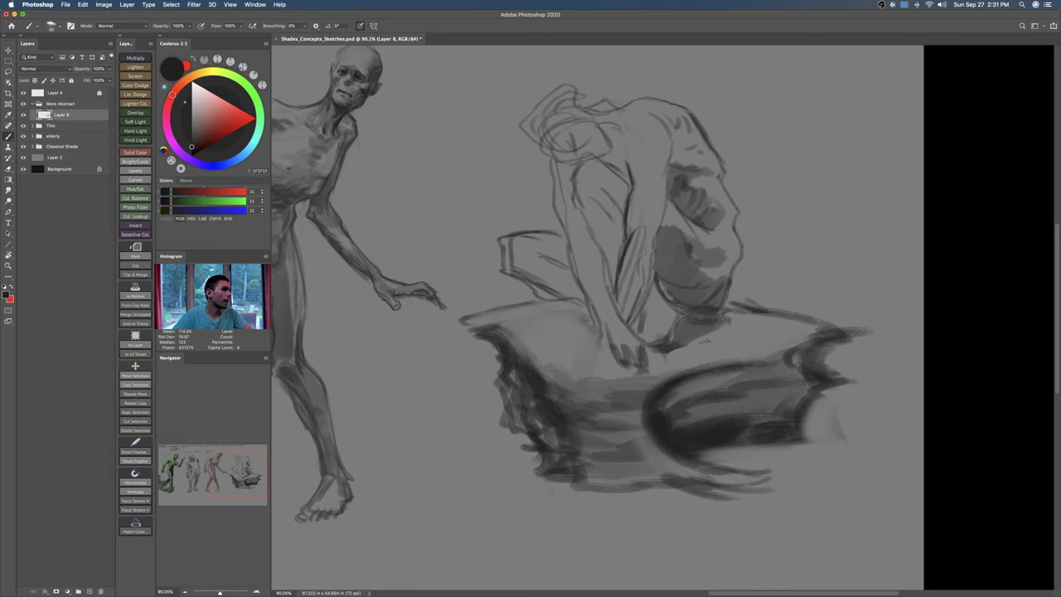
Step: Shade the hollow beside the figure's near shoulder and the shadowed side of its upper arm
mouse_move(643, 156)
left_mouse_down()
mouse_move(632, 183)
mouse_move(628, 153)
mouse_move(620, 179)
mouse_move(612, 157)
left_mouse_up()
mouse_move(619, 160)
left_mouse_down()
mouse_move(609, 171)
mouse_move(641, 189)
mouse_move(621, 229)
mouse_move(645, 217)
left_mouse_up()
left_click_drag(648, 215, 642, 241)
key("e")
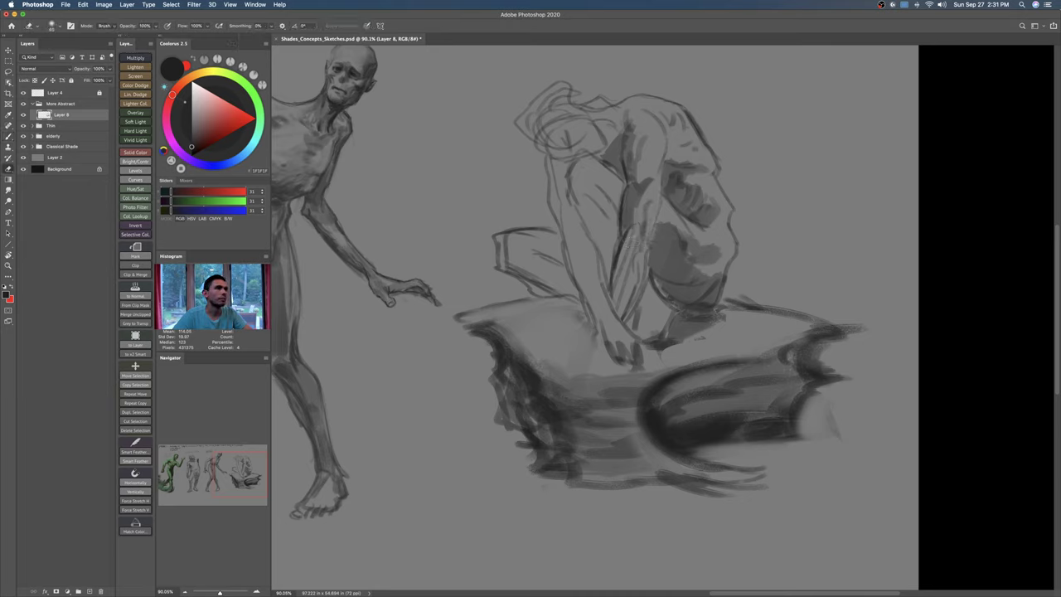
key("b")
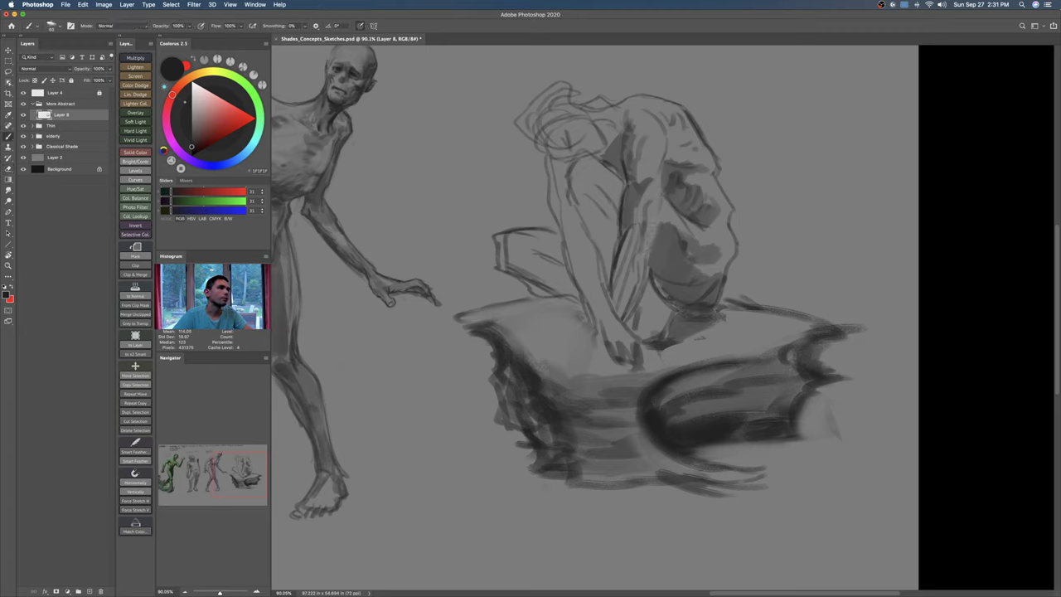
left_click_drag(662, 201, 661, 222)
Step: Darken the shadow down the inside of the near forearm with a smaller brush and clean it up with the eraser
key("e")
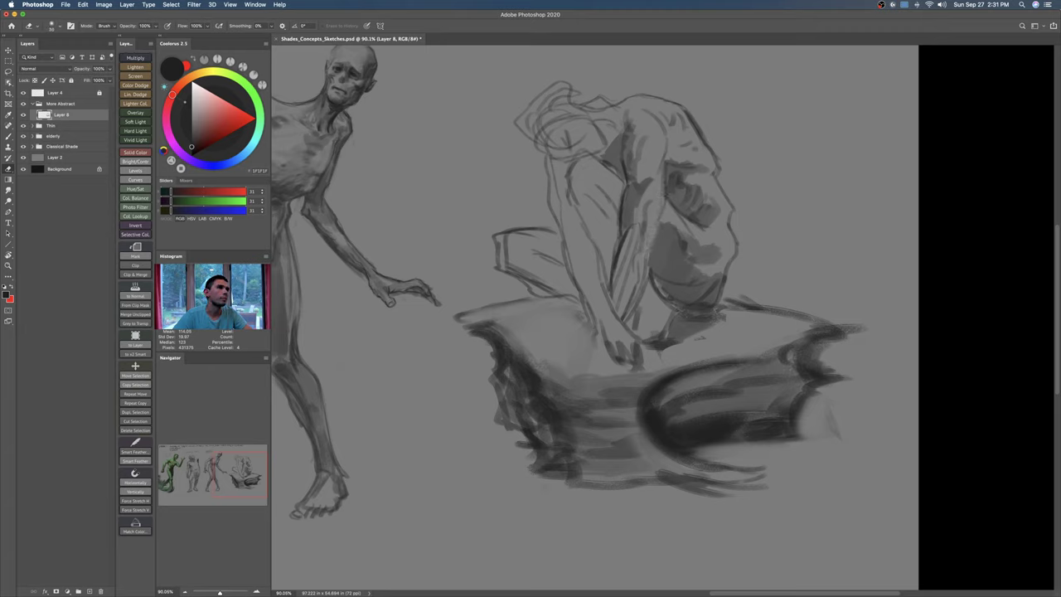
key("b")
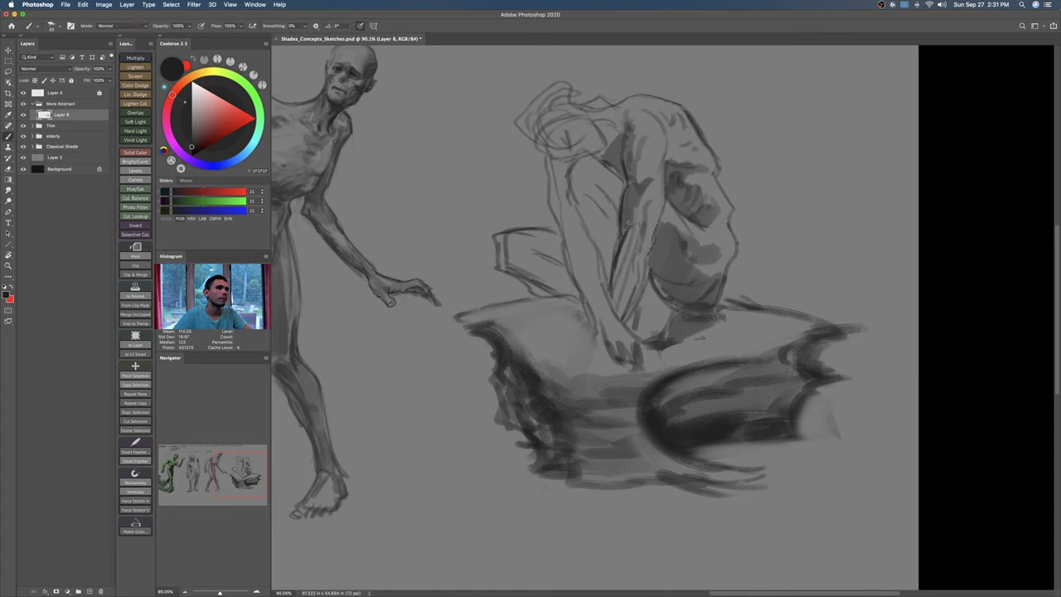
left_click_drag(640, 192, 629, 243)
key("[")
key("[")
mouse_move(646, 208)
left_mouse_down()
mouse_move(643, 237)
mouse_move(623, 229)
mouse_move(619, 260)
left_mouse_up()
left_click_drag(635, 212, 614, 285)
key("e")
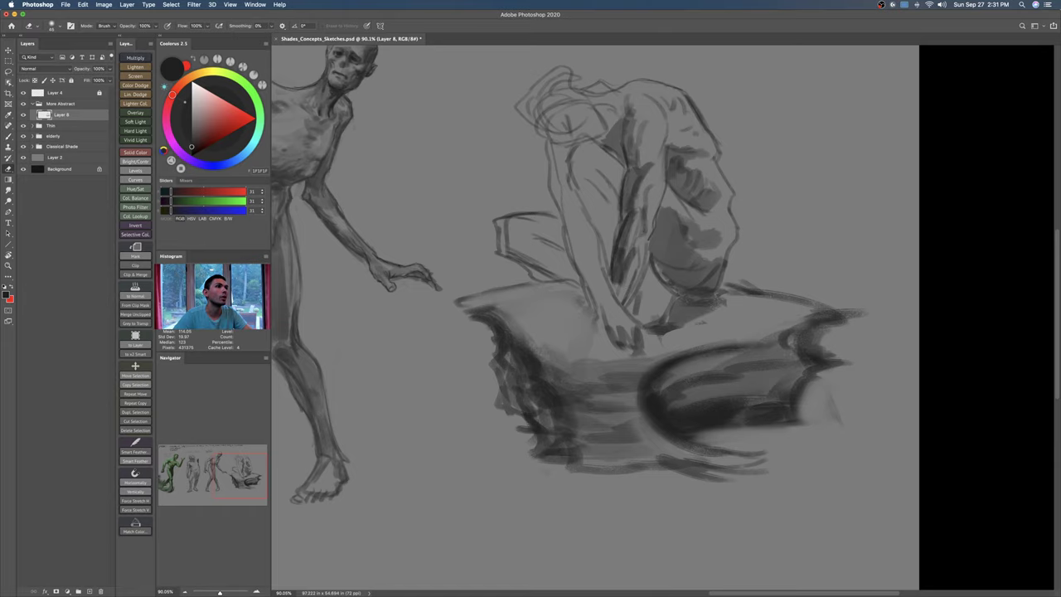
left_click_drag(657, 289, 647, 267)
Step: Select the Thin group and move the thin figure left to leave more space beside the rock
left_click_drag(617, 246, 710, 269)
left_click_drag(536, 243, 616, 228)
left_click_drag(474, 229, 532, 234)
left_click(75, 135)
key("v")
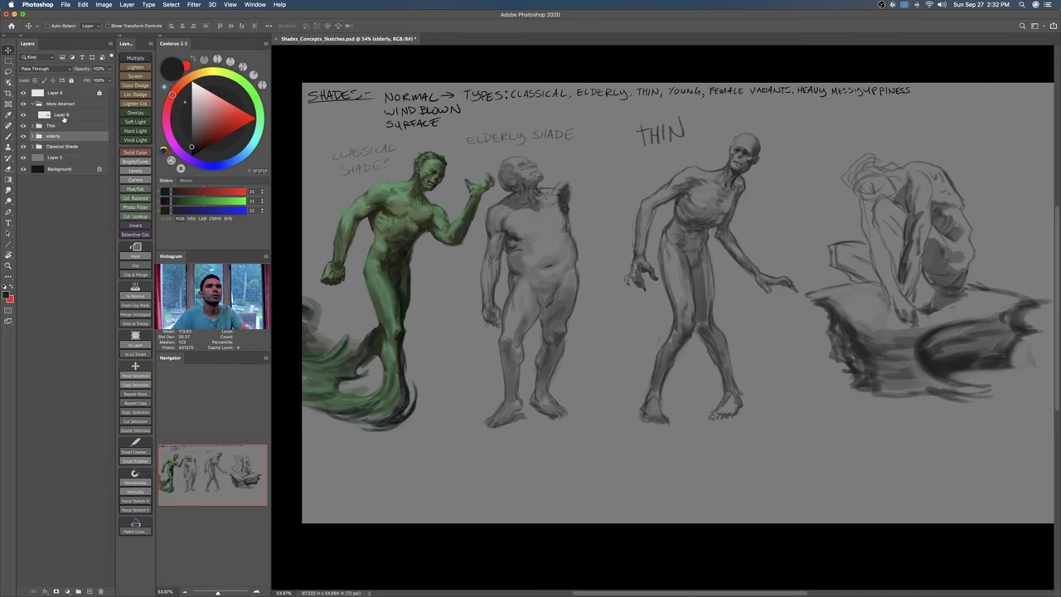
key("alt+bracketright")
left_click_drag(686, 195, 643, 203)
left_click_drag(825, 277, 583, 267)
left_click_drag(662, 248, 678, 249)
left_click_drag(679, 248, 630, 252)
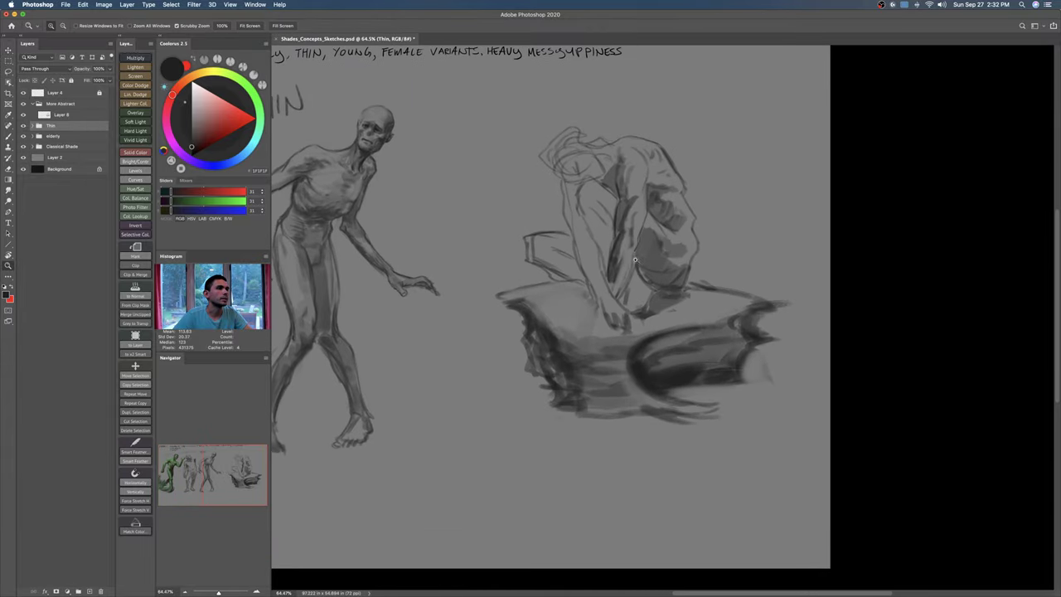
Step: Move the crouching figure and rock upward and extend the rock's front downward with large dark vertical strokes
left_click(665, 371, "super")
mouse_move(673, 362)
left_mouse_down()
mouse_move(670, 337)
mouse_move(633, 331)
mouse_move(641, 316)
mouse_move(671, 403)
mouse_move(658, 347)
mouse_move(677, 409)
mouse_move(666, 341)
mouse_move(690, 419)
left_mouse_up()
key("b")
key("bracketright")
key("bracketright")
key("bracketright")
key("bracketright")
key("bracketright")
key("bracketright")
key("bracketright")
key("bracketright")
key("bracketright")
key("bracketright")
key("bracketright")
key("super+z")
key("bracketleft")
key("bracketleft")
key("bracketleft")
key("bracketleft")
mouse_move(689, 420)
left_mouse_down()
mouse_move(715, 352)
mouse_move(705, 348)
mouse_move(734, 335)
mouse_move(721, 398)
mouse_move(659, 383)
mouse_move(645, 358)
mouse_move(663, 427)
mouse_move(691, 446)
mouse_move(656, 428)
left_mouse_up()
mouse_move(564, 325)
left_mouse_down()
mouse_move(590, 365)
mouse_move(591, 337)
mouse_move(611, 409)
mouse_move(657, 431)
mouse_move(619, 420)
mouse_move(557, 319)
mouse_move(580, 414)
left_mouse_up()
Step: Erase the rock's near side to narrow it and paint a dark pillar with a flared base beneath
key("e")
mouse_move(527, 282)
left_mouse_down()
mouse_move(526, 308)
mouse_move(564, 398)
mouse_move(556, 332)
mouse_move(578, 386)
left_mouse_up()
key("b")
key("bracketleft")
key("bracketleft")
key("bracketleft")
key("bracketleft")
key("bracketleft")
key("bracketleft")
key("bracketleft")
mouse_move(556, 344)
left_mouse_down()
mouse_move(580, 398)
mouse_move(581, 380)
mouse_move(586, 388)
mouse_move(571, 398)
mouse_move(571, 419)
mouse_move(537, 438)
mouse_move(585, 382)
mouse_move(593, 452)
mouse_move(563, 448)
mouse_move(572, 438)
mouse_move(598, 454)
mouse_move(622, 435)
mouse_move(620, 456)
mouse_move(642, 455)
mouse_move(634, 463)
left_mouse_up()
key("bracketleft")
key("bracketleft")
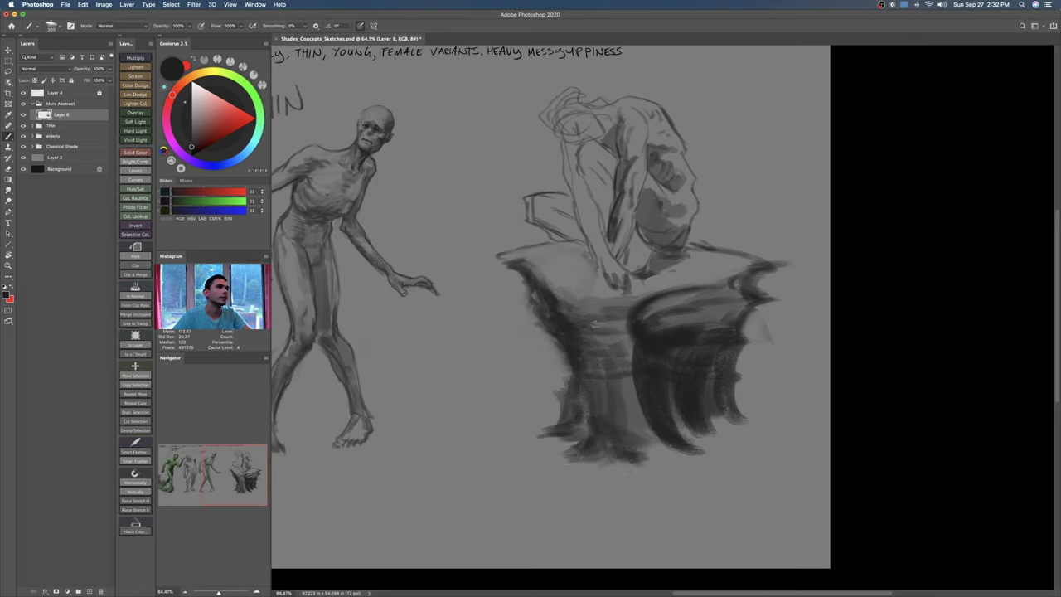
Step: Darken the pillar's near side and break up its front face using greys sampled from the rock
mouse_move(572, 317)
left_mouse_down()
mouse_move(613, 344)
mouse_move(595, 350)
mouse_move(622, 363)
mouse_move(617, 396)
left_mouse_up()
mouse_move(649, 322)
left_mouse_down()
mouse_move(723, 321)
mouse_move(667, 364)
mouse_move(663, 405)
mouse_move(669, 369)
mouse_move(706, 402)
mouse_move(690, 422)
mouse_move(684, 405)
mouse_move(702, 420)
mouse_move(723, 372)
left_mouse_up()
left_click(722, 317, "alt")
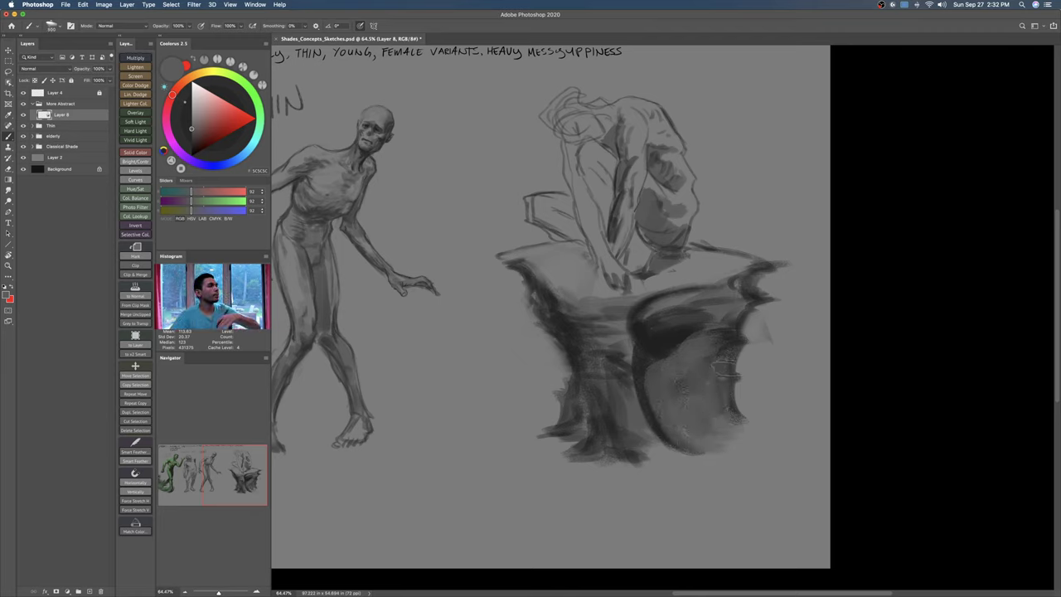
left_click(668, 335, "alt")
mouse_move(713, 357)
left_mouse_down()
mouse_move(695, 375)
mouse_move(714, 373)
mouse_move(715, 407)
mouse_move(661, 383)
mouse_move(661, 418)
mouse_move(664, 400)
mouse_move(698, 432)
mouse_move(712, 362)
mouse_move(678, 400)
mouse_move(694, 422)
mouse_move(675, 422)
mouse_move(669, 367)
mouse_move(638, 410)
left_mouse_up()
key("]")
Step: Sample darker tones from the rock and deepen the pillar's near side, front face and flared foot
left_click(635, 355, "alt")
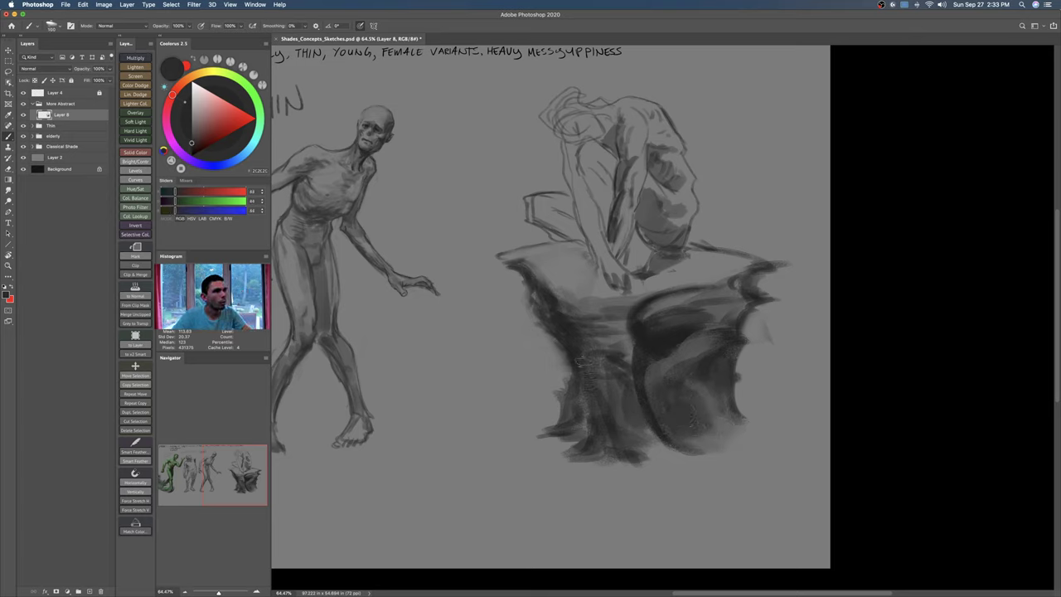
left_click(585, 342, "alt")
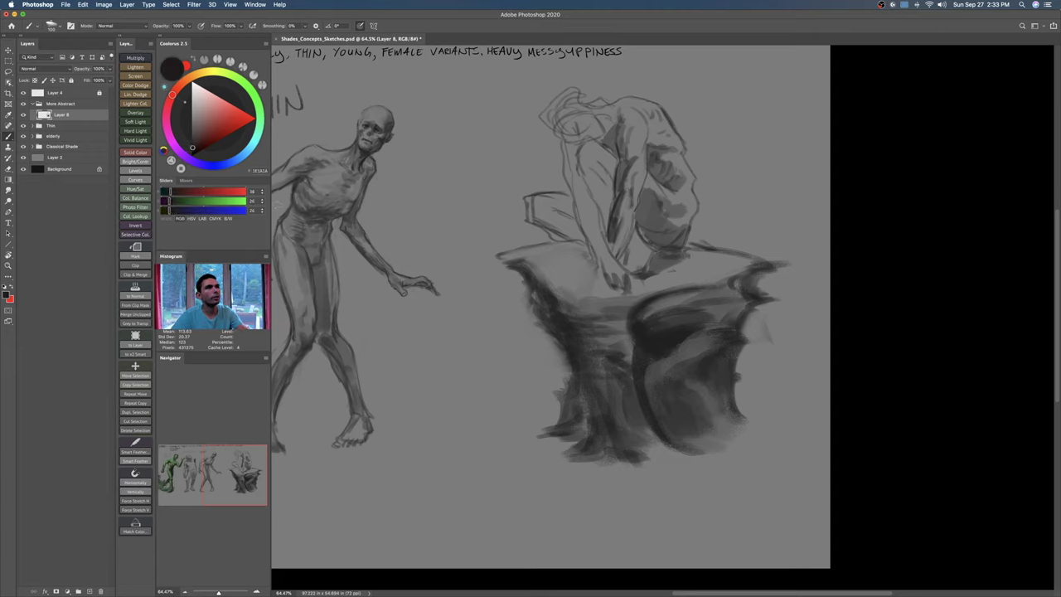
mouse_move(580, 350)
left_mouse_down()
mouse_move(609, 407)
mouse_move(611, 443)
mouse_move(597, 401)
mouse_move(585, 436)
mouse_move(563, 428)
mouse_move(564, 400)
mouse_move(553, 428)
left_mouse_up()
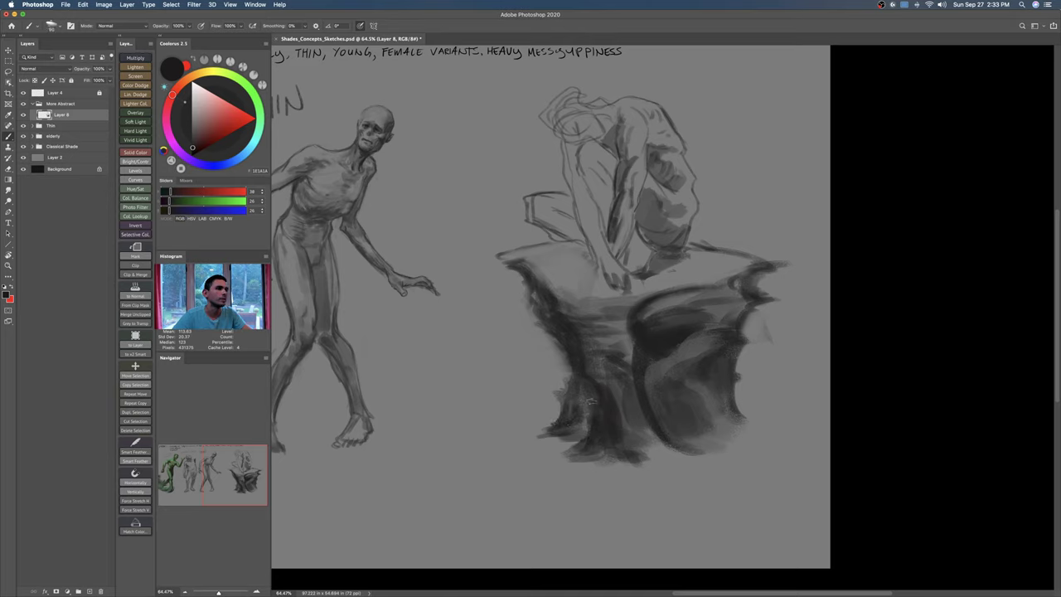
mouse_move(728, 388)
left_mouse_down()
mouse_move(772, 416)
mouse_move(743, 429)
left_mouse_up()
left_click_drag(690, 409, 727, 441)
key("]")
mouse_move(660, 414)
left_mouse_down()
mouse_move(695, 444)
mouse_move(663, 373)
mouse_move(712, 352)
mouse_move(713, 332)
mouse_move(688, 319)
left_mouse_up()
Step: Shift the crouching figure and rock left, erase at the far end and lengthen the slab's back edge
key("e")
mouse_move(765, 267)
left_mouse_down()
mouse_move(717, 252)
mouse_move(791, 252)
mouse_move(736, 254)
left_mouse_up()
key("b")
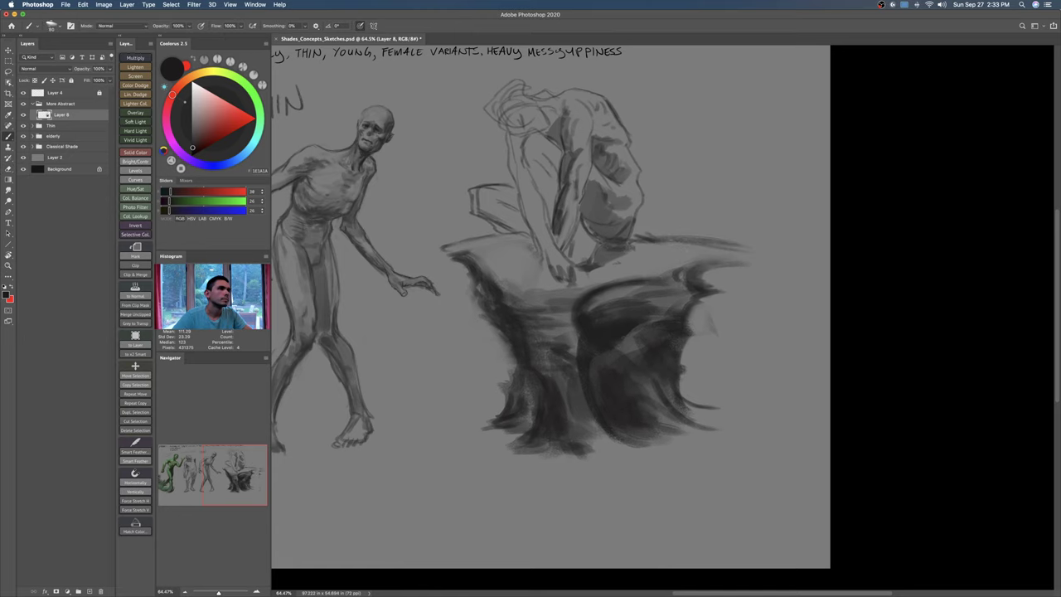
mouse_move(653, 239)
left_mouse_down()
mouse_move(766, 253)
mouse_move(708, 260)
left_mouse_up()
Step: Erase the slab's pointed near corner and repaint it as a rounded dark edge running down the side
key("e")
left_click_drag(464, 241, 481, 290)
key("b")
left_click_drag(489, 238, 479, 286)
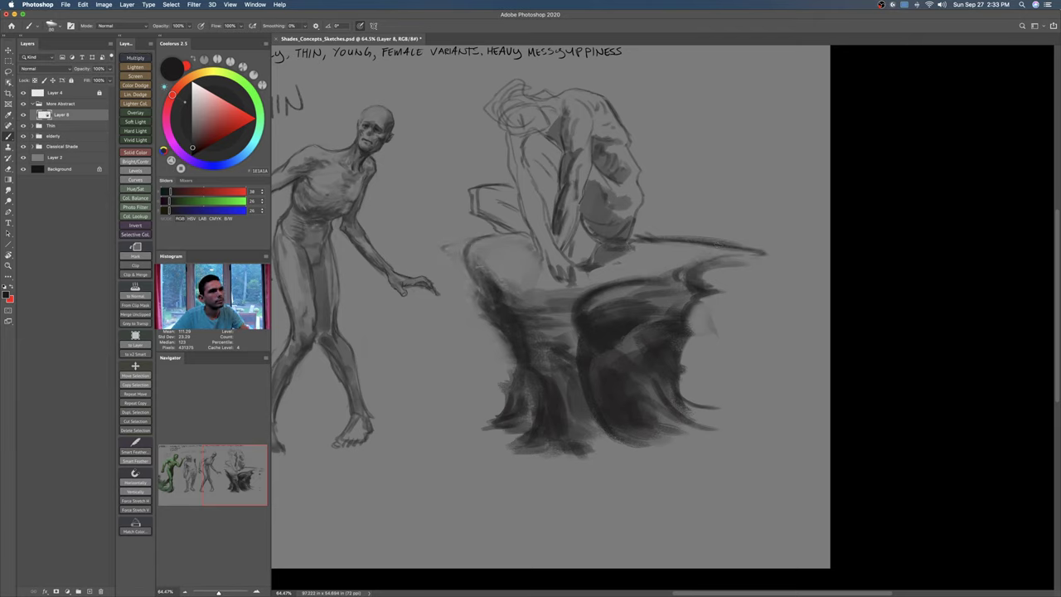
mouse_move(488, 237)
left_mouse_down()
mouse_move(457, 282)
mouse_move(501, 289)
mouse_move(484, 291)
mouse_move(500, 314)
left_mouse_up()
left_click_drag(466, 268, 506, 322)
Step: Nudge the drawing slightly right, sketch the near corner outward and paint a dark rim along the slab's front edge
key("z")
mouse_move(670, 324)
left_mouse_down()
mouse_move(688, 322)
mouse_move(656, 322)
mouse_move(680, 321)
mouse_move(671, 304)
left_mouse_up()
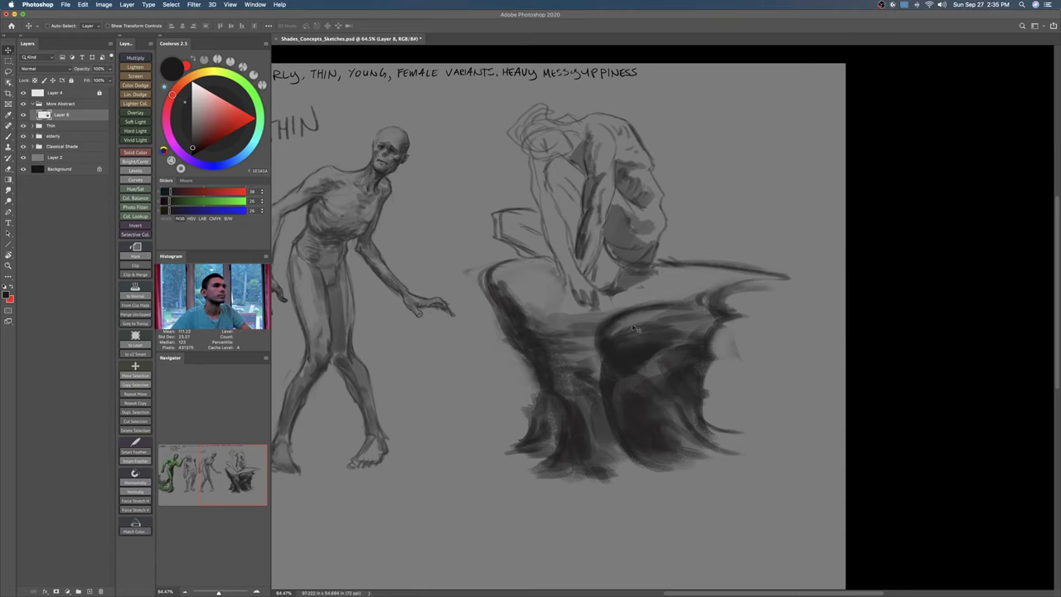
left_click_drag(622, 312, 630, 314)
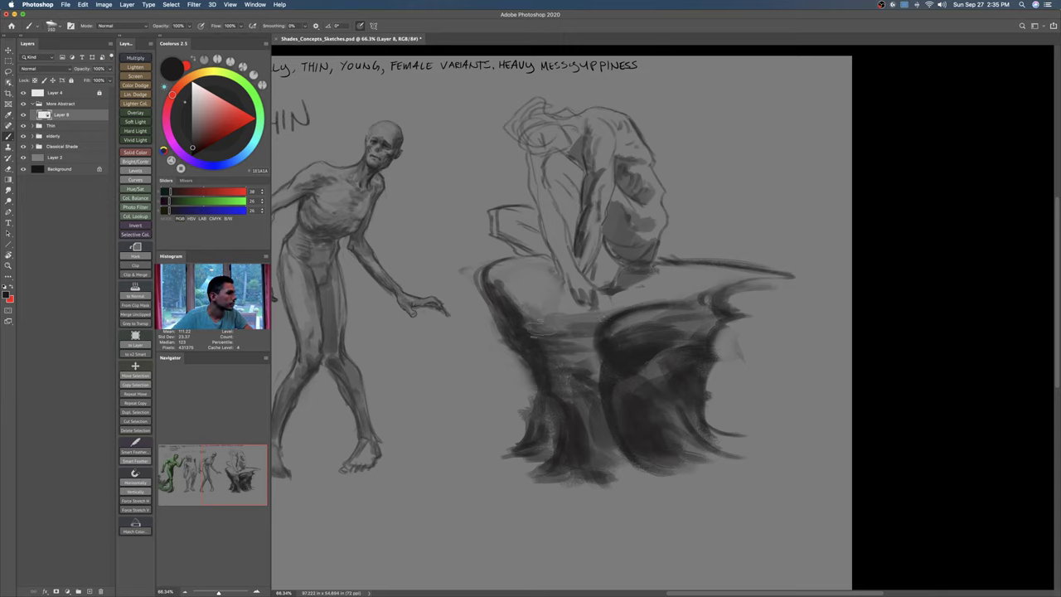
key("v")
mouse_move(548, 294)
left_mouse_down()
mouse_move(558, 296)
mouse_move(464, 305)
left_mouse_up()
key("b")
mouse_move(532, 315)
left_mouse_down()
mouse_move(627, 325)
mouse_move(801, 275)
mouse_move(748, 283)
mouse_move(809, 277)
left_mouse_up()
Step: Pick a dark grey (RGB 31, 31, 31) and sharpen the slab's far tip with a smaller brush
left_click(190, 148)
key("bracketleft")
key("bracketleft")
key("bracketleft")
mouse_move(685, 260)
left_mouse_down()
mouse_move(819, 271)
mouse_move(779, 274)
left_mouse_up()
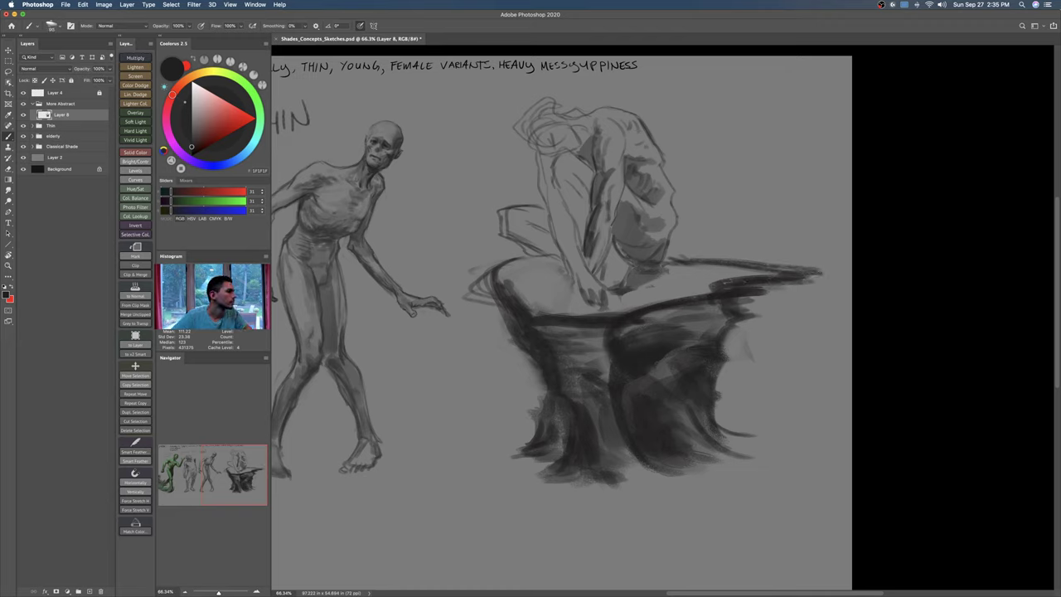
Step: Erase the ledges beneath the slab's far end and redraw its near end as an overhanging lip
key("e")
left_click_drag(745, 307, 756, 289)
key("b")
mouse_move(515, 260)
left_mouse_down()
mouse_move(468, 278)
mouse_move(502, 302)
mouse_move(497, 374)
left_mouse_up()
Step: Fill the area beneath the near overhang with grey and darken the pillar's near outer edge
key("e")
key("b")
mouse_move(473, 298)
left_mouse_down()
mouse_move(502, 331)
mouse_move(510, 312)
mouse_move(527, 341)
mouse_move(530, 386)
left_mouse_up()
left_click_drag(516, 342, 547, 413)
left_click_drag(554, 367, 534, 412)
left_click_drag(557, 355, 537, 360)
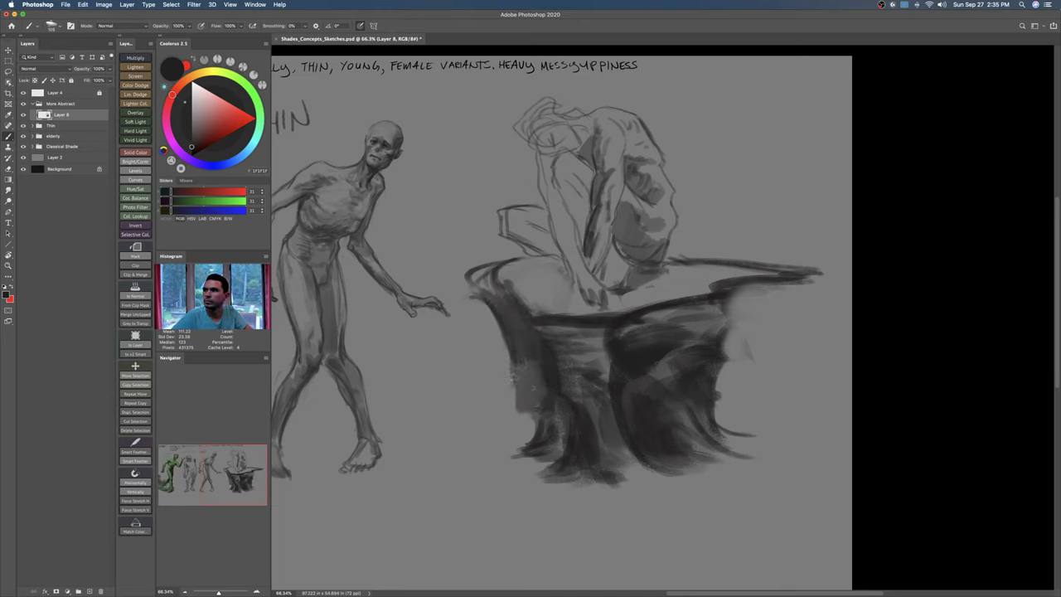
left_click_drag(517, 338, 522, 414)
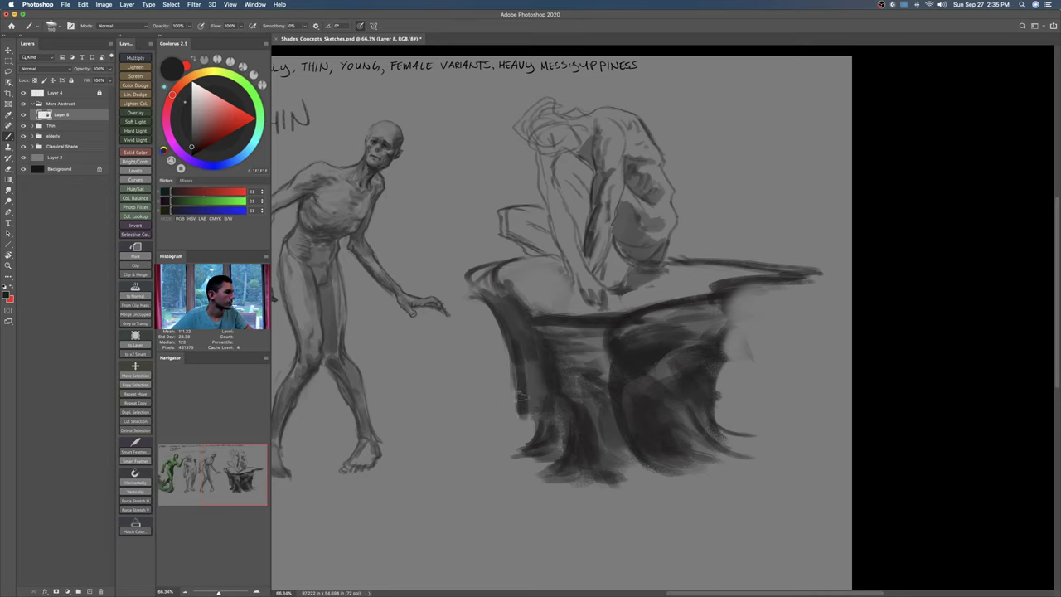
Step: Extend the pillar downward with a broad dark base and erase the rough edge beneath the slab's far overhang
left_click_drag(519, 352, 508, 496)
mouse_move(522, 419)
left_mouse_down()
mouse_move(522, 486)
mouse_move(511, 474)
mouse_move(532, 481)
mouse_move(522, 501)
mouse_move(595, 487)
mouse_move(551, 482)
mouse_move(551, 495)
mouse_move(646, 501)
mouse_move(660, 487)
mouse_move(617, 476)
mouse_move(697, 495)
mouse_move(739, 481)
left_mouse_up()
key("]")
key("e")
left_click_drag(732, 302, 716, 398)
left_click_drag(723, 319, 714, 423)
key("b")
key("]")
key("]")
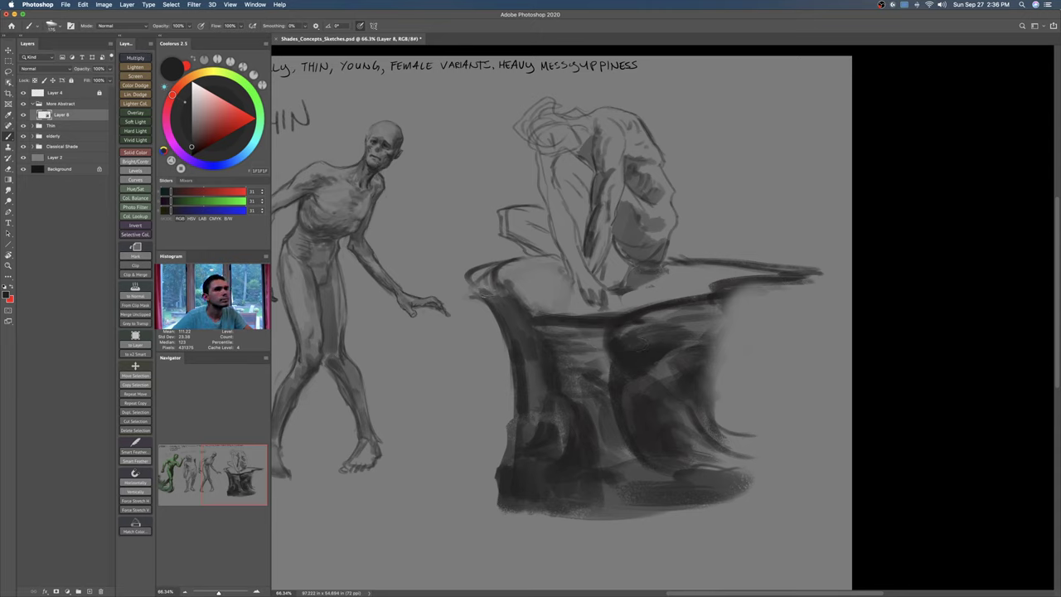
Step: Outline the slab's near lip and repaint the dark rim running along its front edge
mouse_move(494, 271)
left_mouse_down()
mouse_move(480, 277)
mouse_move(503, 269)
mouse_move(486, 287)
mouse_move(463, 283)
mouse_move(571, 309)
mouse_move(634, 307)
left_mouse_up()
key("e")
key("b")
key("bracketright")
mouse_move(538, 300)
left_mouse_down()
mouse_move(627, 309)
mouse_move(616, 319)
mouse_move(587, 307)
mouse_move(789, 282)
mouse_move(775, 283)
left_mouse_up()
key("e")
key("b")
key("bracketleft")
key("bracketleft")
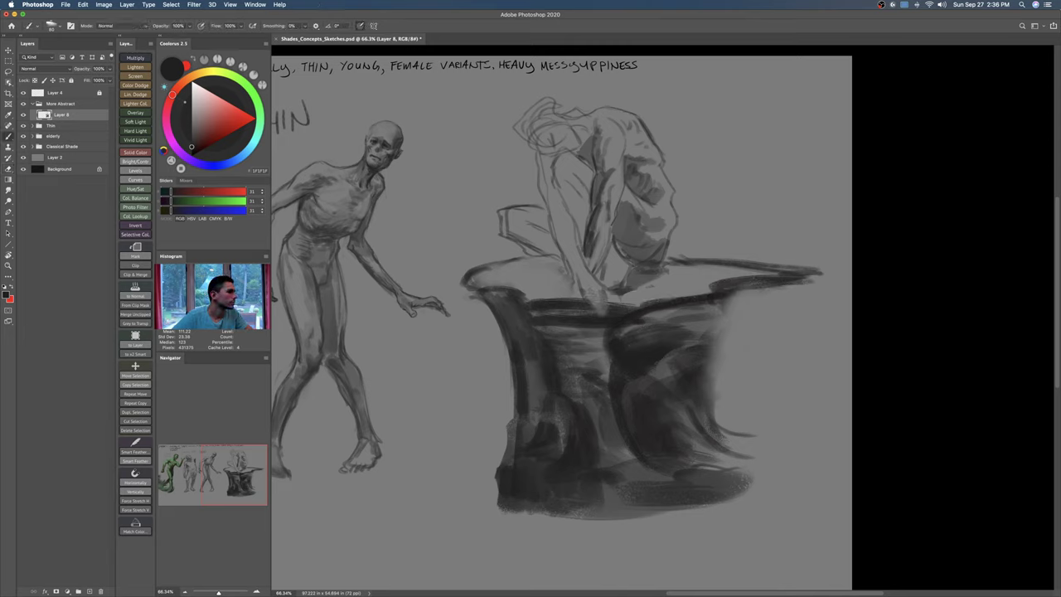
Step: Darken the pillar's near outer contour beneath the lip and add a dark patch under the far overhang
key("e")
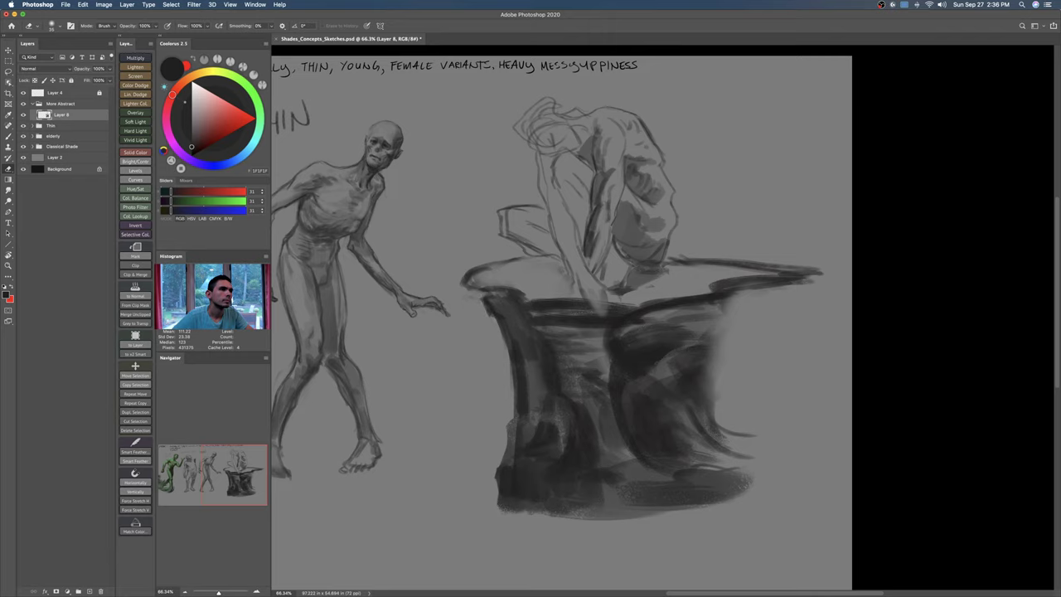
key("b")
mouse_move(501, 321)
left_mouse_down()
mouse_move(515, 358)
mouse_move(513, 430)
left_mouse_up()
key("e")
key("b")
key("z")
mouse_move(759, 331)
left_mouse_down()
mouse_move(727, 316)
mouse_move(742, 311)
mouse_move(729, 321)
mouse_move(731, 300)
mouse_move(731, 320)
left_mouse_up()
key("bracketright")
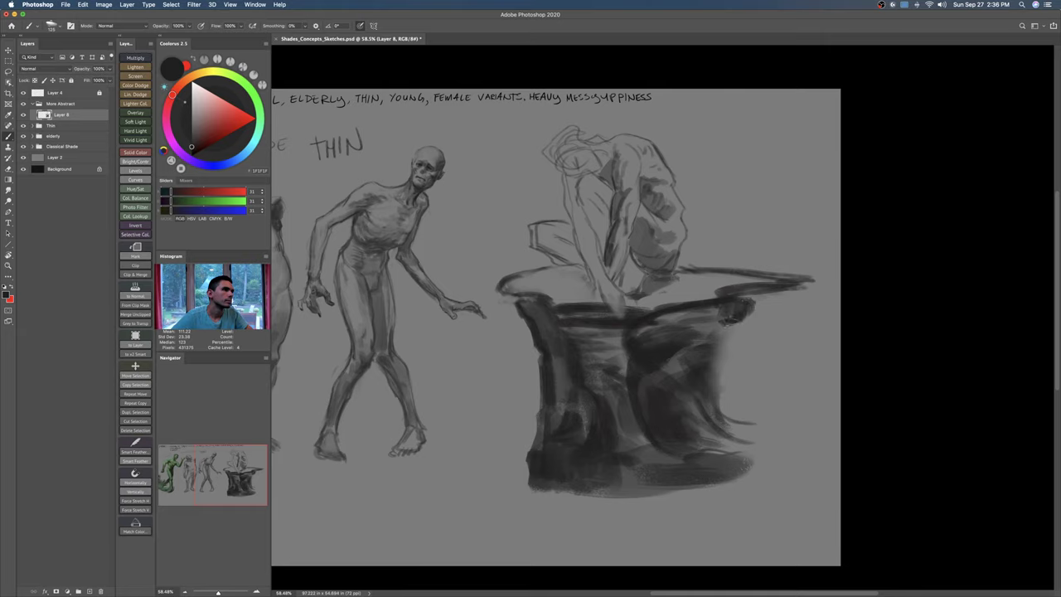
Step: Flip the layer with the crouching figure and rock horizontally
key("ctrl+t")
right_click(697, 310)
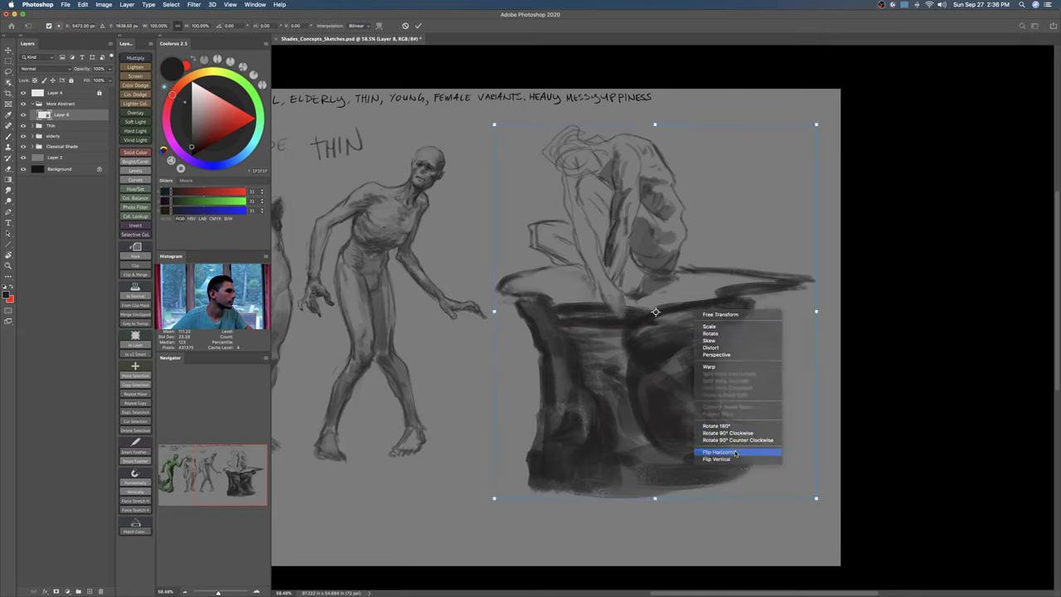
left_click(734, 453)
key("Return")
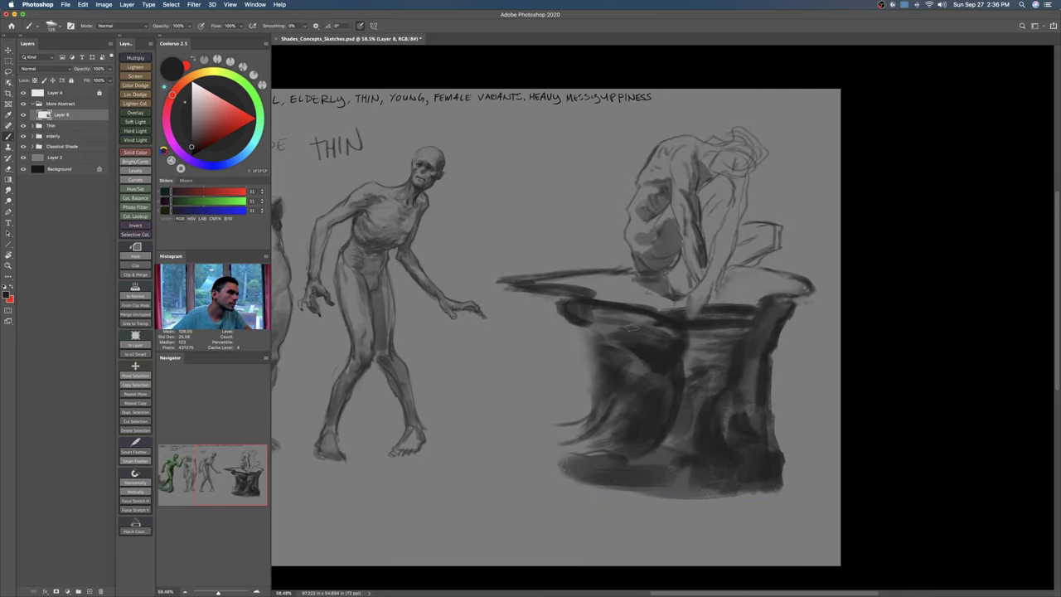
Step: Contour the pillar's lighter side from beneath the long overhang down to an outward-flaring foot
left_click_drag(580, 319, 593, 335)
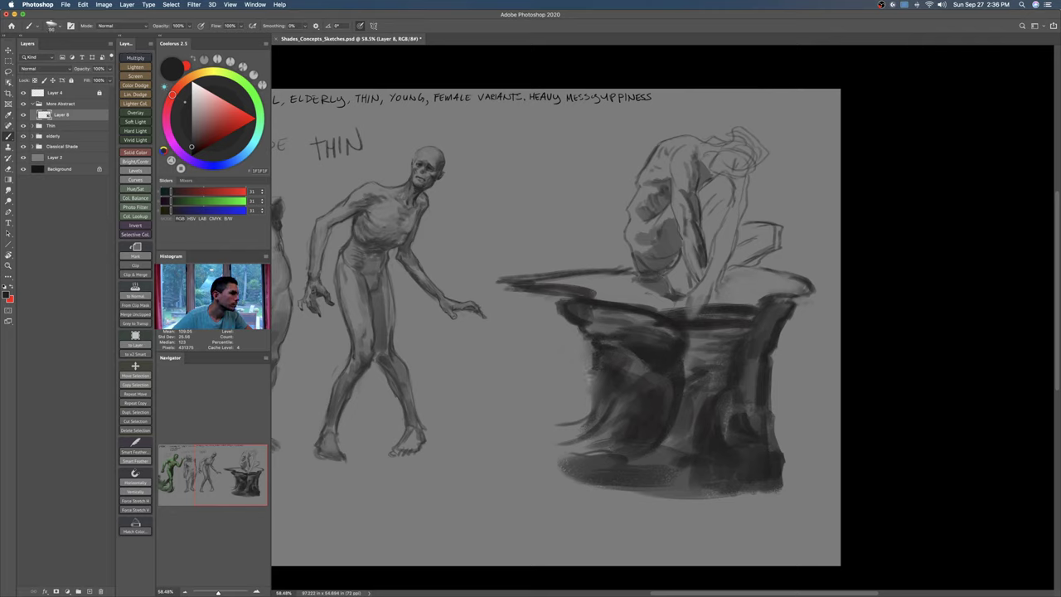
left_click_drag(589, 377, 537, 471)
left_click_drag(565, 423, 537, 471)
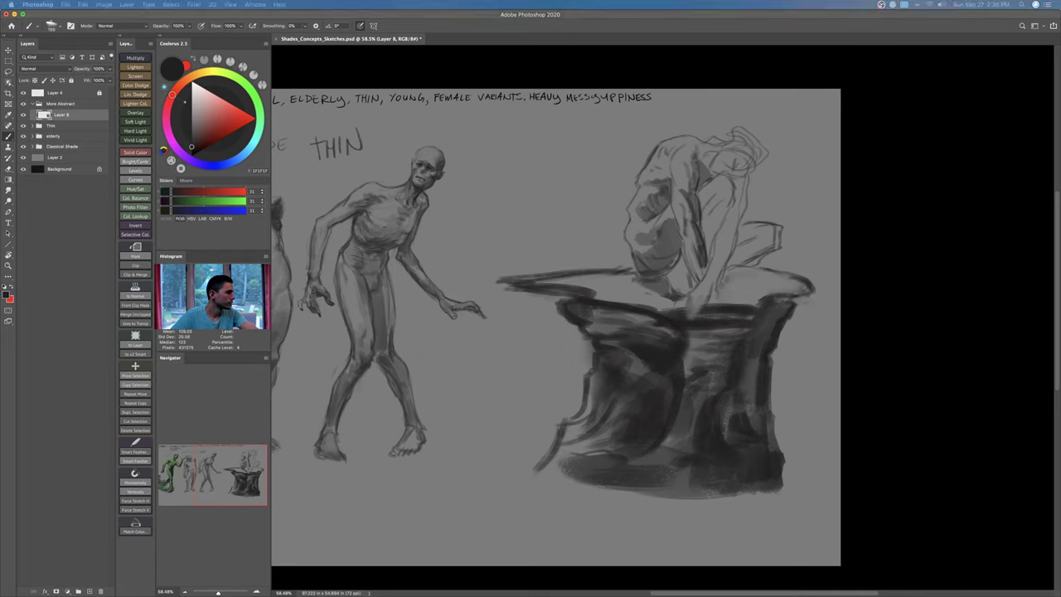
Step: Fill the flared foot with dark grey using a larger brush, clean its underside and define the base's lower edge
key("bracketright")
key("bracketright")
key("bracketright")
key("bracketright")
mouse_move(562, 447)
left_mouse_down()
mouse_move(591, 408)
mouse_move(540, 481)
mouse_move(580, 475)
mouse_move(565, 461)
mouse_move(548, 483)
mouse_move(610, 491)
left_mouse_up()
key("e")
left_click_drag(533, 495, 615, 502)
key("b")
mouse_move(561, 461)
left_mouse_down()
mouse_move(569, 420)
mouse_move(541, 481)
mouse_move(650, 488)
mouse_move(613, 493)
mouse_move(741, 488)
left_mouse_up()
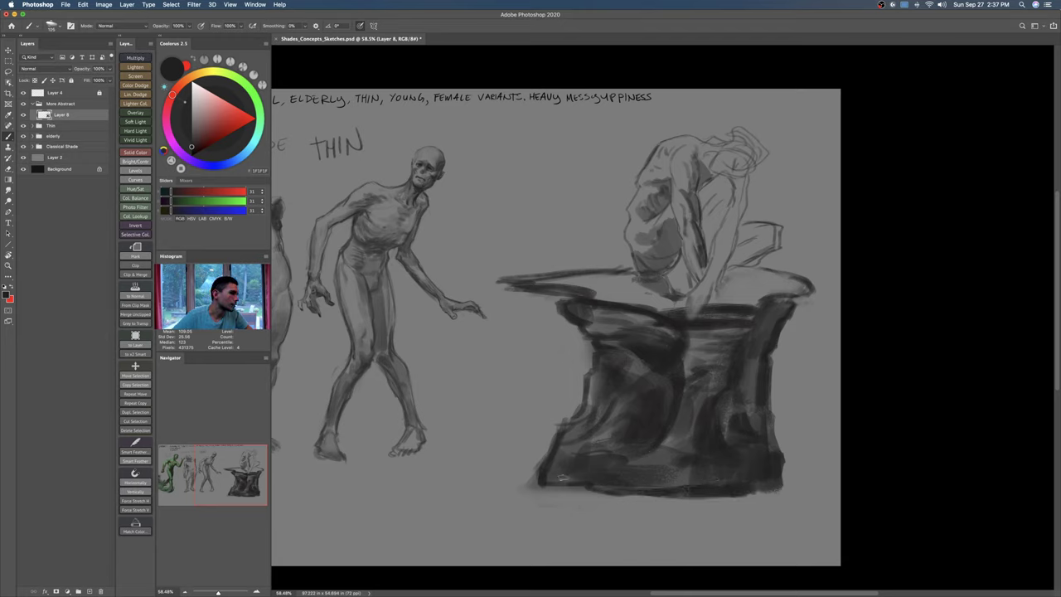
Step: Paint a dark plinth across the underside of the rock's base and set the eraser to a hard round brush
mouse_move(540, 481)
left_mouse_down()
mouse_move(554, 515)
mouse_move(628, 503)
mouse_move(655, 502)
left_mouse_up()
key("e")
right_click(607, 502)
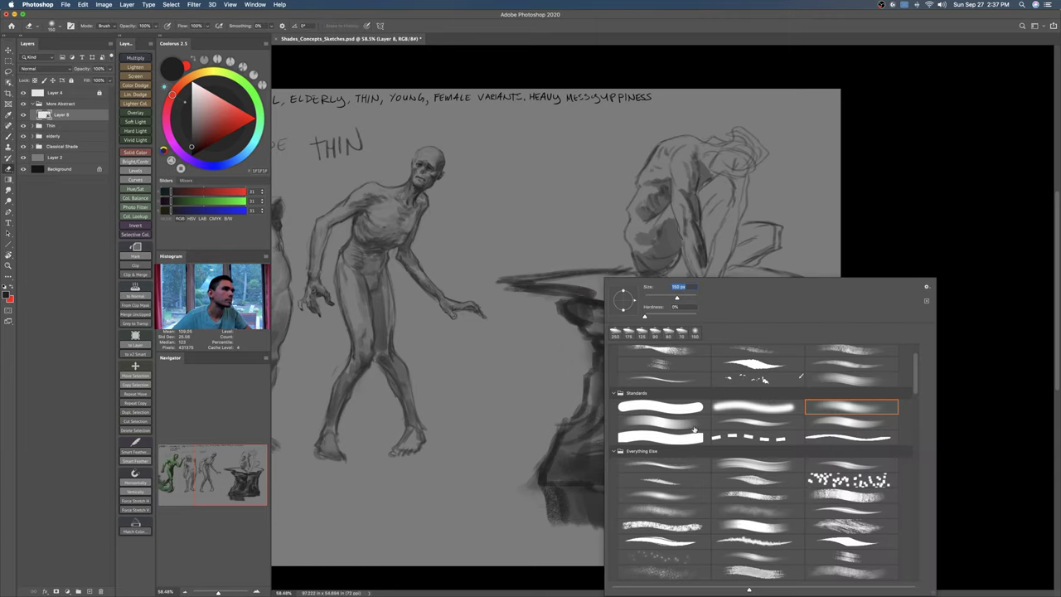
double_click(690, 412)
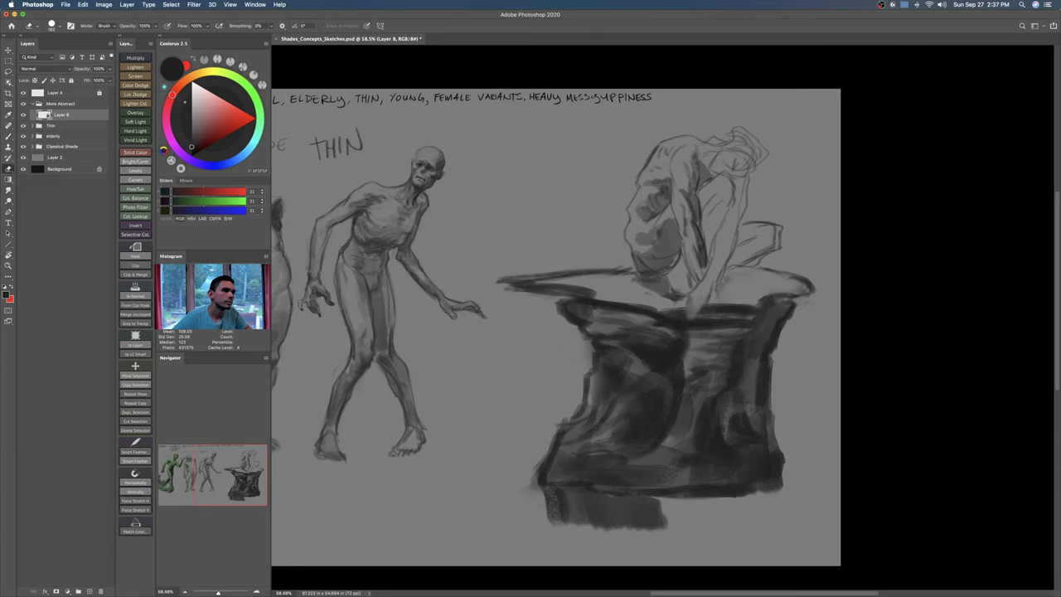
key("b")
mouse_move(652, 494)
left_mouse_down()
mouse_move(684, 518)
mouse_move(728, 491)
mouse_move(756, 509)
mouse_move(705, 520)
mouse_move(693, 501)
mouse_move(711, 518)
left_mouse_up()
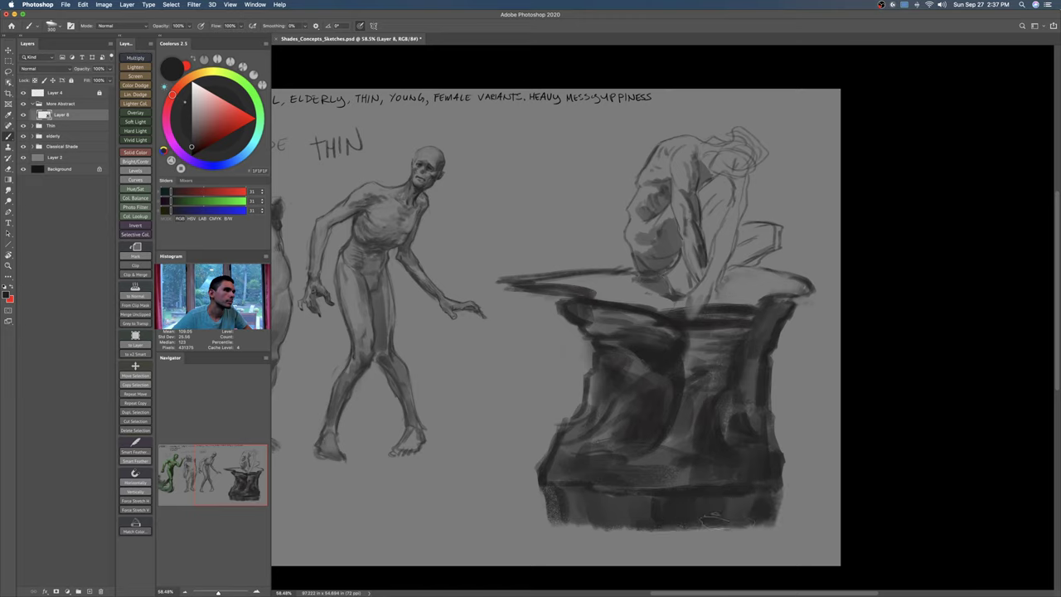
Step: Sharpen the base's outer corner and carve both ends of the plinth inward
key("e")
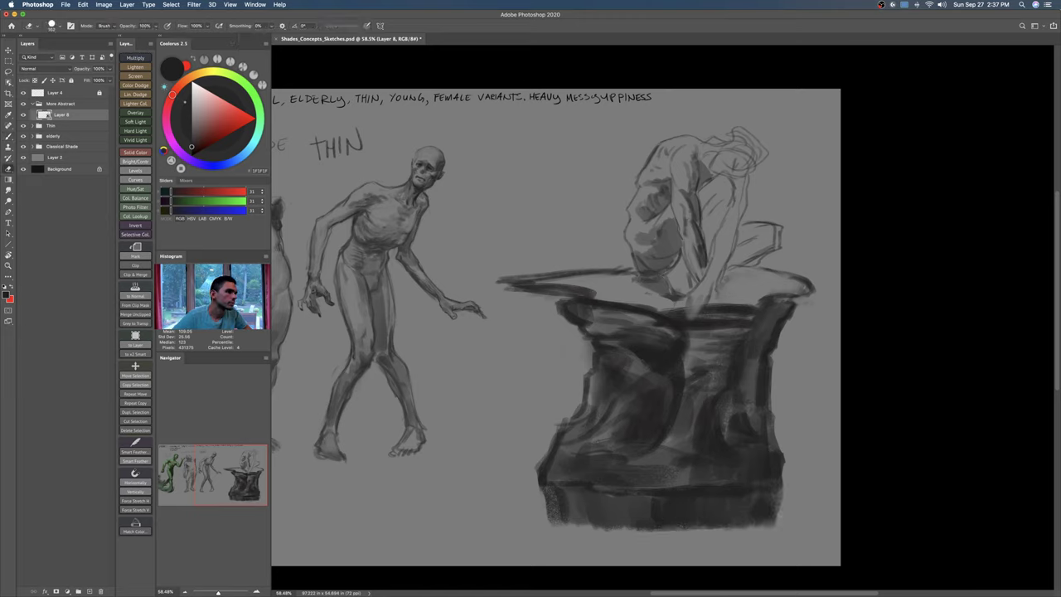
key("b")
left_click_drag(777, 461, 780, 523)
key("e")
key("b")
key("e")
left_click_drag(545, 489, 552, 522)
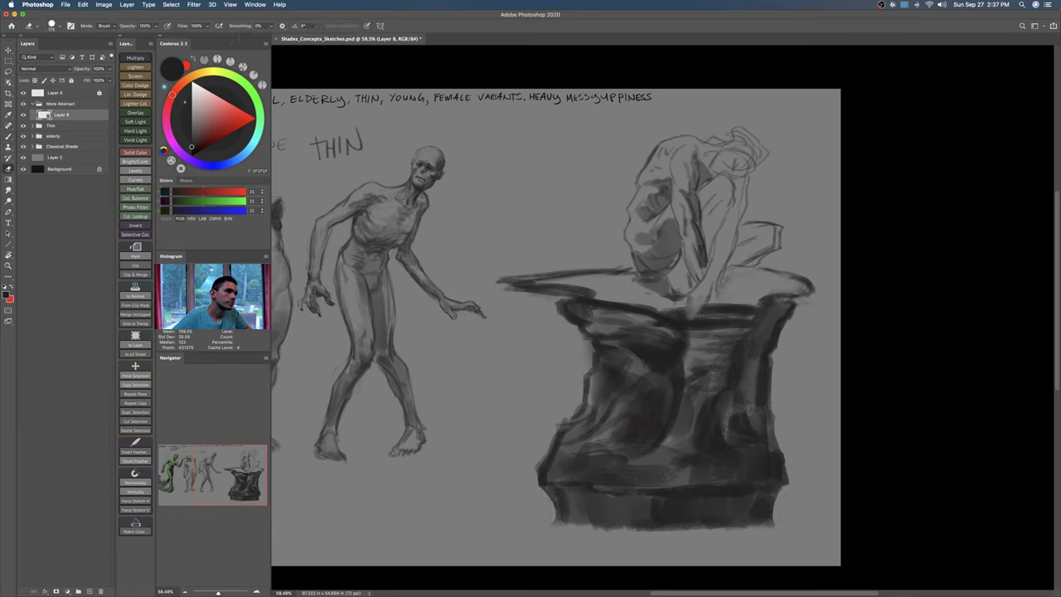
key("b")
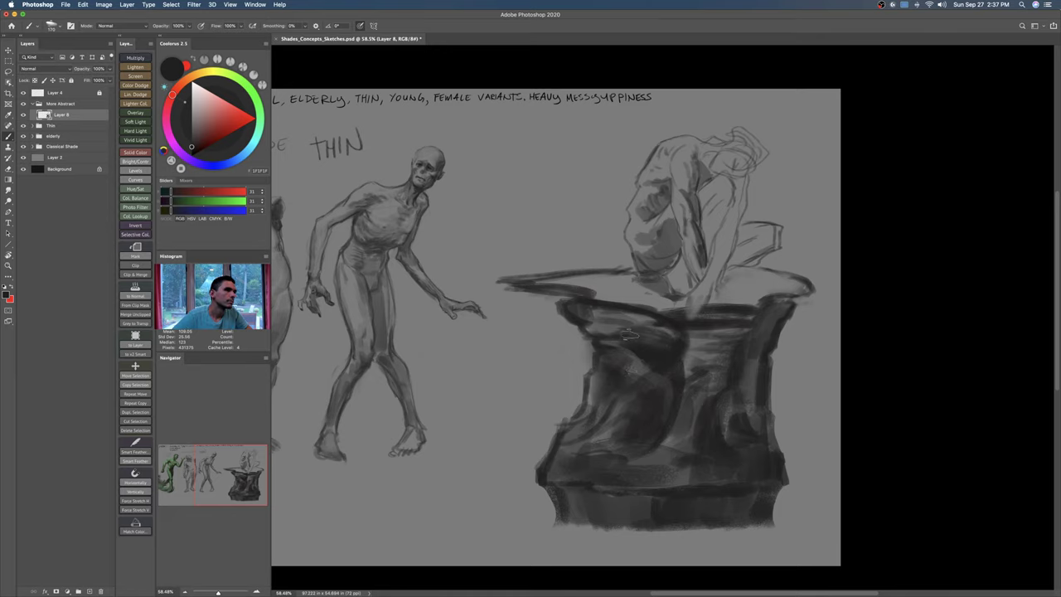
Step: Pick black (RGB 0, 0, 0) and deepen the shadow beneath the long overhang with a much larger brush
left_click(192, 157)
key("bracketright")
key("bracketright")
key("bracketright")
key("bracketright")
key("bracketright")
key("bracketright")
key("bracketright")
key("bracketright")
key("bracketright")
mouse_move(584, 307)
left_mouse_down()
mouse_move(637, 321)
mouse_move(650, 360)
left_mouse_up()
Step: Paint a heavy black shadow over the pillar's shaded side, from under the rim down to the base
key("bracketleft")
key("bracketleft")
key("bracketleft")
key("bracketleft")
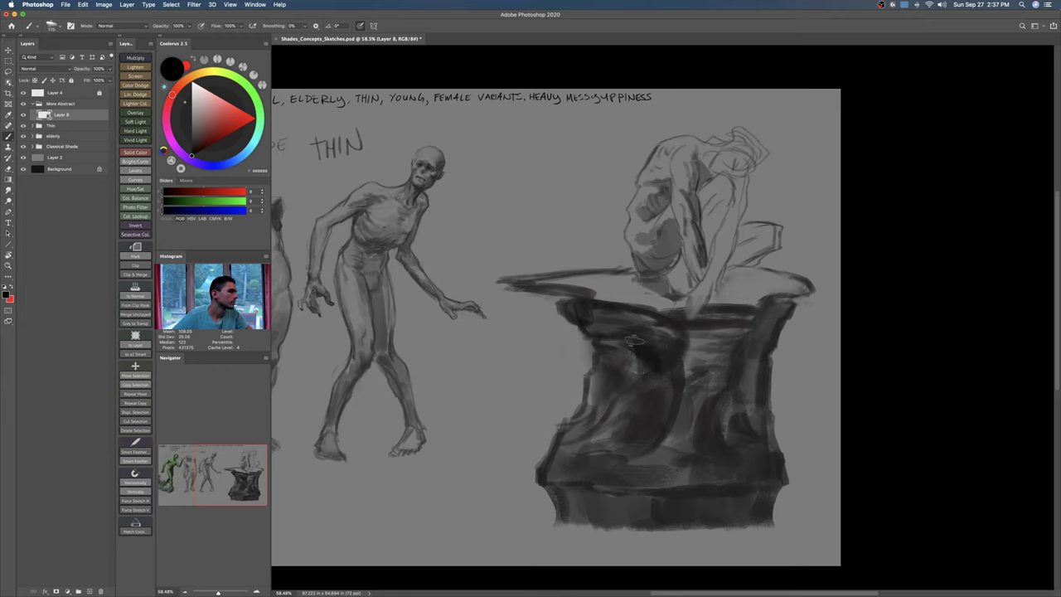
left_click_drag(679, 369, 698, 426)
mouse_move(673, 328)
left_mouse_down()
mouse_move(717, 370)
mouse_move(707, 337)
mouse_move(713, 418)
mouse_move(713, 366)
mouse_move(709, 398)
mouse_move(702, 359)
mouse_move(712, 397)
mouse_move(692, 462)
mouse_move(701, 475)
mouse_move(717, 444)
mouse_move(754, 496)
left_mouse_up()
key("bracketright")
key("bracketright")
key("bracketright")
key("bracketright")
mouse_move(718, 355)
left_mouse_down()
mouse_move(742, 319)
mouse_move(749, 457)
mouse_move(745, 349)
mouse_move(696, 345)
left_mouse_up()
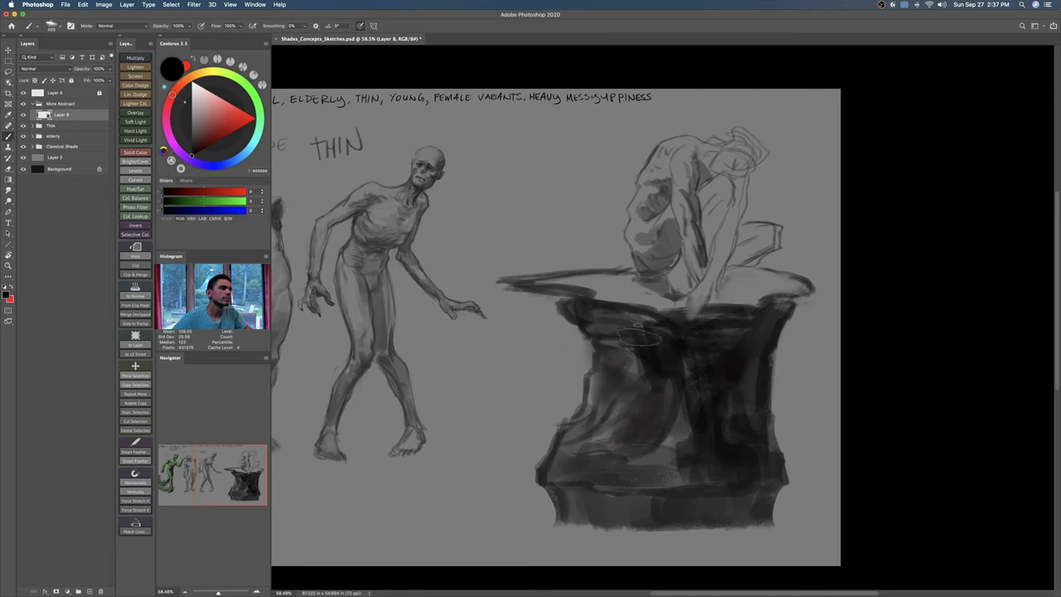
Step: Sample the background grey (RGB 123, 123, 123) and paint the pillar's broad lit face
left_click(622, 358, "alt")
left_click_drag(613, 375, 617, 353)
left_click(550, 370, "alt")
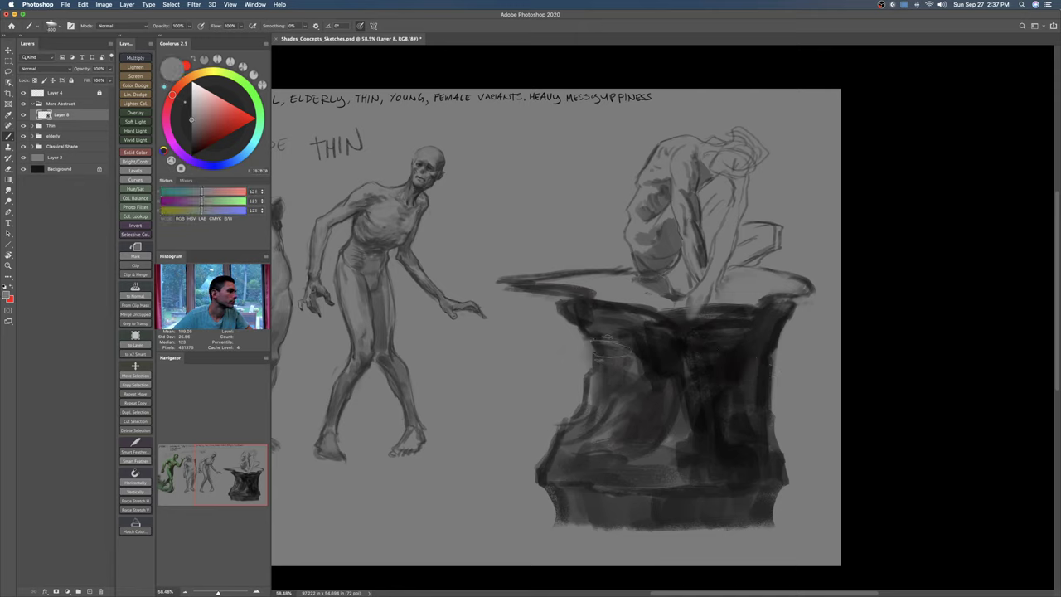
key("bracketleft")
key("bracketleft")
mouse_move(588, 327)
left_mouse_down()
mouse_move(616, 329)
mouse_move(630, 371)
mouse_move(622, 340)
mouse_move(614, 348)
mouse_move(622, 335)
mouse_move(629, 346)
mouse_move(626, 333)
mouse_move(618, 370)
mouse_move(614, 358)
mouse_move(635, 362)
mouse_move(634, 349)
mouse_move(646, 393)
mouse_move(668, 398)
mouse_move(674, 362)
mouse_move(682, 416)
mouse_move(682, 378)
mouse_move(686, 404)
mouse_move(653, 393)
mouse_move(630, 411)
mouse_move(622, 368)
mouse_move(570, 472)
mouse_move(666, 469)
mouse_move(670, 435)
left_mouse_up()
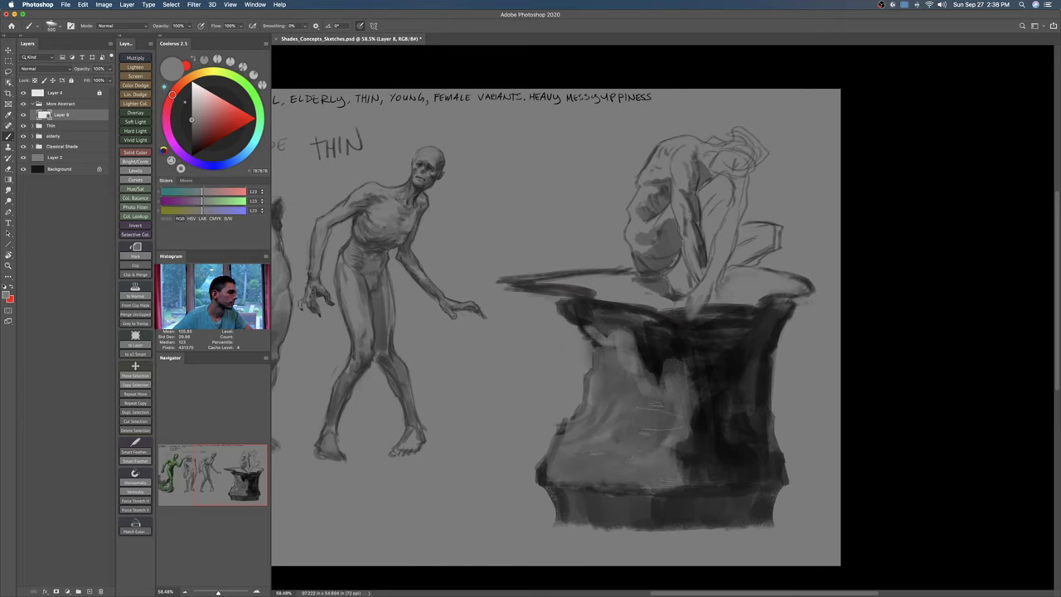
left_click_drag(670, 381, 669, 415)
mouse_move(670, 359)
left_mouse_down()
mouse_move(677, 407)
mouse_move(687, 395)
mouse_move(685, 416)
mouse_move(676, 410)
left_mouse_up()
key("super+z")
key("super+z")
key("bracketleft")
key("super+z")
Step: Shape a narrow lit column in the middle of the pillar using sampled mid and dark greys
key("bracketright")
key("bracketright")
key("bracketright")
left_click(694, 351, "alt")
mouse_move(695, 375)
left_mouse_down()
mouse_move(706, 430)
mouse_move(689, 417)
mouse_move(701, 394)
mouse_move(680, 451)
left_mouse_up()
key("bracketright")
left_click(684, 381, "alt")
left_click_drag(678, 394, 670, 427)
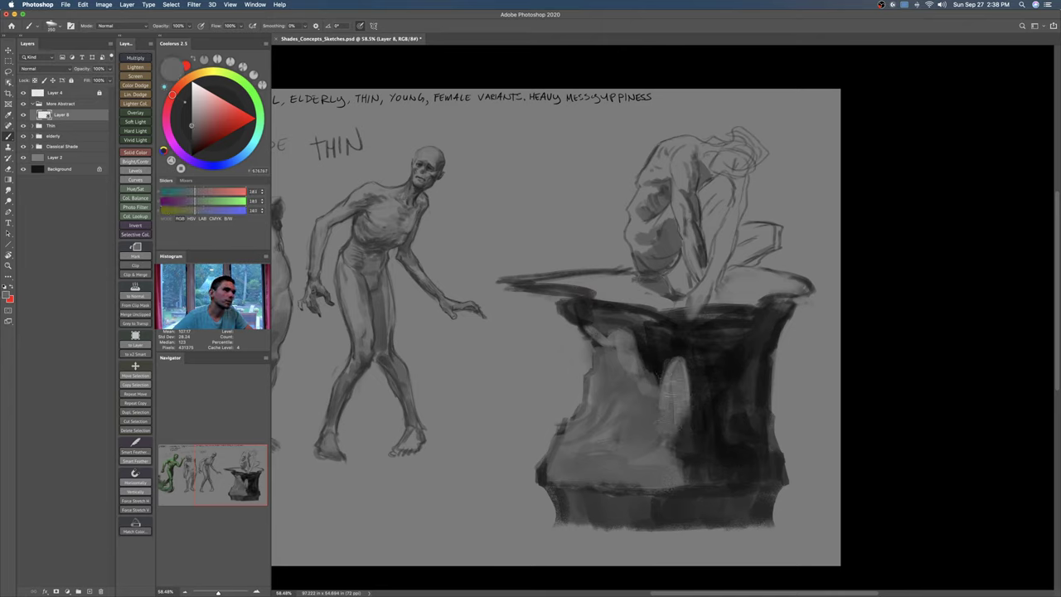
left_click(694, 415, "alt")
left_click_drag(694, 393, 675, 433)
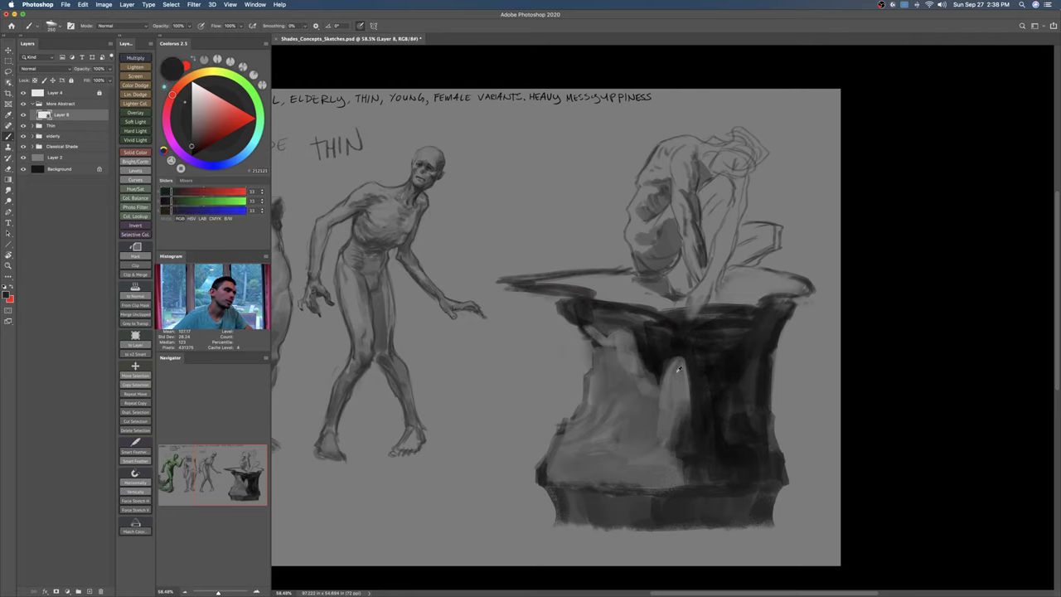
Step: Sample the near-black shadow and paint drip-like shadows under the rim and a crevice beside the narrow column
left_click(653, 362, "alt")
left_click_drag(653, 366, 655, 383)
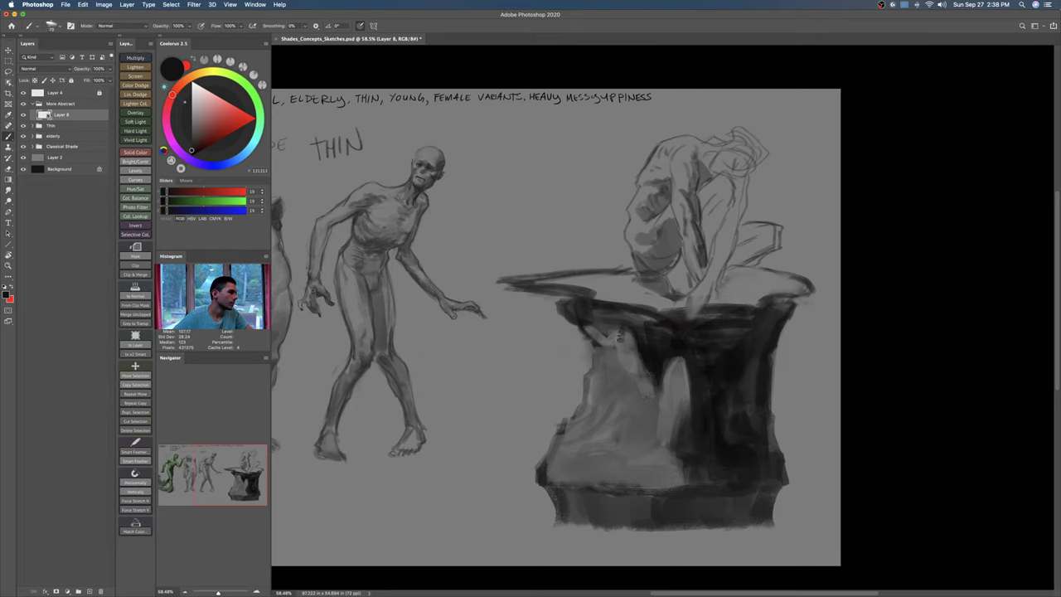
left_click_drag(616, 355, 618, 330)
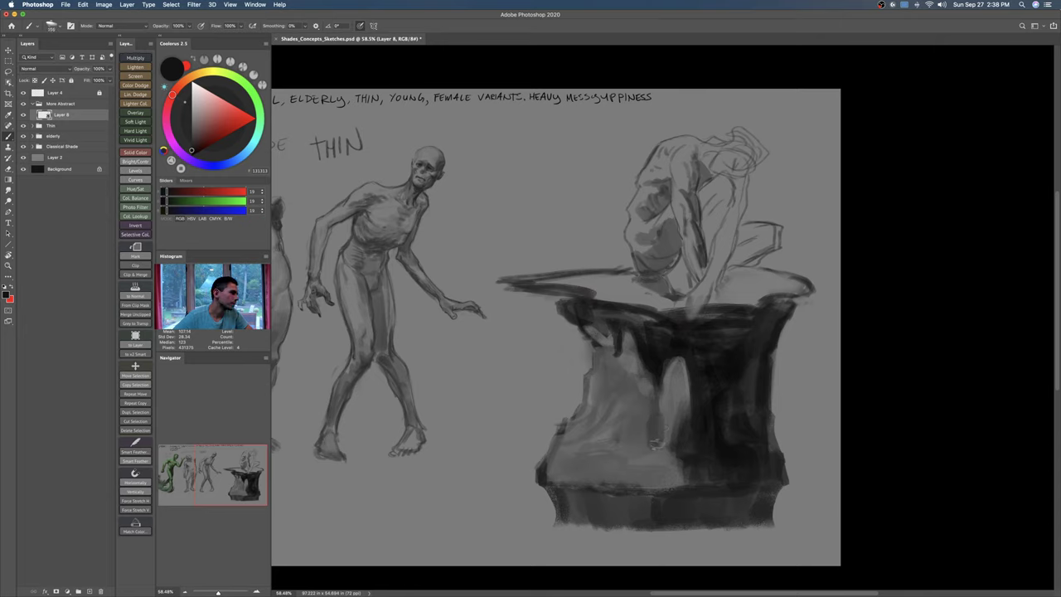
key("]")
key("]")
mouse_move(657, 432)
left_mouse_down()
mouse_move(656, 488)
mouse_move(657, 458)
mouse_move(636, 492)
mouse_move(655, 473)
left_mouse_up()
Step: Soften the edges of the narrow column and the neighbouring lit face with the Mixer Brush
left_click(643, 439, "alt")
left_click(676, 406, "alt")
left_click(693, 444, "alt")
key("]")
key("]")
left_click(694, 374, "alt")
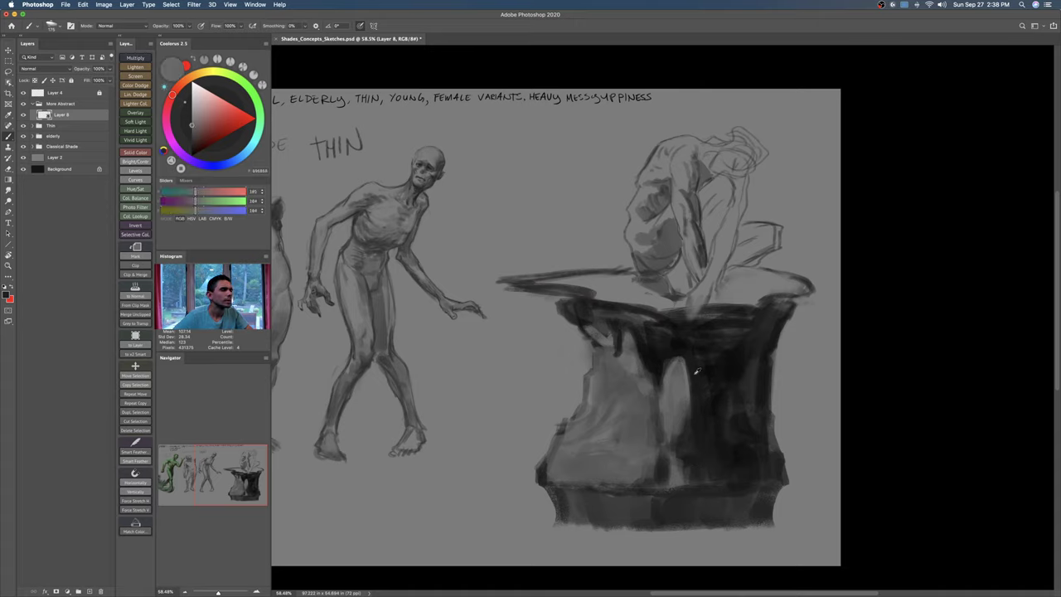
key("shift+b")
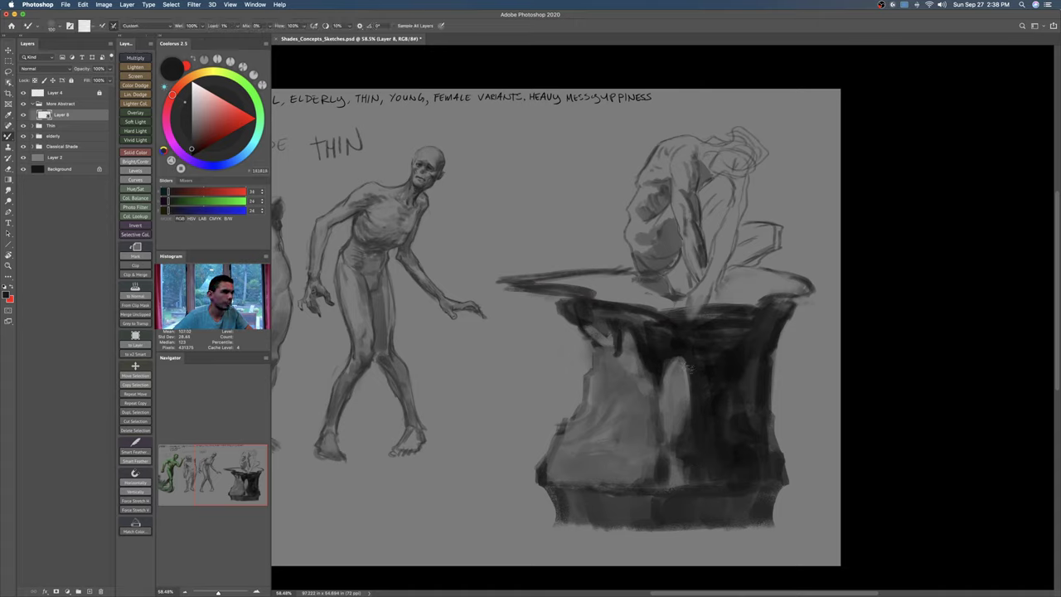
left_click_drag(691, 374, 672, 438)
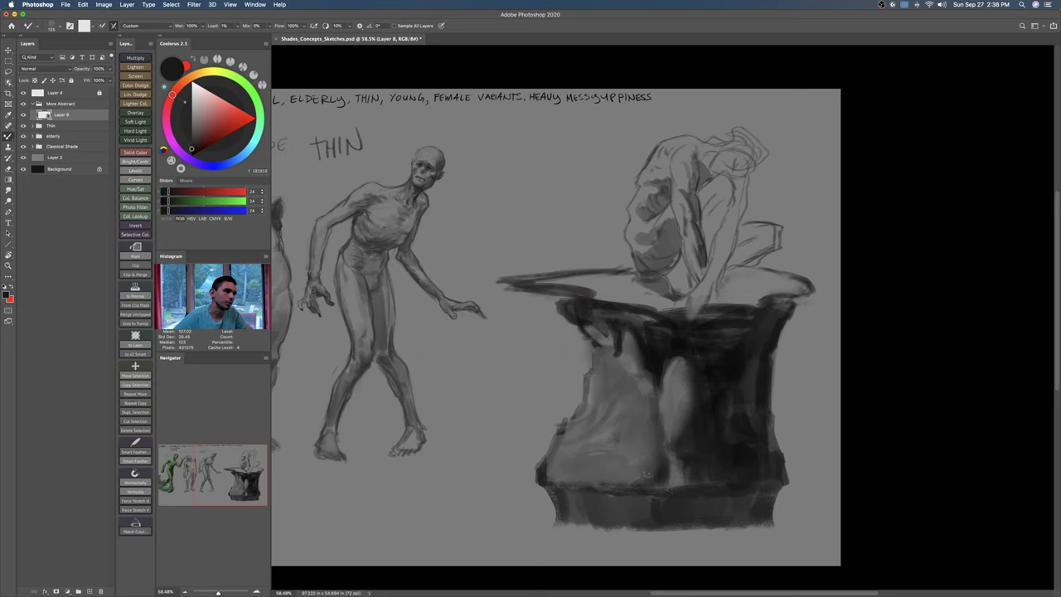
Step: Paint dark grey folds on the pillar's shaded side and deepen its crevices and the line above the plinth with black
key("shift+b")
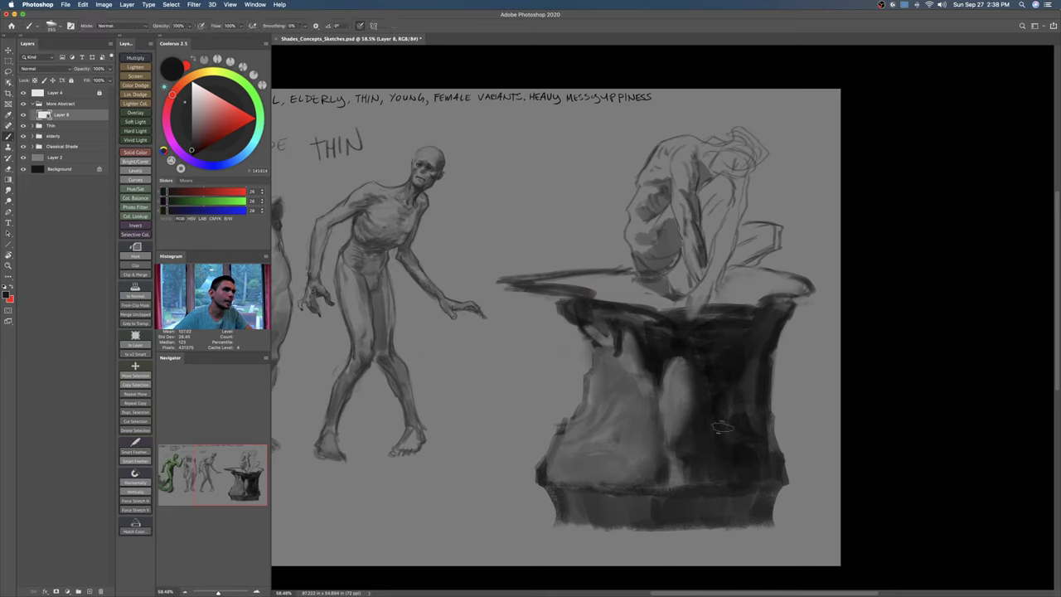
left_click(192, 145)
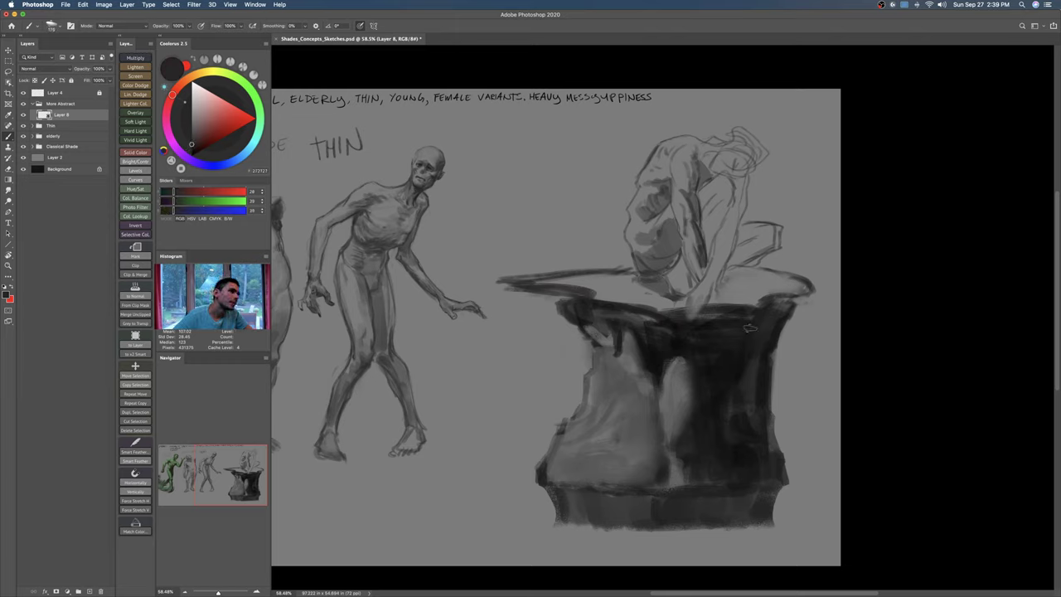
left_click(742, 359, "alt")
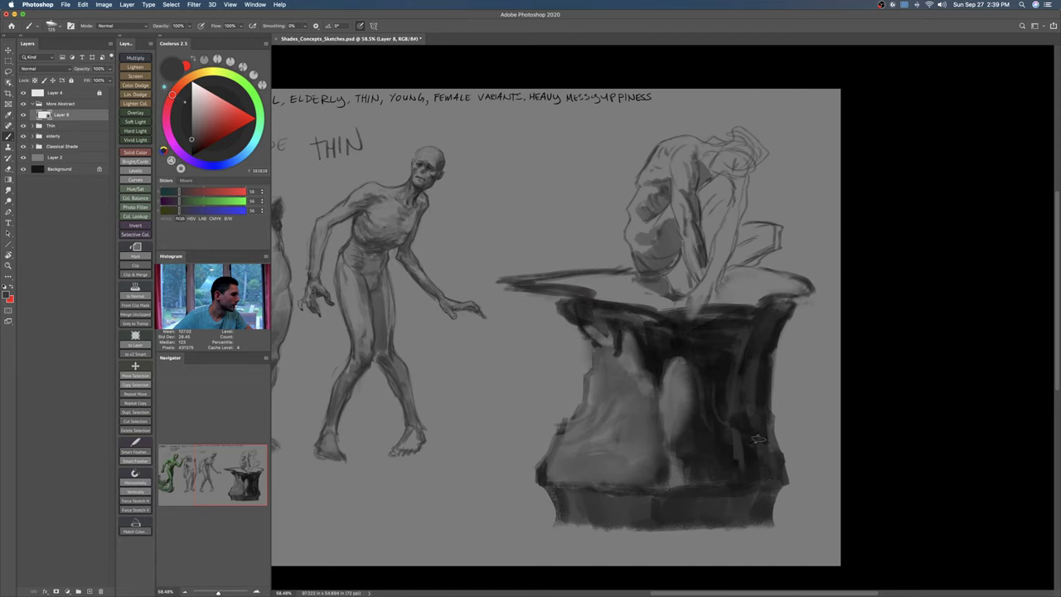
left_click(192, 156)
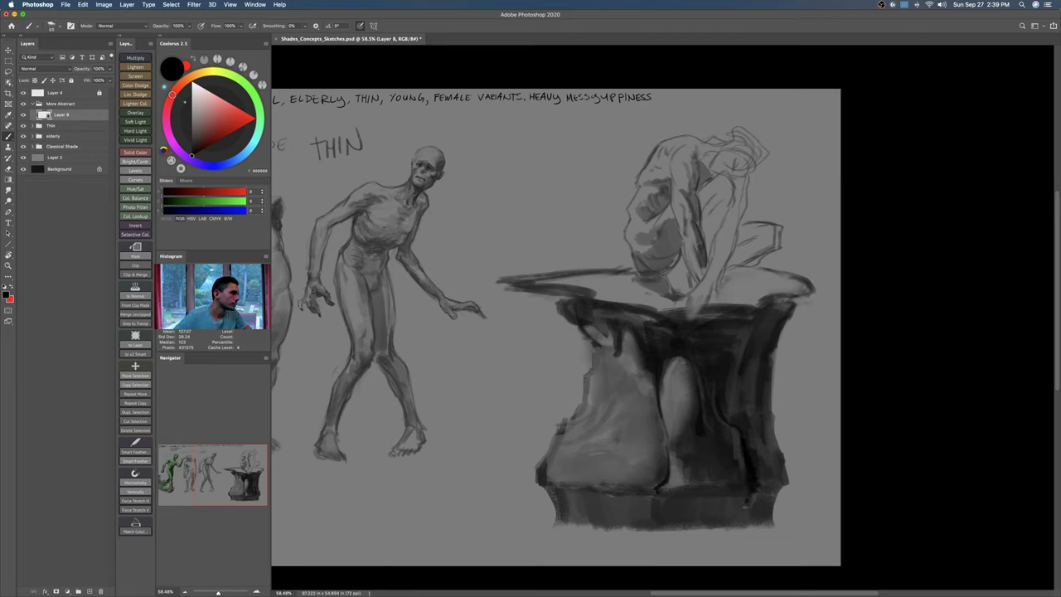
mouse_move(553, 489)
left_mouse_down()
mouse_move(749, 502)
mouse_move(727, 495)
left_mouse_up()
Step: Fit the whole sheet in view, then scale down and reposition the crouching figure and rock
key("super+space")
key("super+0")
key("v")
left_click_drag(890, 371, 857, 366)
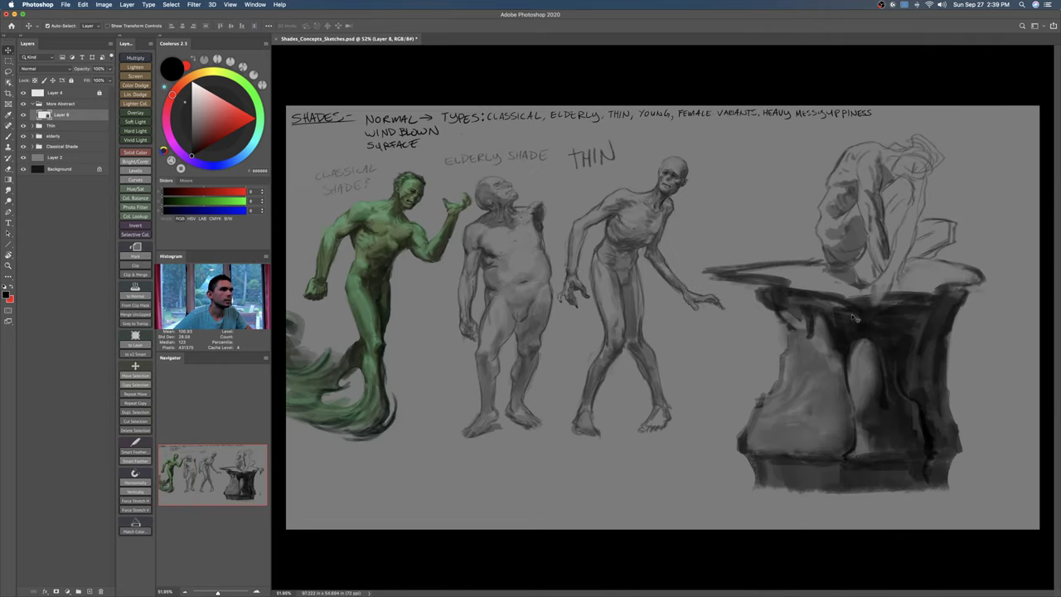
key("super+t")
left_click_drag(988, 134, 944, 191)
mouse_move(876, 282)
left_mouse_down()
mouse_move(926, 259)
mouse_move(908, 277)
mouse_move(966, 295)
mouse_move(934, 276)
left_mouse_up()
key("Return")
mouse_move(910, 285)
left_mouse_down()
mouse_move(901, 229)
mouse_move(524, 231)
mouse_move(477, 241)
mouse_move(729, 217)
mouse_move(957, 276)
mouse_move(946, 307)
left_mouse_up()
key("b")
key("super+z")
mouse_move(896, 214)
left_mouse_down()
mouse_move(627, 218)
mouse_move(497, 264)
mouse_move(618, 364)
left_mouse_up()
key("super+z")
key("super+z")
Step: Sketch black outlines of several stepped rock ledges with long pointed overhangs in the space beside the rock
scroll(710, 371, "up", 2)
scroll(639, 360, "down", 3)
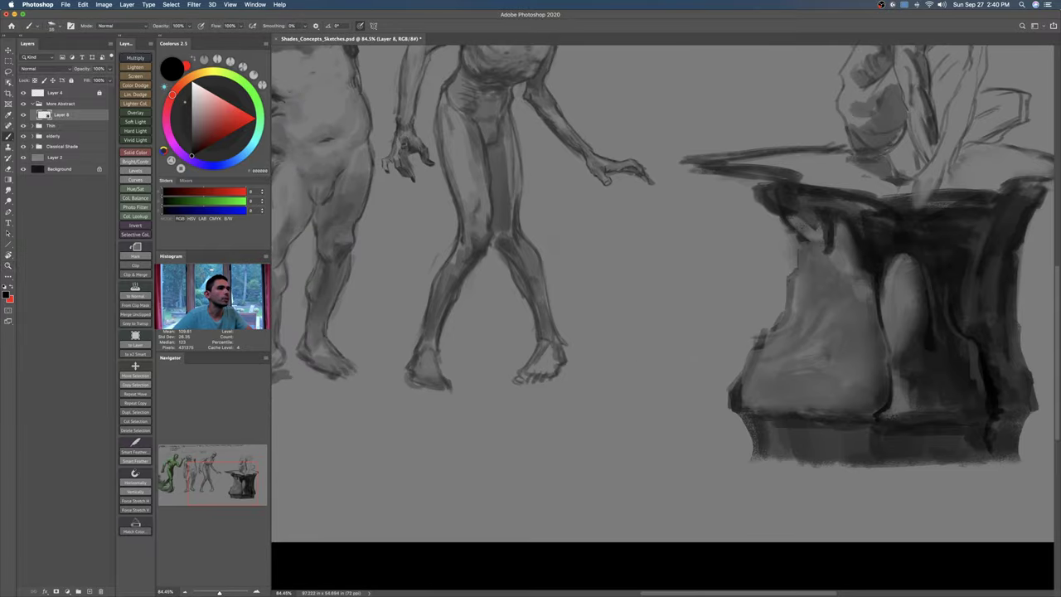
mouse_move(518, 498)
left_mouse_down()
mouse_move(561, 353)
mouse_move(384, 329)
mouse_move(601, 313)
mouse_move(674, 329)
mouse_move(677, 414)
mouse_move(647, 501)
left_mouse_up()
mouse_move(381, 473)
left_mouse_down()
mouse_move(324, 406)
mouse_move(443, 427)
mouse_move(375, 474)
left_mouse_up()
mouse_move(647, 322)
left_mouse_down()
mouse_move(657, 234)
mouse_move(684, 199)
mouse_move(703, 426)
mouse_move(673, 492)
left_mouse_up()
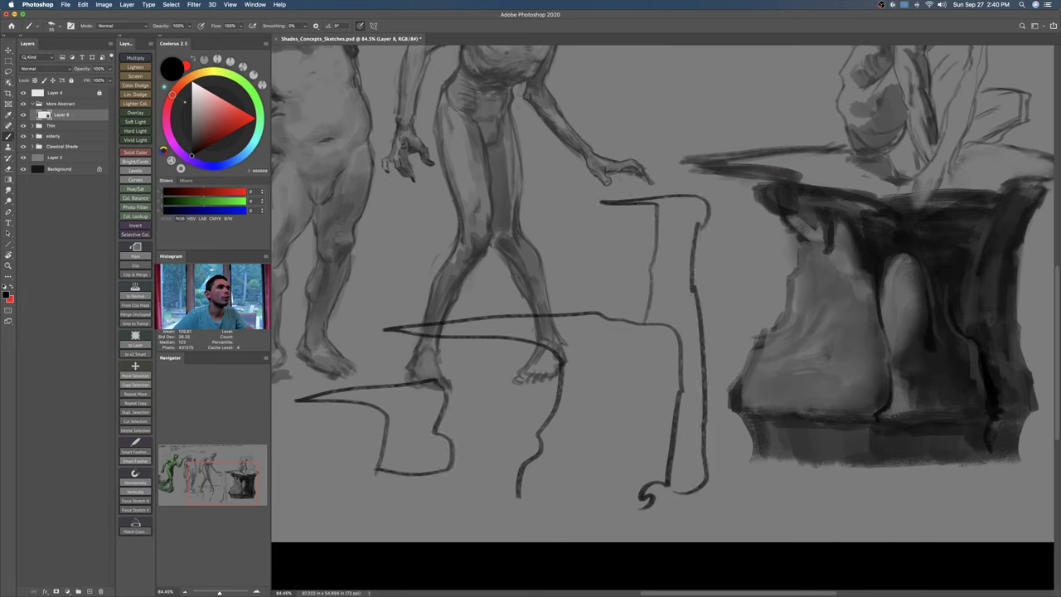
Step: Draw four arrows across the ledge outlines, all pointing away from the rock in the direction of the overhangs
mouse_move(746, 265)
left_mouse_down()
mouse_move(572, 265)
mouse_move(627, 244)
mouse_move(647, 274)
left_mouse_up()
mouse_move(645, 184)
left_mouse_down()
mouse_move(482, 183)
mouse_move(475, 198)
mouse_move(562, 212)
left_mouse_up()
mouse_move(565, 287)
left_mouse_down()
mouse_move(386, 285)
mouse_move(441, 295)
left_mouse_up()
mouse_move(537, 369)
left_mouse_down()
mouse_move(346, 364)
mouse_move(375, 373)
left_mouse_up()
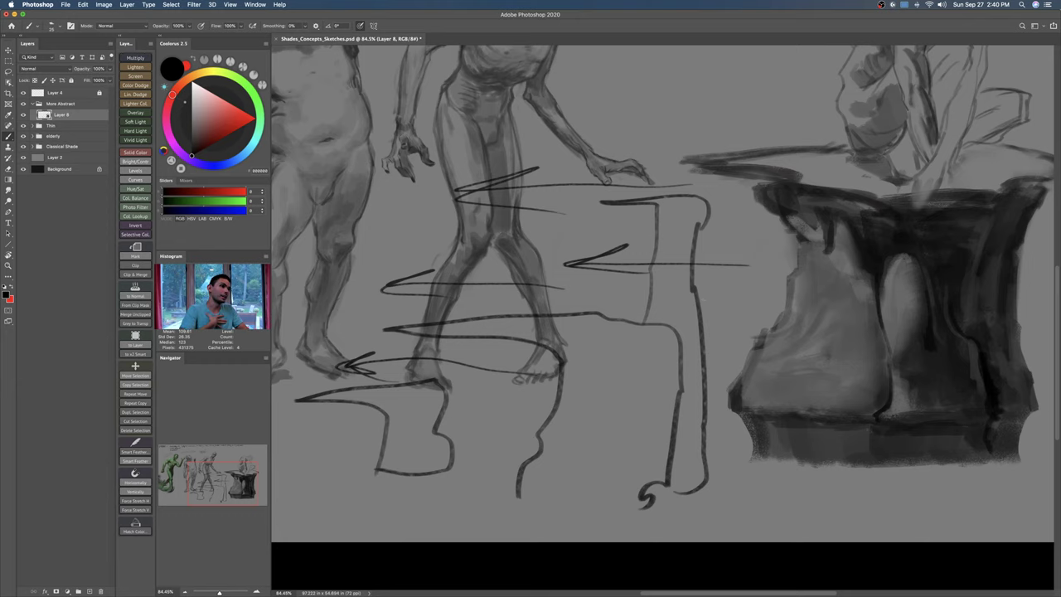
scroll(661, 327, "down", 2)
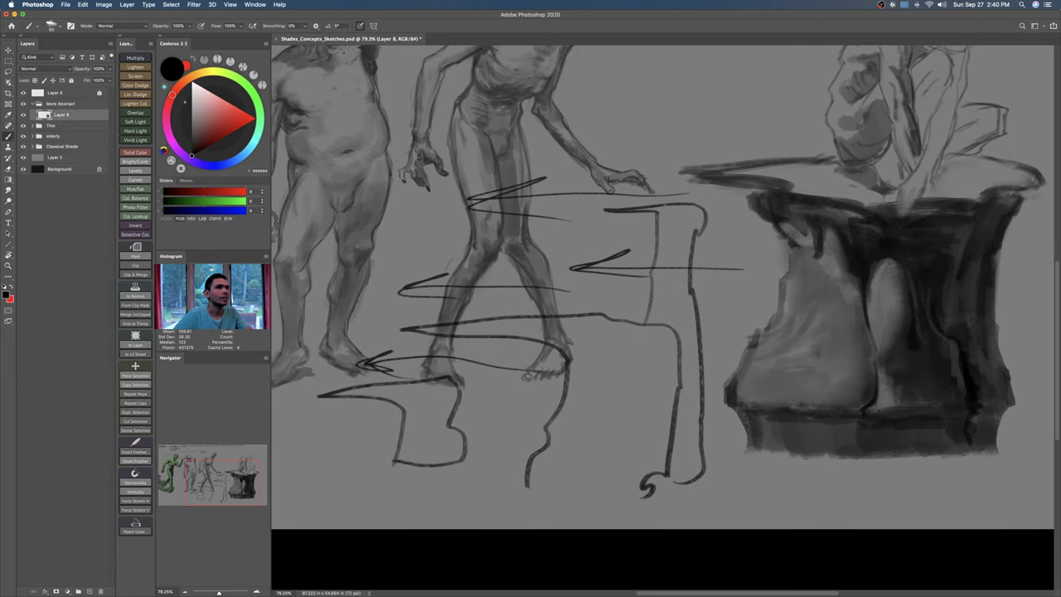
Step: Undo all the arrows and stepped ledge outlines sketched in the space beside the rock
mouse_move(372, 259)
left_mouse_down()
mouse_move(497, 238)
mouse_move(485, 273)
left_mouse_up()
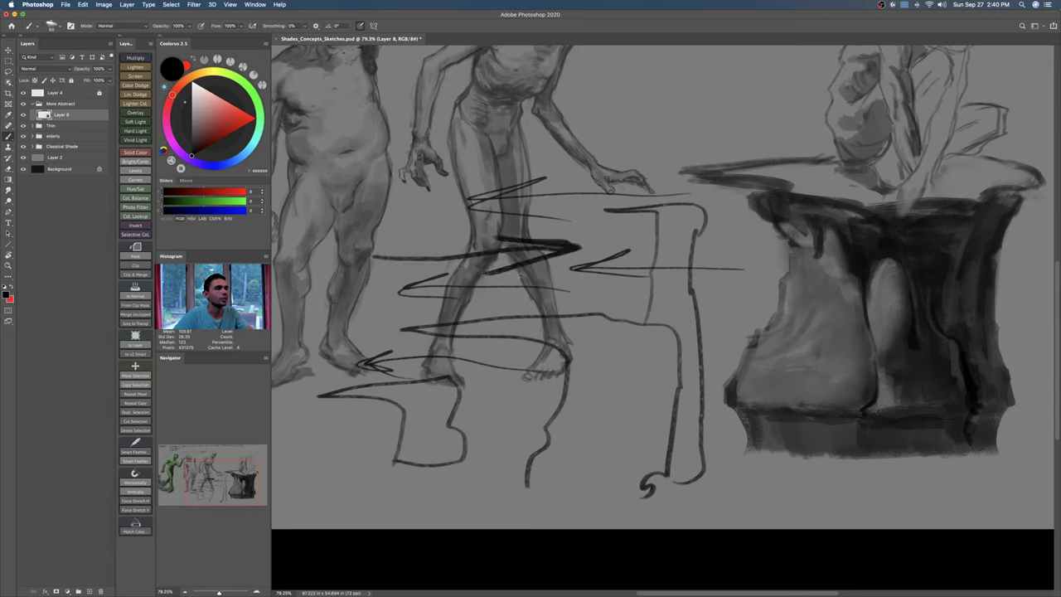
mouse_move(448, 351)
left_mouse_down()
mouse_move(641, 355)
mouse_move(578, 361)
left_mouse_up()
key("super+z")
key("super+z")
key("super+z")
key("super+z")
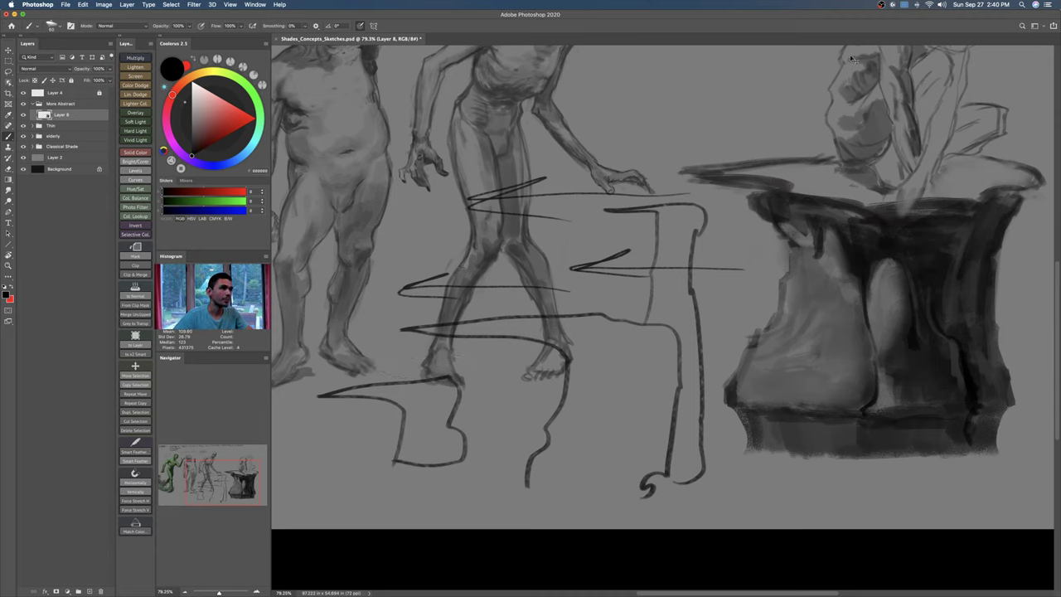
key("super+z")
key("super+z")
key("super+z")
key("super+z")
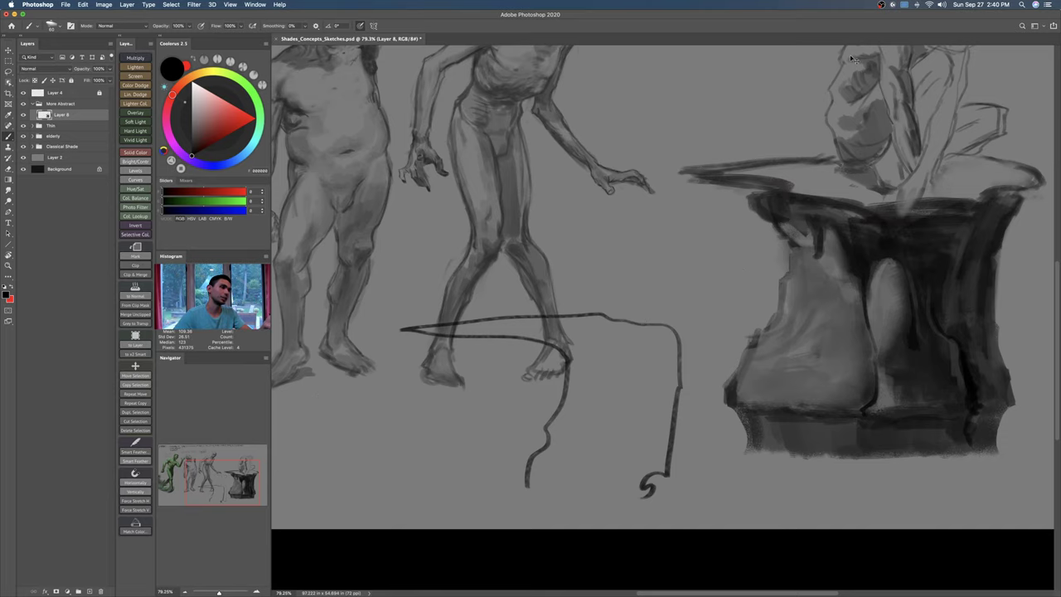
key("super+z")
Step: Paint black strokes that extend the rock's overhang into a long, narrow point reaching the thin figure's hand
left_click_drag(791, 284, 760, 298)
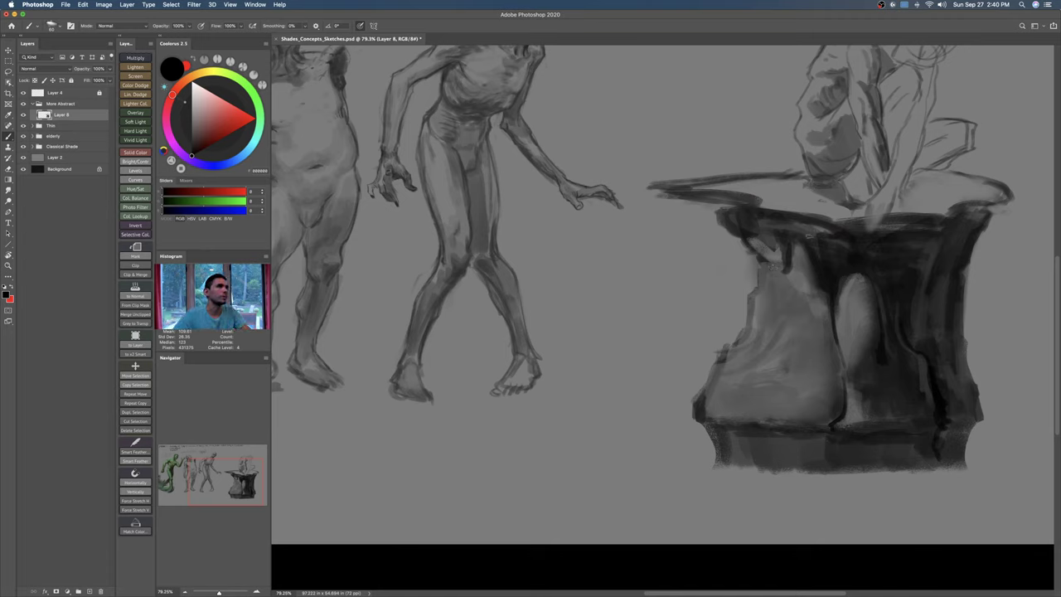
left_click_drag(729, 200, 587, 187)
left_click_drag(668, 196, 569, 189)
left_click_drag(702, 184, 566, 189)
Step: Thin the upper edge of the extended overhang with a smaller eraser and redraw its edges with black strokes
key("e")
left_click_drag(643, 181, 721, 178)
key("super+z")
key("bracketleft")
key("bracketleft")
key("bracketleft")
key("bracketleft")
key("bracketleft")
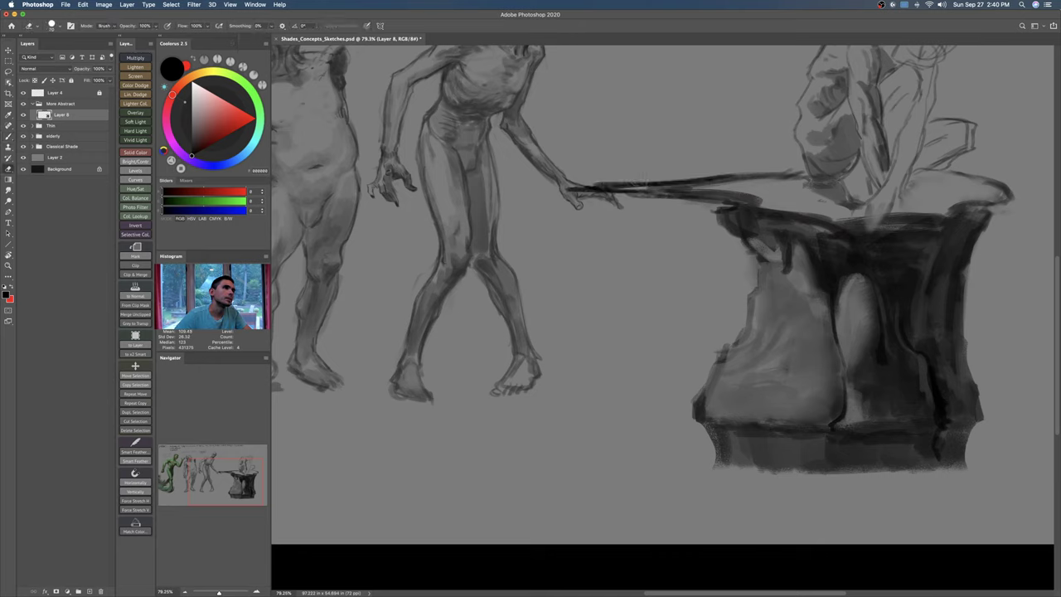
left_click_drag(613, 186, 785, 180)
left_click_drag(706, 180, 787, 178)
key("b")
left_click_drag(645, 182, 731, 176)
mouse_move(632, 183)
left_mouse_down()
mouse_move(777, 175)
mouse_move(740, 200)
mouse_move(743, 216)
left_mouse_up()
key("bracketright")
Step: Try dark brush marks over the pale oval form in the middle of the pillar
left_click_drag(902, 300, 862, 314)
key("v")
left_click_drag(835, 362, 872, 313)
key("super+z")
left_click_drag(875, 317, 814, 324)
left_click_drag(830, 254, 838, 255)
left_click_drag(834, 253, 802, 245)
mouse_move(707, 366)
left_mouse_down()
mouse_move(733, 362)
mouse_move(652, 317)
left_mouse_up()
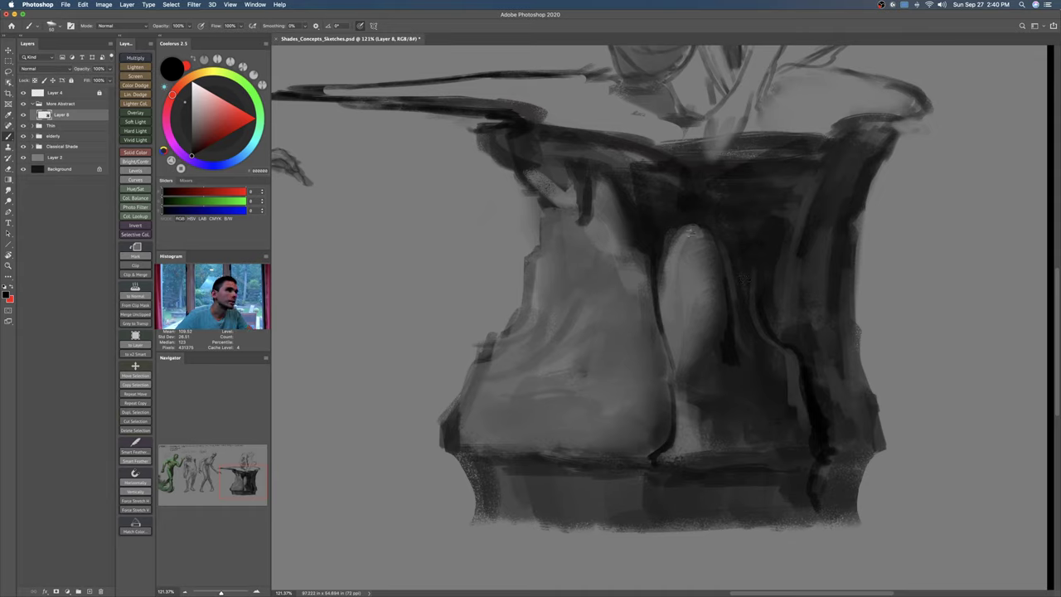
key("x")
mouse_move(739, 245)
left_mouse_down()
mouse_move(718, 213)
mouse_move(730, 391)
mouse_move(740, 242)
mouse_move(684, 261)
mouse_move(712, 251)
mouse_move(705, 291)
mouse_move(720, 286)
mouse_move(682, 300)
mouse_move(683, 328)
mouse_move(703, 308)
mouse_move(702, 363)
mouse_move(673, 358)
mouse_move(688, 379)
left_mouse_up()
key("super+z")
key("super+z")
key("x")
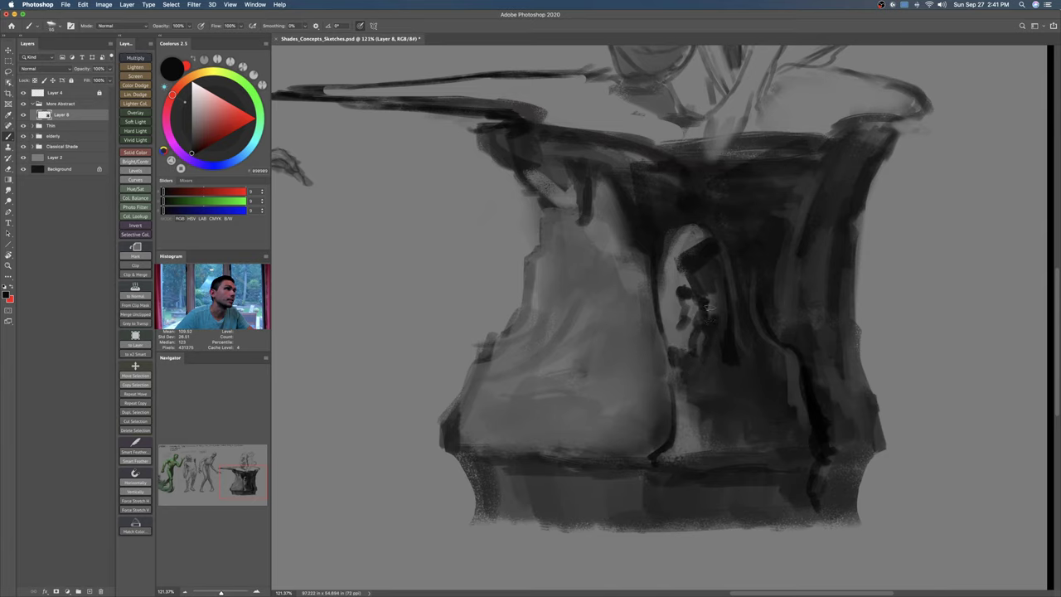
key("z")
key("super+z")
key("super+z")
key("super+z")
key("super+z")
key("super+z")
key("super+z")
key("super+z")
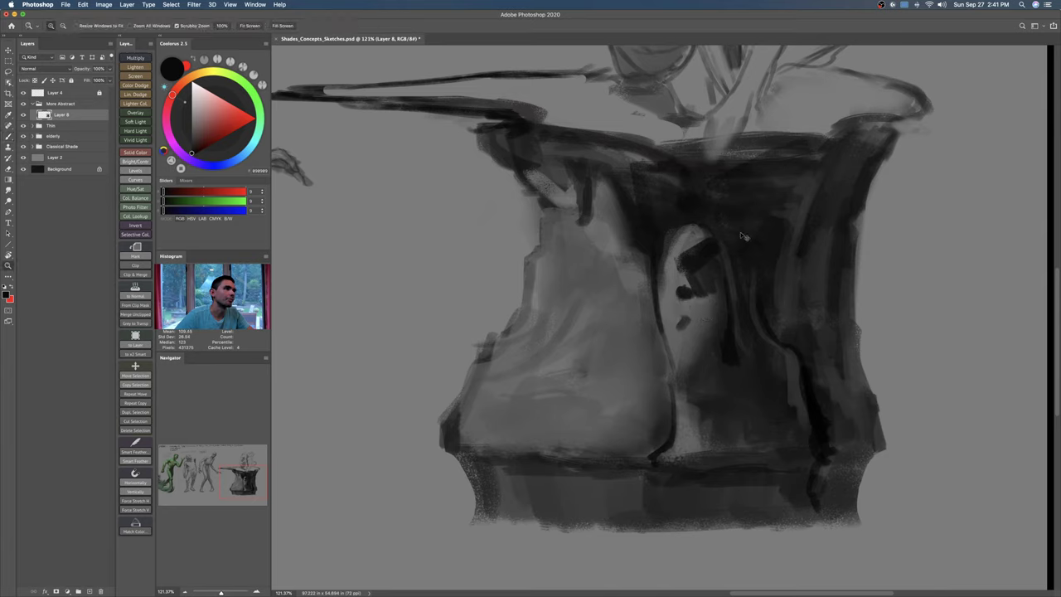
key("super+z")
key("super+z")
key("super+z")
Step: Paint the rim's end opposite the long overhang as a dark, narrow tip and trim its contour with the eraser
mouse_move(751, 295)
left_mouse_down()
mouse_move(741, 299)
mouse_move(735, 279)
left_mouse_up()
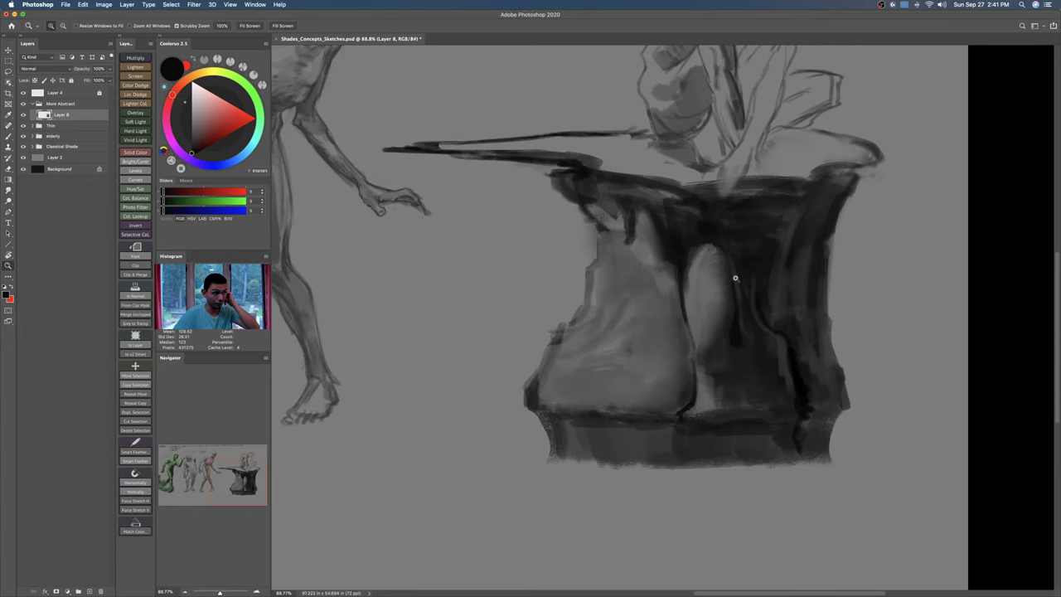
left_click_drag(786, 266, 775, 282)
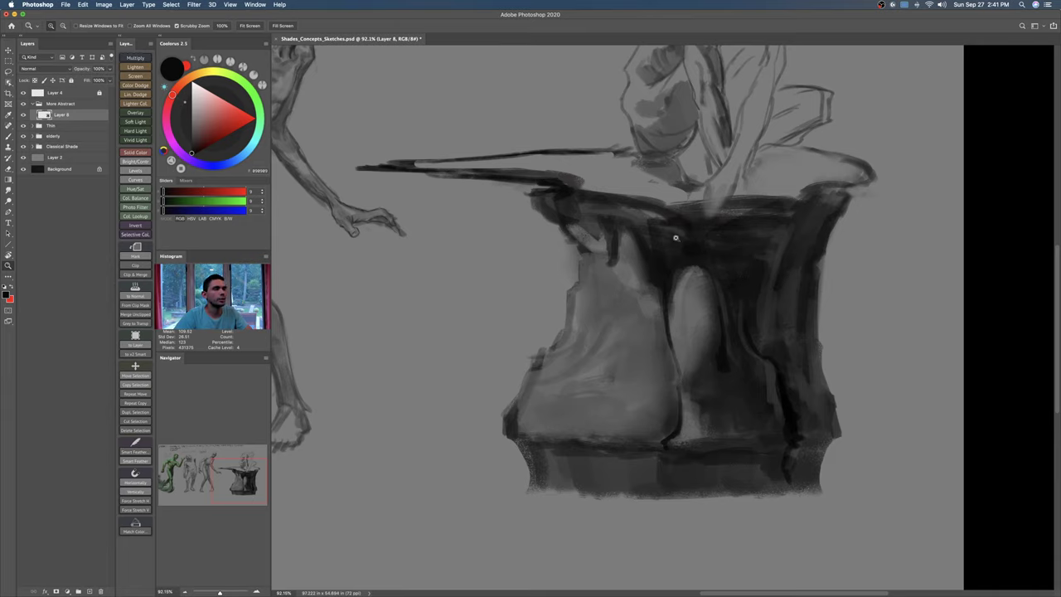
left_click_drag(674, 231, 684, 242)
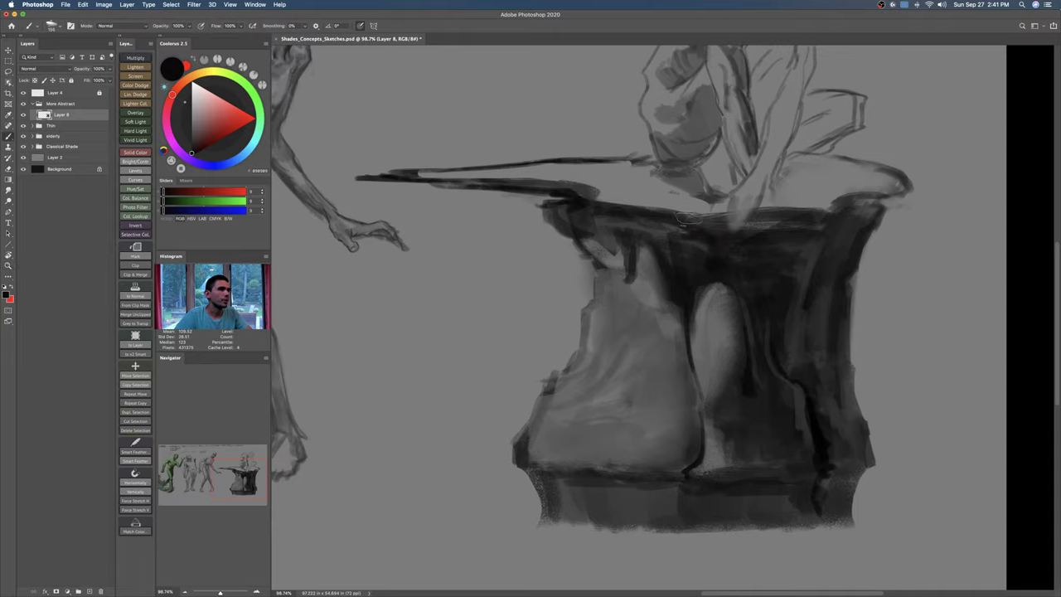
mouse_move(798, 232)
left_mouse_down()
mouse_move(774, 251)
mouse_move(833, 218)
mouse_move(887, 208)
mouse_move(878, 199)
mouse_move(872, 211)
mouse_move(833, 185)
mouse_move(876, 195)
left_mouse_up()
key("bracketleft")
key("bracketleft")
key("bracketleft")
key("bracketleft")
key("bracketleft")
key("bracketleft")
key("e")
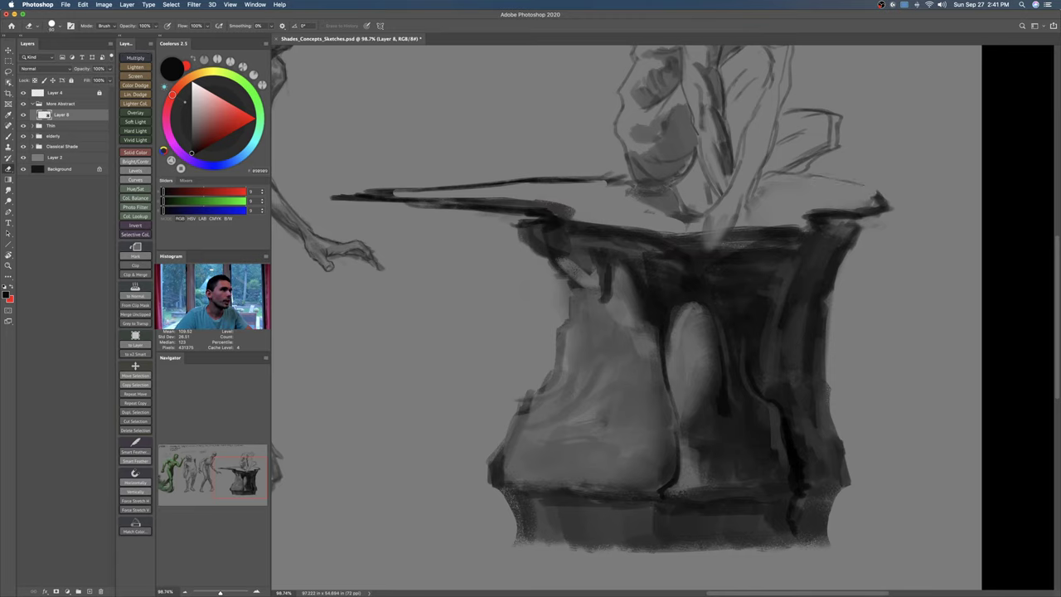
key("b")
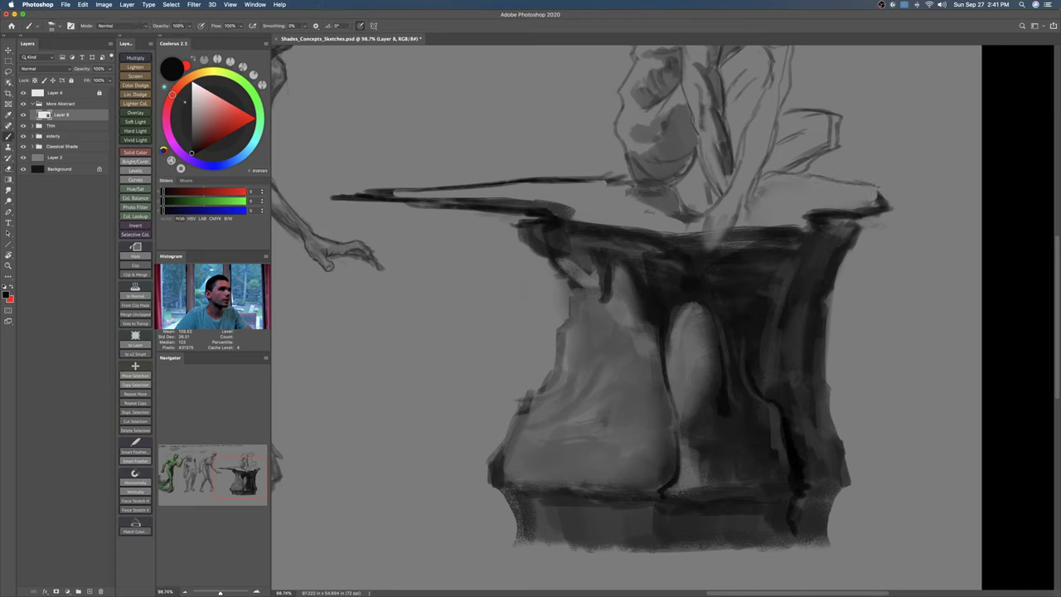
key("e")
mouse_move(879, 189)
left_mouse_down()
mouse_move(879, 201)
mouse_move(846, 209)
mouse_move(893, 201)
left_mouse_up()
key("b")
key("bracketright")
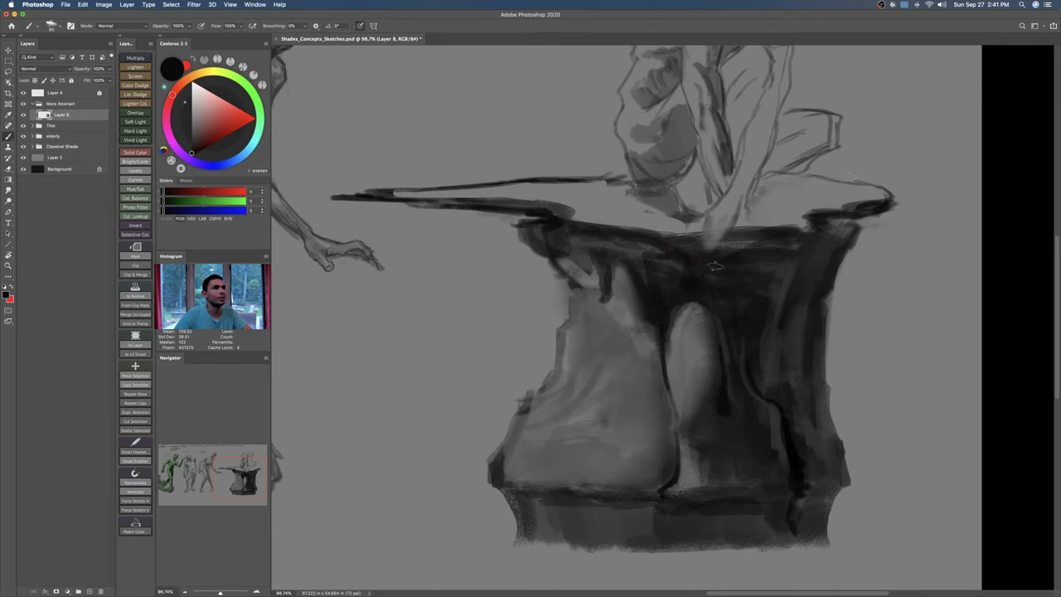
Step: Paint a dark crevice down the pillar's lit side and strengthen the black line above the plinth
left_click_drag(721, 269, 714, 270)
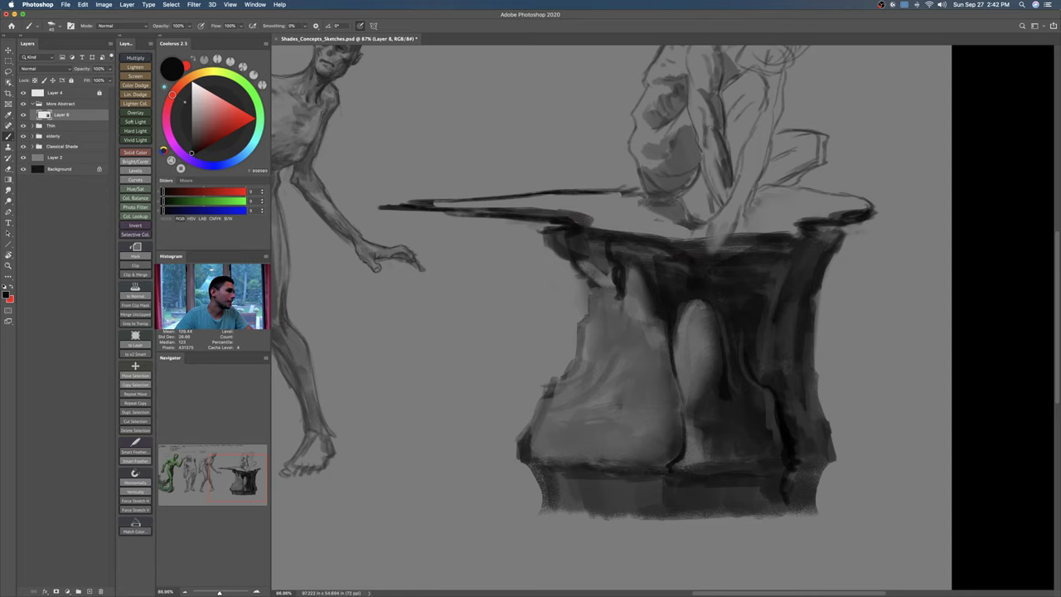
mouse_move(614, 292)
left_mouse_down()
mouse_move(618, 323)
mouse_move(620, 299)
mouse_move(617, 315)
left_mouse_up()
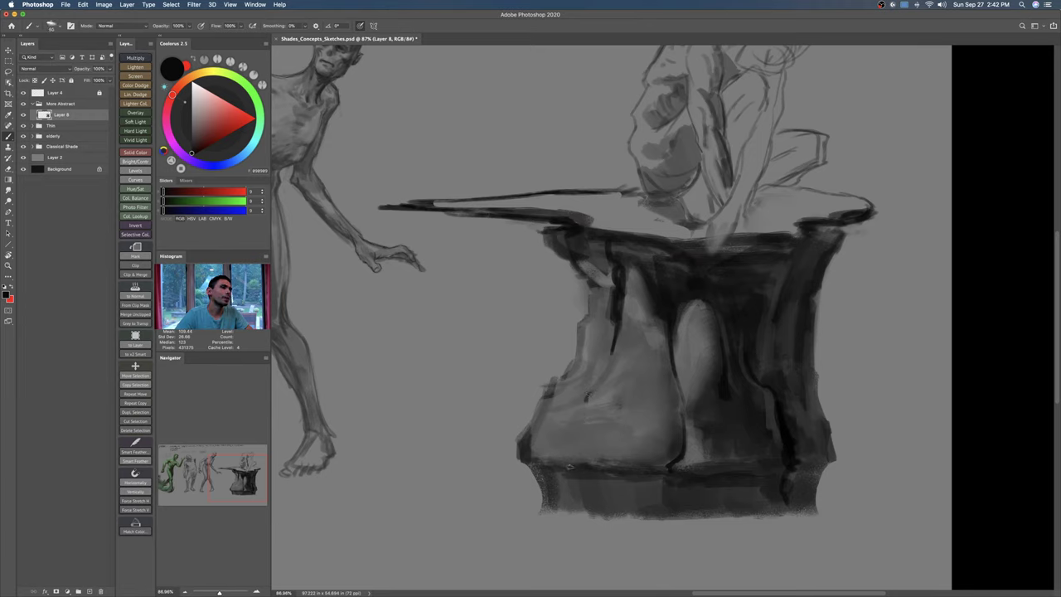
left_click_drag(553, 465, 530, 464)
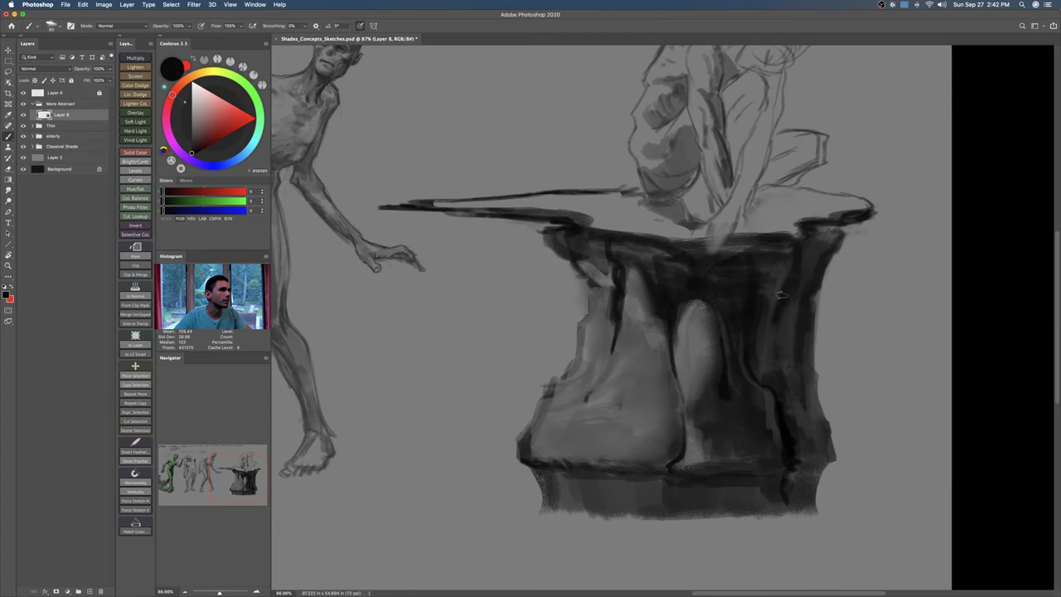
Step: Choose a light grey and paint it with a larger brush over the slab's top surface, from the overhang to the crouching figure
key("z")
mouse_move(787, 313)
left_mouse_down()
mouse_move(793, 306)
mouse_move(803, 327)
mouse_move(793, 388)
left_mouse_up()
left_click_drag(793, 388, 813, 386)
key("b")
left_click(782, 287, "alt")
left_click(193, 107)
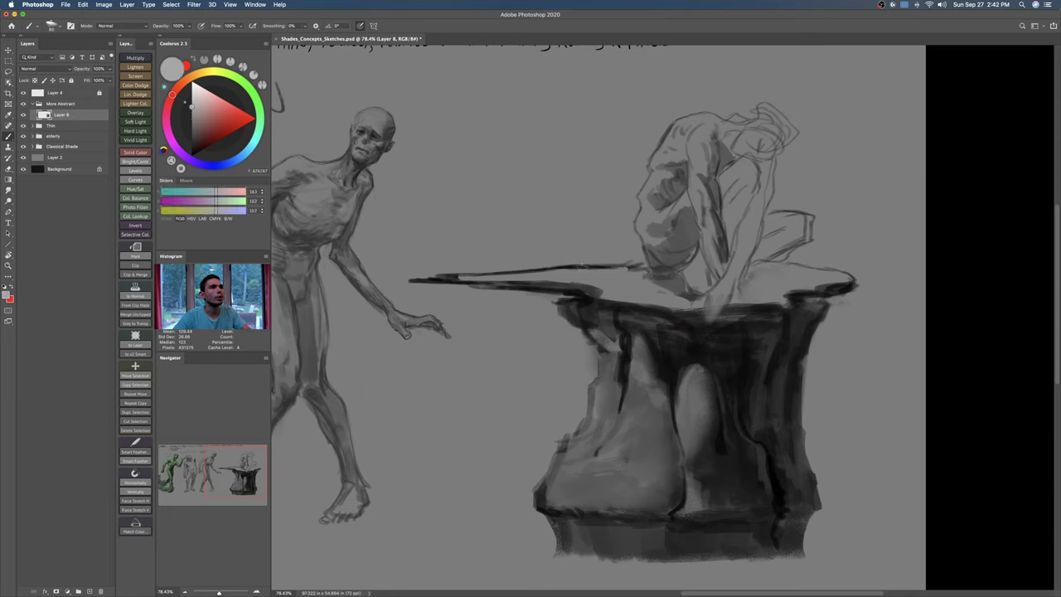
key("bracketright")
key("bracketright")
left_click_drag(452, 278, 542, 284)
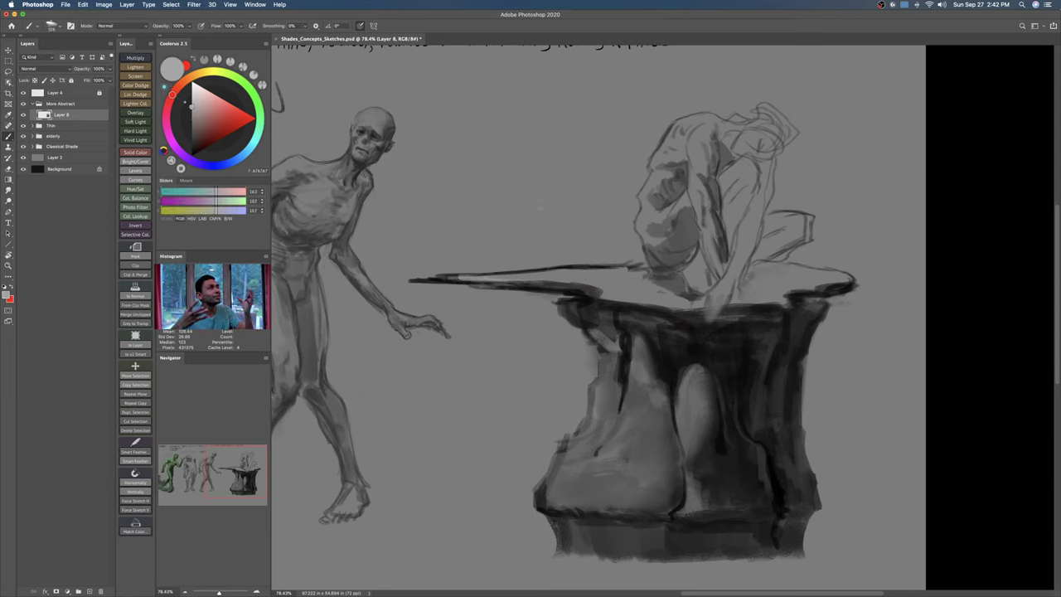
mouse_move(491, 276)
left_mouse_down()
mouse_move(631, 278)
mouse_move(647, 300)
left_mouse_up()
key("bracketright")
key("bracketright")
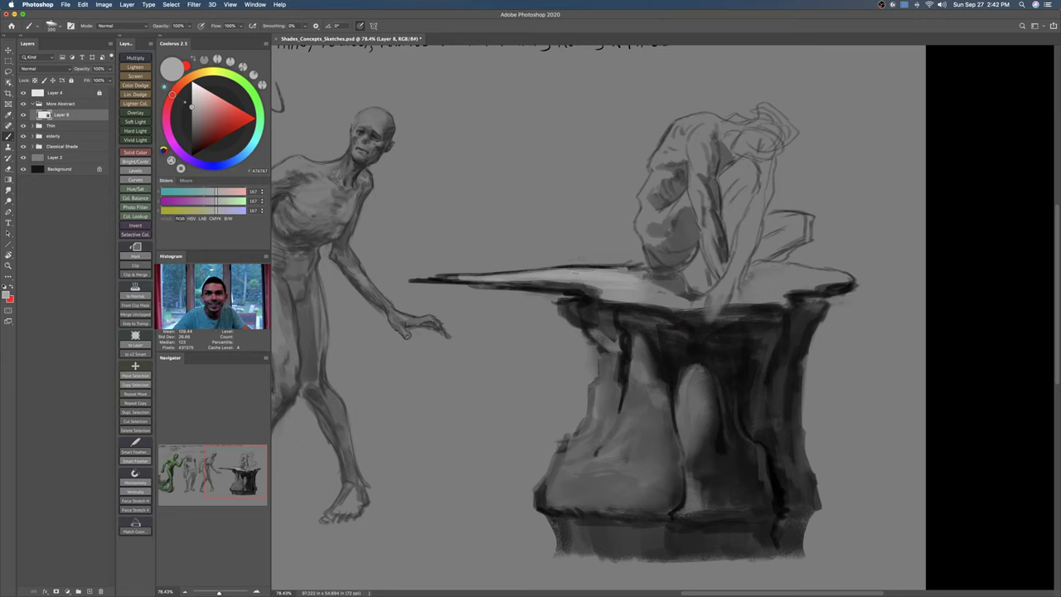
mouse_move(587, 270)
left_mouse_down()
mouse_move(643, 267)
mouse_move(651, 288)
mouse_move(675, 298)
left_mouse_up()
Step: Sample dark greys from the rock to define the slab's front edge and extend the rim's short end to a sharp point
left_click(650, 308, "alt")
key("[")
mouse_move(604, 300)
left_mouse_down()
mouse_move(696, 313)
mouse_move(650, 309)
left_mouse_up()
left_click(670, 311, "alt")
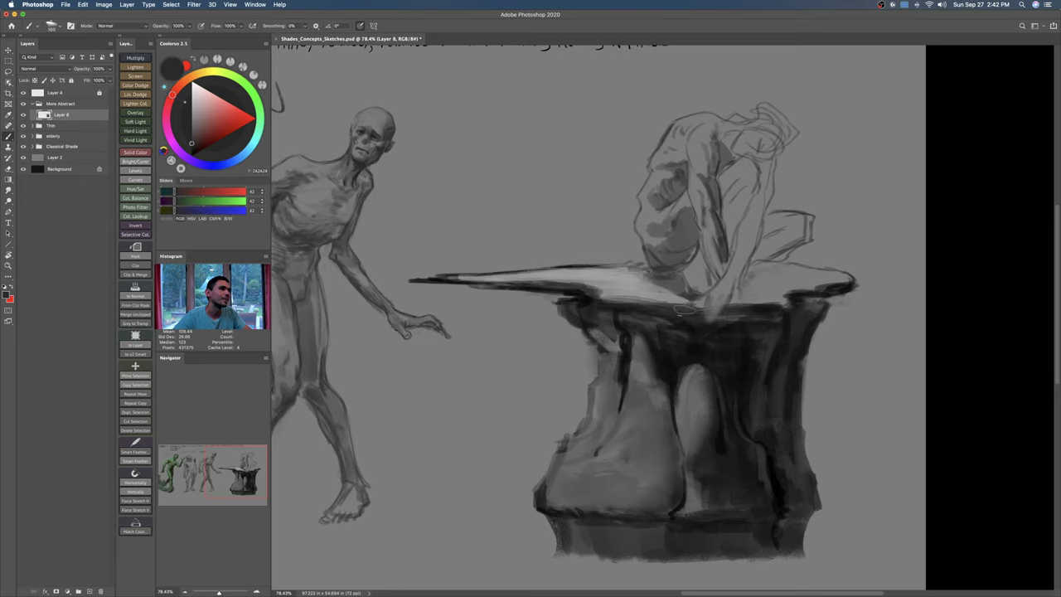
left_click(784, 307, "alt")
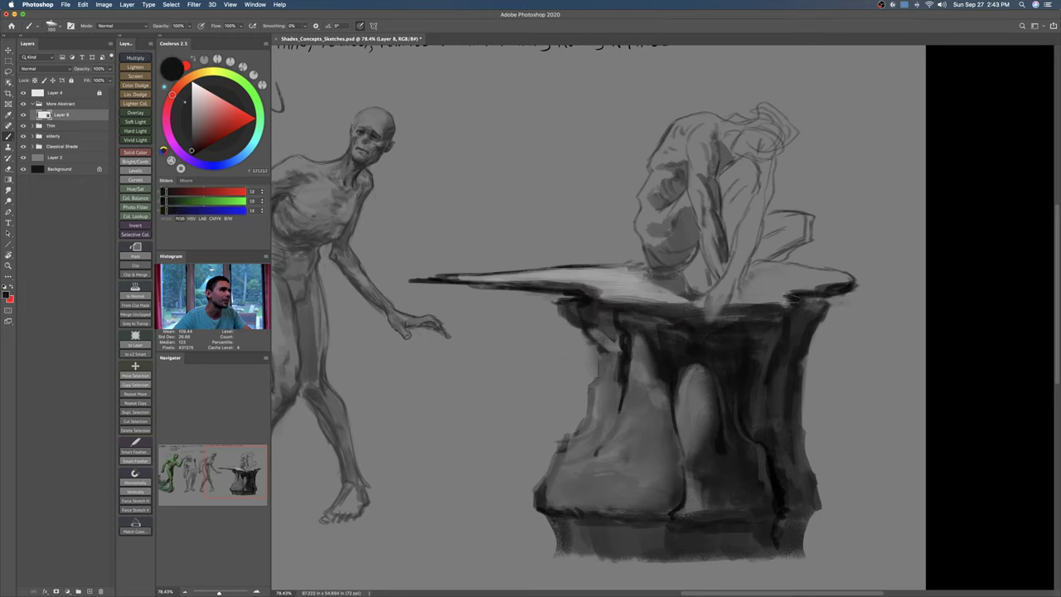
left_click_drag(829, 292, 871, 280)
key("e")
key("b")
key("bracketleft")
key("bracketleft")
left_click_drag(848, 272, 861, 281)
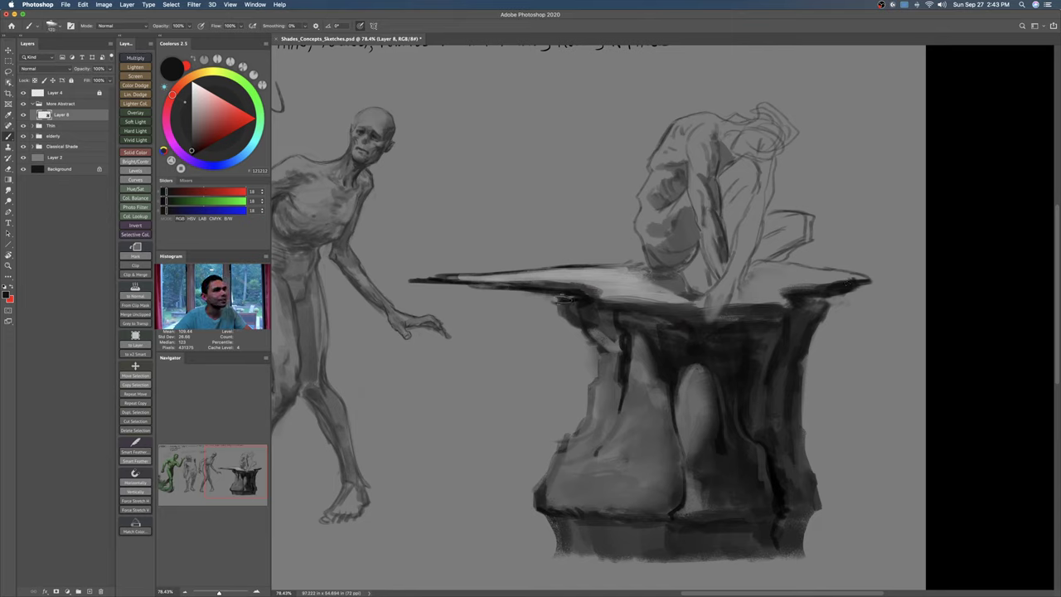
Step: Set the brush colour to black and paint dark bands beneath the rim on the pillar's shaded side
key("e")
key("v")
left_click_drag(704, 313, 738, 271)
left_click_drag(741, 274, 723, 297)
left_click_drag(818, 310, 755, 309)
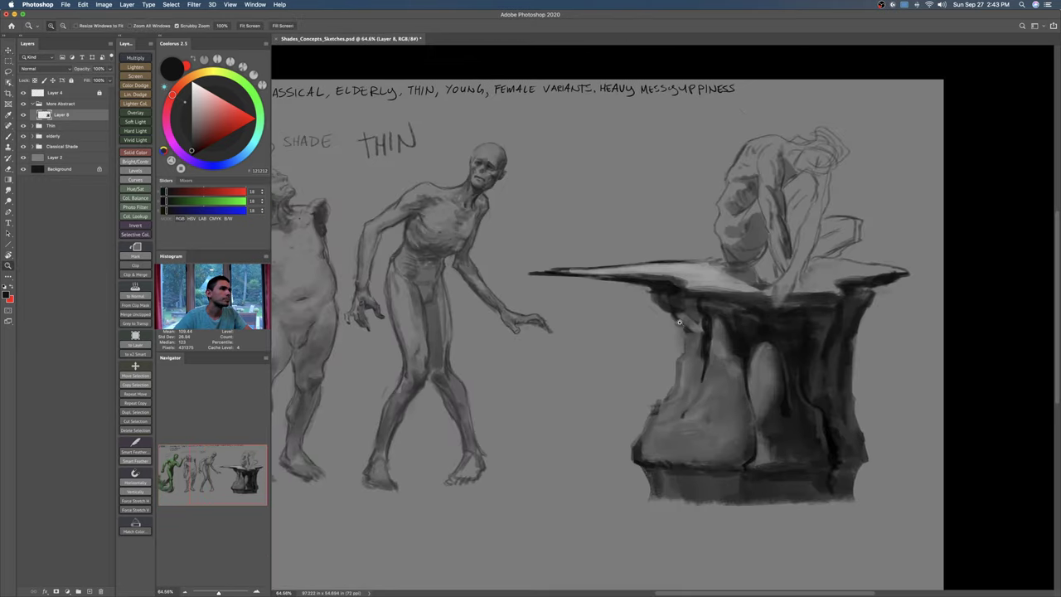
scroll(678, 321, "up", 2)
key("b")
key("b")
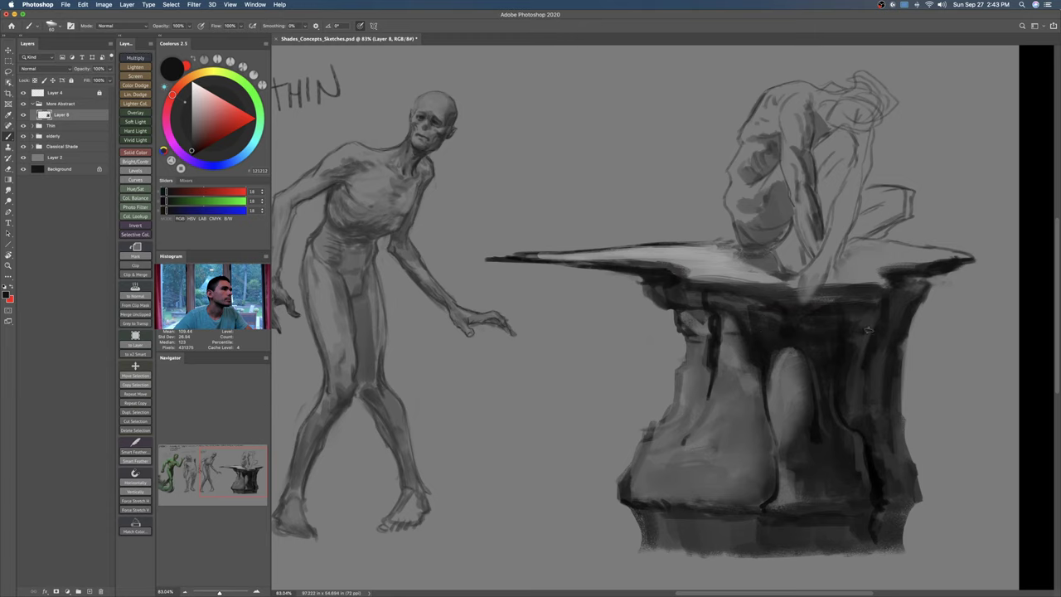
left_click(180, 152)
left_click(192, 154)
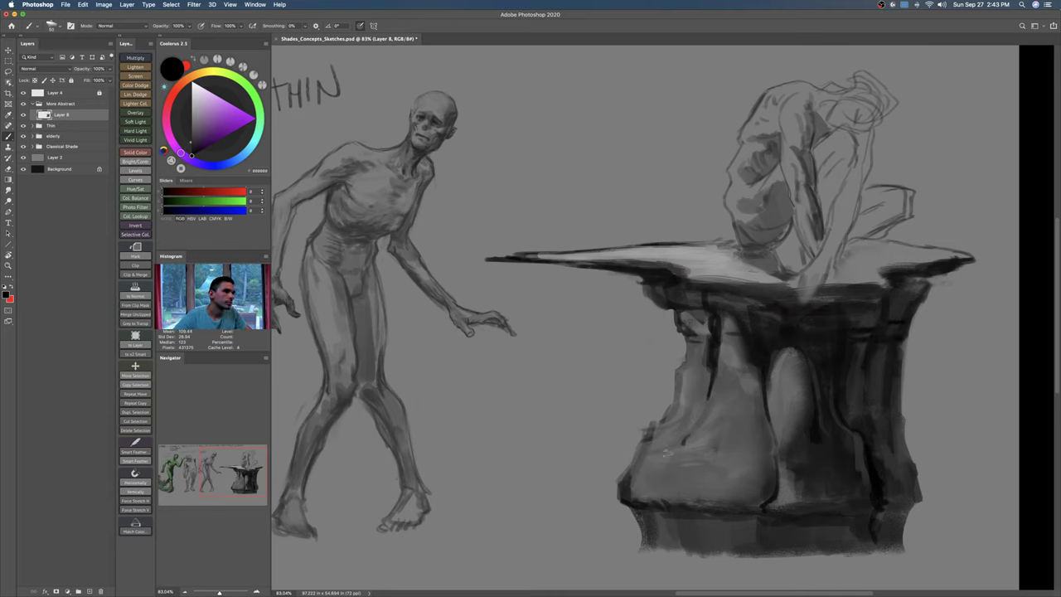
Step: Sample greys from the rock and paint darker shading along the outer side of the large bulge above the plinth
left_click(681, 508, "alt")
mouse_move(662, 479)
left_mouse_down()
mouse_move(654, 493)
mouse_move(648, 483)
mouse_move(680, 441)
mouse_move(655, 481)
mouse_move(666, 489)
mouse_move(668, 477)
left_mouse_up()
left_click(676, 479, "alt")
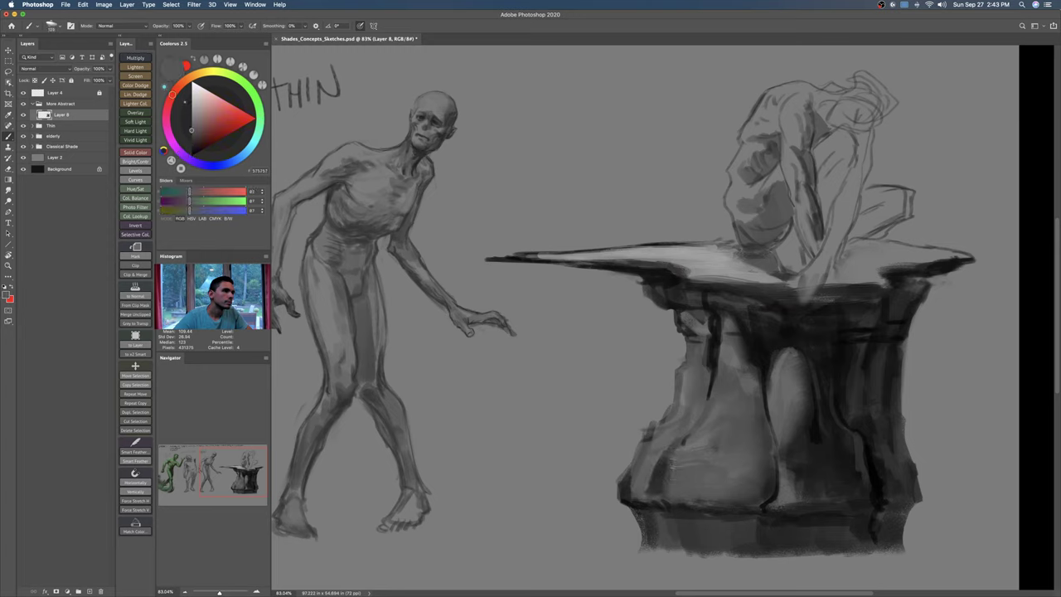
left_click(651, 461, "alt")
left_click_drag(741, 403, 723, 404)
left_click_drag(768, 410, 739, 405)
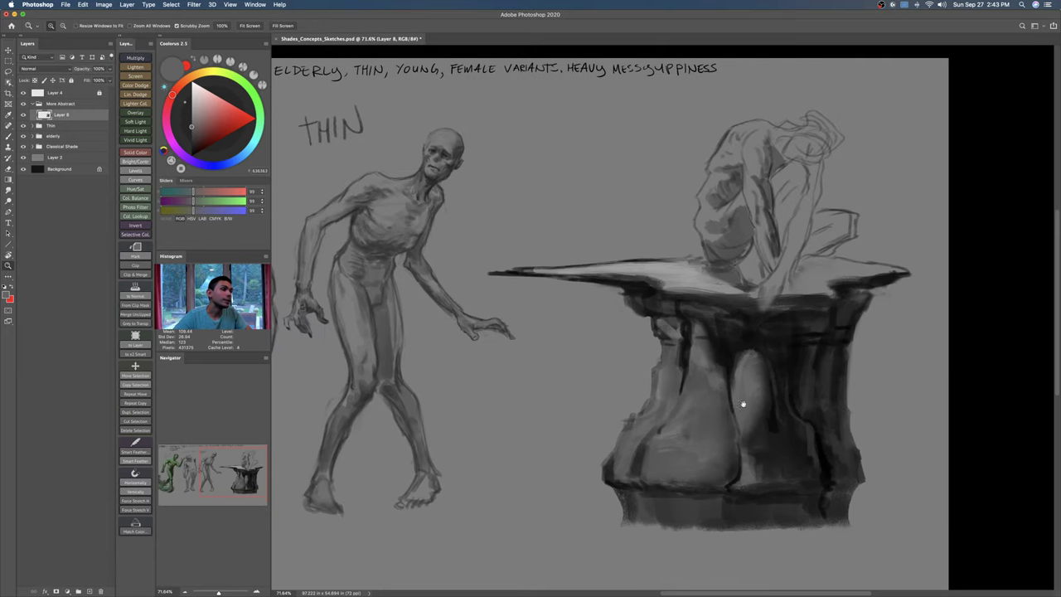
Step: Refine the boundary between the light slab top and its dark front edge near the overhang with sampled light and dark greys
left_click(728, 357, "alt")
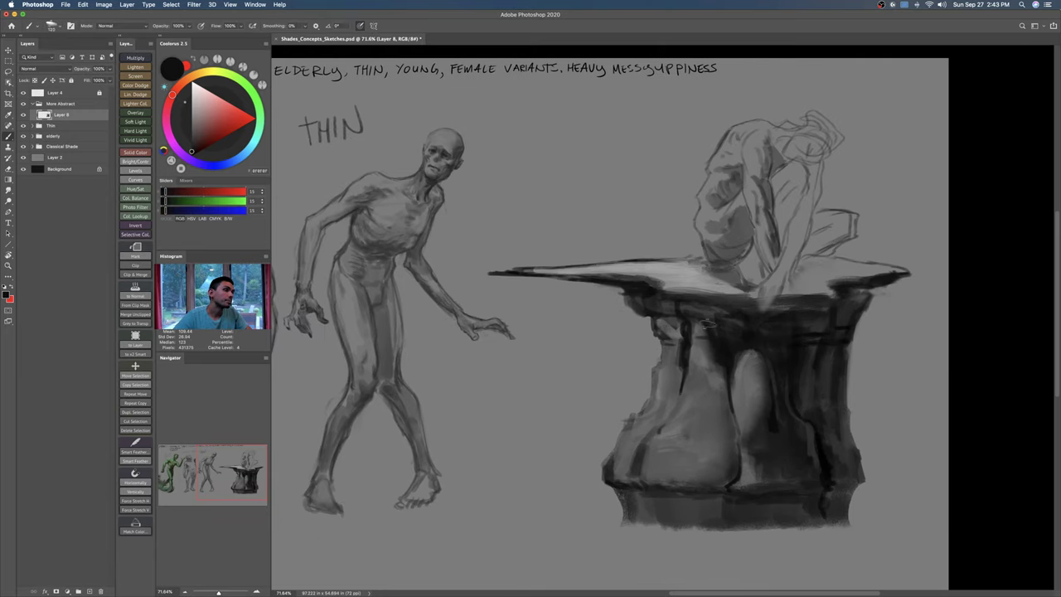
left_click(661, 288, "alt")
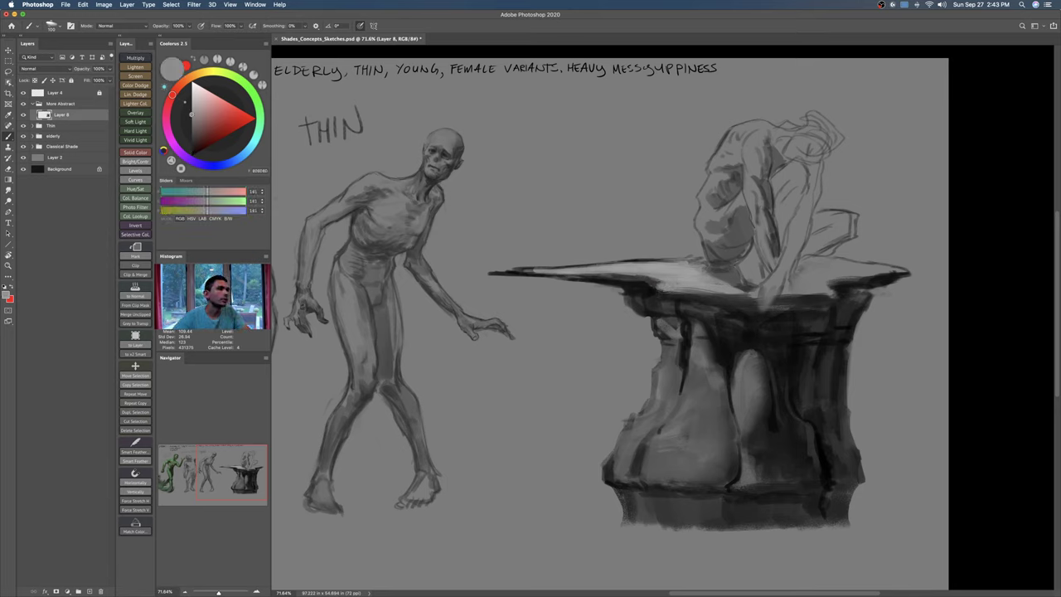
left_click(720, 328, "alt")
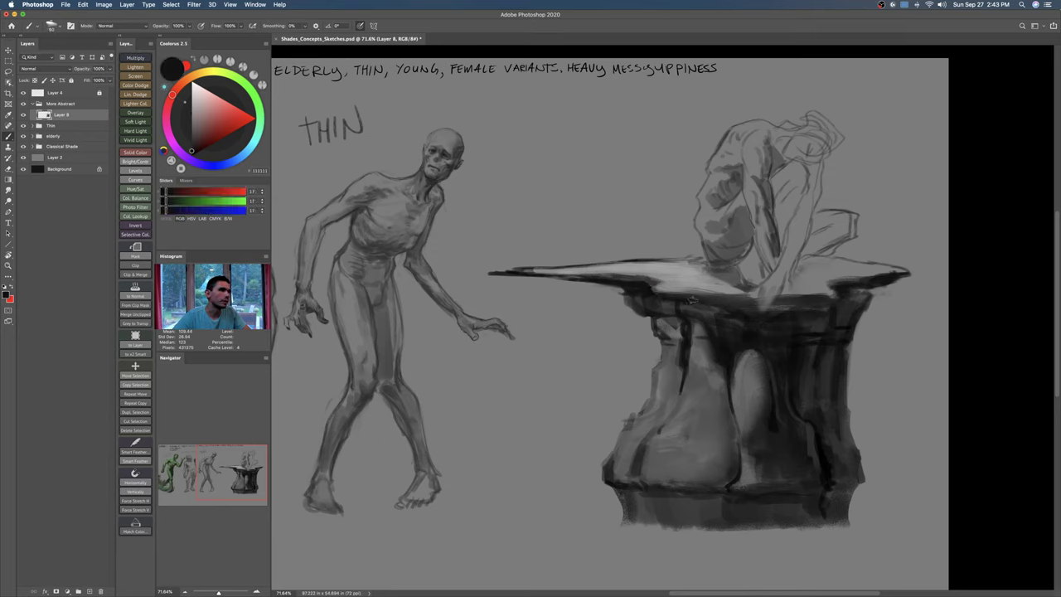
left_click(622, 283, "alt")
key("bracketleft")
key("bracketleft")
key("bracketleft")
key("bracketleft")
key("bracketleft")
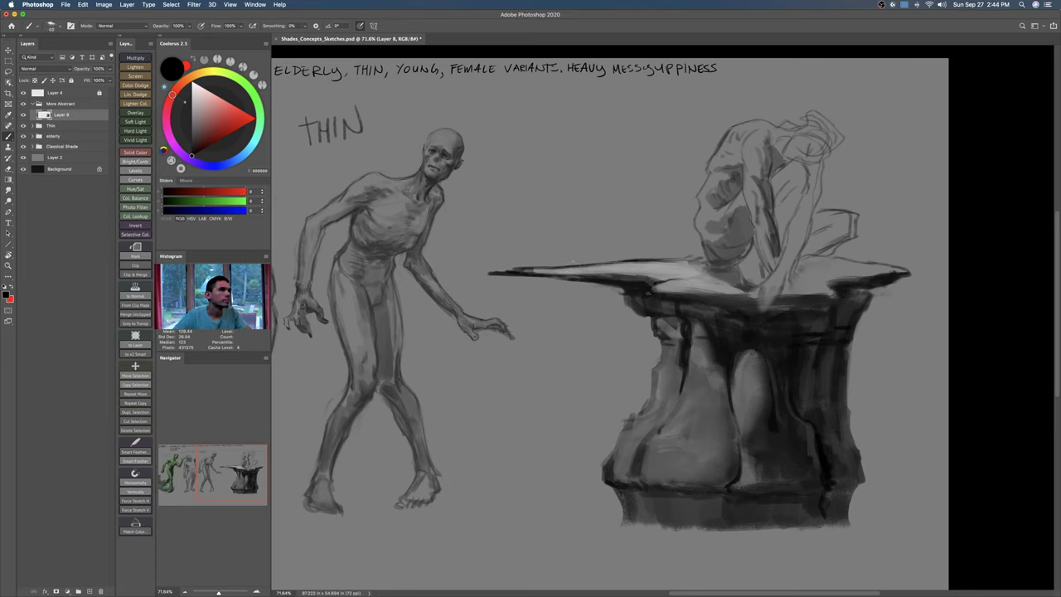
Step: Sample greys from the rock and refine the slab's dark front edge and underside near the long overhang
left_click(710, 298, "alt")
left_click(681, 302, "alt")
key("bracketright")
key("bracketright")
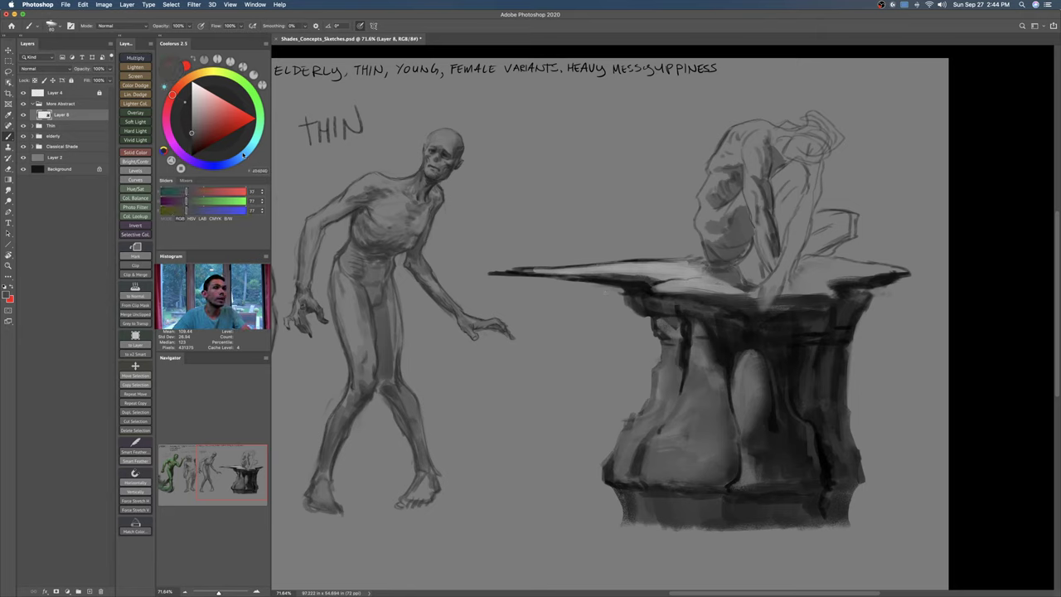
left_click(194, 139)
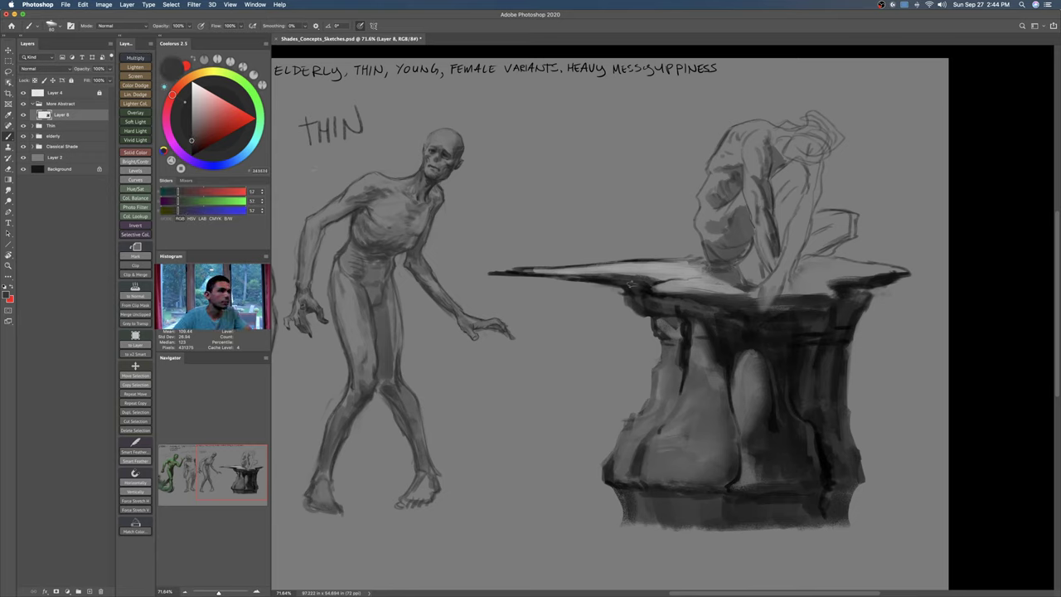
left_click(651, 286, "alt")
key("bracketleft")
key("bracketleft")
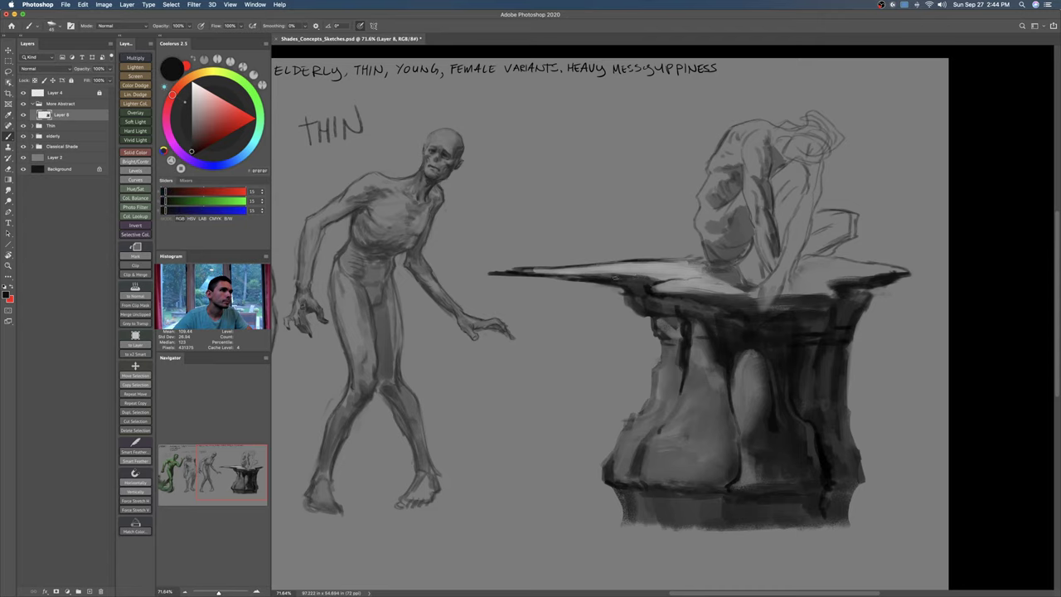
left_click_drag(657, 277, 688, 278)
scroll(802, 297, "up", 2)
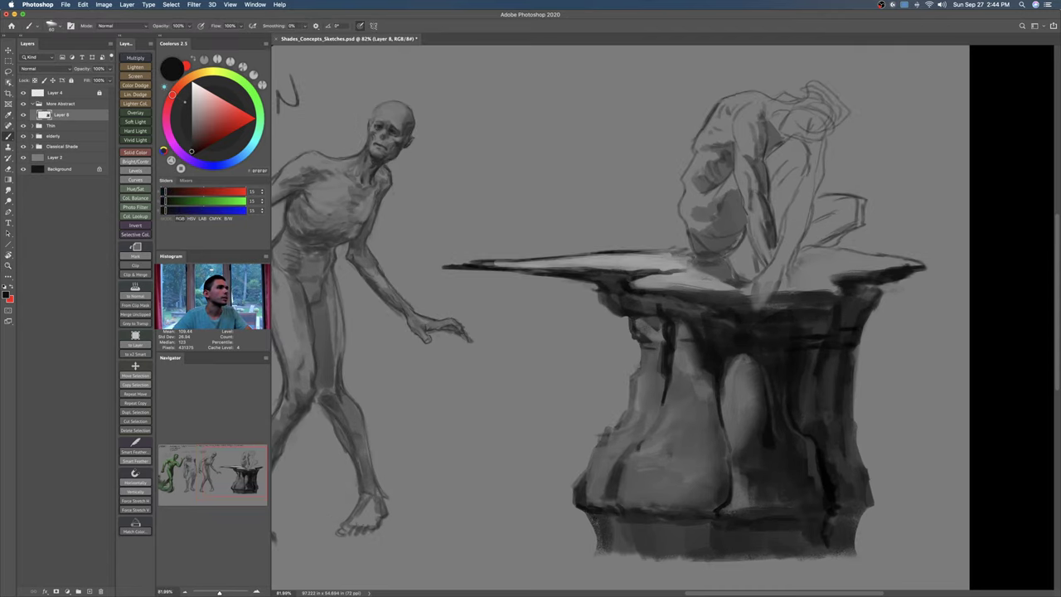
Step: Paint a dark grey cast shadow across the light slab top behind the crouching figure
left_click(731, 310, "alt")
left_click(191, 138)
key("bracketright")
key("bracketright")
key("bracketright")
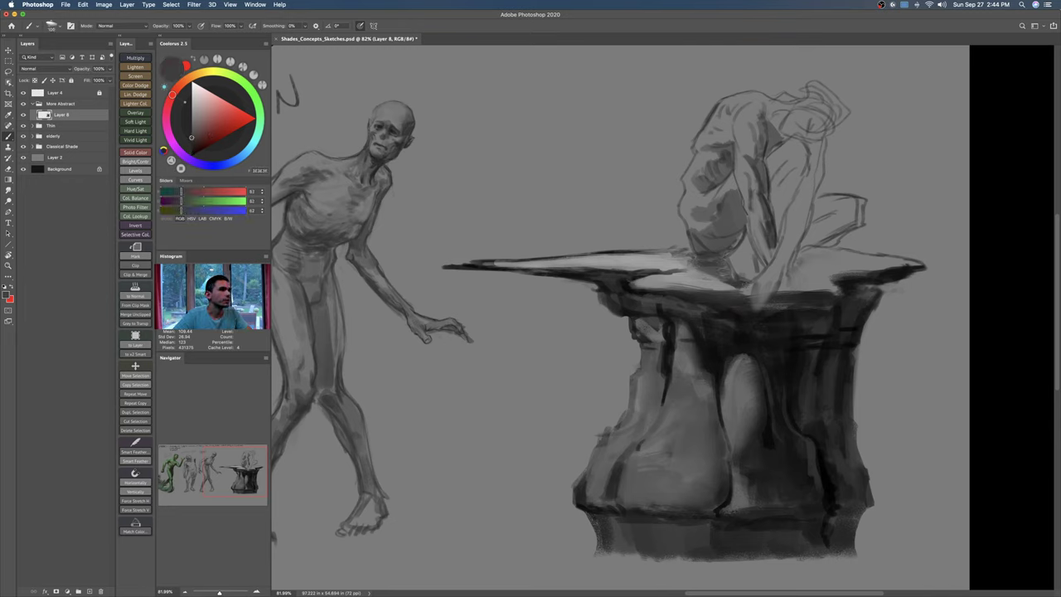
key("bracketright")
mouse_move(811, 257)
left_mouse_down()
mouse_move(846, 264)
mouse_move(803, 266)
mouse_move(856, 264)
mouse_move(804, 266)
mouse_move(786, 284)
mouse_move(857, 260)
mouse_move(910, 265)
left_mouse_up()
key("super+z")
key("bracketleft")
key("bracketleft")
left_click(830, 262, "alt")
key("bracketright")
left_click(705, 275, "alt")
Step: Refine the light surface at the slab's short end and block in grey shading on the figure's raised knee
key("bracketleft")
key("bracketleft")
key("bracketleft")
left_click_drag(905, 266, 831, 269)
key("bracketright")
left_click_drag(862, 209, 804, 273)
left_click(630, 274, "alt")
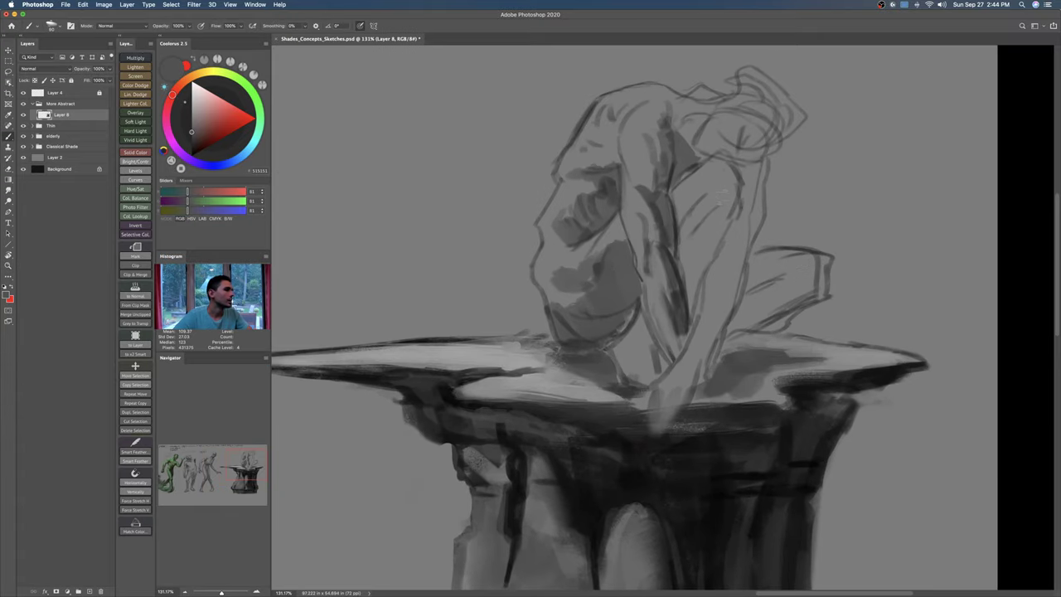
mouse_move(729, 181)
left_mouse_down()
mouse_move(732, 207)
mouse_move(720, 216)
left_mouse_up()
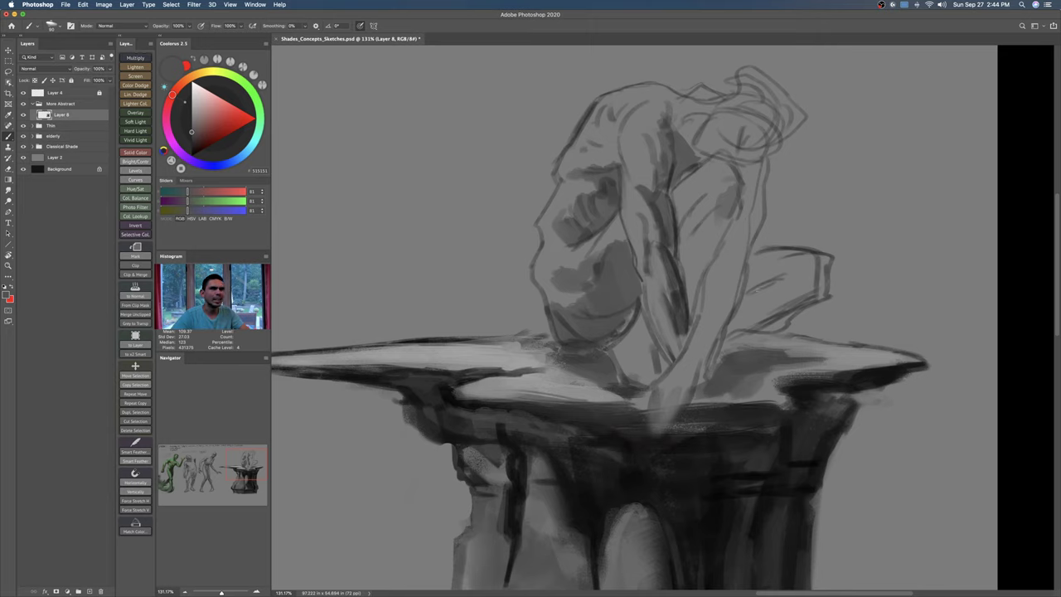
Step: Flip the canvas horizontally and frame the crouching figure
key("z")
left_click_drag(772, 285, 329, 133)
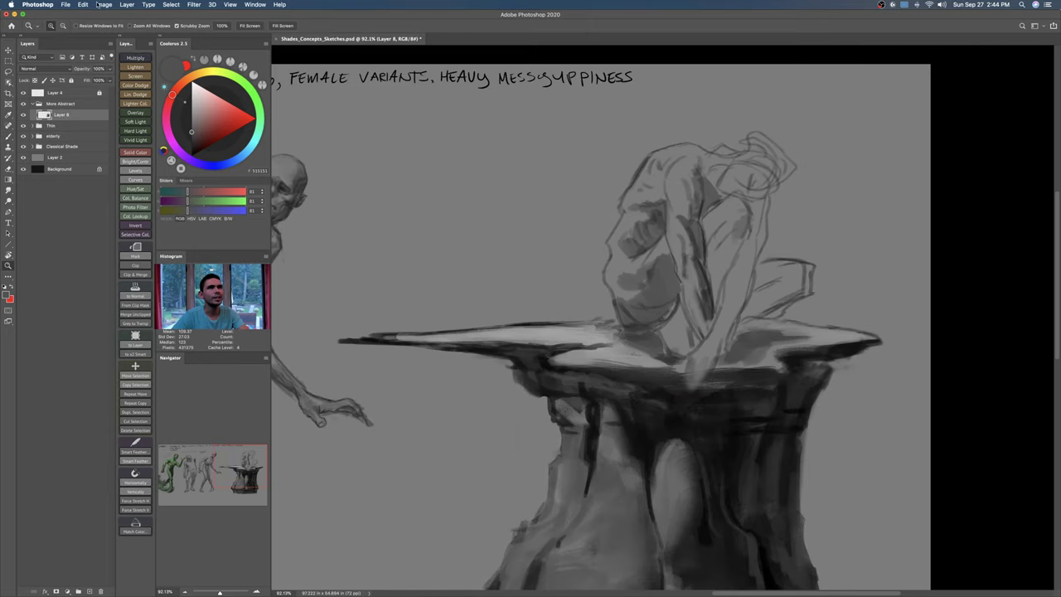
left_click(104, 4)
mouse_move(137, 86)
left_click(233, 120)
left_click_drag(754, 298, 718, 320)
left_click_drag(425, 239, 444, 241)
mouse_move(411, 169)
left_mouse_down()
mouse_move(470, 277)
mouse_move(443, 254)
mouse_move(472, 269)
mouse_move(470, 300)
left_mouse_up()
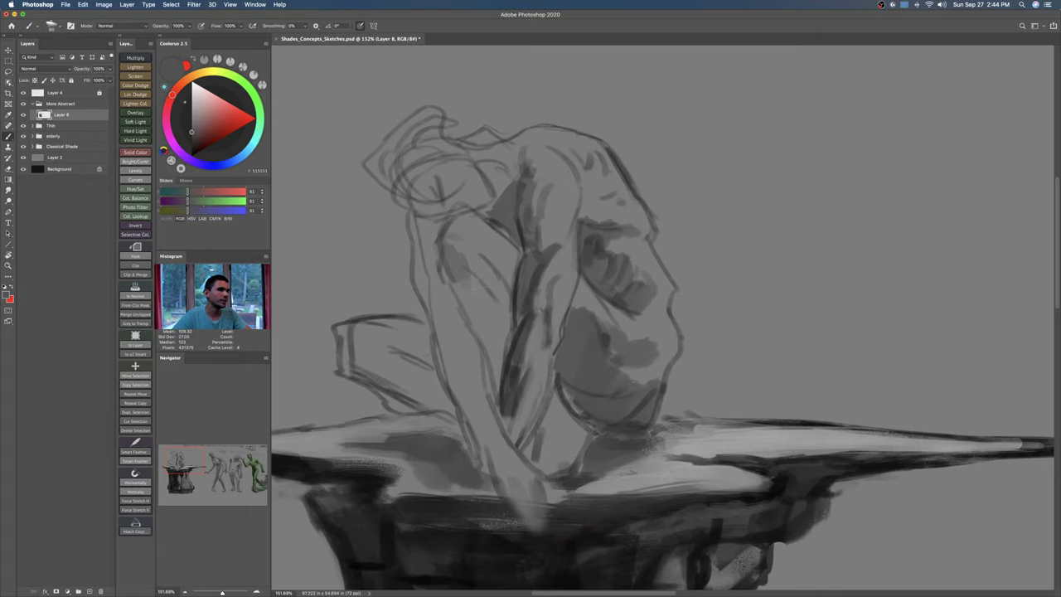
Step: Set the brush to a near-black grey (#1B1B1B) and darken the shadow on the raised knee
left_click(509, 339, "alt")
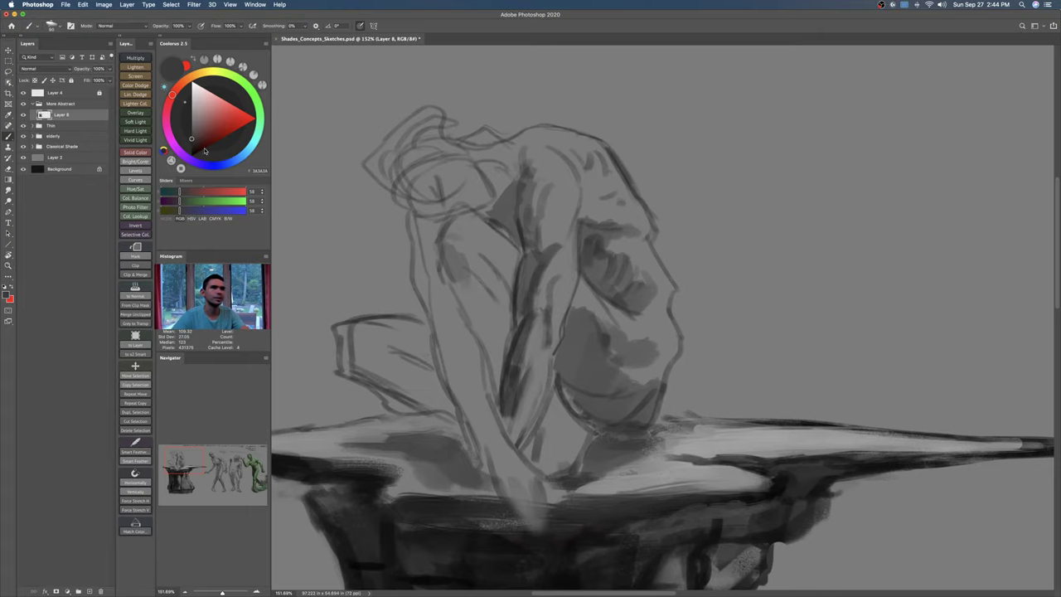
left_click_drag(605, 296, 592, 293)
key("bracketleft")
key("bracketleft")
key("bracketleft")
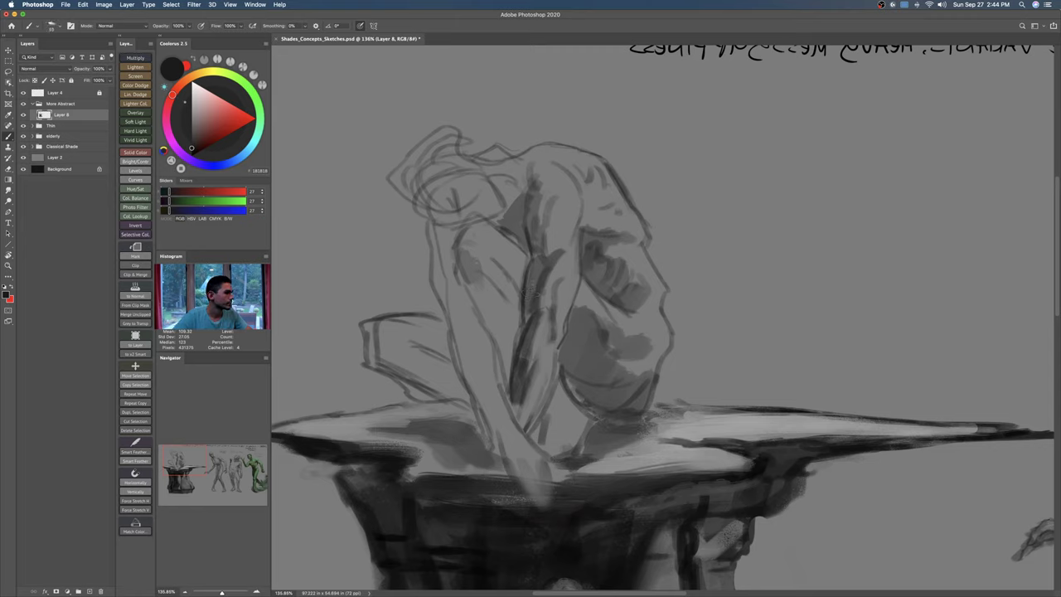
key("bracketright")
mouse_move(468, 232)
left_mouse_down()
mouse_move(467, 277)
mouse_move(465, 244)
mouse_move(453, 247)
left_mouse_up()
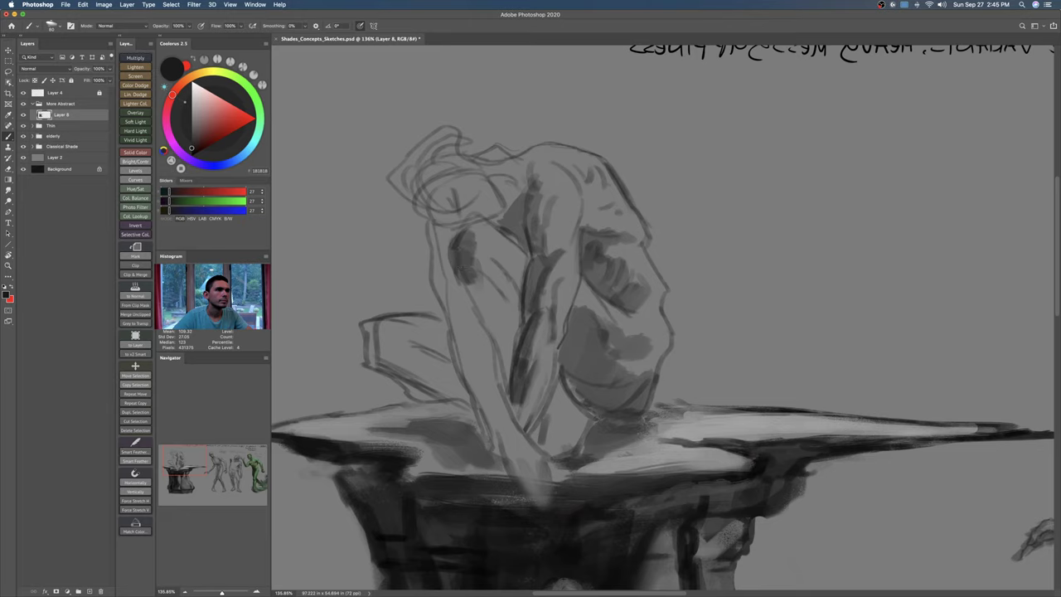
Step: Paint a dark contour running from the raised knee down along the shin
key("bracketleft")
key("bracketleft")
key("bracketleft")
mouse_move(470, 283)
left_mouse_down()
mouse_move(504, 342)
mouse_move(485, 371)
left_mouse_up()
key("bracketright")
left_click_drag(467, 294, 476, 324)
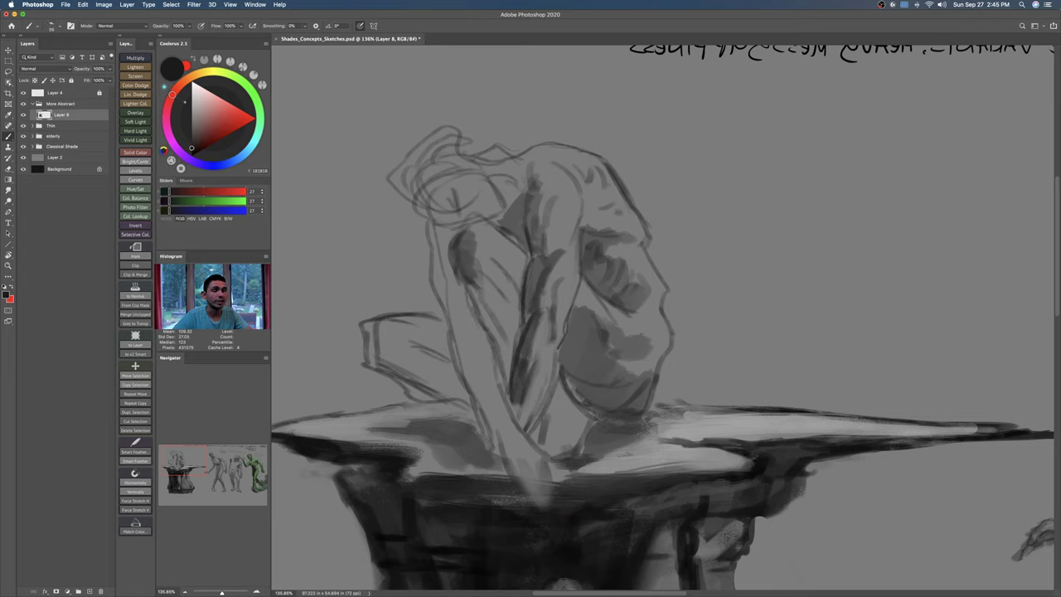
left_click_drag(467, 289, 503, 370)
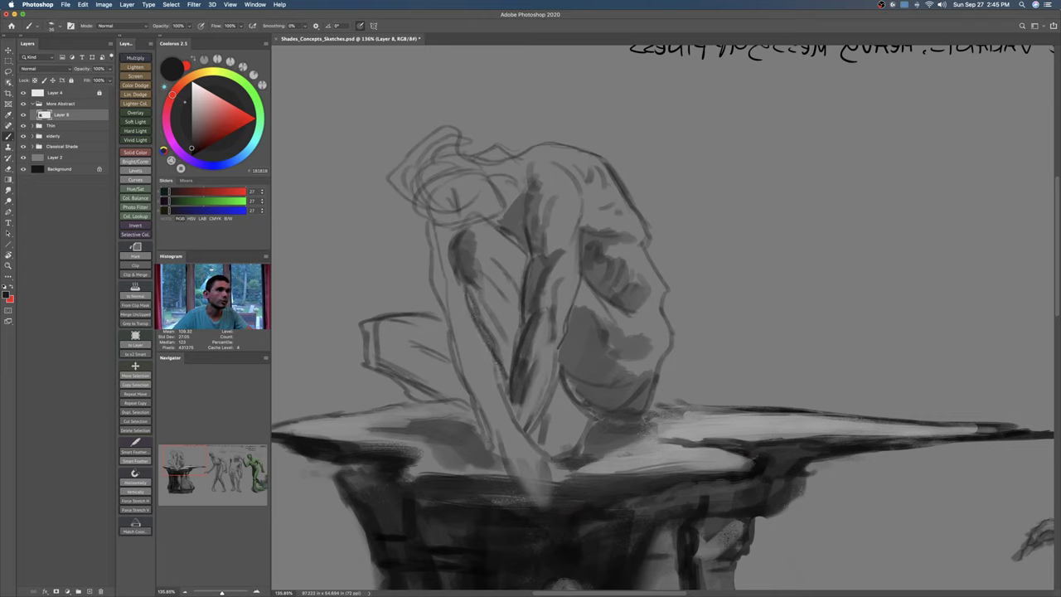
Step: Clean up and hatch the shin, add a short dark crease on the raised leg, and reinforce the knee's outer edge
key("e")
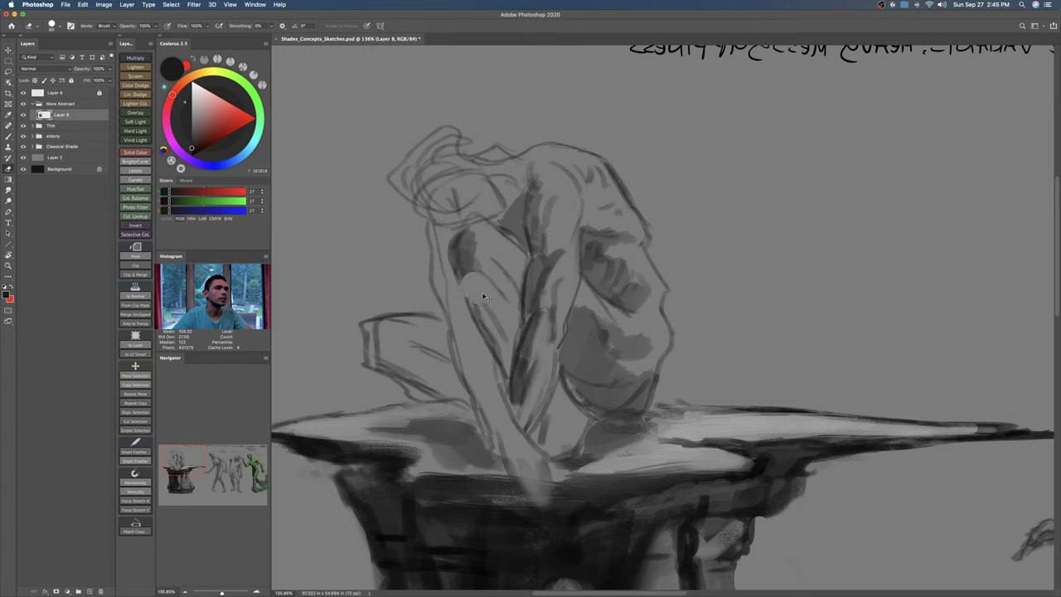
key("b")
left_click_drag(481, 293, 494, 325)
left_click_drag(492, 327, 507, 362)
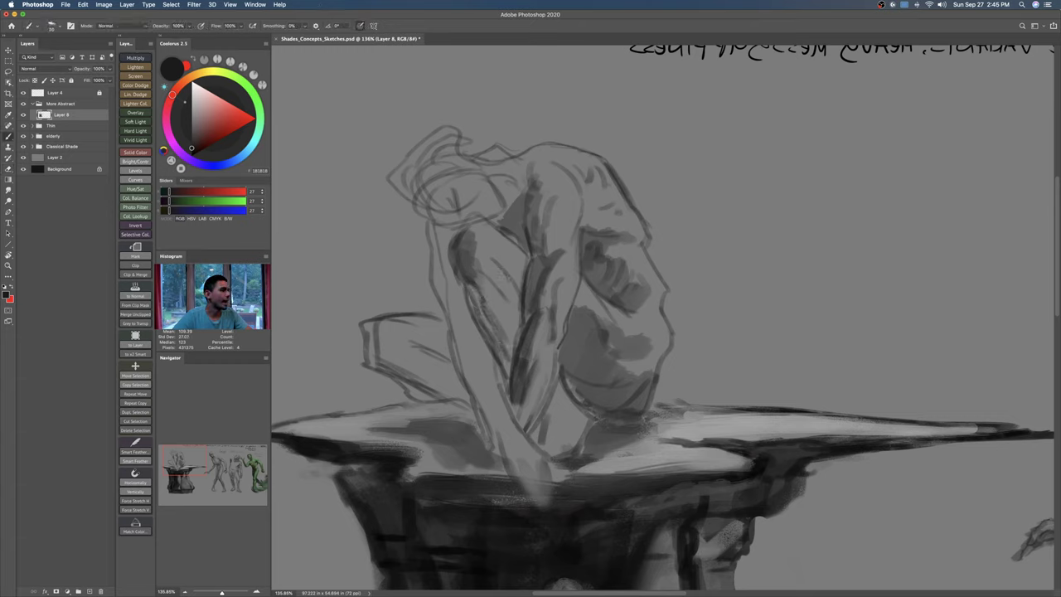
left_click_drag(501, 270, 519, 287)
left_click_drag(458, 234, 449, 251)
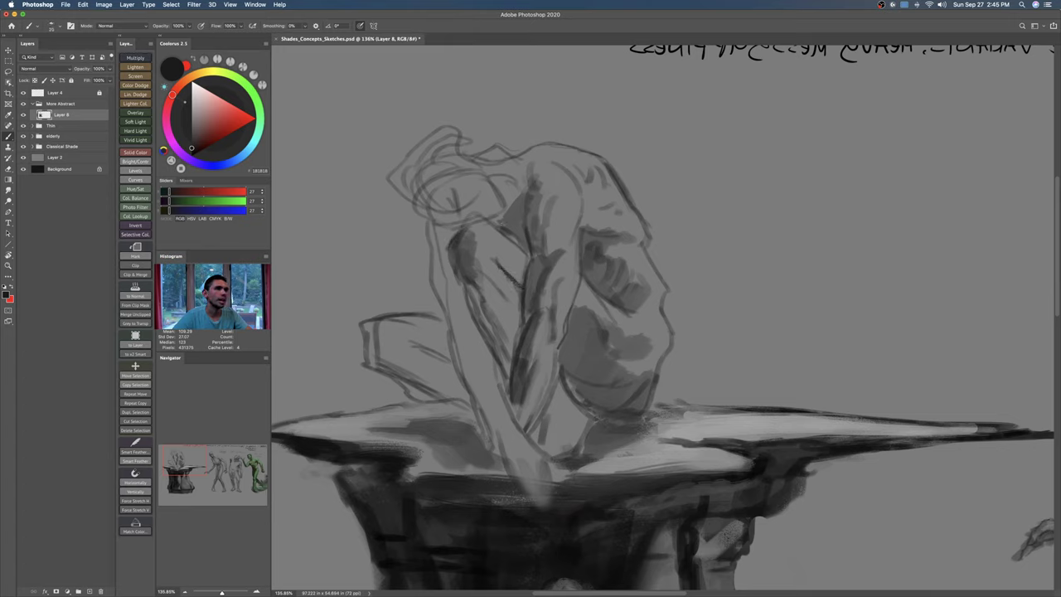
Step: Soften the line along the top of the raised thigh with a different eraser preset
key("e")
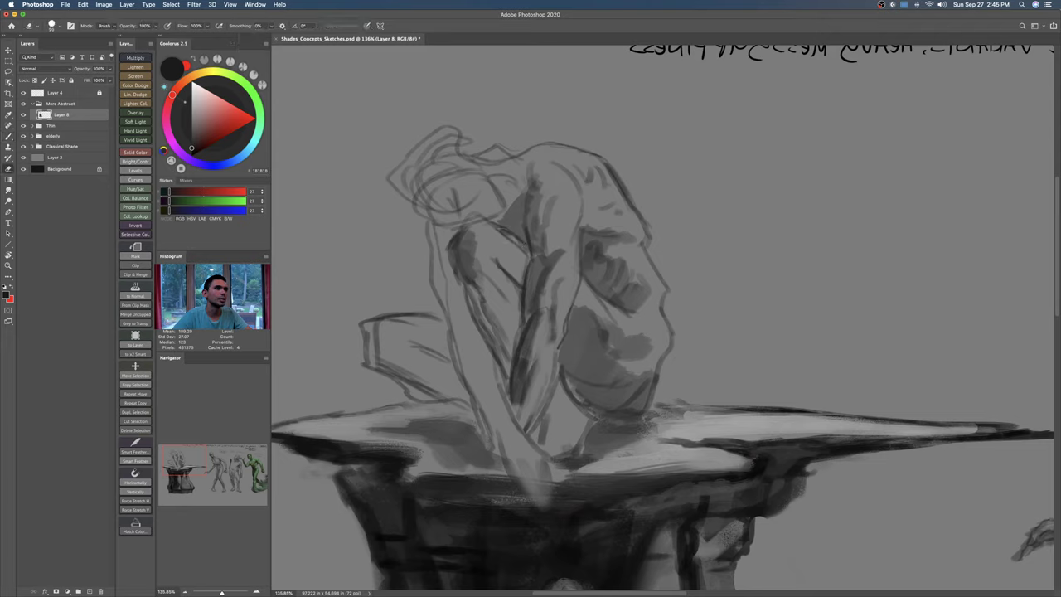
right_click(502, 229)
double_click(756, 363)
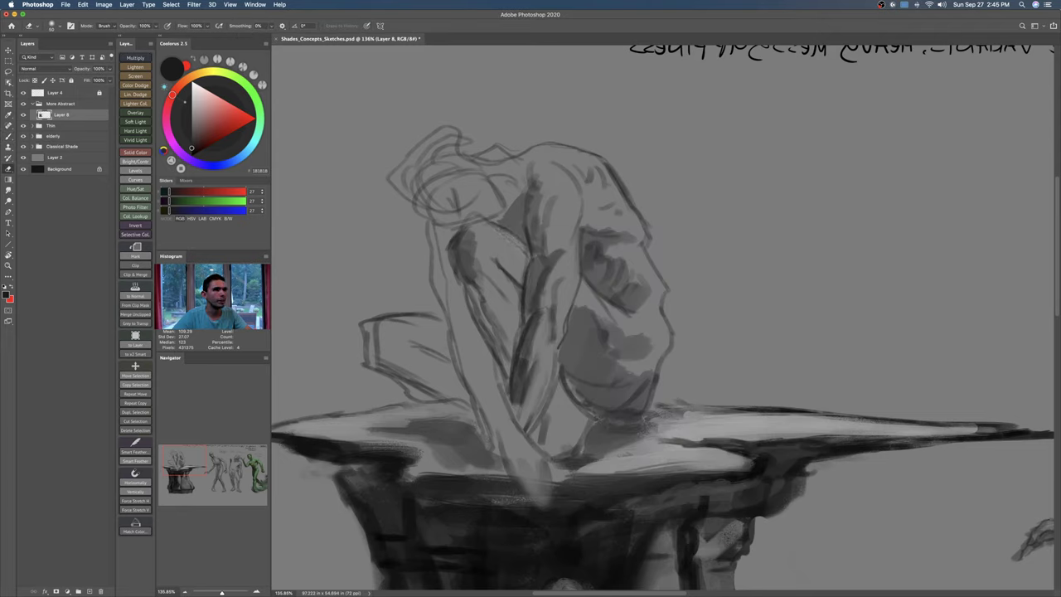
key("b")
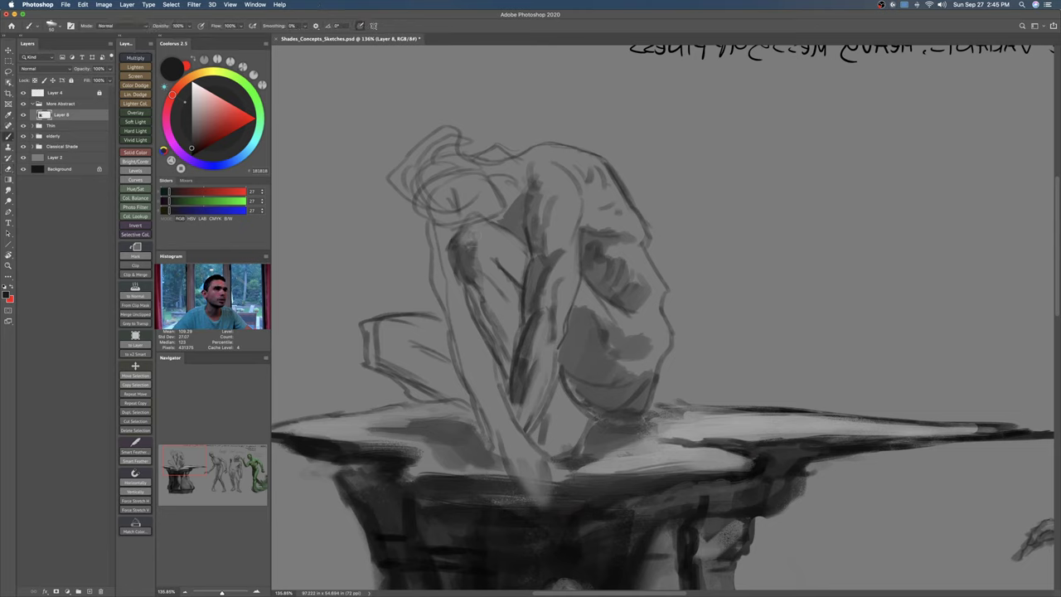
Step: Block in the figure's hair and the shaded side of the head with broad dark strokes
mouse_move(454, 206)
left_mouse_down()
mouse_move(461, 217)
mouse_move(459, 196)
mouse_move(442, 206)
mouse_move(437, 231)
mouse_move(416, 223)
mouse_move(417, 189)
mouse_move(415, 257)
left_mouse_up()
key("bracketright")
key("bracketright")
key("bracketright")
key("bracketright")
key("bracketright")
key("bracketright")
mouse_move(408, 192)
left_mouse_down()
mouse_move(450, 167)
mouse_move(401, 188)
mouse_move(383, 222)
left_mouse_up()
mouse_move(408, 162)
left_mouse_down()
mouse_move(380, 179)
mouse_move(452, 138)
mouse_move(385, 182)
left_mouse_up()
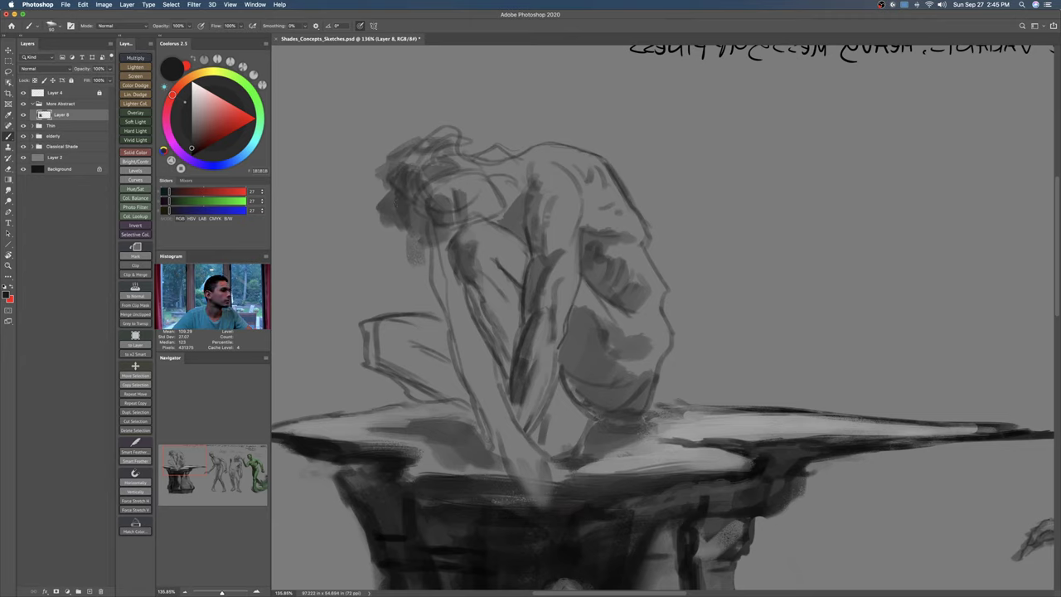
Step: Shade the neck and the front of the shoulder beneath the bowed head
mouse_move(555, 201)
left_mouse_down()
mouse_move(541, 254)
mouse_move(544, 178)
mouse_move(536, 186)
mouse_move(533, 156)
mouse_move(519, 157)
mouse_move(503, 184)
mouse_move(517, 207)
mouse_move(509, 228)
left_mouse_up()
key("]")
key("]")
key("]")
key("]")
key("[")
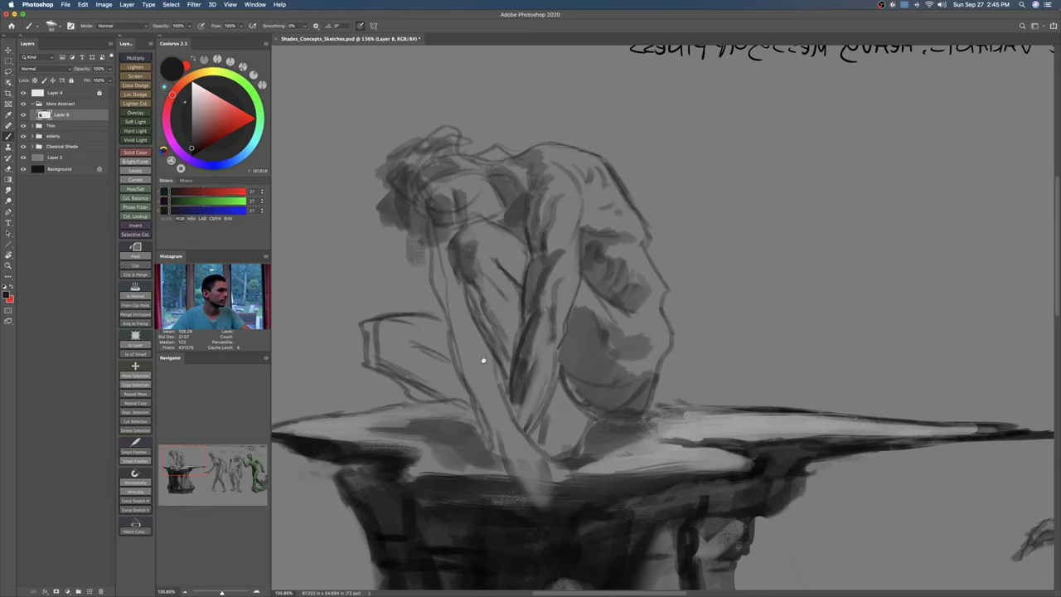
Step: Erase most of the squared-off outline of the far bent leg
left_click_drag(481, 382, 492, 370)
key("e")
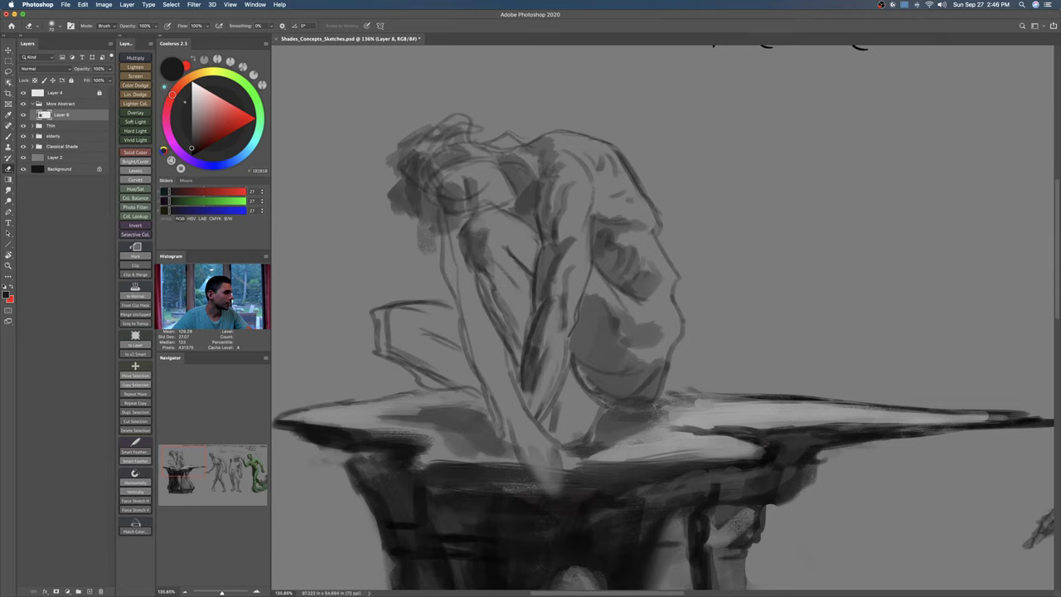
mouse_move(383, 334)
left_mouse_down()
mouse_move(422, 304)
mouse_move(450, 305)
left_mouse_up()
mouse_move(376, 319)
left_mouse_down()
mouse_move(388, 350)
mouse_move(455, 329)
left_mouse_up()
key("b")
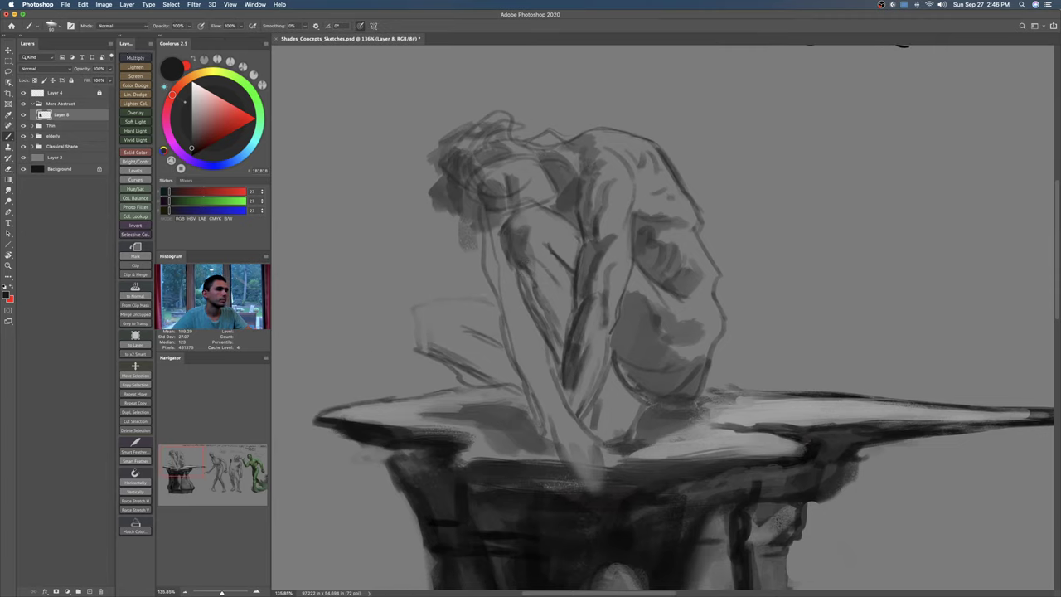
Step: Redraw the far bent leg with a rounded knee and block in its shadow
key("bracketleft")
mouse_move(501, 305)
left_mouse_down()
mouse_move(473, 297)
mouse_move(407, 323)
mouse_move(410, 345)
mouse_move(466, 364)
mouse_move(436, 356)
mouse_move(431, 325)
mouse_move(416, 328)
mouse_move(456, 298)
mouse_move(427, 318)
left_mouse_up()
key("bracketright")
key("bracketright")
key("bracketright")
mouse_move(430, 322)
left_mouse_down()
mouse_move(454, 368)
mouse_move(520, 391)
left_mouse_up()
Step: Darken the underside of the far bent leg and shade it where it meets the reaching arm
key("bracketleft")
key("bracketleft")
key("bracketleft")
key("bracketleft")
key("bracketleft")
left_click_drag(451, 359, 492, 382)
key("bracketright")
key("bracketright")
mouse_move(472, 302)
left_mouse_down()
mouse_move(488, 303)
mouse_move(496, 325)
mouse_move(484, 332)
mouse_move(497, 319)
mouse_move(501, 383)
left_mouse_up()
key("super+z")
key("super+z")
mouse_move(498, 345)
left_mouse_down()
mouse_move(496, 385)
mouse_move(524, 393)
left_mouse_up()
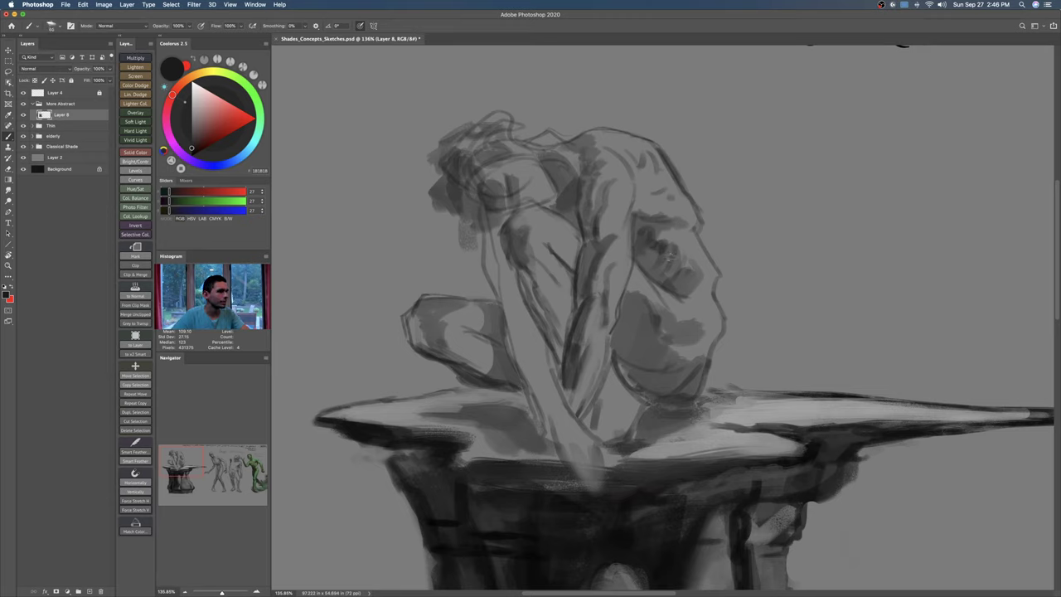
Step: Darken the shadows over the ribs and below the shoulder blade, and shade the gap between raised leg and arm
mouse_move(678, 236)
left_mouse_down()
mouse_move(673, 264)
mouse_move(687, 251)
mouse_move(684, 281)
mouse_move(701, 274)
mouse_move(687, 297)
mouse_move(676, 268)
left_mouse_up()
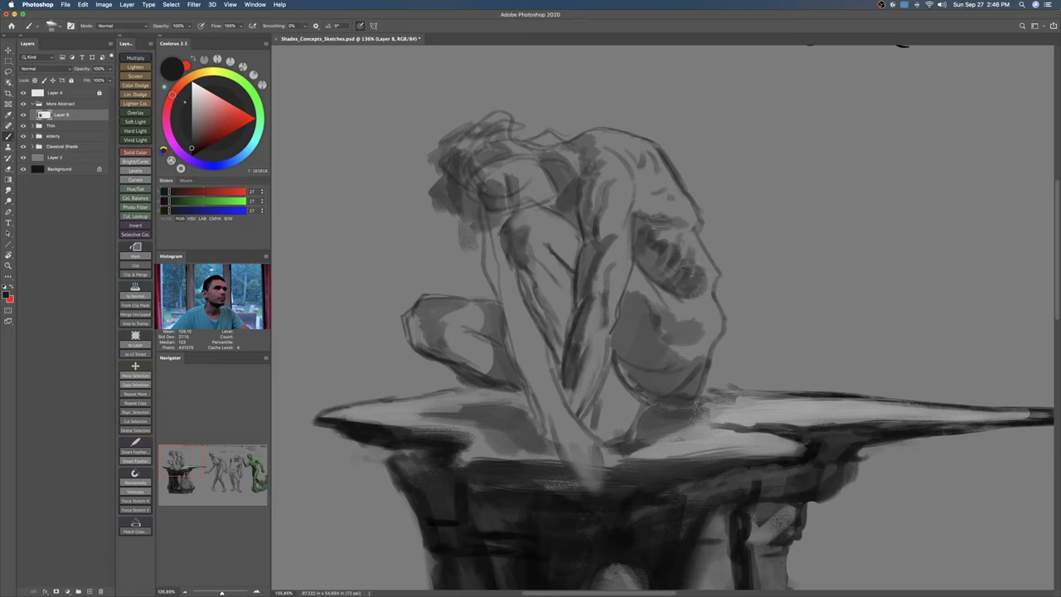
mouse_move(638, 202)
left_mouse_down()
mouse_move(655, 221)
mouse_move(693, 230)
mouse_move(647, 219)
left_mouse_up()
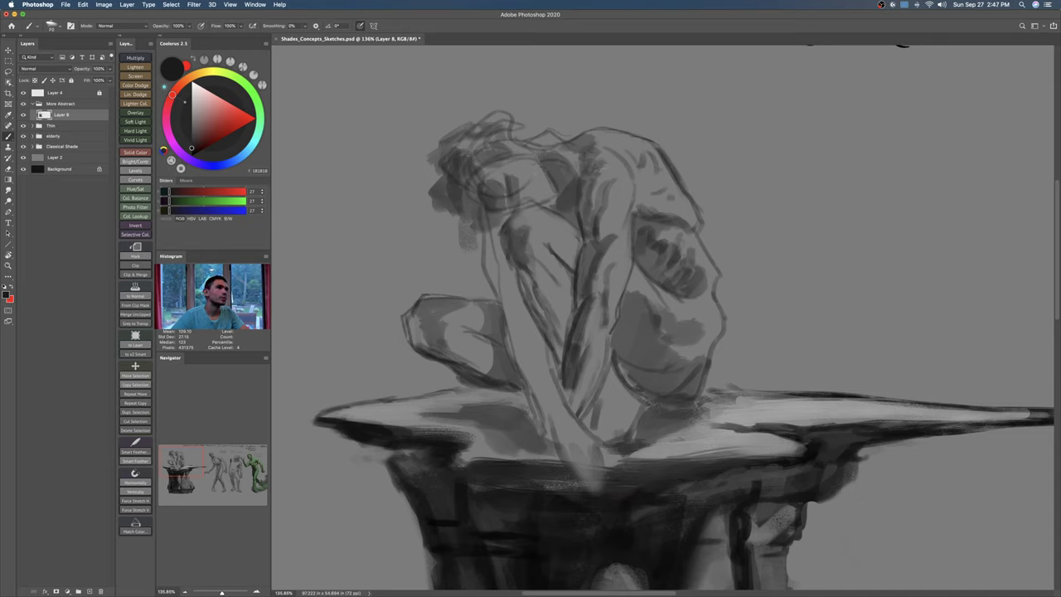
key("]")
key("]")
key("]")
mouse_move(559, 210)
left_mouse_down()
mouse_move(576, 249)
mouse_move(572, 267)
mouse_move(564, 264)
mouse_move(559, 361)
left_mouse_up()
Step: Darken the contact shadow on the slab beneath the figure's hips
key("z")
left_click(679, 345)
mouse_move(681, 347)
left_mouse_down()
mouse_move(672, 360)
mouse_move(659, 348)
left_mouse_up()
mouse_move(627, 354)
left_mouse_down()
mouse_move(706, 370)
mouse_move(661, 368)
mouse_move(673, 387)
left_mouse_up()
key("b")
key("[")
key("[")
key("[")
mouse_move(673, 386)
left_mouse_down()
mouse_move(691, 379)
mouse_move(662, 393)
left_mouse_up()
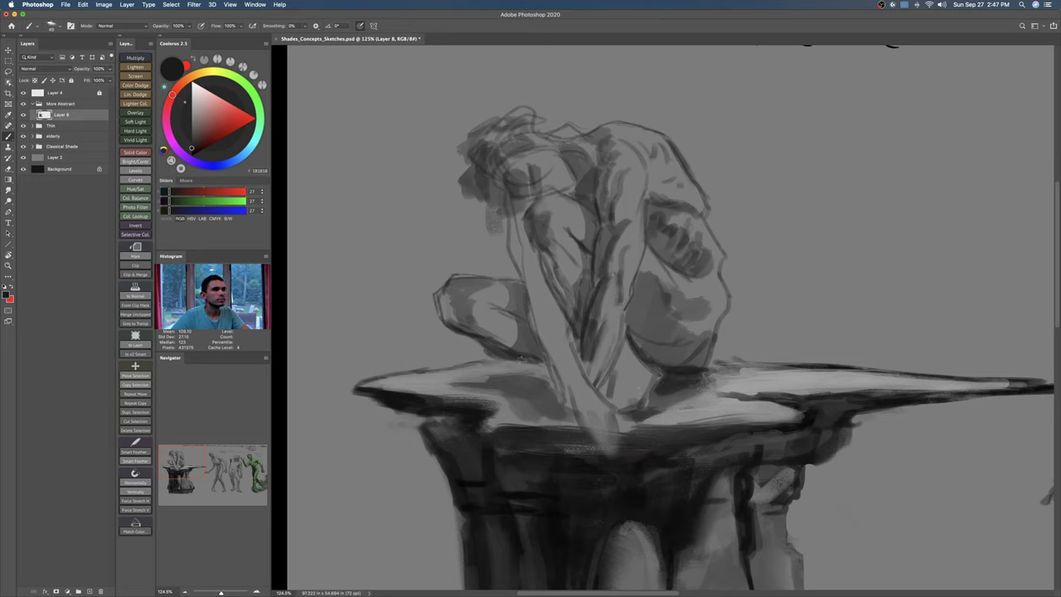
Step: Outline the near foot below the hips and block in grey shading on it
key("[")
left_click_drag(630, 341, 661, 373)
key("e")
key("b")
key("[")
left_click_drag(628, 338, 659, 372)
key("super+z")
key("[")
left_click_drag(632, 338, 651, 356)
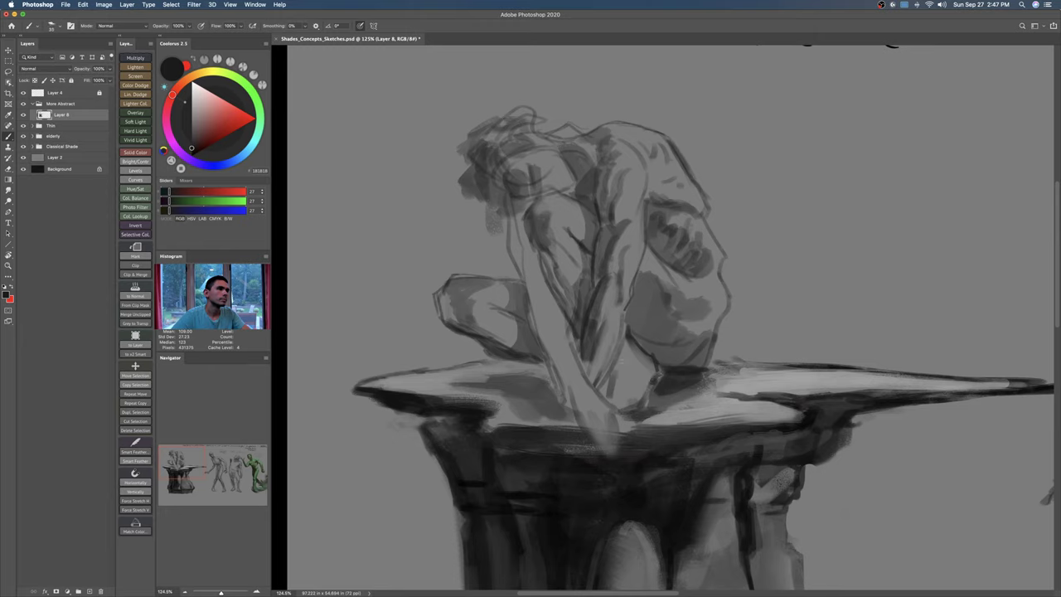
left_click_drag(636, 349, 615, 399)
key("[")
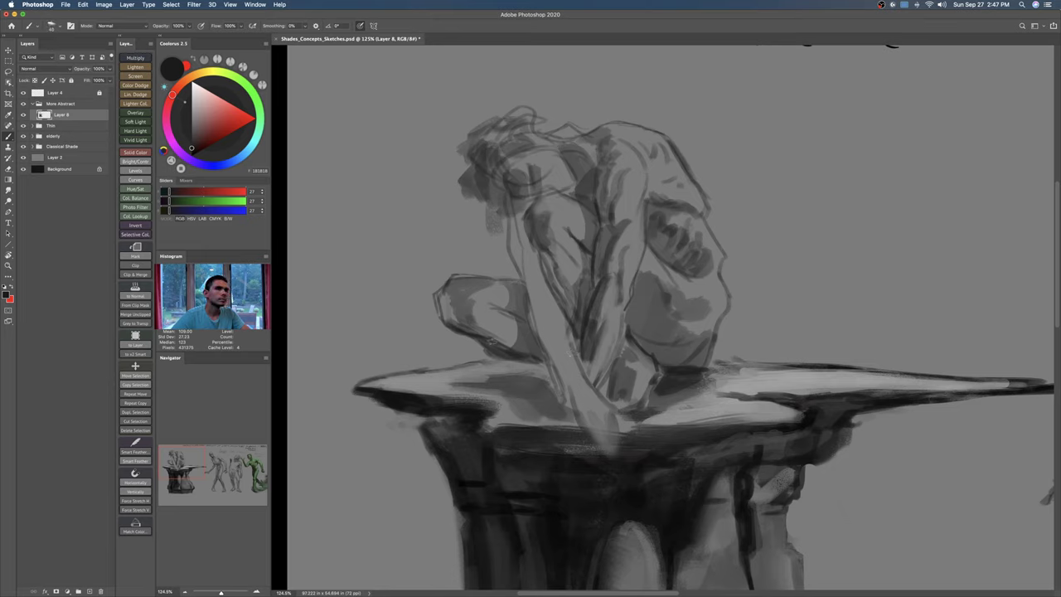
Step: Clean up the far bent leg, add a dark crease to it, and shade the length of the reaching arm
key("e")
key("b")
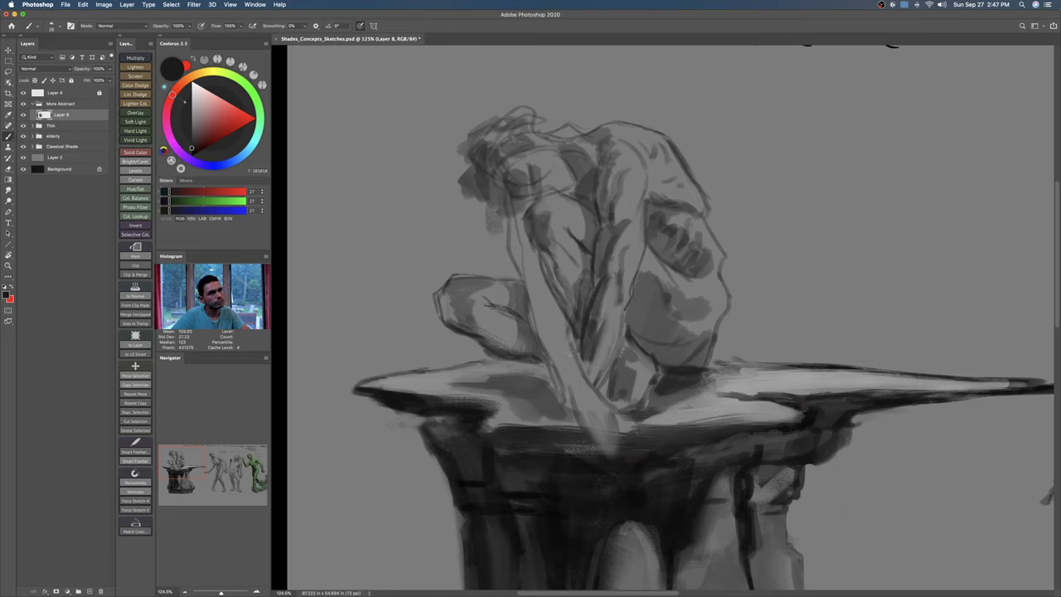
left_click_drag(539, 291, 518, 290)
mouse_move(531, 253)
left_mouse_down()
mouse_move(528, 290)
mouse_move(555, 291)
mouse_move(527, 307)
mouse_move(557, 383)
mouse_move(537, 410)
mouse_move(575, 456)
mouse_move(573, 477)
mouse_move(581, 435)
mouse_move(567, 389)
mouse_move(584, 392)
mouse_move(565, 405)
left_mouse_up()
key("bracketright")
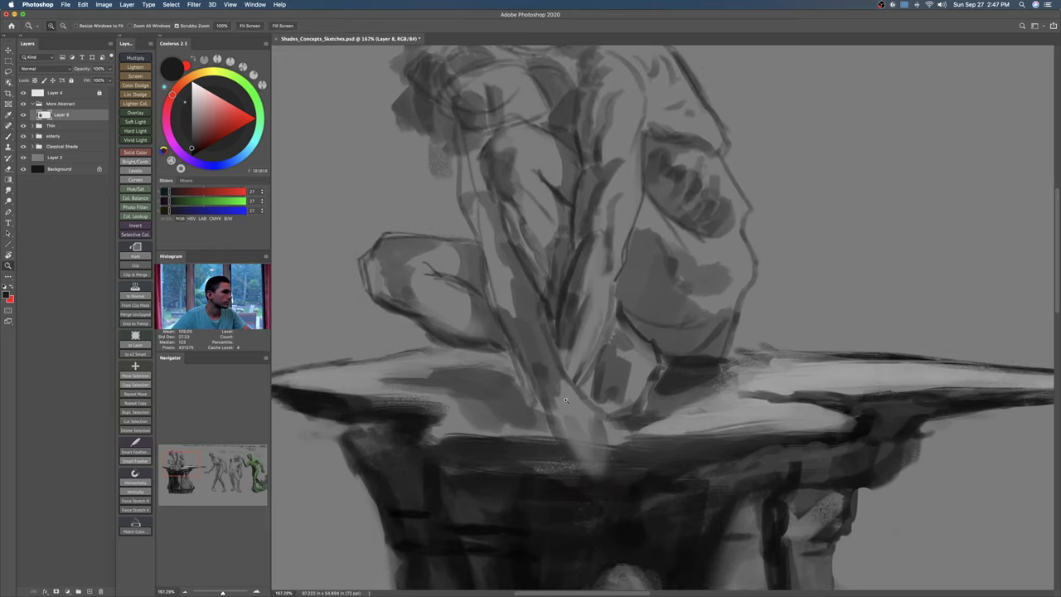
Step: Shade the reaching arm's wrist and define the hand and fingers gripping the rock's edge
mouse_move(542, 363)
left_mouse_down()
mouse_move(547, 410)
mouse_move(580, 441)
mouse_move(561, 452)
mouse_move(593, 448)
left_mouse_up()
key("bracketright")
key("bracketright")
key("bracketright")
key("e")
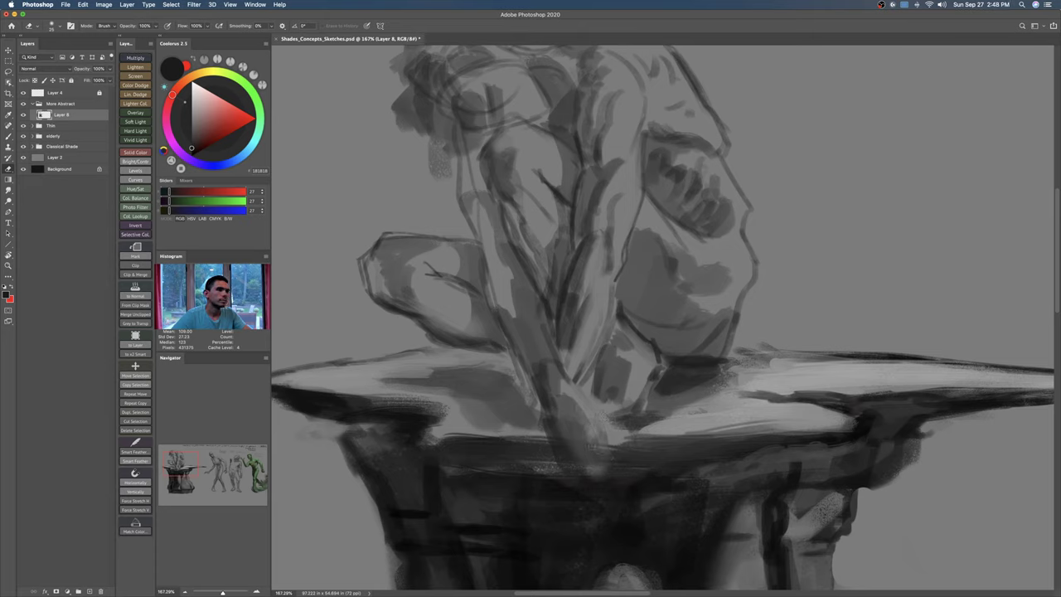
key("b")
left_click_drag(601, 448, 615, 466)
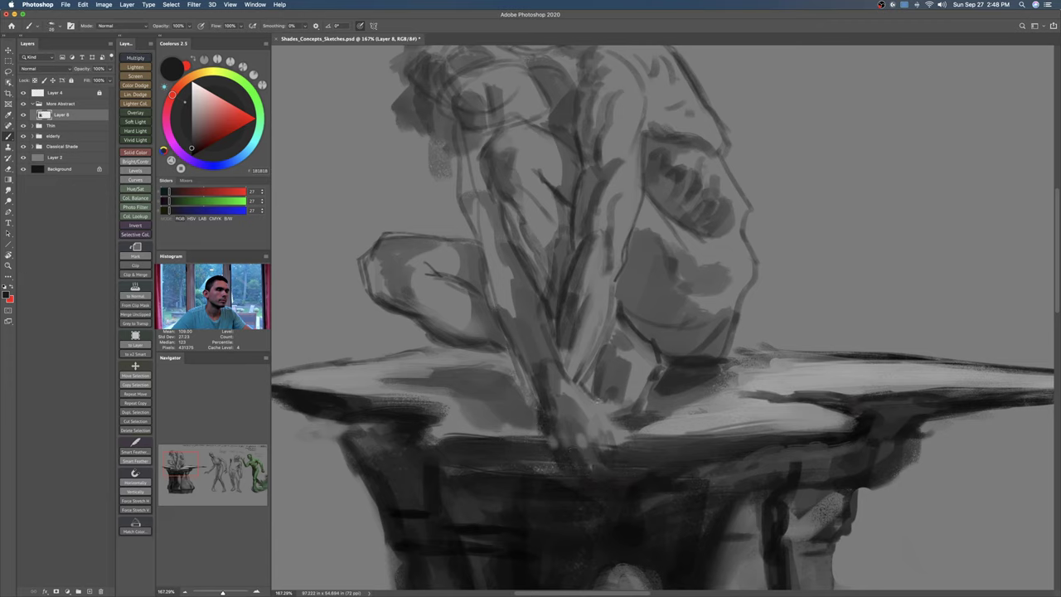
left_click_drag(577, 387, 602, 427)
Step: Extend the dark shading along both sides of the reaching arm's forearm
key("bracketright")
key("bracketright")
key("bracketright")
key("bracketright")
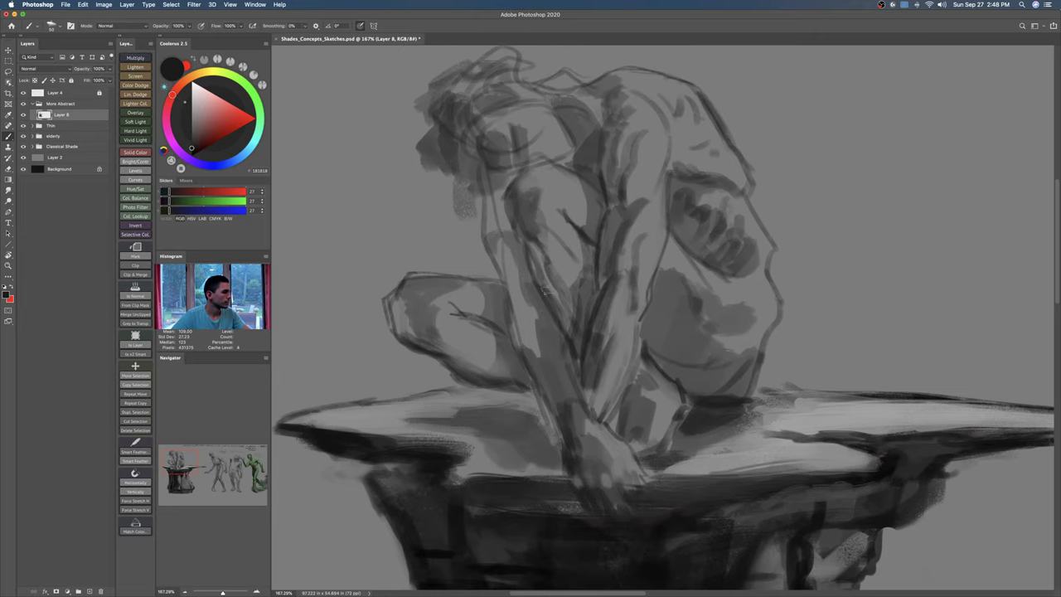
left_click_drag(544, 305, 551, 341)
left_click_drag(511, 267, 526, 321)
Step: Draw a thin dark contour for the nose's bridge, tip and underside on the crouching figure's face
key("bracketright")
key("bracketright")
key("bracketright")
key("r")
left_click_drag(520, 197, 787, 172)
key("z")
mouse_move(705, 156)
left_mouse_down()
mouse_move(722, 224)
mouse_move(771, 224)
left_mouse_up()
key("b")
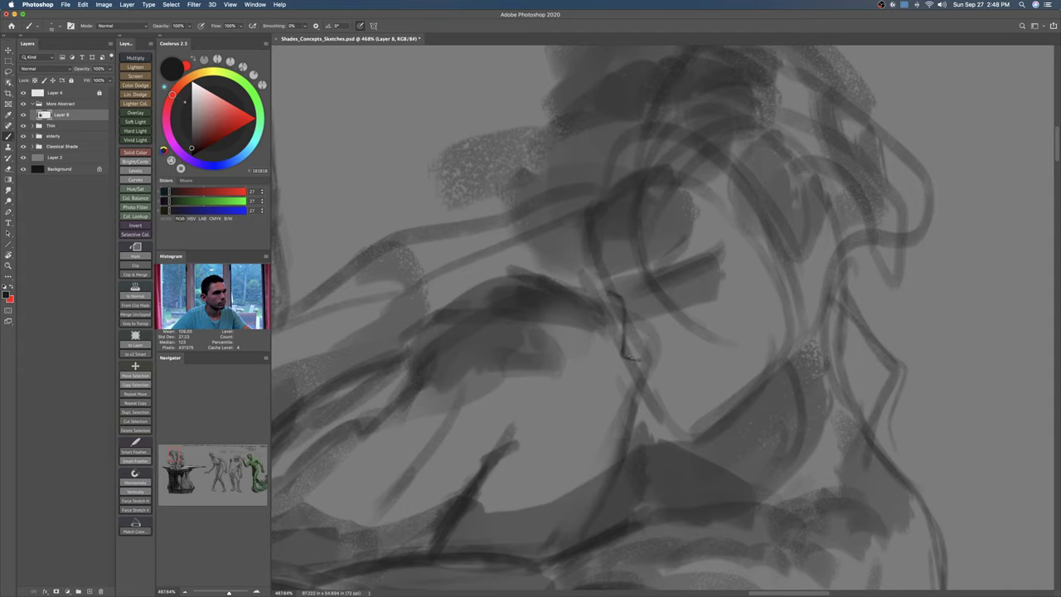
key("r")
mouse_move(649, 348)
left_mouse_down()
mouse_move(658, 346)
mouse_move(638, 304)
mouse_move(620, 314)
left_mouse_up()
key("b")
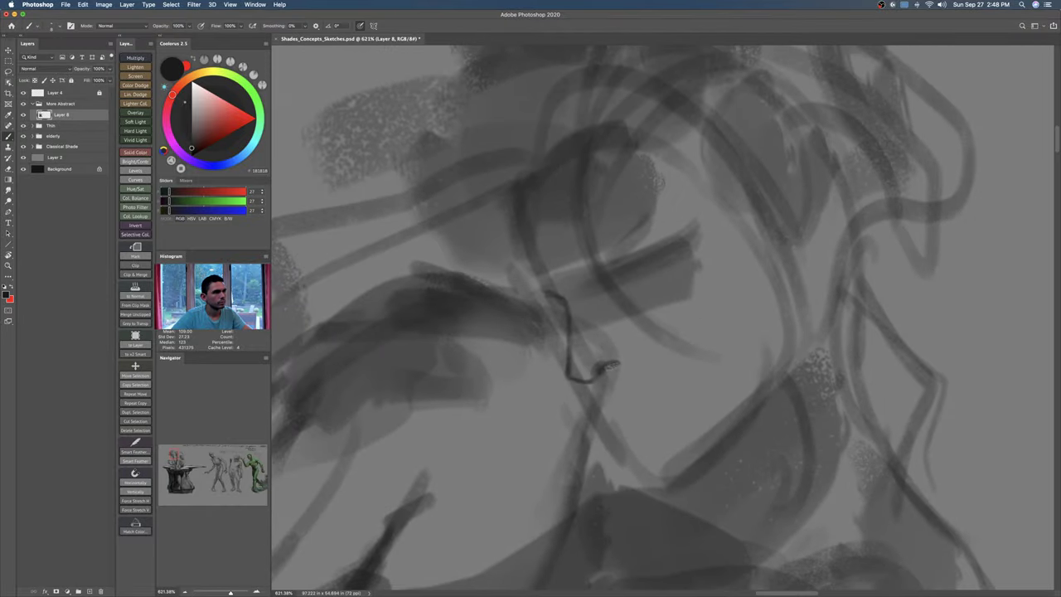
key("r")
key("Escape")
key("z")
left_click_drag(694, 365, 616, 357)
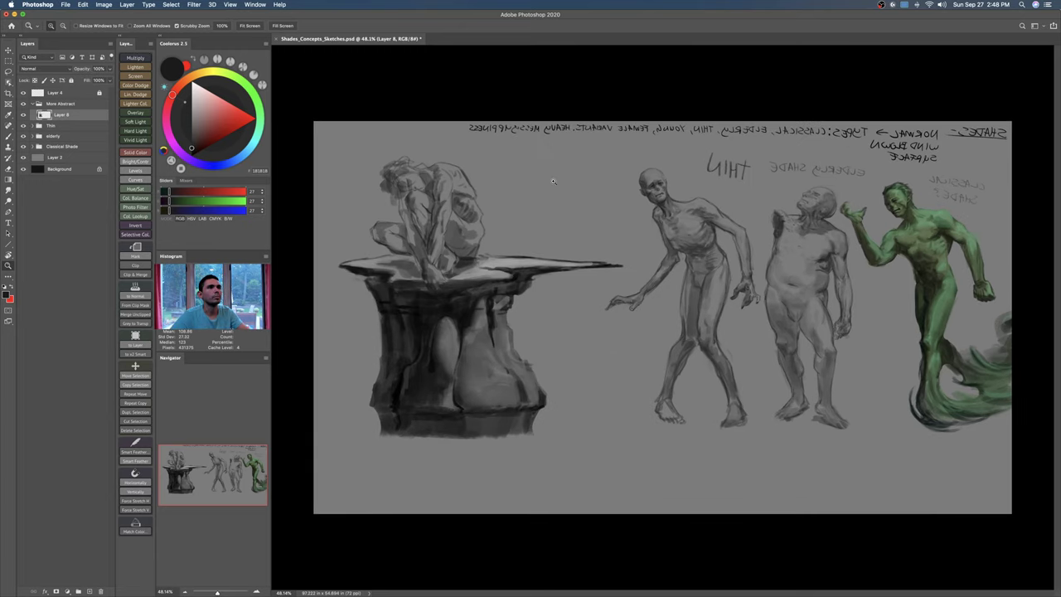
key("r")
left_click_drag(479, 215, 733, 161)
key("z")
left_click_drag(803, 116, 777, 247)
key("r")
mouse_move(789, 163)
left_mouse_down()
mouse_move(806, 159)
mouse_move(749, 155)
mouse_move(793, 171)
left_mouse_up()
key("Escape")
key("z")
mouse_move(806, 240)
left_mouse_down()
mouse_move(772, 253)
mouse_move(737, 241)
mouse_move(748, 226)
left_mouse_up()
key("b")
mouse_move(659, 170)
left_mouse_down()
mouse_move(425, 262)
mouse_move(433, 292)
left_mouse_up()
left_click_drag(617, 141, 663, 303)
key("super+z")
key("super+z")
Step: Sketch a small crouching figure on a flared pedestal in the empty area beneath the large pedestal and the thin figure
key("z")
left_click_drag(730, 292, 706, 295)
left_click_drag(746, 330, 694, 294)
key("b")
key("z")
mouse_move(718, 414)
left_mouse_down()
mouse_move(719, 431)
mouse_move(733, 431)
left_mouse_up()
key("b")
mouse_move(586, 370)
left_mouse_down()
mouse_move(514, 397)
mouse_move(484, 487)
mouse_move(613, 471)
left_mouse_up()
mouse_move(544, 335)
left_mouse_down()
mouse_move(539, 370)
mouse_move(568, 381)
mouse_move(584, 357)
mouse_move(572, 290)
mouse_move(567, 348)
mouse_move(580, 389)
mouse_move(561, 395)
left_mouse_up()
Step: Sketch a standing viewer facing the small pedestal and draw diverging sight lines from the viewer's eye
mouse_move(368, 378)
left_mouse_down()
mouse_move(398, 363)
mouse_move(369, 428)
mouse_move(406, 450)
left_mouse_up()
mouse_move(381, 395)
left_mouse_down()
mouse_move(406, 448)
mouse_move(379, 484)
left_mouse_up()
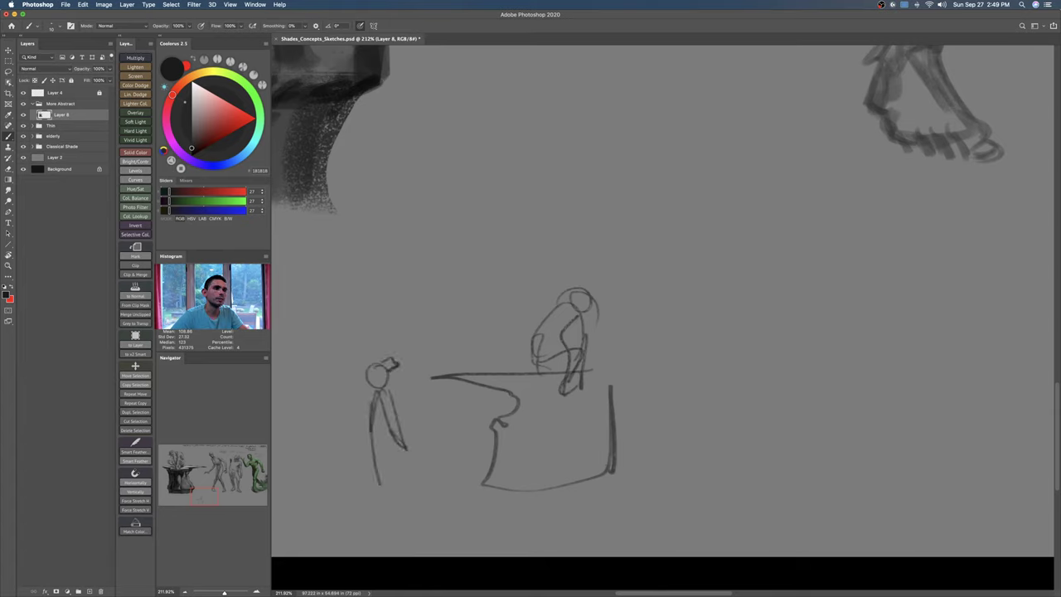
left_click_drag(372, 420, 383, 508)
left_click_drag(388, 473, 387, 507)
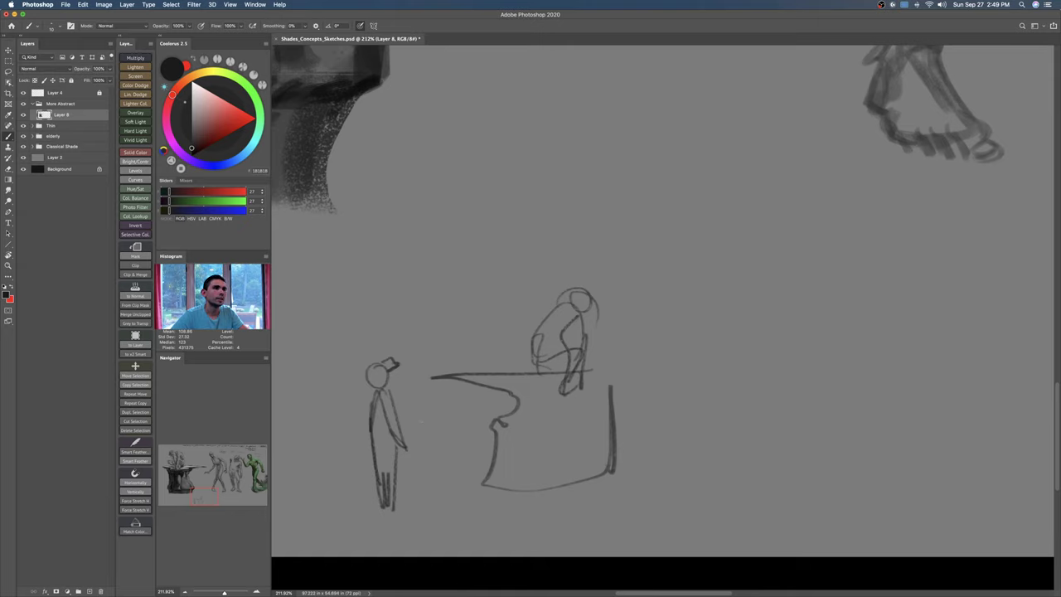
mouse_move(392, 358)
left_mouse_down()
mouse_move(521, 254)
mouse_move(566, 413)
left_mouse_up()
left_click_drag(492, 401, 569, 413)
left_click_drag(388, 368, 529, 244)
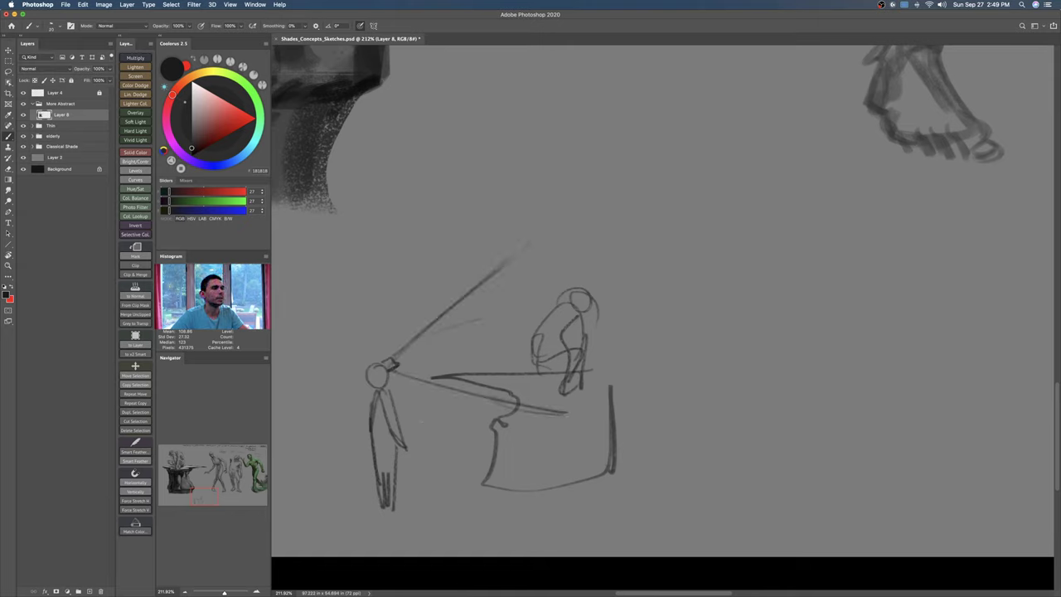
Step: Sketch a much larger pedestal behind the small one, with a flared top, curved sides and shaded oval recesses
left_click_drag(761, 443, 748, 327)
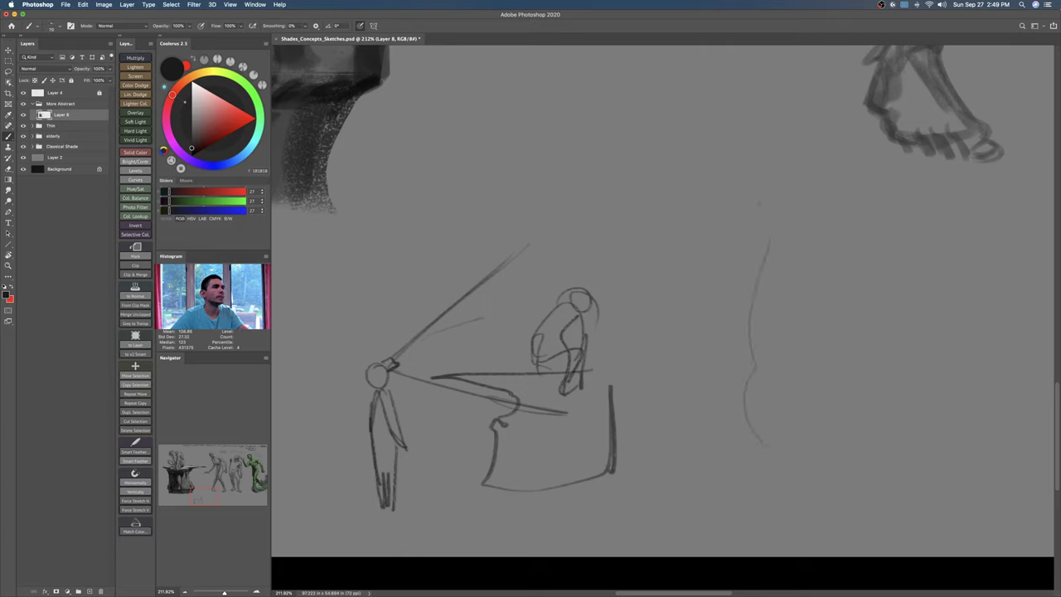
mouse_move(479, 218)
left_mouse_down()
mouse_move(520, 222)
mouse_move(531, 242)
mouse_move(537, 279)
mouse_move(506, 356)
left_mouse_up()
mouse_move(614, 229)
left_mouse_down()
mouse_move(609, 253)
mouse_move(627, 234)
mouse_move(627, 244)
left_mouse_up()
mouse_move(690, 298)
left_mouse_down()
mouse_move(678, 418)
mouse_move(707, 423)
left_mouse_up()
mouse_move(689, 325)
left_mouse_down()
mouse_move(696, 407)
mouse_move(667, 378)
left_mouse_up()
mouse_move(654, 292)
left_mouse_down()
mouse_move(683, 257)
mouse_move(747, 243)
left_mouse_up()
left_click_drag(792, 206, 746, 349)
mouse_move(636, 307)
left_mouse_down()
mouse_move(642, 387)
mouse_move(635, 427)
left_mouse_up()
left_click_drag(632, 357, 630, 435)
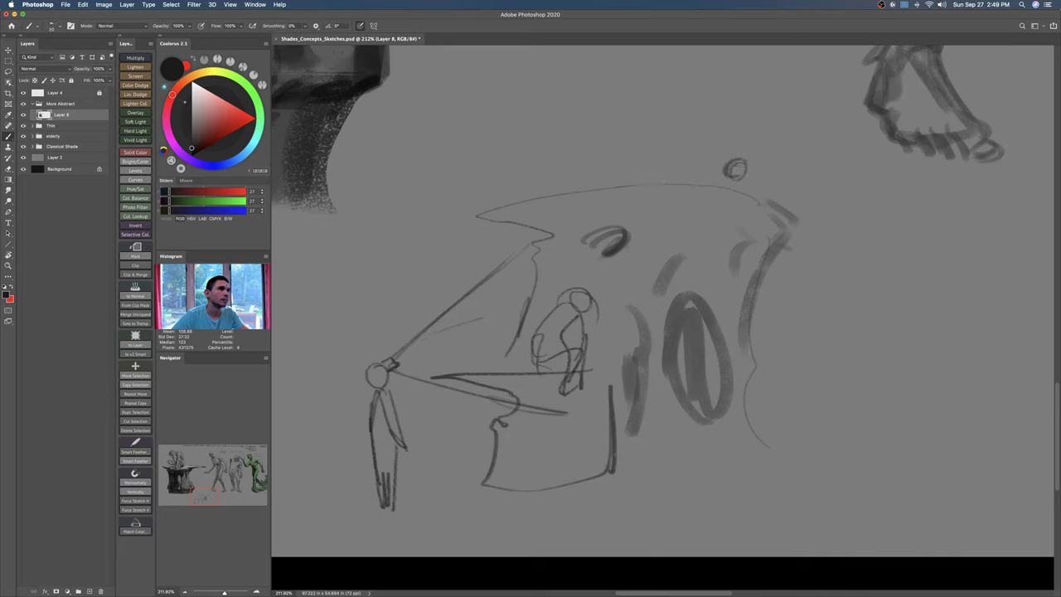
Step: Sketch a figure sprawled along the far end of the large pedestal's top edge
mouse_move(726, 170)
left_mouse_down()
mouse_move(703, 191)
mouse_move(723, 218)
mouse_move(754, 224)
mouse_move(779, 198)
mouse_move(803, 215)
mouse_move(789, 207)
left_mouse_up()
mouse_move(692, 175)
left_mouse_down()
mouse_move(670, 179)
mouse_move(670, 209)
left_mouse_up()
left_click_drag(670, 211, 641, 205)
mouse_move(666, 200)
left_mouse_down()
mouse_move(639, 197)
mouse_move(644, 186)
left_mouse_up()
Step: Sketch a figure with both arms raised at the centre of the large pedestal's top
left_click_drag(663, 111, 712, 105)
left_click_drag(655, 79, 648, 156)
left_click_drag(692, 124, 671, 156)
mouse_move(653, 149)
left_mouse_down()
mouse_move(637, 181)
mouse_move(686, 174)
left_mouse_up()
left_click_drag(666, 150, 679, 179)
left_click_drag(714, 106, 690, 124)
left_click_drag(664, 149, 638, 181)
Step: Sketch a reclining figure and a climbing figure on the near end of the large pedestal's top with a smaller brush
key("bracketleft")
key("bracketleft")
mouse_move(561, 173)
left_mouse_down()
mouse_move(565, 199)
mouse_move(537, 225)
left_mouse_up()
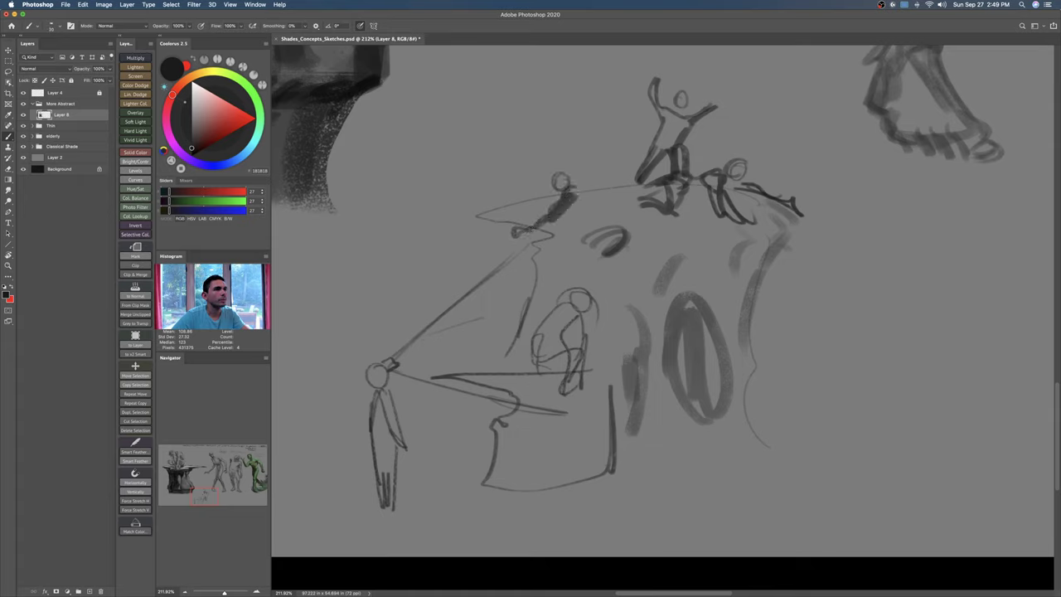
mouse_move(556, 189)
left_mouse_down()
mouse_move(528, 200)
mouse_move(628, 182)
left_mouse_up()
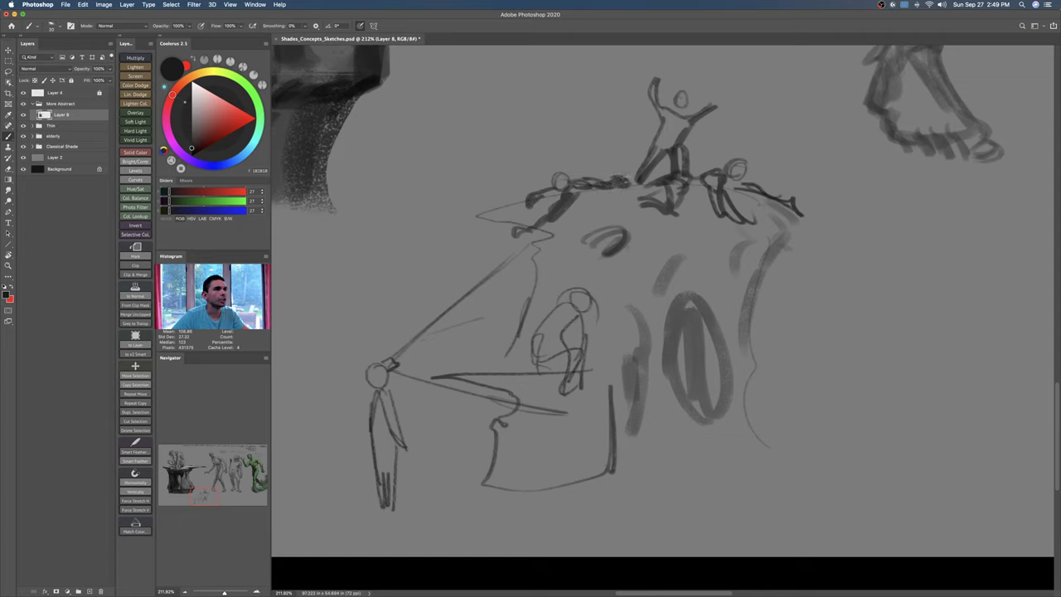
mouse_move(552, 187)
left_mouse_down()
mouse_move(622, 140)
mouse_move(582, 177)
left_mouse_up()
left_click_drag(617, 139, 608, 151)
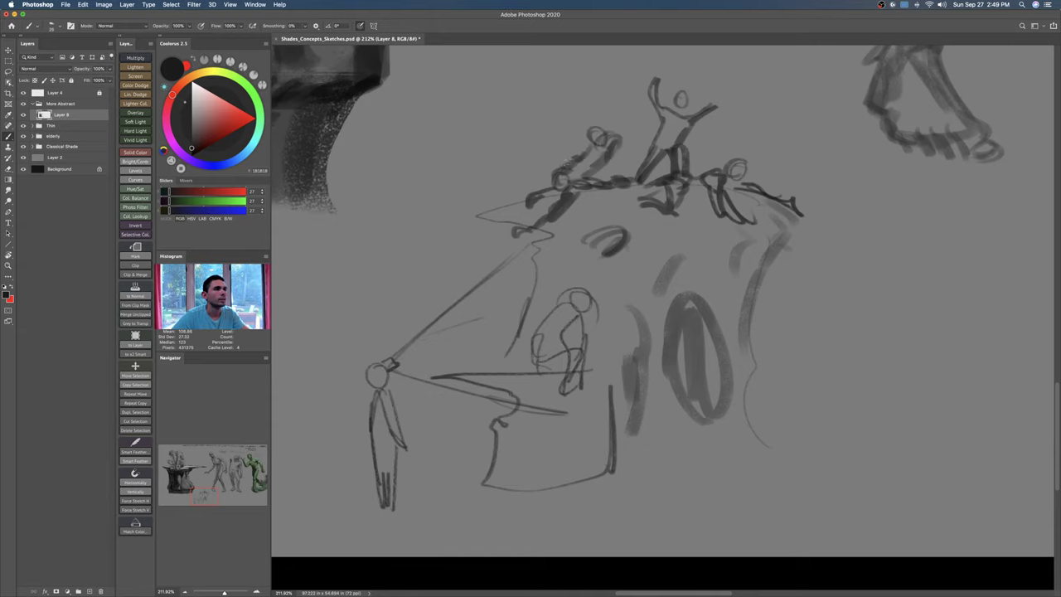
Step: Build up the pile of bodies with dark hatching between the climbing figure and the raised-arm figure
scroll(561, 166, "up", 3)
key("bracketright")
mouse_move(540, 176)
left_mouse_down()
mouse_move(578, 171)
mouse_move(627, 138)
mouse_move(616, 195)
left_mouse_up()
mouse_move(664, 118)
left_mouse_down()
mouse_move(699, 147)
mouse_move(635, 197)
mouse_move(698, 165)
left_mouse_up()
left_click_drag(703, 196, 649, 189)
Step: Sketch another figure at the top of the pile, with its head raised and one arm reaching outward
key("b")
left_click_drag(559, 99, 568, 123)
mouse_move(567, 125)
left_mouse_down()
mouse_move(636, 125)
mouse_move(546, 131)
mouse_move(517, 146)
mouse_move(484, 134)
left_mouse_up()
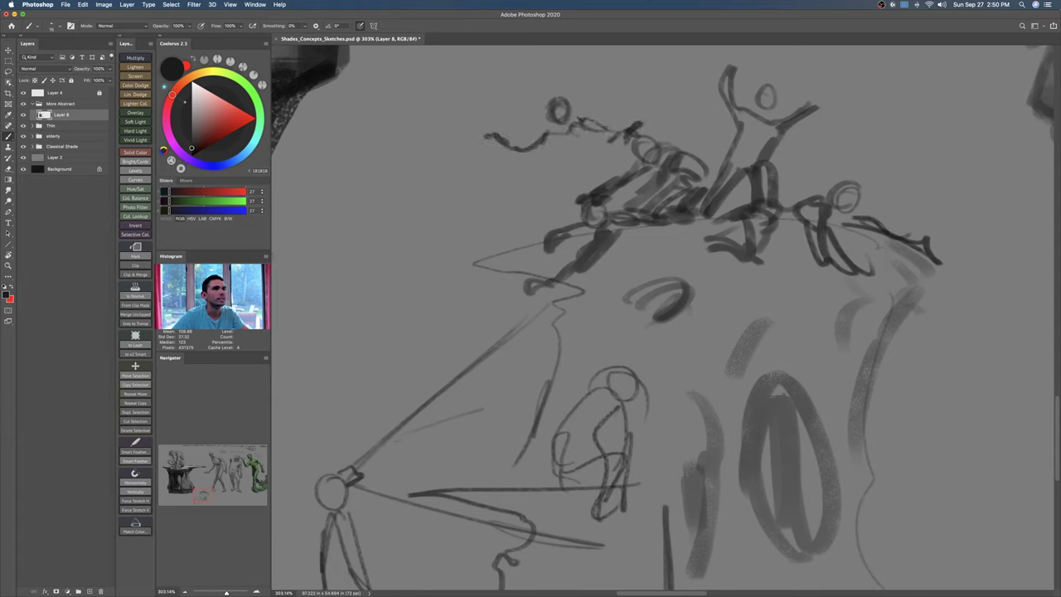
left_click_drag(549, 138, 569, 176)
left_click_drag(599, 139, 564, 209)
left_click_drag(609, 164, 572, 222)
mouse_move(551, 146)
left_mouse_down()
mouse_move(587, 166)
mouse_move(585, 197)
left_mouse_up()
Step: Draw an oval callout with a small detail sketch inside it beside the reaching figure
mouse_move(528, 106)
left_mouse_down()
mouse_move(378, 71)
mouse_move(451, 110)
left_mouse_up()
left_click_drag(375, 151, 365, 109)
mouse_move(371, 116)
left_mouse_down()
mouse_move(391, 88)
mouse_move(414, 108)
left_mouse_up()
left_click_drag(415, 109, 378, 144)
mouse_move(498, 139)
left_mouse_down()
mouse_move(462, 168)
mouse_move(540, 313)
left_mouse_up()
left_click_drag(614, 328, 580, 330)
key("e")
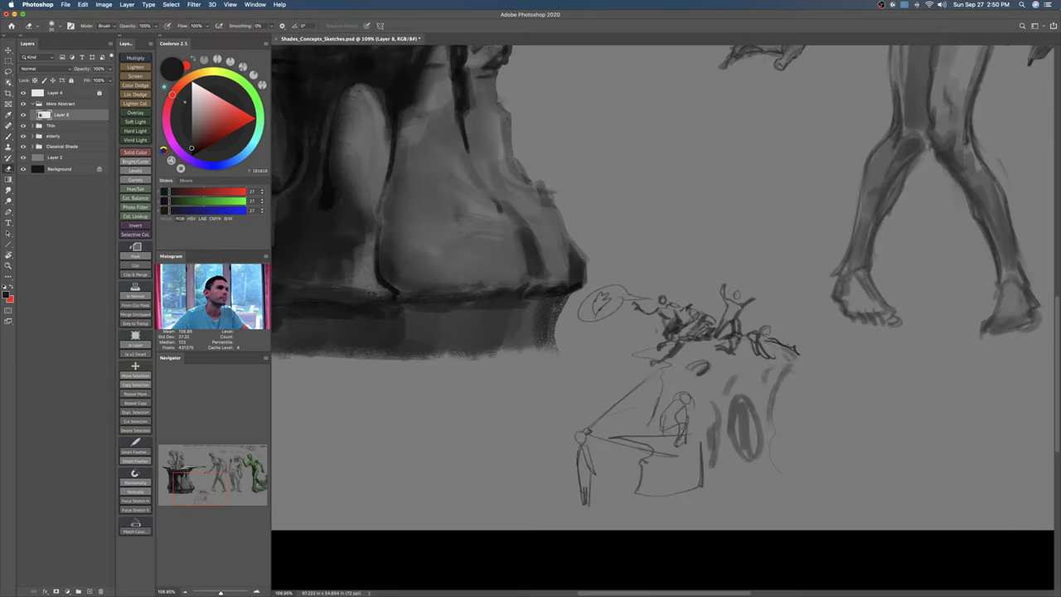
mouse_move(713, 362)
left_mouse_down()
mouse_move(736, 363)
mouse_move(703, 373)
left_mouse_up()
left_click_drag(661, 315, 715, 392)
scroll(714, 392, "up", 1)
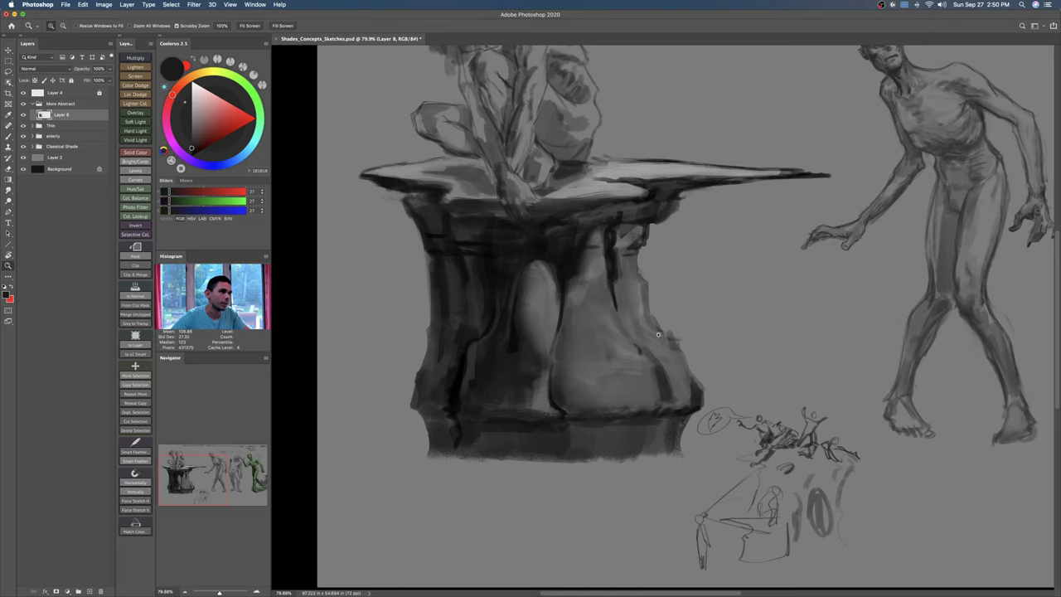
left_click_drag(646, 238, 666, 360)
left_click_drag(583, 306, 627, 316)
left_click_drag(610, 208, 583, 336)
Step: Rotate the canvas and paint the closed eye, brow and frown lines on the large crouching figure's face
key("r")
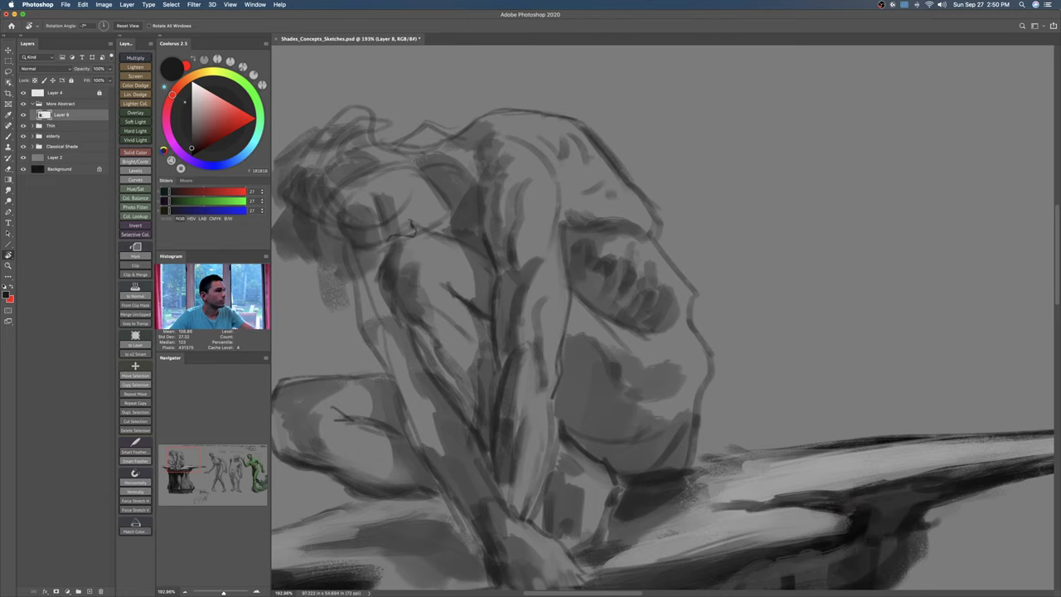
left_click_drag(490, 260, 808, 160)
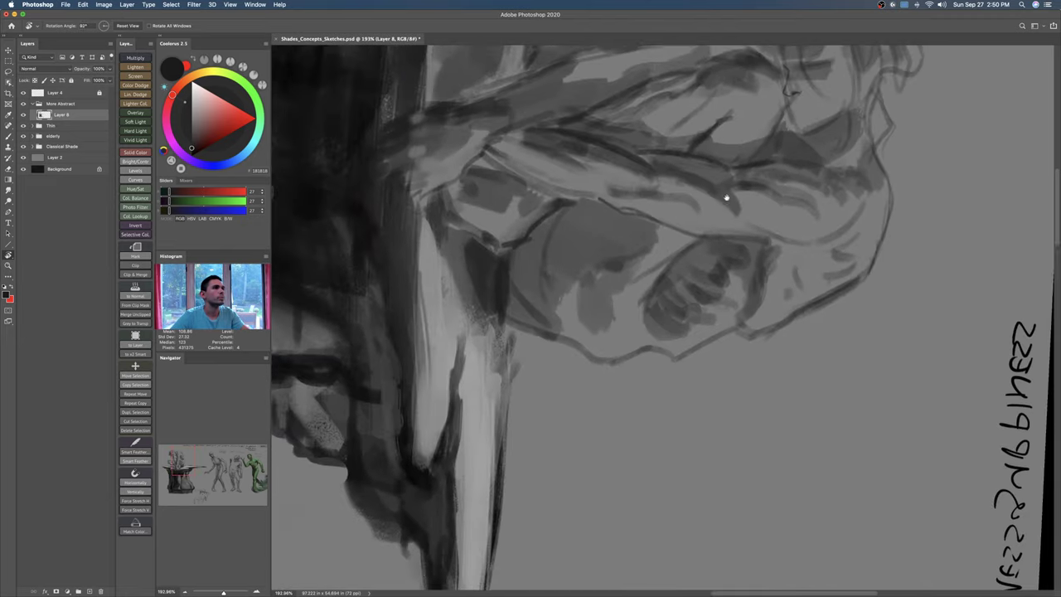
left_click_drag(746, 175, 630, 362)
left_click_drag(787, 218, 759, 192)
key("z")
left_click_drag(686, 254, 731, 253)
key("b")
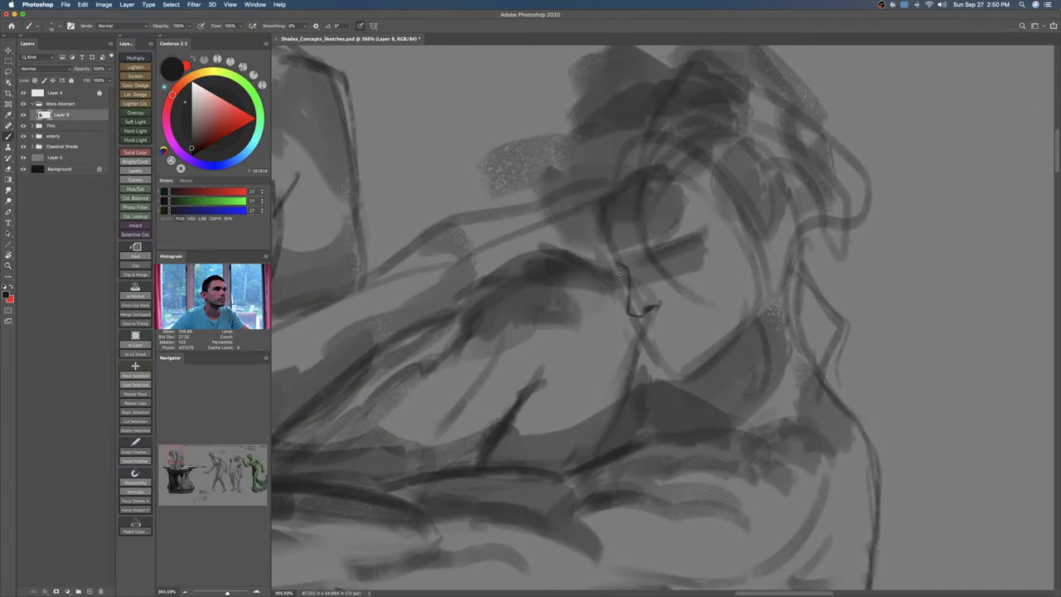
scroll(619, 267, "up", 2)
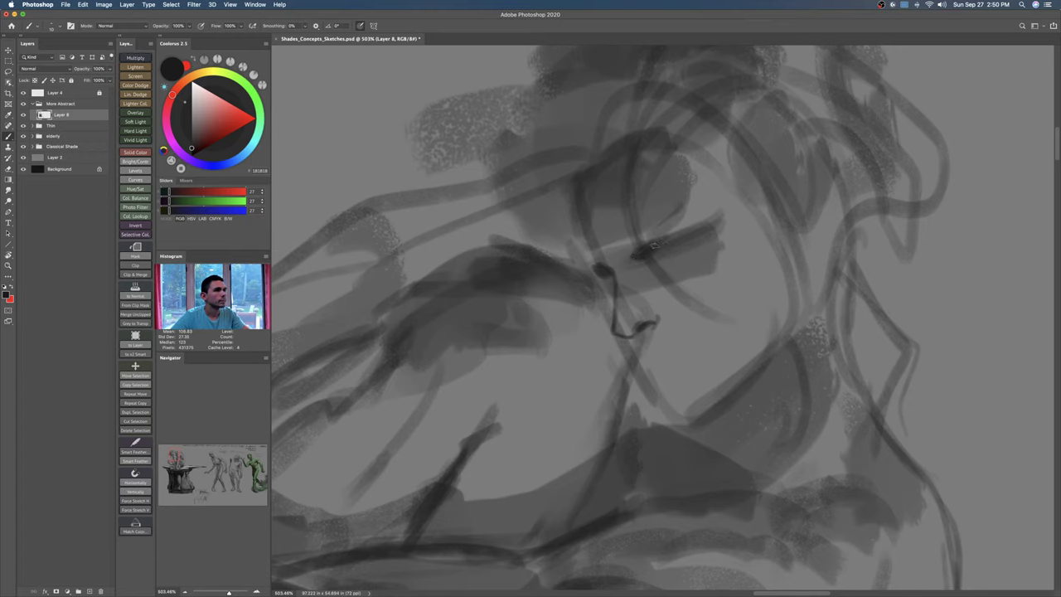
left_click_drag(692, 231, 662, 236)
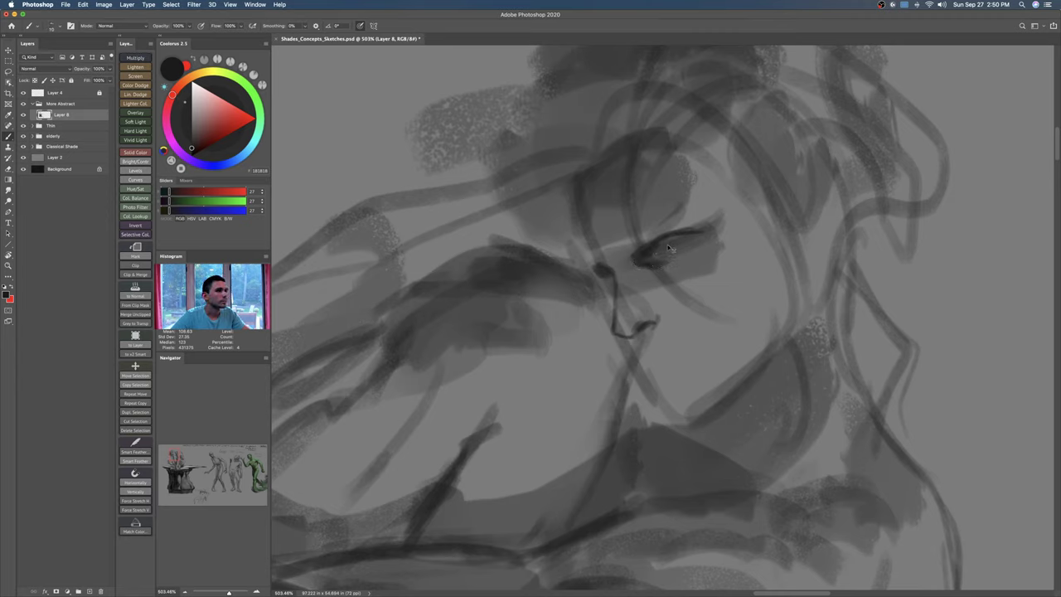
mouse_move(689, 234)
left_mouse_down()
mouse_move(637, 245)
mouse_move(640, 253)
mouse_move(670, 244)
mouse_move(640, 243)
mouse_move(685, 240)
mouse_move(619, 234)
mouse_move(618, 223)
mouse_move(597, 241)
left_mouse_up()
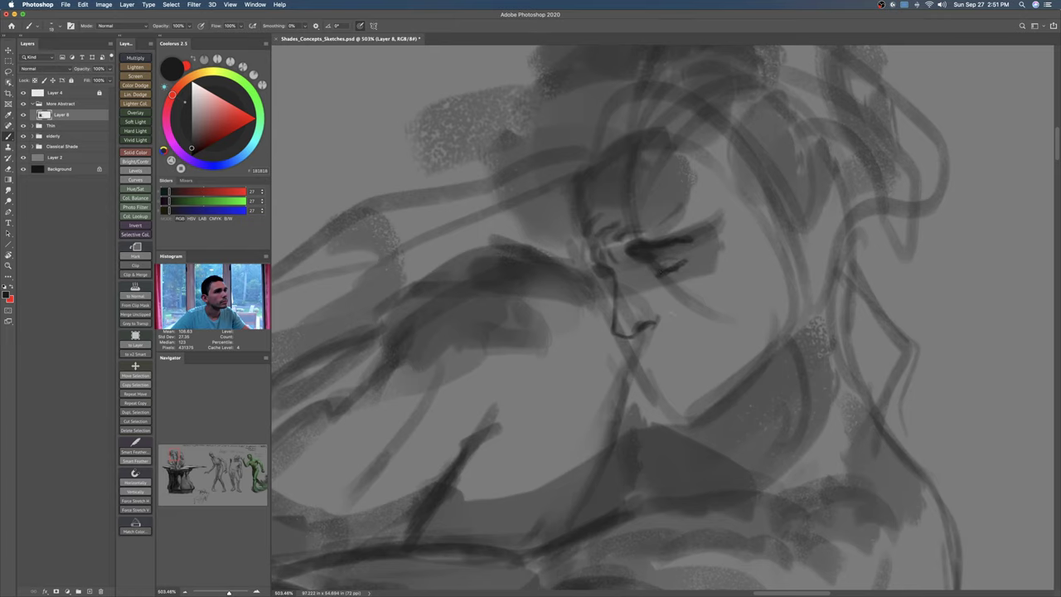
mouse_move(659, 308)
left_mouse_down()
mouse_move(686, 307)
mouse_move(619, 329)
mouse_move(656, 339)
mouse_move(617, 323)
left_mouse_up()
key("bracketright")
key("bracketright")
key("super+z")
key("Escape")
Step: Paint the nostril, cheek fold and grimacing mouth on the crouching figure's face, undoing unwanted strokes
key("super+space")
mouse_move(697, 371)
left_mouse_down()
mouse_move(638, 347)
mouse_move(687, 350)
mouse_move(701, 370)
left_mouse_up()
left_click_drag(597, 318, 613, 325)
left_click_drag(498, 263, 568, 263)
key("r")
left_click_drag(714, 184, 787, 350)
left_click_drag(810, 180, 715, 405)
left_click_drag(749, 257, 764, 257)
scroll(764, 257, "up", 3)
key("b")
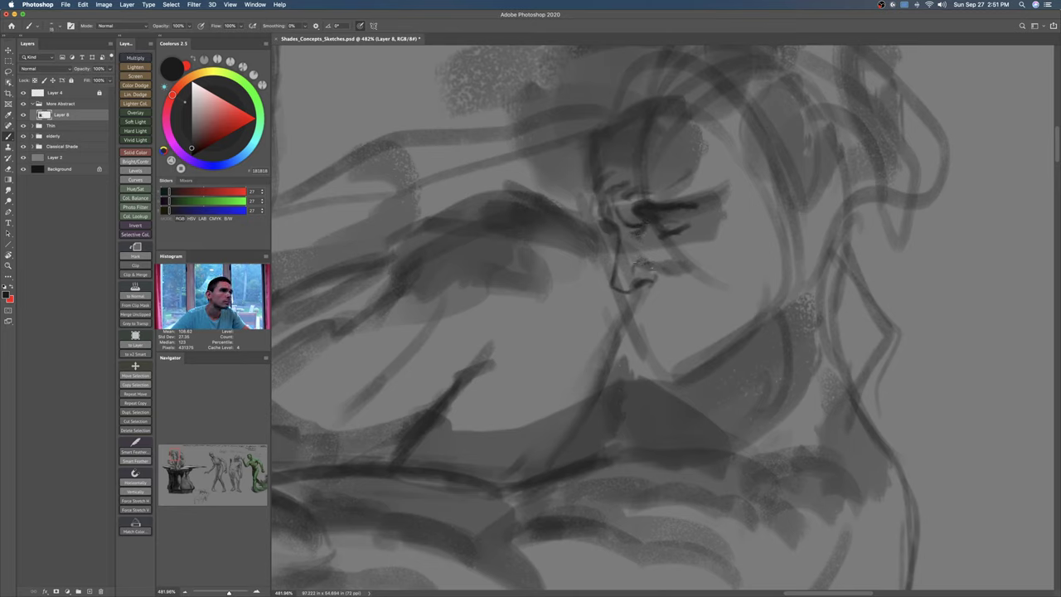
mouse_move(636, 287)
left_mouse_down()
mouse_move(645, 260)
mouse_move(647, 271)
mouse_move(692, 272)
mouse_move(717, 295)
mouse_move(651, 305)
mouse_move(688, 294)
mouse_move(682, 321)
mouse_move(652, 325)
left_mouse_up()
key("super+z")
key("super+z")
key("super+z")
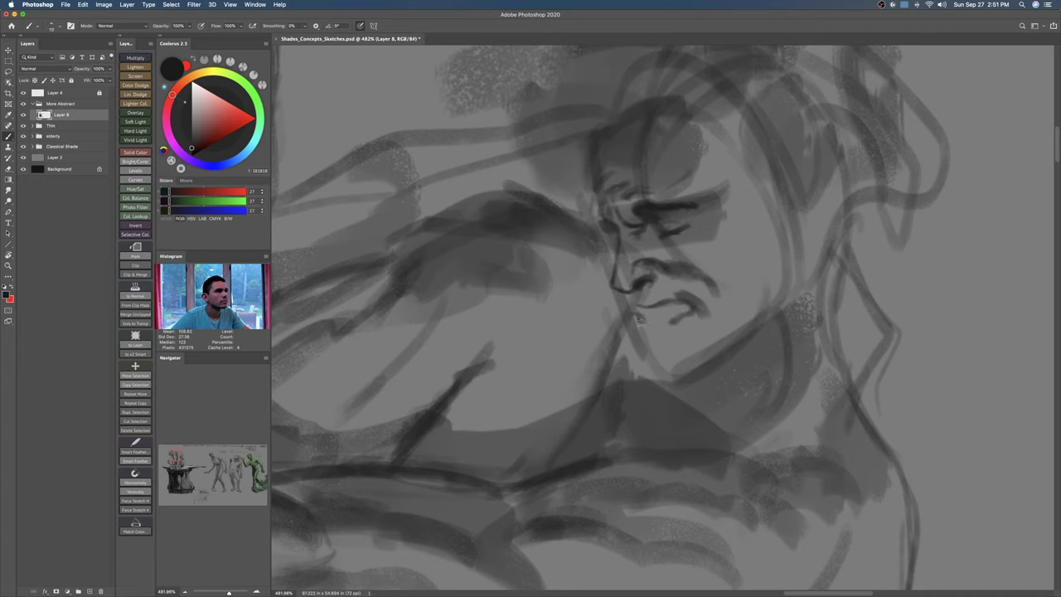
Step: Outline the chin and jawline of the crouching figure and add a shadow under the cheekbone
left_click_drag(683, 295, 709, 322)
mouse_move(712, 232)
left_mouse_down()
mouse_move(695, 253)
mouse_move(756, 231)
left_mouse_up()
mouse_move(653, 341)
left_mouse_down()
mouse_move(645, 375)
mouse_move(691, 377)
mouse_move(791, 302)
mouse_move(770, 341)
mouse_move(772, 290)
left_mouse_up()
left_click_drag(767, 326, 772, 288)
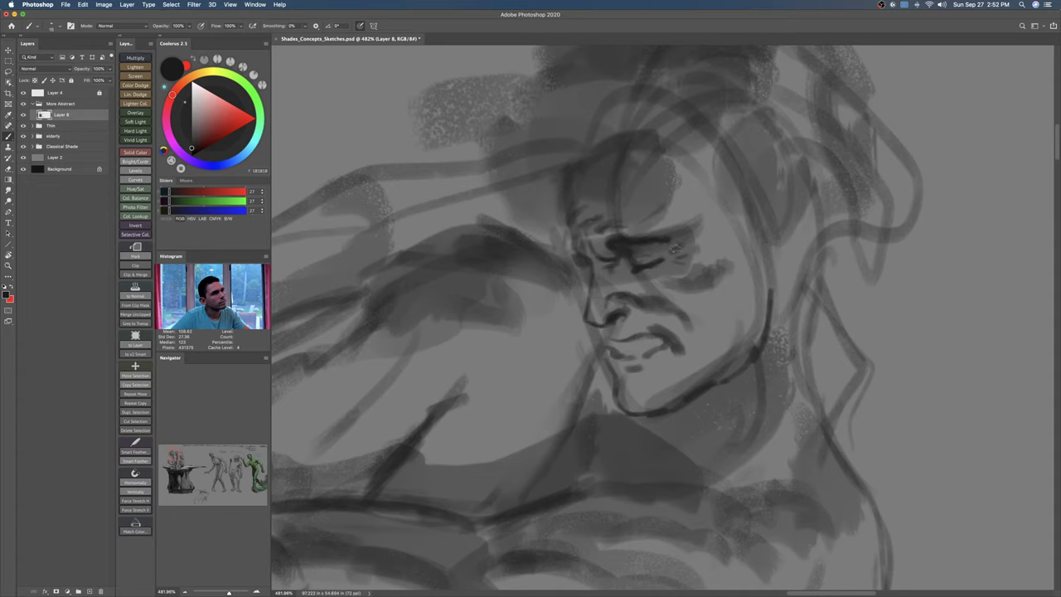
Step: Define the far brow ridge and the bridge of the nose with a smaller brush
key("bracketleft")
key("bracketleft")
key("bracketleft")
mouse_move(570, 220)
left_mouse_down()
mouse_move(583, 255)
mouse_move(573, 276)
left_mouse_up()
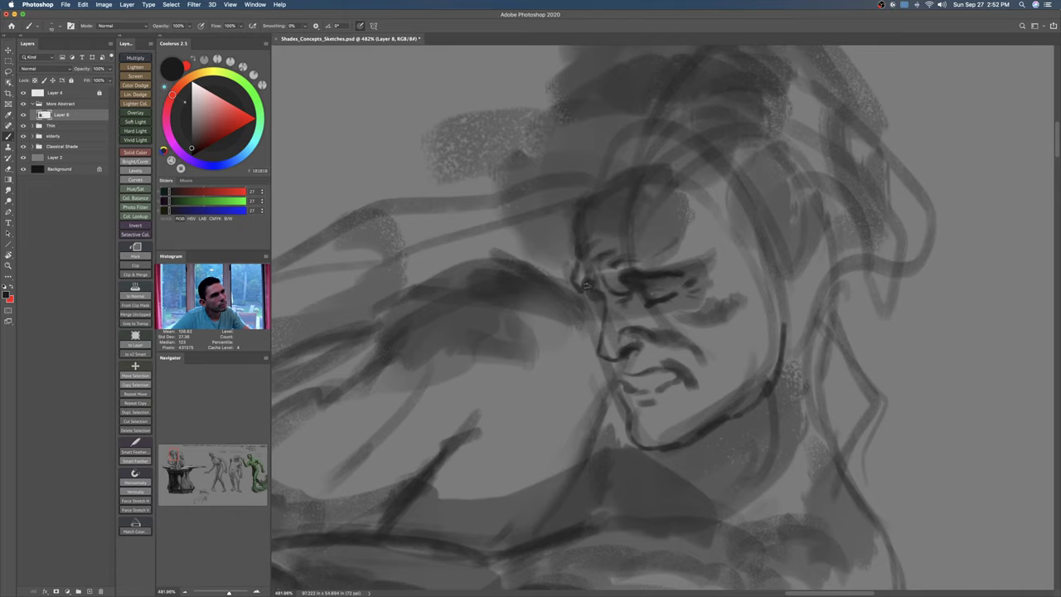
key("Escape")
left_click_drag(654, 260, 593, 262)
left_click_drag(721, 307, 559, 279)
left_click_drag(643, 283, 659, 219)
Step: Darken the muscle shadows on top of the crouching figure's shoulder, near the base of the neck
key("r")
key("z")
left_click_drag(631, 307, 639, 345)
key("b")
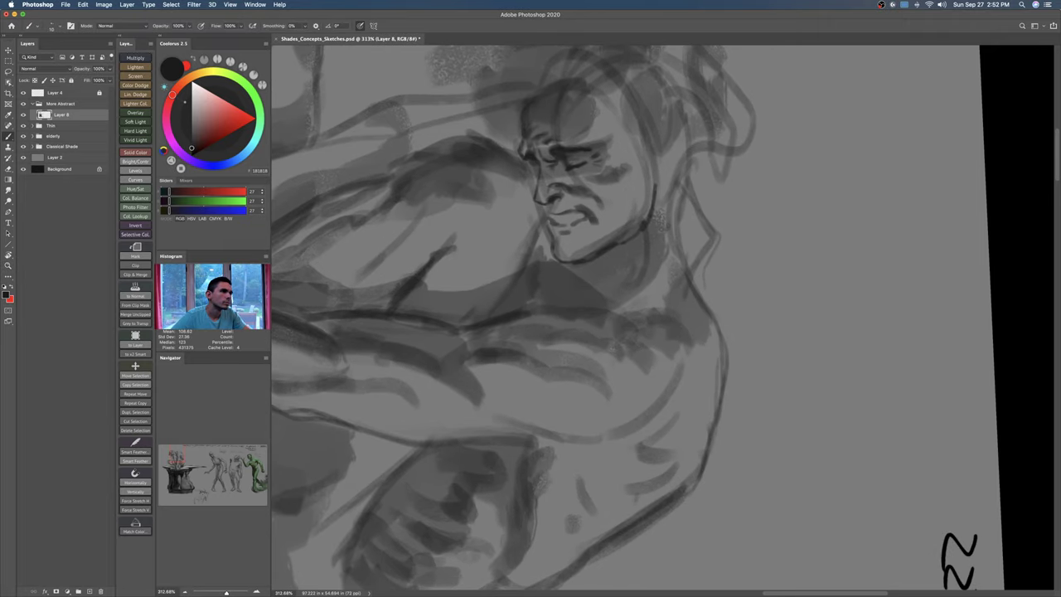
key("e")
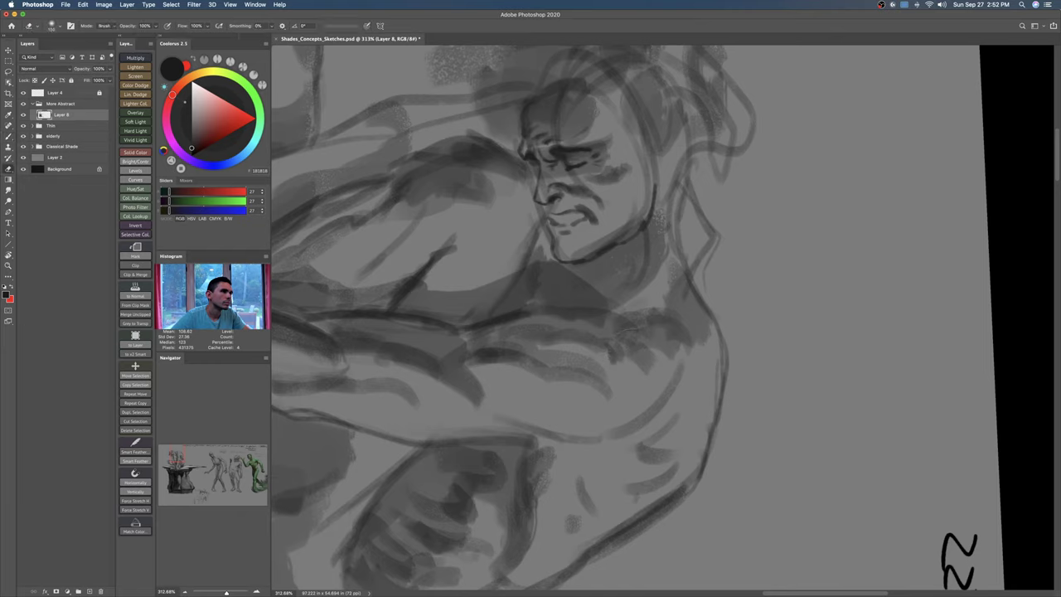
key("b")
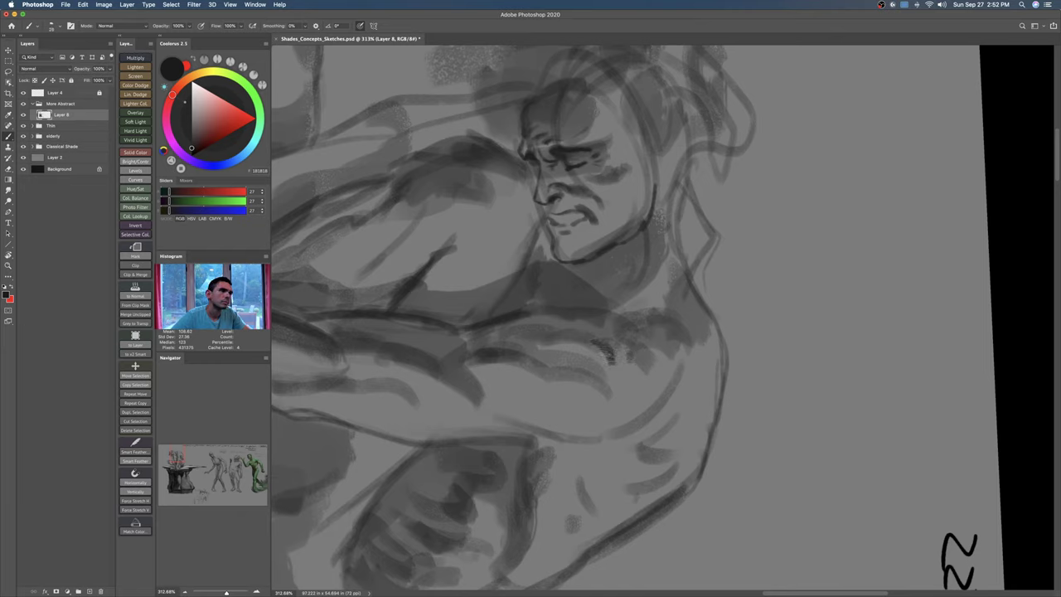
key("bracketleft")
left_click_drag(631, 352, 670, 300)
left_click_drag(617, 277, 639, 321)
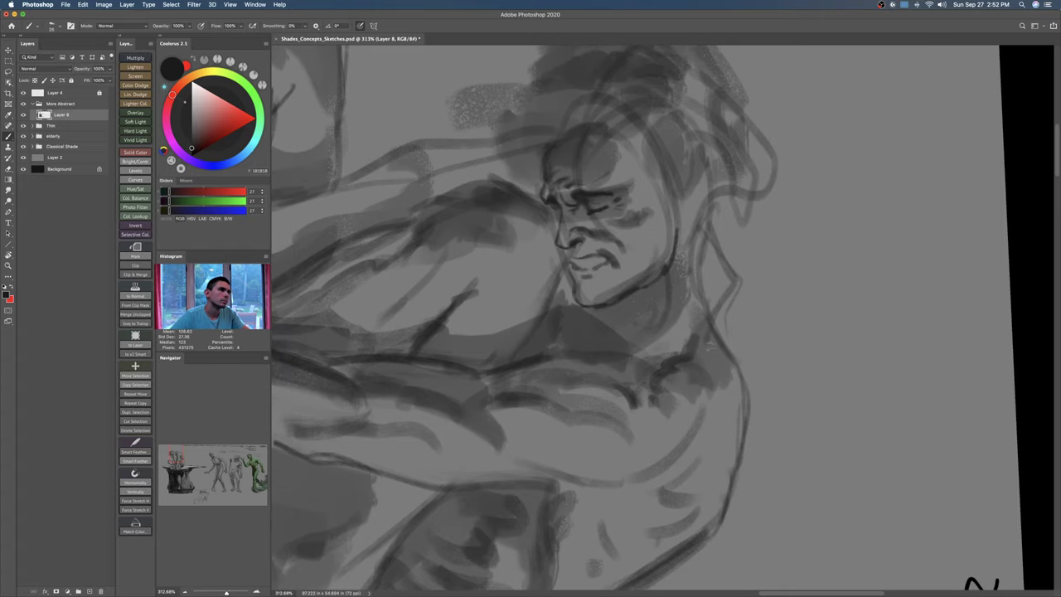
left_click_drag(733, 358, 663, 410)
Step: Deepen the cheek fold and the mouth corner, and shade the lower cheek along the jaw
left_click_drag(616, 251, 682, 264)
key("bracketleft")
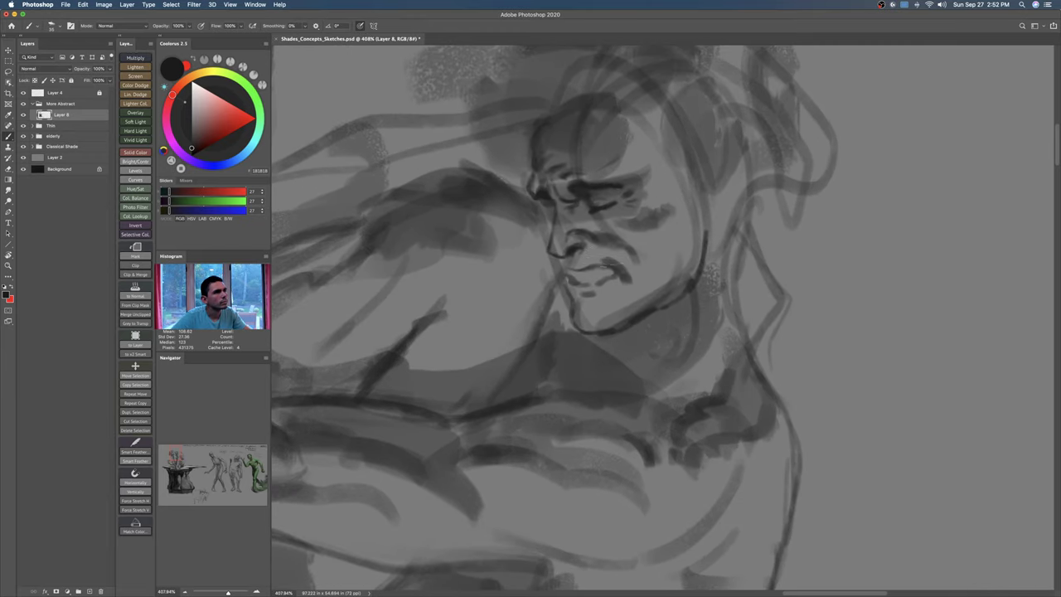
mouse_move(580, 247)
left_mouse_down()
mouse_move(572, 267)
mouse_move(600, 266)
mouse_move(567, 273)
mouse_move(577, 307)
mouse_move(626, 291)
mouse_move(594, 317)
mouse_move(607, 329)
mouse_move(636, 316)
left_mouse_up()
key("bracketright")
key("bracketright")
mouse_move(644, 280)
left_mouse_down()
mouse_move(668, 287)
mouse_move(699, 259)
left_mouse_up()
key("bracketleft")
Step: Lighten the cheekbone shadow on the crouching figure's face with the Eraser
key("e")
mouse_move(667, 215)
left_mouse_down()
mouse_move(633, 221)
mouse_move(652, 224)
left_mouse_up()
key("b")
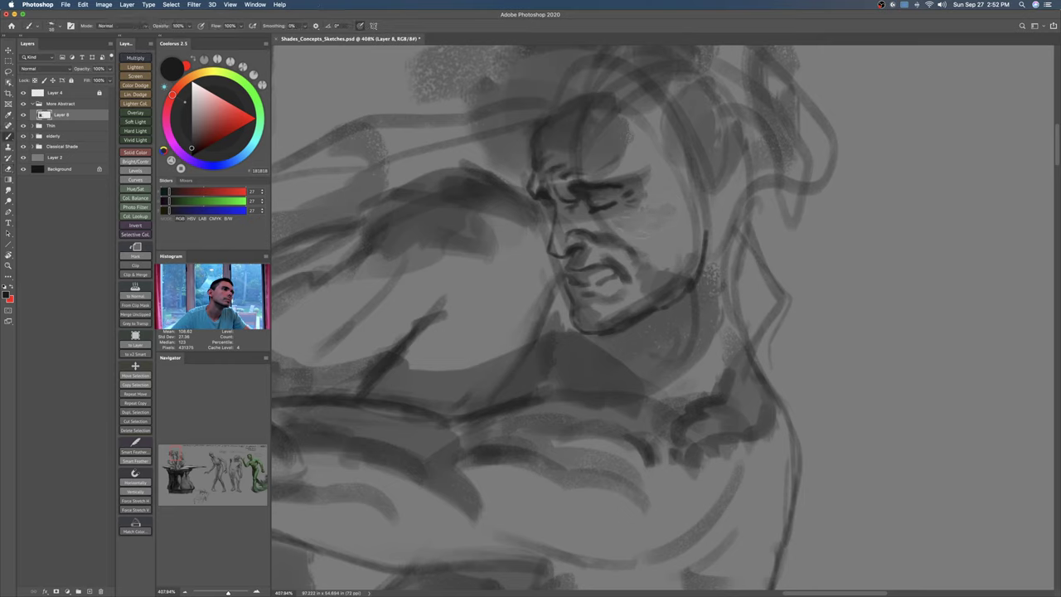
key("e")
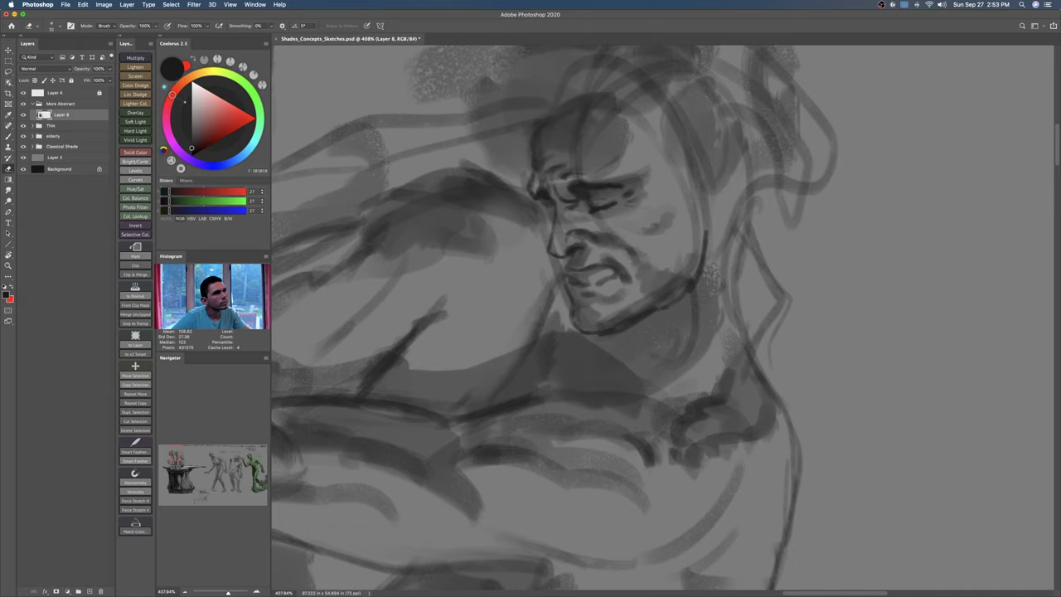
left_click_drag(661, 216, 655, 250)
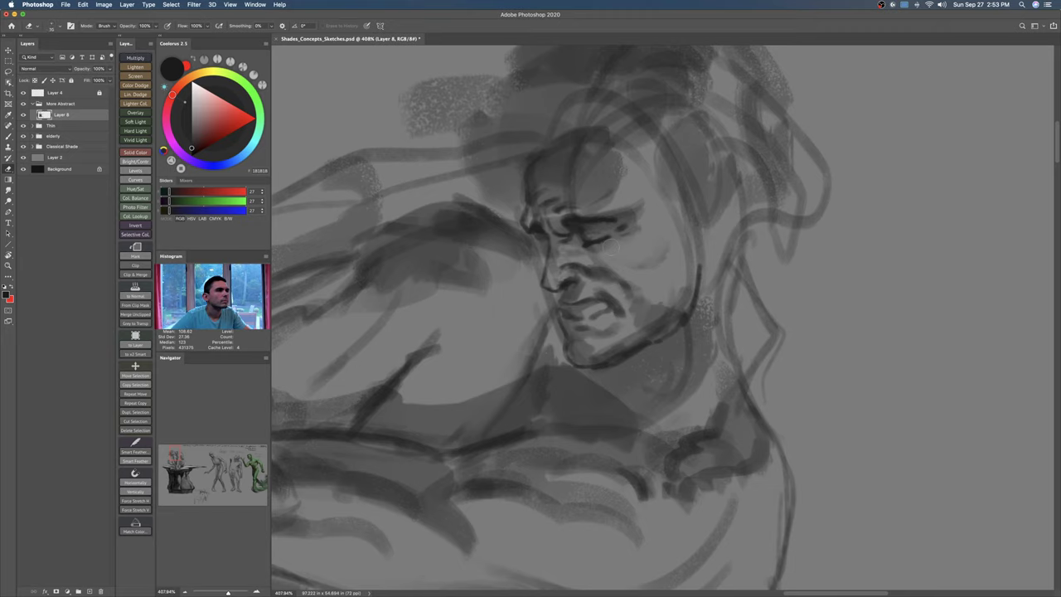
Step: Draw the curling hair strands at the temple and the ear behind the jaw with a smaller brush
key("b")
key("[")
key("[")
mouse_move(626, 142)
left_mouse_down()
mouse_move(605, 170)
mouse_move(665, 152)
mouse_move(669, 194)
mouse_move(692, 189)
mouse_move(677, 203)
mouse_move(688, 225)
left_mouse_up()
key("[")
mouse_move(634, 181)
left_mouse_down()
mouse_move(666, 206)
mouse_move(679, 239)
mouse_move(690, 212)
mouse_move(718, 205)
mouse_move(711, 198)
left_mouse_up()
mouse_move(700, 275)
left_mouse_down()
mouse_move(702, 244)
mouse_move(721, 218)
left_mouse_up()
mouse_move(708, 217)
left_mouse_down()
mouse_move(728, 211)
mouse_move(719, 240)
mouse_move(685, 260)
left_mouse_up()
Step: Adjust the brush size and paint a dark clump of hair above the forehead
key("]")
key("]")
key("]")
key("]")
key("[")
key("[")
mouse_move(620, 190)
left_mouse_down()
mouse_move(657, 172)
mouse_move(646, 161)
left_mouse_up()
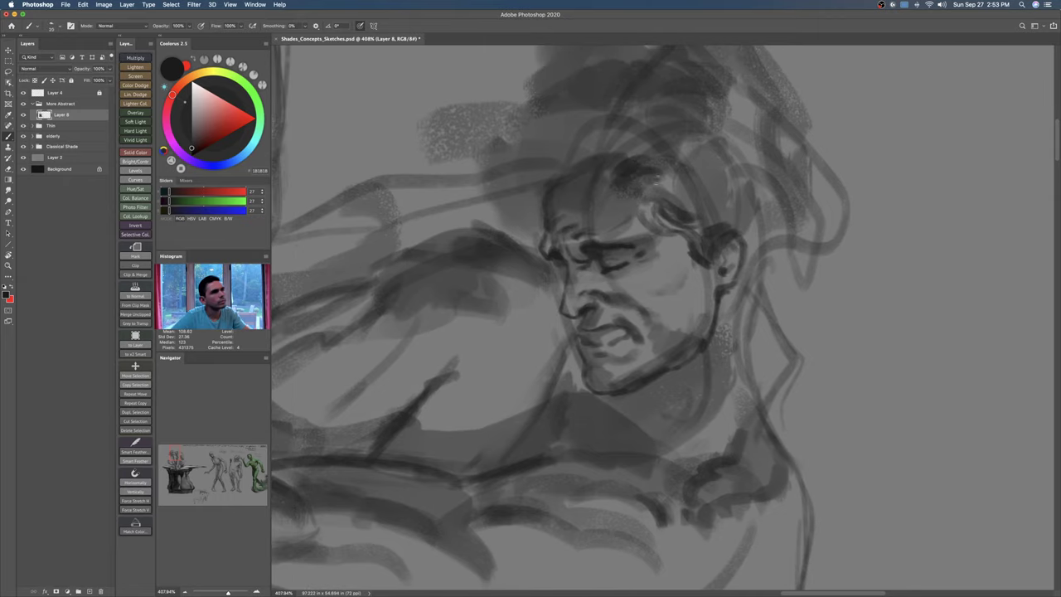
Step: Paint dark curls of hair around the front edge of the crouching figure's forehead, adjusting the brush size between strokes
mouse_move(588, 176)
left_mouse_down()
mouse_move(567, 153)
mouse_move(548, 186)
mouse_move(572, 176)
mouse_move(544, 183)
mouse_move(524, 218)
mouse_move(532, 191)
mouse_move(509, 208)
mouse_move(544, 240)
left_mouse_up()
mouse_move(545, 162)
left_mouse_down()
mouse_move(553, 201)
mouse_move(526, 219)
mouse_move(503, 271)
left_mouse_up()
key("[")
key("[")
left_click_drag(568, 196, 550, 178)
mouse_move(550, 178)
left_mouse_down()
mouse_move(570, 180)
mouse_move(507, 243)
left_mouse_up()
key("]")
key("]")
mouse_move(557, 177)
left_mouse_down()
mouse_move(531, 214)
mouse_move(544, 191)
mouse_move(532, 204)
left_mouse_up()
left_click_drag(590, 167, 552, 179)
Step: Pick near-black #222222 and paint the shadow where the figure's hair and face rest on the knee
key("Escape")
mouse_move(626, 219)
left_mouse_down()
mouse_move(597, 253)
mouse_move(559, 213)
mouse_move(615, 238)
left_mouse_up()
key("r")
left_click_drag(628, 184, 714, 326)
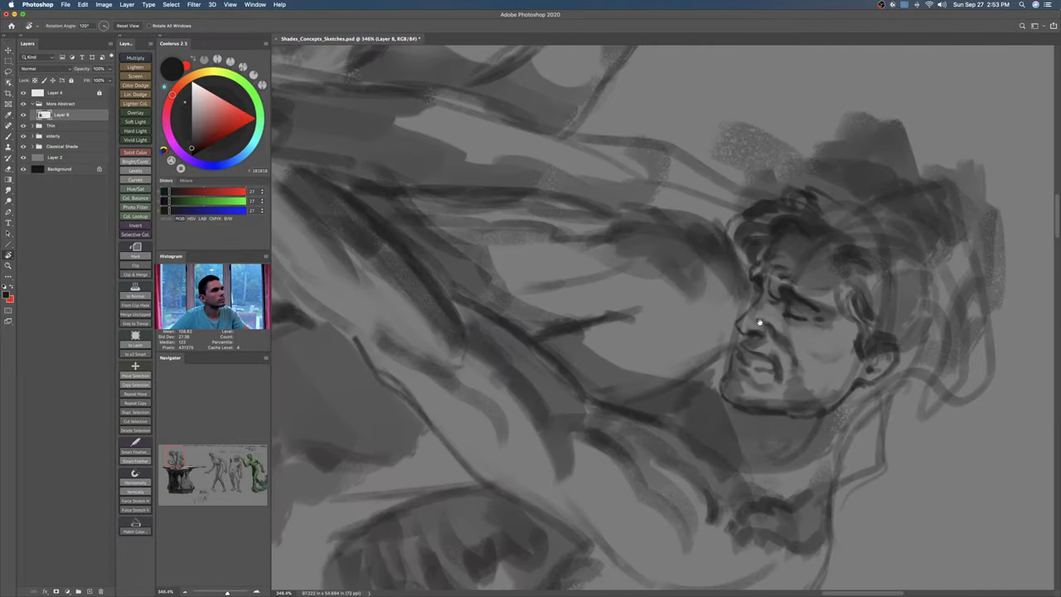
mouse_move(810, 238)
left_mouse_down()
mouse_move(820, 217)
mouse_move(760, 145)
mouse_move(724, 131)
left_mouse_up()
left_click_drag(646, 234, 674, 246)
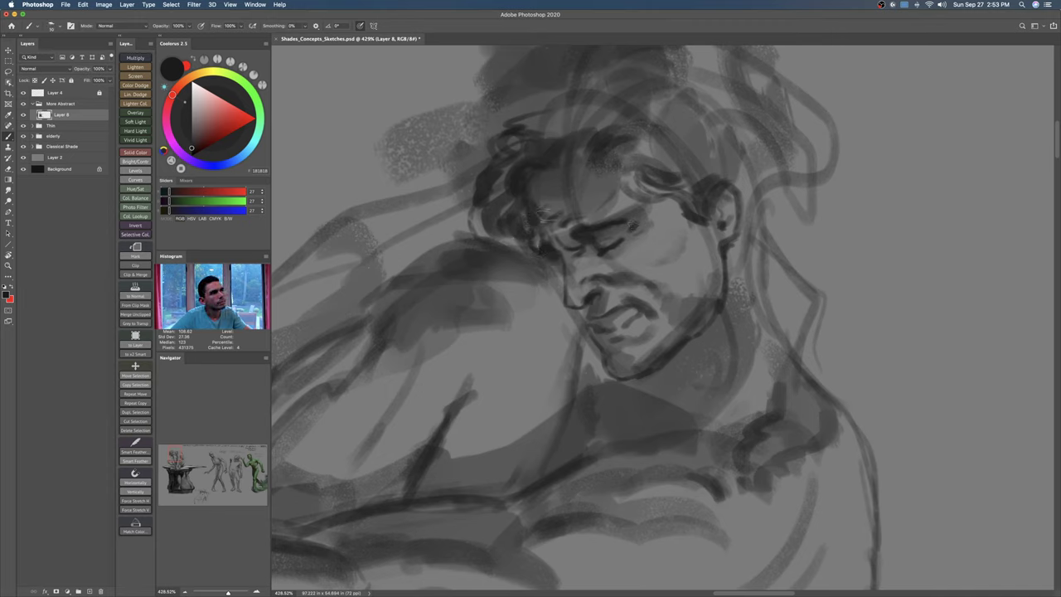
mouse_move(509, 244)
left_mouse_down()
mouse_move(472, 217)
mouse_move(452, 236)
mouse_move(501, 178)
mouse_move(410, 274)
mouse_move(572, 498)
left_mouse_up()
left_click_drag(500, 306, 489, 194)
key("bracketleft")
key("bracketleft")
left_click(191, 156)
left_click_drag(658, 384, 630, 347)
key("bracketleft")
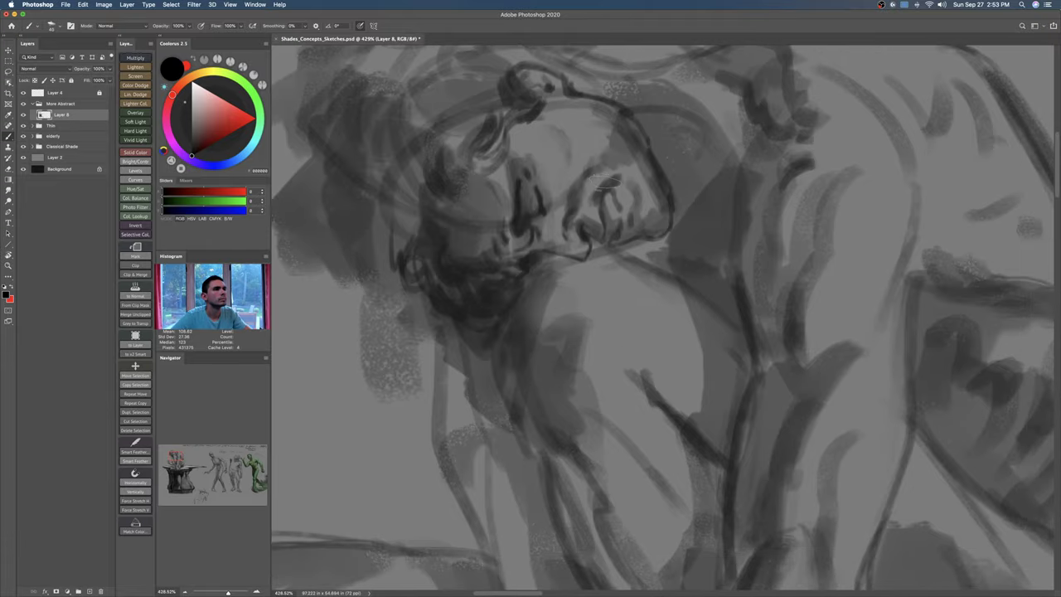
left_click(189, 147)
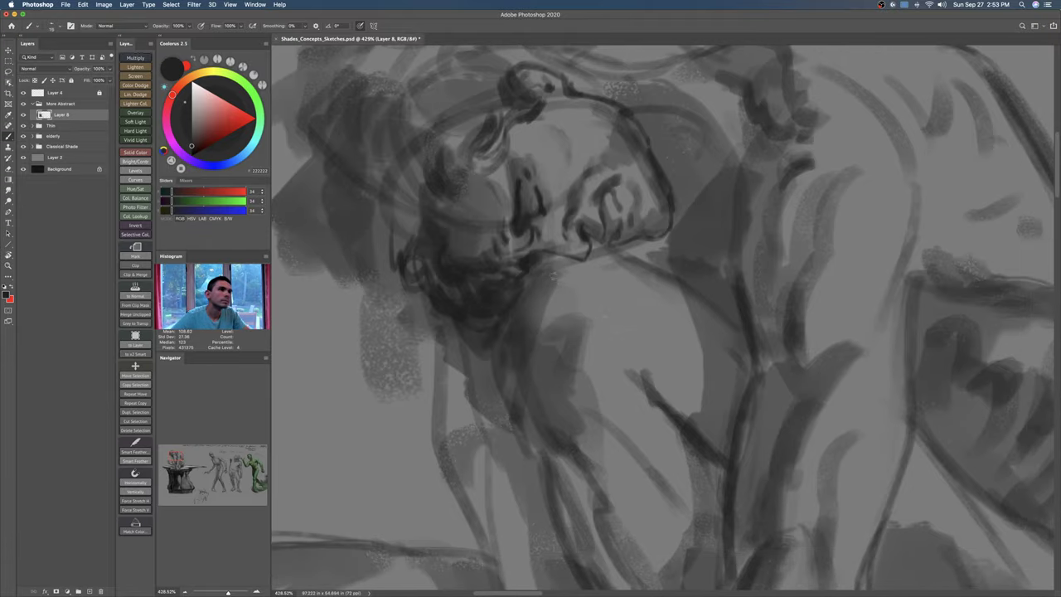
left_click_drag(576, 262, 539, 266)
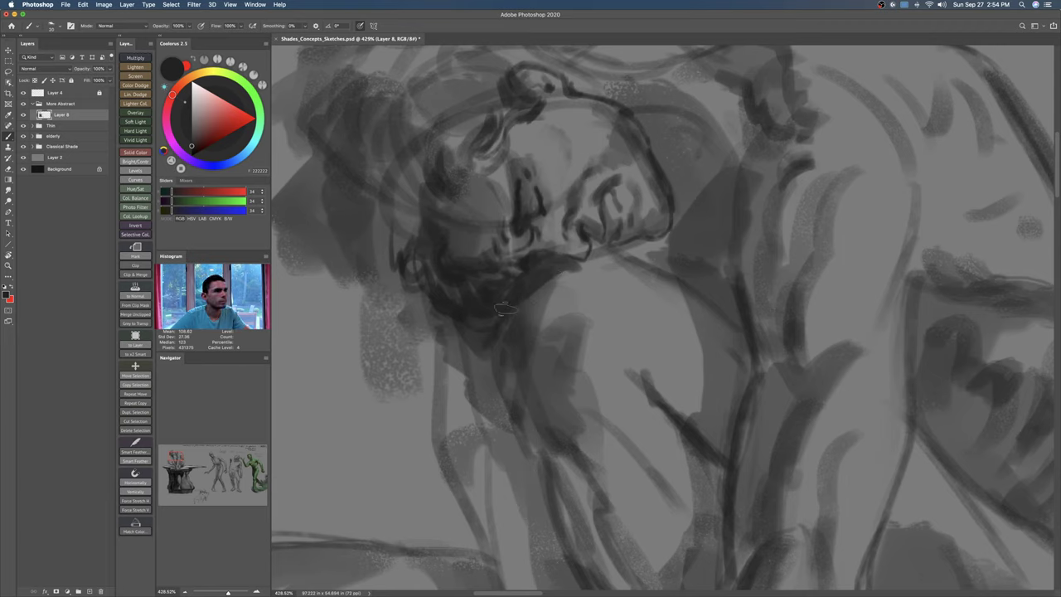
Step: Switch to black and define the top of the raised knee beneath the face with a smaller brush
mouse_move(593, 252)
left_mouse_down()
mouse_move(652, 246)
mouse_move(669, 256)
mouse_move(655, 275)
mouse_move(605, 273)
left_mouse_up()
key("super+space")
key("r")
mouse_move(609, 267)
left_mouse_down()
mouse_move(673, 239)
mouse_move(680, 247)
left_mouse_up()
key("super+space")
left_click_drag(567, 246, 576, 241)
key("bracketleft")
left_click(191, 156)
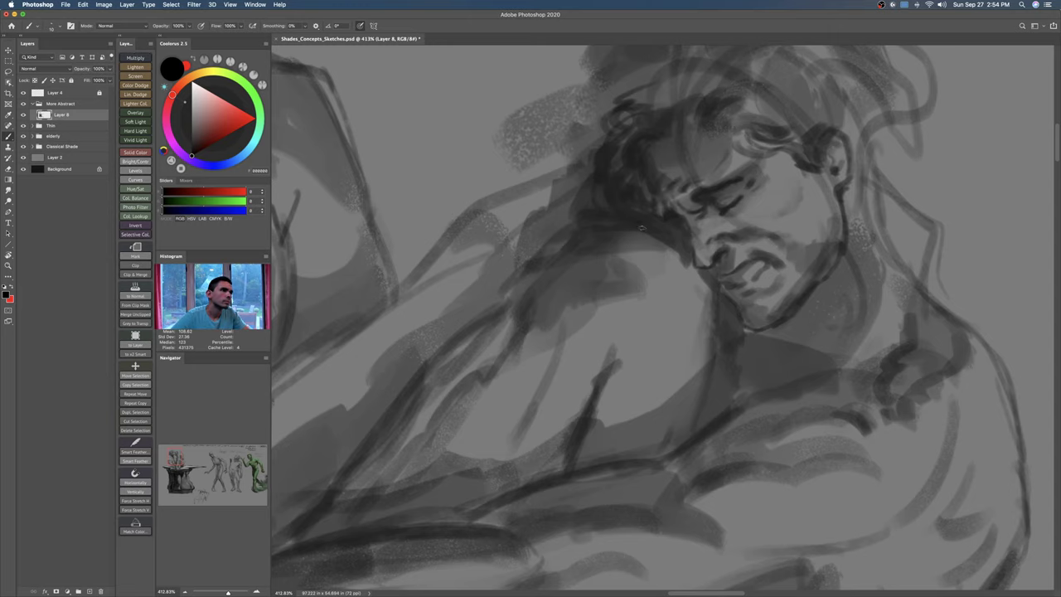
left_click_drag(584, 234, 531, 292)
Step: Outline the raised knee's front edge from the hair down to the start of the shin
key("r")
left_click_drag(523, 315, 620, 419)
key("space")
left_click_drag(613, 362, 581, 294)
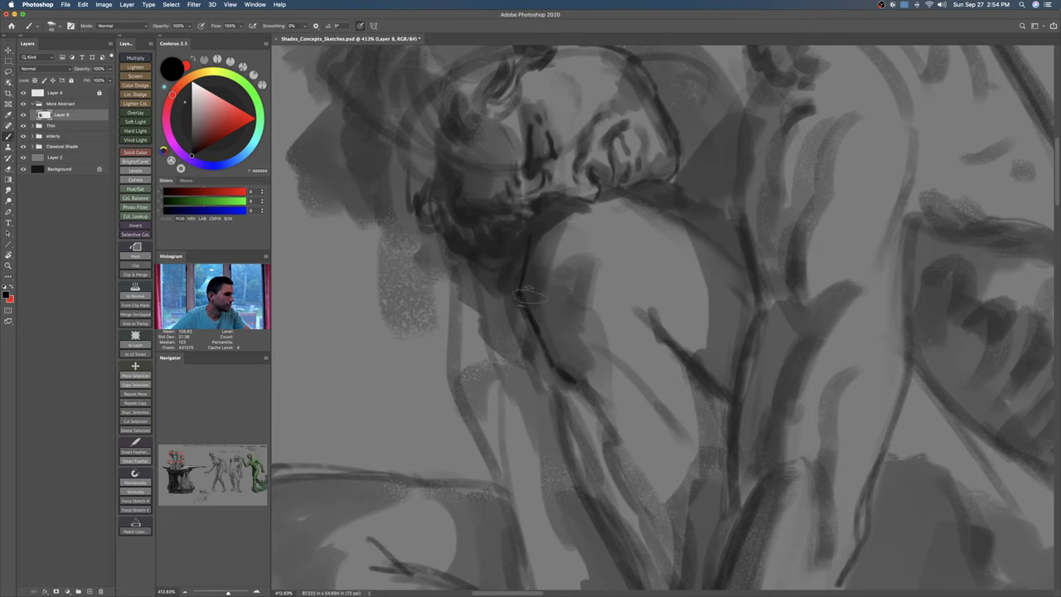
mouse_move(531, 253)
left_mouse_down()
mouse_move(564, 290)
mouse_move(585, 278)
mouse_move(572, 320)
mouse_move(587, 344)
mouse_move(580, 377)
mouse_move(563, 352)
mouse_move(586, 363)
left_mouse_up()
Step: Save the document and draw a long dark contour down the front of the raised shin
key("r")
left_click_drag(618, 260, 675, 247)
mouse_move(623, 320)
left_mouse_down()
mouse_move(577, 309)
mouse_move(563, 333)
mouse_move(538, 343)
left_mouse_up()
key("super+s")
left_click_drag(560, 294, 502, 491)
left_click_drag(554, 317, 501, 467)
key("super+z")
left_click_drag(558, 304, 488, 503)
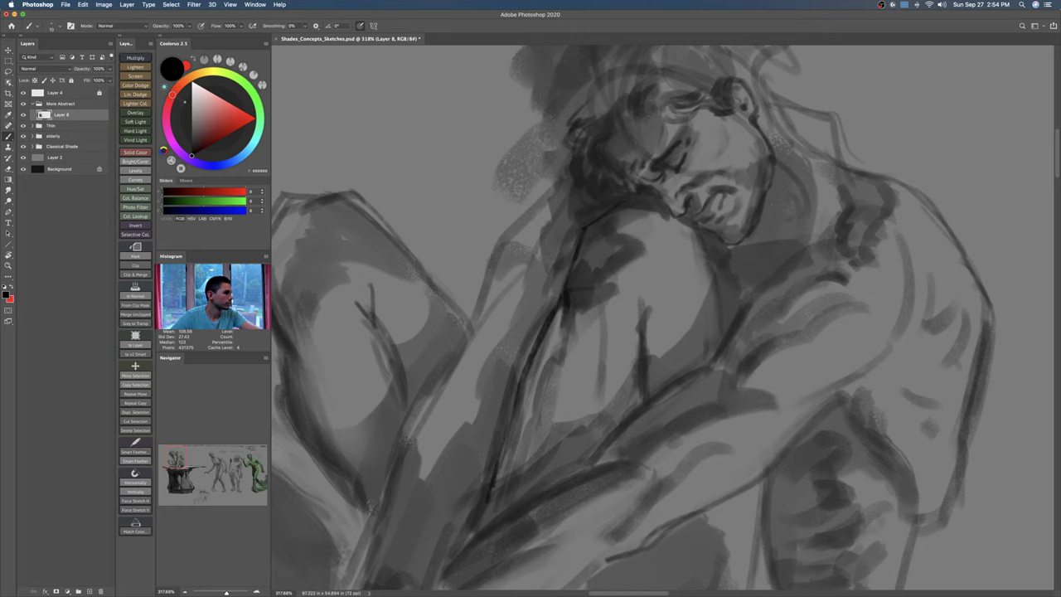
Step: Strengthen the crease inside the raised knee and the knee's inner contour beside the arm, undoing the surplus stroke
left_click_drag(642, 295, 645, 370)
left_click_drag(697, 232, 715, 333)
key("r")
mouse_move(711, 272)
left_mouse_down()
mouse_move(717, 306)
mouse_move(699, 319)
mouse_move(682, 285)
mouse_move(679, 309)
left_mouse_up()
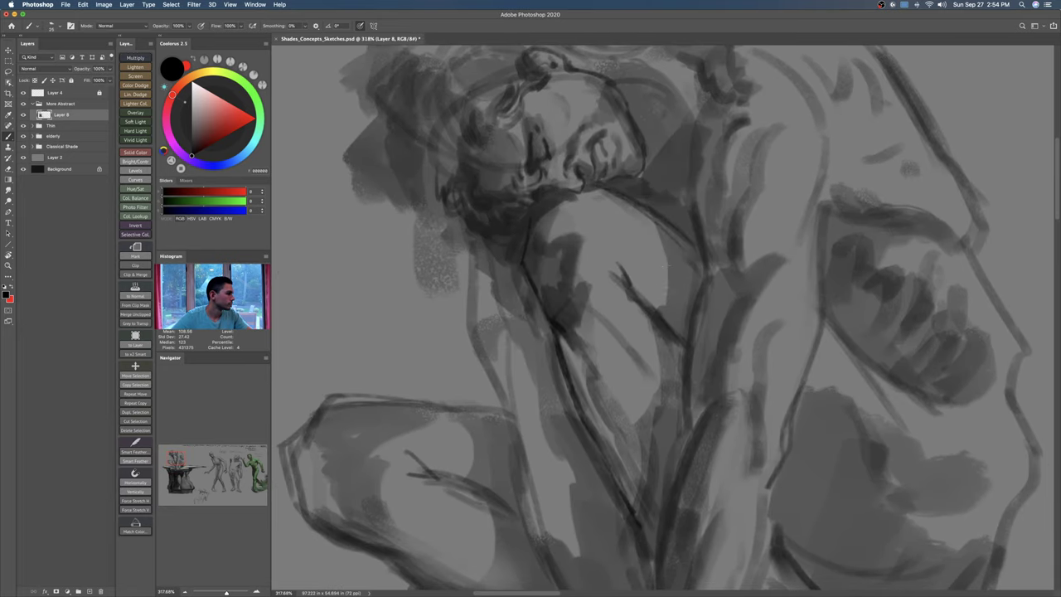
mouse_move(686, 246)
left_mouse_down()
mouse_move(697, 303)
mouse_move(686, 310)
mouse_move(674, 238)
mouse_move(681, 277)
mouse_move(690, 271)
mouse_move(686, 317)
mouse_move(661, 301)
mouse_move(649, 258)
mouse_move(664, 284)
mouse_move(648, 375)
left_mouse_up()
key("super+z")
Step: Enlarge the brush and darken the gap between the raised leg and the arm, down to where they meet
key("]")
key("]")
key("]")
key("]")
key("[")
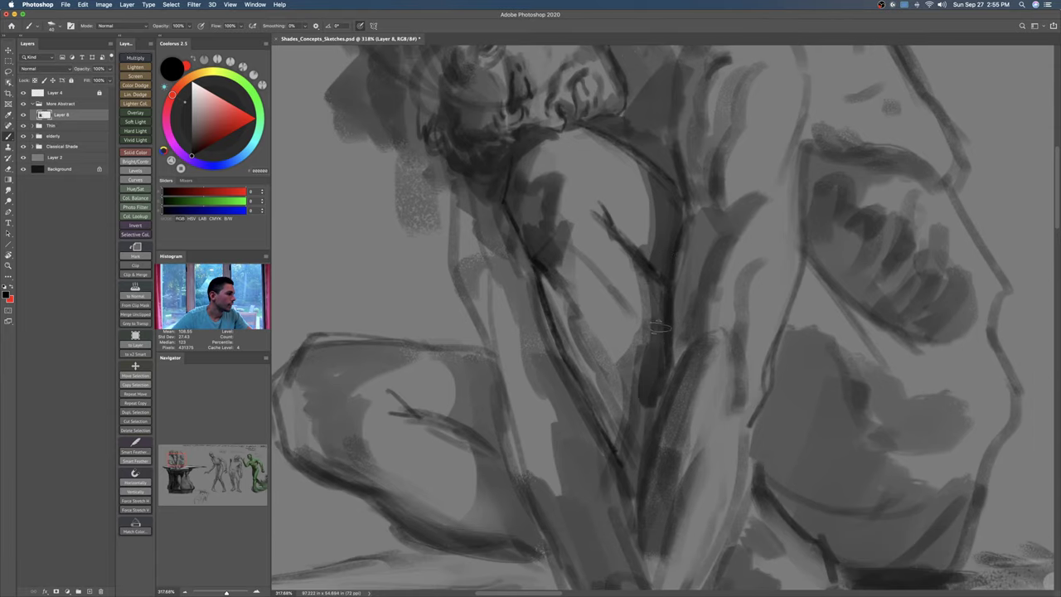
left_click_drag(659, 334, 642, 410)
left_click_drag(650, 370, 623, 441)
mouse_move(632, 397)
left_mouse_down()
mouse_move(609, 448)
mouse_move(630, 474)
left_mouse_up()
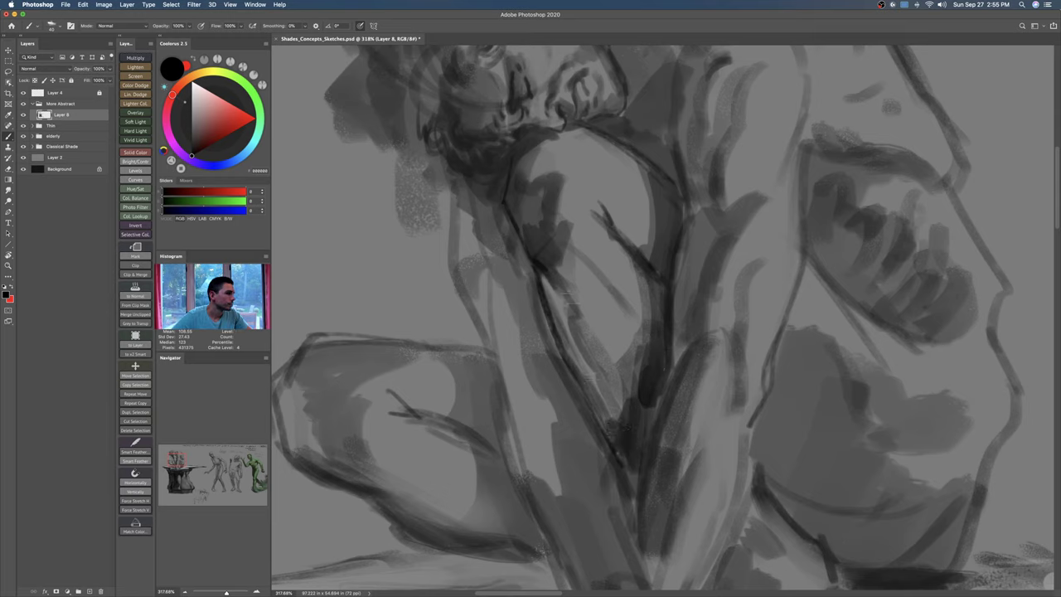
Step: Thicken the dark shading along the raised shin's edge with a larger brush
mouse_move(540, 248)
left_mouse_down()
mouse_move(572, 323)
mouse_move(632, 407)
left_mouse_up()
key("bracketright")
key("bracketright")
left_click_drag(543, 287, 614, 427)
left_click_drag(580, 346, 628, 430)
Step: Refine the dark edge where the upper arm meets the raised knee, adjusting the brush size
mouse_move(688, 240)
left_mouse_down()
mouse_move(660, 237)
mouse_move(621, 317)
left_mouse_up()
key("bracketleft")
key("bracketleft")
key("bracketleft")
key("bracketleft")
left_click_drag(617, 280, 624, 296)
key("r")
mouse_move(613, 249)
left_mouse_down()
mouse_move(609, 237)
mouse_move(616, 282)
left_mouse_up()
left_click_drag(582, 260, 614, 280)
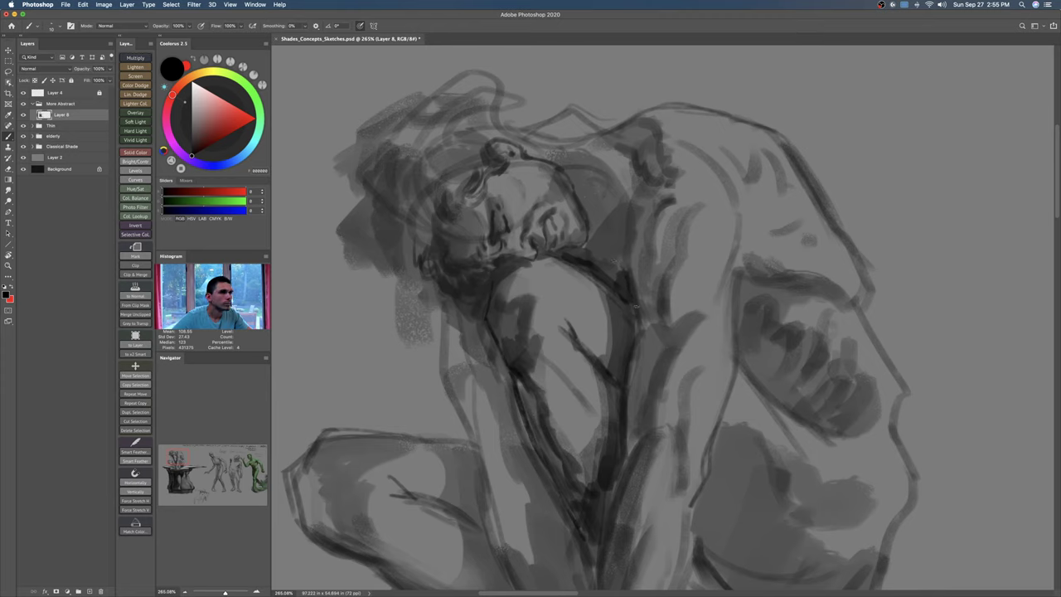
left_click_drag(633, 300, 633, 332)
key("super+z")
key("bracketright")
mouse_move(632, 289)
left_mouse_down()
mouse_move(633, 318)
mouse_move(619, 279)
mouse_move(673, 286)
left_mouse_up()
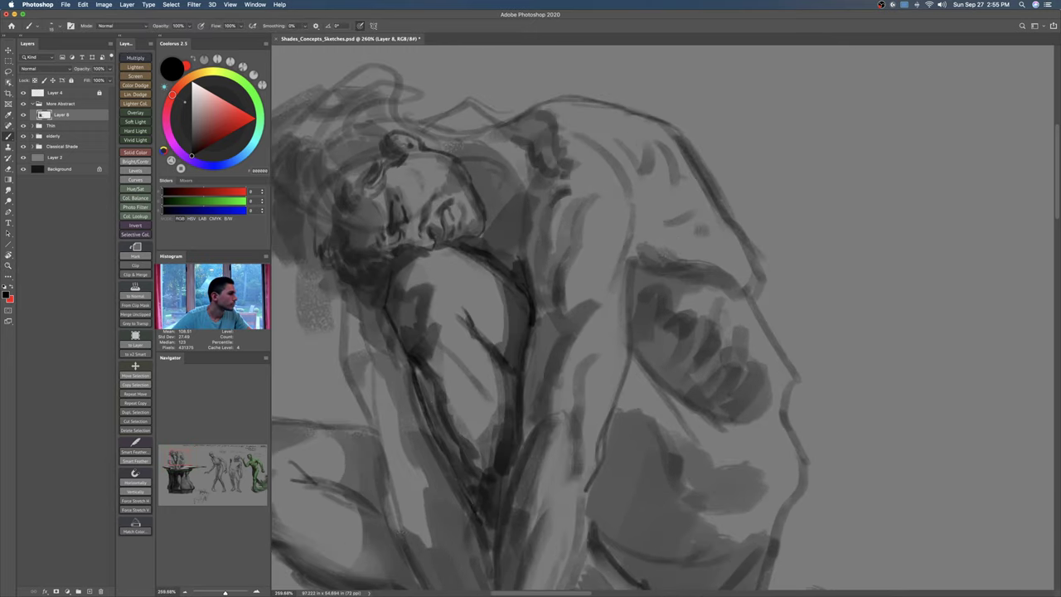
Step: Draw a thin dark contour along the back of the arm from the armpit past the elbow, undoing stray strokes
left_click_drag(646, 243, 635, 294)
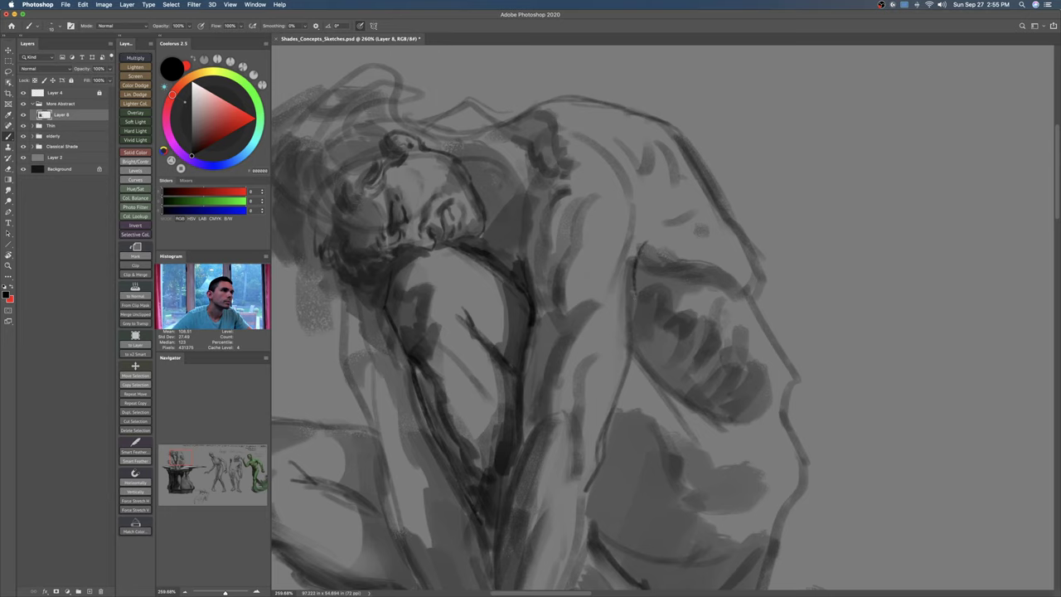
scroll(634, 331, "down", 2)
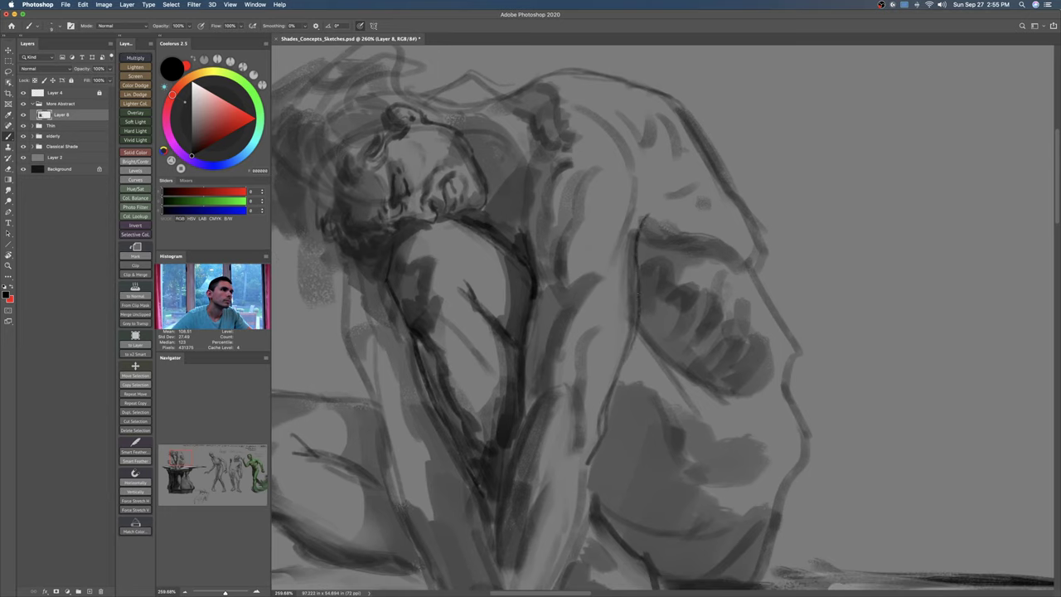
left_click_drag(641, 266, 612, 382)
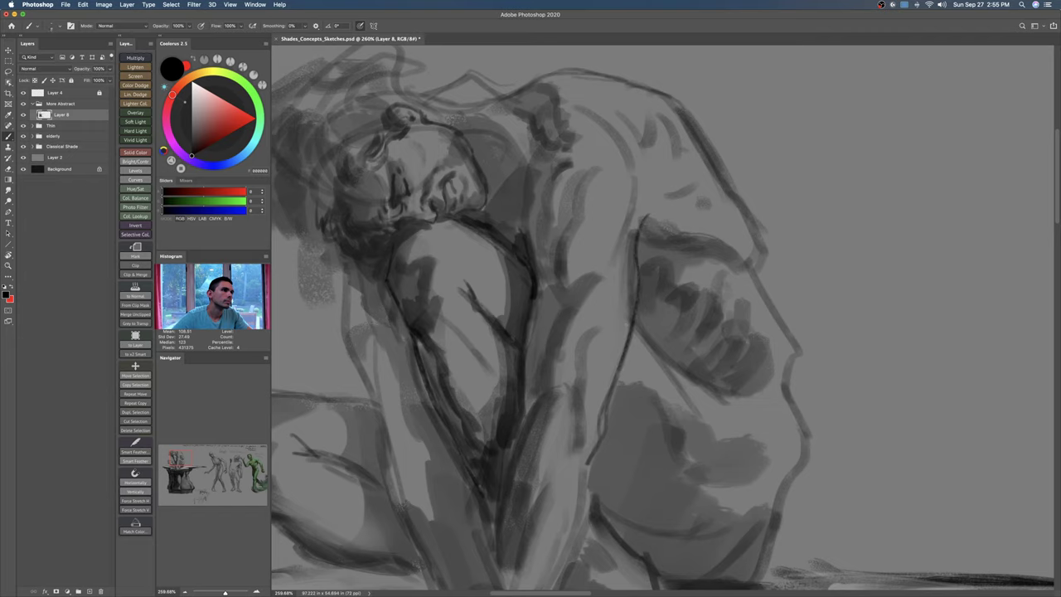
right_click(567, 254)
double_click(816, 341)
mouse_move(602, 357)
left_mouse_down()
mouse_move(586, 398)
mouse_move(620, 393)
mouse_move(592, 441)
left_mouse_up()
key("super+z")
key("bracketleft")
key("bracketleft")
key("bracketleft")
key("super+z")
mouse_move(619, 365)
left_mouse_down()
mouse_move(598, 428)
mouse_move(612, 397)
left_mouse_up()
Step: Shade the inner edge and muscle folds of the near forearm with dark strokes
key("bracketleft")
key("bracketleft")
key("bracketleft")
key("bracketleft")
mouse_move(590, 319)
left_mouse_down()
mouse_move(567, 352)
mouse_move(541, 473)
left_mouse_up()
key("bracketleft")
scroll(545, 437, "up", 3)
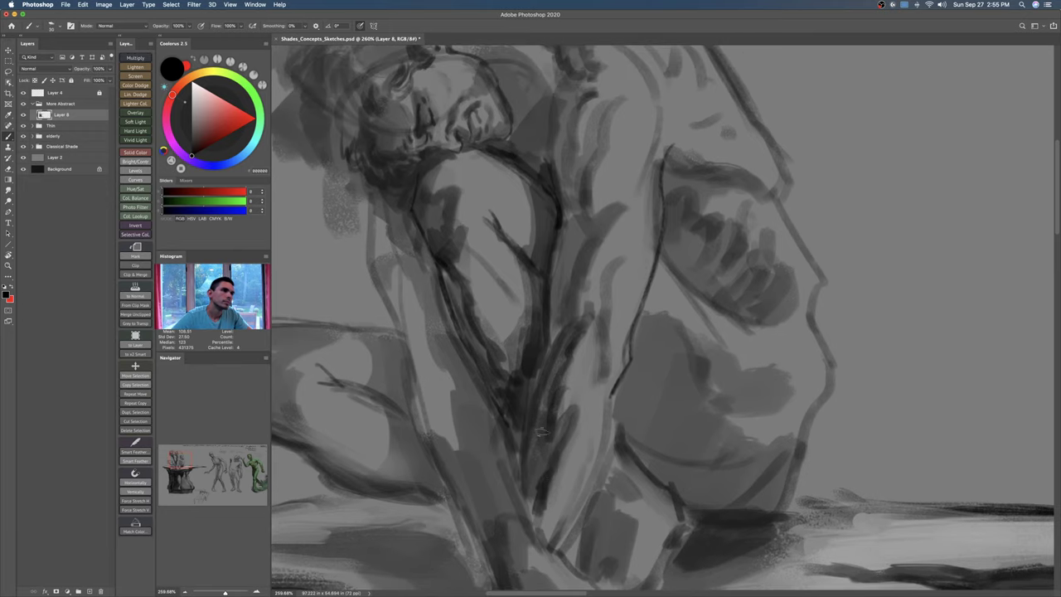
mouse_move(572, 318)
left_mouse_down()
mouse_move(536, 403)
mouse_move(527, 469)
left_mouse_up()
scroll(540, 403, "down", 5)
left_click_drag(542, 377, 536, 405)
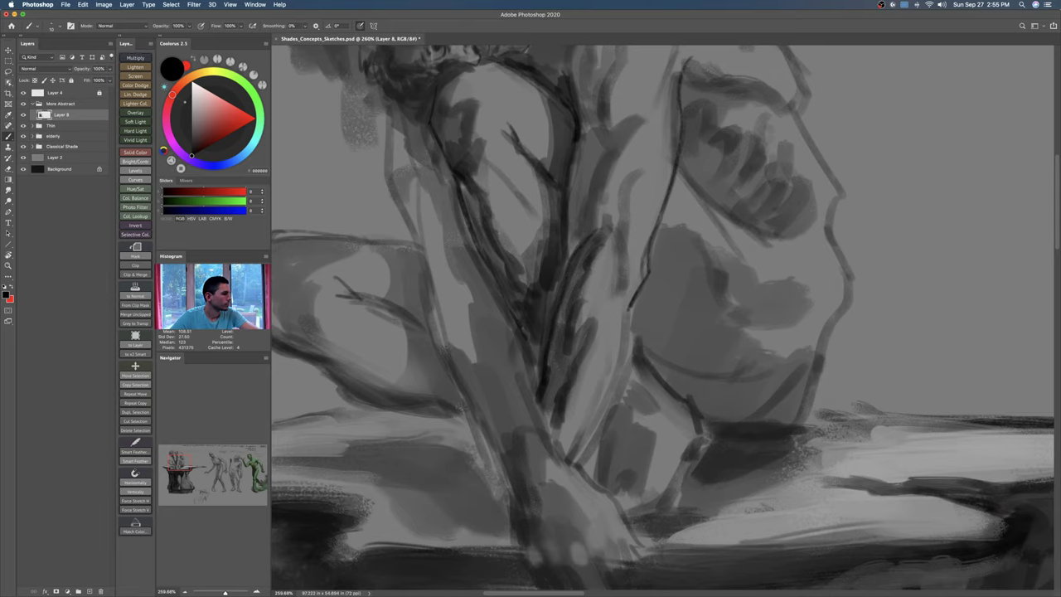
Step: Enlarge the brush and fill in the deep shadow between the shin and the near forearm
scroll(563, 352, "up", 5)
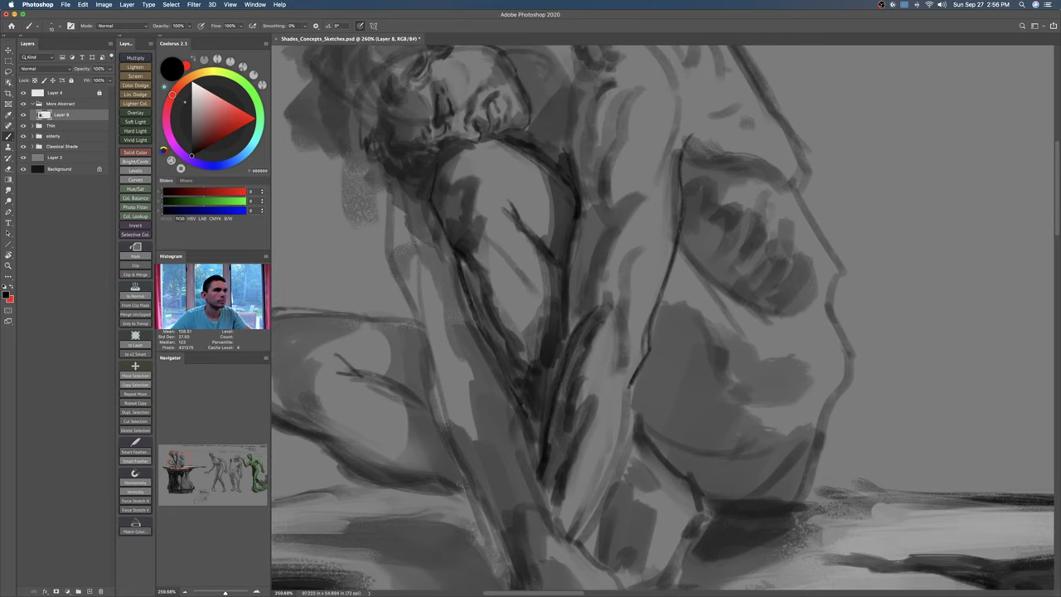
left_click_drag(563, 352, 556, 352)
key("bracketright")
key("bracketright")
key("bracketright")
key("bracketright")
key("bracketright")
key("bracketright")
key("bracketright")
key("bracketright")
left_click_drag(545, 307, 530, 393)
left_click_drag(483, 287, 521, 382)
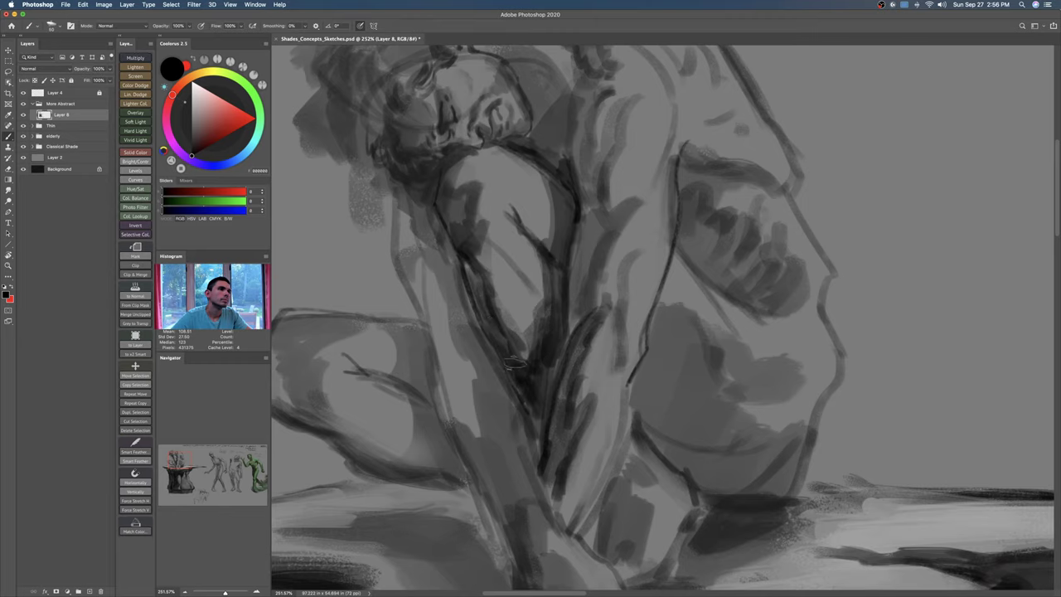
Step: Paint dark shadow patches across the figure's side below the ribcage
key("z")
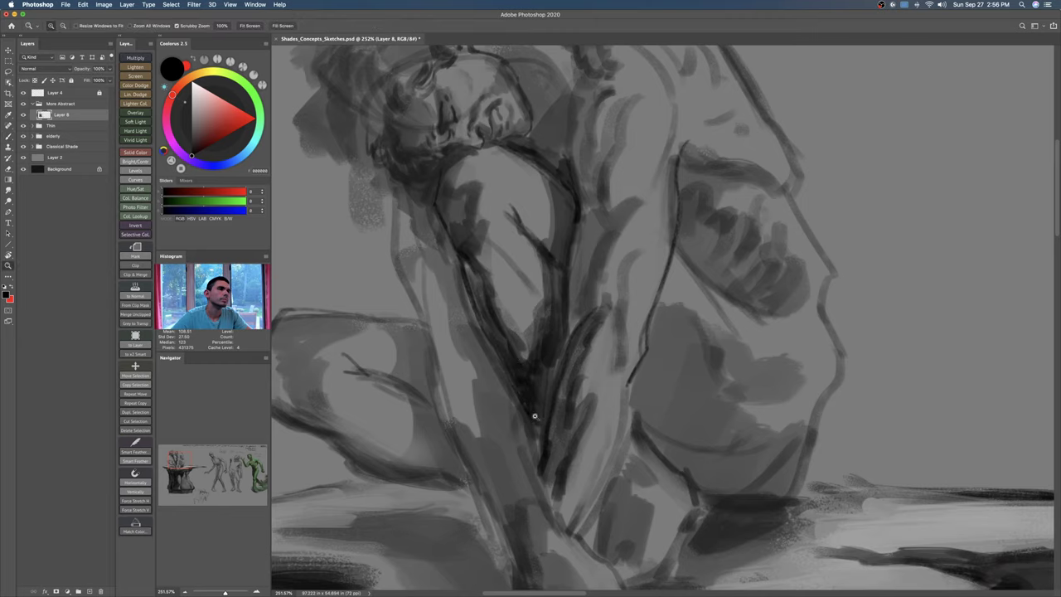
scroll(538, 413, "down", 5)
key("b")
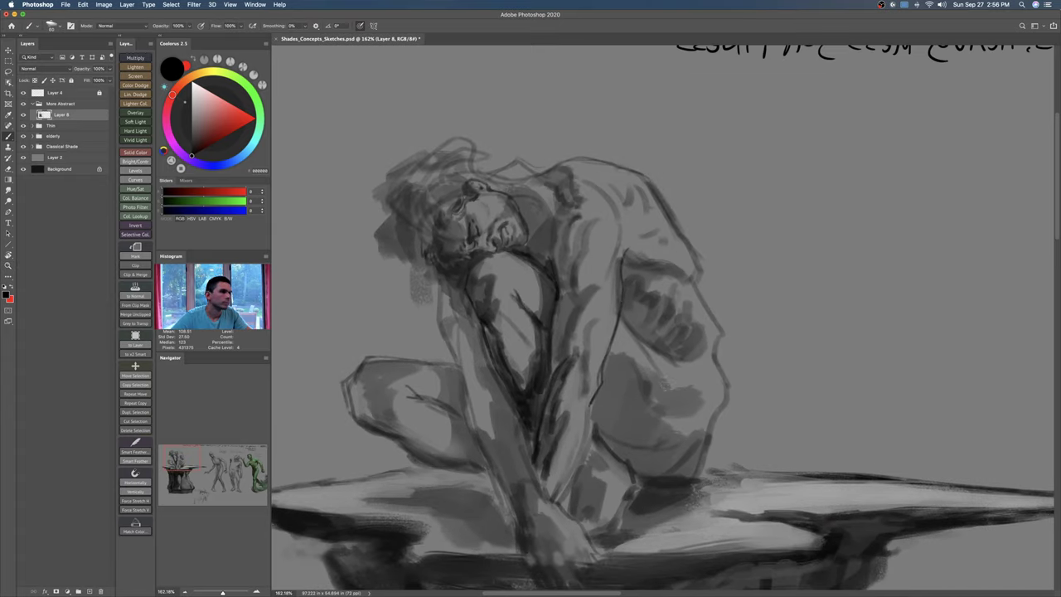
mouse_move(666, 375)
left_mouse_down()
mouse_move(703, 406)
mouse_move(676, 418)
mouse_move(671, 440)
mouse_move(701, 435)
mouse_move(697, 456)
left_mouse_up()
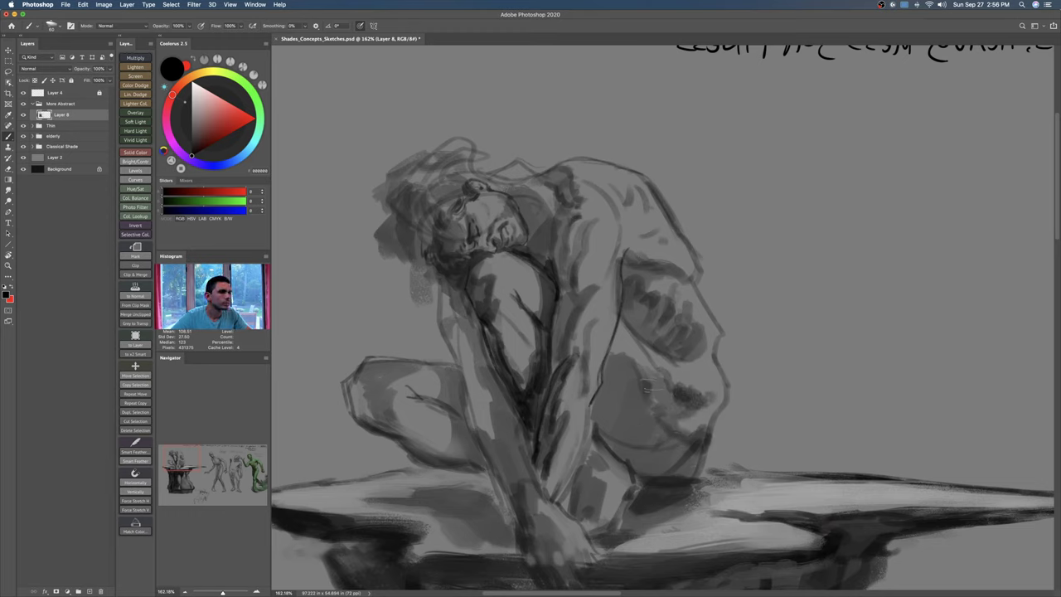
mouse_move(664, 375)
left_mouse_down()
mouse_move(642, 386)
mouse_move(612, 355)
mouse_move(637, 377)
mouse_move(643, 356)
left_mouse_up()
key("shift+b")
key("super+z")
Step: Check the sketch by toggling Layer 8's visibility, and rename the More Abstract group to "Classic Shade on Rock Study"
key("z")
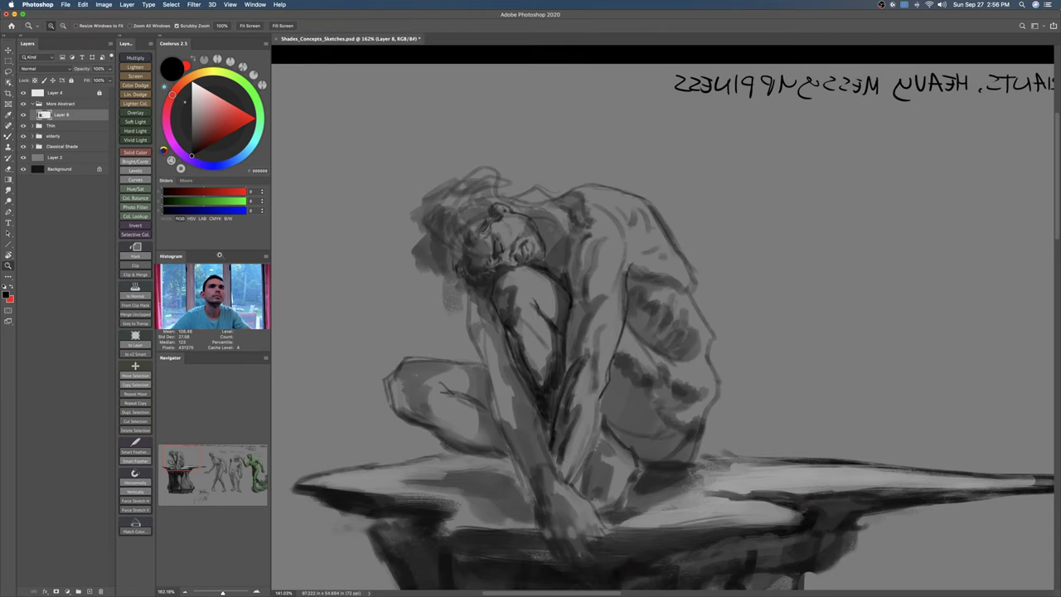
left_click(23, 115)
left_click(23, 115)
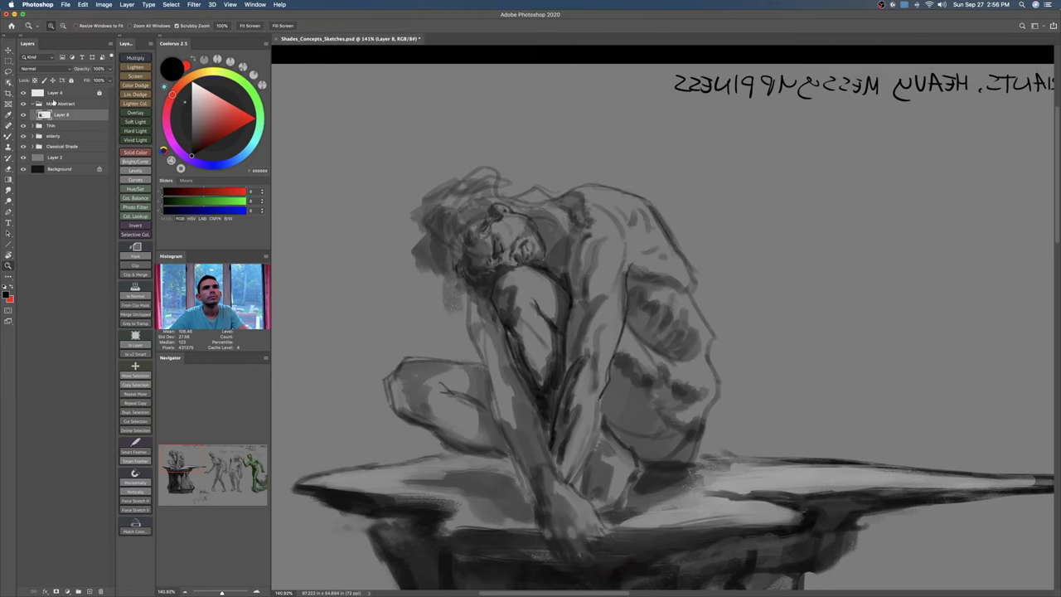
left_click(64, 105)
type("Shade On Roc")
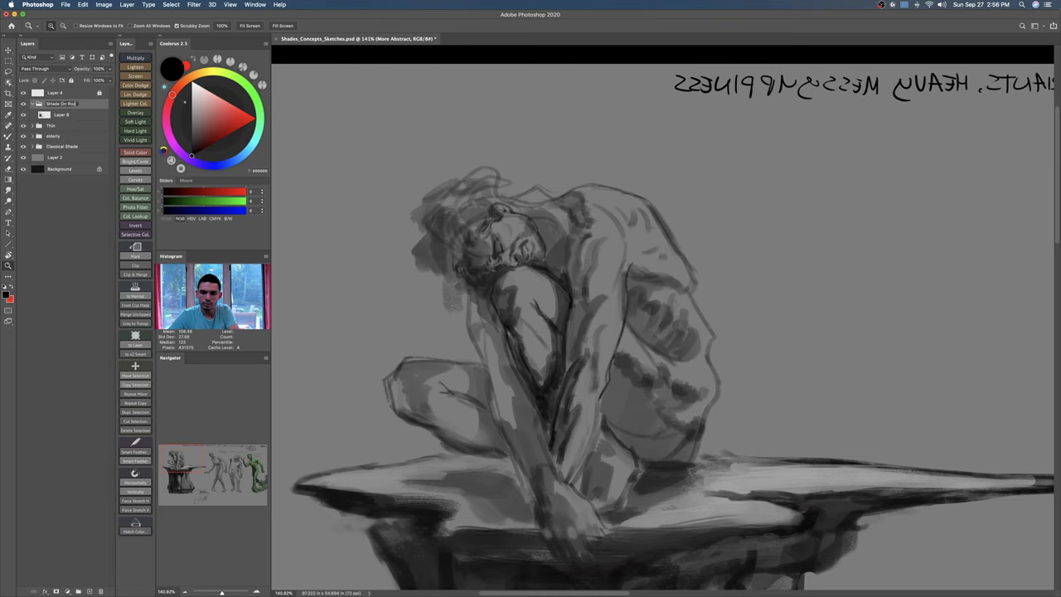
type("k Study")
key("Return")
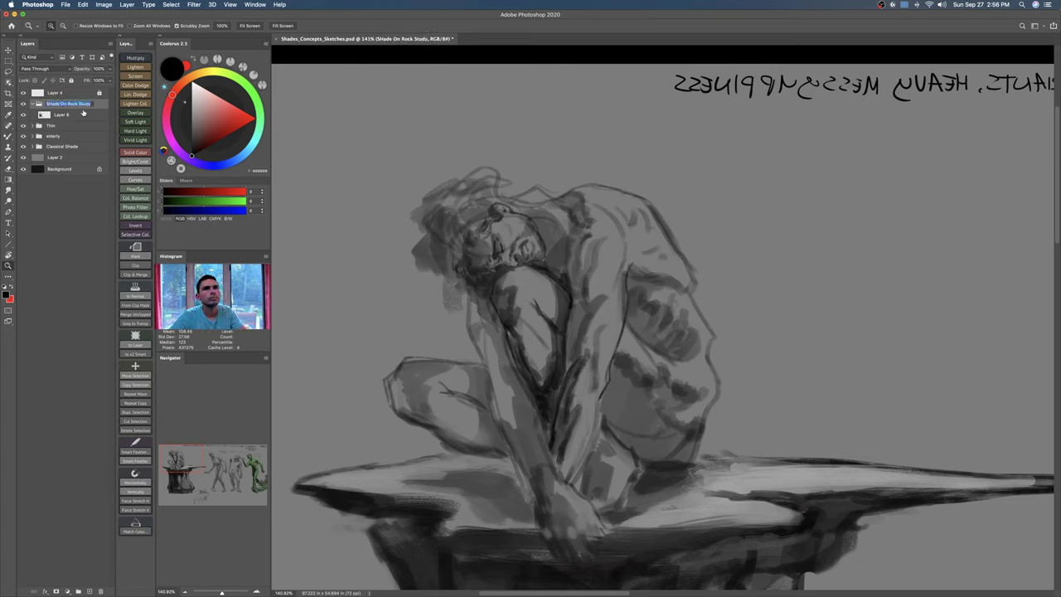
type("Stud")
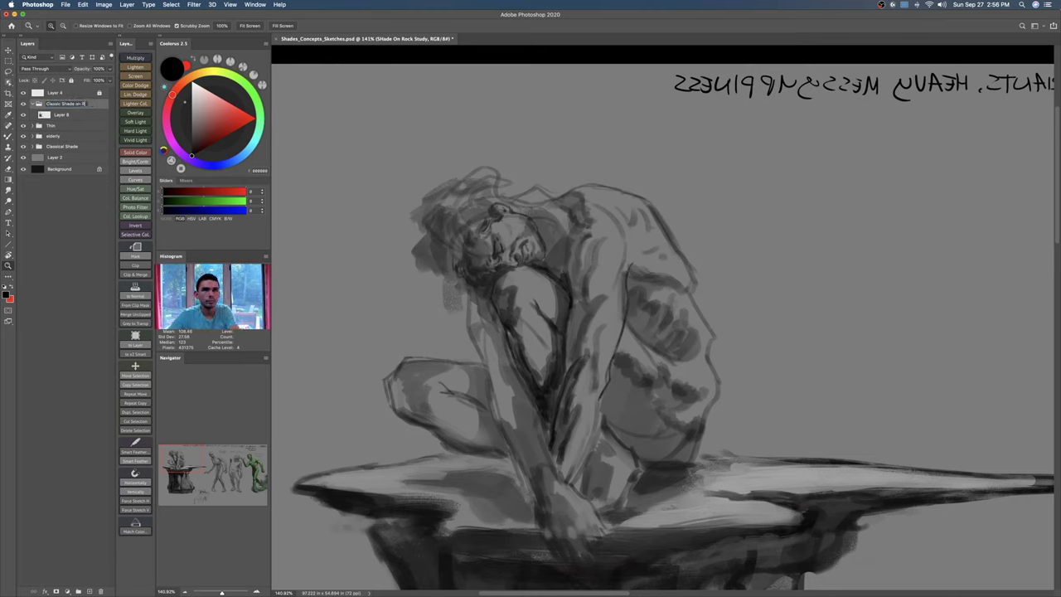
type("y")
key("Return")
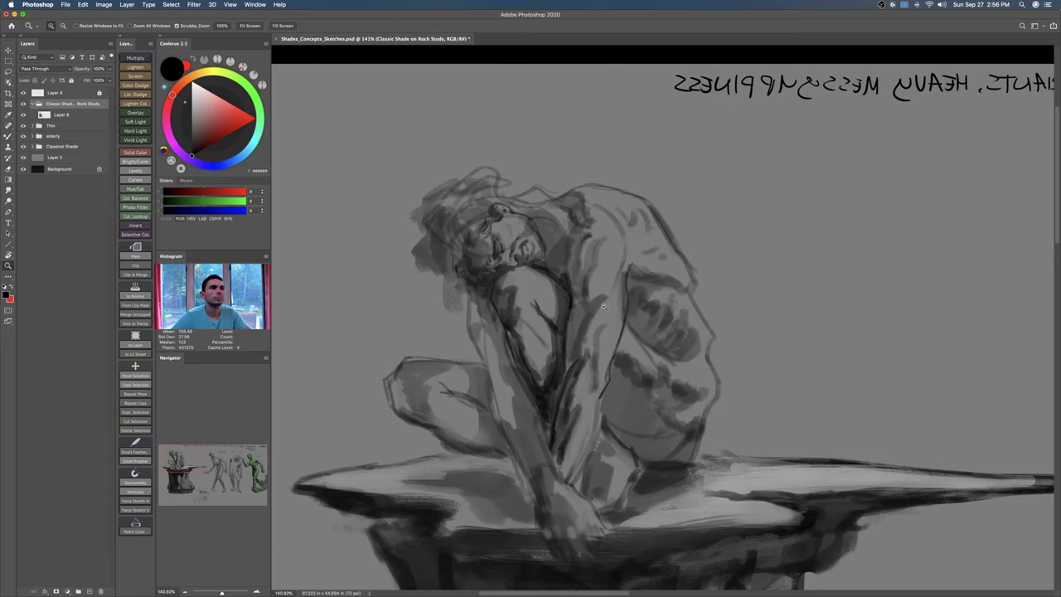
Step: Select Layer 8 for painting and strengthen the curved fold line beneath the ribcage
left_click(606, 346)
left_click_drag(626, 373, 575, 317)
key("r")
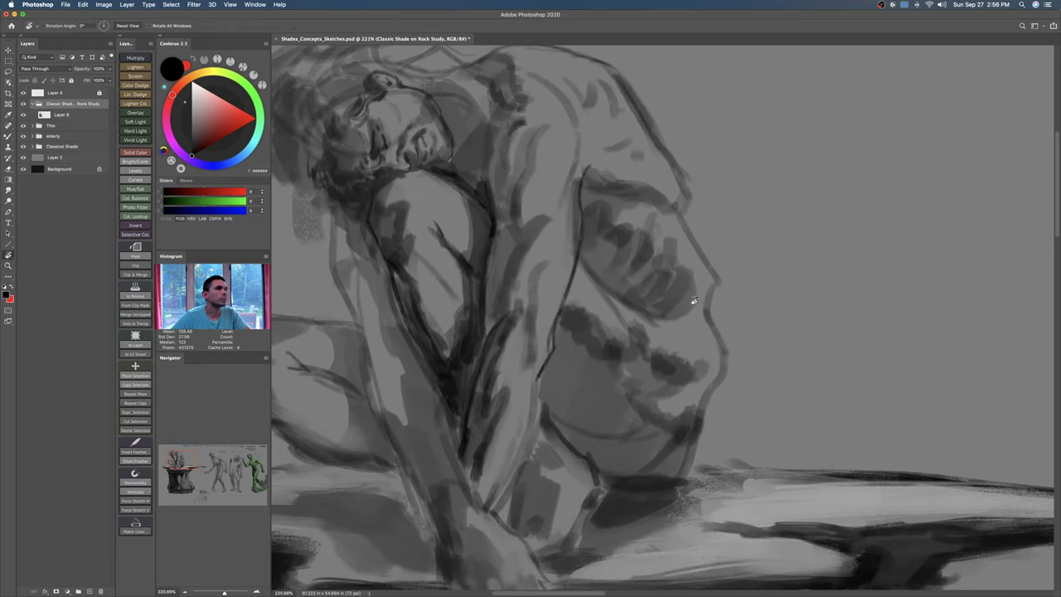
key("b")
left_click(661, 293)
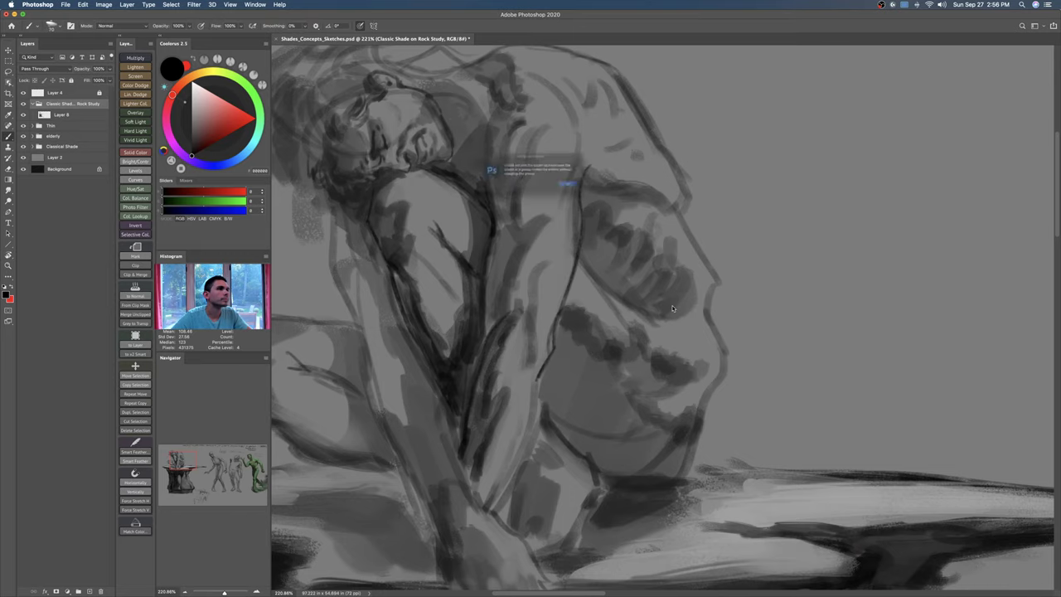
left_click(593, 192)
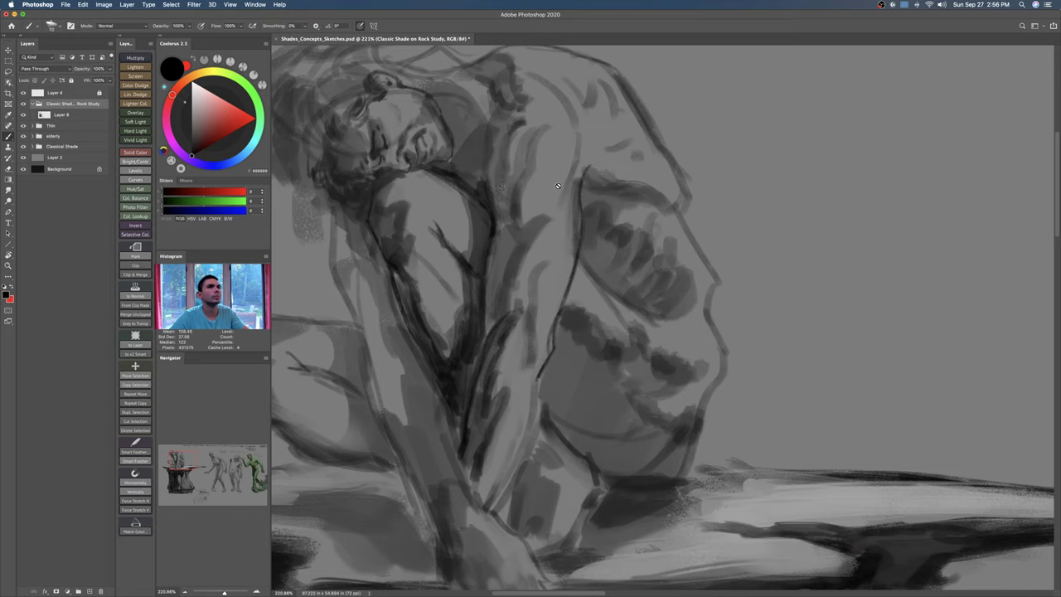
left_click(60, 115)
key("[")
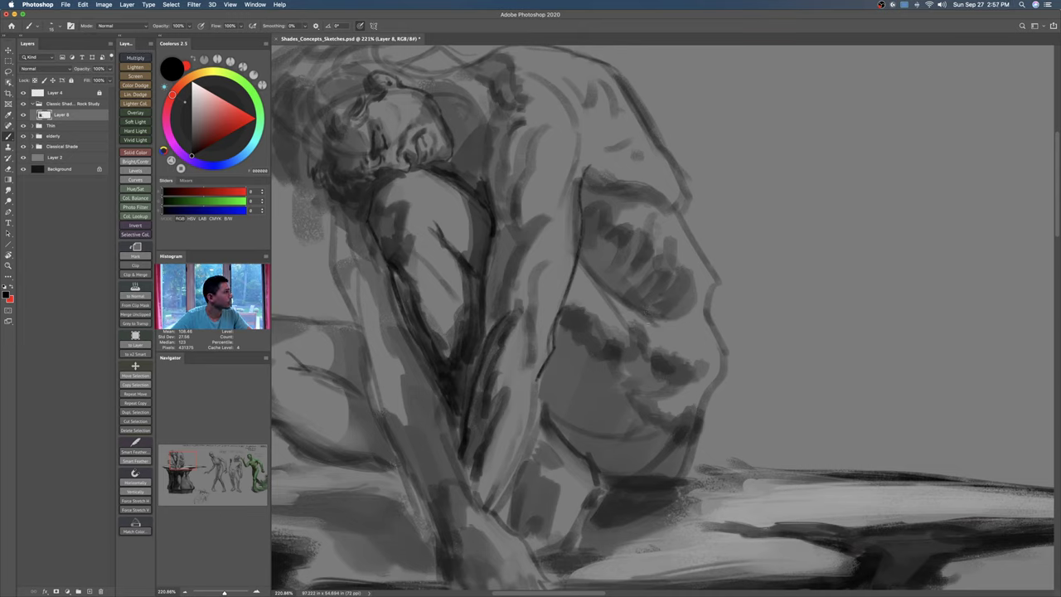
key("super+z")
left_click_drag(645, 311, 705, 332)
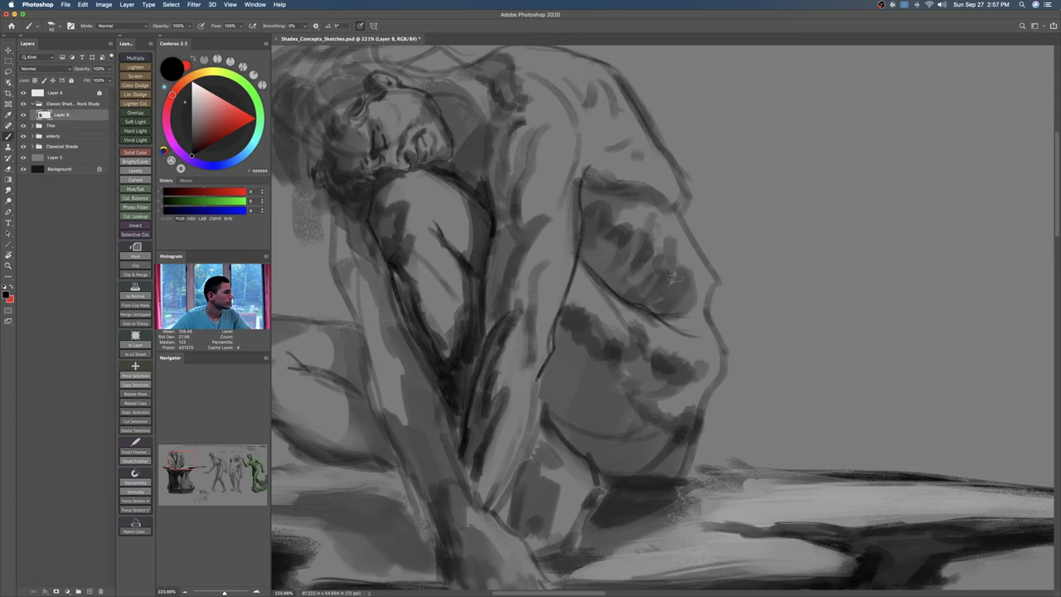
scroll(668, 291, "up", 2)
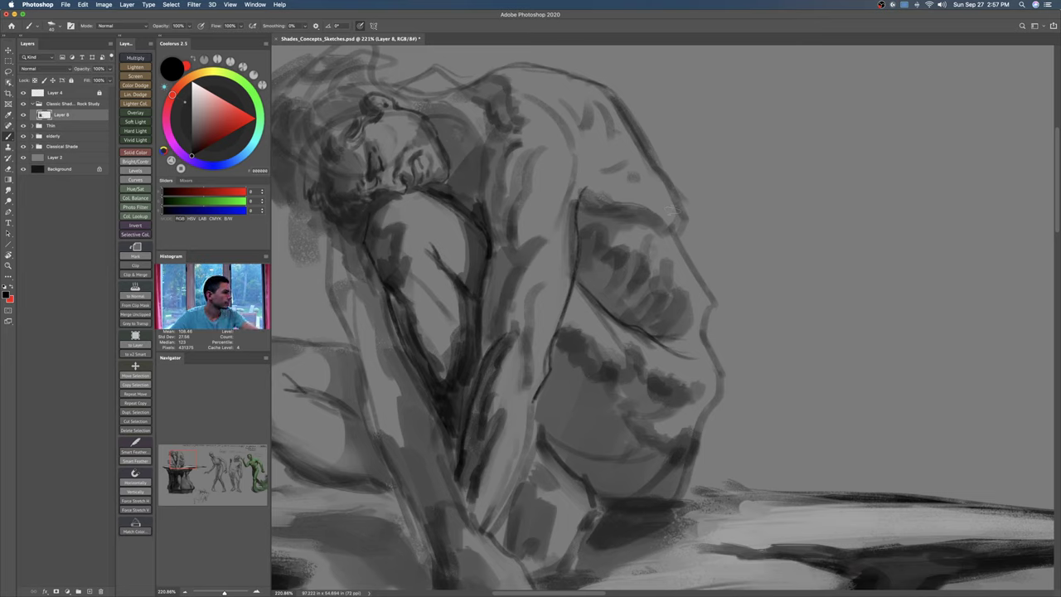
Step: Enlarge the brush and paint broad dark shadows across the figure's lower side and hip
left_click_drag(624, 370, 644, 392)
mouse_move(560, 351)
left_mouse_down()
mouse_move(567, 373)
mouse_move(611, 384)
left_mouse_up()
key("super+z")
mouse_move(684, 455)
left_mouse_down()
mouse_move(635, 450)
mouse_move(666, 456)
mouse_move(631, 423)
mouse_move(670, 463)
left_mouse_up()
key("super+z")
key("bracketright")
key("bracketright")
key("bracketright")
mouse_move(554, 448)
left_mouse_down()
mouse_move(589, 470)
mouse_move(556, 398)
left_mouse_up()
left_click_drag(620, 425, 659, 430)
Step: Smudge the shadow edges along the hip and lower side into softer transitions
key("r")
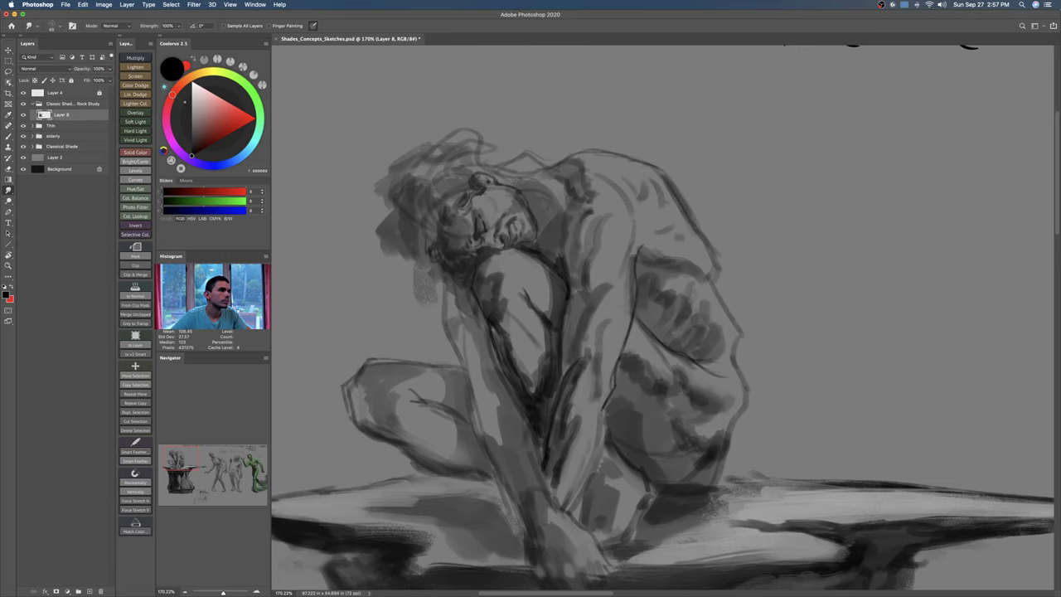
left_click_drag(678, 432, 723, 436)
left_click_drag(658, 376, 668, 366)
Step: Paint shadows on the folded leg's knee and underside with a reduced brush
key("b")
mouse_move(408, 403)
left_mouse_down()
mouse_move(409, 386)
mouse_move(449, 436)
left_mouse_up()
key("[")
key("[")
key("[")
key("[")
key("[")
key("[")
key("[")
mouse_move(520, 414)
left_mouse_down()
mouse_move(509, 426)
mouse_move(506, 409)
left_mouse_up()
mouse_move(430, 400)
left_mouse_down()
mouse_move(489, 434)
mouse_move(514, 433)
left_mouse_up()
mouse_move(478, 374)
left_mouse_down()
mouse_move(494, 415)
mouse_move(478, 344)
mouse_move(464, 358)
left_mouse_up()
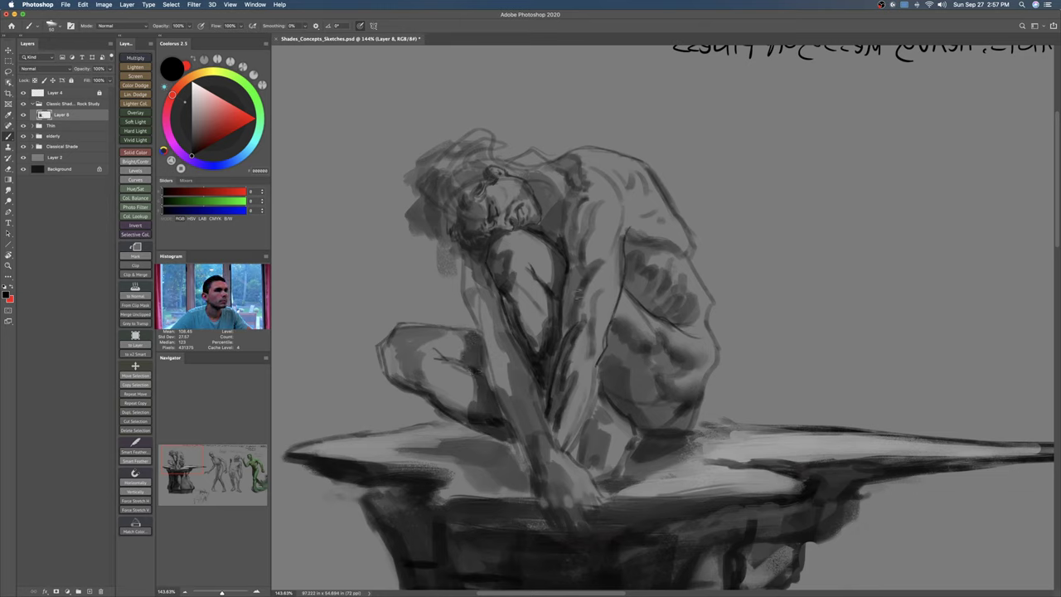
Step: Enlarge the brush and lay broad shadow tones over the shin, far arm and folded knee
key("bracketright")
key("bracketright")
key("bracketright")
key("bracketright")
key("bracketright")
key("bracketright")
mouse_move(554, 390)
left_mouse_down()
mouse_move(566, 256)
mouse_move(571, 270)
mouse_move(573, 219)
mouse_move(569, 230)
mouse_move(558, 198)
left_mouse_up()
mouse_move(491, 266)
left_mouse_down()
mouse_move(524, 394)
mouse_move(500, 392)
mouse_move(543, 450)
mouse_move(539, 482)
mouse_move(581, 524)
left_mouse_up()
mouse_move(404, 338)
left_mouse_down()
mouse_move(387, 361)
mouse_move(408, 358)
mouse_move(424, 333)
left_mouse_up()
Step: Reduce the brush and darken the folded leg beside the forearm and the hip shadow behind the near arm
key("bracketleft")
key("bracketleft")
left_click_drag(484, 403, 486, 425)
mouse_move(618, 340)
left_mouse_down()
mouse_move(630, 353)
mouse_move(613, 389)
mouse_move(647, 418)
mouse_move(671, 410)
left_mouse_up()
key("bracketleft")
key("bracketleft")
key("bracketleft")
key("bracketleft")
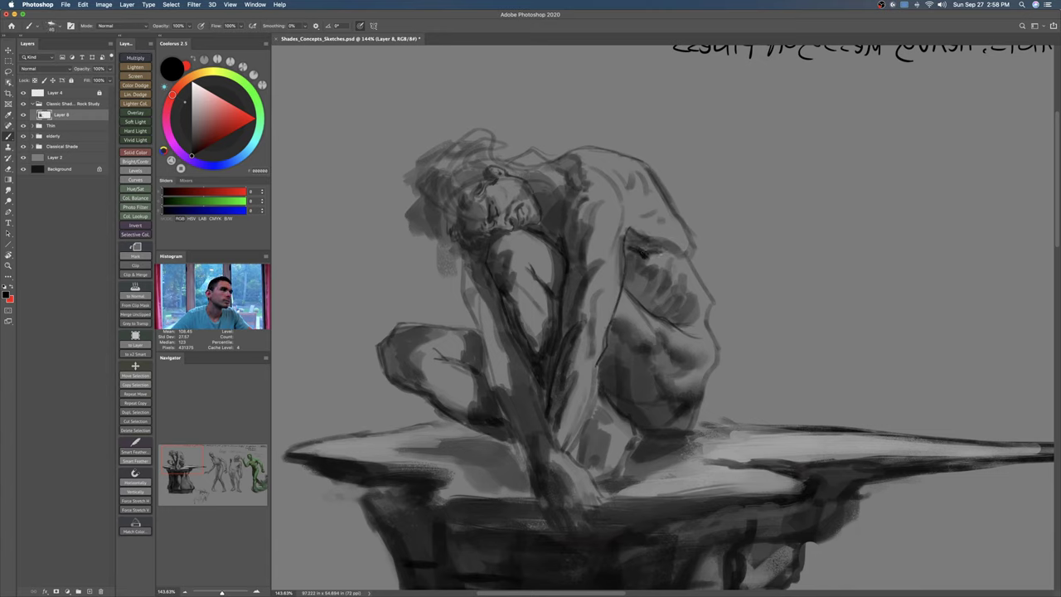
Step: Strengthen the back's outer contour with a dark line, cleaning its edge with the eraser
key("e")
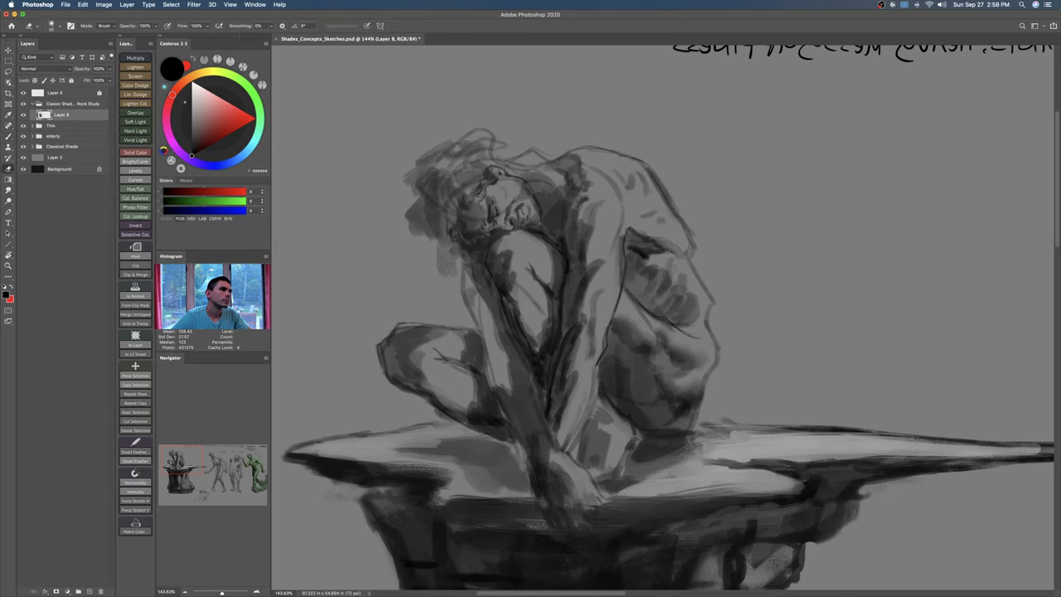
key("b")
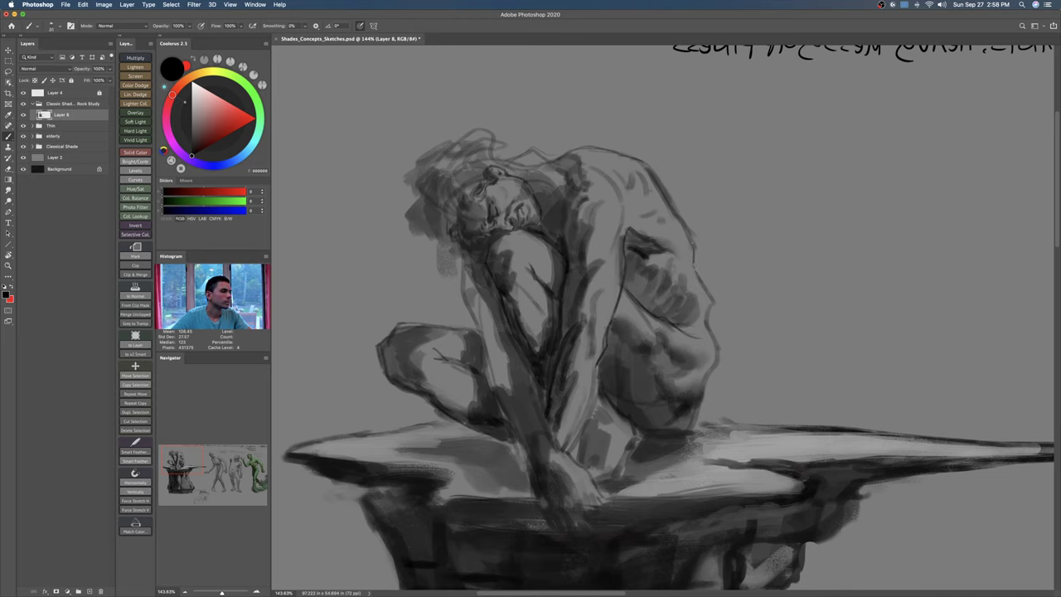
key("super+z")
key("e")
key("b")
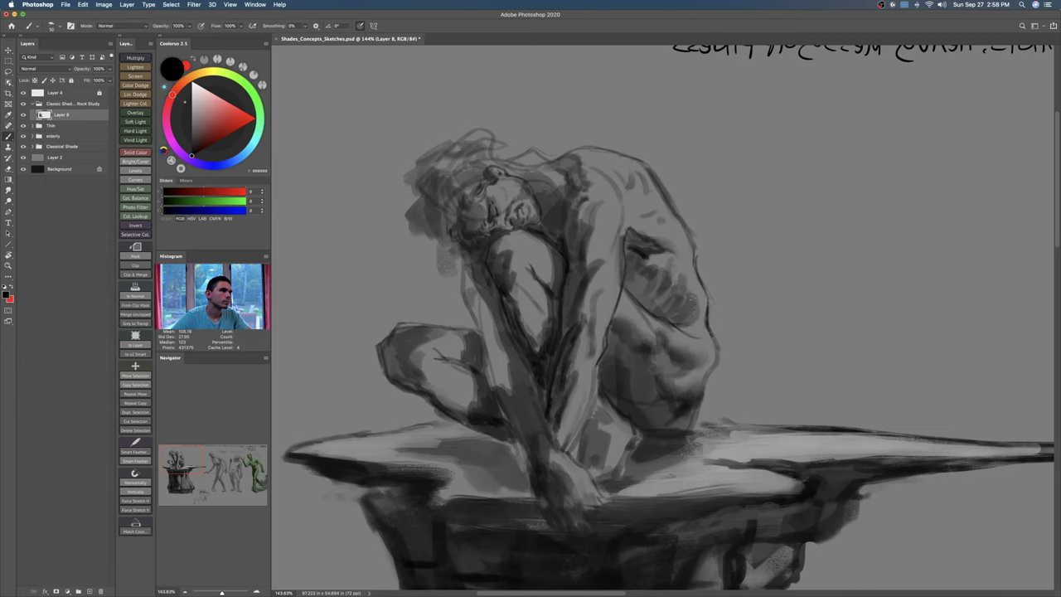
Step: Carve light gaps between the lower ribs with the eraser and reinforce the dark strokes between them
key("e")
left_click_drag(685, 304, 682, 295)
key("b")
key("e")
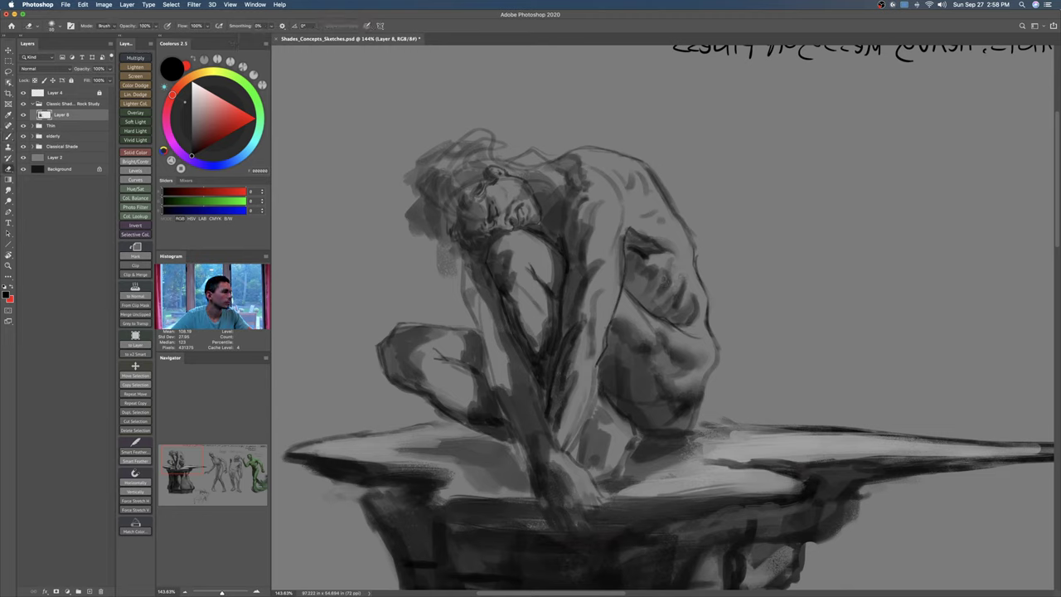
key("b")
left_click_drag(672, 280, 660, 304)
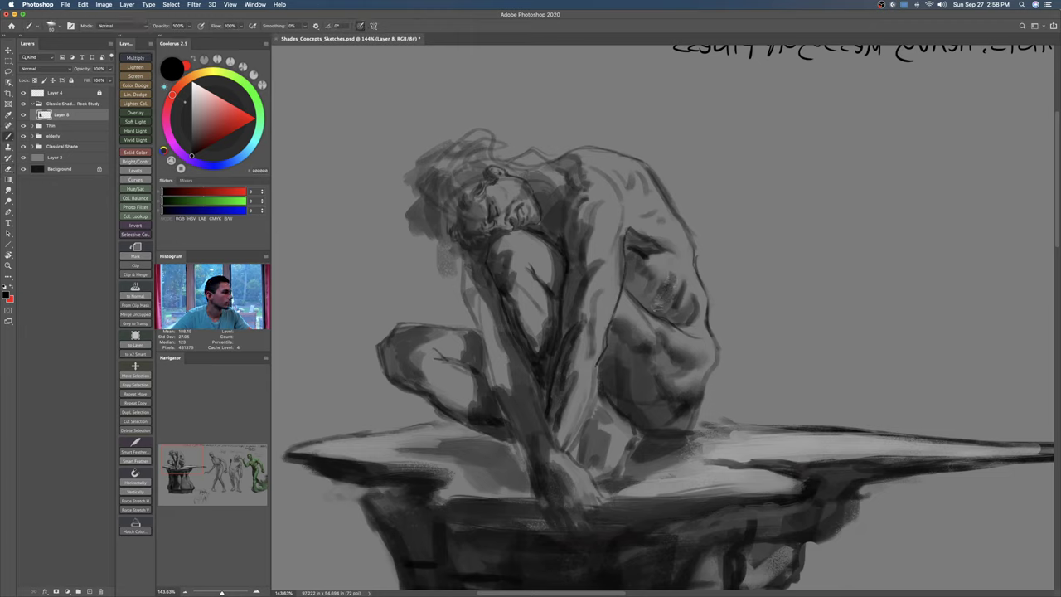
Step: Deepen the shadows across the ribcage behind the near arm and along the fold beneath it
mouse_move(656, 266)
left_mouse_down()
mouse_move(645, 298)
mouse_move(645, 285)
left_mouse_up()
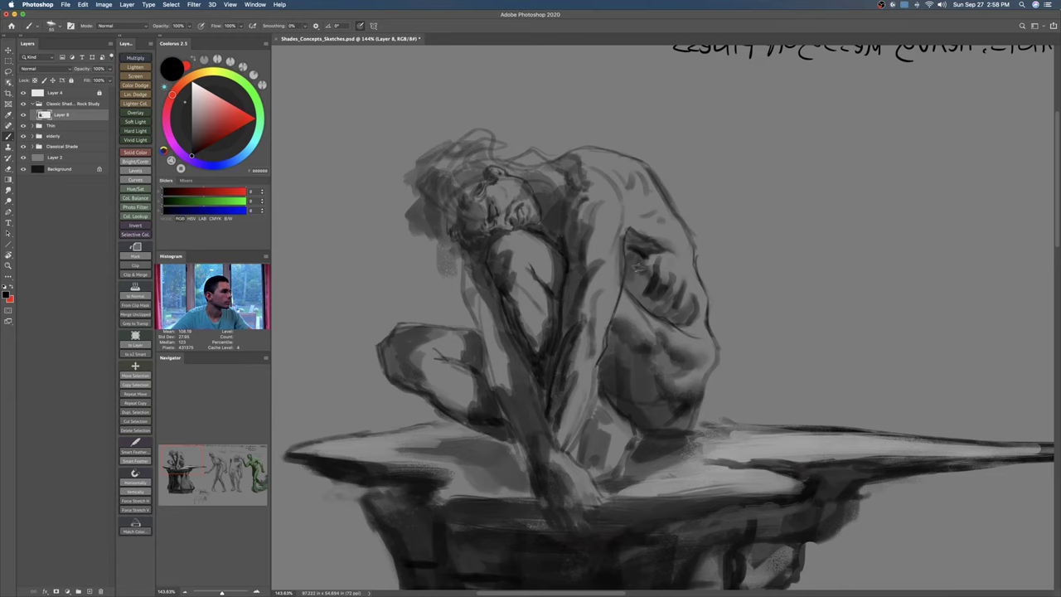
mouse_move(640, 249)
left_mouse_down()
mouse_move(640, 292)
mouse_move(631, 286)
mouse_move(696, 318)
left_mouse_up()
key("e")
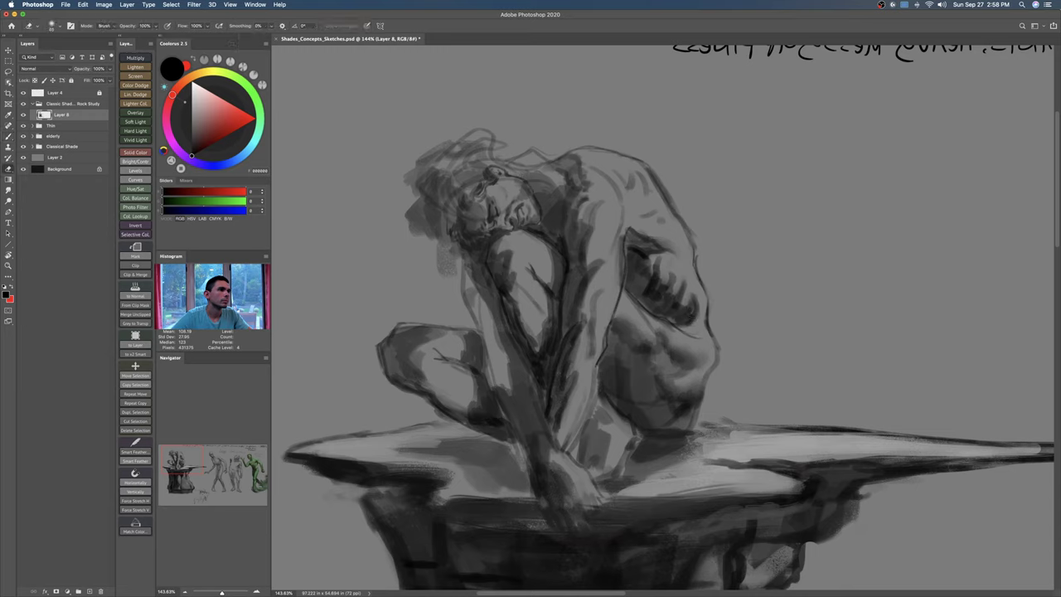
key("b")
left_click_drag(623, 287, 666, 317)
key("e")
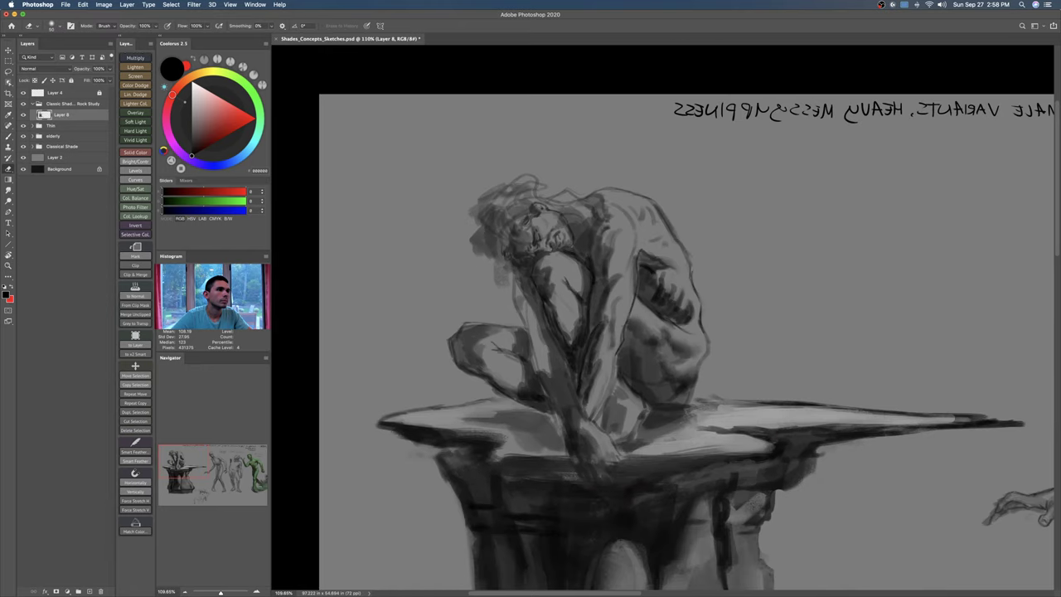
scroll(562, 303, "up", 3)
Step: Enlarge the brush and add translucent shading at 40% opacity to the upright shin
key("b")
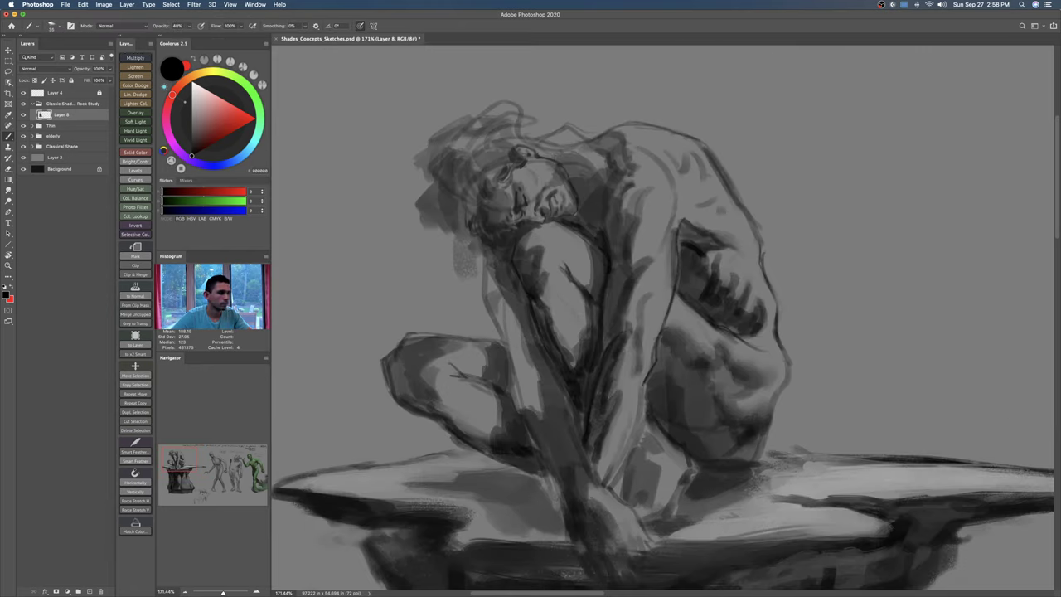
key("bracketright")
key("bracketright")
key("bracketright")
key("bracketright")
key("bracketright")
key("bracketright")
mouse_move(561, 301)
left_mouse_down()
mouse_move(578, 331)
mouse_move(585, 320)
mouse_move(573, 307)
mouse_move(589, 327)
mouse_move(548, 325)
mouse_move(572, 353)
mouse_move(535, 289)
left_mouse_up()
key("bracketleft")
key("bracketright")
key("bracketright")
Step: Examine the shade study against the other figures on the whole canvas, and return to a close view of it
key("z")
key("z")
mouse_move(591, 330)
left_mouse_down()
mouse_move(545, 336)
mouse_move(556, 324)
left_mouse_up()
key("v")
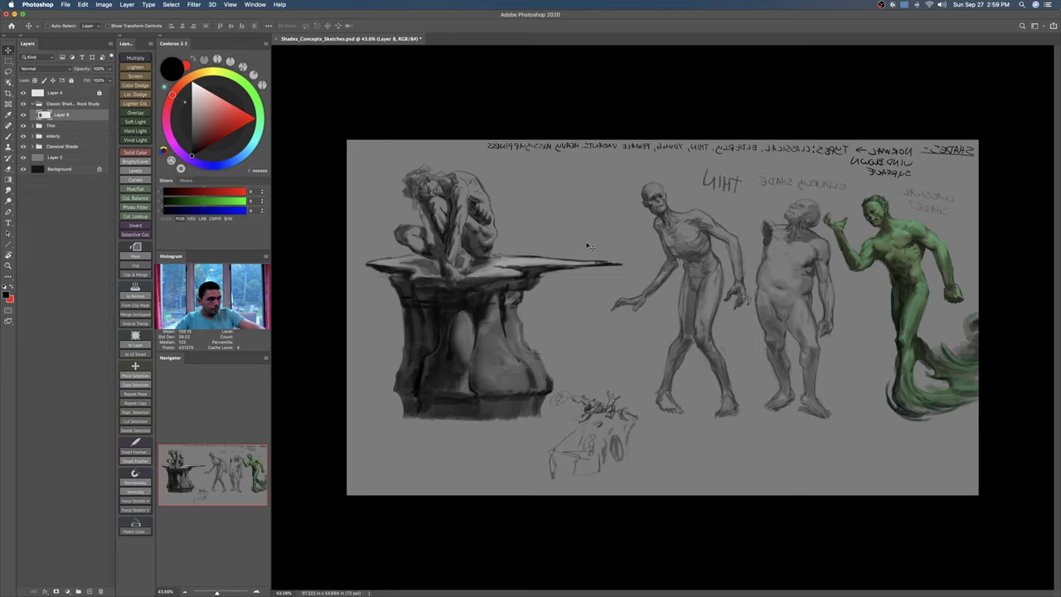
key("z")
left_click_drag(450, 217, 485, 292)
left_click_drag(464, 248, 496, 252)
mouse_move(452, 282)
left_mouse_down()
mouse_move(507, 310)
mouse_move(497, 369)
left_mouse_up()
Step: Shade the underside of the folded leg and compare the result by toggling Layer 8's visibility
key("b")
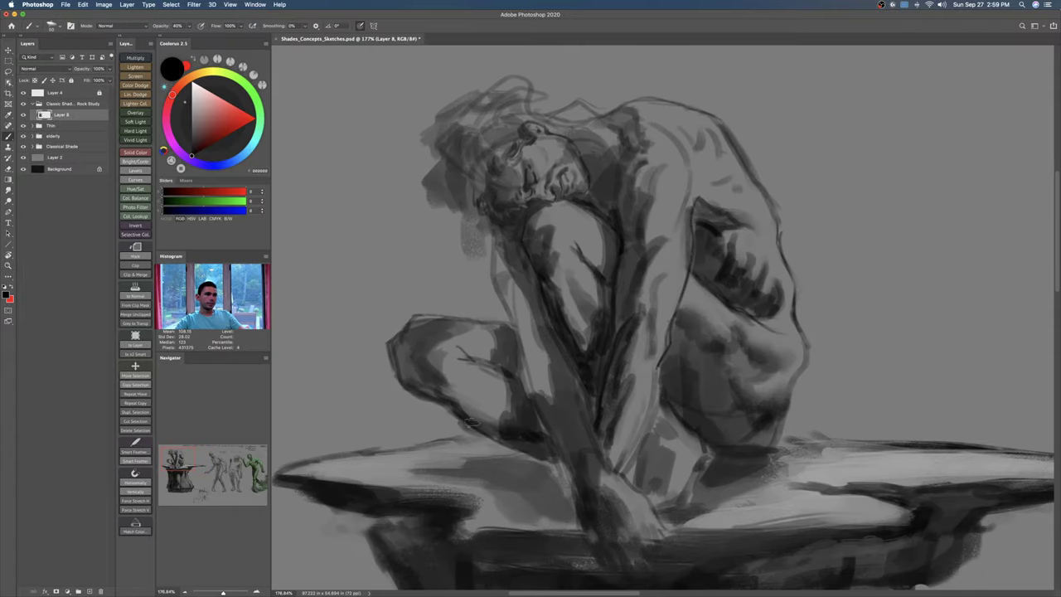
left_click_drag(475, 426, 535, 450)
left_click(24, 115)
left_click(24, 115)
Step: Set the brush opacity to 100% and draw a dark outer contour along the far arm
key("0")
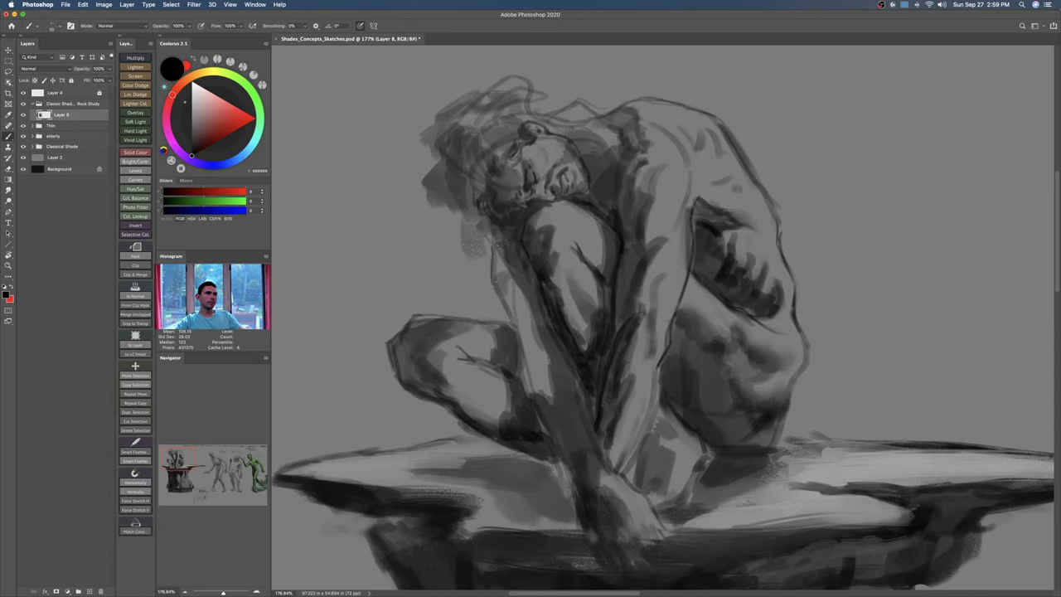
left_click_drag(514, 317, 522, 330)
key("super+z")
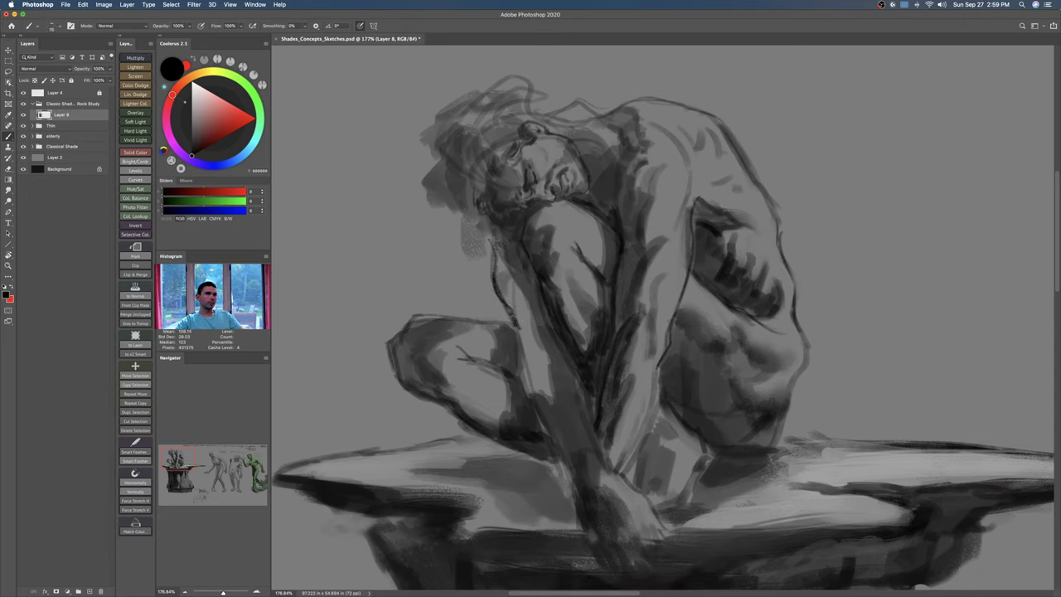
mouse_move(527, 387)
left_mouse_down()
mouse_move(565, 471)
mouse_move(539, 360)
left_mouse_up()
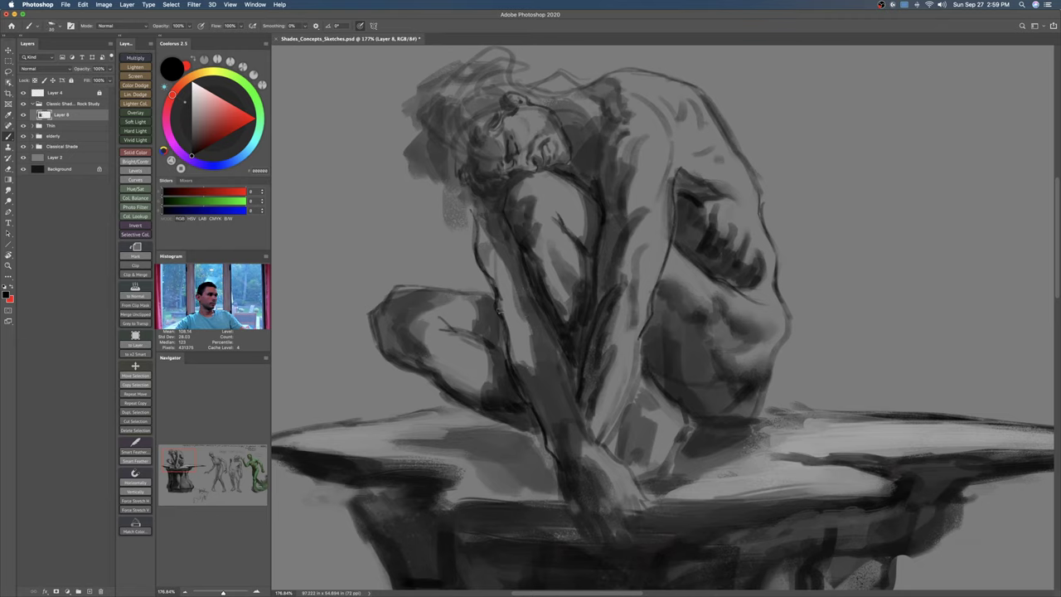
Step: Shade the far forearm and upper arm with dark strokes along their length
mouse_move(488, 300)
left_mouse_down()
mouse_move(471, 302)
mouse_move(532, 376)
mouse_move(528, 360)
mouse_move(550, 377)
left_mouse_up()
key("e")
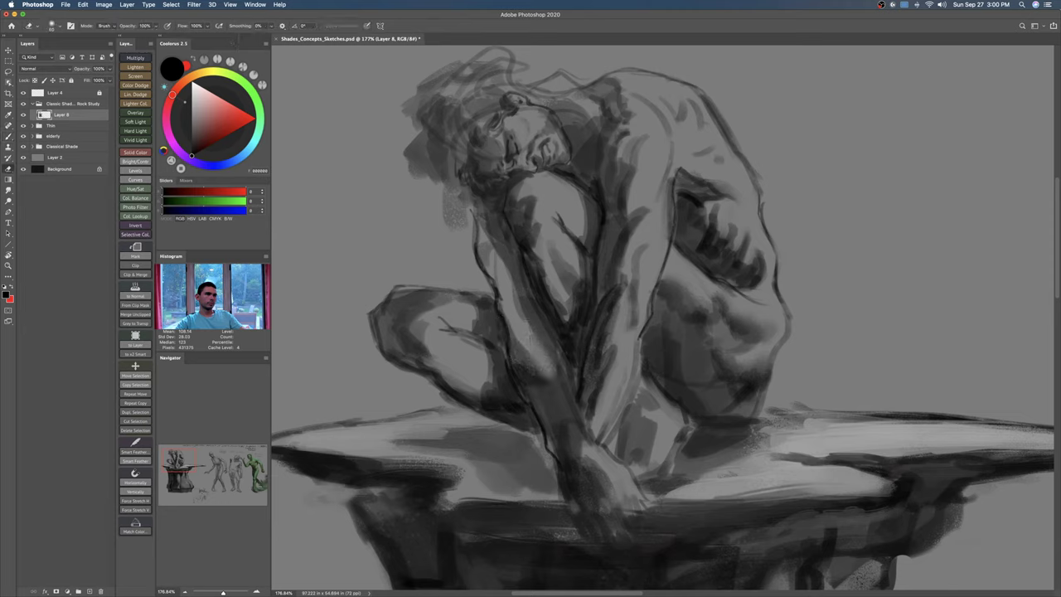
key("b")
key("[")
mouse_move(535, 321)
left_mouse_down()
mouse_move(547, 370)
mouse_move(525, 275)
mouse_move(501, 241)
left_mouse_up()
left_click_drag(532, 278, 552, 338)
Step: Rotate the canvas for a close view of the head and paint dark wavy locks through the hair
key("r")
left_click_drag(504, 179, 723, 198)
left_click_drag(723, 198, 667, 328)
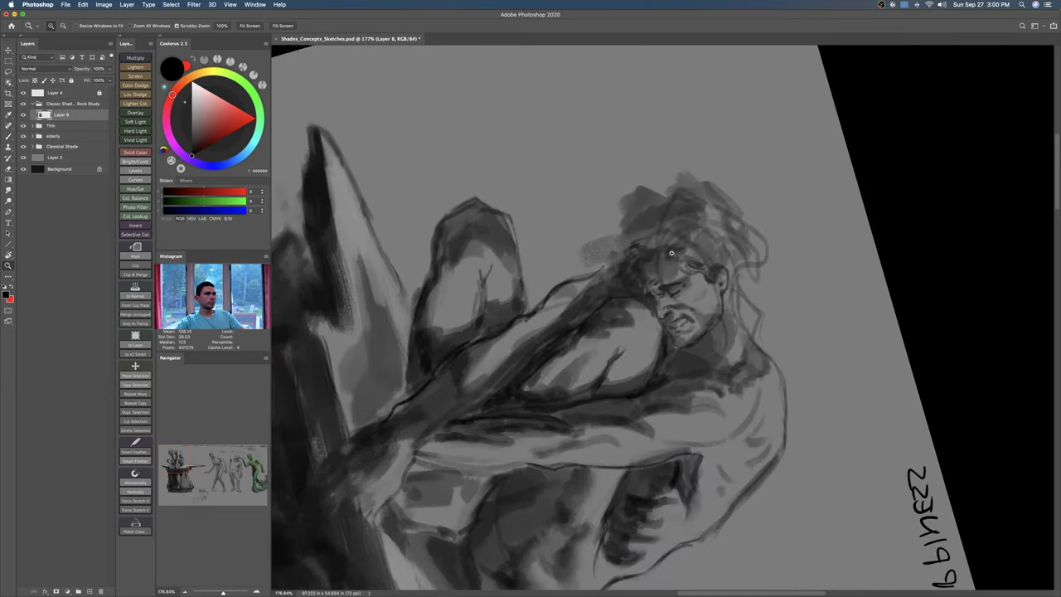
left_click_drag(672, 290, 729, 290)
key("b")
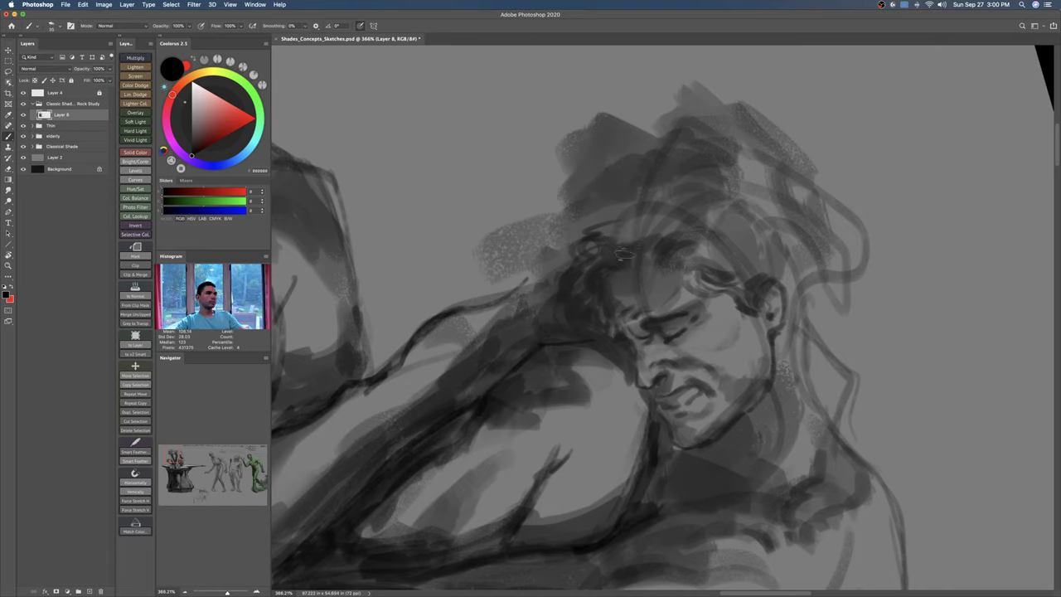
mouse_move(630, 259)
left_mouse_down()
mouse_move(570, 264)
mouse_move(554, 277)
mouse_move(463, 276)
left_mouse_up()
mouse_move(500, 242)
left_mouse_down()
mouse_move(550, 261)
mouse_move(549, 327)
mouse_move(561, 308)
mouse_move(516, 348)
mouse_move(559, 323)
mouse_move(552, 262)
mouse_move(575, 207)
mouse_move(592, 203)
mouse_move(546, 231)
mouse_move(588, 189)
mouse_move(570, 190)
mouse_move(592, 141)
mouse_move(638, 149)
mouse_move(625, 129)
mouse_move(704, 124)
mouse_move(621, 194)
mouse_move(638, 184)
mouse_move(659, 214)
left_mouse_up()
mouse_move(640, 255)
left_mouse_down()
mouse_move(633, 218)
mouse_move(605, 214)
mouse_move(701, 164)
mouse_move(657, 140)
mouse_move(679, 118)
mouse_move(738, 126)
mouse_move(776, 150)
mouse_move(701, 154)
mouse_move(689, 165)
mouse_move(718, 265)
mouse_move(783, 173)
left_mouse_up()
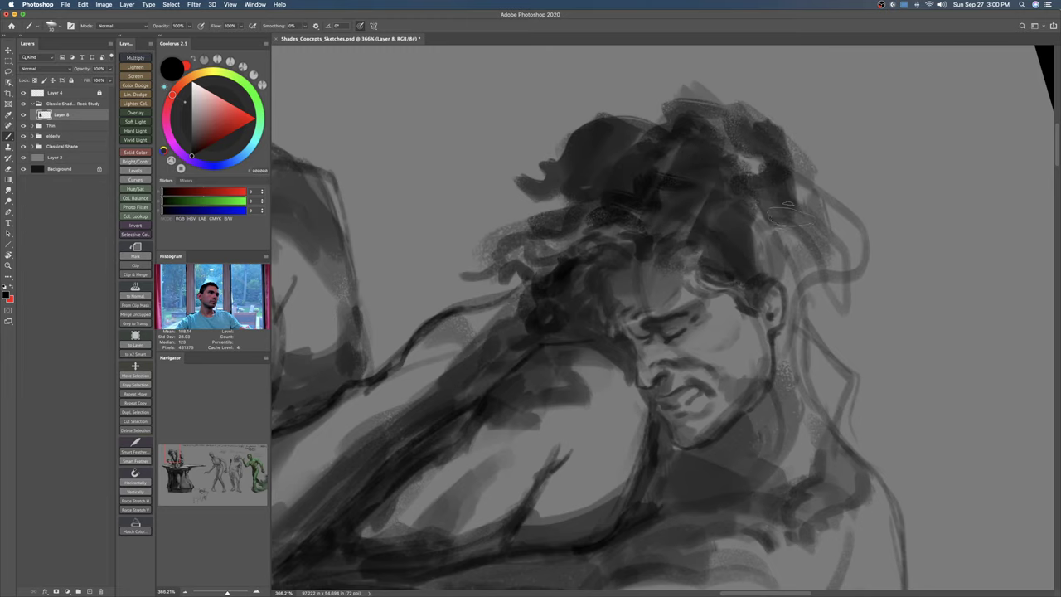
Step: Erase the stray outer hair strokes and rebuild the top of the hair with dark strokes
key("Escape")
key("e")
mouse_move(556, 137)
left_mouse_down()
mouse_move(481, 203)
mouse_move(664, 116)
mouse_move(705, 166)
left_mouse_up()
mouse_move(615, 152)
left_mouse_down()
mouse_move(670, 172)
mouse_move(637, 179)
mouse_move(631, 168)
mouse_move(684, 189)
mouse_move(666, 152)
mouse_move(524, 170)
mouse_move(494, 188)
mouse_move(447, 270)
mouse_move(484, 300)
mouse_move(431, 242)
mouse_move(555, 178)
mouse_move(655, 170)
mouse_move(664, 191)
left_mouse_up()
key("b")
mouse_move(585, 203)
left_mouse_down()
mouse_move(634, 170)
mouse_move(688, 182)
left_mouse_up()
key("z")
mouse_move(660, 242)
left_mouse_down()
mouse_move(611, 266)
mouse_move(654, 259)
left_mouse_up()
Step: Paint dark curls and loose hanging locks around the forehead and the back of the head
key("b")
mouse_move(555, 239)
left_mouse_down()
mouse_move(522, 270)
mouse_move(523, 348)
left_mouse_up()
left_click_drag(559, 273, 583, 407)
mouse_move(514, 292)
left_mouse_down()
mouse_move(521, 351)
mouse_move(543, 373)
mouse_move(527, 422)
left_mouse_up()
mouse_move(501, 342)
left_mouse_down()
mouse_move(513, 392)
mouse_move(580, 431)
left_mouse_up()
mouse_move(585, 348)
left_mouse_down()
mouse_move(540, 343)
mouse_move(572, 249)
mouse_move(643, 185)
mouse_move(634, 237)
left_mouse_up()
left_click_drag(634, 237, 667, 234)
Step: Clean up around the hair and paint dark shadow along the neck and far shoulder
key("e")
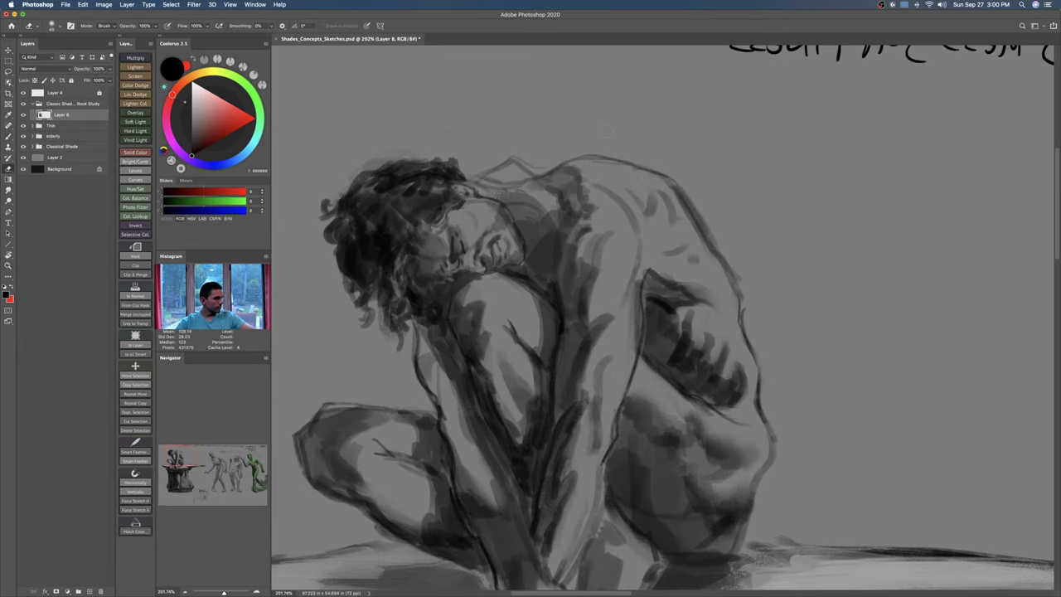
key("b")
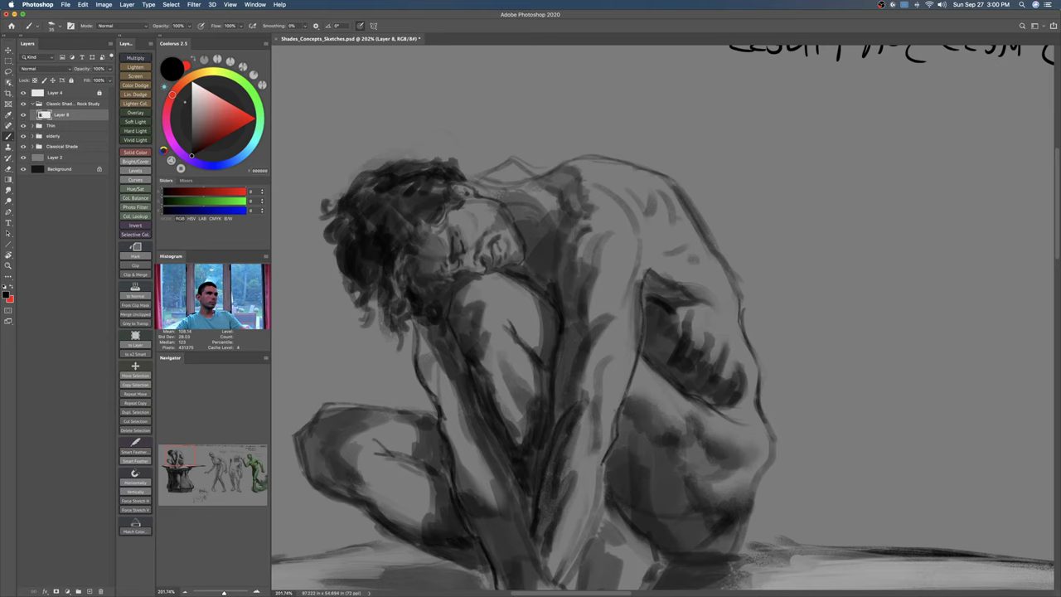
key("bracketright")
key("bracketleft")
left_click_drag(563, 202, 466, 174)
Step: Trim the far shoulder's shadow, redraw its contour, and erase loose marks on the upper back
key("e")
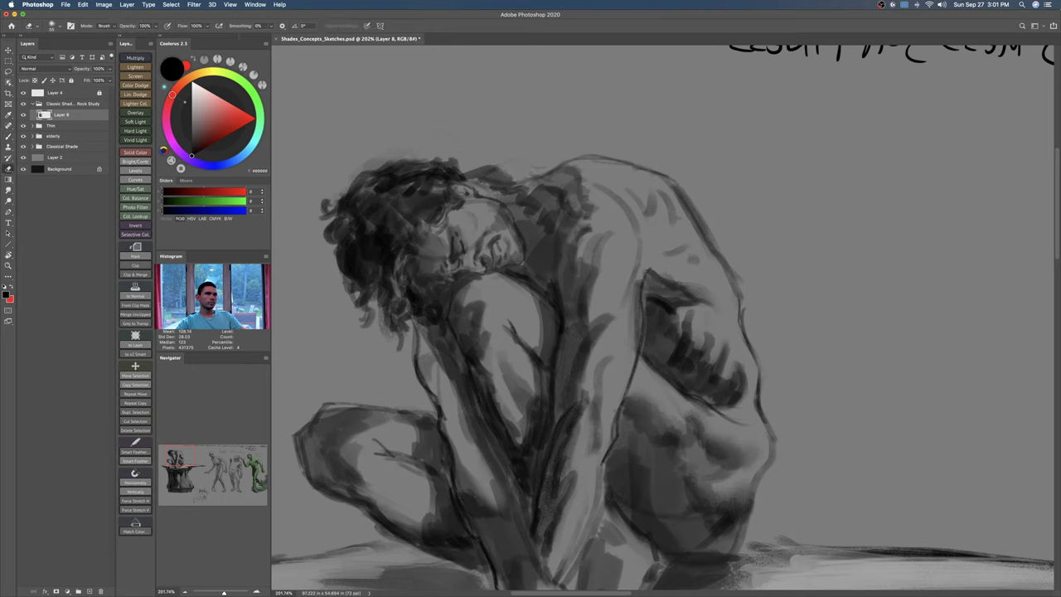
key("b")
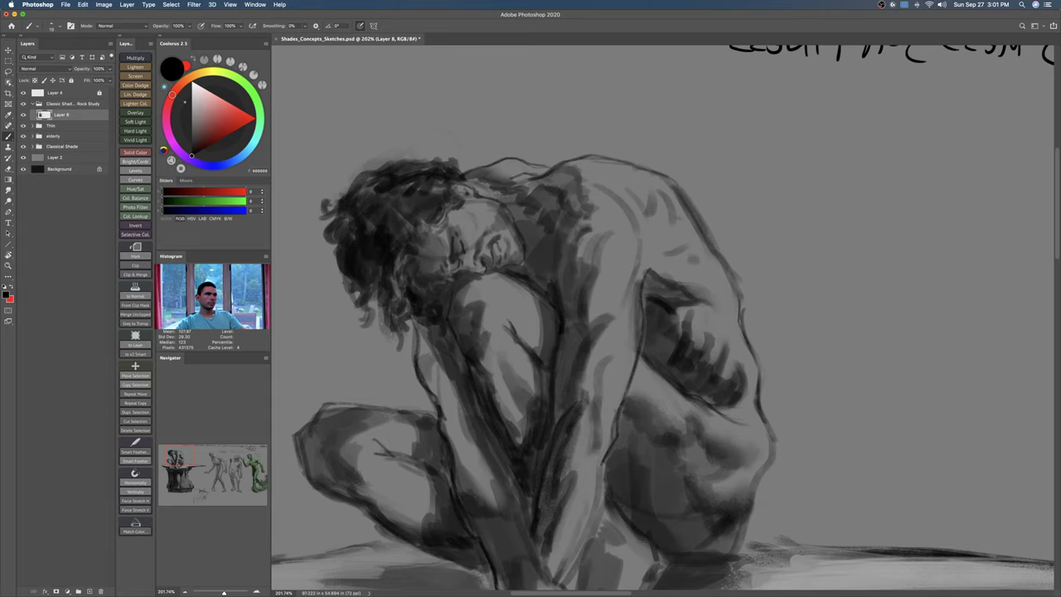
key("e")
mouse_move(651, 169)
left_mouse_down()
mouse_move(629, 153)
mouse_move(617, 217)
mouse_move(658, 191)
mouse_move(670, 236)
mouse_move(678, 205)
left_mouse_up()
Step: Enlarge the eraser and clear the remaining sketch strokes from the back
key("bracketright")
key("bracketright")
key("bracketright")
key("bracketright")
left_click_drag(738, 299, 723, 236)
mouse_move(723, 236)
left_mouse_down()
mouse_move(665, 290)
mouse_move(672, 358)
mouse_move(713, 357)
left_mouse_up()
Step: Darken the near foot's contour and paint a deep cast shadow on the rock beneath the hips
key("b")
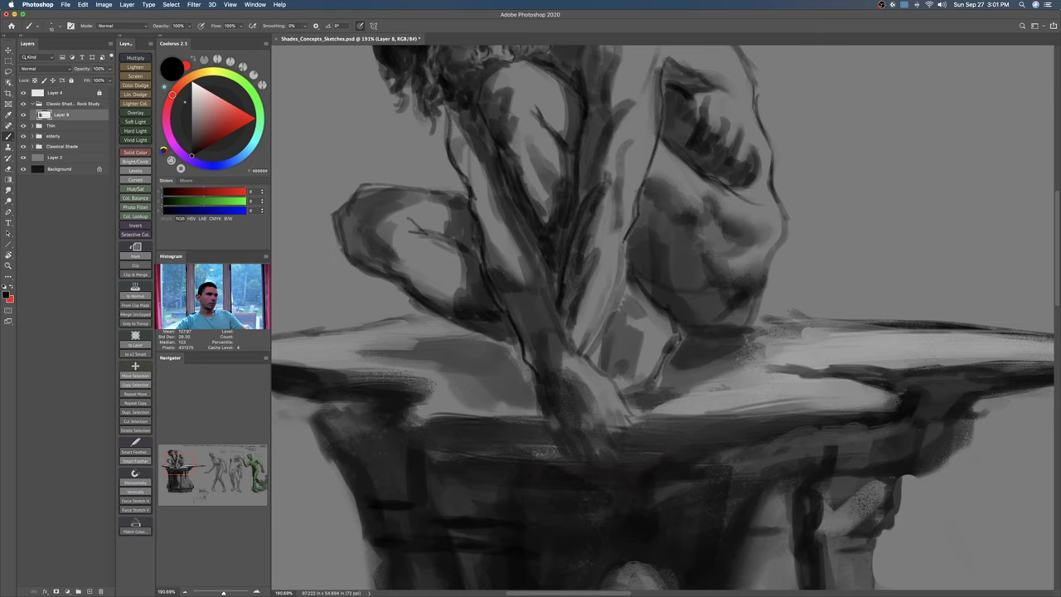
key("z")
mouse_move(597, 368)
left_mouse_down()
mouse_move(630, 373)
mouse_move(708, 354)
mouse_move(694, 349)
mouse_move(748, 348)
mouse_move(773, 334)
left_mouse_up()
key("b")
key("super+z")
key("bracketright")
key("bracketright")
key("bracketright")
key("bracketright")
mouse_move(693, 362)
left_mouse_down()
mouse_move(740, 365)
mouse_move(781, 351)
left_mouse_up()
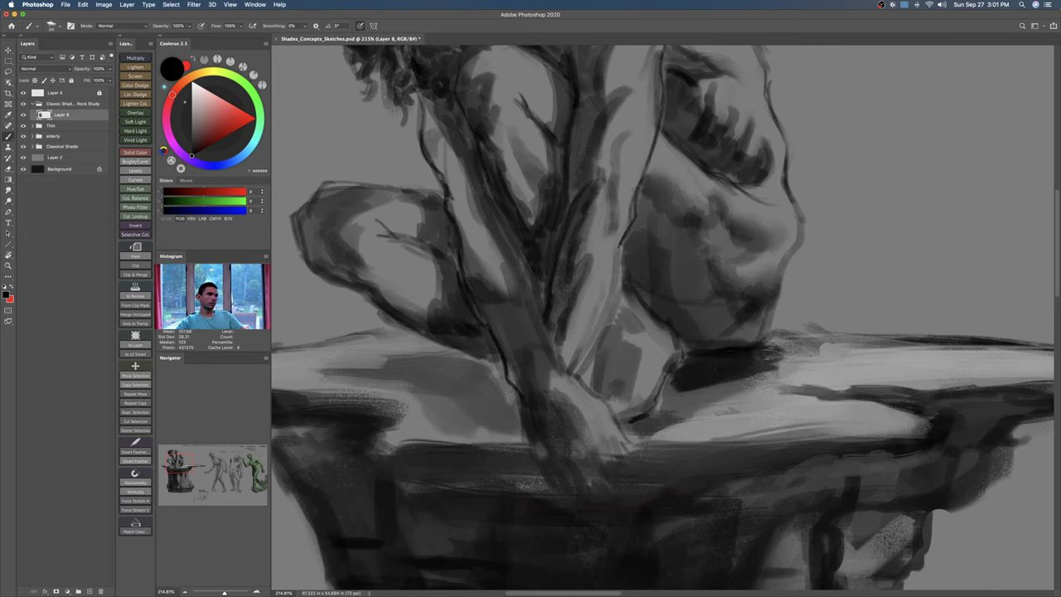
Step: Enlarge the brush and paint the folded leg's cast shadow across the rock toward the supporting hand
key("z")
mouse_move(689, 387)
left_mouse_down()
mouse_move(664, 402)
mouse_move(673, 380)
mouse_move(708, 380)
left_mouse_up()
key("b")
key("bracketright")
key("bracketright")
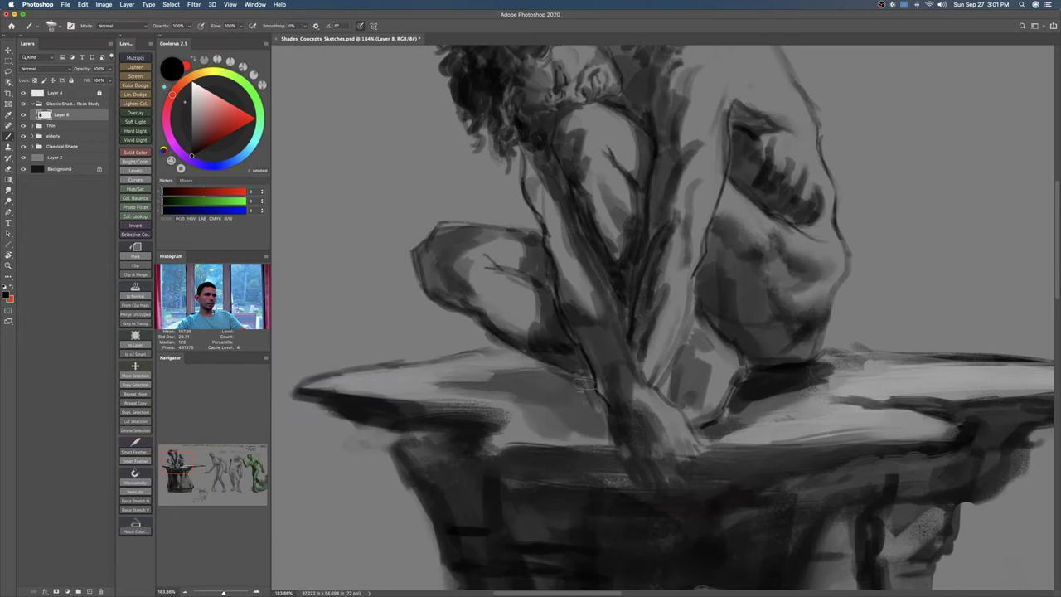
left_click_drag(560, 370, 448, 383)
left_click_drag(583, 386, 466, 385)
left_click_drag(533, 397, 634, 409)
Step: Deepen the shadow on the underside of the folded leg beside the far forearm
key("z")
key("b")
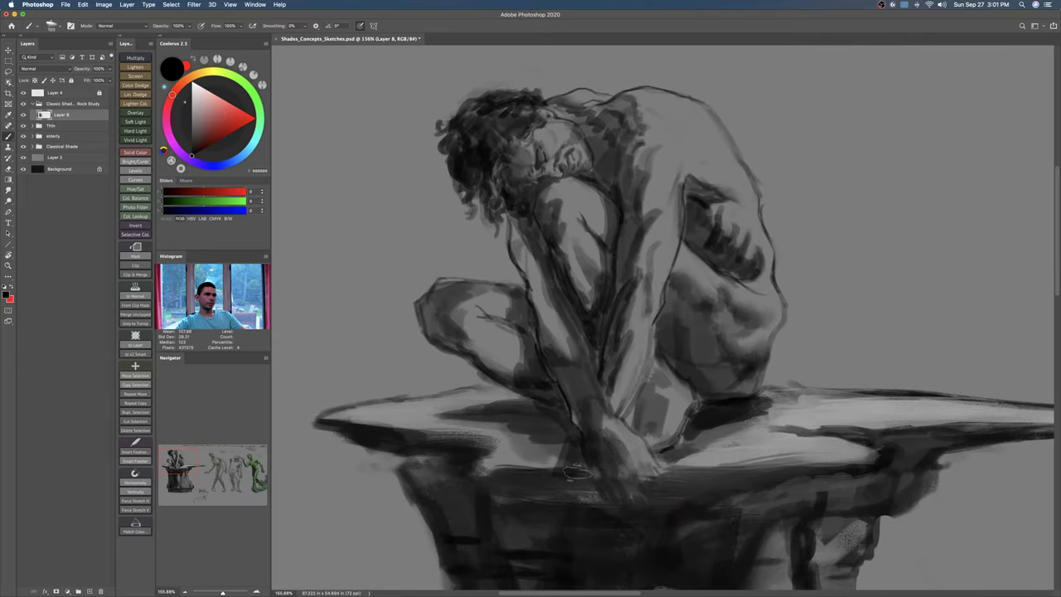
key("z")
left_click_drag(551, 432, 585, 440)
key("b")
mouse_move(558, 378)
left_mouse_down()
mouse_move(525, 342)
mouse_move(575, 410)
mouse_move(528, 403)
left_mouse_up()
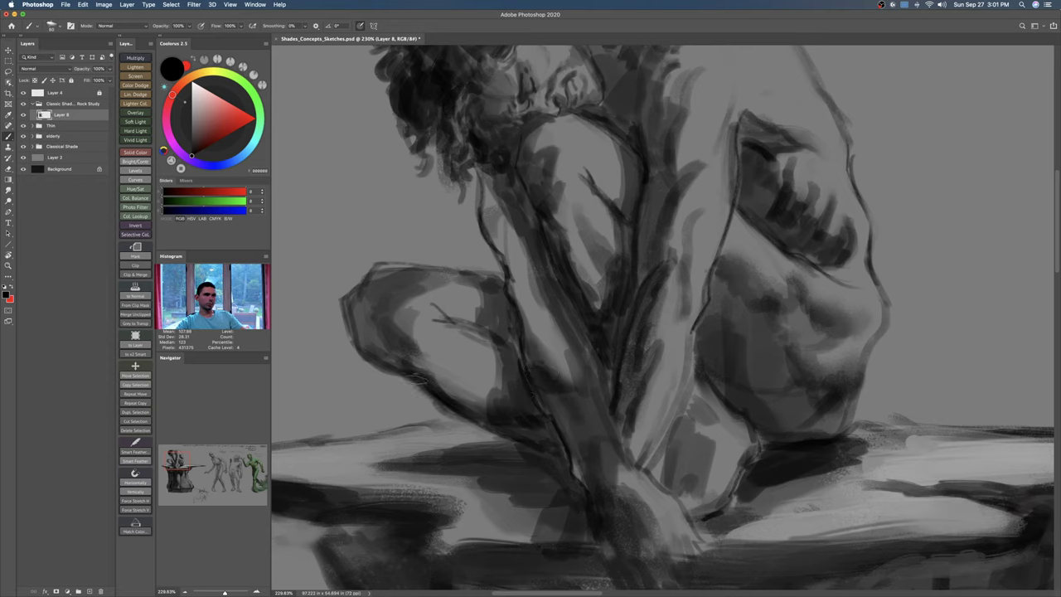
Step: Enlarge the brush and shade the folded leg's knee with broad dark strokes
key("bracketright")
key("bracketright")
key("bracketright")
mouse_move(387, 337)
left_mouse_down()
mouse_move(379, 309)
mouse_move(408, 285)
left_mouse_up()
left_click_drag(517, 319, 465, 328)
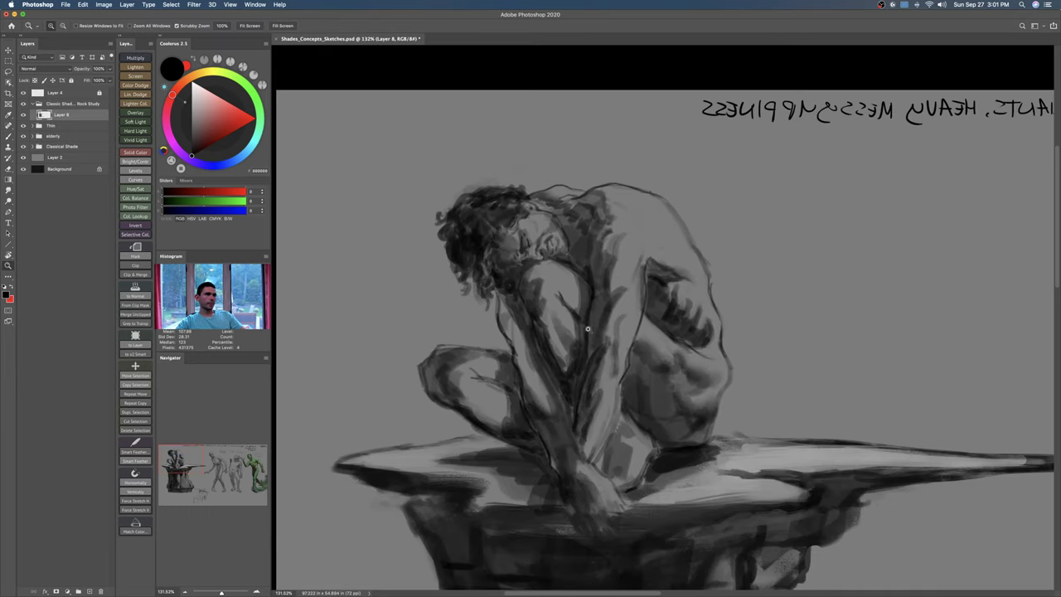
Step: Sample the face's mid grey and soften the dark marks along the cheek and jaw with eraser strokes
left_click_drag(618, 314, 628, 314)
mouse_move(621, 235)
left_mouse_down()
mouse_move(639, 233)
mouse_move(599, 226)
mouse_move(581, 189)
mouse_move(539, 204)
mouse_move(509, 182)
mouse_move(539, 189)
mouse_move(580, 176)
mouse_move(590, 214)
mouse_move(685, 201)
mouse_move(767, 244)
left_mouse_up()
key("b")
key("bracketright")
key("bracketright")
key("bracketright")
key("bracketright")
key("z")
key("r")
left_click_drag(701, 214, 706, 213)
left_click_drag(707, 213, 644, 317)
left_click_drag(690, 274, 706, 272)
left_click(698, 290, "alt")
key("e")
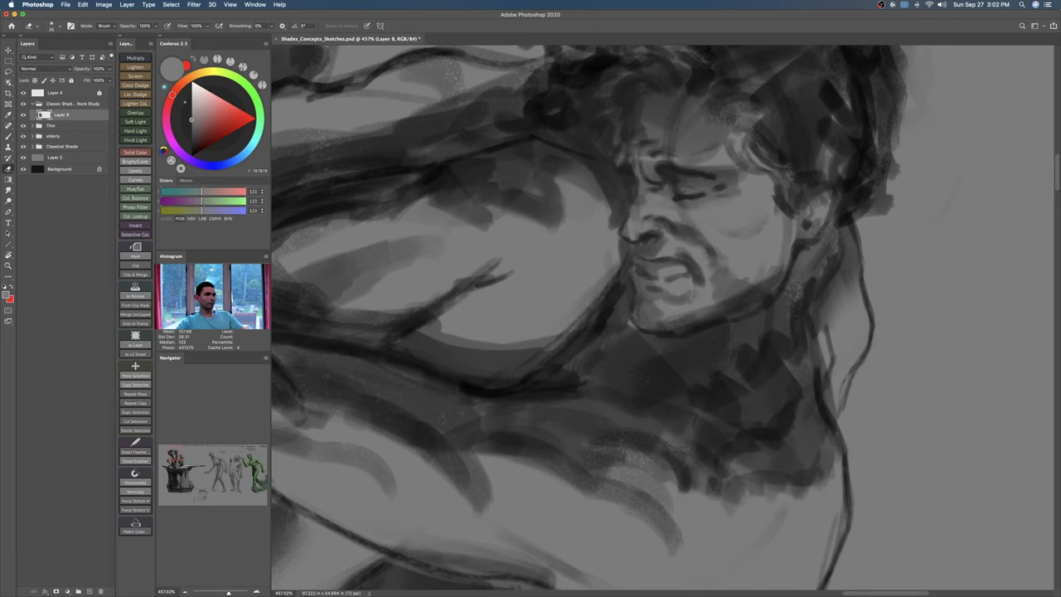
mouse_move(746, 292)
left_mouse_down()
mouse_move(779, 273)
mouse_move(719, 312)
mouse_move(776, 279)
left_mouse_up()
left_click_drag(731, 310, 784, 268)
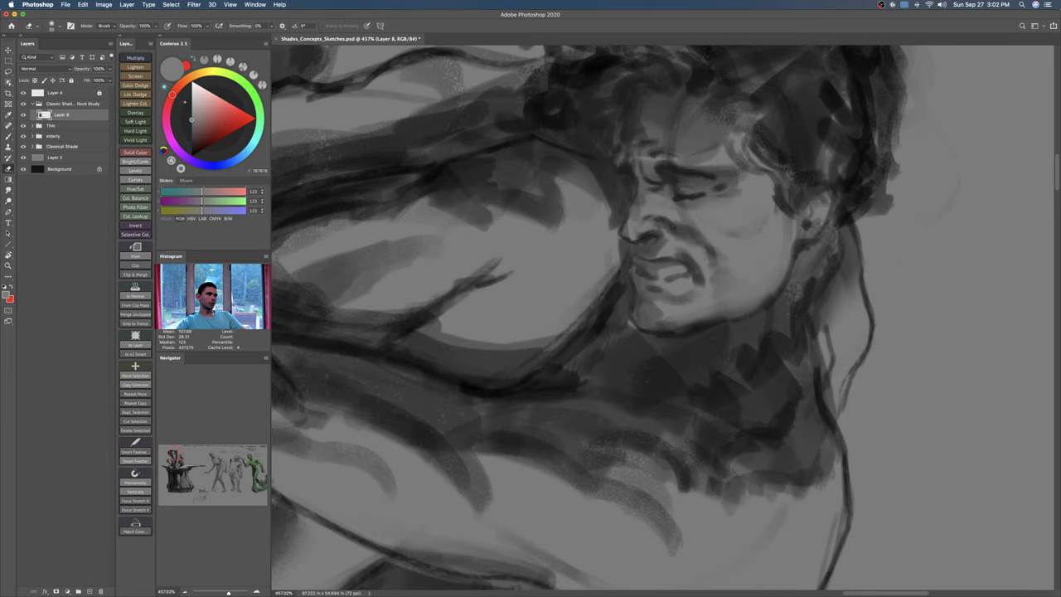
Step: Shade the cheek beneath the closed eye with soft dark strokes using a near-black colour
key("Escape")
key("z")
key("r")
left_click_drag(644, 199, 792, 352)
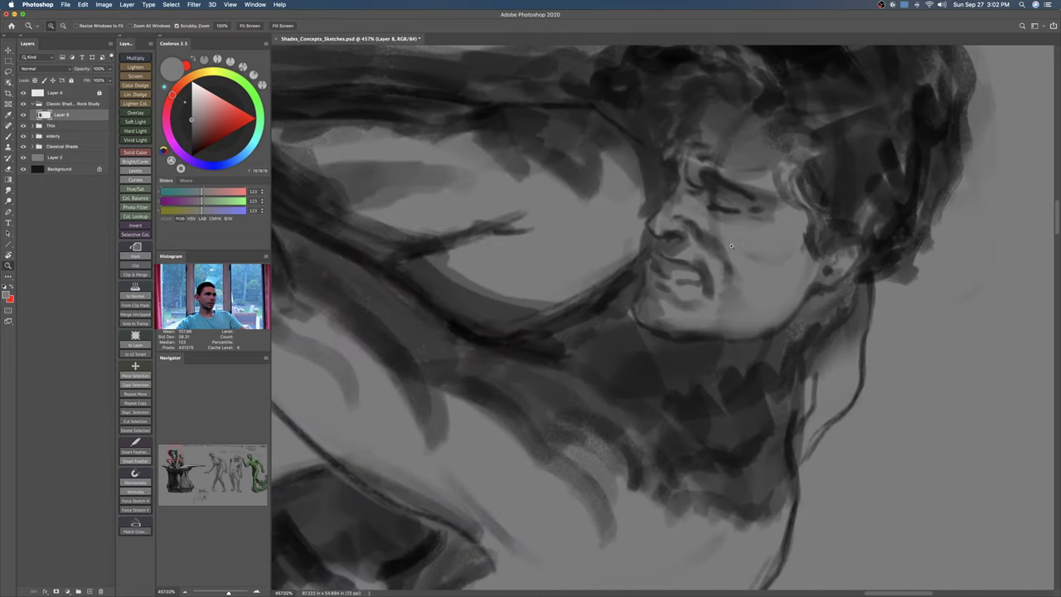
left_click_drag(731, 247, 737, 246)
key("r")
mouse_move(815, 206)
left_mouse_down()
mouse_move(784, 164)
mouse_move(733, 173)
mouse_move(758, 172)
left_mouse_up()
key("z")
left_click_drag(758, 173, 747, 204)
key("b")
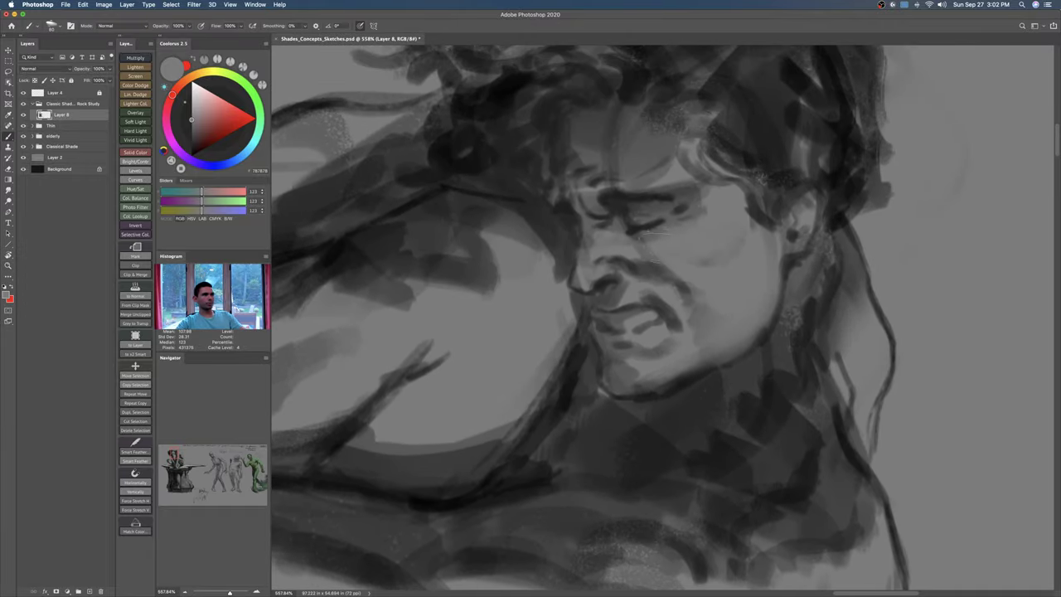
left_click(192, 140)
mouse_move(631, 250)
left_mouse_down()
mouse_move(663, 254)
mouse_move(709, 235)
left_mouse_up()
key("super+z")
mouse_move(632, 251)
left_mouse_down()
mouse_move(669, 256)
mouse_move(715, 222)
mouse_move(696, 217)
left_mouse_up()
left_click_drag(663, 267, 726, 218)
mouse_move(731, 254)
left_mouse_down()
mouse_move(716, 252)
mouse_move(686, 279)
left_mouse_up()
Step: Darken the chin, nose and forehead with dark grey strokes, enlarging the brush for the broader areas
key("e")
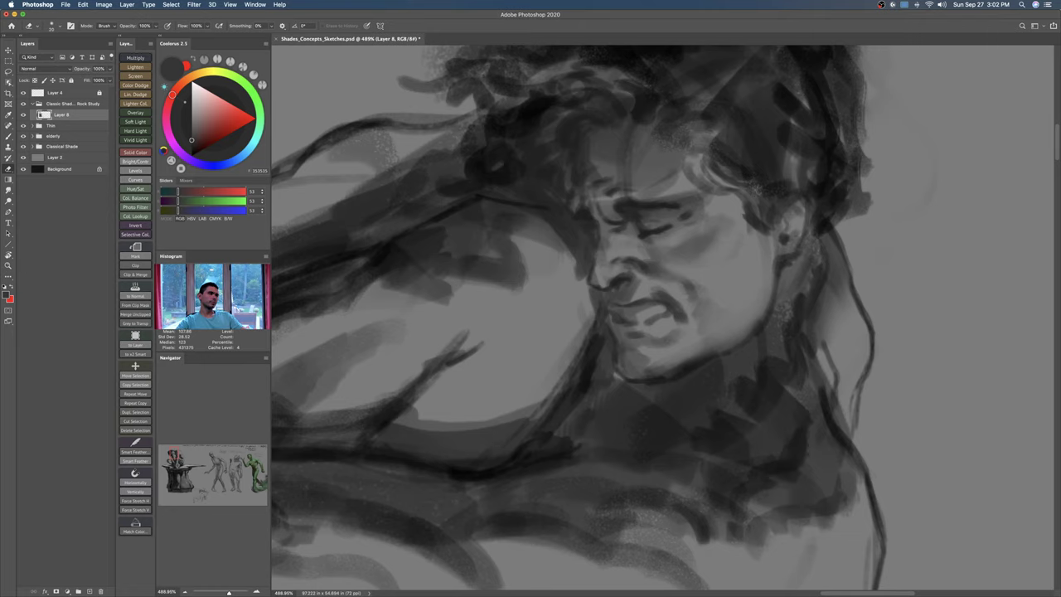
key("b")
left_click_drag(633, 333, 657, 347)
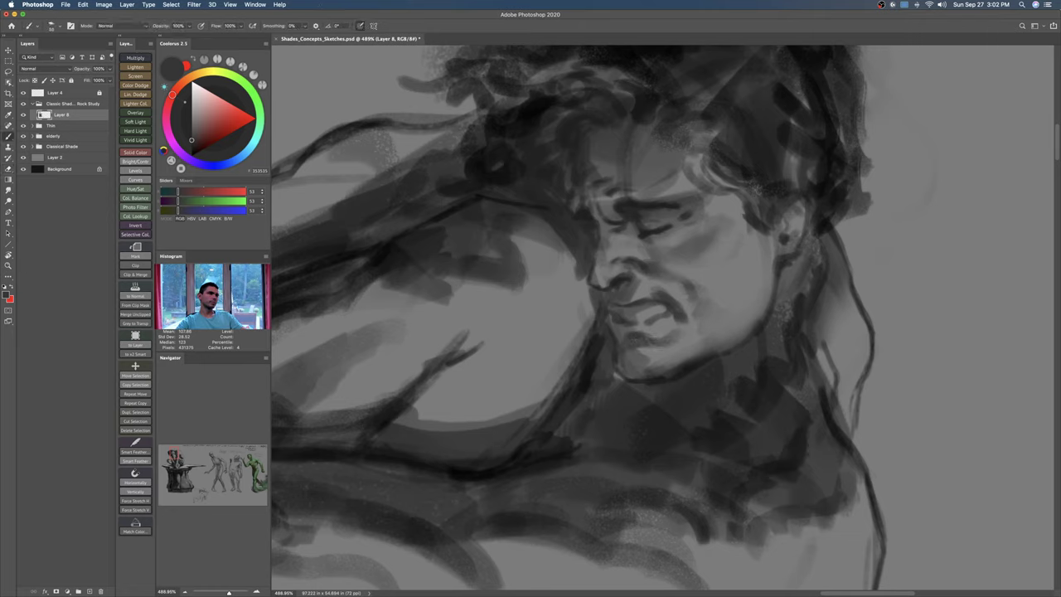
mouse_move(630, 302)
left_mouse_down()
mouse_move(617, 290)
mouse_move(624, 280)
left_mouse_up()
left_click_drag(602, 231, 594, 267)
key("bracketright")
mouse_move(612, 192)
left_mouse_down()
mouse_move(586, 201)
mouse_move(640, 187)
mouse_move(632, 166)
mouse_move(583, 185)
left_mouse_up()
key("bracketright")
key("bracketright")
key("bracketright")
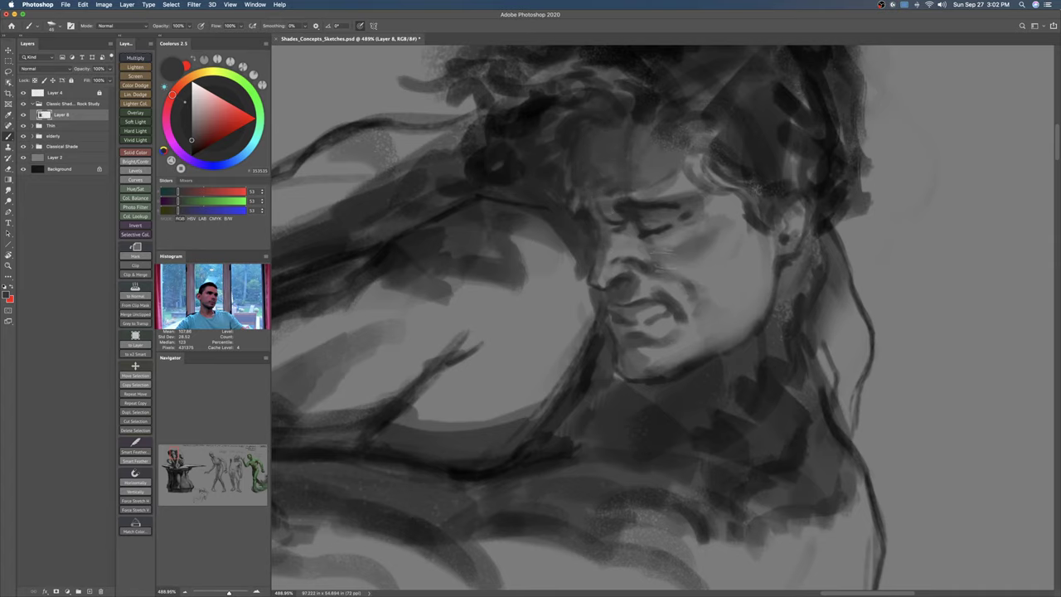
Step: Refine the dark tones around the mouth, nostril and cheek fold
key("Escape")
left_click_drag(666, 294, 629, 319)
left_click_drag(664, 349, 586, 274)
left_click_drag(655, 315, 643, 317)
left_click_drag(660, 326, 600, 279)
left_click_drag(654, 329, 650, 293)
Step: Erase some of the dark tone along the top of the folded leg's knee
key("r")
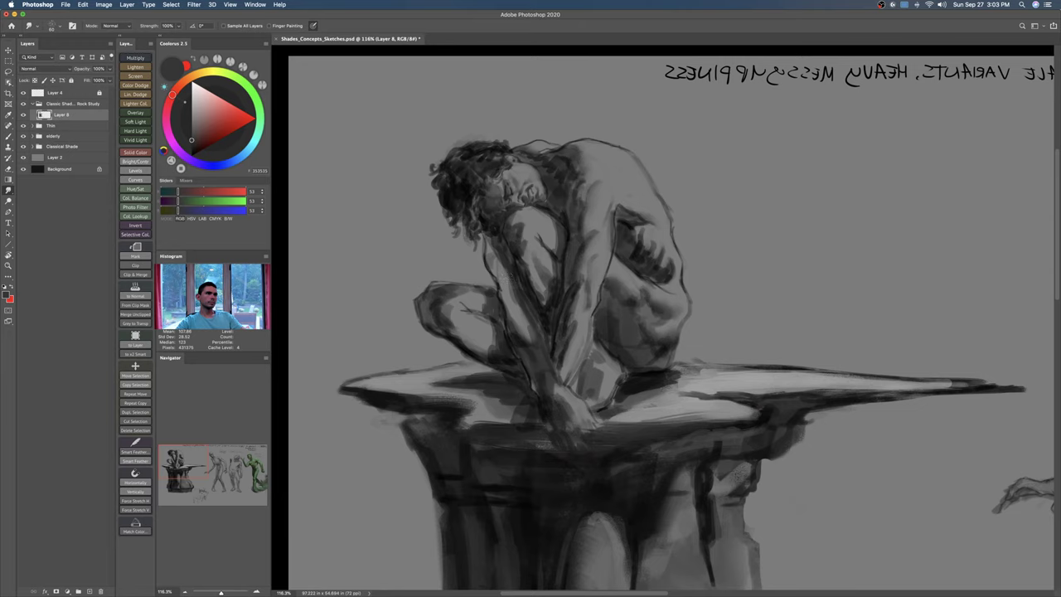
key("b")
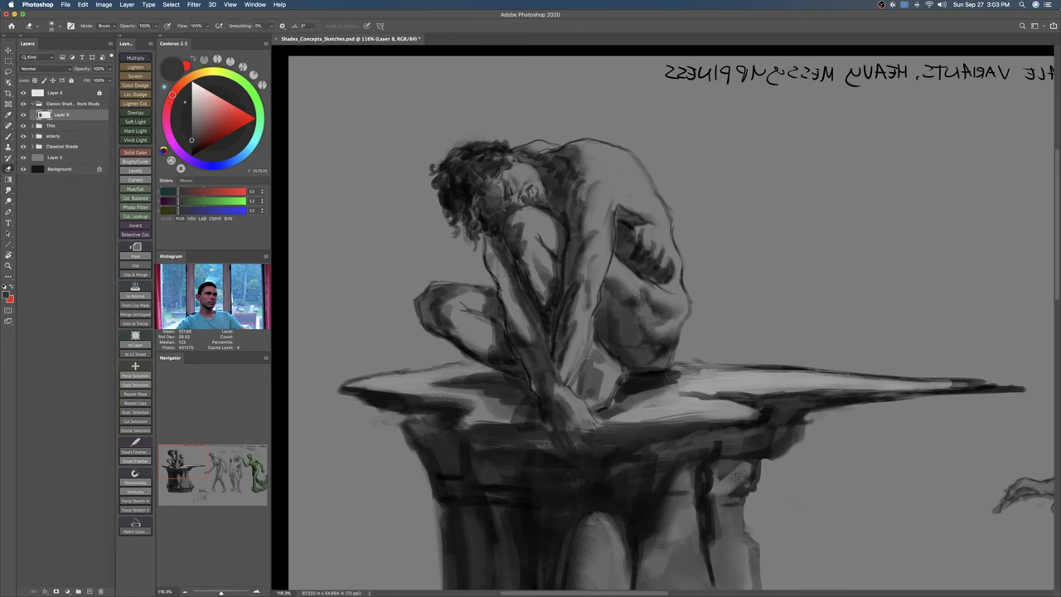
left_click_drag(466, 287, 436, 304)
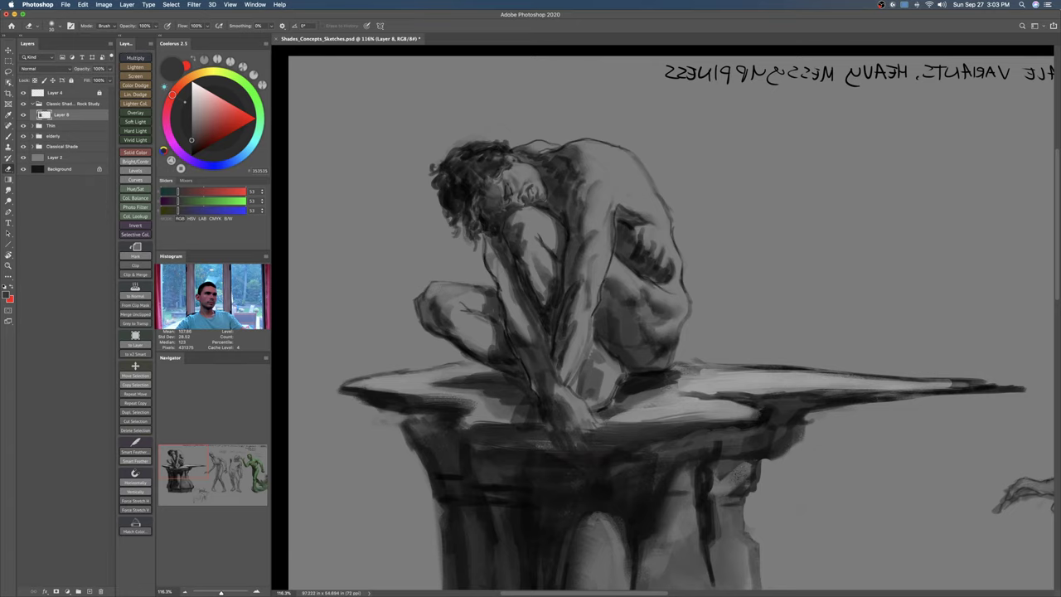
Step: Sample the dark rock tone, enlarge the brush and deepen the shadow beneath the hips
key("z")
left_click_drag(487, 310, 463, 310)
key("b")
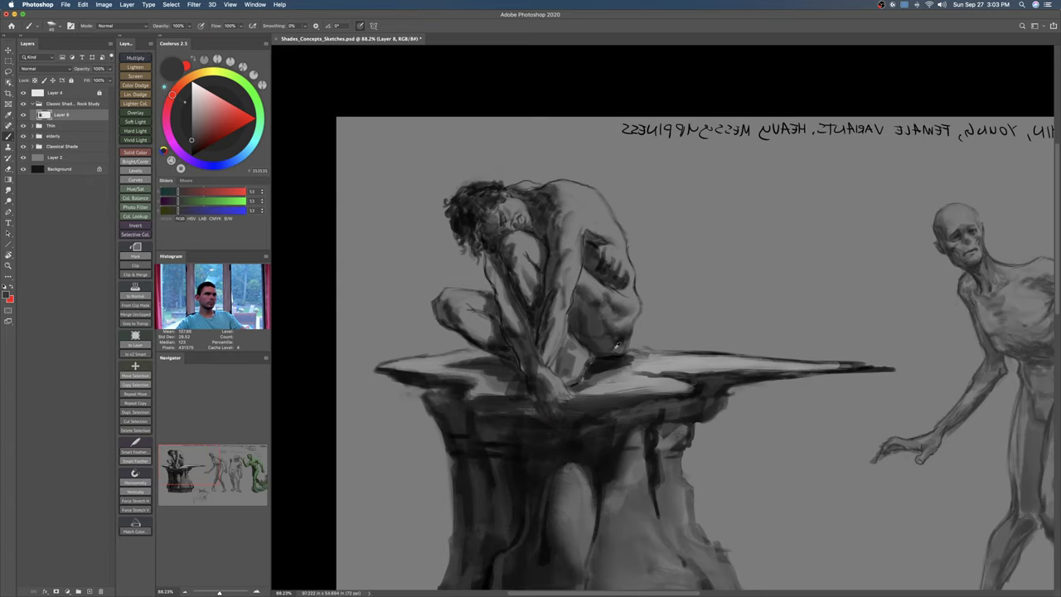
left_click(609, 365, "alt")
key("bracketright")
key("bracketright")
left_click_drag(645, 358, 598, 365)
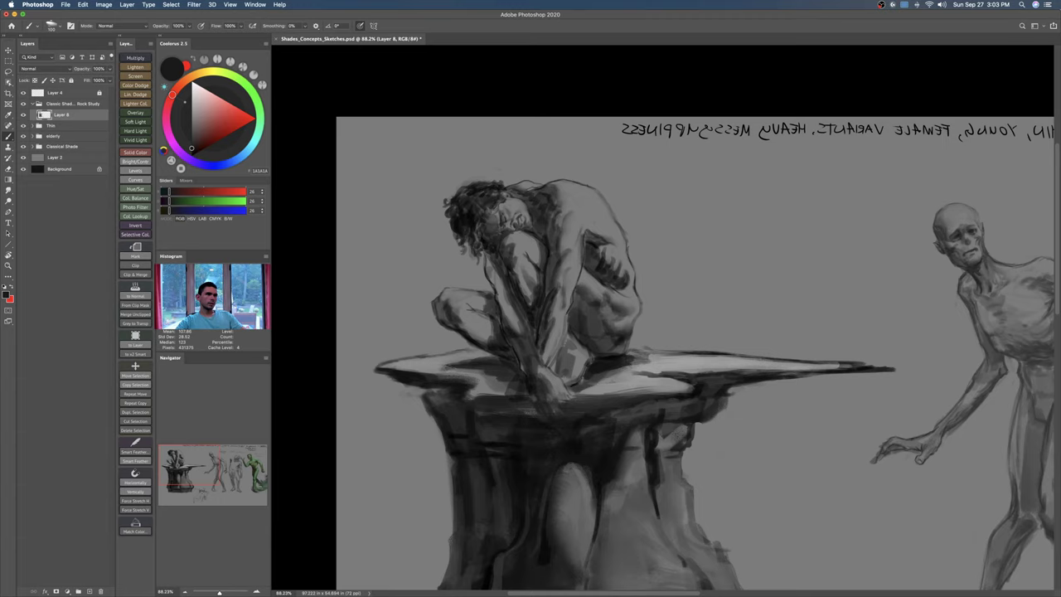
Step: Scale the rock study layer down to about 98% and reposition it between the canvas edge and the thin figure
key("z")
mouse_move(532, 380)
left_mouse_down()
mouse_move(501, 385)
mouse_move(468, 369)
mouse_move(496, 375)
left_mouse_up()
key("v")
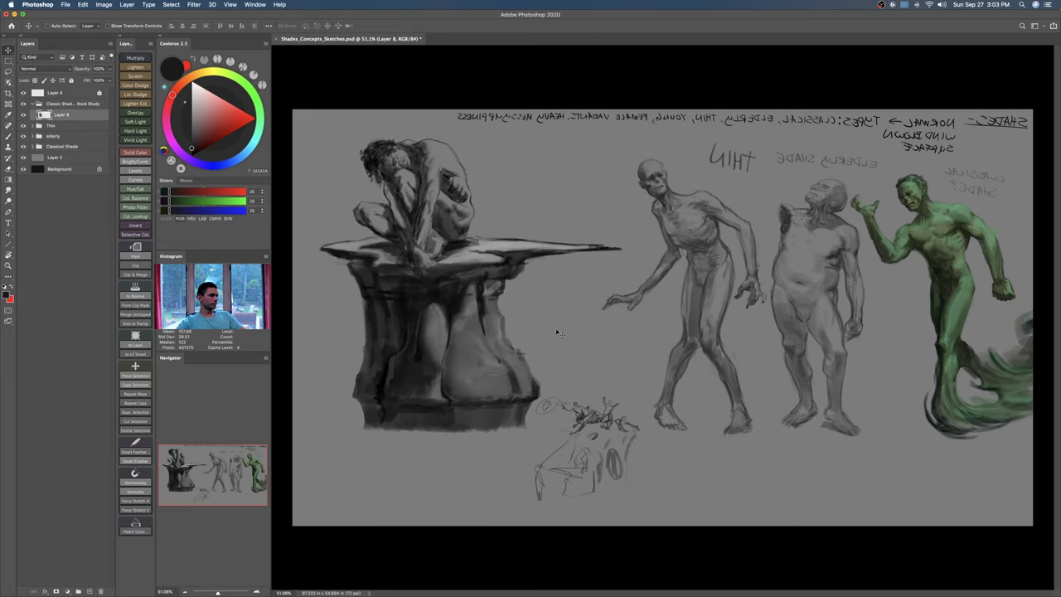
key("super+t")
left_click_drag(641, 132, 613, 164)
left_click_drag(529, 285, 536, 286)
left_click_drag(620, 500, 615, 494)
left_click_drag(528, 379, 537, 377)
left_click_drag(623, 160, 659, 148)
left_click_drag(596, 229, 580, 241)
left_click_drag(632, 150, 637, 144)
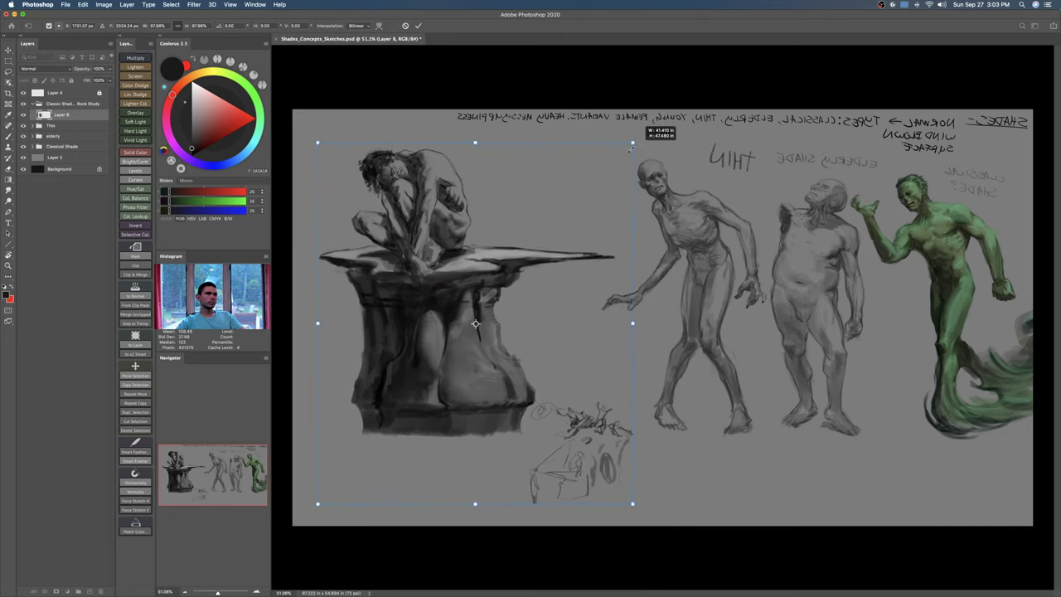
left_click_drag(589, 185, 598, 185)
key("Return")
Step: Erase the small thumbnail sketches beside the rock's base with a large eraser
key("b")
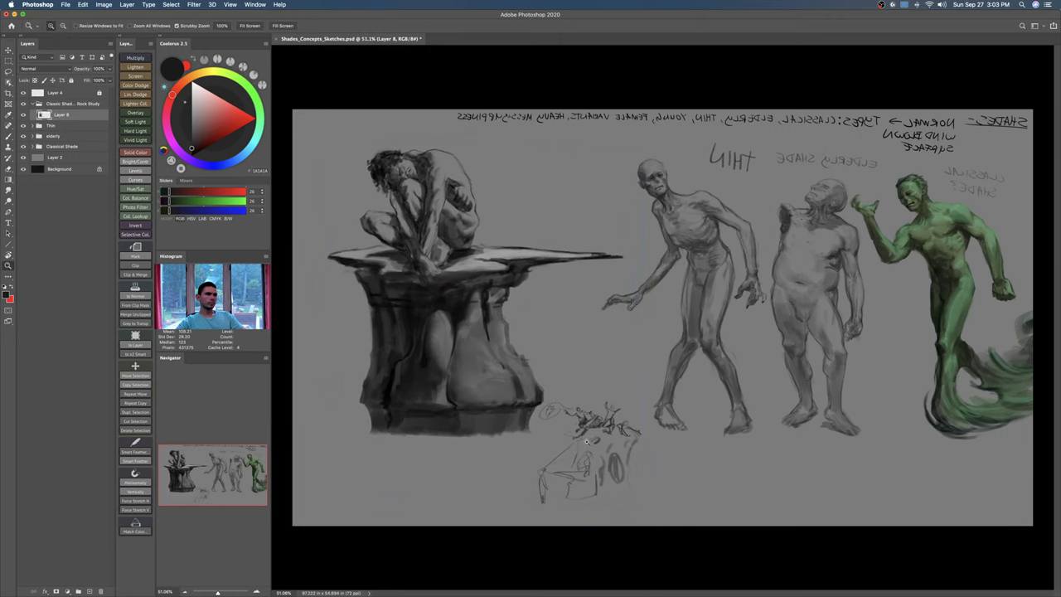
scroll(591, 408, "up", 2)
right_click(591, 407)
double_click(674, 418)
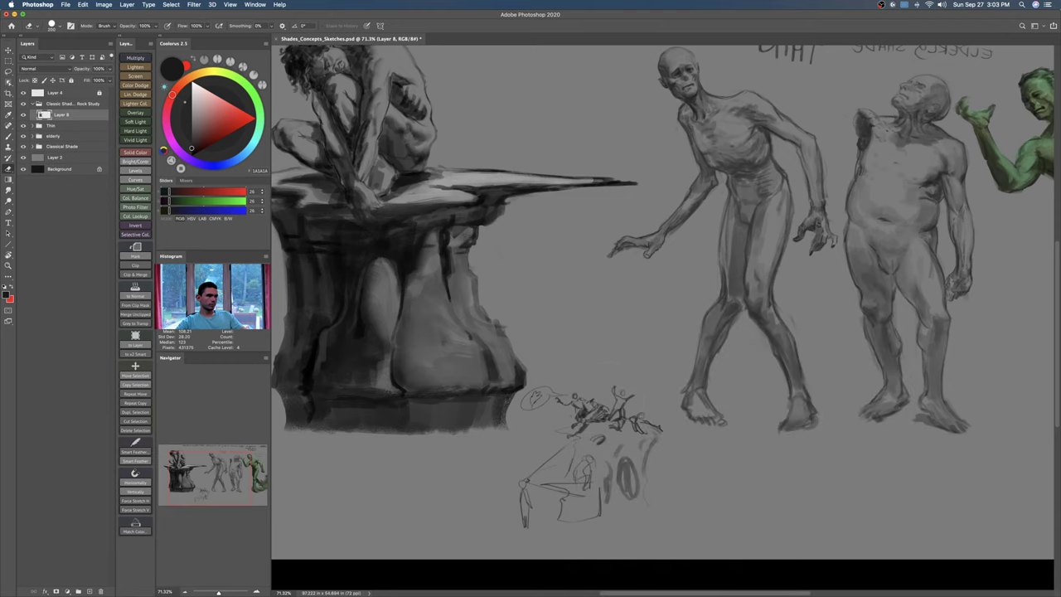
mouse_move(611, 489)
left_mouse_down()
mouse_move(548, 517)
mouse_move(570, 415)
left_mouse_up()
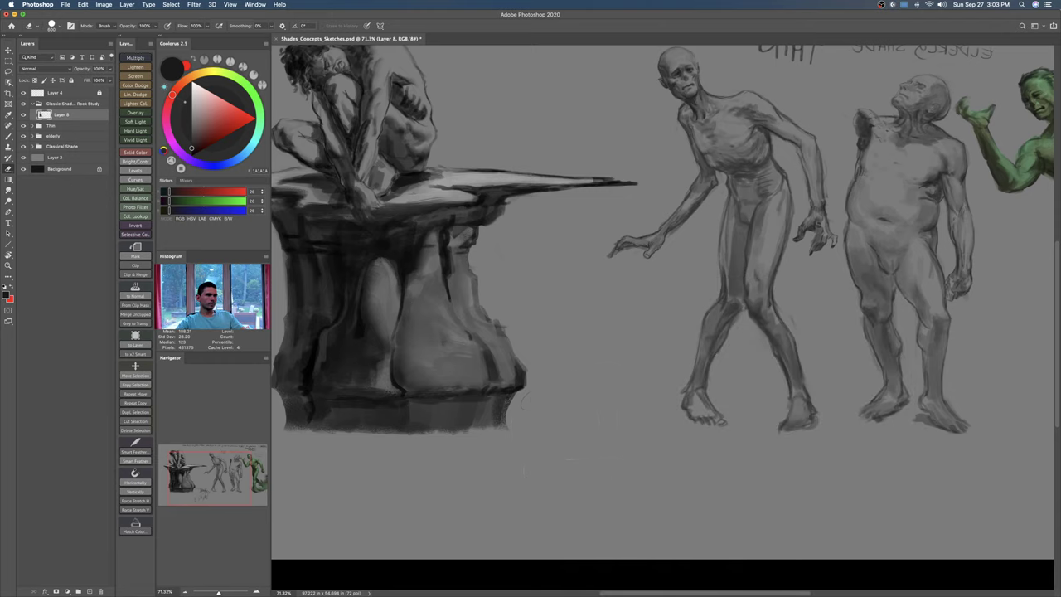
left_click_drag(647, 452, 603, 454)
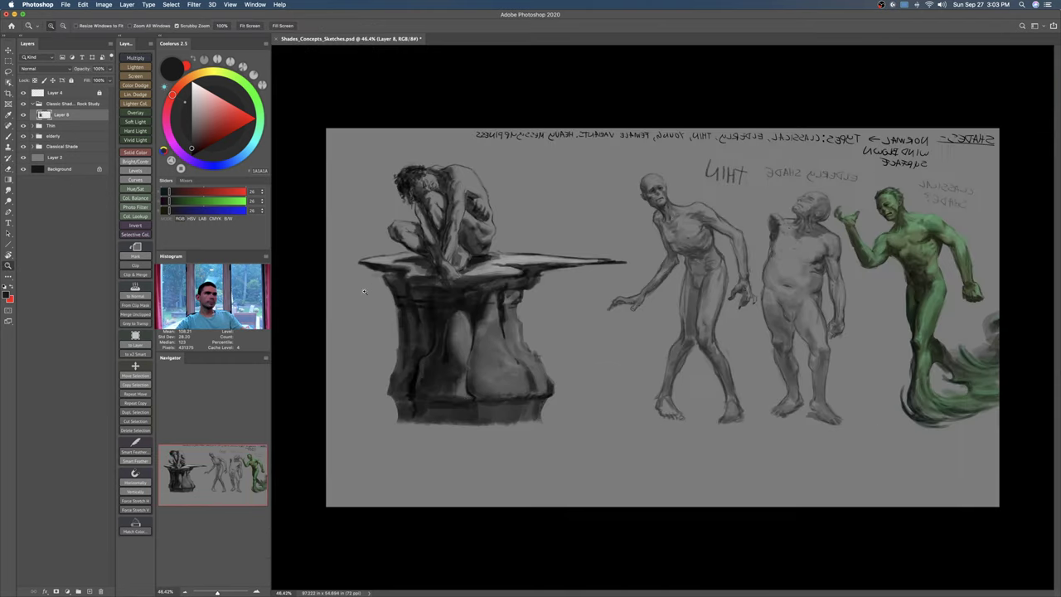
Step: Set the colour to white and paint thin rim highlights along the rock pedestal's shadowed outer edge and base
left_click_drag(382, 309, 403, 309)
left_click(191, 82)
left_click_drag(409, 354, 433, 353)
key("b")
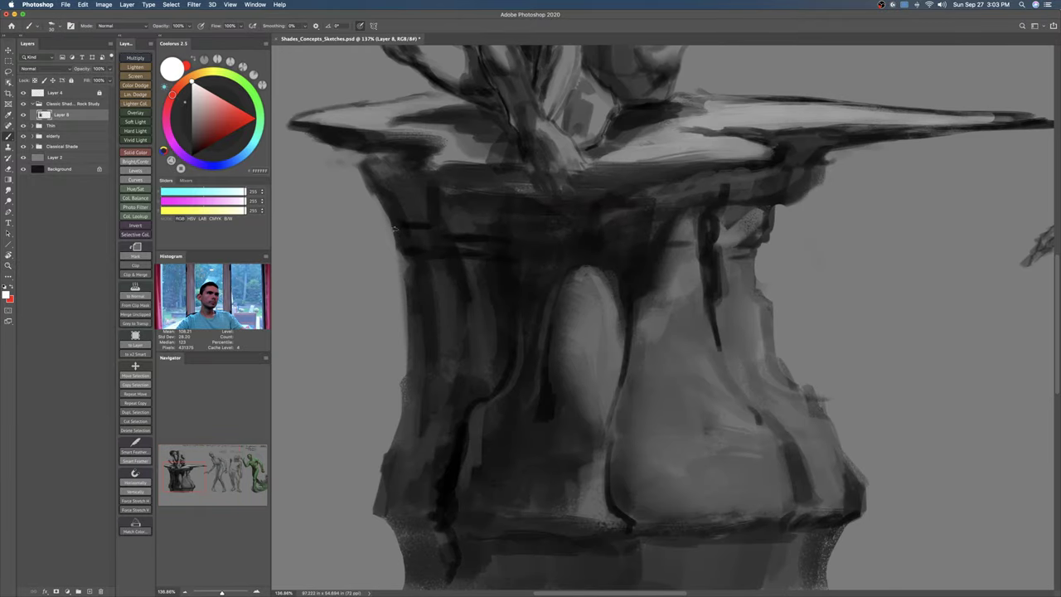
left_click_drag(406, 272, 414, 381)
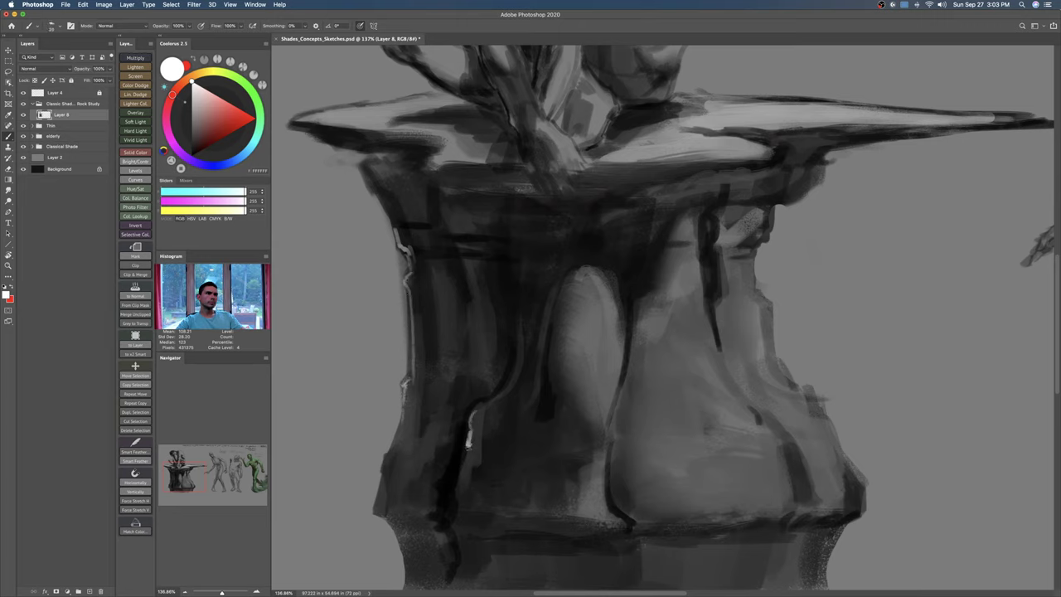
left_click_drag(375, 507, 396, 434)
left_click_drag(382, 509, 407, 443)
left_click_drag(404, 533, 393, 422)
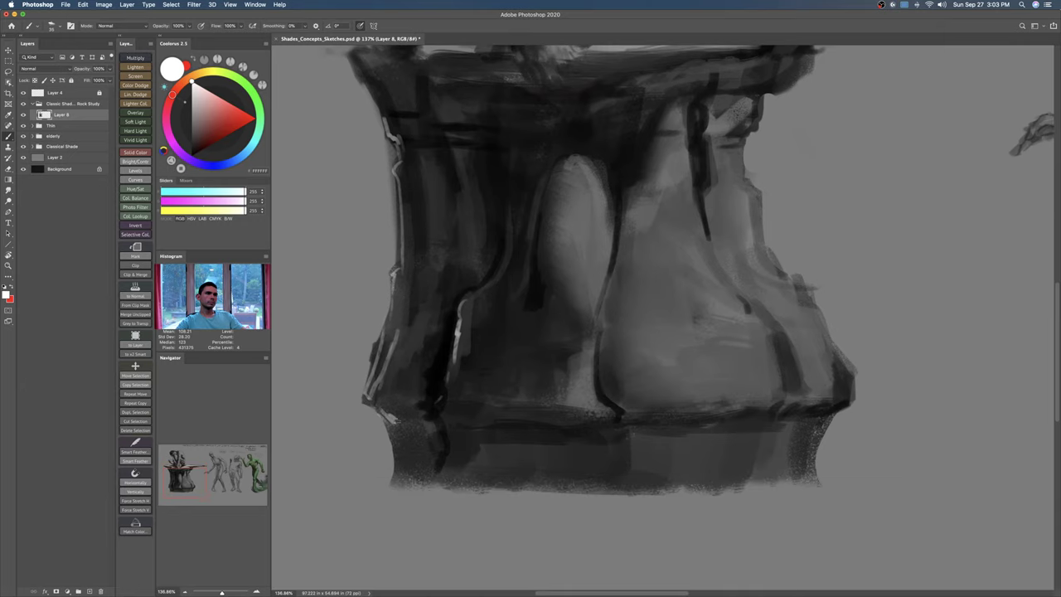
Step: Paint white rim highlights along the folded knee, far arm, supporting hand and raised knee
scroll(410, 464, "up", 10)
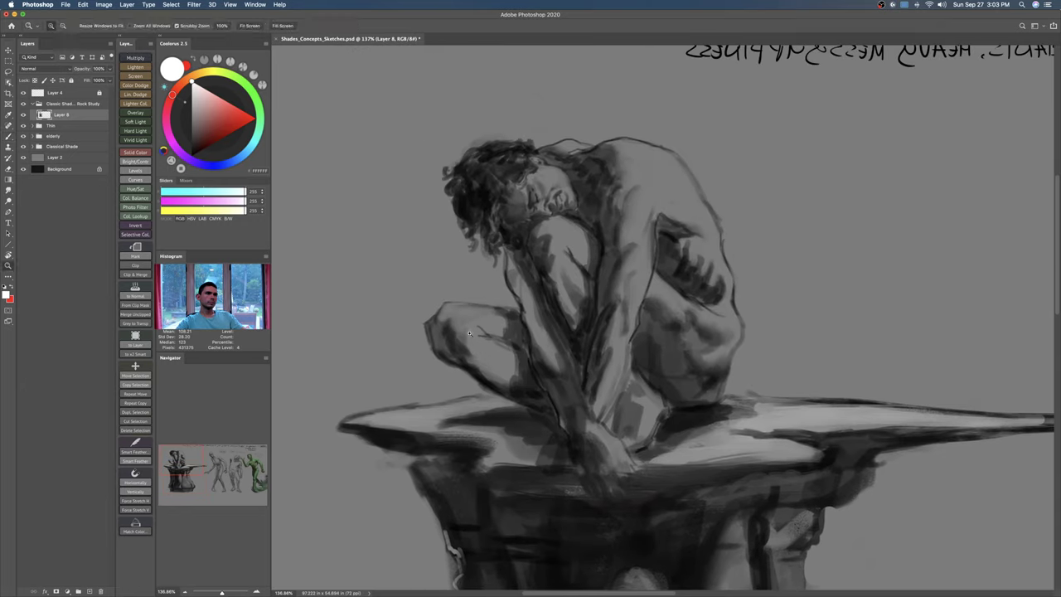
scroll(473, 336, "up", 2)
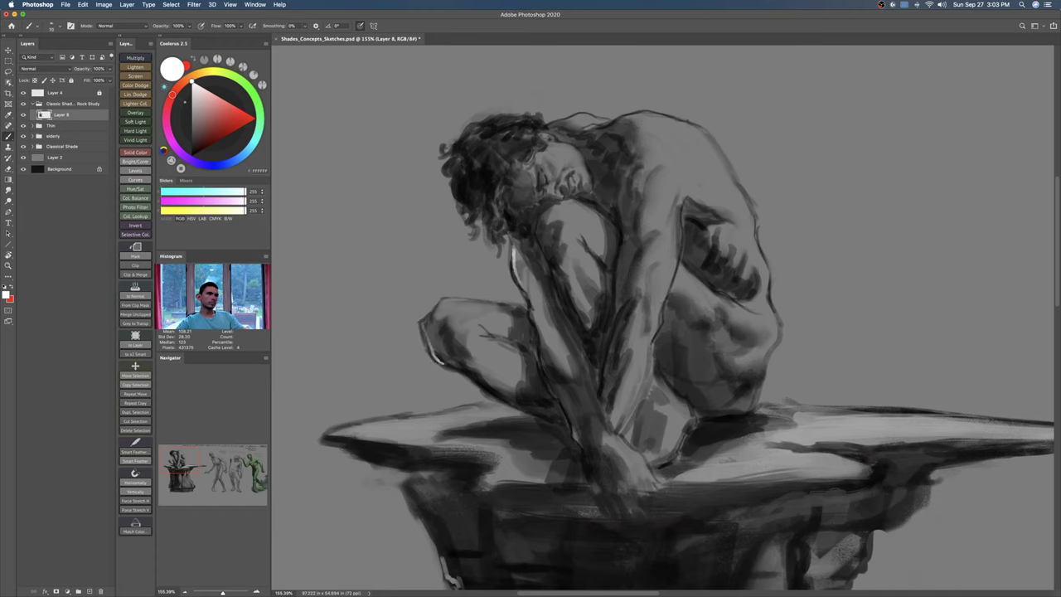
left_click_drag(540, 348, 570, 413)
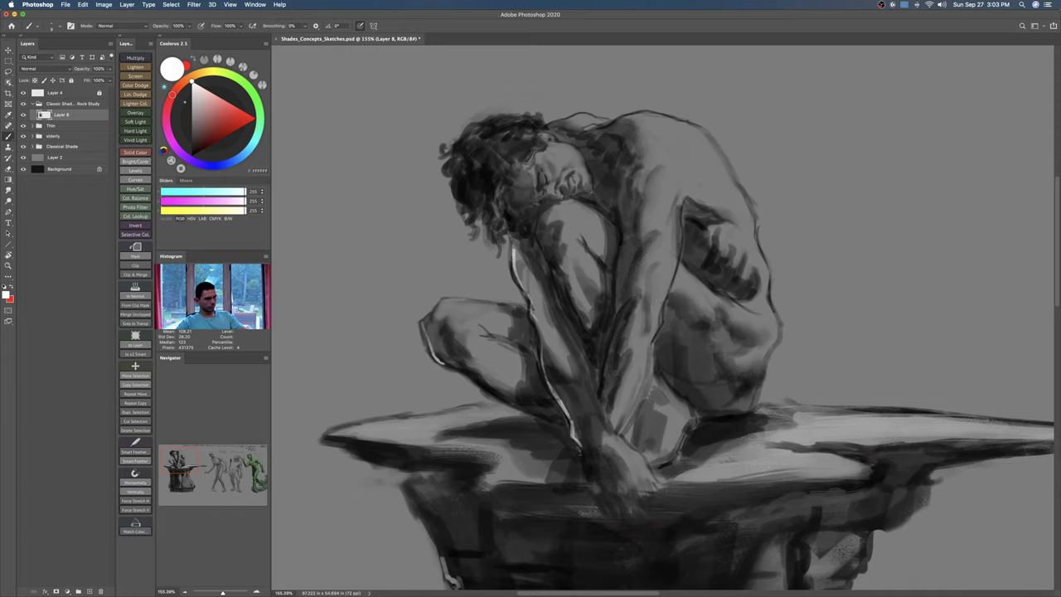
left_click_drag(626, 507, 632, 519)
left_click_drag(569, 412, 574, 419)
mouse_move(537, 311)
left_mouse_down()
mouse_move(537, 390)
mouse_move(512, 403)
mouse_move(615, 344)
mouse_move(615, 374)
mouse_move(590, 406)
mouse_move(587, 435)
mouse_move(590, 415)
mouse_move(623, 508)
left_mouse_up()
key("b")
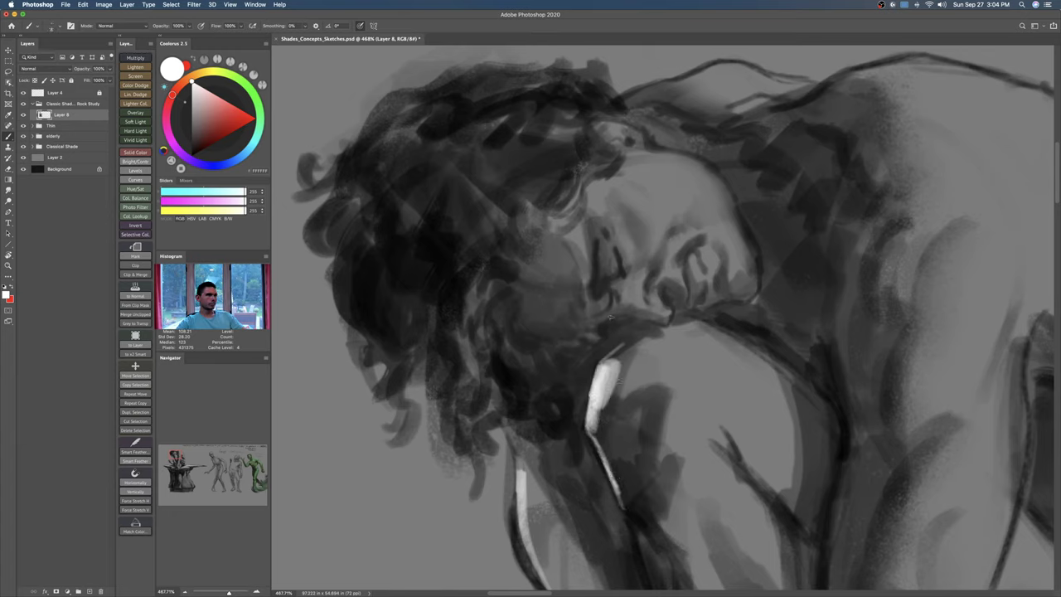
Step: Paint curved white rim highlights along the outer hair curls and hanging locks
mouse_move(455, 295)
left_mouse_down()
mouse_move(432, 340)
mouse_move(453, 415)
left_mouse_up()
left_click_drag(355, 248, 368, 361)
mouse_move(406, 353)
left_mouse_down()
mouse_move(383, 443)
mouse_move(344, 308)
mouse_move(334, 204)
mouse_move(366, 142)
mouse_move(321, 213)
left_mouse_up()
left_click_drag(439, 245, 340, 262)
mouse_move(413, 328)
left_mouse_down()
mouse_move(413, 365)
mouse_move(464, 232)
left_mouse_up()
left_click_drag(461, 325, 448, 327)
left_click_drag(627, 293, 521, 287)
left_click_drag(429, 204, 531, 204)
mouse_move(440, 161)
left_mouse_down()
mouse_move(528, 230)
mouse_move(553, 232)
left_mouse_up()
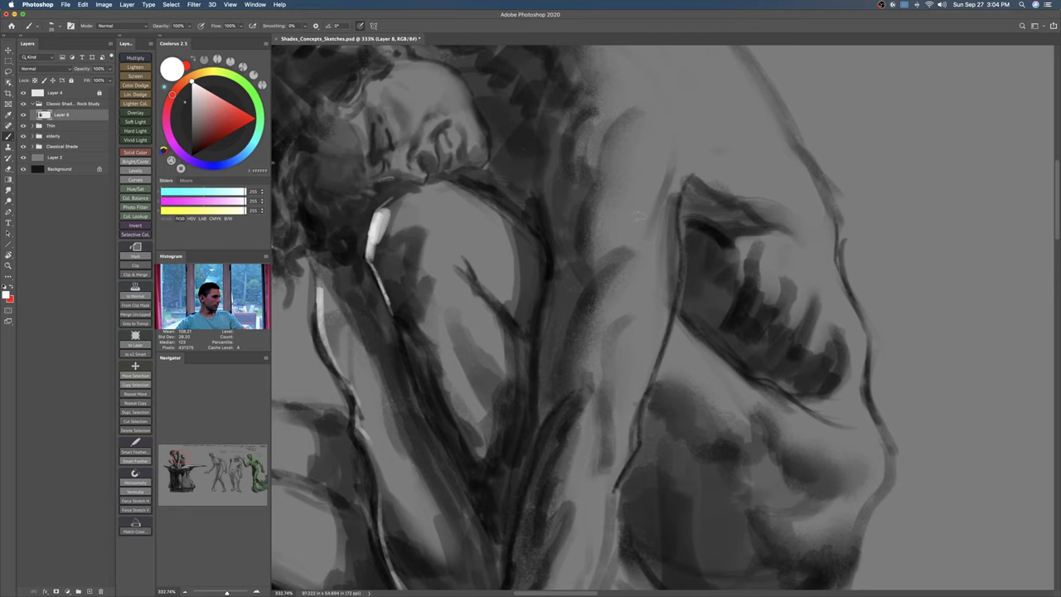
left_click_drag(636, 217, 610, 218)
mouse_move(610, 219)
left_mouse_down()
mouse_move(616, 240)
mouse_move(595, 215)
mouse_move(579, 236)
mouse_move(585, 252)
left_mouse_up()
key("super+z")
left_click_drag(577, 213, 589, 269)
key("super+z")
key("bracketleft")
key("bracketleft")
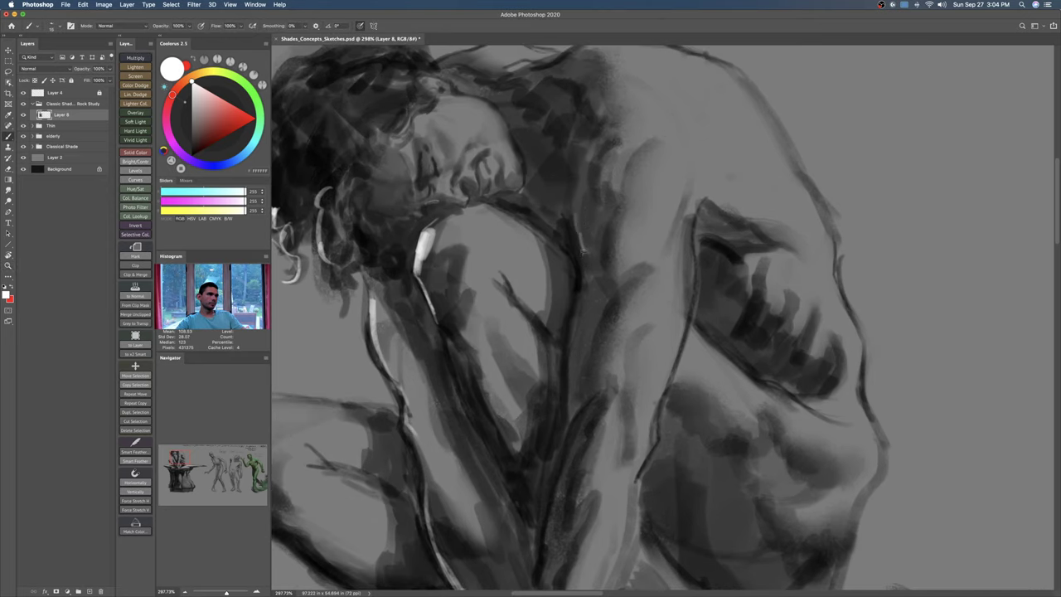
key("super+z")
key("bracketright")
key("bracketright")
left_click_drag(577, 211, 585, 259)
key("super+z")
Step: Paint a thin white rim highlight down the near upper arm's inner contour beside the raised leg
mouse_move(577, 211)
left_mouse_down()
mouse_move(586, 262)
mouse_move(577, 213)
left_mouse_up()
key("bracketleft")
key("bracketleft")
mouse_move(587, 298)
left_mouse_down()
mouse_move(585, 277)
mouse_move(567, 336)
left_mouse_up()
left_click_drag(575, 283, 568, 361)
key("super+z")
key("bracketleft")
key("bracketleft")
left_click_drag(583, 258, 569, 343)
left_click_drag(575, 294, 569, 380)
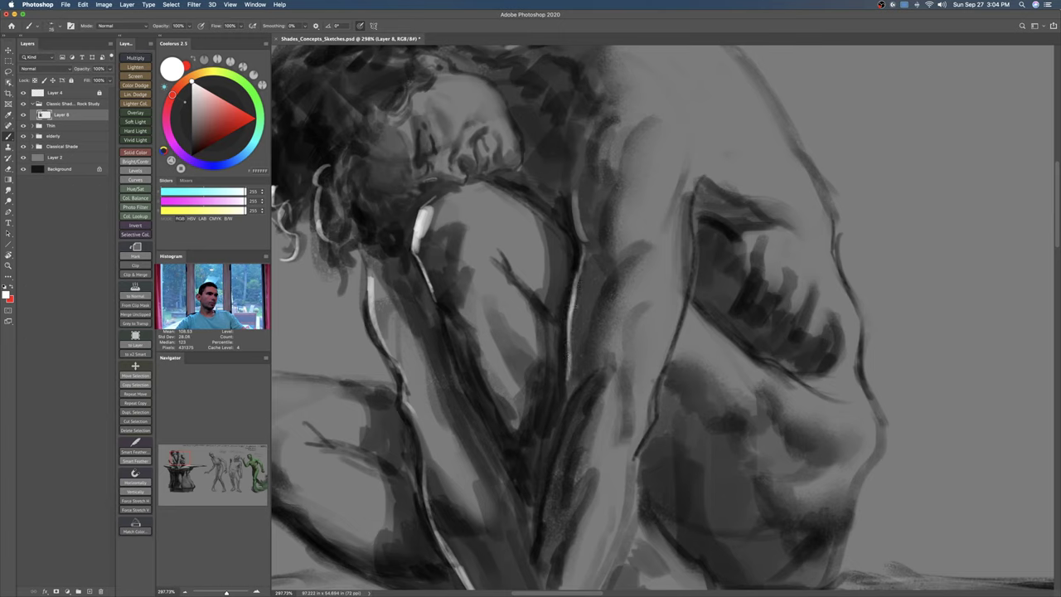
Step: Enlarge the brush and add a white rim highlight at the near arm's elbow
mouse_move(576, 199)
left_mouse_down()
mouse_move(587, 245)
mouse_move(612, 247)
left_mouse_up()
key("bracketleft")
mouse_move(600, 211)
left_mouse_down()
mouse_move(600, 265)
mouse_move(577, 346)
left_mouse_up()
key("super+z")
key("bracketright")
key("bracketright")
key("bracketright")
left_click_drag(614, 257, 570, 343)
left_click_drag(601, 265, 572, 347)
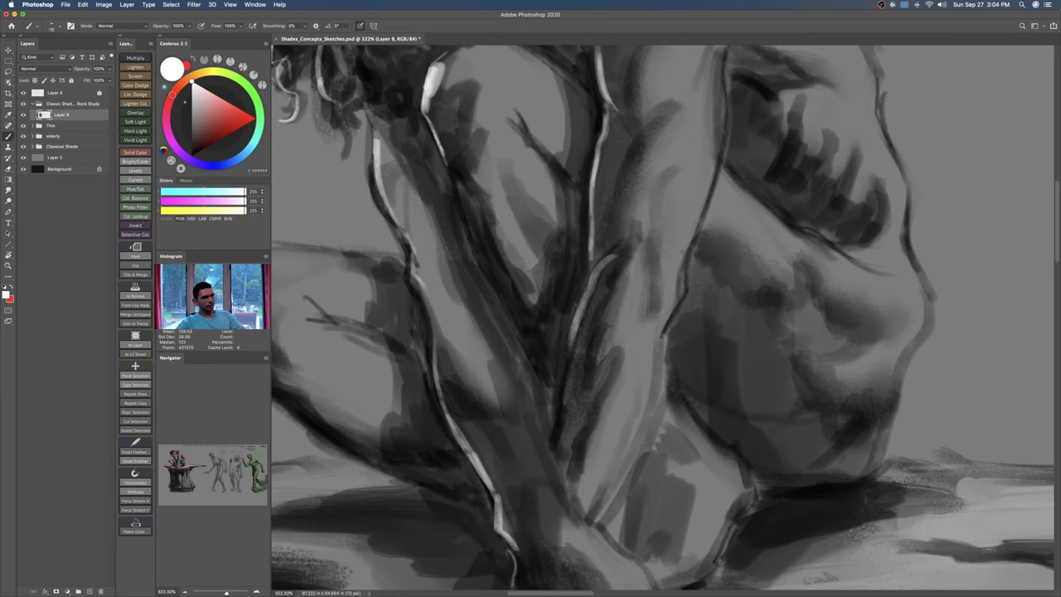
Step: Extend the white rim highlight down the near forearm's inner edge toward the wrist
mouse_move(603, 266)
left_mouse_down()
mouse_move(566, 355)
mouse_move(573, 383)
mouse_move(555, 442)
left_mouse_up()
left_click_drag(583, 372, 560, 424)
left_click_drag(576, 351, 561, 416)
mouse_move(562, 410)
left_mouse_down()
mouse_move(587, 304)
mouse_move(615, 252)
mouse_move(571, 310)
left_mouse_up()
Step: Reinforce the white rim highlight along the far forearm's outer contour
key("z")
left_click_drag(495, 340, 531, 327)
key("b")
left_click_drag(520, 388, 563, 428)
key("super+z")
key("z")
left_click_drag(645, 431, 521, 369)
key("b")
left_click_drag(550, 409, 502, 315)
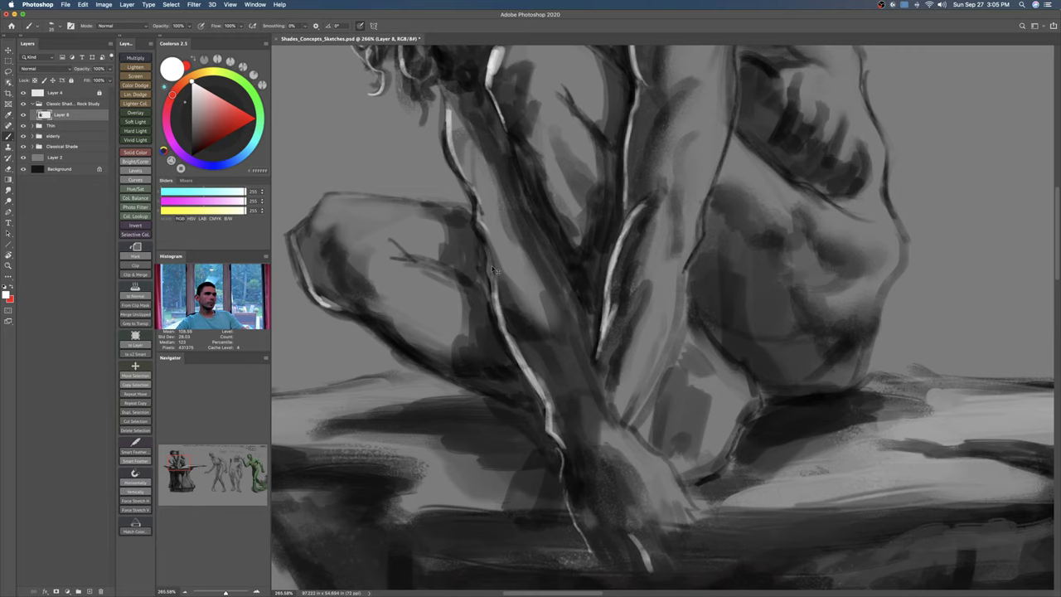
Step: With a smaller black brush, darken the contour where the two crossed forearms meet above the wrist
key("z")
left_click_drag(514, 249, 497, 250)
mouse_move(583, 294)
left_mouse_down()
mouse_move(589, 328)
mouse_move(568, 331)
mouse_move(590, 385)
mouse_move(605, 391)
left_mouse_up()
left_click_drag(589, 364, 576, 460)
left_click_drag(612, 321, 638, 319)
key("b")
left_click(615, 312, "alt")
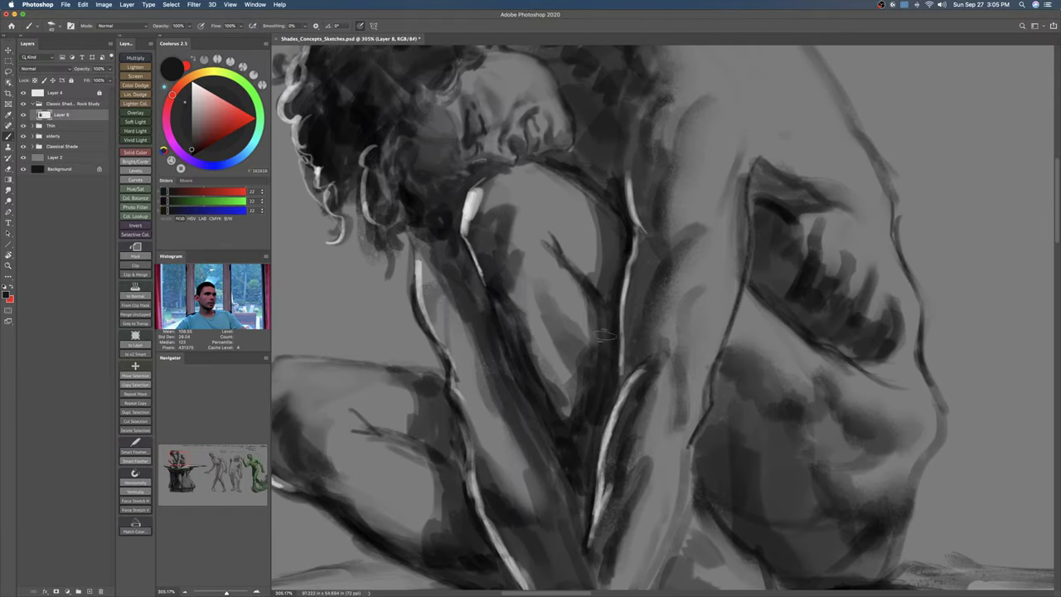
key("z")
mouse_move(590, 420)
left_mouse_down()
mouse_move(564, 421)
mouse_move(519, 277)
left_mouse_up()
left_click_drag(516, 363, 544, 364)
key("b")
left_click(192, 155)
key("bracketleft")
key("bracketleft")
key("bracketleft")
key("bracketleft")
key("bracketleft")
left_click_drag(533, 328, 557, 384)
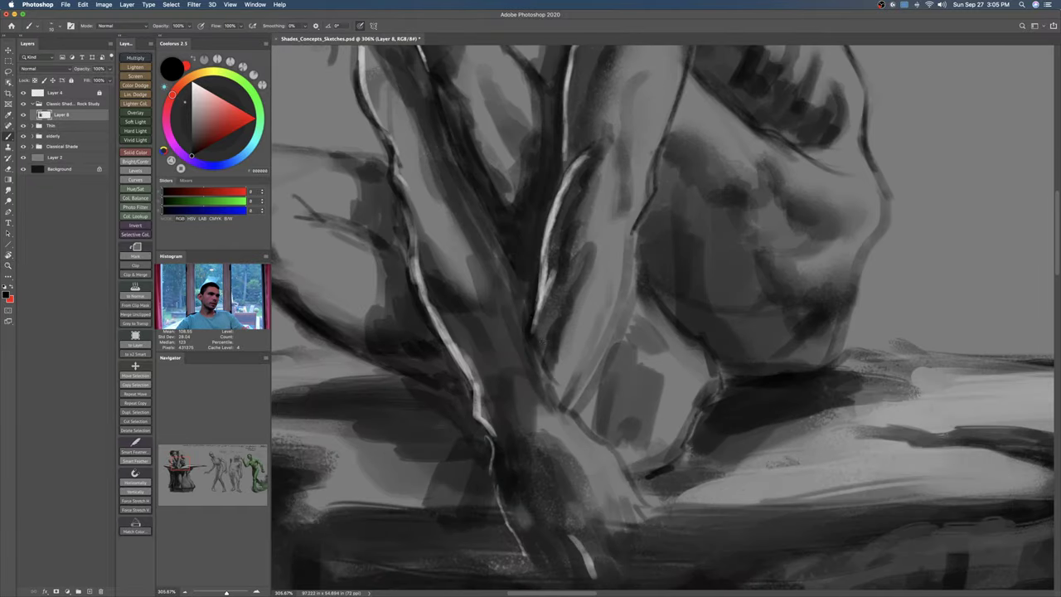
left_click_drag(532, 335, 563, 395)
left_click_drag(534, 335, 547, 368)
Step: Extend the black contour down the wrist and along the back of the hand to the rock edge, varying the brush size
key("bracketright")
key("bracketright")
mouse_move(534, 330)
left_mouse_down()
mouse_move(541, 374)
mouse_move(571, 408)
mouse_move(580, 396)
mouse_move(573, 405)
mouse_move(556, 386)
mouse_move(603, 440)
left_mouse_up()
key("bracketleft")
key("bracketleft")
key("bracketleft")
key("bracketleft")
key("bracketleft")
key("bracketleft")
left_click_drag(622, 477, 631, 520)
left_click_drag(627, 504, 609, 469)
key("bracketright")
key("bracketright")
key("bracketright")
key("bracketright")
left_click_drag(593, 413, 616, 501)
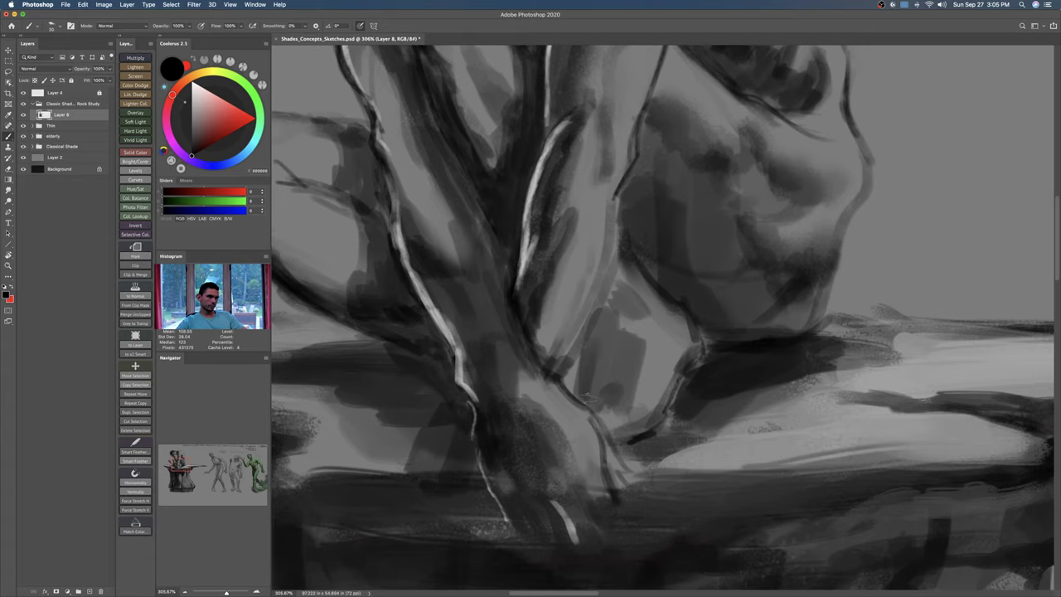
Step: Paint a black line down the far forearm's outer contour toward the wrist, undoing the last stroke
left_click_drag(586, 346, 564, 376)
mouse_move(630, 171)
left_mouse_down()
mouse_move(604, 290)
mouse_move(576, 349)
mouse_move(584, 358)
left_mouse_up()
mouse_move(599, 317)
left_mouse_down()
mouse_move(572, 390)
mouse_move(592, 356)
left_mouse_up()
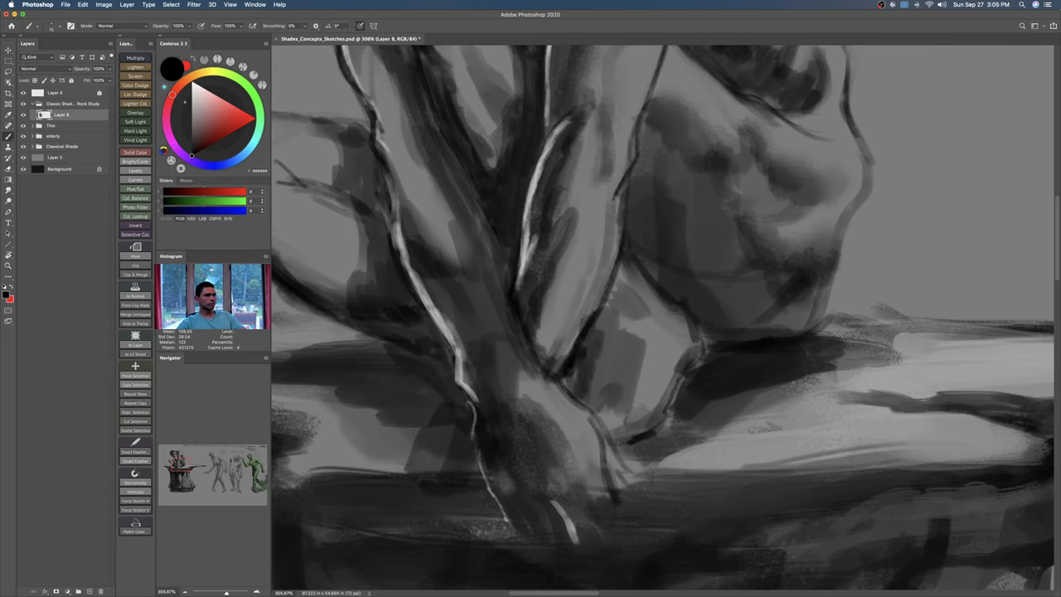
key("super+z")
key("]")
Step: Reposition and resize the crouching figure and rock layer on the canvas
left_click_drag(682, 411, 575, 376, "super")
key("v")
left_click_drag(496, 403, 469, 367)
key("super+t")
left_click_drag(610, 437, 615, 463)
left_click_drag(660, 495, 576, 434)
key("Return")
Step: Flip the crouching figure and rock layer horizontally
key("super+t")
right_click(496, 363)
left_click(540, 504)
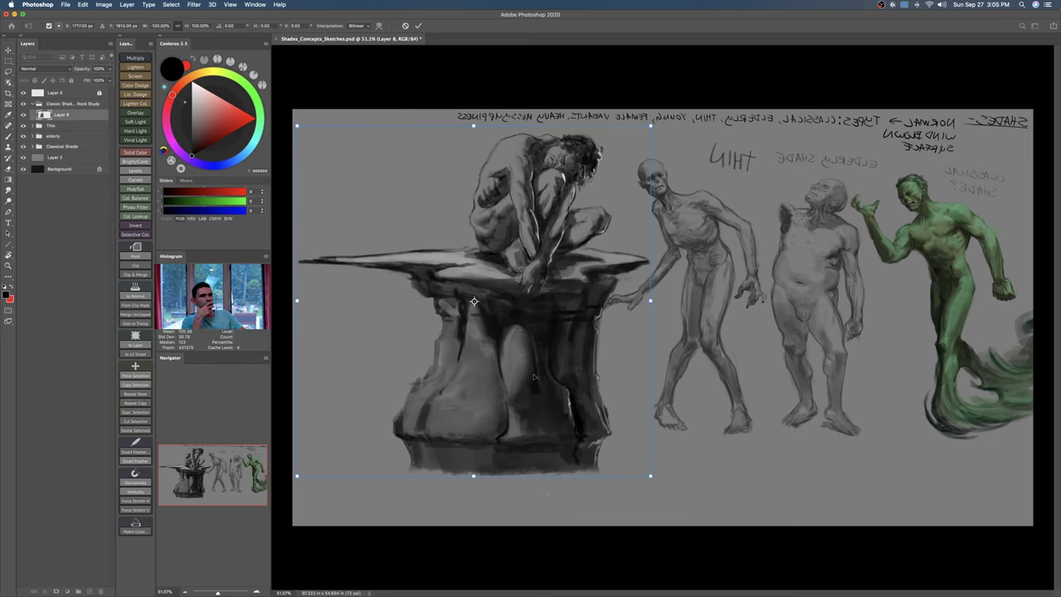
key("Return")
Step: Paint near-white rim highlights on the rock pedestal's upper outer edge and along the underside of its pointed ledge
left_click_drag(549, 369, 545, 357)
left_click_drag(558, 305, 638, 308)
key("b")
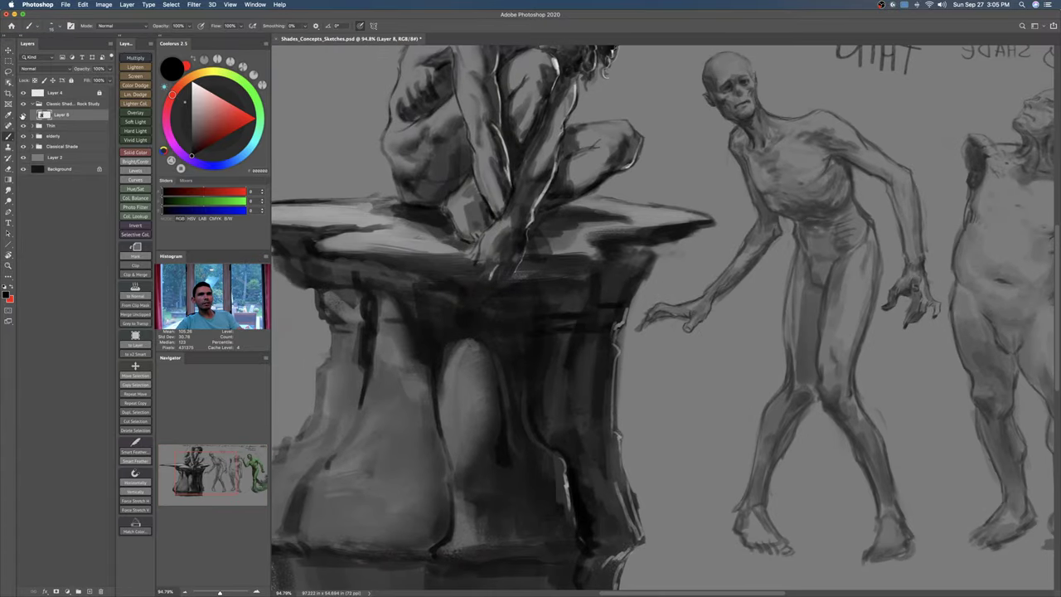
left_click(192, 84)
left_click_drag(645, 270, 667, 291)
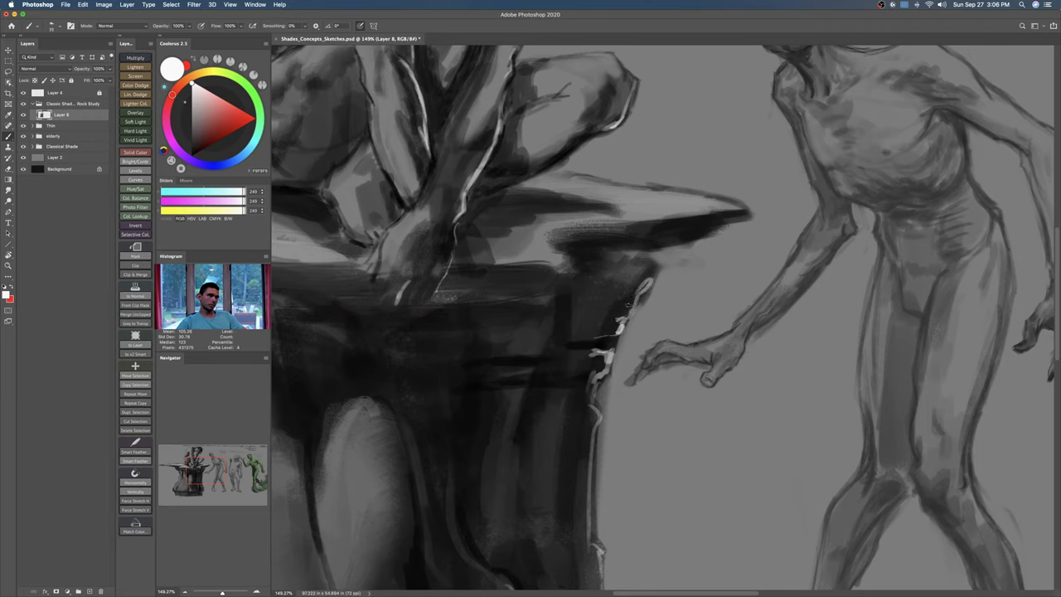
left_click_drag(608, 250, 725, 223)
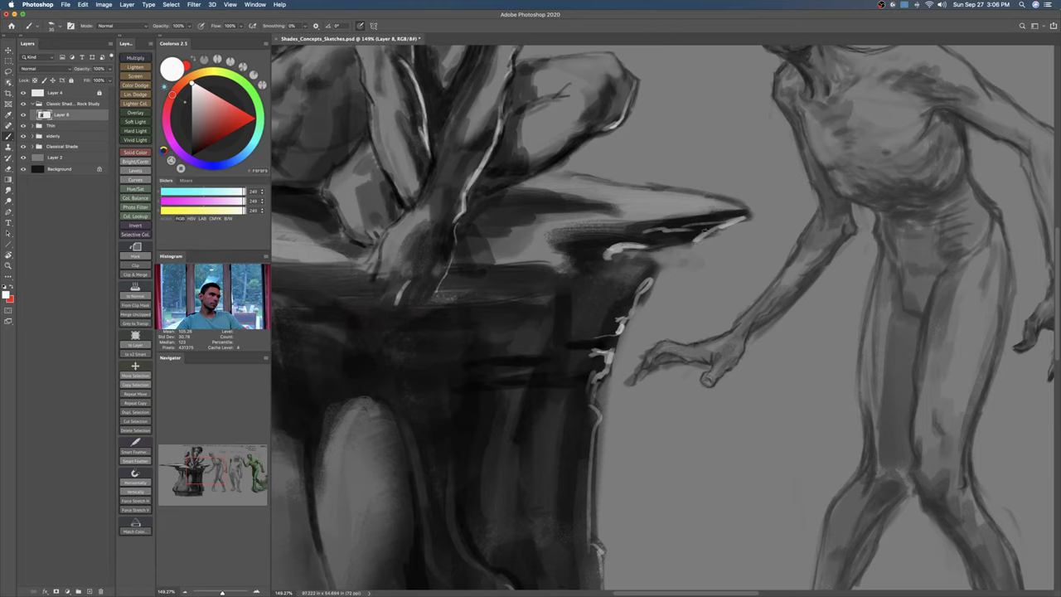
left_click_drag(664, 248, 630, 257)
Step: Add white highlights to the pedestal's inner column edge, its lower groove and the outer edge near the base
left_click_drag(639, 266, 666, 199)
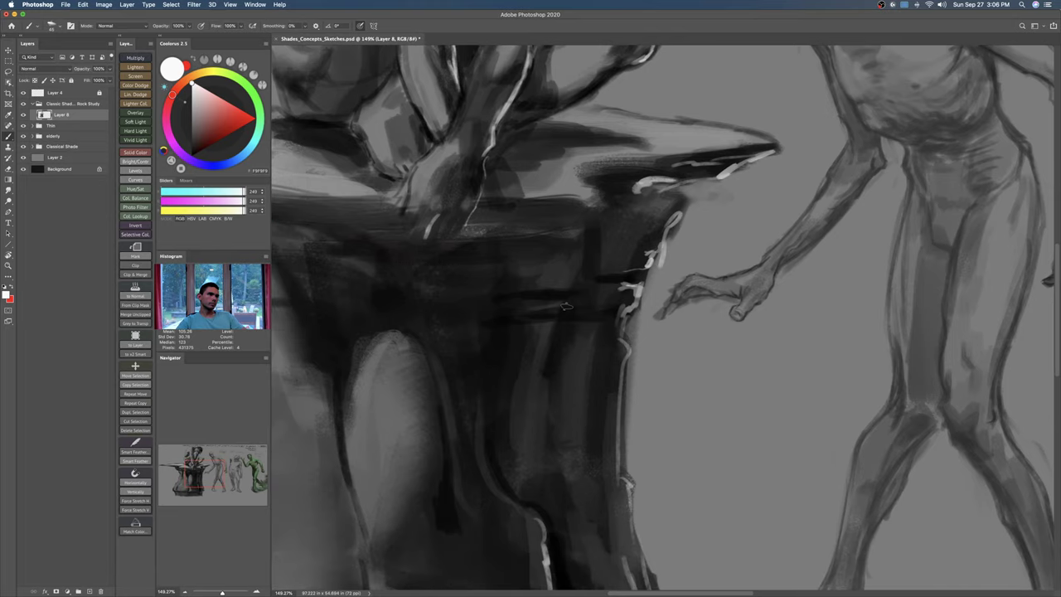
mouse_move(579, 304)
left_mouse_down()
mouse_move(555, 324)
mouse_move(550, 440)
left_mouse_up()
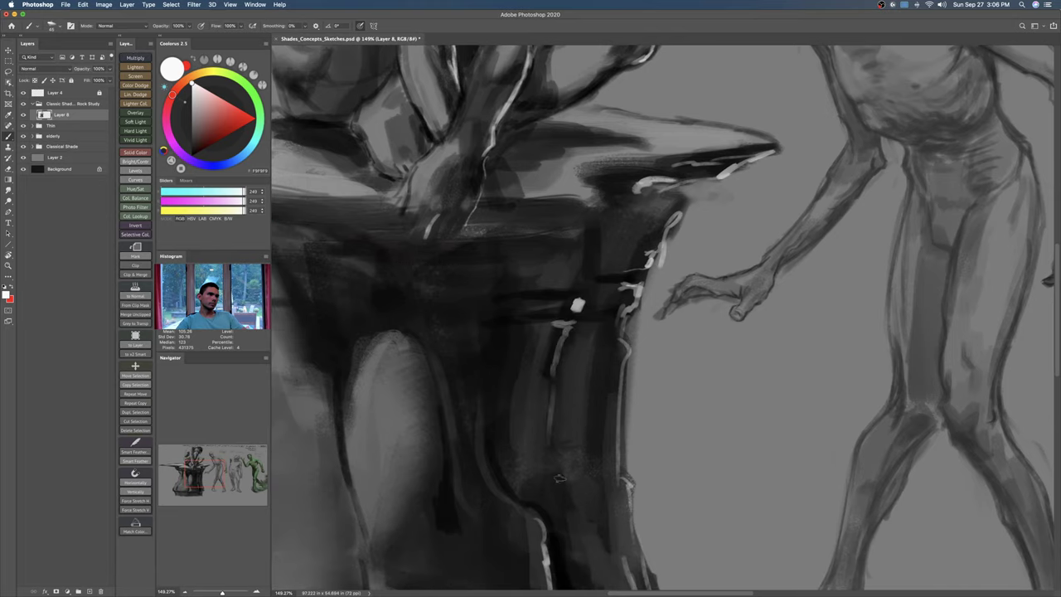
left_click_drag(609, 483, 592, 374)
mouse_move(520, 418)
left_mouse_down()
mouse_move(529, 458)
mouse_move(510, 436)
mouse_move(513, 455)
mouse_move(538, 498)
left_mouse_up()
key("bracketright")
key("bracketright")
key("bracketright")
key("bracketleft")
key("bracketleft")
key("bracketleft")
key("bracketleft")
mouse_move(608, 456)
left_mouse_down()
mouse_move(635, 503)
mouse_move(631, 475)
left_mouse_up()
mouse_move(614, 387)
left_mouse_down()
mouse_move(645, 514)
mouse_move(633, 521)
left_mouse_up()
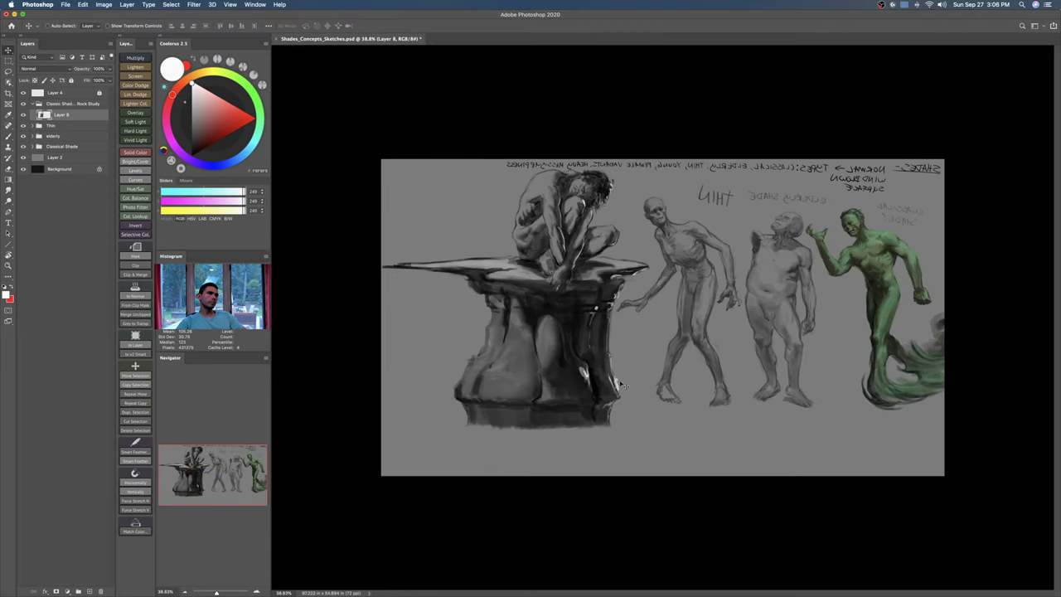
Step: Scale down the crouching figure and rock layer and reposition it within the canvas
key("super+t")
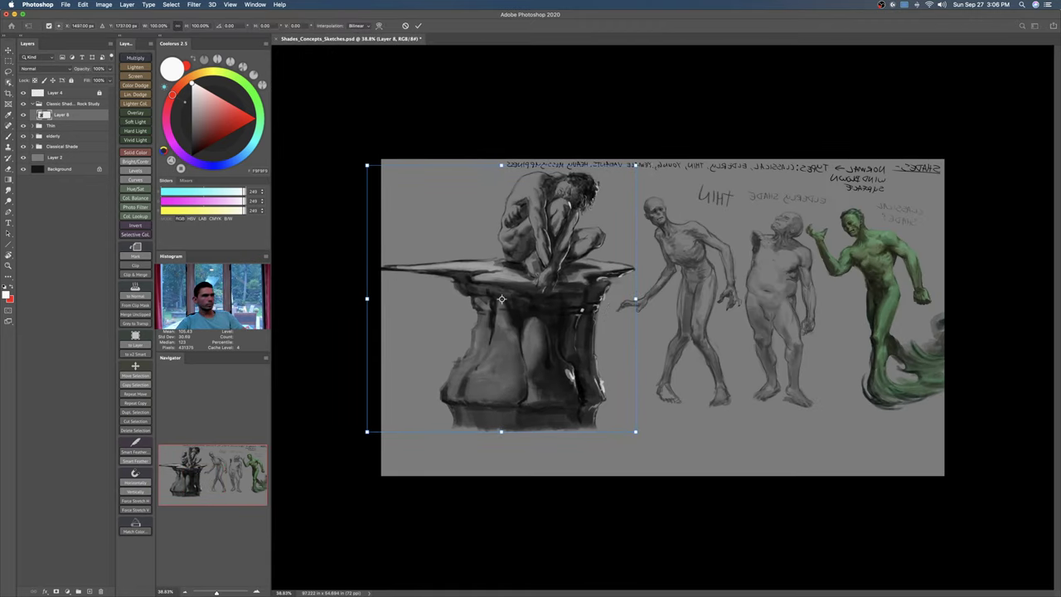
left_click_drag(636, 167, 576, 224)
left_click_drag(535, 286, 549, 267)
key("Return")
Step: Reset the paint colour to black and darken the hair behind the ear with a smaller brush
key("z")
mouse_move(503, 229)
left_mouse_down()
mouse_move(661, 204)
mouse_move(521, 254)
left_mouse_up()
key("r")
key("b")
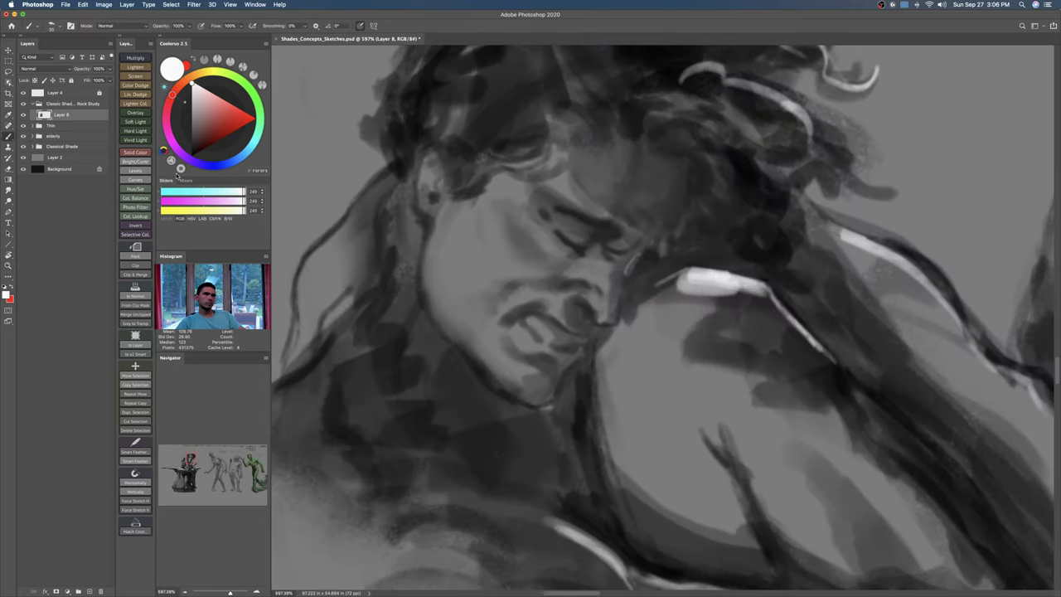
key("d")
key("z")
left_click_drag(729, 237, 663, 204)
key("b")
key("bracketleft")
key("bracketleft")
key("bracketleft")
key("bracketleft")
key("bracketleft")
mouse_move(401, 262)
left_mouse_down()
mouse_move(452, 312)
mouse_move(446, 292)
mouse_move(462, 323)
mouse_move(398, 250)
mouse_move(431, 280)
left_mouse_up()
Step: Darken the nose bridge profile and the gap between the eye socket and the knee with a fine black brush
key("bracketleft")
key("bracketleft")
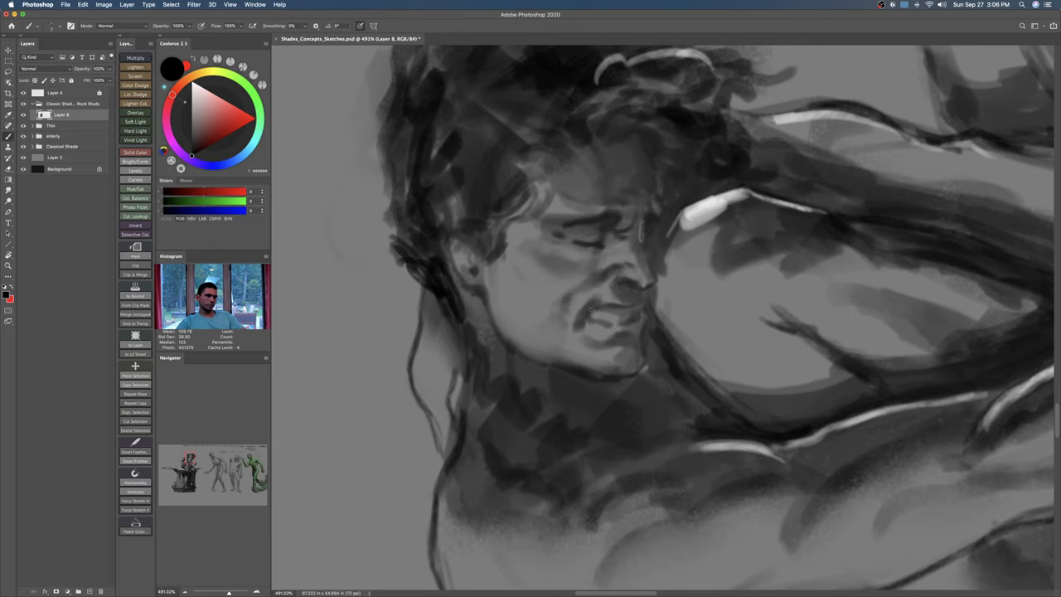
mouse_move(585, 312)
left_mouse_down()
mouse_move(655, 286)
mouse_move(680, 308)
left_mouse_up()
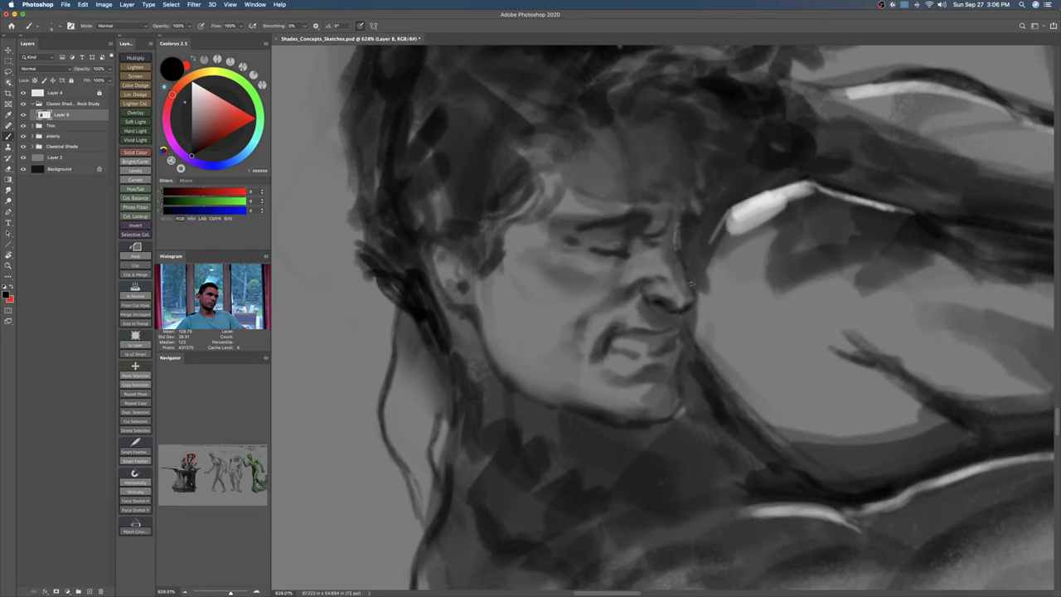
left_click_drag(676, 232, 686, 264)
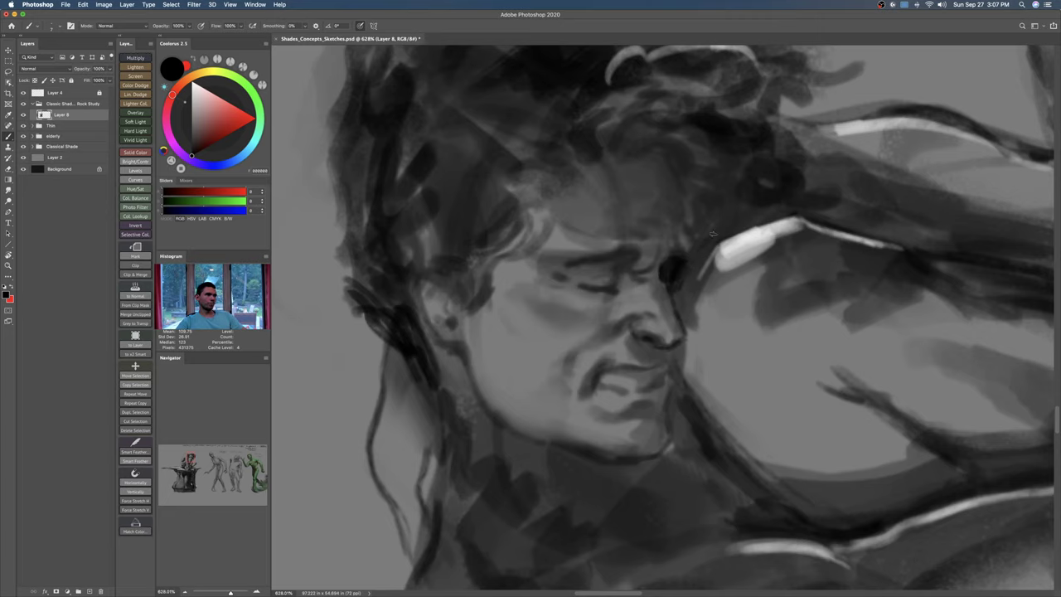
mouse_move(698, 262)
left_mouse_down()
mouse_move(682, 292)
mouse_move(705, 253)
left_mouse_up()
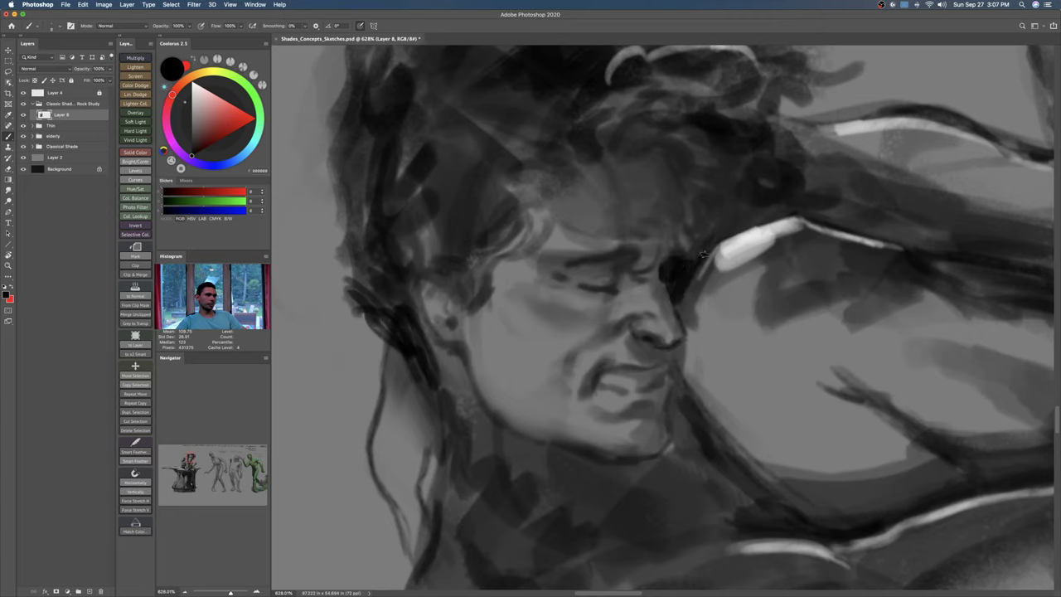
Step: Undo the last stroke and rework the dark hair mass along the forehead's edge in black
key("super+z")
left_click_drag(673, 169, 693, 236)
key("super+z")
left_click_drag(678, 177, 696, 236)
mouse_move(671, 156)
left_mouse_down()
mouse_move(704, 195)
mouse_move(698, 245)
mouse_move(737, 210)
mouse_move(674, 172)
left_mouse_up()
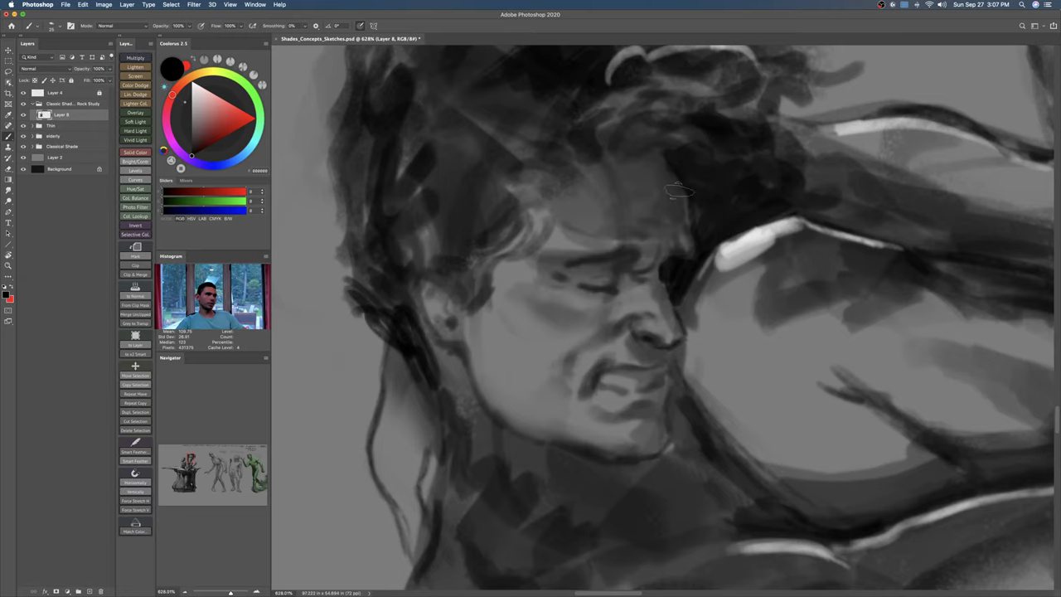
Step: Deepen the black shading at the mouth corner and chin, and darken the shadow between the chin and knee
left_click_drag(648, 338, 651, 299)
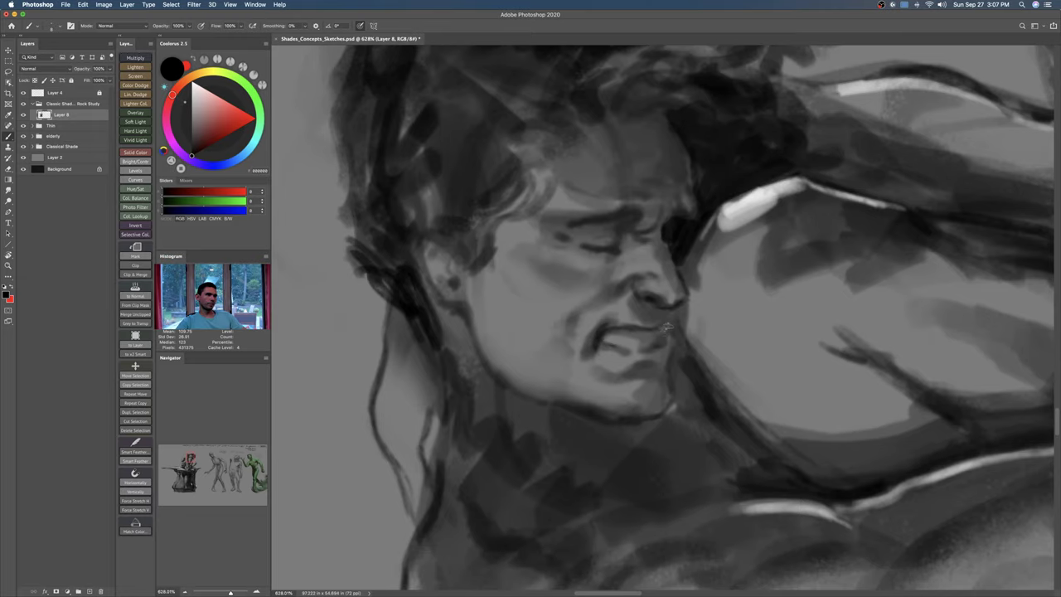
mouse_move(650, 368)
left_mouse_down()
mouse_move(662, 363)
mouse_move(642, 378)
mouse_move(663, 388)
mouse_move(665, 378)
left_mouse_up()
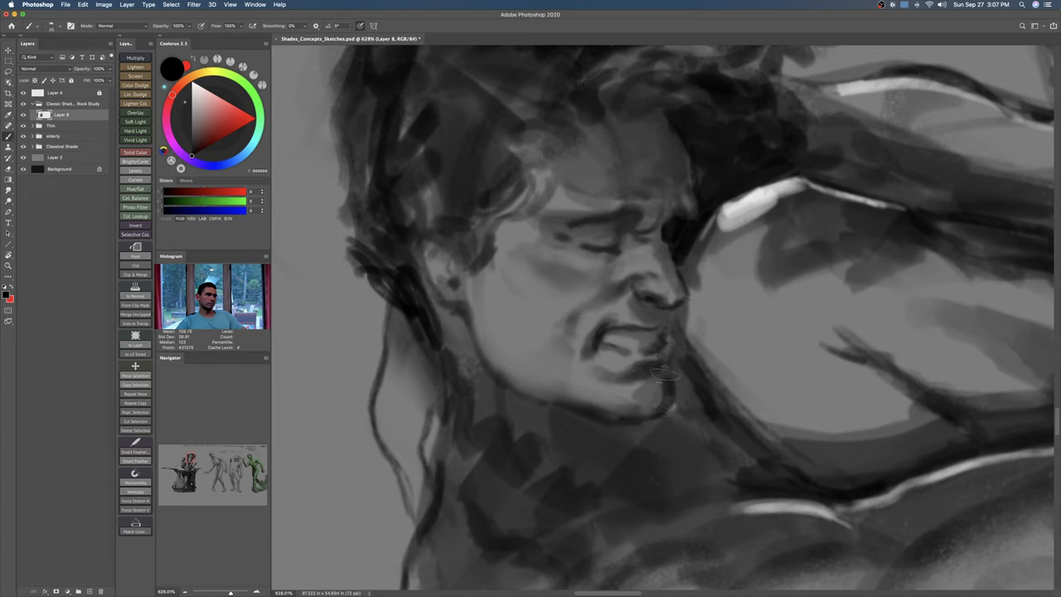
key("bracketleft")
key("bracketleft")
key("bracketleft")
key("bracketleft")
mouse_move(676, 310)
left_mouse_down()
mouse_move(673, 365)
mouse_move(690, 396)
left_mouse_up()
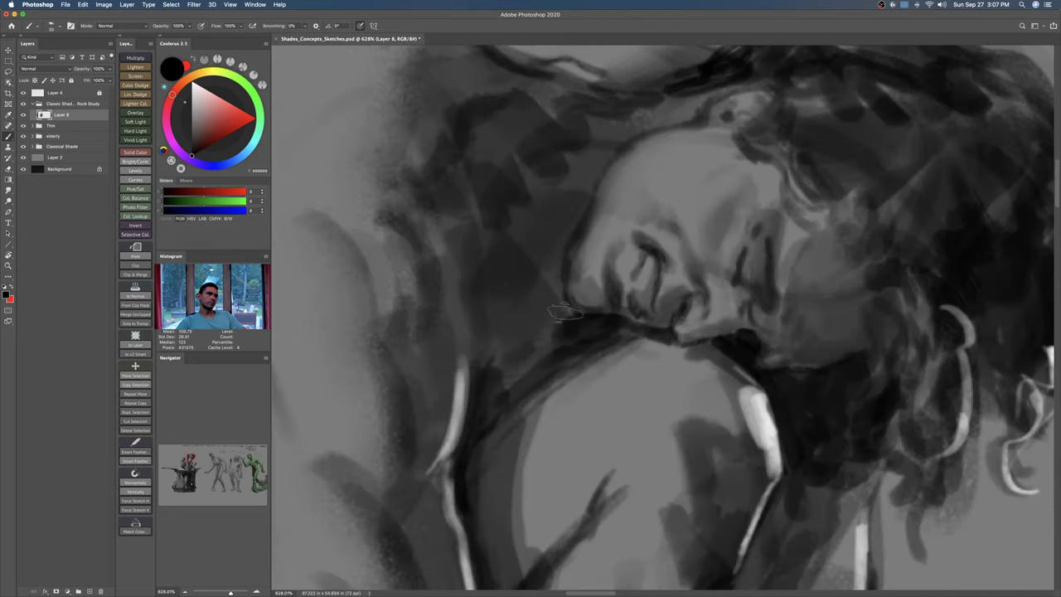
left_click_drag(566, 314, 563, 338)
left_click_drag(575, 279, 649, 326)
left_click_drag(581, 350, 616, 345)
Step: Flip the crouching figure and rock layer horizontally again
left_click_drag(616, 345, 583, 347, "super")
key("super+t")
right_click(525, 335)
left_click(551, 477)
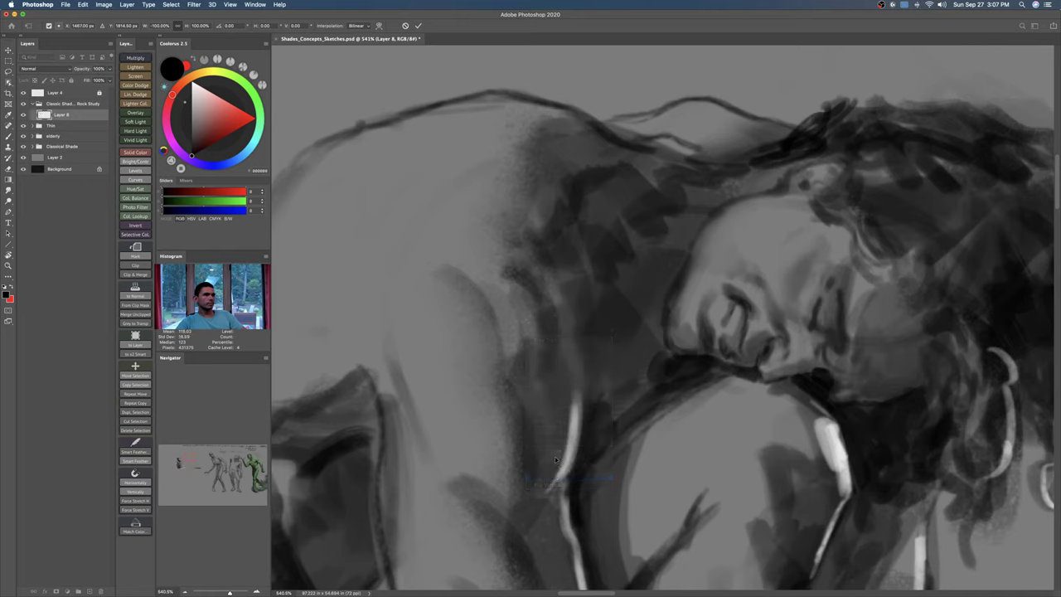
left_click_drag(541, 455, 519, 456)
left_click_drag(498, 407, 550, 427)
mouse_move(678, 270)
left_mouse_down()
mouse_move(600, 339)
mouse_move(606, 316)
left_mouse_up()
Step: Paint dark strokes beside the jaw and a thin black line above the upper arm's white rim highlight
key("b")
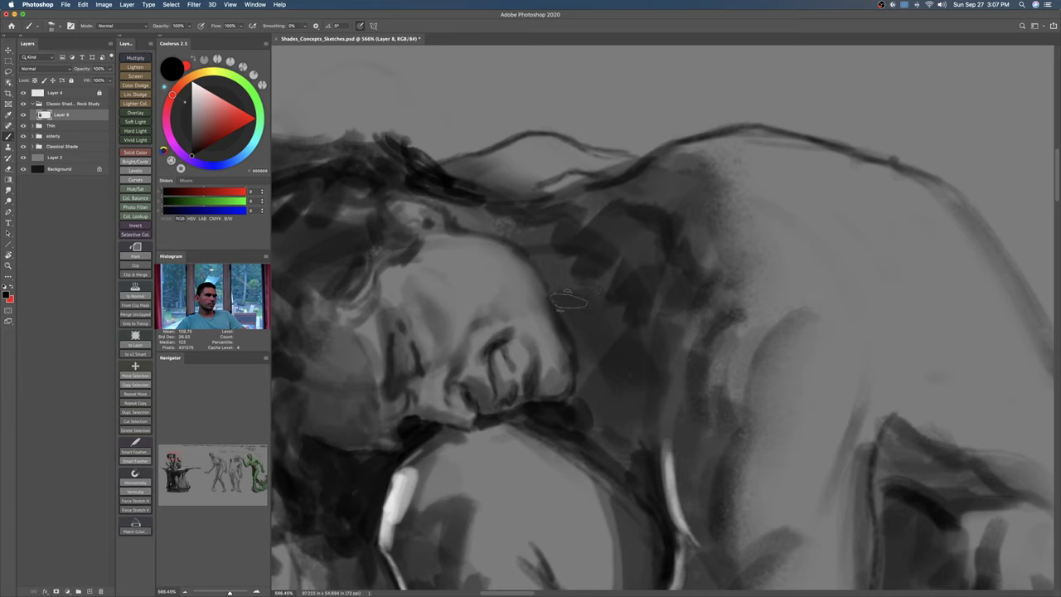
mouse_move(580, 280)
left_mouse_down()
mouse_move(609, 278)
mouse_move(584, 292)
mouse_move(601, 311)
left_mouse_up()
scroll(643, 361, "down", 3)
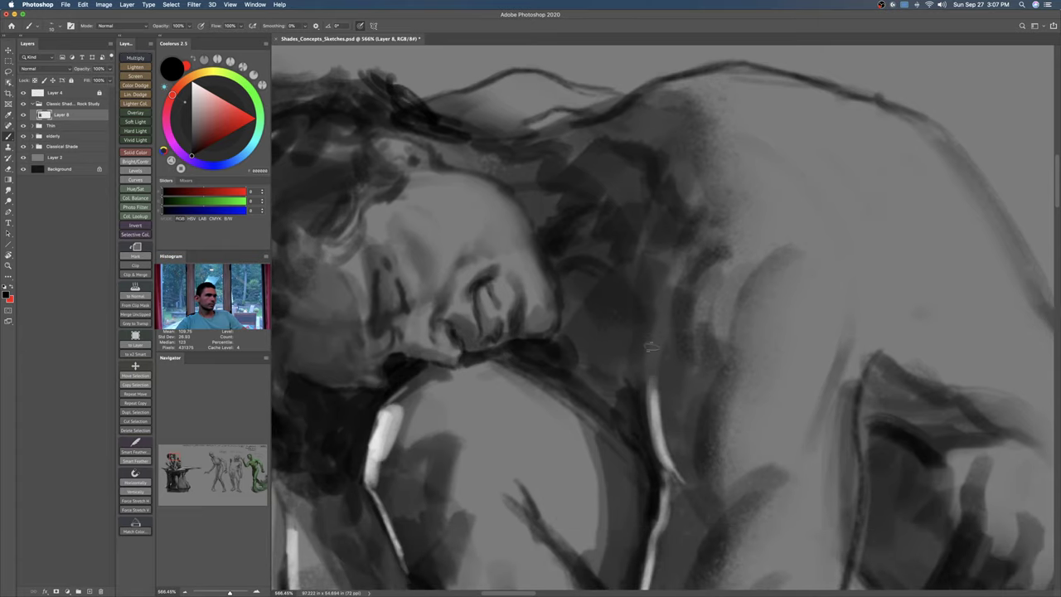
left_click_drag(654, 322, 643, 394)
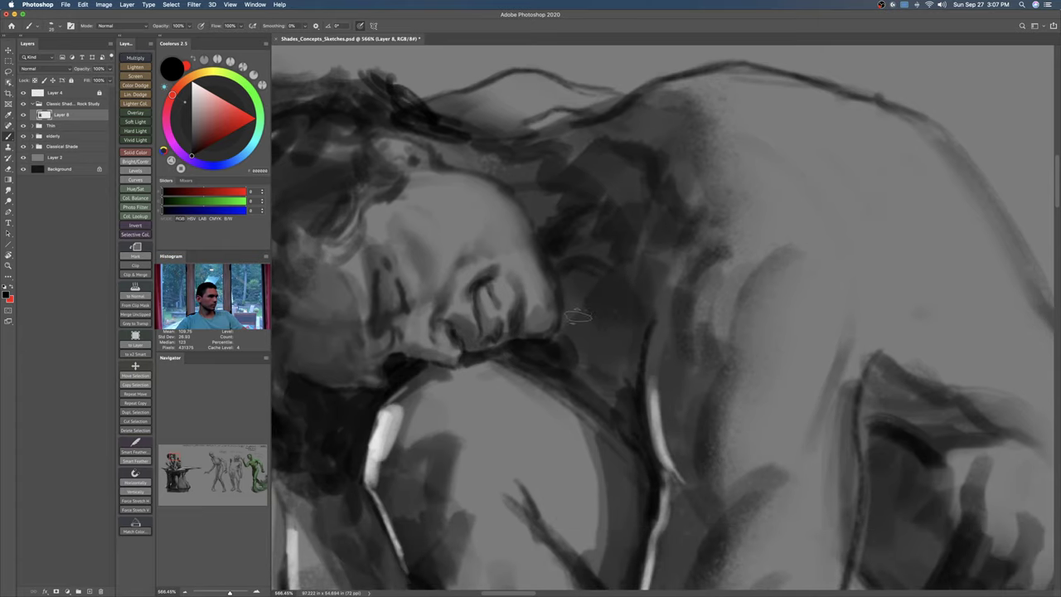
Step: Deepen the shadow between the jaw and shoulder with a larger black brush and save the document
key("bracketright")
key("bracketright")
key("bracketright")
key("bracketright")
key("bracketright")
mouse_move(571, 288)
left_mouse_down()
mouse_move(562, 261)
mouse_move(596, 275)
mouse_move(587, 313)
mouse_move(572, 286)
mouse_move(609, 337)
mouse_move(568, 288)
mouse_move(602, 313)
mouse_move(587, 343)
mouse_move(611, 355)
left_mouse_up()
key("bracketleft")
key("bracketleft")
mouse_move(572, 329)
left_mouse_down()
mouse_move(594, 385)
mouse_move(580, 334)
left_mouse_up()
key("super+s")
Step: Scale the crouching figure and rock layer up to about 112% and nudge it into place
left_click_drag(672, 451, 591, 365)
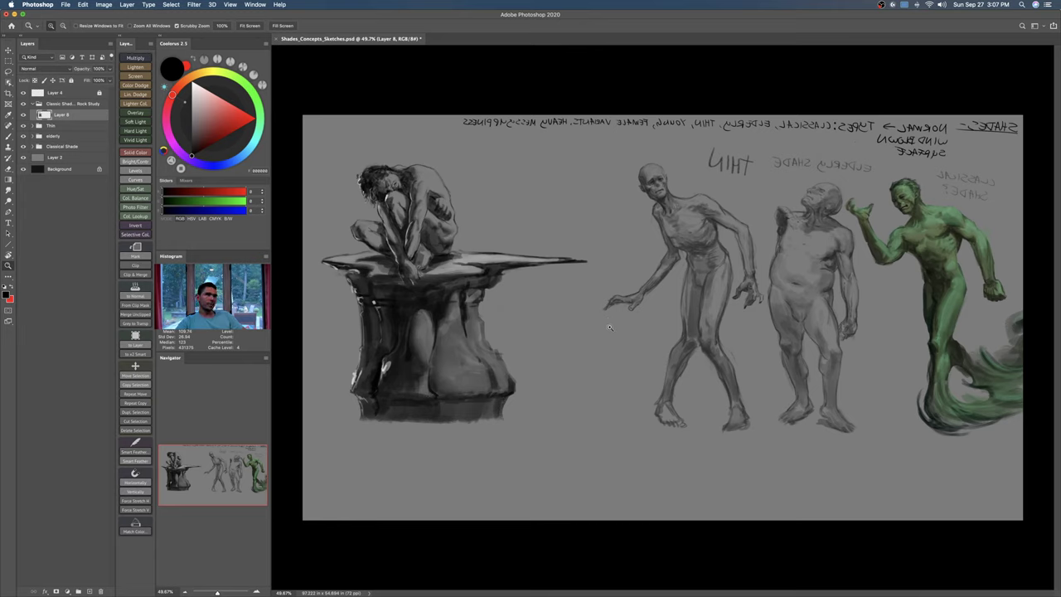
key("super+t")
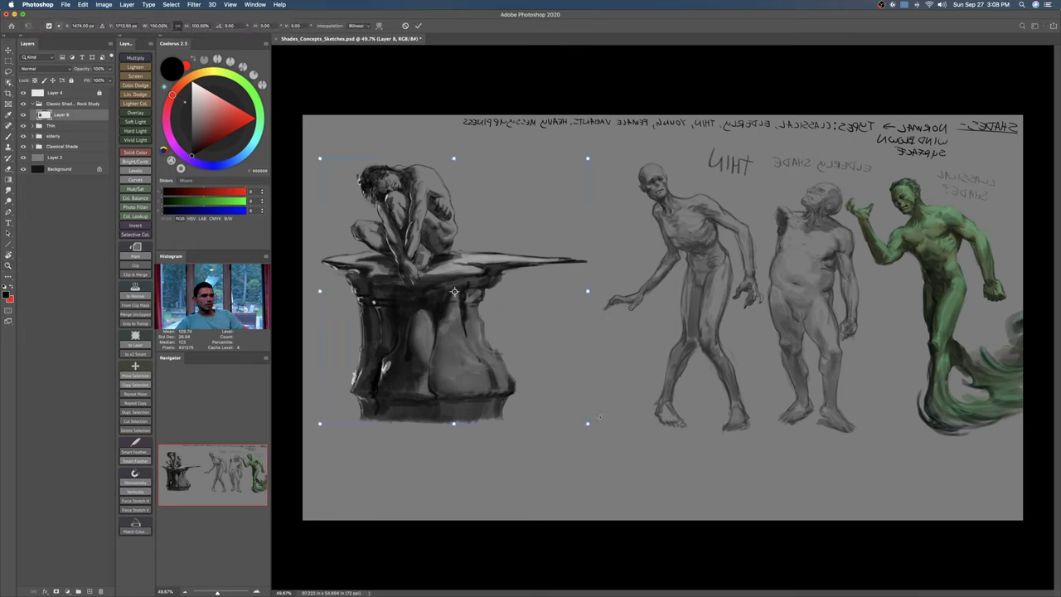
left_click_drag(588, 425, 616, 449)
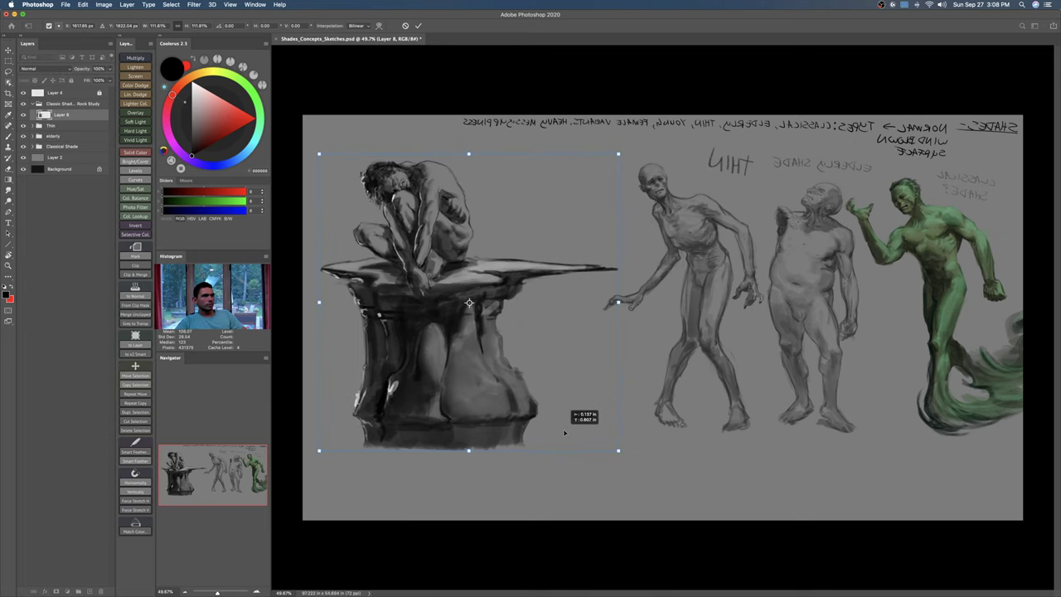
key("Return")
left_click(573, 434)
Step: Collapse the Classic Shade on Rock Study group and add a new layer above it inside its own group
left_click(32, 104)
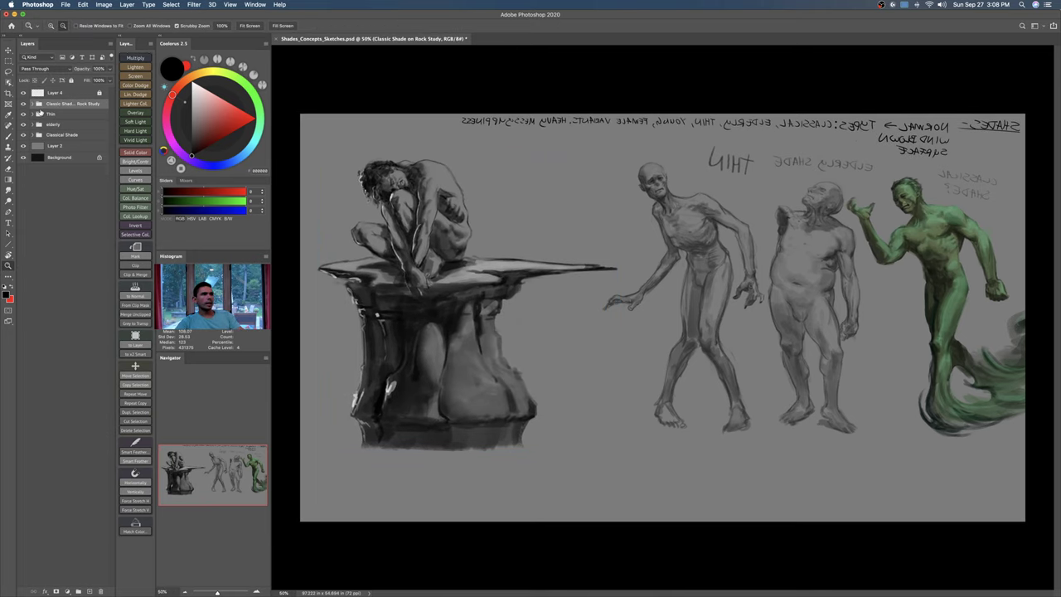
key("alt+shift+super+n")
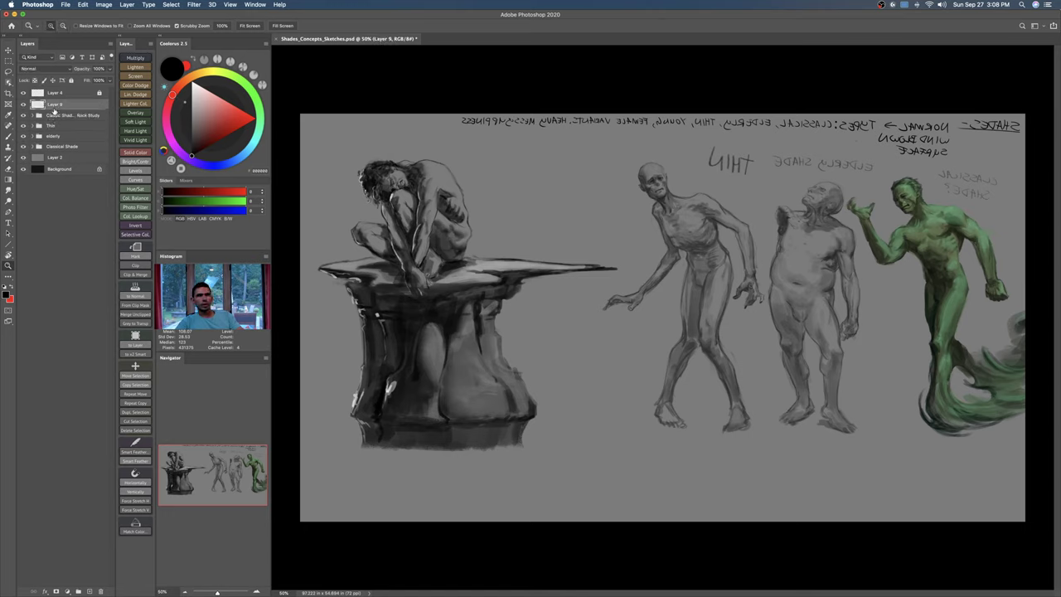
mouse_move(59, 106)
left_mouse_down()
mouse_move(67, 121)
mouse_move(71, 106)
left_mouse_up()
key("super+g")
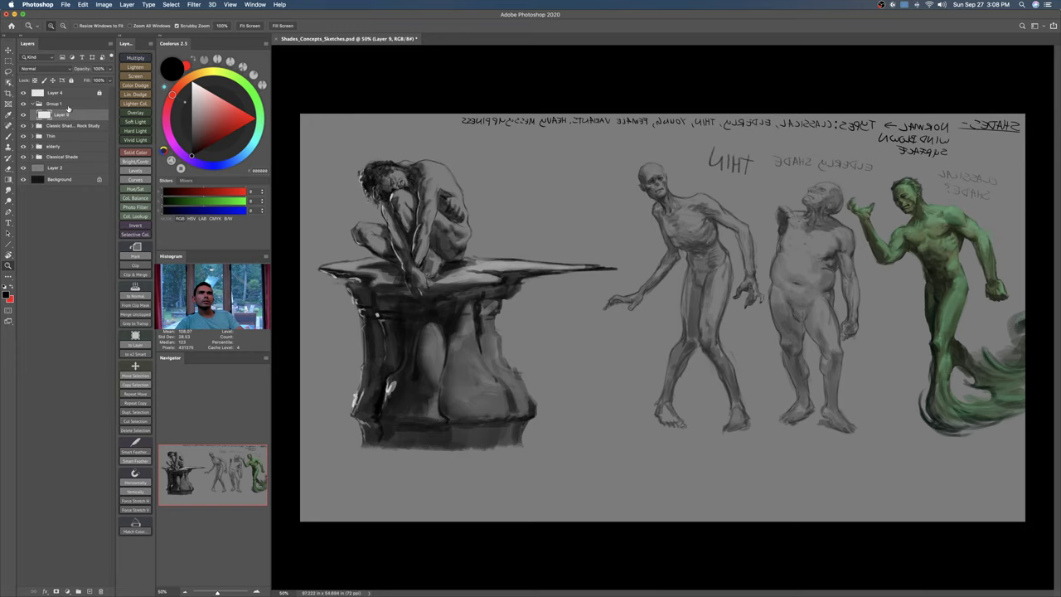
Step: Name the new group Abstract and hide the Classic Shade on Rock Study group
double_click(52, 105)
type("A")
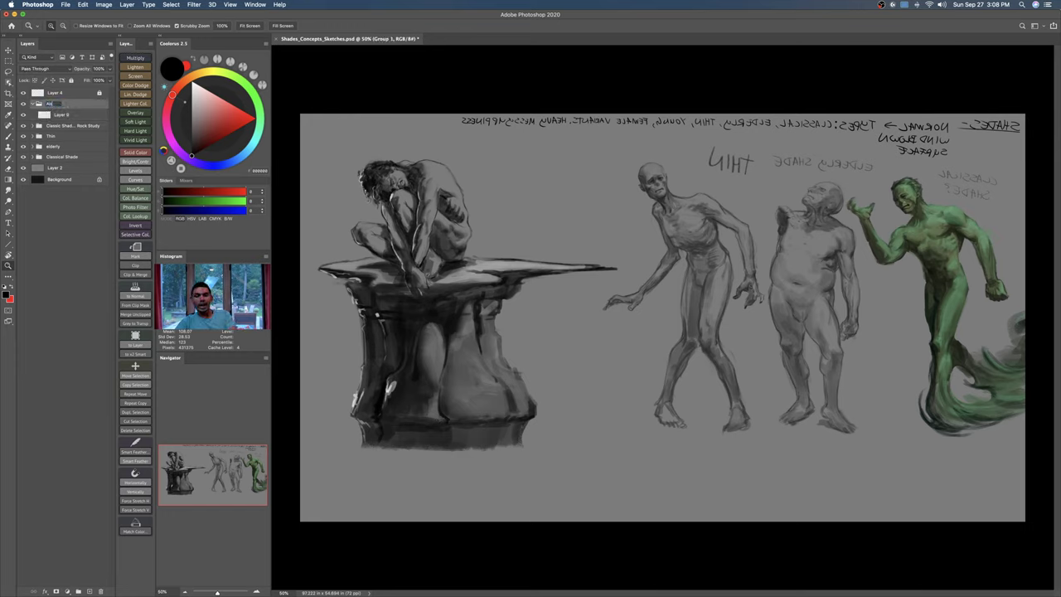
type("bstract")
key("Return")
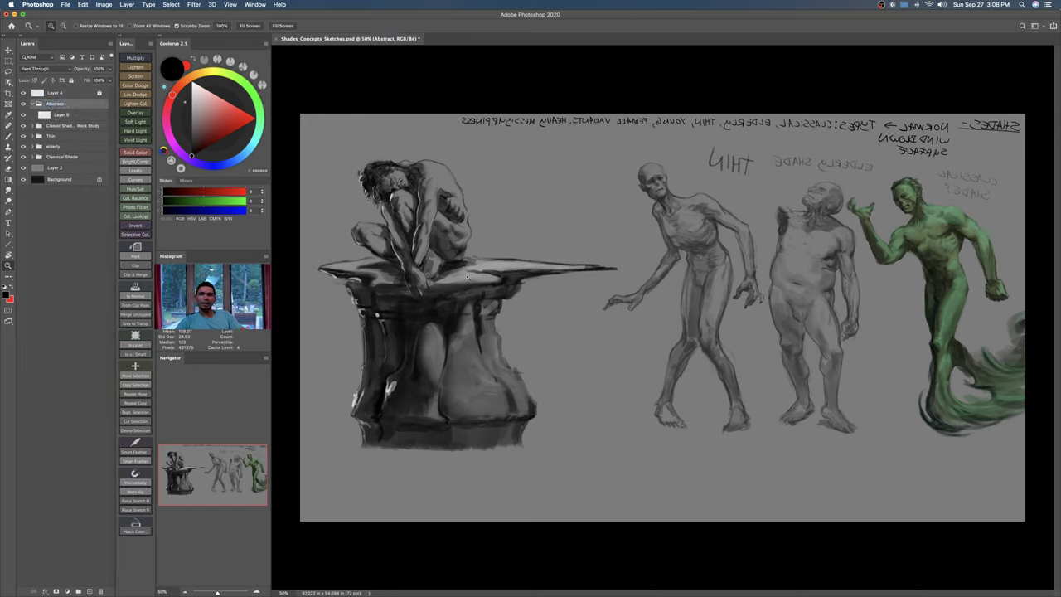
left_click_drag(454, 304, 456, 303)
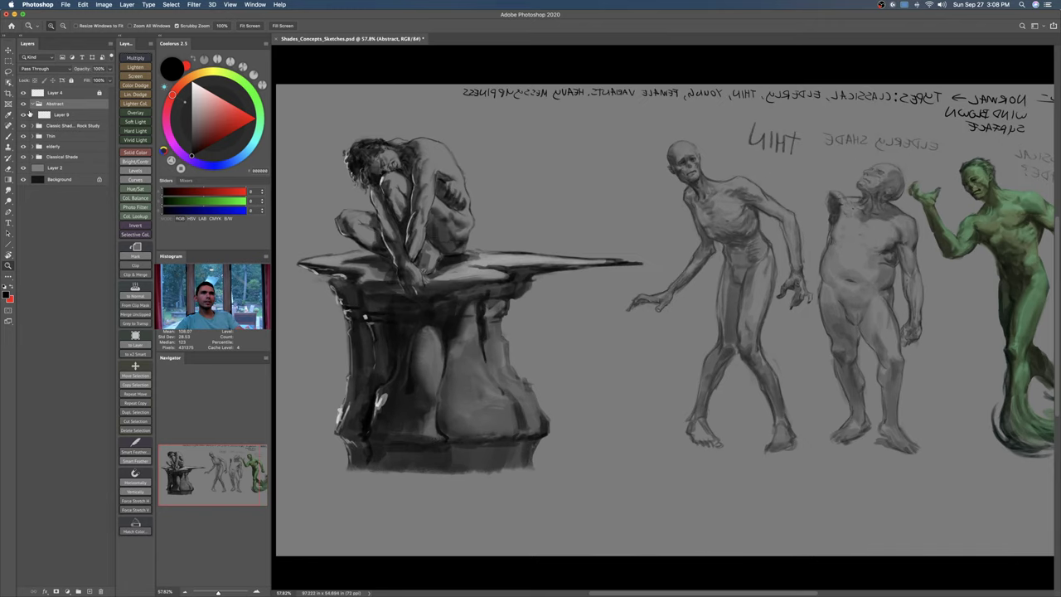
left_click(23, 126)
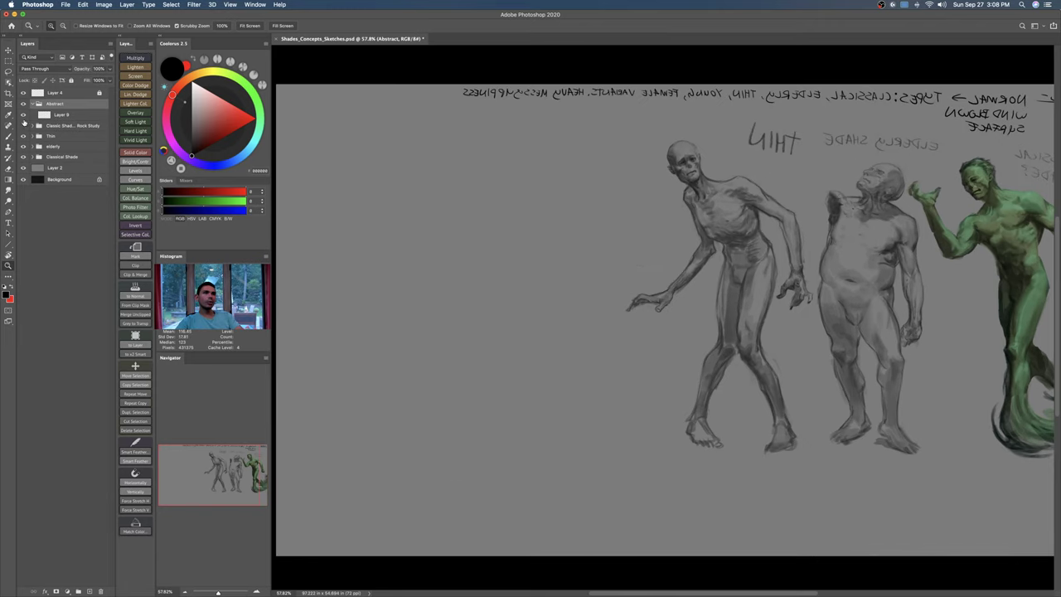
Step: Show the Classic Shade on Rock Study group again and make the layer inside the Abstract group active
left_click(24, 126)
key("alt+[")
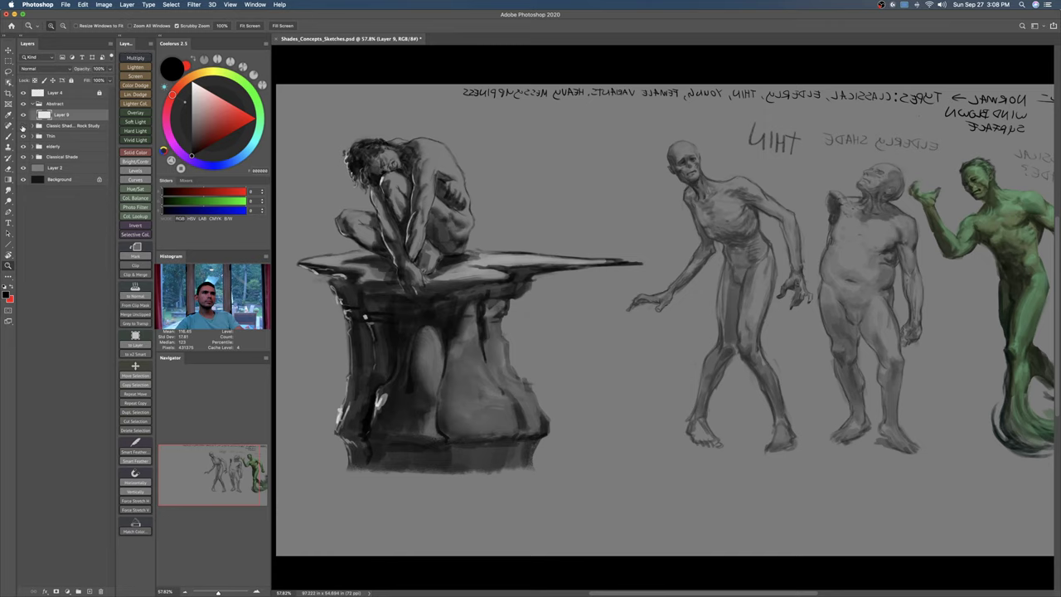
left_click(23, 126)
left_click(23, 126)
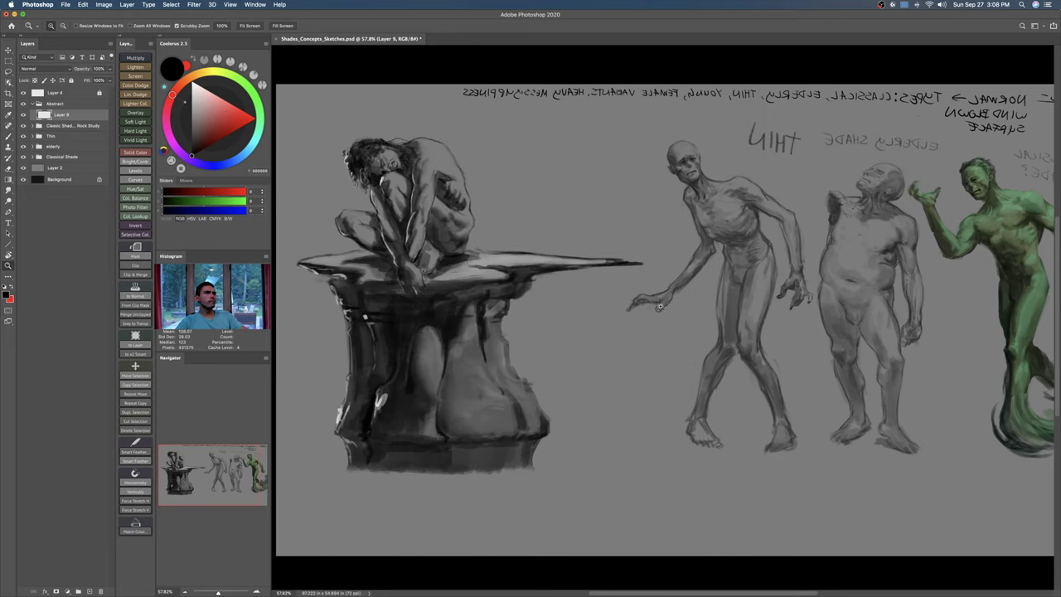
left_click_drag(676, 324, 652, 327)
scroll(638, 363, "up", 1)
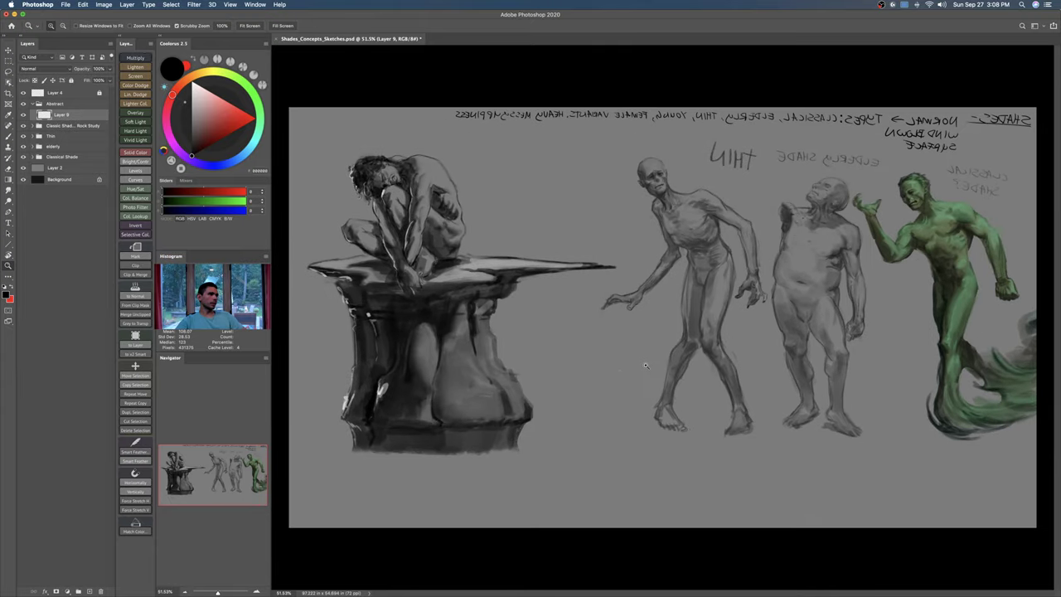
scroll(615, 377, "up", 5)
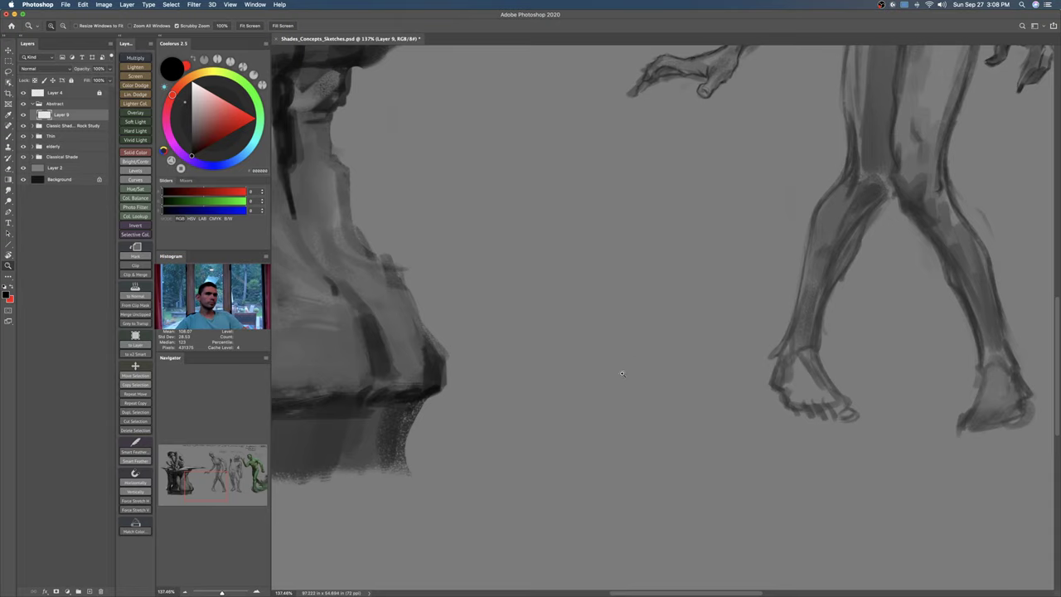
left_click_drag(621, 371, 629, 368)
key("b")
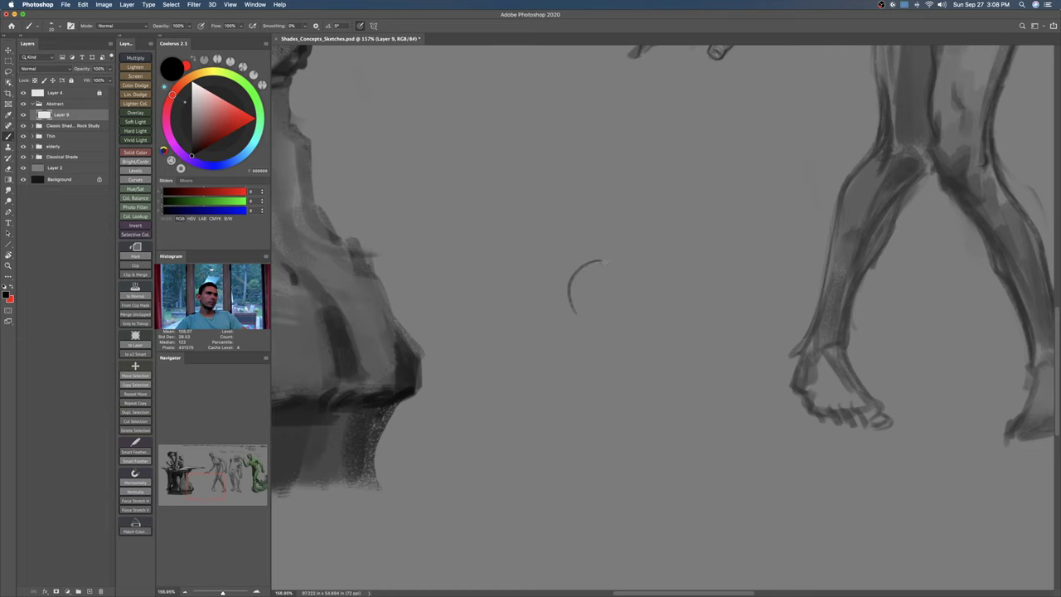
left_click_drag(655, 253, 616, 263)
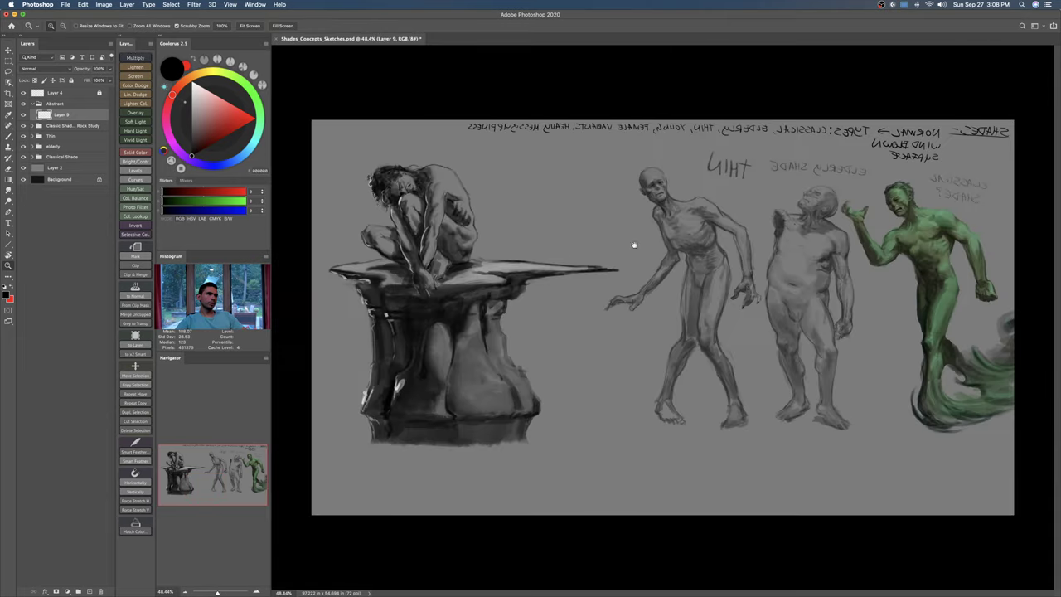
key("super+0")
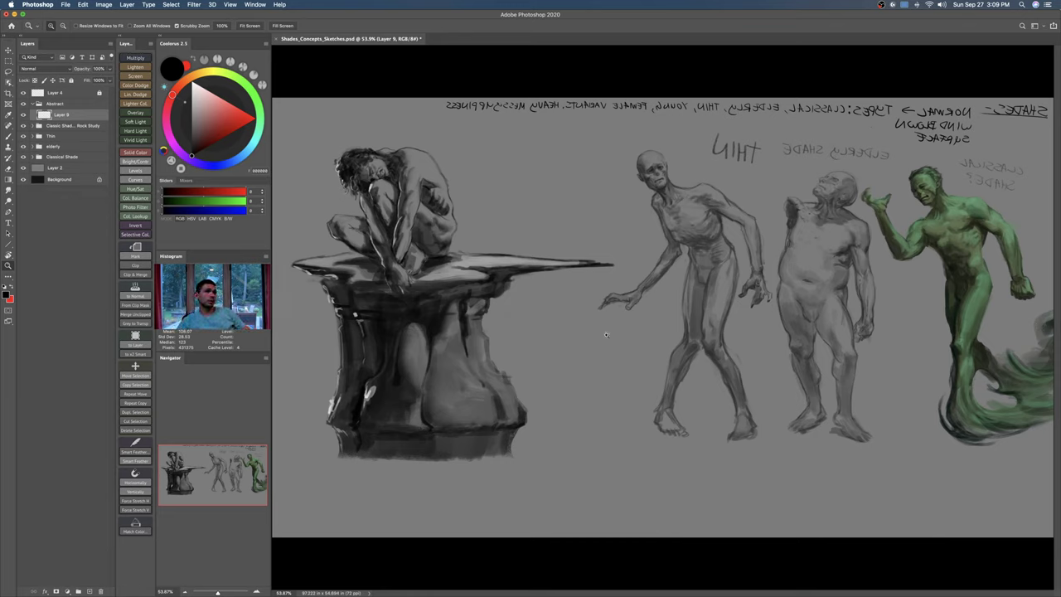
left_click_drag(591, 389, 625, 397)
left_click_drag(626, 400, 617, 354)
mouse_move(611, 398)
left_mouse_down()
mouse_move(608, 344)
mouse_move(600, 358)
mouse_move(620, 352)
left_mouse_up()
key("b")
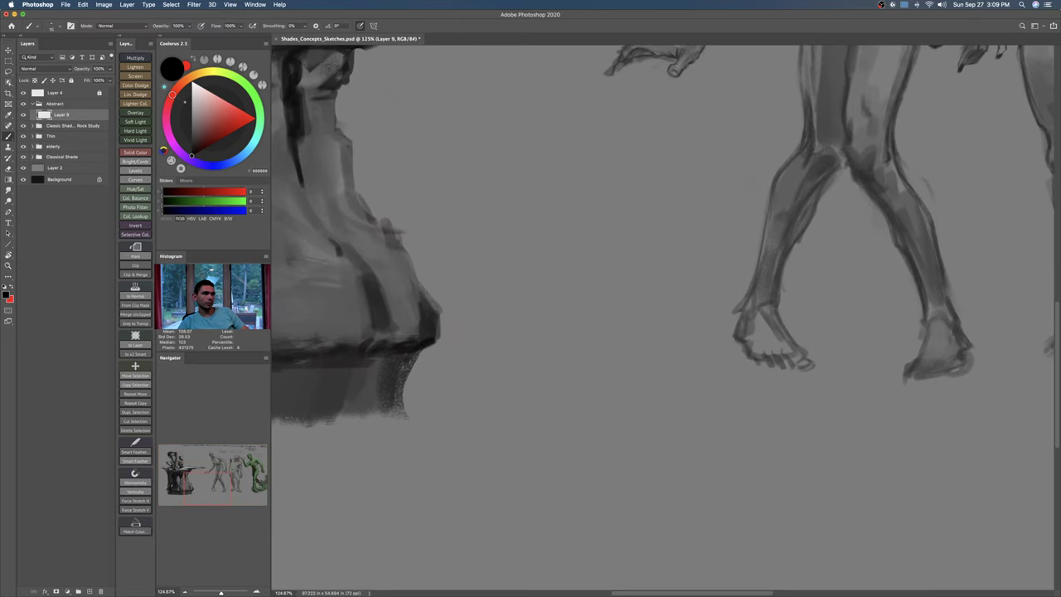
left_click_drag(593, 260, 573, 391)
key("super+z")
Step: Rough in a new figure's head, left shoulder and left torso contour between the rock study and the thin figure
key("z")
left_click_drag(575, 296, 600, 274)
key("b")
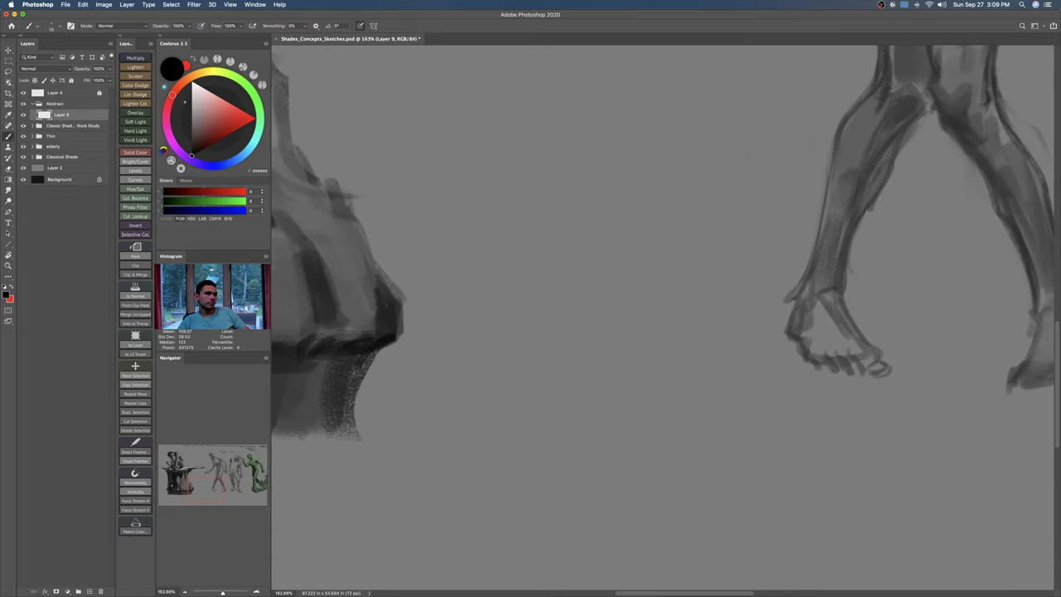
mouse_move(594, 202)
left_mouse_down()
mouse_move(591, 163)
mouse_move(624, 186)
mouse_move(560, 190)
mouse_move(551, 220)
mouse_move(608, 174)
mouse_move(668, 170)
mouse_move(670, 230)
left_mouse_up()
mouse_move(550, 196)
left_mouse_down()
mouse_move(571, 218)
mouse_move(574, 243)
mouse_move(553, 242)
mouse_move(561, 217)
mouse_move(546, 207)
mouse_move(554, 275)
left_mouse_up()
mouse_move(538, 239)
left_mouse_down()
mouse_move(544, 302)
mouse_move(523, 355)
left_mouse_up()
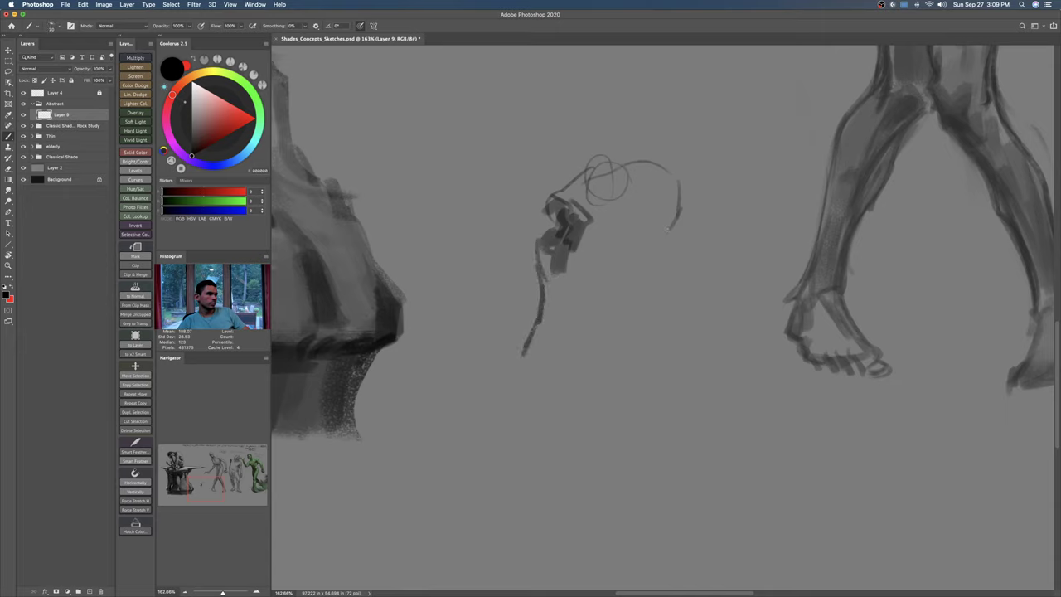
Step: Sketch the figure's right torso contour, hips and first thigh lines
mouse_move(677, 226)
left_mouse_down()
mouse_move(643, 351)
mouse_move(615, 375)
left_mouse_up()
mouse_move(523, 353)
left_mouse_down()
mouse_move(533, 373)
mouse_move(562, 365)
left_mouse_up()
mouse_move(577, 360)
left_mouse_down()
mouse_move(552, 370)
mouse_move(561, 402)
left_mouse_up()
left_click_drag(535, 345, 513, 425)
Step: Block in dark shading at the neck and the right shoulder stump with a larger brush
key("bracketright")
key("bracketright")
key("bracketright")
mouse_move(592, 177)
left_mouse_down()
mouse_move(635, 163)
mouse_move(598, 183)
mouse_move(614, 206)
left_mouse_up()
mouse_move(648, 164)
left_mouse_down()
mouse_move(629, 179)
mouse_move(687, 212)
mouse_move(685, 252)
mouse_move(622, 251)
left_mouse_up()
Step: Resize and reposition the torso sketch with Free Transform
key("z")
key("super+t")
left_click_drag(689, 149, 661, 192)
left_click_drag(624, 224, 644, 188)
key("Return")
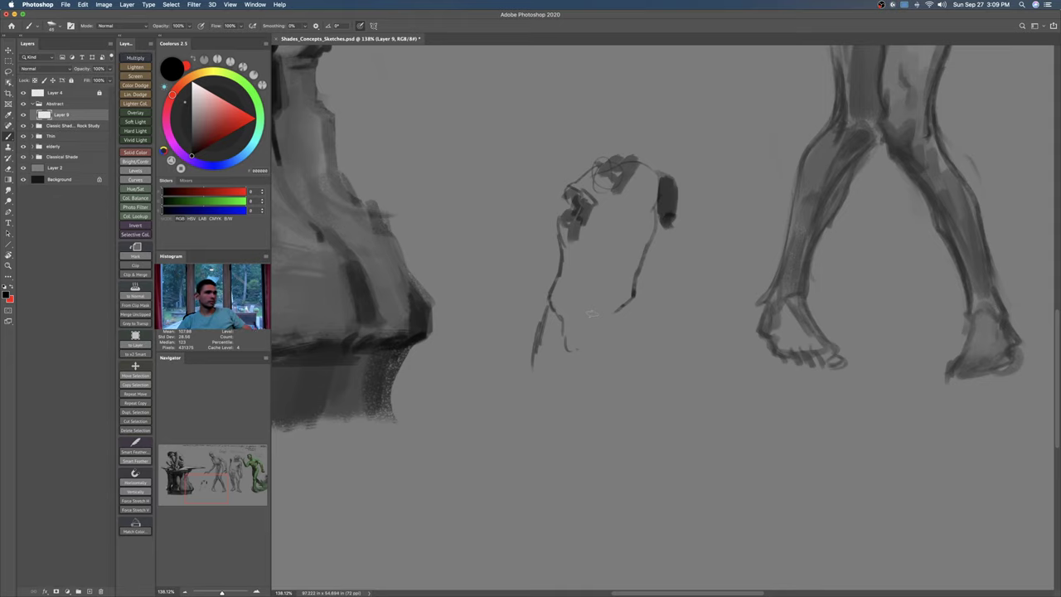
Step: Start the right thigh line and erase the rough left thigh marks below the hip
left_click_drag(634, 300, 638, 348)
left_click_drag(540, 325, 519, 440)
mouse_move(527, 395)
left_mouse_down()
mouse_move(519, 444)
mouse_move(534, 405)
left_mouse_up()
key("e")
left_click_drag(566, 320, 519, 414)
mouse_move(561, 290)
left_mouse_down()
mouse_move(550, 282)
mouse_move(543, 343)
left_mouse_up()
key("b")
key("super+z")
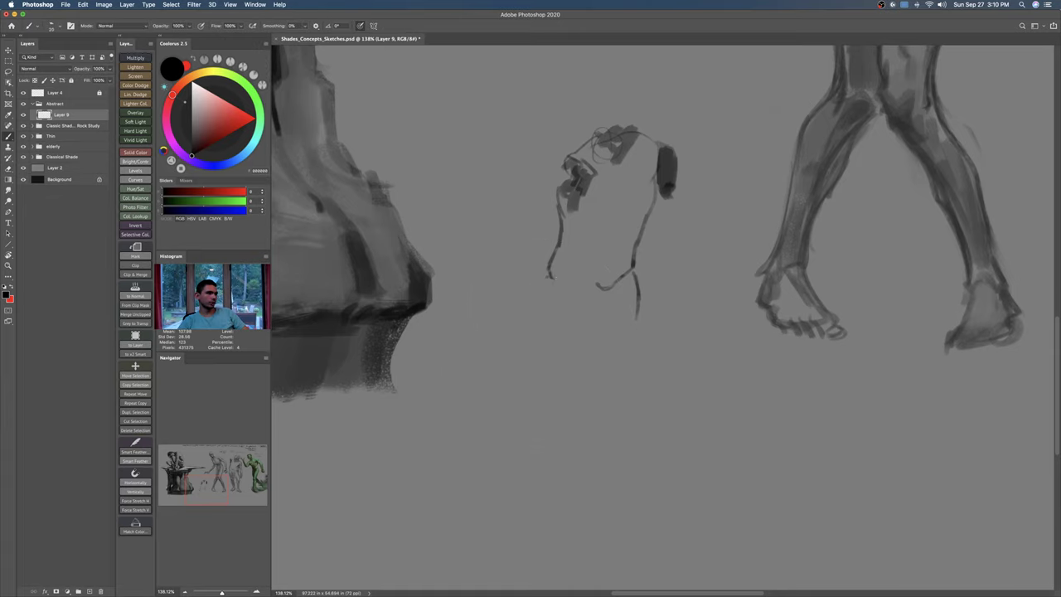
Step: Draw the outer contours of both legs from the hips down to the feet in a wide stance
mouse_move(555, 283)
left_mouse_down()
mouse_move(542, 304)
mouse_move(525, 560)
left_mouse_up()
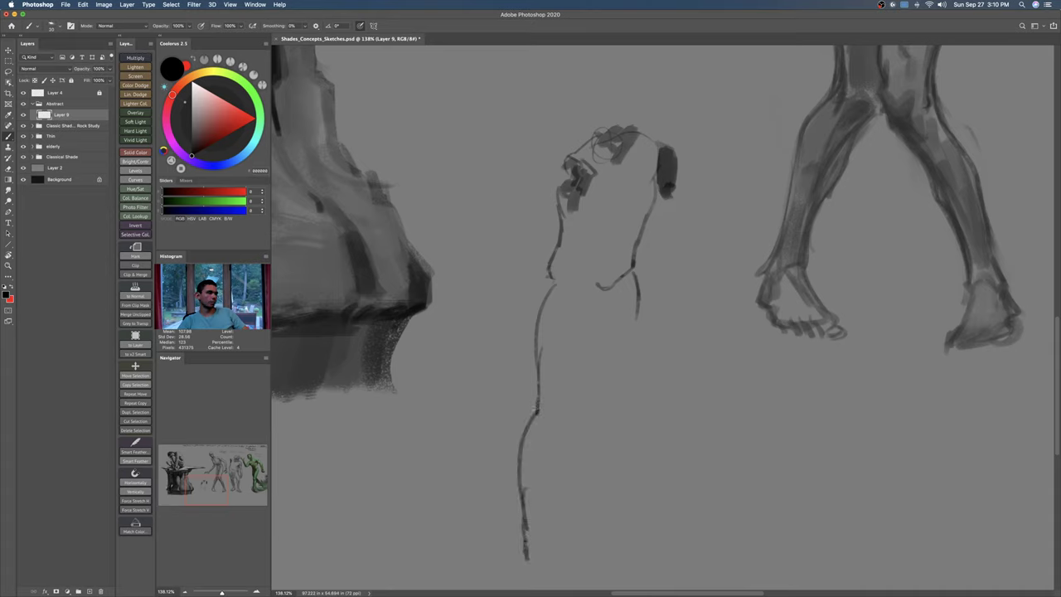
mouse_move(538, 418)
left_mouse_down()
mouse_move(525, 539)
mouse_move(510, 568)
left_mouse_up()
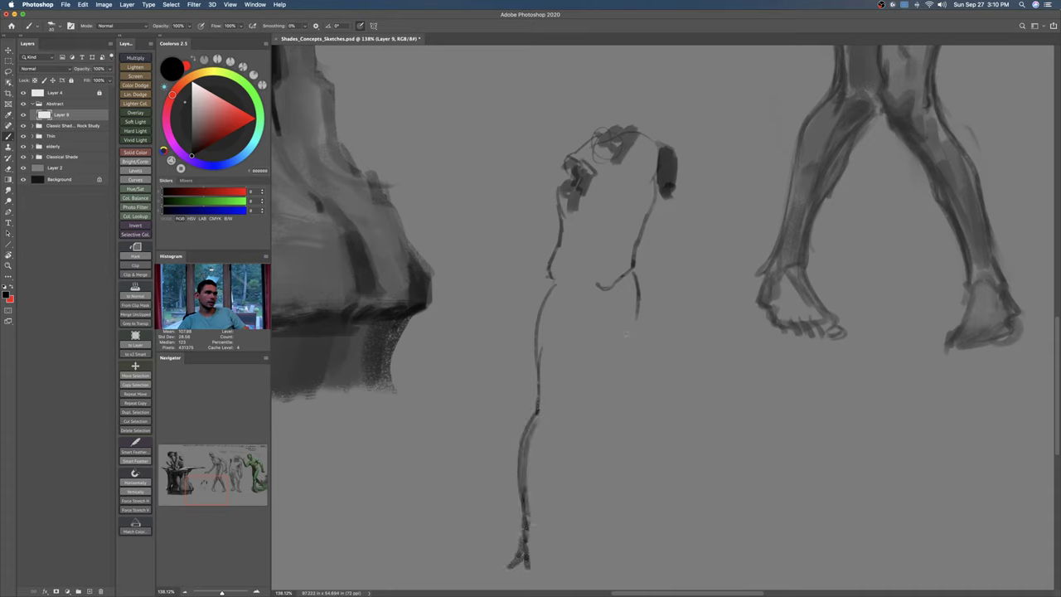
mouse_move(634, 294)
left_mouse_down()
mouse_move(640, 401)
mouse_move(660, 482)
left_mouse_up()
mouse_move(661, 440)
left_mouse_down()
mouse_move(667, 515)
mouse_move(684, 528)
left_mouse_up()
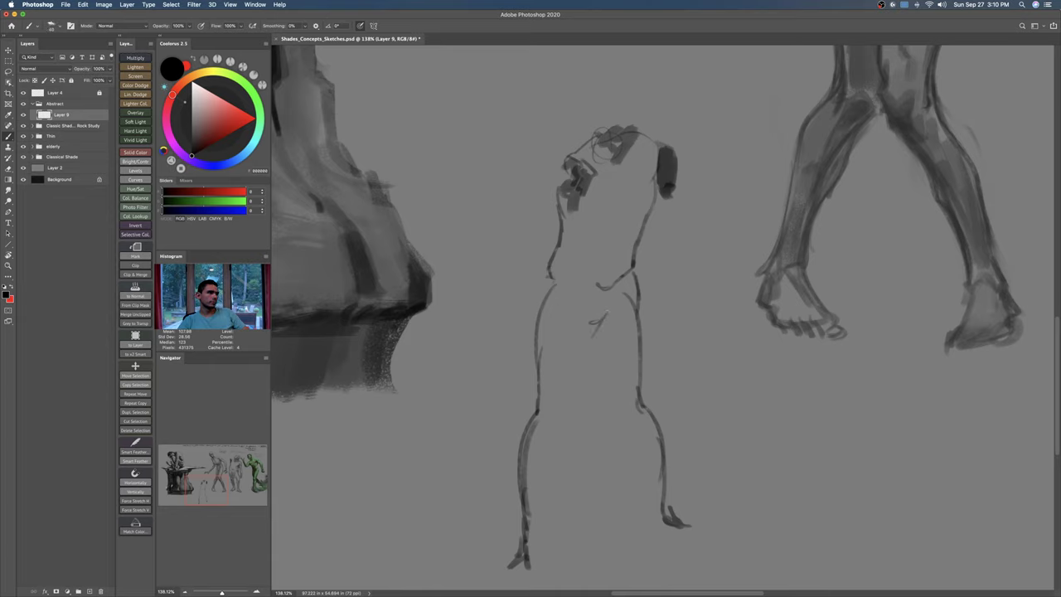
Step: Add chest, rib and abdomen strokes inside the torso and reinforce its right contour
mouse_move(612, 181)
left_mouse_down()
mouse_move(629, 192)
mouse_move(621, 213)
mouse_move(610, 213)
mouse_move(640, 203)
mouse_move(623, 210)
mouse_move(596, 279)
left_mouse_up()
mouse_move(594, 236)
left_mouse_down()
mouse_move(613, 242)
mouse_move(618, 232)
mouse_move(563, 249)
mouse_move(566, 279)
mouse_move(591, 262)
mouse_move(588, 276)
left_mouse_up()
left_click_drag(658, 194, 632, 282)
Step: Redraw the outer left thigh contour and draw both inner thigh lines from the crotch to the knees
left_click_drag(551, 277, 519, 429)
key("super+z")
key("super+z")
left_click_drag(550, 276, 522, 434)
left_click_drag(577, 380, 558, 414)
left_click_drag(588, 333, 576, 382)
left_click_drag(594, 340, 621, 411)
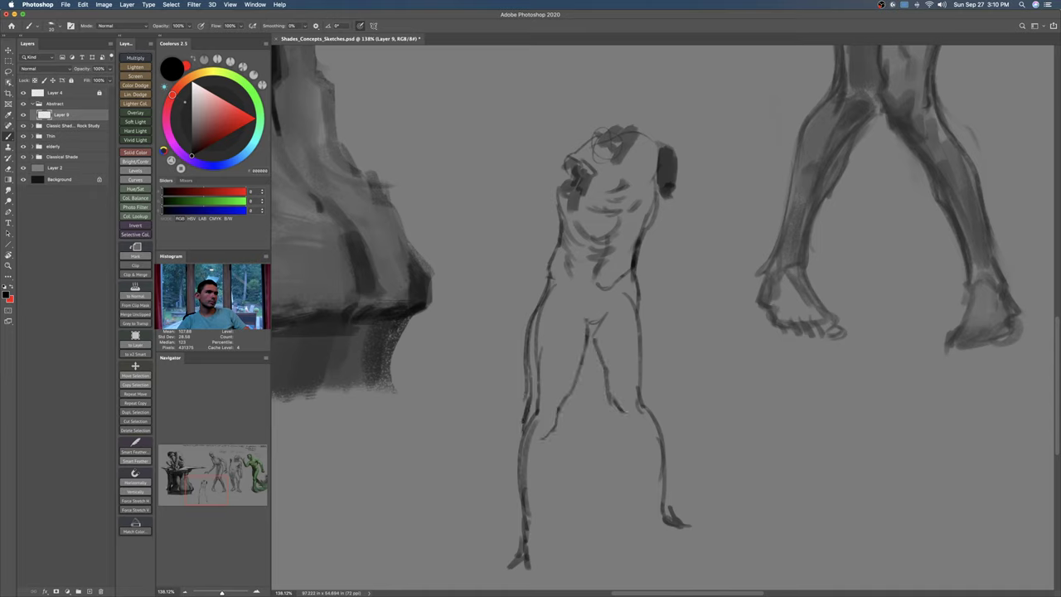
left_click_drag(589, 336, 622, 414)
Step: Draw the calf and shin contours of both lower legs down to the ankles
left_click_drag(556, 433, 531, 481)
left_click_drag(526, 412, 515, 502)
left_click_drag(514, 461, 508, 509)
left_click_drag(547, 442, 528, 536)
left_click_drag(512, 486, 506, 551)
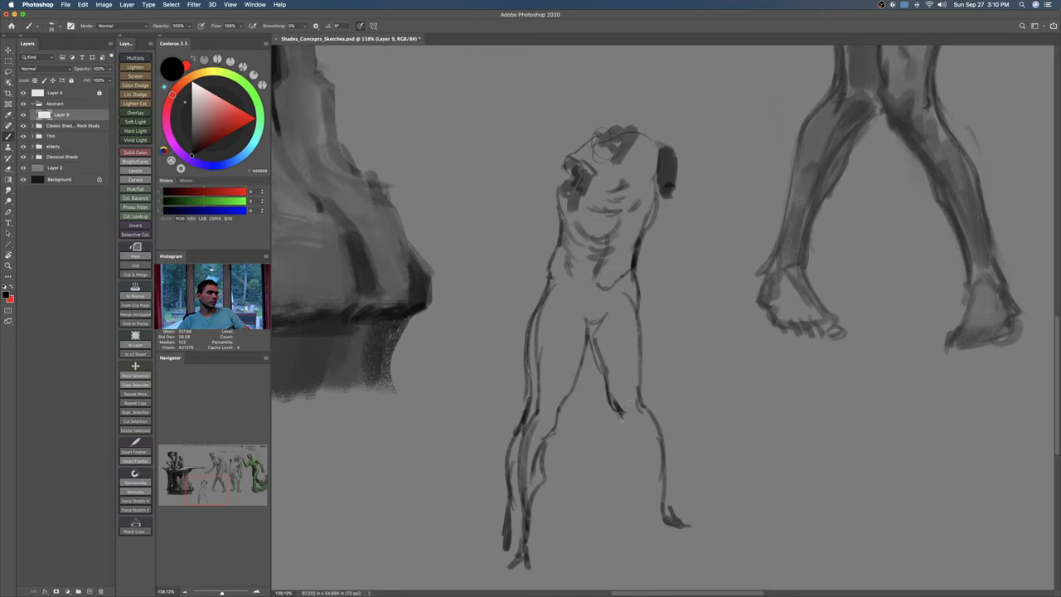
mouse_move(620, 413)
left_mouse_down()
mouse_move(647, 507)
mouse_move(668, 518)
left_mouse_up()
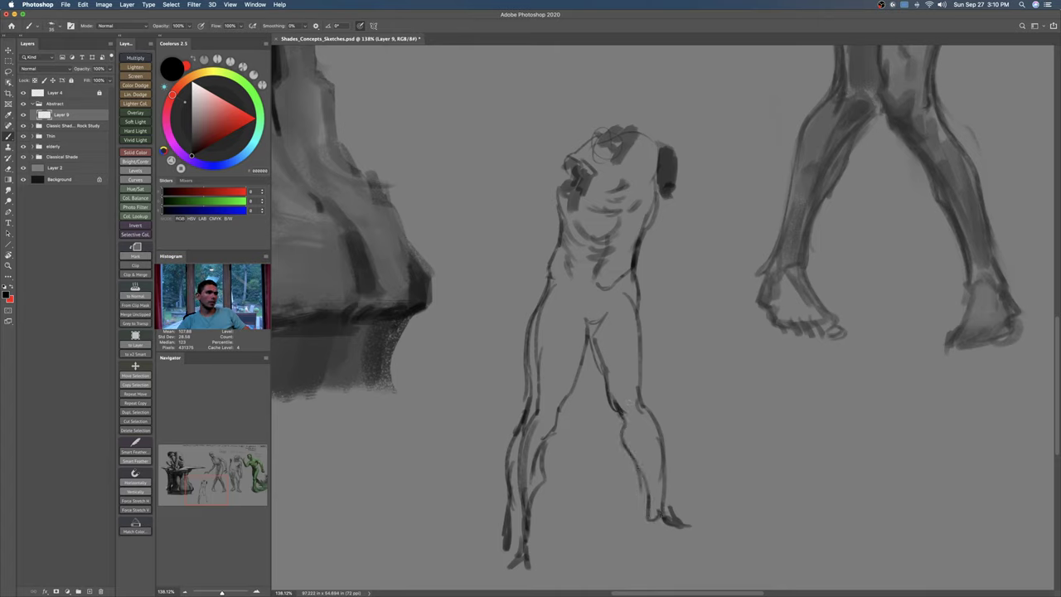
Step: Lasso the torso, enlarge and reshape it with Free Transform over the hips, and clear the selection
key("l")
mouse_move(684, 133)
left_mouse_down()
mouse_move(670, 121)
mouse_move(537, 262)
mouse_move(618, 302)
mouse_move(673, 263)
mouse_move(685, 129)
left_mouse_up()
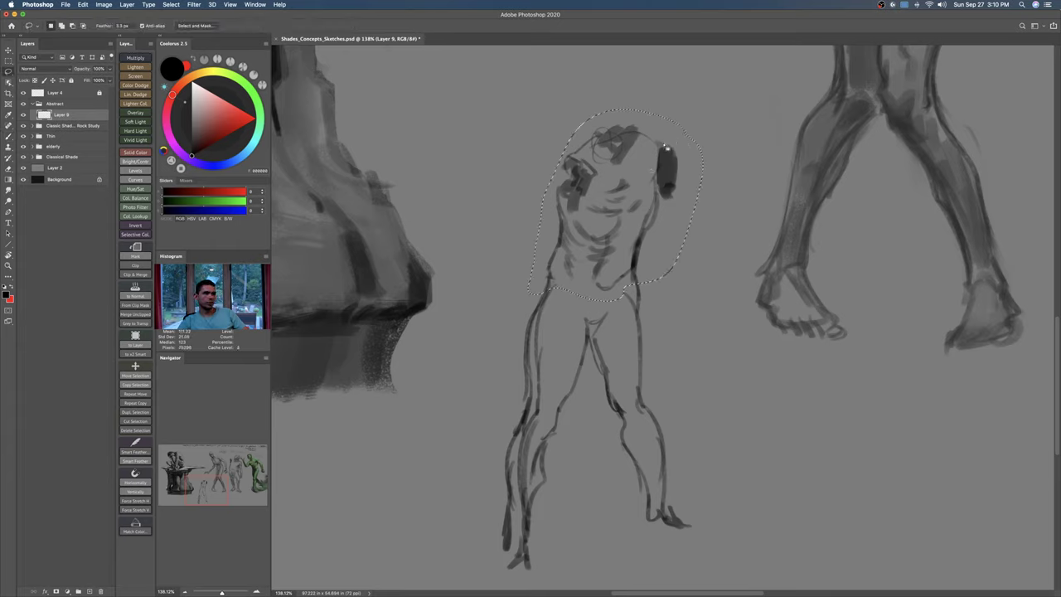
key("ctrl+t")
left_click_drag(525, 107, 488, 109)
left_click_drag(602, 109, 597, 86)
left_click_drag(620, 299, 623, 300)
left_click_drag(488, 86, 476, 87)
left_click_drag(706, 83, 703, 69)
left_click_drag(588, 79, 607, 83)
left_click_drag(634, 209, 632, 210)
key("Return")
key("ctrl+d")
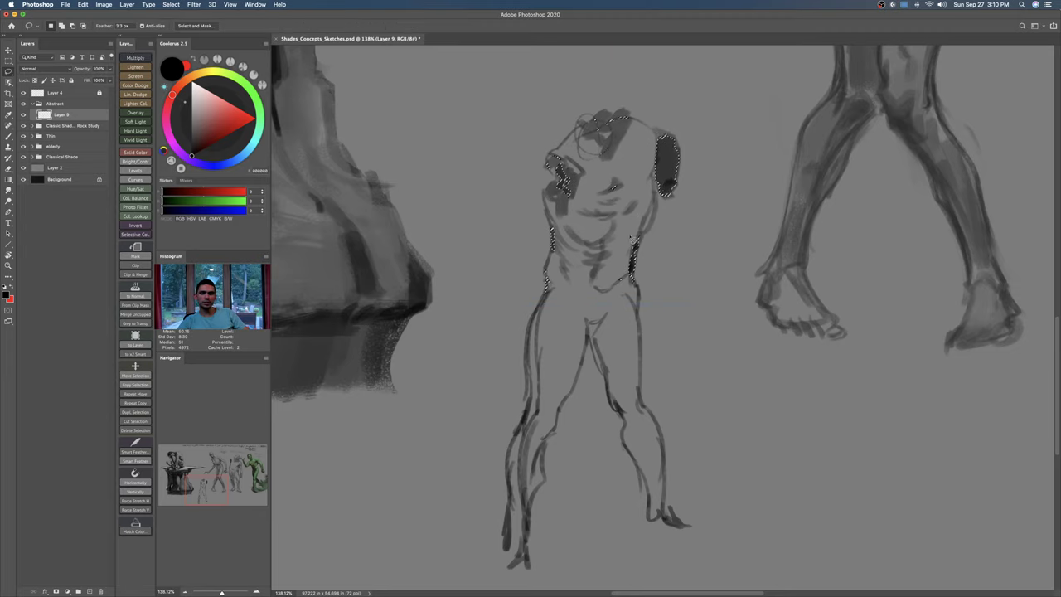
Step: Reconnect the torso to the left thigh with a darker hip line
key("b")
key("bracketright")
key("bracketright")
mouse_move(547, 283)
left_mouse_down()
mouse_move(570, 304)
mouse_move(535, 313)
left_mouse_up()
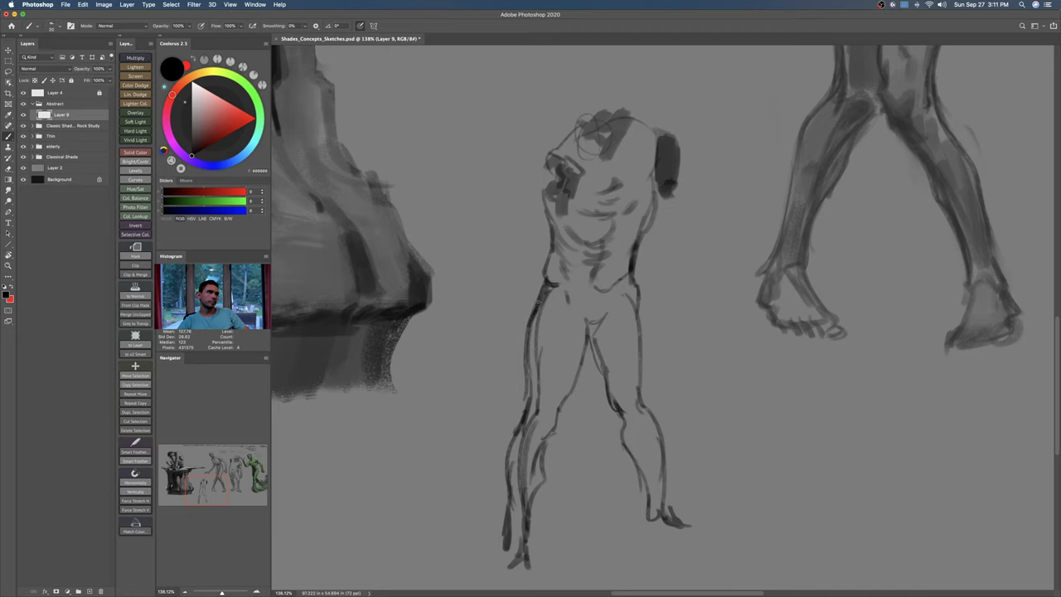
Step: Erase the heavy line along the right side of the waist to thin that contour
key("e")
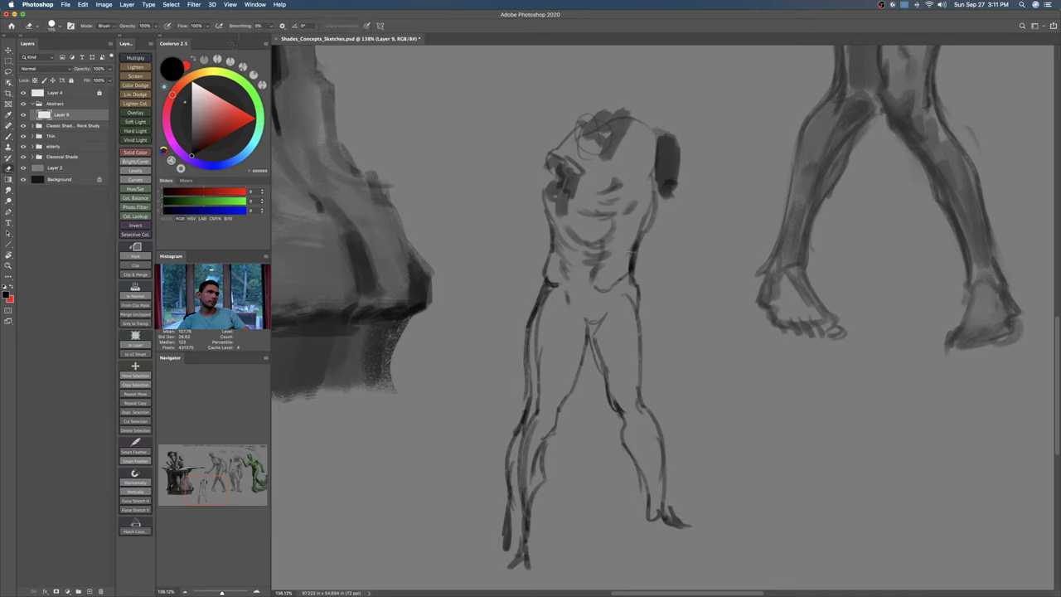
mouse_move(635, 234)
left_mouse_down()
mouse_move(629, 269)
mouse_move(643, 241)
mouse_move(627, 277)
left_mouse_up()
key("b")
key("e")
key("b")
key("bracketleft")
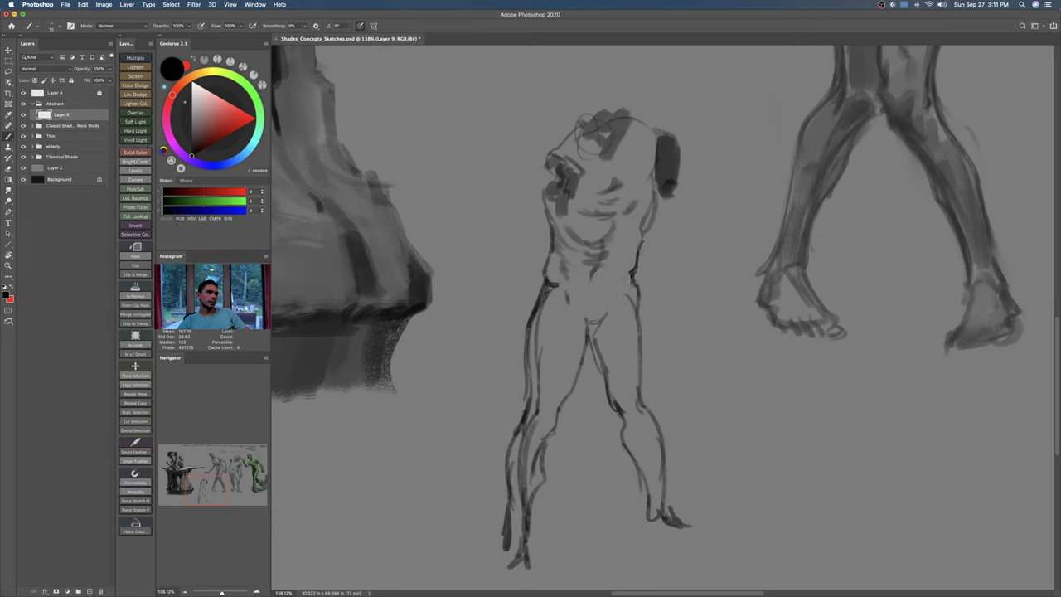
Step: Draw the pelvis and groin lines between the thighs and erase the leftover right waist contour
mouse_move(579, 316)
left_mouse_down()
mouse_move(587, 338)
mouse_move(603, 320)
left_mouse_up()
mouse_move(604, 320)
left_mouse_down()
mouse_move(620, 301)
mouse_move(571, 303)
mouse_move(617, 300)
left_mouse_up()
key("bracketright")
key("e")
key("b")
left_click_drag(587, 336, 623, 292)
key("e")
mouse_move(642, 244)
left_mouse_down()
mouse_move(637, 279)
mouse_move(618, 279)
mouse_move(631, 281)
mouse_move(650, 253)
mouse_move(641, 234)
left_mouse_up()
Step: Lasso the left leg, stretch it to about 110% of its height with a slight rotation, and deselect
key("v")
mouse_move(641, 234)
left_mouse_down("super")
mouse_move(651, 232)
mouse_move(628, 276)
mouse_move(634, 266)
left_mouse_up("super")
key("l")
mouse_move(562, 264)
left_mouse_down()
mouse_move(549, 269)
mouse_move(489, 472)
mouse_move(602, 398)
mouse_move(595, 315)
left_mouse_up()
key("ctrl+t")
left_click_drag(542, 535, 531, 568)
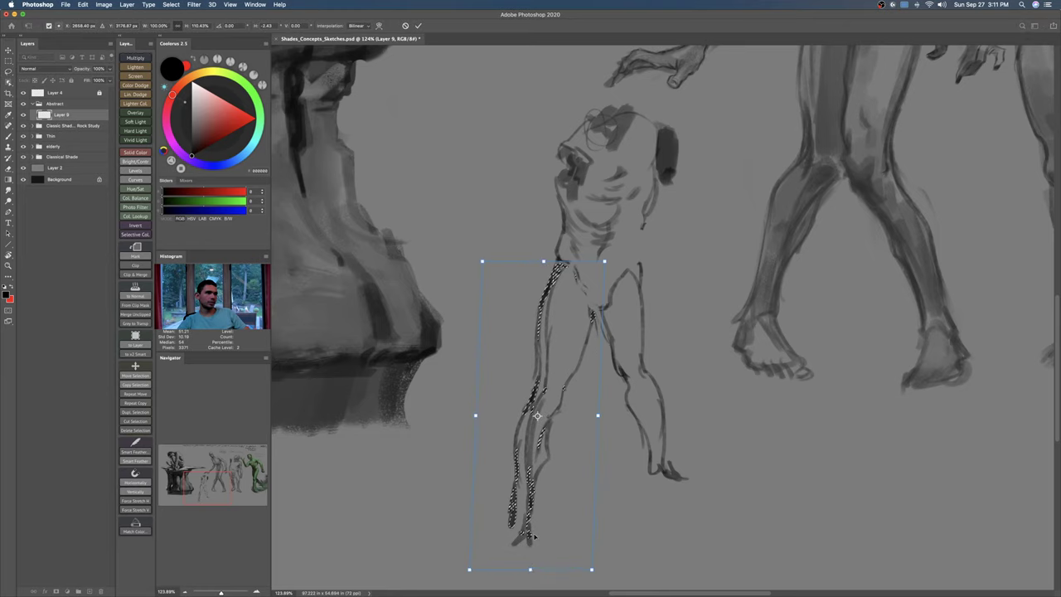
key("Return")
key("ctrl+d")
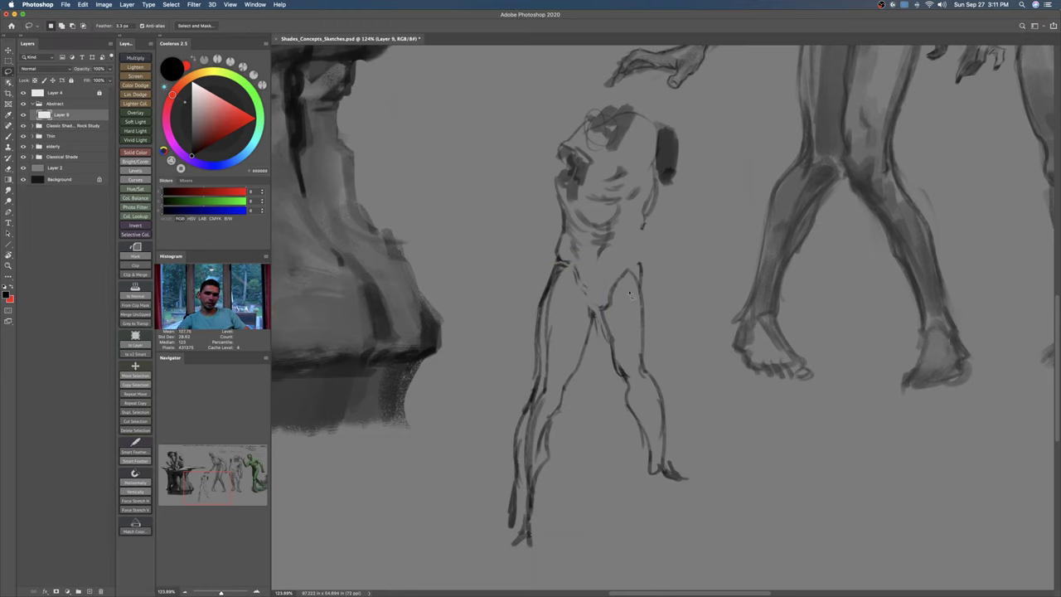
Step: Lasso the right leg and stretch it downward to about 112% of its height
mouse_move(636, 263)
left_mouse_down()
mouse_move(600, 314)
mouse_move(608, 396)
mouse_move(647, 496)
mouse_move(694, 388)
mouse_move(663, 262)
left_mouse_up()
key("ctrl+t")
left_click_drag(648, 500, 662, 530)
Step: Warp the right leg so its thigh, knee and foot bow outward, then apply the transform and deselect
right_click(652, 349)
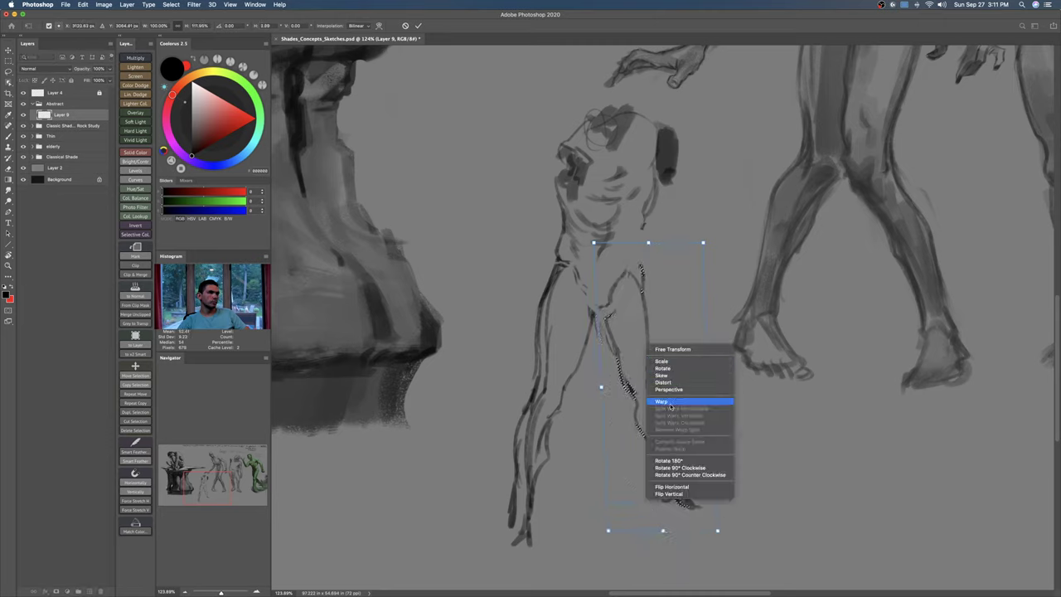
left_click(676, 404)
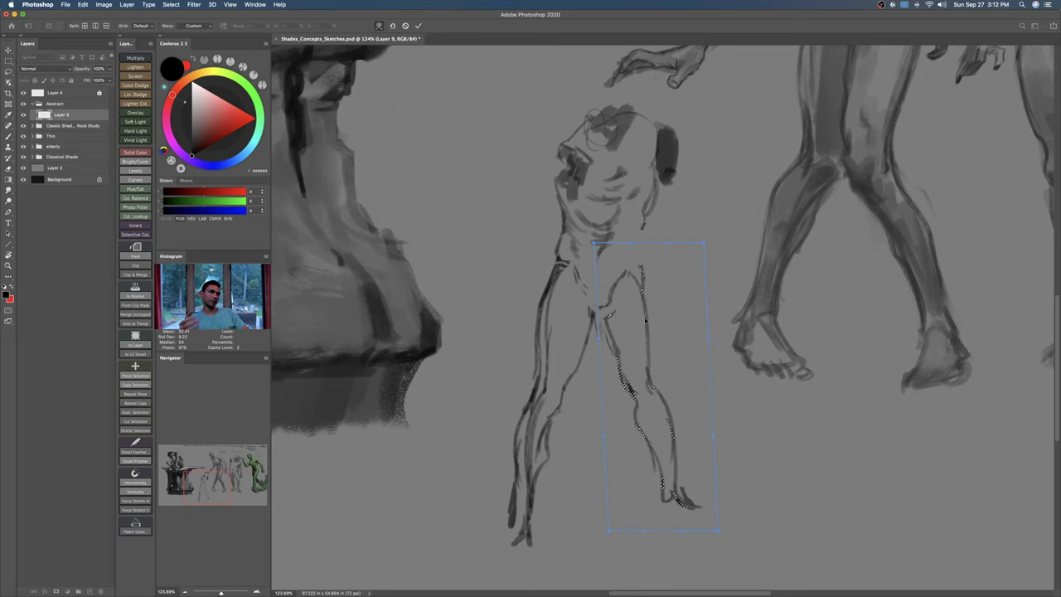
right_click(643, 353)
left_click(660, 409)
left_click_drag(658, 384, 671, 382)
left_click_drag(649, 295, 654, 290)
left_click_drag(659, 340, 664, 339)
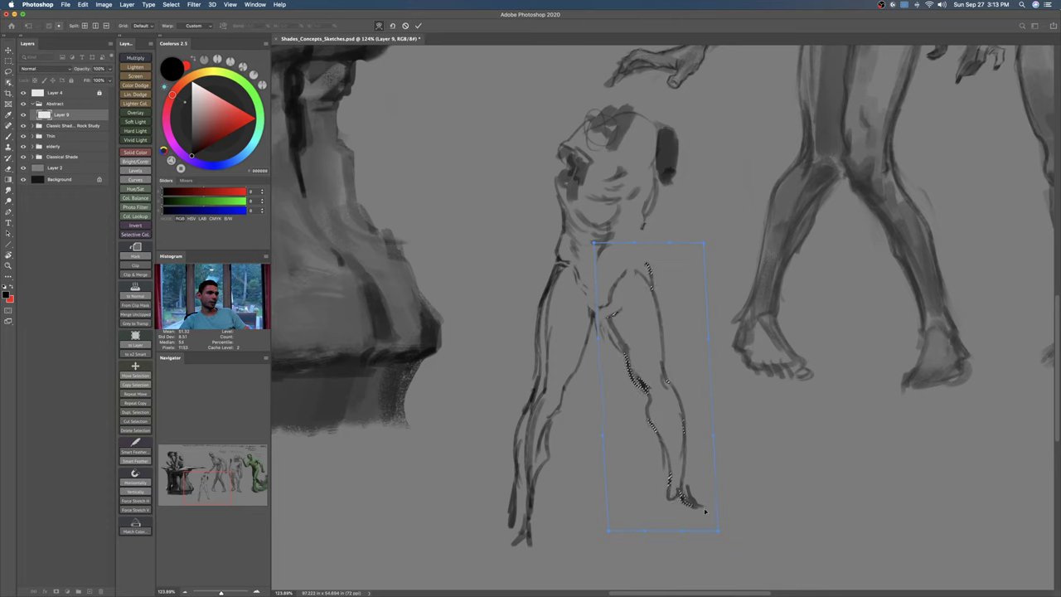
left_click_drag(721, 531, 730, 531)
left_click_drag(609, 530, 597, 532)
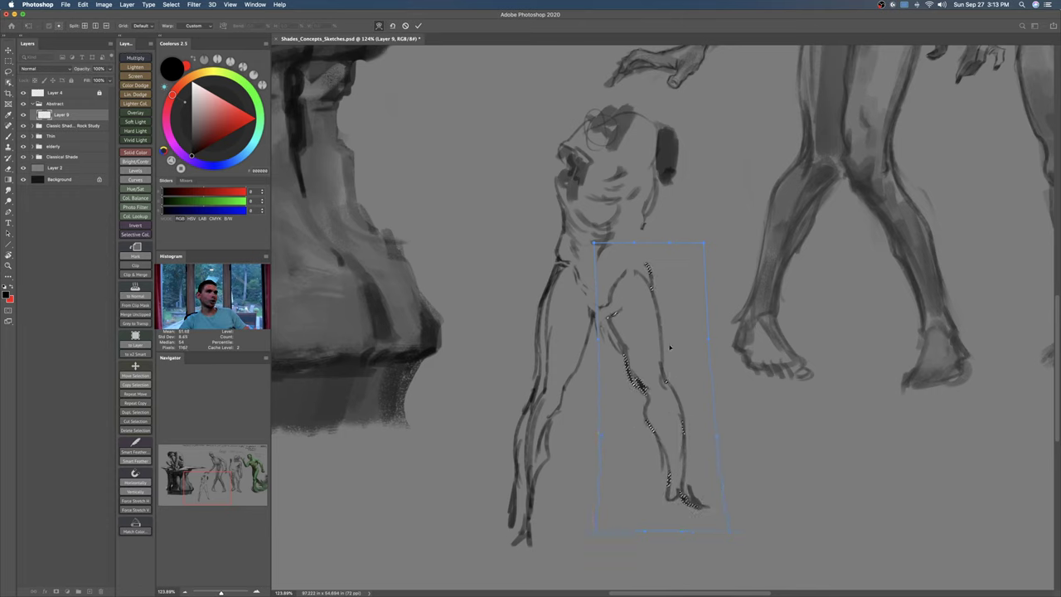
key("Return")
key("ctrl+d")
Step: Darken the neck stump and add rib and right shoulder contour strokes to the upper torso
key("b")
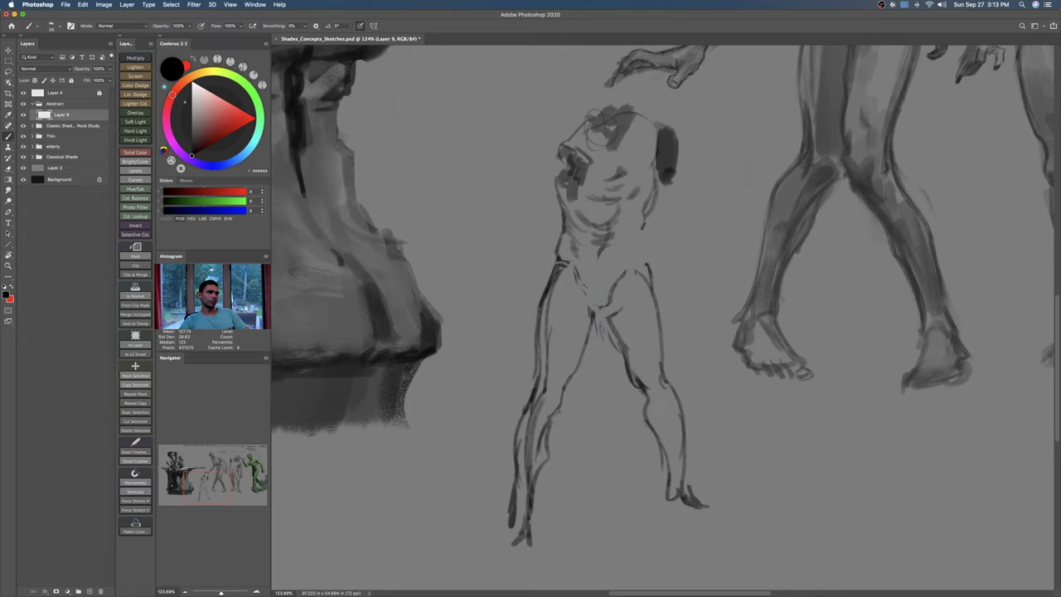
mouse_move(622, 183)
left_mouse_down()
mouse_move(645, 160)
mouse_move(637, 121)
mouse_move(653, 123)
left_mouse_up()
mouse_move(646, 131)
left_mouse_down()
mouse_move(656, 128)
mouse_move(607, 106)
mouse_move(627, 103)
mouse_move(601, 125)
mouse_move(633, 100)
mouse_move(651, 121)
mouse_move(667, 119)
mouse_move(678, 129)
mouse_move(660, 146)
left_mouse_up()
Step: Choose a different eraser brush and soften the dark shading on the right shoulder stump
key("e")
key("b")
key("e")
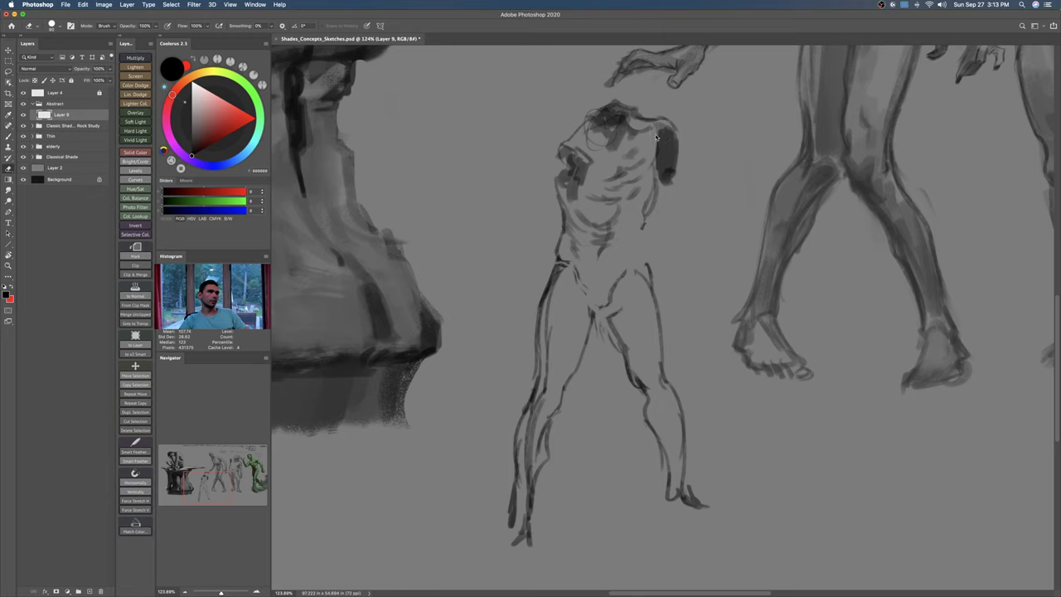
right_click(657, 137)
double_click(889, 258)
mouse_move(660, 128)
left_mouse_down()
mouse_move(672, 136)
mouse_move(660, 152)
mouse_move(673, 156)
mouse_move(660, 175)
mouse_move(593, 213)
mouse_move(650, 195)
left_mouse_up()
Step: Shade the left shoulder stump and armpit dark with a larger brush
key("b")
scroll(644, 179, "up", 1)
key("bracketright")
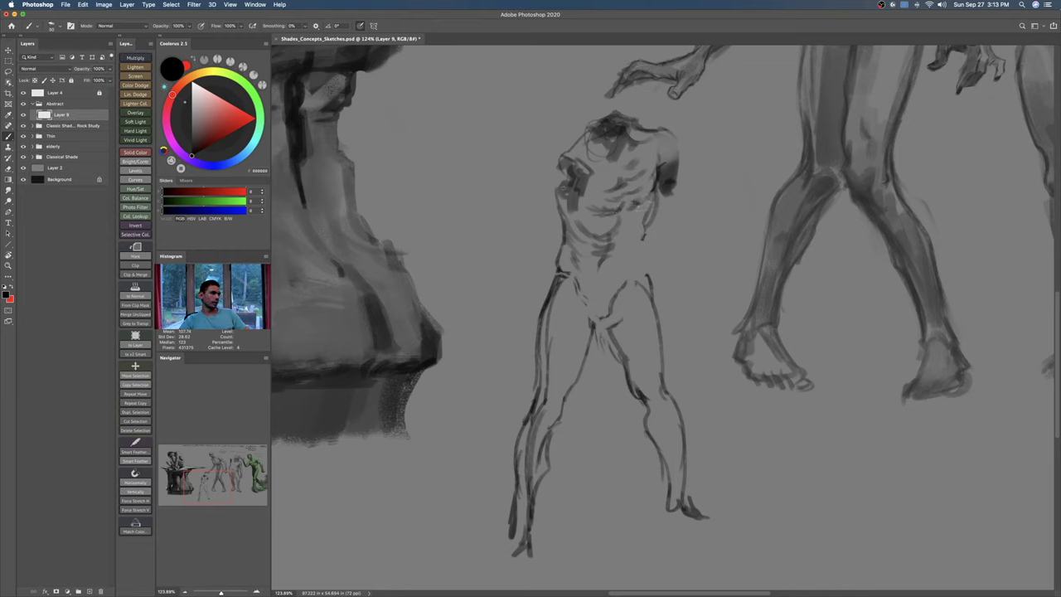
mouse_move(567, 166)
left_mouse_down()
mouse_move(557, 207)
mouse_move(559, 172)
mouse_move(545, 172)
left_mouse_up()
key("bracketright")
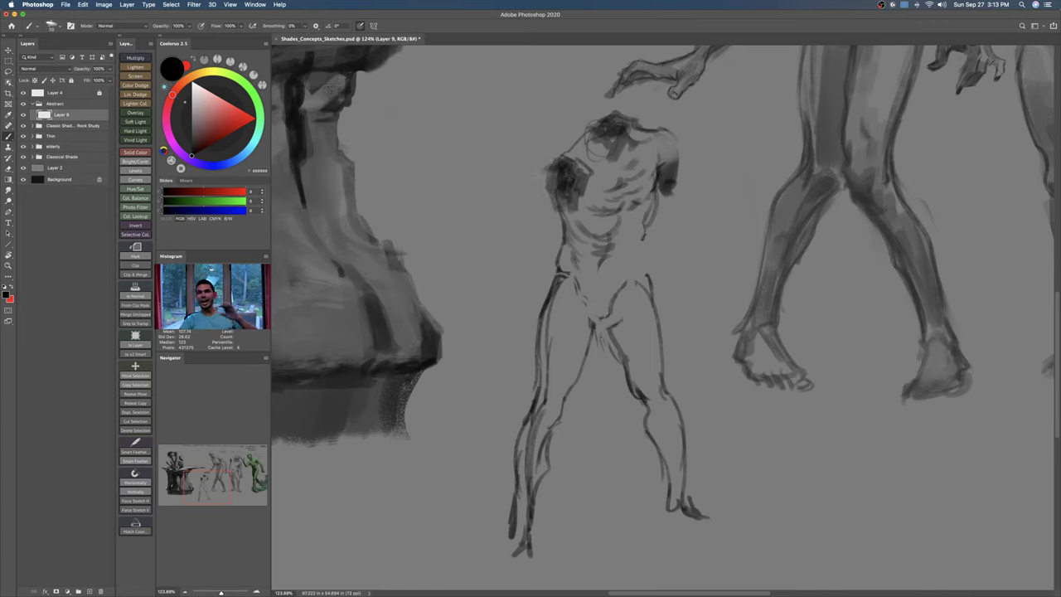
Step: Erase the top of the left shoulder shading and redraw the shoulder's upper contour
key("e")
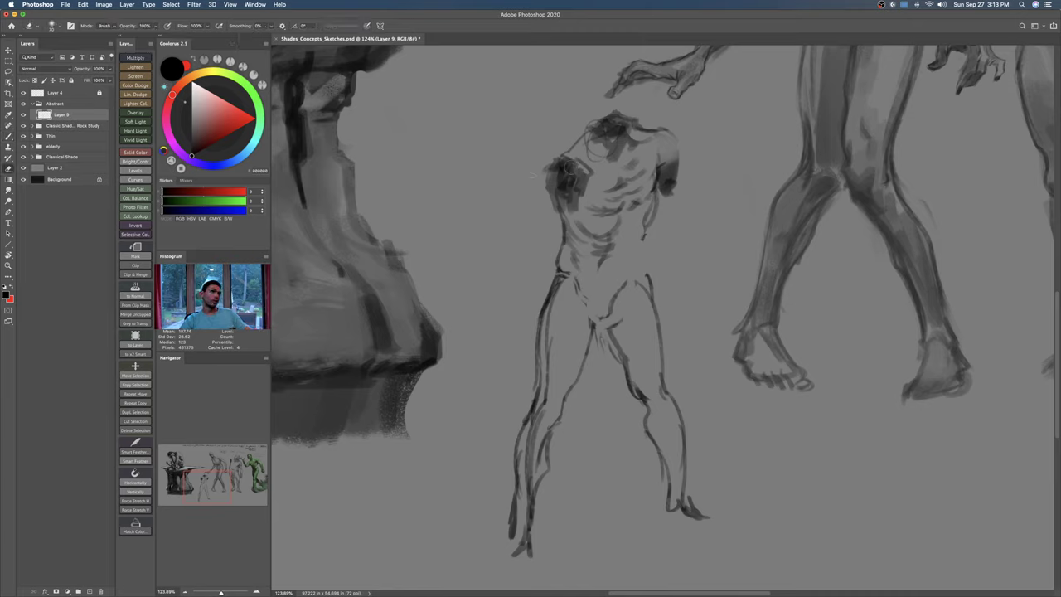
mouse_move(578, 161)
left_mouse_down()
mouse_move(562, 158)
mouse_move(589, 178)
mouse_move(563, 153)
mouse_move(582, 133)
left_mouse_up()
key("b")
left_click_drag(560, 159, 577, 140)
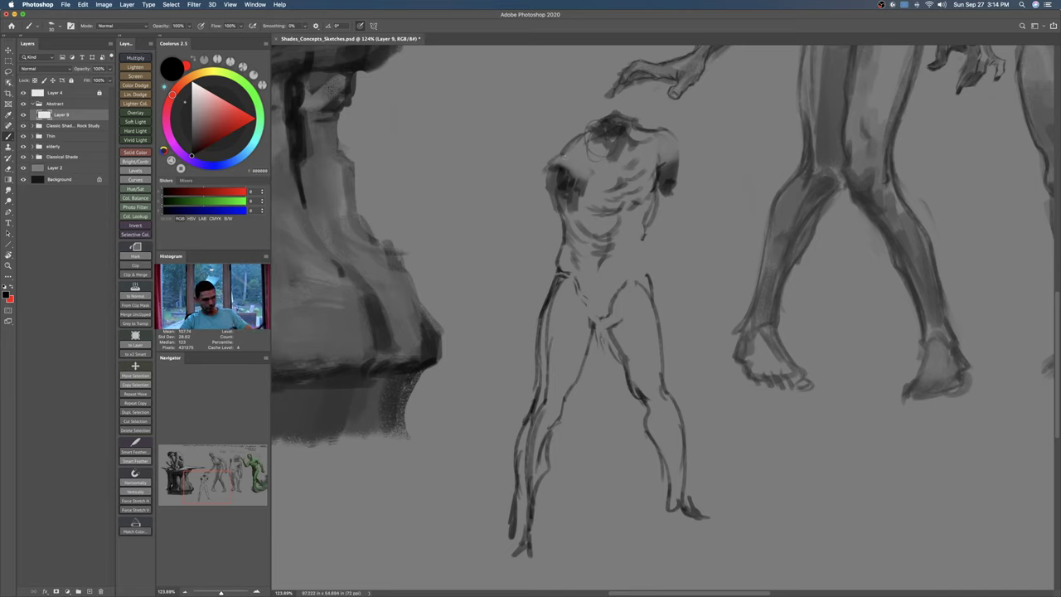
Step: Erase back the dark contours of the left lower leg and foot, and shade the left knee
key("e")
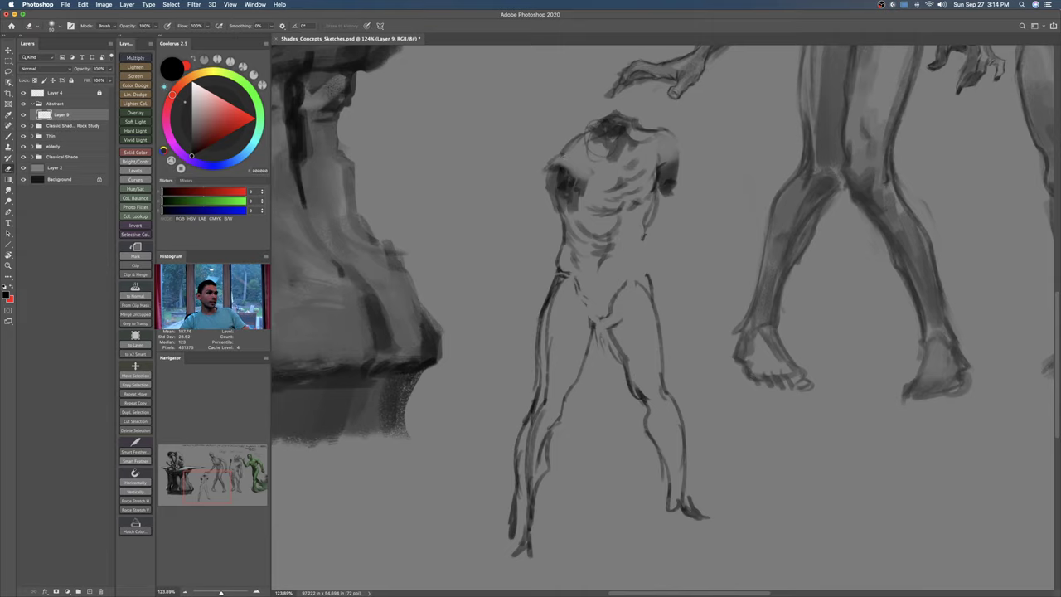
left_click_drag(546, 355, 519, 495)
mouse_move(532, 462)
left_mouse_down()
mouse_move(537, 411)
mouse_move(530, 491)
left_mouse_up()
left_click_drag(516, 486, 518, 465)
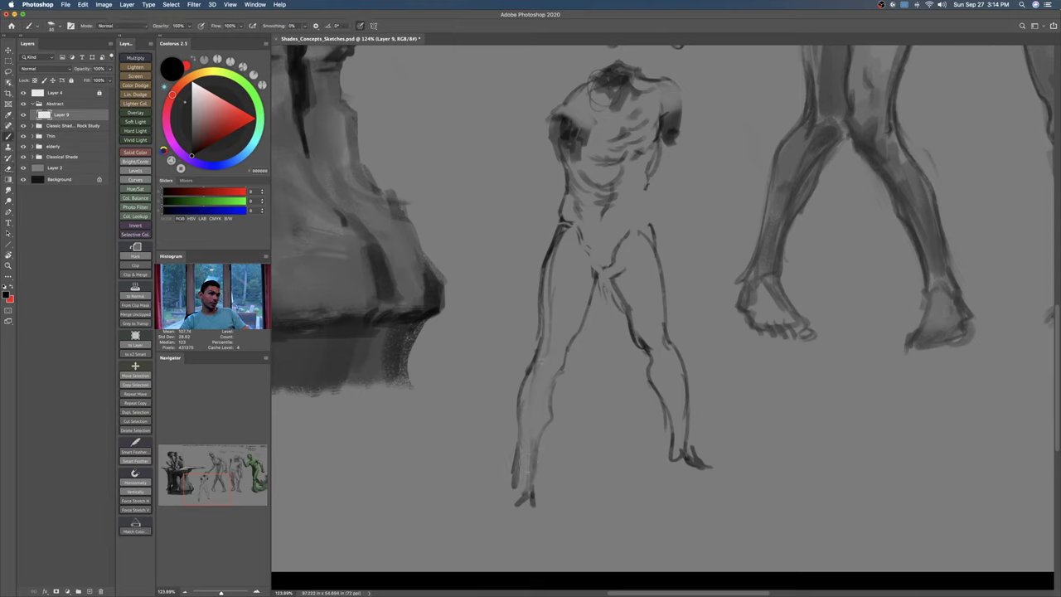
left_click_drag(534, 356, 564, 382)
key("e")
left_click_drag(532, 452, 515, 498)
key("b")
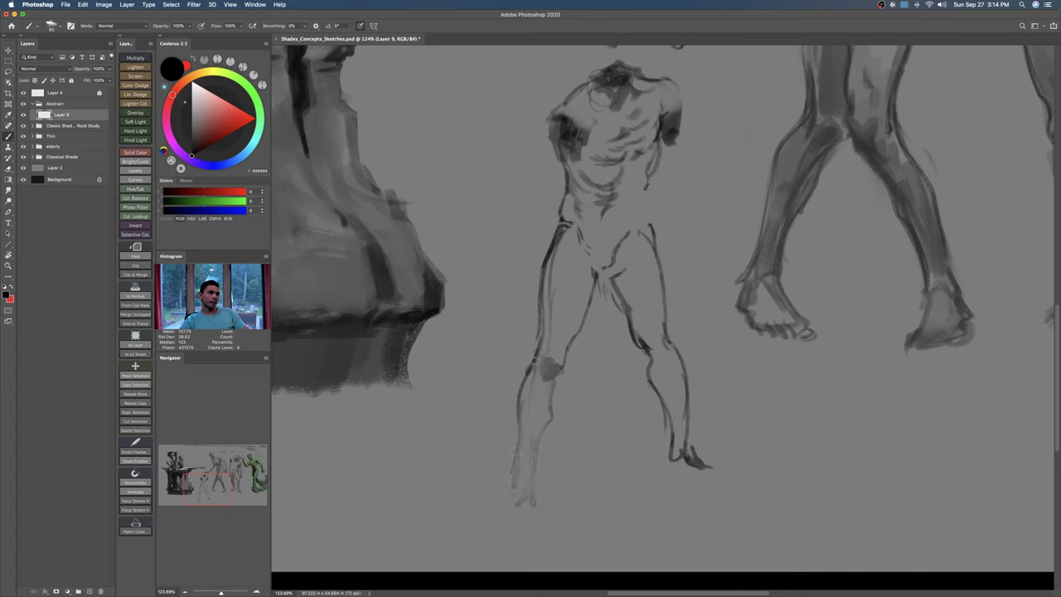
Step: Redraw the left lower leg's contours with a fuller calf and a foot pointing outward
mouse_move(539, 350)
left_mouse_down()
mouse_move(509, 423)
mouse_move(506, 466)
left_mouse_up()
left_click_drag(515, 428, 504, 476)
left_click_drag(554, 380, 522, 472)
mouse_move(516, 418)
left_mouse_down()
mouse_move(508, 475)
mouse_move(518, 491)
mouse_move(481, 516)
left_mouse_up()
mouse_move(529, 481)
left_mouse_down()
mouse_move(509, 519)
mouse_move(487, 521)
mouse_move(532, 505)
left_mouse_up()
Step: Fade the old right foot and redraw the right calf and foot with darker contours
mouse_move(670, 430)
left_mouse_down()
mouse_move(673, 463)
mouse_move(702, 493)
left_mouse_up()
key("e")
mouse_move(693, 453)
left_mouse_down()
mouse_move(706, 471)
mouse_move(673, 483)
left_mouse_up()
key("b")
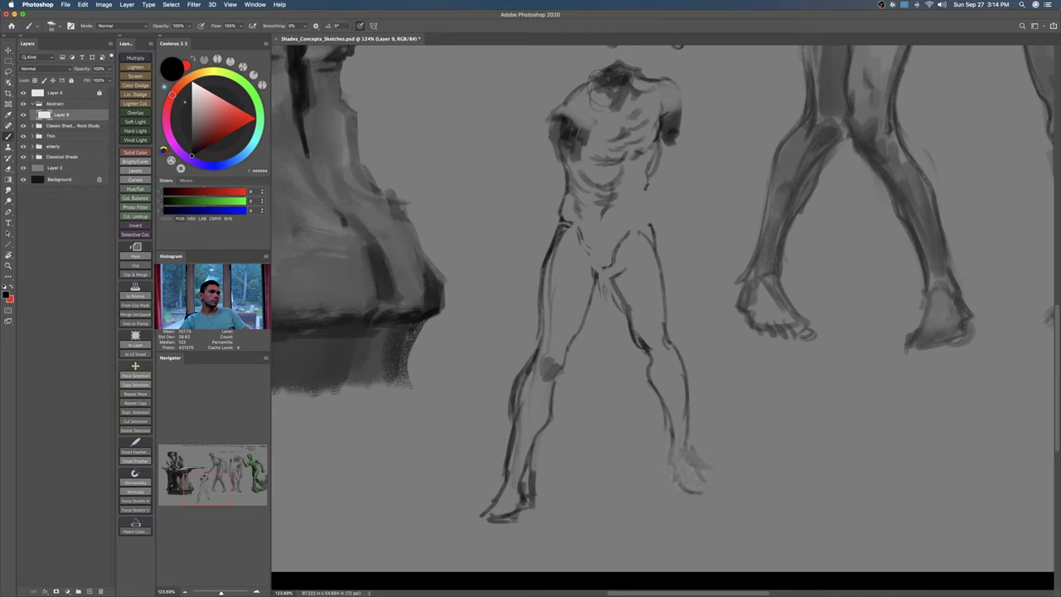
left_click_drag(673, 408, 668, 446)
left_click_drag(685, 366, 695, 440)
mouse_move(691, 386)
left_mouse_down()
mouse_move(702, 450)
mouse_move(672, 461)
mouse_move(708, 495)
left_mouse_up()
left_click_drag(695, 453, 723, 491)
left_click_drag(710, 461, 718, 500)
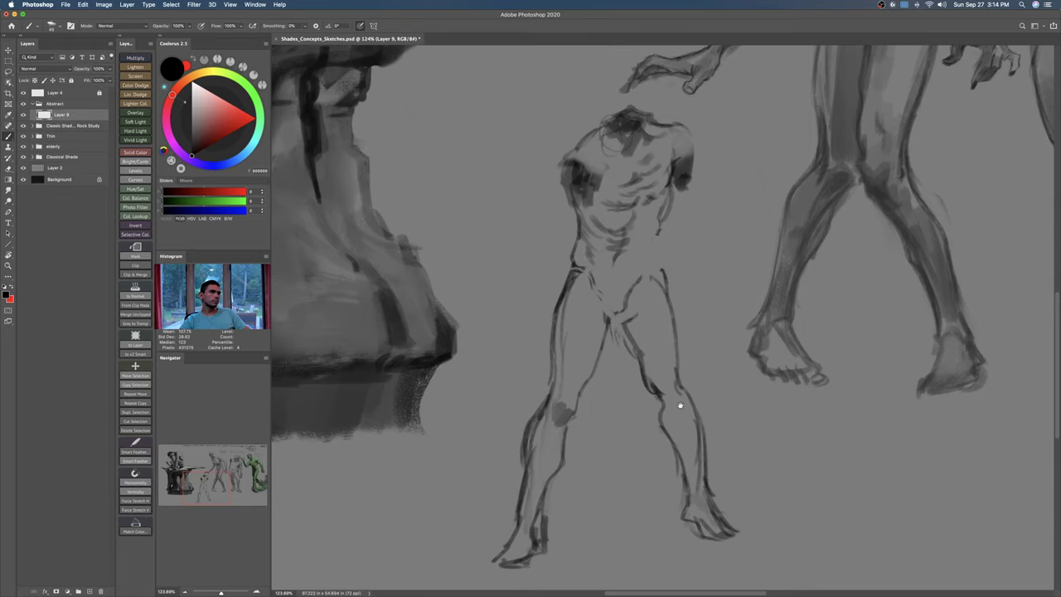
left_click_drag(678, 401, 680, 411)
key("bracketright")
key("bracketright")
key("bracketright")
key("bracketleft")
key("bracketleft")
key("bracketleft")
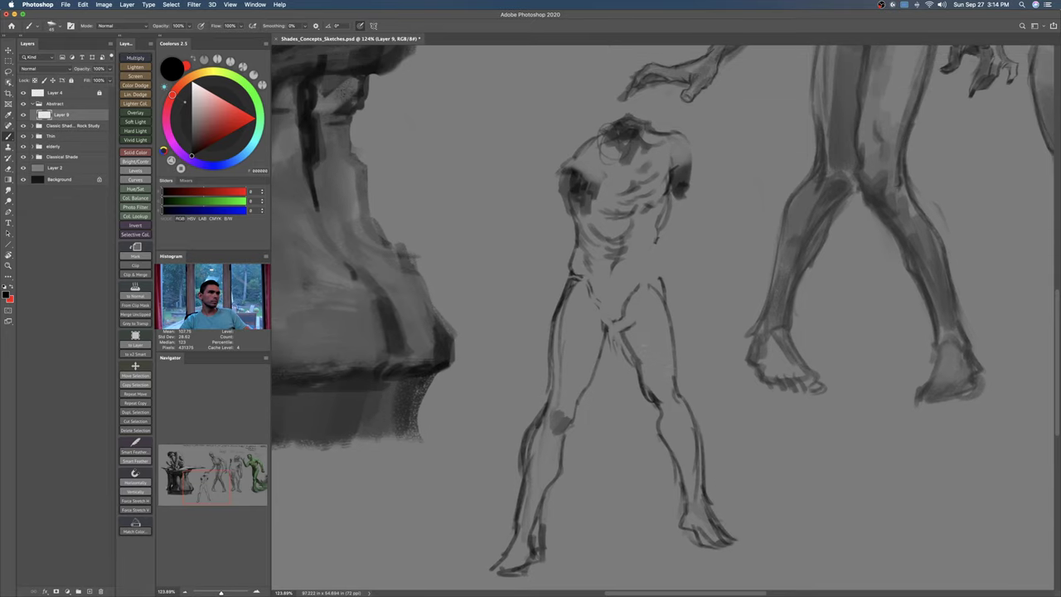
Step: Select the right leg with the Lasso and warp its lower leg and foot inward
key("l")
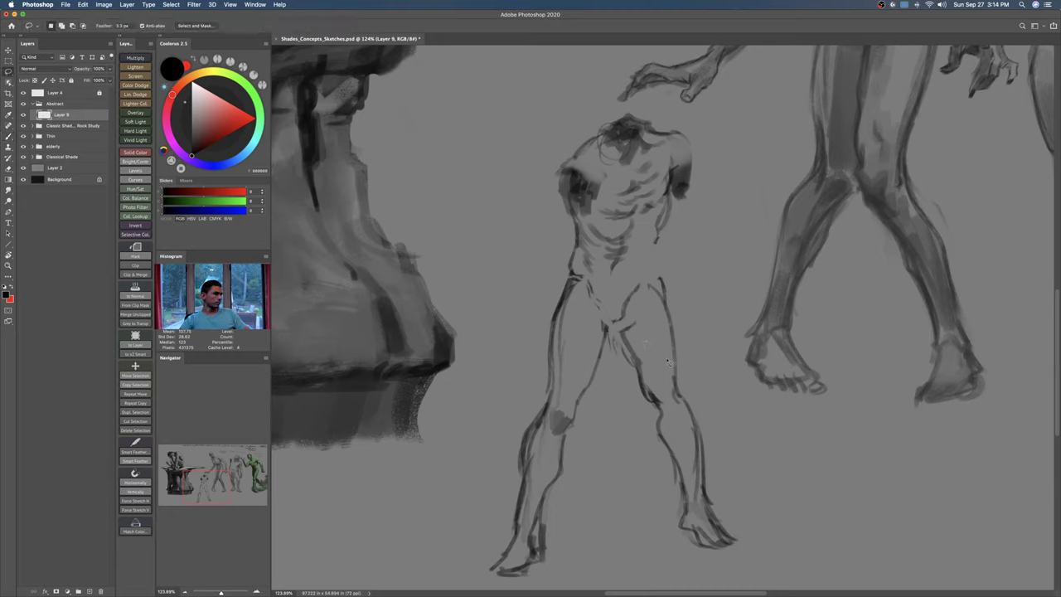
mouse_move(675, 292)
left_mouse_down()
mouse_move(623, 327)
mouse_move(638, 527)
mouse_move(757, 475)
mouse_move(680, 291)
left_mouse_up()
key("v")
left_click_drag(669, 365, 661, 365)
key("ctrl+t")
right_click(658, 370)
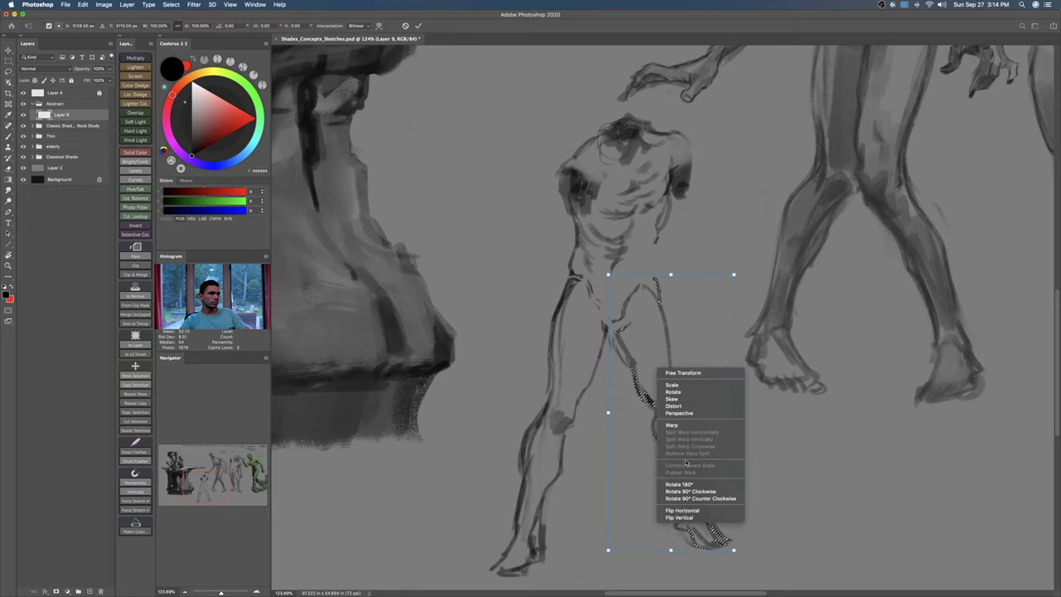
left_click(678, 426)
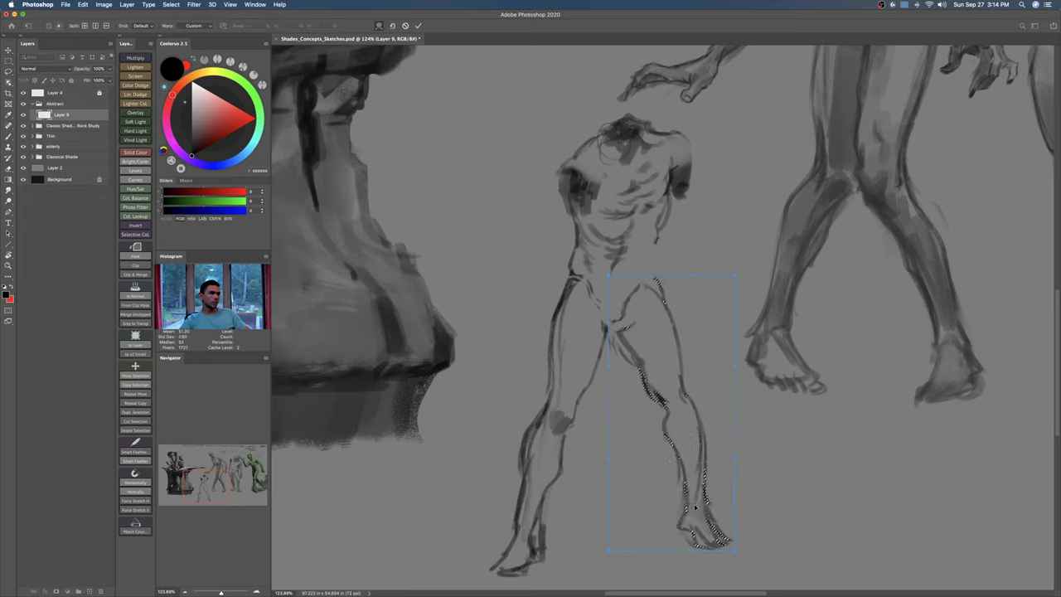
left_click_drag(676, 513, 670, 512)
mouse_move(656, 407)
left_mouse_down()
mouse_move(611, 426)
mouse_move(684, 389)
left_mouse_up()
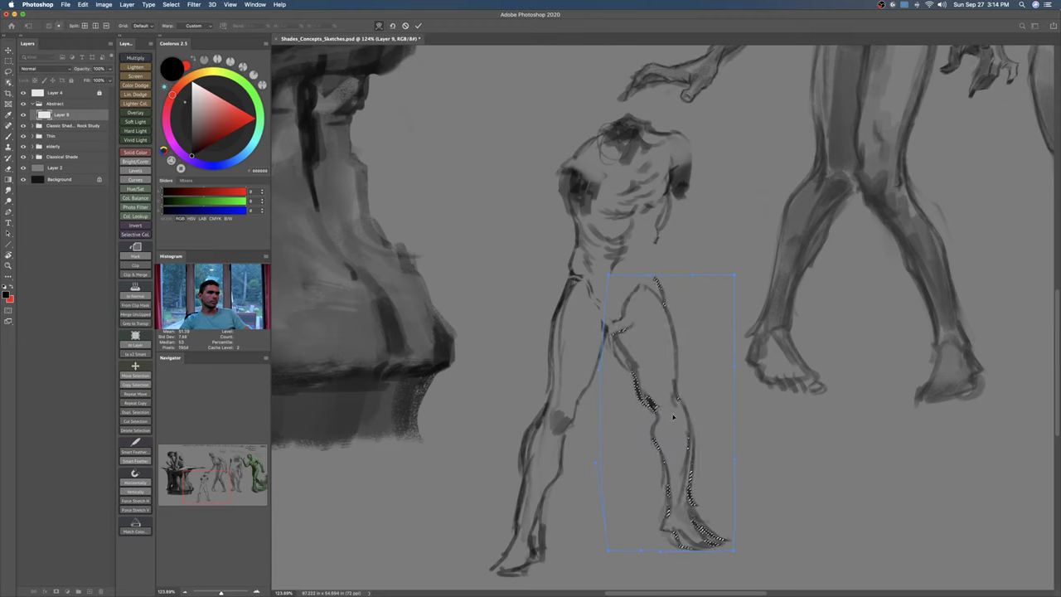
key("Return")
Step: Deselect the right leg and save the document
key("super+d")
key("z")
left_click(703, 412)
left_click_drag(735, 405, 710, 407)
key("l")
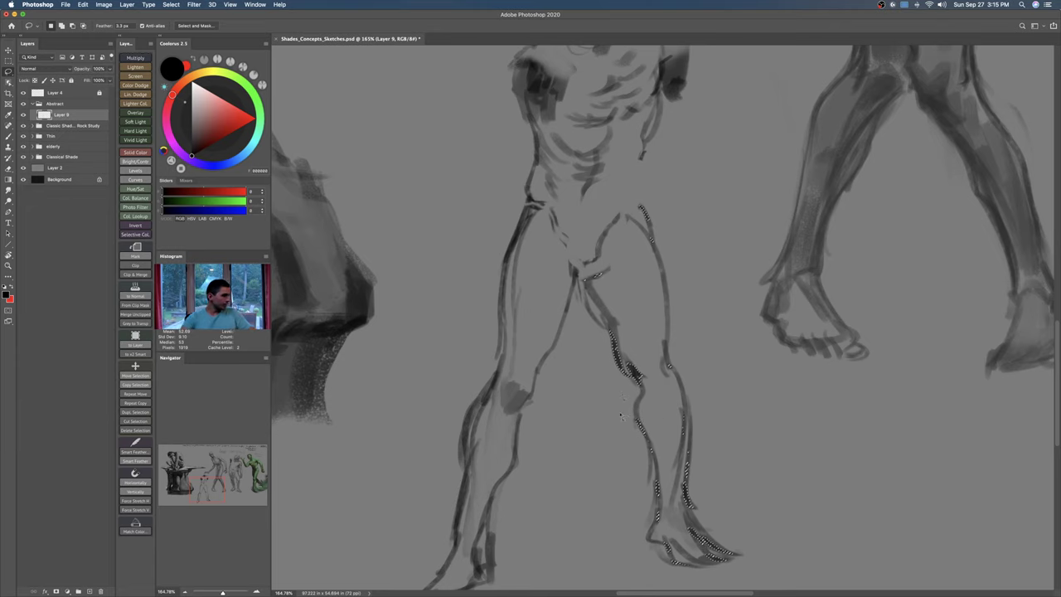
key("z")
left_click_drag(614, 395, 592, 392)
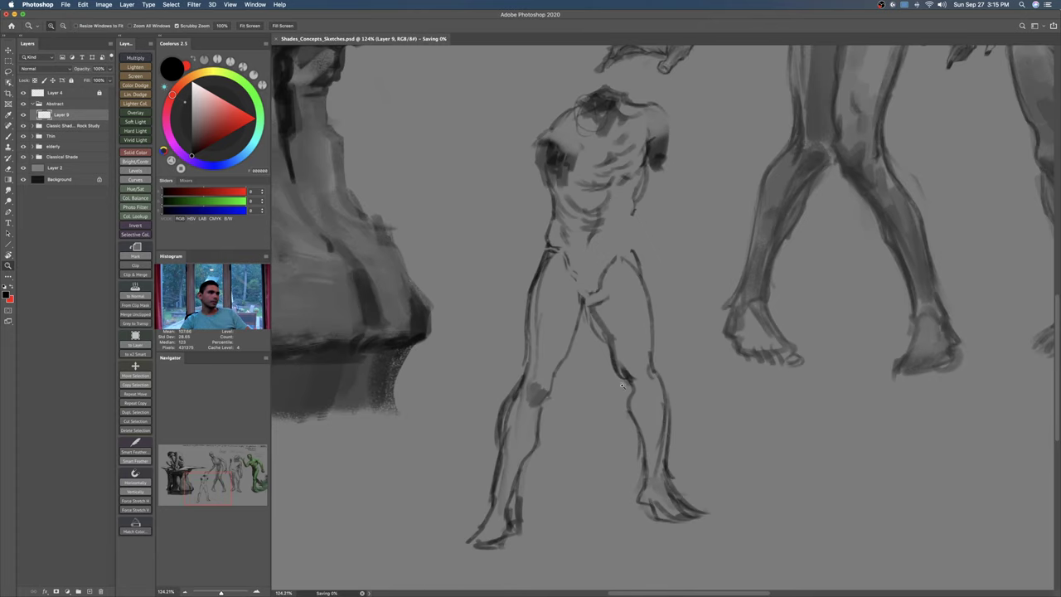
left_click_drag(615, 388, 605, 381)
Step: Move the whole headless figure slightly upward
key("l")
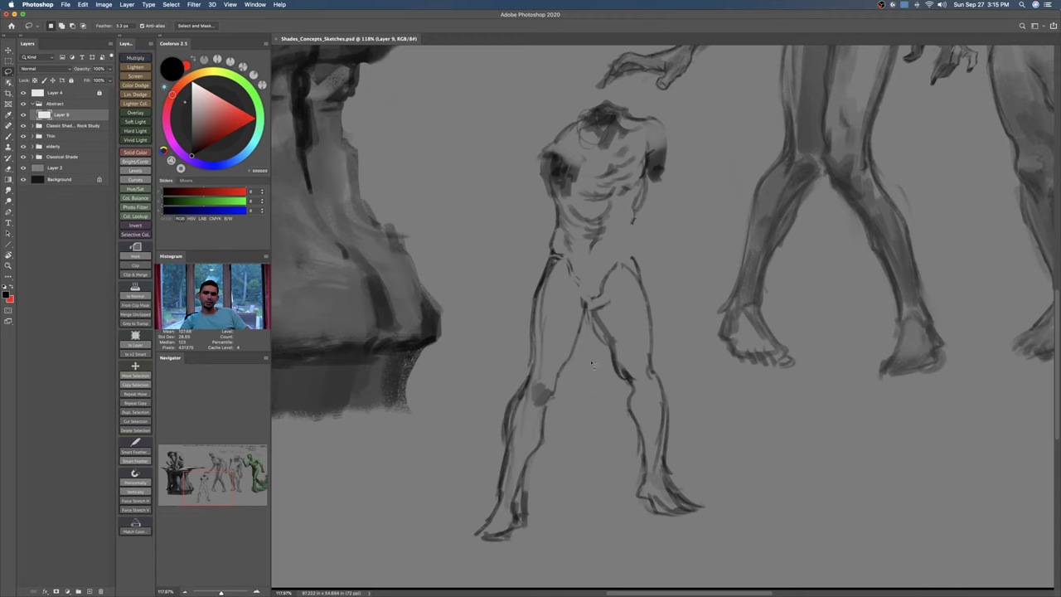
key("v")
left_click_drag(599, 369, 600, 359)
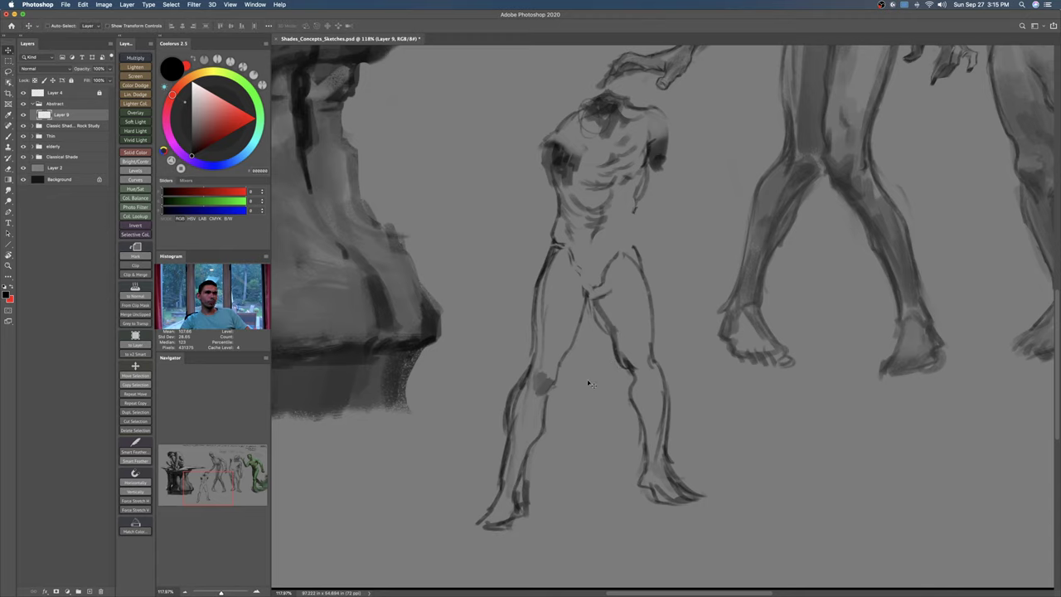
Step: Select the left leg with the Lasso, scale it up to about 103% and skew its lower end inward
key("l")
mouse_move(590, 323)
left_mouse_down()
mouse_move(575, 254)
mouse_move(546, 249)
mouse_move(496, 353)
mouse_move(469, 473)
mouse_move(473, 538)
mouse_move(580, 502)
left_mouse_up()
key("ctrl+t")
left_click_drag(465, 546, 461, 555)
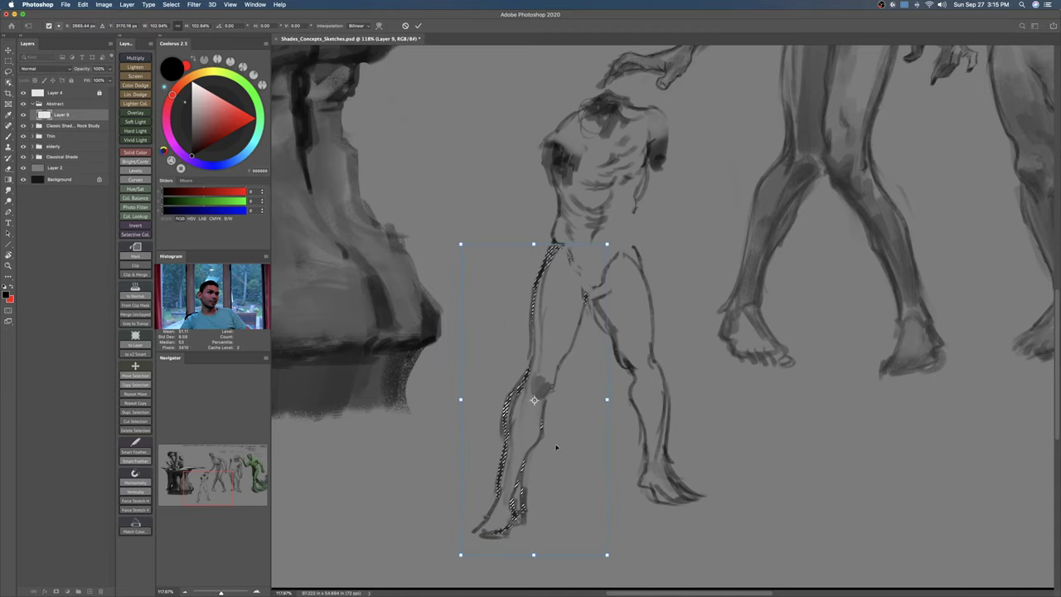
left_click_drag(533, 554, 543, 558)
Step: Warp the left leg to adjust its bend around the knee, and deselect it
right_click(558, 380)
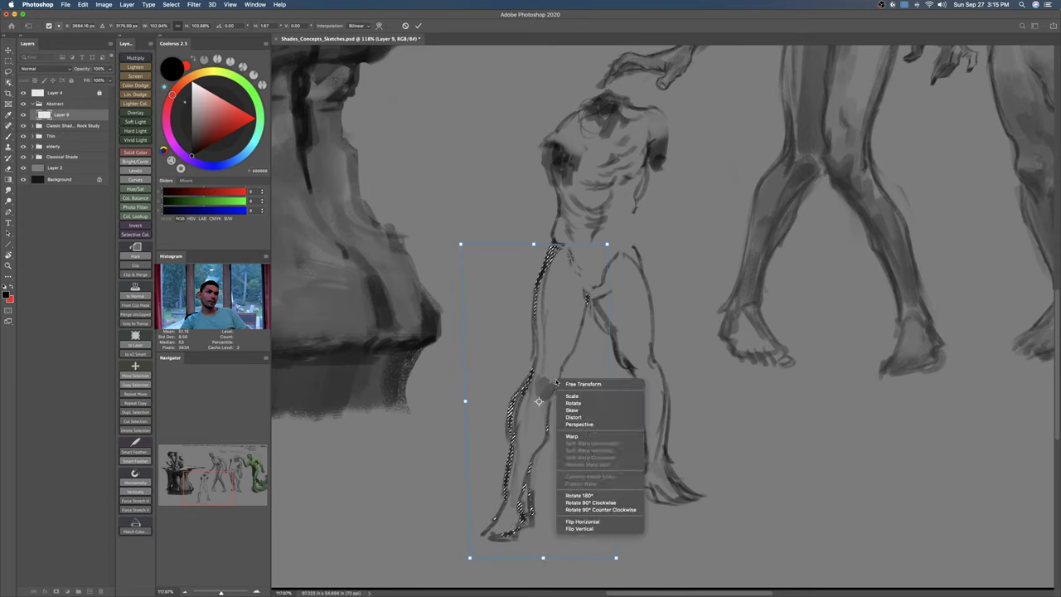
left_click(574, 435)
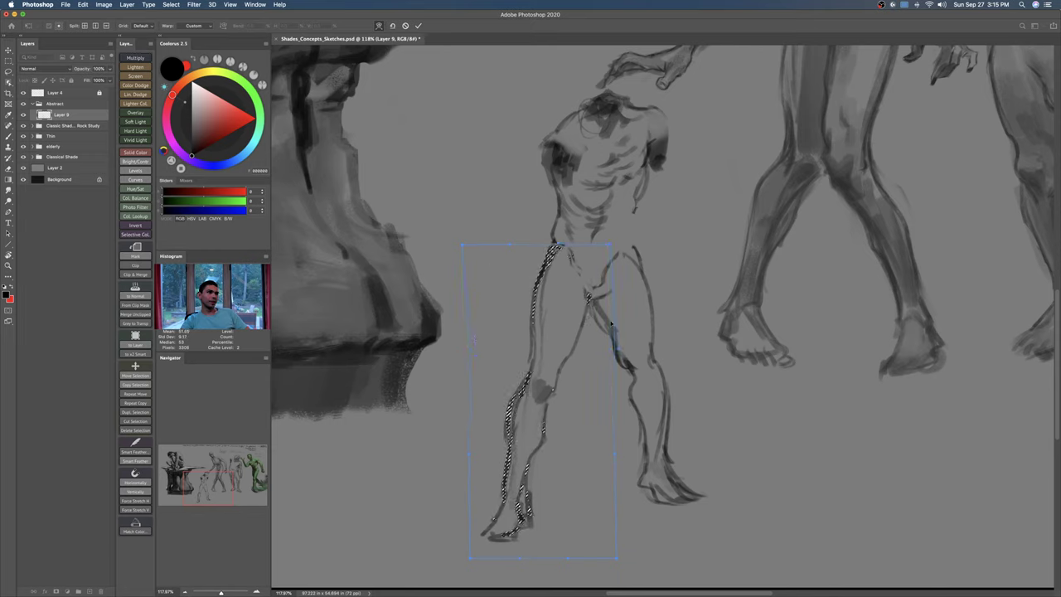
left_click_drag(580, 430, 588, 426)
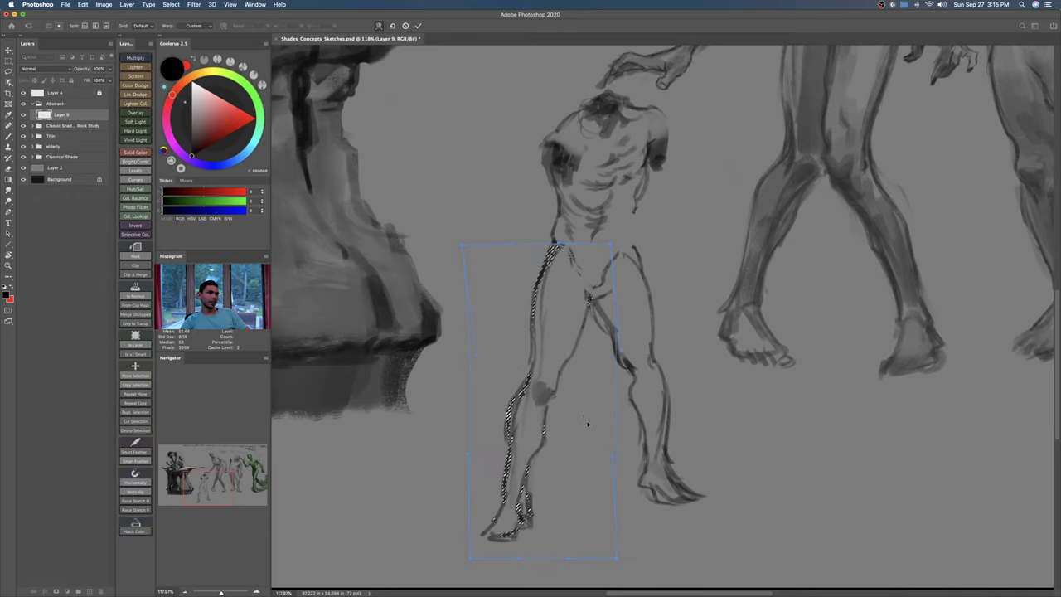
key("Return")
key("l")
key("ctrl+d")
Step: Select the torso with the Lasso, rotate it about 35° counterclockwise and reposition it over the hips so the figure leans left
key("b")
scroll(626, 340, "down", 1)
key("super+space")
mouse_move(631, 304)
left_mouse_down()
mouse_move(616, 301)
mouse_move(623, 292)
mouse_move(615, 310)
left_mouse_up()
key("v")
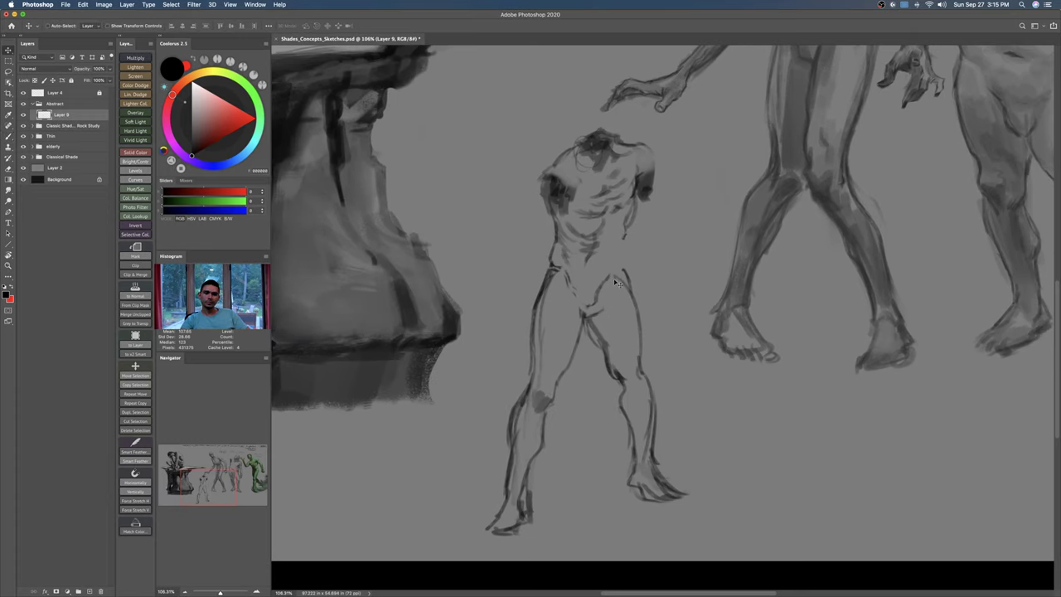
key("l")
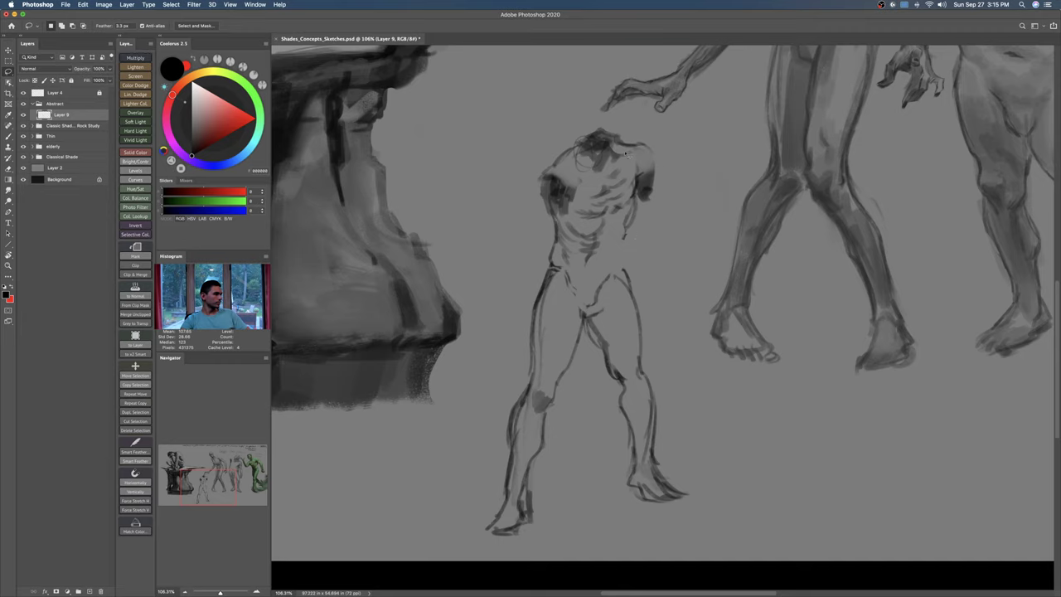
mouse_move(640, 135)
left_mouse_down()
mouse_move(516, 199)
mouse_move(530, 265)
mouse_move(630, 266)
mouse_move(659, 214)
left_mouse_up()
key("super+t")
left_click_drag(667, 108, 696, 100)
left_click_drag(627, 147, 615, 151)
left_click_drag(673, 134, 668, 129)
left_click_drag(624, 168, 656, 134)
left_click_drag(606, 174, 600, 173)
left_click_drag(660, 137, 654, 128)
left_click_drag(598, 195, 585, 194)
left_click_drag(664, 153, 662, 150)
left_click_drag(618, 194, 614, 196)
left_click_drag(666, 166, 658, 153)
left_click_drag(593, 199, 587, 202)
left_click_drag(664, 174, 662, 168)
left_click_drag(606, 210, 605, 214)
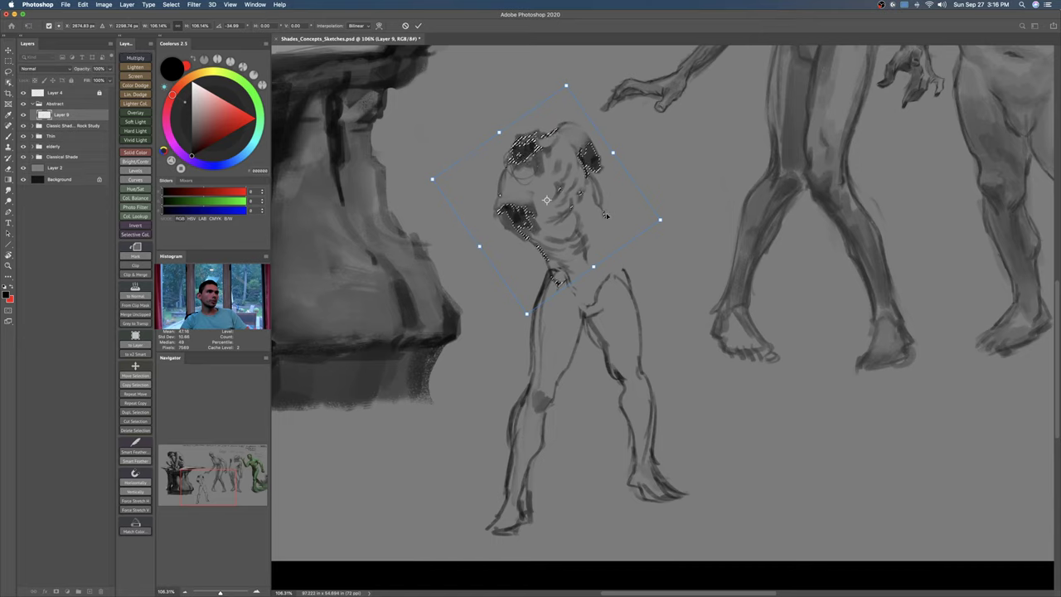
key("Return")
key("ctrl+d")
Step: Flip the whole figure horizontally and adjust its position between the rock study and the thin shade
key("z")
left_click_drag(650, 206, 632, 226)
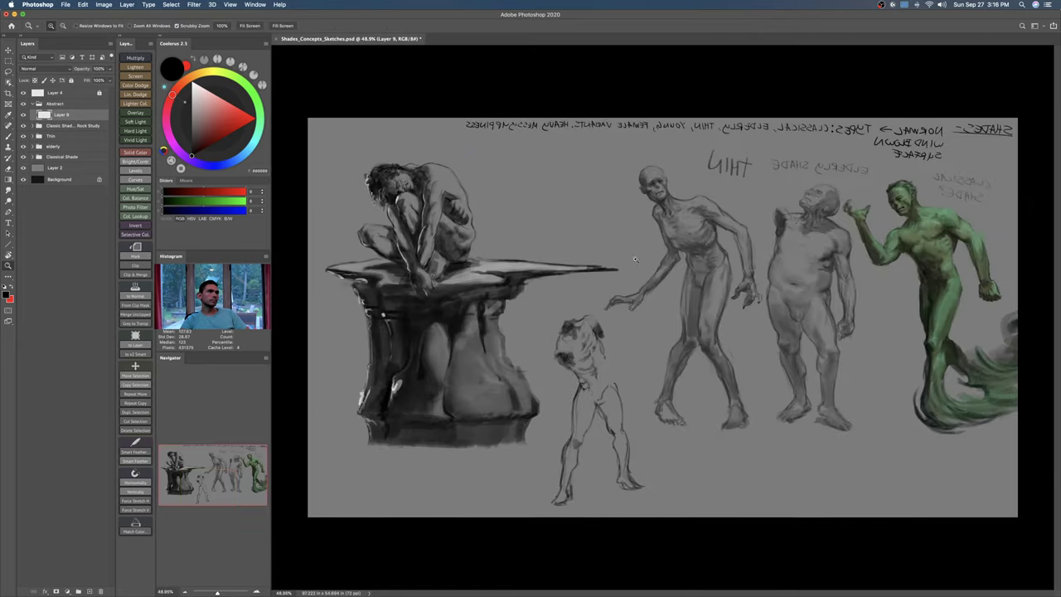
key("ctrl+t")
right_click(592, 376)
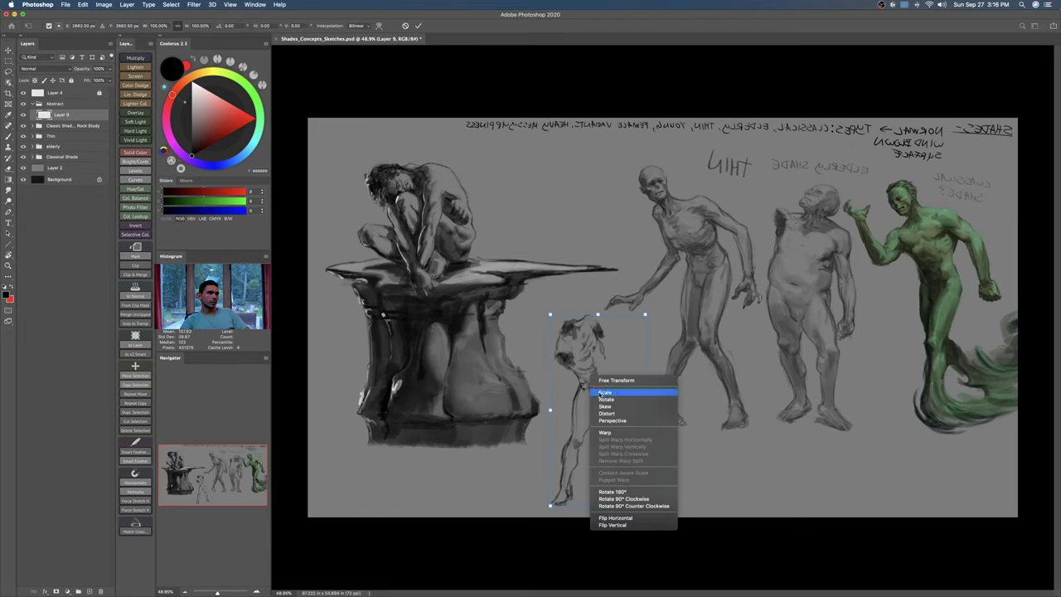
left_click(624, 517)
mouse_move(616, 349)
left_mouse_down()
mouse_move(615, 369)
mouse_move(621, 353)
mouse_move(604, 363)
mouse_move(613, 354)
left_mouse_up()
key("Return")
key("z")
scroll(614, 355, "down", 3)
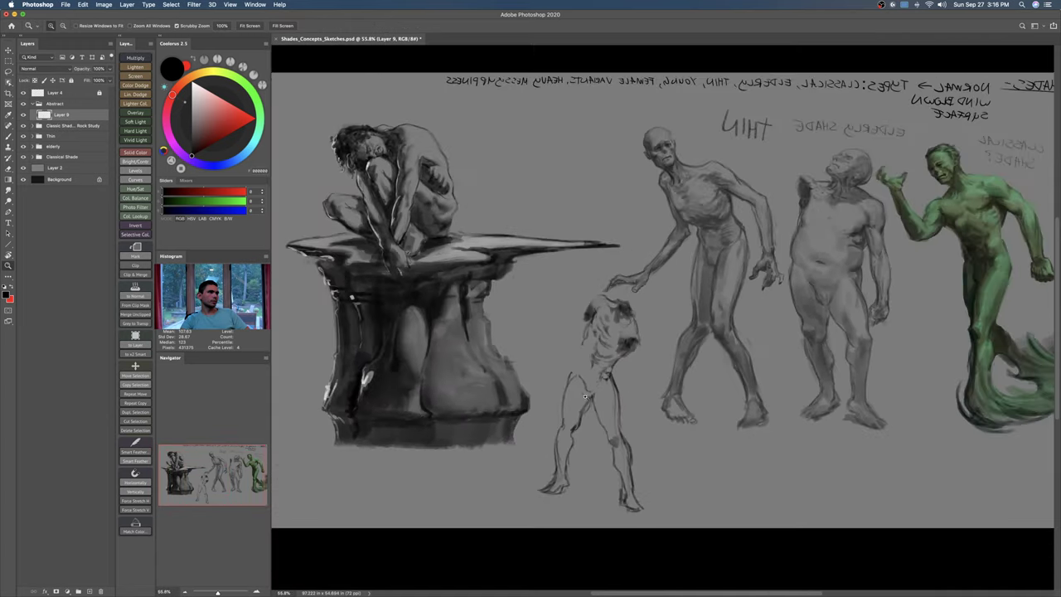
scroll(628, 381, "up", 6)
key("b")
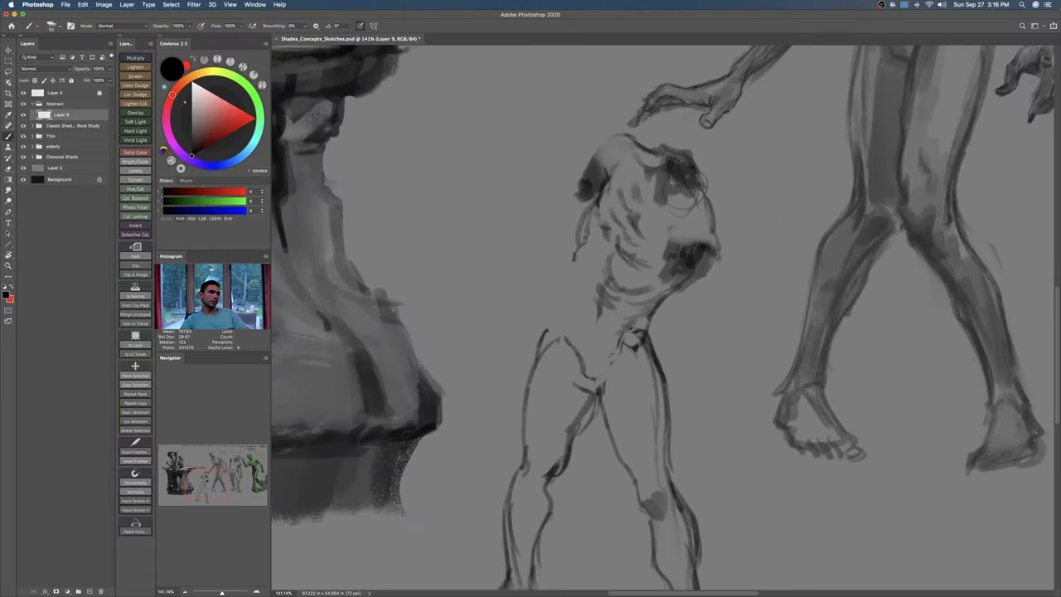
mouse_move(593, 206)
left_mouse_down()
mouse_move(569, 236)
mouse_move(569, 257)
left_mouse_up()
key("super+z")
key("super+z")
Step: Draw the torso's left contour from below the armpit down to the hip with a smaller brush
key("bracketleft")
key("bracketleft")
key("bracketleft")
key("bracketleft")
key("bracketleft")
mouse_move(594, 201)
left_mouse_down()
mouse_move(570, 237)
mouse_move(570, 263)
left_mouse_up()
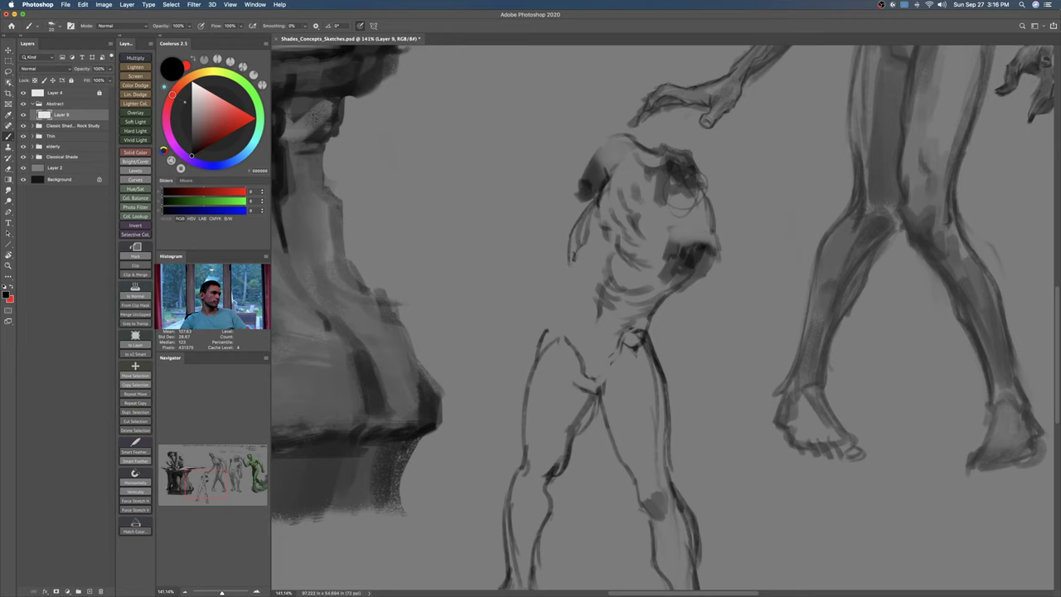
left_click_drag(581, 221, 547, 331)
Step: Erase the old pelvis and abdomen lines, and redraw the right waist contour with a crease above the hip
key("e")
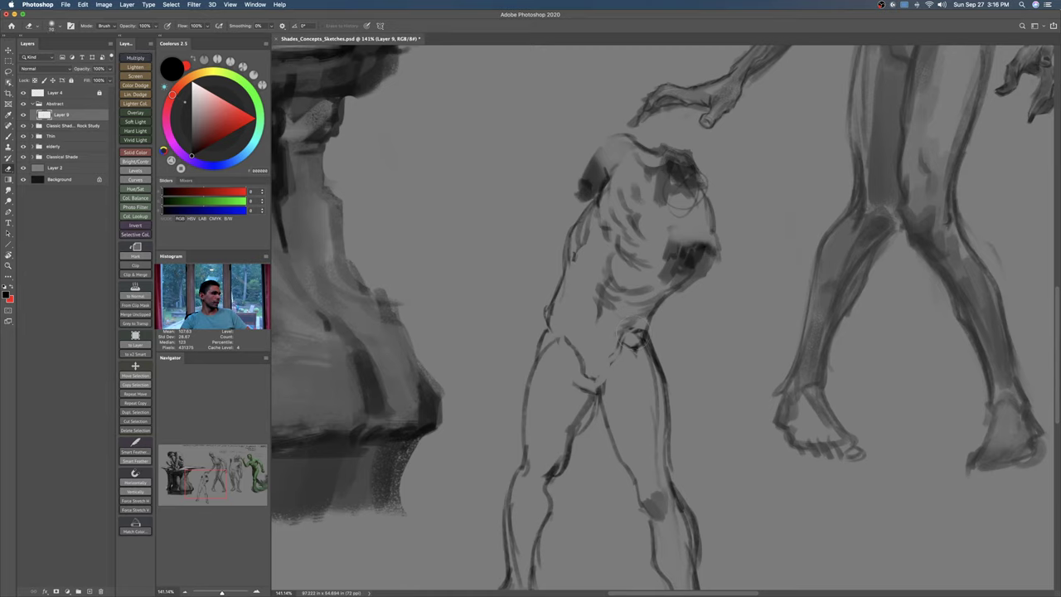
left_click_drag(620, 343, 640, 324)
left_click_drag(568, 341, 599, 403)
mouse_move(630, 346)
left_mouse_down()
mouse_move(652, 316)
mouse_move(649, 337)
left_mouse_up()
mouse_move(598, 262)
left_mouse_down()
mouse_move(612, 315)
mouse_move(627, 291)
left_mouse_up()
key("b")
mouse_move(693, 282)
left_mouse_down()
mouse_move(655, 305)
mouse_move(683, 291)
left_mouse_up()
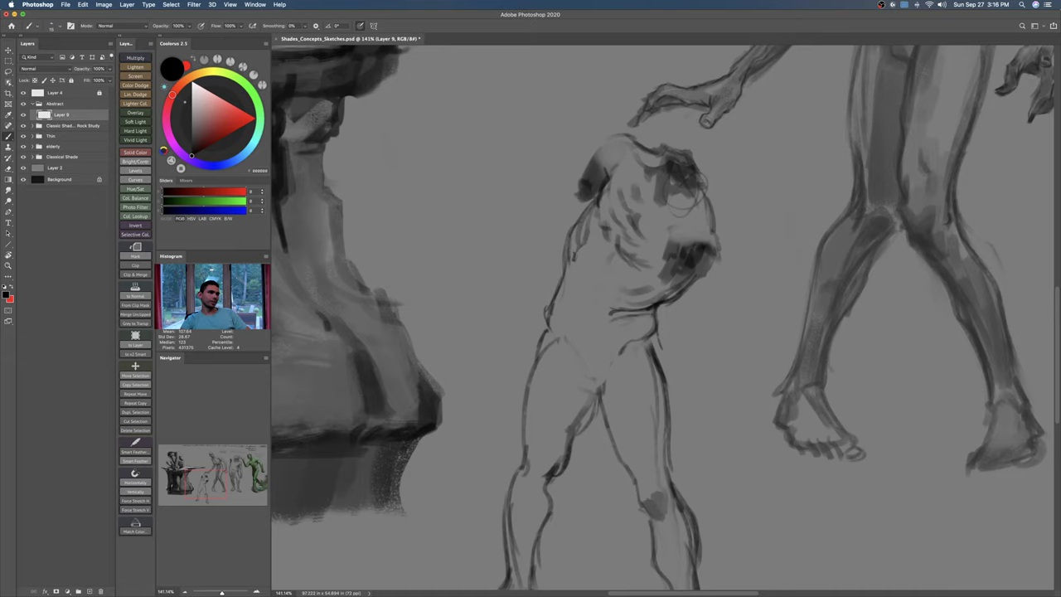
Step: Erase the right thigh's outer contour and redraw it darker from the hip to below the knee
key("e")
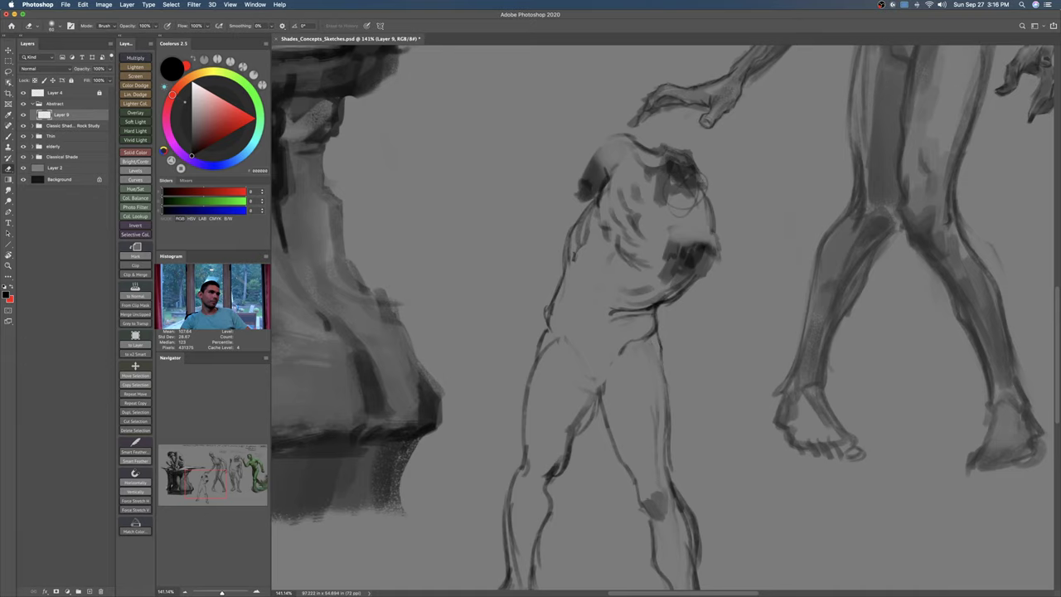
scroll(659, 389, "down", 1)
left_click_drag(672, 388, 661, 358)
left_click_drag(652, 312, 653, 337)
key("b")
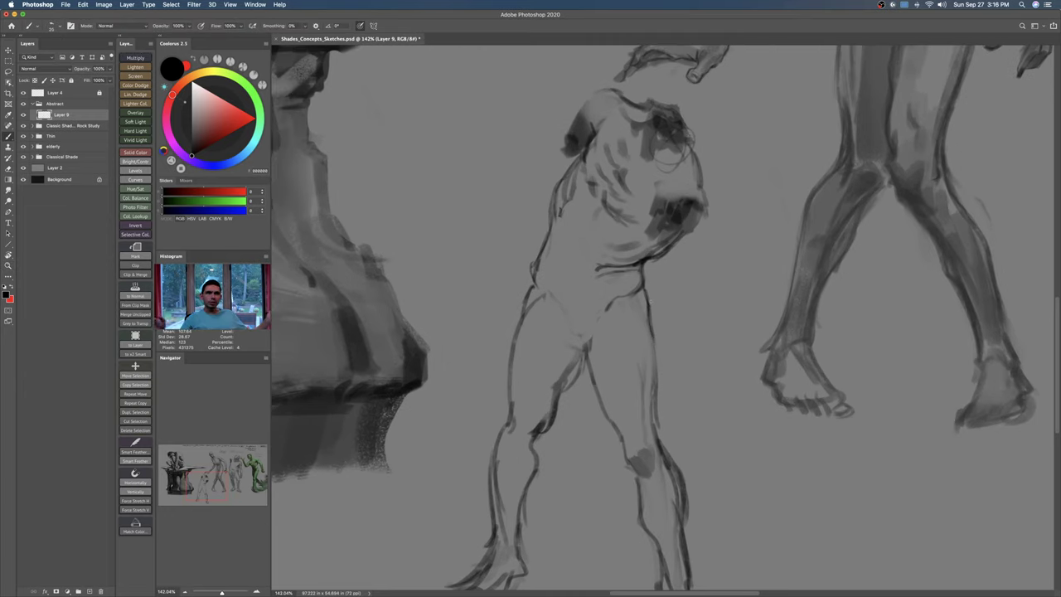
left_click_drag(657, 371, 660, 422)
mouse_move(650, 329)
left_mouse_down()
mouse_move(670, 459)
mouse_move(666, 421)
mouse_move(666, 451)
left_mouse_up()
left_click_drag(650, 411, 669, 456)
left_click_drag(648, 371, 661, 427)
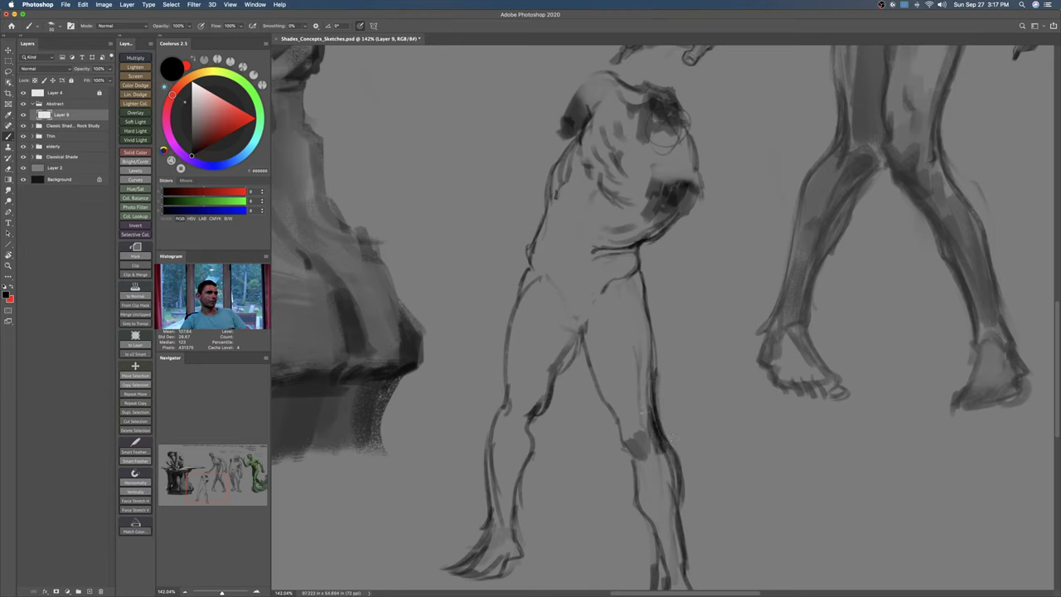
Step: Fill the right shoulder stump with a solid, rounded dark shape
mouse_move(586, 325)
left_mouse_down()
mouse_move(573, 350)
mouse_move(599, 393)
mouse_move(587, 370)
mouse_move(605, 359)
left_mouse_up()
key("b")
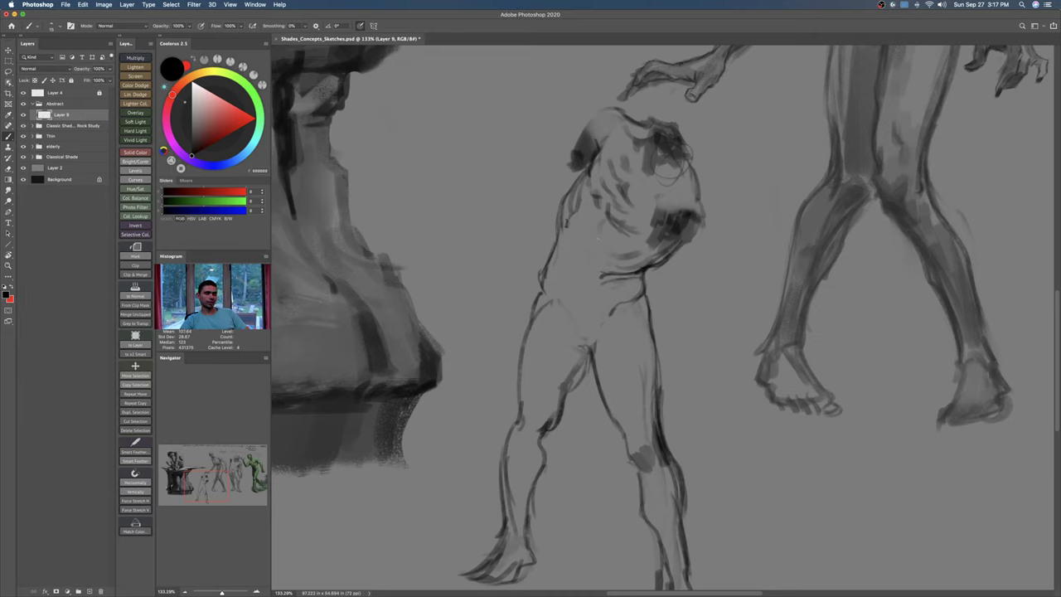
key("e")
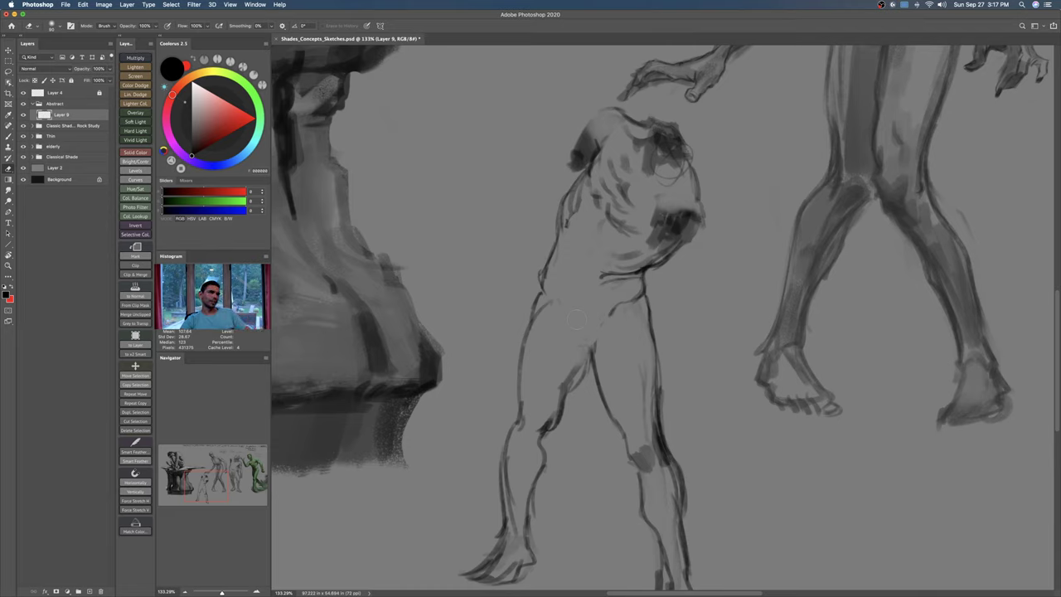
key("b")
mouse_move(678, 215)
left_mouse_down()
mouse_move(708, 224)
mouse_move(673, 235)
mouse_move(659, 214)
mouse_move(670, 252)
mouse_move(654, 262)
mouse_move(682, 243)
mouse_move(682, 232)
mouse_move(672, 236)
mouse_move(676, 254)
left_mouse_up()
key("e")
key("b")
key("e")
key("b")
mouse_move(685, 233)
left_mouse_down()
mouse_move(691, 242)
mouse_move(667, 250)
mouse_move(668, 227)
left_mouse_up()
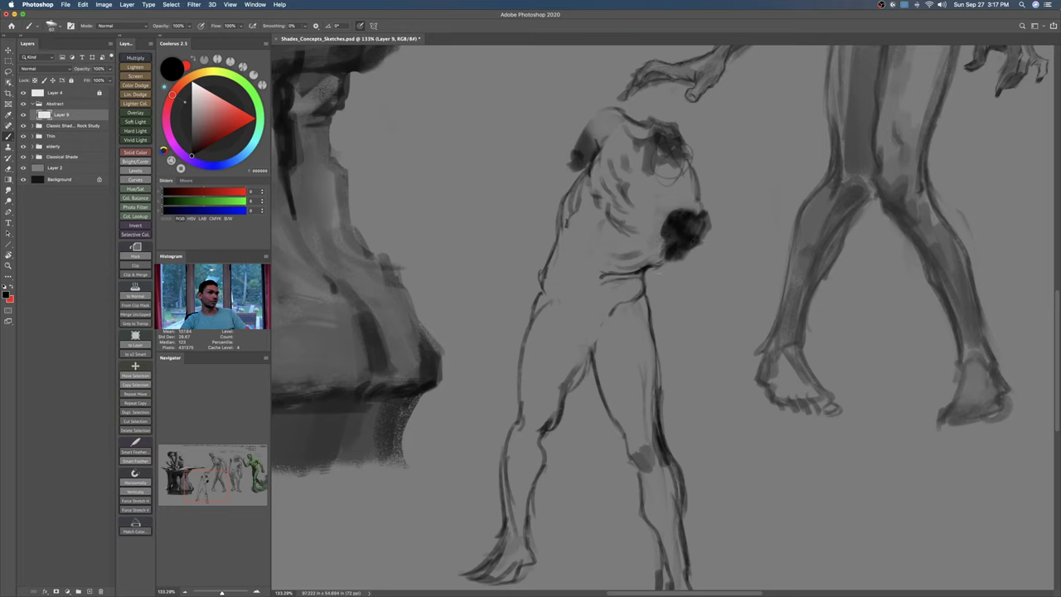
Step: Fill the neck stump solid dark and erase the dark shading from the left shoulder stump
scroll(594, 177, "up", 2)
key("e")
mouse_move(593, 177)
left_mouse_down()
mouse_move(586, 165)
mouse_move(587, 176)
mouse_move(595, 147)
mouse_move(598, 170)
mouse_move(642, 126)
mouse_move(663, 134)
mouse_move(654, 158)
mouse_move(664, 139)
mouse_move(693, 146)
mouse_move(685, 172)
mouse_move(655, 170)
mouse_move(693, 166)
mouse_move(664, 177)
mouse_move(611, 161)
mouse_move(650, 174)
mouse_move(632, 177)
left_mouse_up()
key("b")
key("v")
key("b")
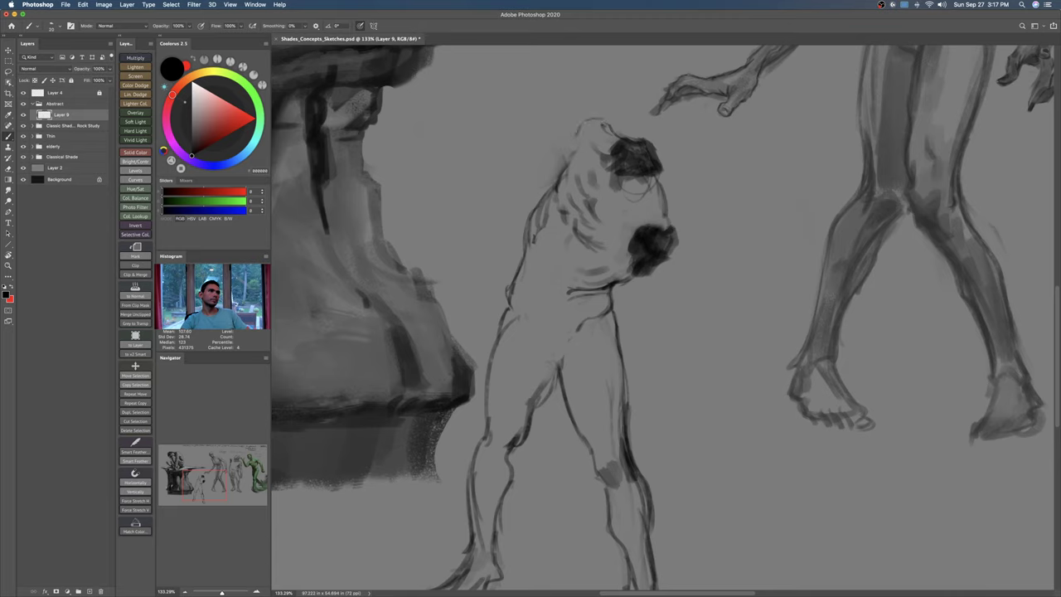
Step: Darken the left shoulder contour and the curved crease along the underside of the chest
left_click_drag(574, 155, 558, 177)
key("bracketleft")
key("bracketleft")
key("bracketleft")
key("bracketleft")
mouse_move(573, 220)
left_mouse_down()
mouse_move(575, 237)
mouse_move(601, 252)
mouse_move(627, 246)
left_mouse_up()
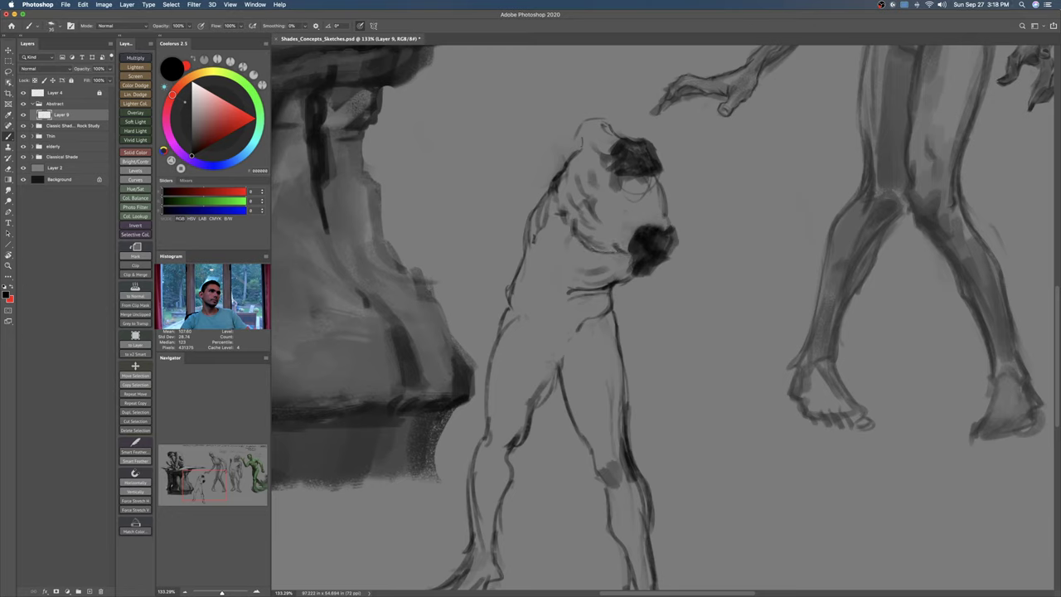
Step: Strengthen the back contour between the neck stump and right shoulder stump, and redraw the top edge of the left shoulder
mouse_move(663, 166)
left_mouse_down()
mouse_move(678, 243)
mouse_move(657, 183)
mouse_move(678, 225)
left_mouse_up()
key("e")
key("b")
mouse_move(585, 123)
left_mouse_down()
mouse_move(573, 148)
mouse_move(605, 123)
left_mouse_up()
mouse_move(647, 242)
left_mouse_down()
mouse_move(625, 243)
mouse_move(623, 274)
left_mouse_up()
left_click(633, 222, "super")
left_click_drag(650, 201, 640, 199)
left_click_drag(651, 245, 642, 209)
Step: Sketch light contour lines across the pelvis and upper thighs
key("v")
left_click_drag(618, 366, 626, 367)
key("b")
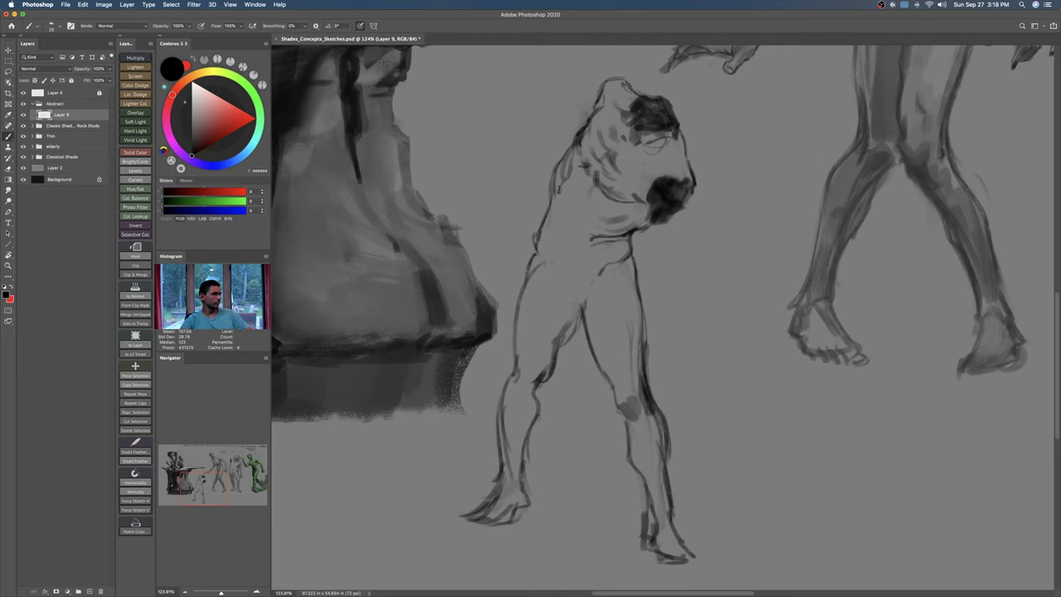
left_click_drag(604, 267, 592, 287)
key("[")
left_click_drag(652, 332, 639, 328)
Step: Lasso the right leg and shift it slightly downward and outward with Free Transform
key("v")
key("l")
mouse_move(584, 286)
left_mouse_down()
mouse_move(591, 431)
mouse_move(698, 377)
mouse_move(632, 247)
left_mouse_up()
key("ctrl+t")
mouse_move(635, 524)
left_mouse_down()
mouse_move(668, 532)
mouse_move(639, 531)
left_mouse_up()
key("ctrl+z")
key("Return")
key("ctrl+d")
Step: Erase the left lower leg and foot with a larger eraser, and fade the thigh contours above them
key("b")
key("bracketright")
key("bracketright")
key("bracketright")
key("bracketright")
key("bracketright")
key("bracketright")
key("bracketright")
key("bracketright")
key("bracketright")
key("bracketright")
key("bracketright")
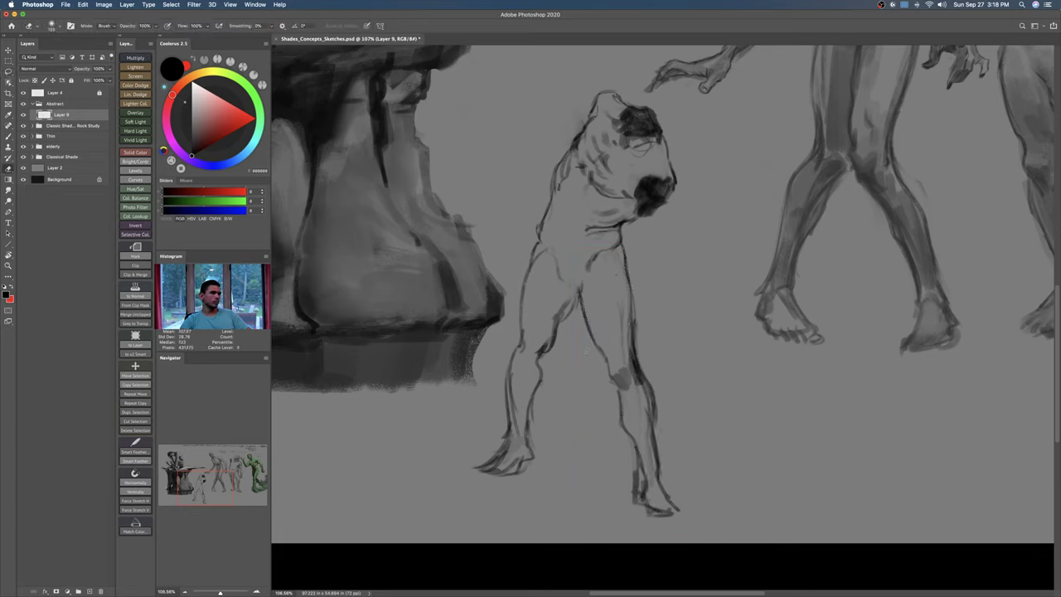
mouse_move(532, 352)
left_mouse_down()
mouse_move(505, 455)
mouse_move(532, 383)
left_mouse_up()
Step: Redraw the left leg straighter, with outer and inner contours running from the hip to a new foot
key("b")
left_click_drag(539, 245, 515, 351)
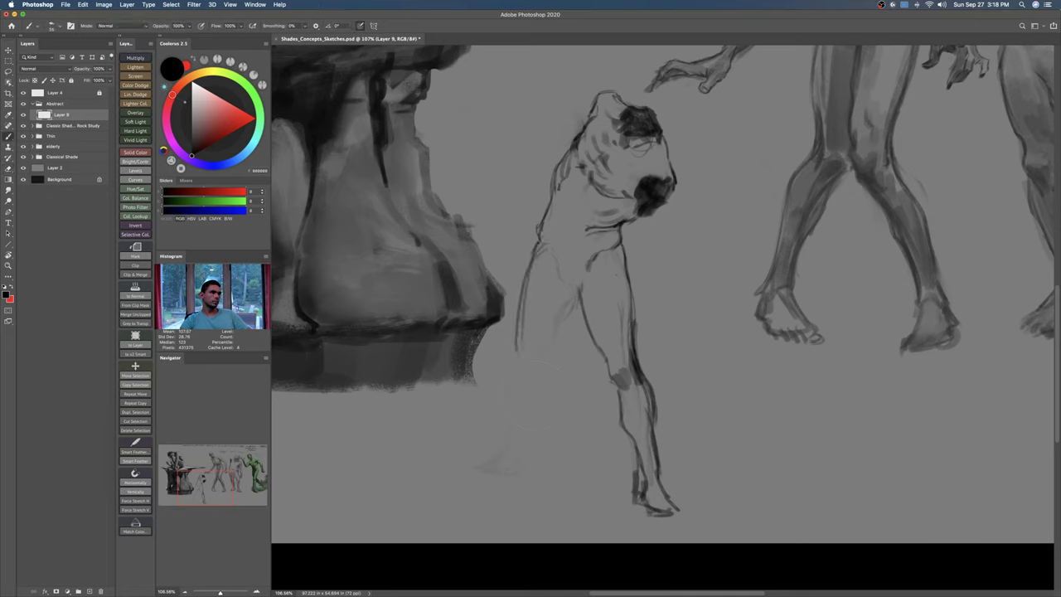
left_click_drag(532, 264, 505, 491)
left_click_drag(572, 320, 516, 494)
left_click_drag(580, 300, 550, 370)
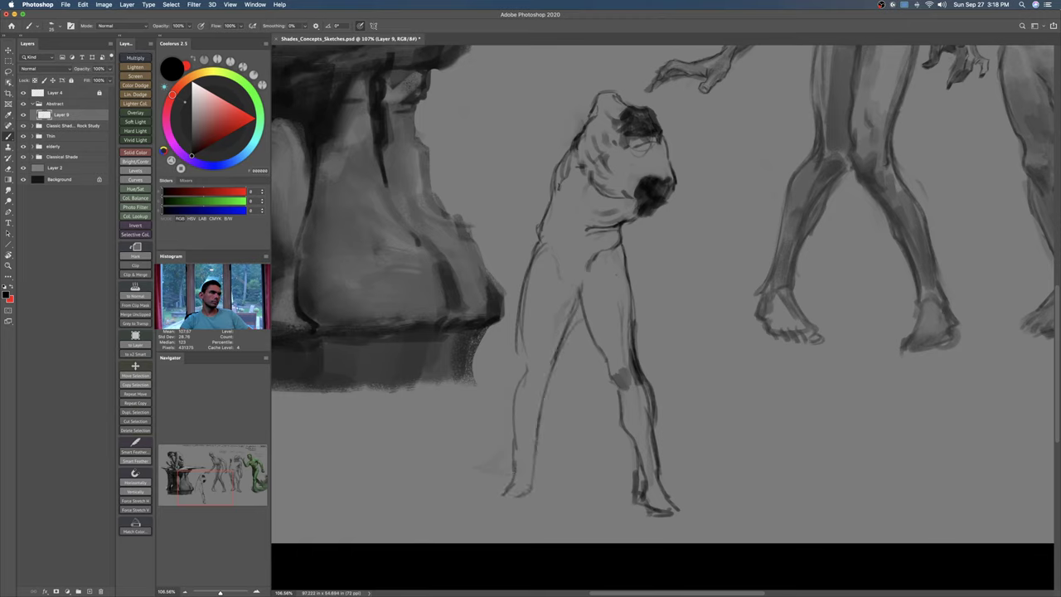
Step: Erase the right thigh's outer contour and redraw both sides of the thigh with cleaner lines
left_click_drag(579, 300, 610, 370)
key("e")
mouse_move(634, 270)
left_mouse_down()
mouse_move(639, 361)
mouse_move(624, 275)
mouse_move(640, 352)
left_mouse_up()
key("b")
left_click_drag(626, 267, 638, 362)
left_click_drag(578, 289, 627, 439)
Step: Erase the right lower leg's old contours and redraw the calf, shin and ankle down to the foot
left_click_drag(641, 368, 660, 441)
left_click_drag(661, 406, 658, 469)
key("e")
left_click_drag(653, 388, 657, 491)
left_click_drag(623, 401, 644, 494)
left_click_drag(656, 400, 642, 504)
key("b")
left_click_drag(618, 422, 643, 498)
mouse_move(658, 416)
left_mouse_down()
mouse_move(661, 483)
mouse_move(639, 506)
mouse_move(685, 511)
left_mouse_up()
left_click_drag(670, 496, 683, 512)
left_click_drag(662, 447, 668, 491)
mouse_move(655, 399)
left_mouse_down()
mouse_move(658, 430)
mouse_move(651, 404)
left_mouse_up()
Step: Refine the left lower leg's calf and outer contours and extend its foot outward
left_click_drag(548, 393, 535, 442)
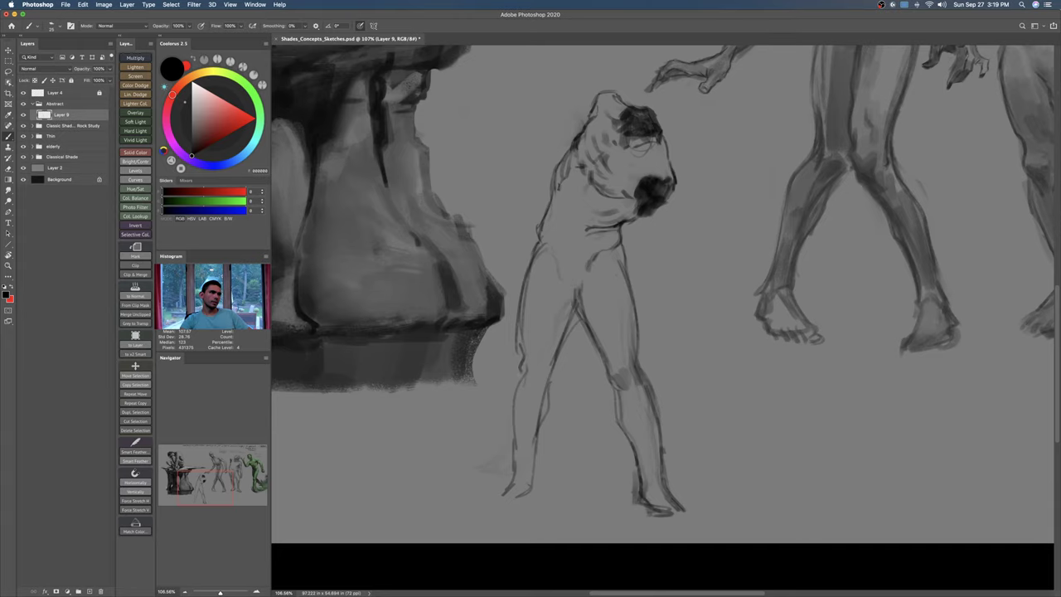
mouse_move(521, 375)
left_mouse_down()
mouse_move(510, 454)
mouse_move(477, 498)
mouse_move(529, 487)
mouse_move(532, 439)
left_mouse_up()
left_click_drag(616, 344, 619, 361)
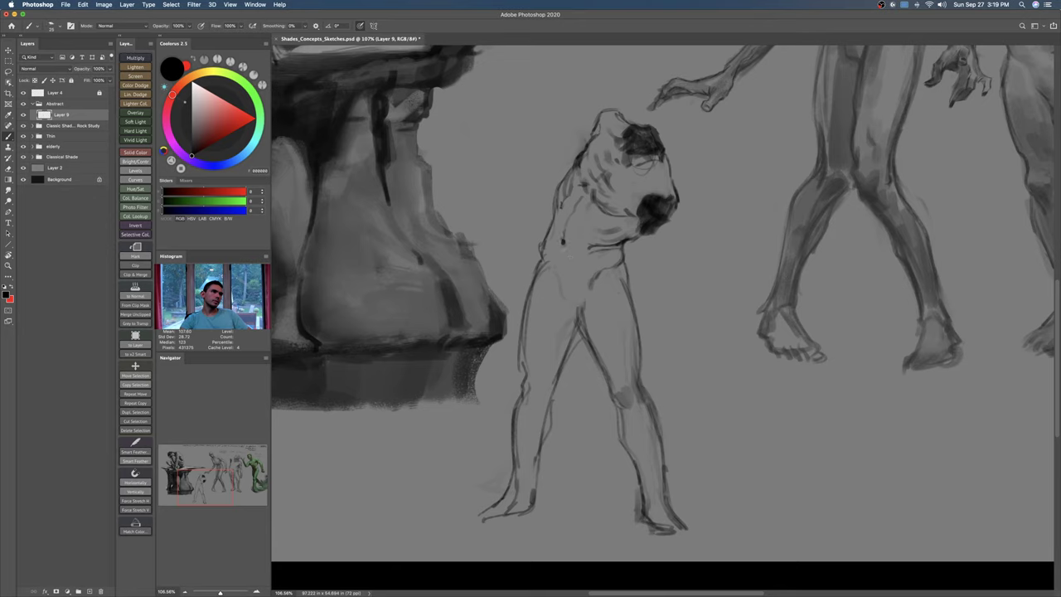
Step: Erase the left waist contour, redraw it as a smoother line, and touch up the crease below the chest
left_click_drag(551, 219, 543, 251)
key("bracketright")
key("e")
left_click_drag(551, 209, 544, 259)
key("b")
left_click_drag(551, 202, 550, 252)
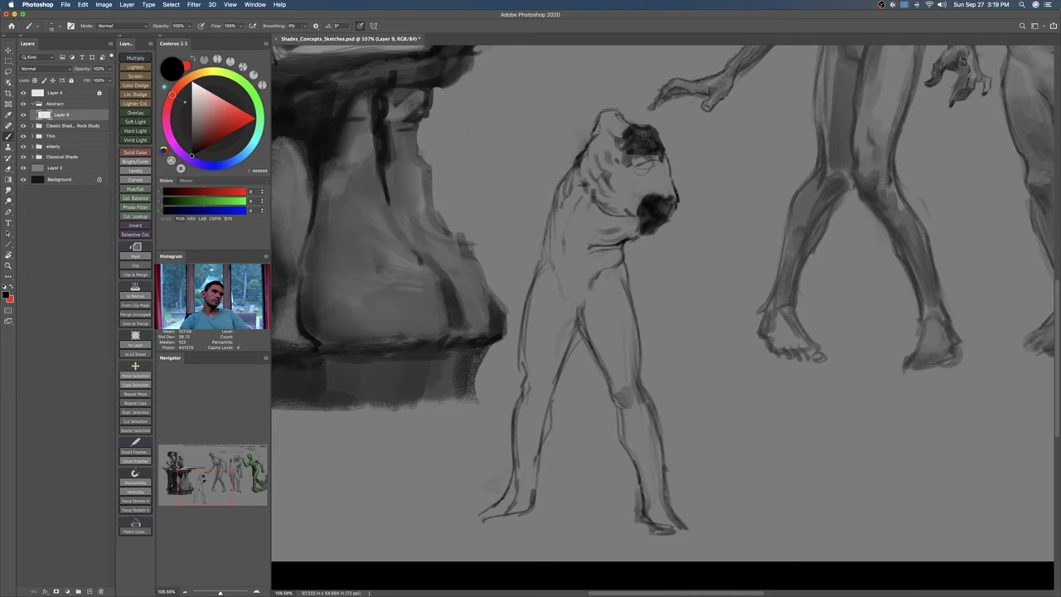
left_click_drag(605, 245, 618, 242)
Step: Switch the eraser to the hard-edged round brush from the Standards set and erase the left hip contour
left_click_drag(547, 260, 527, 307)
key("e")
right_click(534, 297)
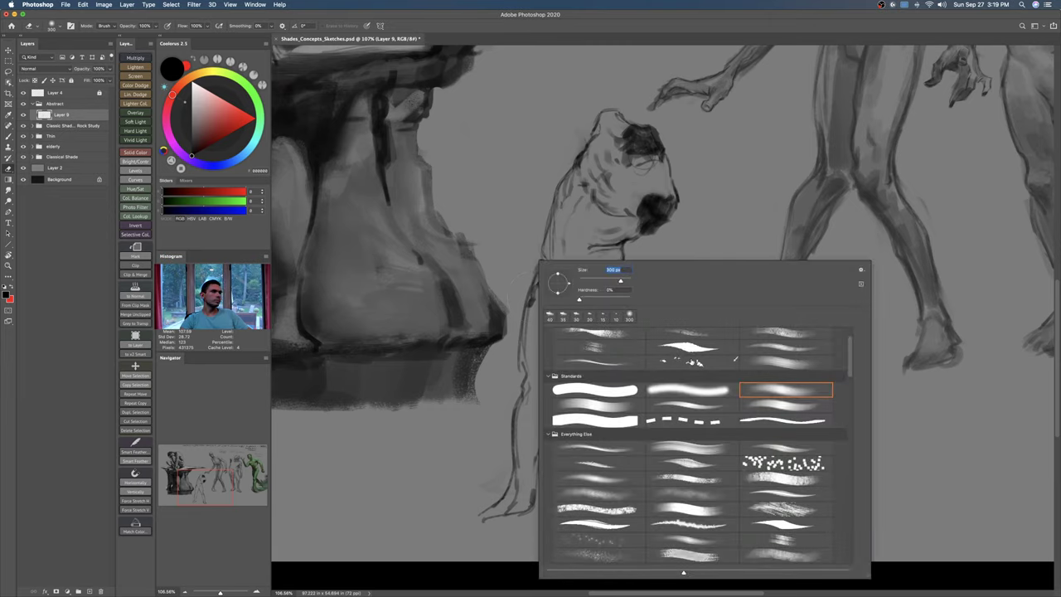
double_click(628, 391)
mouse_move(545, 269)
left_mouse_down()
mouse_move(525, 316)
mouse_move(530, 305)
left_mouse_up()
Step: Paint dark, ragged edges around a broken gap at the left hip and darken the centre of the neck stump
key("b")
key("e")
key("b")
mouse_move(540, 253)
left_mouse_down()
mouse_move(553, 300)
mouse_move(526, 318)
mouse_move(554, 294)
mouse_move(539, 294)
mouse_move(524, 324)
mouse_move(574, 317)
left_mouse_up()
key("e")
key("b")
key("]")
key("]")
key("]")
scroll(643, 152, "up", 1)
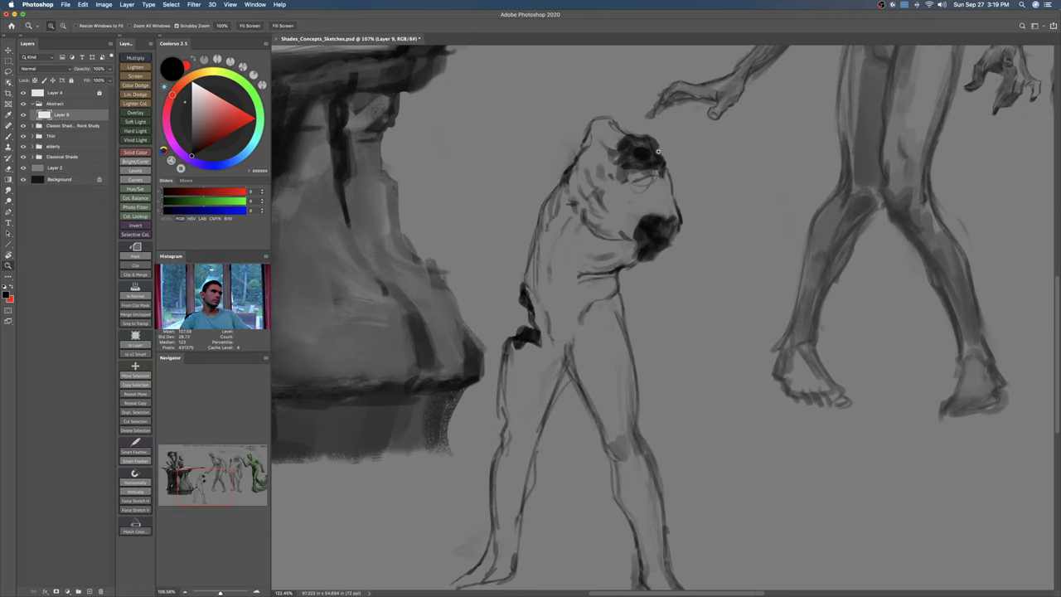
Step: Erase part of the left shoulder contour and paint a dark, ragged broken edge there with a larger brush
mouse_move(645, 141)
left_mouse_down()
mouse_move(649, 134)
mouse_move(651, 145)
left_mouse_up()
key("super+z")
key("]")
key("]")
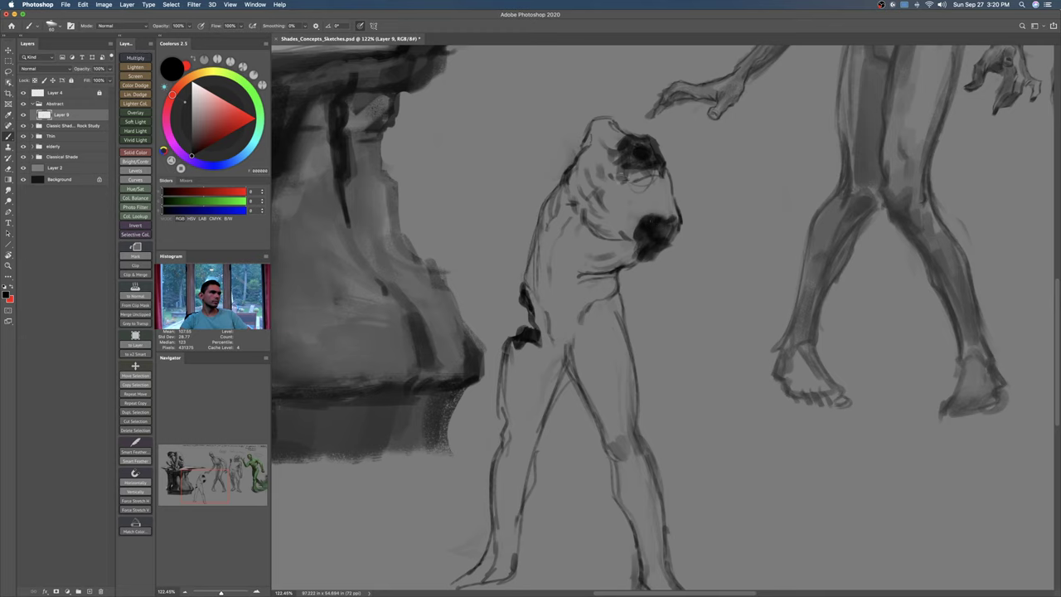
key("e")
left_click_drag(579, 155, 566, 181)
key("b")
key("bracketright")
key("bracketright")
left_click(577, 129)
key("e")
key("b")
left_click_drag(586, 128, 558, 180)
Step: Darken the left thigh's outer contour below the hip gap with a smaller brush
key("z")
mouse_move(609, 203)
left_mouse_down()
mouse_move(585, 222)
mouse_move(604, 251)
left_mouse_up()
left_click_drag(595, 336, 615, 333)
key("bracketleft")
key("bracketleft")
key("bracketleft")
key("bracketleft")
key("bracketleft")
key("bracketleft")
key("bracketleft")
left_click_drag(566, 237, 550, 288)
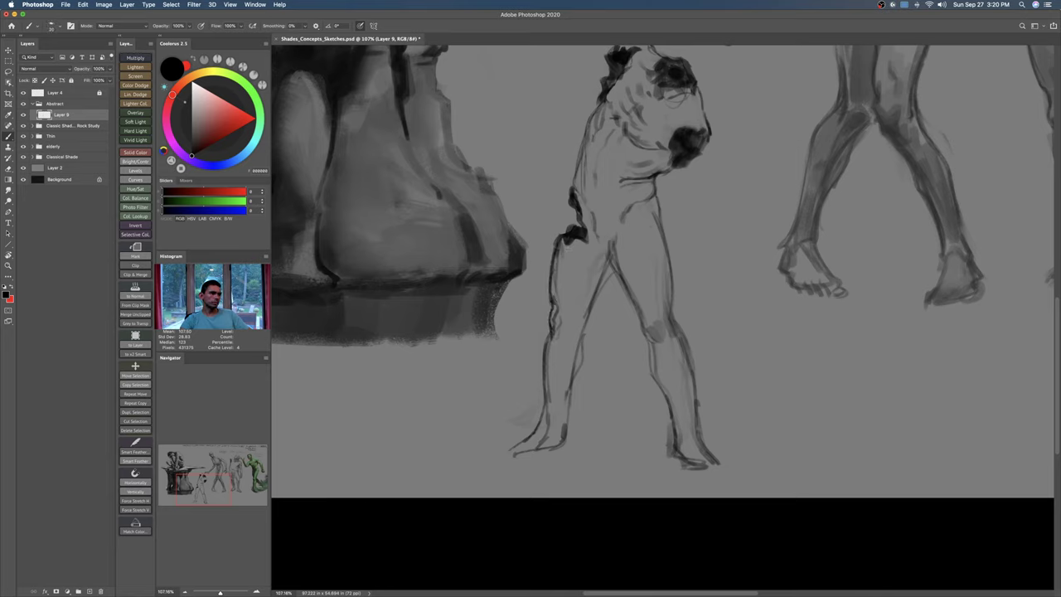
Step: Darken the left lower leg's inner contour with a calf bulge and outline the left foot's sole and instep
mouse_move(585, 335)
left_mouse_down()
mouse_move(612, 262)
mouse_move(569, 347)
mouse_move(577, 378)
mouse_move(566, 422)
left_mouse_up()
key("super+z")
left_click_drag(584, 334, 567, 451)
left_click_drag(568, 451, 531, 457)
mouse_move(547, 398)
left_mouse_down()
mouse_move(516, 444)
mouse_move(531, 461)
mouse_move(565, 449)
left_mouse_up()
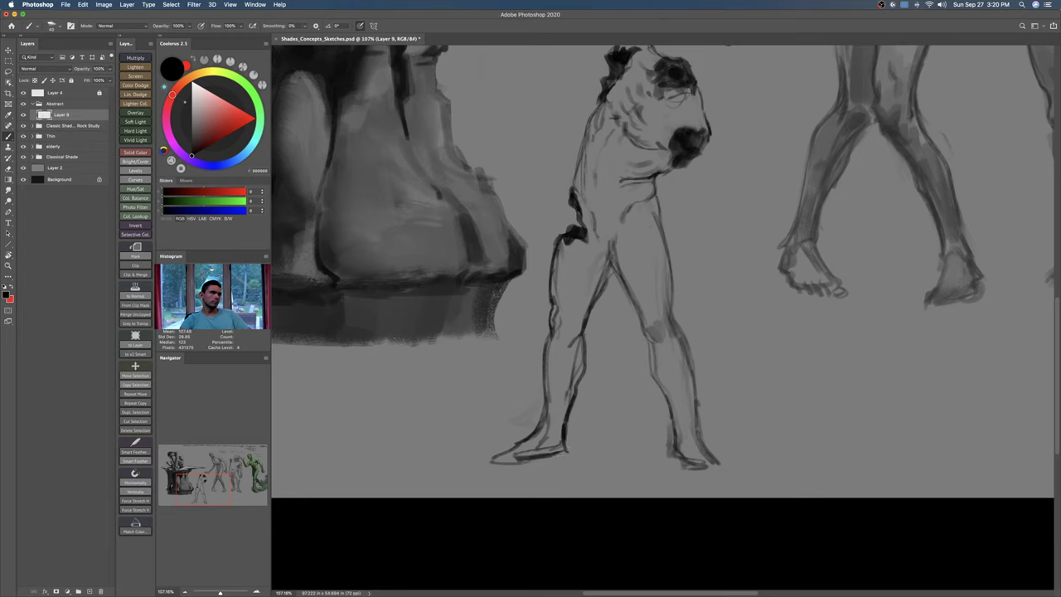
Step: Redraw the right foot with a darker ankle, toes and a longer pointed tip
mouse_move(674, 441)
left_mouse_down()
mouse_move(681, 465)
mouse_move(726, 479)
left_mouse_up()
mouse_move(672, 423)
left_mouse_down()
mouse_move(680, 459)
mouse_move(722, 482)
left_mouse_up()
left_click_drag(711, 464, 726, 478)
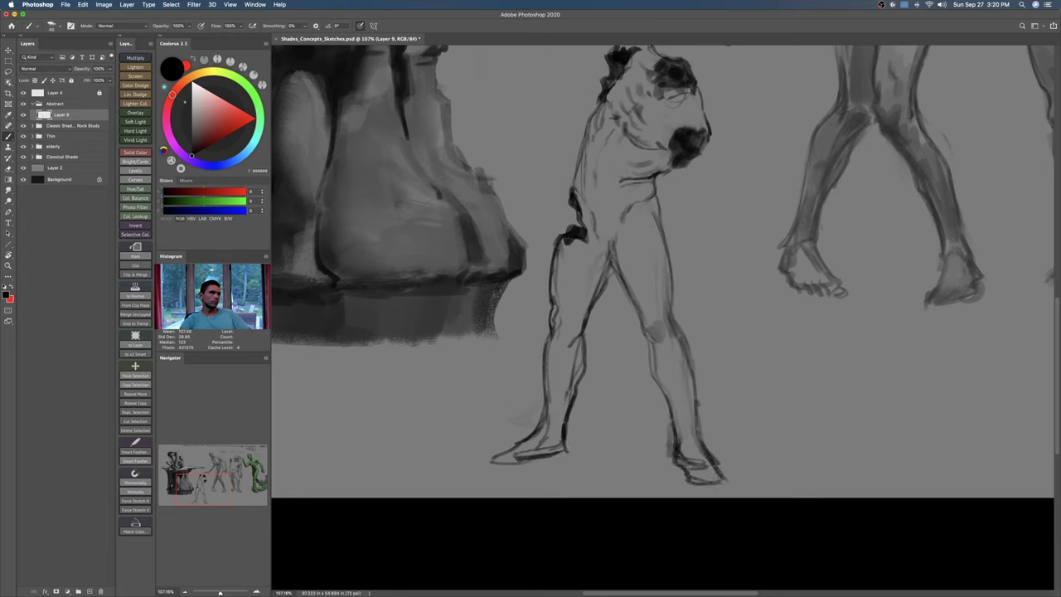
Step: Darken the inner contours of both thighs from the crotch down to the knees
key("z")
left_click_drag(736, 434, 699, 388)
left_click_drag(661, 353, 698, 355)
left_click_drag(641, 305, 671, 373)
mouse_move(645, 331)
left_mouse_down()
mouse_move(670, 371)
mouse_move(613, 272)
mouse_move(607, 219)
left_mouse_up()
left_click_drag(619, 270, 635, 296)
left_click_drag(605, 238, 670, 369)
Step: Darken the right leg's outer contour from the hip past the knee to the ankle
mouse_move(693, 314)
left_mouse_down()
mouse_move(712, 368)
mouse_move(695, 334)
left_mouse_up()
left_click_drag(672, 167, 696, 308)
left_click_drag(693, 270, 722, 379)
mouse_move(698, 335)
left_mouse_down()
mouse_move(732, 465)
mouse_move(727, 411)
left_mouse_up()
key("super+z")
left_click_drag(717, 370, 732, 476)
Step: Darken the right lower leg's inner contour from the knee along the calf to the ankle
left_click_drag(659, 369, 700, 479)
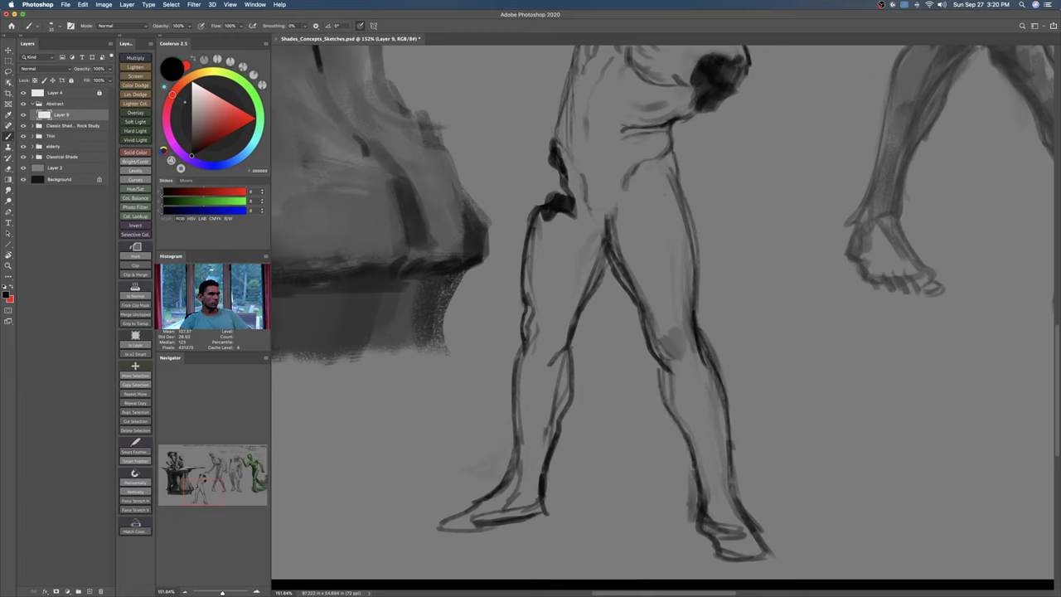
left_click_drag(672, 364, 704, 489)
mouse_move(660, 396)
left_mouse_down()
mouse_move(698, 469)
mouse_move(695, 441)
left_mouse_up()
Step: Shade the right shin and the whole left leg from ankle to upper thigh with broad, textured grey strokes
left_click_drag(705, 359, 716, 486)
left_click_drag(706, 422, 724, 484)
left_click_drag(515, 465, 520, 429)
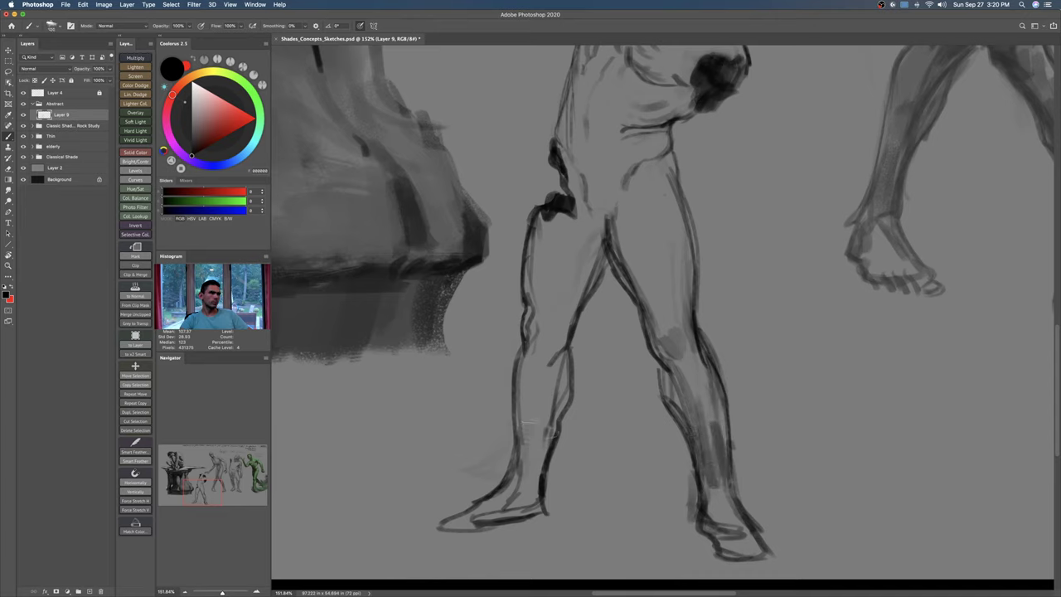
left_click_drag(530, 476, 543, 360)
left_click_drag(531, 411, 551, 228)
left_click_drag(555, 302, 572, 273)
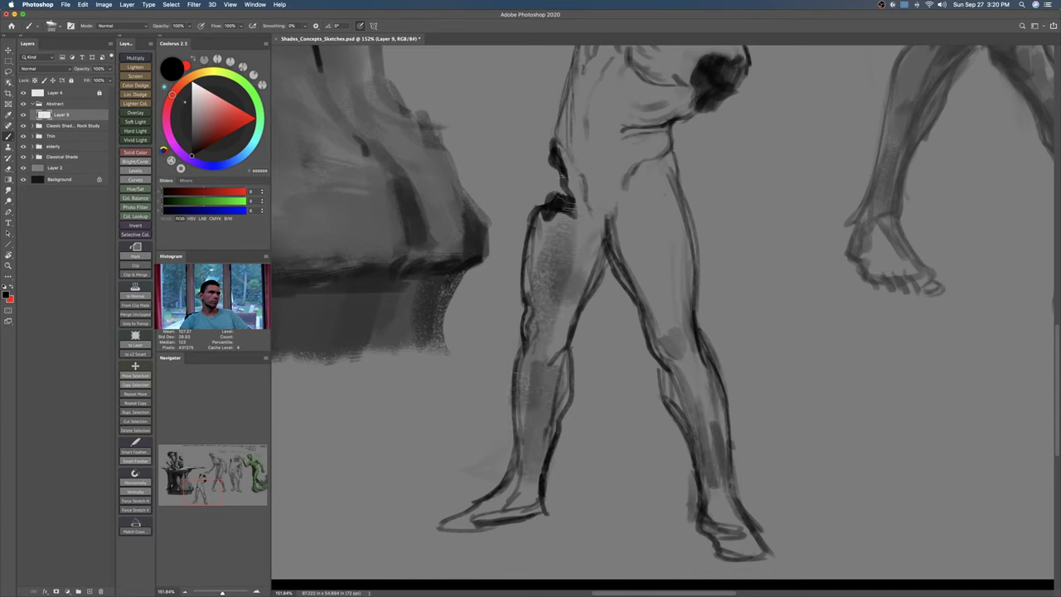
Step: Set the brush opacity to 20% and build soft shading across the figure's abdomen, waist, hips and upper thigh
left_click_drag(602, 184, 602, 331)
key("bracketright")
key("bracketright")
mouse_move(715, 239)
left_mouse_down()
mouse_move(604, 258)
mouse_move(630, 278)
mouse_move(616, 275)
mouse_move(598, 245)
left_mouse_up()
key("super+z")
key("2")
mouse_move(608, 269)
left_mouse_down()
mouse_move(584, 229)
mouse_move(602, 274)
mouse_move(661, 261)
mouse_move(631, 219)
mouse_move(676, 257)
mouse_move(623, 320)
mouse_move(587, 343)
mouse_move(584, 437)
left_mouse_up()
key("bracketright")
key("bracketright")
left_click_drag(658, 283, 630, 307)
left_click_drag(678, 261, 613, 322)
left_click_drag(629, 280, 594, 349)
left_click_drag(663, 330, 675, 363)
left_click_drag(689, 297, 655, 362)
left_click_drag(641, 338, 620, 376)
left_click_drag(673, 325, 645, 370)
left_click_drag(670, 378, 687, 425)
Step: Add soft, low-opacity shading strokes to the figure's chest and shoulder planes
left_click_drag(667, 255, 670, 206)
left_click_drag(695, 142, 698, 164)
mouse_move(719, 156)
left_mouse_down()
mouse_move(724, 203)
mouse_move(685, 214)
left_mouse_up()
left_click_drag(653, 171, 623, 183)
mouse_move(630, 161)
left_mouse_down()
mouse_move(606, 168)
mouse_move(607, 190)
mouse_move(624, 166)
left_mouse_up()
left_click_drag(670, 138, 651, 155)
left_click_drag(665, 117, 626, 128)
Step: Switch to full-screen mode and scale the whole headless figure down slightly with Free Transform
key("z")
left_click_drag(705, 188, 617, 198)
key("f")
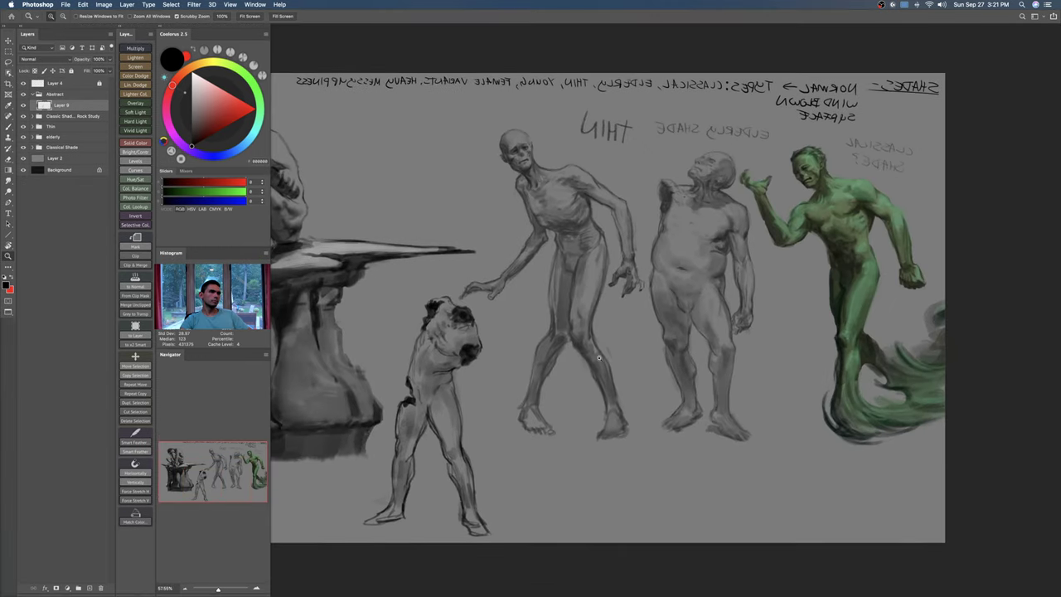
left_click_drag(543, 380, 535, 382)
key("v")
left_click_drag(498, 417, 522, 427)
key("ctrl+t")
left_click_drag(557, 286, 527, 290)
key("Return")
left_click_drag(518, 375, 546, 352)
mouse_move(545, 350)
left_mouse_down()
mouse_move(606, 260)
mouse_move(622, 296)
left_mouse_up()
key("b")
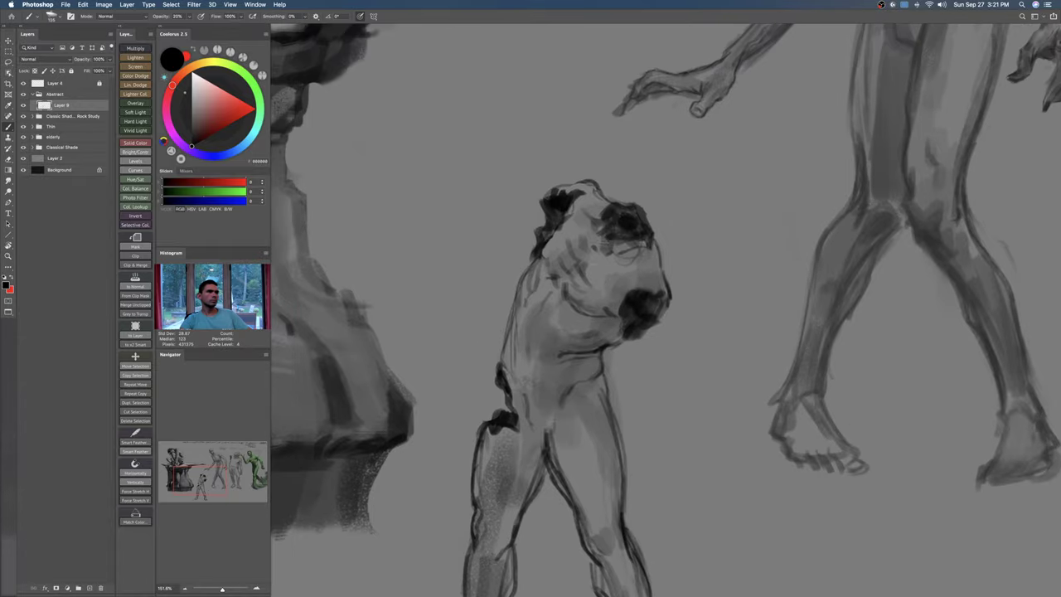
Step: Break the right thigh's outer contour with an erased, hollow gap and paint its jagged edge solid black
scroll(623, 384, "down", 5)
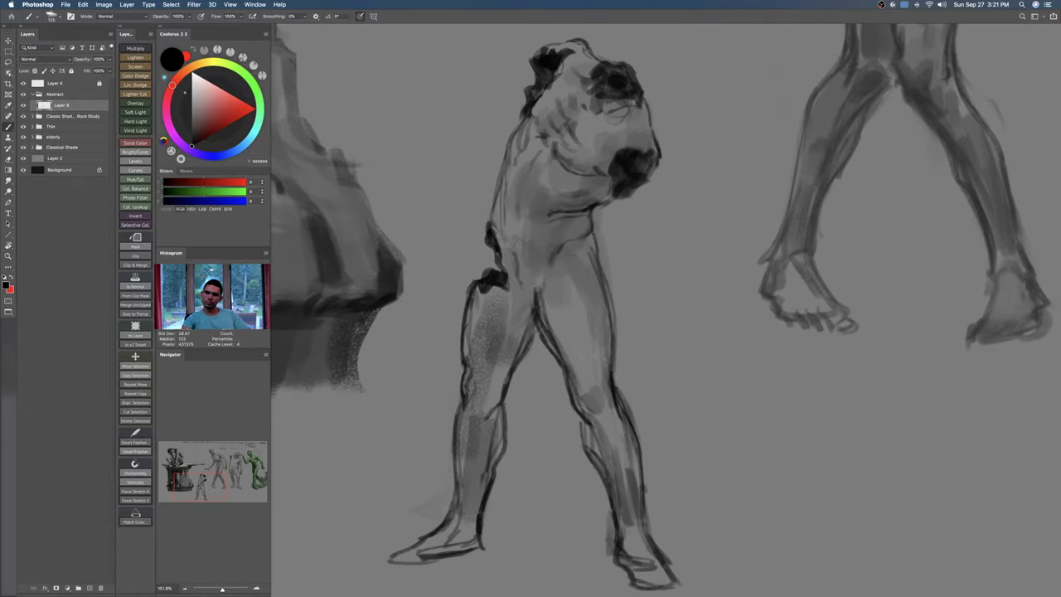
key("e")
left_click_drag(613, 296, 586, 396)
key("ctrl+z")
key("b")
mouse_move(591, 349)
left_mouse_down()
mouse_move(604, 305)
mouse_move(599, 326)
mouse_move(610, 328)
mouse_move(602, 315)
left_mouse_up()
key("e")
key("b")
key("e")
key("b")
key("bracketright")
key("bracketright")
key("bracketright")
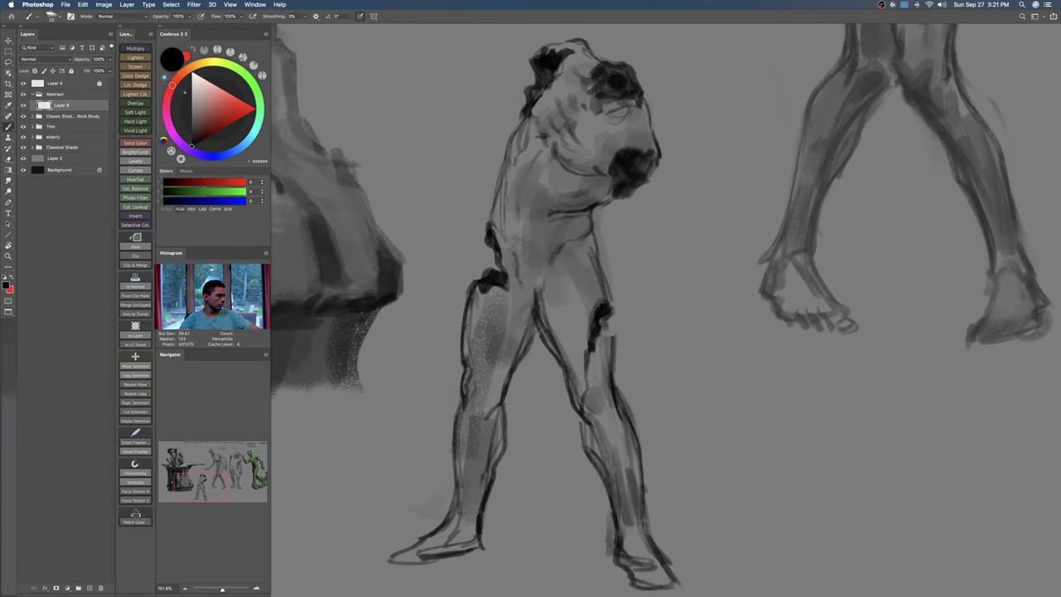
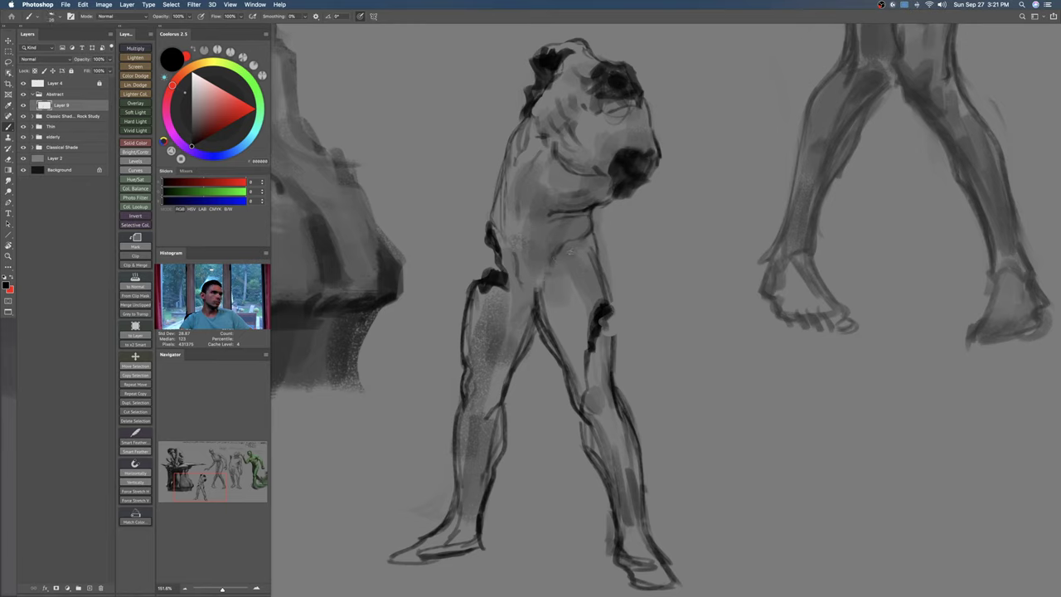
Step: Draw the upper muscle line on the right thigh and shade its inner plane near the crotch
left_click_drag(568, 248, 566, 310)
key("super+z")
left_click_drag(567, 250, 568, 264)
left_click_drag(563, 312, 567, 369)
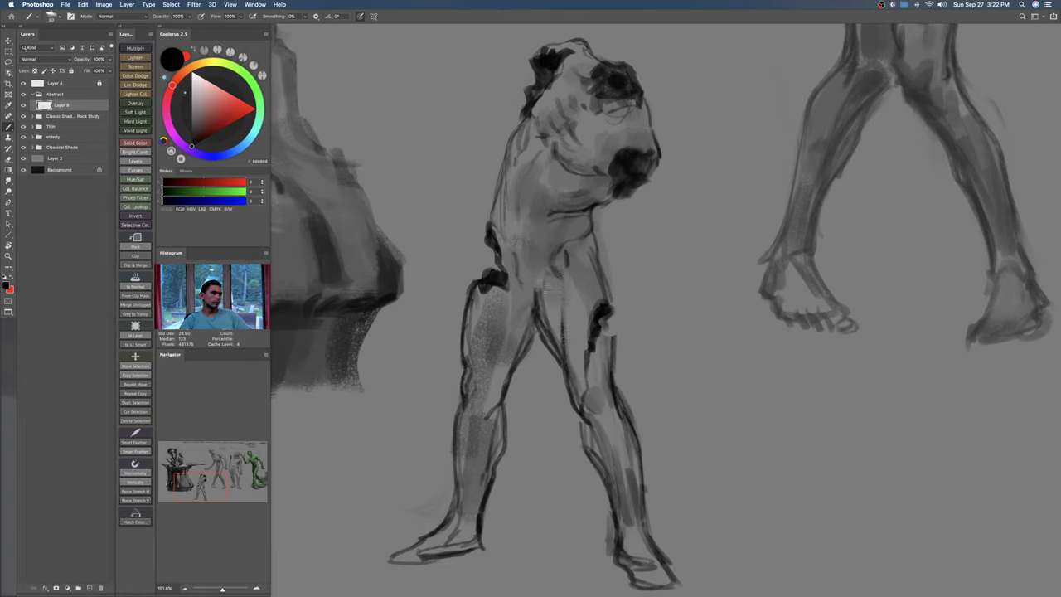
left_click_drag(547, 284, 560, 303)
left_click_drag(550, 257, 559, 340)
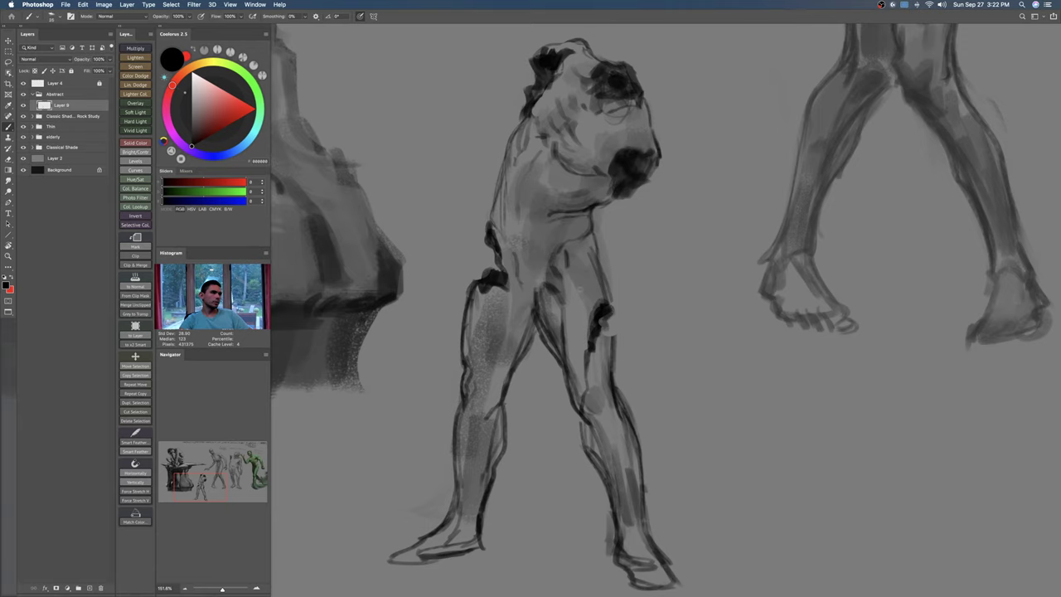
Step: Darken the muscle line running down the middle of the right thigh to the broken gap
left_click_drag(587, 348, 587, 345)
key("super+z")
left_click_drag(574, 280, 578, 338)
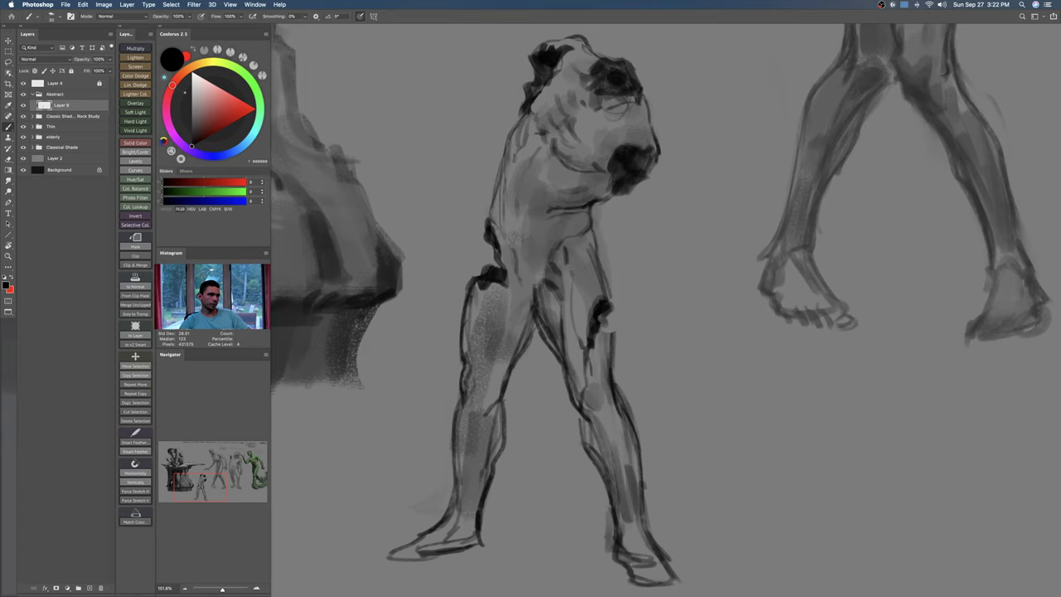
left_click_drag(578, 329, 589, 354)
Step: Define the left thigh's muscles with dark strokes along its inner side and centre down to the knee
left_click_drag(499, 373, 498, 361)
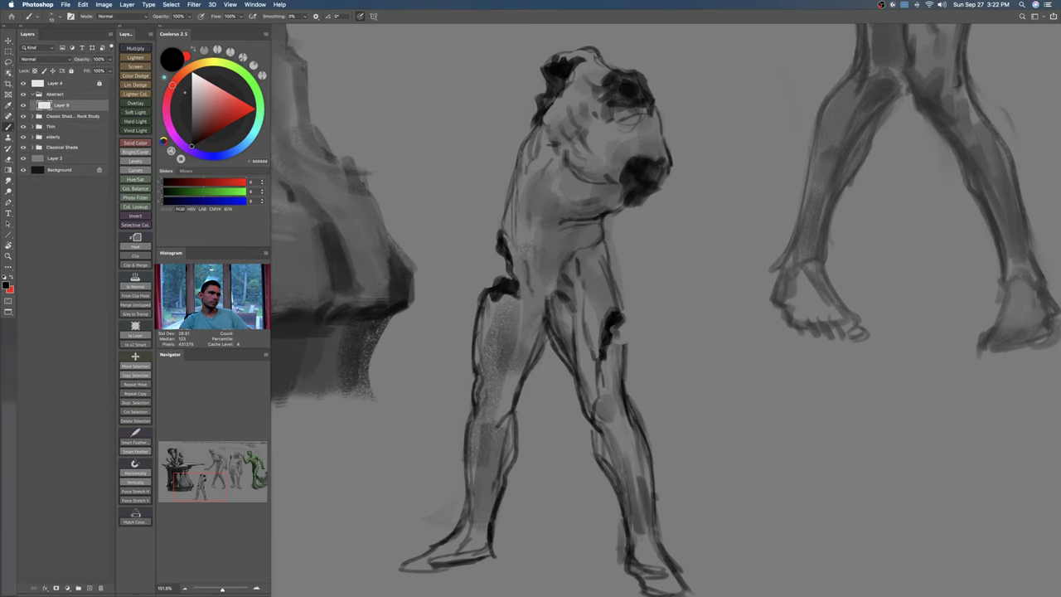
left_click_drag(520, 315, 509, 414)
left_click_drag(518, 360, 511, 404)
left_click_drag(492, 342, 488, 359)
left_click_drag(502, 318, 488, 403)
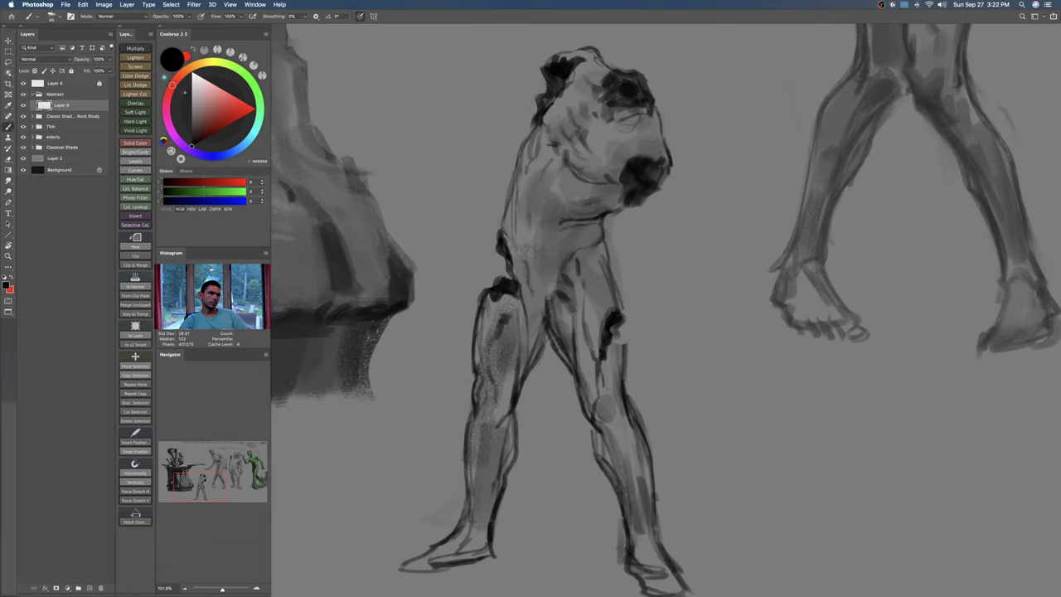
left_click_drag(521, 350, 507, 388)
Step: Darken the waist and shade beneath the rib cage, across the chest and along the hip with larger strokes
mouse_move(527, 268)
left_mouse_down()
mouse_move(542, 314)
mouse_move(502, 233)
mouse_move(506, 218)
left_mouse_up()
key("bracketright")
key("bracketright")
key("bracketright")
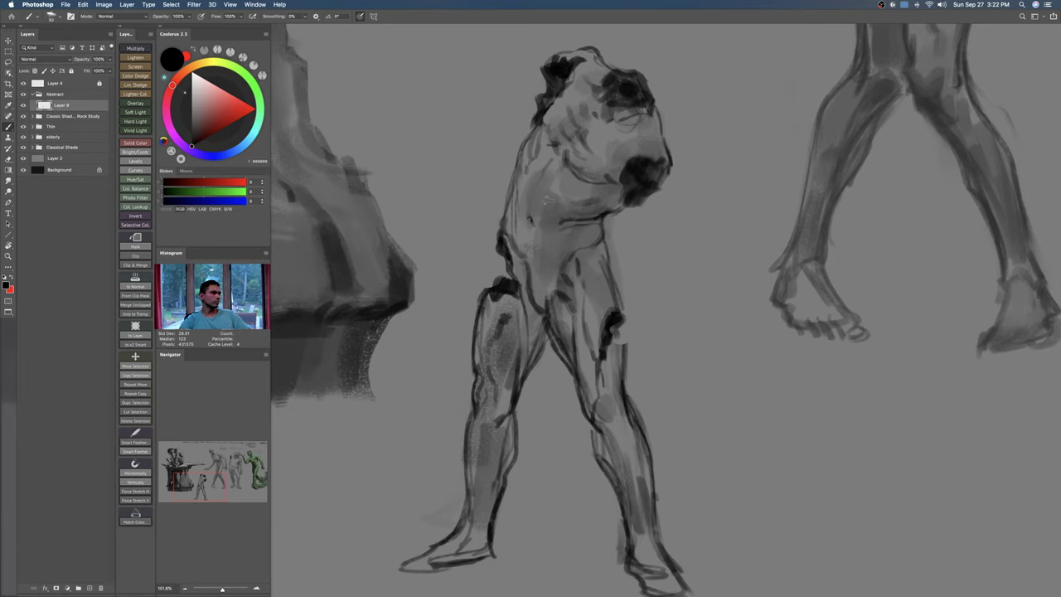
mouse_move(514, 196)
left_mouse_down()
mouse_move(551, 214)
mouse_move(533, 180)
mouse_move(569, 213)
mouse_move(547, 197)
mouse_move(572, 210)
mouse_move(580, 181)
mouse_move(604, 189)
mouse_move(571, 214)
mouse_move(553, 209)
mouse_move(544, 247)
mouse_move(572, 217)
mouse_move(597, 239)
mouse_move(539, 300)
mouse_move(597, 240)
mouse_move(581, 166)
mouse_move(614, 187)
mouse_move(612, 203)
left_mouse_up()
key("bracketleft")
key("bracketleft")
left_click_drag(651, 126, 649, 138)
mouse_move(648, 173)
left_mouse_down()
mouse_move(634, 168)
mouse_move(615, 195)
left_mouse_up()
mouse_move(634, 247)
left_mouse_down()
mouse_move(603, 250)
mouse_move(611, 280)
mouse_move(597, 215)
left_mouse_up()
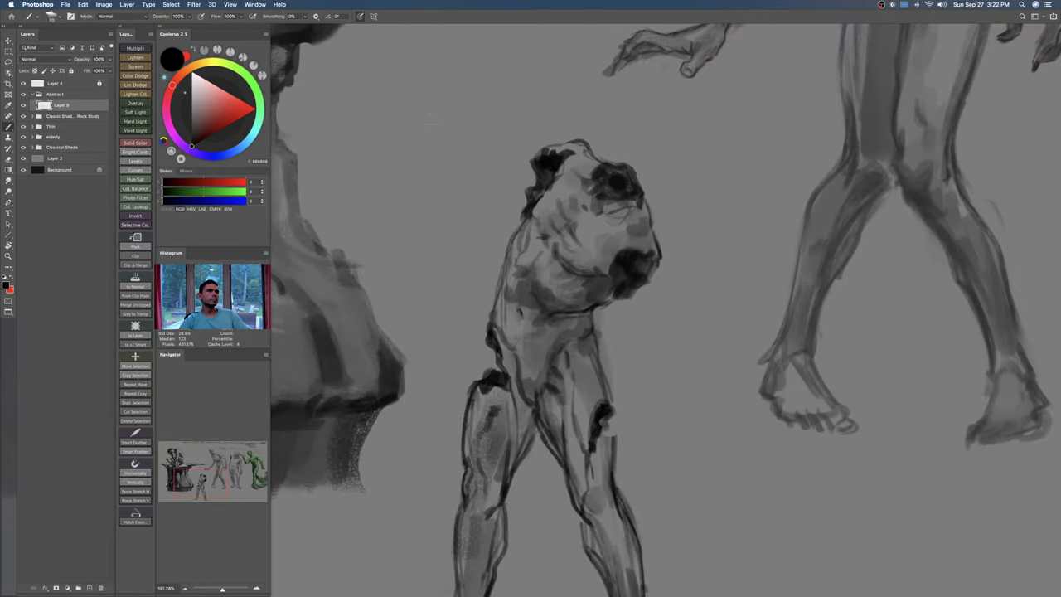
Step: Choose the hard round brush from the Standards set and handwrite "A SHADE WHO HAS BEEN AROUND" above the figure
right_click(466, 119)
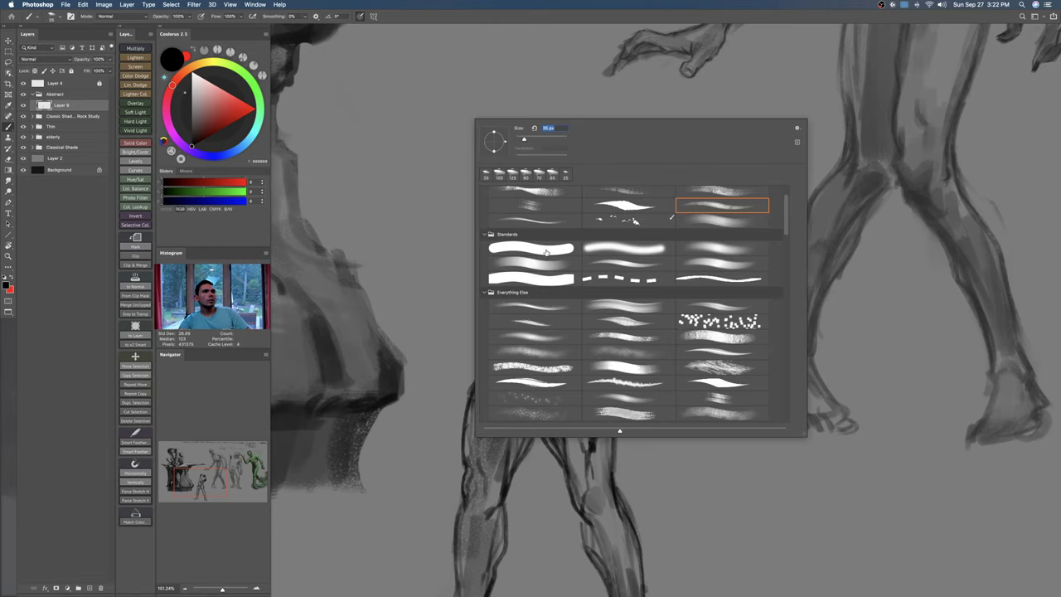
double_click(546, 248)
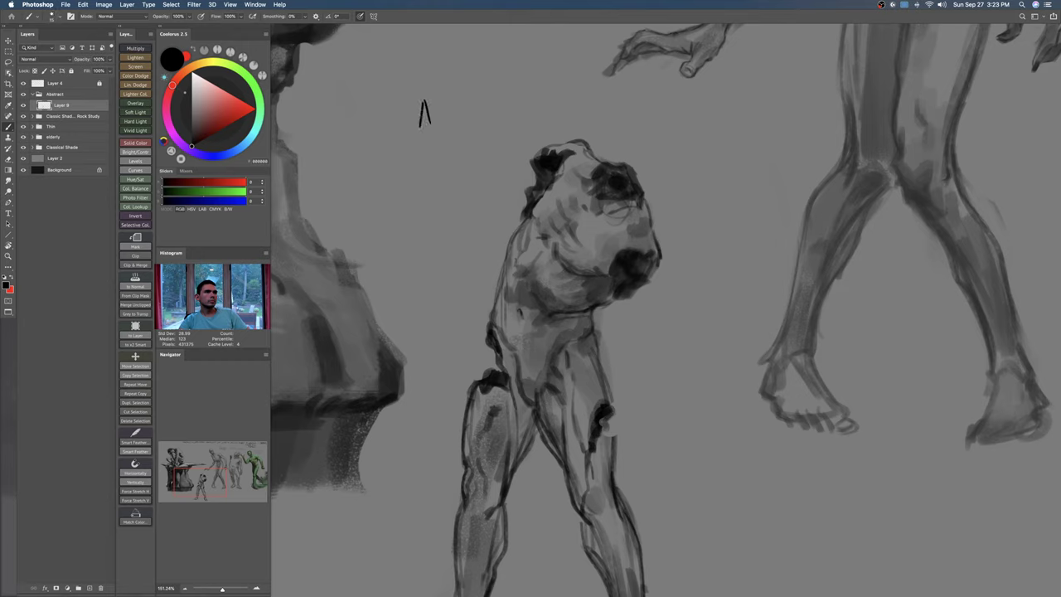
left_click_drag(478, 97, 478, 113)
left_click_drag(484, 110, 507, 113)
left_click_drag(522, 93, 522, 107)
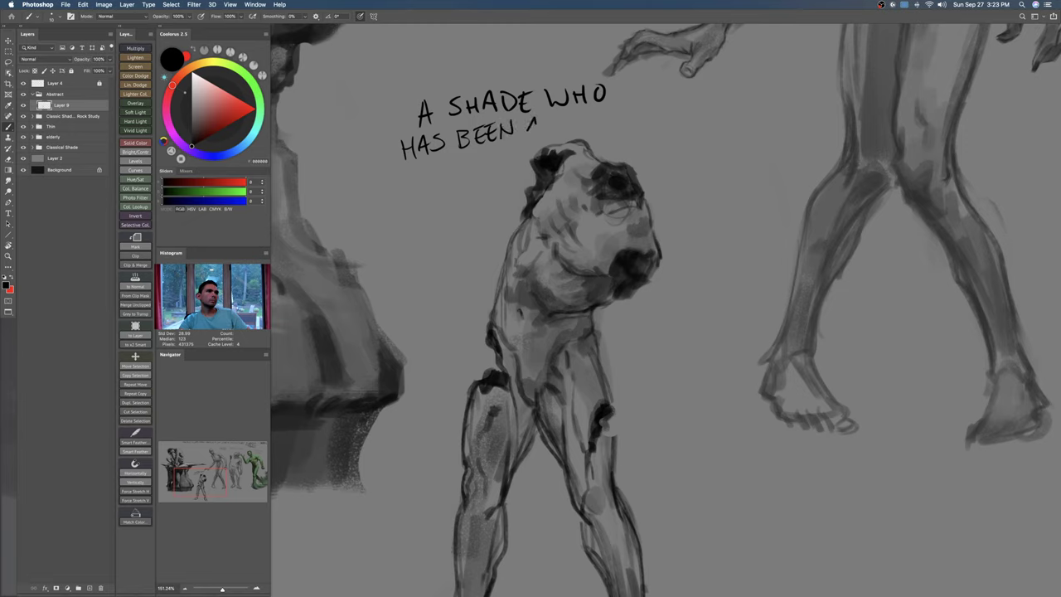
left_click_drag(612, 103, 614, 123)
Step: Lasso the handwritten note, move it away from the figure's shoulder and deselect it
key("l")
mouse_move(509, 68)
left_mouse_down()
mouse_move(368, 162)
mouse_move(540, 148)
mouse_move(648, 124)
mouse_move(609, 79)
mouse_move(539, 68)
left_mouse_up()
key("v")
mouse_move(576, 174)
left_mouse_down()
mouse_move(505, 172)
mouse_move(514, 172)
left_mouse_up()
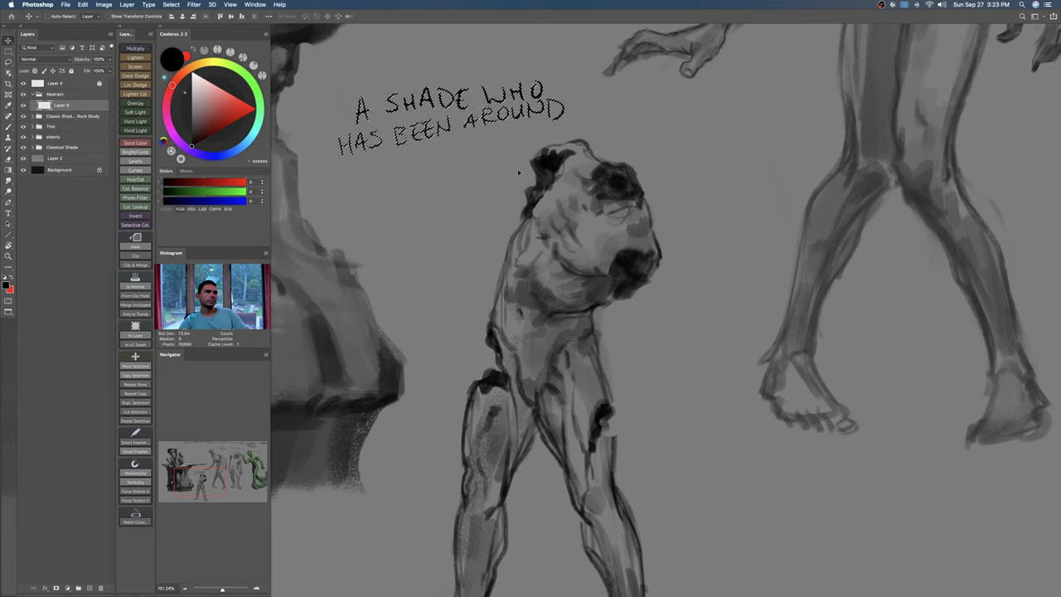
left_click_drag(493, 94, 489, 89)
key("super+d")
Step: Try pointing out the broken gaps around the torso with hand-drawn arrows
key("b")
left_click_drag(587, 187, 539, 187)
left_click_drag(572, 166, 464, 199)
left_click_drag(581, 166, 351, 200)
left_click_drag(635, 141, 672, 213)
left_click_drag(474, 218, 507, 220)
key("b")
left_click_drag(507, 274, 434, 154)
left_click_drag(710, 108, 661, 135)
left_click_drag(687, 98, 685, 138)
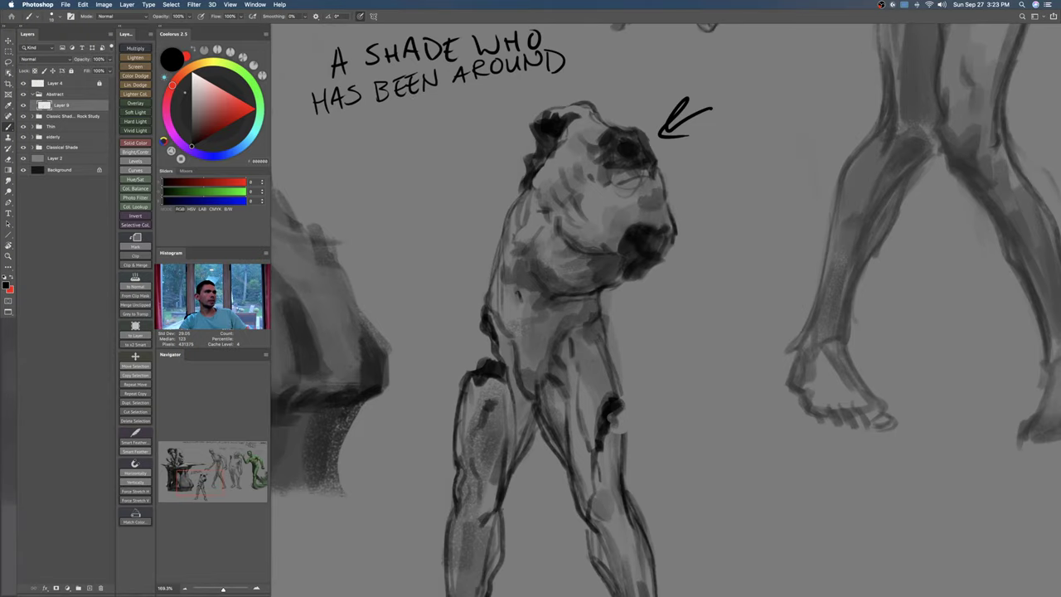
mouse_move(661, 313)
left_mouse_down()
mouse_move(700, 300)
mouse_move(726, 378)
left_mouse_up()
left_click_drag(402, 211, 503, 171)
left_click_drag(452, 175, 446, 216)
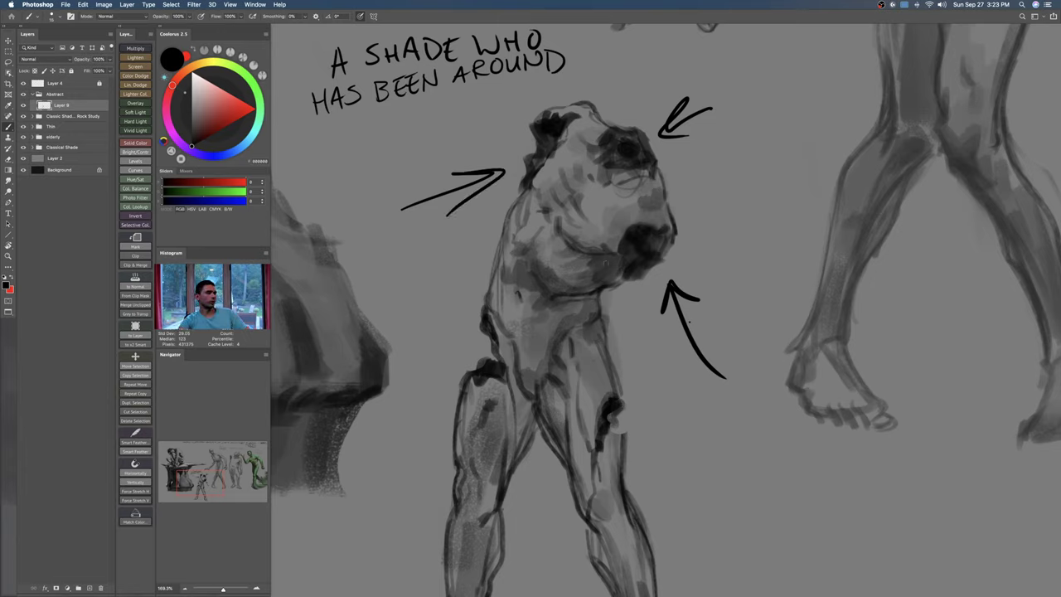
key("super+z")
key("super+z")
key("super+z")
key("super+z")
key("z")
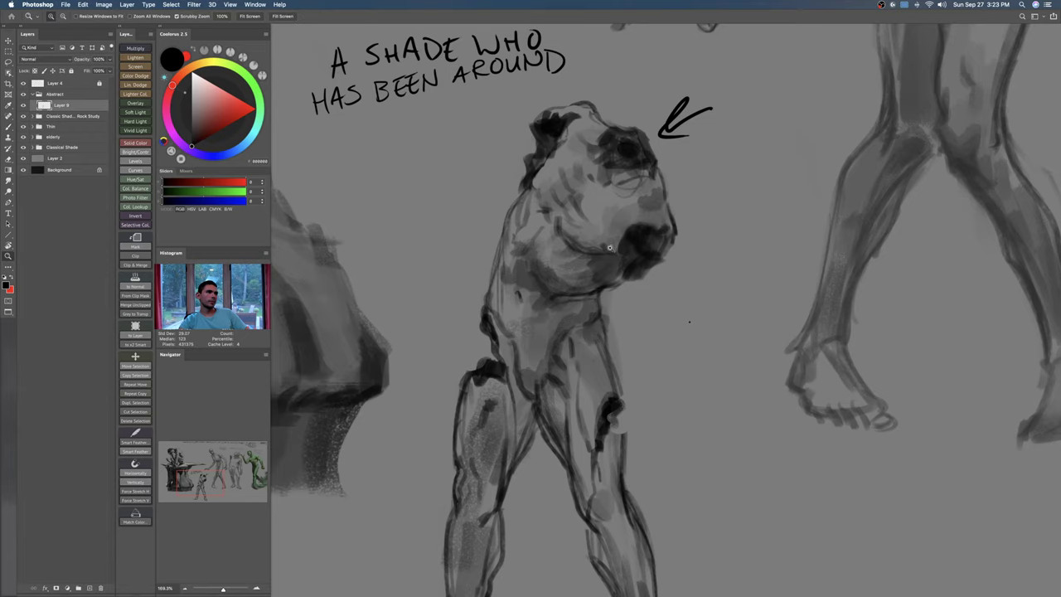
key("super+z")
Step: Handwrite "A LONG TIME" as the third line of the note above the figure
left_click_drag(585, 209, 659, 272)
key("b")
left_click_drag(420, 181, 432, 205)
mouse_move(413, 197)
left_mouse_down()
mouse_move(471, 195)
mouse_move(526, 162)
left_mouse_up()
mouse_move(536, 165)
left_mouse_down()
mouse_move(532, 173)
mouse_move(606, 156)
left_mouse_up()
key("super+z")
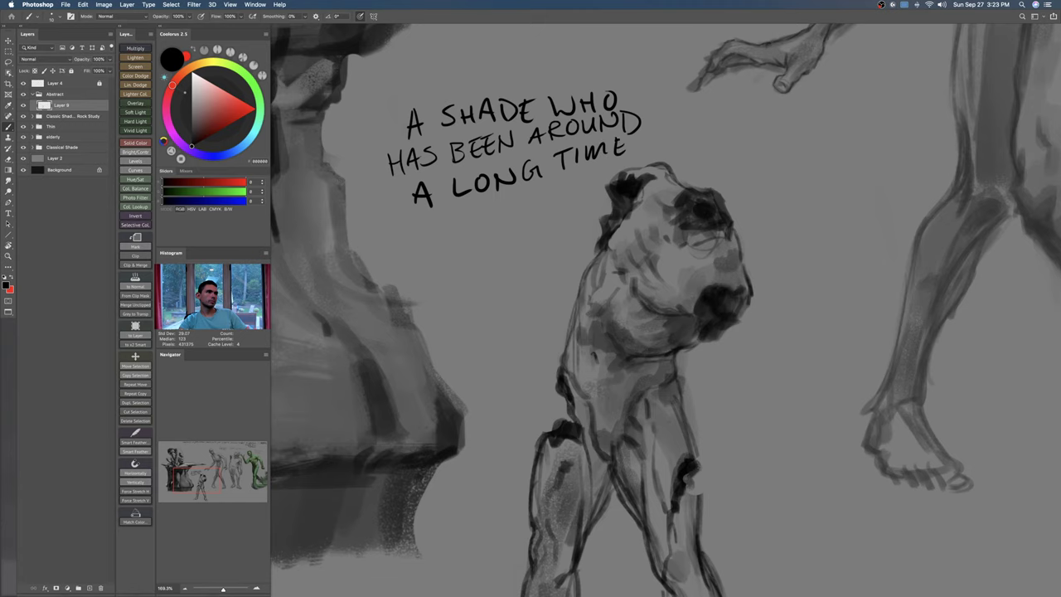
Step: Switch to a soft painting brush and cover the torso's lower black hollow with mid-grey and a light highlight
left_click_drag(714, 239, 691, 216)
key("bracketright")
right_click(656, 216)
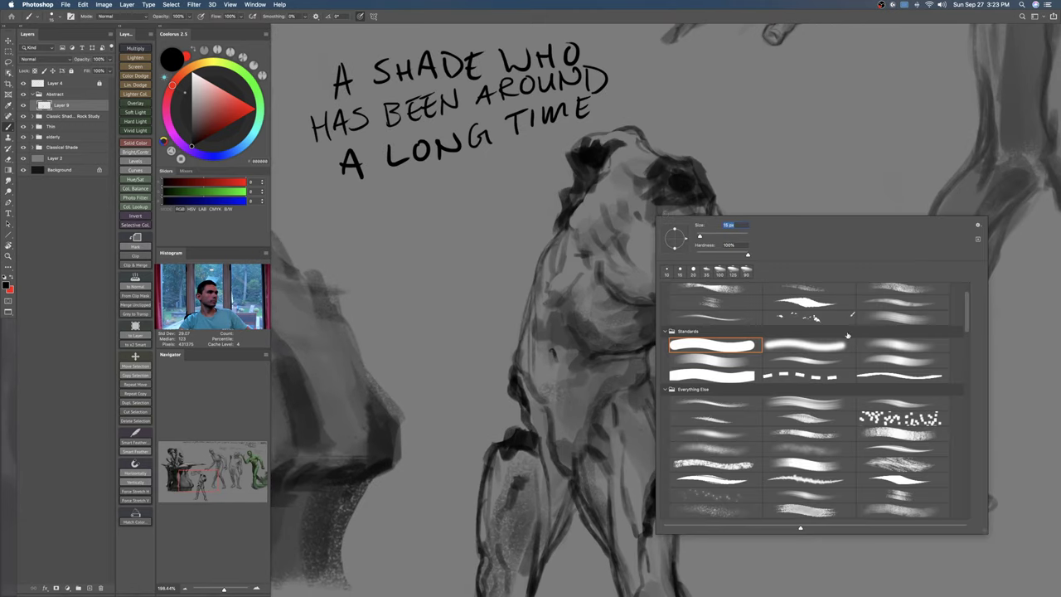
left_click(906, 314)
key("Return")
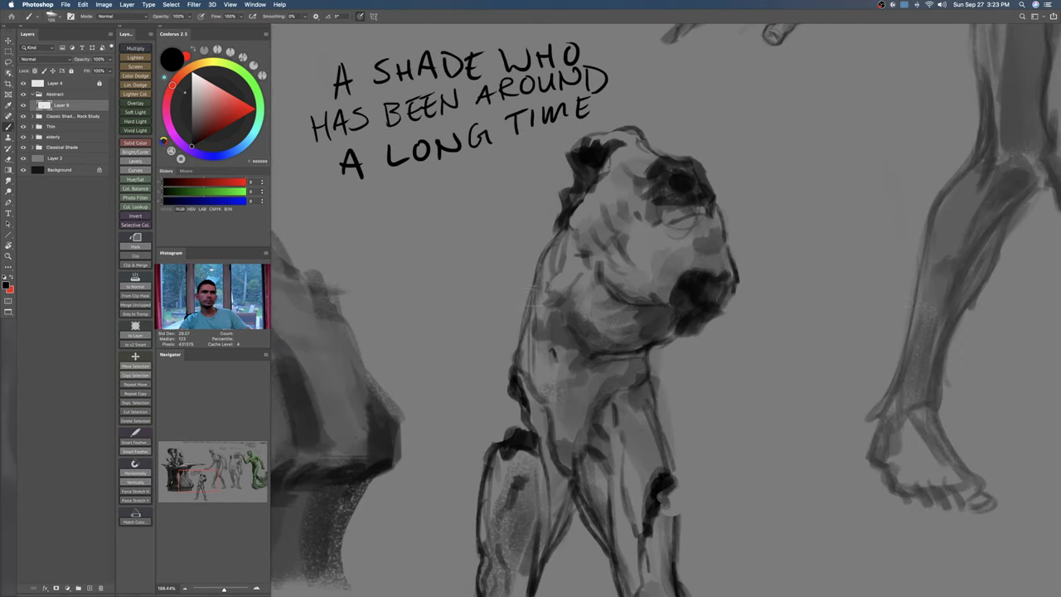
left_click(23, 107)
left_click(23, 106)
left_click(696, 277, "alt")
left_click(193, 116)
mouse_move(724, 274)
left_mouse_down()
mouse_move(687, 290)
mouse_move(689, 312)
mouse_move(709, 302)
mouse_move(697, 291)
mouse_move(683, 316)
mouse_move(692, 286)
mouse_move(701, 311)
mouse_move(688, 282)
mouse_move(685, 314)
left_mouse_up()
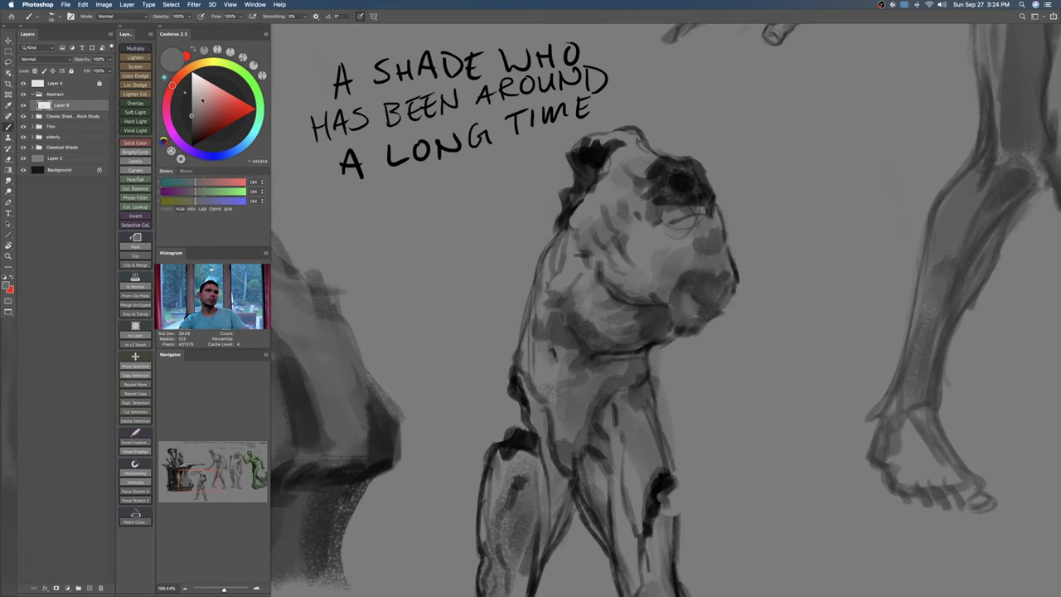
left_click(192, 91)
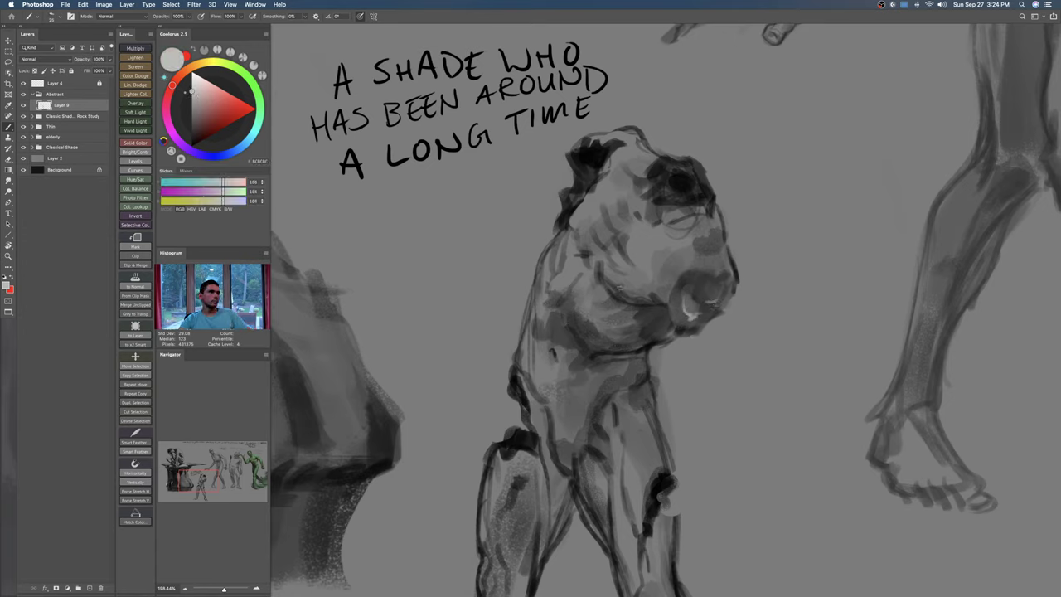
Step: Paint darker grey strokes along the upper edge of the repainted lower hollow
left_click(193, 117)
key("bracketright")
key("bracketright")
key("bracketright")
left_click_drag(690, 282, 711, 292)
Step: Paint over the upper black hollow beside the shoulder with mid-grey and a lighter top plane
key("bracketright")
key("bracketright")
key("bracketright")
key("bracketright")
mouse_move(694, 173)
left_mouse_down()
mouse_move(665, 185)
mouse_move(692, 194)
mouse_move(687, 171)
mouse_move(662, 186)
mouse_move(680, 168)
mouse_move(690, 197)
left_mouse_up()
mouse_move(666, 158)
left_mouse_down()
mouse_move(648, 194)
mouse_move(713, 194)
mouse_move(668, 167)
mouse_move(686, 162)
mouse_move(665, 158)
mouse_move(650, 179)
left_mouse_up()
left_click(610, 168, "alt")
key("bracketright")
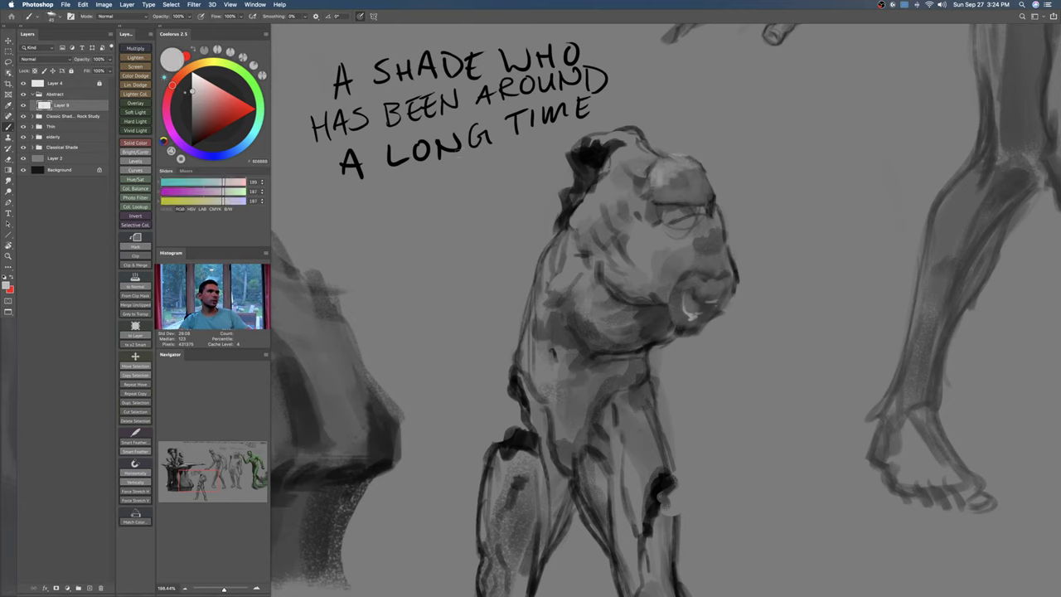
Step: Add near-white highlights along the top of the rounded shoulder form and model its front in varied greys
left_click(192, 83)
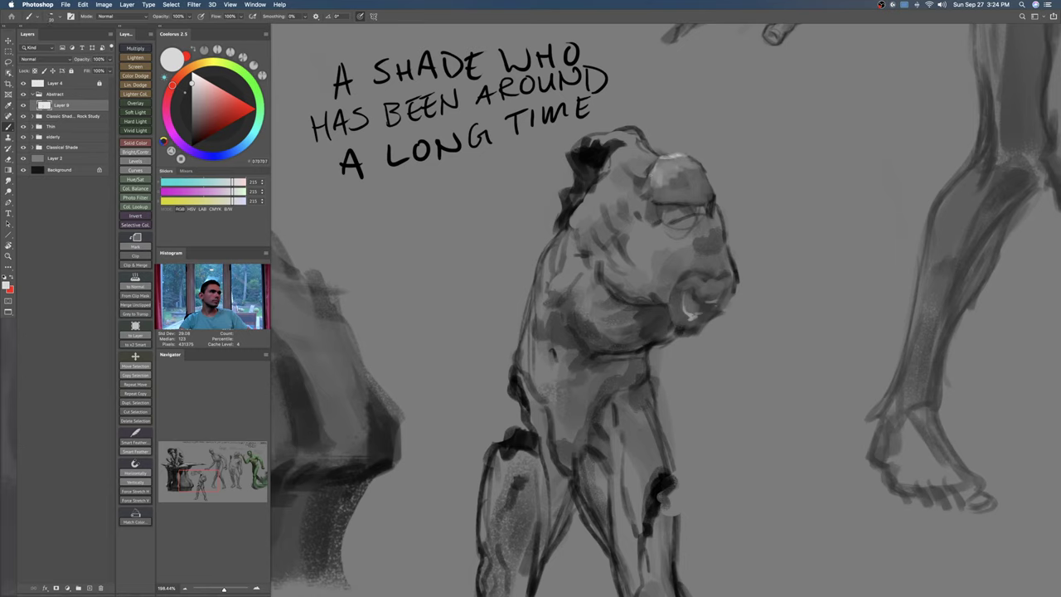
left_click(192, 125)
key("bracketright")
key("bracketright")
key("bracketright")
mouse_move(655, 175)
left_mouse_down()
mouse_move(664, 188)
mouse_move(672, 175)
mouse_move(710, 186)
left_mouse_up()
left_click(192, 109)
key("bracketright")
key("bracketleft")
left_click(673, 158, "alt")
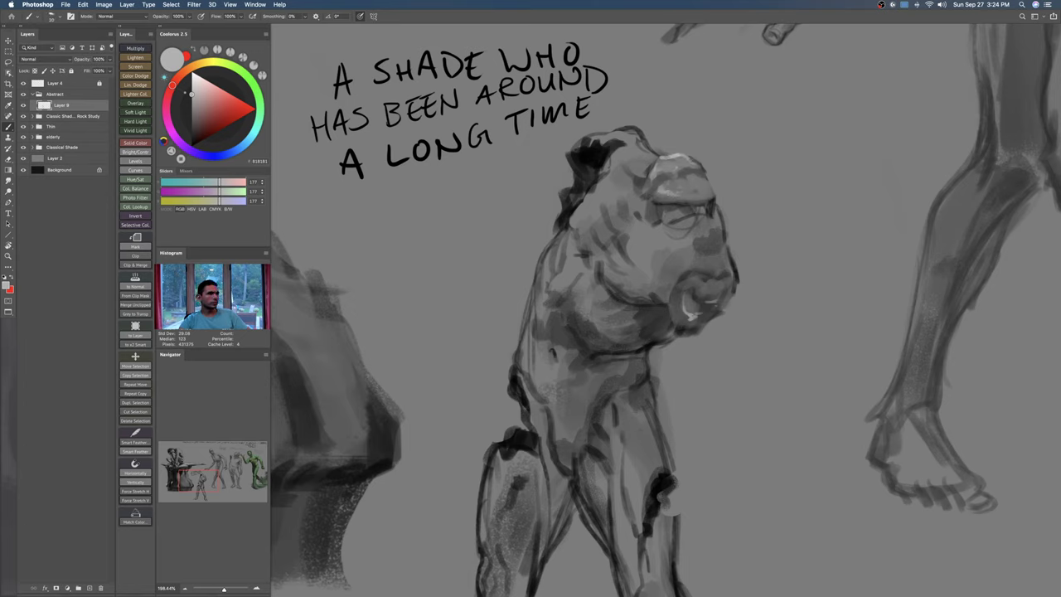
Step: Paint a dark shadow along the underside of the rounded shoulder form and sample its light grey
left_click(713, 205, "alt")
key("bracketright")
mouse_move(657, 198)
left_mouse_down()
mouse_move(710, 201)
mouse_move(659, 214)
mouse_move(710, 211)
left_mouse_up()
key("bracketleft")
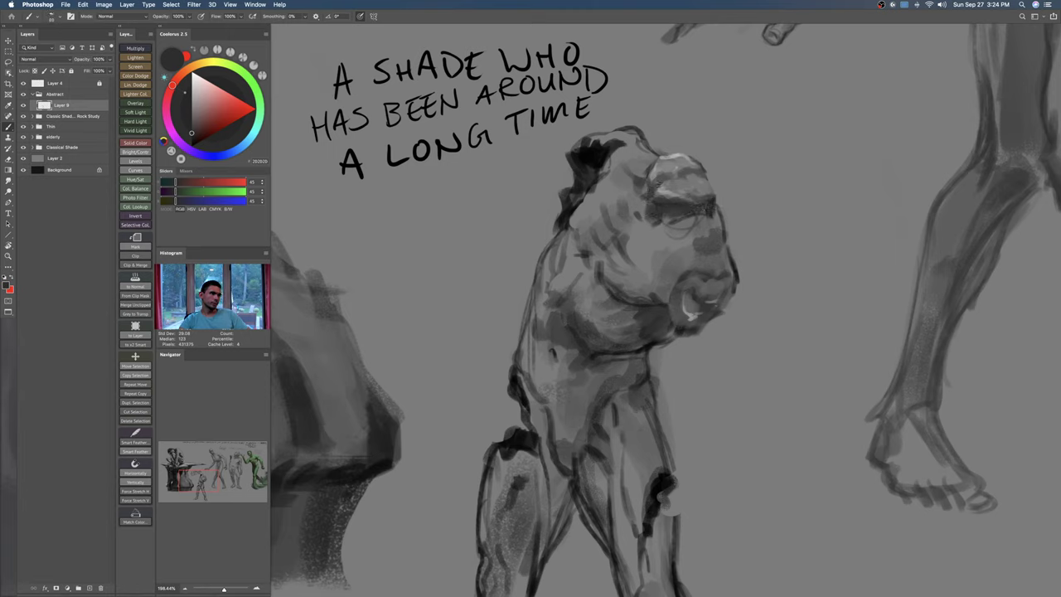
mouse_move(704, 207)
left_mouse_down()
mouse_move(692, 226)
mouse_move(714, 196)
left_mouse_up()
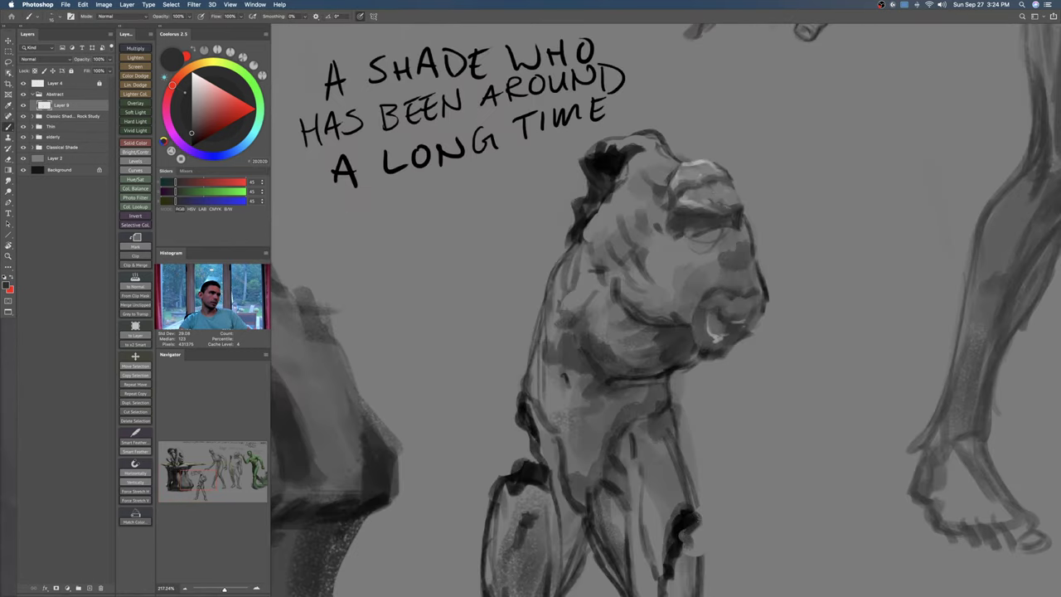
left_click(691, 166, "alt")
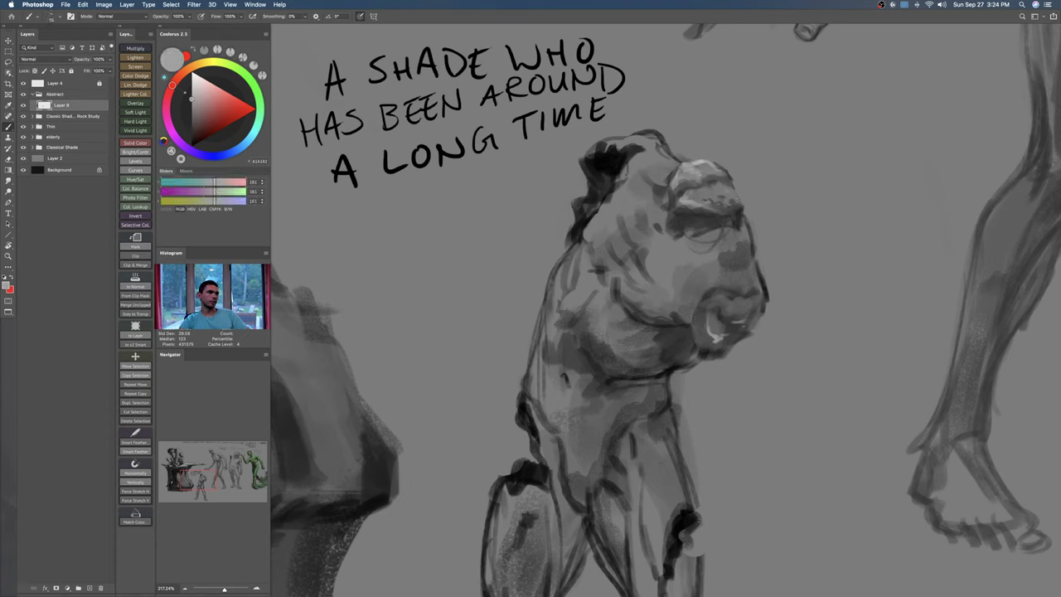
Step: Paint light-grey strokes along the top of the torso and over the front of the large chest form
left_click_drag(639, 141, 592, 153)
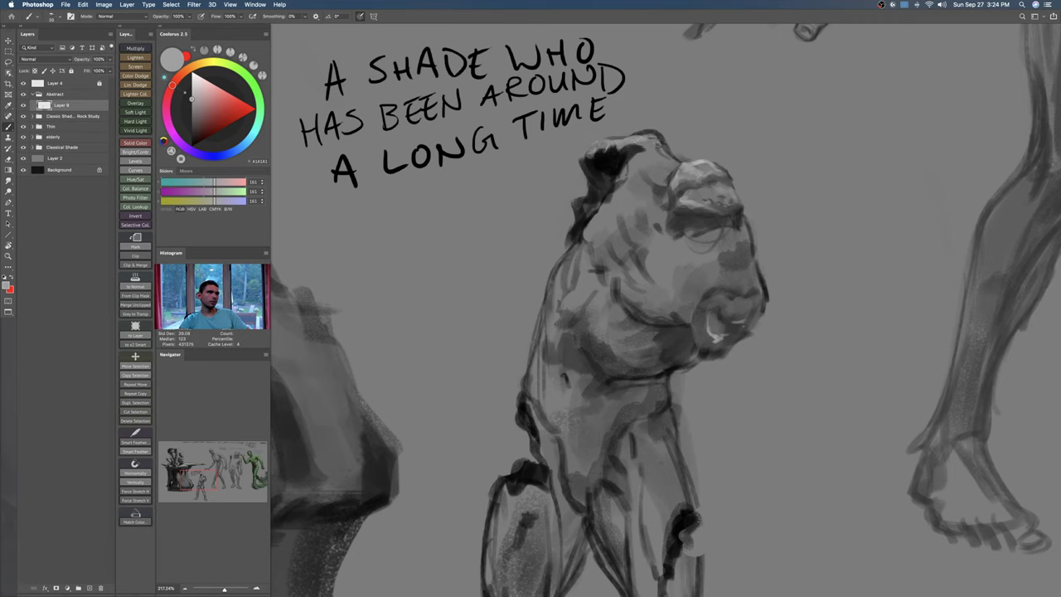
mouse_move(650, 135)
left_mouse_down()
mouse_move(666, 155)
mouse_move(656, 173)
mouse_move(650, 166)
mouse_move(655, 204)
left_mouse_up()
mouse_move(752, 259)
left_mouse_down()
mouse_move(743, 239)
mouse_move(735, 294)
mouse_move(740, 248)
mouse_move(693, 300)
mouse_move(713, 277)
mouse_move(698, 288)
left_mouse_up()
key("super+space")
left_click_drag(682, 209, 643, 211)
mouse_move(721, 278)
left_mouse_down()
mouse_move(737, 278)
mouse_move(683, 275)
mouse_move(711, 265)
mouse_move(676, 212)
mouse_move(703, 205)
left_mouse_up()
Step: Refine the outer edge and upper torso with a smaller brush, adding a near-white highlight beside the rounded shoulder form
key("bracketleft")
key("bracketleft")
key("bracketleft")
key("bracketleft")
left_click_drag(727, 194, 735, 204)
left_click_drag(639, 194, 661, 190)
left_click_drag(622, 136, 614, 153)
left_click_drag(621, 120, 640, 141)
left_click(193, 83)
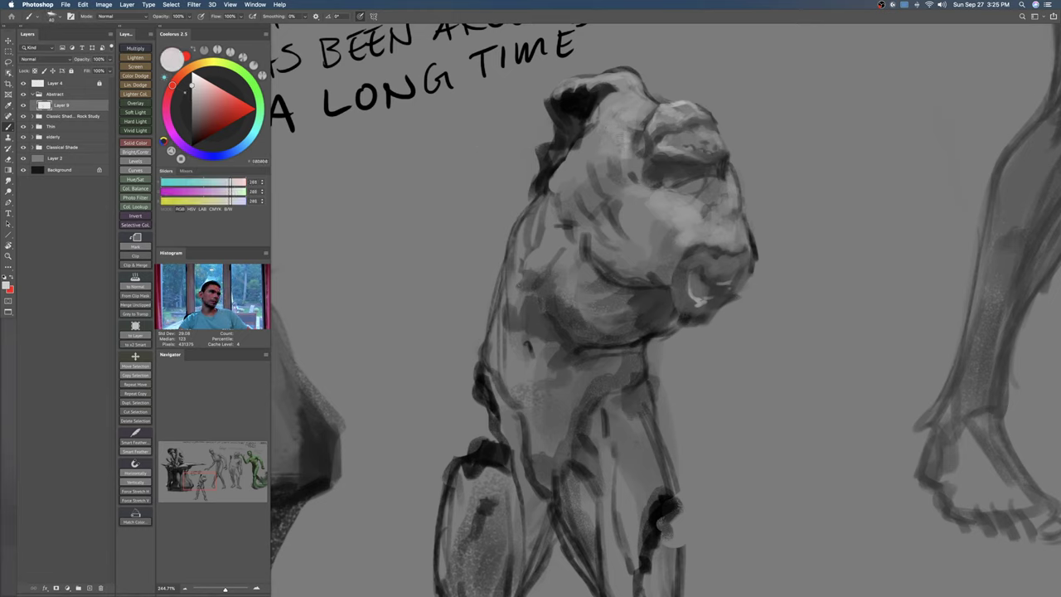
left_click_drag(613, 134, 632, 121)
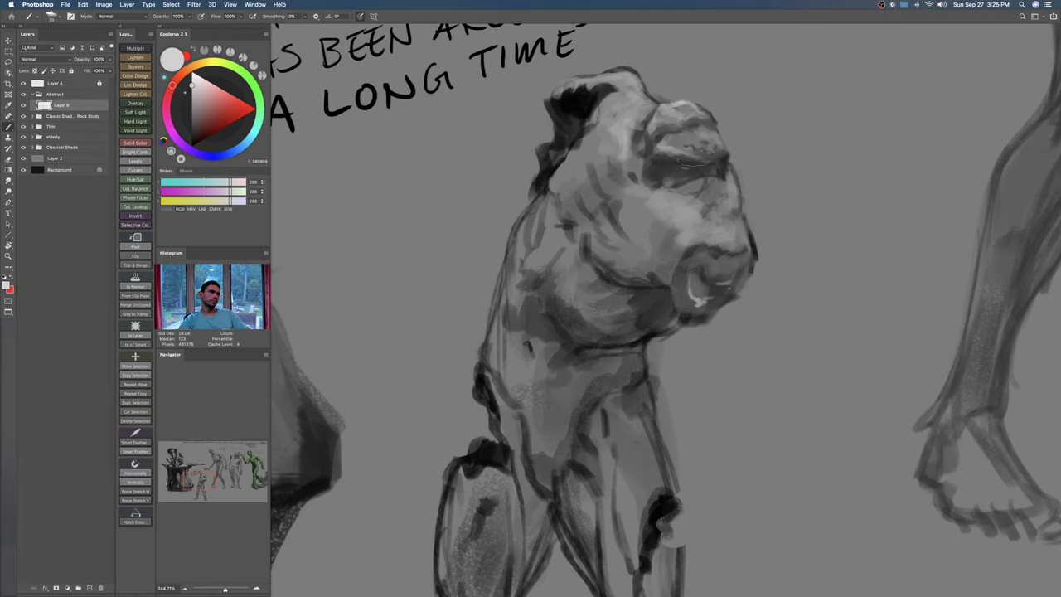
key("bracketleft")
key("bracketleft")
key("bracketleft")
scroll(682, 250, "down", 4)
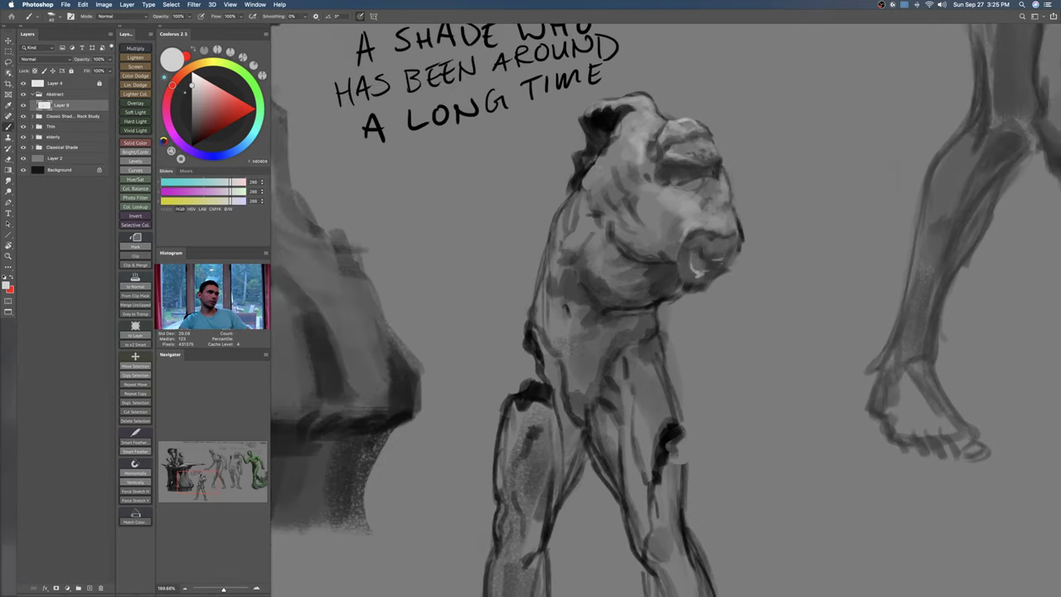
mouse_move(611, 138)
left_mouse_down()
mouse_move(605, 172)
mouse_move(588, 184)
mouse_move(614, 207)
mouse_move(579, 220)
mouse_move(628, 237)
left_mouse_up()
key("super+z")
mouse_move(636, 349)
left_mouse_down()
mouse_move(620, 237)
mouse_move(621, 263)
left_mouse_up()
key("super+z")
key("super+z")
key("super+z")
key("[")
key("[")
left_click_drag(492, 272, 482, 315)
key("super+z")
Step: Sample a mid-grey from the canvas and brush a vertical stroke with a larger brush
left_click(494, 287, "alt")
key("]")
key("]")
left_click(489, 302, "alt")
left_click_drag(488, 270, 488, 335)
scroll(540, 284, "up", 5)
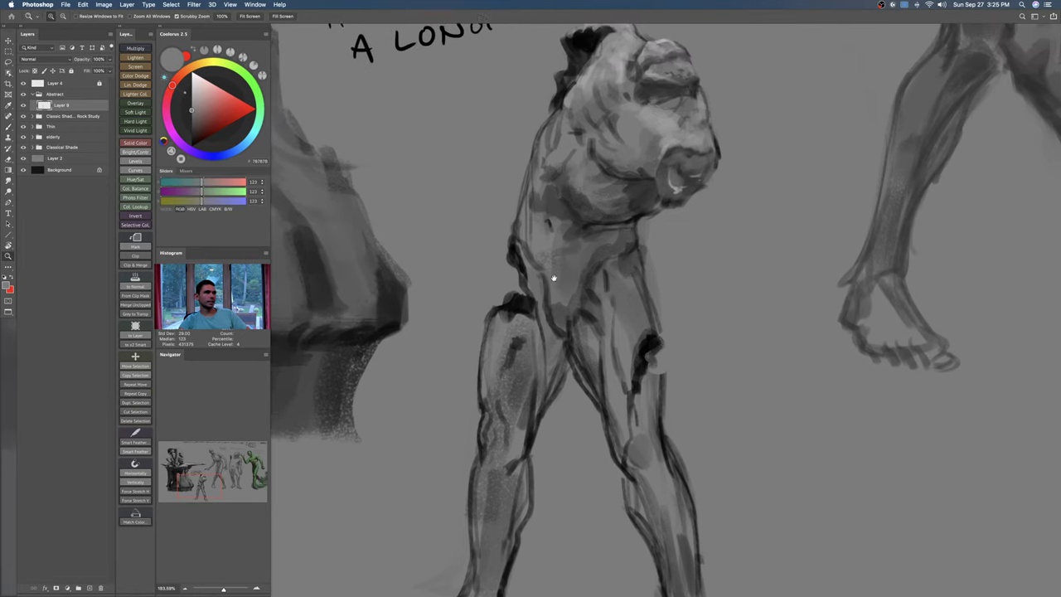
Step: Repaint the upper black hollow behind the shoulder in dark grey
left_click(655, 151, "alt")
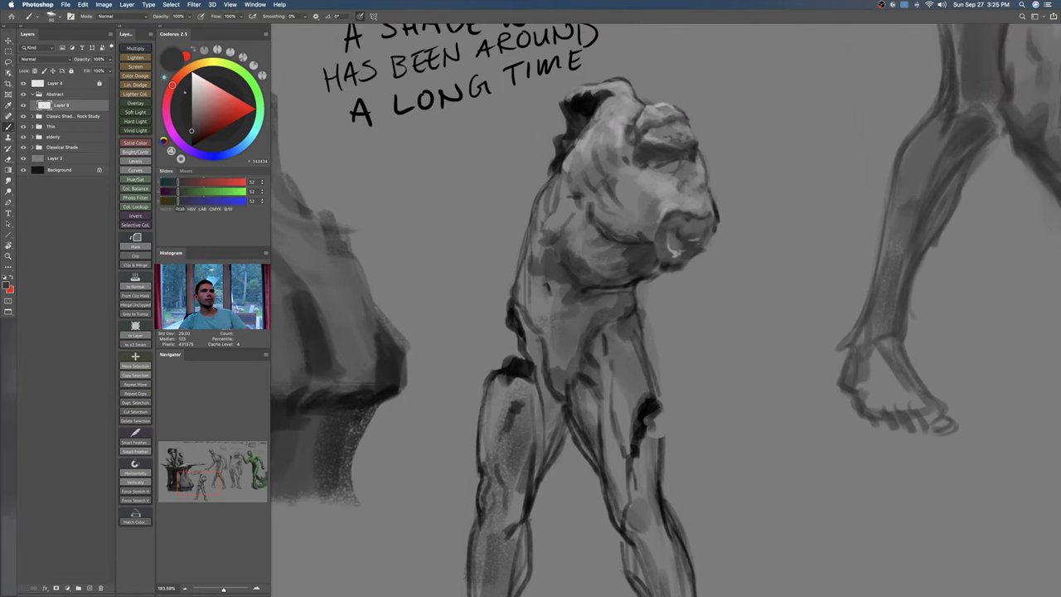
left_click(192, 137)
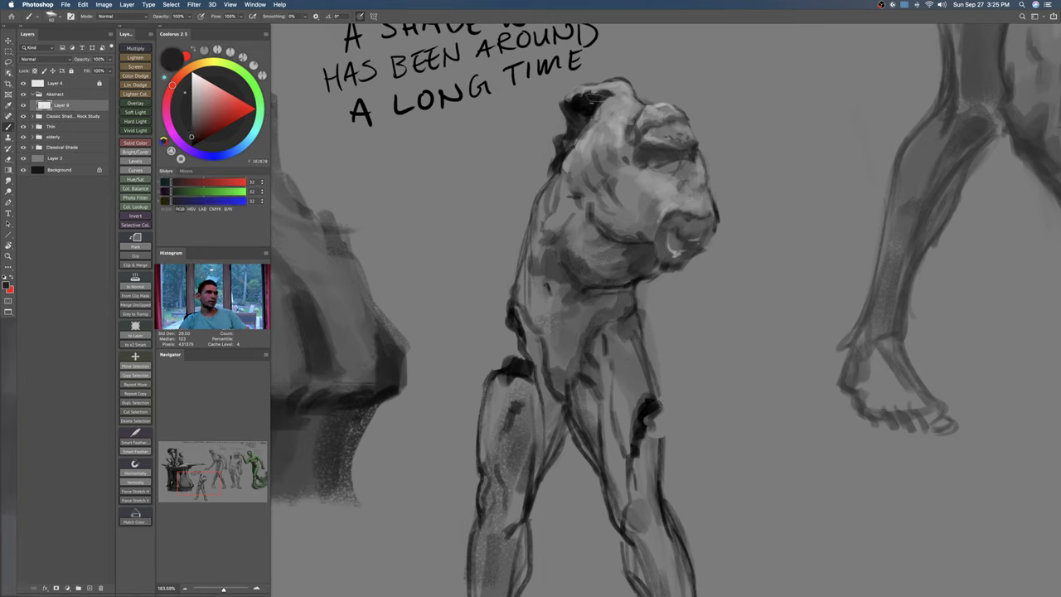
left_click(192, 123)
mouse_move(594, 104)
left_mouse_down()
mouse_move(572, 120)
mouse_move(572, 102)
mouse_move(564, 143)
mouse_move(593, 104)
mouse_move(572, 106)
mouse_move(604, 100)
left_mouse_up()
key("bracketleft")
key("bracketleft")
key("bracketleft")
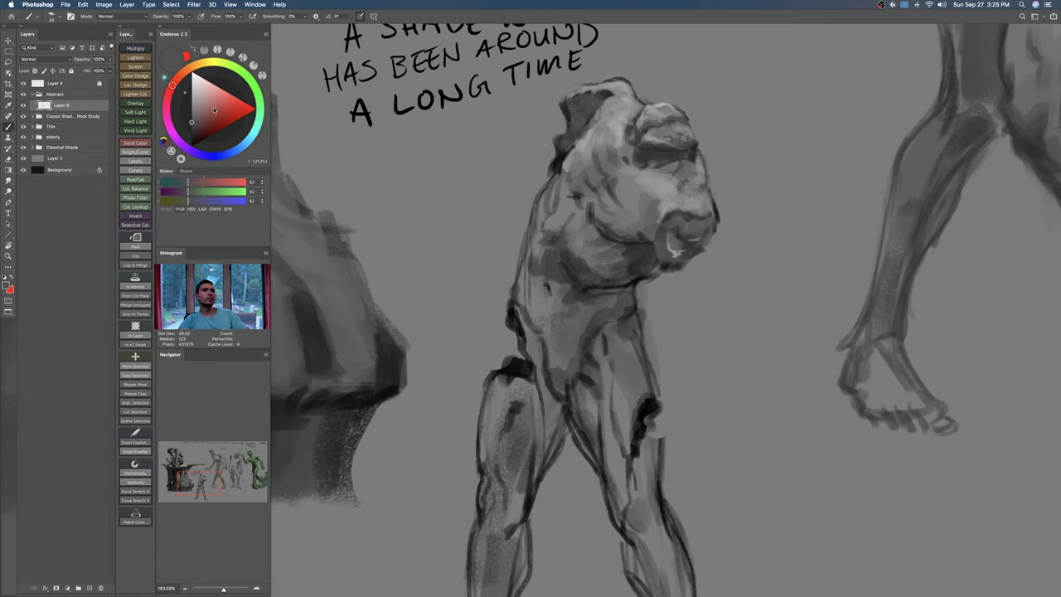
Step: Paint the top rim of the upper hollow in light grey and add small near-white highlights along its broken edge
left_click(191, 99)
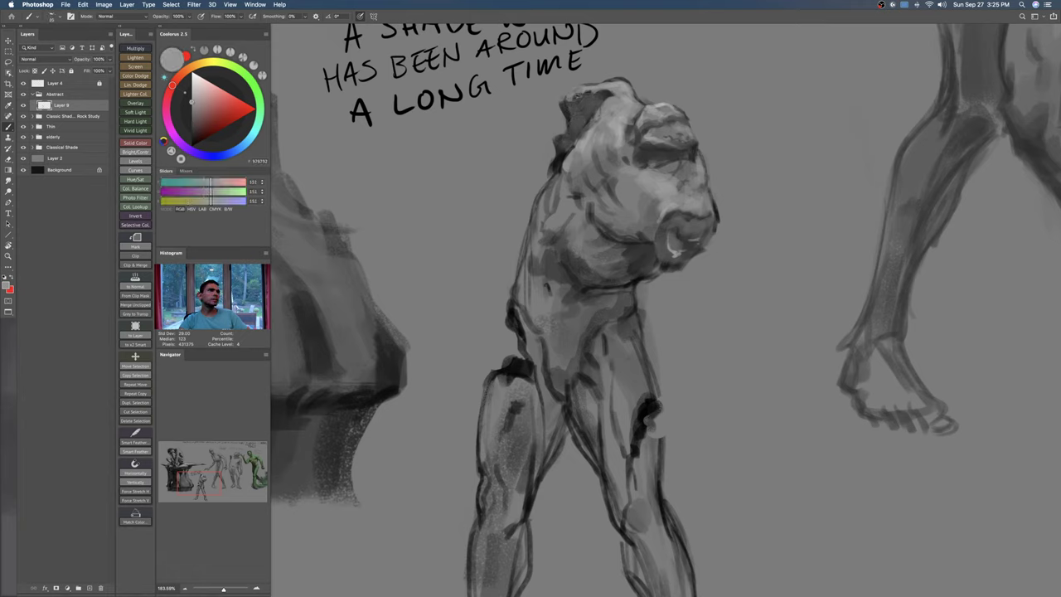
left_click_drag(577, 101, 628, 101)
key("bracketleft")
key("bracketleft")
key("bracketleft")
key("bracketleft")
key("bracketleft")
left_click(192, 86)
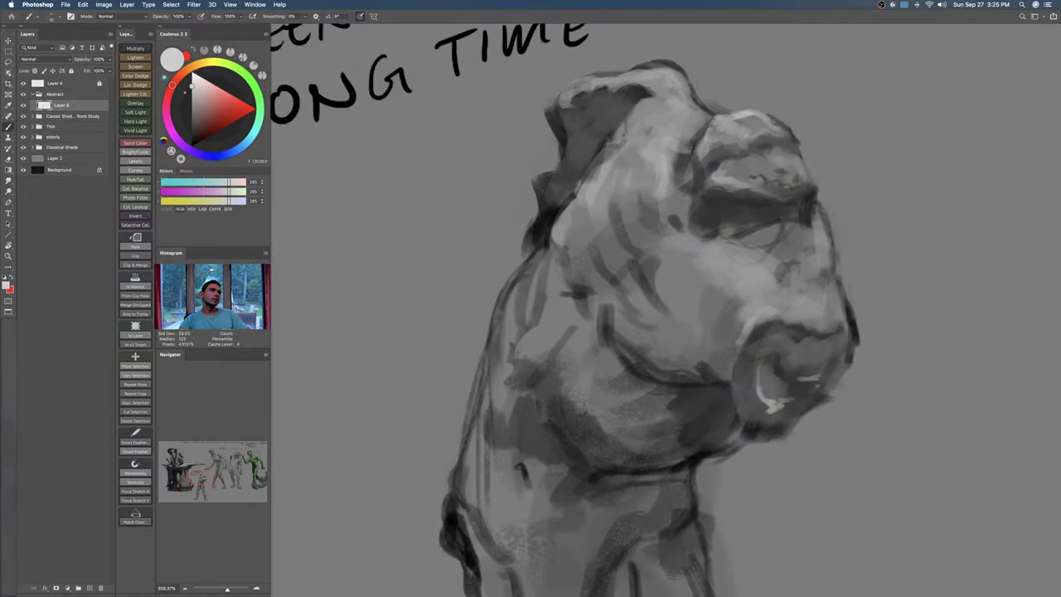
mouse_move(554, 103)
left_mouse_down()
mouse_move(577, 111)
mouse_move(582, 90)
mouse_move(633, 86)
left_mouse_up()
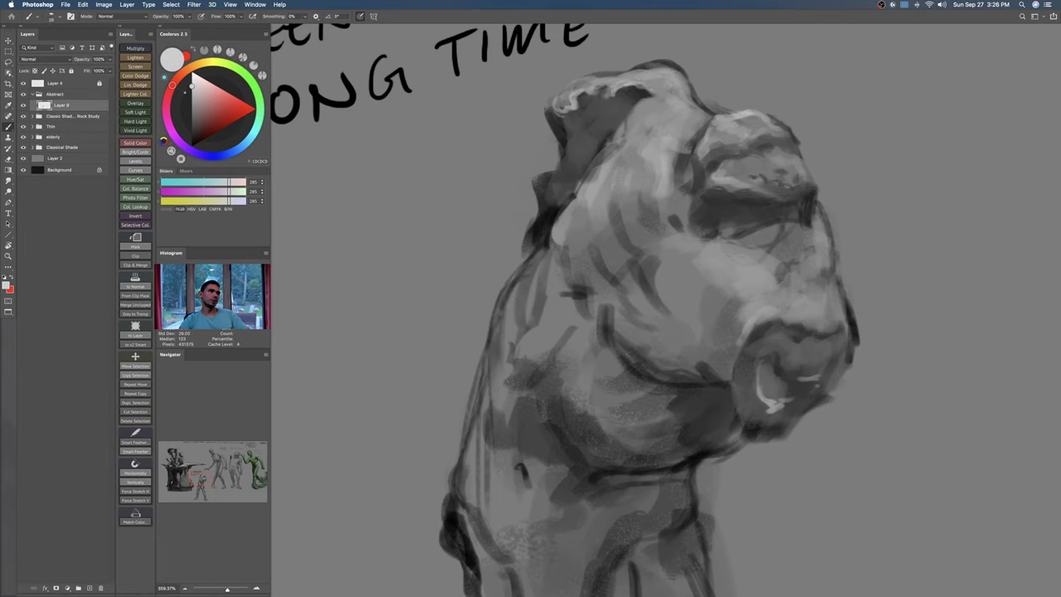
Step: Erase along the hollow's outer edge and rework the border between hollow and torso with sampled greys
key("e")
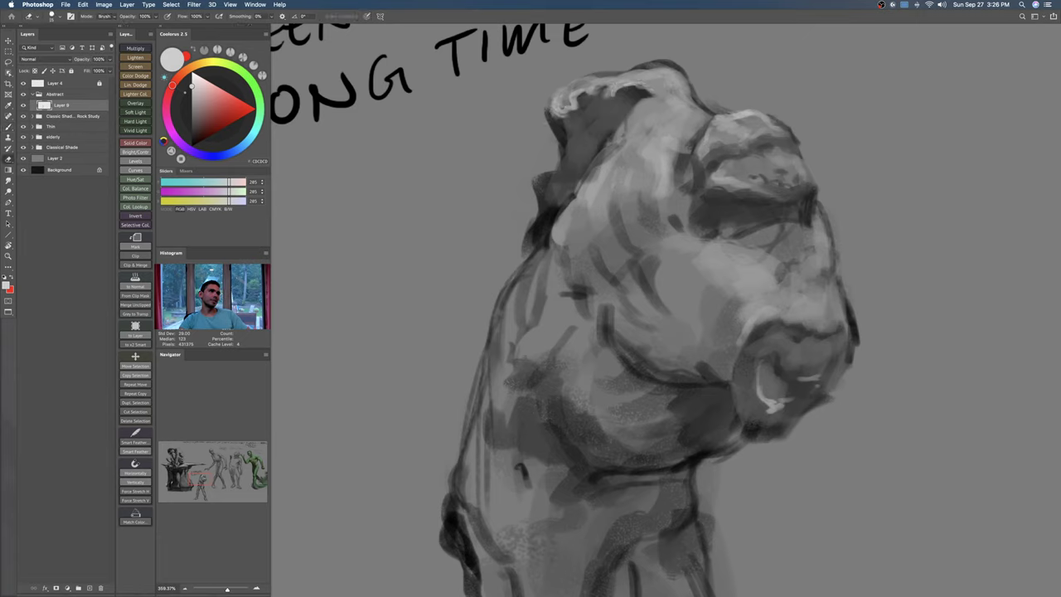
left_click_drag(544, 172, 533, 191)
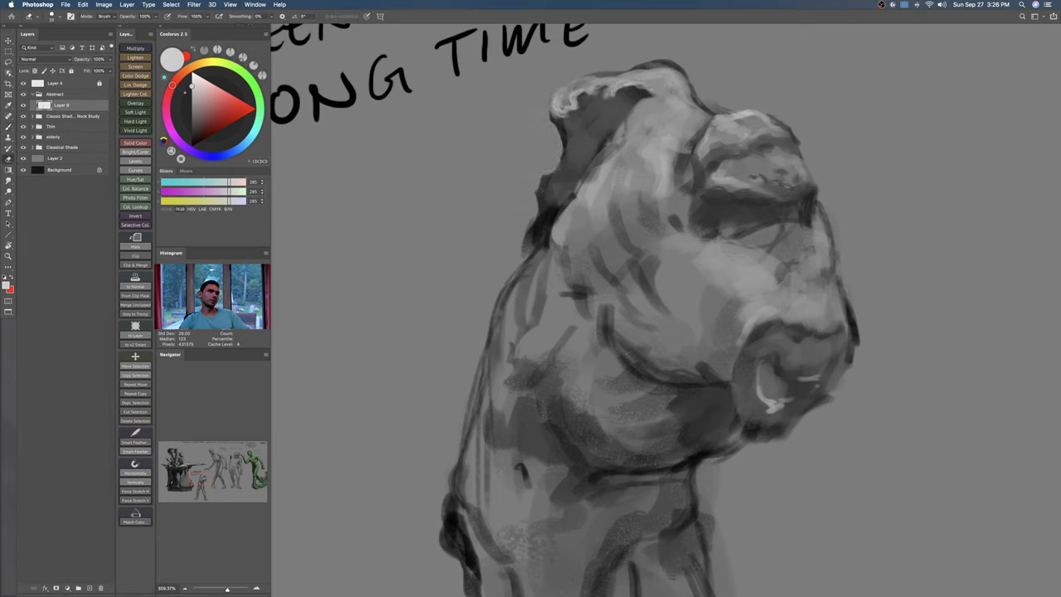
key("b")
left_click(624, 145, "alt")
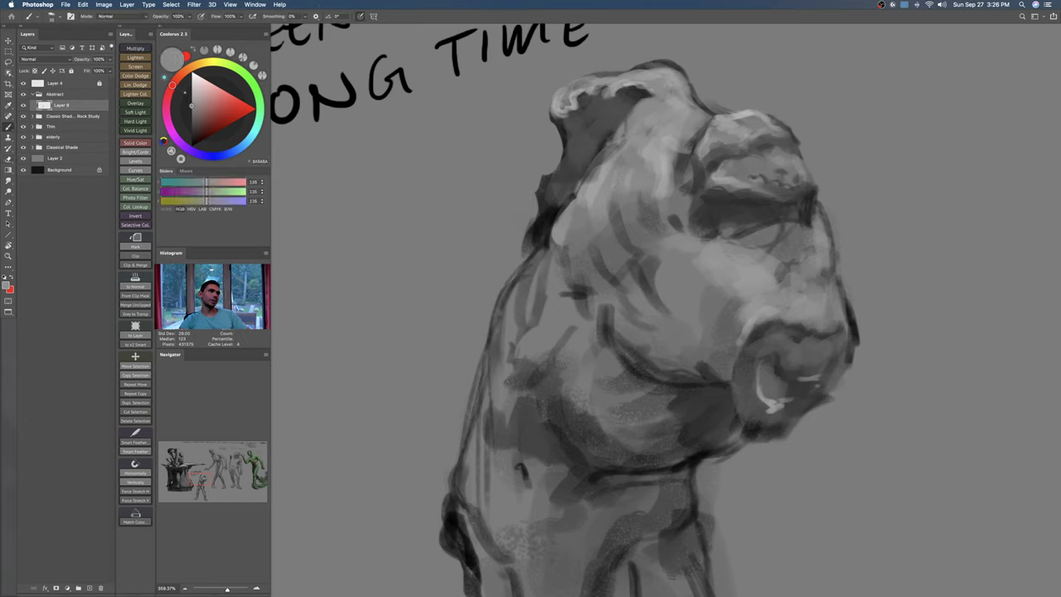
left_click_drag(613, 141, 594, 174)
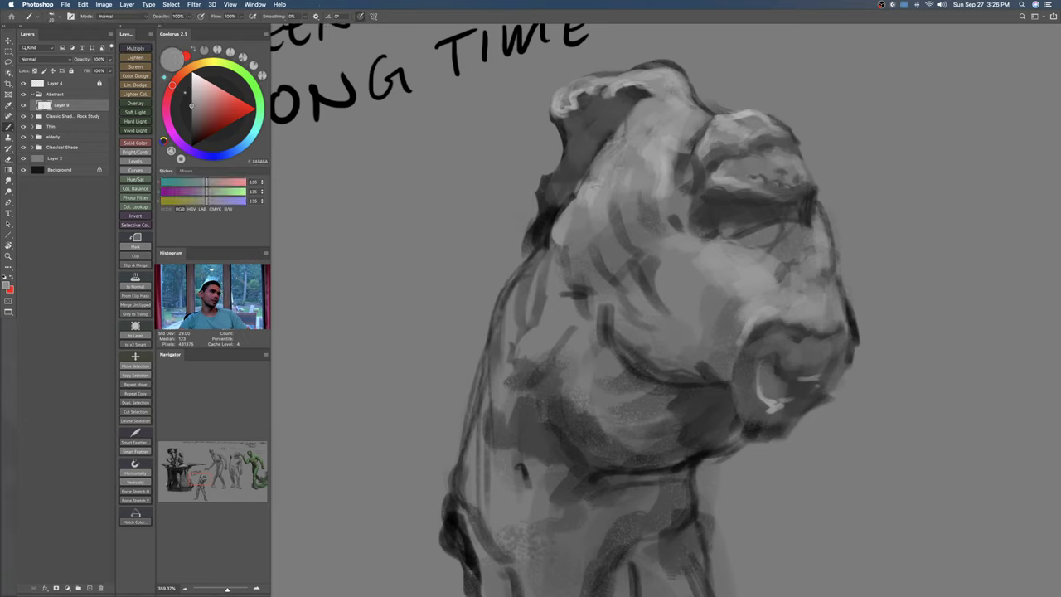
left_click(546, 216, "alt")
left_click_drag(558, 211, 548, 238)
left_click(565, 217, "alt")
key("bracketleft")
key("bracketleft")
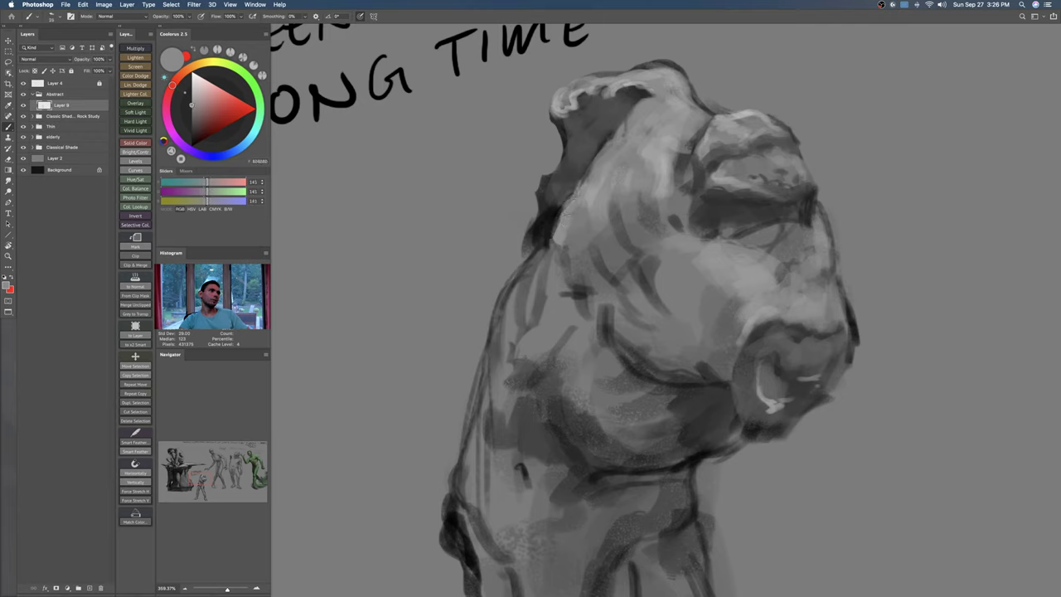
Step: Shade the inside of the upper hollow with a sampled grey, including under its top rim
left_click(554, 212, "alt")
key("bracketright")
key("bracketright")
left_click_drag(569, 162, 554, 179)
mouse_move(565, 121)
left_mouse_down()
mouse_move(580, 129)
mouse_move(604, 117)
left_mouse_up()
left_click_drag(612, 114, 582, 167)
Step: Erase around the lower and outer edges of the hollow to sharpen its broken silhouette
key("e")
left_click_drag(532, 221, 522, 257)
left_click_drag(555, 223, 549, 236)
mouse_move(563, 191)
left_mouse_down()
mouse_move(568, 169)
mouse_move(554, 159)
left_mouse_up()
Step: Paint sampled dark tones between the chest and the arm stump and along the underside of the chest
key("b")
left_click(722, 312, "alt")
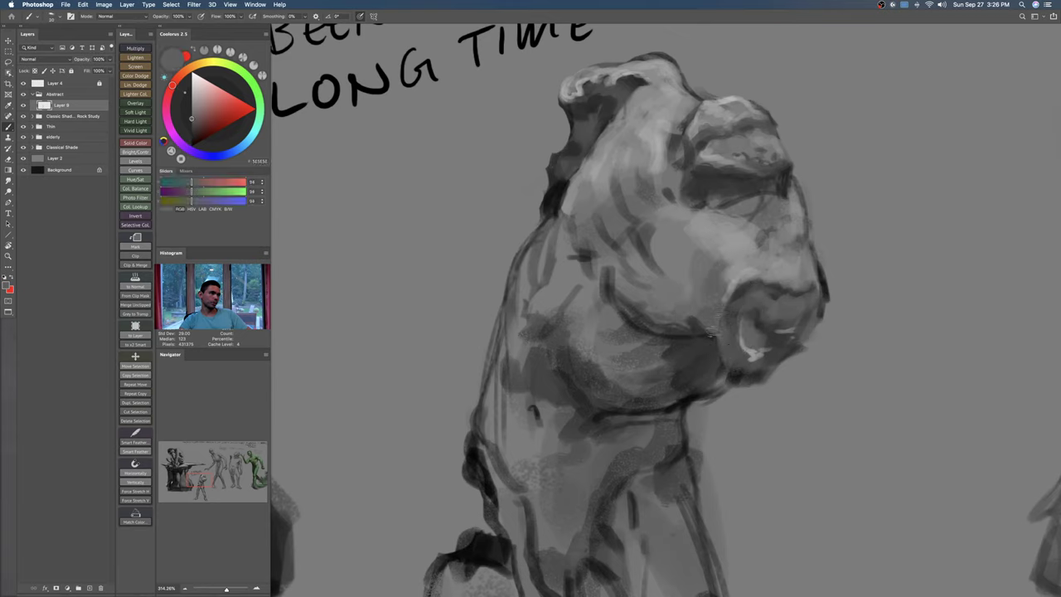
left_click(716, 340, "alt")
left_click_drag(711, 341, 728, 375)
left_click(734, 373, "alt")
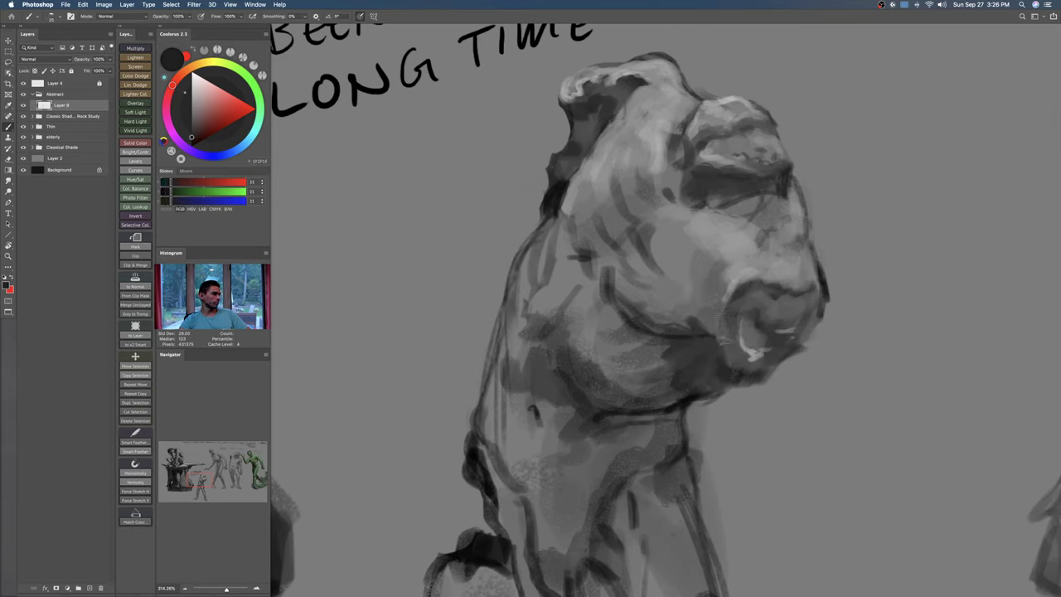
scroll(709, 311, "down", 1)
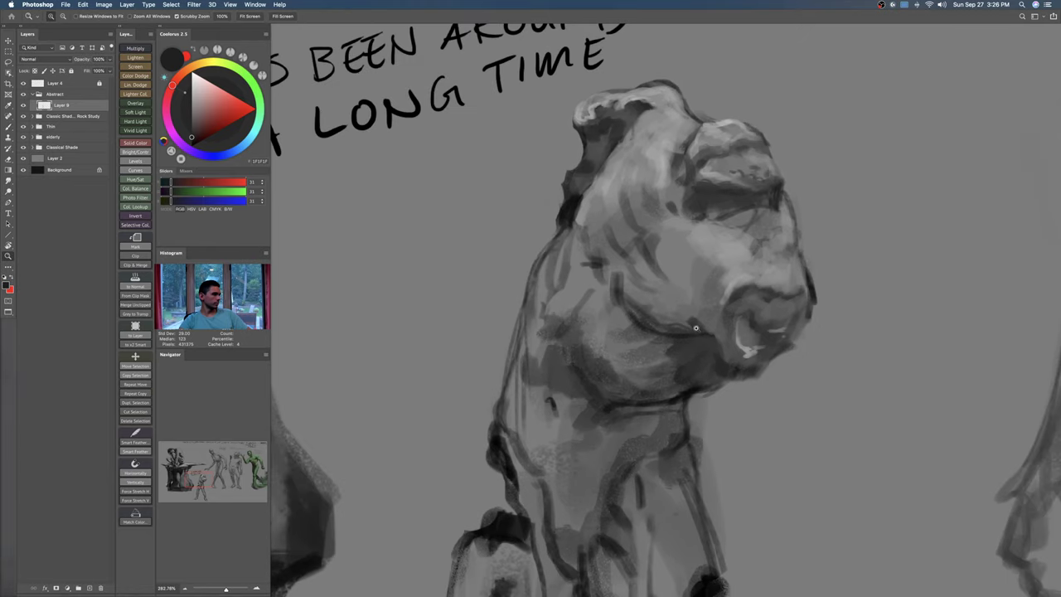
key("[")
mouse_move(675, 347)
left_mouse_down()
mouse_move(645, 359)
mouse_move(674, 369)
mouse_move(640, 379)
left_mouse_up()
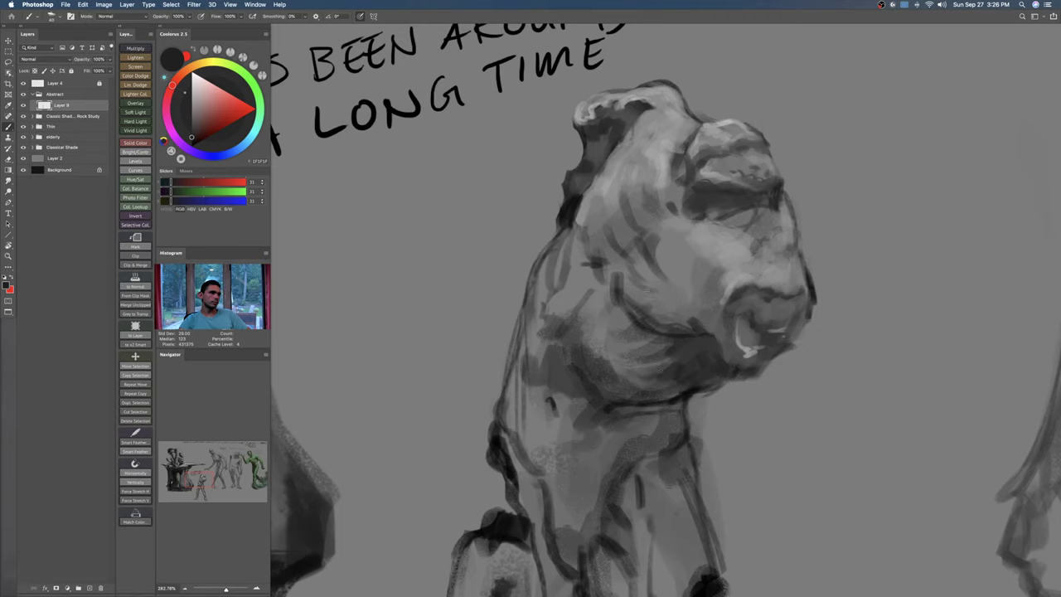
Step: Soften the dark crease line across the chest with a sampled grey
left_click(636, 292, "alt")
mouse_move(651, 327)
left_mouse_down()
mouse_move(724, 330)
mouse_move(732, 342)
mouse_move(718, 358)
mouse_move(677, 333)
left_mouse_up()
left_click(640, 315, "alt")
left_click(716, 360, "alt")
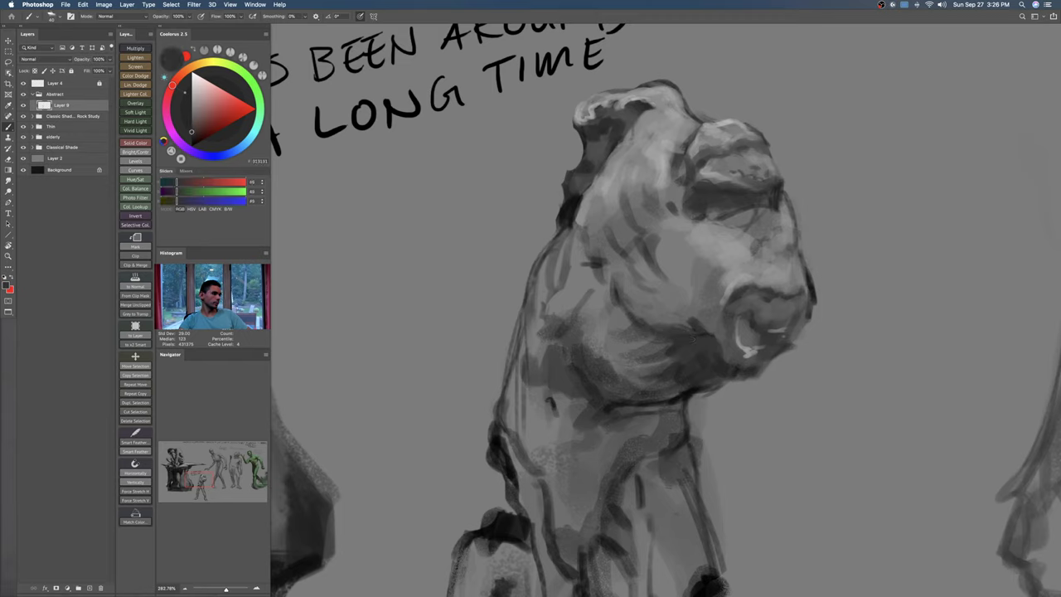
Step: Paint a light ledge at the hollow's lower notch and add light-grey touches across the chest
left_click(588, 108, "alt")
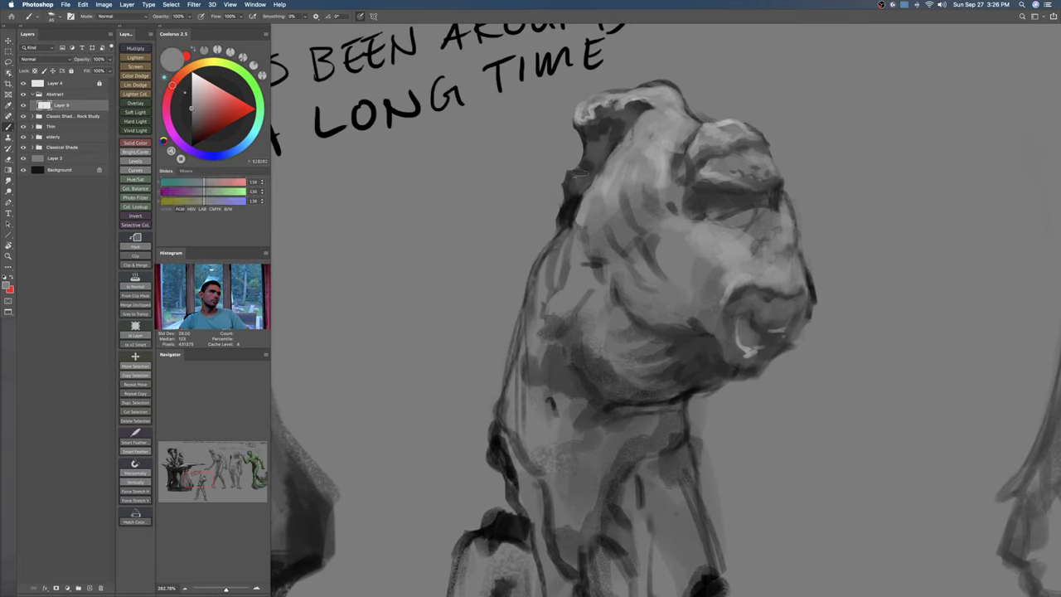
mouse_move(580, 171)
left_mouse_down()
mouse_move(572, 183)
mouse_move(588, 177)
left_mouse_up()
left_click(660, 154, "alt")
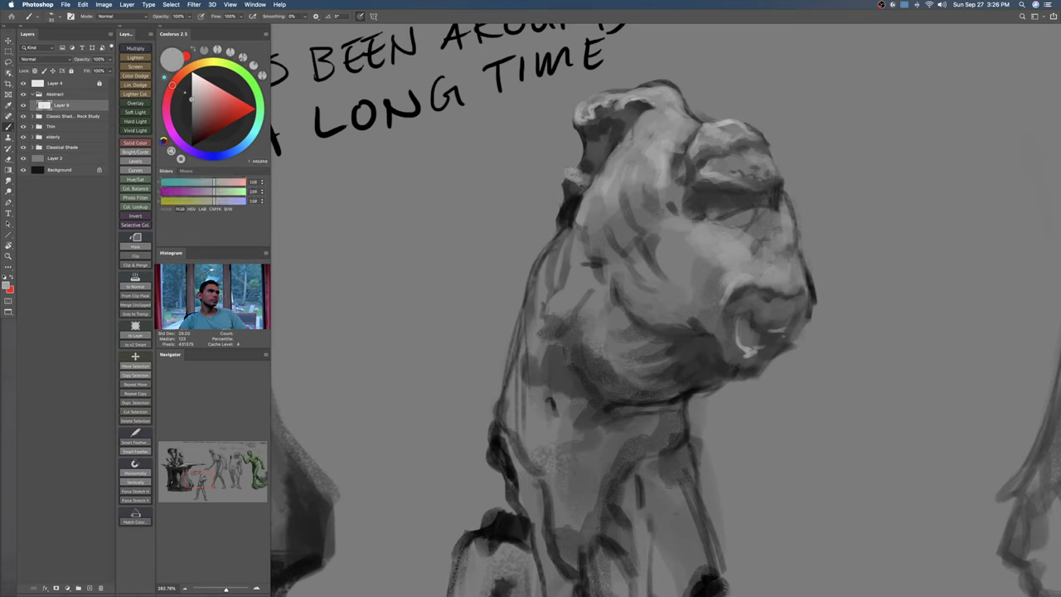
mouse_move(655, 211)
left_mouse_down()
mouse_move(617, 201)
mouse_move(654, 232)
mouse_move(640, 206)
left_mouse_up()
scroll(640, 207, "up", 10)
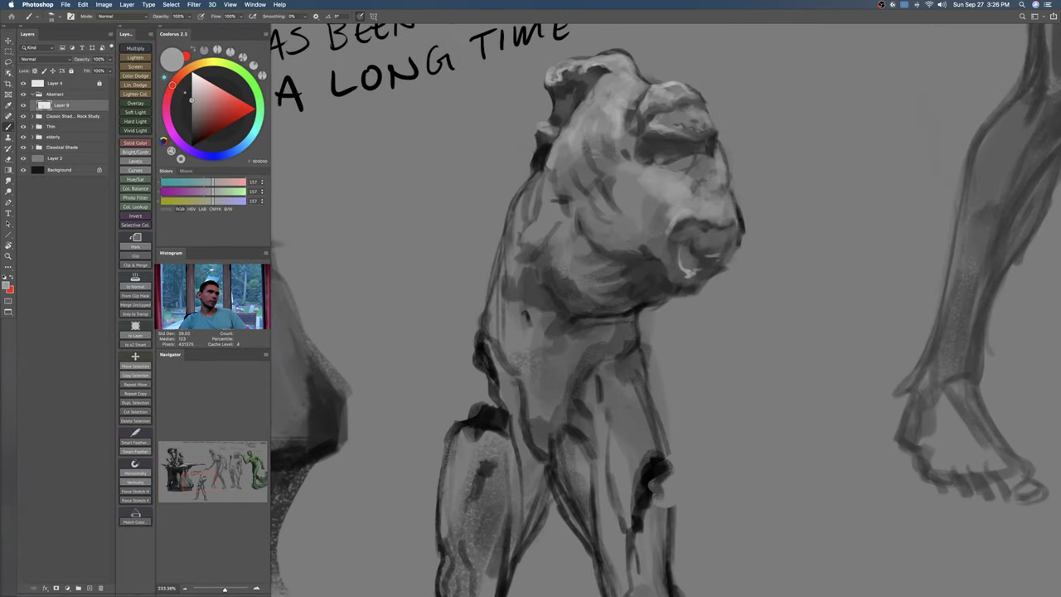
left_click_drag(569, 197, 561, 199)
Step: Switch to a speckled texture brush and stipple light grey over the broken face of the stump
right_click(710, 238)
double_click(787, 535)
left_click(684, 212, "alt")
left_click_drag(688, 238, 696, 253)
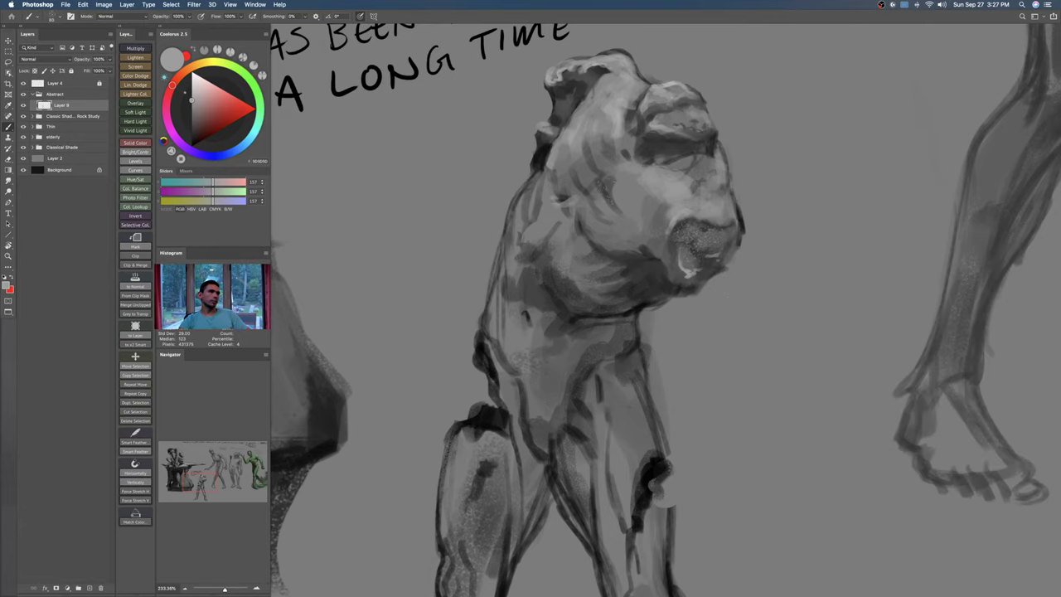
Step: Stipple dark grey and near-black texture over the broken face of the stump
scroll(673, 231, "up", 5)
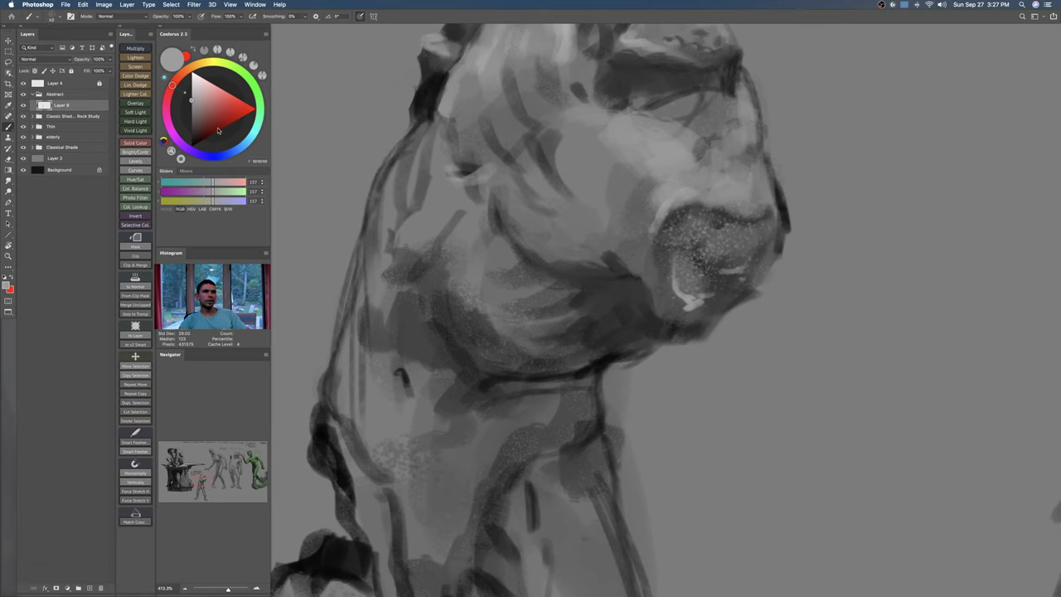
left_click_drag(224, 131, 192, 129)
mouse_move(696, 243)
left_mouse_down()
mouse_move(664, 242)
mouse_move(712, 241)
mouse_move(735, 255)
left_mouse_up()
left_click_drag(199, 141, 192, 141)
mouse_move(703, 249)
left_mouse_down()
mouse_move(685, 219)
mouse_move(714, 266)
mouse_move(664, 295)
left_mouse_up()
scroll(714, 274, "down", 5)
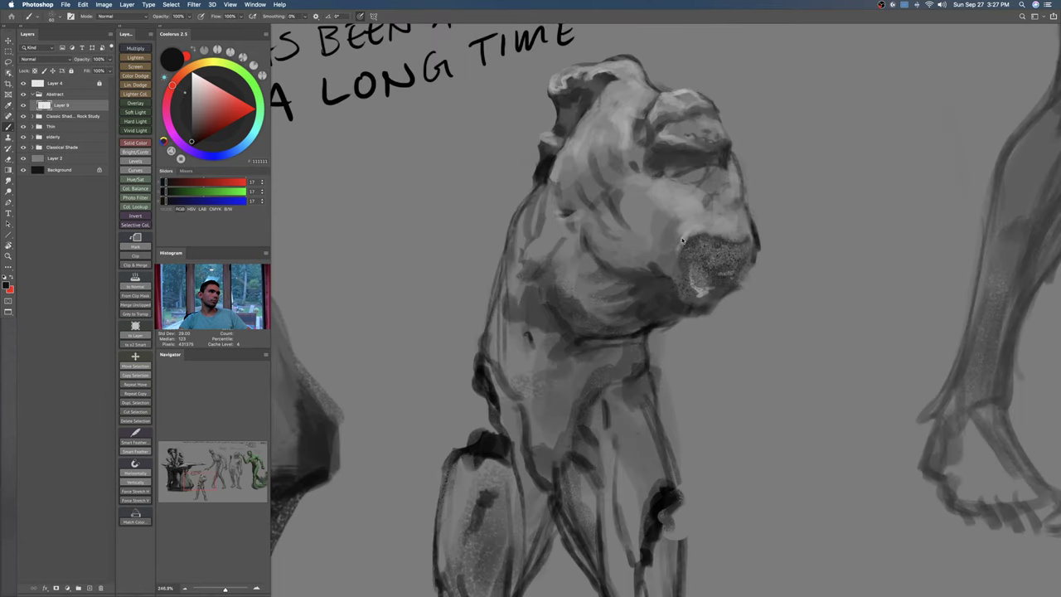
Step: Switch to a smoother brush and paint dark-grey strokes along the stump's upper edge and into its broken face
right_click(686, 238)
double_click(959, 325)
scroll(789, 296, "up", 2)
left_click(747, 216, "alt")
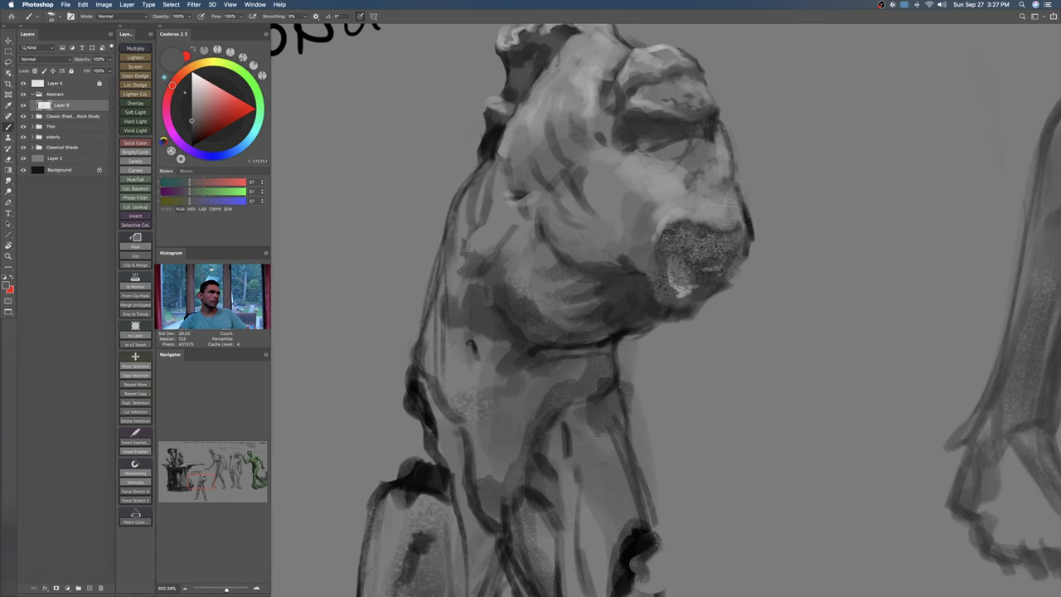
left_click(199, 133)
left_click_drag(199, 133, 191, 137)
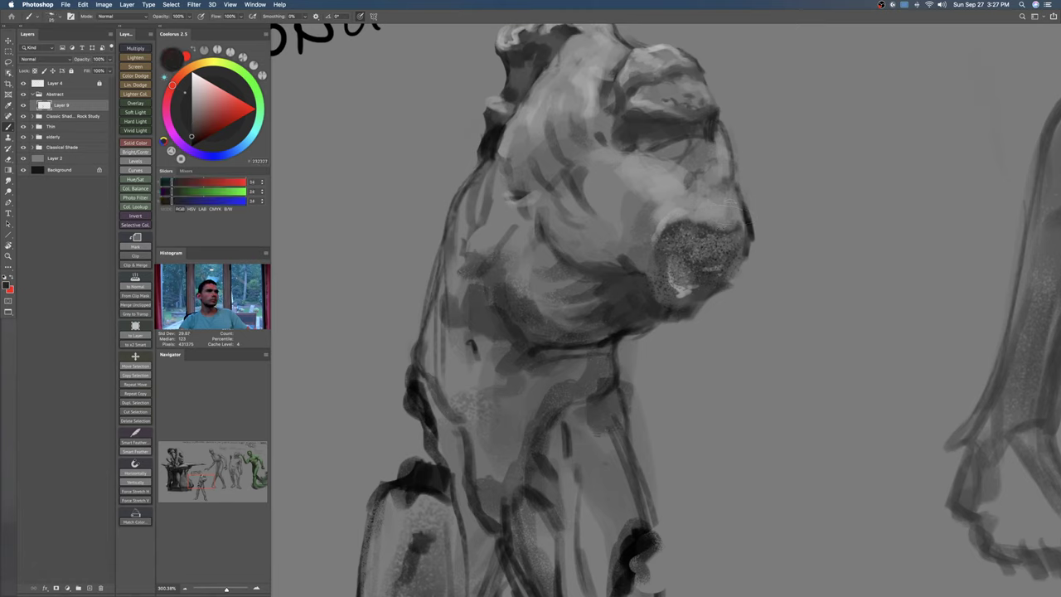
mouse_move(652, 214)
left_mouse_down()
mouse_move(655, 242)
mouse_move(685, 248)
mouse_move(701, 270)
left_mouse_up()
Step: Paint a near-black crack above the stump and a jagged dark line across its broken face
left_click(193, 141)
left_click(192, 142)
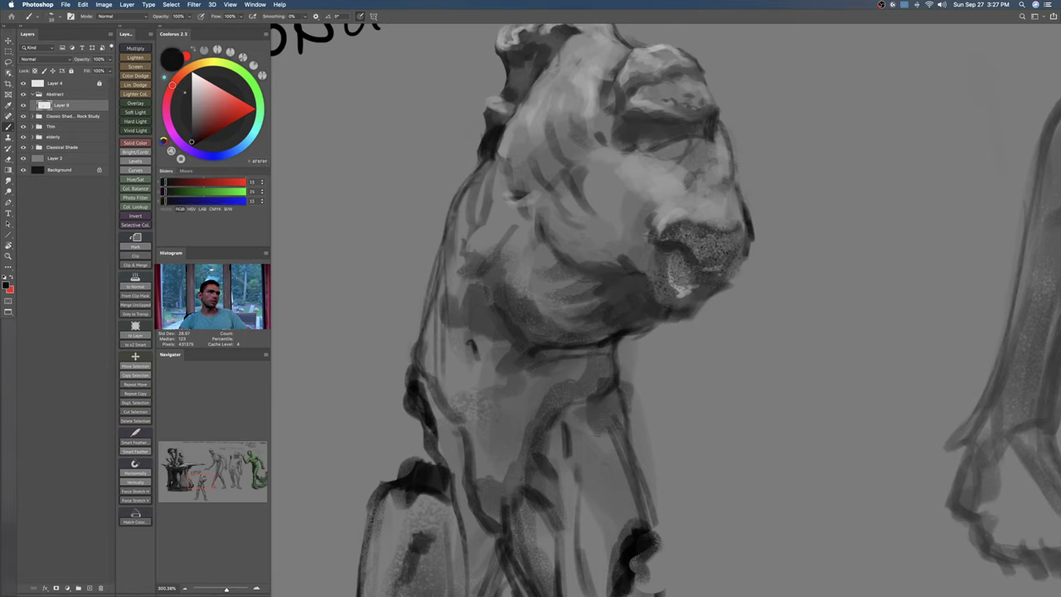
left_click_drag(673, 173, 652, 214)
mouse_move(680, 247)
left_mouse_down()
mouse_move(715, 272)
mouse_move(751, 247)
left_mouse_up()
mouse_move(689, 259)
left_mouse_down()
mouse_move(700, 269)
mouse_move(650, 301)
mouse_move(688, 307)
mouse_move(725, 273)
left_mouse_up()
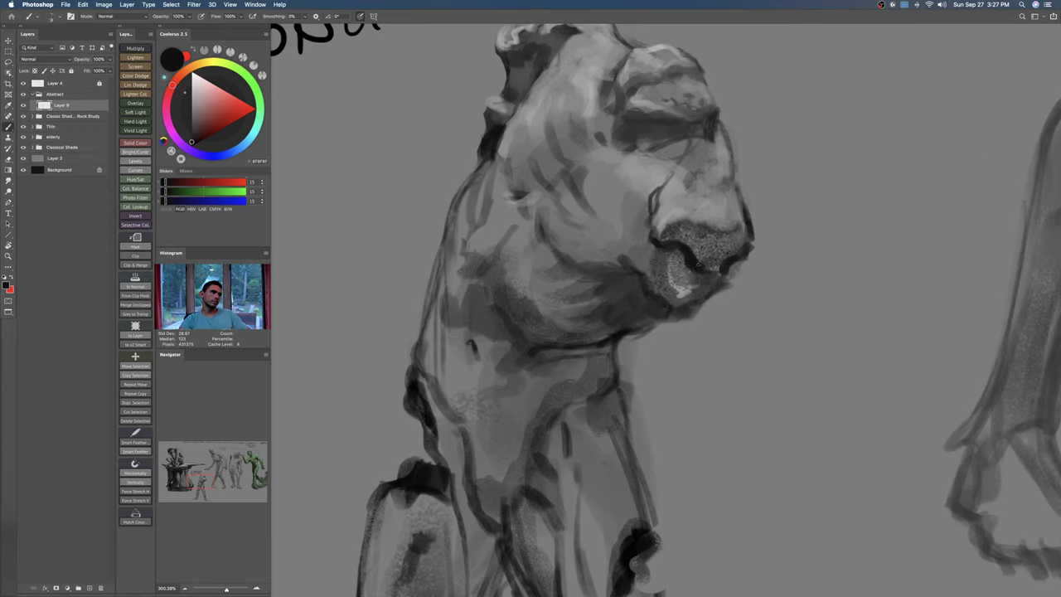
Step: Strengthen the dark line on the outer side of the stump and outline its lower part in near-black
mouse_move(718, 235)
left_mouse_down()
mouse_move(739, 231)
mouse_move(740, 248)
left_mouse_up()
mouse_move(660, 256)
left_mouse_down()
mouse_move(685, 270)
mouse_move(659, 312)
mouse_move(686, 303)
mouse_move(685, 326)
left_mouse_up()
key("z")
left_click_drag(661, 265, 671, 262)
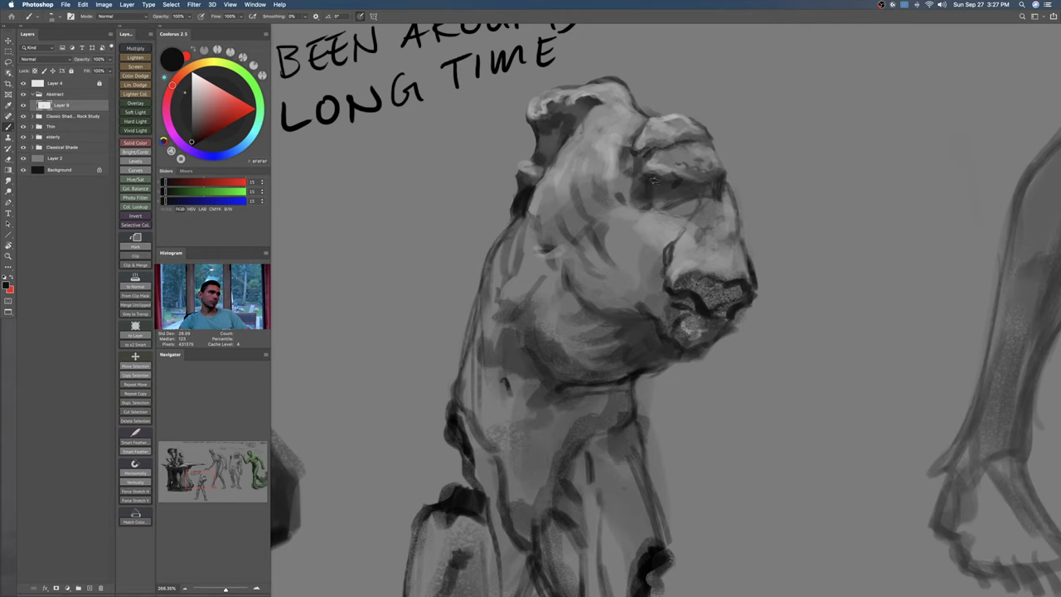
Step: Sample light grey from the upper torso and paint it over the chest beneath the rounded shoulder form
key("z")
left_click_drag(683, 198, 668, 197)
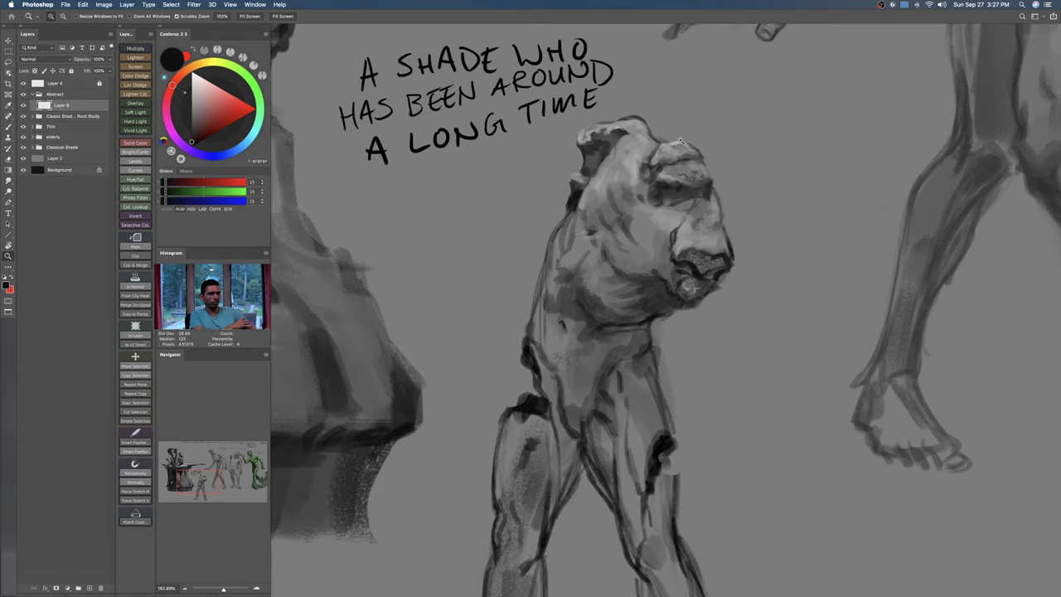
left_click_drag(638, 166, 652, 167)
key("b")
left_click(645, 169, "alt")
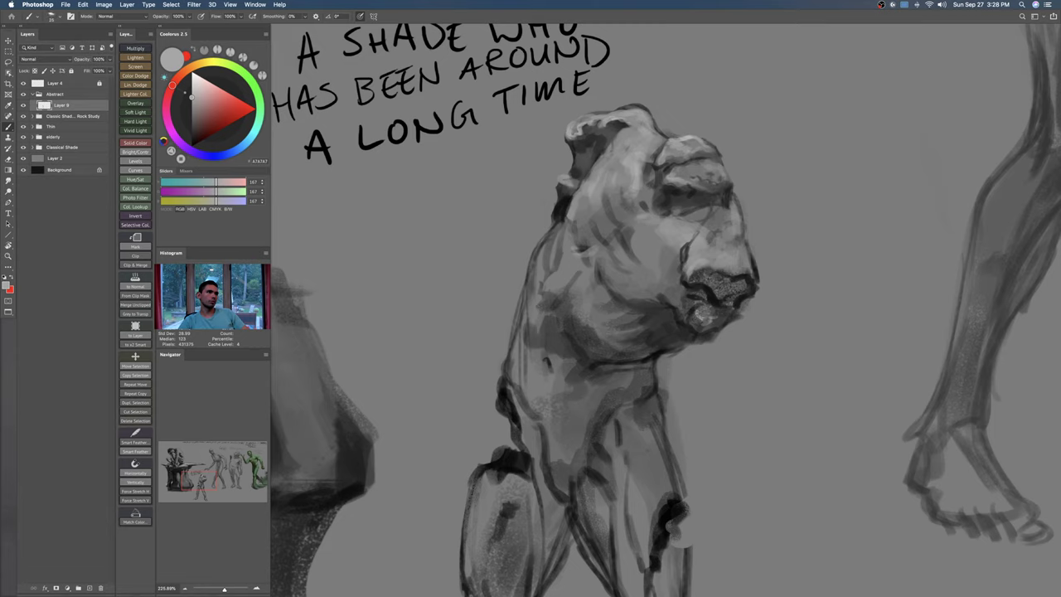
mouse_move(646, 225)
left_mouse_down()
mouse_move(660, 217)
mouse_move(670, 279)
left_mouse_up()
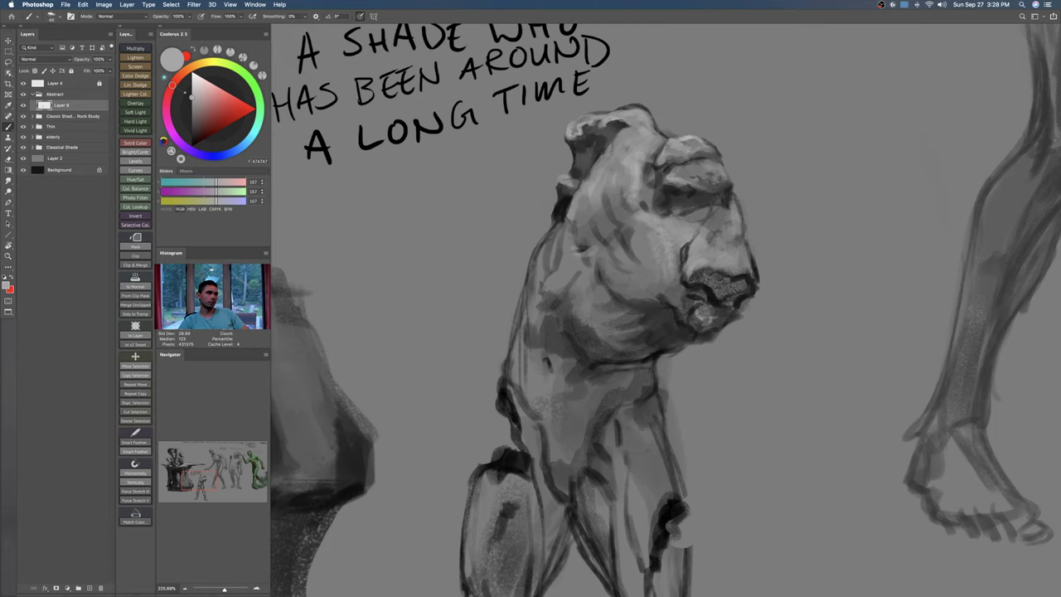
left_click(686, 282, "alt")
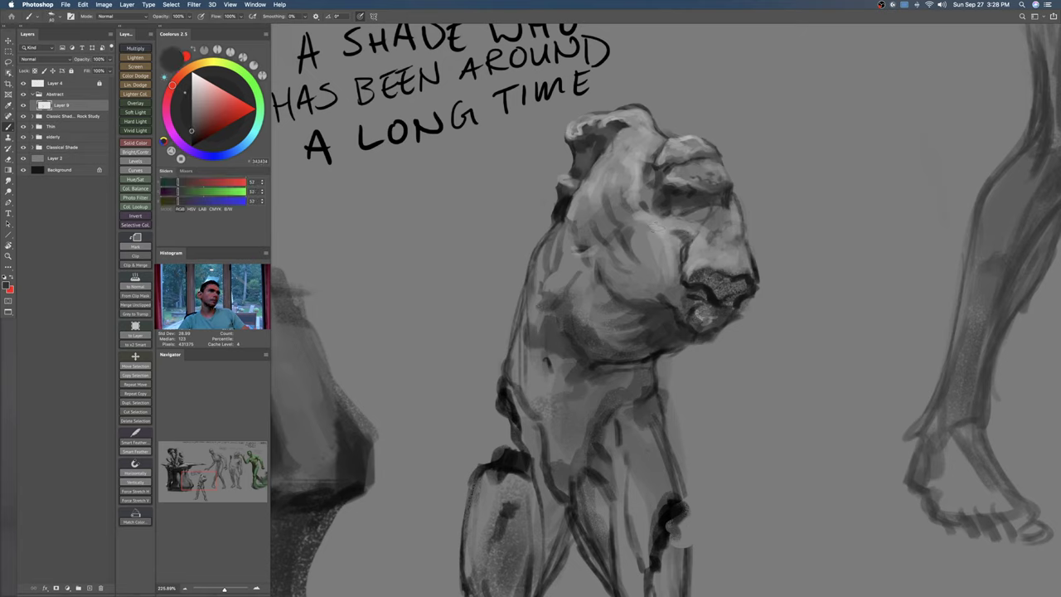
key("z")
mouse_move(604, 239)
left_mouse_down()
mouse_move(570, 266)
mouse_move(610, 239)
mouse_move(630, 269)
mouse_move(629, 241)
left_mouse_up()
key("v")
key("z")
key("b")
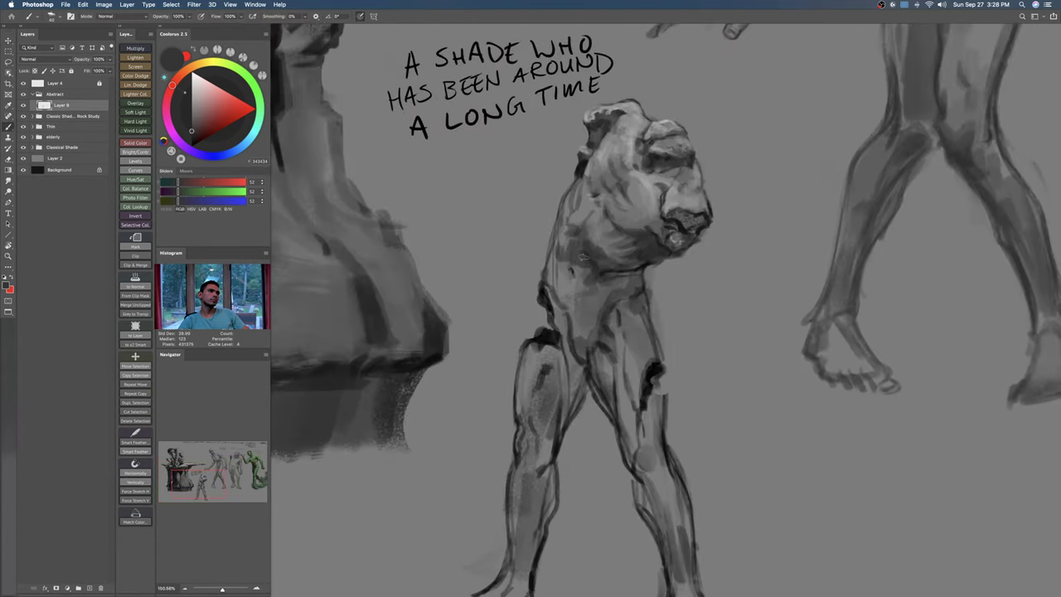
key("z")
left_click_drag(574, 260, 603, 256)
left_click(755, 197, "alt")
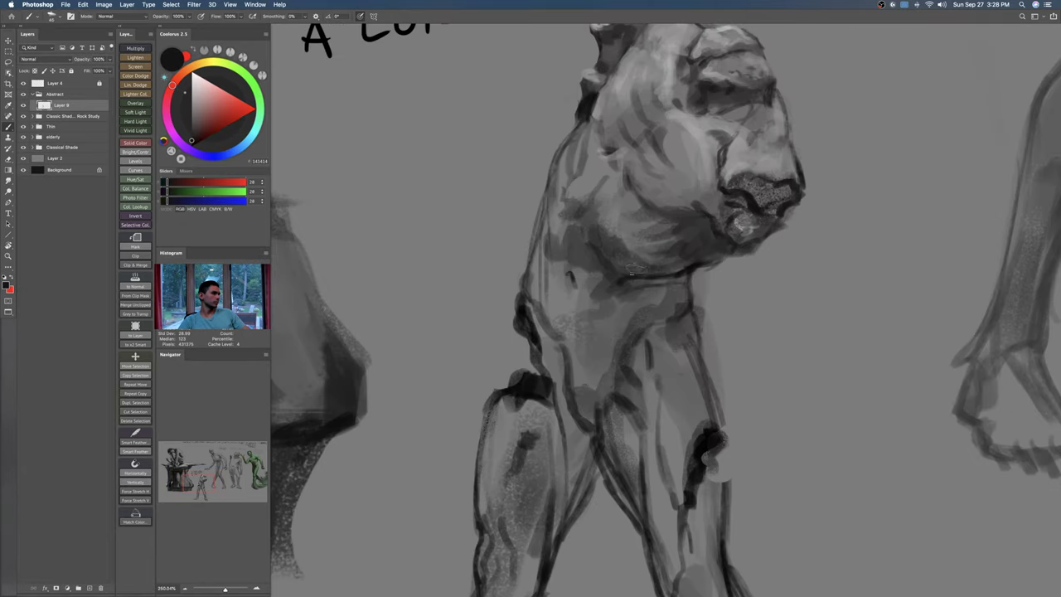
left_click_drag(553, 256, 578, 261)
key("super+z")
Step: Pick near-white, set the brush to 30% opacity and paint soft highlights over the chest beneath the shoulder
left_click(590, 177, "alt")
key("z")
mouse_move(628, 234)
left_mouse_down()
mouse_move(617, 234)
mouse_move(614, 257)
left_mouse_up()
left_click(683, 168, "alt")
left_click(192, 80)
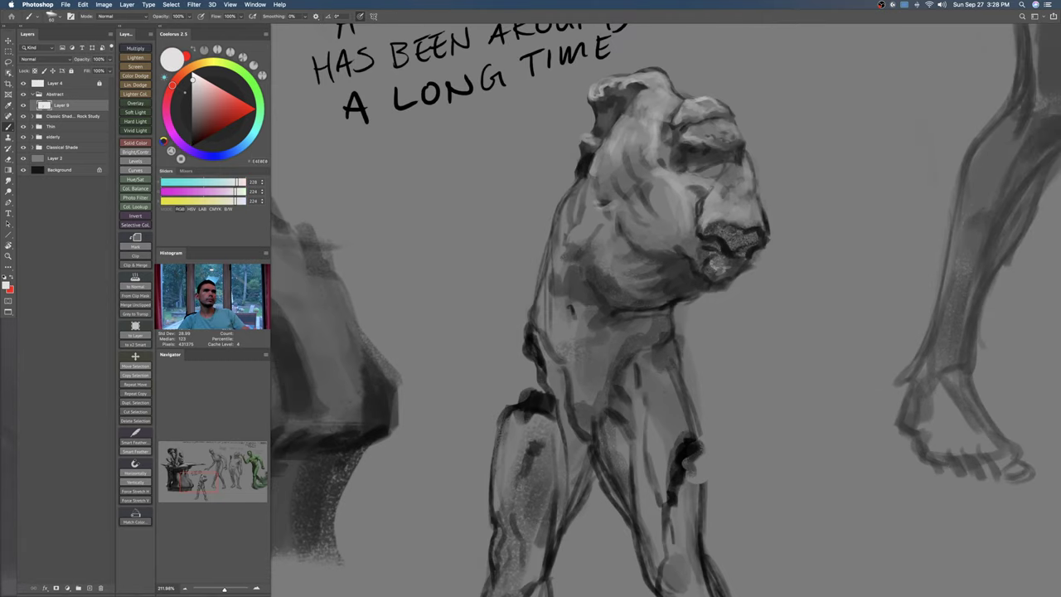
mouse_move(635, 124)
left_mouse_down()
mouse_move(642, 164)
mouse_move(653, 159)
mouse_move(603, 184)
mouse_move(566, 239)
mouse_move(587, 230)
left_mouse_up()
key("super+z")
key("3")
mouse_move(615, 217)
left_mouse_down()
mouse_move(602, 237)
mouse_move(623, 277)
left_mouse_up()
left_click_drag(603, 255, 637, 270)
left_click_drag(600, 203, 570, 236)
Step: Paint soft near-white highlights down the side of the torso and across the abdomen
mouse_move(574, 216)
left_mouse_down()
mouse_move(551, 274)
mouse_move(597, 325)
mouse_move(543, 330)
mouse_move(576, 390)
left_mouse_up()
left_click_drag(537, 338, 562, 383)
mouse_move(572, 311)
left_mouse_down()
mouse_move(567, 342)
mouse_move(592, 345)
left_mouse_up()
mouse_move(603, 326)
left_mouse_down()
mouse_move(617, 316)
mouse_move(581, 348)
left_mouse_up()
left_click_drag(567, 348, 560, 360)
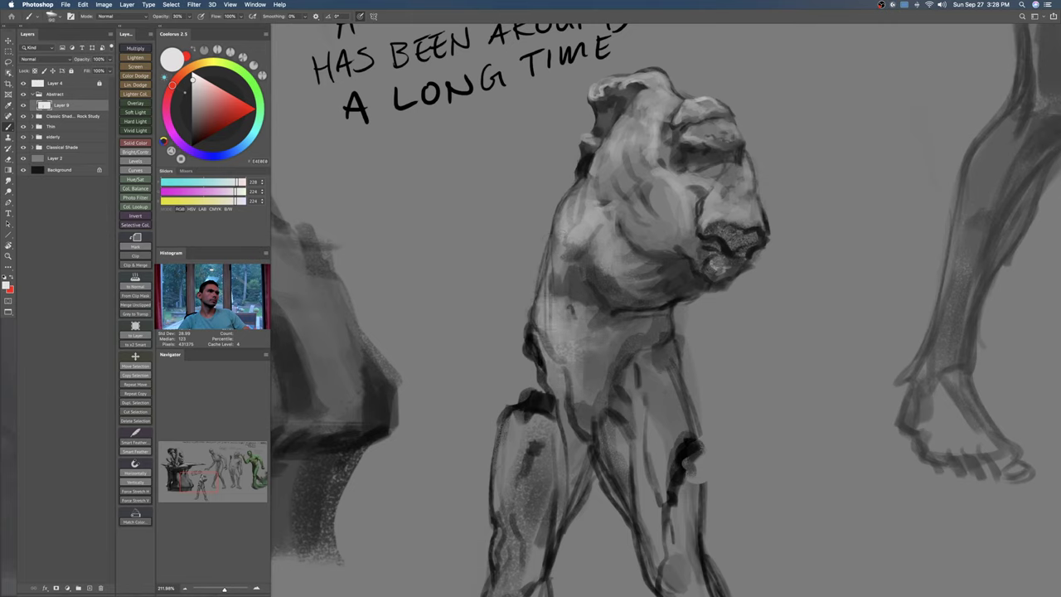
Step: Shrink the brush and paint near-white highlights down the front of both thighs
key("bracketleft")
key("bracketleft")
key("bracketleft")
mouse_move(650, 370)
left_mouse_down()
mouse_move(634, 373)
mouse_move(628, 413)
left_mouse_up()
mouse_move(643, 390)
left_mouse_down()
mouse_move(637, 420)
mouse_move(653, 465)
left_mouse_up()
left_click_drag(643, 365, 640, 497)
left_click_drag(637, 452, 634, 513)
mouse_move(507, 452)
left_mouse_down()
mouse_move(547, 409)
mouse_move(513, 504)
left_mouse_up()
Step: Examine the thin, elderly and classical shade figures for comparison with the abstract figure
mouse_move(599, 371)
left_mouse_down()
mouse_move(551, 373)
mouse_move(585, 300)
mouse_move(622, 299)
mouse_move(582, 311)
mouse_move(669, 319)
left_mouse_up()
left_click_drag(682, 317, 923, 250)
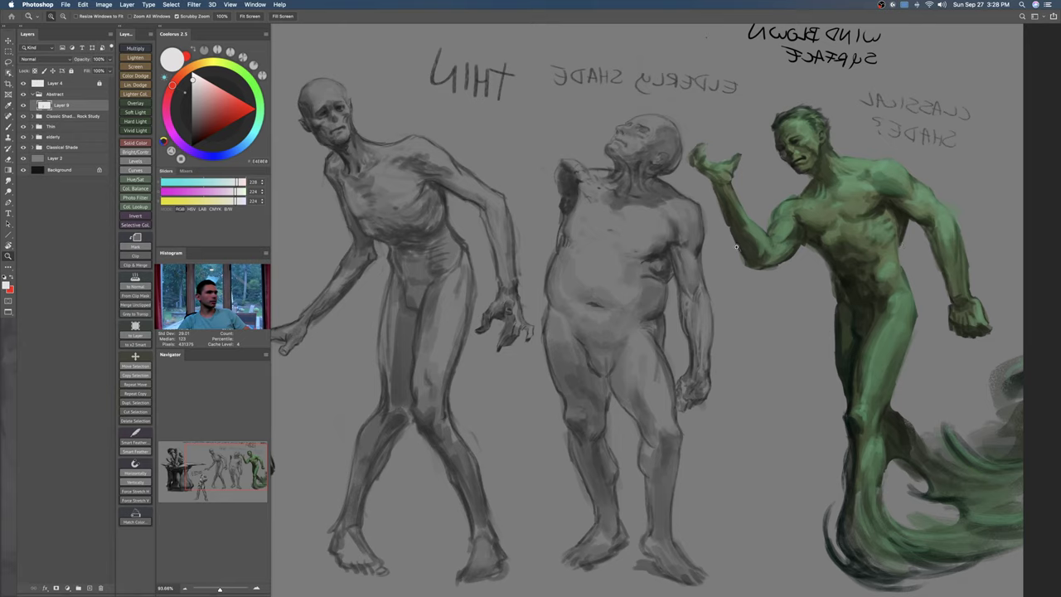
left_click_drag(598, 268, 658, 268)
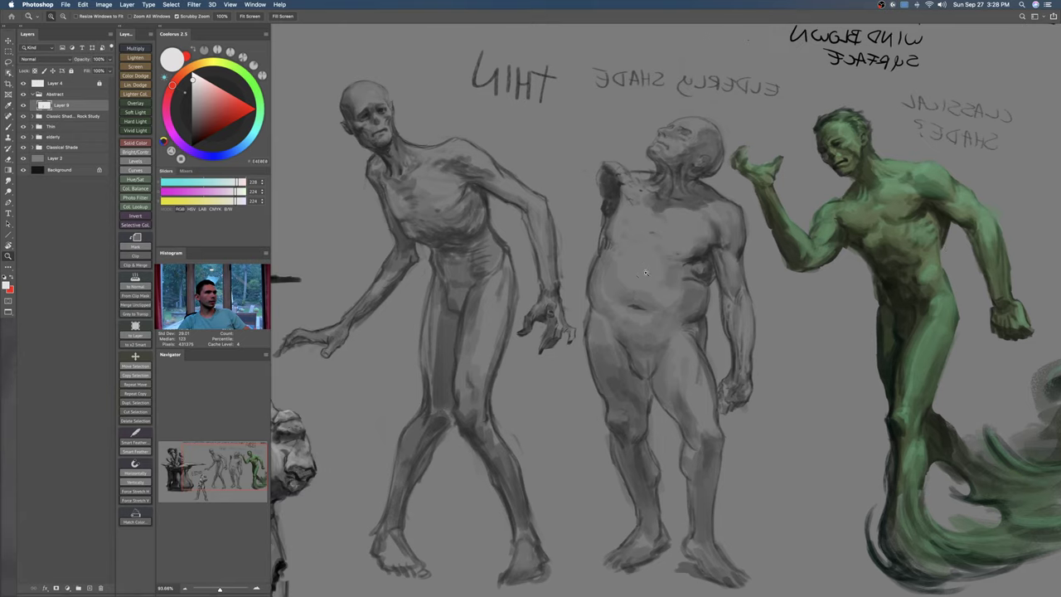
mouse_move(375, 169)
left_mouse_down()
mouse_move(455, 220)
mouse_move(417, 245)
left_mouse_up()
left_click_drag(417, 245, 584, 204)
left_click_drag(291, 233, 426, 257)
scroll(453, 158, "up", 5)
left_click_drag(478, 281, 453, 282)
left_click_drag(460, 290, 285, 108)
mouse_move(606, 334)
left_mouse_down()
mouse_move(651, 357)
mouse_move(633, 325)
left_mouse_up()
mouse_move(651, 345)
left_mouse_down()
mouse_move(637, 352)
mouse_move(621, 306)
left_mouse_up()
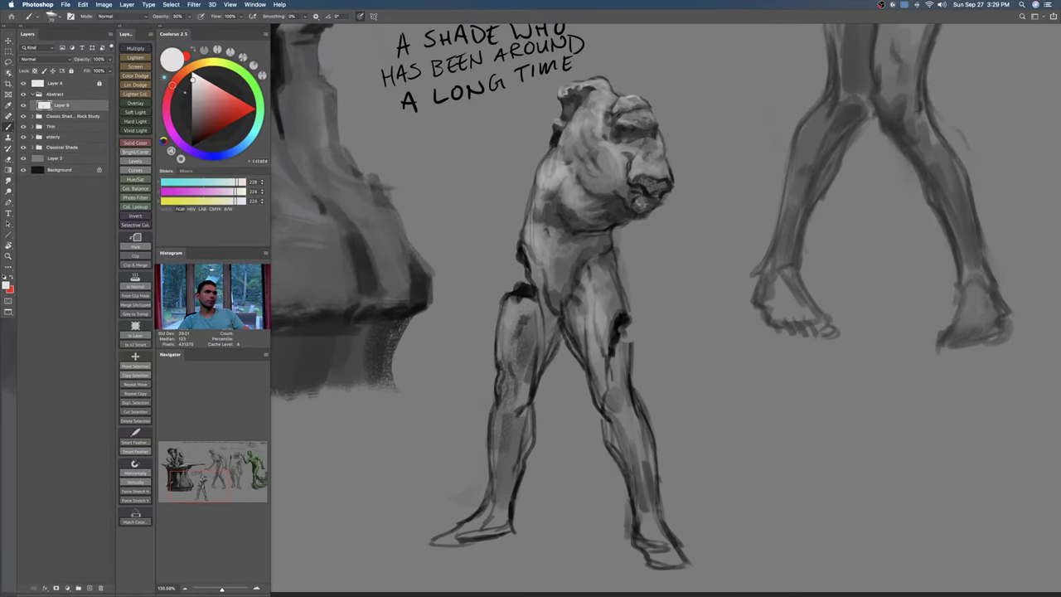
Step: Pick near-black, return the brush to 100% opacity and deepen the shadow beneath the chest
left_click(594, 227, "alt")
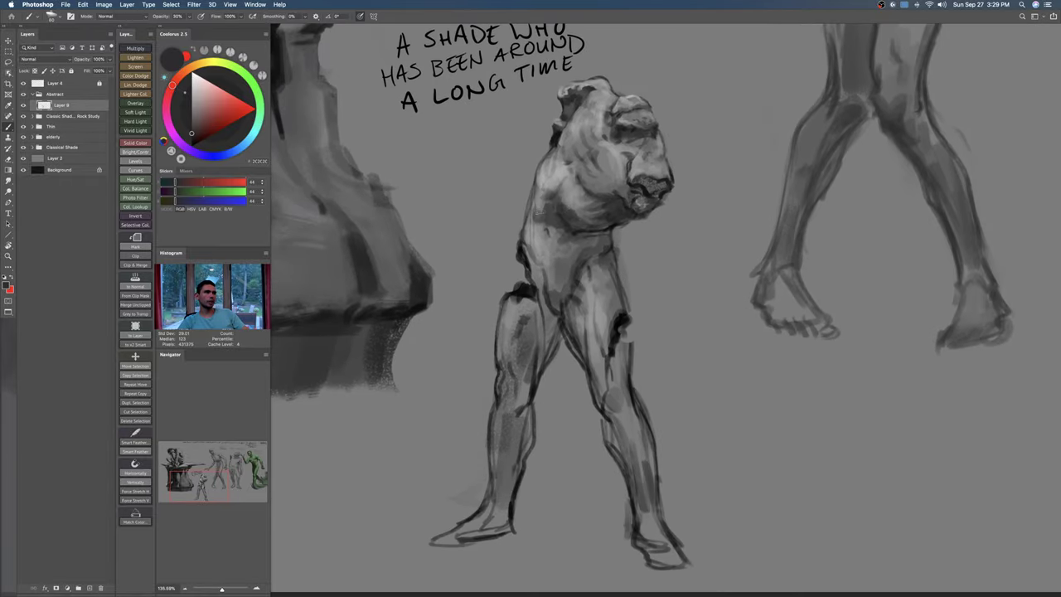
left_click(196, 140)
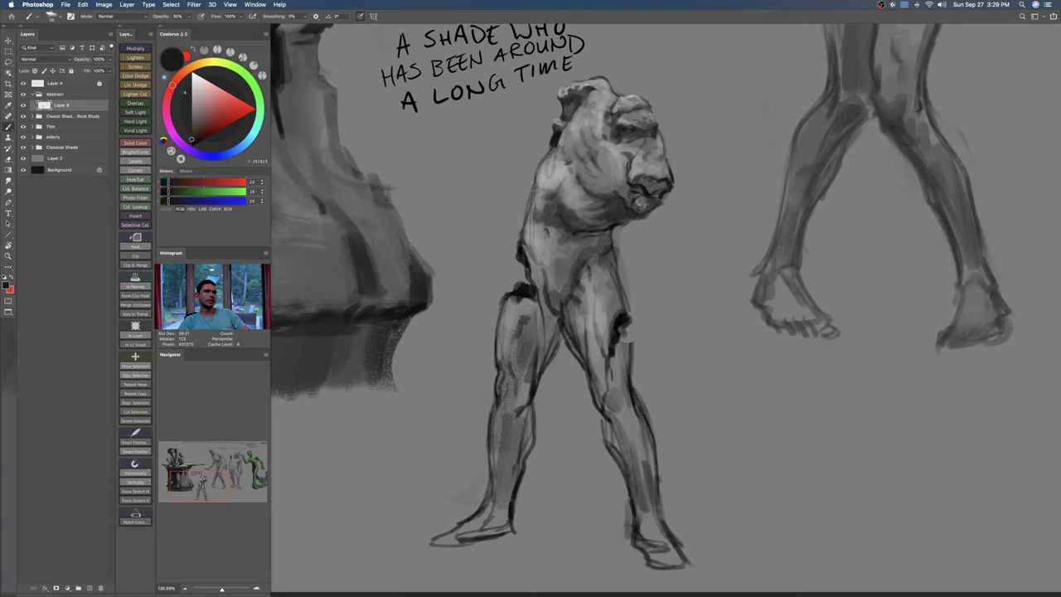
key("0")
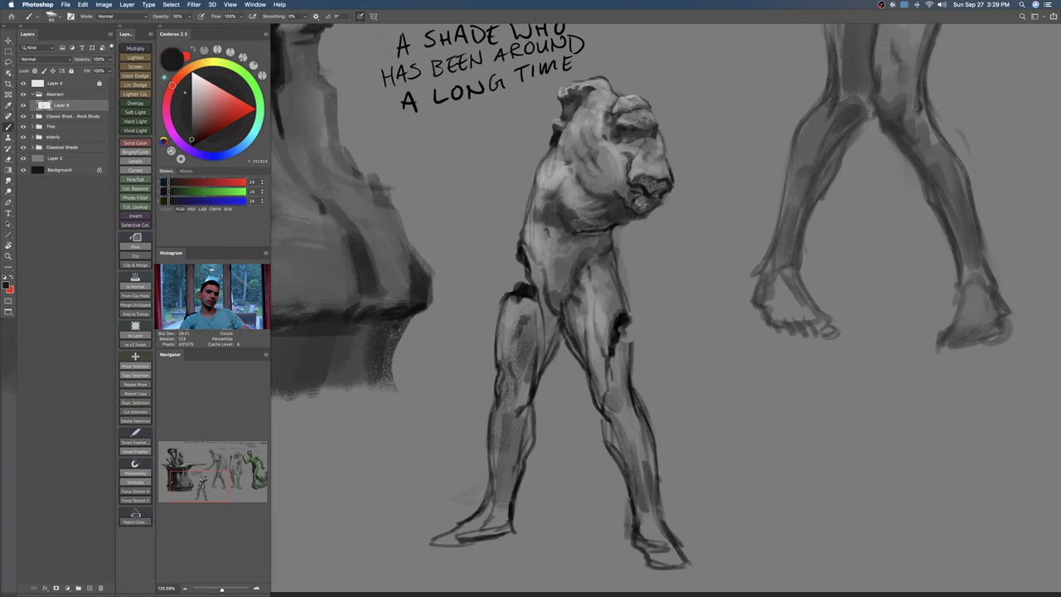
mouse_move(537, 219)
left_mouse_down()
mouse_move(580, 217)
mouse_move(564, 207)
left_mouse_up()
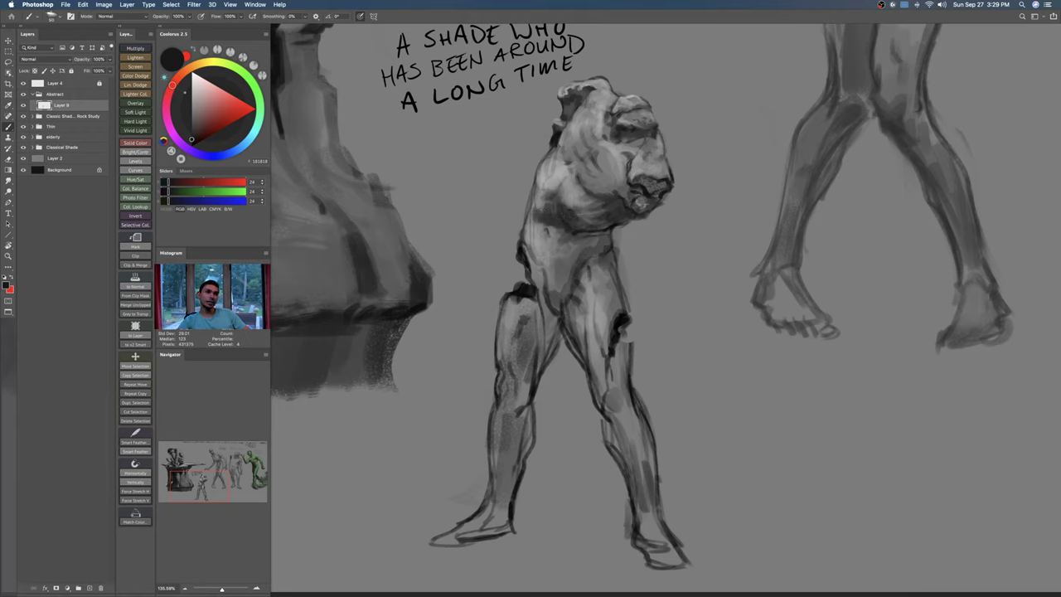
mouse_move(591, 226)
left_mouse_down()
mouse_move(615, 216)
mouse_move(574, 235)
mouse_move(552, 225)
left_mouse_up()
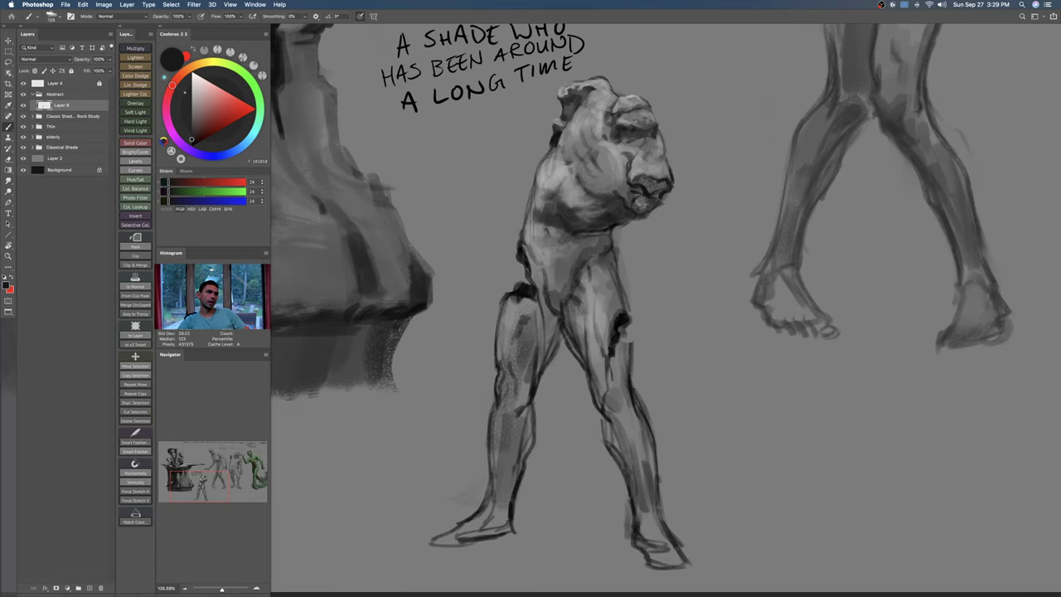
left_click_drag(604, 233, 616, 232)
key("bracketright")
left_click_drag(796, 87, 692, 121)
left_click_drag(742, 89, 753, 130)
key("super+z")
key("super+z")
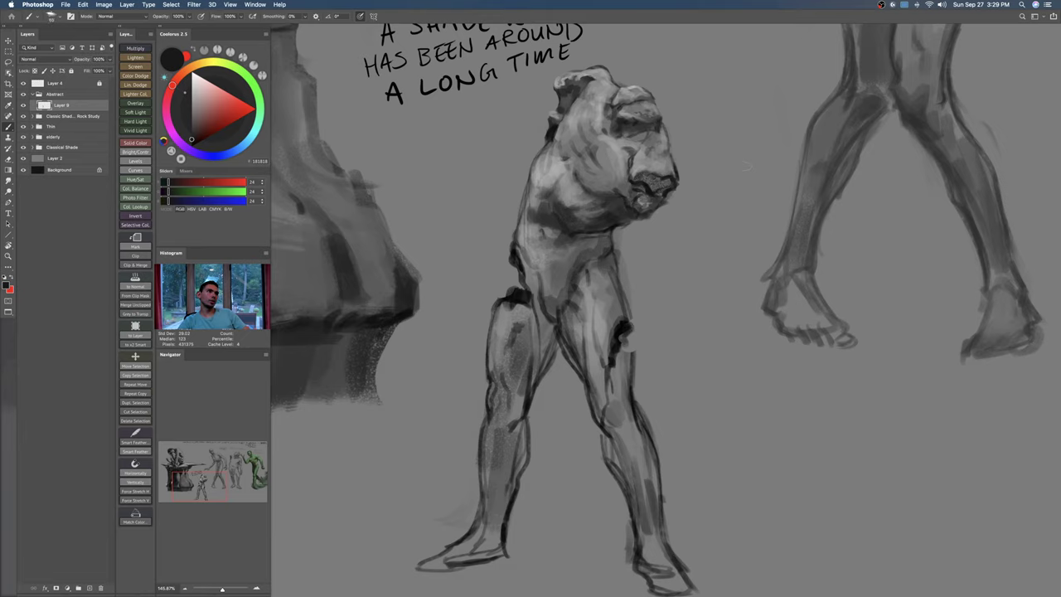
Step: Paint dark shading over the hip, the inner side of the detached thigh and down the other leg
mouse_move(525, 246)
left_mouse_down()
mouse_move(600, 237)
mouse_move(575, 251)
mouse_move(560, 287)
mouse_move(579, 265)
mouse_move(607, 267)
mouse_move(593, 263)
mouse_move(576, 282)
mouse_move(576, 325)
left_mouse_up()
left_click_drag(577, 276, 549, 433)
left_click_drag(564, 375, 549, 407)
left_click_drag(626, 344, 662, 441)
mouse_move(625, 255)
left_mouse_down()
mouse_move(630, 284)
mouse_move(626, 248)
mouse_move(637, 247)
mouse_move(645, 297)
left_mouse_up()
Step: Pick light grey and paint fine highlights along the shoulder edge, the torso's outer side and the chest
left_click(191, 85)
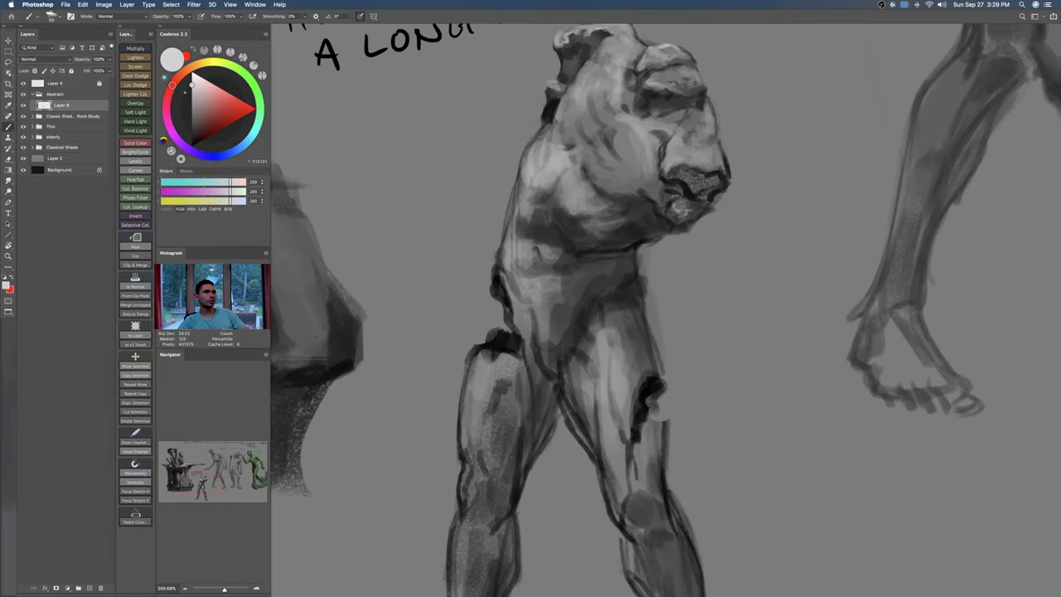
key("[")
left_click_drag(547, 126, 516, 189)
key("[")
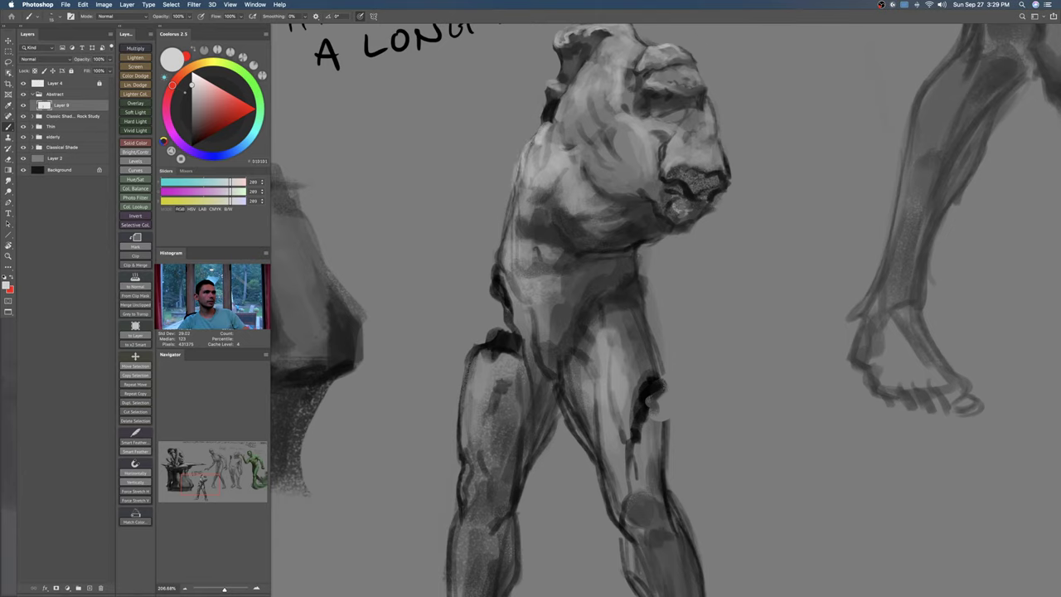
left_click_drag(519, 156, 515, 189)
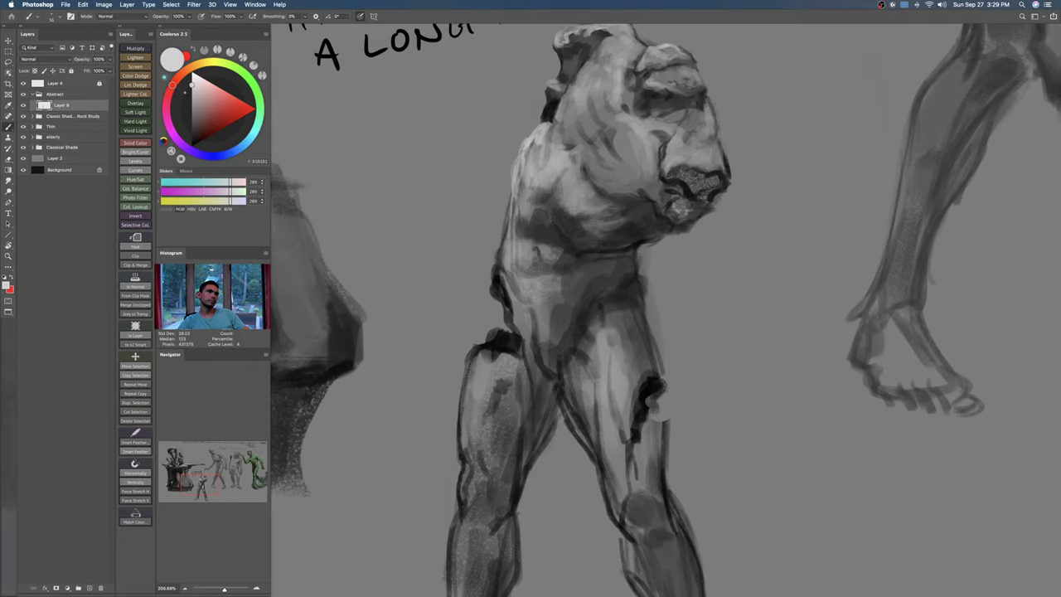
left_click_drag(504, 232, 499, 267)
left_click_drag(541, 181, 530, 217)
key("[")
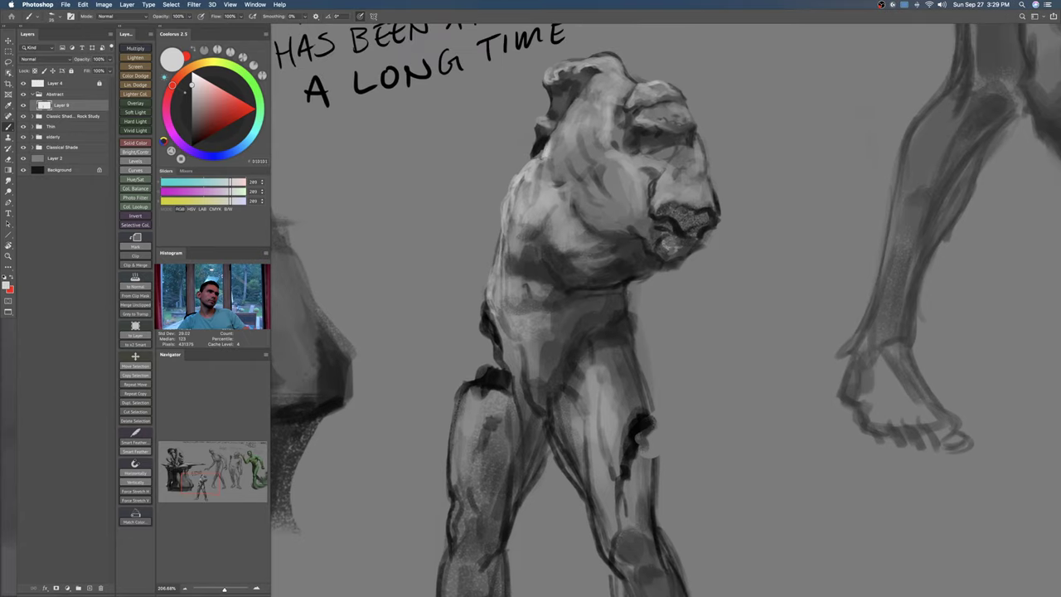
Step: Enlarge the brush and paint broader light-grey highlights over the upper chest and the ribs
key("]")
mouse_move(568, 116)
left_mouse_down()
mouse_move(604, 75)
mouse_move(506, 120)
mouse_move(618, 137)
left_mouse_up()
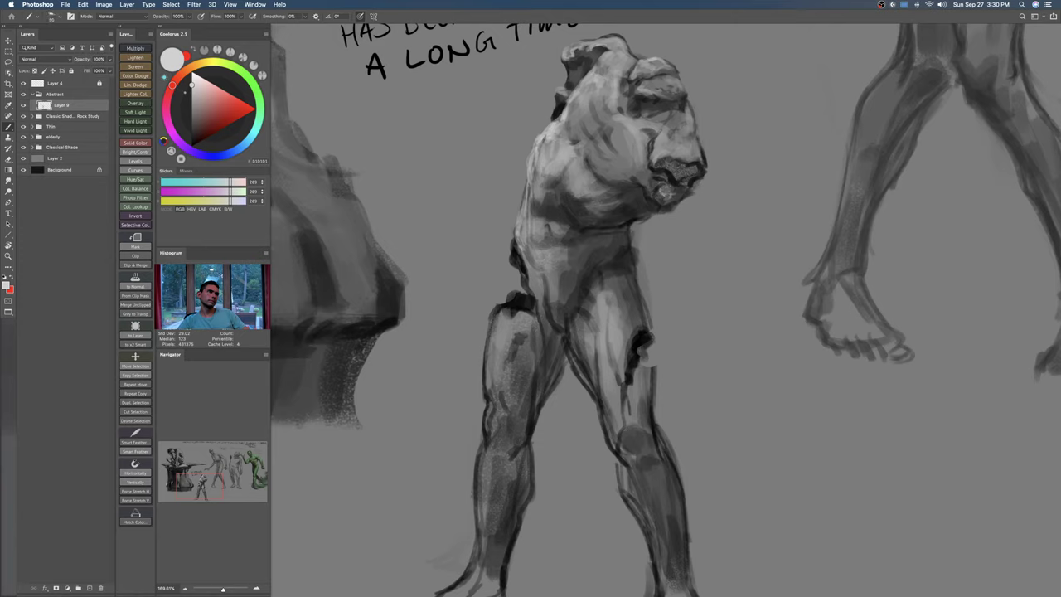
left_click_drag(575, 164, 580, 175)
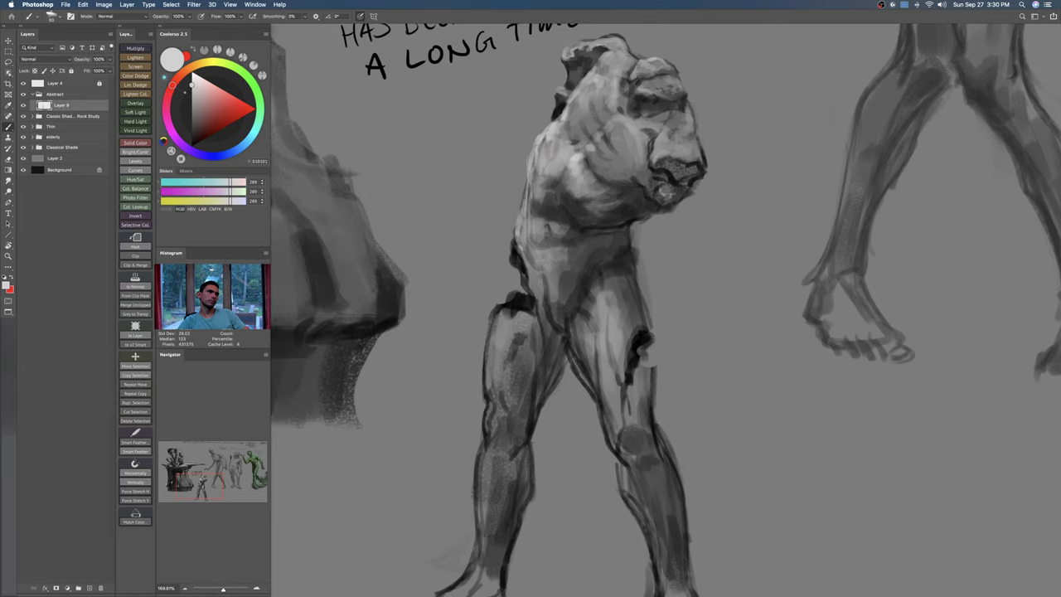
left_click_drag(578, 114, 519, 118)
left_click_drag(572, 199, 569, 297)
Step: Flip the whole canvas horizontally so the sheet's title text reads normally
scroll(570, 296, "up", 1)
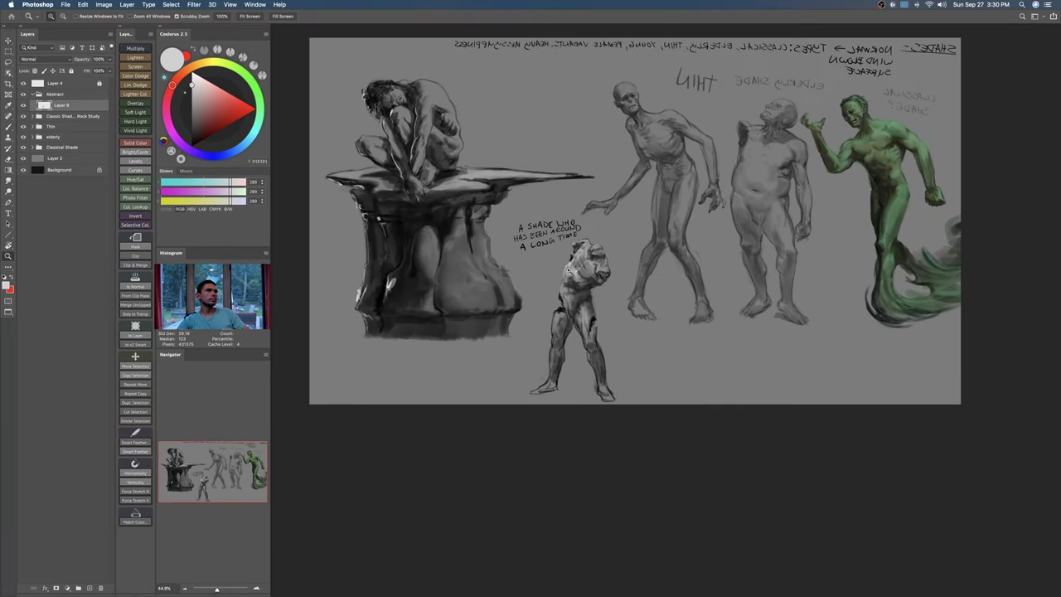
left_click(106, 5)
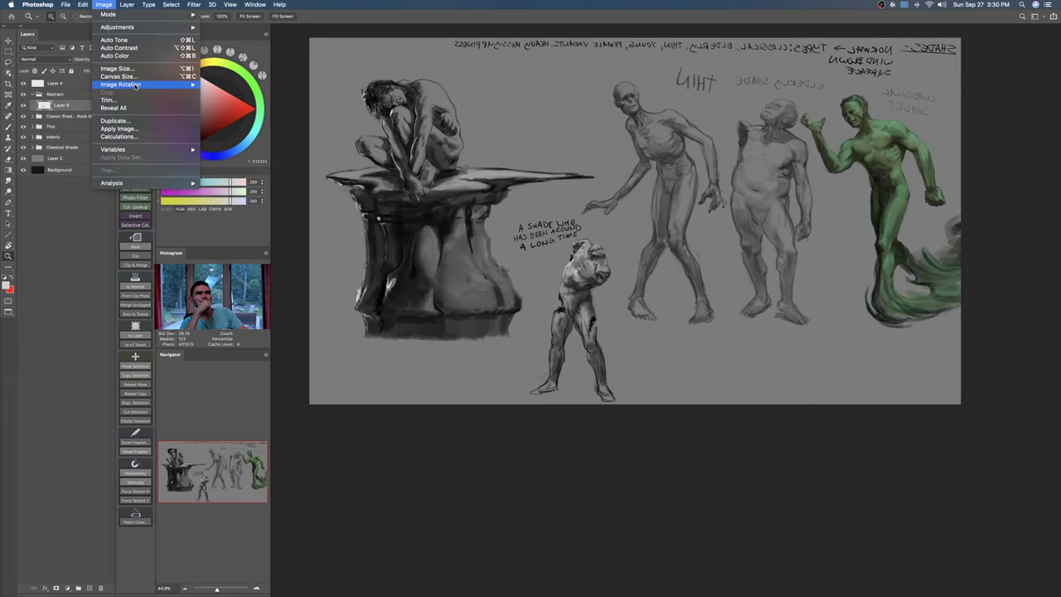
left_click(229, 122)
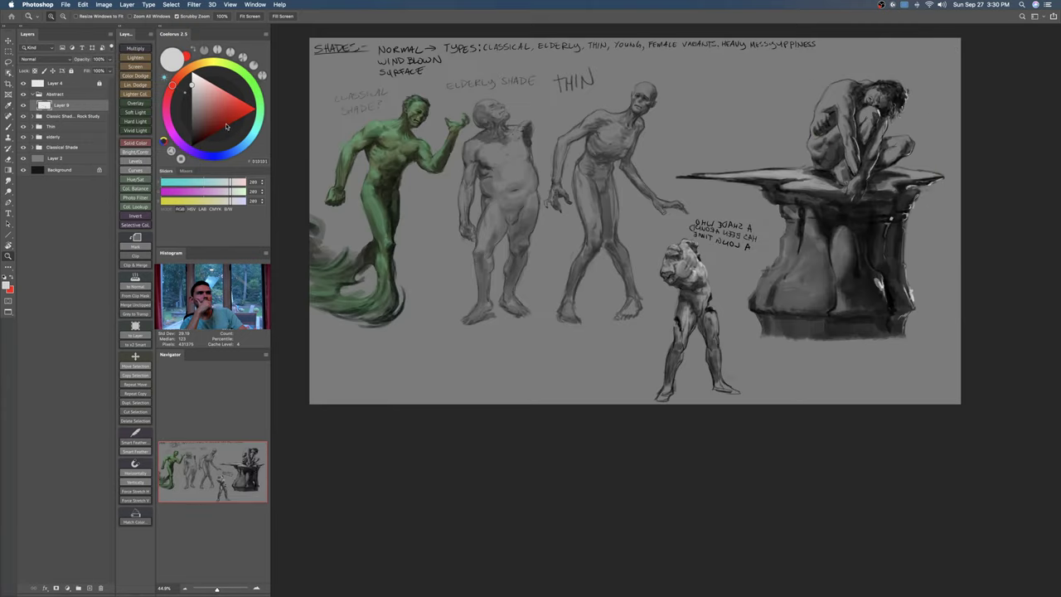
mouse_move(632, 261)
left_mouse_down()
mouse_move(642, 281)
mouse_move(634, 252)
left_mouse_up()
left_click_drag(622, 270, 638, 295)
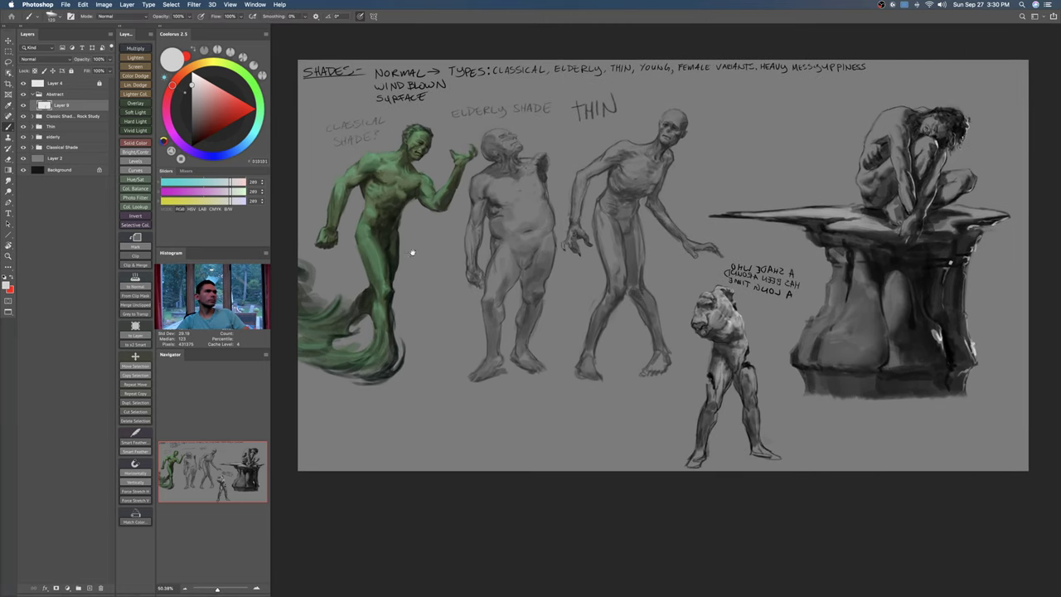
scroll(414, 251, "up", 1)
Step: Flip the abstract figure's layer horizontally and shift it slightly towards the thin shade
key("v")
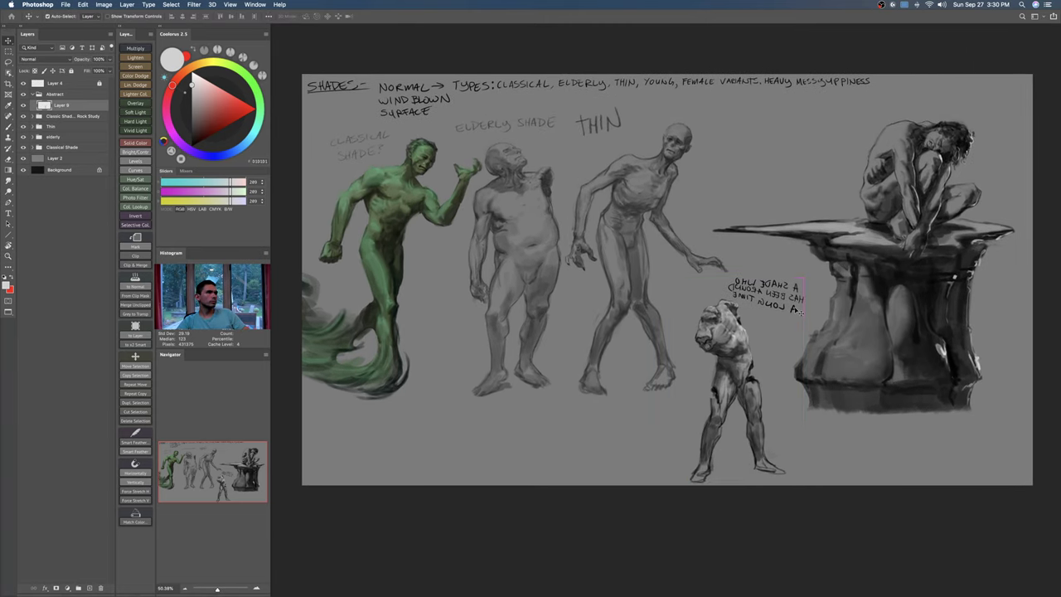
key("ctrl+t")
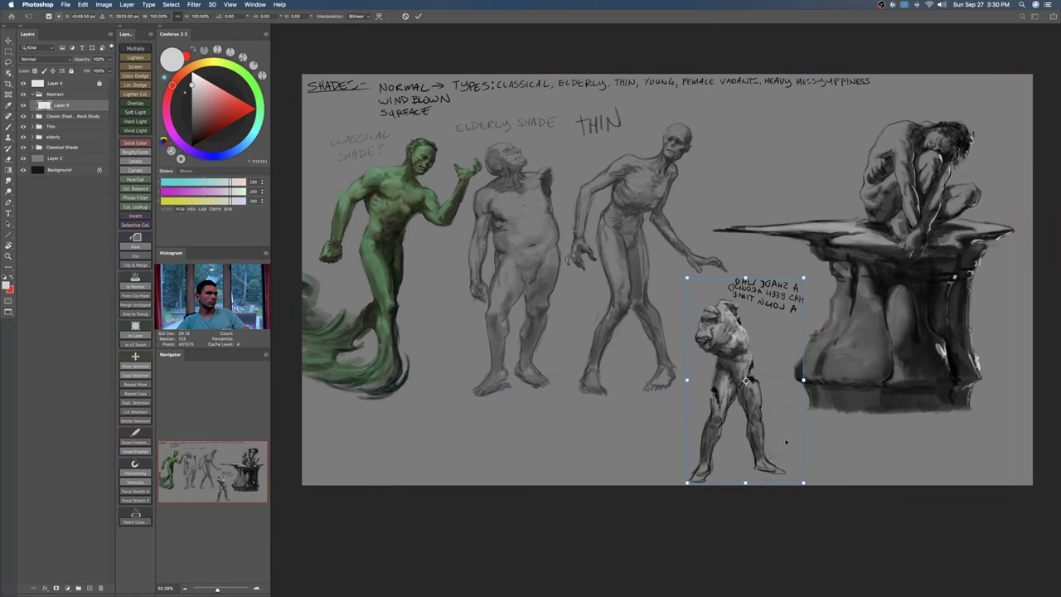
right_click(758, 437)
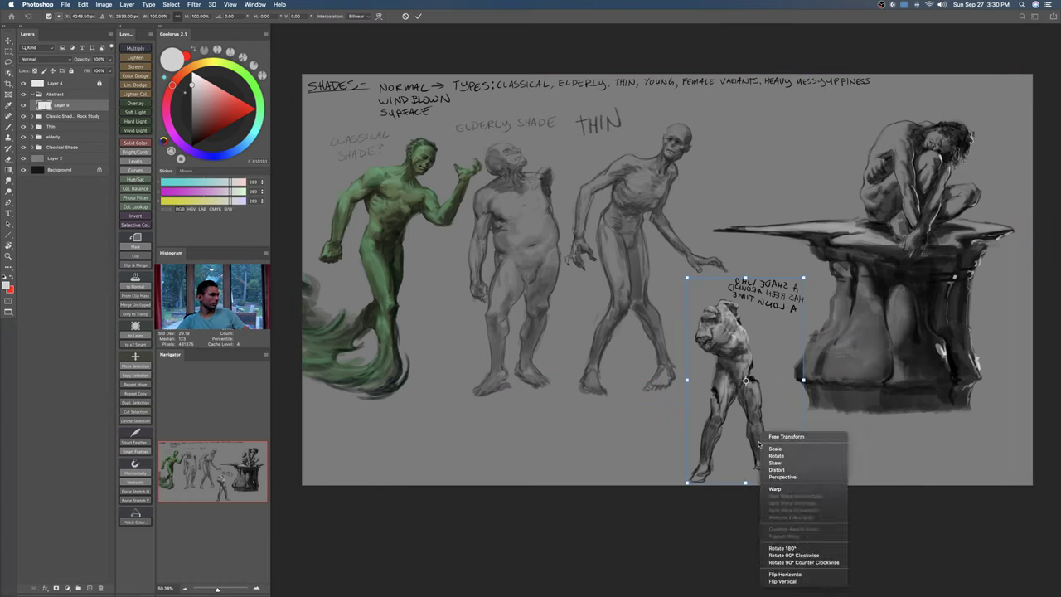
left_click(784, 574)
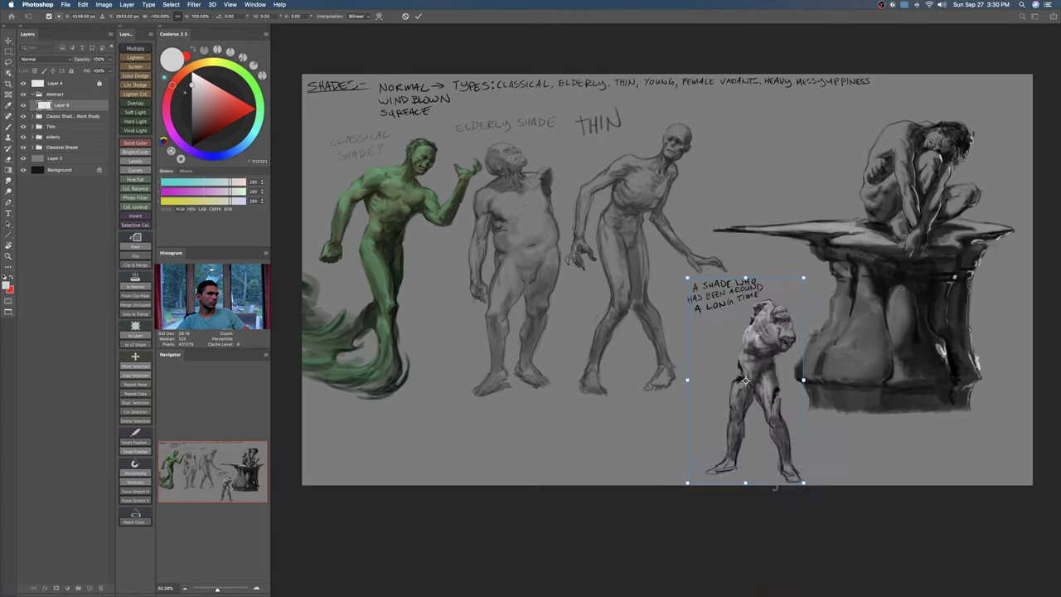
left_click_drag(772, 425, 763, 424)
key("Return")
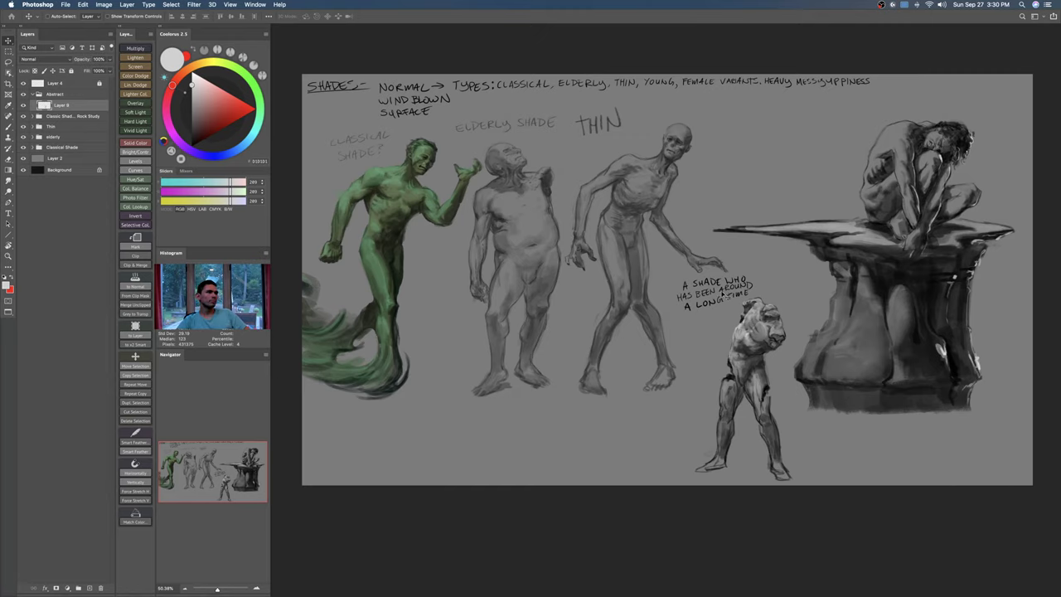
Step: Add a new layer above the elderly shade's layer in the elderly group and set its blend mode to Multiply
left_click_drag(487, 249, 524, 236)
left_click_drag(501, 198, 537, 280)
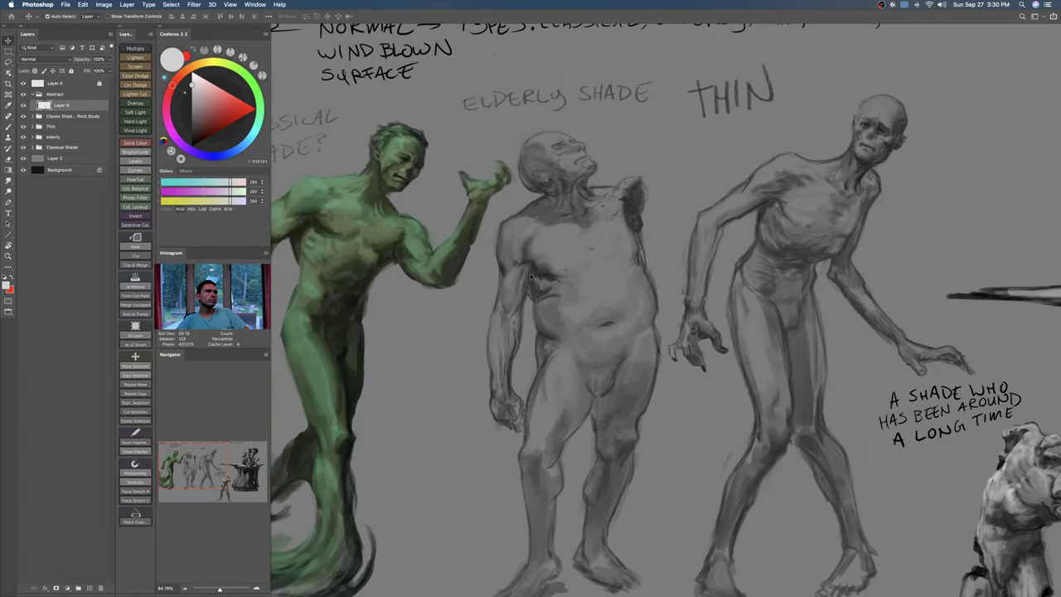
left_click(536, 279, "super")
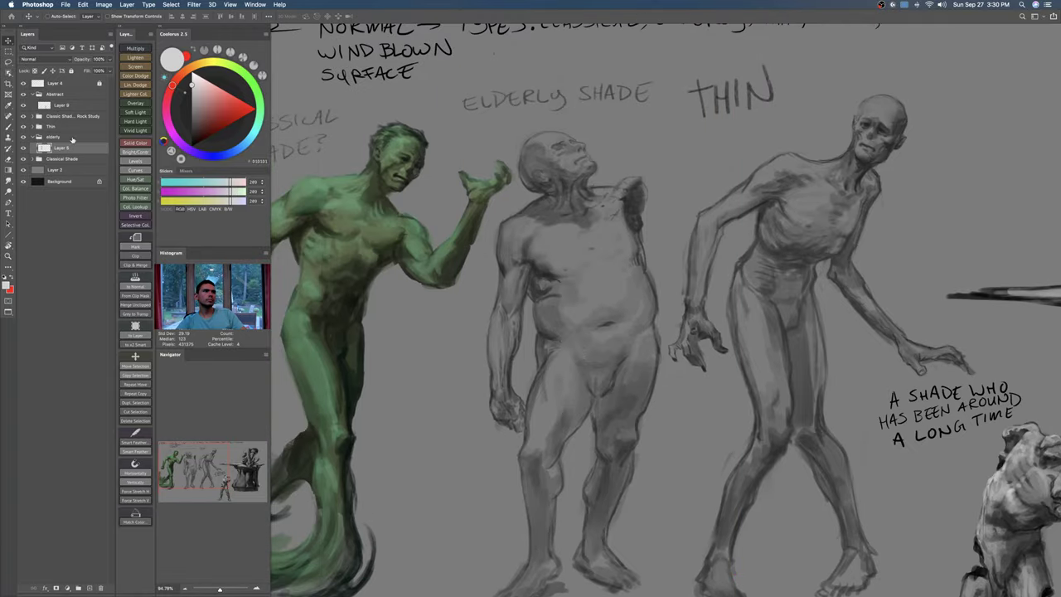
key("alt+shift+super+n")
left_click_drag(544, 256, 573, 252)
key("b")
left_click(45, 59)
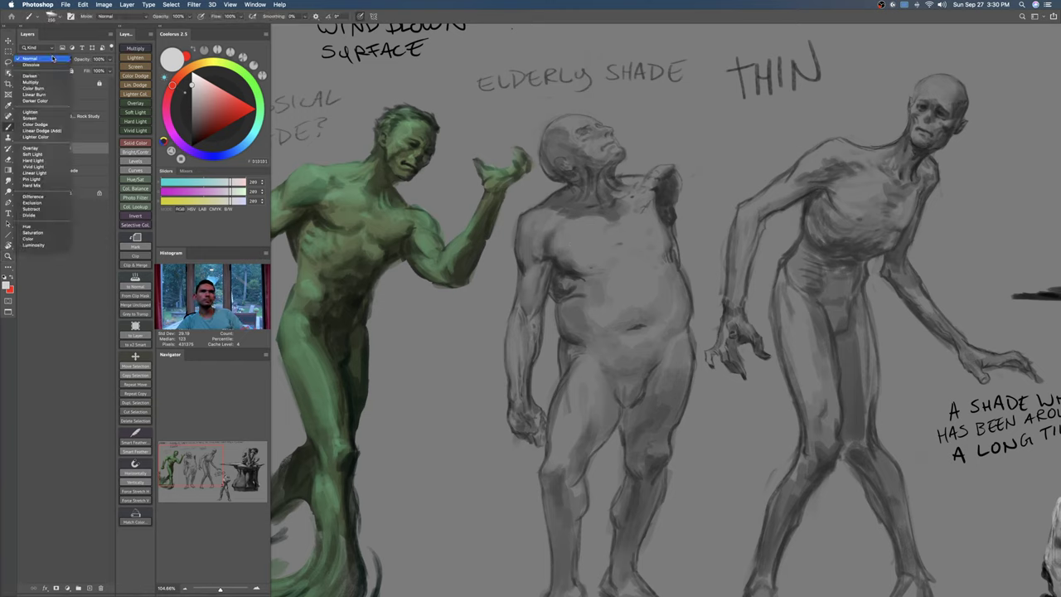
left_click(44, 86)
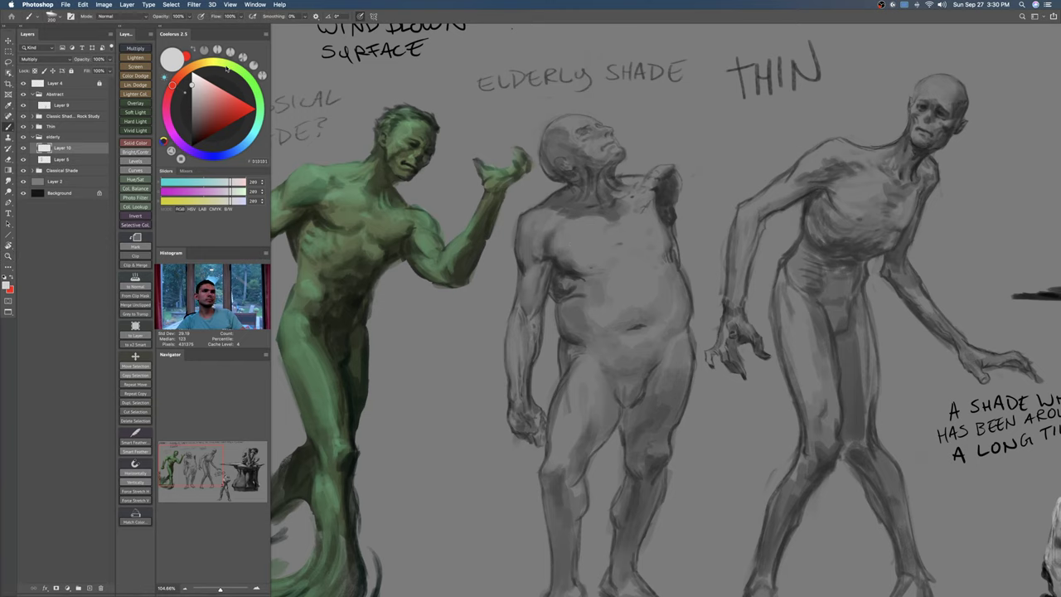
Step: Choose a light green and paint a broad wash over the elderly shade's chest and shoulder with an enlarged brush
left_click_drag(223, 70, 254, 94)
left_click(207, 95)
key("bracketright")
key("bracketright")
mouse_move(594, 260)
left_mouse_down()
mouse_move(603, 267)
mouse_move(570, 253)
left_mouse_up()
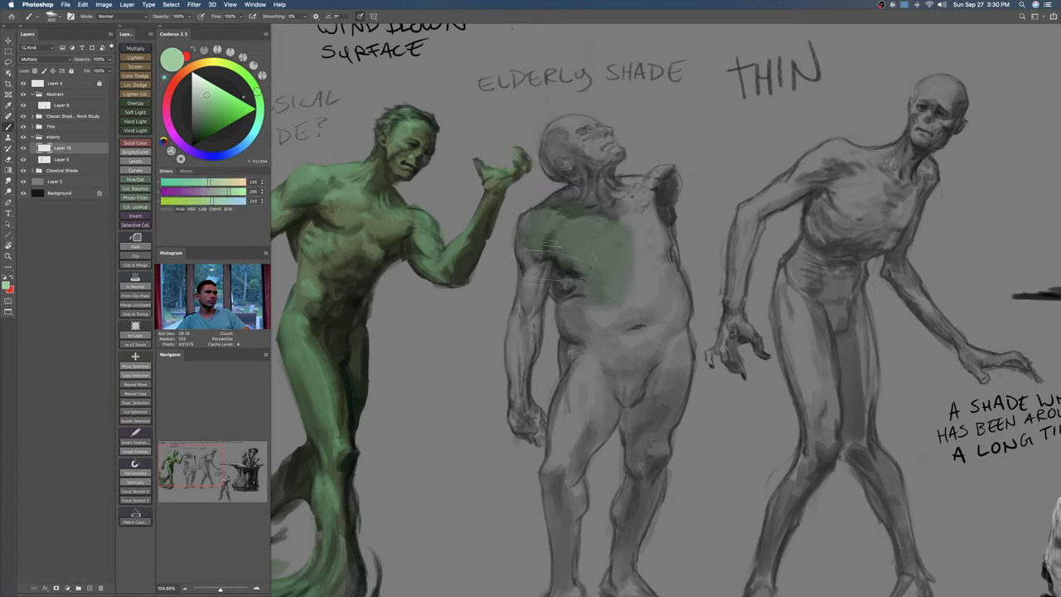
Step: Switch to a darker teal green and paint it over the elderly shade's chest, head, neck and shoulder
left_click(212, 109)
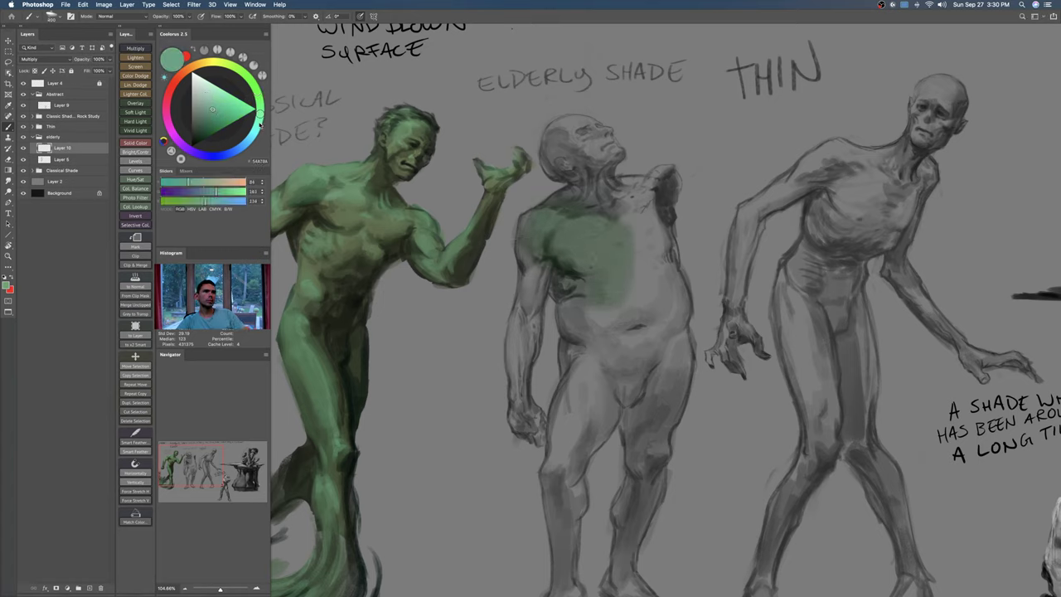
key("[")
mouse_move(609, 232)
left_mouse_down()
mouse_move(626, 239)
mouse_move(585, 220)
mouse_move(606, 236)
left_mouse_up()
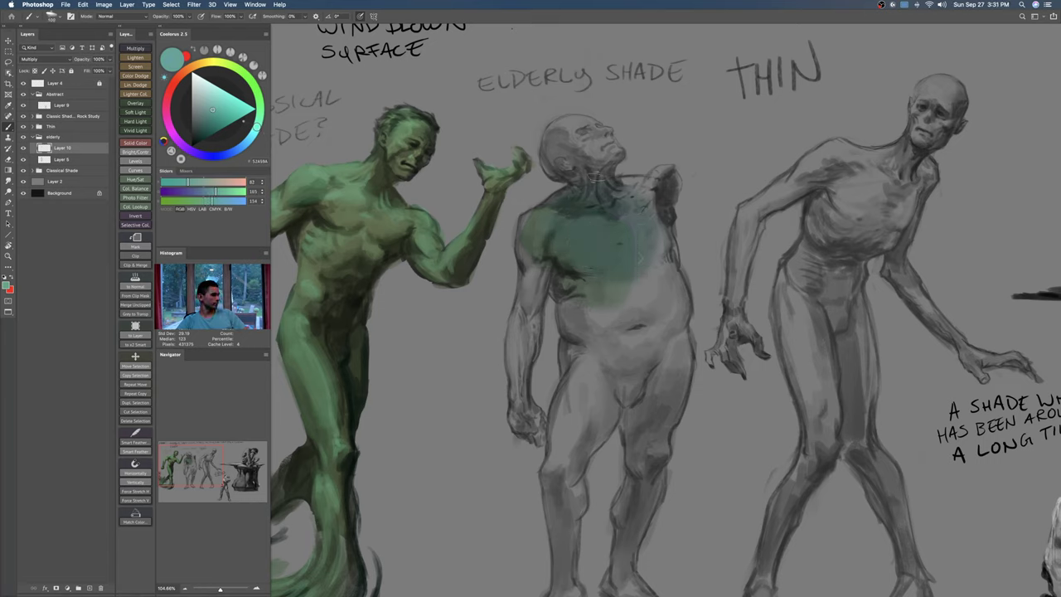
left_click_drag(589, 165, 572, 132)
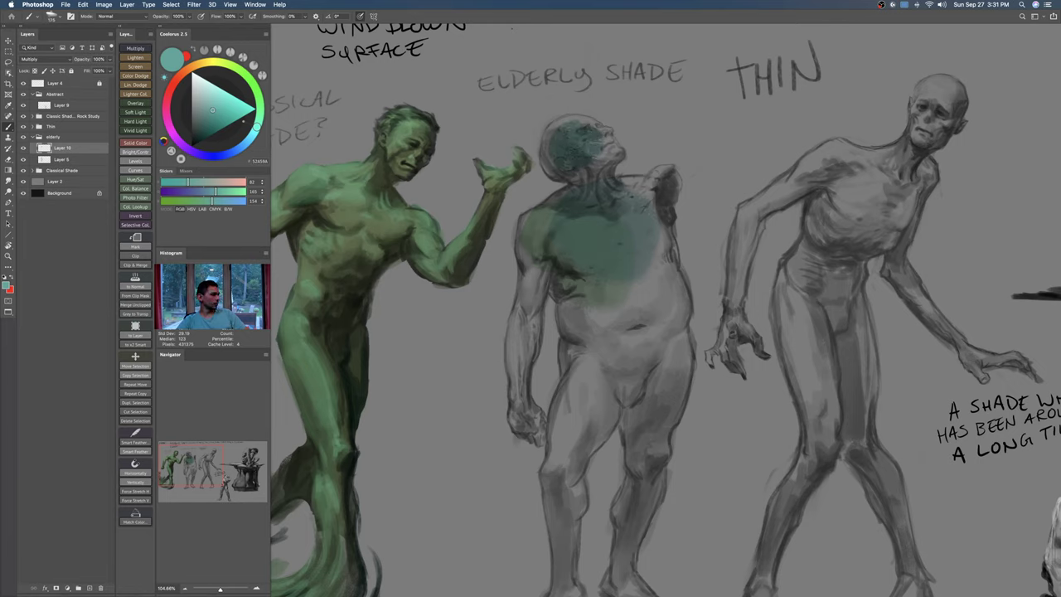
mouse_move(573, 148)
left_mouse_down()
mouse_move(583, 127)
mouse_move(555, 147)
mouse_move(580, 175)
mouse_move(601, 178)
mouse_move(605, 133)
left_mouse_up()
mouse_move(596, 172)
left_mouse_down()
mouse_move(622, 207)
mouse_move(635, 178)
mouse_move(667, 178)
mouse_move(659, 273)
mouse_move(622, 299)
mouse_move(572, 249)
mouse_move(531, 232)
mouse_move(521, 248)
mouse_move(529, 222)
left_mouse_up()
Step: Extend the teal wash over the elderly shade's lowered arm, torso and upper body, reducing the brush for narrower areas
key("e")
key("b")
mouse_move(532, 289)
left_mouse_down()
mouse_move(543, 234)
mouse_move(581, 194)
left_mouse_up()
mouse_move(603, 261)
left_mouse_down()
mouse_move(592, 313)
mouse_move(556, 286)
mouse_move(528, 318)
mouse_move(510, 380)
mouse_move(521, 392)
mouse_move(501, 259)
mouse_move(535, 259)
left_mouse_up()
key("bracketleft")
mouse_move(504, 303)
left_mouse_down()
mouse_move(508, 268)
mouse_move(530, 315)
mouse_move(541, 308)
mouse_move(534, 348)
mouse_move(503, 328)
mouse_move(535, 351)
mouse_move(539, 306)
left_mouse_up()
mouse_move(580, 272)
left_mouse_down()
mouse_move(567, 362)
mouse_move(610, 237)
left_mouse_up()
mouse_move(614, 182)
left_mouse_down()
mouse_move(552, 377)
mouse_move(547, 290)
mouse_move(555, 373)
mouse_move(559, 304)
mouse_move(622, 365)
mouse_move(651, 247)
mouse_move(688, 195)
mouse_move(684, 178)
mouse_move(655, 357)
mouse_move(626, 245)
left_mouse_up()
Step: Refine the edge of the teal colour around the raised arm and shoulder with a much smaller tip
scroll(626, 245, "up", 3)
key("bracketleft")
key("bracketleft")
key("bracketleft")
key("bracketleft")
key("bracketleft")
key("bracketleft")
key("bracketleft")
mouse_move(664, 177)
left_mouse_down()
mouse_move(628, 171)
mouse_move(699, 158)
mouse_move(686, 255)
mouse_move(699, 269)
mouse_move(668, 282)
mouse_move(656, 251)
mouse_move(664, 265)
mouse_move(597, 295)
mouse_move(655, 232)
mouse_move(682, 315)
mouse_move(696, 203)
mouse_move(696, 299)
mouse_move(726, 192)
left_mouse_up()
Step: Paint the teal colour down both of the elderly shade's legs to the feet
key("b")
mouse_move(680, 348)
left_mouse_down()
mouse_move(673, 390)
mouse_move(665, 365)
mouse_move(642, 497)
left_mouse_up()
mouse_move(667, 415)
left_mouse_down()
mouse_move(668, 502)
mouse_move(634, 510)
mouse_move(680, 531)
mouse_move(688, 506)
mouse_move(686, 527)
mouse_move(705, 541)
left_mouse_up()
mouse_move(580, 506)
left_mouse_down()
mouse_move(537, 562)
mouse_move(590, 518)
mouse_move(570, 415)
mouse_move(586, 405)
mouse_move(565, 391)
mouse_move(590, 389)
mouse_move(585, 343)
mouse_move(569, 386)
mouse_move(555, 335)
mouse_move(562, 418)
left_mouse_up()
mouse_move(557, 380)
left_mouse_down()
mouse_move(611, 316)
mouse_move(581, 303)
left_mouse_up()
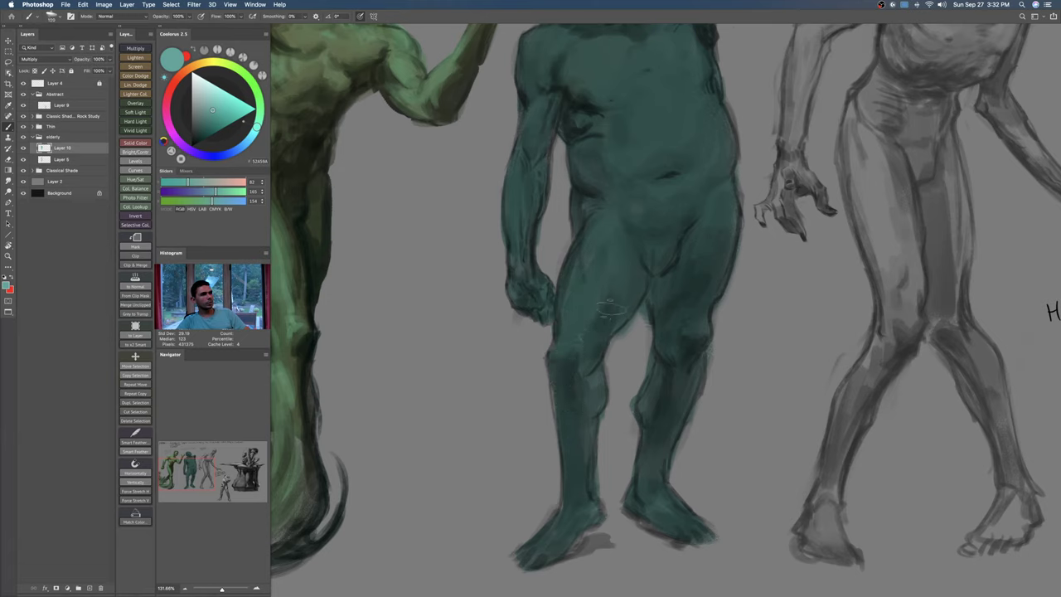
Step: Fill the gap in the teal along the inner calf and clean up its outline
key("e")
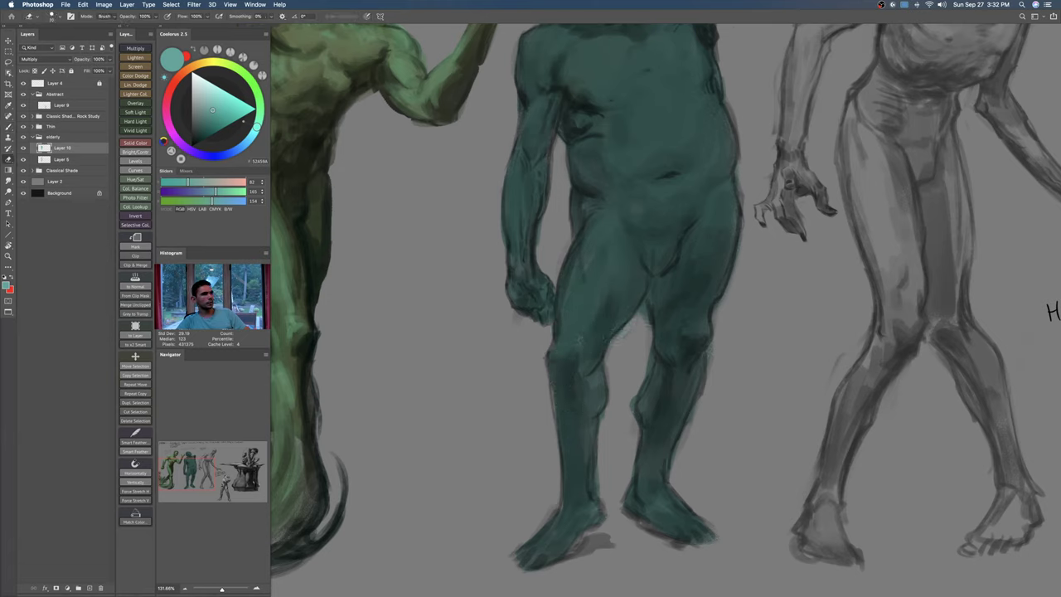
key("b")
left_click_drag(649, 380, 658, 393)
key("e")
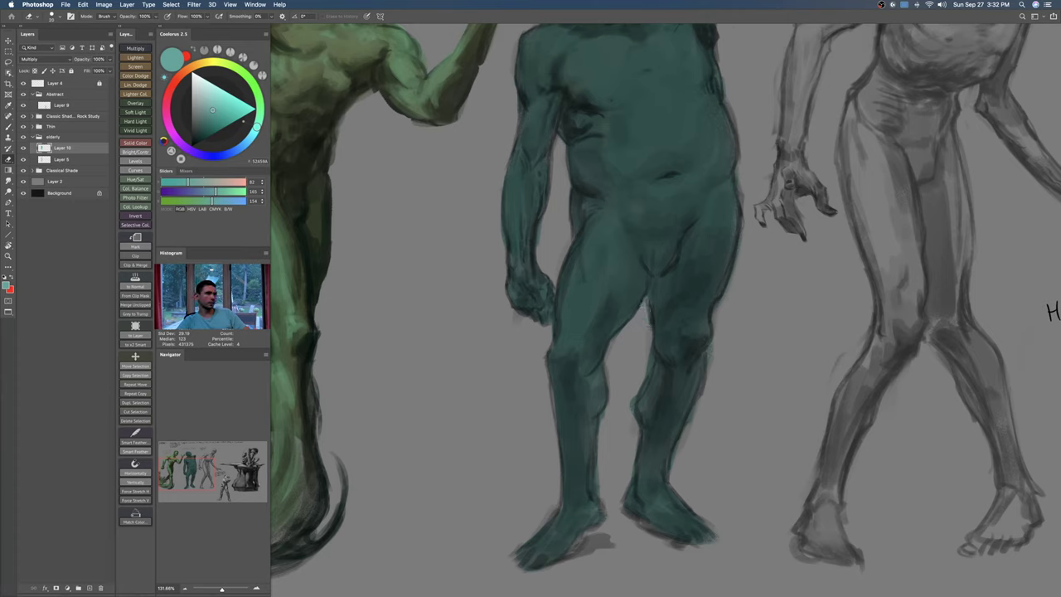
key("b")
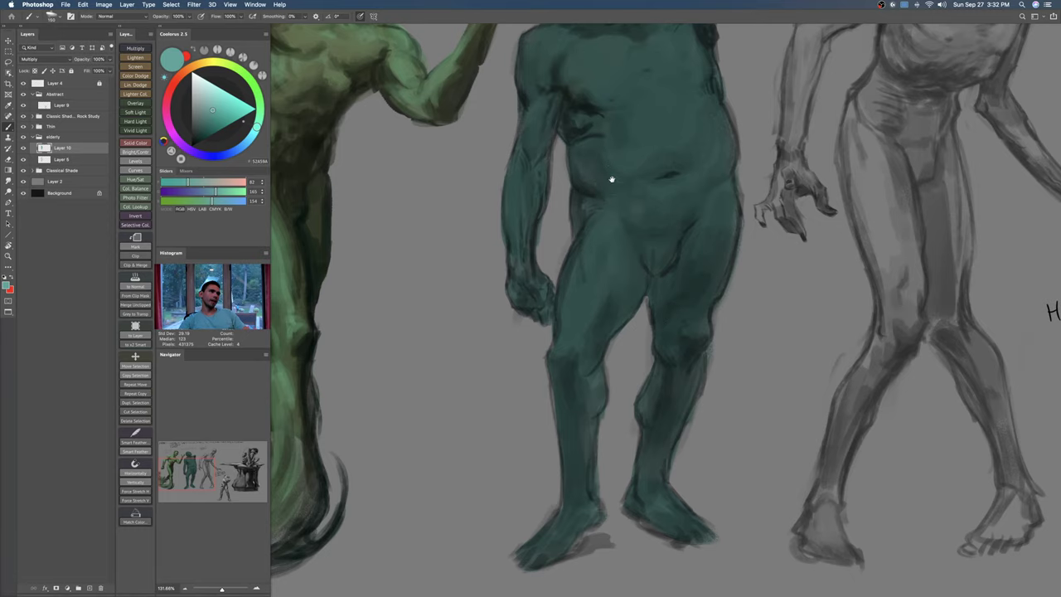
Step: Enlarge the brush and touch up the teal colour on the raised arm's hand, checking the head and upper body
left_click_drag(599, 124, 615, 211)
key("]")
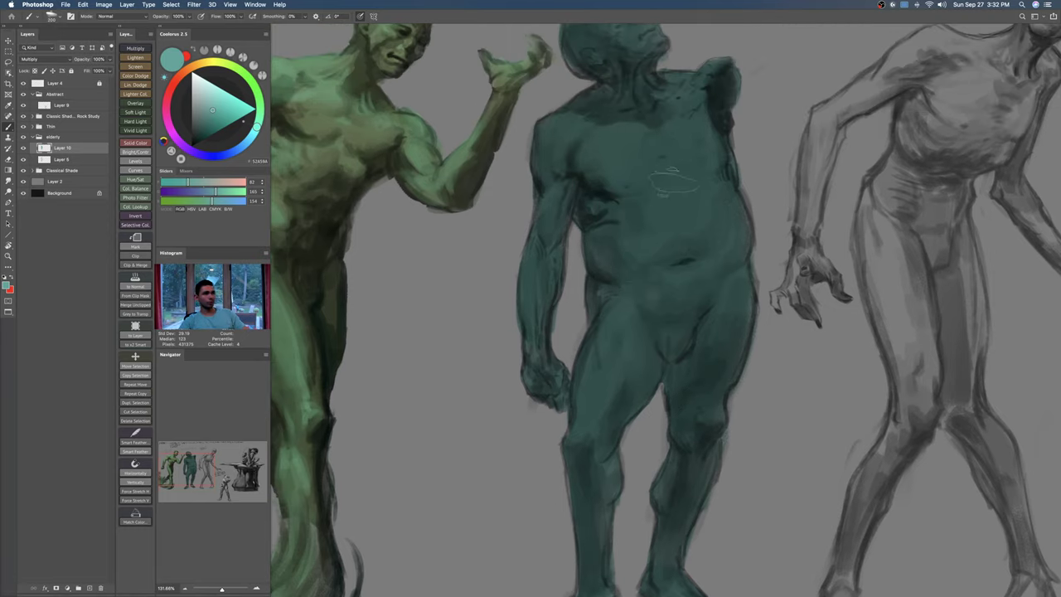
left_click_drag(663, 113, 662, 197)
key("]")
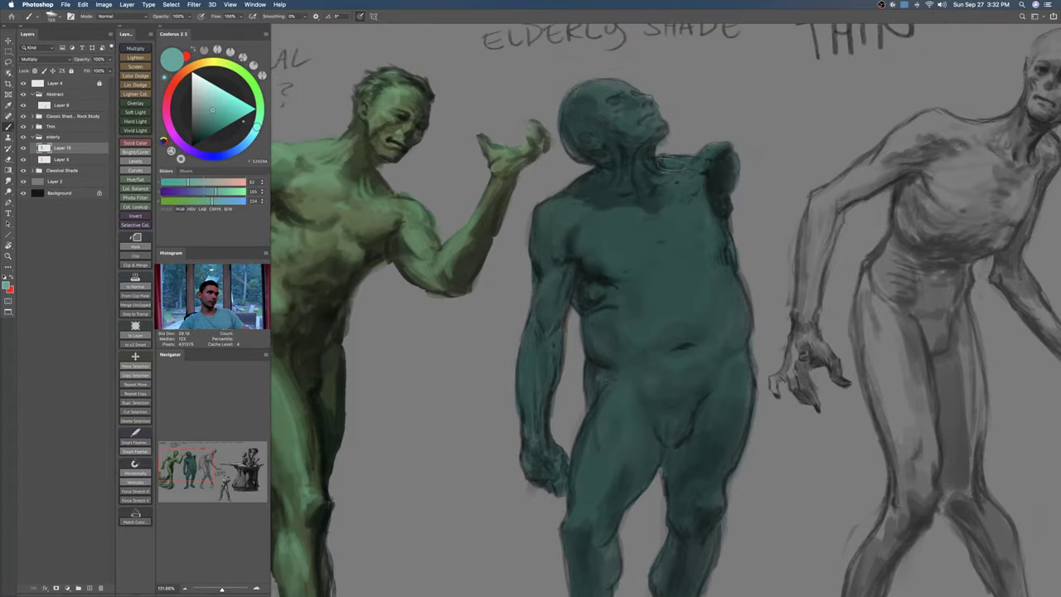
left_click_drag(705, 148, 718, 150)
scroll(649, 137, "up", 4)
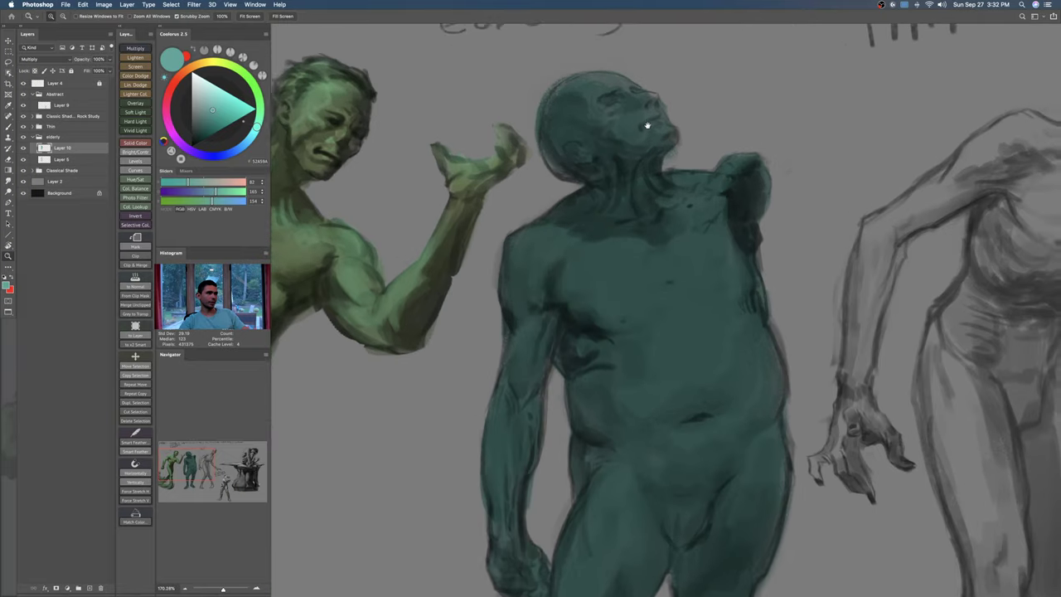
mouse_move(655, 175)
left_mouse_down()
mouse_move(606, 186)
mouse_move(610, 167)
mouse_move(586, 178)
mouse_move(592, 158)
left_mouse_up()
key("e")
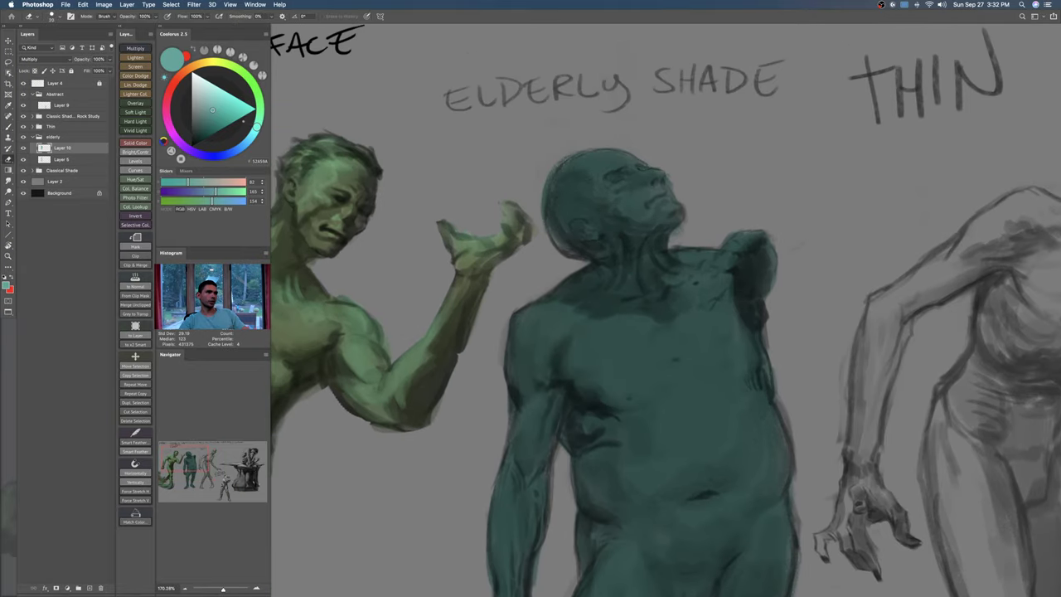
key("b")
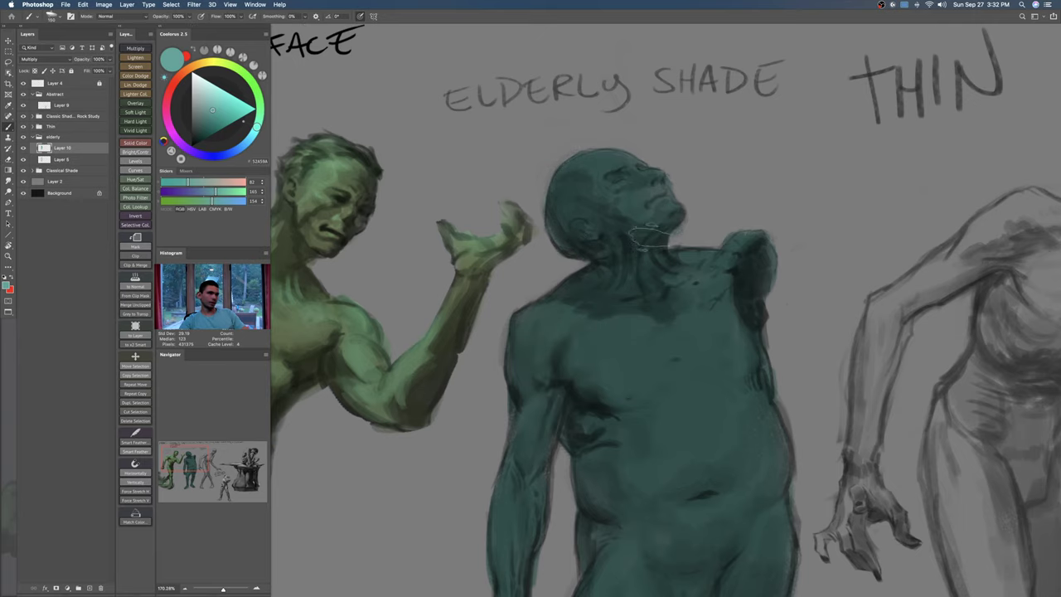
Step: Refine the teal shading and clean up the edges of the elderly figure's body and legs
left_click_drag(685, 290, 666, 313)
left_click_drag(698, 389, 652, 299)
key("]")
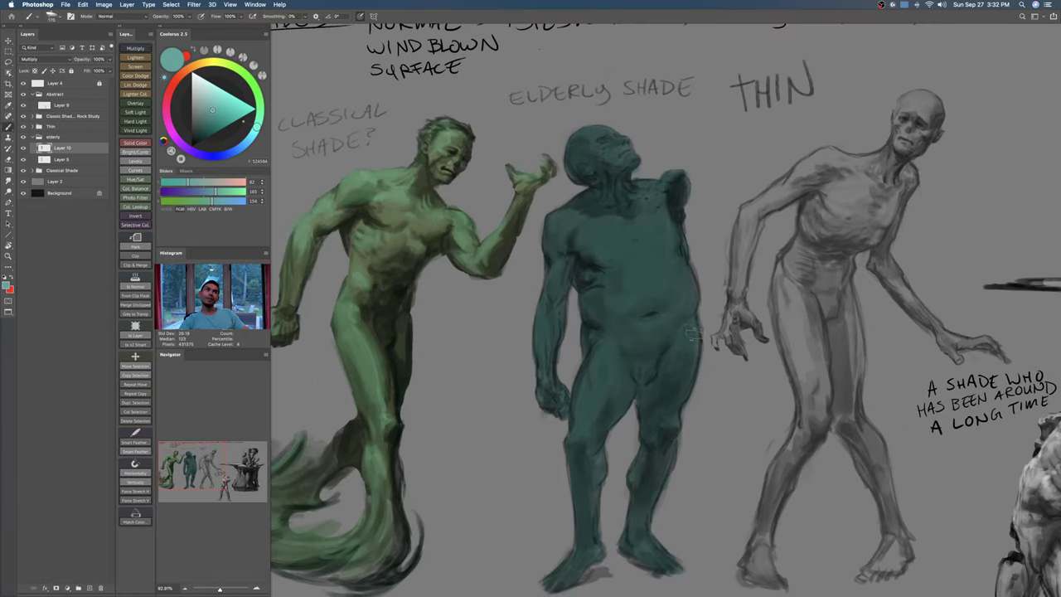
left_click_drag(664, 339, 664, 273)
key("b")
key("e")
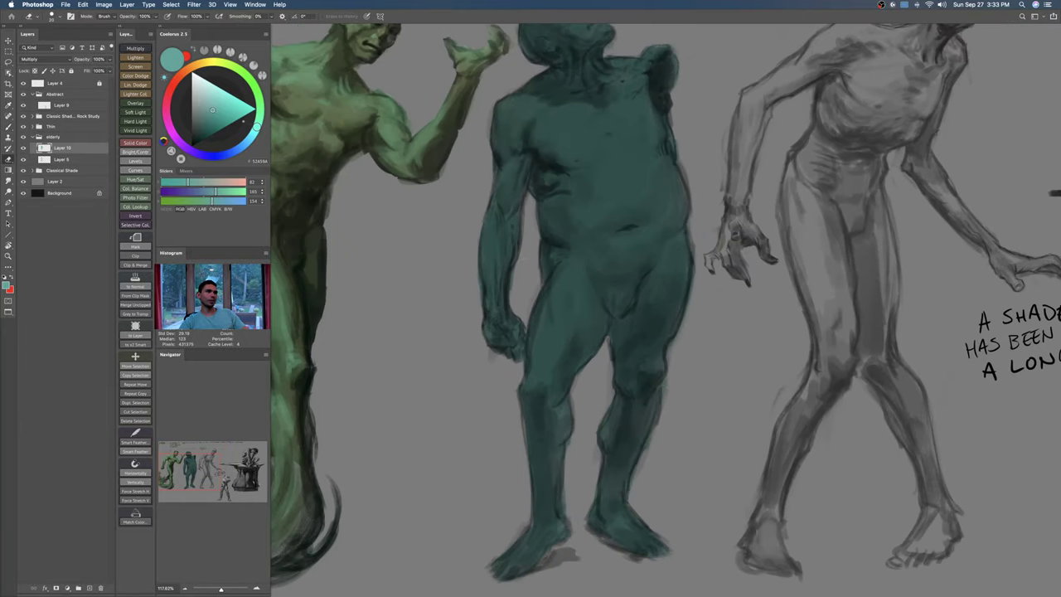
key("z")
mouse_move(651, 315)
left_mouse_down()
mouse_move(625, 244)
mouse_move(625, 268)
left_mouse_up()
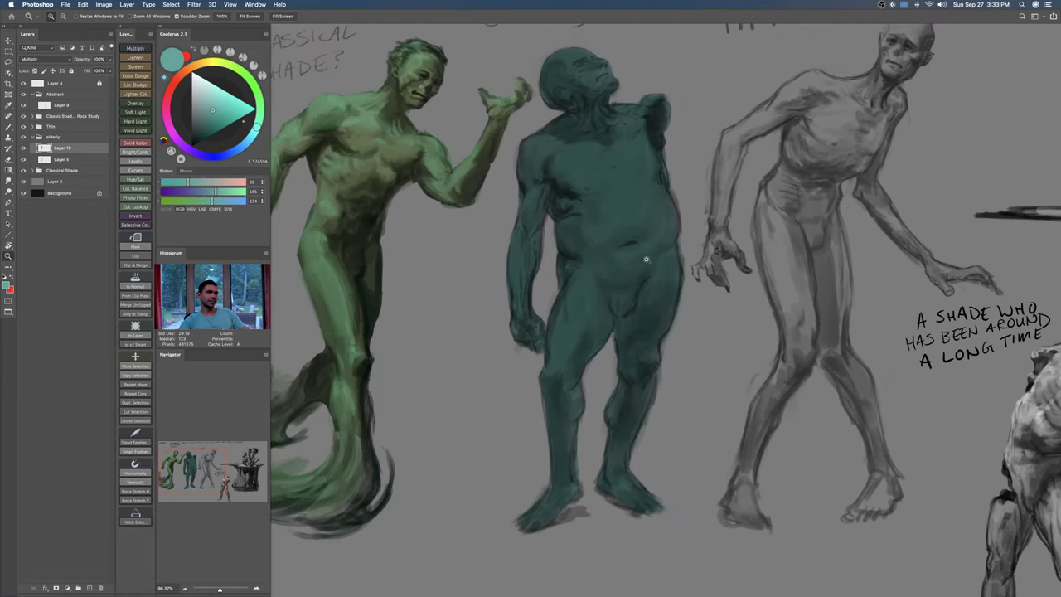
scroll(627, 242, "up", 3)
key("b")
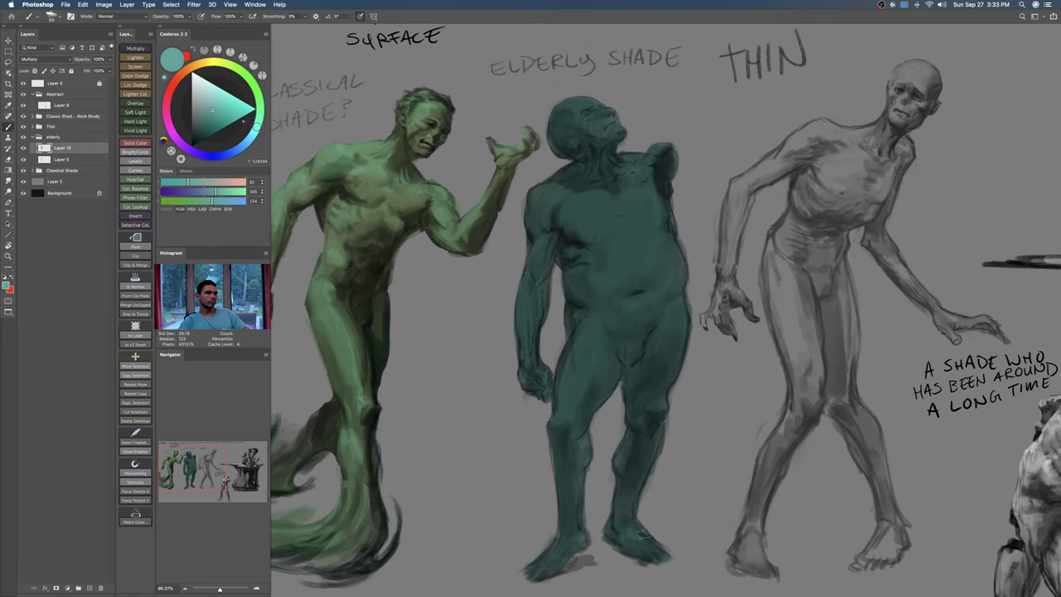
left_click_drag(666, 336, 651, 328)
Step: Lock the transparent pixels of Layer 10 and switch to a soft round brush in Multiply mode
key("slash")
right_click(650, 327)
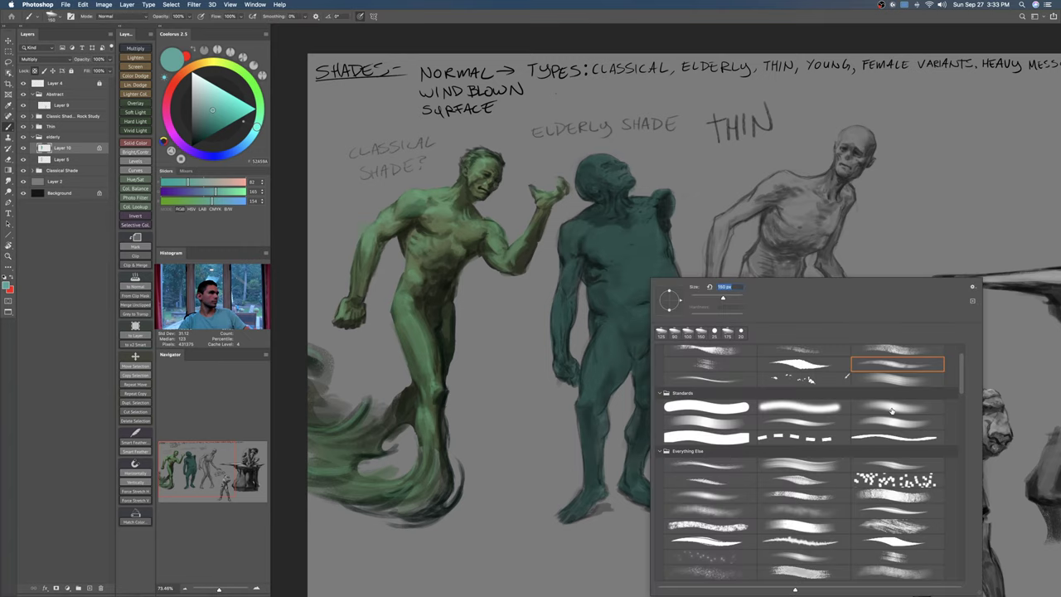
double_click(892, 410)
left_click_drag(704, 357, 710, 356)
left_click_drag(711, 358, 685, 358)
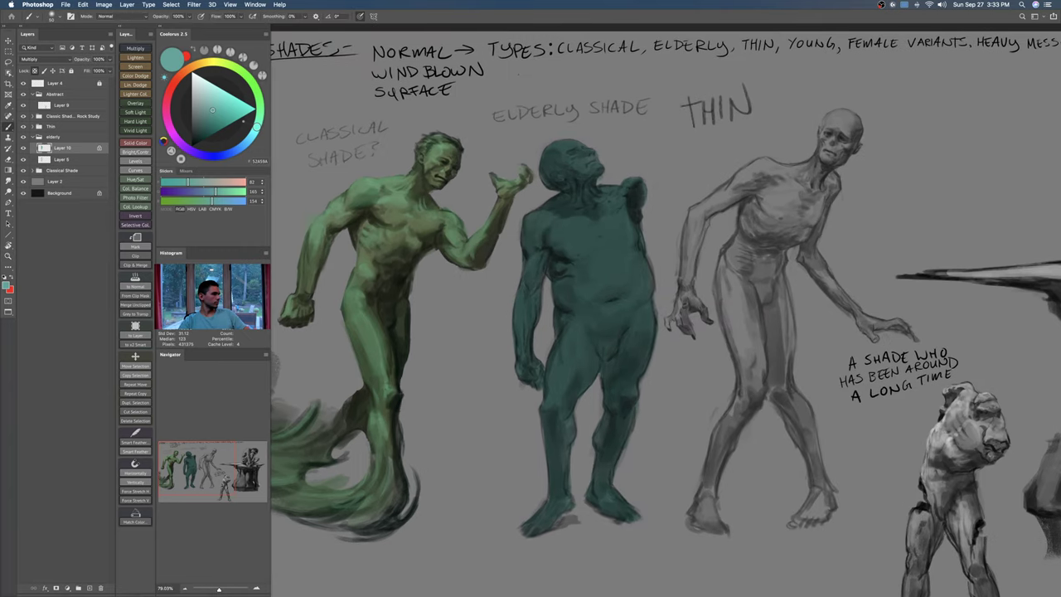
right_click(627, 300, "shift")
left_click(647, 355)
Step: Choose a light blue, RGB 149, 207, 221, for multiply shading on the elderly figure
left_click(192, 103)
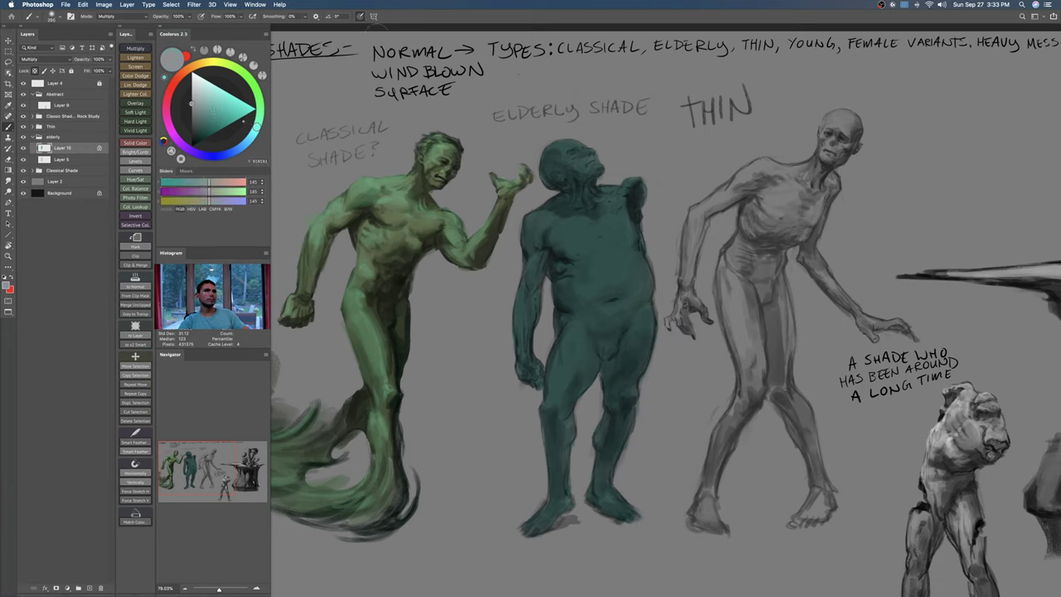
scroll(554, 280, "up", 2)
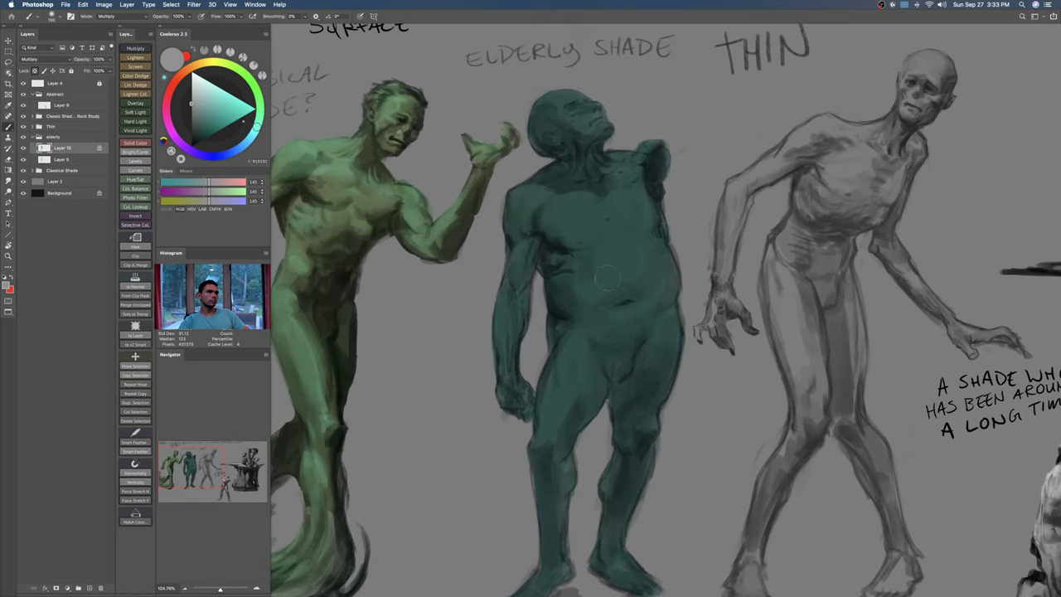
left_click(208, 92)
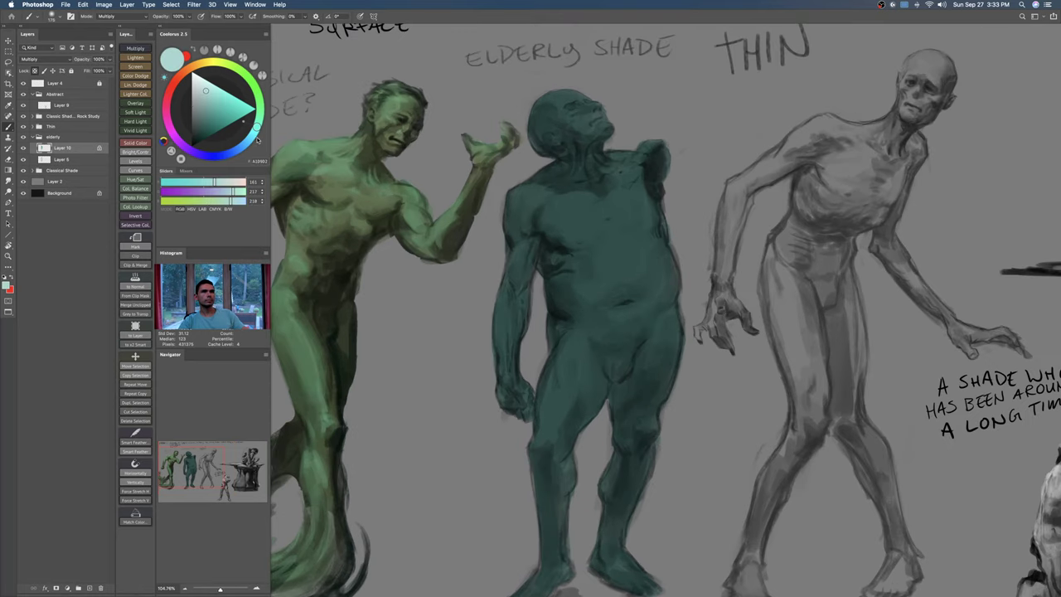
left_click(249, 141)
left_click(210, 92)
scroll(614, 348, "down", 1)
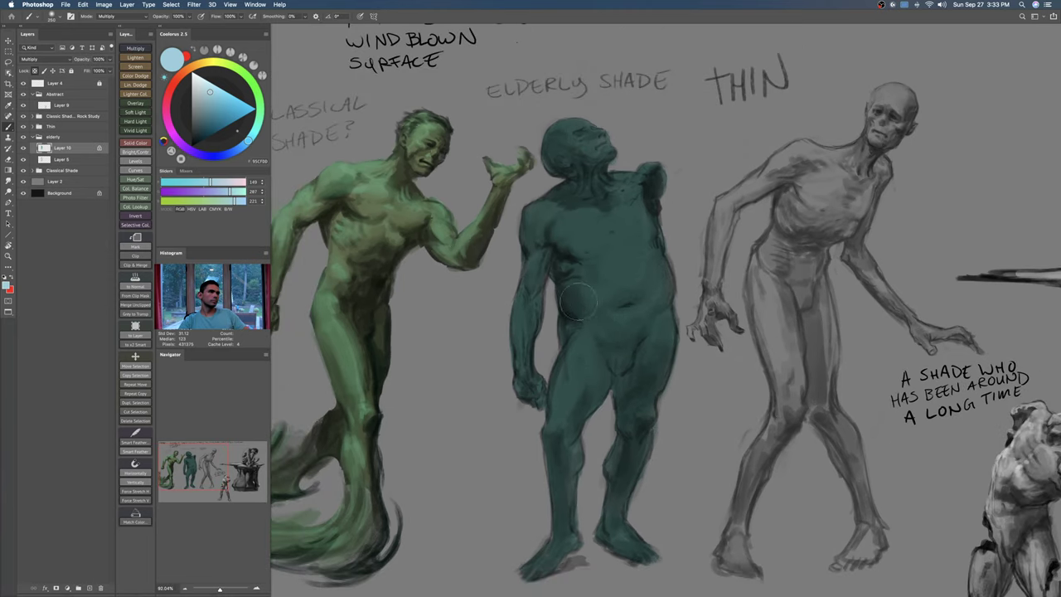
Step: Darken the elderly figure's lower belly, thighs and chest with soft muted grey-blue multiply shading
left_click(198, 102)
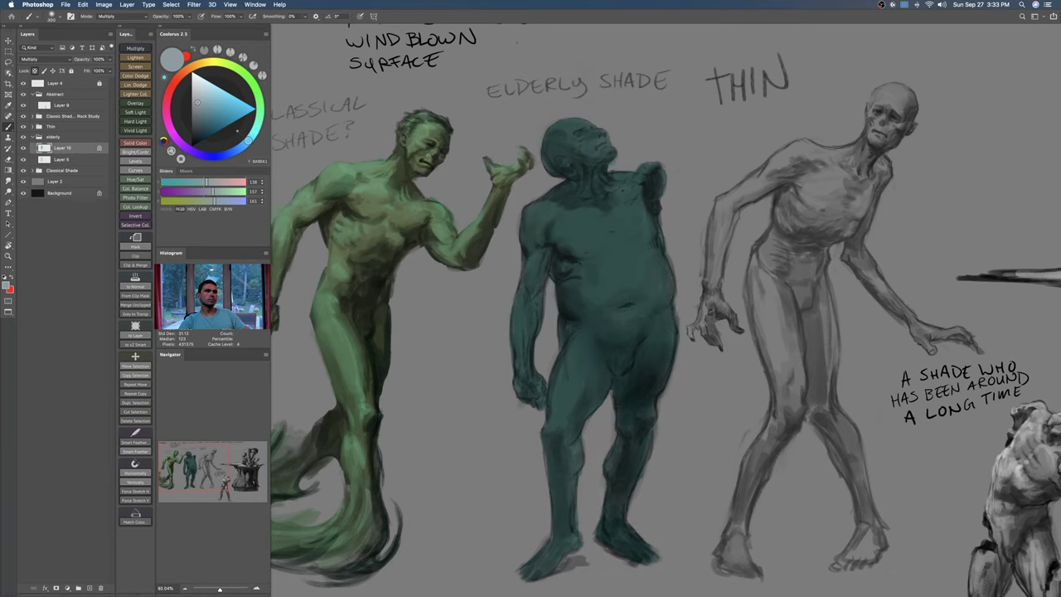
left_click(200, 95)
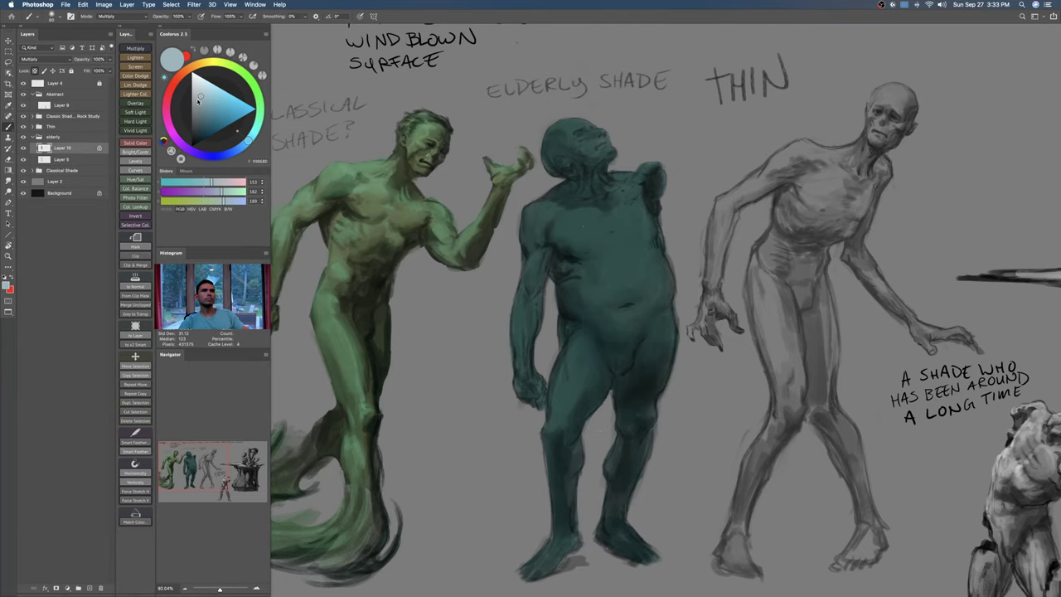
left_click_drag(593, 250, 610, 260)
key("b")
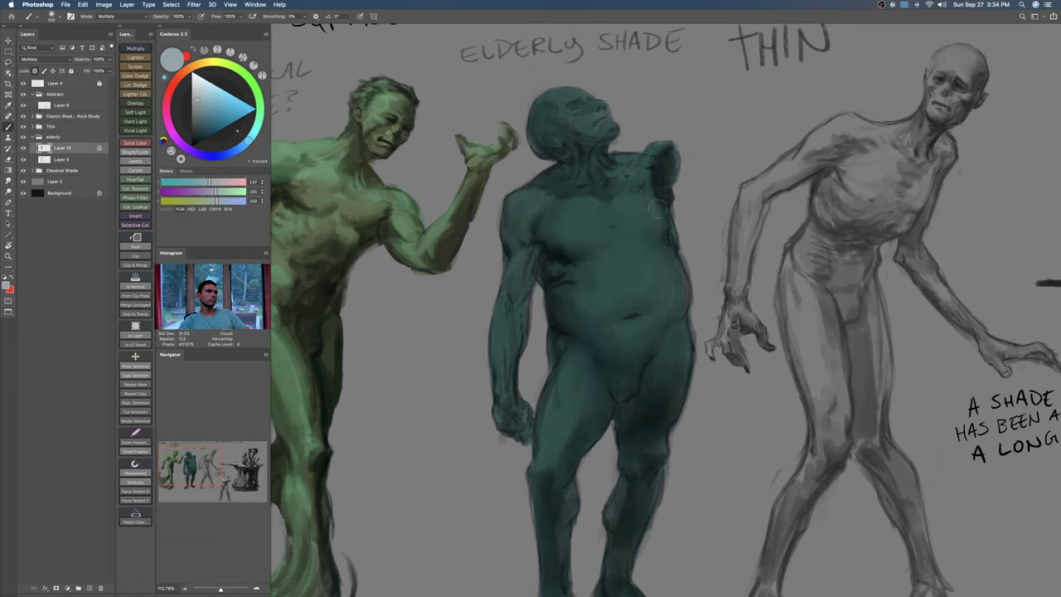
scroll(645, 195, "up", 2)
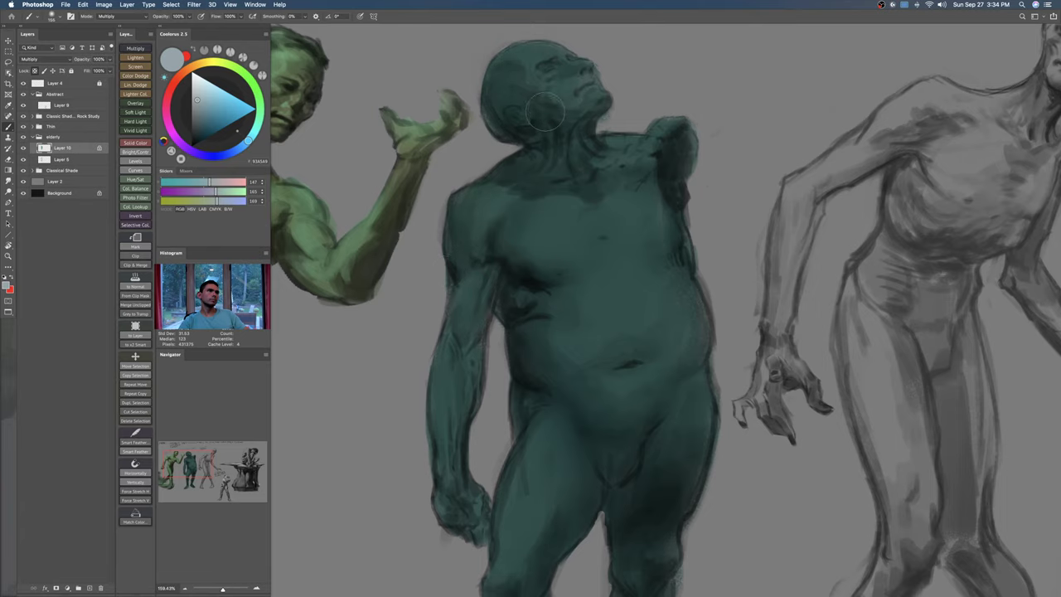
scroll(522, 142, "up", 3)
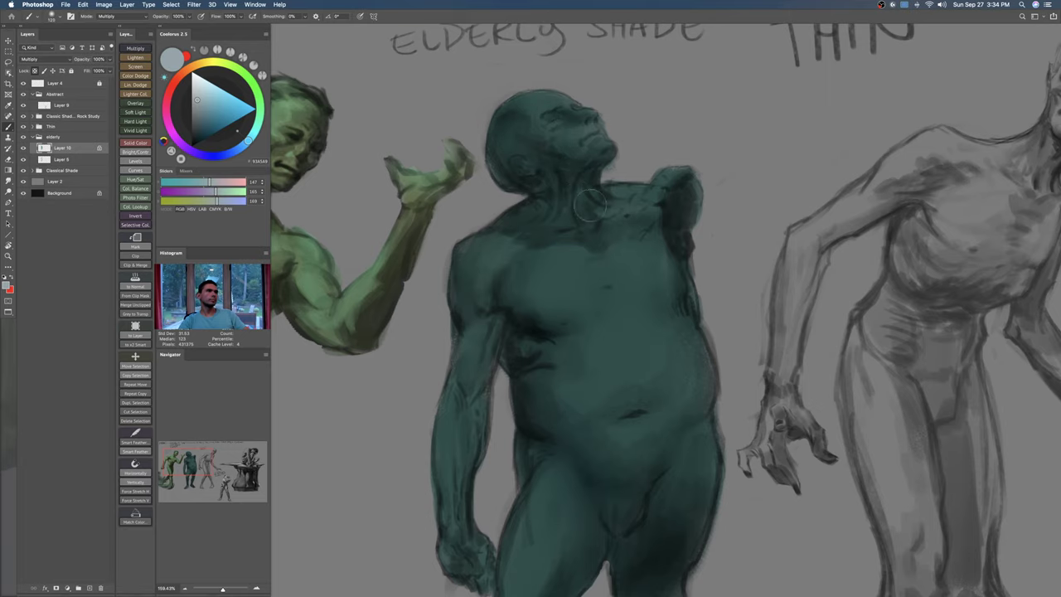
Step: Shade the elderly figure's hanging arm and armpit, using a smaller brush for the forearm
scroll(557, 199, "down", 3)
left_click_drag(528, 353, 534, 358)
mouse_move(481, 296)
left_mouse_down()
mouse_move(489, 321)
mouse_move(511, 264)
mouse_move(497, 298)
left_mouse_up()
key("bracketleft")
key("bracketleft")
key("bracketleft")
key("bracketleft")
left_click_drag(464, 366, 474, 390)
mouse_move(484, 334)
left_mouse_down()
mouse_move(485, 388)
mouse_move(470, 412)
mouse_move(477, 437)
left_mouse_up()
mouse_move(480, 384)
left_mouse_down()
mouse_move(483, 422)
mouse_move(479, 375)
left_mouse_up()
Step: Deepen the shadows along the elderly figure's flank, far leg and lowered hand with a larger soft brush
key("bracketright")
key("bracketright")
key("bracketright")
key("bracketright")
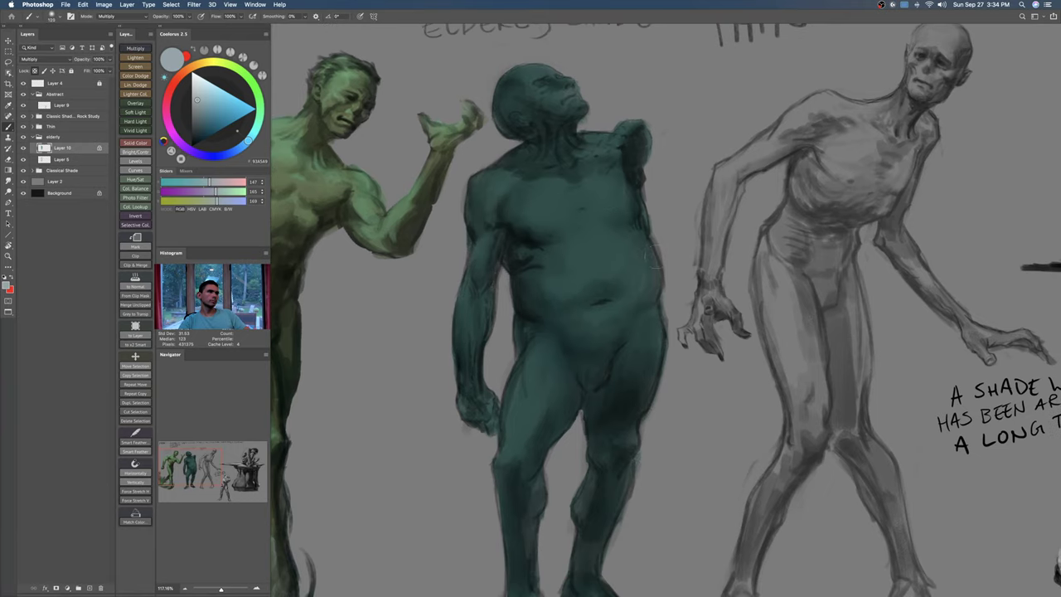
scroll(632, 202, "down", 2)
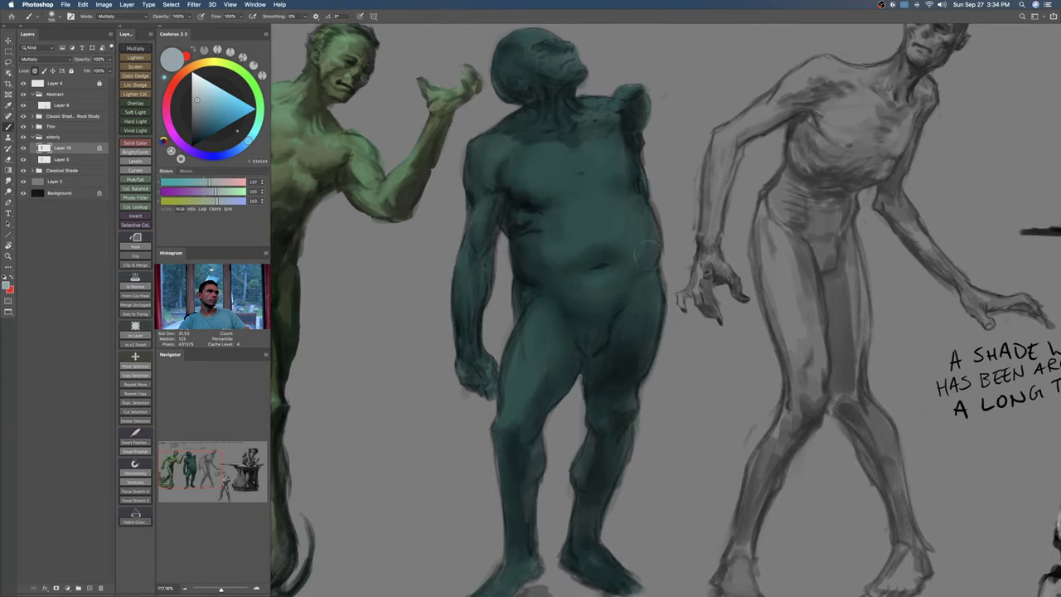
scroll(566, 372, "down", 3)
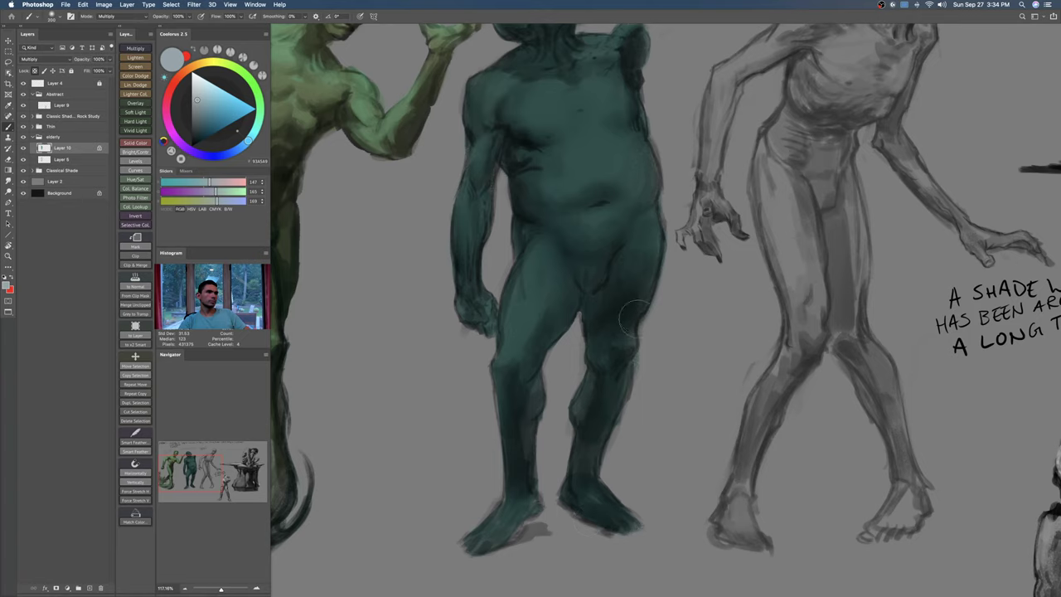
scroll(580, 331, "up", 3)
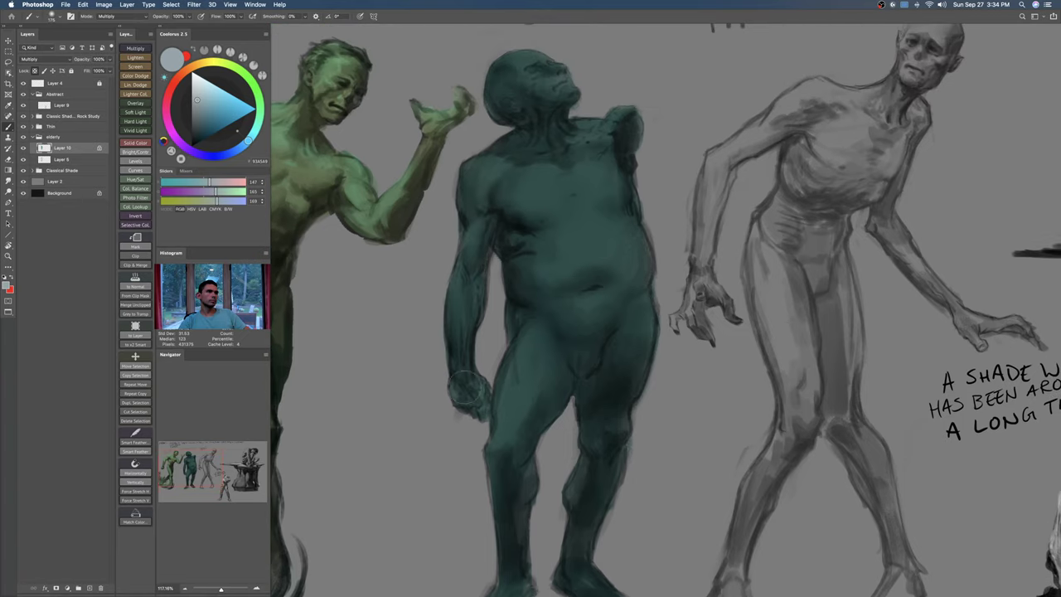
scroll(647, 220, "up", 2)
Step: Shade the elderly figure's mouth, nose and nose bridge with a much smaller brush
left_click_drag(647, 220, 645, 231)
left_click_drag(540, 122, 595, 182)
key("bracketleft")
key("bracketleft")
key("bracketleft")
key("bracketleft")
key("bracketleft")
key("bracketleft")
key("bracketleft")
key("bracketleft")
key("bracketleft")
key("bracketleft")
key("bracketleft")
key("bracketleft")
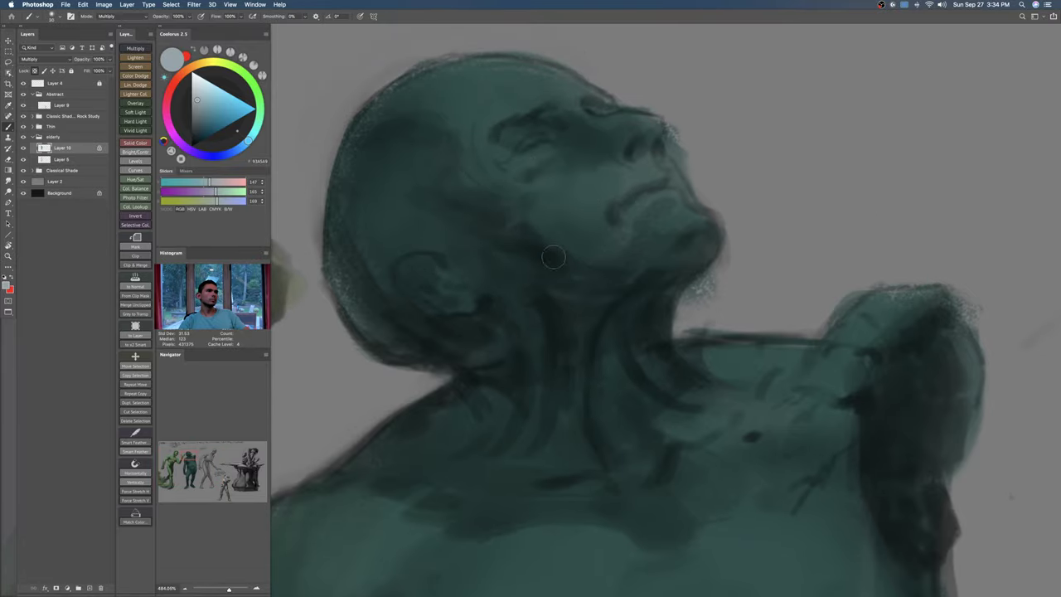
mouse_move(612, 205)
left_mouse_down()
mouse_move(613, 220)
mouse_move(655, 190)
left_mouse_up()
left_click_drag(642, 140, 633, 158)
mouse_move(657, 140)
left_mouse_down()
mouse_move(603, 149)
mouse_move(608, 135)
mouse_move(635, 131)
mouse_move(647, 135)
mouse_move(528, 127)
mouse_move(590, 113)
left_mouse_up()
Step: Darken the side of the elderly figure's head, jaw and neck with a larger brush
key("bracketright")
key("bracketright")
key("bracketright")
key("bracketright")
left_click_drag(447, 126, 394, 154)
left_click_drag(646, 263, 606, 282)
left_click_drag(628, 331, 583, 209)
Step: Add a new layer plus a Linear Dodge layer above the shading and sample the green figure's chest colour
key("super+alt+shift+n")
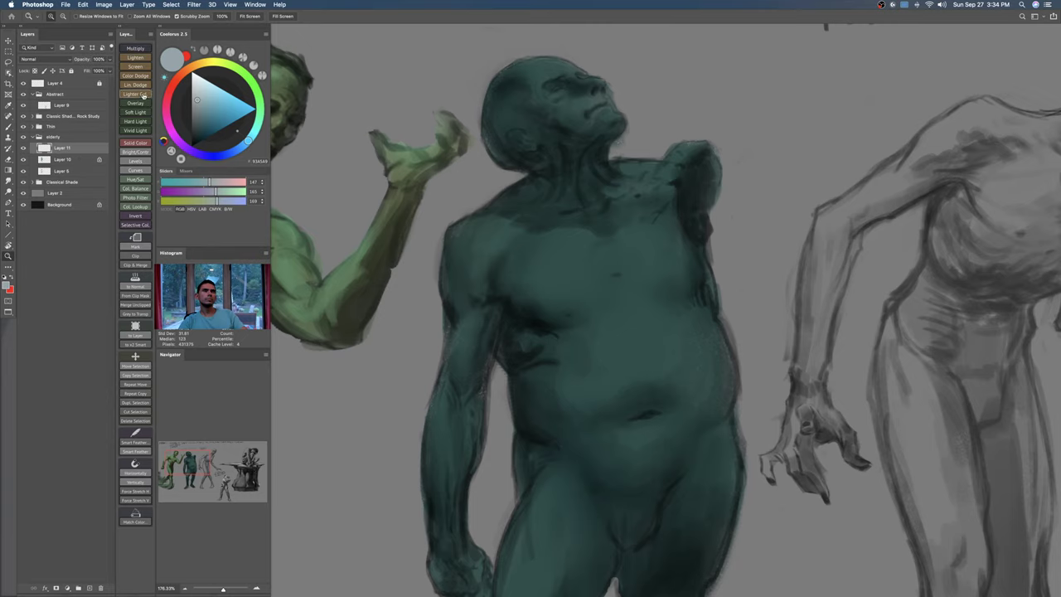
left_click(142, 85)
left_click_drag(549, 259, 602, 256)
key("b")
left_click(366, 239, "alt")
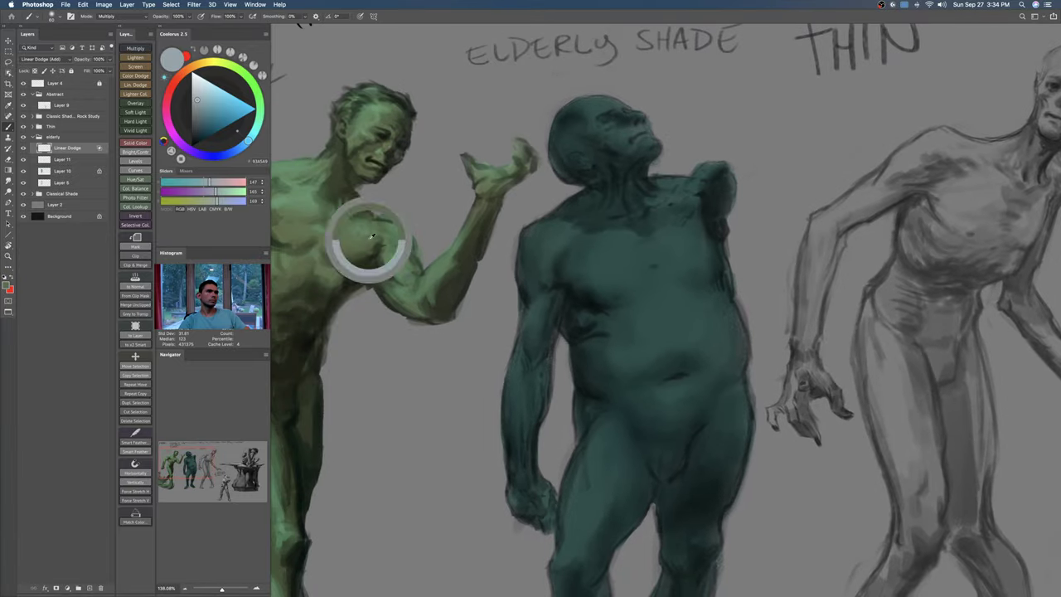
Step: Set the brush tip angle to 36° and test highlight strokes on the elderly figure's shoulder with larger brush sizes
right_click(630, 239)
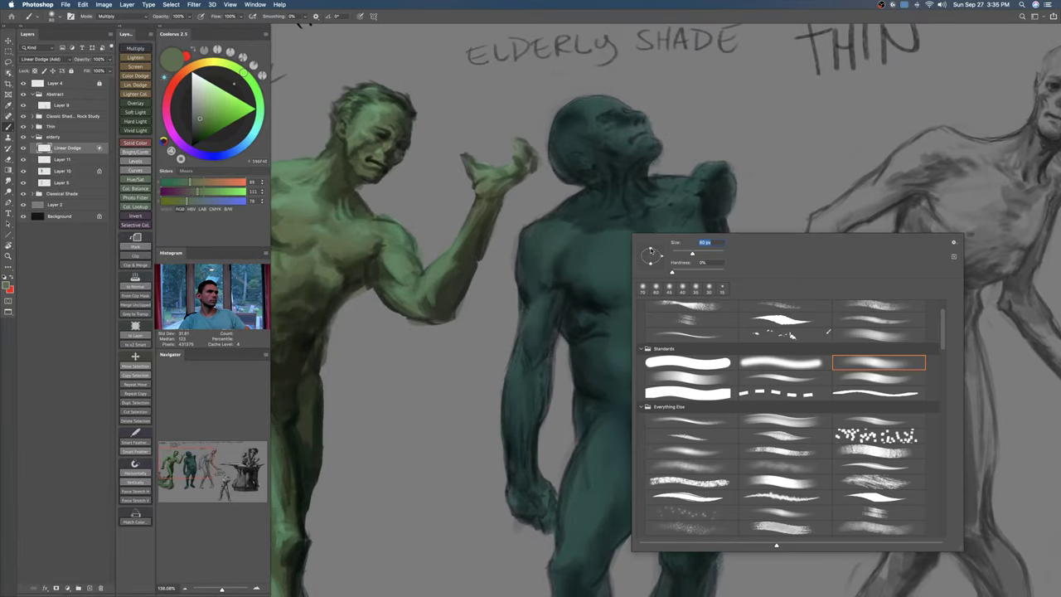
left_click_drag(661, 257, 660, 250)
left_click(592, 251)
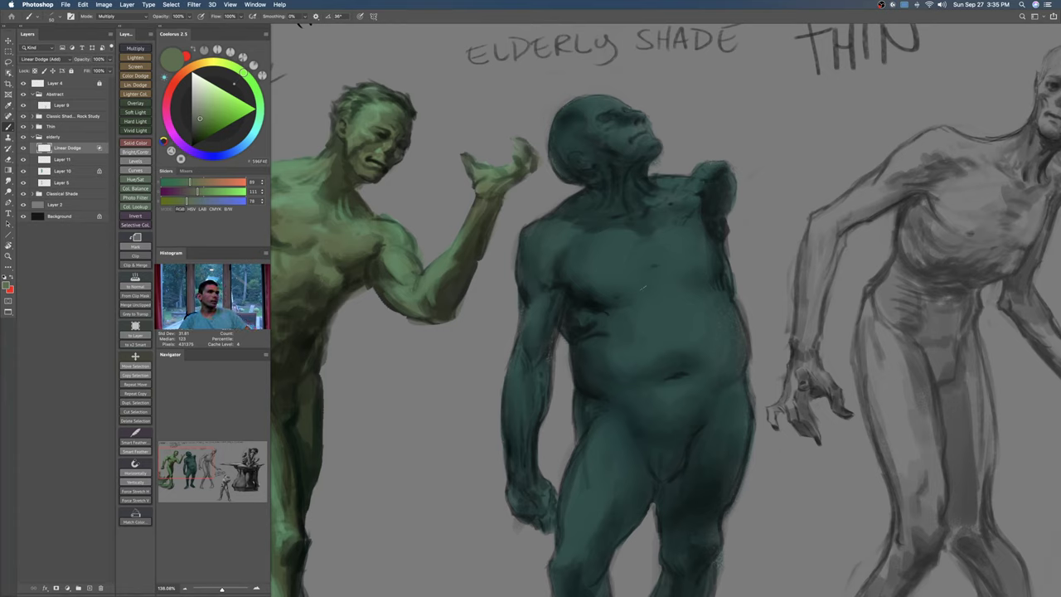
key("bracketright")
key("bracketright")
key("super+z")
key("bracketright")
key("bracketright")
key("bracketright")
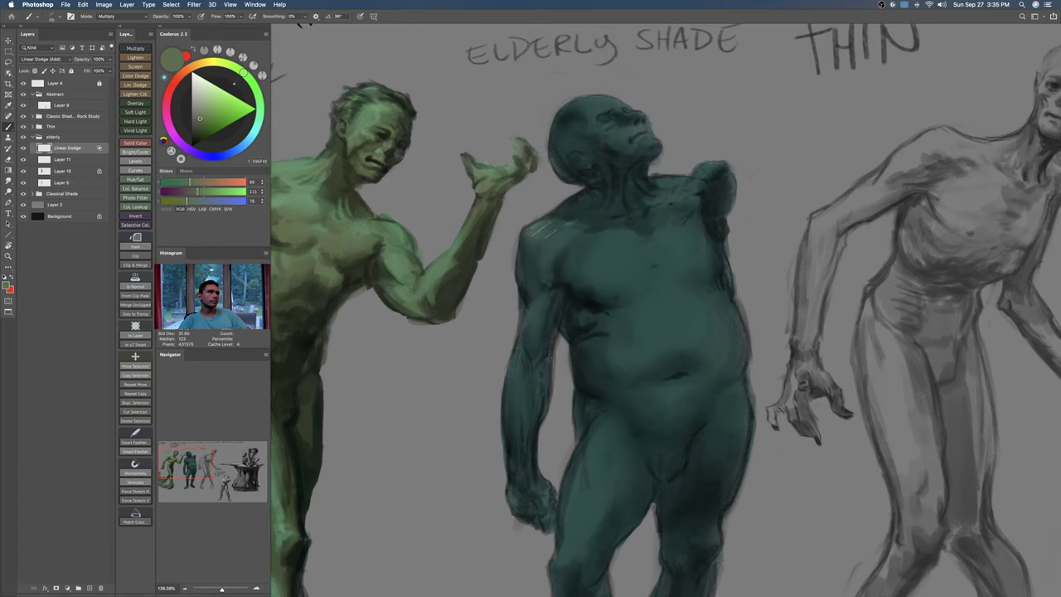
Step: Set the brush tip angle to 31° and paint highlights on the elderly figure's shoulder and upper chest
right_click(591, 246)
left_click_drag(605, 257, 613, 252)
key("Return")
key("bracketright")
key("bracketright")
left_click_drag(549, 227, 575, 225)
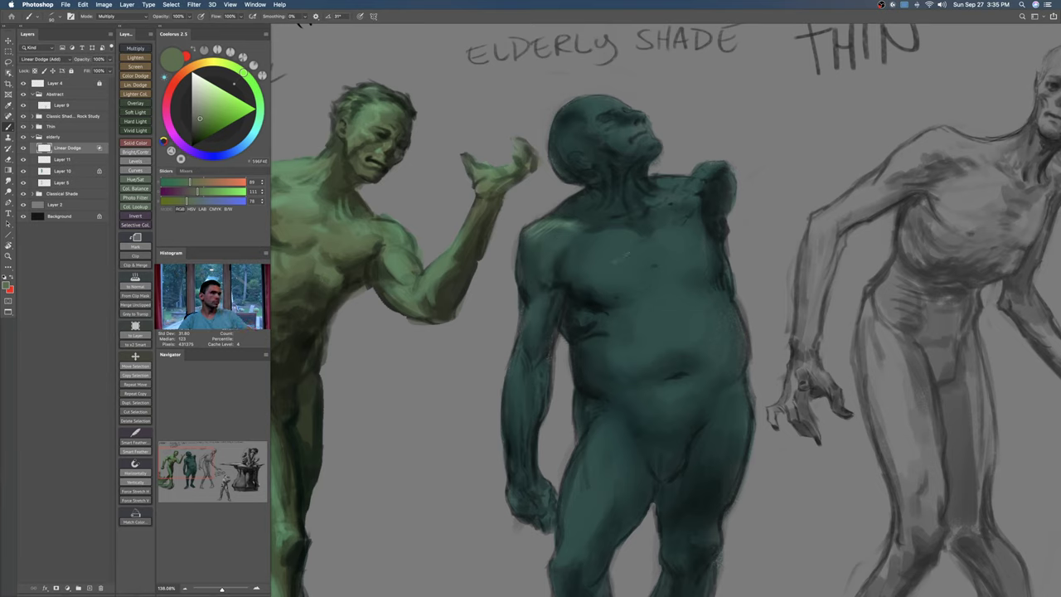
left_click_drag(580, 233, 568, 248)
left_click_drag(577, 249, 594, 242)
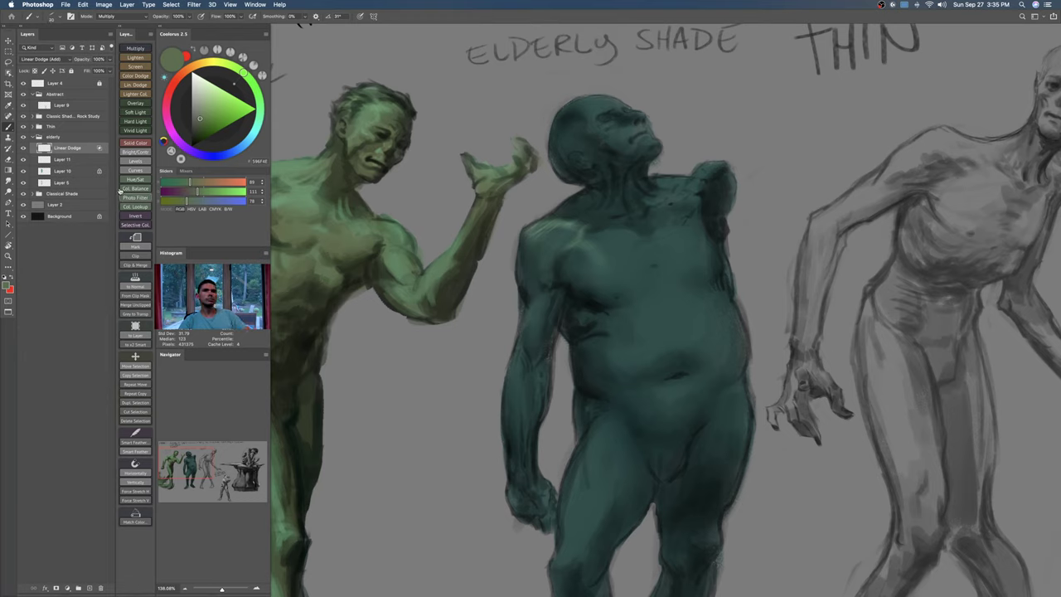
Step: Change the Linear Dodge layer's blend mode to Color Dodge and rename the layer cd
left_click(53, 58)
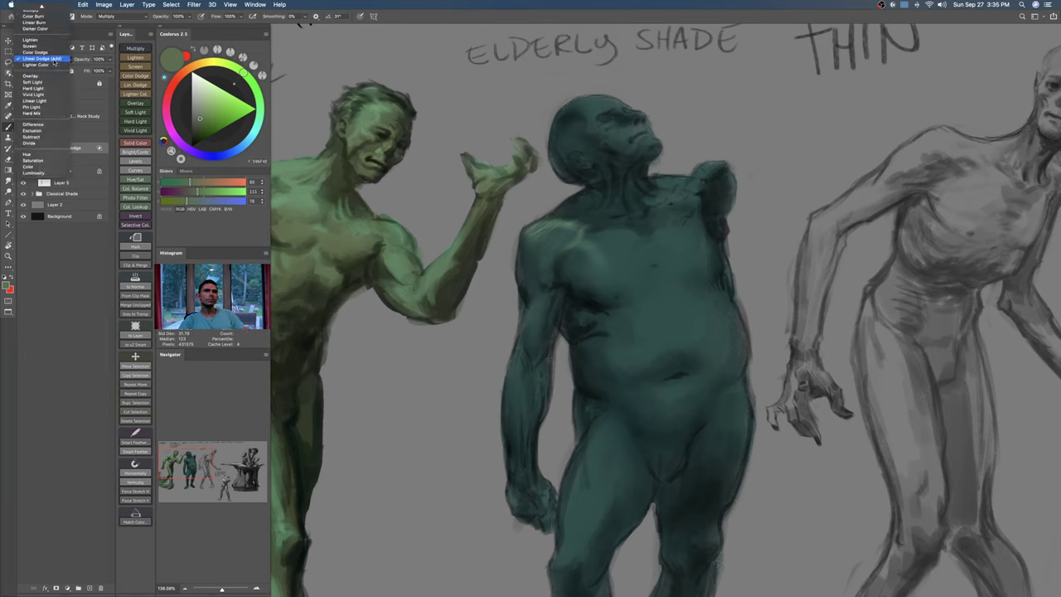
left_click(47, 53)
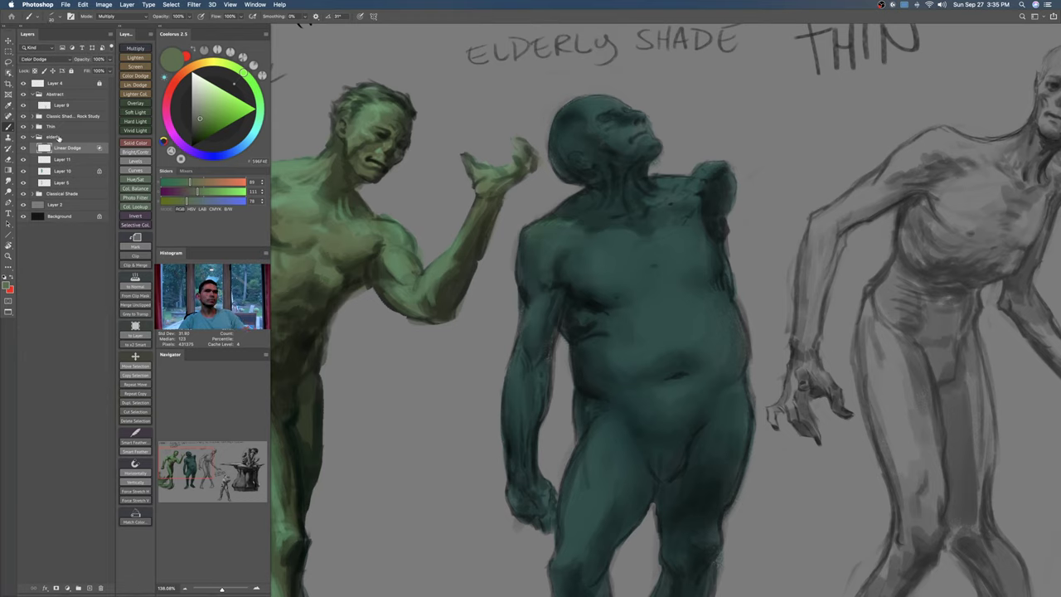
double_click(87, 147)
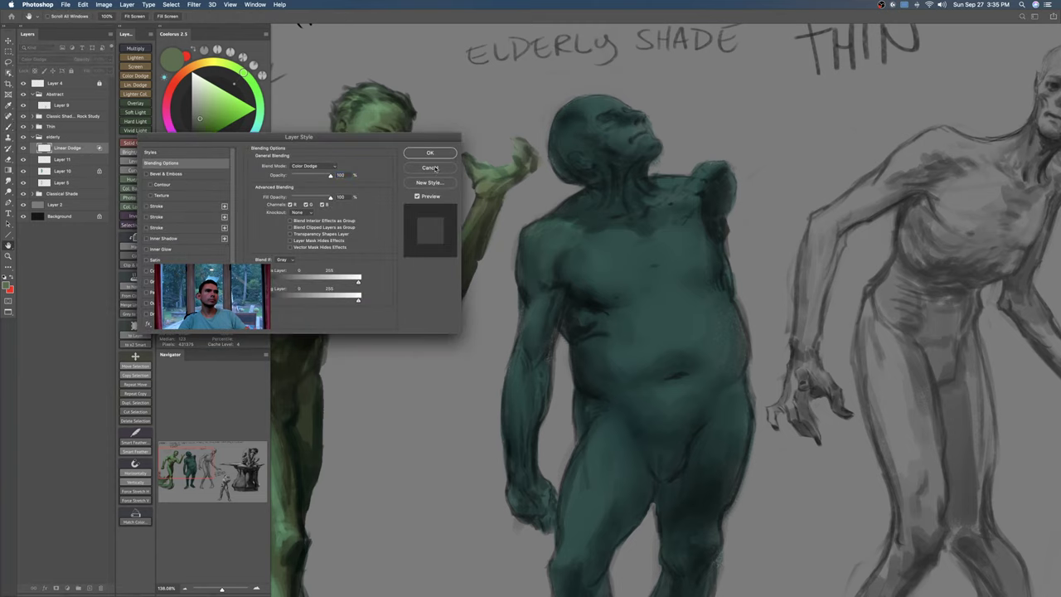
left_click(431, 168)
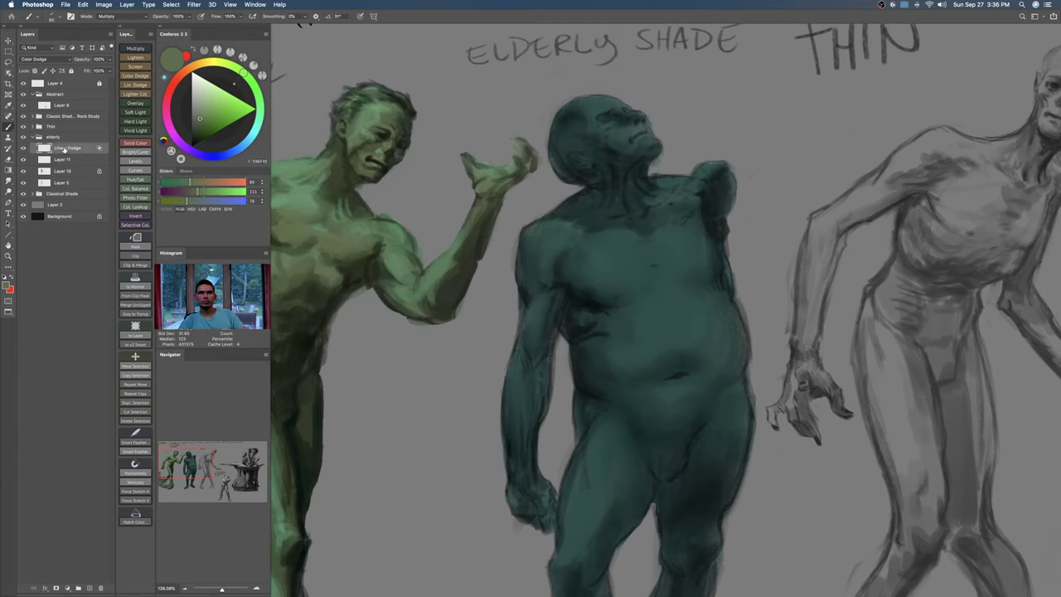
double_click(79, 148)
type("cd")
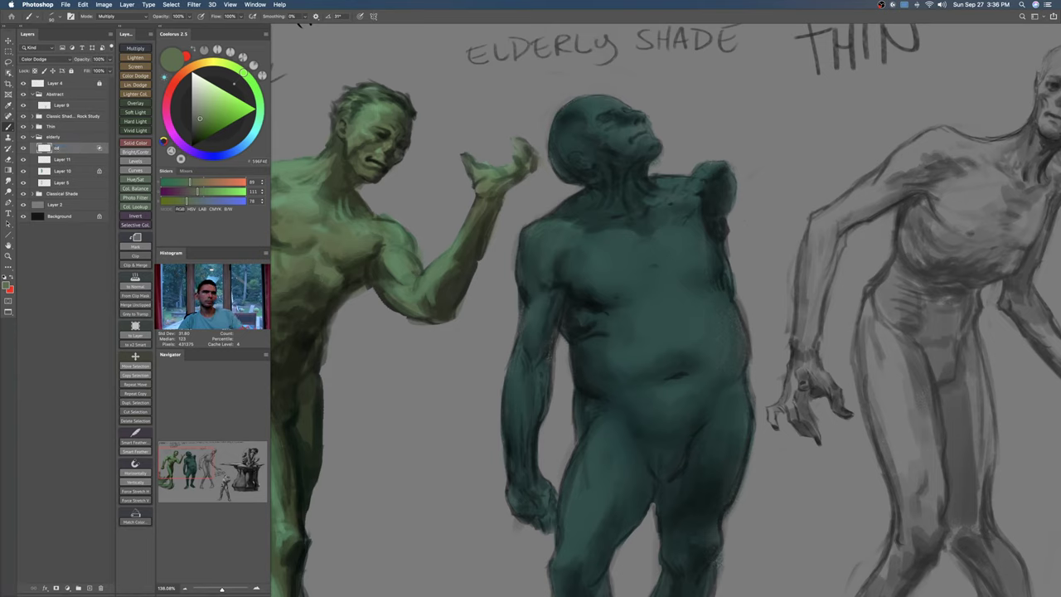
Step: Pick a cooler green, RGB 94, 165, 119, and paint highlights across the elderly figure's upper chest
left_click_drag(244, 73, 258, 100)
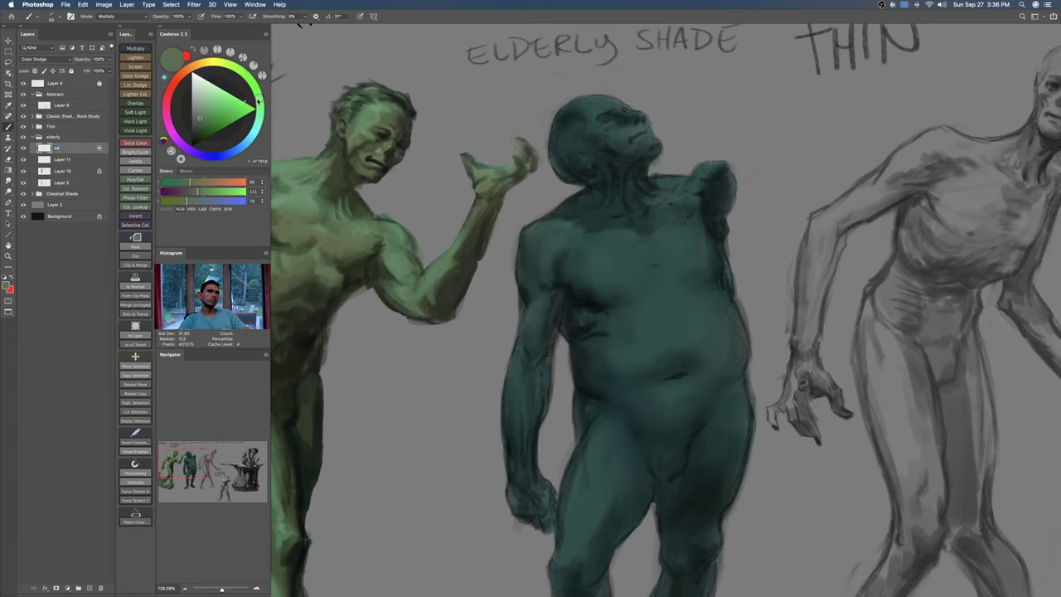
mouse_move(584, 236)
left_mouse_down()
mouse_move(572, 245)
mouse_move(601, 246)
left_mouse_up()
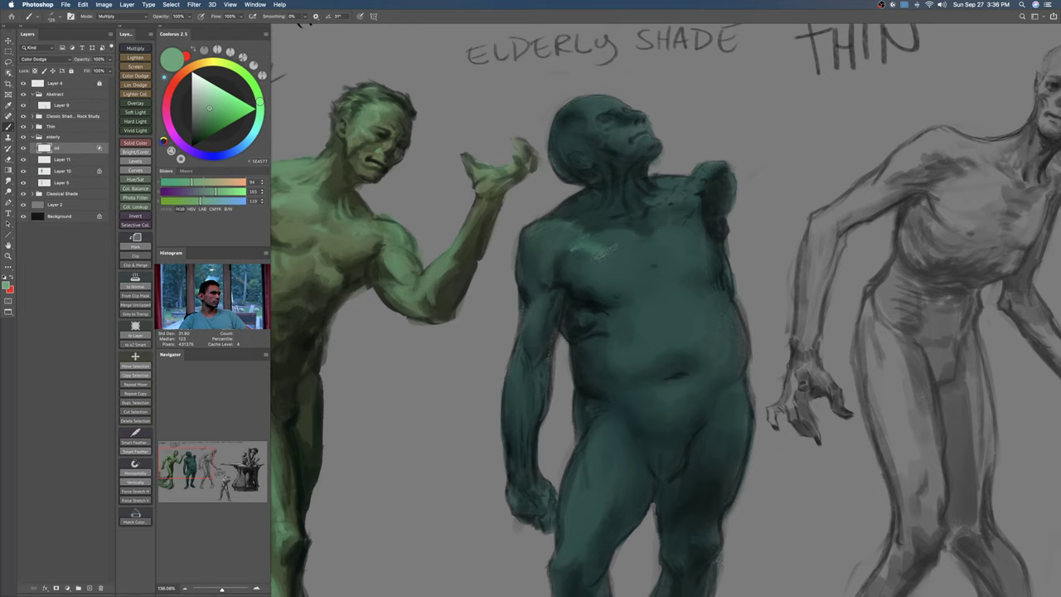
left_click_drag(590, 246, 633, 259)
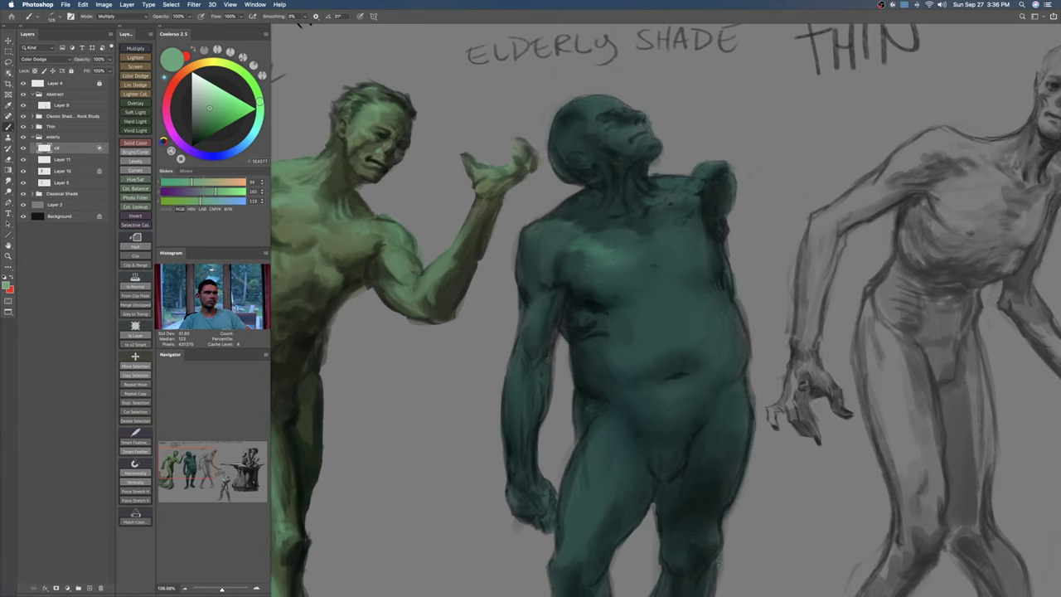
Step: Pick a light green, RGB 168, 205, 176, set the brush mode to Normal and paint a highlight on the elderly figure's upper chest
left_click(203, 93)
mouse_move(568, 249)
left_mouse_down()
mouse_move(589, 235)
mouse_move(629, 249)
left_mouse_up()
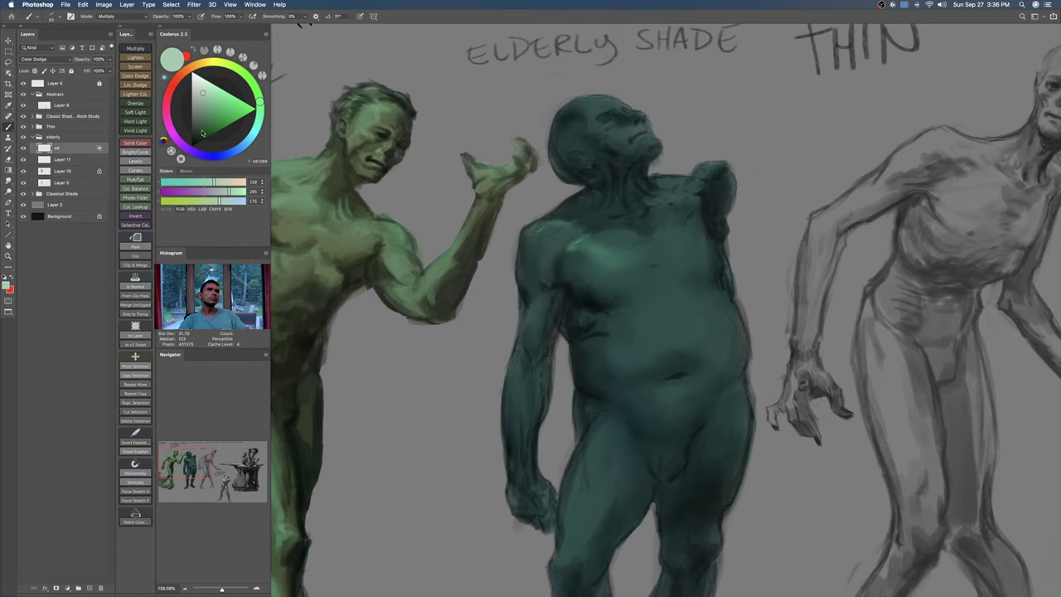
right_click(616, 256, "shift")
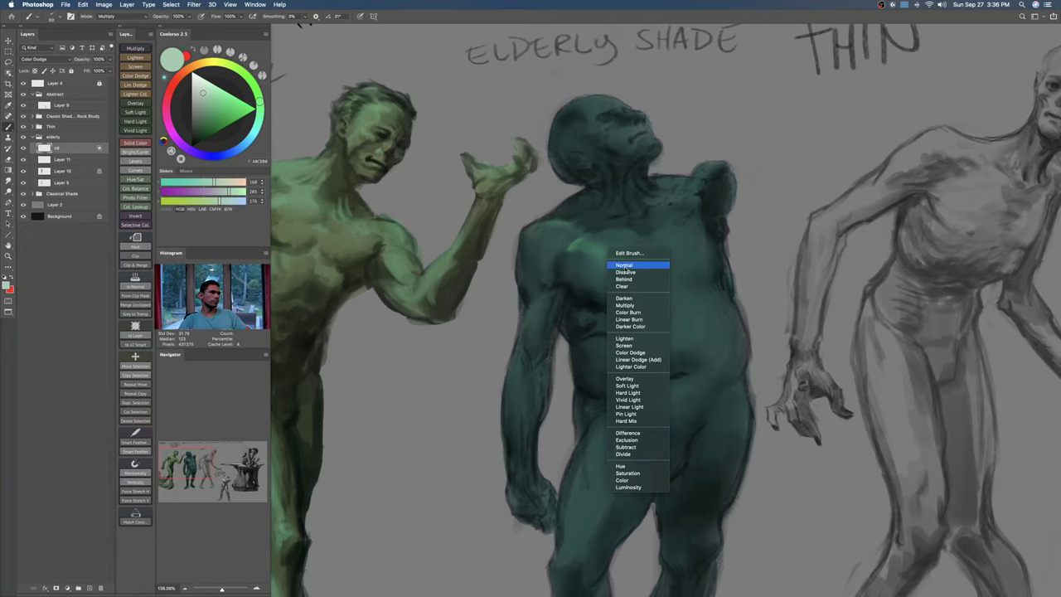
left_click(623, 265)
mouse_move(571, 247)
left_mouse_down()
mouse_move(581, 240)
mouse_move(556, 222)
mouse_move(602, 246)
left_mouse_up()
Step: Enlarge the brush and paint a highlight down the centre of the elderly figure's chest
scroll(557, 224, "down", 3)
key("]")
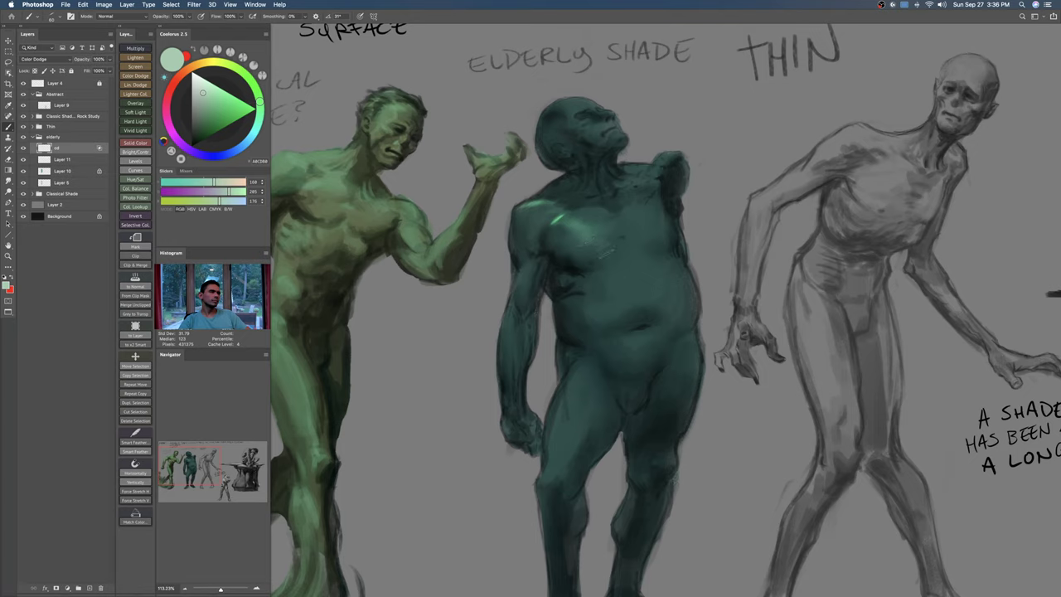
key("]")
key("]")
key("]")
key("]")
key("]")
key("]")
left_click_drag(621, 214, 628, 245)
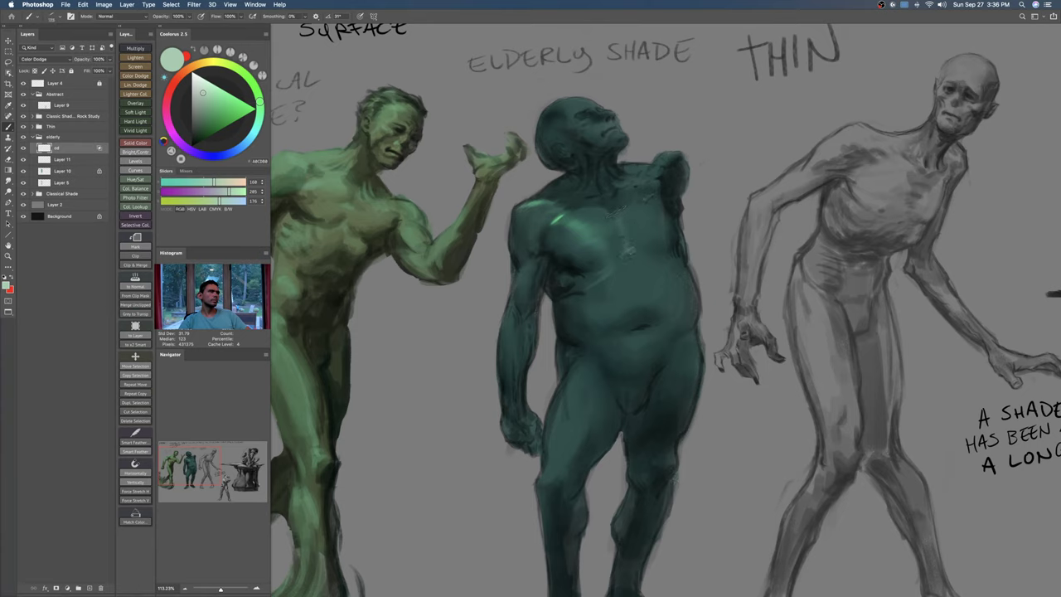
Step: Reduce the brush size and paint highlights on the elderly figure's raised shoulder and the chest beside it
key("[")
left_click_drag(660, 166, 644, 206)
mouse_move(623, 169)
left_mouse_down()
mouse_move(653, 165)
mouse_move(651, 186)
left_mouse_up()
left_click_drag(642, 225, 651, 212)
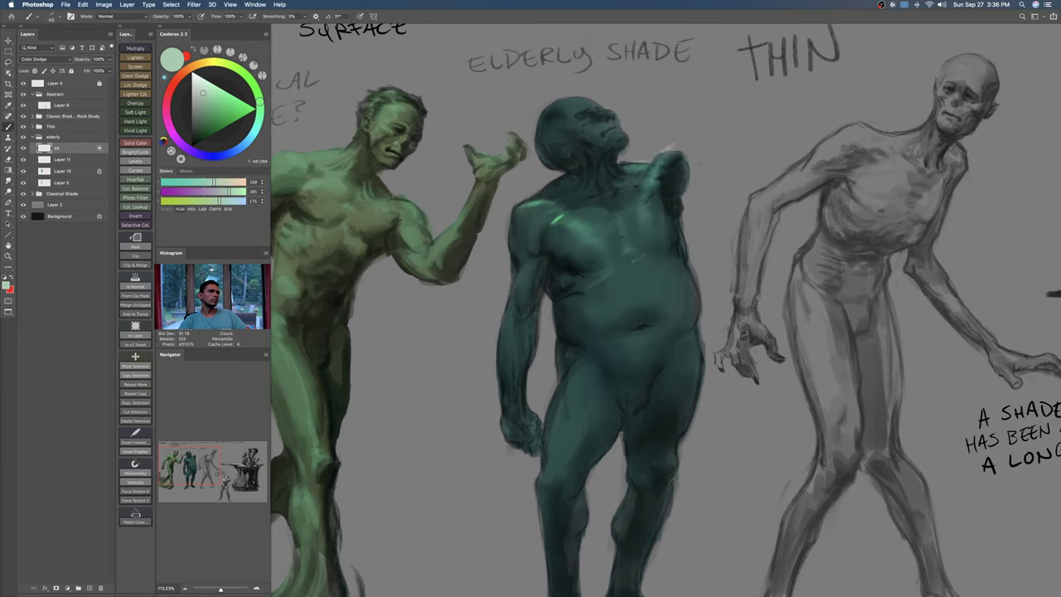
Step: Paint highlights across the elderly figure's belly and below the navel, and undo the extra stroke along the raised shoulder
mouse_move(627, 254)
left_mouse_down()
mouse_move(653, 265)
mouse_move(604, 272)
mouse_move(618, 258)
mouse_move(656, 269)
left_mouse_up()
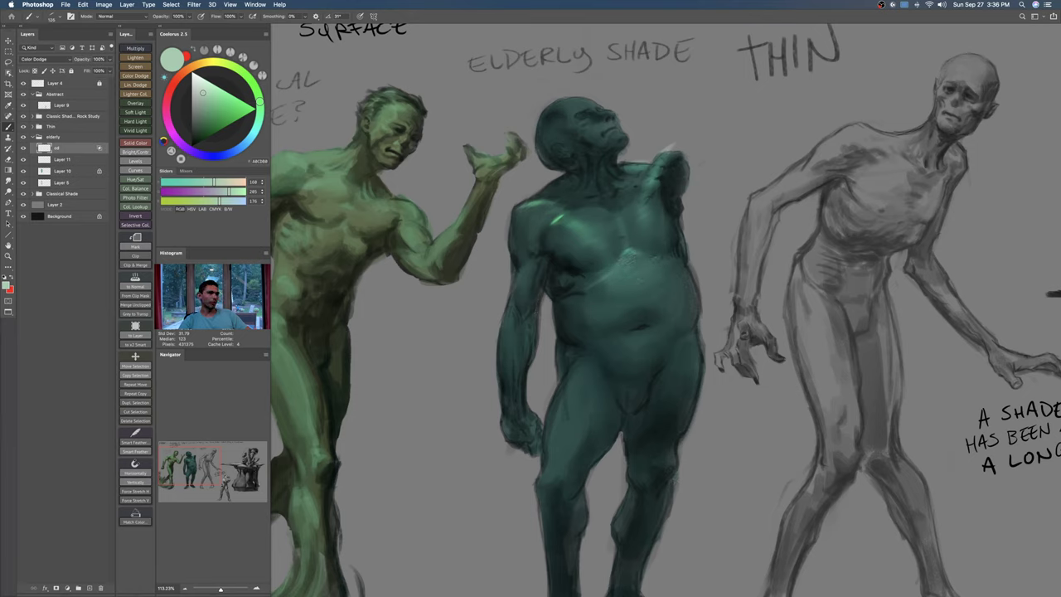
mouse_move(612, 273)
left_mouse_down()
mouse_move(597, 284)
mouse_move(635, 297)
left_mouse_up()
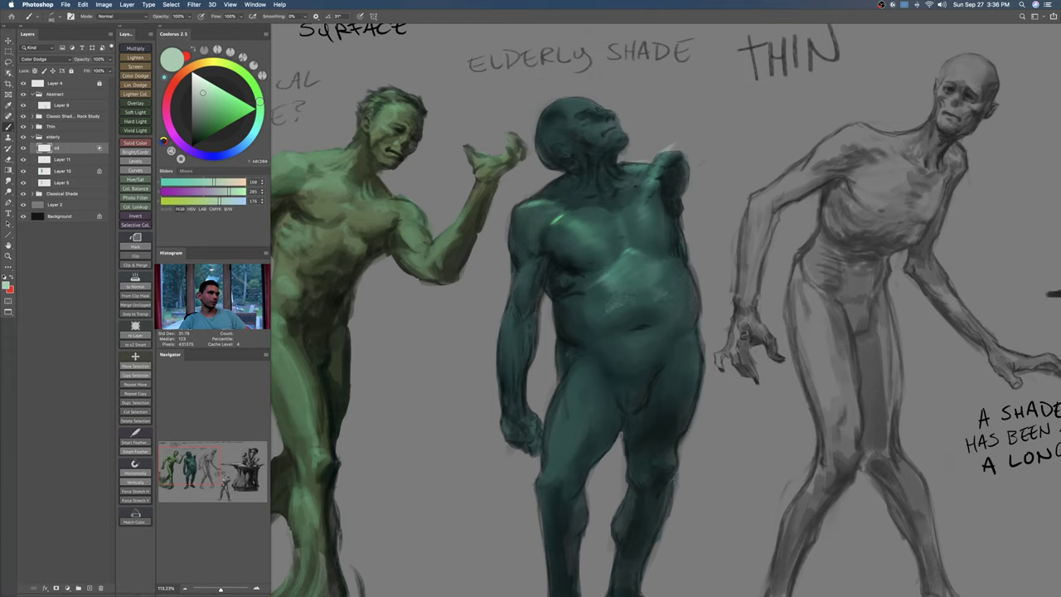
mouse_move(634, 336)
left_mouse_down()
mouse_move(645, 331)
mouse_move(622, 341)
left_mouse_up()
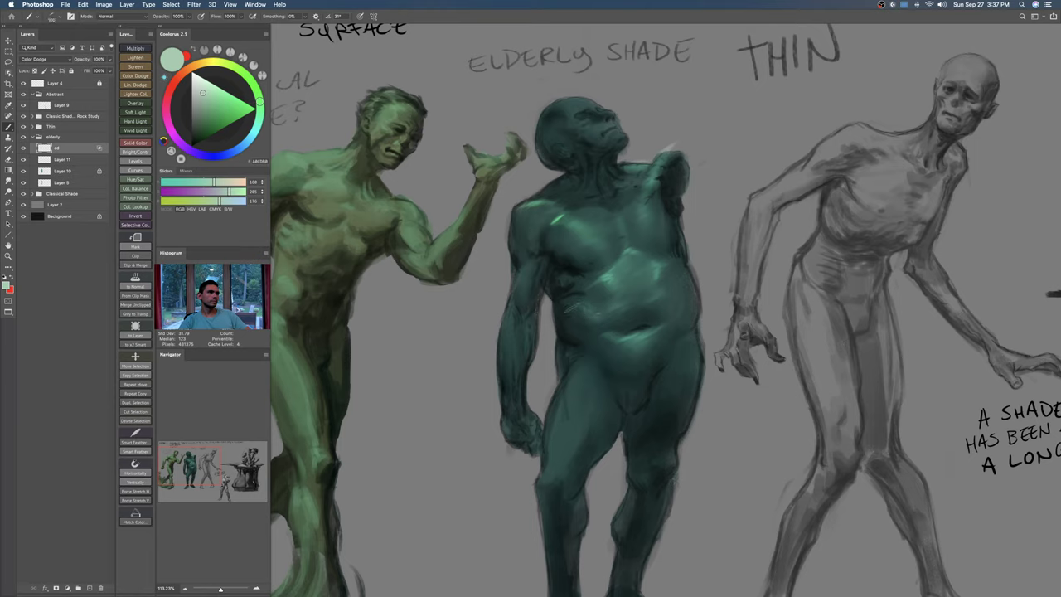
left_click_drag(692, 288, 688, 297)
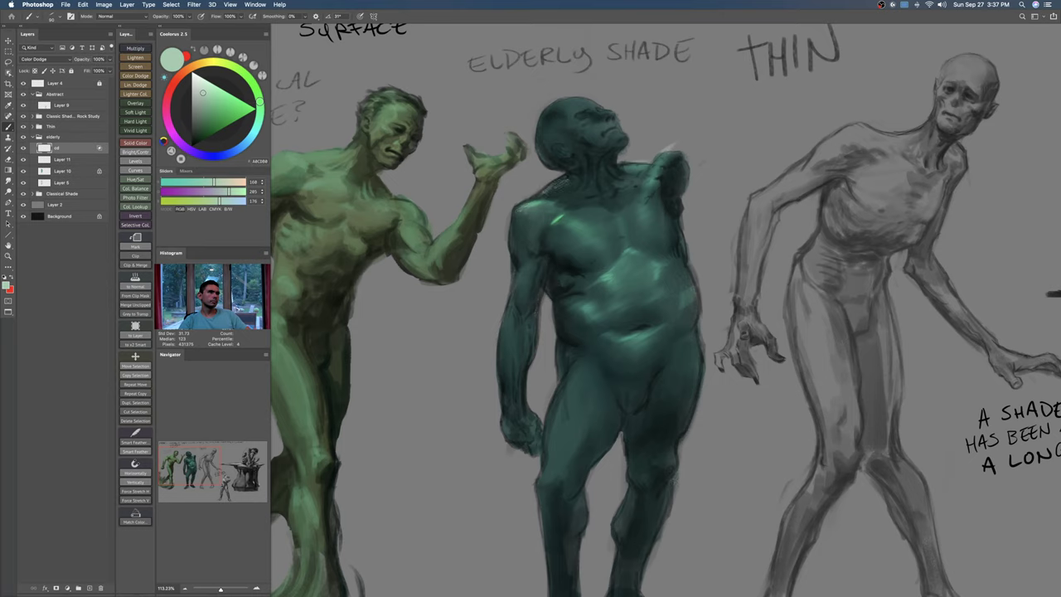
left_click_drag(629, 164, 673, 154)
key("super+z")
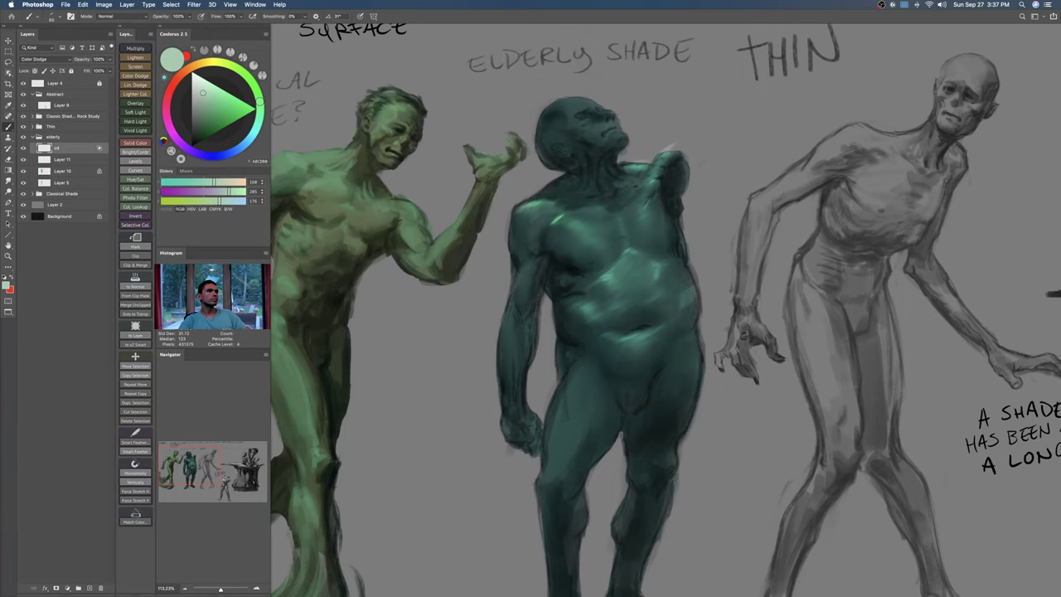
Step: Paint highlights along the elderly figure's front thigh and knee
scroll(684, 341, "down", 1)
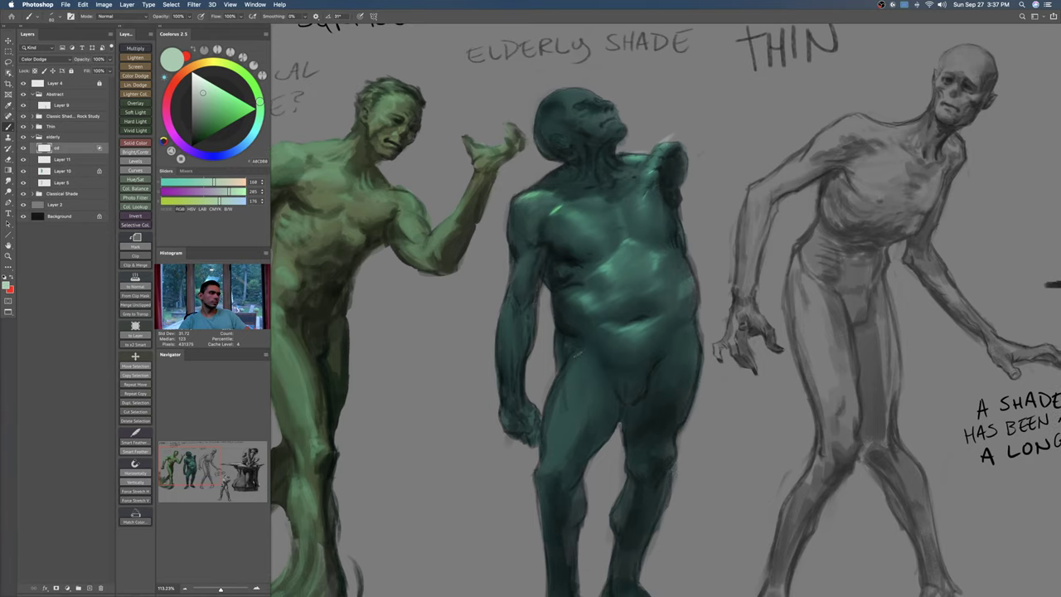
scroll(666, 310, "down", 2)
mouse_move(584, 328)
left_mouse_down()
mouse_move(552, 431)
mouse_move(559, 426)
left_mouse_up()
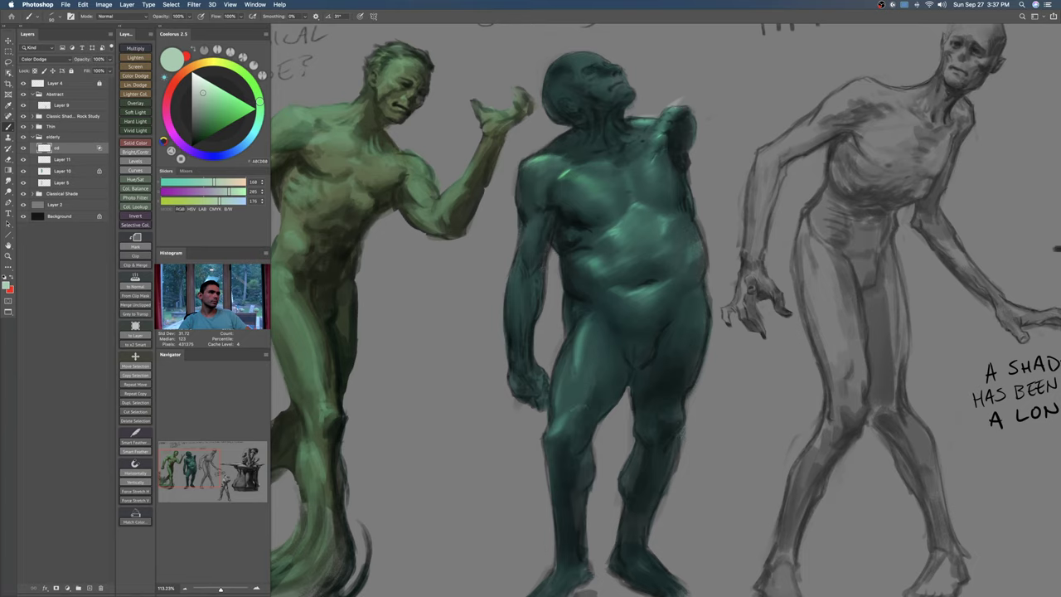
left_click_drag(591, 388, 577, 409)
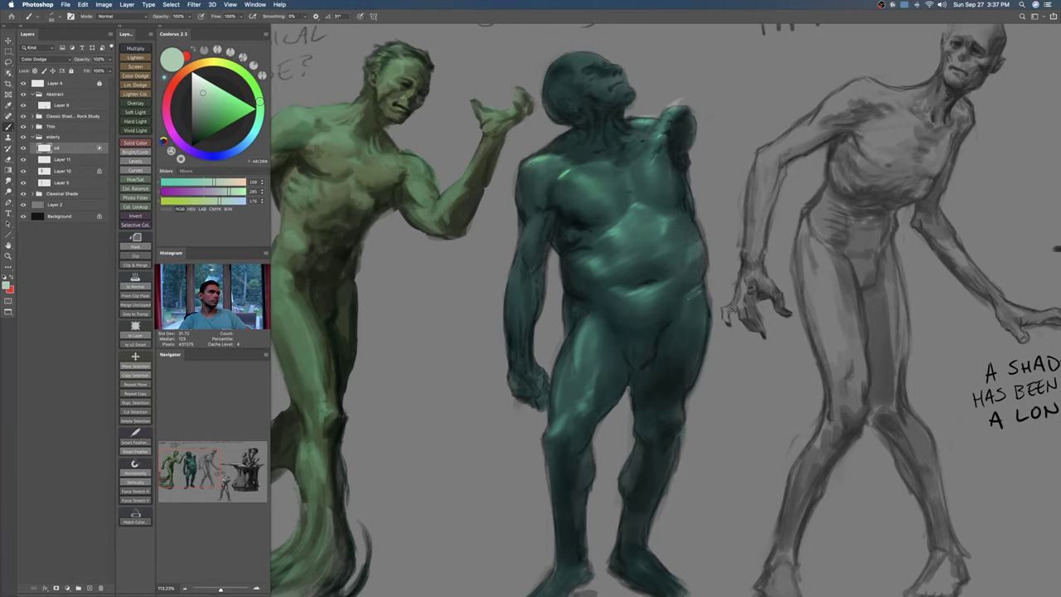
Step: Flip the whole canvas horizontally and frame the elderly figure for checking
key("z")
left_click_drag(689, 370, 630, 392)
left_click(673, 393)
left_click(109, 7)
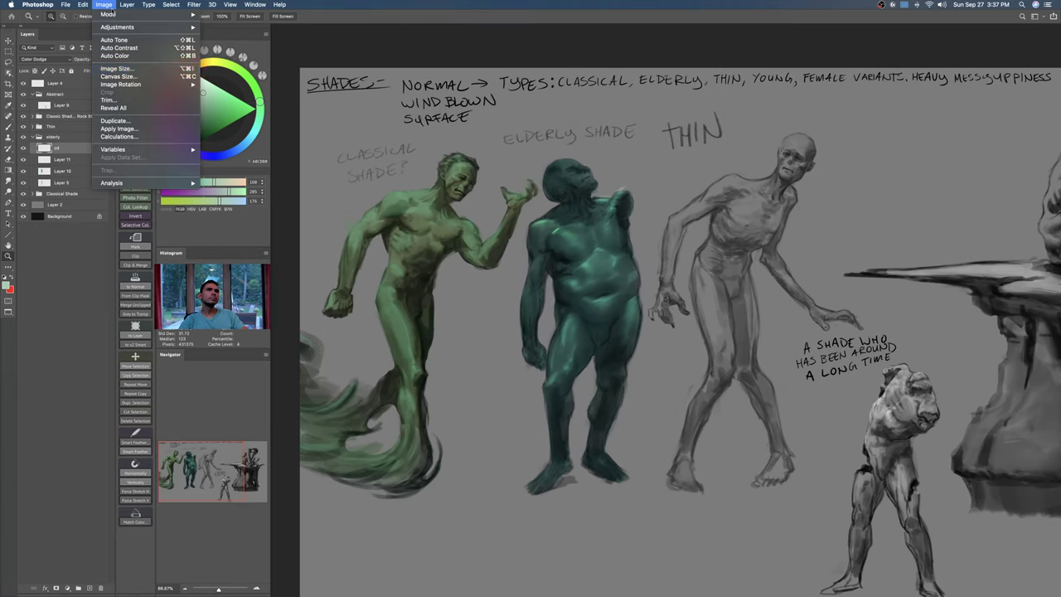
mouse_move(143, 84)
left_click(221, 121)
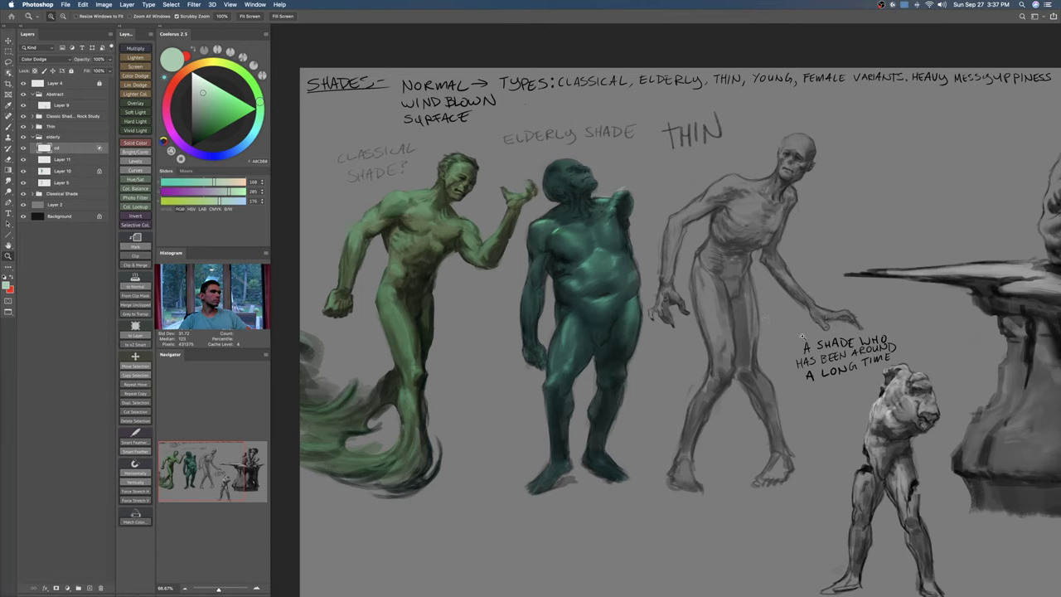
left_click(104, 5)
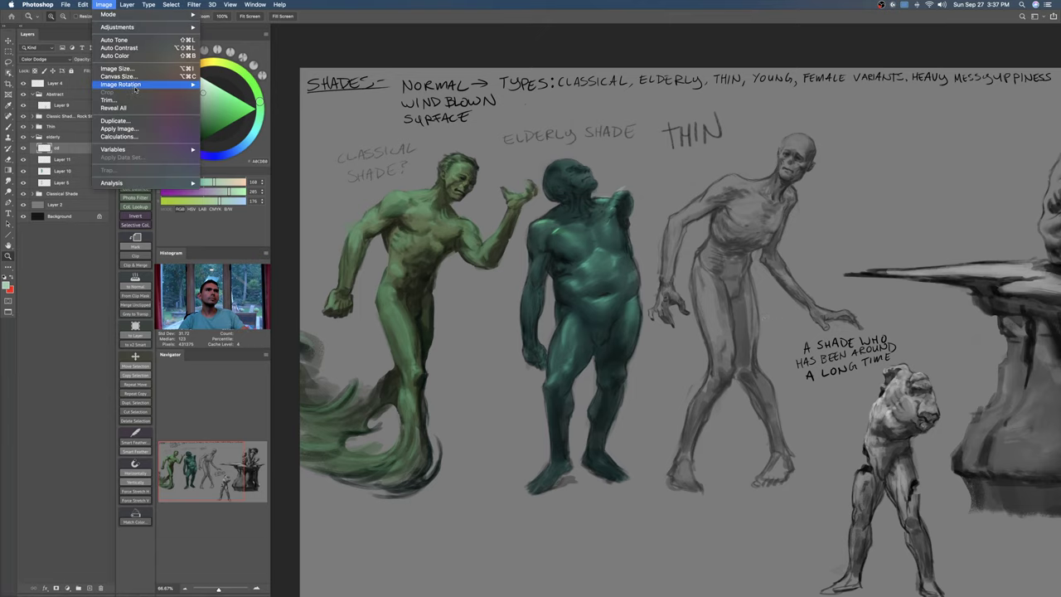
mouse_move(137, 85)
left_click(238, 121)
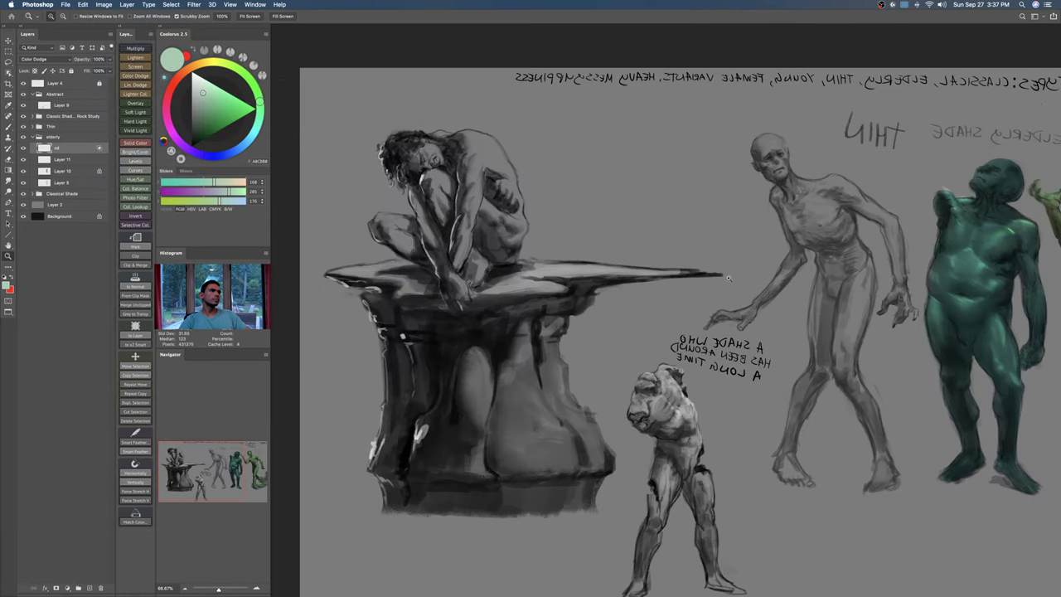
left_click_drag(855, 310, 537, 278)
left_click_drag(638, 253, 702, 233)
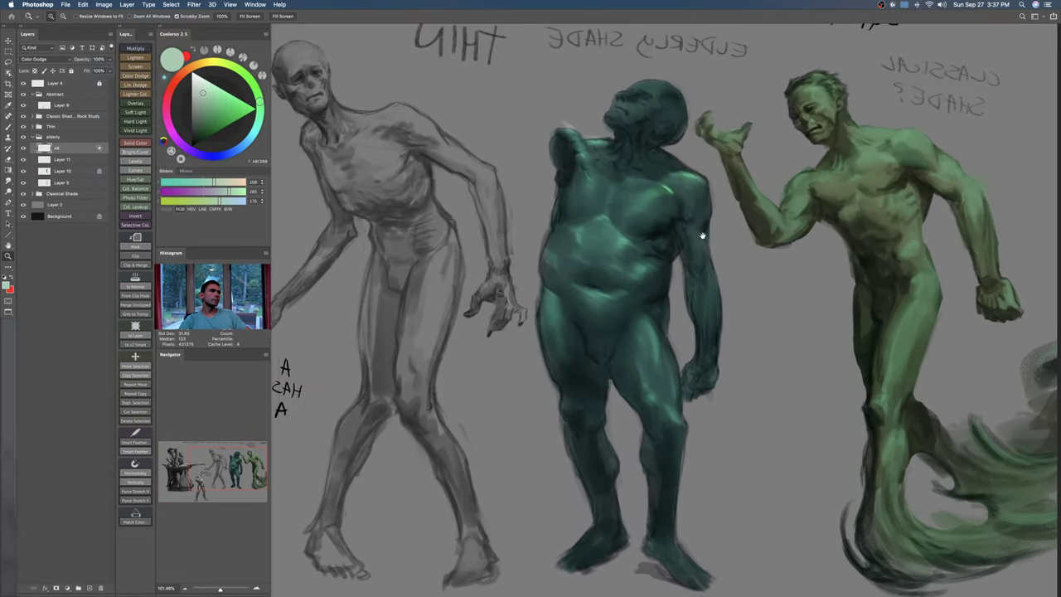
scroll(589, 214, "up", 1)
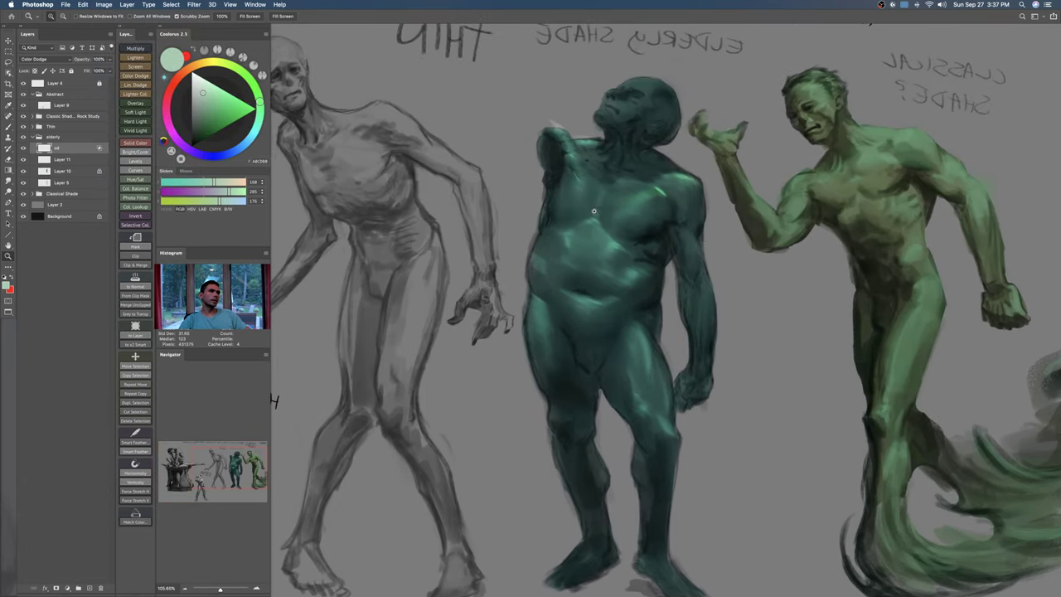
Step: Touch up highlights on the elderly figure's belly with the brush and undo the last stroke
key("b")
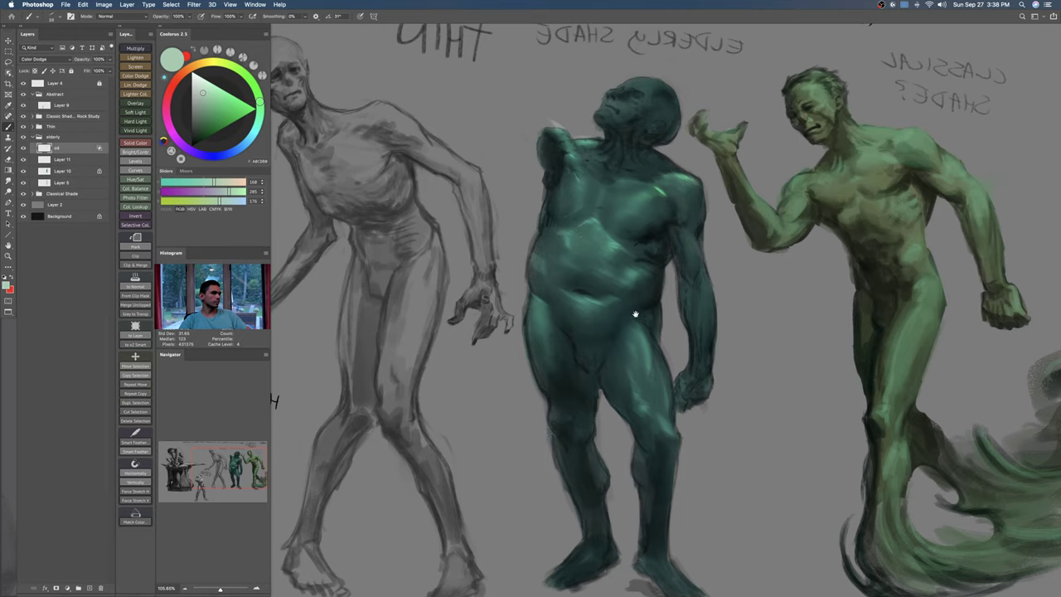
left_click_drag(562, 230, 558, 225)
key("bracketleft")
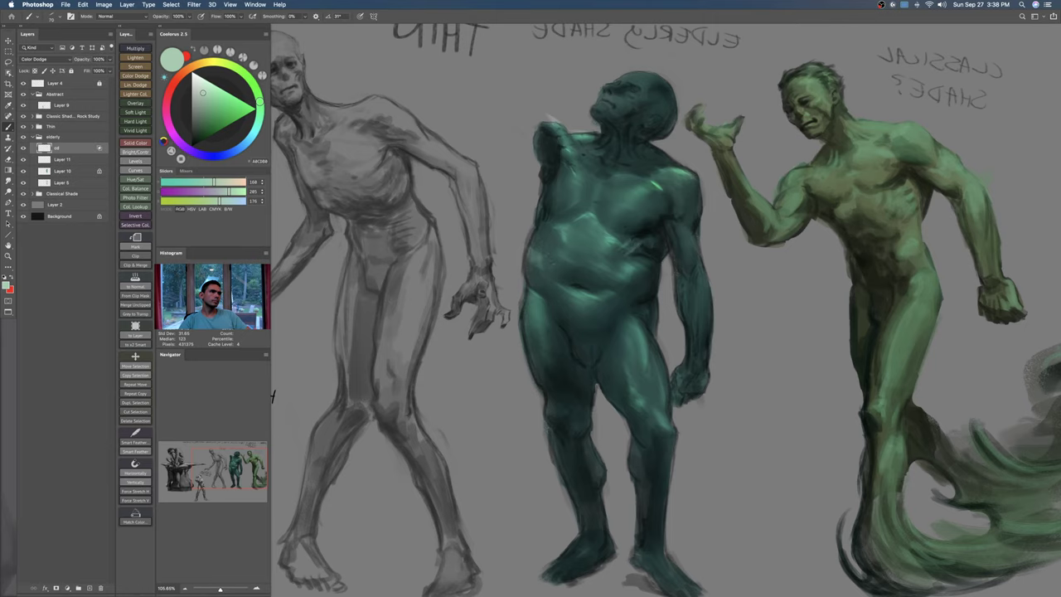
key("super+z")
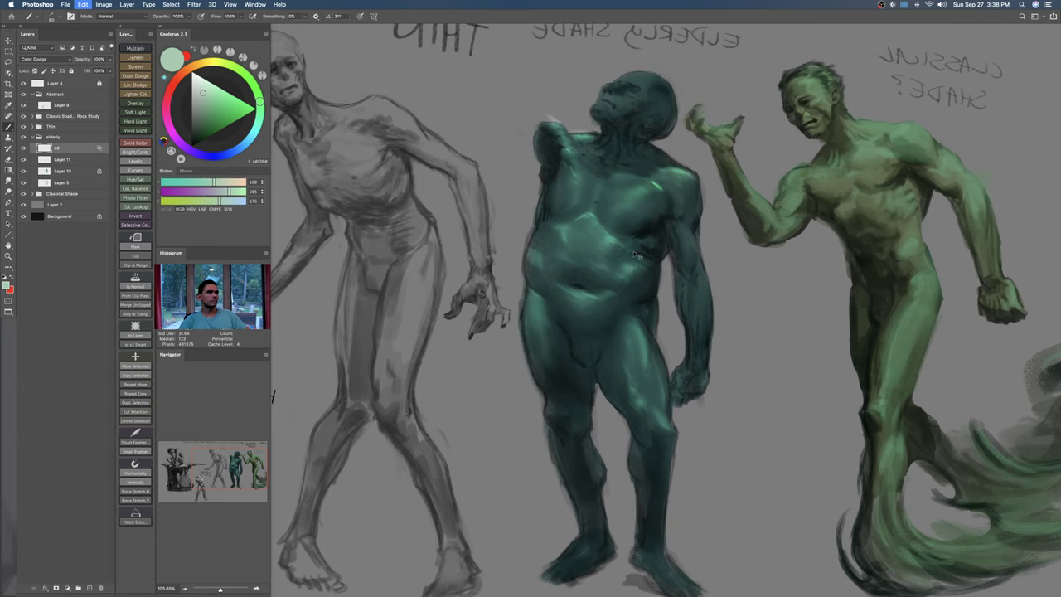
Step: Set the brush tip angle to -68° and reduce the brush size and opacity
right_click(636, 250)
left_click_drag(660, 266, 656, 283)
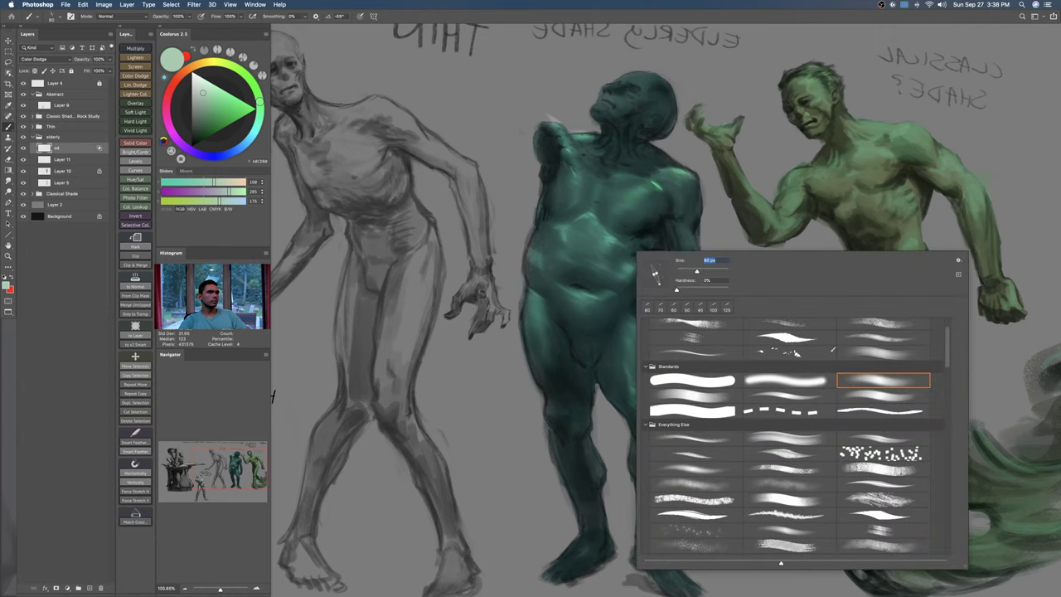
left_click(623, 240)
key("bracketleft")
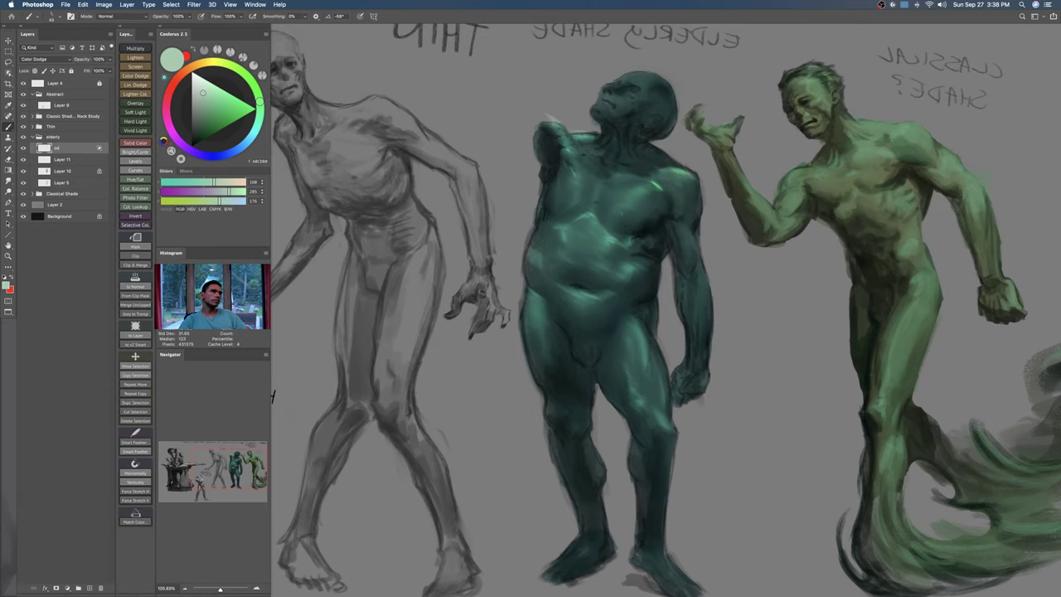
key("8")
key("0")
Step: Soften the hard bright streak between the elderly figure's chest and shoulder with the Smudge tool, and return to the brush
scroll(630, 224, "up", 5)
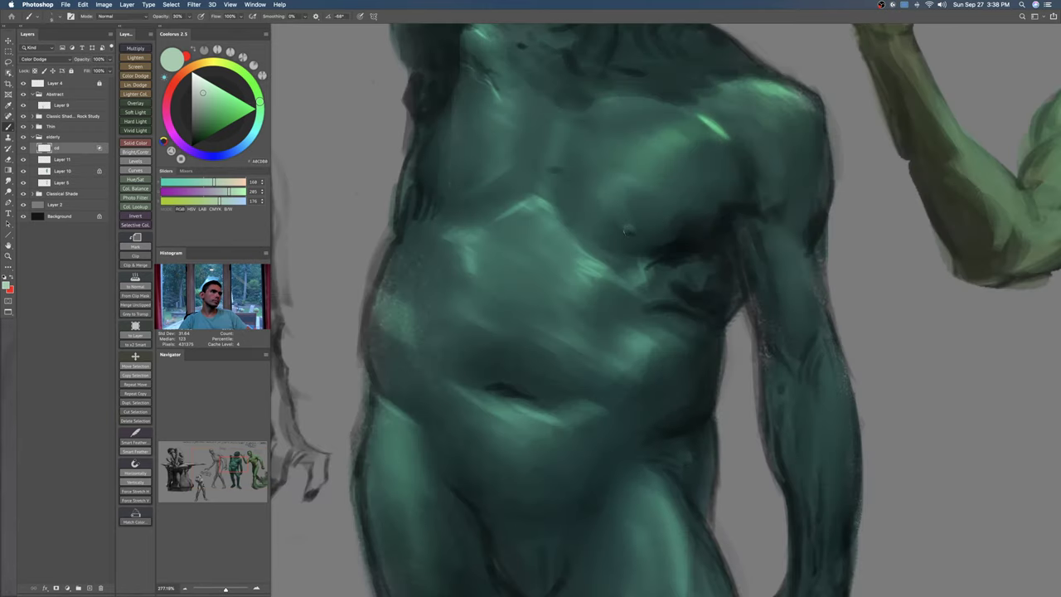
scroll(636, 233, "down", 6)
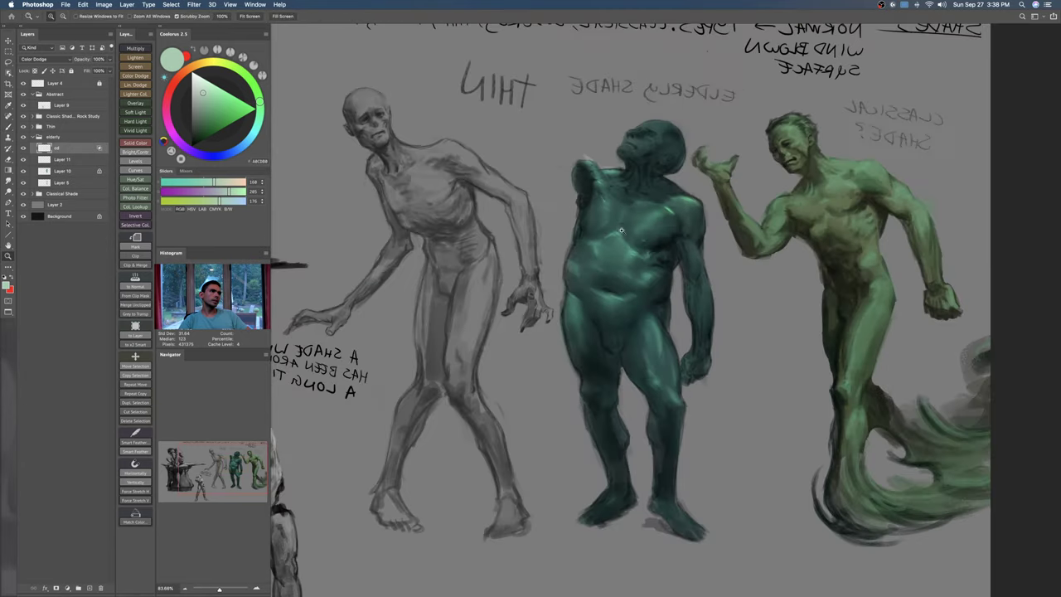
scroll(599, 231, "up", 4)
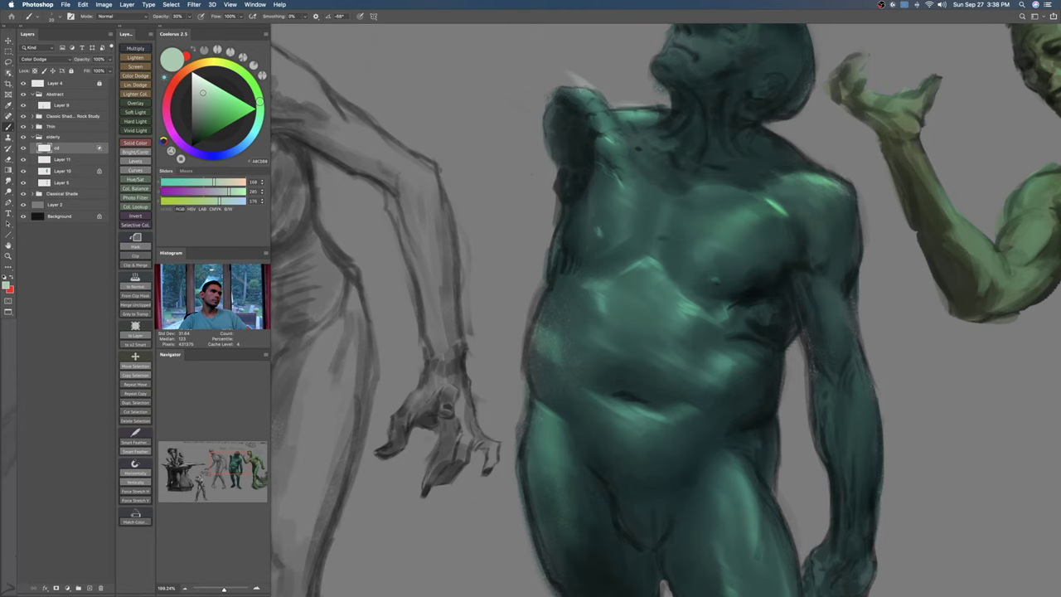
scroll(595, 266, "down", 6)
scroll(667, 247, "up", 4)
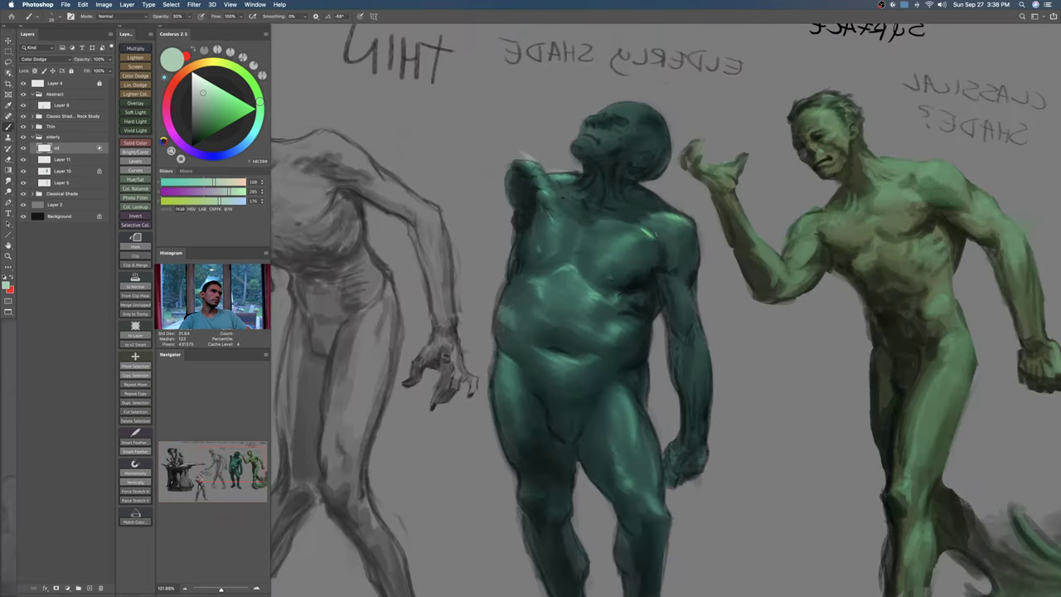
scroll(650, 239, "up", 4)
key("r")
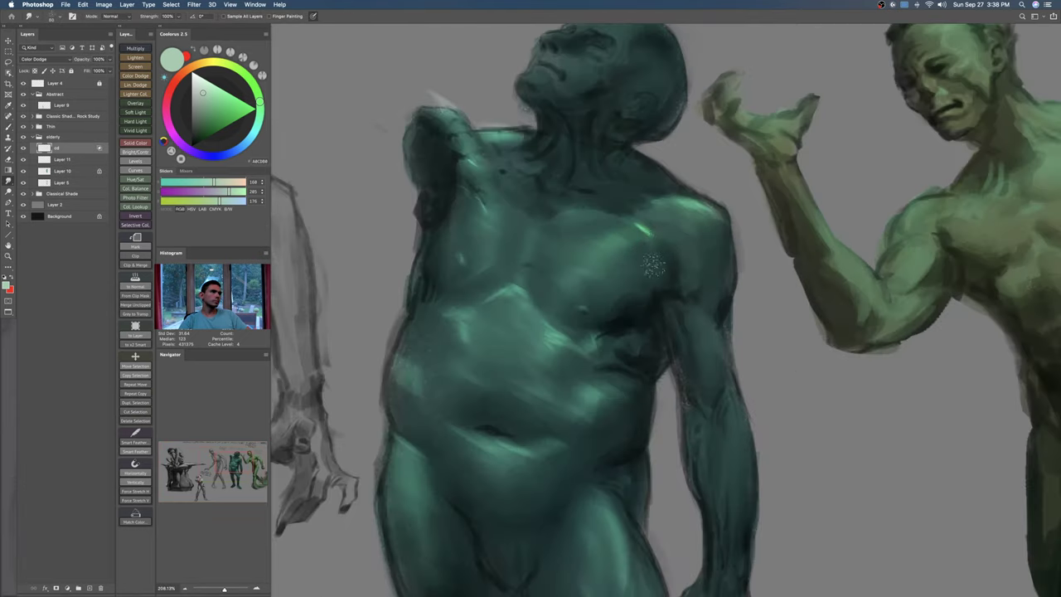
key("b")
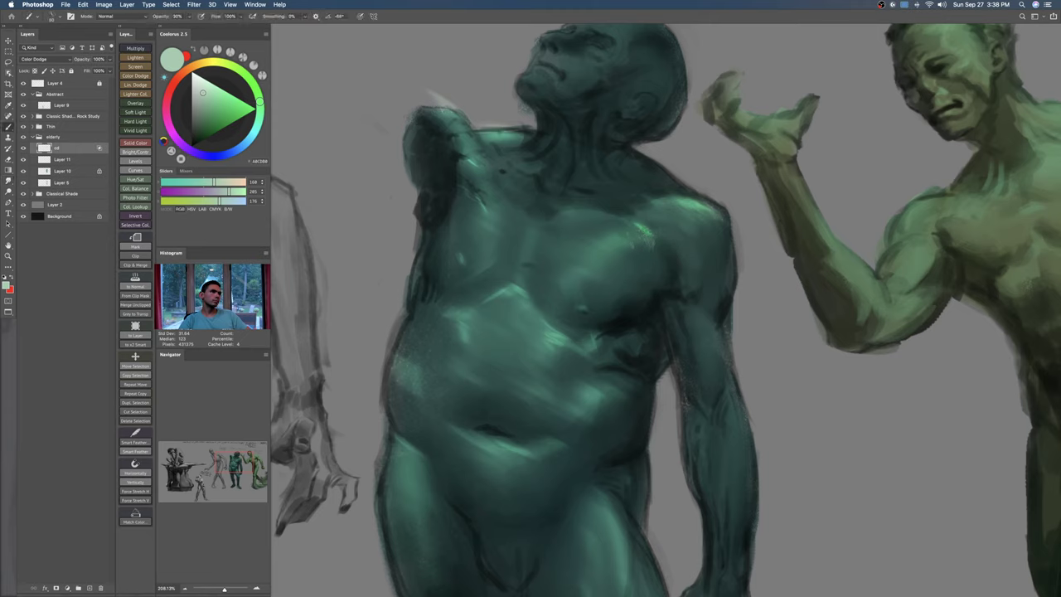
Step: Shift the painting colour slightly toward cyan and paint highlights on the elderly figure's lowered shoulder and upper arm
left_click(260, 115)
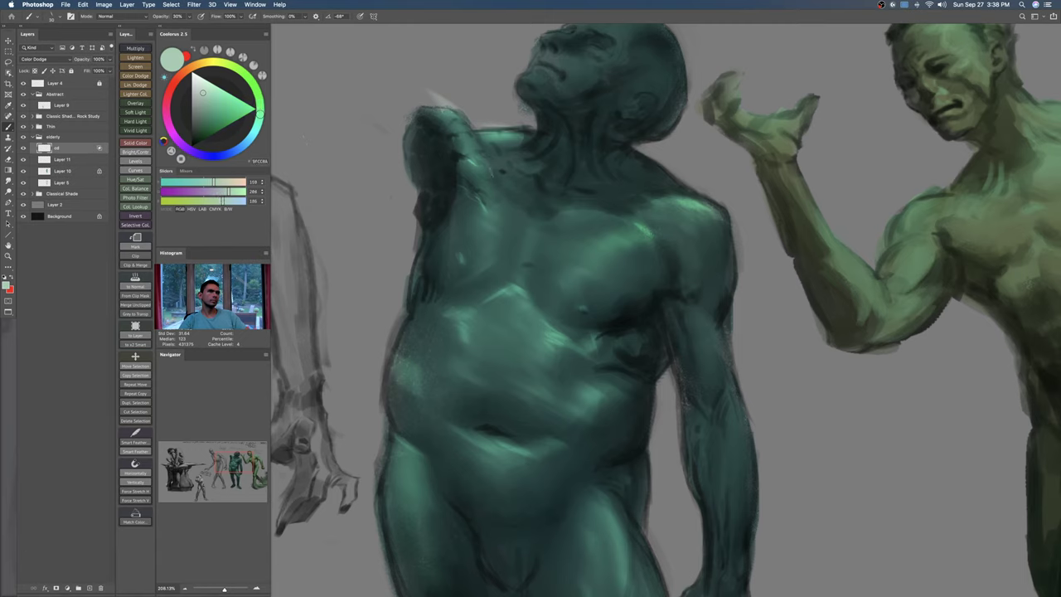
left_click_drag(644, 232, 650, 241)
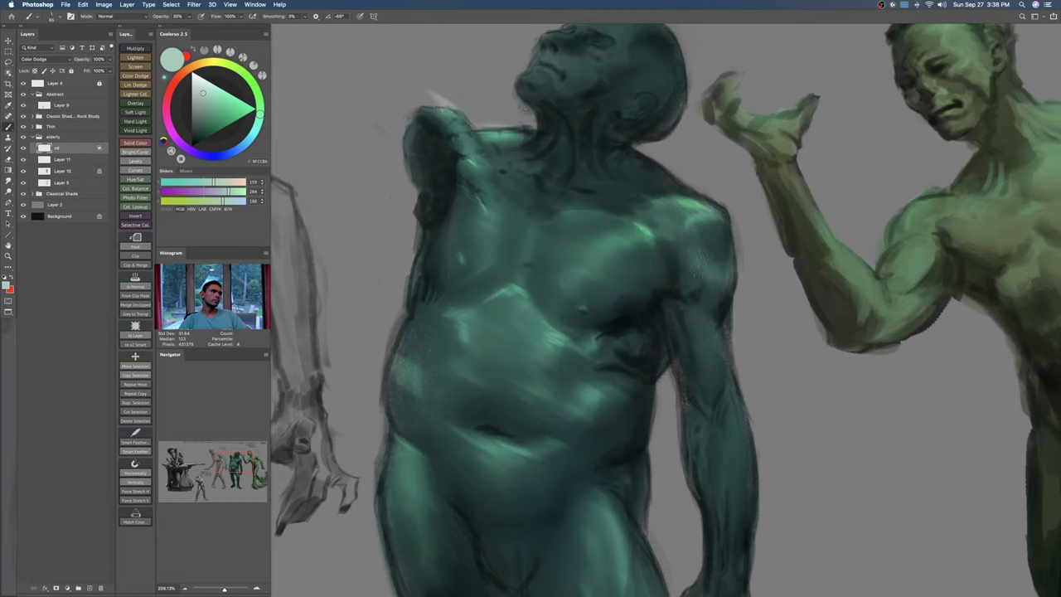
mouse_move(722, 289)
left_mouse_down()
mouse_move(672, 291)
mouse_move(720, 292)
left_mouse_up()
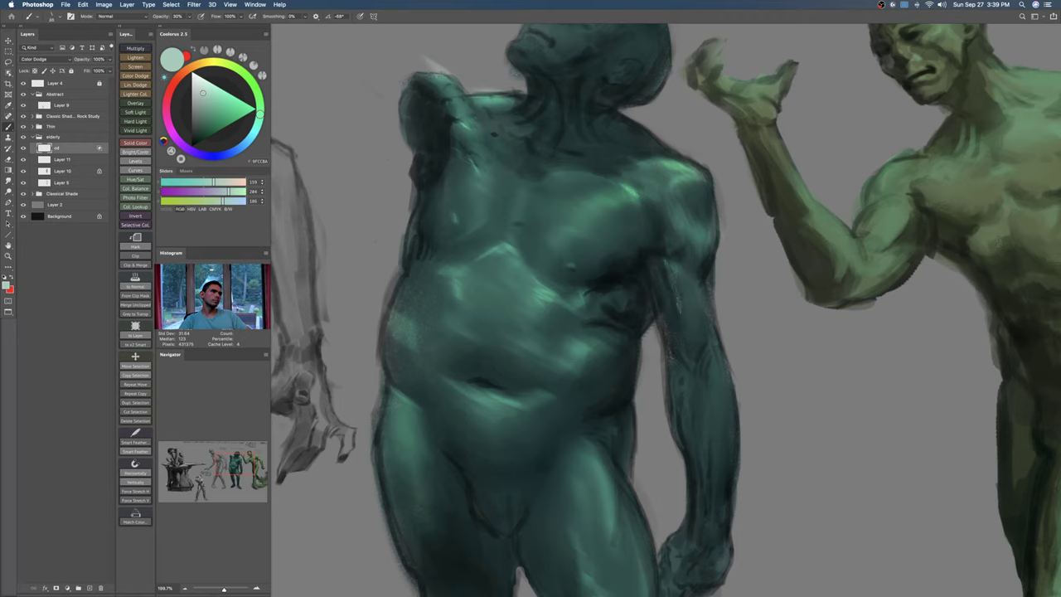
left_click_drag(682, 300, 676, 264)
left_click_drag(683, 290, 700, 314)
Step: Paint highlights along the elbow and forearm of the elderly figure's lowered arm with larger brush sizes
key("]")
mouse_move(718, 350)
left_mouse_down()
mouse_move(714, 383)
mouse_move(702, 378)
mouse_move(717, 401)
mouse_move(702, 387)
left_mouse_up()
left_click_drag(698, 429, 702, 442)
key("]")
key("]")
left_click_drag(687, 366, 681, 390)
left_click_drag(683, 403, 686, 414)
left_click_drag(682, 374, 678, 414)
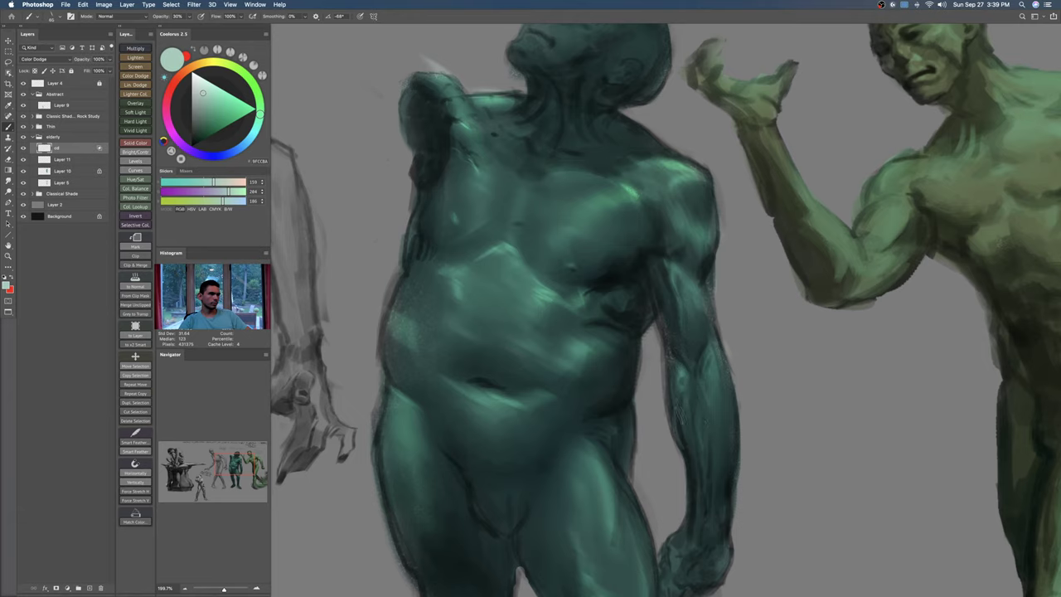
left_click_drag(706, 355, 706, 399)
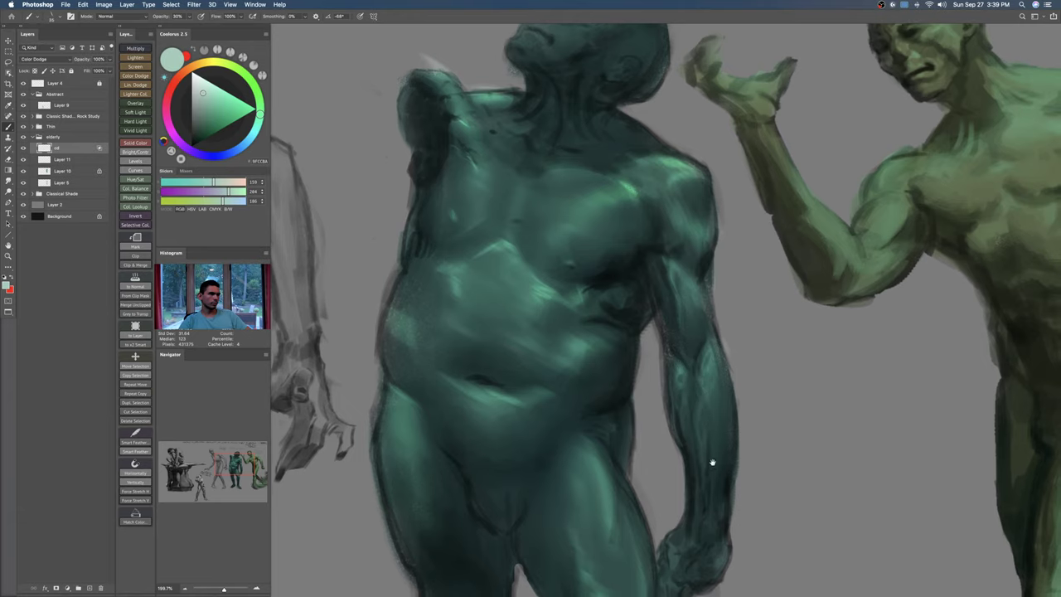
Step: Paint further highlights down the forearm and wrist of the elderly figure's lowered arm
left_click_drag(717, 471, 683, 426)
mouse_move(697, 337)
left_mouse_down()
mouse_move(703, 390)
mouse_move(679, 402)
left_mouse_up()
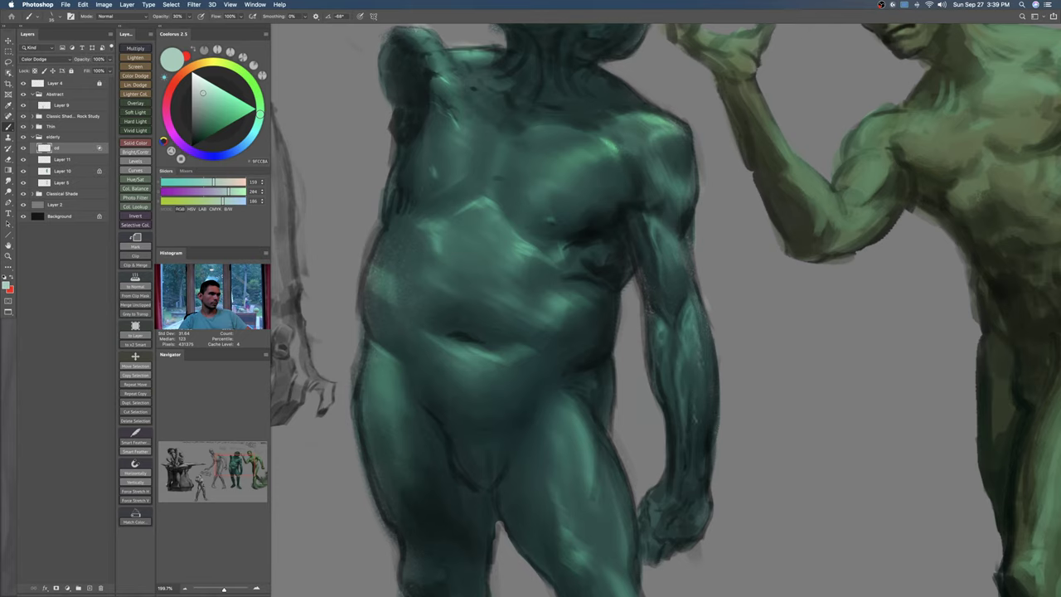
mouse_move(693, 315)
left_mouse_down()
mouse_move(689, 386)
mouse_move(674, 400)
left_mouse_up()
left_click_drag(702, 418, 696, 372)
mouse_move(693, 325)
left_mouse_down()
mouse_move(704, 315)
mouse_move(709, 347)
left_mouse_up()
left_click_drag(597, 284, 620, 267)
left_click_drag(638, 304, 643, 370)
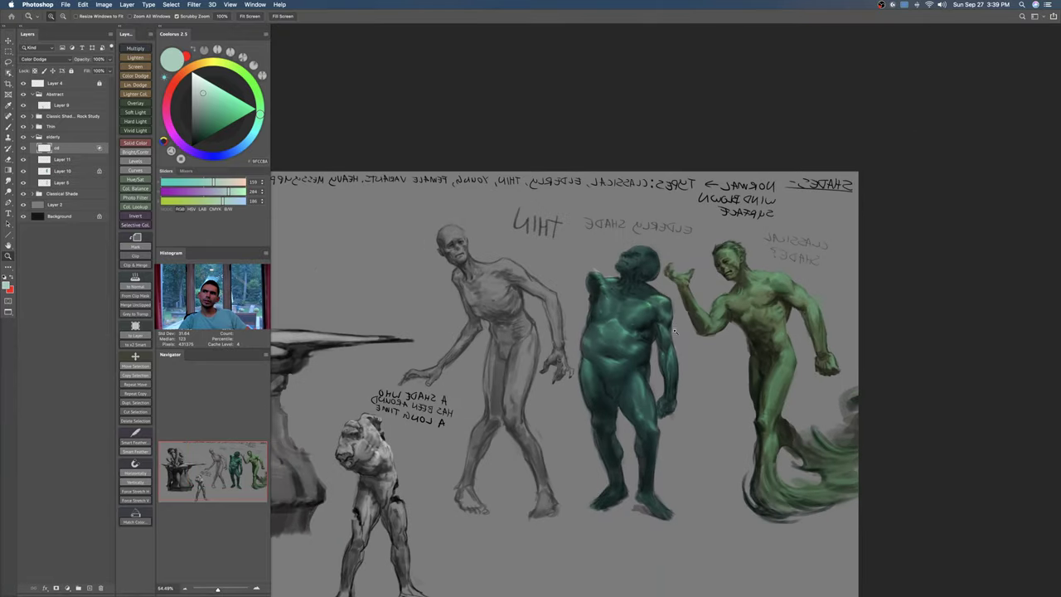
Step: Brush broad, soft highlights over the elderly figure's chest with a larger brush and check the sheet with the panels hidden
left_click_drag(655, 318, 714, 319)
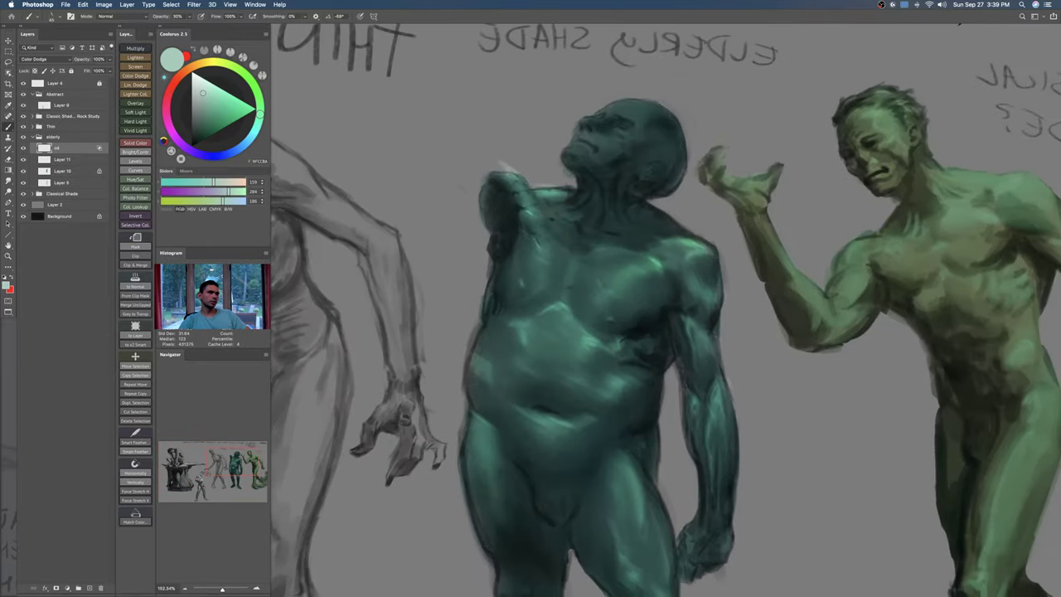
right_click(613, 290)
double_click(808, 404)
left_click_drag(605, 274, 555, 274)
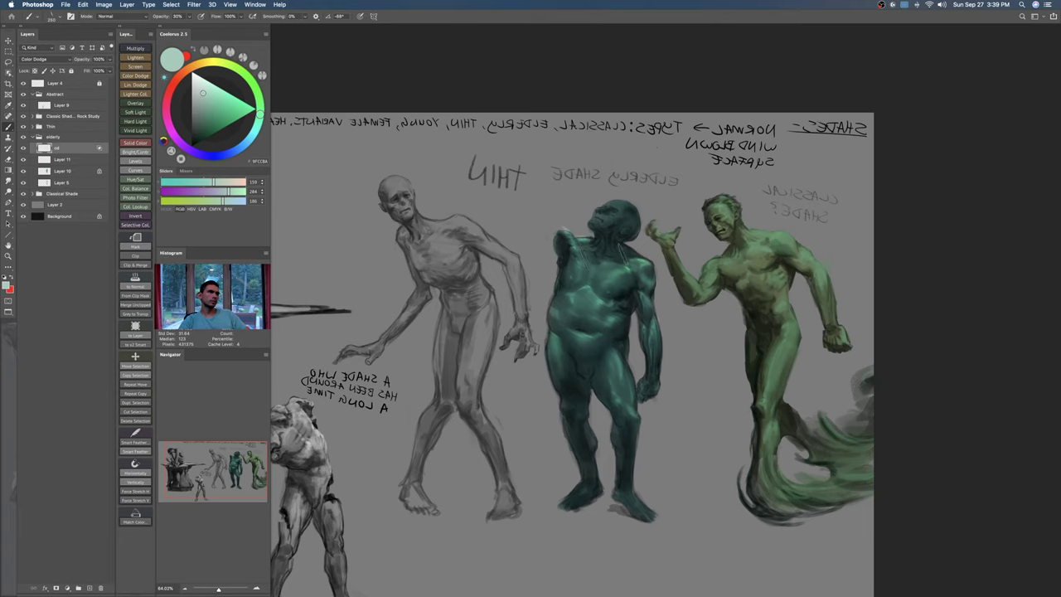
mouse_move(590, 251)
left_mouse_down()
mouse_move(586, 265)
mouse_move(578, 251)
mouse_move(606, 272)
mouse_move(626, 245)
mouse_move(592, 257)
left_mouse_up()
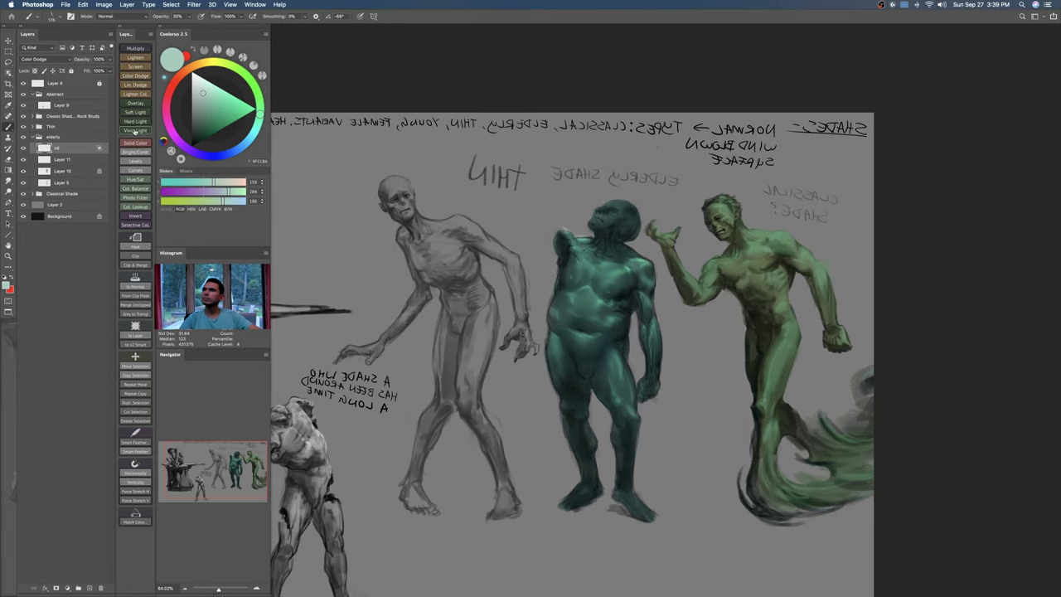
key("Tab")
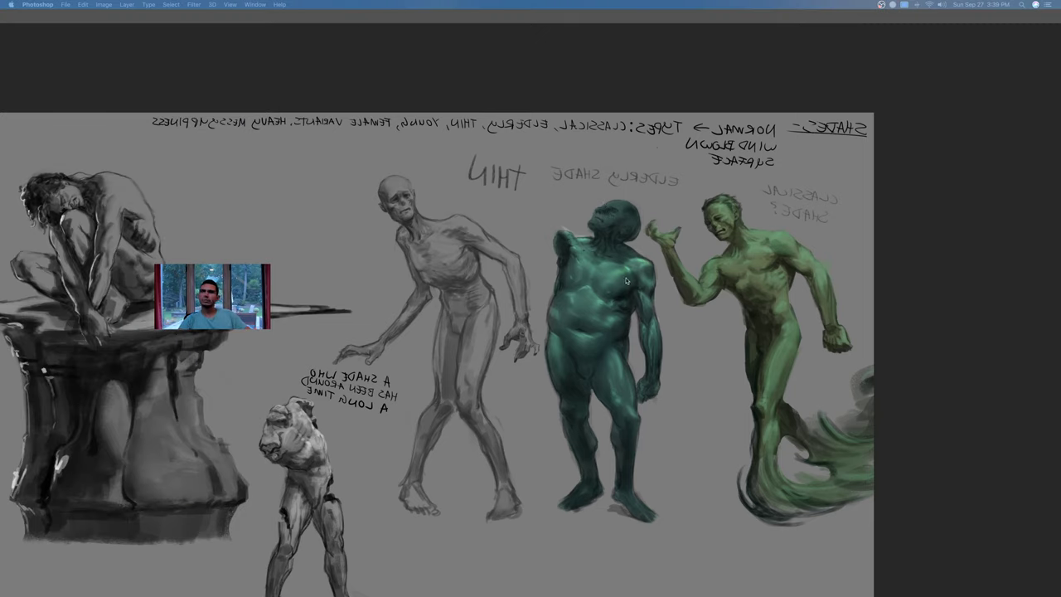
key("Tab")
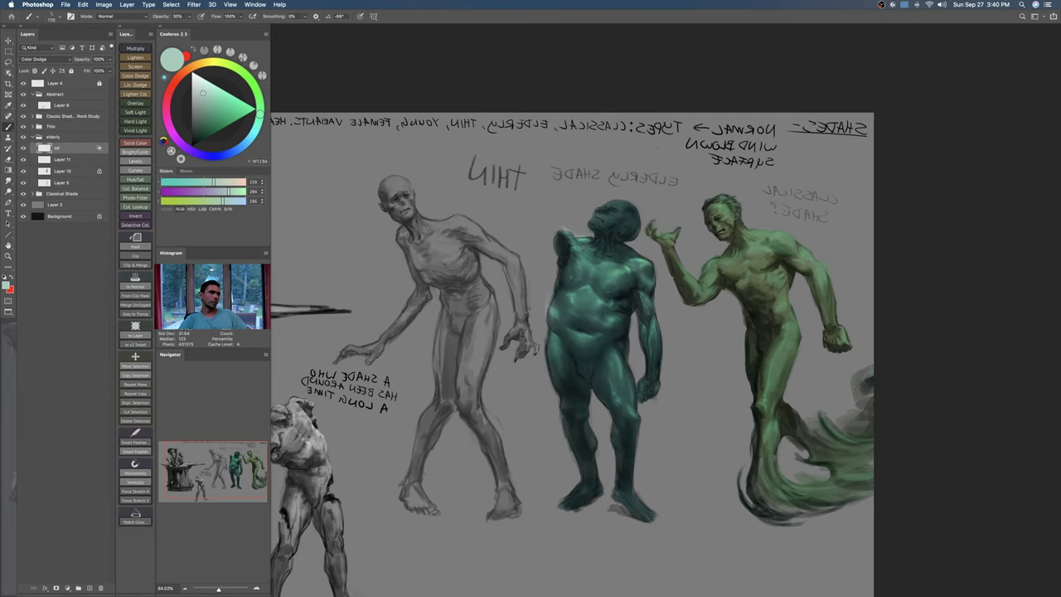
Step: Paint faint highlights on the elderly figure's knees and shins, and undo the last stroke
key("z")
mouse_move(580, 410)
left_mouse_down()
mouse_move(611, 407)
mouse_move(609, 391)
left_mouse_up()
left_click_drag(597, 353, 582, 356)
key("b")
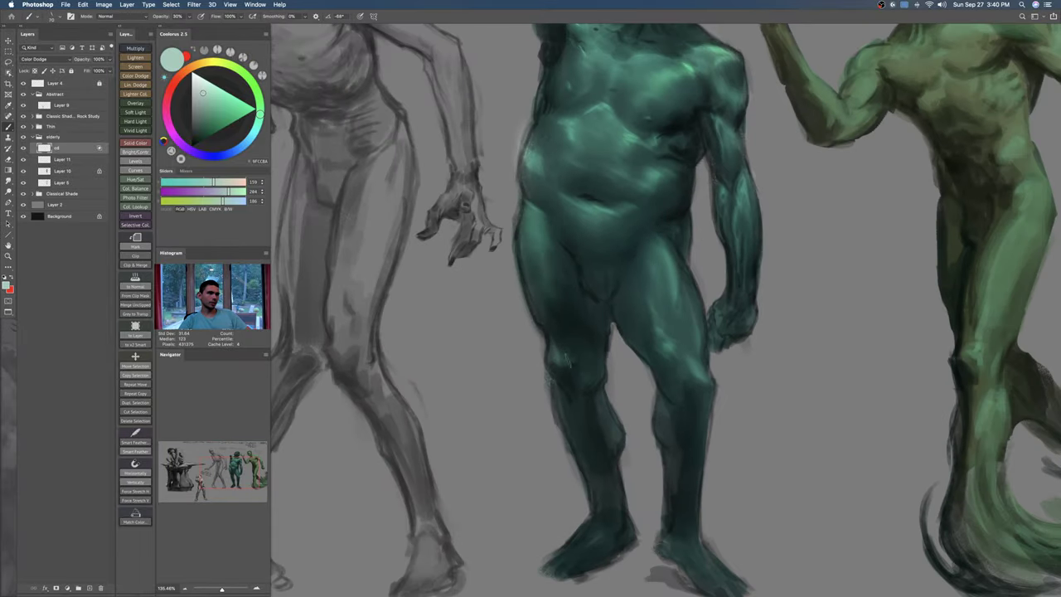
left_click_drag(598, 416, 583, 370)
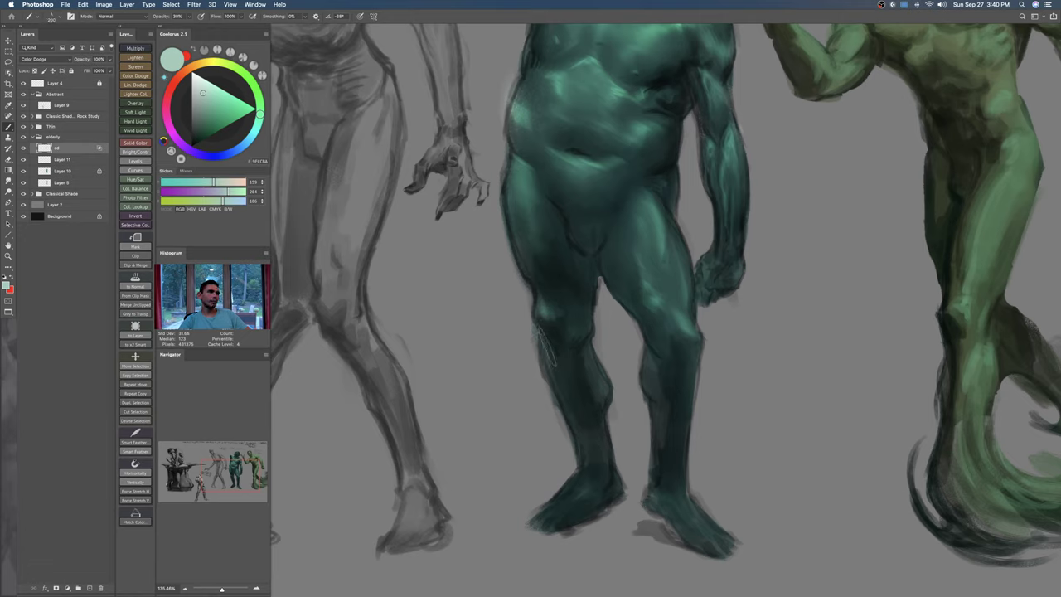
left_click_drag(554, 353, 556, 386)
key("bracketleft")
key("bracketleft")
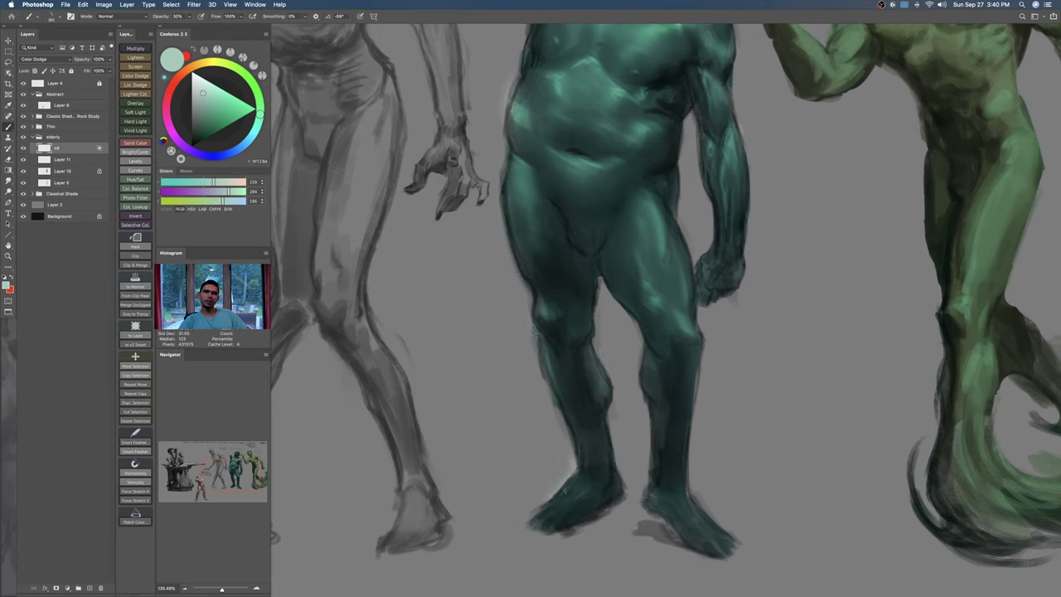
key("super+z")
Step: Paint highlights along the ankle and top of the elderly figure's foot nearer the green figure with a smaller brush
key("bracketleft")
key("bracketleft")
key("bracketleft")
key("bracketleft")
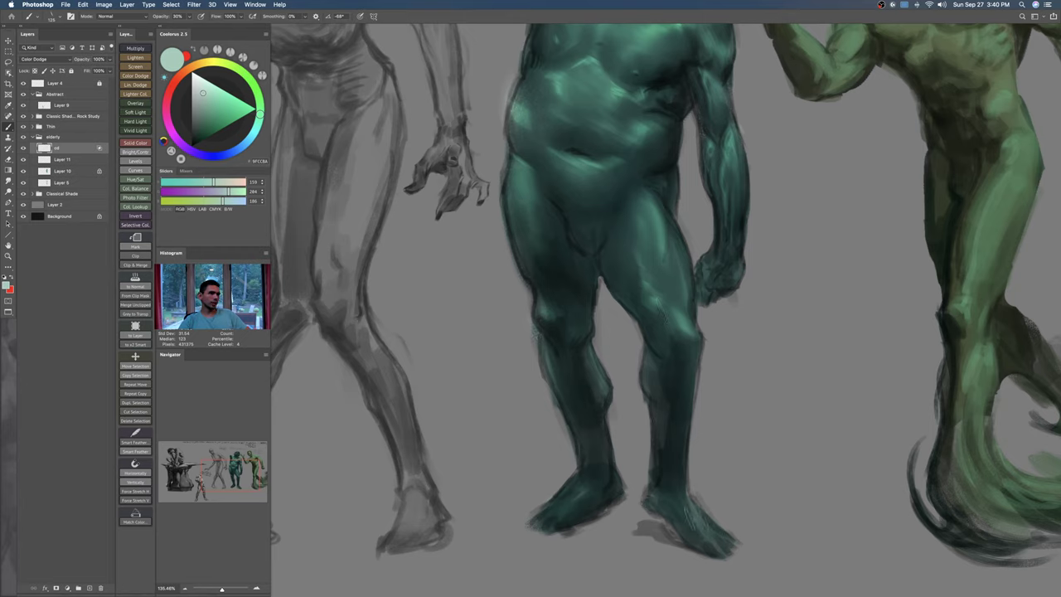
left_click_drag(693, 497, 711, 524)
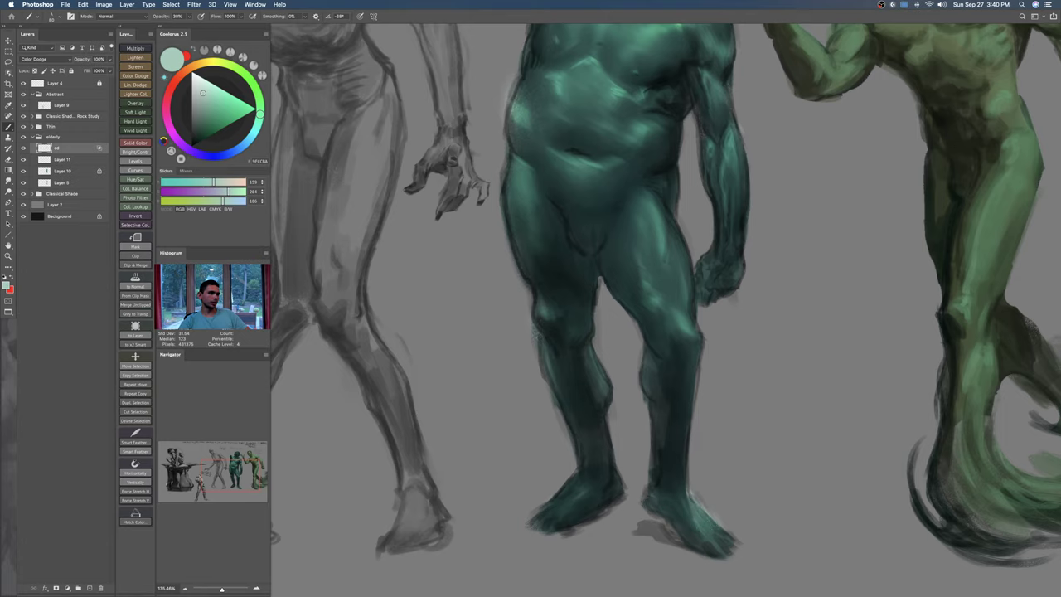
mouse_move(671, 477)
left_mouse_down()
mouse_move(672, 500)
mouse_move(672, 490)
mouse_move(657, 491)
left_mouse_up()
left_click_drag(701, 412, 689, 504)
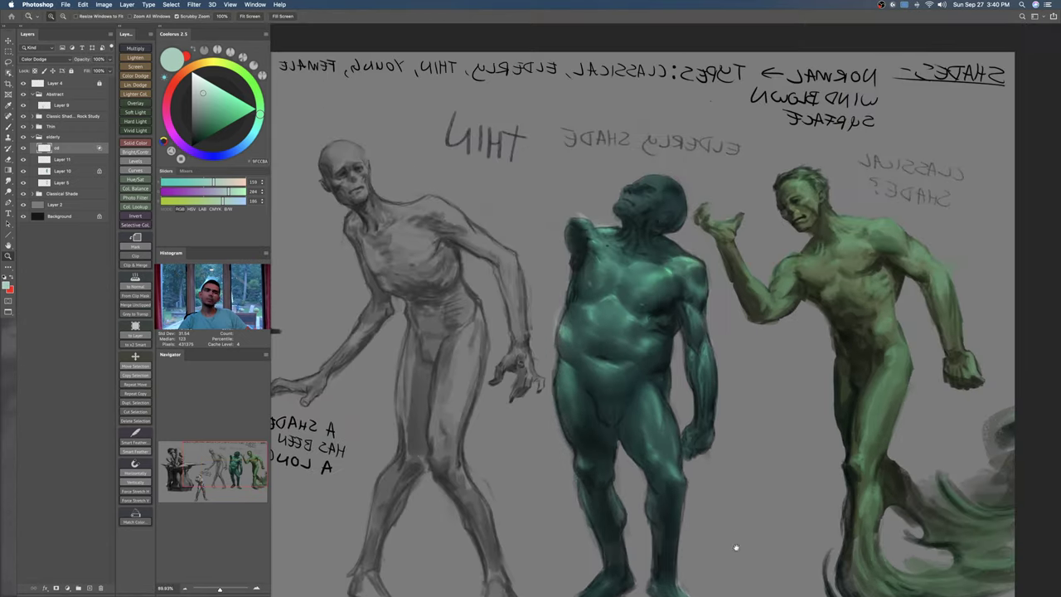
left_click_drag(738, 534, 666, 244)
mouse_move(644, 466)
left_mouse_down()
mouse_move(663, 478)
mouse_move(655, 467)
left_mouse_up()
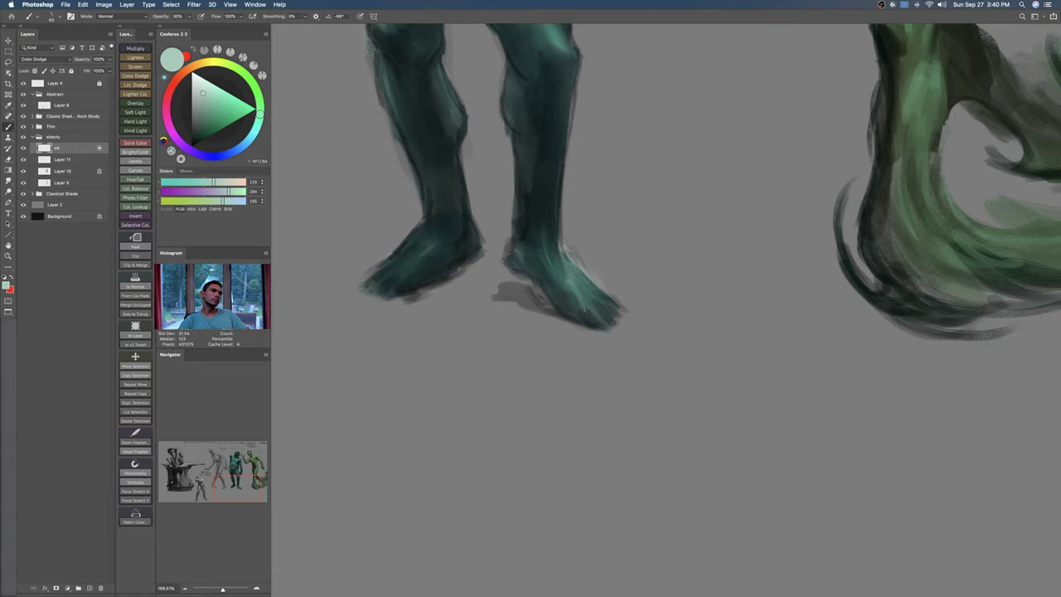
left_click_drag(583, 293, 667, 321)
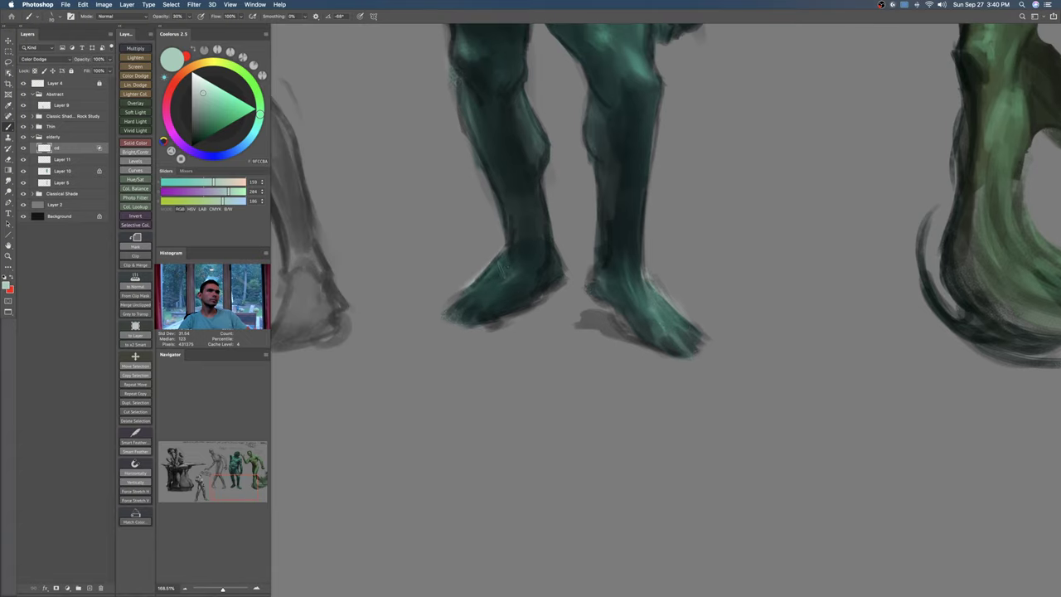
Step: Load Layer 10's outline as a selection, paint highlights on the elderly figure's other foot with a larger brush, and deselect
left_click(47, 172, "super")
key("bracketright")
key("bracketright")
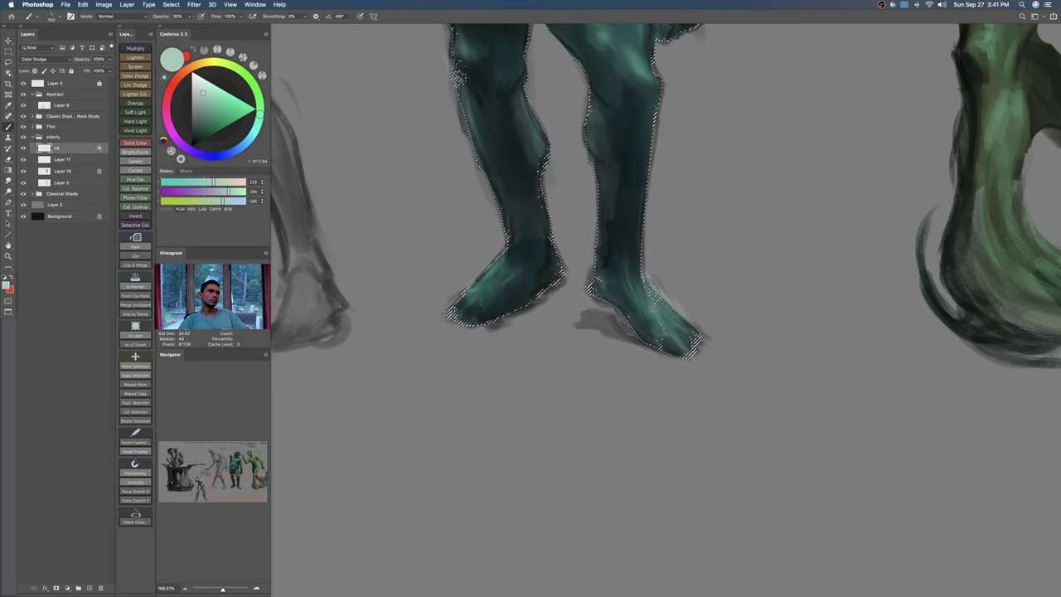
key("super+d")
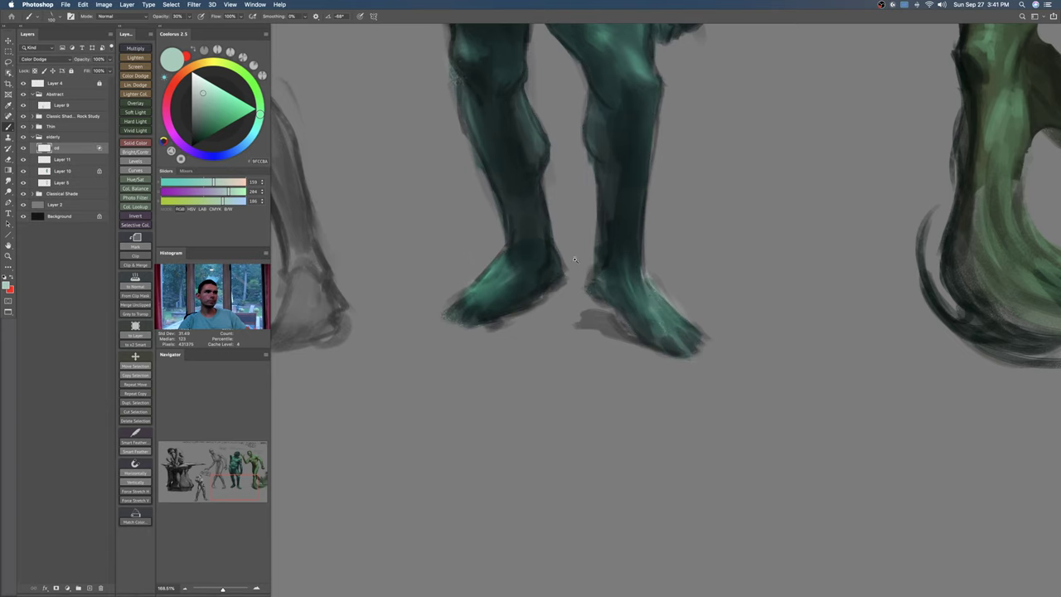
Step: Set the brush opacity to 100% and paint first highlights on the elderly figure's forehead and nose
left_click_drag(582, 382, 553, 373)
left_click_drag(617, 100, 607, 301)
left_click_drag(623, 198, 608, 256)
left_click_drag(597, 211, 632, 201)
left_click_drag(631, 196, 645, 255)
mouse_move(617, 204)
left_mouse_down()
mouse_move(636, 199)
mouse_move(638, 234)
mouse_move(617, 213)
left_mouse_up()
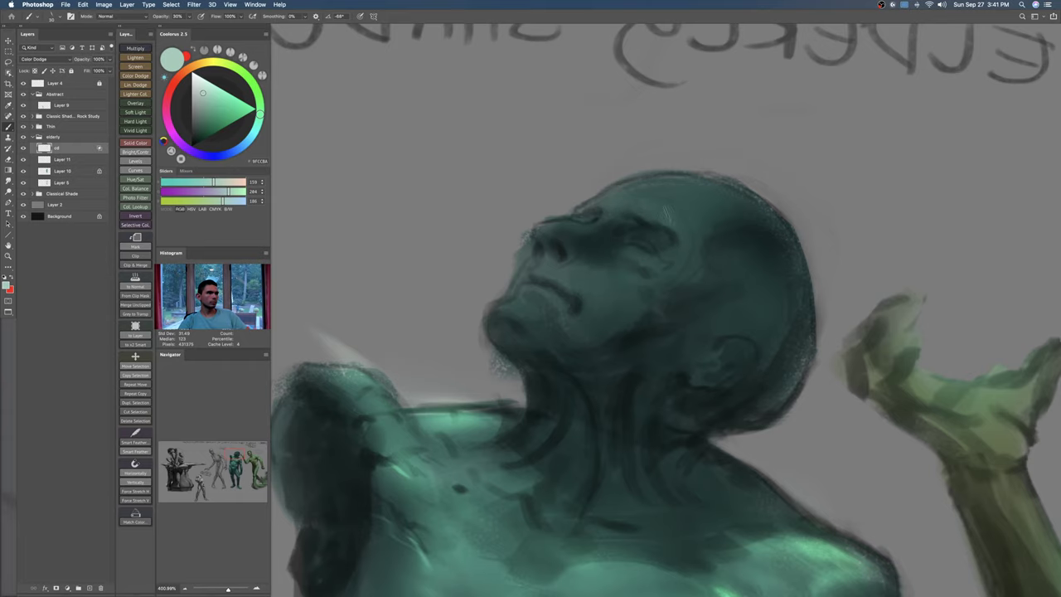
left_click_drag(689, 219, 671, 220)
key("0")
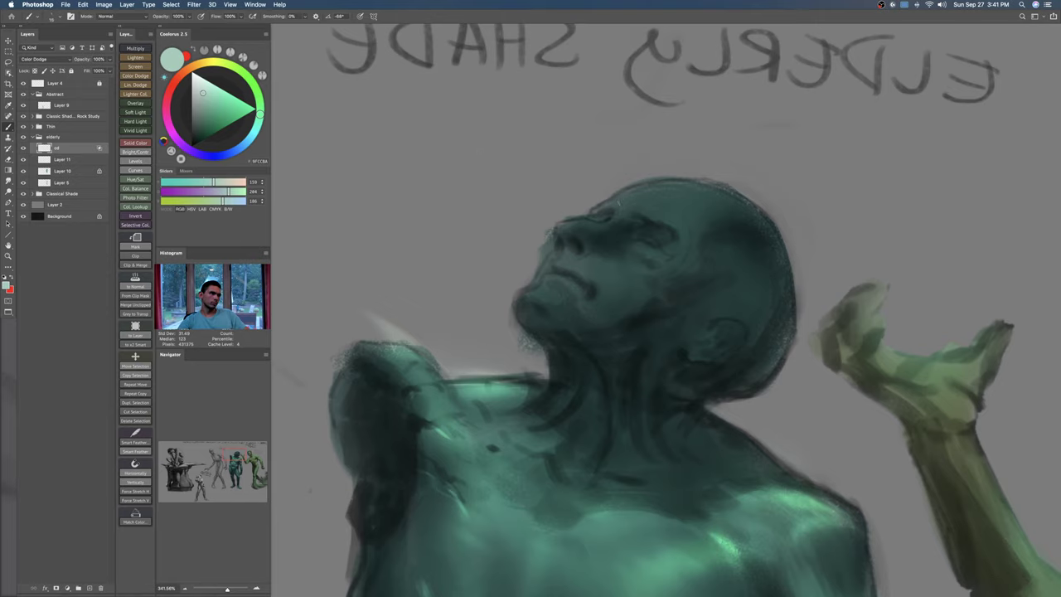
left_click_drag(638, 216, 672, 216)
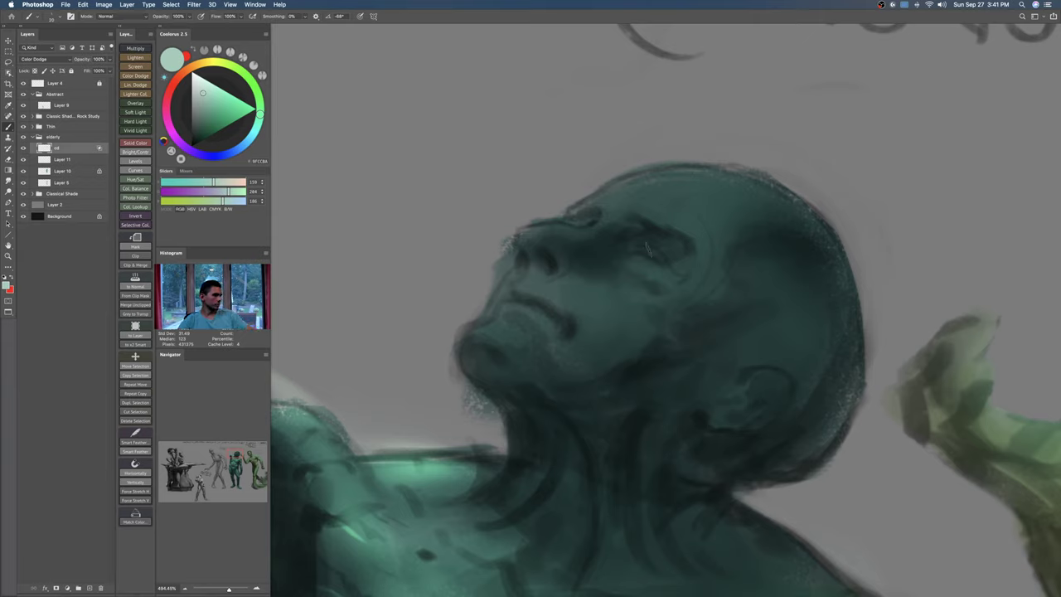
left_click_drag(528, 233, 570, 230)
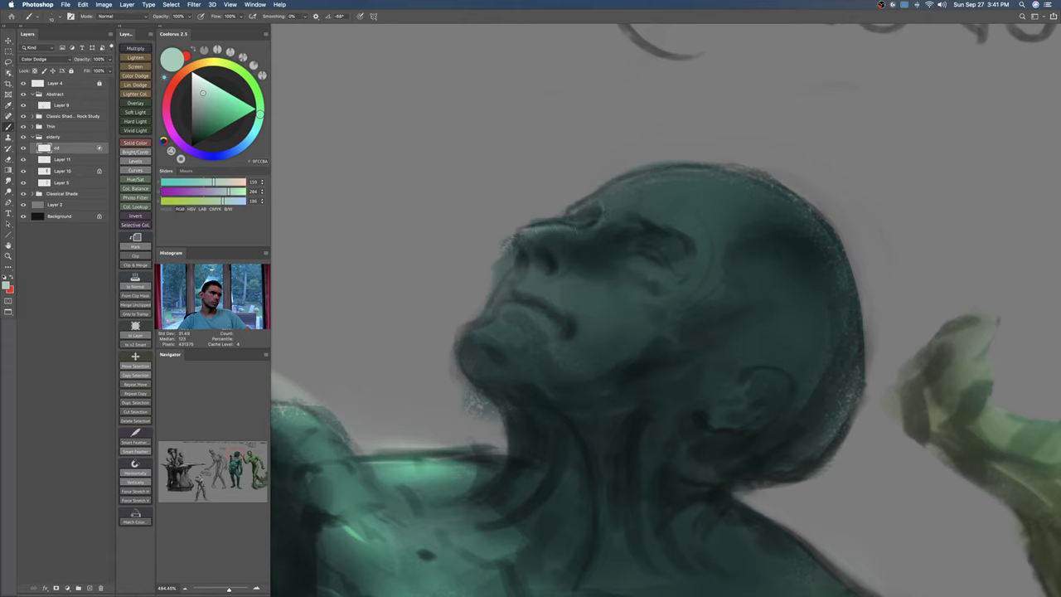
Step: Undo the last face strokes and paint bright highlights on the elderly figure's brow, forehead and crown
left_click_drag(594, 203, 653, 199)
key("super+z")
key("super+z")
mouse_move(617, 203)
left_mouse_down()
mouse_move(648, 174)
mouse_move(713, 183)
left_mouse_up()
left_click_drag(635, 179, 736, 166)
key("bracketleft")
key("bracketleft")
left_click_drag(622, 202, 648, 193)
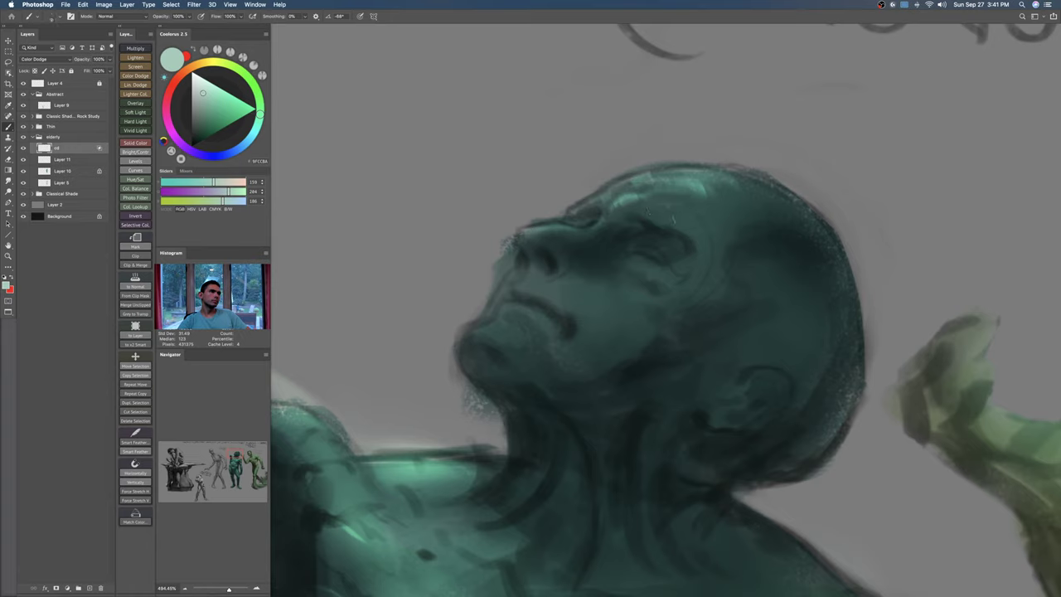
mouse_move(640, 206)
left_mouse_down()
mouse_move(687, 203)
mouse_move(650, 214)
mouse_move(702, 242)
left_mouse_up()
left_click_drag(701, 181, 678, 225)
mouse_move(681, 186)
left_mouse_down()
mouse_move(733, 184)
mouse_move(773, 209)
mouse_move(794, 196)
mouse_move(826, 242)
left_mouse_up()
Step: Paint highlights around the outer eye socket and cheekbone with a larger brush, redoing the first stroke
key("bracketright")
key("bracketright")
key("bracketright")
key("bracketright")
key("bracketright")
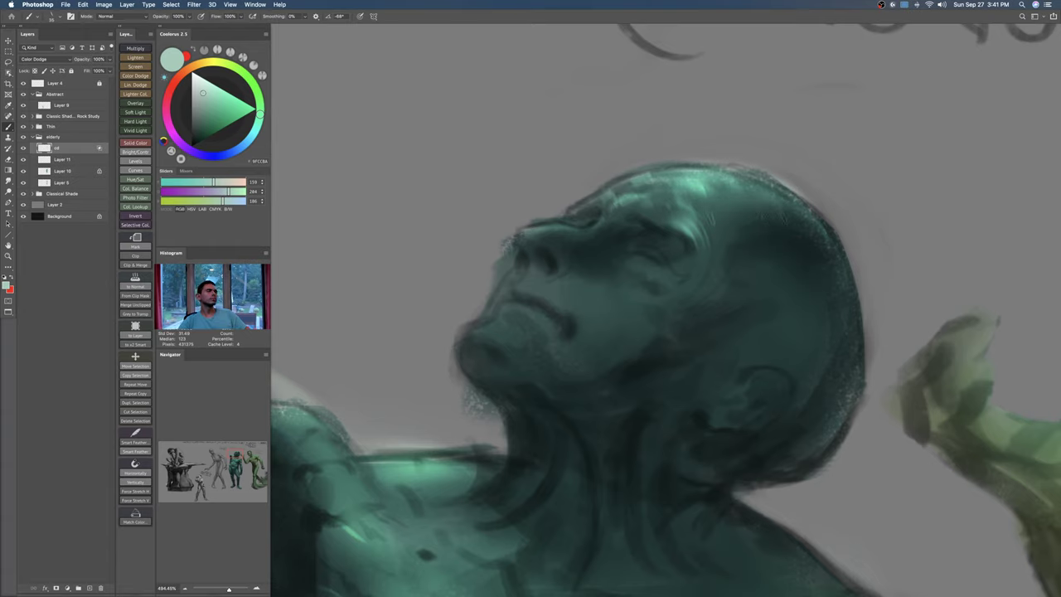
left_click_drag(674, 276, 685, 274)
key("super+z")
mouse_move(709, 232)
left_mouse_down()
mouse_move(688, 290)
mouse_move(617, 278)
mouse_move(646, 293)
left_mouse_up()
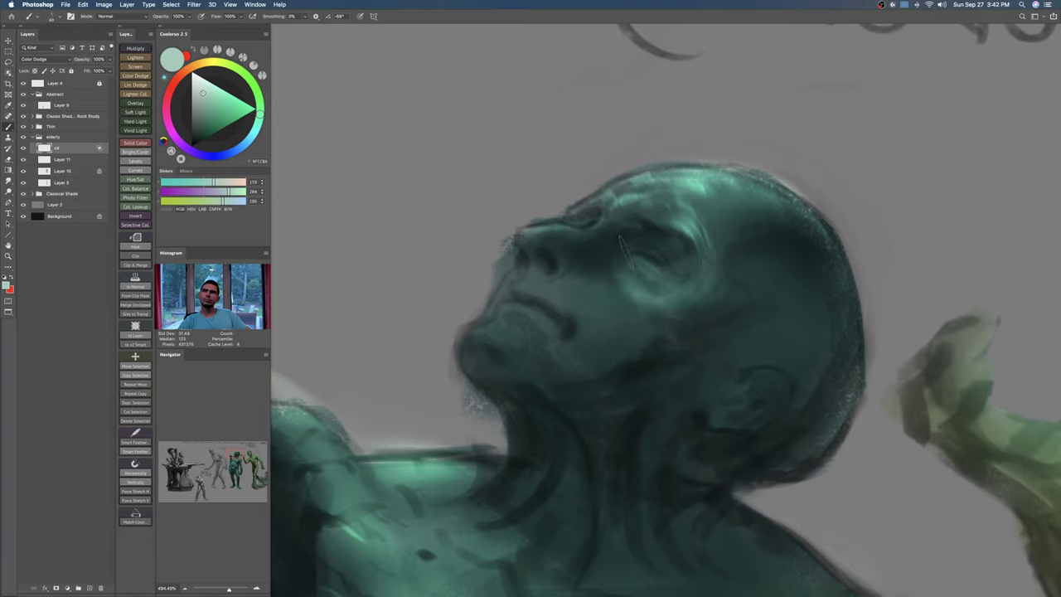
Step: Paint highlights on the elderly figure's nostril, cheek, upper lip and chin with a smaller brush
key("bracketleft")
key("bracketleft")
key("bracketleft")
mouse_move(529, 233)
left_mouse_down()
mouse_move(521, 244)
mouse_move(628, 310)
mouse_move(595, 338)
left_mouse_up()
mouse_move(547, 285)
left_mouse_down()
mouse_move(514, 290)
mouse_move(502, 342)
mouse_move(555, 365)
left_mouse_up()
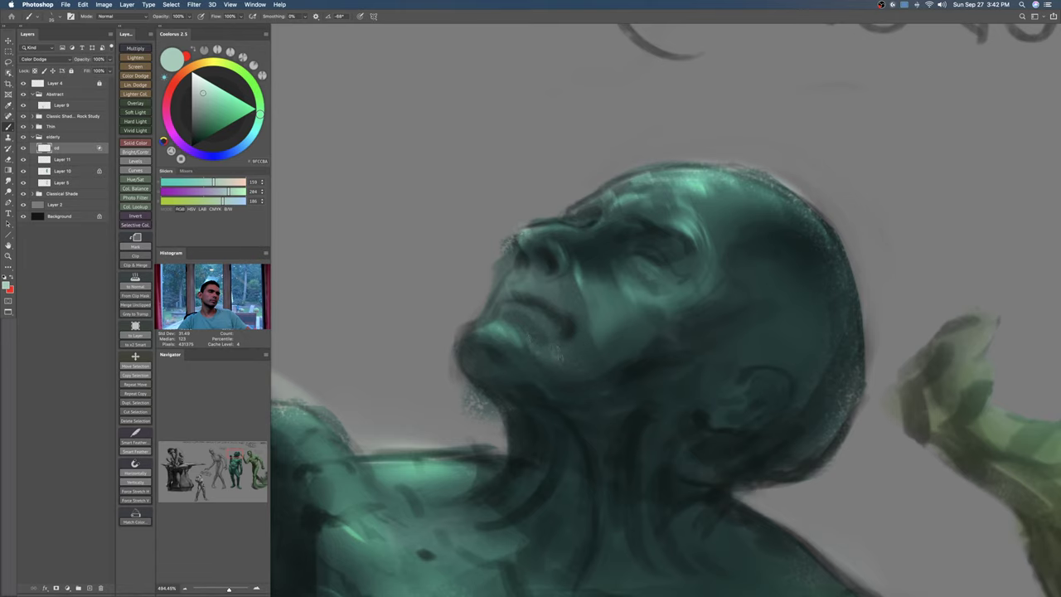
mouse_move(516, 274)
left_mouse_down()
mouse_move(537, 293)
mouse_move(526, 303)
left_mouse_up()
left_click_drag(535, 275, 496, 309)
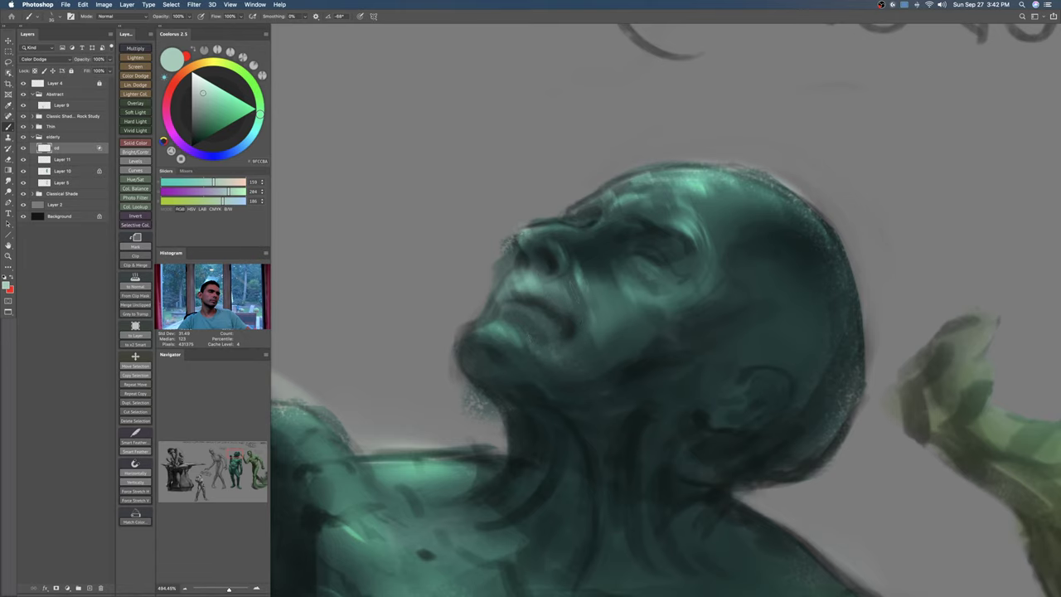
Step: Flip the whole canvas horizontally back to its readable orientation and reframe the elderly figure's head and torso
key("z")
mouse_move(640, 246)
left_mouse_down()
mouse_move(586, 302)
mouse_move(644, 303)
mouse_move(622, 257)
left_mouse_up()
key("b")
mouse_move(536, 172)
left_mouse_down()
mouse_move(560, 174)
mouse_move(514, 192)
mouse_move(542, 188)
mouse_move(531, 176)
mouse_move(550, 160)
mouse_move(534, 199)
left_mouse_up()
key("z")
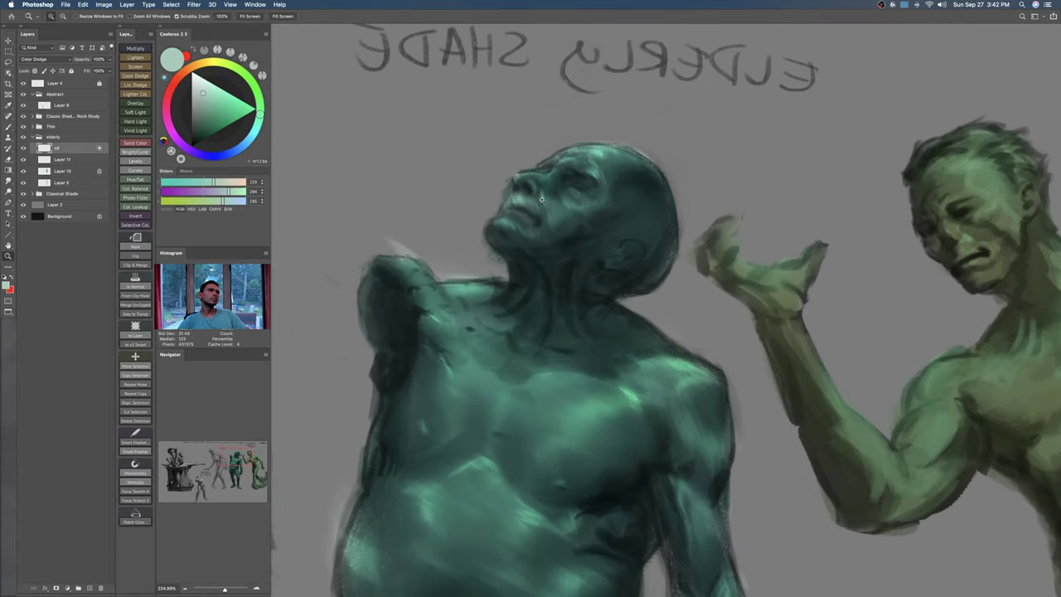
left_click(104, 4)
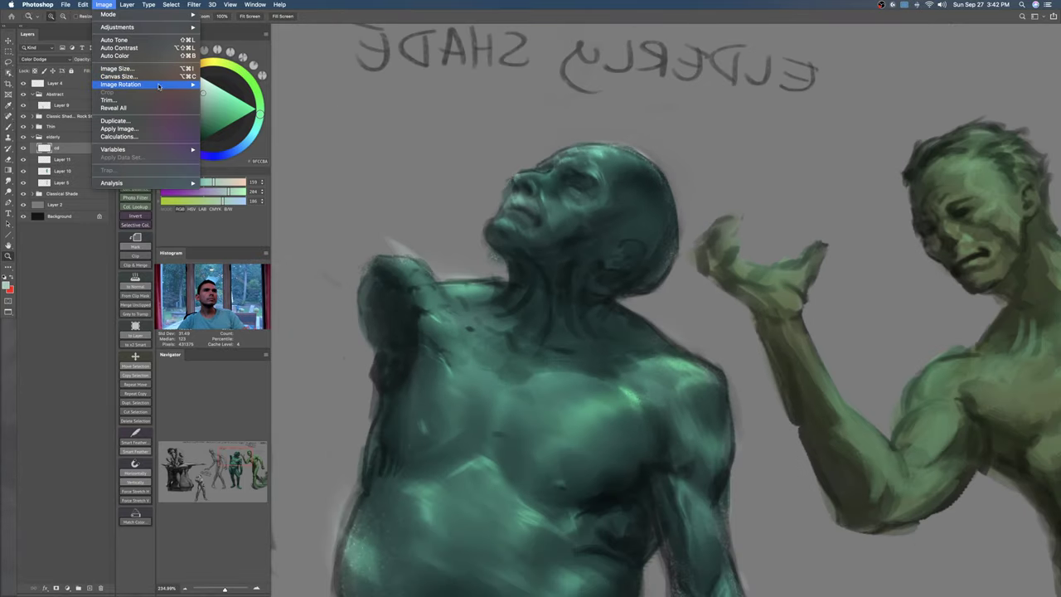
mouse_move(149, 84)
left_click(236, 121)
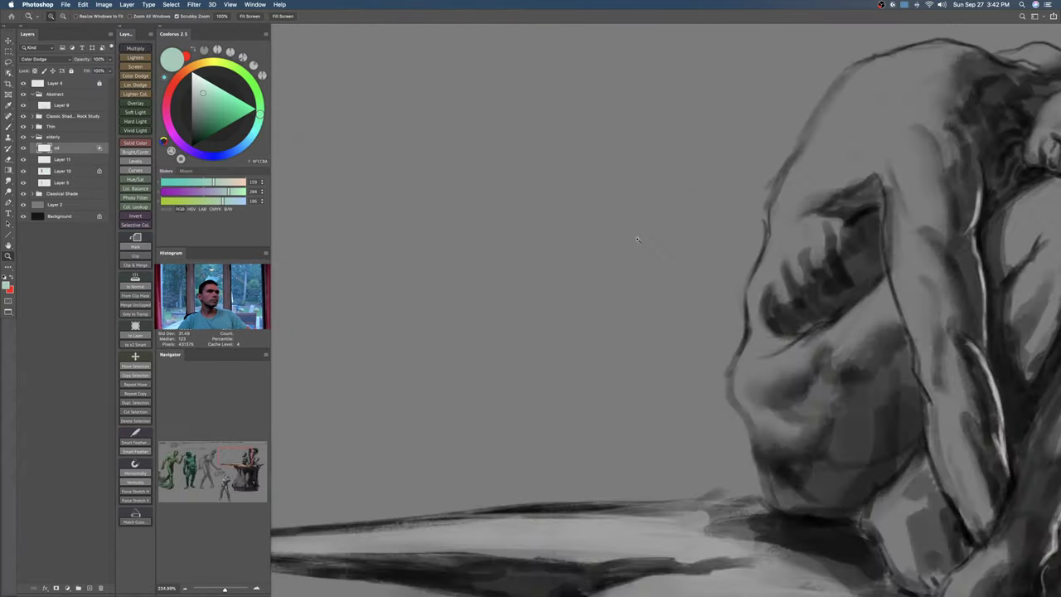
left_click_drag(655, 296, 605, 296)
mouse_move(505, 247)
left_mouse_down()
mouse_move(597, 247)
mouse_move(638, 232)
mouse_move(542, 257)
mouse_move(583, 255)
left_mouse_up()
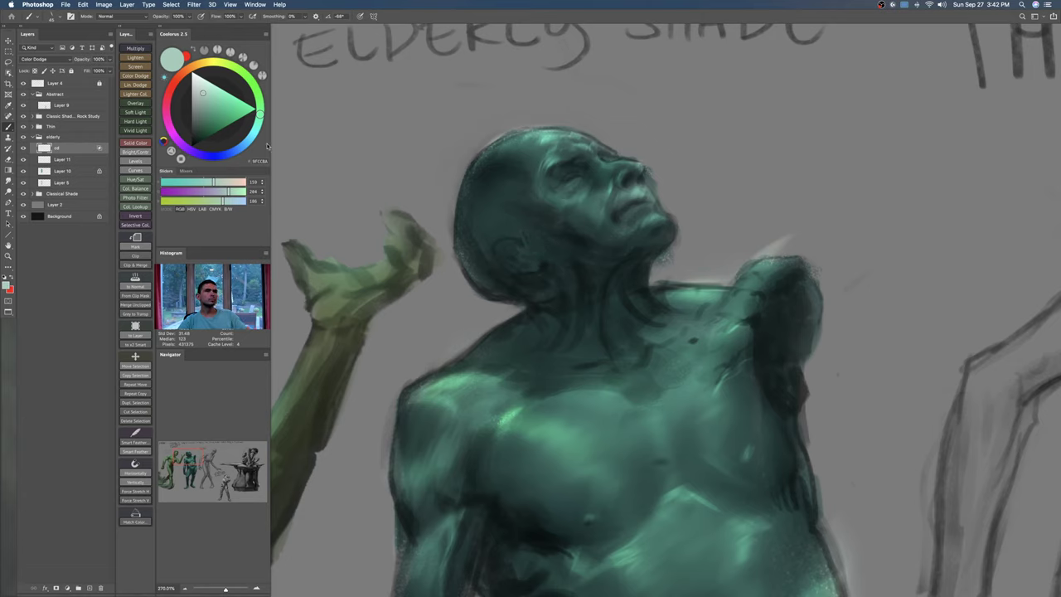
Step: Pick a darker teal and paint subtle highlights around the ear and the back of the elderly figure's head
left_click(206, 118)
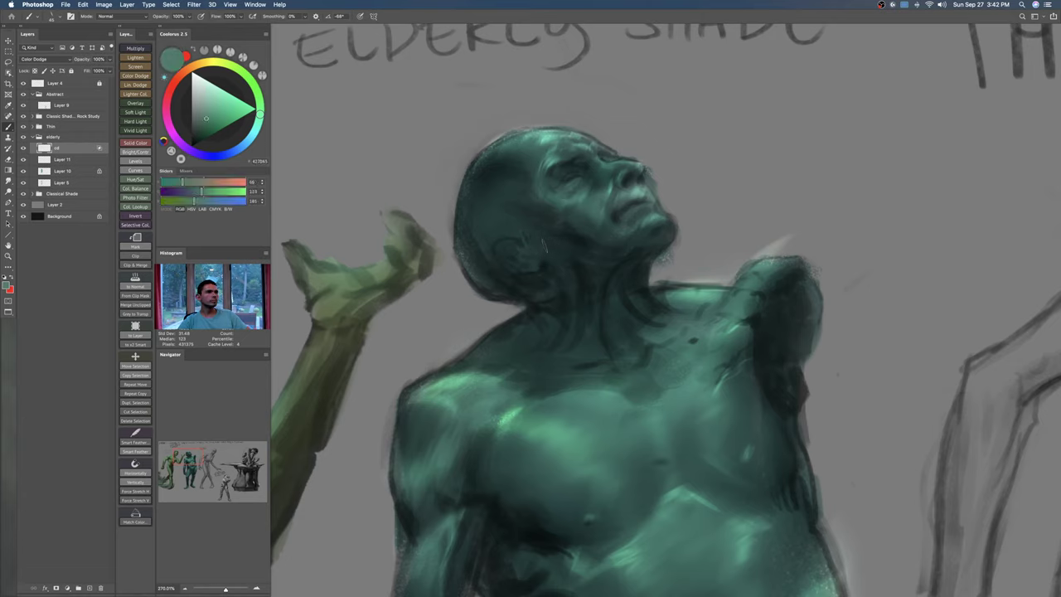
left_click_drag(555, 249, 579, 259)
key("super+z")
left_click_drag(489, 234, 503, 231)
key("bracketright")
key("bracketright")
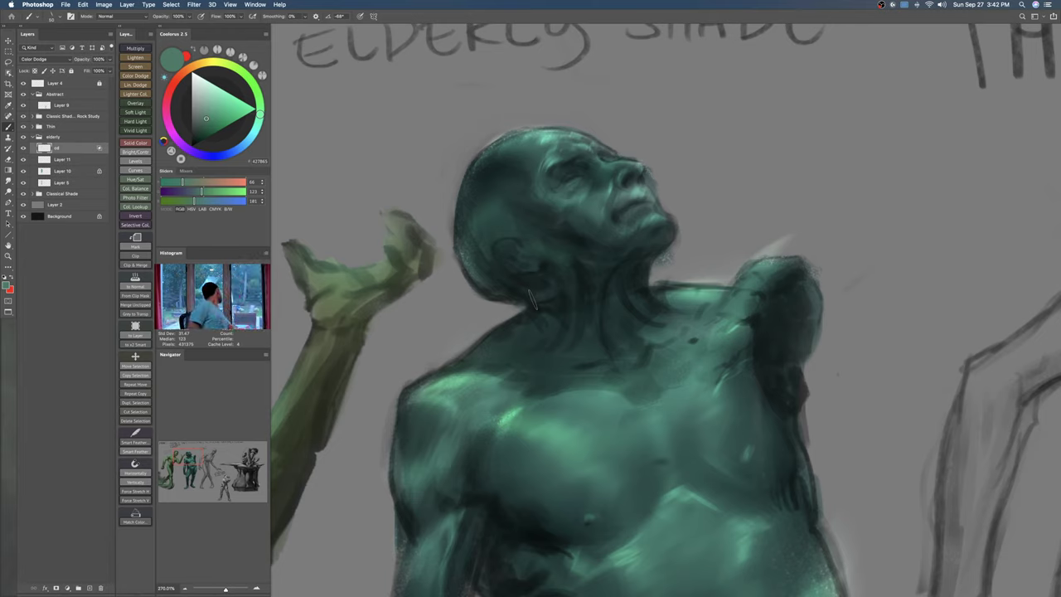
Step: Save the document and review the entire concept sheet at a reduced zoom
key("super+space")
mouse_move(673, 280)
left_mouse_down()
mouse_move(582, 286)
mouse_move(664, 299)
left_mouse_up()
mouse_move(663, 298)
left_mouse_down()
mouse_move(655, 284)
mouse_move(635, 317)
mouse_move(652, 331)
mouse_move(635, 356)
mouse_move(672, 358)
mouse_move(637, 351)
left_mouse_up()
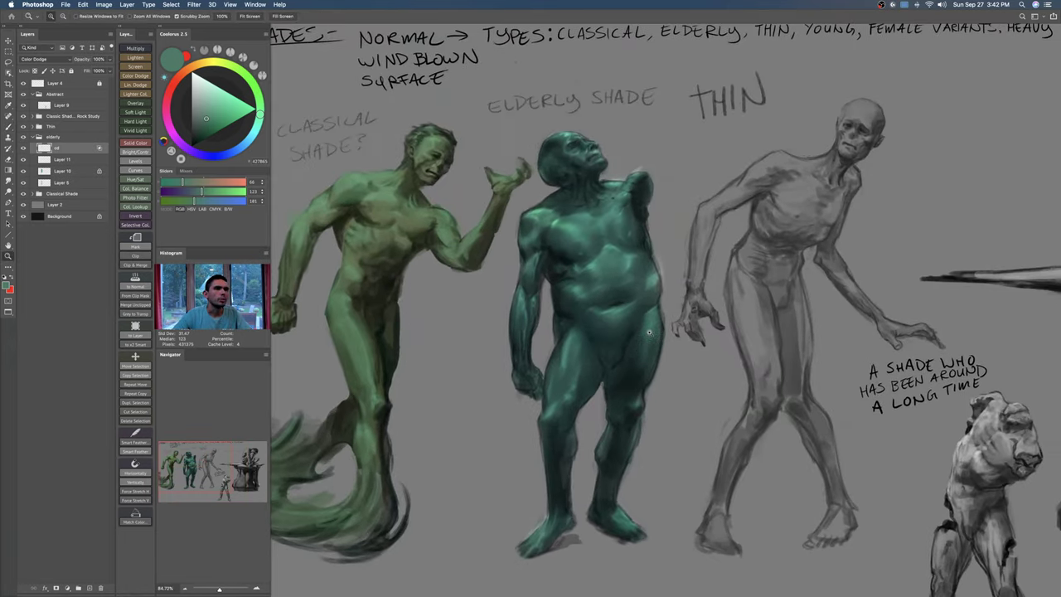
key("super+s")
left_click_drag(689, 322, 641, 332)
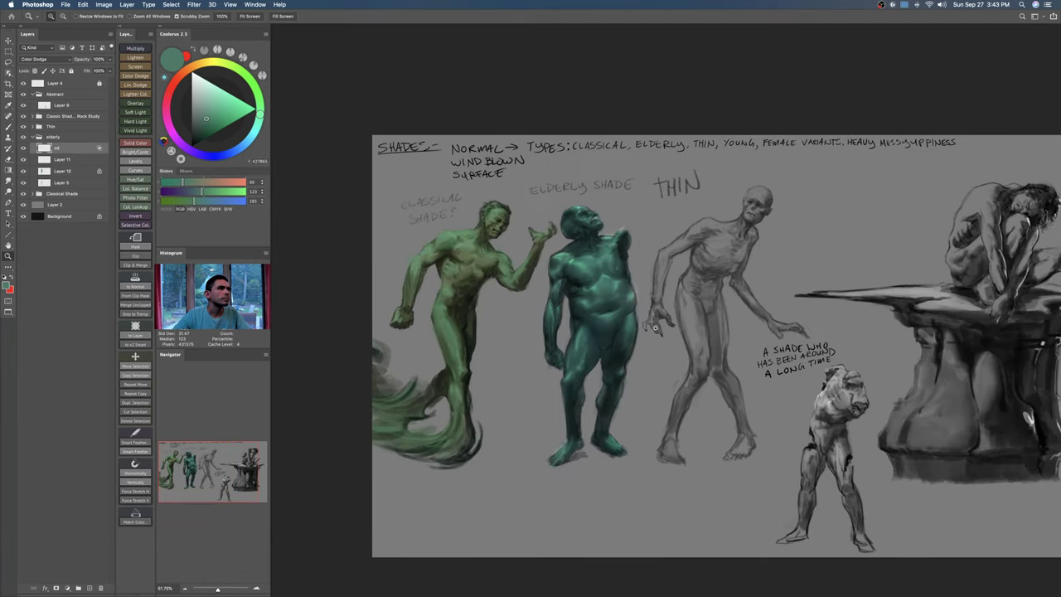
scroll(655, 328, "down", 3)
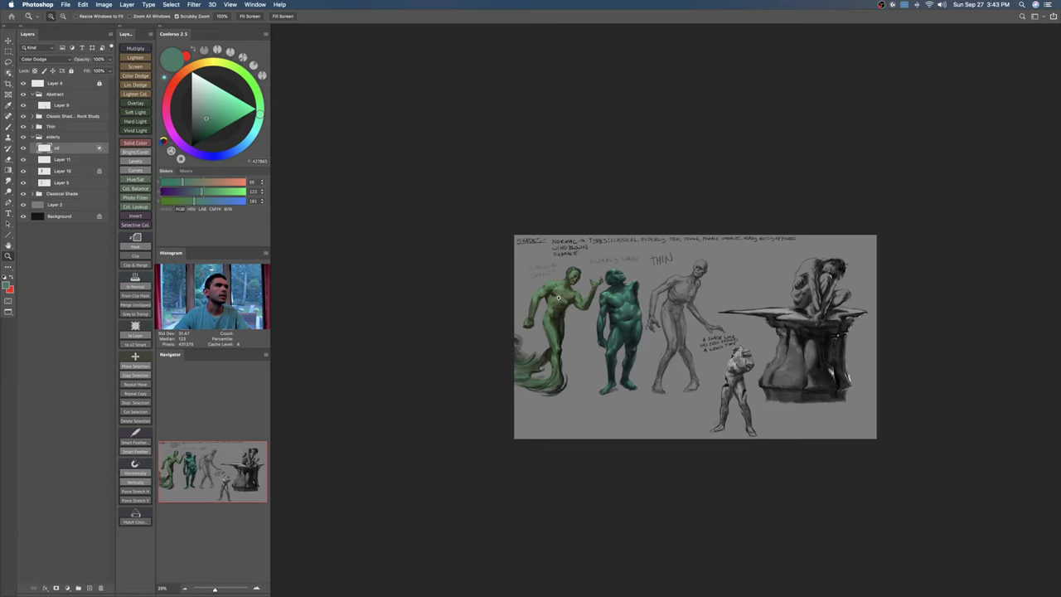
Step: Load the tapered soft brush from the Current Vibes set and sample a light teal from the elderly figure's torso
scroll(559, 295, "down", 2)
scroll(580, 303, "up", 10)
scroll(623, 315, "down", 1)
scroll(772, 312, "down", 3)
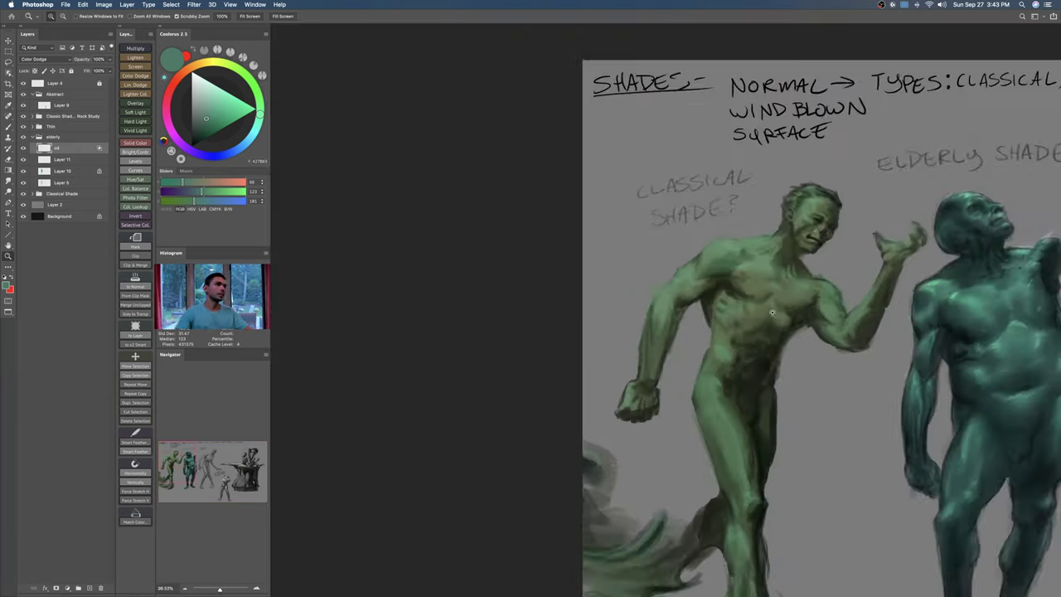
scroll(777, 341, "right", 5)
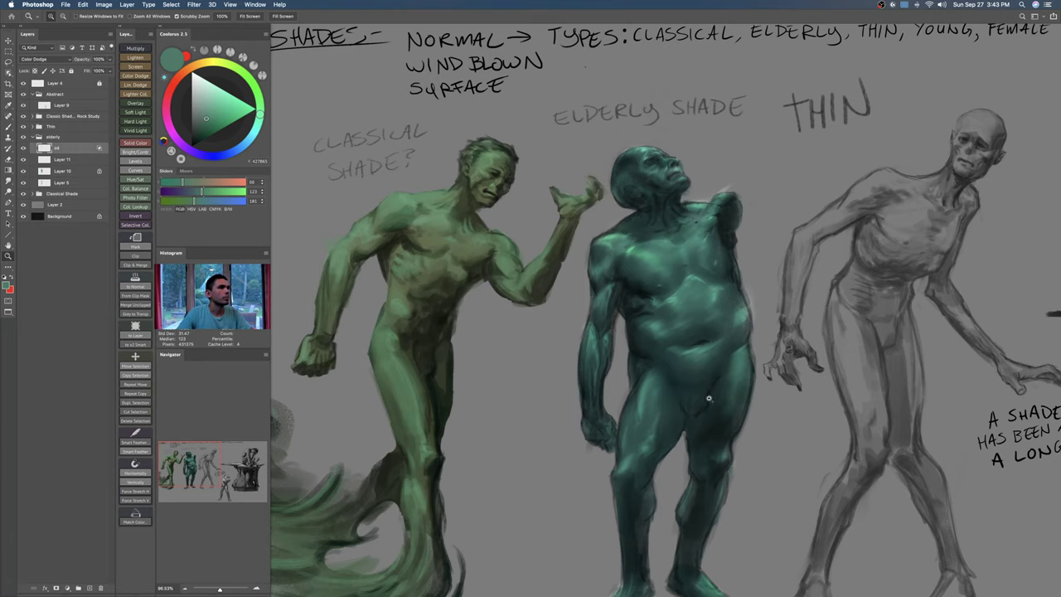
key("super+1")
key("b")
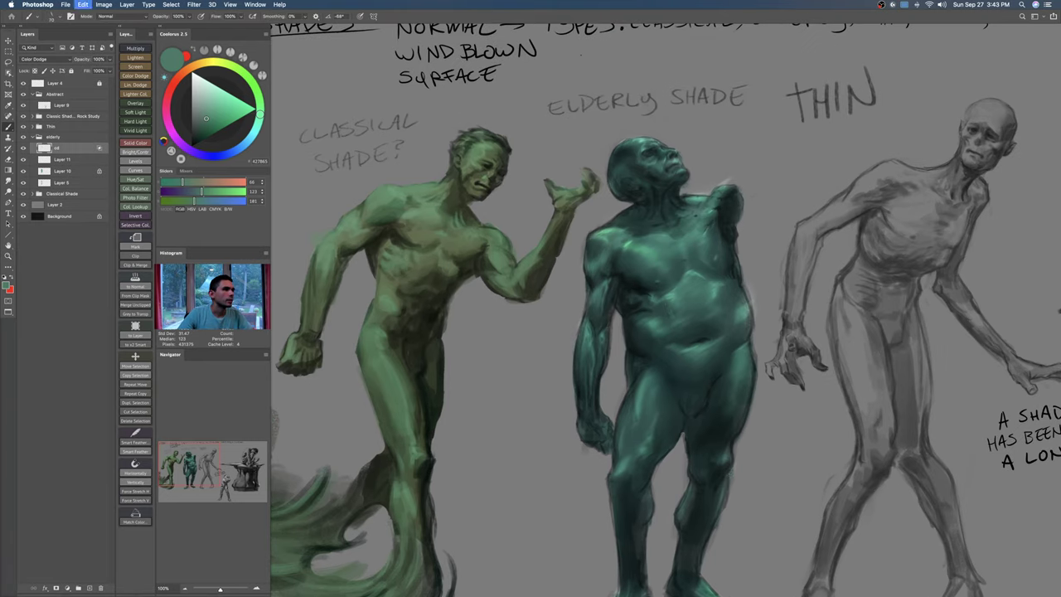
right_click(668, 320)
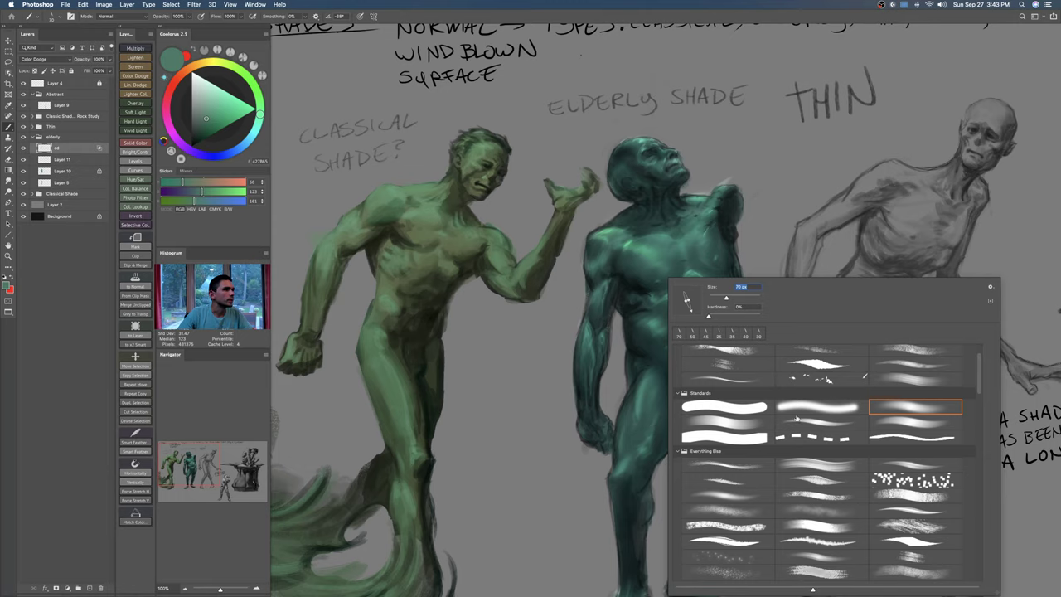
scroll(982, 380, "up", 3)
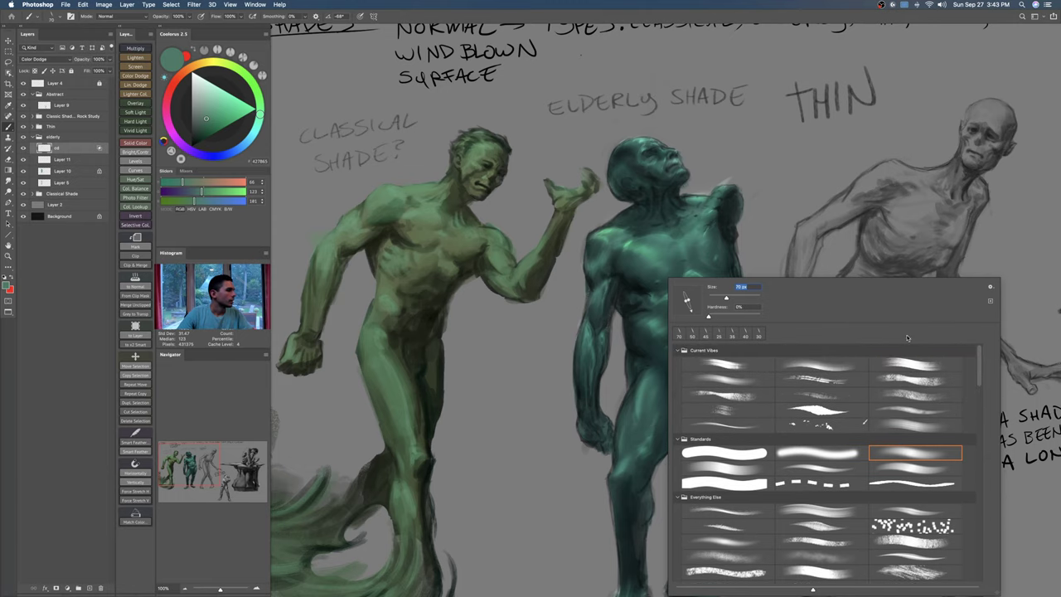
double_click(803, 365)
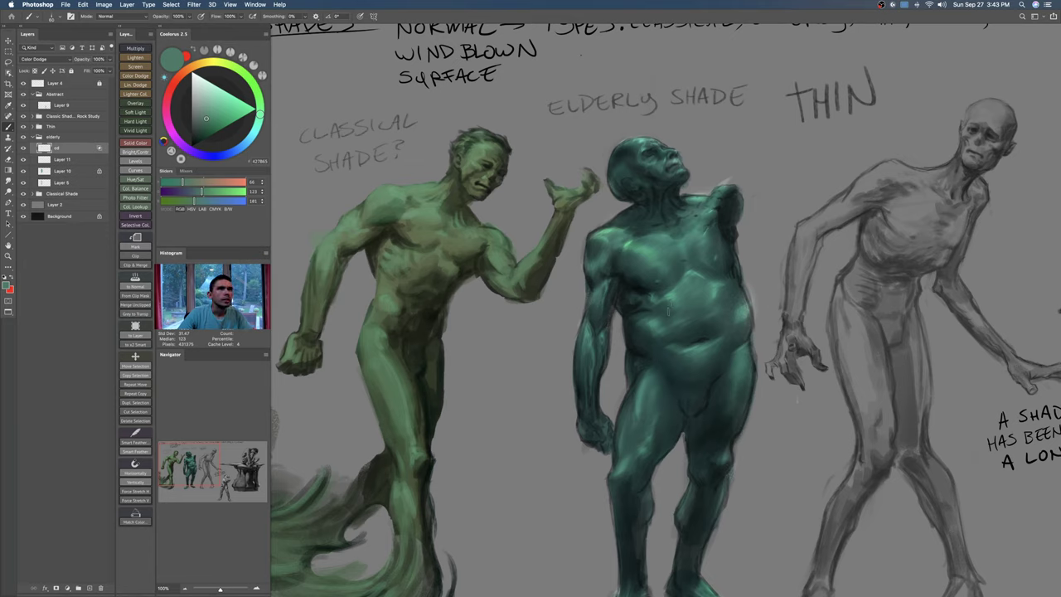
left_click(659, 286, "alt")
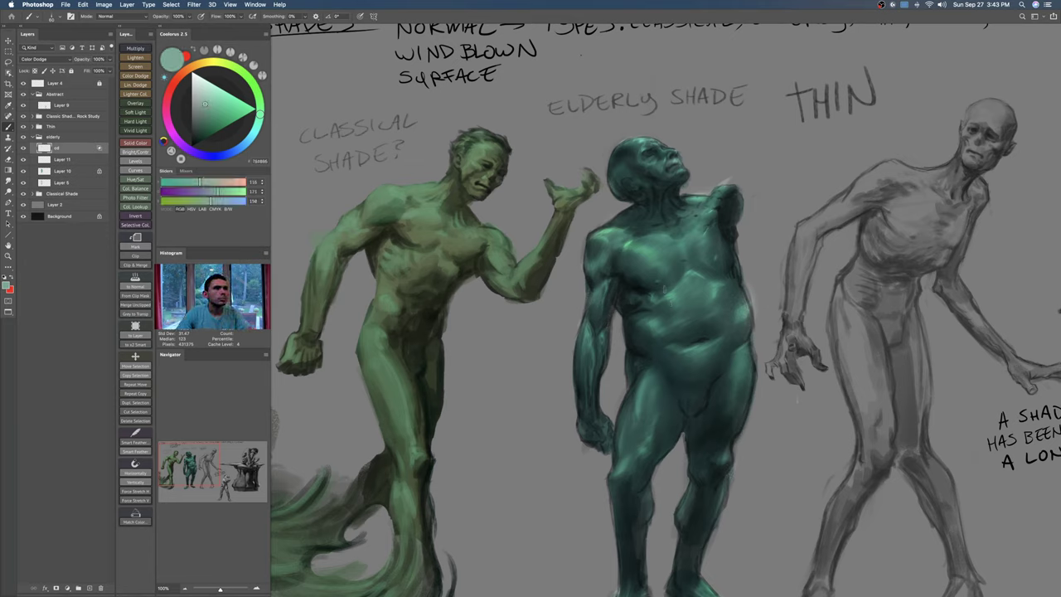
Step: Try broad highlight strokes across the elderly figure's chest and belly
mouse_move(644, 255)
left_mouse_down()
mouse_move(664, 274)
mouse_move(652, 290)
mouse_move(662, 274)
mouse_move(659, 309)
mouse_move(670, 290)
mouse_move(703, 308)
left_mouse_up()
key("super+z")
key("super+z")
key("super+z")
key("super+z")
key("super+z")
key("super+z")
key("super+z")
key("super+z")
key("super+z")
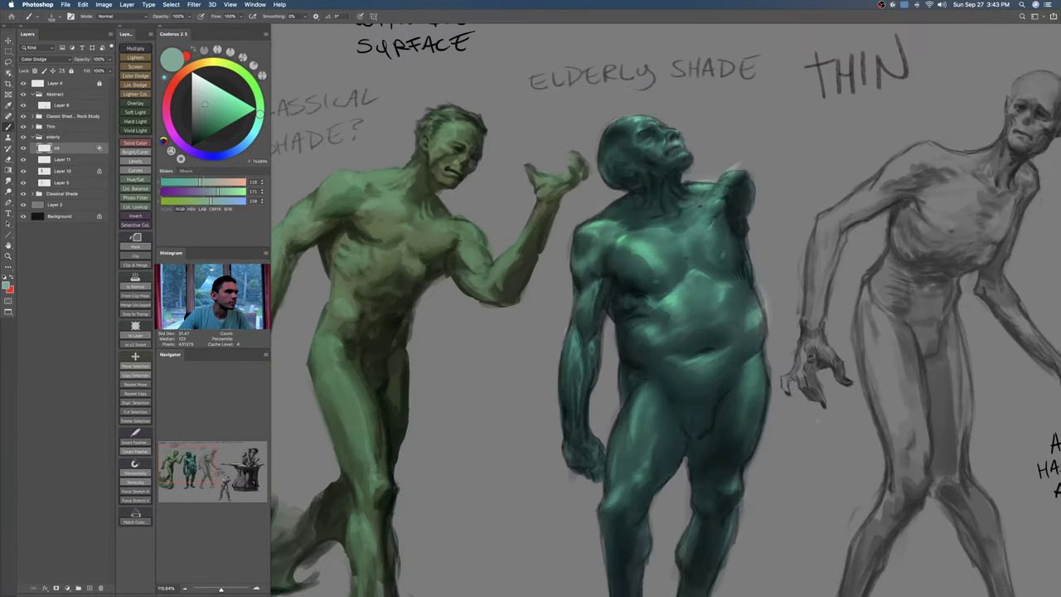
Step: Rework the highlight in the crease between the elderly figure's lower belly and near thigh, erasing the excess
mouse_move(683, 390)
left_mouse_down()
mouse_move(663, 391)
mouse_move(686, 389)
left_mouse_up()
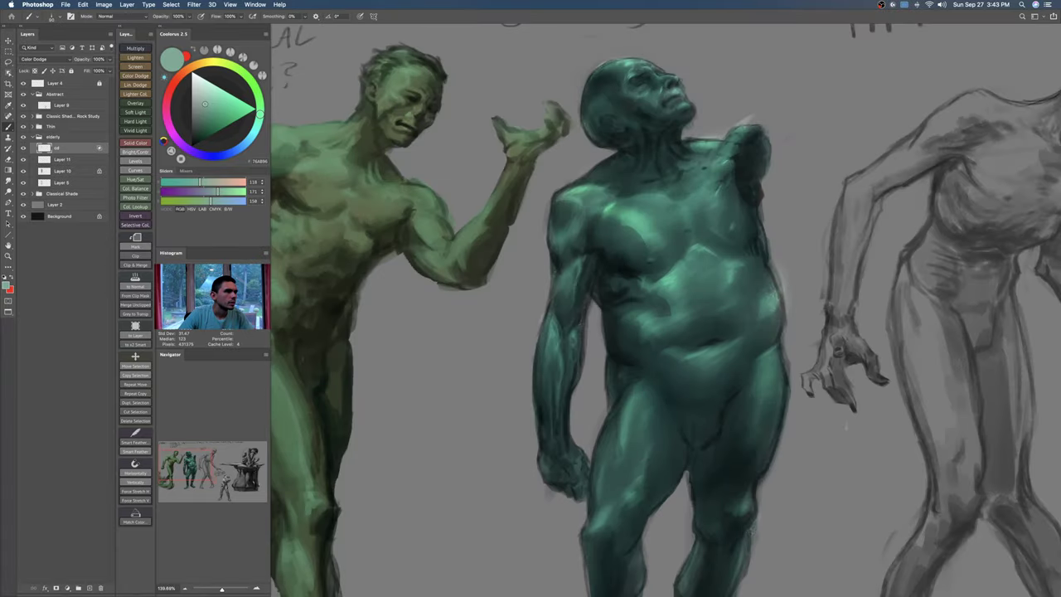
key("e")
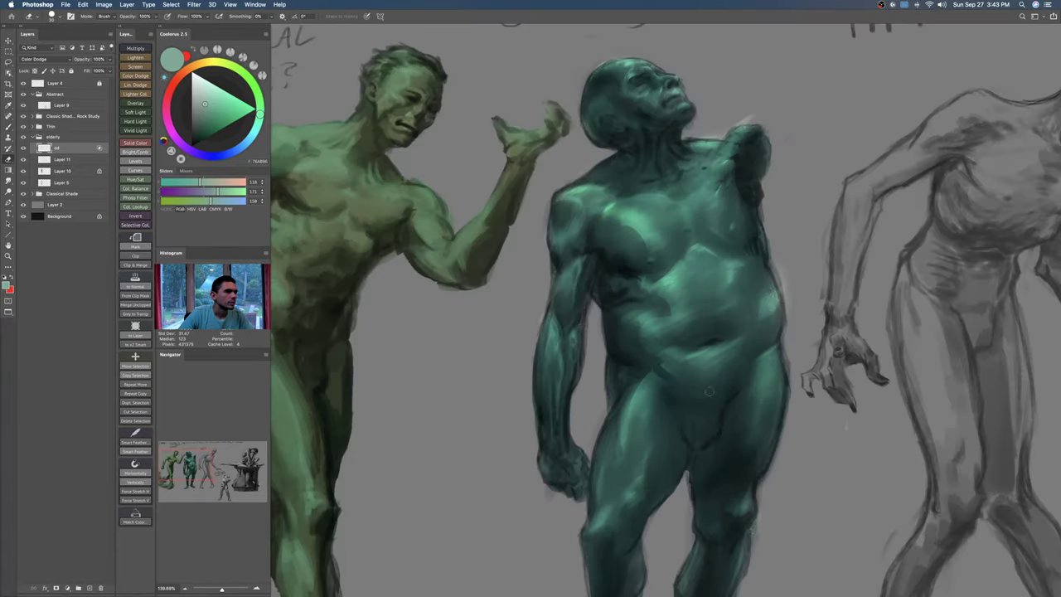
left_click_drag(683, 378, 654, 367)
key("b")
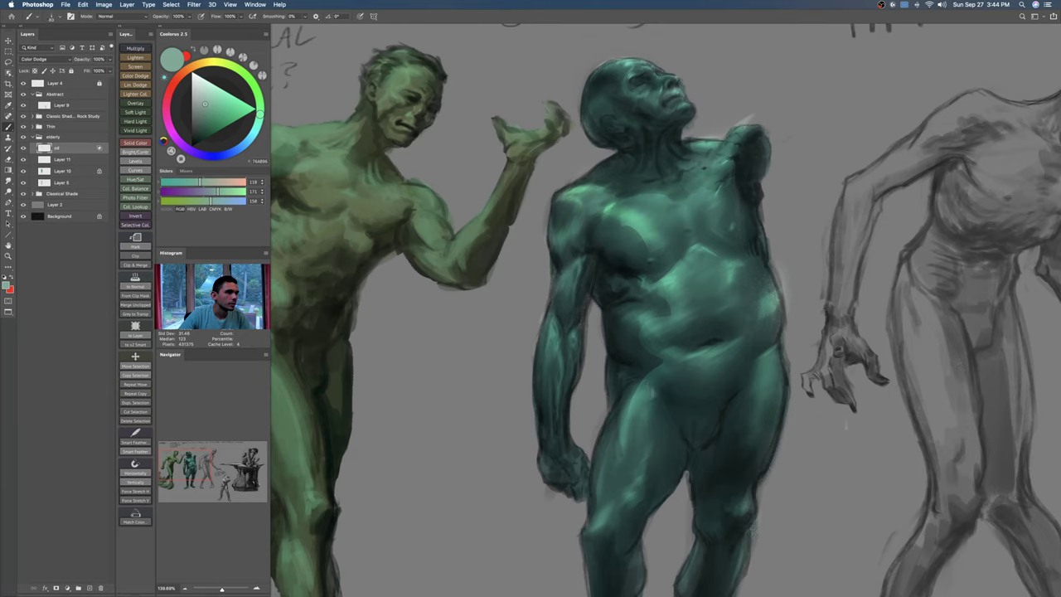
key("super+z")
Step: Paint highlights on the elderly figure's hip and outer far thigh with a smaller brush
key("bracketleft")
key("bracketleft")
key("bracketleft")
left_click_drag(655, 366, 587, 376)
mouse_move(684, 391)
left_mouse_down()
mouse_move(701, 379)
mouse_move(682, 348)
mouse_move(794, 386)
left_mouse_up()
mouse_move(703, 295)
left_mouse_down()
mouse_move(658, 373)
mouse_move(709, 316)
mouse_move(678, 406)
left_mouse_up()
key("super+z")
key("bracketright")
left_click_drag(690, 328, 683, 378)
left_click_drag(695, 320, 674, 468)
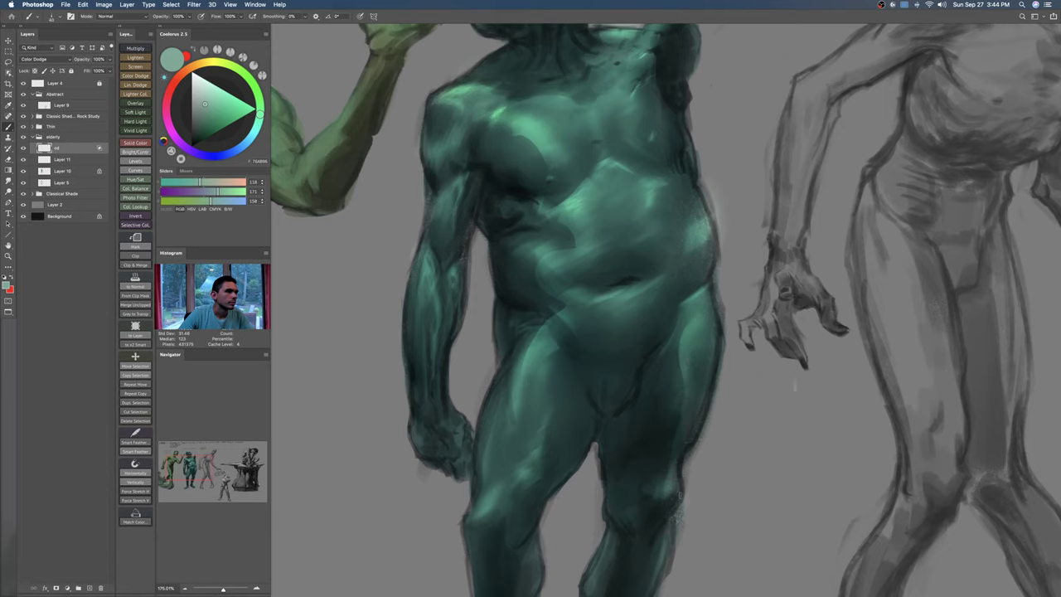
Step: Brighten the highlight on top of the elderly figure's far knee
left_click_drag(687, 398, 696, 341)
key("super+z")
left_click_drag(705, 267, 682, 397)
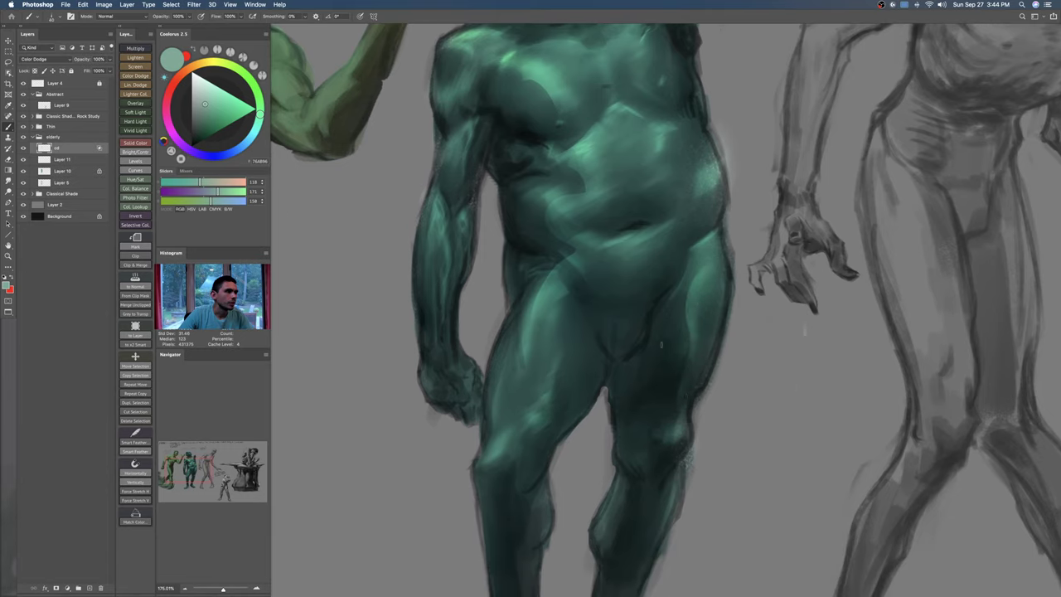
left_click_drag(660, 448, 671, 410)
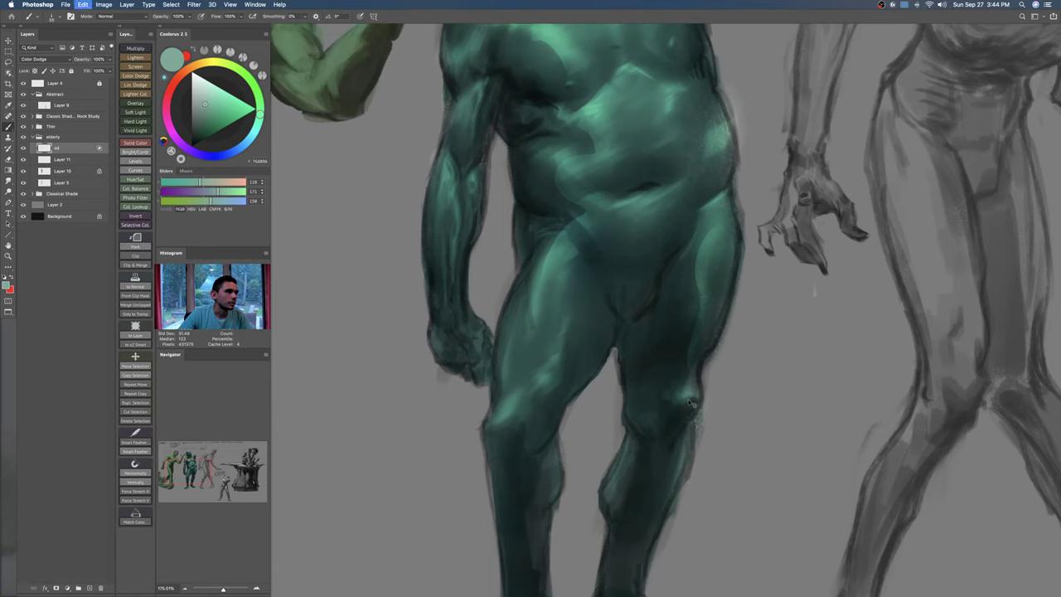
mouse_move(673, 402)
left_mouse_down()
mouse_move(698, 391)
mouse_move(662, 454)
left_mouse_up()
key("super+z")
Step: Try highlight strokes down the inner side of the far knee at several brush sizes
key("bracketleft")
key("bracketleft")
left_click_drag(634, 384, 653, 458)
key("super+z")
left_click_drag(631, 383, 647, 451)
key("super+z")
key("bracketright")
mouse_move(631, 382)
left_mouse_down()
mouse_move(658, 452)
mouse_move(680, 320)
mouse_move(672, 315)
left_mouse_up()
key("super+z")
key("bracketright")
left_click_drag(644, 255, 662, 338)
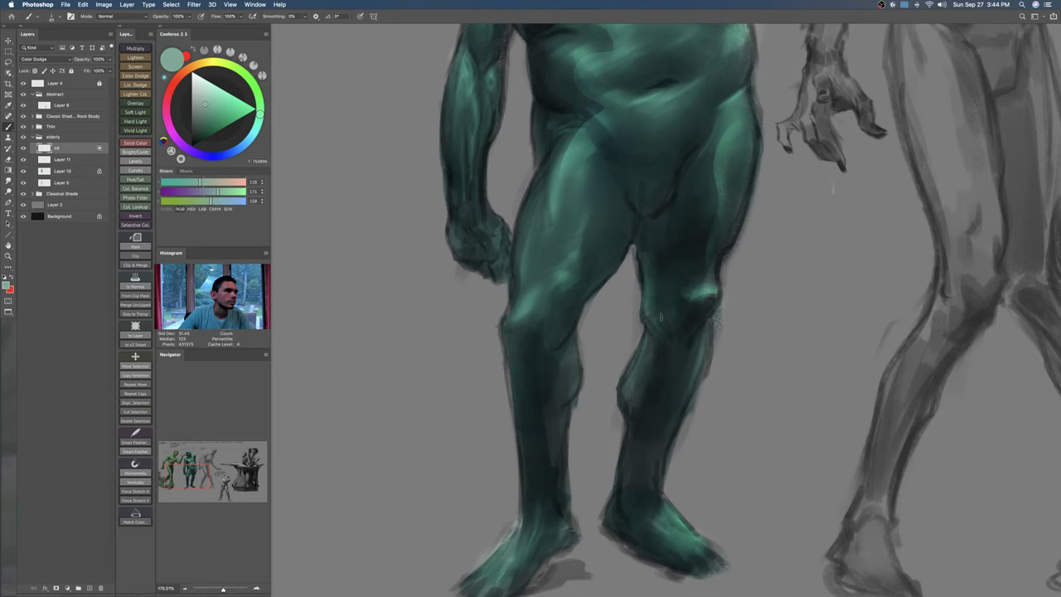
key("super+z")
Step: Paint thin highlights along the inner edge of the far knee and calf with a slightly smaller brush
key("bracketleft")
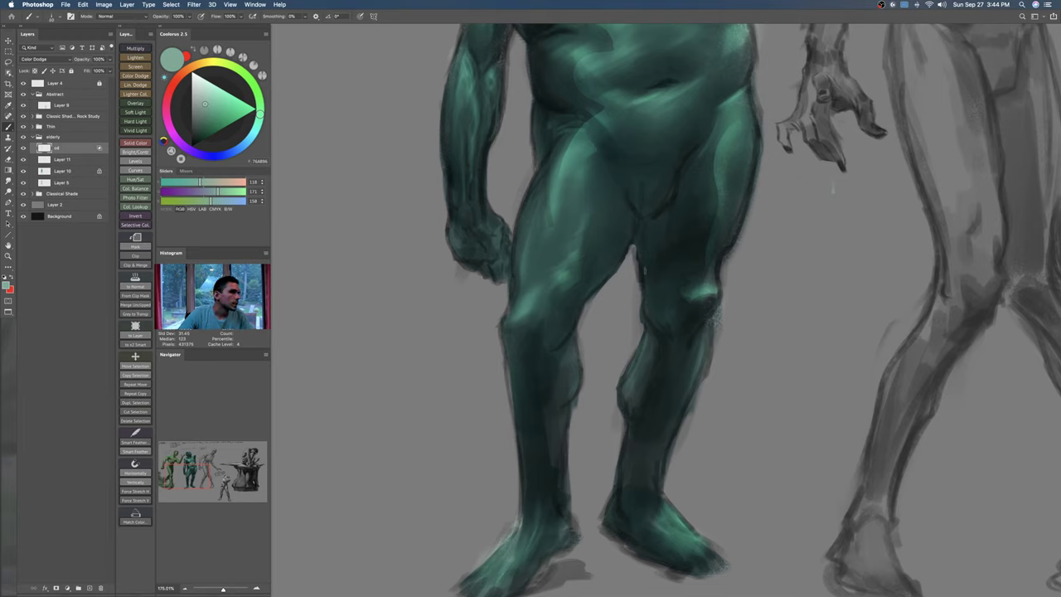
left_click_drag(636, 251, 663, 345)
key("ctrl+z")
mouse_move(646, 267)
left_mouse_down()
mouse_move(670, 384)
mouse_move(648, 357)
mouse_move(629, 398)
left_mouse_up()
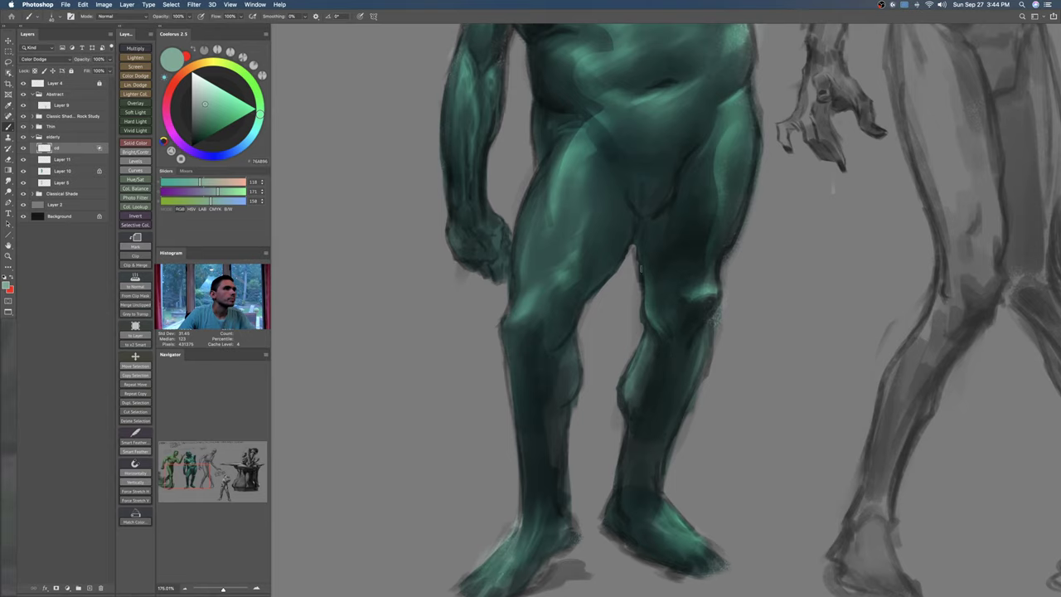
Step: Add short hatched highlights on the elderly figure's near thigh and just above the knee
left_click_drag(552, 231, 564, 239)
key("b")
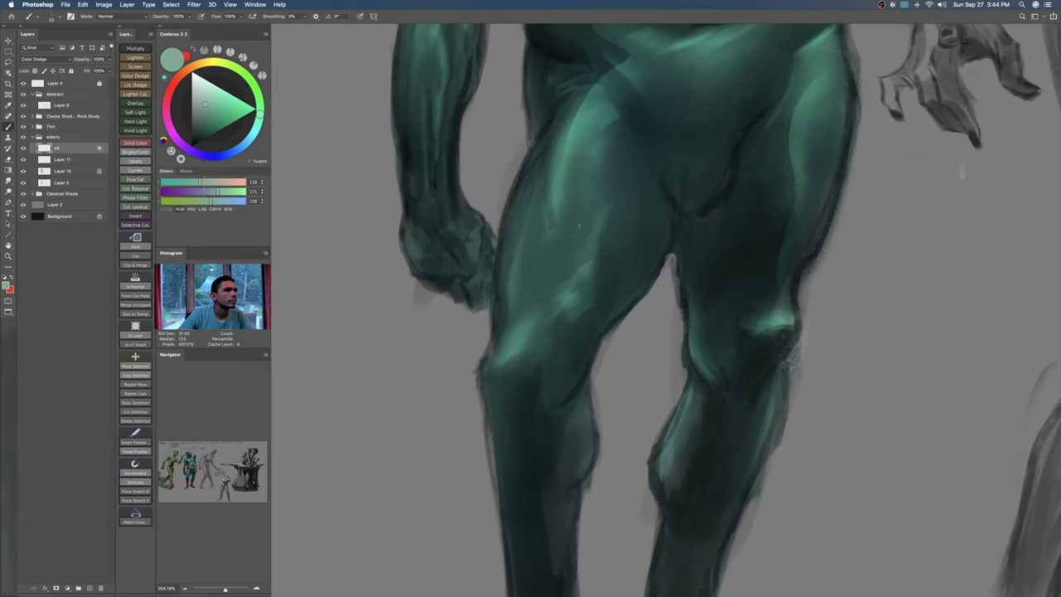
key("ctrl+z")
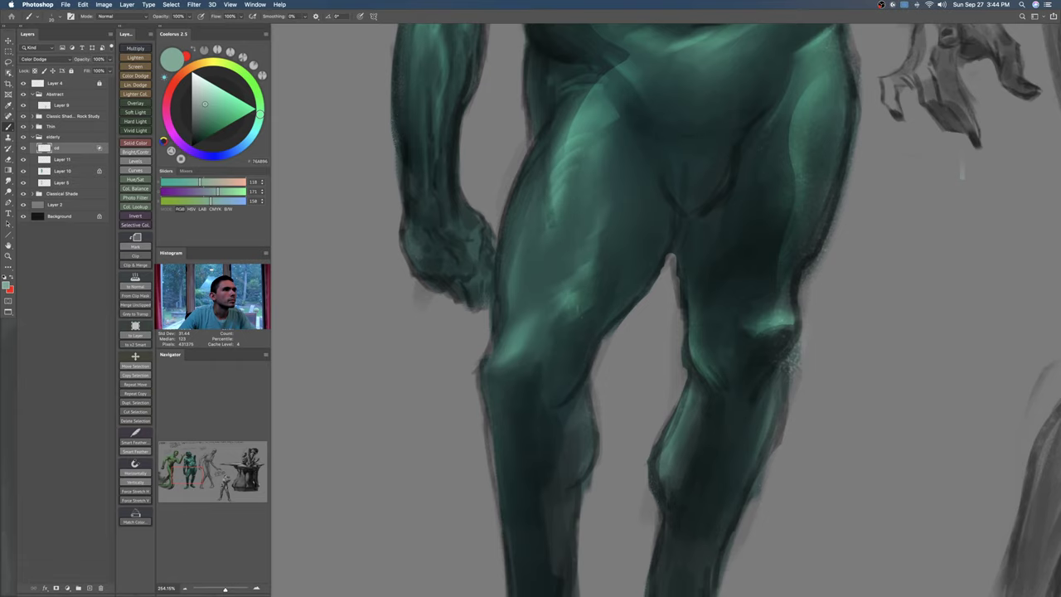
key("super+space")
mouse_move(648, 240)
left_mouse_down()
mouse_move(612, 272)
mouse_move(613, 290)
mouse_move(634, 294)
mouse_move(631, 257)
left_mouse_up()
key("space")
left_click_drag(716, 331, 703, 381)
key("super+space")
left_click_drag(681, 299, 708, 303)
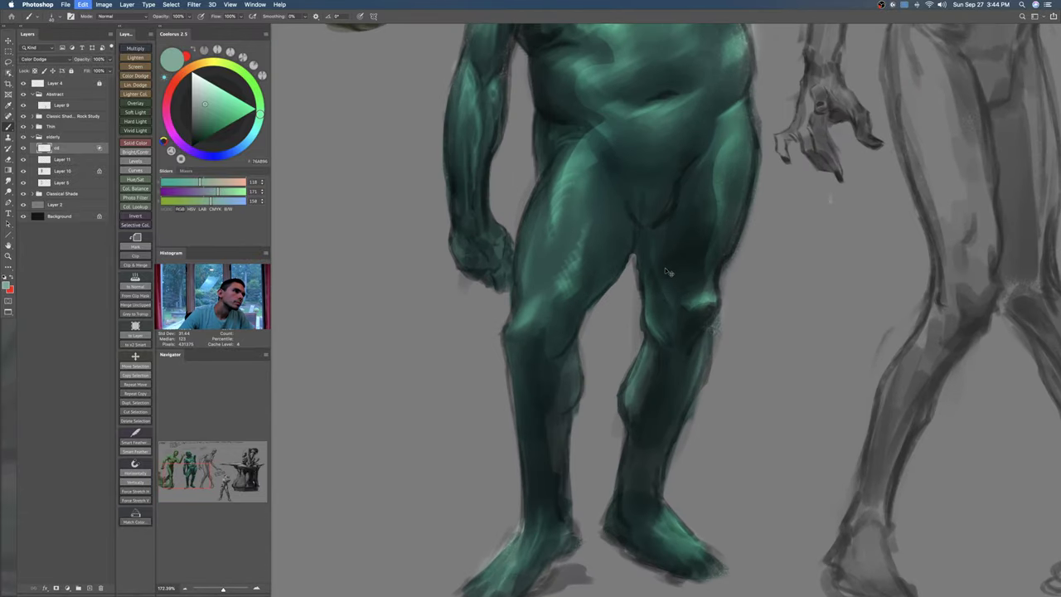
Step: Paint soft highlights along the shin of the elderly figure's far leg
key("super+z")
left_click_drag(654, 443, 668, 372)
left_click_drag(656, 448, 679, 426)
key("bracketleft")
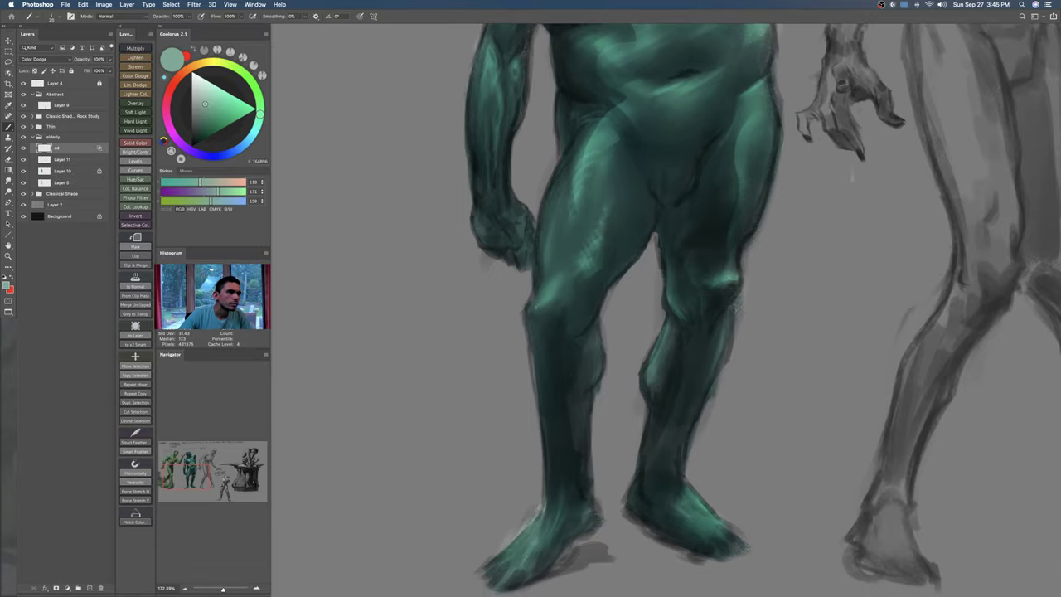
Step: Paint highlights across the near kneecap and along the inner side of the near calf, adjusting the brush size
scroll(539, 286, "up", 3)
left_click_drag(531, 309, 558, 310)
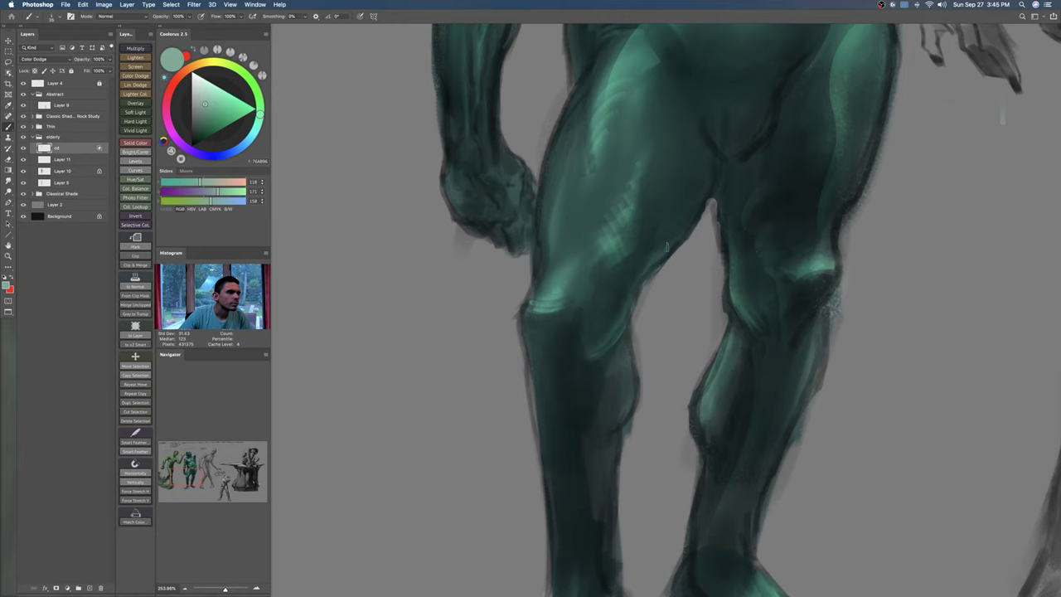
scroll(604, 315, "down", 5)
mouse_move(601, 345)
left_mouse_down()
mouse_move(620, 302)
mouse_move(609, 241)
left_mouse_up()
key("super+z")
left_click_drag(601, 348, 612, 232)
key("super+z")
key("bracketright")
key("bracketright")
mouse_move(603, 356)
left_mouse_down()
mouse_move(618, 285)
mouse_move(615, 229)
left_mouse_up()
Step: Add narrow highlights on the near leg's lower calf down to the ankle with a smaller brush
left_click_drag(575, 319, 591, 421)
key("super+z")
key("bracketleft")
key("bracketleft")
key("super+z")
mouse_move(572, 306)
left_mouse_down()
mouse_move(580, 445)
mouse_move(605, 496)
left_mouse_up()
mouse_move(580, 458)
left_mouse_down()
mouse_move(569, 322)
mouse_move(581, 404)
left_mouse_up()
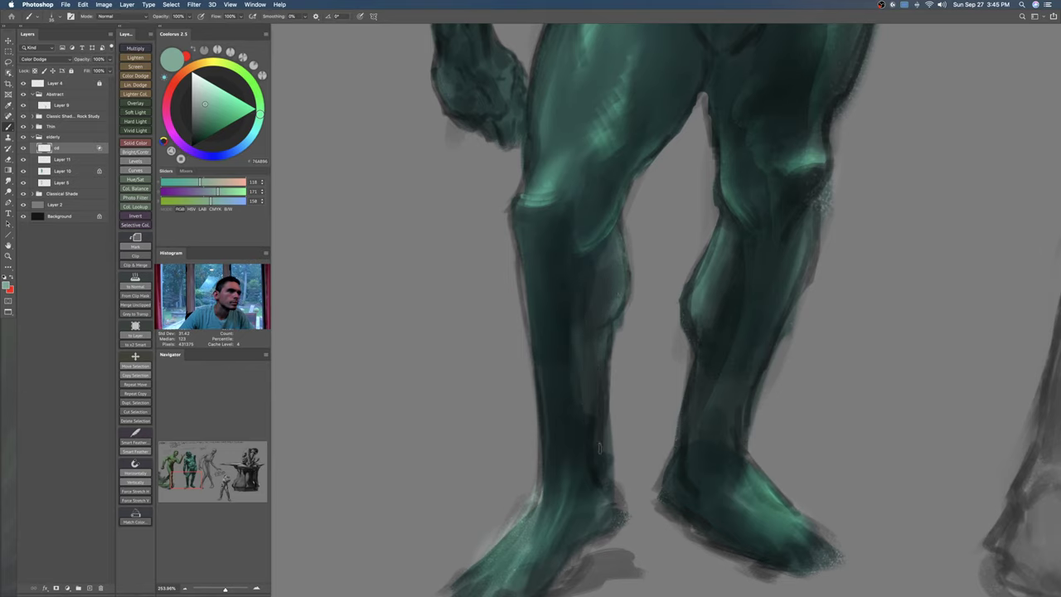
Step: Paint a long, faint highlight down the front of the elderly figure's near shin
left_click_drag(540, 269, 557, 439)
key("super+z")
left_click_drag(543, 294, 554, 356)
key("super+z")
left_click_drag(532, 242, 561, 383)
key("super+z")
left_click_drag(530, 234, 575, 475)
mouse_move(618, 358)
left_mouse_down()
mouse_move(627, 360)
mouse_move(594, 375)
mouse_move(618, 378)
left_mouse_up()
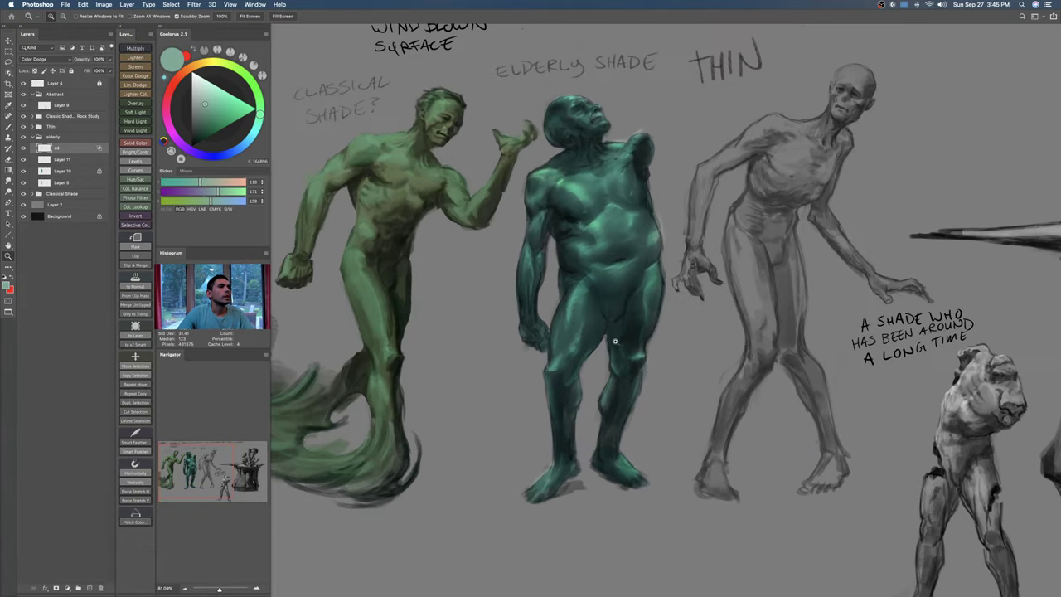
Step: Fade the highlights on the far knee and calf using an enlarged soft round eraser from the Standards set, and return to the brush
key("b")
right_click(621, 385)
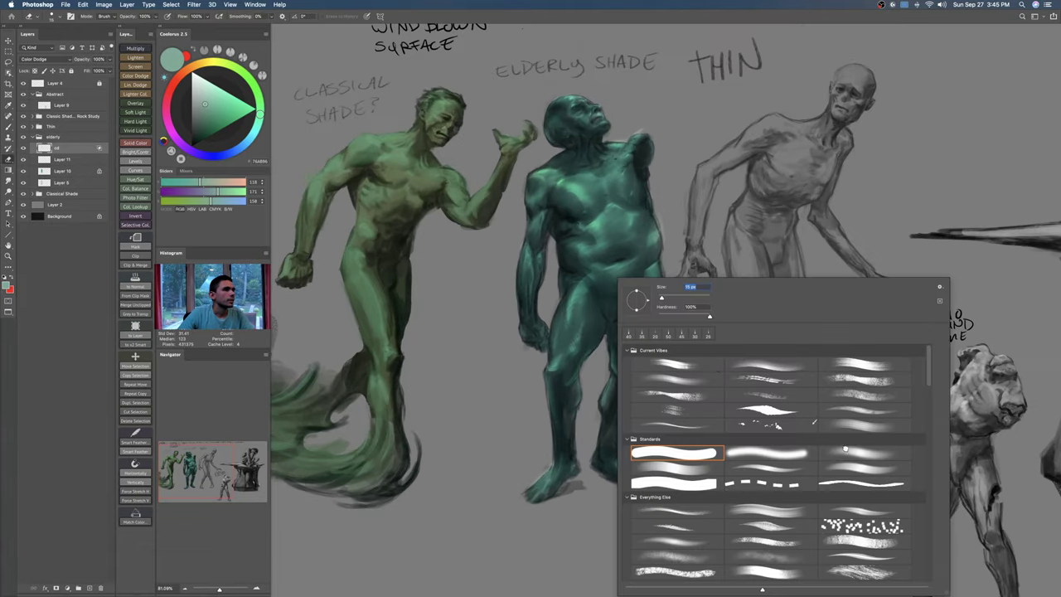
double_click(847, 451)
key("]")
key("]")
key("]")
key("]")
left_click_drag(623, 352, 616, 430)
key("z")
mouse_move(664, 390)
left_mouse_down()
mouse_move(631, 421)
mouse_move(627, 407)
mouse_move(658, 414)
left_mouse_up()
key("b")
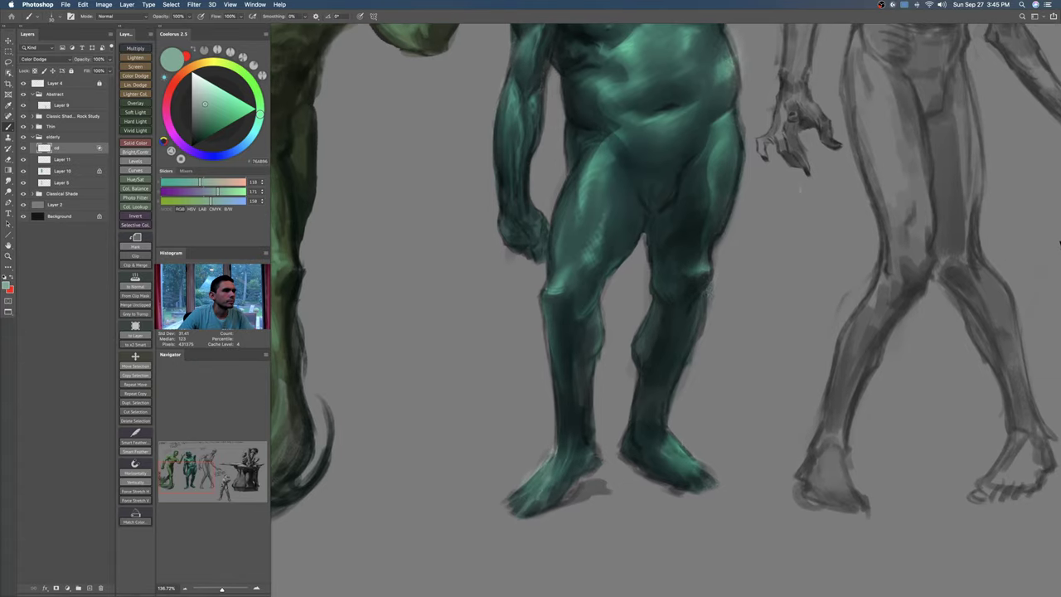
Step: Paint highlights on the tops of both of the elderly figure's feet
key("super+z")
left_click_drag(667, 454, 691, 481)
key("super+z")
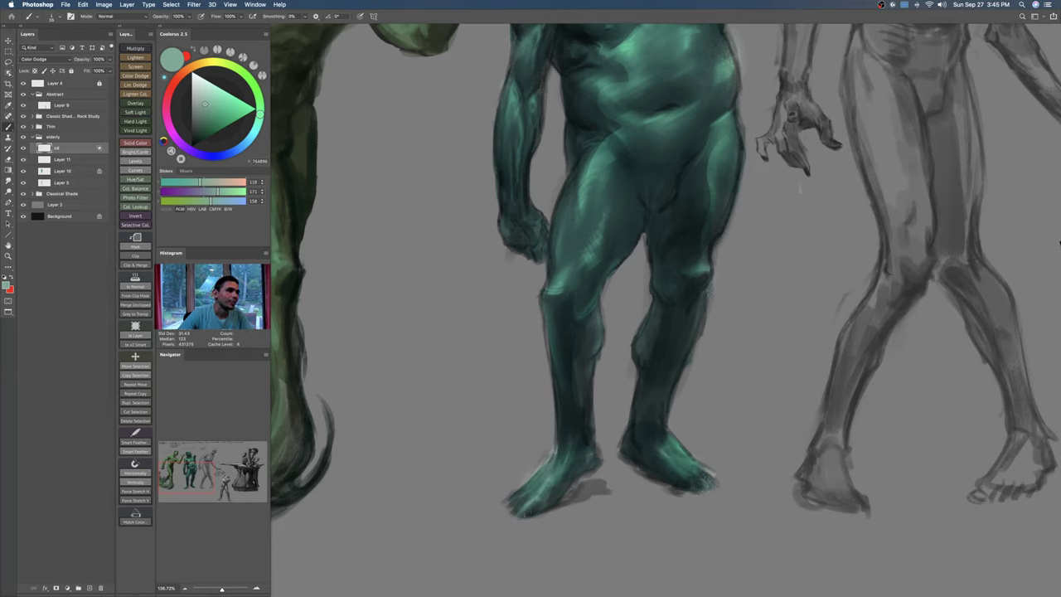
left_click_drag(548, 462, 515, 499)
left_click_drag(601, 452, 560, 451)
left_click_drag(572, 373, 574, 449)
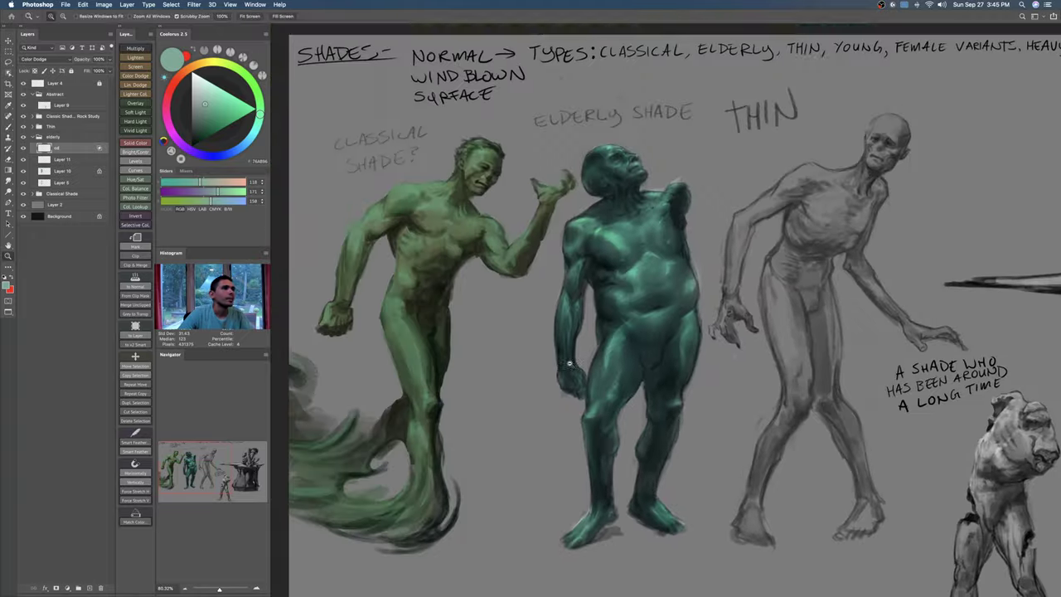
Step: Paint small highlights on the elderly figure's wrist and lowered hand
left_click_drag(543, 330, 576, 335)
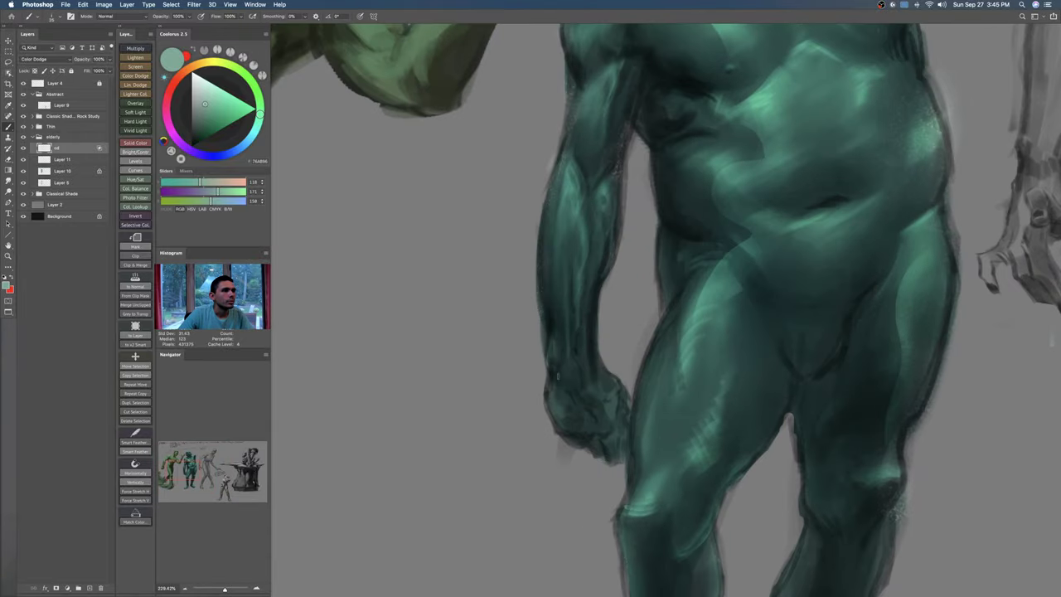
left_click_drag(556, 391, 555, 425)
left_click_drag(604, 397, 593, 399)
left_click_drag(600, 400, 590, 559)
Step: Try a highlight across the cheek beneath the elderly figure's eye
scroll(656, 258, "up", 5)
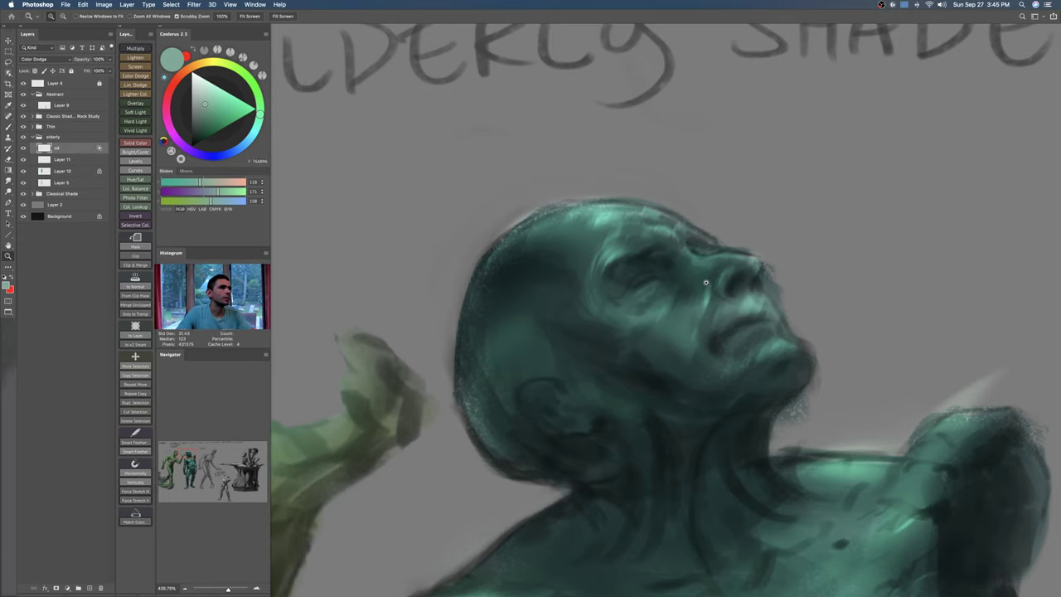
scroll(655, 264, "up", 1)
key("b")
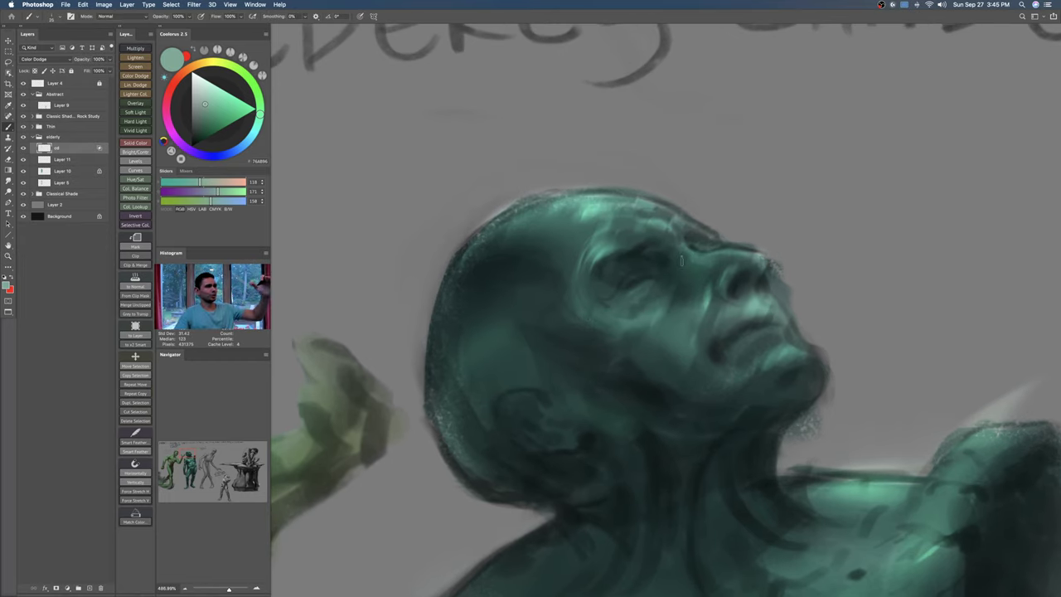
key("super+z")
mouse_move(594, 319)
left_mouse_down()
mouse_move(618, 332)
mouse_move(649, 316)
left_mouse_up()
key("super+z")
key("super+z")
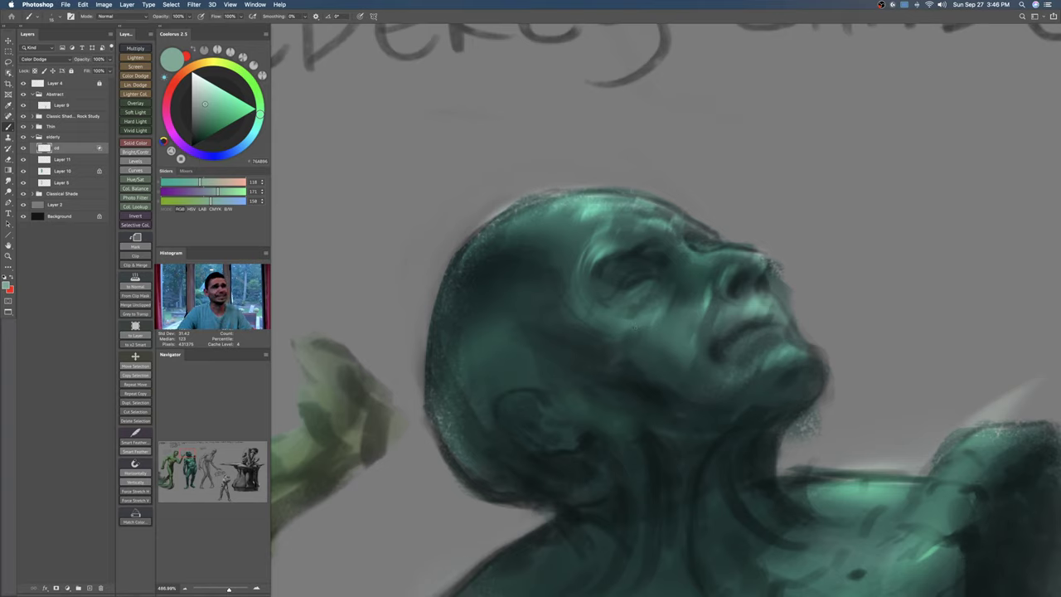
Step: Work highlights along the crown of the elderly figure's bald head with a larger brush, undoing unwanted strokes
mouse_move(648, 212)
left_mouse_down()
mouse_move(525, 217)
mouse_move(534, 232)
mouse_move(477, 249)
mouse_move(481, 237)
mouse_move(462, 272)
mouse_move(491, 241)
left_mouse_up()
key("super+z")
key("super+z")
key("]")
key("]")
key("super+z")
key("super+z")
key("super+z")
key("super+z")
left_click_drag(639, 197, 463, 258)
key("super+z")
key("super+z")
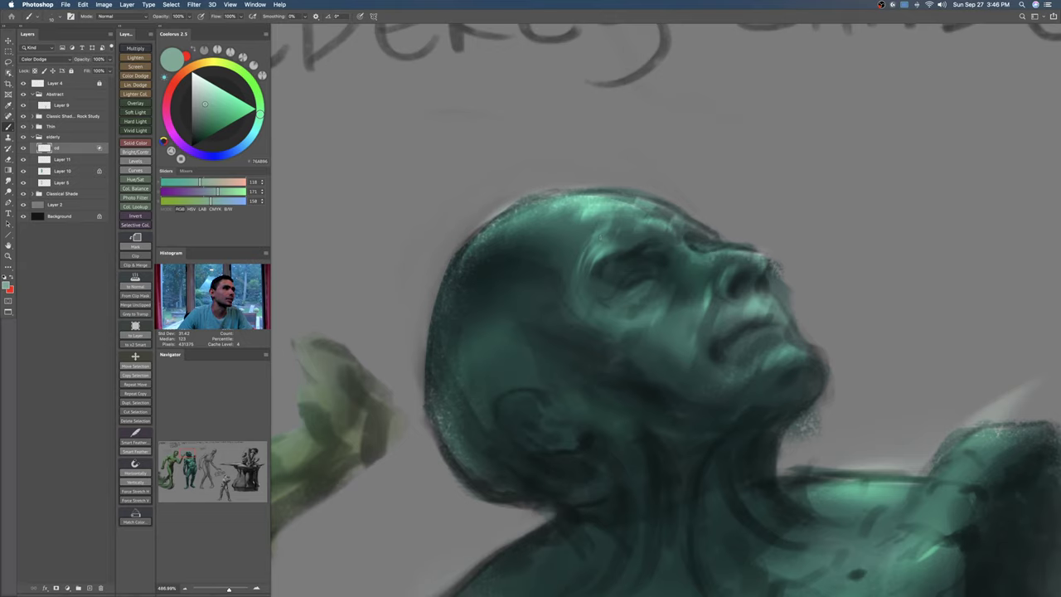
Step: Paint highlights on the elderly figure's forehead, brow and the inner corner of the eye
mouse_move(707, 231)
left_mouse_down()
mouse_move(643, 199)
mouse_move(607, 199)
left_mouse_up()
left_click_drag(666, 266, 630, 236)
key("bracketright")
mouse_move(561, 280)
left_mouse_down()
mouse_move(576, 294)
mouse_move(608, 279)
left_mouse_up()
key("super+z")
key("super+z")
key("super+z")
key("bracketright")
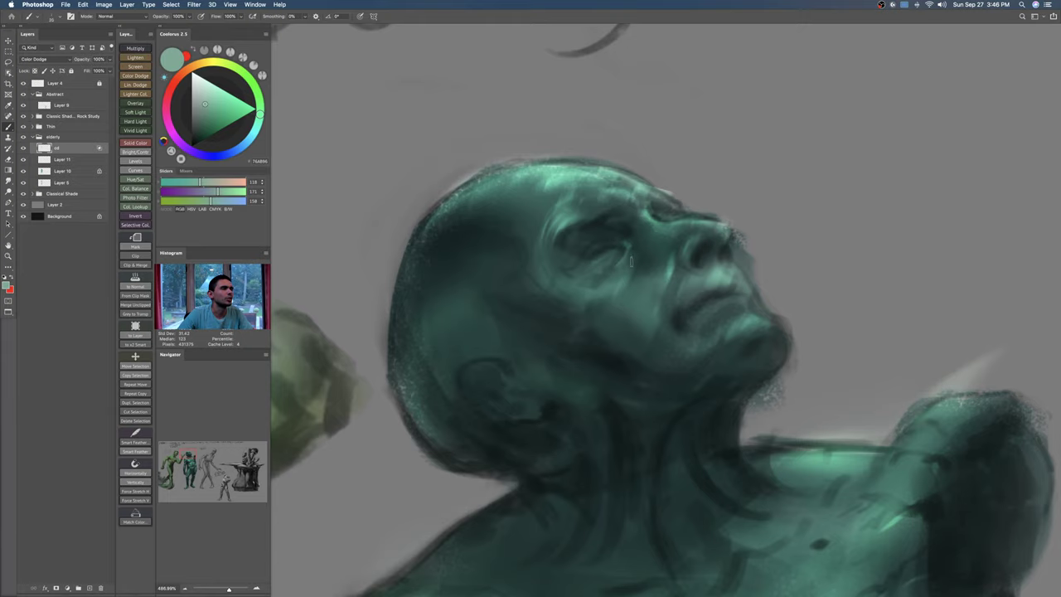
left_click_drag(657, 271, 642, 270)
left_click_drag(641, 270, 606, 272)
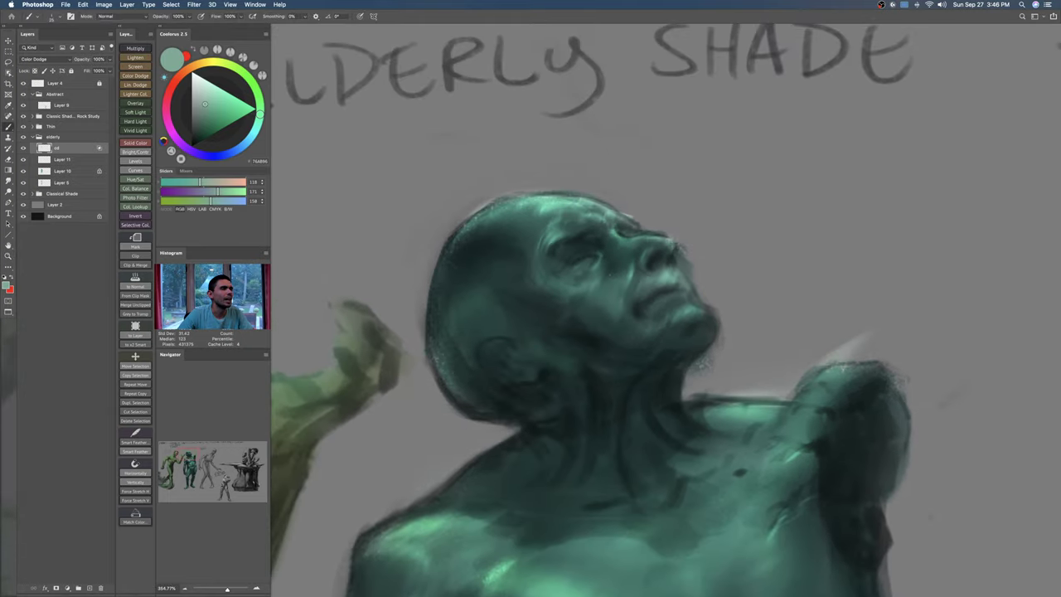
Step: Try a highlight along the elderly figure's cheek beside the nose
key("super+z")
key("super+z")
key("super+z")
left_click_drag(633, 269, 604, 280)
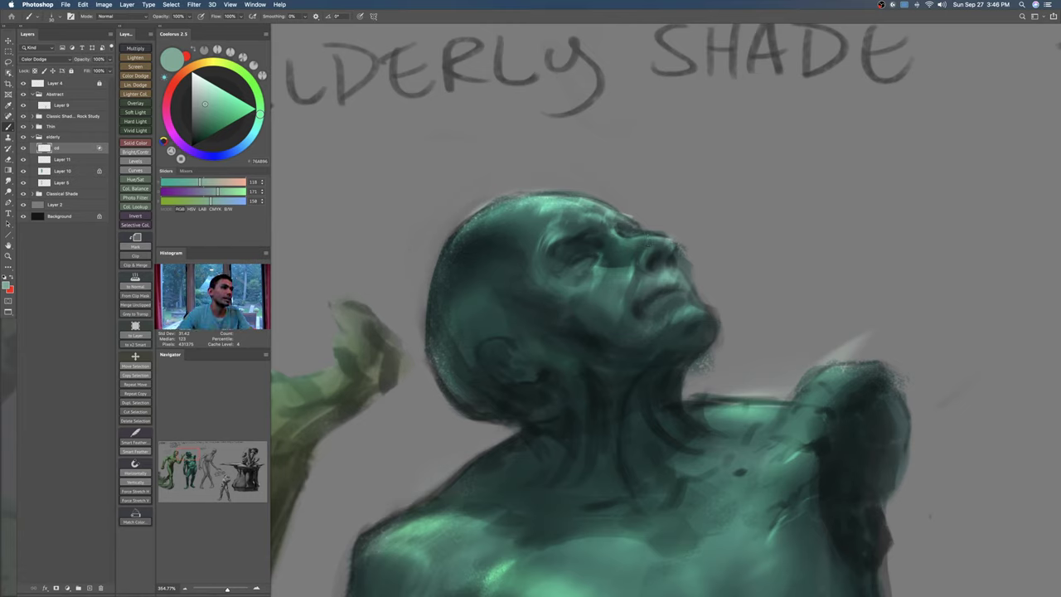
key("super+z")
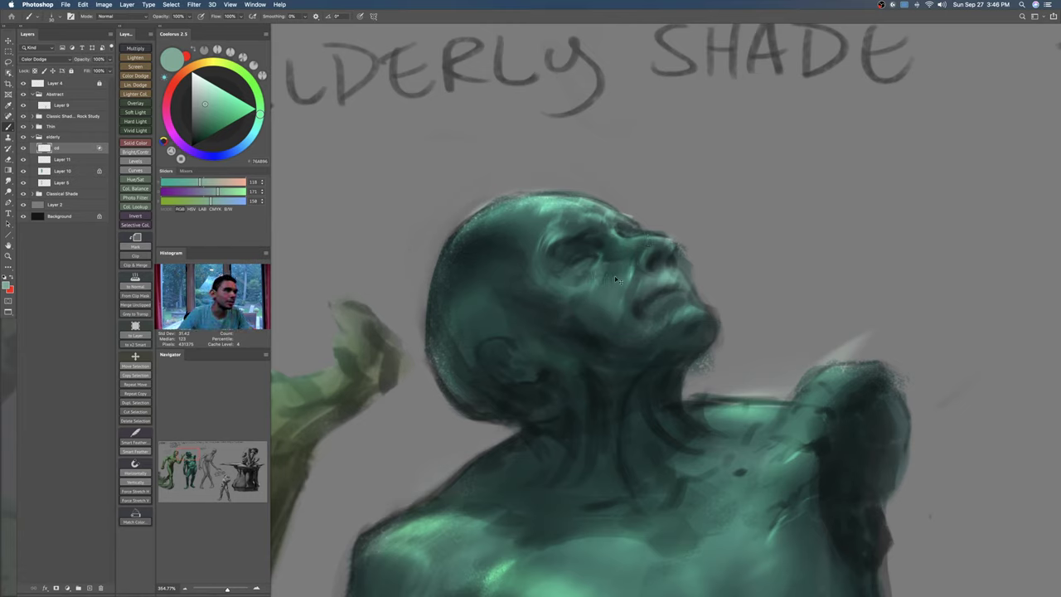
Step: Paint highlights along the fold beside the elderly figure's mouth and on the side of the nose
key("super+z")
key("super+z")
key("super+z")
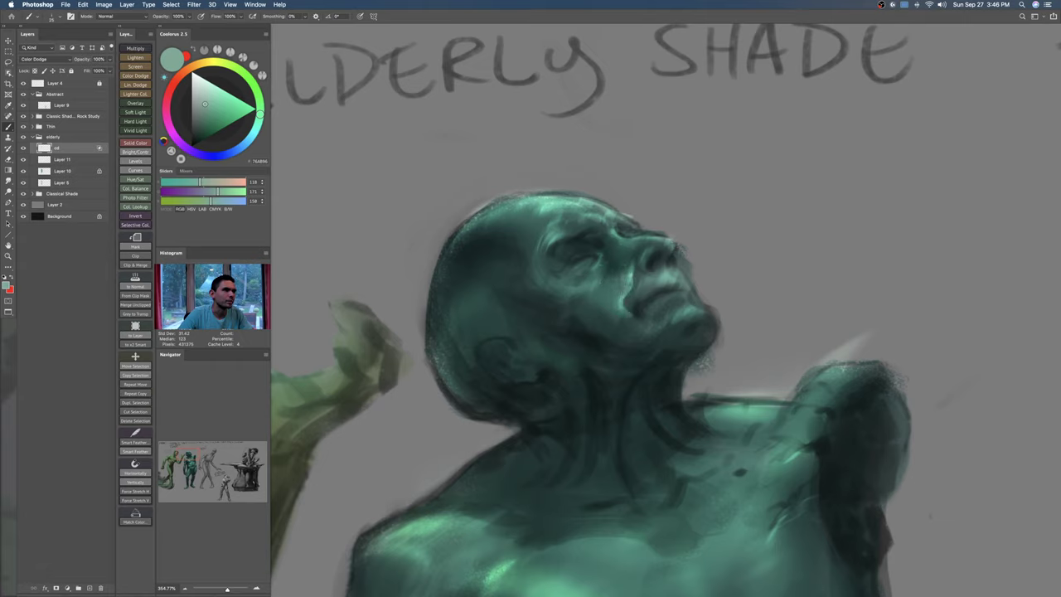
mouse_move(623, 309)
left_mouse_down()
mouse_move(623, 273)
mouse_move(582, 303)
mouse_move(680, 286)
left_mouse_up()
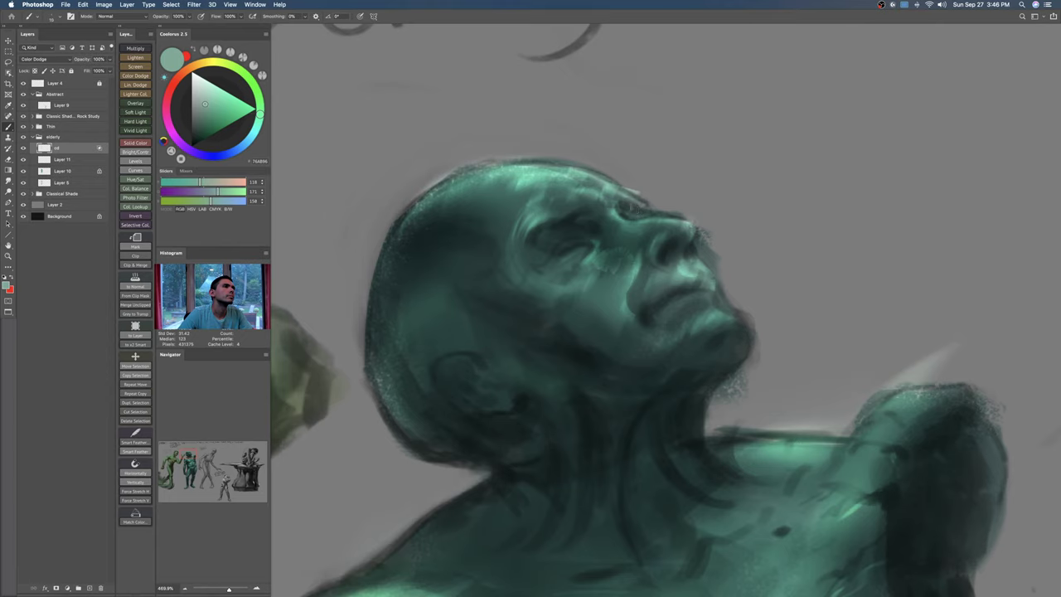
left_click_drag(692, 261, 675, 241)
Step: Paint highlights on the elderly figure's chin below the lower lip, adjusting the brush size and undoing unwanted strokes
key("bracketright")
left_click_drag(714, 299, 676, 313)
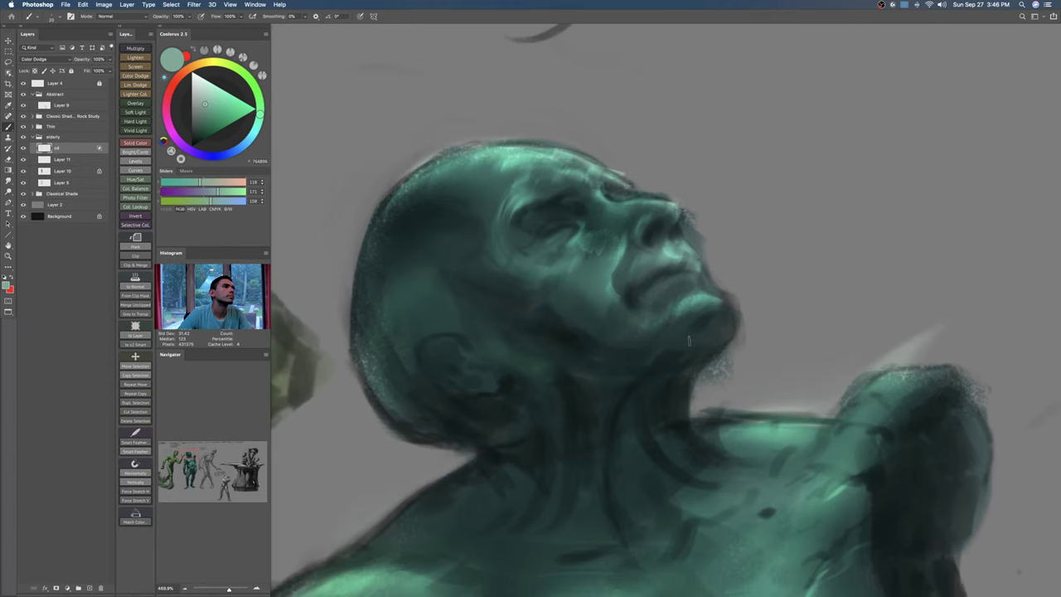
key("bracketleft")
key("super+z")
left_click_drag(668, 324, 691, 312)
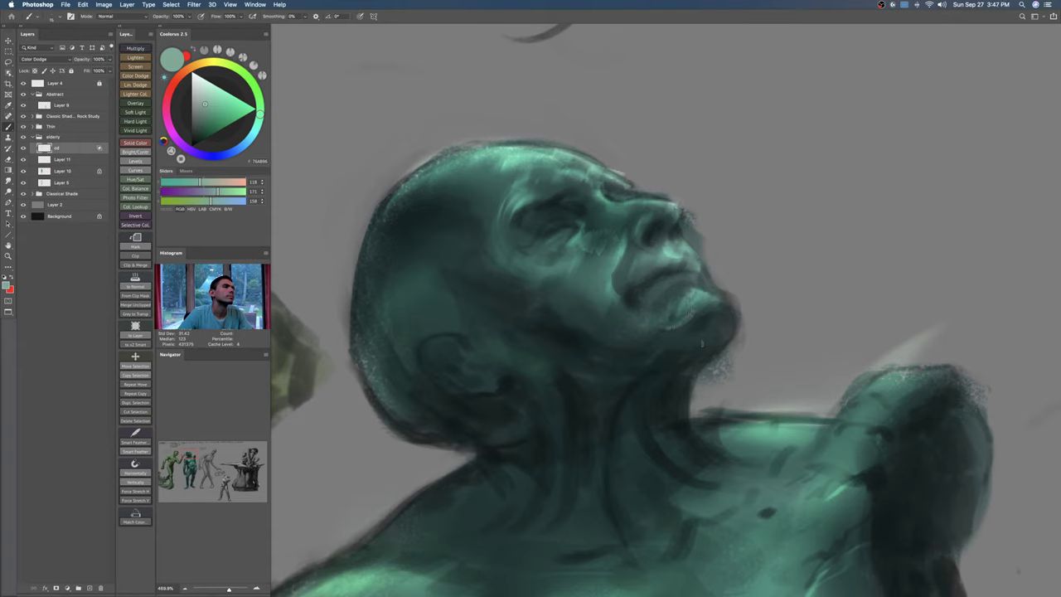
left_click_drag(676, 357, 712, 320)
key("super+z")
key("]")
left_click_drag(603, 293, 608, 314)
key("super+z")
mouse_move(680, 297)
left_mouse_down()
mouse_move(623, 336)
mouse_move(668, 315)
left_mouse_up()
Step: Choose the soft brush preset in the second row of the Standards group
key("r")
left_click_drag(697, 217, 693, 379)
key("Escape")
key("z")
left_click_drag(605, 288, 617, 284)
key("b")
right_click(609, 285)
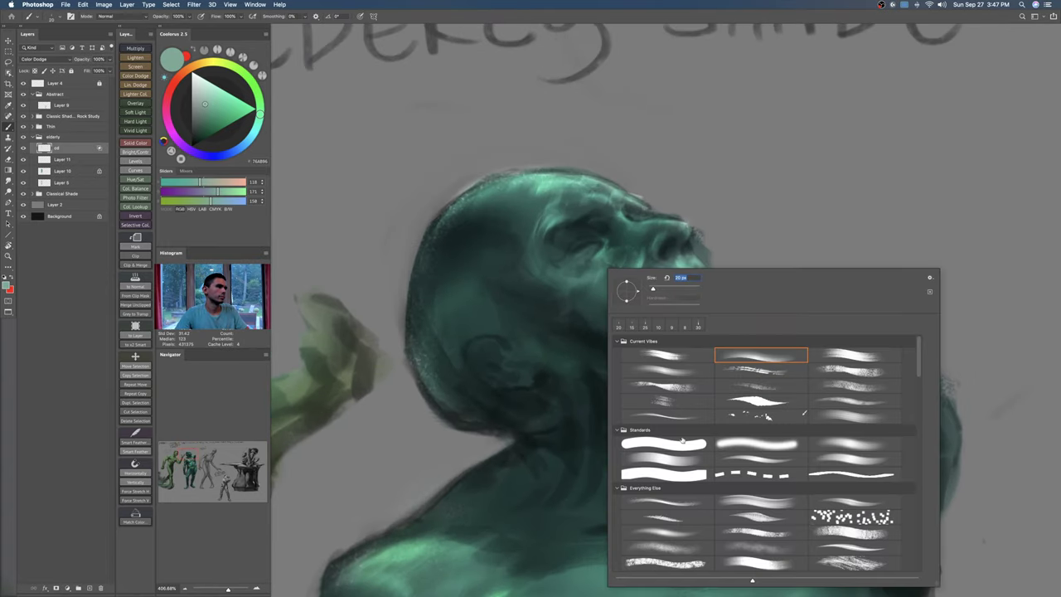
double_click(677, 461)
key("z")
left_click_drag(581, 320, 587, 316)
key("b")
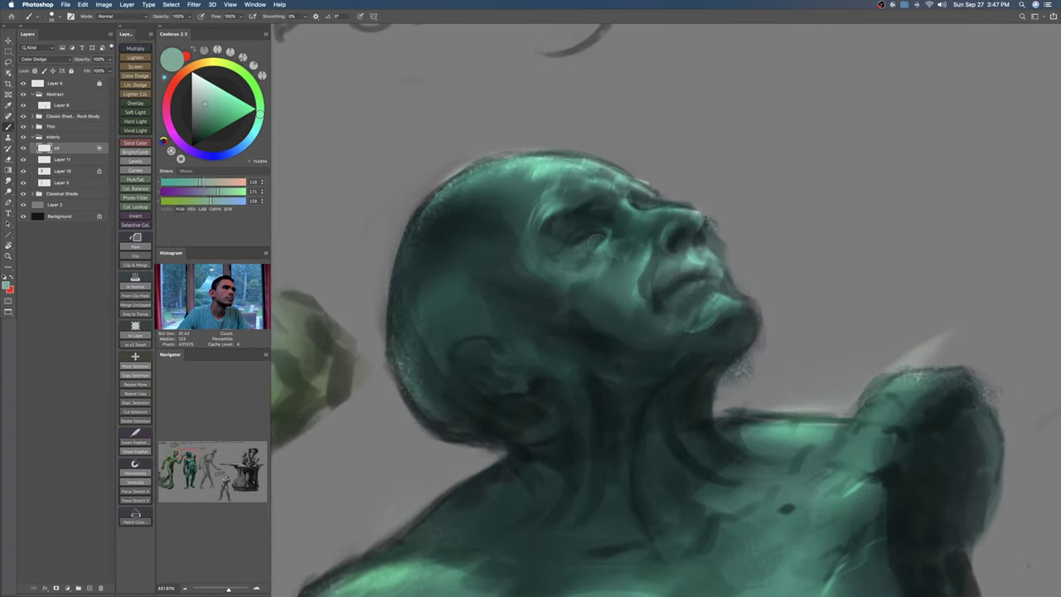
Step: Add a new Normal layer above the Color Dodge layer and darken the eye socket and brow line with sampled dark teal
left_click(581, 211, "alt")
left_click(450, 229, "alt")
key("ctrl+alt+shift+n")
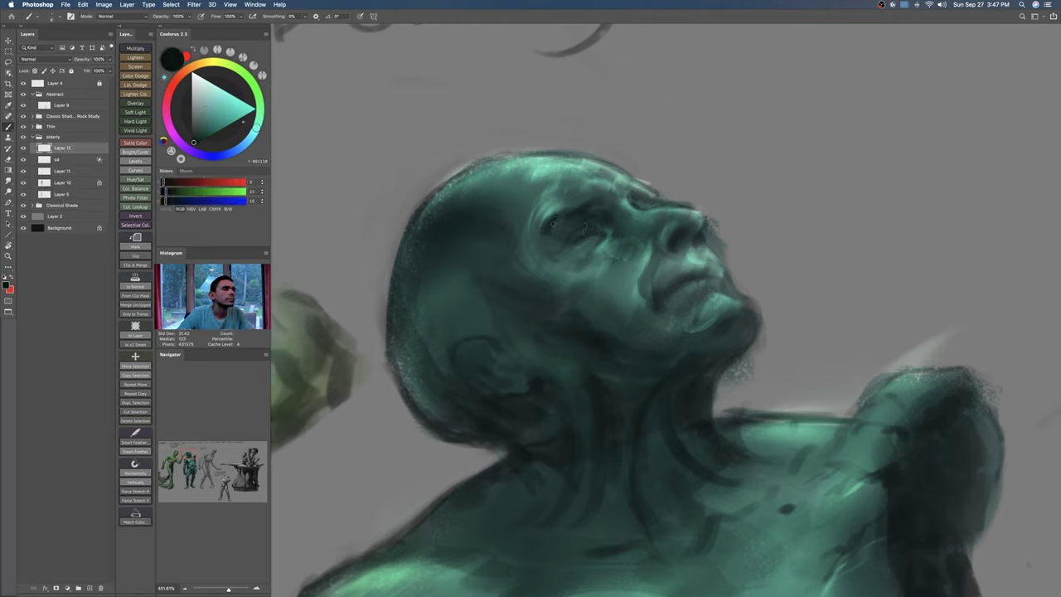
key("]")
left_click_drag(582, 215, 605, 217)
scroll(593, 231, "up", 2)
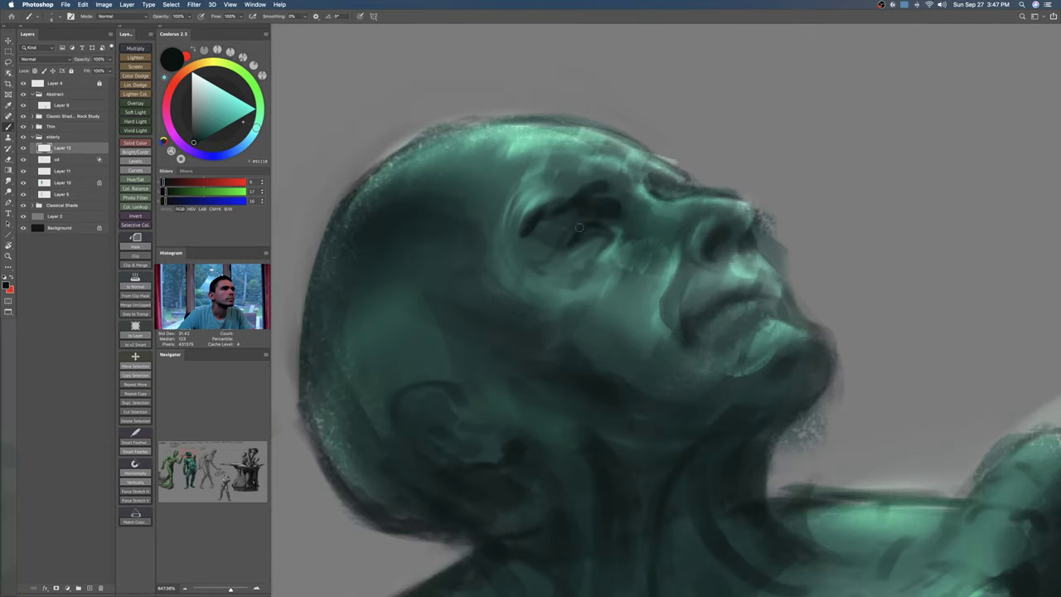
key("super+z")
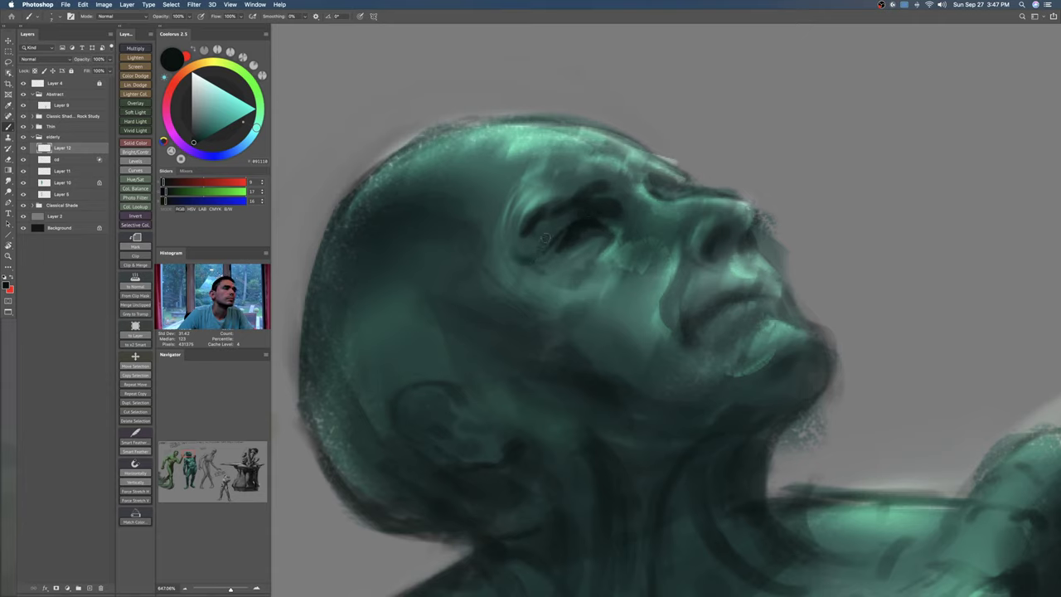
mouse_move(550, 275)
left_mouse_down()
mouse_move(607, 244)
mouse_move(360, 315)
mouse_move(551, 273)
left_mouse_up()
key("r")
left_click_drag(532, 237, 563, 221)
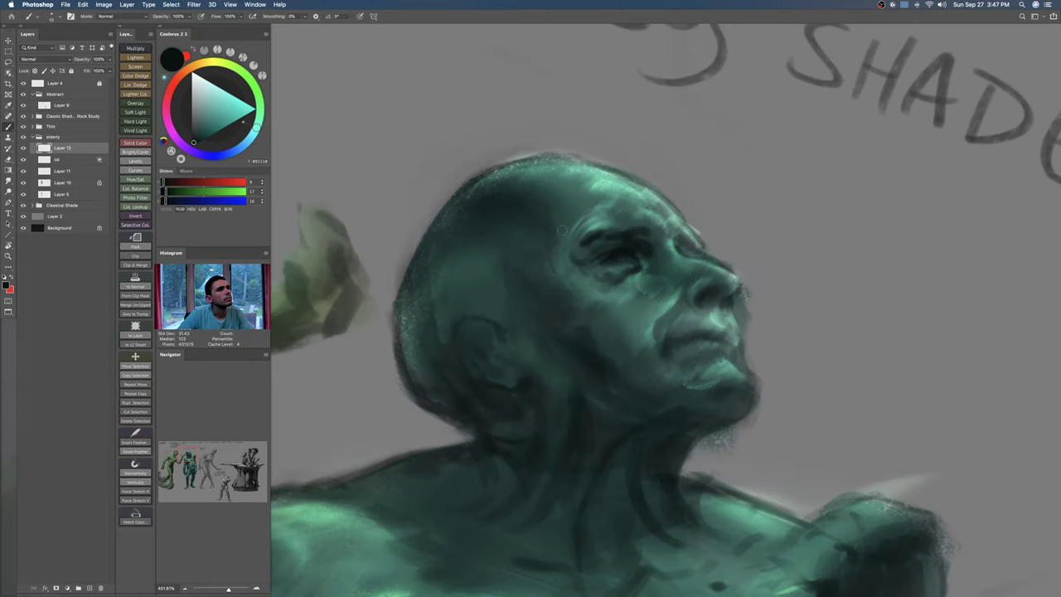
key("r")
left_click_drag(567, 314, 569, 297)
Step: Set the brush mode to Normal and paint dark shadows in the hollow cheek, beneath the cheekbone and across the side of the head
key("grave")
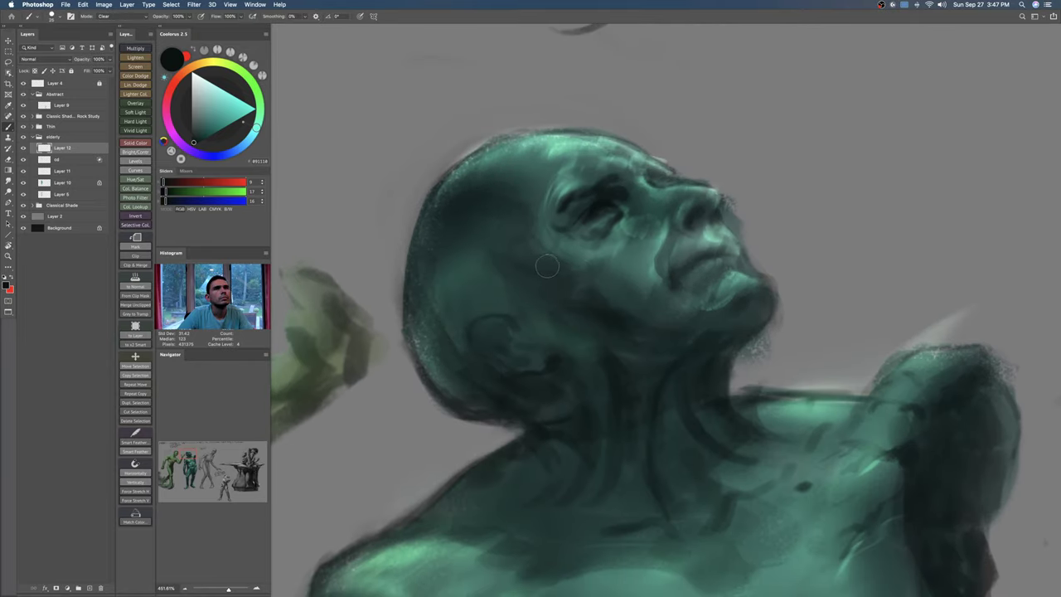
right_click(548, 264, "shift")
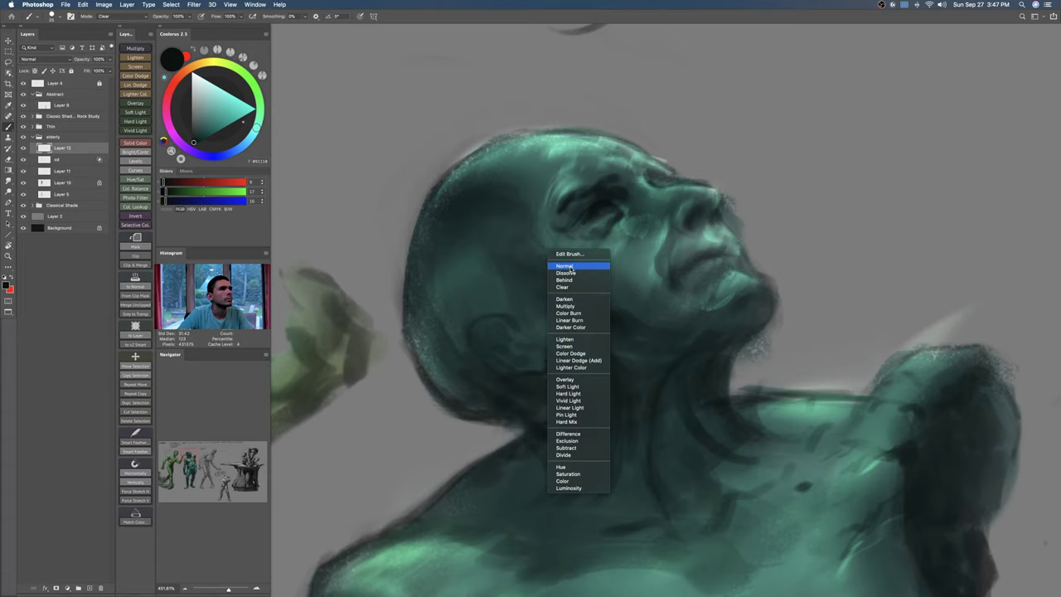
left_click(560, 266)
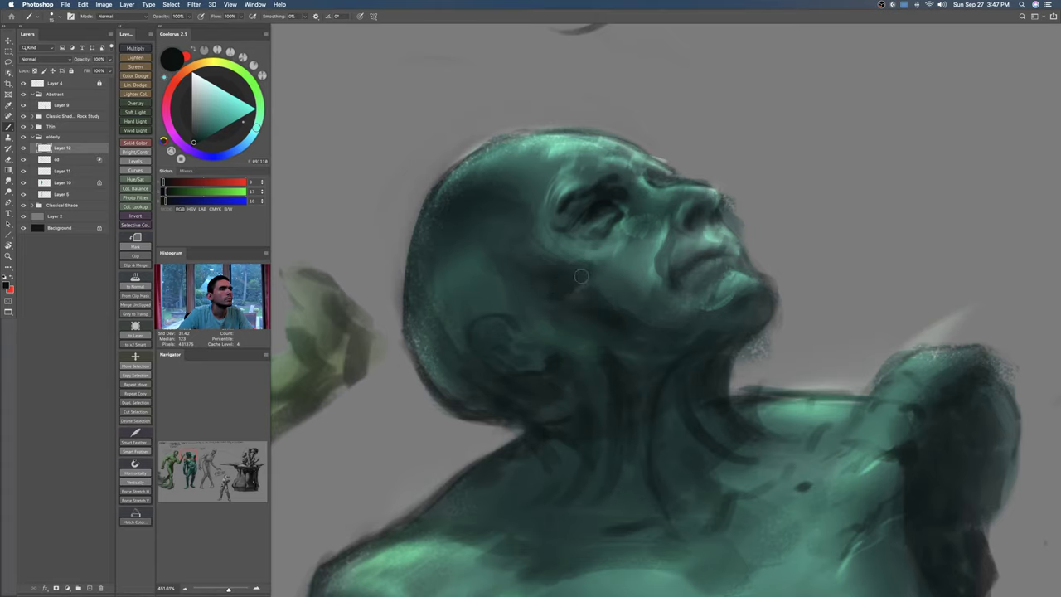
mouse_move(548, 275)
left_mouse_down()
mouse_move(581, 267)
mouse_move(562, 276)
mouse_move(585, 275)
mouse_move(561, 296)
mouse_move(616, 276)
mouse_move(611, 285)
mouse_move(595, 274)
mouse_move(661, 291)
left_mouse_up()
key("super+z")
key("super+z")
key("super+z")
key("super+z")
mouse_move(585, 279)
left_mouse_down()
mouse_move(665, 297)
mouse_move(599, 305)
mouse_move(645, 326)
mouse_move(587, 285)
left_mouse_up()
key("bracketleft")
key("bracketleft")
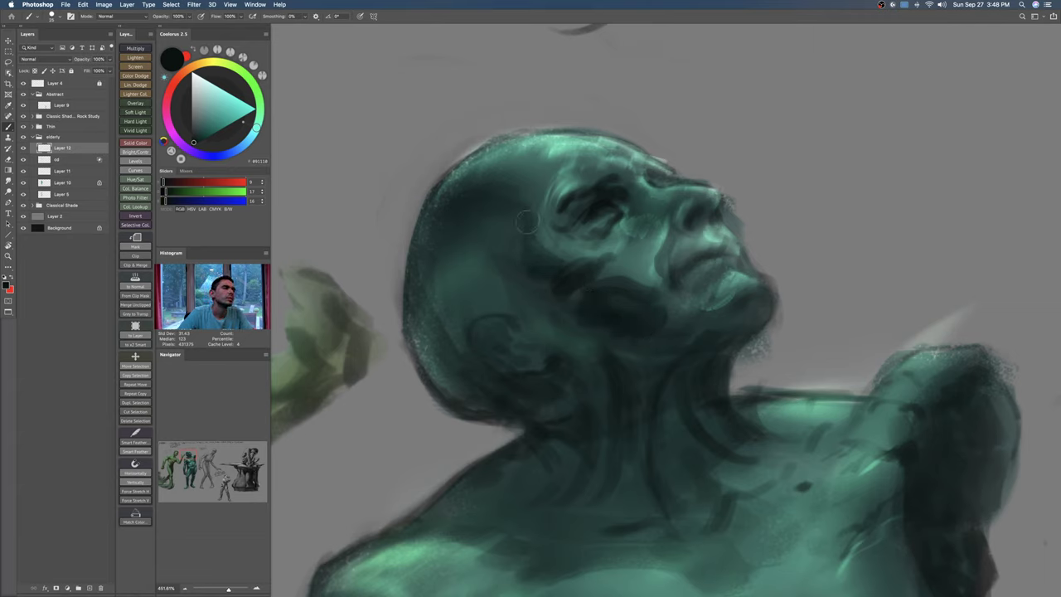
mouse_move(468, 212)
left_mouse_down()
mouse_move(433, 315)
mouse_move(439, 352)
mouse_move(477, 323)
mouse_move(572, 348)
mouse_move(584, 369)
mouse_move(571, 354)
mouse_move(575, 290)
left_mouse_up()
Step: Paint a sampled mid teal at 30% opacity over the back of the head and around the ear
left_click(471, 490, "alt")
key("bracketleft")
key("bracketleft")
key("3")
key("bracketleft")
key("bracketleft")
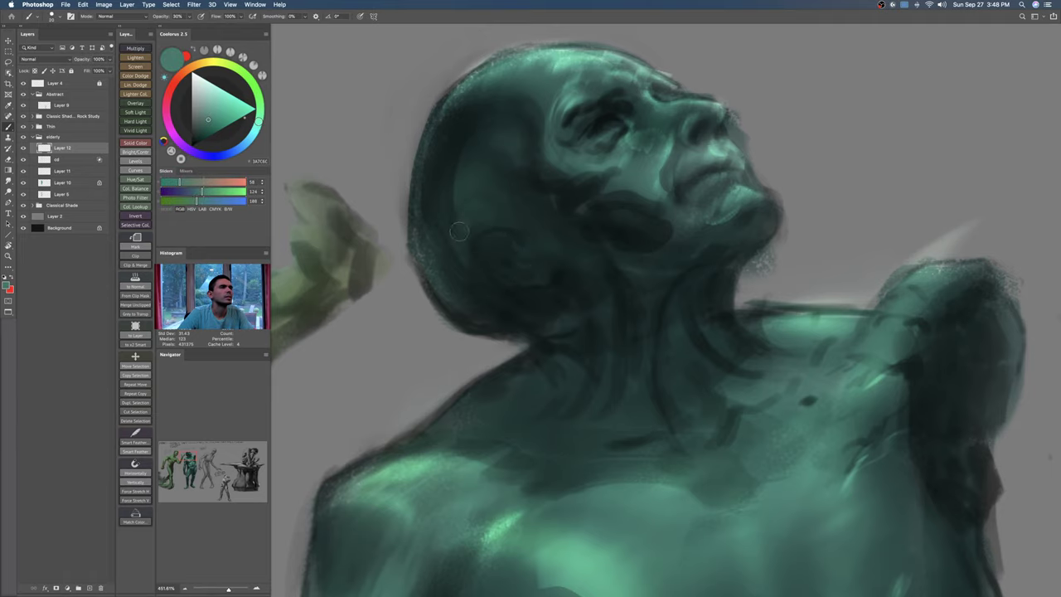
scroll(445, 263, "up", 3)
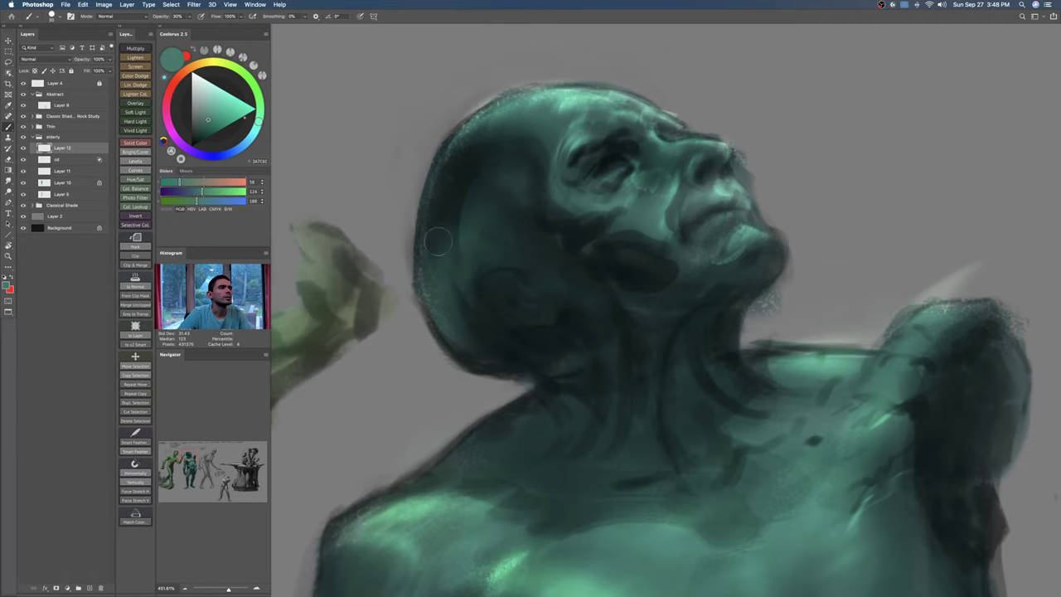
mouse_move(448, 241)
left_mouse_down()
mouse_move(472, 333)
mouse_move(491, 345)
mouse_move(530, 341)
left_mouse_up()
mouse_move(489, 286)
left_mouse_down()
mouse_move(487, 308)
mouse_move(529, 318)
left_mouse_up()
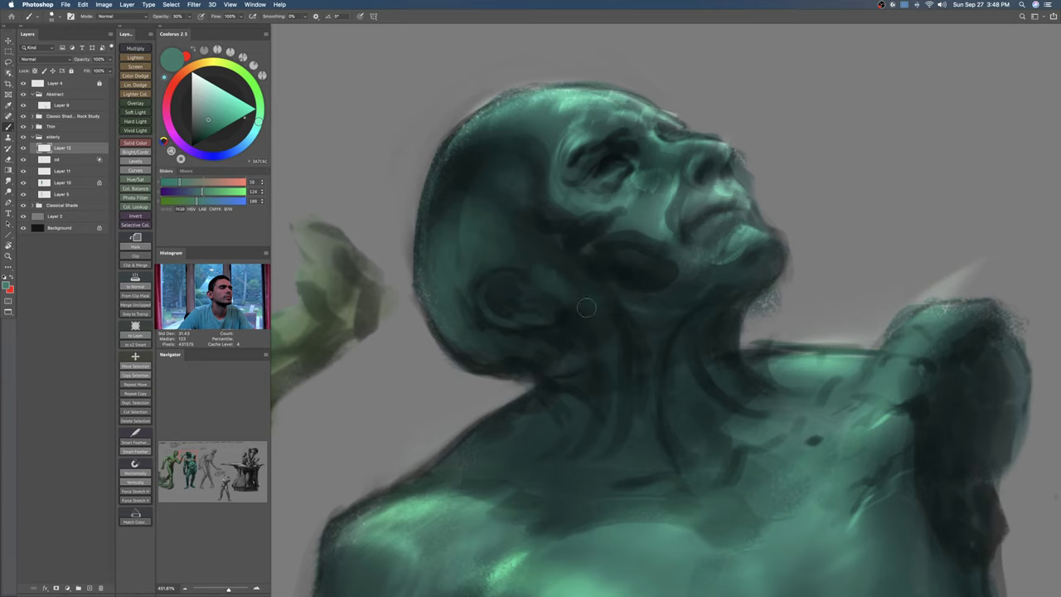
Step: Work soft teal strokes into the elderly figure's jaw corner and beneath the chin with a smaller brush
left_click_drag(586, 296, 602, 353)
key("bracketleft")
key("bracketleft")
key("bracketleft")
key("bracketleft")
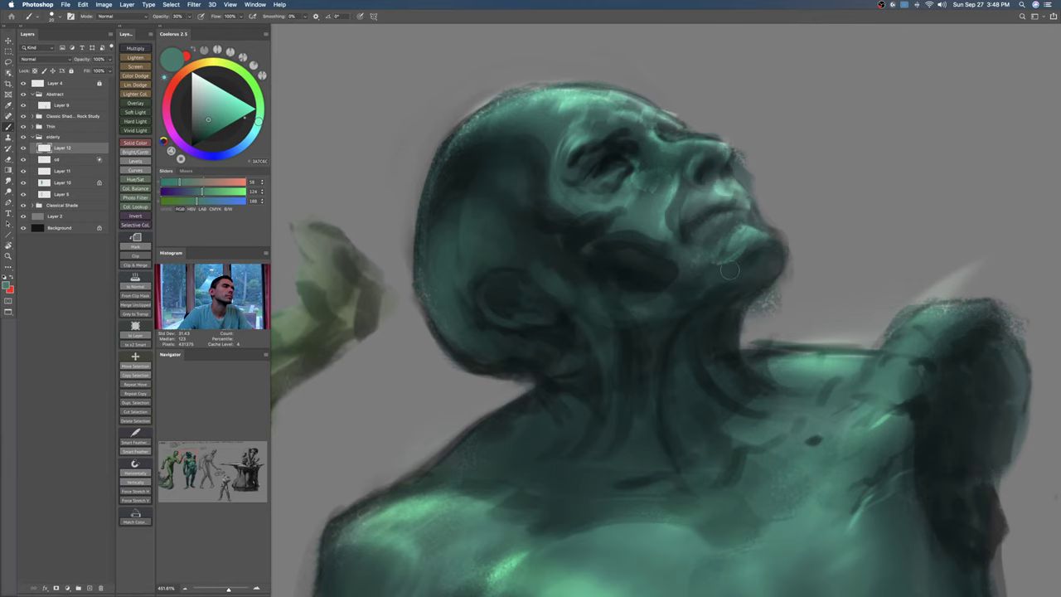
left_click_drag(693, 317, 678, 333)
key("b")
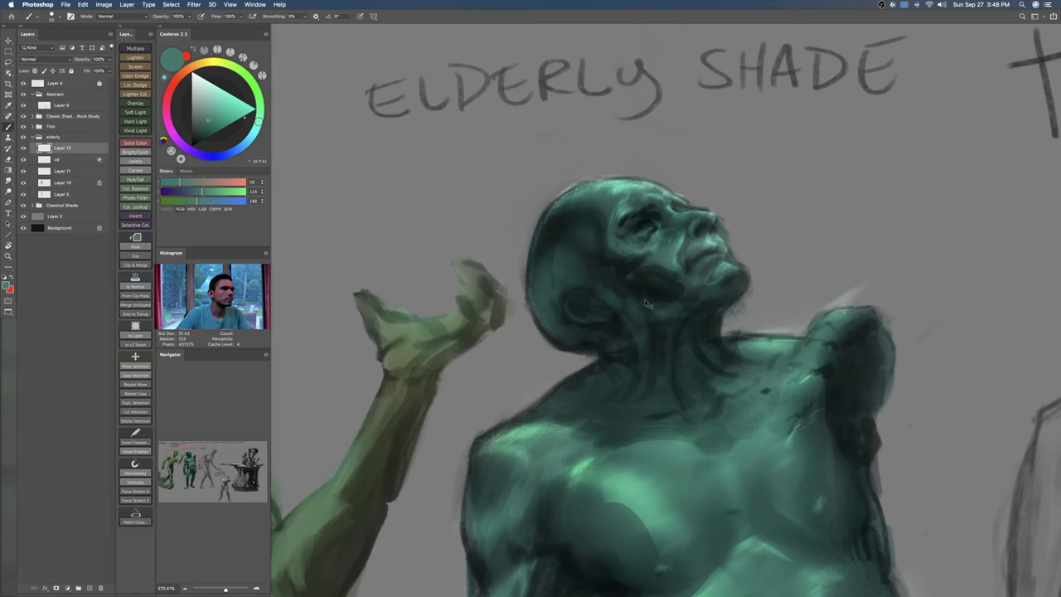
Step: Try blending the dark shadow on the elderly figure's cheek with the Mixer Brush
left_click(649, 288, "alt")
key("shift+b")
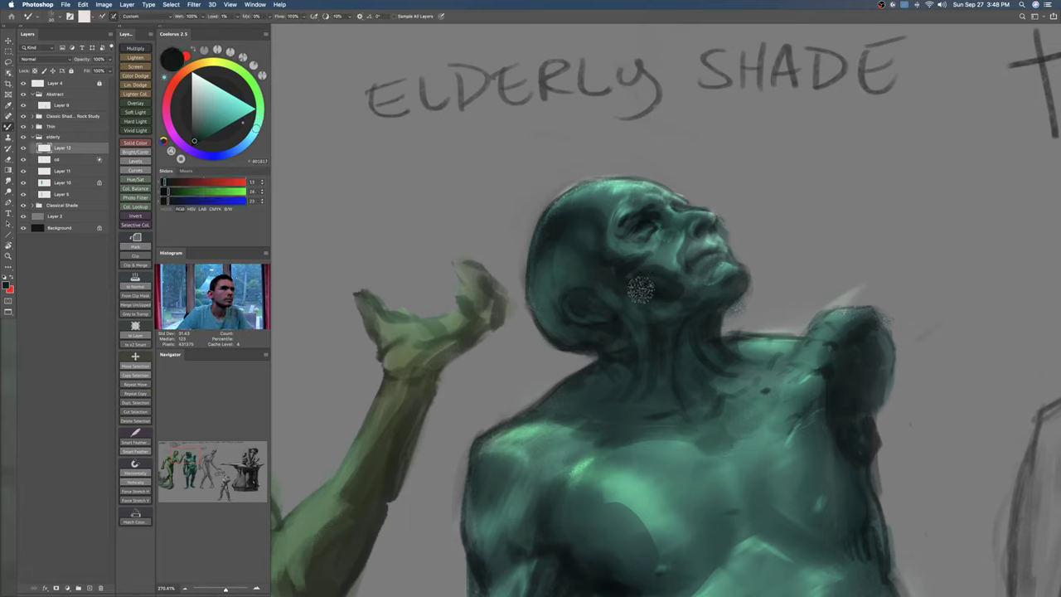
mouse_move(647, 293)
left_mouse_down()
mouse_move(704, 291)
mouse_move(631, 300)
left_mouse_up()
key("super+z")
key("bracketleft")
key("bracketleft")
key("bracketleft")
key("bracketleft")
key("bracketleft")
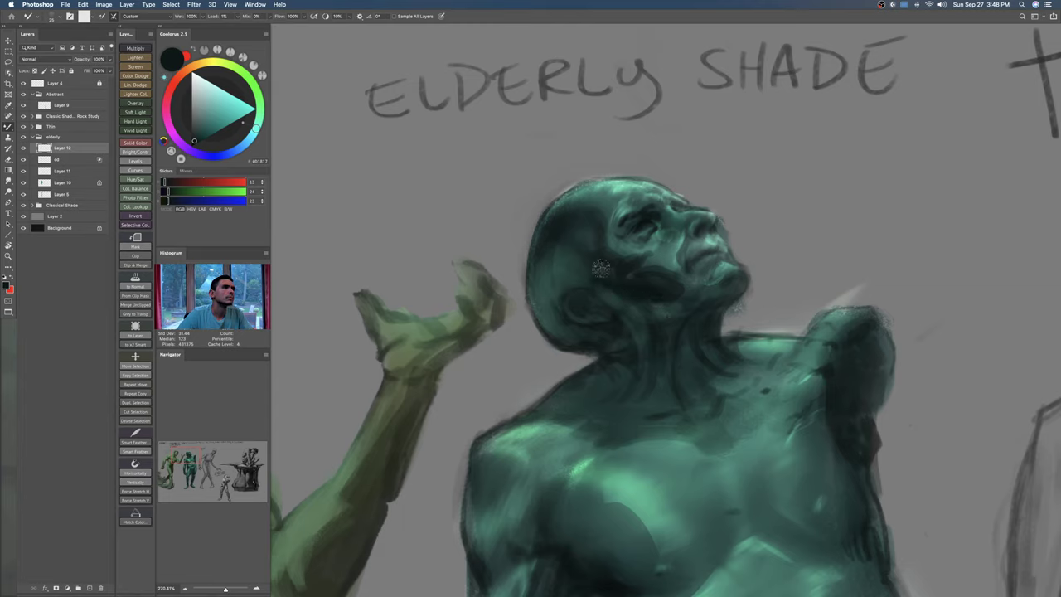
key("shift+b")
Step: Darken the crown and back of the elderly figure's head with sampled shadow teal using the regular brush
mouse_move(560, 238)
left_mouse_down()
mouse_move(570, 265)
mouse_move(538, 278)
mouse_move(583, 318)
mouse_move(612, 380)
left_mouse_up()
key("bracketleft")
key("bracketleft")
key("z")
left_click_drag(614, 341, 636, 263)
key("z")
left_click_drag(677, 296, 654, 280)
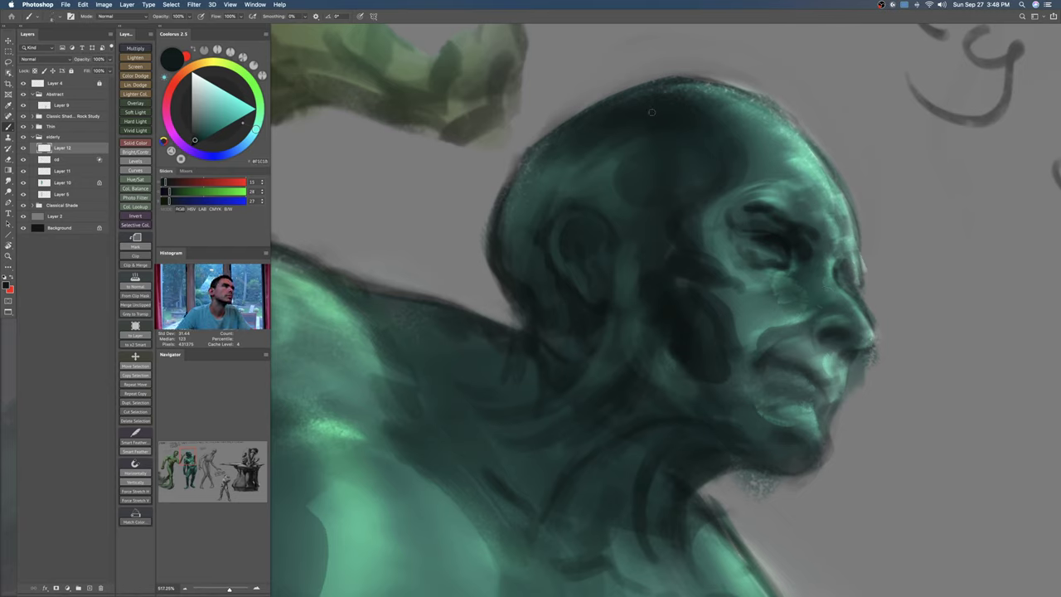
mouse_move(649, 102)
left_mouse_down()
mouse_move(558, 146)
mouse_move(632, 114)
mouse_move(602, 112)
mouse_move(571, 144)
mouse_move(556, 131)
mouse_move(535, 147)
mouse_move(669, 97)
mouse_move(589, 124)
mouse_move(658, 90)
mouse_move(546, 149)
mouse_move(556, 119)
mouse_move(547, 149)
left_mouse_up()
left_click_drag(653, 91, 677, 98)
left_click(590, 127, "alt")
left_click_drag(580, 158, 606, 153)
key("bracketleft")
key("bracketleft")
key("bracketleft")
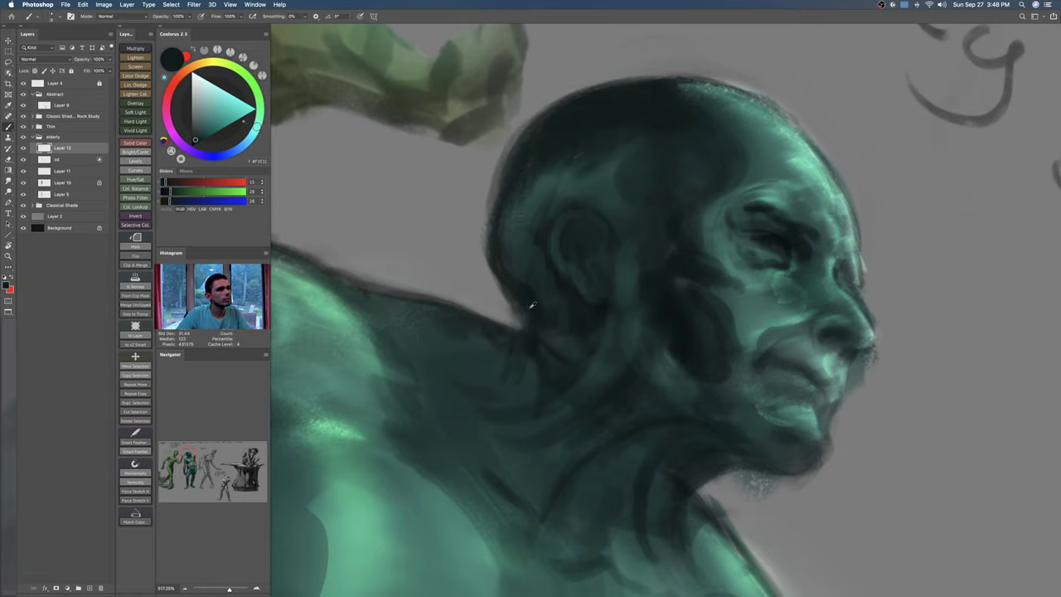
Step: Deepen the lower back contour of the head and the crease at the nape with black
left_click(576, 322, "alt")
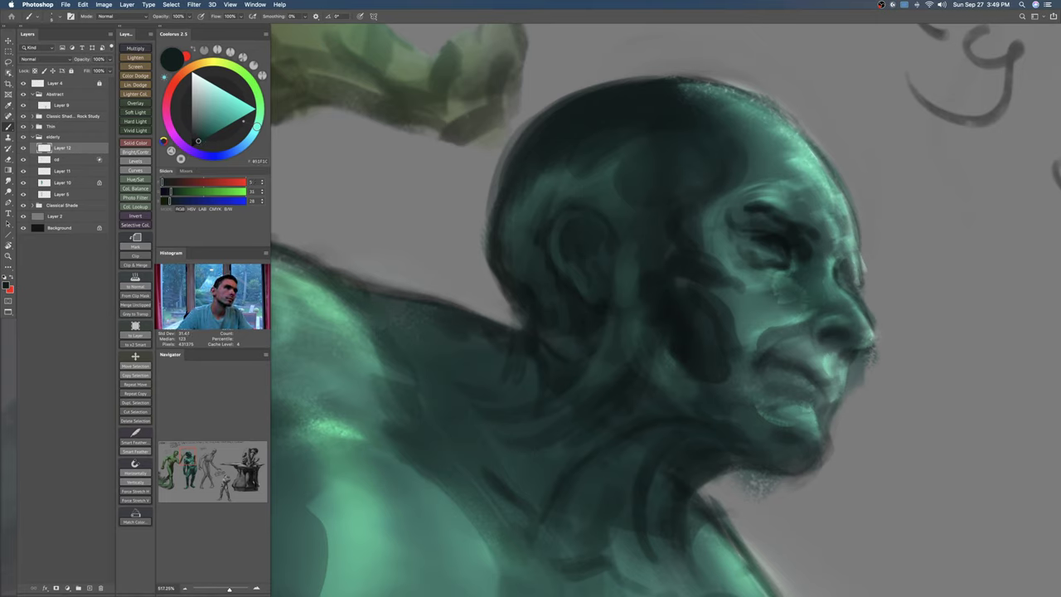
left_click(191, 147)
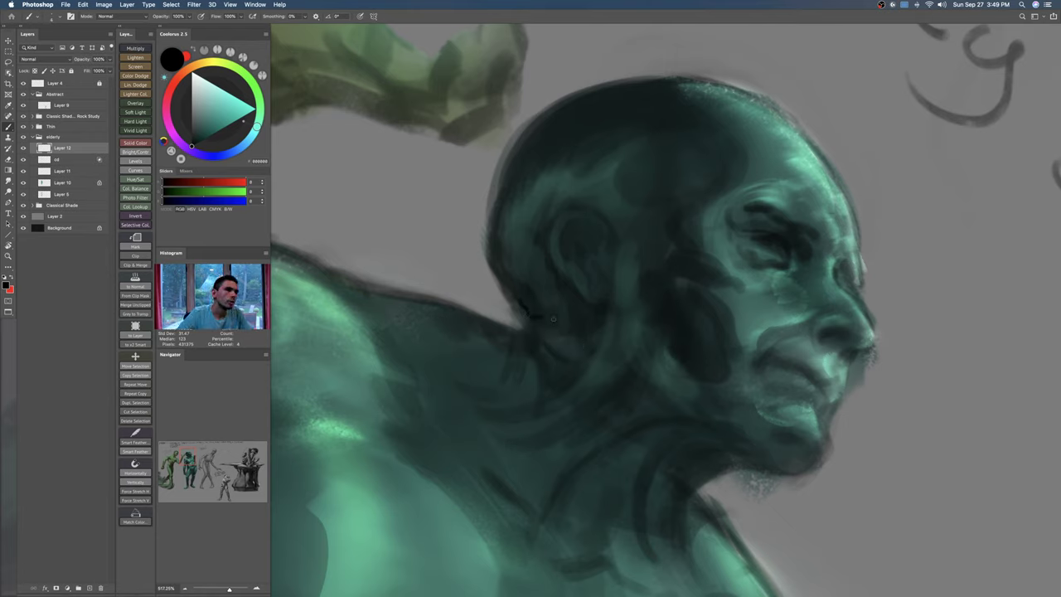
left_click_drag(494, 266, 534, 311)
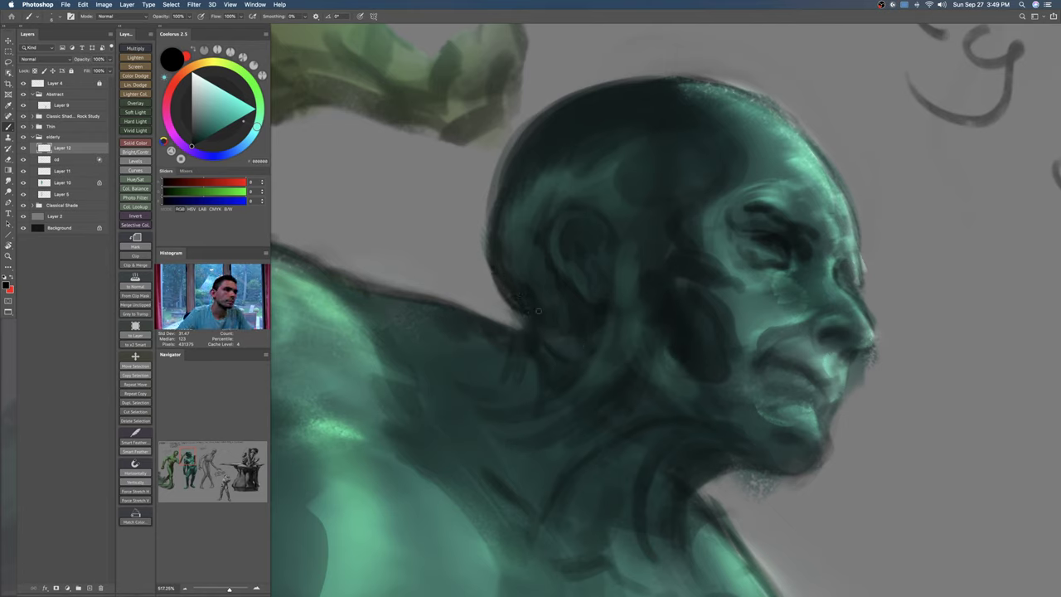
left_click_drag(495, 269, 525, 317)
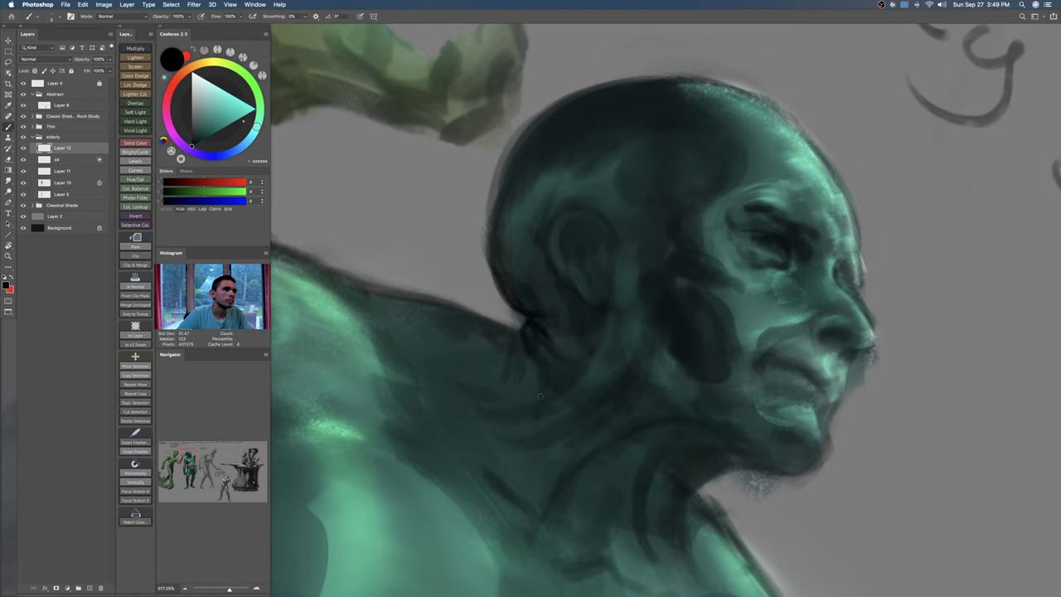
key("Escape")
Step: Add black strokes to the side of the elderly figure's neck and the tendon end at its base
left_click_drag(597, 313, 542, 355)
scroll(520, 345, "up", 1)
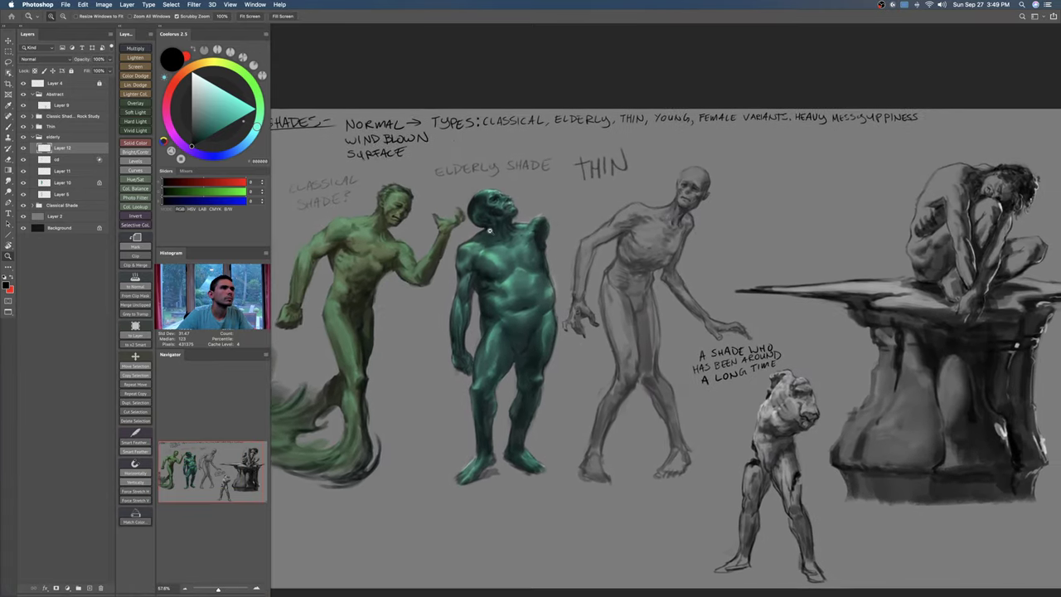
scroll(481, 243, "up", 10)
key("b")
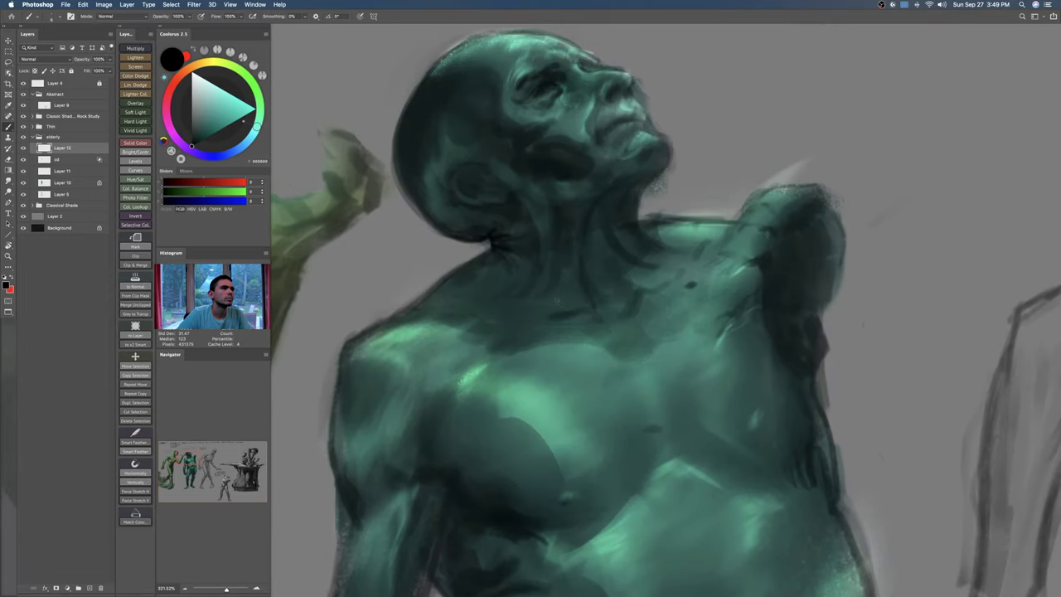
scroll(548, 287, "up", 2)
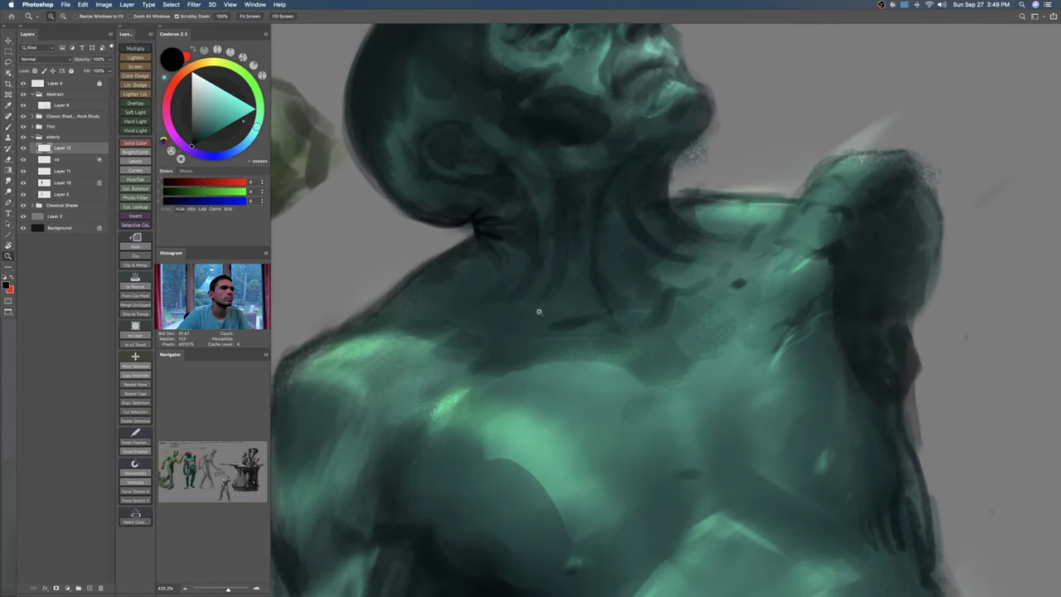
scroll(560, 299, "down", 1)
Step: Paint light teal sampled from the chest onto the shoulder and upper chest with a different, smaller brush
left_click(521, 420, "alt")
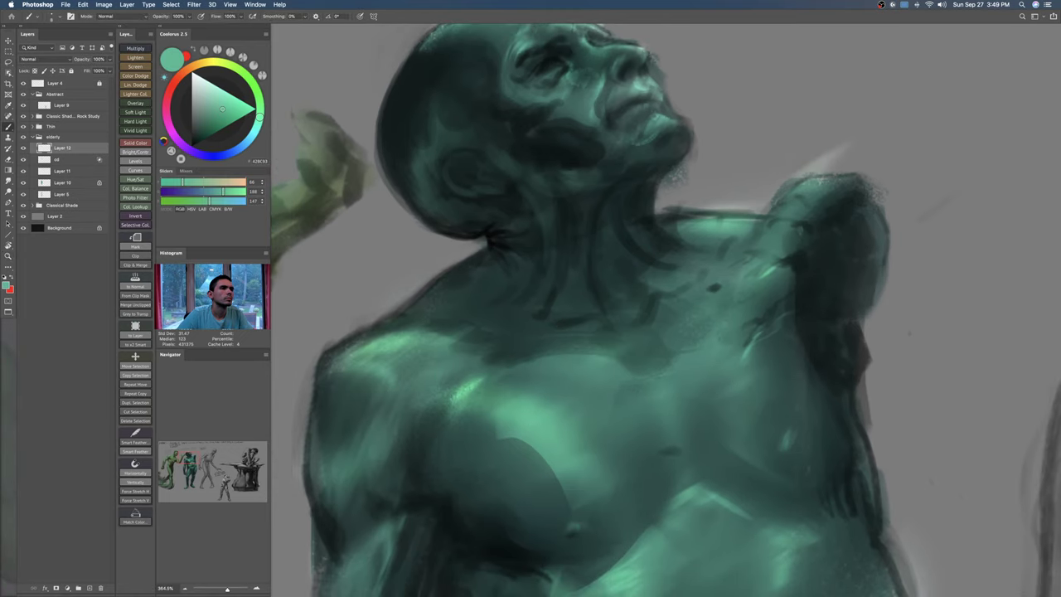
right_click(492, 342)
double_click(669, 389)
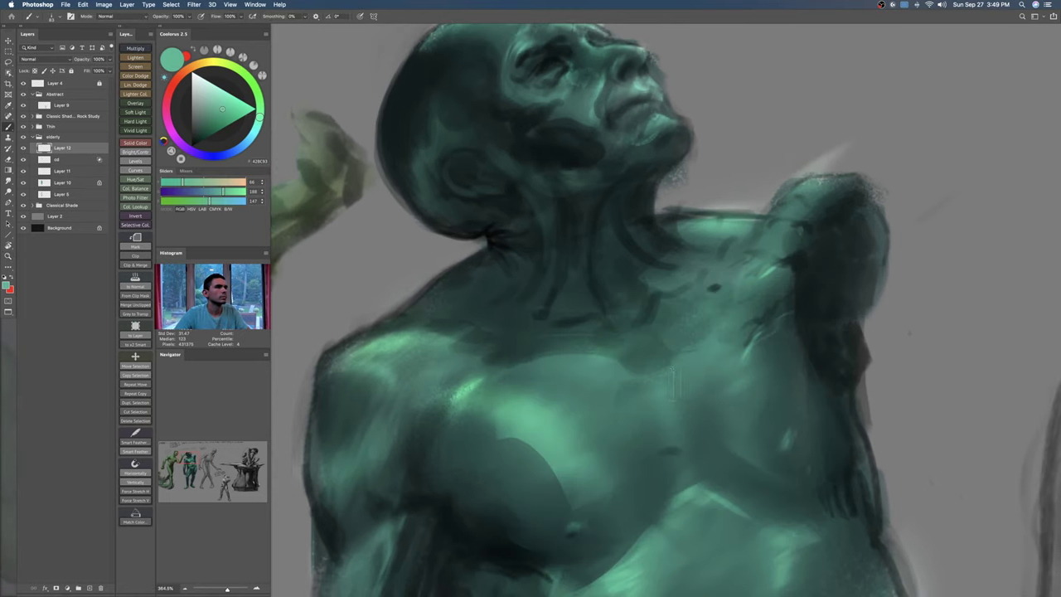
left_click_drag(490, 373, 471, 411)
key("super+z")
key("bracketleft")
key("bracketleft")
key("bracketleft")
key("bracketleft")
key("bracketleft")
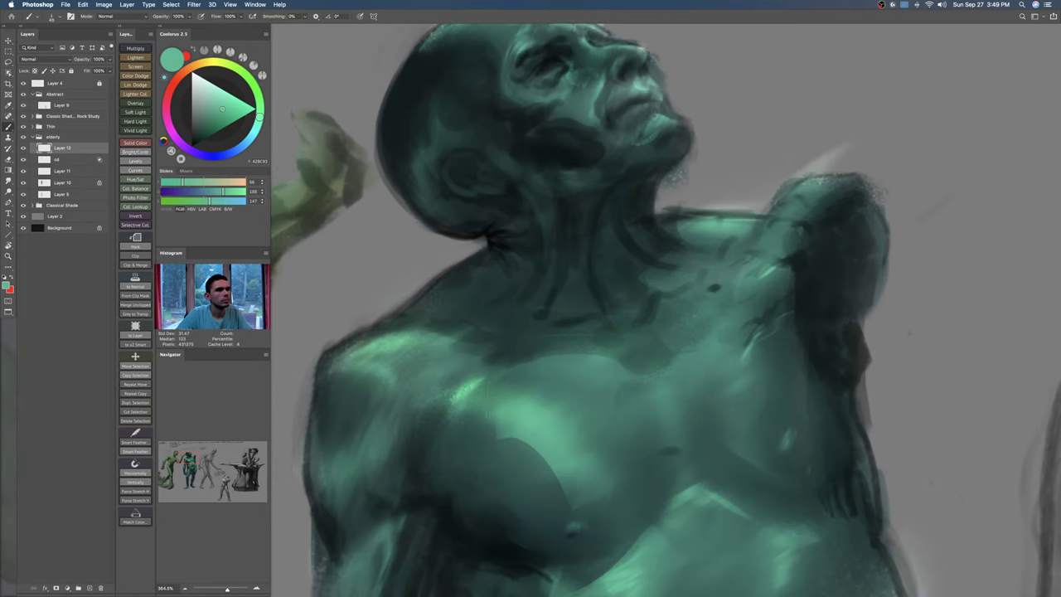
key("super+z")
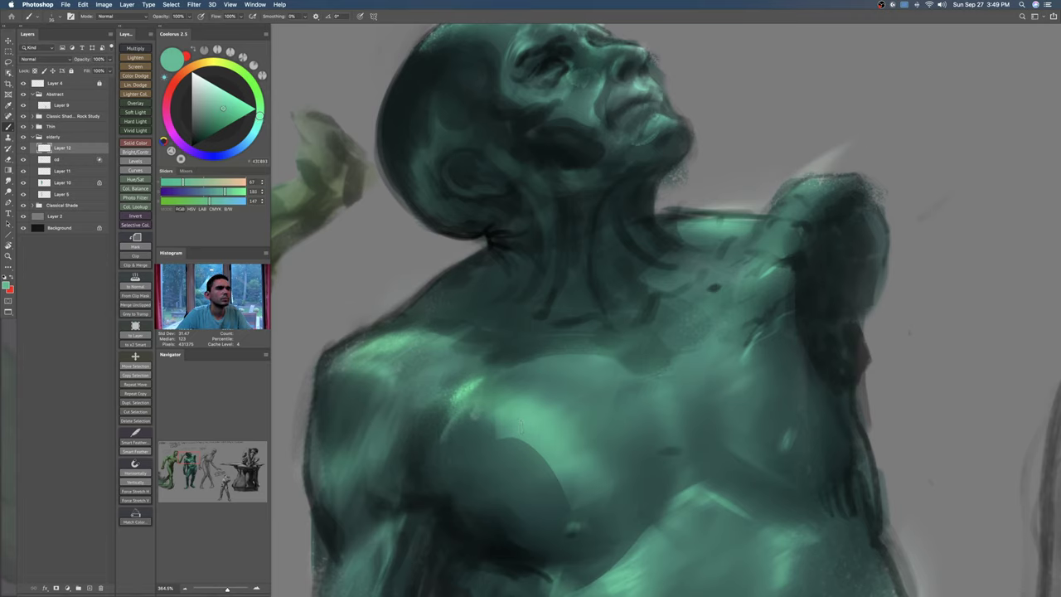
left_click_drag(451, 371, 383, 388)
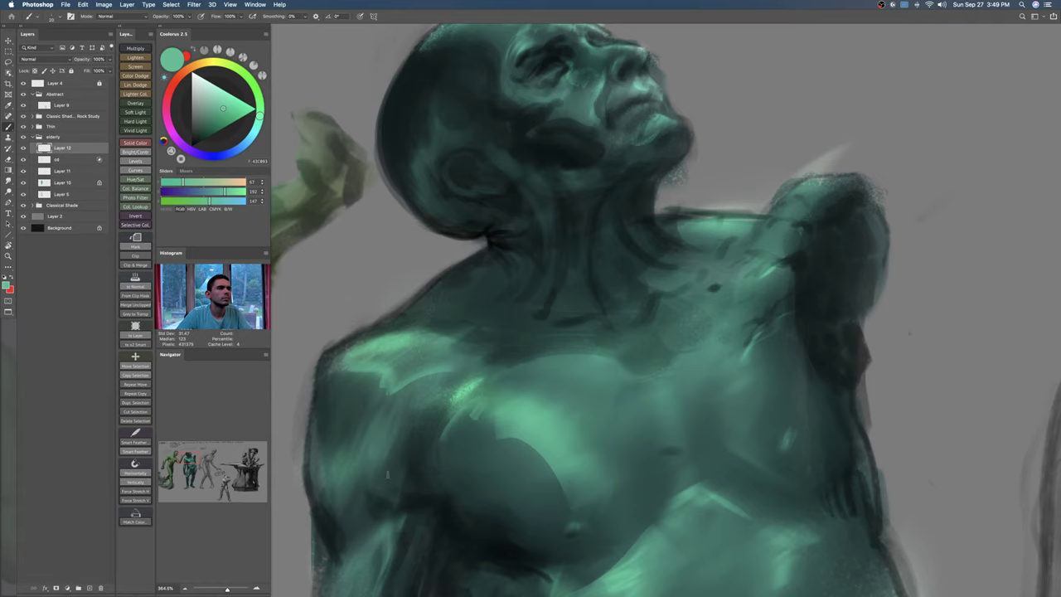
Step: Shade the elderly figure's flank above the hip with sampled dark teal and a lighter tone of RGB 38, 77, 73
key("z")
left_click_drag(450, 380, 426, 400)
mouse_move(481, 357)
left_mouse_down()
mouse_move(442, 390)
mouse_move(456, 378)
mouse_move(498, 379)
mouse_move(486, 320)
mouse_move(470, 345)
left_mouse_up()
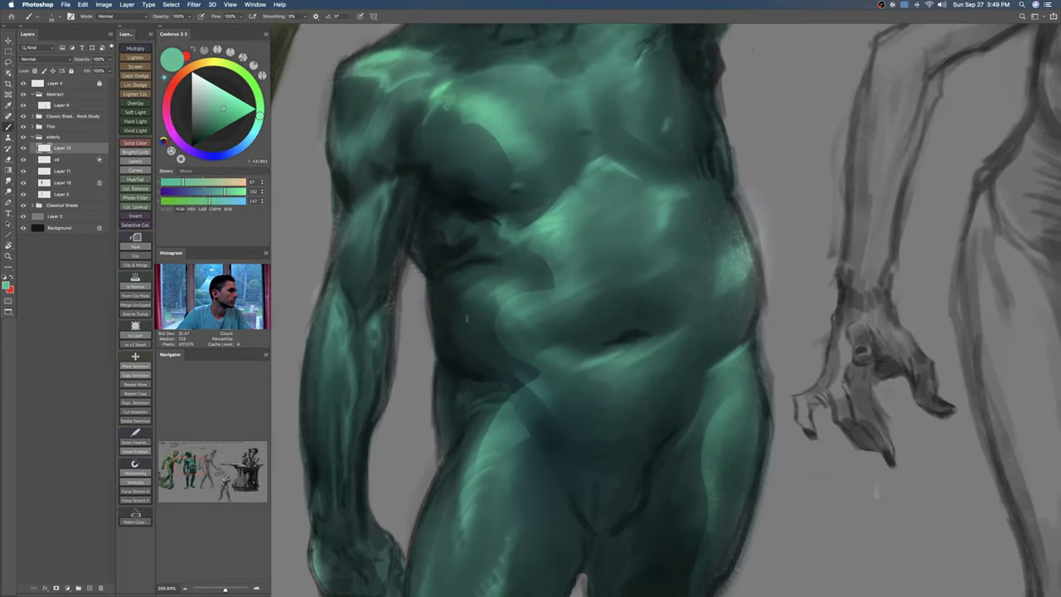
left_click(439, 312, "alt")
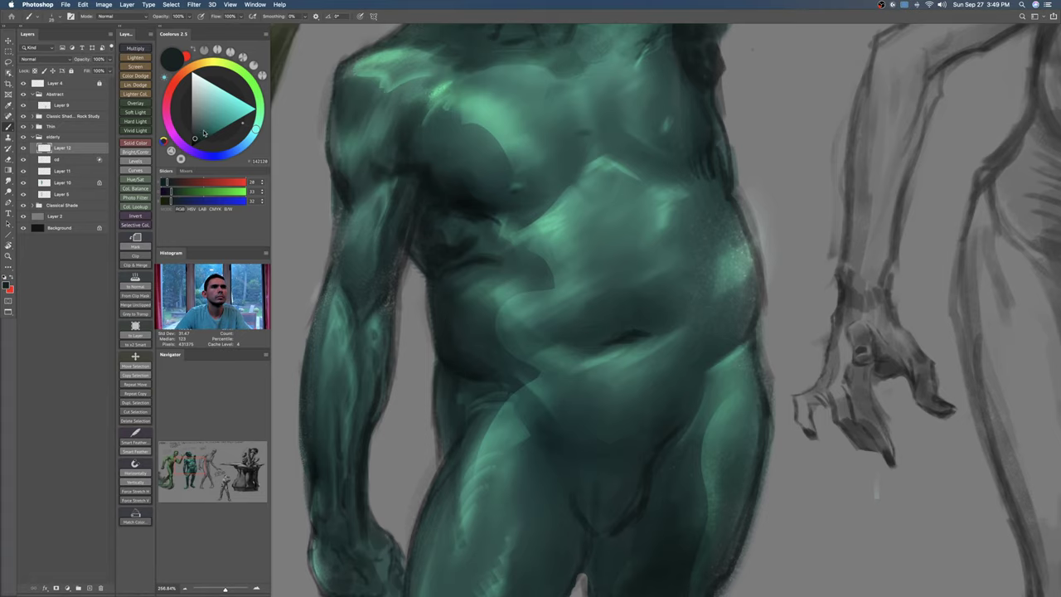
left_click(203, 130)
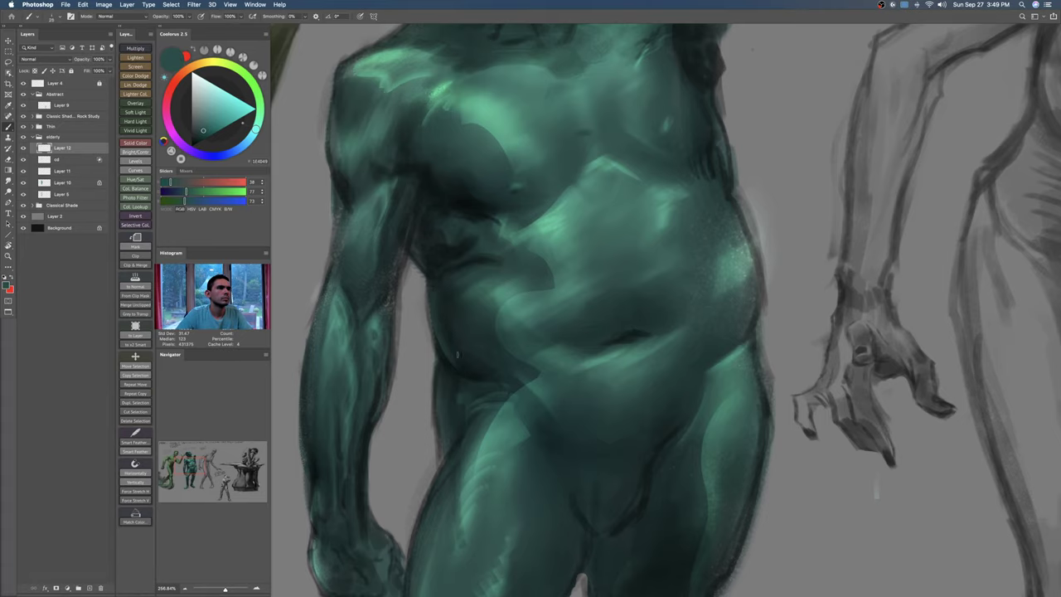
scroll(460, 435, "up", 3)
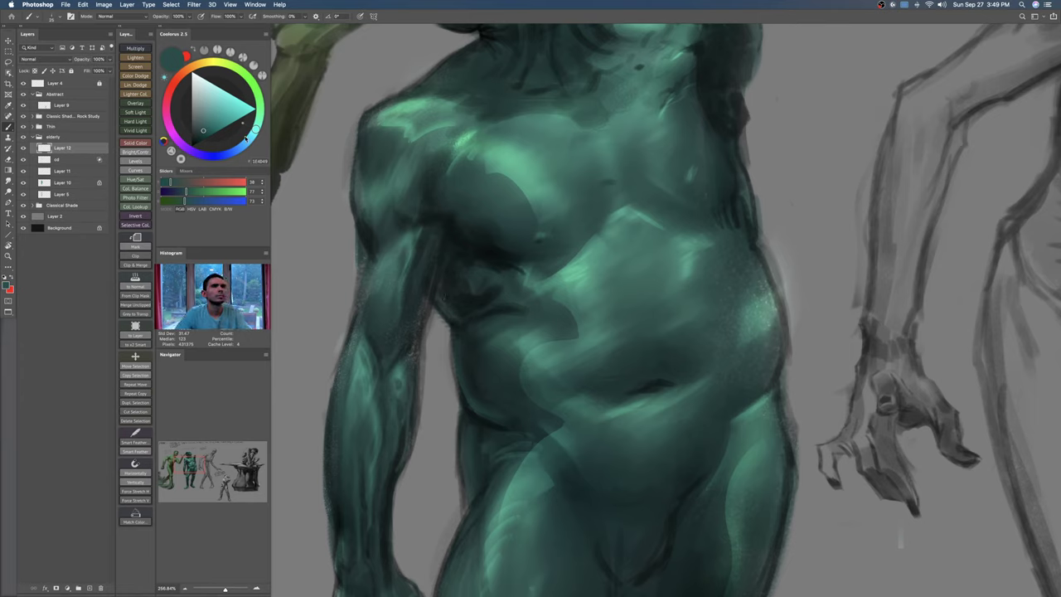
Step: Deepen the armpit and the crease between the upper arm and torso with black strokes
left_click(191, 147)
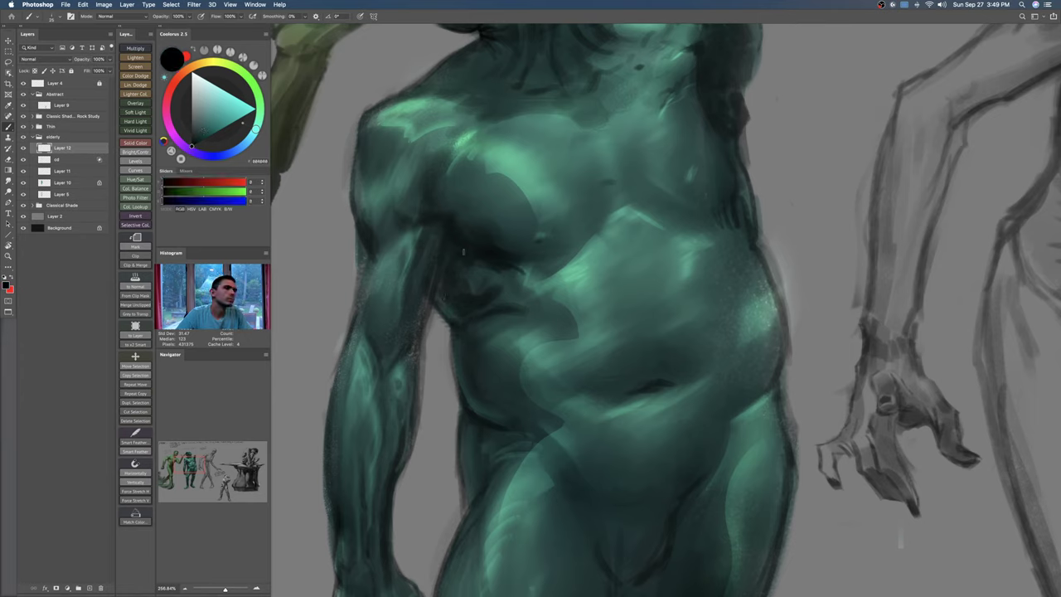
left_click_drag(453, 252, 437, 306)
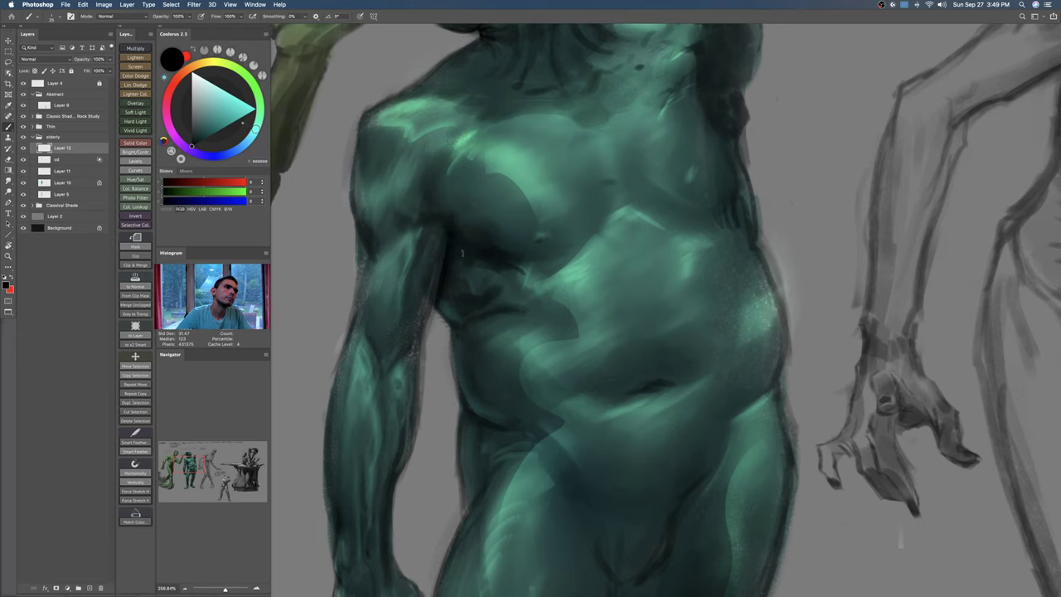
left_click_drag(443, 253, 433, 301)
left_click_drag(442, 230, 426, 309)
left_click_drag(458, 276, 375, 305)
left_click_drag(437, 323, 441, 364)
left_click_drag(451, 267, 487, 265)
Step: Rework the slope between neck and shoulder and the nape with mid teal sampled from the upper chest
left_click_drag(480, 180, 514, 224)
key("b")
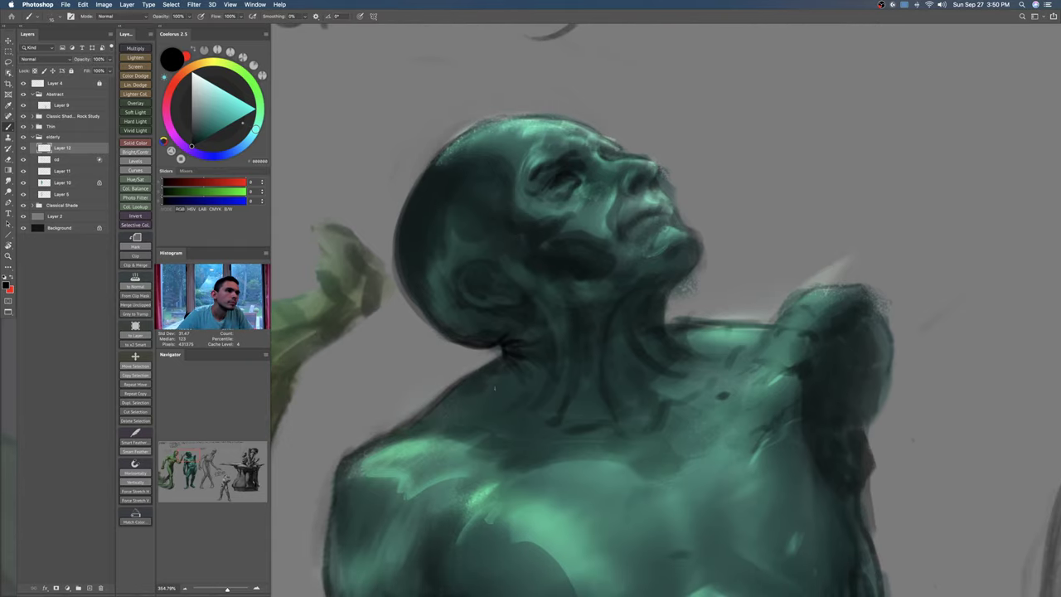
left_click_drag(487, 369, 430, 416)
key("super+z")
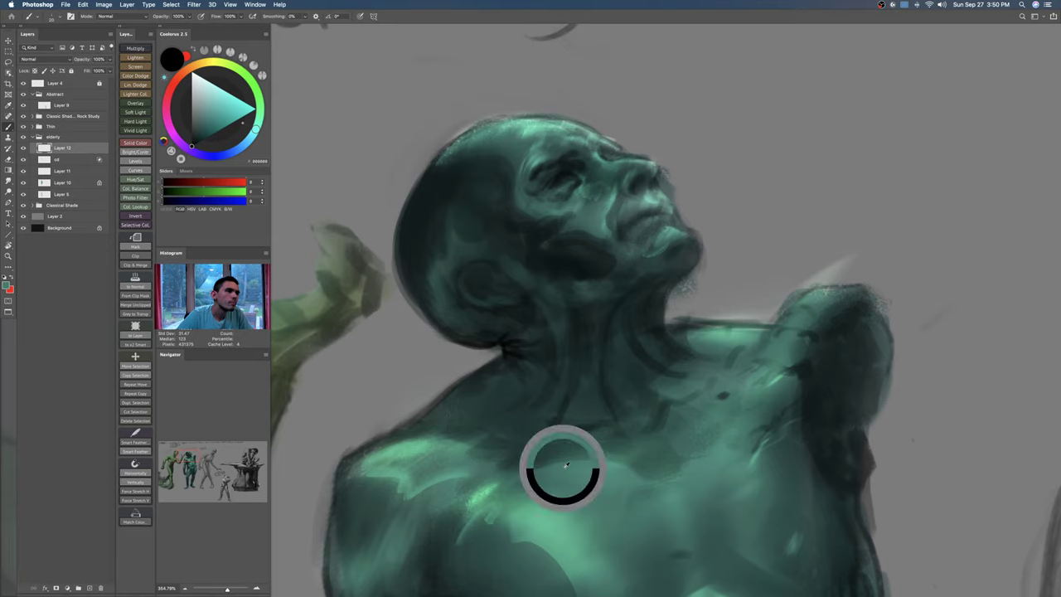
left_click(564, 465, "alt")
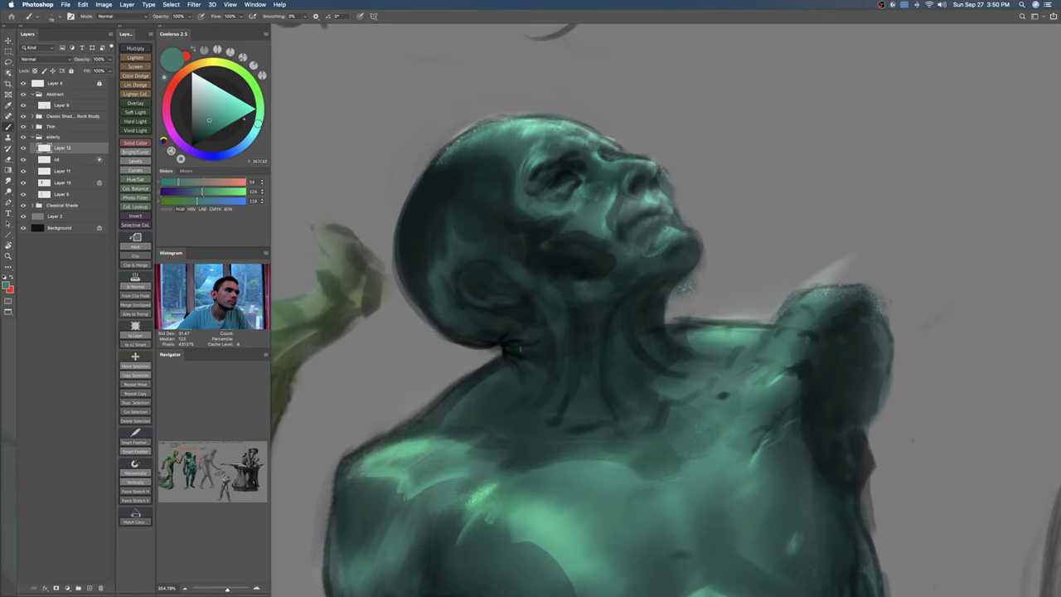
left_click_drag(464, 335, 500, 335)
Step: Darken the grooves between the neck tendons below the jaw with near-black teal sampled from the cheek hollow
key("z")
mouse_move(503, 329)
left_mouse_down()
mouse_move(450, 359)
mouse_move(552, 324)
left_mouse_up()
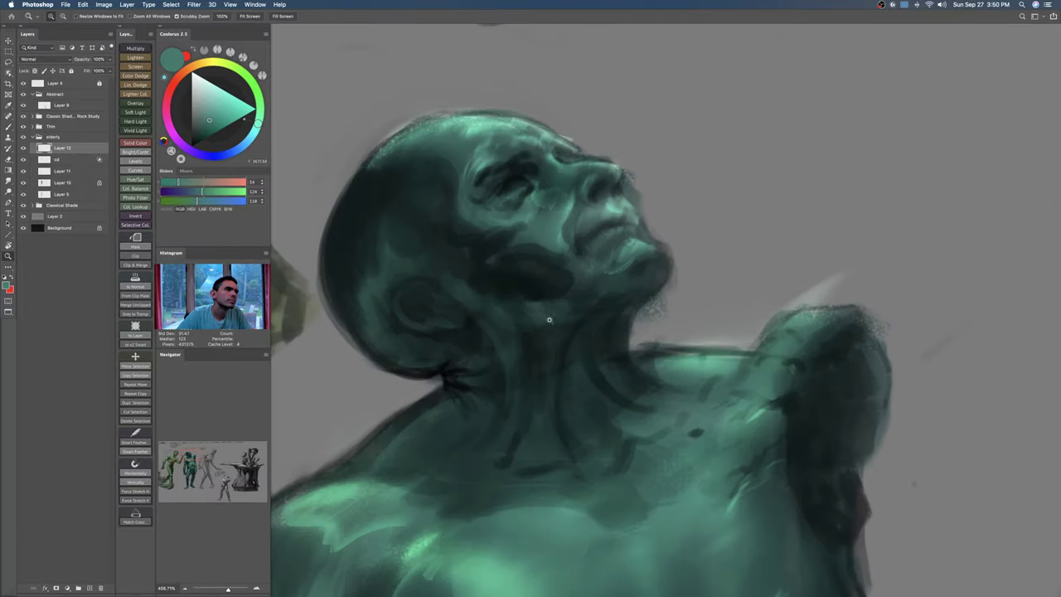
key("b")
left_click(537, 290, "alt")
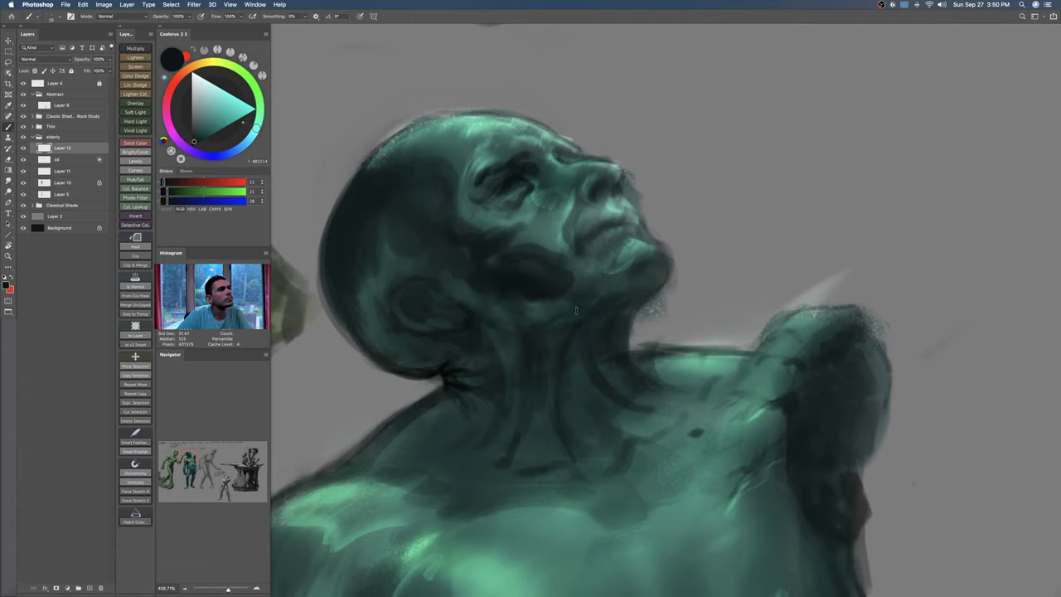
left_click_drag(554, 330, 537, 403)
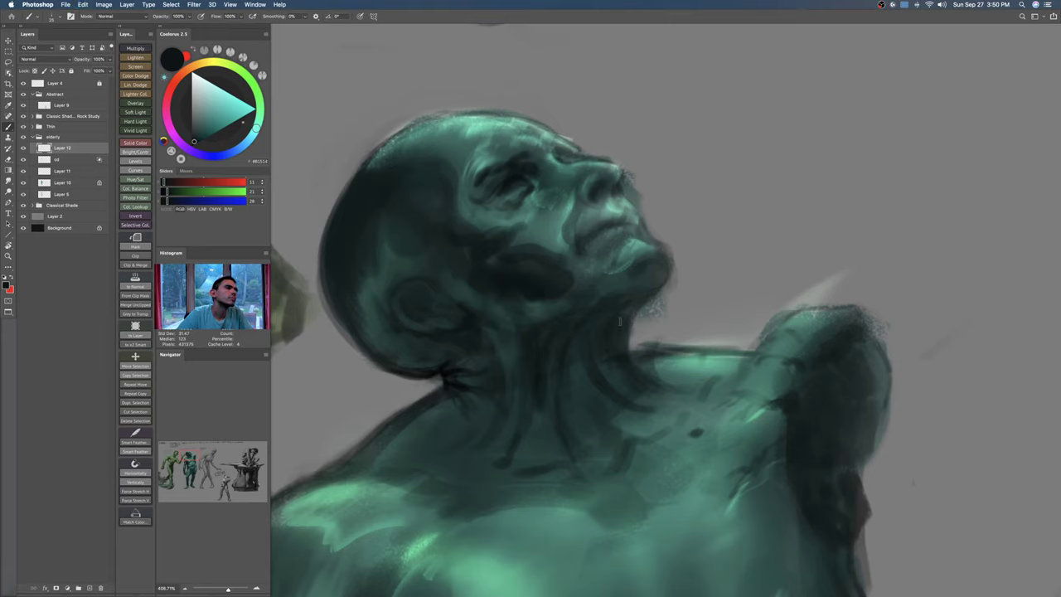
left_click_drag(572, 351, 582, 398)
Step: Shade the side of the neck below the nape with a larger brush and set the brush opacity to 30%
key("3")
key("bracketright")
key("bracketright")
left_click_drag(455, 401, 440, 432)
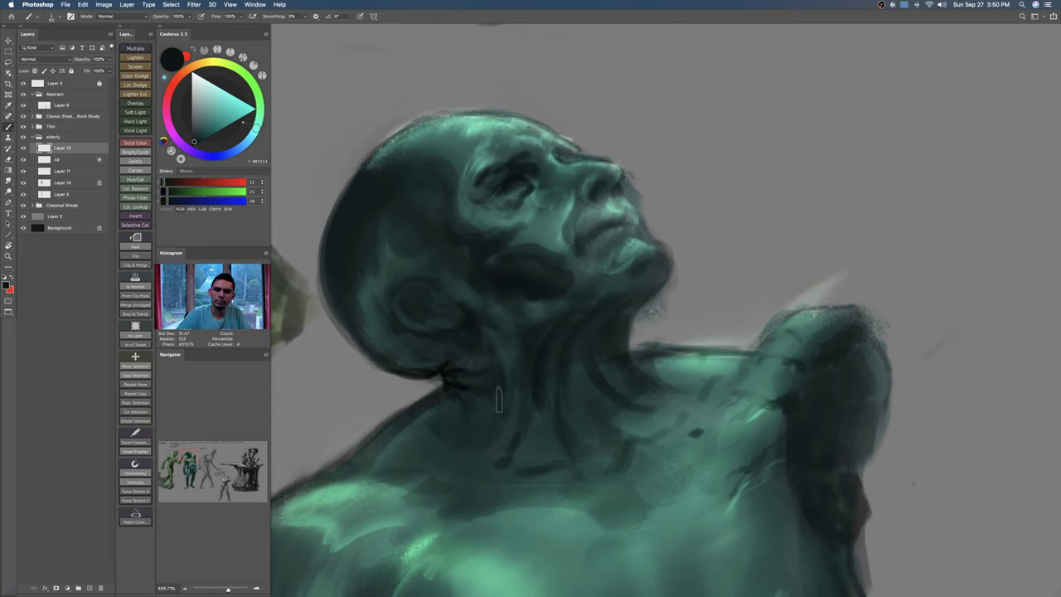
Step: Try light teal sampled from the far collarbone on the throat and jaw, and switch to a round Standards brush
left_click(681, 365, "alt")
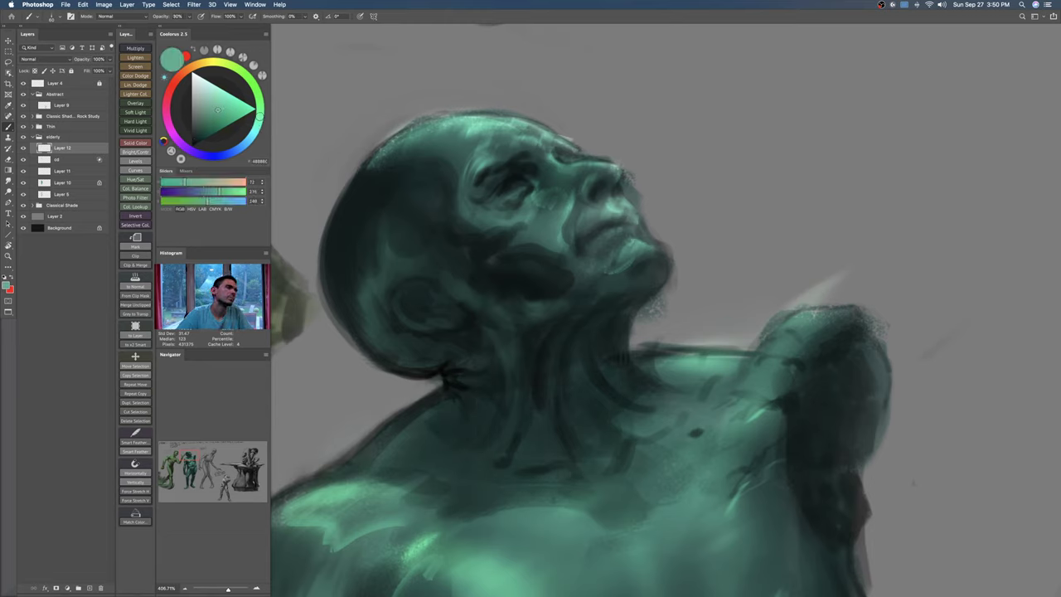
left_click_drag(512, 325, 570, 333)
key("super+z")
key("bracketleft")
left_click_drag(627, 295, 594, 339)
right_click(612, 276)
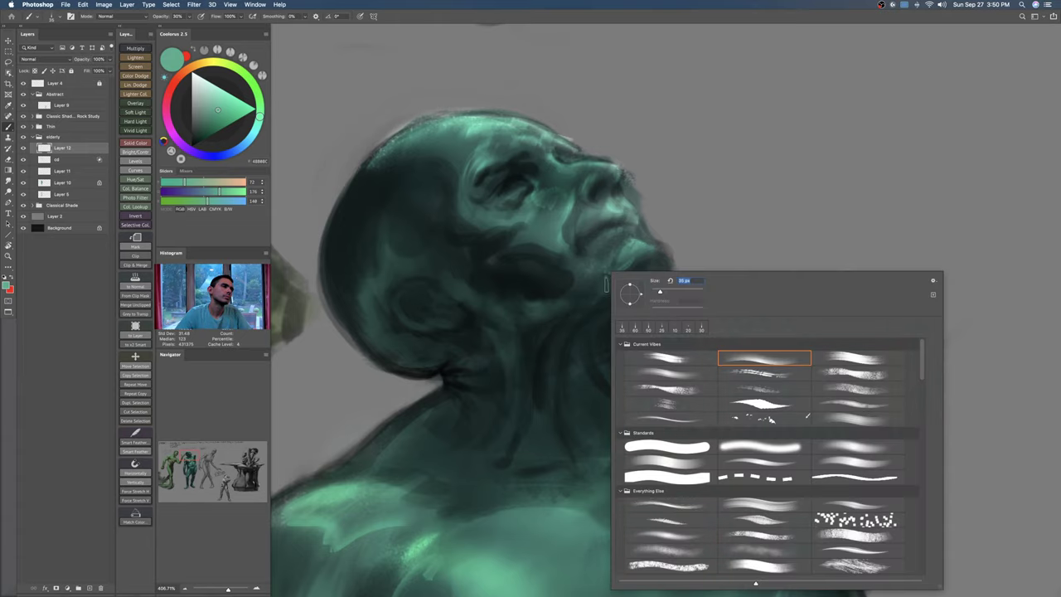
left_click(693, 447)
key("Return")
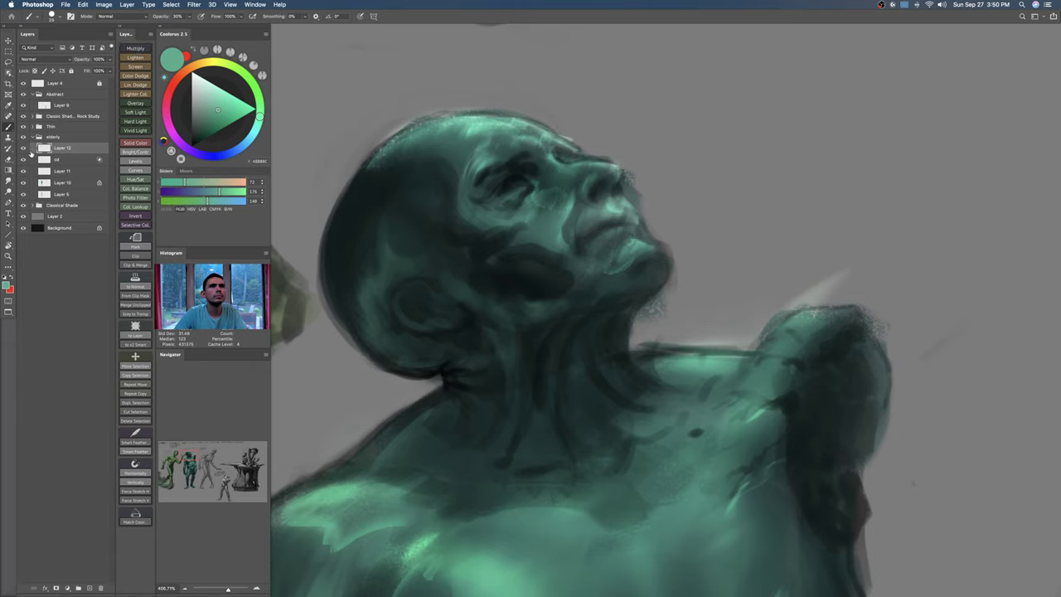
Step: Try baking the elderly group's layers from Layer 12 to Layer 10, viewing baked Layer 10 alone, and undo the baking
left_click(67, 183, "shift")
left_click(140, 287)
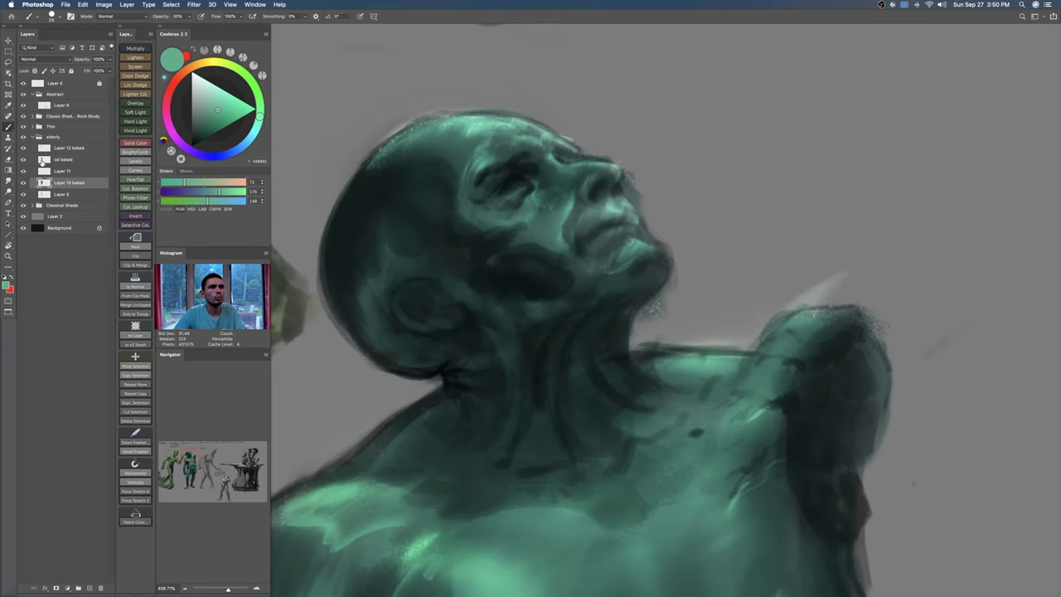
left_click(24, 184, "alt")
left_click_drag(635, 333, 558, 354)
left_click(23, 183, "alt")
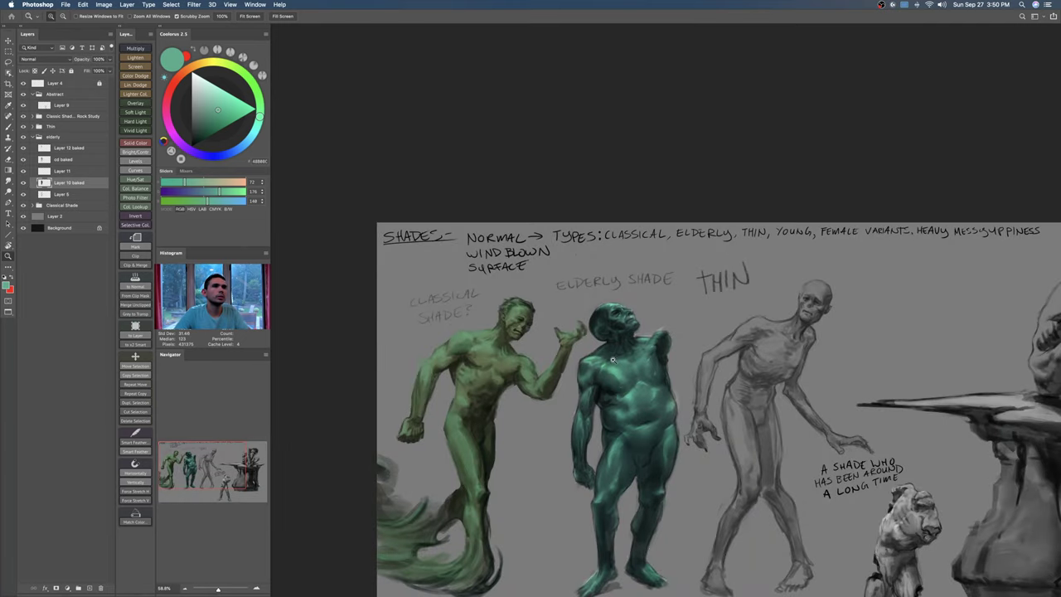
key("ctrl+alt+z")
key("ctrl+alt+z")
key("ctrl+alt+z")
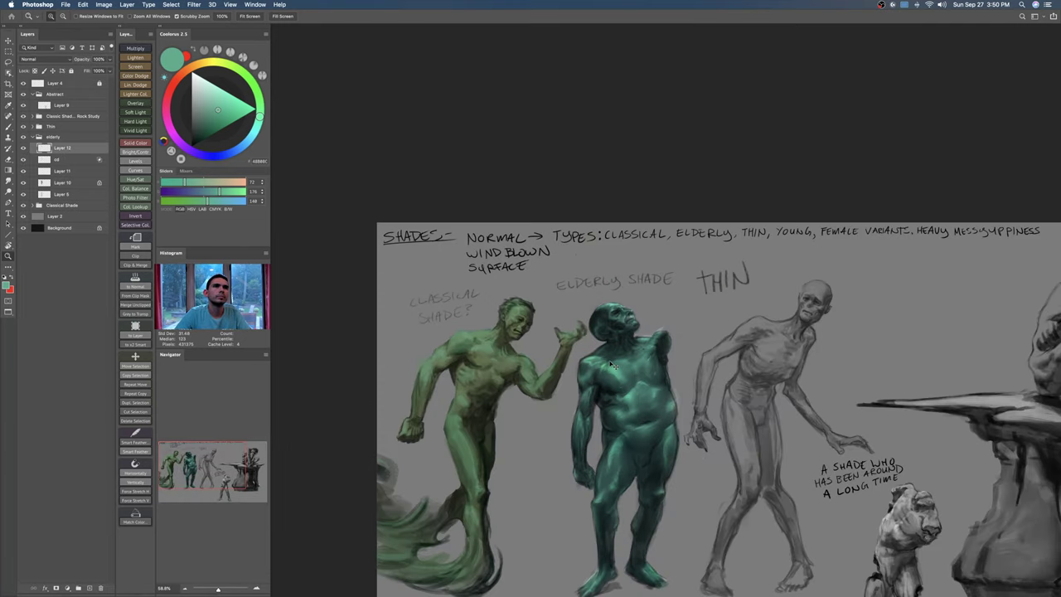
Step: Refine the upper edge of the cheek hollow with mid and dark teal sampled from the cheek, using a different brush
left_click_drag(600, 394, 613, 390)
left_click_drag(649, 318, 708, 305)
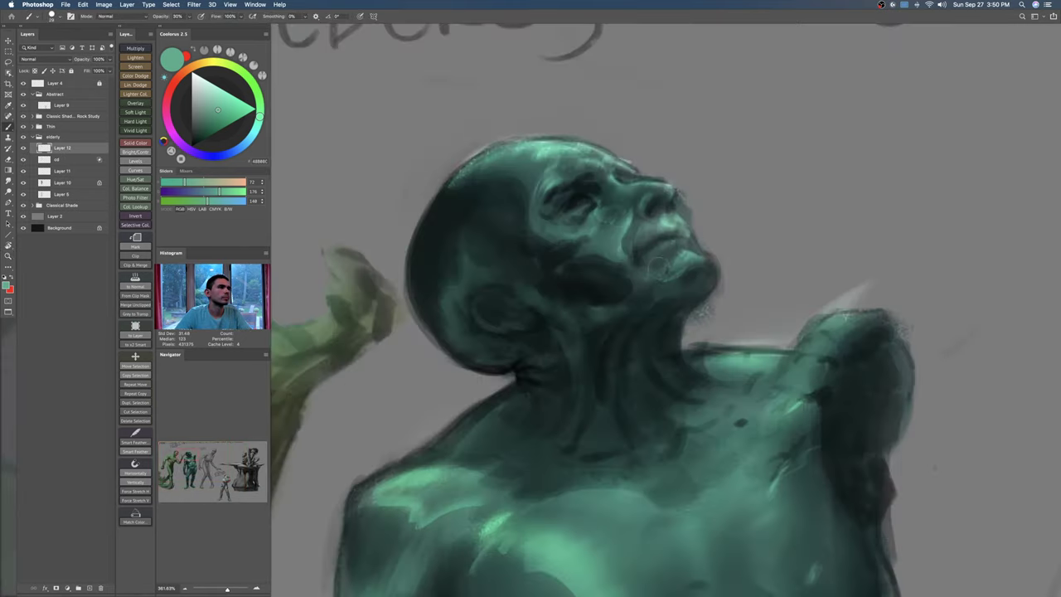
left_click(590, 254, "alt")
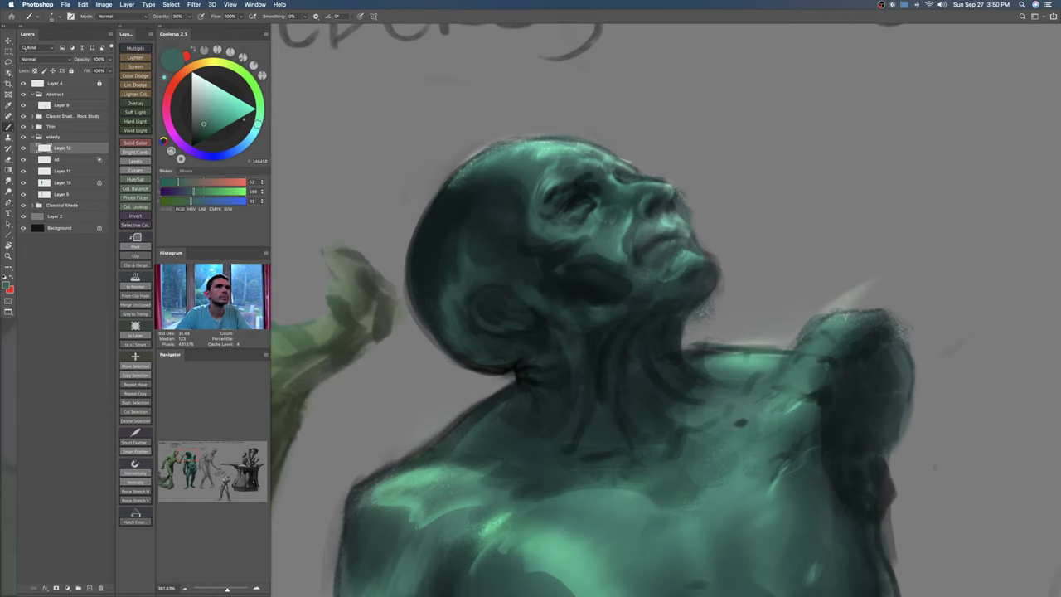
right_click(609, 242)
double_click(671, 431)
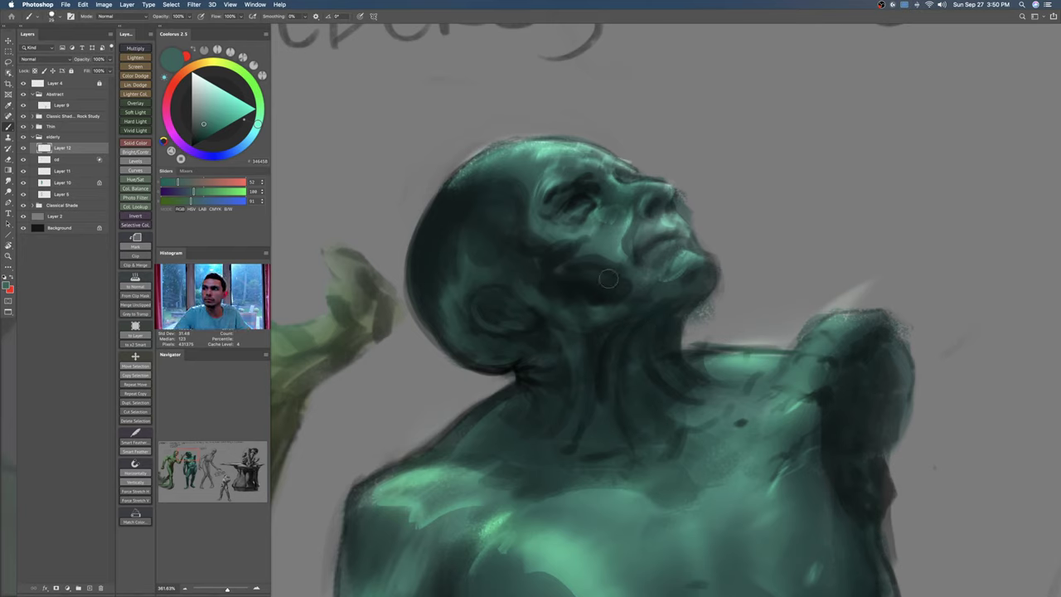
left_click(579, 257, "alt")
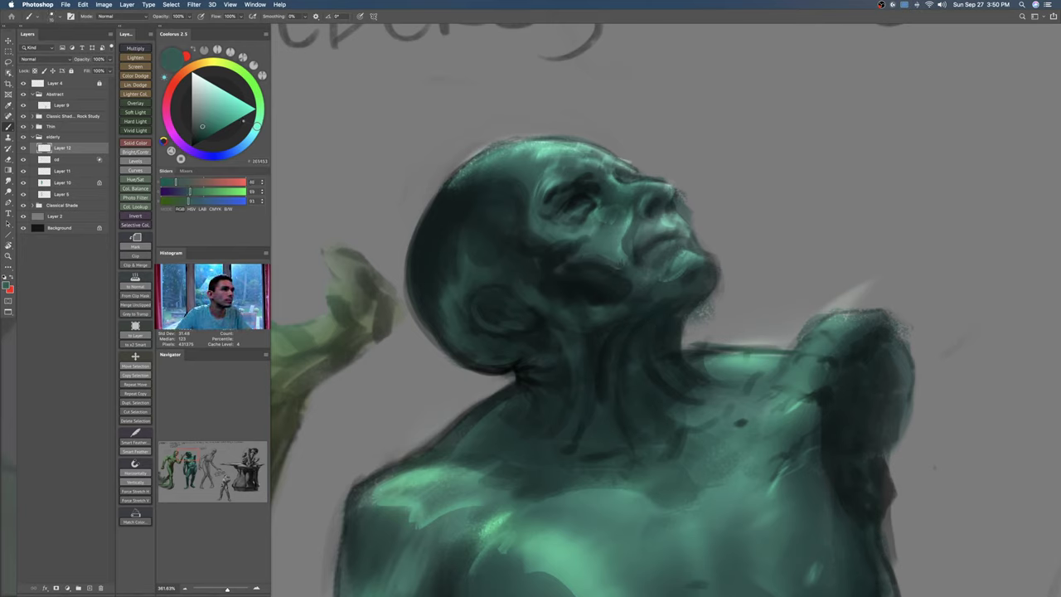
left_click(623, 269, "alt")
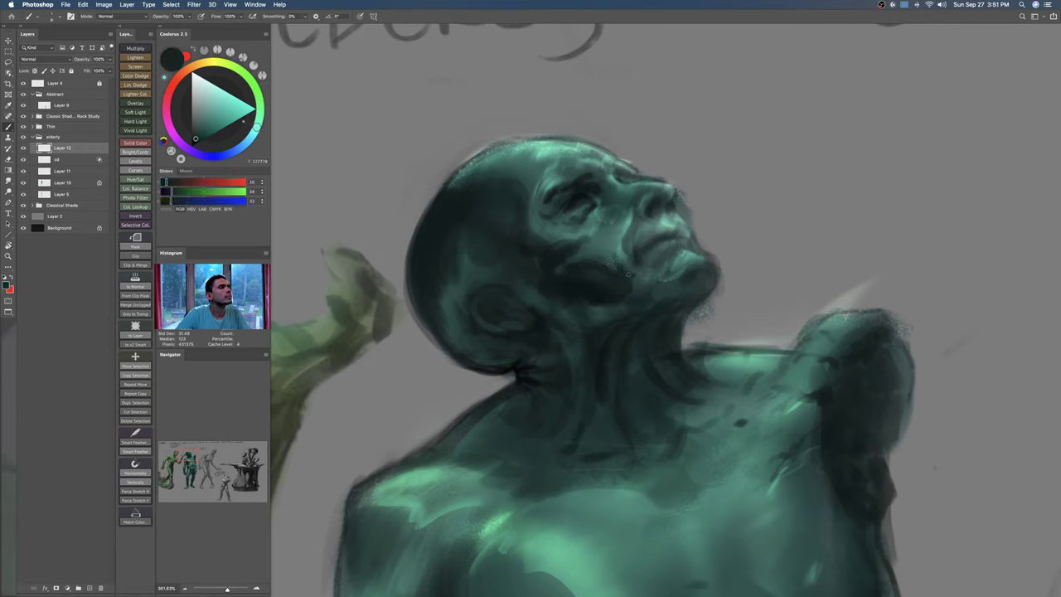
Step: Soften the dark cheek hollow into the jaw with a larger brush and sampled shadow teal
key("]")
key("]")
left_click(570, 289, "alt")
left_click(589, 270, "alt")
left_click_drag(549, 292, 574, 304)
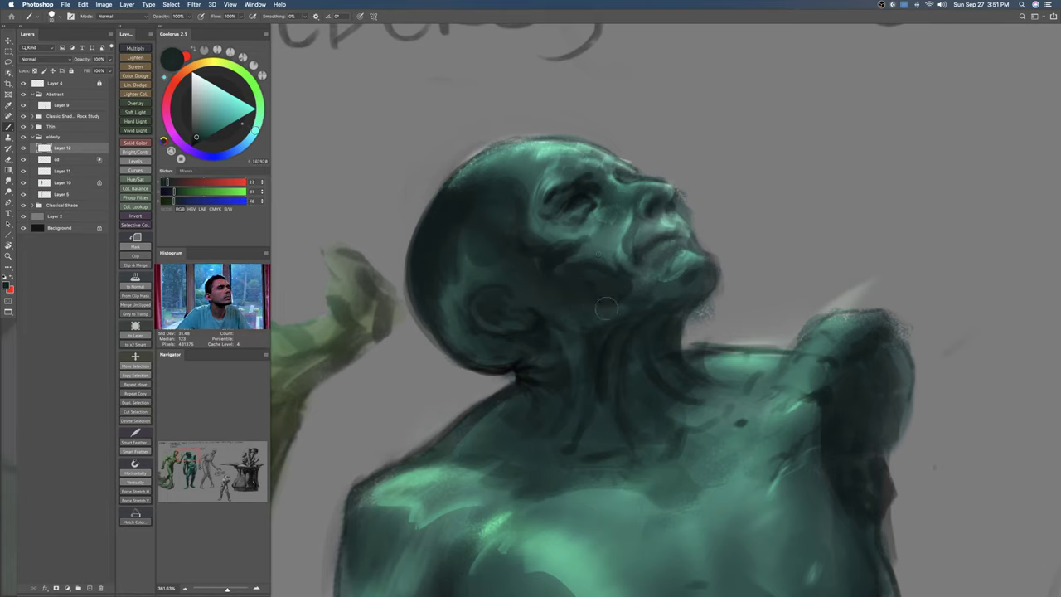
Step: Touch up the underside of the jaw with sampled dark teal and a lighter greyish teal of RGB 88, 121, 116
left_click(580, 341, "alt")
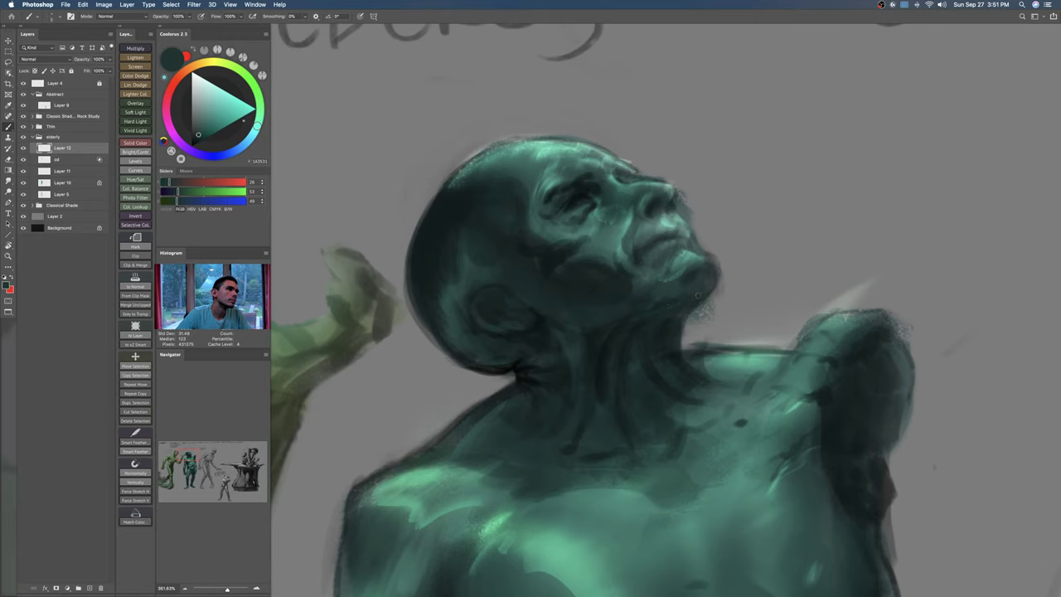
left_click(199, 116)
left_click(643, 320, "alt")
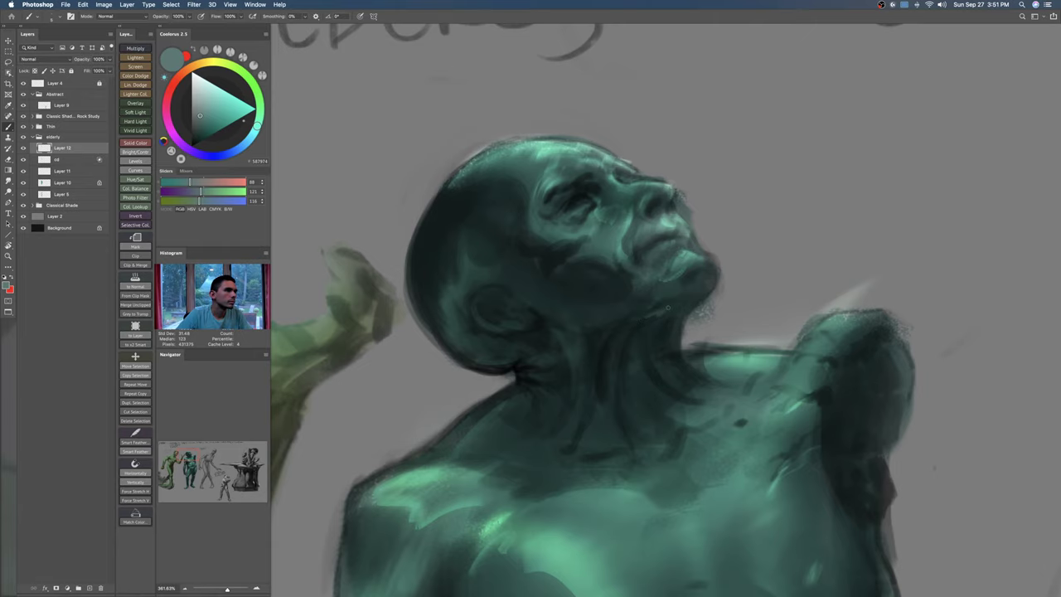
Step: Finish the underside of the jaw and darken the temple and back of the skull with sampled dark teals
left_click_drag(672, 313, 690, 306)
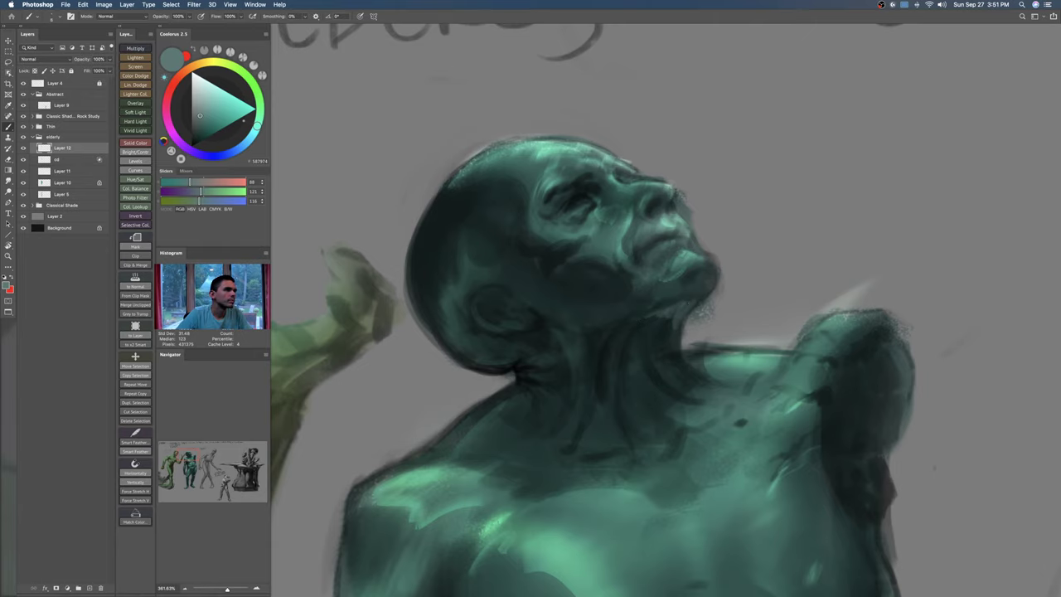
left_click_drag(758, 244, 748, 363)
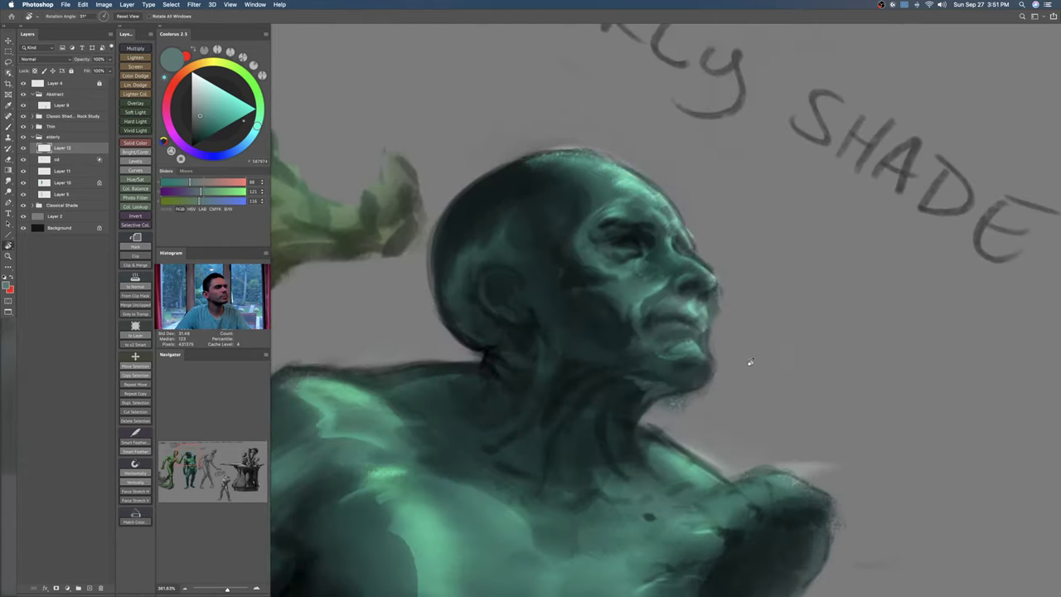
left_click(644, 234, "alt")
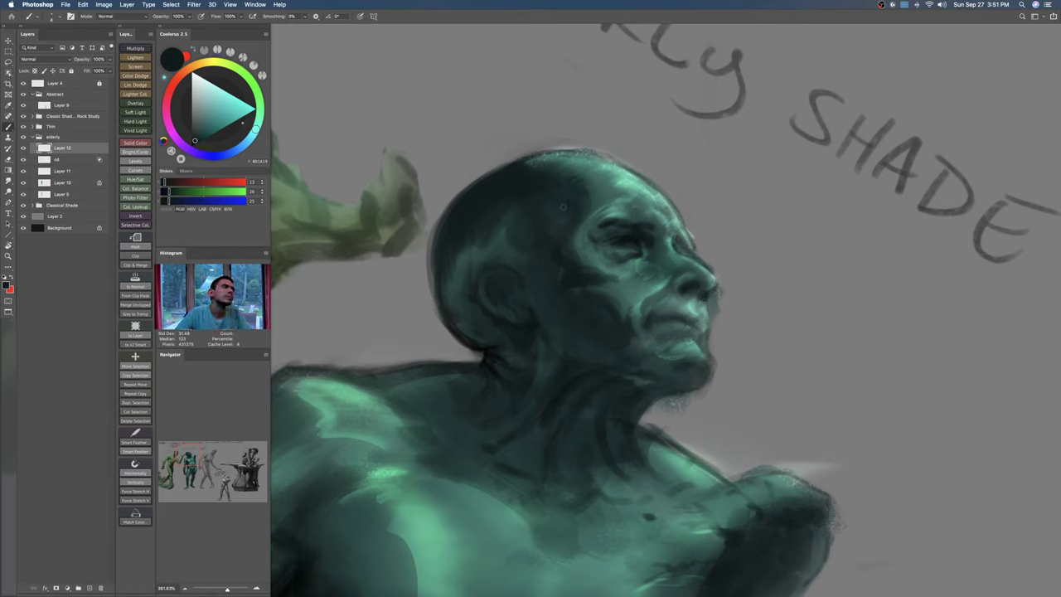
left_click(547, 178, "alt")
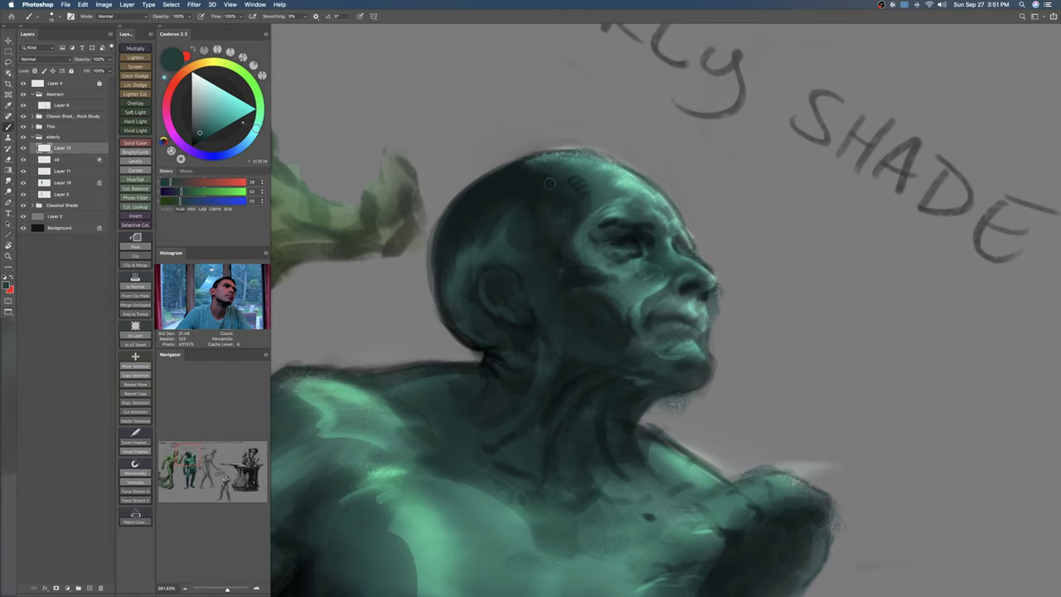
key("Escape")
mouse_move(526, 220)
left_mouse_down()
mouse_move(495, 237)
mouse_move(536, 225)
left_mouse_up()
left_click(535, 226, "alt")
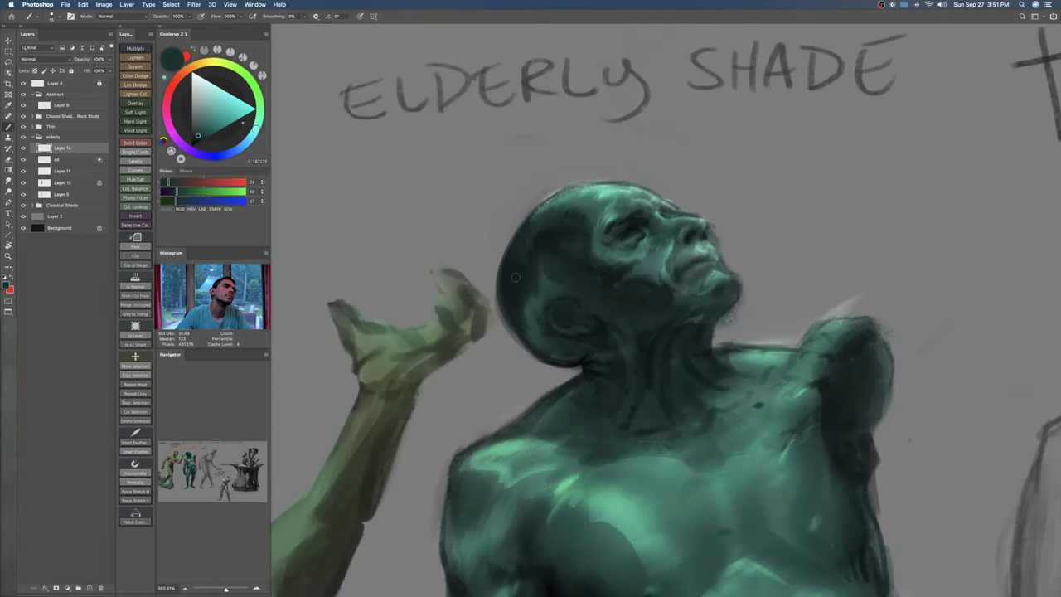
left_click(524, 265, "alt")
left_click_drag(541, 283, 494, 288)
Step: Change the eraser to a hard round brush and clean up the edge above the far collarbone
left_click_drag(588, 353, 566, 285)
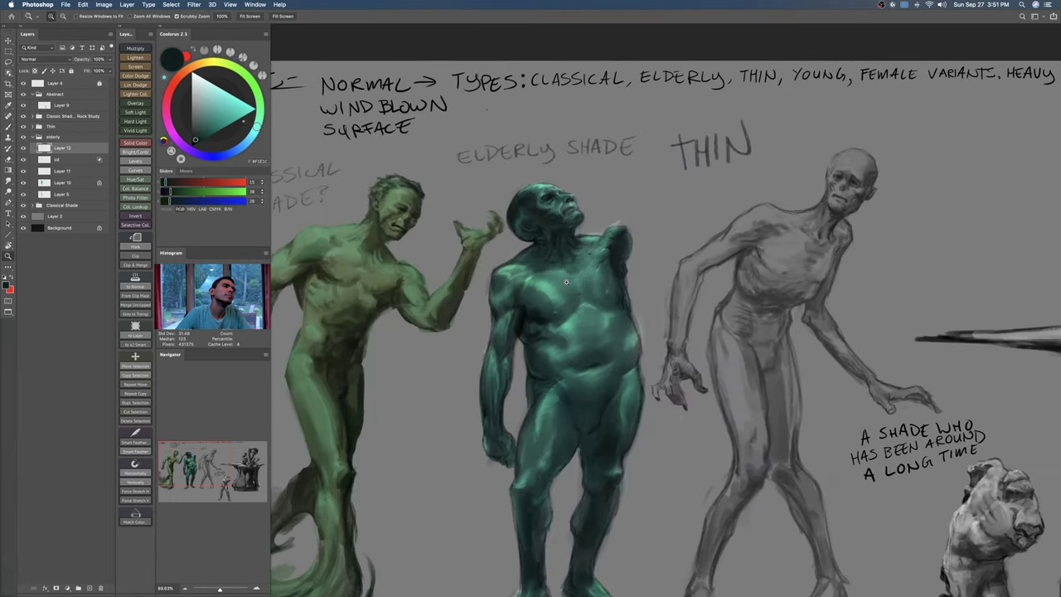
scroll(564, 280, "down", 1)
scroll(562, 213, "up", 6)
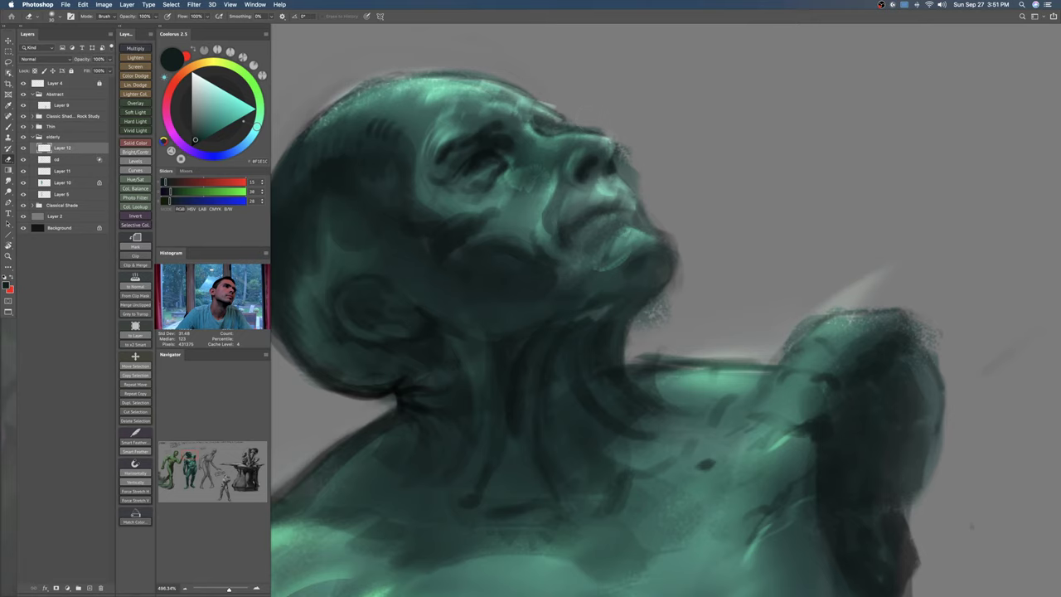
right_click(761, 322)
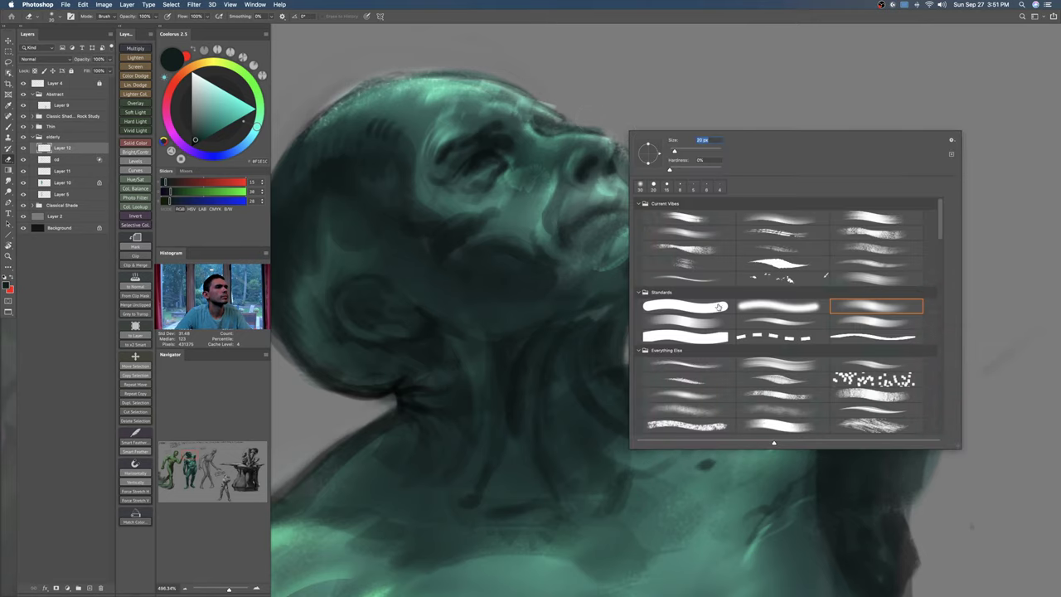
double_click(719, 307)
left_click_drag(769, 320, 732, 344)
left_click_drag(732, 345, 663, 213)
left_click_drag(699, 280, 725, 284)
left_click_drag(725, 285, 706, 280)
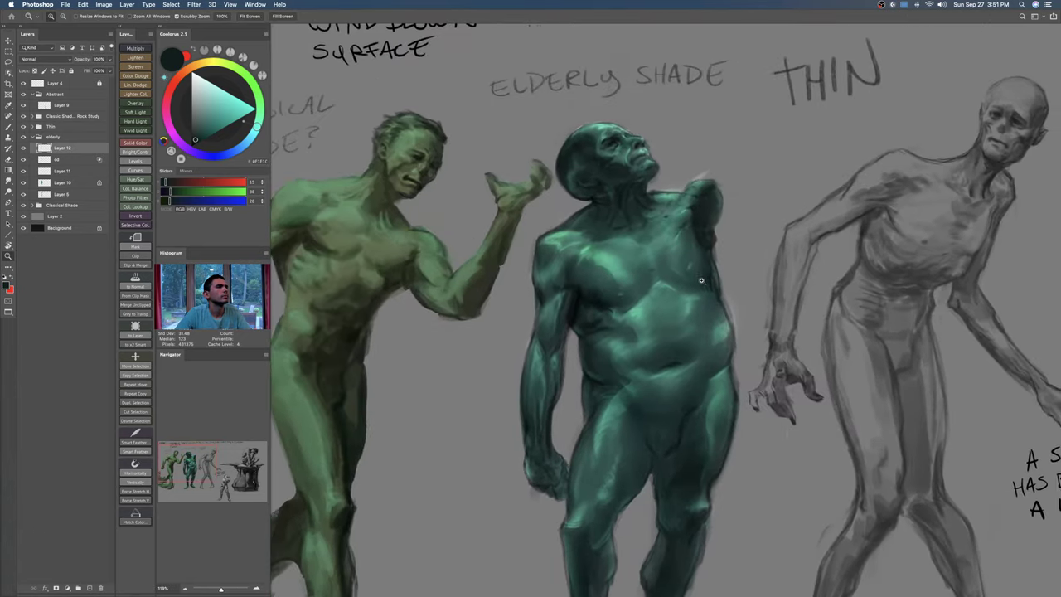
Step: Paint a black shadow between the upper thighs with an enlarged brush and blend it with sampled dark teal
scroll(705, 280, "up", 3)
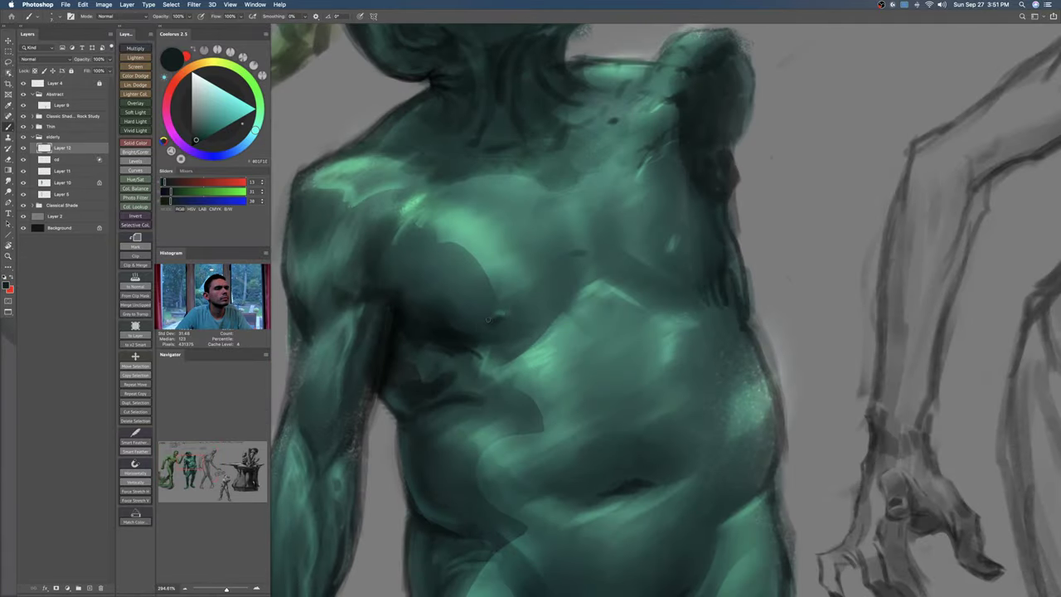
left_click_drag(578, 362, 602, 282)
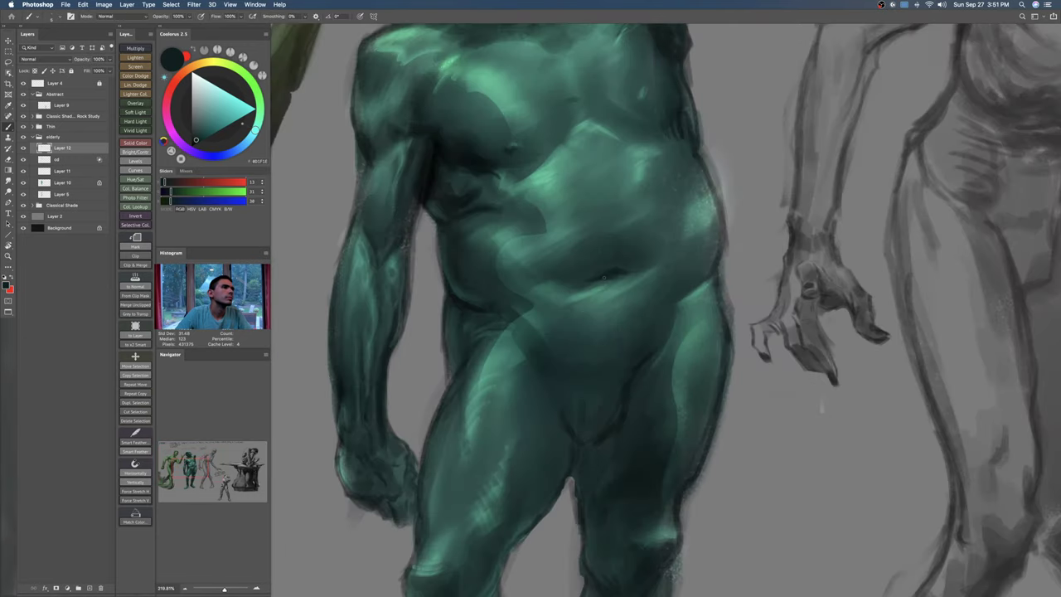
scroll(627, 278, "down", 2)
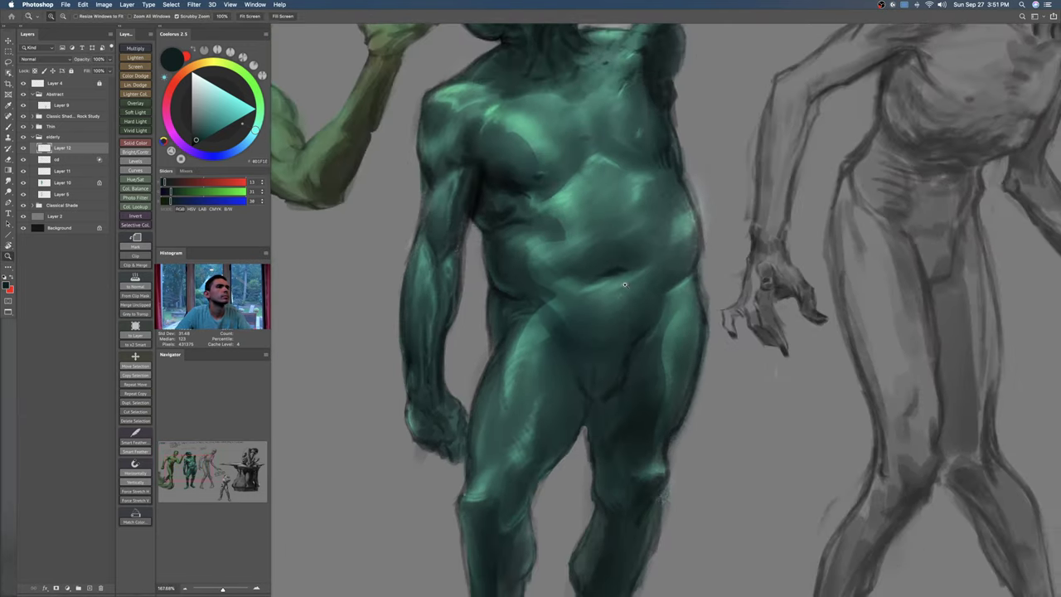
left_click(191, 148)
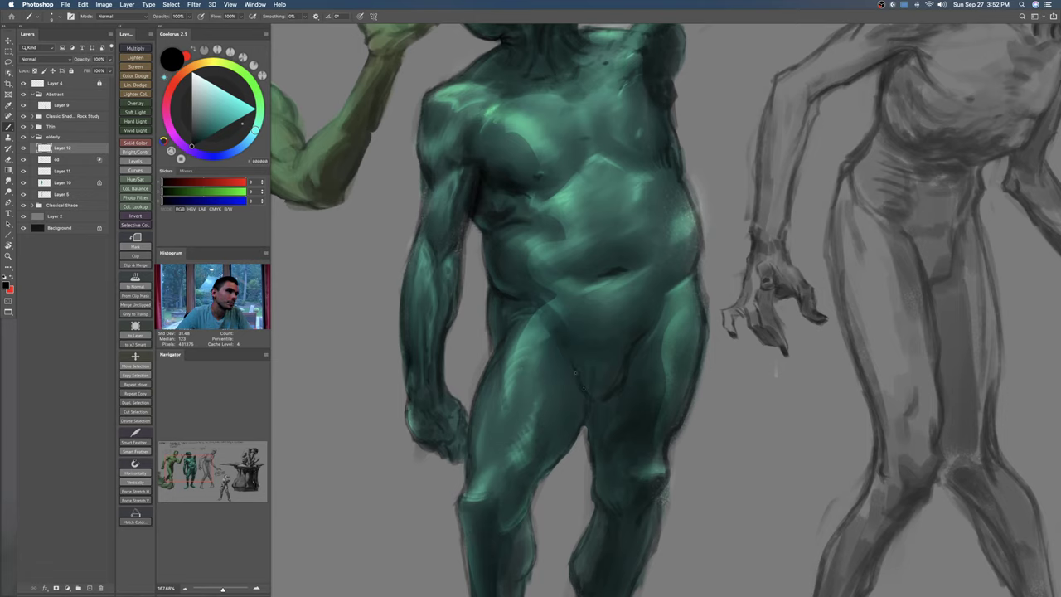
key("bracketright")
key("bracketright")
key("bracketright")
key("bracketright")
mouse_move(628, 378)
left_mouse_down()
mouse_move(603, 411)
mouse_move(591, 404)
mouse_move(600, 441)
mouse_move(592, 422)
mouse_move(590, 464)
mouse_move(603, 475)
mouse_move(609, 444)
mouse_move(608, 464)
left_mouse_up()
left_click(612, 432, "alt")
key("bracketright")
key("bracketright")
key("bracketright")
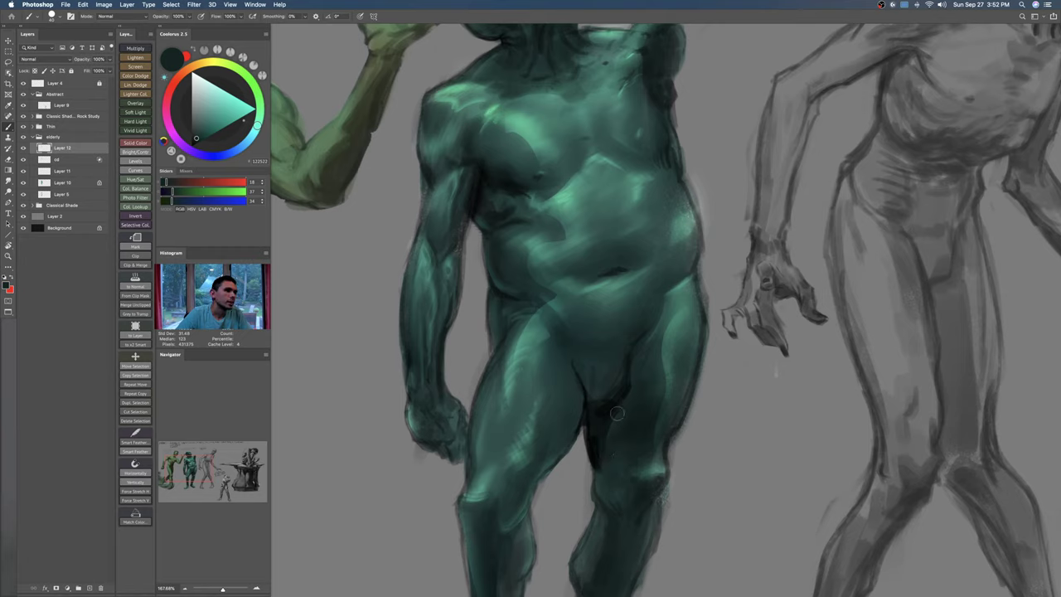
Step: Refine the groin creases and shade the lower belly toward the hip with sampled dark teals
left_click(594, 431, "alt")
left_click(635, 339, "alt")
left_click(637, 350, "alt")
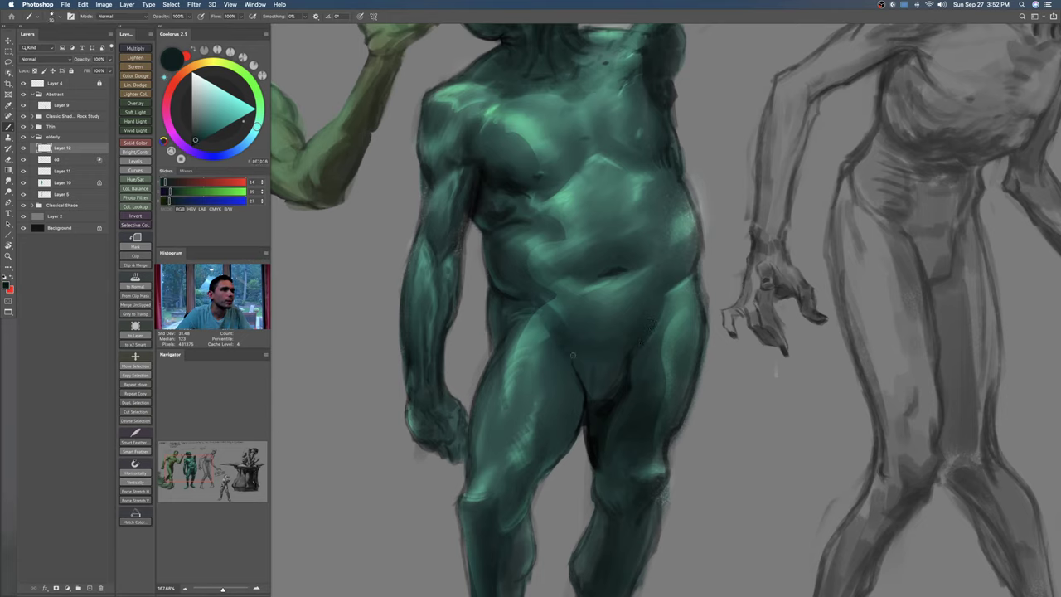
left_click_drag(647, 312, 626, 355)
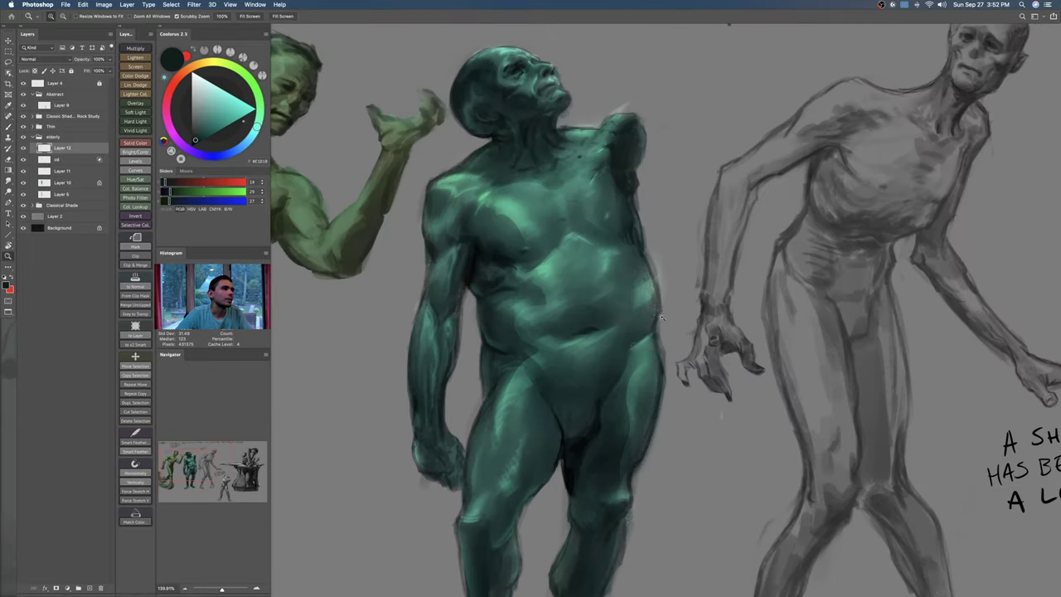
left_click(626, 354, "alt")
key("]")
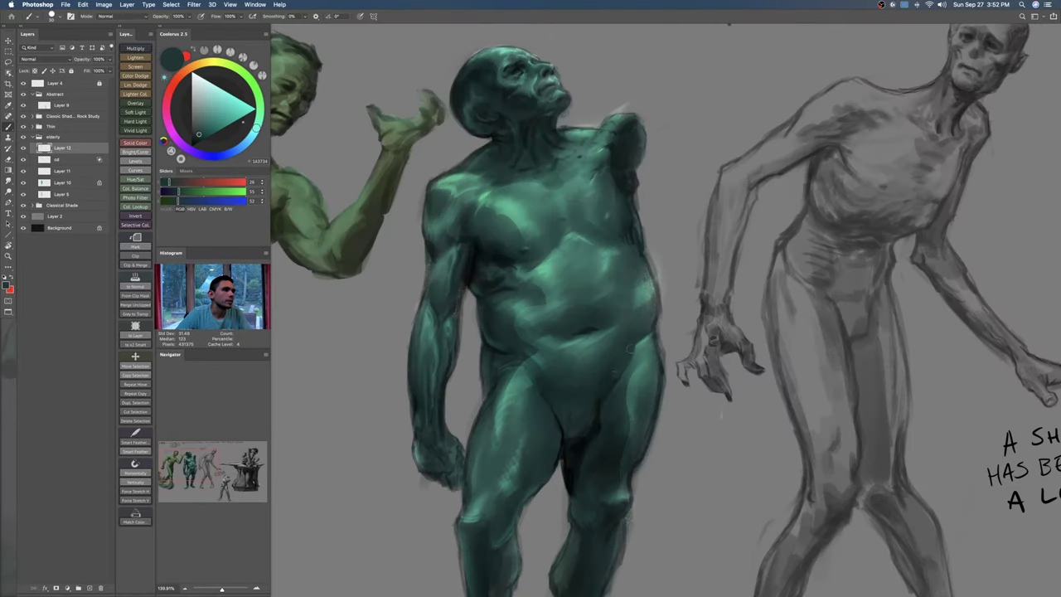
left_click(597, 412, "alt")
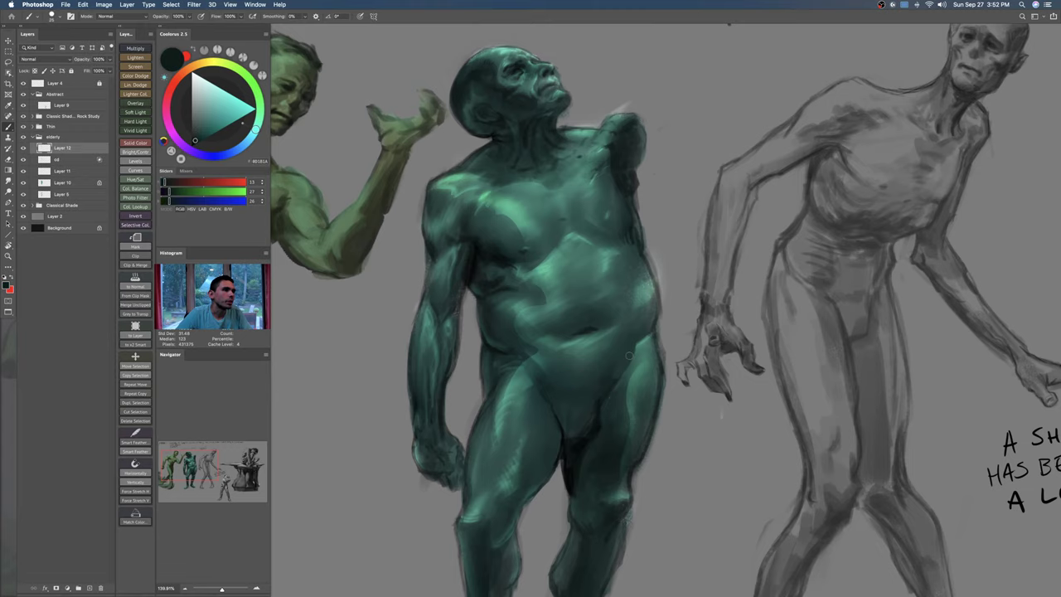
Step: Blend the shadow from the armpit of the raised arm stump down the flank with a larger brush and sampled darks
mouse_move(652, 322)
left_mouse_down()
mouse_move(621, 318)
mouse_move(646, 330)
mouse_move(645, 362)
left_mouse_up()
left_click_drag(645, 361, 670, 361)
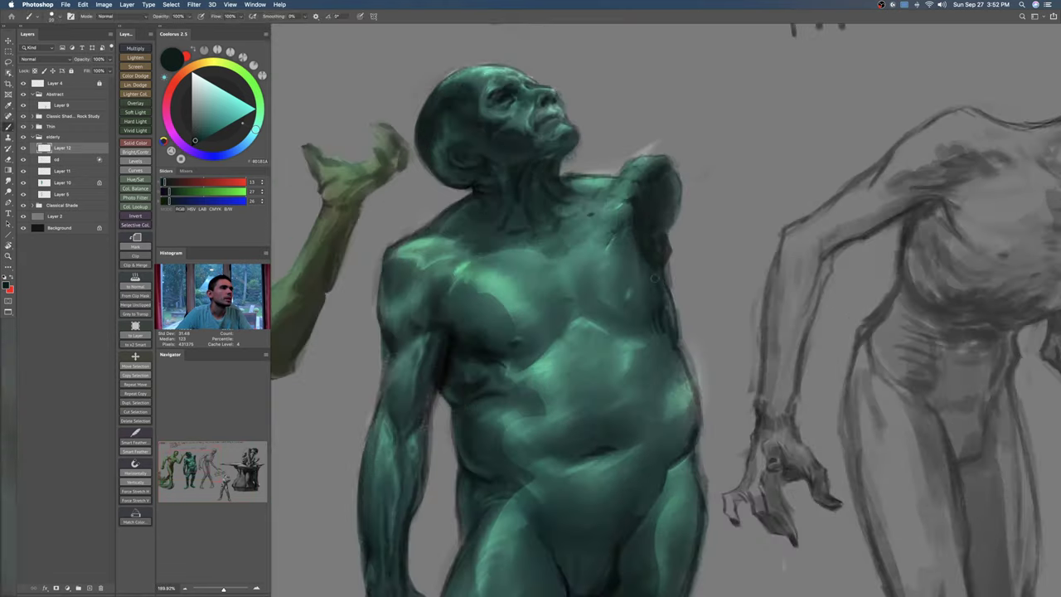
left_click(645, 259, "alt")
key("bracketright")
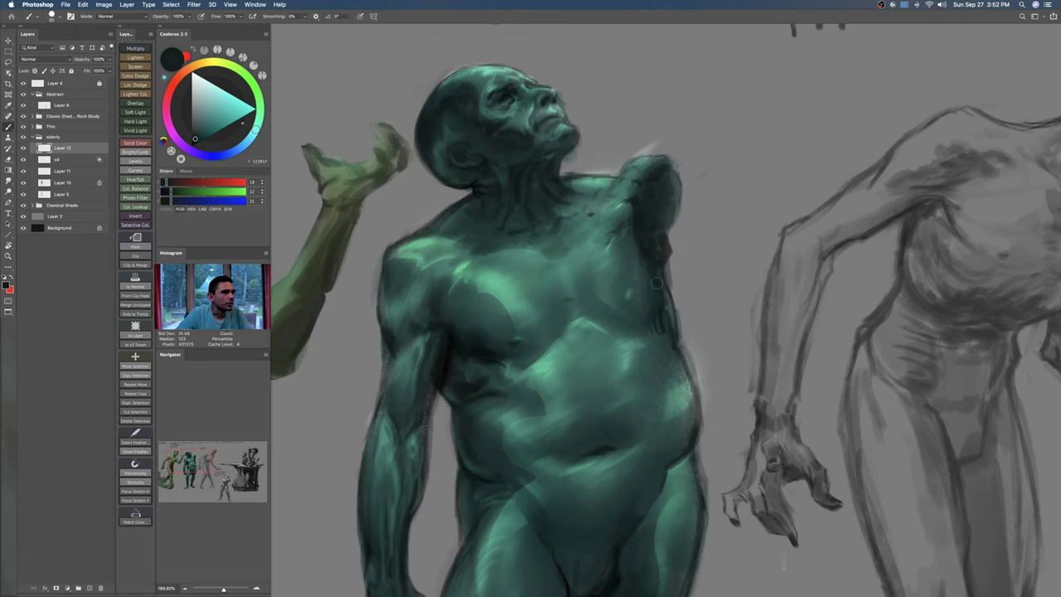
left_click(647, 277, "alt")
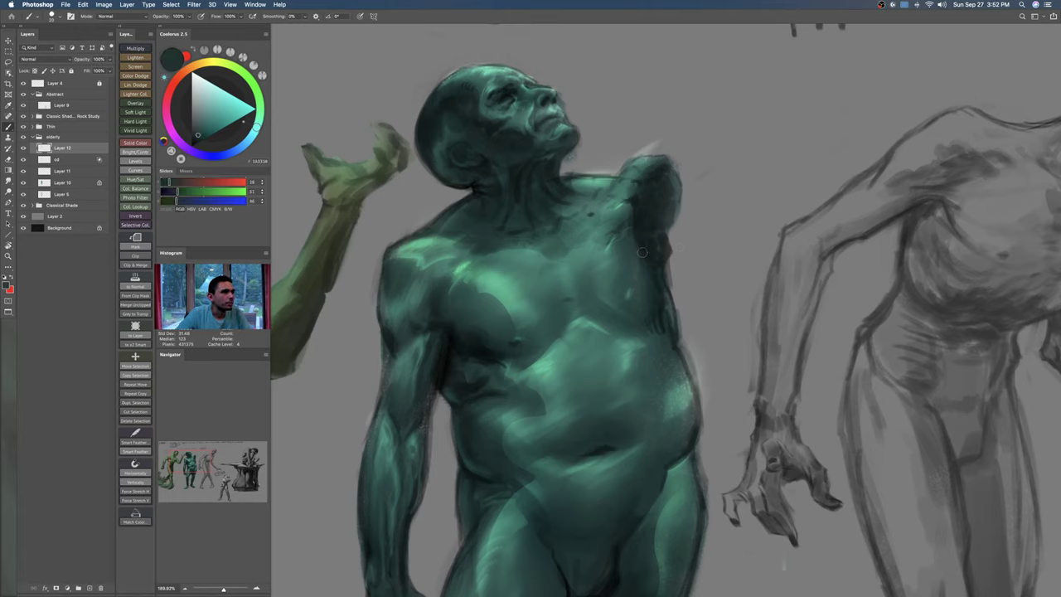
left_click(654, 269, "alt")
left_click(657, 218, "alt")
left_click_drag(647, 218, 656, 217)
Step: Shape the lower tip of the arm stump with a smaller brush, sampled teals and a lighter teal of RGB 54, 92, 85
left_click(629, 213, "alt")
key("bracketleft")
key("bracketleft")
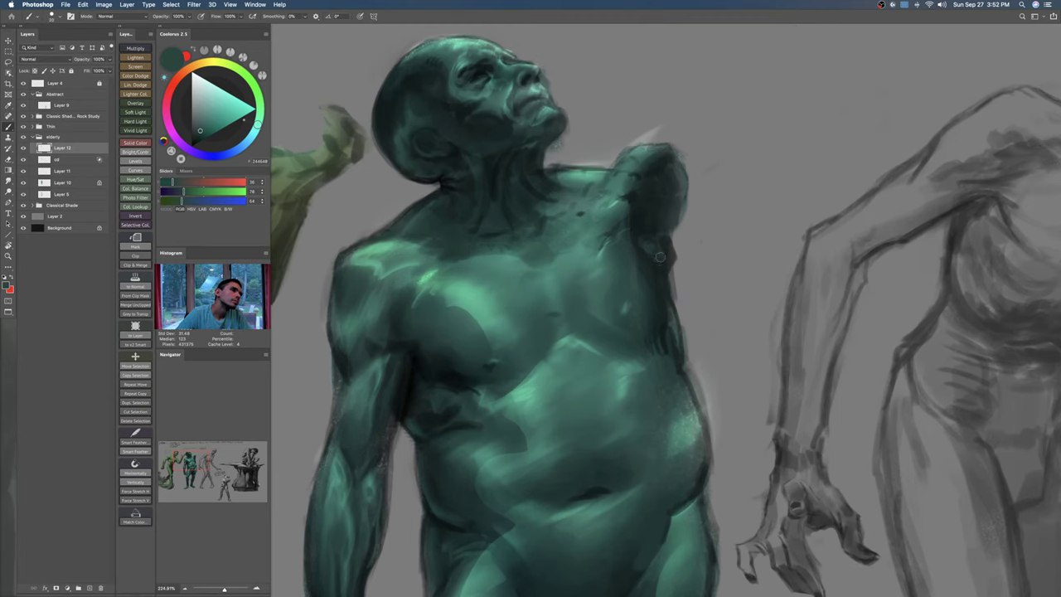
left_click(652, 238, "alt")
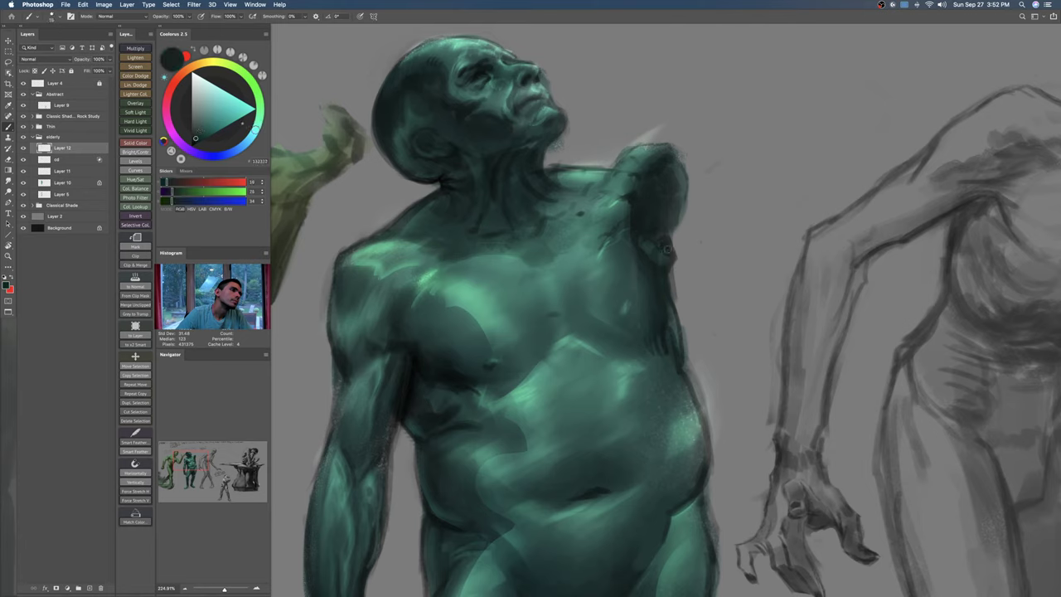
left_click(656, 262, "alt")
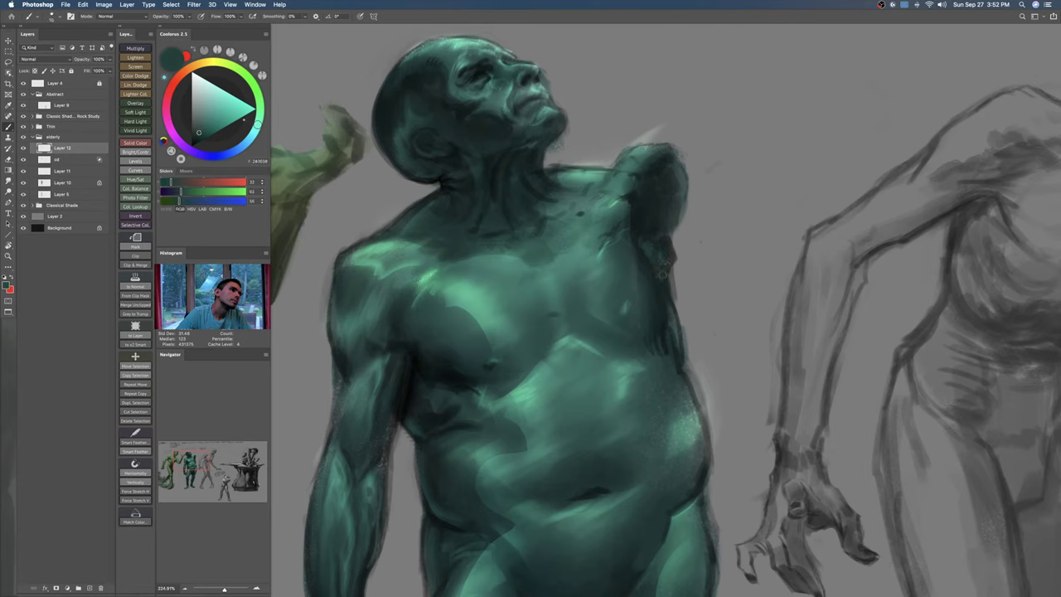
left_click(658, 247, "alt")
left_click(660, 264, "alt")
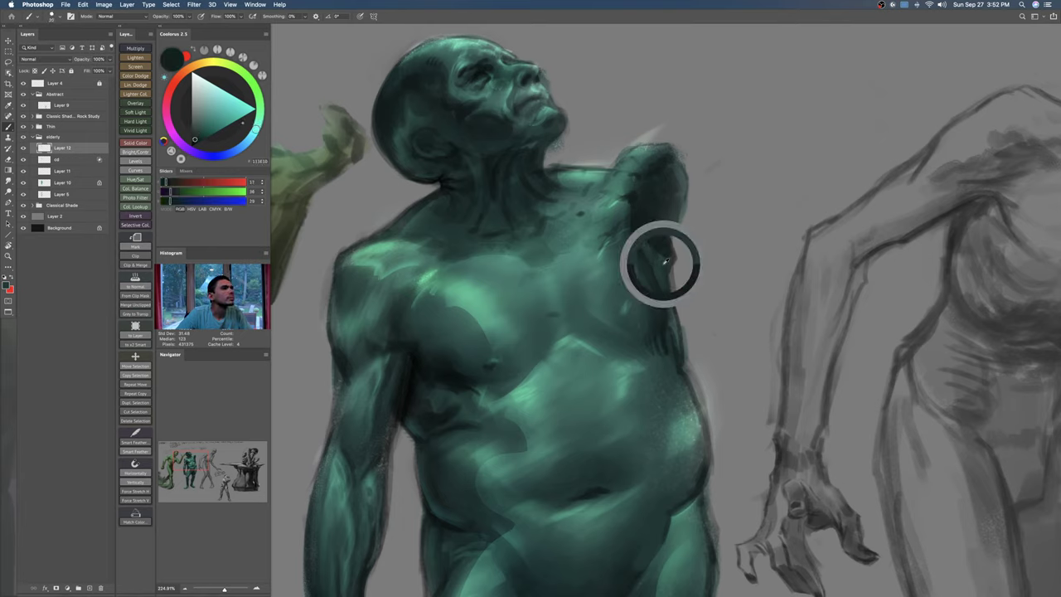
left_click_drag(207, 122, 200, 124)
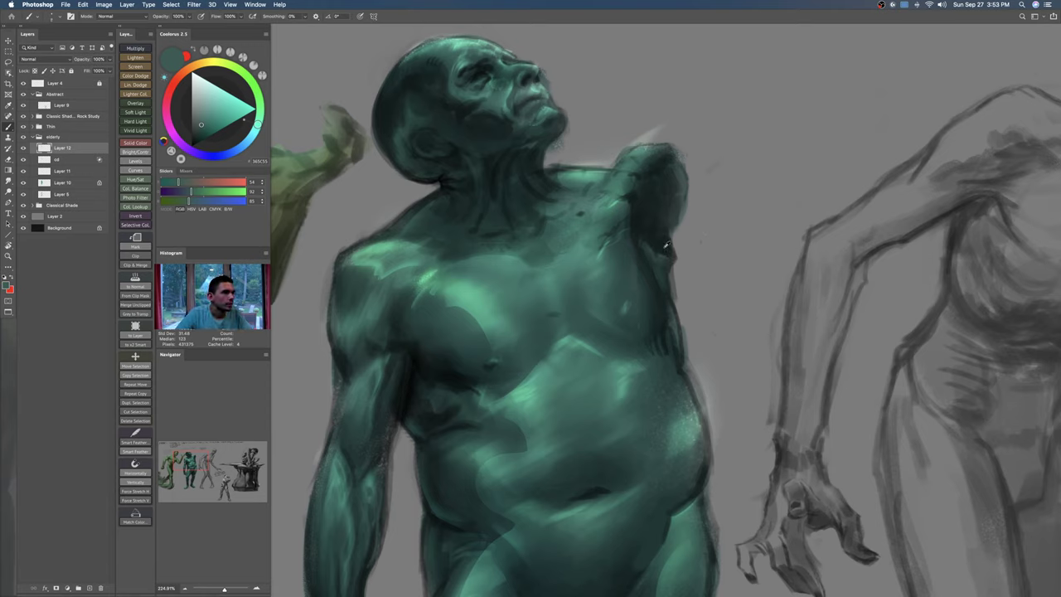
Step: Deepen the inner shadow of the raised arm stump with a near-black teal of RGB 8, 17, 16
left_click(644, 234, "alt")
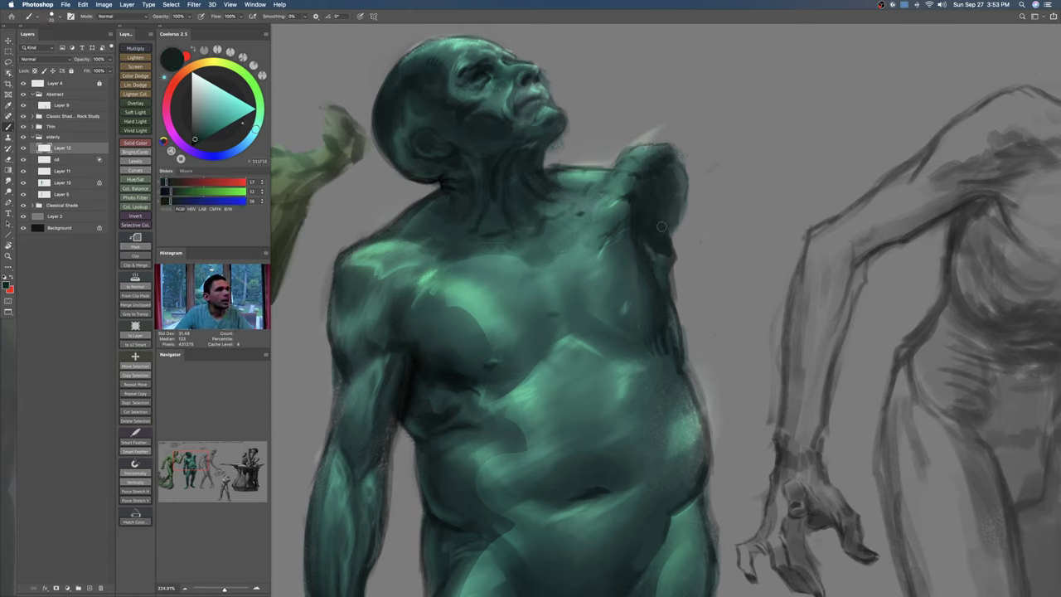
left_click(197, 143)
key("bracketright")
key("bracketright")
key("bracketleft")
mouse_move(666, 213)
left_mouse_down()
mouse_move(660, 189)
mouse_move(673, 188)
mouse_move(661, 205)
mouse_move(672, 205)
mouse_move(671, 160)
left_mouse_up()
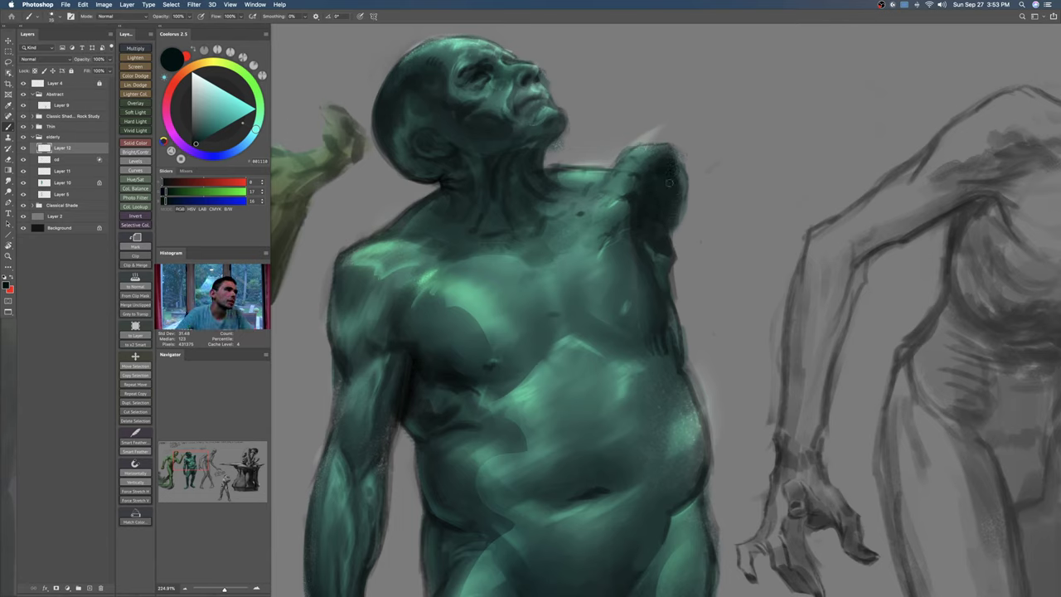
scroll(671, 184, "down", 5)
left_click_drag(672, 204, 651, 252)
Step: Repaint the top of the arm stump with lighter and mid teals sampled from the shoulder
scroll(652, 236, "up", 6)
key("r")
left_click_drag(684, 204, 635, 287)
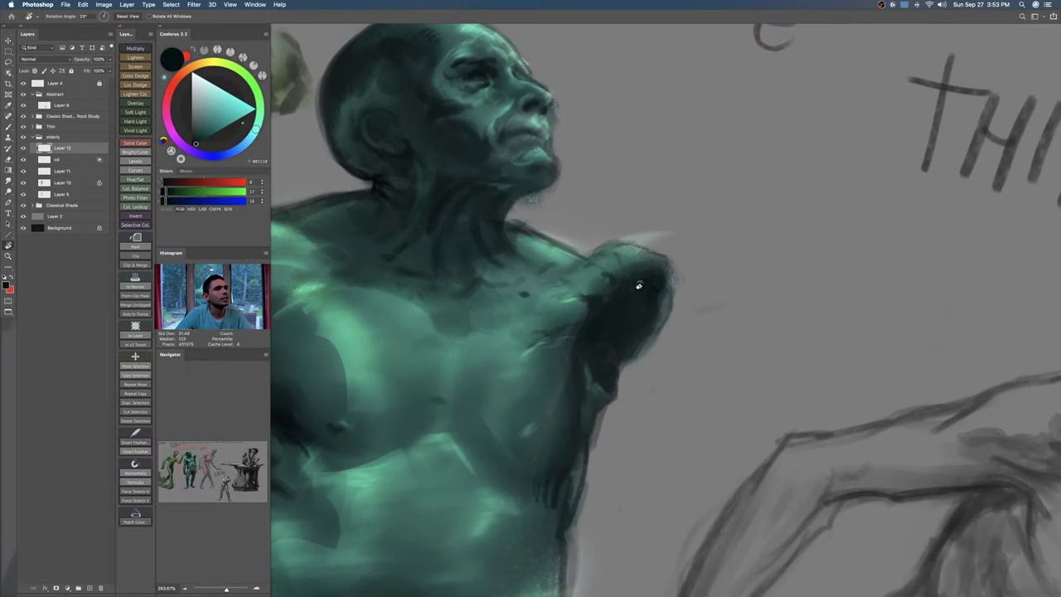
scroll(635, 287, "up", 4)
key("b")
left_click(630, 241, "alt")
left_click_drag(645, 242, 670, 254)
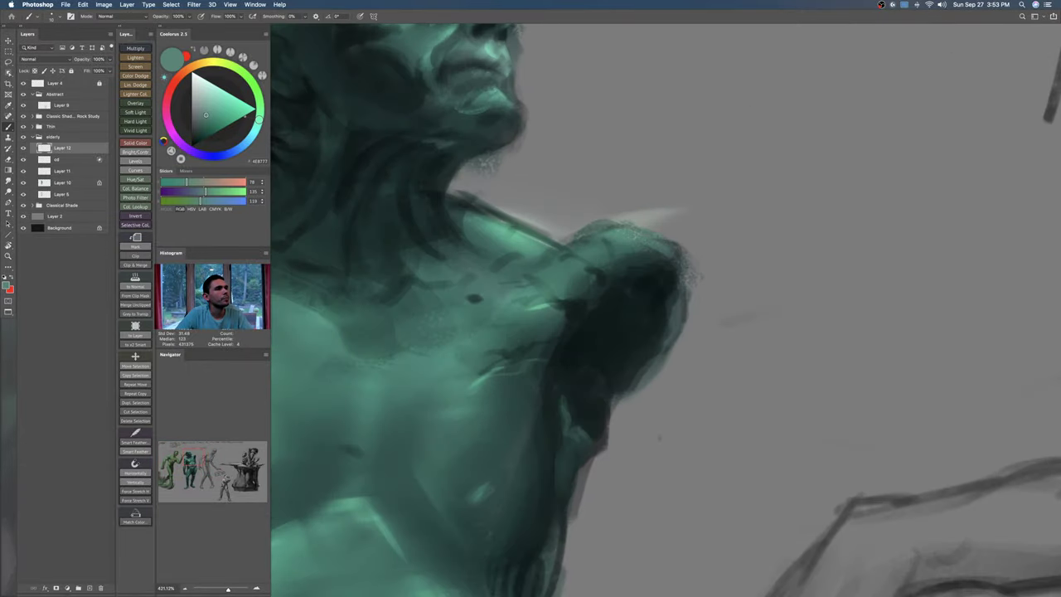
left_click(655, 251, "alt")
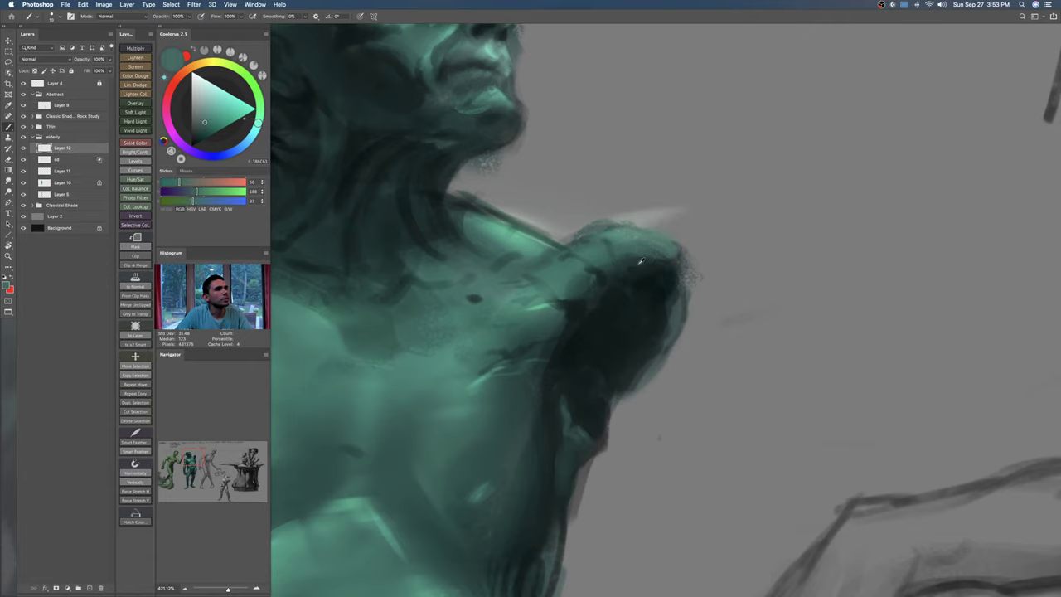
left_click(639, 264, "alt")
Step: Tidy the upper contour of the arm stump and paint its outer edge with sampled teals and a smaller brush
mouse_move(668, 252)
left_mouse_down()
mouse_move(674, 268)
mouse_move(647, 204)
mouse_move(666, 229)
left_mouse_up()
key("r")
key("bracketleft")
key("bracketleft")
left_click(661, 218, "alt")
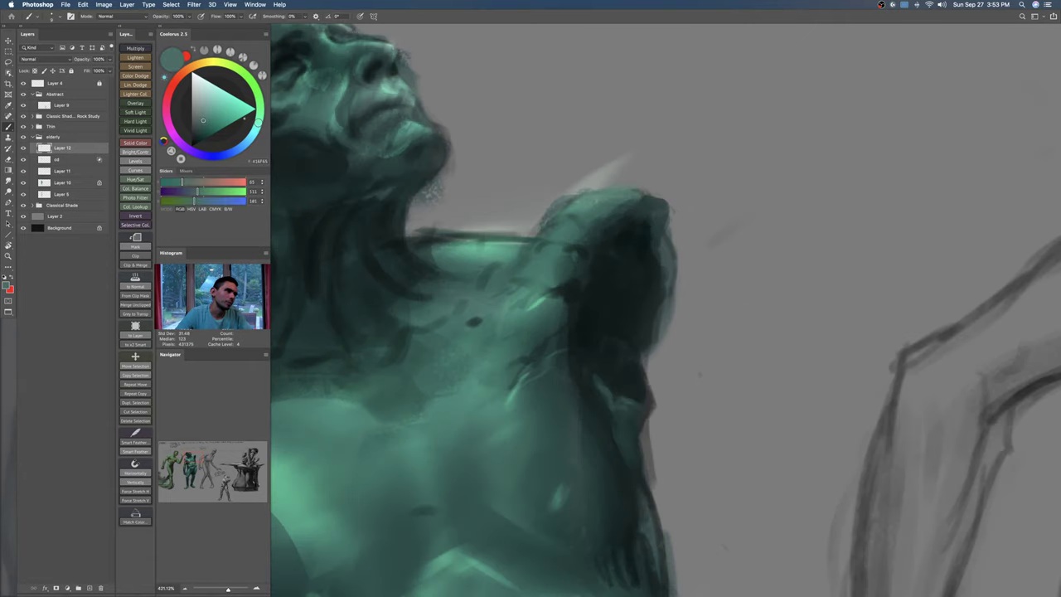
left_click_drag(586, 198, 610, 189)
left_click(600, 194, "alt")
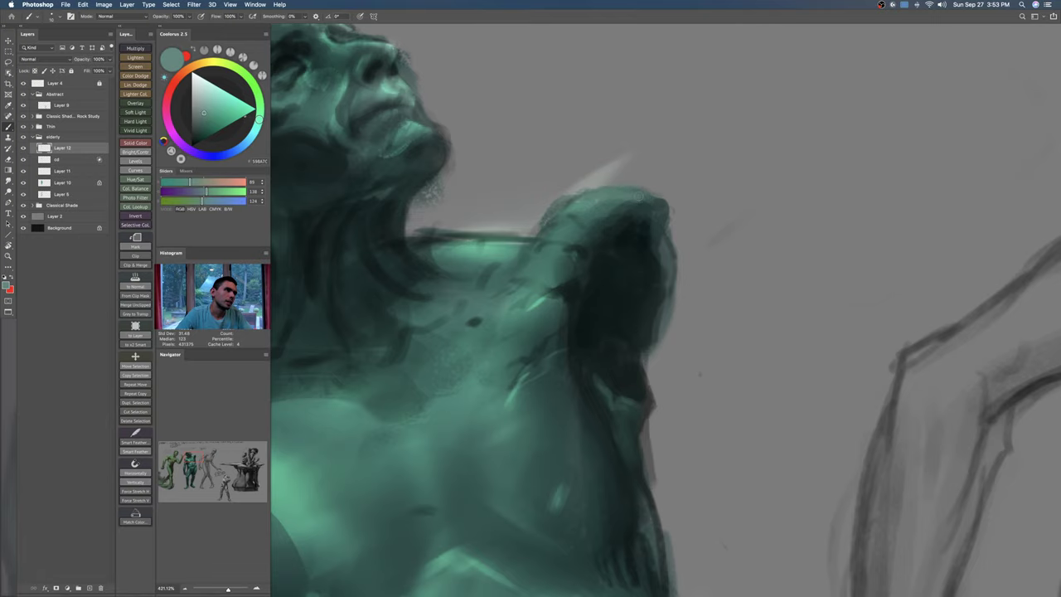
mouse_move(665, 230)
left_mouse_down()
mouse_move(666, 304)
mouse_move(648, 343)
left_mouse_up()
left_click_drag(642, 362, 635, 390)
mouse_move(635, 398)
left_mouse_down()
mouse_move(637, 279)
mouse_move(652, 254)
mouse_move(665, 296)
left_mouse_up()
Step: Trim the outer edge of the elderly figure's lowered upper arm with a smaller eraser and repaint its shadow with sampled dark teals
left_click_drag(531, 300, 614, 300)
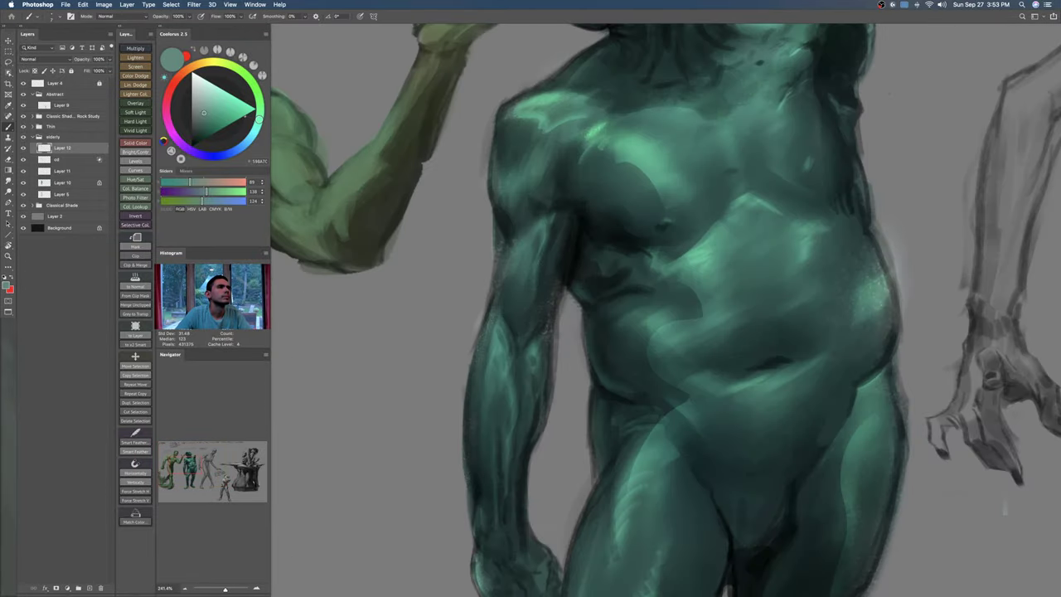
left_click(527, 242, "alt")
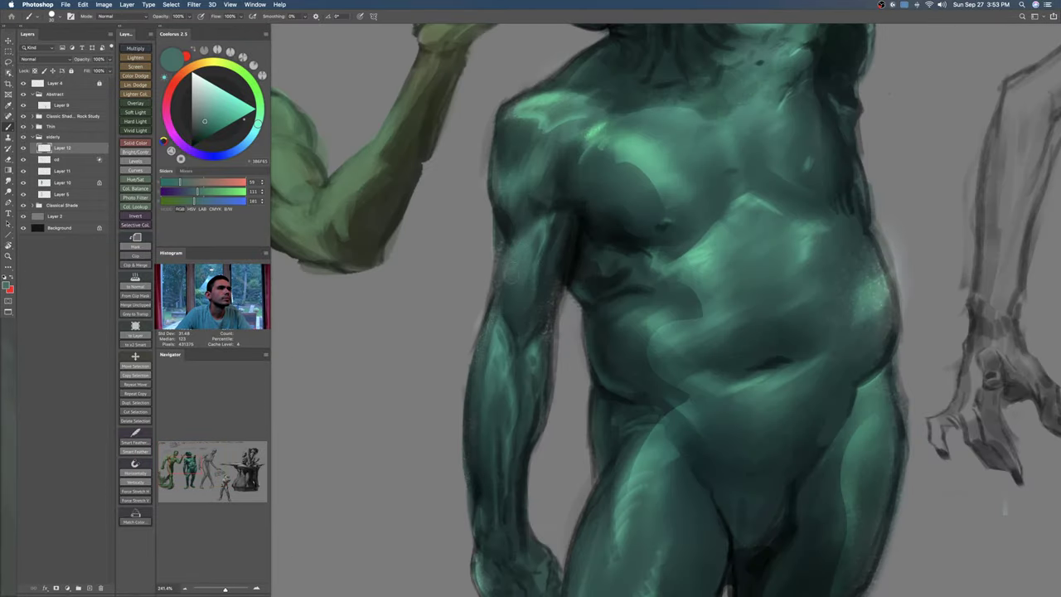
key("e")
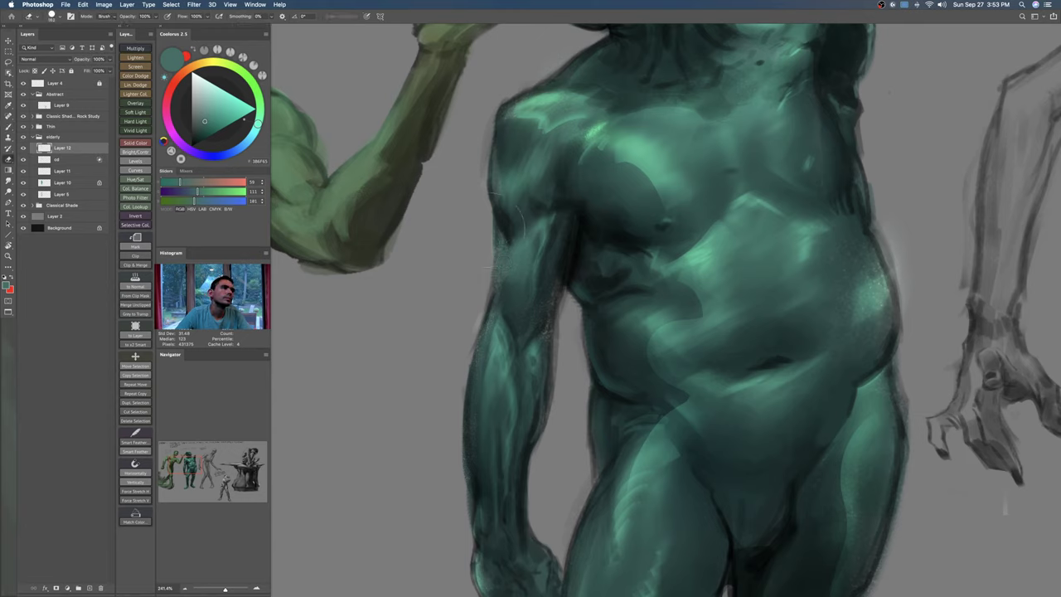
key("[")
key("[")
key("[")
key("[")
key("b")
left_click(512, 223, "alt")
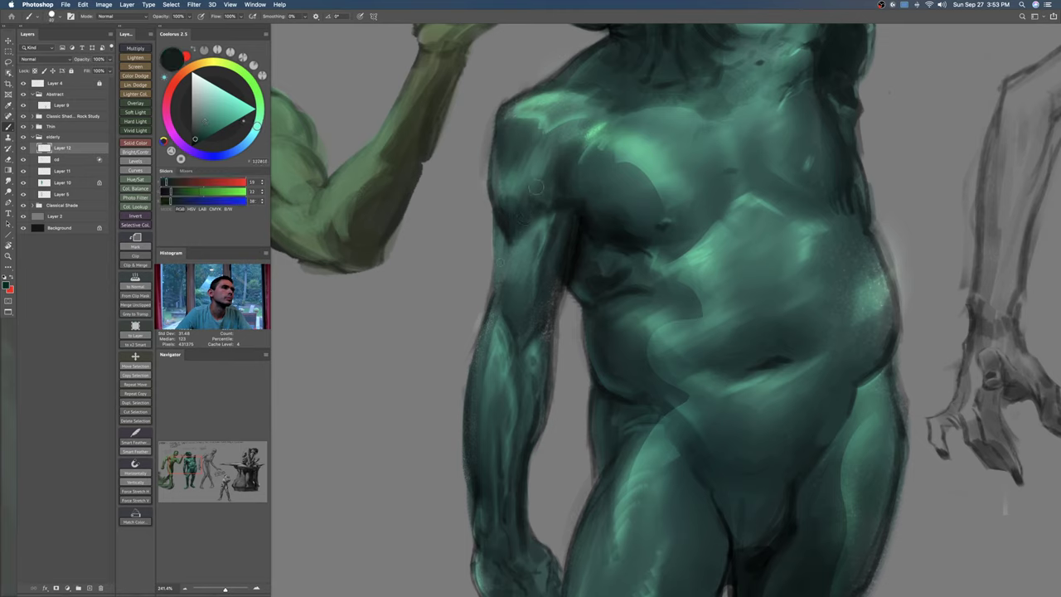
left_click(515, 201, "alt")
left_click(517, 202, "alt")
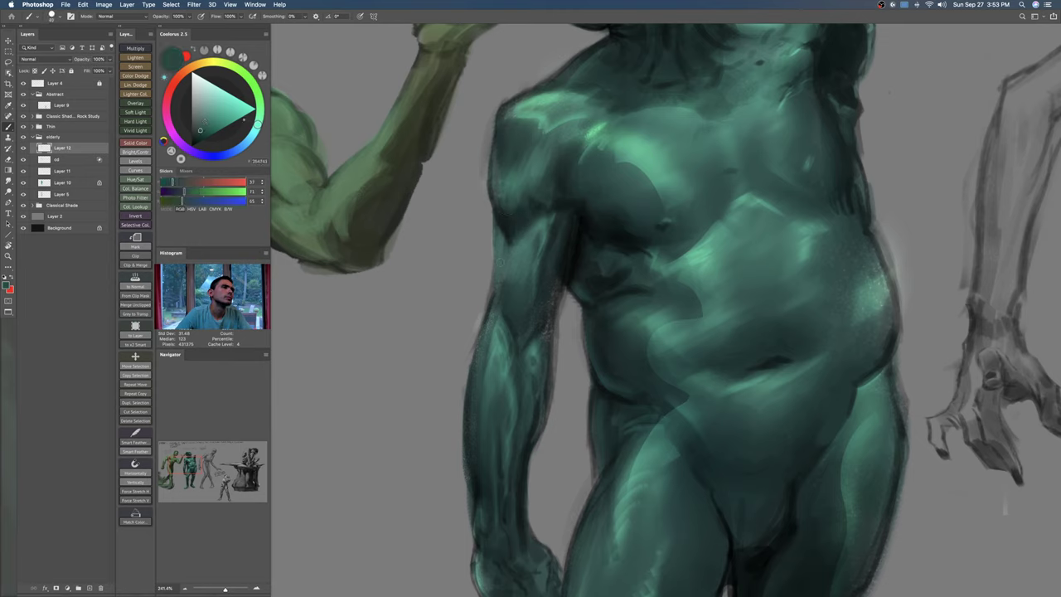
left_click(509, 218, "alt")
Step: Review the whole sheet and compare the elderly figure with Layer 11 hidden and shown again
key("z")
mouse_move(499, 189)
left_mouse_down()
mouse_move(519, 268)
mouse_move(539, 286)
mouse_move(559, 276)
left_mouse_up()
scroll(539, 359, "down", 5)
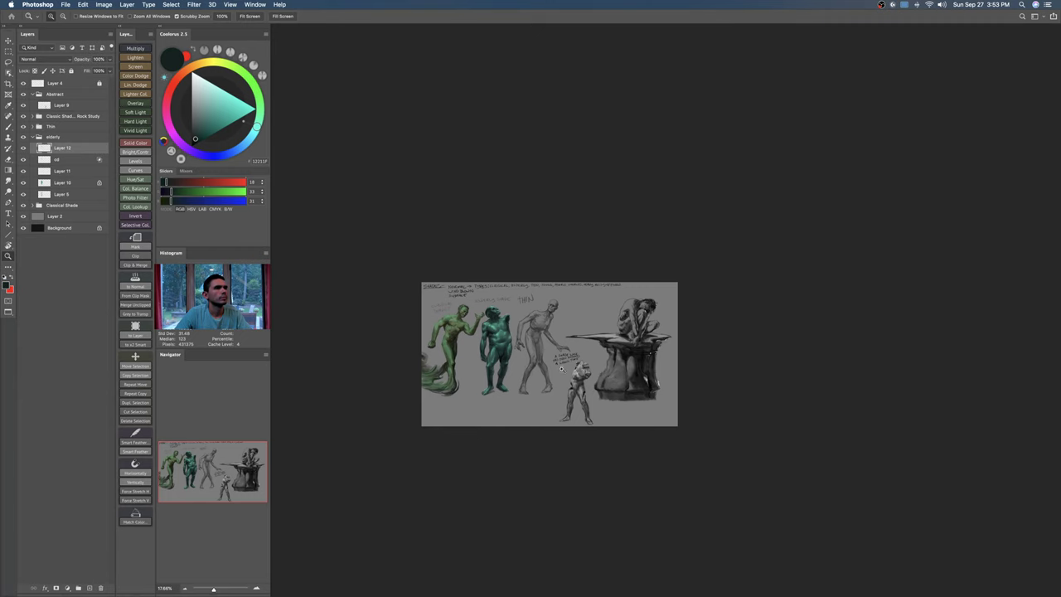
scroll(495, 354, "up", 6)
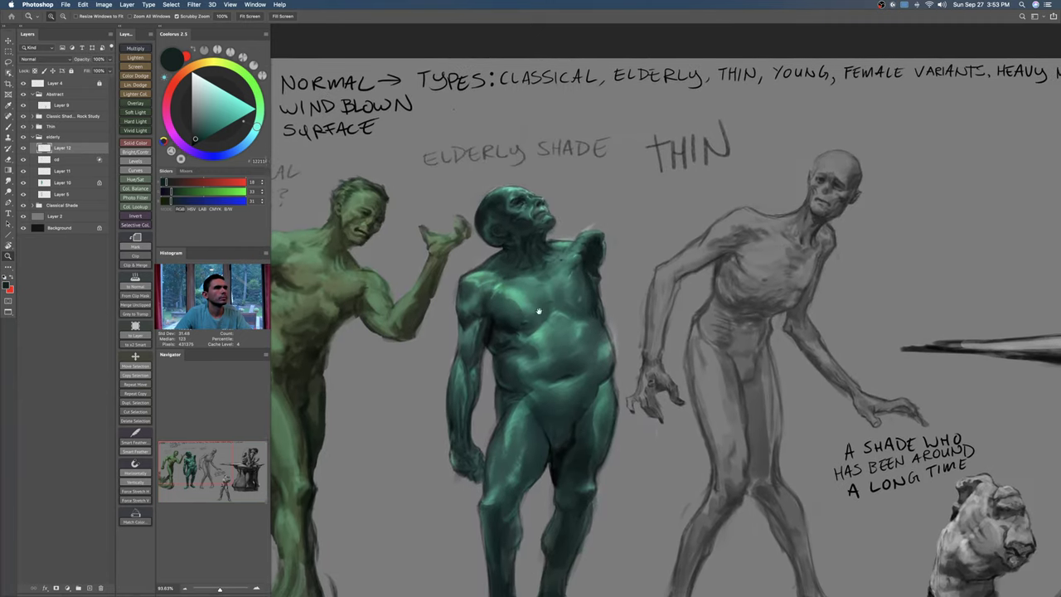
left_click(23, 172)
left_click(23, 171)
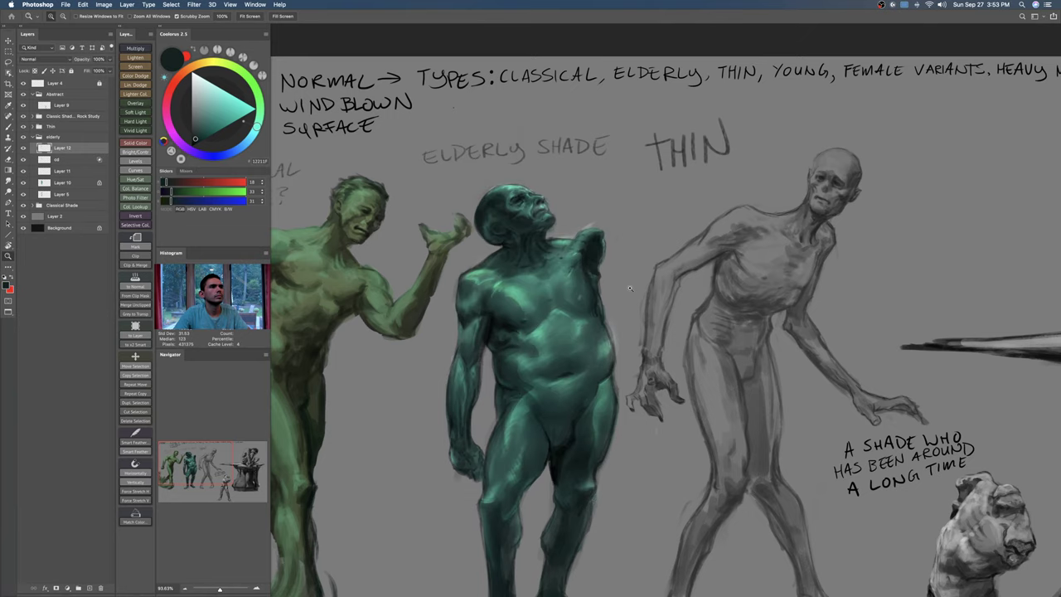
Step: Select the thin figure's layer in the Thin group, add a Multiply layer above it and remove the spare blank layer
scroll(475, 284, "down", 4)
scroll(475, 284, "up", 5)
scroll(475, 283, "right", 5)
key("v")
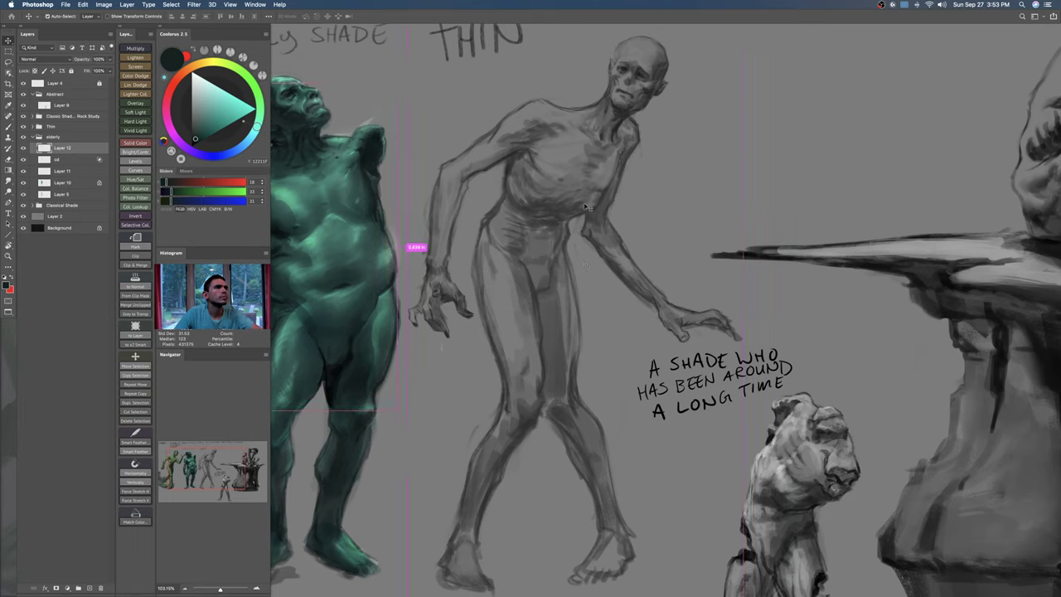
left_click(584, 204, "super")
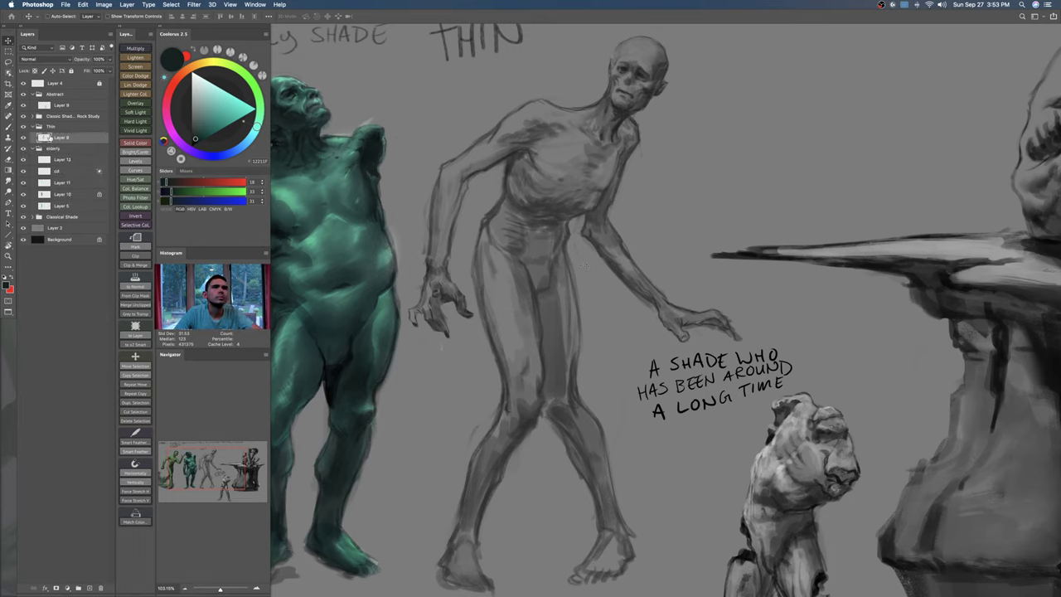
key("ctrl+alt+shift+super+n")
left_click(142, 59)
key("super+z")
left_click(135, 48)
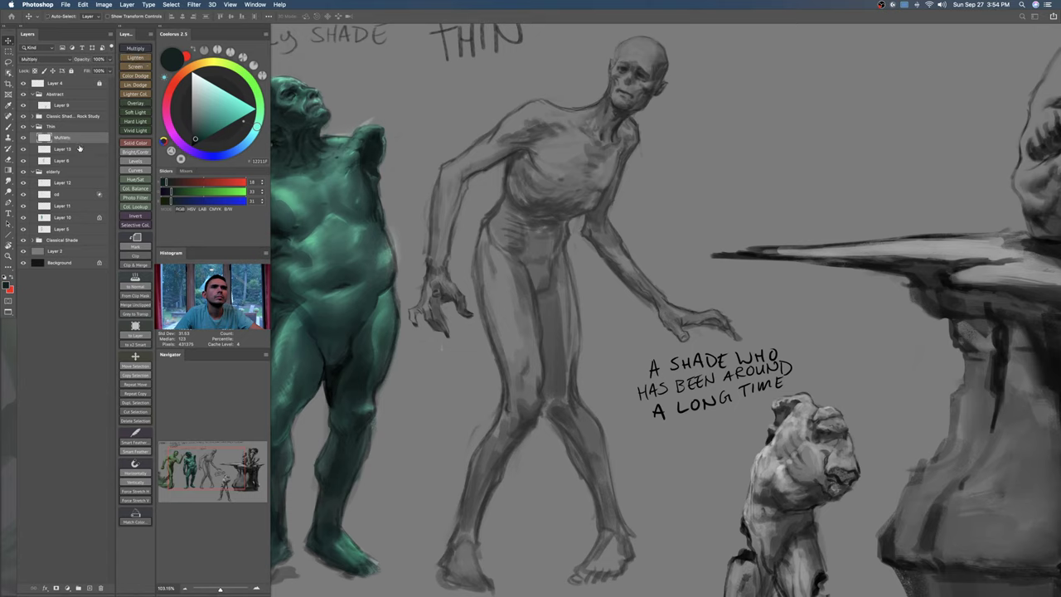
left_click(79, 149)
key("b")
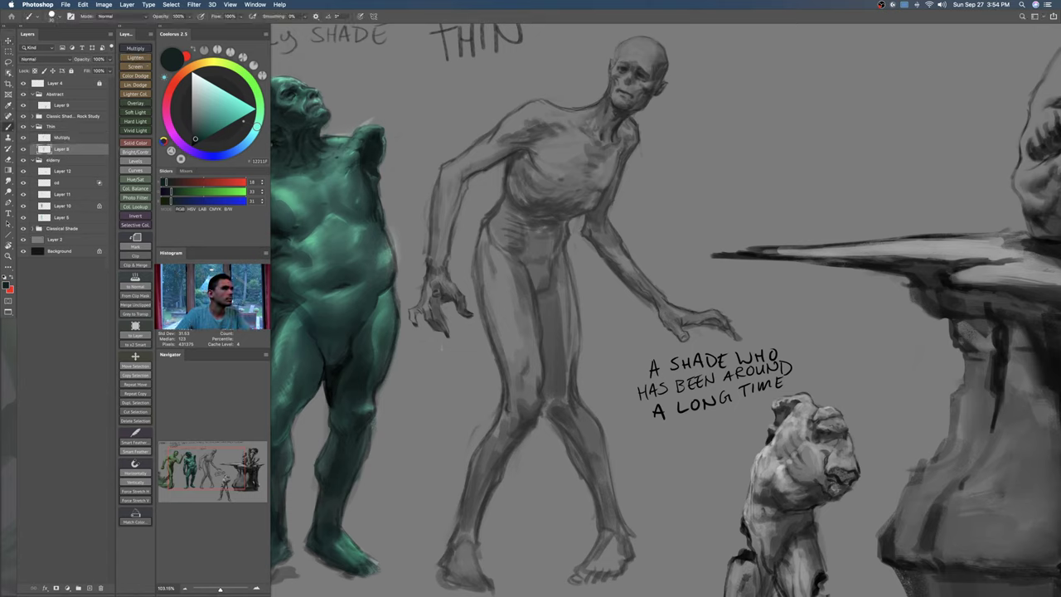
mouse_move(557, 165)
left_mouse_down()
mouse_move(539, 207)
mouse_move(561, 225)
left_mouse_up()
key("super+z")
right_click(561, 225)
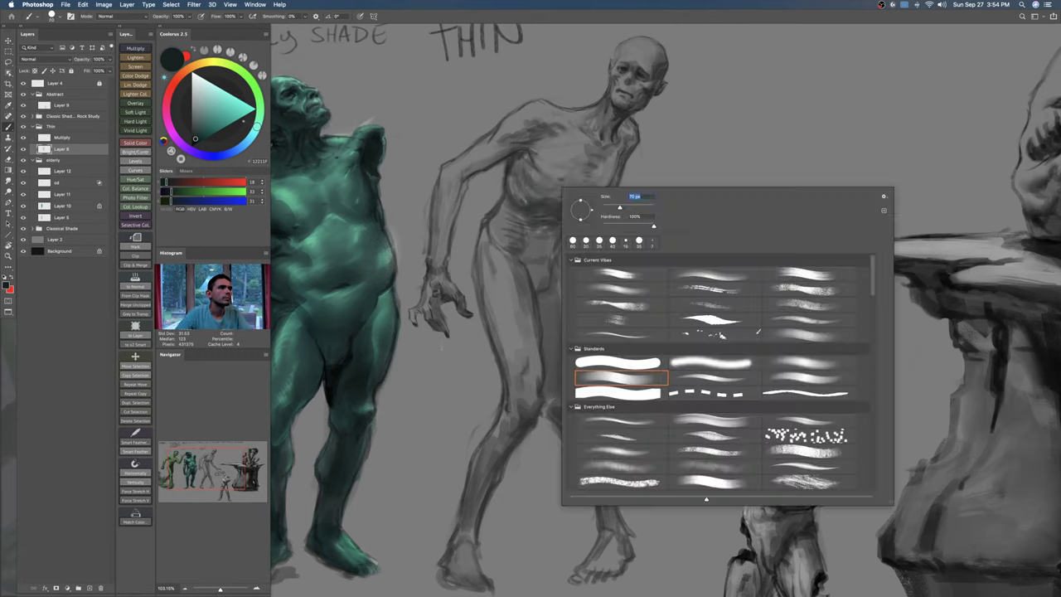
key("Escape")
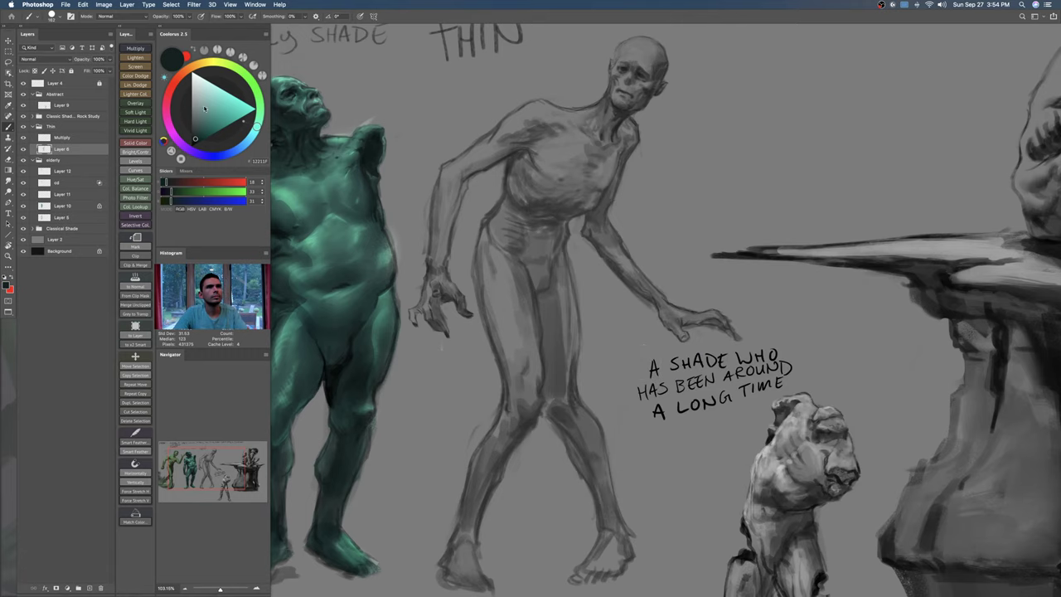
left_click(201, 106)
left_click_drag(559, 148, 542, 209)
key("super+z")
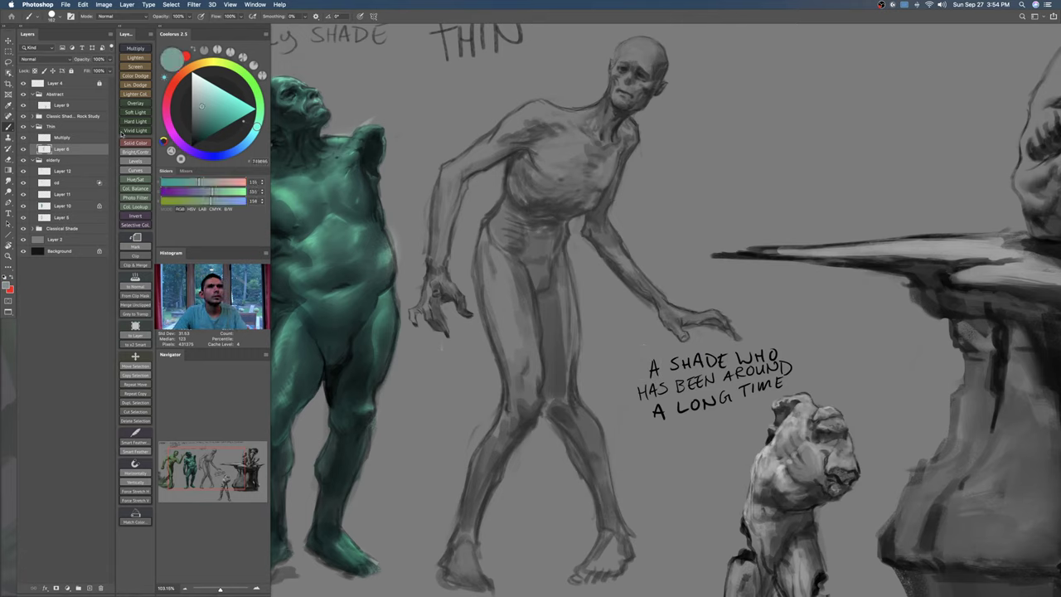
Step: Tint the thin figure's head, chest, shoulders and bent upper arm with pale blue RGB 217, 239, 255 on the Multiply layer
left_click(68, 139)
left_click_drag(256, 132, 241, 148)
left_click(199, 93)
mouse_move(535, 172)
left_mouse_down()
mouse_move(531, 211)
mouse_move(535, 108)
left_mouse_up()
key("super+z")
left_click(200, 77)
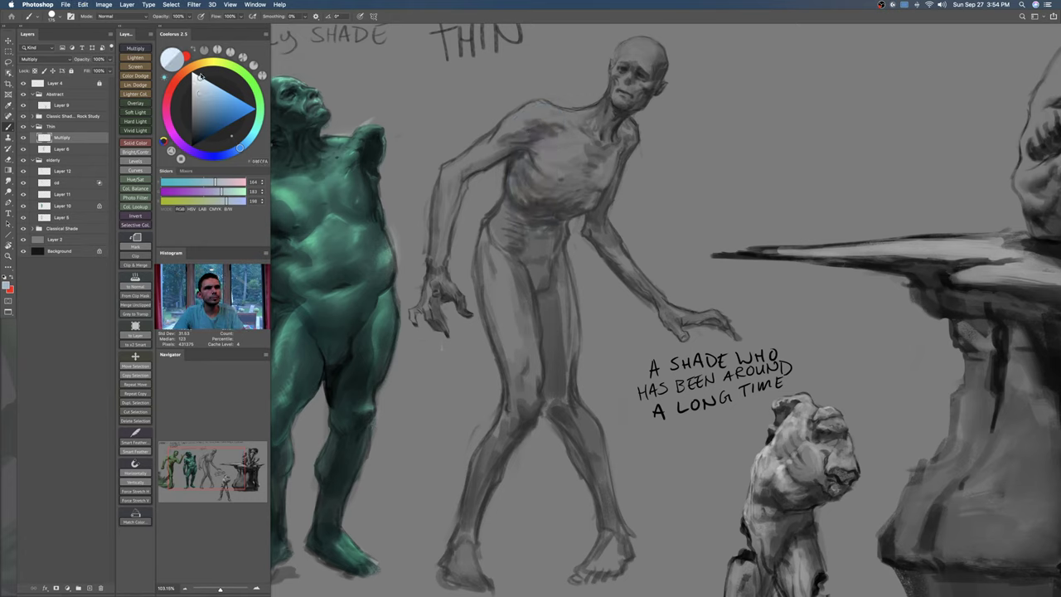
left_click_drag(556, 153, 545, 200)
mouse_move(532, 150)
left_mouse_down()
mouse_move(533, 112)
mouse_move(460, 170)
left_mouse_up()
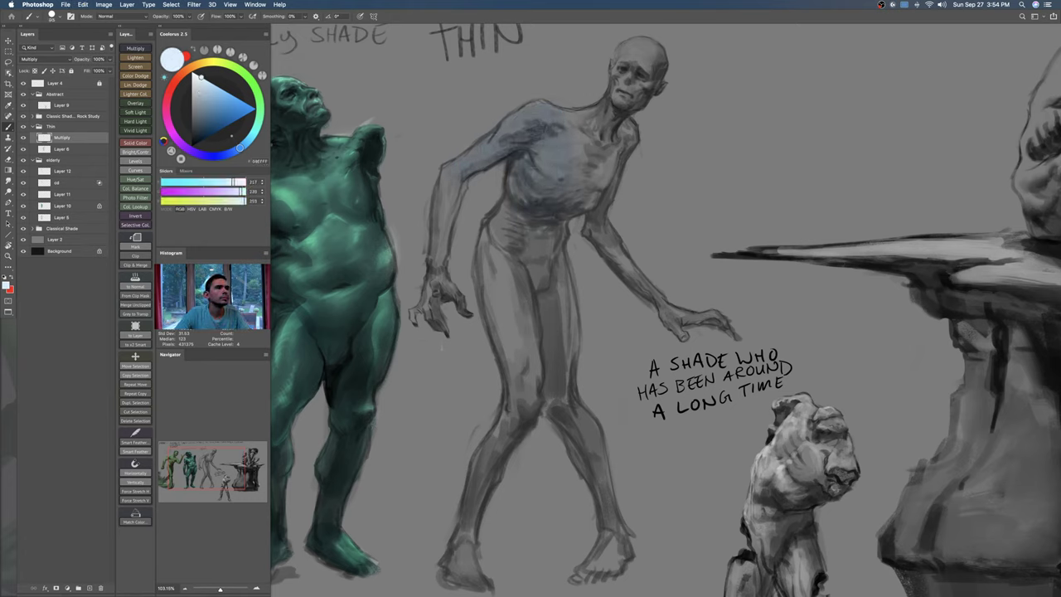
mouse_move(564, 111)
left_mouse_down()
mouse_move(577, 172)
mouse_move(614, 160)
mouse_move(626, 130)
mouse_move(606, 171)
mouse_move(597, 122)
mouse_move(607, 109)
mouse_move(612, 146)
left_mouse_up()
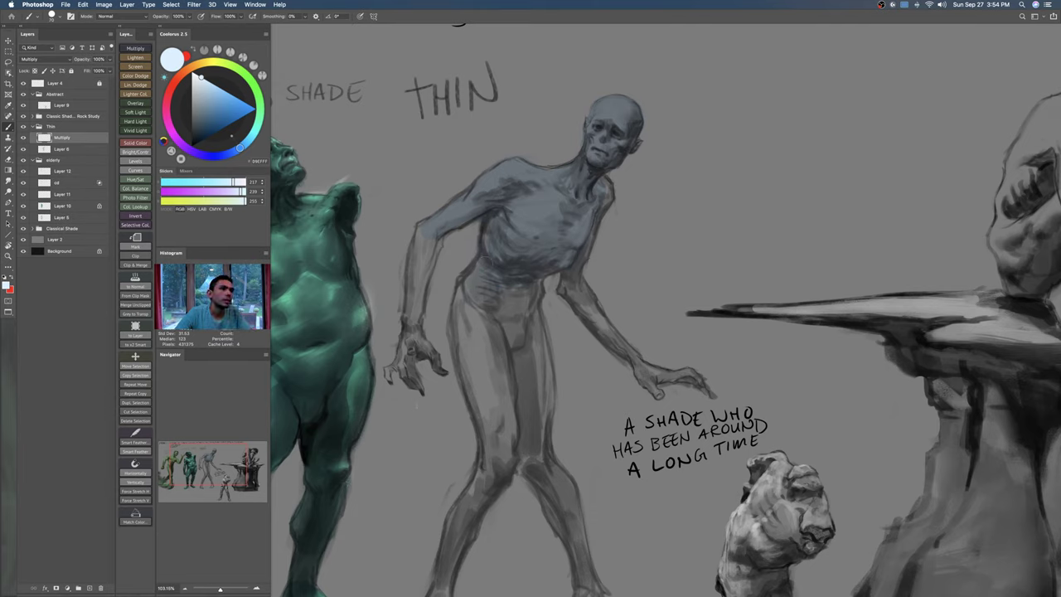
Step: Extend the pale blue tint over the thin figure's abdomen, hips and upper thighs
left_click_drag(468, 320, 466, 366)
left_click_drag(475, 319, 482, 383)
left_click_drag(492, 340, 506, 402)
left_click_drag(516, 361, 519, 373)
left_click_drag(537, 338, 539, 396)
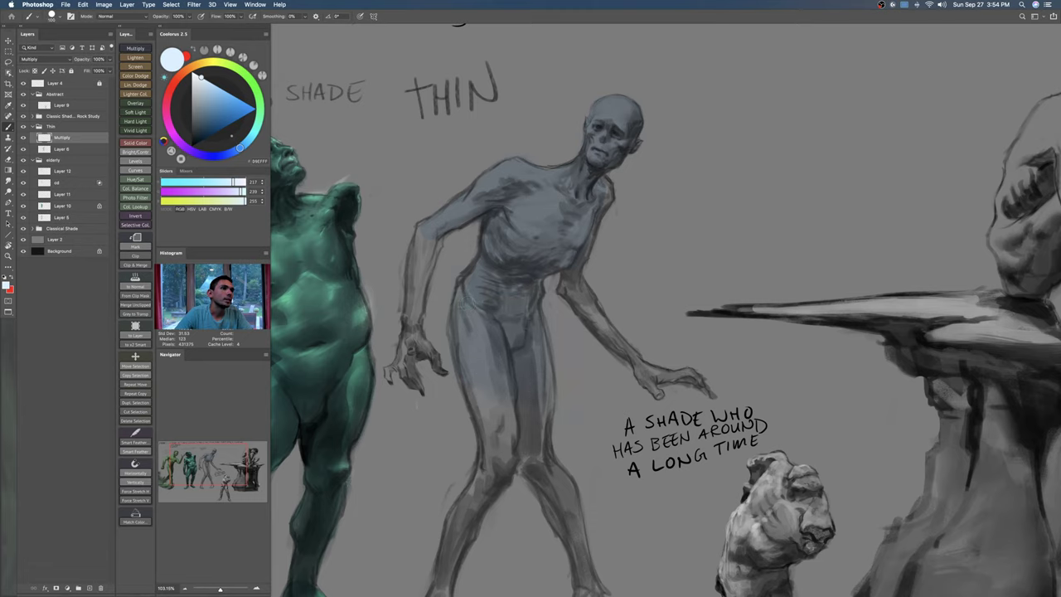
Step: Tint both of the thin figure's forearms and hands pale blue, using a smaller brush for the outstretched arm
left_click_drag(420, 237, 415, 314)
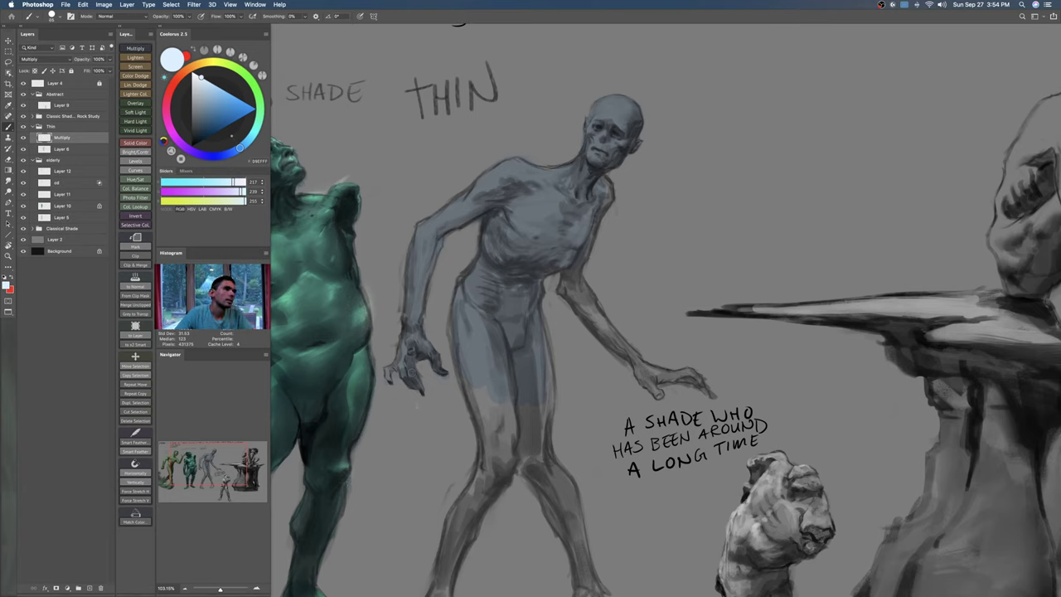
key("bracketleft")
key("bracketleft")
mouse_move(573, 270)
left_mouse_down()
mouse_move(577, 296)
mouse_move(628, 348)
mouse_move(605, 315)
left_mouse_up()
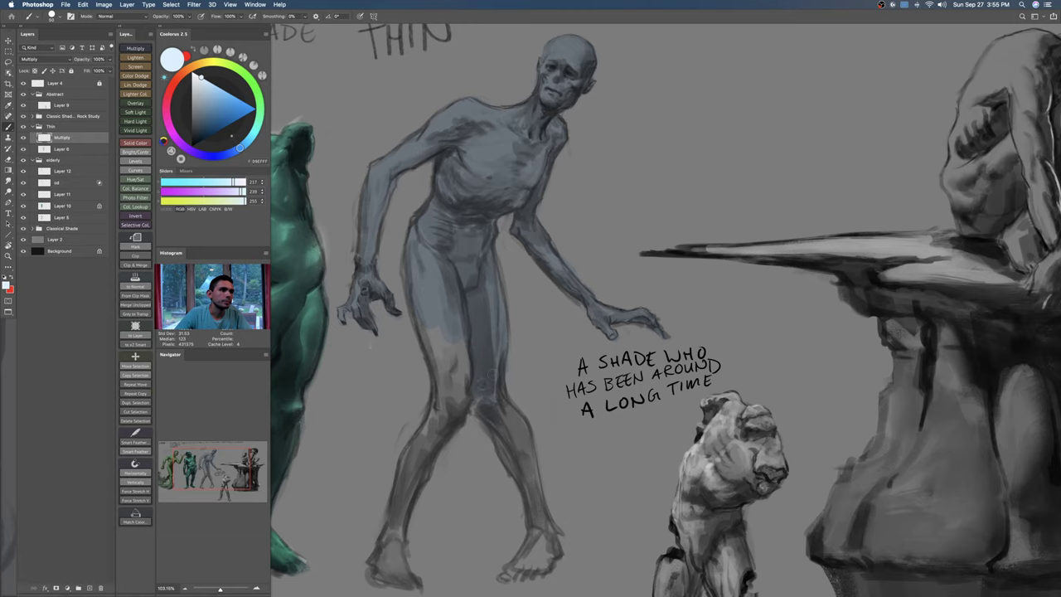
Step: Continue the pale blue tint down the thin figure's lower thighs, knees, shins and feet
left_click_drag(489, 376, 531, 337)
mouse_move(481, 305)
left_mouse_down()
mouse_move(491, 364)
mouse_move(458, 418)
left_mouse_up()
left_click_drag(441, 478, 431, 514)
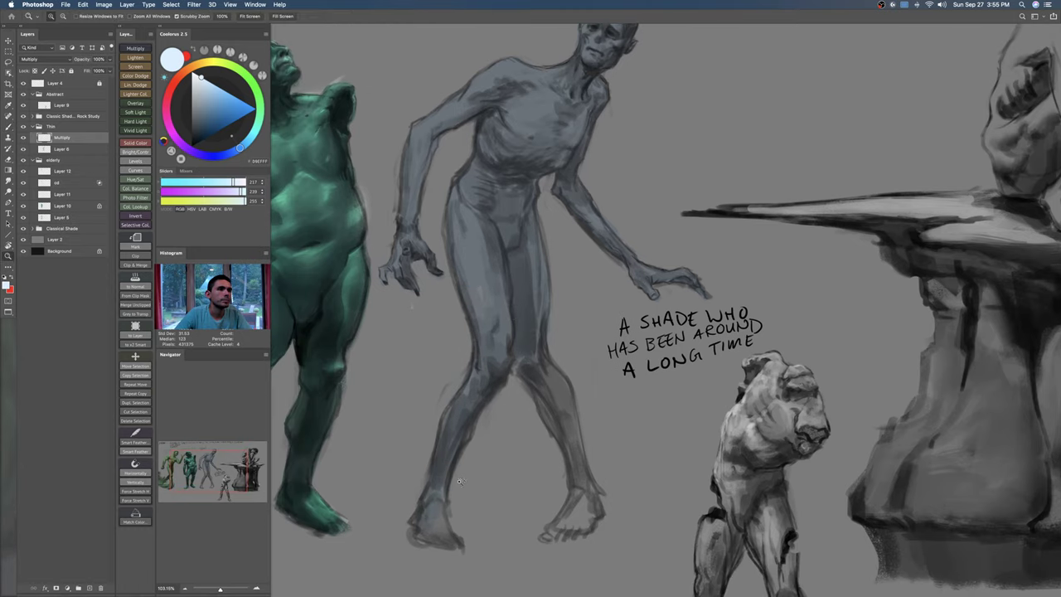
left_click_drag(503, 471, 457, 471)
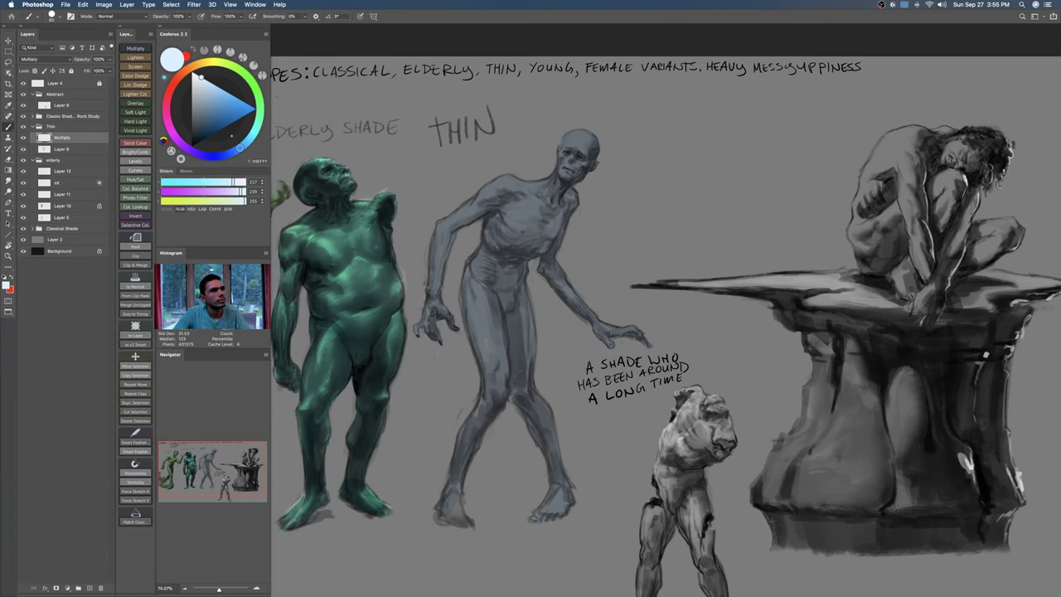
left_click_drag(524, 242, 616, 244)
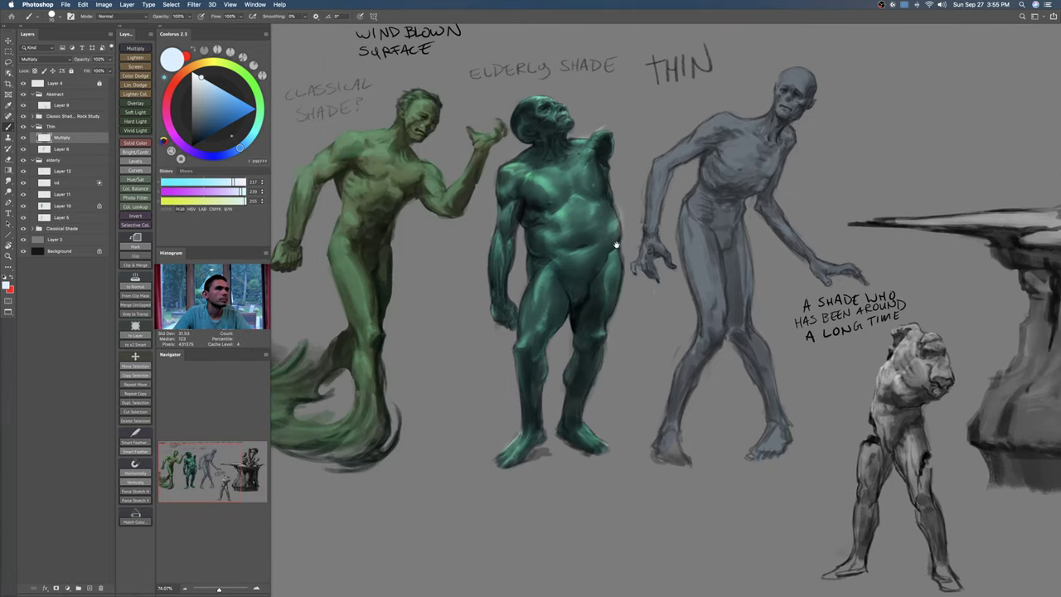
mouse_move(742, 302)
left_mouse_down()
mouse_move(723, 298)
mouse_move(727, 308)
left_mouse_up()
key("b")
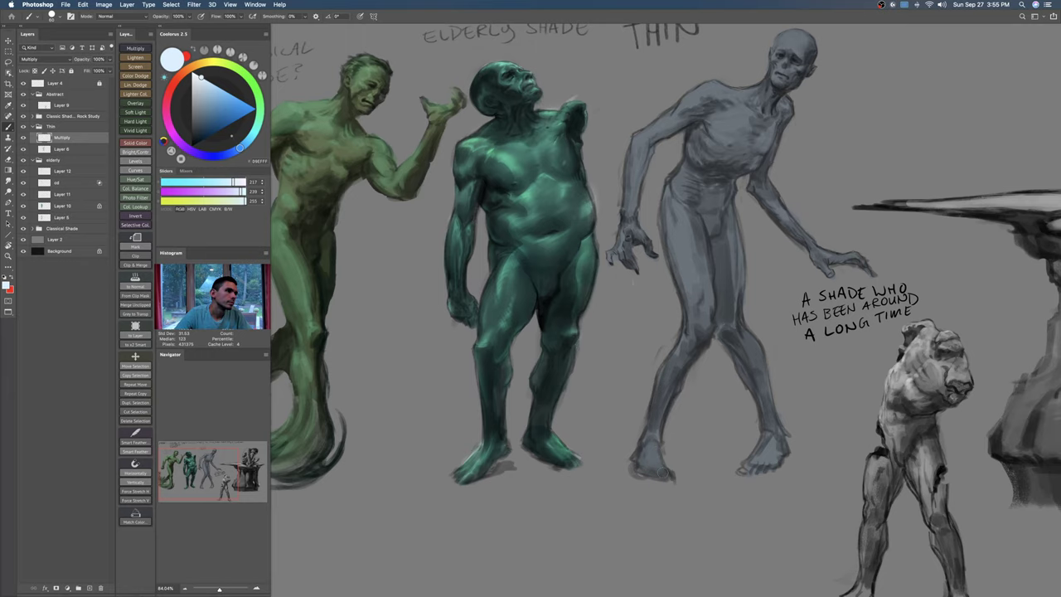
left_click_drag(740, 336, 725, 385)
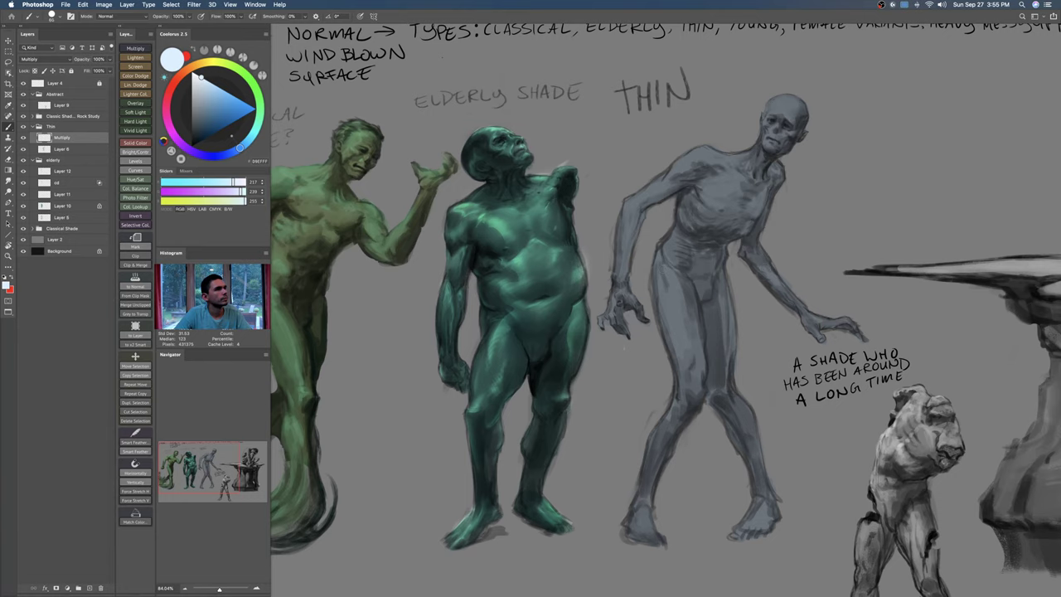
Step: Choose a different brush preset from the brush library
left_click_drag(740, 277, 629, 302)
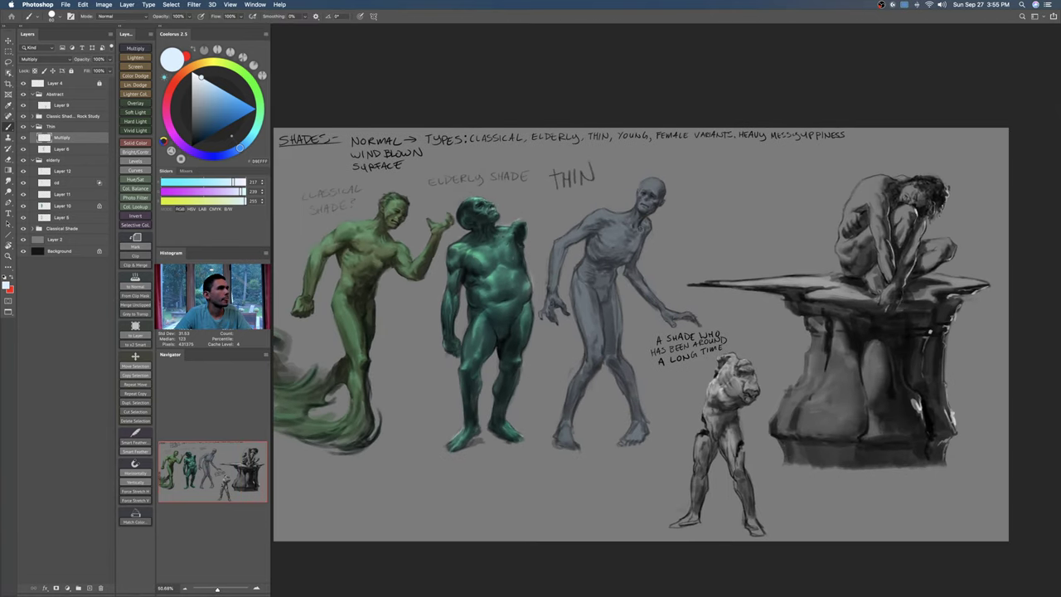
right_click(640, 233)
double_click(882, 409)
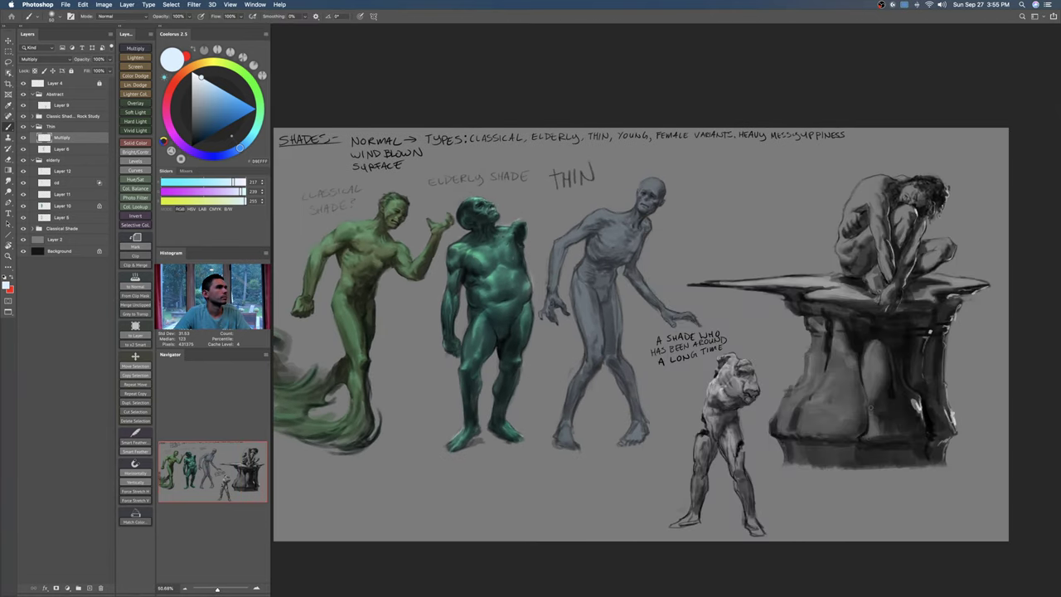
scroll(617, 262, "up", 5)
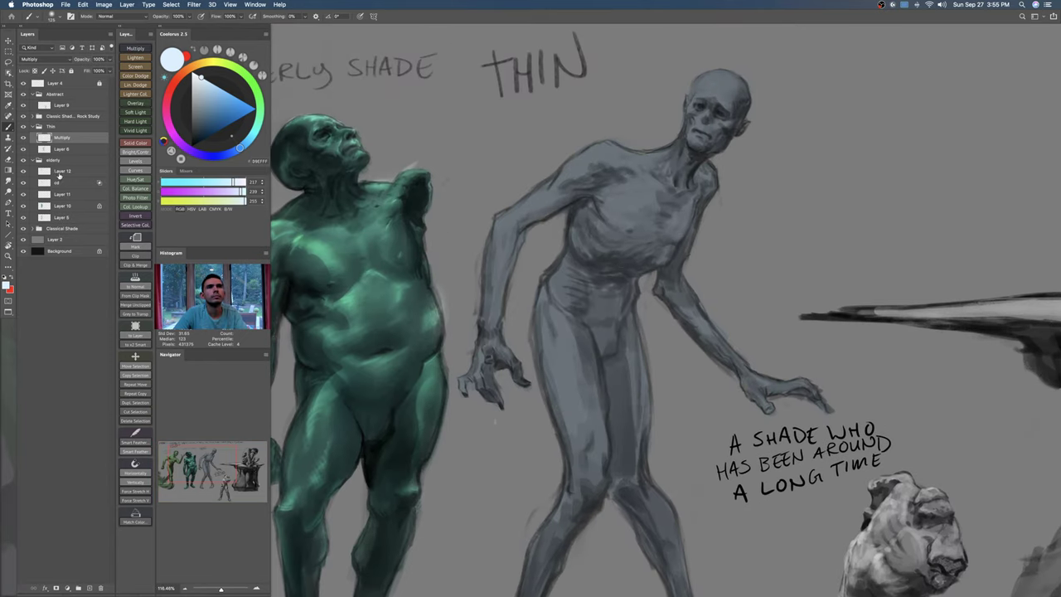
Step: Compare the elderly figure with its Color Dodge layer hidden and shown, try a lower layer opacity and restore it to 100%
left_click(40, 173)
left_click(24, 183)
left_click(24, 183)
left_click(80, 184)
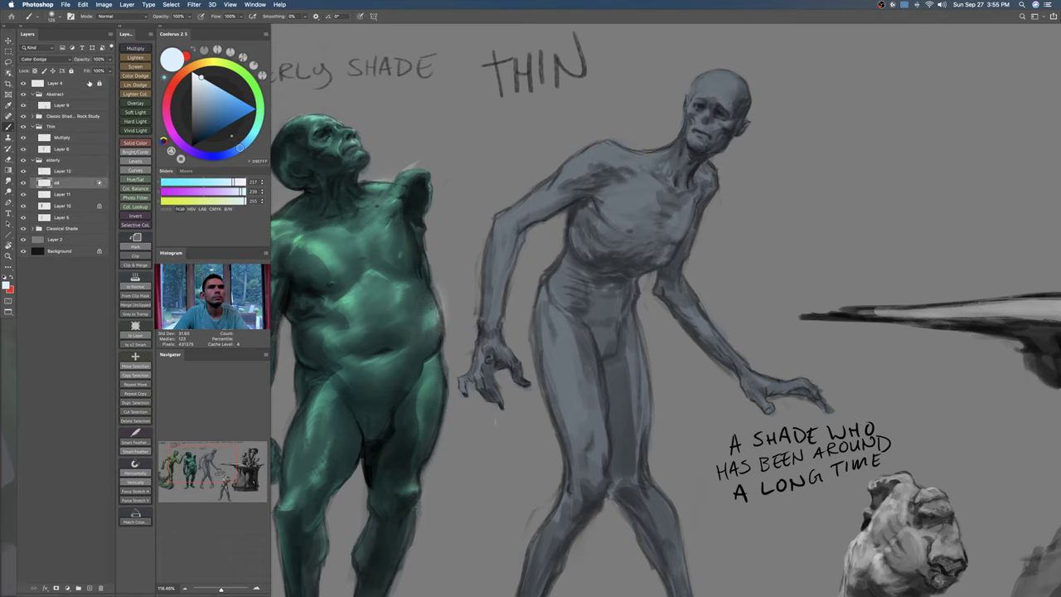
left_click_drag(85, 61, 77, 64)
key("z")
left_click_drag(521, 297, 163, 146)
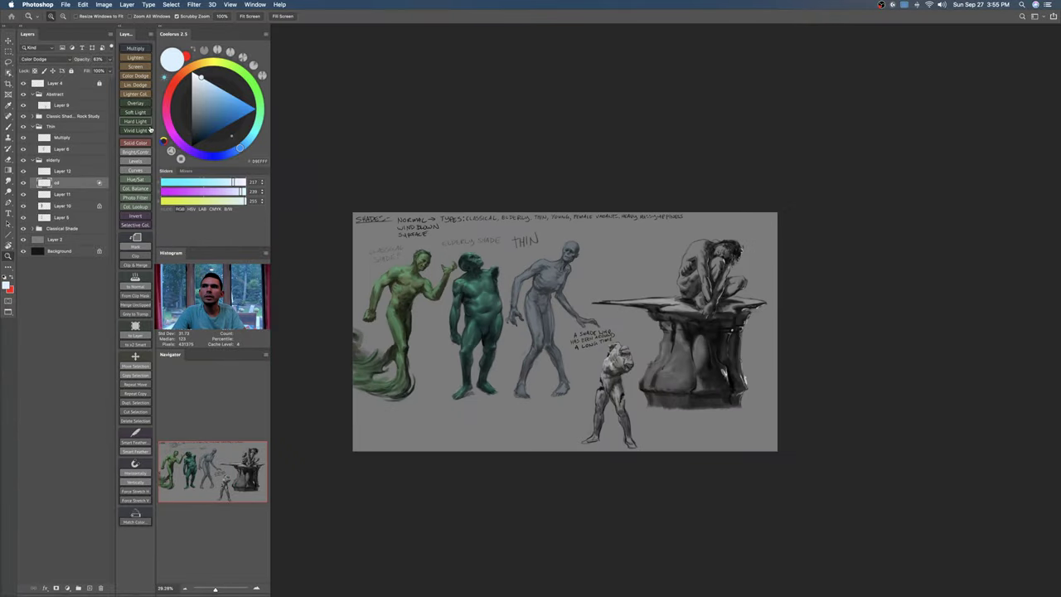
left_click_drag(81, 62, 131, 59)
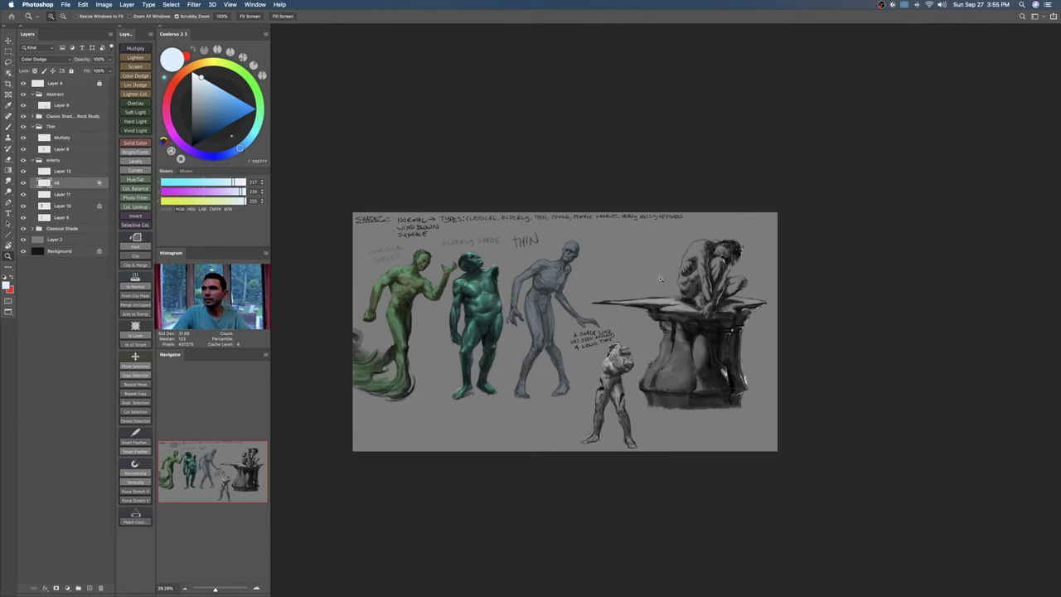
scroll(634, 288, "up", 3)
scroll(629, 292, "up", 4)
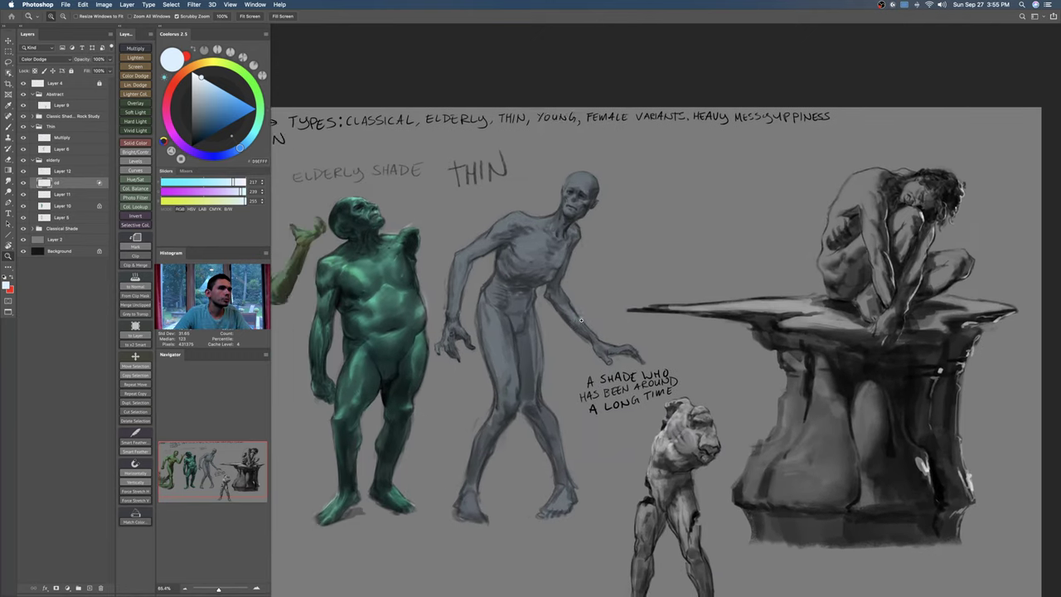
scroll(572, 326, "down", 3)
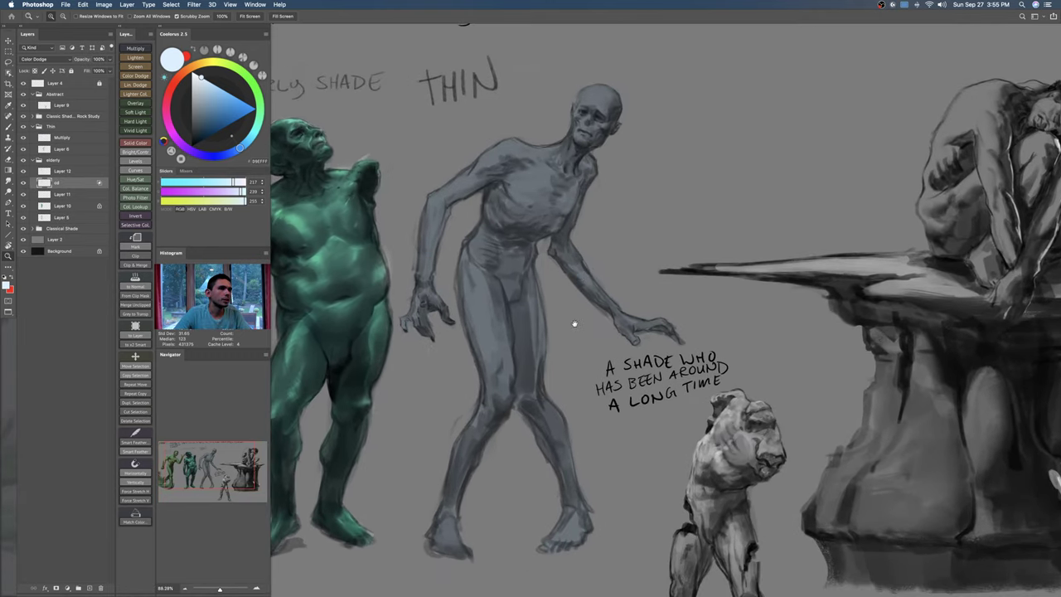
left_click_drag(575, 324, 629, 293)
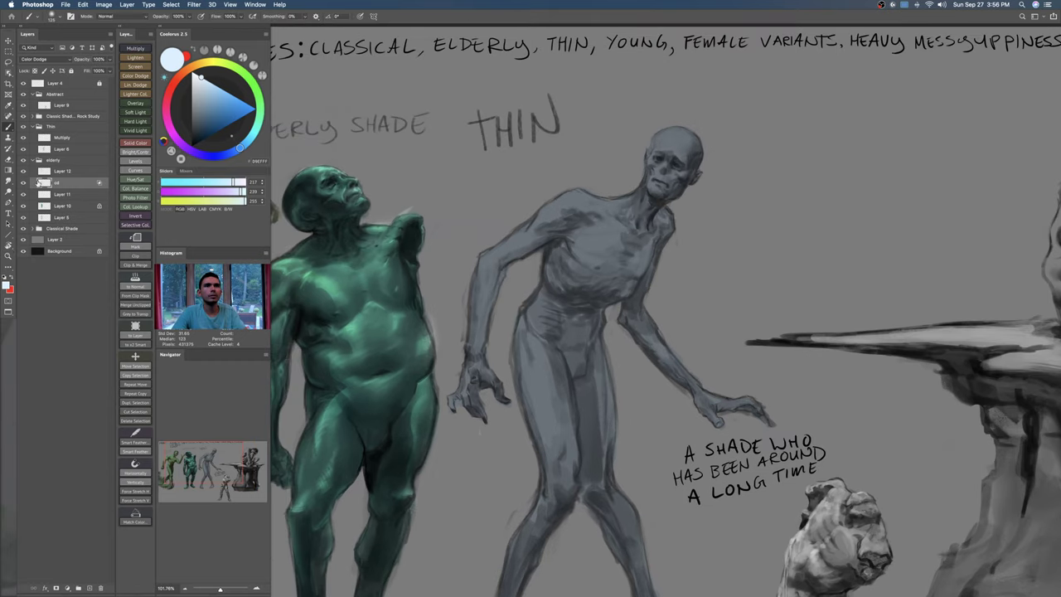
Step: Select the thin figure's Multiply layer and choose a different brush preset from the Standards group
left_click(27, 171)
left_click(27, 171)
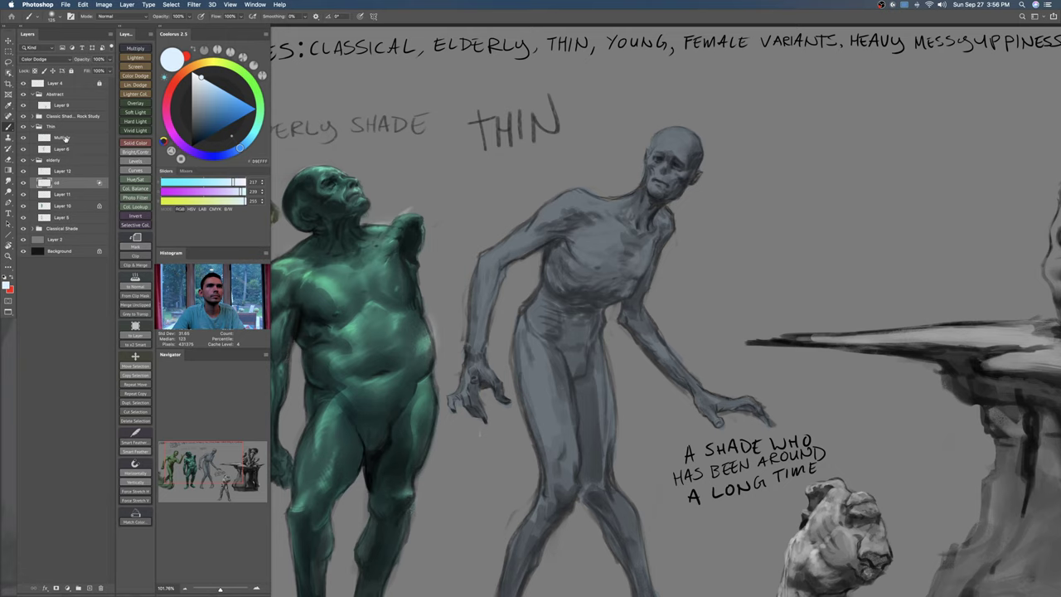
left_click(63, 138)
right_click(570, 240)
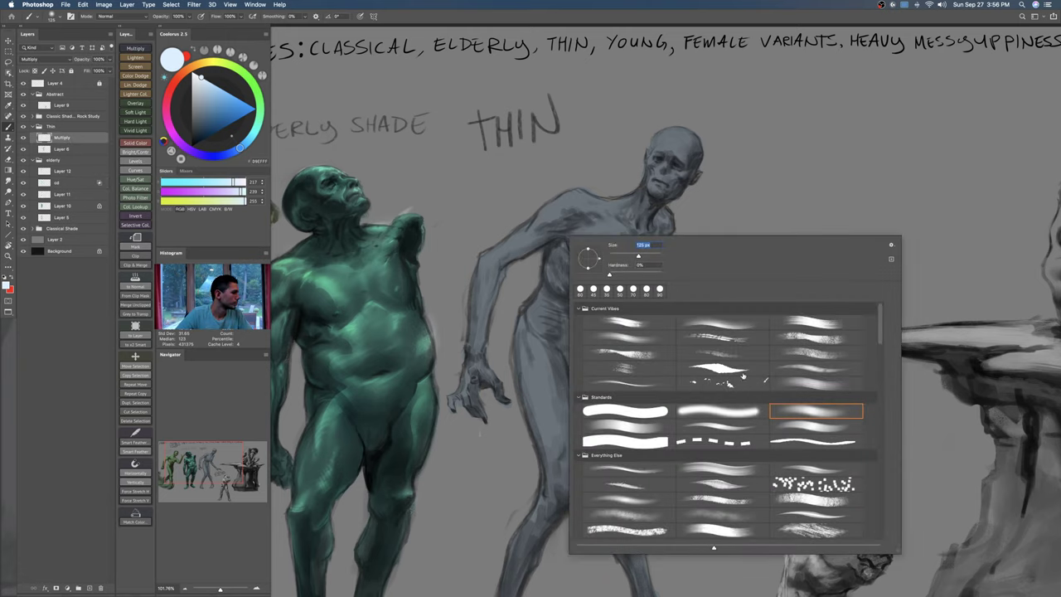
double_click(801, 421)
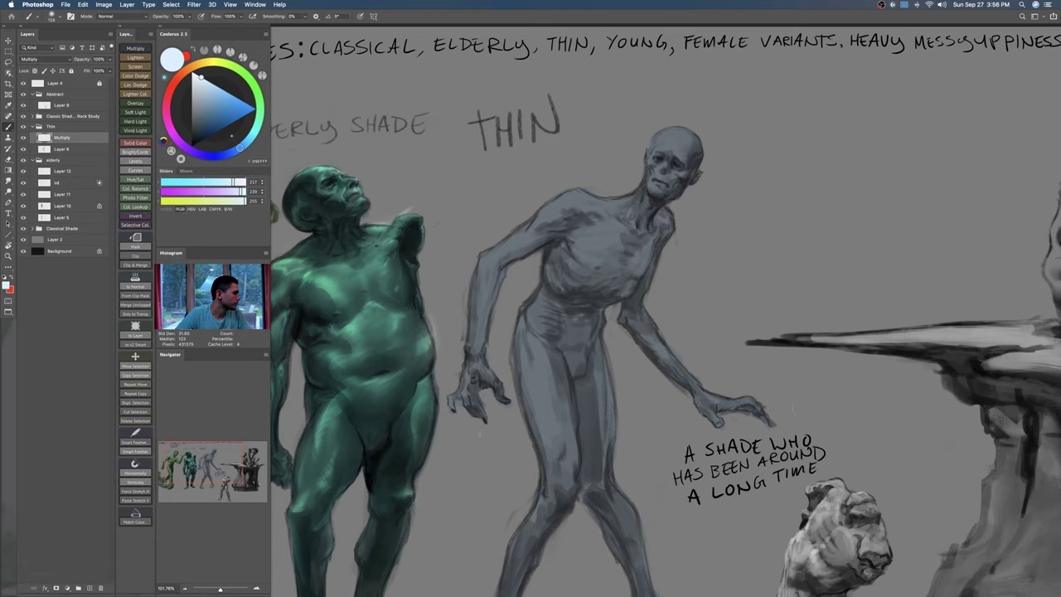
Step: Lock the Multiply layer's transparent pixels and shade the thin figure's ribs, abdomen and thighs medium blue with a smaller brush
left_click(208, 108)
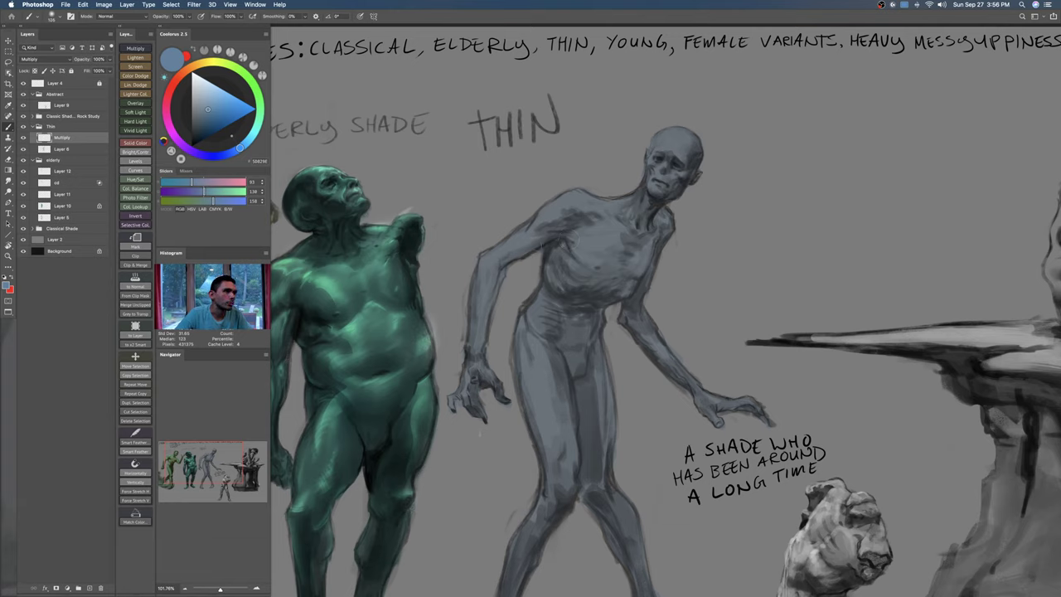
key("slash")
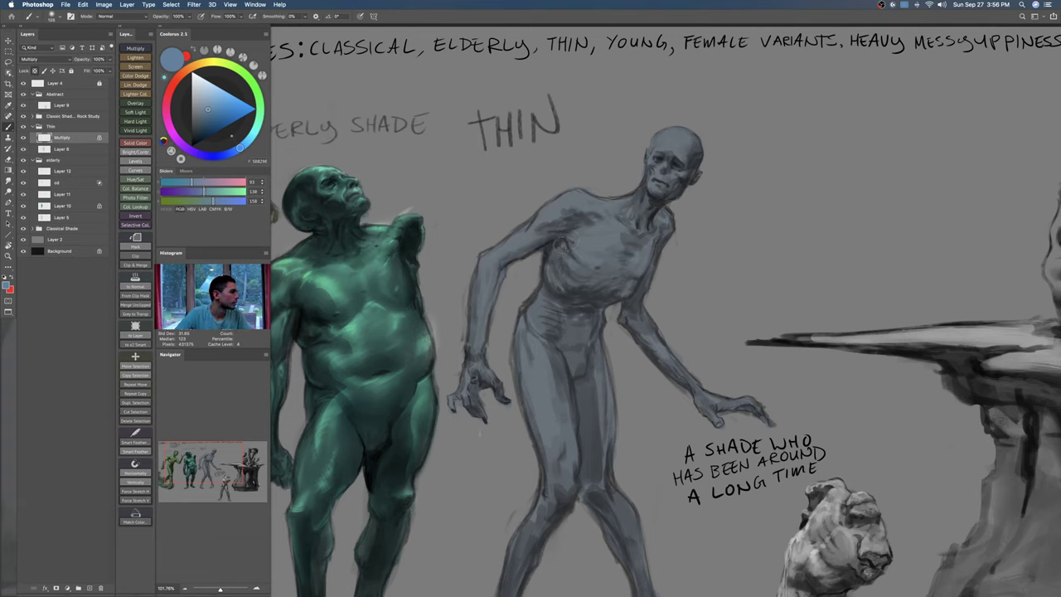
left_click_drag(574, 300, 578, 282)
key("bracketleft")
key("bracketleft")
key("bracketleft")
key("bracketleft")
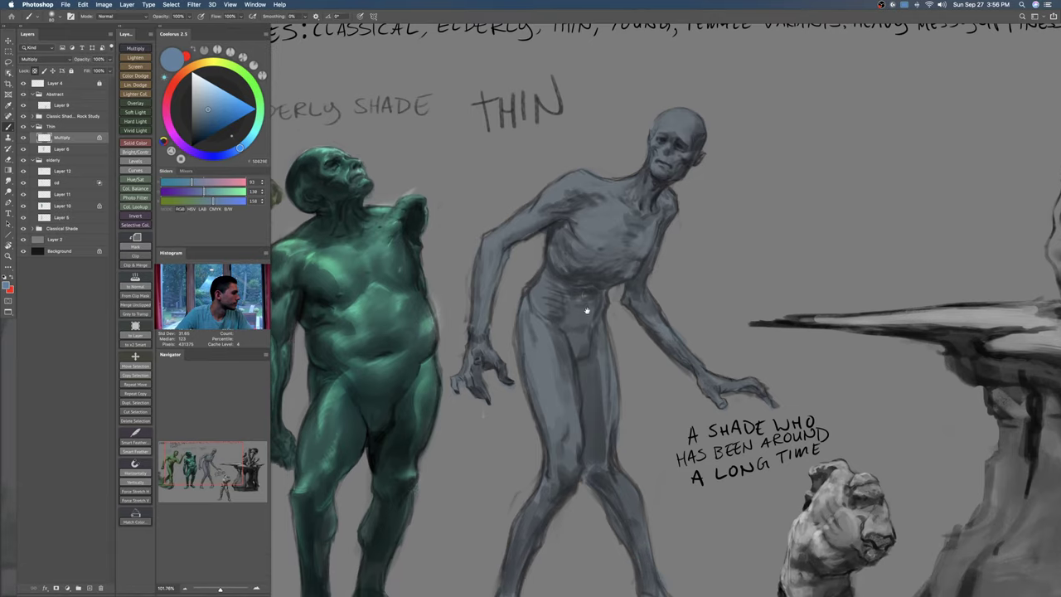
scroll(586, 311, "down", 2)
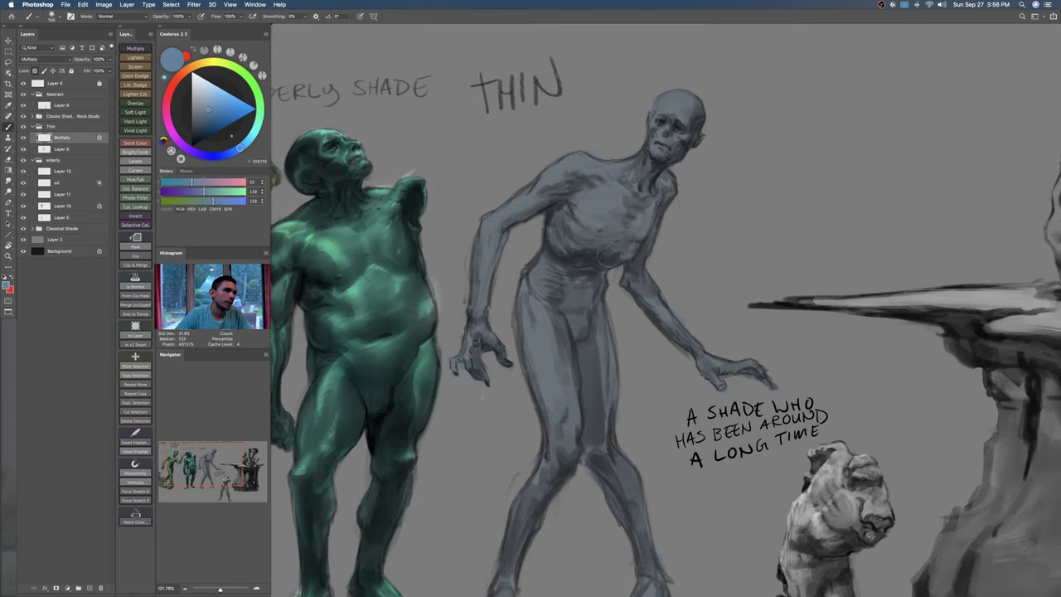
left_click_drag(560, 263, 589, 302)
mouse_move(571, 360)
left_mouse_down()
mouse_move(579, 422)
mouse_move(570, 363)
left_mouse_up()
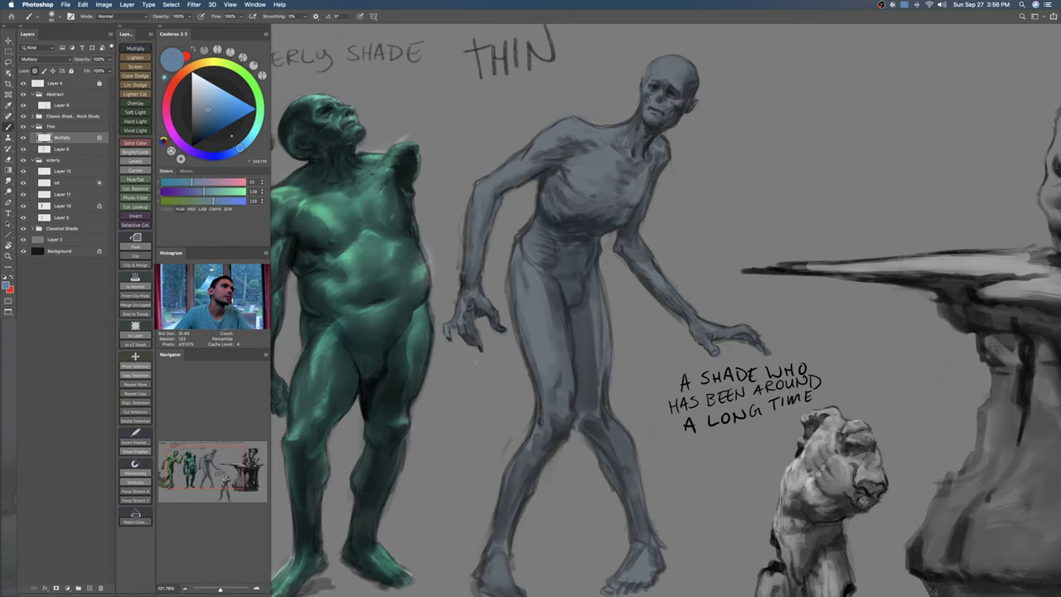
Step: Choose another brush preset and paint medium blue over the thin figure's bent arm, shoulder and chest
right_click(532, 218)
double_click(804, 353)
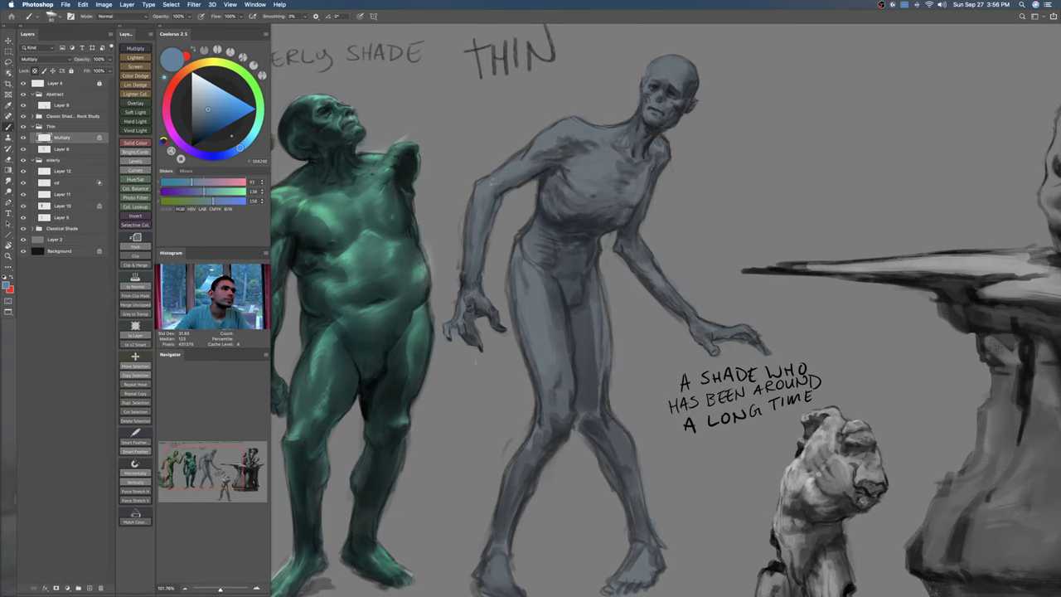
left_click_drag(480, 270, 480, 217)
mouse_move(509, 175)
left_mouse_down()
mouse_move(505, 188)
mouse_move(574, 154)
left_mouse_up()
key("]")
key("[")
mouse_move(660, 163)
left_mouse_down()
mouse_move(638, 218)
mouse_move(598, 197)
left_mouse_up()
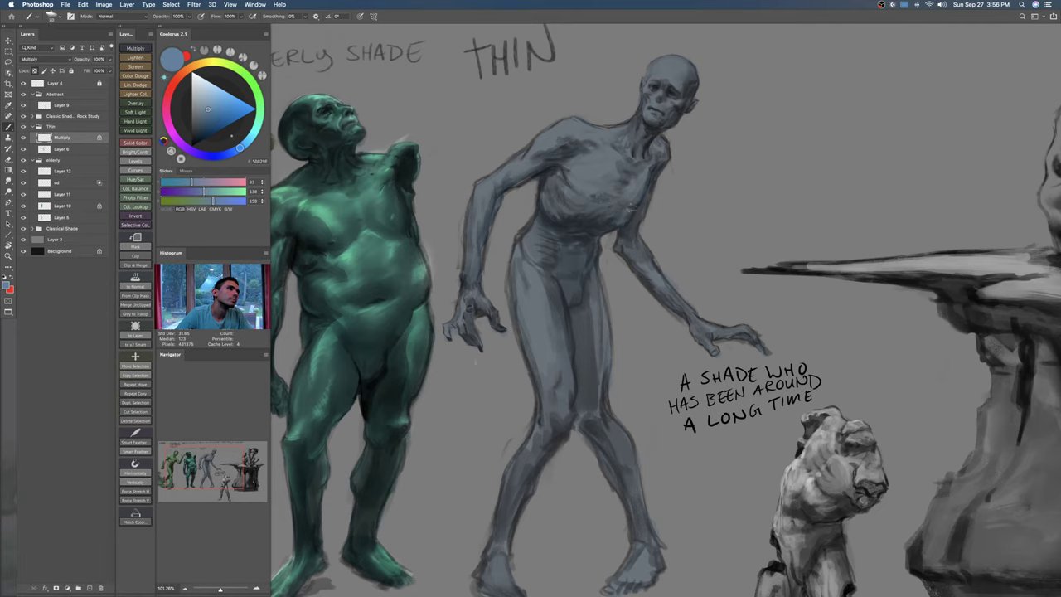
Step: Enlarge the brush and deepen the blue on the thin figure's torso, lower legs, feet, and outstretched forearm and hand
key("]")
key("]")
key("]")
mouse_move(578, 254)
left_mouse_down()
mouse_move(565, 273)
mouse_move(590, 262)
mouse_move(582, 224)
left_mouse_up()
key("]")
key("]")
key("]")
key("]")
key("]")
key("]")
key("]")
key("]")
key("]")
key("]")
key("]")
mouse_move(515, 461)
left_mouse_down()
mouse_move(524, 411)
mouse_move(585, 362)
mouse_move(560, 267)
mouse_move(603, 437)
left_mouse_up()
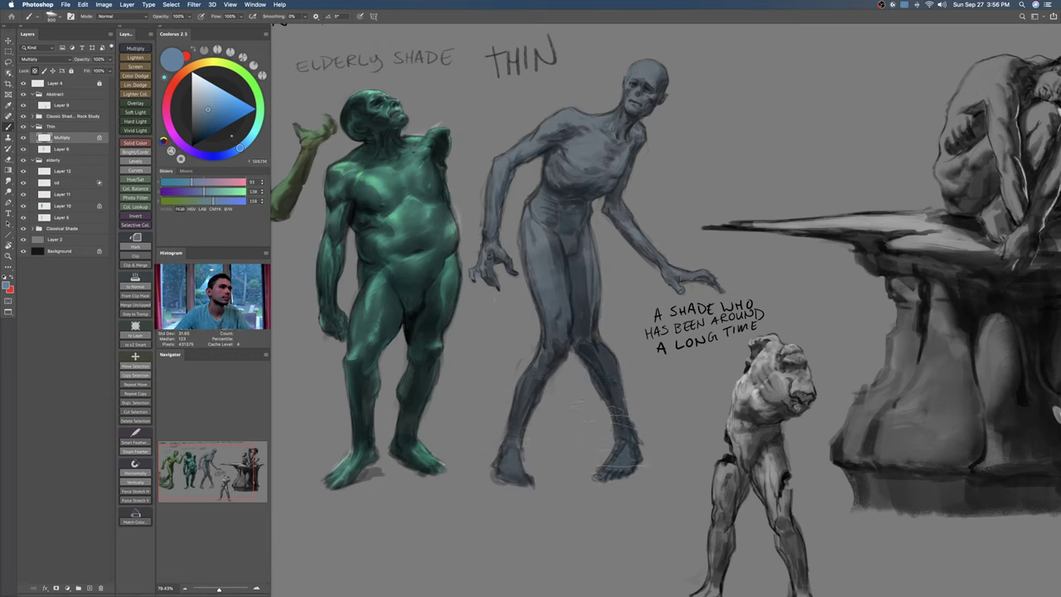
left_click_drag(630, 226, 713, 287)
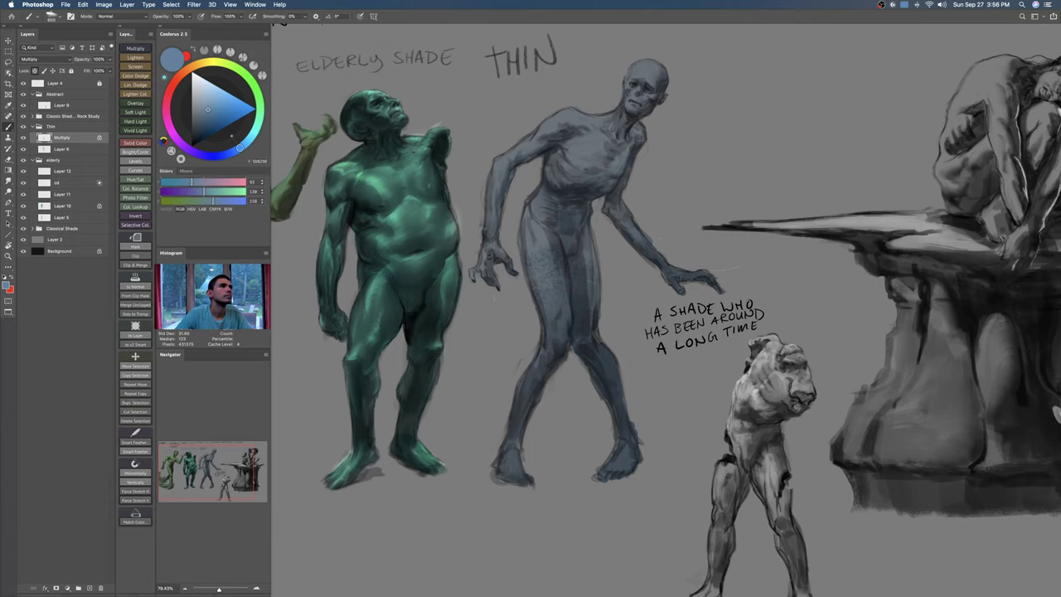
Step: Brush blue from the thin figure's head down to its chest, then refine the upper body with a much smaller brush
mouse_move(651, 104)
left_mouse_down()
mouse_move(689, 142)
mouse_move(632, 202)
left_mouse_up()
key("[")
key("[")
key("[")
key("[")
key("[")
key("[")
key("[")
key("[")
key("[")
key("[")
mouse_move(600, 143)
left_mouse_down()
mouse_move(621, 116)
mouse_move(660, 134)
left_mouse_up()
Step: Set the brush opacity to 20% and glaze blue over the thin figure's head, neck, chest and far shoulder
key("2")
key("]")
mouse_move(661, 98)
left_mouse_down()
mouse_move(661, 133)
mouse_move(670, 104)
mouse_move(651, 121)
mouse_move(653, 103)
mouse_move(665, 83)
mouse_move(658, 156)
mouse_move(616, 181)
mouse_move(605, 203)
mouse_move(614, 195)
mouse_move(554, 214)
mouse_move(556, 248)
left_mouse_up()
key("[")
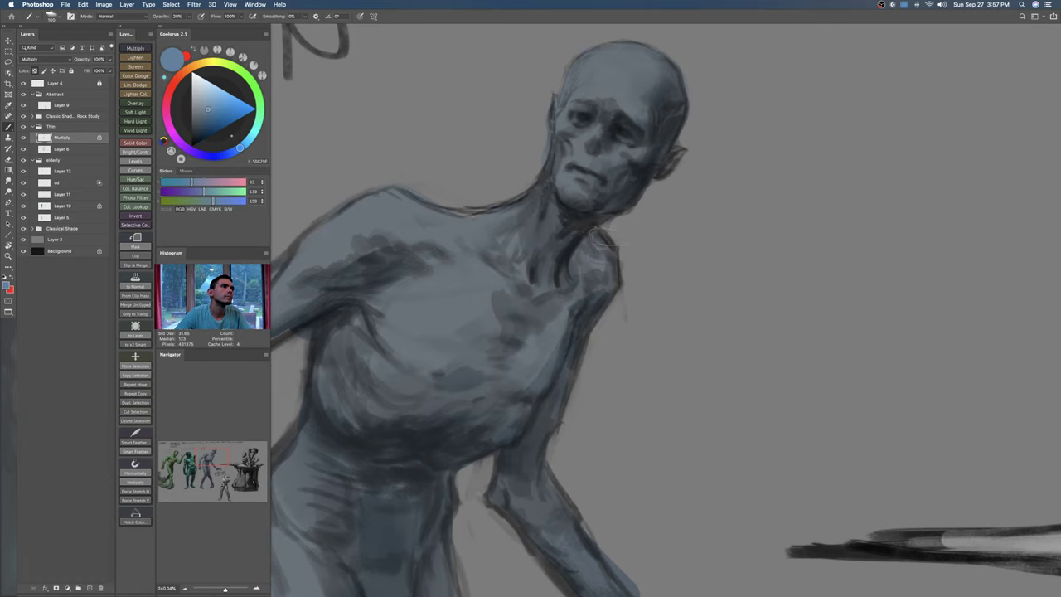
left_click_drag(641, 252, 577, 252)
key("]")
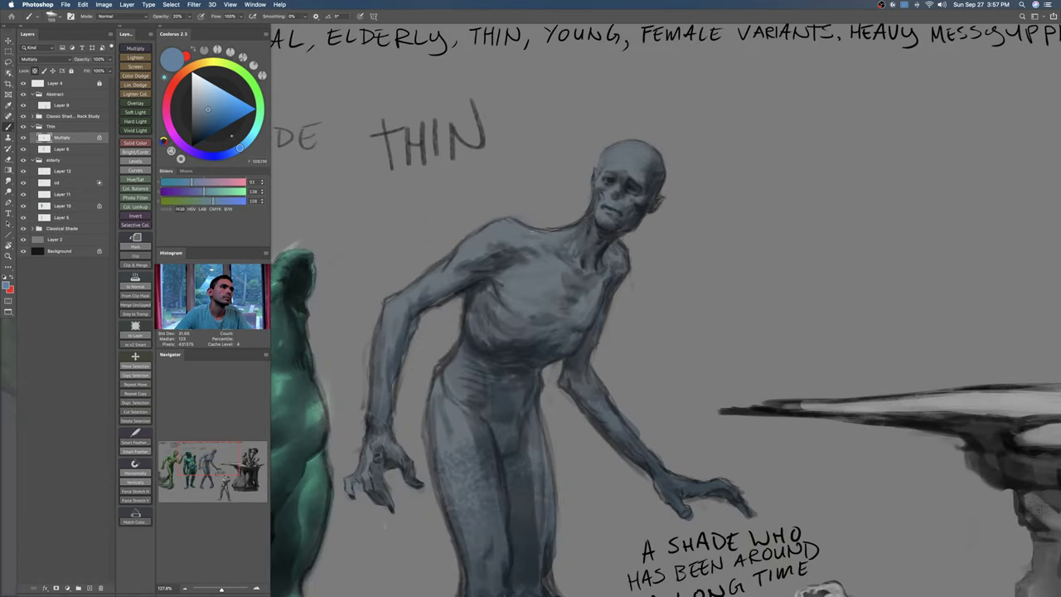
Step: Examine the thin figure's blue shading up close and against the other figures on the sheet
scroll(572, 244, "up", 3)
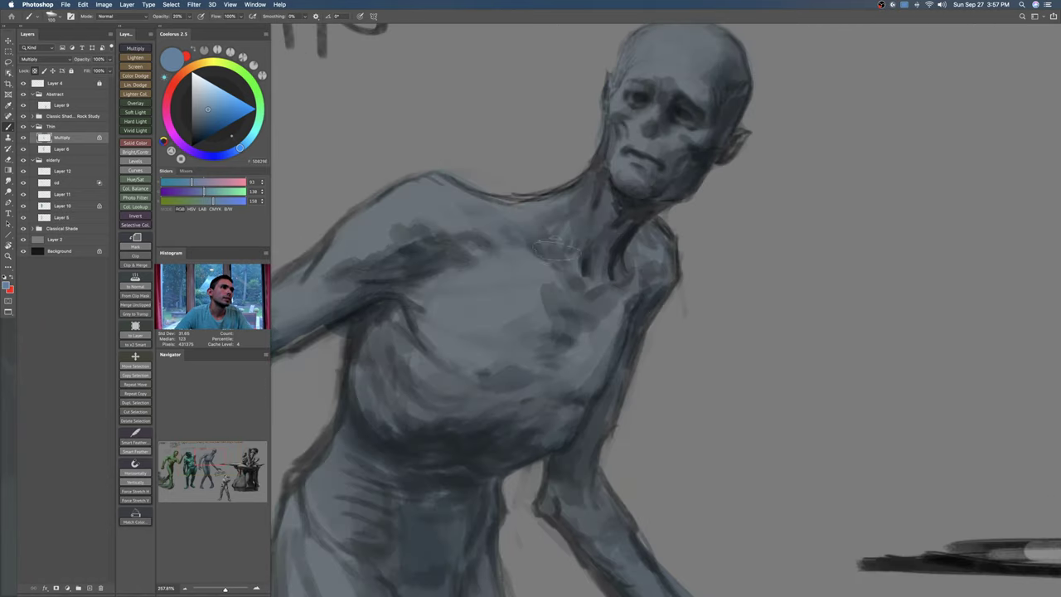
left_click_drag(611, 265, 605, 243)
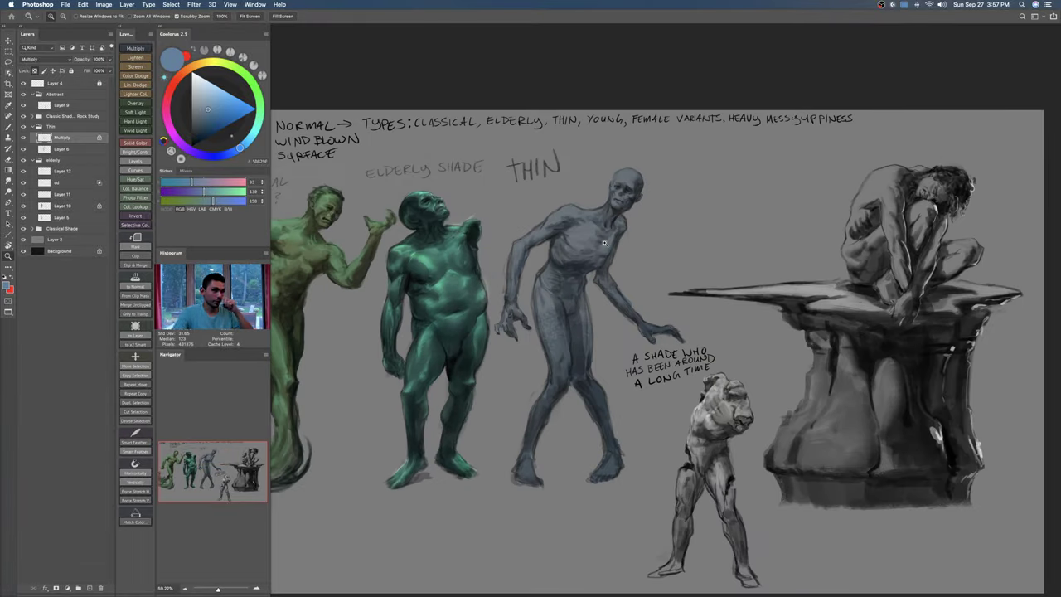
scroll(604, 242, "up", 1)
scroll(574, 262, "down", 2)
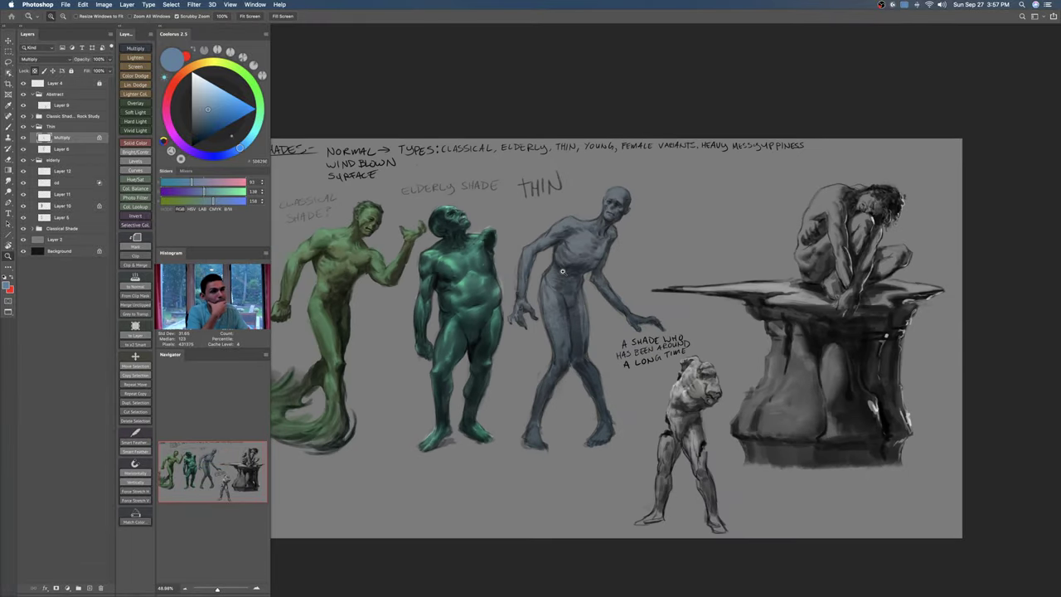
scroll(574, 262, "up", 1)
scroll(571, 278, "up", 1)
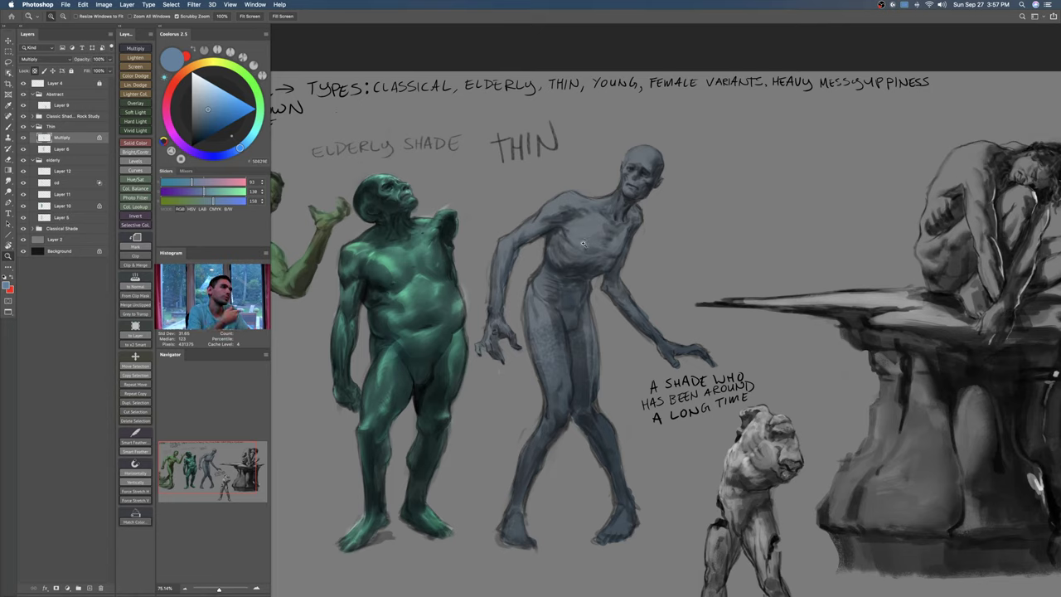
scroll(583, 243, "up", 2)
mouse_move(599, 247)
left_mouse_down()
mouse_move(587, 235)
mouse_move(606, 230)
left_mouse_up()
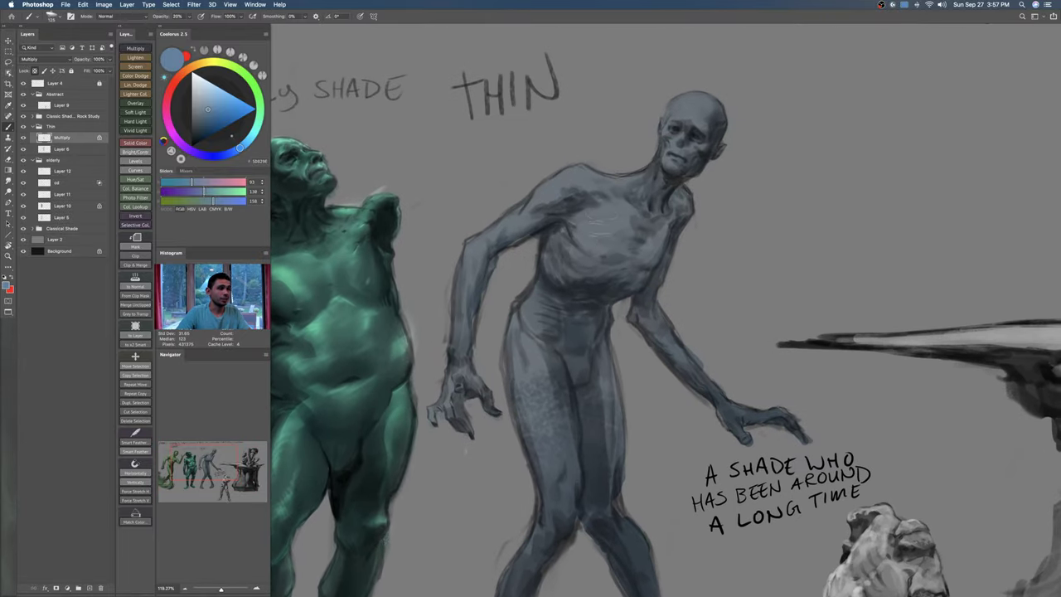
Step: Sample a grey-blue from the thin figure's shoulder and compare the figure with its Multiply layer hidden and shown
left_click(555, 196, "alt")
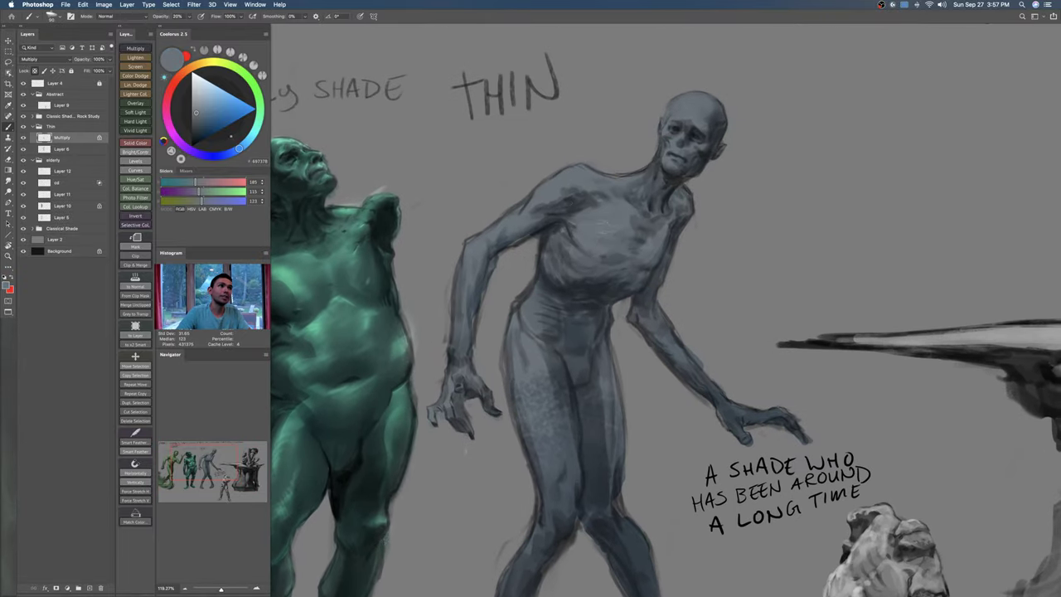
scroll(601, 218, "up", 2)
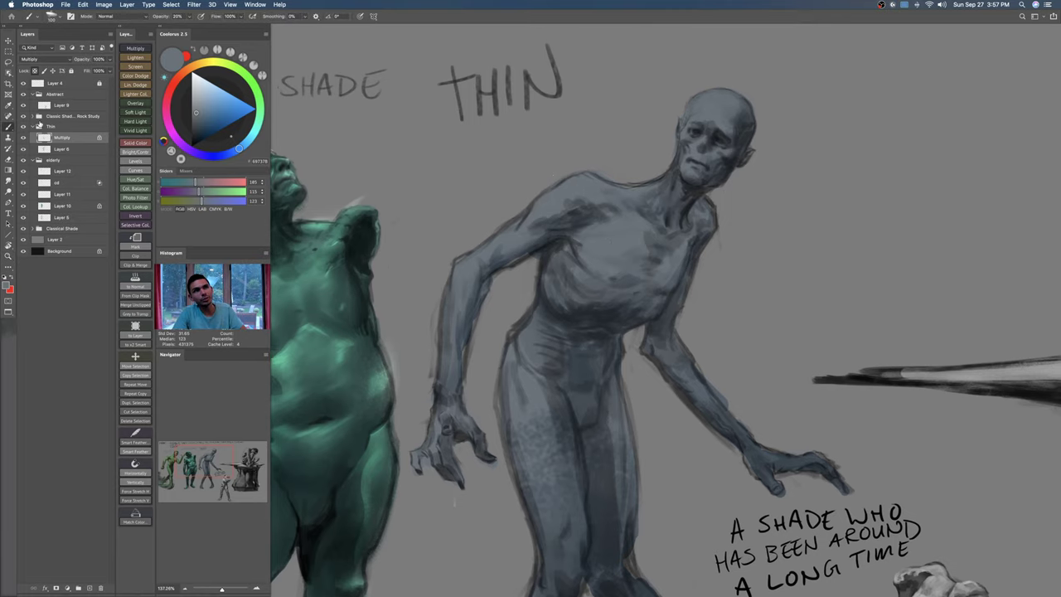
scroll(618, 369, "down", 2)
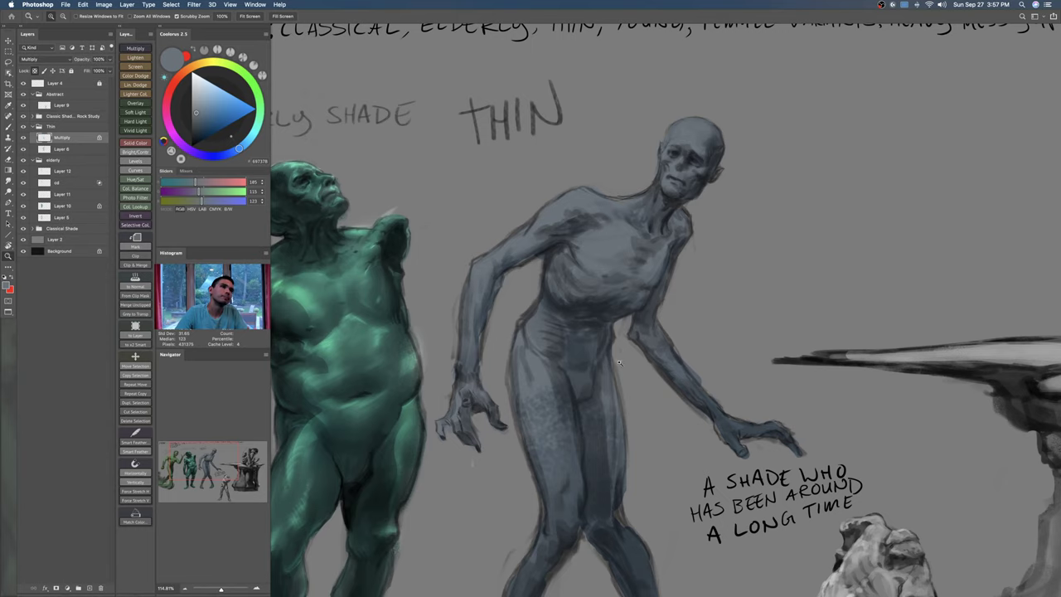
left_click(24, 139)
left_click(24, 139)
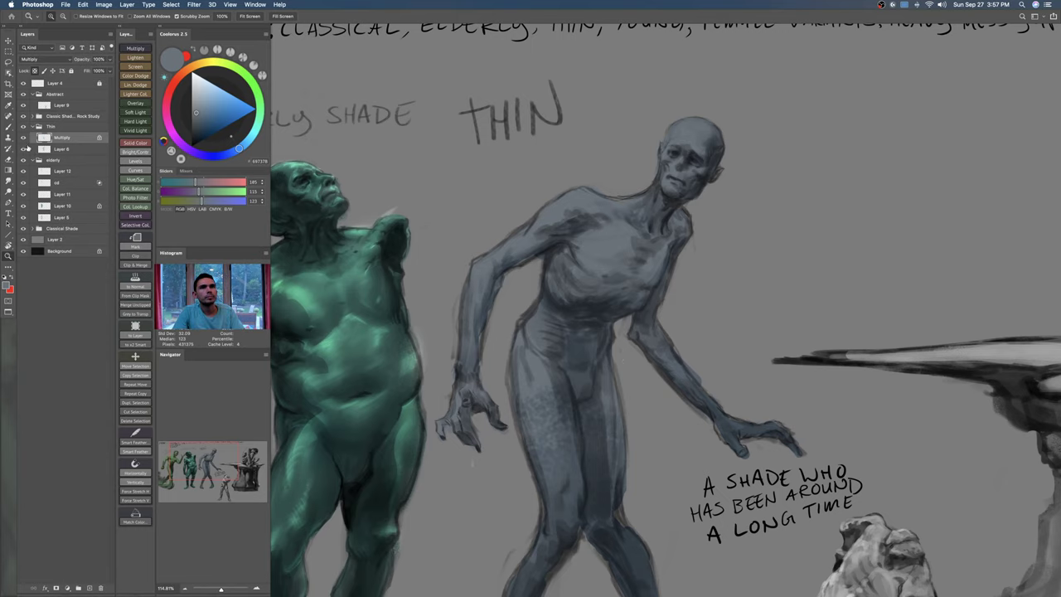
Step: Duplicate the thin figure's Multiply layer and Layer 6, hide the originals and merge the two copies into one layer
left_click(57, 152)
left_click(72, 139, "shift")
key("super+j")
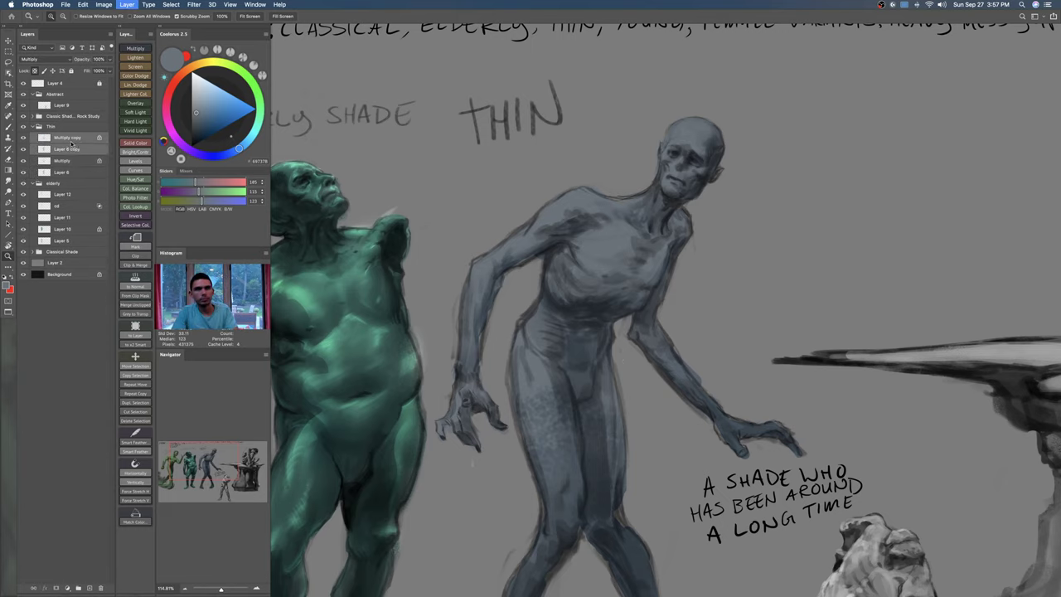
left_click_drag(24, 162, 24, 172)
key("super+e")
key("super+0")
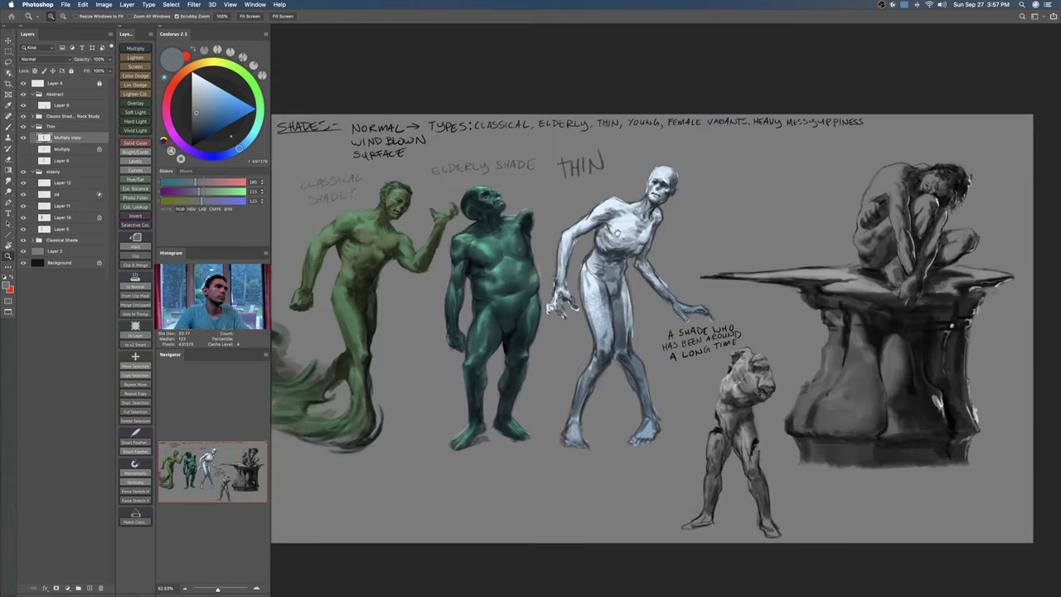
left_click(618, 233)
Step: Inspect the merged thin figure in isolation and restore the visibility of the other layers
left_click(24, 138, "alt")
left_click(23, 139, "alt")
left_click(23, 138)
left_click(23, 138, "alt")
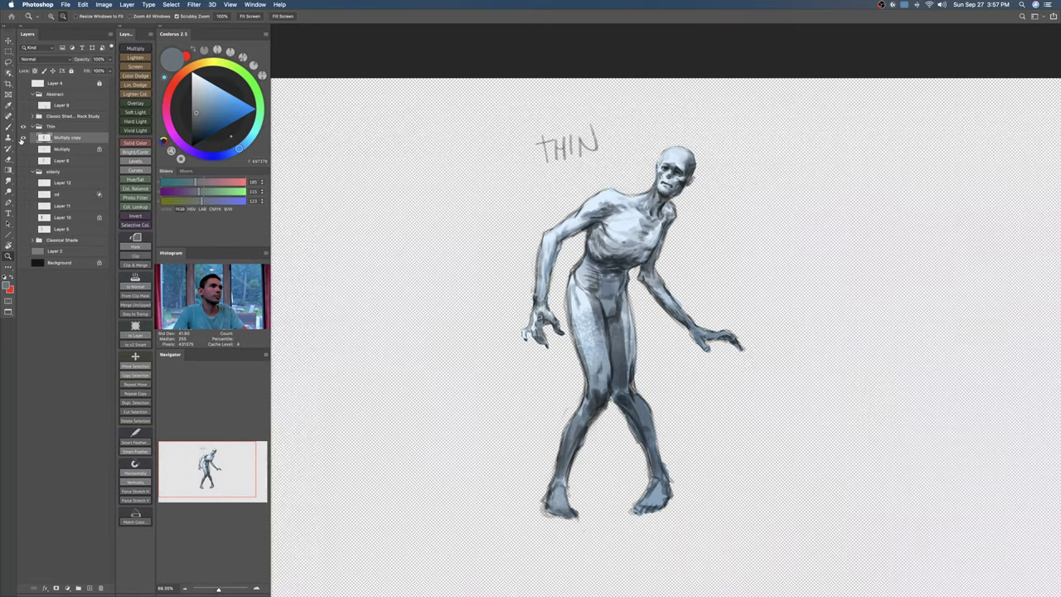
left_click(24, 136, "alt")
Step: Apply Levels to the merged thin figure with output levels of 15 and 214
key("super+l")
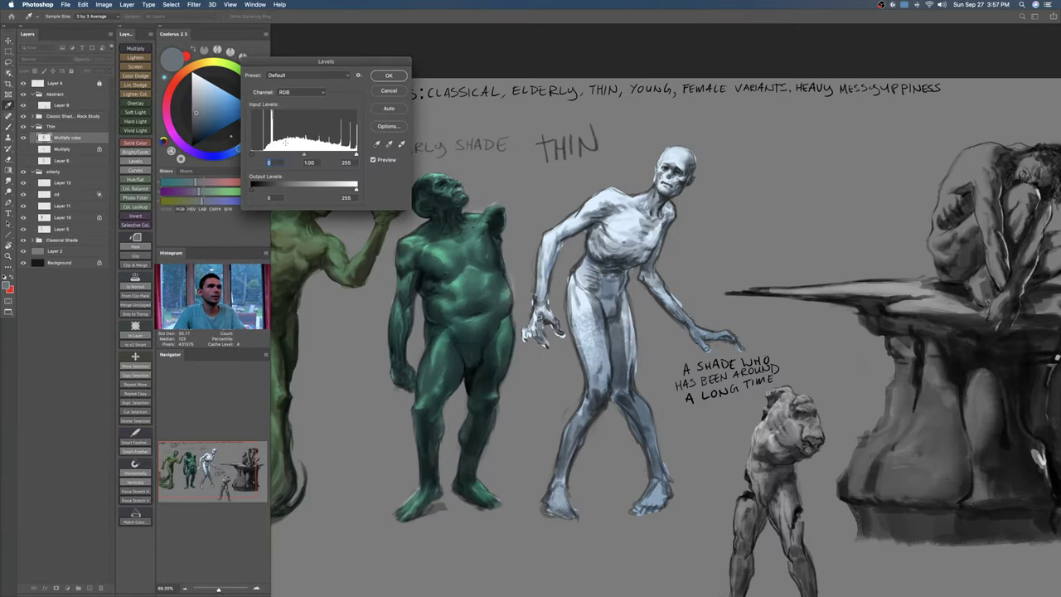
left_click_drag(349, 191, 344, 190)
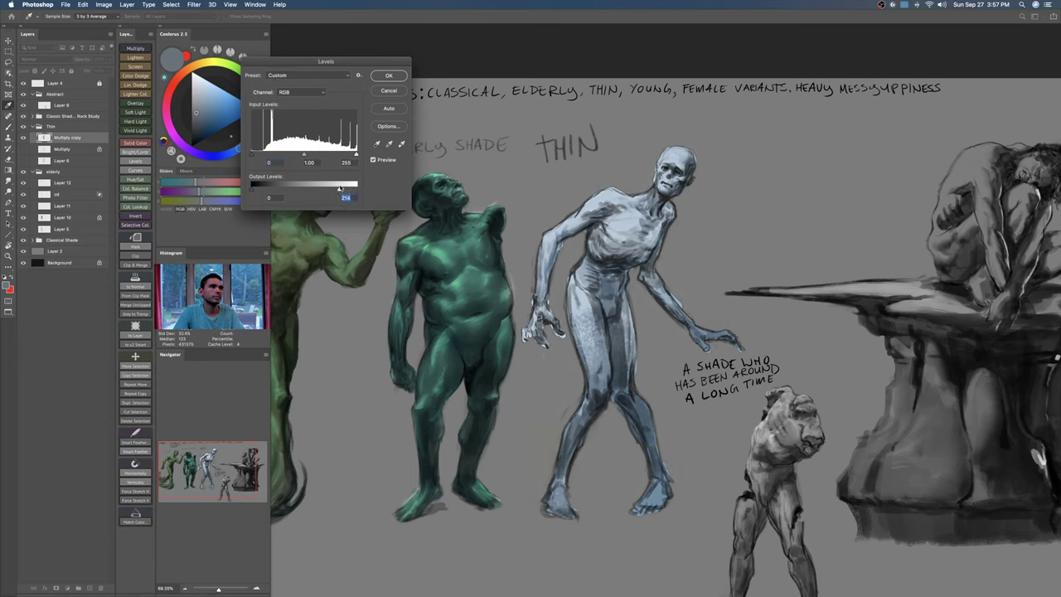
left_click(374, 160)
left_click(374, 160)
left_click_drag(254, 191, 258, 196)
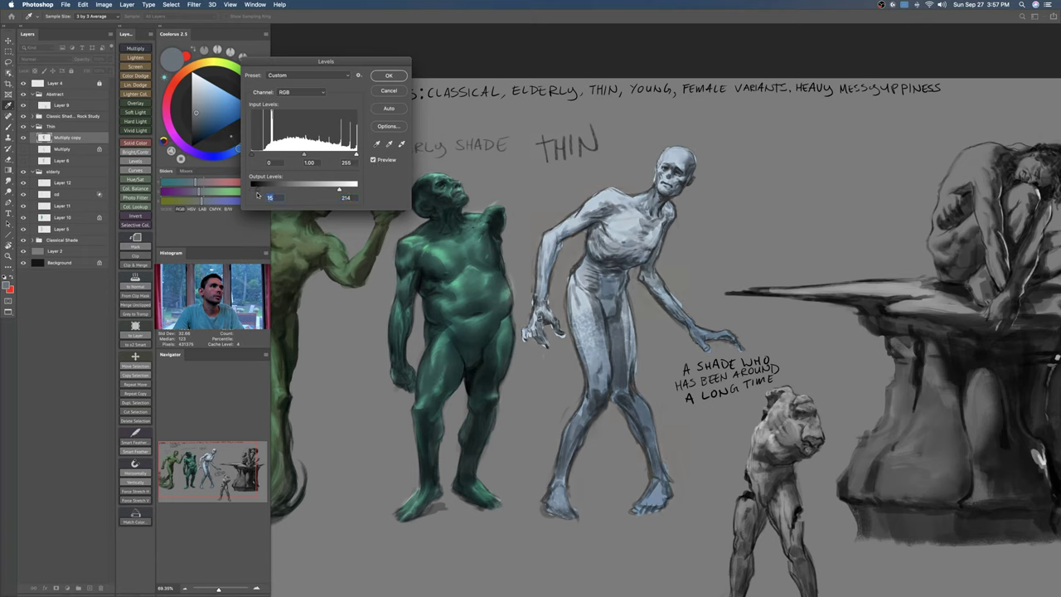
left_click(389, 75)
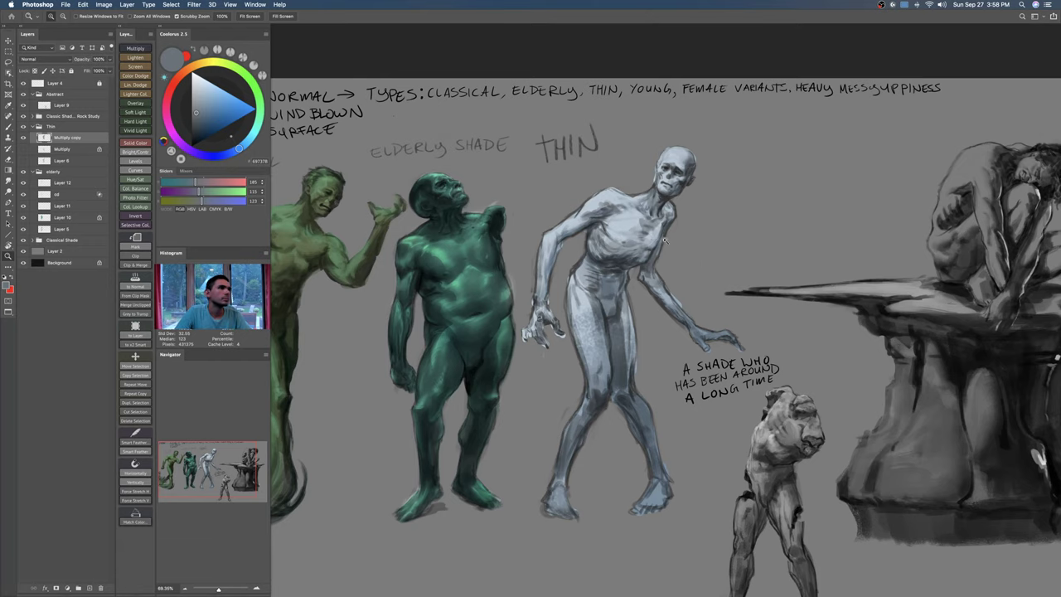
Step: Examine the adjusted thin figure up close and beside the classical and elderly shades
left_click_drag(665, 241, 718, 246)
left_click_drag(668, 222, 646, 207)
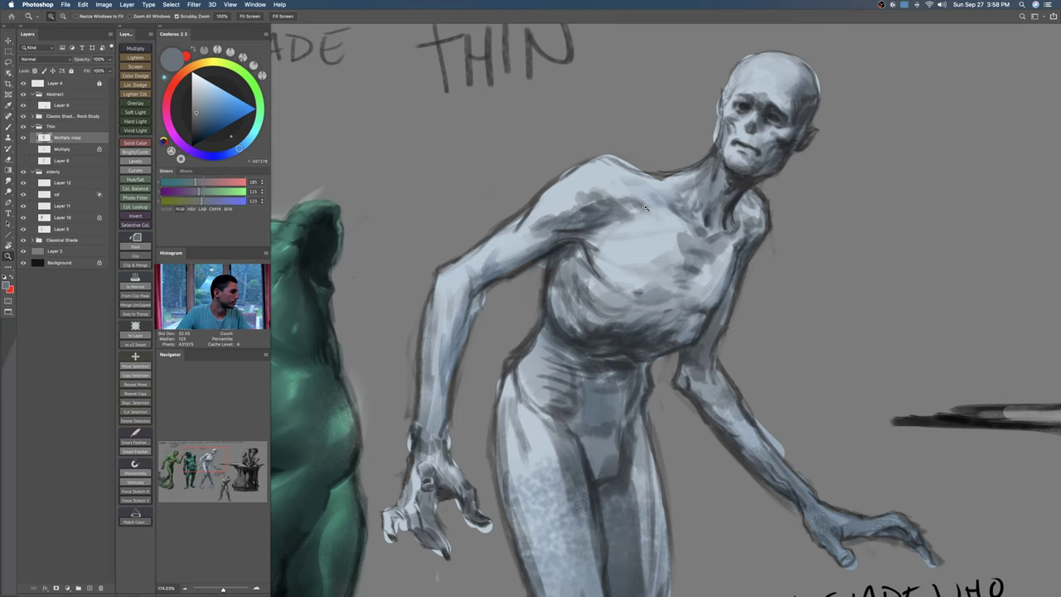
scroll(675, 260, "down", 2)
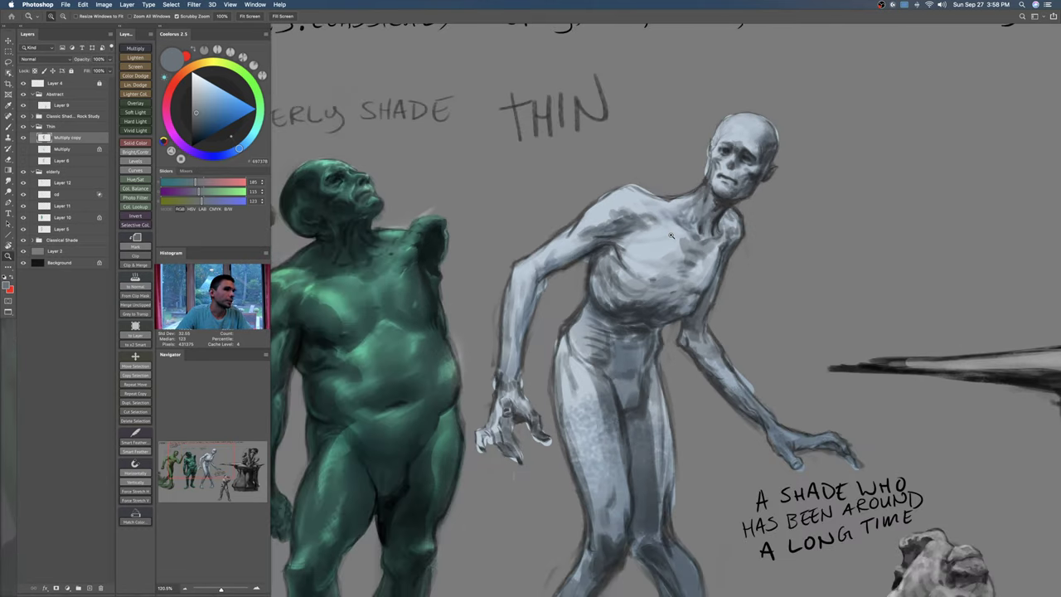
scroll(692, 238, "down", 4)
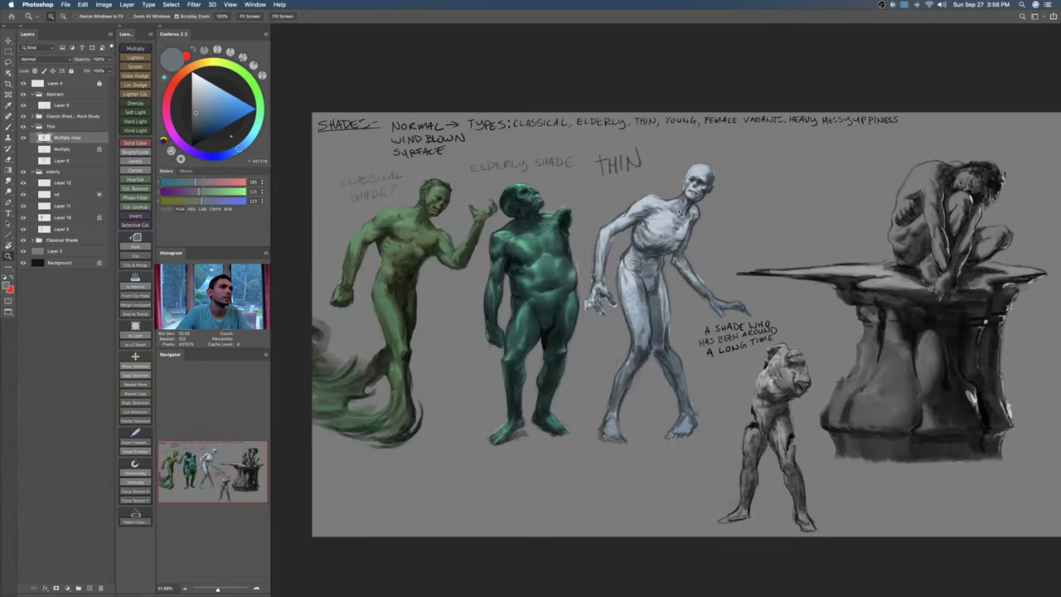
scroll(676, 235, "up", 5)
left_click_drag(670, 233, 749, 237)
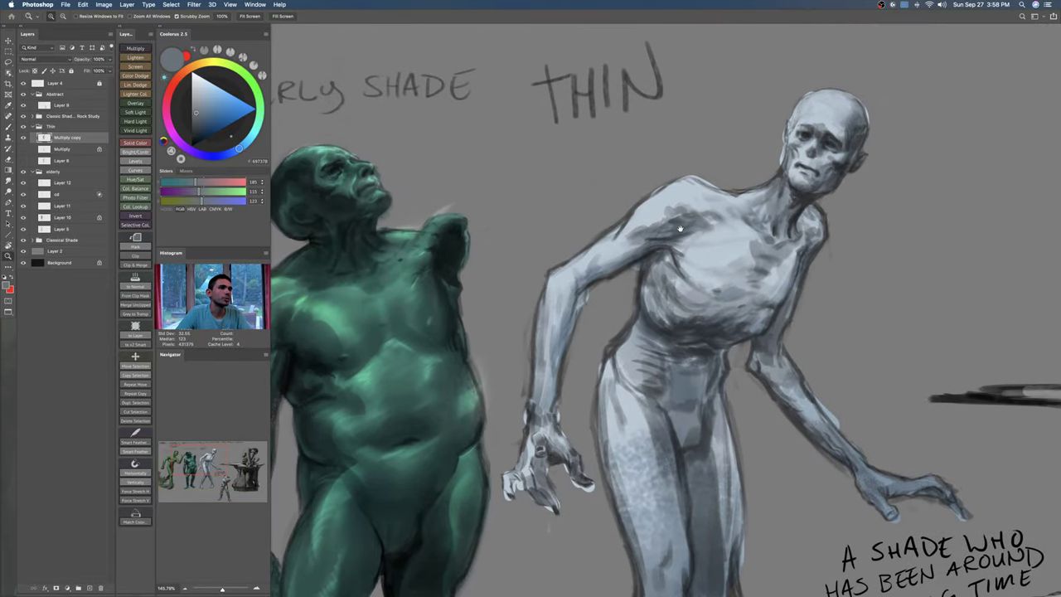
scroll(670, 241, "up", 1)
Step: Sample blue-grey tones from the thin figure's shoulder and upper arm and repaint the shoulder at 100% brush opacity
left_click(642, 219, "alt")
mouse_move(626, 226)
left_mouse_down()
mouse_move(656, 223)
mouse_move(647, 231)
mouse_move(667, 233)
mouse_move(593, 248)
mouse_move(616, 235)
mouse_move(676, 237)
mouse_move(683, 221)
mouse_move(668, 218)
left_mouse_up()
key("0")
left_click(614, 230, "alt")
left_click(637, 240, "alt")
left_click(671, 220, "alt")
key("bracketleft")
Step: Clean up the thin figure's shoulder and head contours, alternating between the Eraser and the Brush
key("e")
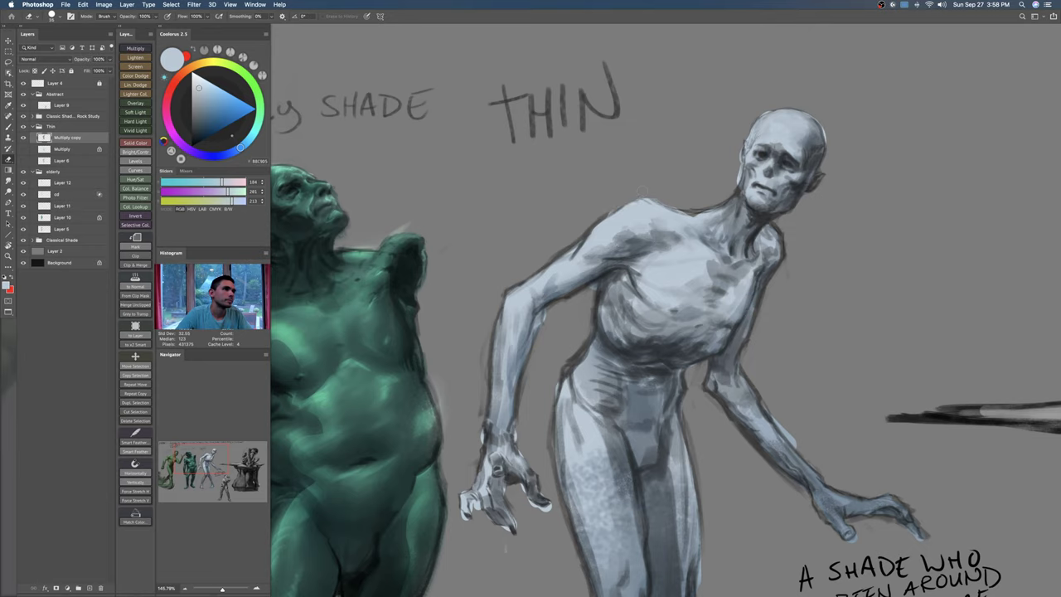
left_click(616, 217, "alt")
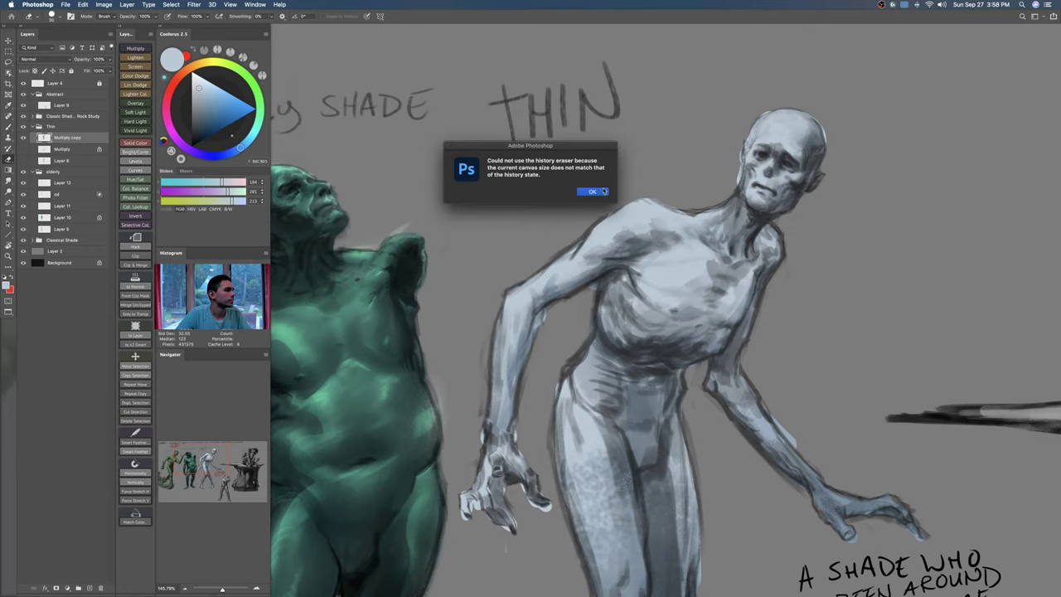
left_click(590, 192)
key("b")
mouse_move(628, 214)
left_mouse_down()
mouse_move(589, 236)
mouse_move(597, 247)
left_mouse_up()
key("e")
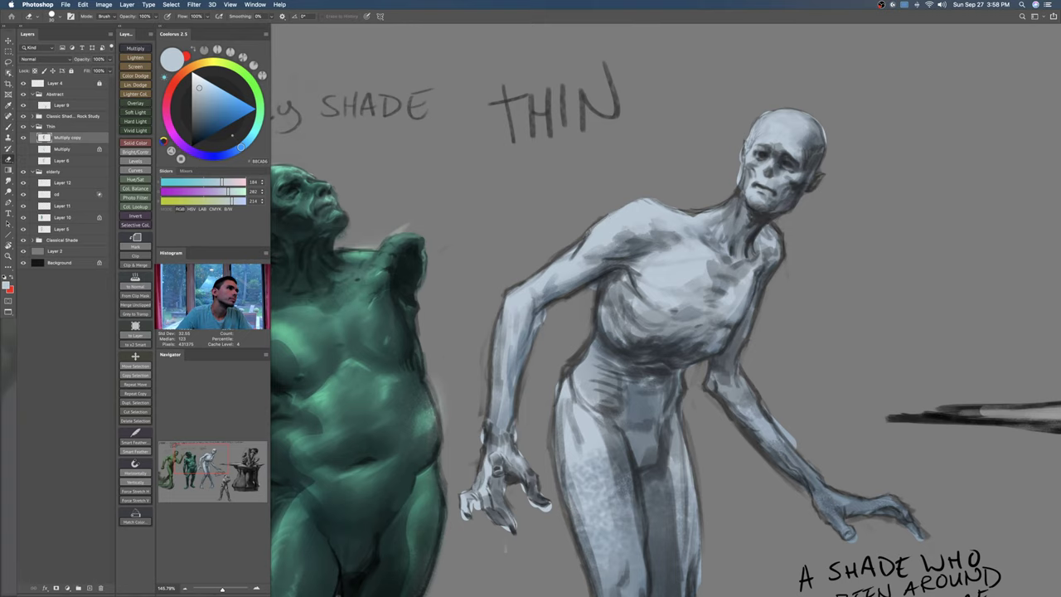
mouse_move(738, 161)
left_mouse_down()
mouse_move(720, 199)
mouse_move(817, 186)
mouse_move(816, 203)
mouse_move(746, 196)
mouse_move(746, 213)
mouse_move(764, 185)
mouse_move(803, 186)
left_mouse_up()
key("b")
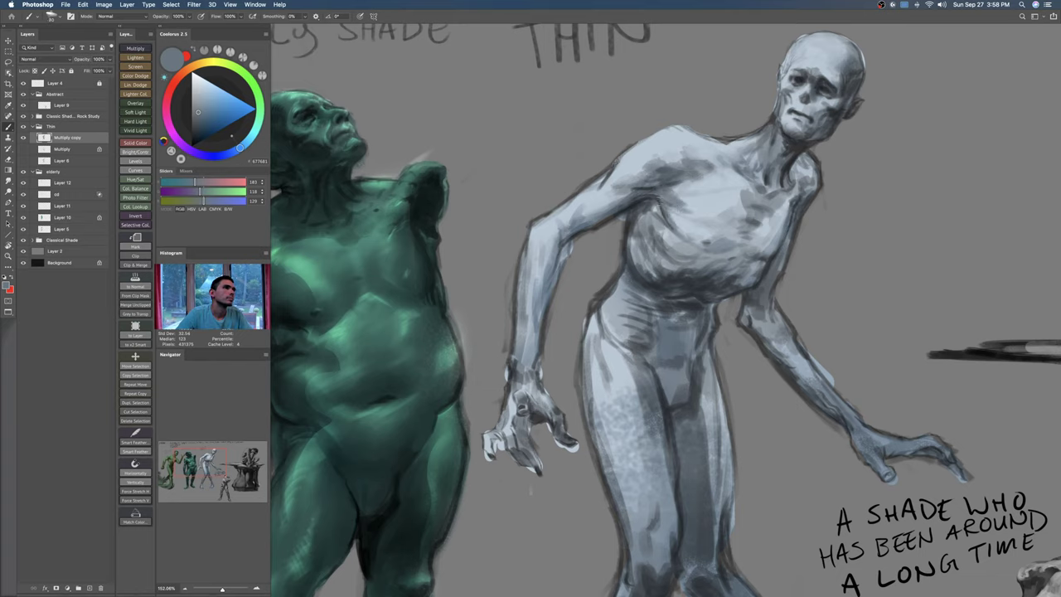
Step: Deepen the shadows on the thin figure's chest and underarm with a dark desaturated blue
left_click_drag(734, 217, 718, 231)
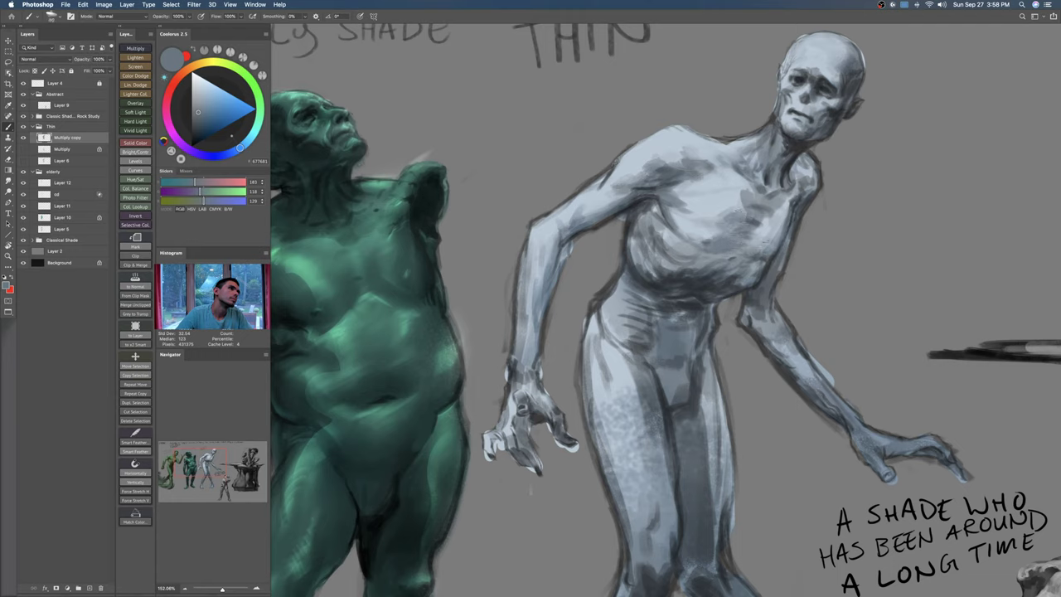
left_click(202, 128)
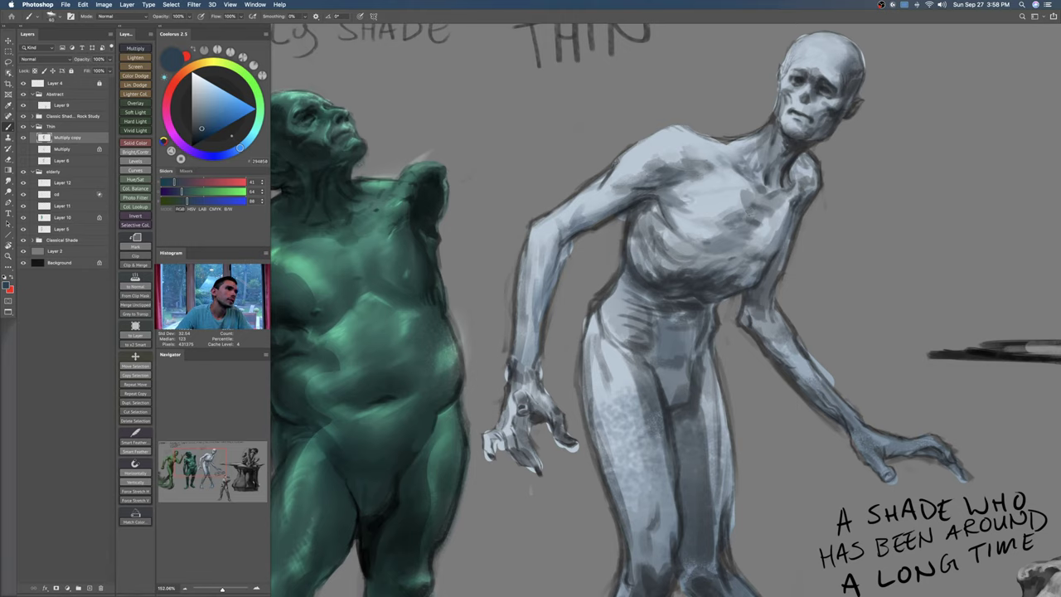
left_click(195, 128)
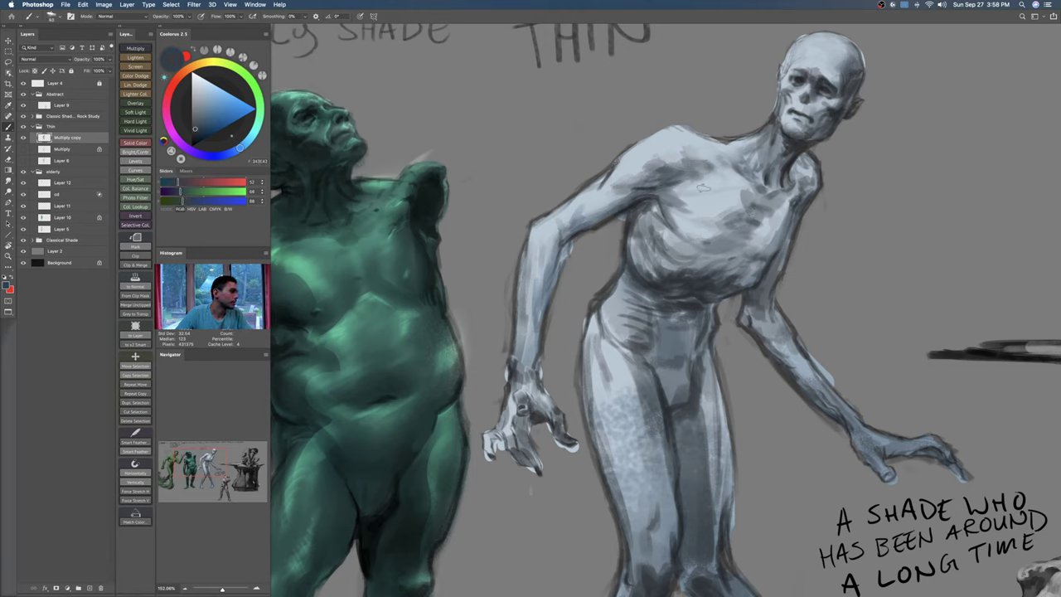
key("bracketleft")
mouse_move(739, 219)
left_mouse_down()
mouse_move(706, 247)
mouse_move(731, 242)
mouse_move(704, 255)
left_mouse_up()
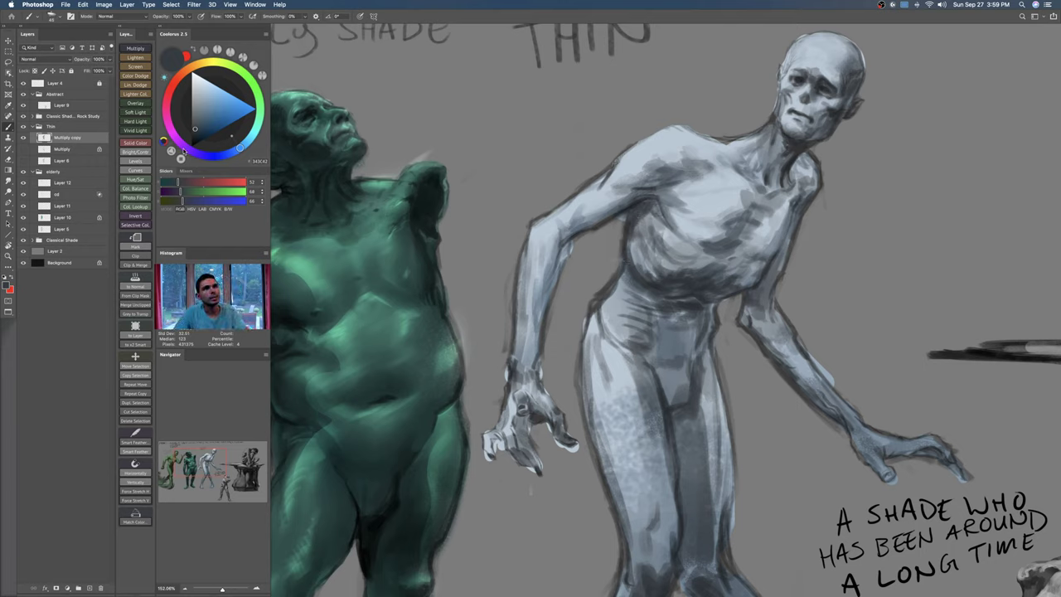
Step: Paint the shadow in the thin figure's armpit with a very dark, muted purple
left_click(184, 150)
left_click(199, 139)
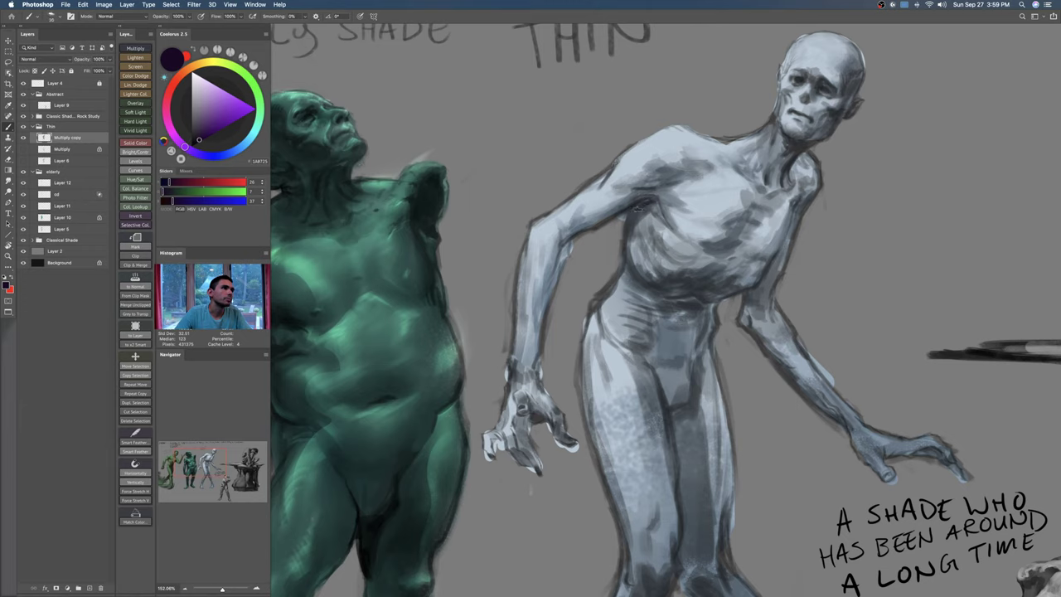
left_click(195, 138)
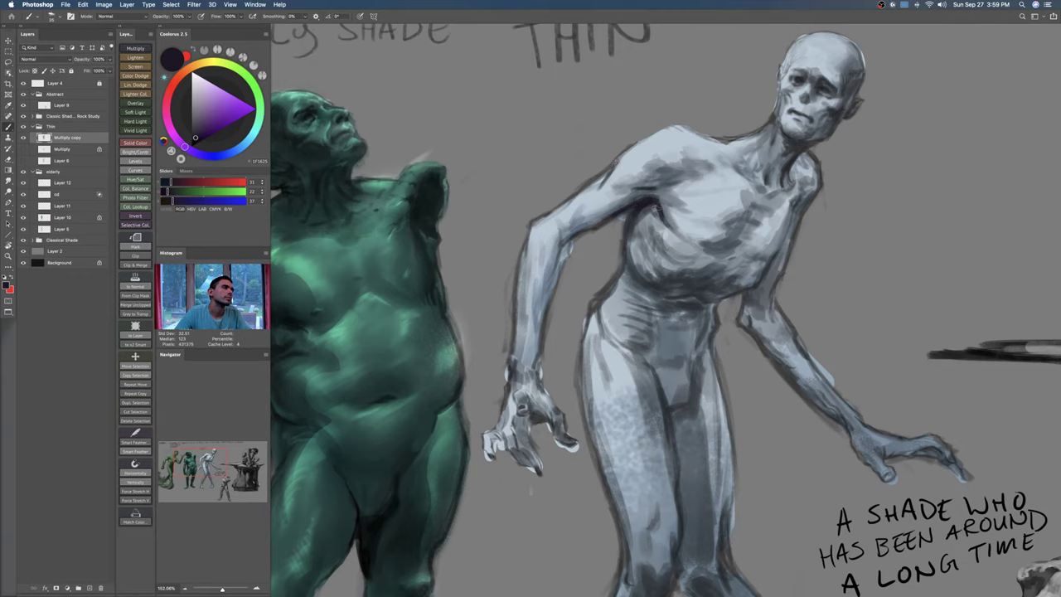
left_click_drag(706, 212, 688, 229)
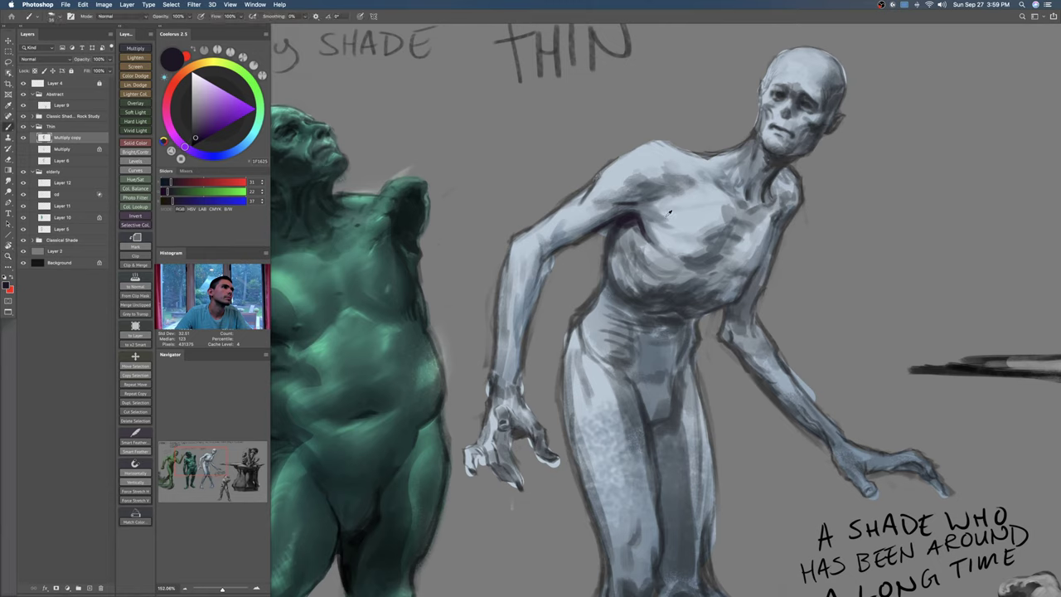
Step: Sample pale blue from the chest and blend it over the thin figure's shoulder and upper chest, adjusting the brush size
left_click(668, 210, "alt")
key("bracketright")
left_click_drag(806, 95, 862, 95)
mouse_move(614, 224)
left_mouse_down()
mouse_move(582, 255)
mouse_move(602, 256)
left_mouse_up()
key("bracketleft")
key("bracketleft")
left_click(594, 268, "alt")
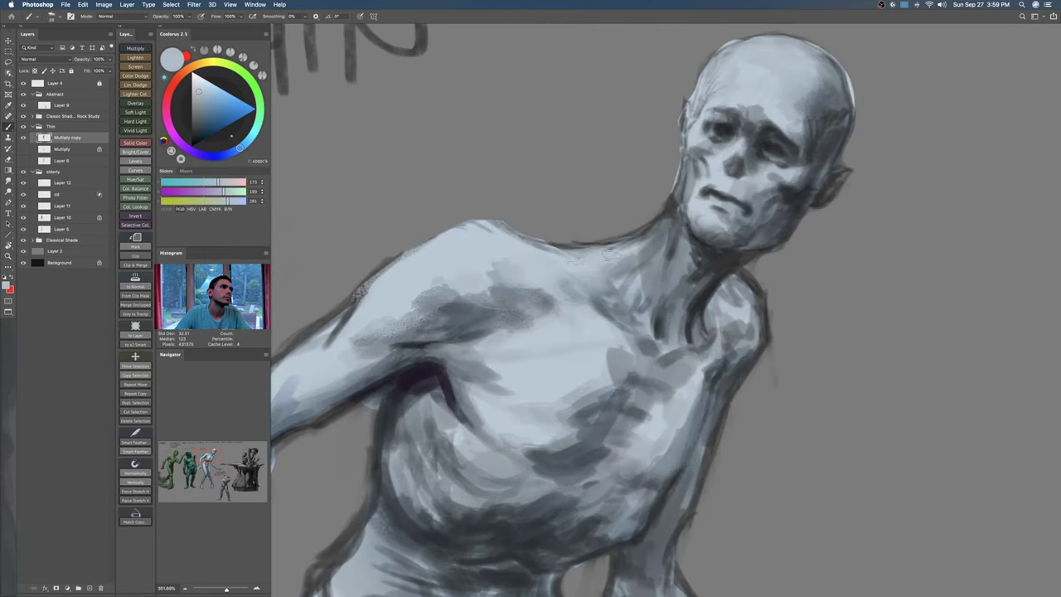
Step: Set the brush to Multiply at 20% opacity, lock the layer's transparent pixels and glaze light blue over the shoulder and chest
right_click(678, 202, "shift")
left_click(705, 256)
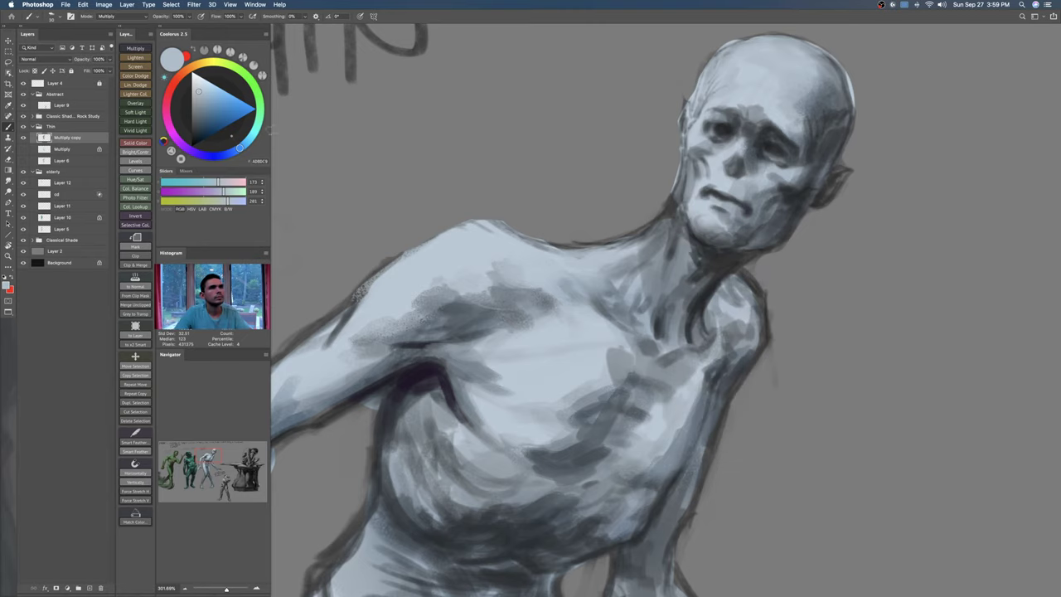
left_click(207, 86)
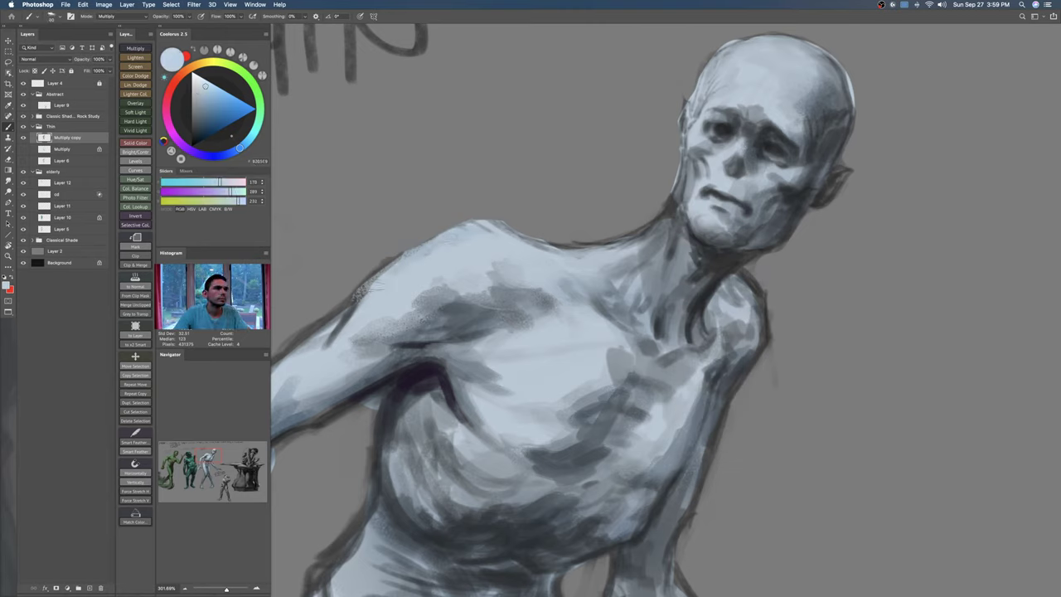
key("slash")
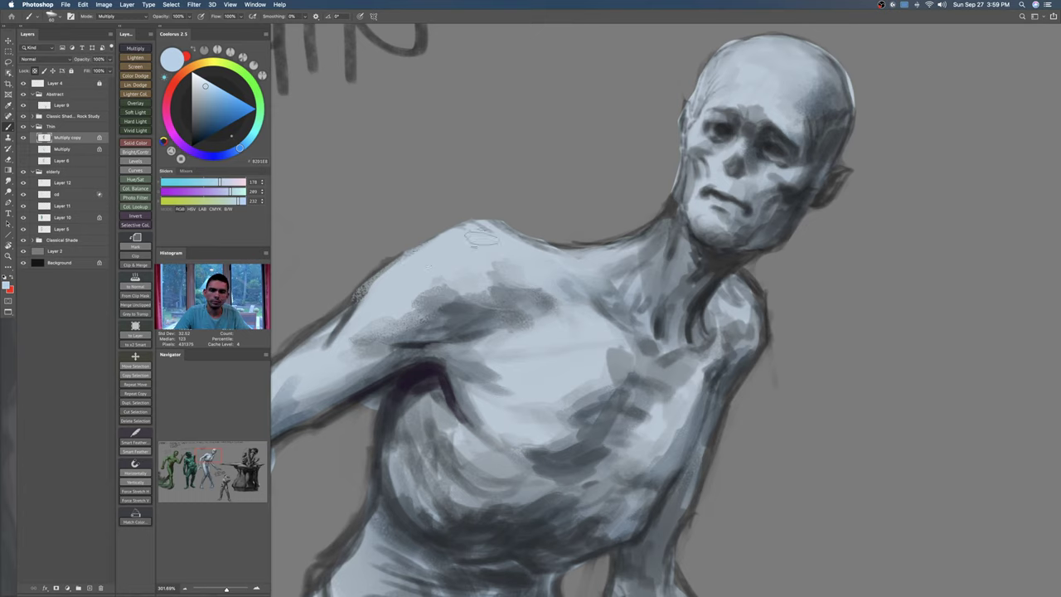
key("2")
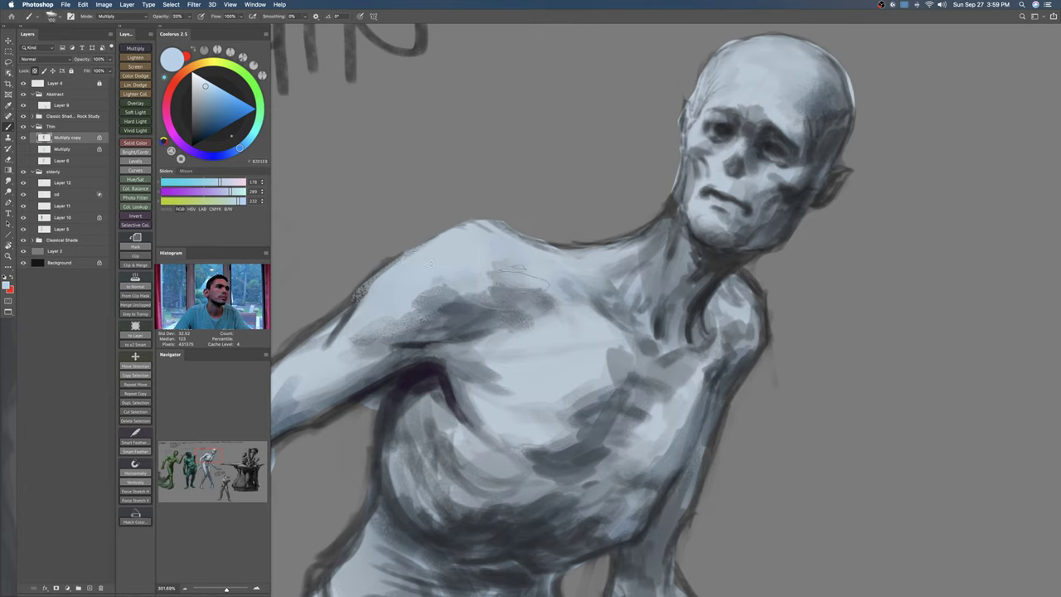
key("bracketright")
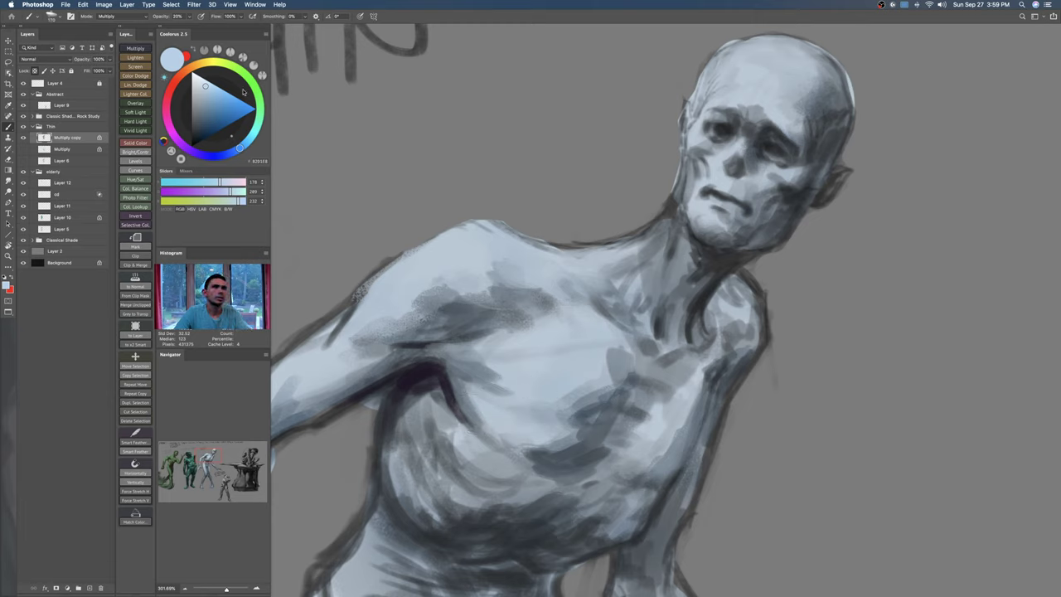
Step: Glaze muted yellow over the thin figure's chest and ribs with a larger brush
left_click(212, 65)
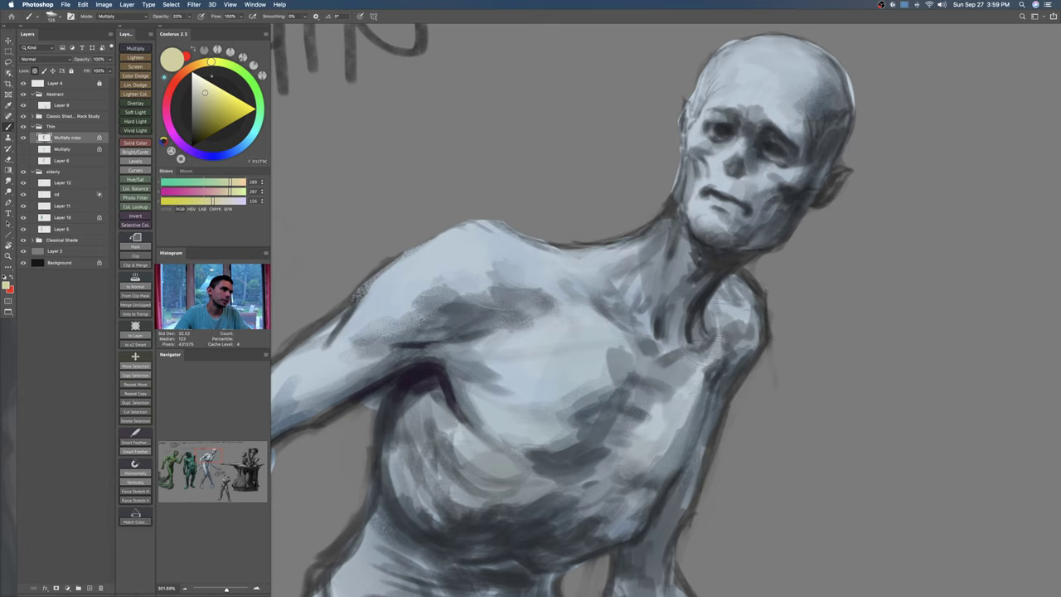
left_click(207, 105)
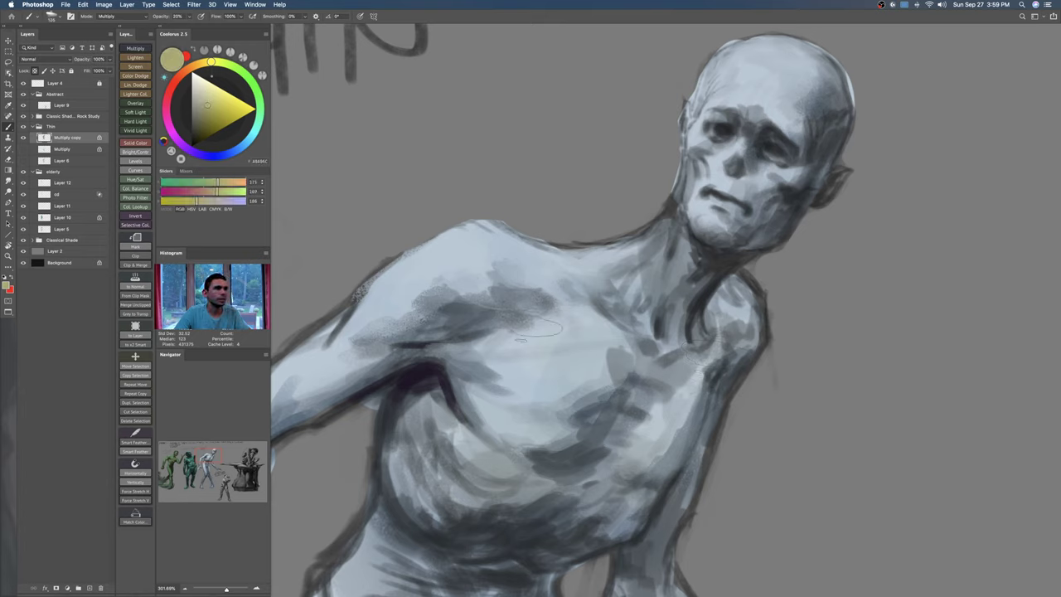
key("bracketright")
key("bracketright")
left_click_drag(656, 446, 632, 475)
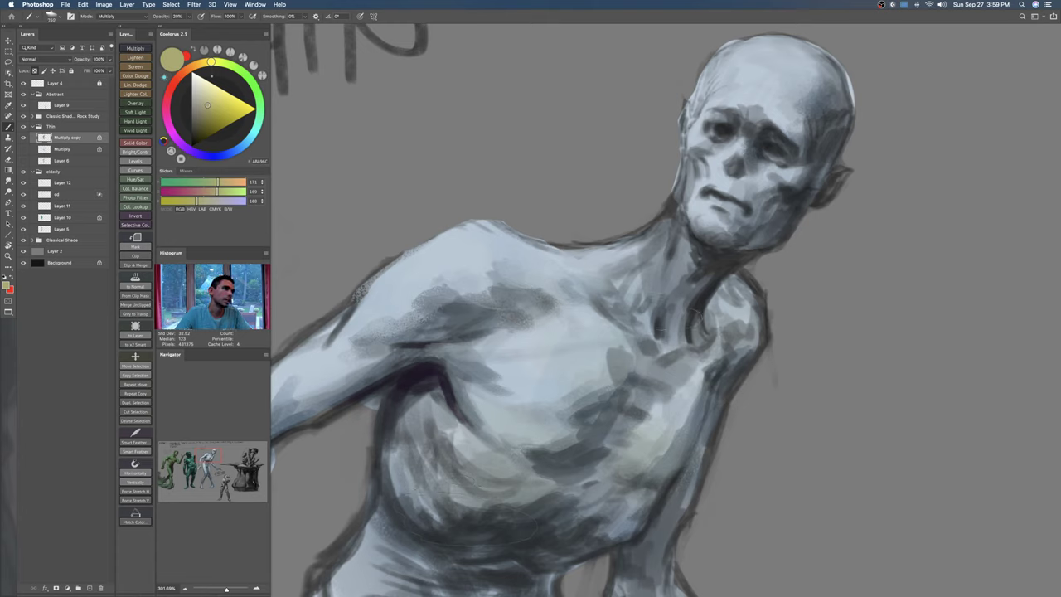
Step: Choose a pale peach colour and glaze it over the thin figure's face, neck and chest with an enlarged brush
left_click(184, 72)
left_click_drag(208, 98, 206, 90)
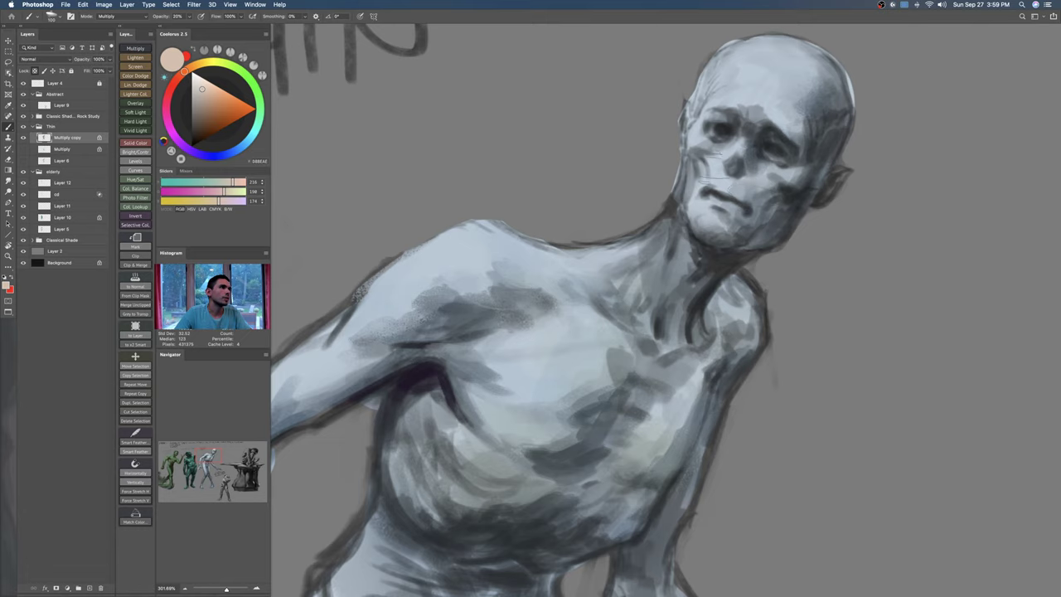
key("bracketright")
key("bracketright")
mouse_move(751, 289)
left_mouse_down()
mouse_move(780, 265)
mouse_move(743, 282)
left_mouse_up()
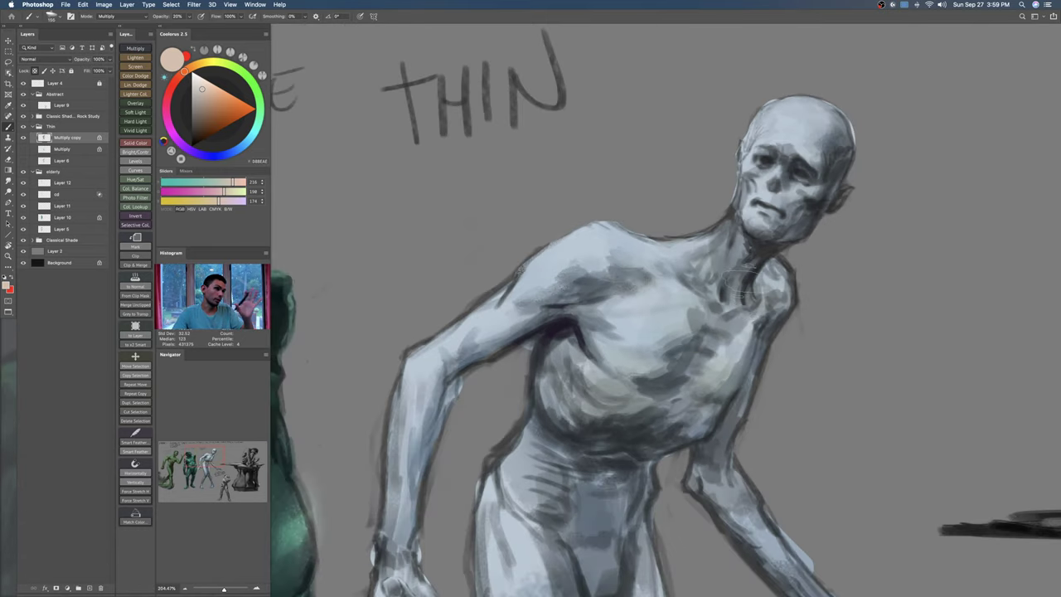
Step: Check the thin figure against the whole sheet and glaze a more saturated peach over its head
left_click_drag(779, 340, 653, 338)
left_click_drag(822, 394, 726, 342)
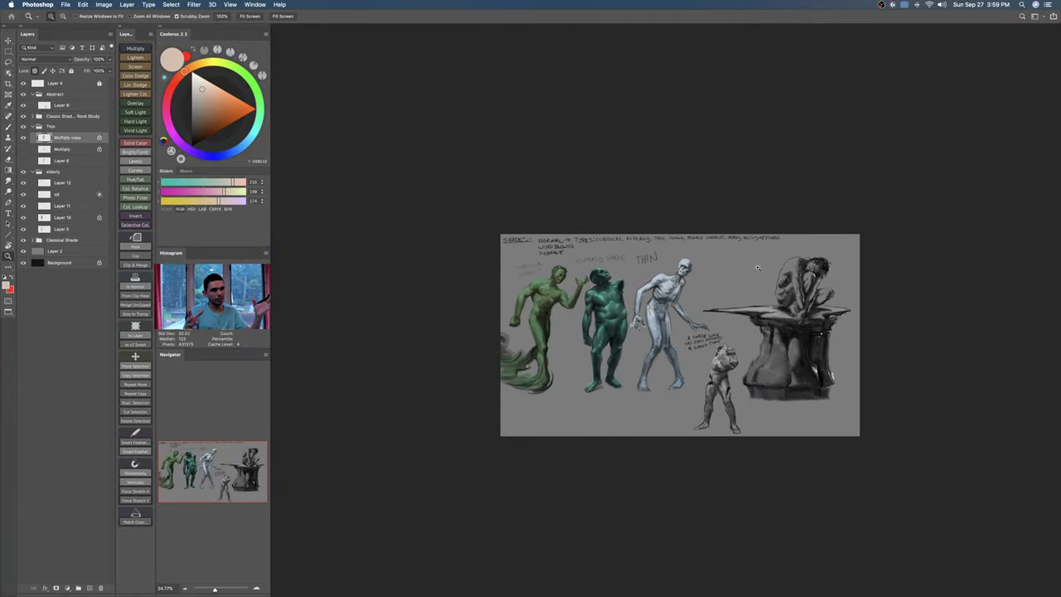
left_click(668, 296)
mouse_move(672, 297)
left_mouse_down()
mouse_move(715, 293)
mouse_move(680, 448)
left_mouse_up()
left_click_drag(653, 317, 687, 315)
left_click_drag(716, 383, 691, 383)
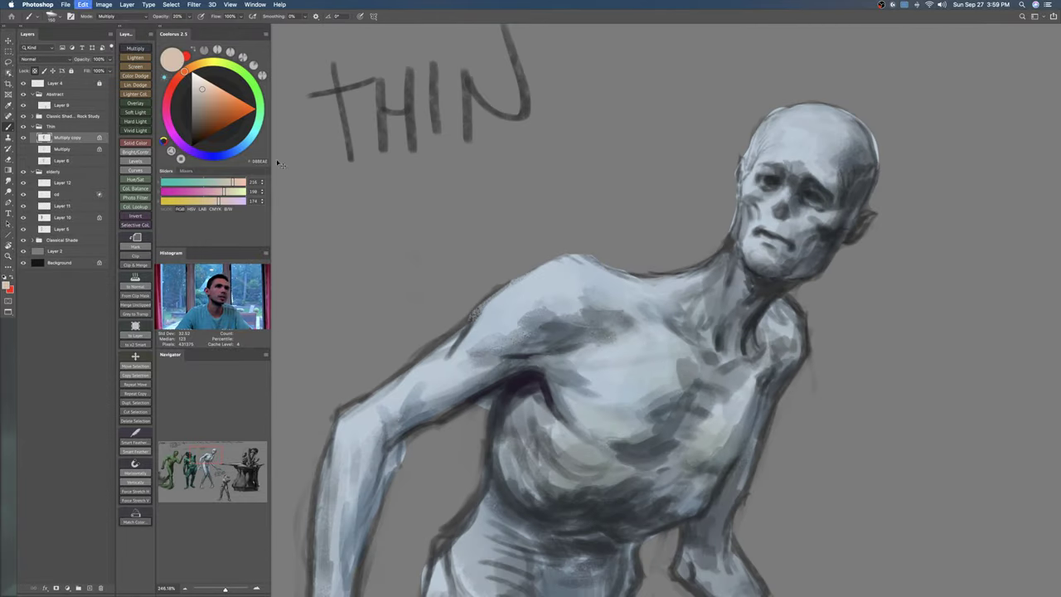
left_click(213, 95)
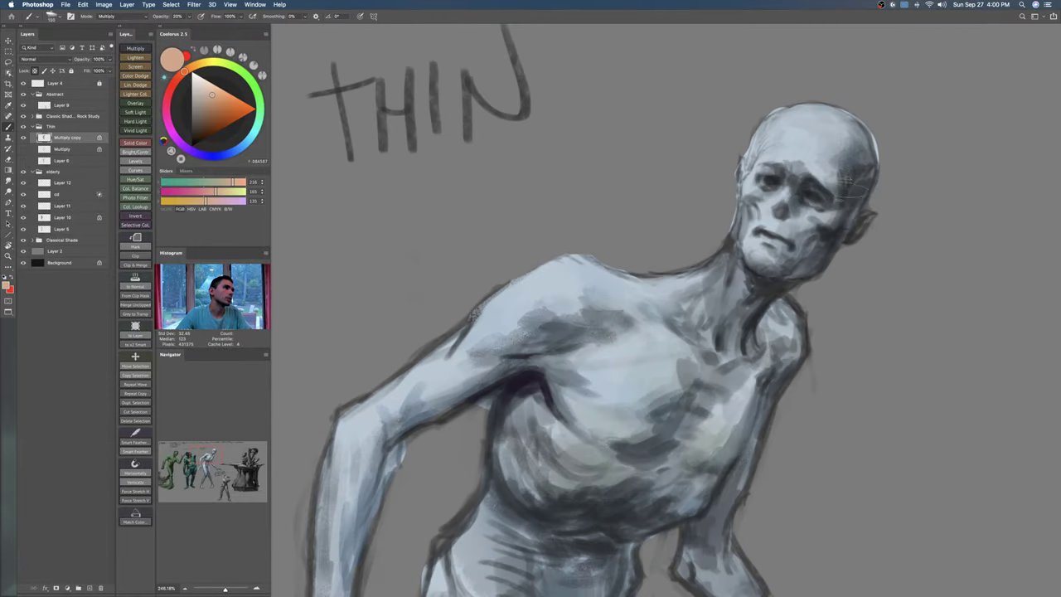
Step: Glaze a medium light blue over the thin figure's face, skull and torso
left_click(241, 146)
left_click(211, 95)
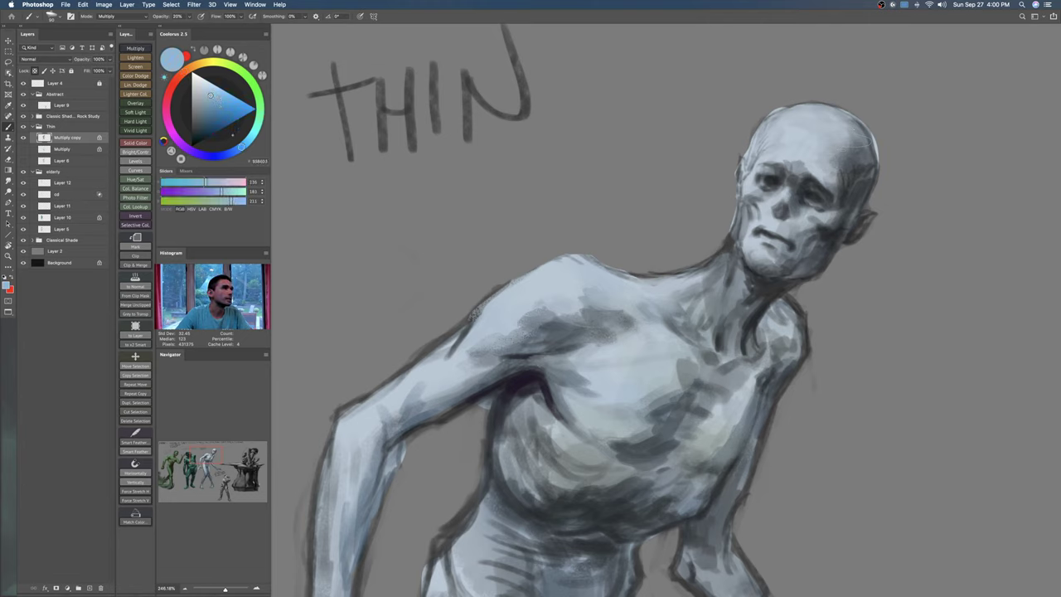
left_click_drag(764, 220, 794, 223)
left_click_drag(857, 202, 850, 176)
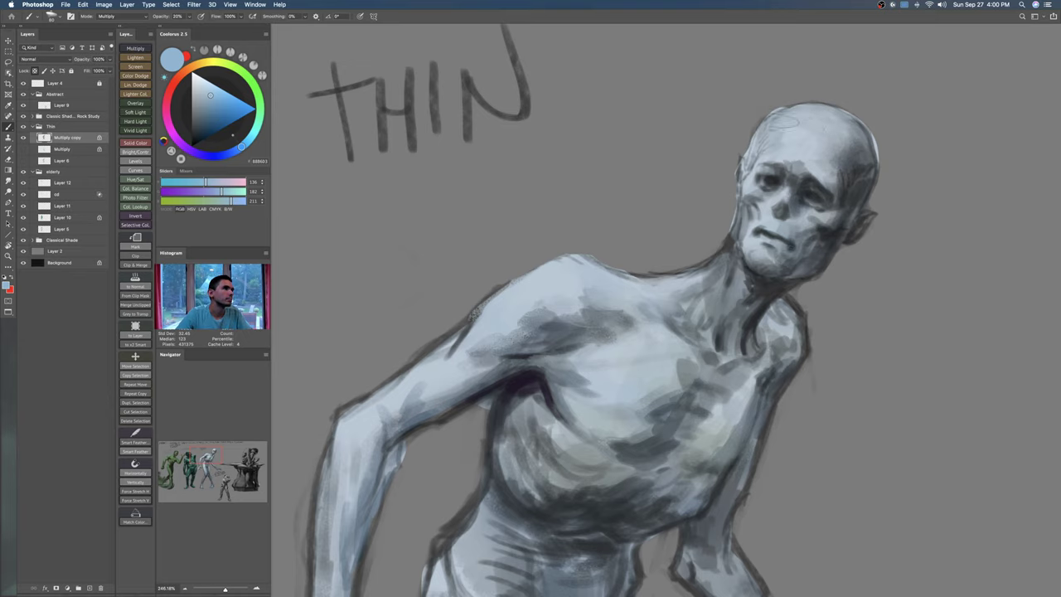
left_click_drag(787, 297, 784, 230)
key("]")
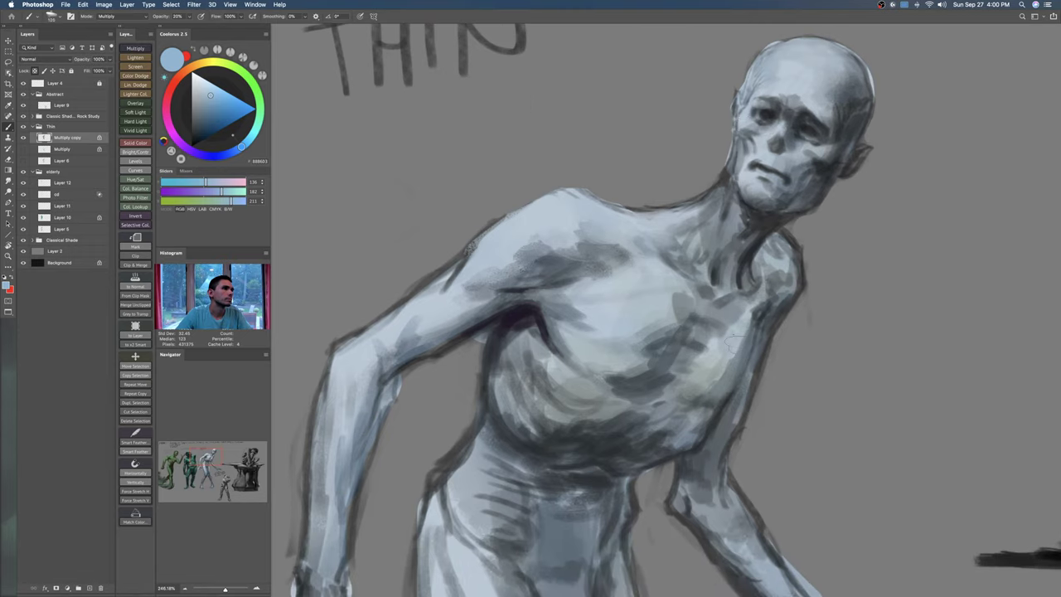
left_click_drag(834, 274, 817, 237)
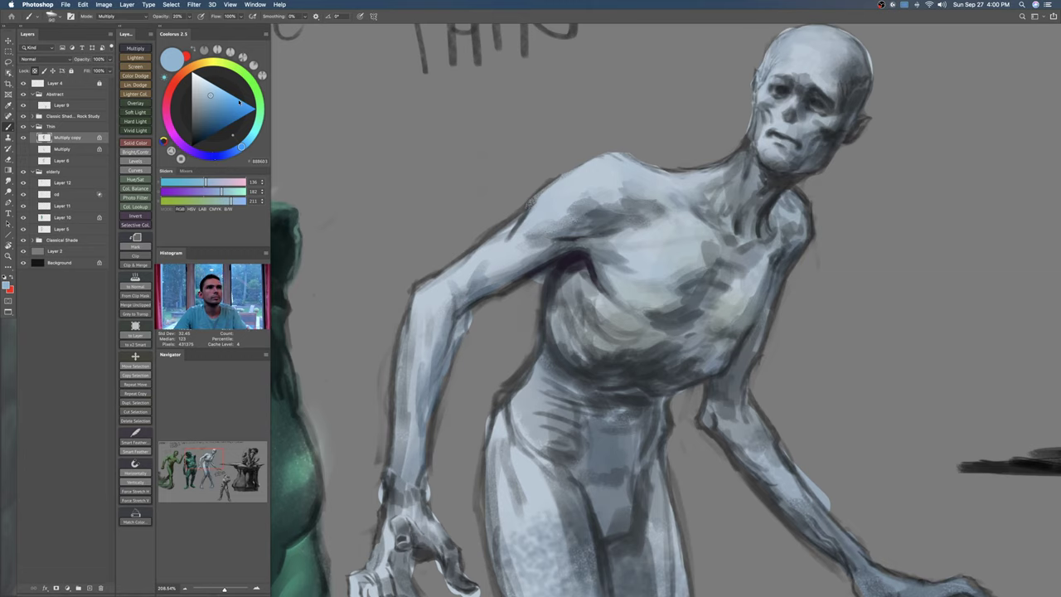
Step: Try light green, orange and salmon red tints for the thin figure's torso and undo the trial strokes
left_click(231, 65)
left_click(202, 92)
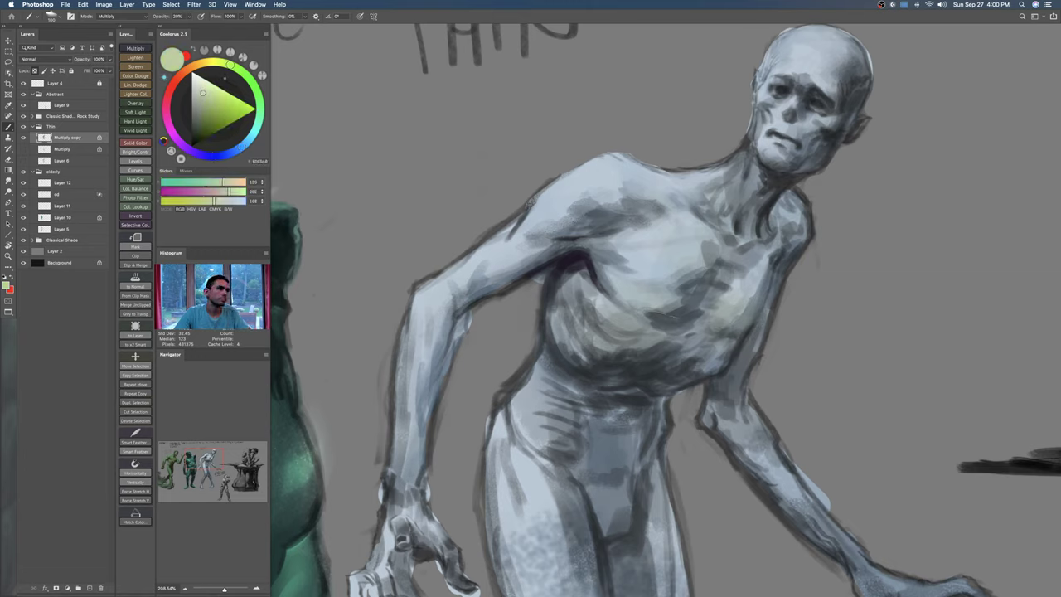
left_click(188, 67)
left_click(217, 97)
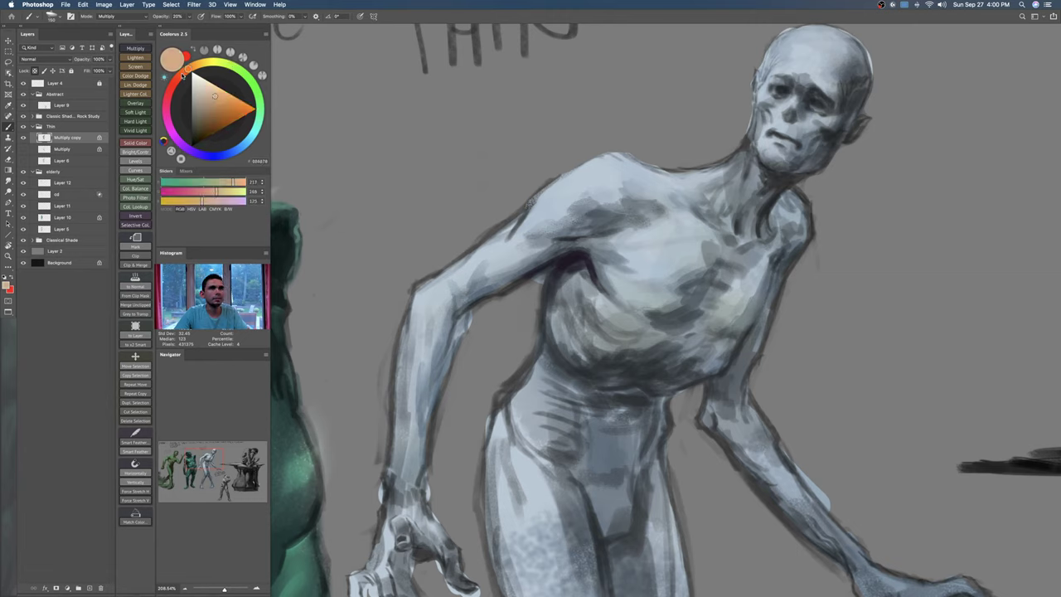
left_click(177, 78)
mouse_move(628, 258)
left_mouse_down()
mouse_move(658, 259)
mouse_move(663, 303)
mouse_move(642, 256)
mouse_move(701, 303)
mouse_move(743, 304)
left_mouse_up()
key("super+z")
key("bracketright")
key("super+z")
key("super+z")
key("super+z")
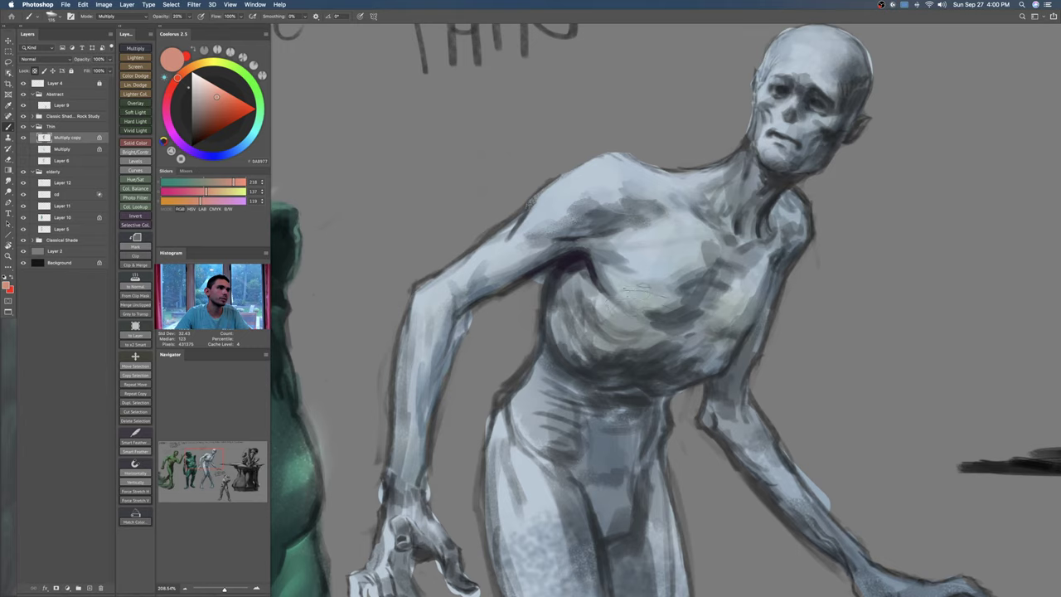
Step: Choose a light teal and glaze it over the thin figure's abdomen and lower torso, adjusting the brush size
left_click_drag(661, 374, 650, 319)
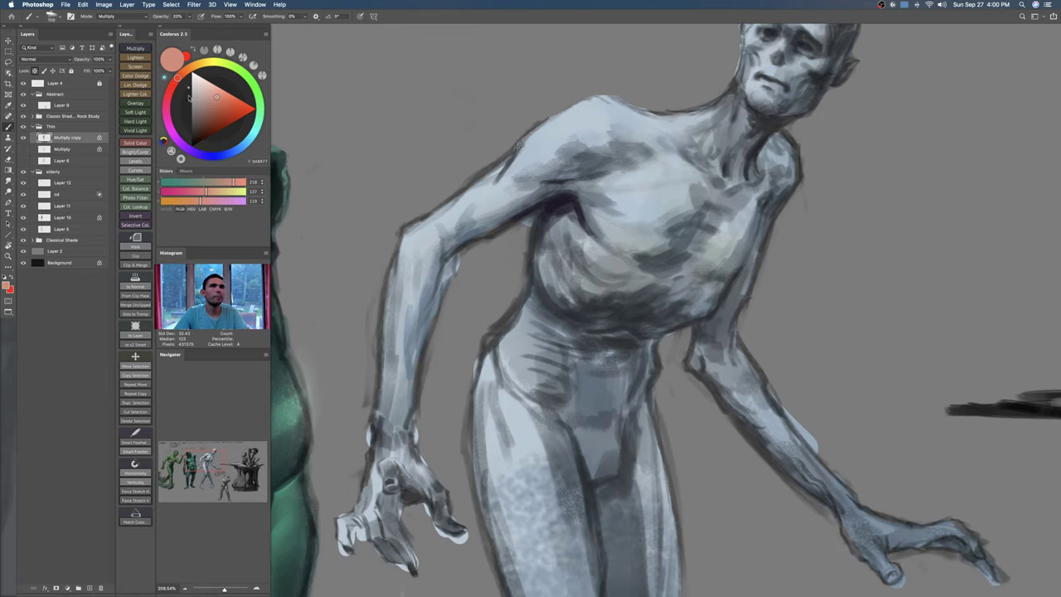
left_click(253, 136)
left_click_drag(254, 137, 256, 131)
left_click(217, 100)
key("bracketleft")
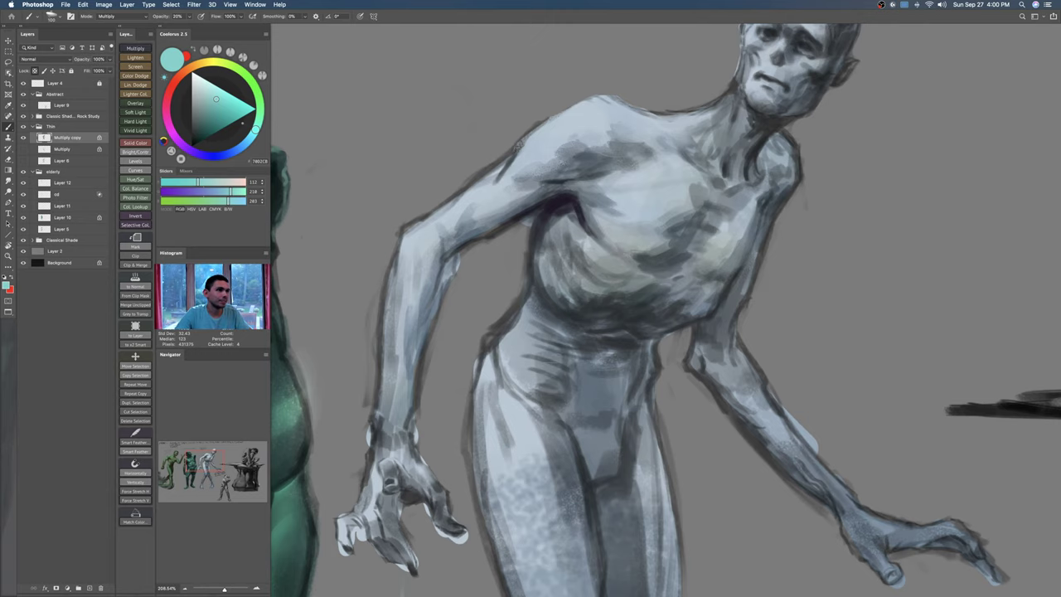
left_click_drag(646, 393, 615, 396)
key("bracketright")
key("bracketright")
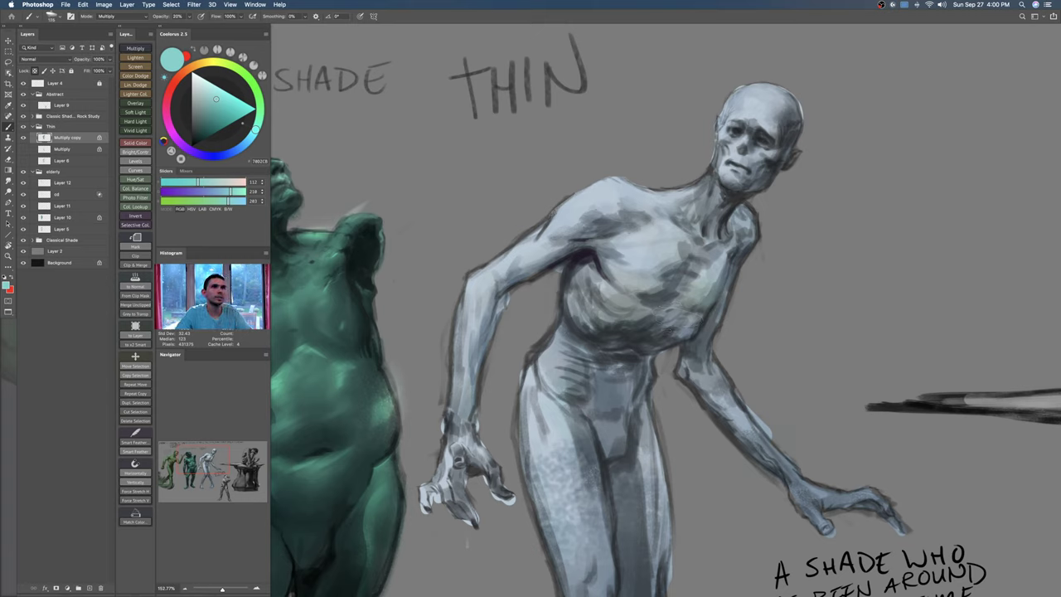
Step: Choose a light aqua green and glaze it over the thin figure's outstretched forearm and its thighs
left_click(258, 119)
left_click(222, 100)
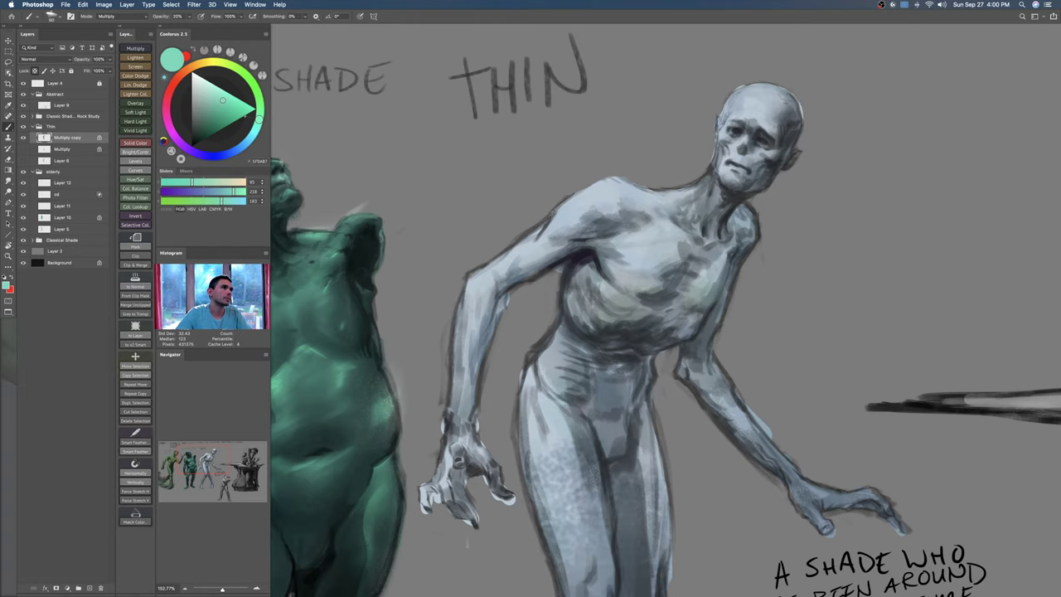
left_click_drag(821, 154, 755, 137)
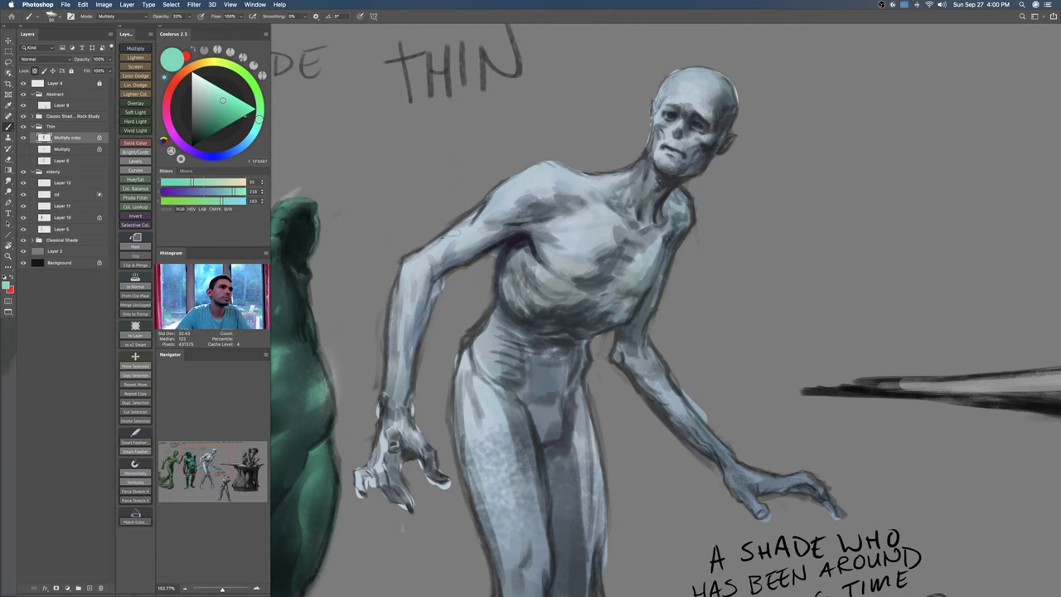
left_click_drag(714, 400, 717, 381)
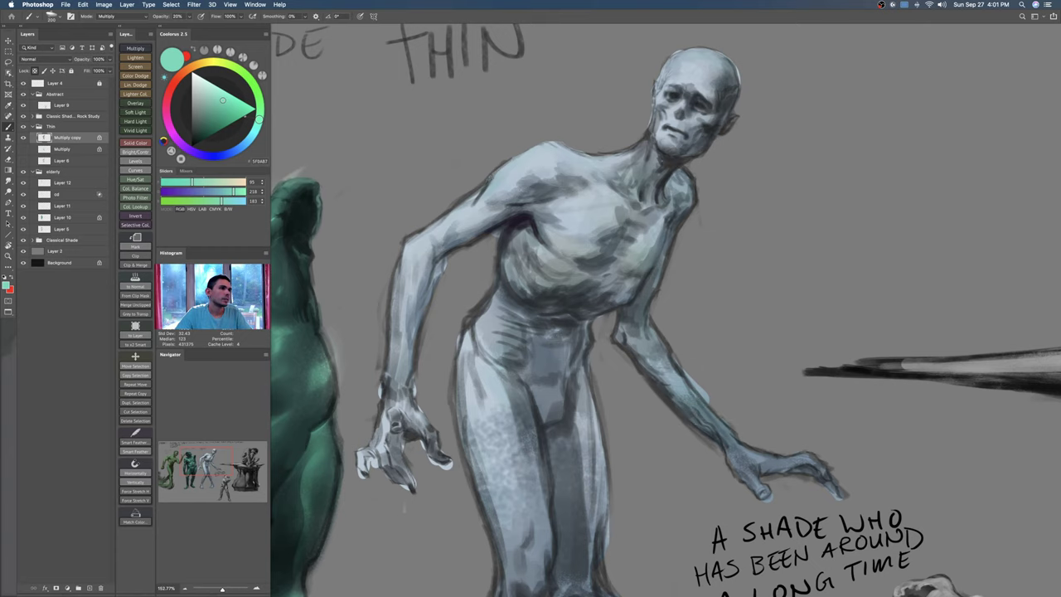
left_click_drag(572, 439, 589, 366)
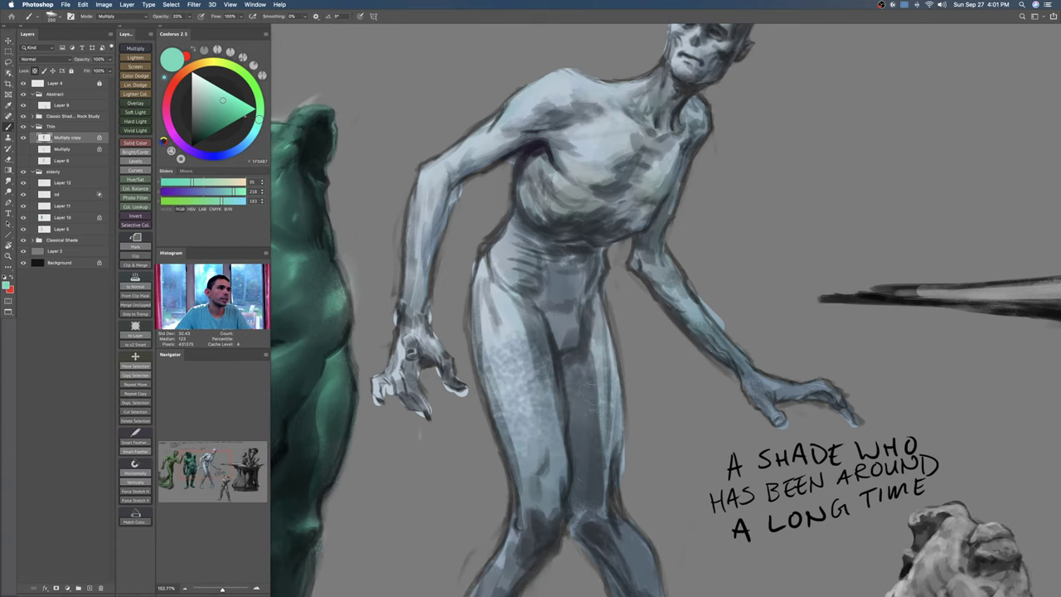
left_click_drag(603, 461, 604, 370)
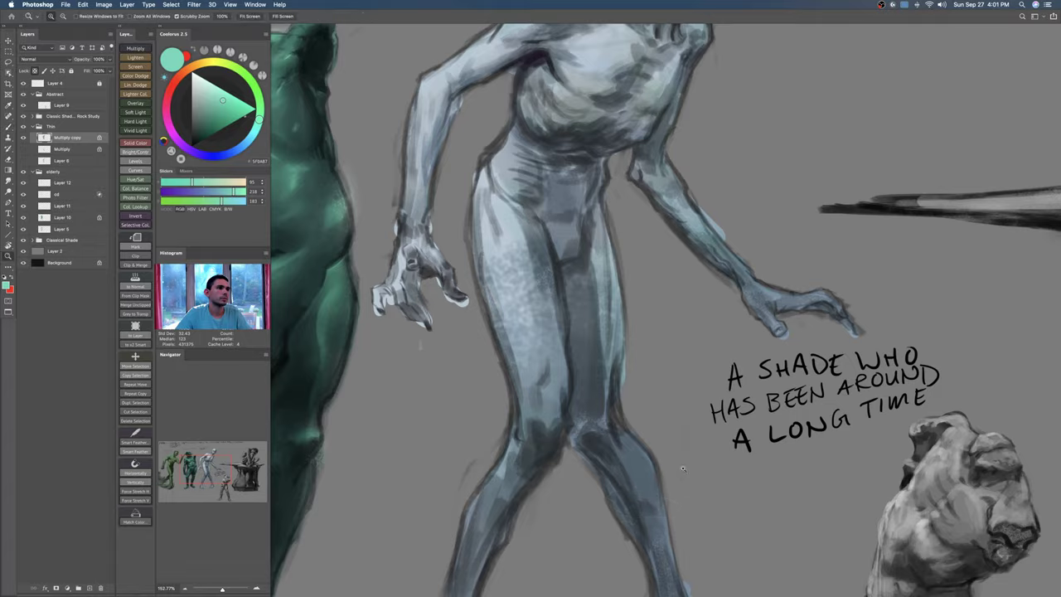
left_click_drag(677, 477, 599, 477)
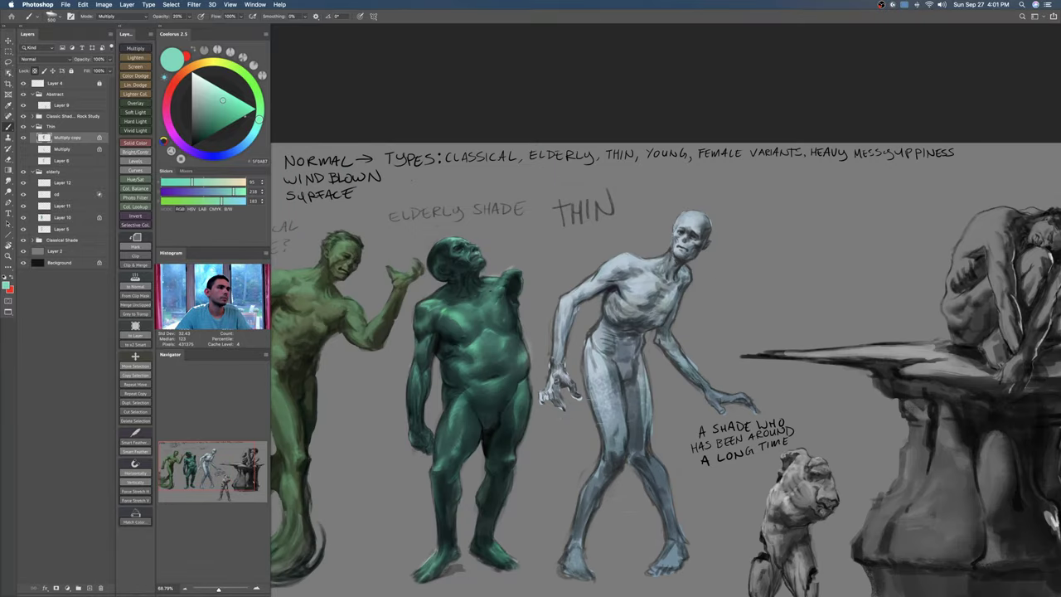
Step: Reduce the brush size and glaze mint green and olive green over the thin figure's lowered forearm near the wrist
key("bracketleft")
key("bracketleft")
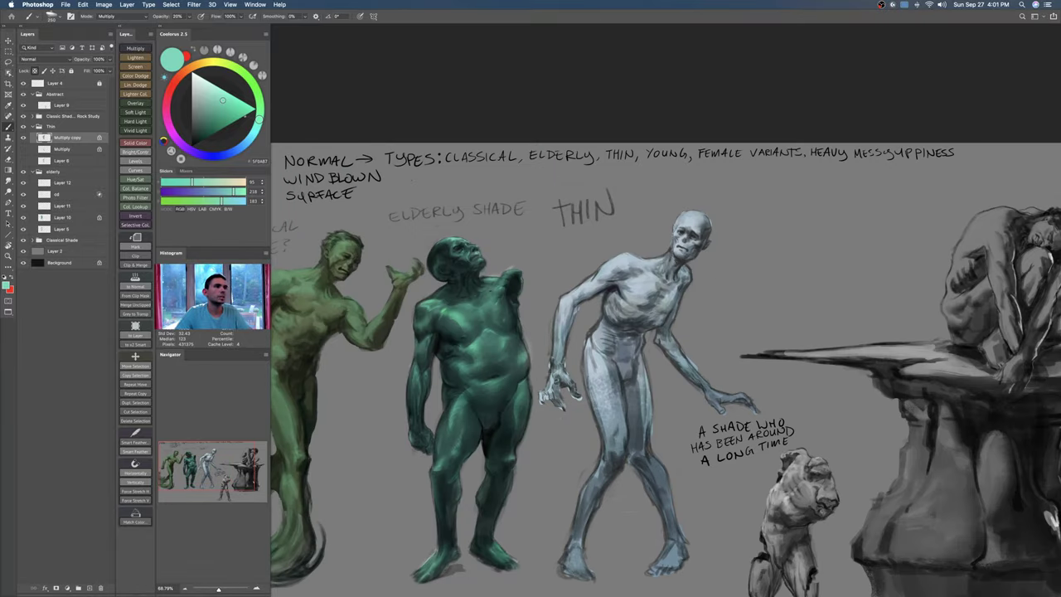
mouse_move(258, 120)
left_mouse_down()
mouse_move(260, 107)
mouse_move(219, 105)
left_mouse_up()
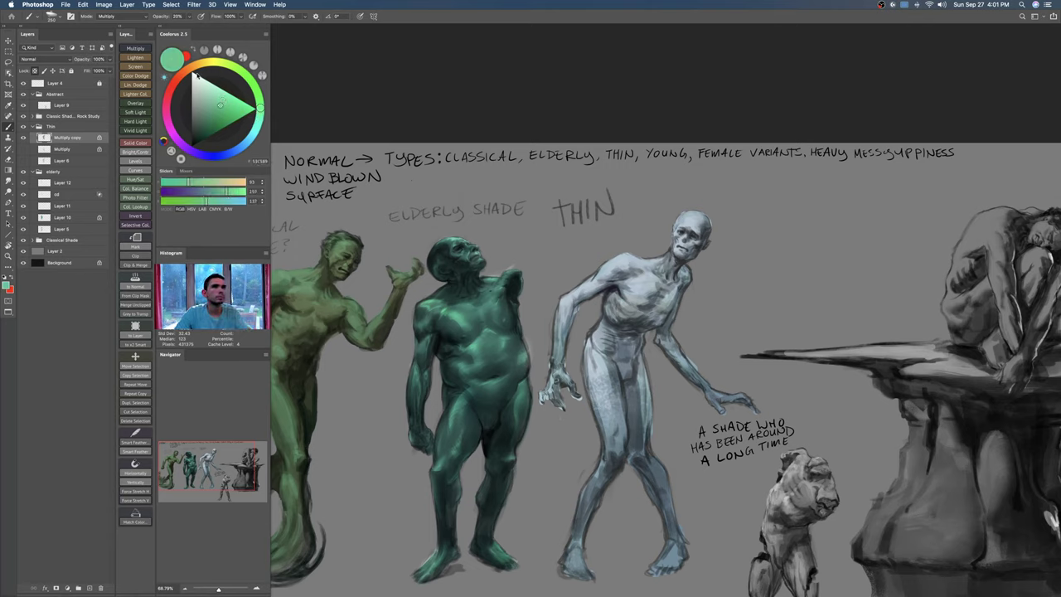
left_click(224, 63)
left_click(221, 122)
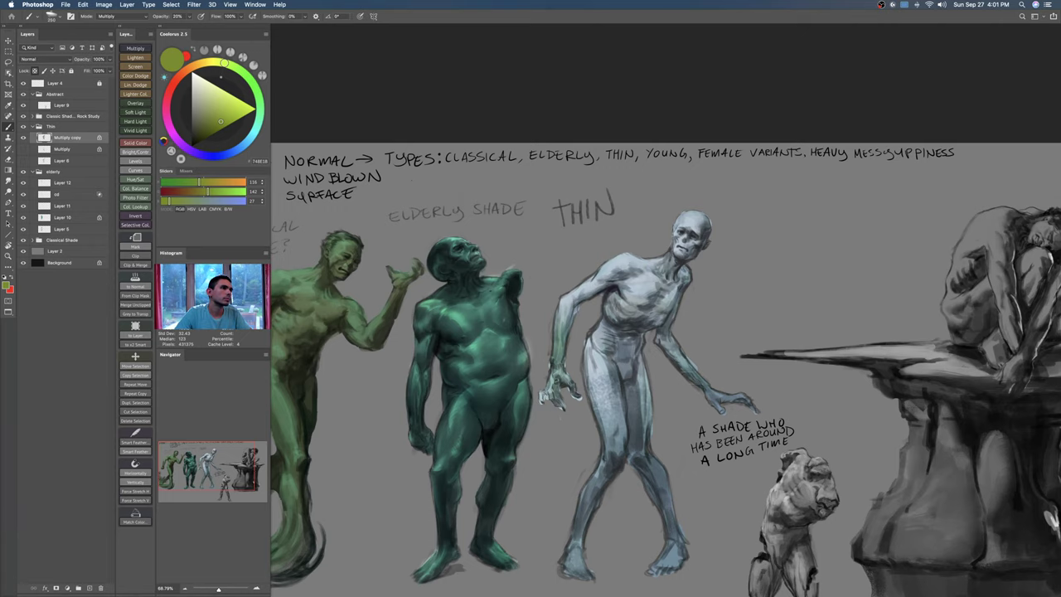
Step: Choose a medium blue and glaze it over the thin figure's knees and lower legs
key("z")
left_click_drag(657, 365, 696, 365)
key("b")
left_click(240, 147)
left_click(221, 104)
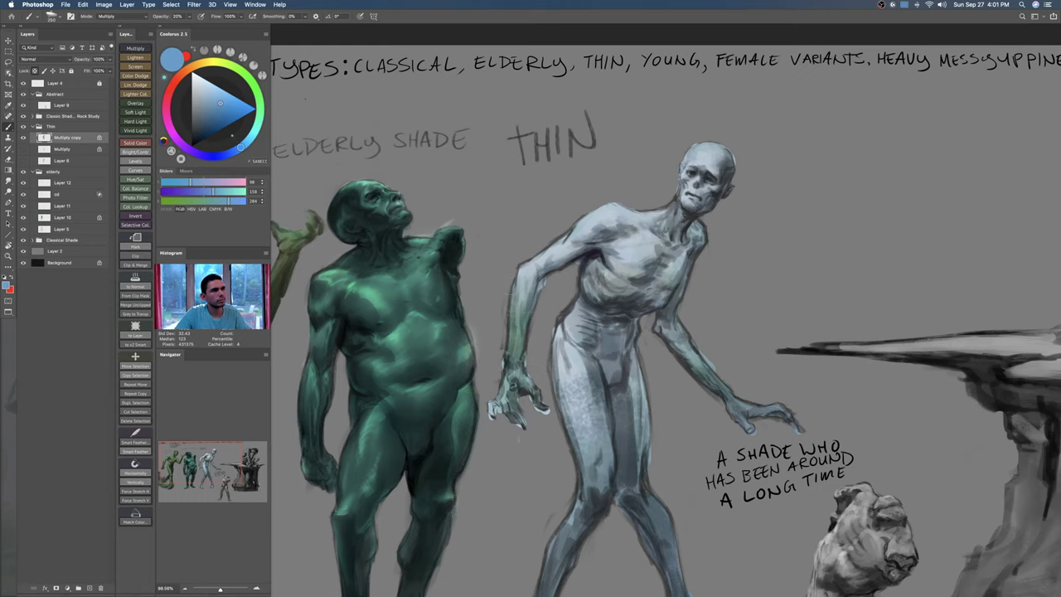
scroll(746, 406, "down", 2)
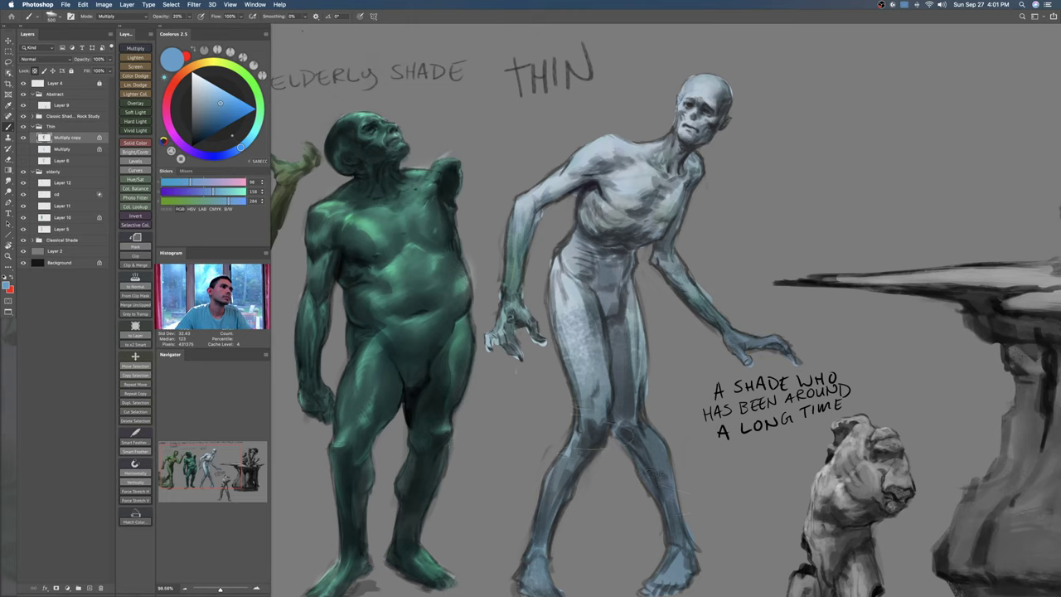
Step: Glaze the medium blue over the thin figure's head, shoulder and torso shadows and save the document
scroll(704, 107, "up", 5)
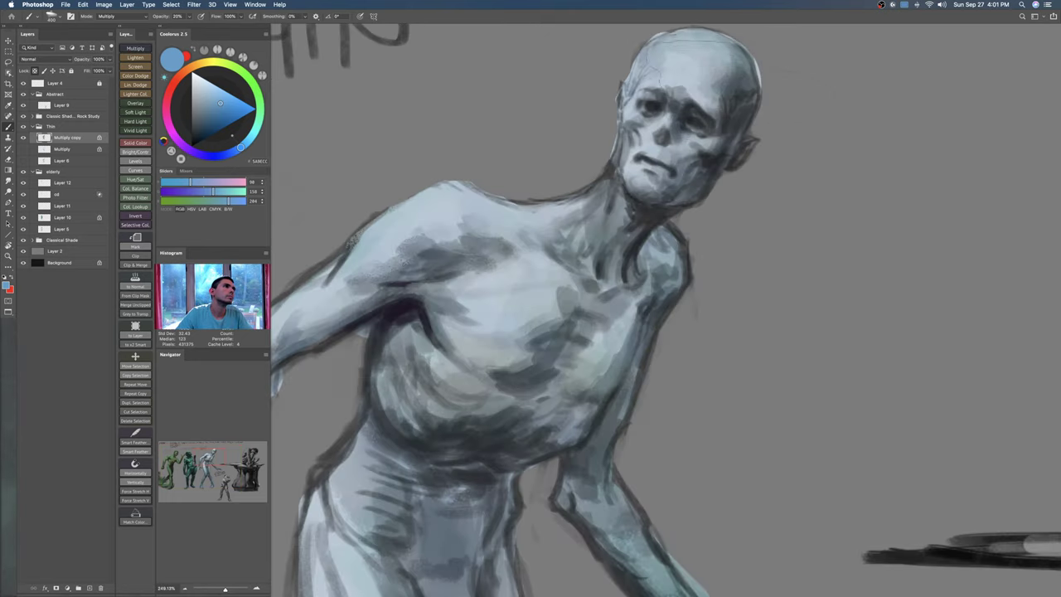
left_click_drag(688, 236, 725, 209)
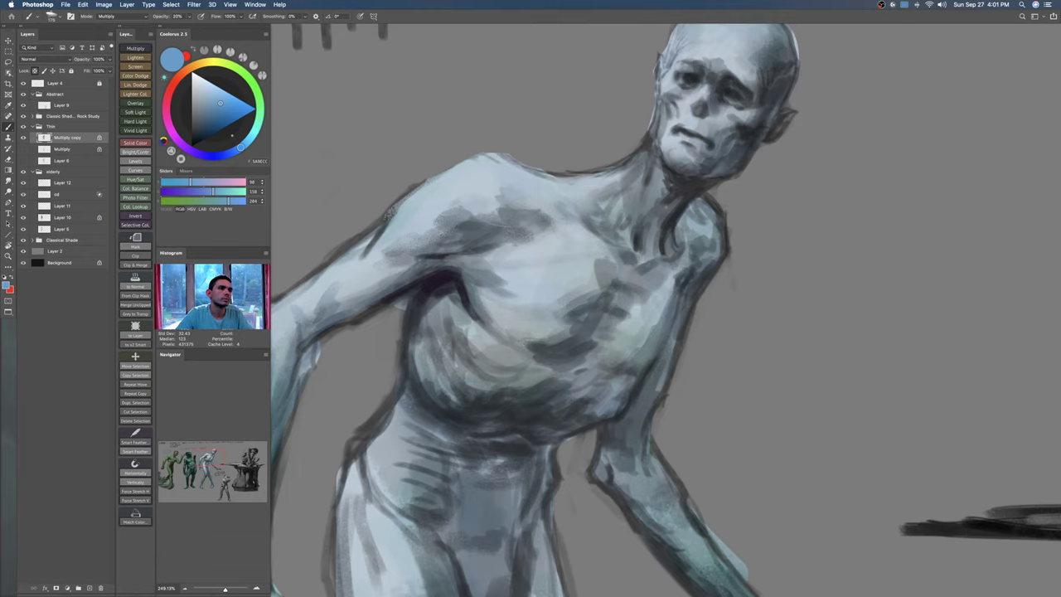
left_click_drag(596, 425, 552, 450)
left_click_drag(551, 450, 582, 383)
left_click_drag(570, 421, 597, 429)
left_click_drag(645, 315, 671, 300)
key("super+s")
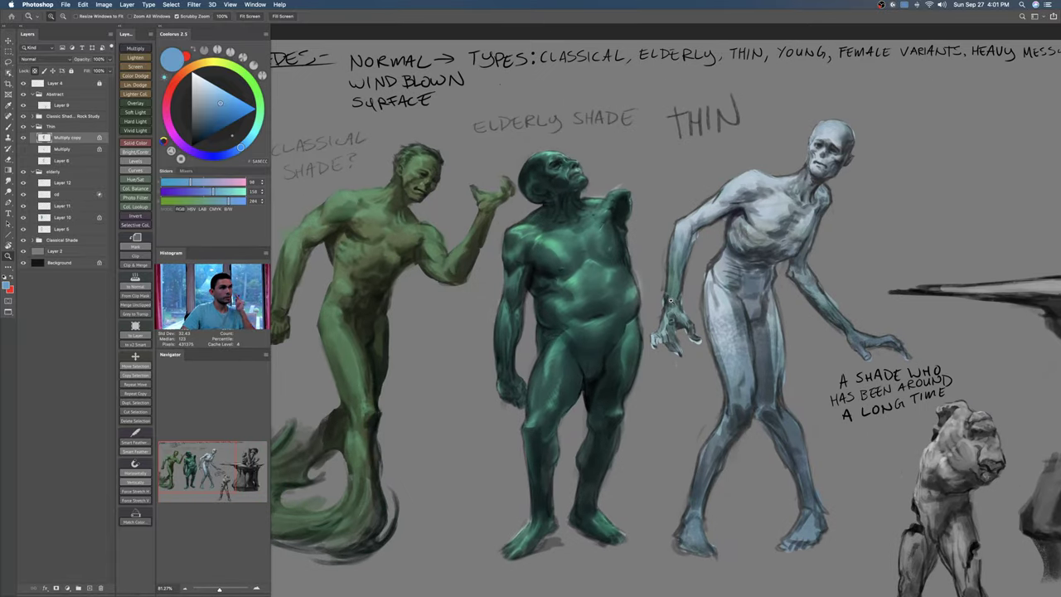
Step: Examine all the shade figures together on the full concept sheet and hide the interface panels
left_click_drag(676, 315, 721, 285)
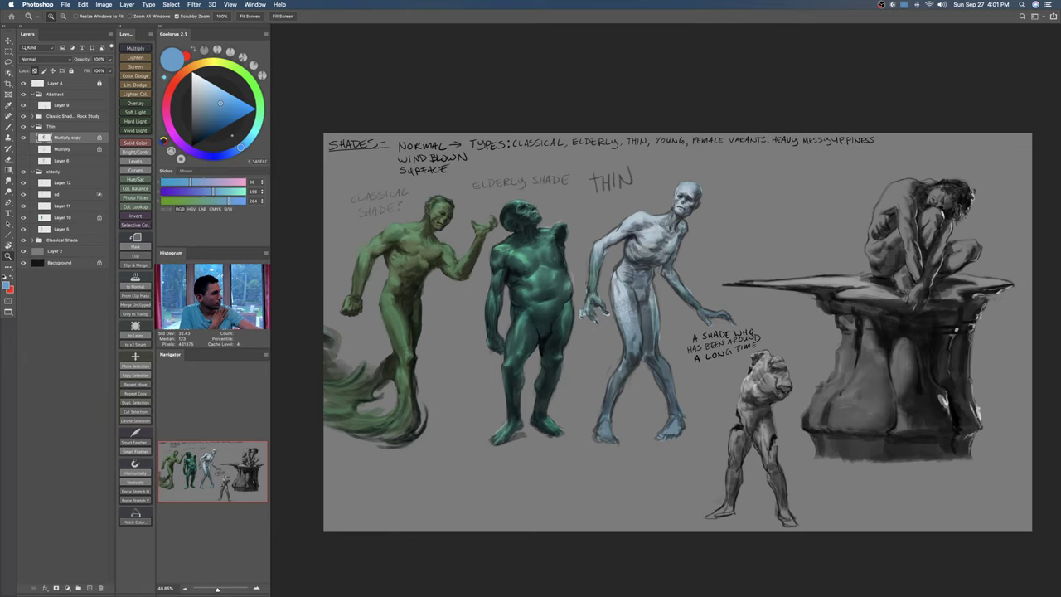
left_click_drag(760, 231, 748, 168)
scroll(748, 168, "up", 2)
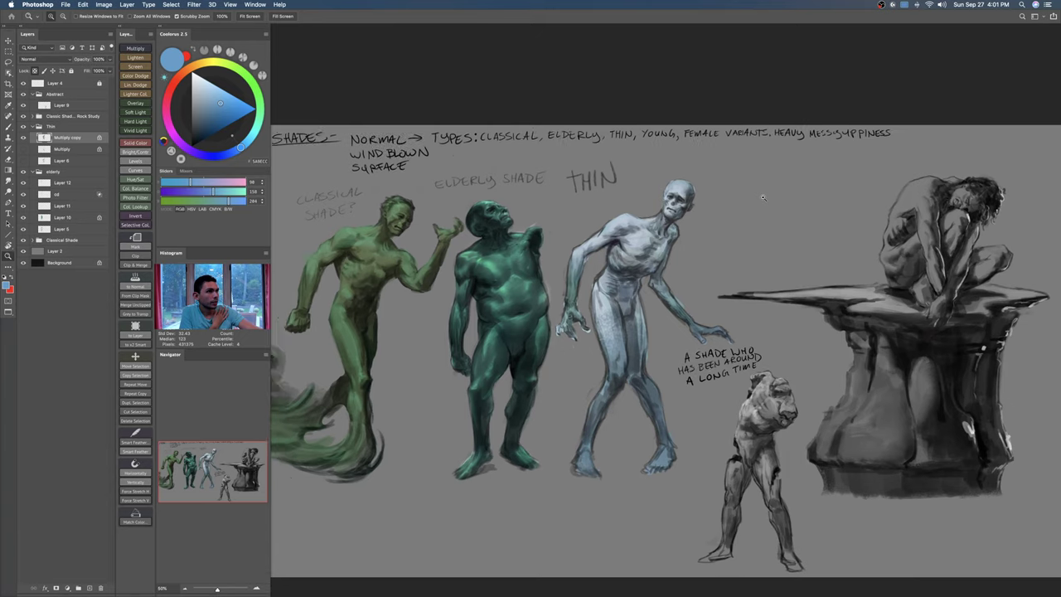
scroll(761, 198, "up", 2)
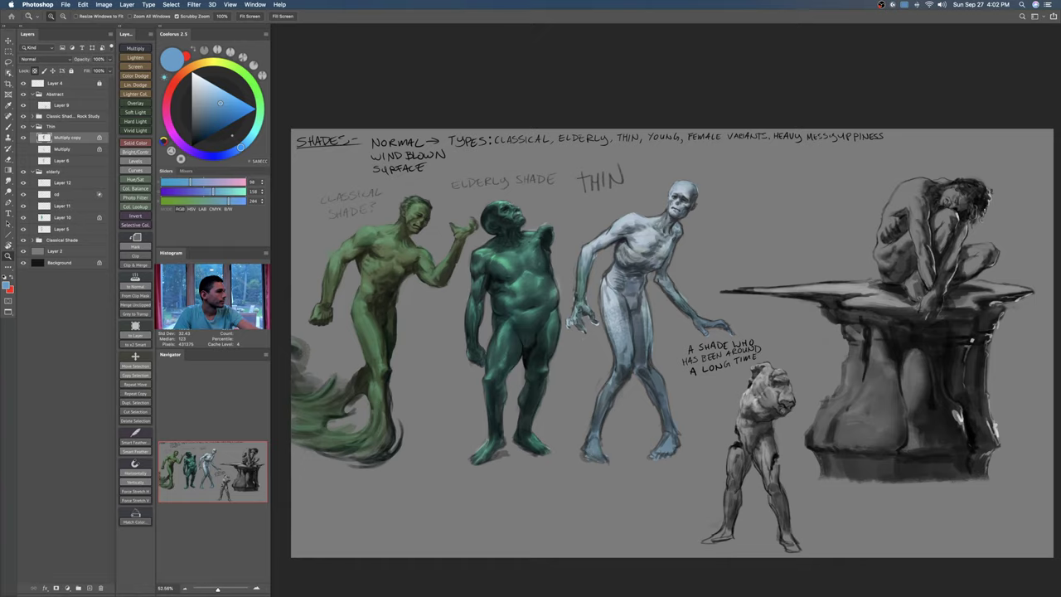
key("Tab")
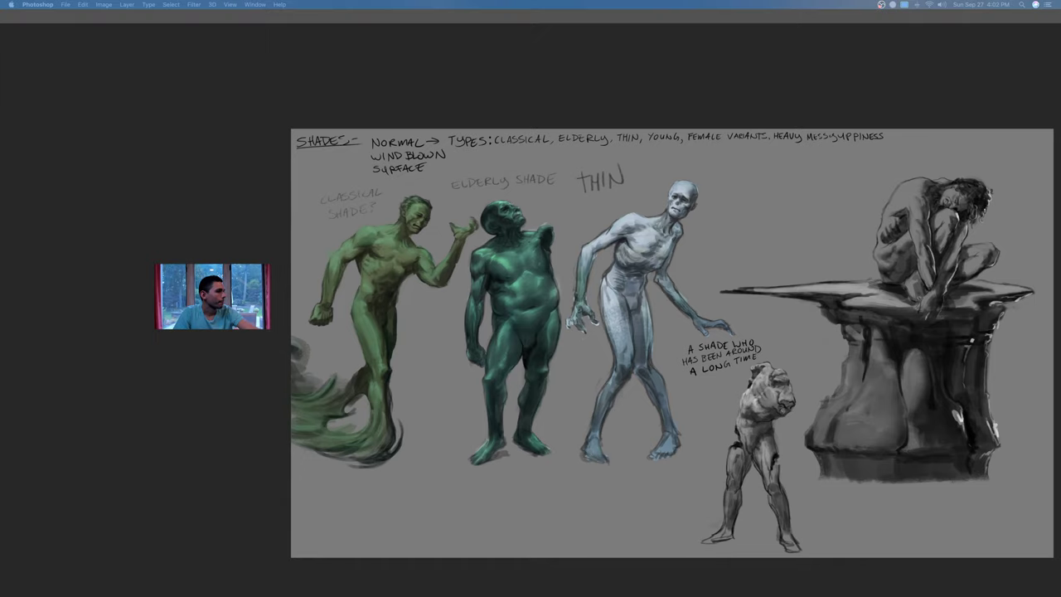